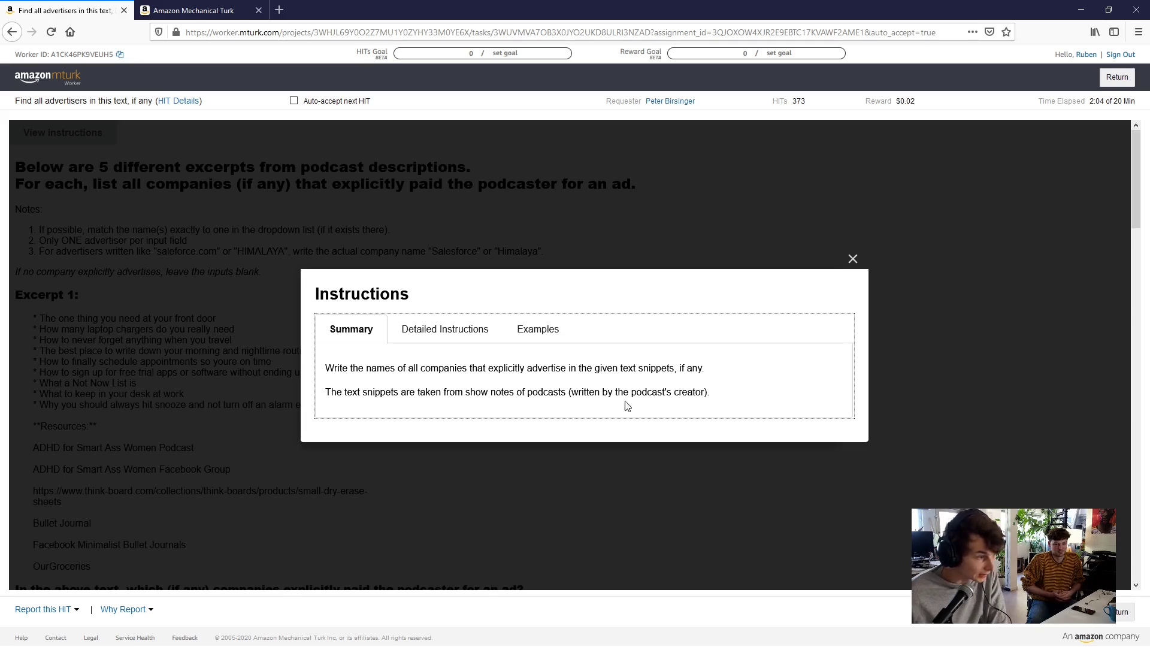
Switch the Instructions dialog to Detailed Instructions, then to the good and bad advertiser Examples
left_click(453, 330)
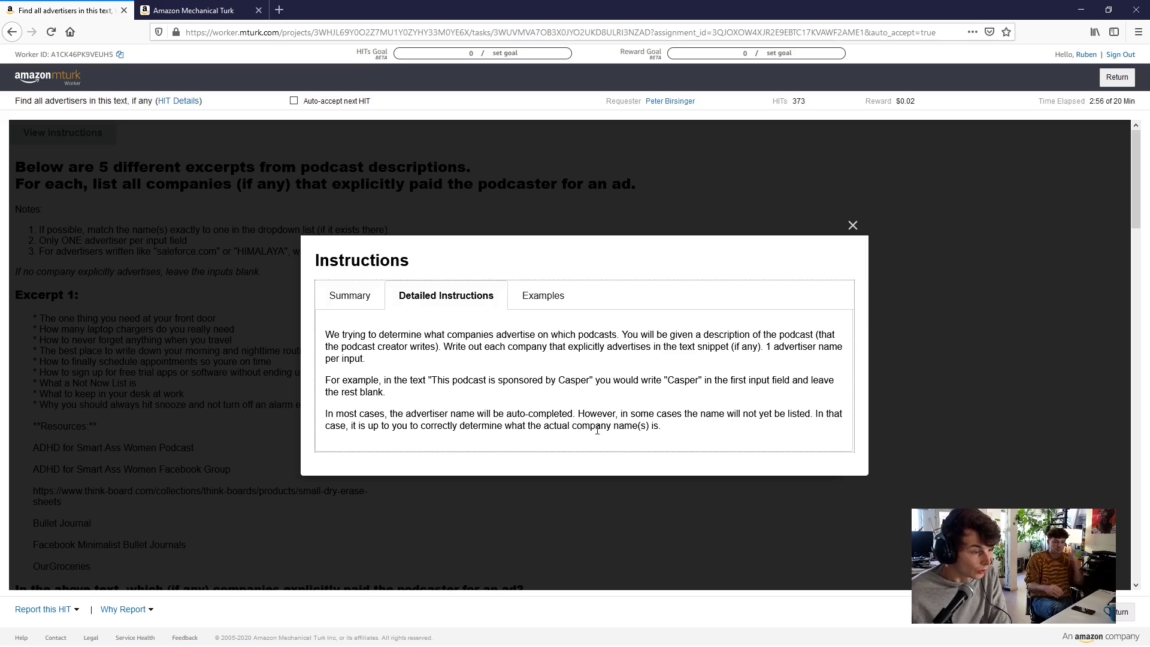
left_click(552, 306)
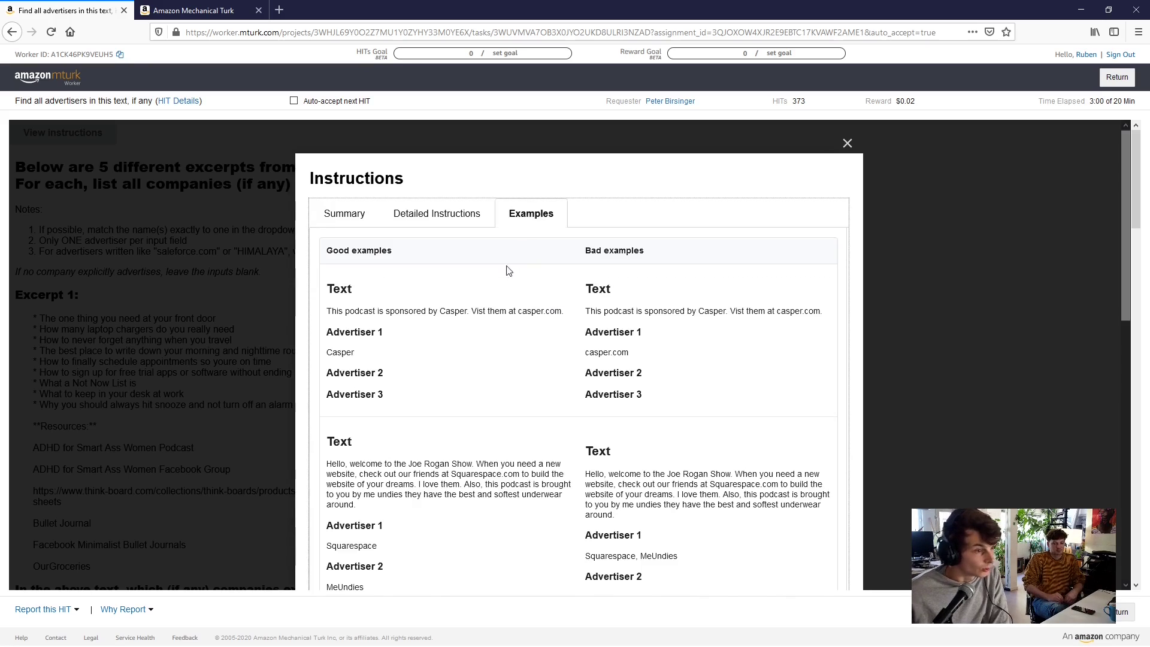
scroll(506, 354, "down", 2)
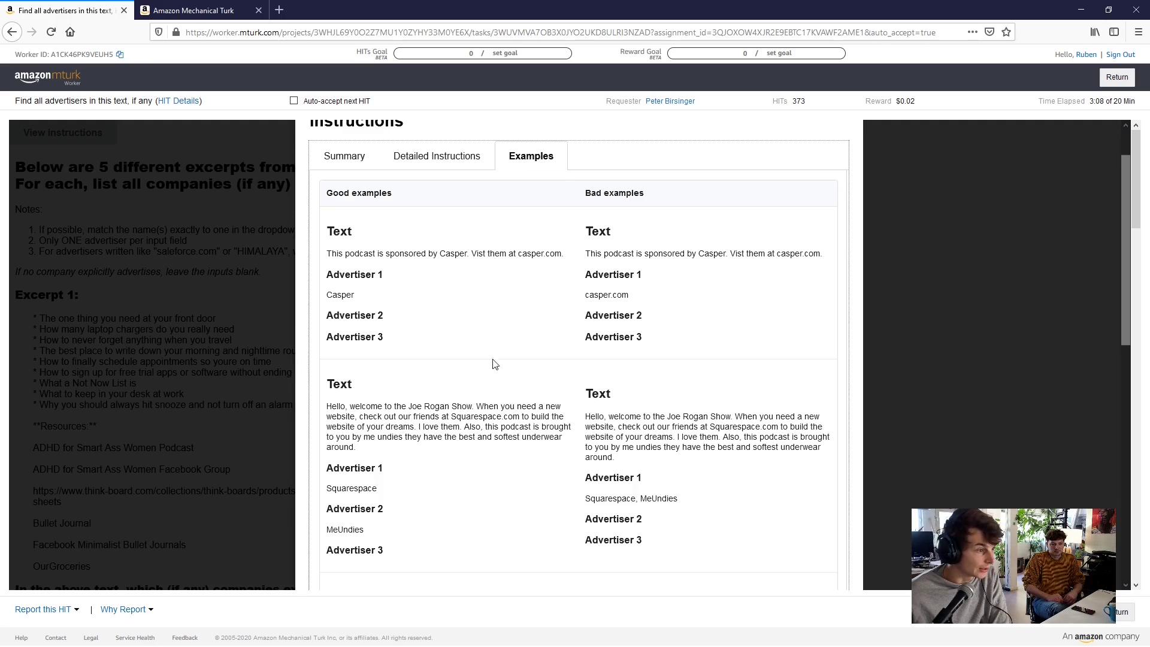
scroll(497, 363, "down", 4)
scroll(508, 364, "down", 2)
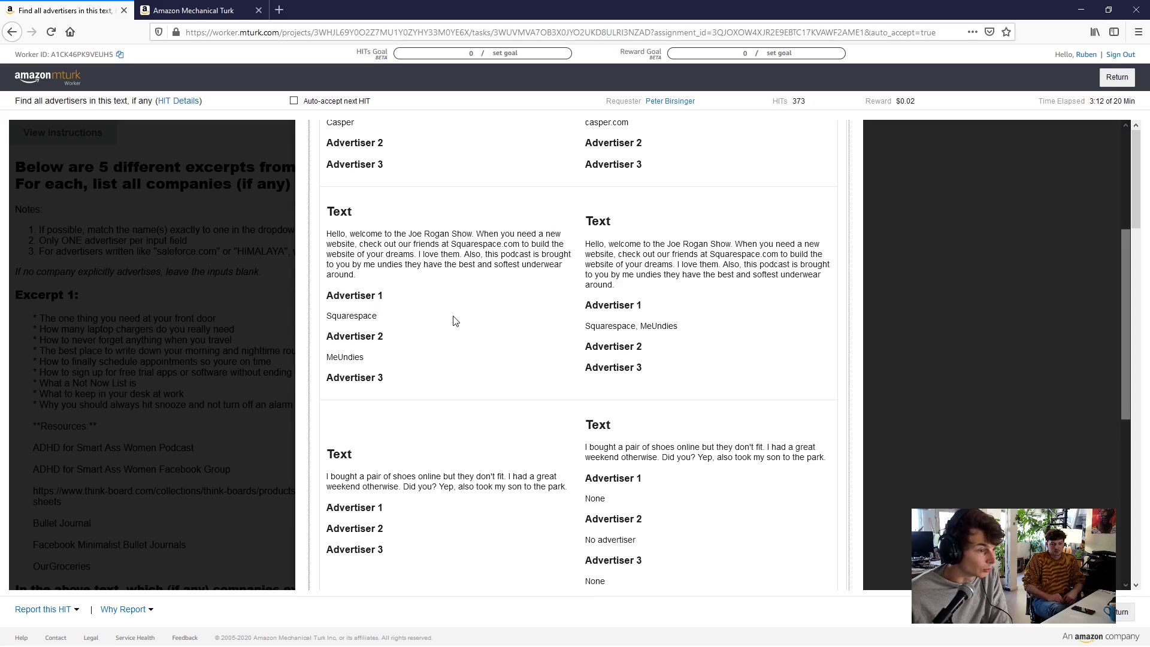
scroll(524, 353, "up", 8)
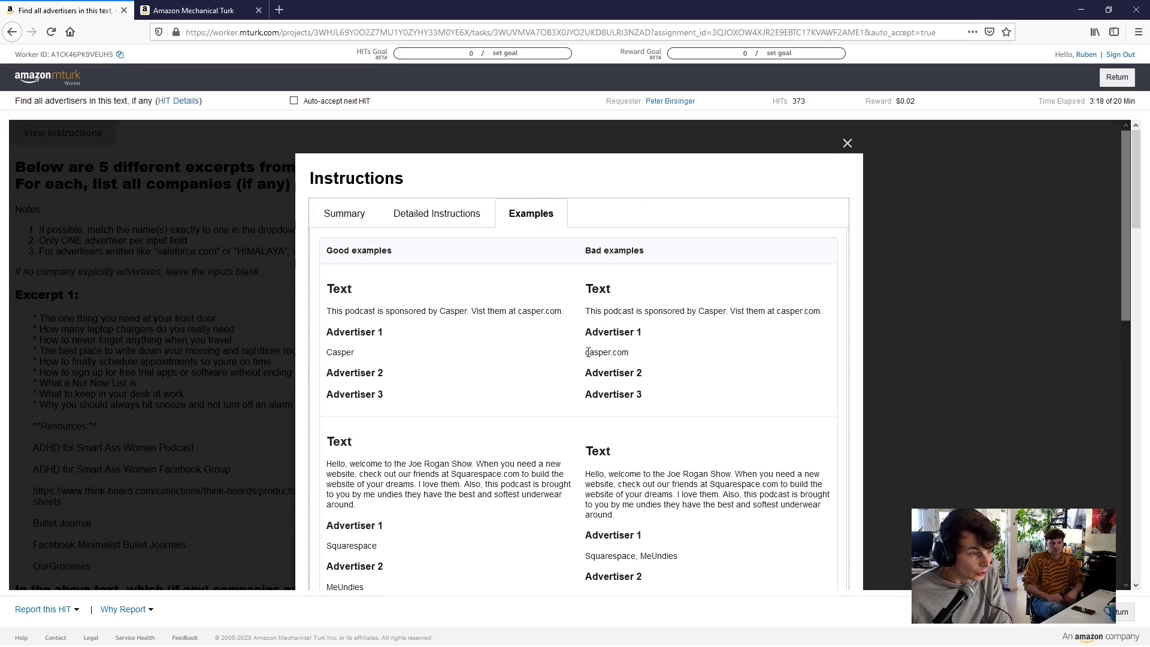
left_click_drag(586, 352, 632, 355)
left_click(633, 356)
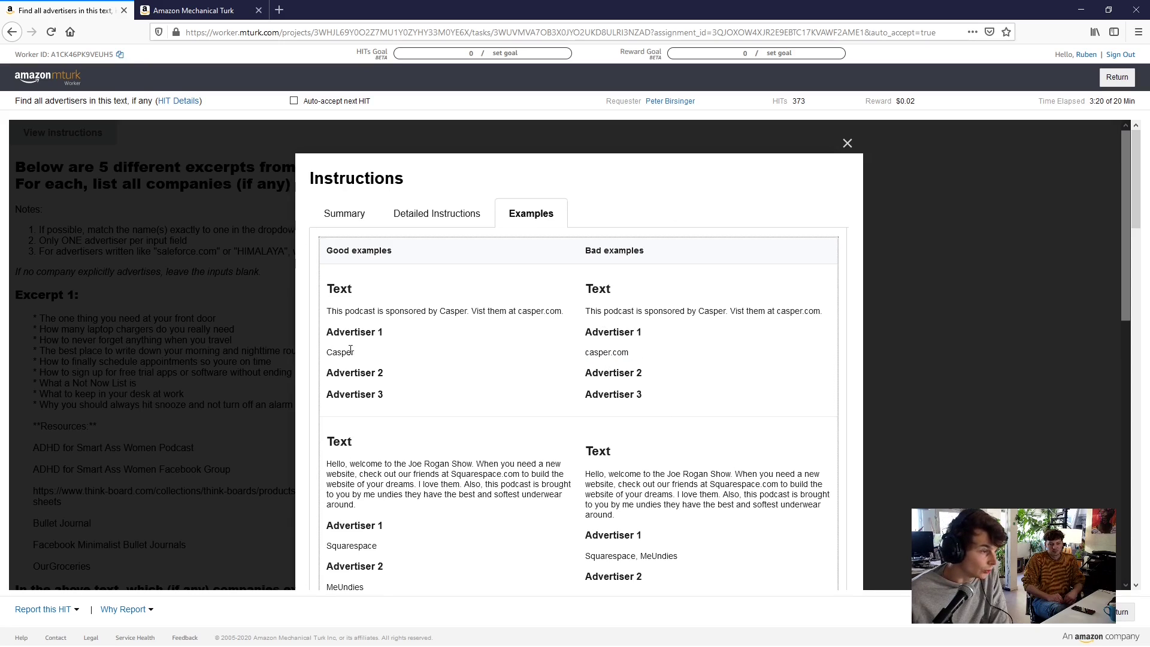
scroll(695, 426, "down", 2)
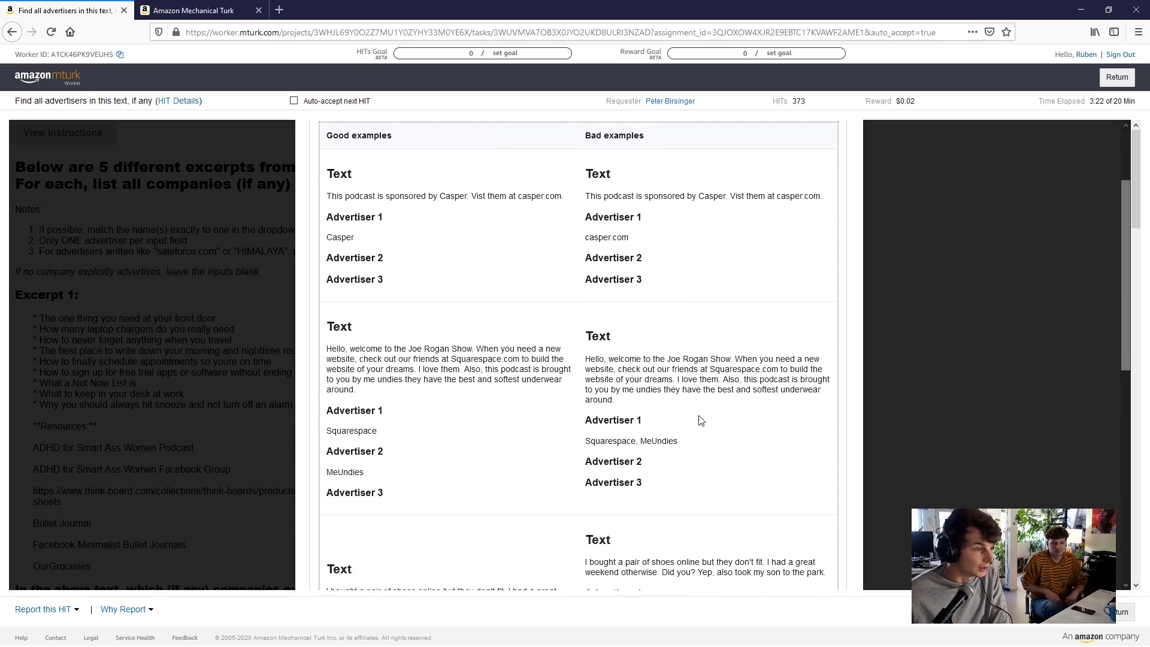
scroll(697, 417, "down", 2)
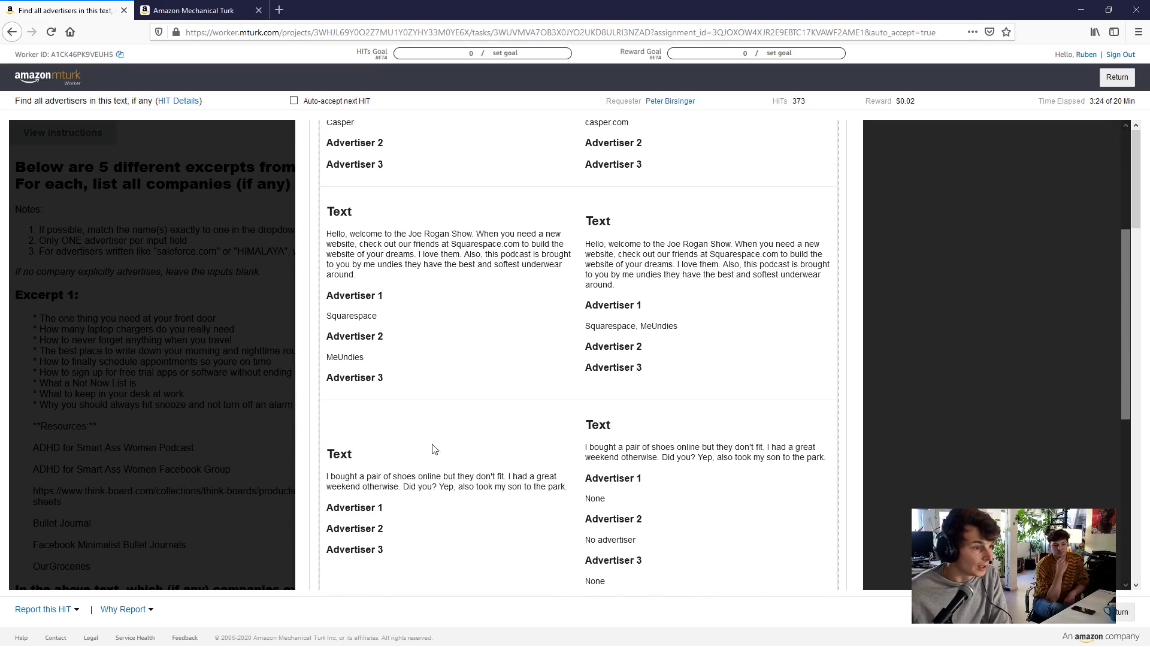
scroll(721, 439, "down", 2)
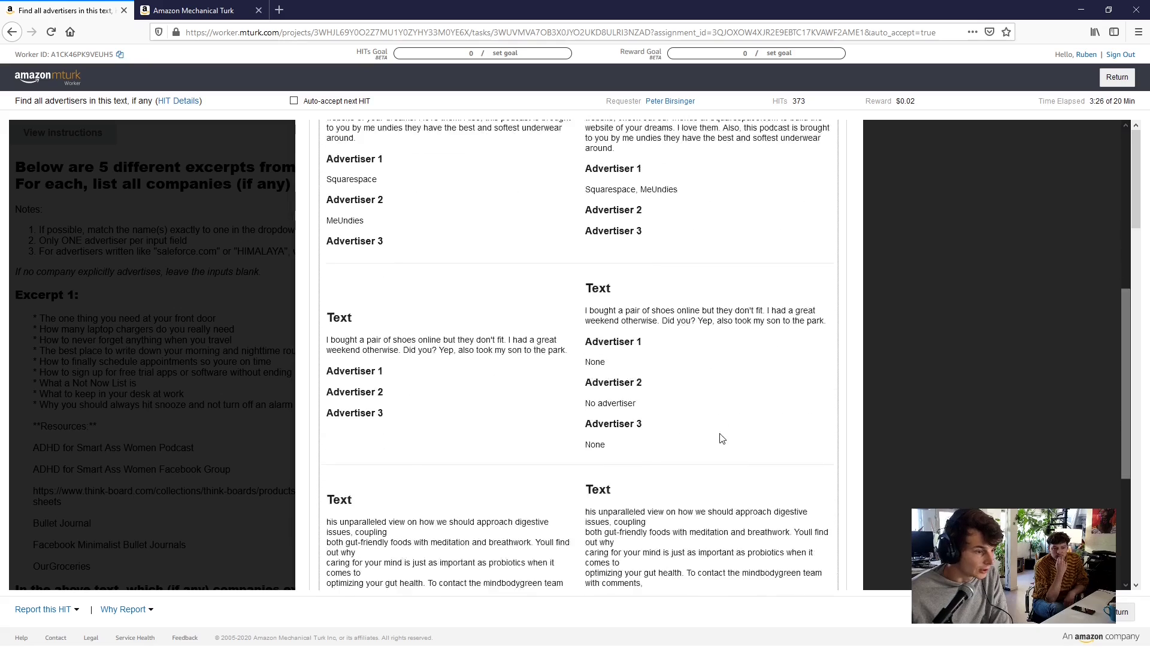
scroll(721, 438, "down", 4)
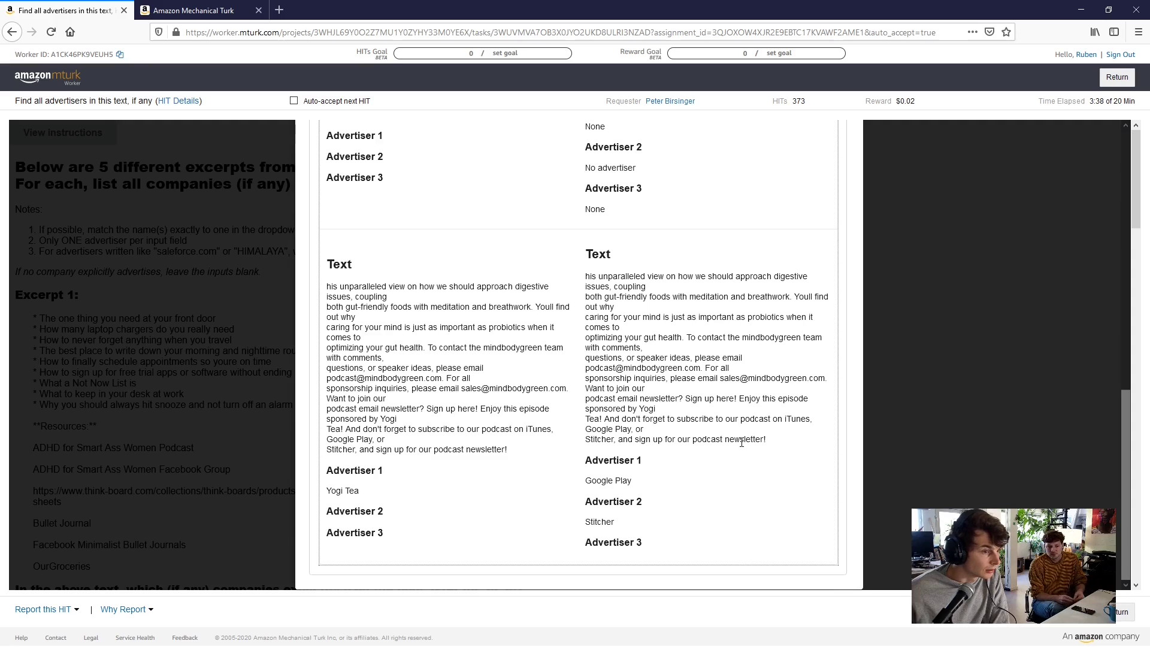
scroll(737, 419, "up", 10)
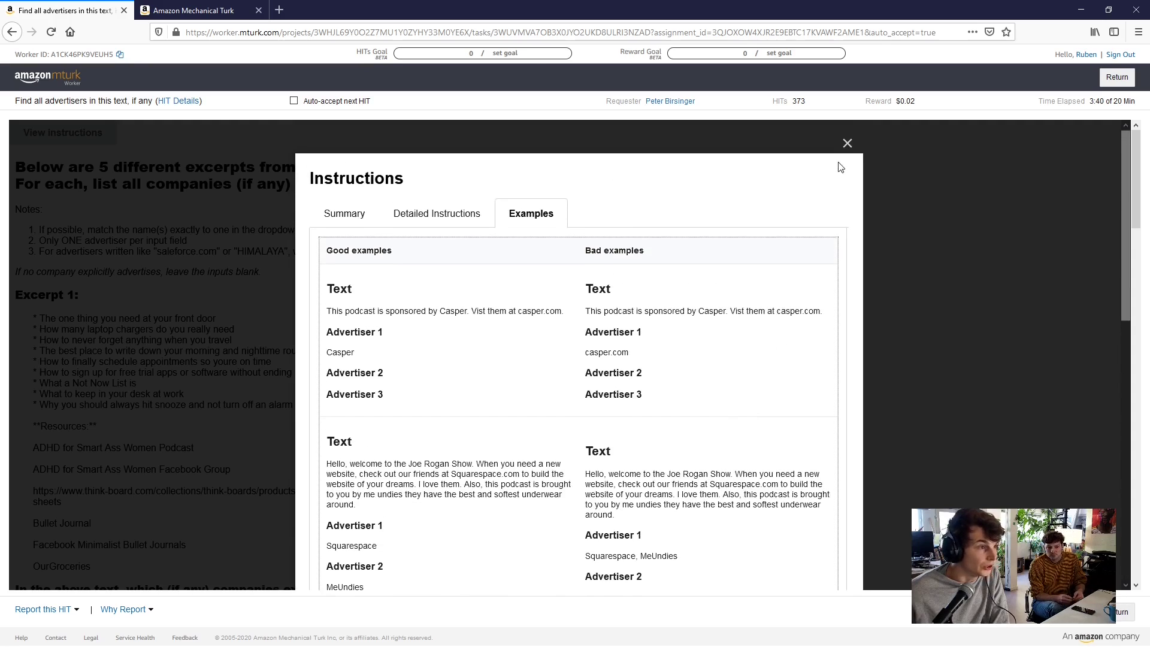
Close the Instructions dialog and bring Excerpt 1's five empty Advertiser fields into view
left_click(847, 144)
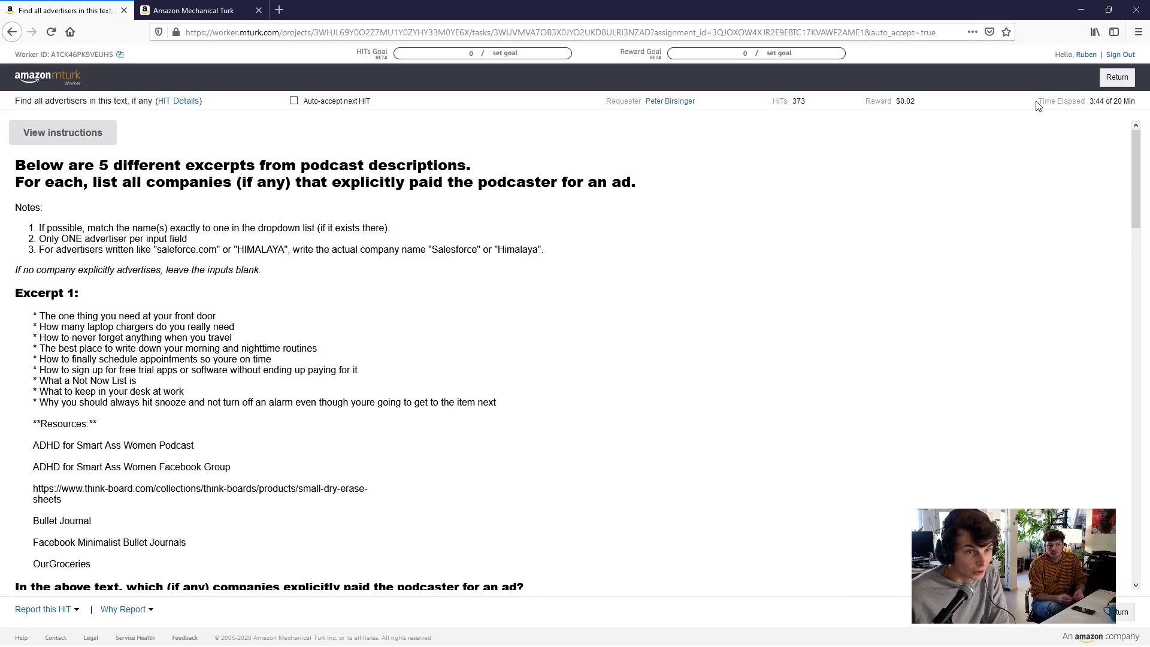
left_click_drag(1039, 106, 1139, 105)
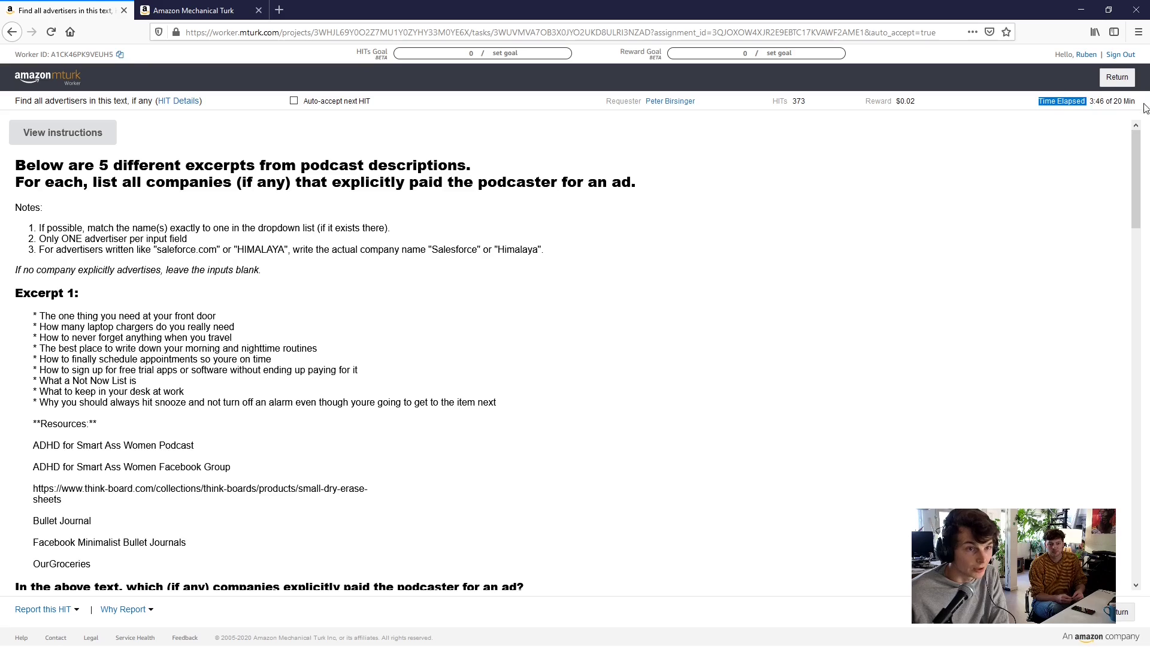
left_click(1052, 174)
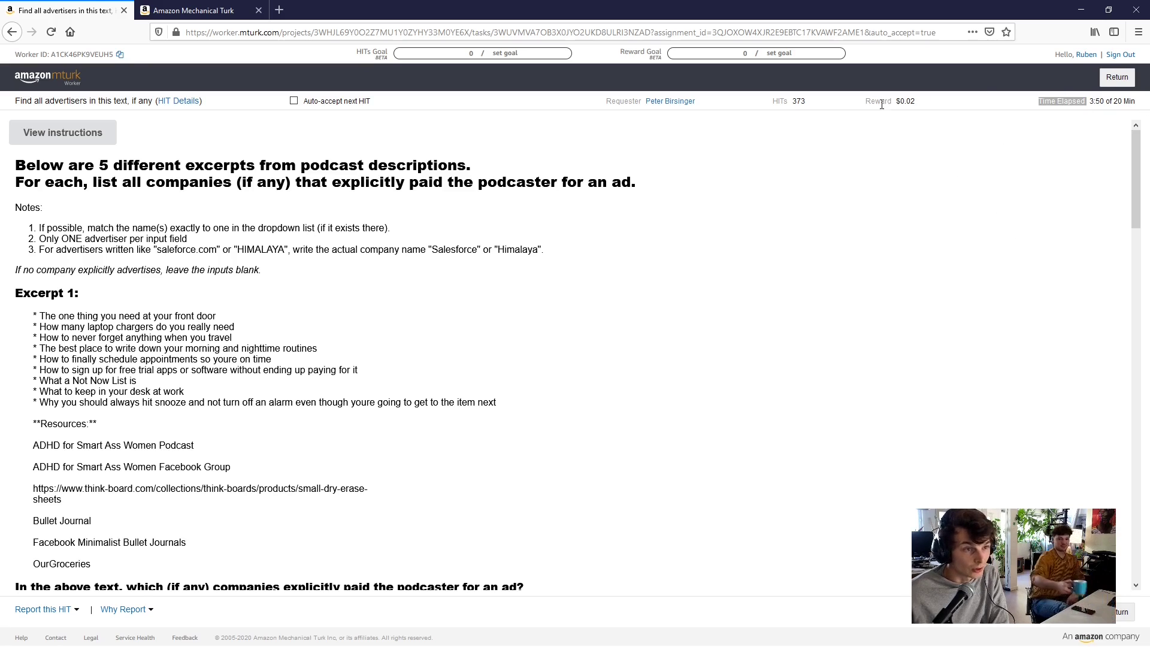
left_click(1045, 102)
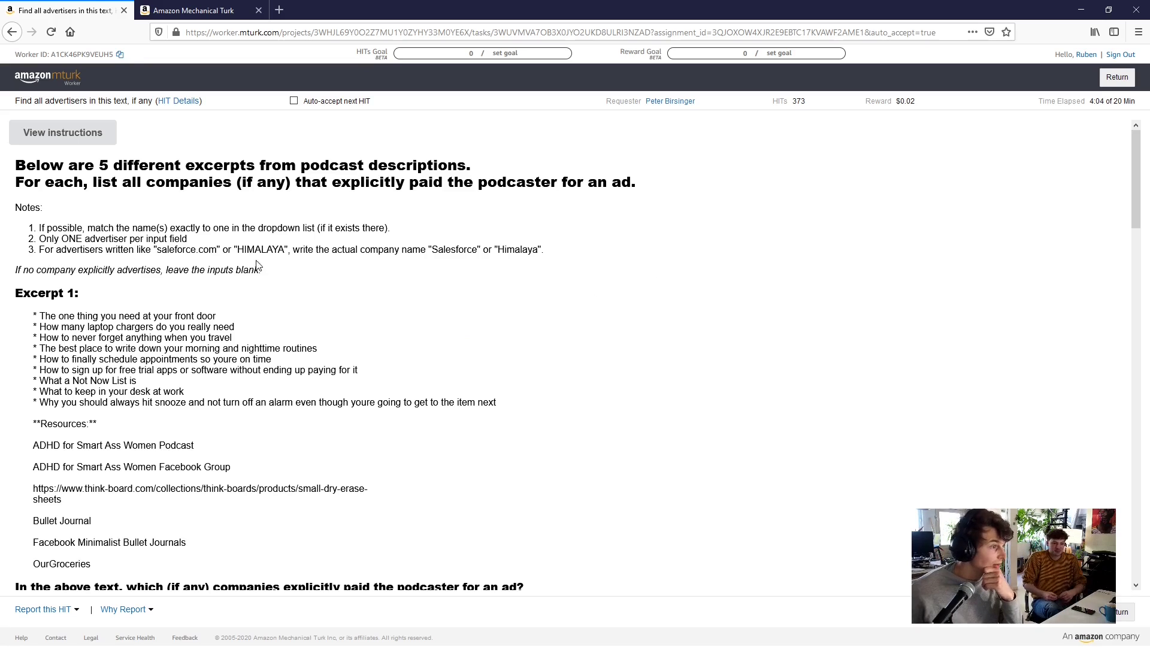
scroll(286, 296, "down", 2)
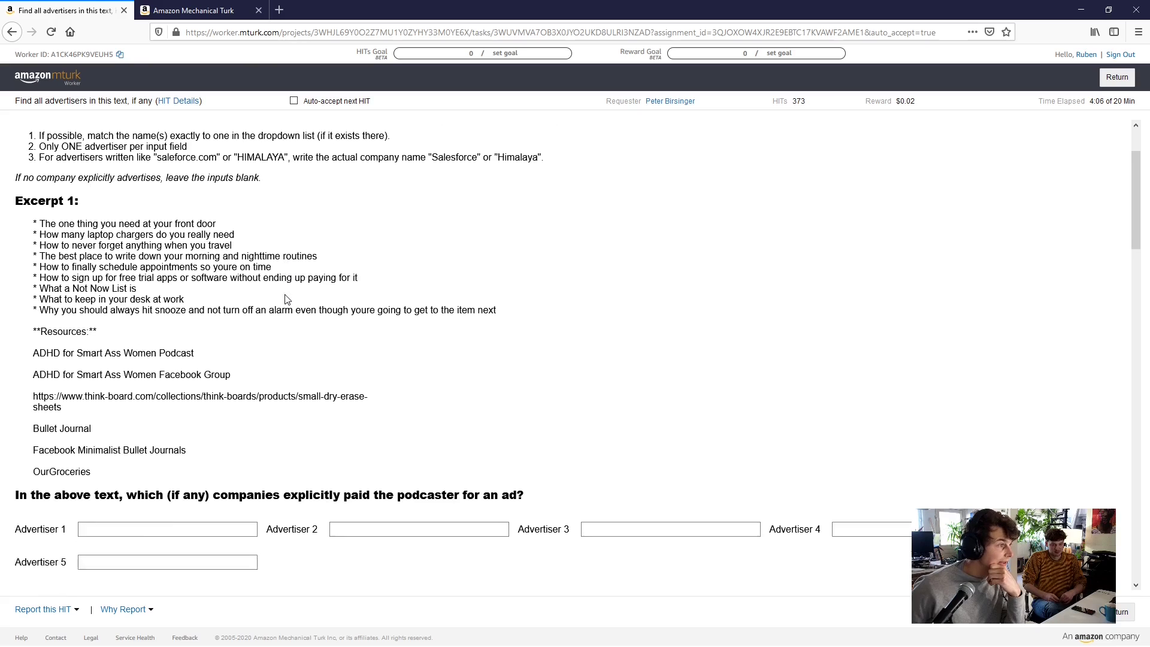
scroll(286, 298, "down", 1)
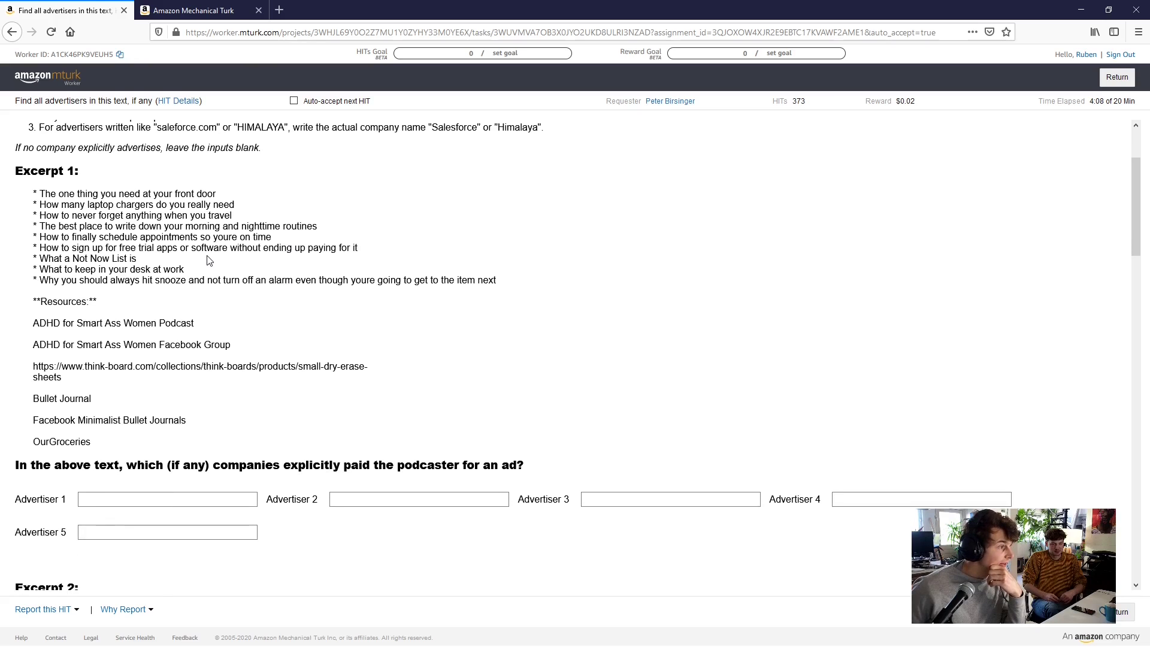
scroll(207, 260, "down", 2)
scroll(210, 261, "up", 2)
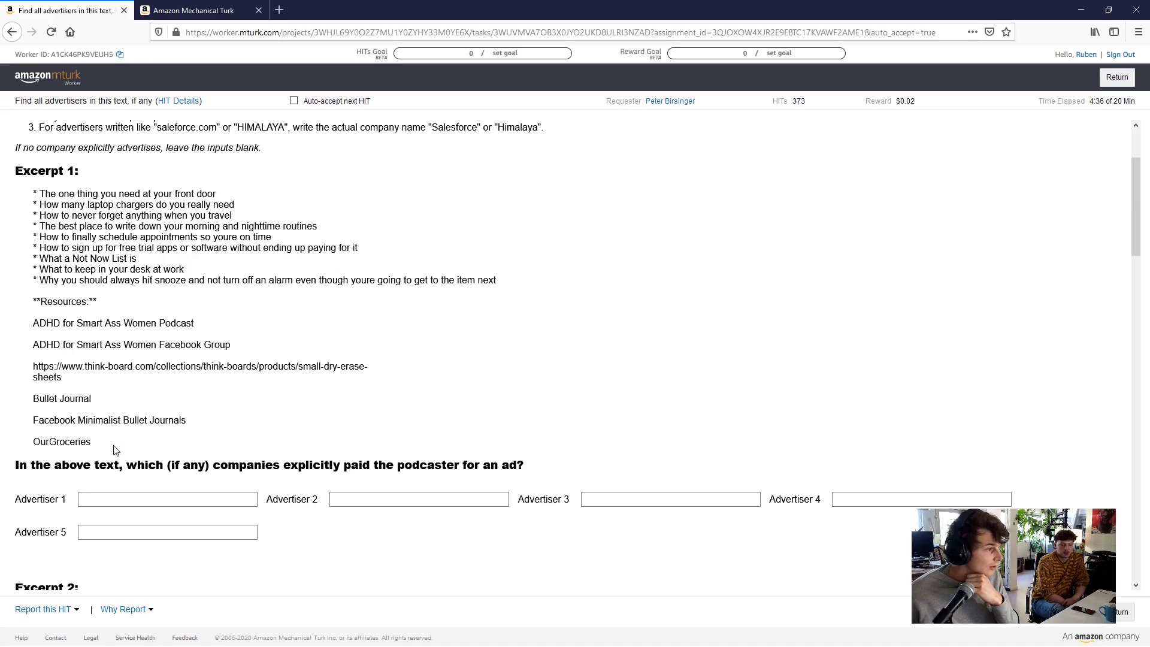
Read through Excerpt 1's resources list down to the think-board.com entry
left_click(112, 494)
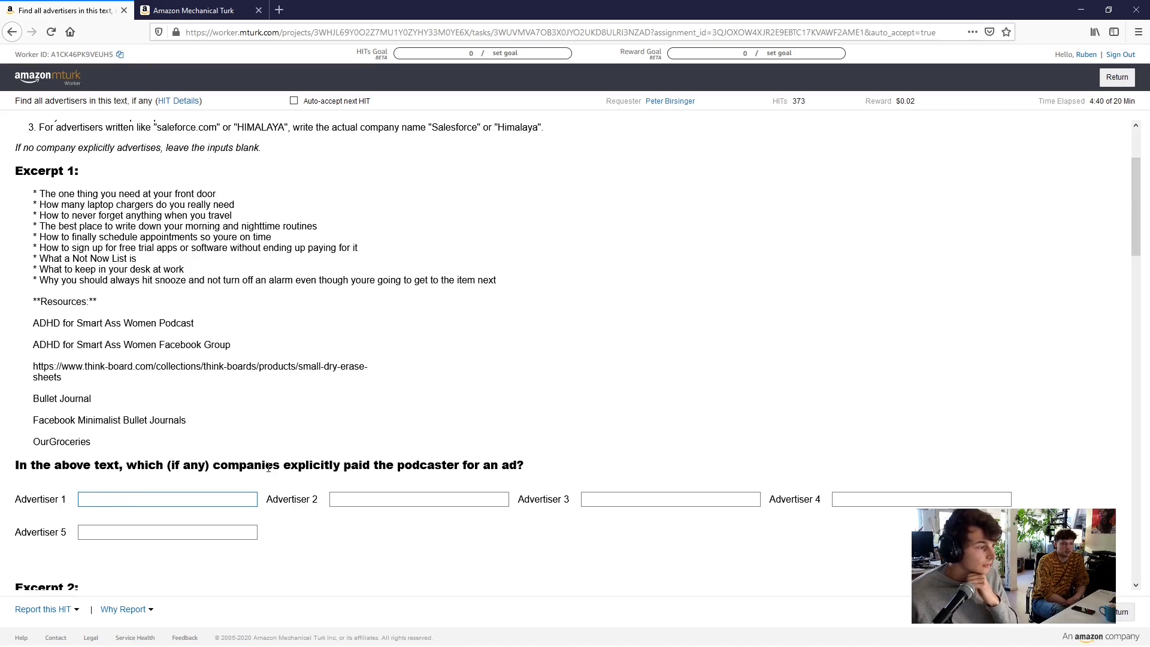
scroll(312, 458, "down", 1)
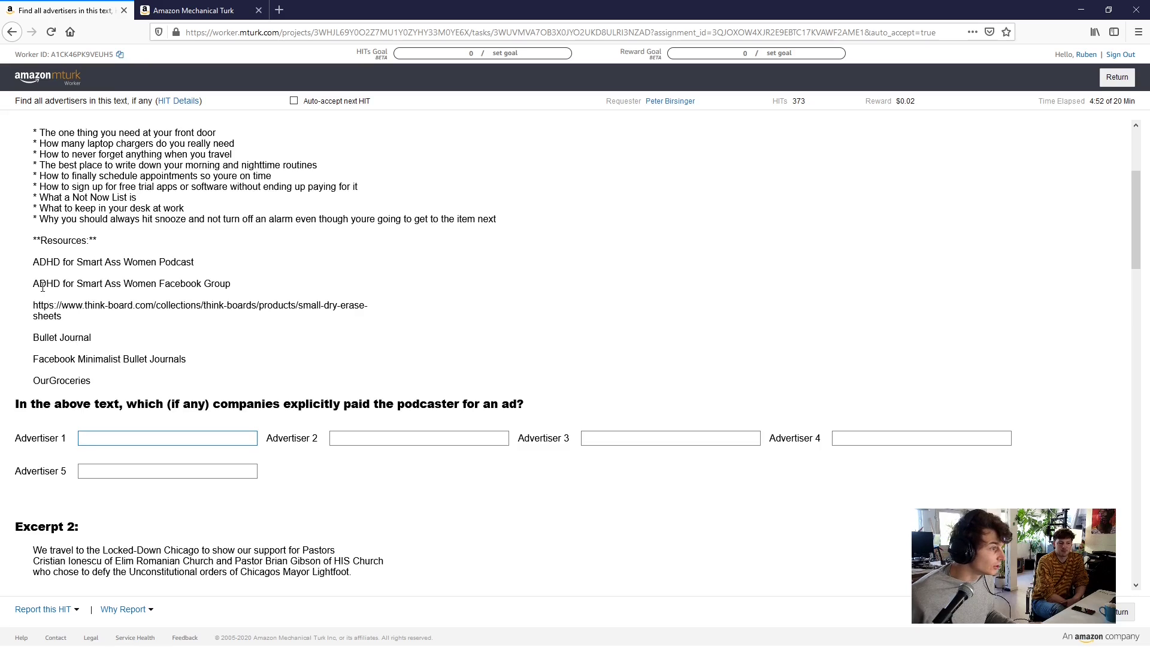
left_click_drag(33, 337, 101, 358)
left_click(103, 357)
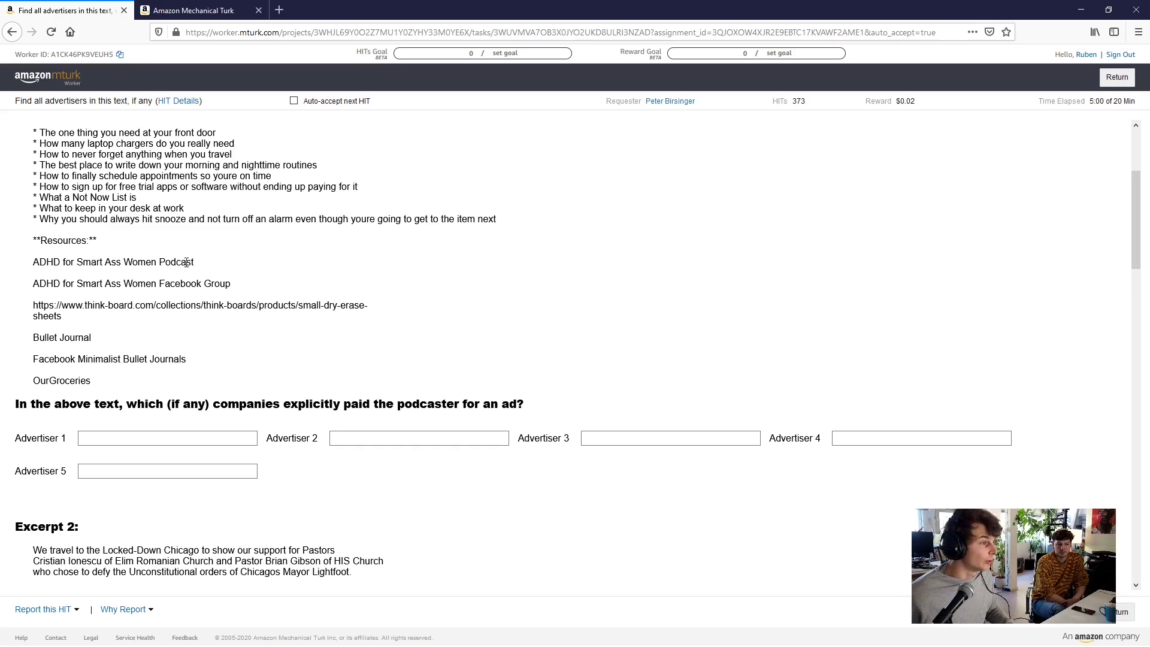
scroll(178, 262, "down", 1)
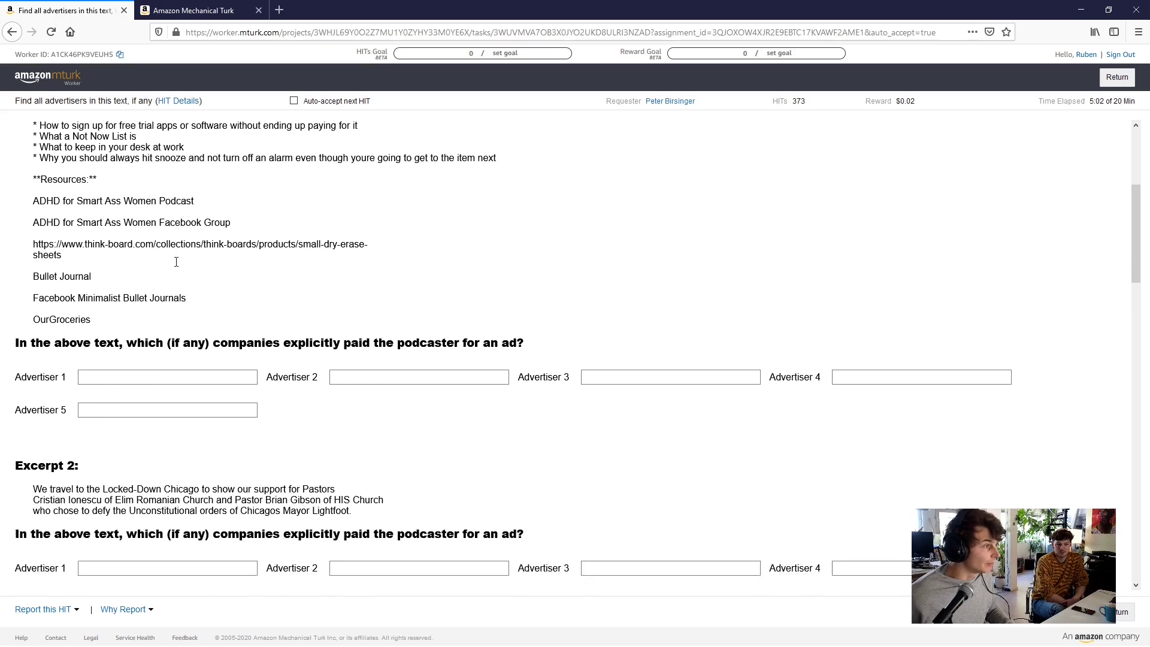
scroll(174, 258, "up", 2)
left_click_drag(40, 194, 128, 302)
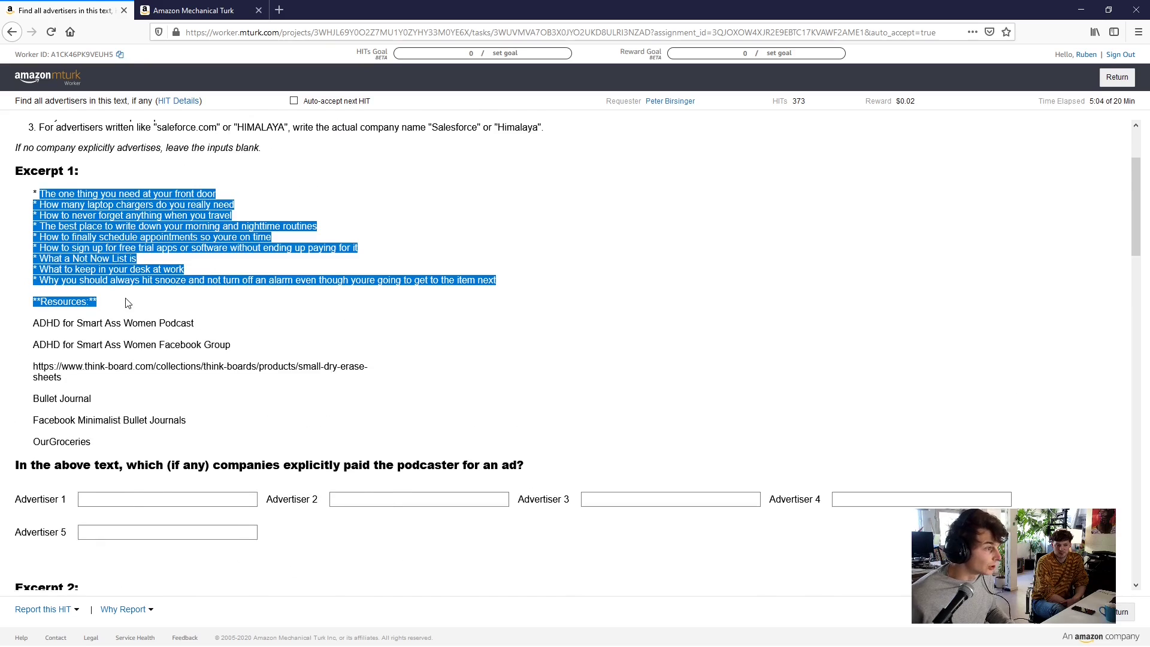
left_click(159, 306)
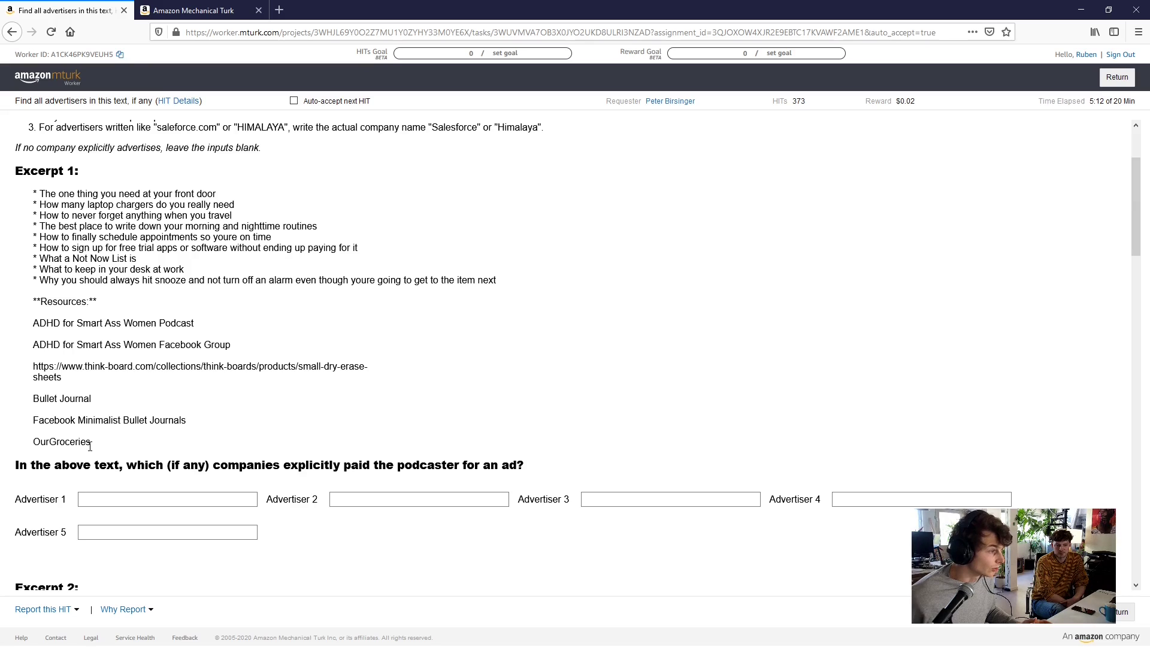
Enter 'Think' in Advertiser 1, copy the think-board.com address, and open a new tab
left_click(113, 499)
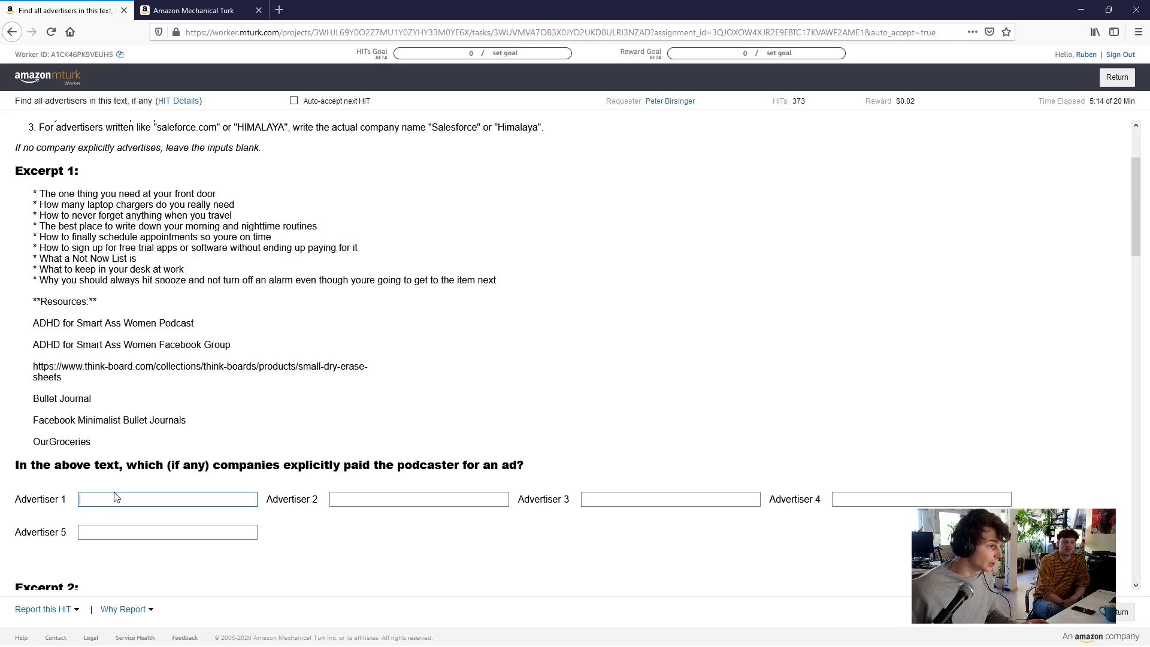
left_click_drag(153, 366, 26, 375)
left_click(130, 498)
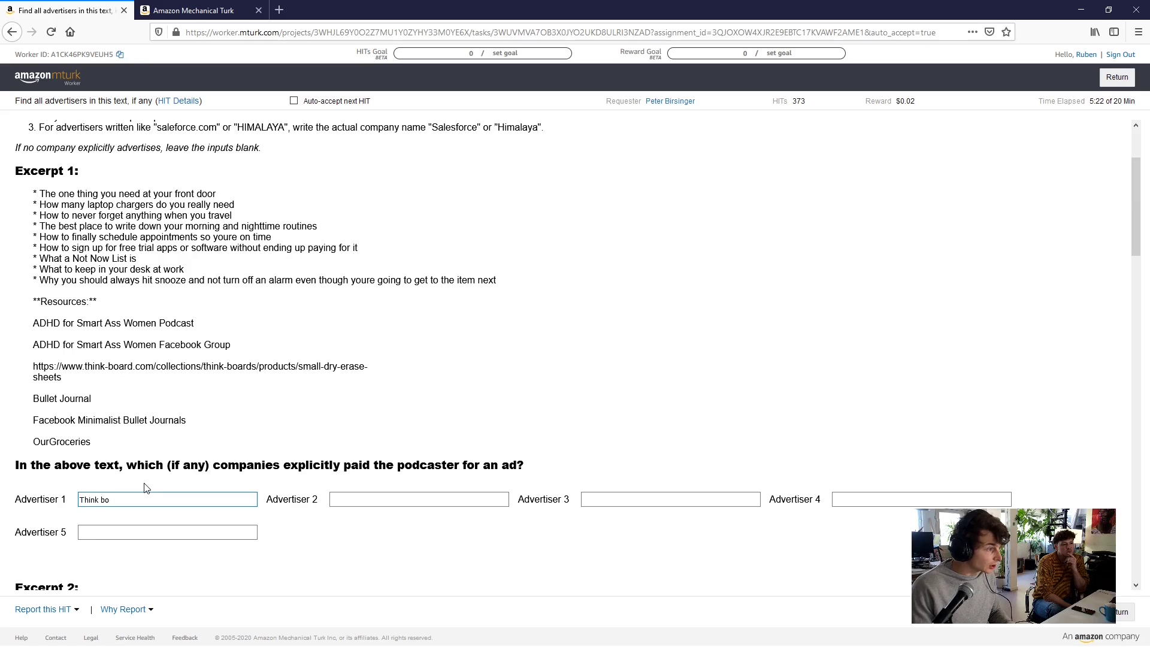
type("Think boar")
key("BackSpace")
key("BackSpace")
key("BackSpace")
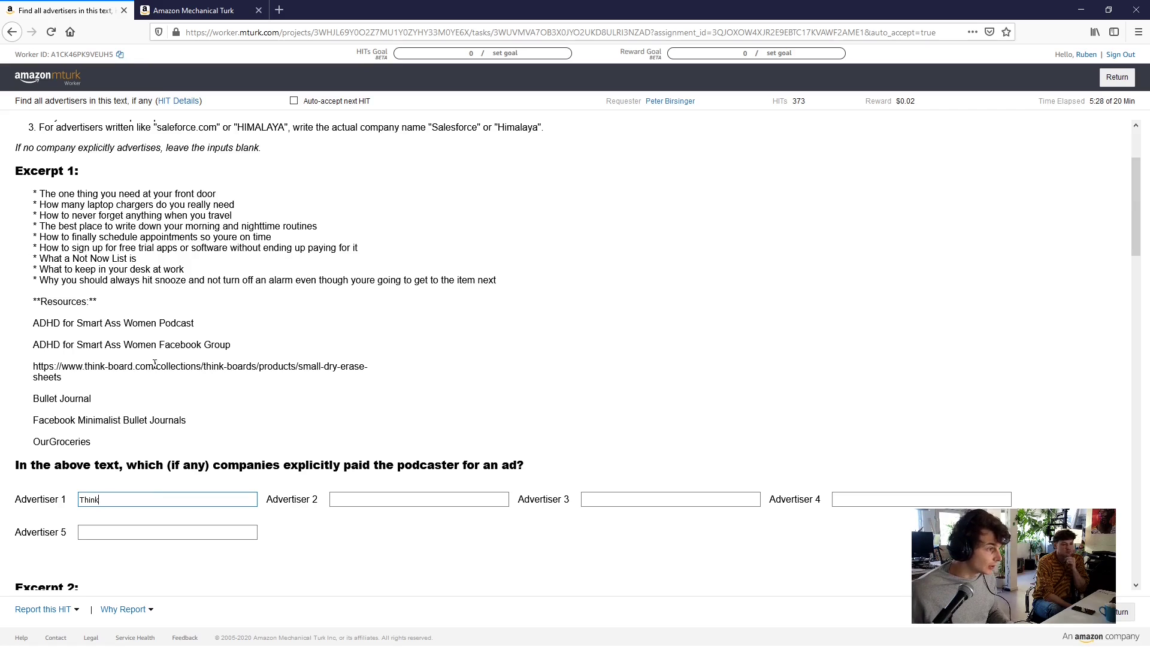
left_click_drag(155, 364, 31, 367)
key("ctrl+c")
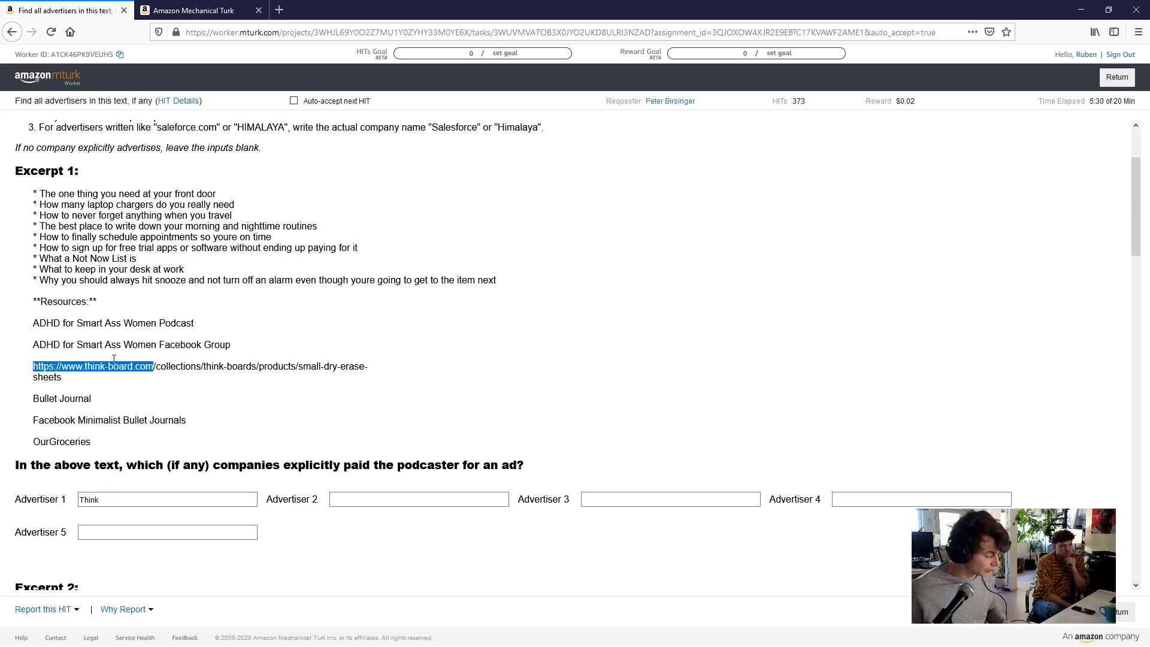
key("ctrl+t")
Load the pasted think-board.com address in the new tab, then close that tab
key("ctrl+v")
key("Return")
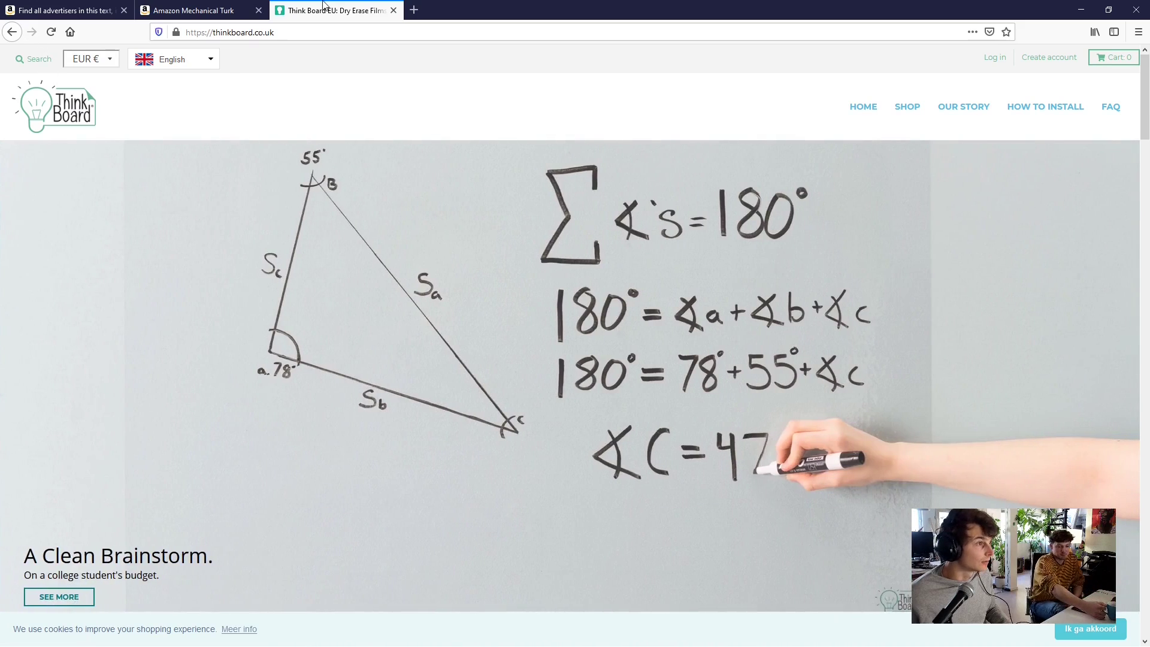
middle_click(328, 8)
Complete Excerpt 1's Advertiser 1 as 'Think Board'
left_click(136, 495)
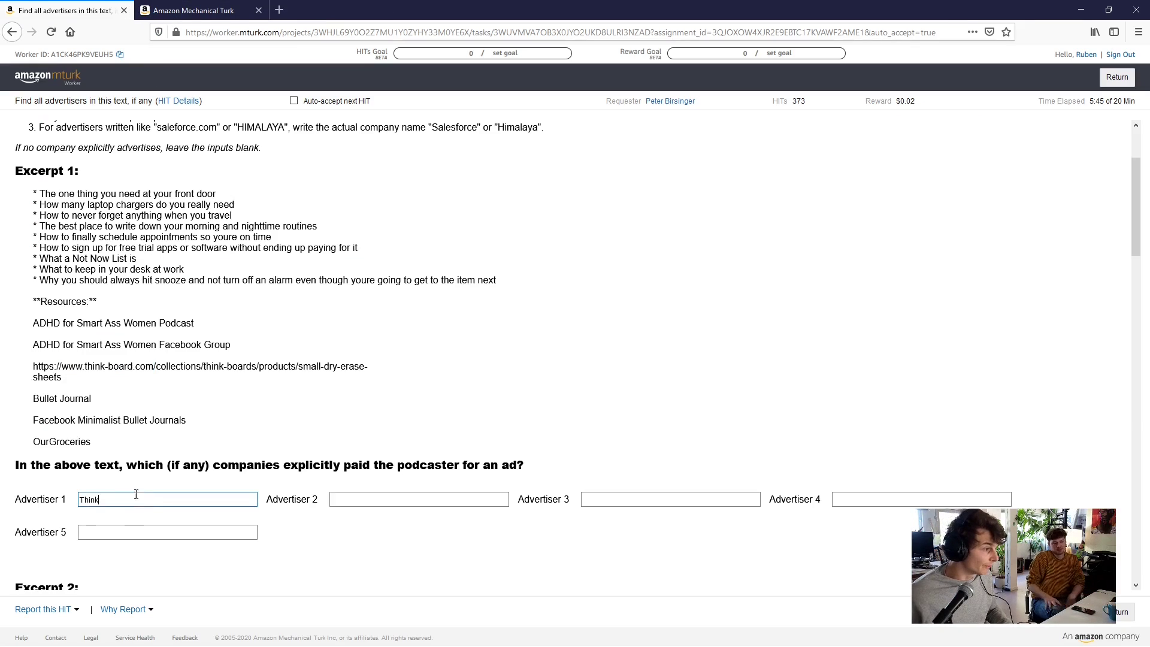
type("Board")
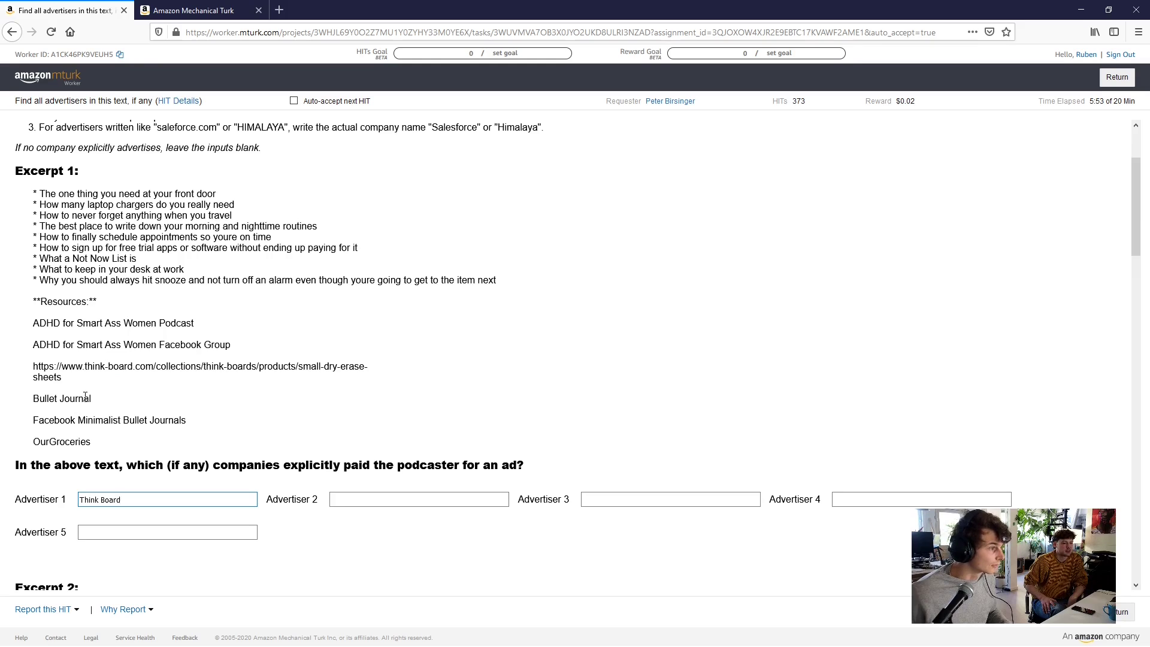
left_click_drag(93, 404, 31, 399)
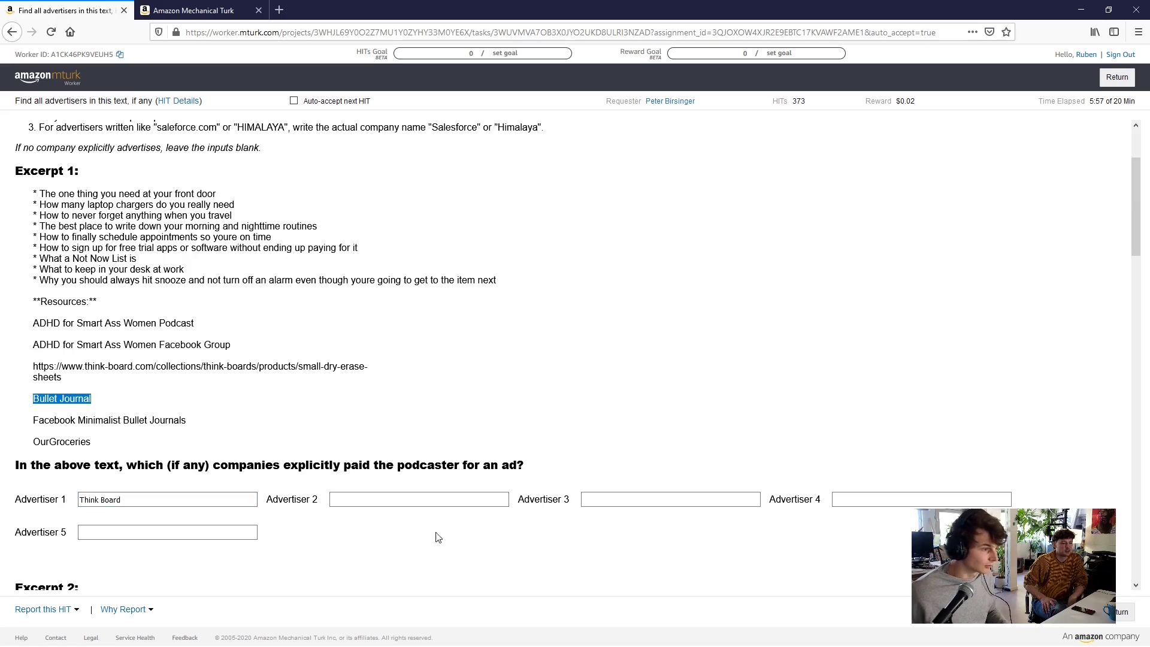
Enter 'Bullet Journal' as Advertiser 2 and 'OurGroceries' as Advertiser 3
left_click(386, 498)
type("Bu")
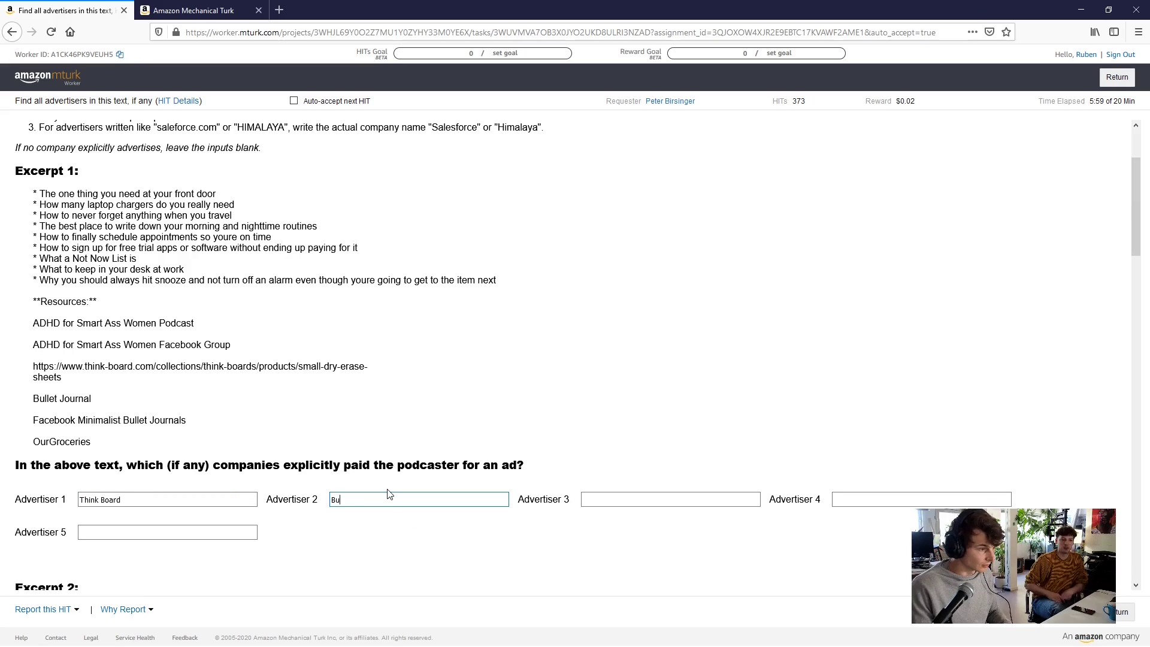
type("llet Journal")
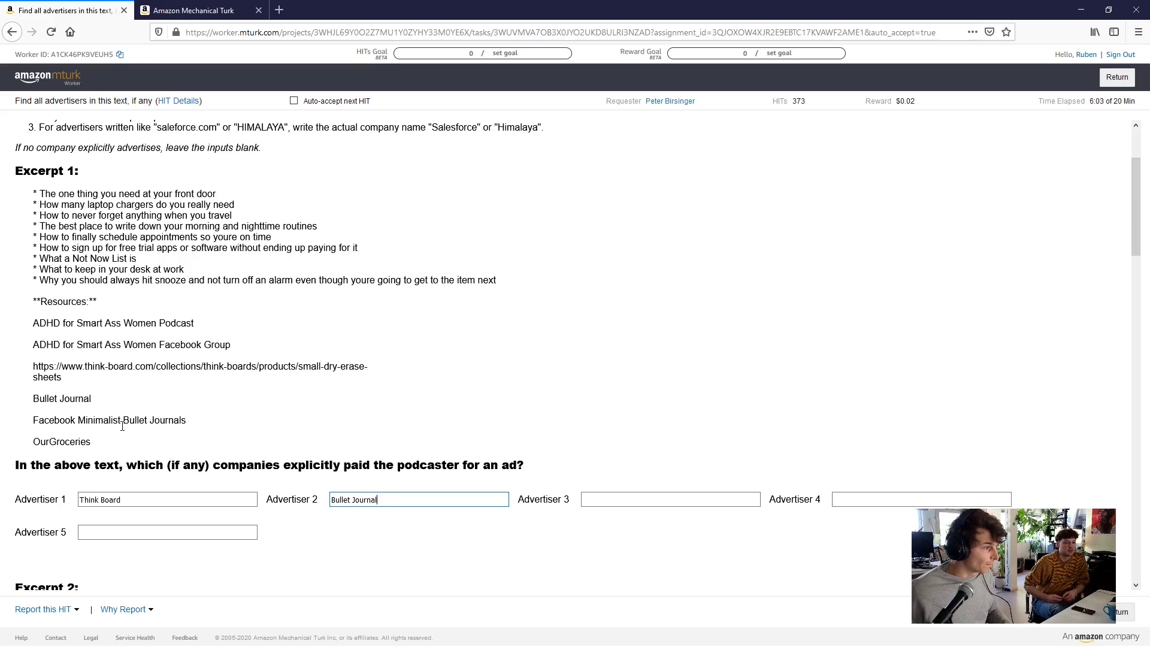
left_click(584, 498)
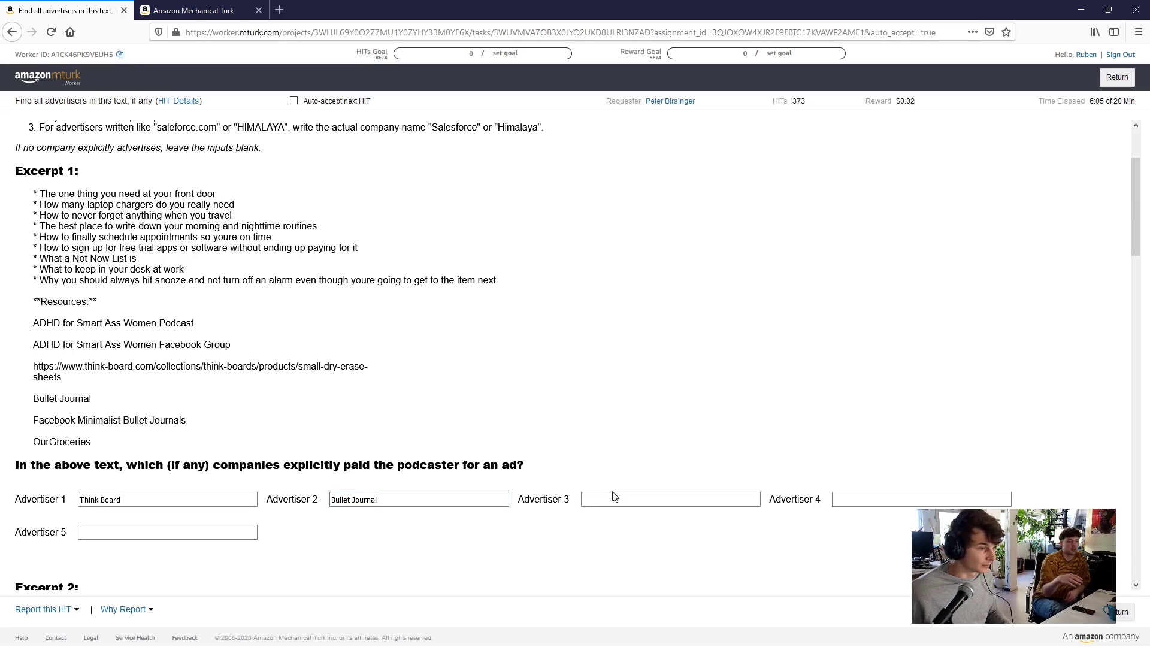
type("Our")
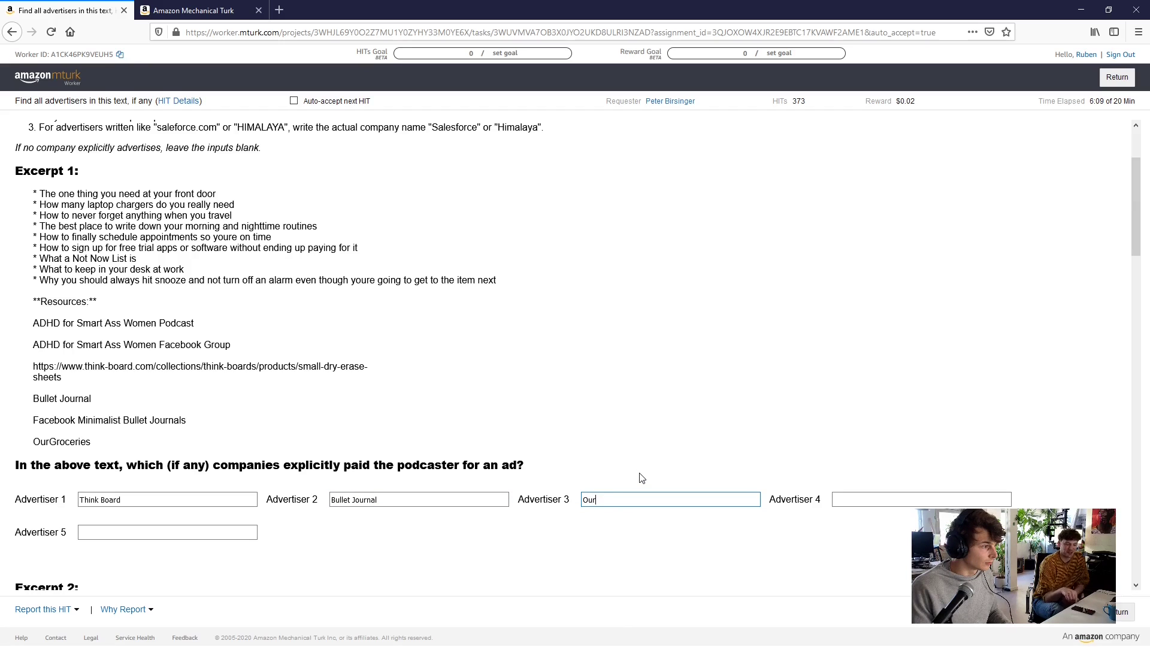
type("Groxc")
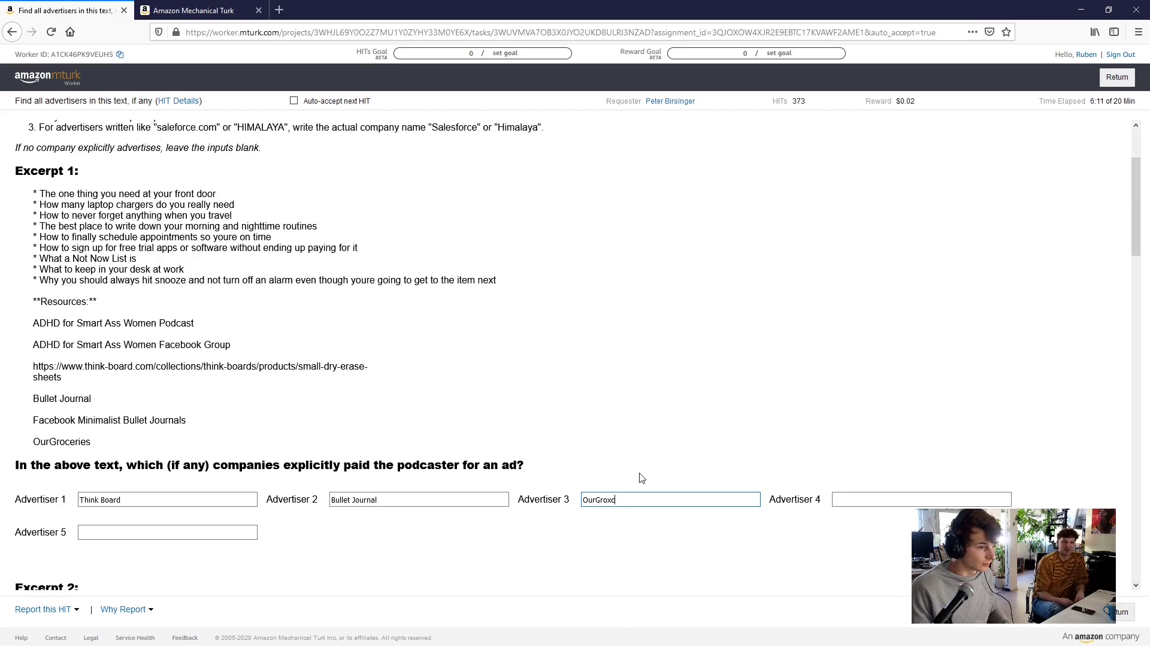
type("c")
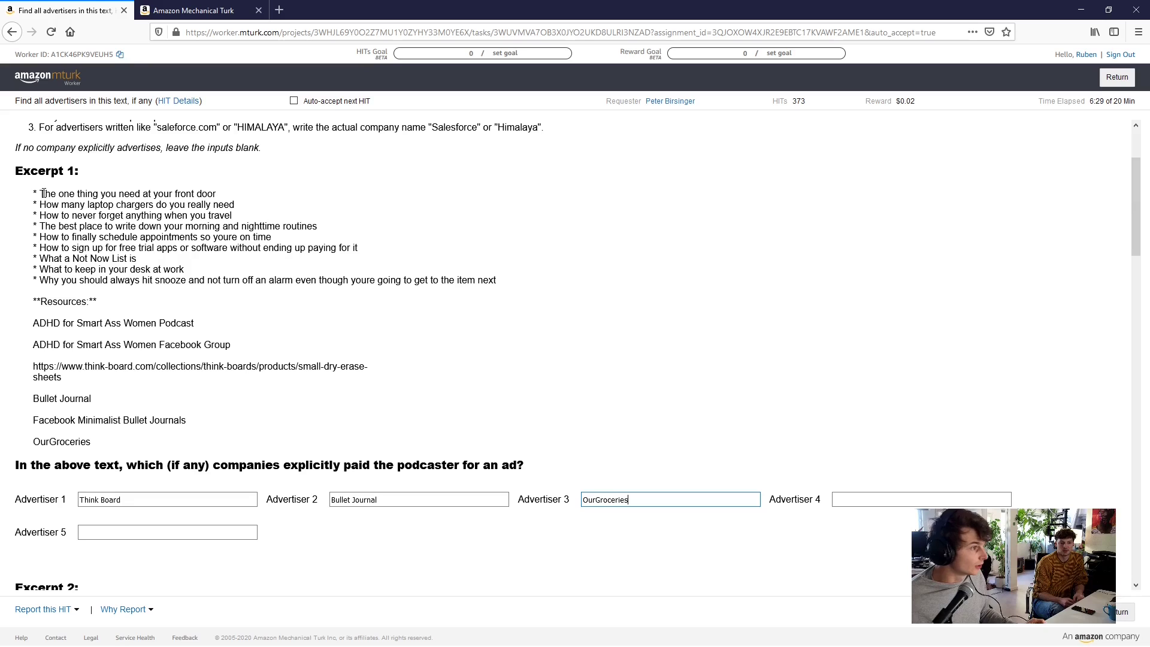
Re-read Excerpt 1's bullet lines and resources to check the three advertiser answers
mouse_move(42, 193)
left_mouse_down()
mouse_move(180, 228)
mouse_move(165, 299)
mouse_move(107, 206)
mouse_move(35, 195)
left_mouse_up()
left_click(48, 287)
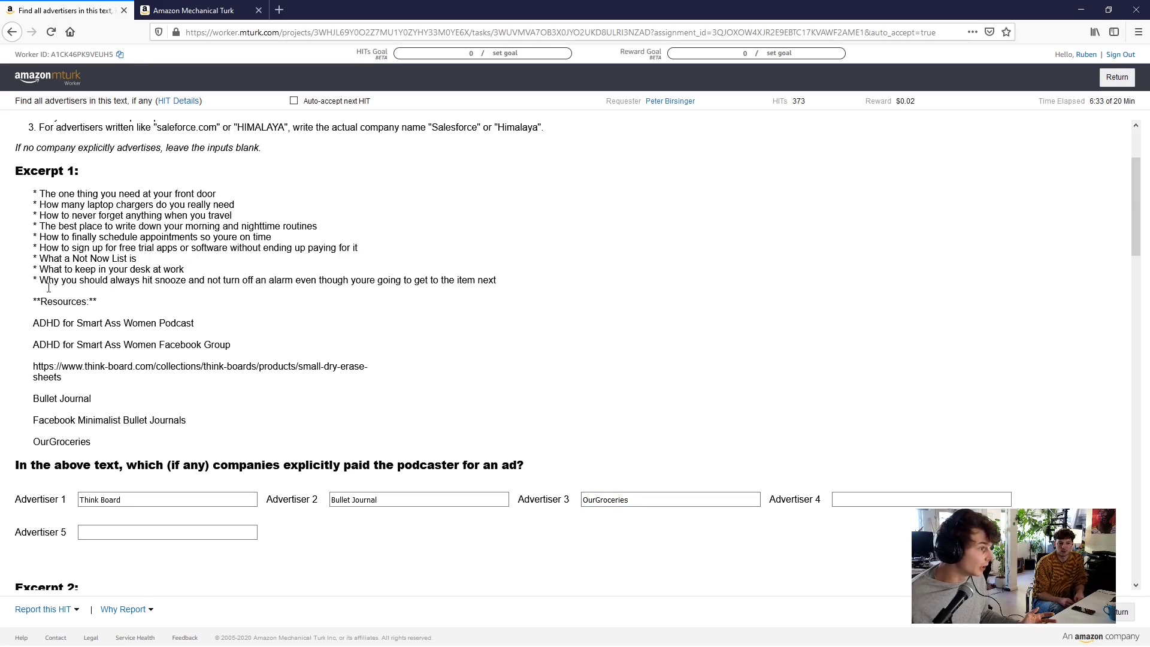
left_click_drag(41, 302, 96, 347)
left_click(106, 362)
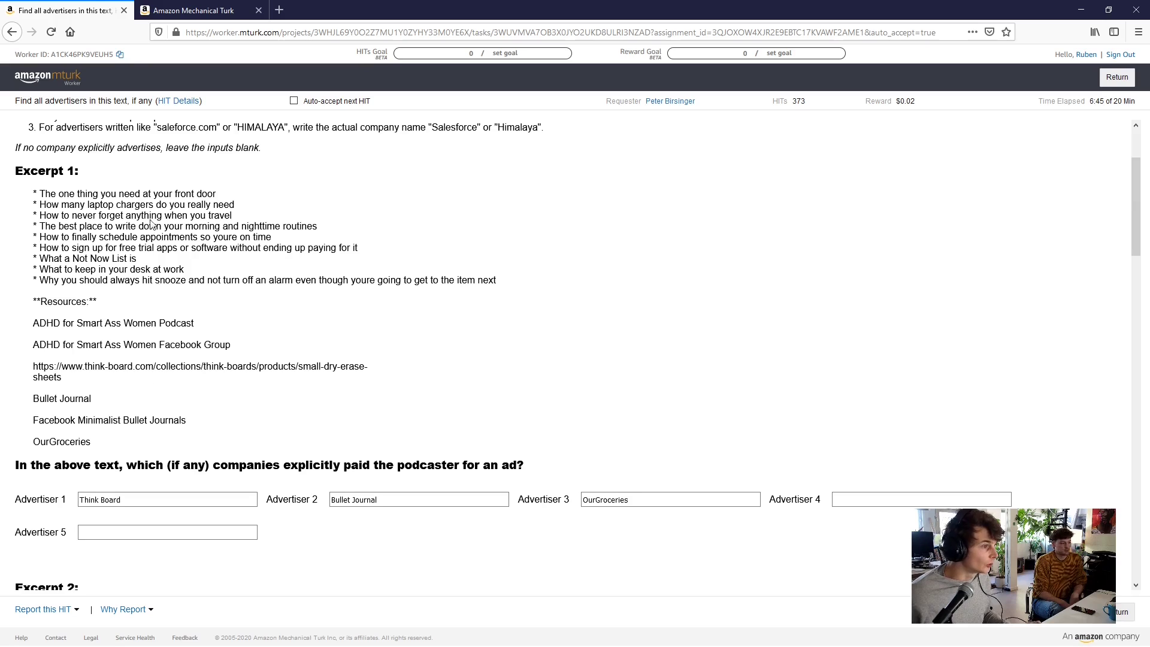
left_click(143, 494)
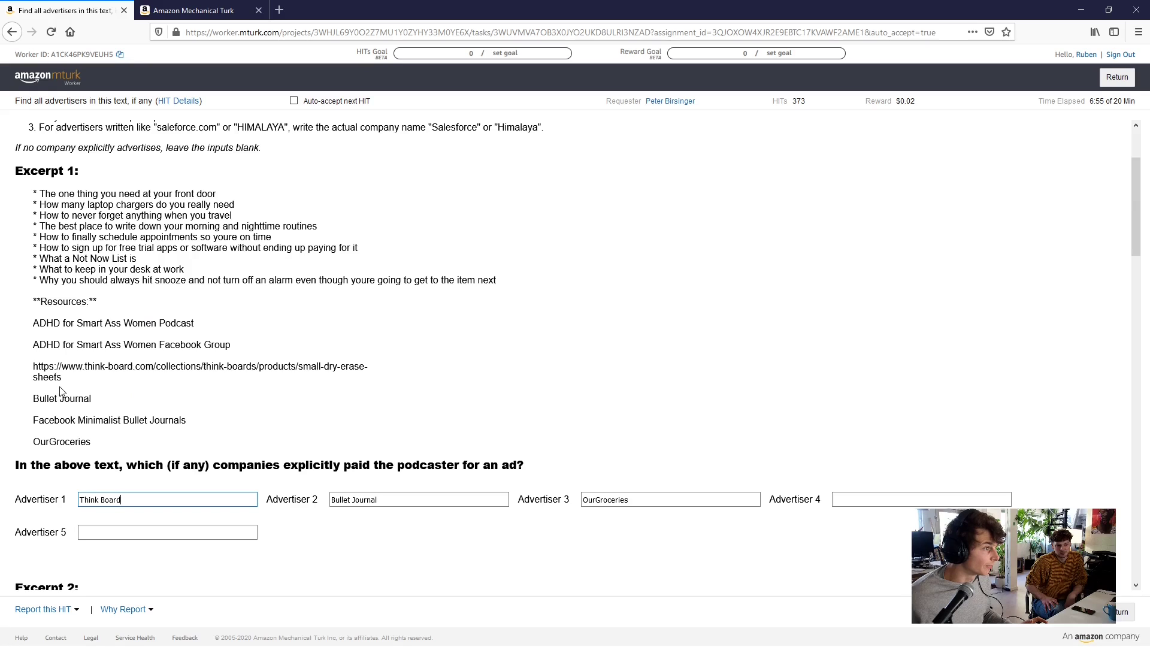
left_click_drag(60, 393, 110, 420)
left_click(112, 454)
left_click(111, 419)
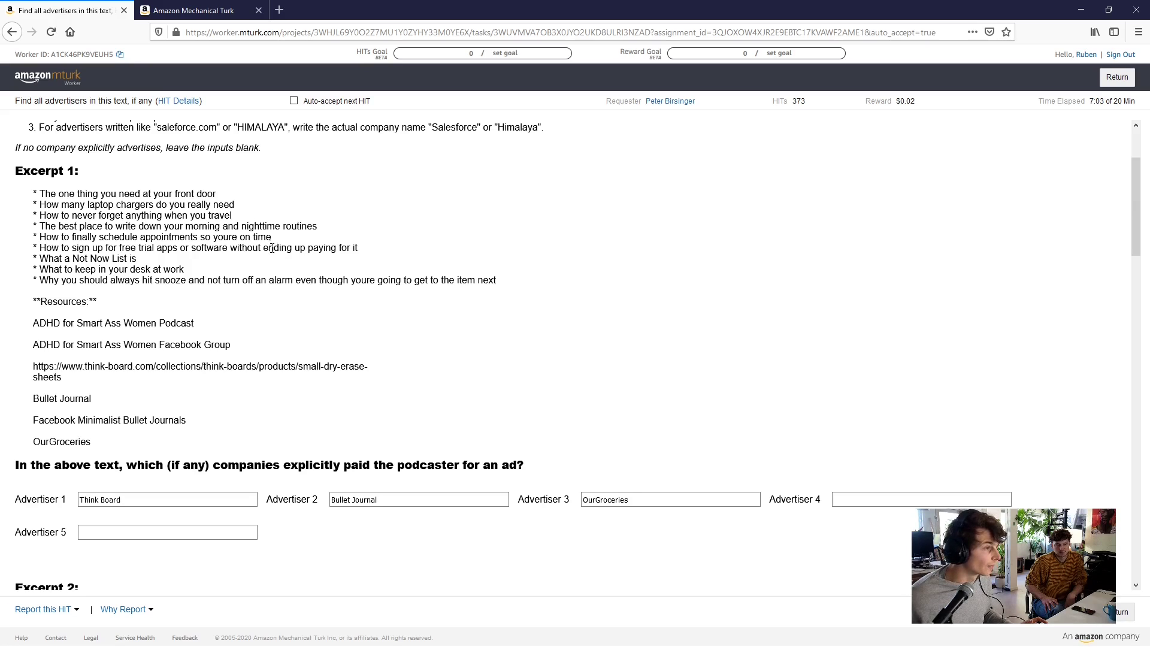
scroll(276, 251, "down", 4)
scroll(292, 262, "up", 6)
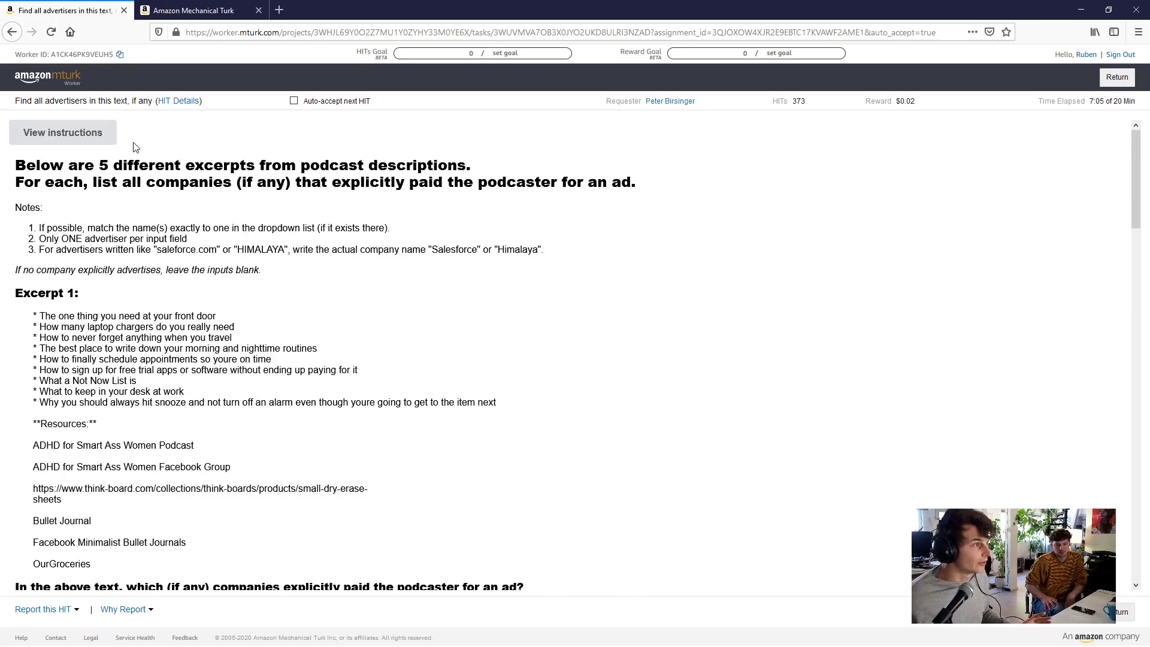
Reopen the instructions on the Examples tab and read through the good and bad advertiser entries
left_click(84, 130)
left_click(559, 222)
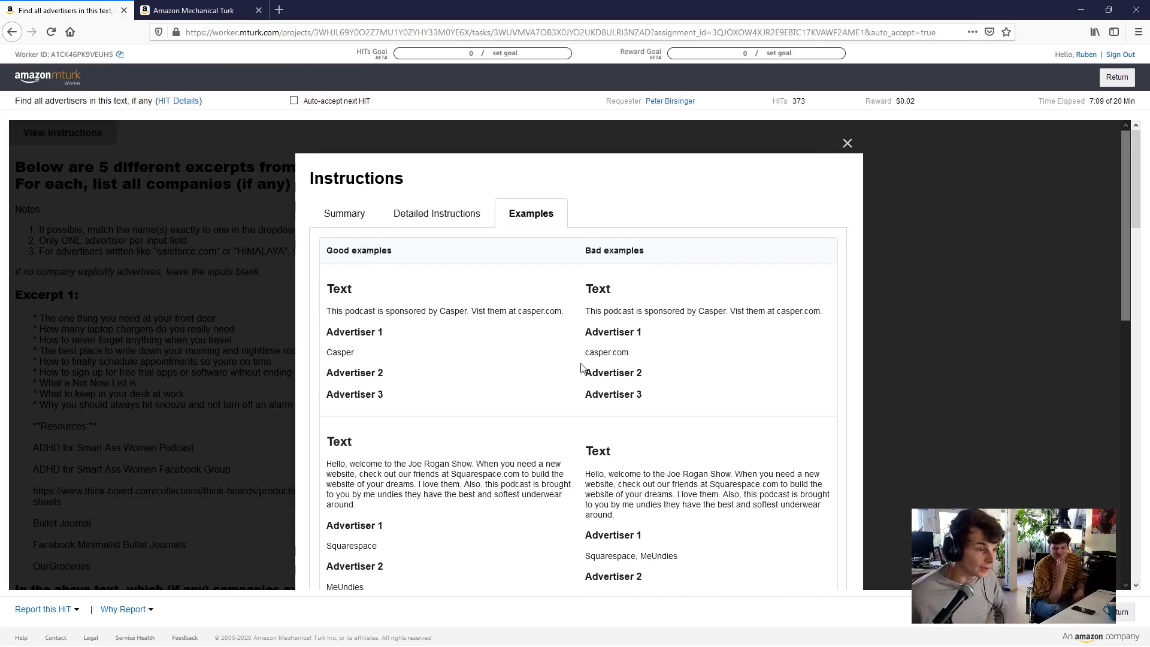
scroll(581, 368, "down", 3)
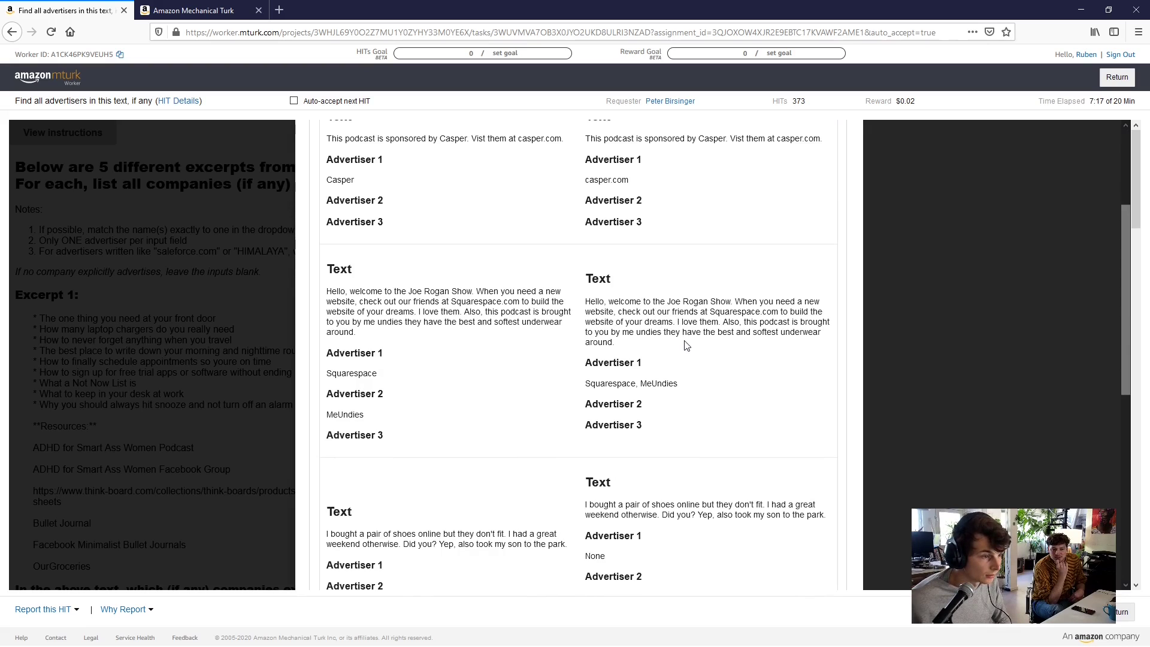
scroll(685, 347, "down", 3)
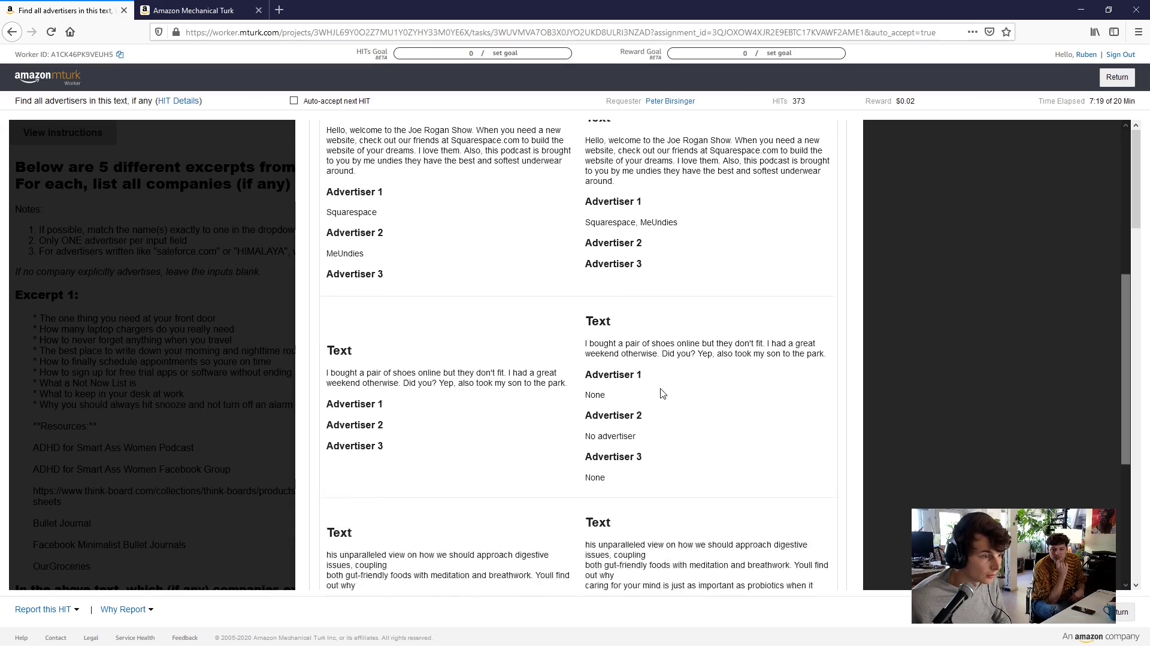
scroll(662, 394, "down", 1)
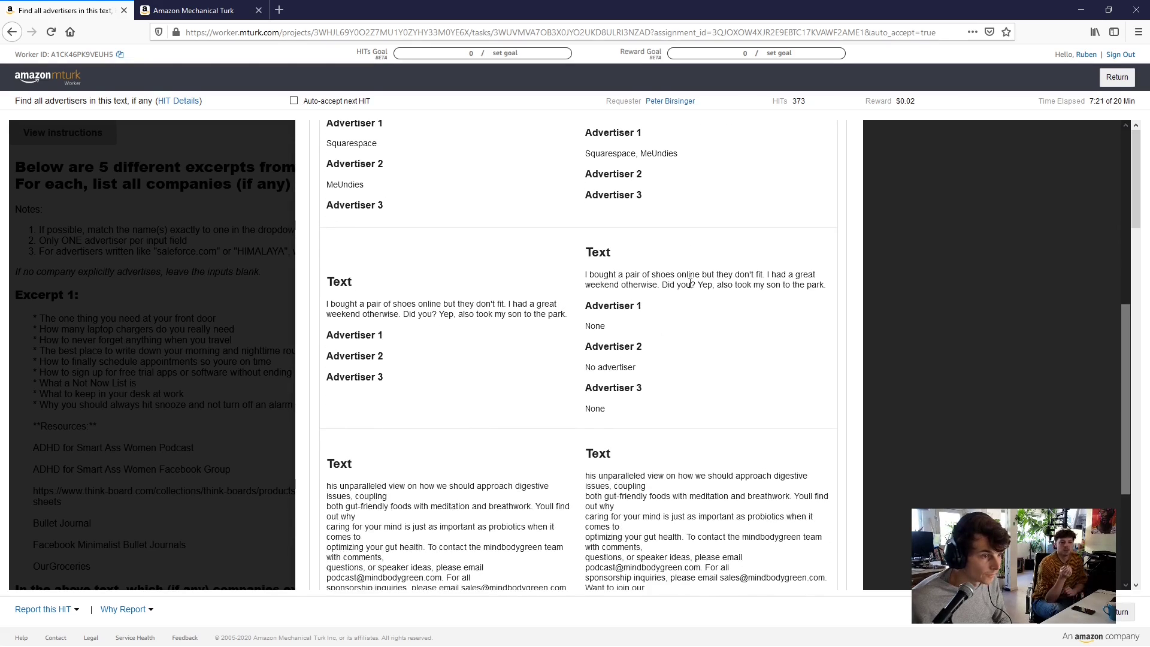
scroll(711, 349, "down", 1)
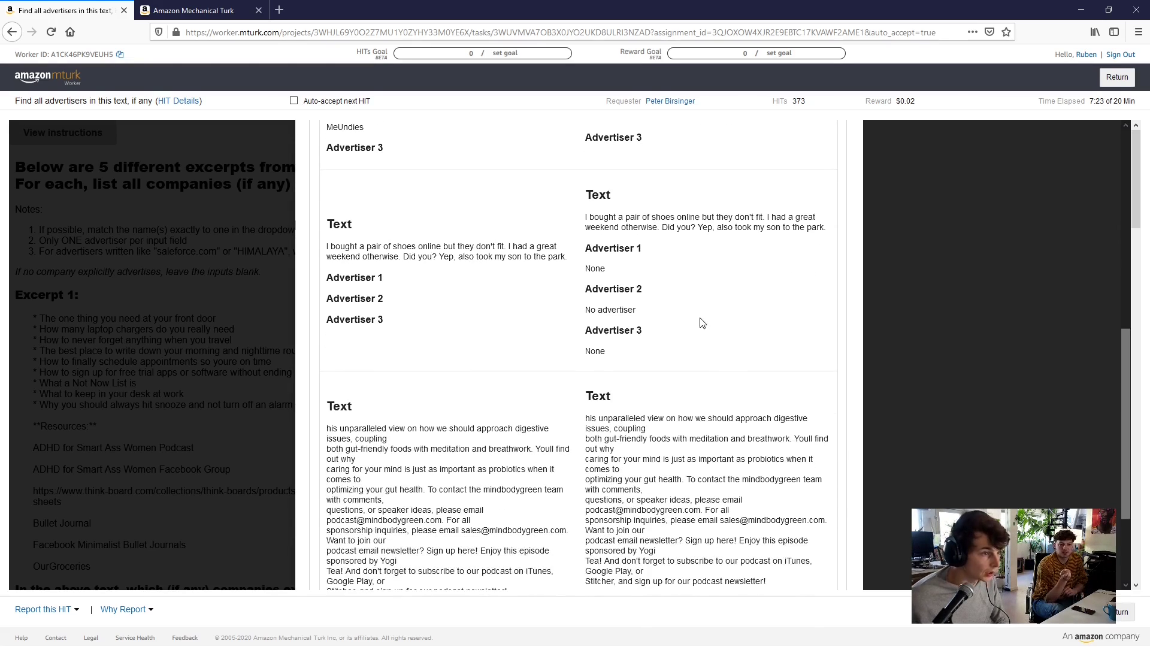
scroll(701, 308, "down", 1)
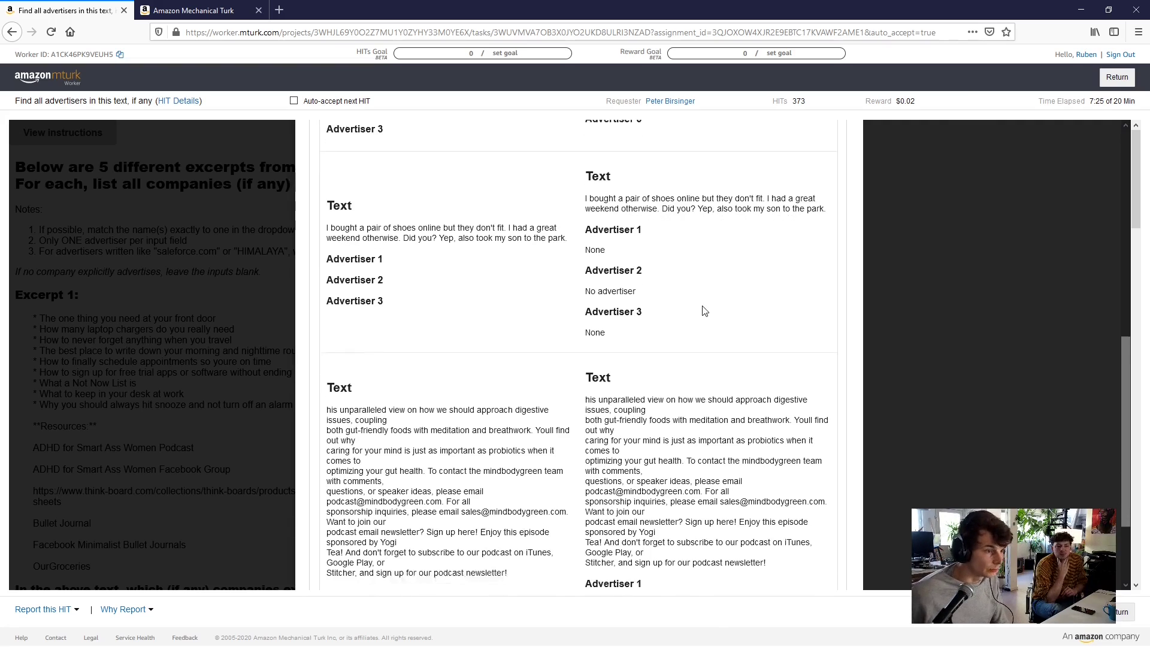
scroll(712, 302, "down", 1)
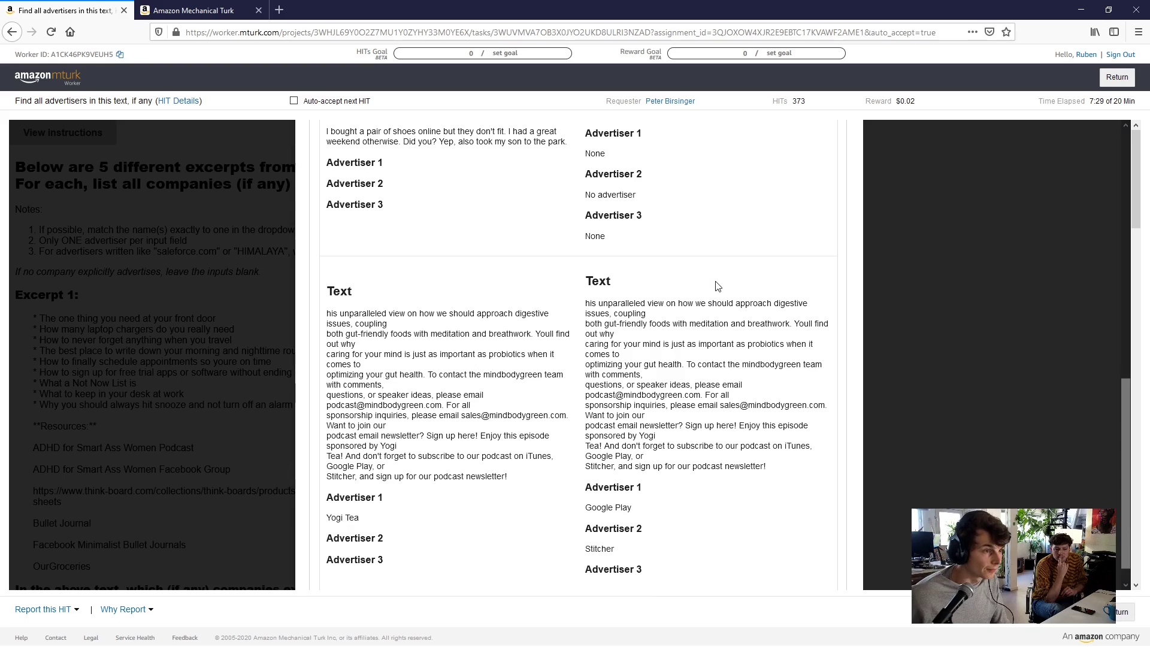
scroll(716, 286, "up", 3)
scroll(713, 286, "down", 3)
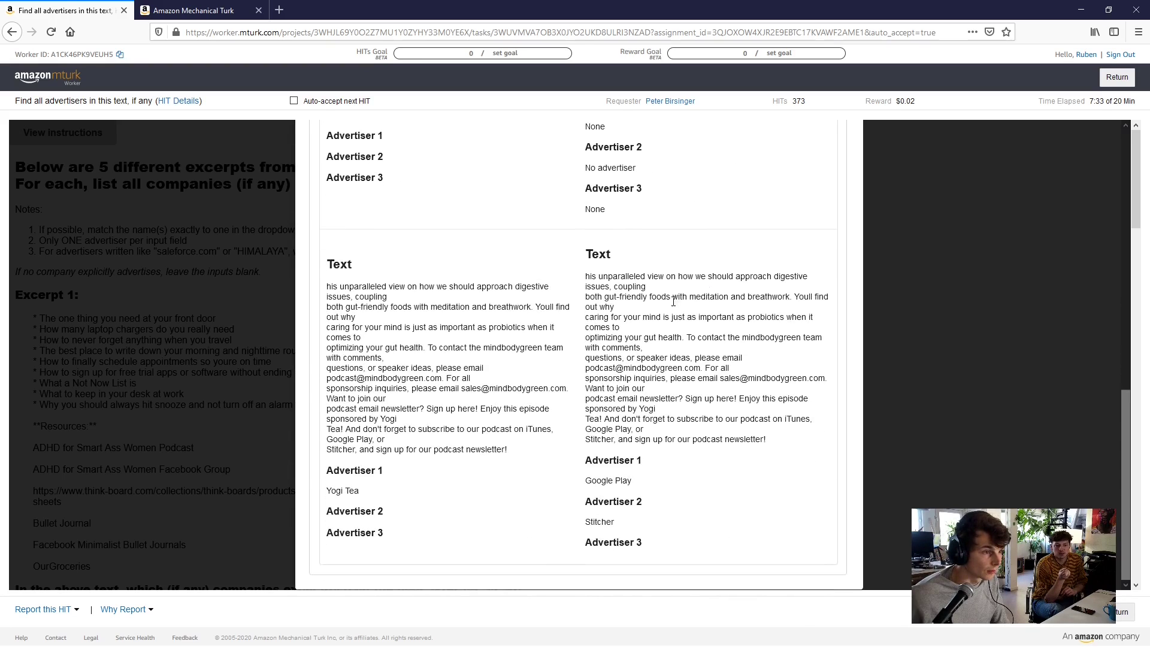
scroll(661, 311, "up", 2)
scroll(661, 311, "down", 2)
scroll(661, 310, "up", 2)
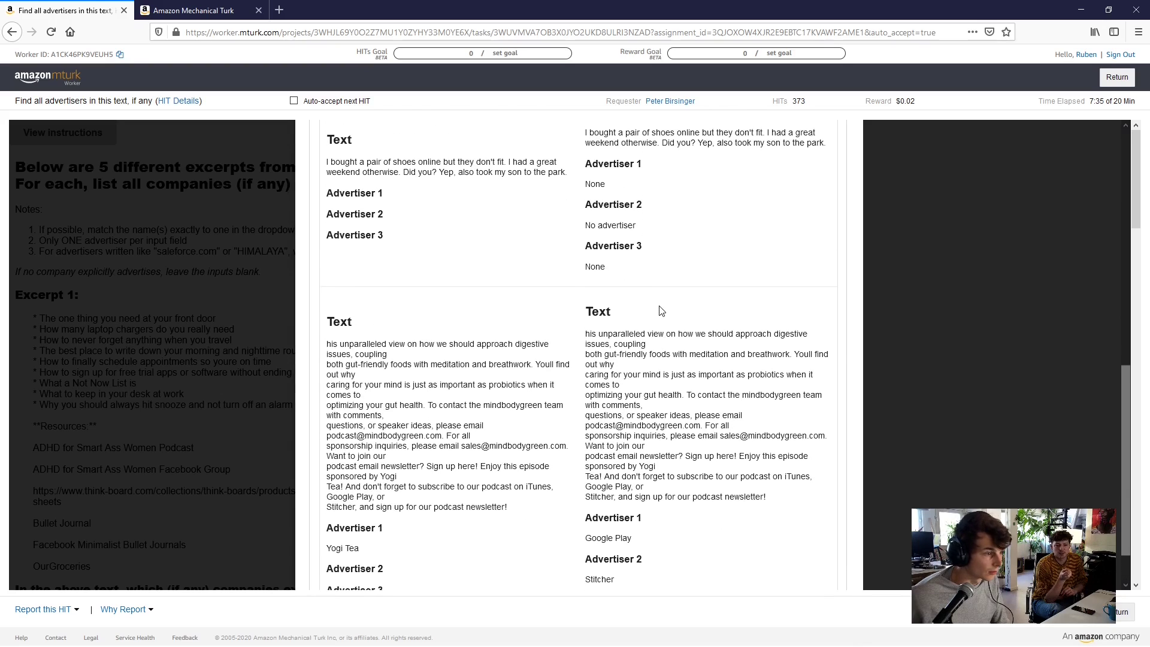
scroll(401, 421, "down", 4)
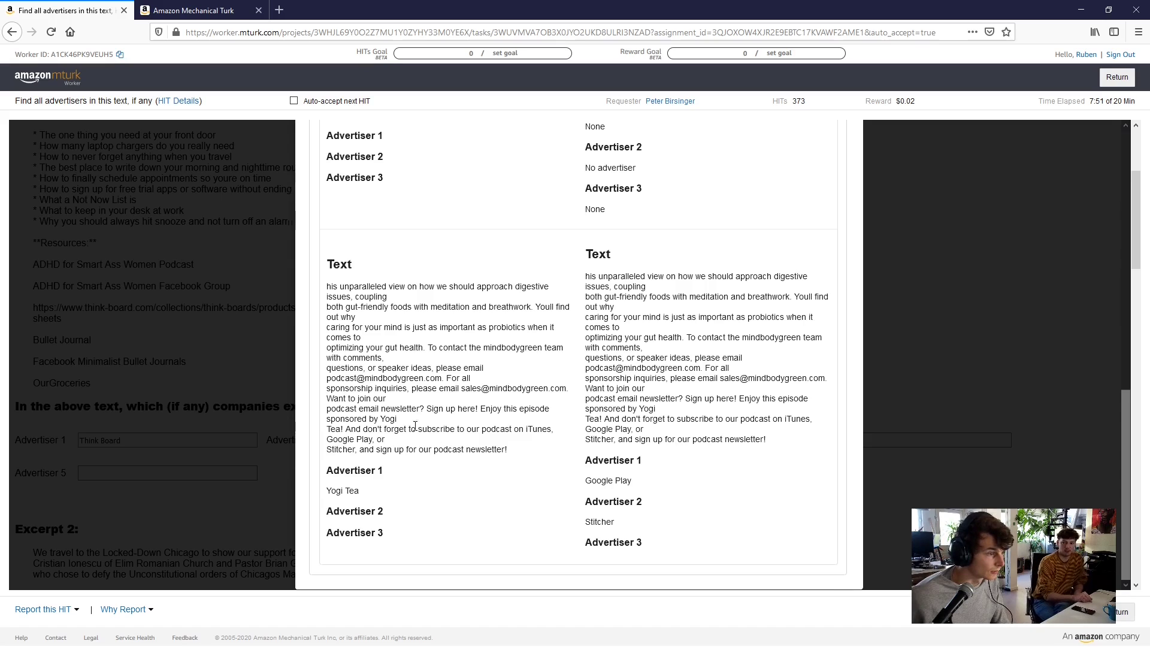
Scroll back to the top of the examples and close the Instructions dialog
scroll(443, 410, "up", 3)
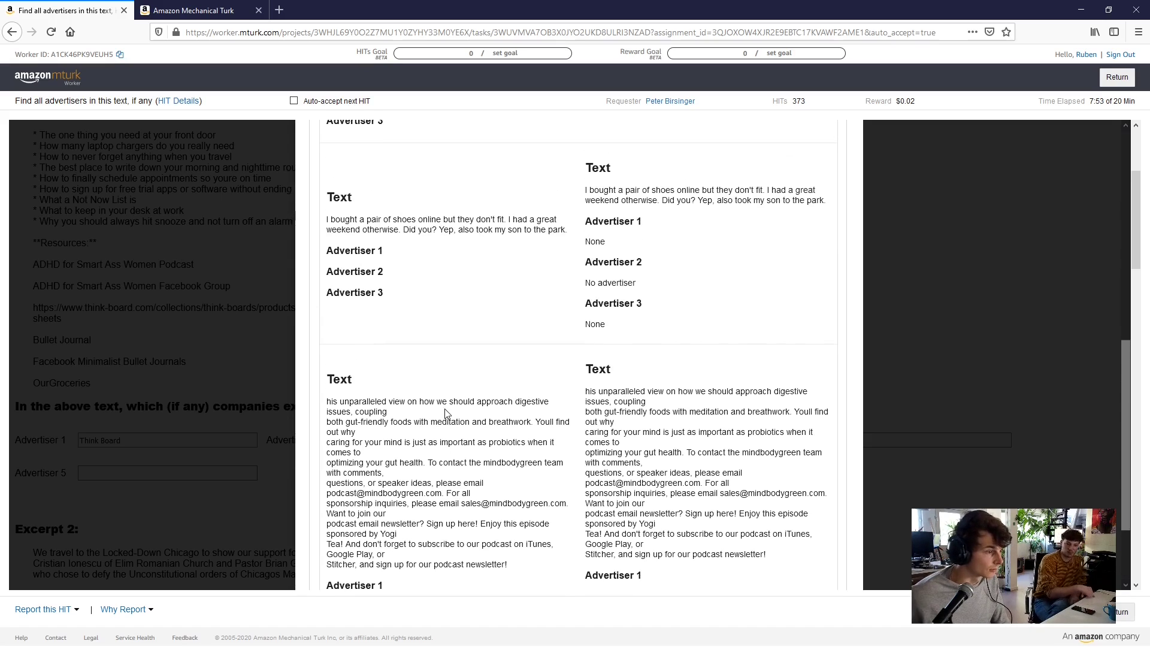
scroll(446, 413, "up", 5)
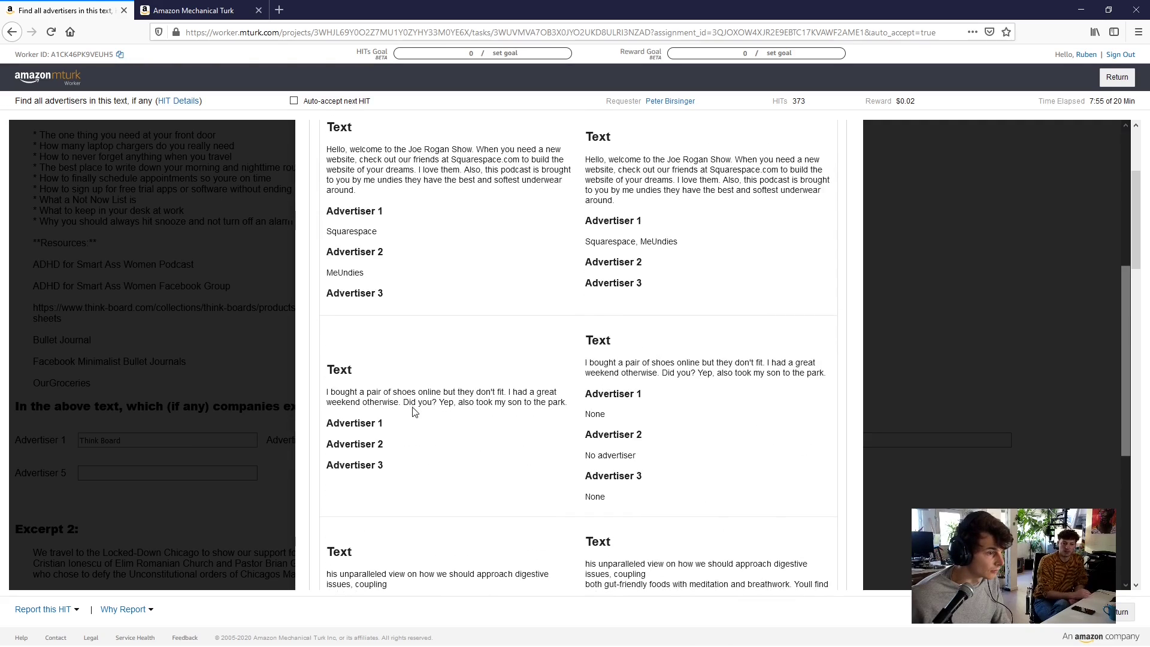
scroll(413, 410, "up", 2)
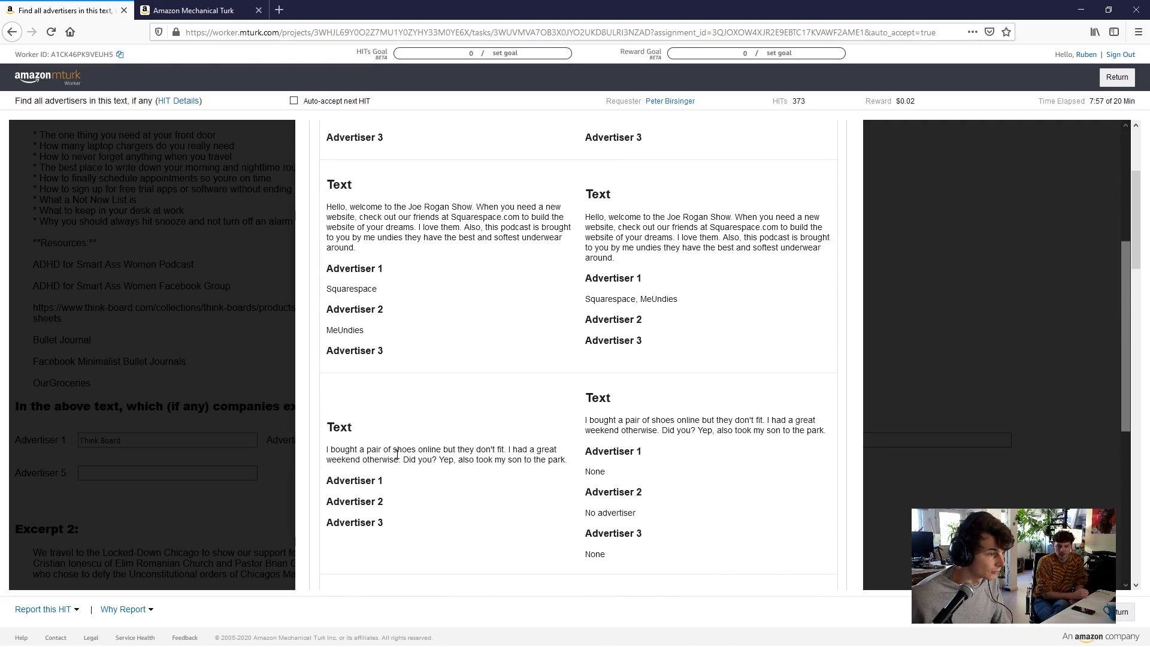
scroll(454, 453, "up", 3)
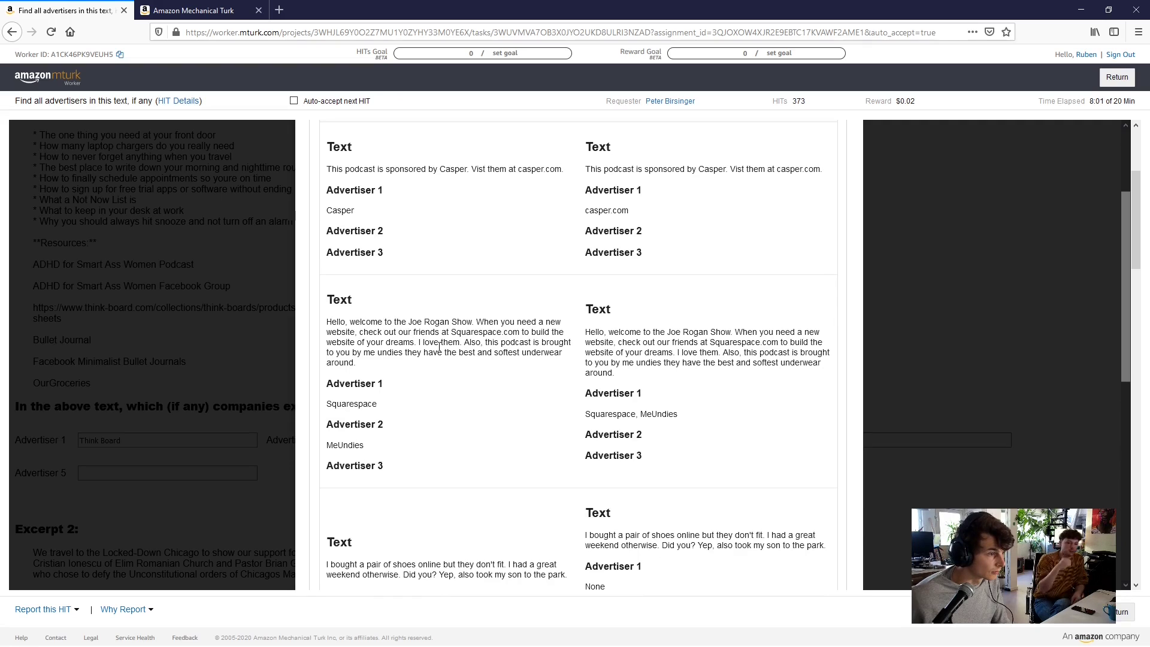
scroll(430, 367, "up", 3)
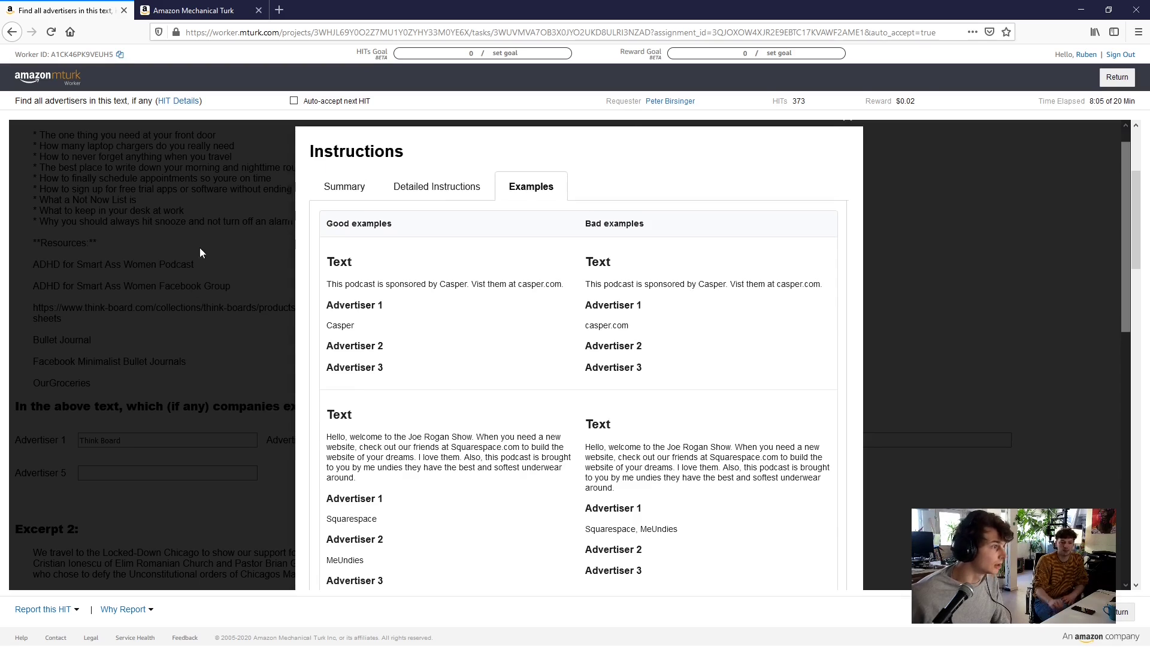
scroll(853, 156, "up", 1)
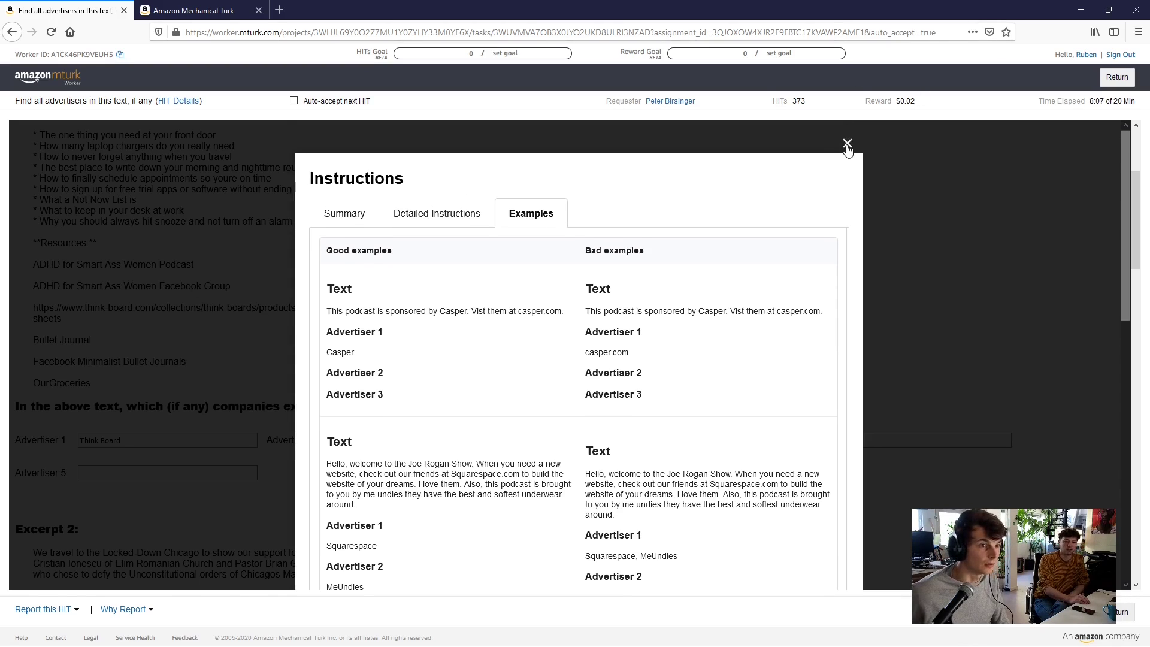
left_click(847, 131)
Move past Excerpt 1, leave Excerpt 2's advertiser fields blank, and reach Excerpt 3's sponsor text
scroll(317, 307, "down", 3)
scroll(318, 307, "up", 3)
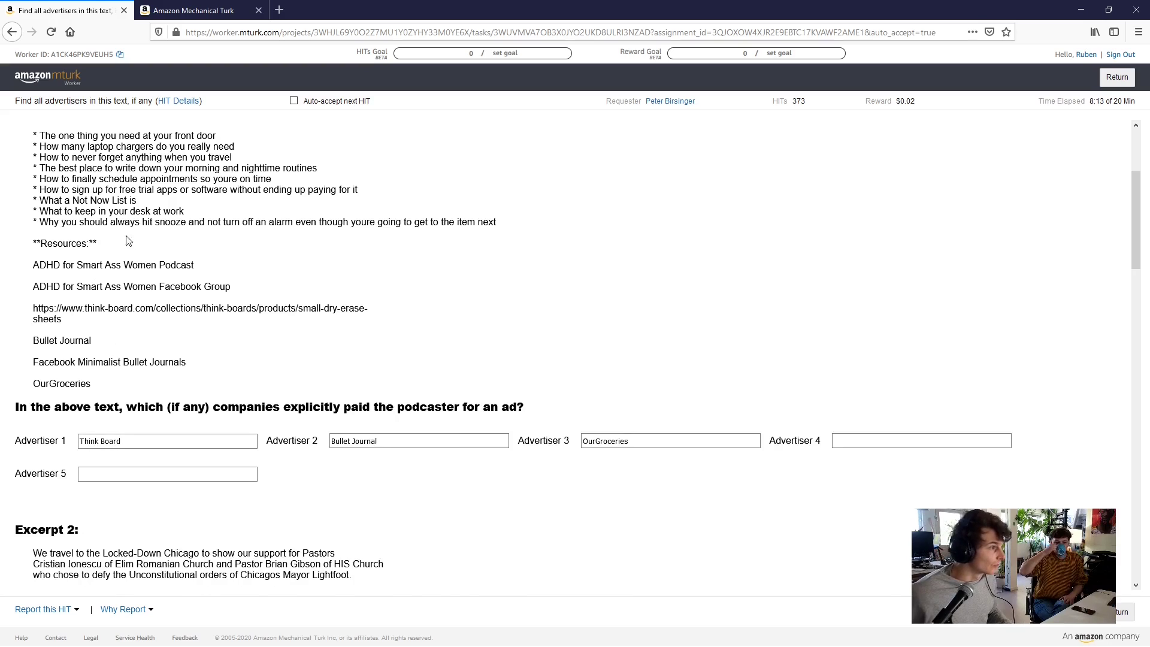
scroll(138, 223, "up", 1)
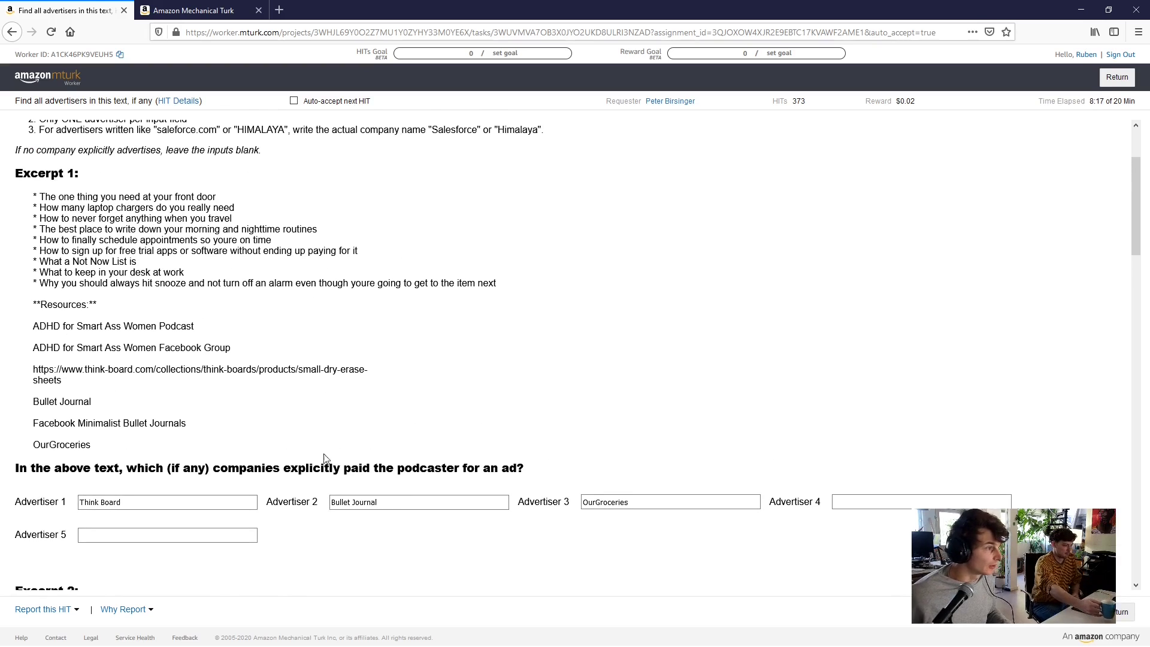
scroll(206, 385, "down", 1)
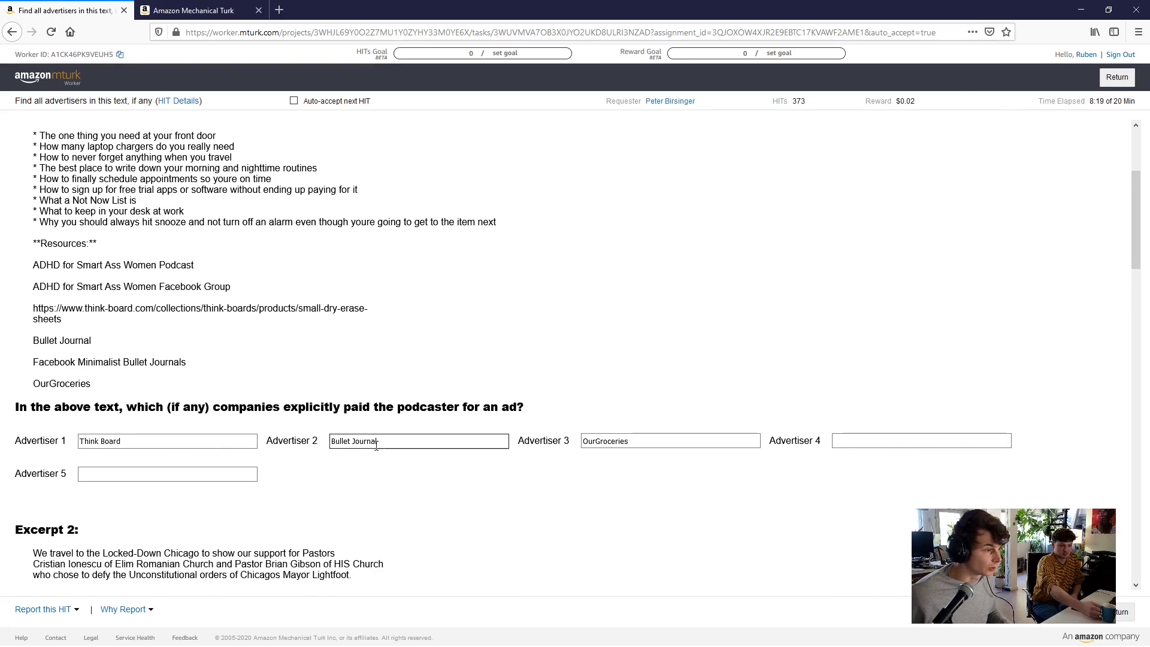
left_click(405, 446)
scroll(347, 470, "down", 2)
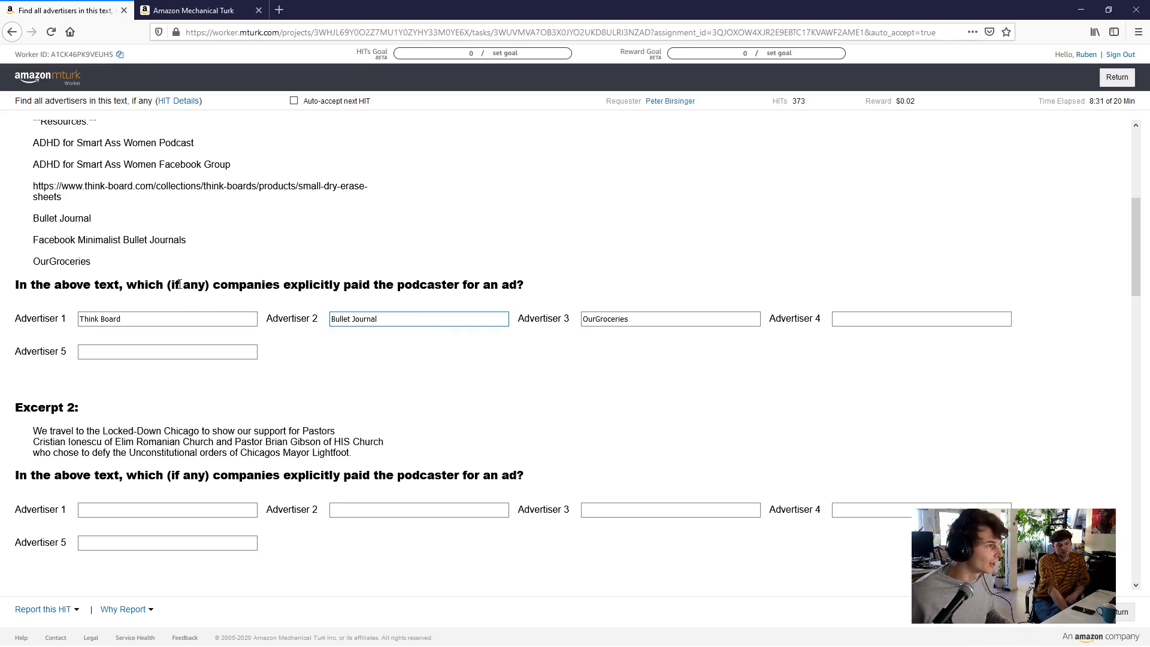
scroll(150, 354, "down", 2)
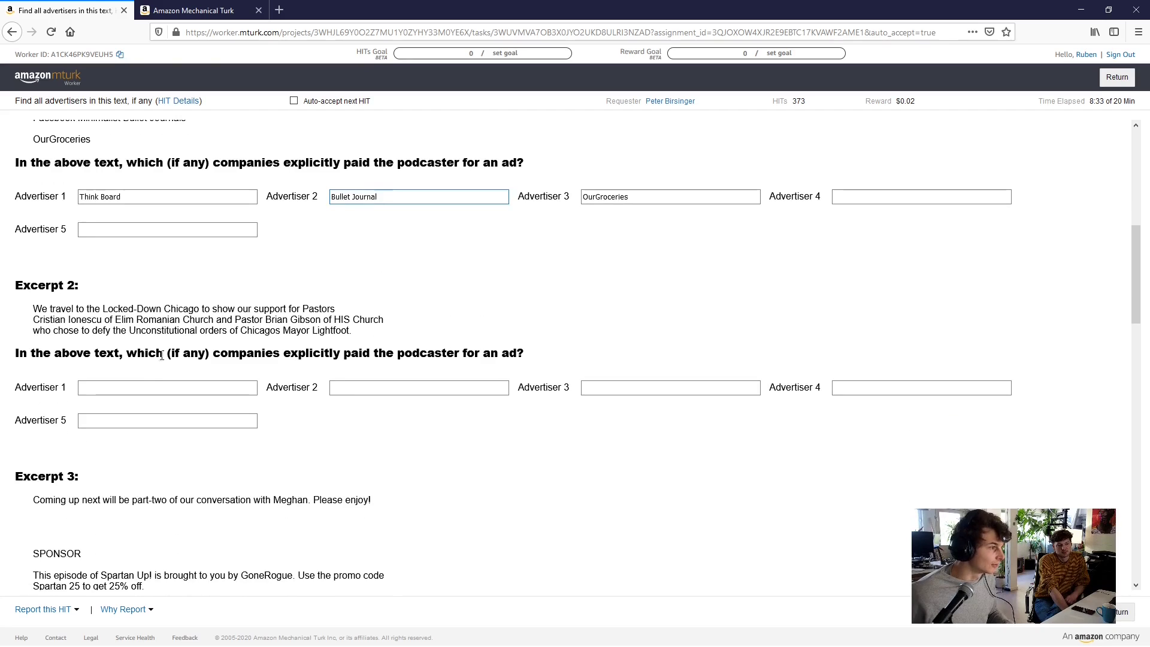
left_click(135, 386)
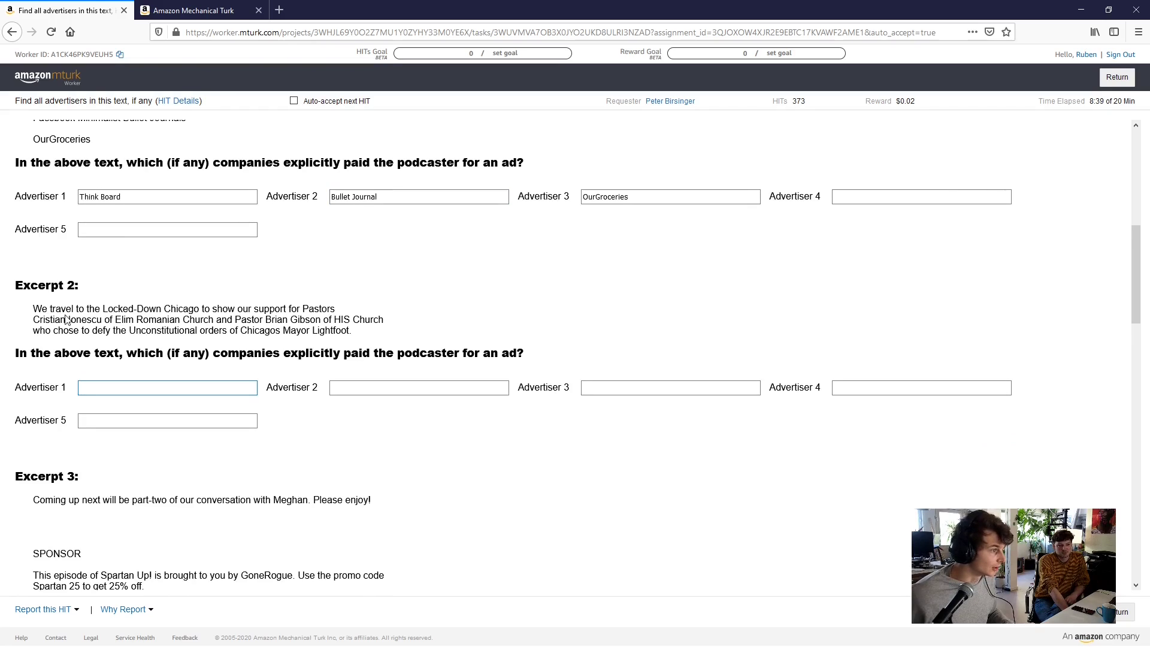
scroll(67, 319, "down", 1)
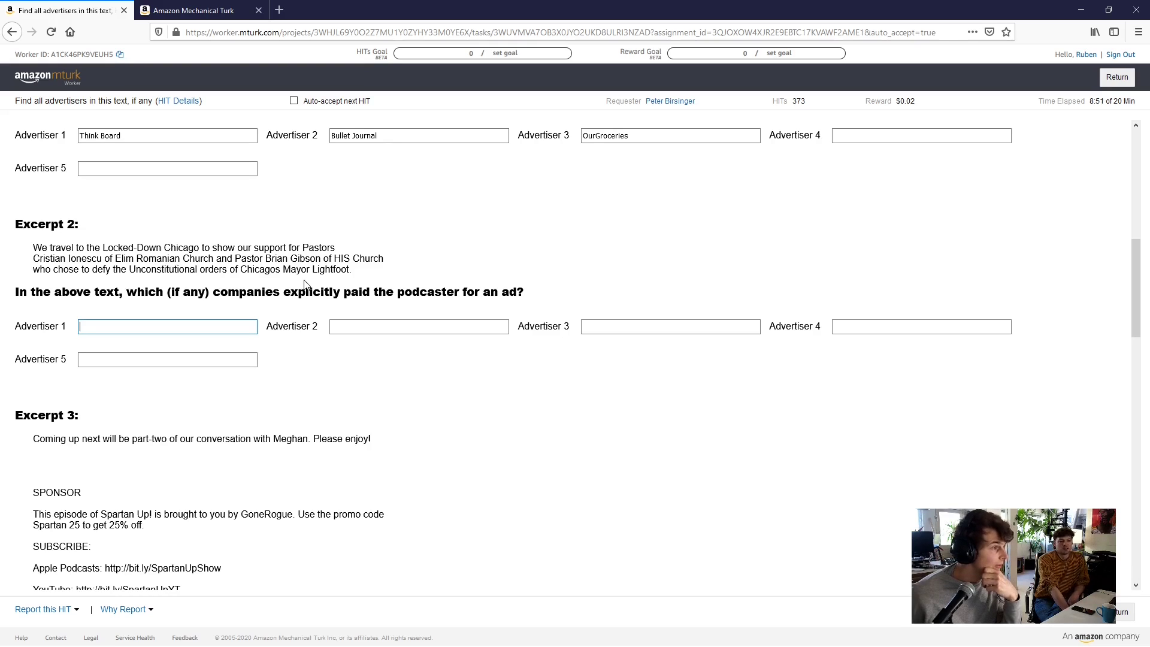
scroll(293, 299, "down", 2)
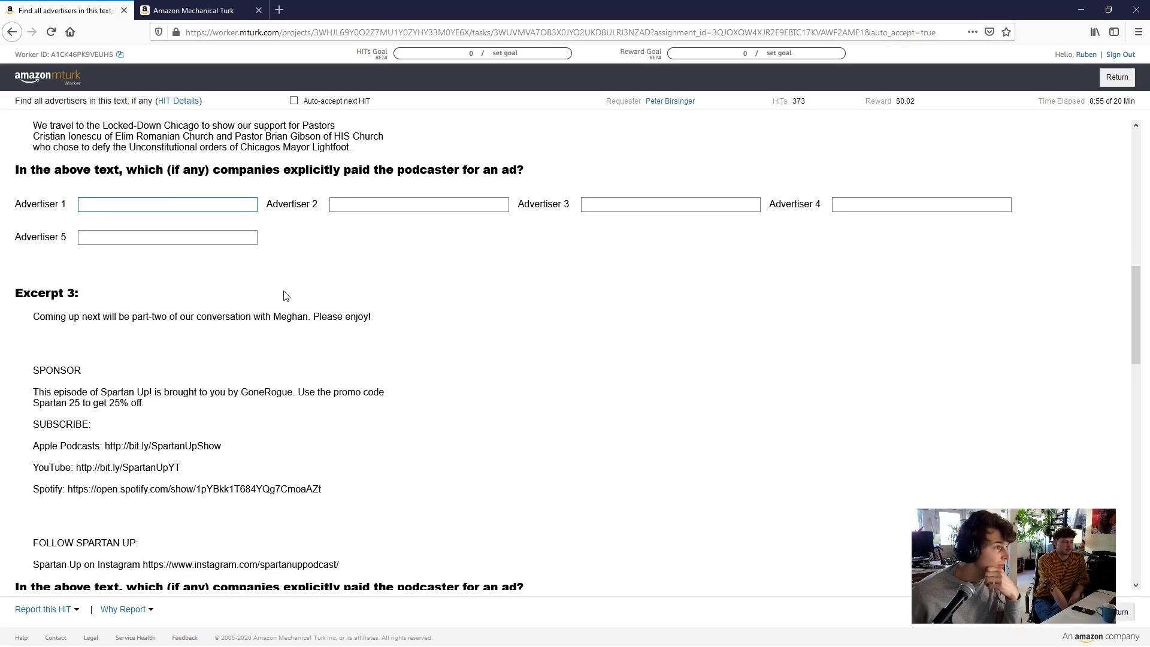
scroll(285, 311, "down", 2)
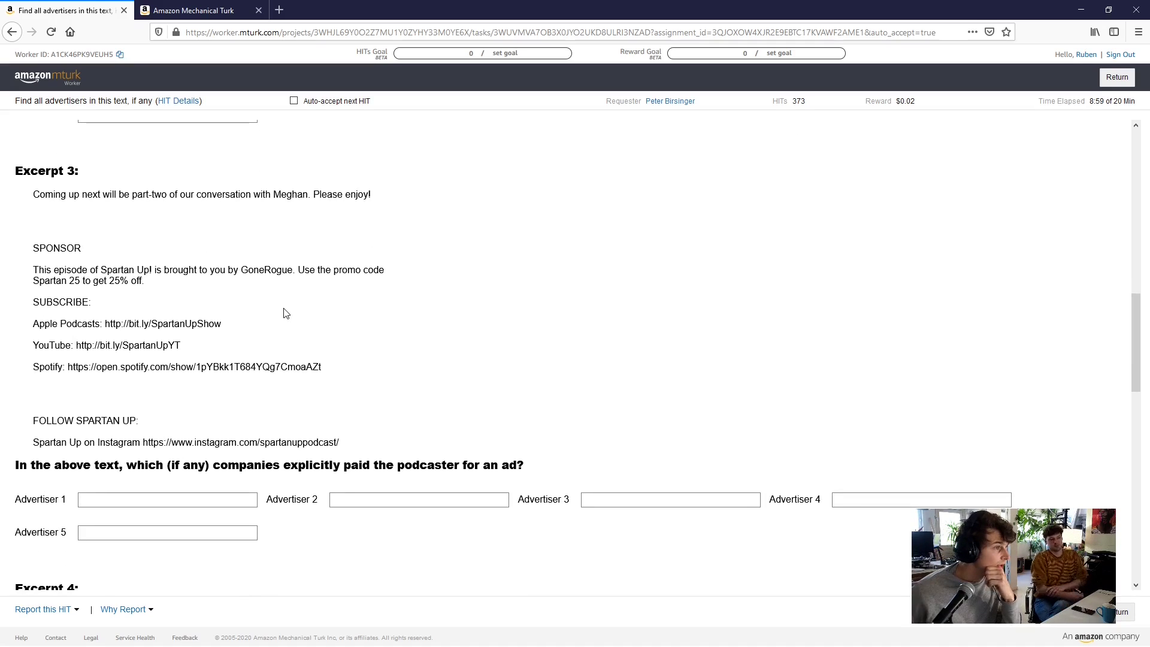
Copy GoneRogue from Excerpt 3 into Advertiser 1 and complete it as 'Gone Rogue High Protein'
scroll(286, 313, "down", 1)
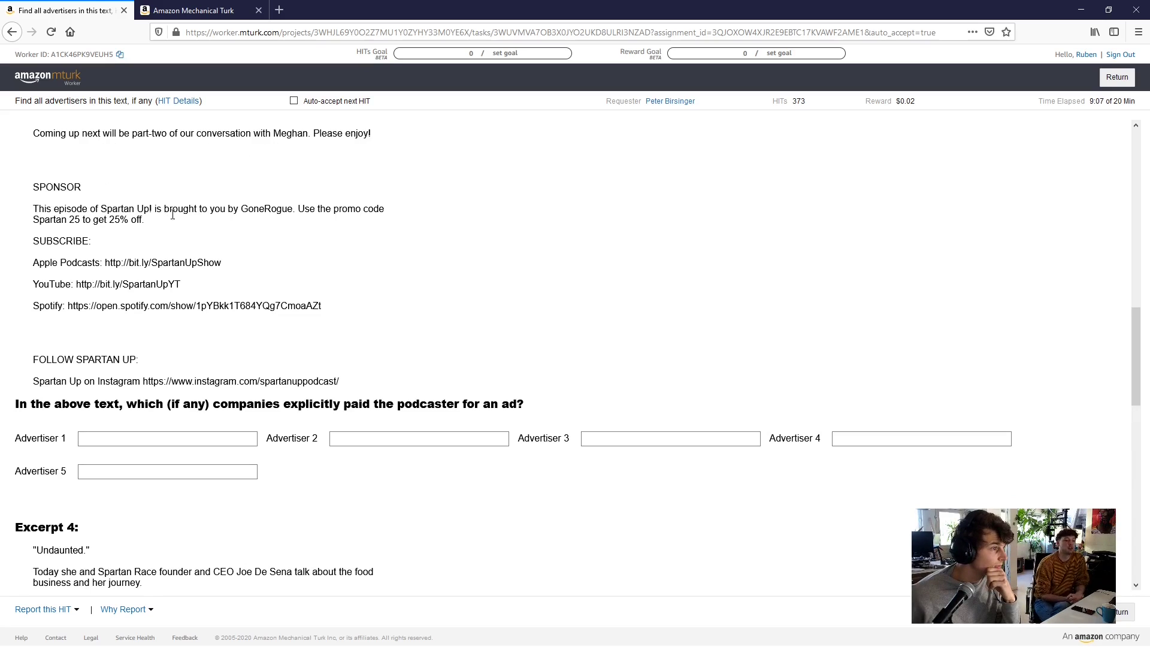
double_click(259, 210)
key("ctrl+c")
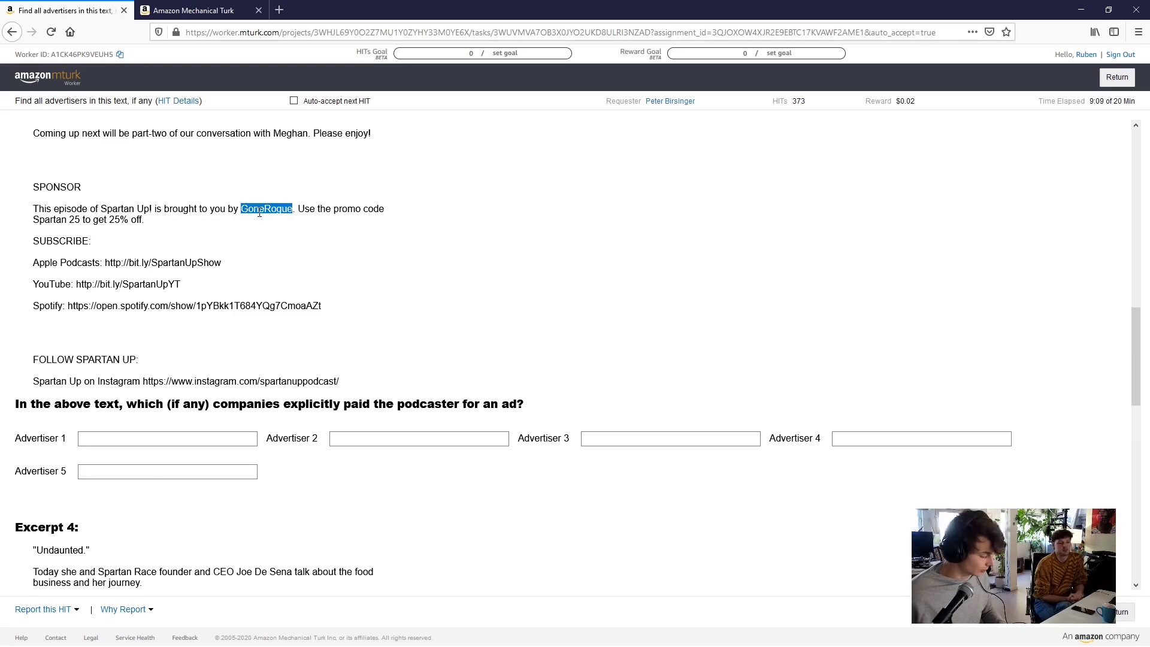
left_click(144, 439)
key("ctrl+v")
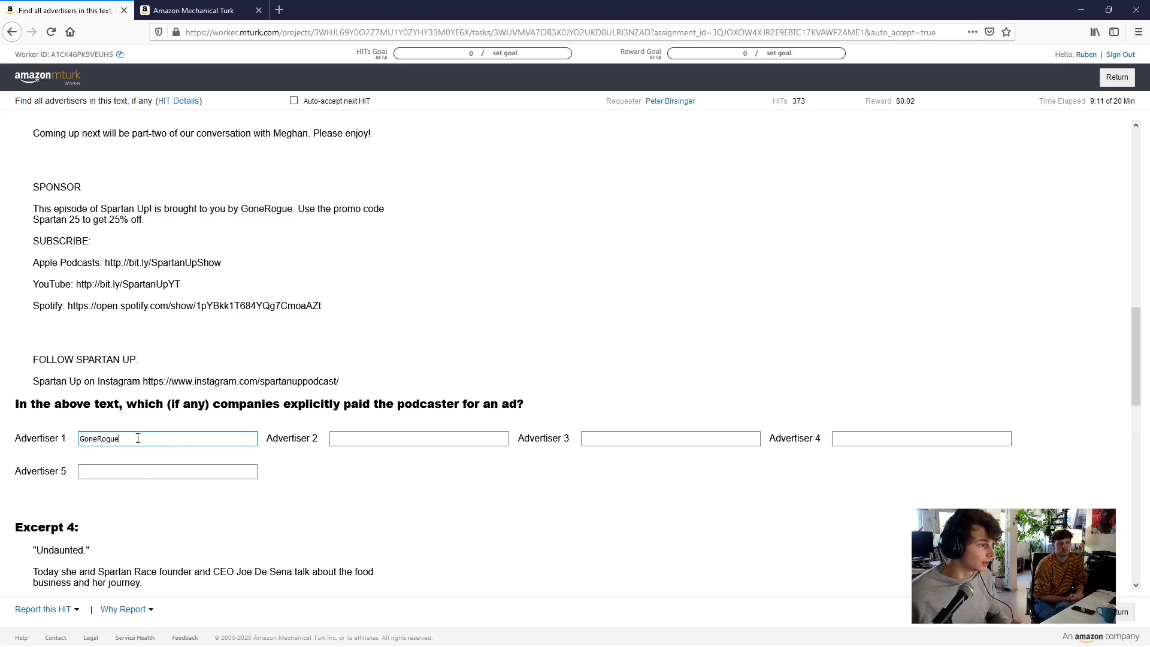
key("BackSpace")
key("BackSpace")
key("BackSpace")
key("BackSpace")
key("BackSpace")
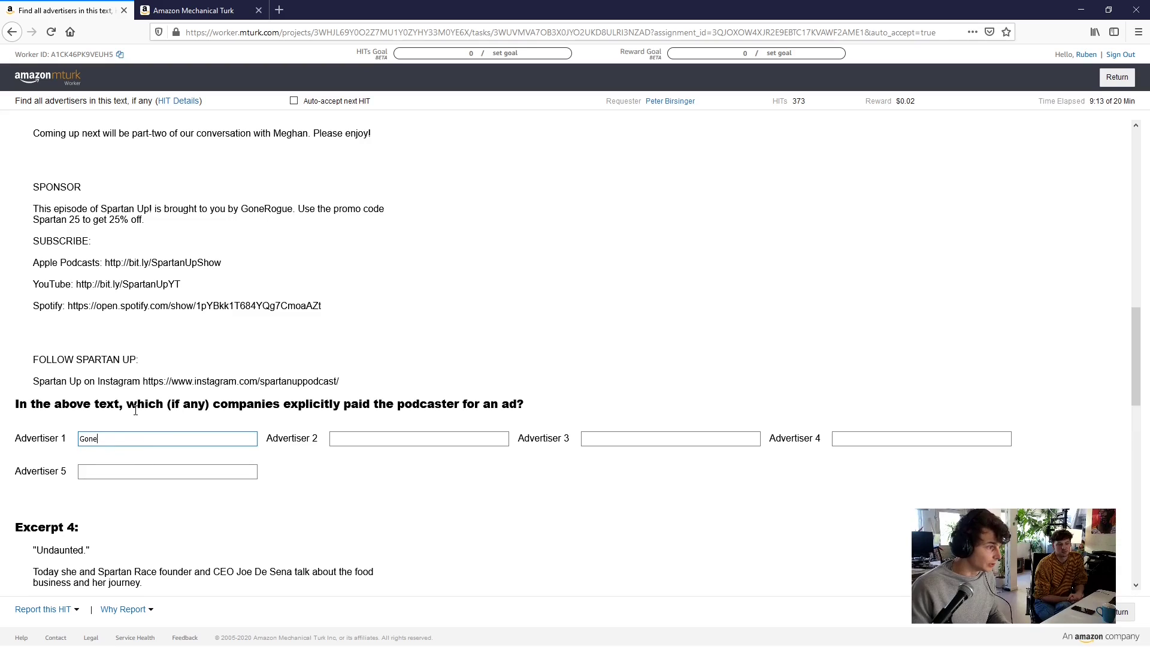
key("BackSpace")
key("BackSpace")
key("BackSpace")
type("ONE rO")
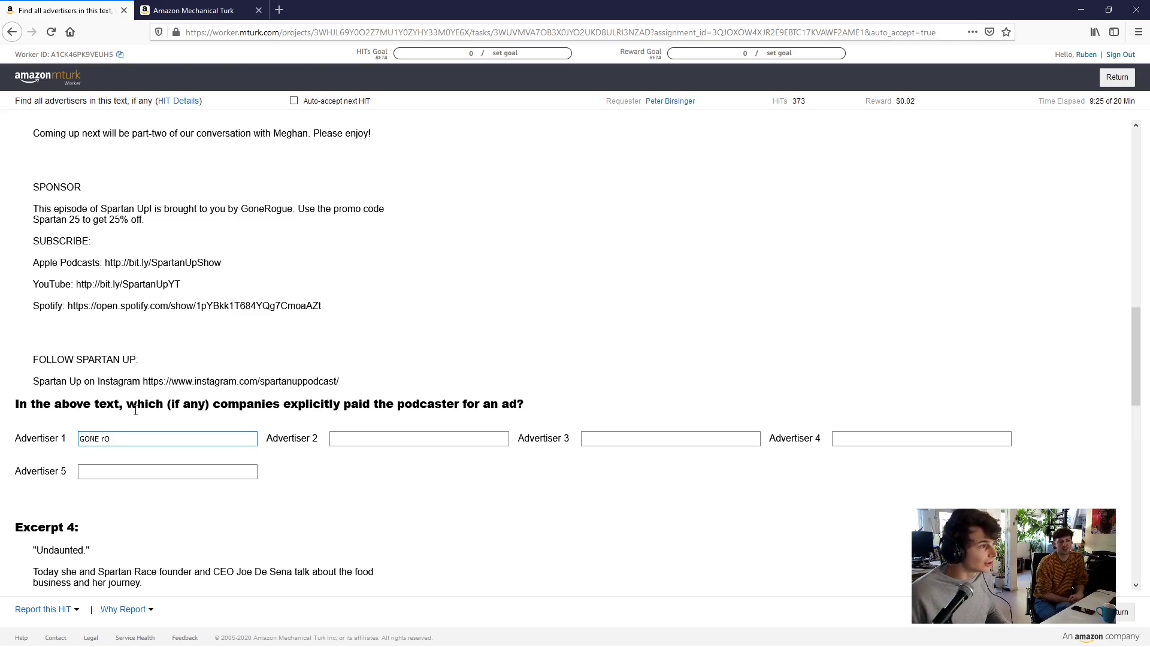
left_click(128, 453)
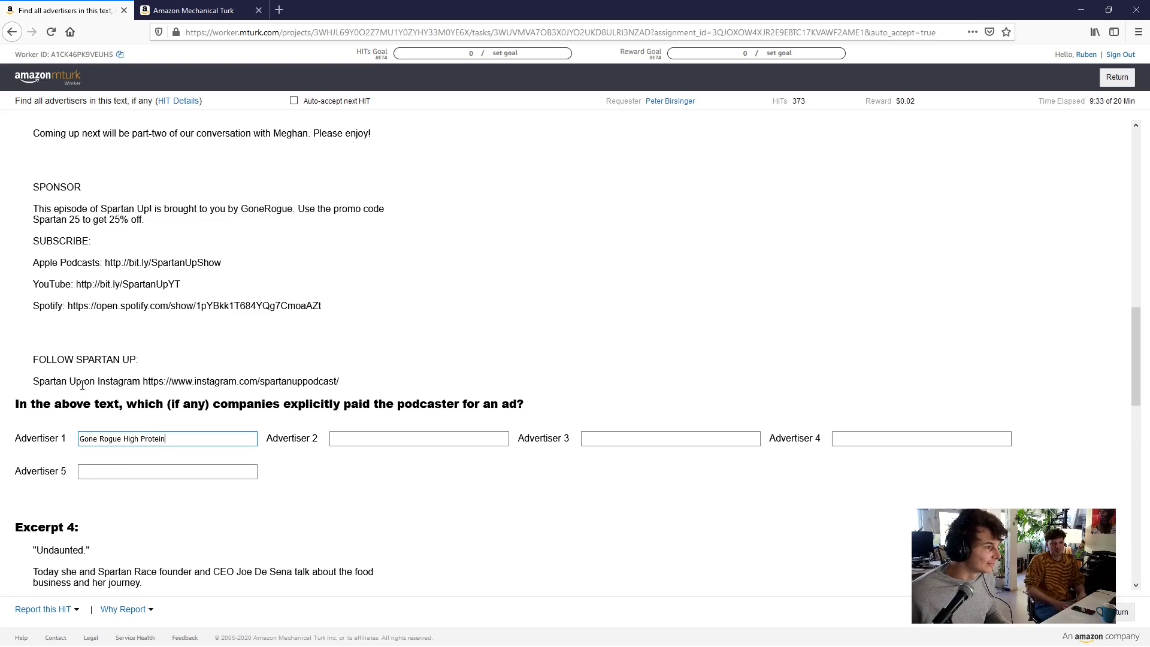
scroll(252, 425, "down", 3)
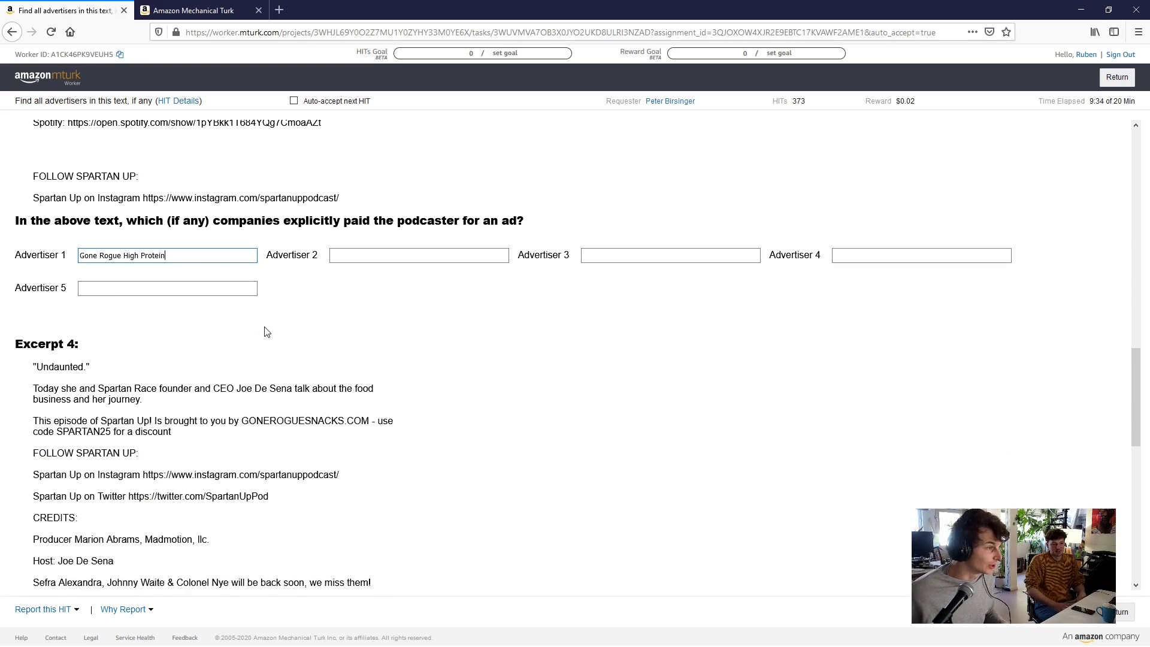
Select GONEROGUESNACKS.COM in Excerpt 4's sponsor text
scroll(267, 332, "down", 3)
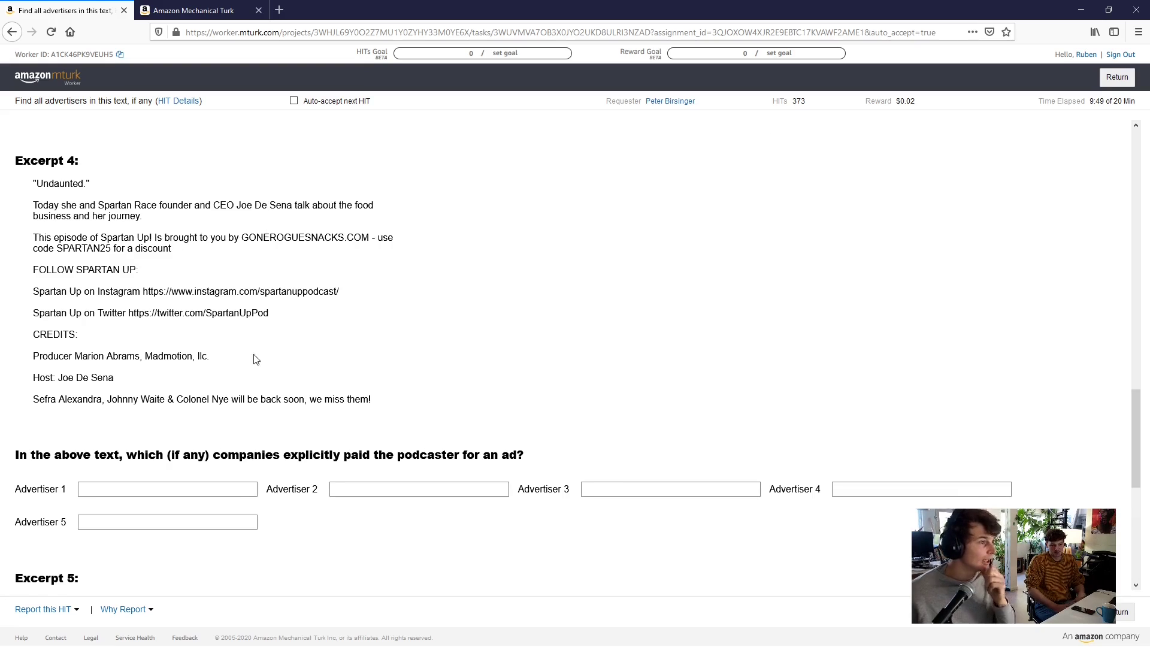
double_click(334, 239)
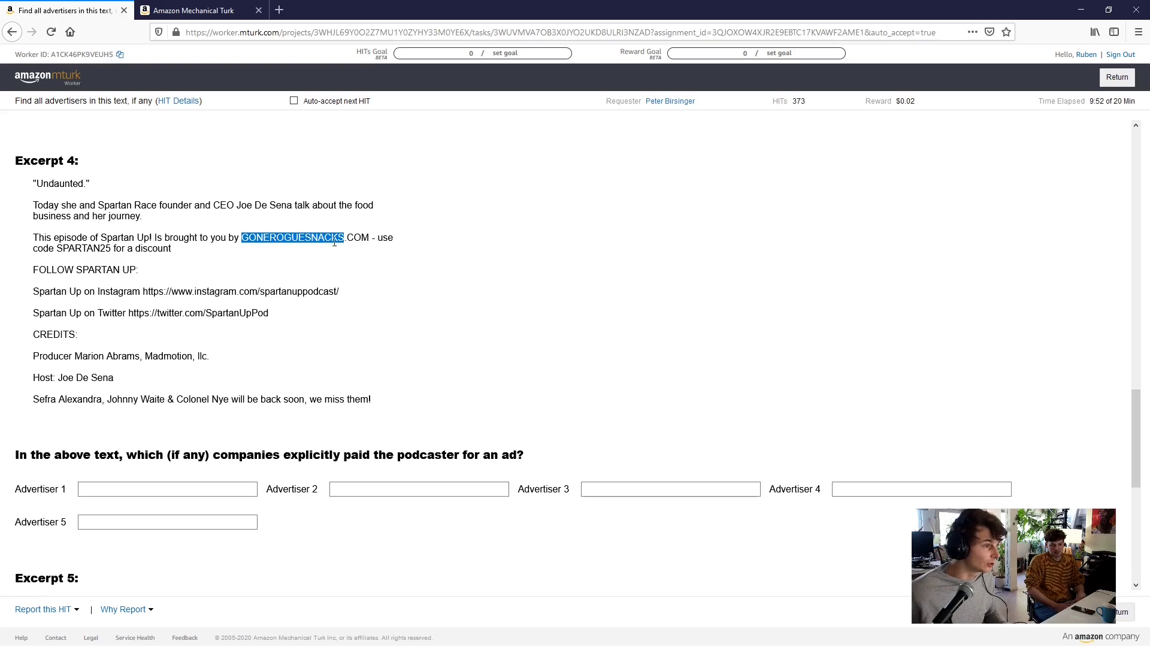
left_click_drag(334, 242, 370, 241)
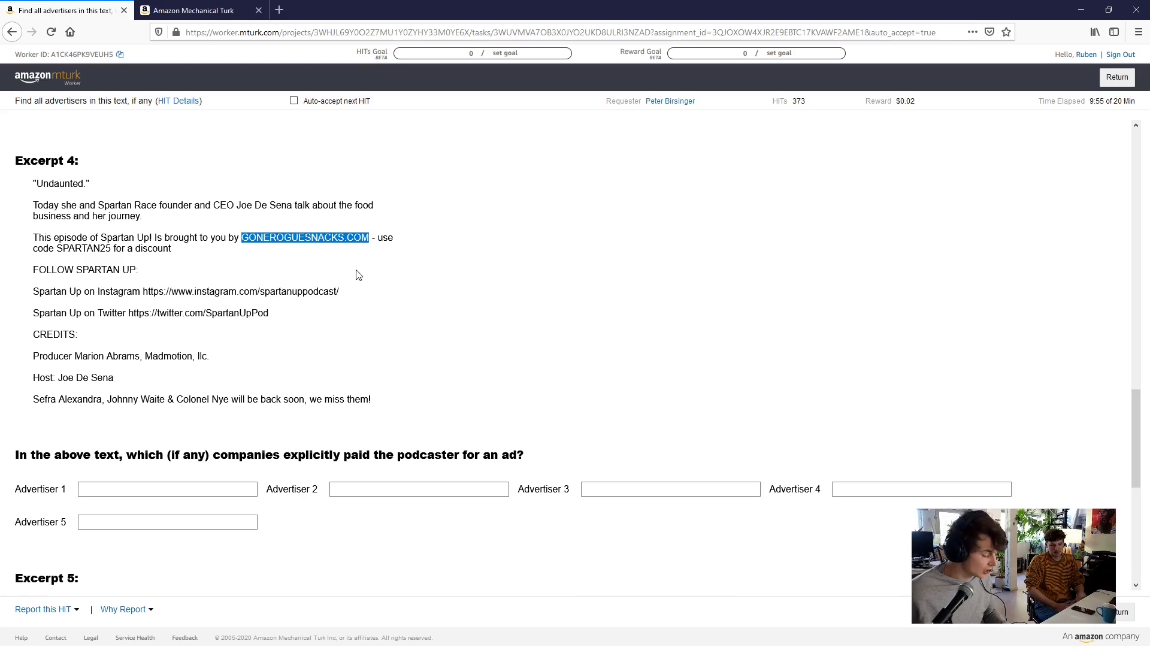
key("ctrl+c")
key("ctrl+t")
key("ctrl+v")
key("Return")
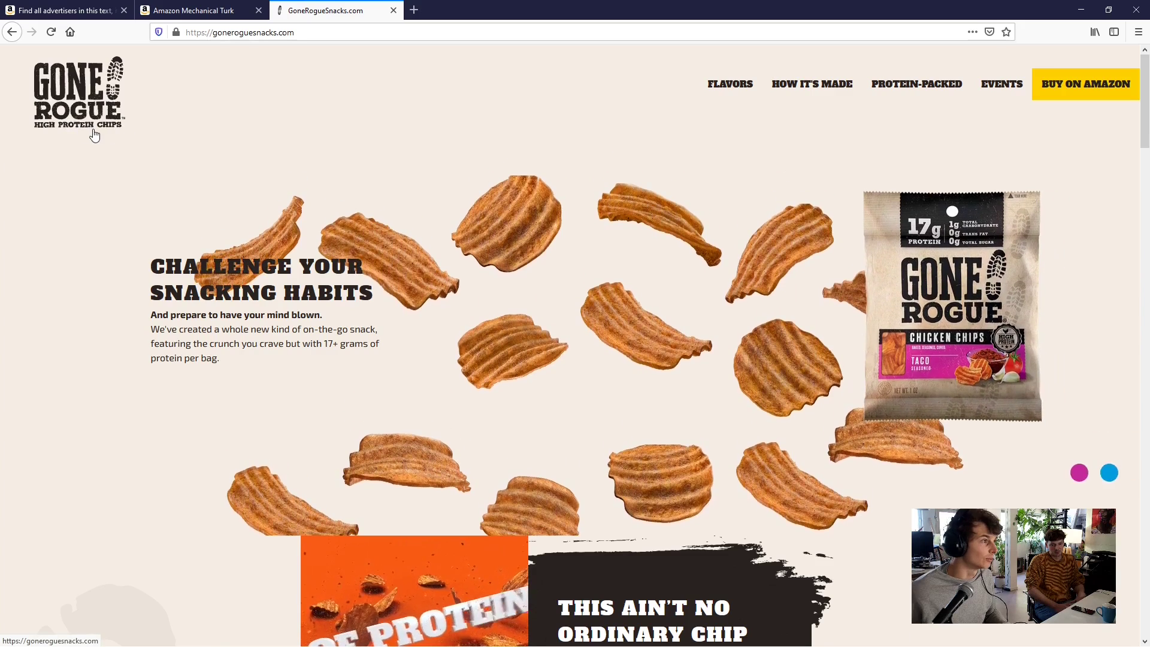
Close the sponsor site and record 'Gone Rogue High Protein' as Excerpt 4's first advertiser
key("ctrl+w")
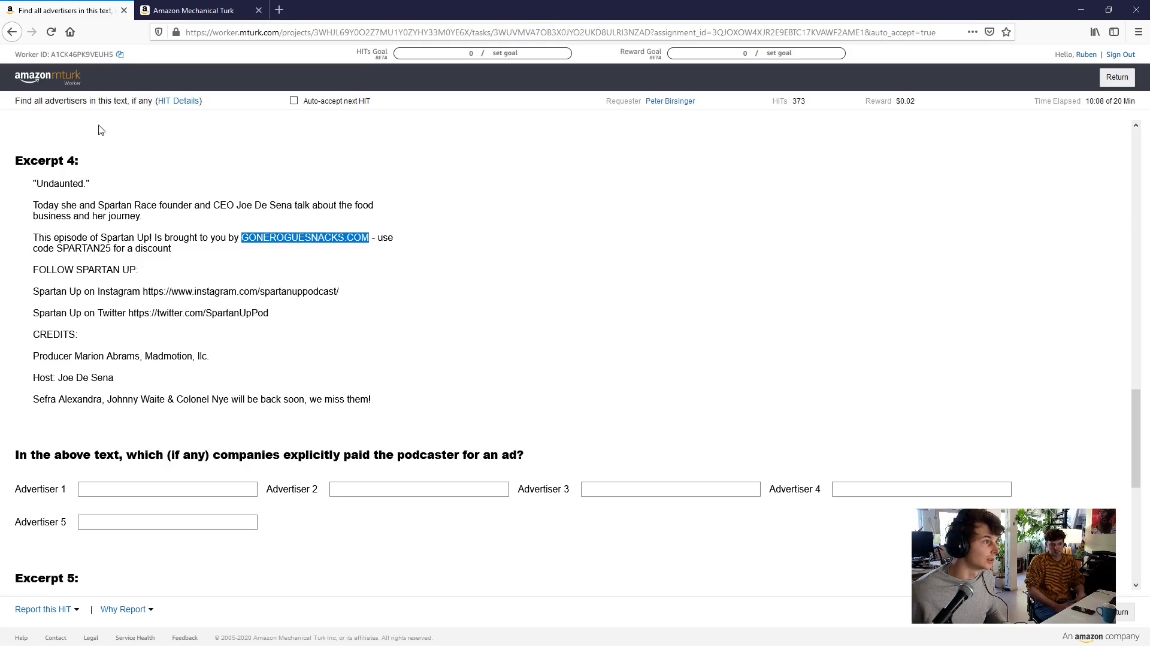
left_click(122, 488)
type("Go")
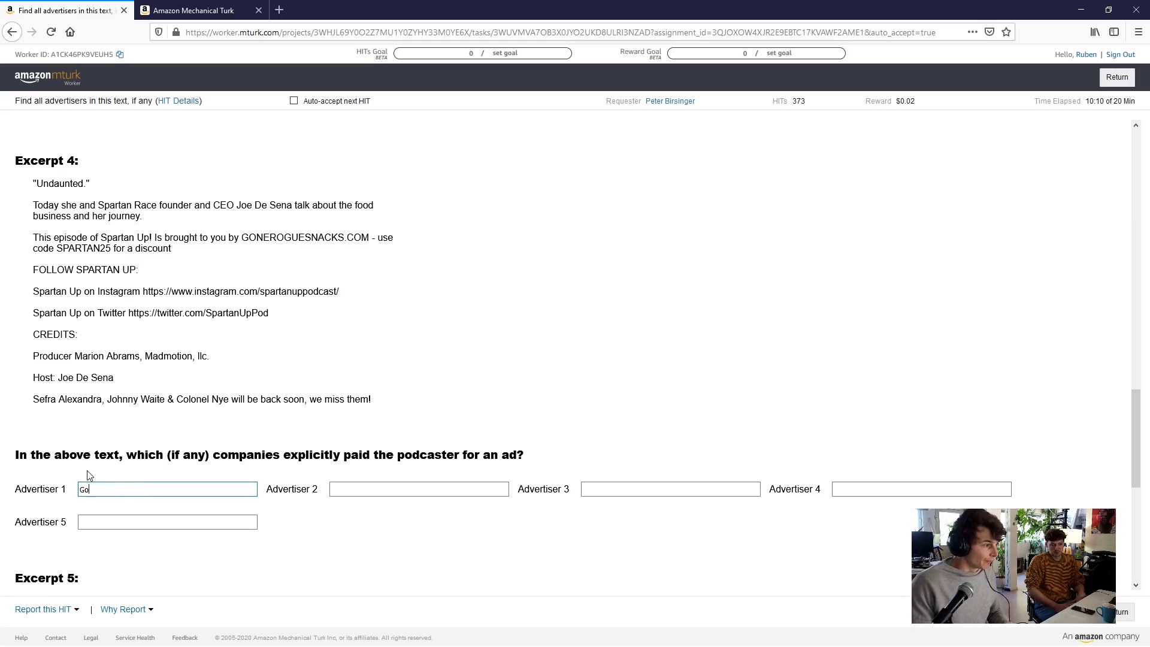
type("ne Rog")
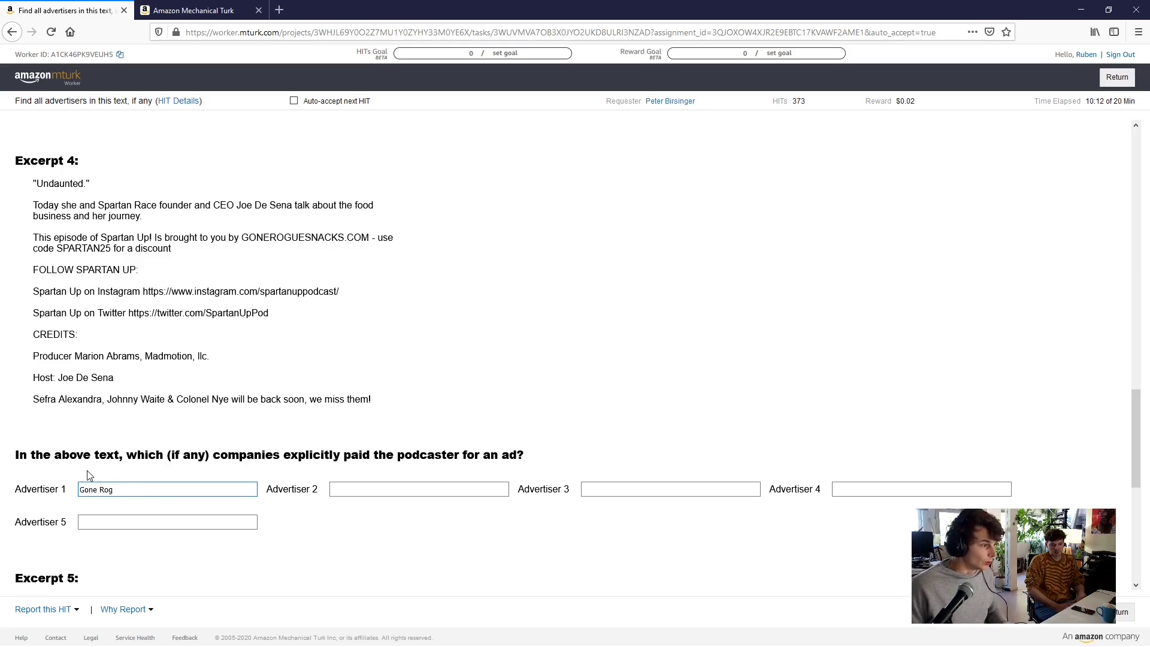
left_click(111, 503)
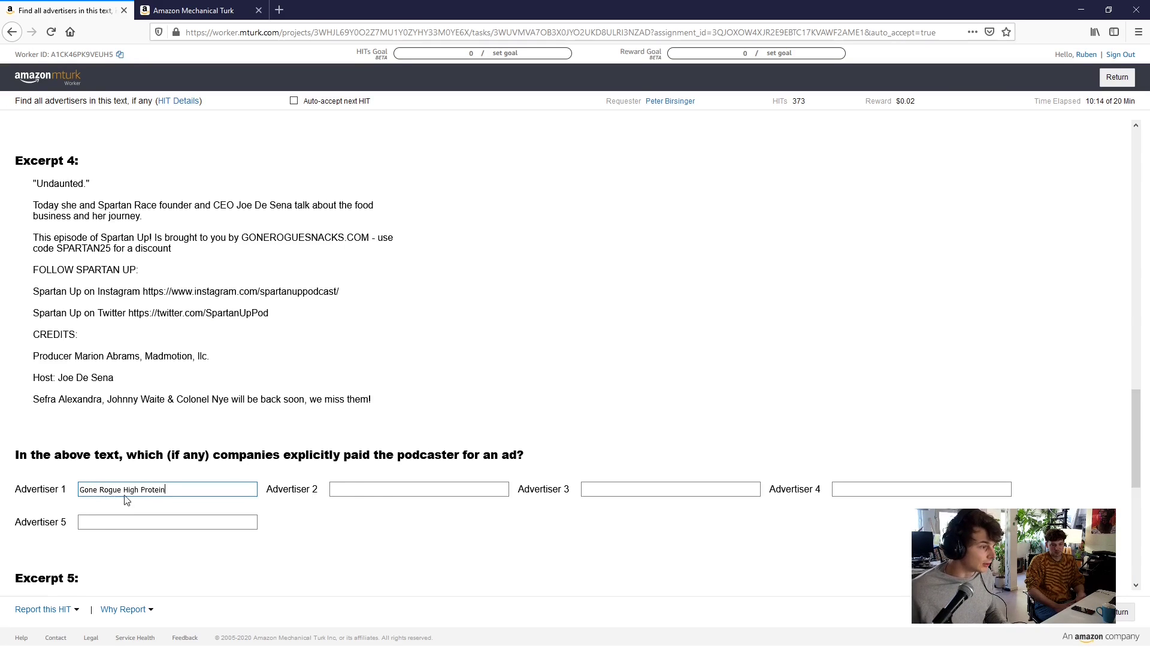
left_click(388, 488)
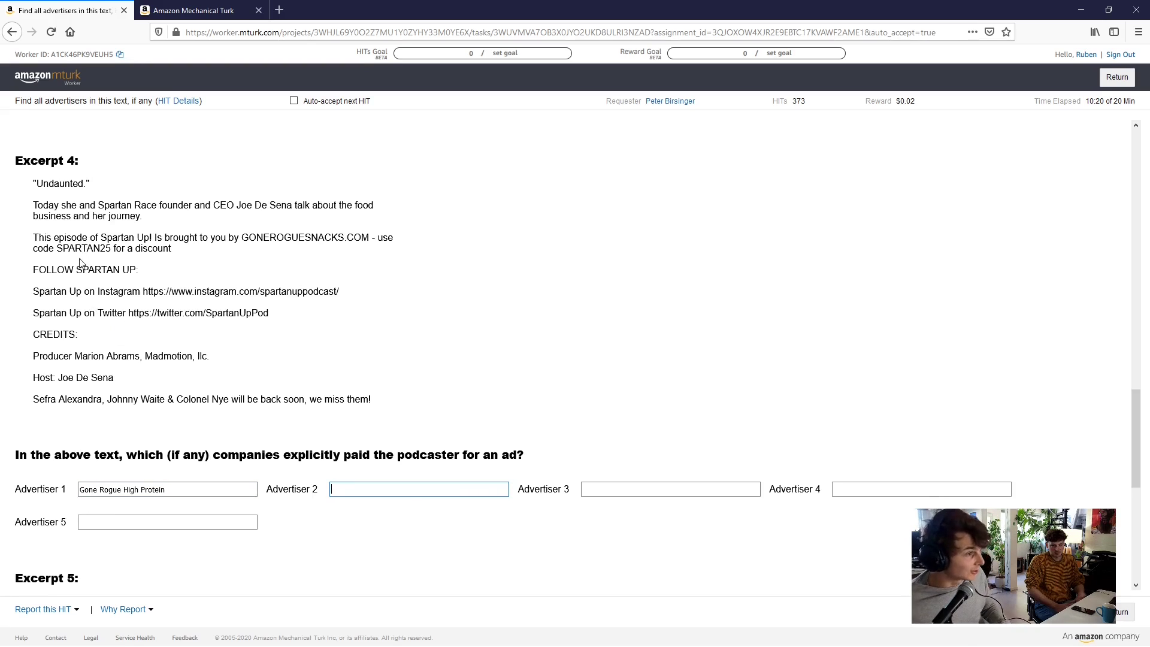
Enter 'True Form Runner' as Excerpt 5's Advertiser 1 and submit the HIT
scroll(100, 270, "down", 5)
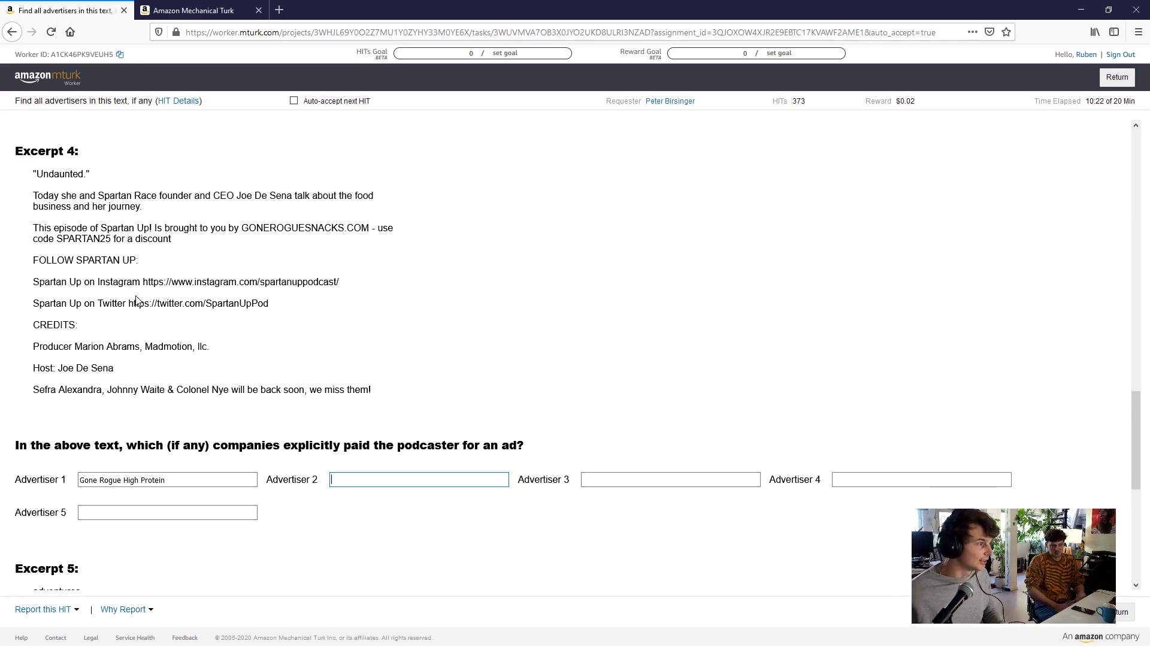
scroll(174, 305, "down", 2)
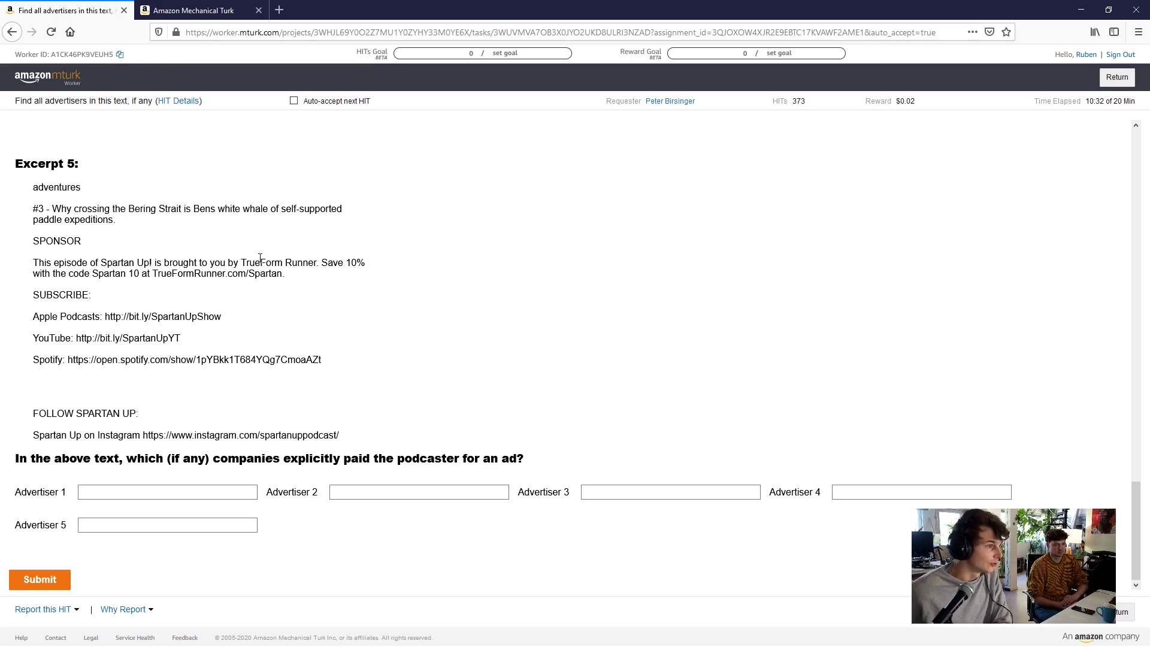
left_click(150, 498)
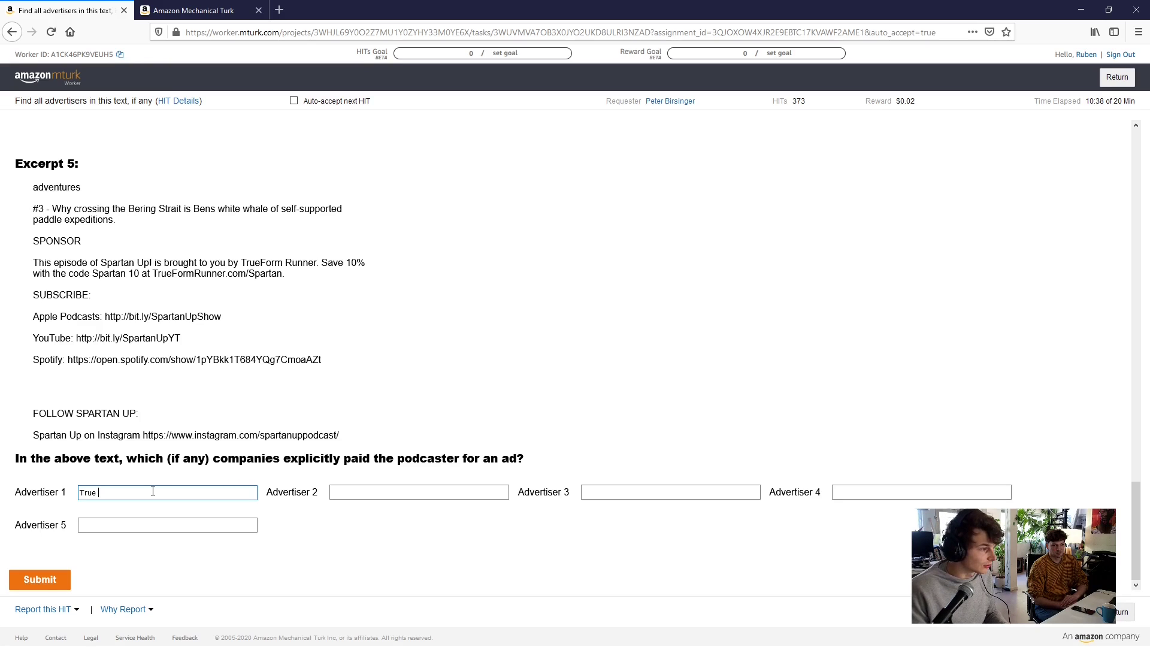
type("True Form Runner")
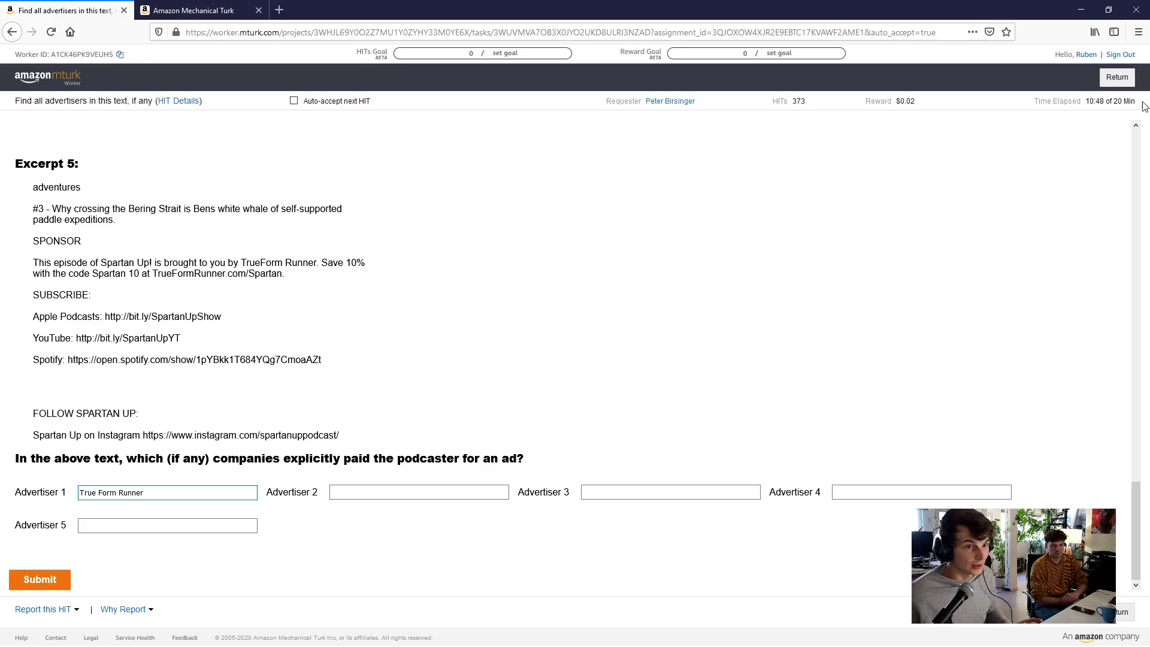
left_click(65, 580)
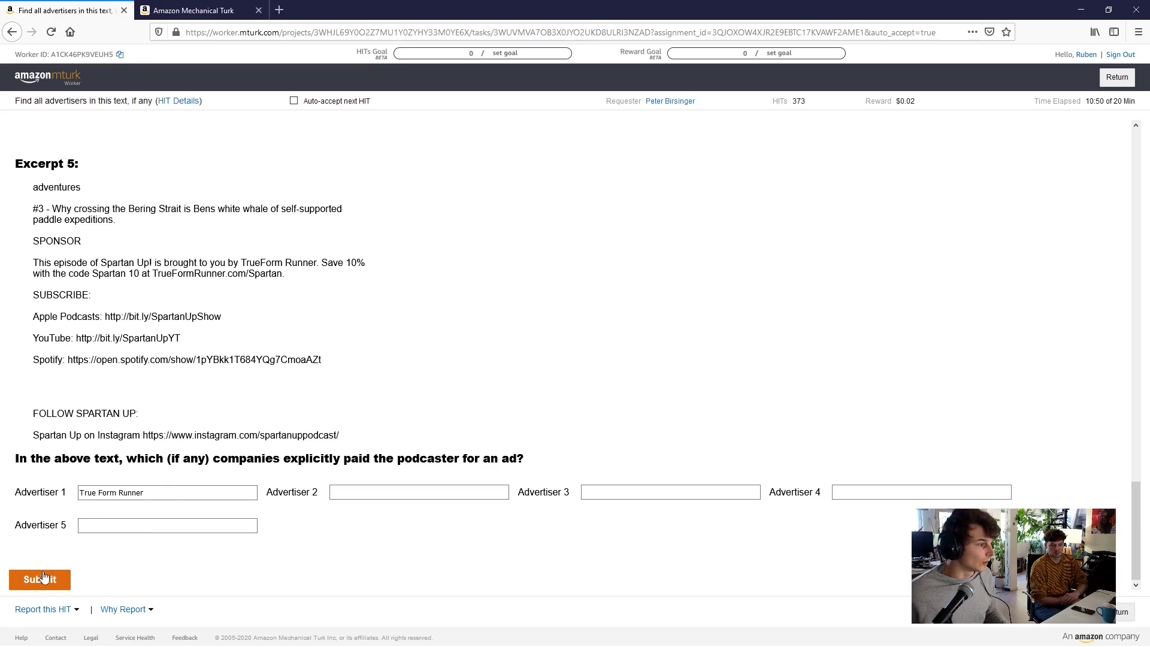
Expand the CW202011053.3 audio-quality survey row in the HIT Groups list and preview it
scroll(112, 440, "up", 5)
scroll(96, 473, "down", 5)
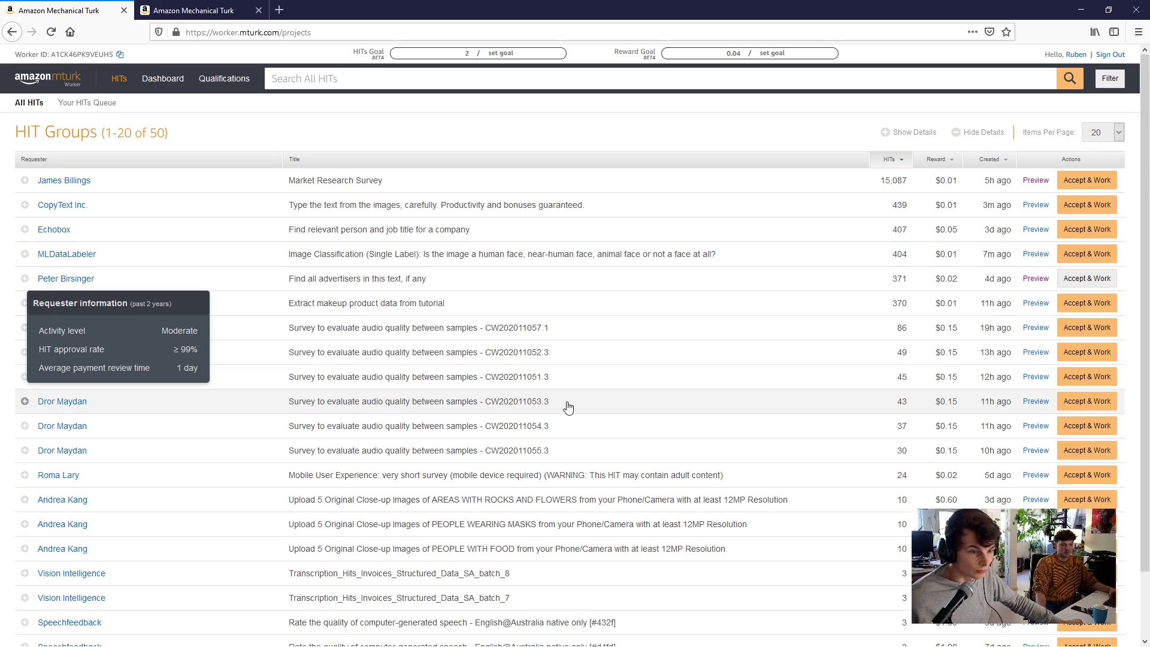
left_click(957, 407)
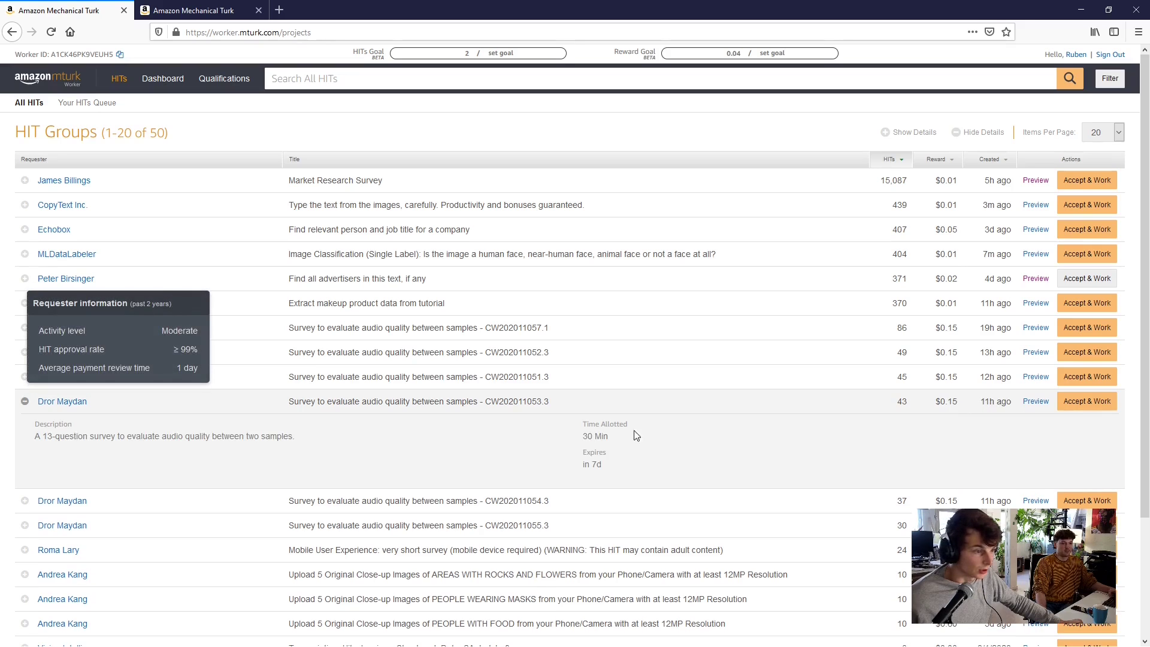
left_click(1029, 406)
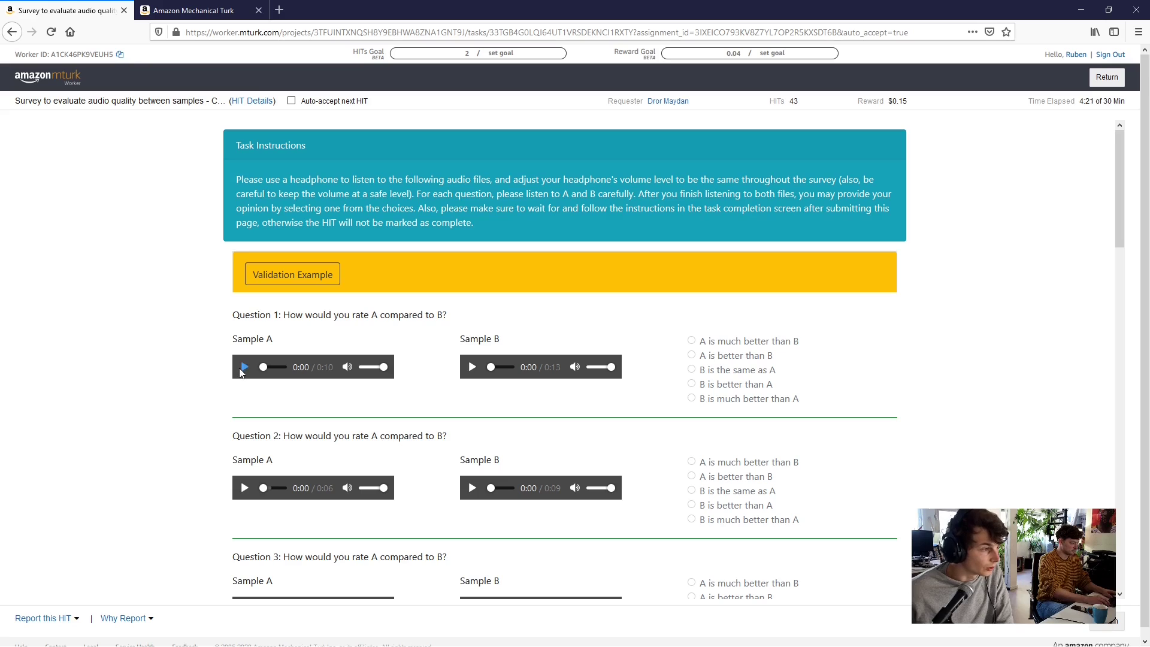
Compare Question 1's Sample A and Sample B audio and rate it 'A is better than B'
left_click(242, 369)
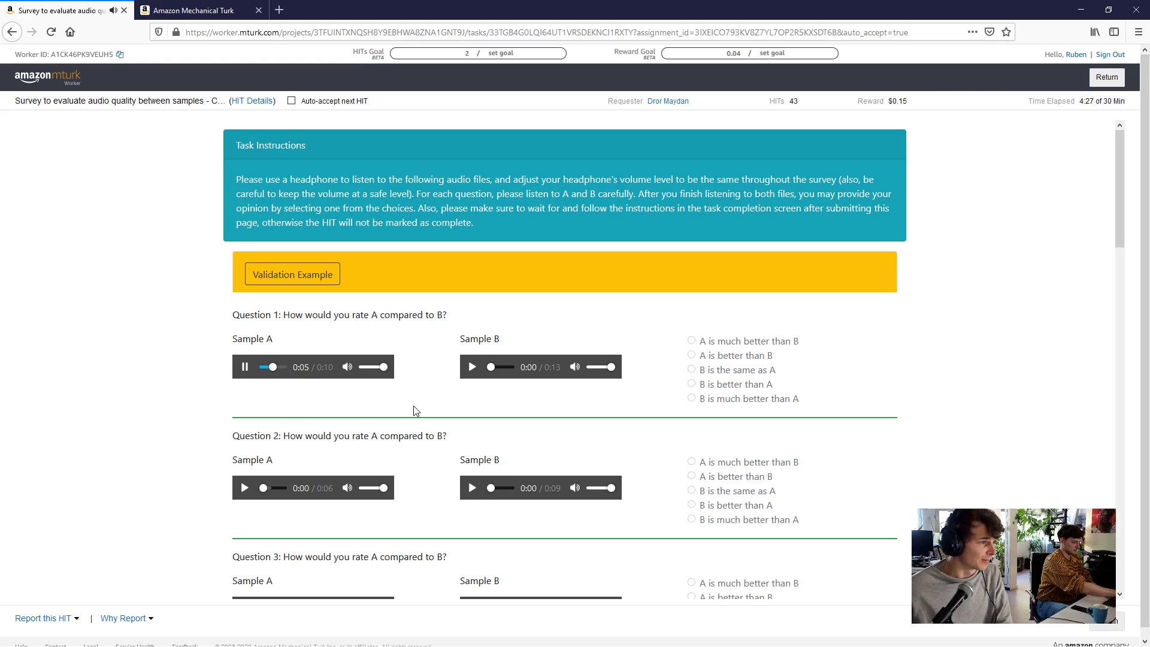
left_click(472, 367)
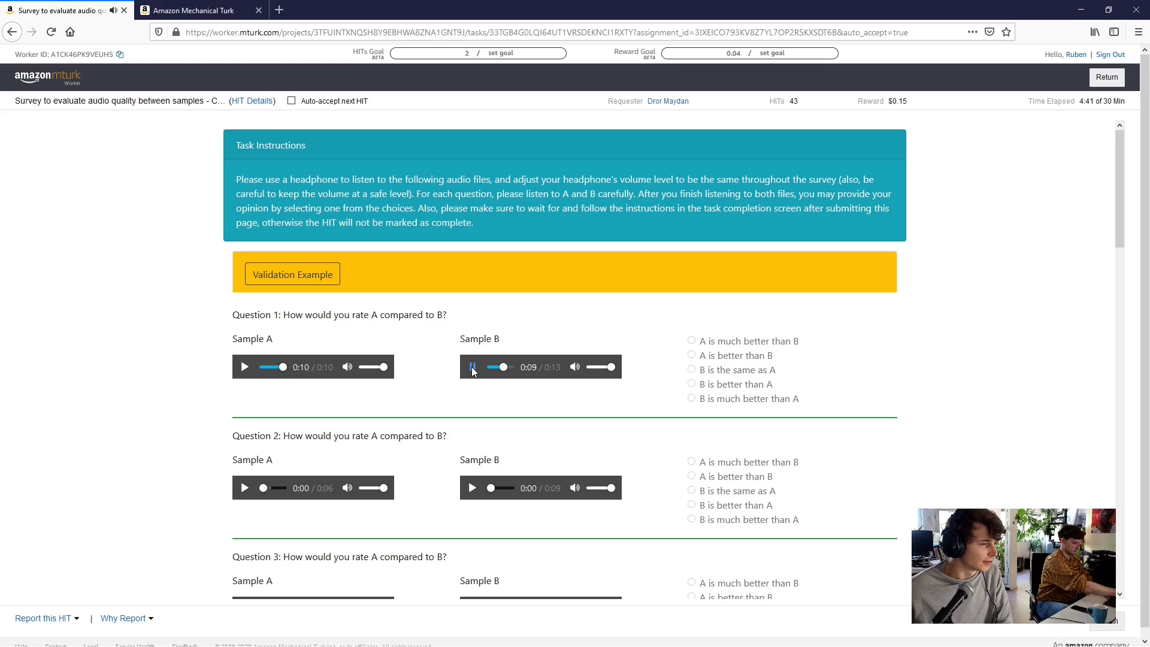
left_click(472, 367)
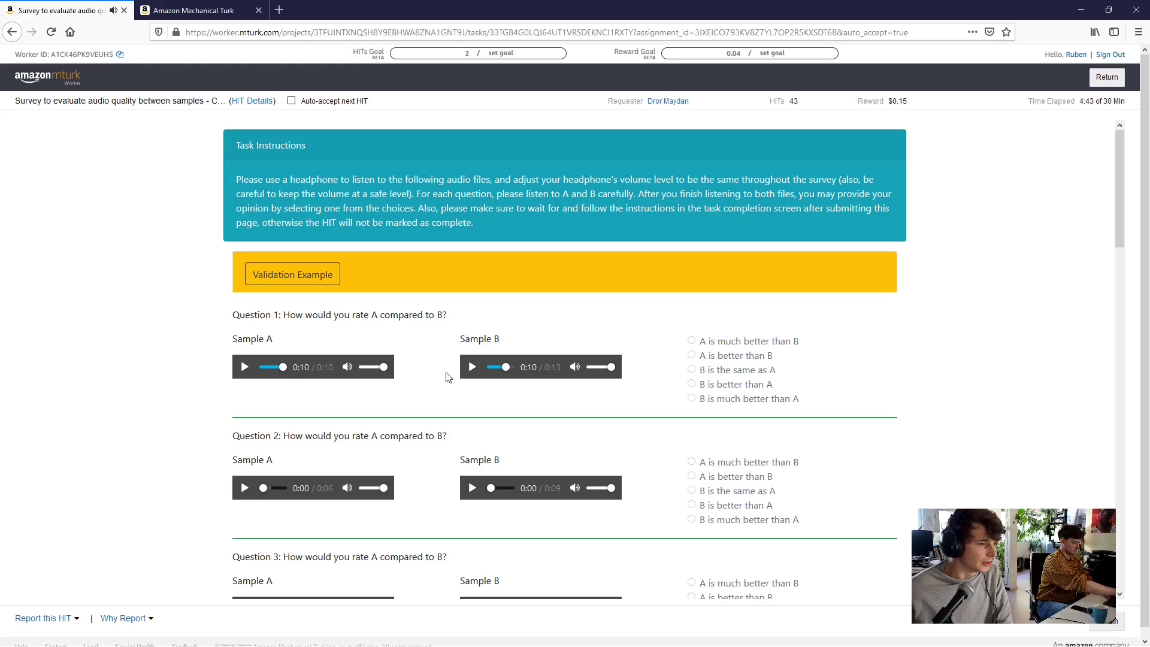
left_click(244, 366)
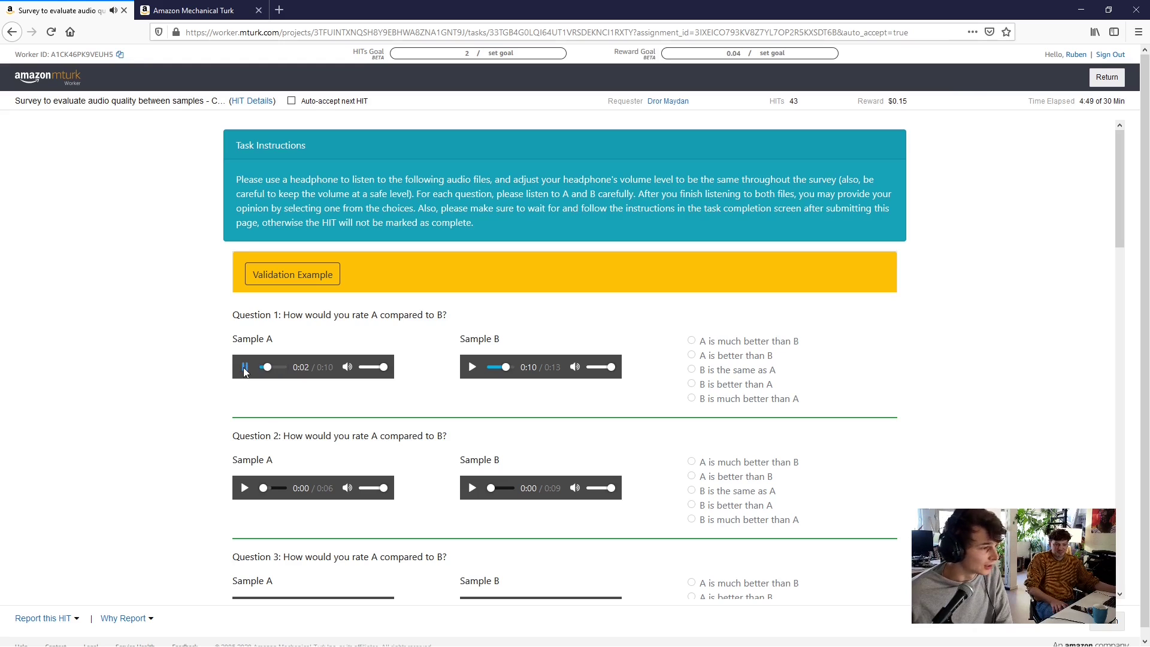
left_click(244, 367)
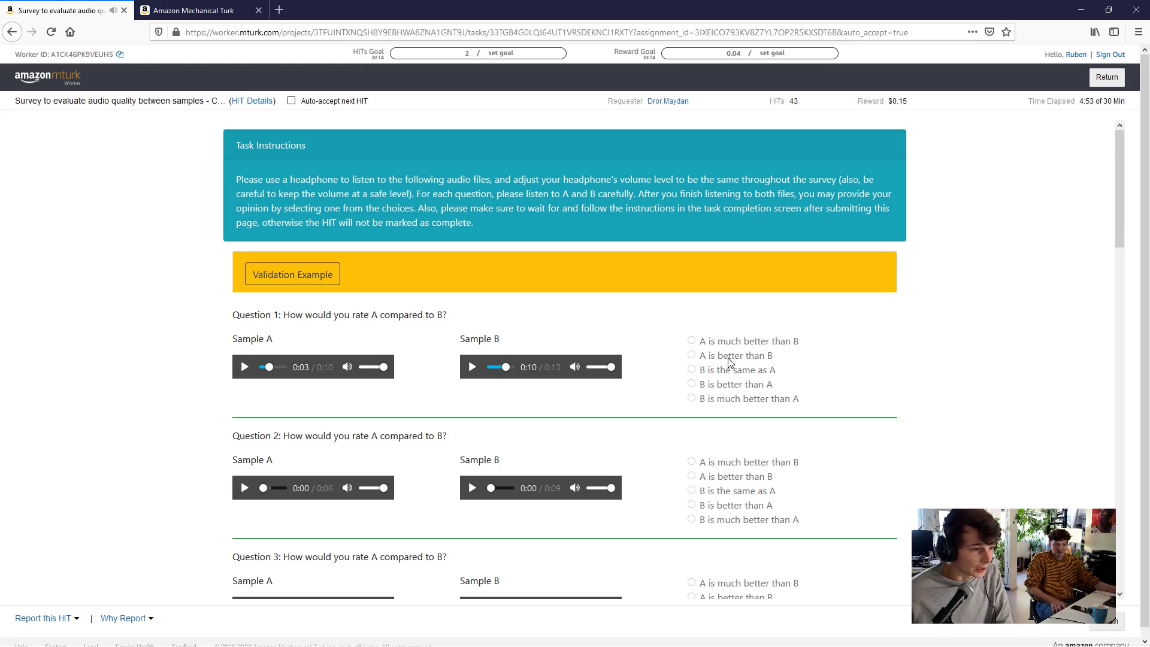
double_click(691, 354)
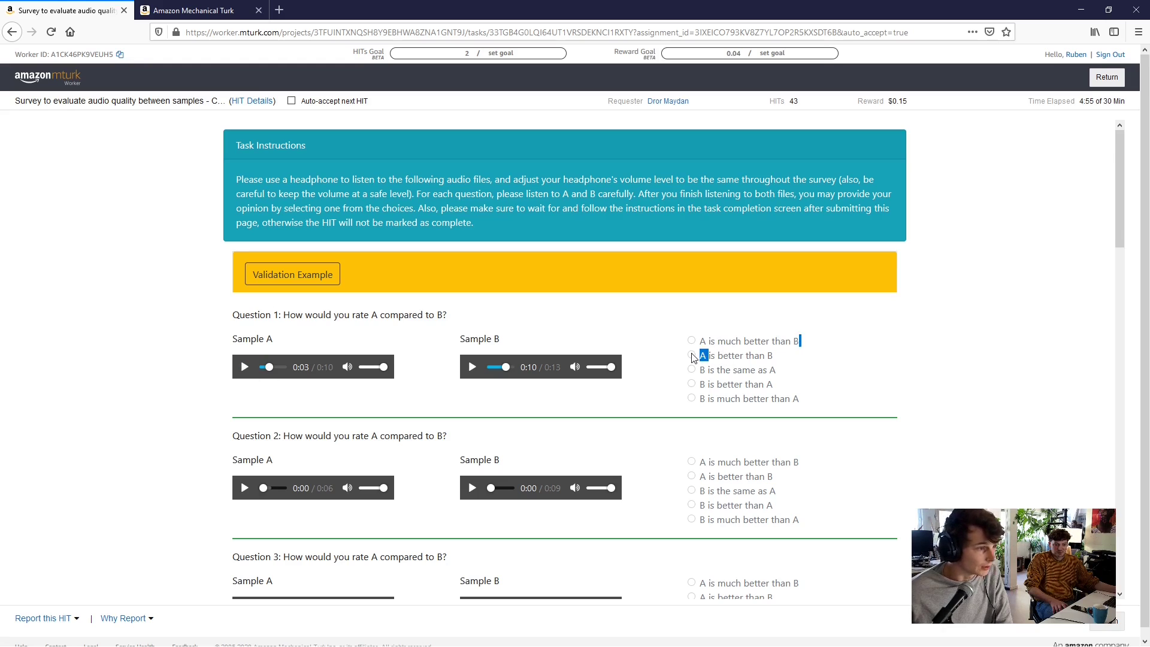
left_click(703, 357)
scroll(761, 342, "down", 5)
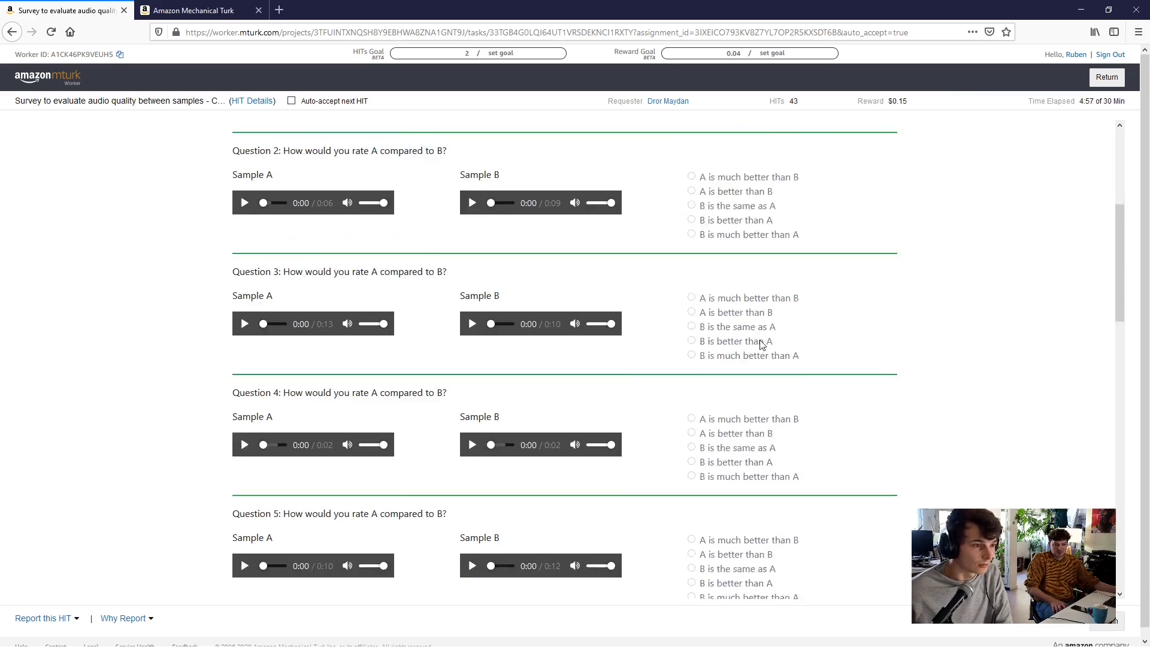
scroll(759, 340, "up", 5)
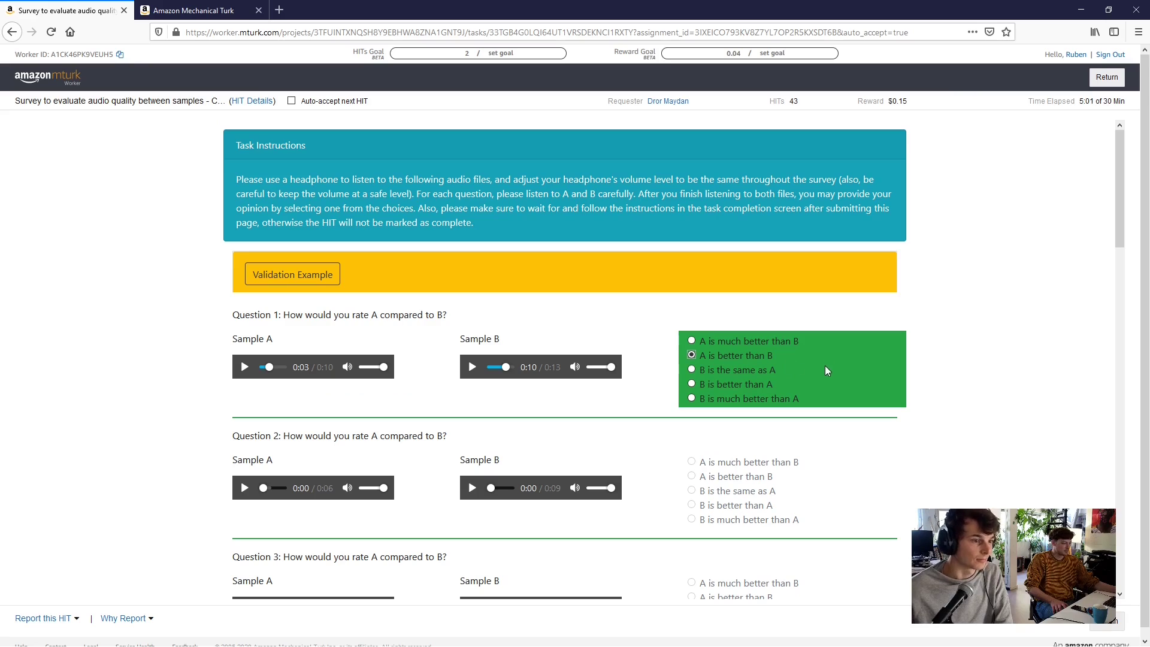
left_click(802, 489)
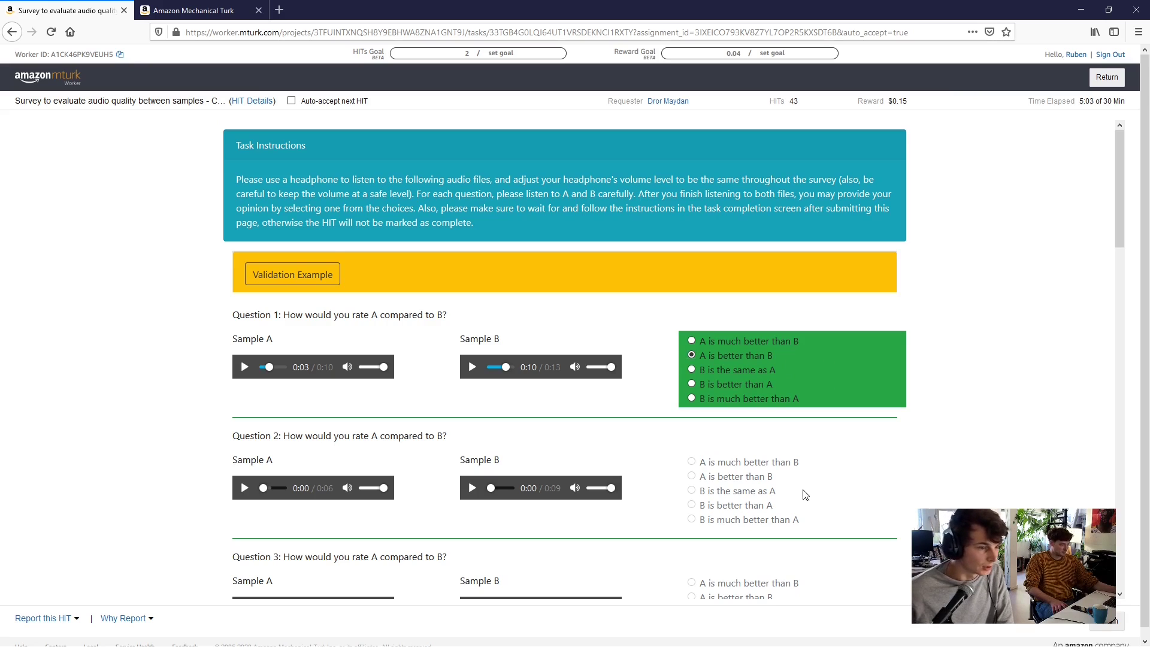
scroll(724, 437, "down", 3)
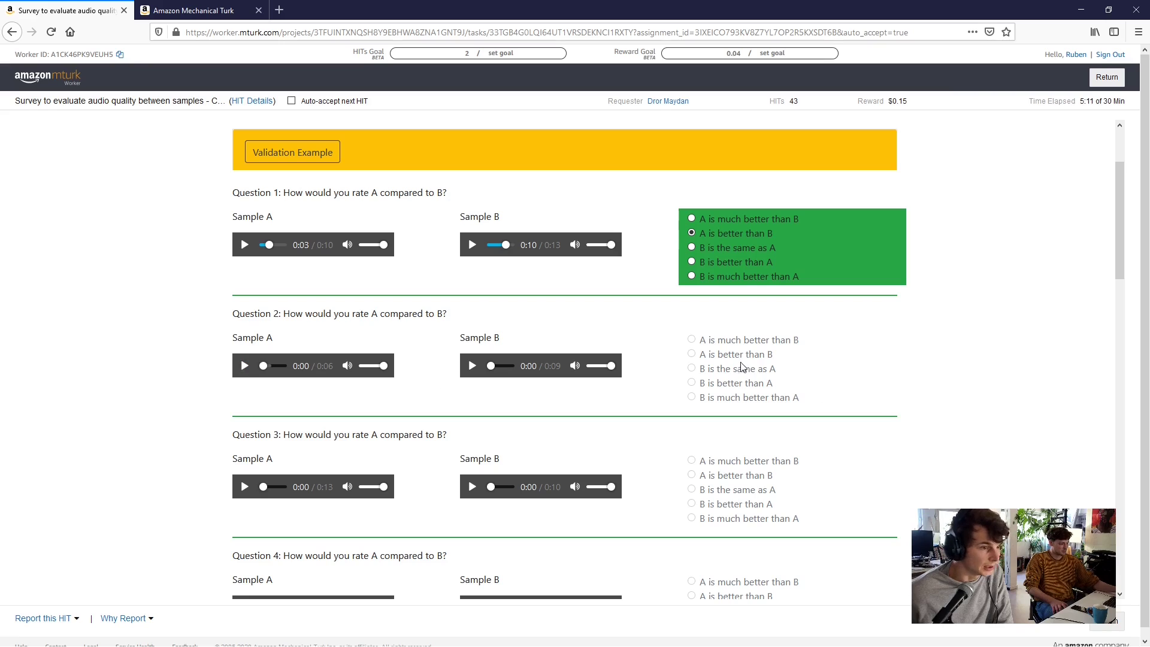
Rate Question 2 'B is the same as A' after its samples, then play Question 3's Sample A
left_click(244, 366)
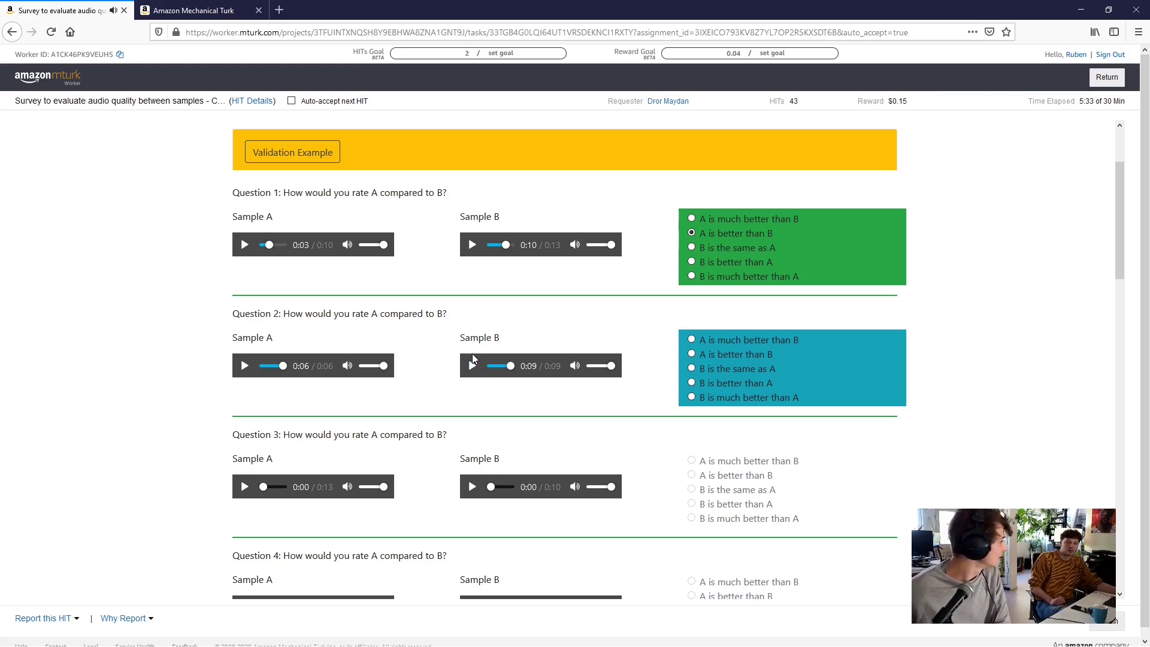
left_click(244, 367)
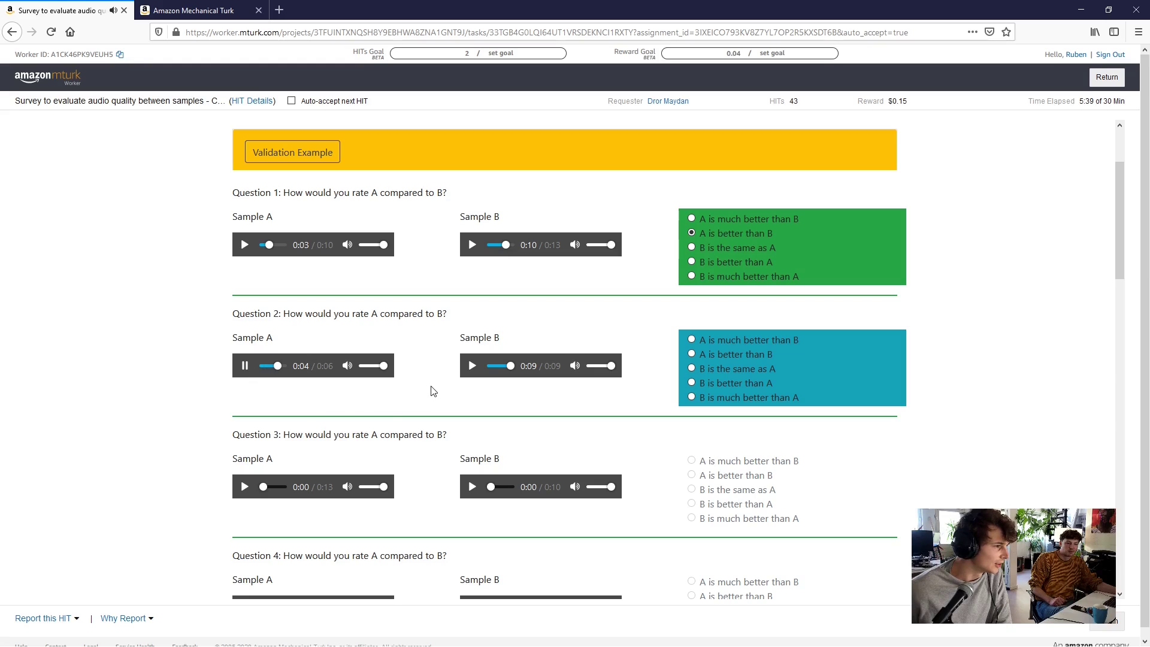
left_click(473, 368)
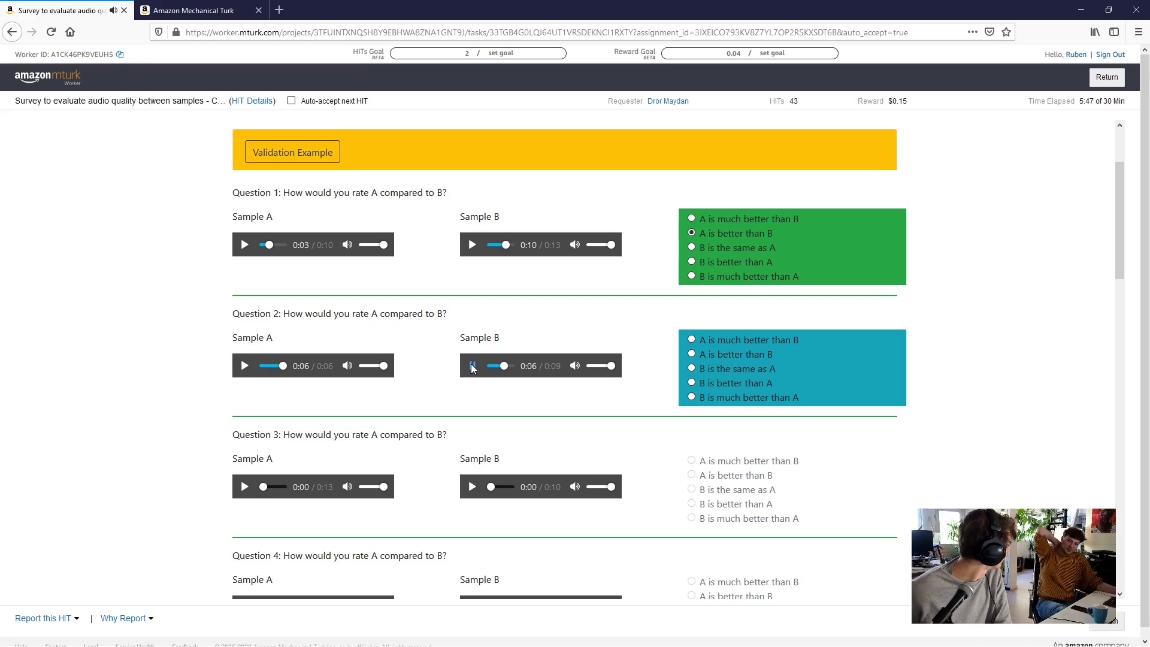
left_click(691, 369)
scroll(639, 299, "down", 2)
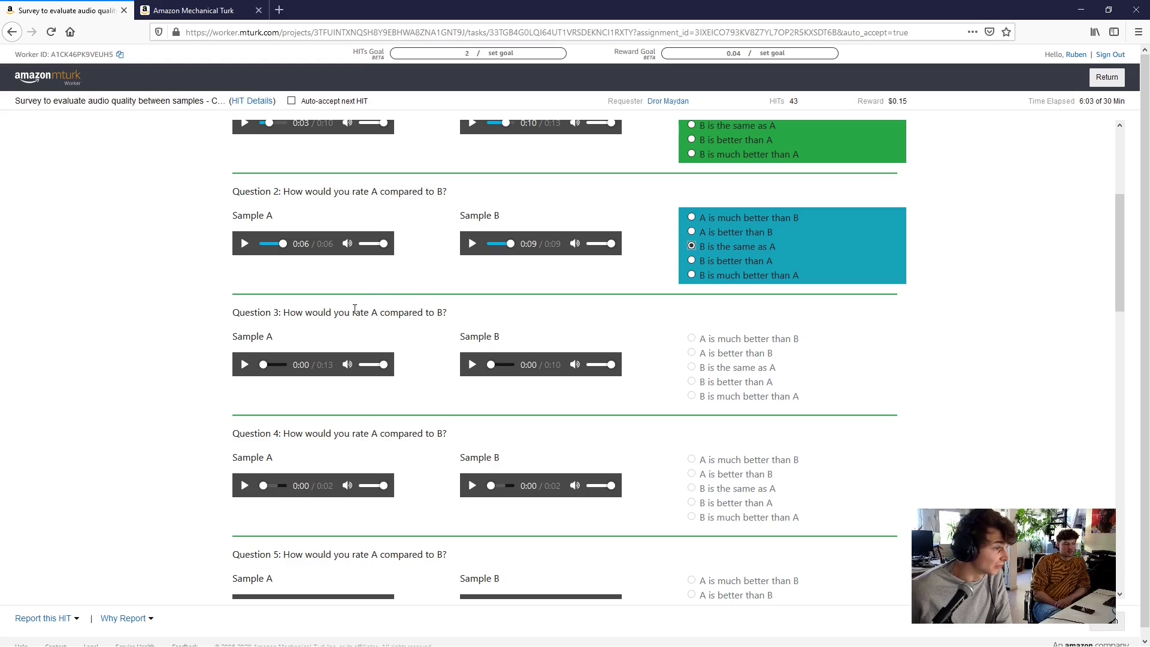
left_click(244, 364)
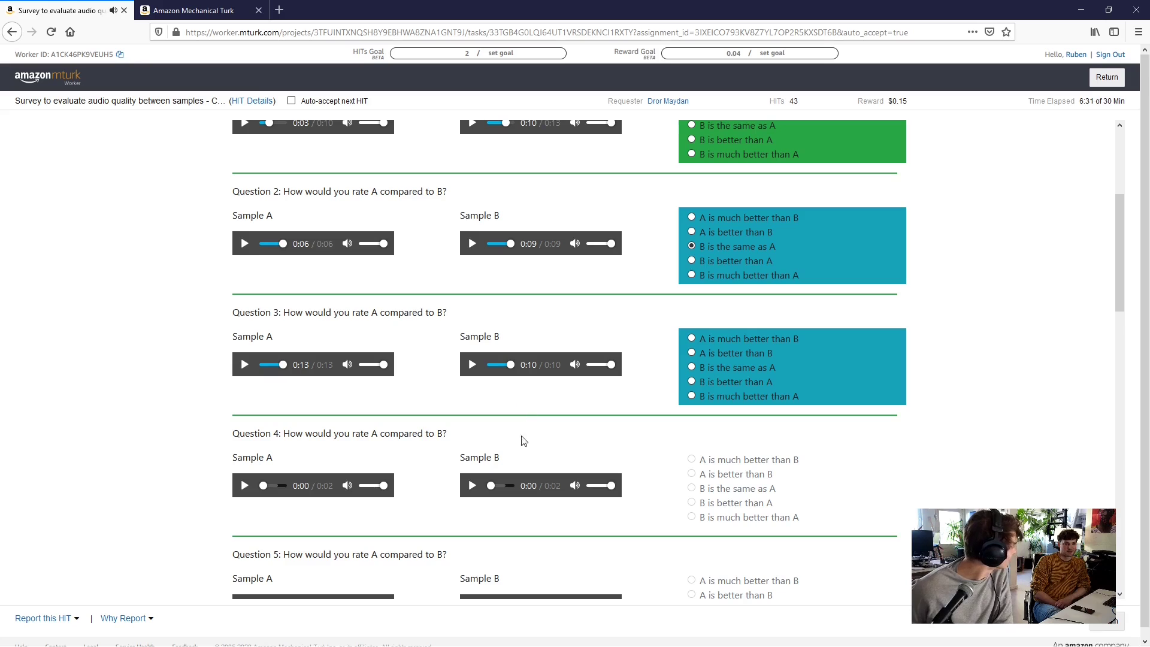
Rate Question 3 'B is better than A' and Question 4 'B is much better than A'
left_click(750, 381)
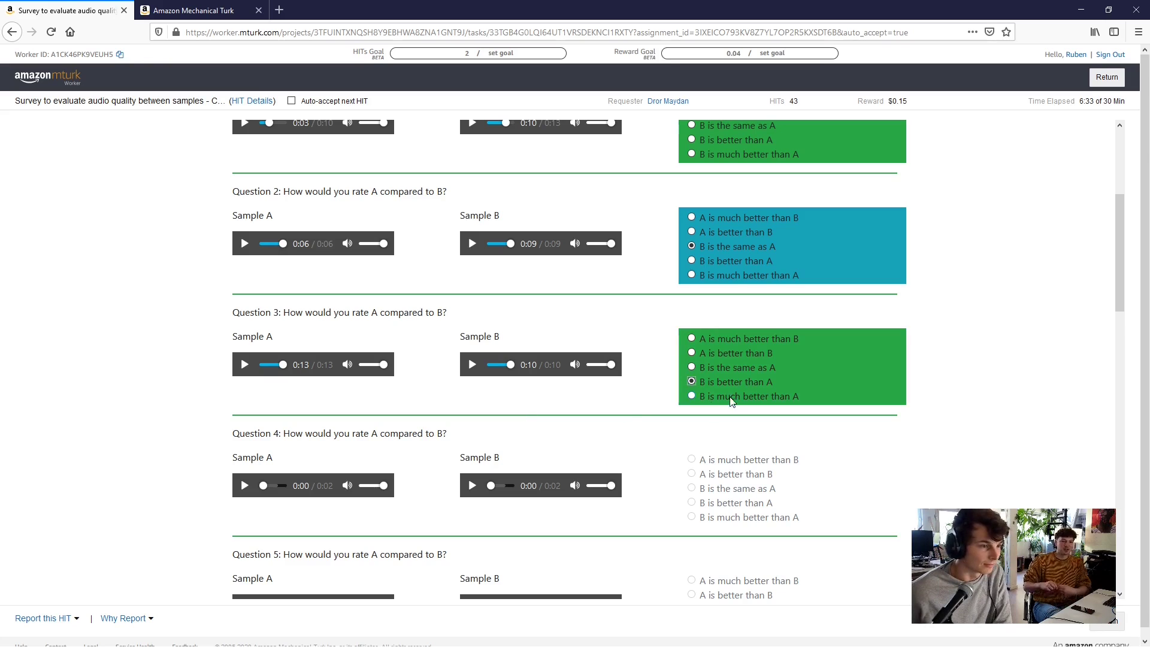
scroll(634, 412, "down", 1)
scroll(634, 411, "down", 3)
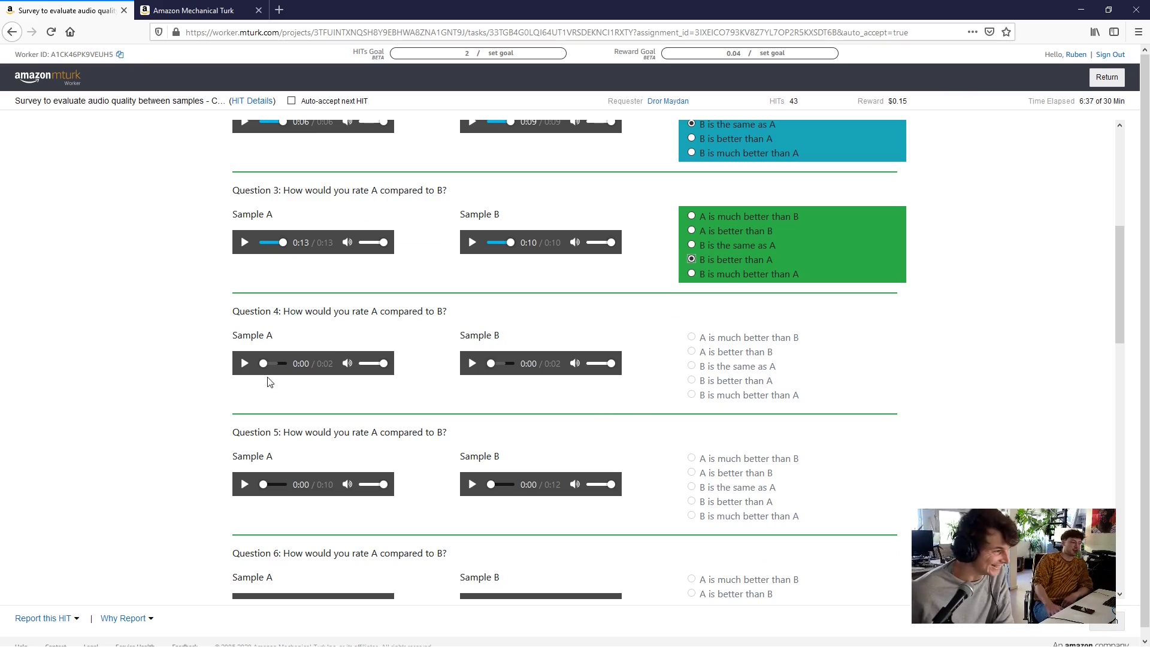
left_click(245, 363)
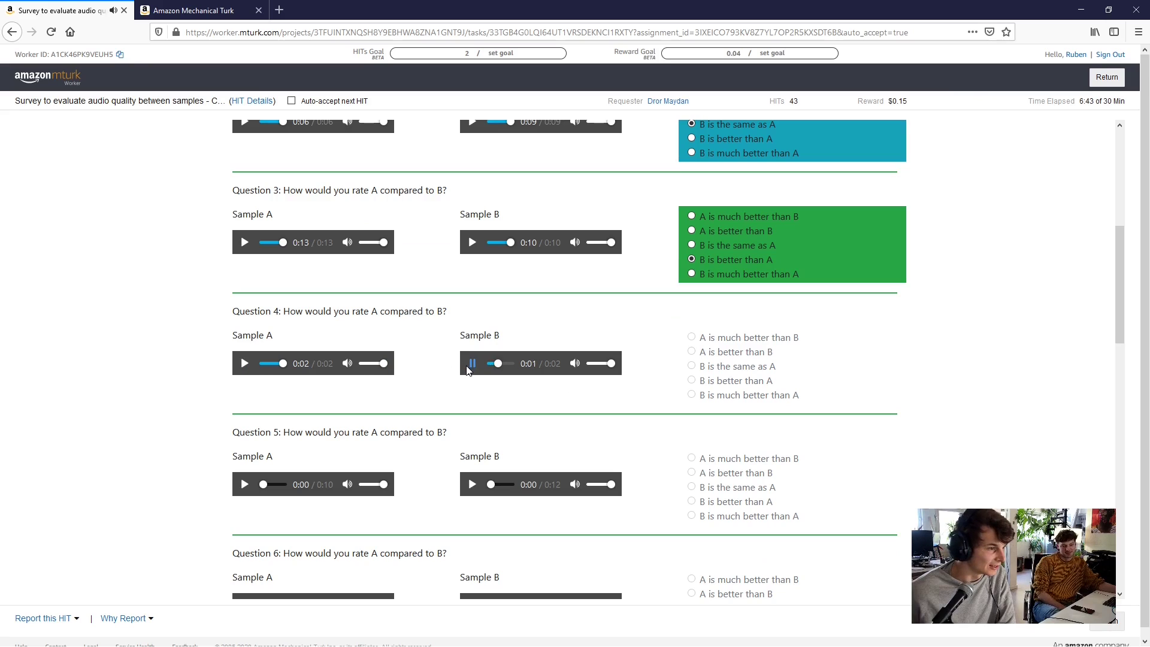
left_click(758, 399)
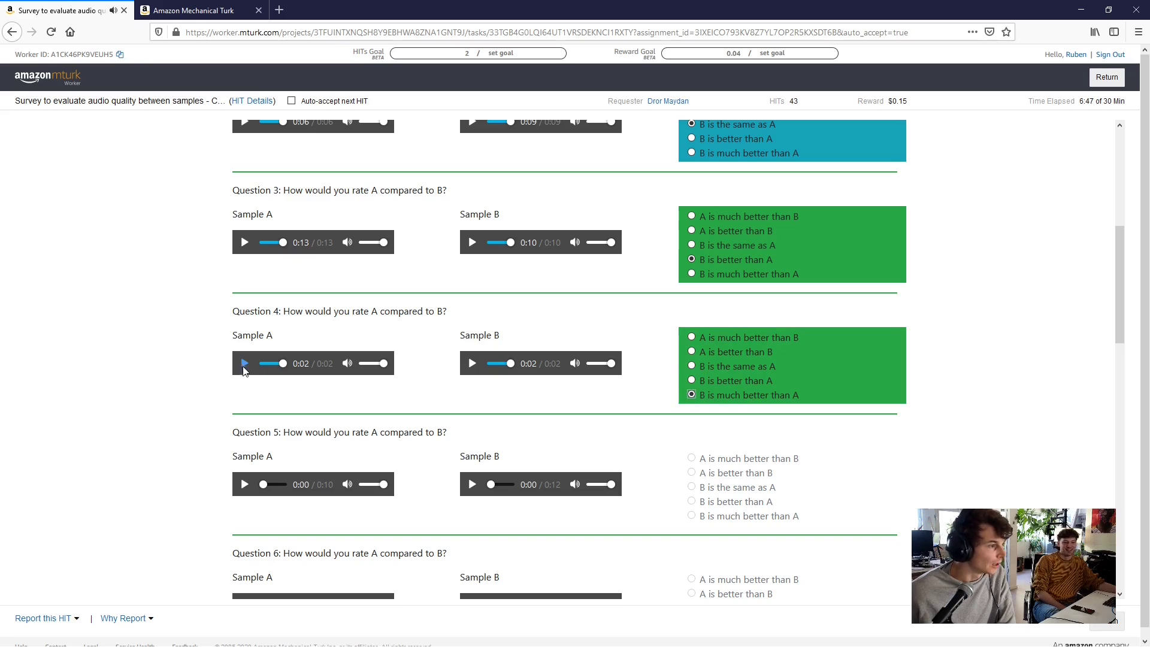
Play Question 5's Sample A and Sample B and rate it 'A is better than B'
scroll(433, 402, "down", 3)
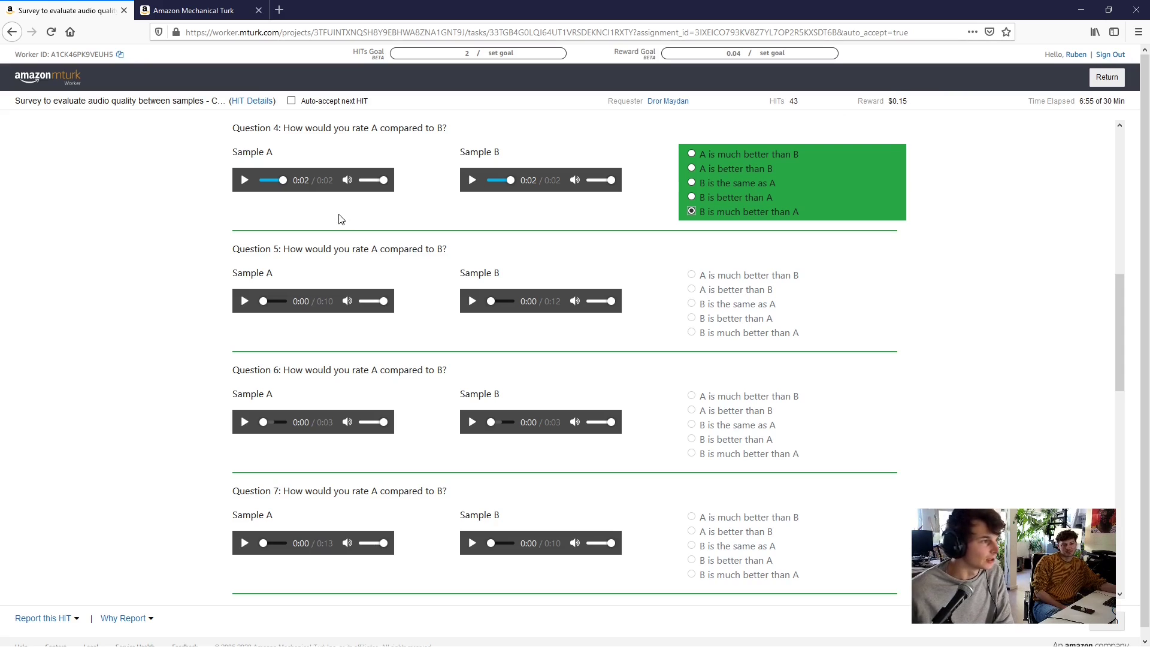
scroll(434, 263, "up", 8)
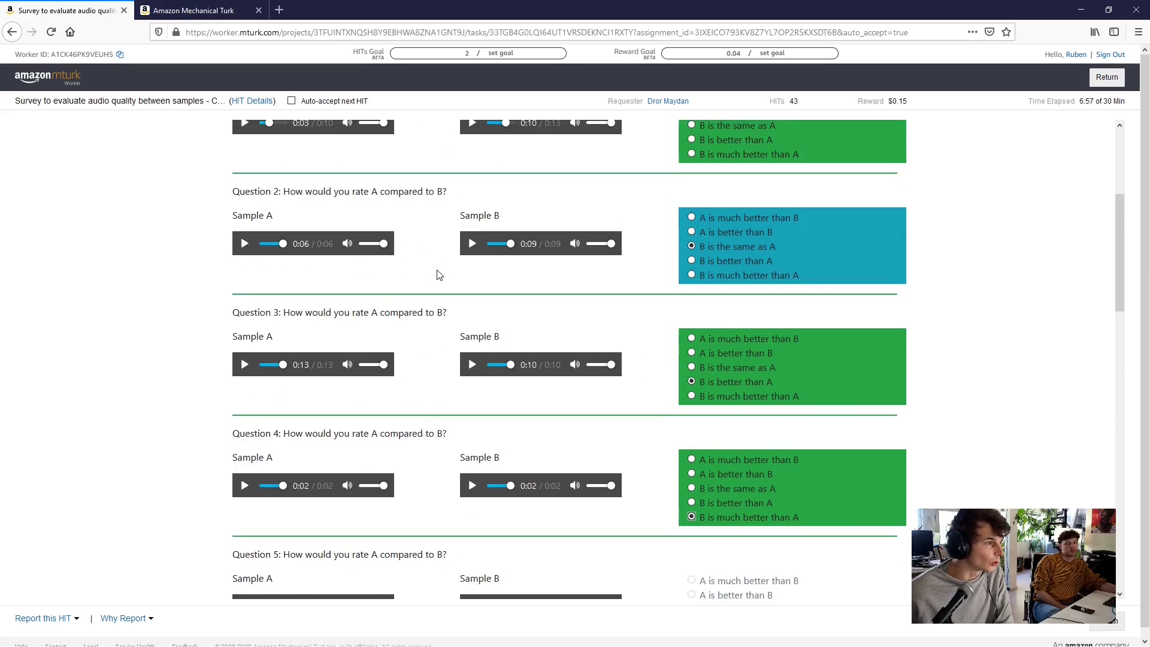
scroll(439, 274, "down", 16)
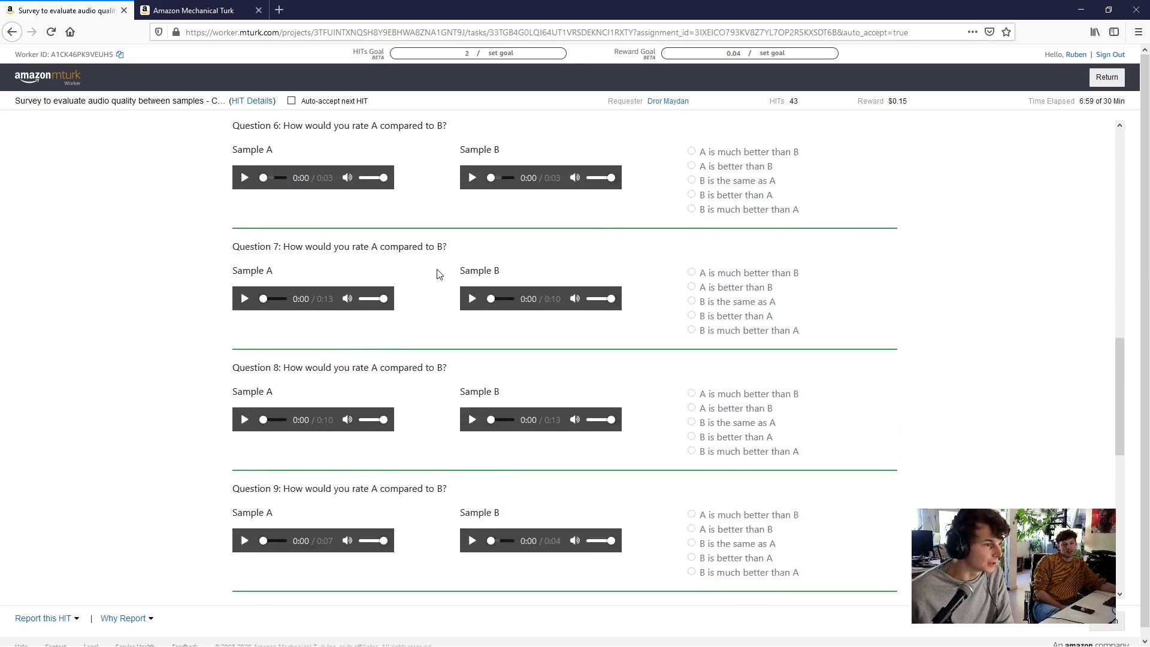
scroll(439, 274, "down", 5)
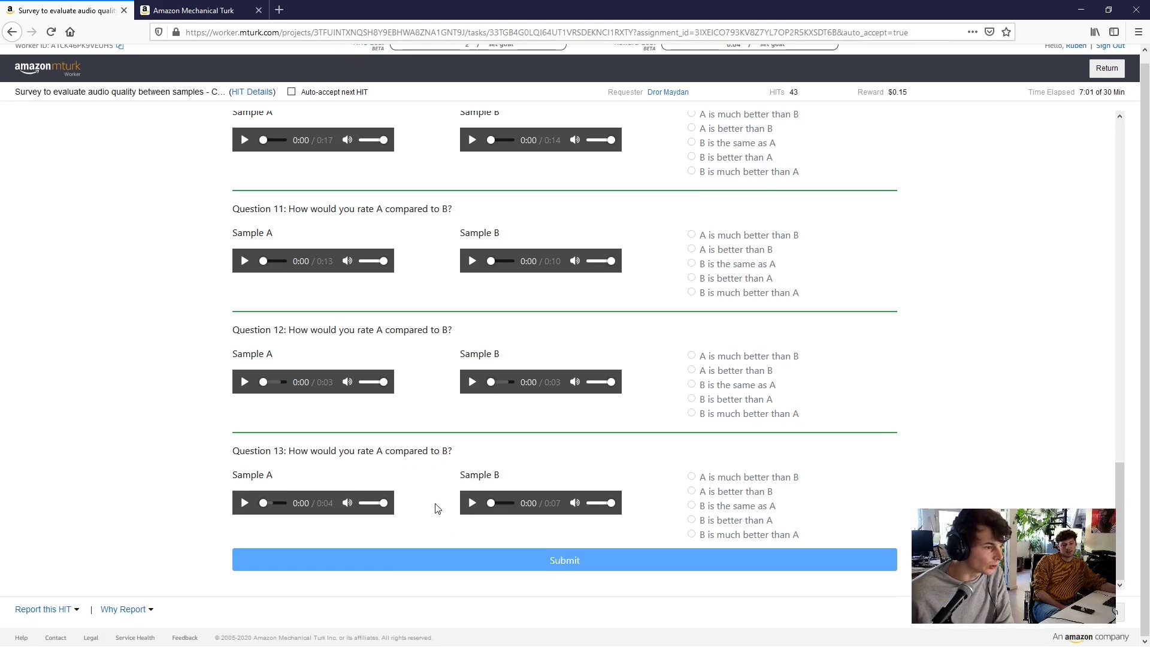
scroll(434, 486, "up", 8)
scroll(435, 487, "up", 5)
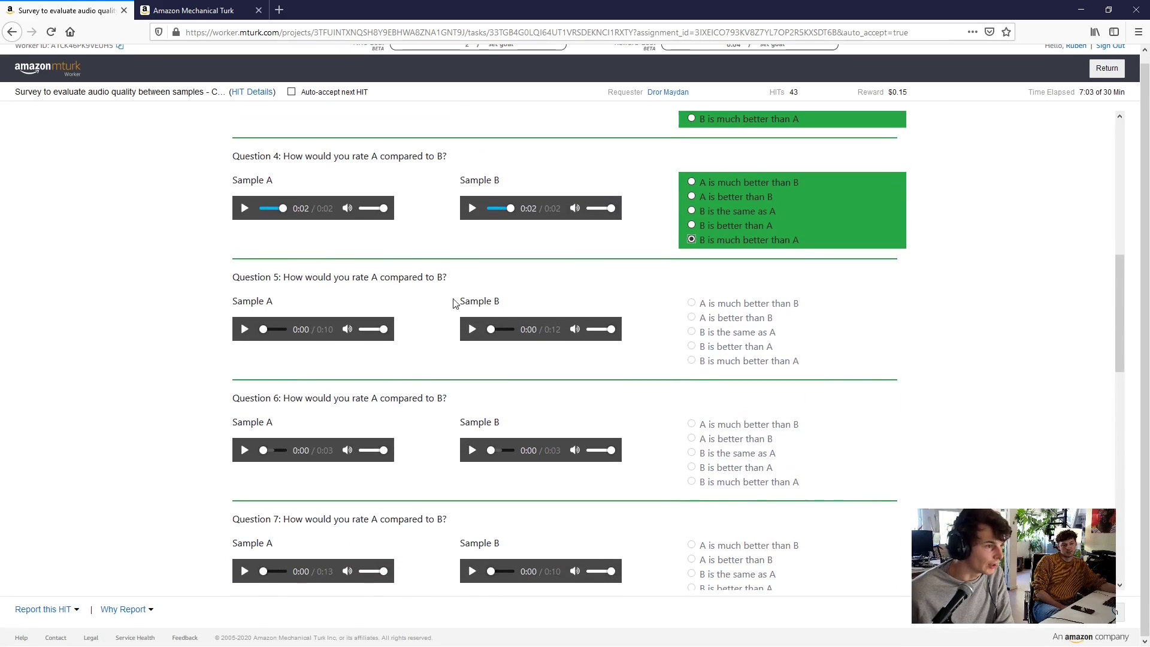
left_click(245, 329)
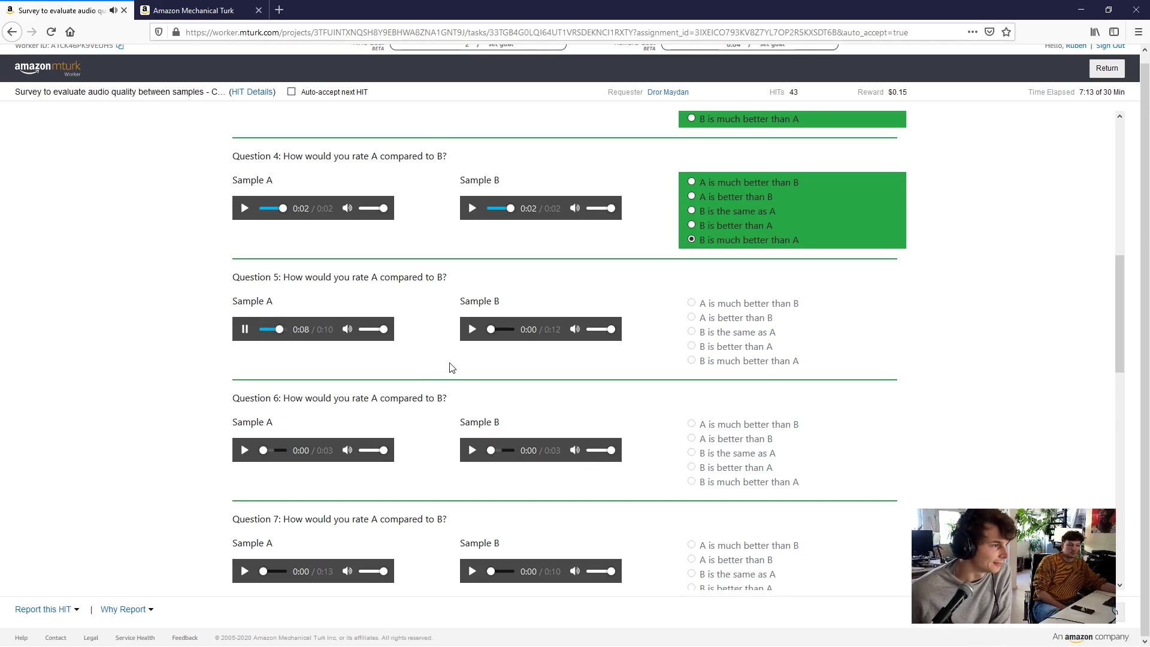
left_click(468, 333)
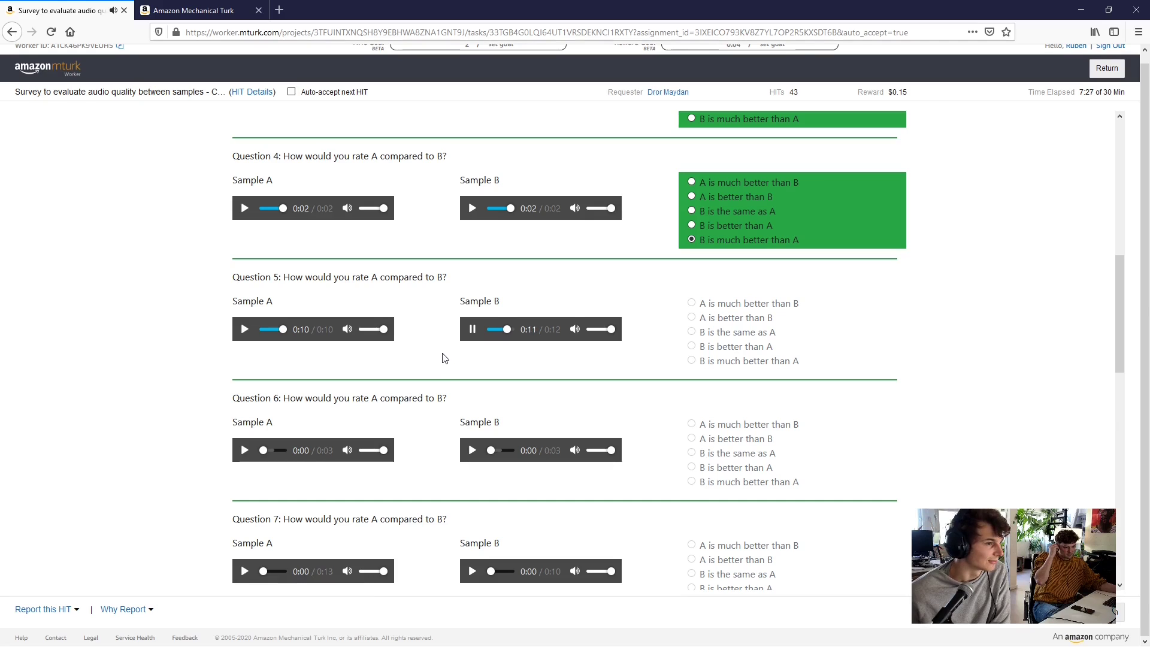
left_click(737, 318)
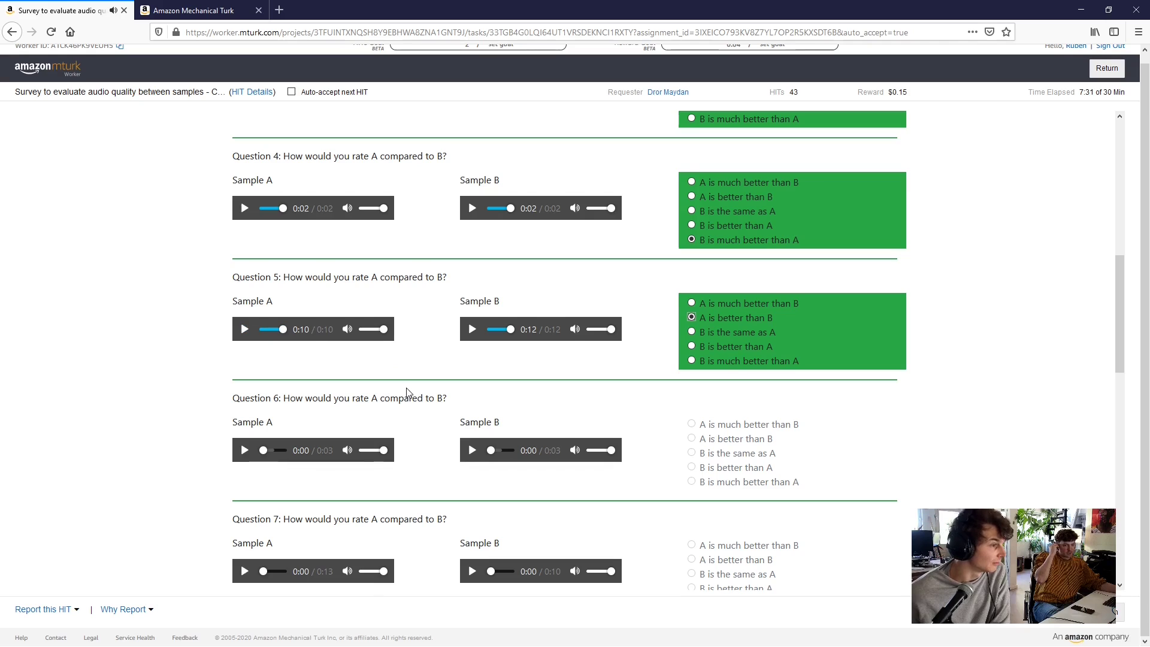
scroll(413, 391, "down", 2)
scroll(418, 390, "down", 2)
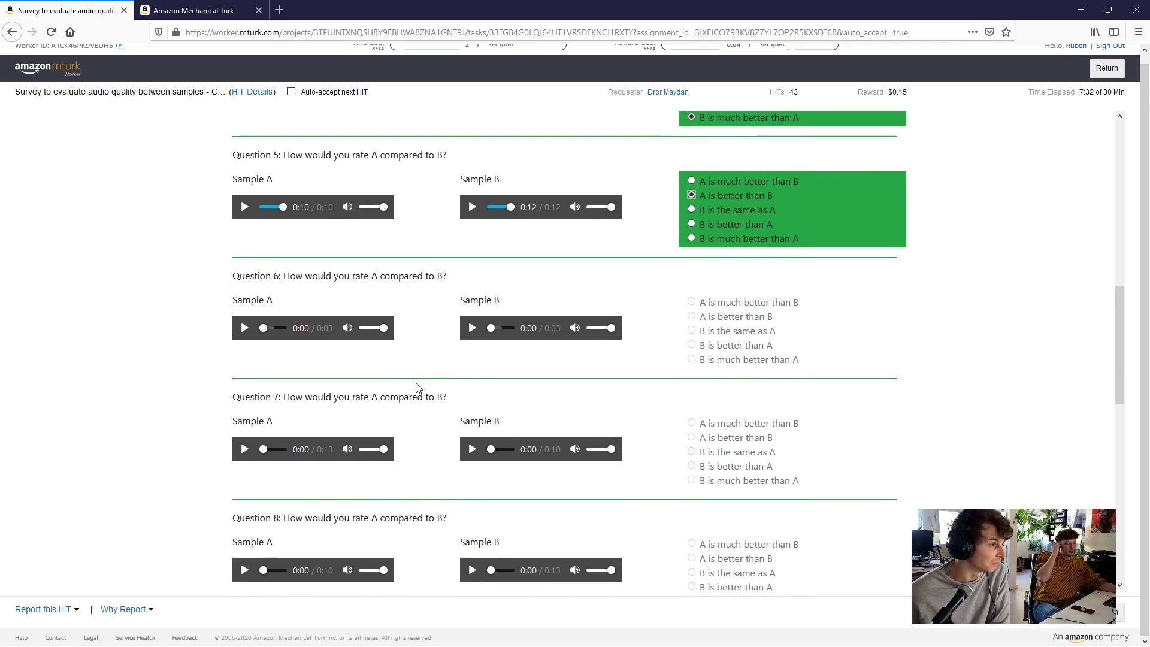
Play both Question 6 samples and rate it 'A is much better than B'
left_click(245, 328)
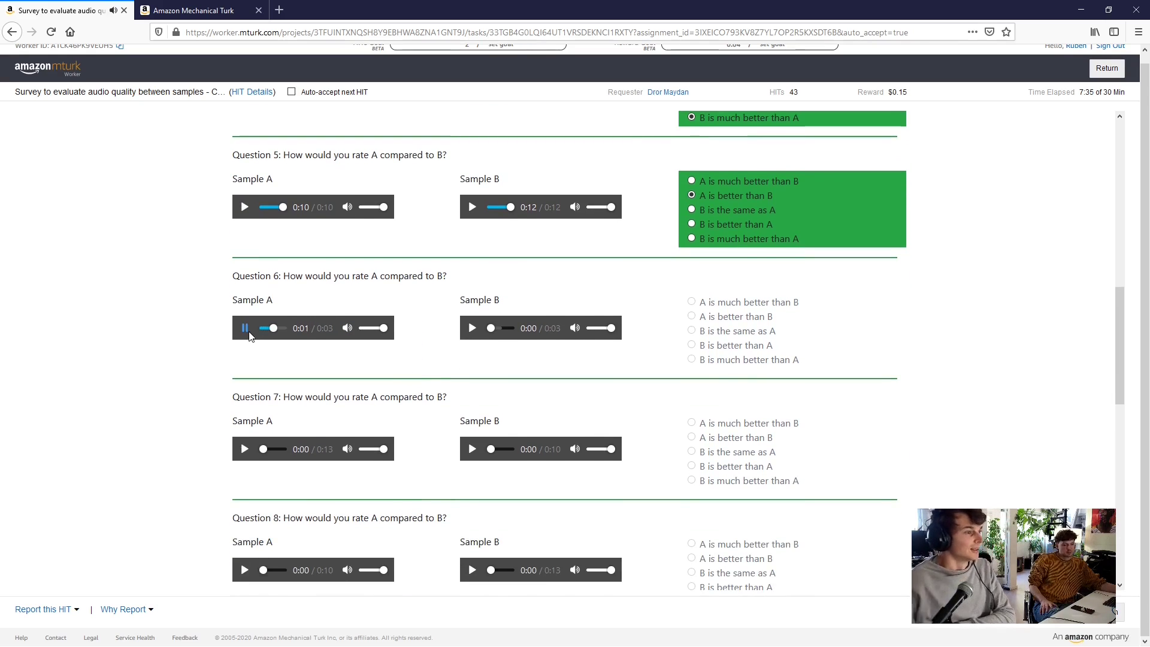
left_click(472, 328)
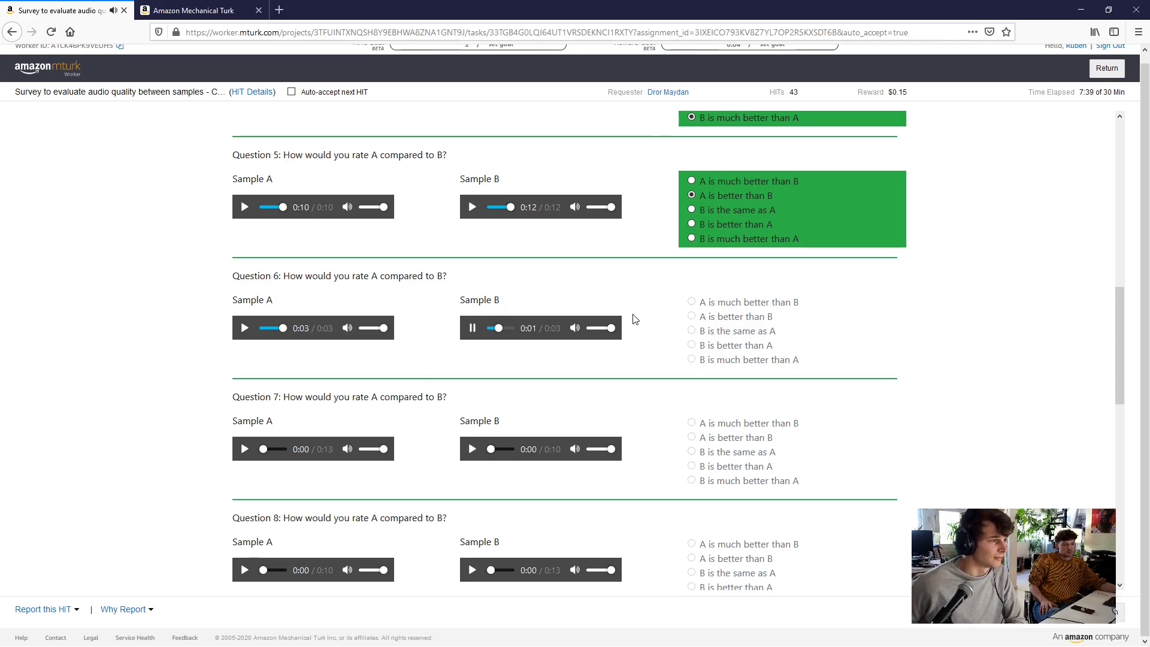
left_click(731, 303)
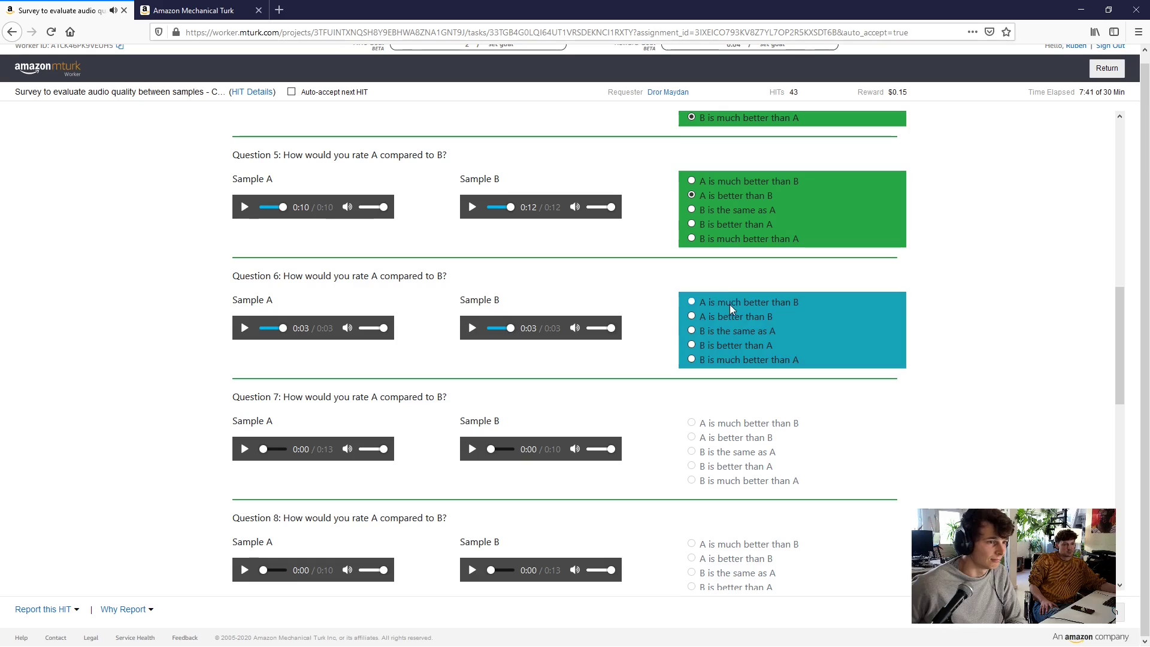
scroll(439, 388, "down", 2)
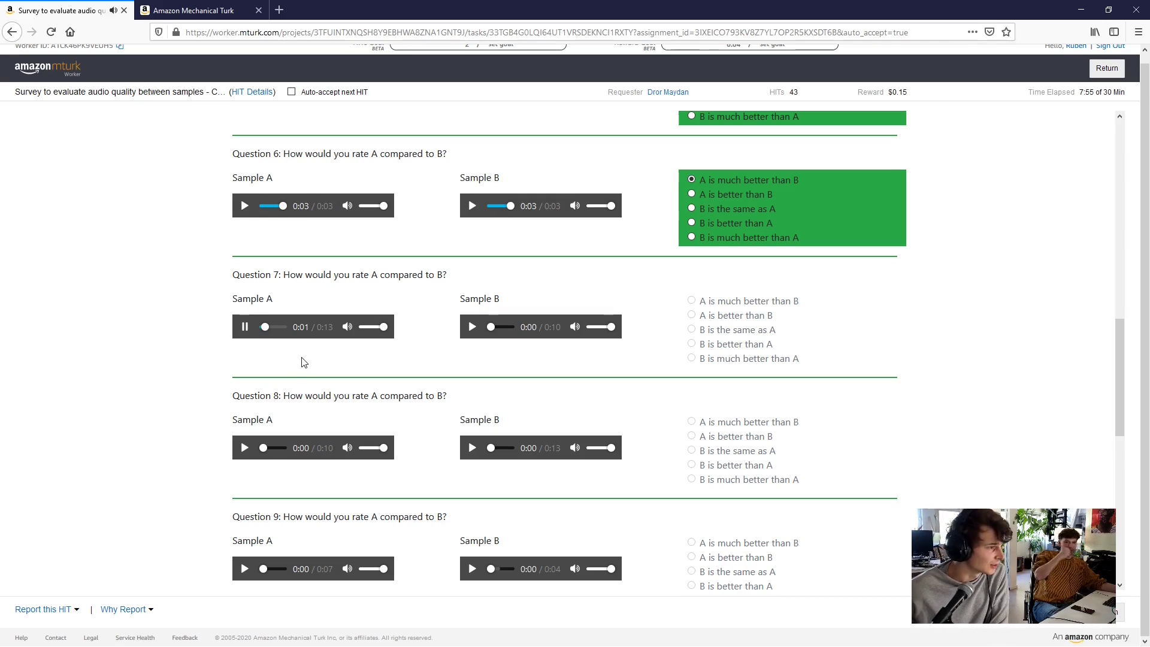
Halve both Question 7 sample volumes, play Sample B, and rate it 'B is better than A'
left_click_drag(384, 326, 374, 327)
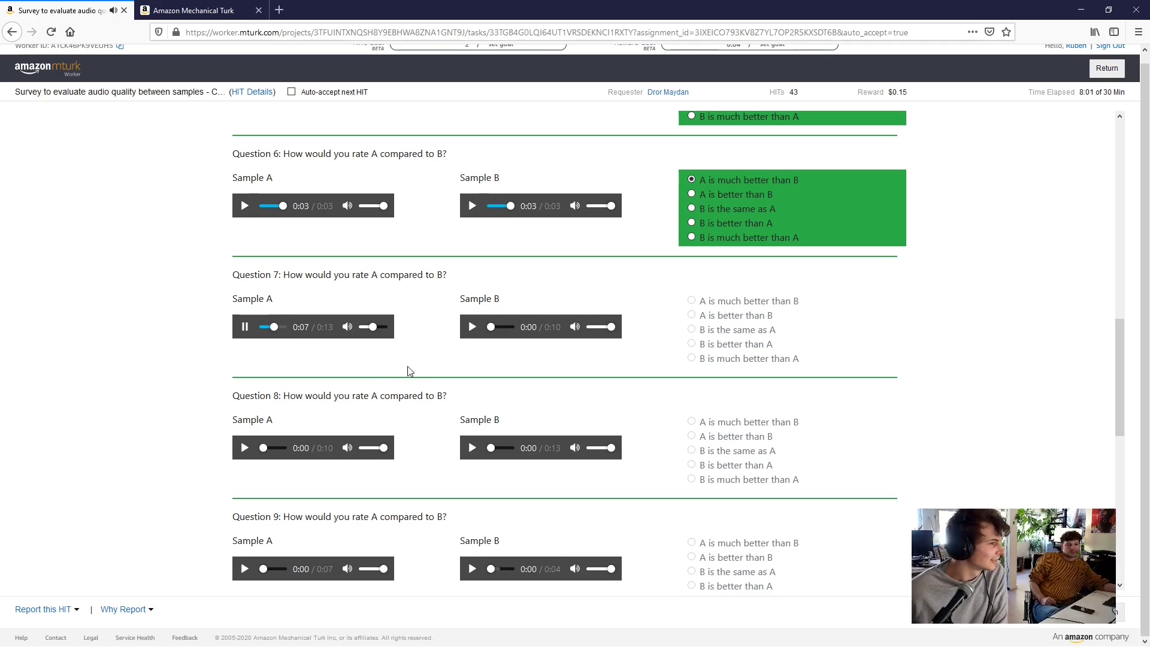
left_click(470, 328)
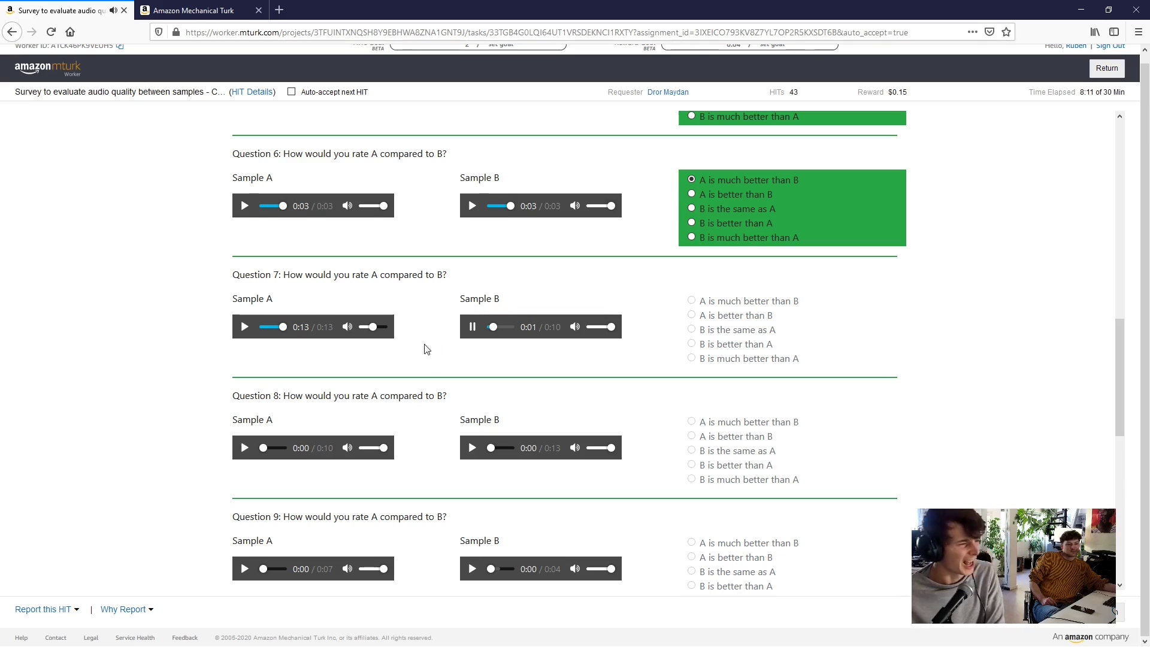
left_click(600, 326)
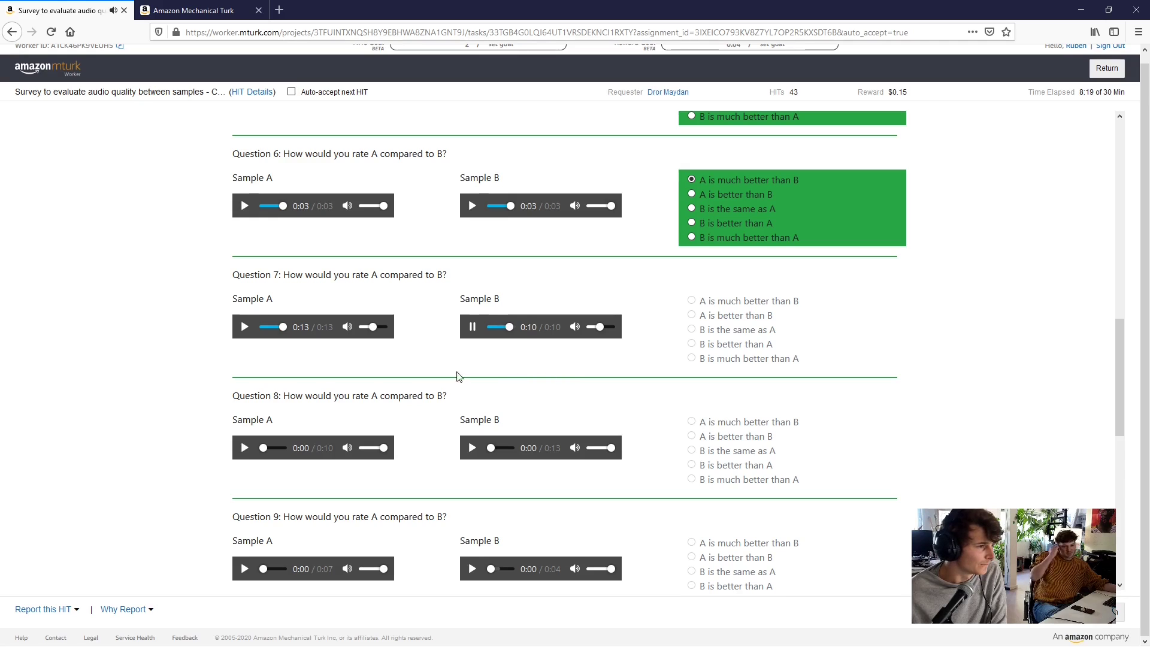
left_click(739, 349)
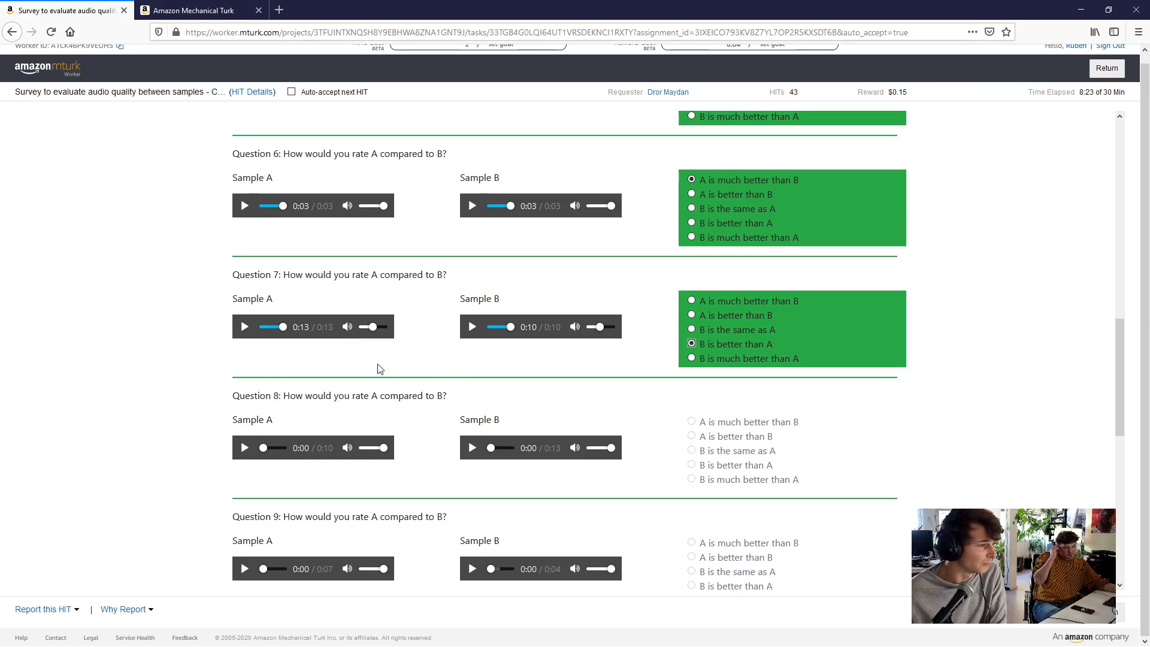
scroll(440, 382, "down", 3)
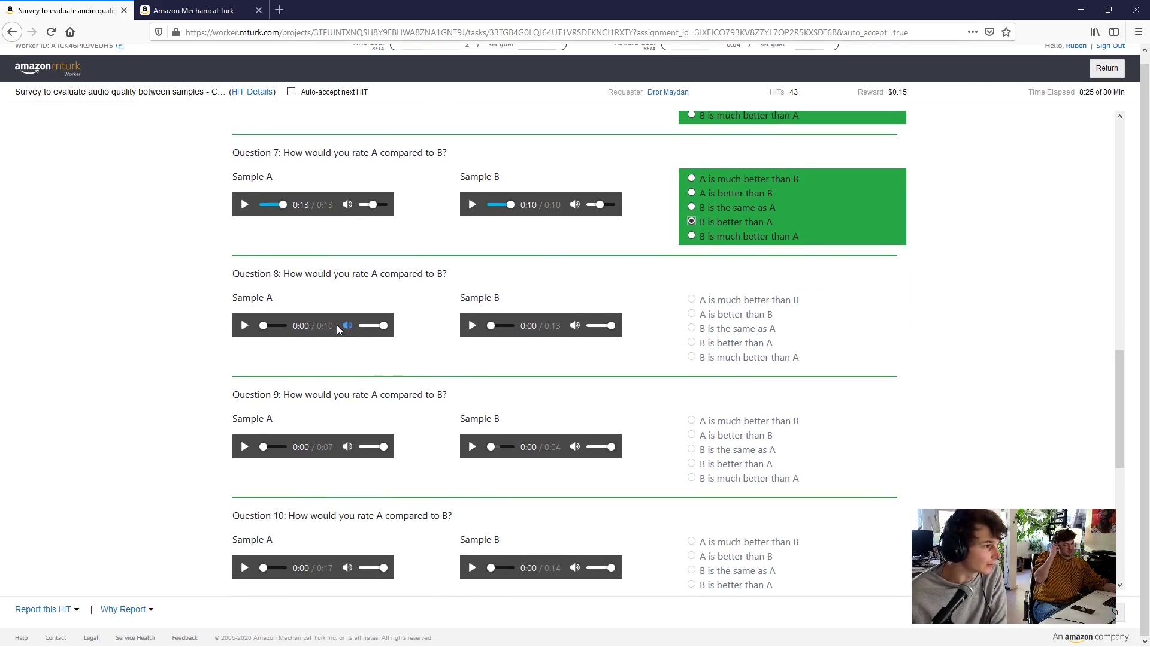
Listen to Question 8's Sample A, pausing and resuming it, then to its Sample B
left_click(242, 328)
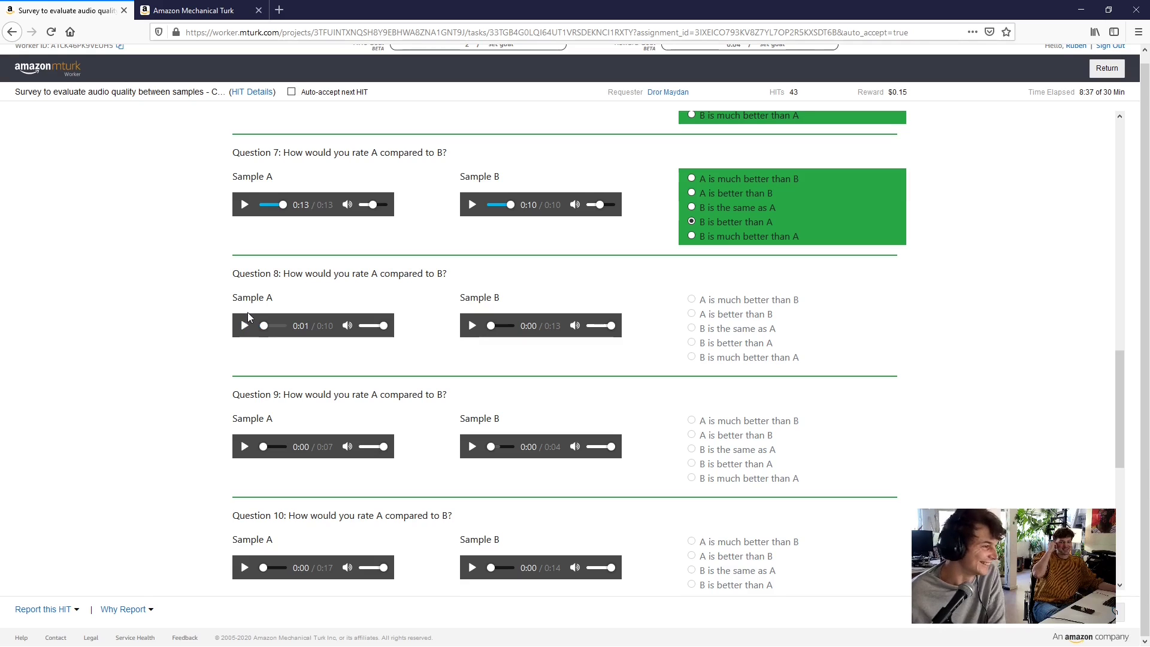
left_click(245, 326)
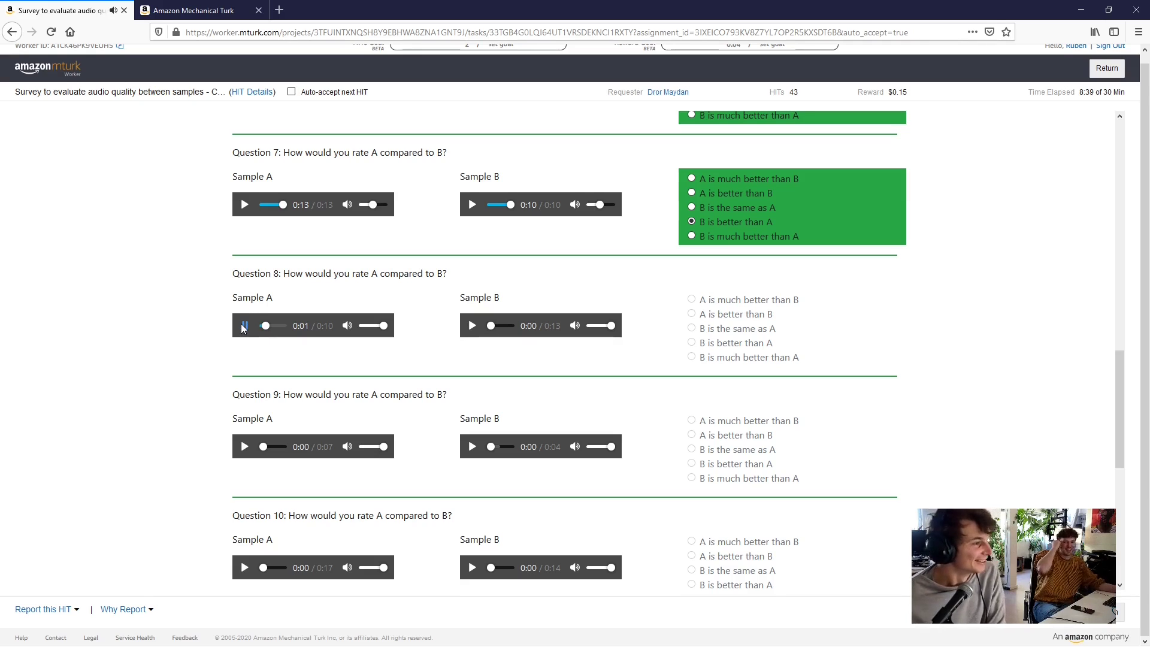
left_click(238, 328)
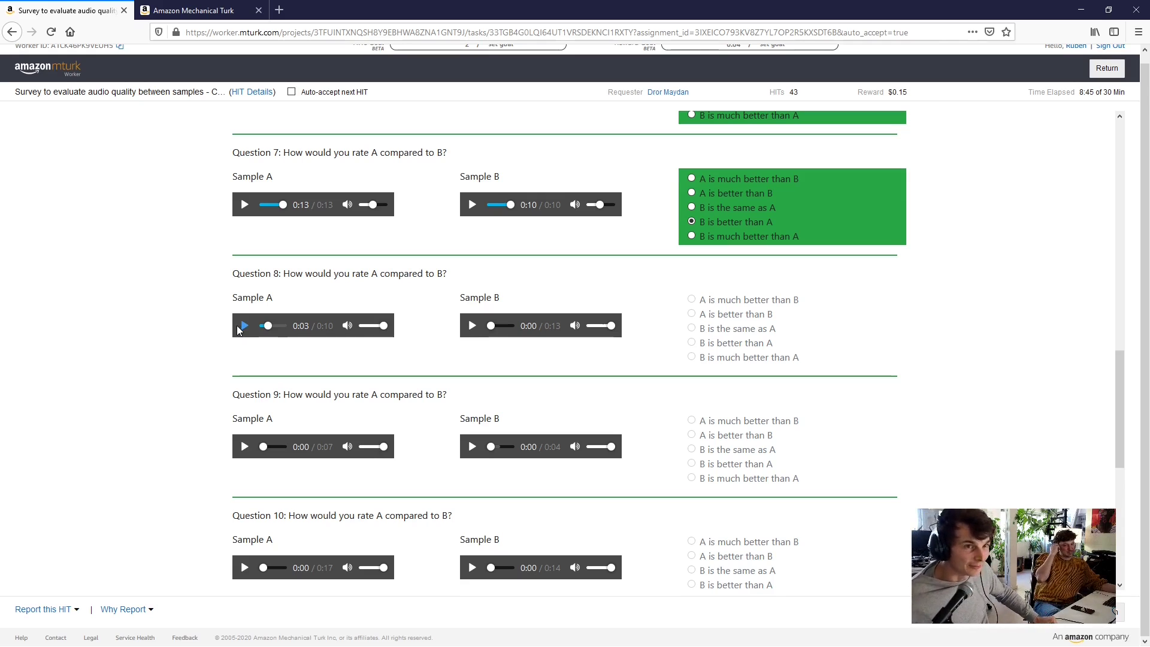
left_click(243, 325)
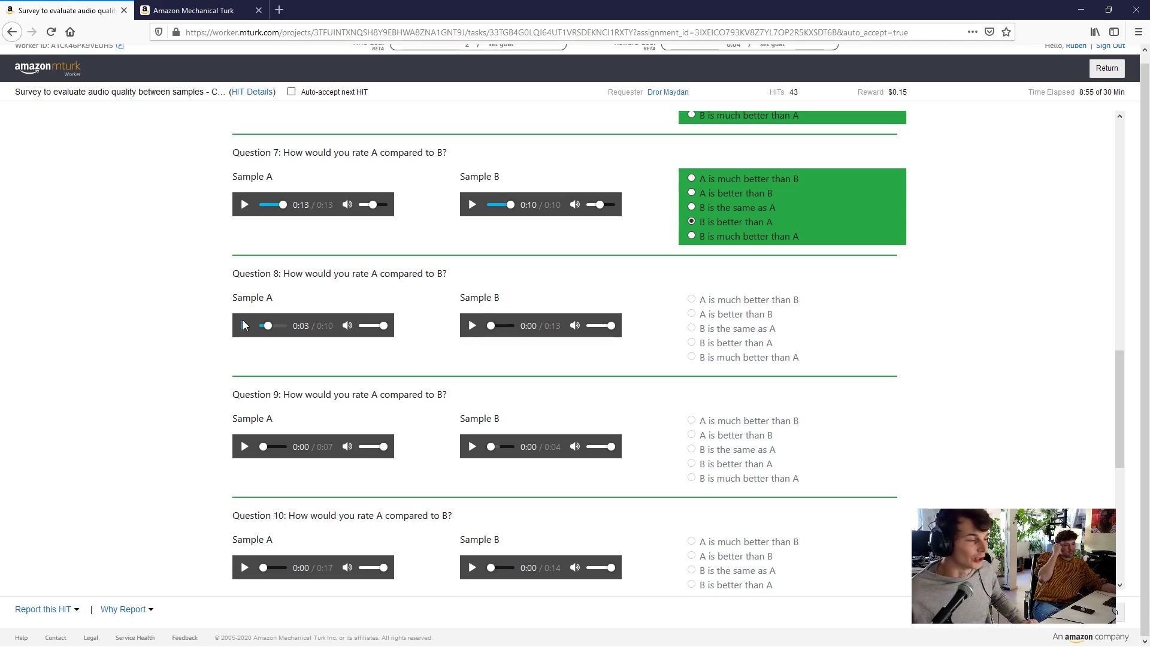
left_click(244, 326)
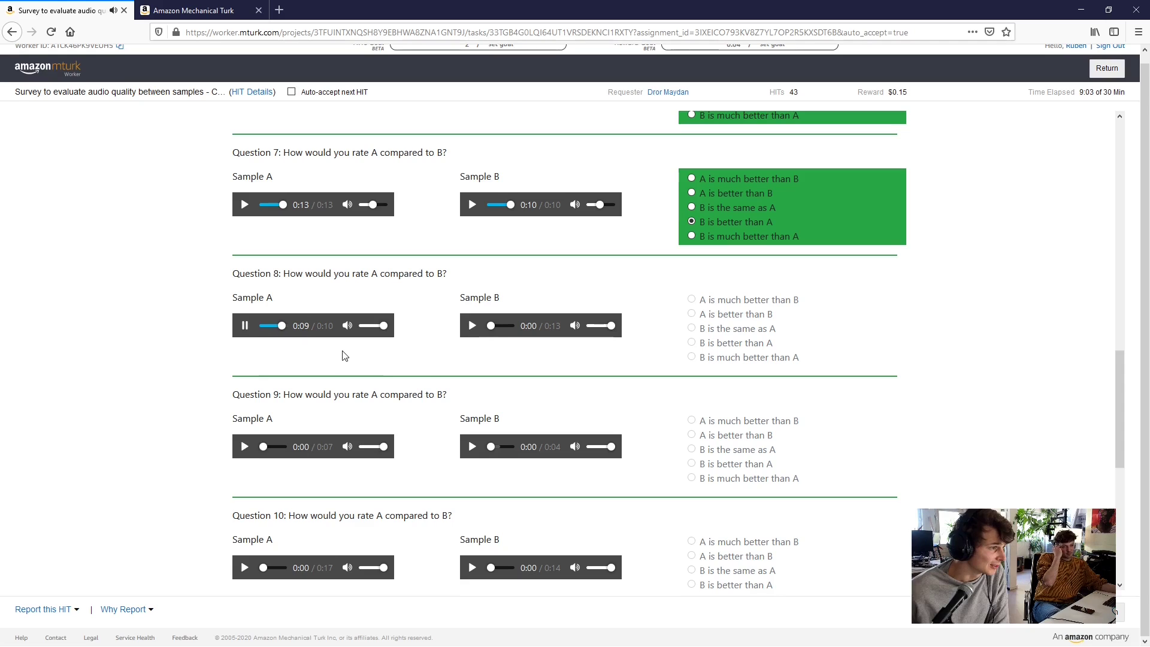
left_click(472, 328)
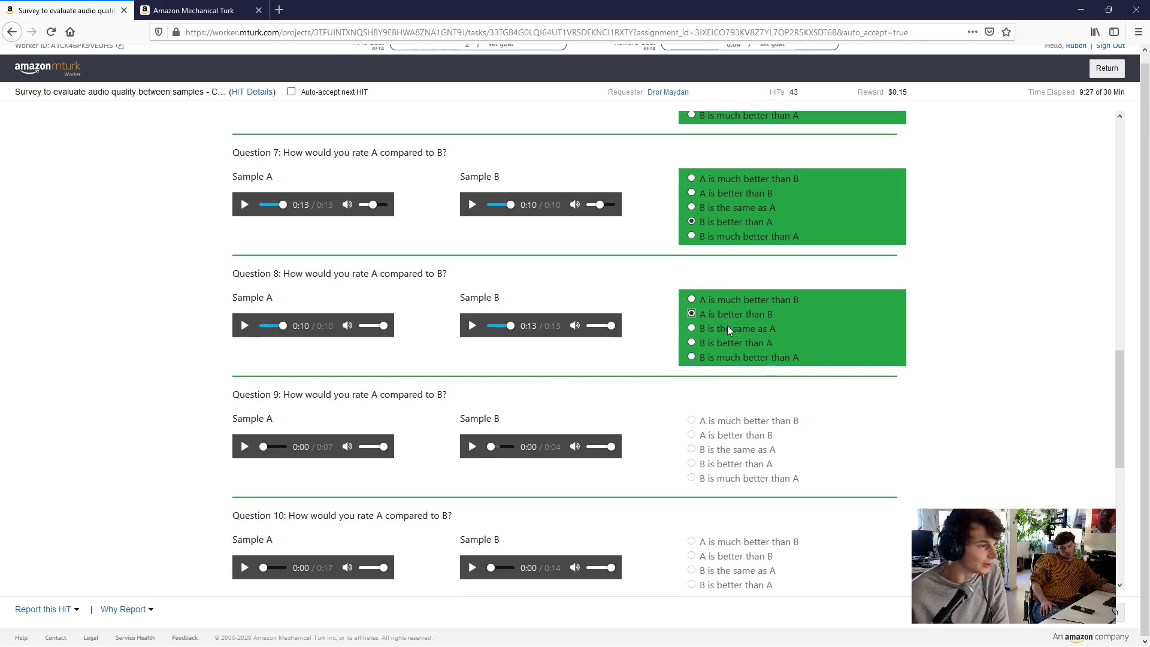
scroll(727, 325, "down", 2)
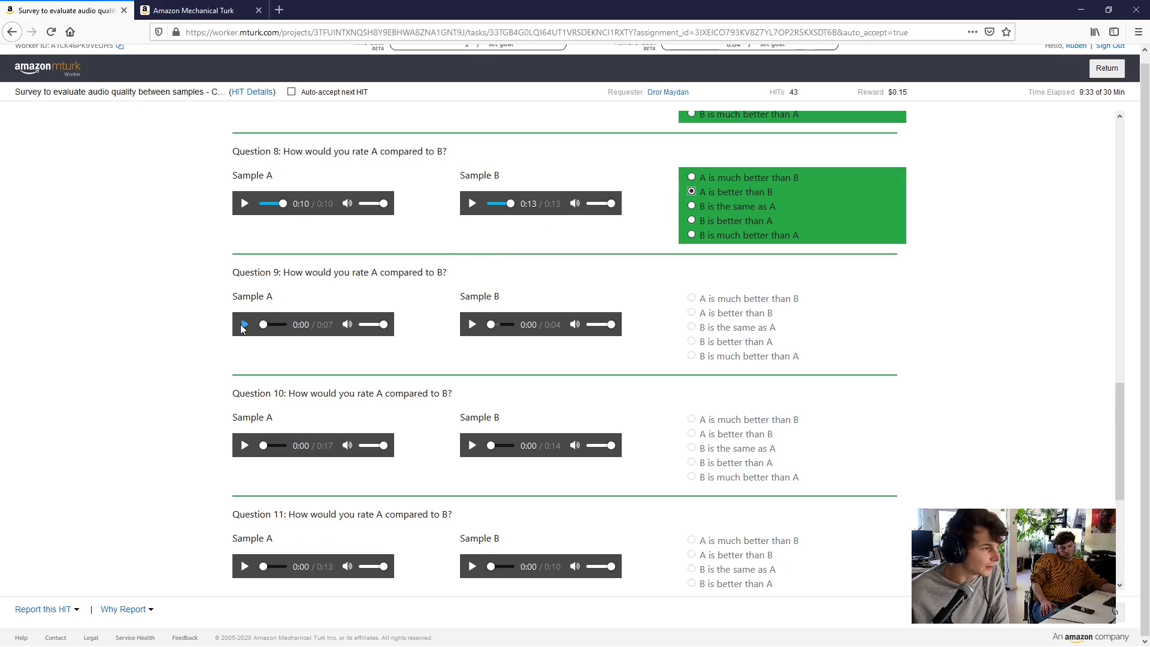
Replay Question 9's Sample A and Sample B audio
left_click(243, 324)
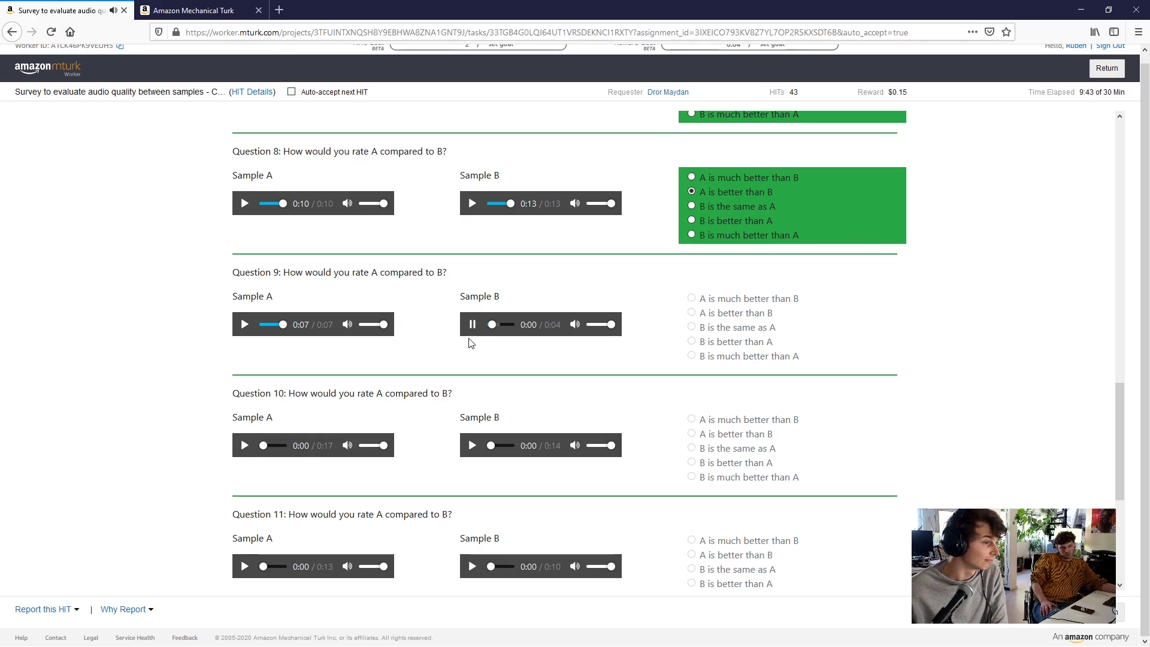
left_click(245, 325)
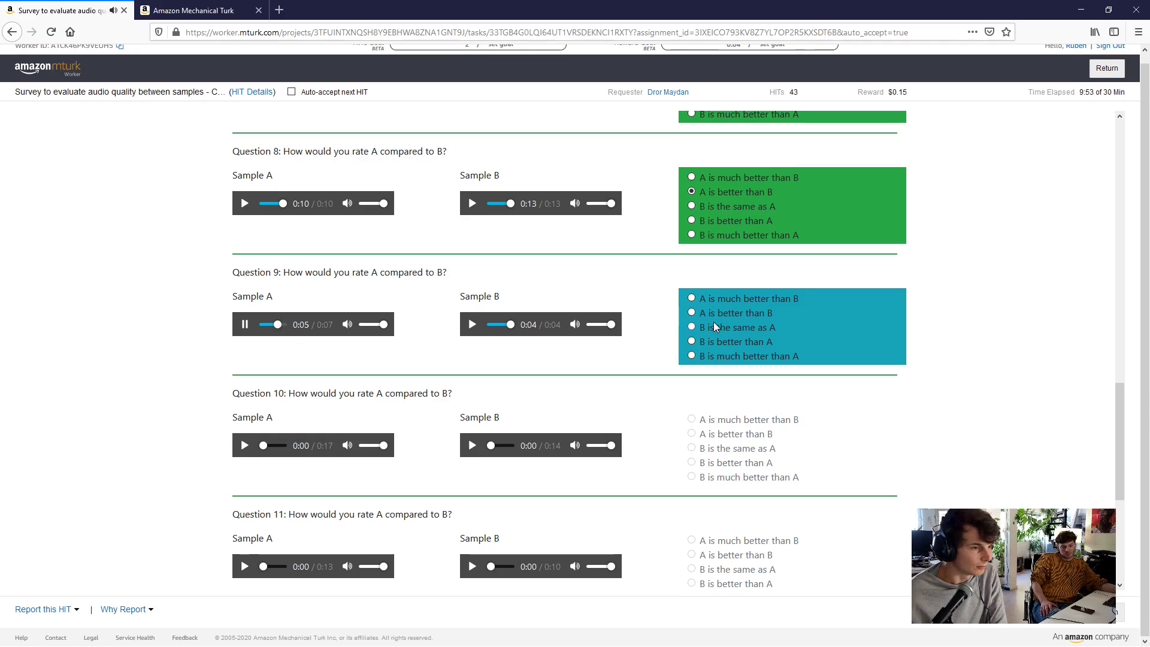
scroll(449, 300, "down", 2)
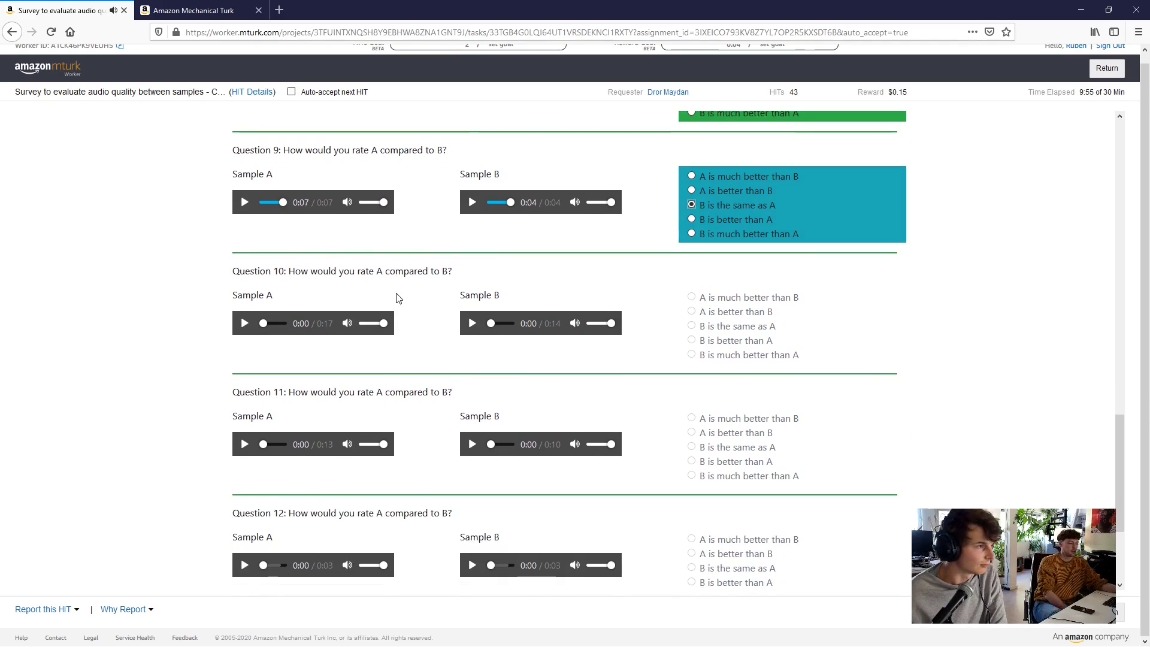
left_click(471, 203)
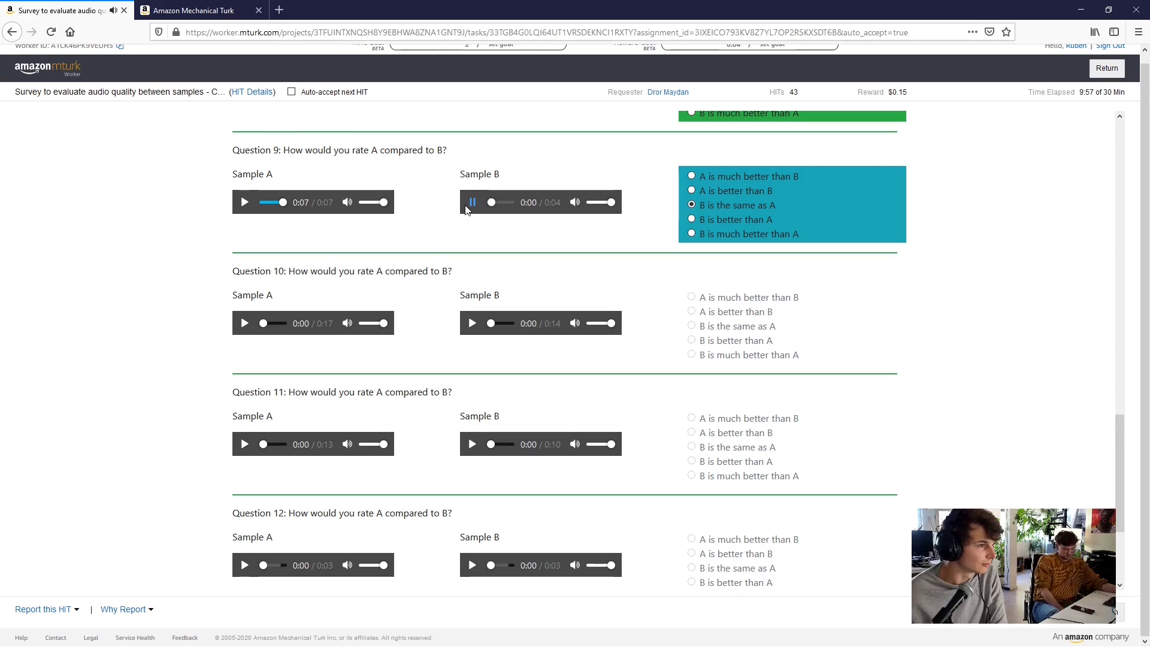
scroll(300, 174, "down", 2)
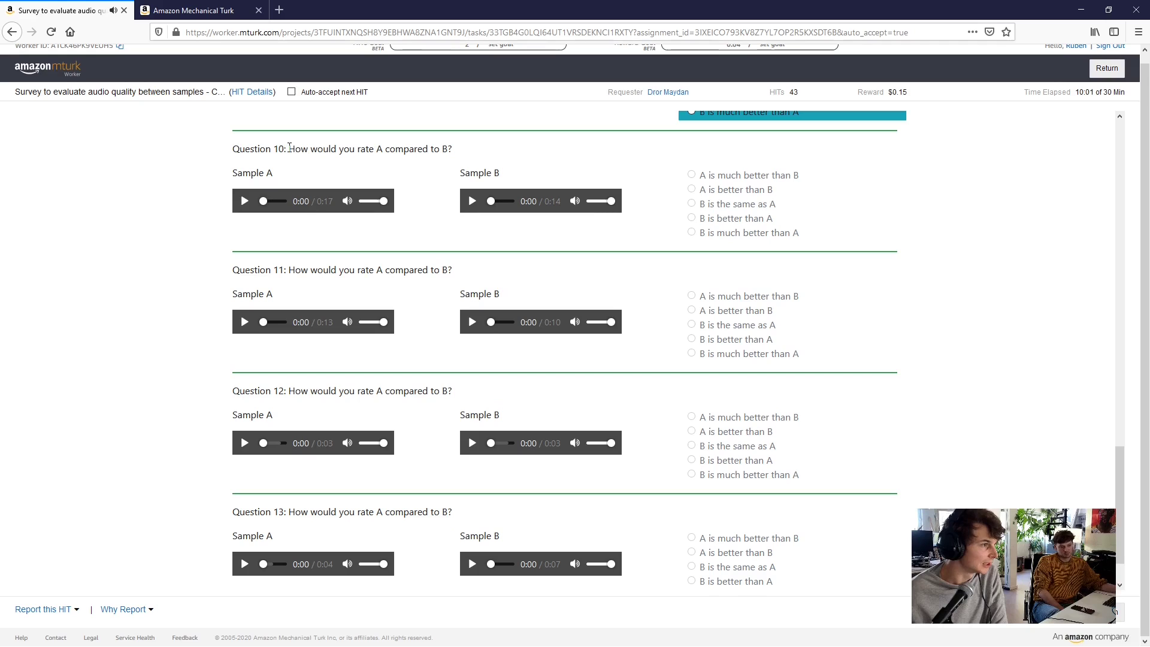
Listen to both Question 10 samples and rate it 'B is much better than A'
left_click(245, 202)
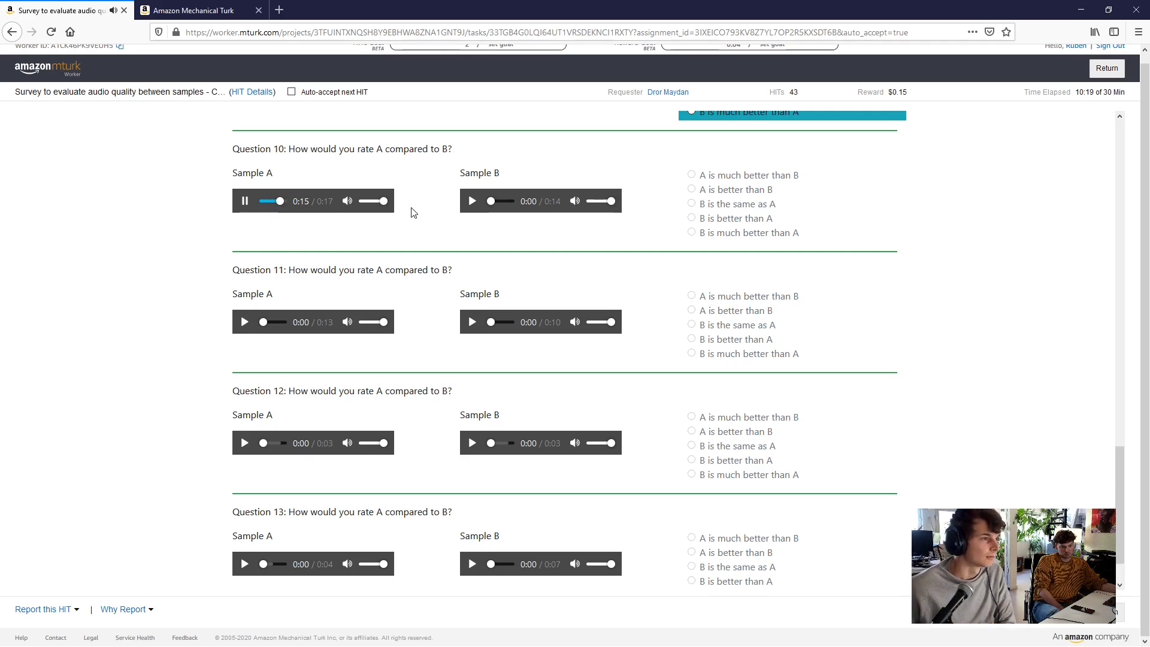
left_click(472, 202)
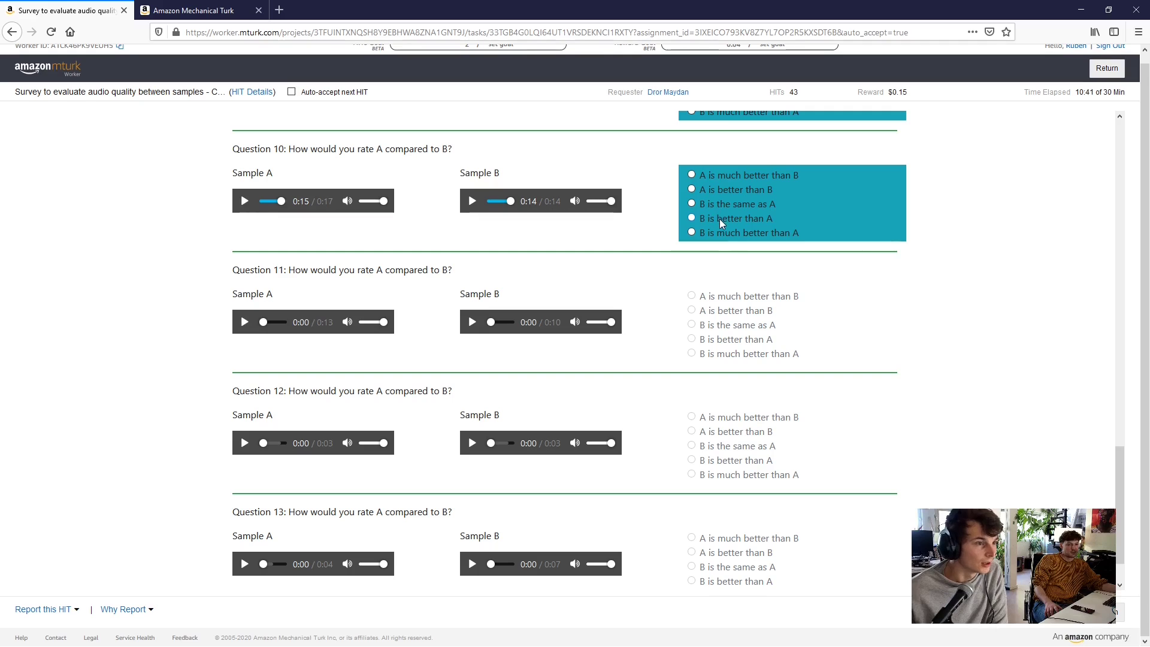
left_click(722, 234)
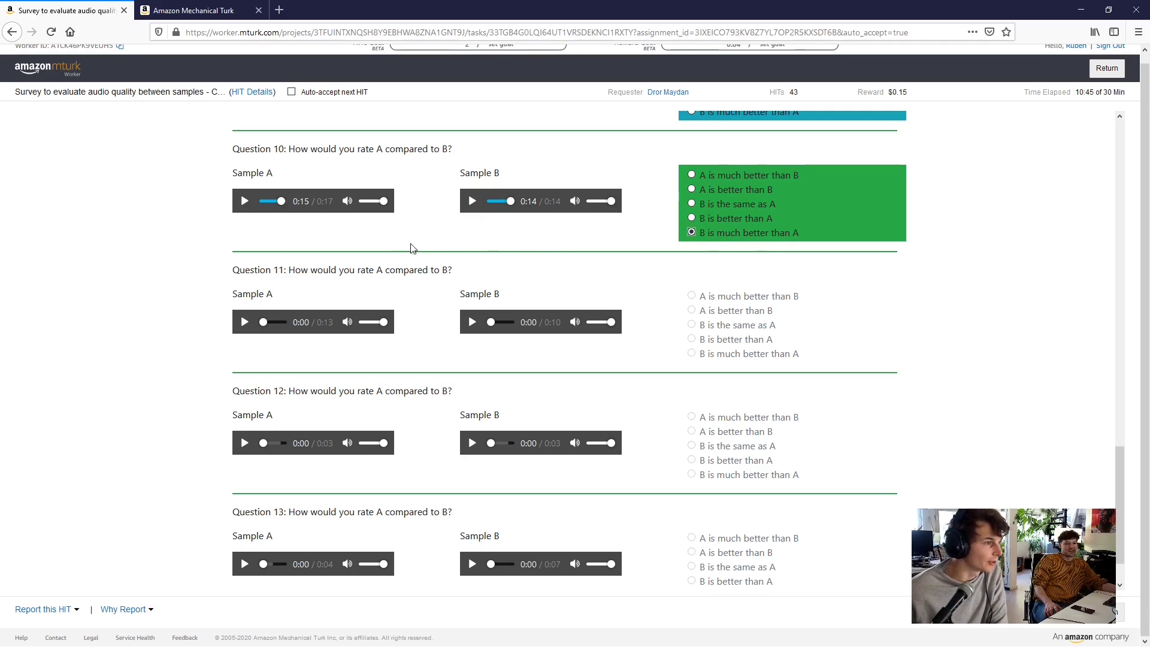
scroll(418, 282, "down", 1)
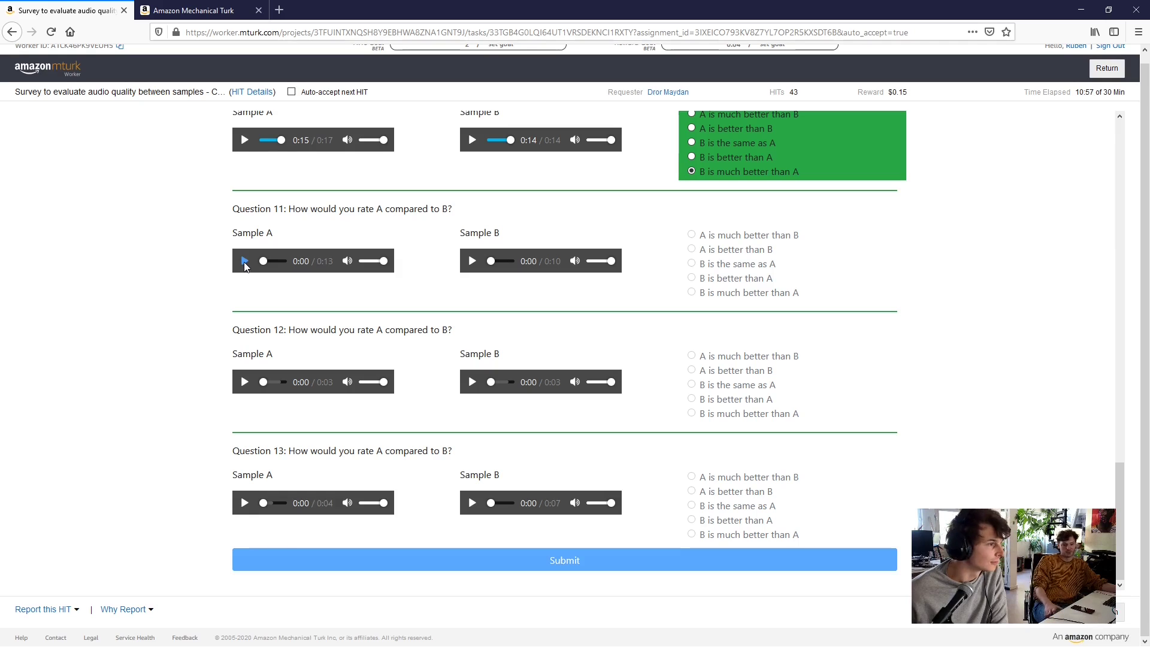
Play Question 11's Sample A and Sample B, then choose 'B is better than A'
left_click(245, 262)
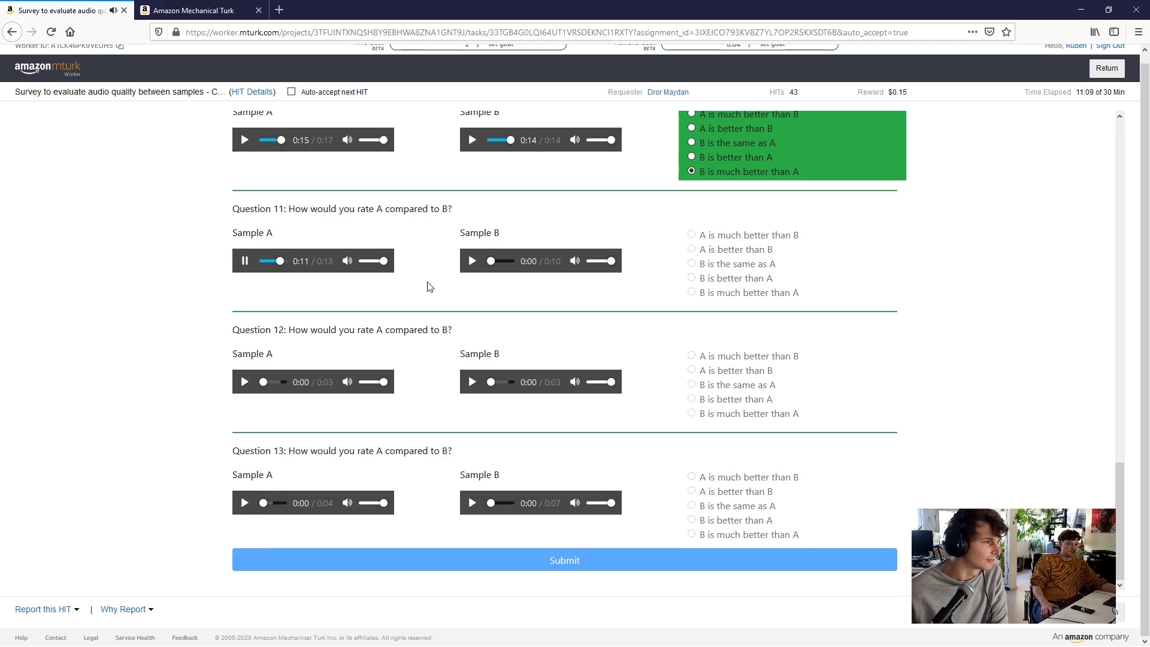
left_click(472, 261)
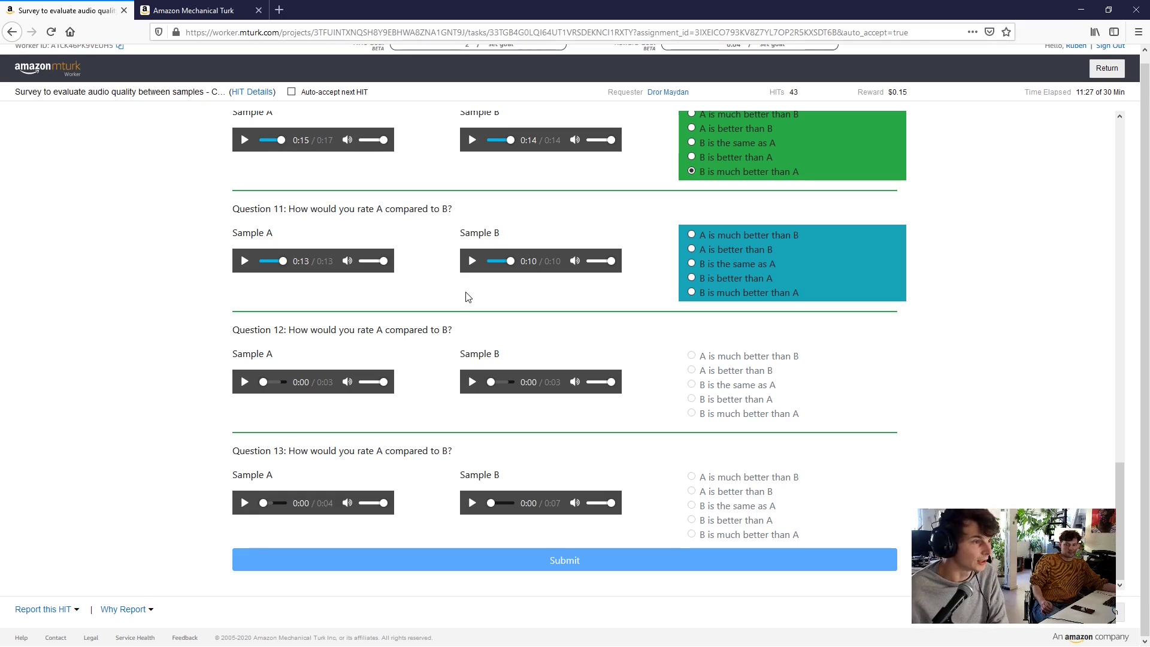
left_click(735, 276)
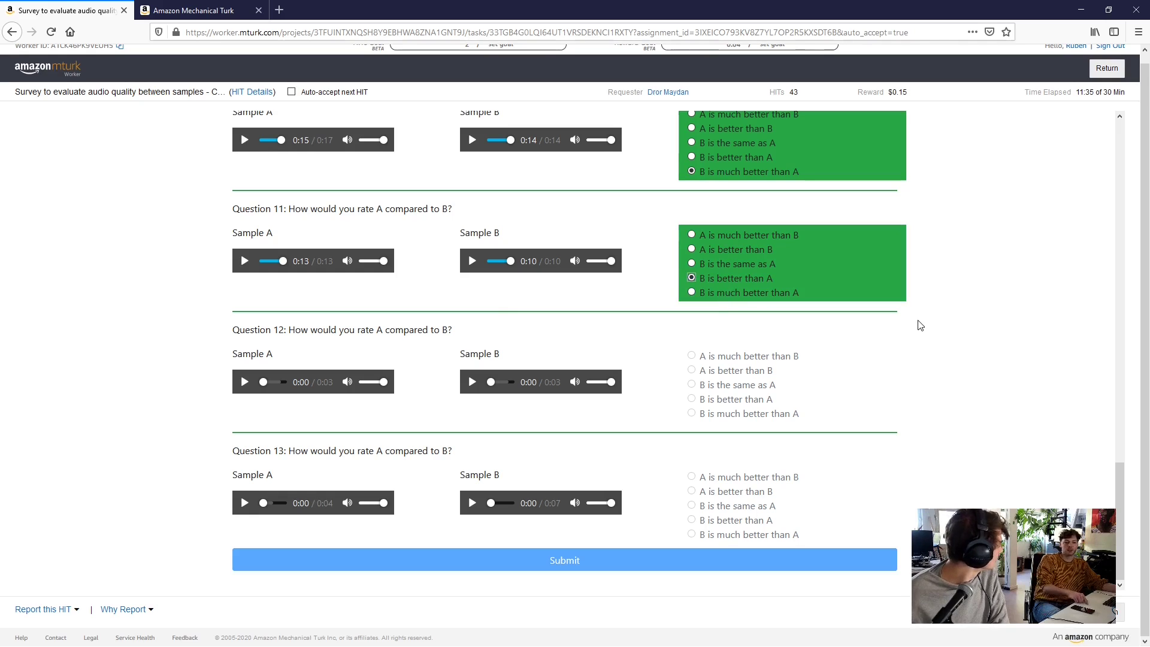
left_click_drag(1119, 539, 1133, 125)
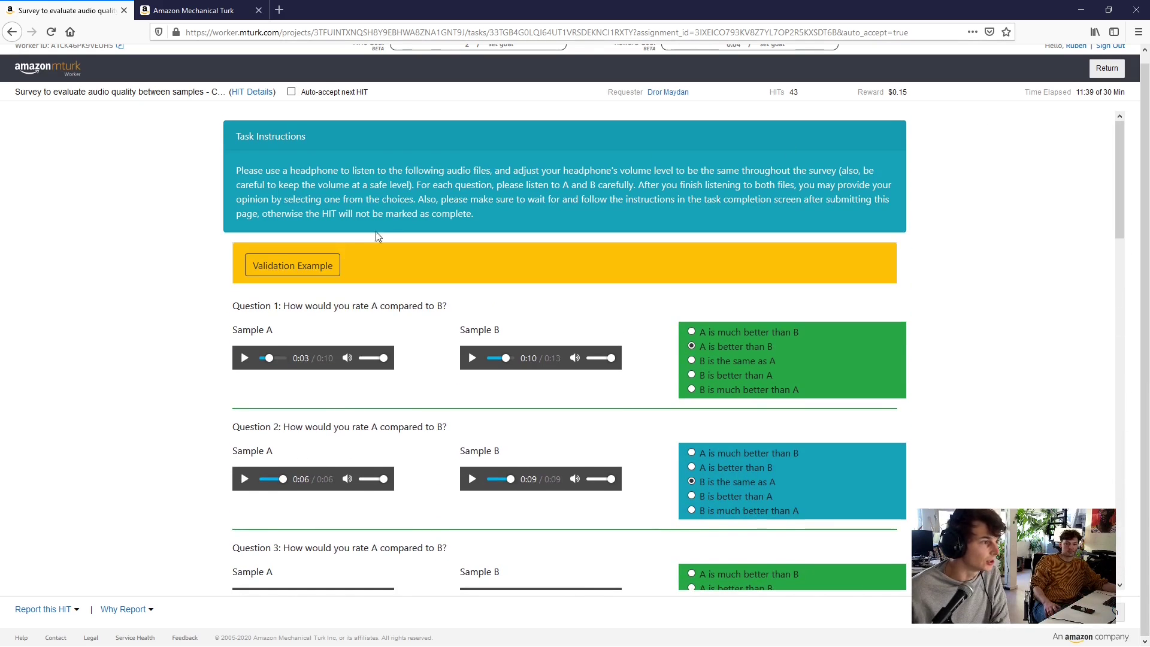
left_click(318, 273)
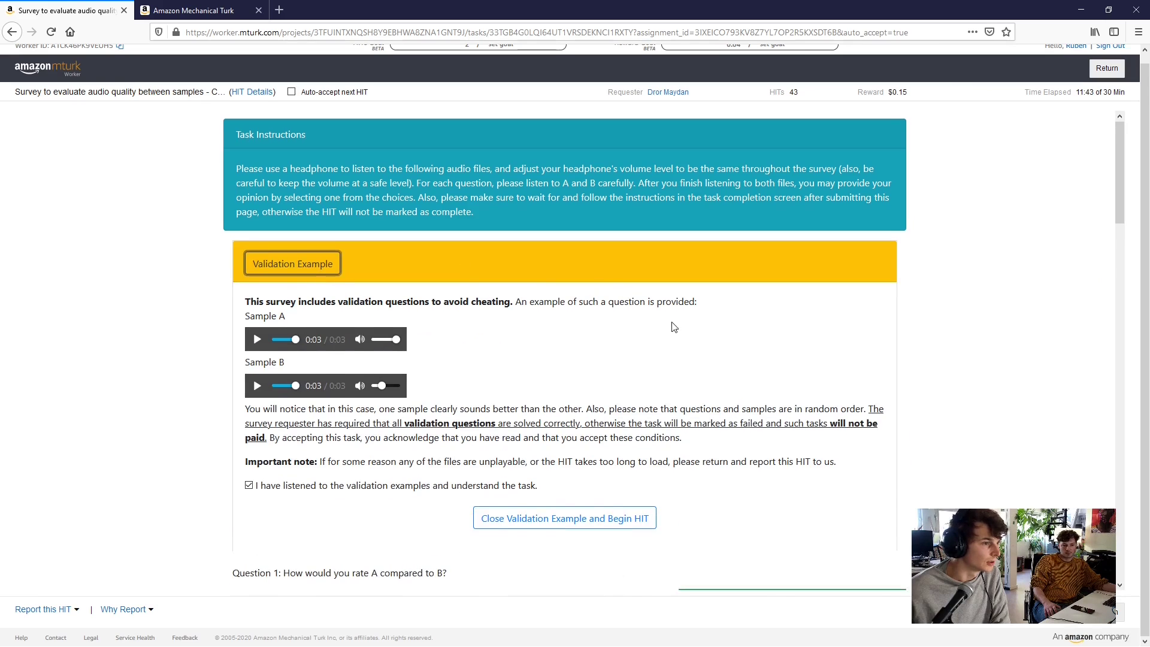
scroll(648, 279, "down", 1)
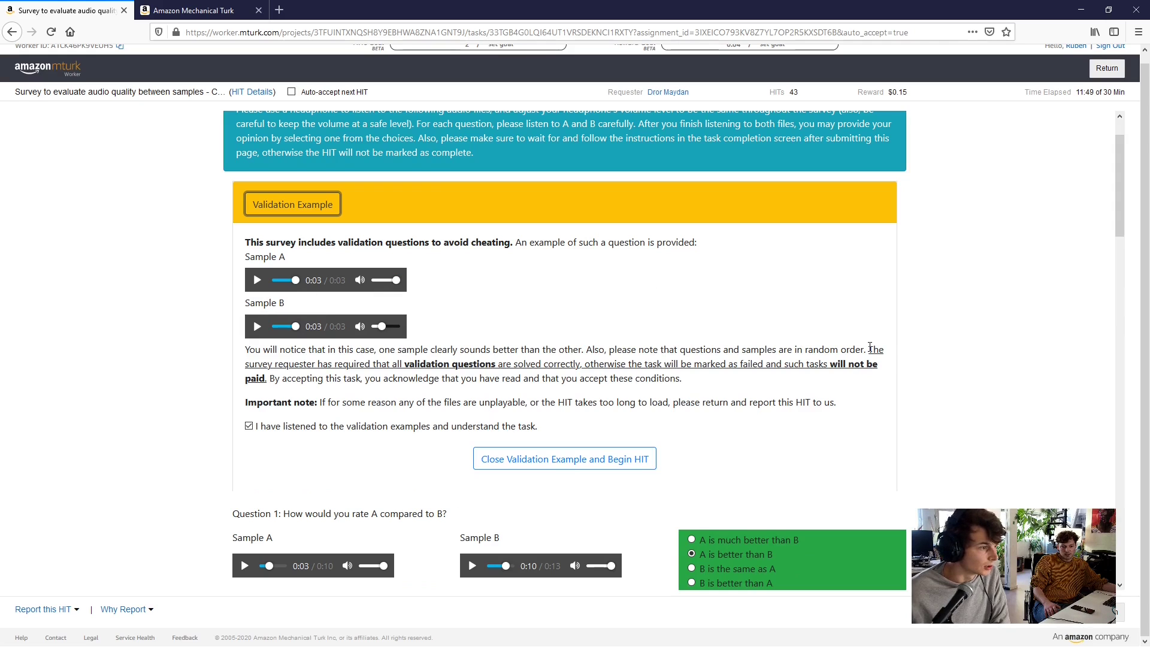
left_click_drag(869, 347, 707, 364)
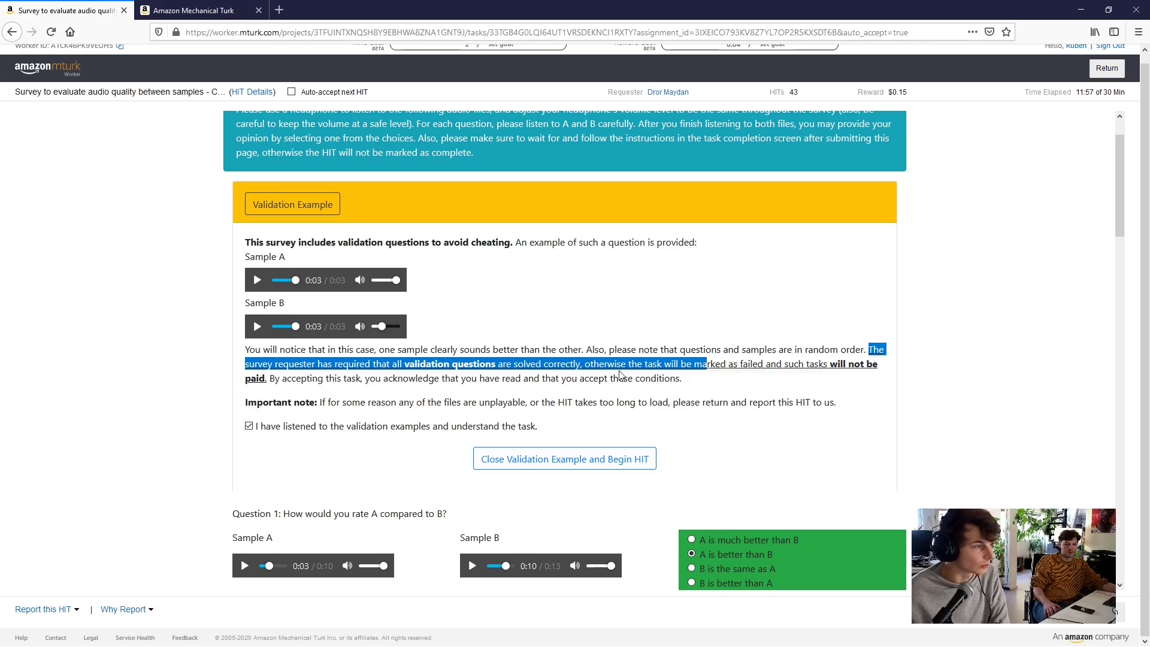
left_click_drag(620, 375, 268, 377)
left_click(290, 368)
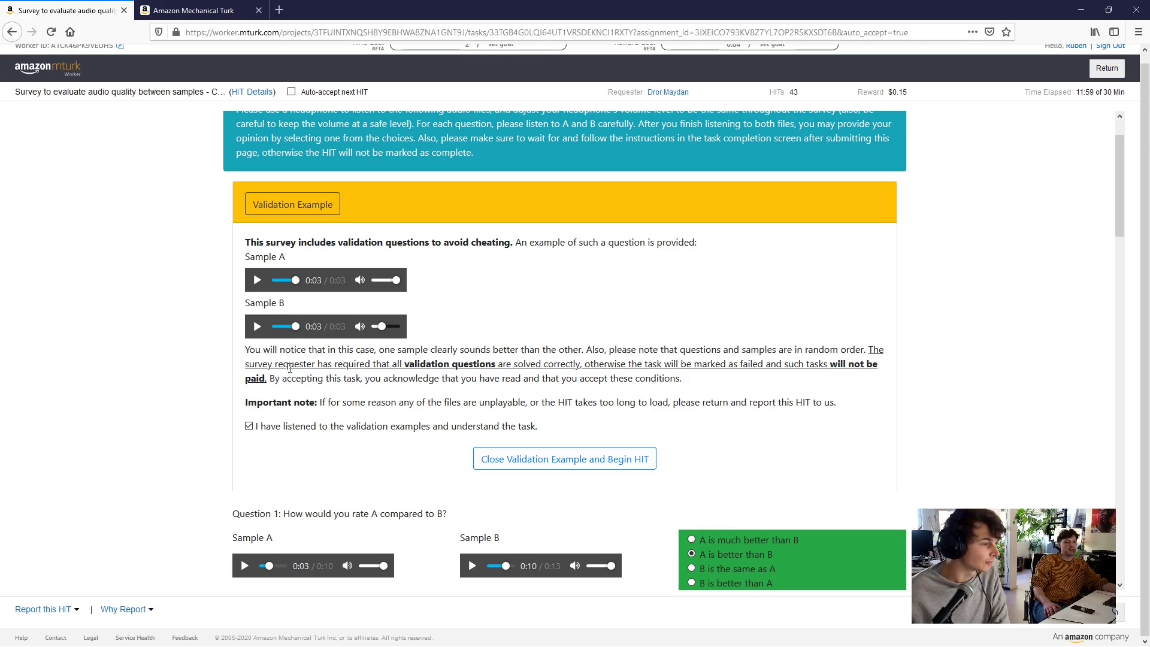
left_click(323, 205)
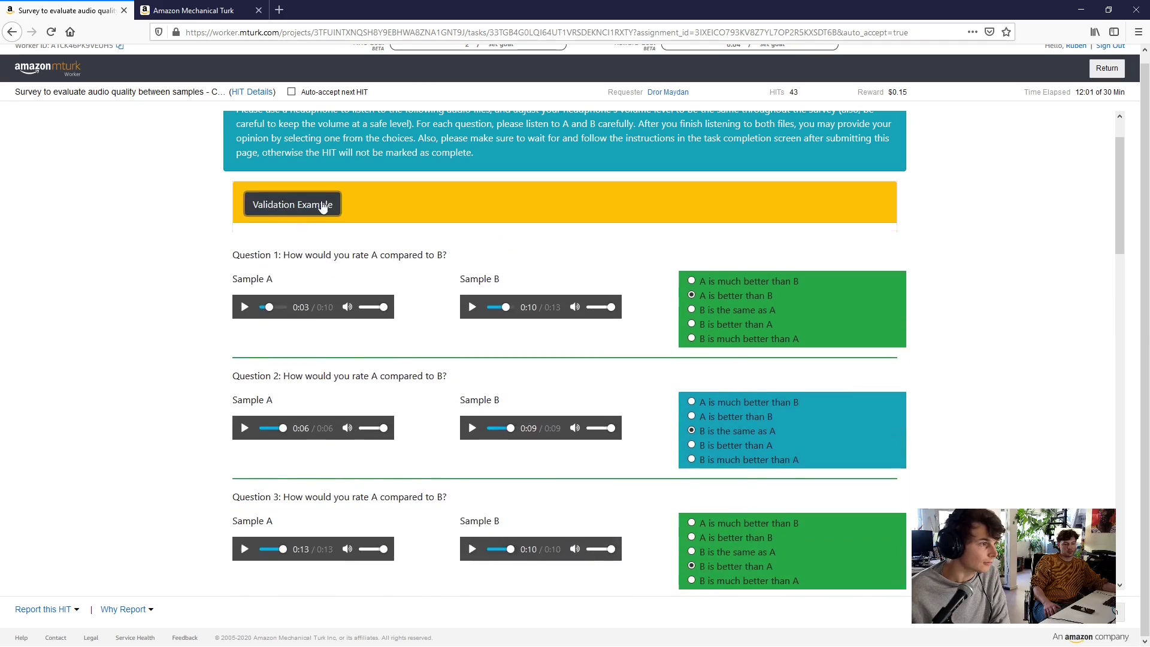
left_click_drag(1116, 156, 1092, 496)
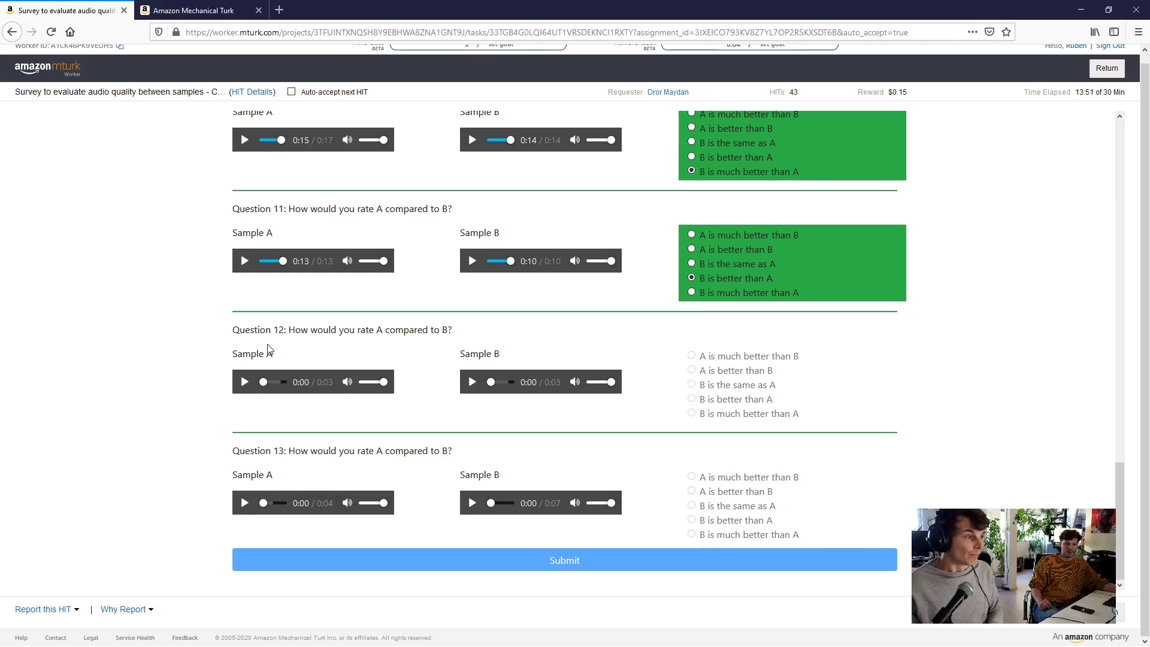
Replay Question 12's Sample A several times and Sample B, then rate it 'B is better than A'
left_click(245, 383)
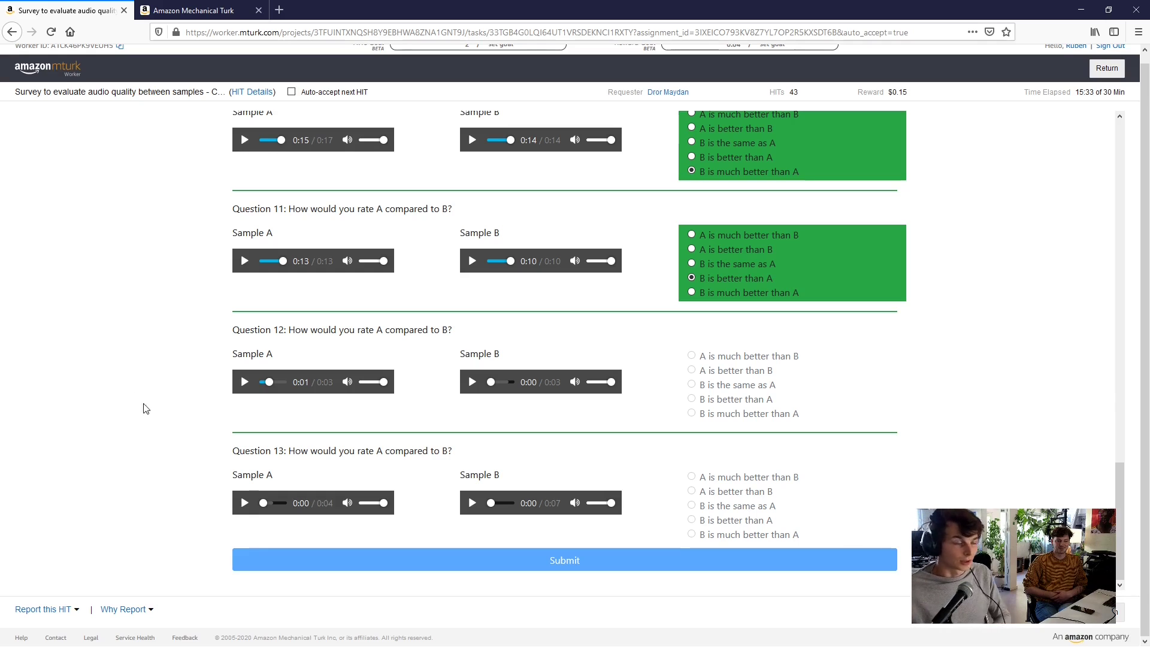
left_click(242, 386)
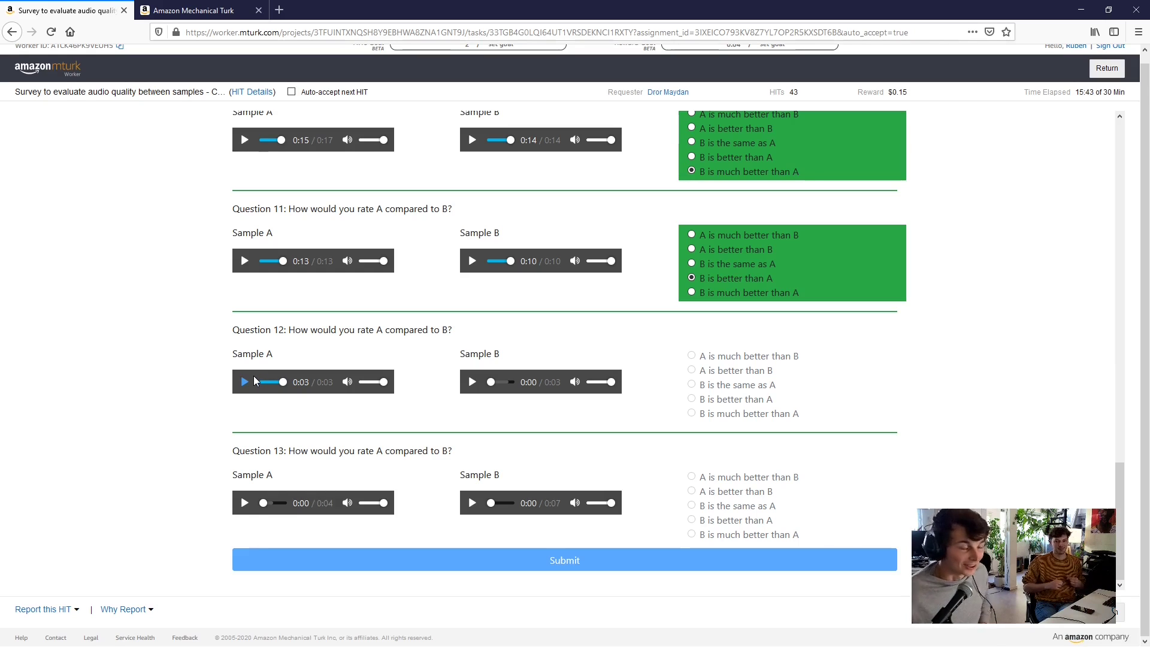
left_click(241, 381)
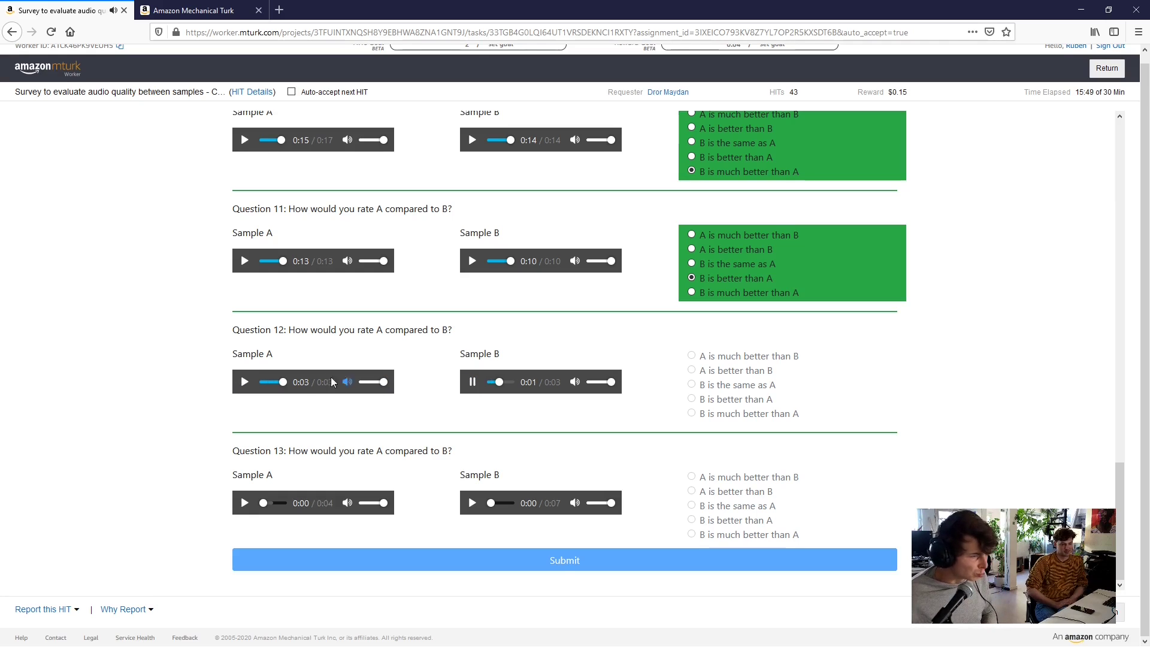
left_click(245, 387)
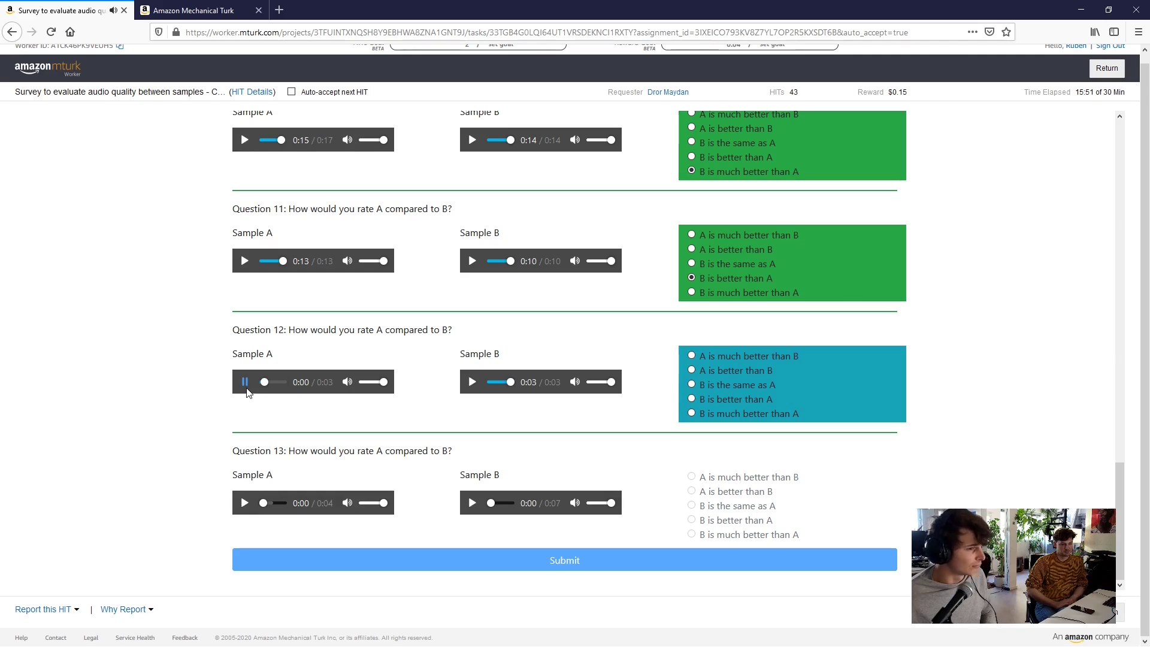
left_click(472, 384)
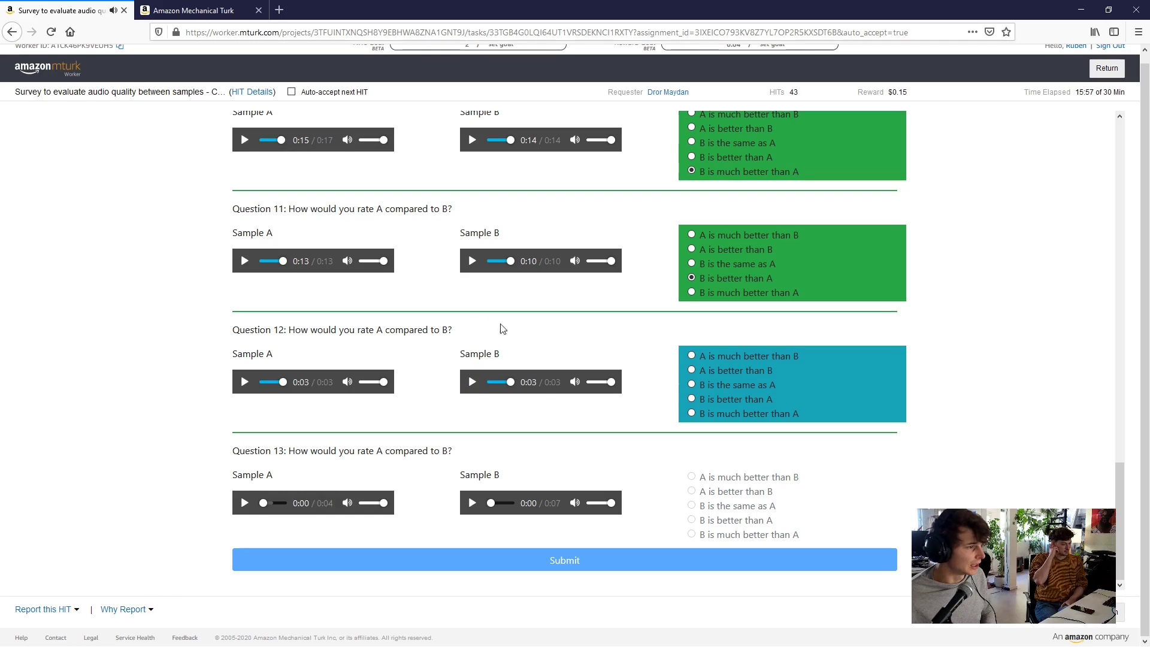
left_click(727, 399)
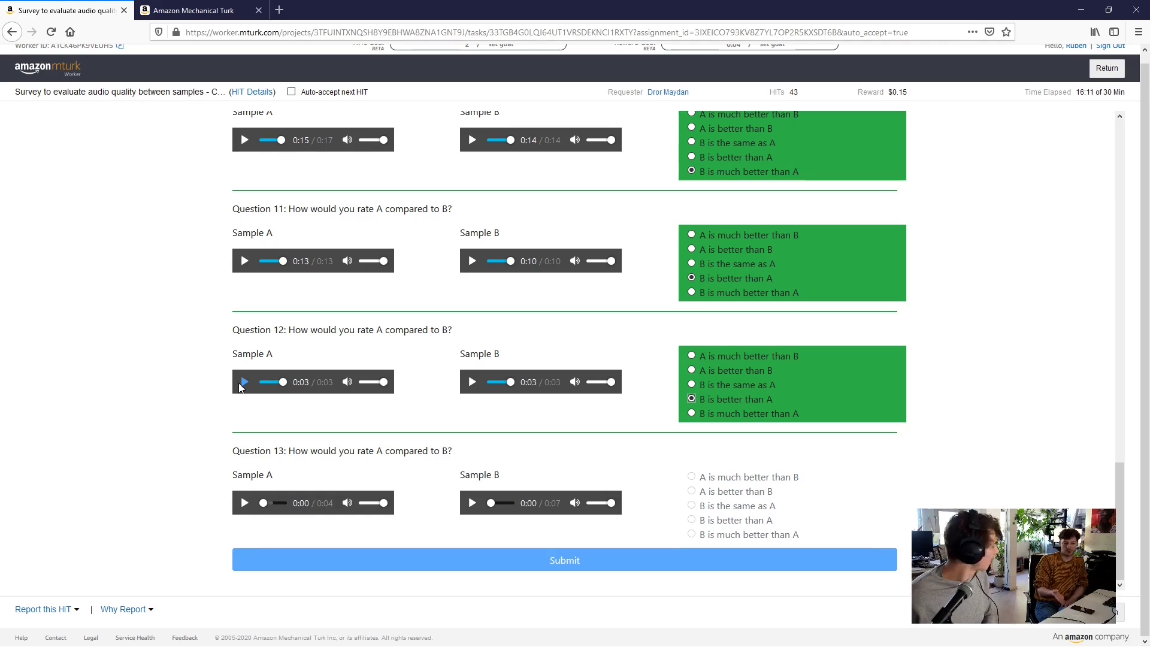
left_click(242, 385)
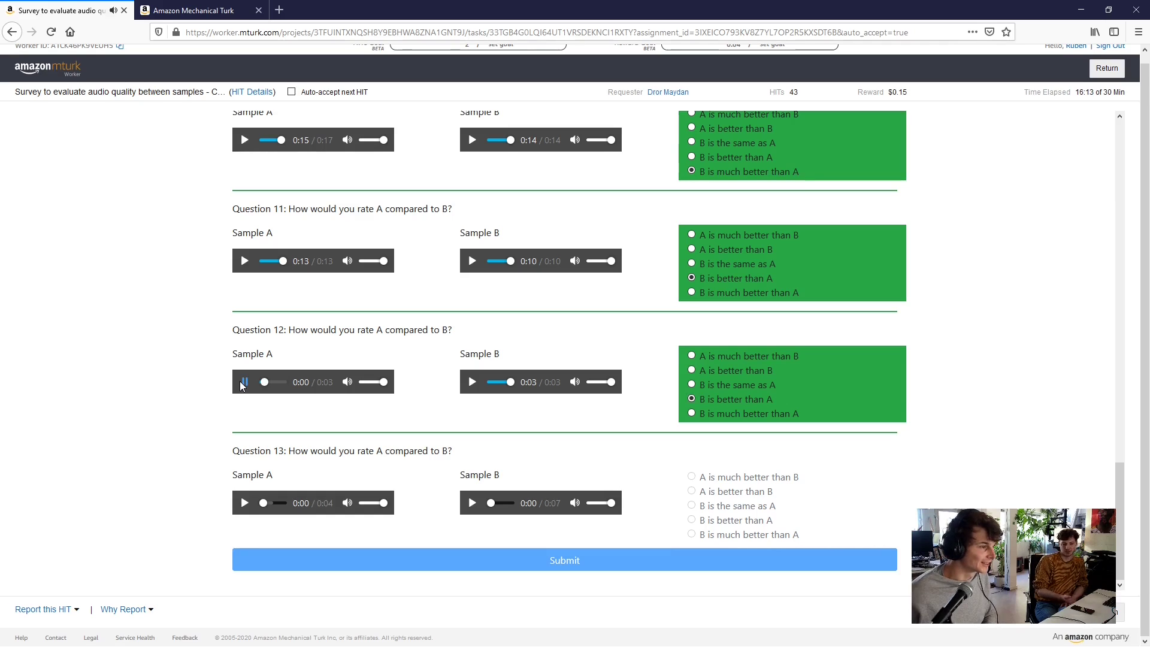
left_click(471, 386)
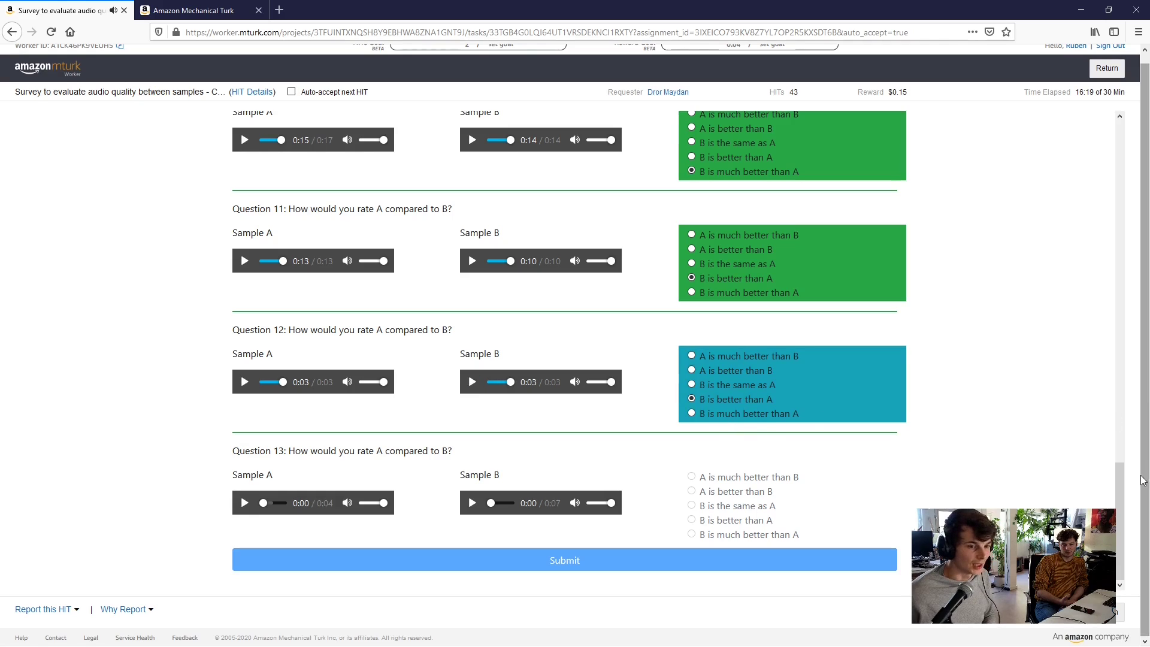
left_click_drag(1119, 494, 1065, 108)
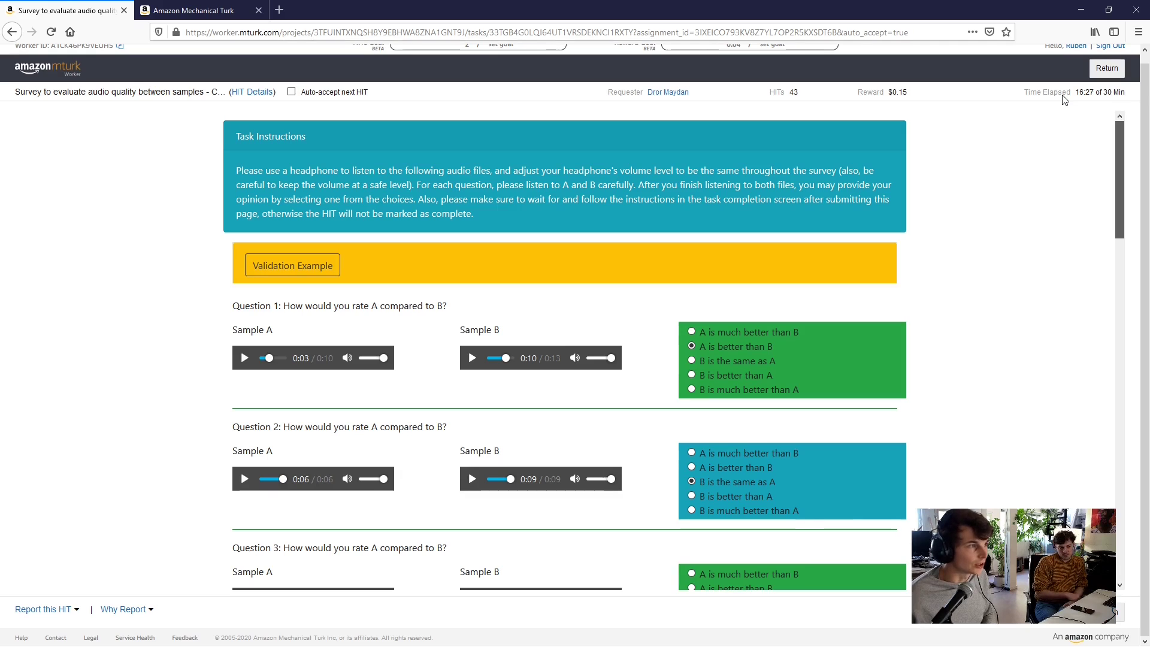
left_click(253, 91)
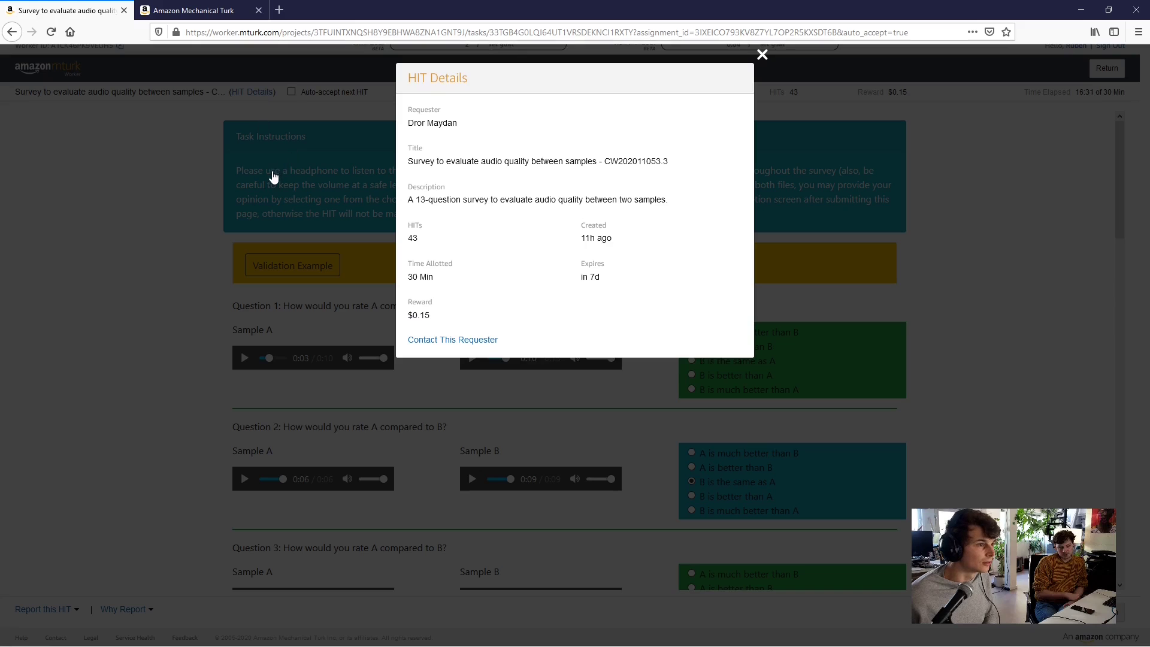
left_click(828, 191)
left_click_drag(1125, 139, 1123, 479)
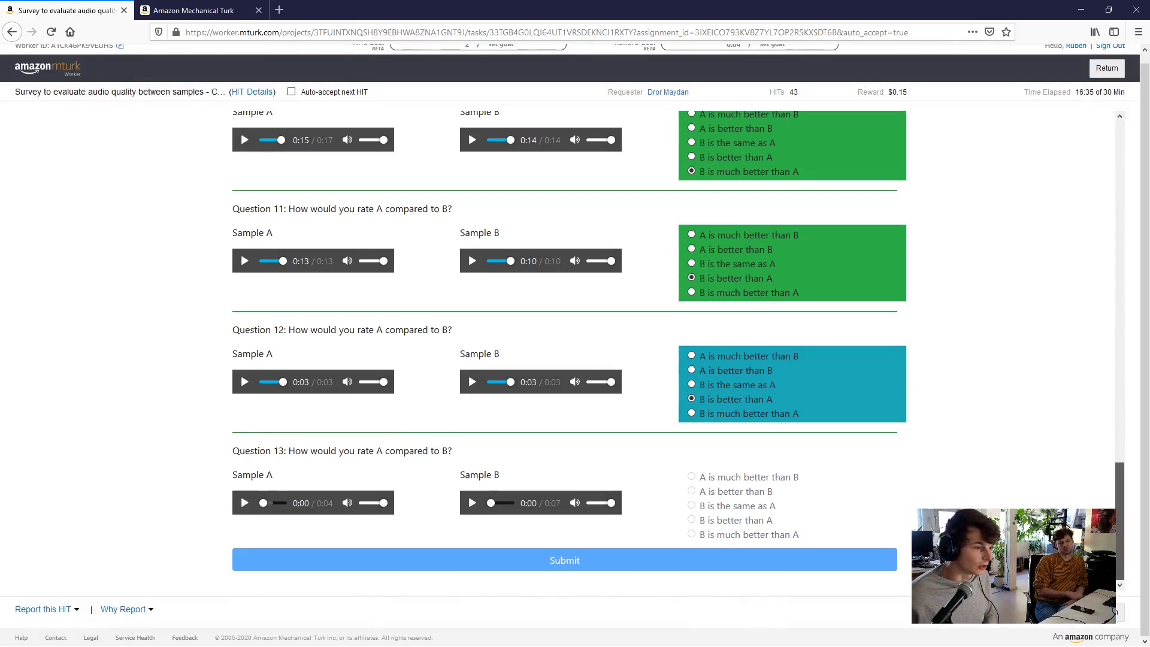
Alternate between Question 13's Sample A and Sample B repeatedly, then rate it 'B is the same as A'
left_click(244, 504)
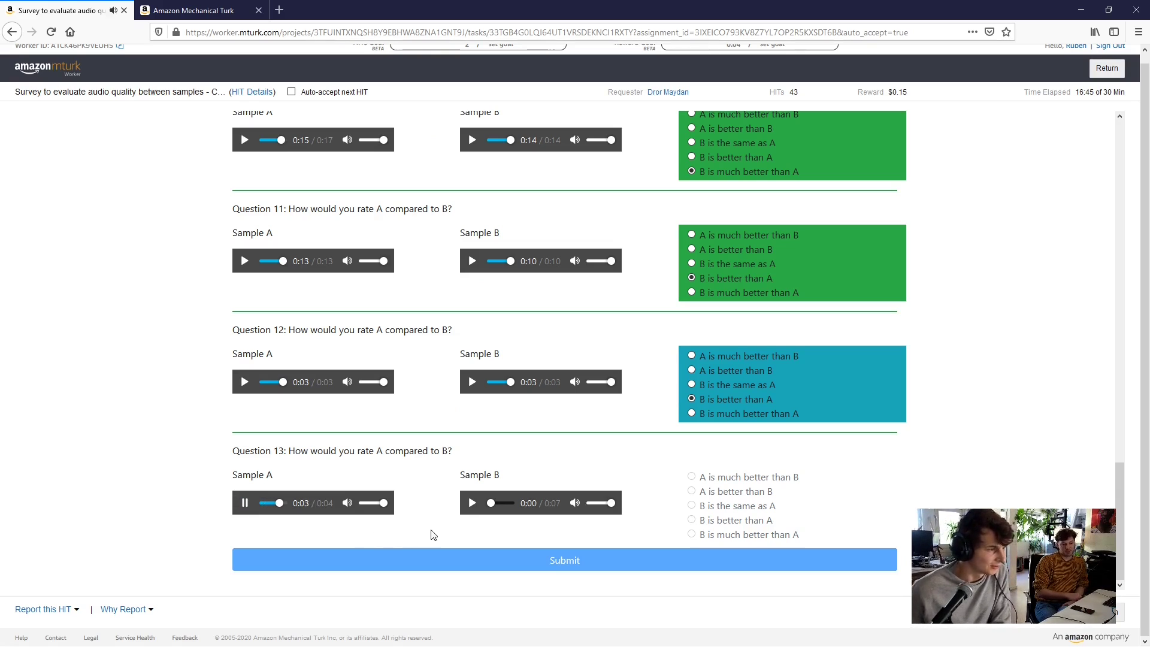
left_click(472, 504)
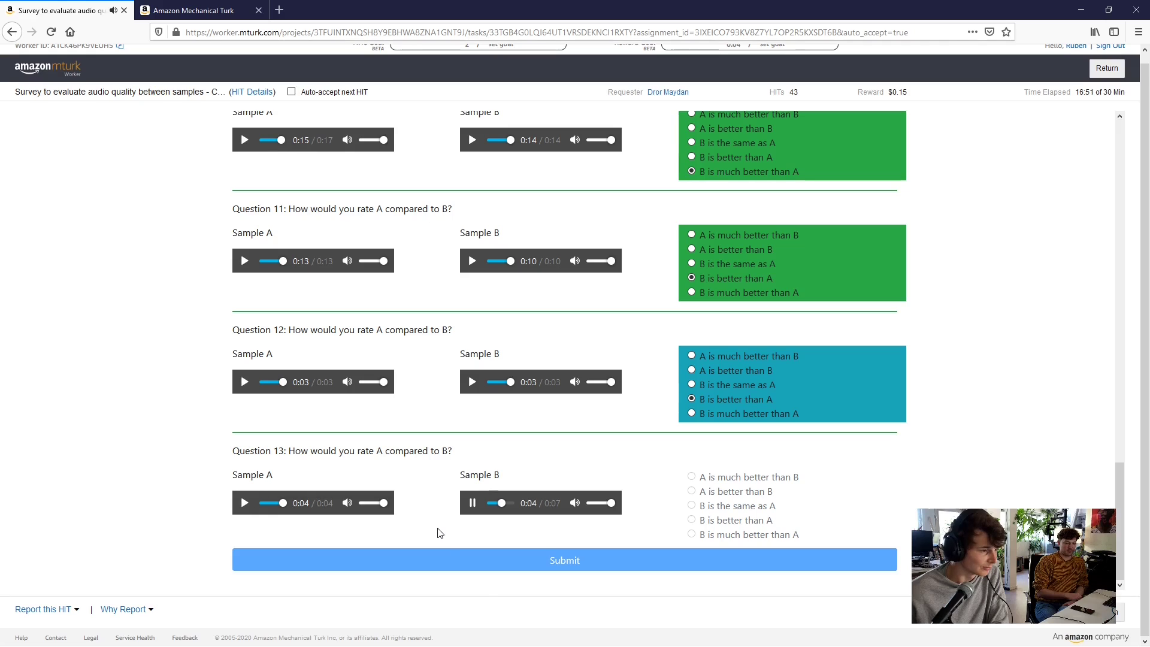
left_click(251, 509)
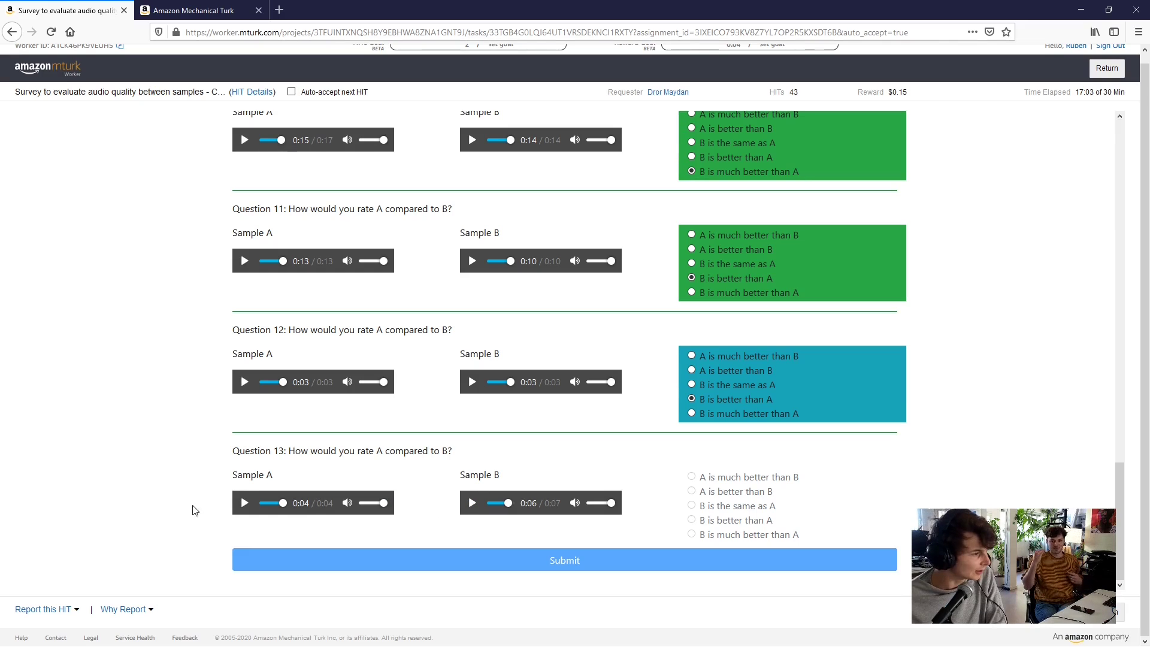
left_click(245, 504)
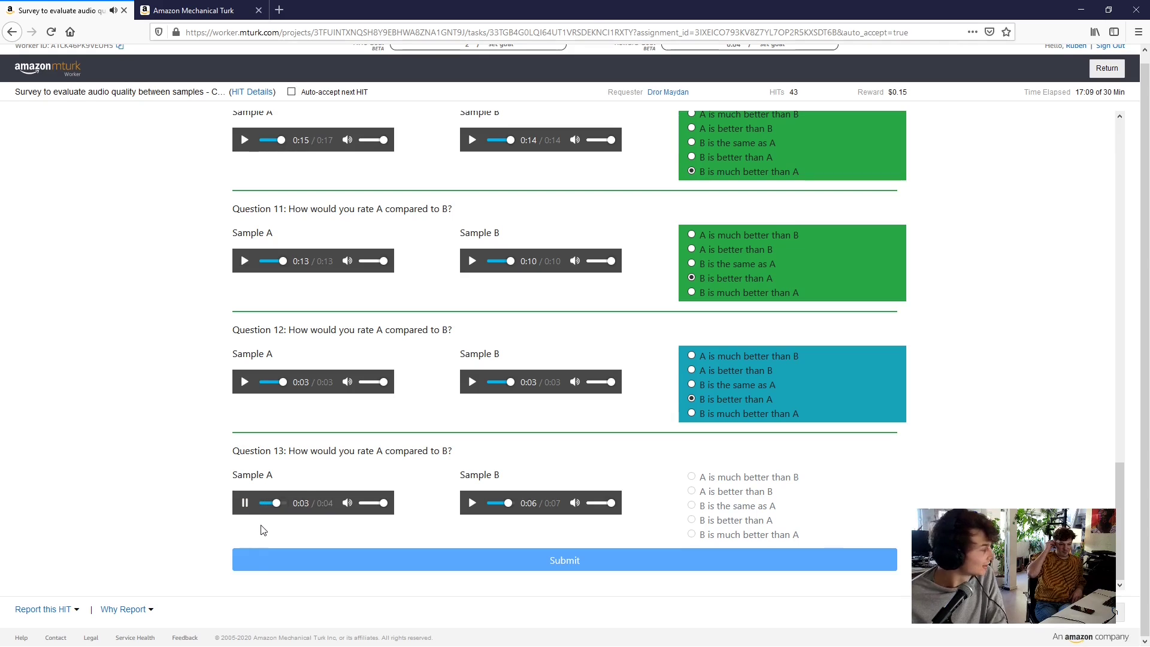
left_click(472, 503)
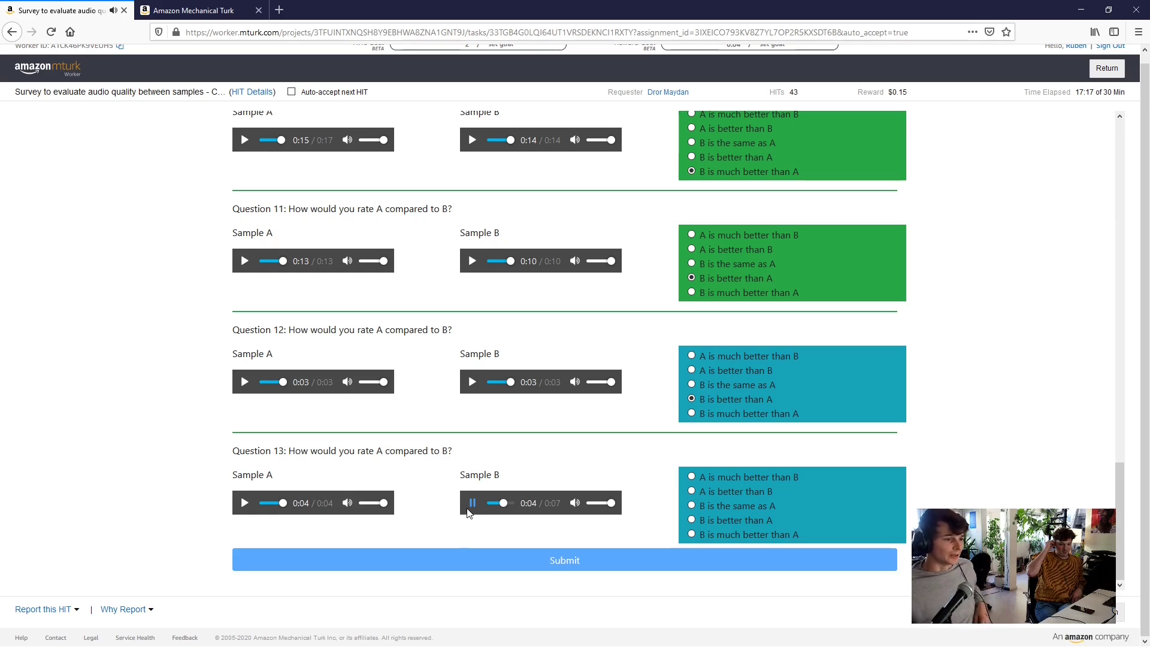
left_click(241, 503)
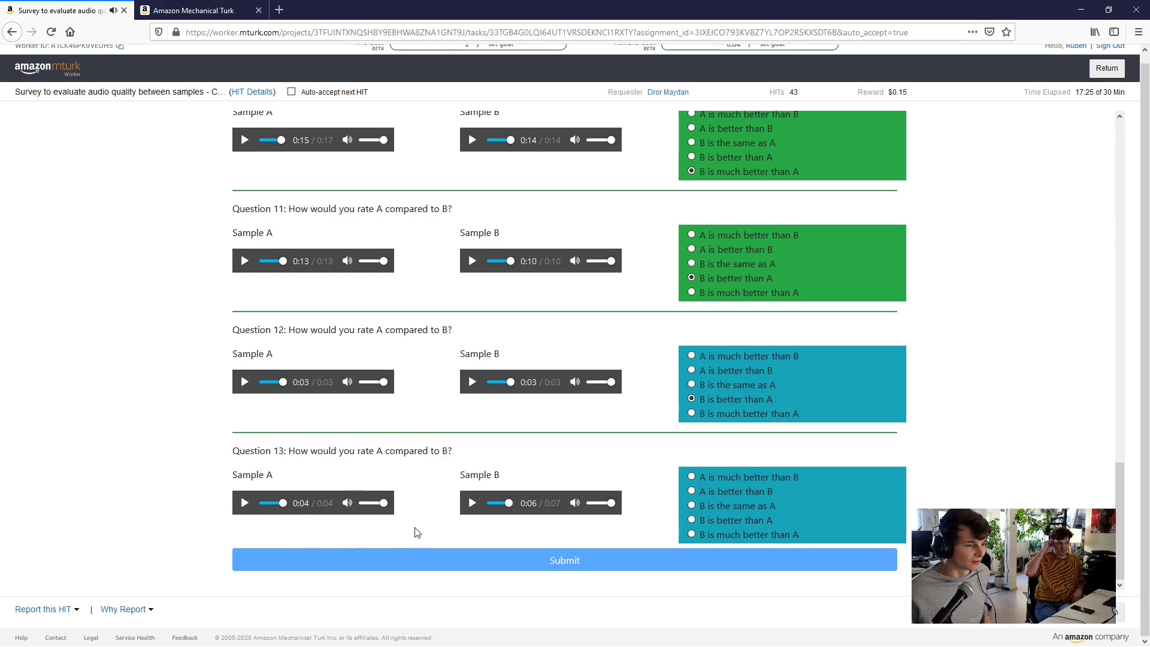
left_click(472, 503)
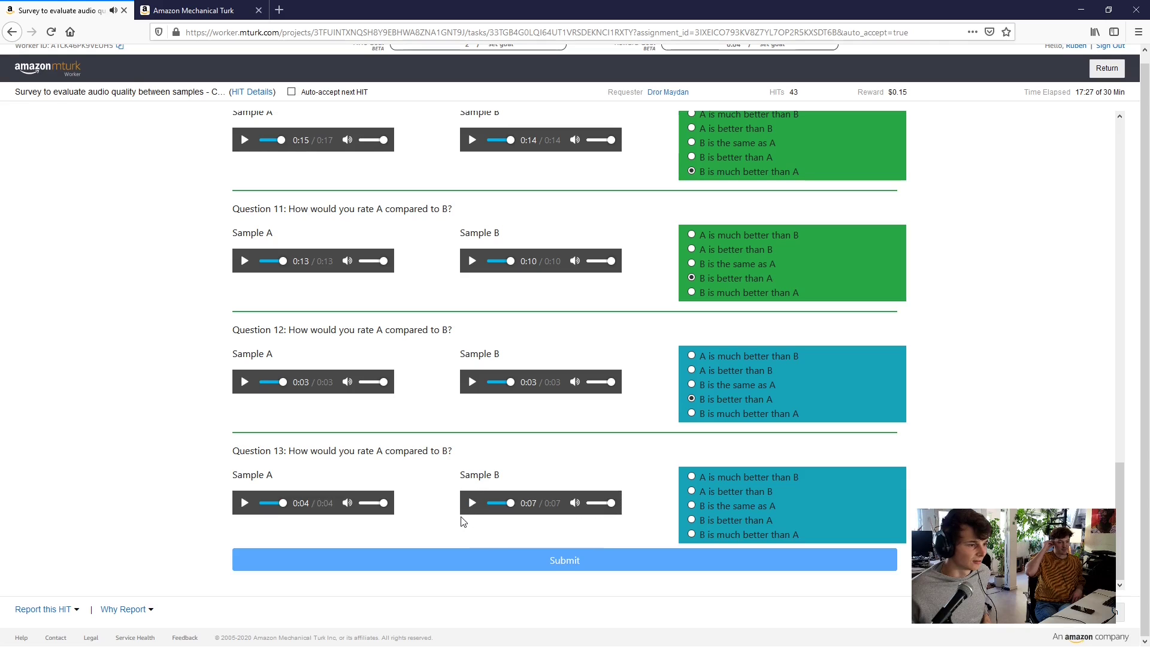
left_click(472, 502)
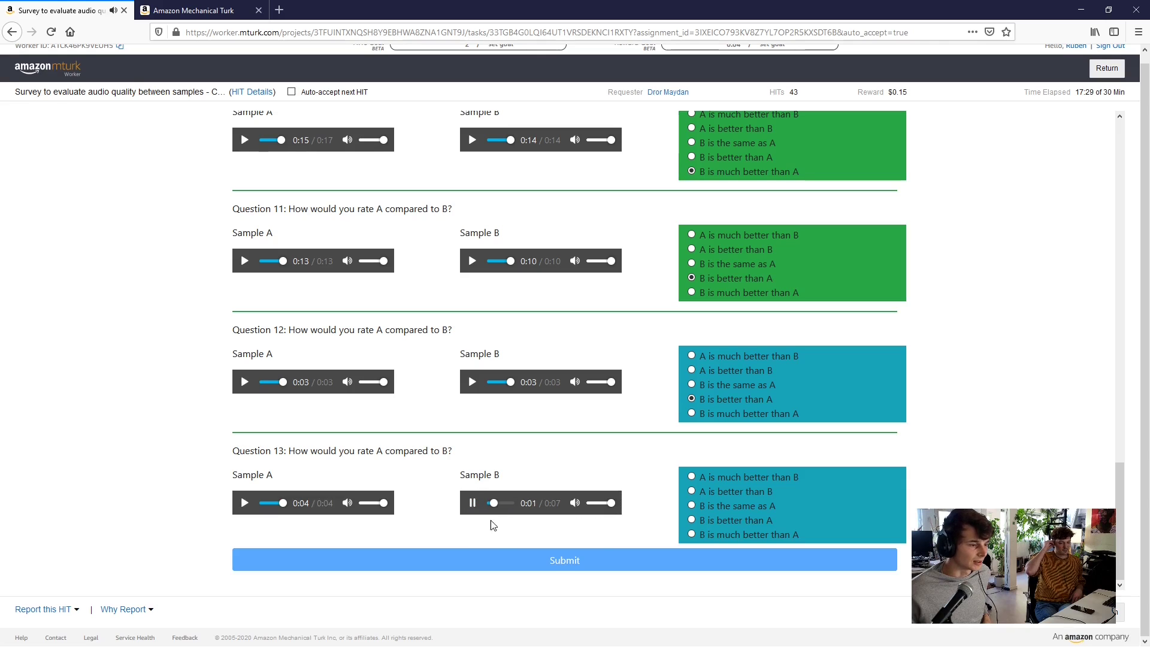
left_click(472, 502)
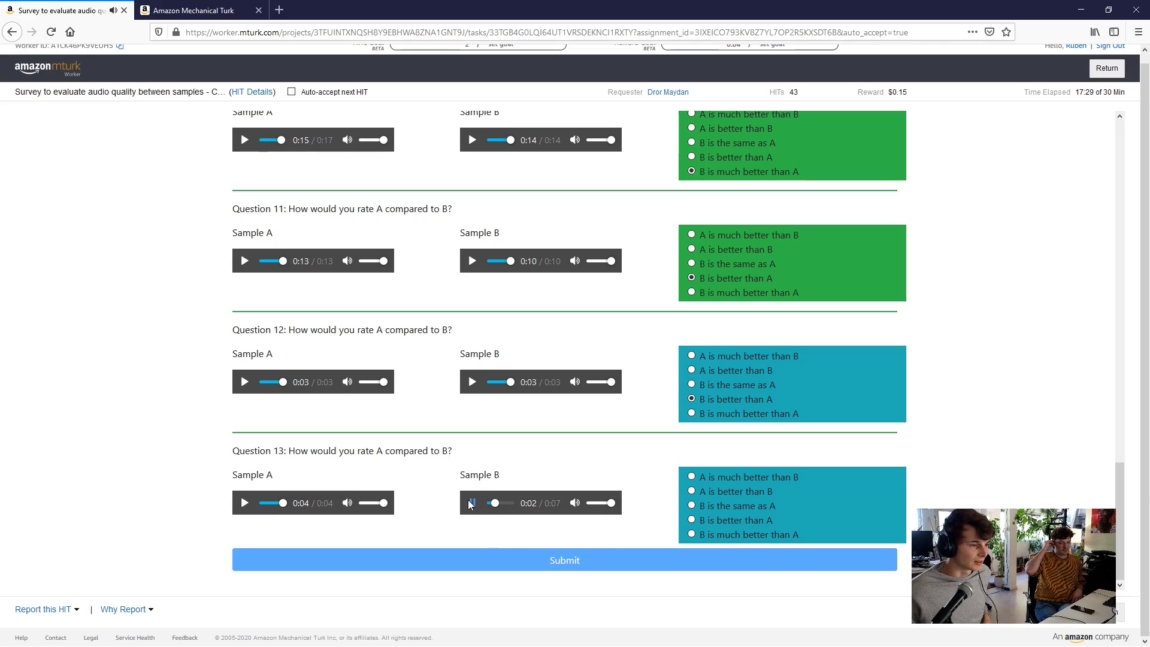
left_click(734, 491)
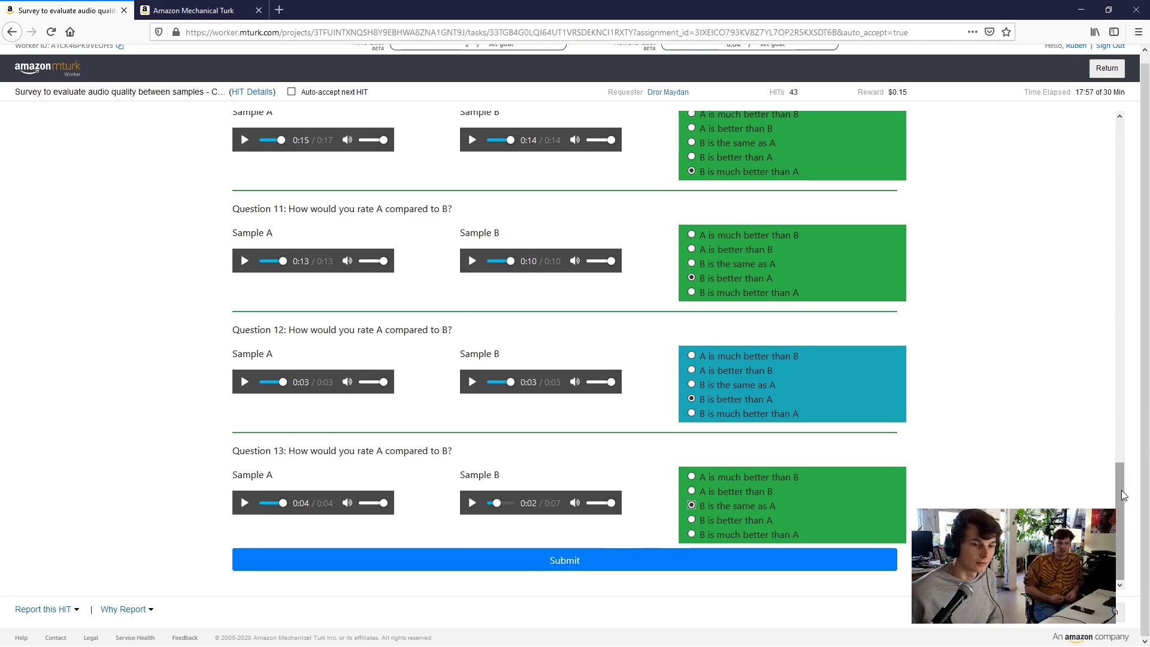
left_click_drag(1121, 489, 1119, 150)
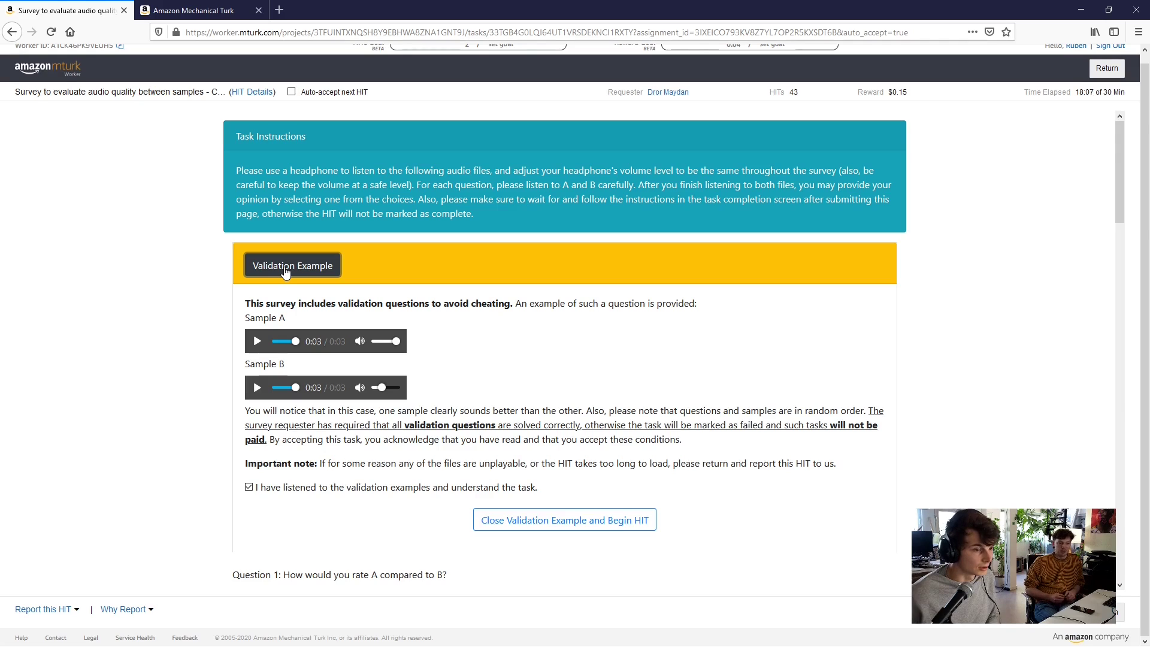
left_click_drag(328, 411, 579, 411)
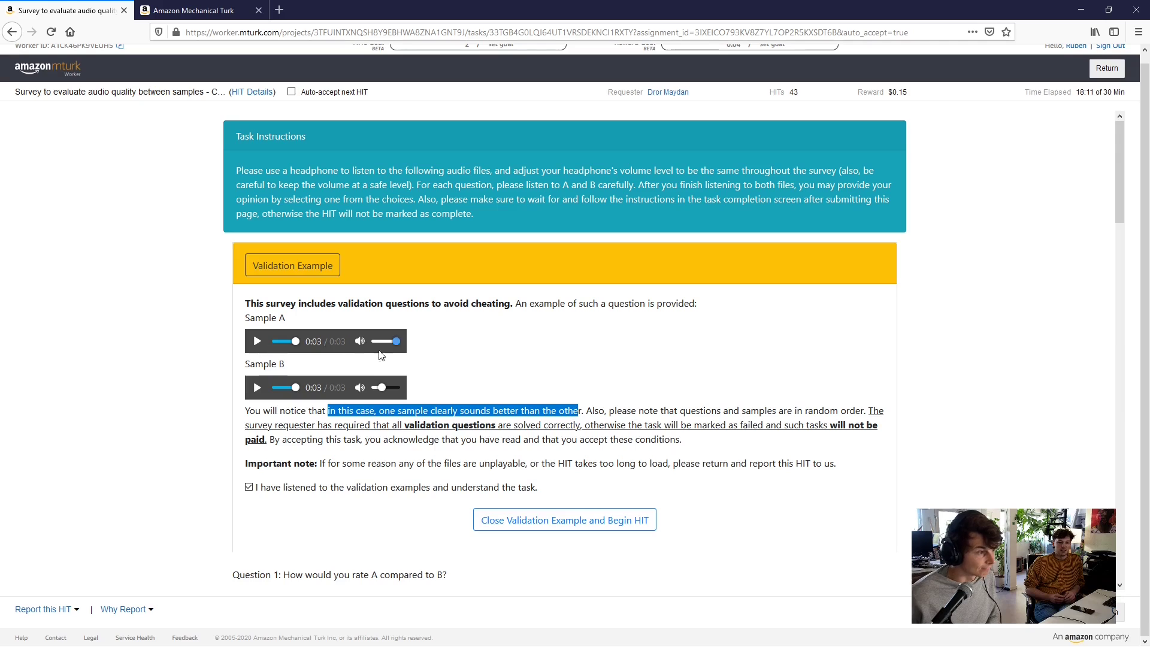
left_click(290, 267)
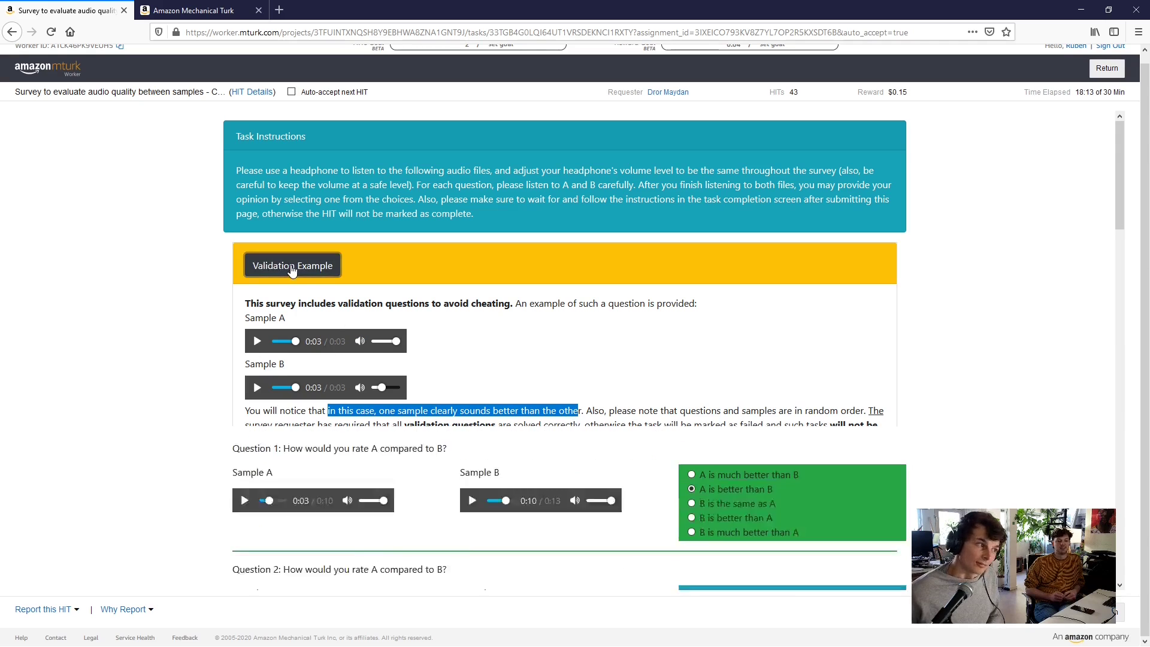
scroll(1129, 273, "down", 2)
scroll(1130, 273, "down", 15)
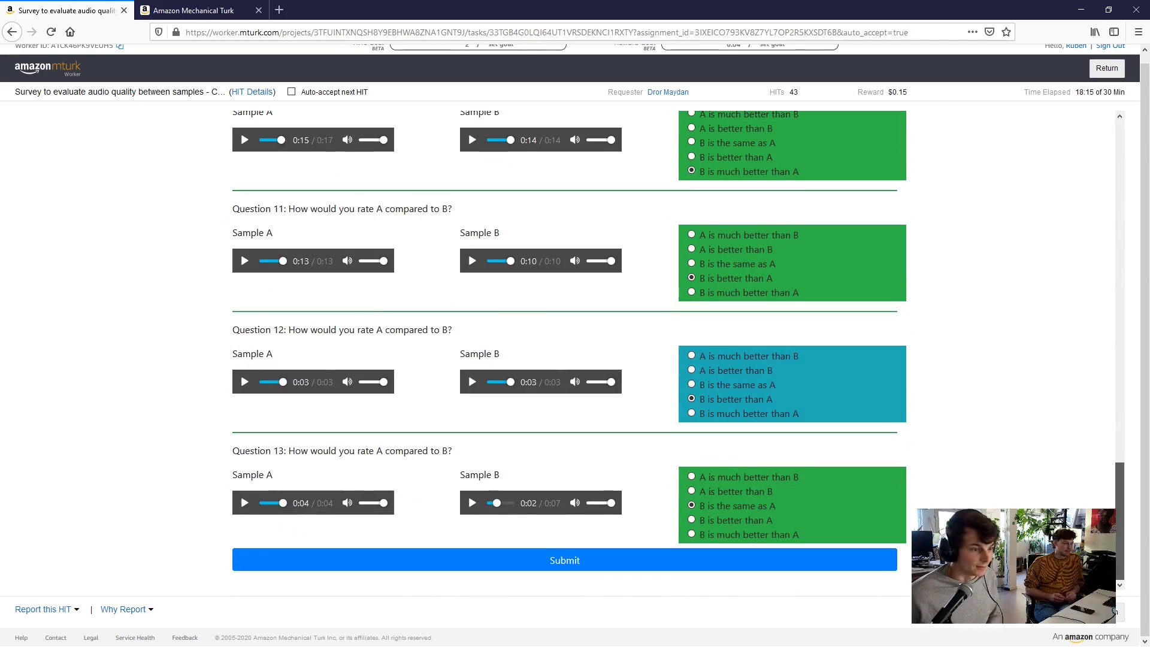
Submit the rated audio survey and preview the 'Restaurant Receipt/Invoice with Bonus -- ITEMIZATION' HIT
left_click(556, 568)
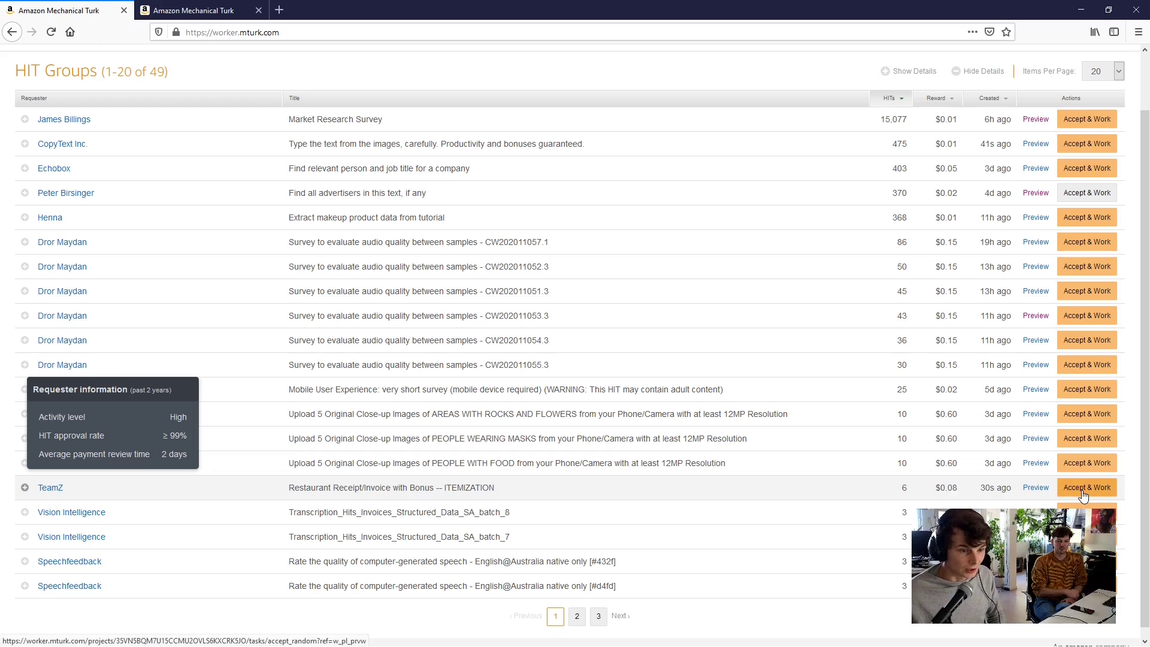
left_click(1042, 488)
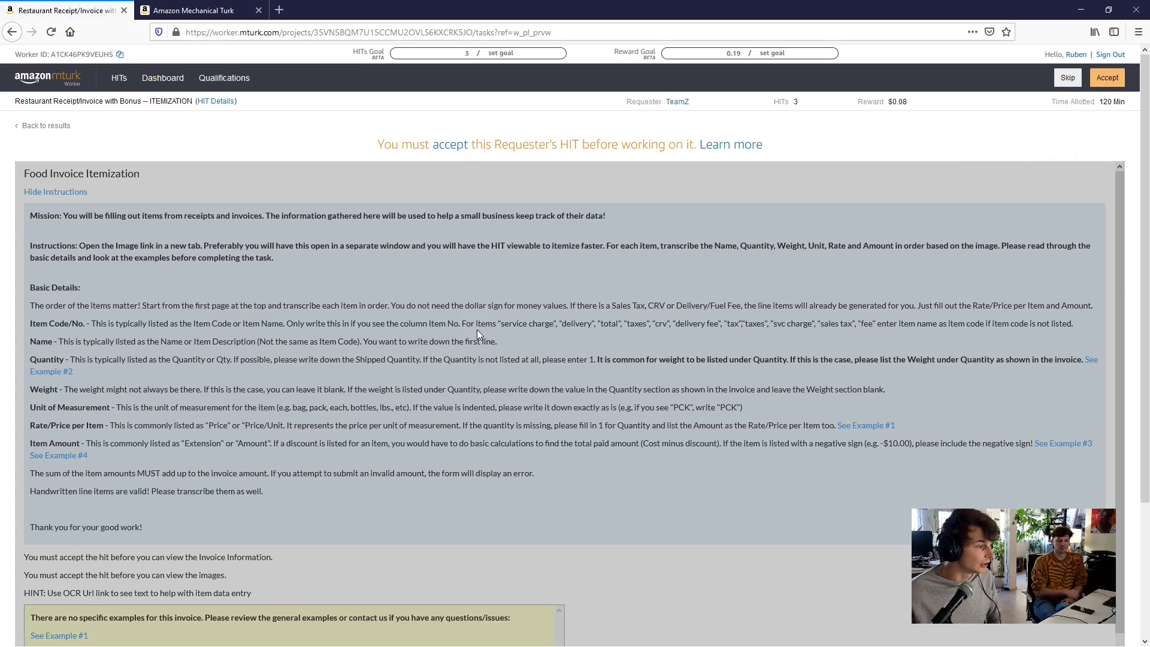
scroll(477, 330, "down", 5)
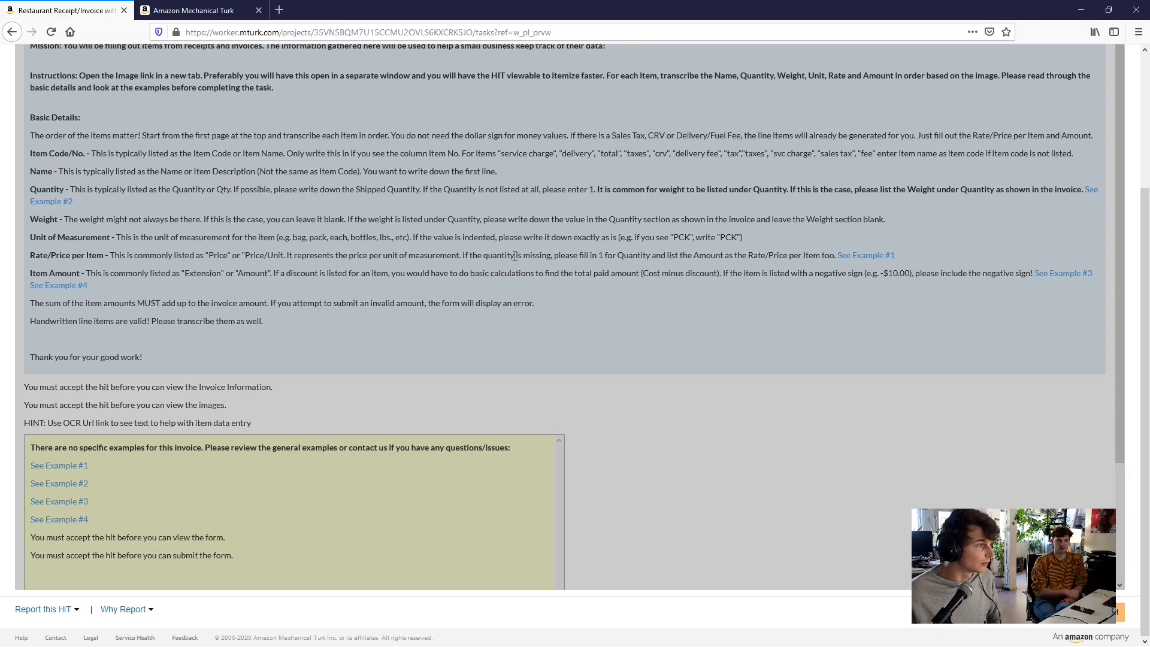
scroll(599, 268, "up", 3)
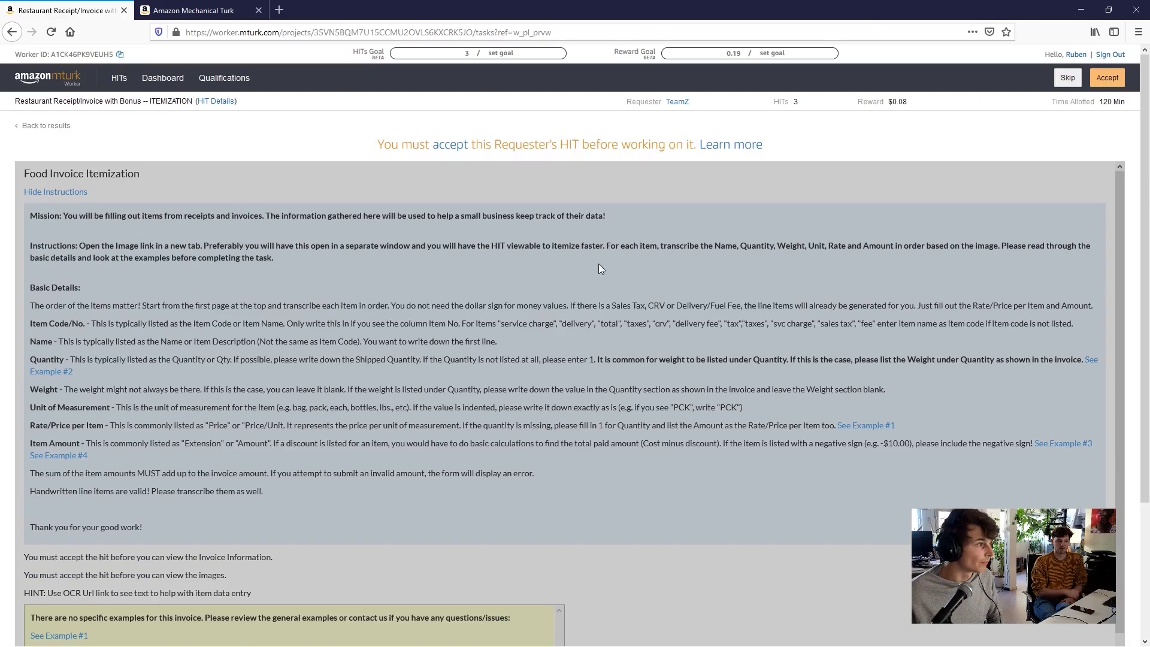
Accept the receipt itemization HIT and review its payout and bonus information
left_click(459, 152)
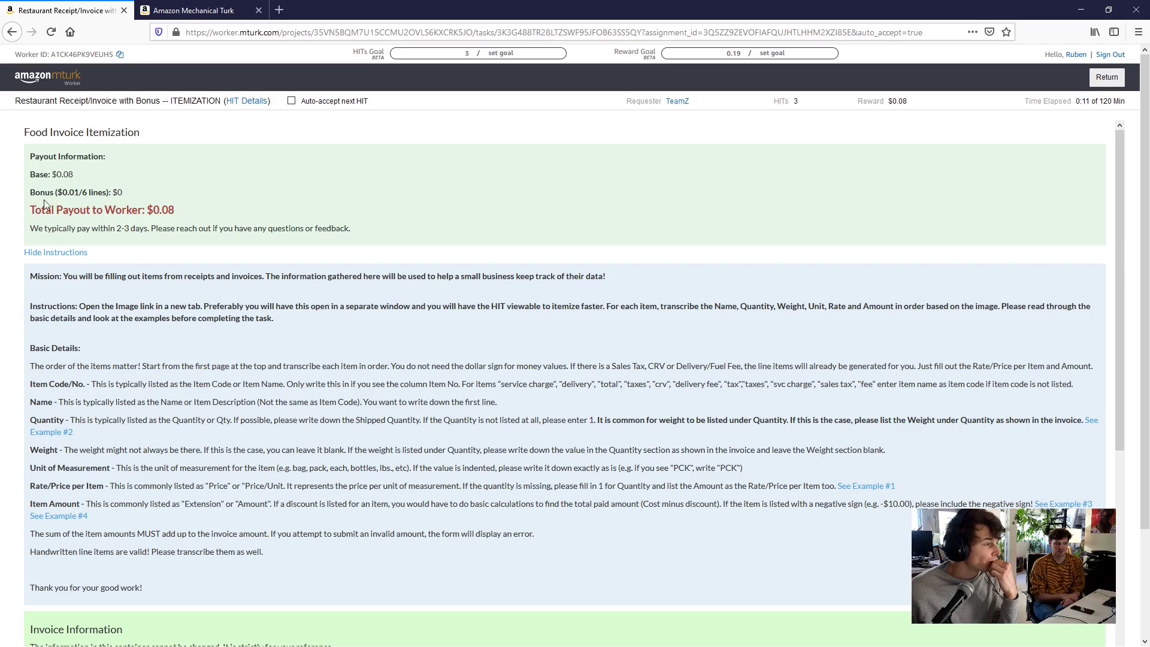
left_click_drag(62, 193, 105, 197)
left_click(103, 197)
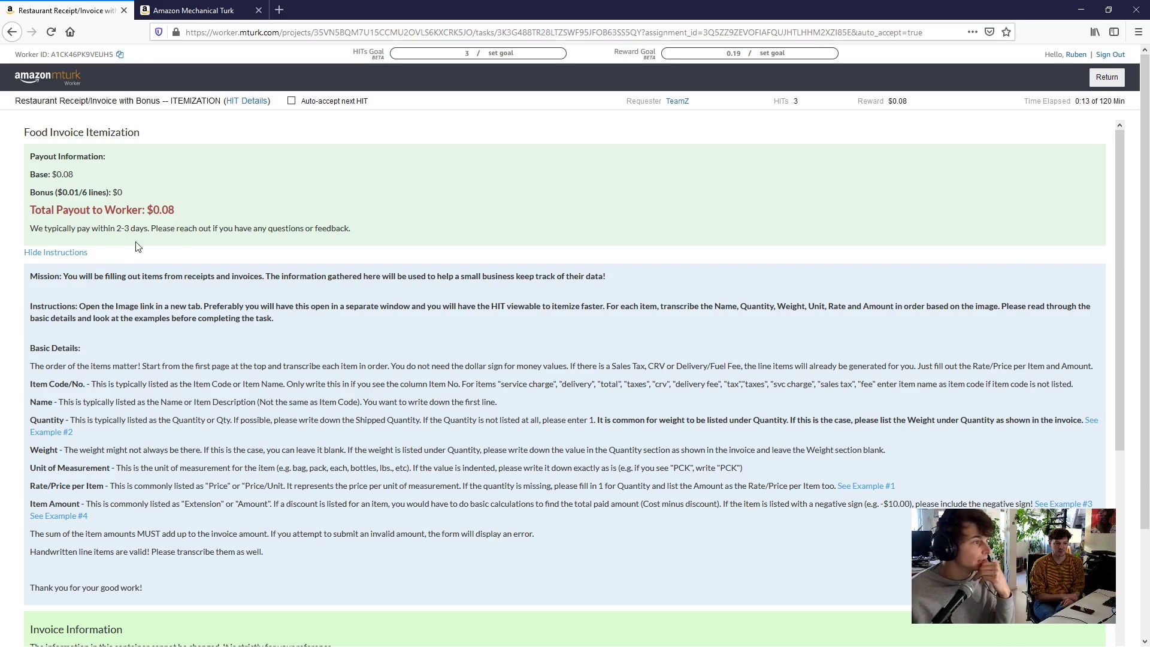
scroll(211, 290, "down", 1)
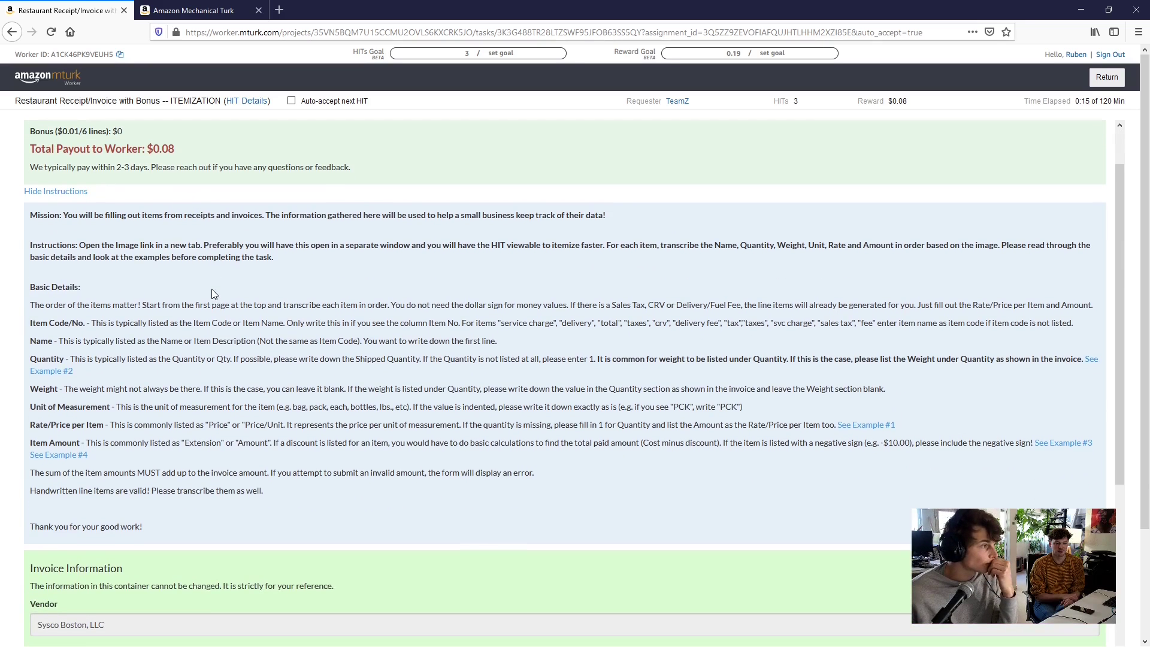
scroll(215, 286, "up", 1)
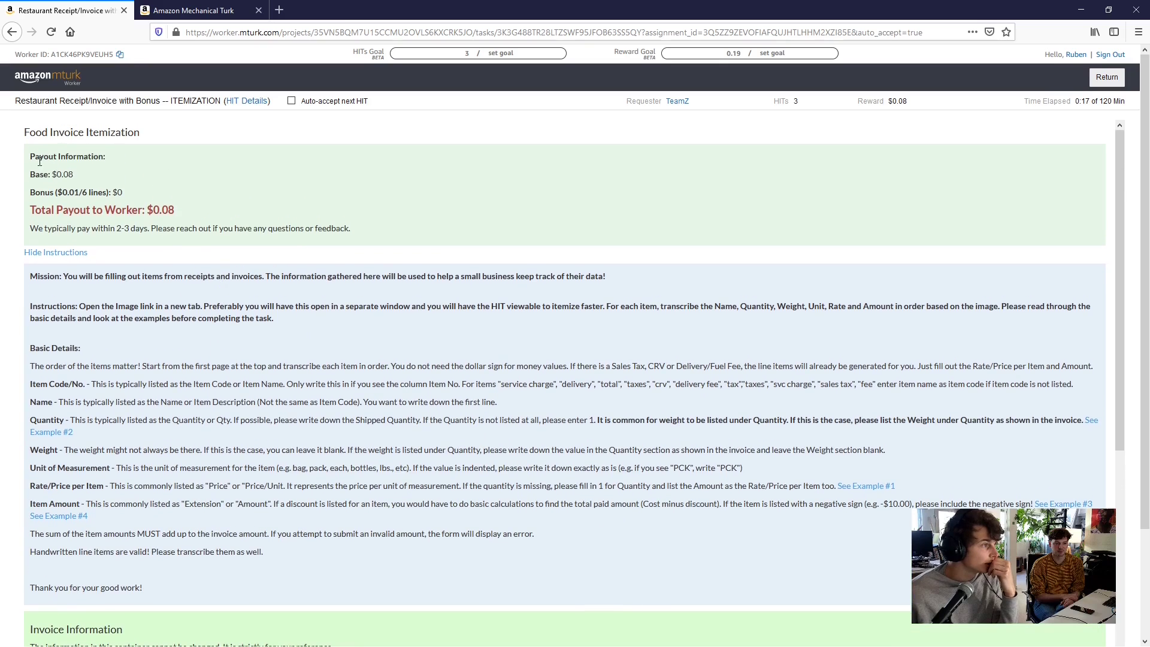
left_click_drag(40, 162, 323, 234)
left_click(323, 233)
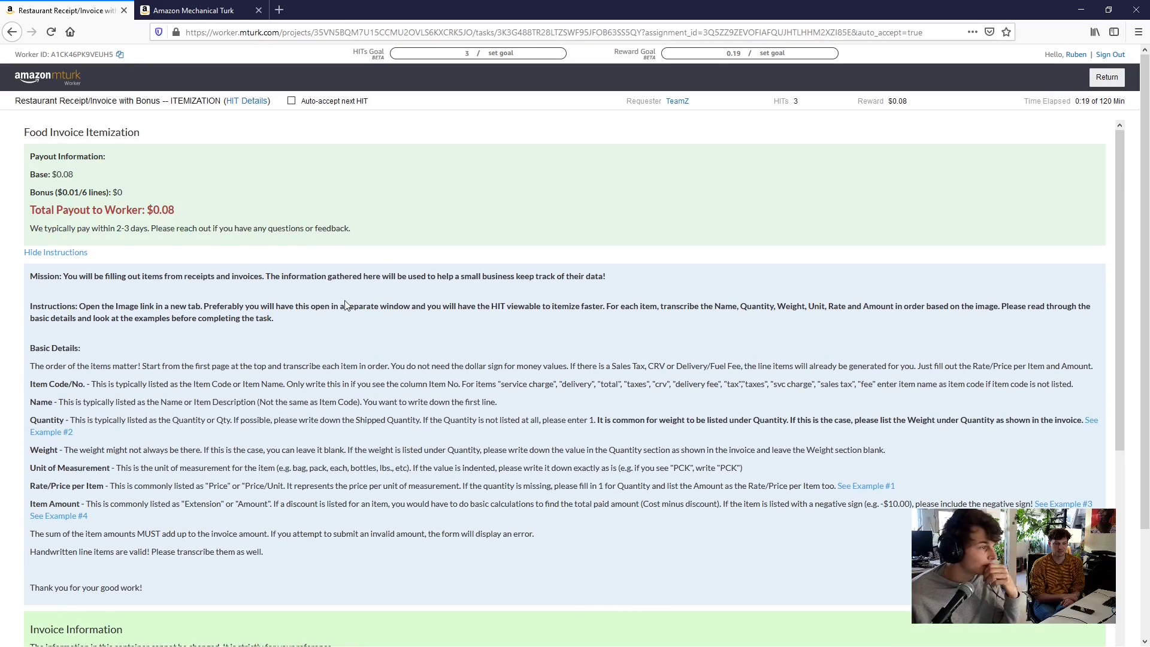
Read the small-business mission statement and the 11/06/2020 invoice details totalling 4365.48
scroll(382, 253, "down", 2)
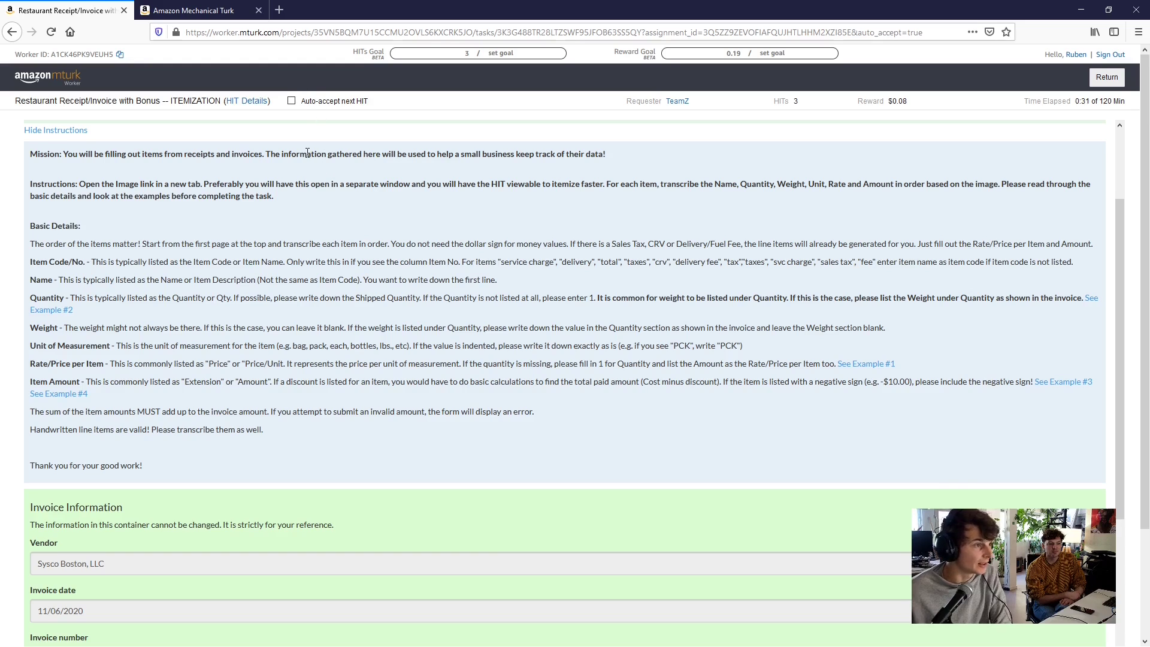
left_click_drag(307, 153, 621, 157)
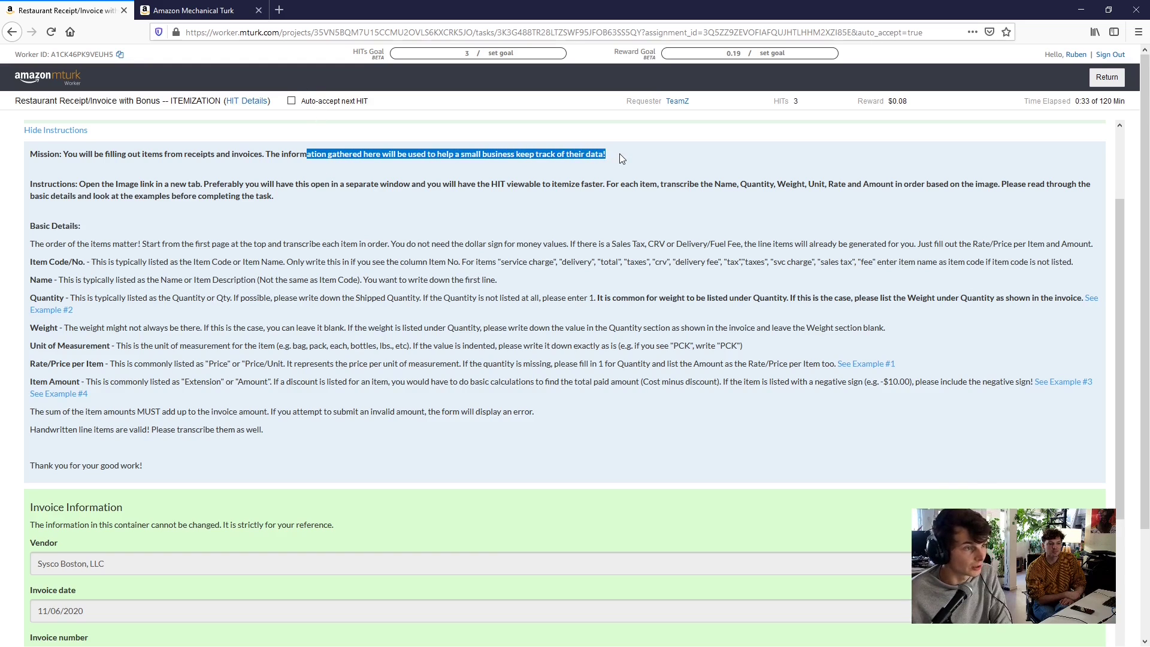
left_click(622, 158)
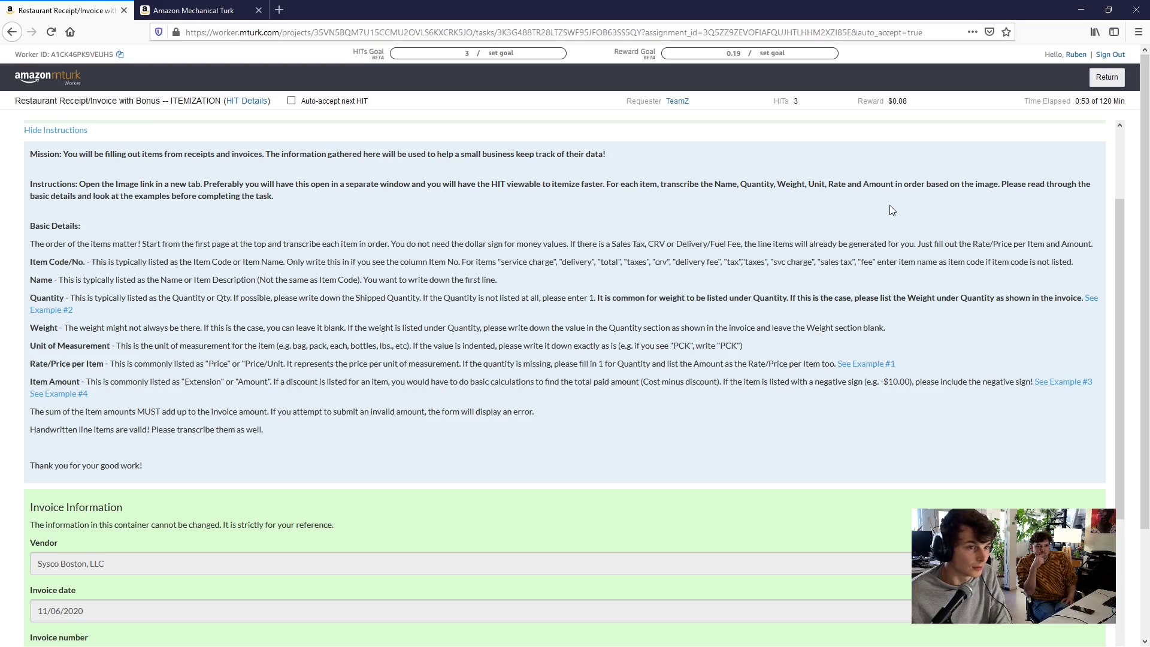
scroll(888, 202, "down", 2)
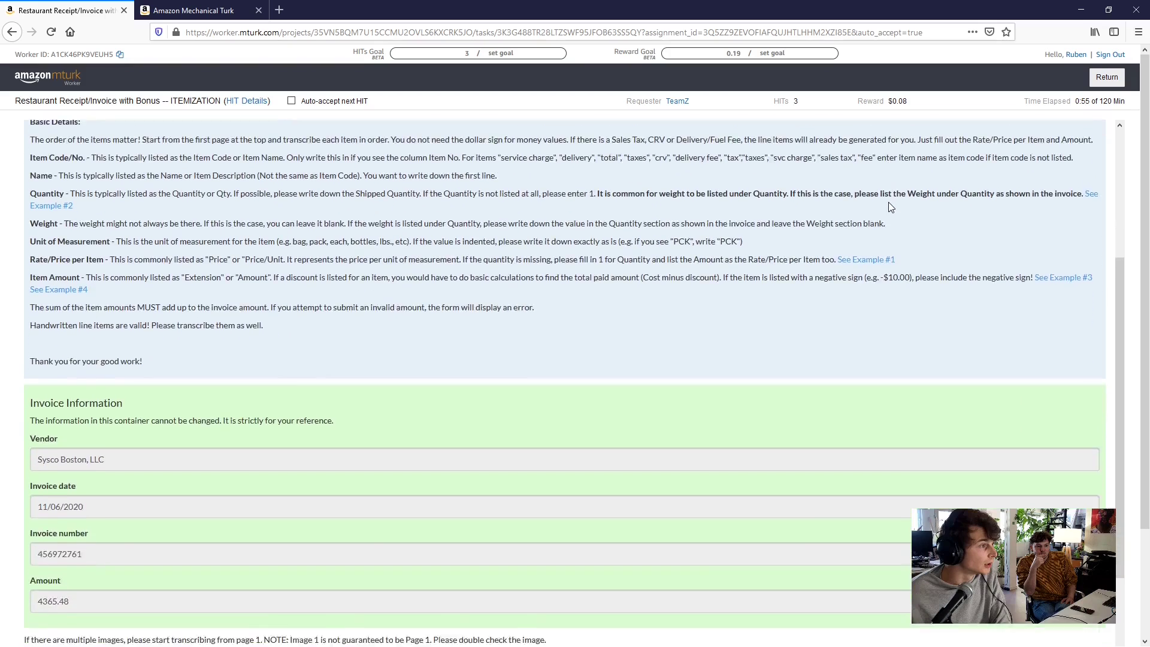
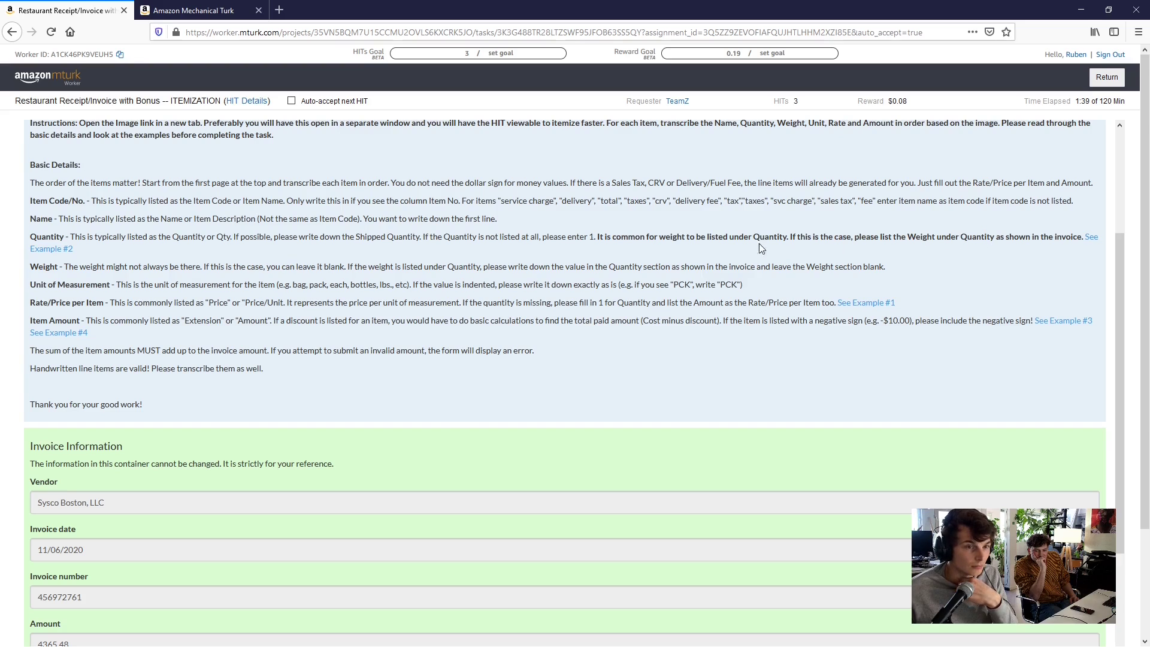
Review the second itemization example in a new tab, then return to the HIT instructions
left_click(60, 249)
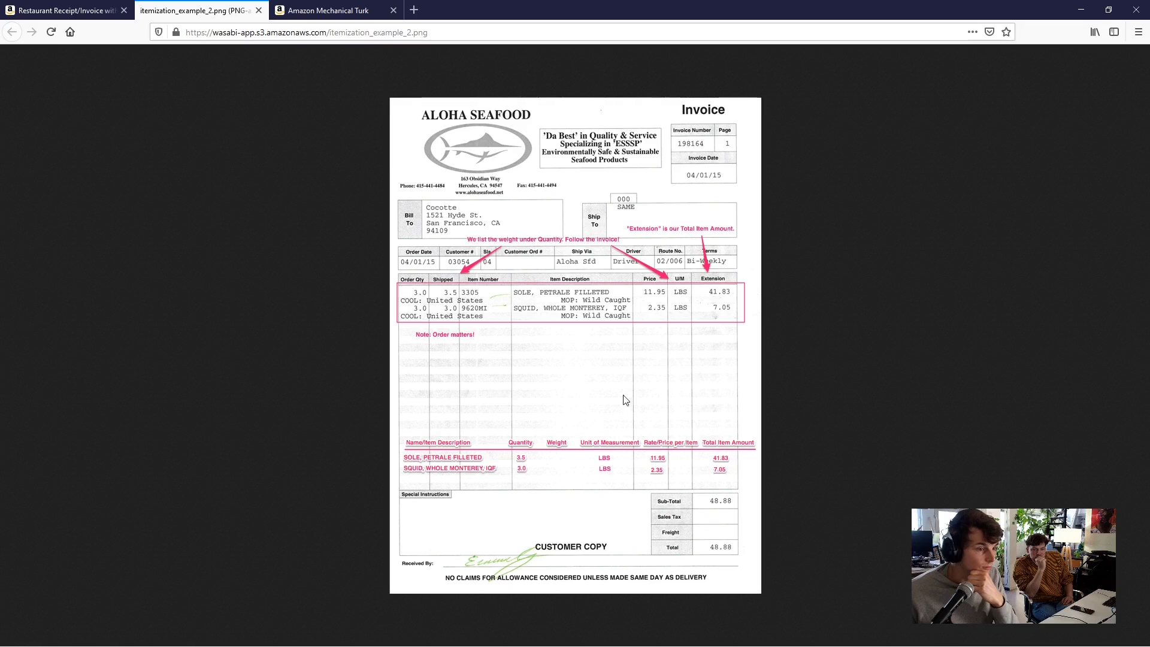
left_click(259, 11)
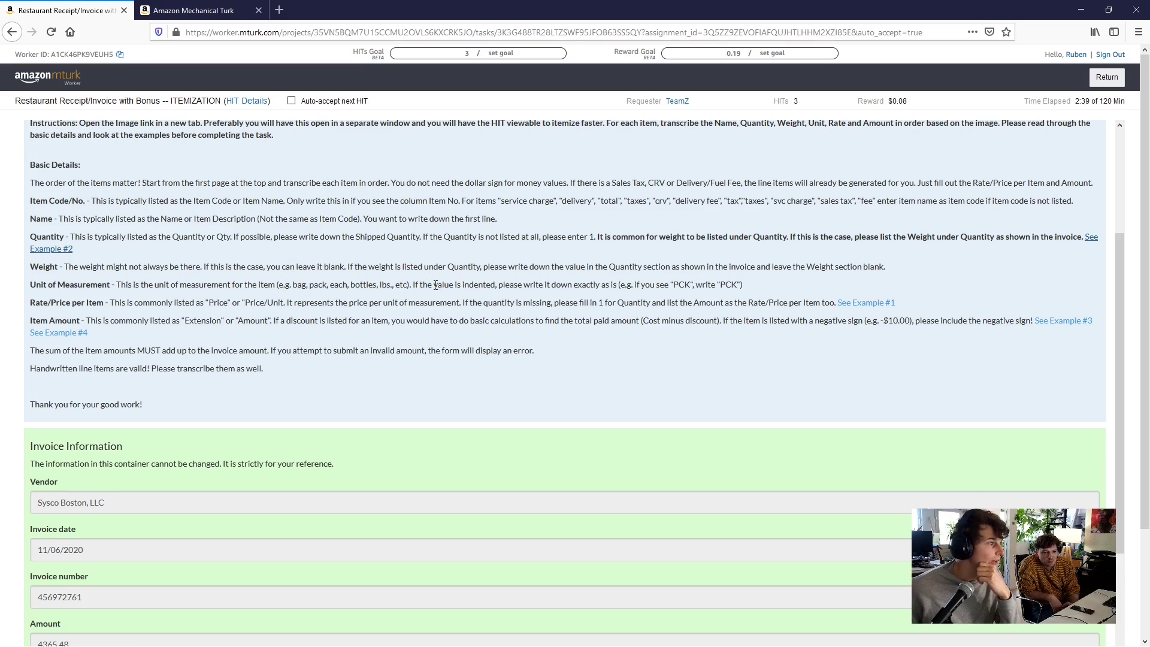
scroll(438, 285, "down", 1)
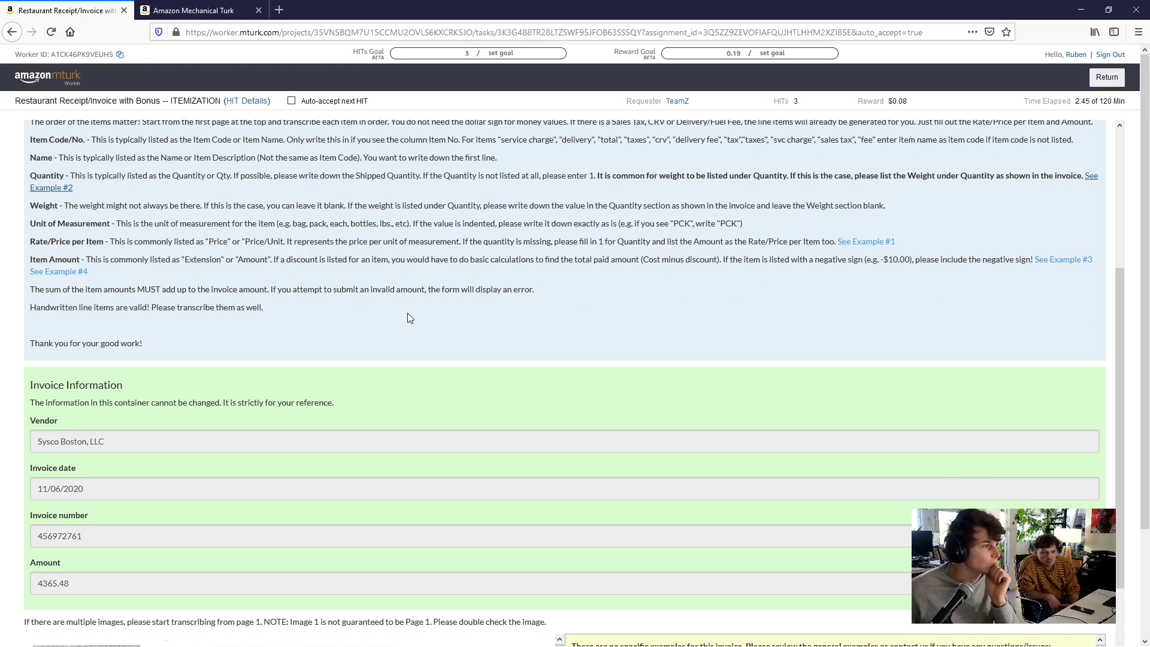
scroll(407, 313, "down", 1)
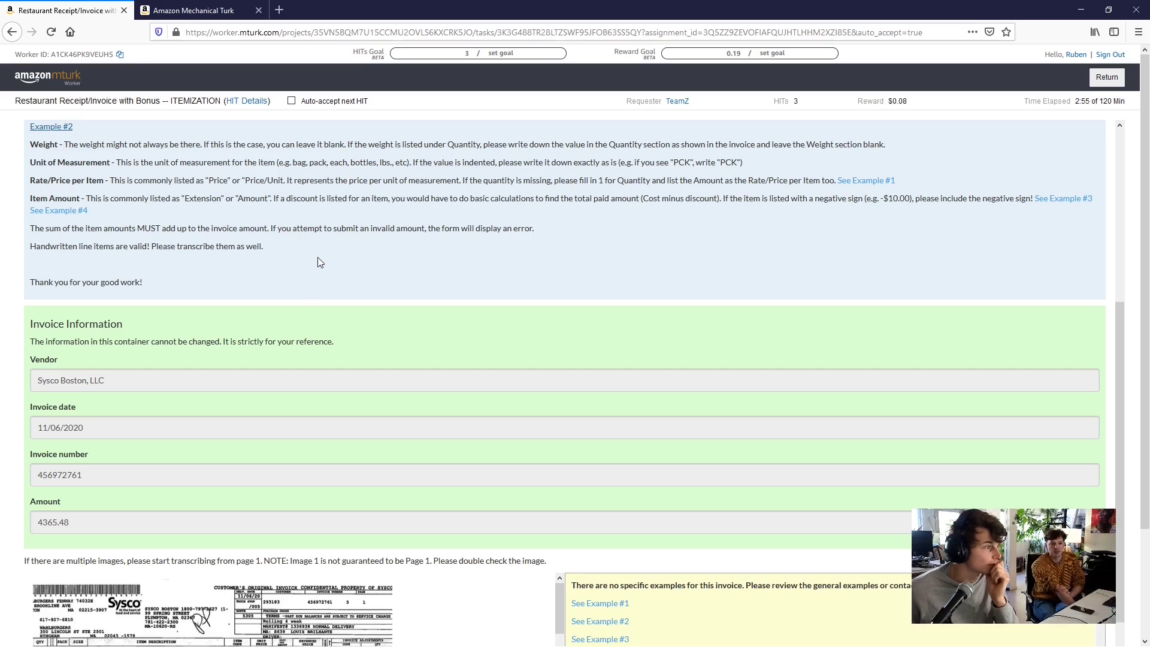
scroll(319, 262, "down", 1)
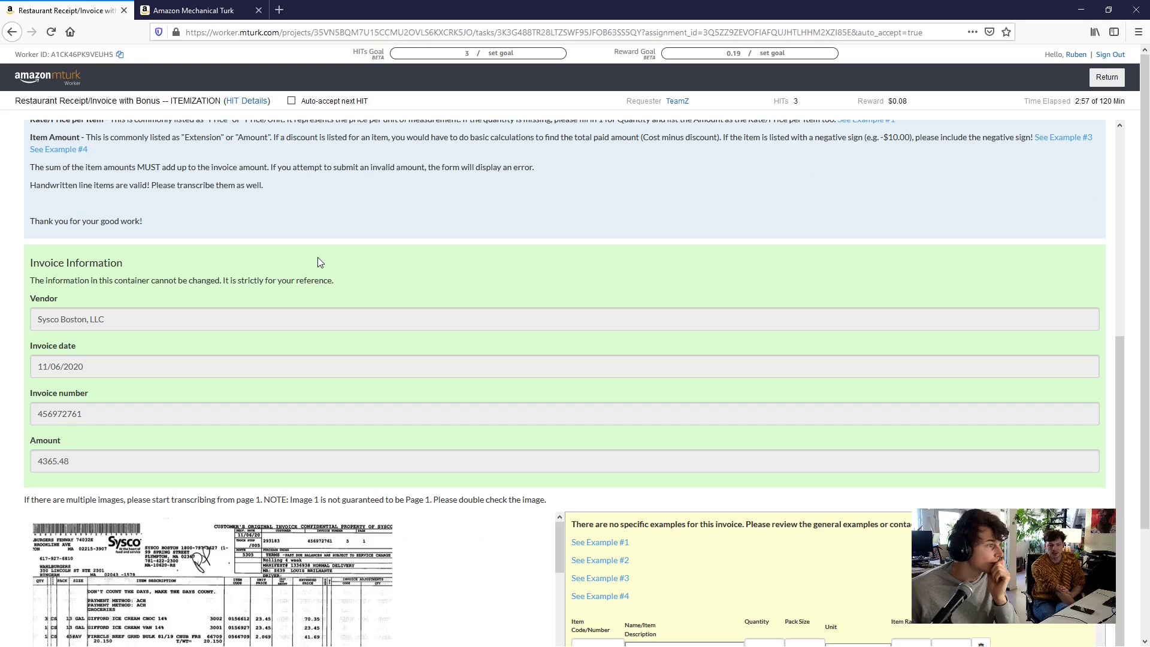
scroll(319, 261, "up", 2)
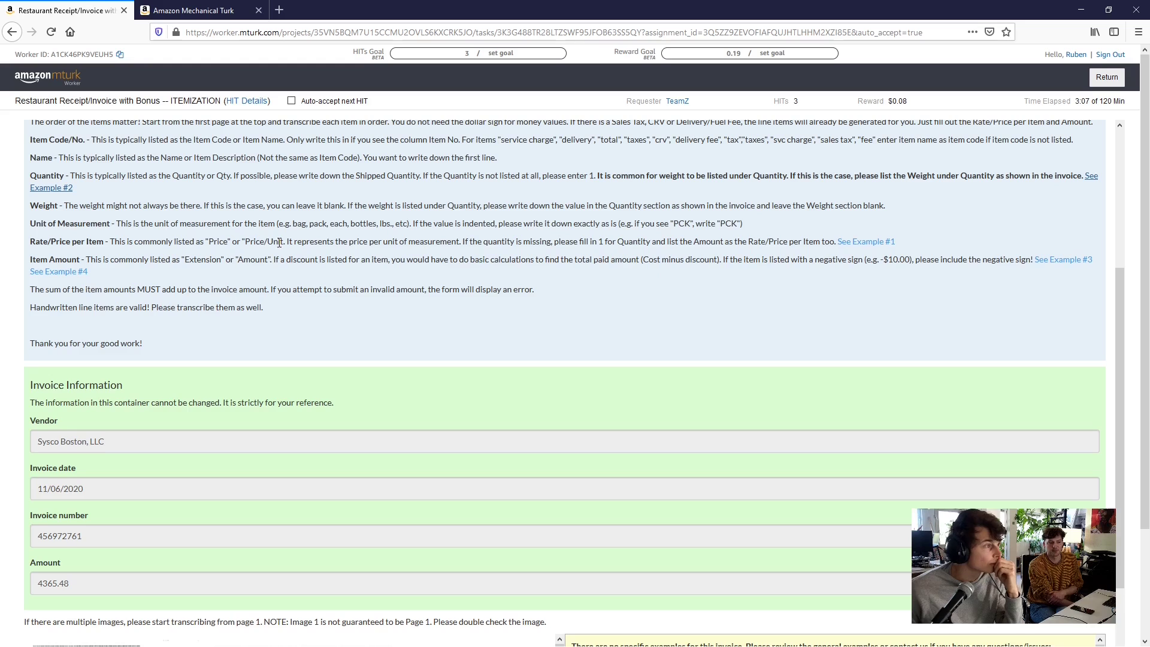
Read the Unit of Measurement rule and the note that invoice information cannot change
left_click_drag(126, 223, 626, 219)
left_click(446, 222)
left_click(623, 226)
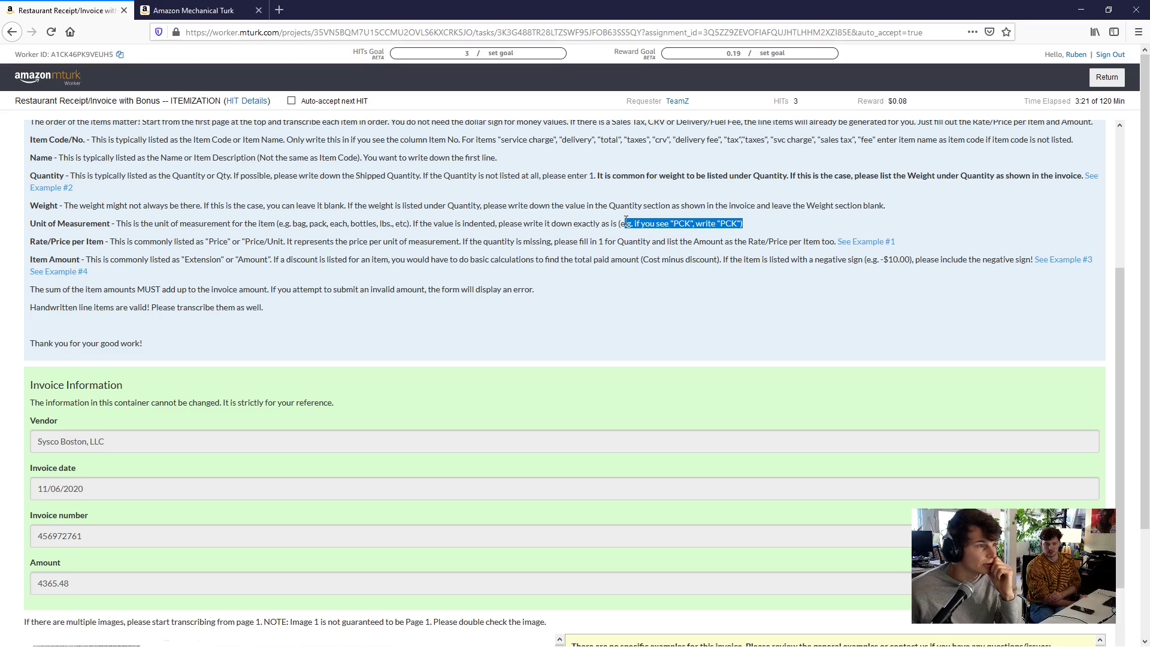
left_click(618, 222)
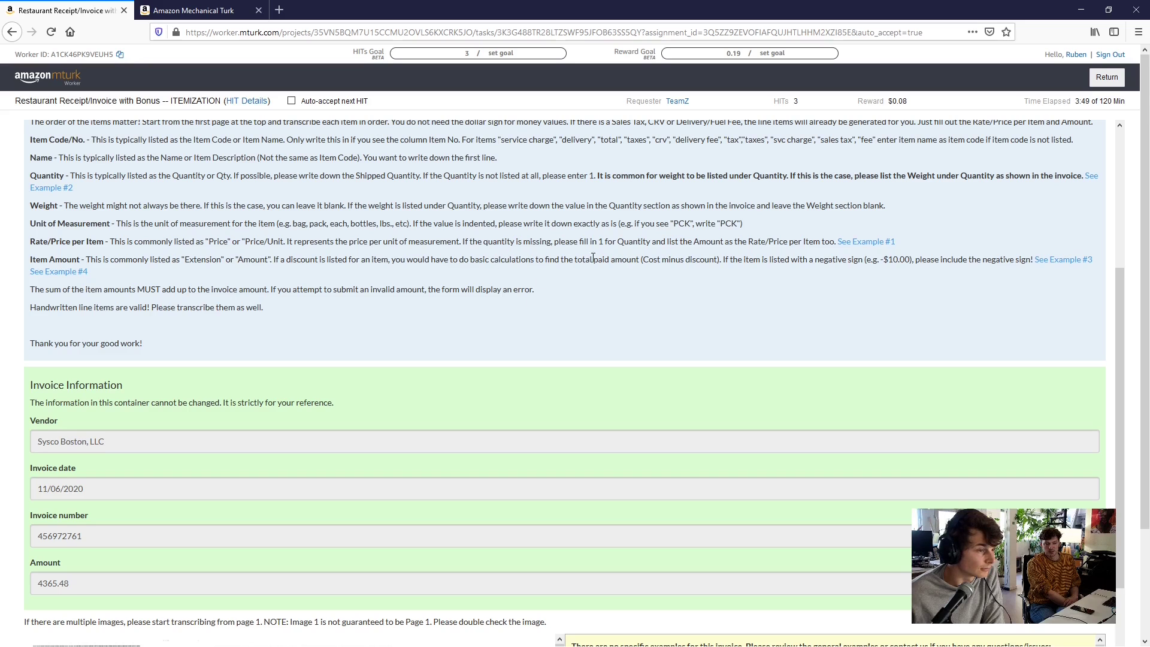
scroll(656, 281, "down", 2)
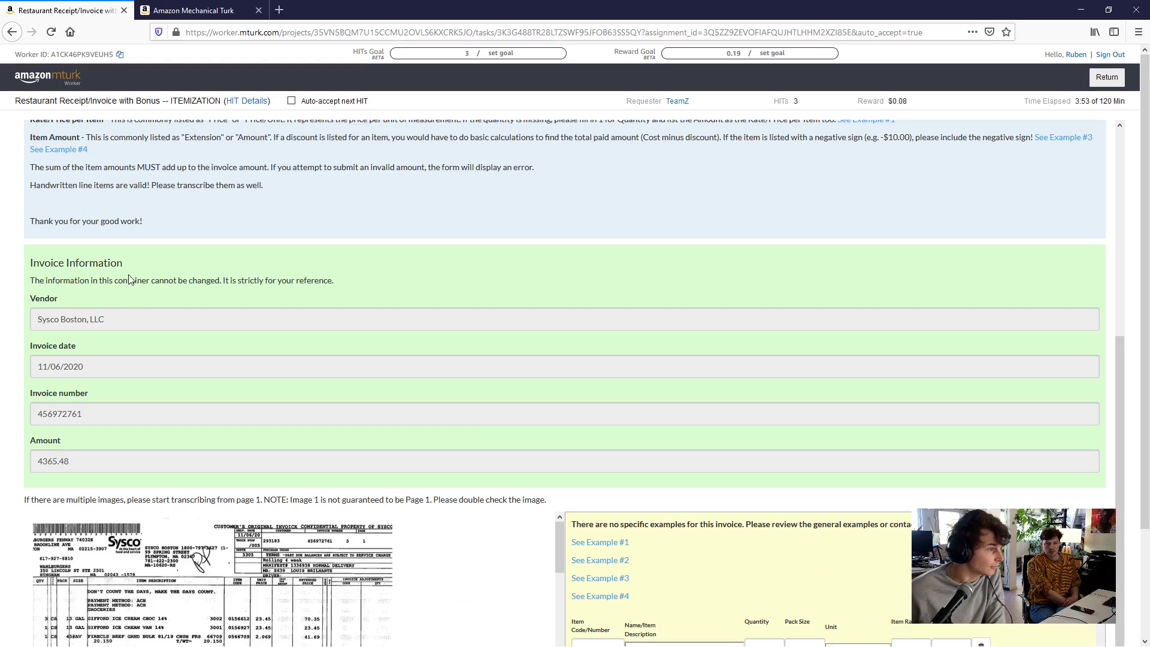
left_click_drag(41, 280, 347, 274)
left_click(342, 274)
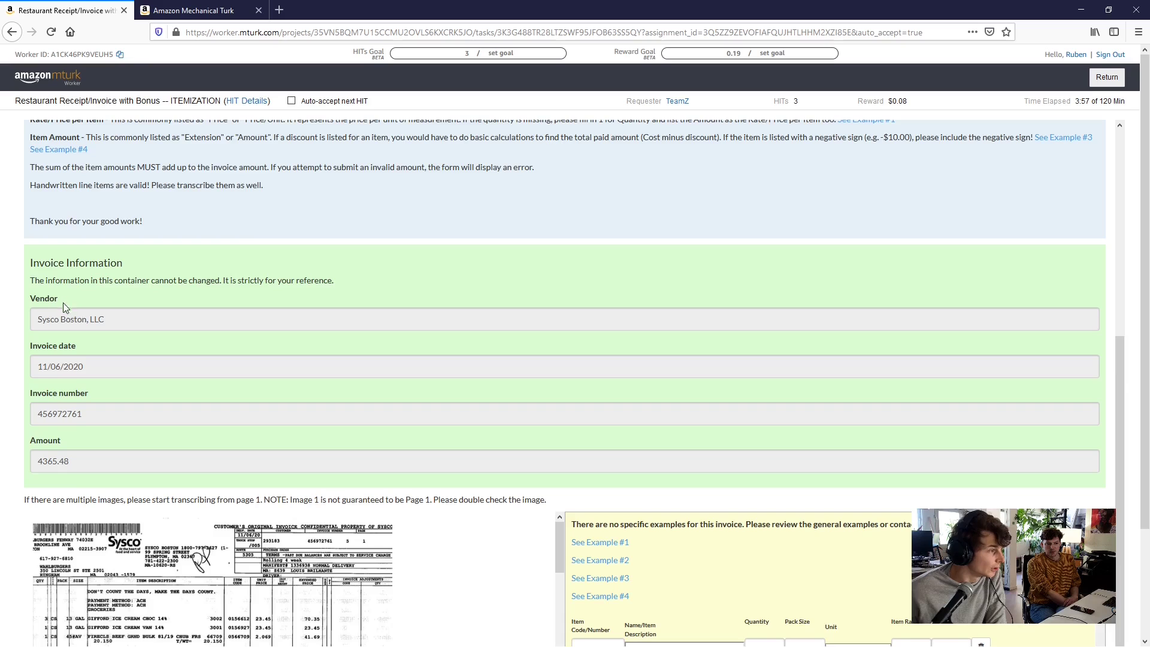
Read further down to the note that Image 1 may not be page 1
scroll(63, 303, "down", 2)
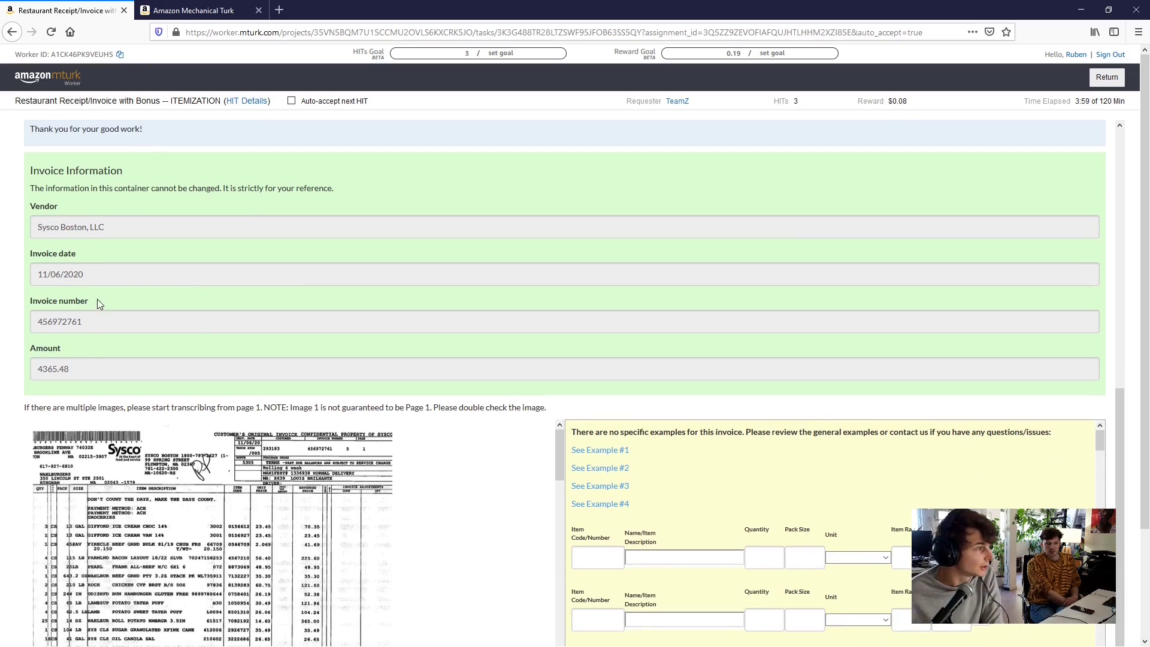
scroll(138, 350, "down", 1)
scroll(137, 350, "down", 3)
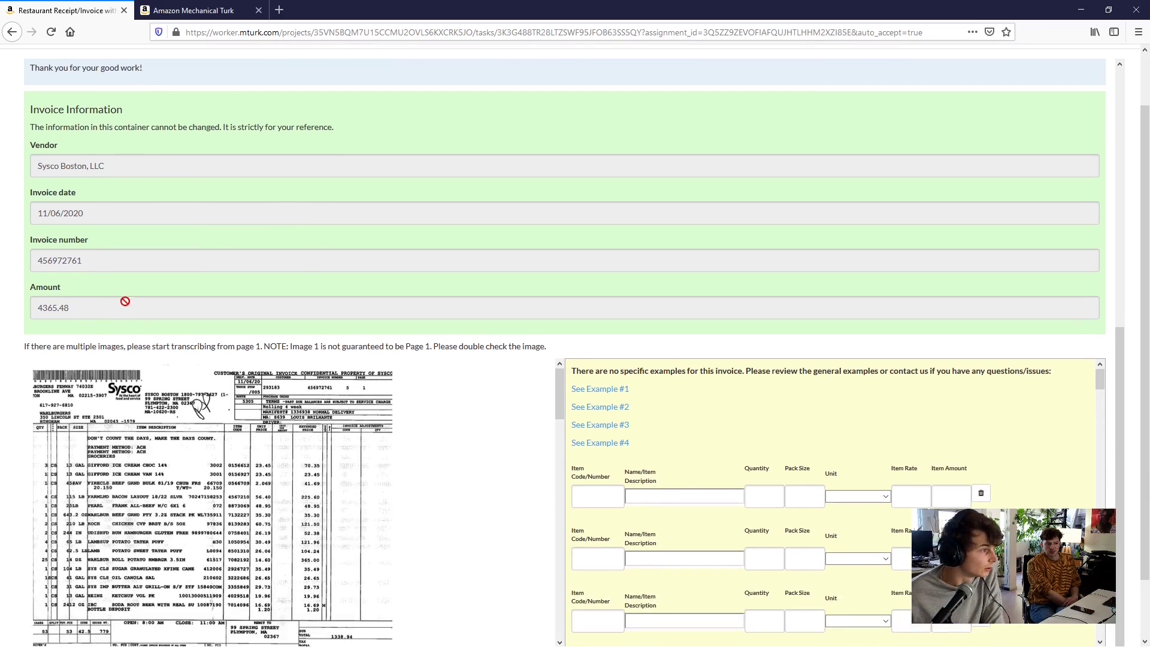
scroll(252, 344, "down", 10)
scroll(250, 354, "up", 2)
scroll(249, 354, "up", 5)
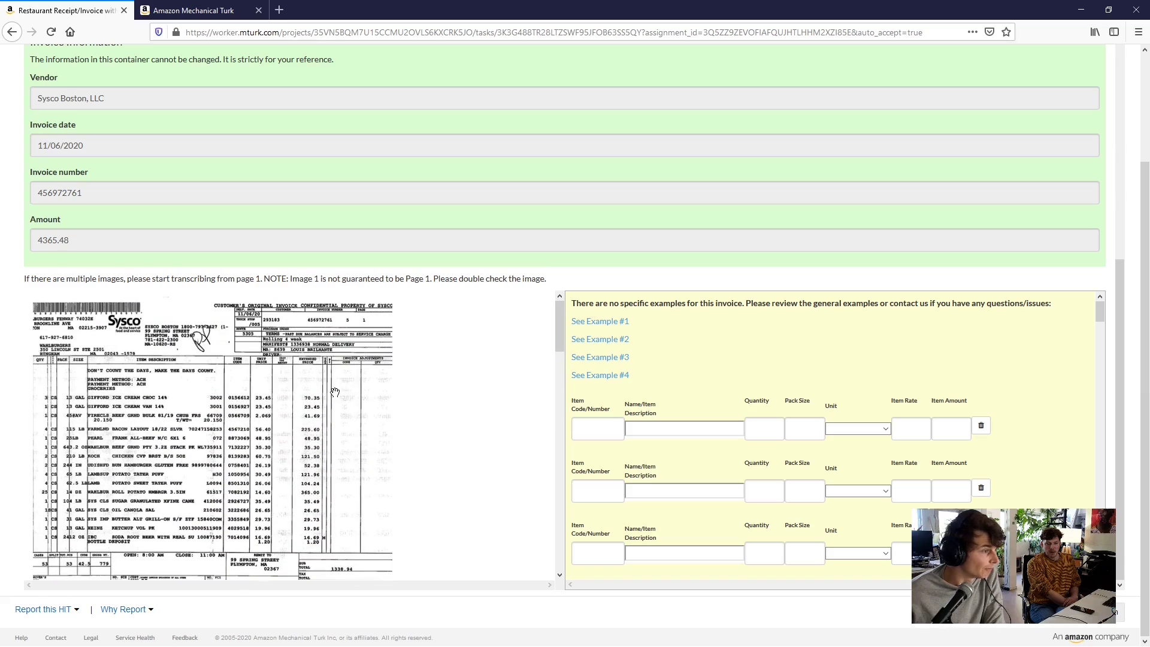
scroll(430, 390, "down", 15)
scroll(423, 394, "up", 5)
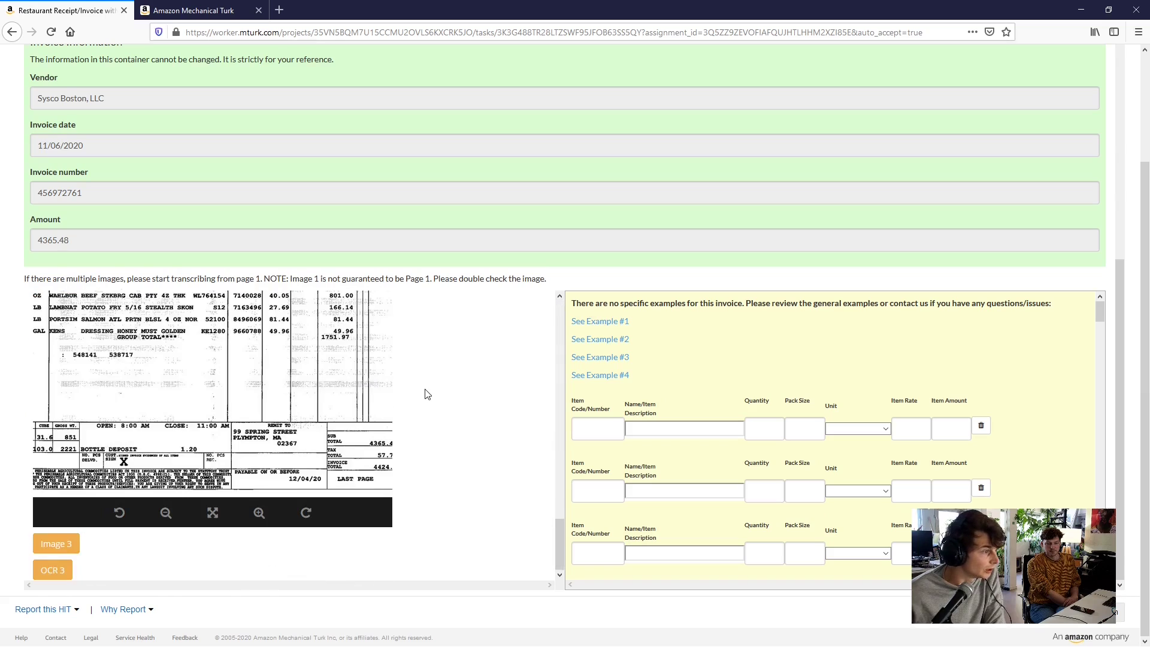
scroll(425, 394, "down", 5)
scroll(428, 395, "up", 3)
scroll(428, 395, "down", 4)
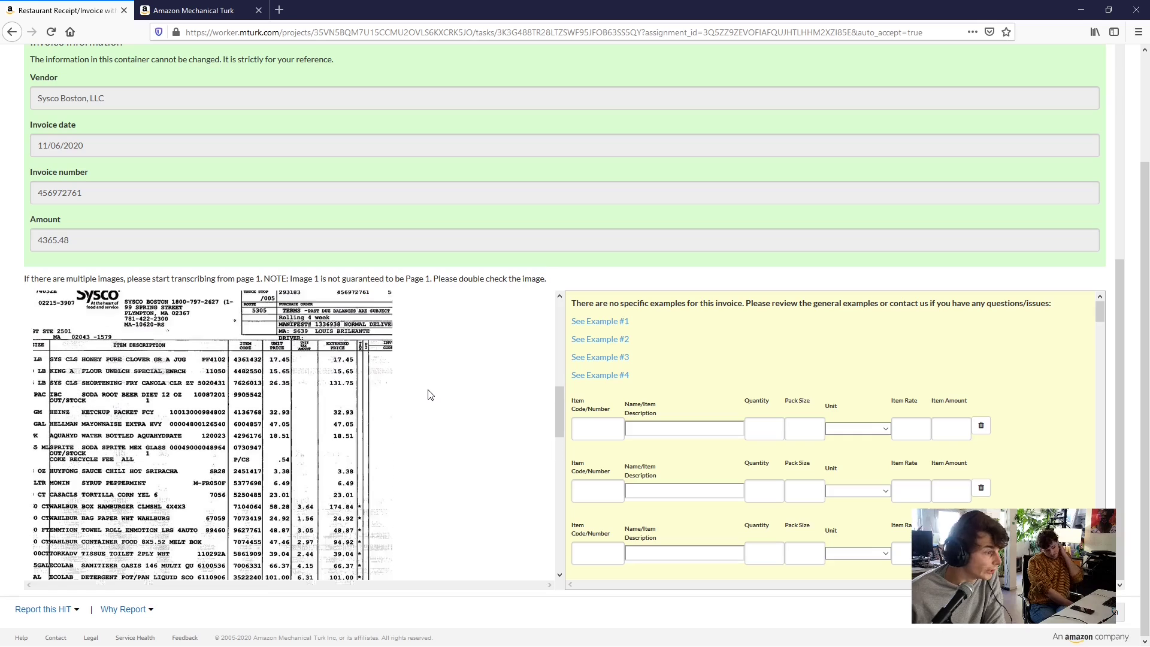
scroll(426, 392, "up", 6)
scroll(427, 391, "down", 8)
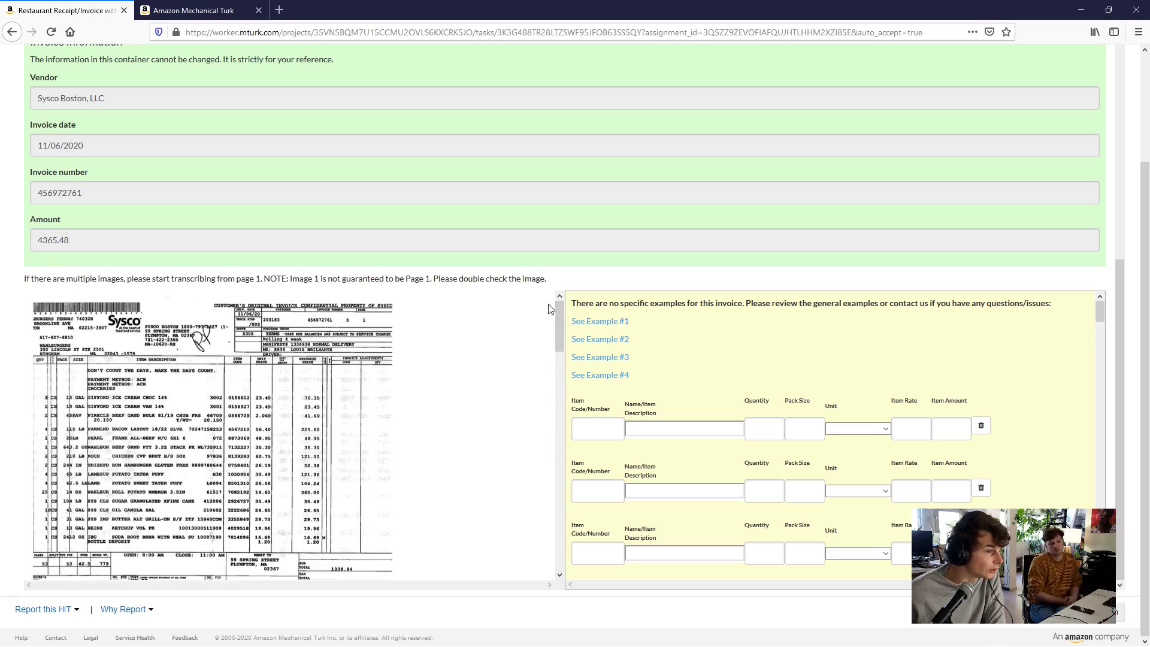
left_click_drag(558, 311, 521, 300)
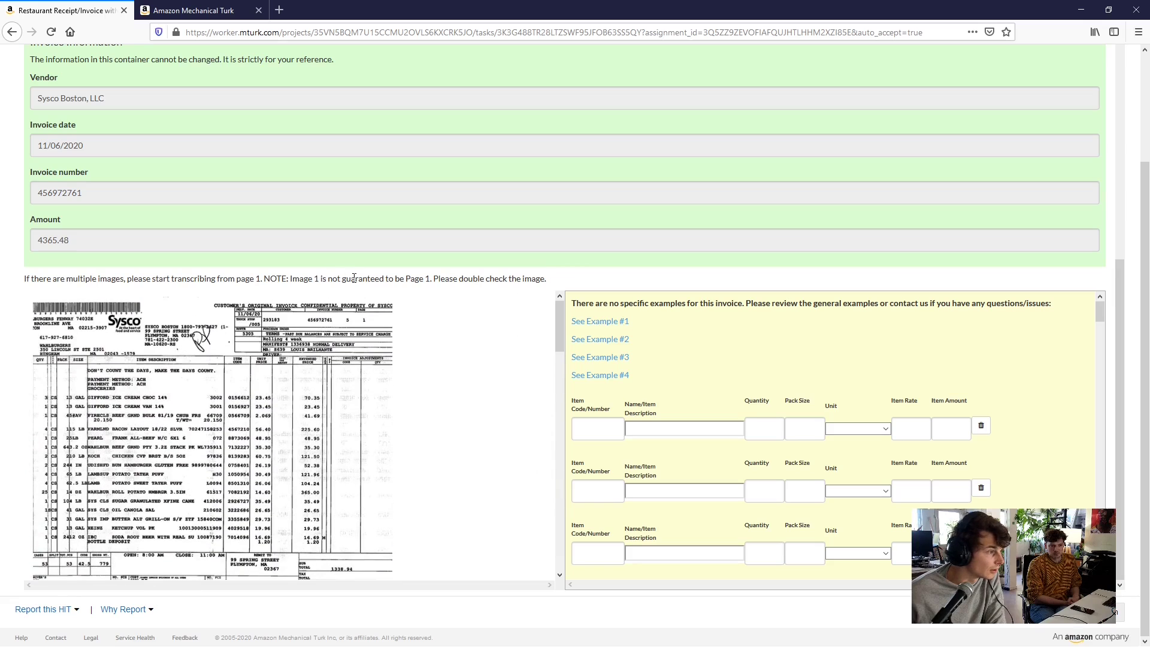
left_click_drag(282, 276, 476, 278)
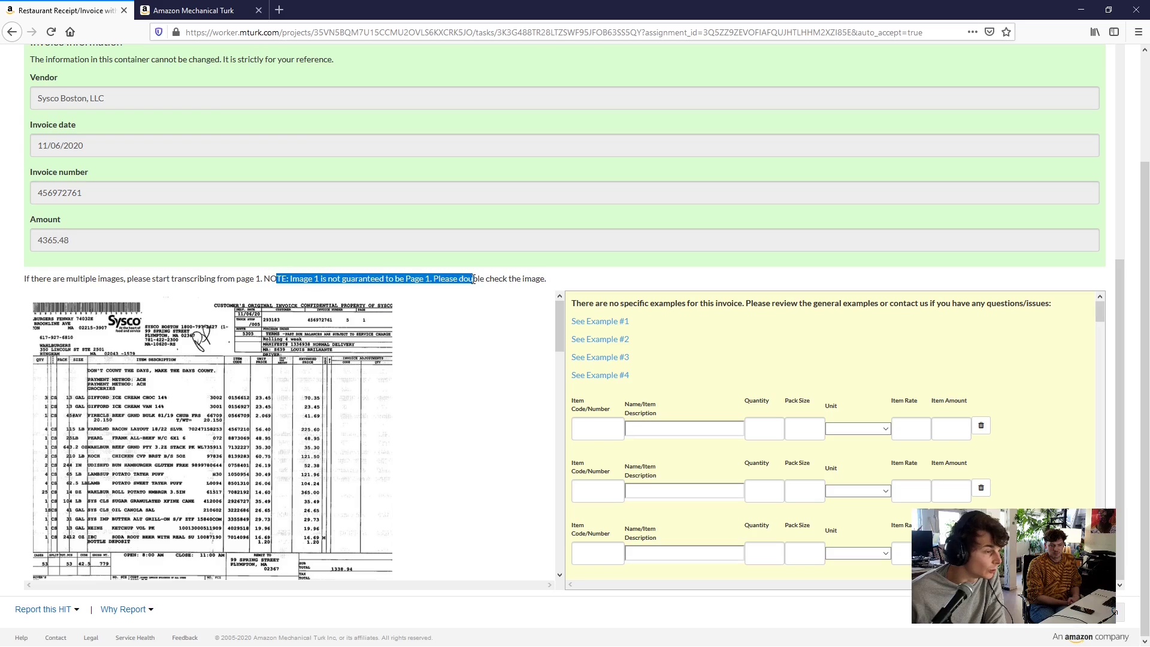
left_click(475, 278)
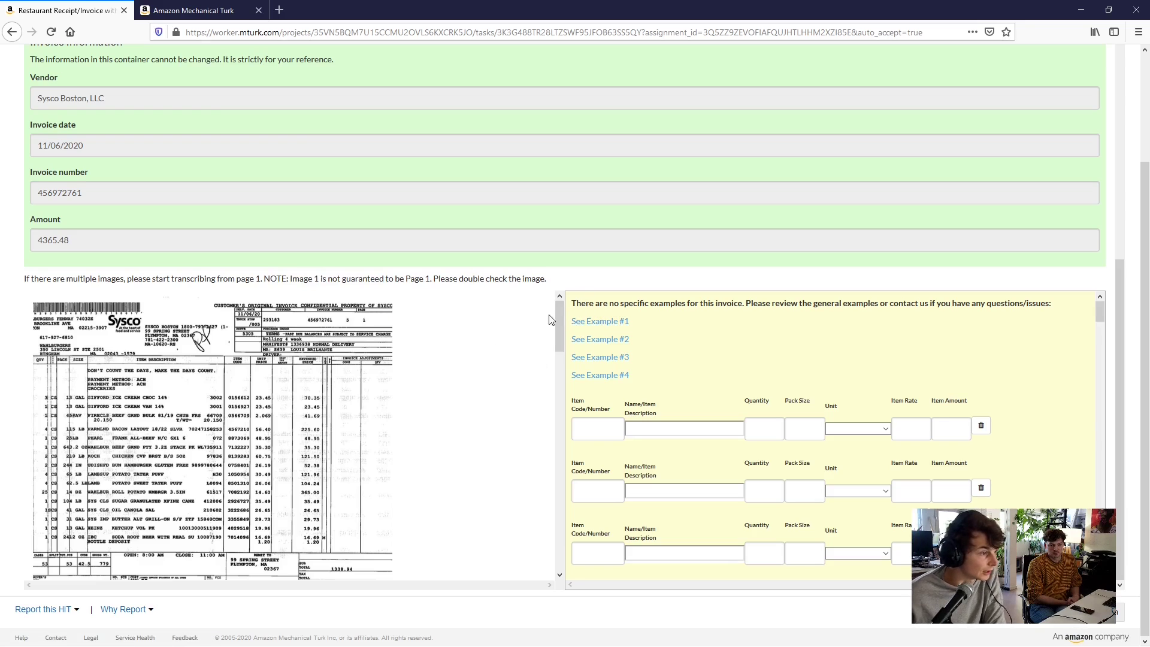
View the Sysco invoice image at full size, then scroll back to the top of the HIT
left_click_drag(557, 316, 552, 391)
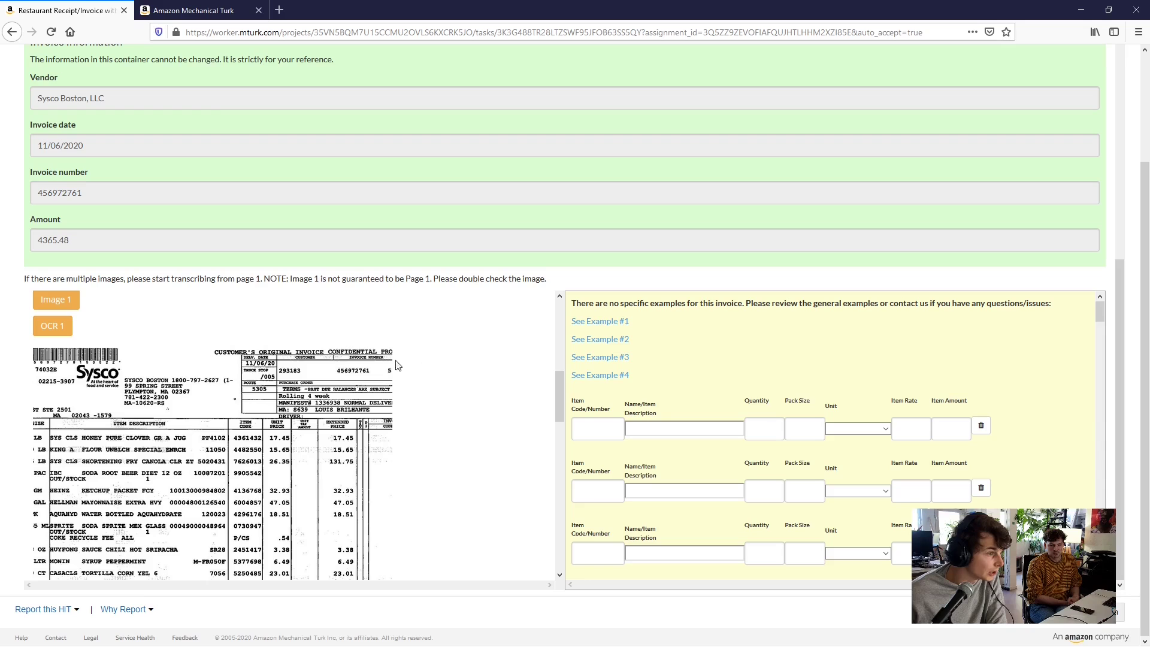
left_click(367, 388)
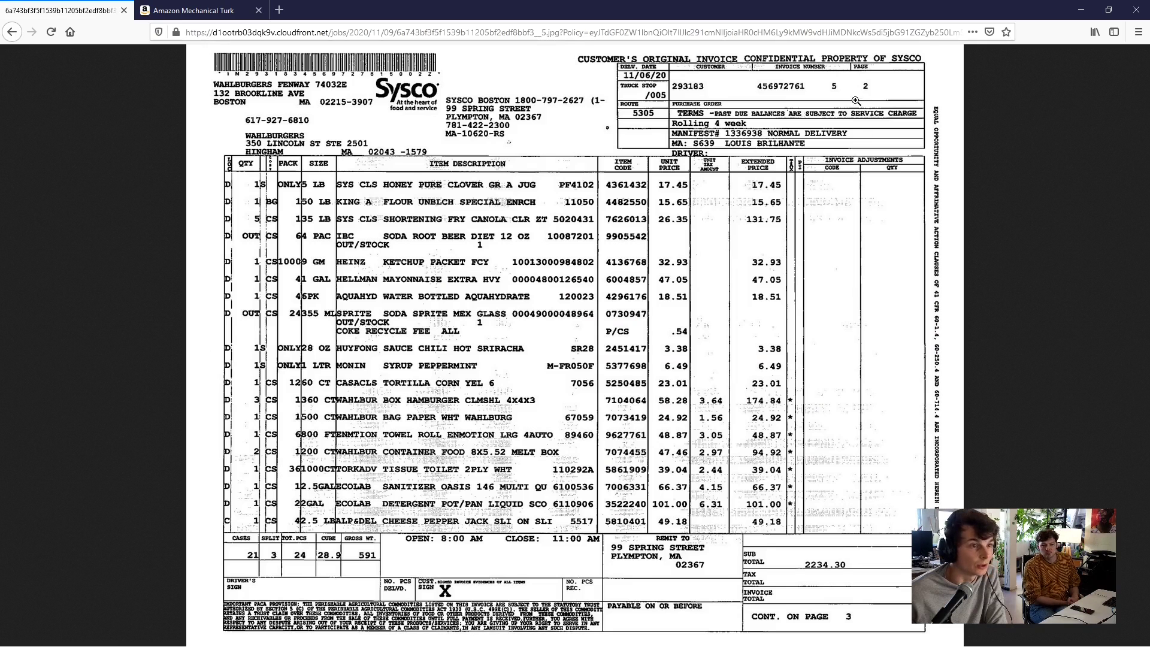
left_click(11, 31)
scroll(411, 390, "down", 5)
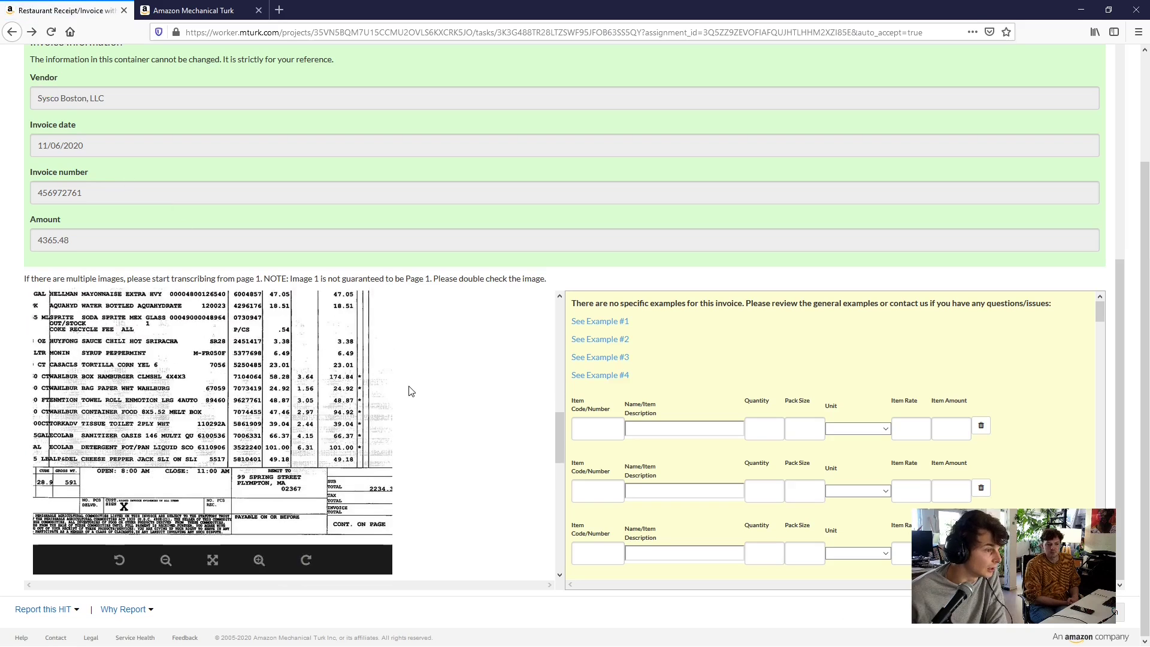
scroll(411, 390, "down", 8)
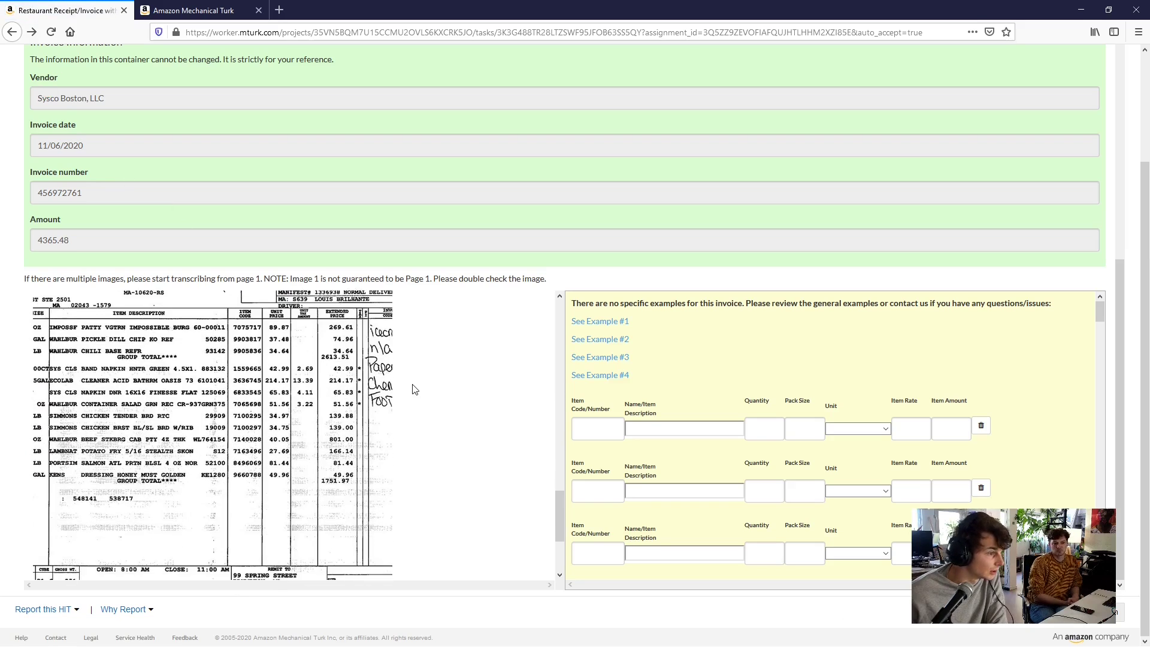
scroll(331, 358, "right", 3)
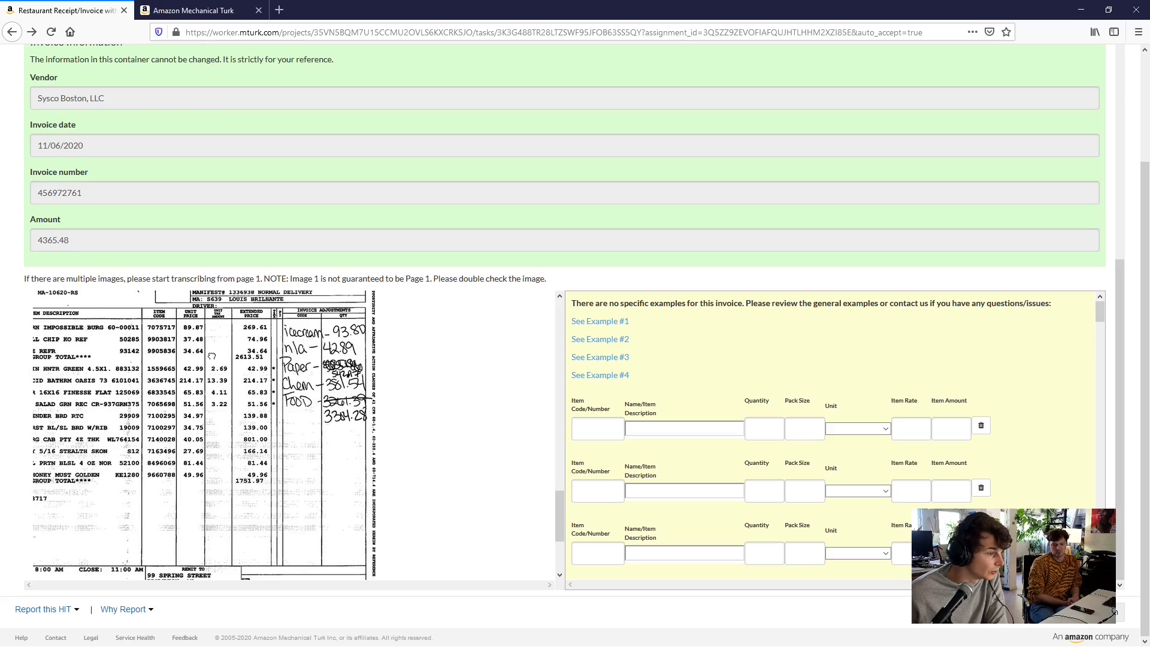
scroll(273, 389, "left", 1)
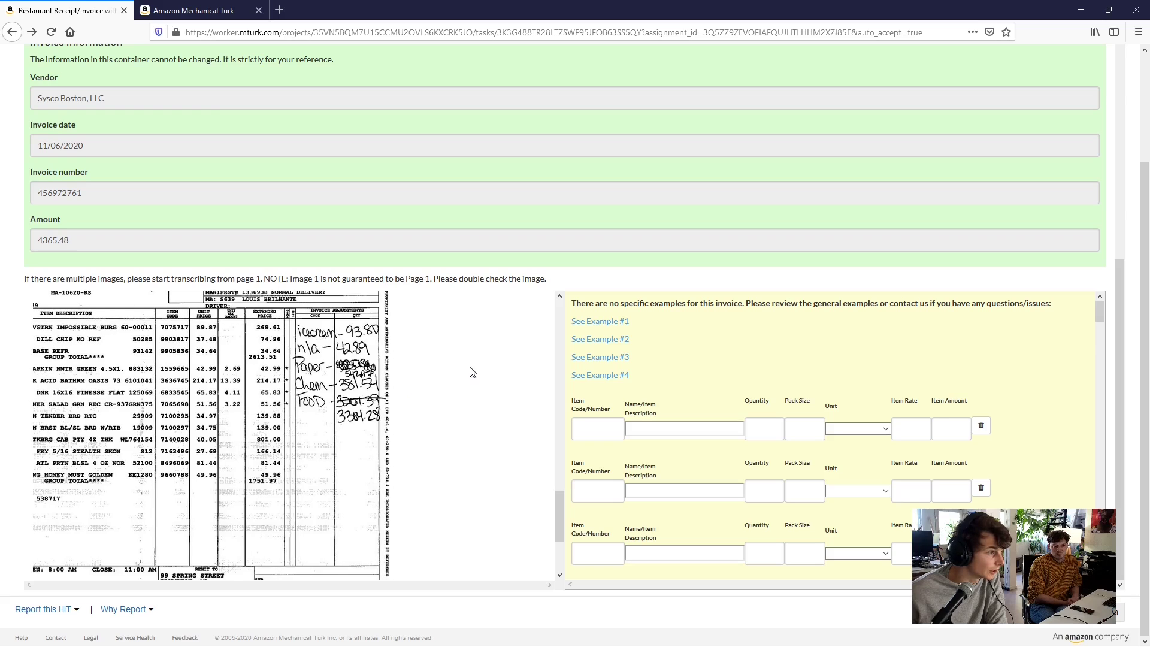
scroll(470, 367, "up", 3)
scroll(426, 411, "up", 8)
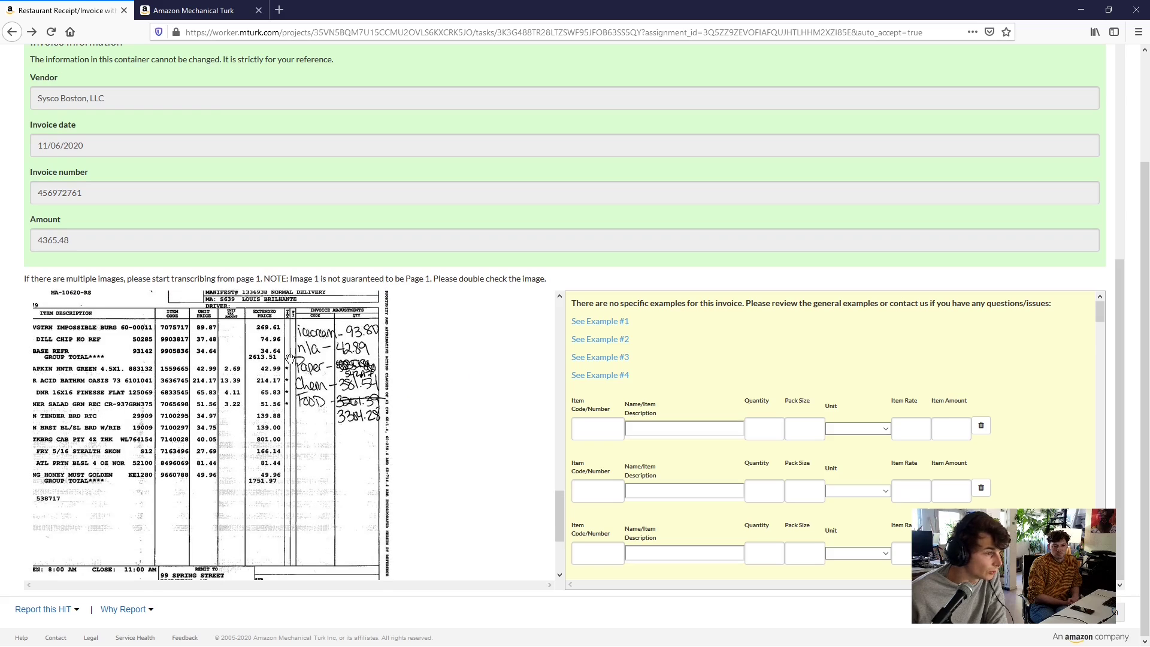
scroll(461, 442, "up", 5)
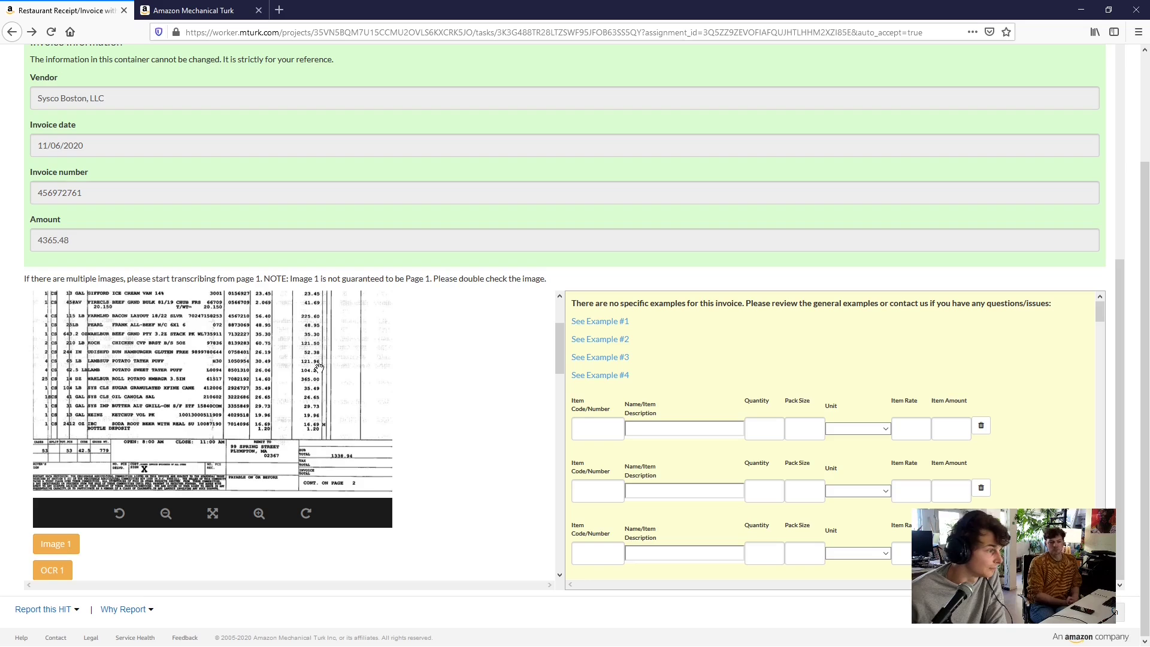
scroll(330, 370, "down", 1)
scroll(330, 371, "up", 3)
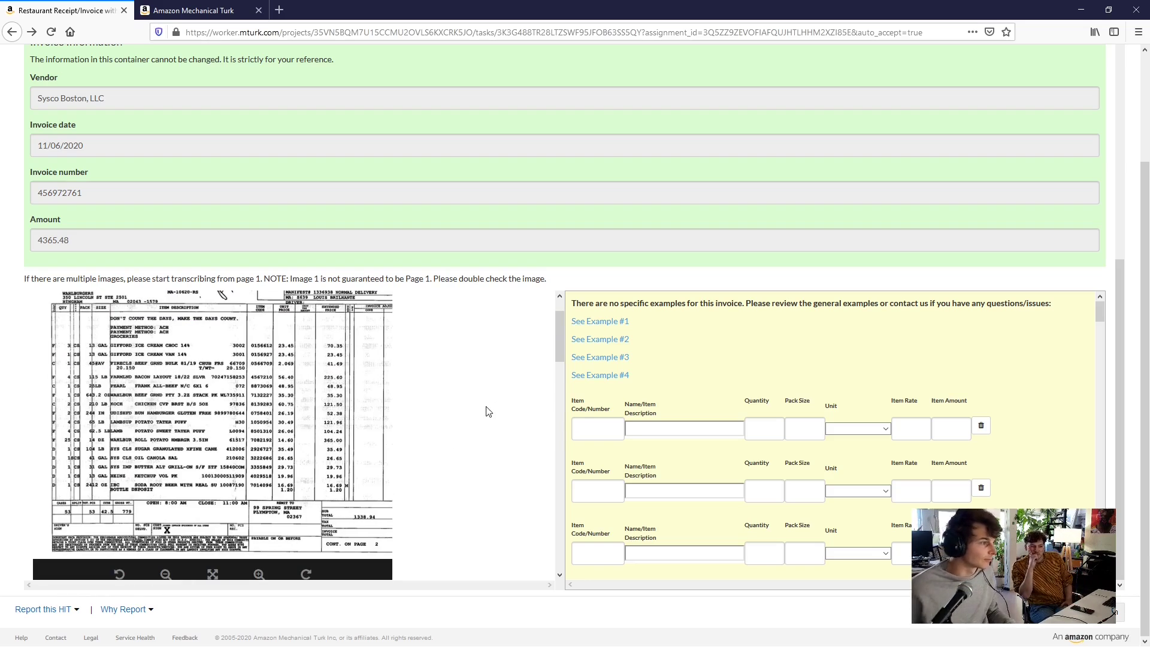
scroll(194, 358, "down", 2)
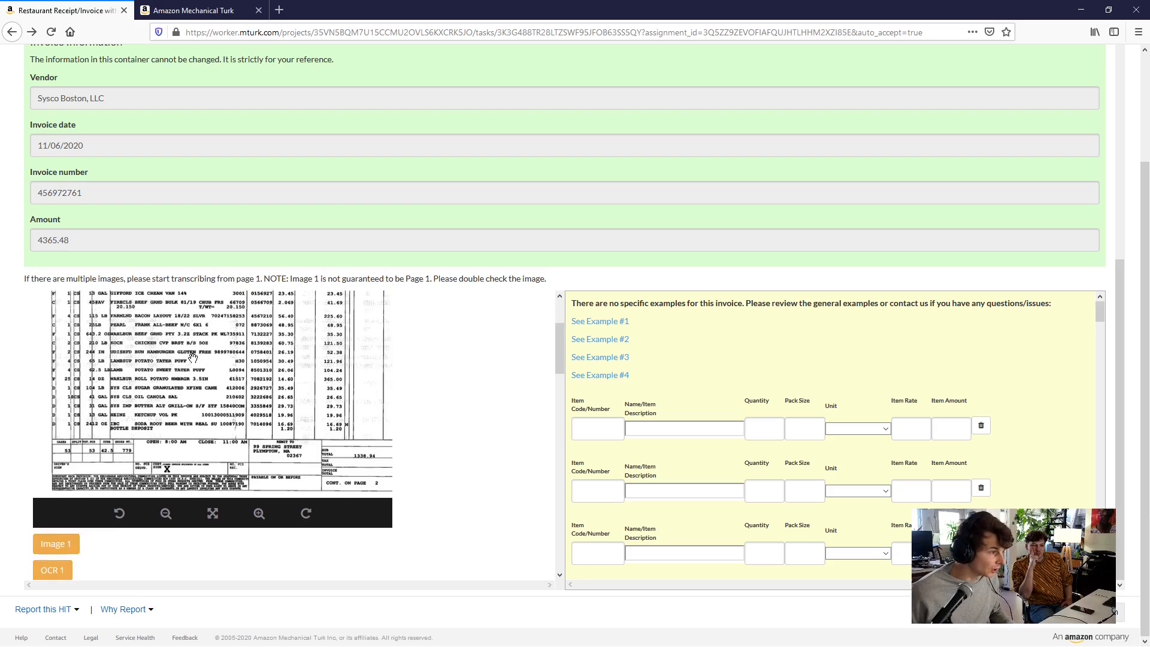
scroll(192, 358, "up", 4)
scroll(193, 358, "up", 5)
Zoom the page in with Ctrl+Plus and put the cursor in the first Item Code/Number field
key("ctrl+plus")
key("ctrl+plus")
key("ctrl+plus")
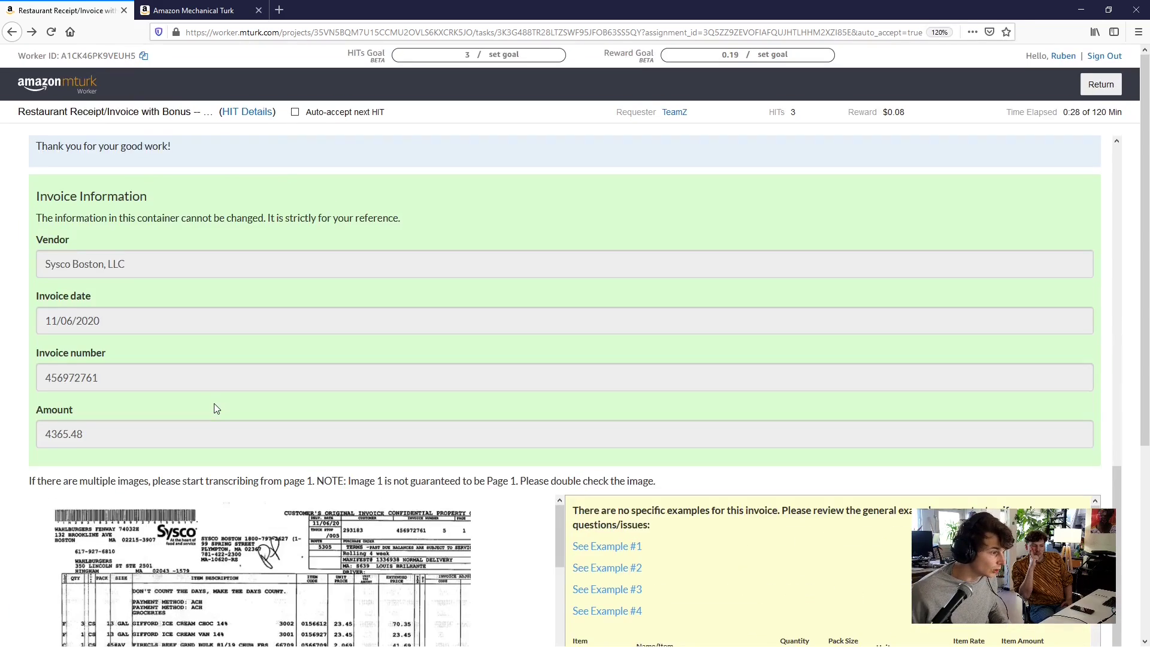
scroll(217, 403, "up", 2)
scroll(334, 313, "down", 7)
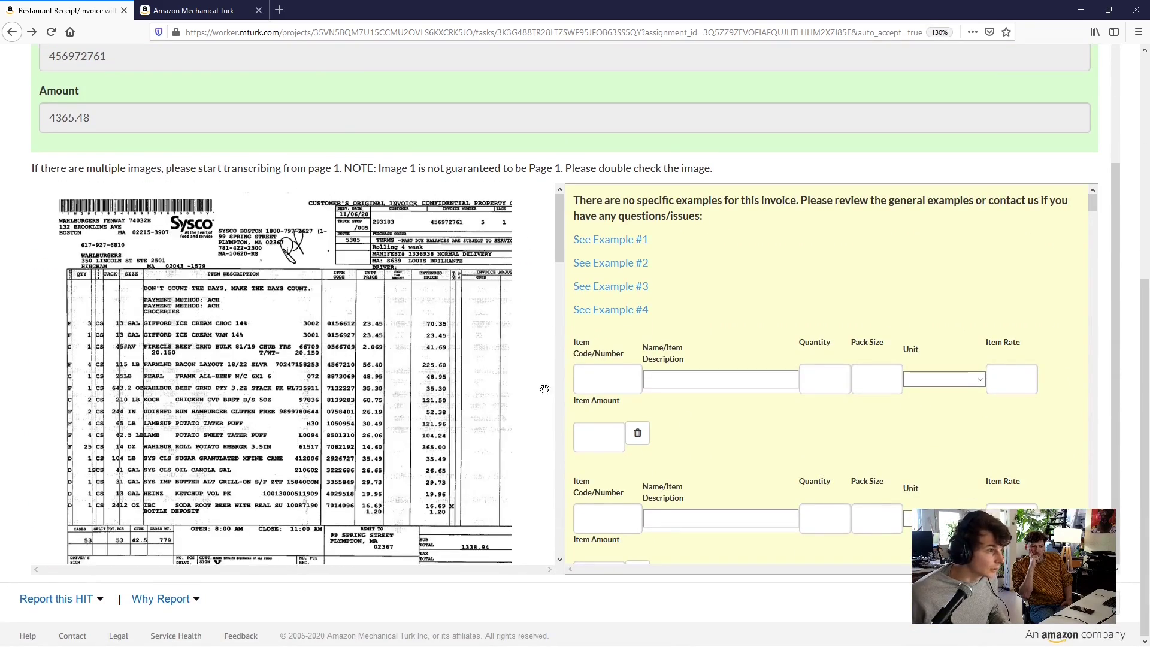
left_click(607, 374)
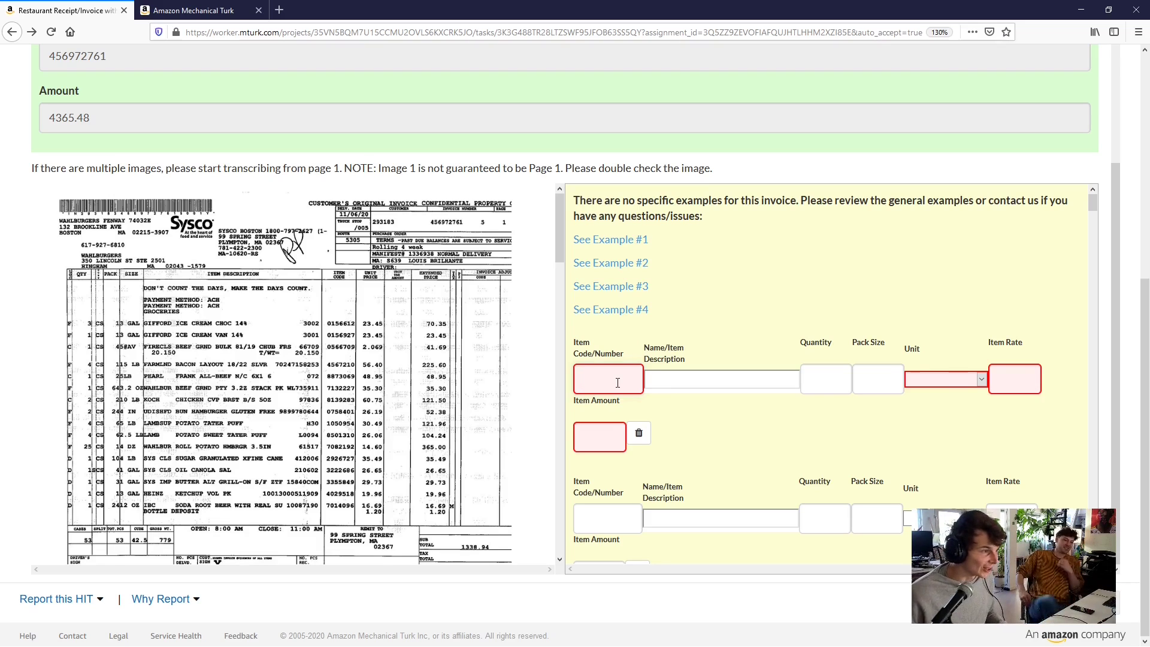
Enter code 0156612, description gifford ice cream choc 14% and quantity 3 on the first row
type("015")
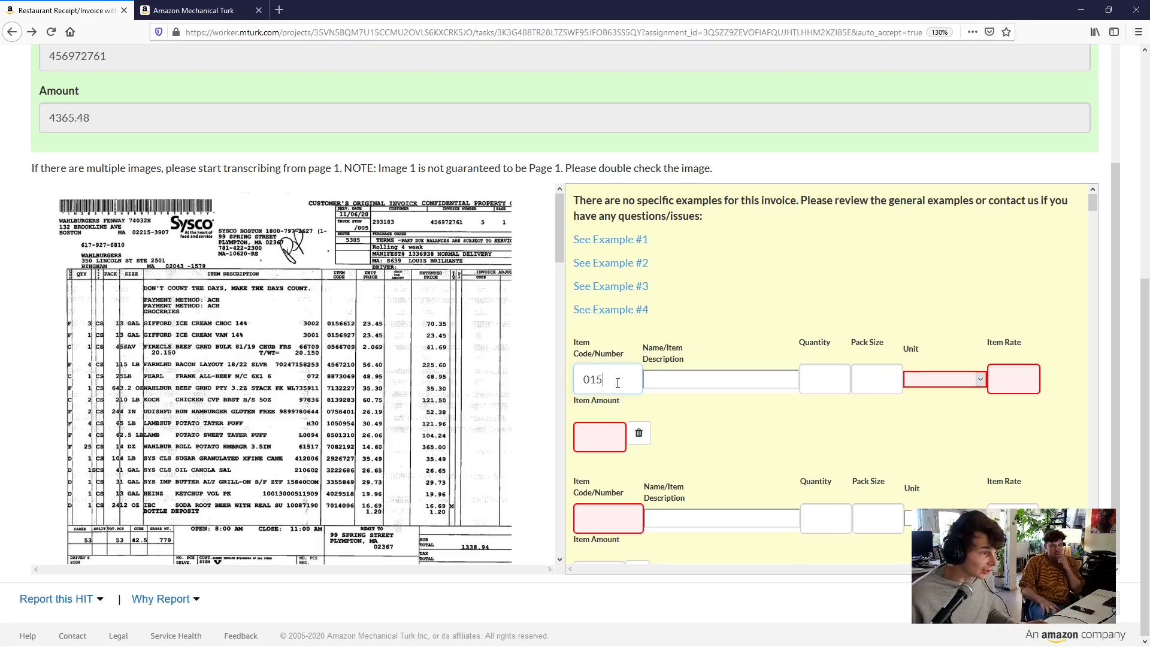
type("6612")
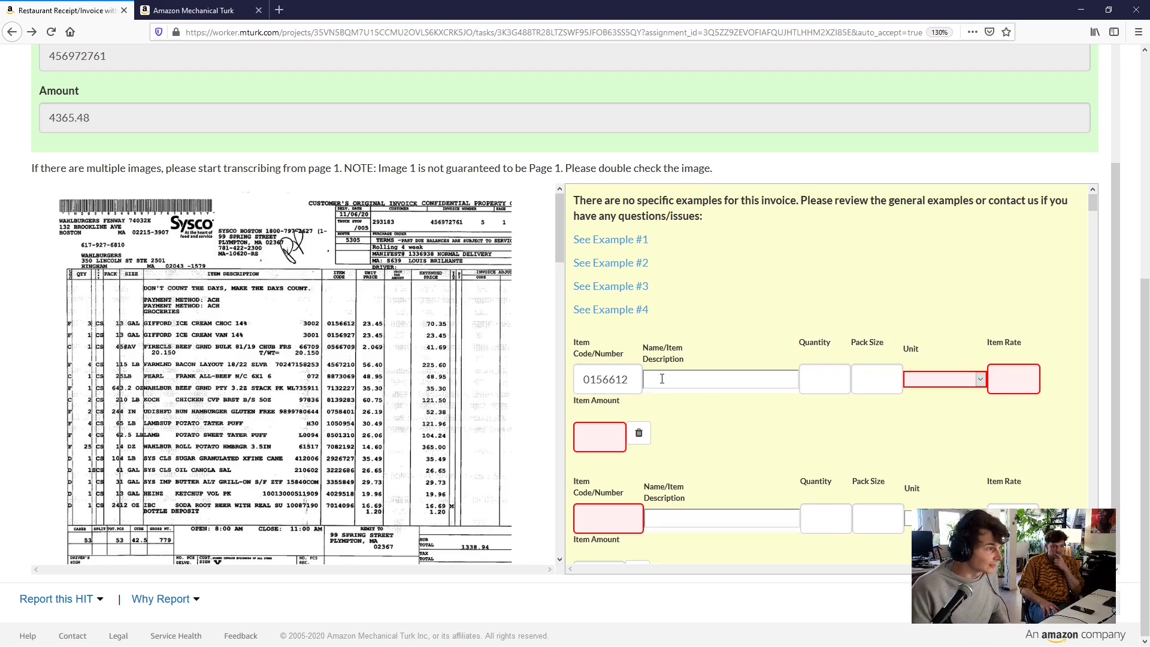
left_click(661, 379)
type("Giffor")
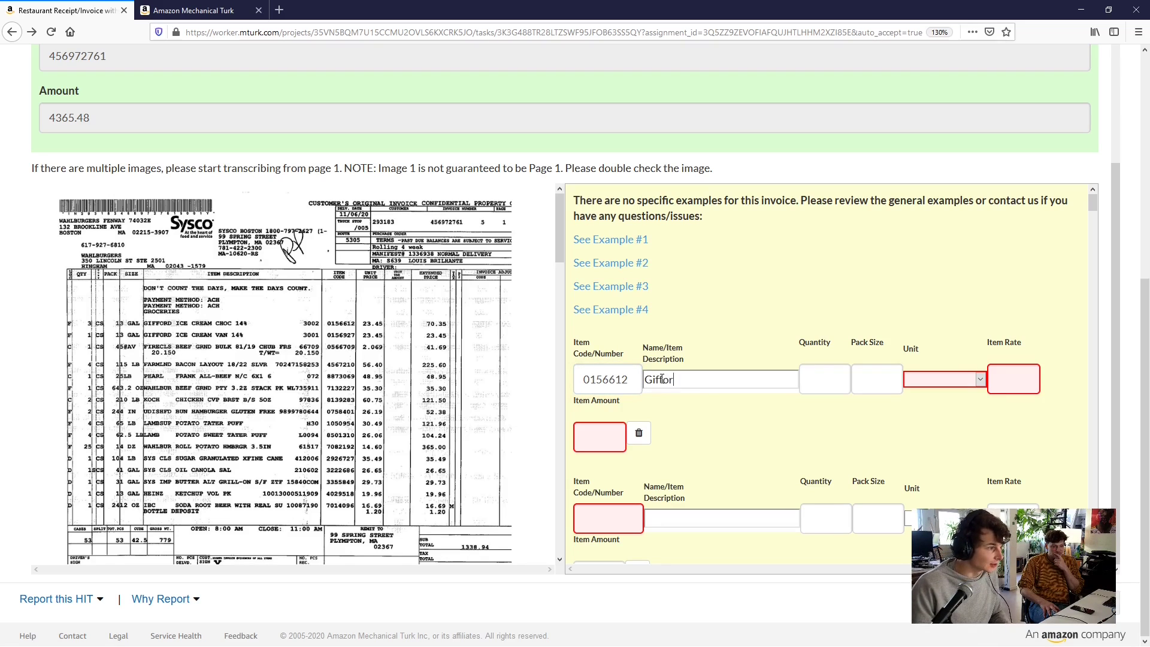
type("d Ice Cream Ch")
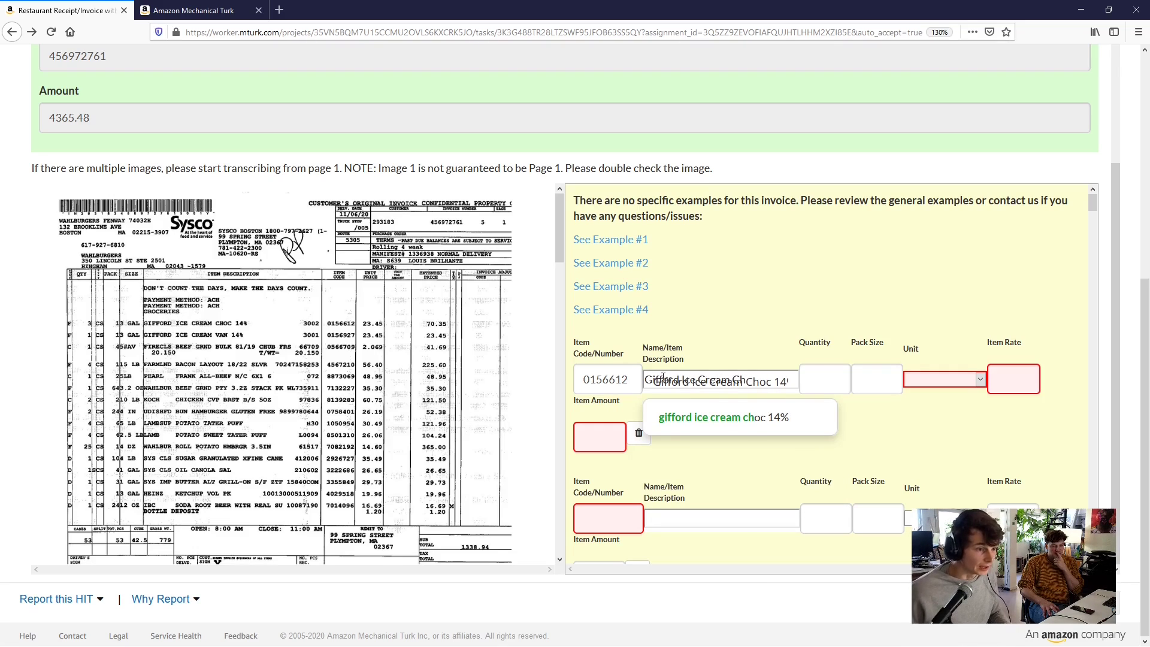
left_click(748, 419)
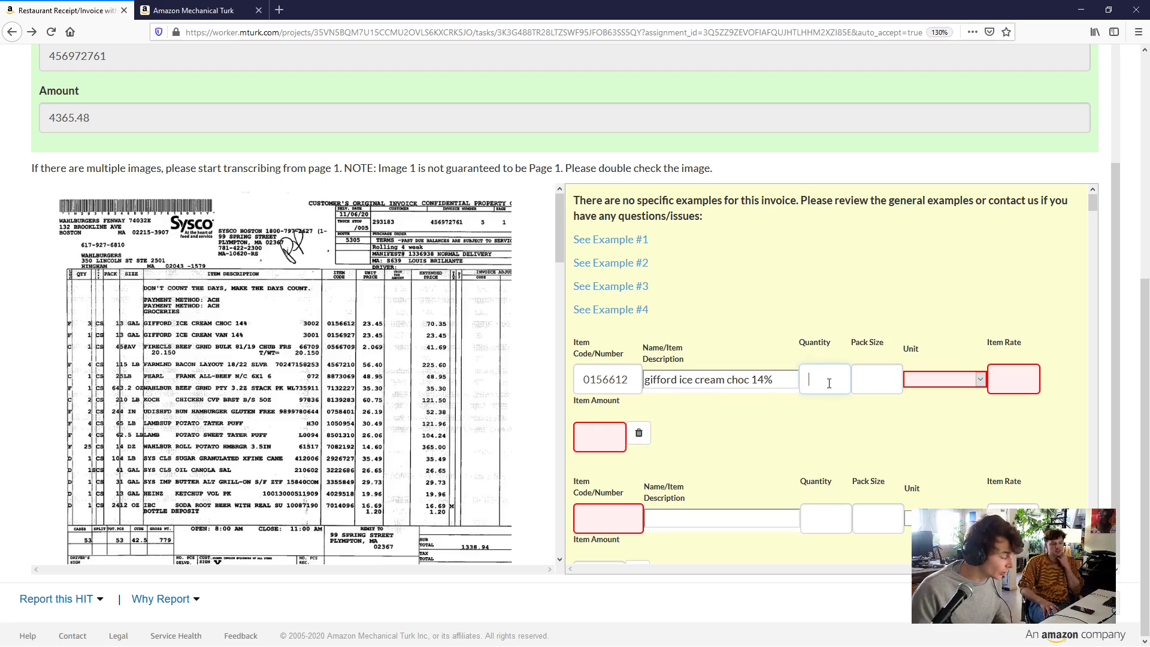
type("3")
key("Tab")
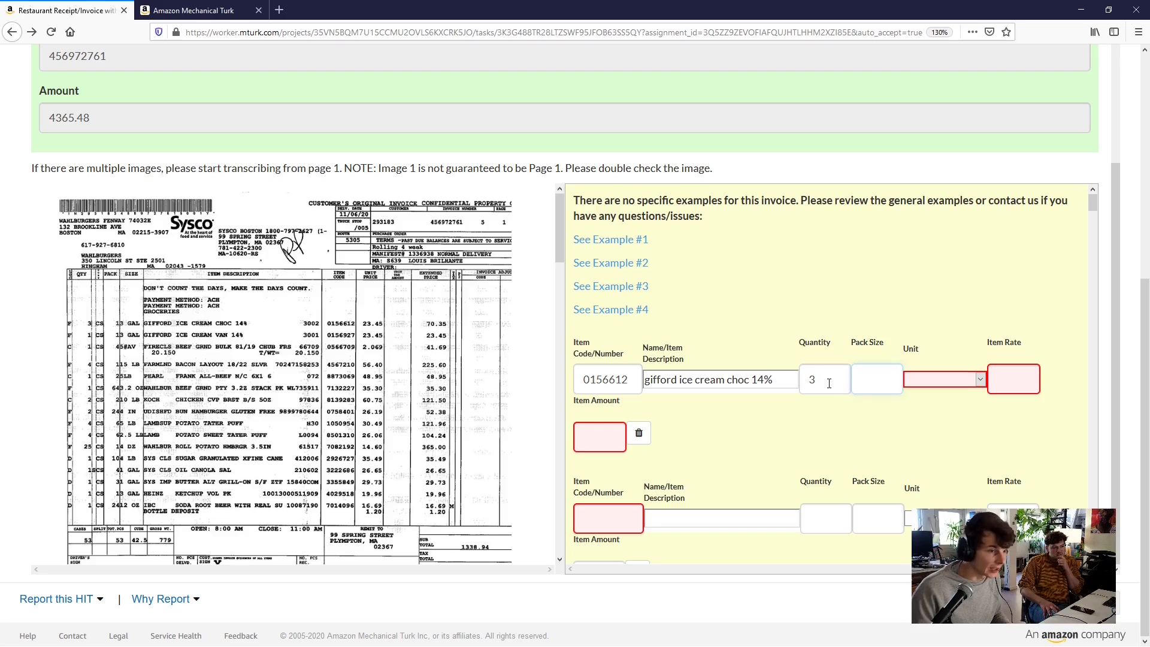
Give the first row pack size 3 GAL, unit EA/EACH, rate 23.45 and amount 70.35
type("3")
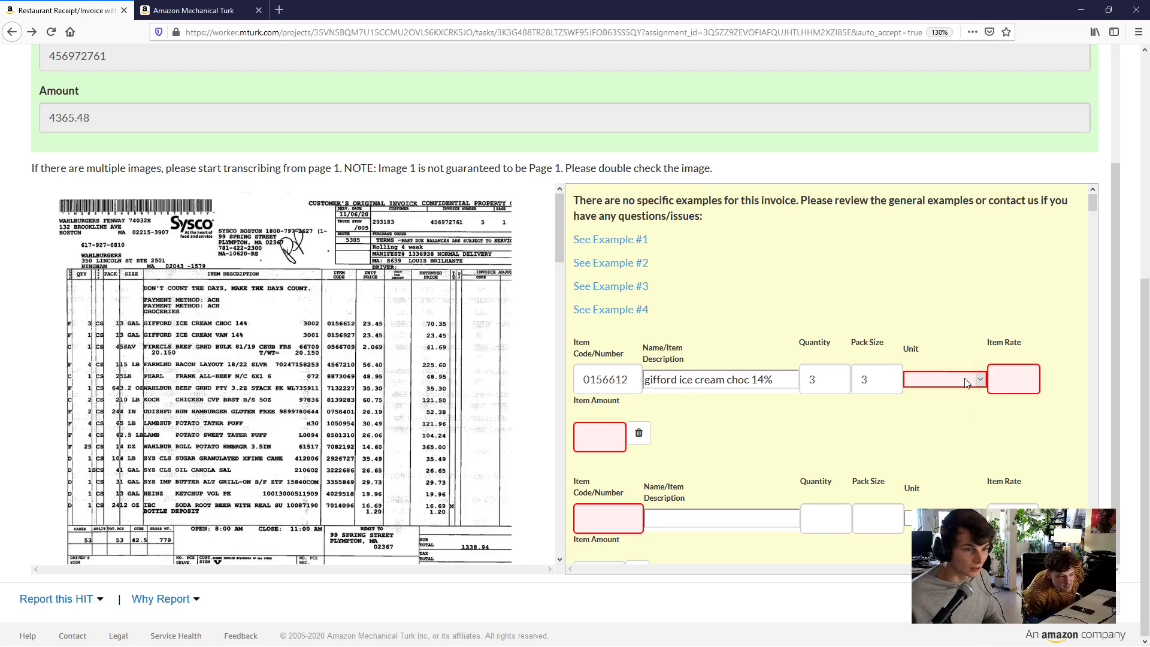
left_click(995, 378)
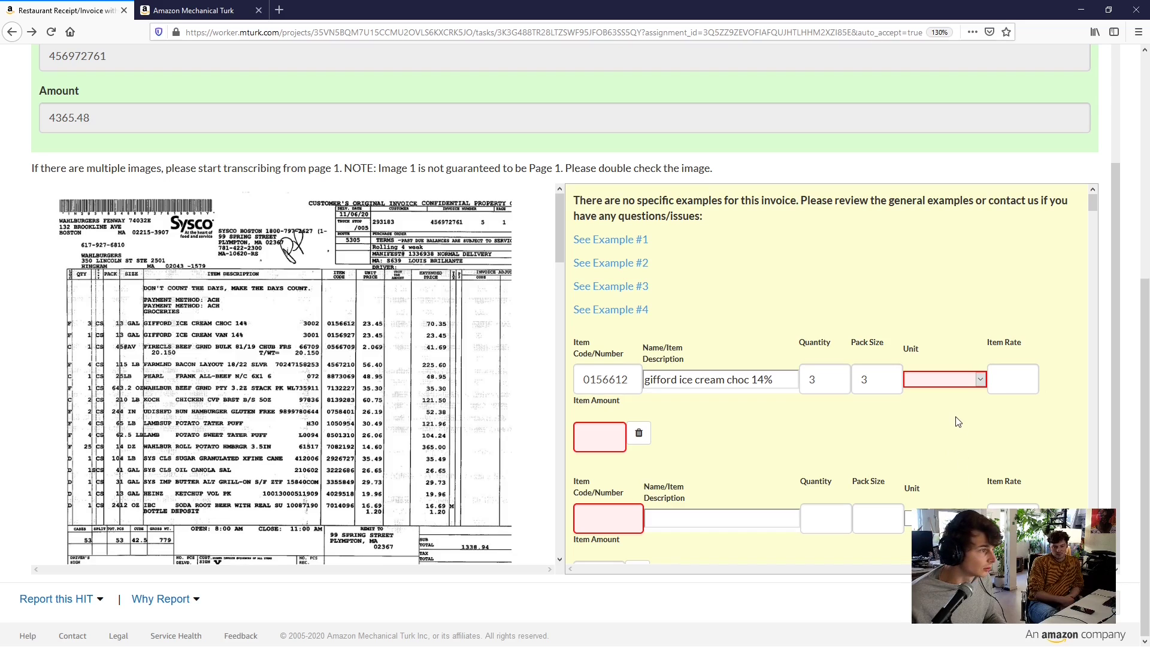
left_click(888, 376)
type("GAL")
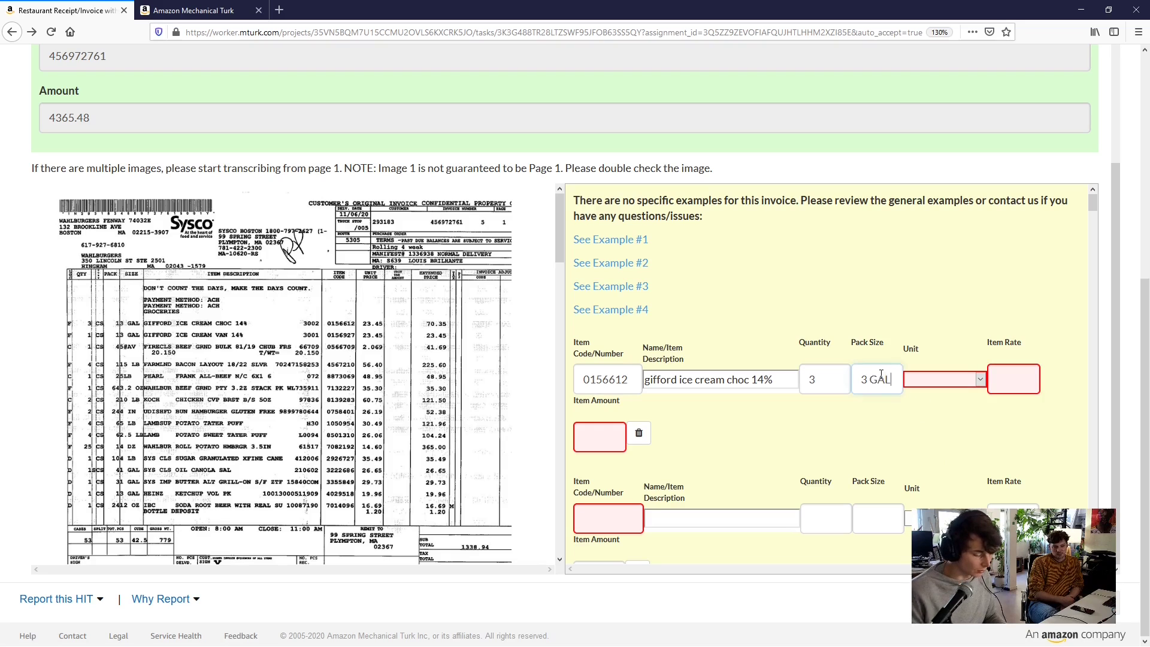
left_click(933, 382)
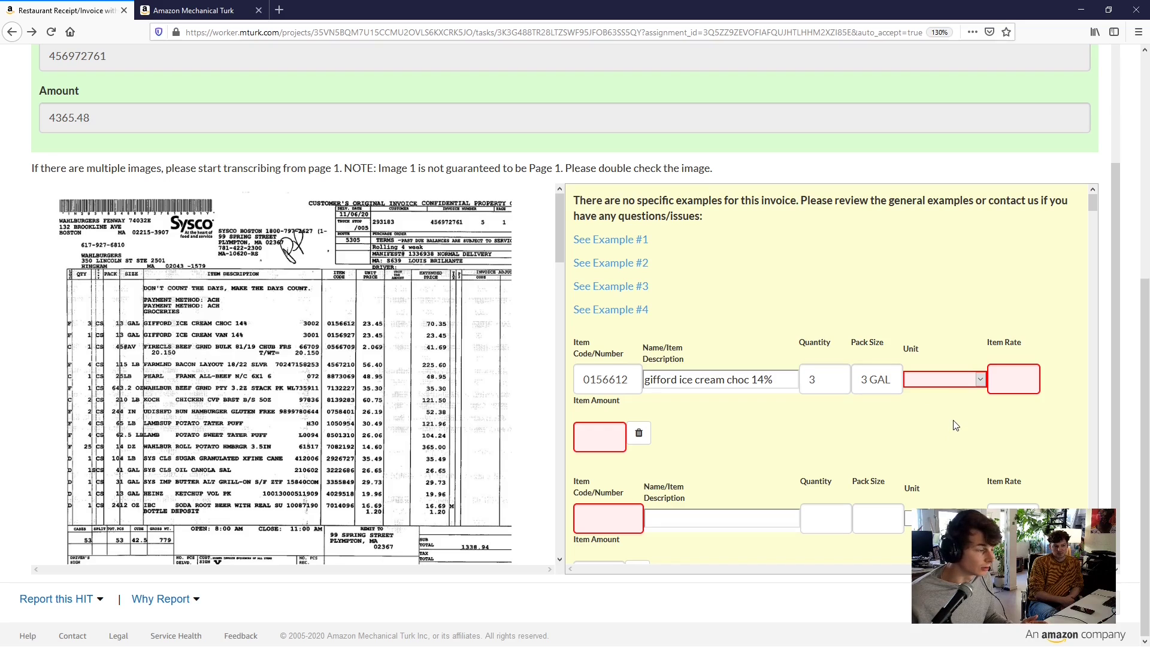
key("e")
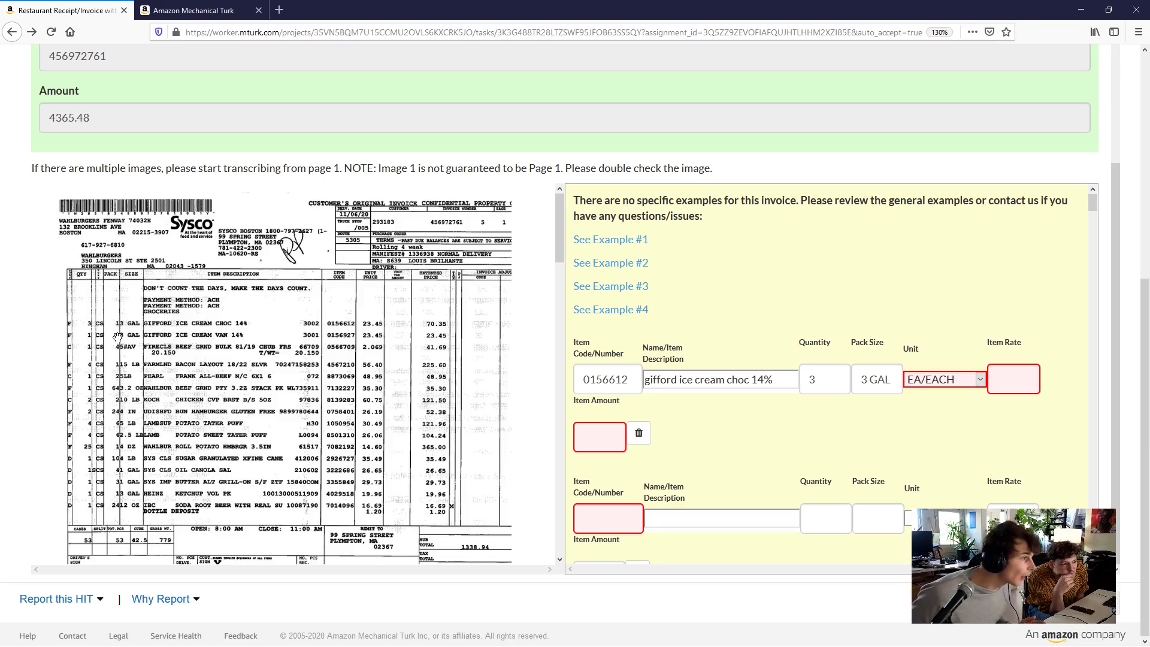
left_click(1025, 372)
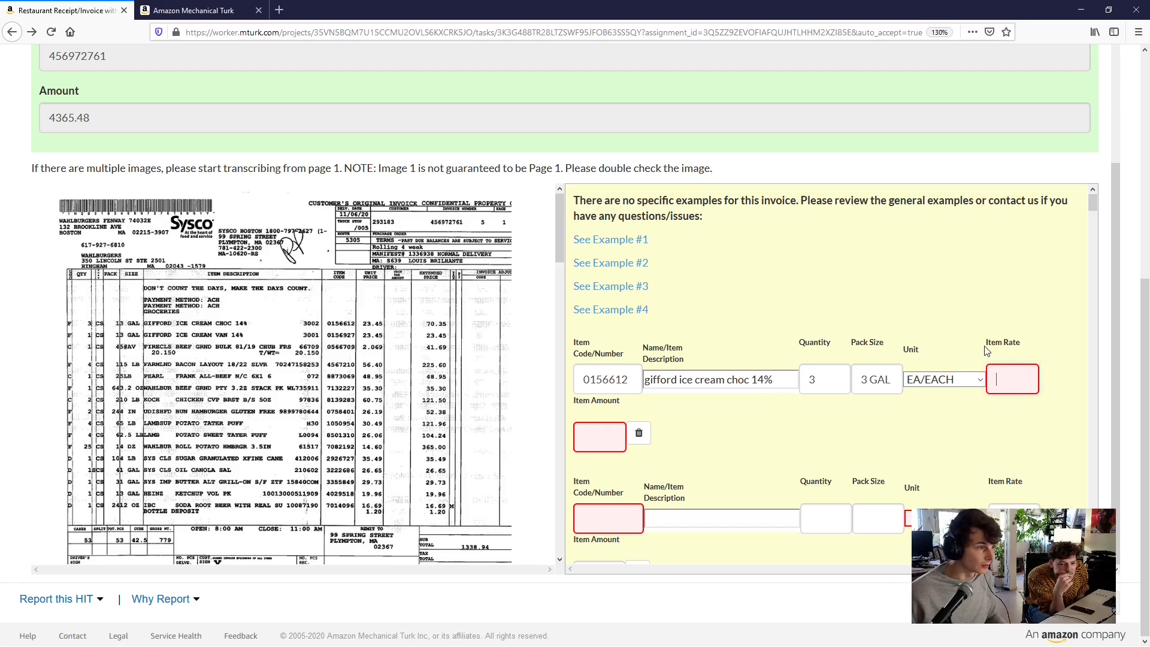
type("23.")
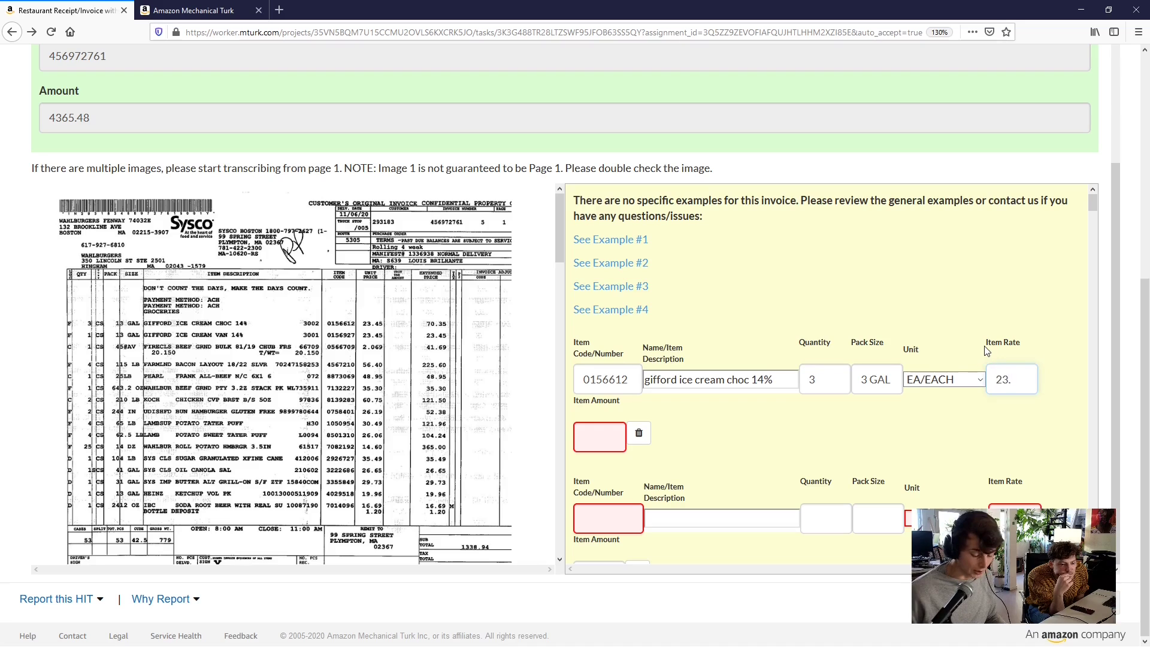
type("45")
left_click(606, 435)
type("70.35")
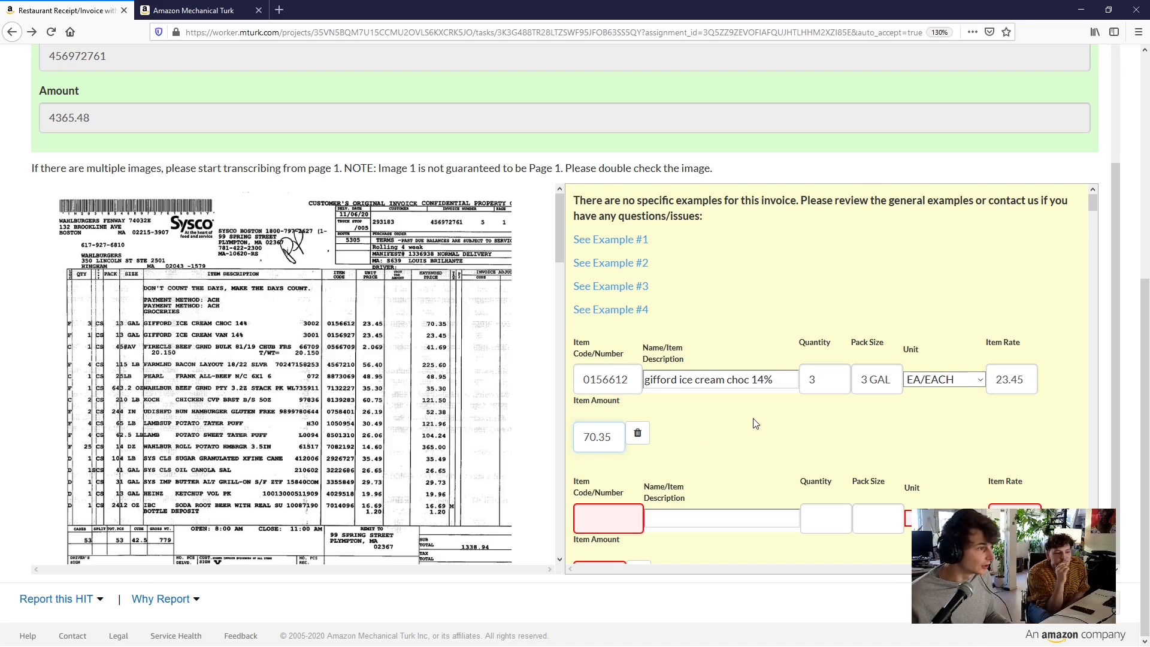
Enter code 0156927 and description gifford ice cream van 14% on the second row
scroll(756, 424, "up", 3)
scroll(757, 413, "down", 5)
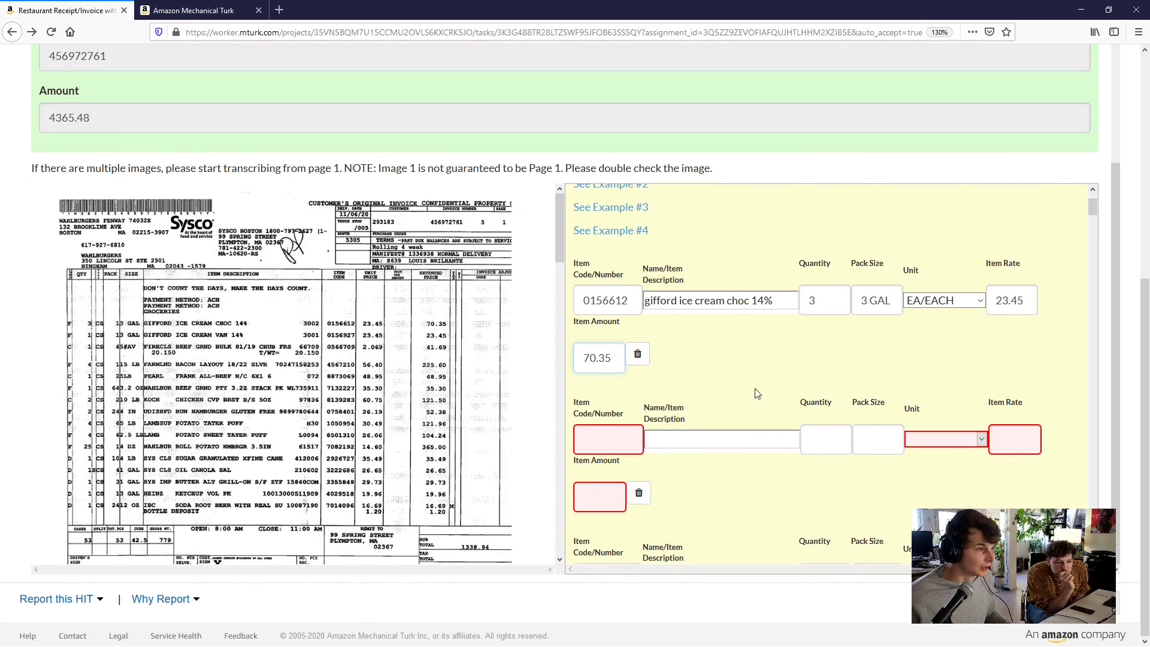
left_click(609, 436)
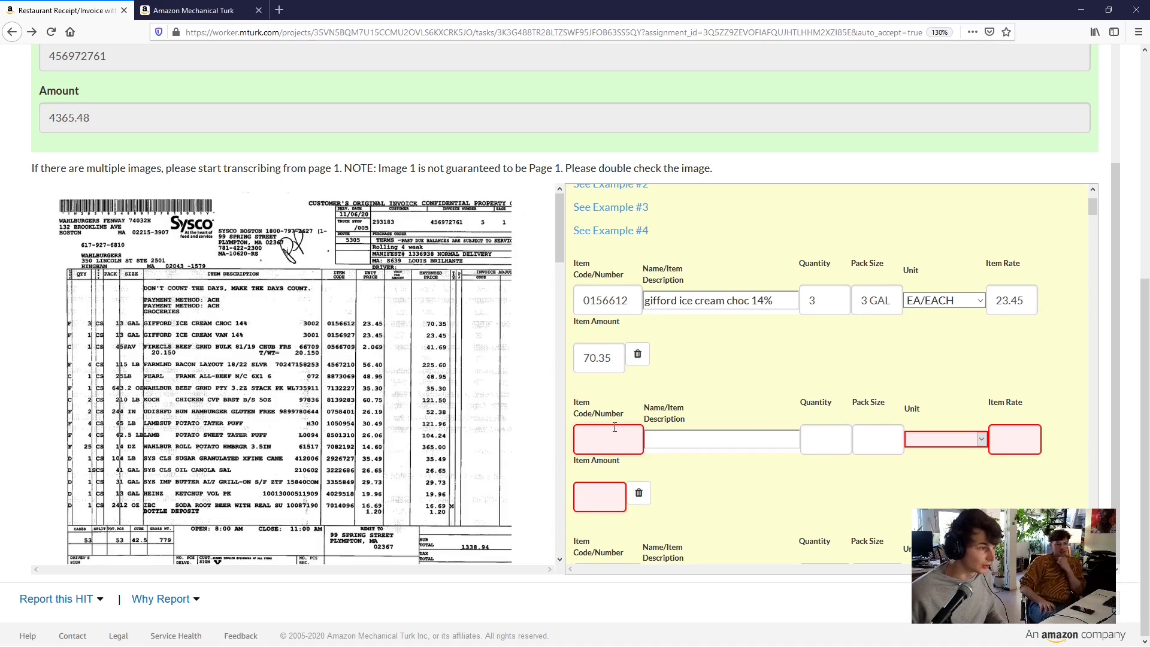
type("015")
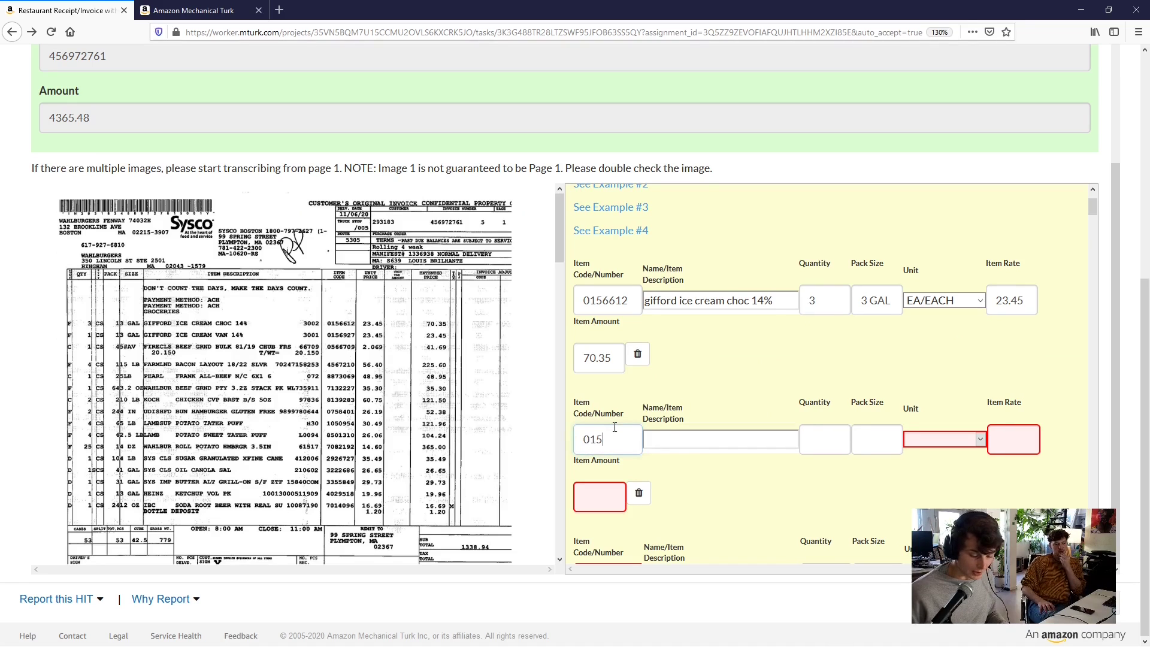
type("6")
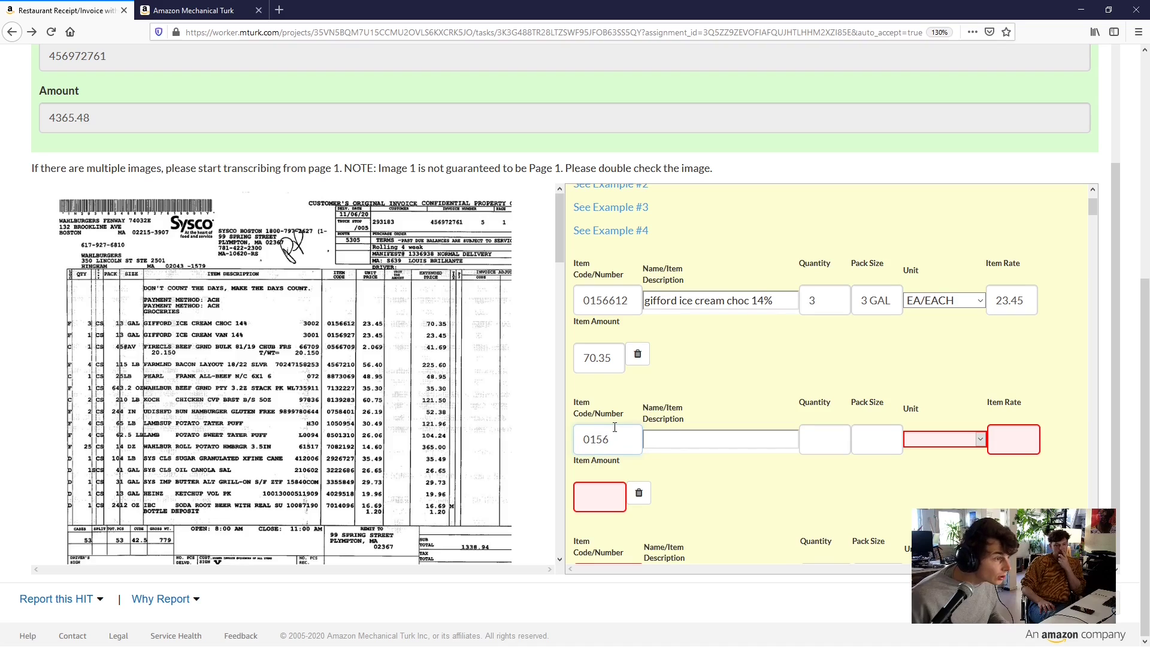
type("9")
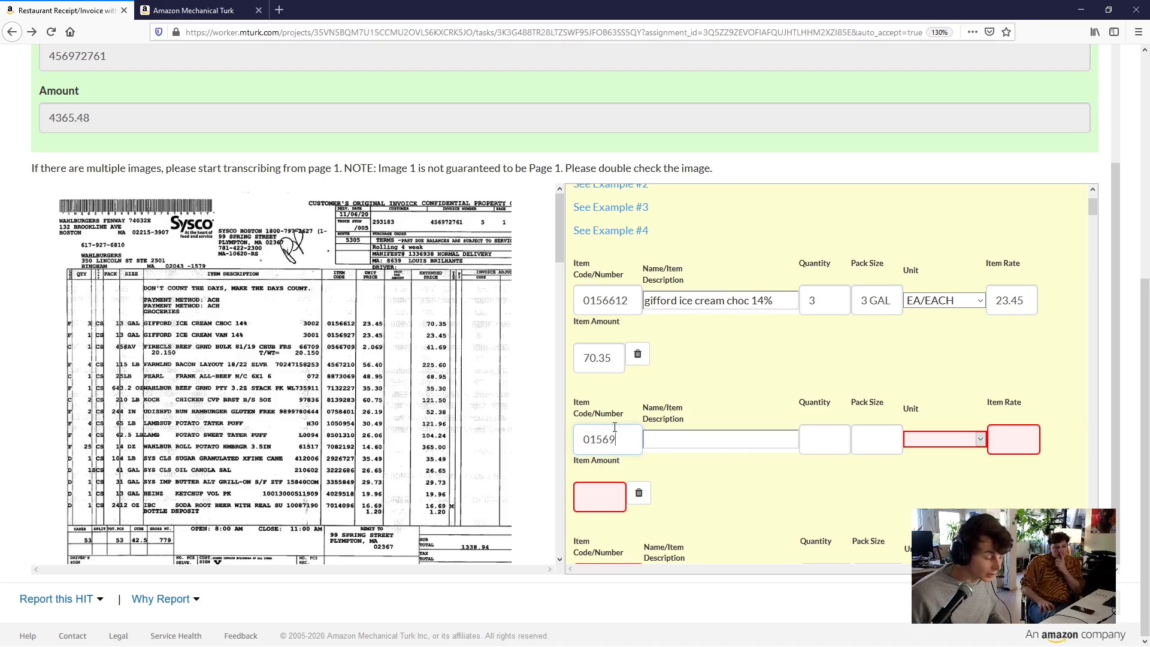
type("27")
key("Tab")
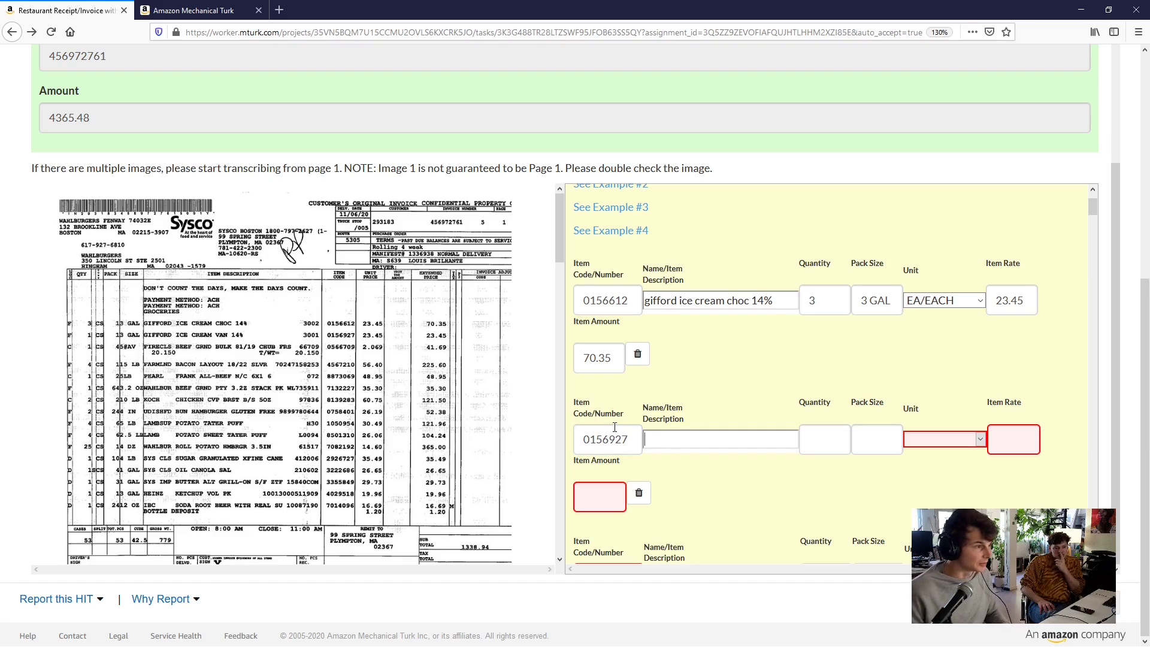
type("Gif")
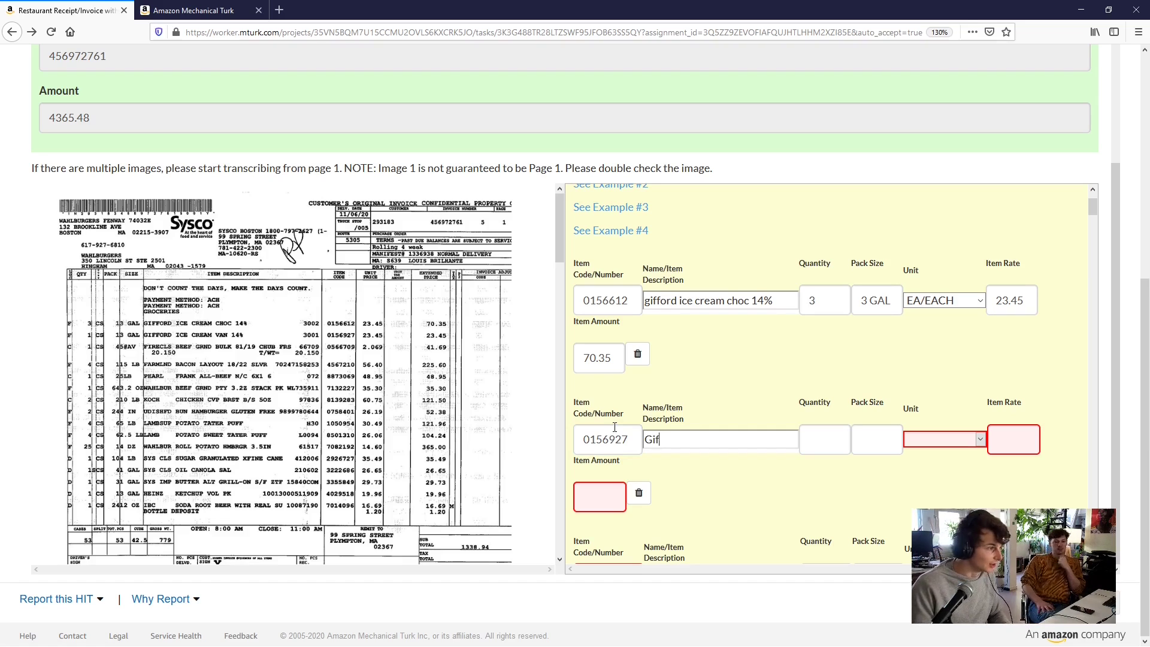
type("ford Iec")
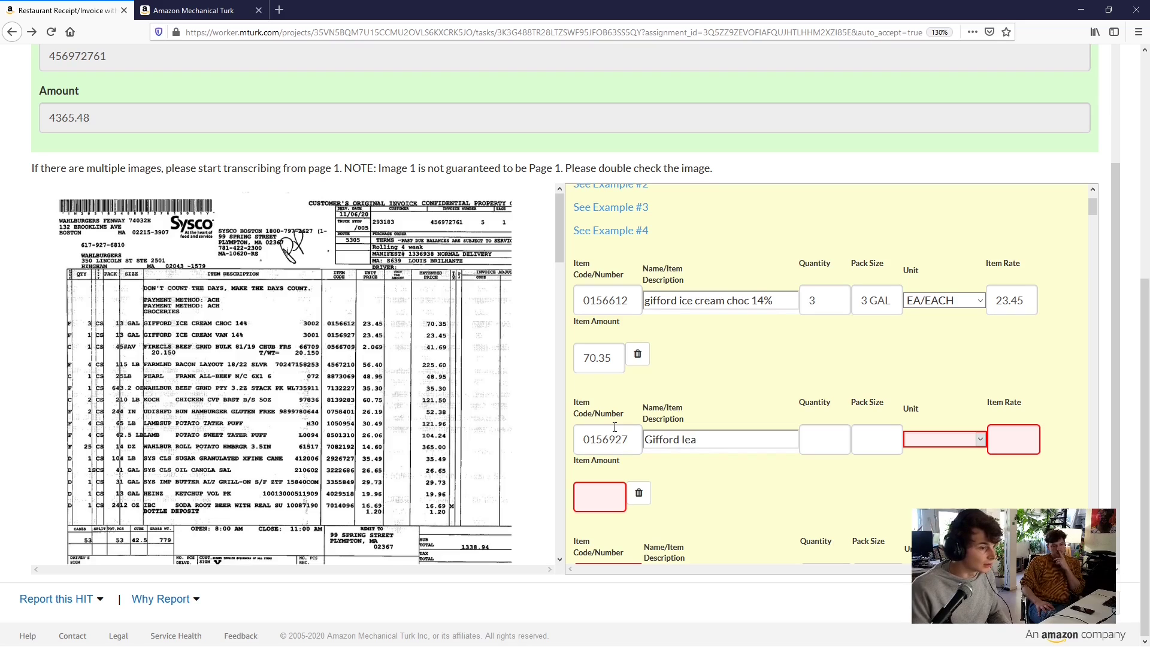
key("BackSpace")
type("e ")
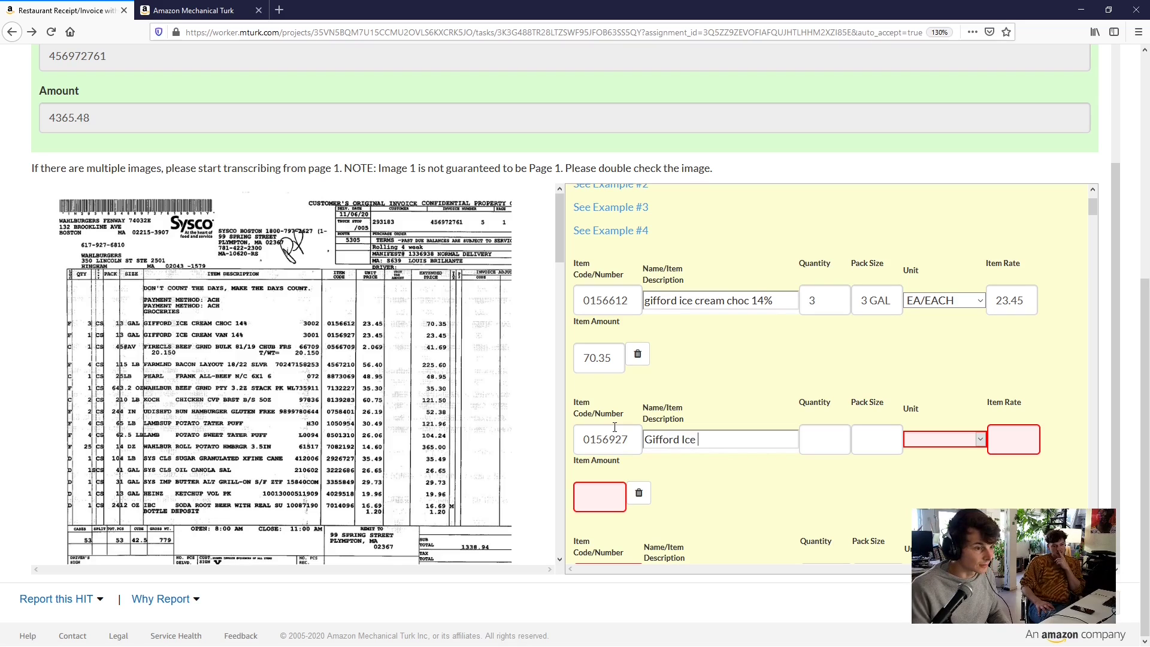
type("cream")
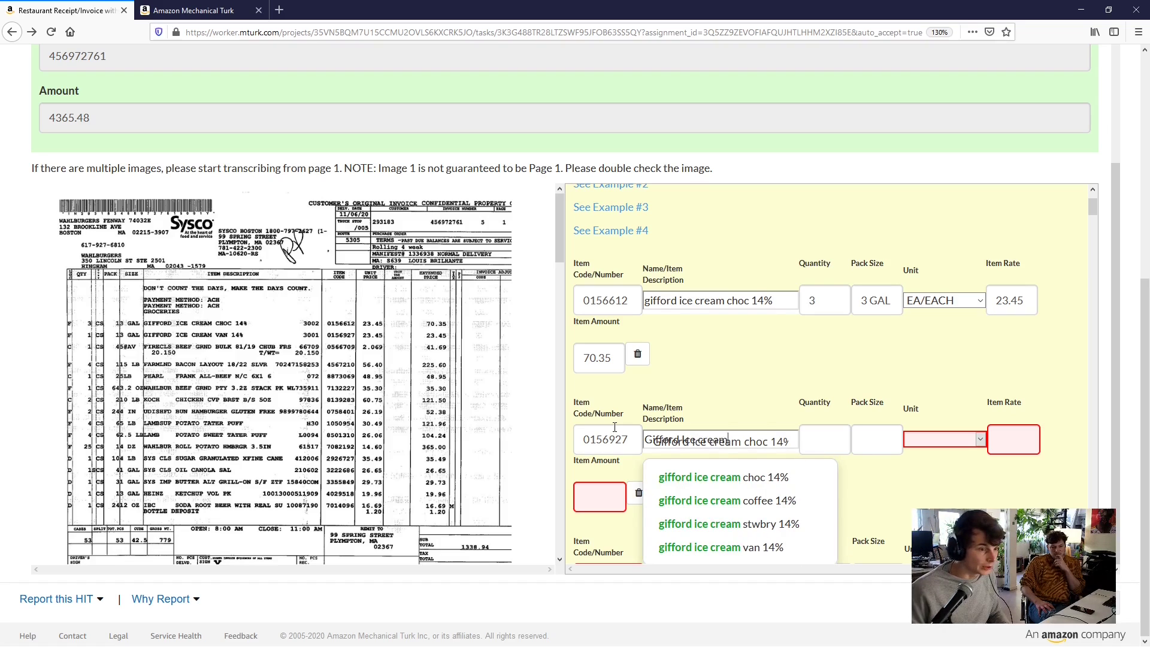
key("Down")
key("Down")
key("Down")
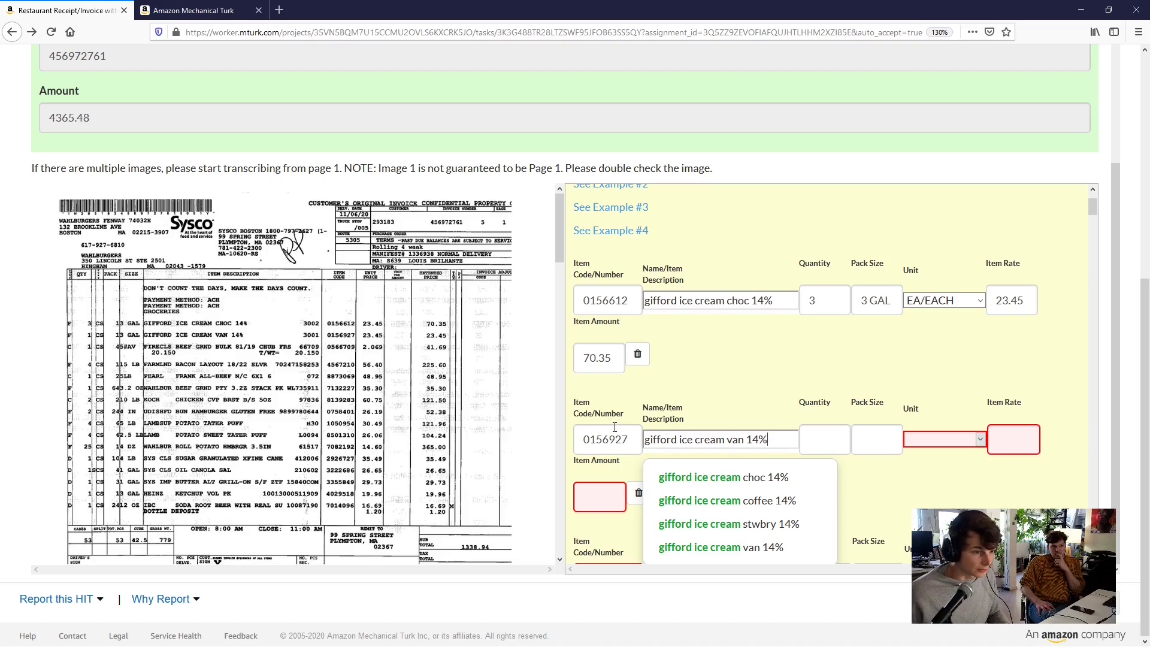
key("Return")
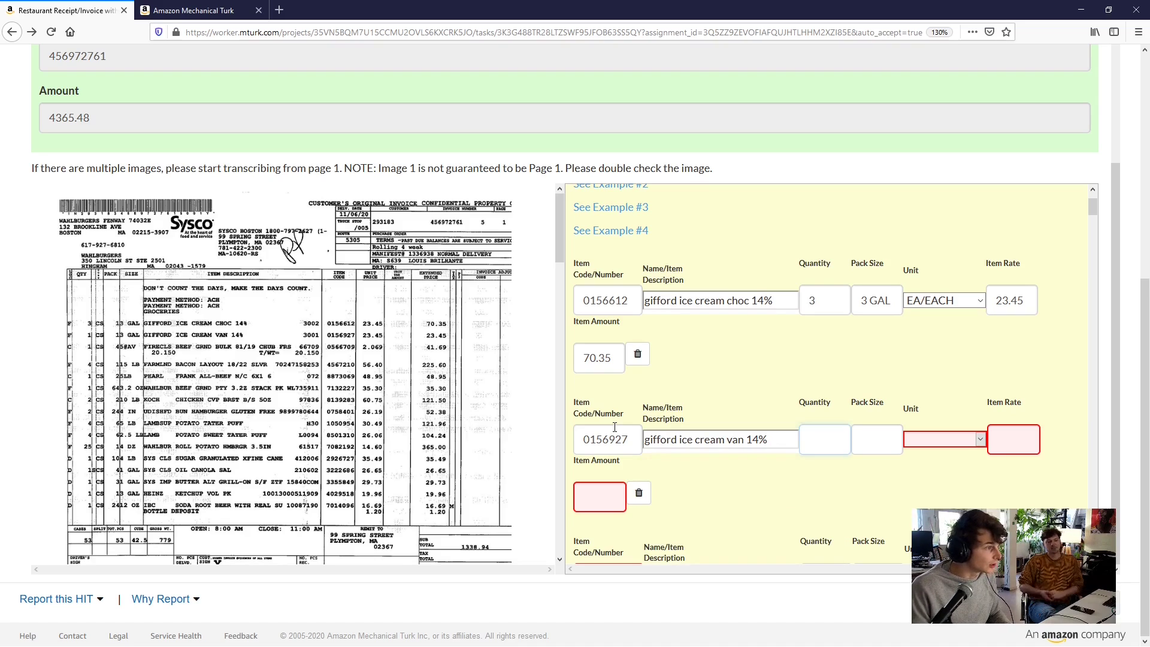
Give the second row quantity 1, pack 3 GAL, CS/CASE, rate 23.45; switch the first row to CS/CASE
type("1")
key("Tab")
type("3 GAL")
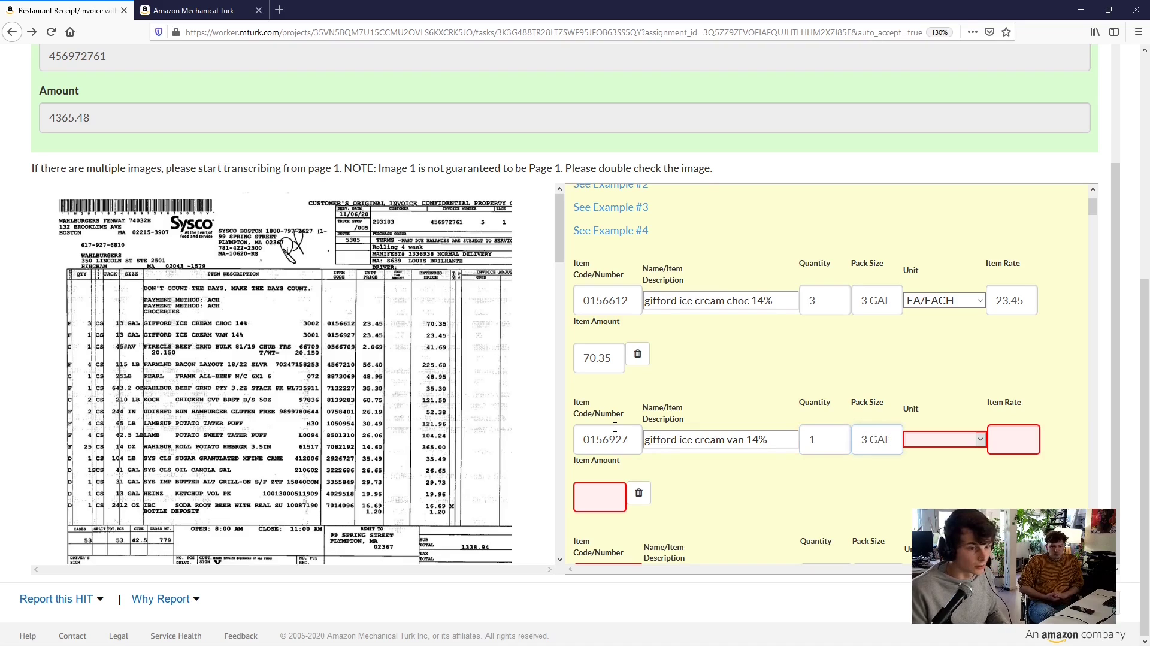
key("Tab")
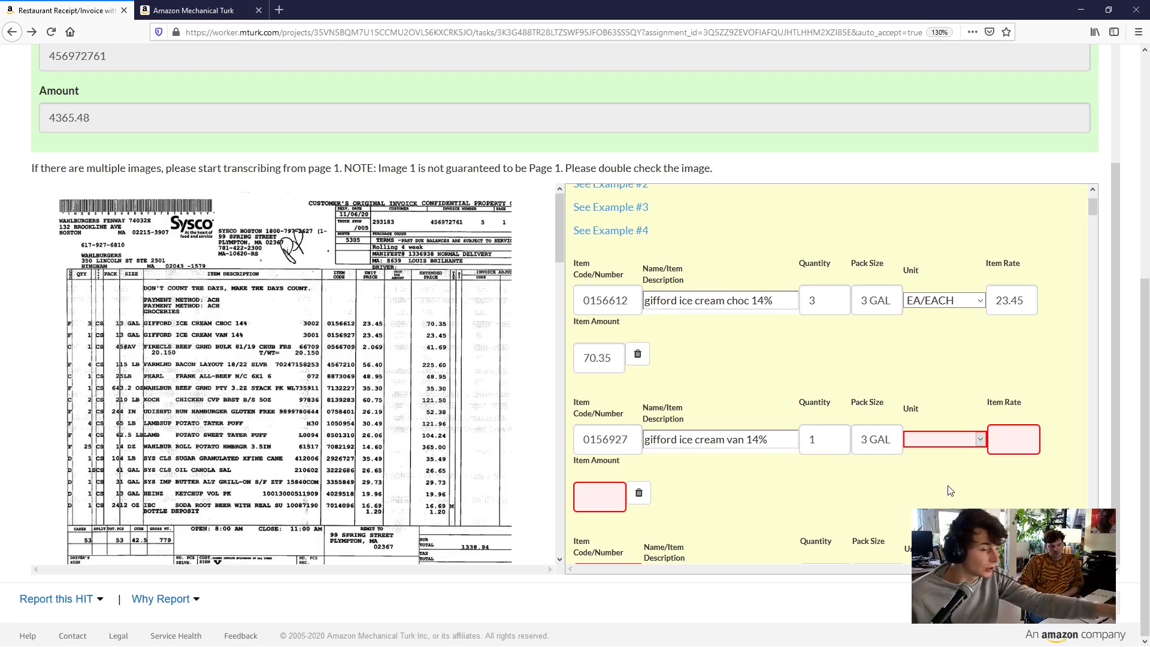
key("c")
left_click(940, 300)
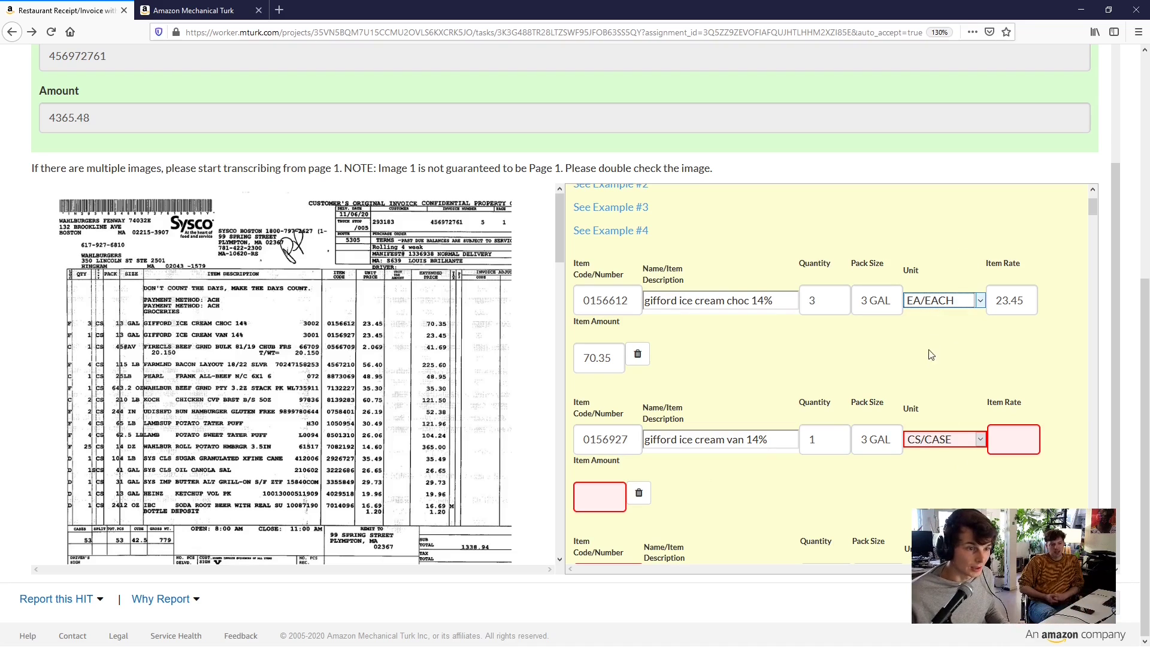
key("c")
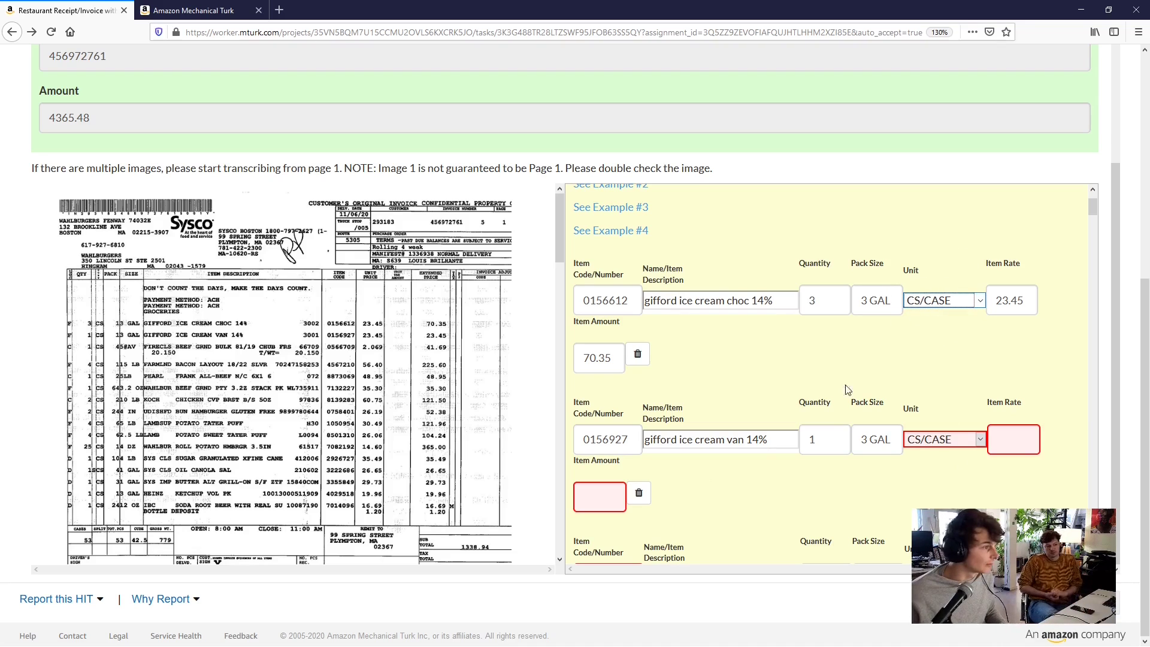
left_click(1010, 443)
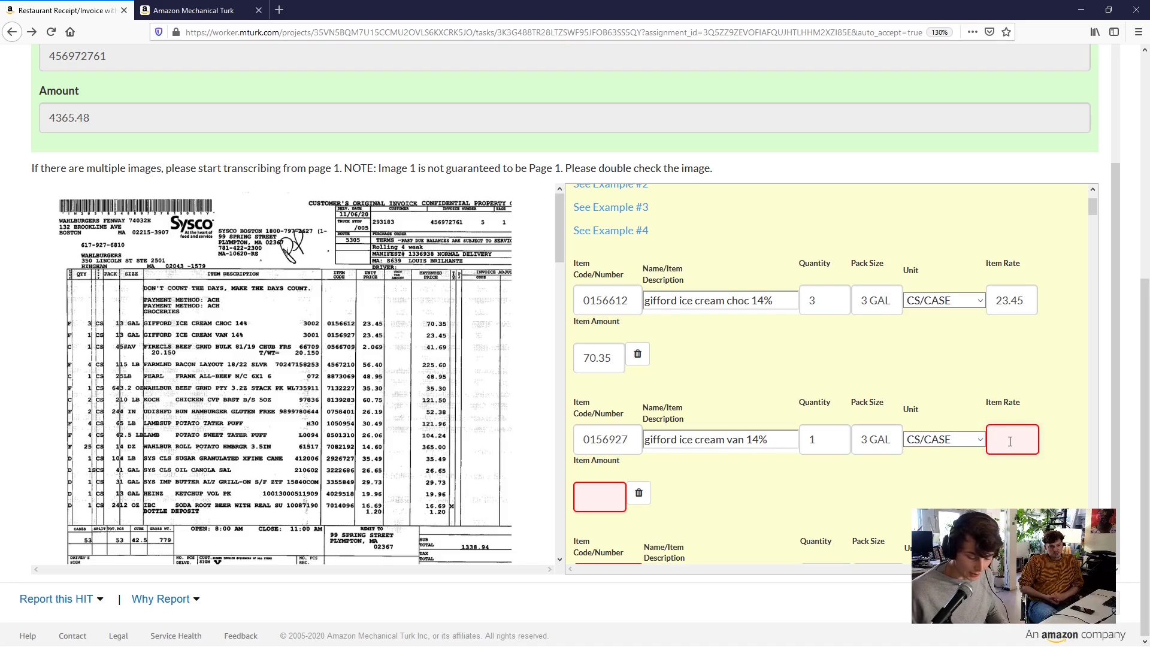
type("23.45")
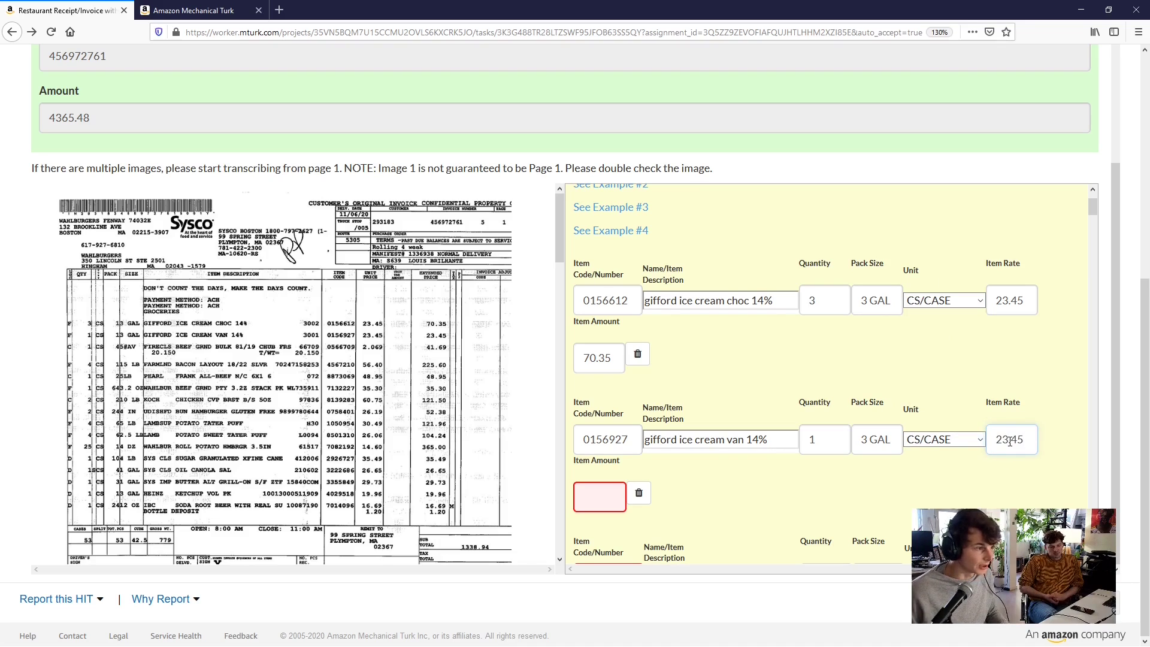
key("Tab")
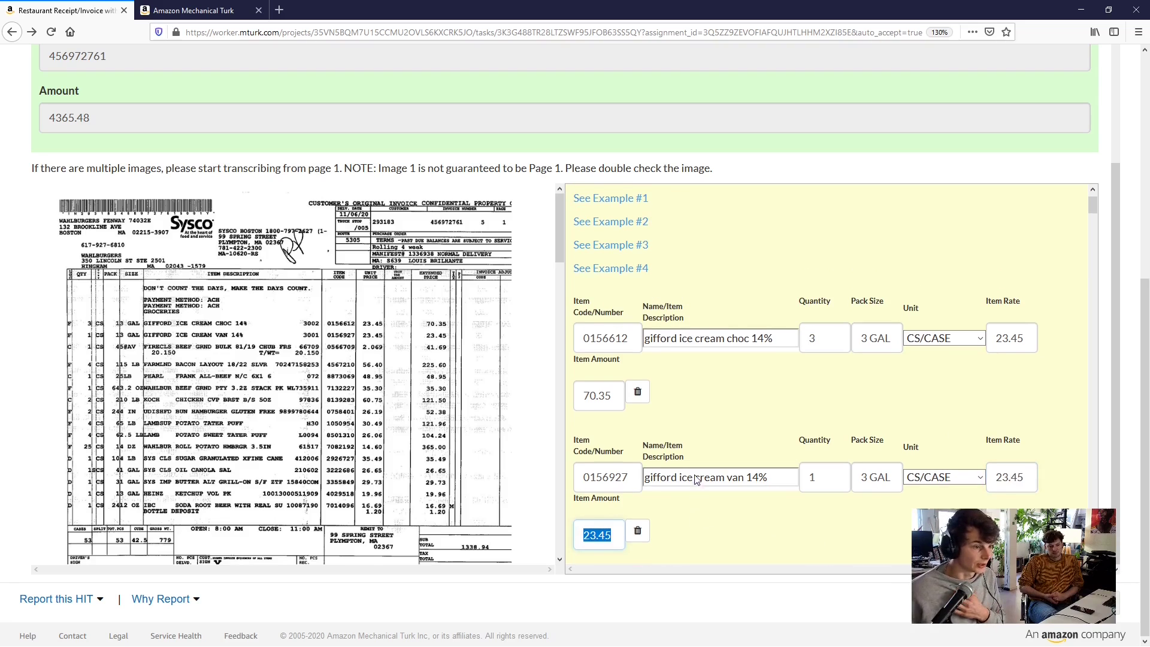
scroll(695, 482, "down", 4)
left_click(584, 340)
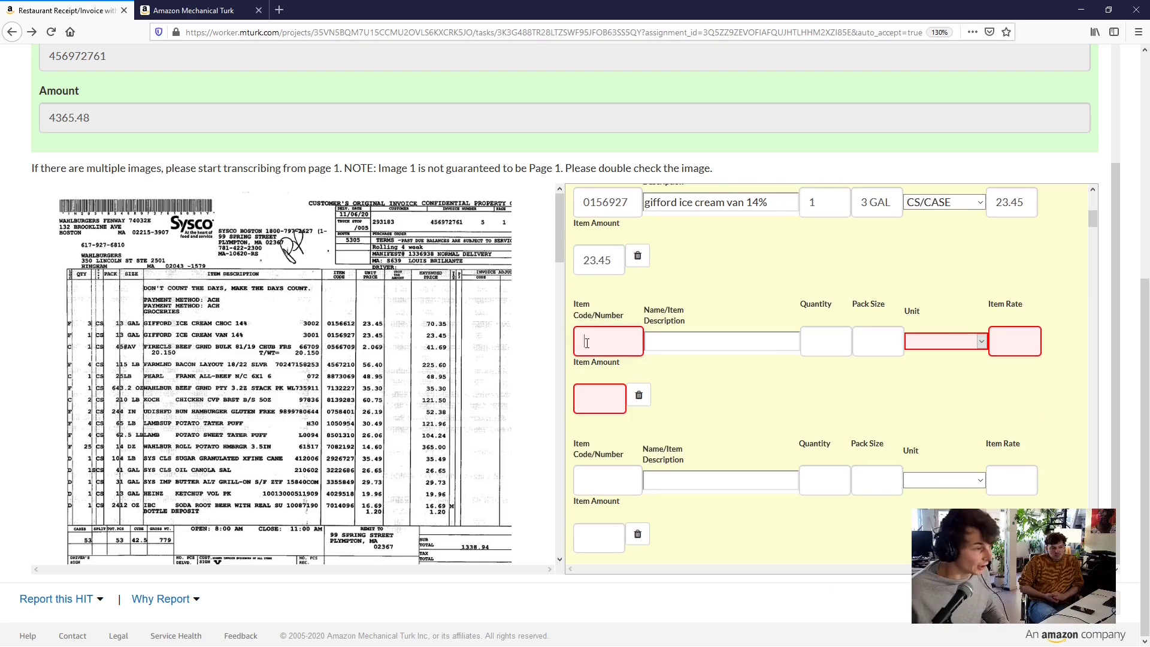
Enter item code 0566709 on the third row and search the page for the 'OCR' matches
type("05")
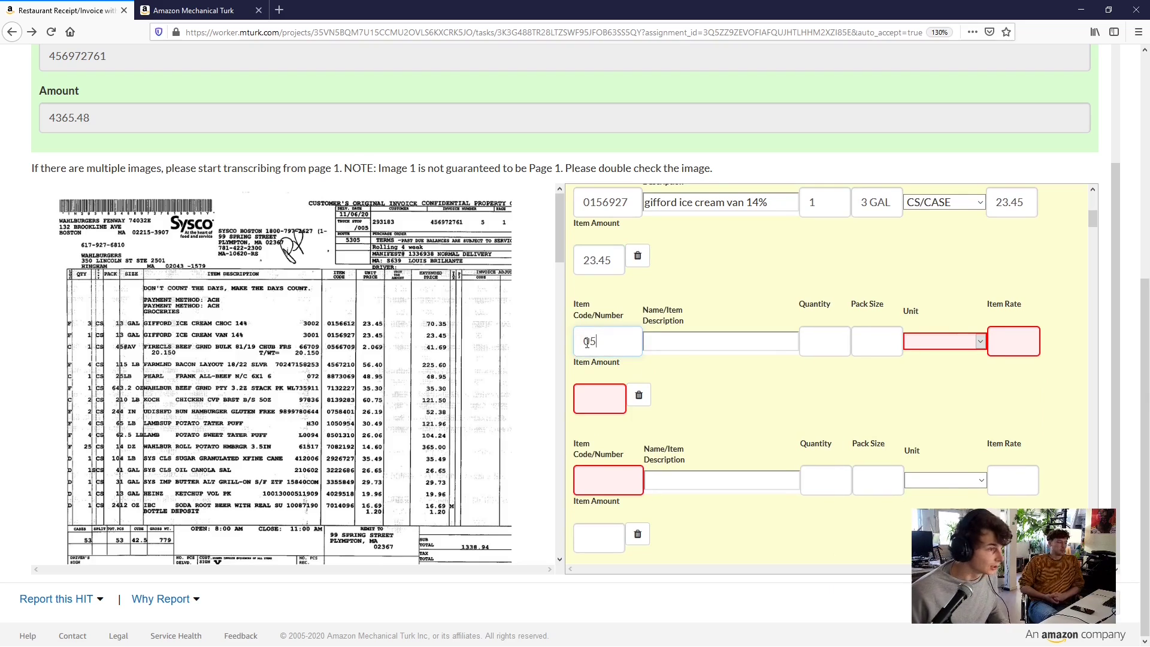
type("667")
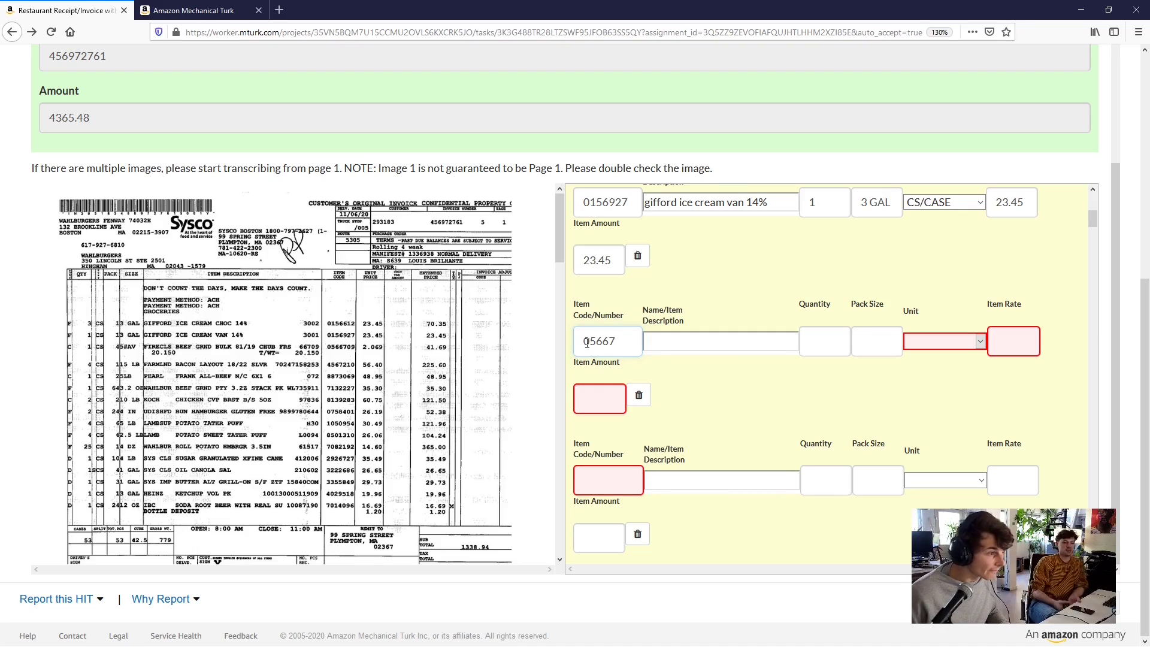
type("09")
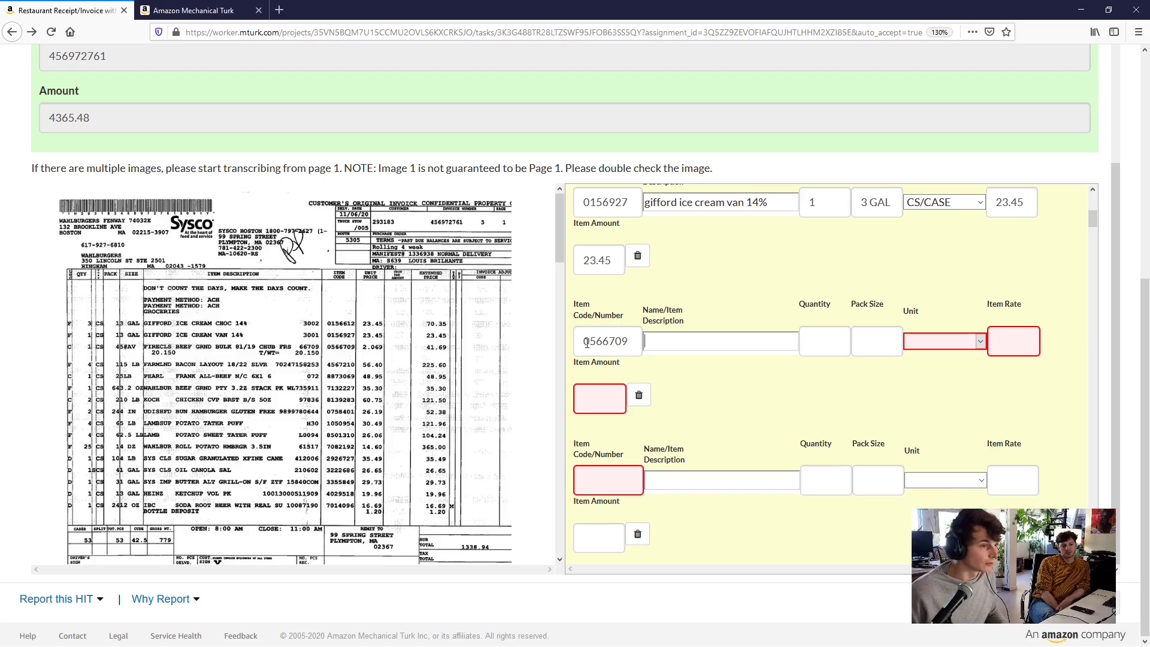
key("ctrl+f")
type("OCR")
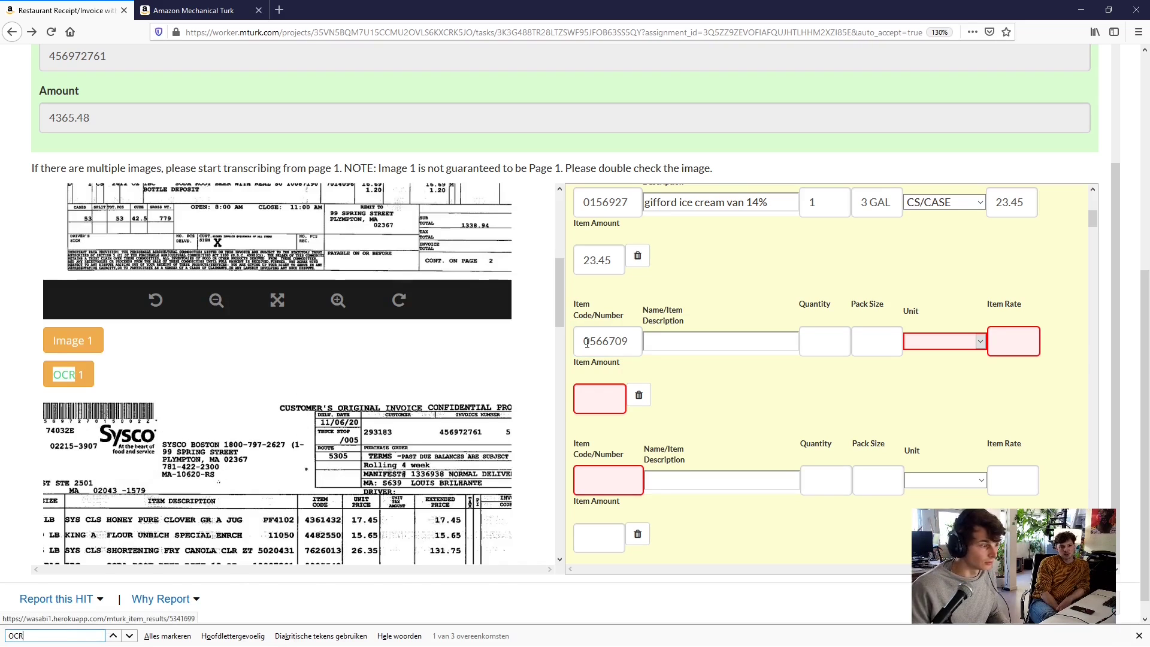
key("Return")
key("Return")
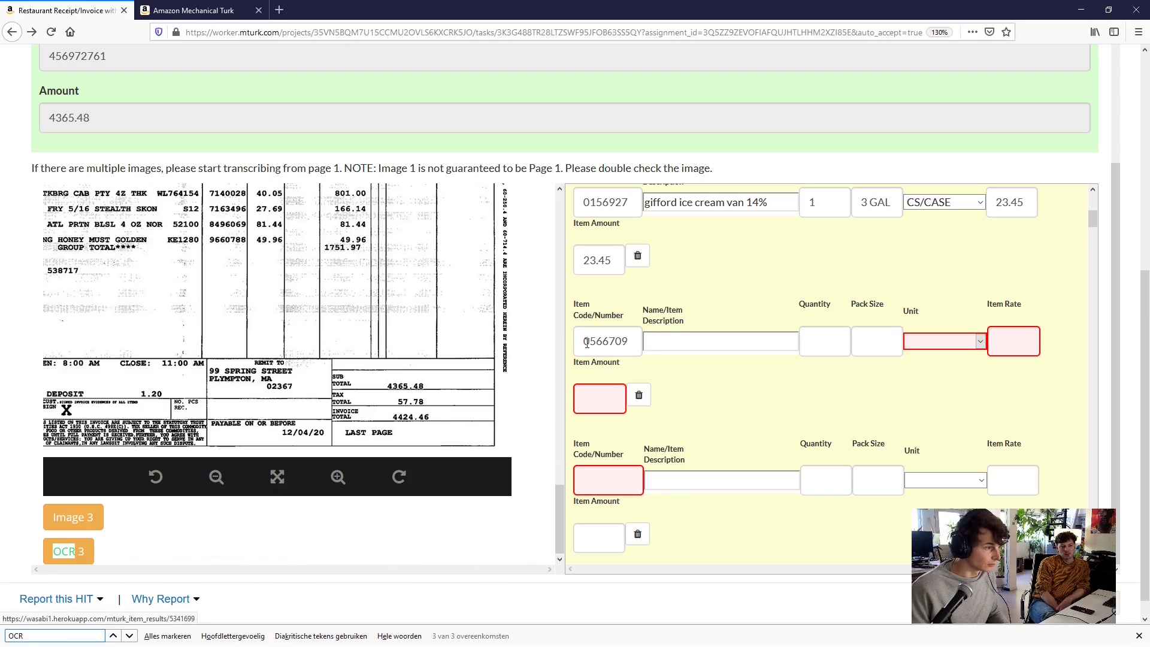
key("Return")
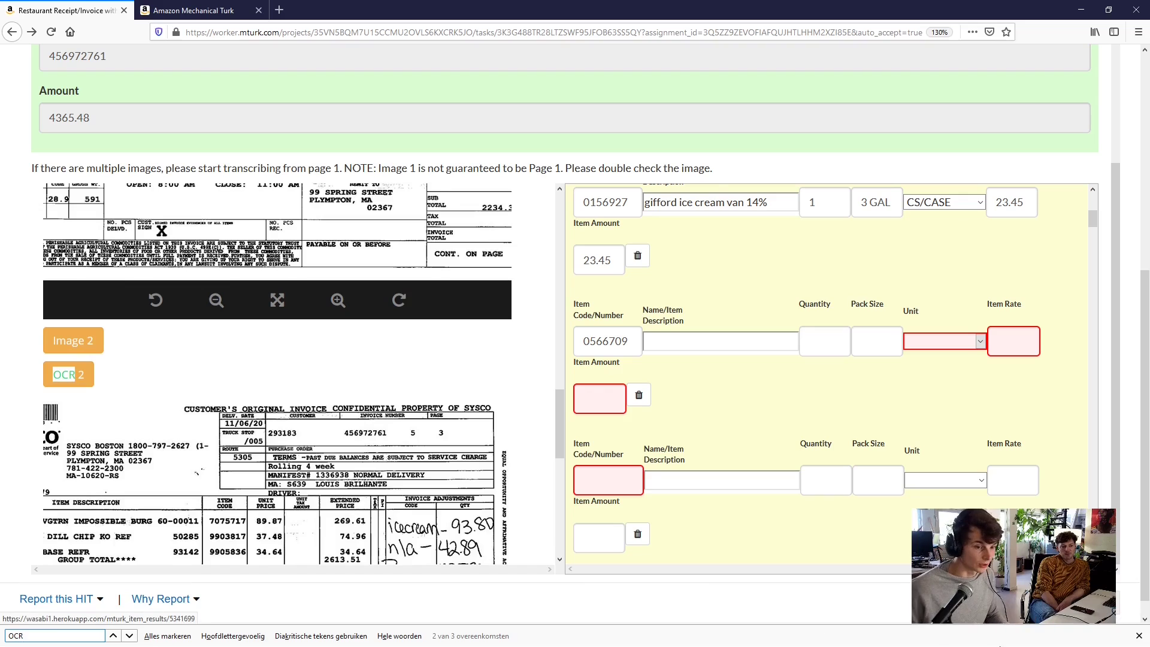
left_click(1139, 635)
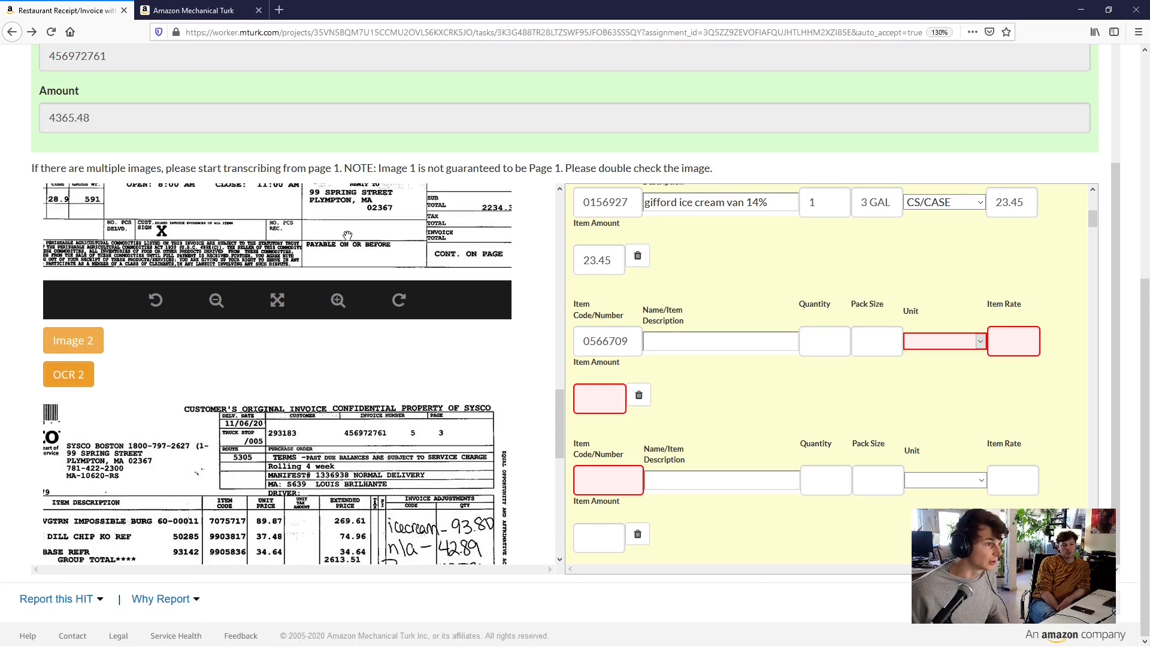
scroll(347, 239, "down", 3)
scroll(352, 389, "down", 10)
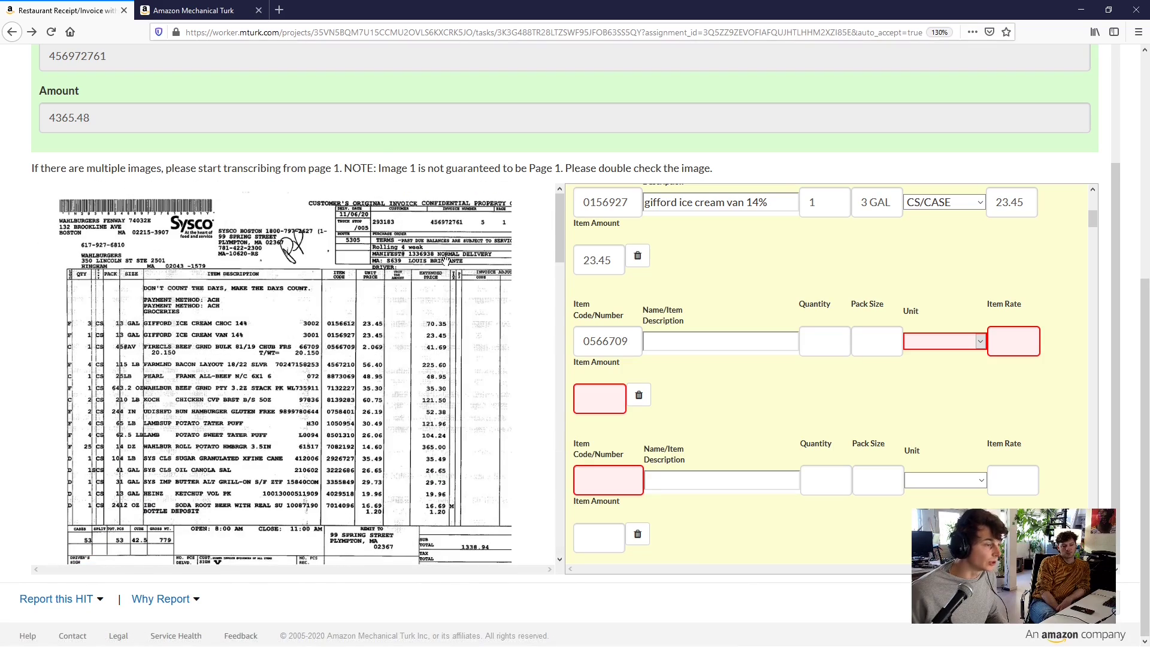
scroll(578, 155, "up", 10)
scroll(561, 189, "up", 5)
scroll(282, 328, "down", 3)
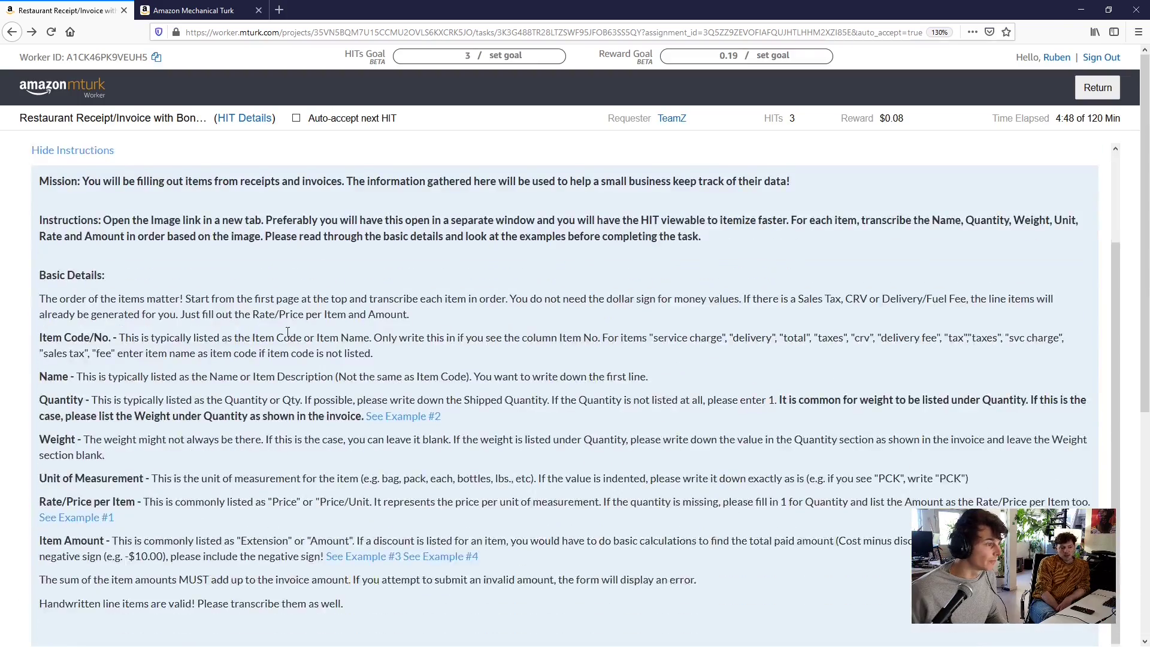
scroll(282, 325, "up", 2)
scroll(282, 325, "down", 5)
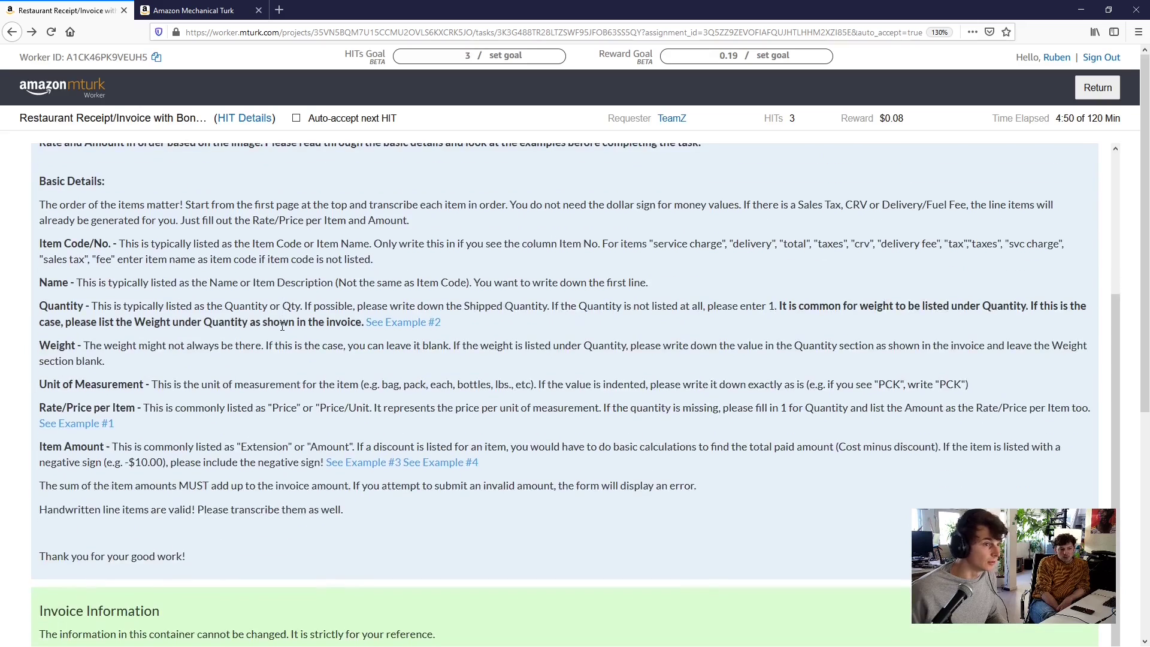
scroll(281, 326, "up", 4)
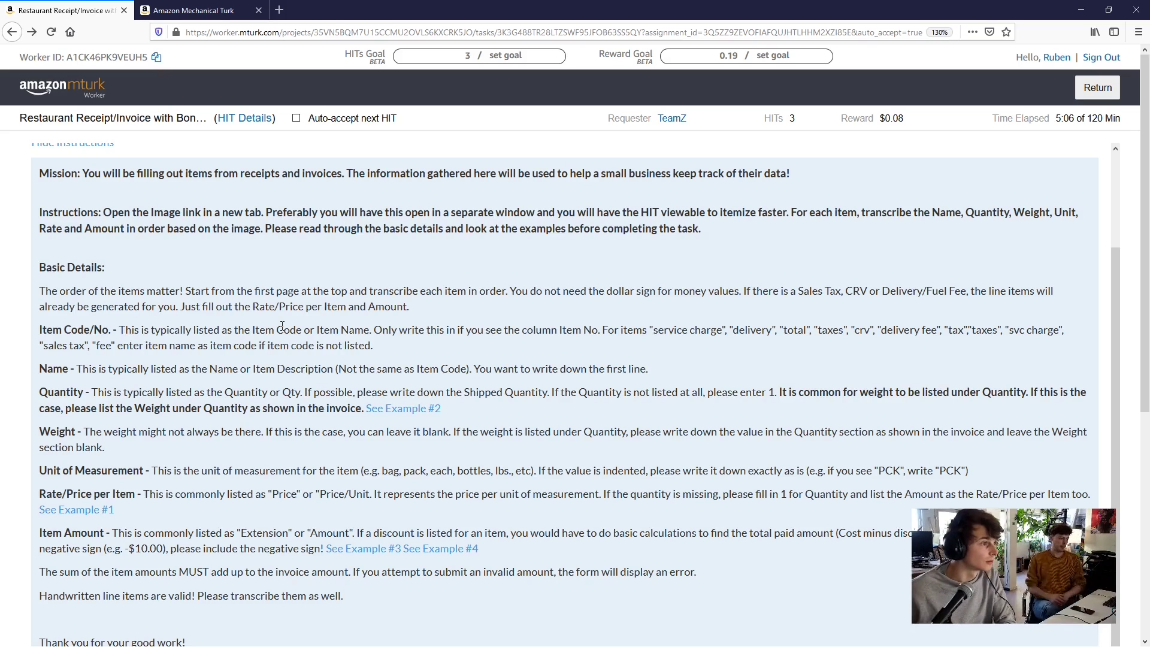
scroll(298, 309, "up", 3)
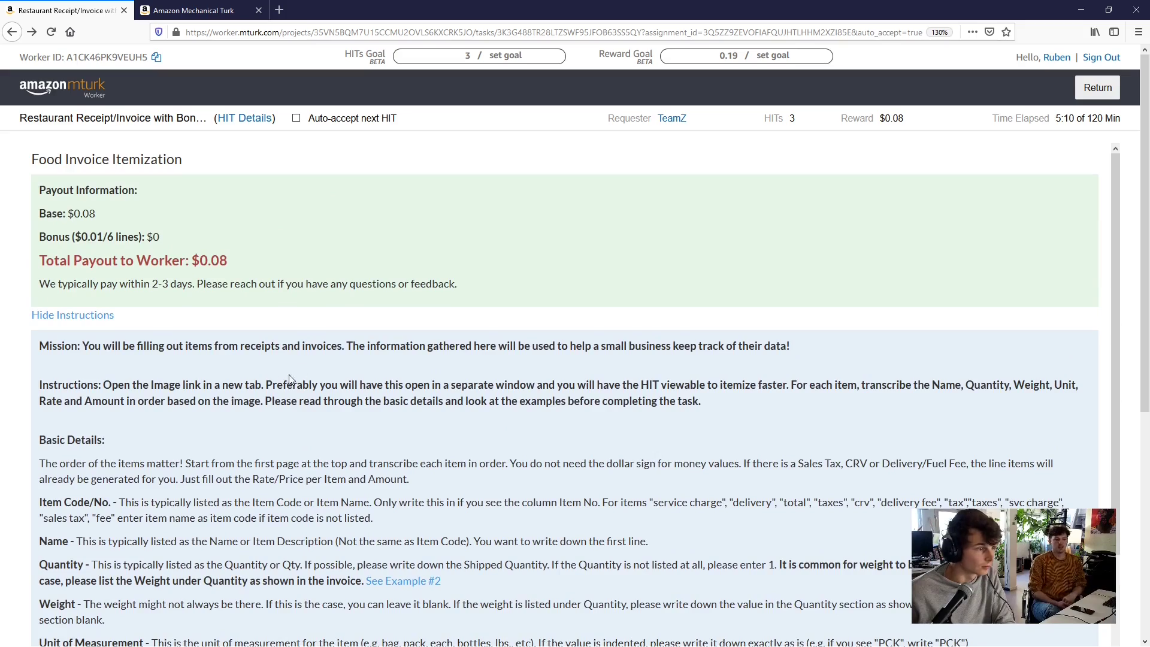
scroll(224, 401, "down", 7)
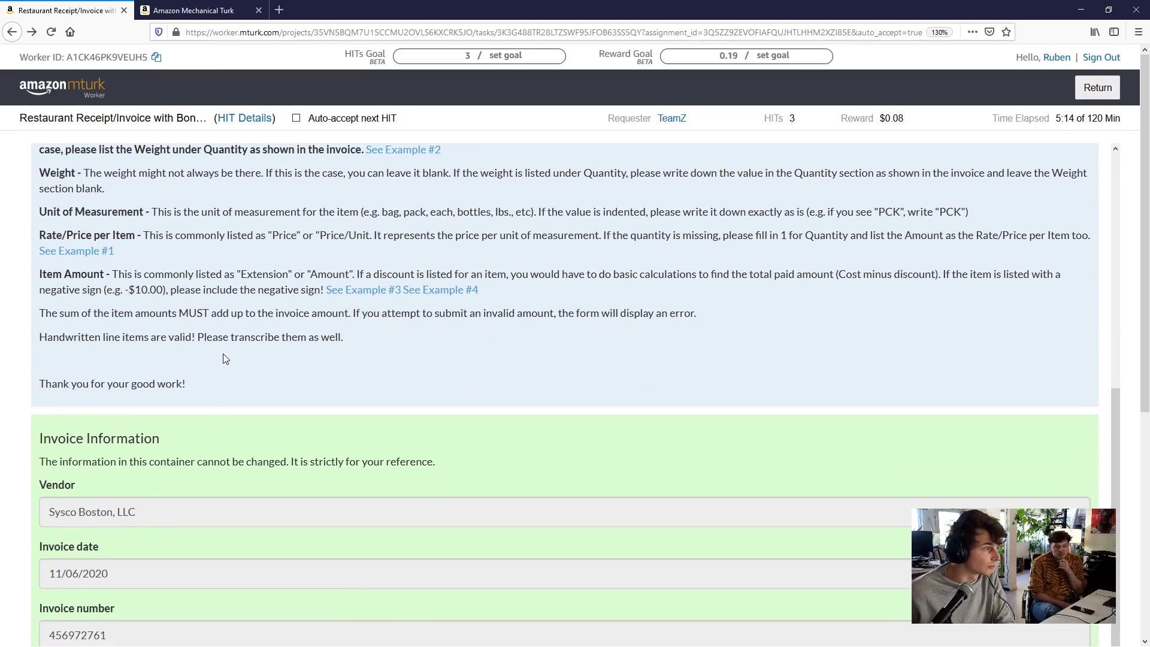
scroll(220, 358, "up", 3)
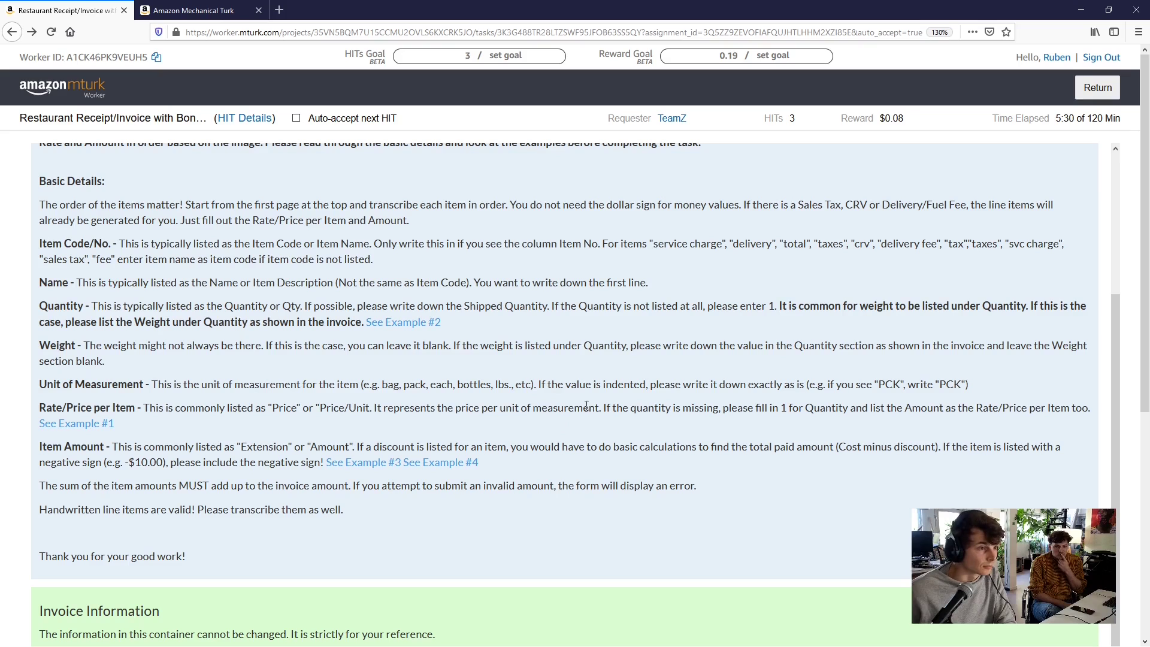
scroll(589, 407, "down", 2)
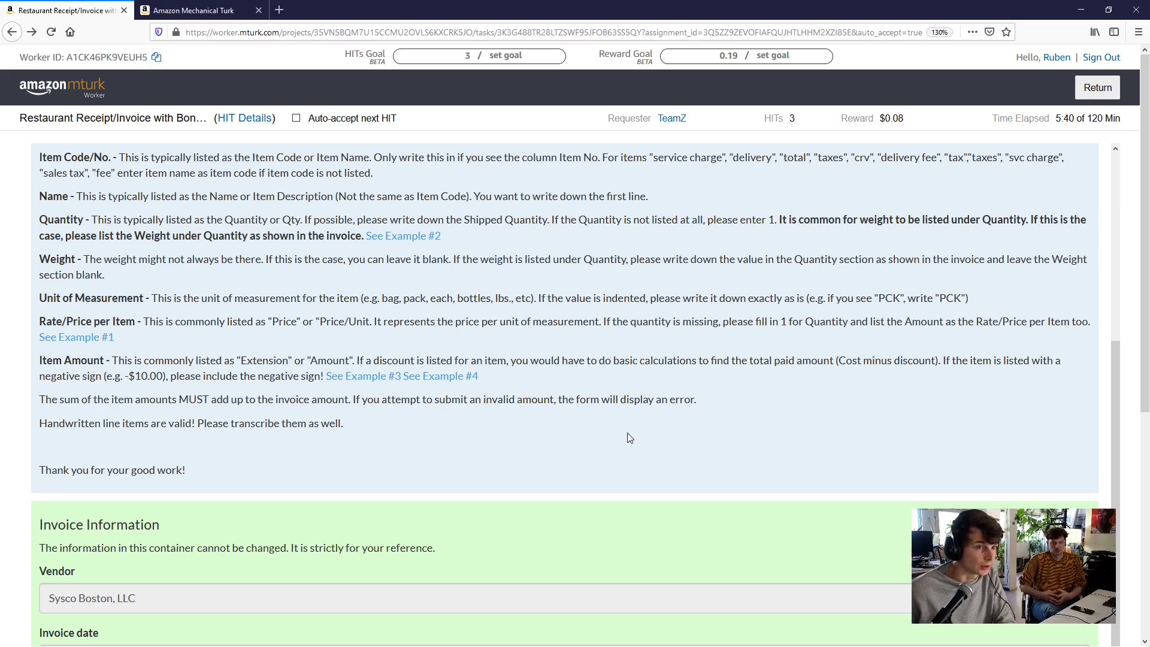
scroll(617, 450, "down", 1)
scroll(618, 450, "down", 5)
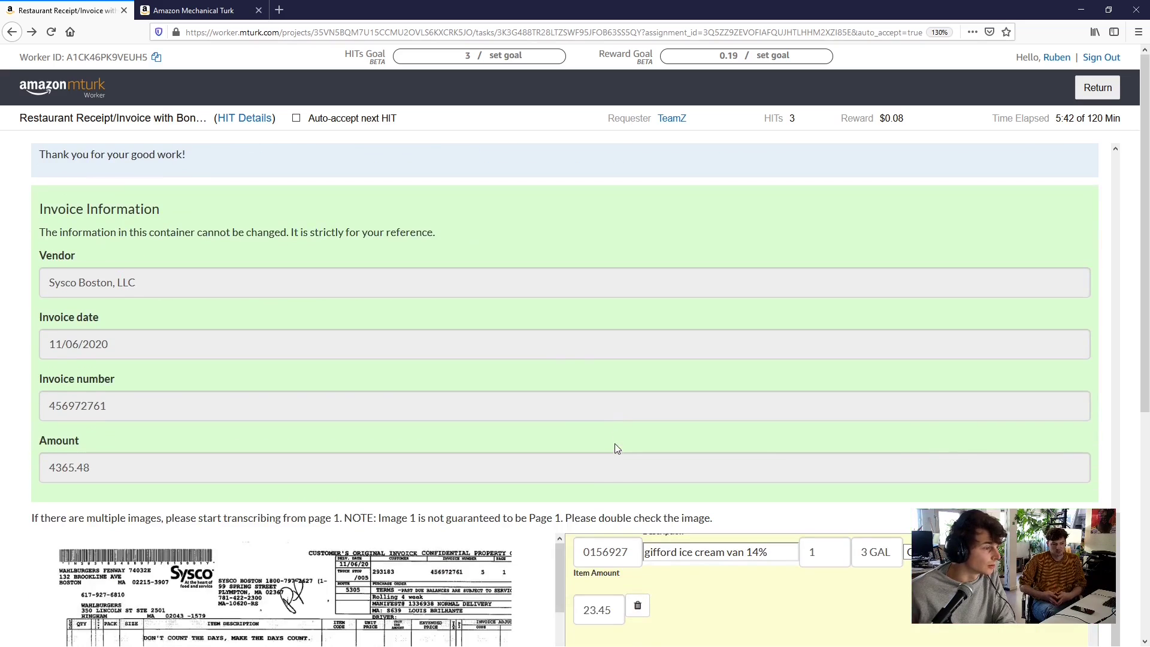
scroll(572, 350, "up", 9)
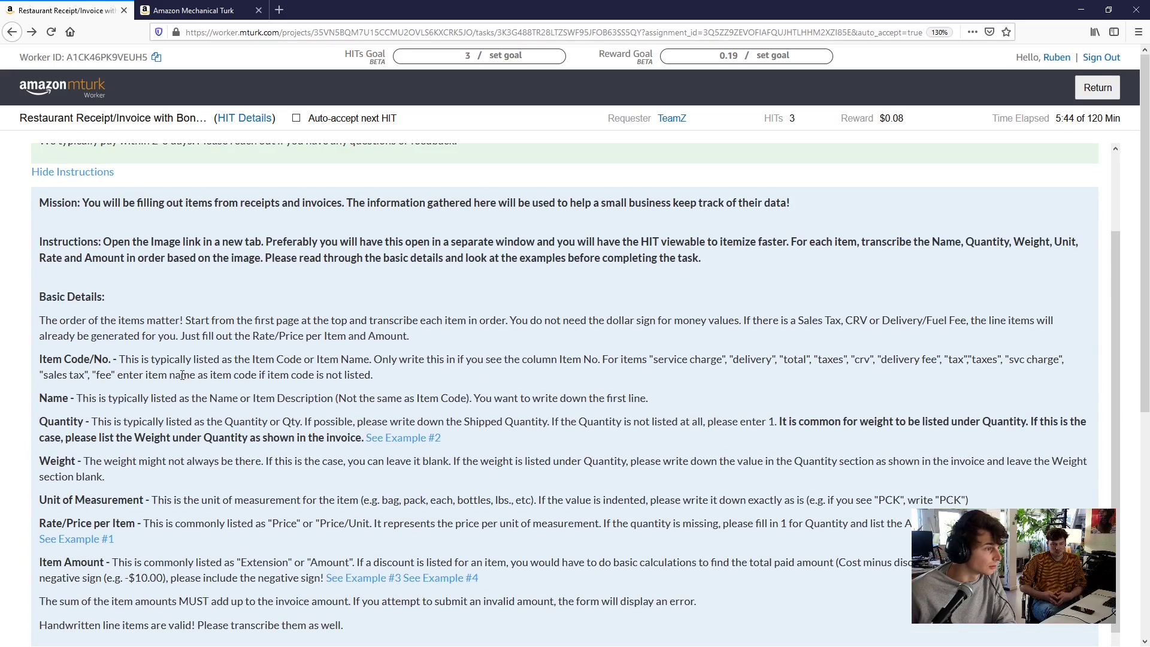
scroll(565, 508, "down", 15)
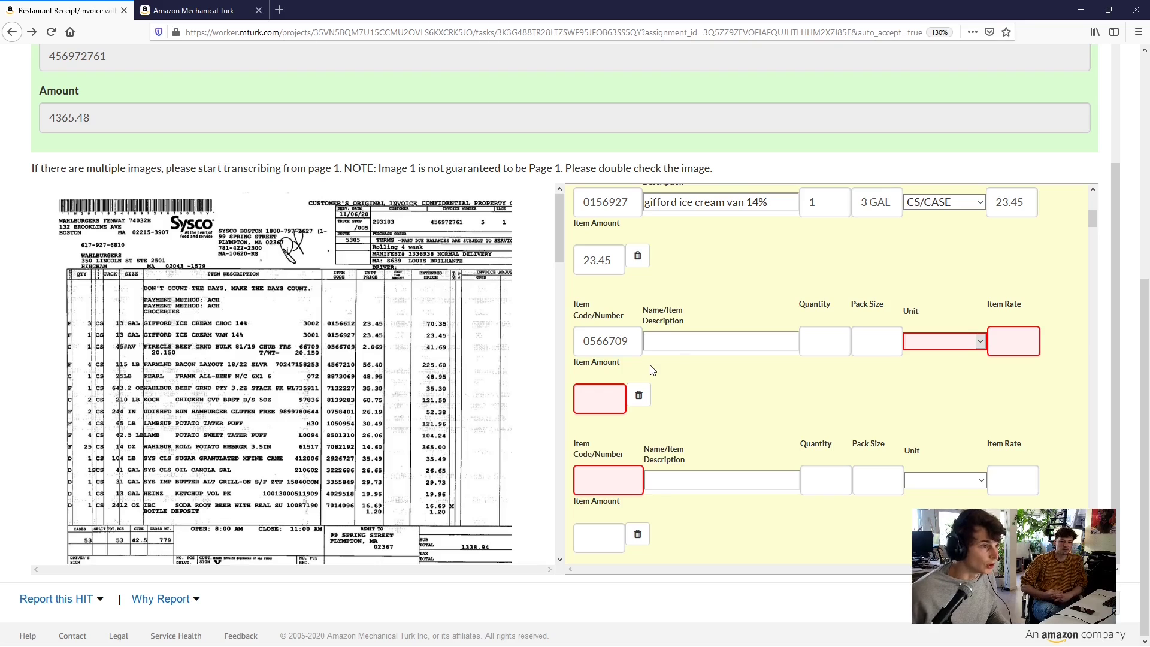
scroll(656, 374, "up", 5)
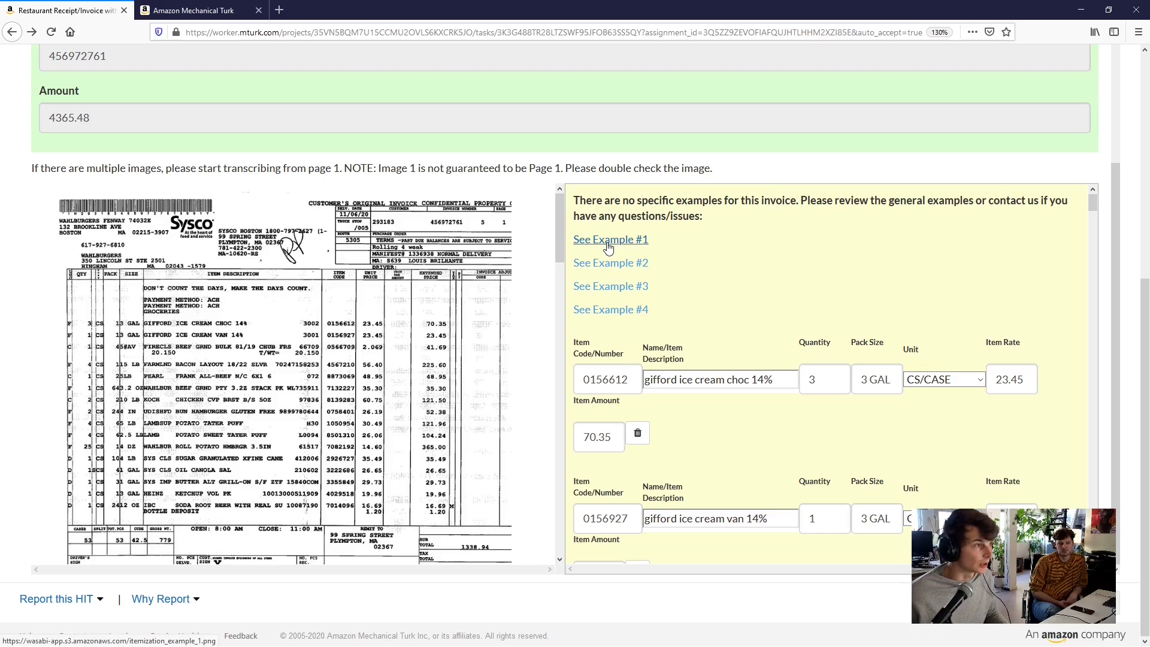
middle_click(607, 247)
left_click(217, 10)
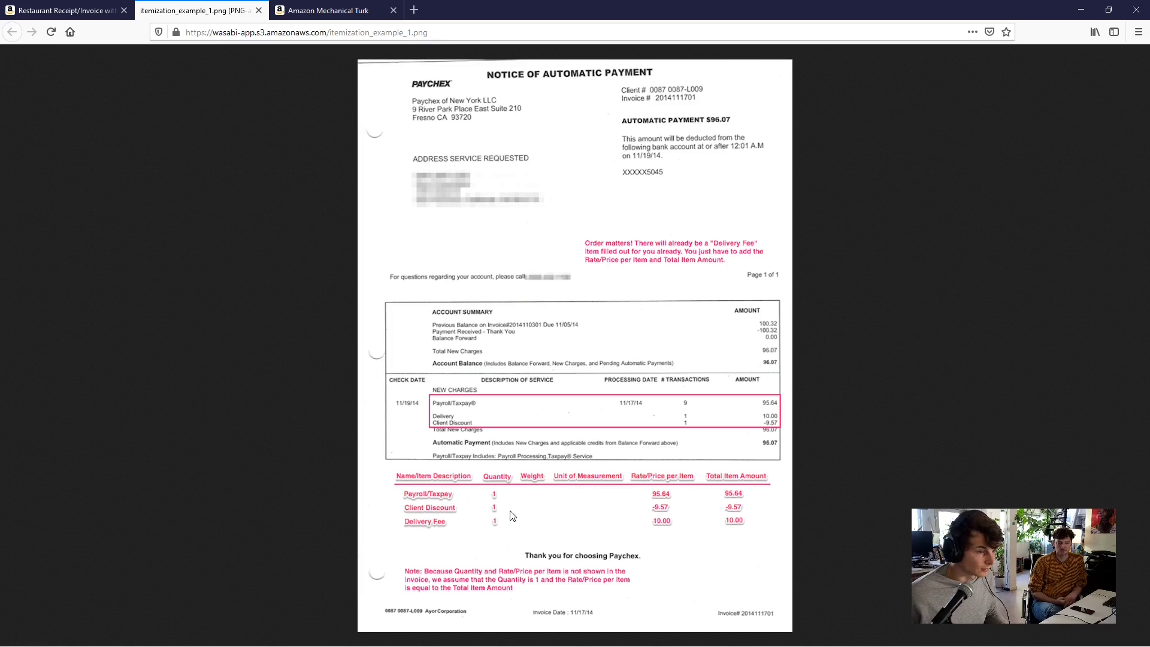
left_click(258, 10)
scroll(700, 389, "down", 3)
Describe the third row as firecls beef grnd bulk 81/19 chub with quantity 1
scroll(692, 413, "up", 1)
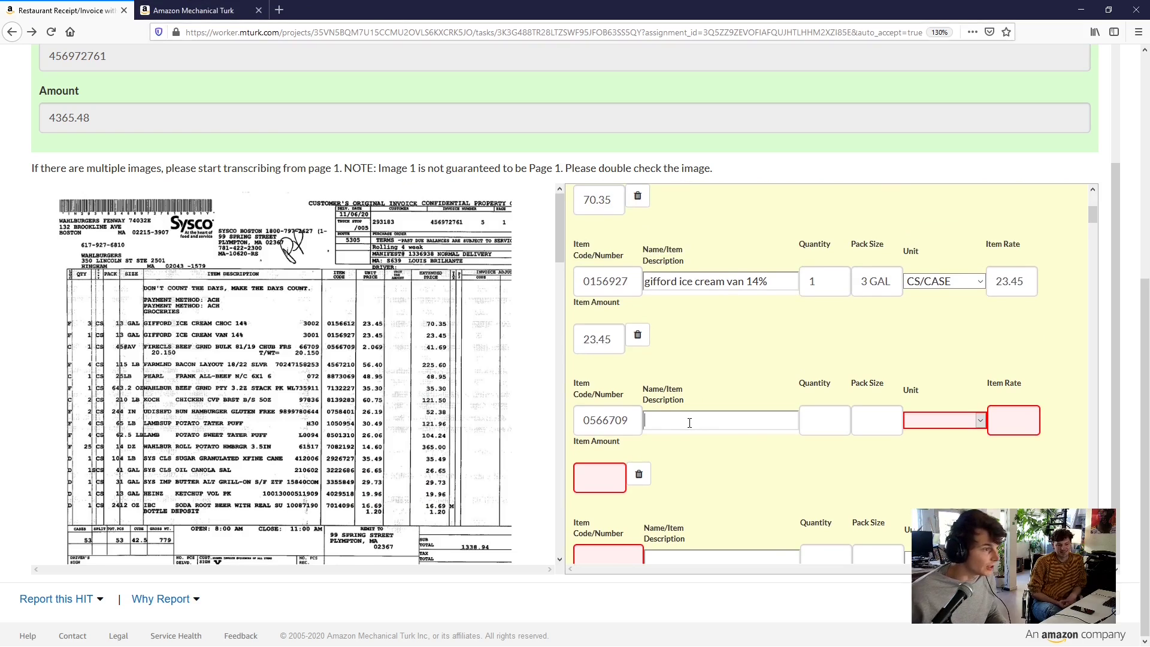
left_click(689, 423)
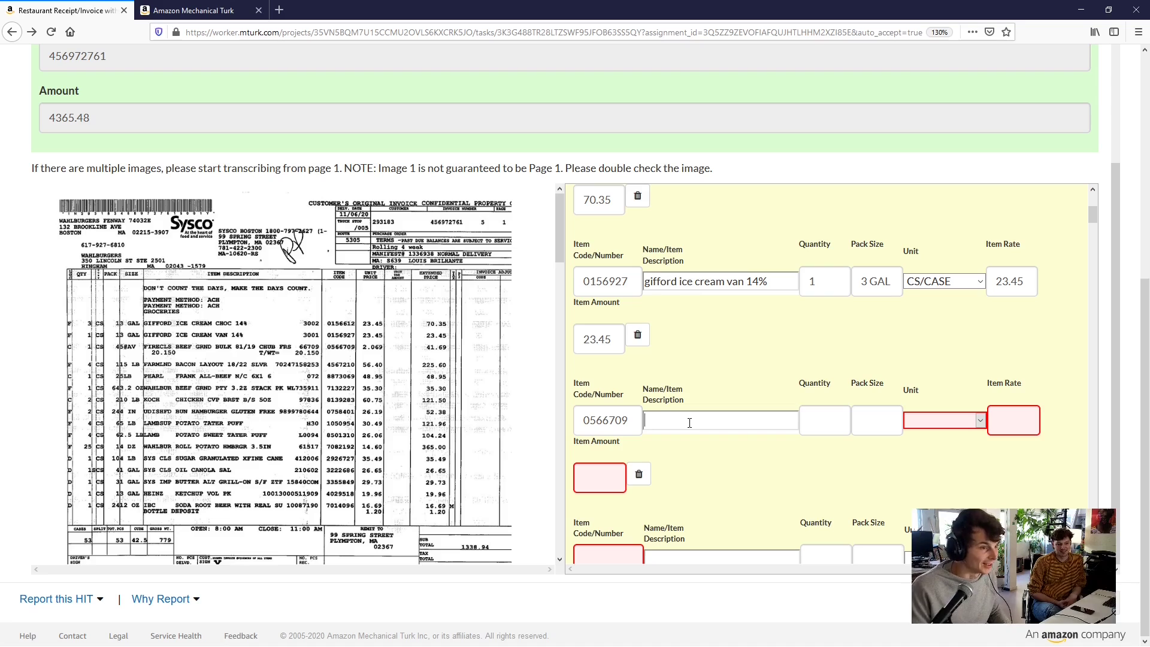
type("Fi")
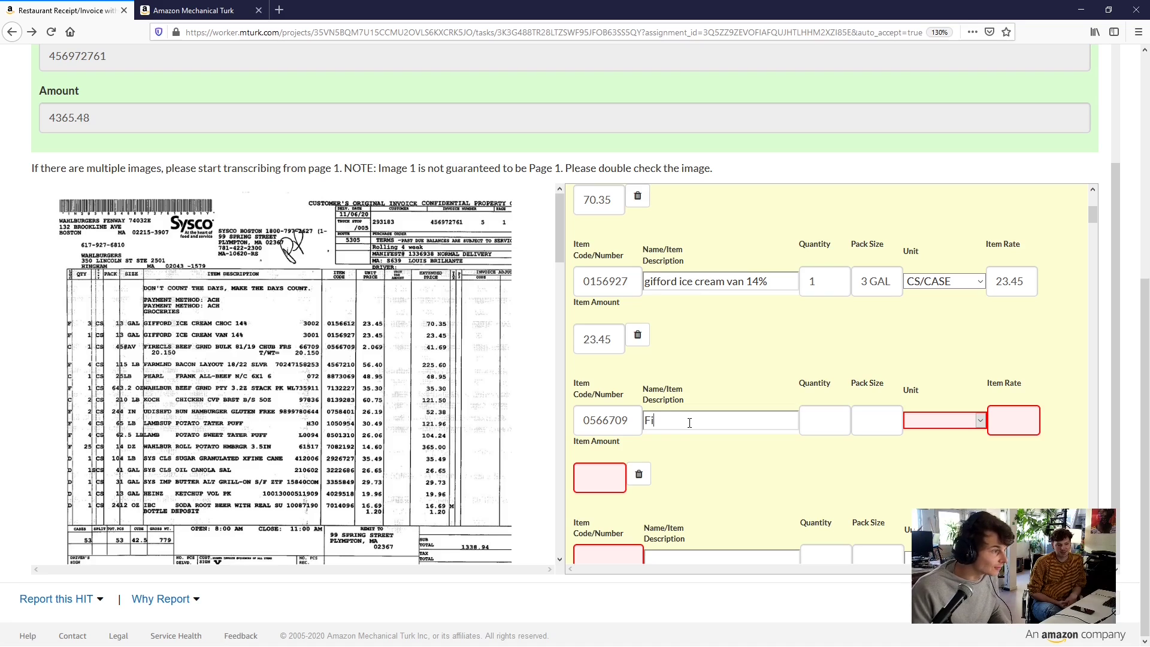
type("recl")
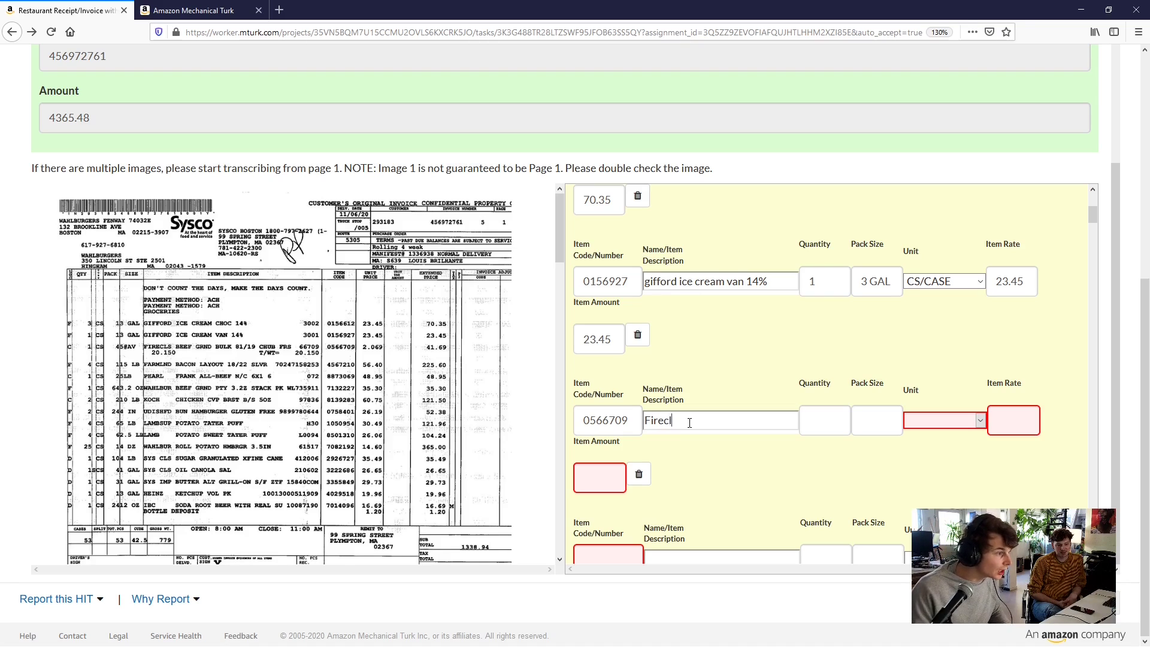
type("s Beef")
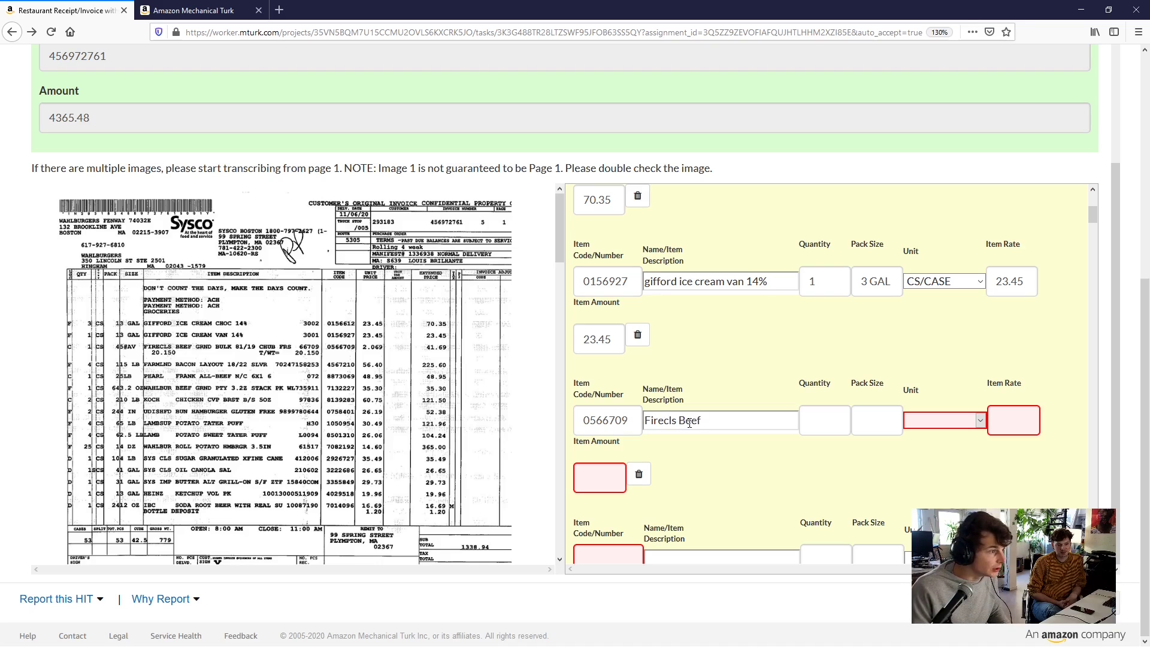
type(" Grnd")
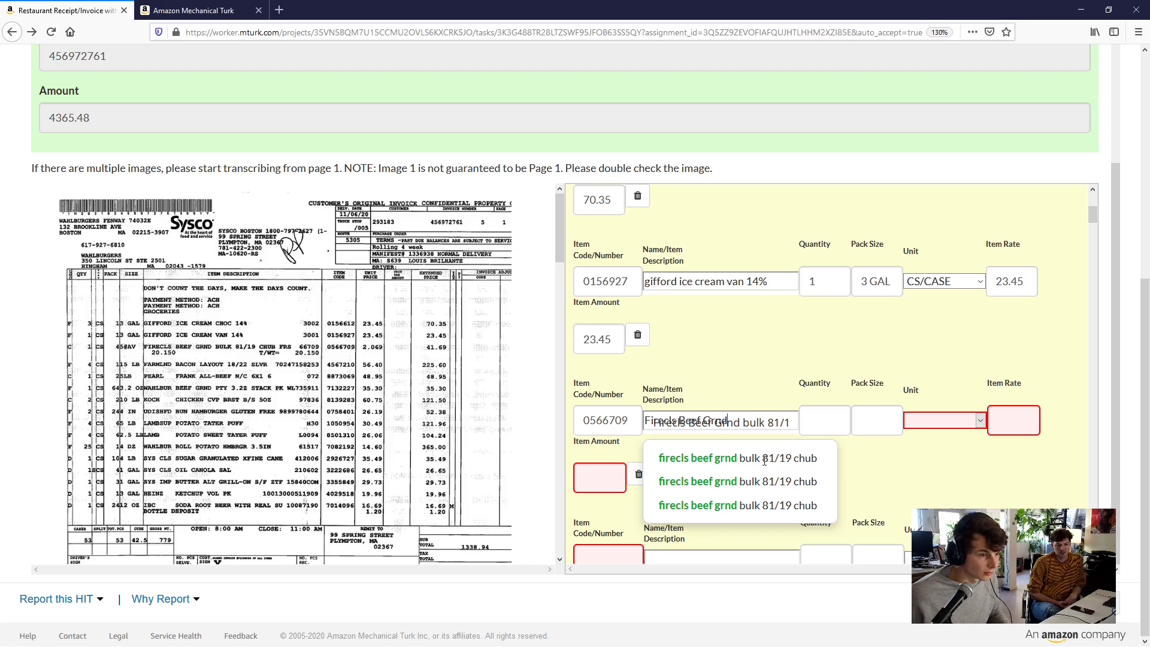
left_click(764, 460)
left_click(823, 425)
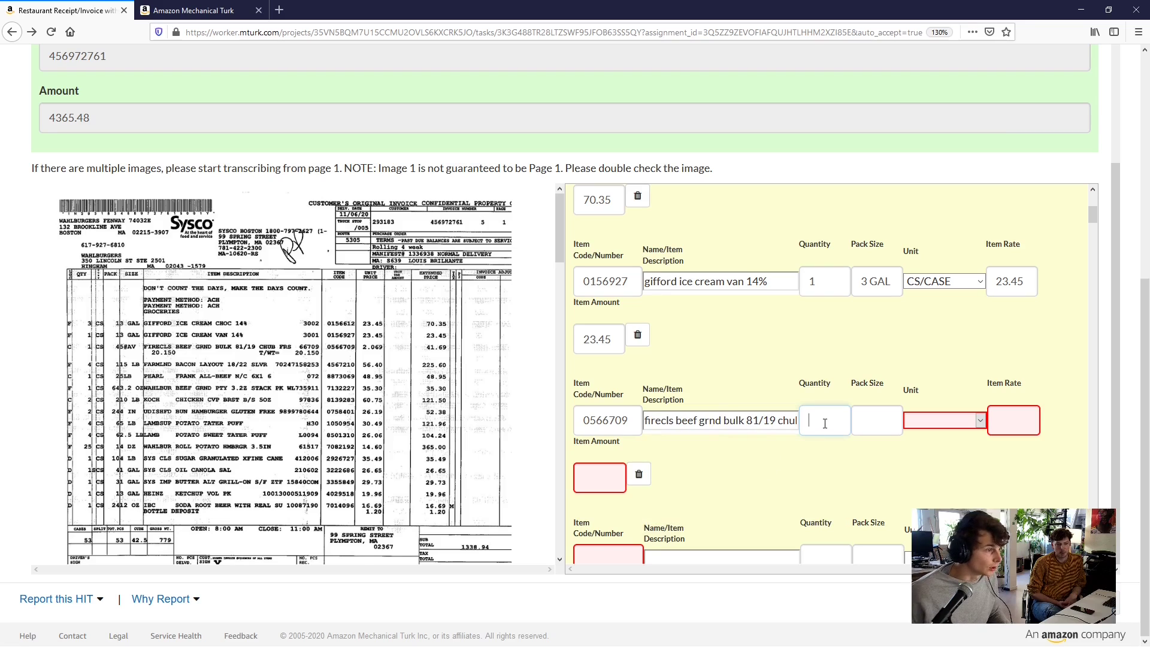
type("1")
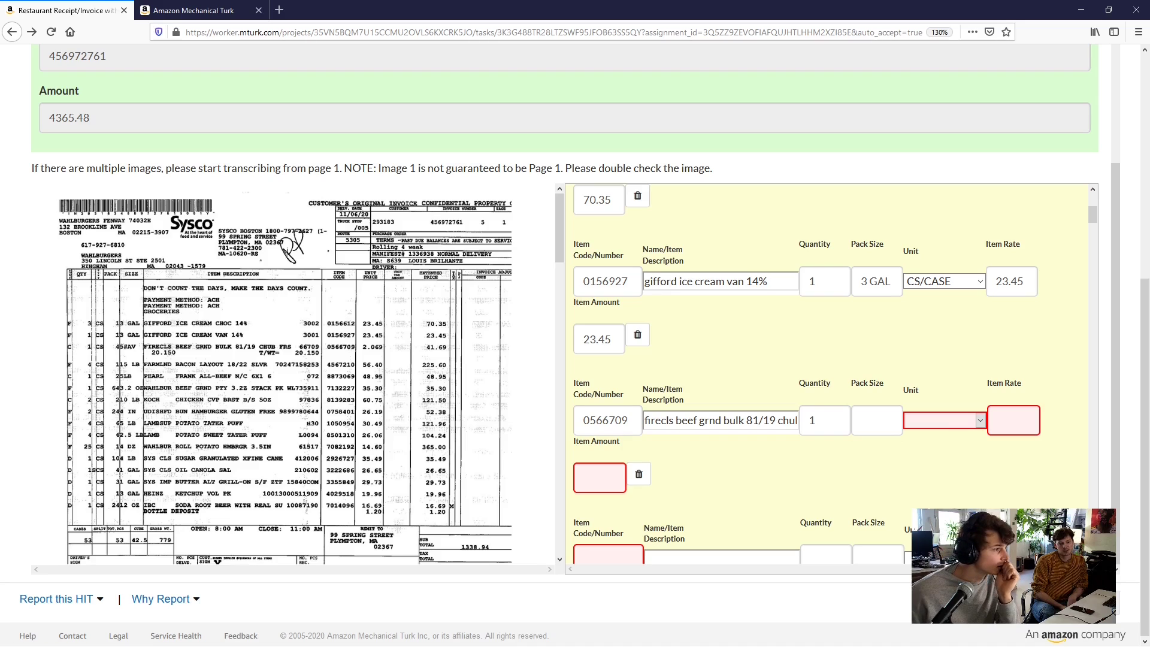
scroll(773, 257, "up", 6)
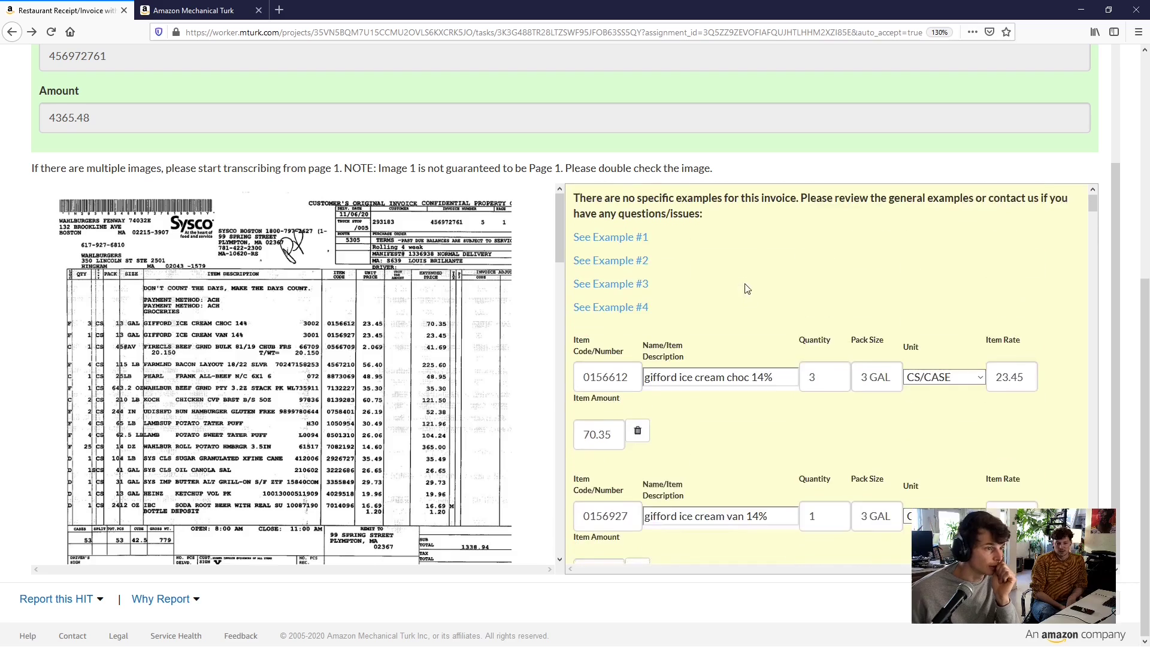
middle_click(608, 395)
middle_click(608, 370)
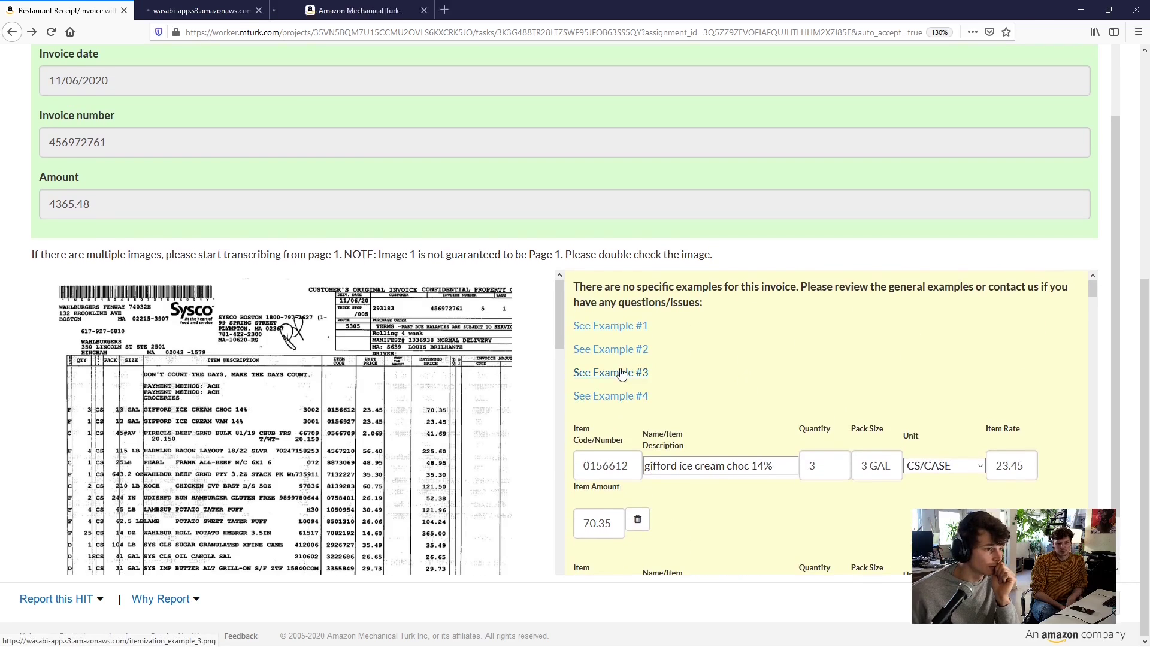
left_click(620, 352)
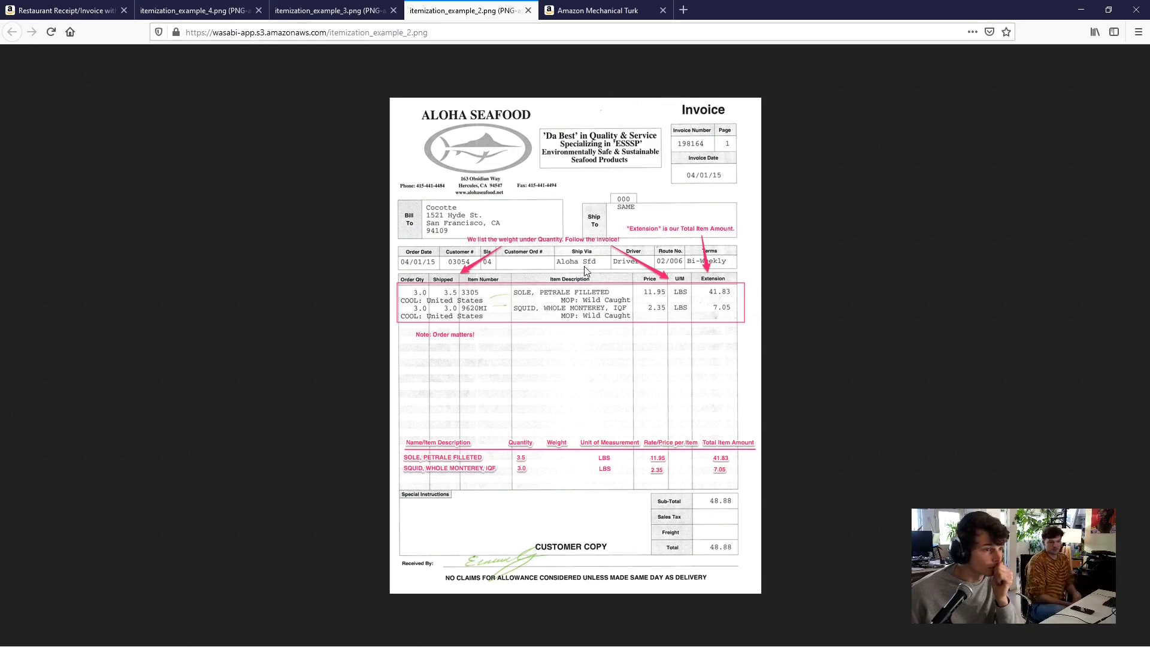
left_click(527, 11)
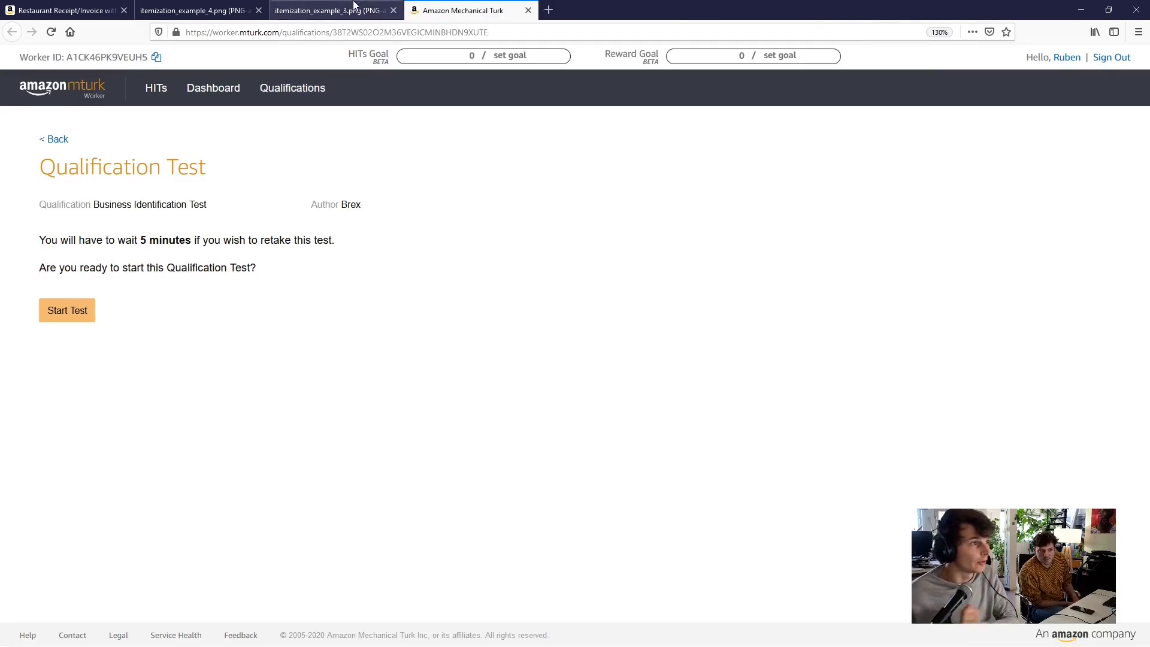
left_click(339, 15)
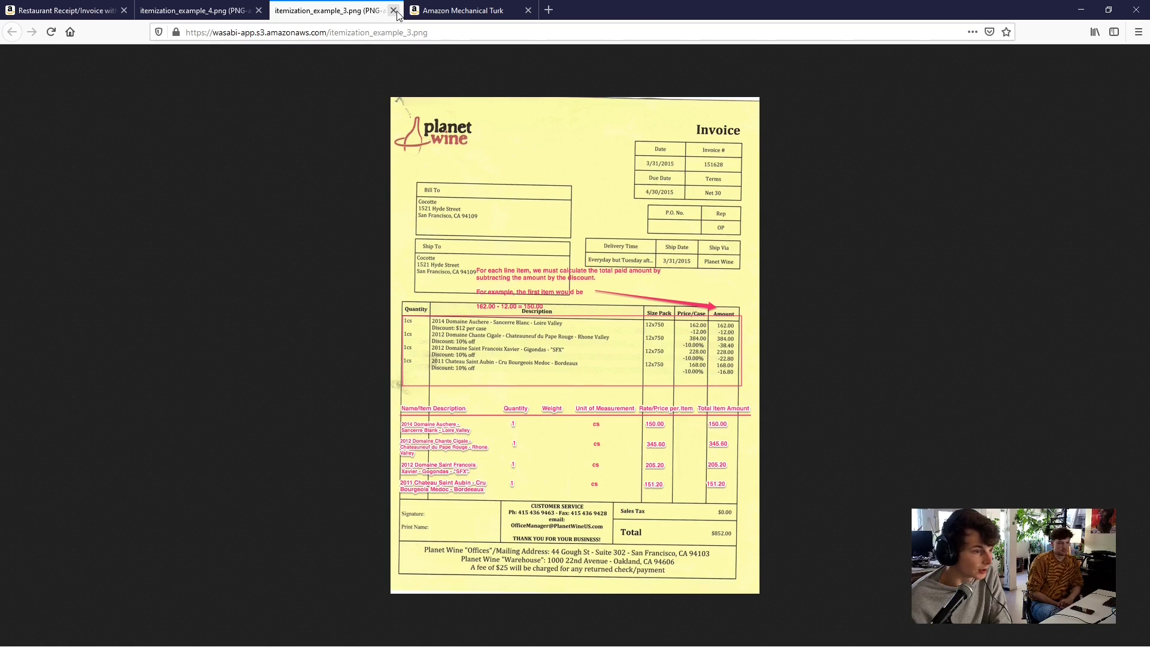
left_click(394, 10)
left_click(183, 12)
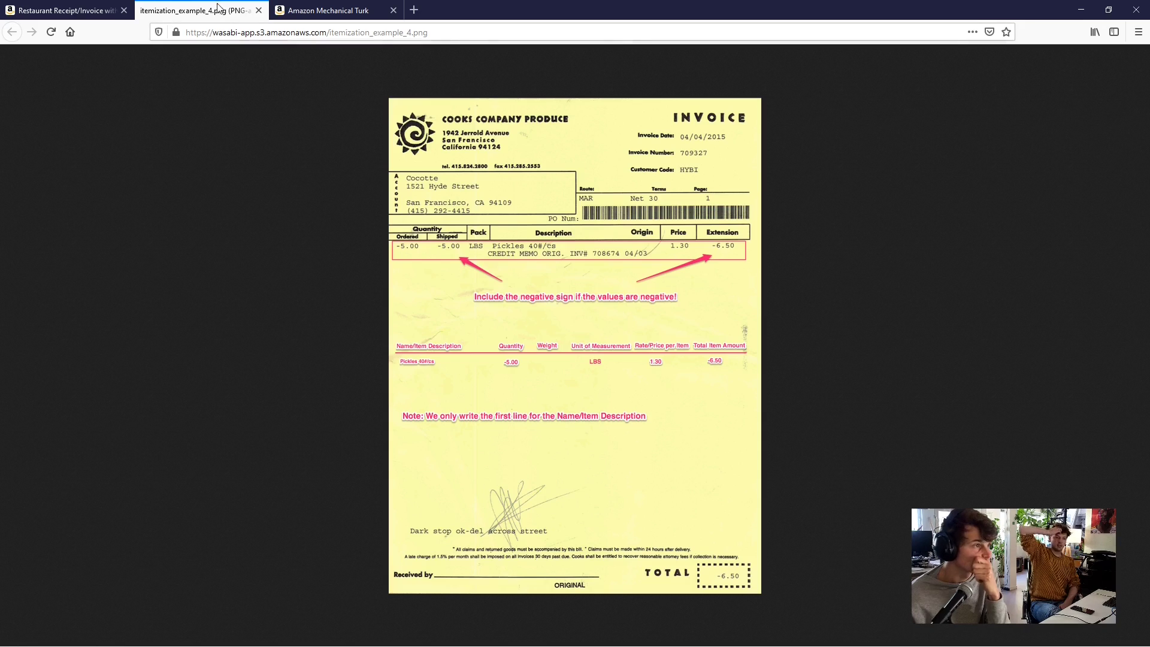
left_click(258, 10)
left_click(64, 9)
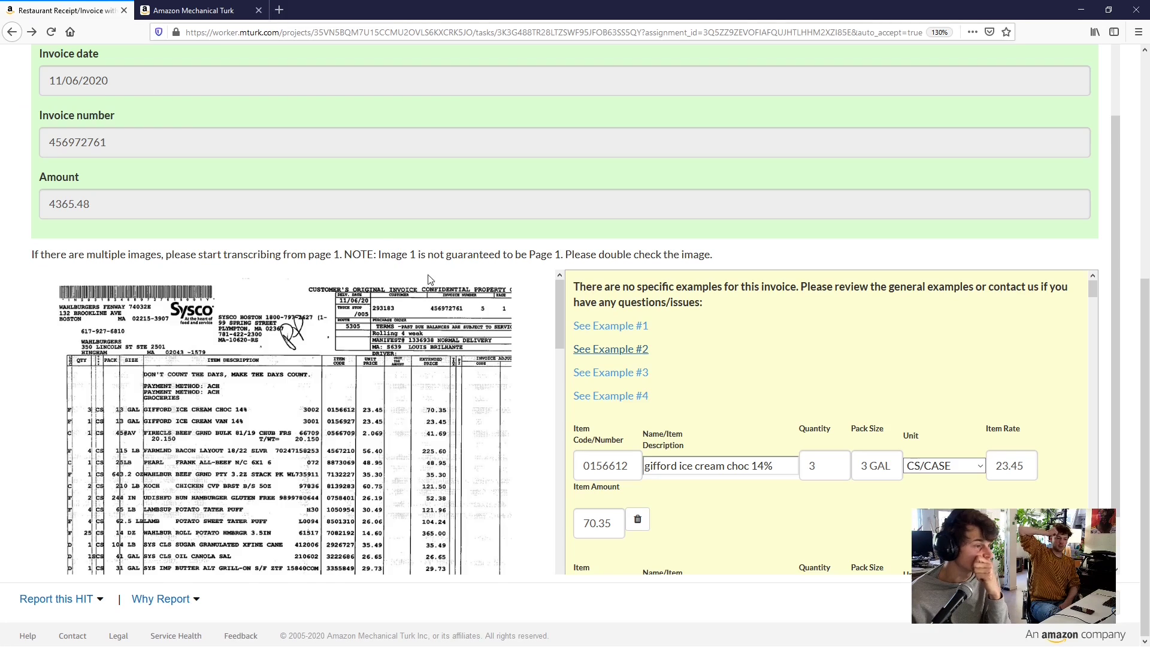
scroll(711, 431, "down", 4)
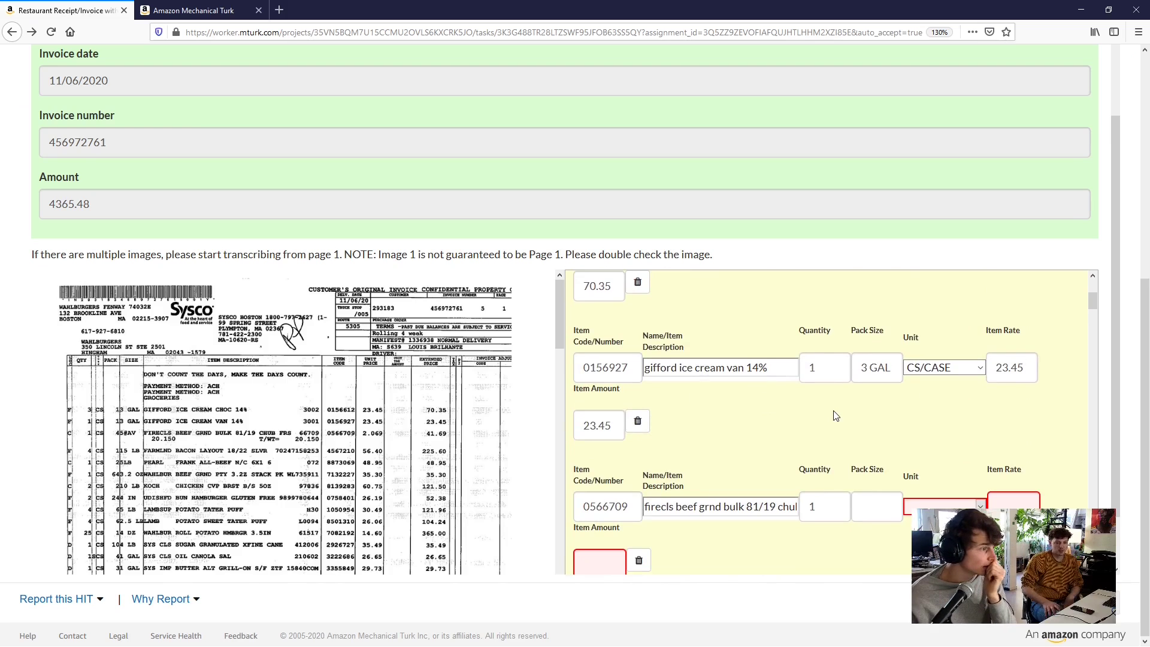
scroll(835, 415, "up", 3)
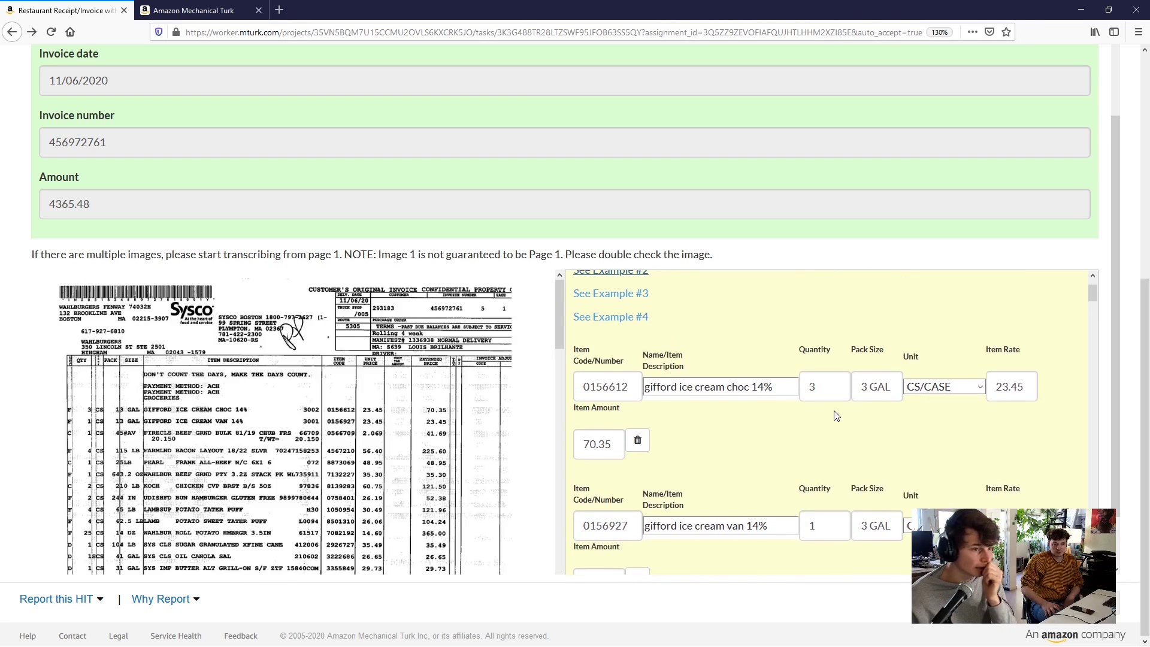
scroll(836, 415, "up", 2)
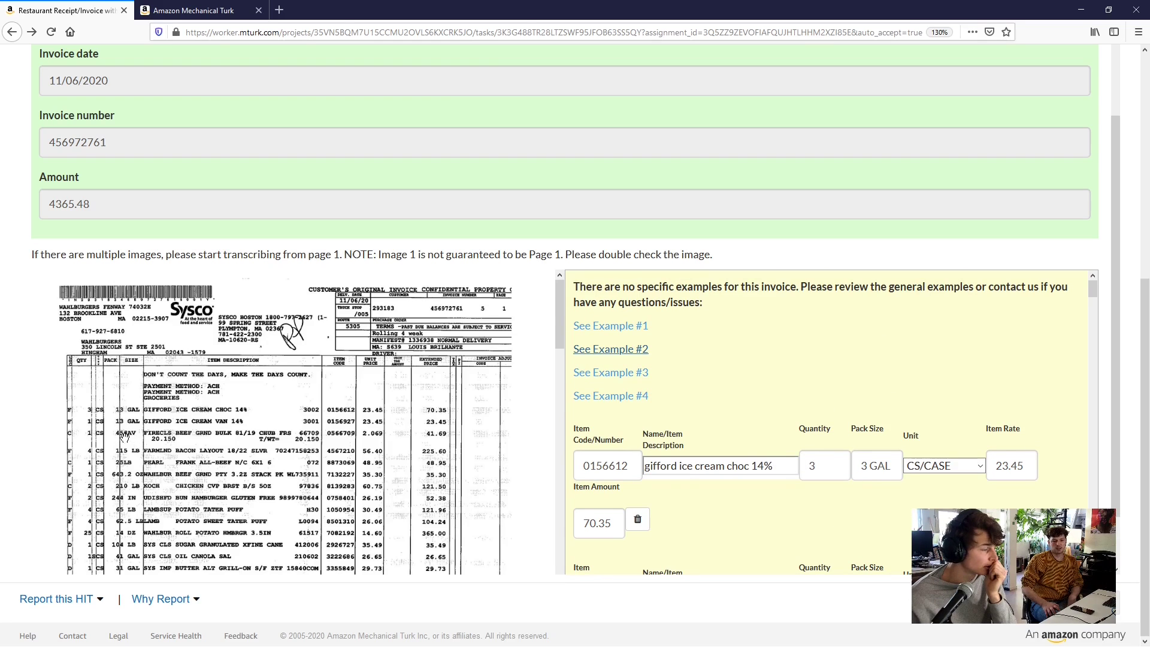
scroll(837, 465, "down", 4)
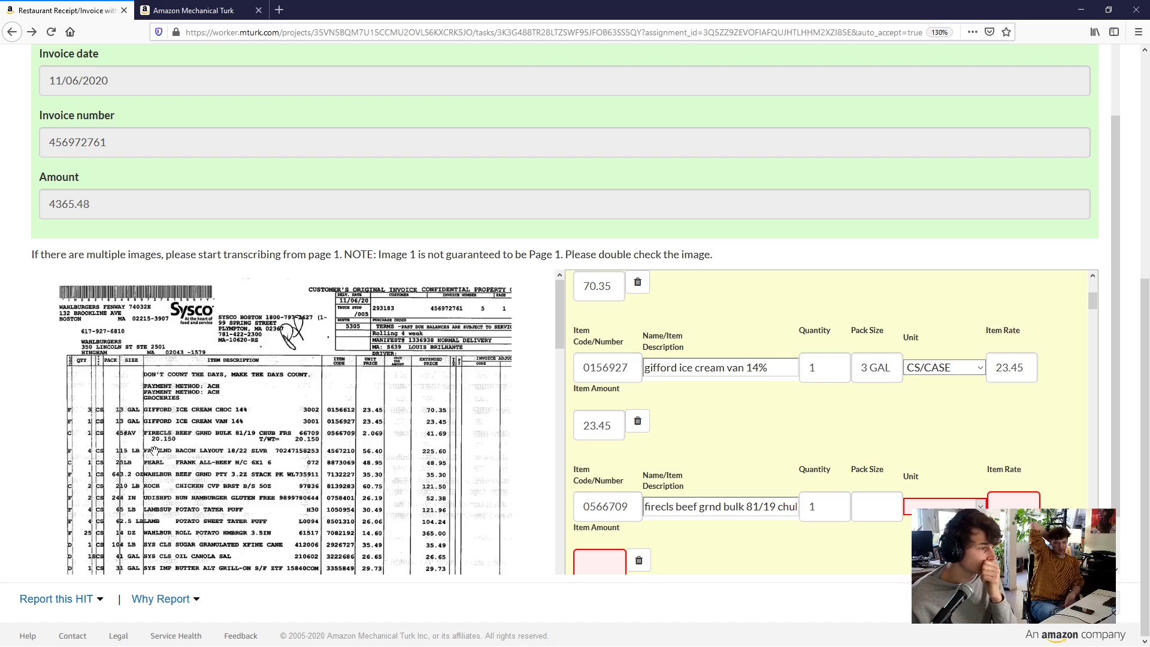
scroll(804, 449, "down", 2)
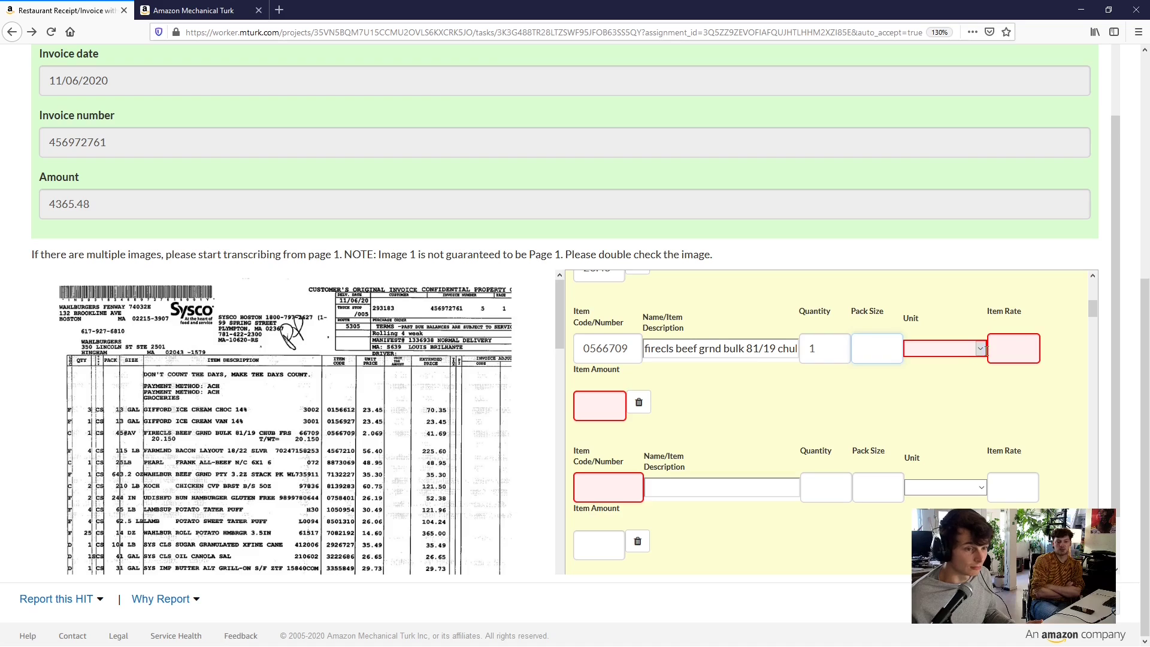
Set the beef line's unit to CS/CASE, pack size 5#AV and rate 2.069, giving amount 2.07
left_click(965, 353)
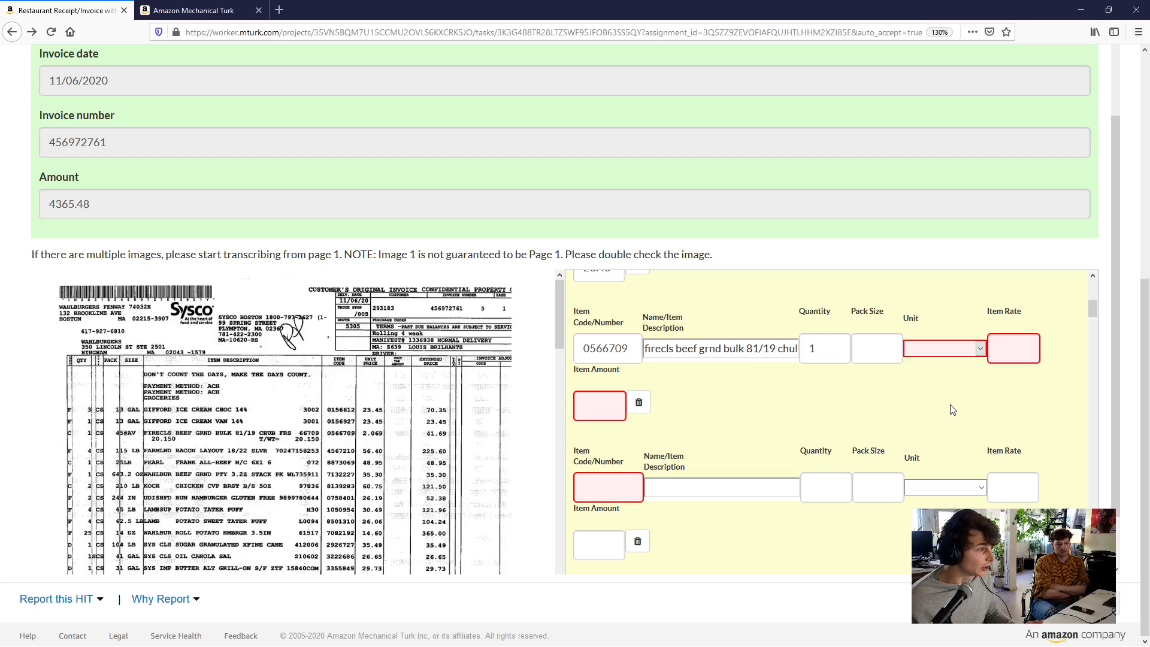
key("c")
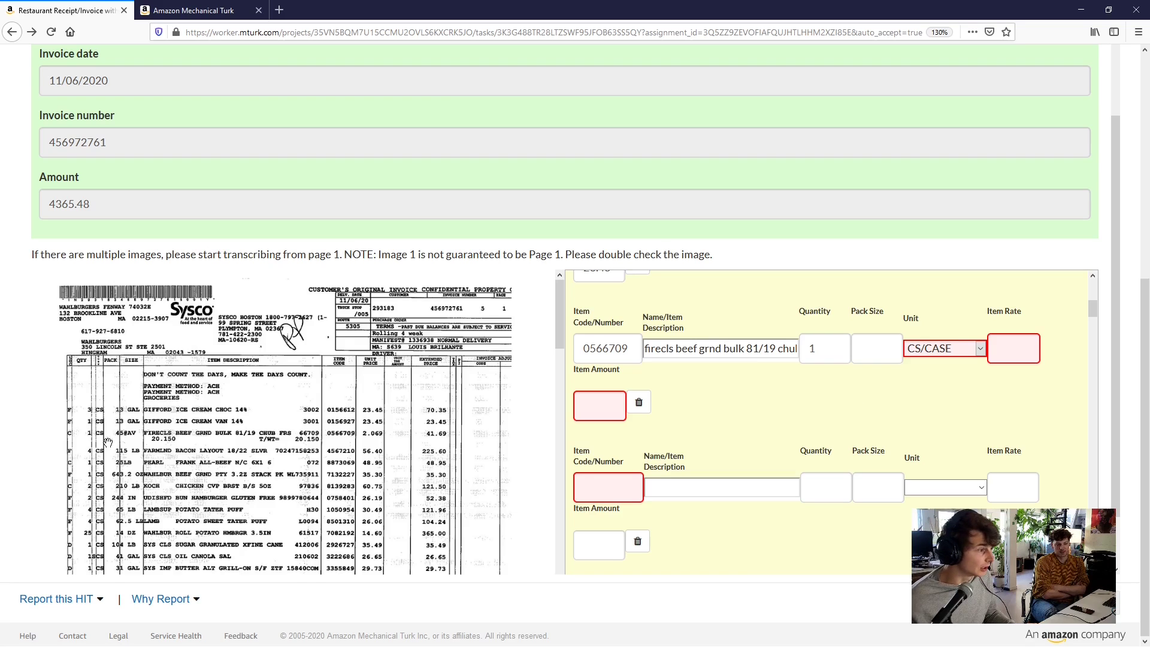
left_click(869, 354)
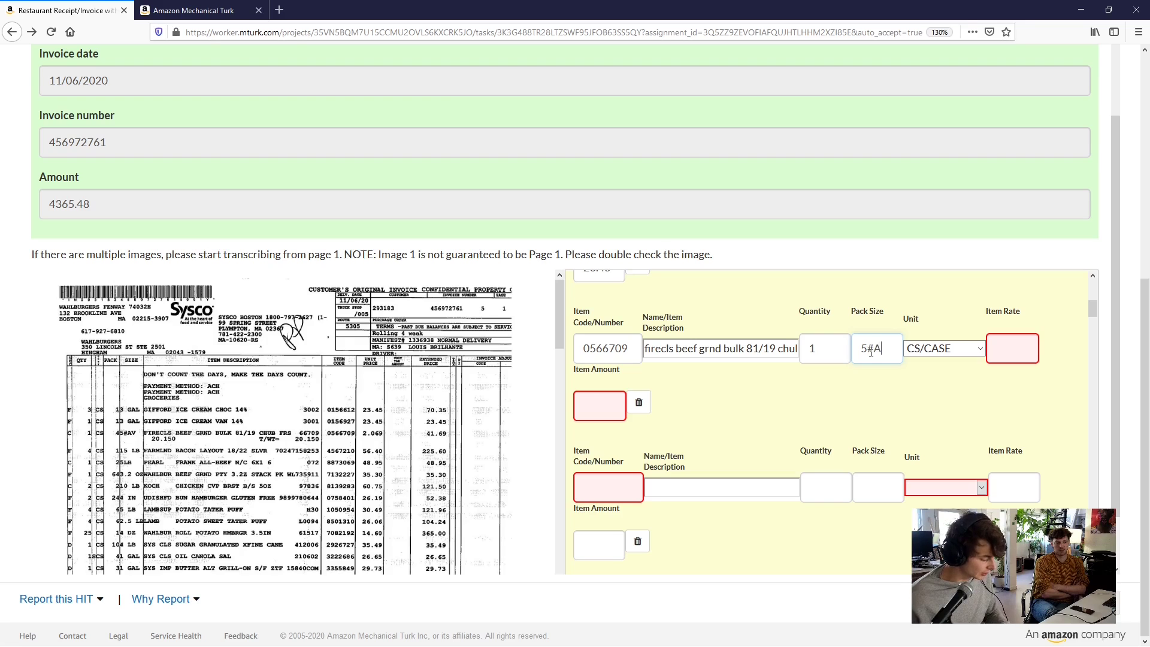
type("V")
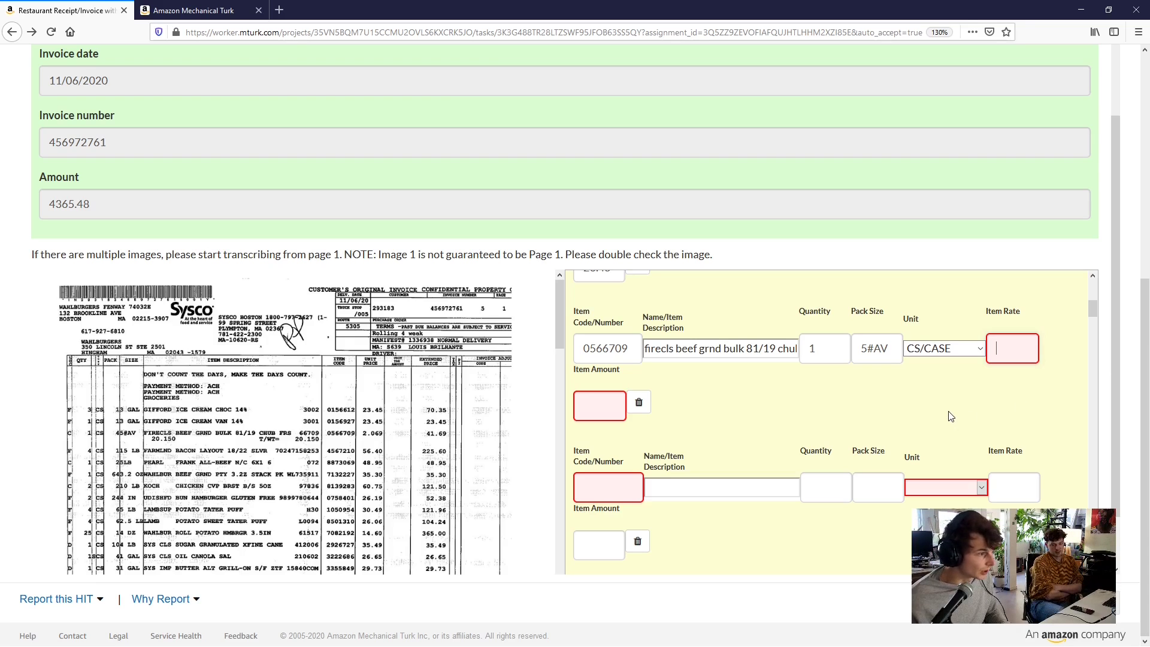
left_click(1015, 340)
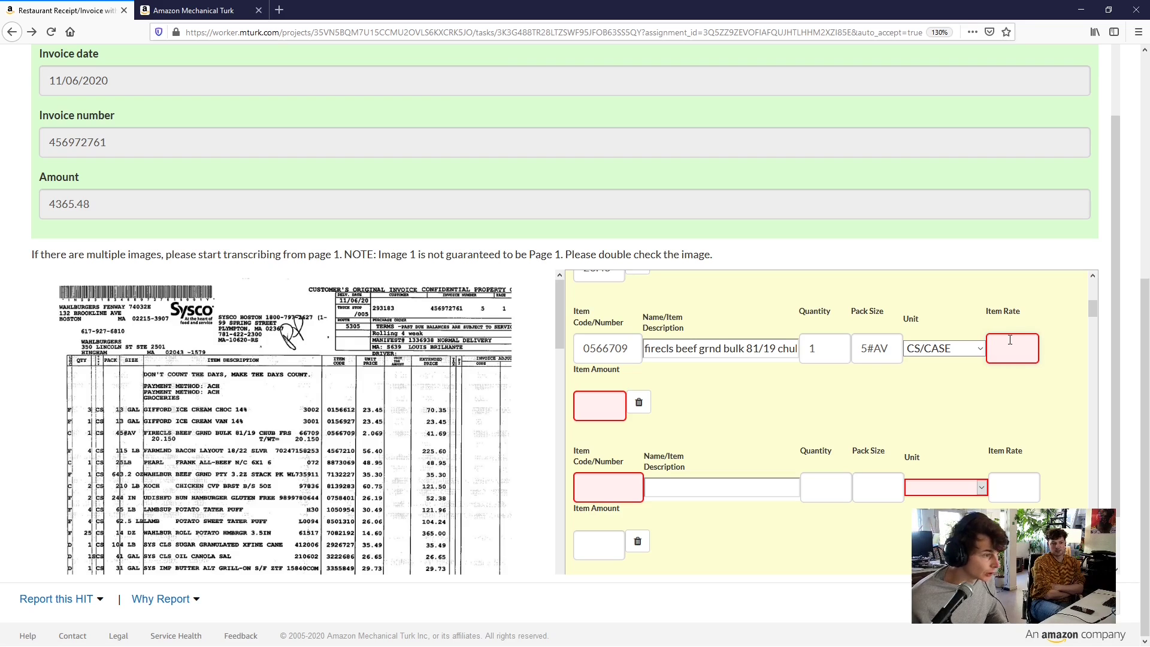
type("2.069")
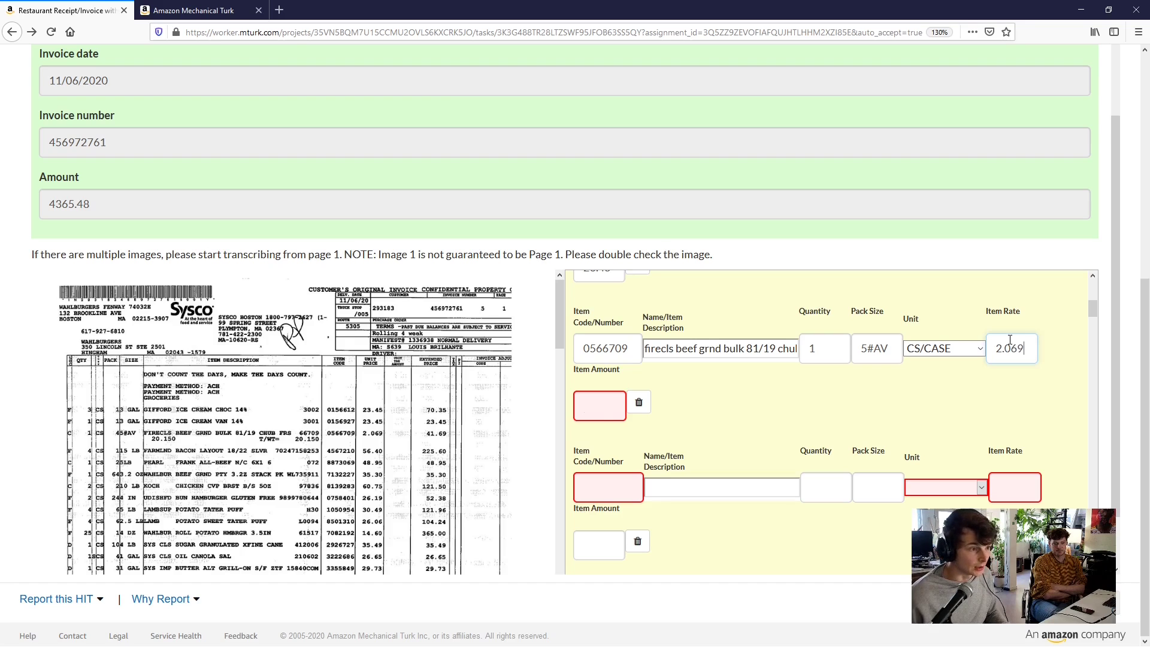
key("Tab")
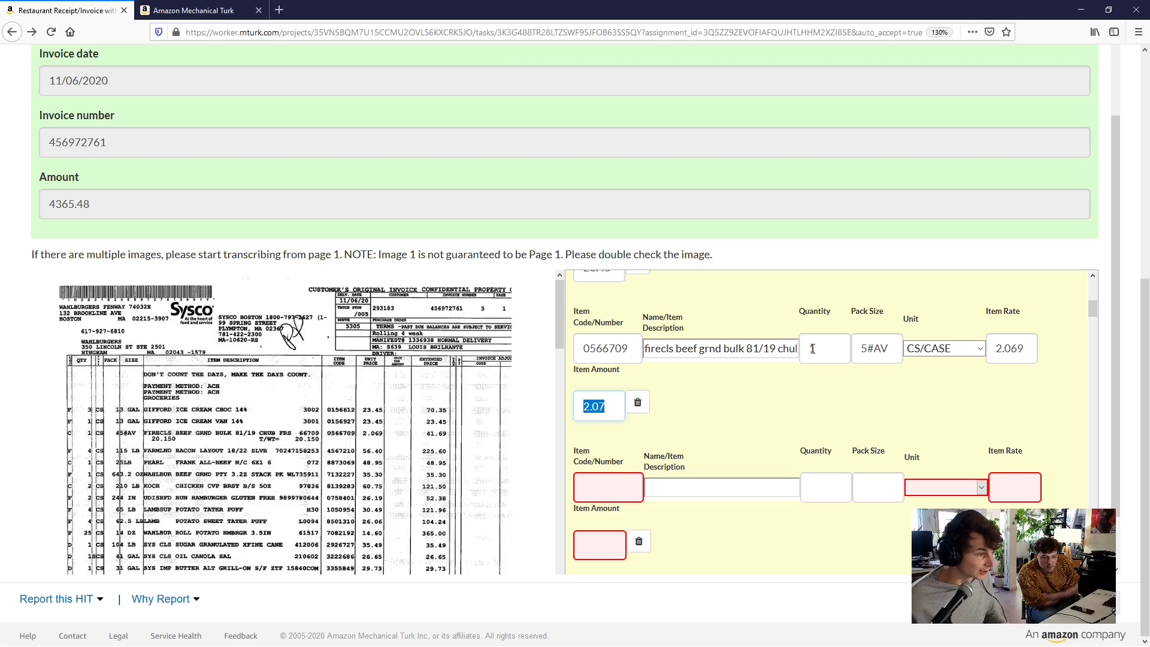
Change the beef line's quantity to 20 so its amount becomes 41.38
left_click(812, 348)
double_click(809, 348)
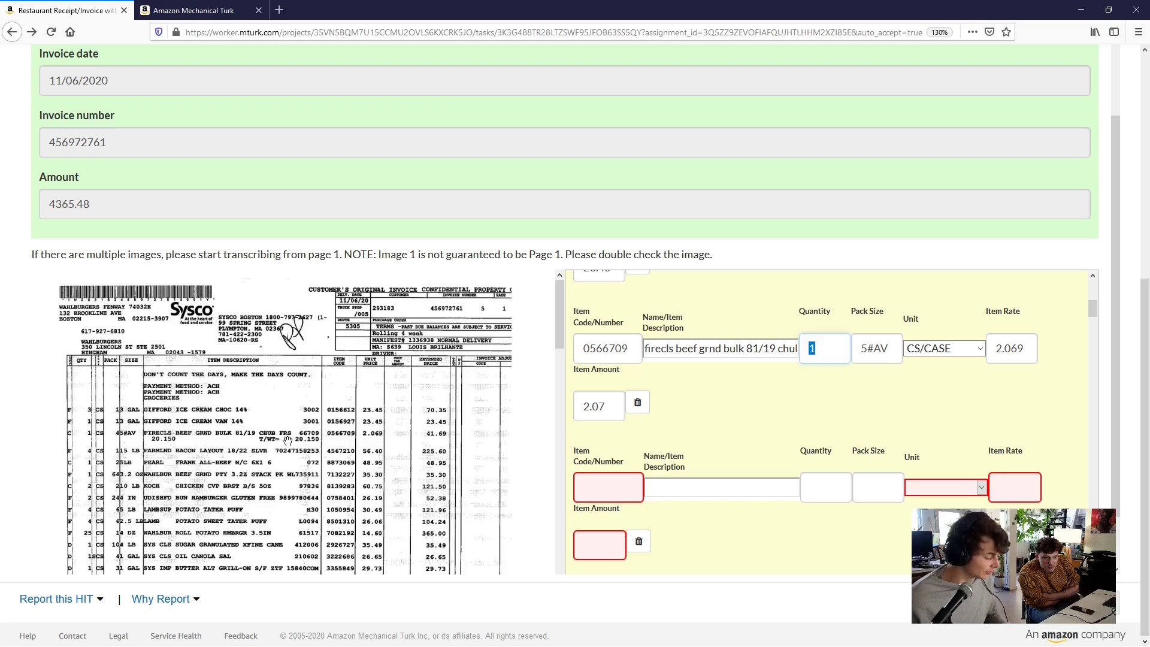
type("20")
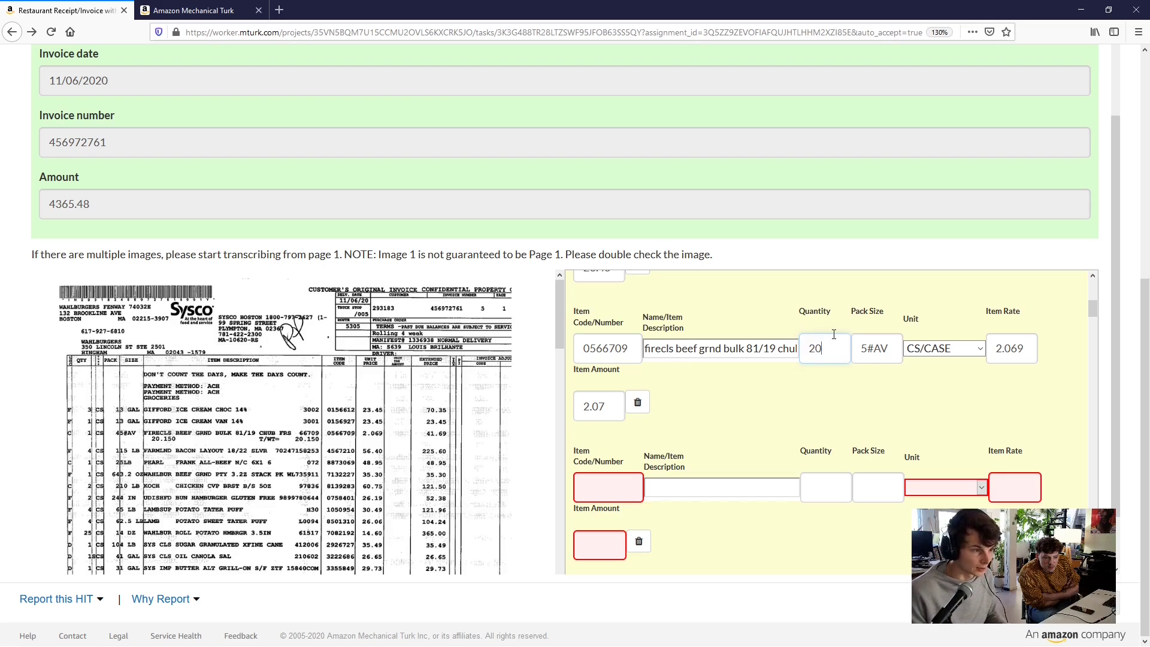
key("Tab")
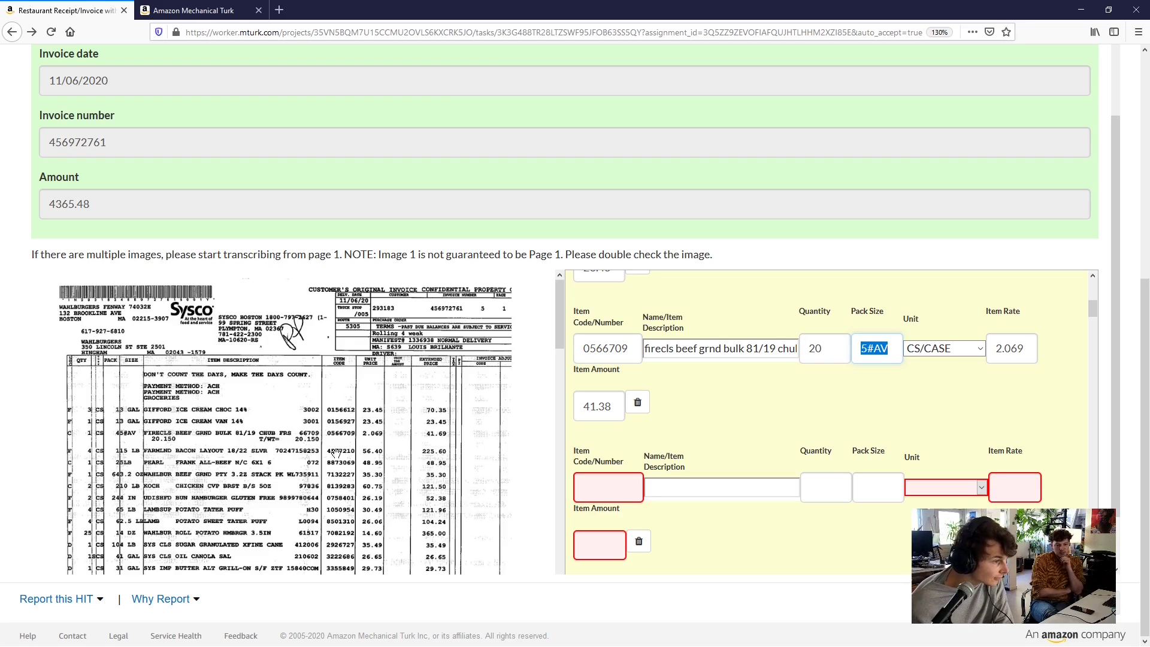
left_click(844, 350)
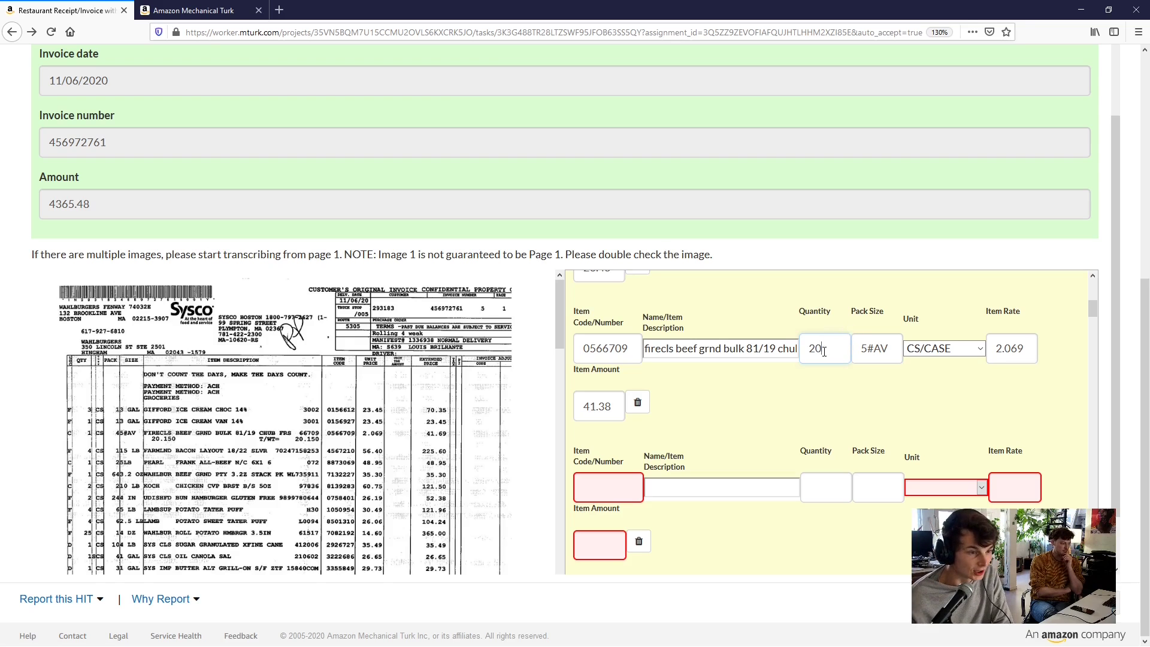
left_click_drag(823, 350, 797, 346)
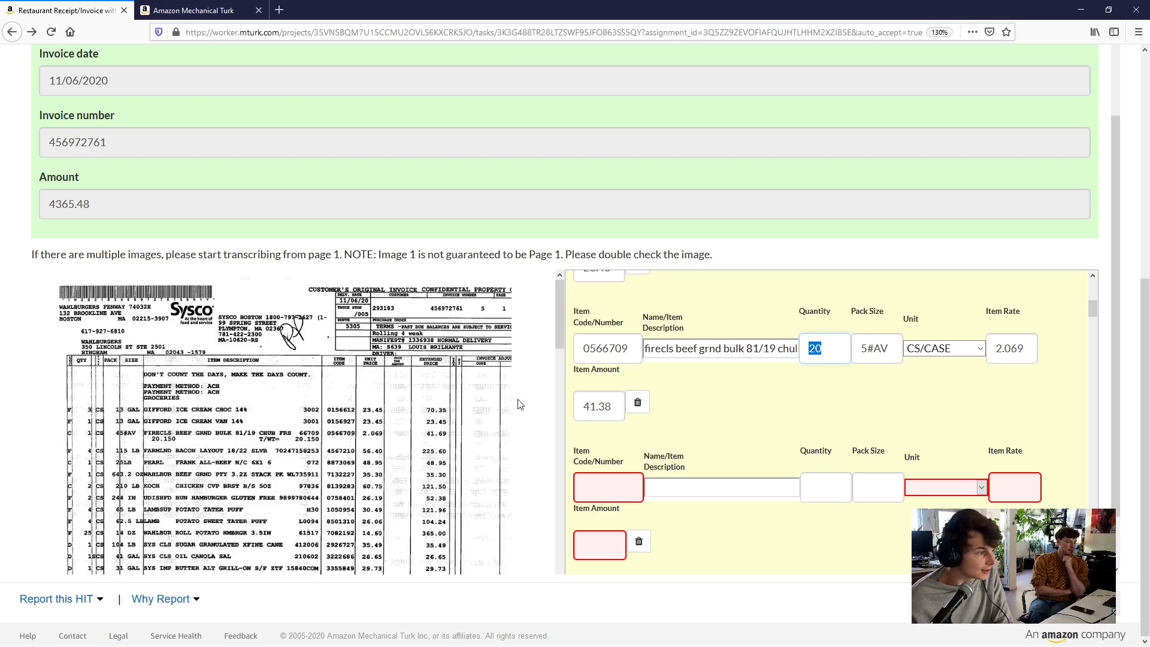
scroll(440, 415, "down", 10)
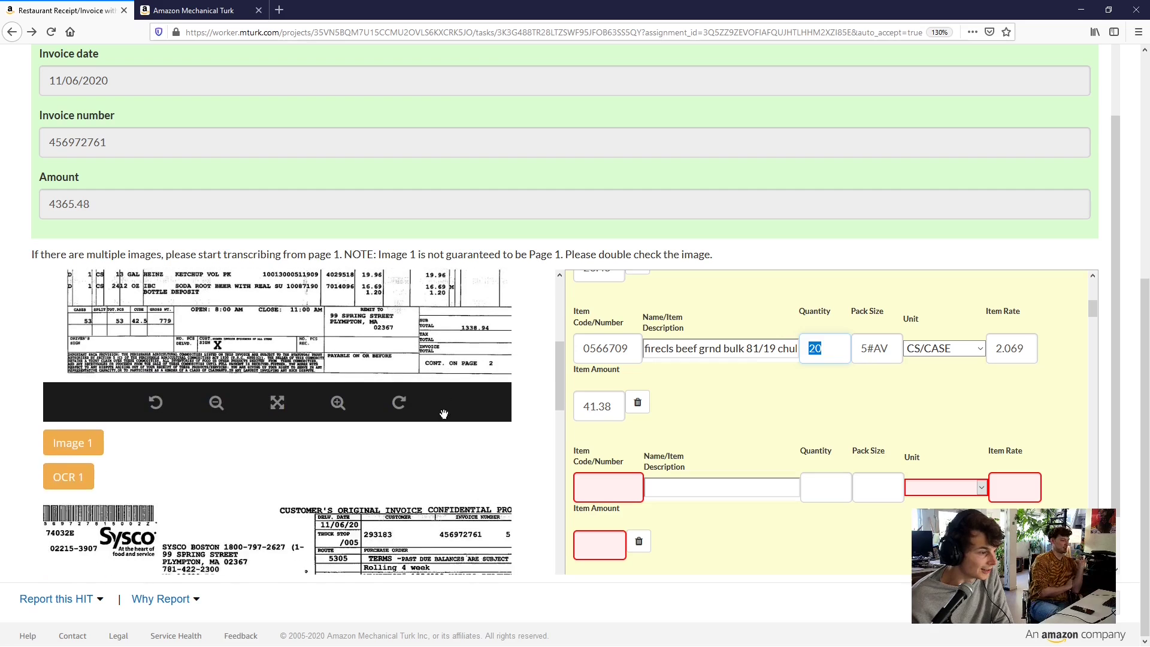
scroll(386, 331, "up", 1)
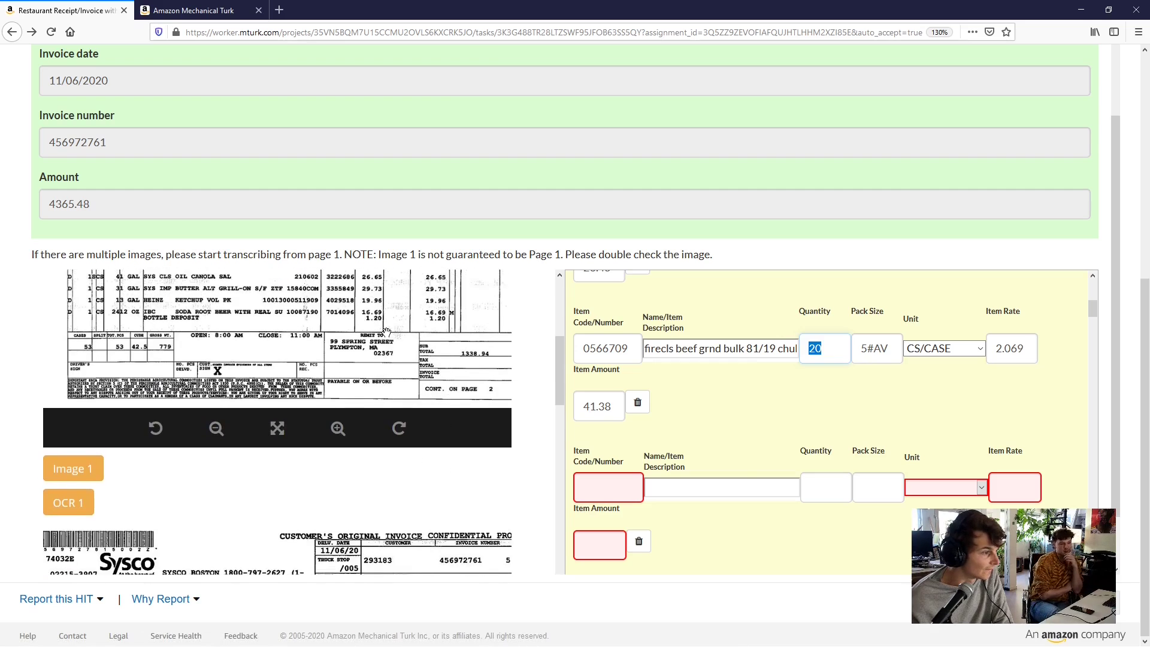
scroll(386, 331, "up", 5)
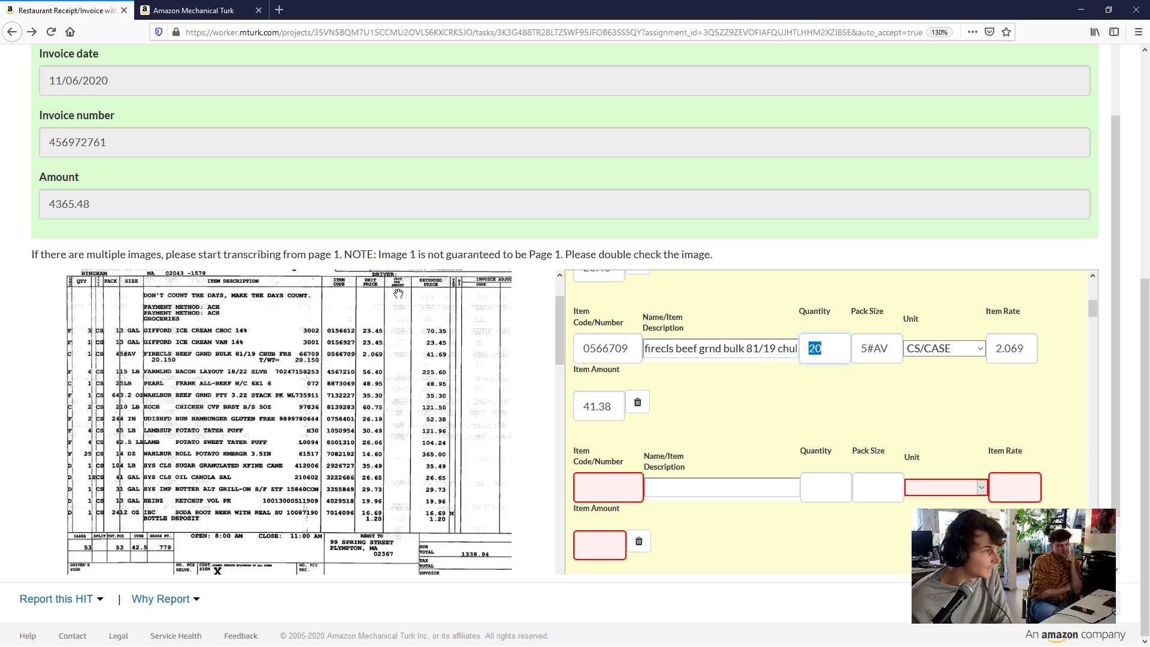
scroll(398, 293, "up", 6)
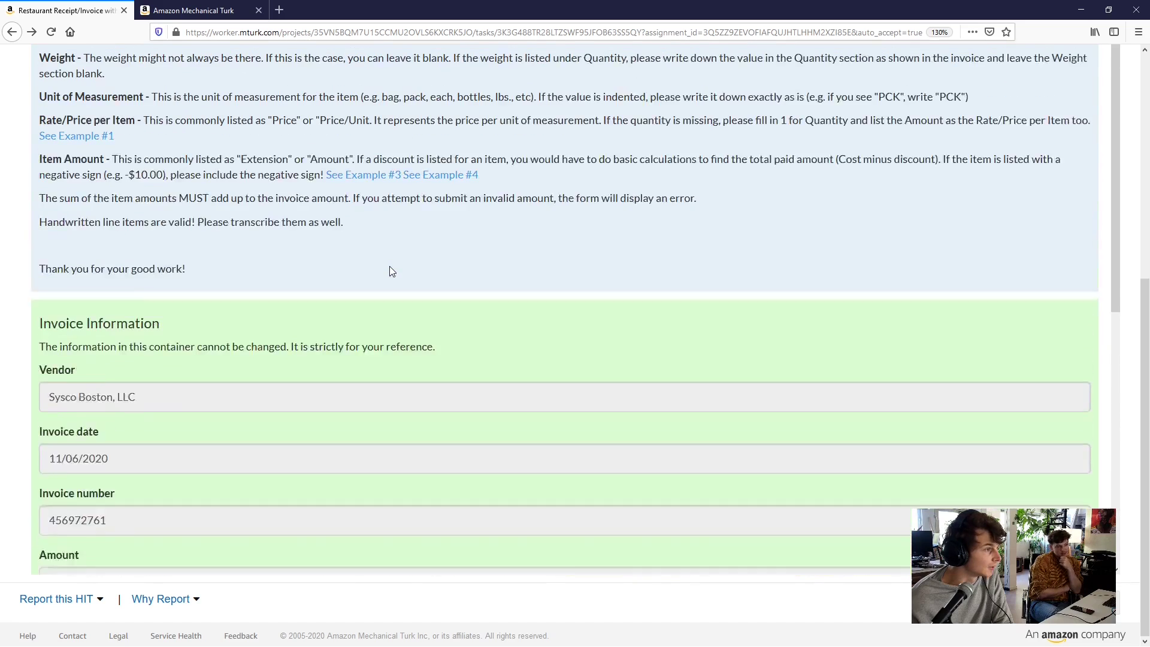
scroll(391, 271, "up", 3)
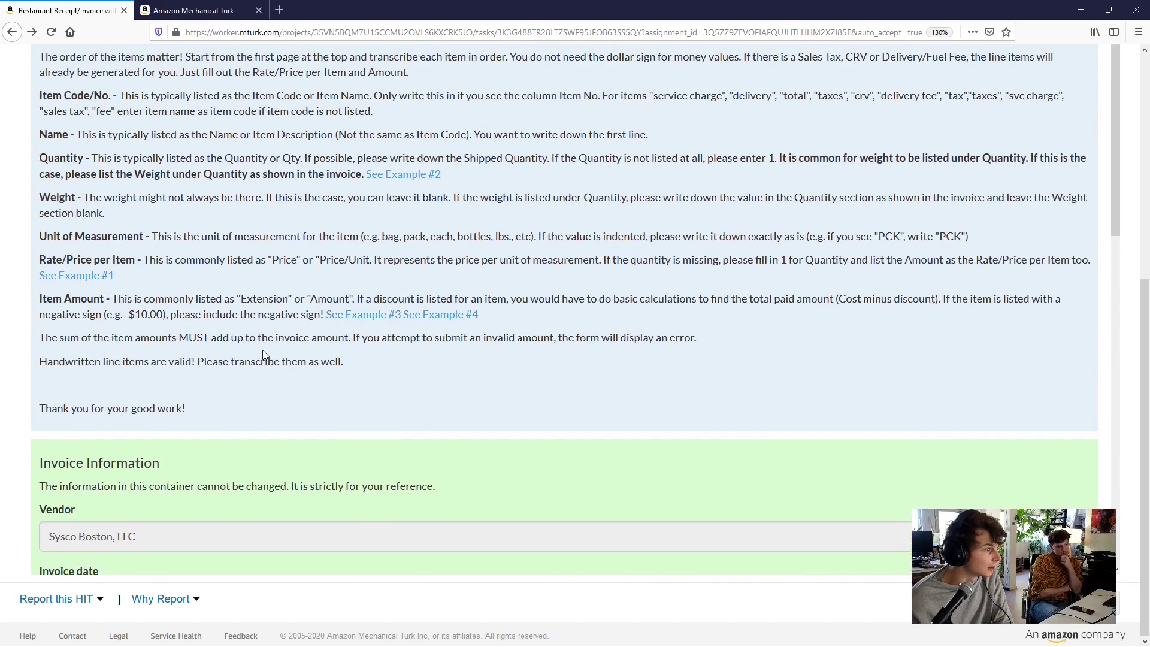
scroll(264, 355, "up", 1)
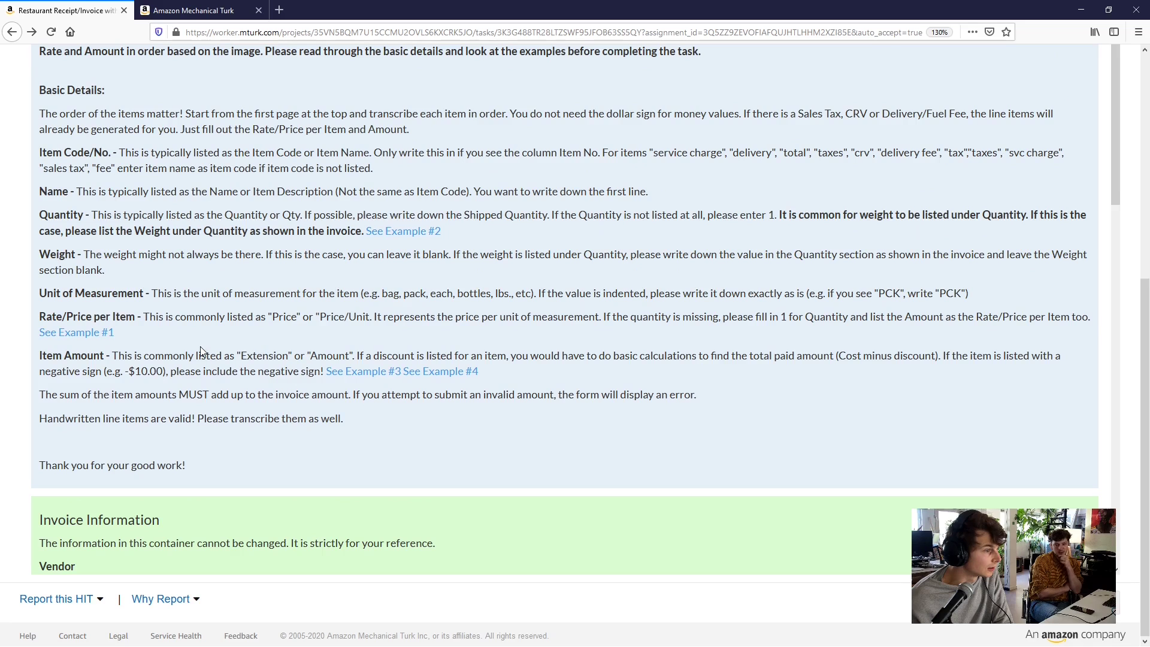
scroll(200, 351, "down", 12)
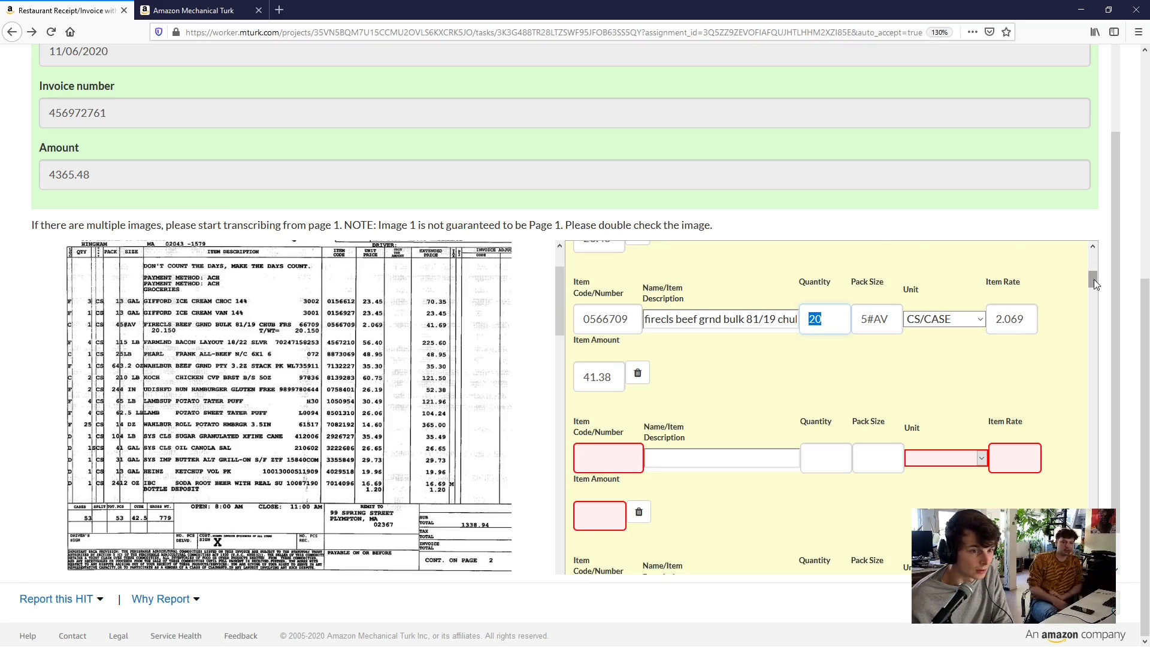
mouse_move(1094, 279)
left_mouse_down()
mouse_move(1093, 253)
mouse_move(1084, 290)
left_mouse_up()
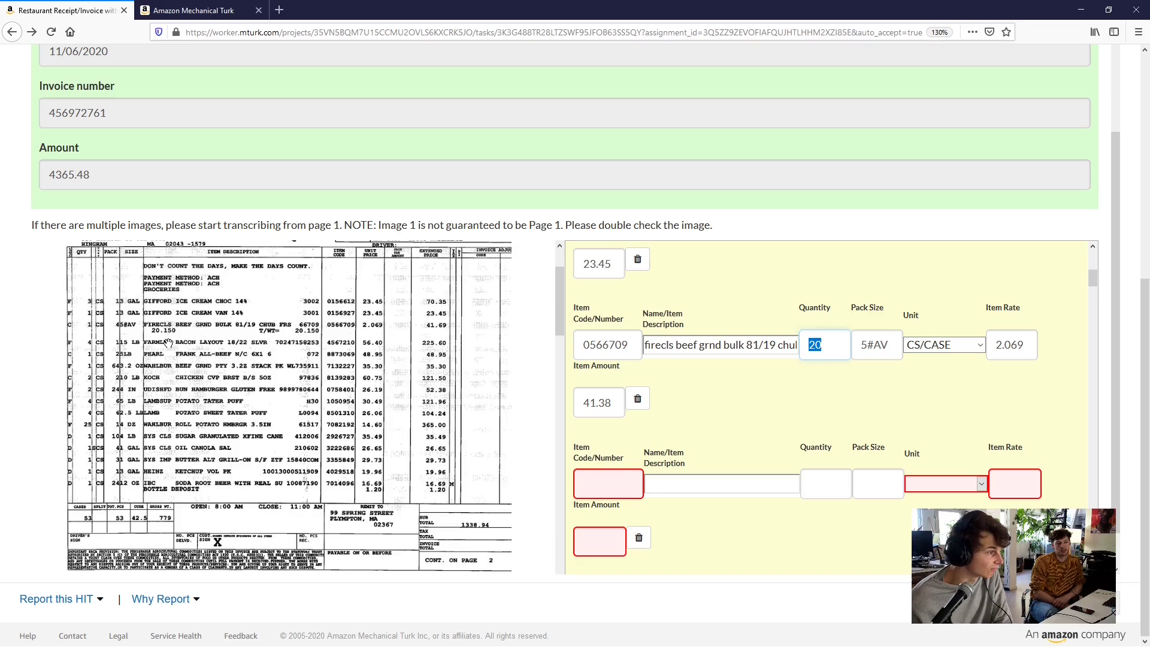
Open the HIT report form and choose Broken Content with Other as the detail
left_click(100, 601)
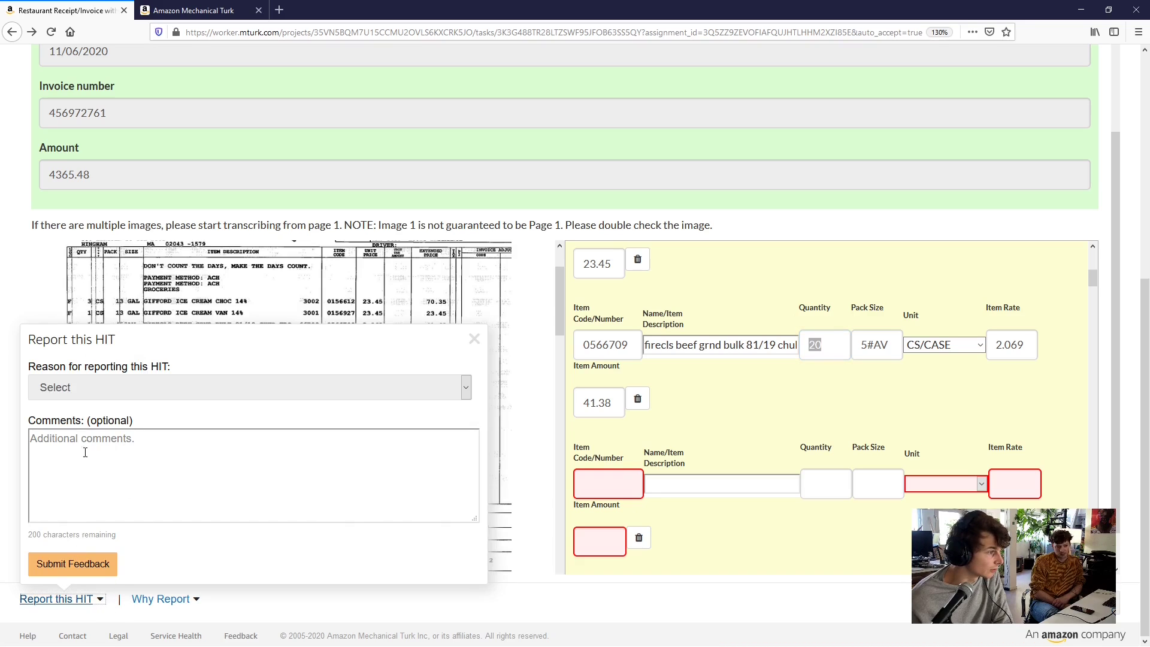
left_click(90, 390)
left_click(104, 468)
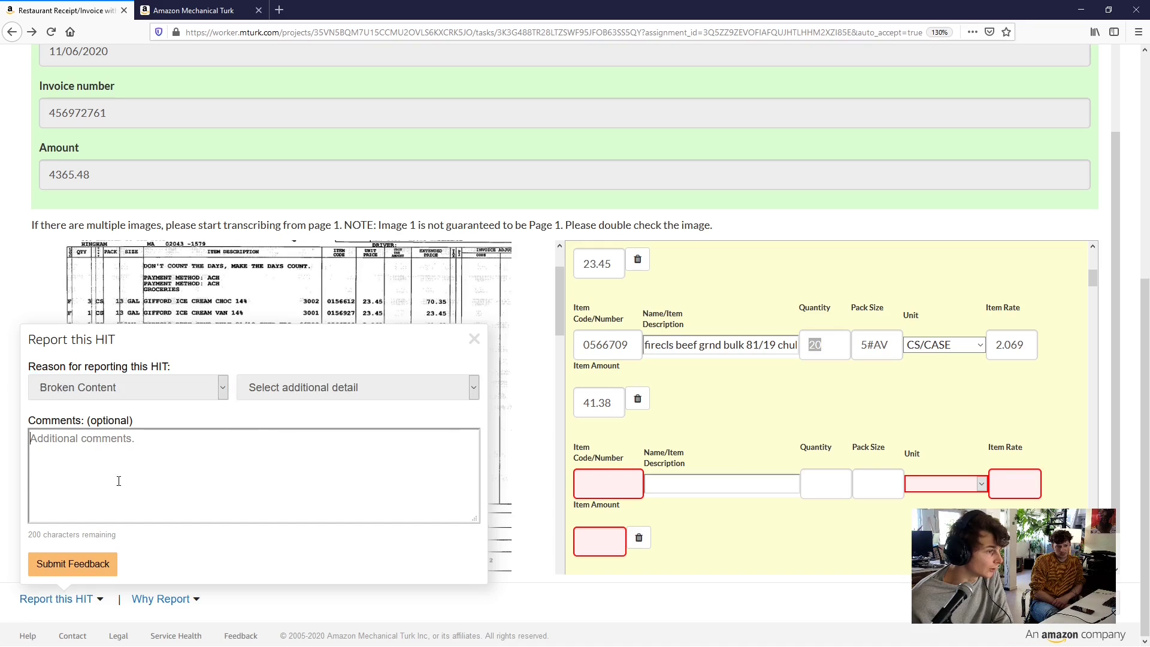
left_click(292, 386)
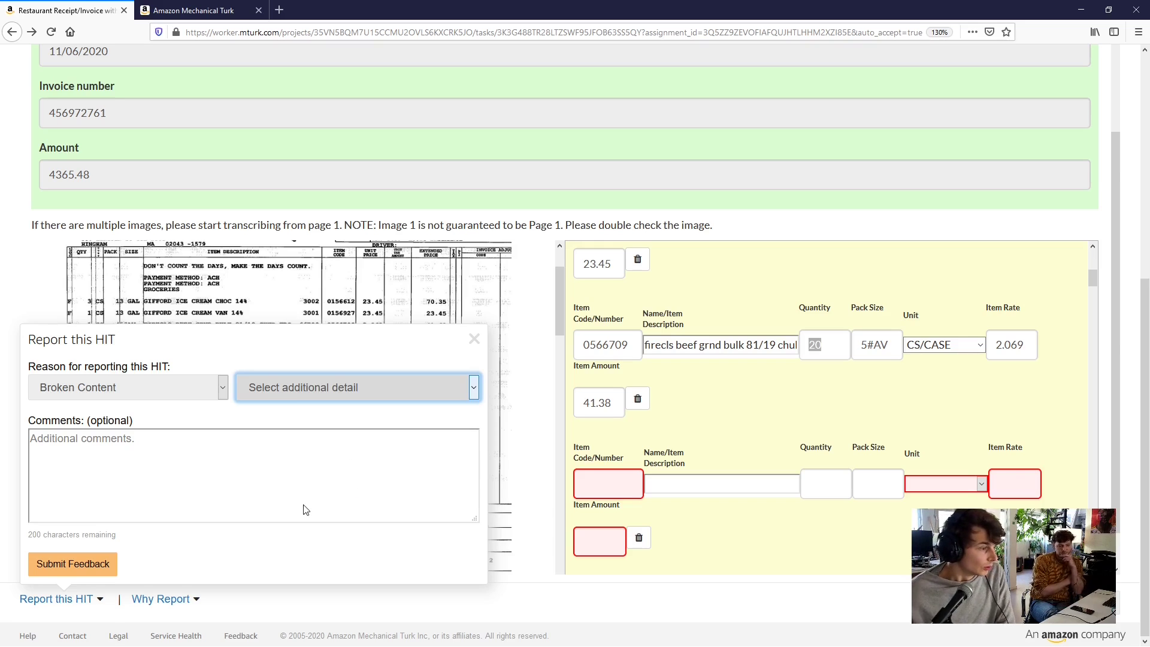
key("o")
Write a comment that the form's Pack Size field can't accept values like 5#AV
left_click(224, 461)
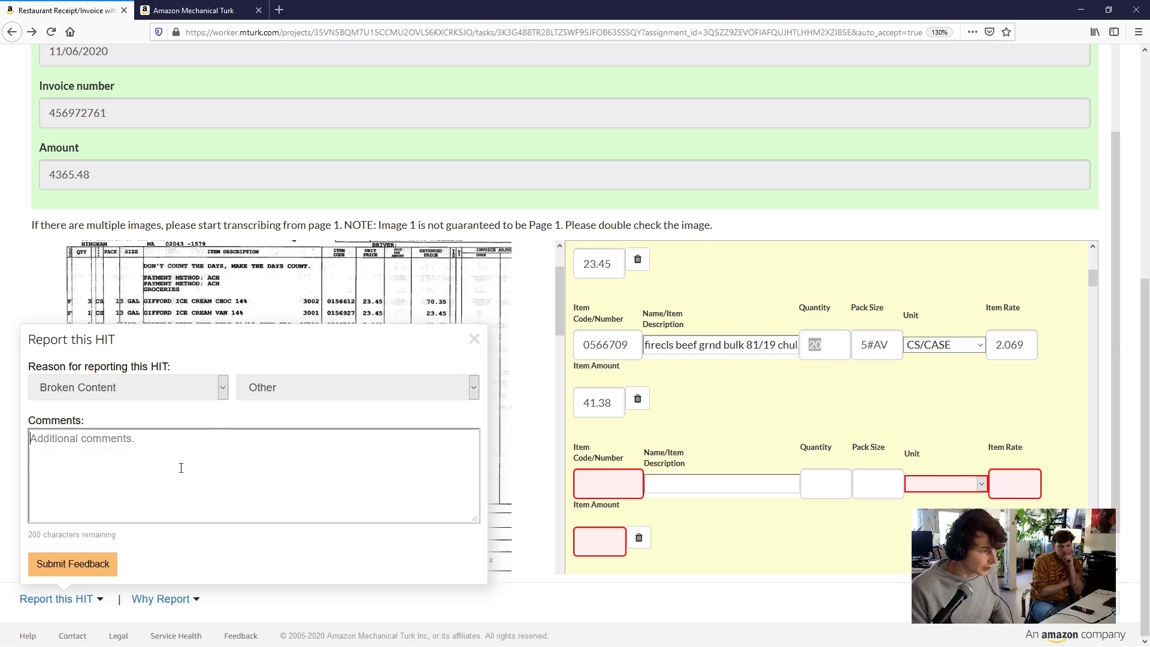
type("The form ")
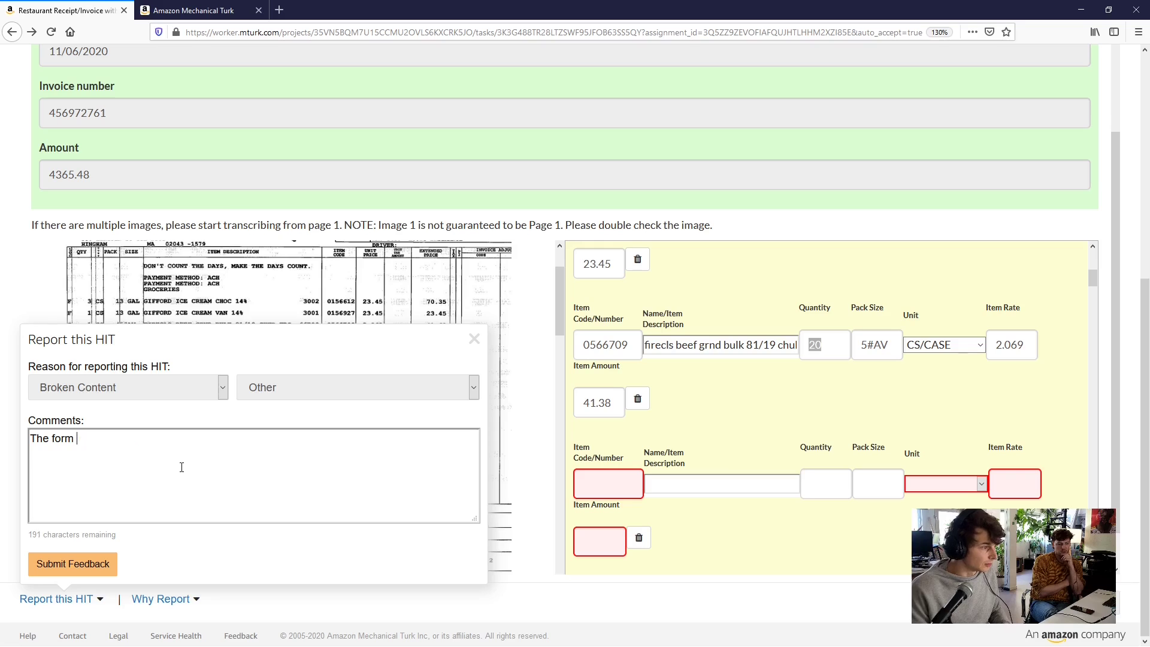
type("doesn'")
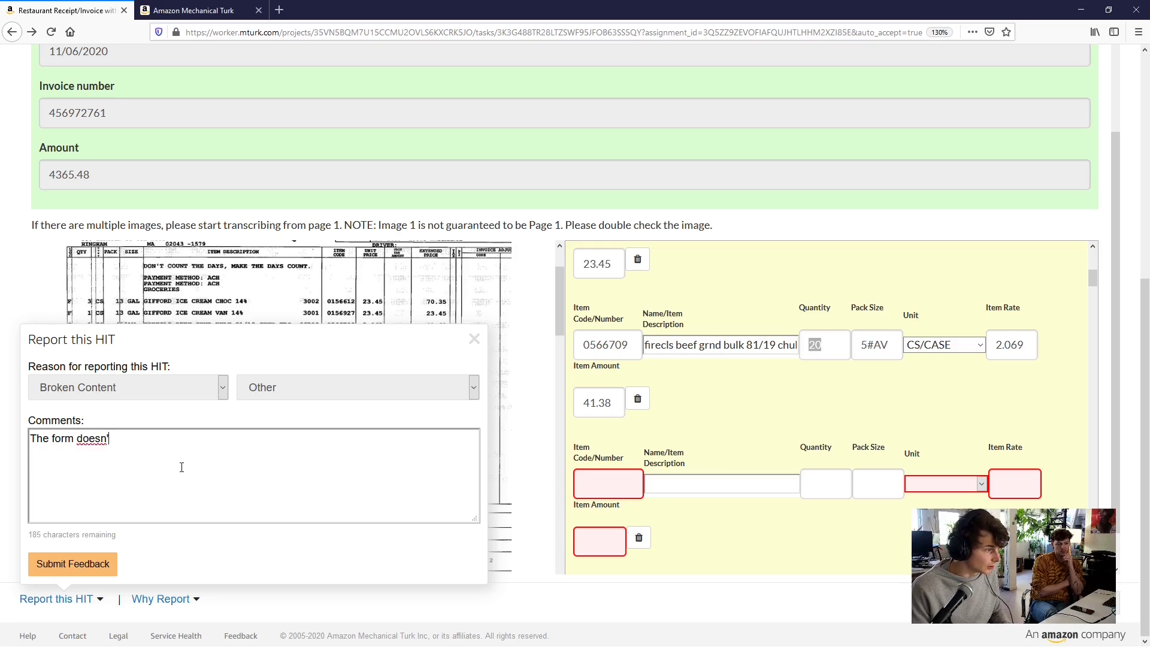
type("t allow to f")
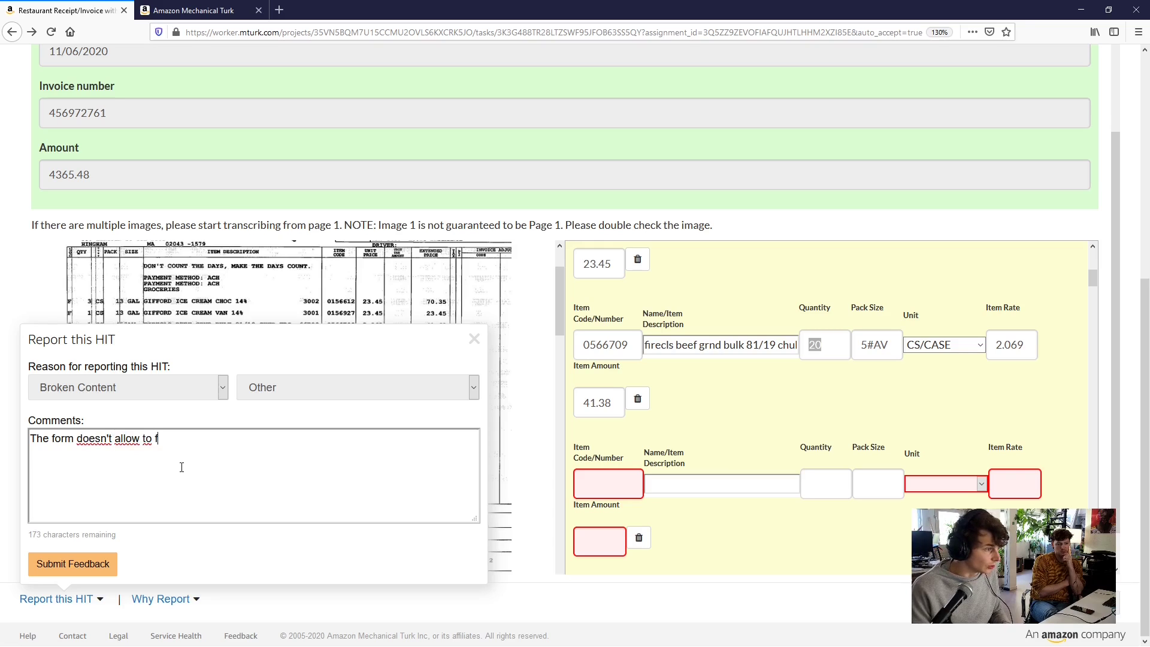
type("ill in the right ")
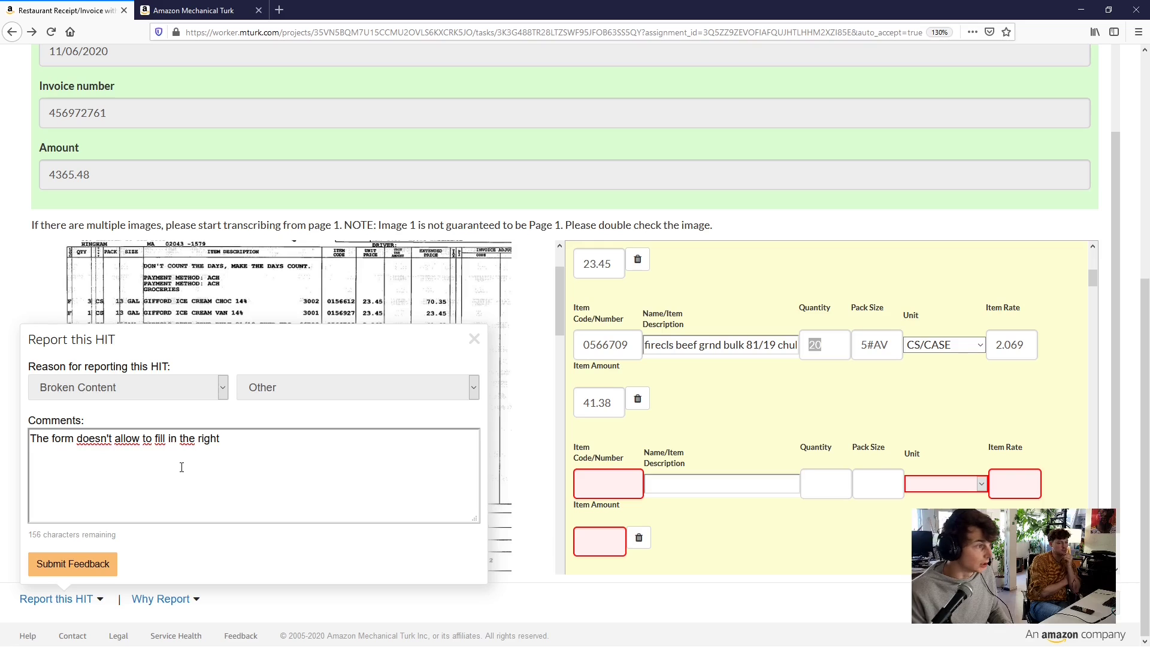
type("Pack")
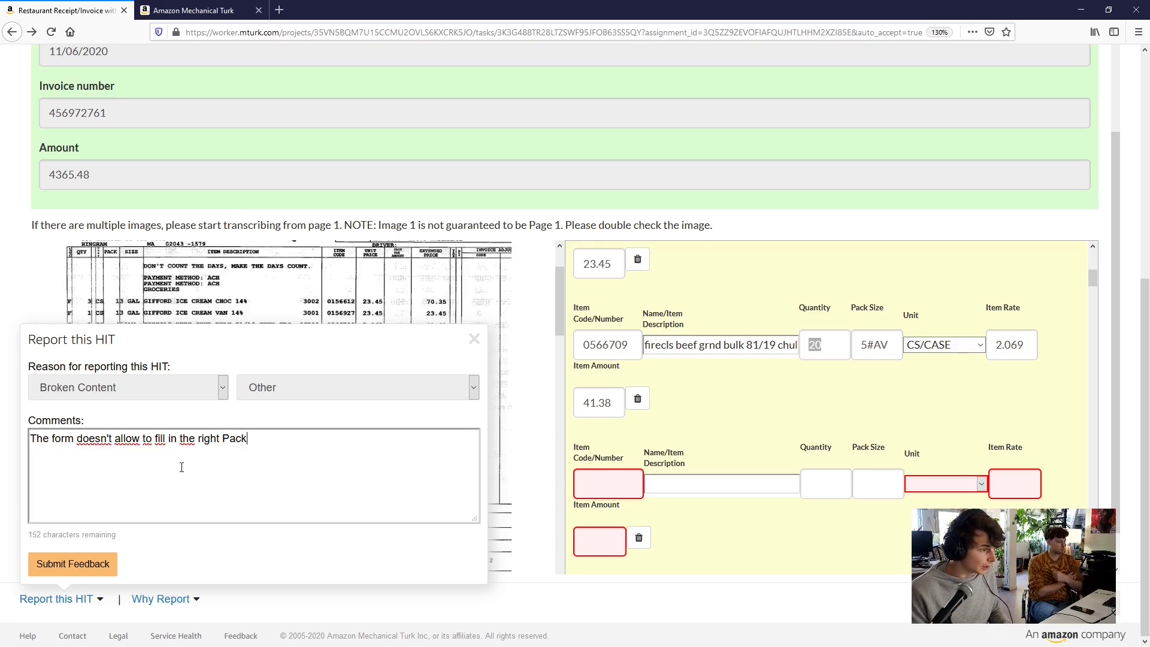
type("+size")
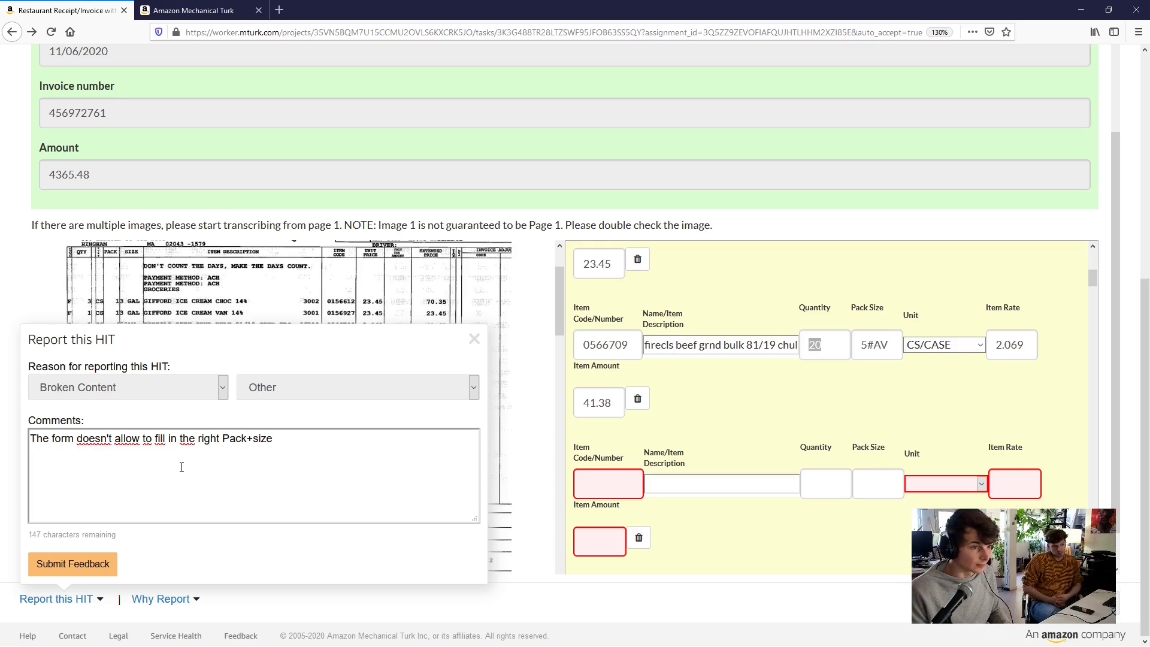
type(".")
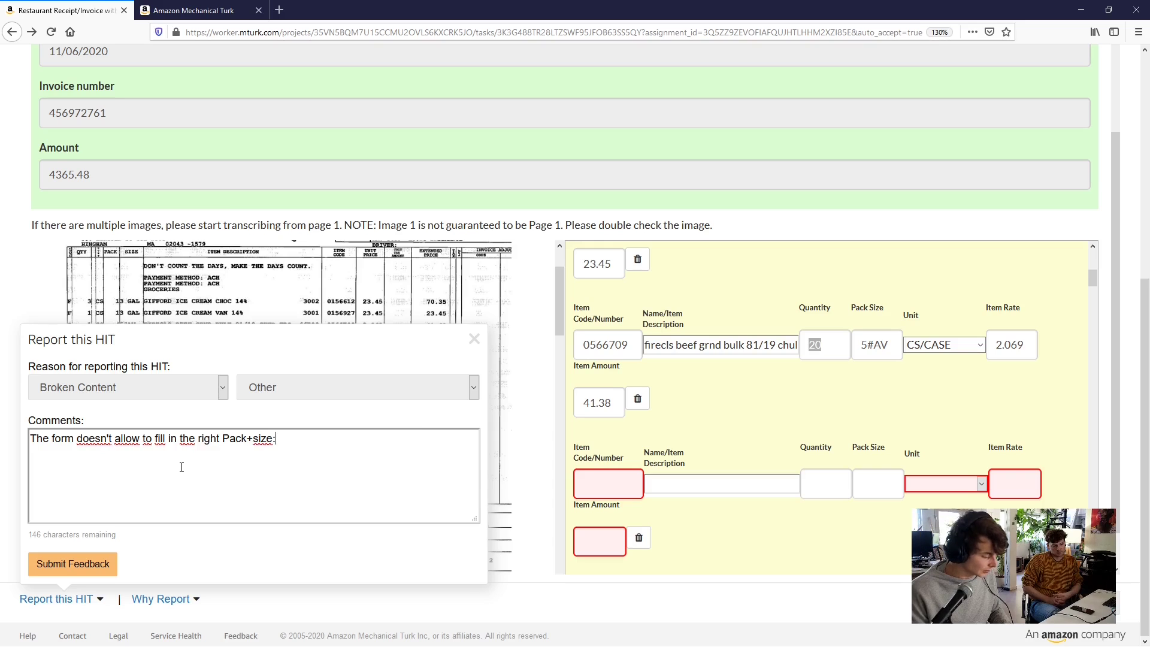
type(" Eg.")
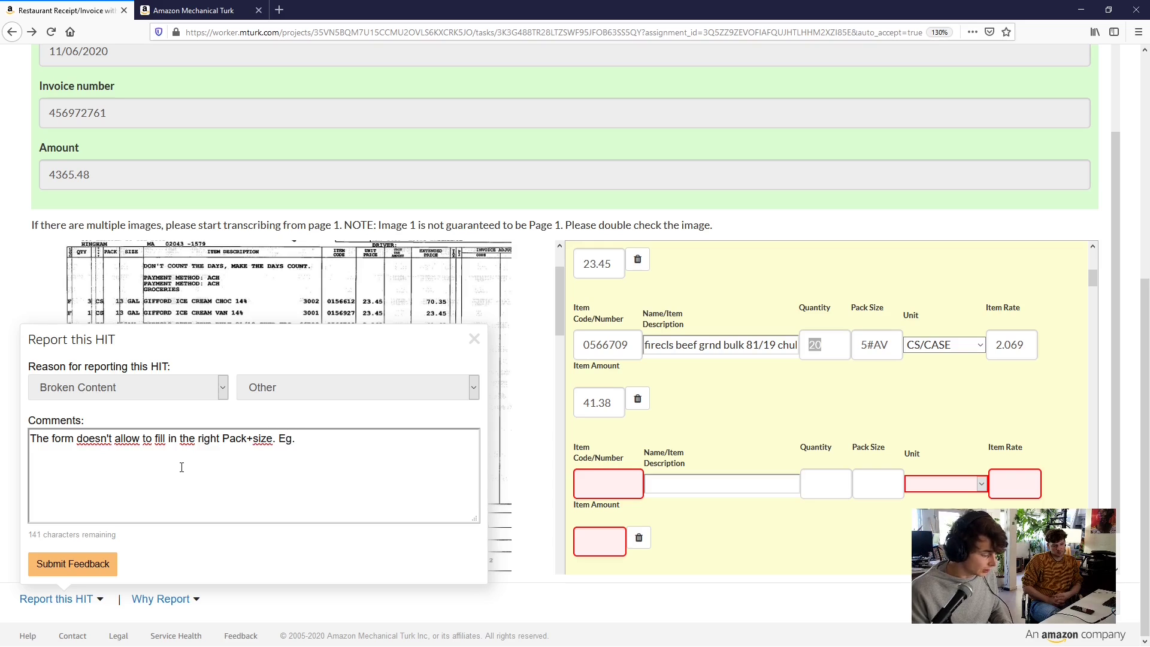
type(" 5")
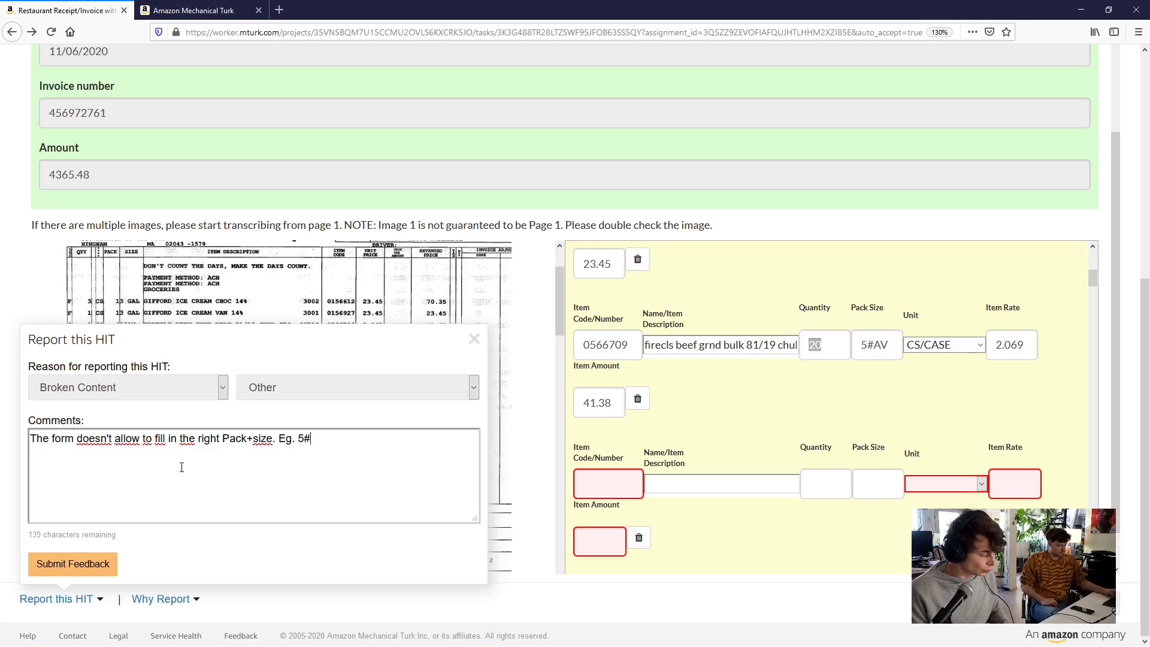
type("#AV as ")
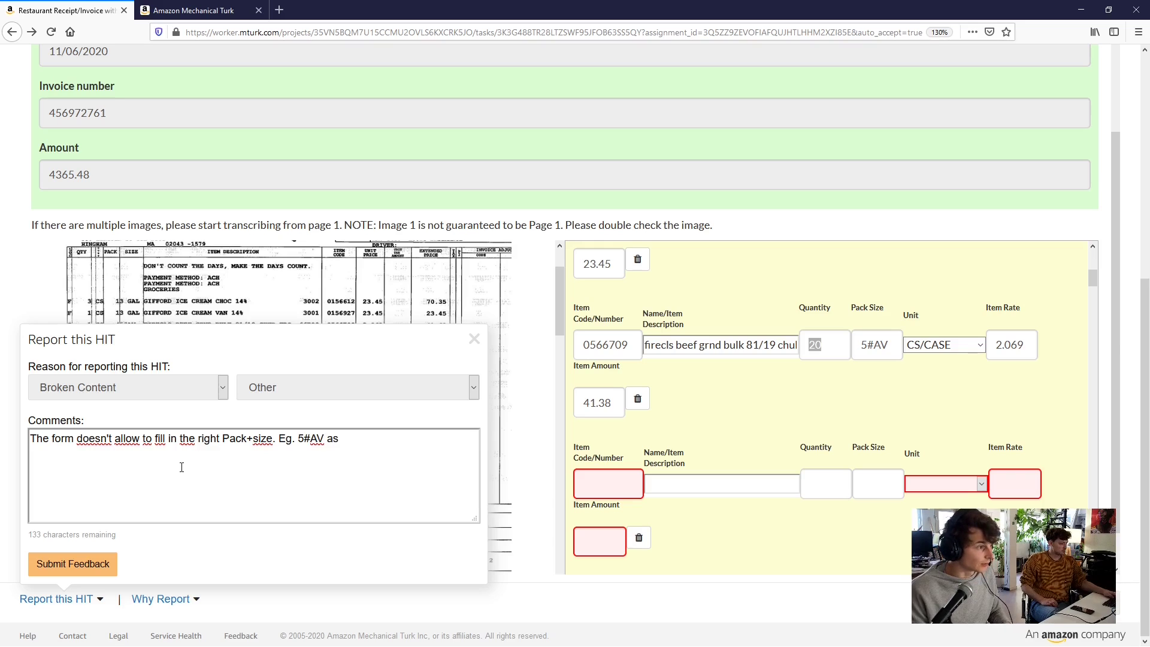
type("size.")
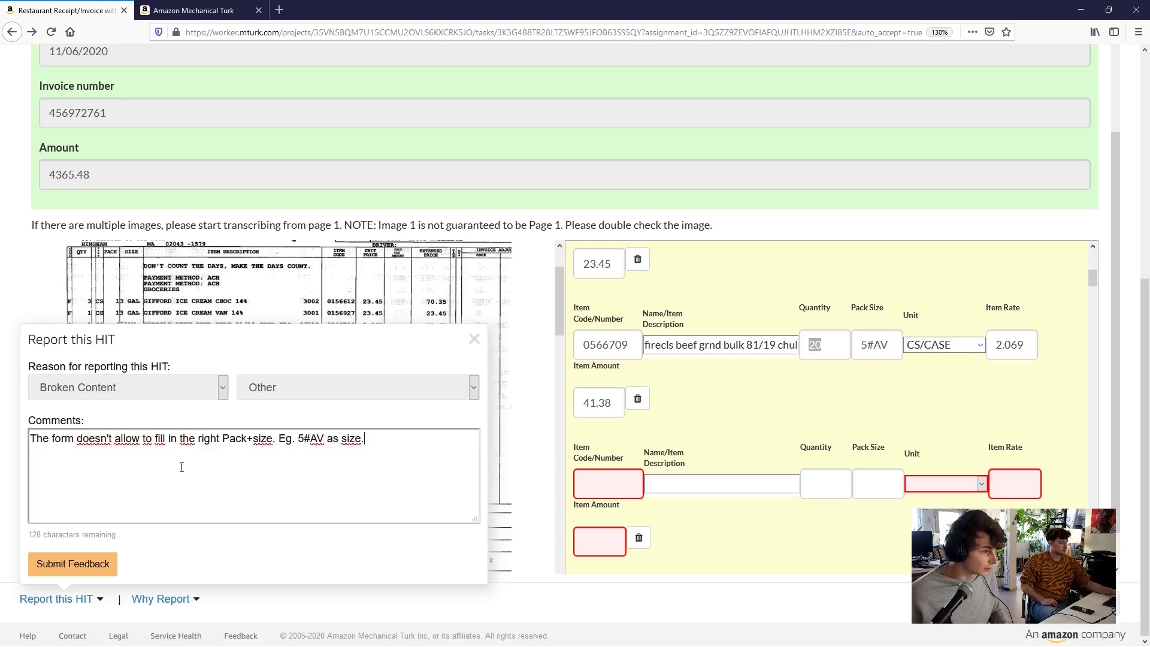
type(" (s")
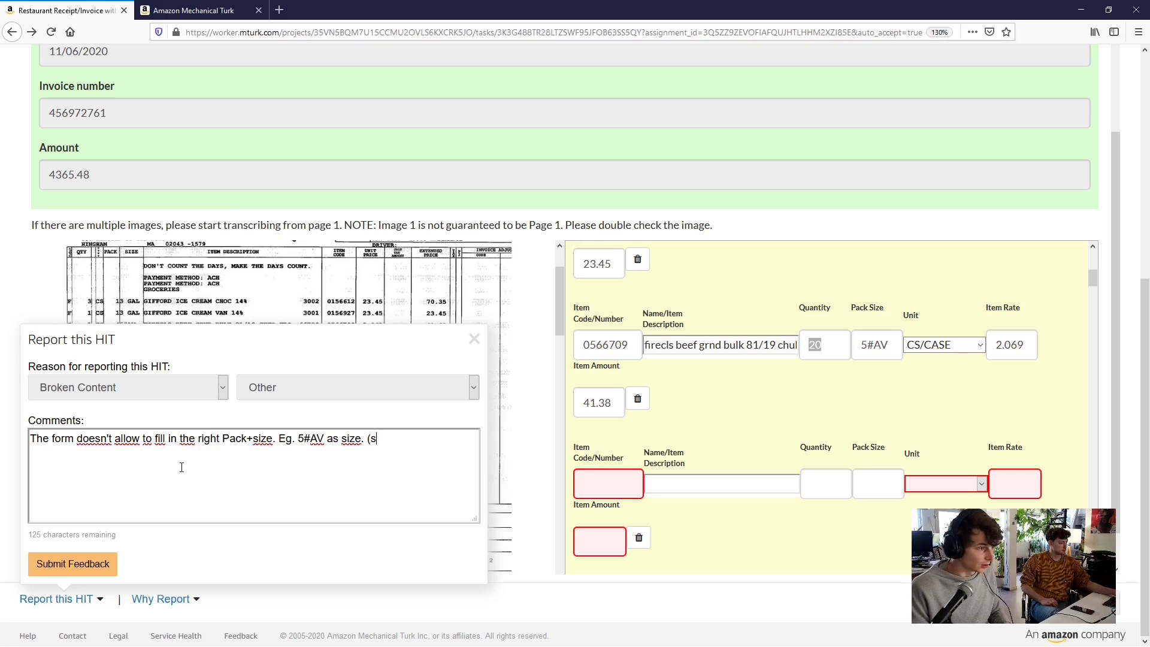
type("ee invoice line 3)")
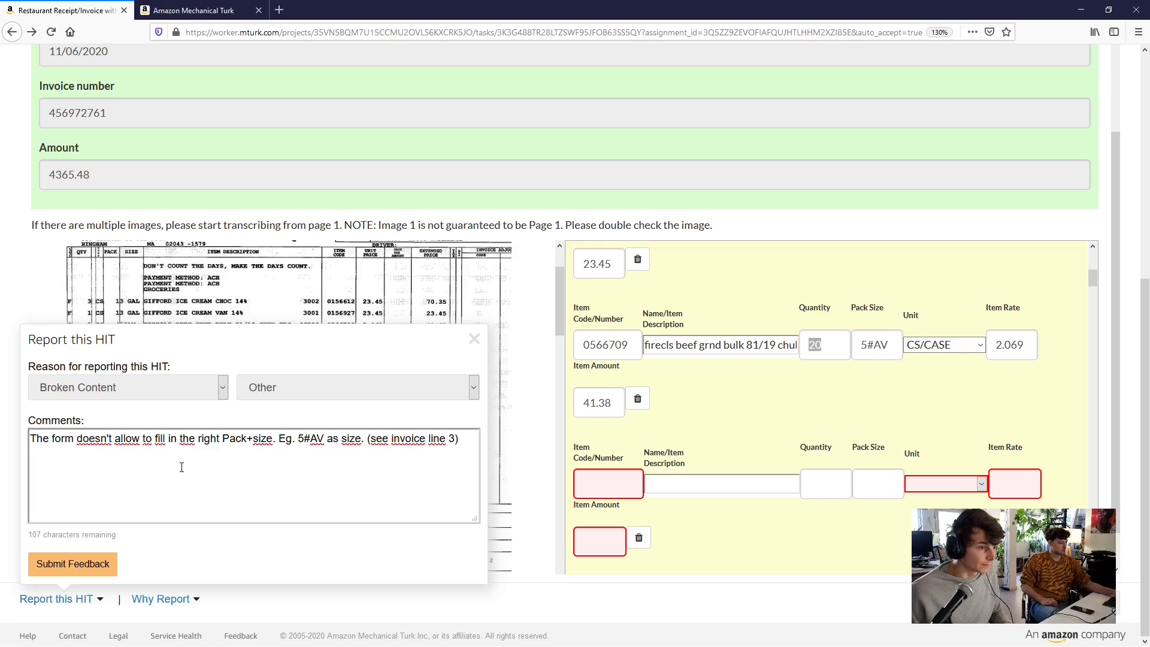
scroll(831, 413, "down", 3)
scroll(828, 438, "up", 5)
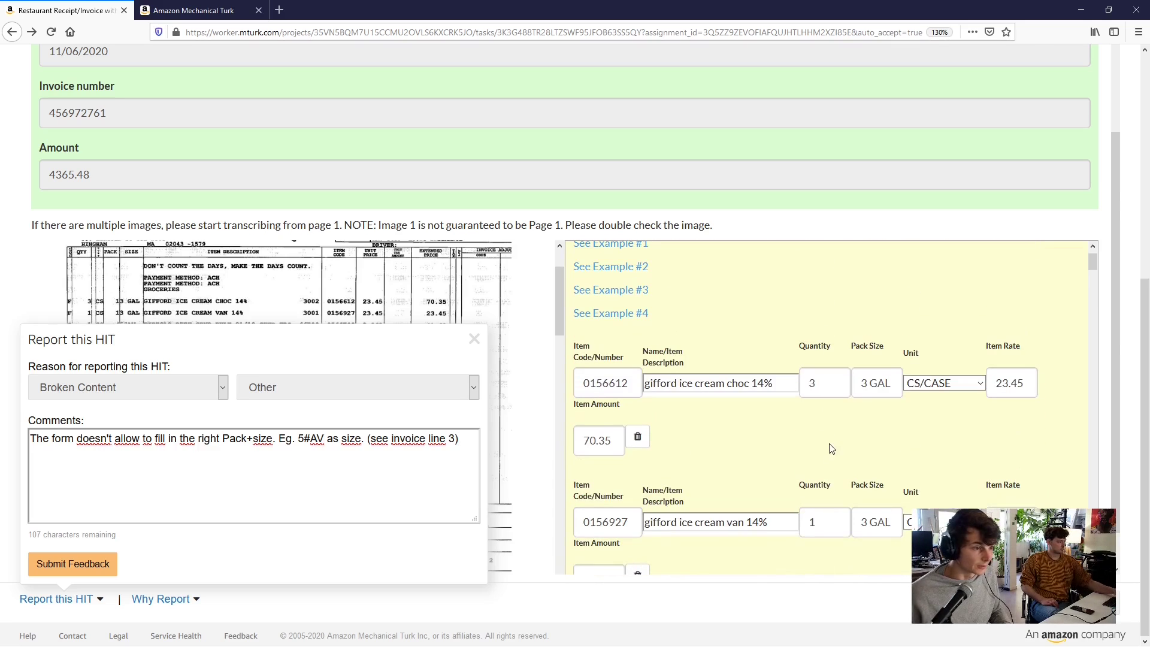
Submit the report, return the receipt HIT, and go back to the available HITs list
left_click(59, 573)
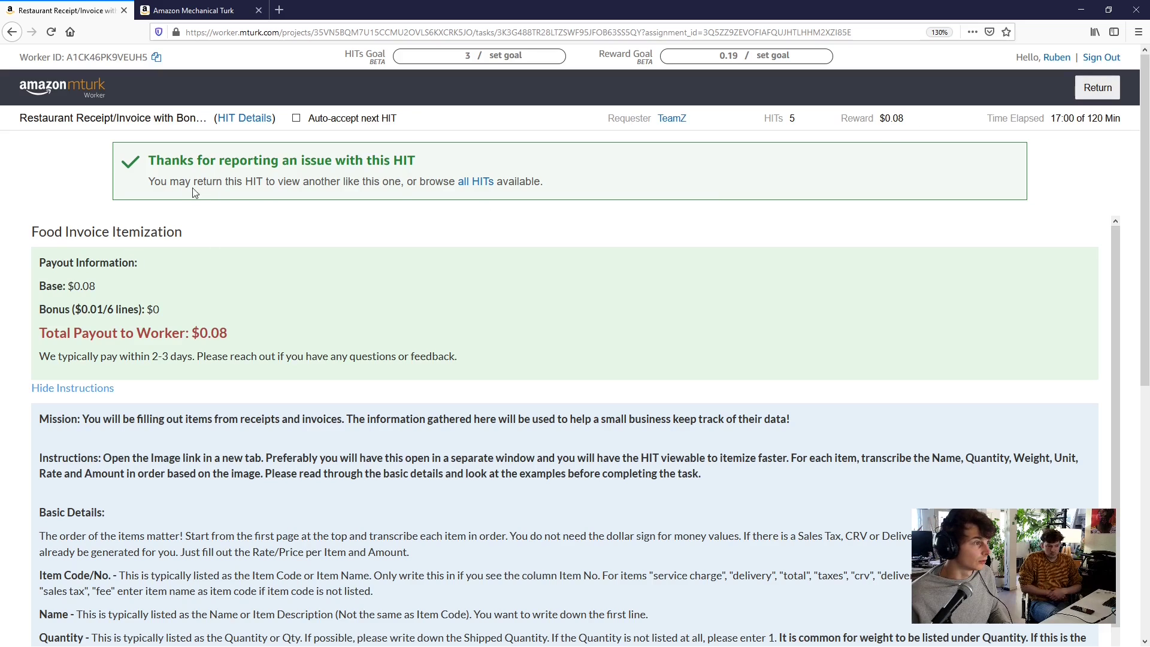
left_click(1108, 90)
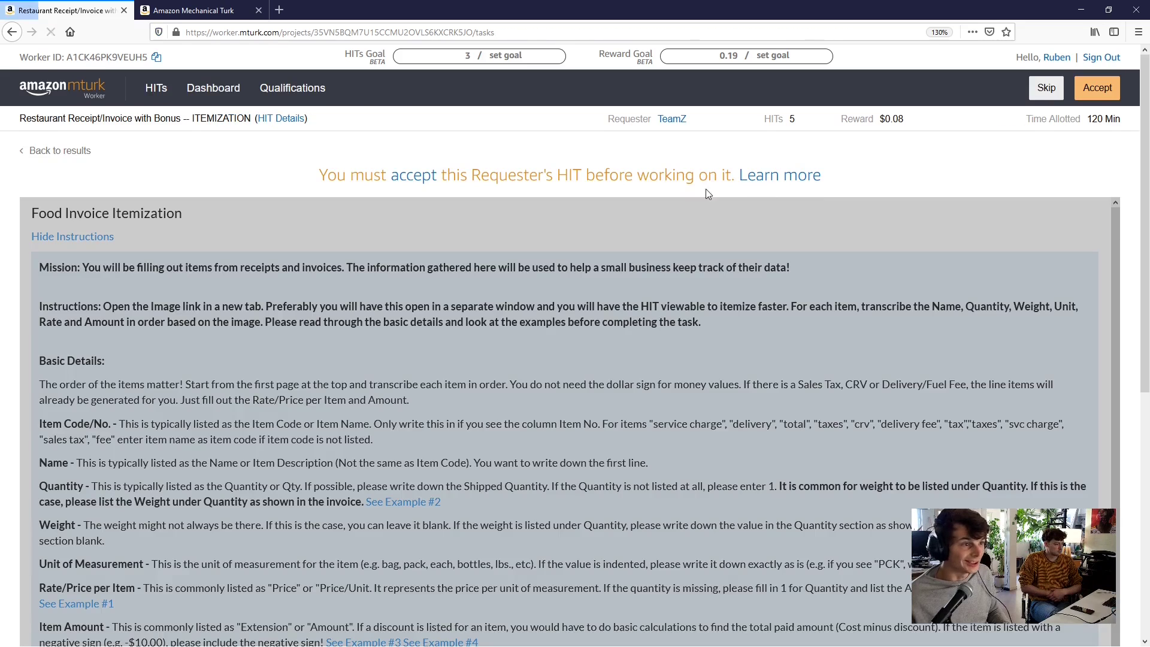
left_click(58, 151)
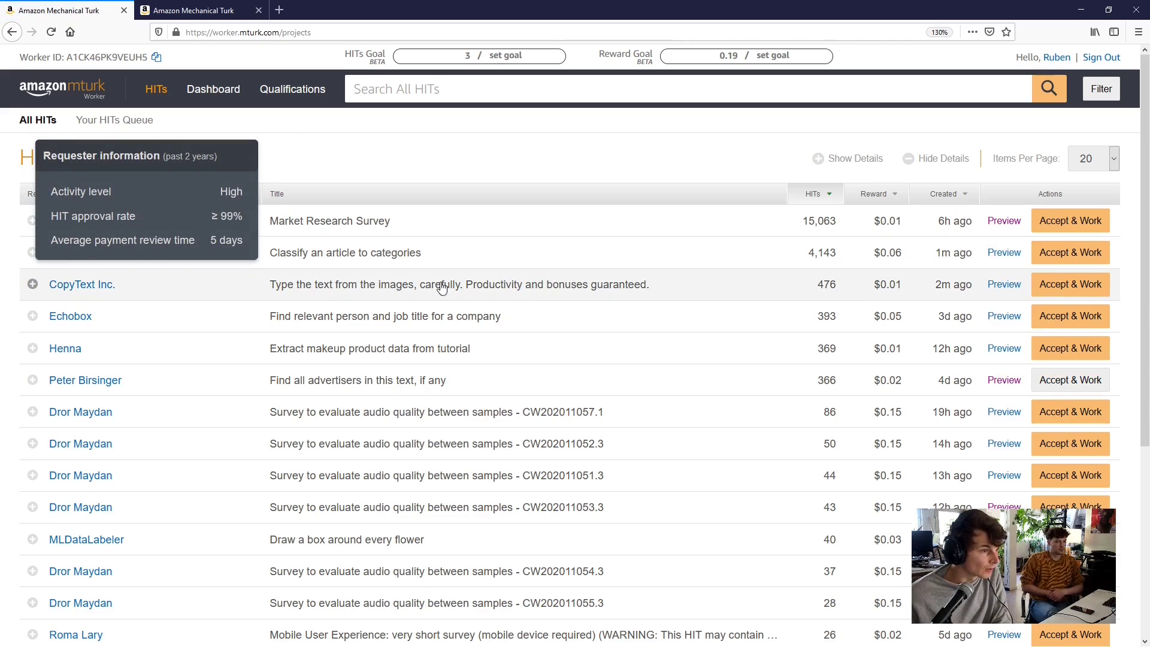
Expand the CopyText Inc. HIT's details, preview it and accept it
left_click(597, 285)
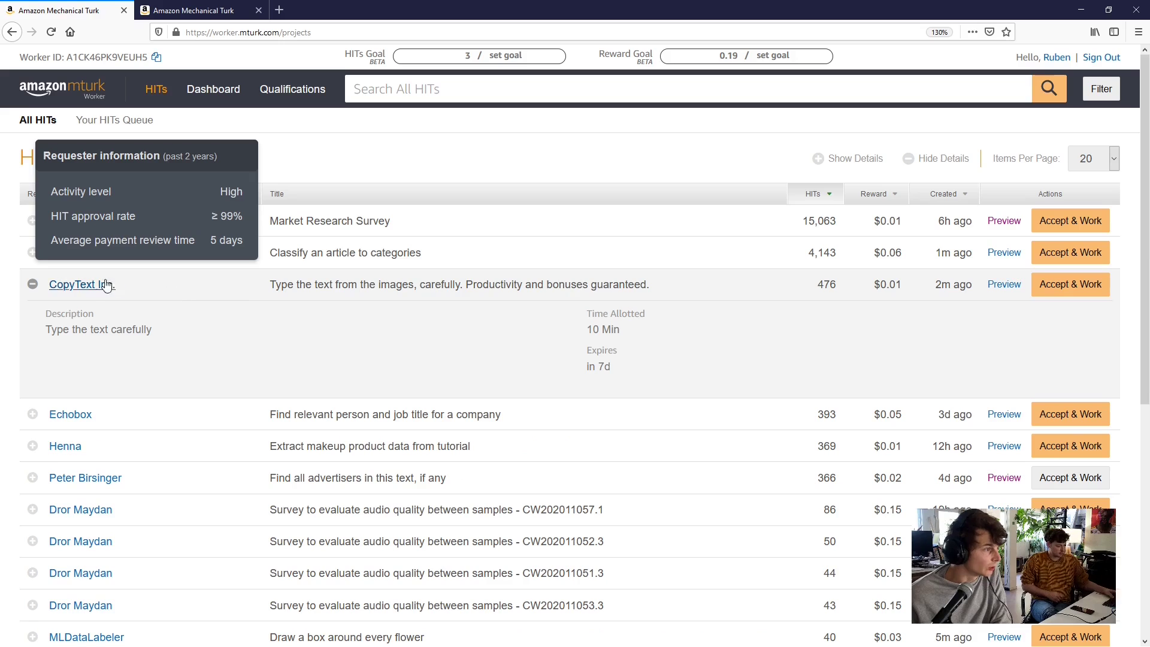
left_click(1002, 285)
scroll(541, 285, "down", 4)
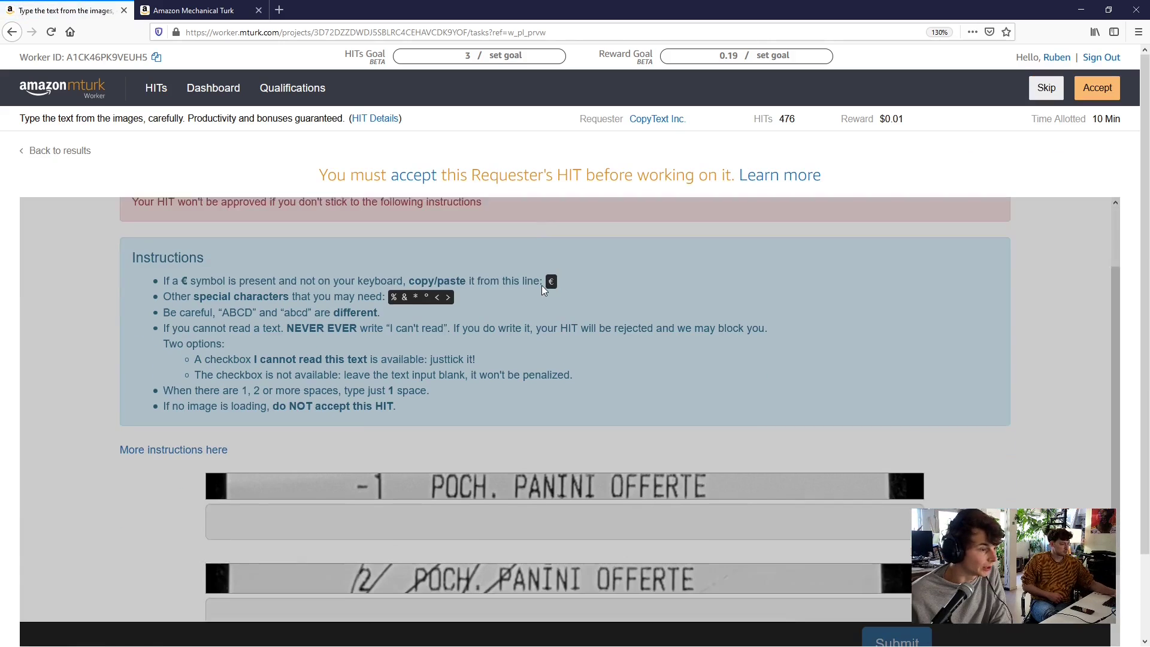
scroll(542, 306, "up", 3)
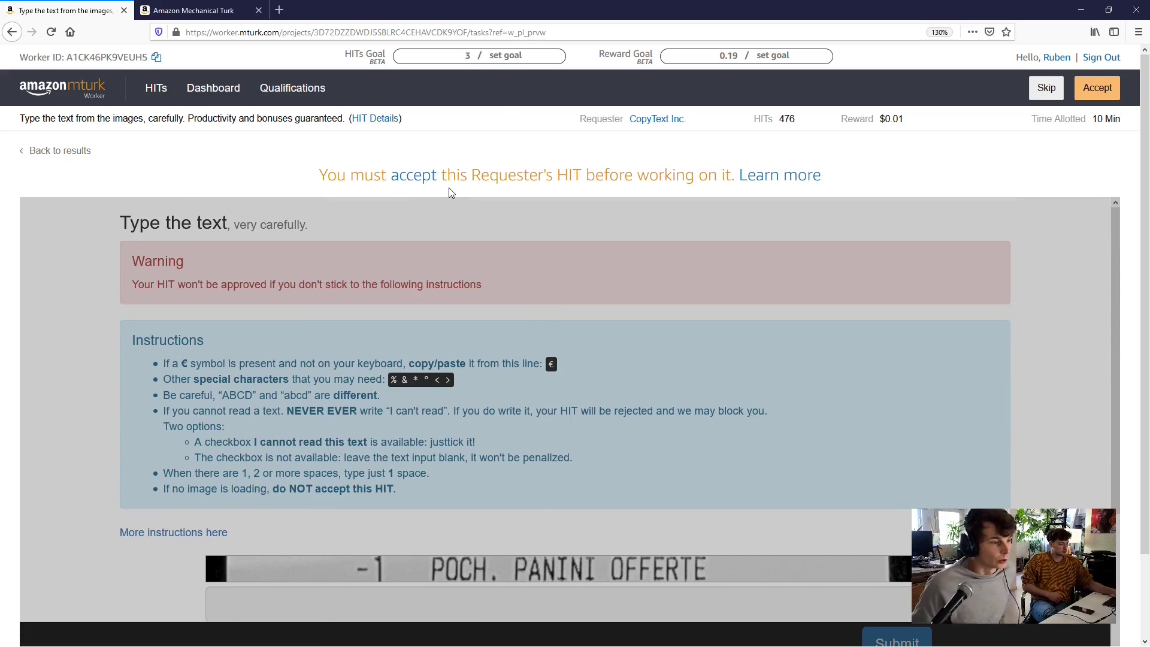
left_click(413, 176)
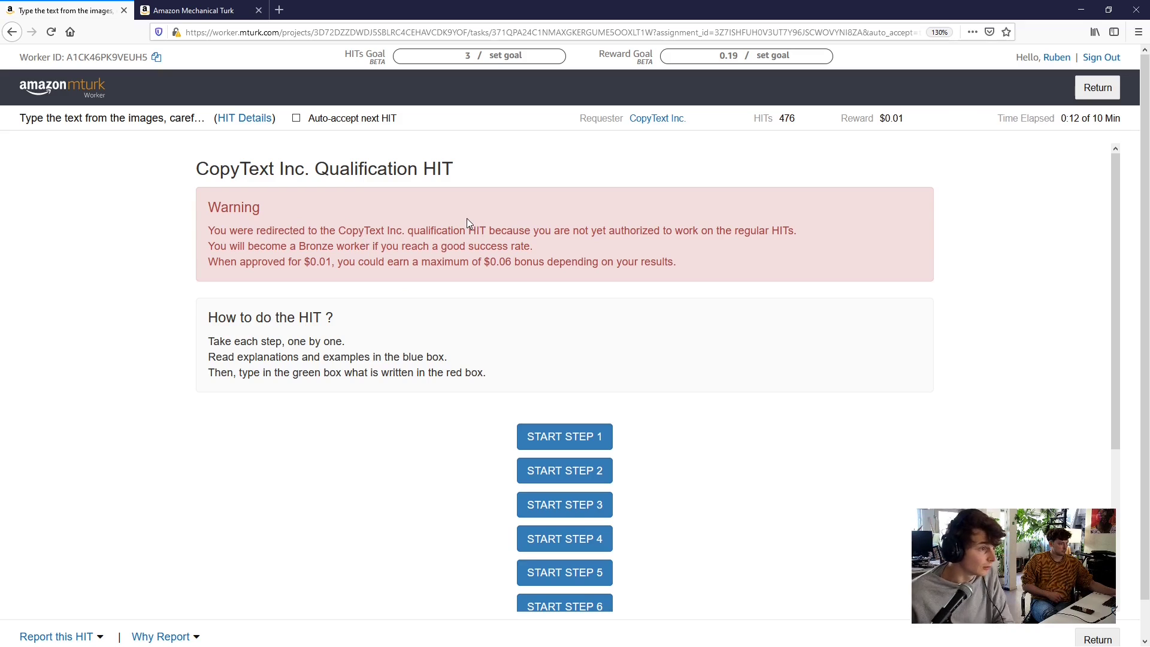
Read the redirection warning, the $0.01 reward and the $0.06 bonus sentence, then skim the steps
left_click_drag(435, 231, 552, 246)
left_click(543, 253)
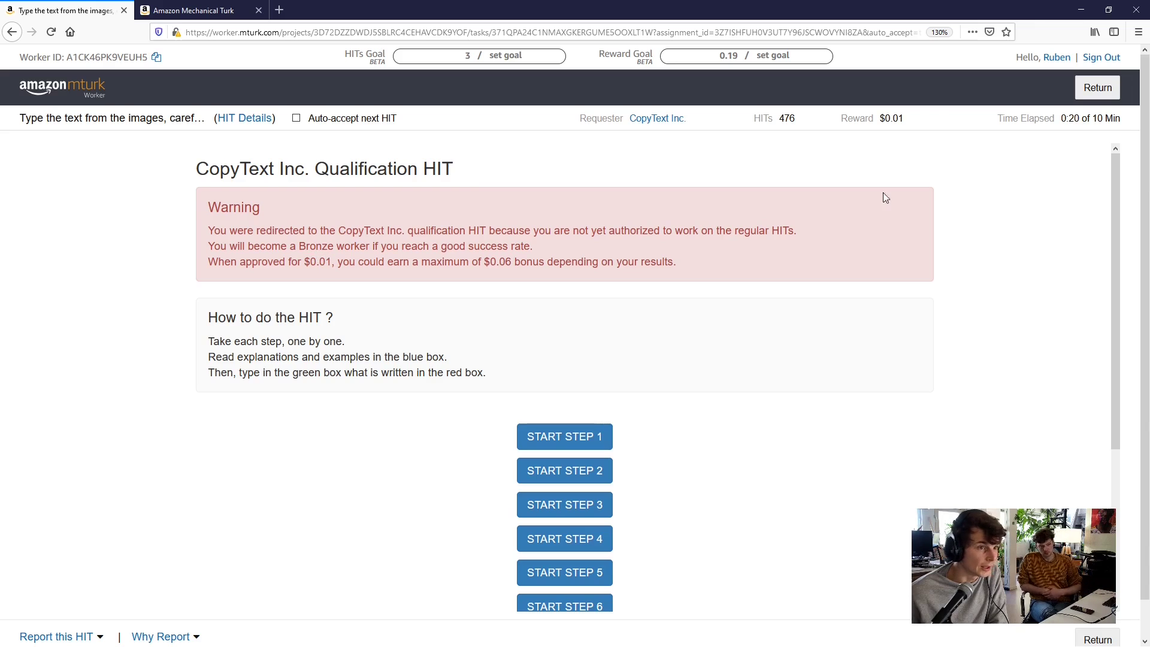
left_click_drag(906, 118, 879, 121)
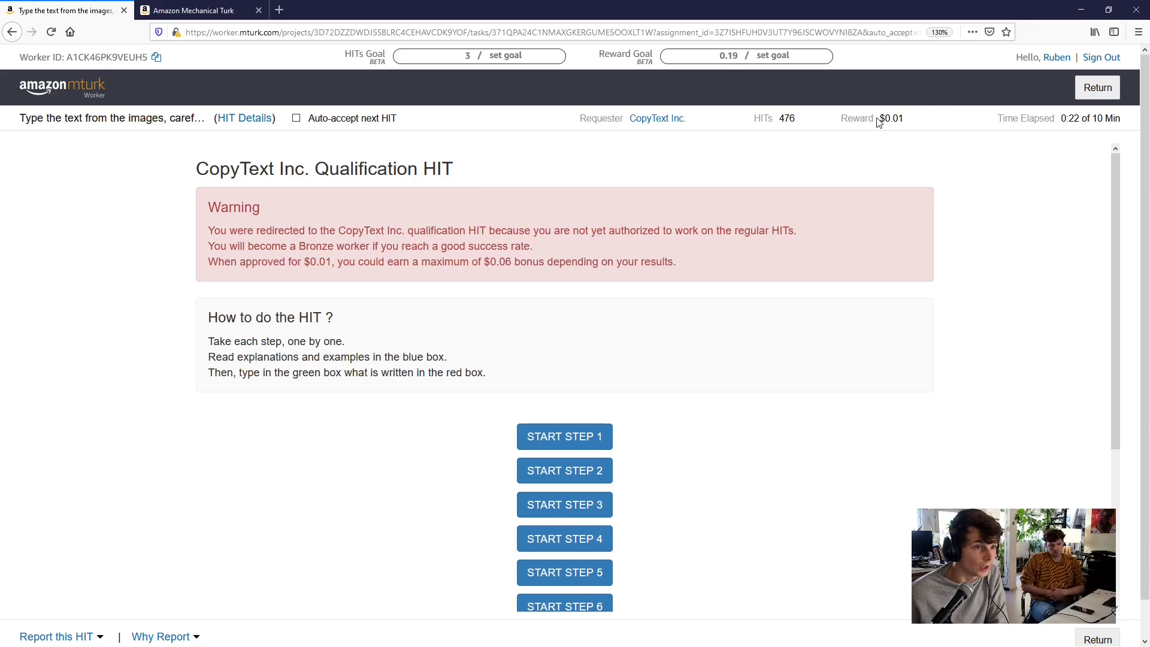
triple_click(878, 120)
left_click(896, 121)
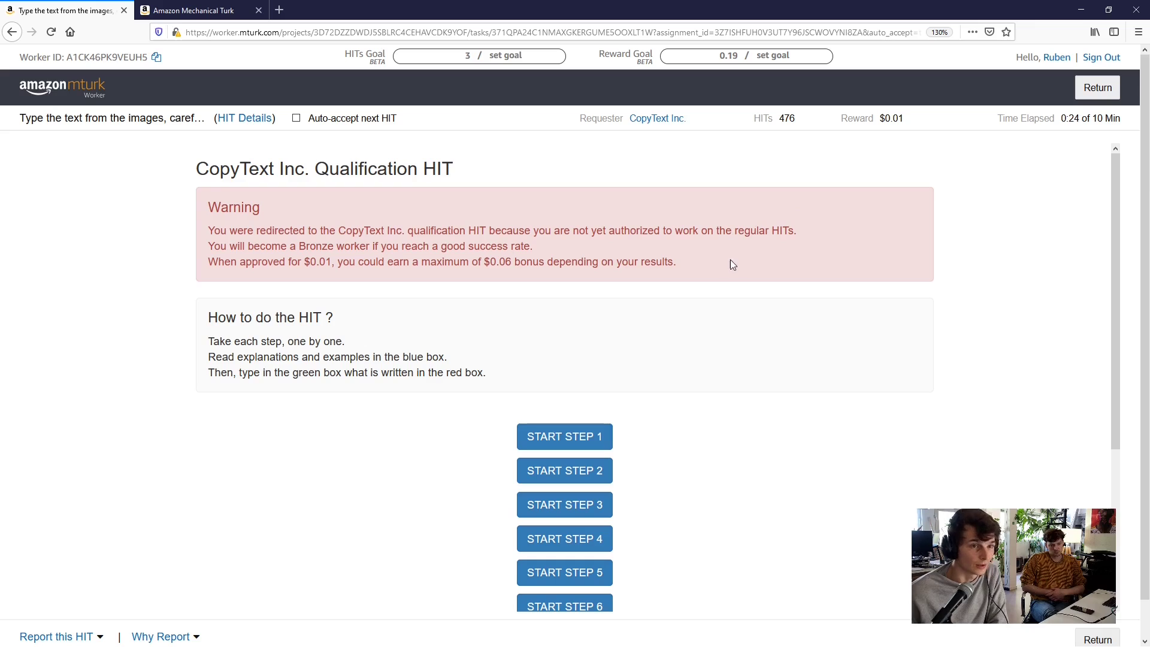
left_click_drag(696, 270, 478, 280)
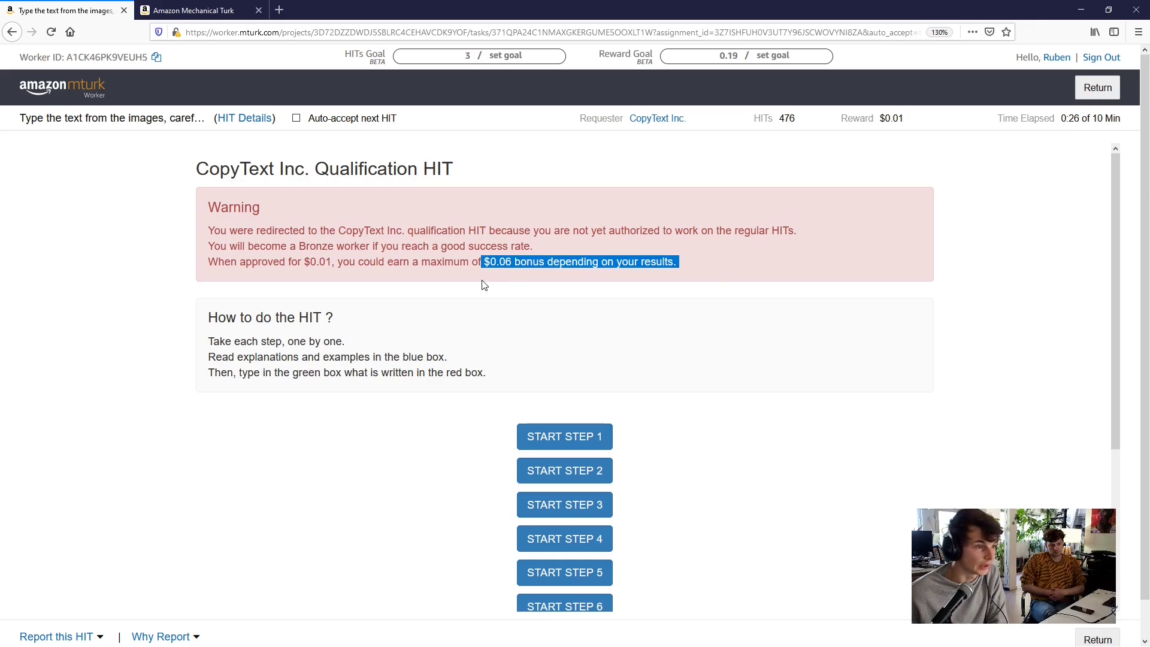
left_click(488, 283)
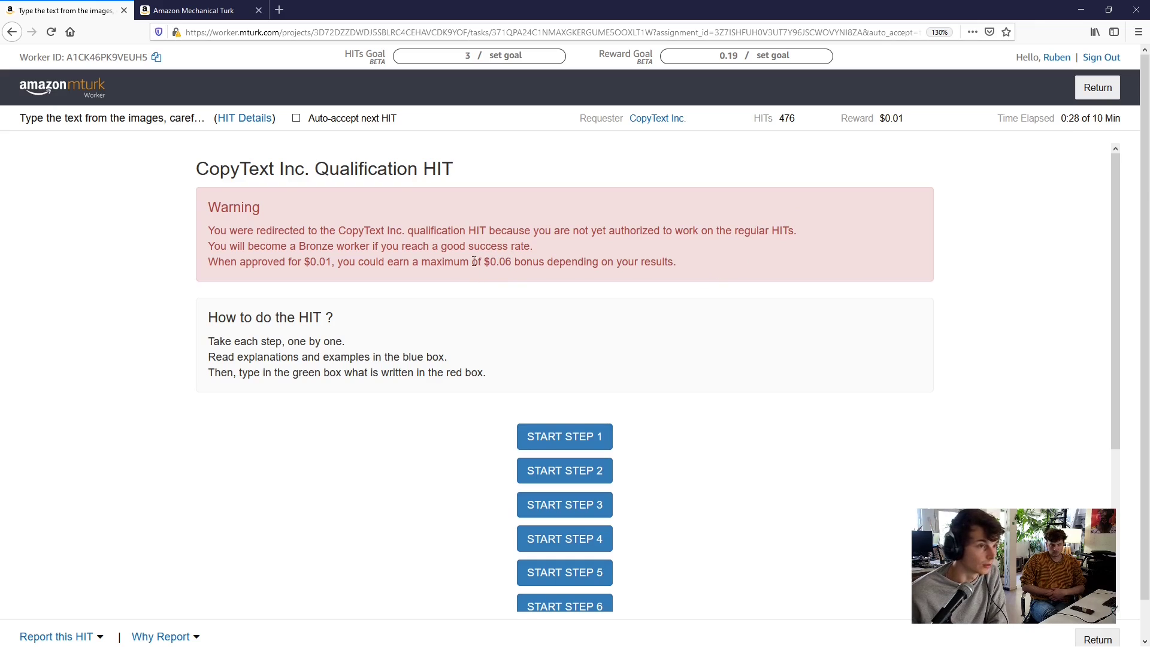
scroll(431, 282, "down", 3)
scroll(402, 270, "down", 1)
scroll(401, 270, "up", 3)
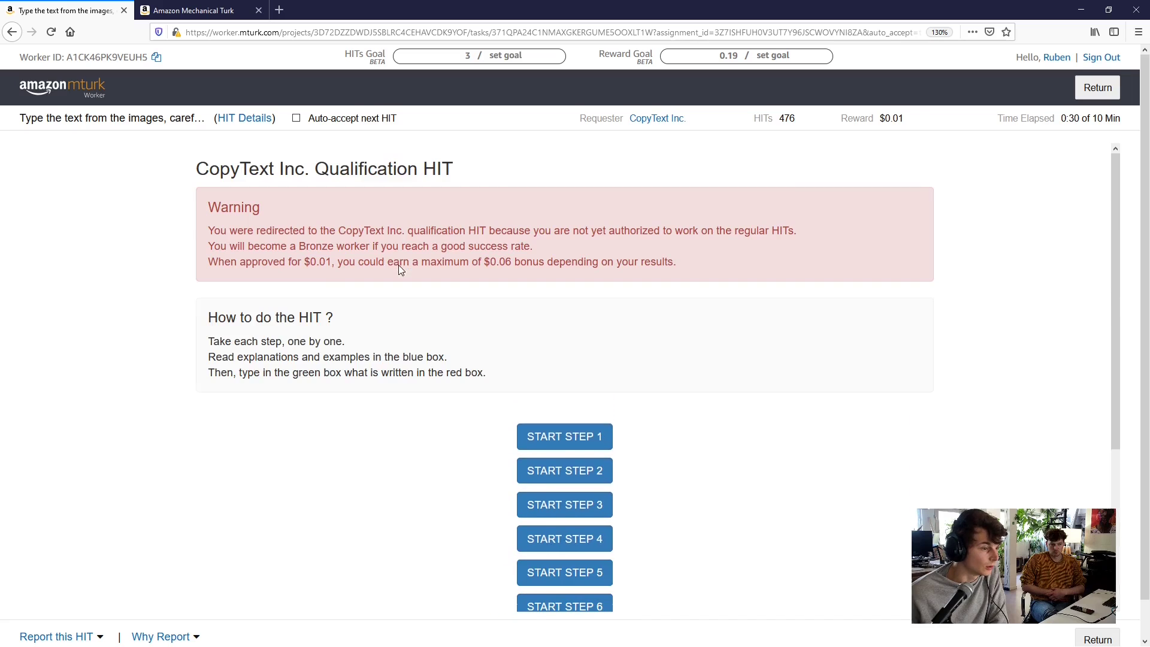
Open step 1 and enter 'CRISTALINE GAZEIFIEE 6X1.5 1,78' with single spaces
left_click(583, 441)
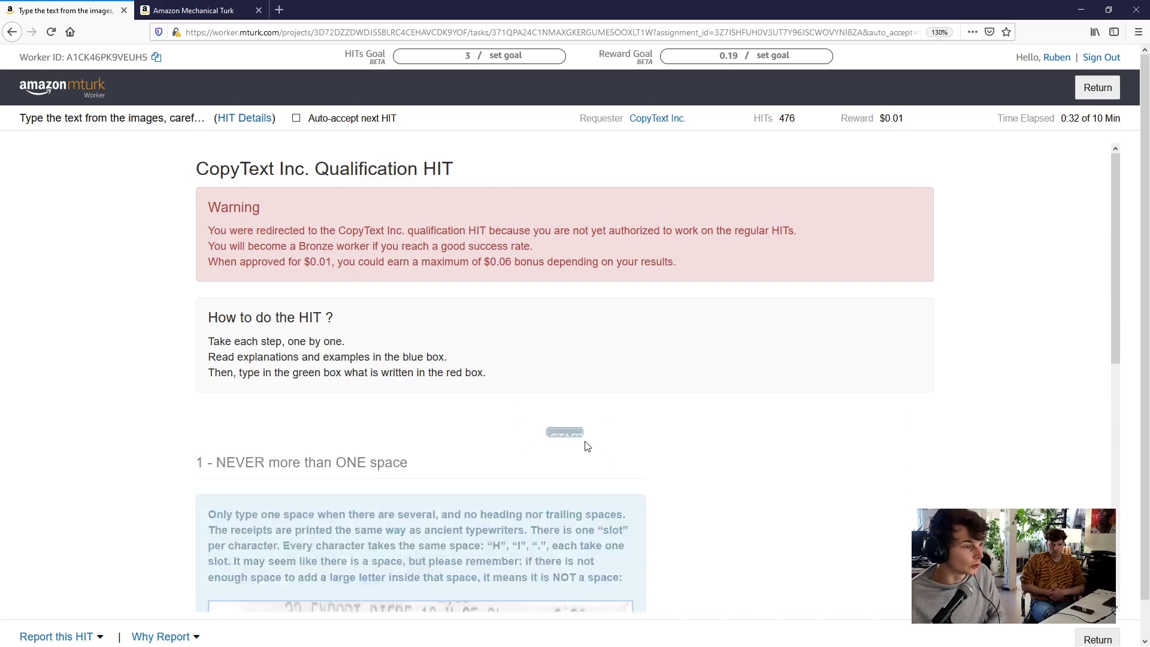
scroll(455, 360, "down", 4)
scroll(406, 302, "up", 4)
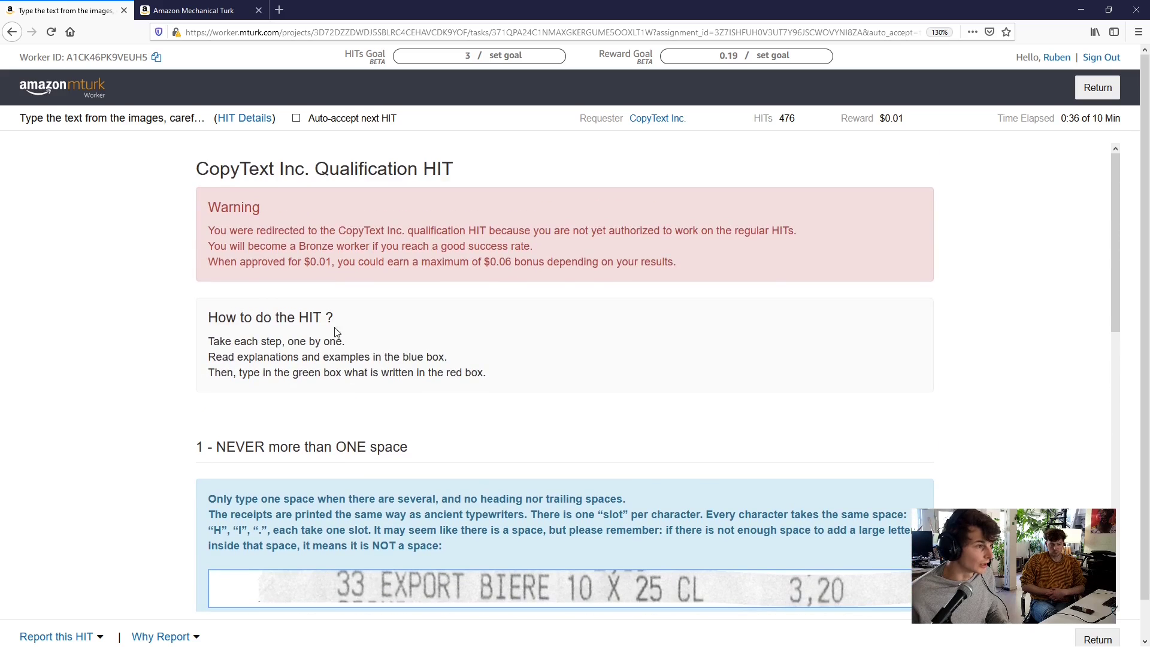
scroll(341, 317, "down", 4)
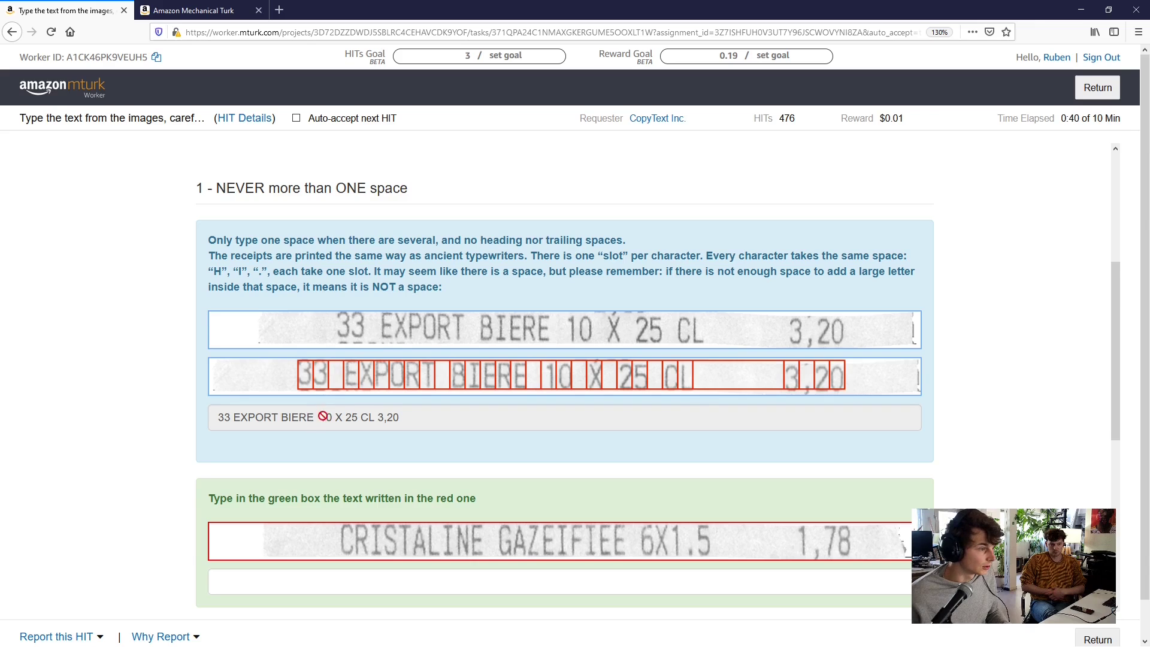
scroll(324, 339, "down", 3)
left_click(436, 407)
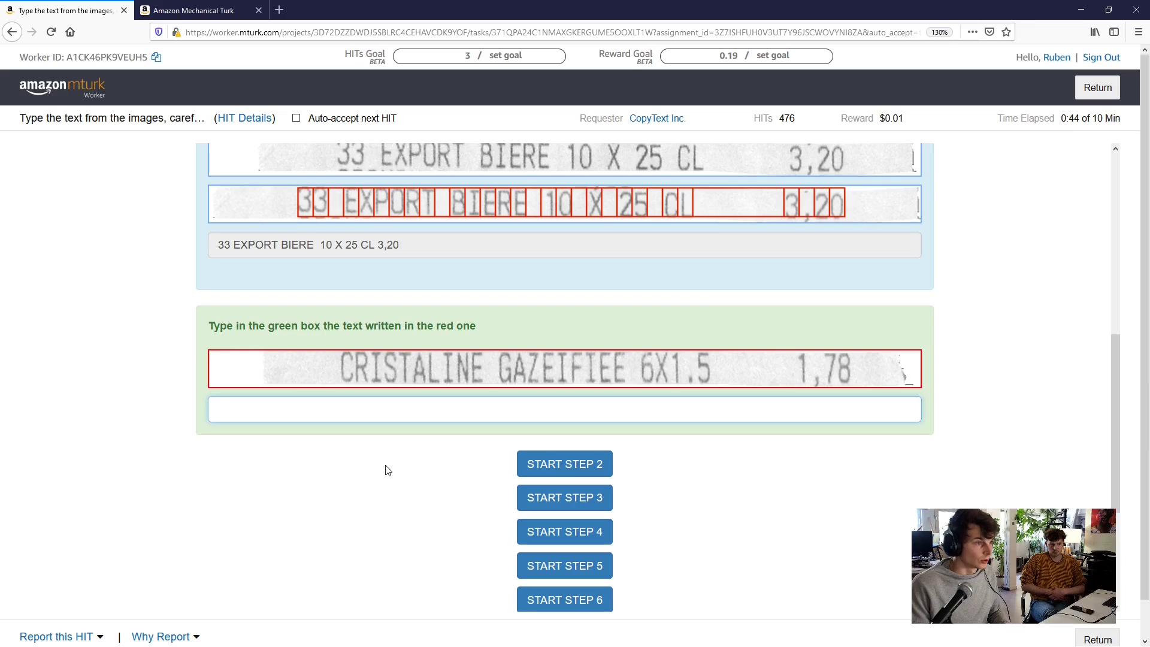
type("CRISTA")
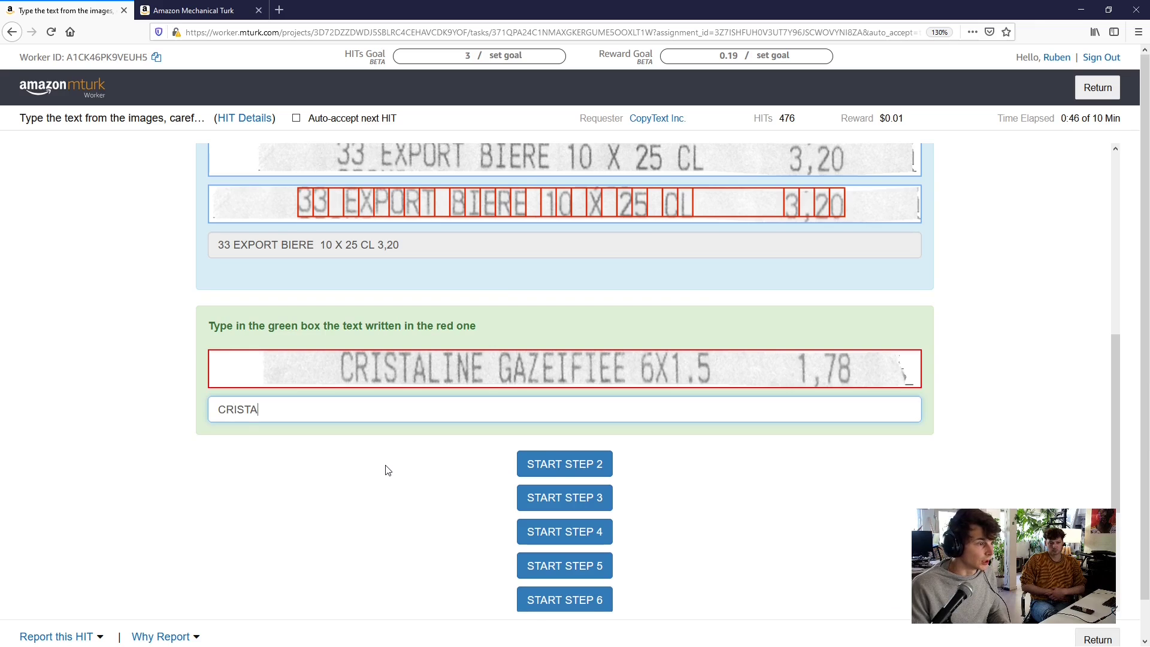
type("LINE GAZEIFIEE")
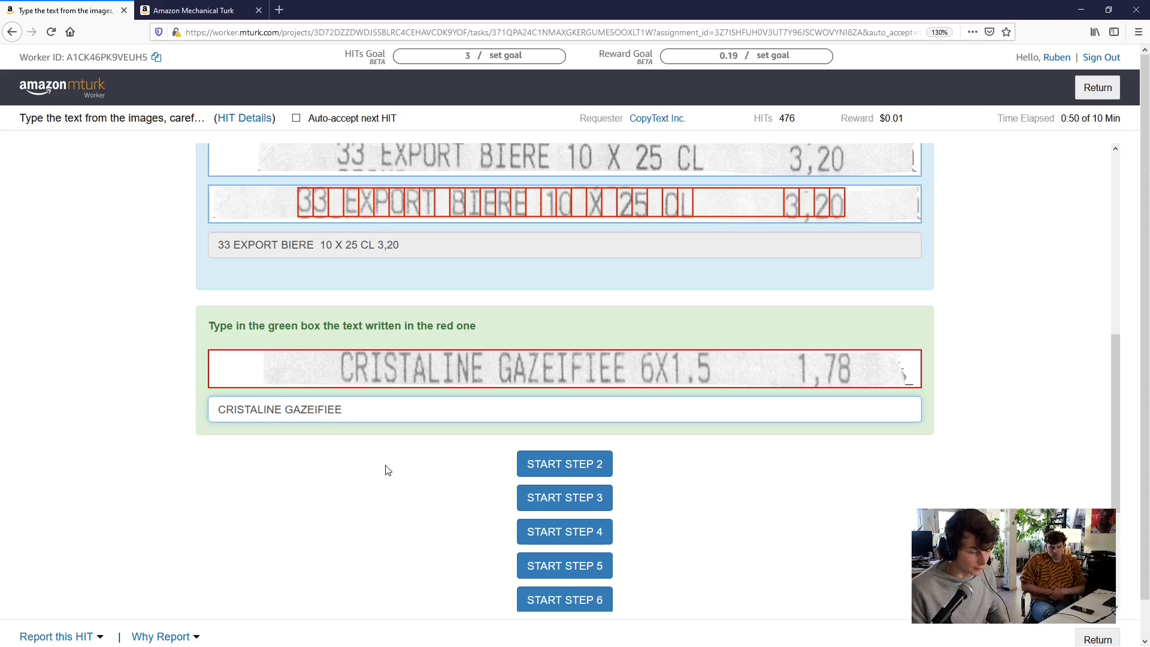
type(" 6X1.5")
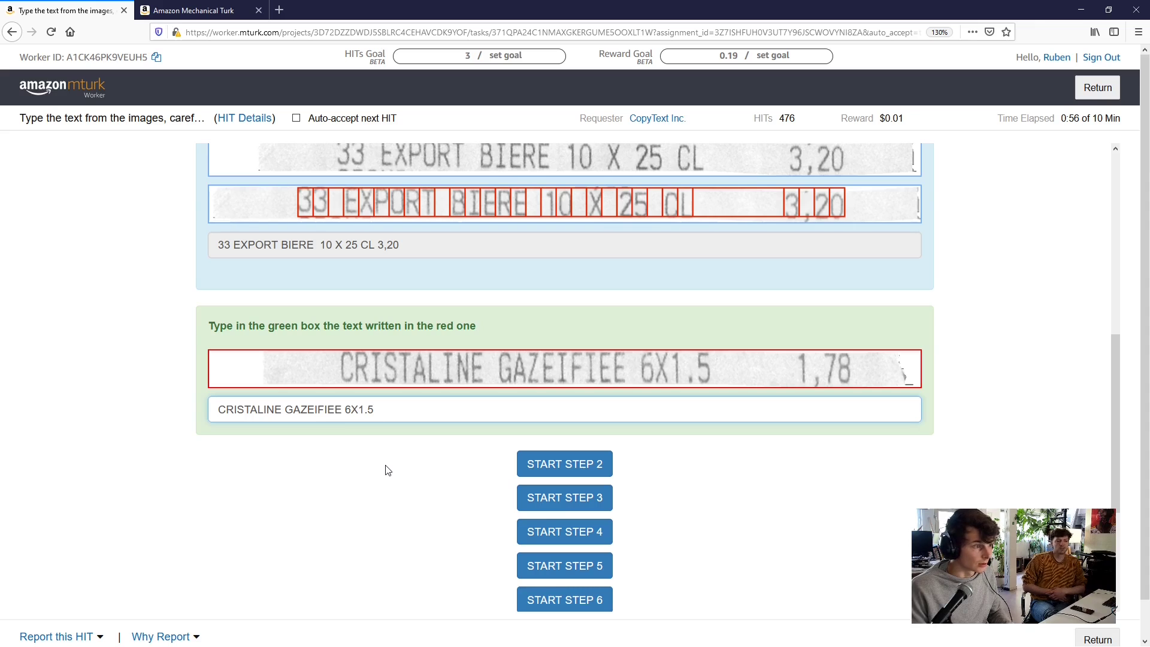
type(" 1,")
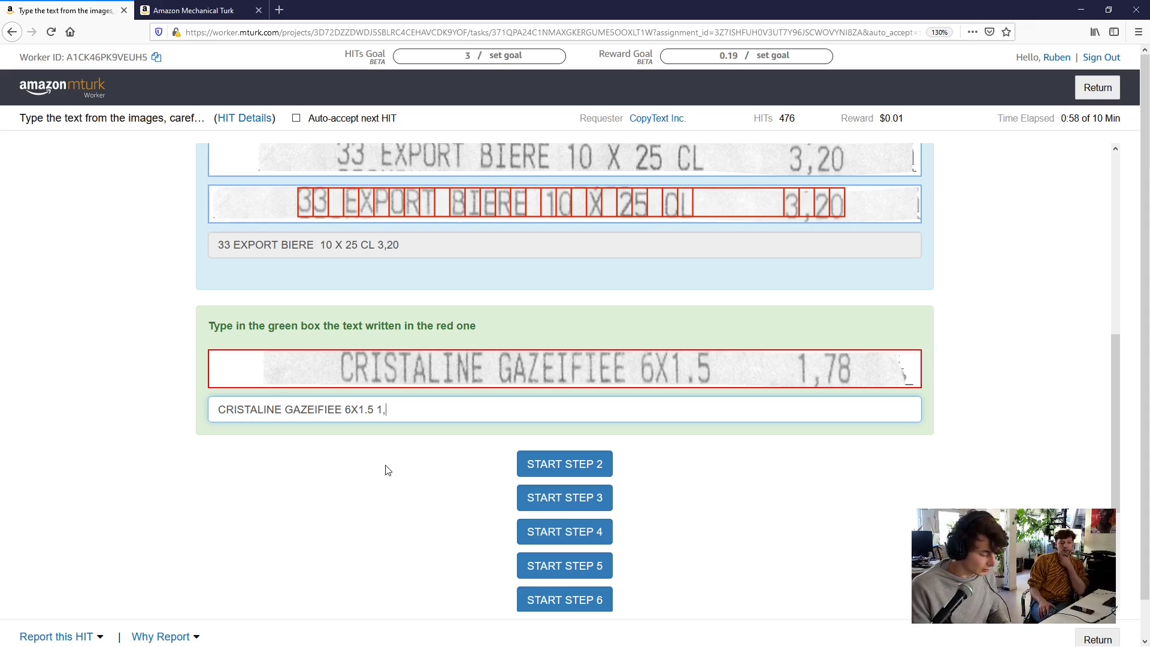
type("78")
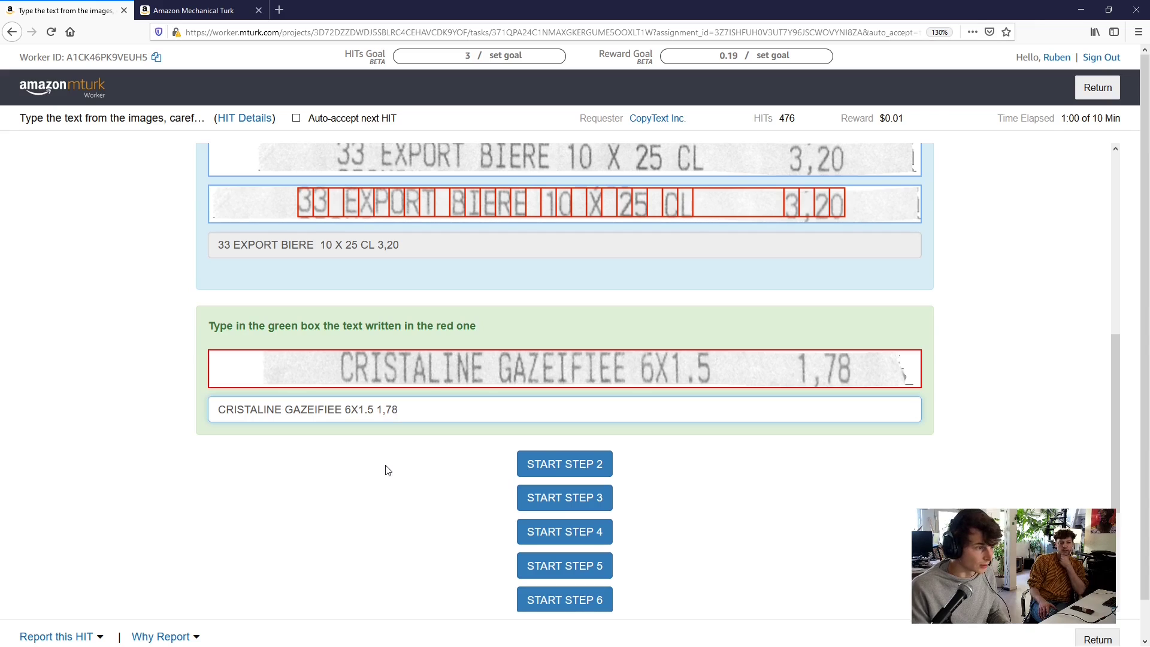
Recheck the one-space instruction line, then scroll down toward step 2
scroll(645, 318, "up", 3)
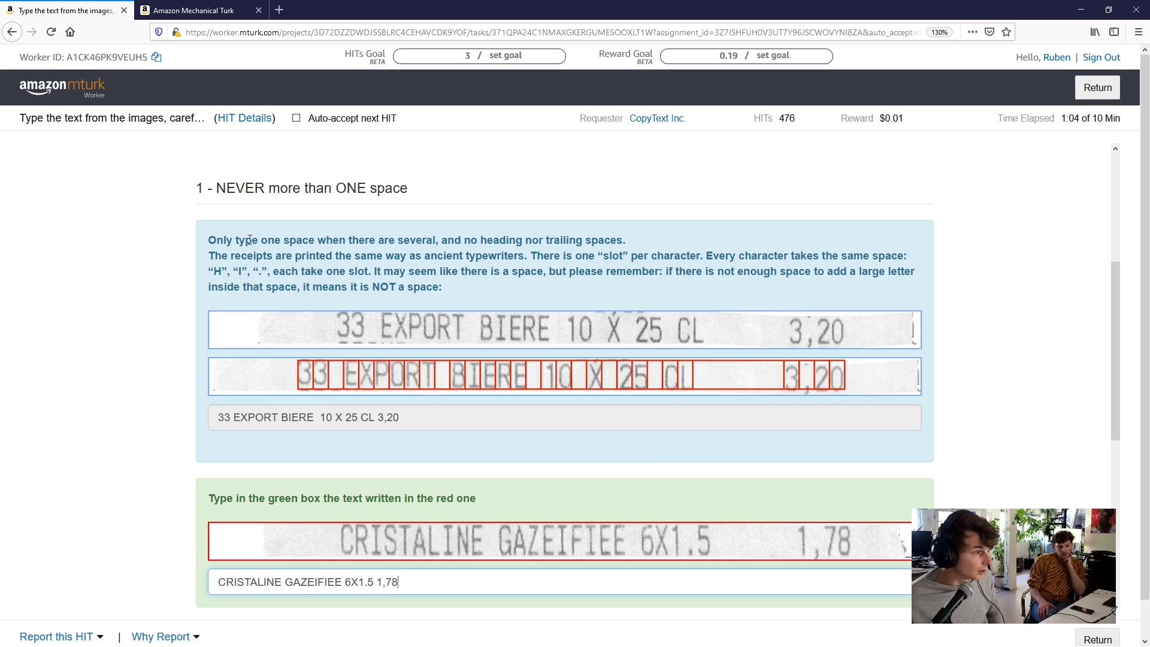
left_click_drag(216, 238, 625, 241)
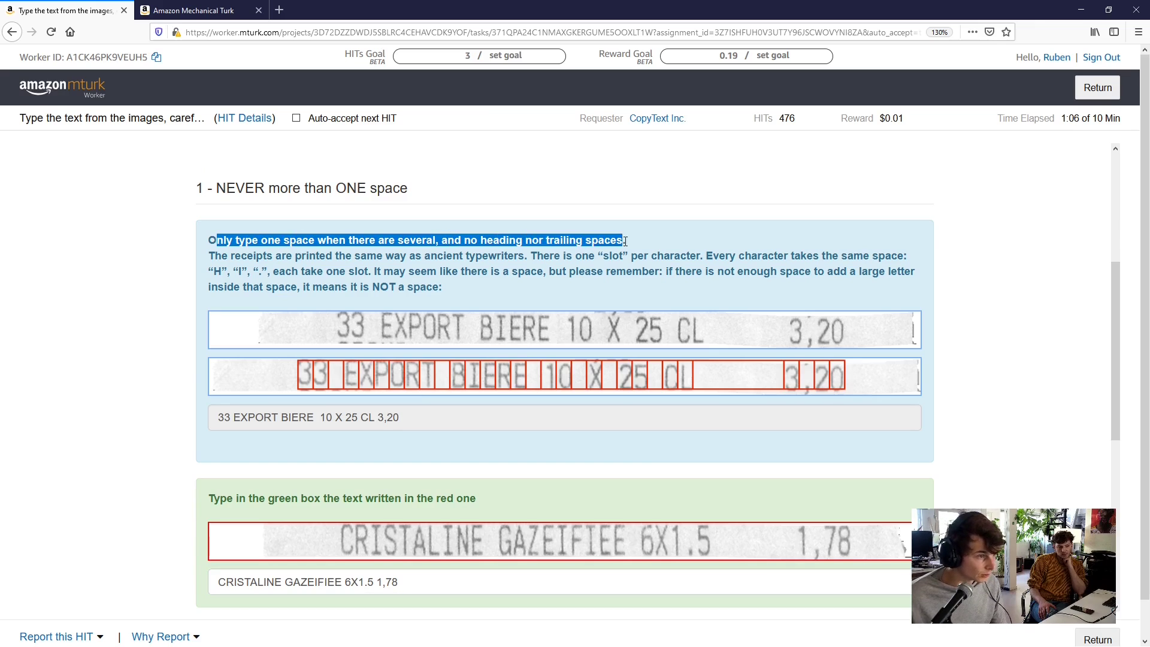
left_click(635, 242)
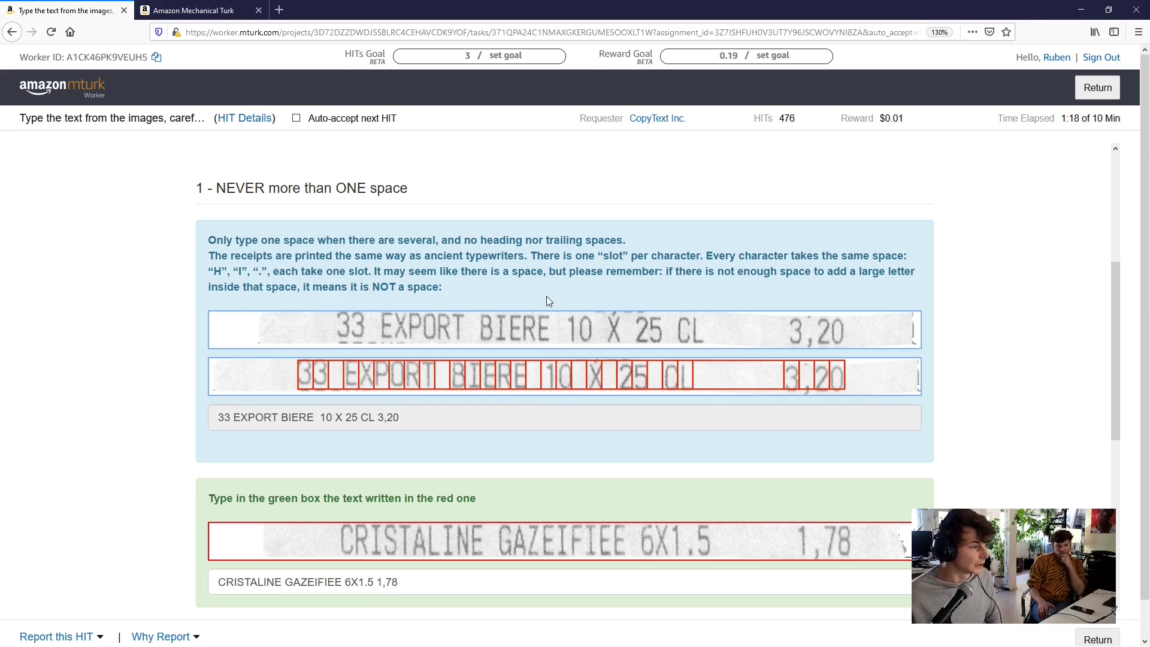
scroll(495, 394, "down", 2)
scroll(497, 392, "down", 2)
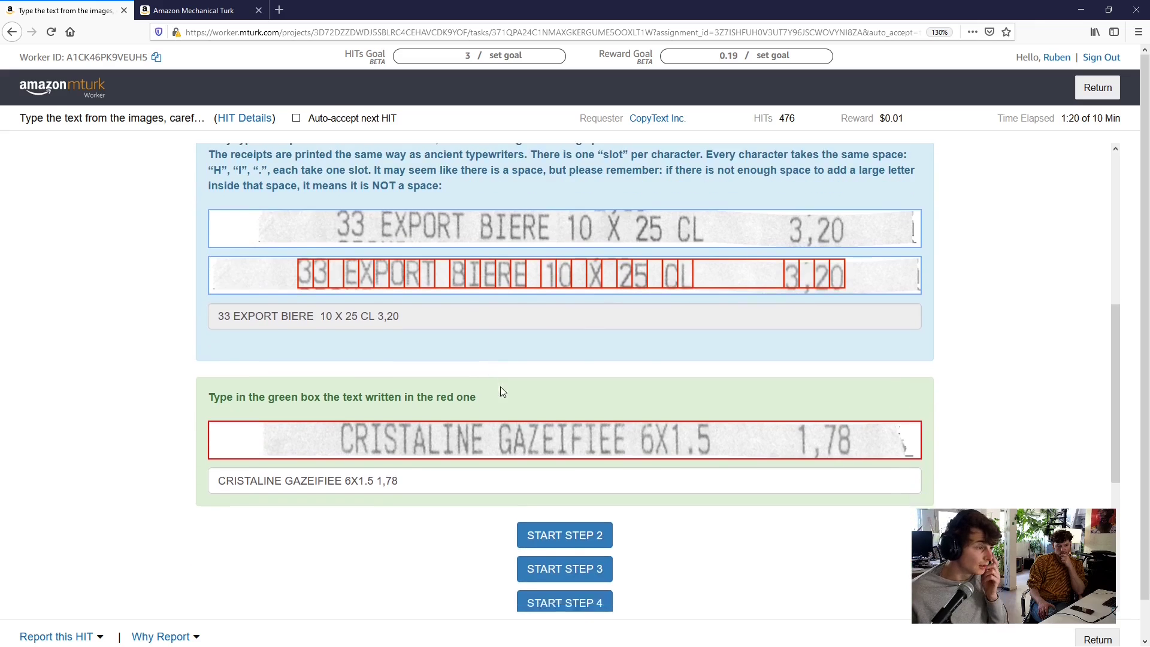
scroll(469, 413, "down", 2)
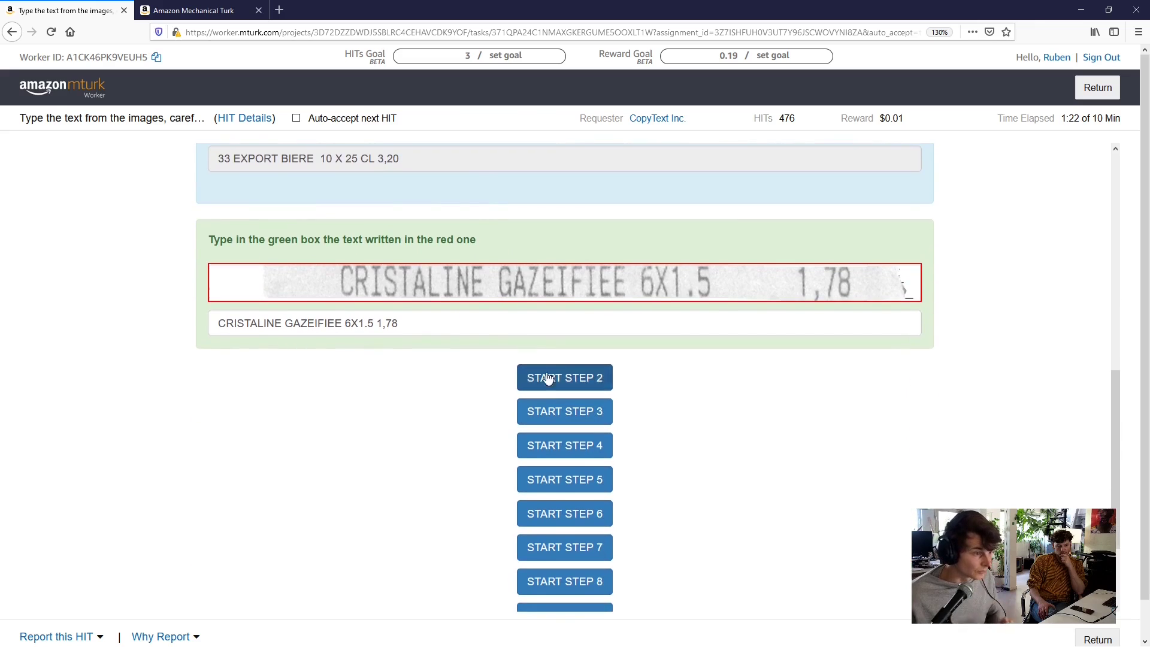
Open step 2, enter 'NUTELLA PATE A TARTI Eur1,99 A' with exact case, and reveal step 3
left_click(550, 380)
scroll(435, 423, "down", 2)
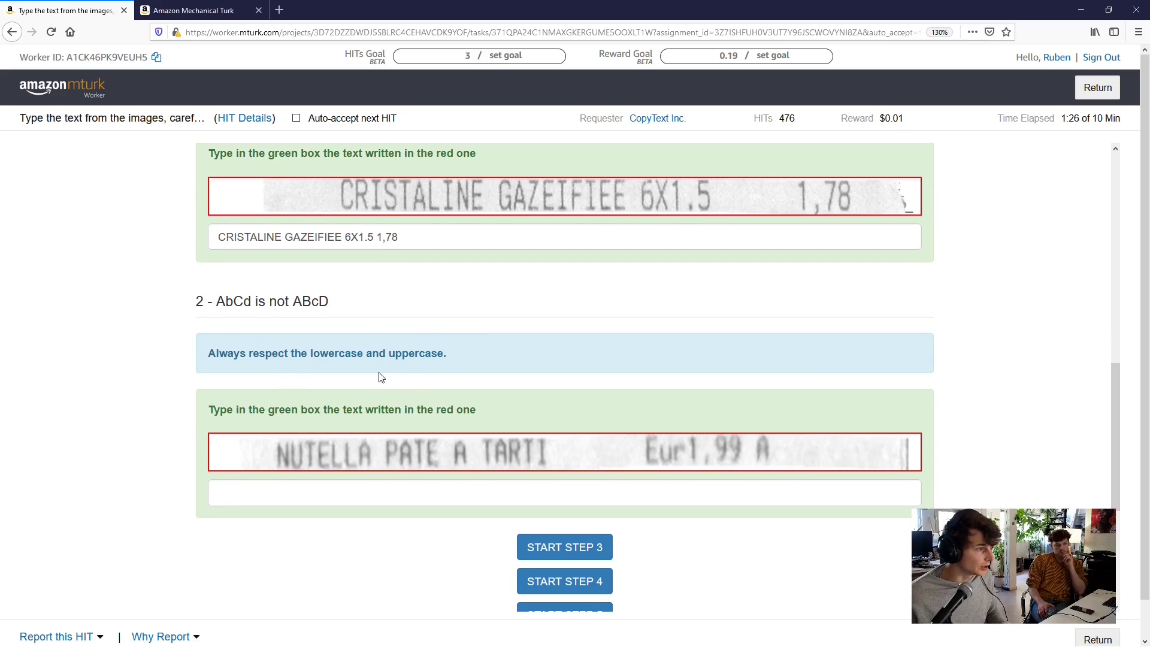
left_click(325, 486)
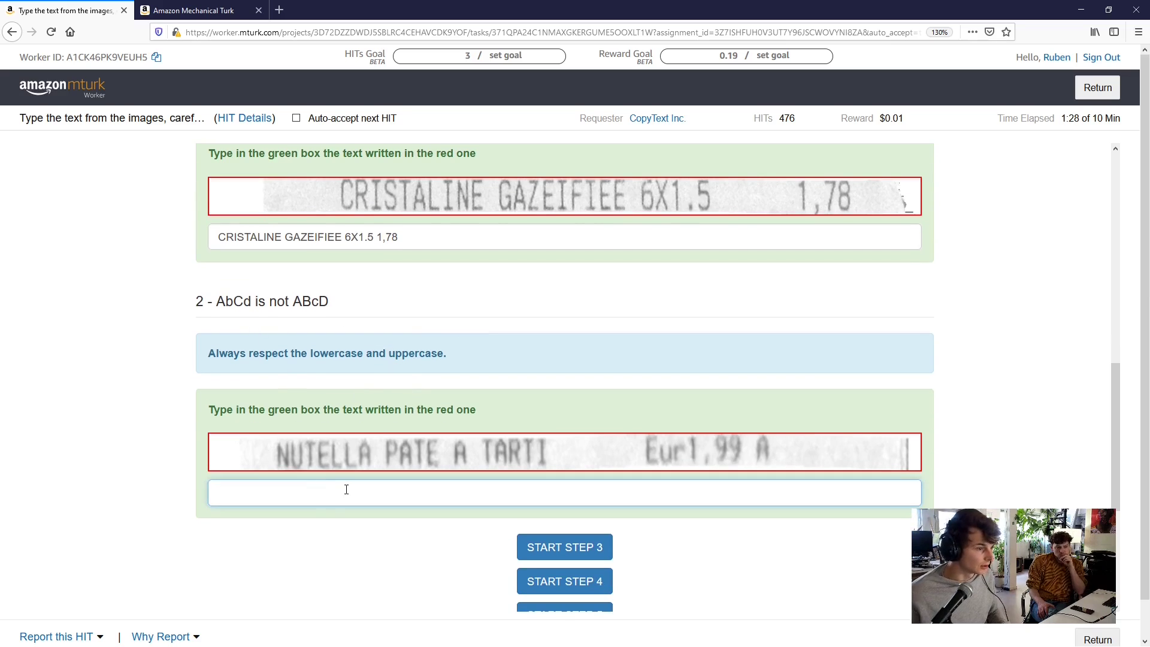
type("N")
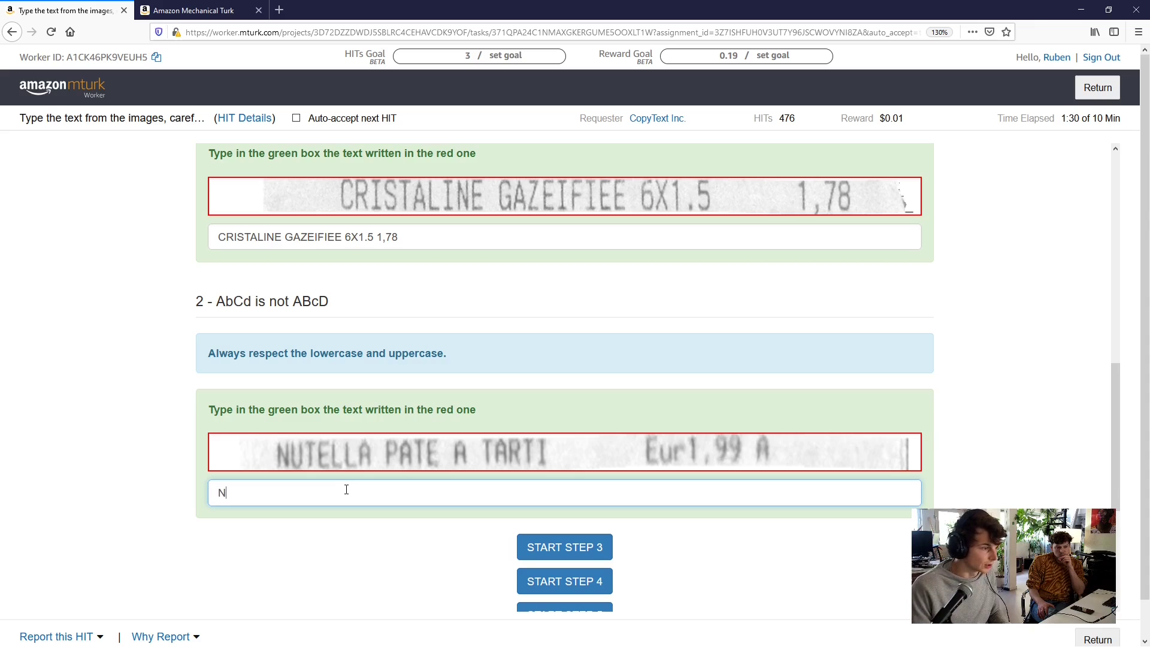
type("UTELL")
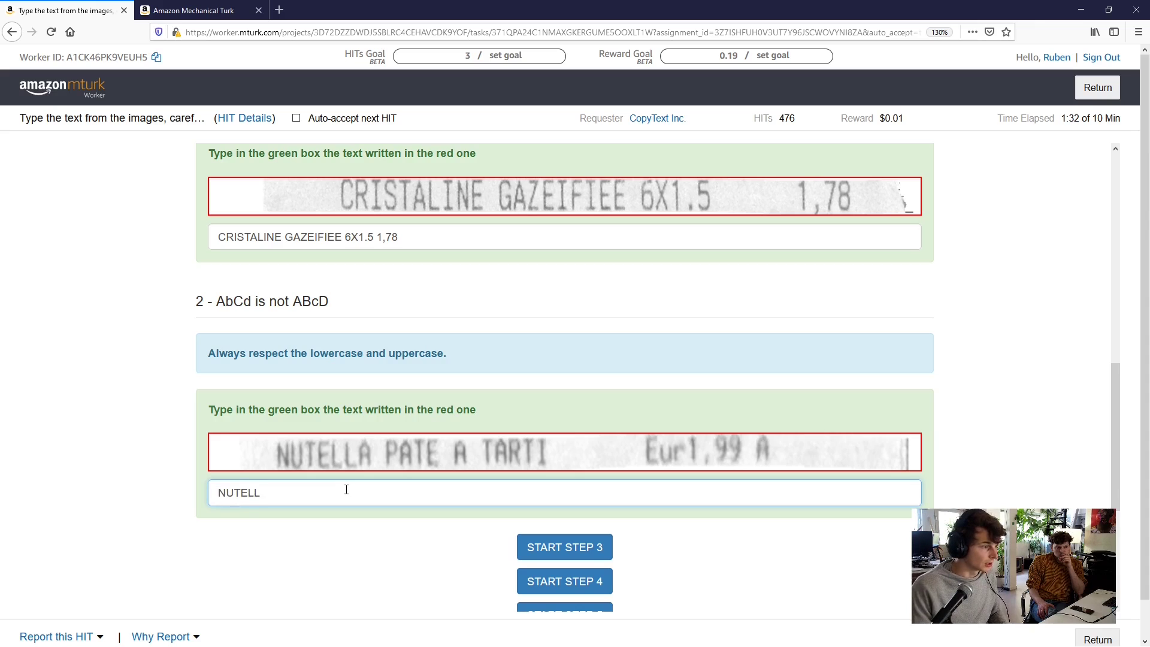
type("A PATE")
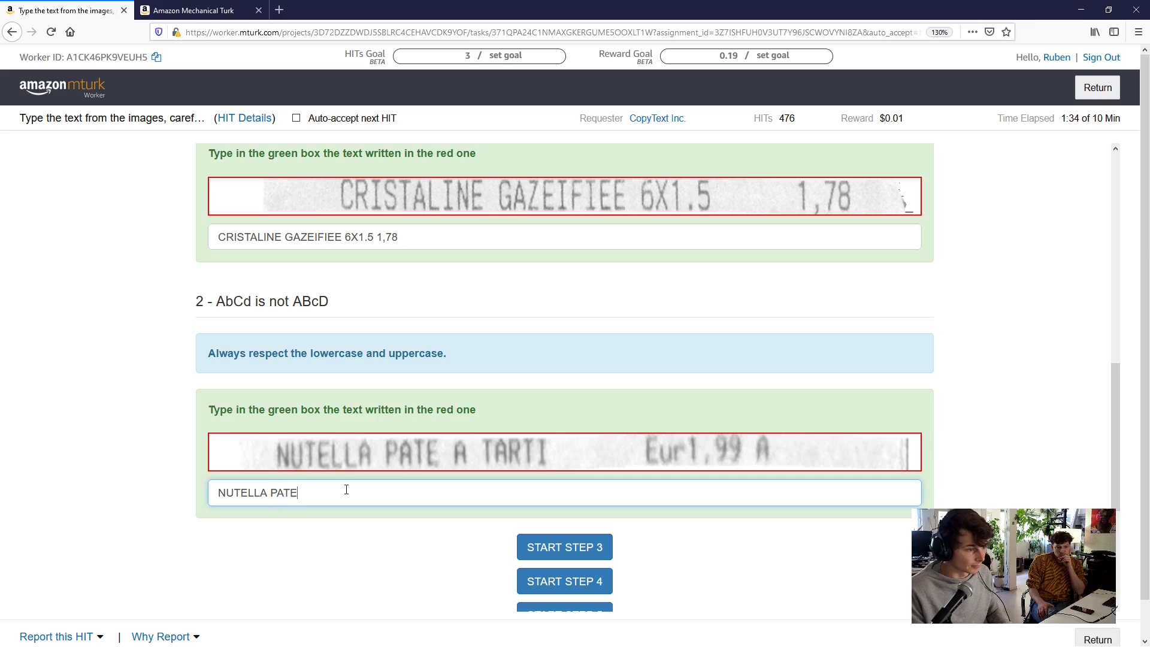
type(" A TARTI")
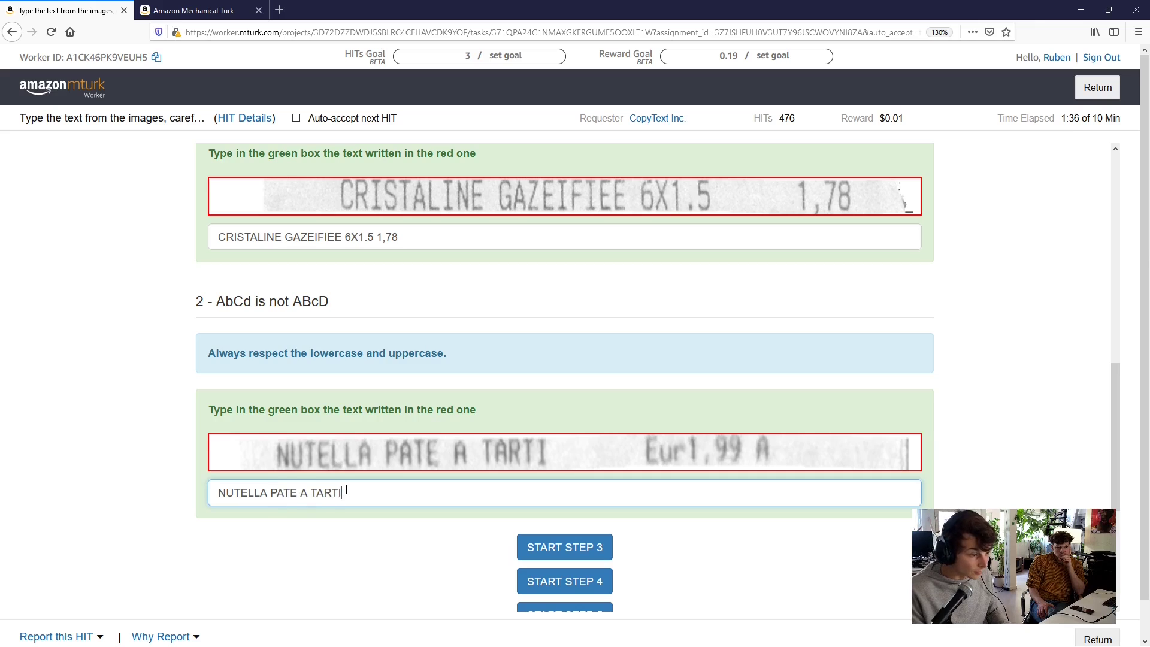
type(" Eur1")
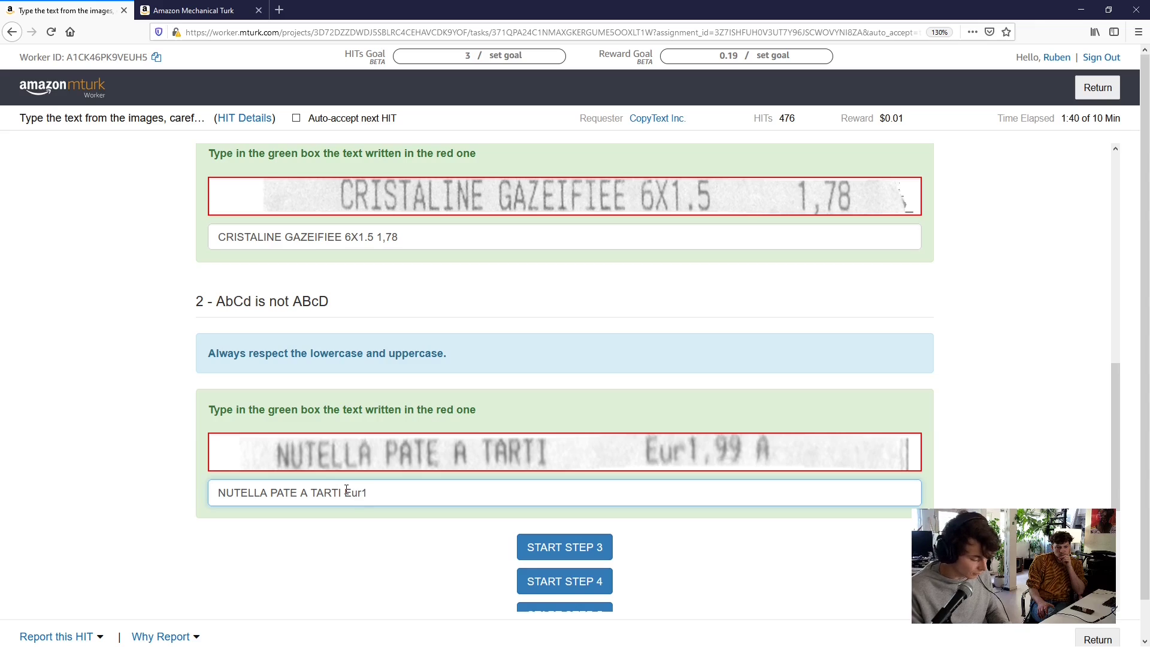
type(",99 A")
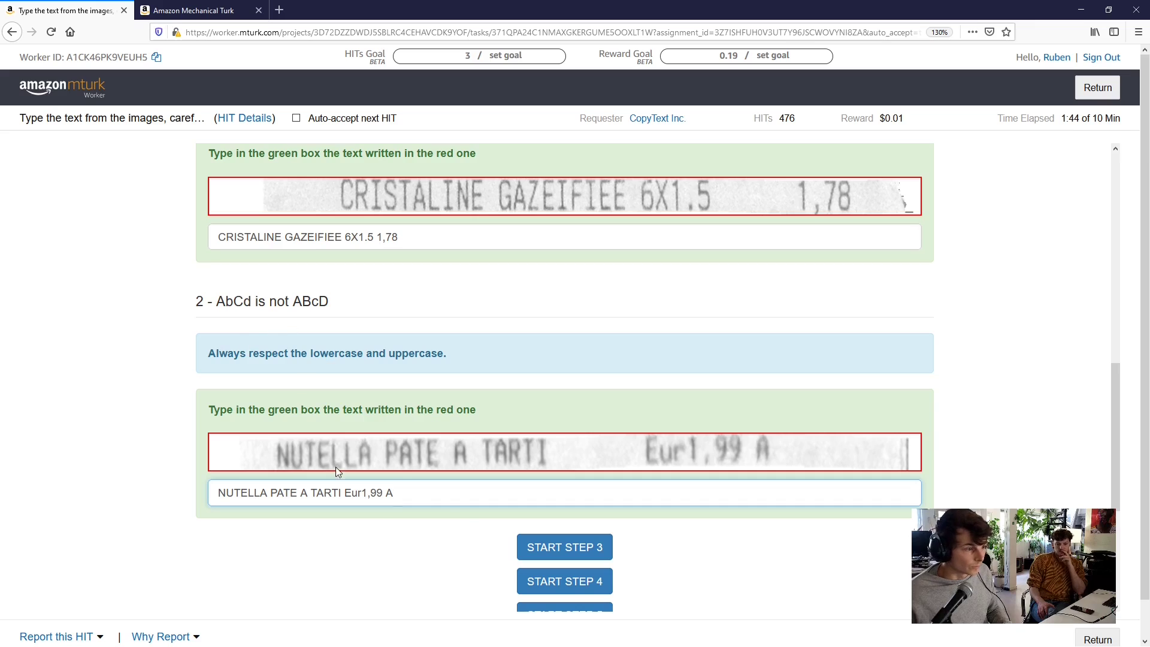
left_click(558, 540)
scroll(453, 473, "down", 4)
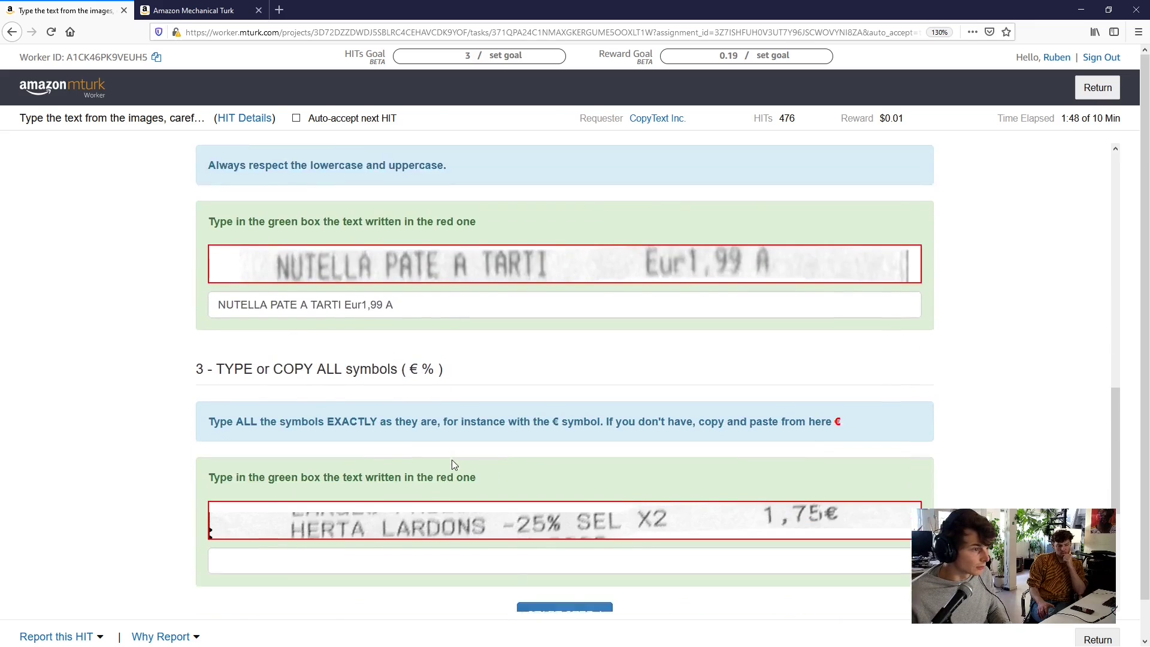
Type the step 3 line 'HERTA LARDONS -25% SEL X2 1,75'
left_click(419, 486)
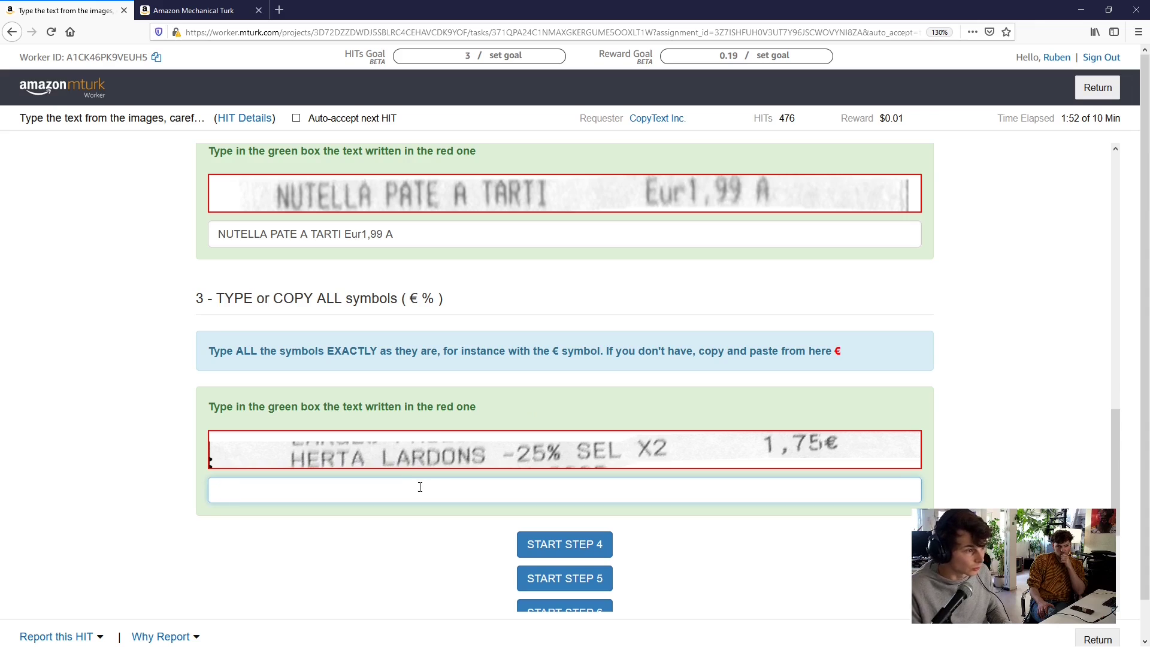
type("HEA")
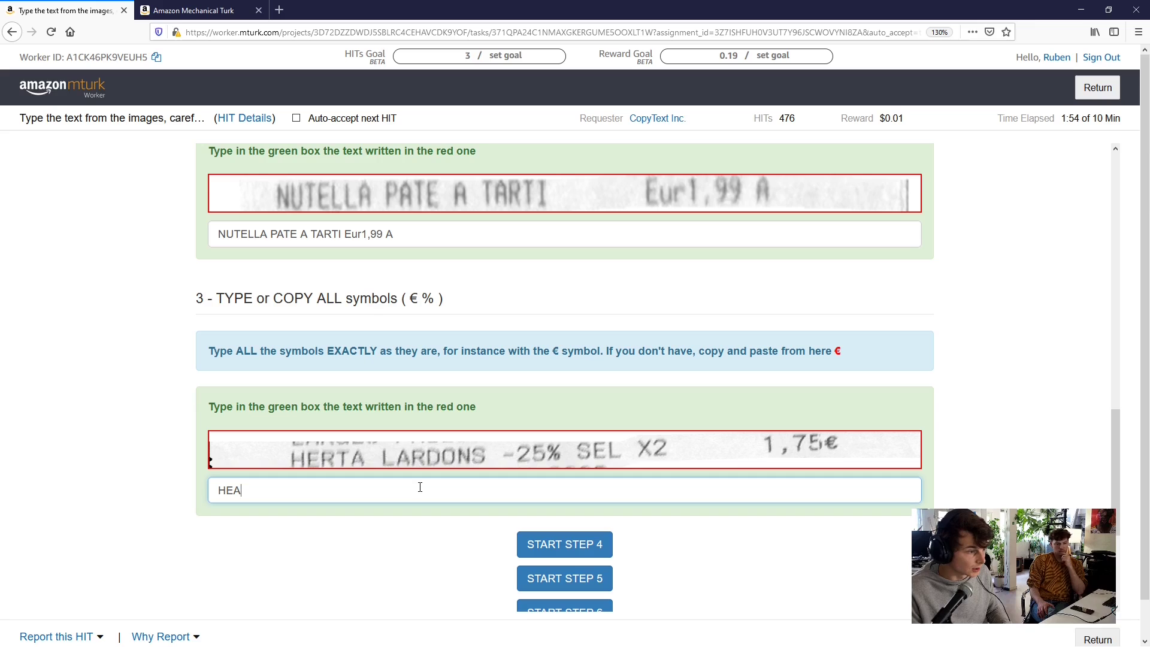
type("RTA LARDO")
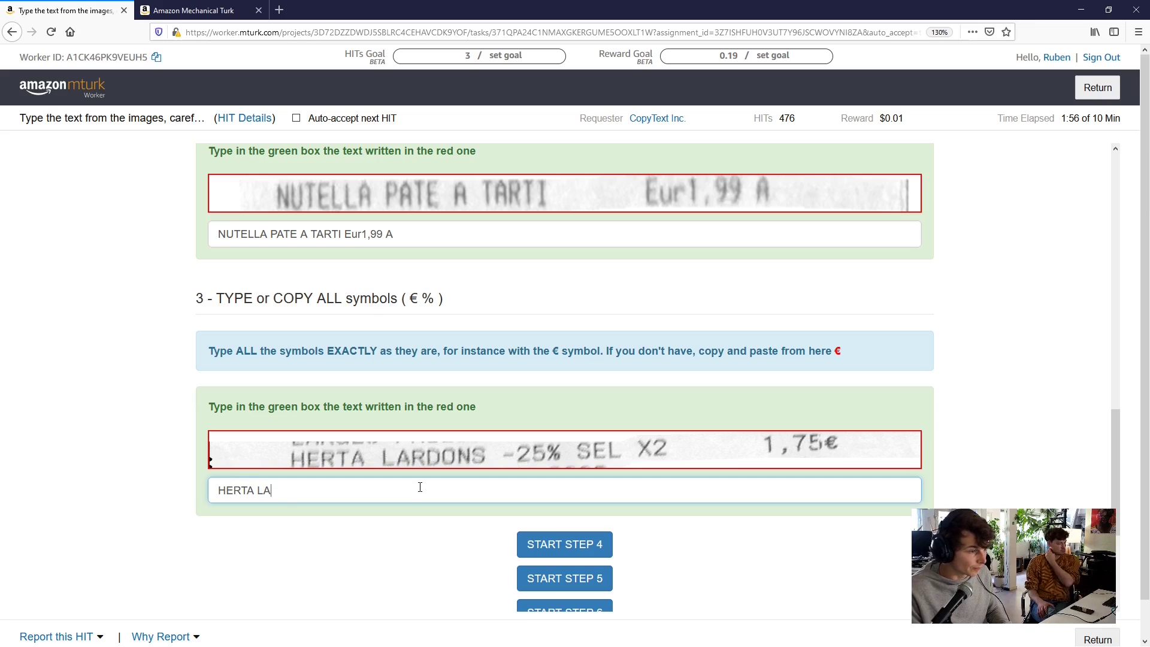
type("NS -")
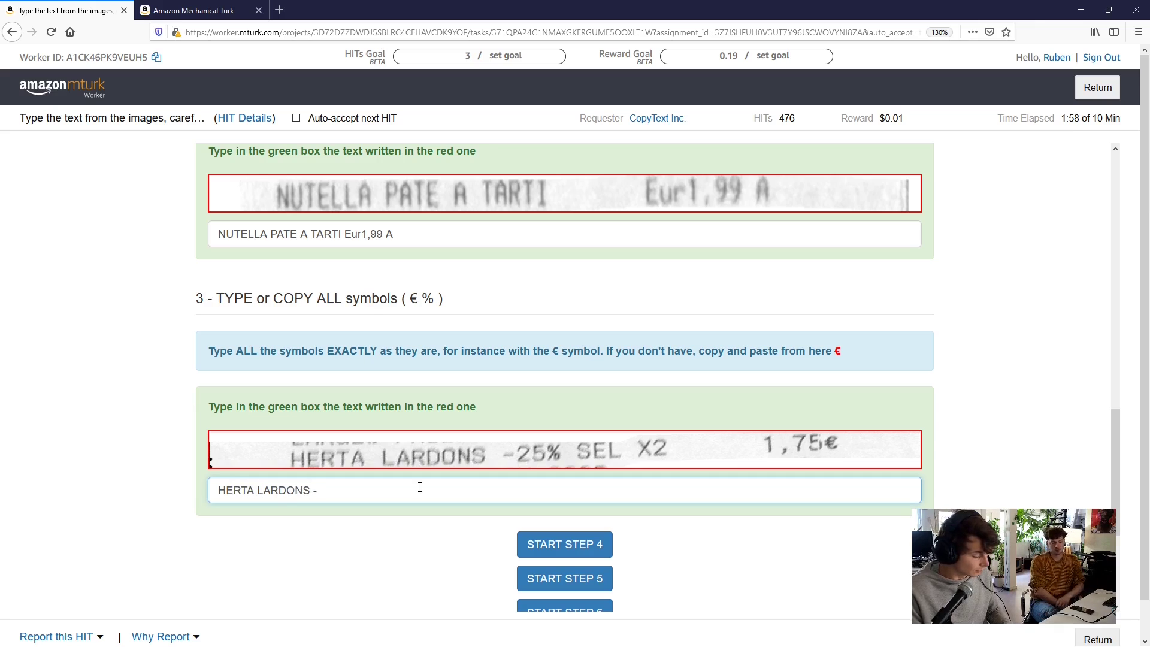
type("25%")
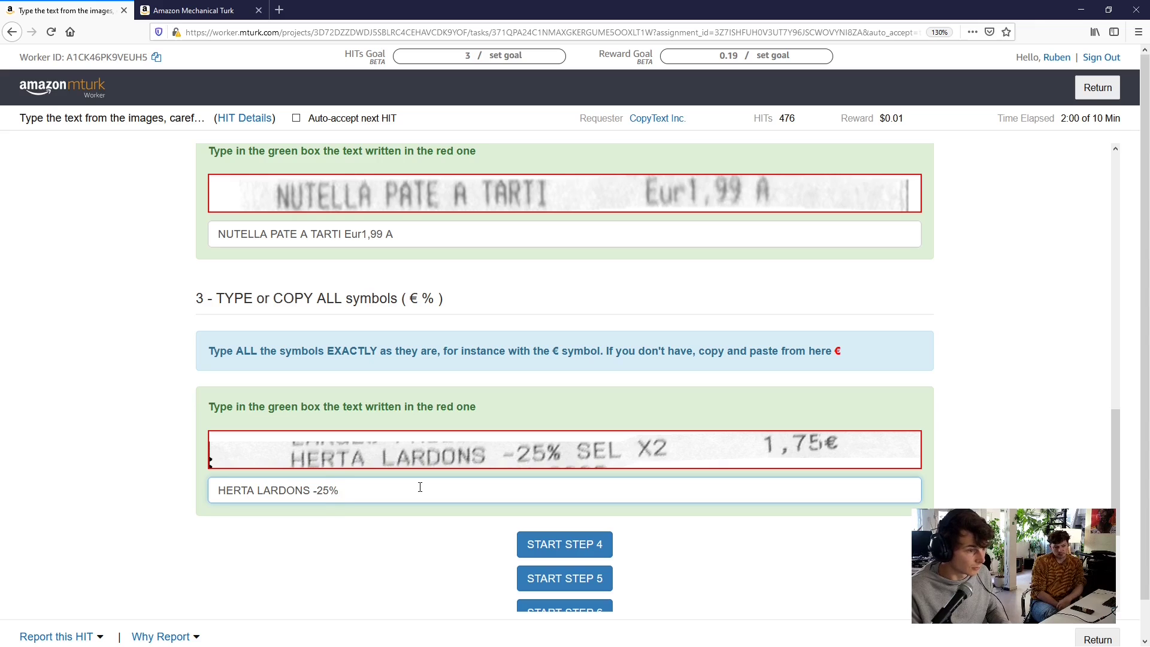
type(" SEL")
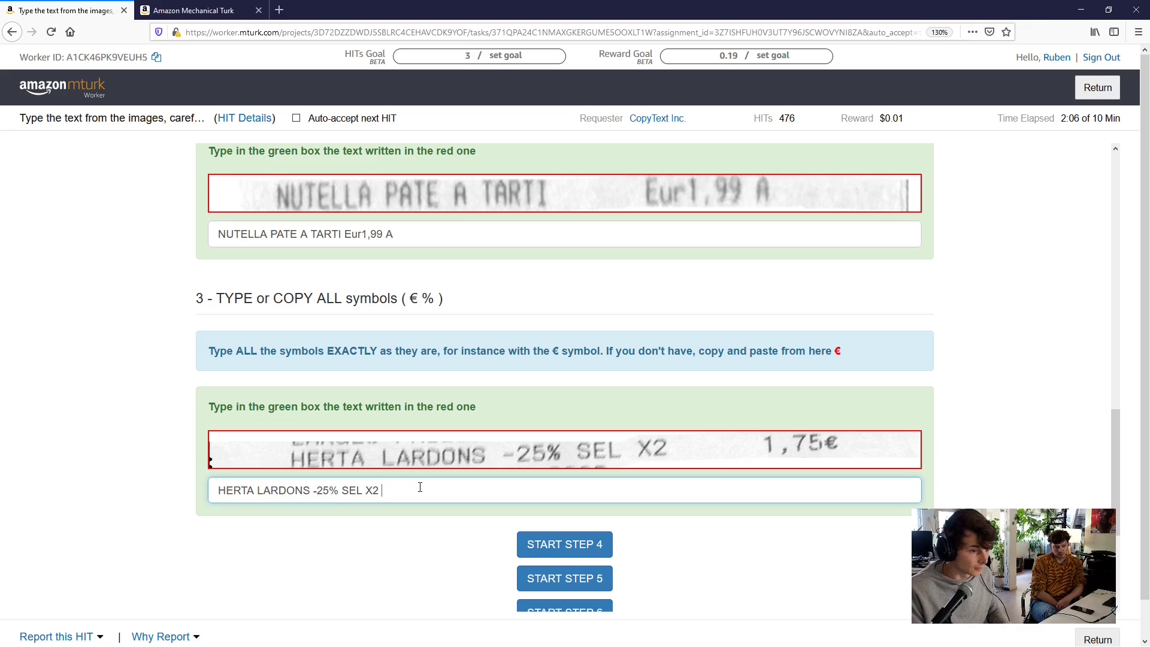
type("X2 1,")
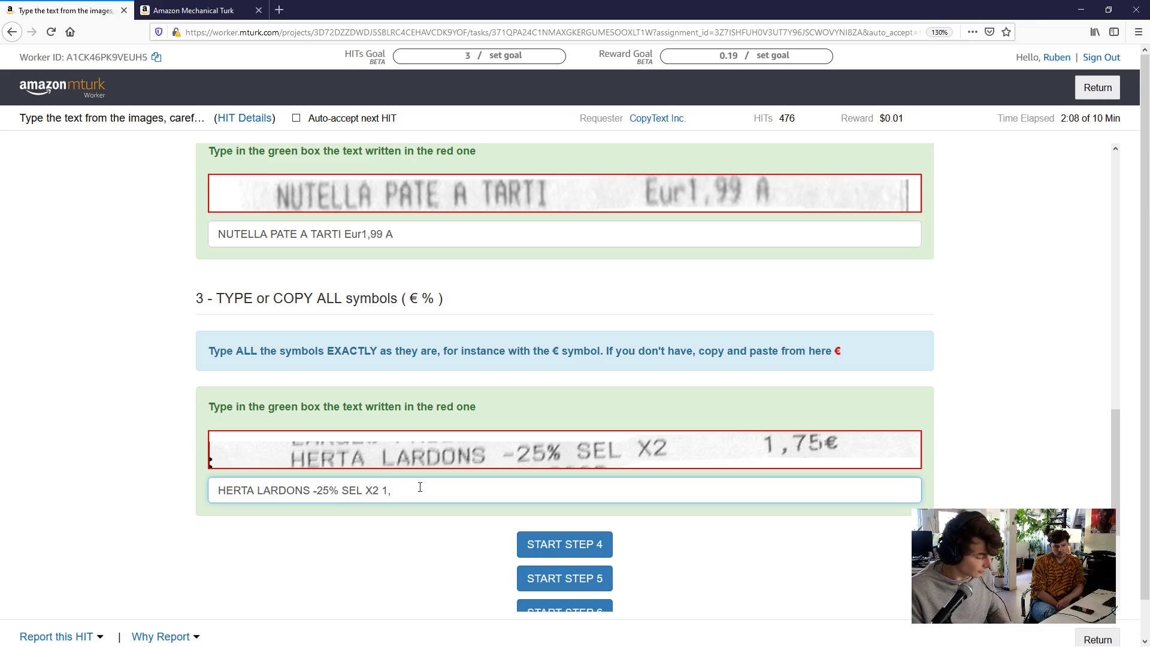
type("7")
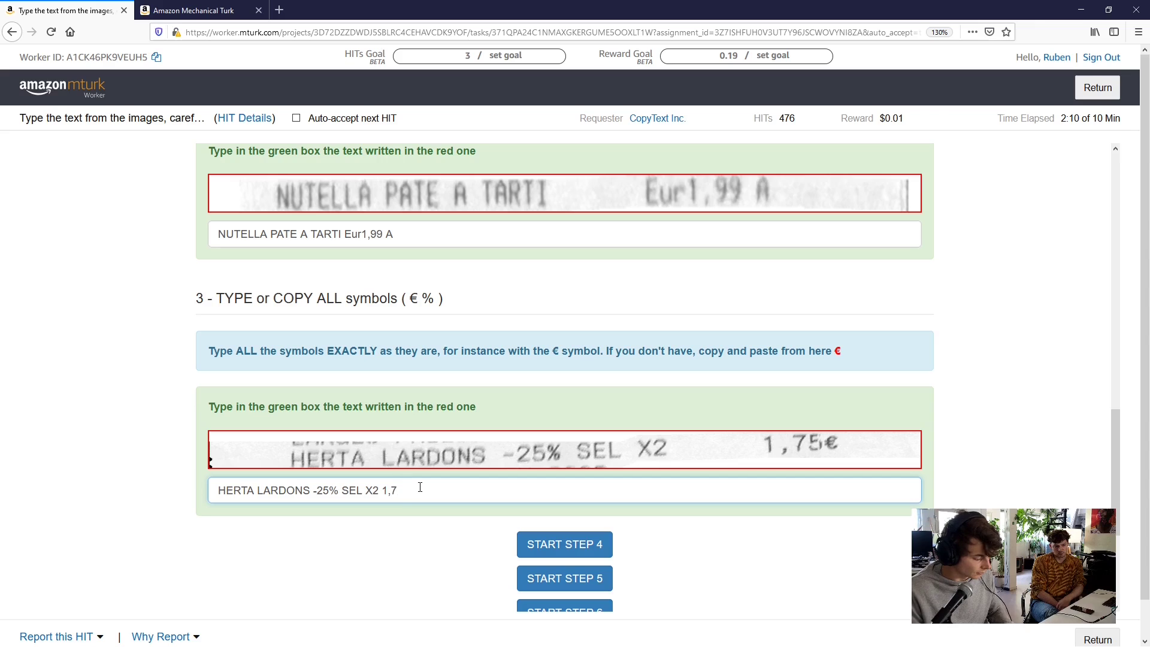
type("5")
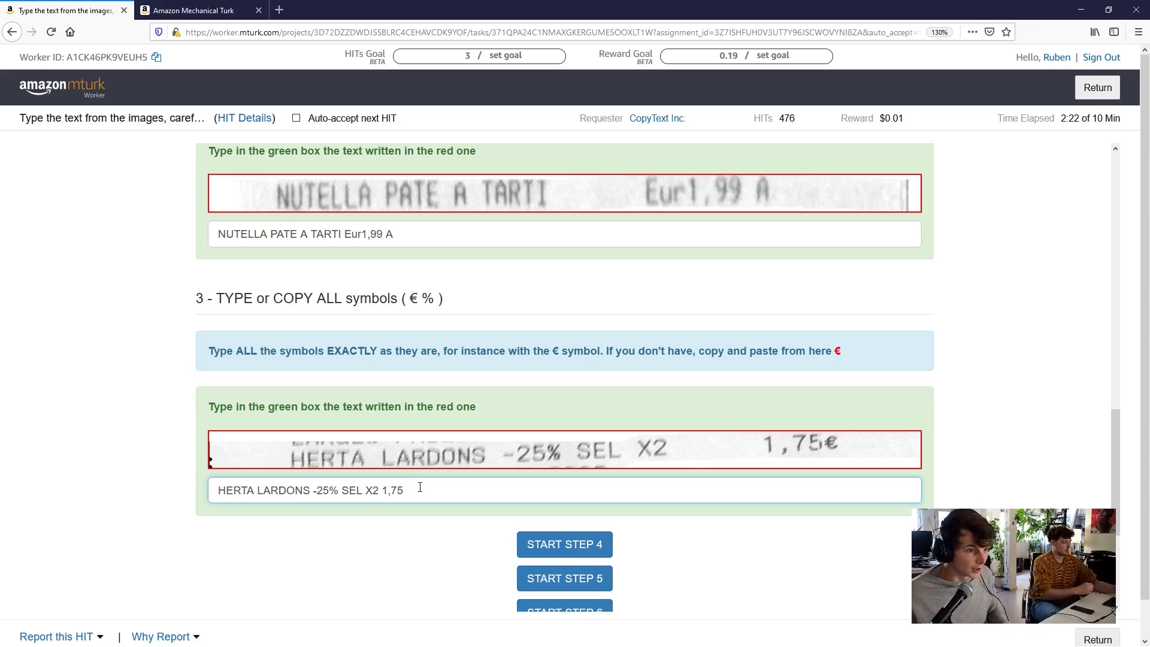
Copy the € symbol from the instructions and paste it directly after 1,75 with no space
double_click(840, 350)
key("ctrl+c")
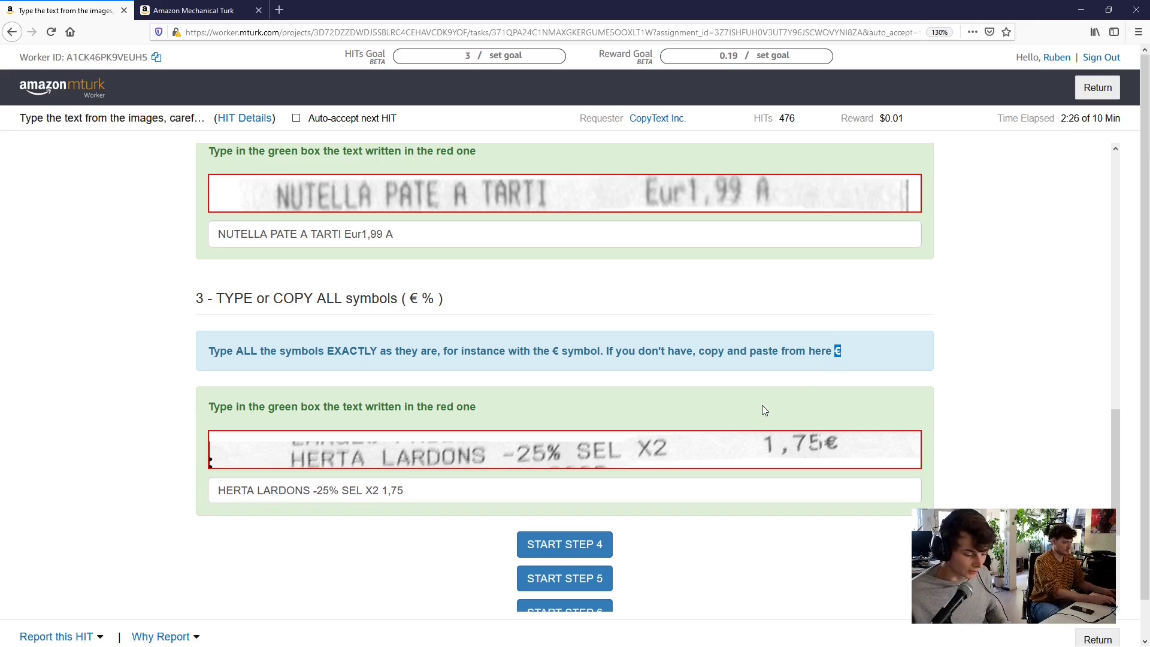
left_click(499, 492)
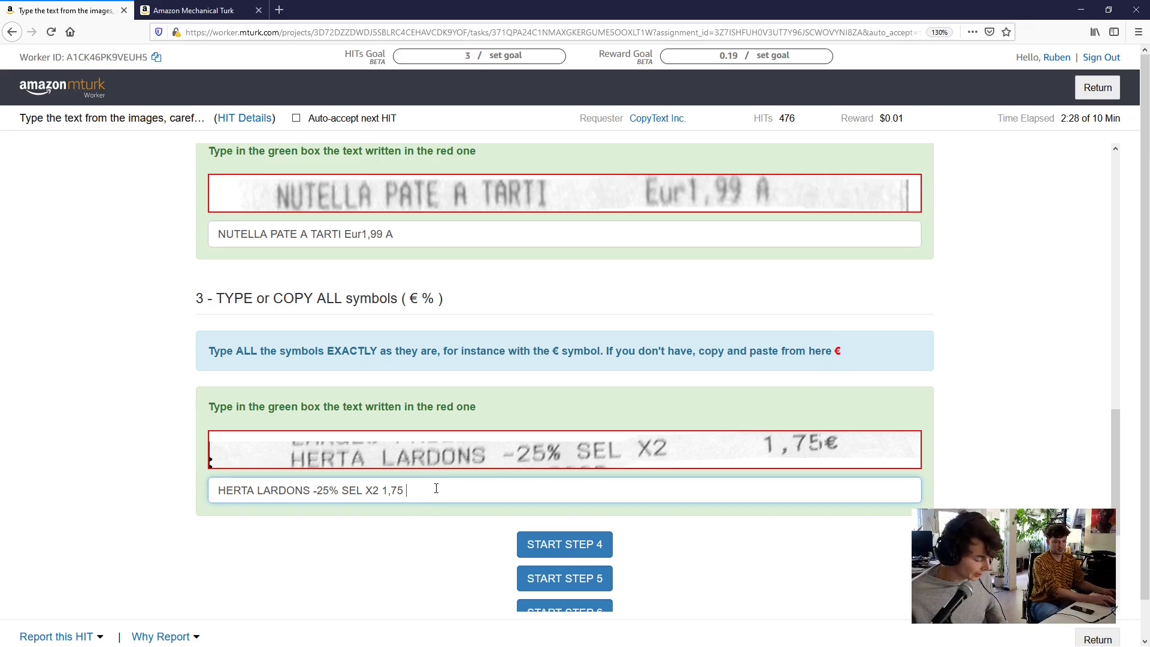
key("ctrl+v")
scroll(445, 533, "down", 3)
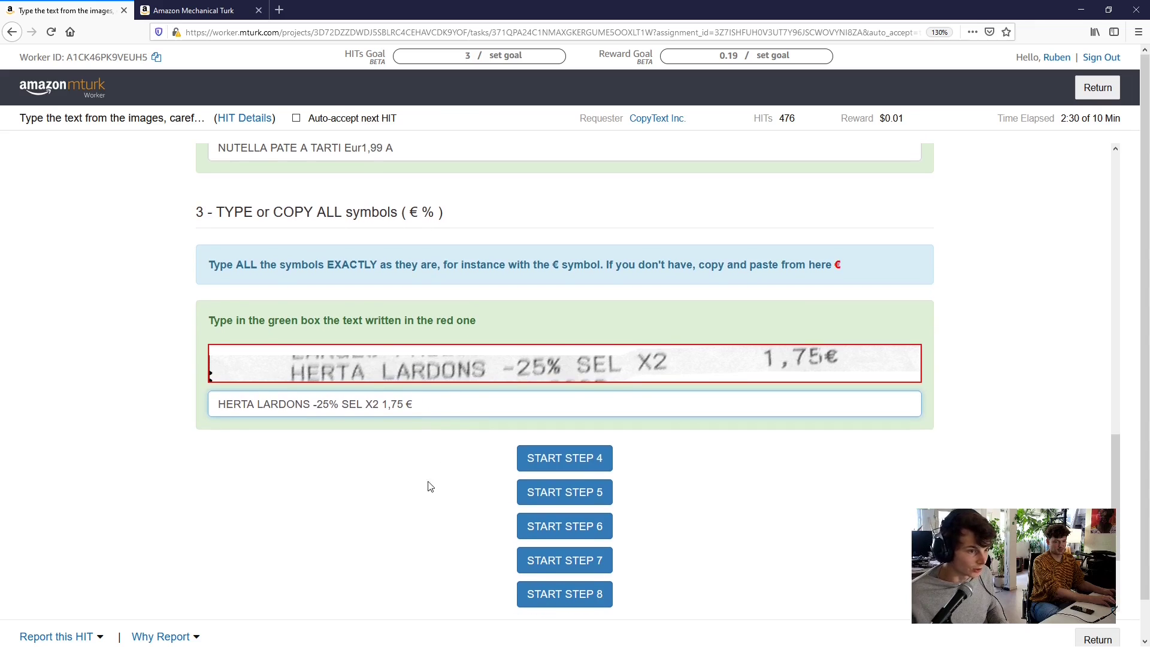
left_click(409, 404)
key("BackSpace")
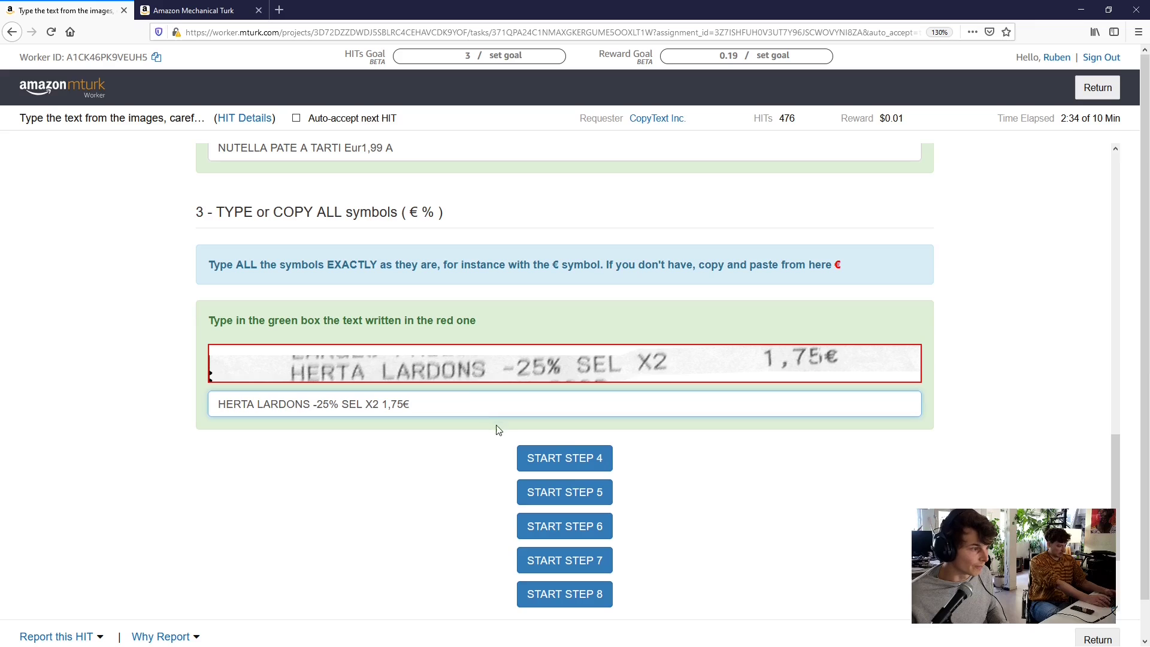
Open step 4 and type 'Remise Immediate 2,16-', replacing the accented é with plain e
left_click(562, 463)
scroll(483, 469, "down", 6)
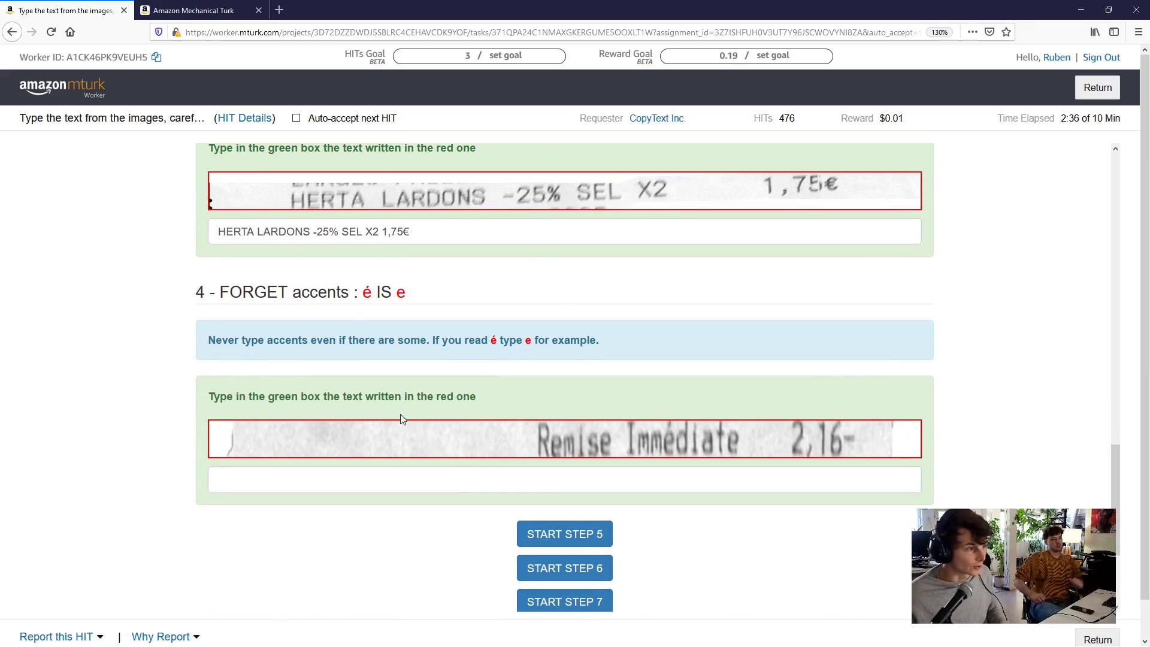
left_click(458, 482)
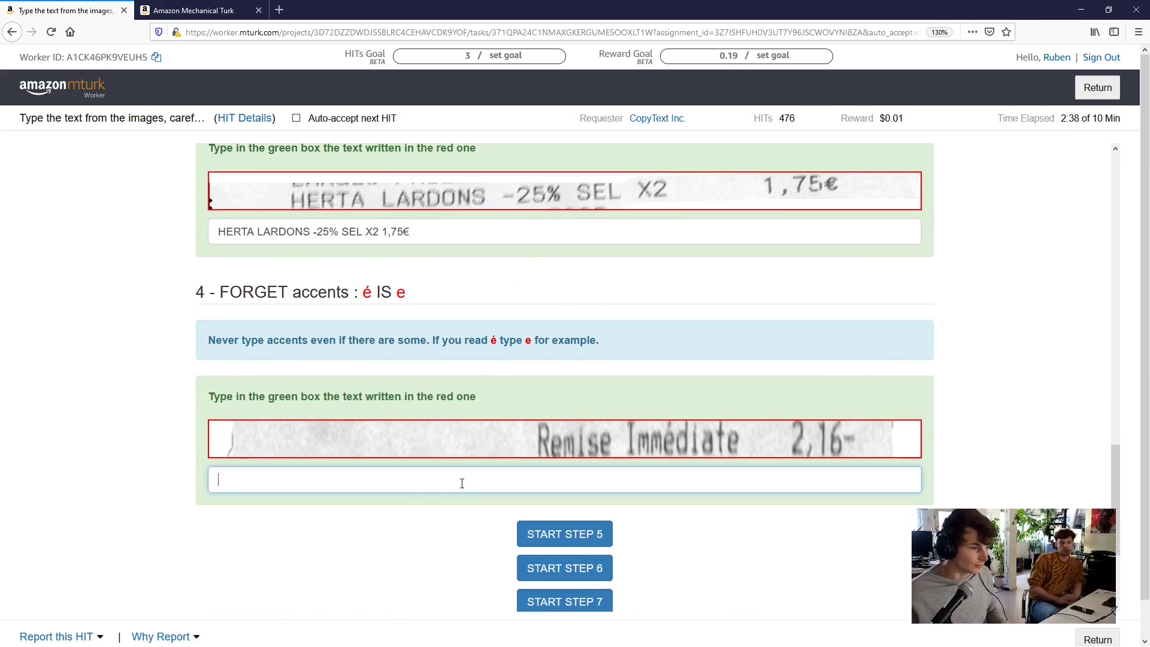
type("Rem")
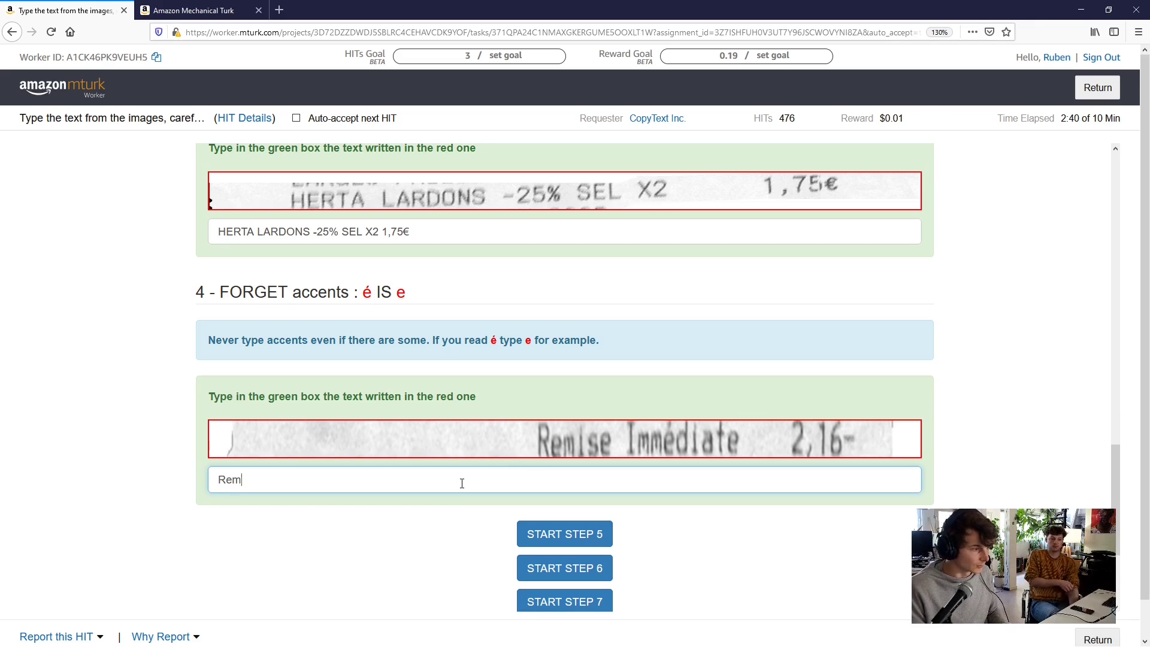
type("ise I")
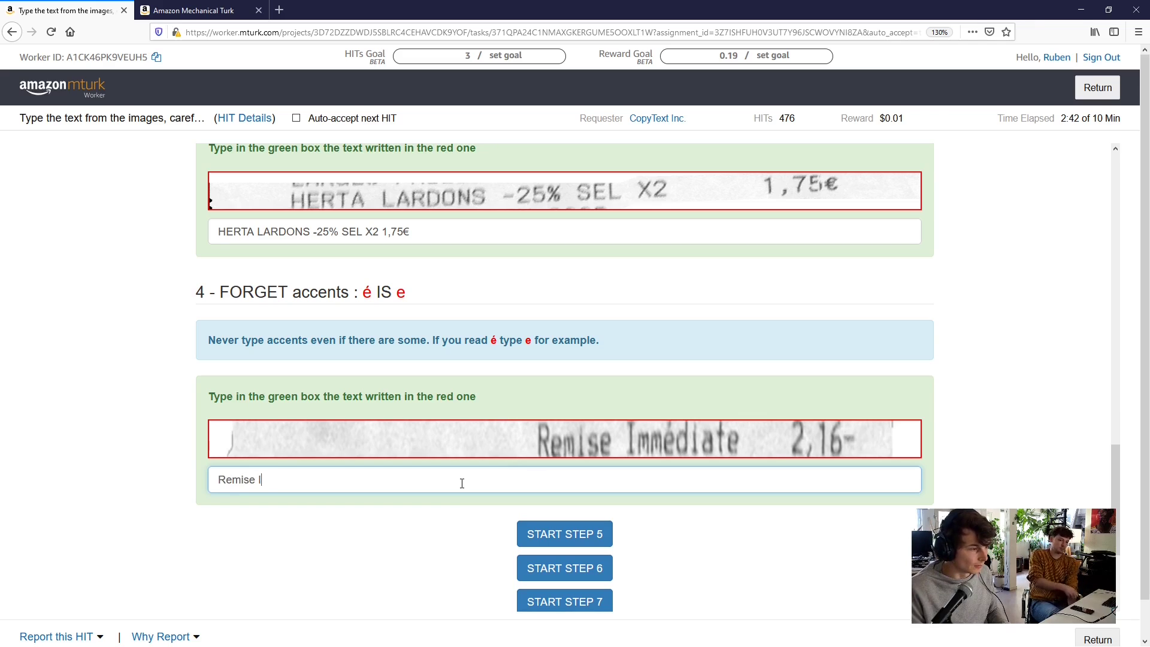
type("mmé")
key("BackSpace")
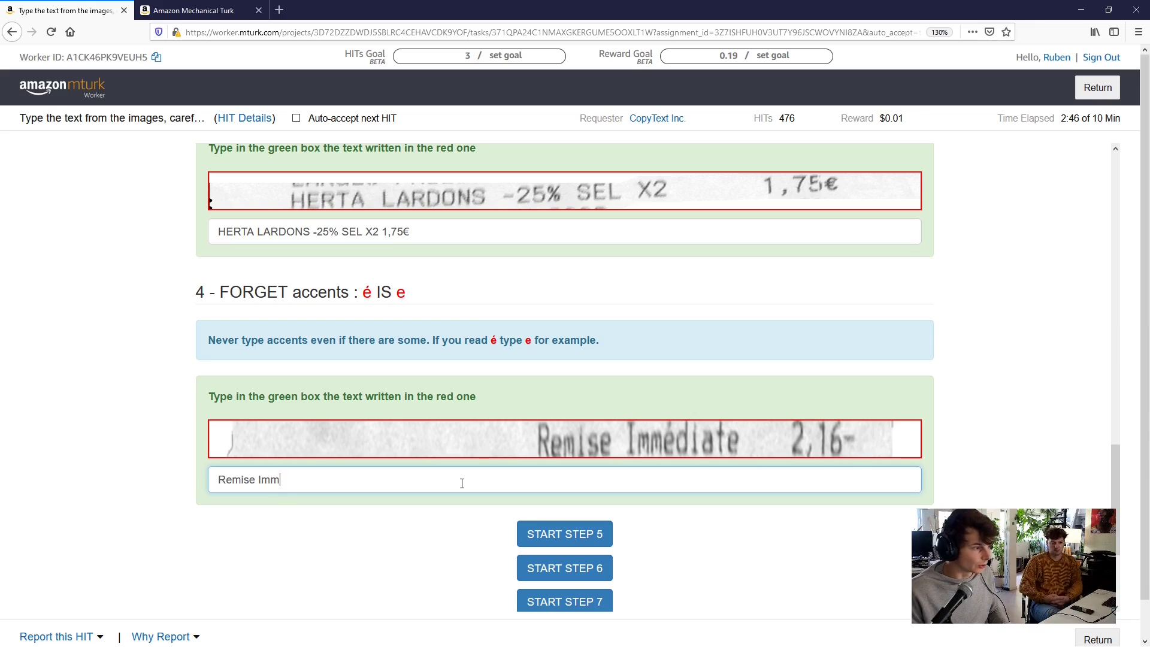
type("'ediate")
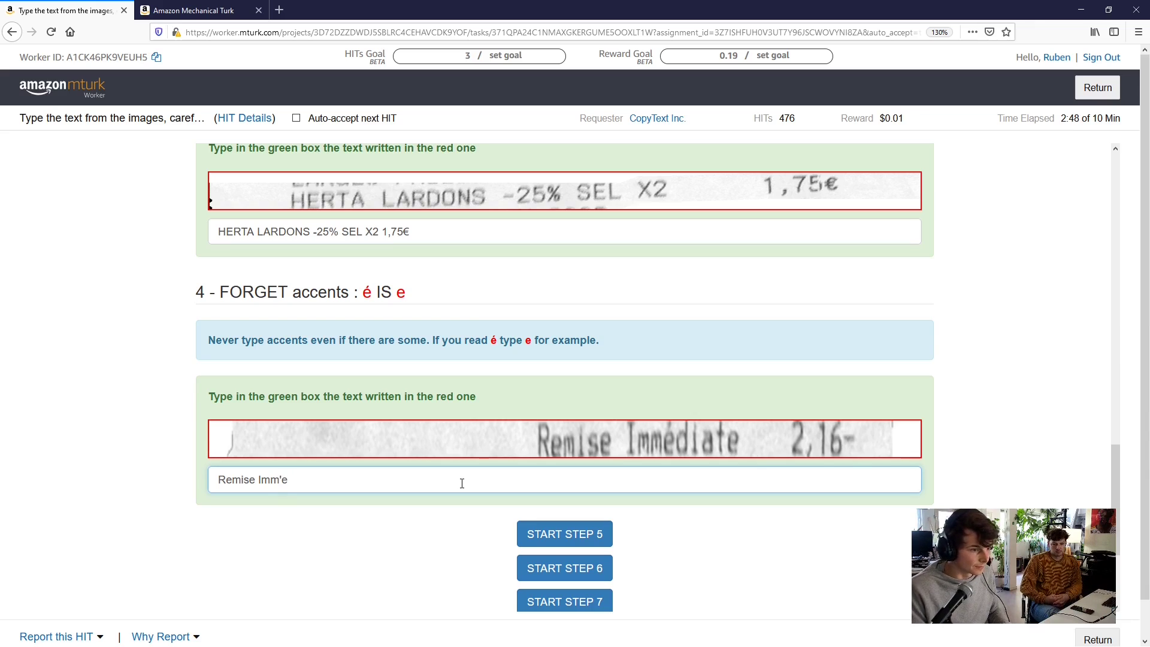
key("BackSpace")
key("BackSpace")
key("BackSpace")
key("BackSpace")
key("BackSpace")
key("BackSpace")
key("BackSpace")
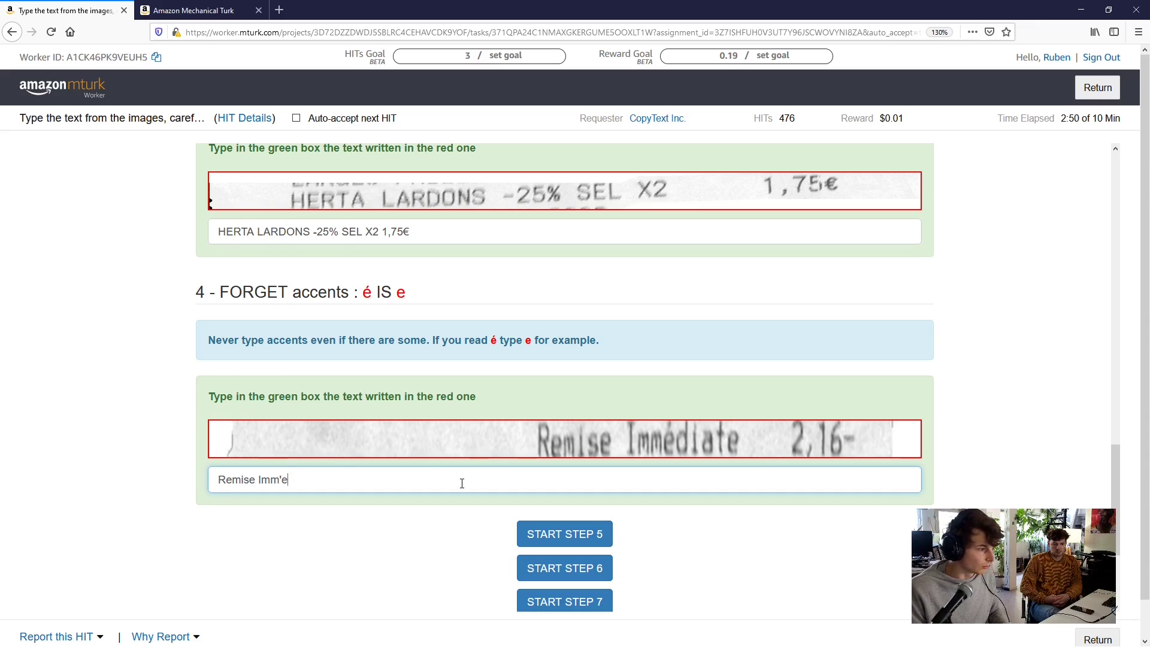
type("'")
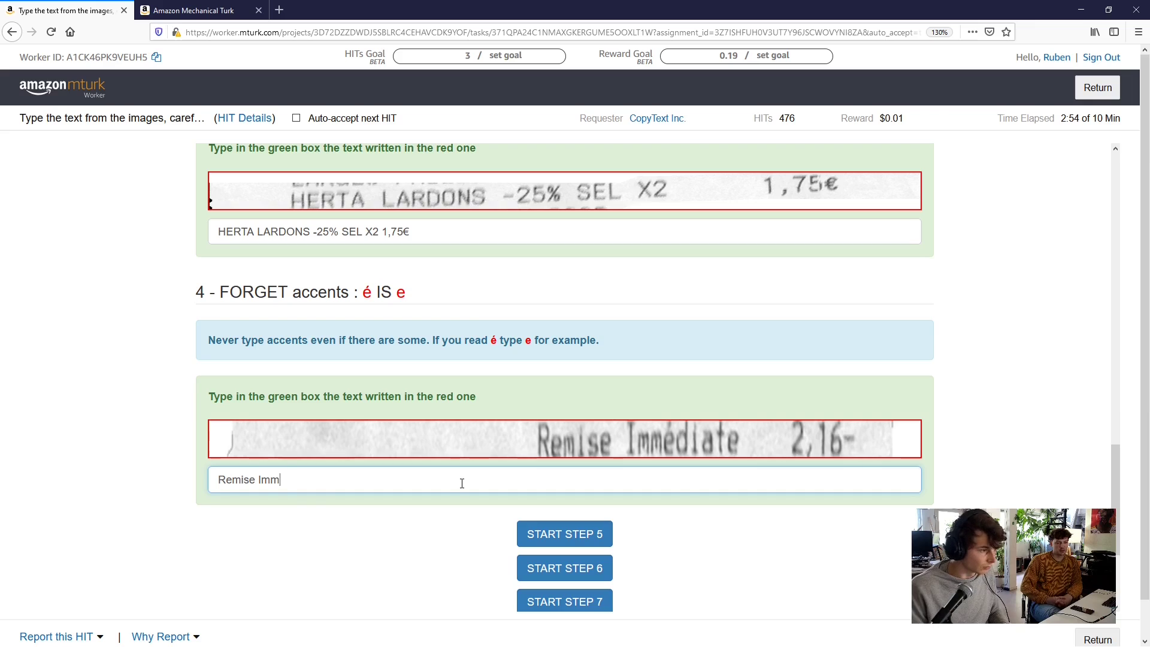
key("alt")
key("alt")
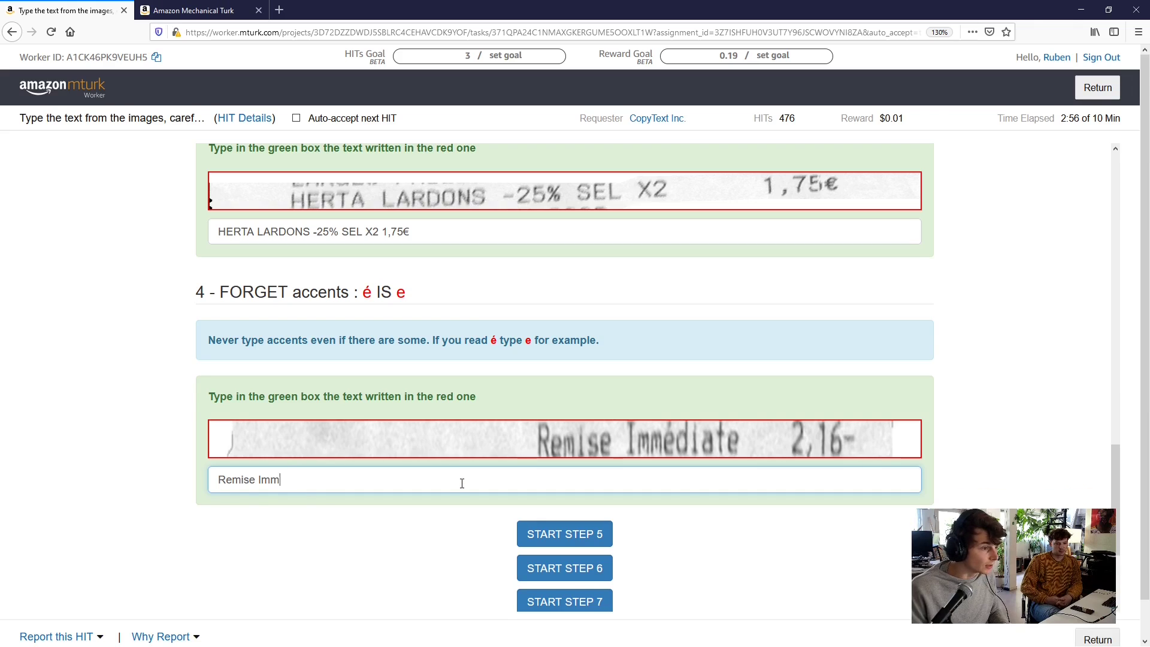
type("ediate")
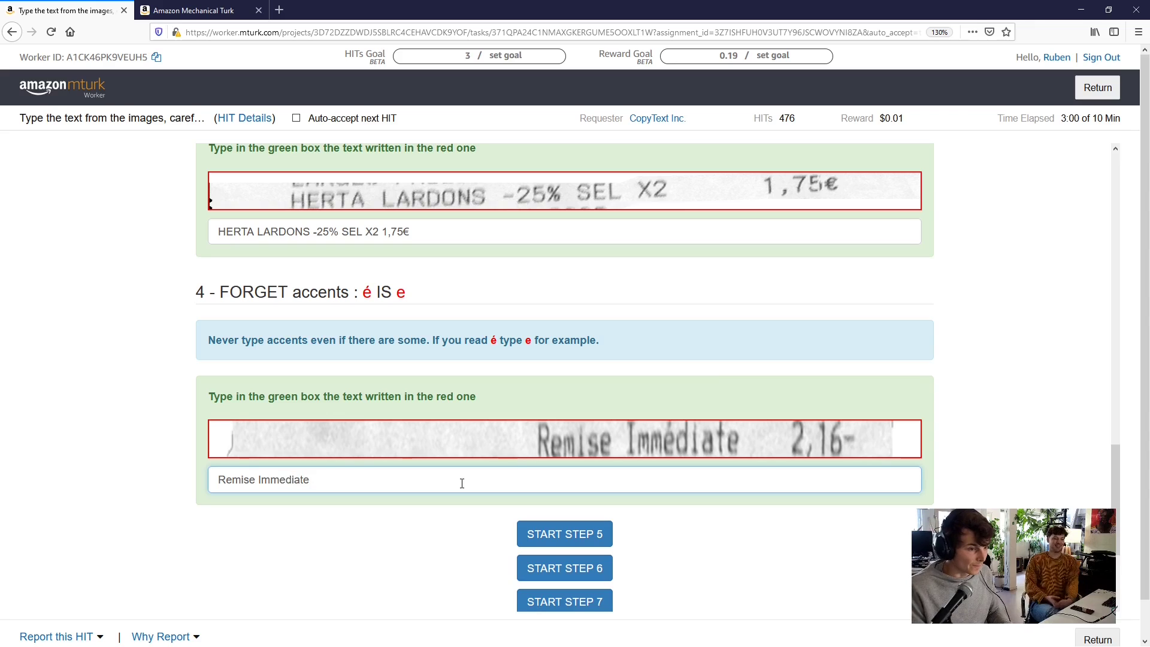
type(" 2,16")
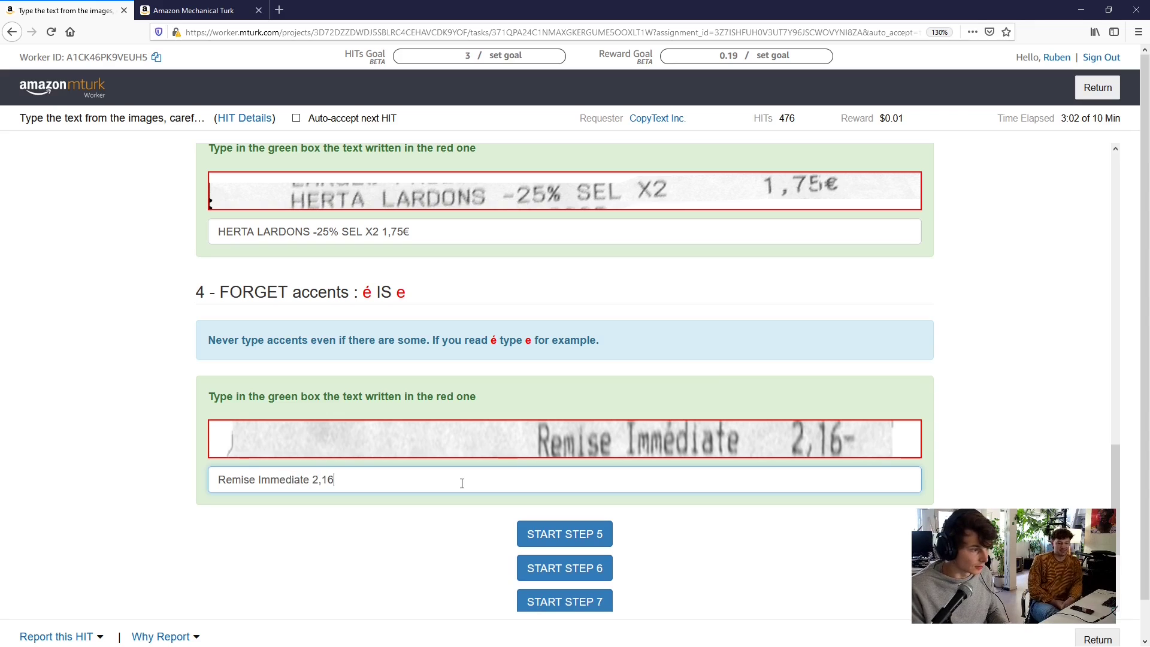
type("-")
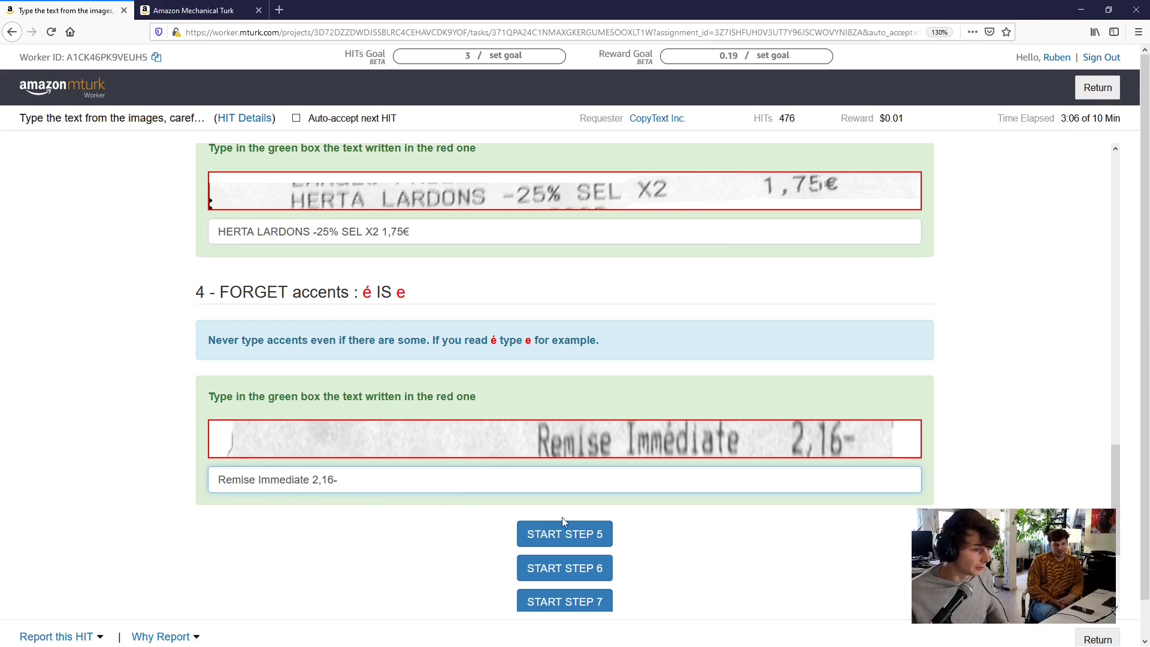
Reveal step 5 (separator lines), step 6 (missing images) and step 7, leaving both answer boxes empty
left_click(561, 532)
scroll(479, 510, "up", 1)
scroll(481, 509, "down", 5)
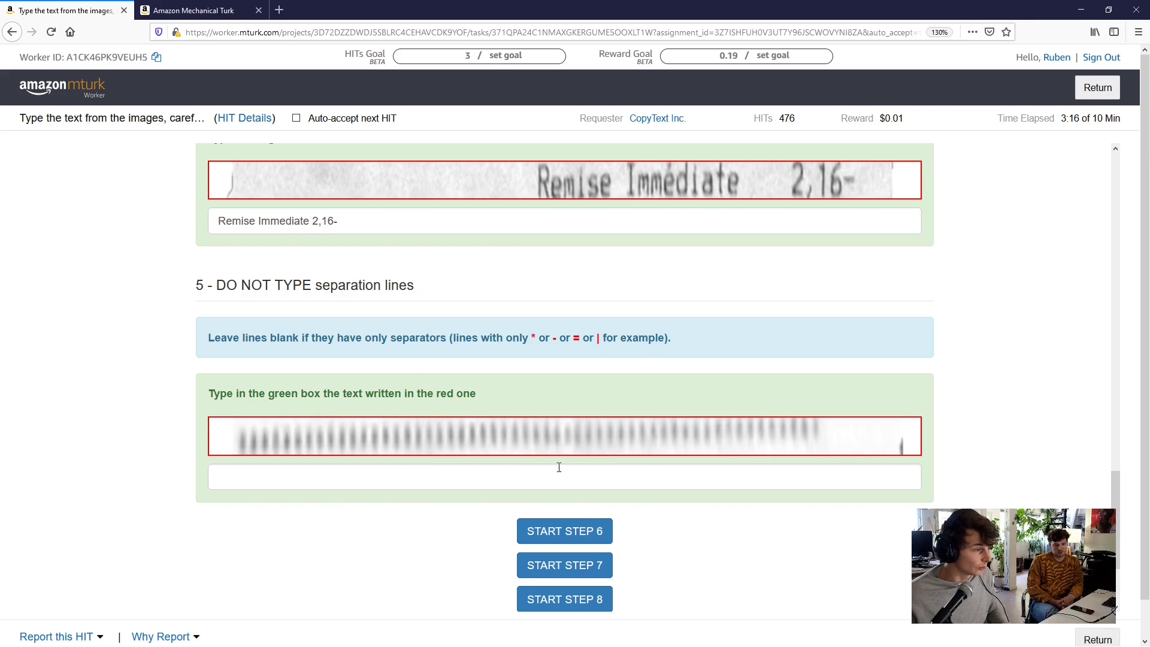
scroll(555, 462, "down", 2)
left_click(541, 451)
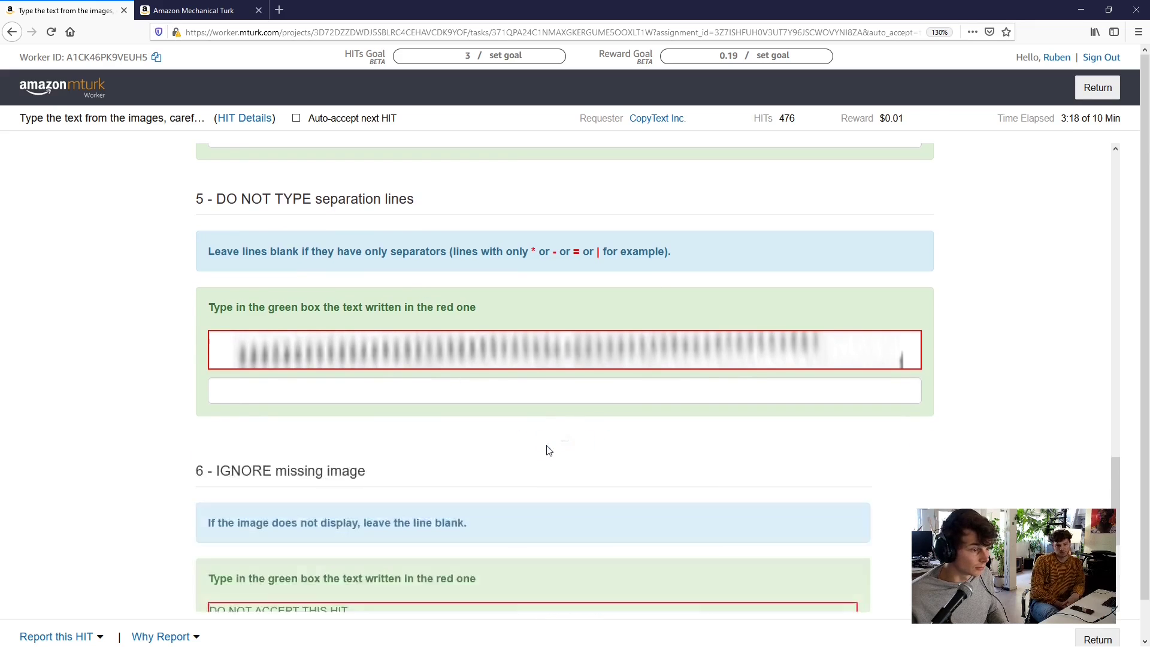
left_click(352, 386)
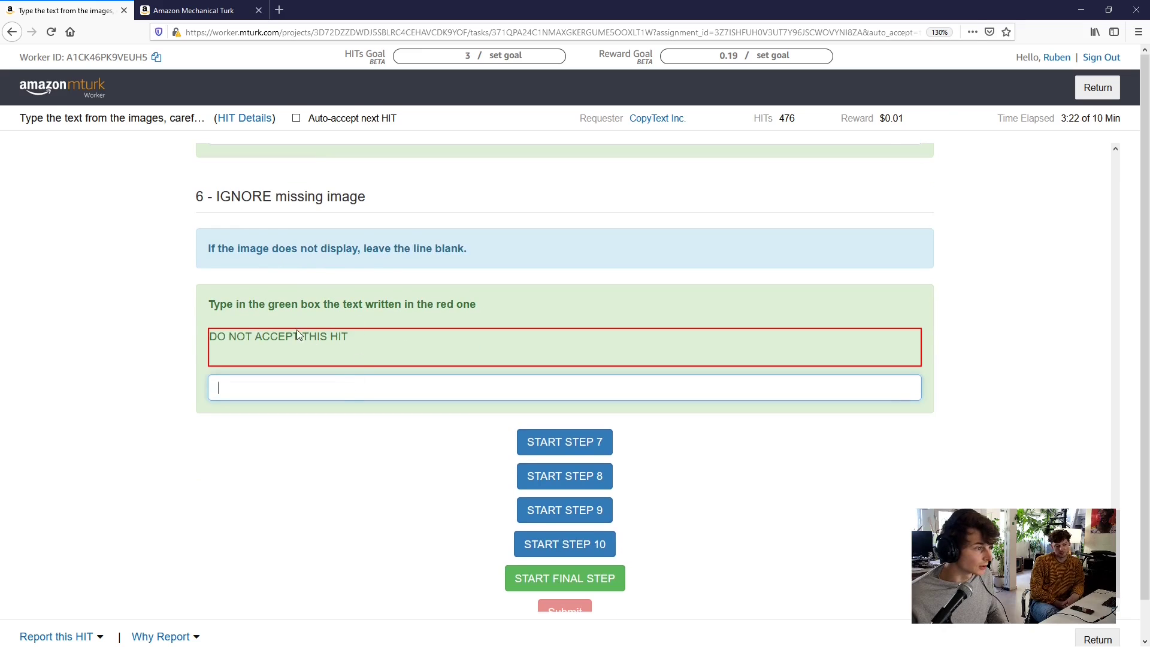
left_click(568, 441)
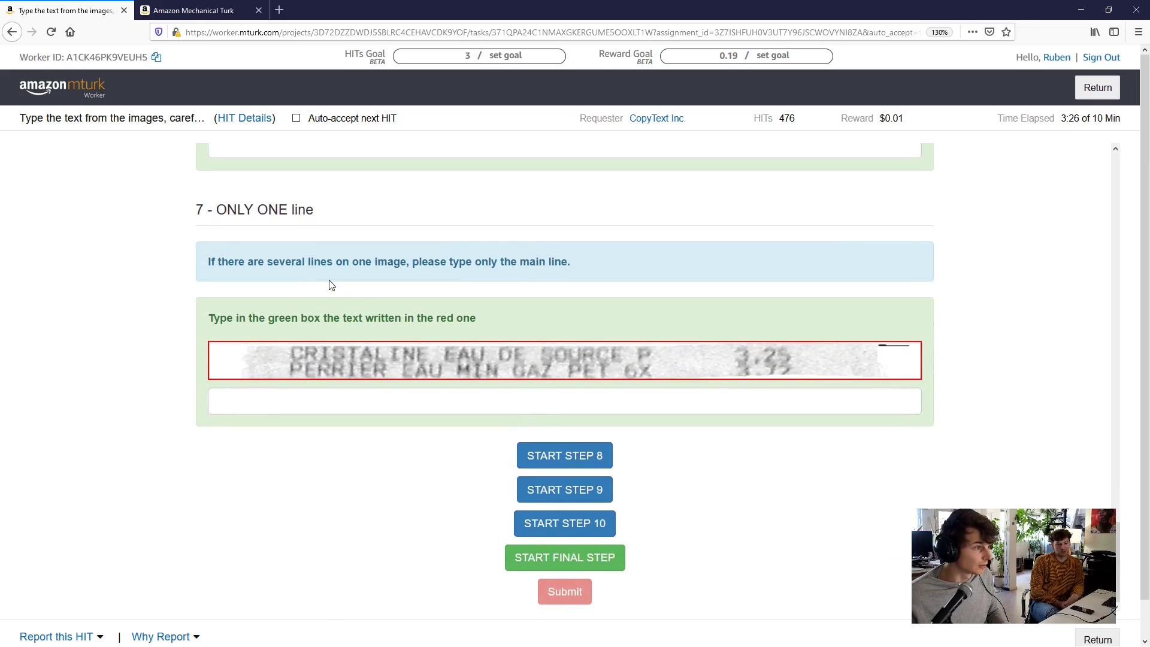
scroll(260, 271, "up", 3)
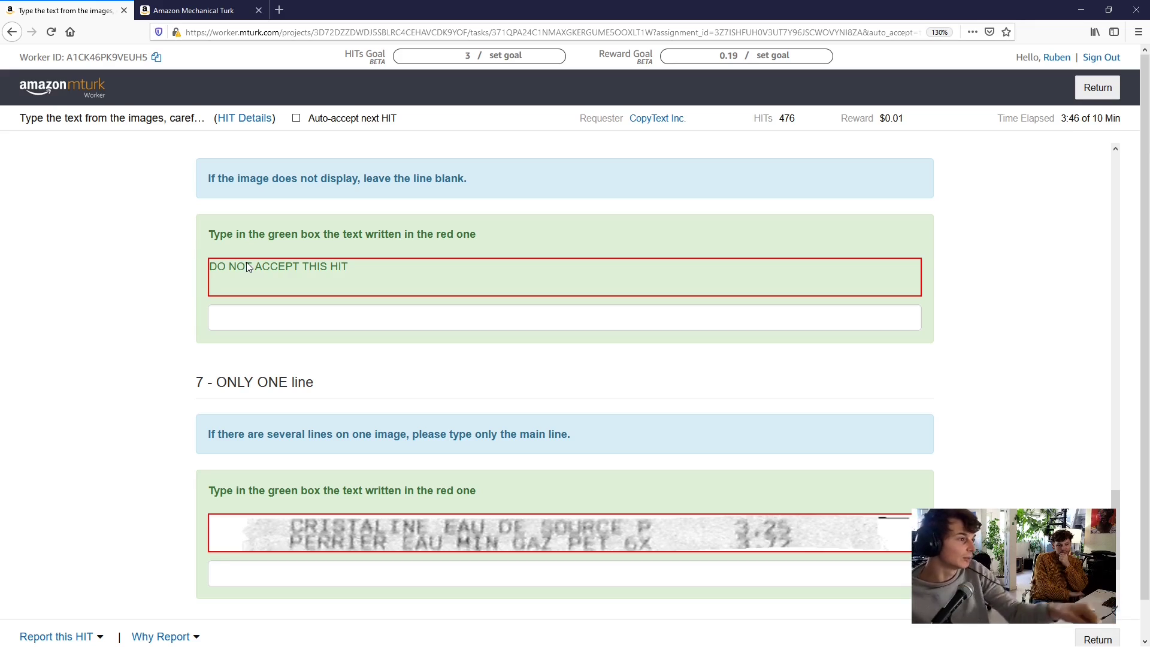
scroll(250, 266, "down", 5)
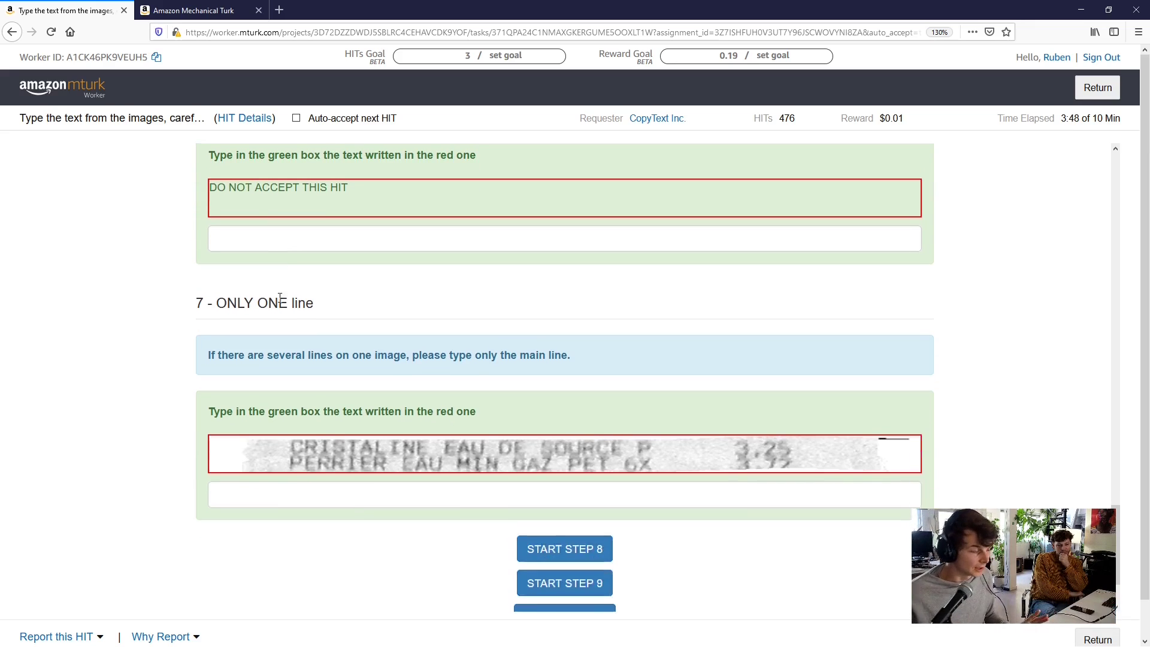
Type 'CRISTALINE EAU DE SOURCE P 3,25' into the step 7 box, omitting the second line
left_click(320, 396)
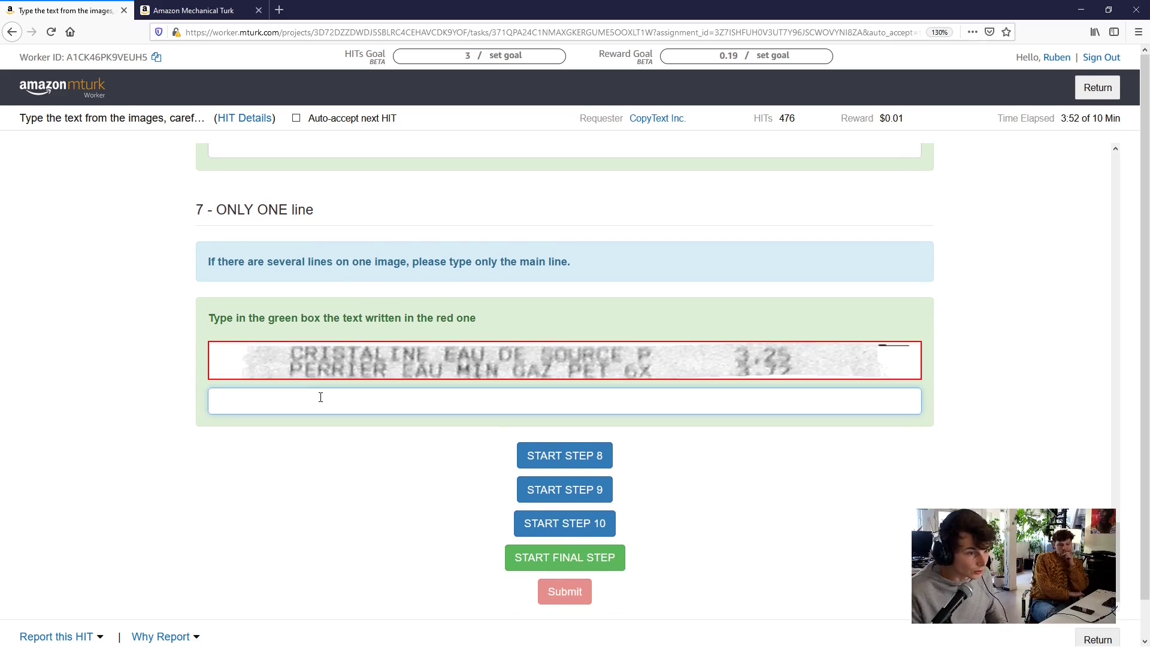
type("C")
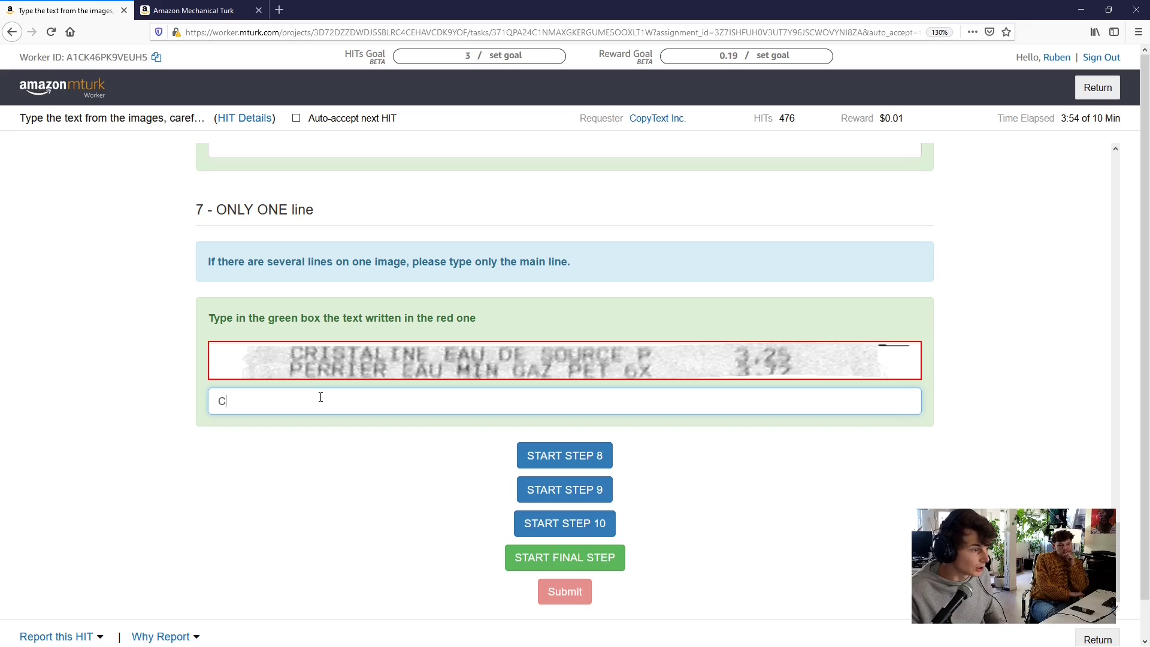
type("RISTALINE EAU")
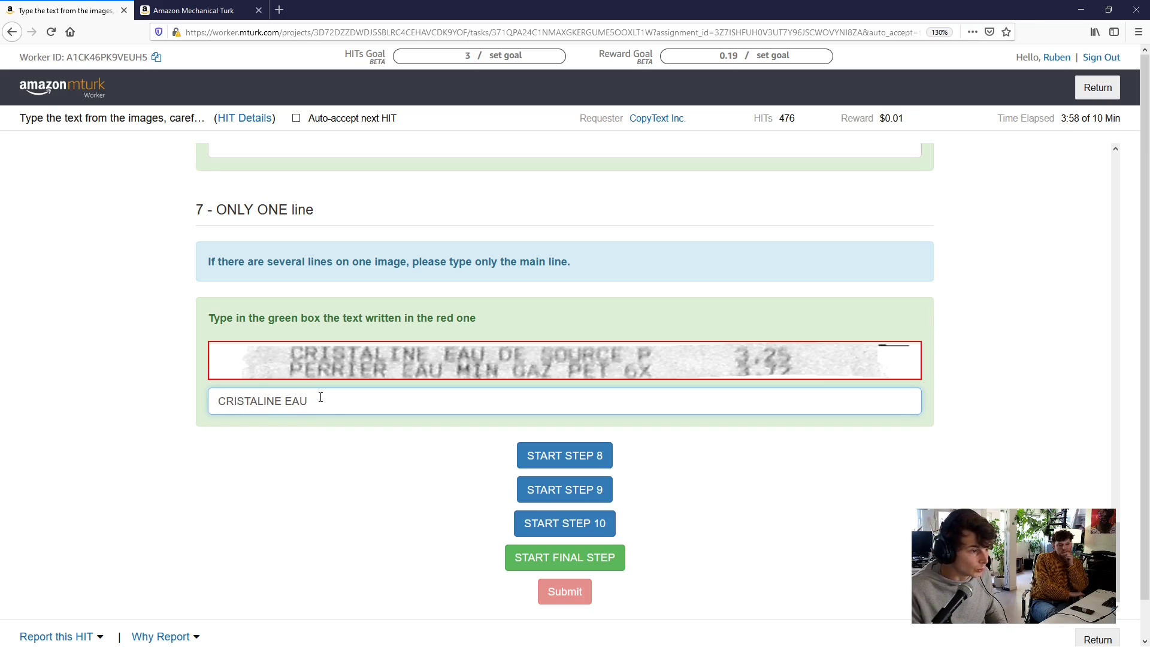
type(" DE SOURCE P")
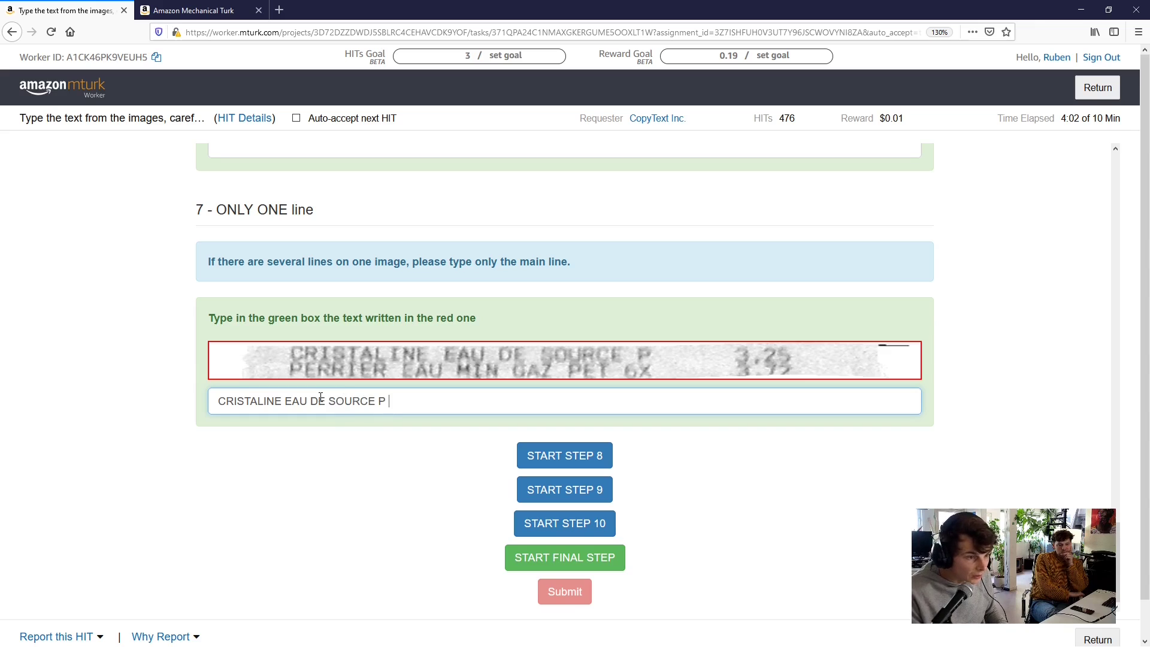
type(" 3,")
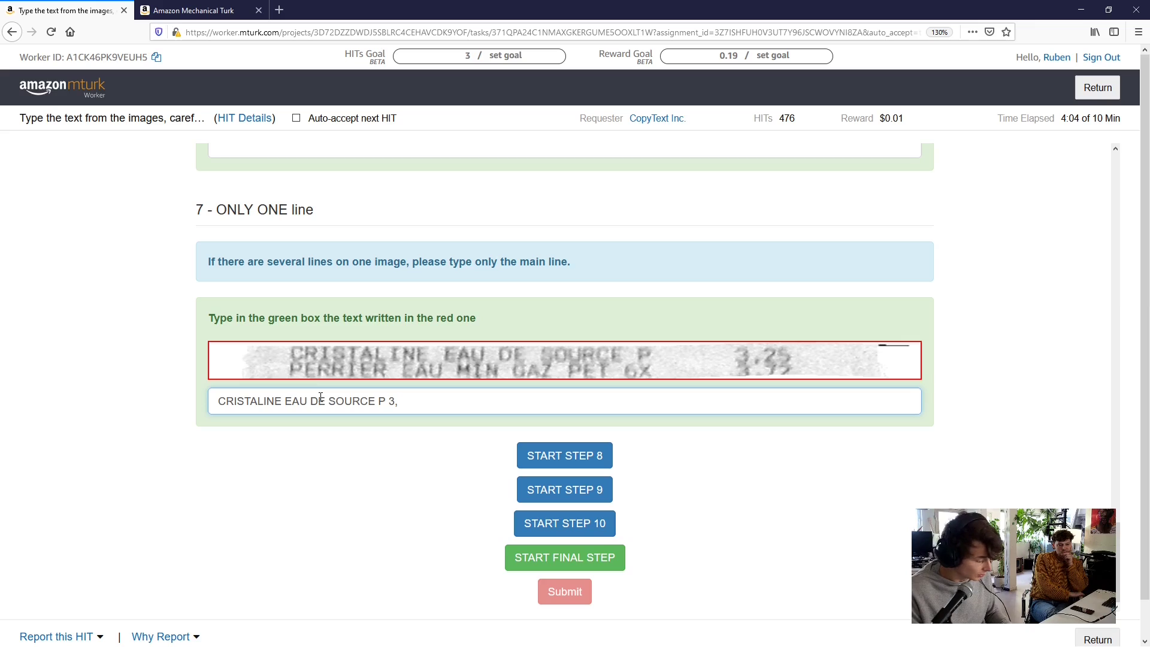
type("25")
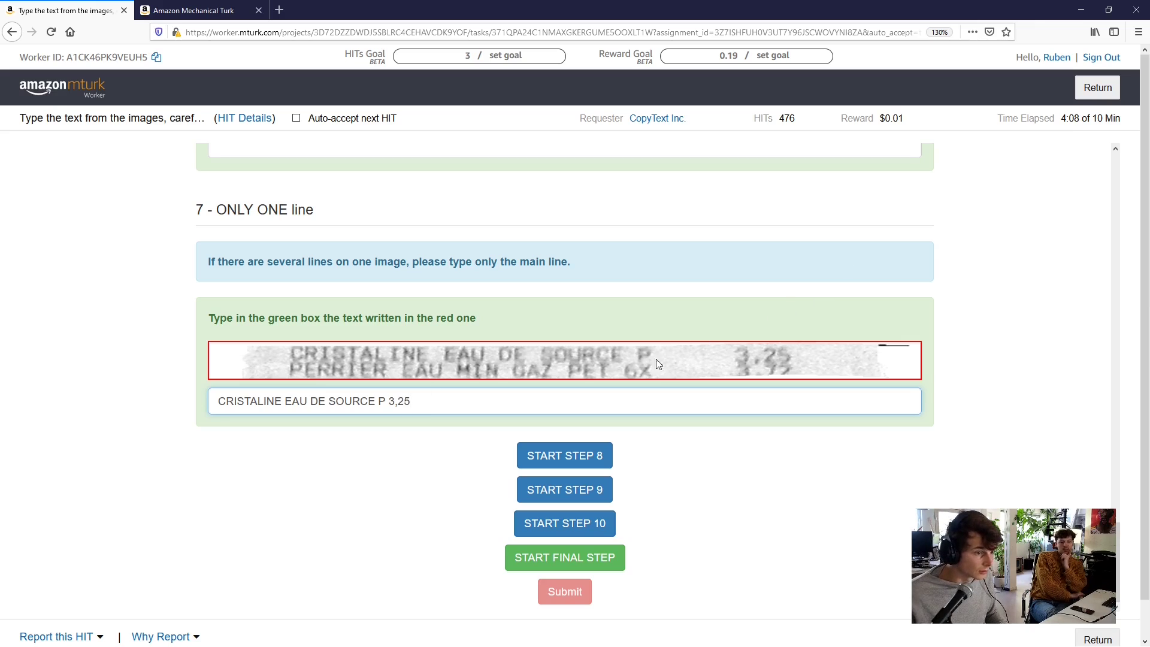
Open step 8, enter '1 TOMATE CERISE B 0.99 0.99' without the handwritten PROMO, and reveal step 9
left_click(563, 462)
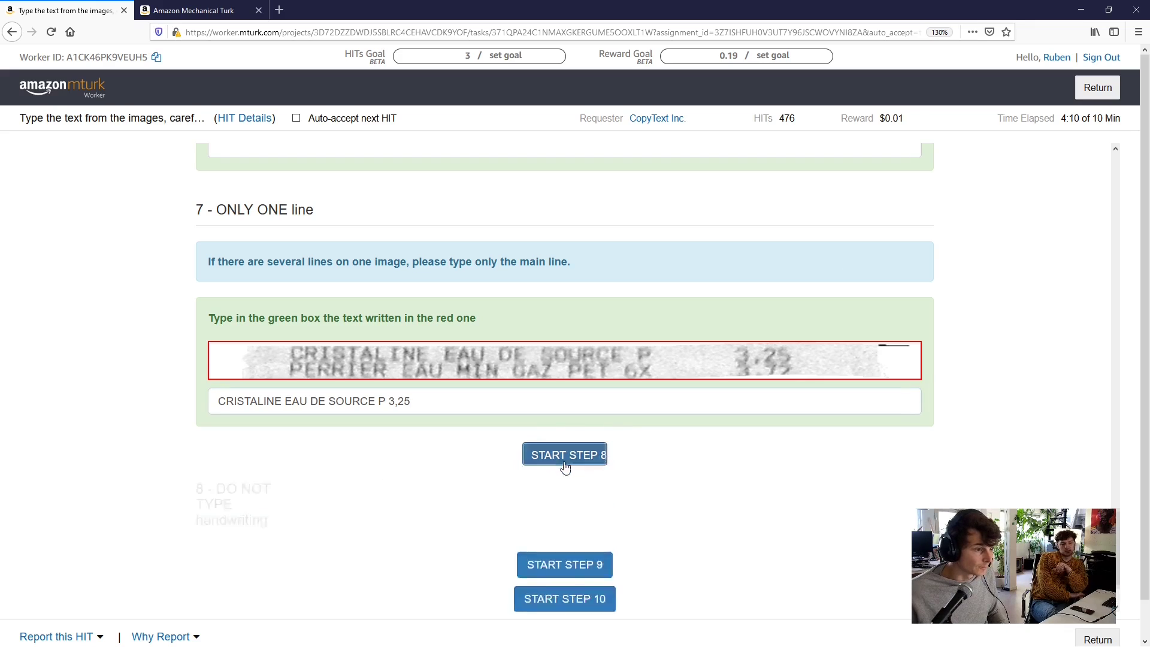
scroll(584, 448, "down", 1)
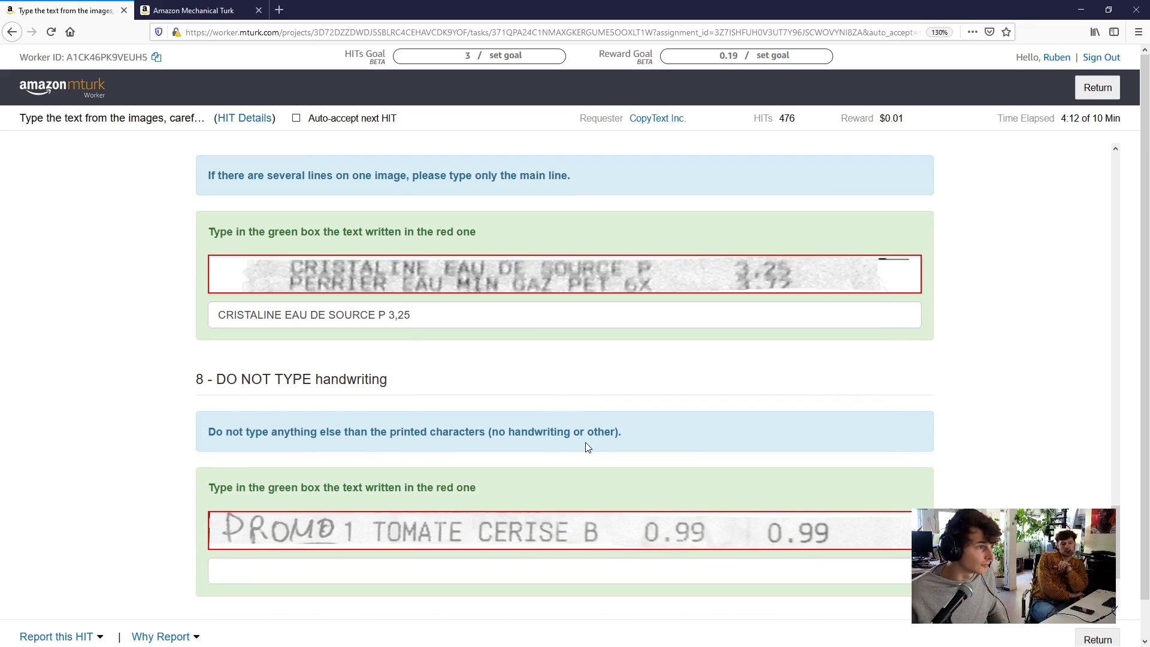
left_click(435, 565)
scroll(608, 401, "down", 1)
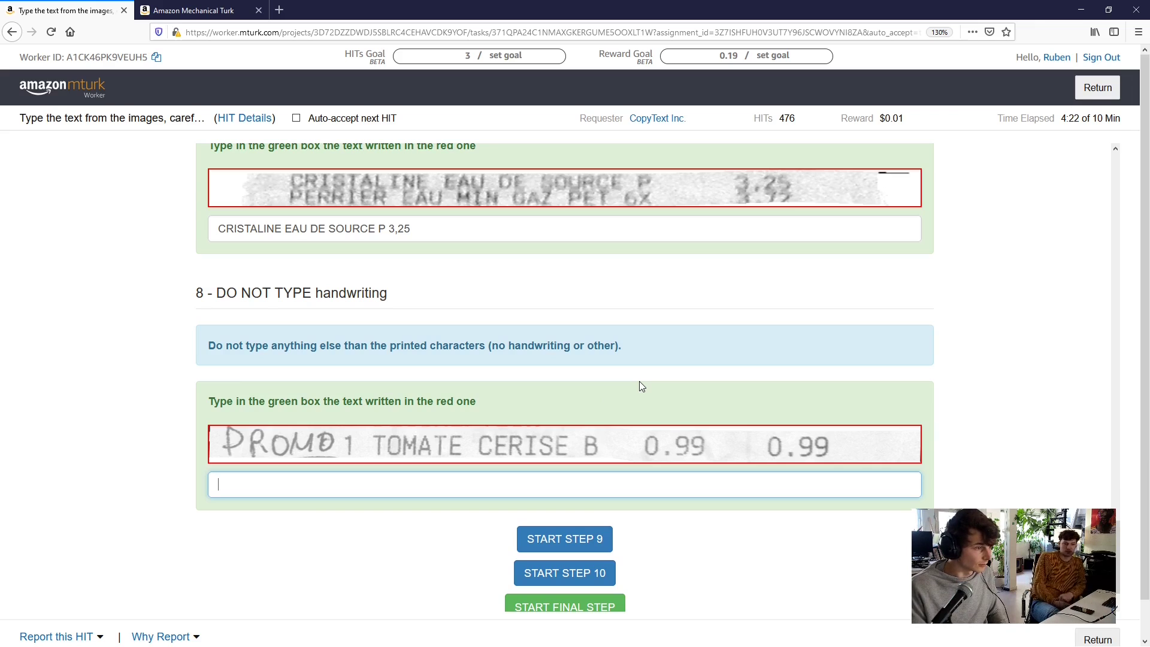
type("1")
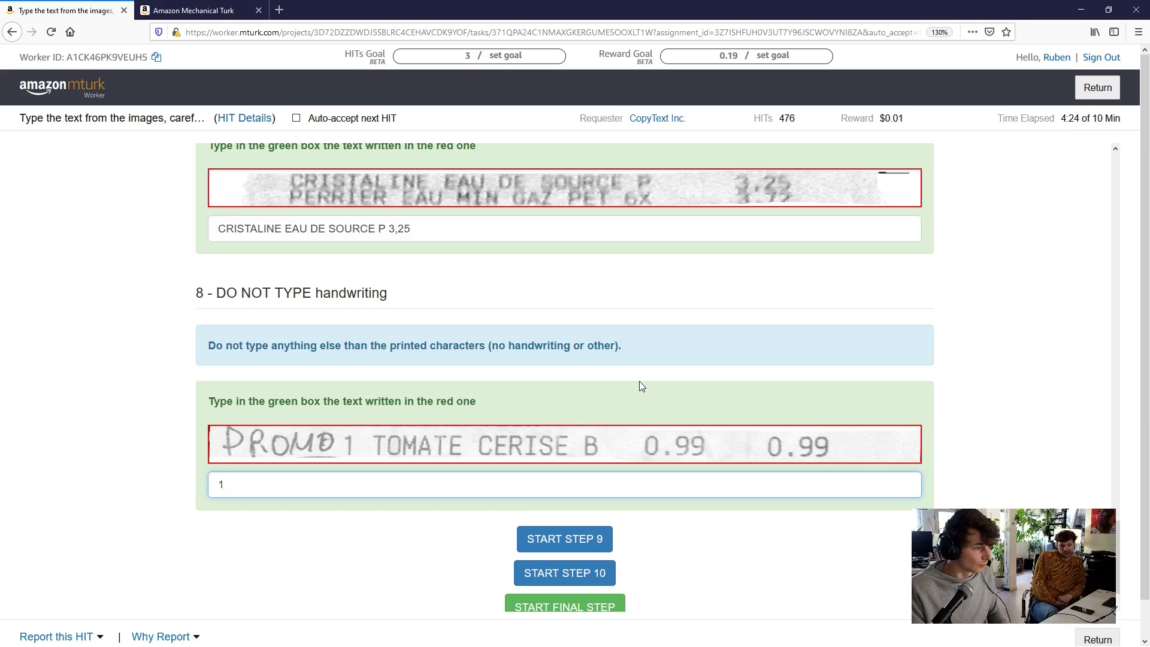
type(" TOMATE")
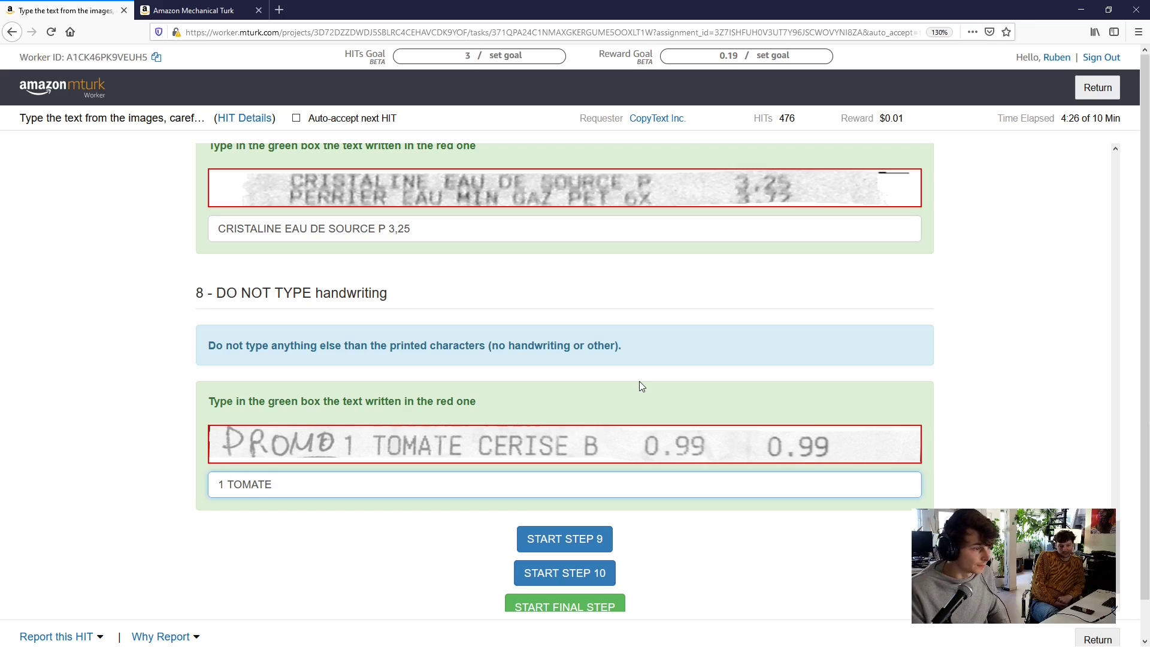
type(" CERISE B")
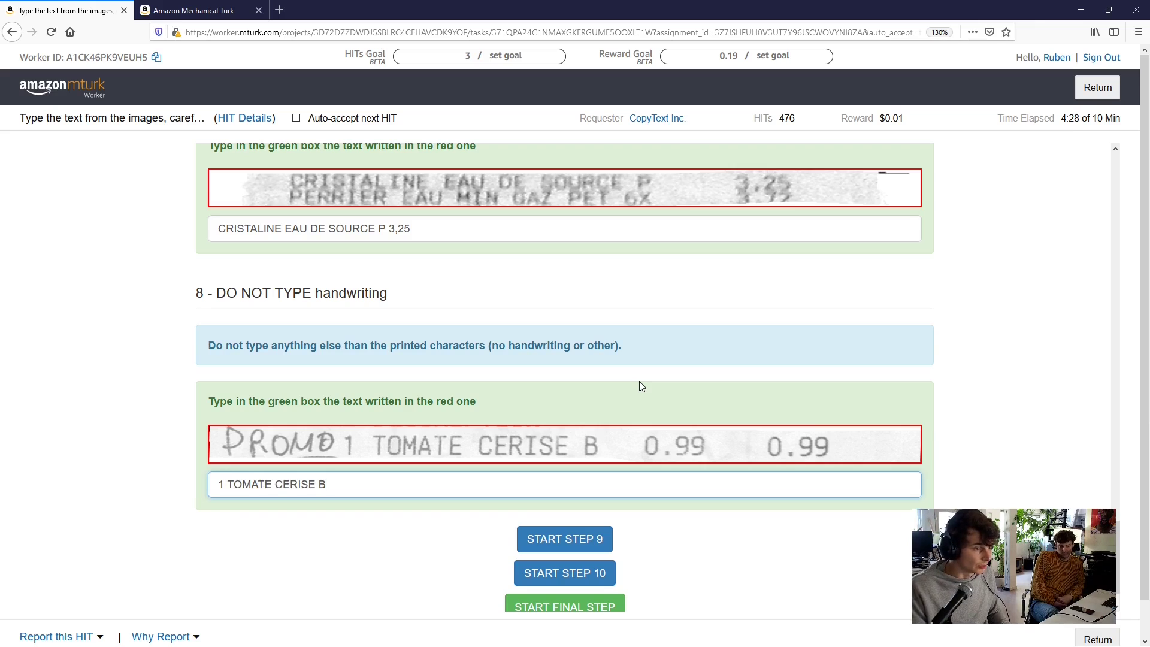
type(" 0.9")
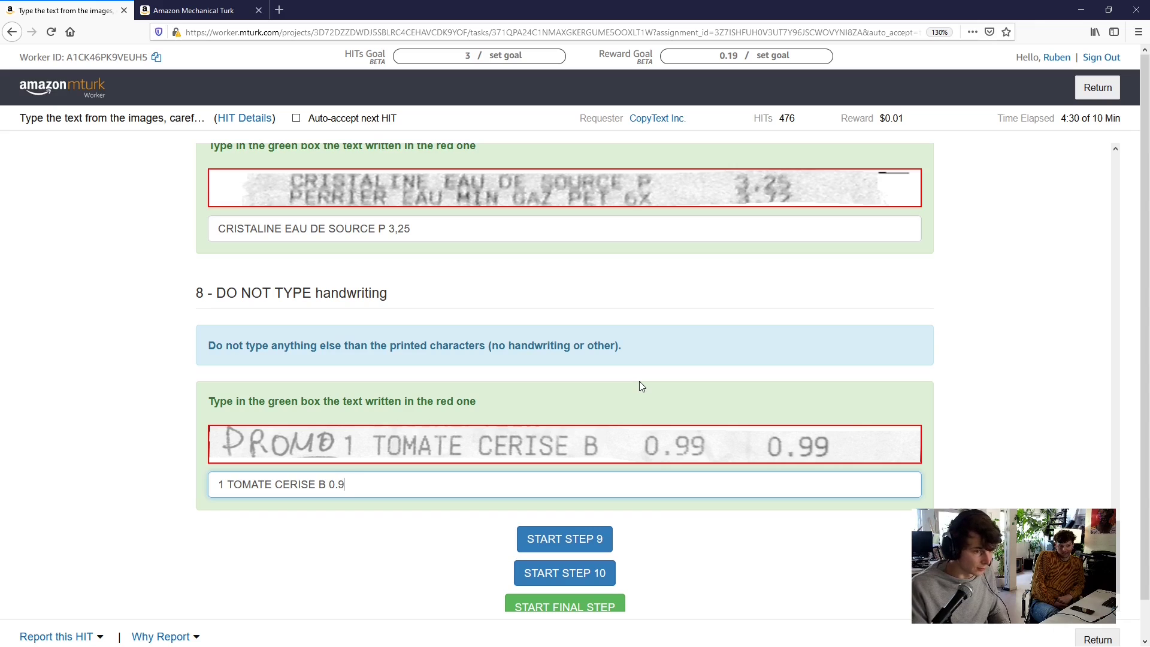
type("9 0.99")
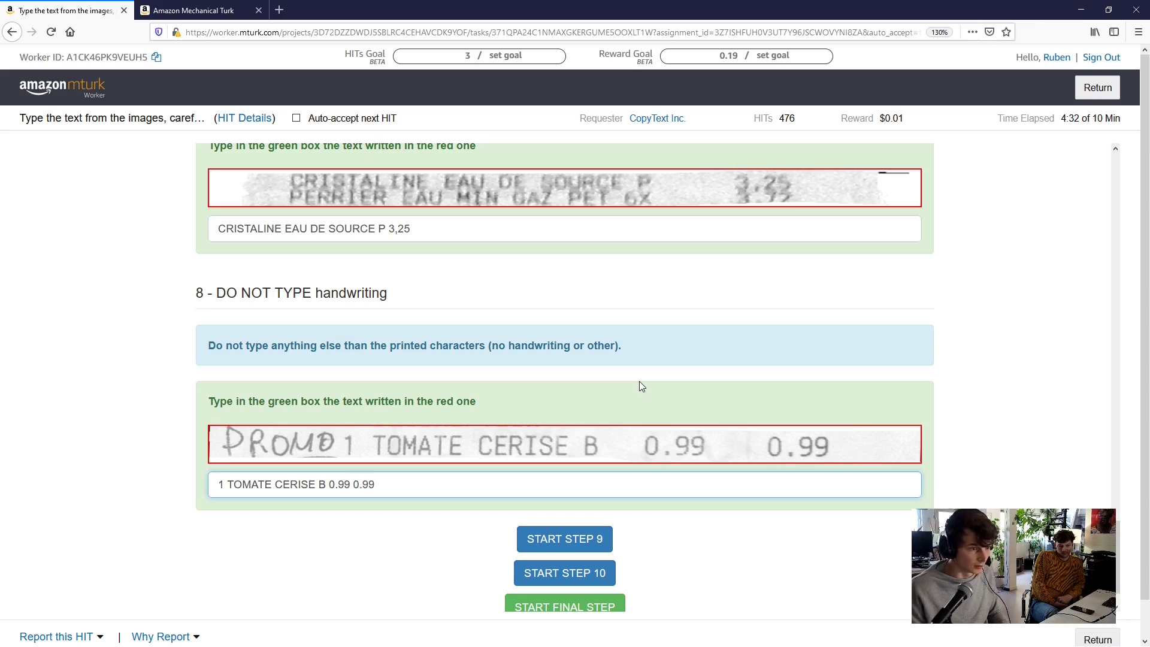
left_click(553, 536)
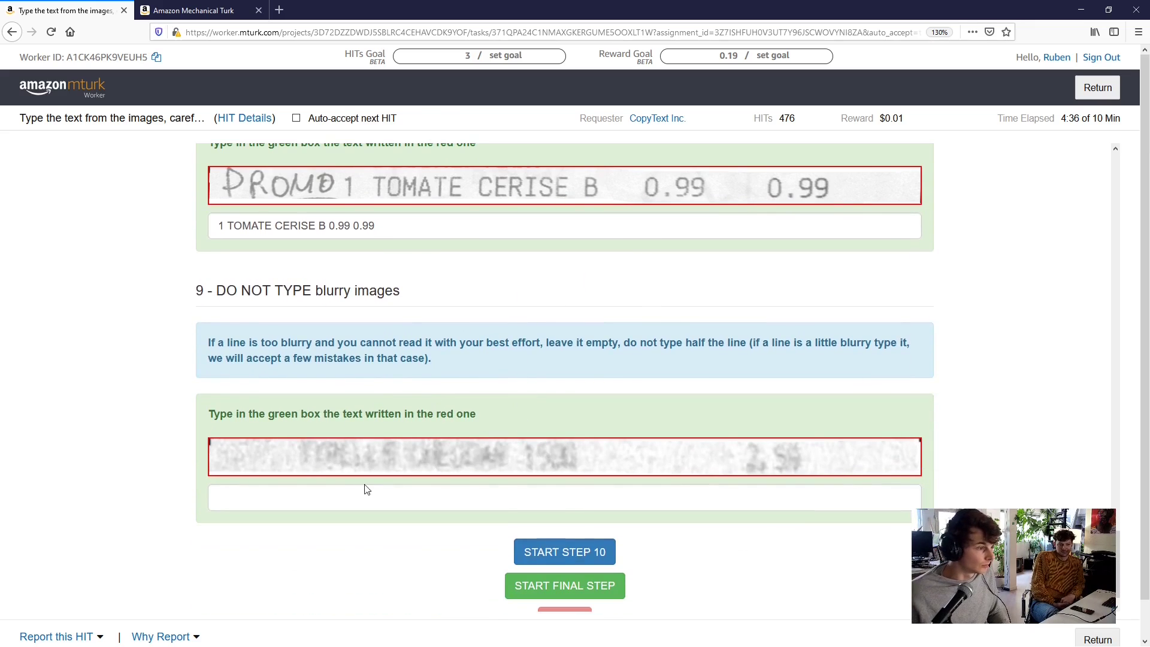
Leave the too-blurry step 9 answer empty and reveal step 10 on gram quantities
left_click(364, 489)
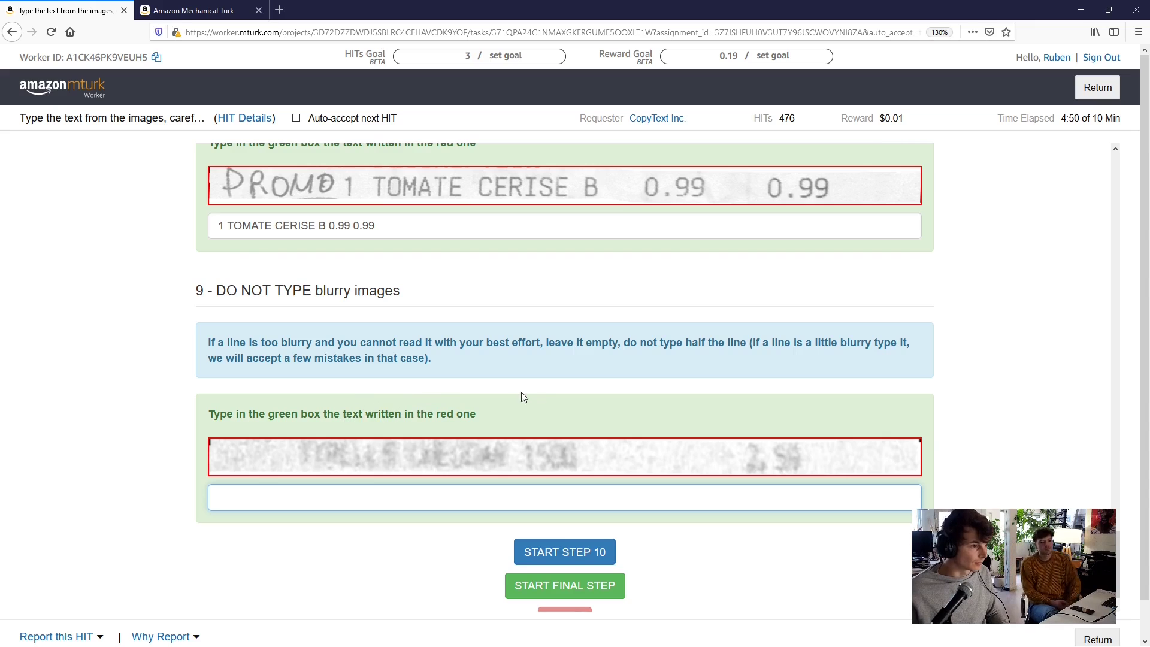
scroll(550, 408, "down", 2)
left_click(564, 485)
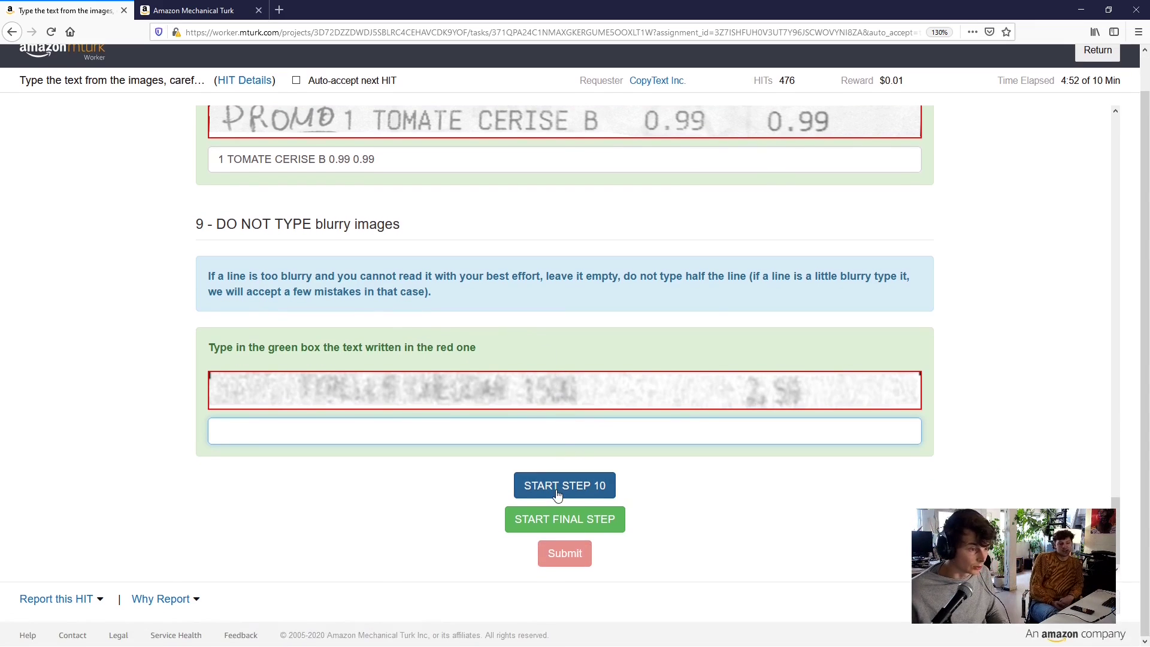
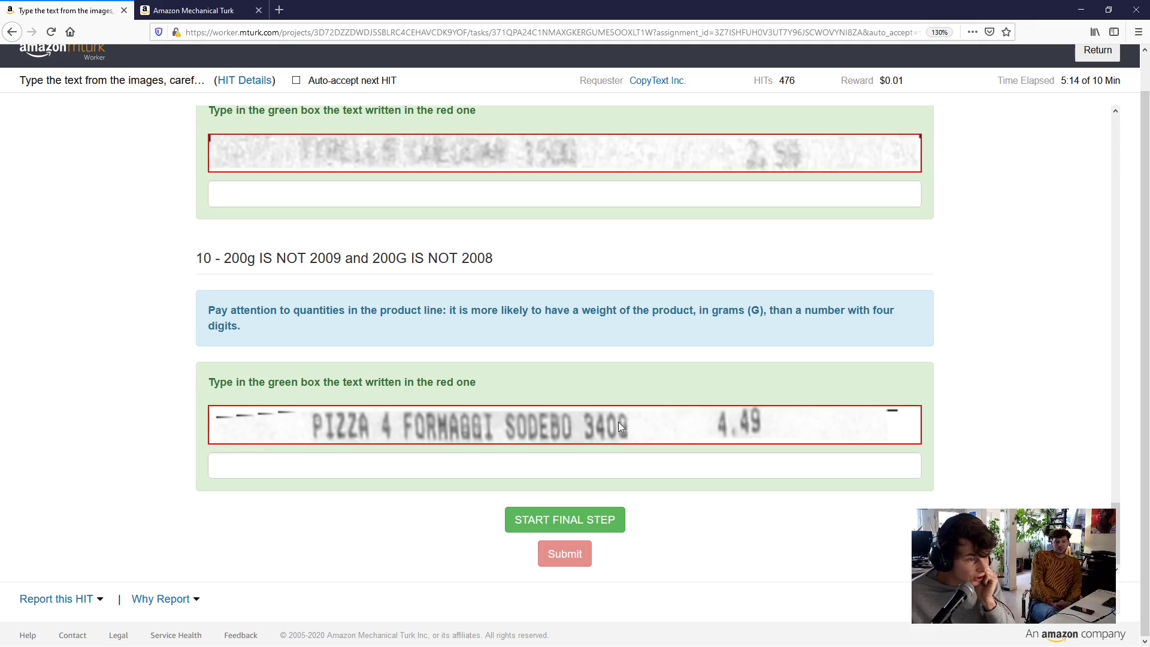
Enter 'PIZZA 4 FORMAGGI SODEBO 340G 4,49' as the pizza receipt line's answer
left_click(633, 466)
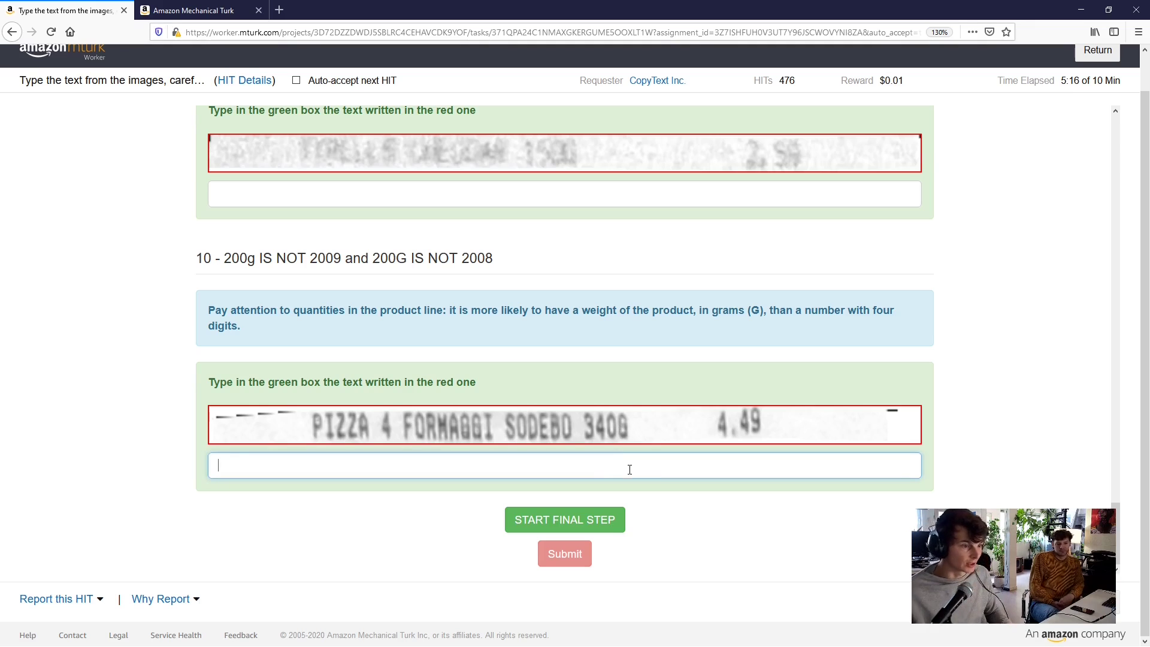
type("PI")
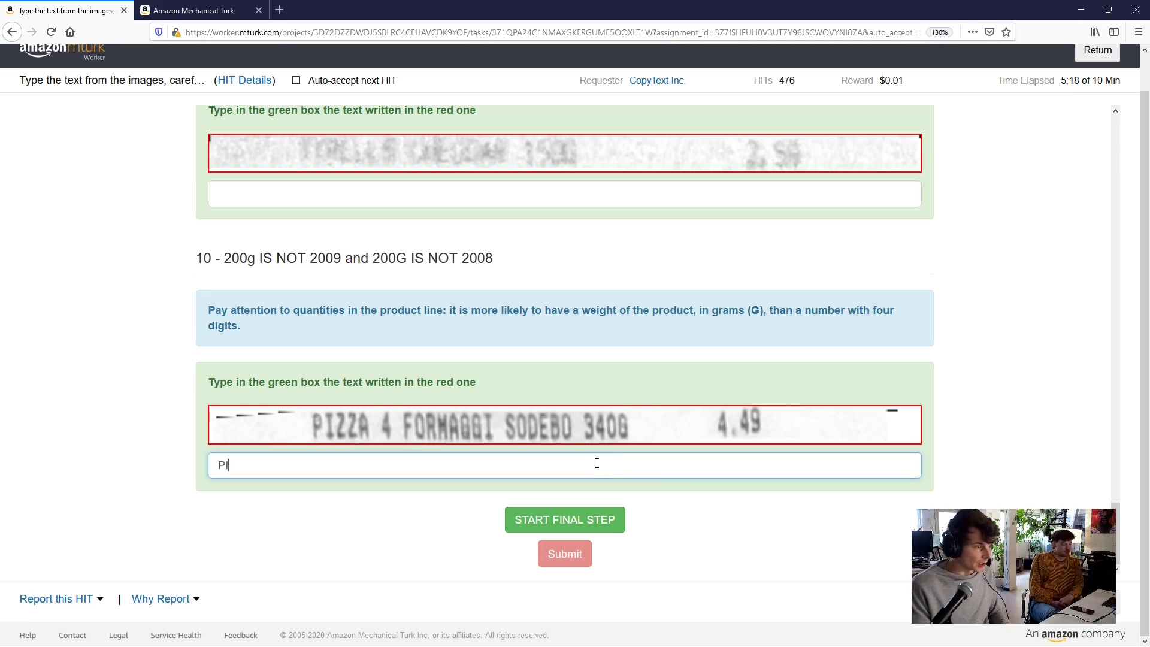
type("ZZA 4 ")
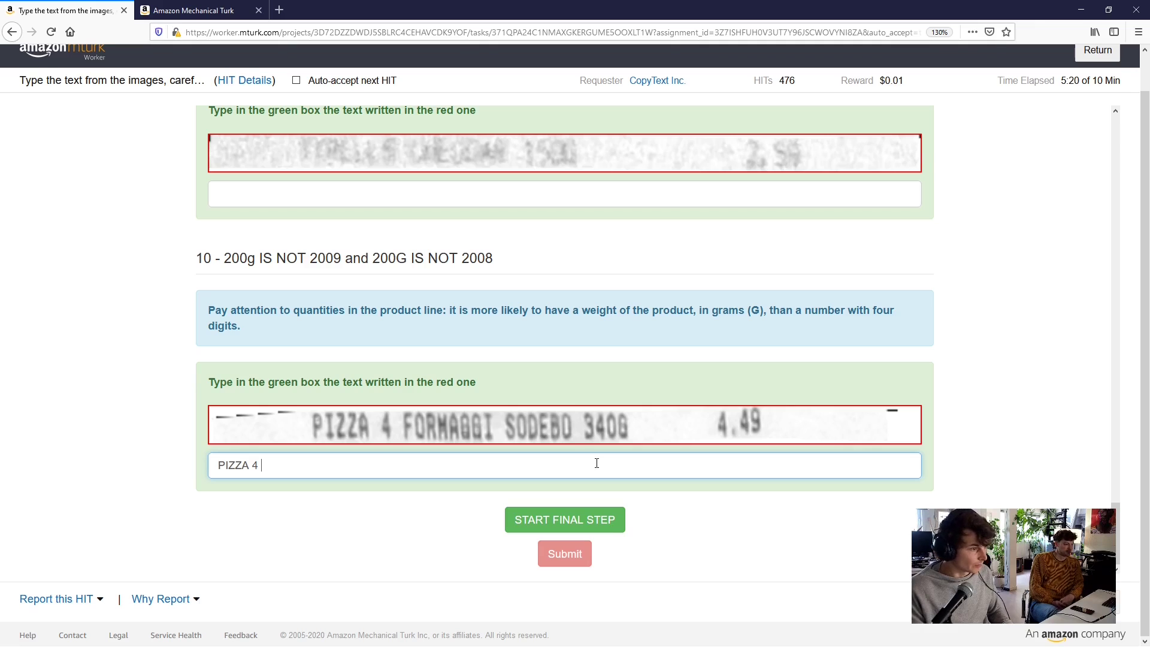
type("FORMAGG")
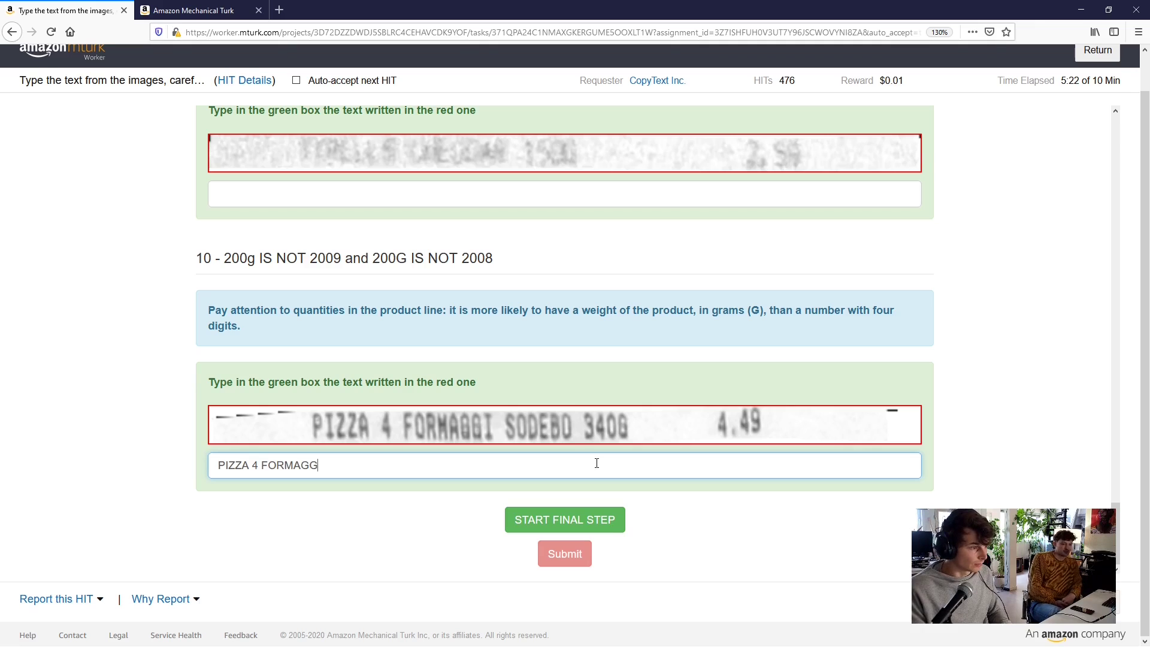
type("I SODE")
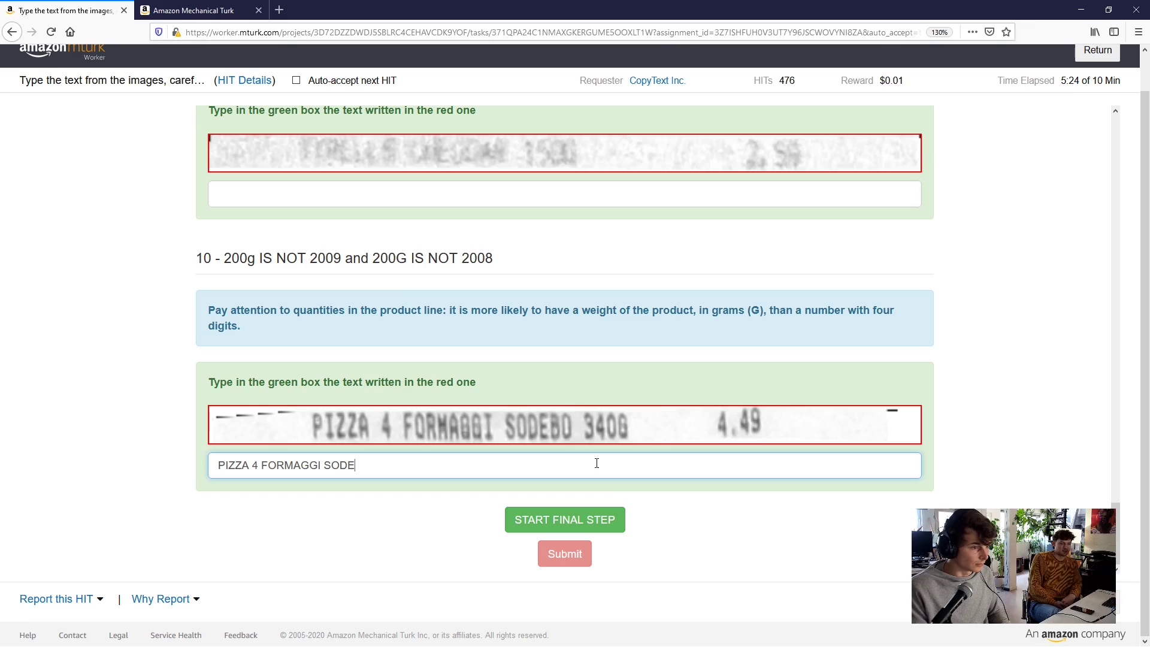
type("BO 340")
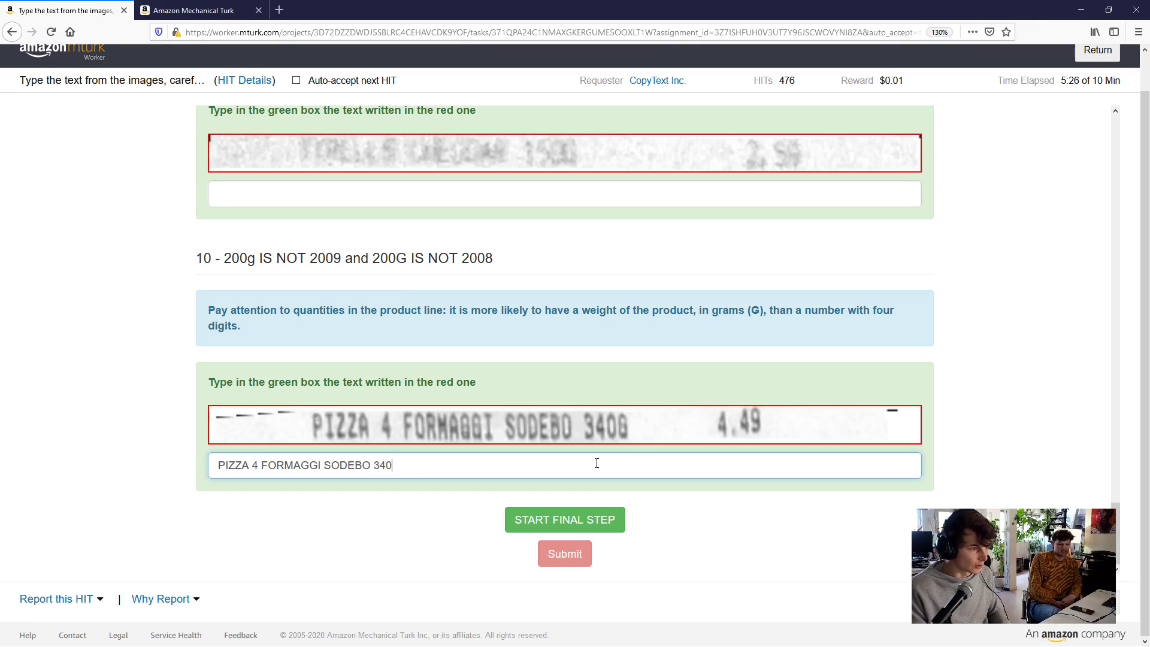
type("G 4")
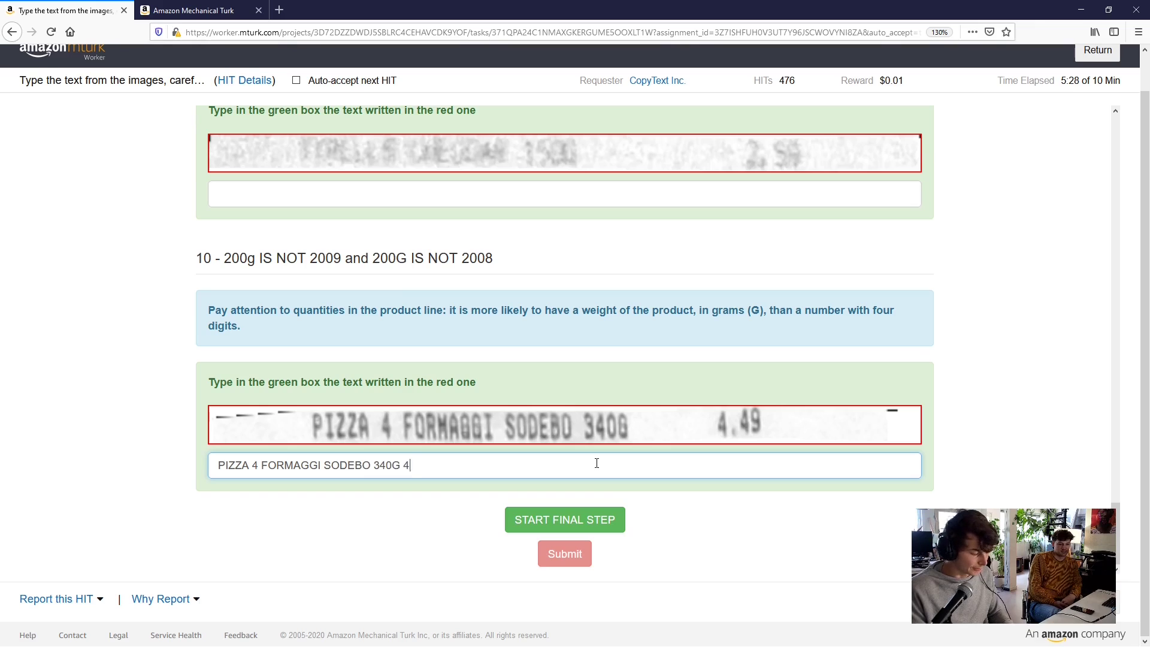
type(",49")
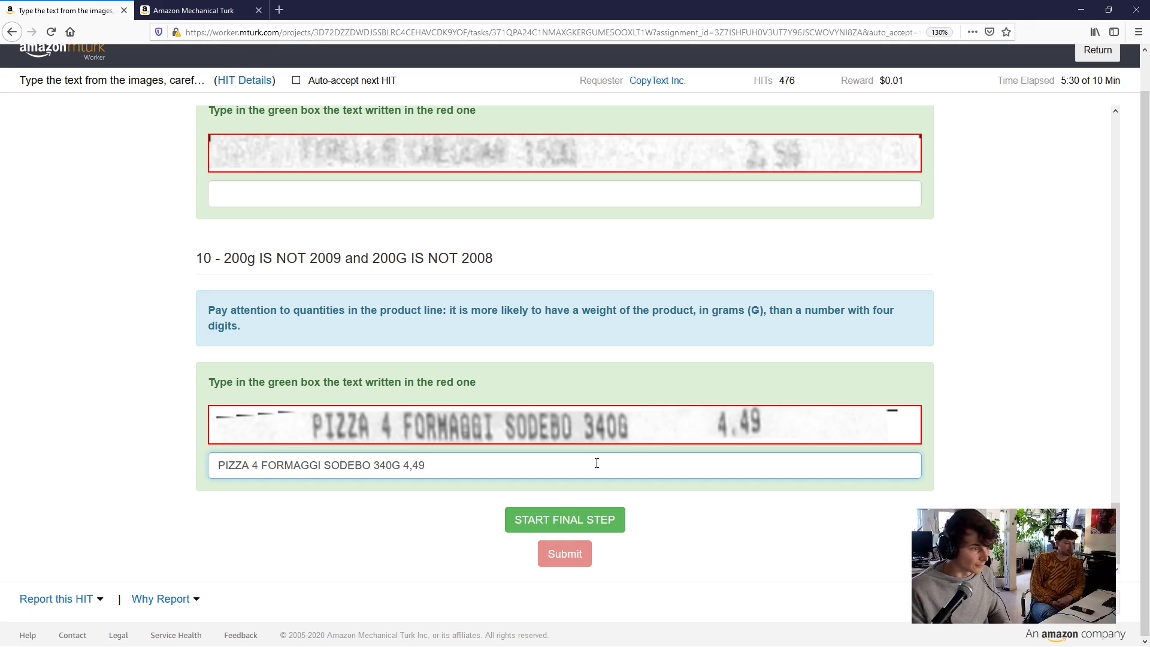
Open the final step and answer the DRAGOLO line with '300G DRAGOLO 1.38€'
left_click(562, 528)
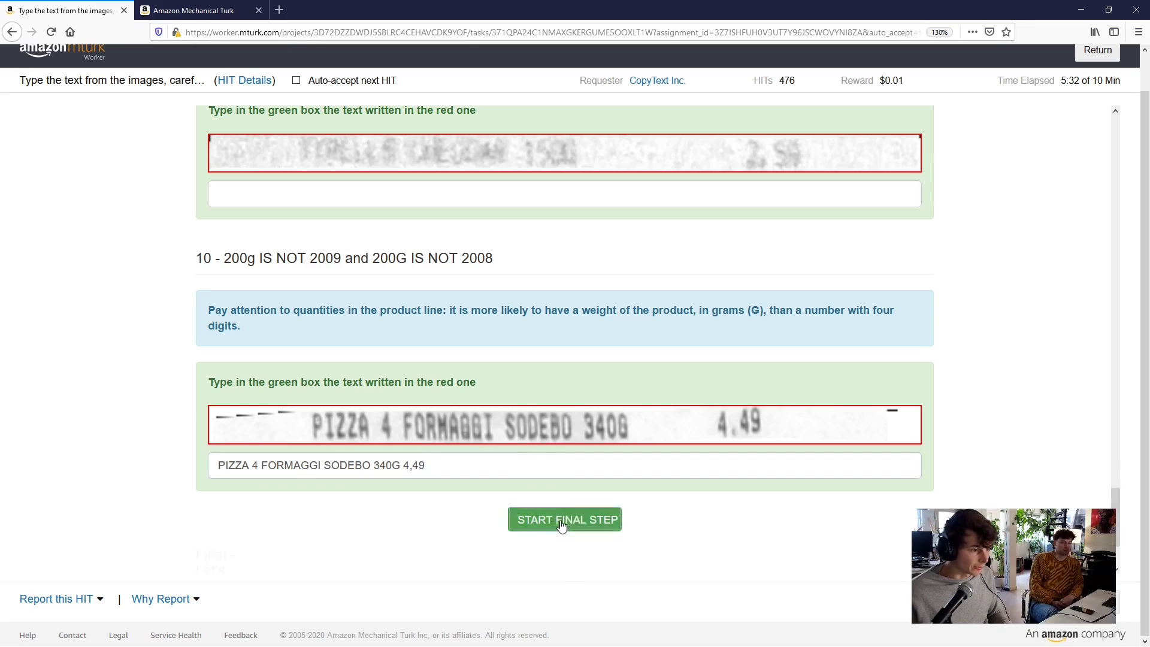
scroll(569, 494, "down", 3)
scroll(569, 494, "down", 3)
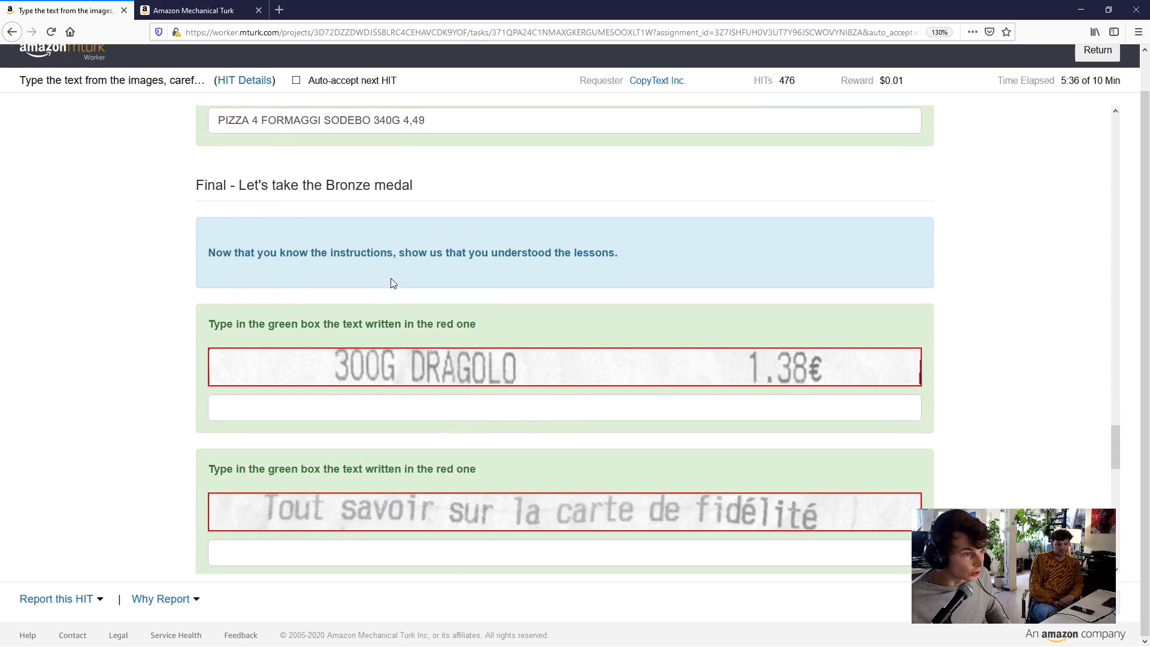
left_click(417, 406)
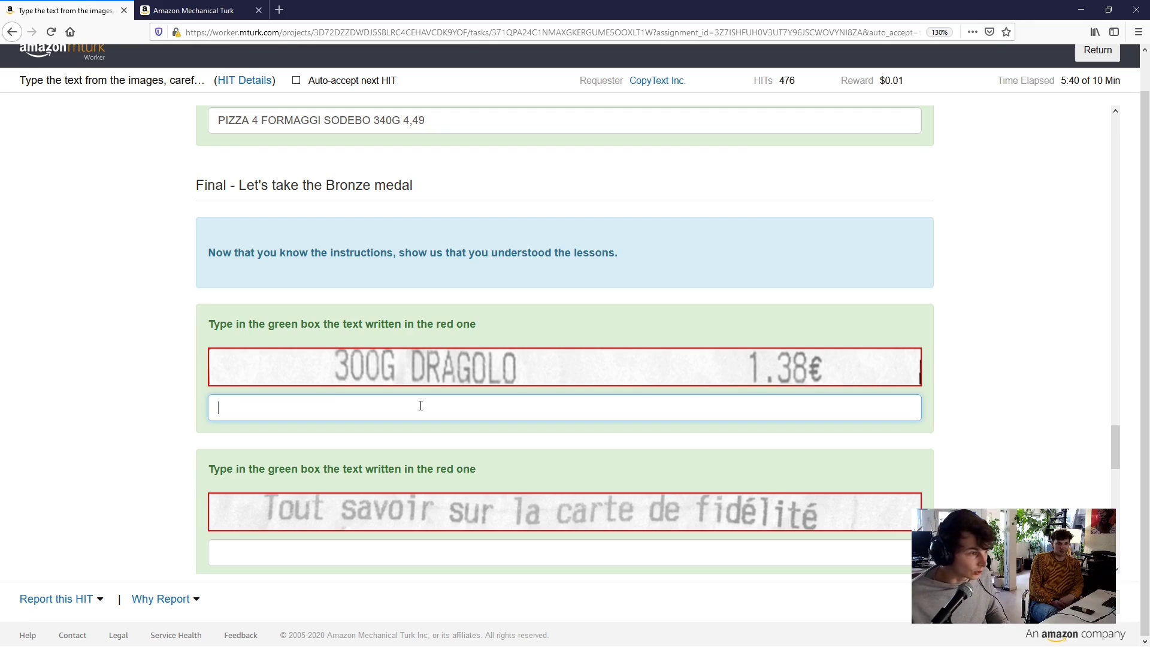
type("300")
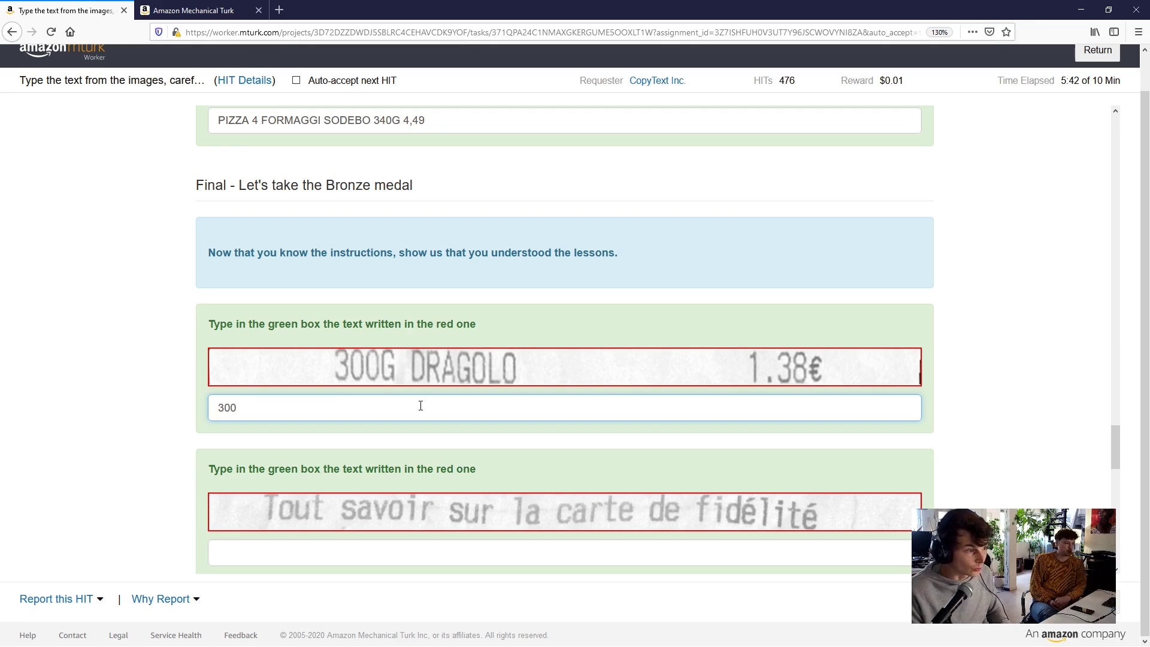
type("G DRAG")
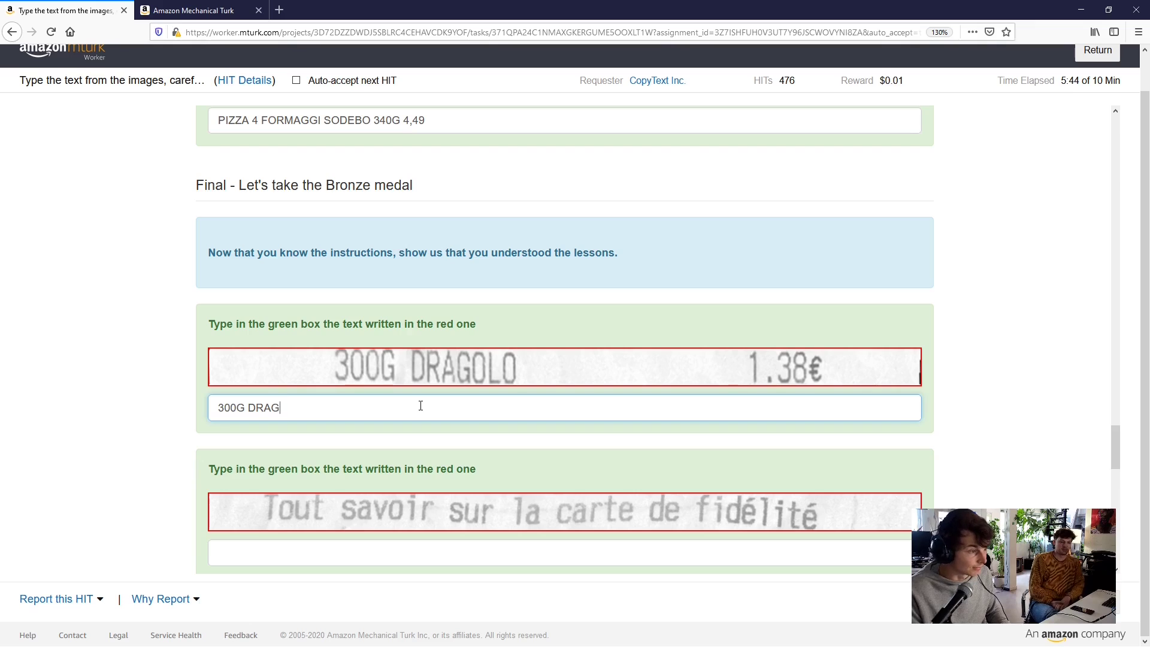
type("OLO")
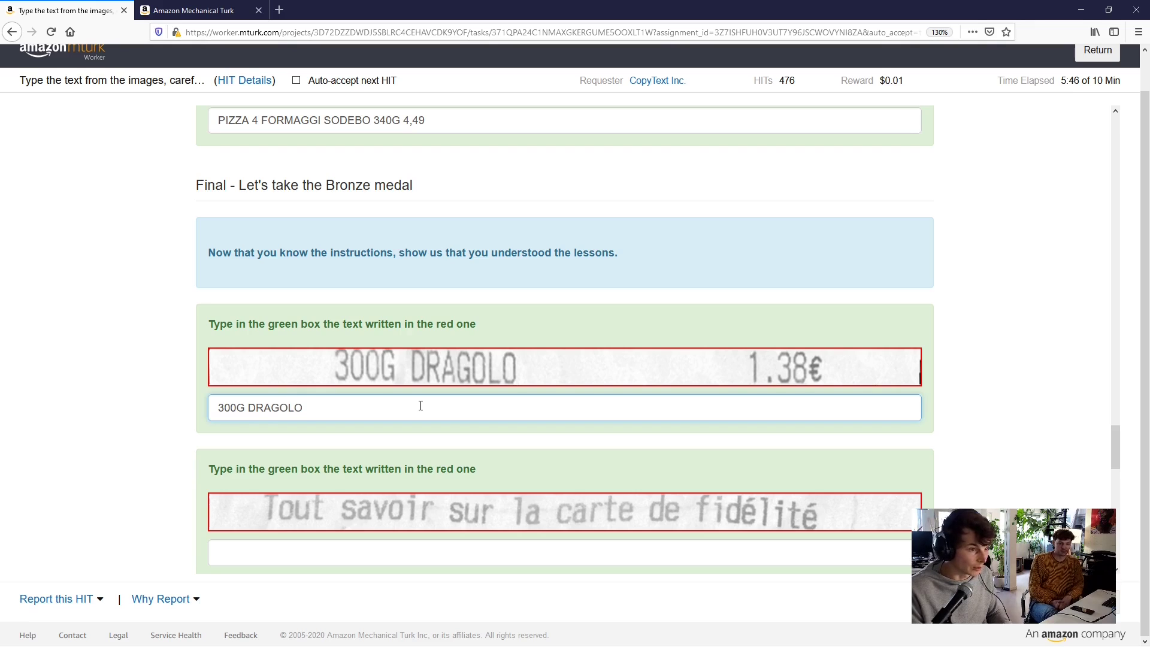
type(" 1.38")
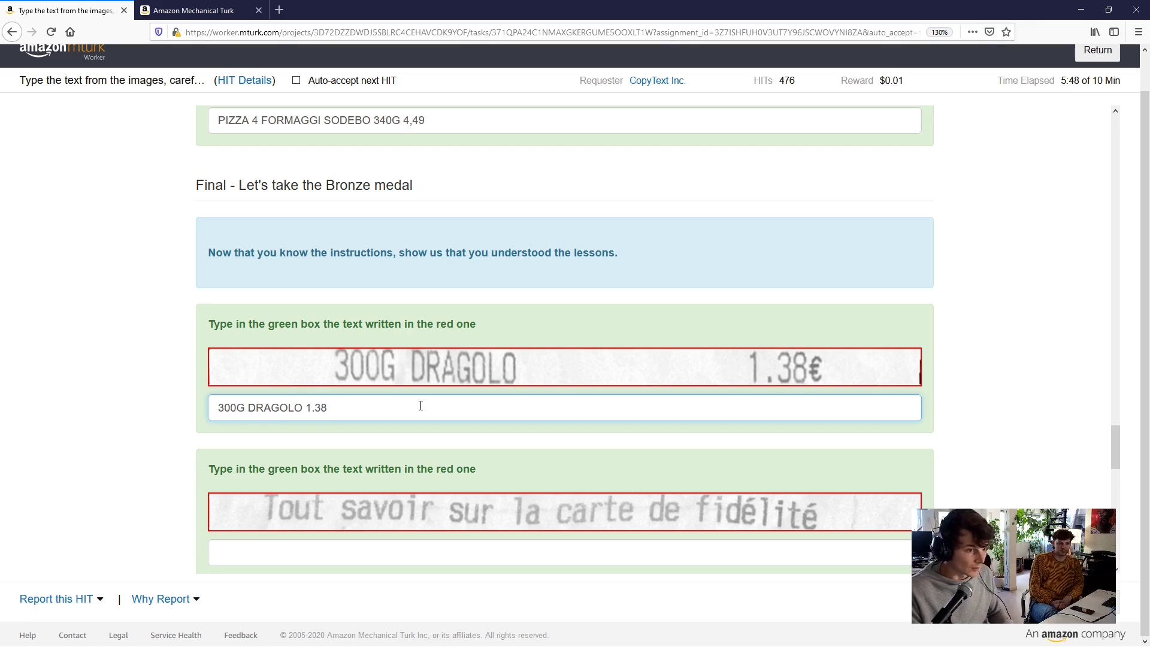
type("€")
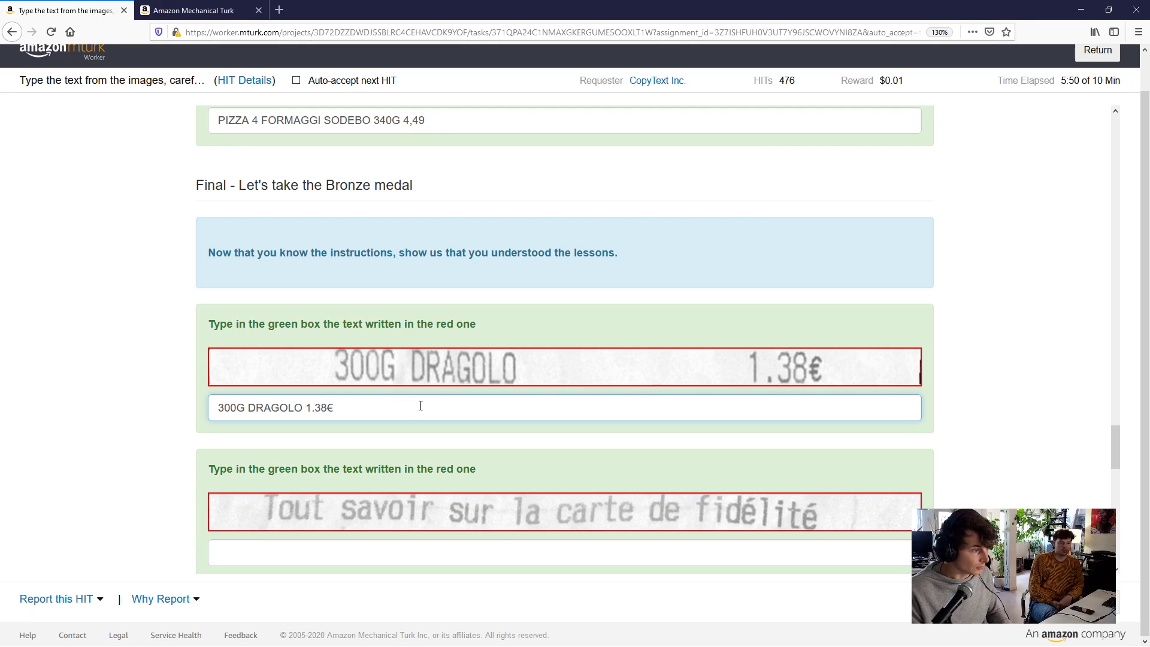
Enter 'Tout savoir sur la carte de fidelite' for the loyalty-card line
scroll(420, 406, "down", 3)
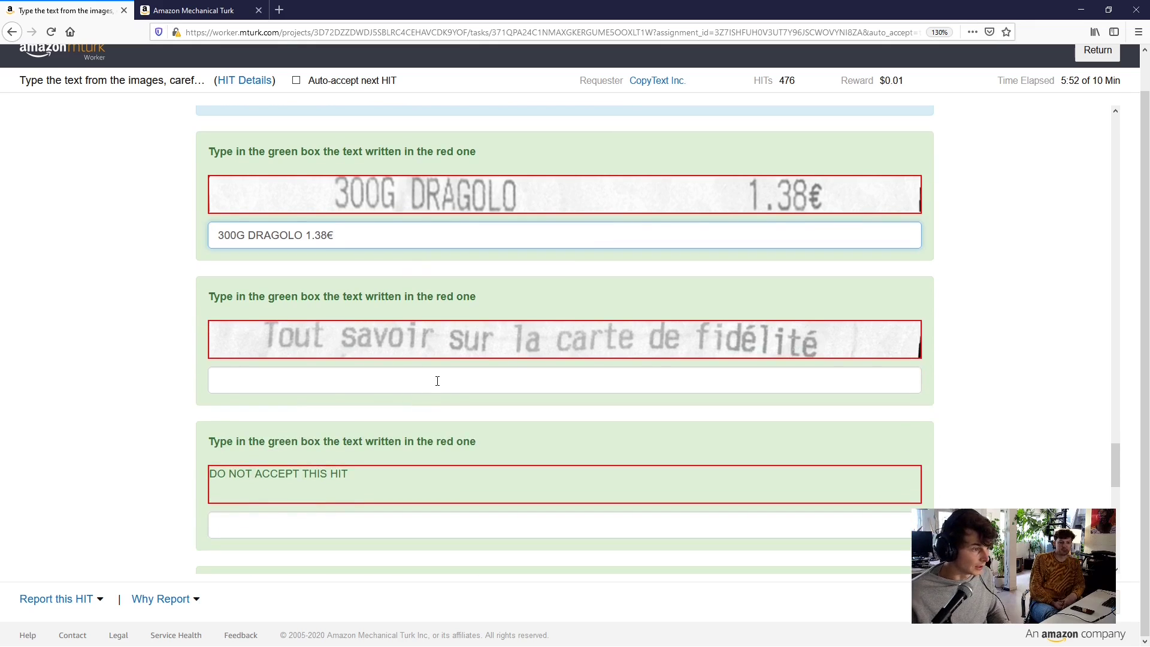
left_click(435, 380)
type("Tout ")
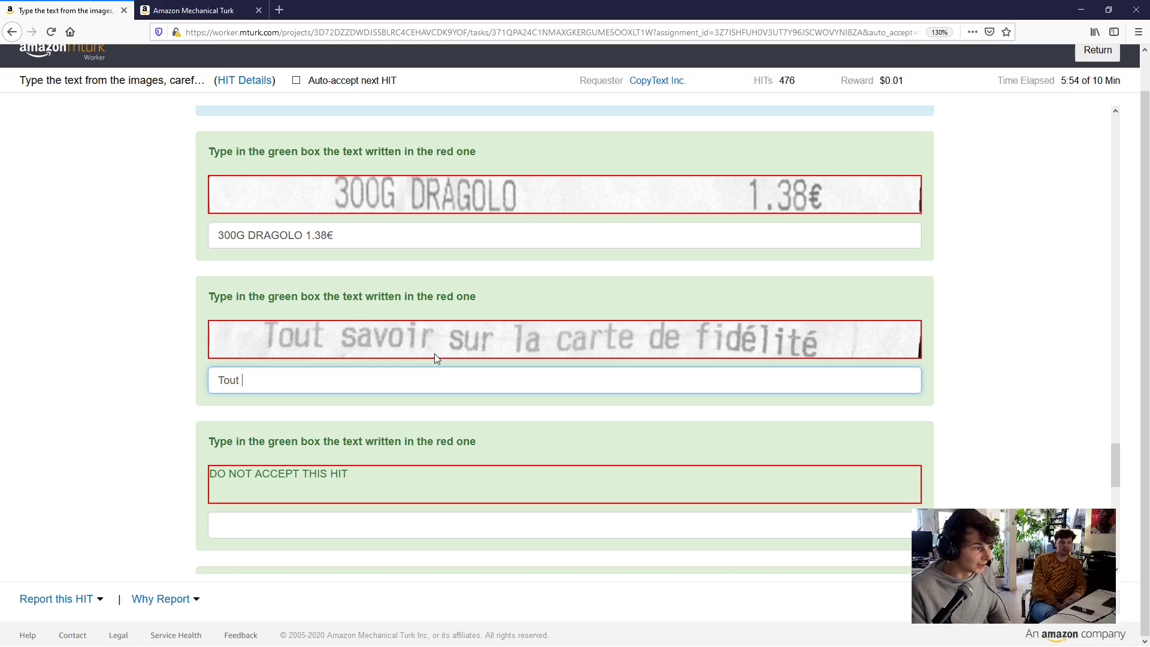
type("savoir")
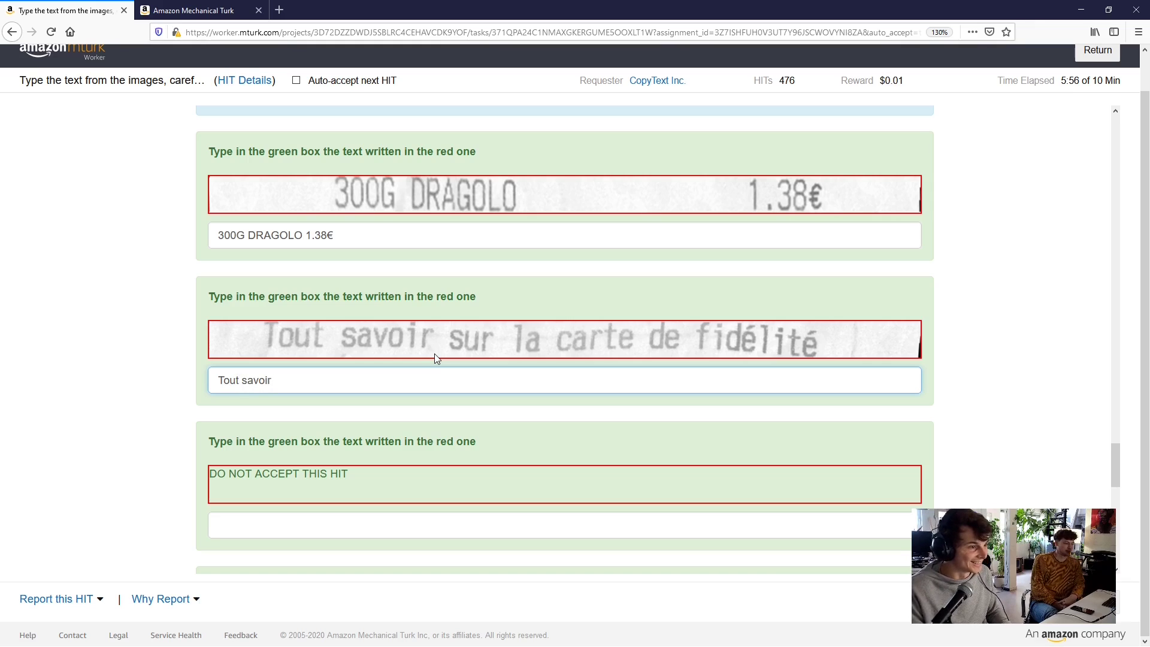
type(" sur la carte de")
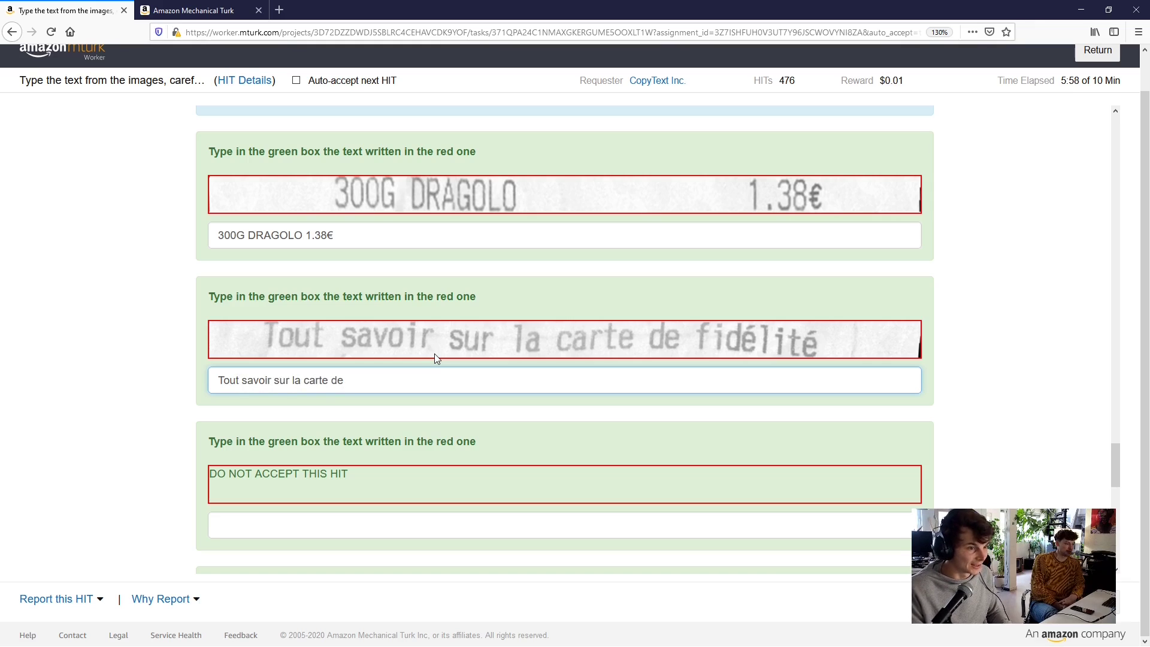
type(" fidelite")
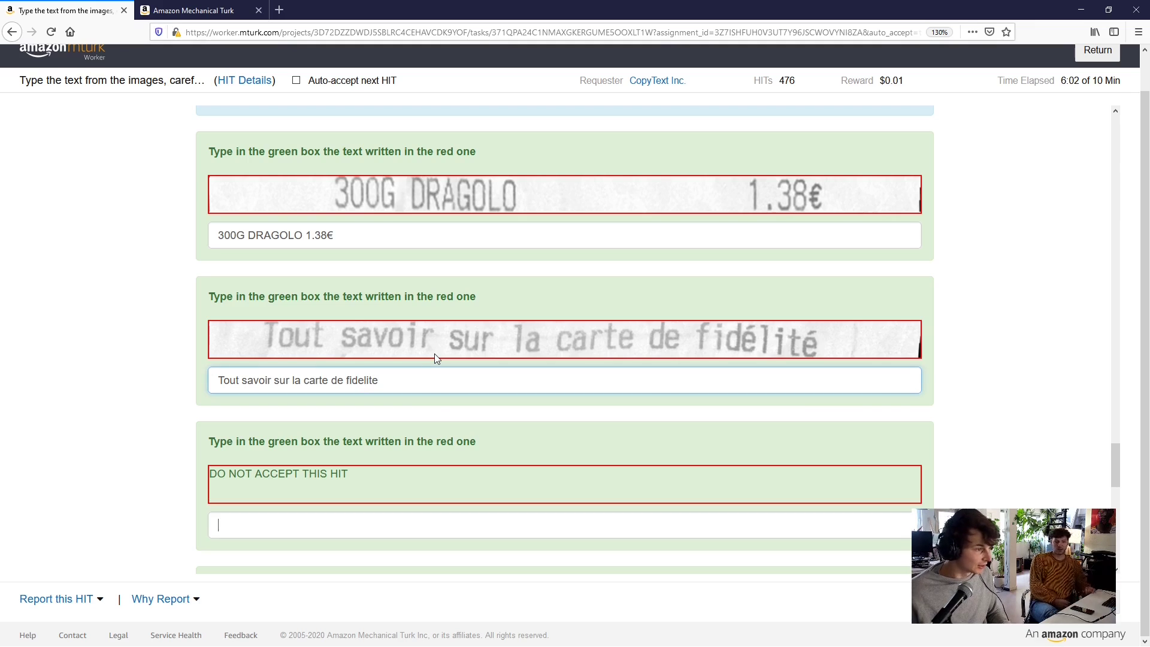
key("Tab")
scroll(433, 405, "up", 2)
scroll(433, 407, "down", 5)
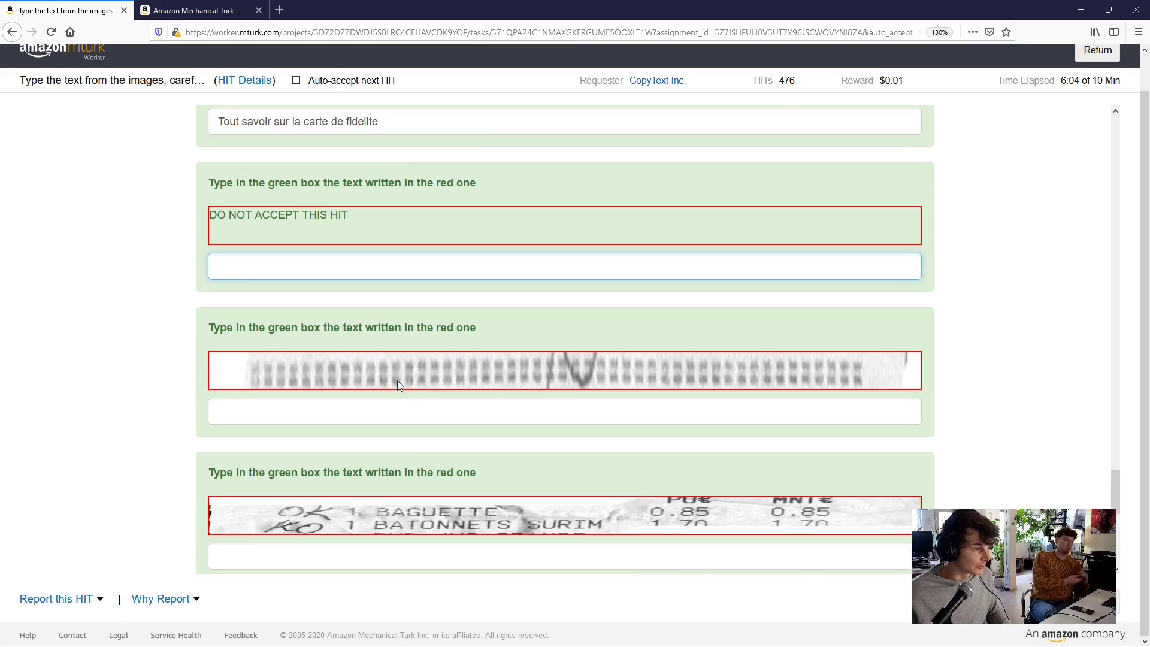
Answer the BAGUETTE receipt line with '1 BAGUETTE 0.85 0.85'
left_click(408, 410)
scroll(350, 401, "down", 3)
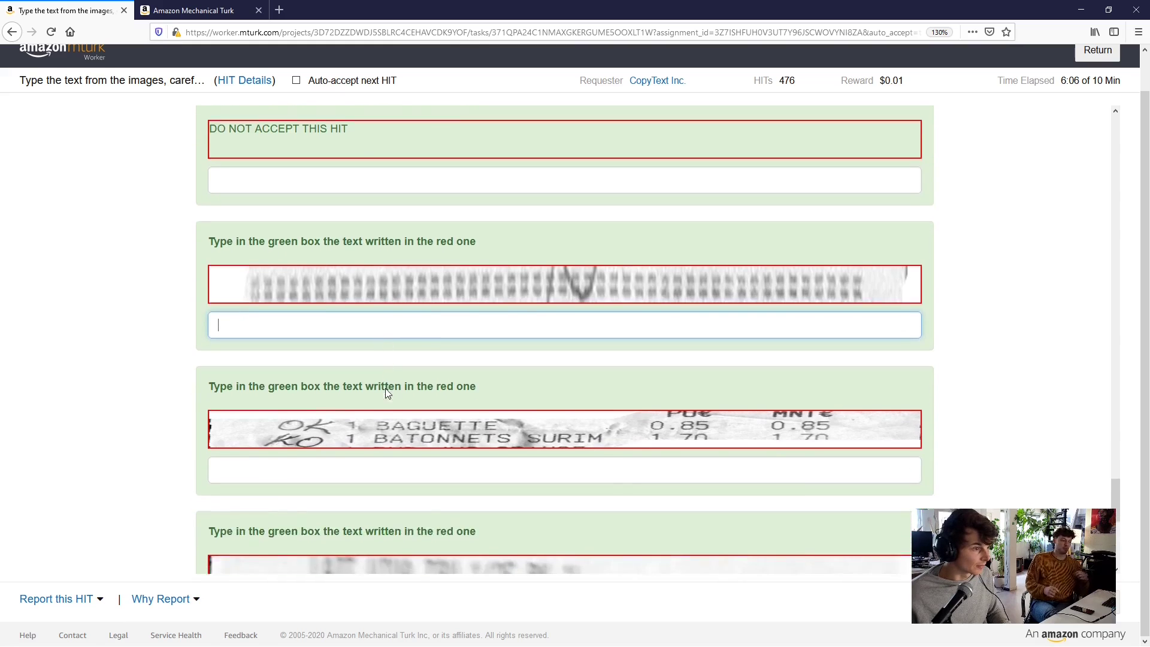
left_click(404, 391)
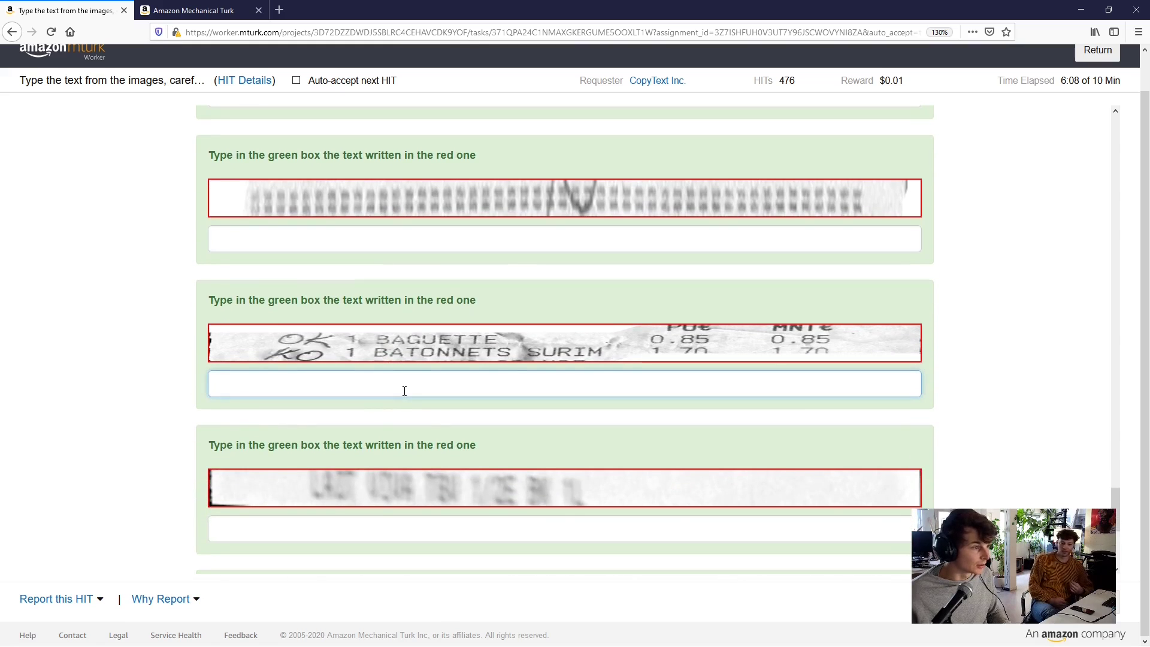
type("1")
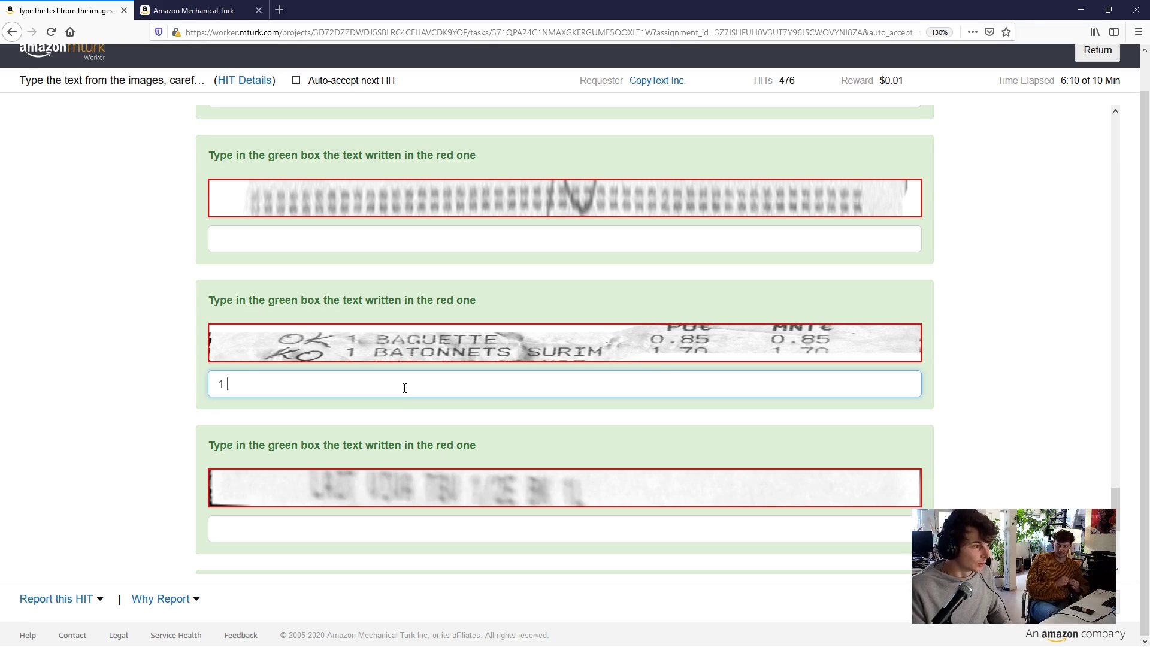
type(" BAGUETTE")
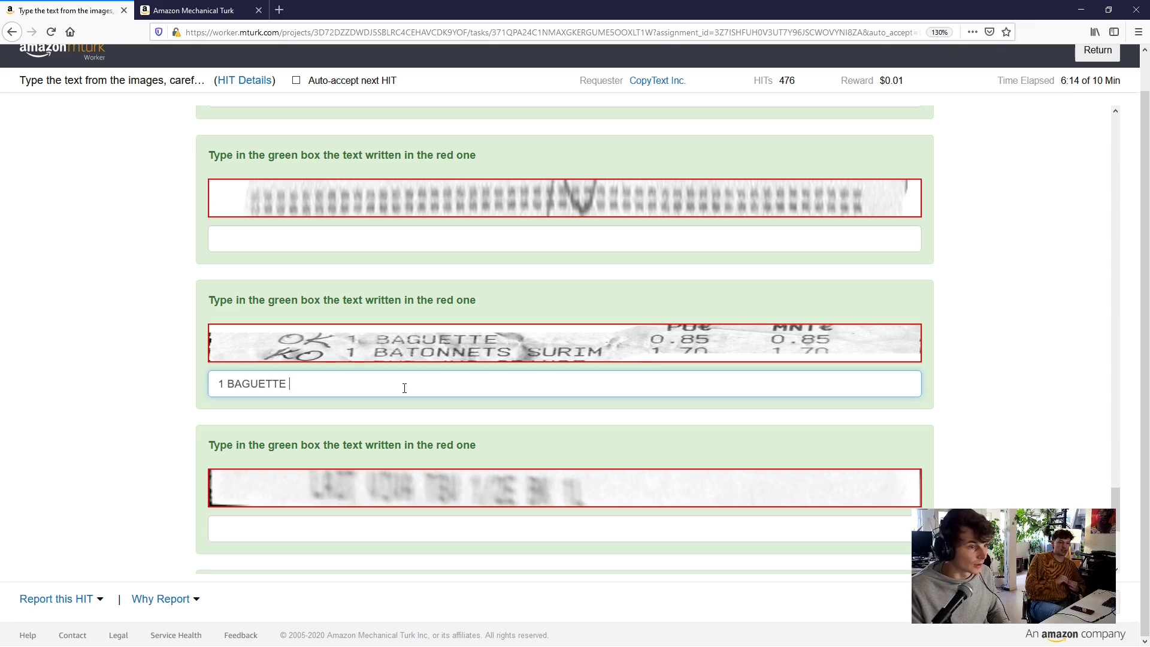
type(" 0.8")
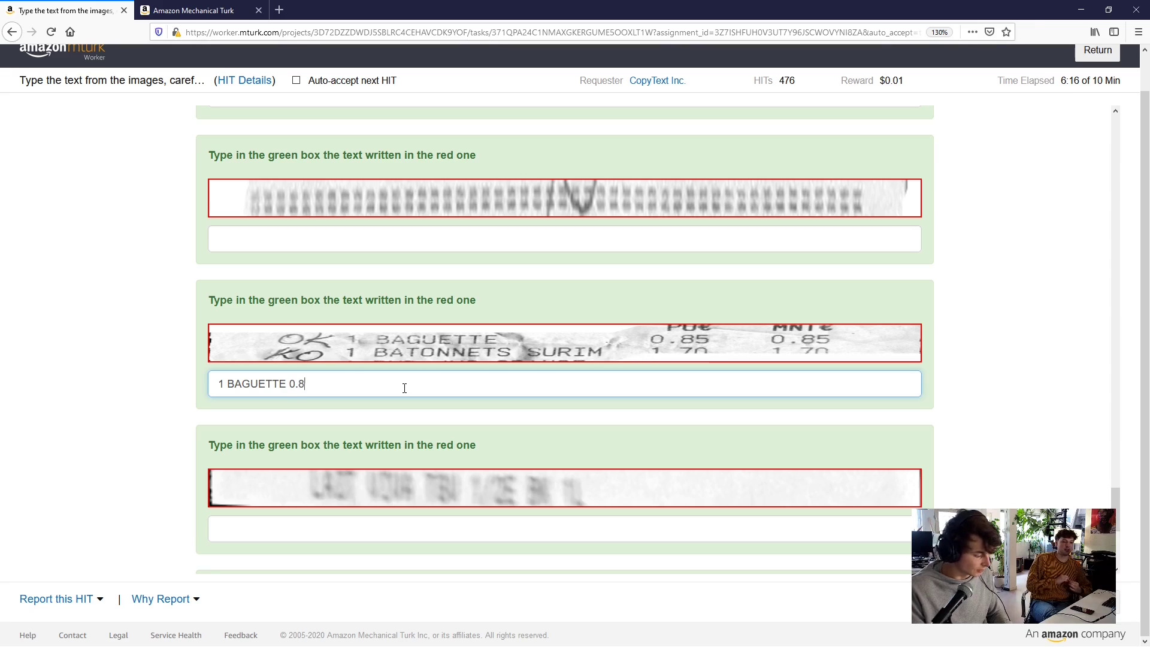
type("5 0.")
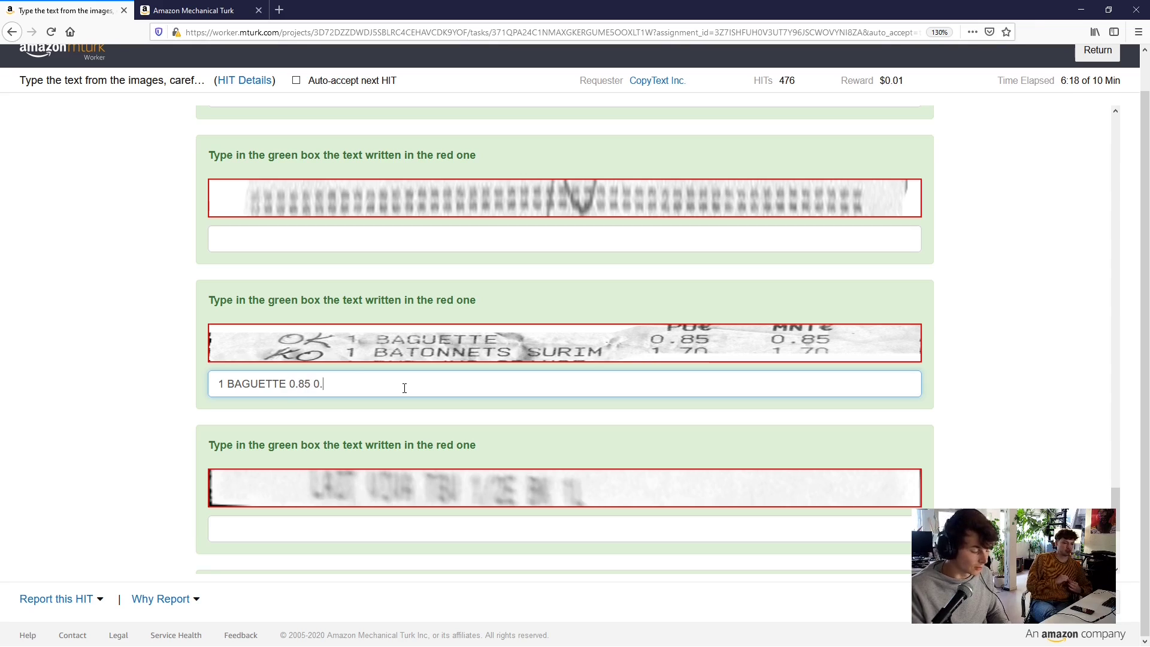
type("85")
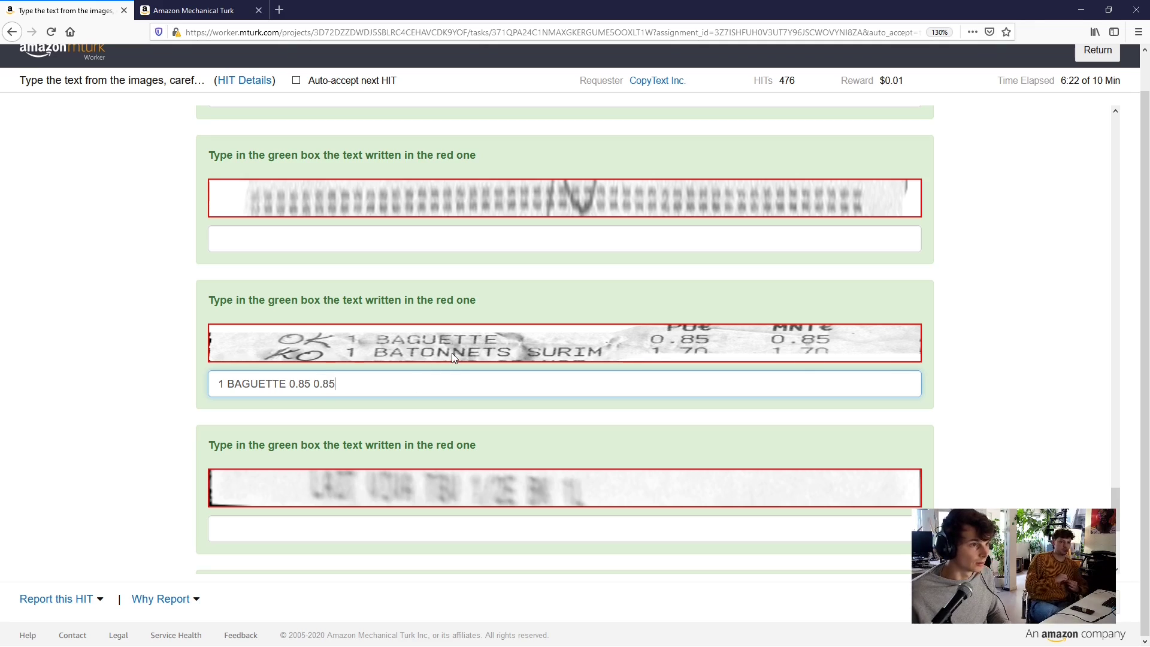
Leave the blurred line blank and answer the next line with '2 X 1.05 2.10'
scroll(427, 372, "down", 2)
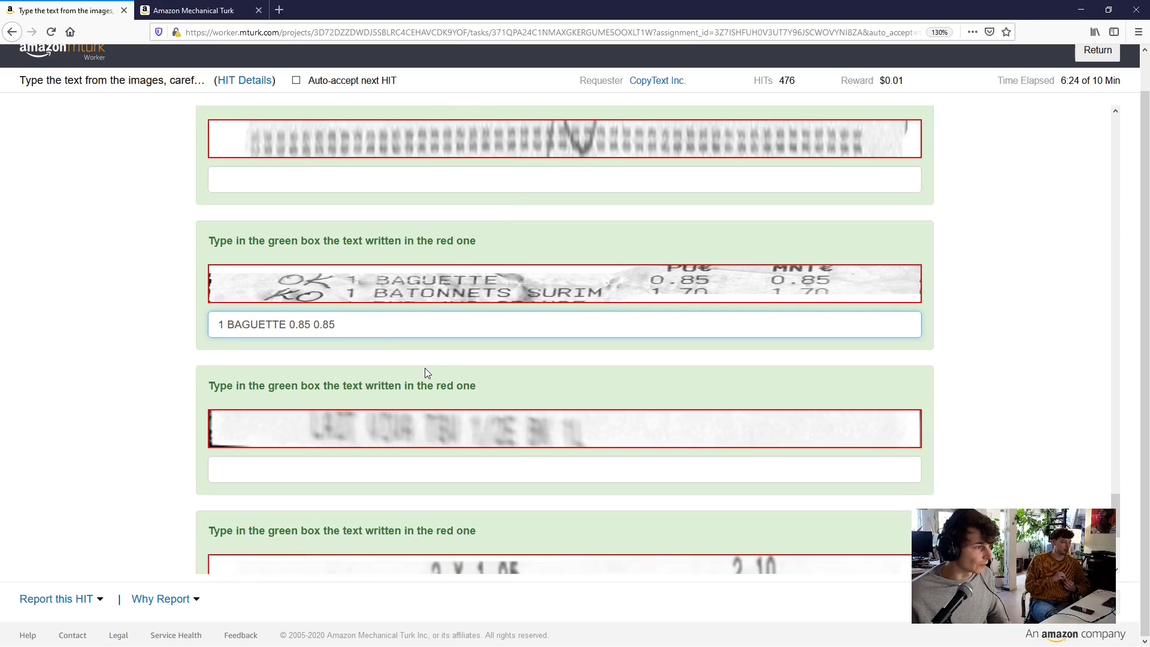
scroll(426, 372, "down", 2)
left_click(371, 354)
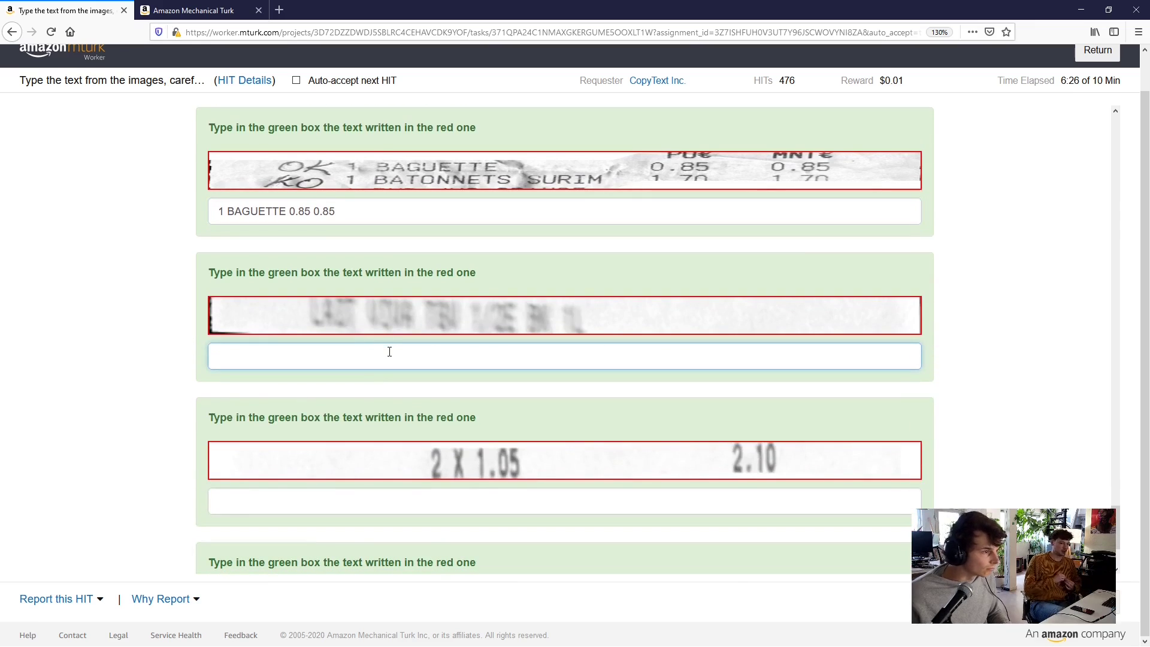
scroll(405, 344, "down", 2)
left_click(467, 416)
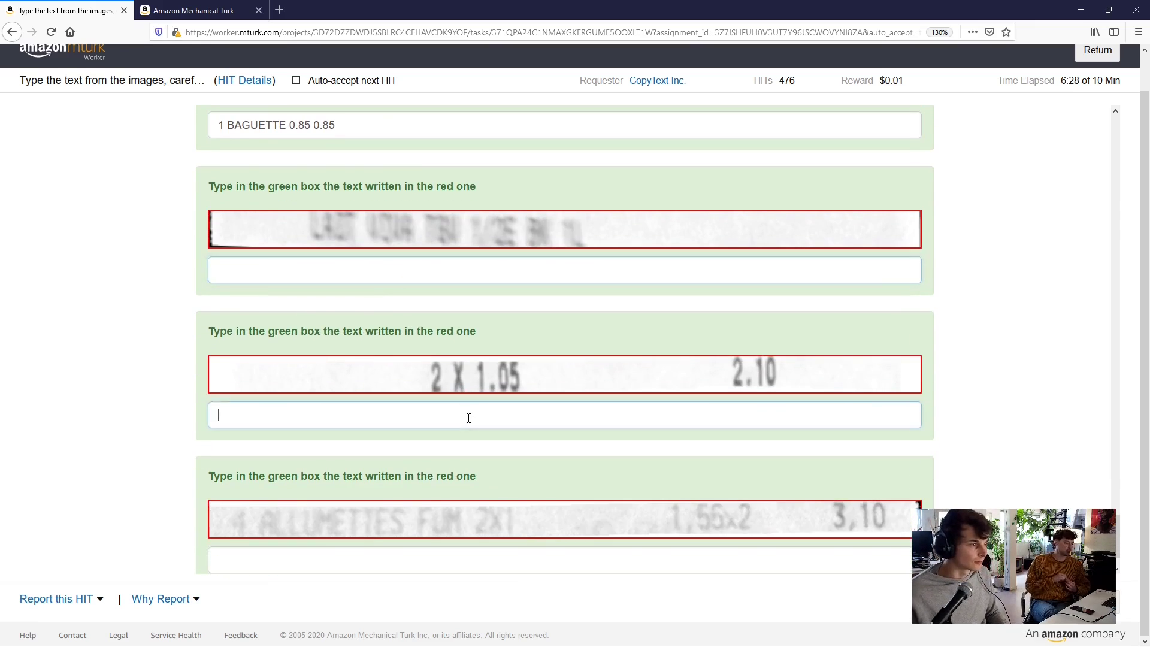
type("2")
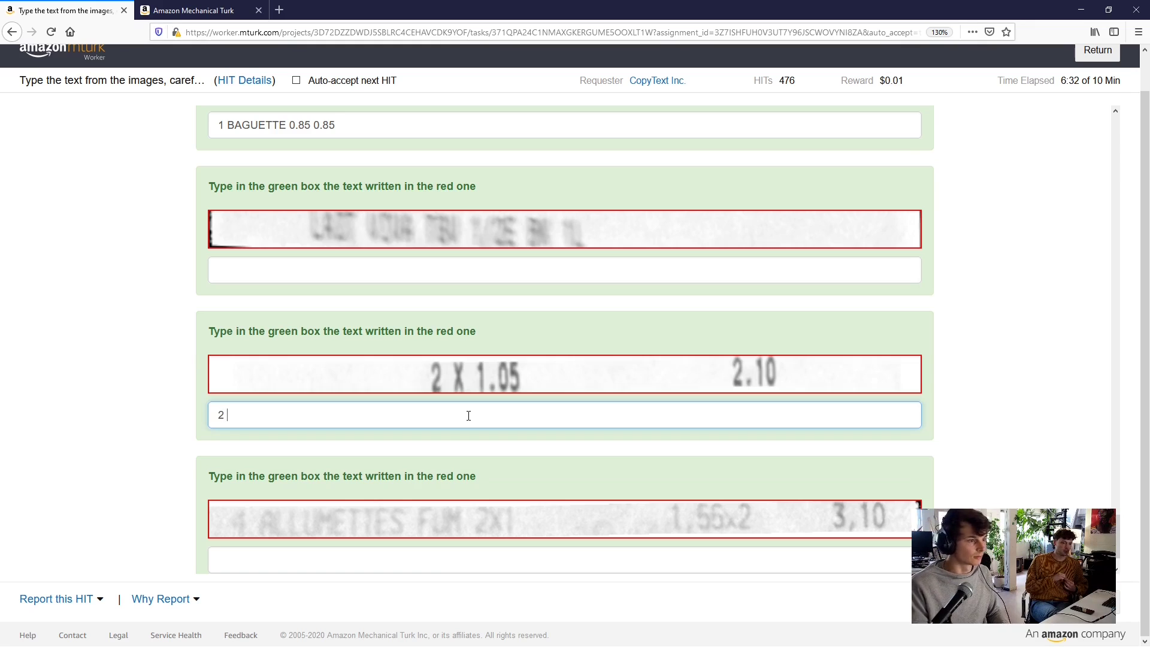
type(" X 1.")
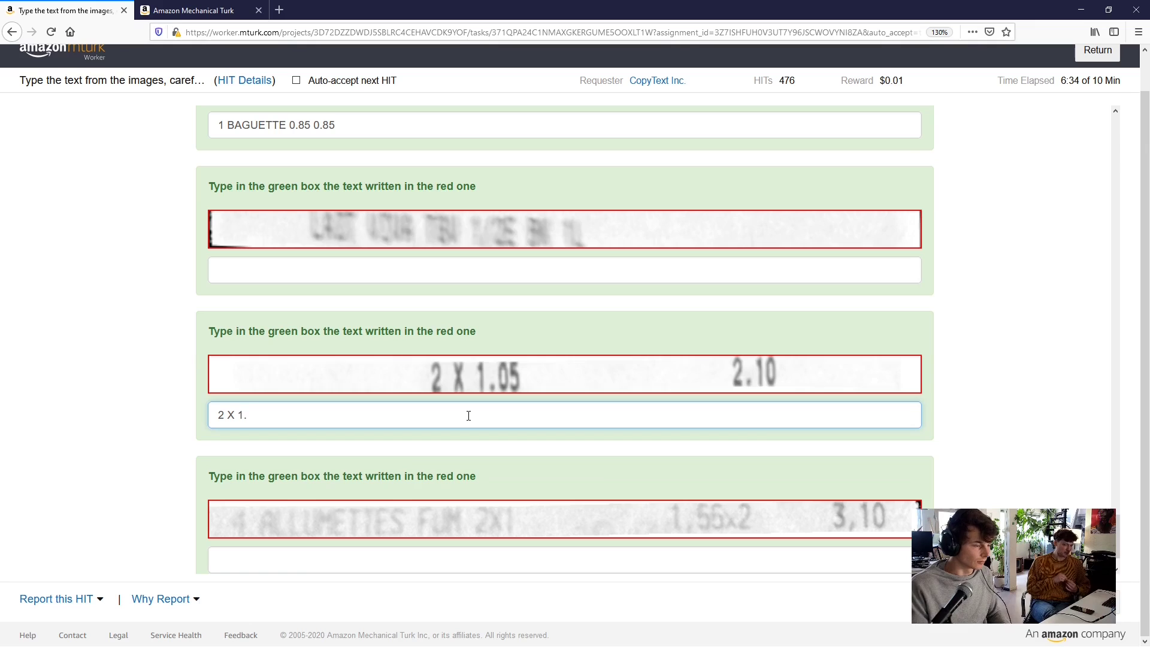
type("05")
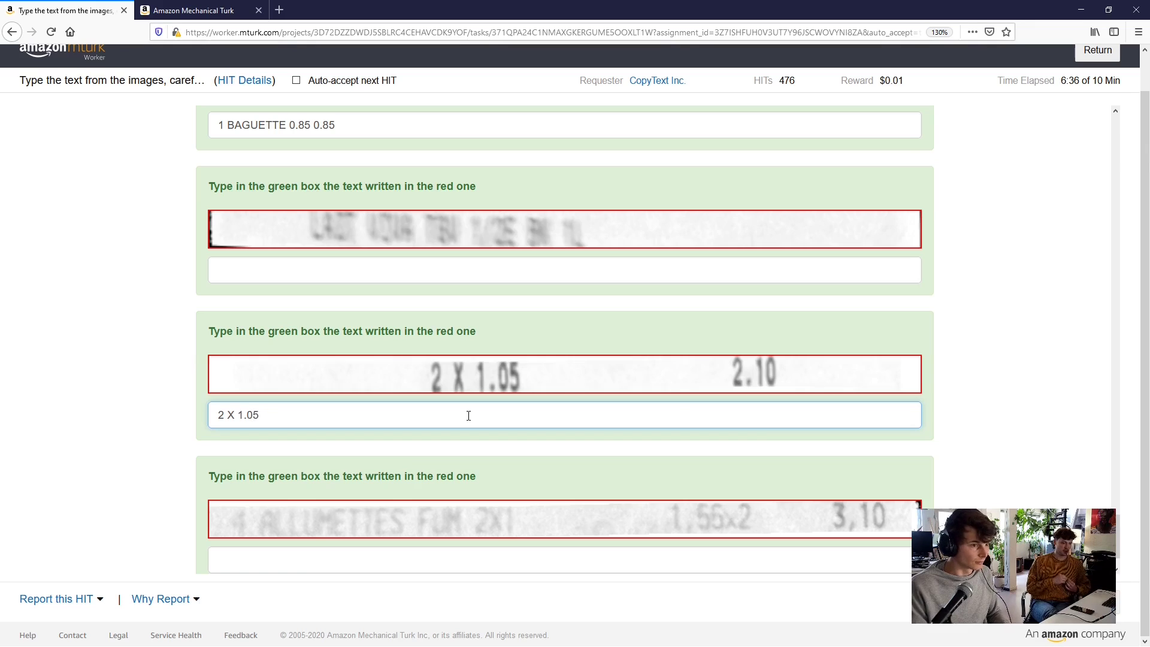
type(" 2.10")
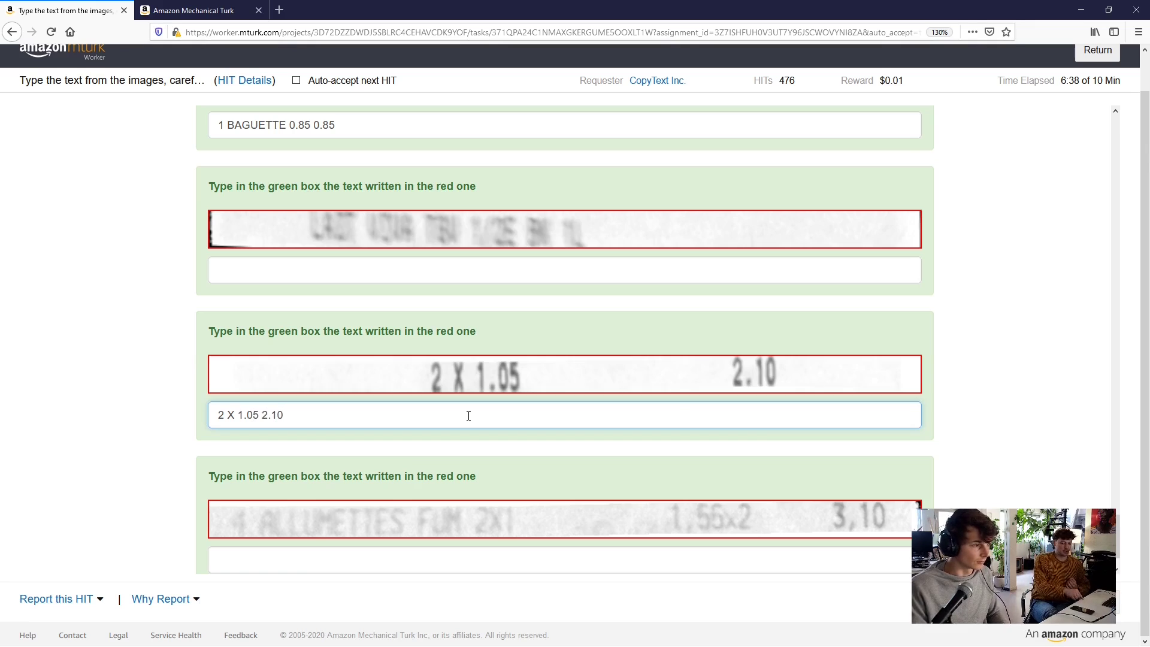
Enter '4 ALLUMETTES FUM 2X1 1,55x2 3,10', correcting the leading quantity to 4
scroll(431, 418, "down", 2)
left_click(336, 500)
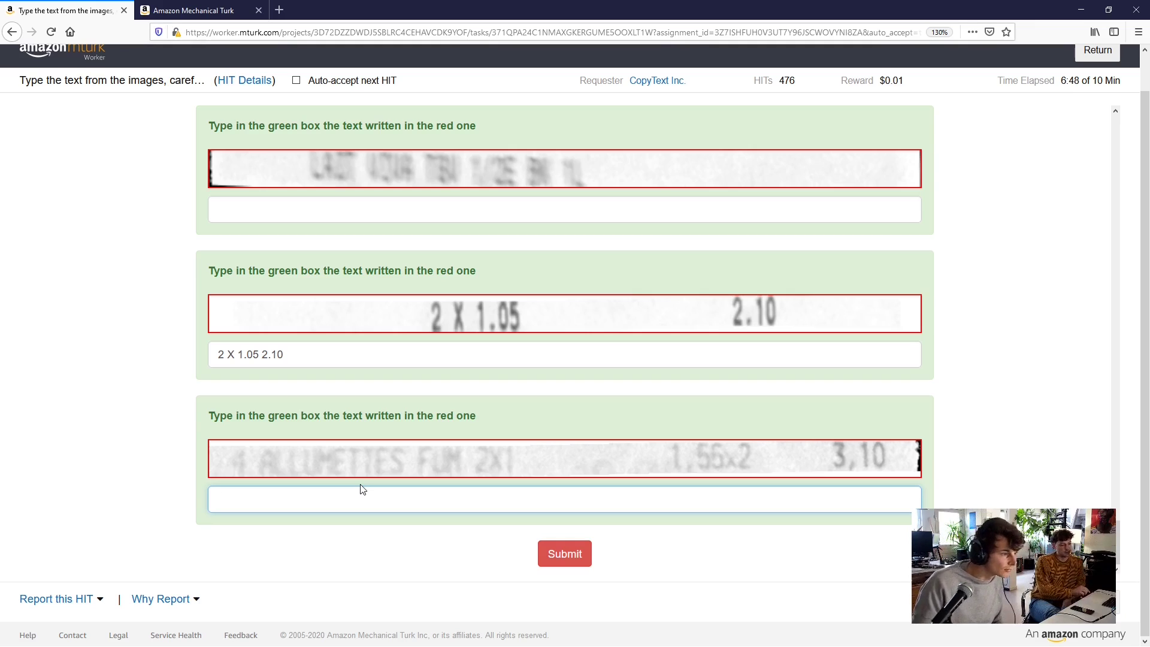
type("1")
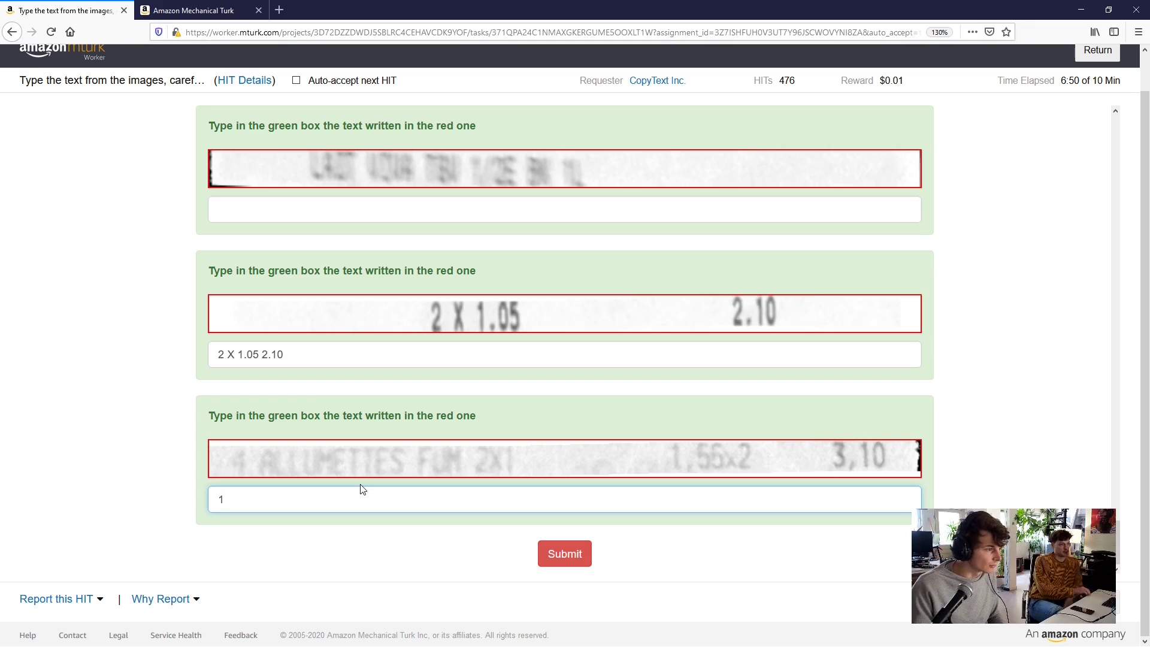
key("BackSpace")
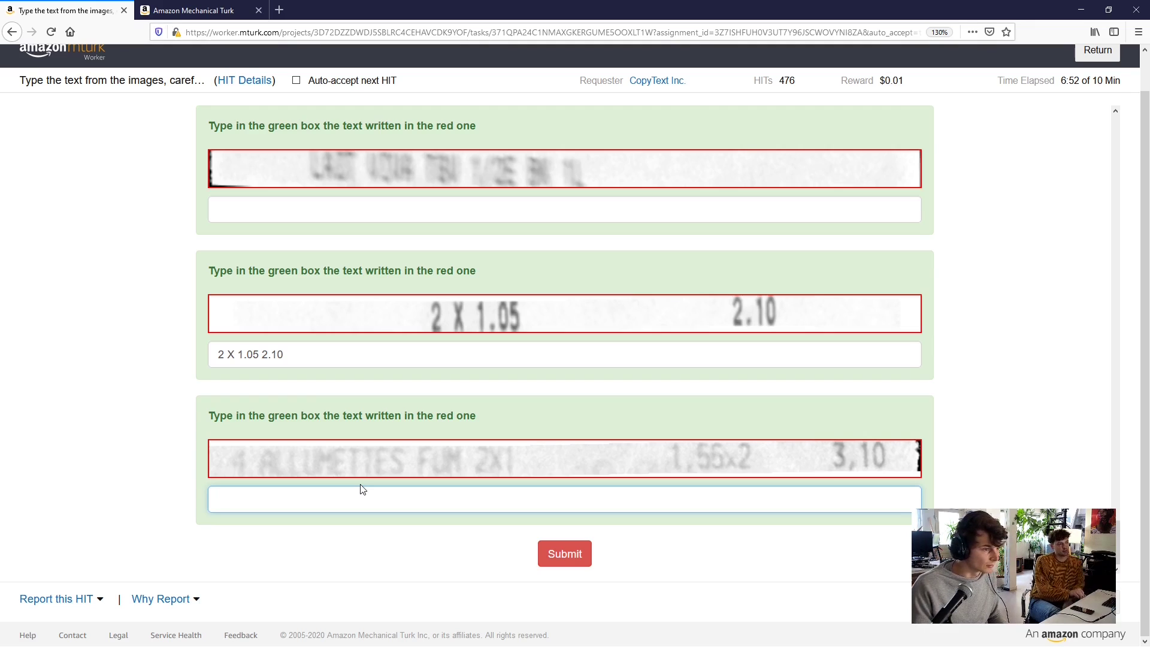
type("1")
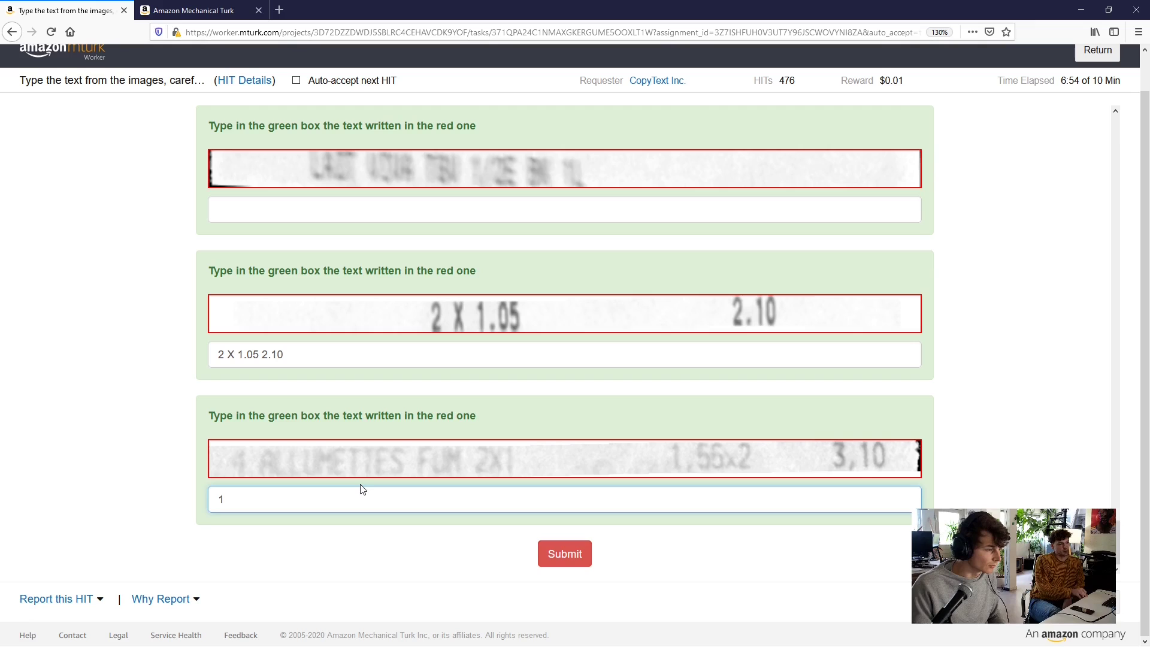
type(" ALLUMET")
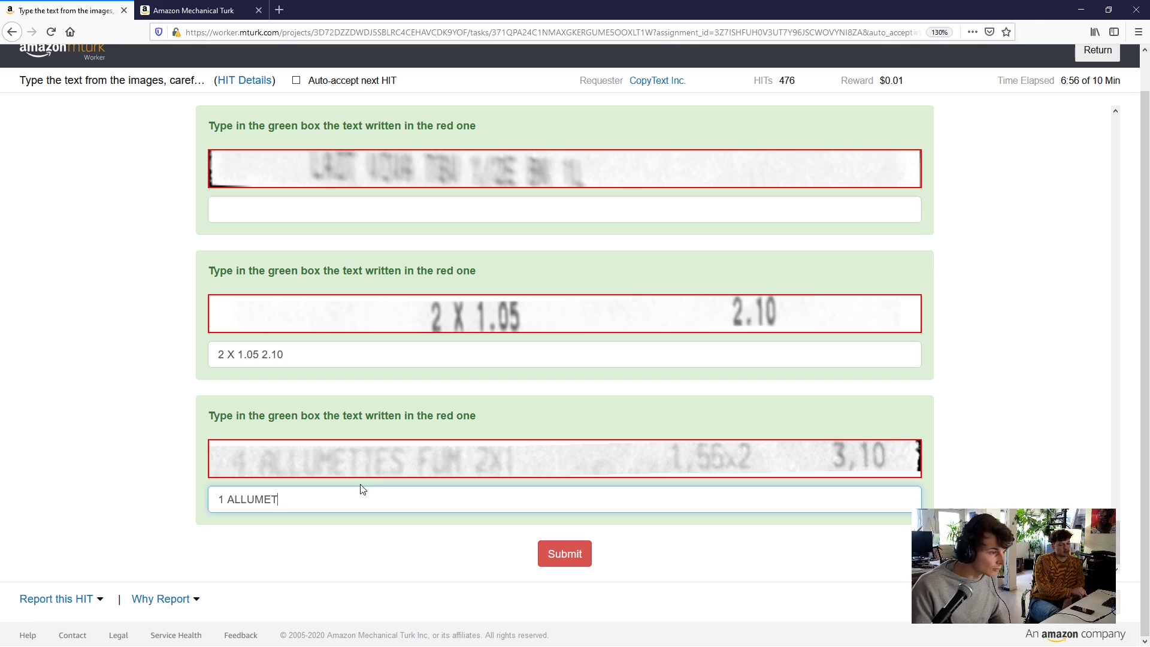
type("TES FUM")
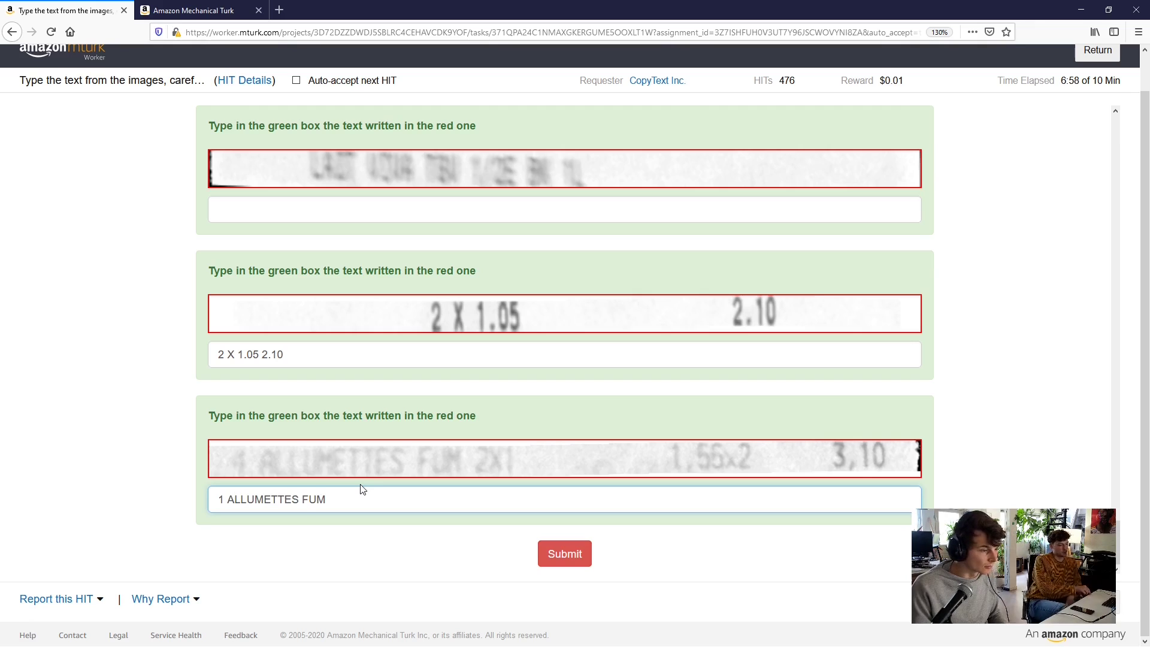
type(" 2X1 1")
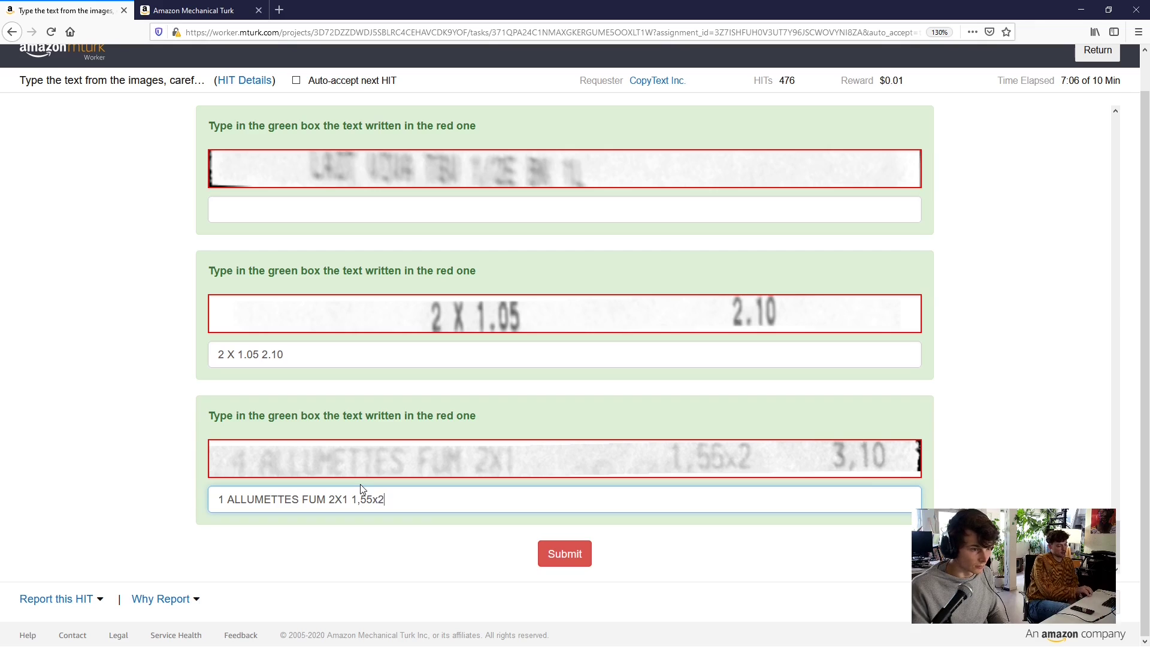
type(",55x2")
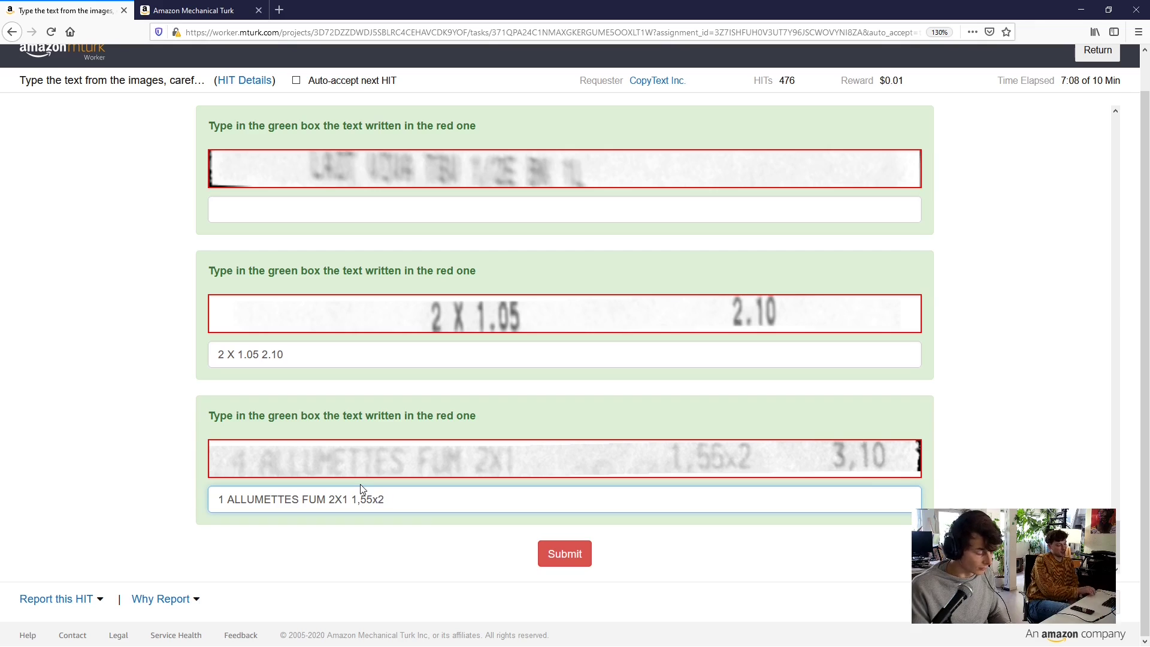
type(" 3,10")
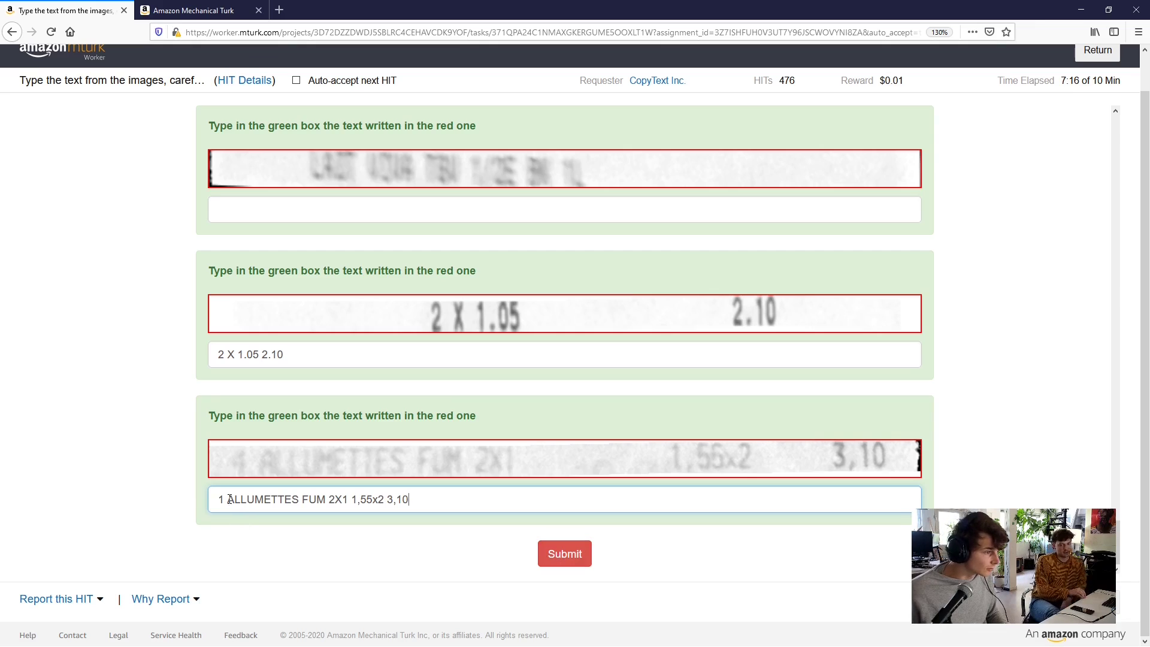
left_click_drag(226, 499, 218, 499)
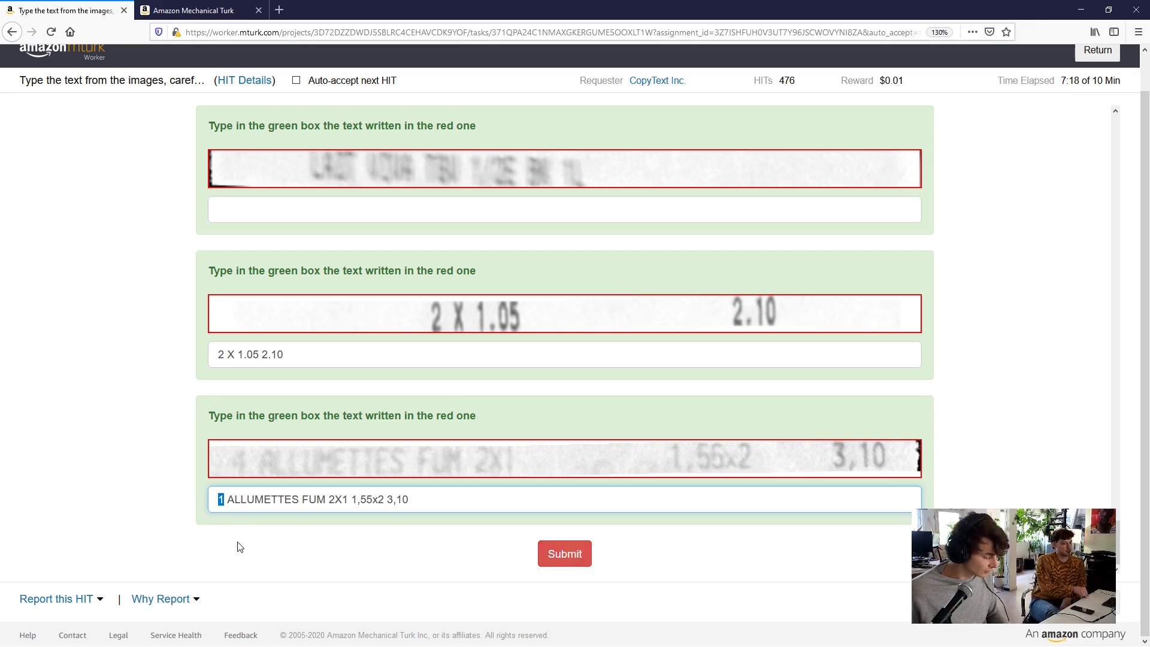
type("4")
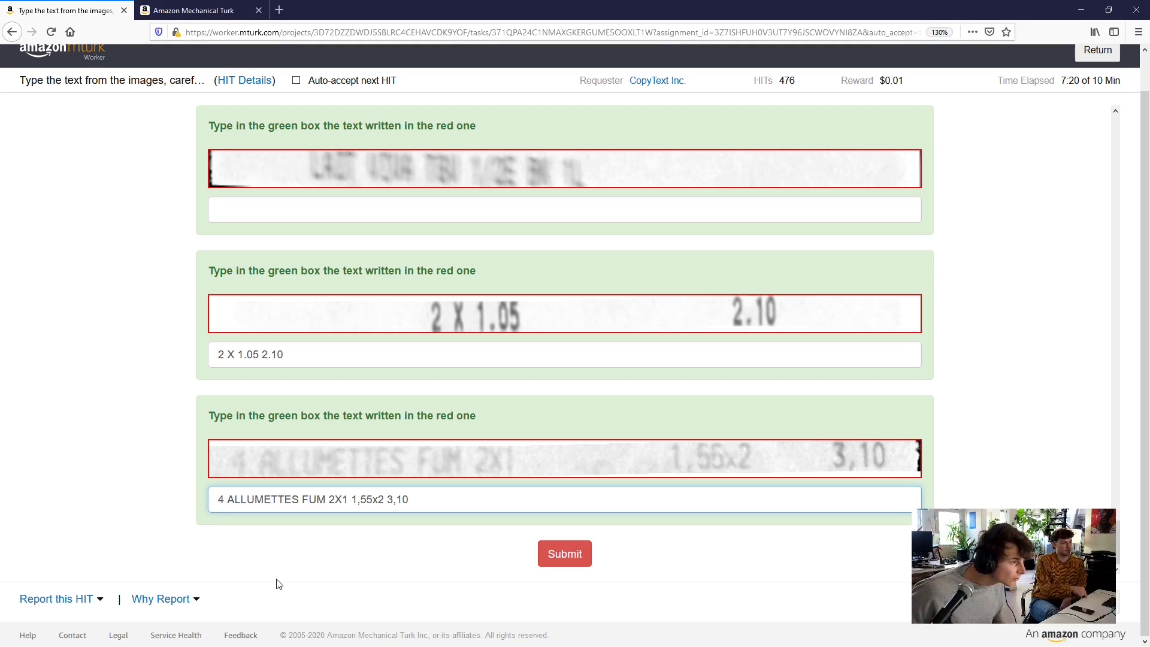
Submit the transcription HIT, then accept MLDataLabeler's 'Draw a box around every flower' HIT
left_click(553, 556)
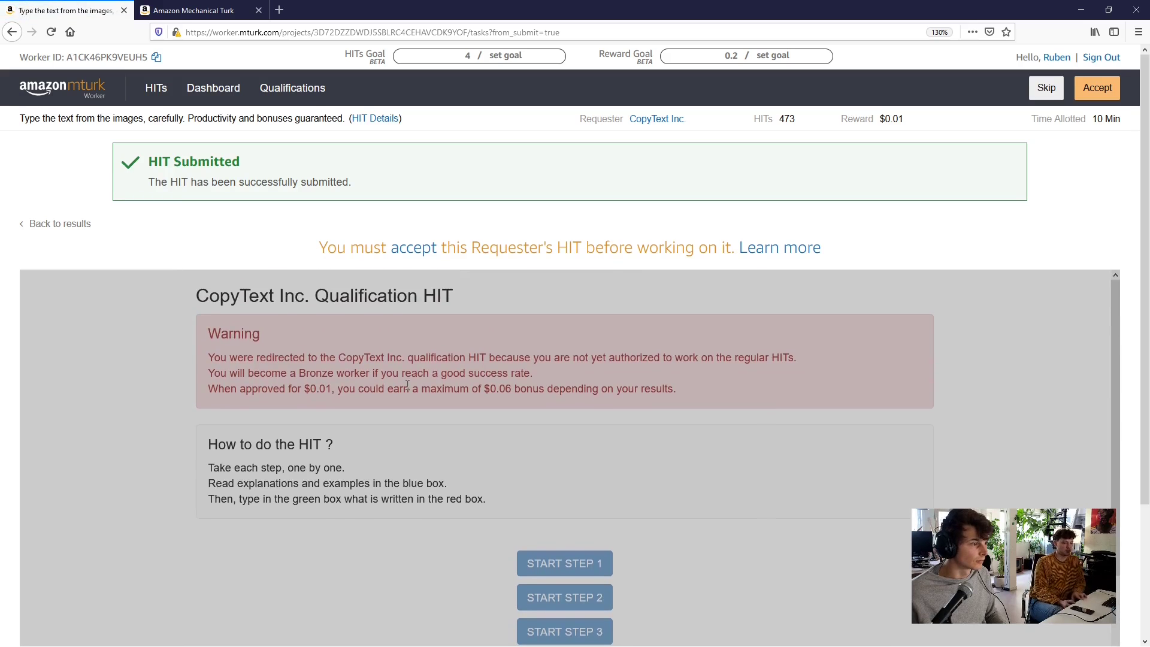
left_click(60, 225)
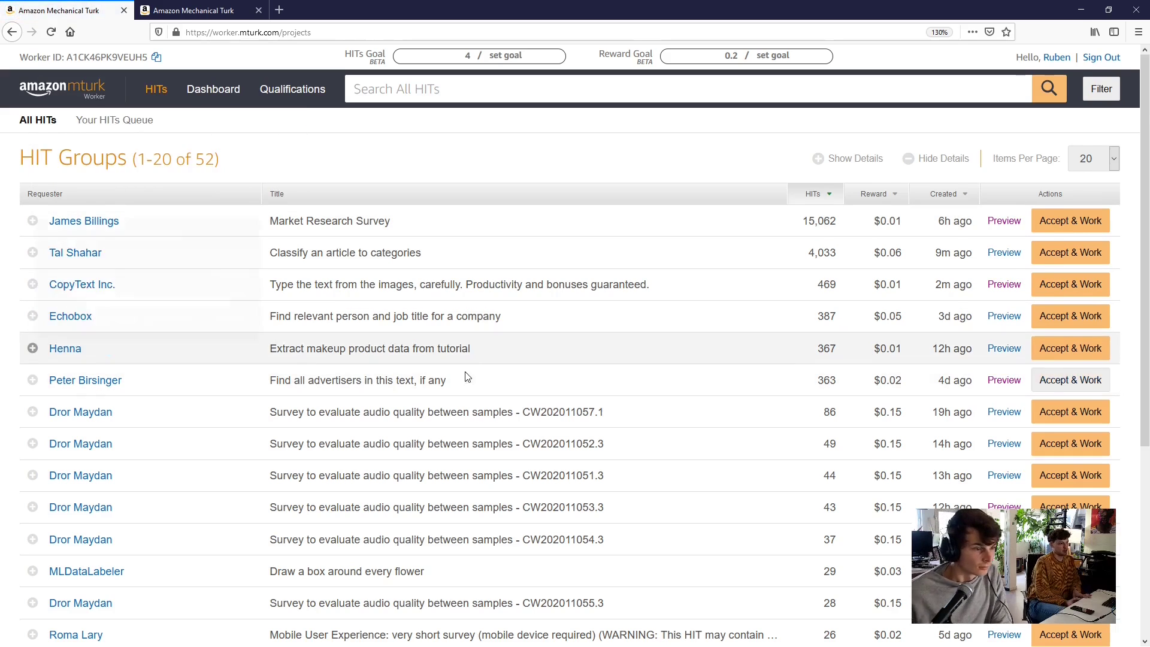
scroll(465, 383, "down", 2)
scroll(465, 383, "down", 4)
mouse_move(426, 316)
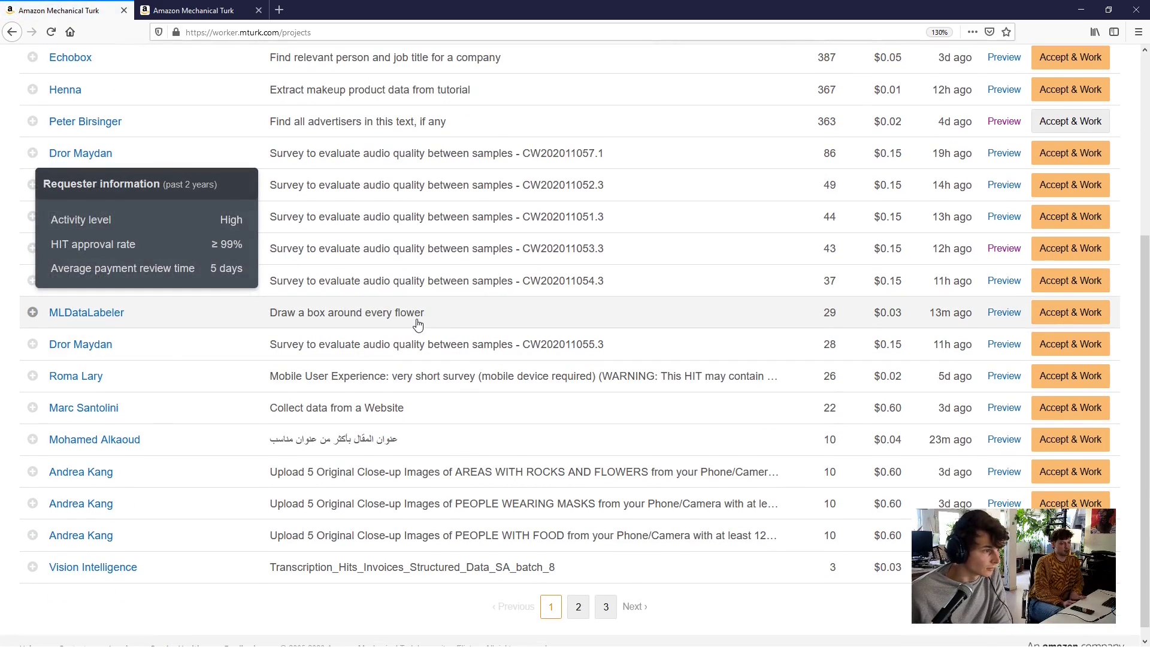
left_click(417, 321)
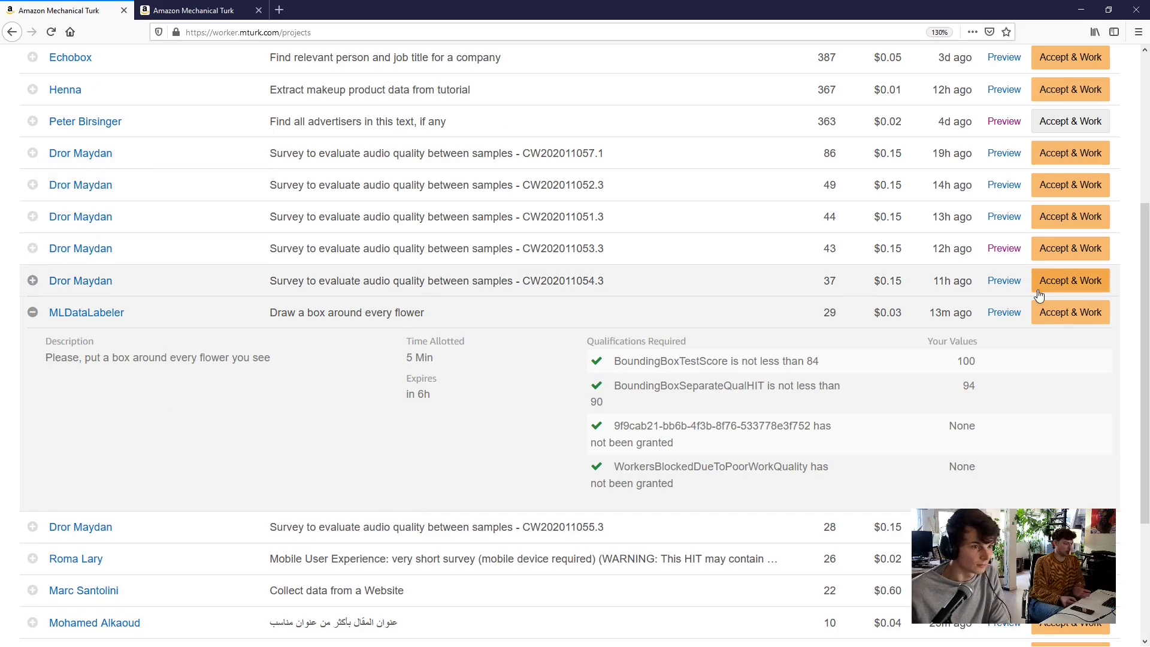
left_click(1060, 320)
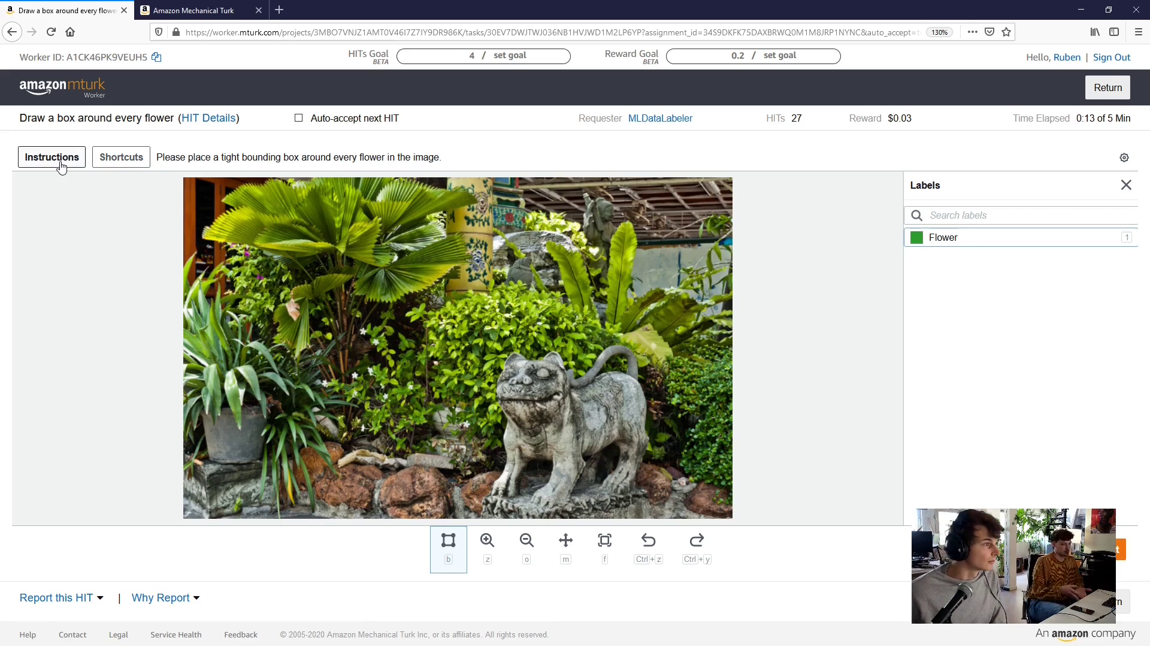
Show the flower-boxing instructions and scroll through the good and bad example boxes
left_click(61, 167)
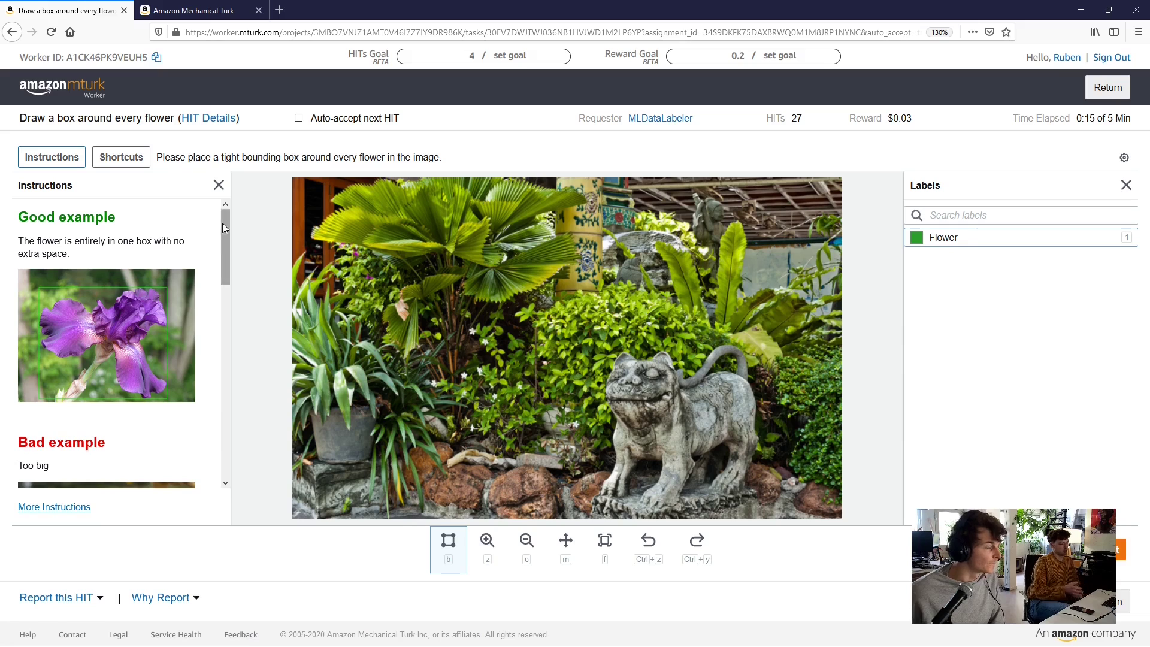
left_click_drag(222, 227, 254, 392)
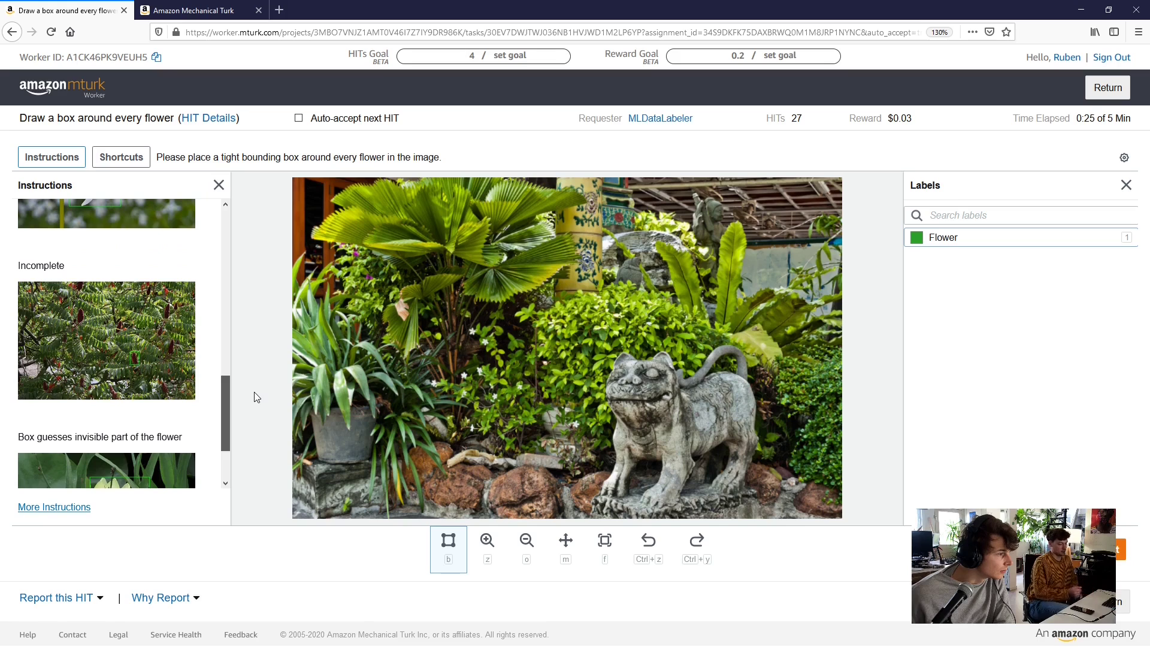
left_click_drag(256, 397, 233, 199)
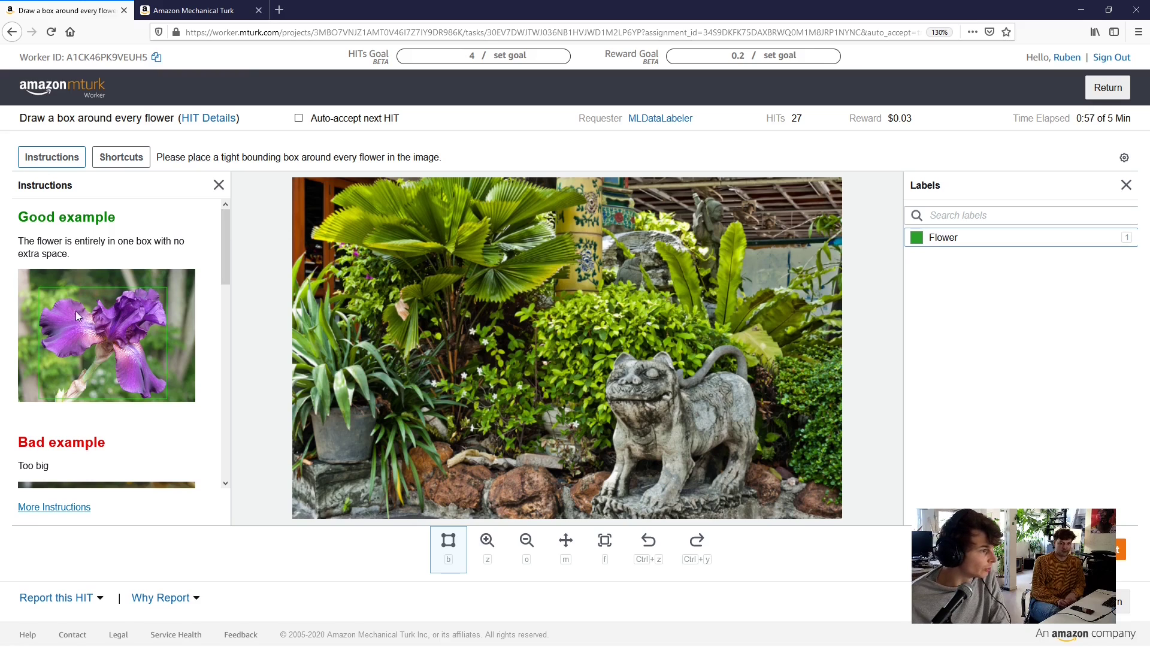
left_click_drag(222, 234, 222, 308)
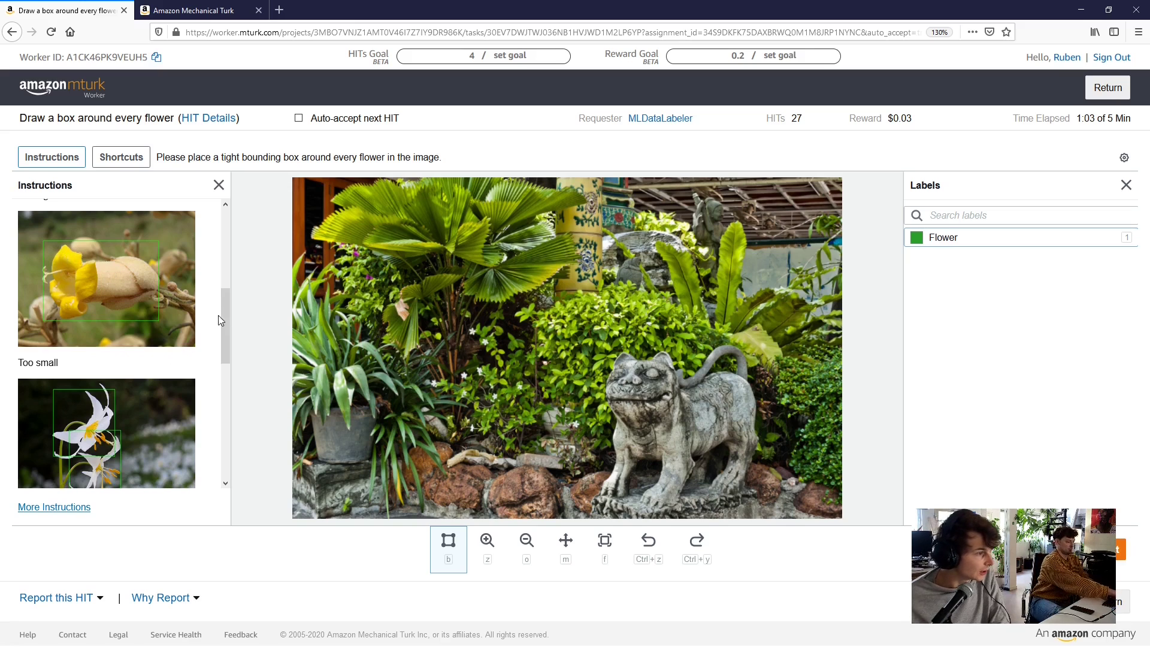
left_click_drag(223, 320, 231, 356)
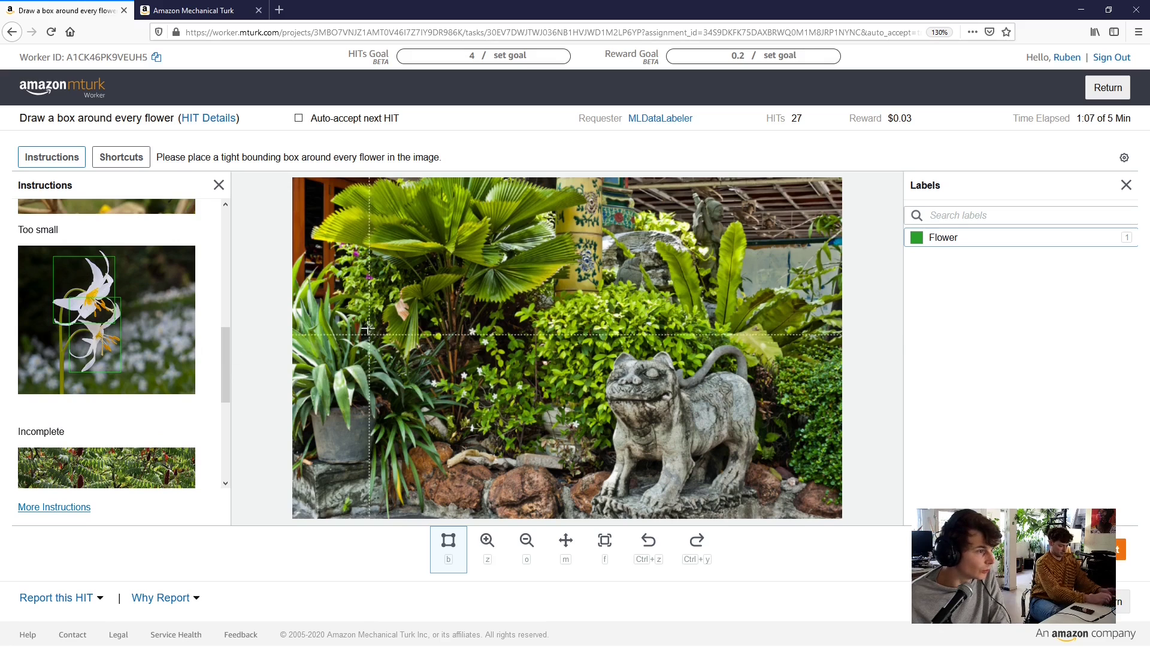
Zoom into the purple flowers beside the palm and box the lower and upper blossoms
scroll(362, 270, "up", 5)
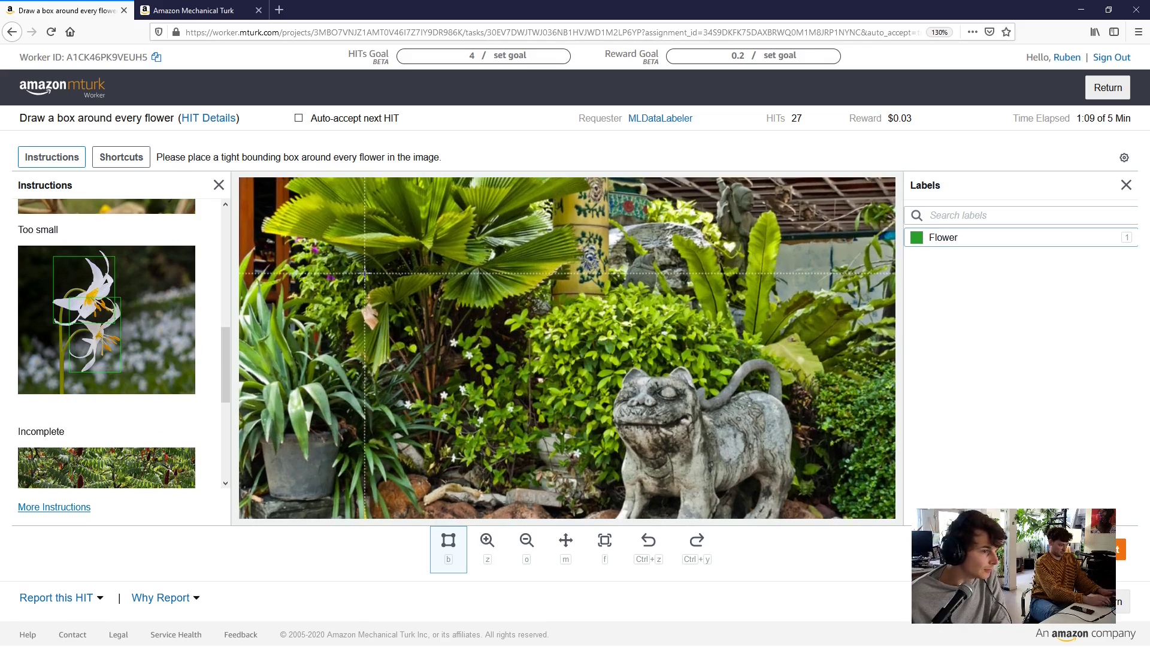
scroll(390, 289, "down", 5)
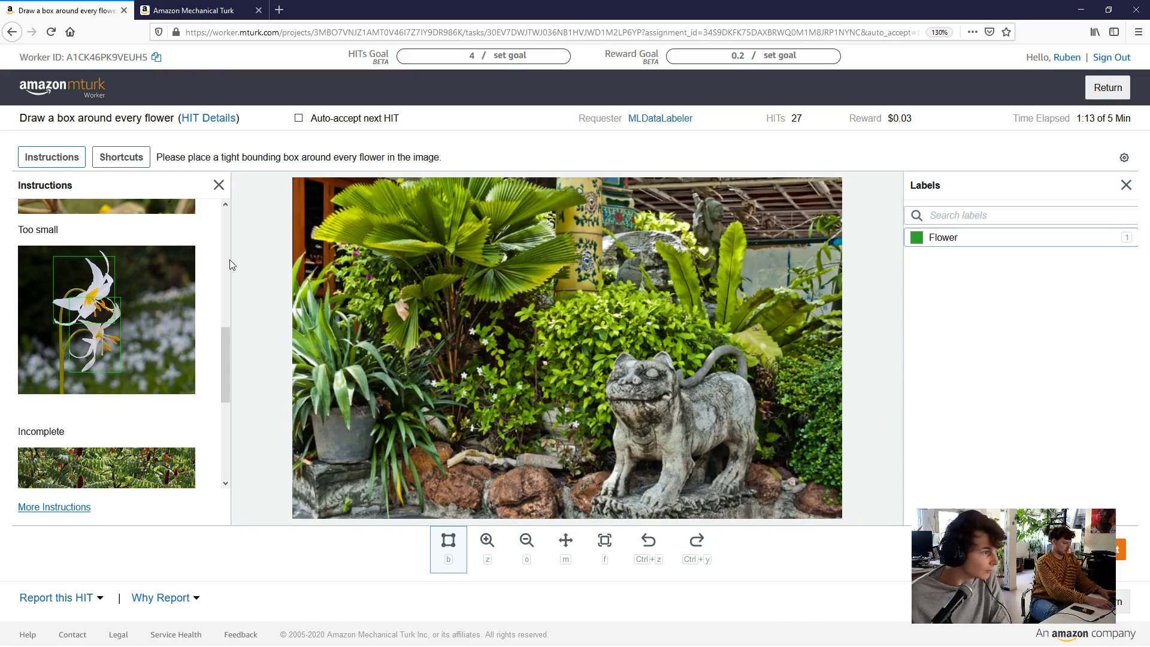
left_click_drag(226, 365, 225, 366)
mouse_move(228, 391)
left_mouse_down()
mouse_move(232, 428)
mouse_move(230, 387)
mouse_move(231, 409)
left_mouse_up()
scroll(58, 267, "down", 1)
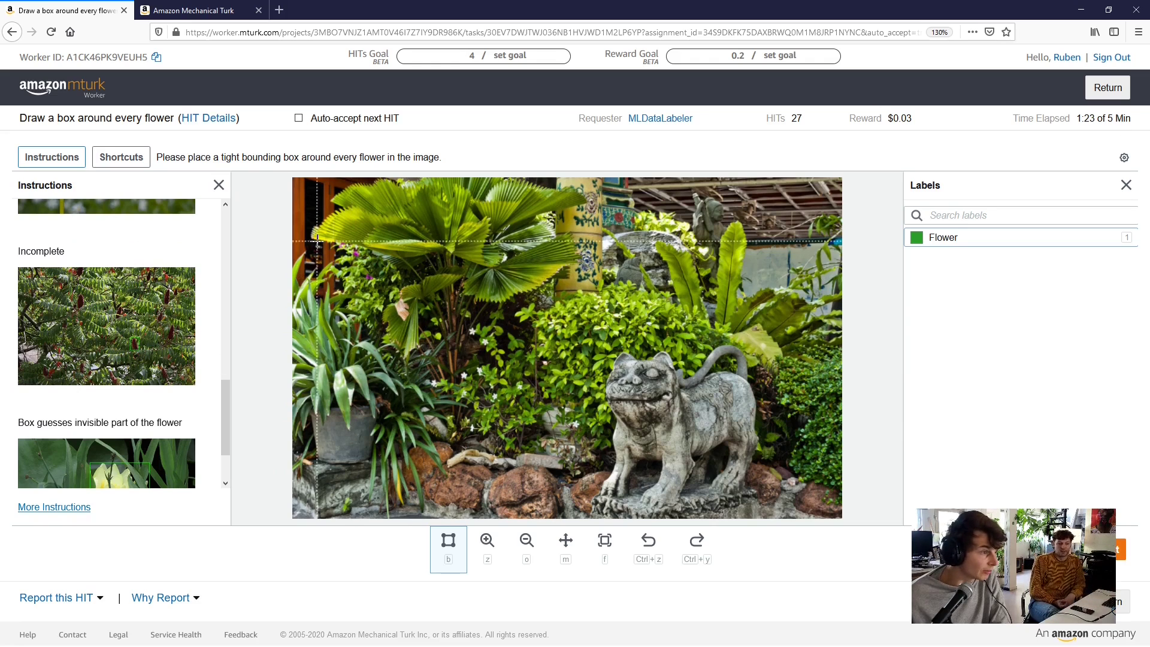
scroll(359, 281, "up", 2)
scroll(323, 276, "up", 5)
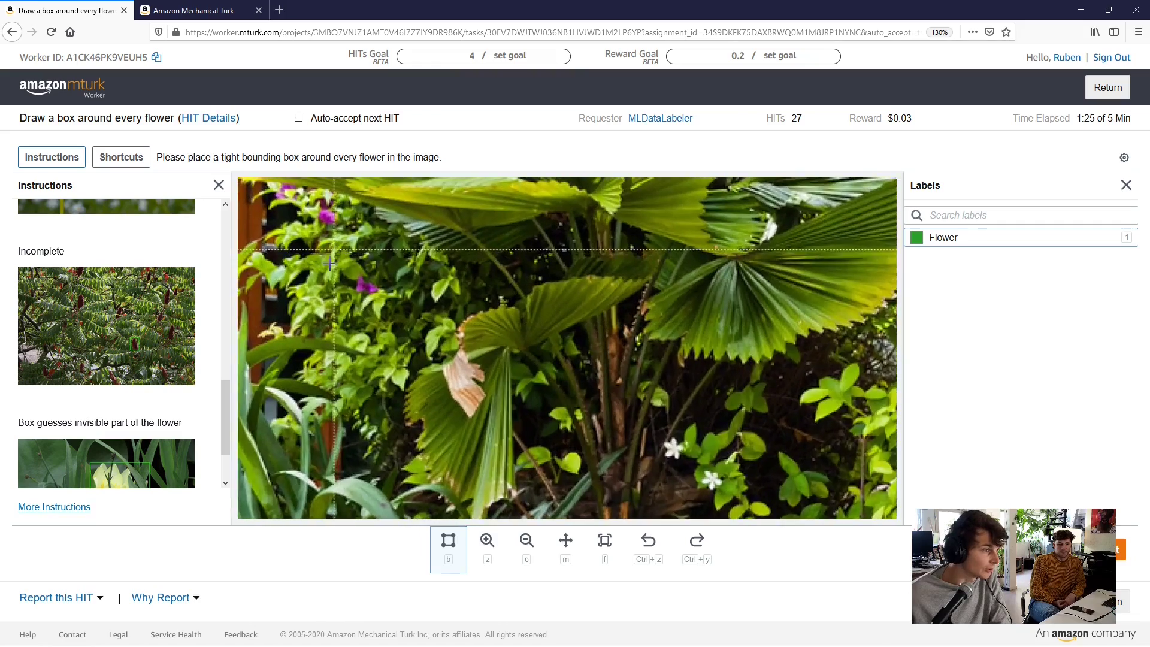
scroll(402, 247, "up", 2)
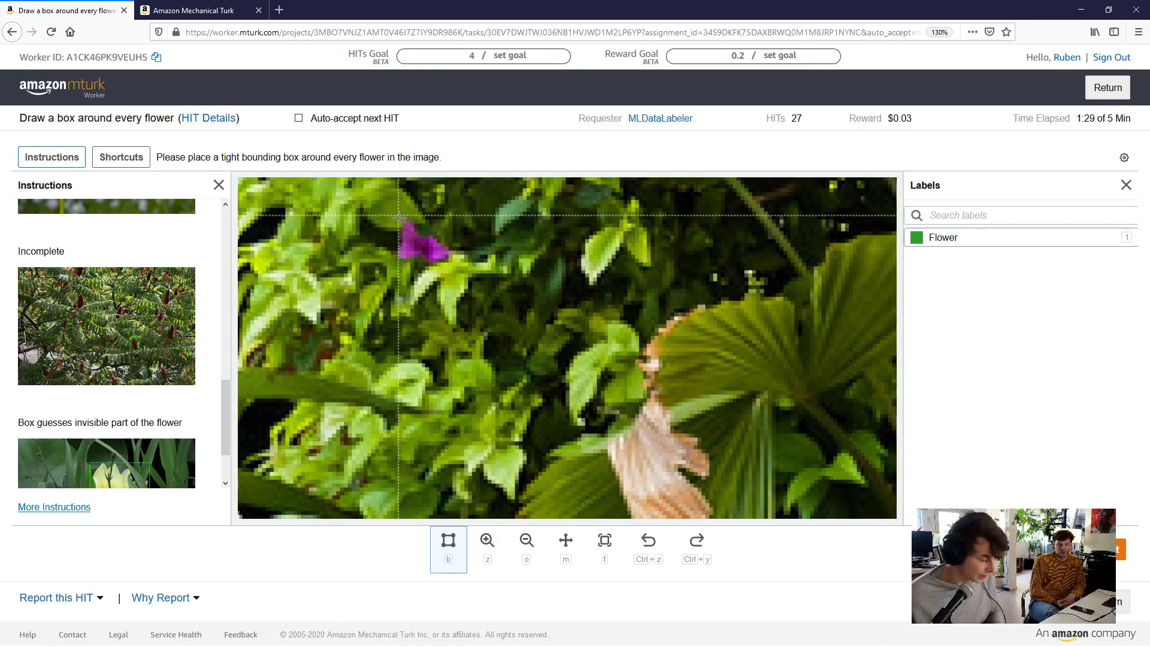
key("m")
left_click_drag(379, 220, 429, 288)
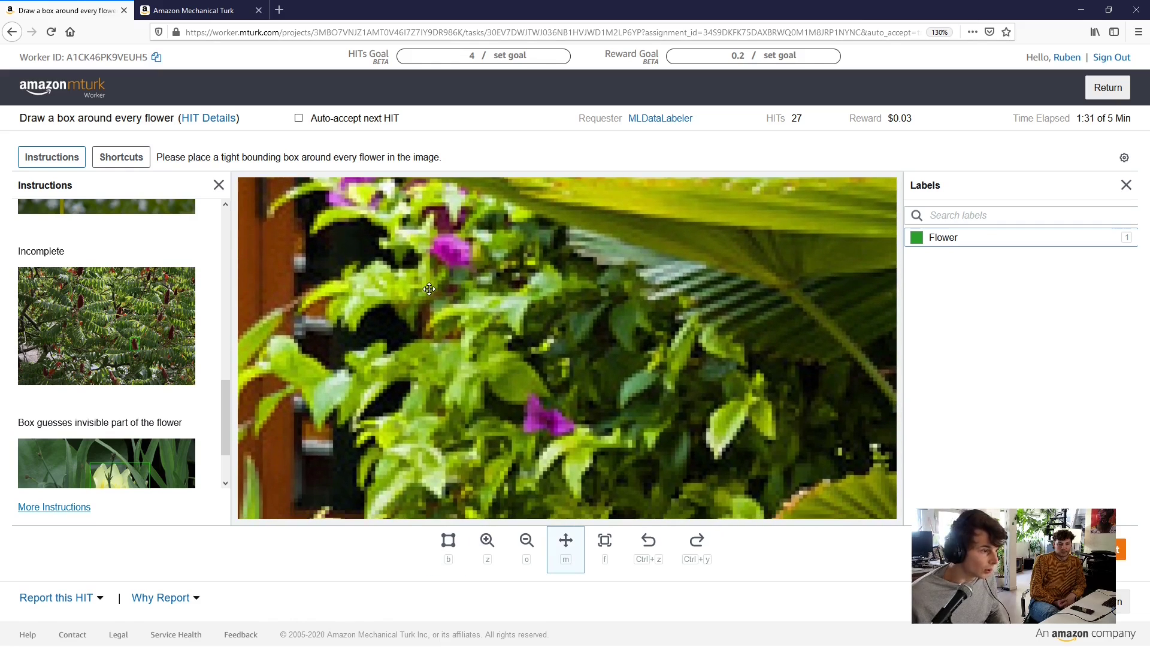
key("b")
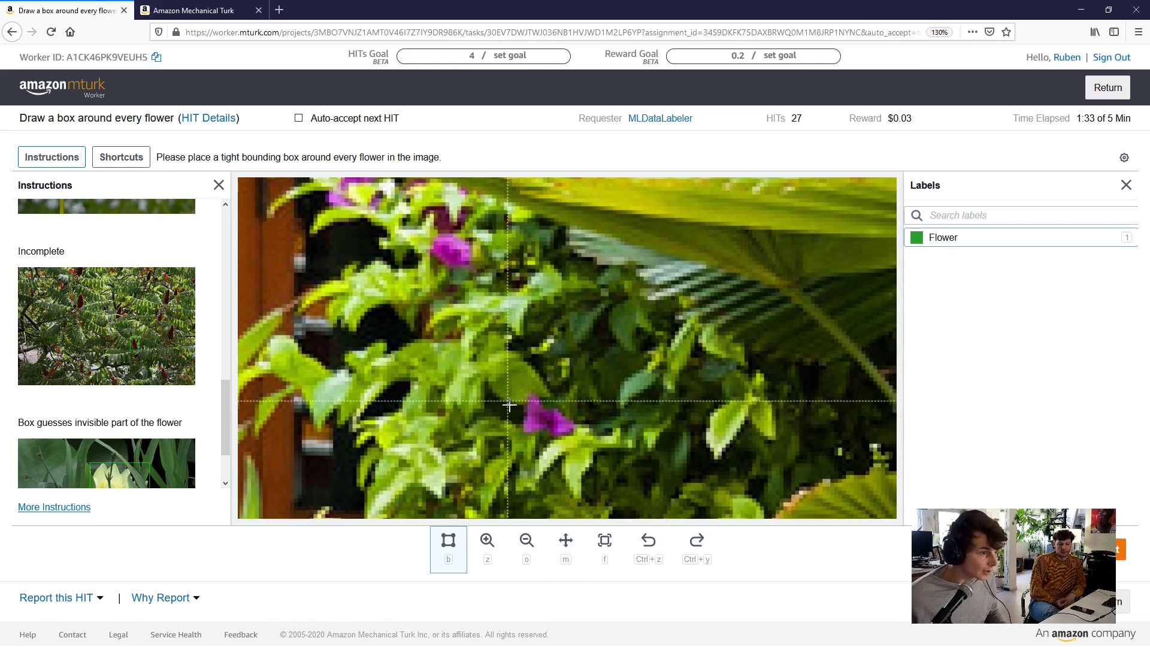
left_click_drag(523, 393, 577, 440)
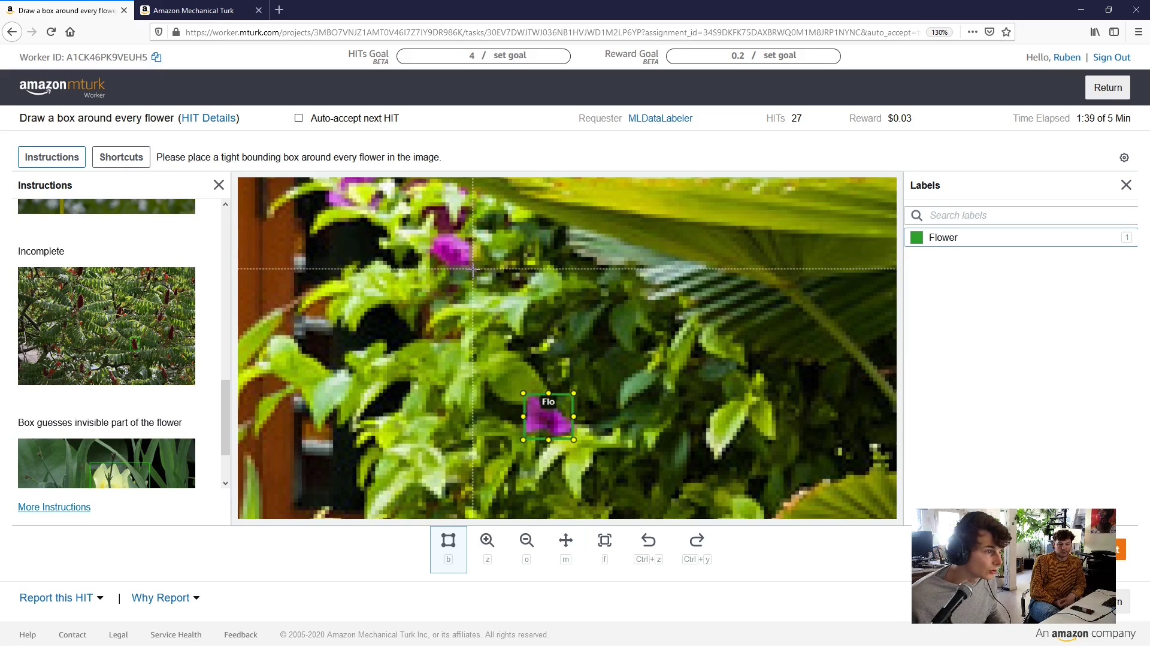
left_click_drag(473, 268, 430, 230)
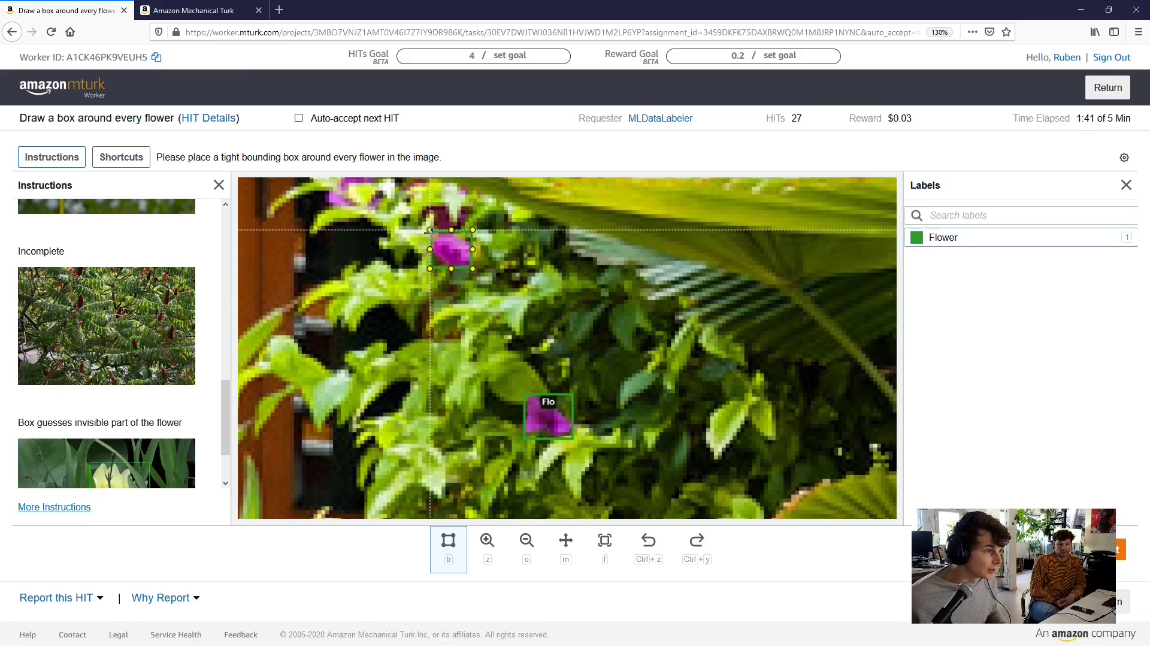
Box the top-left purple flower, raise its top edge, and zoom back out
key("m")
left_click_drag(332, 178, 446, 267)
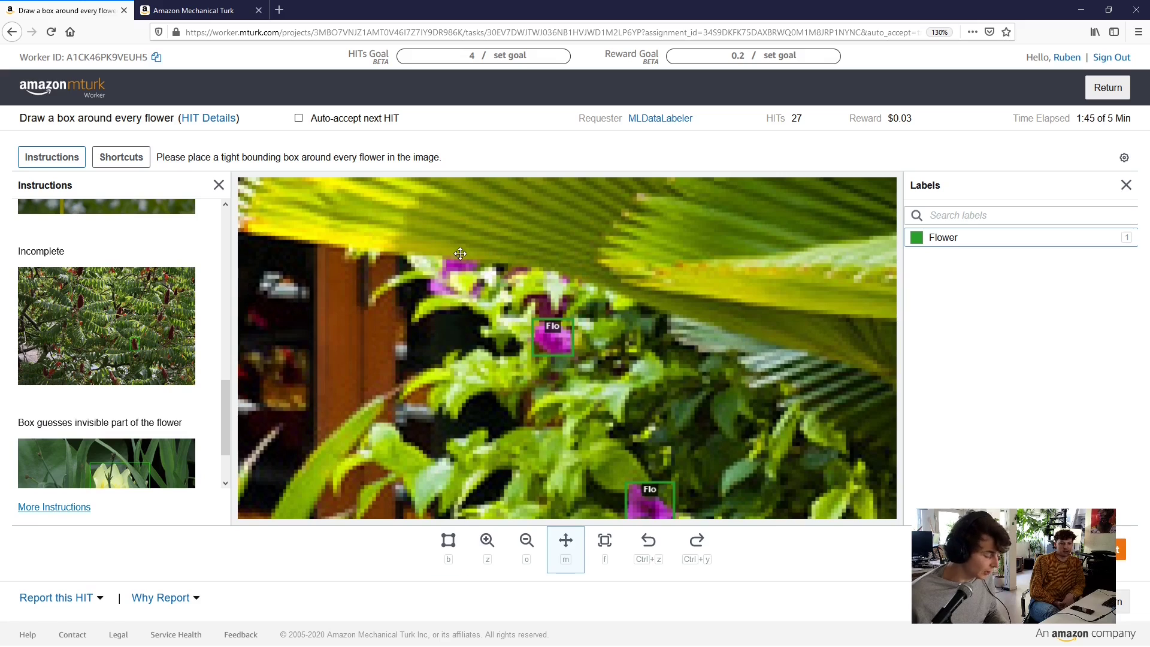
key("b")
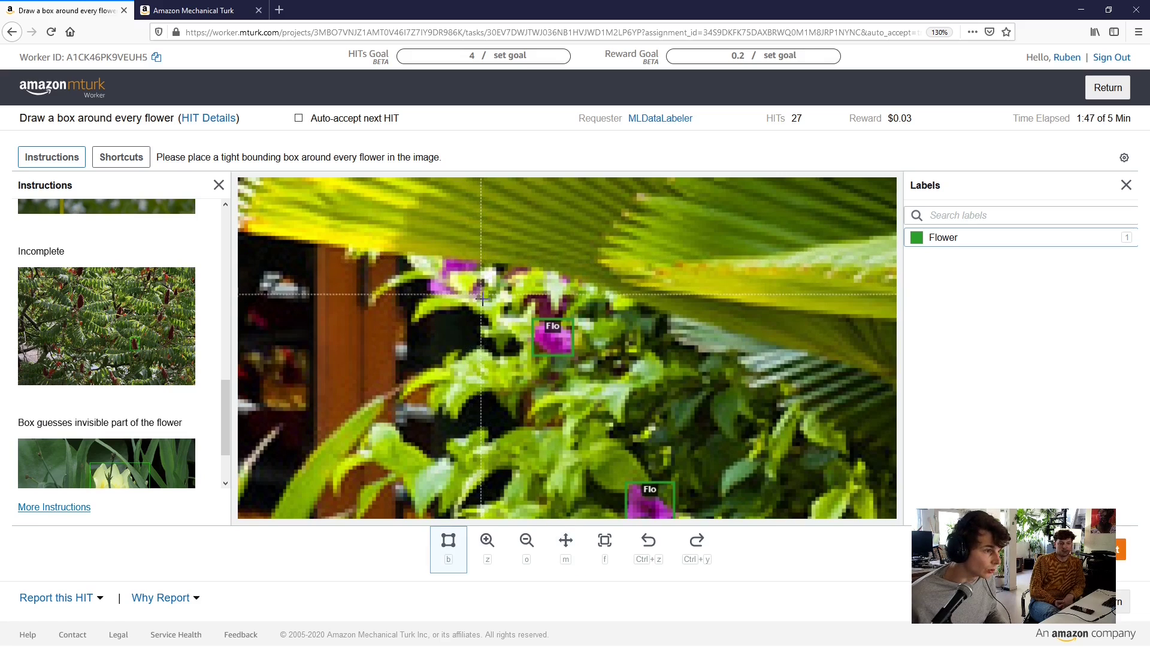
left_click_drag(481, 297, 426, 255)
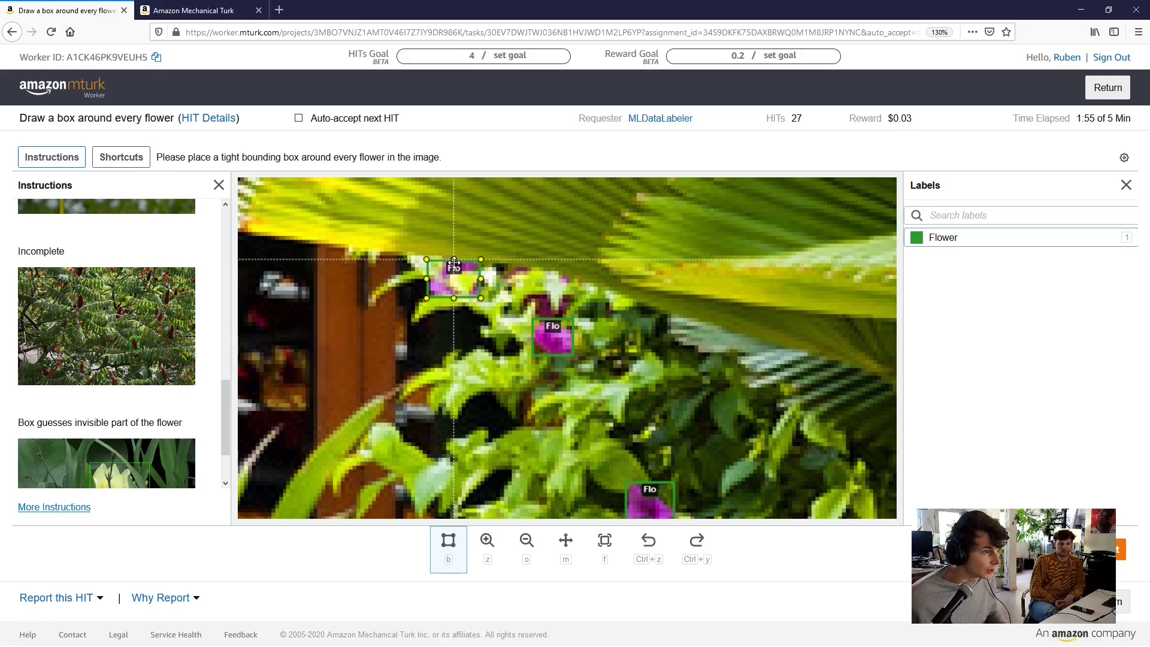
left_click_drag(453, 258, 454, 258)
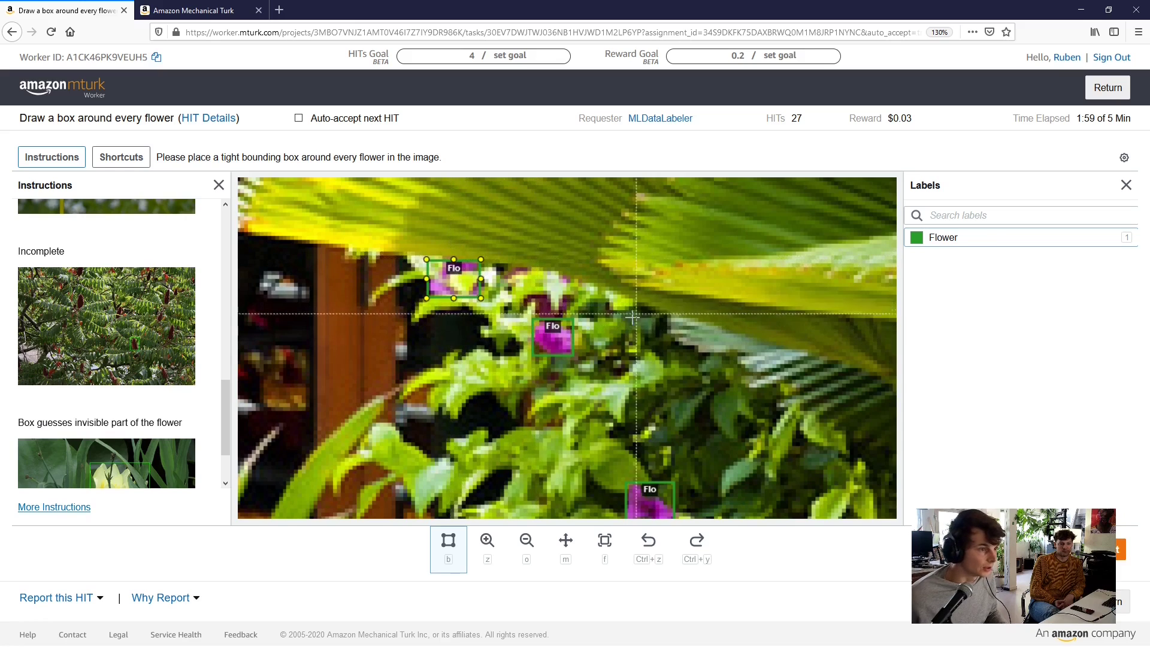
scroll(619, 360, "down", 4)
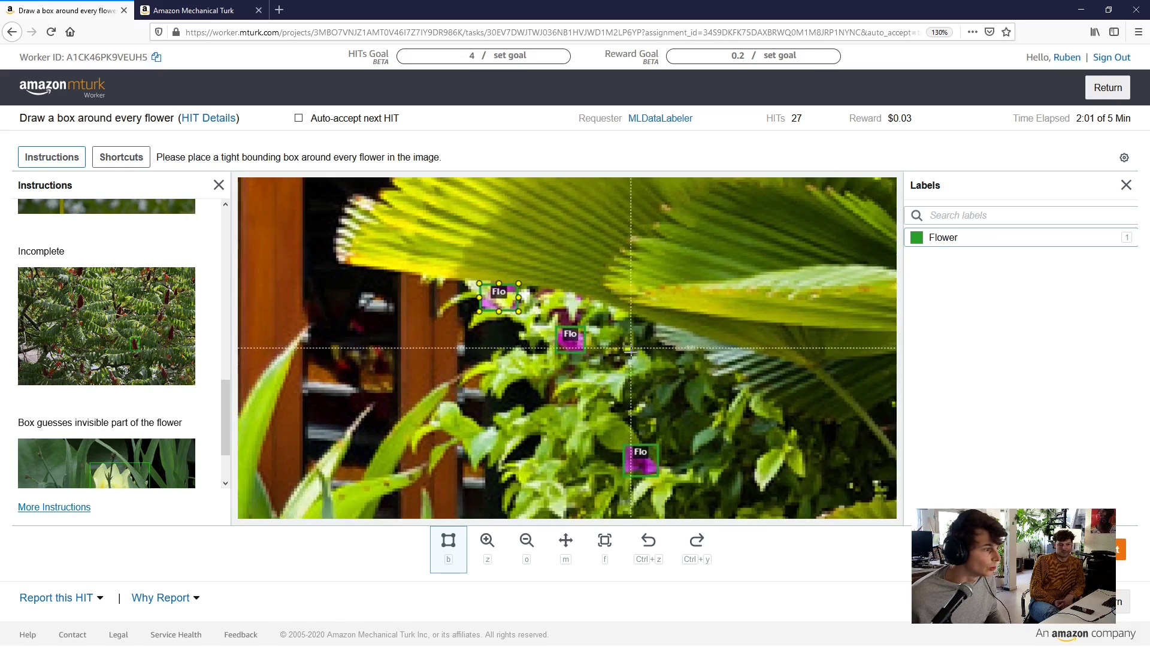
scroll(620, 359, "down", 1)
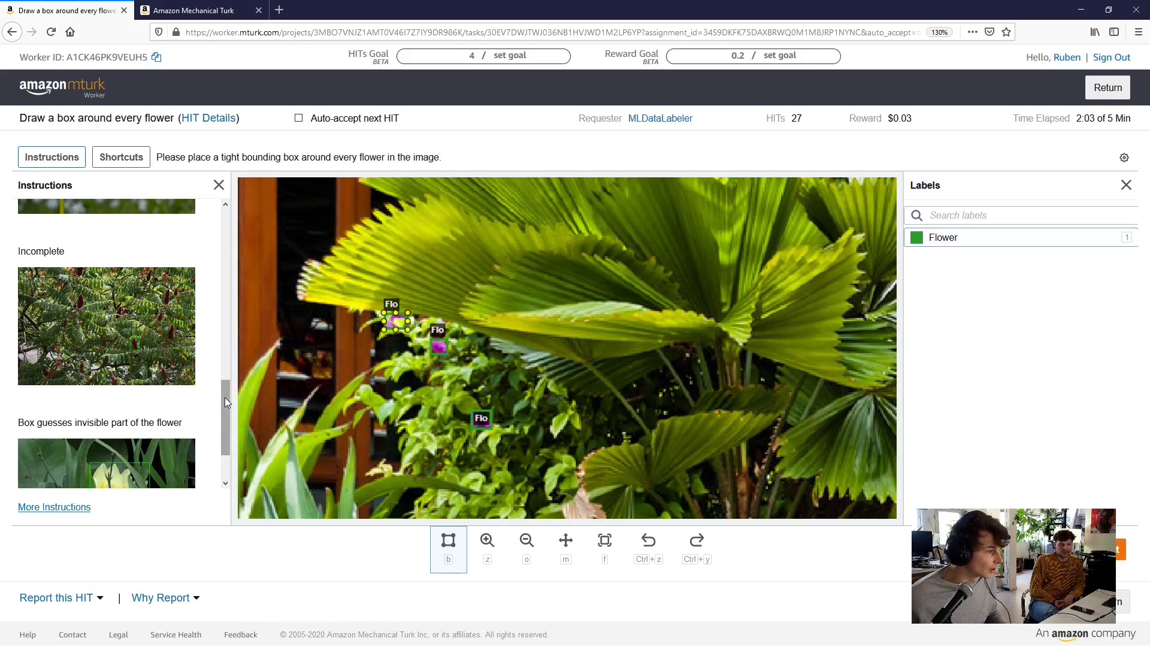
Box a white flower among the leaves, undoing a mistaken tiny box
left_click_drag(225, 397, 211, 431)
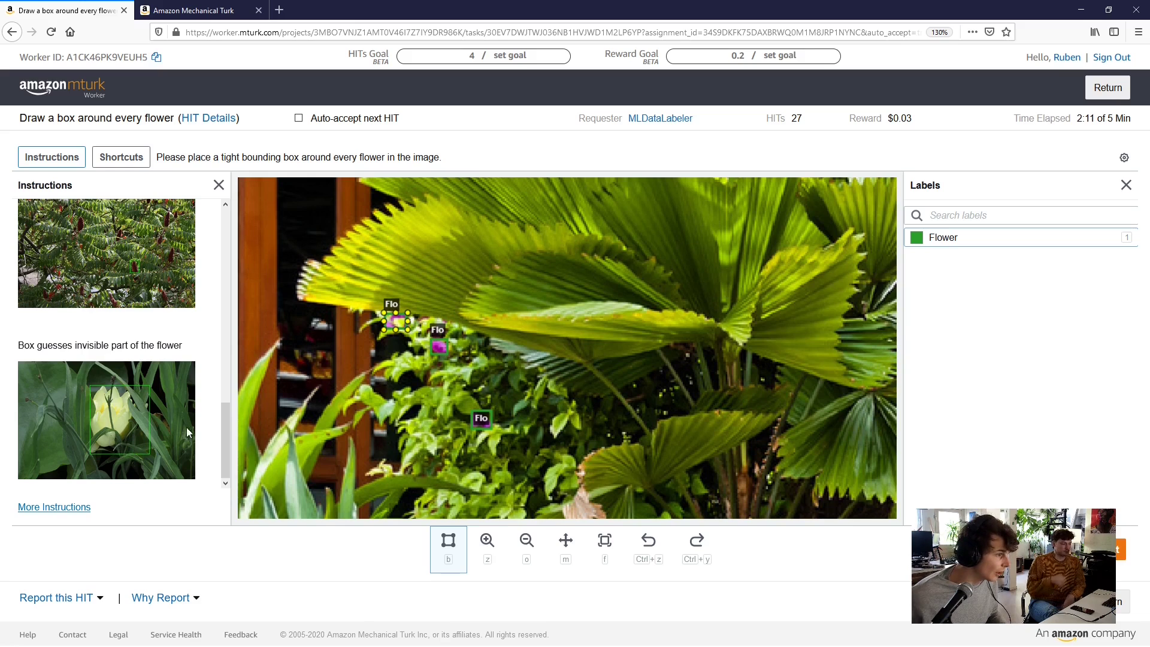
left_click_drag(224, 422, 233, 216)
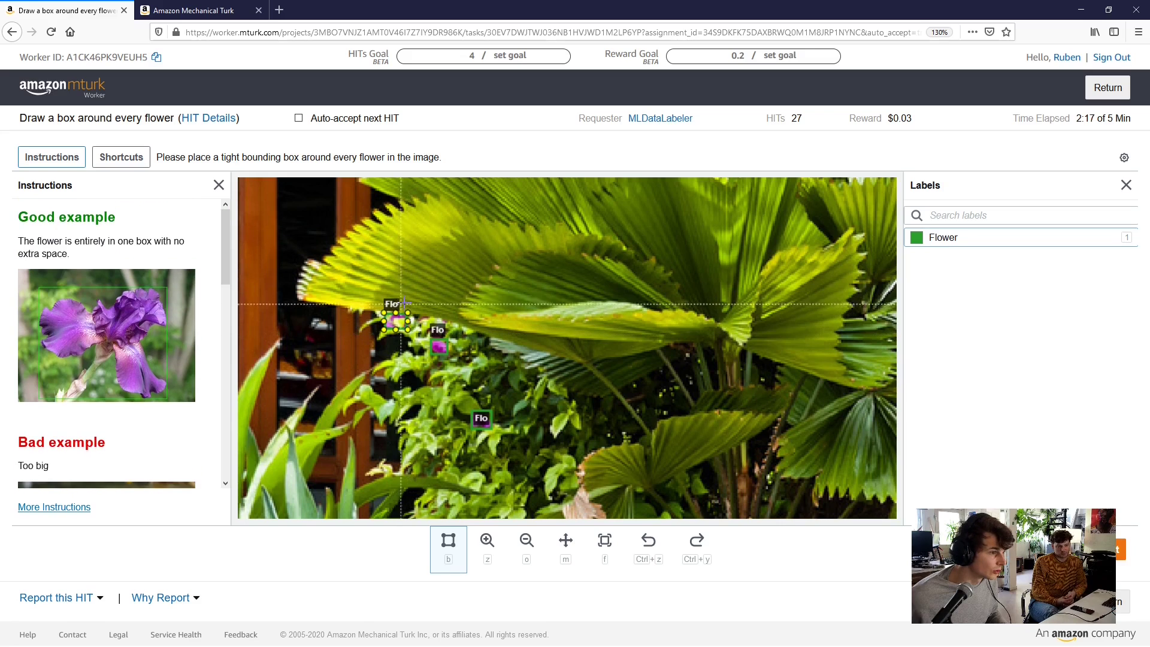
scroll(599, 413, "down", 3)
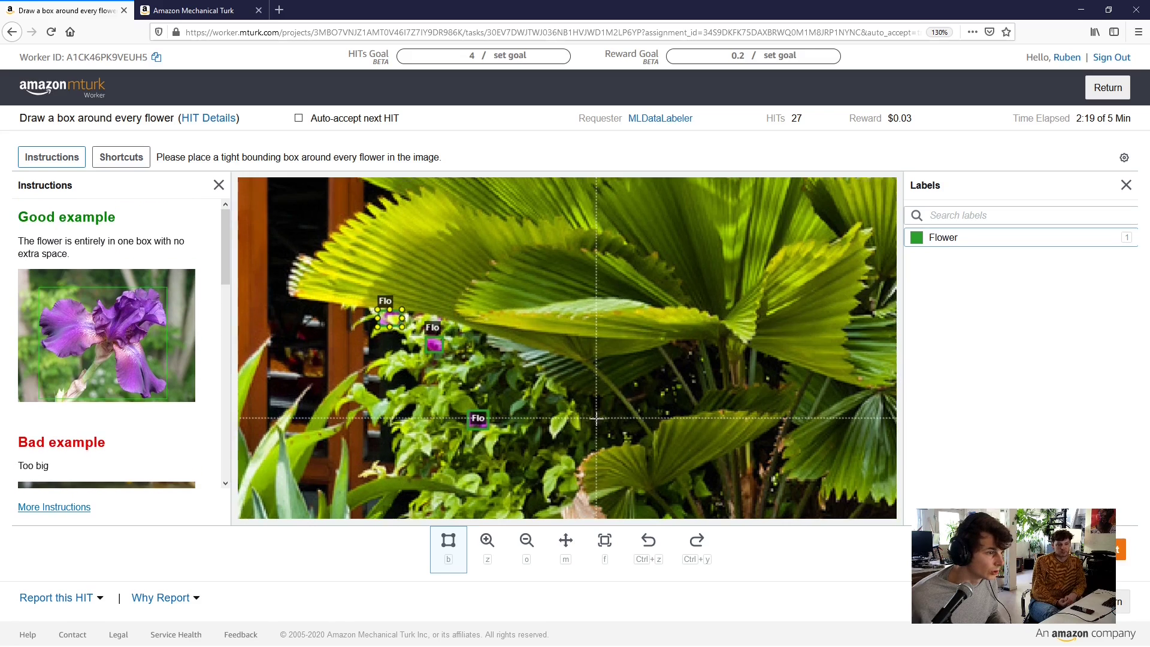
scroll(680, 434, "down", 5)
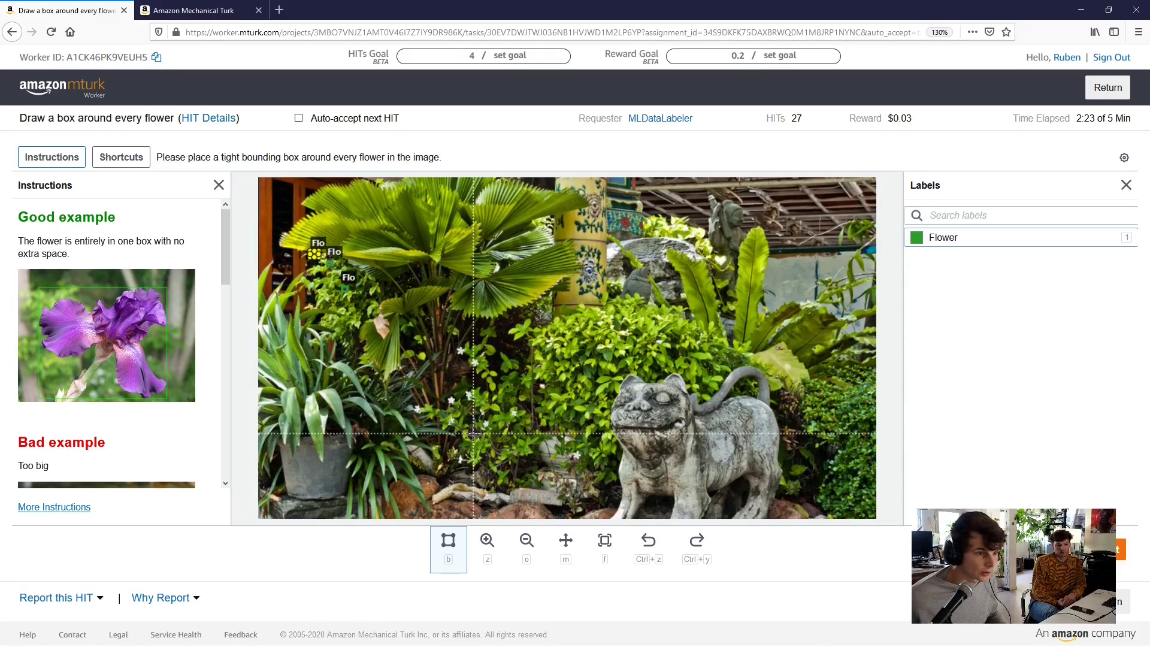
scroll(451, 387, "up", 4)
scroll(452, 387, "up", 5)
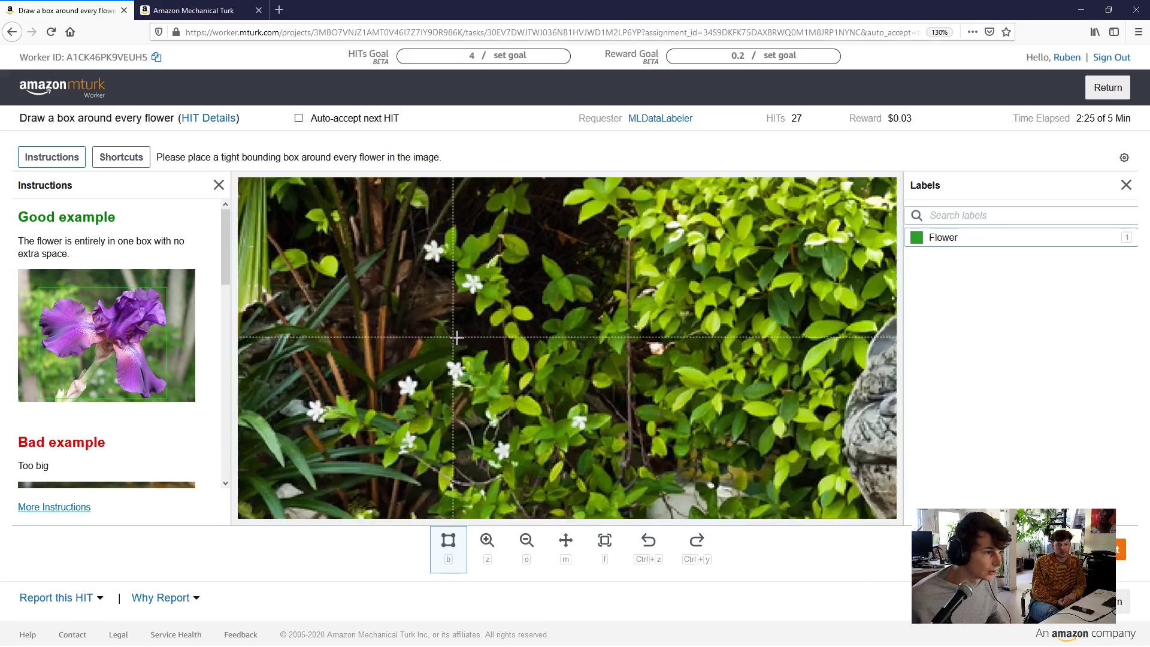
scroll(490, 235, "up", 1)
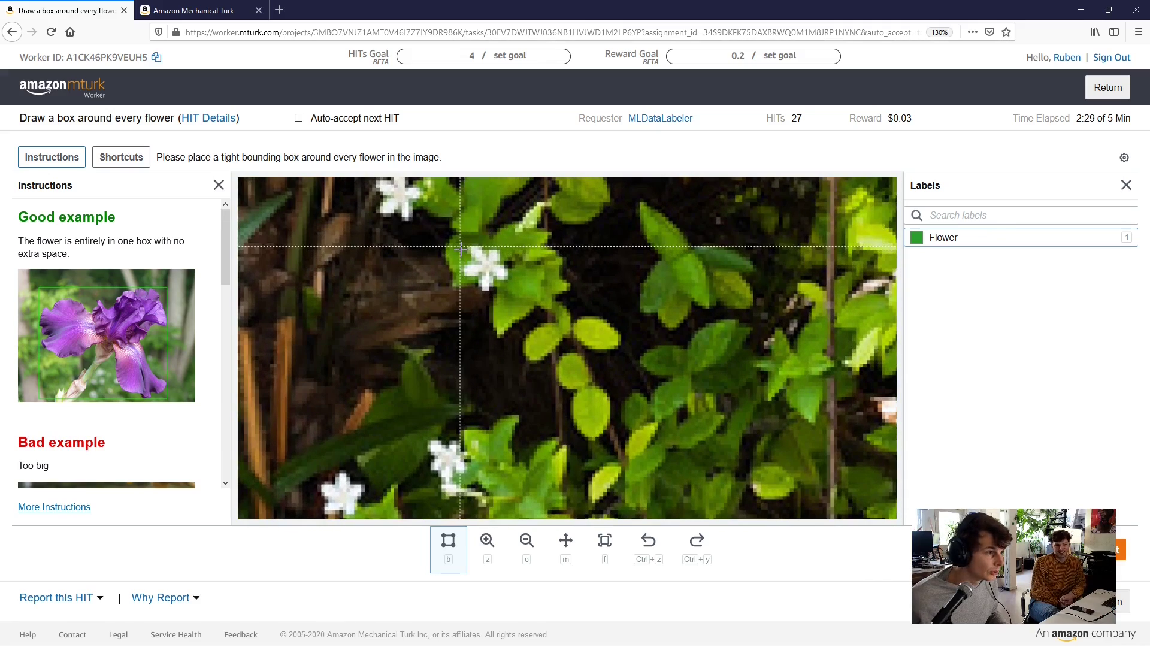
mouse_move(461, 246)
left_mouse_down()
mouse_move(482, 257)
mouse_move(495, 292)
mouse_move(511, 290)
left_mouse_up()
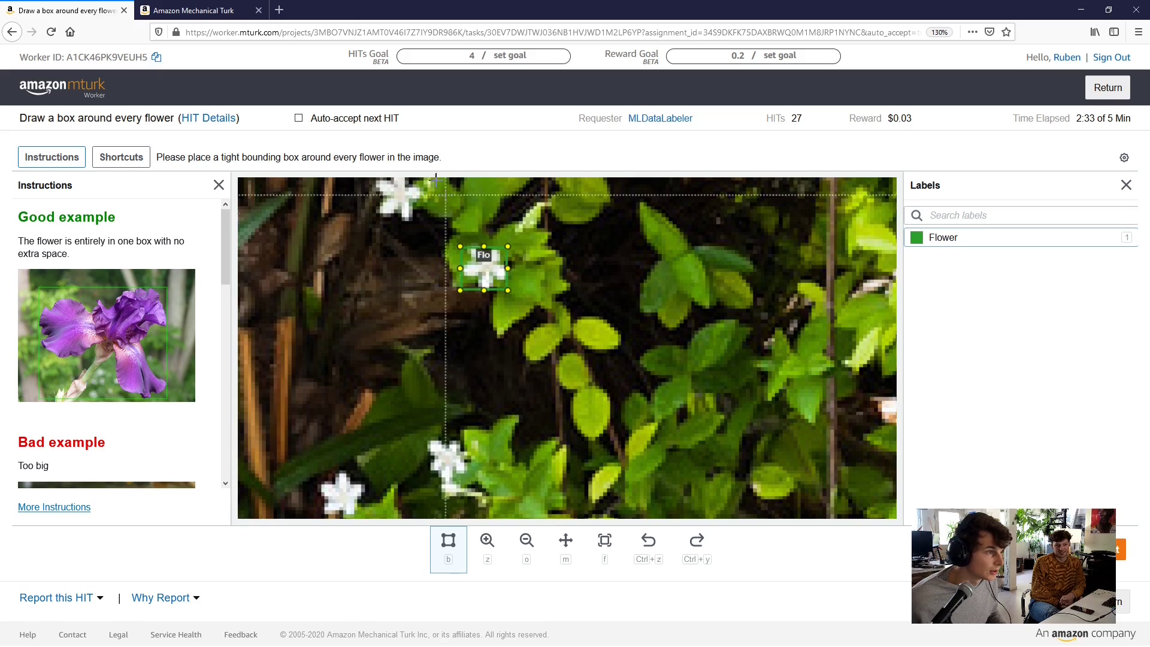
left_click_drag(427, 217, 439, 239)
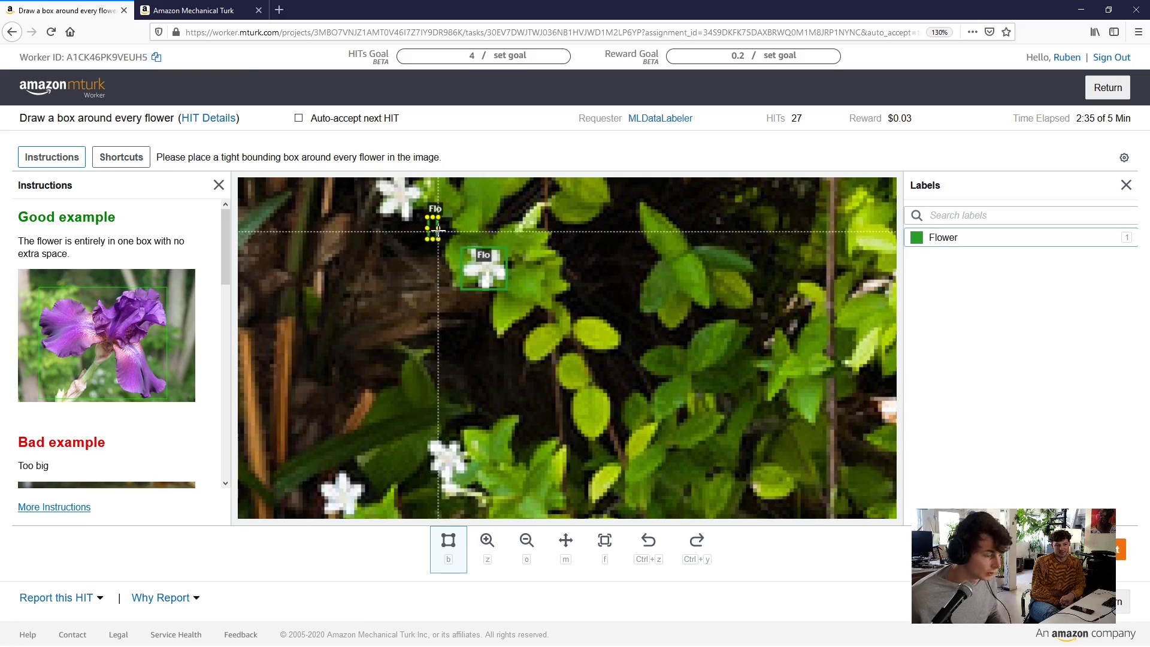
key("ctrl+z")
Box the upper-left white flower and tighten its bottom edge
key("m")
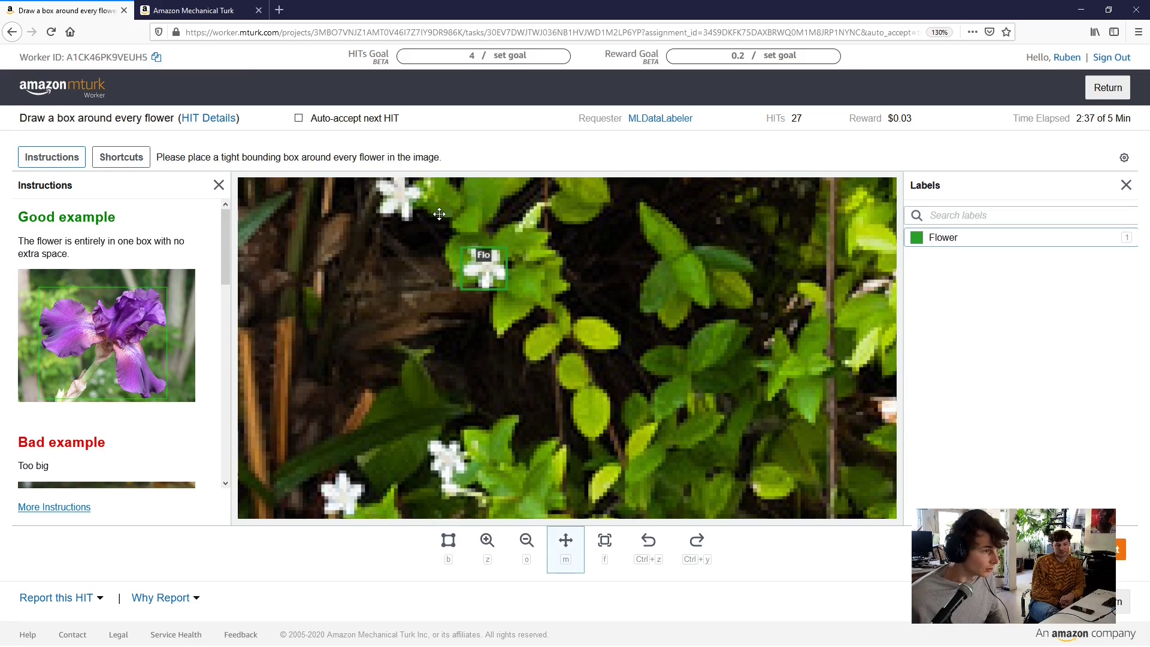
left_click_drag(439, 214, 490, 341)
key("b")
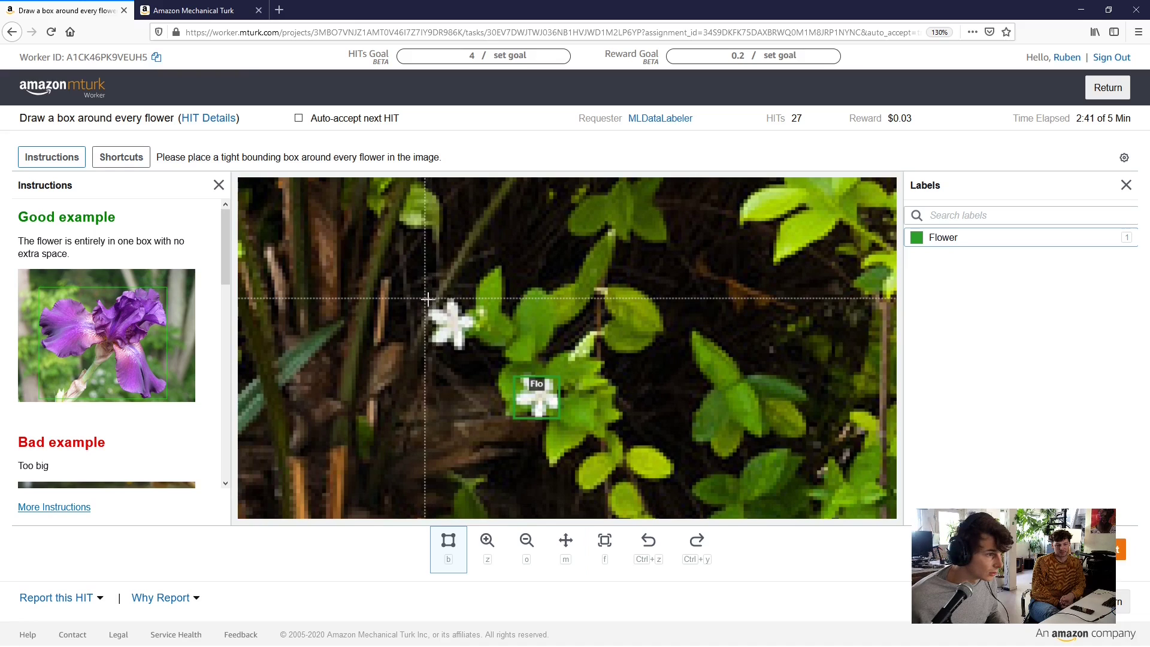
left_click_drag(426, 298, 473, 354)
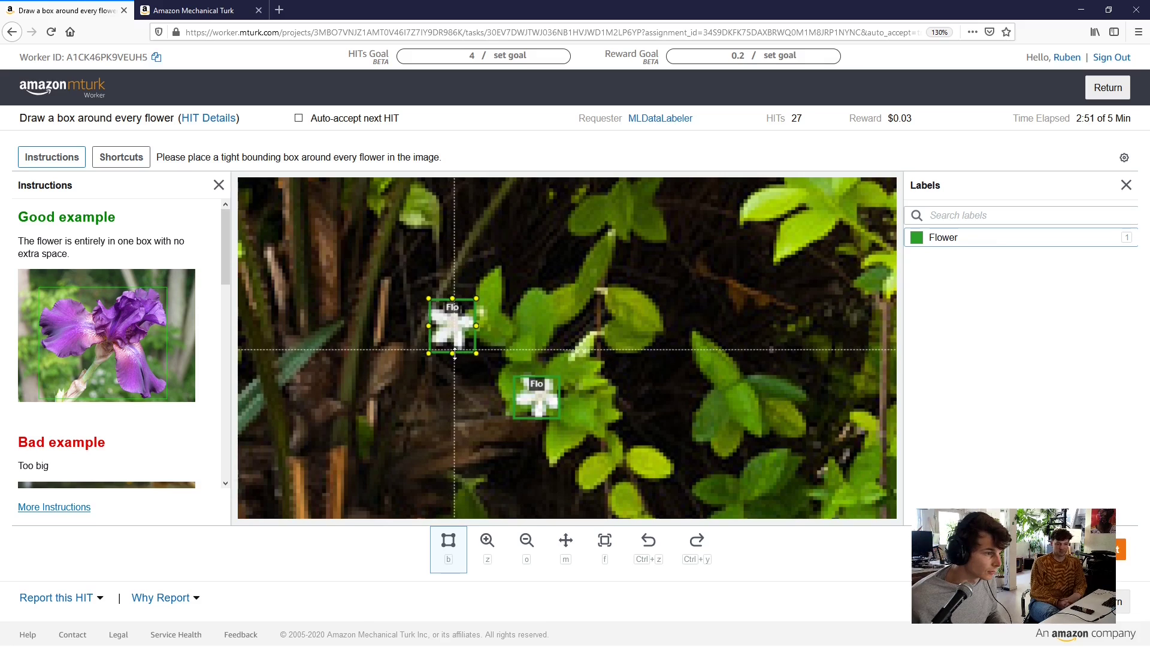
left_click_drag(452, 353, 452, 347)
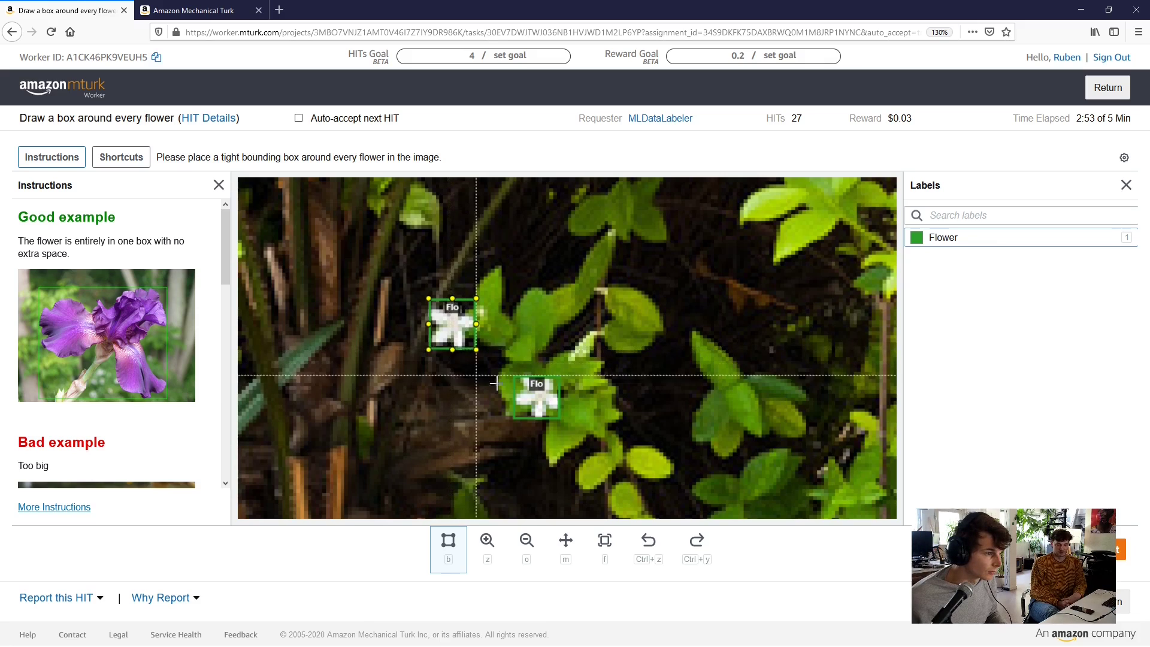
scroll(613, 352, "down", 3)
scroll(612, 352, "down", 2)
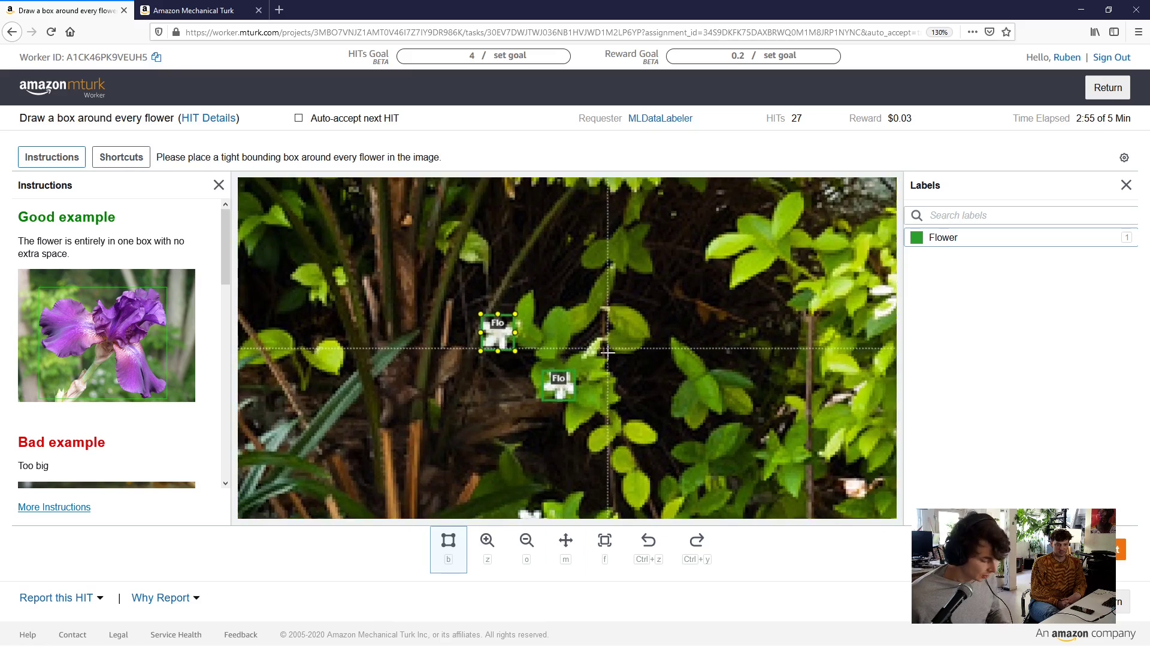
Box six more white flowers across the photo, from left side to right side
key("m")
left_click_drag(612, 349, 613, 296)
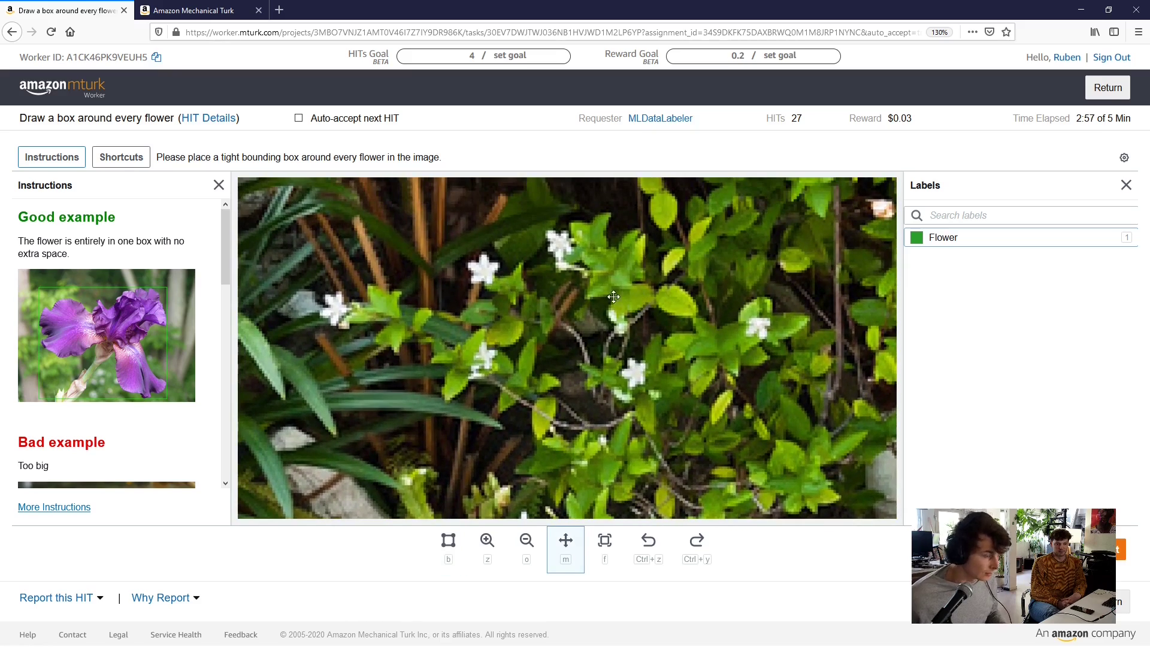
scroll(494, 263, "up", 3)
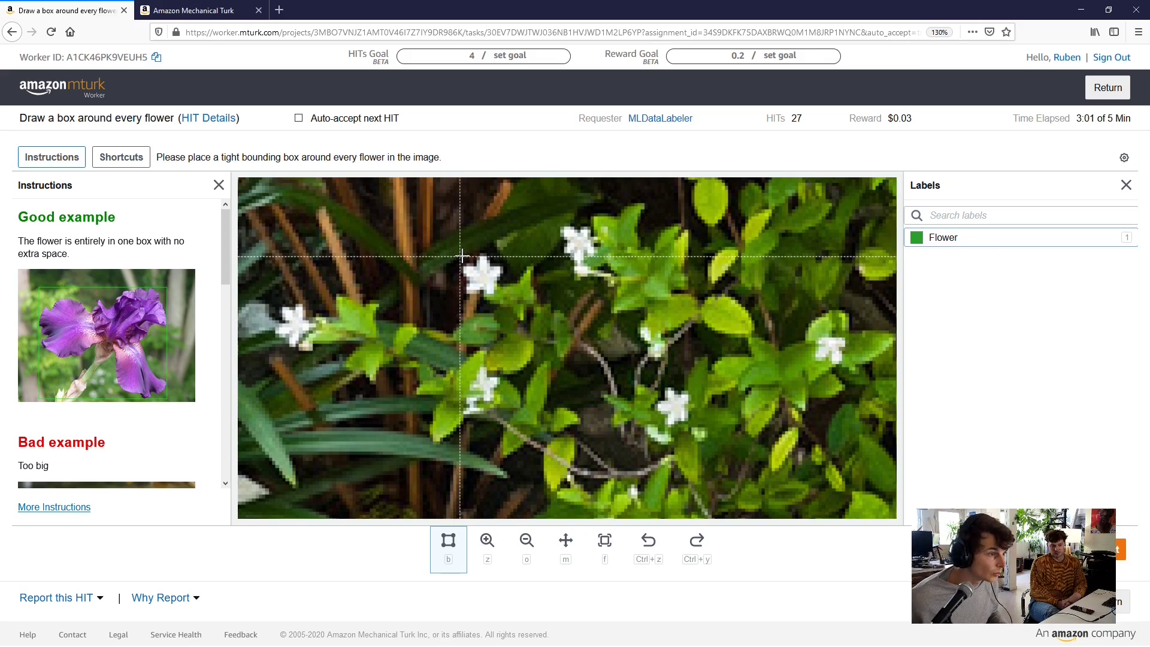
left_click_drag(460, 254, 503, 296)
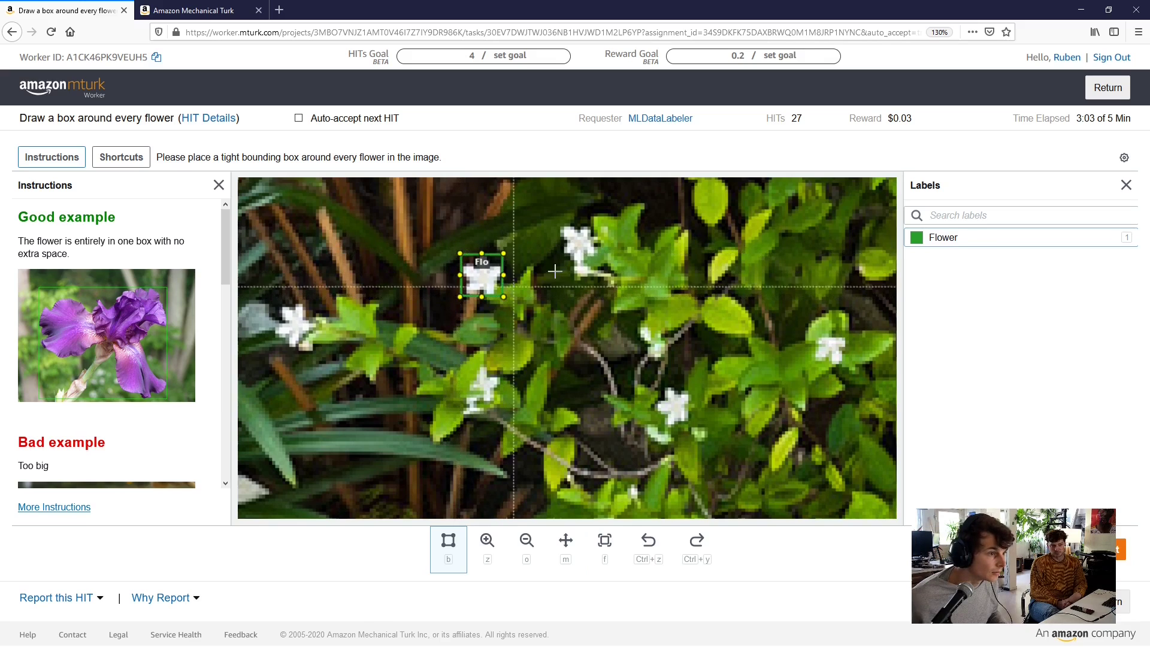
left_click_drag(560, 227, 600, 264)
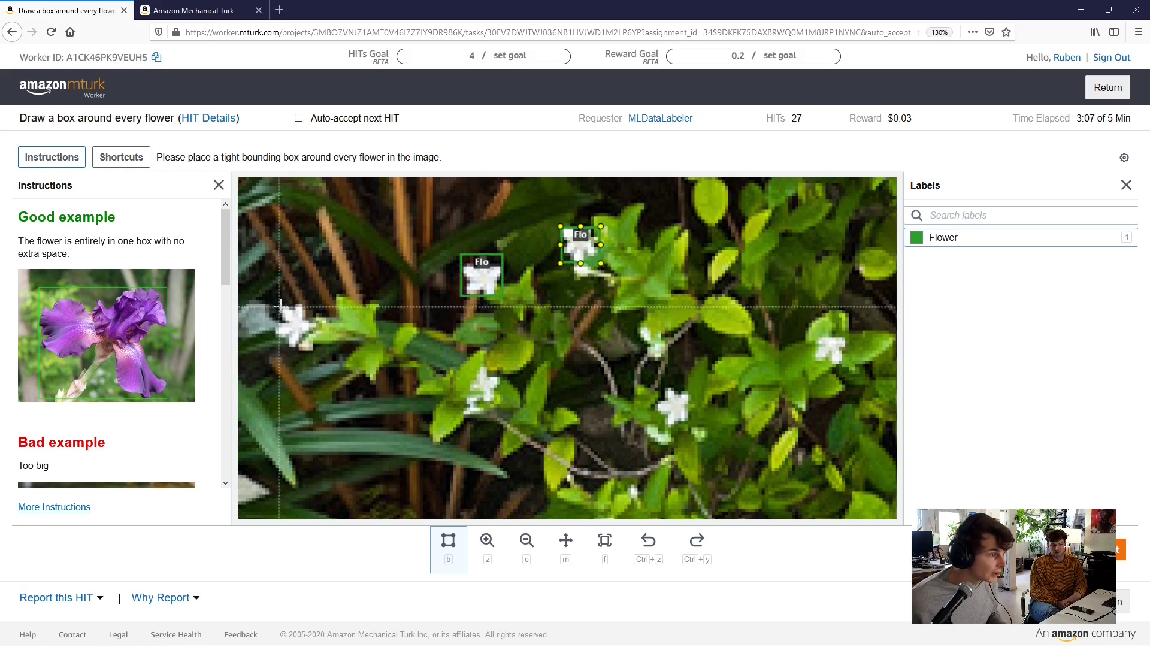
left_click_drag(276, 304, 315, 347)
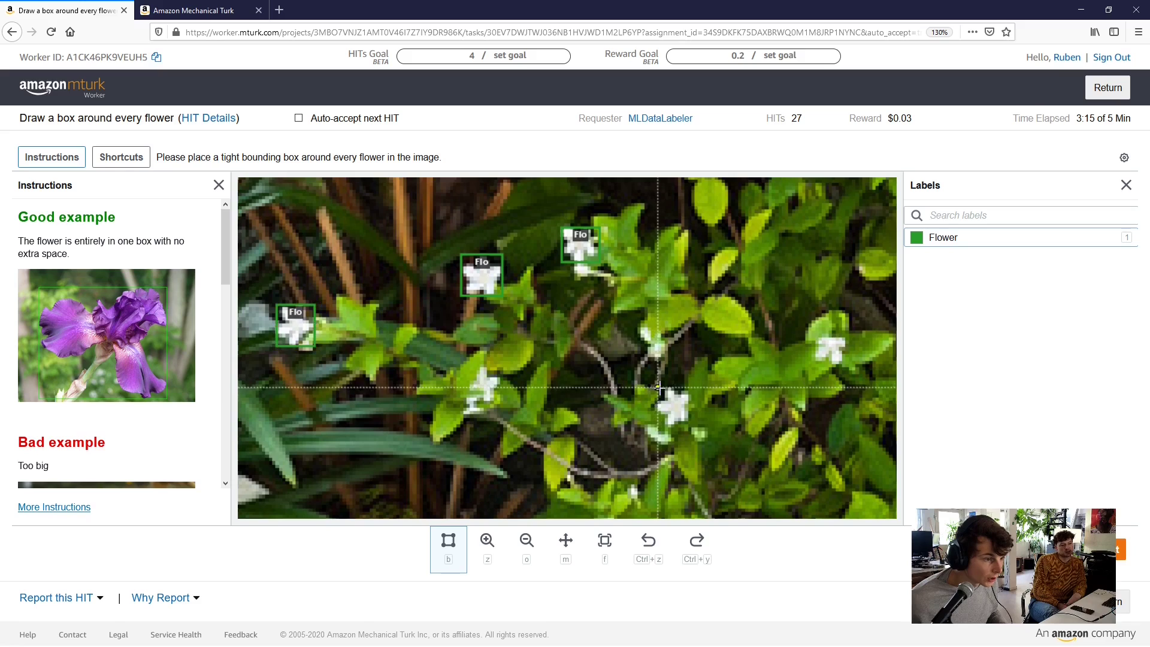
left_click_drag(659, 387, 692, 425)
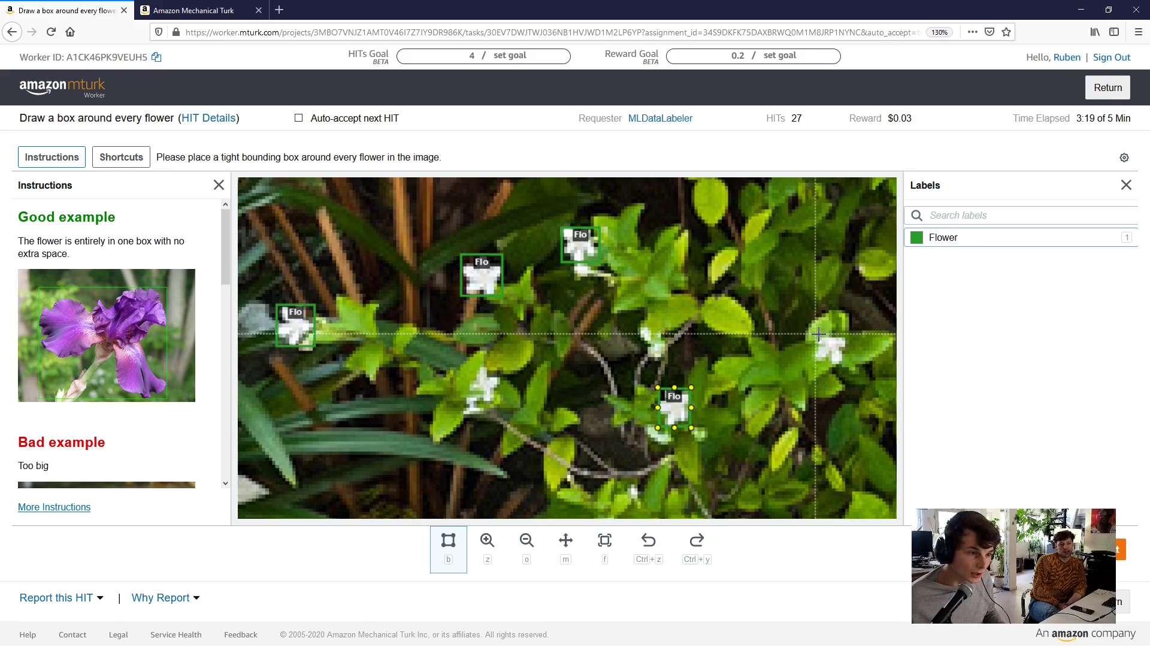
left_click_drag(819, 337, 845, 364)
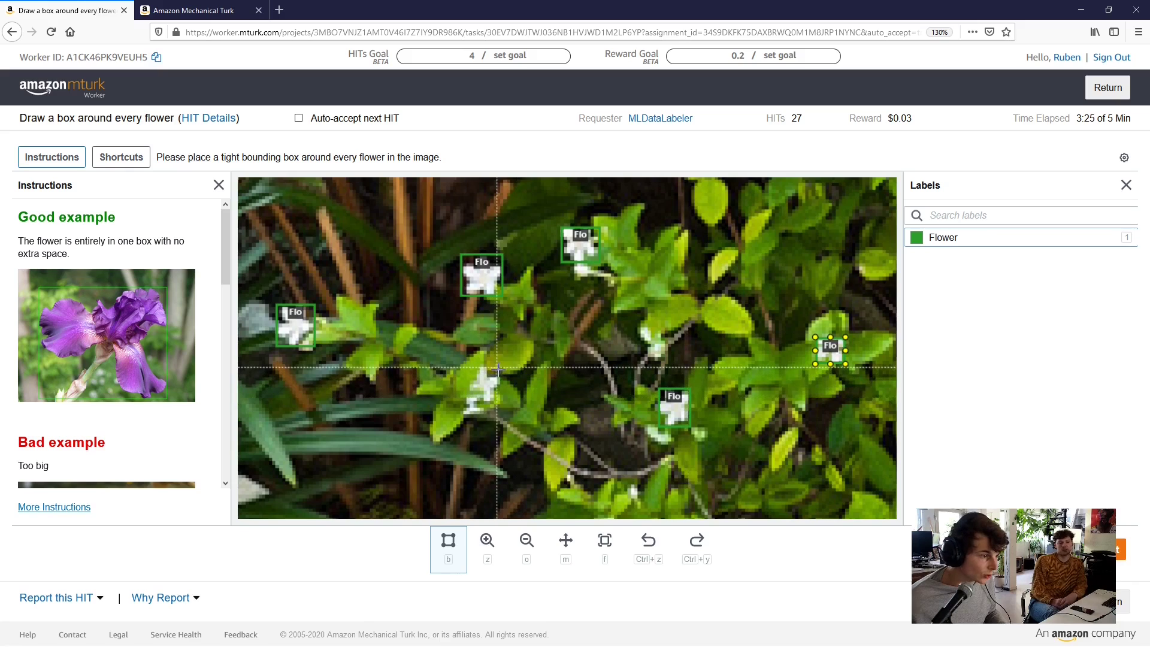
left_click_drag(502, 367, 477, 401)
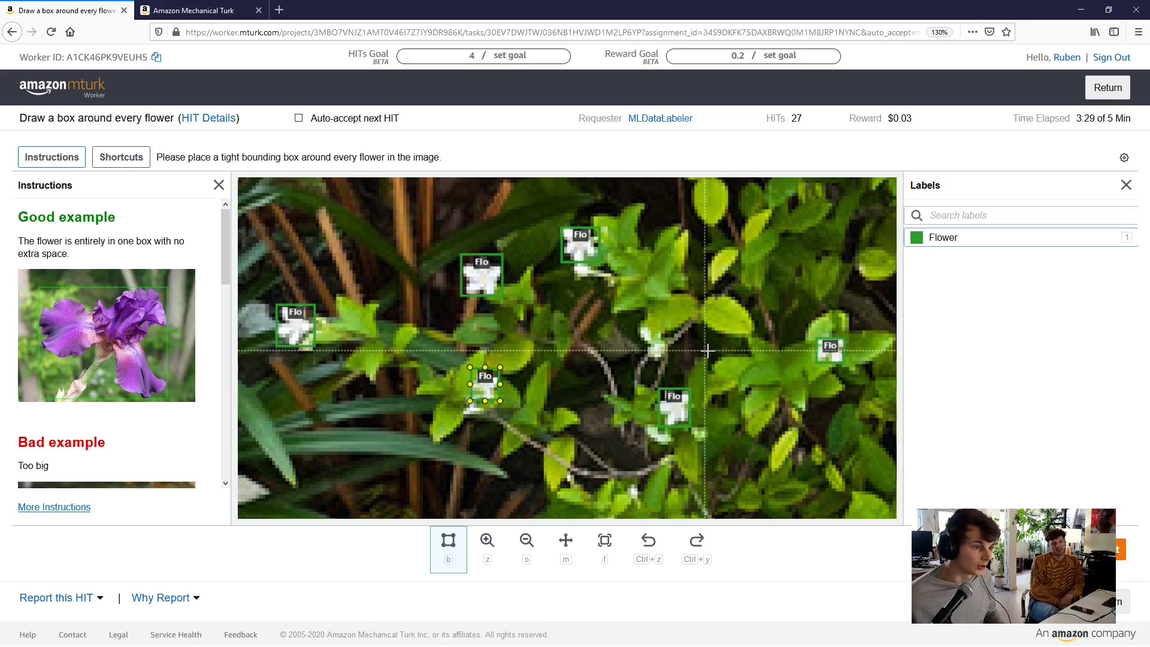
Box one more small white flower in a newly revealed area, then zoom out
scroll(705, 345, "up", 1)
scroll(705, 344, "down", 5)
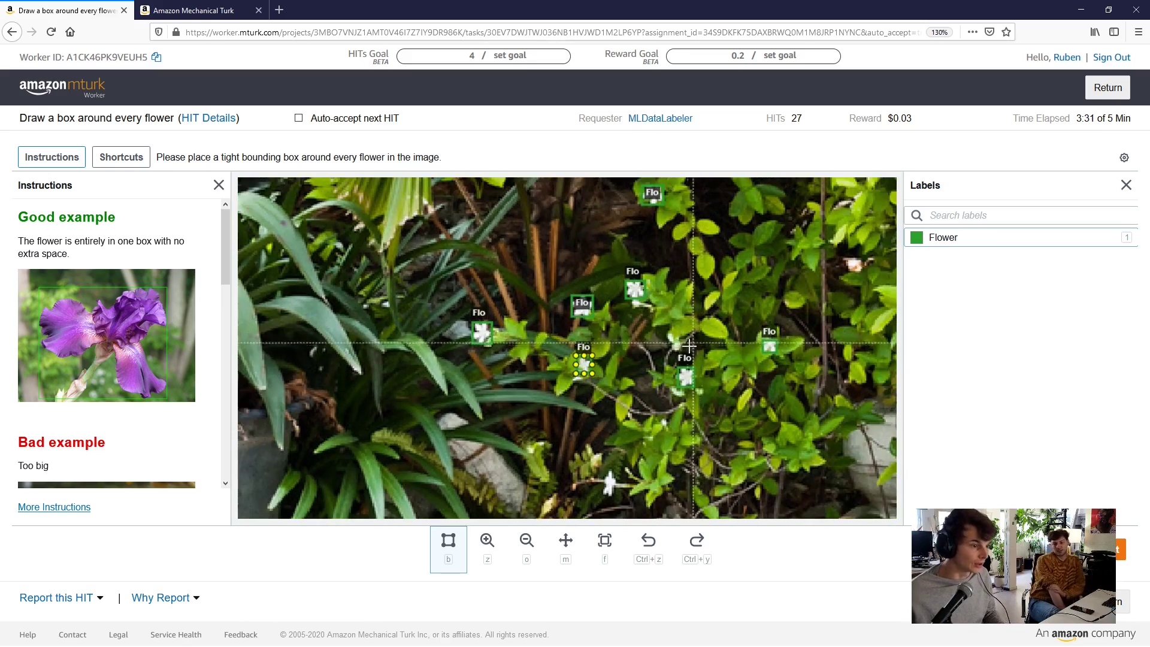
scroll(615, 473, "up", 2)
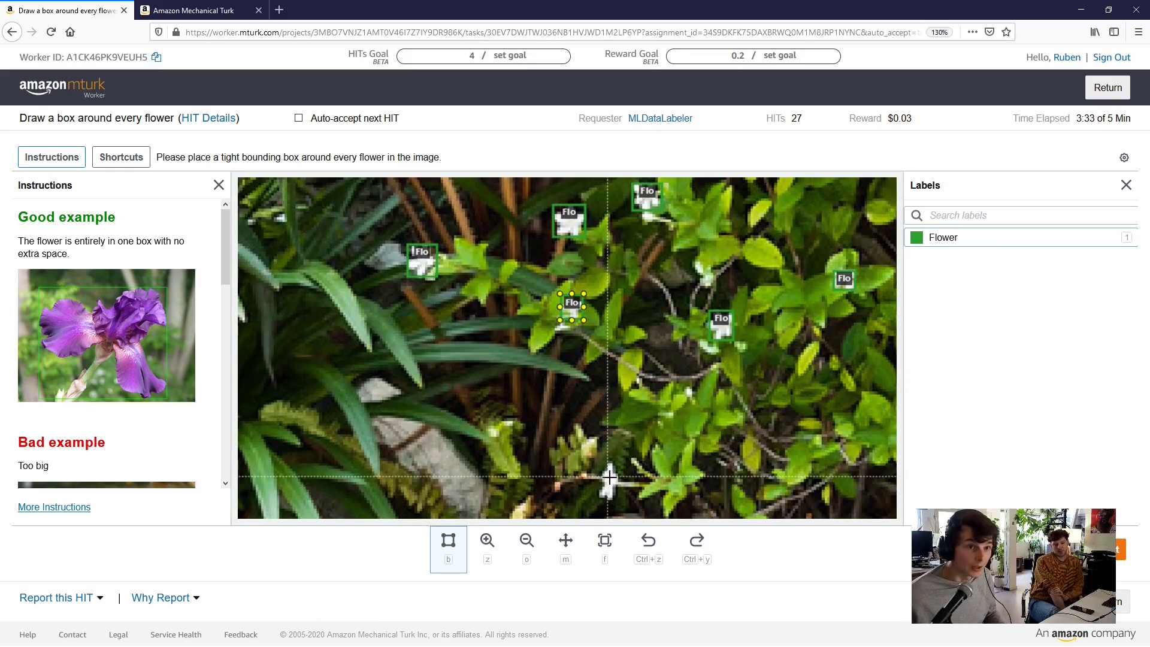
key("m")
left_click_drag(609, 477, 615, 421)
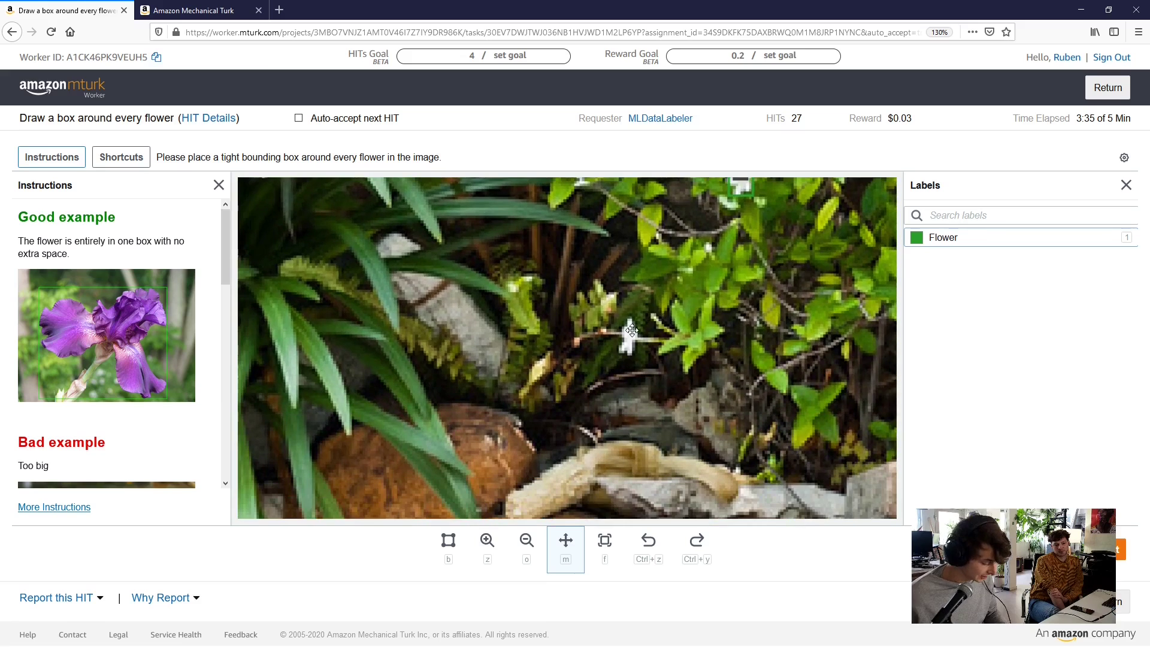
key("b")
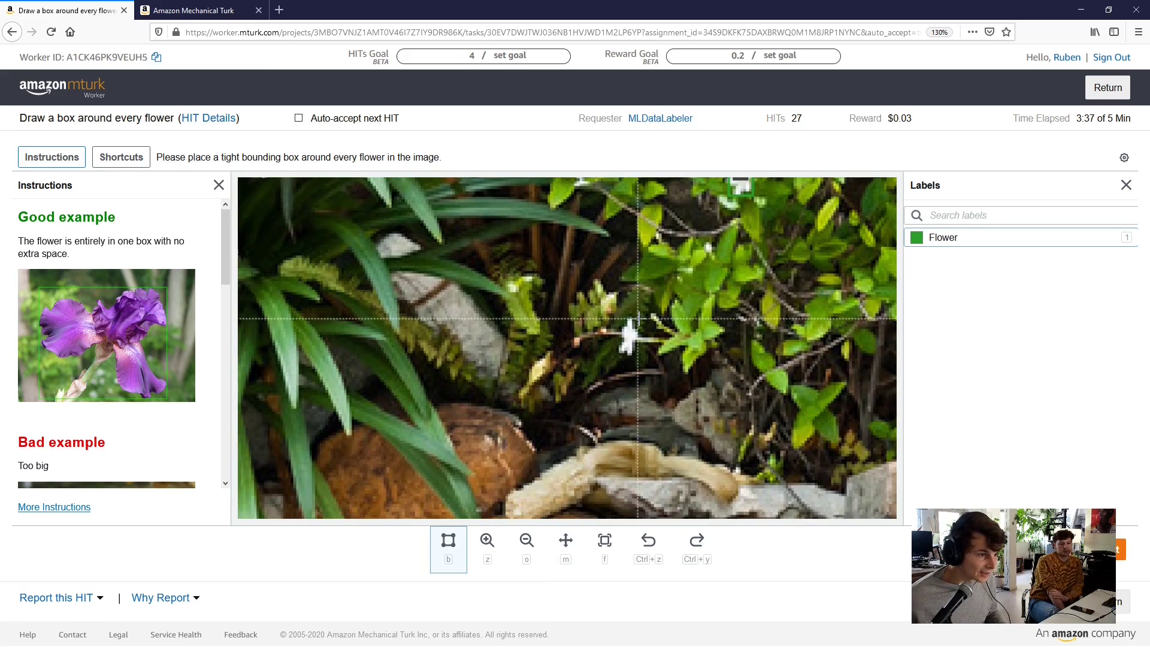
left_click_drag(638, 319, 620, 357)
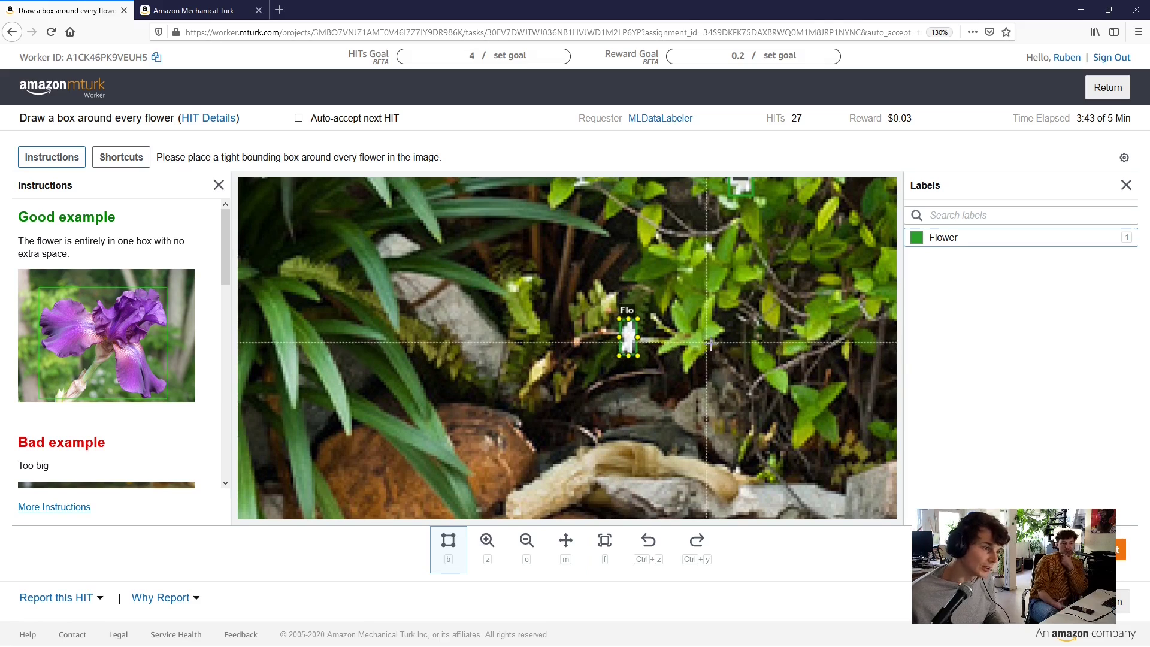
scroll(723, 353, "down", 2)
scroll(723, 353, "down", 4)
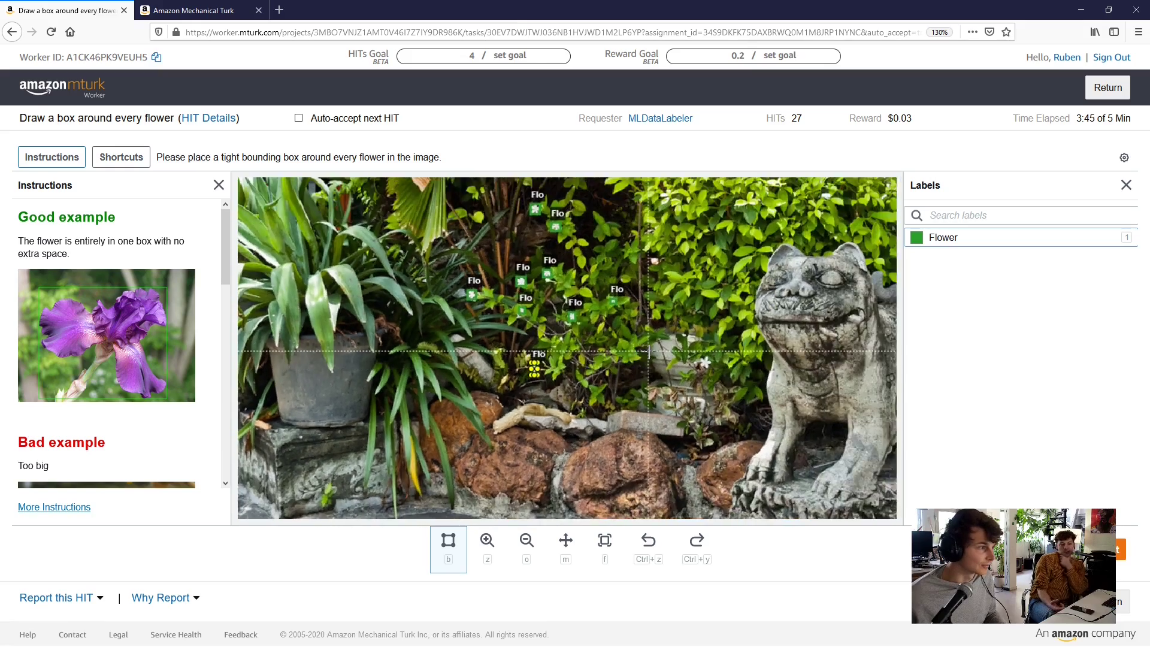
scroll(665, 373, "down", 2)
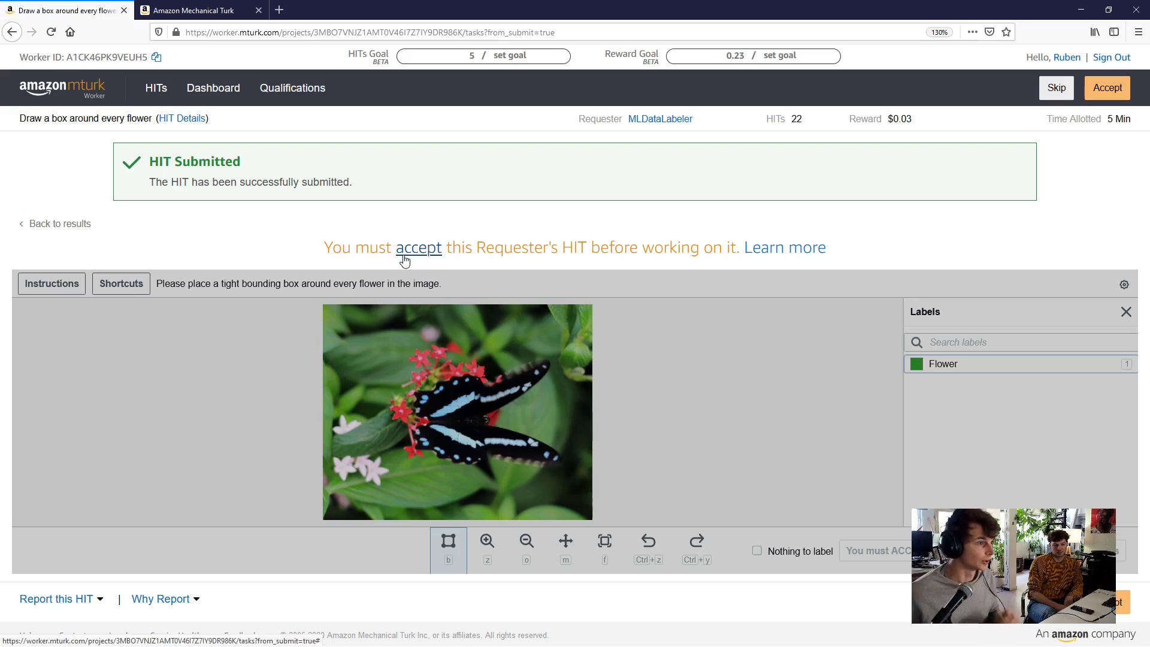
Accept the next flower-boxing HIT showing a butterfly among red flowers
left_click(405, 259)
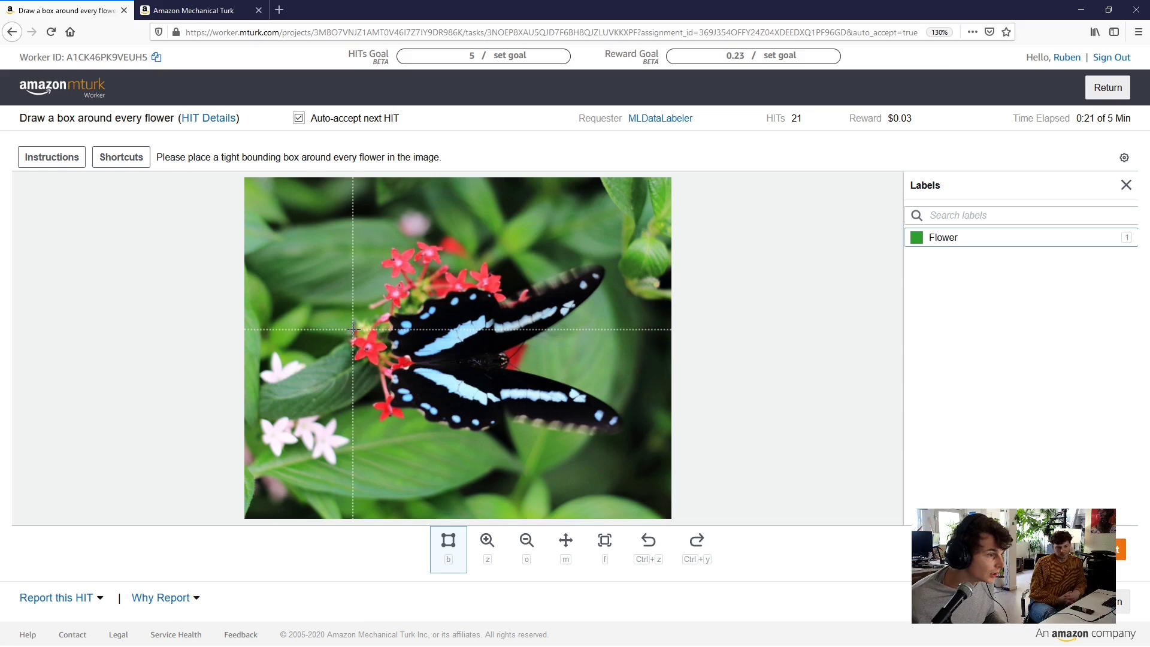
Box the red flower left of the butterfly and fit its bottom, right and top edges
left_click_drag(353, 329, 387, 366)
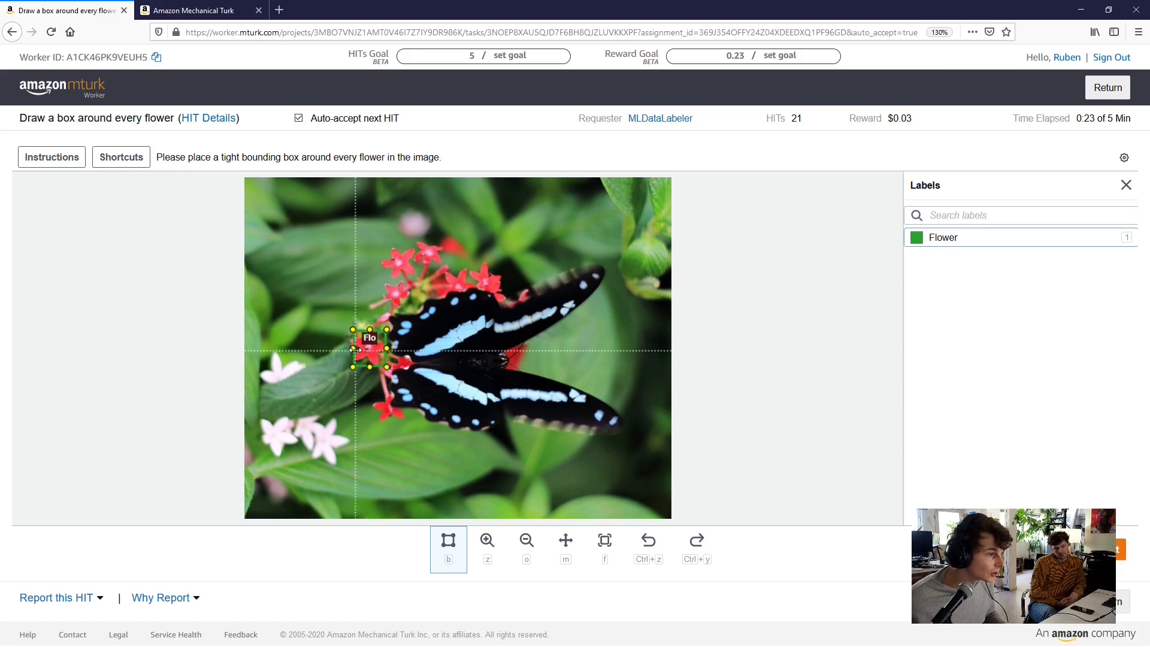
scroll(355, 349, "up", 6)
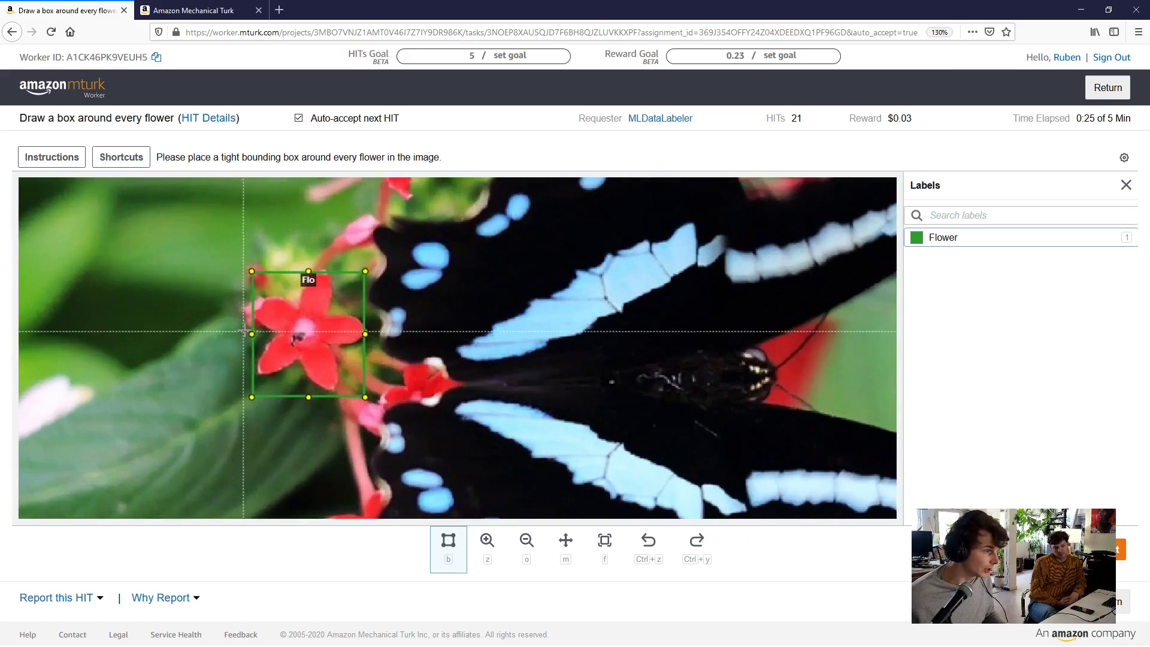
scroll(266, 368, "up", 2)
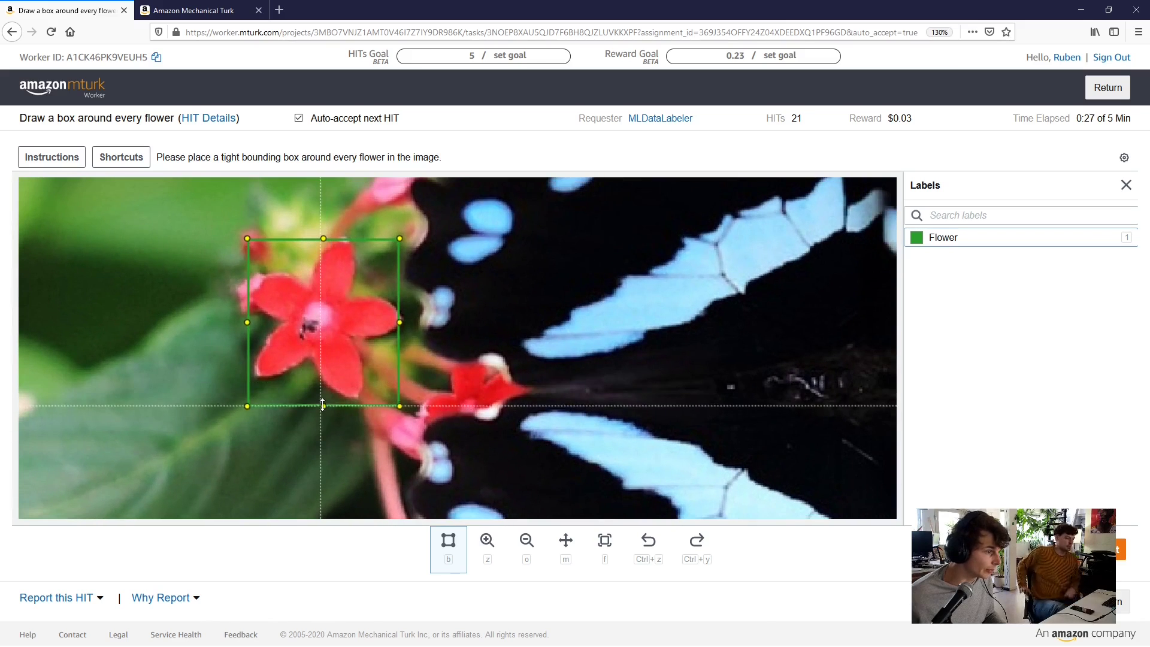
left_click_drag(323, 405, 321, 398)
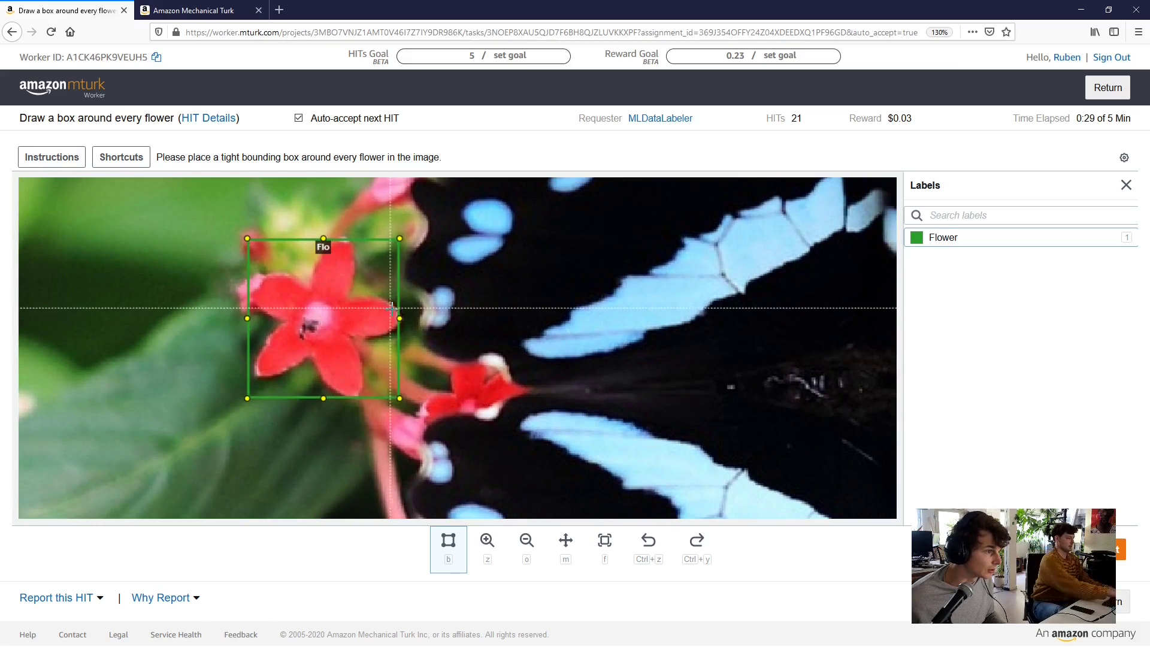
left_click_drag(399, 319, 401, 318)
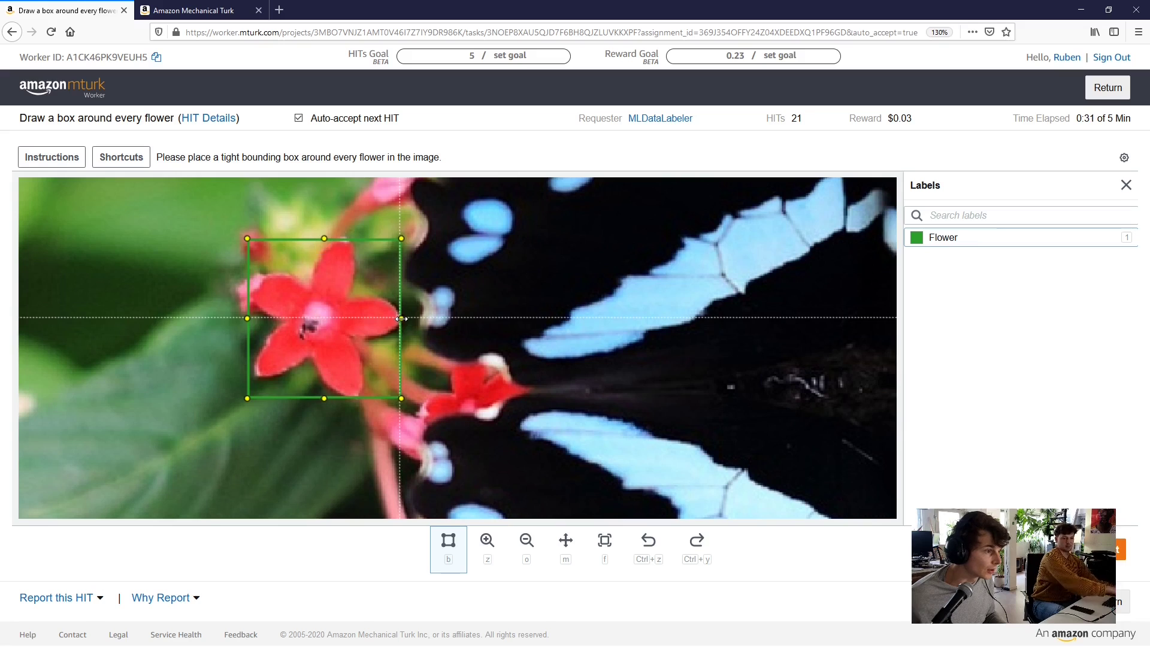
left_click_drag(324, 238, 325, 237)
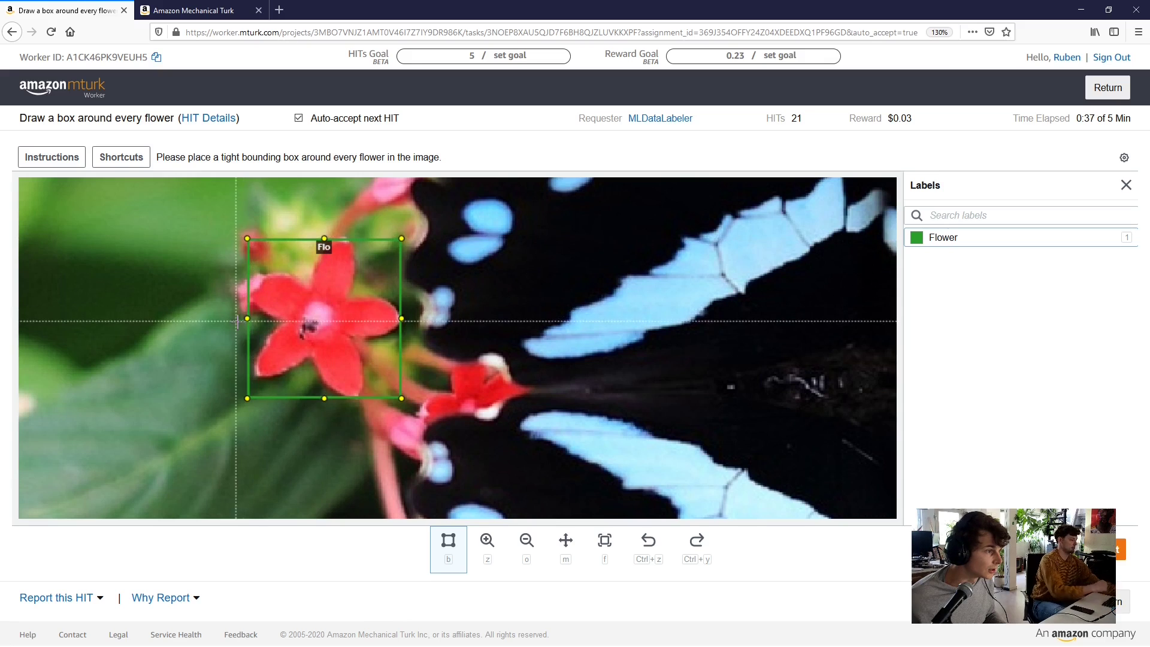
Box the red flower above the first box, then move the view toward more red flowers
key("m")
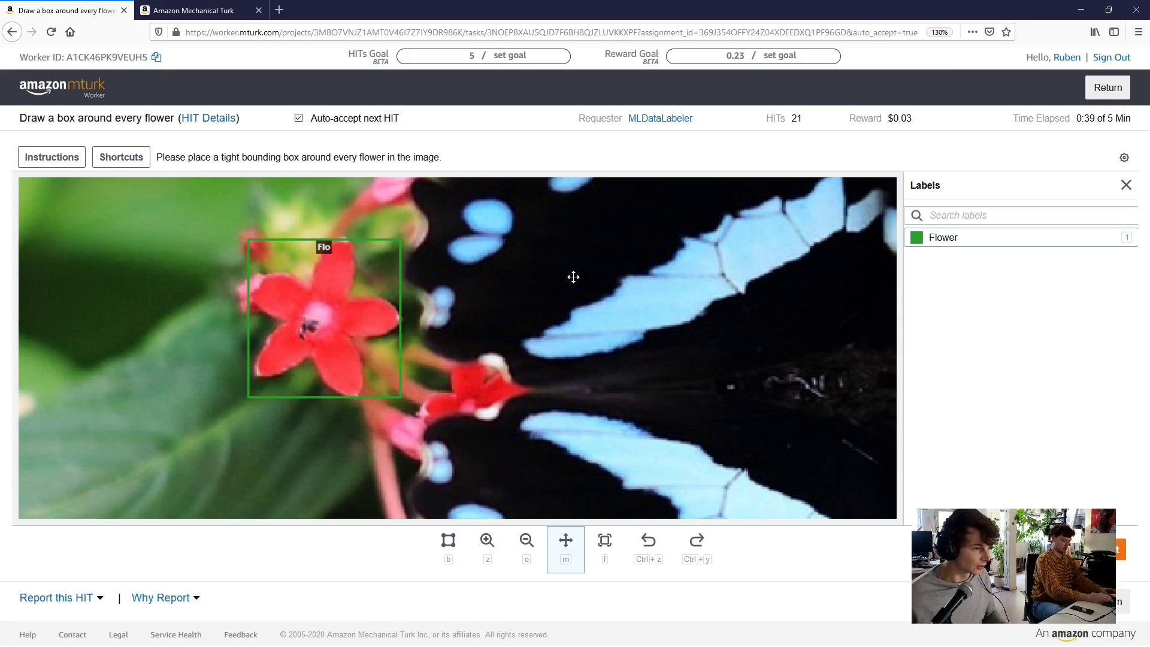
left_click_drag(573, 276, 588, 328)
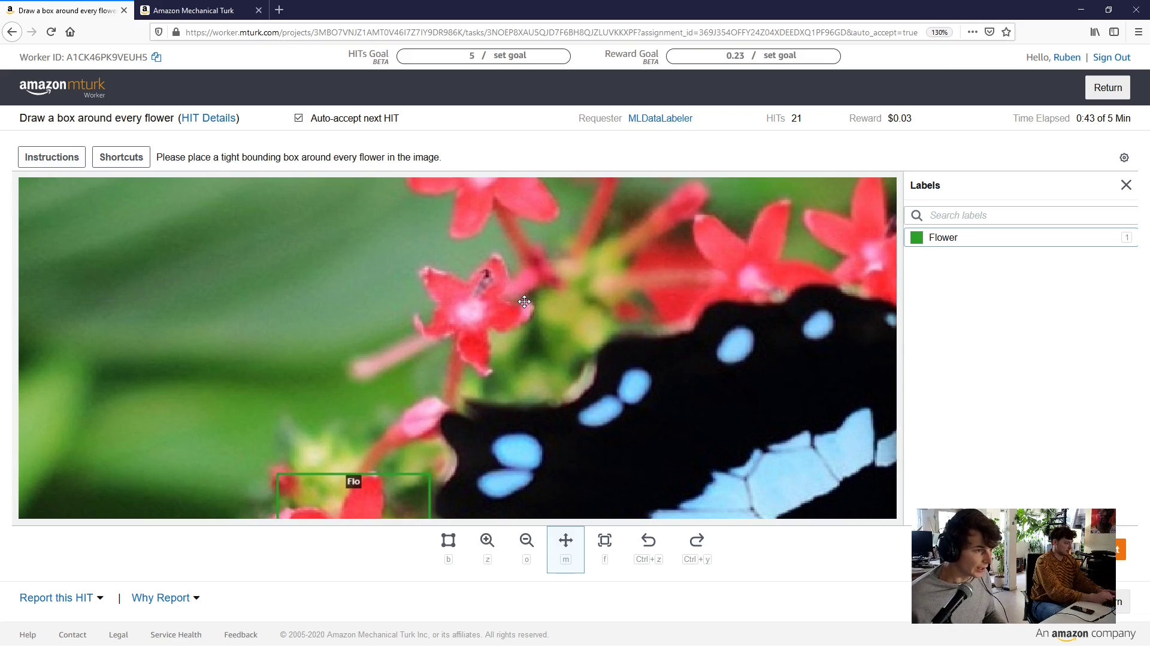
key("b")
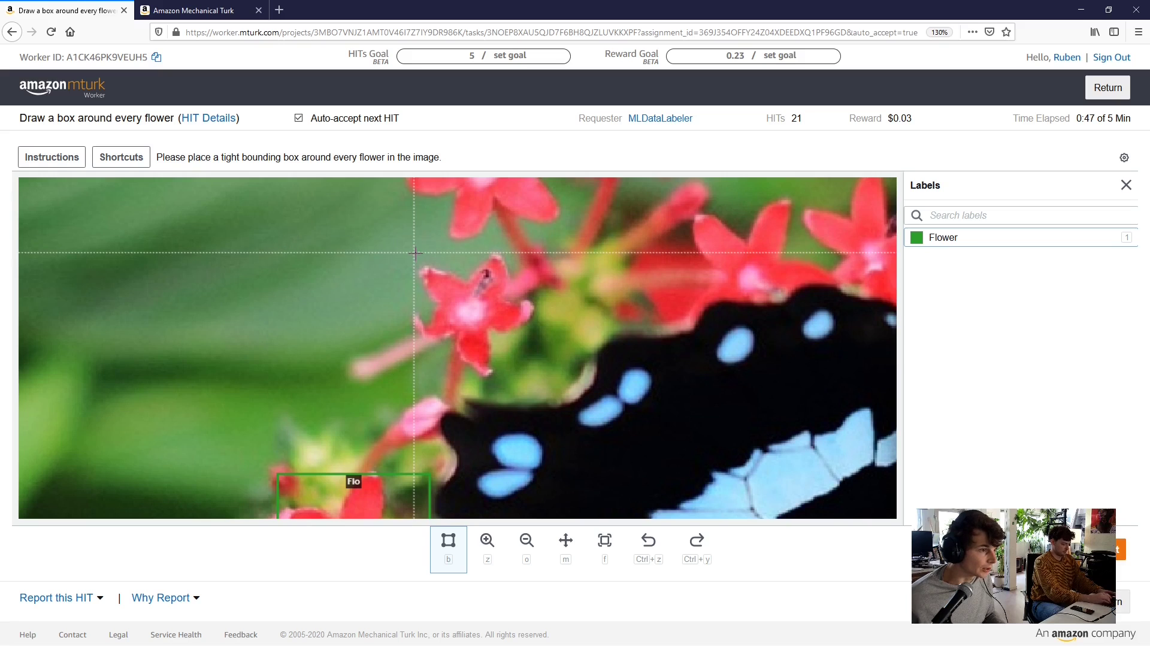
left_click_drag(413, 252, 534, 377)
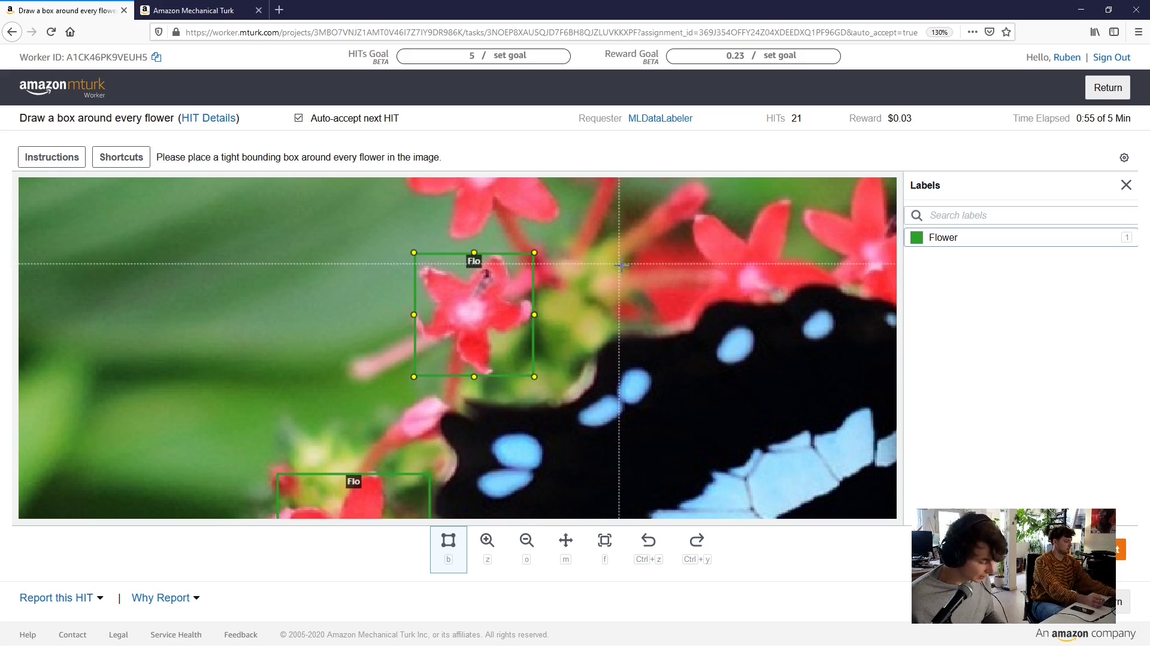
key("m")
left_click_drag(619, 233, 642, 294)
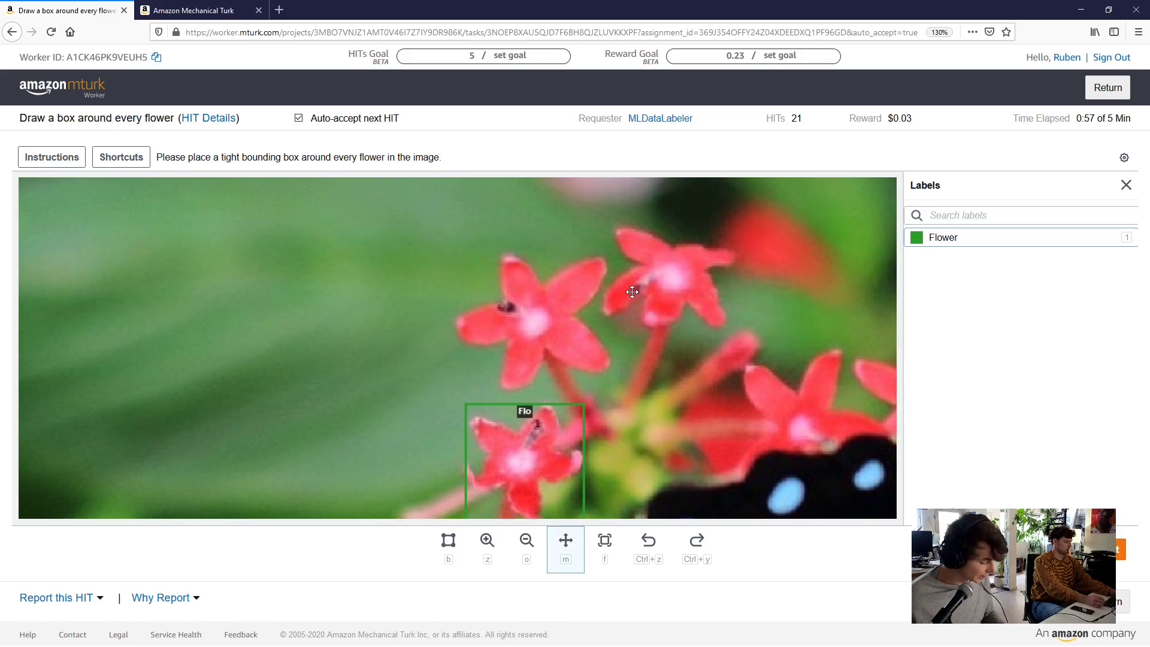
Box the central red flower and fit its bottom, left and top edges
key("b")
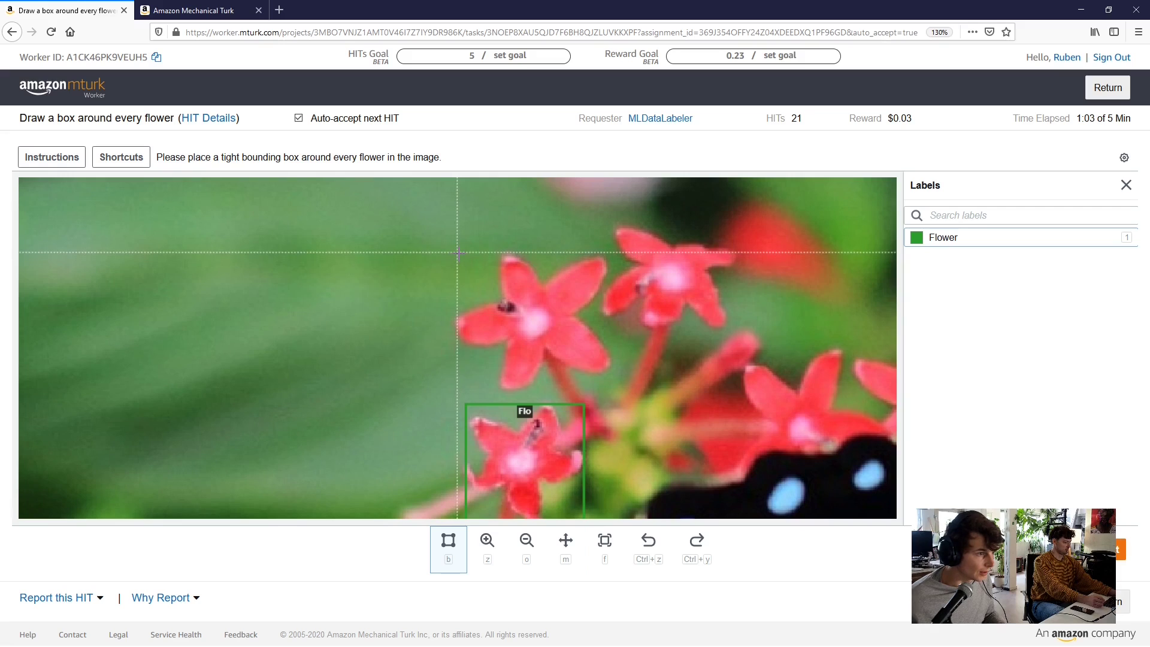
left_click_drag(458, 252, 612, 387)
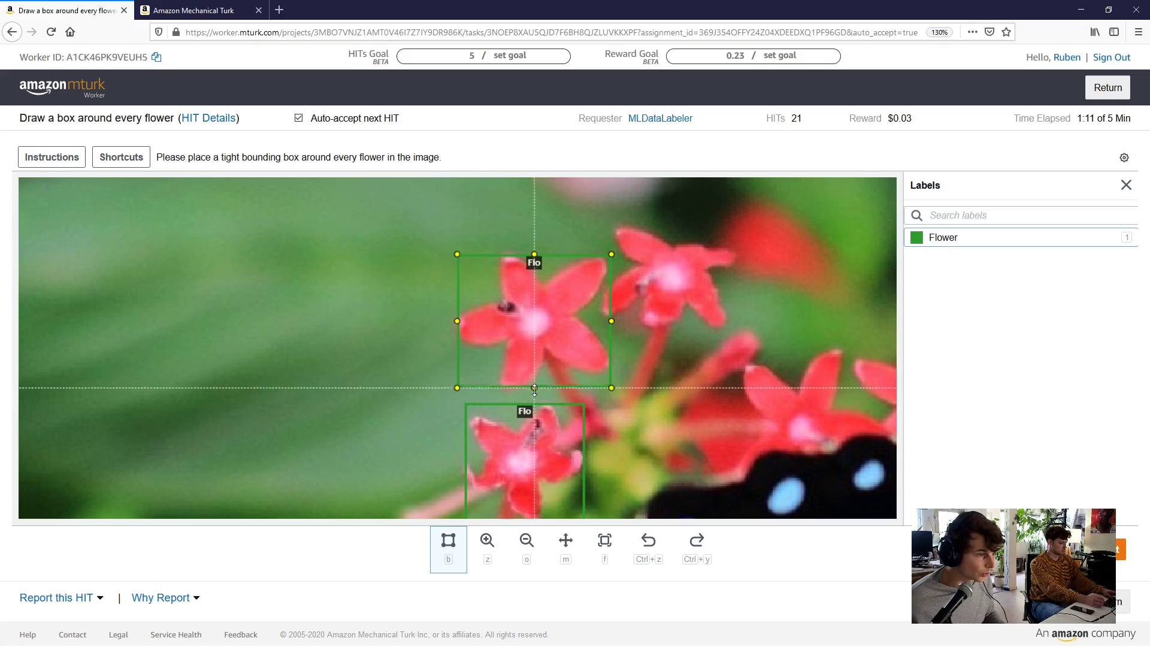
left_click_drag(535, 388, 535, 393)
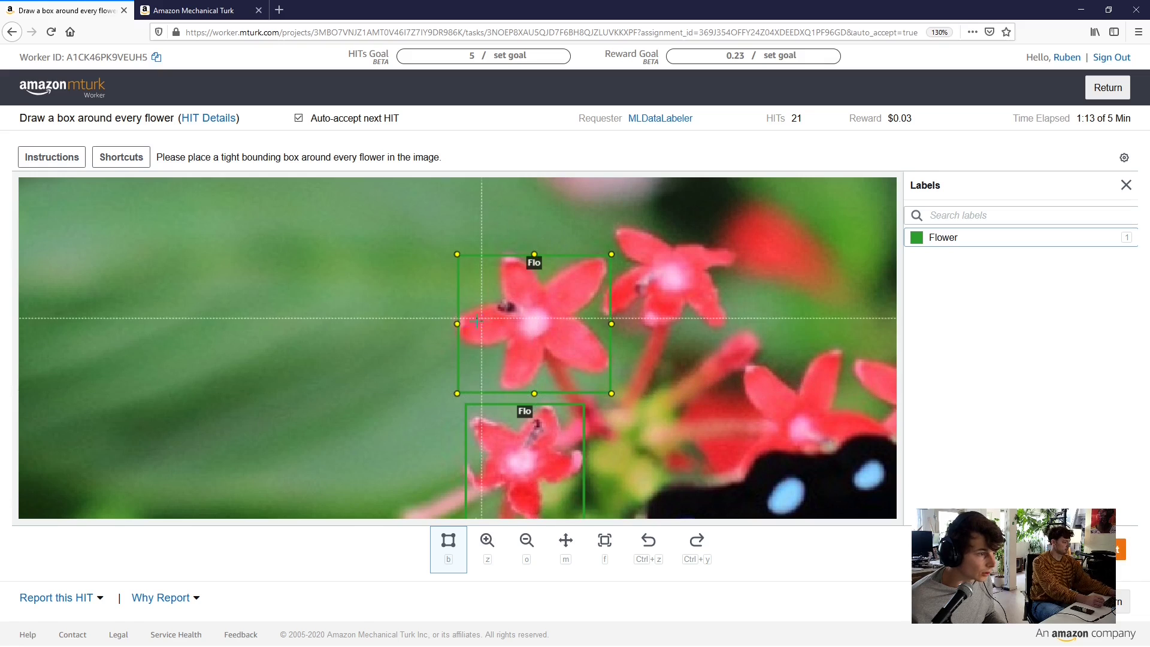
left_click_drag(455, 324, 454, 323)
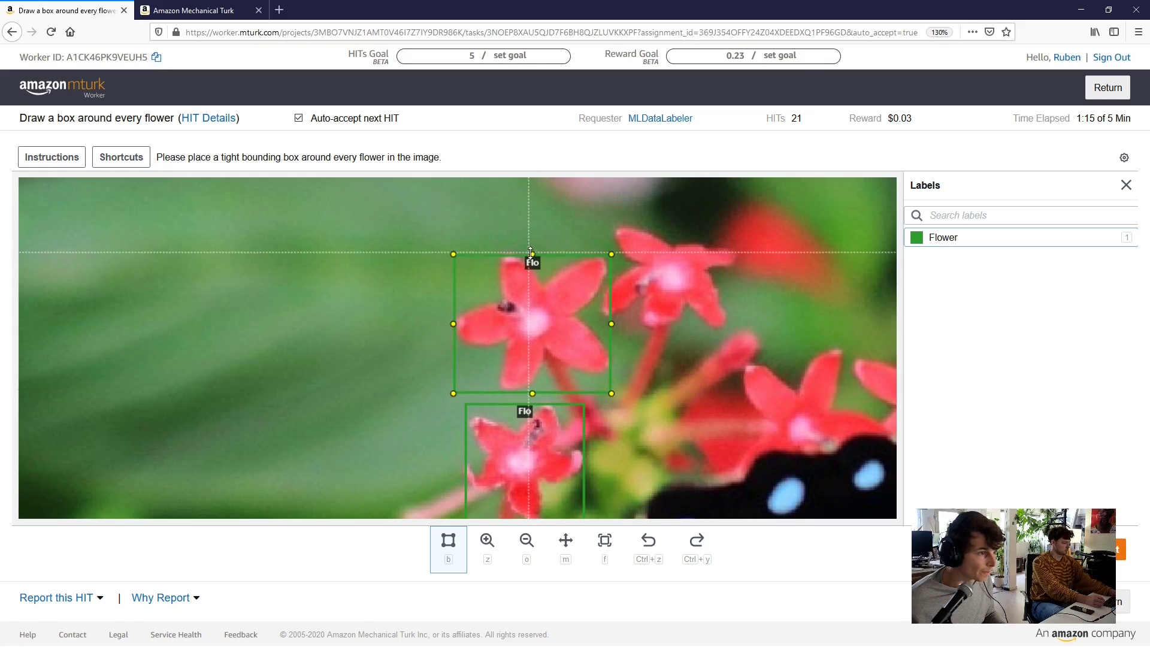
left_click_drag(533, 251, 533, 254)
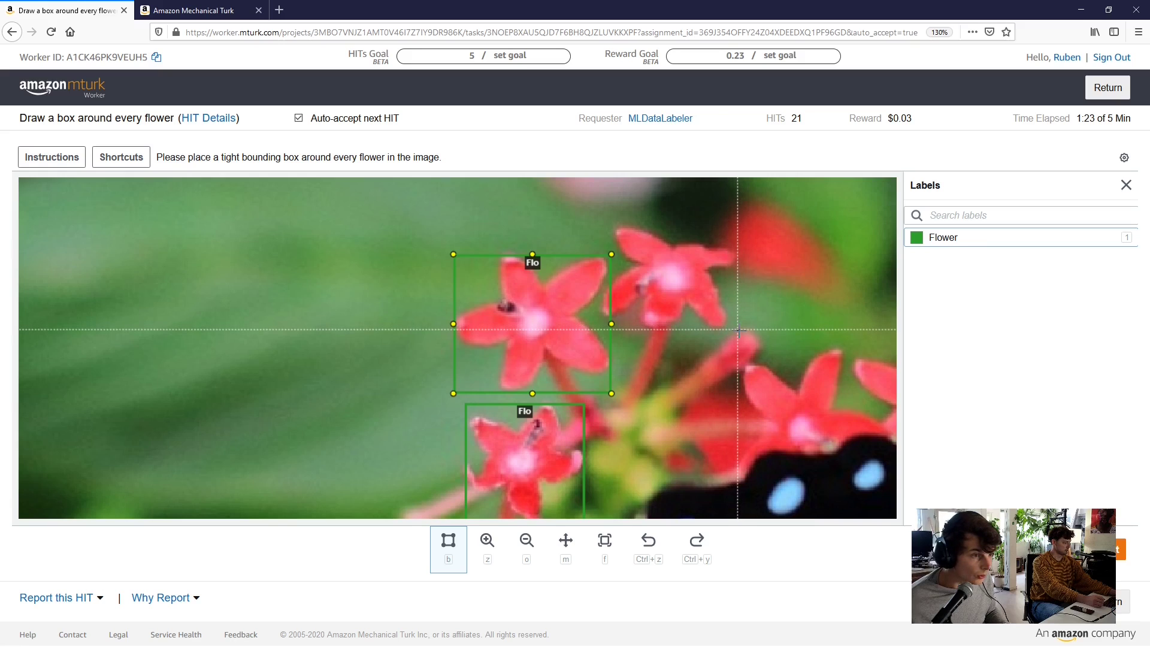
Box the upper-right red flower, tighten its left edge, and show the instructions
left_click_drag(737, 329, 603, 226)
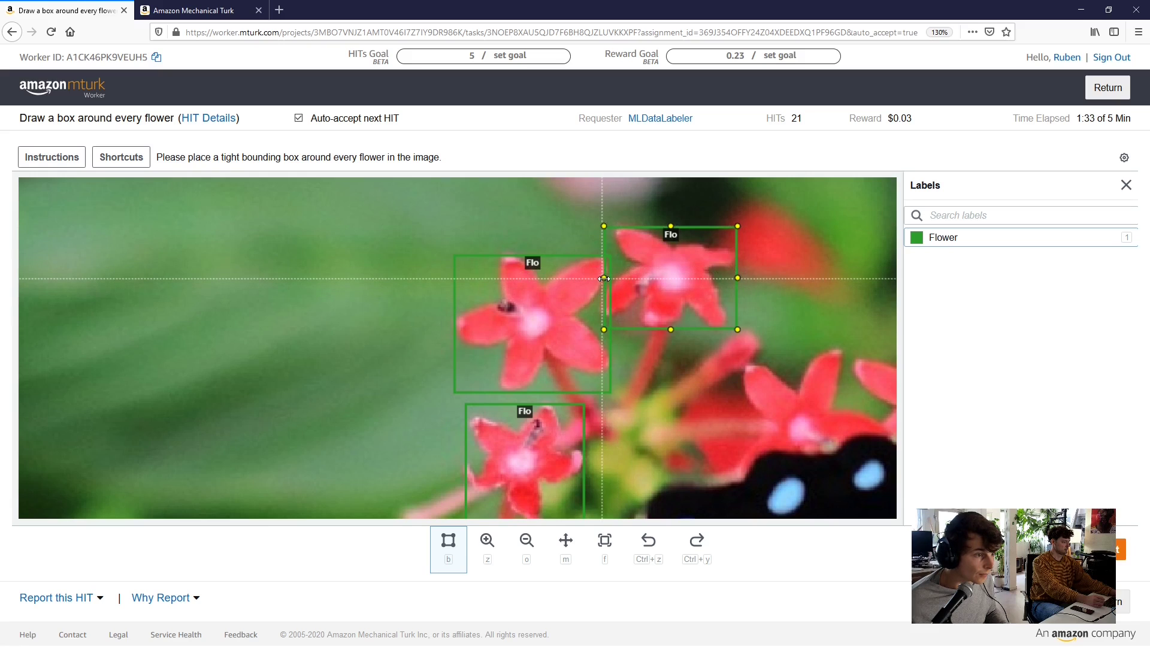
left_click_drag(602, 278, 600, 278)
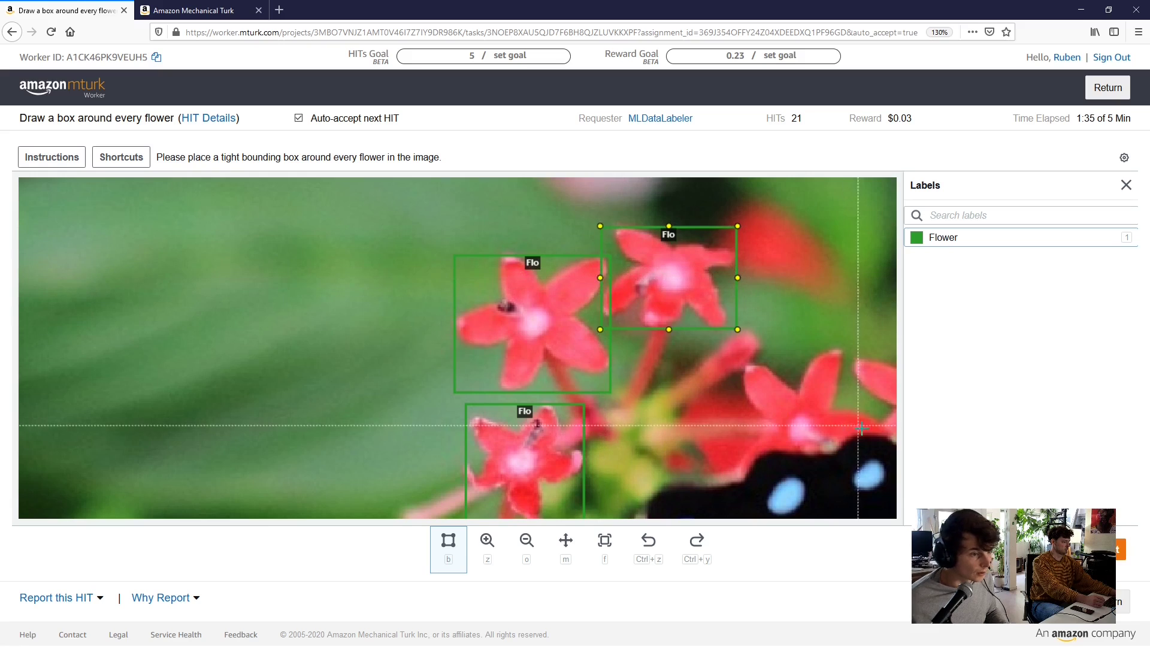
left_click(52, 157)
Open the full bounding-box instructions and read the Figure 5 explanation
scroll(128, 232, "down", 10)
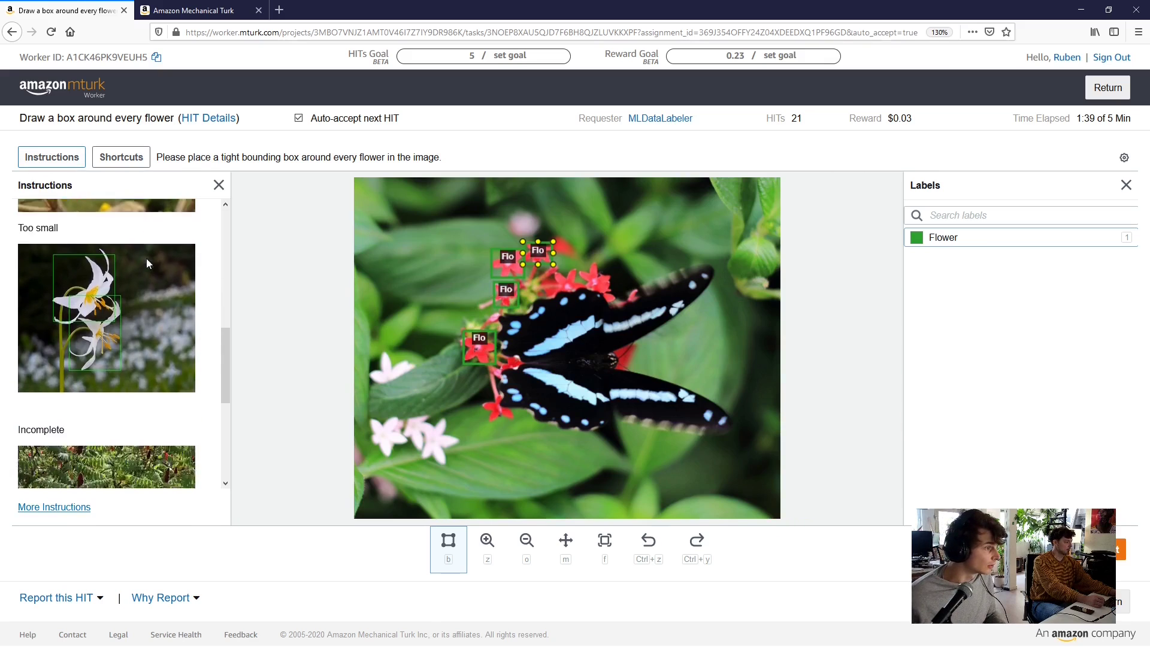
scroll(147, 263, "up", 5)
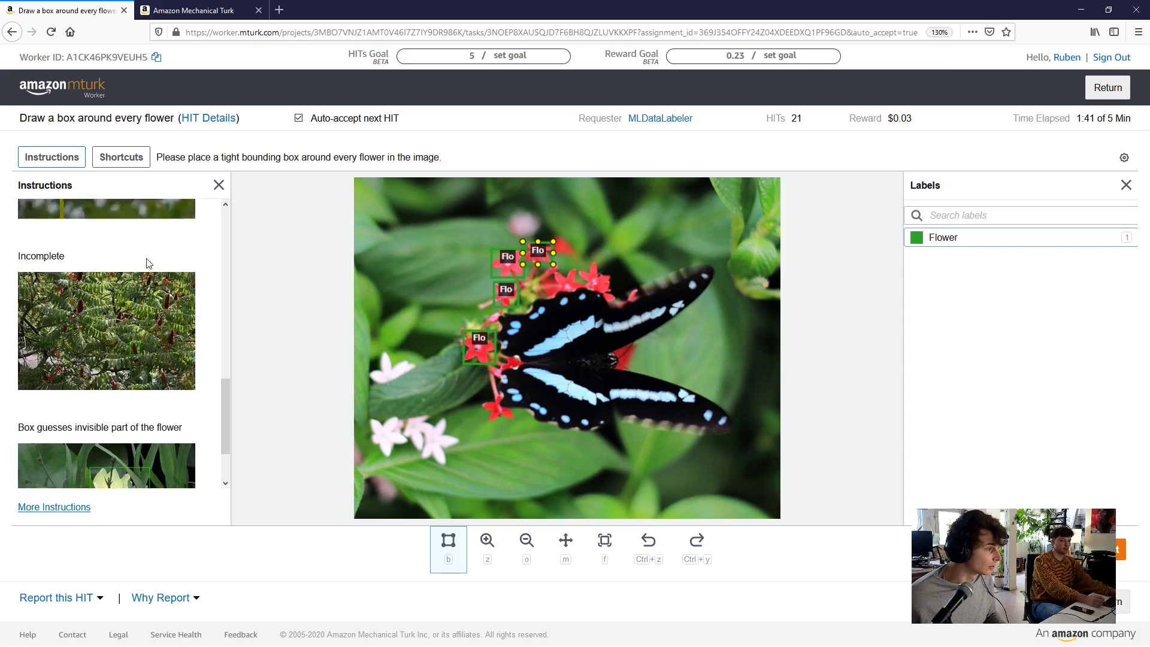
left_click(71, 510)
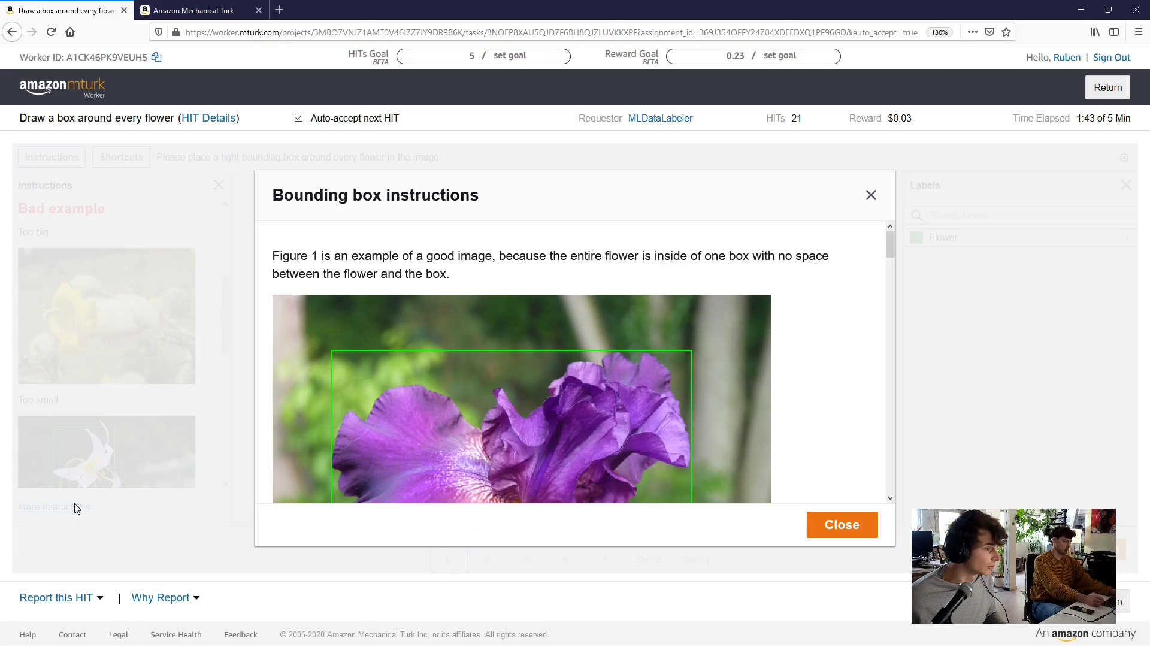
scroll(447, 290, "down", 15)
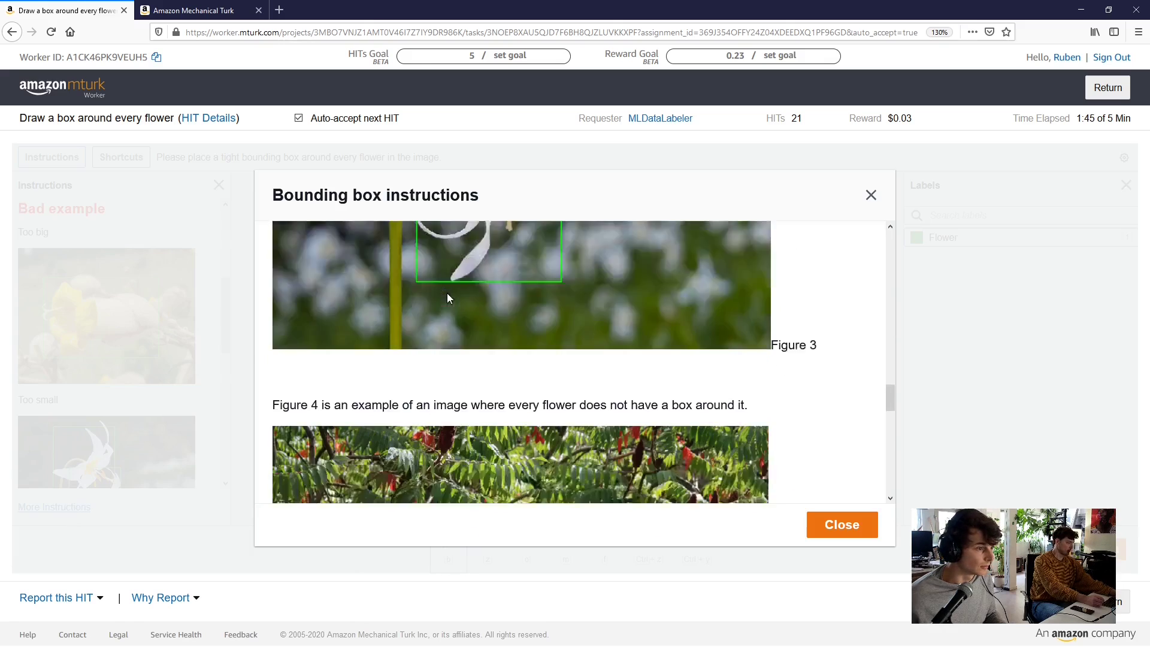
scroll(447, 299, "down", 5)
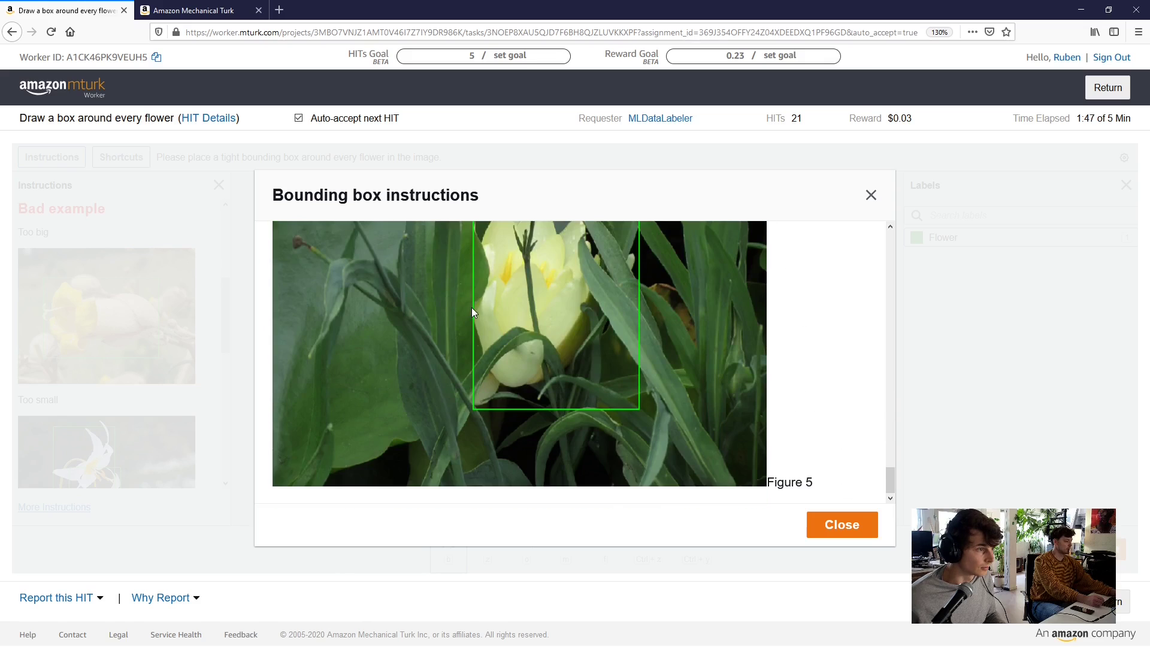
scroll(473, 311, "up", 3)
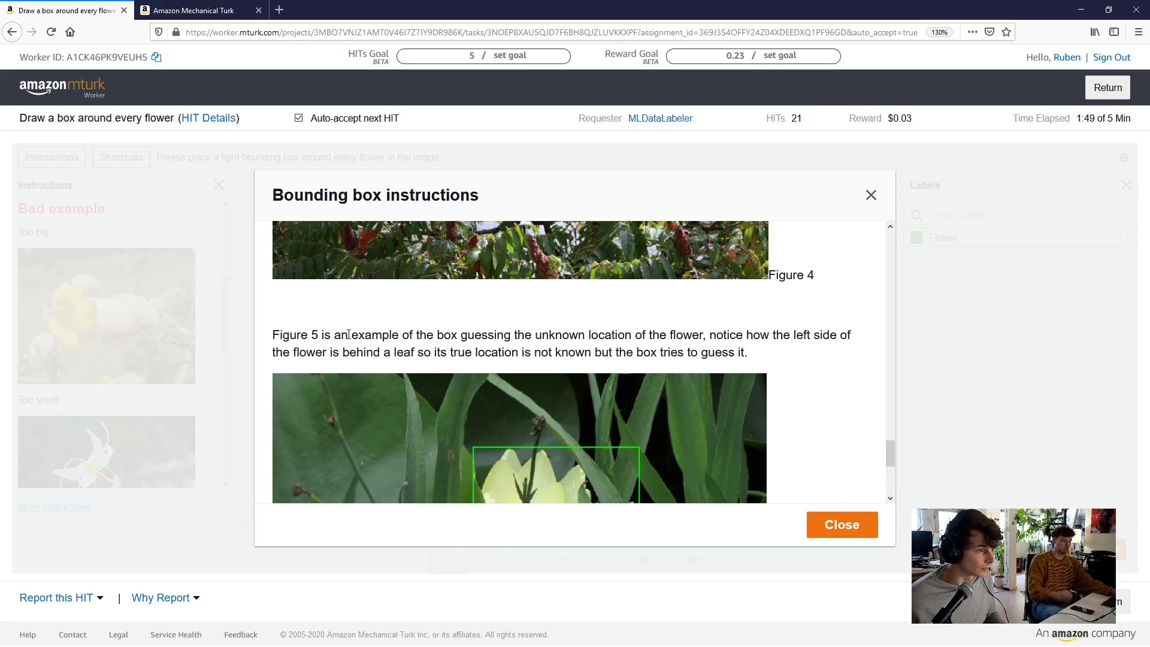
left_click_drag(348, 334, 401, 335)
left_click(404, 339)
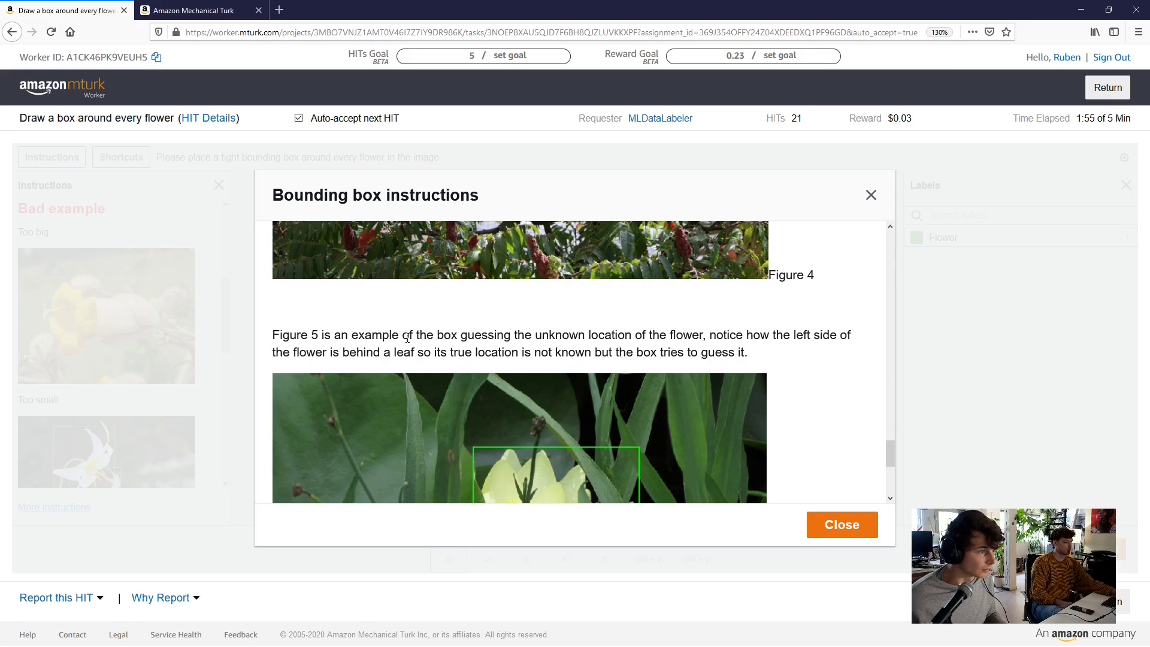
Scroll through the rest of the bounding-box guidelines, then close the dialog
scroll(413, 332, "down", 4)
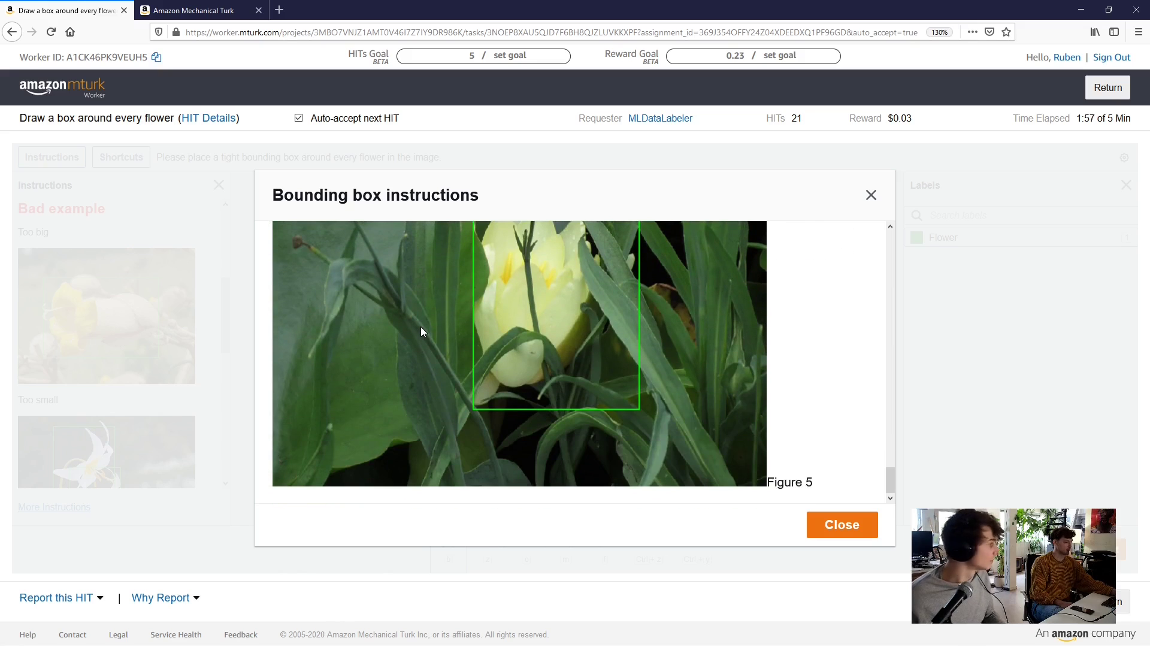
scroll(489, 313, "up", 8)
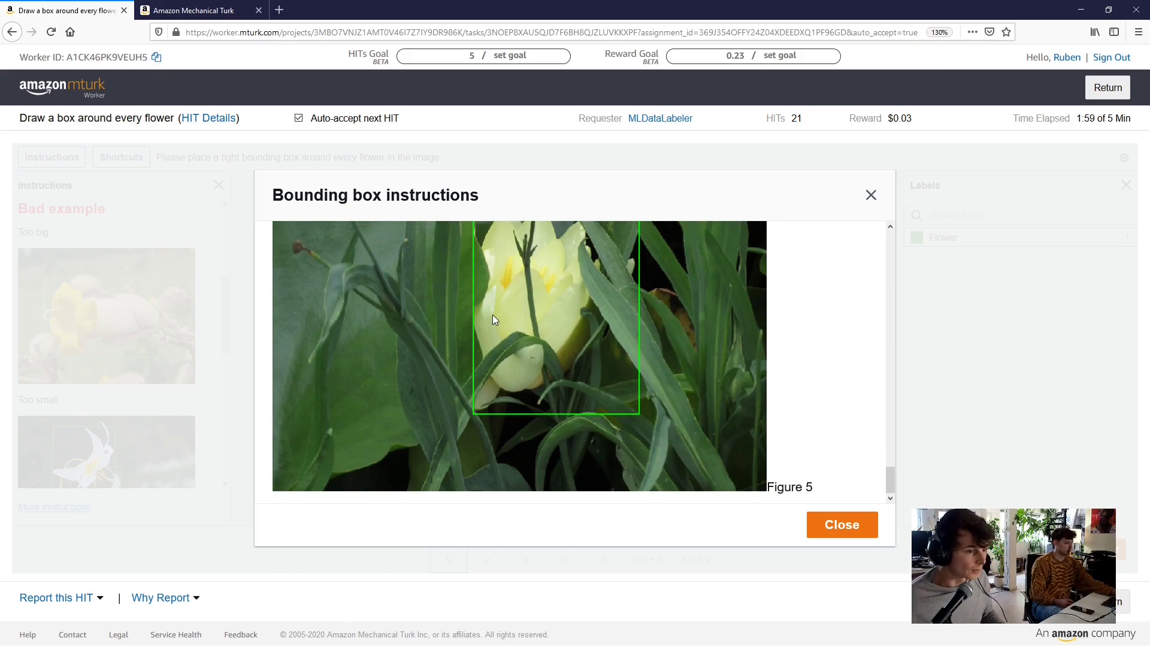
scroll(487, 328, "up", 1)
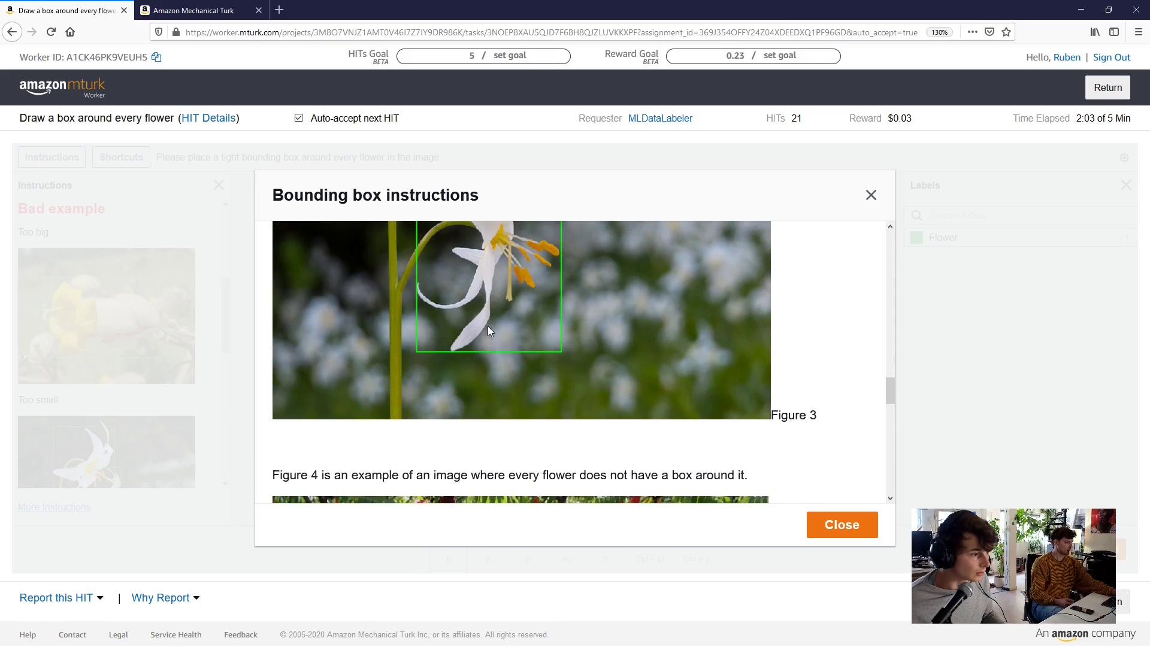
scroll(488, 330, "up", 3)
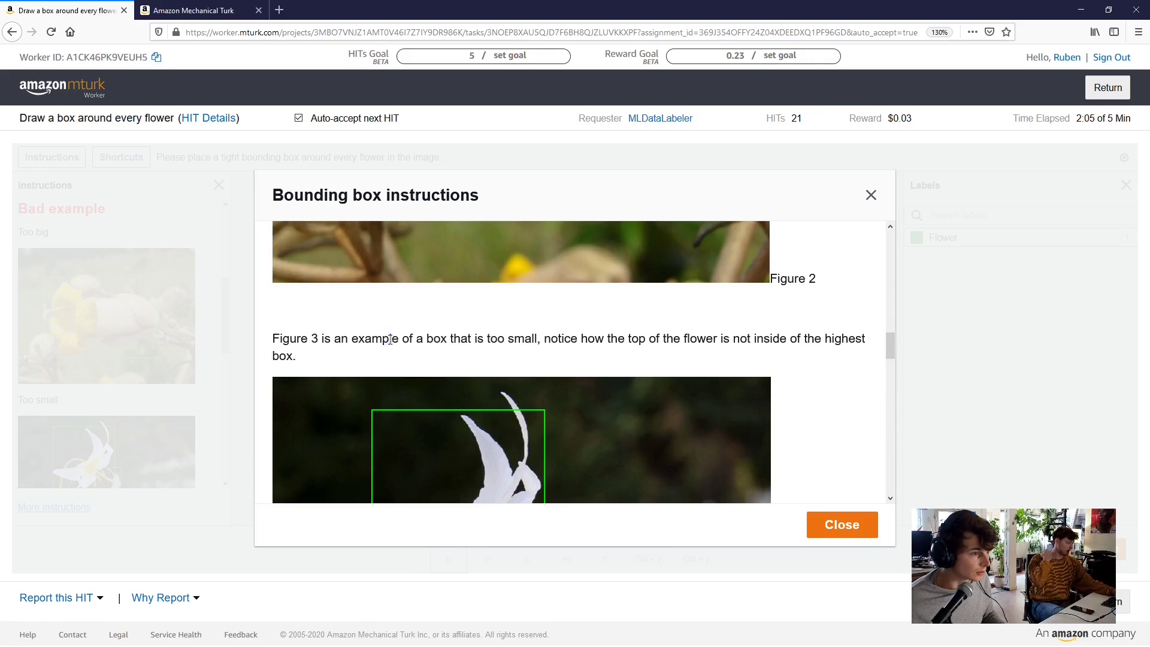
scroll(431, 341, "down", 14)
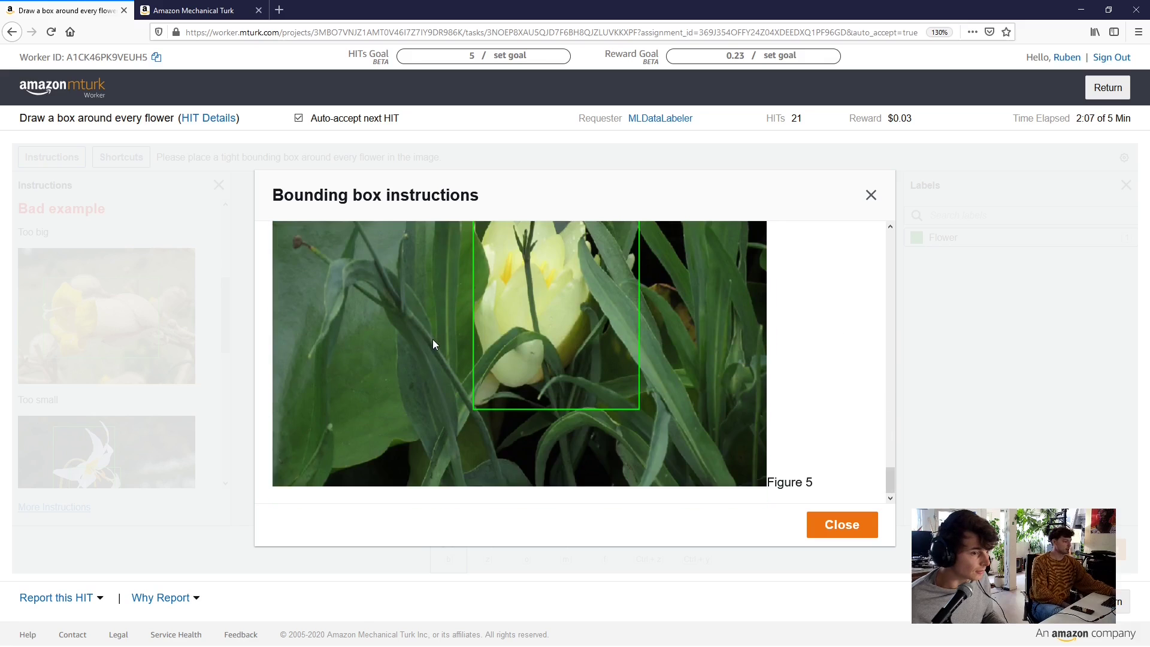
scroll(455, 340, "up", 3)
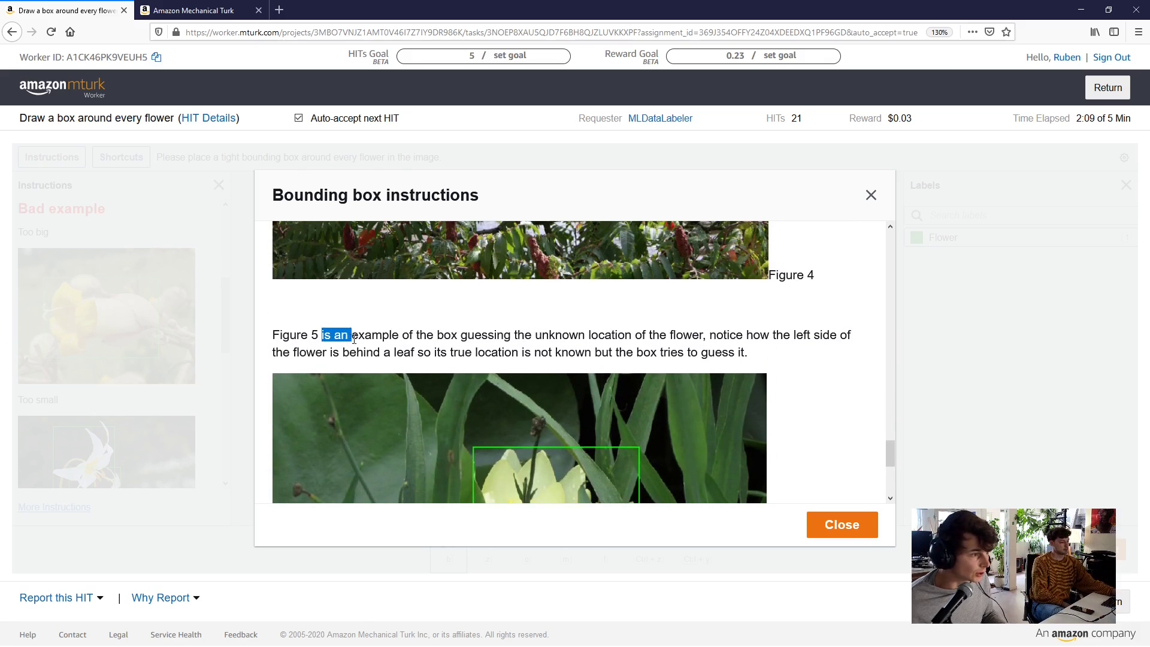
scroll(369, 340, "down", 3)
scroll(359, 335, "up", 1)
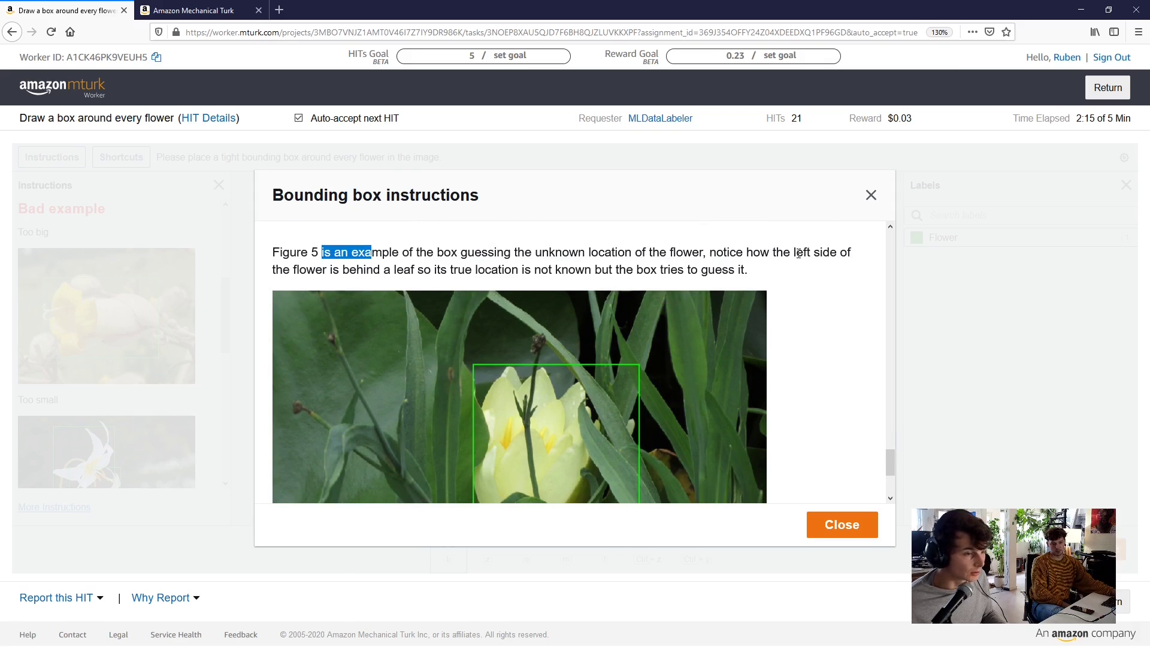
scroll(794, 256, "down", 2)
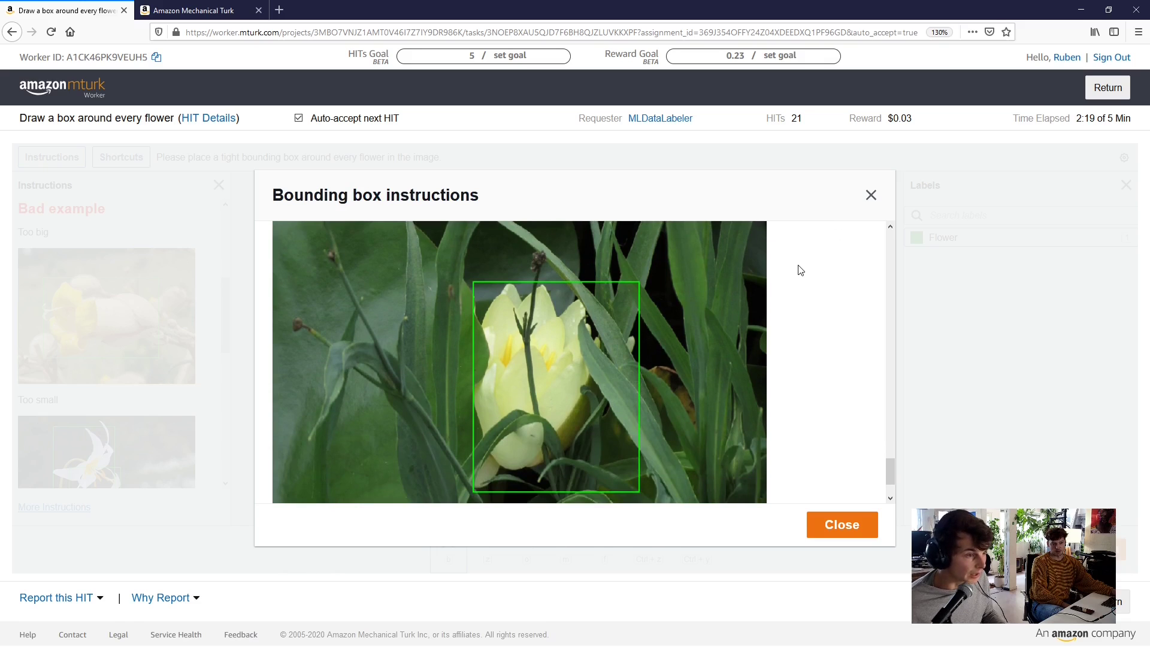
scroll(799, 270, "up", 2)
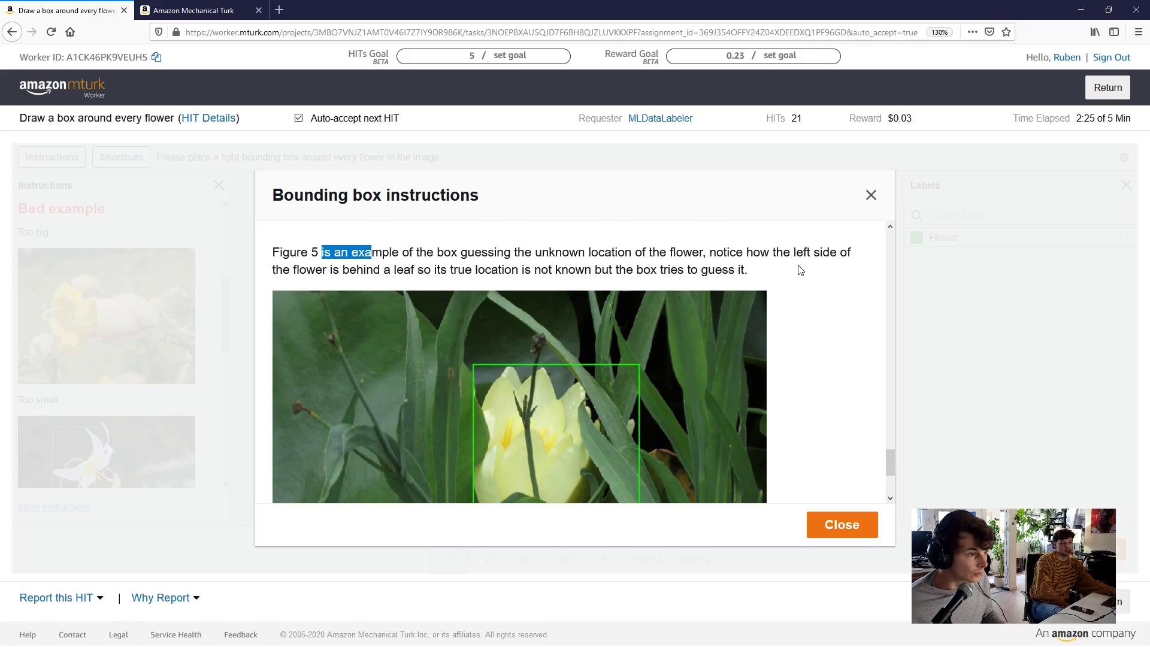
scroll(800, 288, "down", 4)
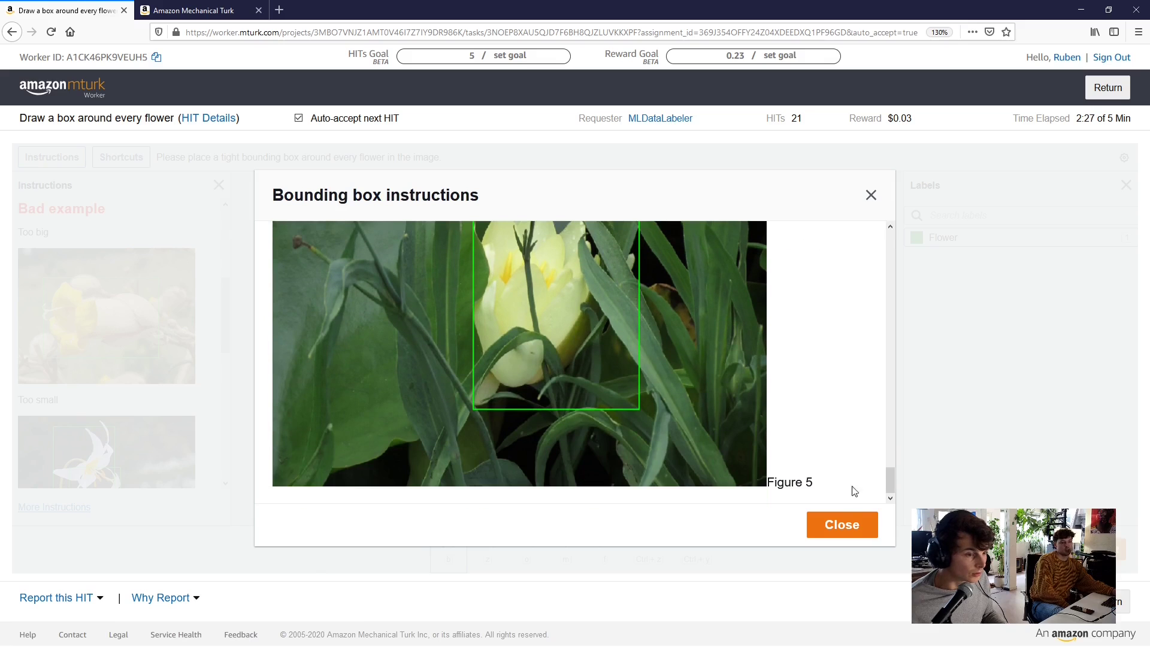
left_click(834, 530)
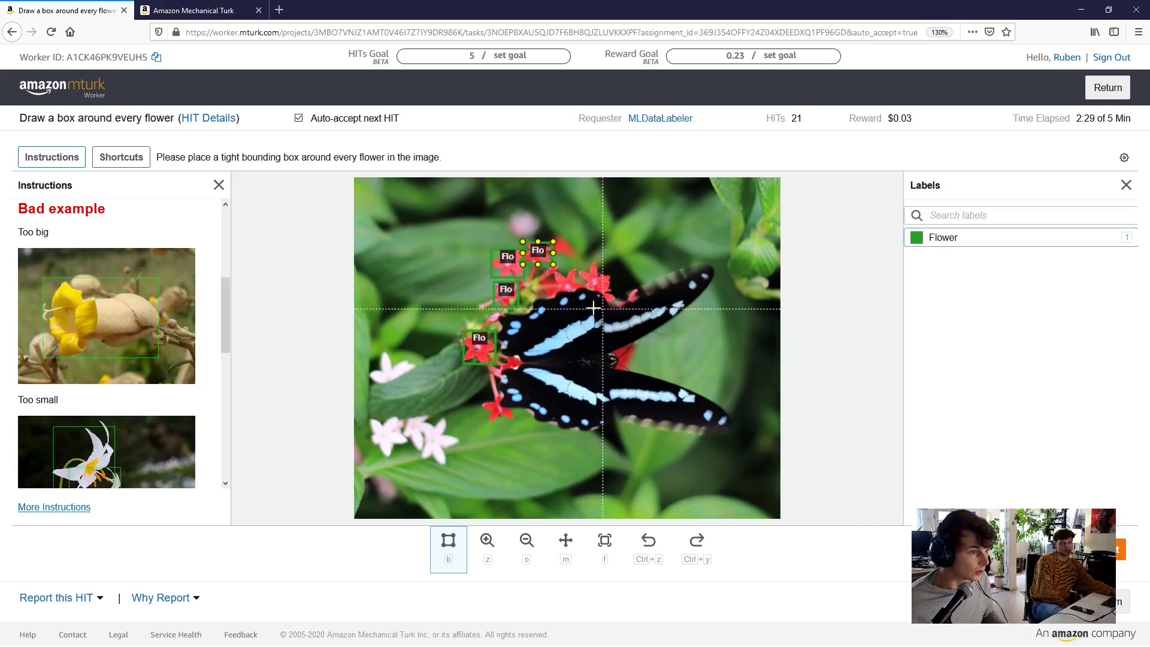
Draw a box around the lower red flower and tighten its right and bottom edges
scroll(431, 425, "up", 4)
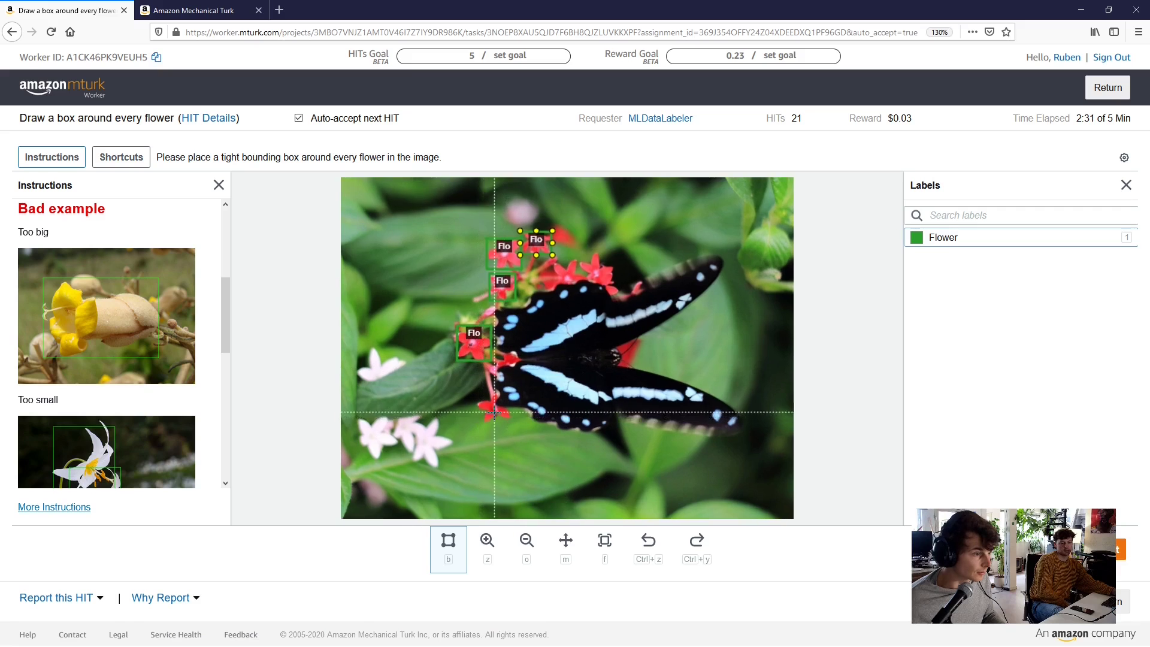
scroll(426, 413, "up", 4)
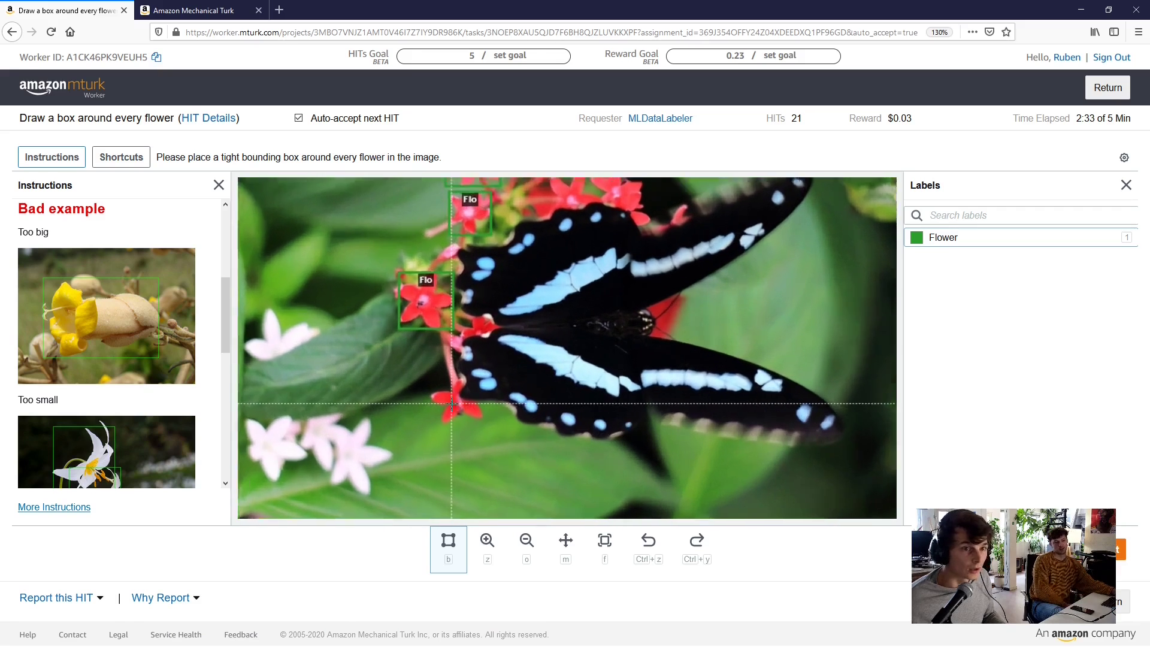
scroll(418, 389, "up", 2)
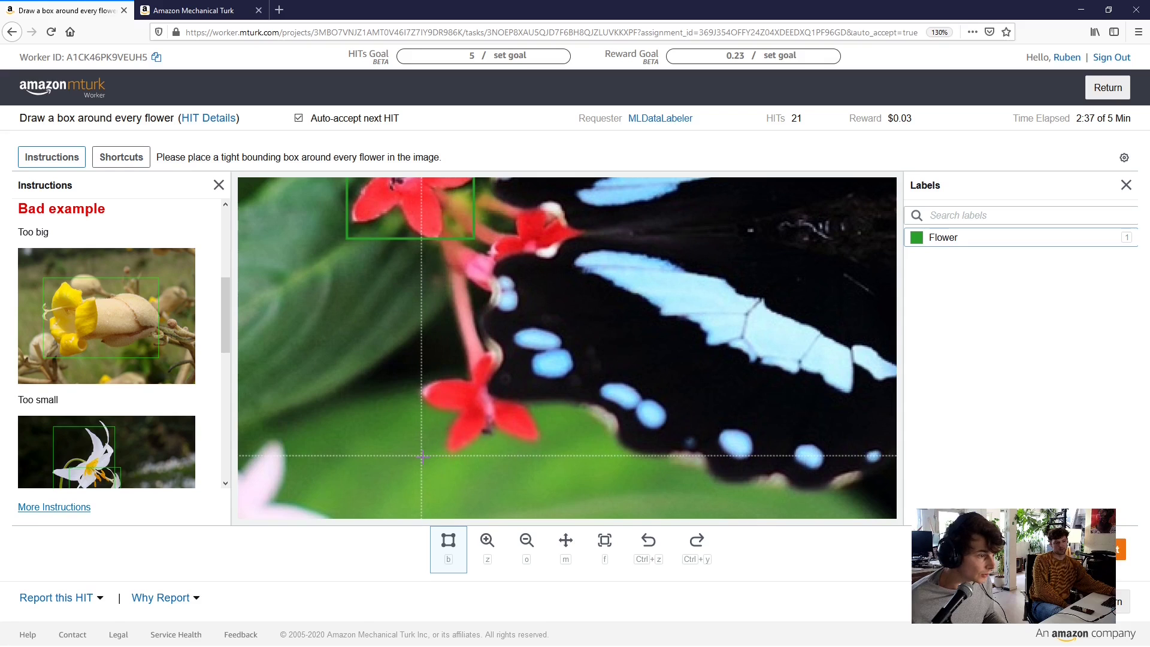
mouse_move(420, 455)
left_mouse_down()
mouse_move(539, 377)
mouse_move(540, 355)
left_mouse_up()
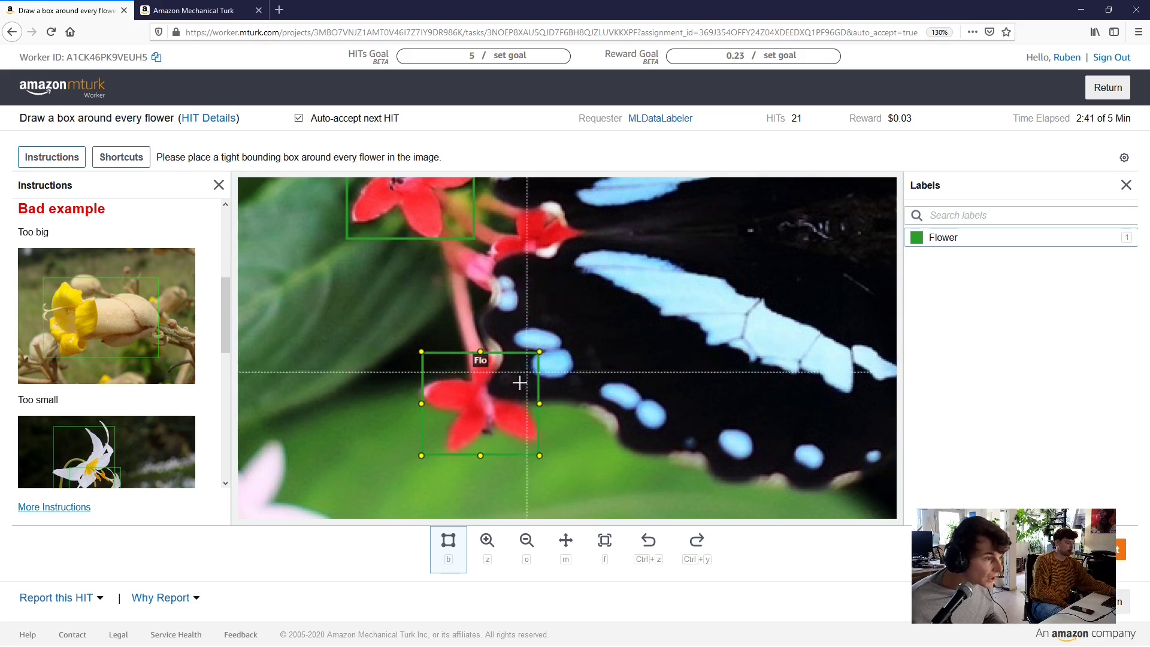
scroll(467, 395, "up", 2)
scroll(410, 423, "up", 1)
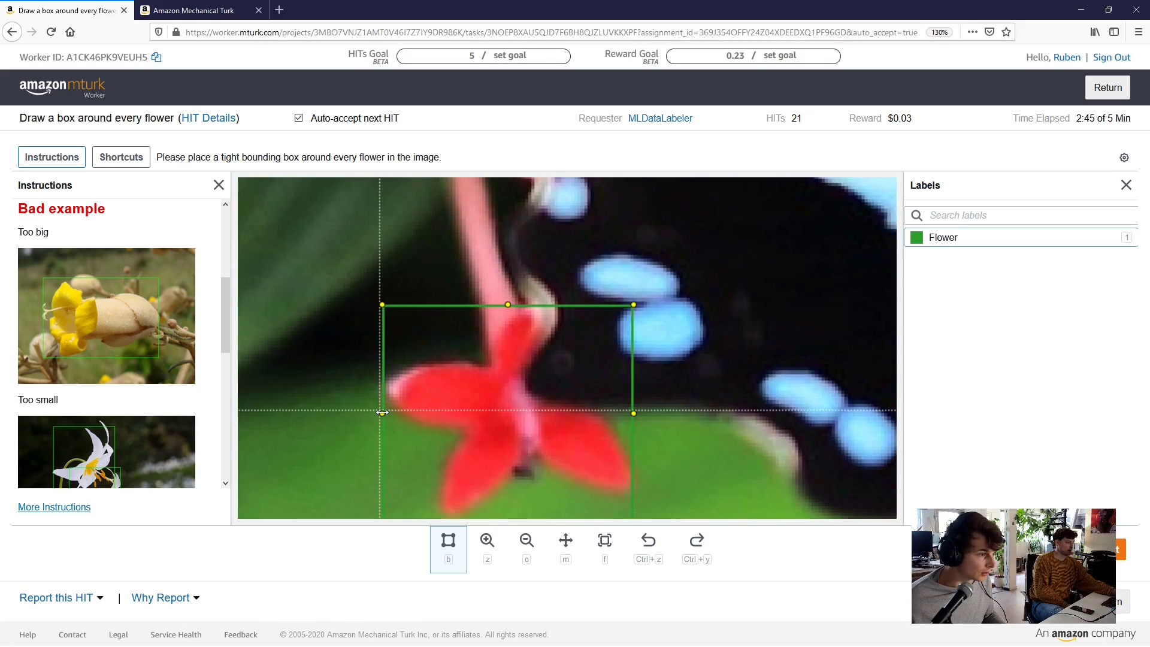
scroll(581, 422, "down", 2)
scroll(622, 409, "up", 1)
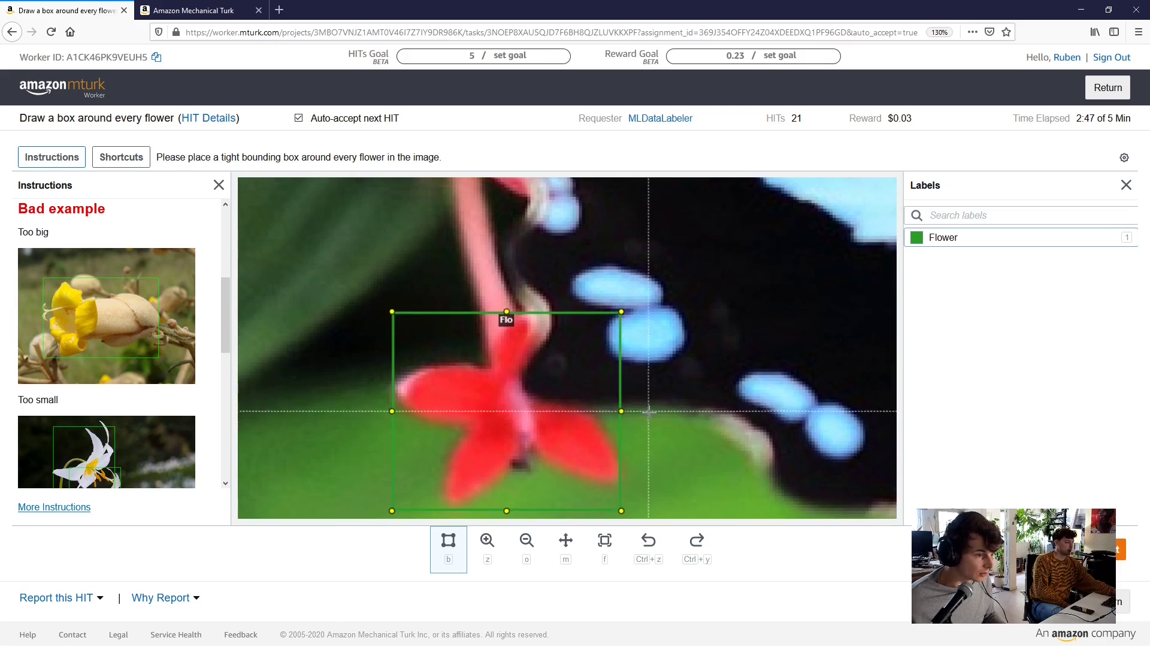
left_click_drag(620, 409, 624, 410)
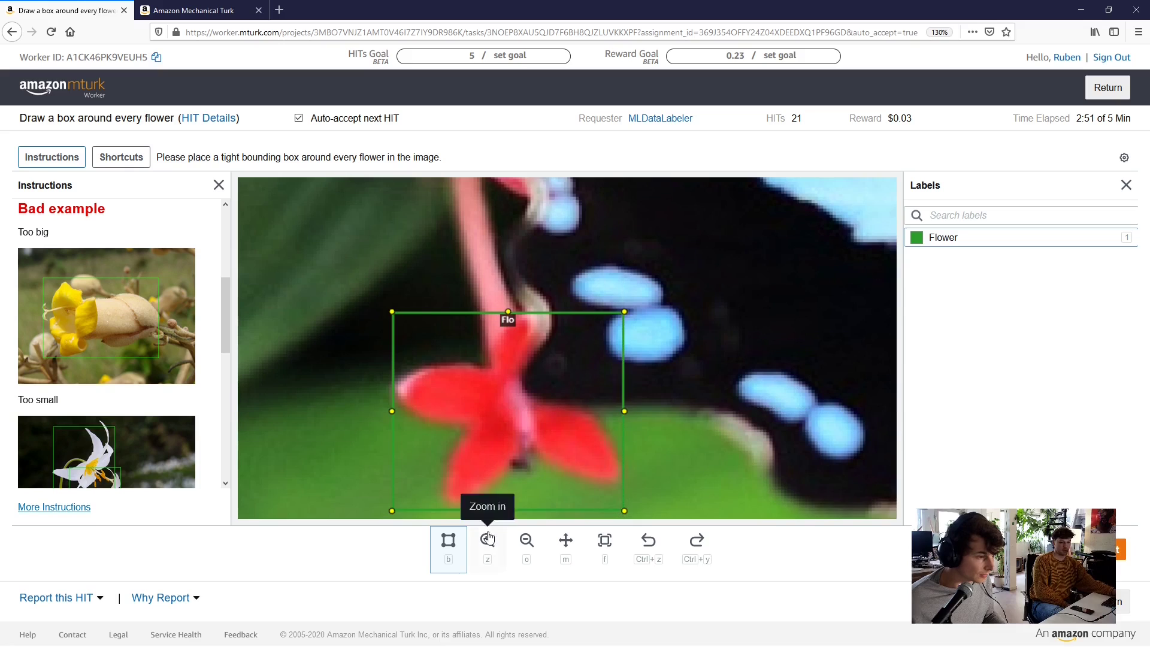
left_click_drag(509, 512, 510, 503)
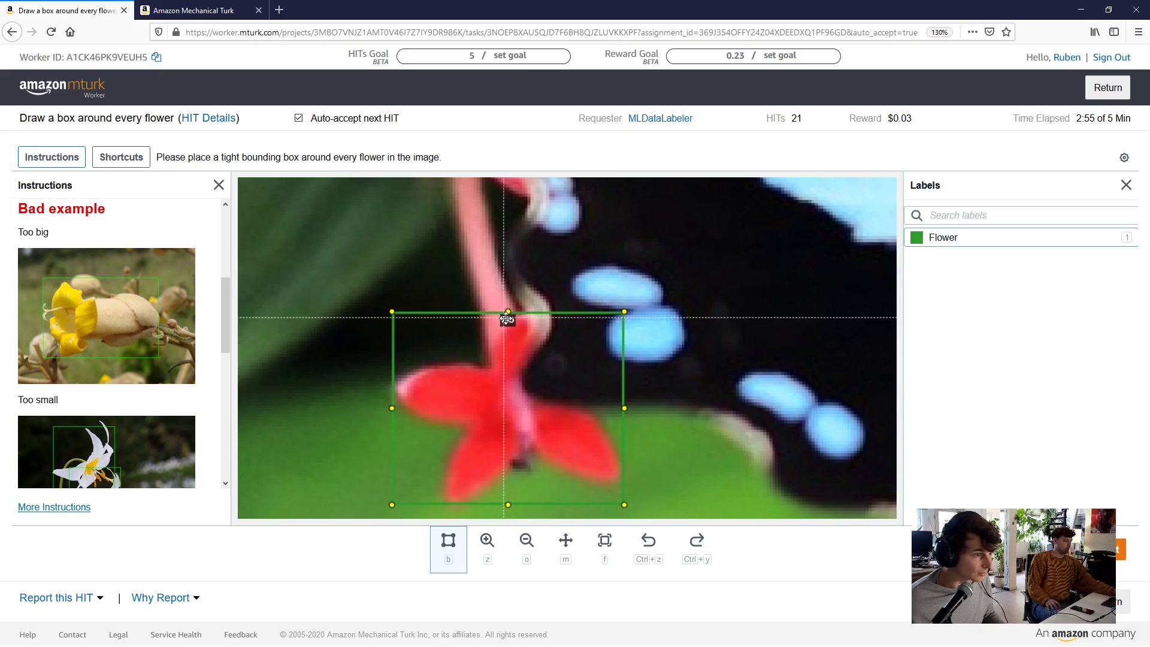
scroll(728, 239, "down", 4)
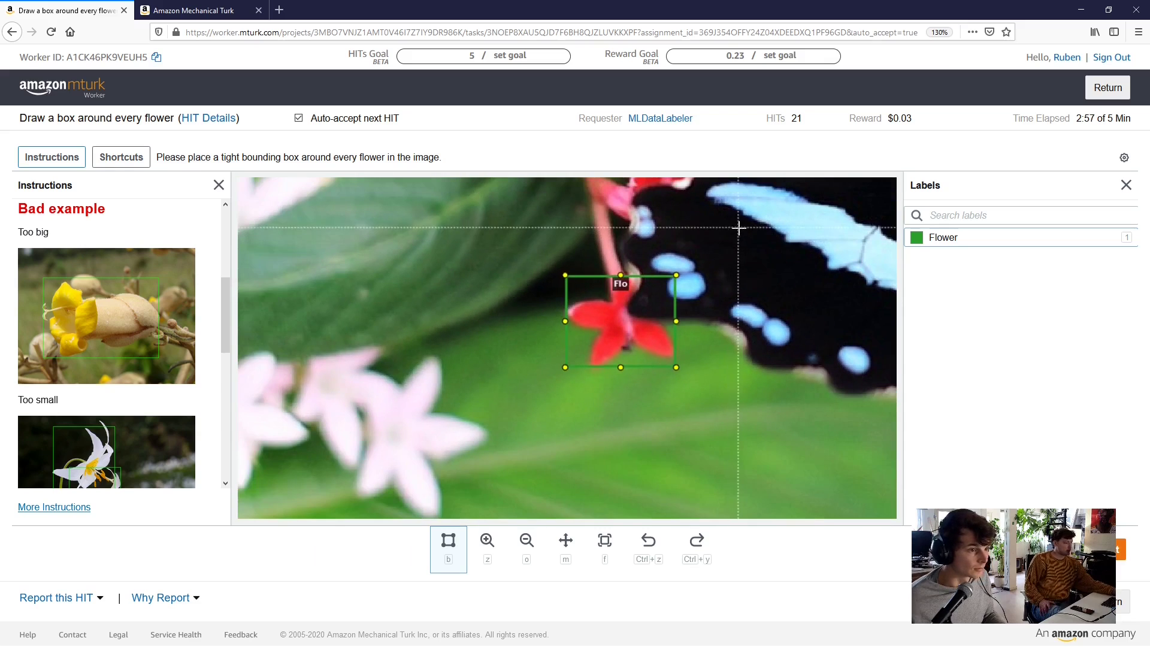
Box the central red flower and fine-tune its left and top edges
left_click_drag(738, 227, 602, 406)
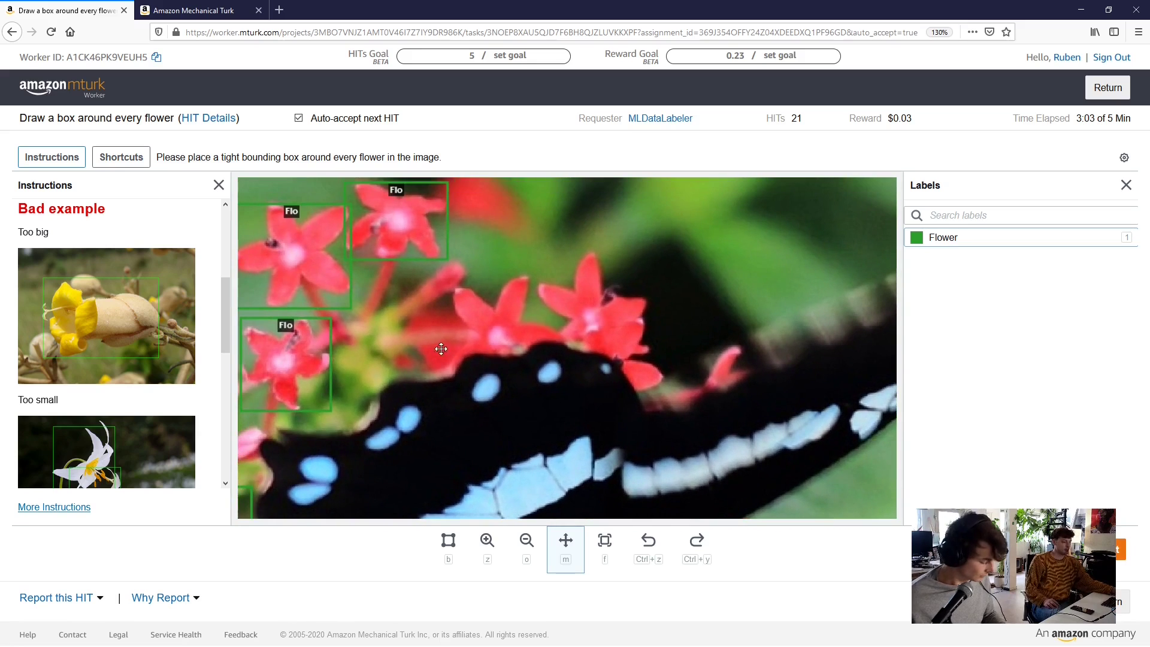
key("b")
scroll(461, 335, "up", 4)
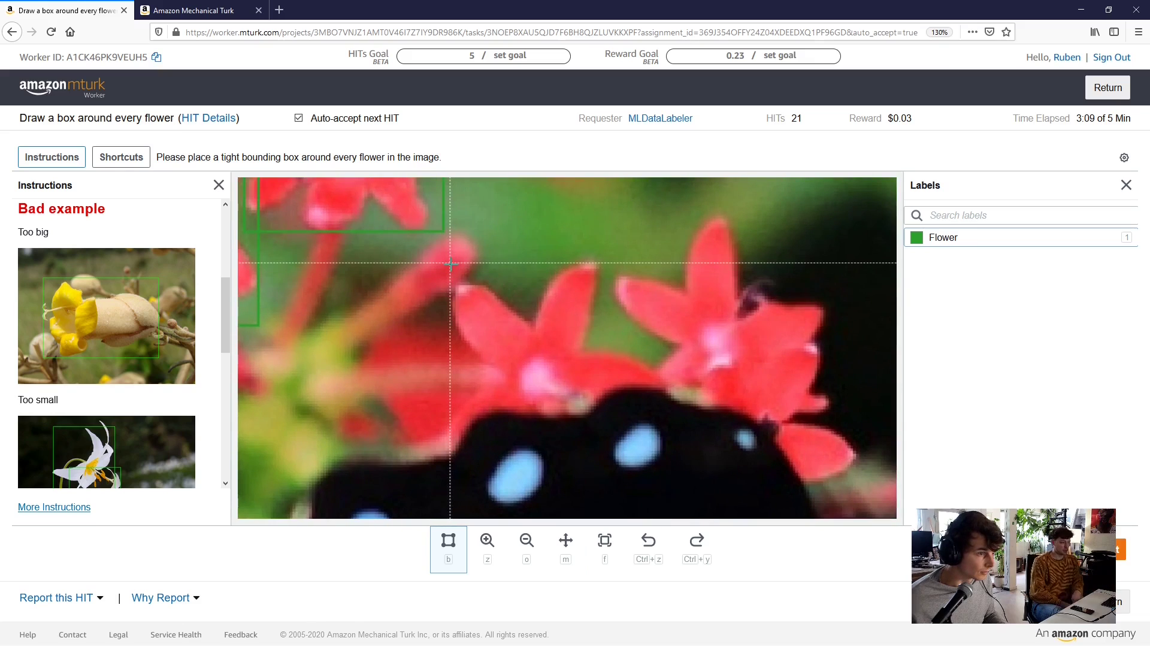
mouse_move(450, 262)
left_mouse_down()
mouse_move(467, 288)
mouse_move(625, 354)
mouse_move(610, 417)
mouse_move(670, 426)
mouse_move(670, 443)
left_mouse_up()
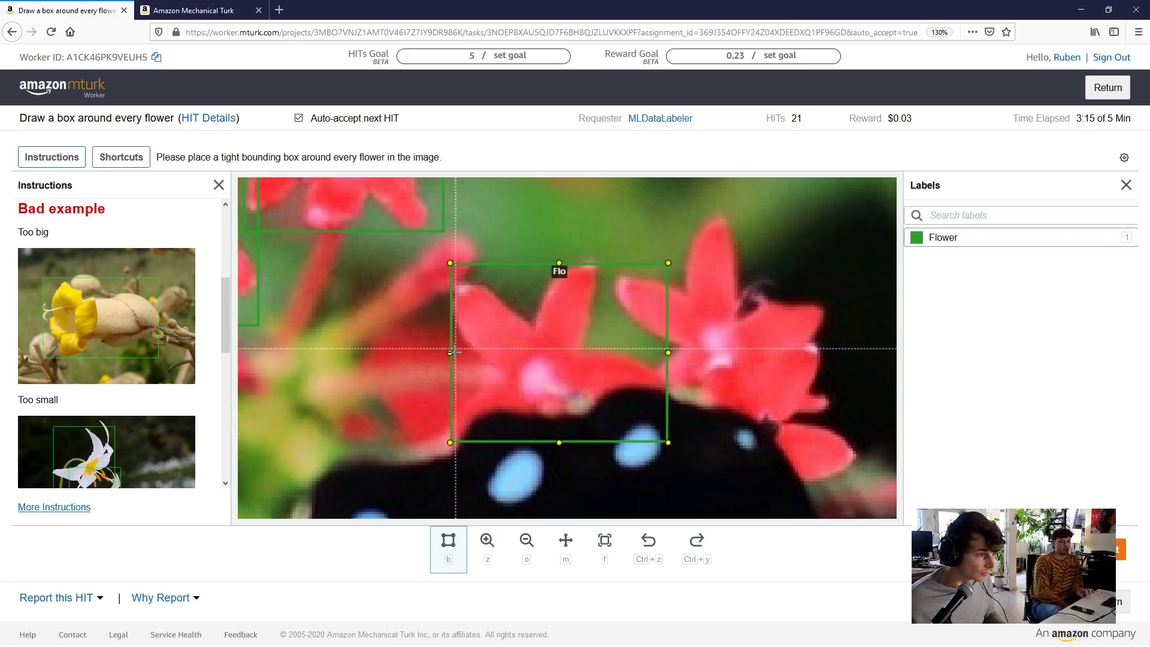
left_click_drag(450, 354, 453, 353)
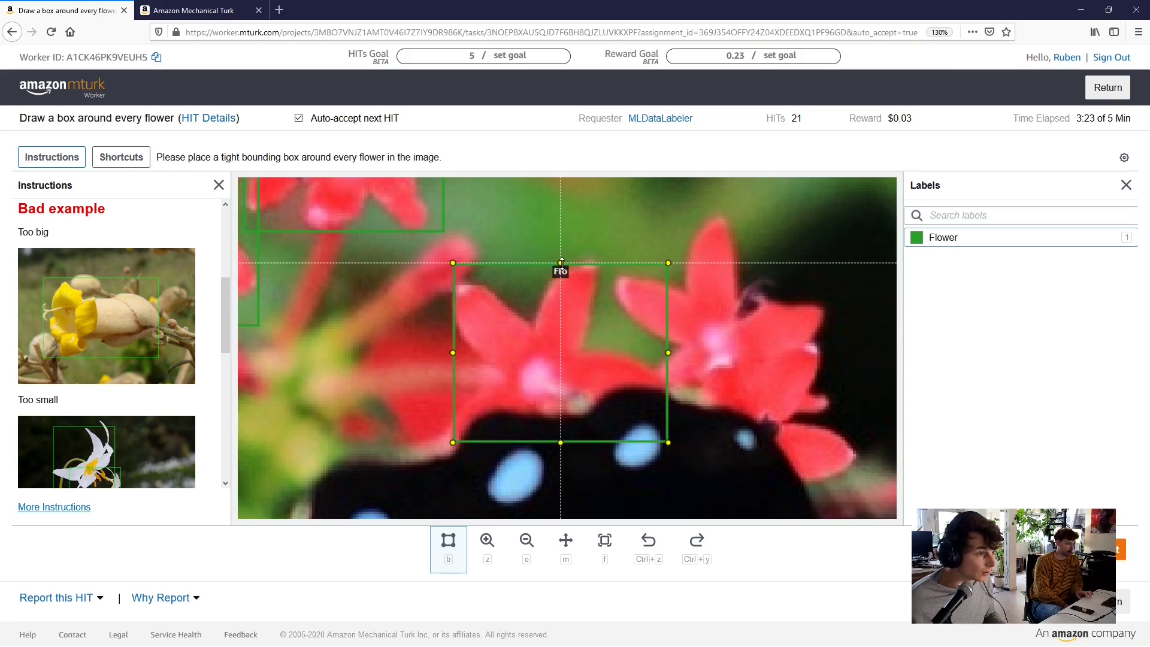
left_click_drag(561, 264, 561, 260)
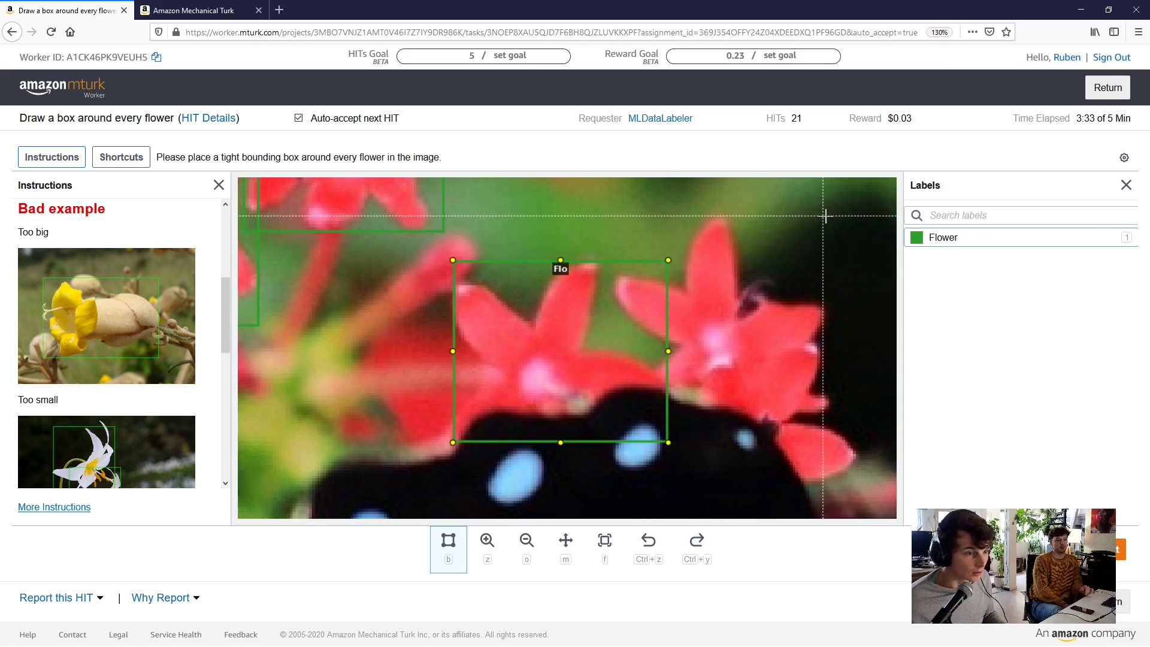
Draw a box around the right red flower, then zoom back out
left_click_drag(826, 215, 615, 392)
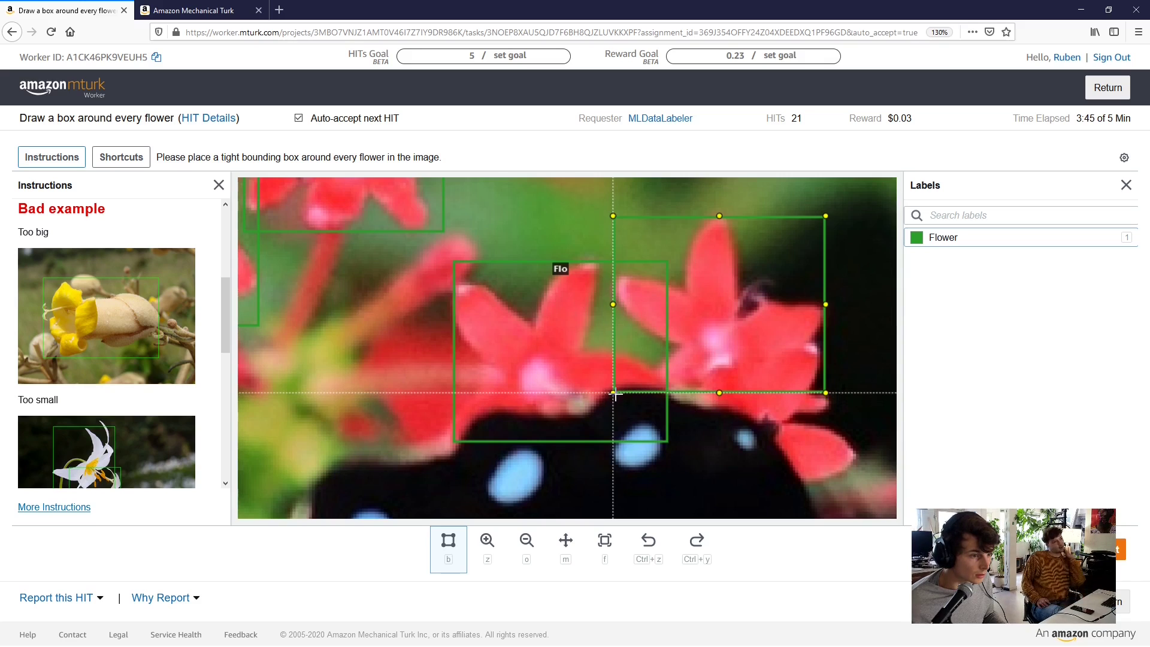
left_click_drag(615, 393, 615, 392)
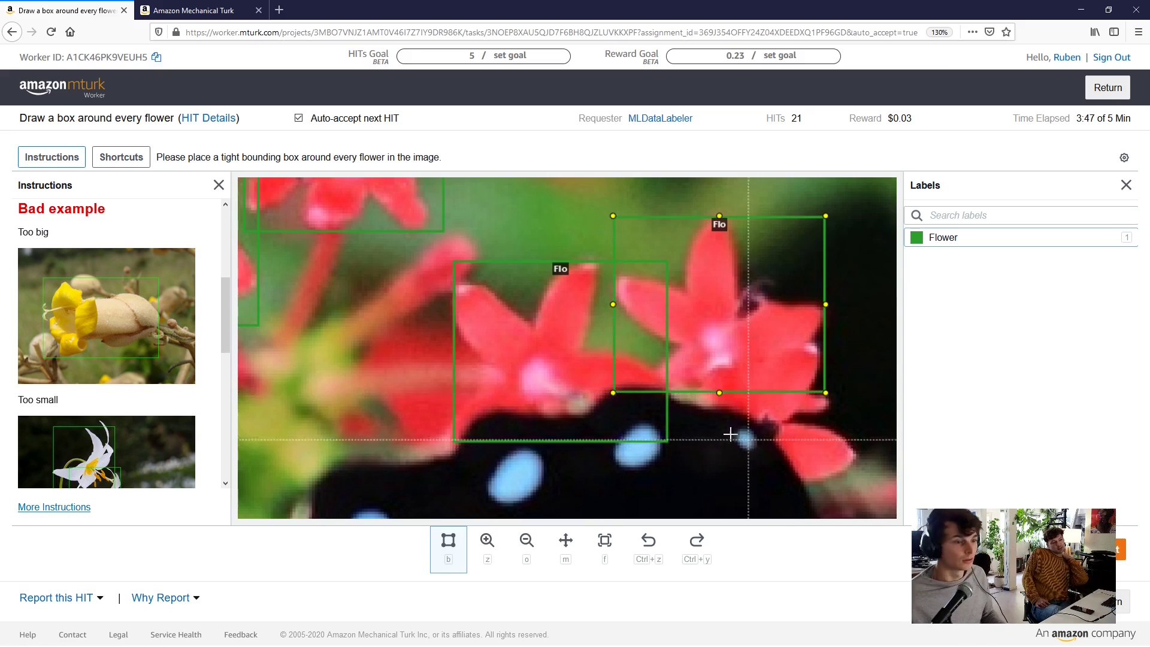
scroll(582, 312, "down", 2)
scroll(582, 311, "down", 6)
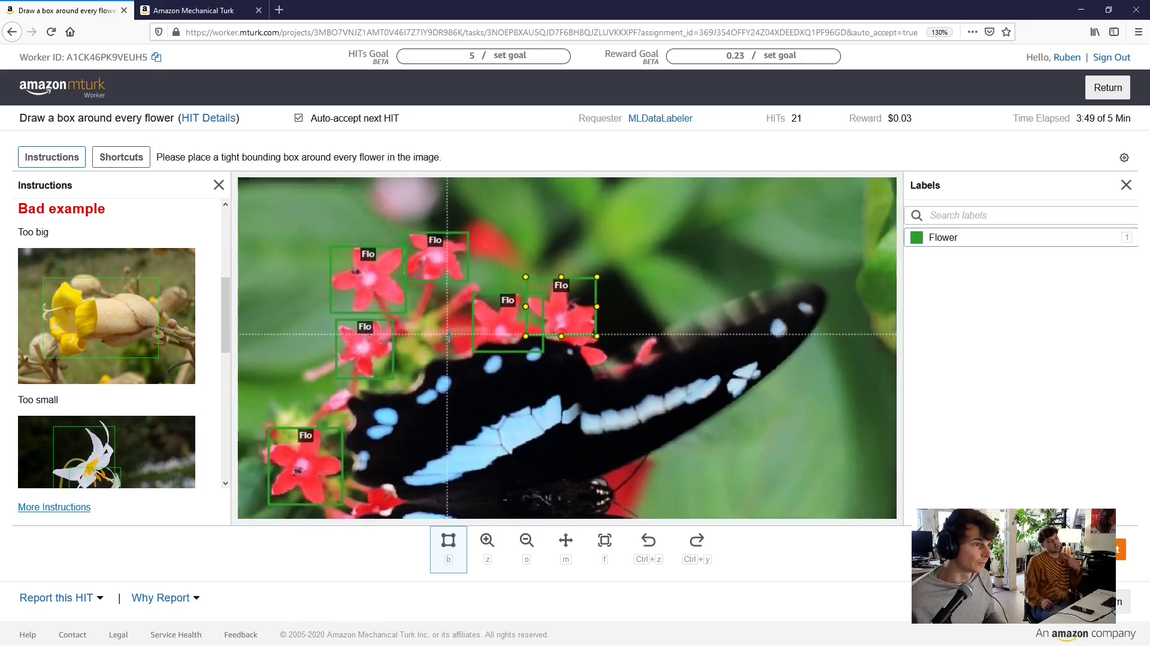
Zoom in on the pale pink flowers and box the right-hand one, extending its bottom edge
scroll(460, 384, "down", 2)
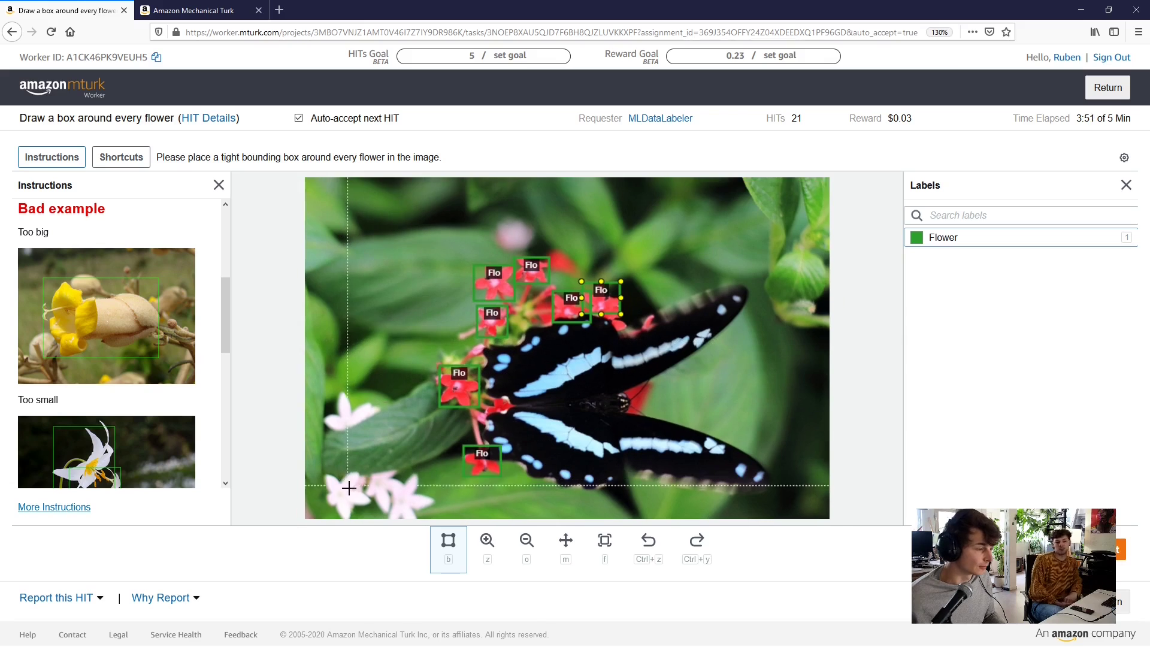
scroll(344, 476, "up", 5)
scroll(365, 439, "down", 4)
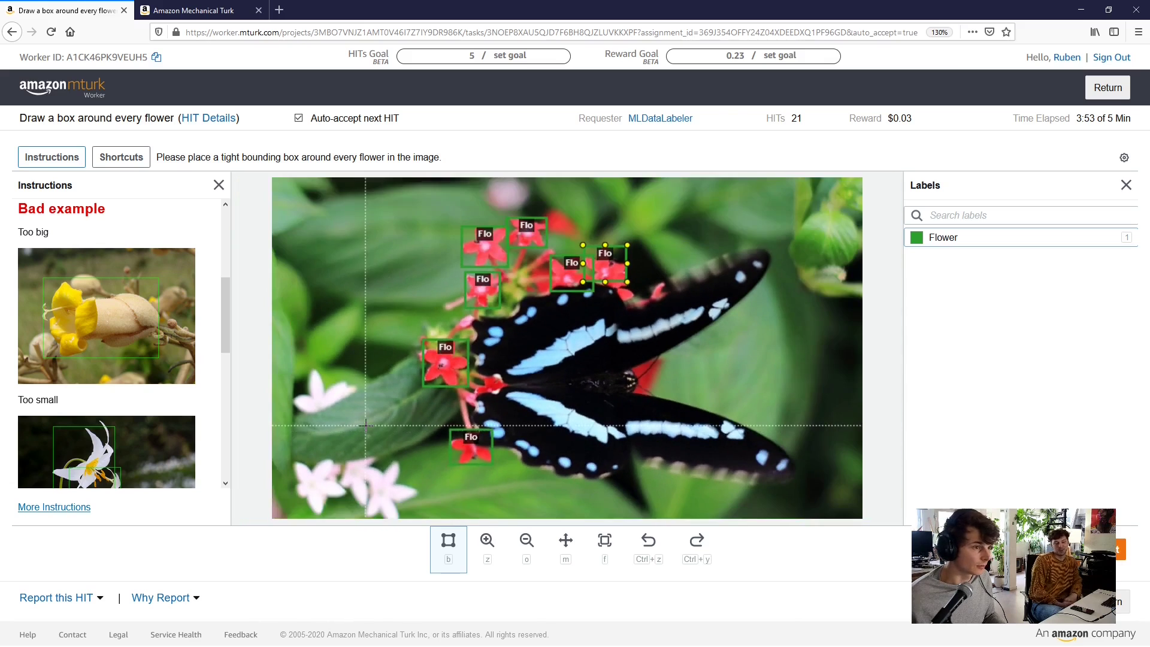
scroll(322, 479, "up", 5)
scroll(324, 444, "up", 4)
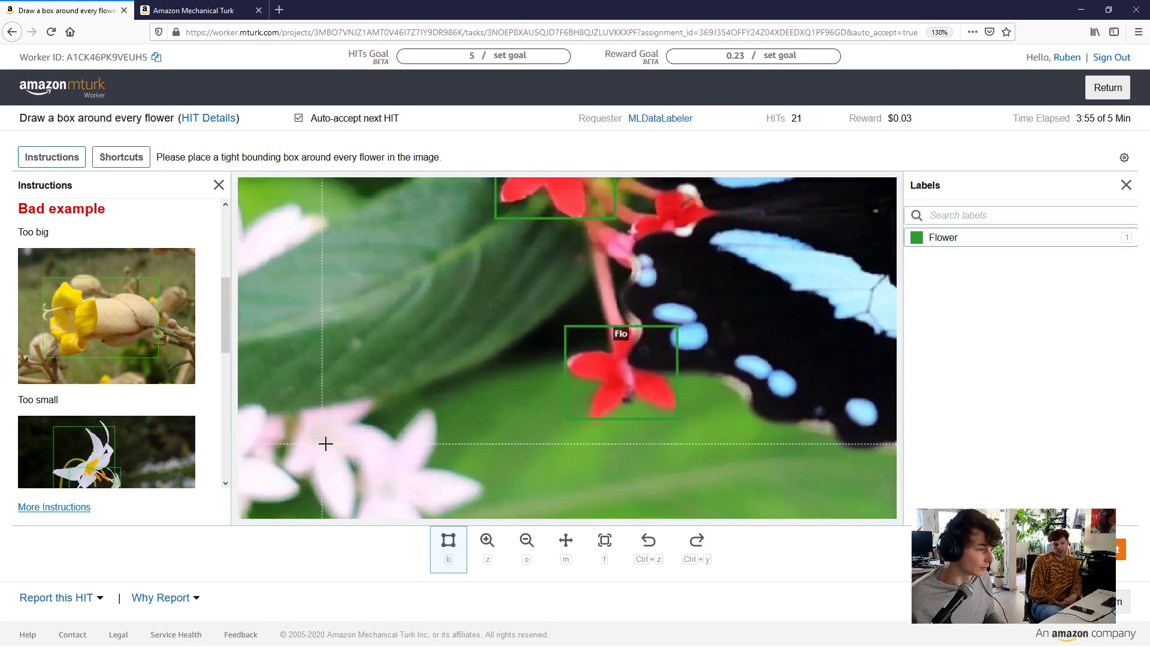
key("m")
scroll(384, 372, "up", 5)
left_click_drag(422, 343, 412, 363)
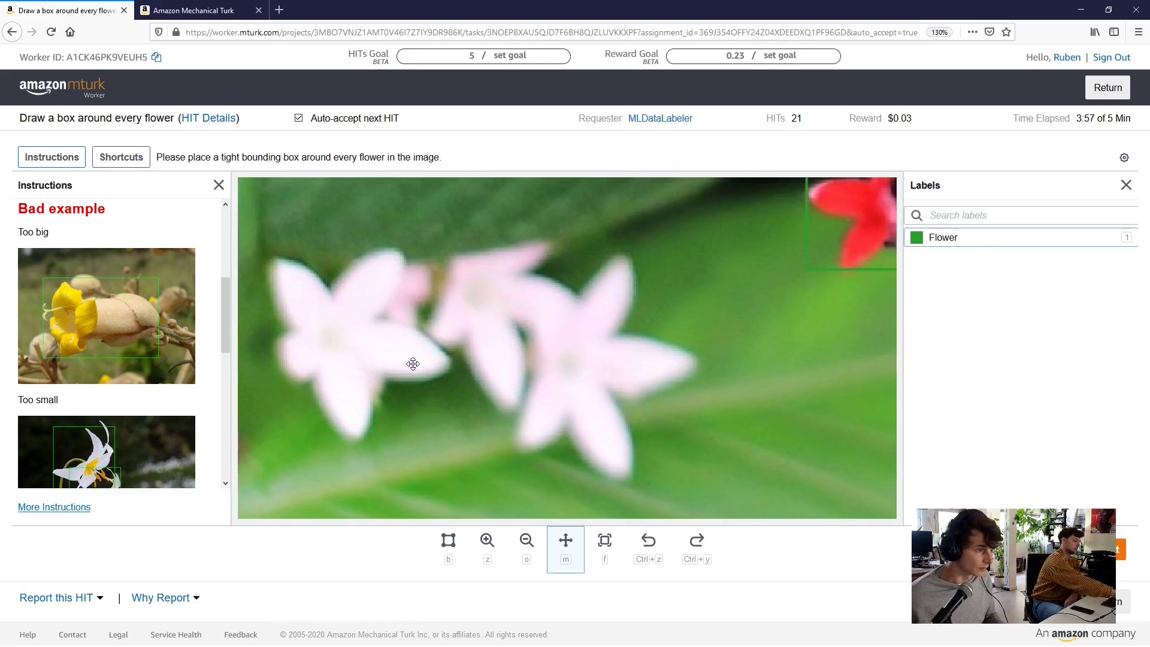
key("b")
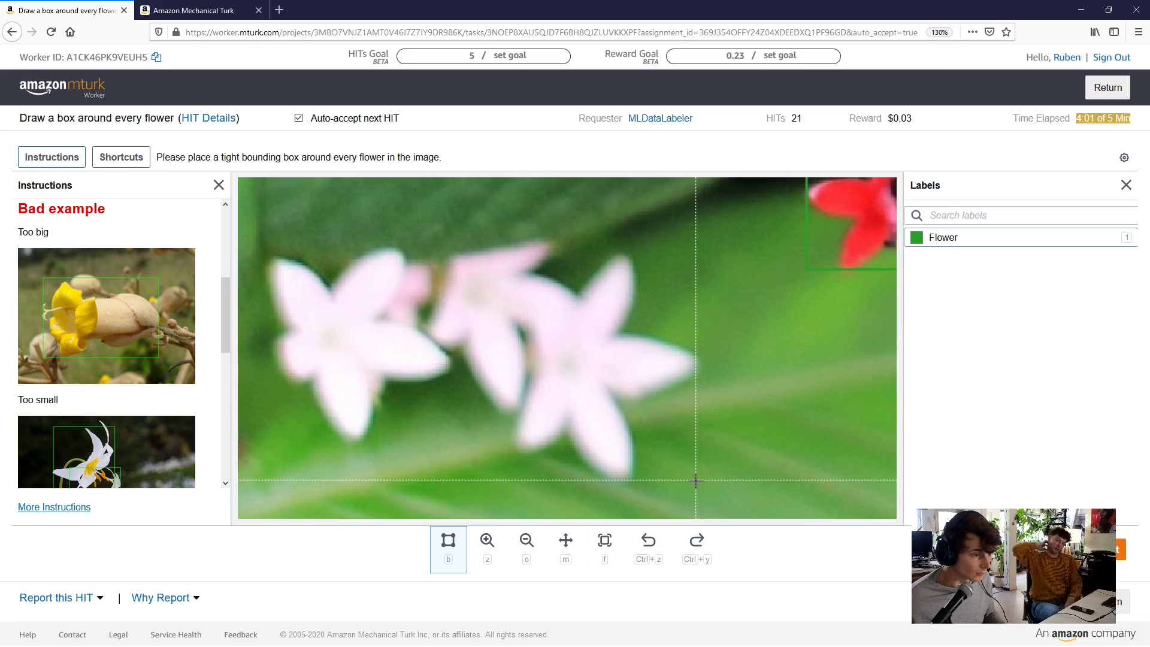
left_click_drag(695, 478, 492, 254)
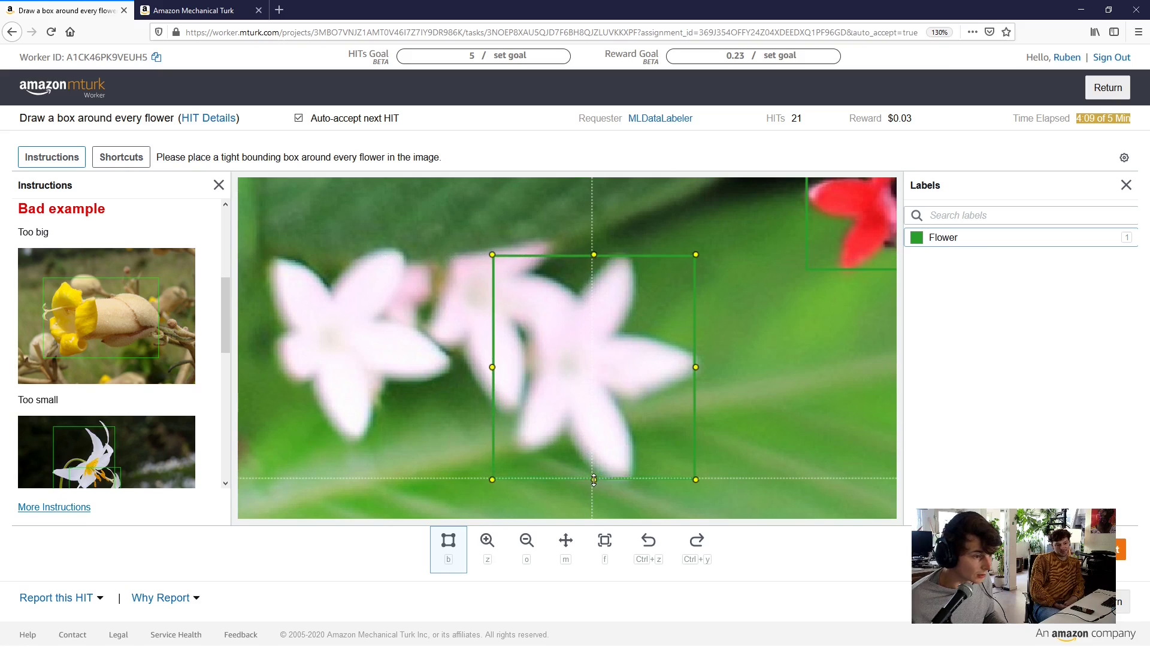
left_click_drag(593, 478, 593, 481)
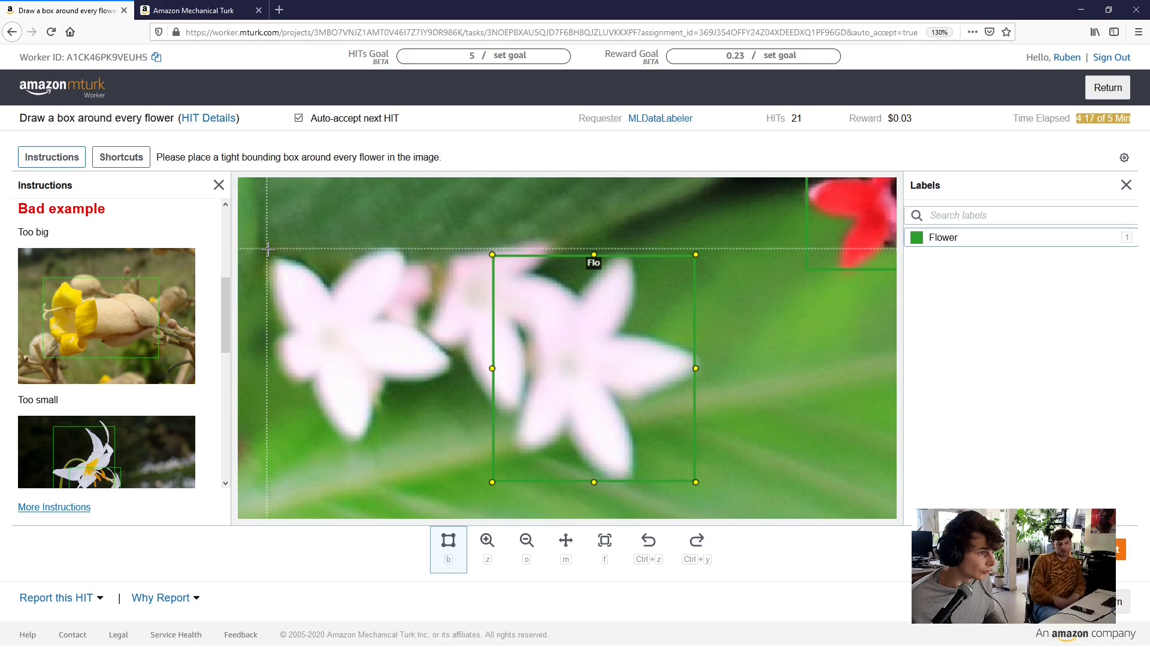
Box the left-hand pink flower and the pale upper-left flower, raising and widening that box
left_click_drag(268, 248, 453, 442)
scroll(761, 301, "down", 2)
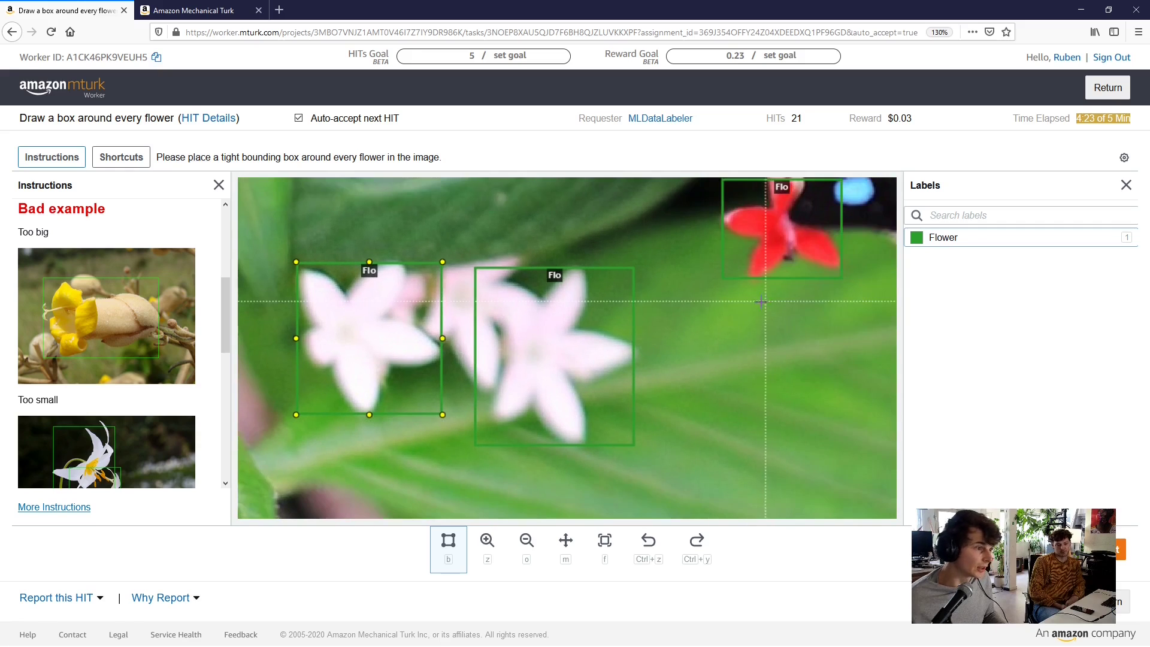
scroll(761, 302, "down", 4)
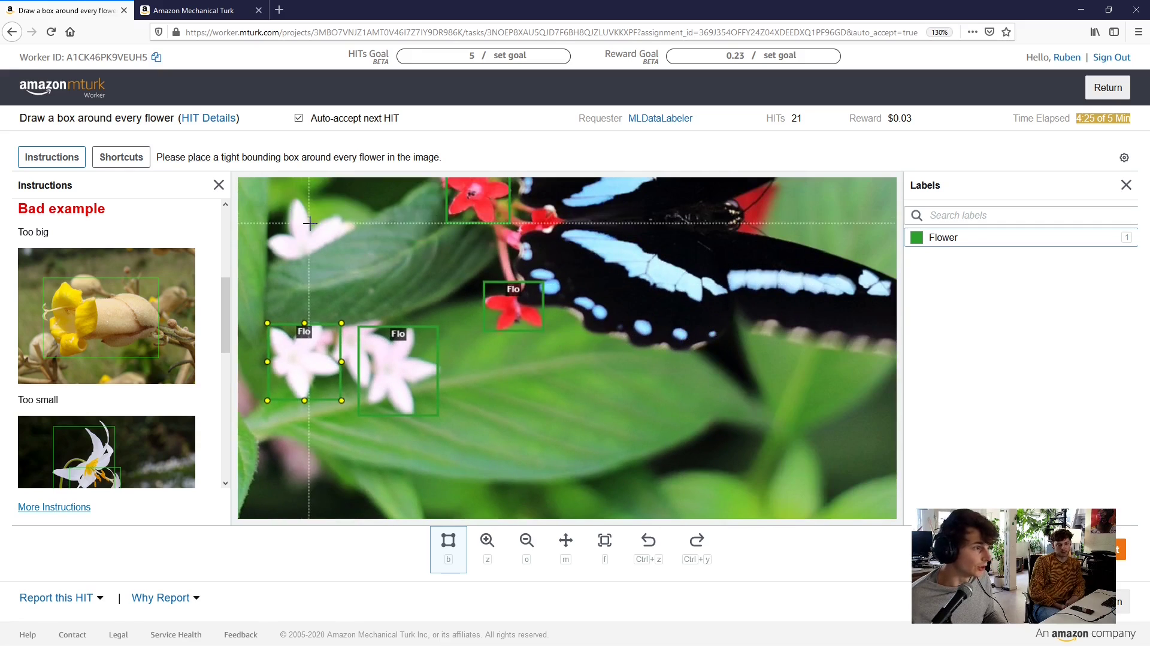
scroll(310, 223, "up", 5)
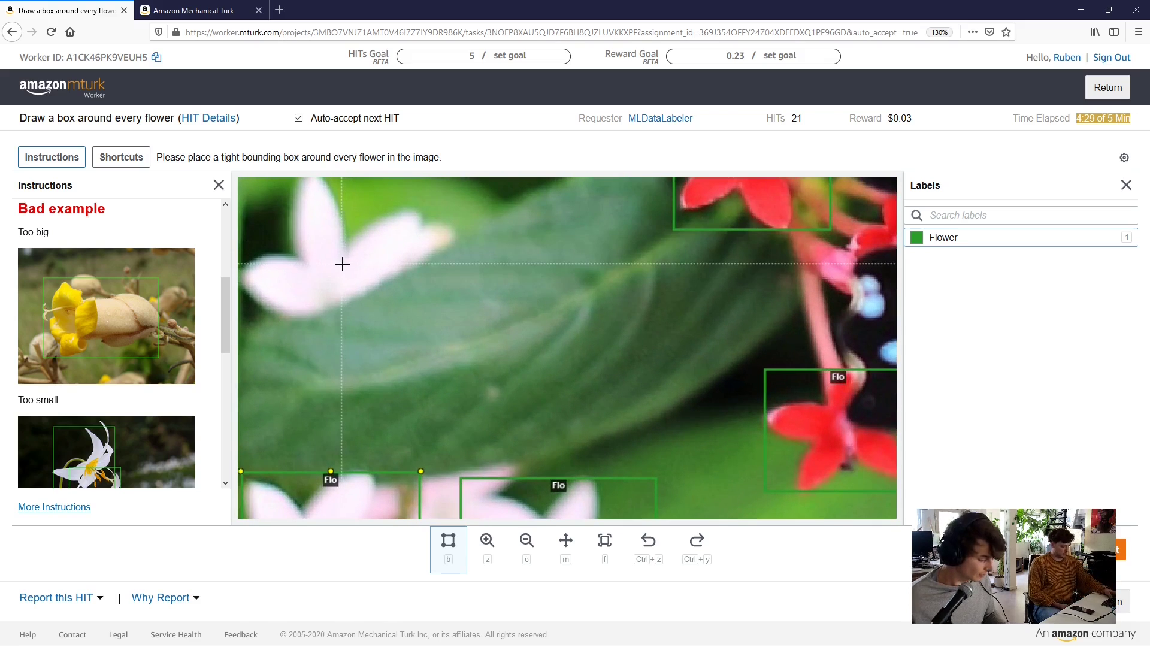
key("m")
left_click_drag(341, 263, 370, 282)
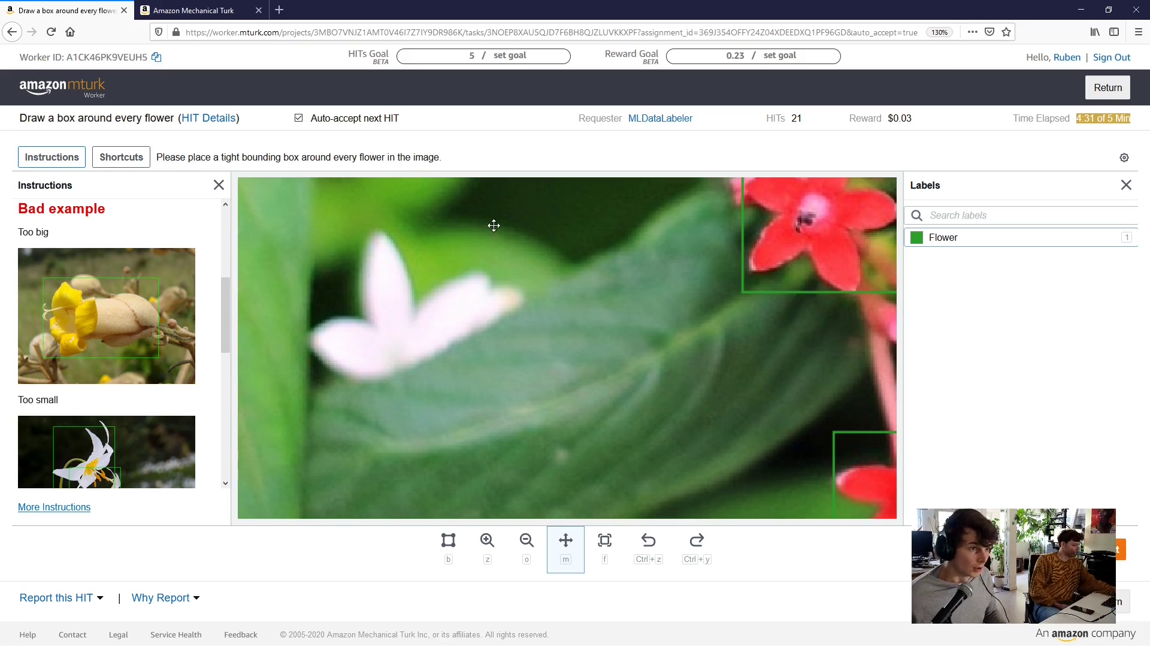
key("b")
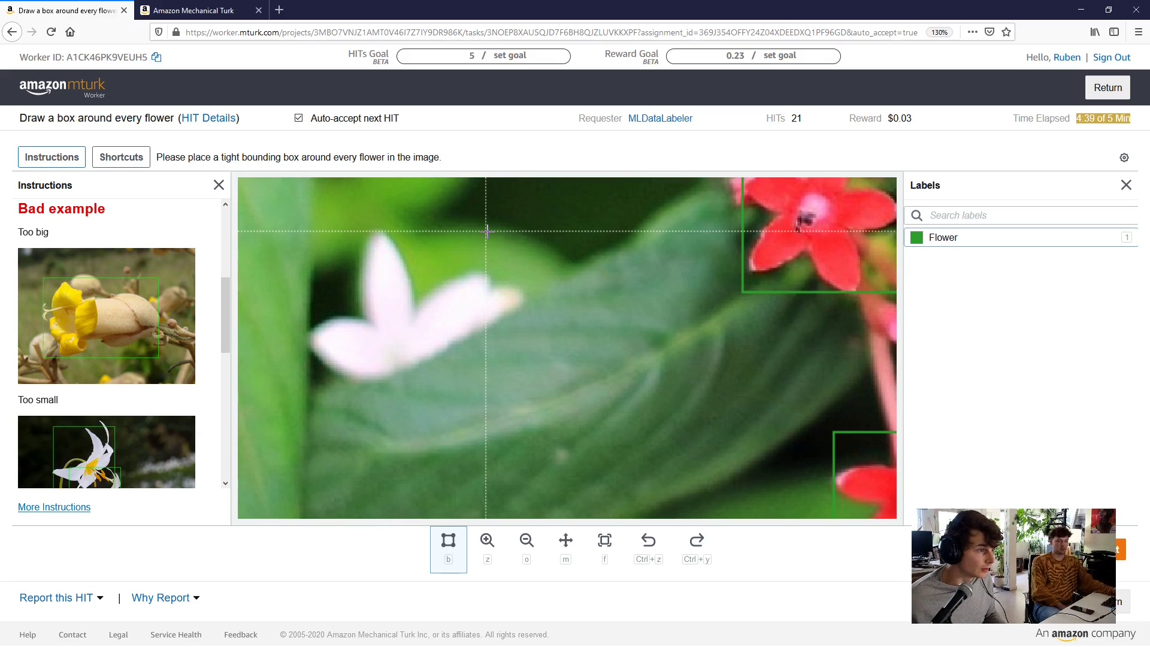
mouse_move(488, 231)
left_mouse_down()
mouse_move(380, 342)
mouse_move(307, 382)
left_mouse_up()
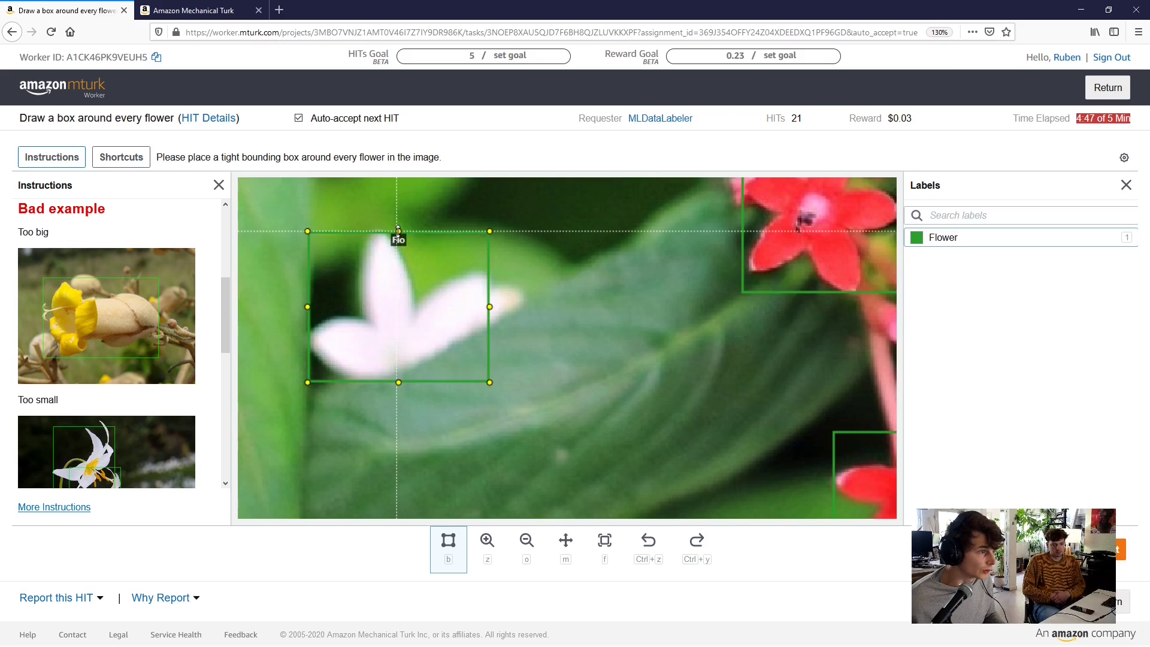
left_click_drag(398, 231, 398, 230)
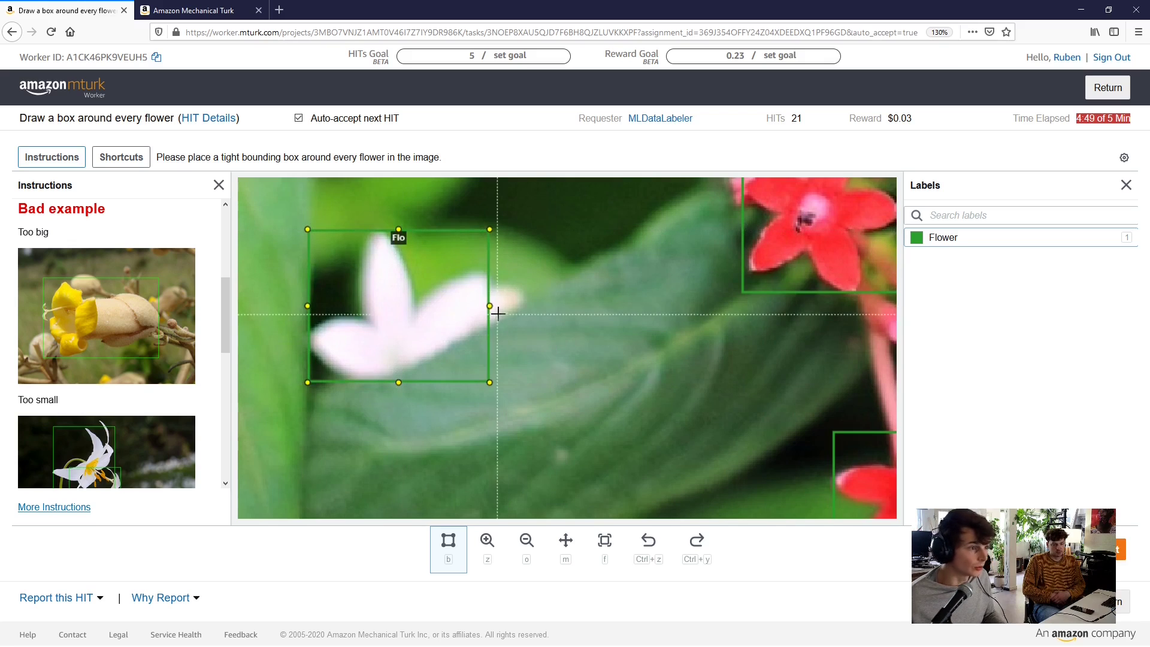
mouse_move(490, 305)
left_mouse_down()
mouse_move(510, 305)
mouse_move(500, 304)
left_mouse_up()
scroll(500, 305, "down", 6)
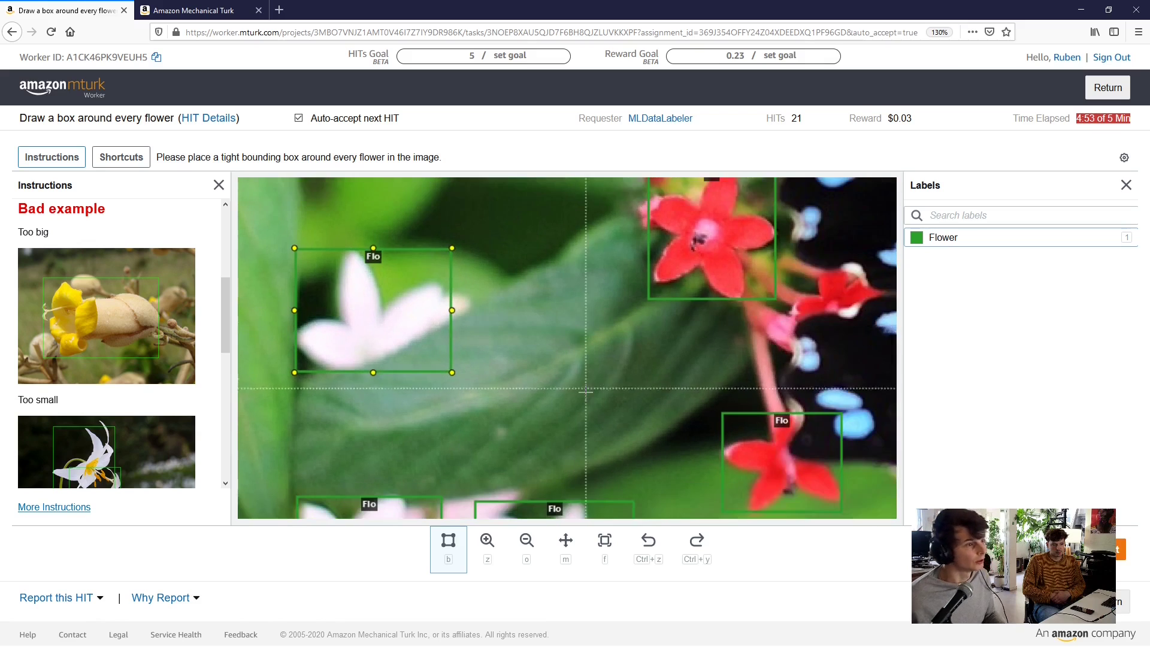
scroll(539, 449, "down", 1)
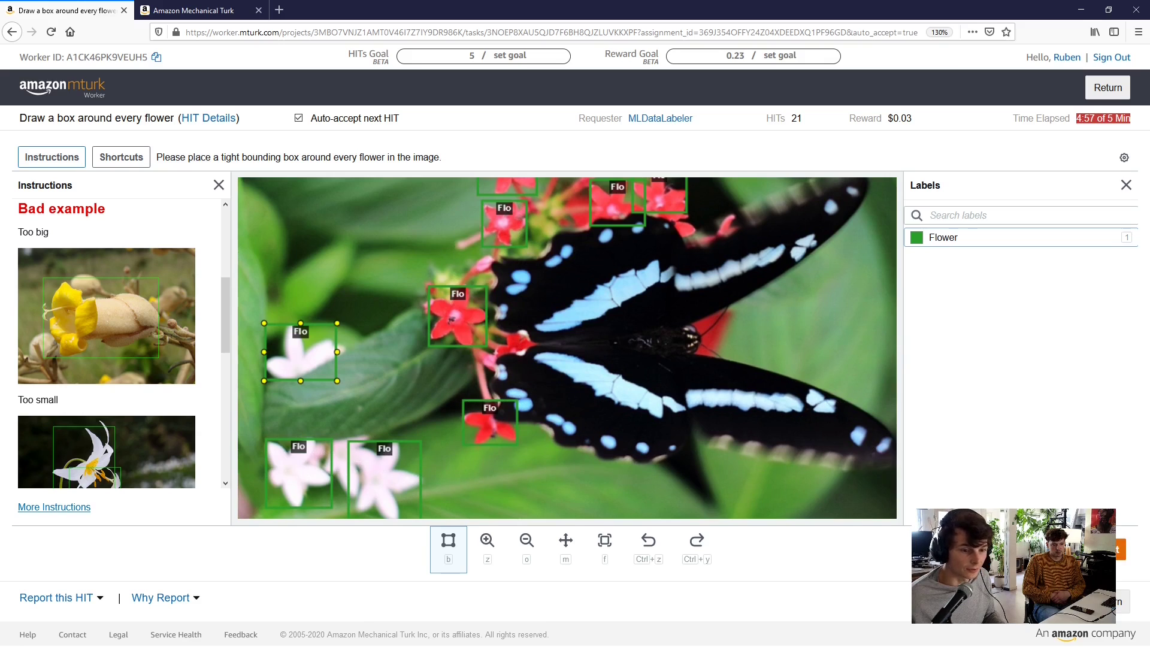
Submit the flower-labelling HIT with its red and pink flower boxes
left_click(1118, 550)
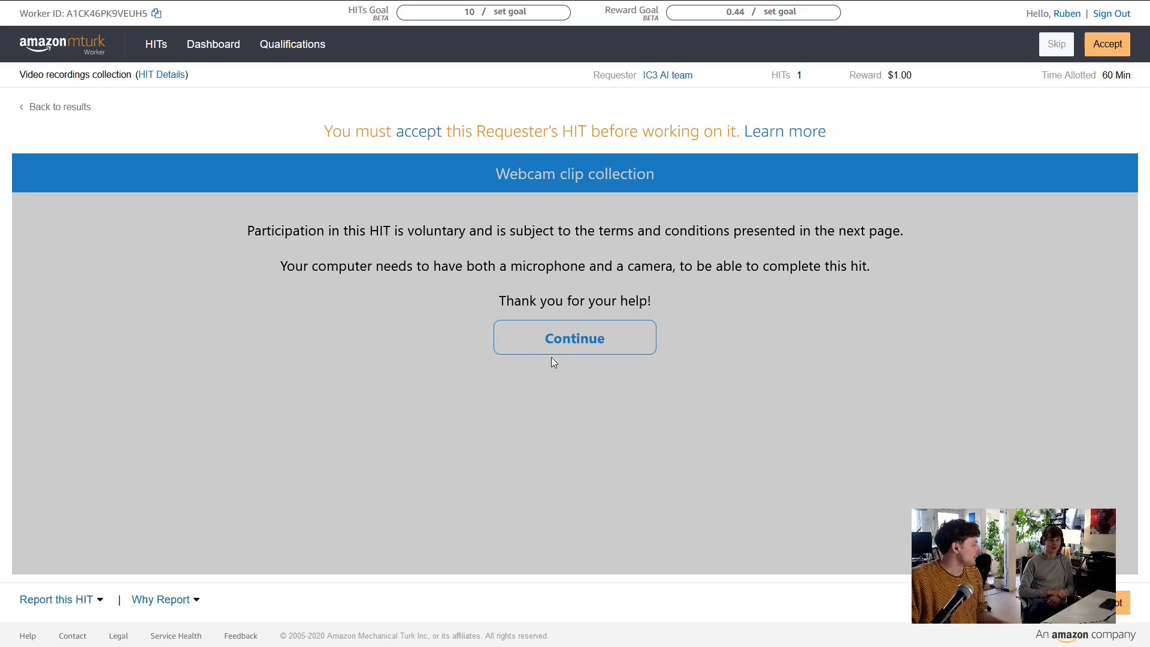
Accept the Video recordings collection webcam HIT and continue to its Media Release and Consent Form
left_click(567, 334)
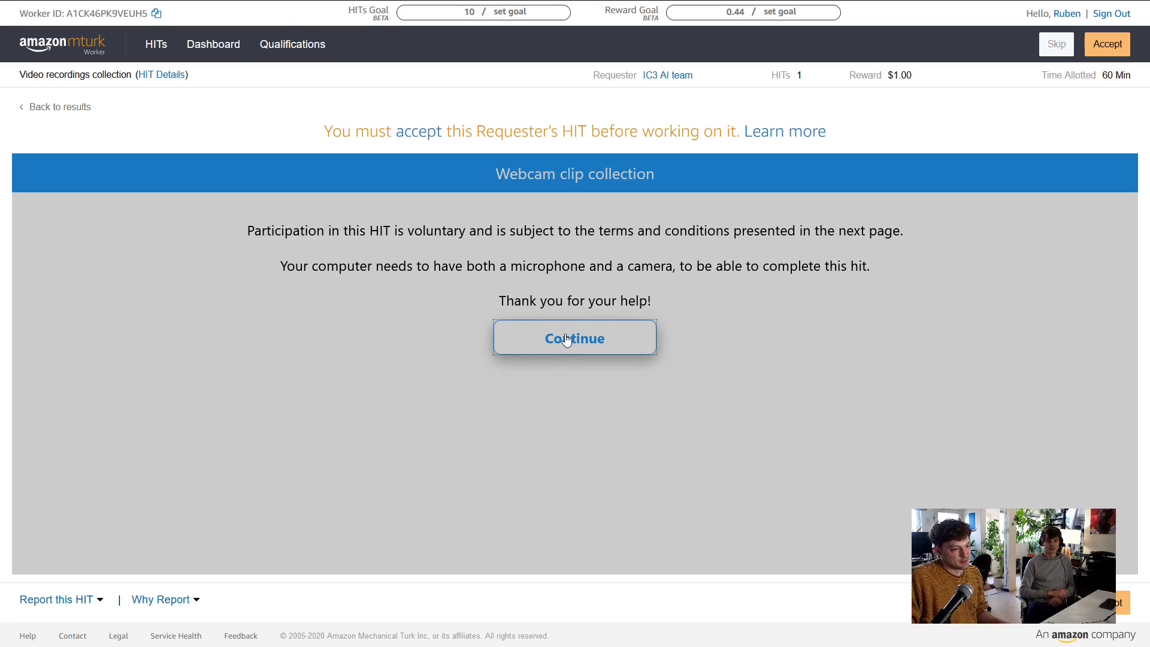
left_click(419, 143)
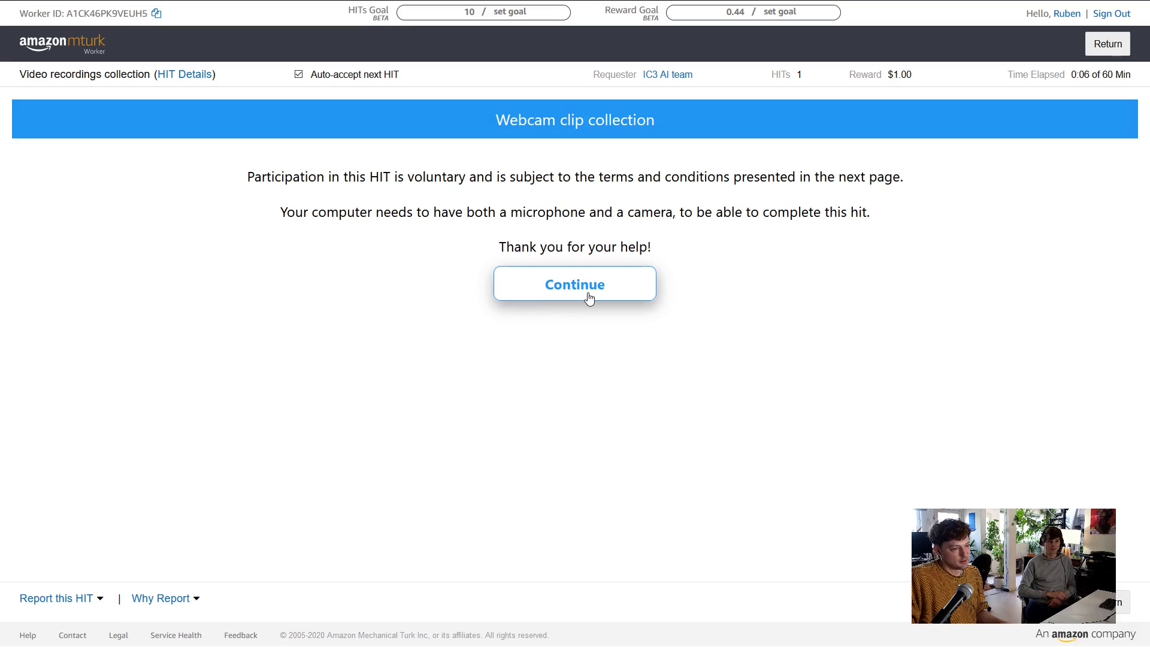
left_click(588, 295)
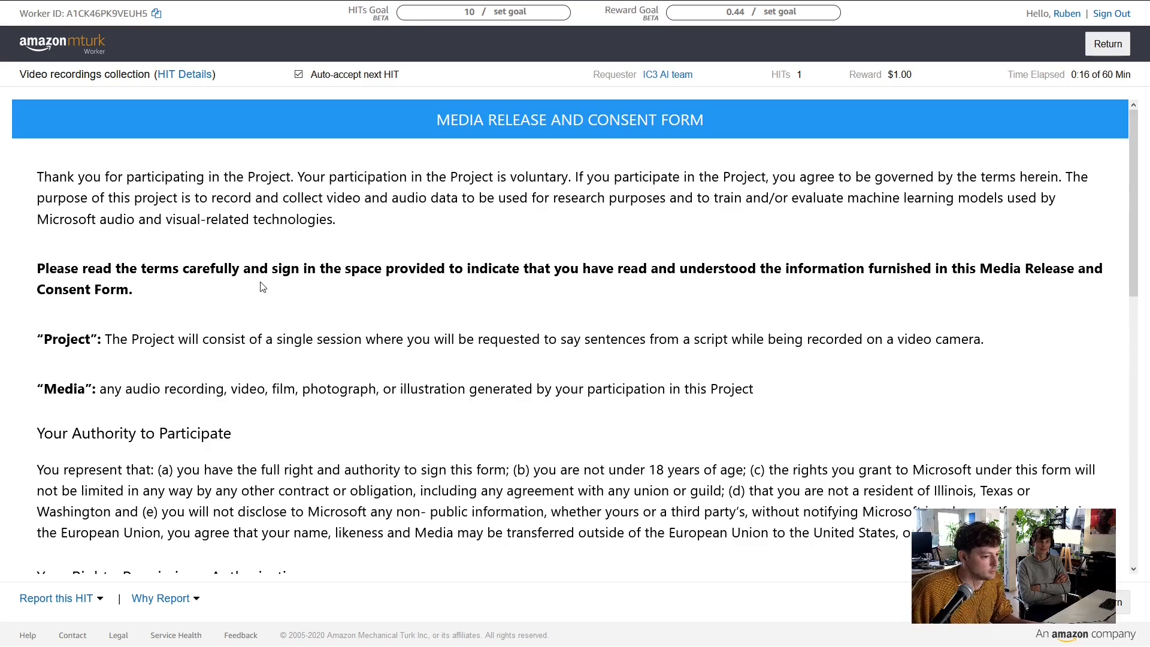
scroll(275, 293, "down", 1)
scroll(275, 295, "up", 1)
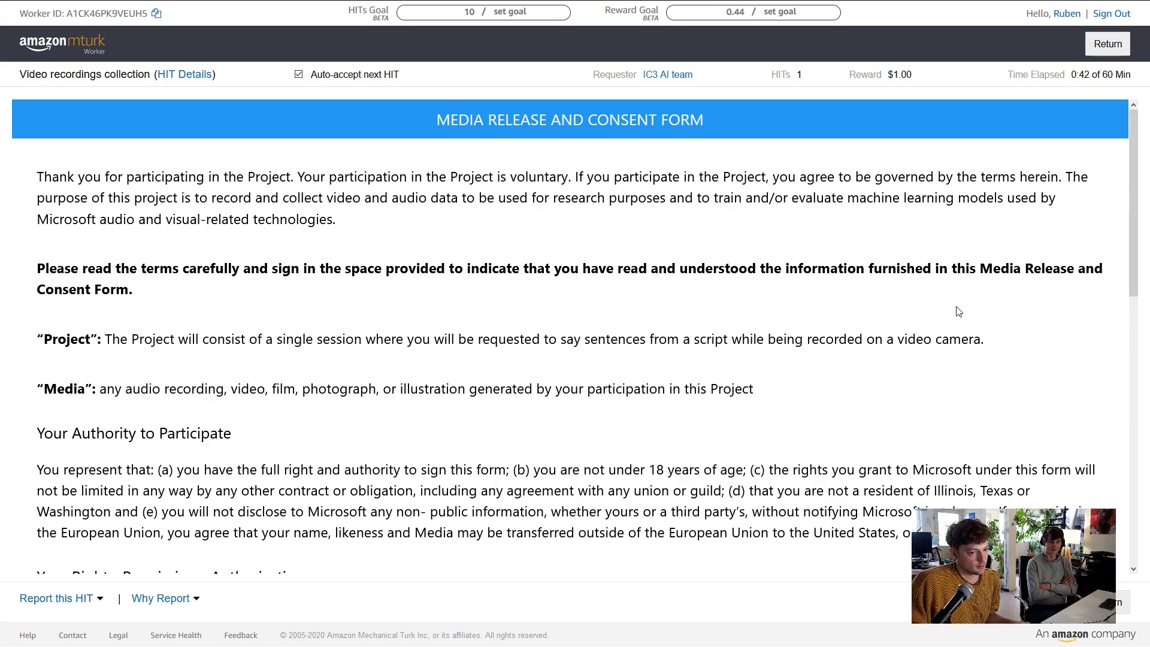
scroll(788, 299, "down", 3)
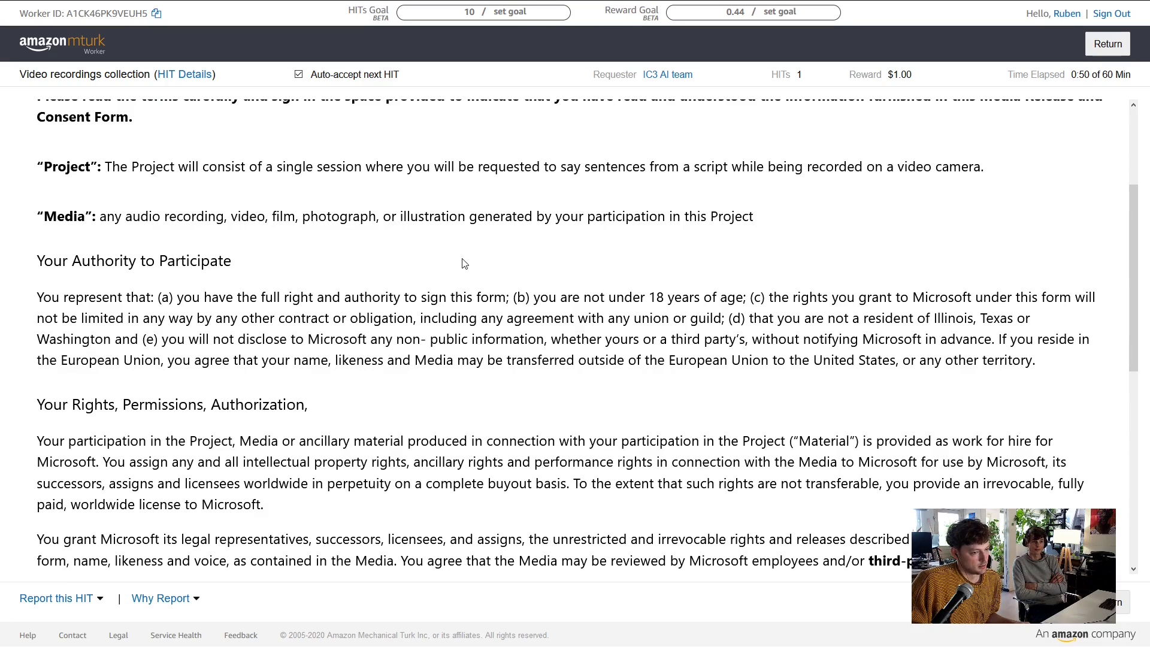
scroll(465, 264, "down", 2)
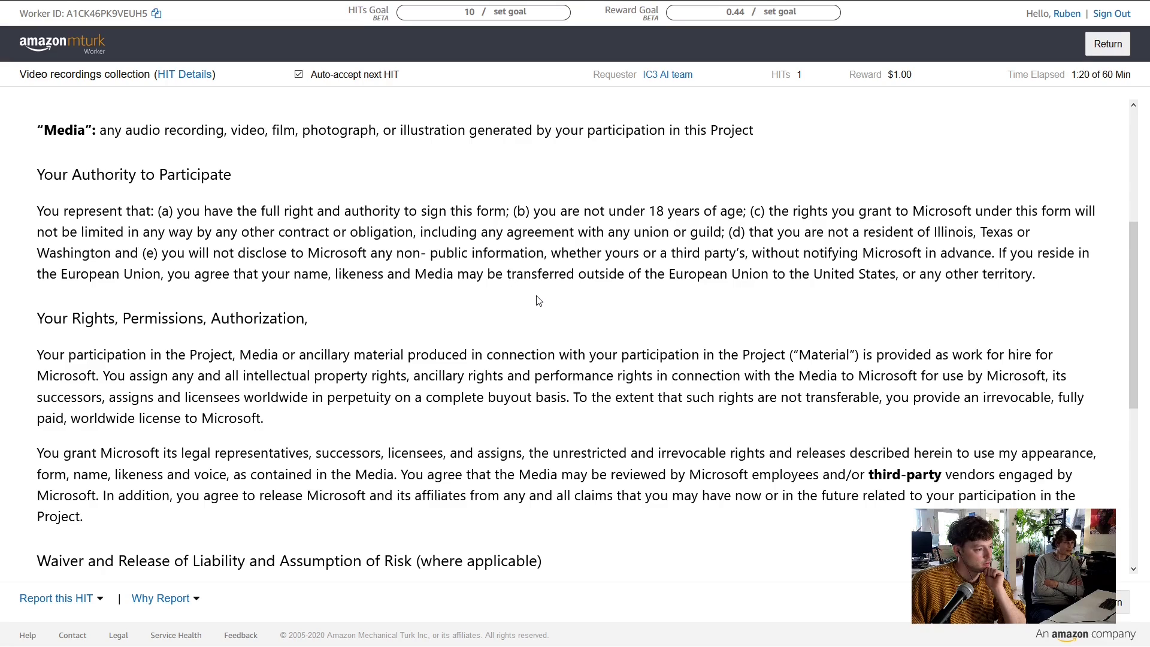
scroll(539, 301, "down", 2)
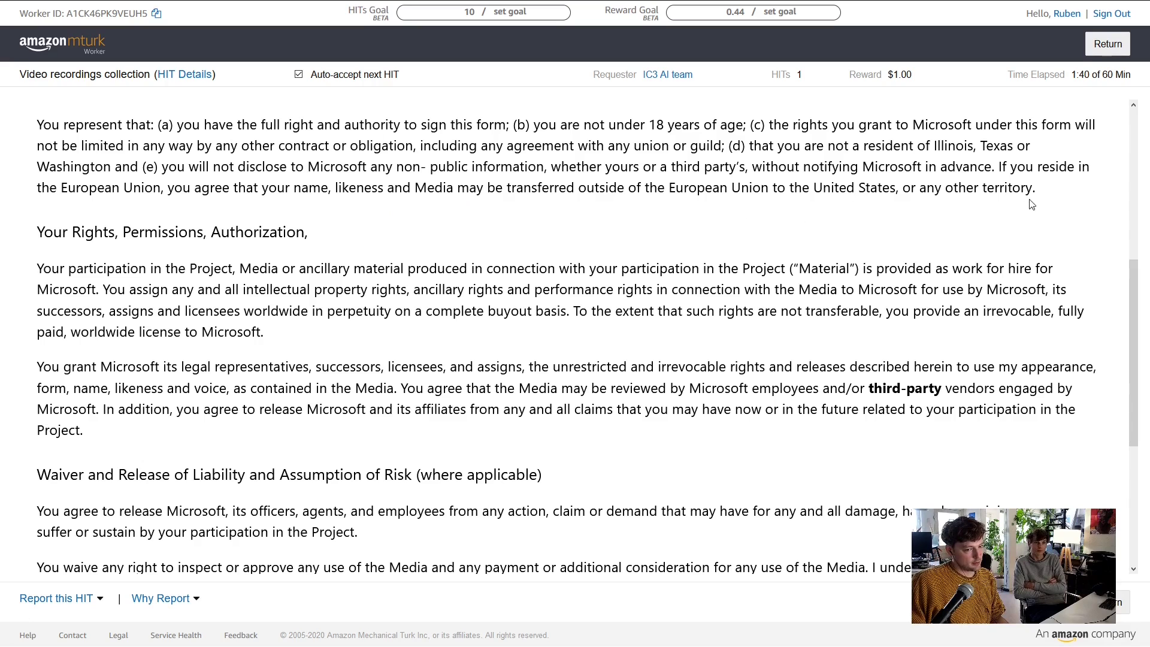
scroll(546, 223, "down", 3)
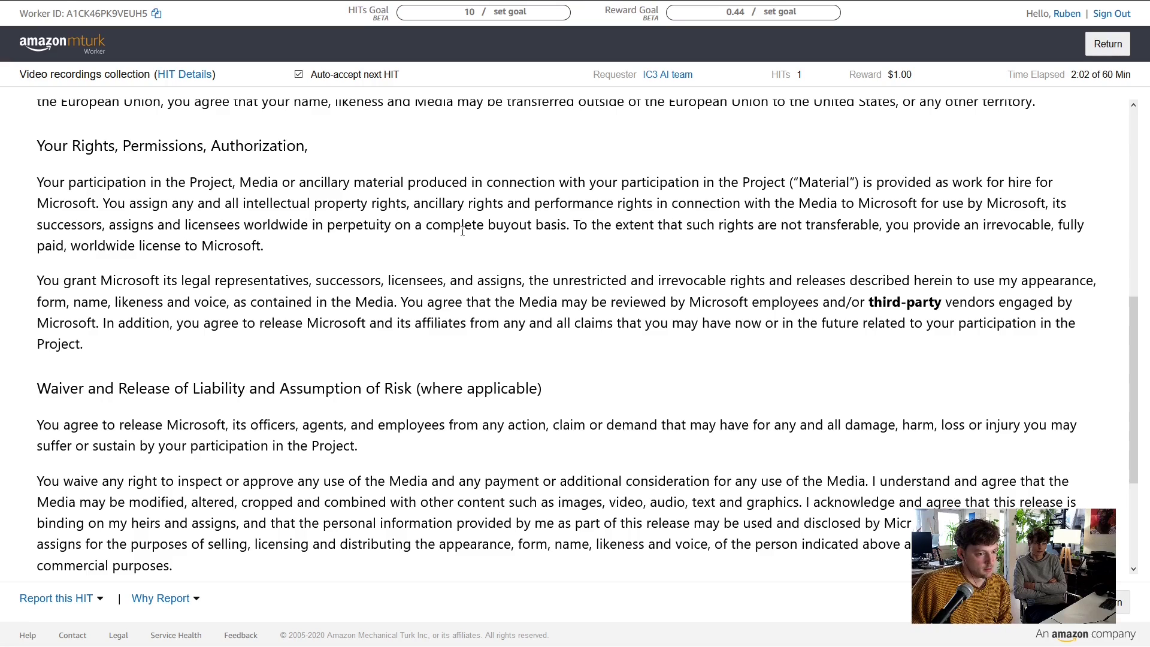
scroll(462, 231, "down", 2)
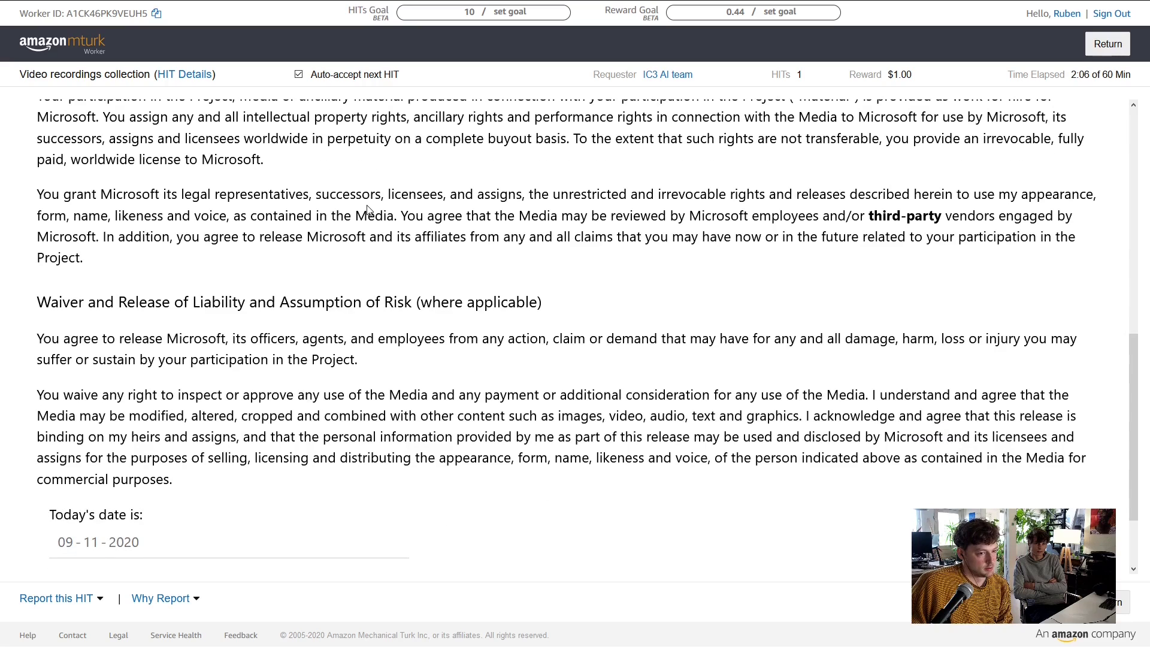
scroll(367, 210, "down", 2)
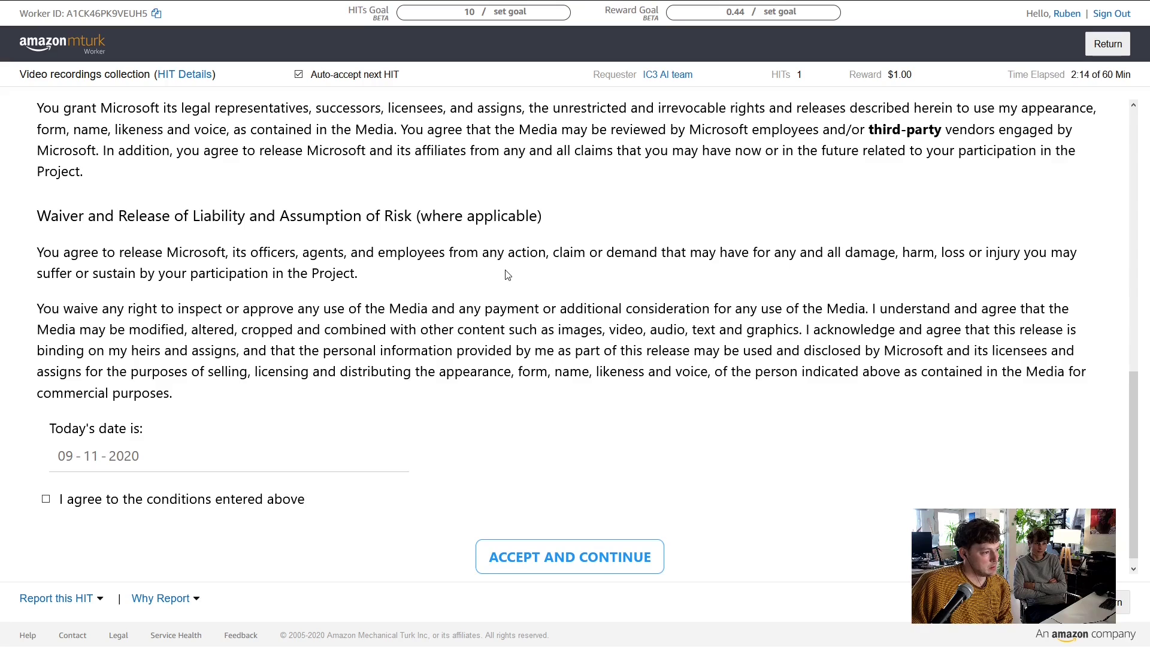
scroll(508, 274, "down", 1)
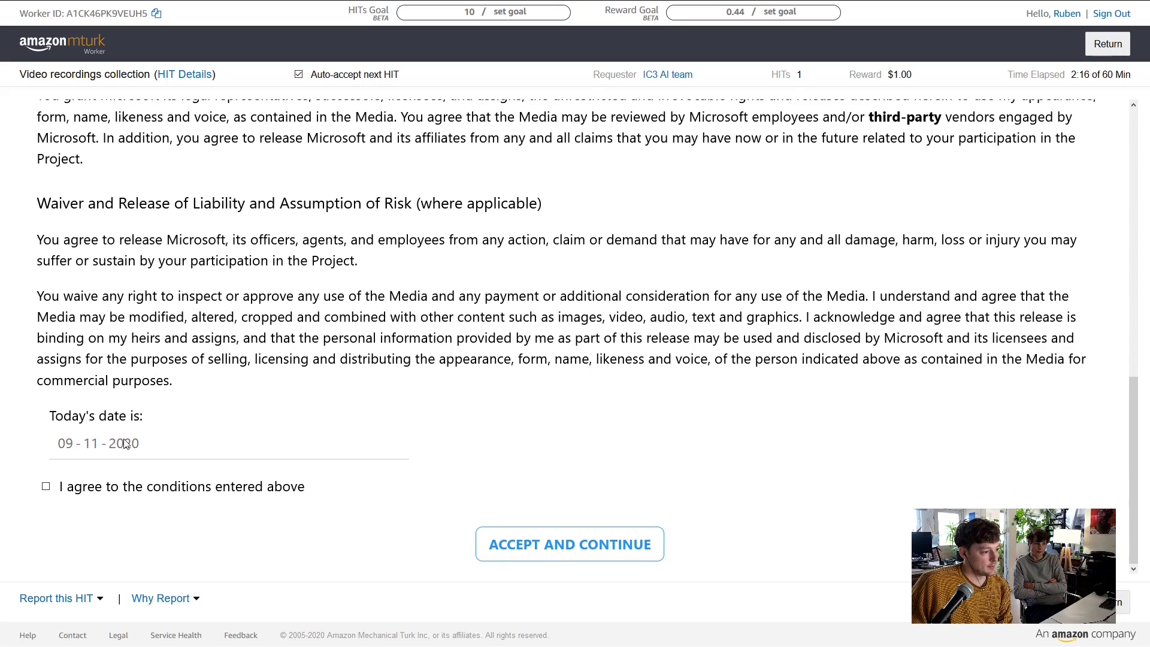
Tick 'I agree to the conditions entered above' and choose ACCEPT AND CONTINUE
left_click(45, 487)
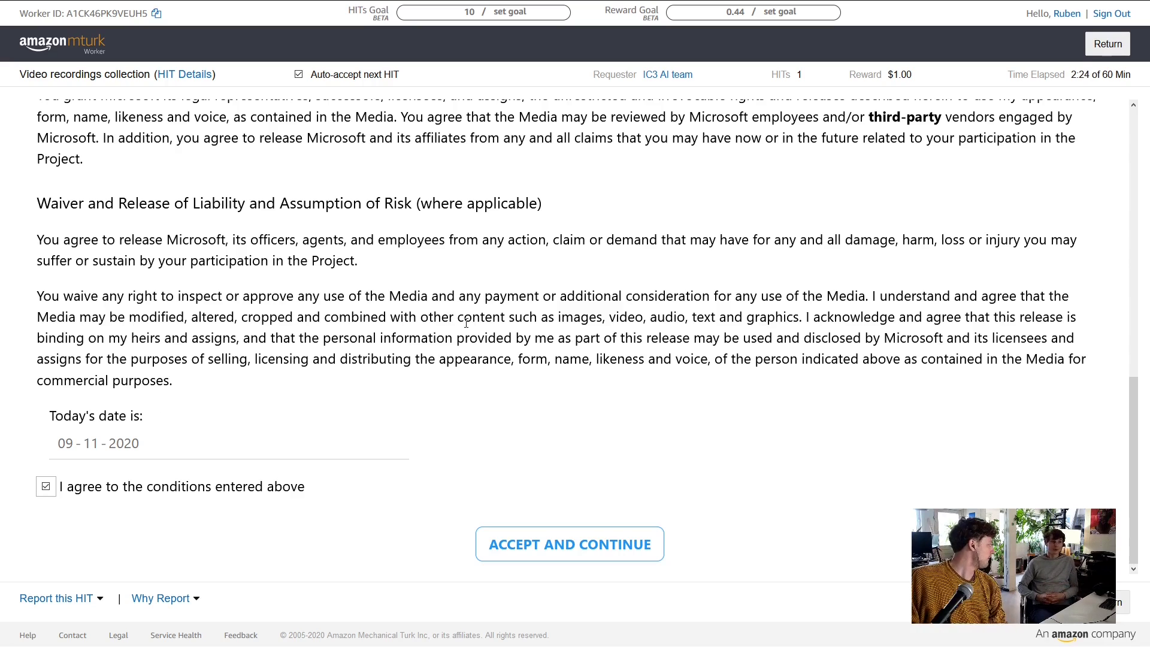
left_click(570, 555)
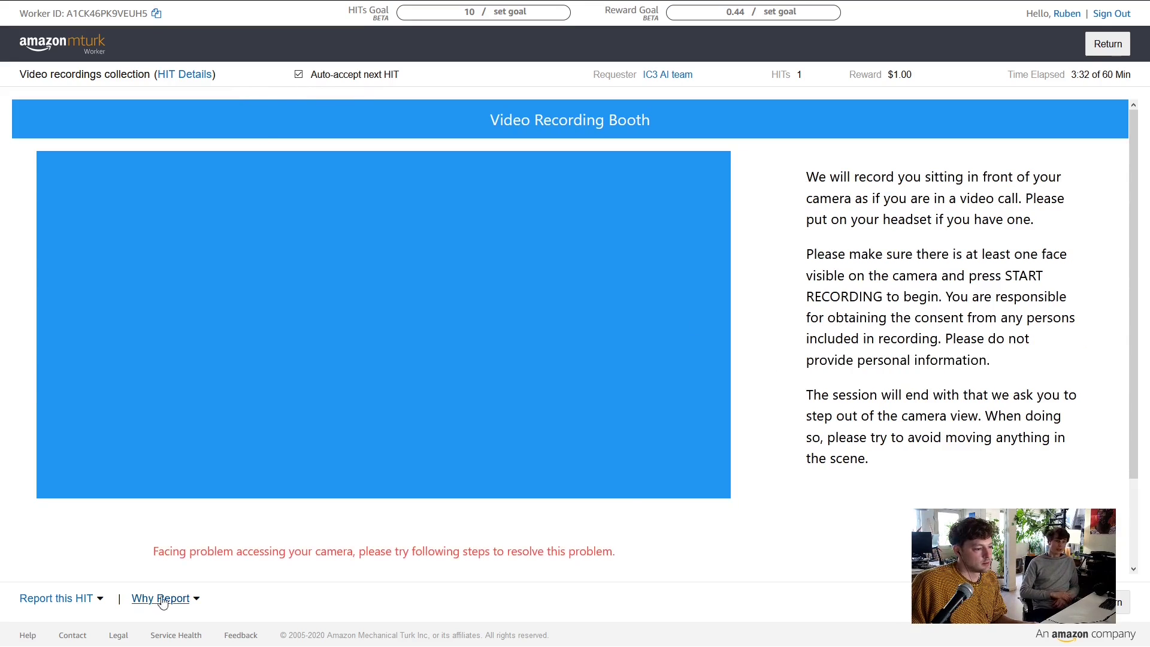
Reduce the recording booth page zoom from 130% to 120%, then click the Pocket icon
scroll(449, 542, "down", 3)
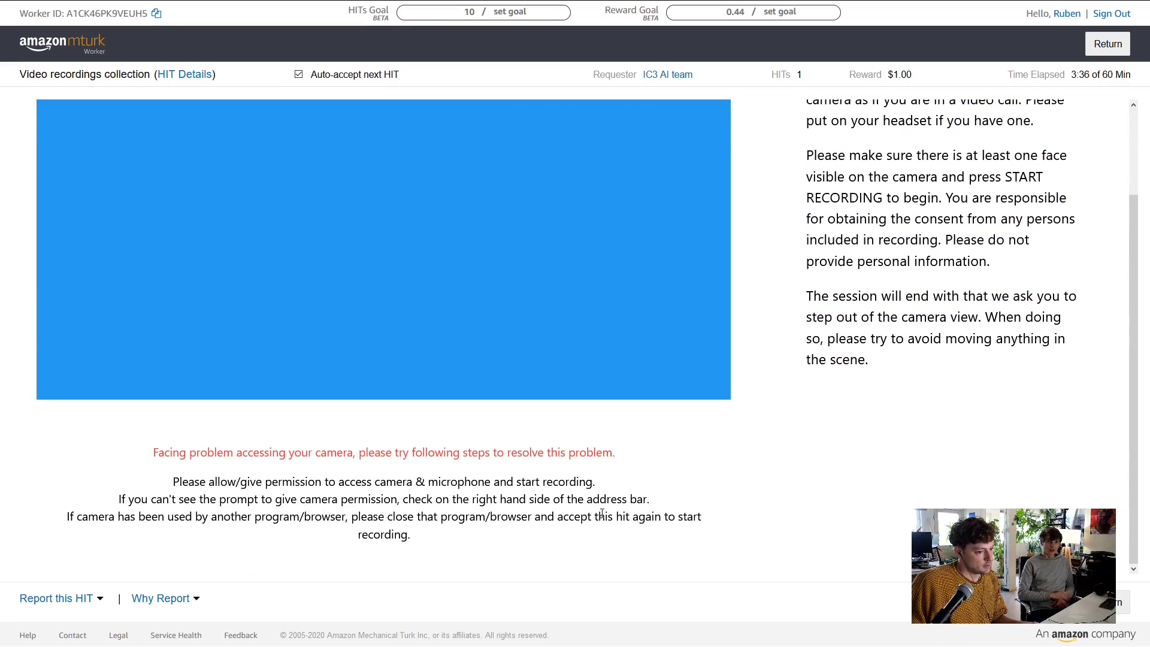
scroll(444, 519, "up", 3)
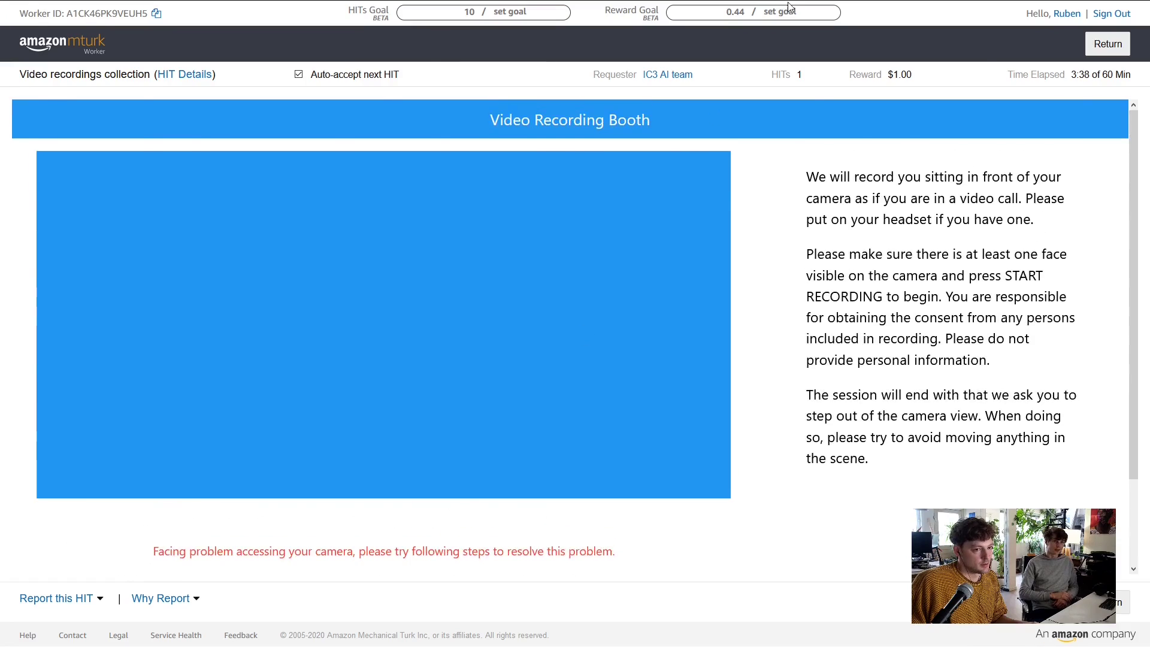
mouse_move(790, 4)
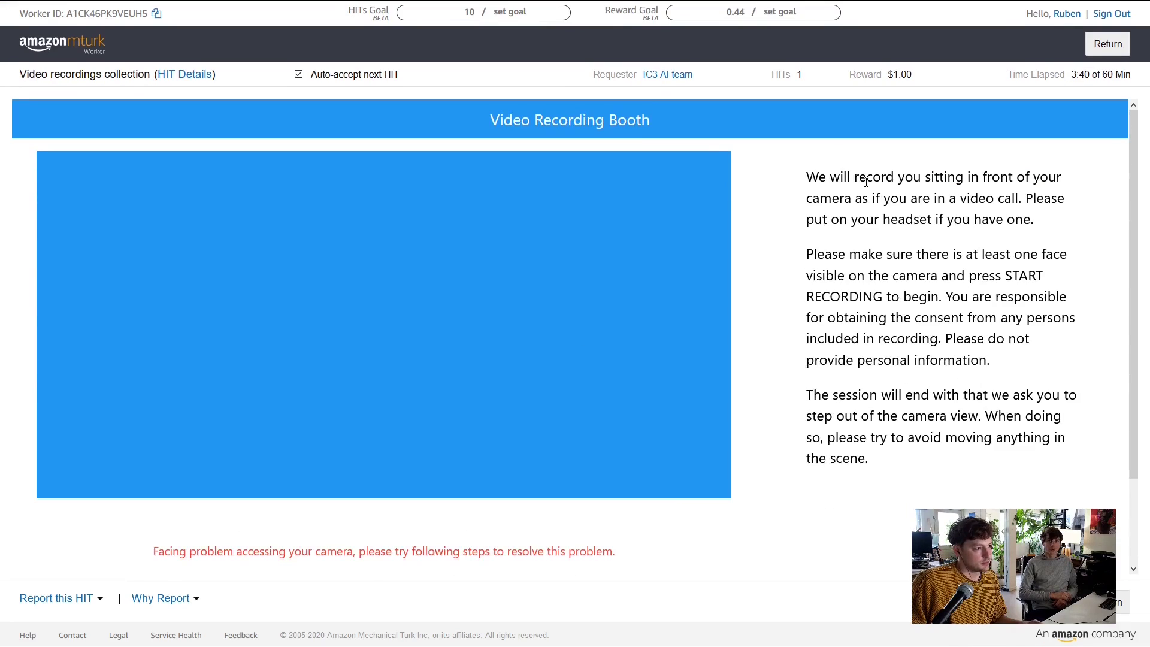
key("ctrl+minus")
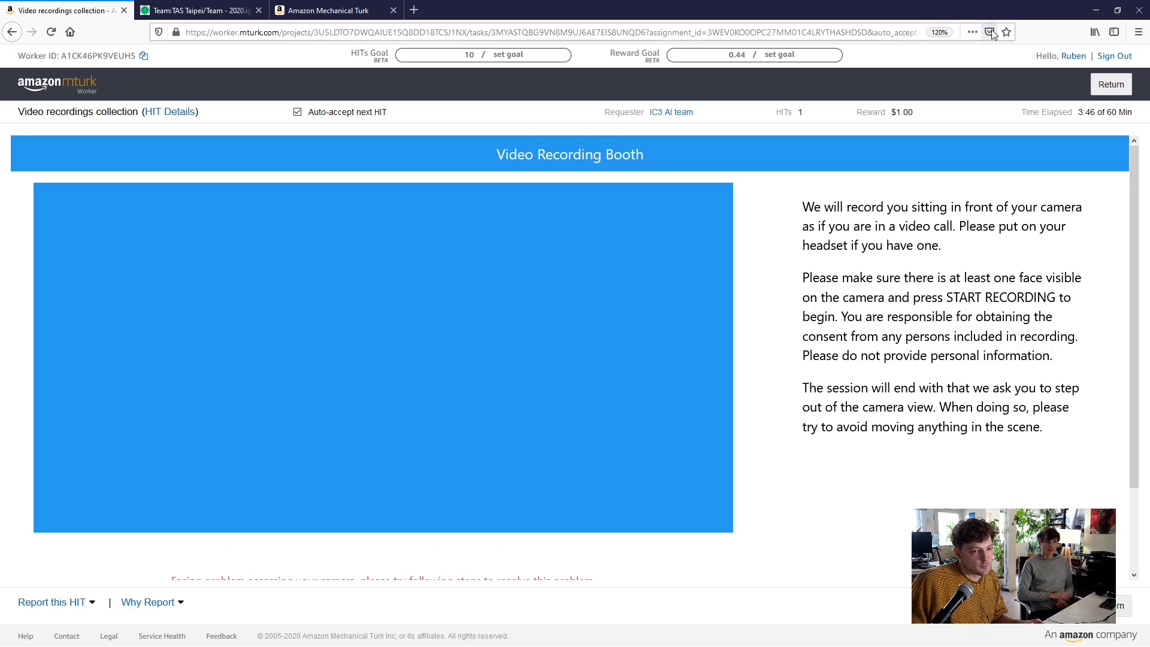
left_click(991, 32)
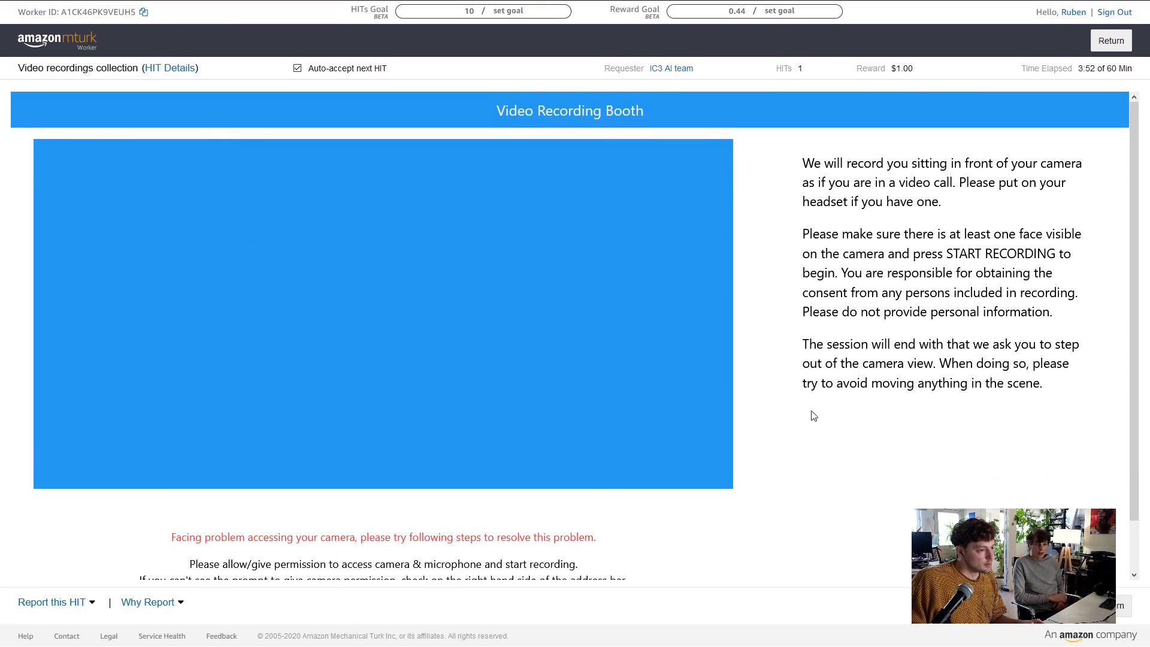
Reload the booth page and re-accept the consent form, landing back on the start page
key("F5")
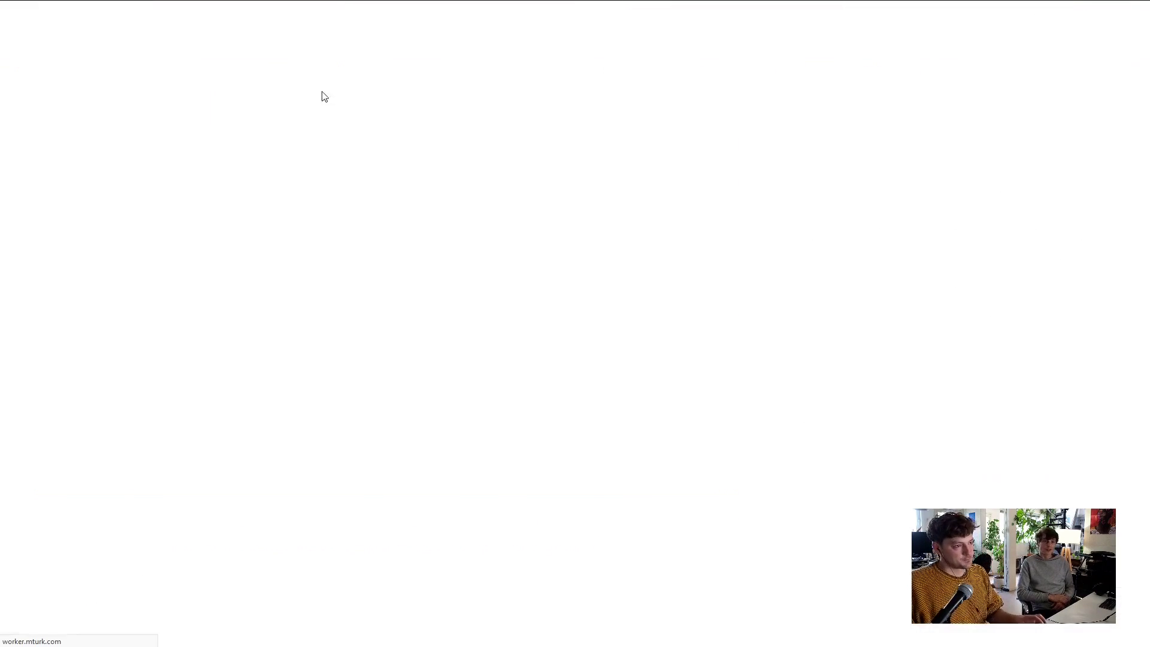
left_click(611, 254)
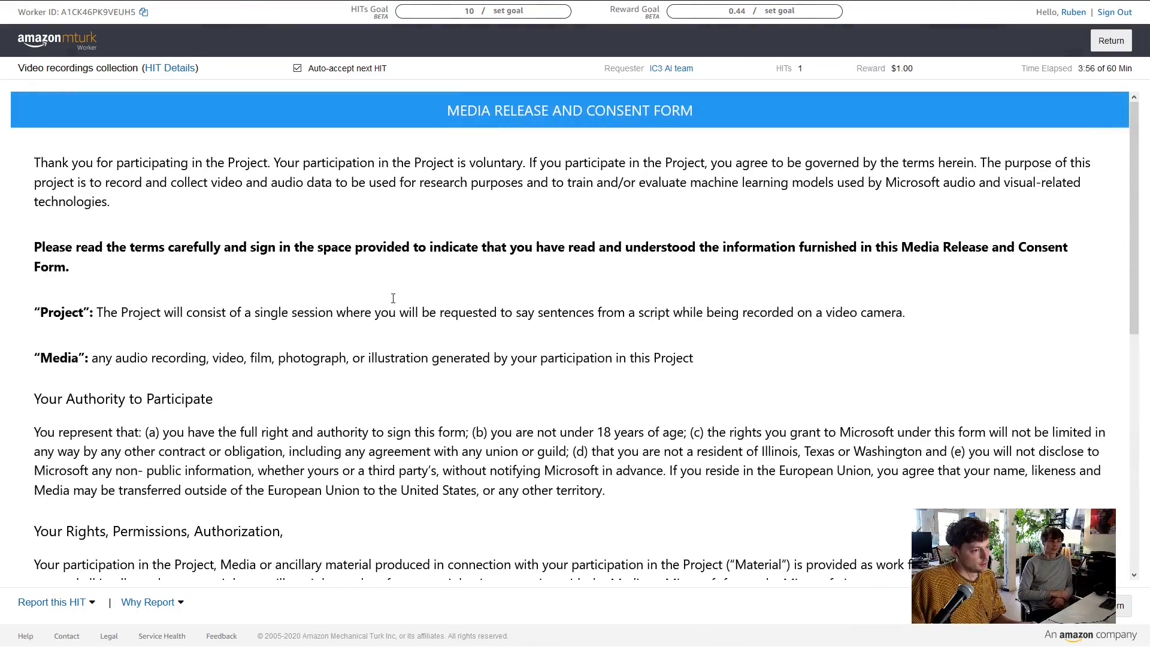
scroll(392, 301, "down", 8)
left_click(42, 499)
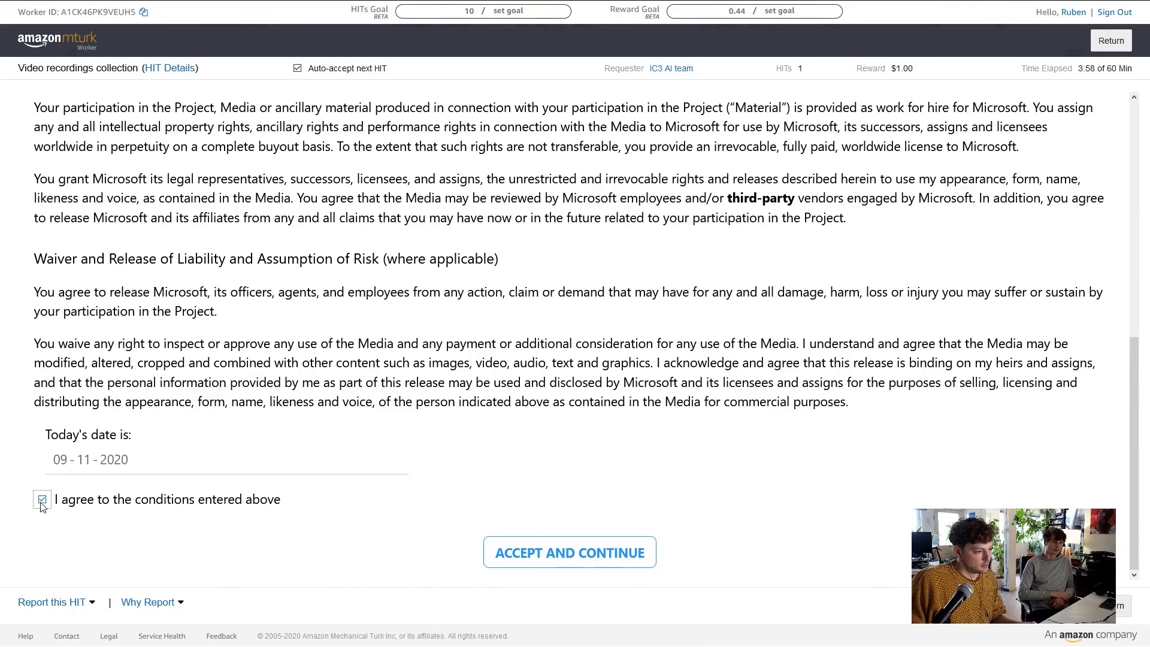
left_click(605, 563)
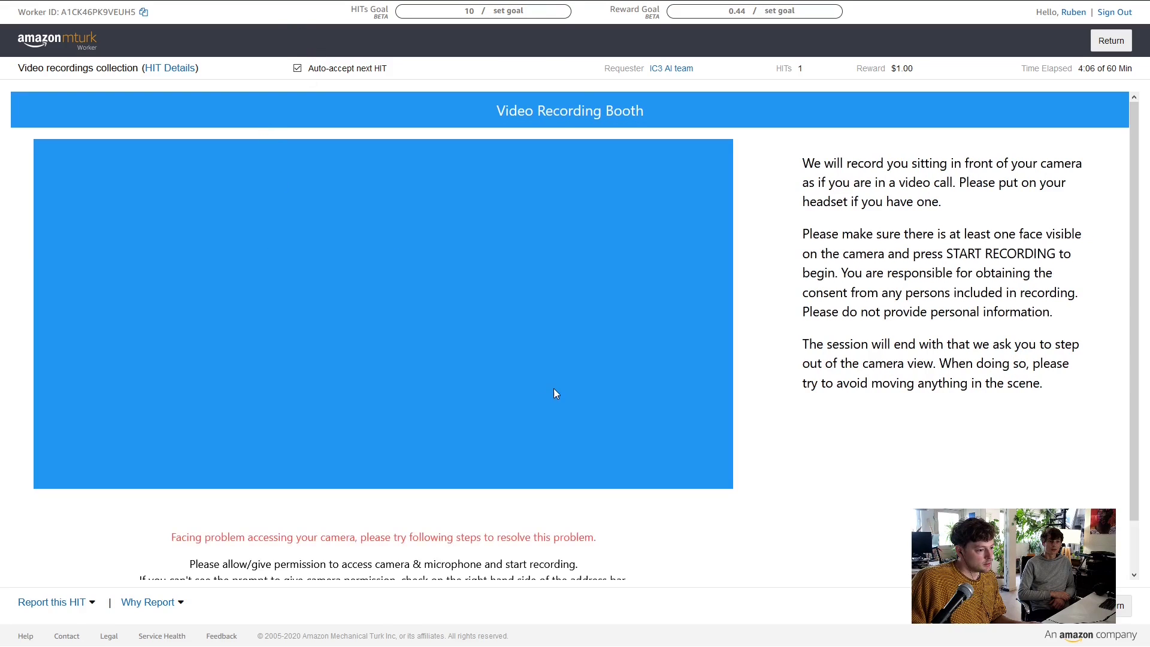
scroll(550, 389, "down", 1)
scroll(393, 505, "up", 1)
scroll(393, 505, "down", 1)
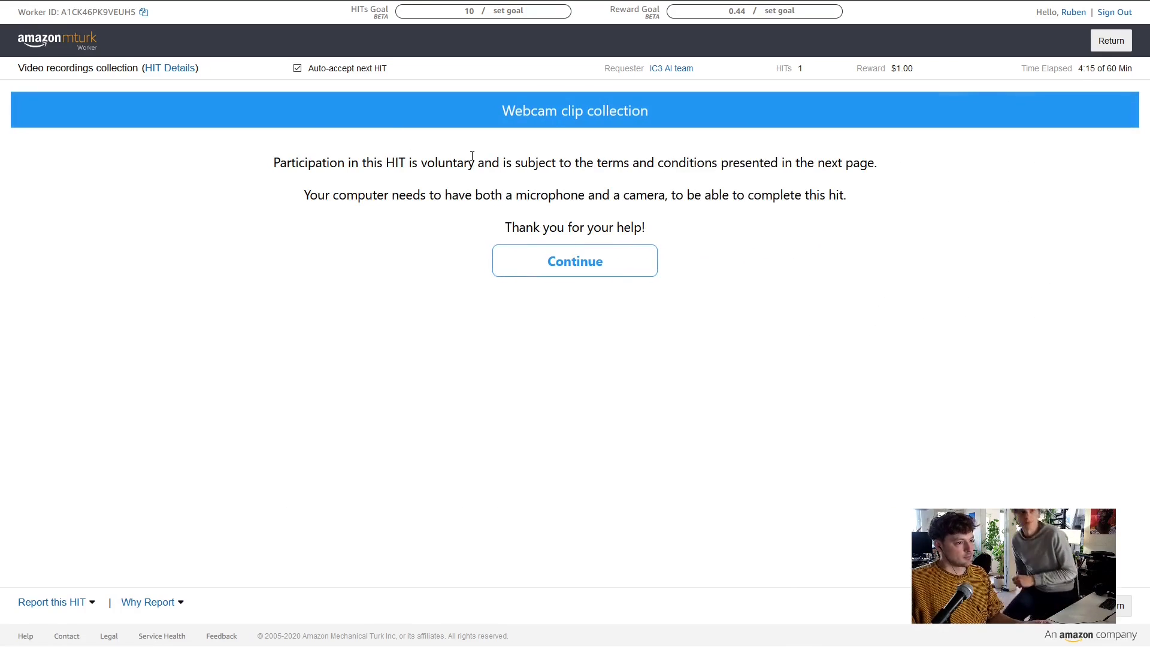
Repeat Continue, 'I agree' and ACCEPT AND CONTINUE twice until the booth shows without a camera warning
left_click(544, 273)
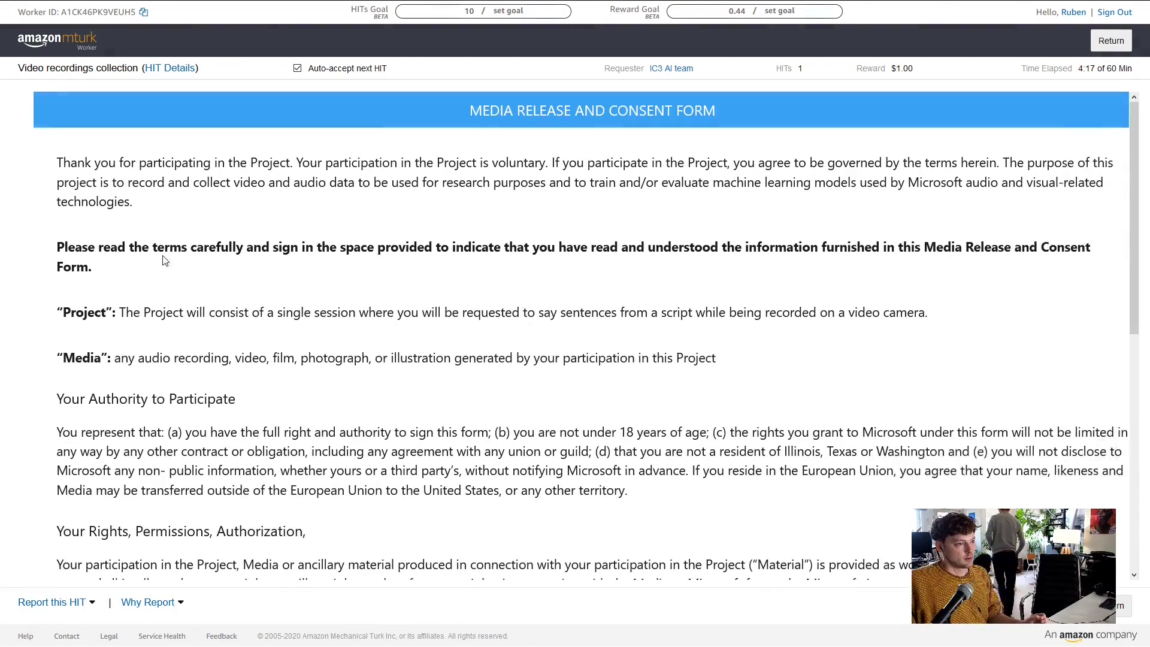
scroll(421, 211, "down", 8)
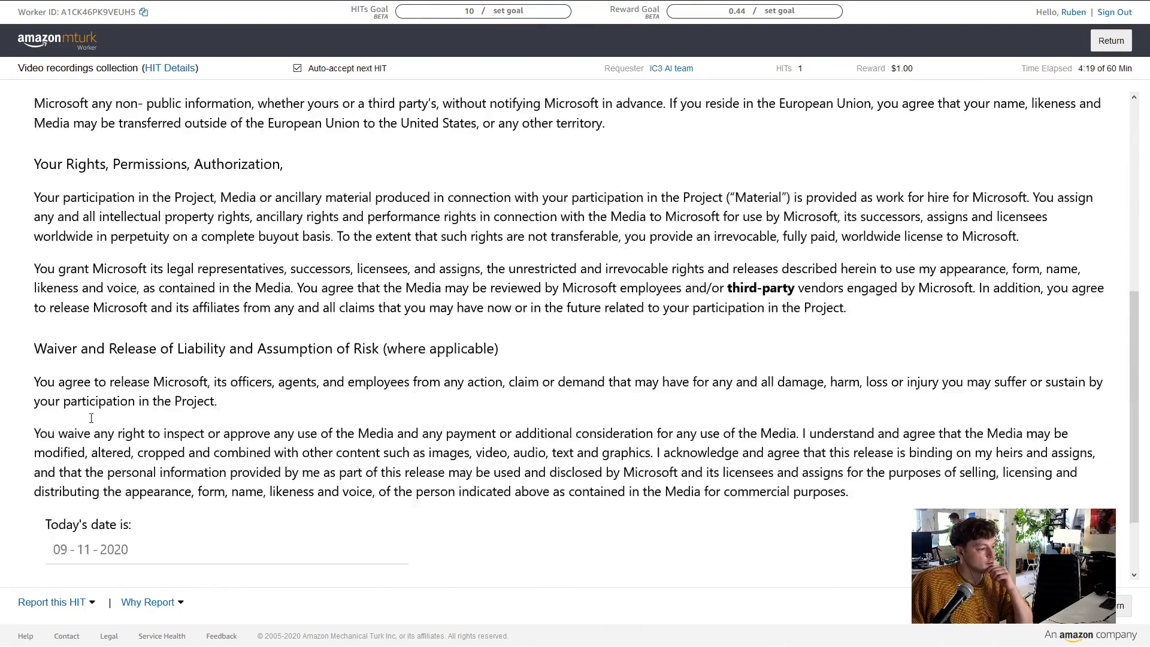
left_click(42, 499)
left_click(593, 565)
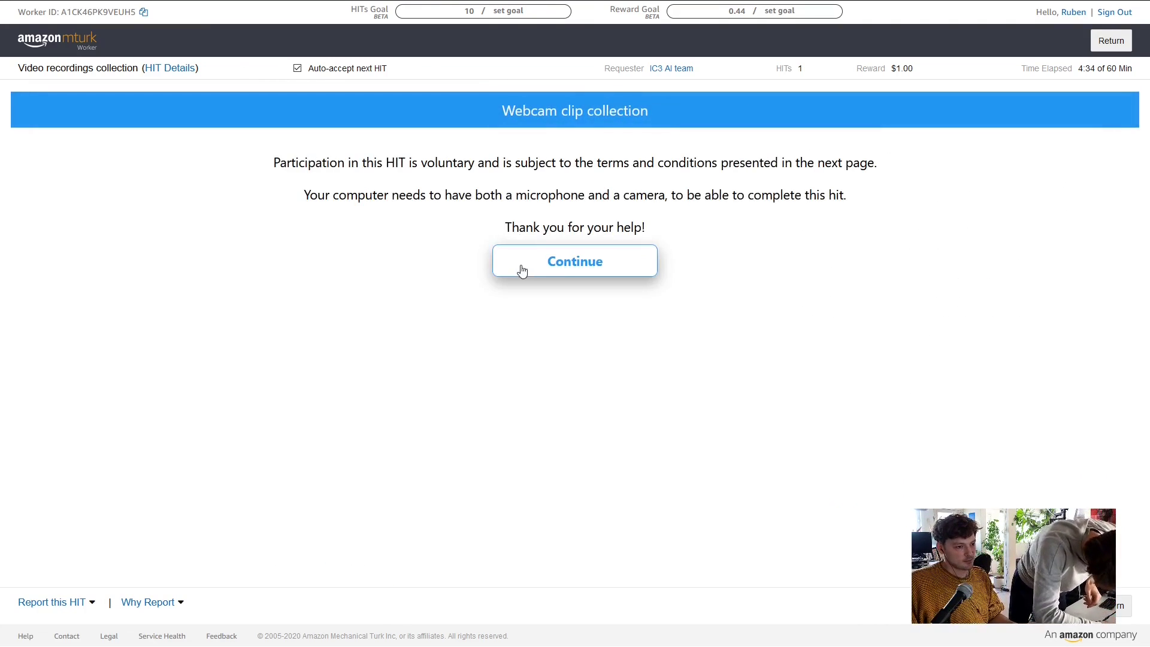
left_click(567, 265)
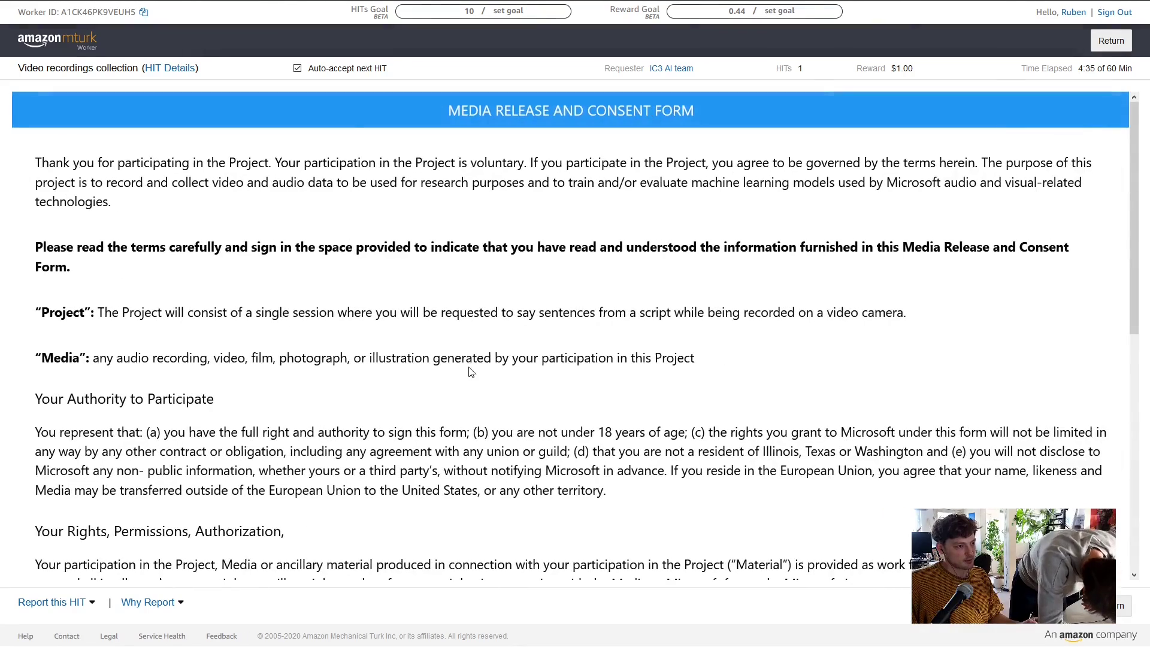
scroll(503, 258, "down", 8)
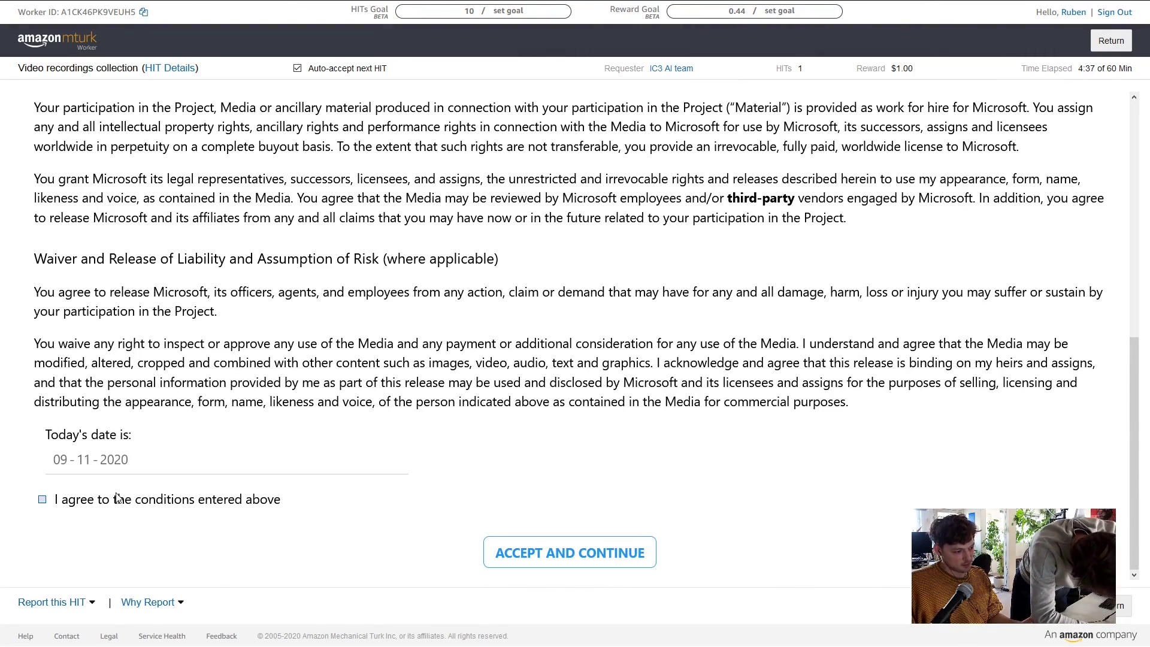
left_click(111, 503)
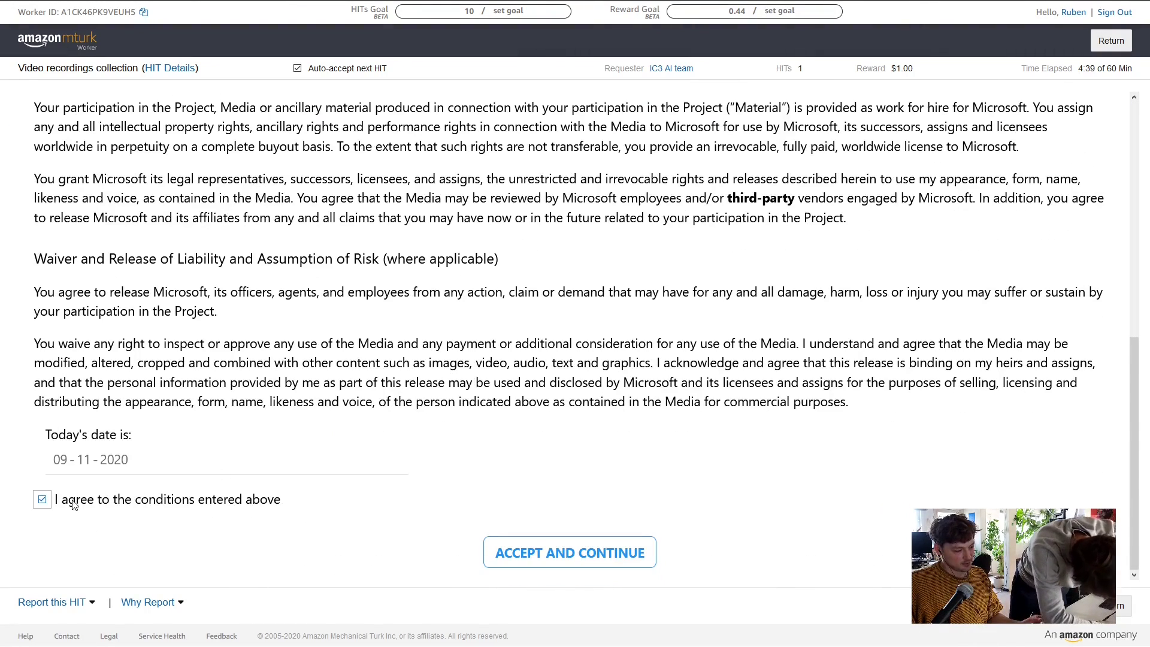
left_click(604, 561)
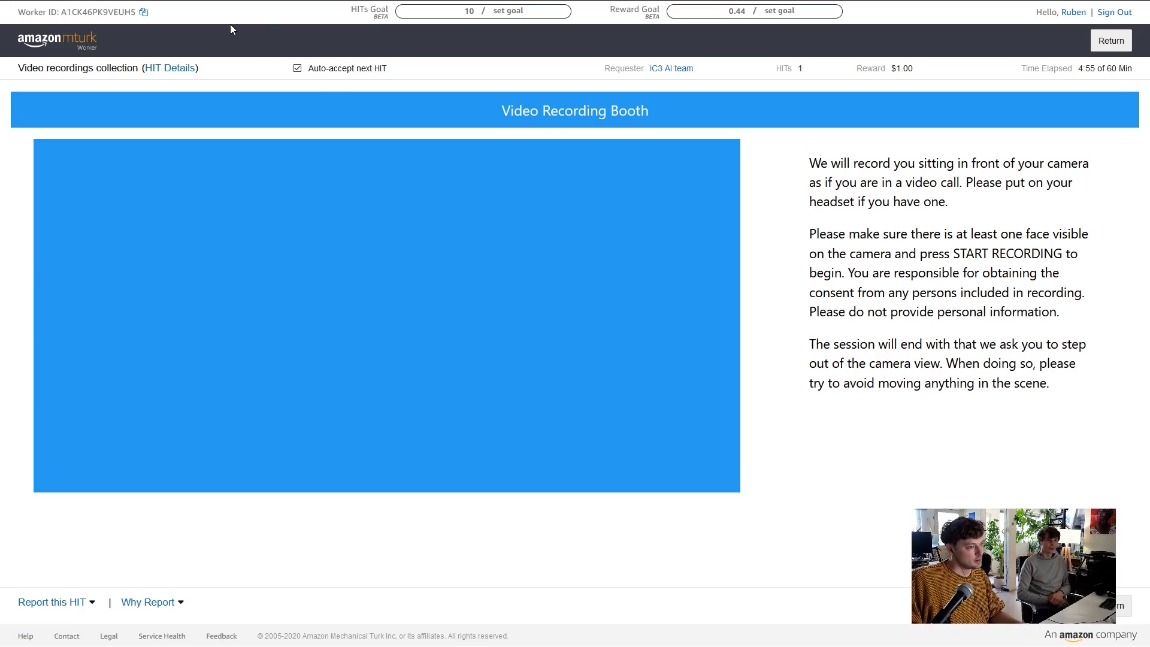
Reload the task in full screen and re-accept the consent terms to reach the live webcam preview
mouse_move(73, 3)
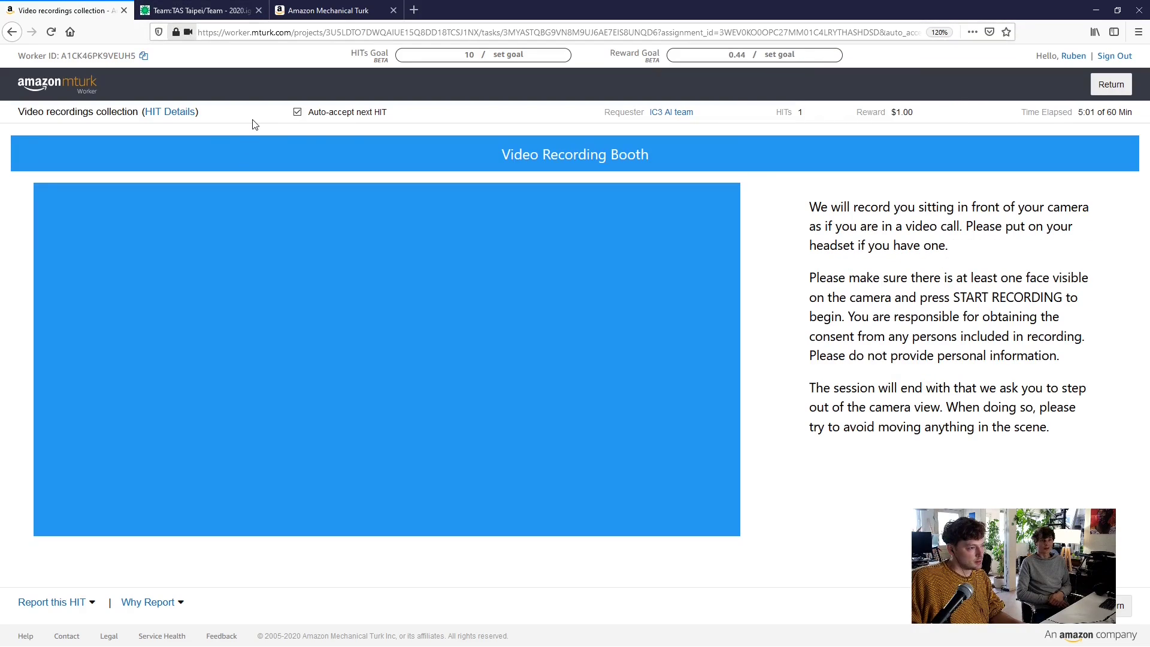
key("F5")
key("F11")
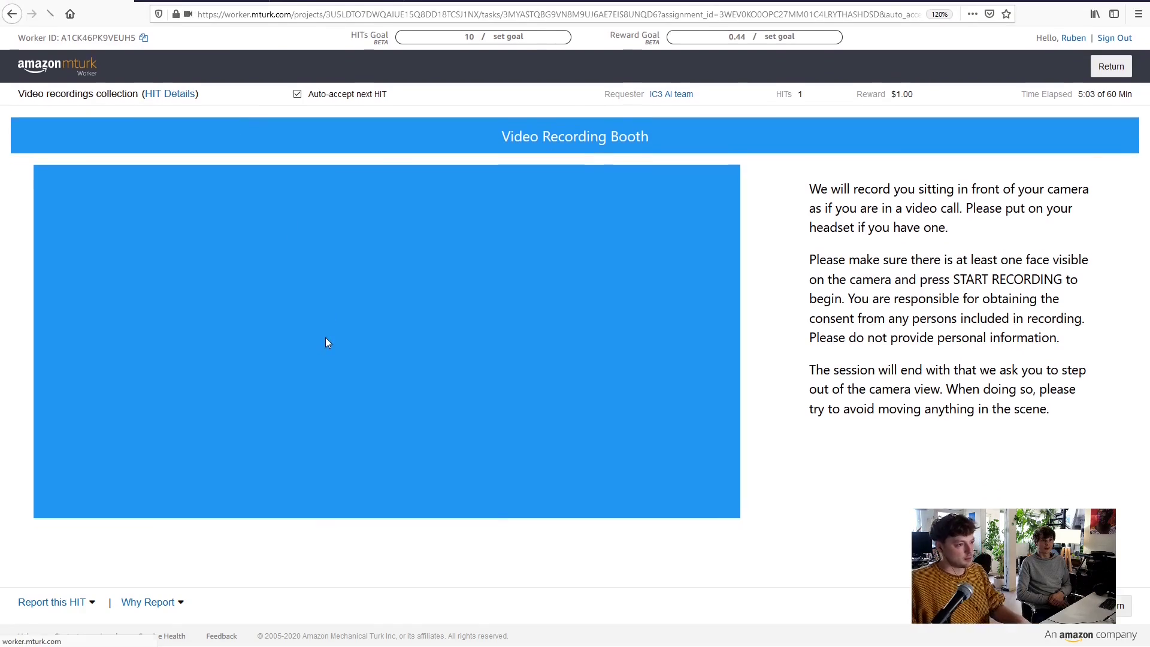
left_click(598, 261)
scroll(281, 371, "down", 8)
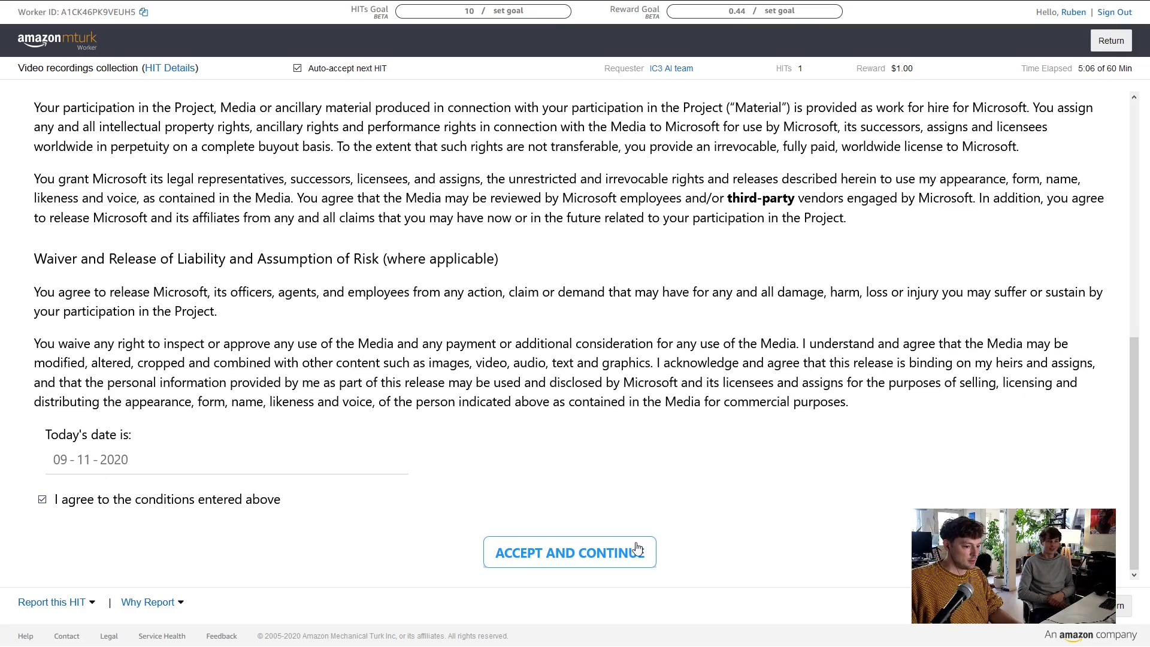
left_click(639, 549)
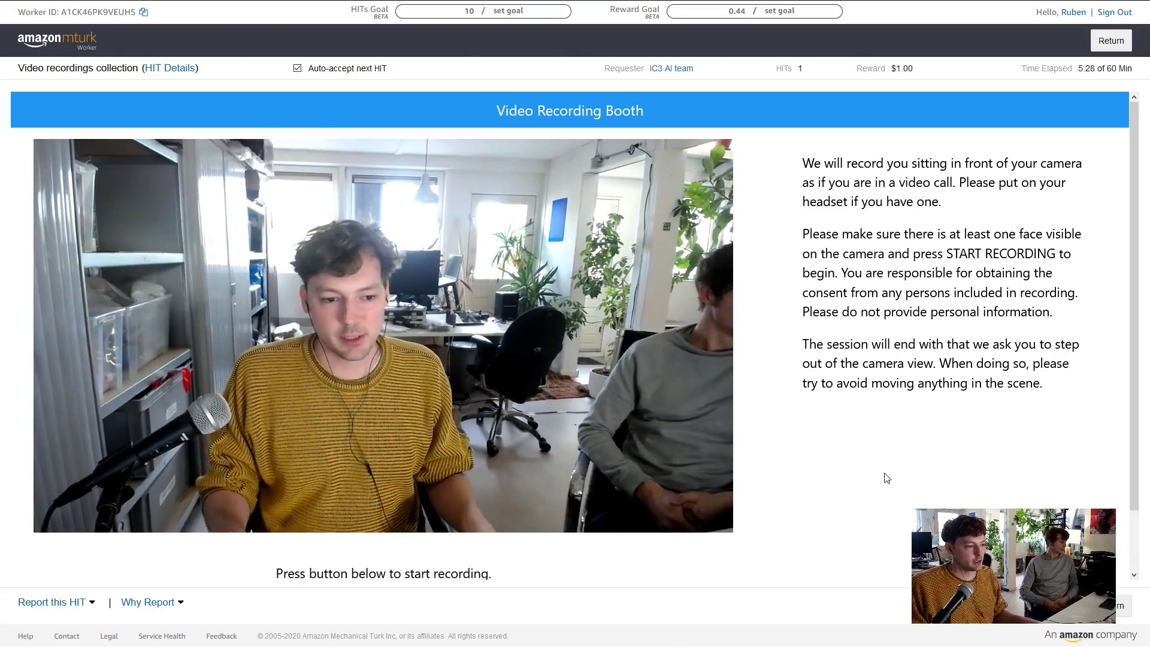
Start the webcam video recording and let it capture and upload
scroll(707, 503, "down", 1)
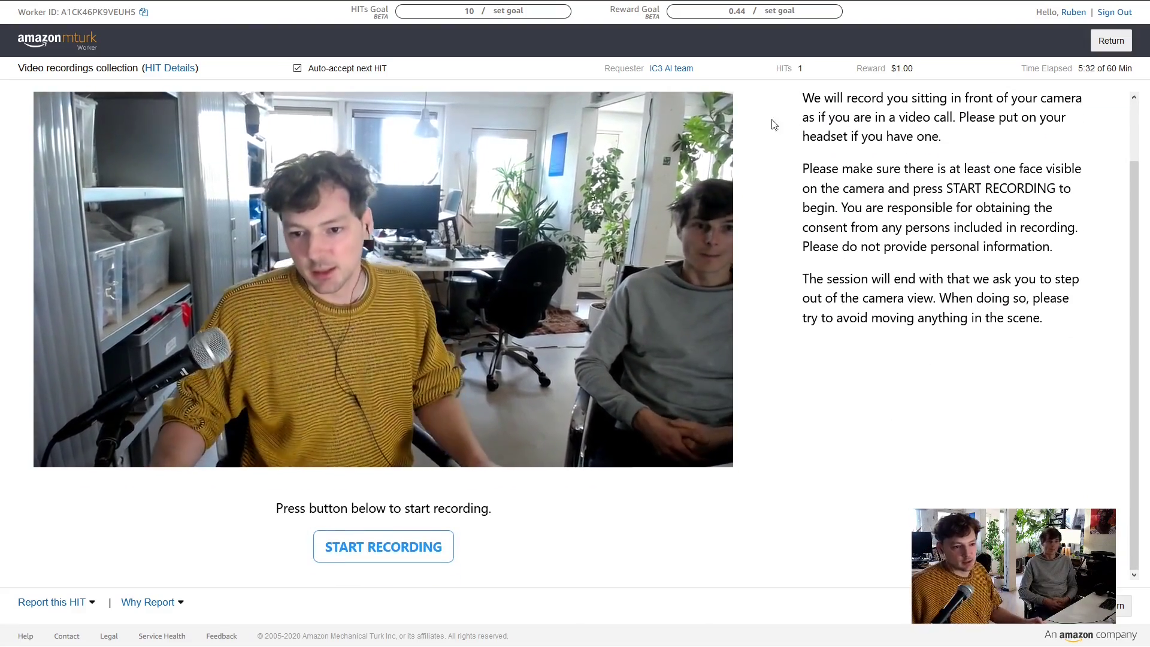
left_click(368, 543)
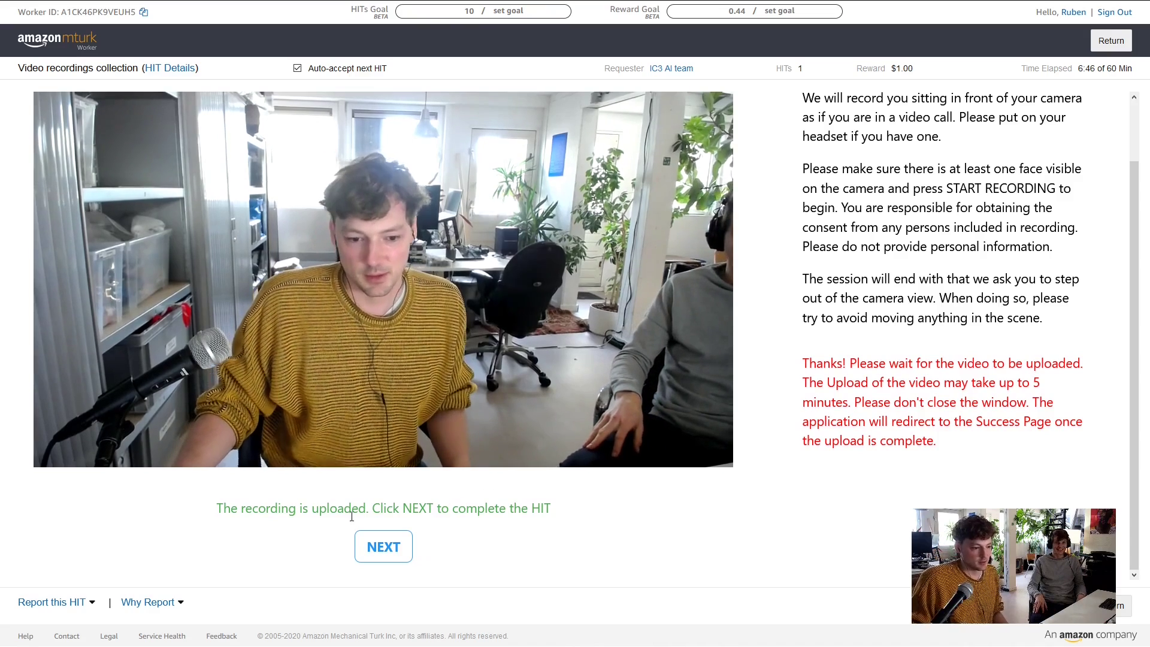
Complete the recording step and submit the finished video HIT
left_click(382, 545)
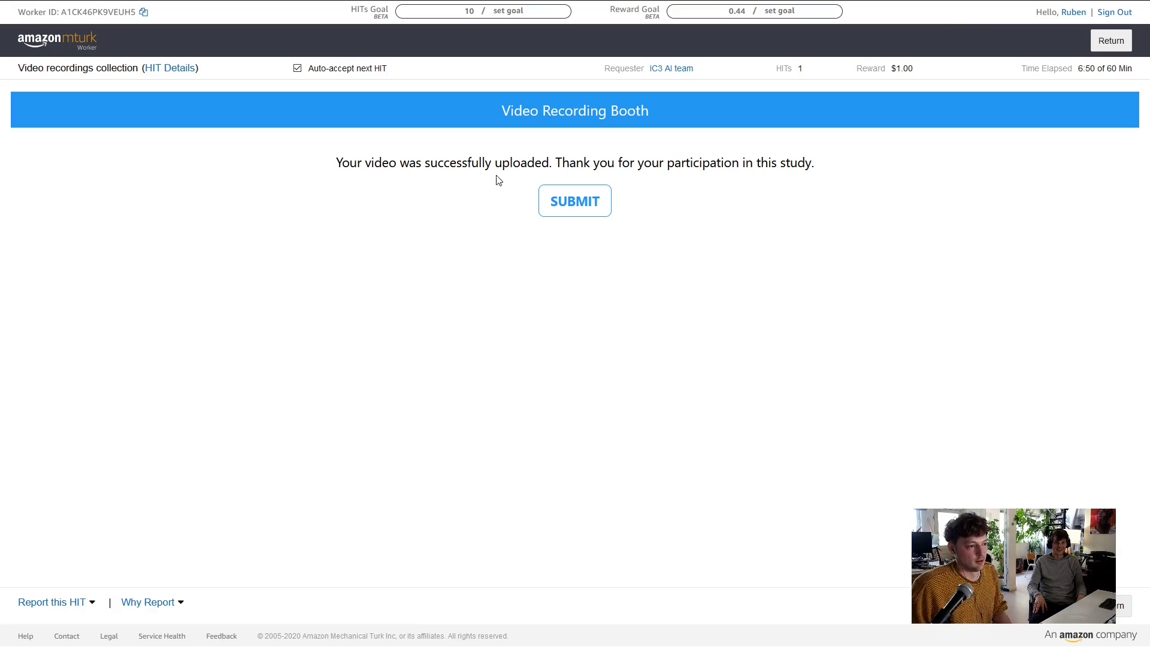
left_click(557, 208)
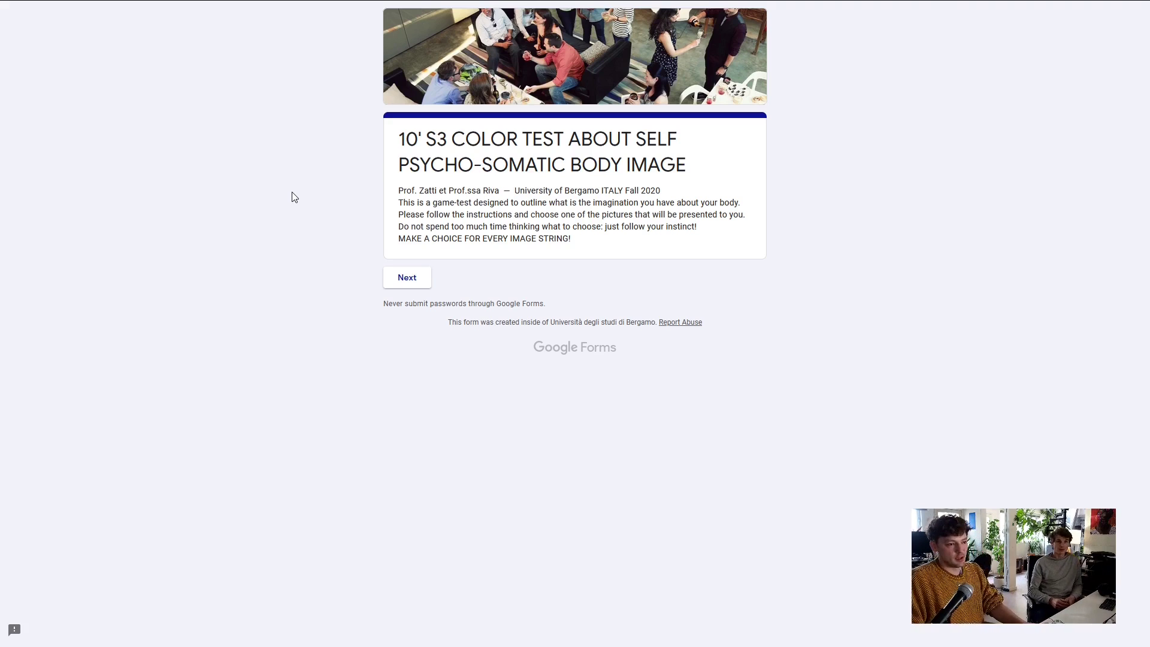
Glance at the survey HIT's task page, then start the body-image survey form
key("F11")
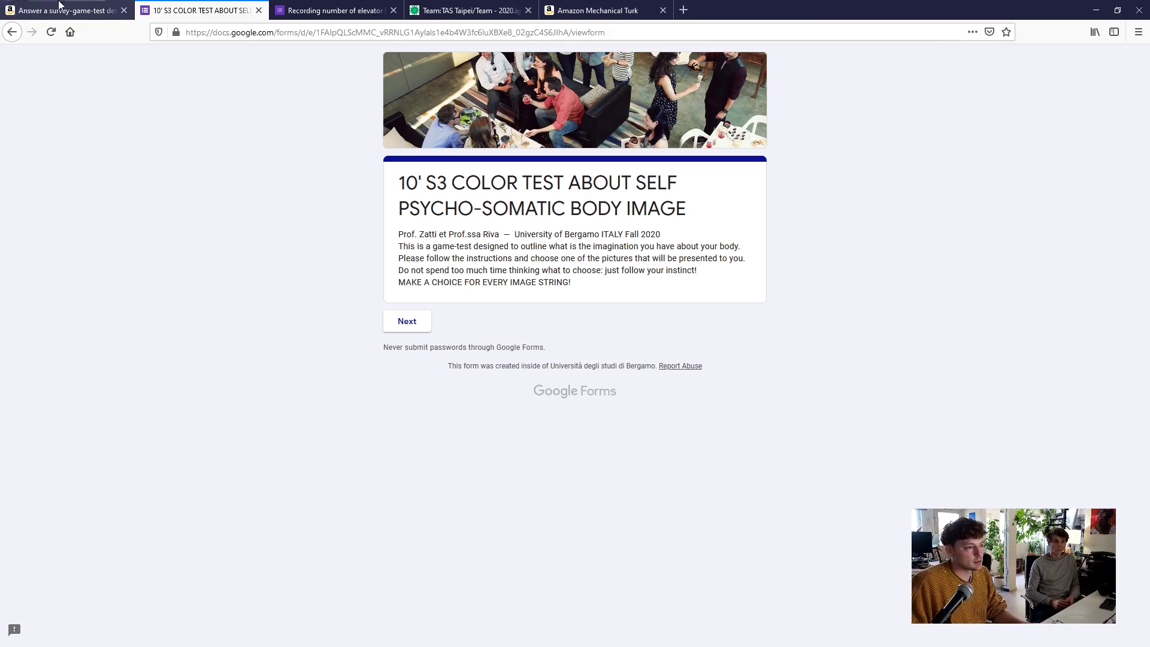
left_click(47, 8)
key("F11")
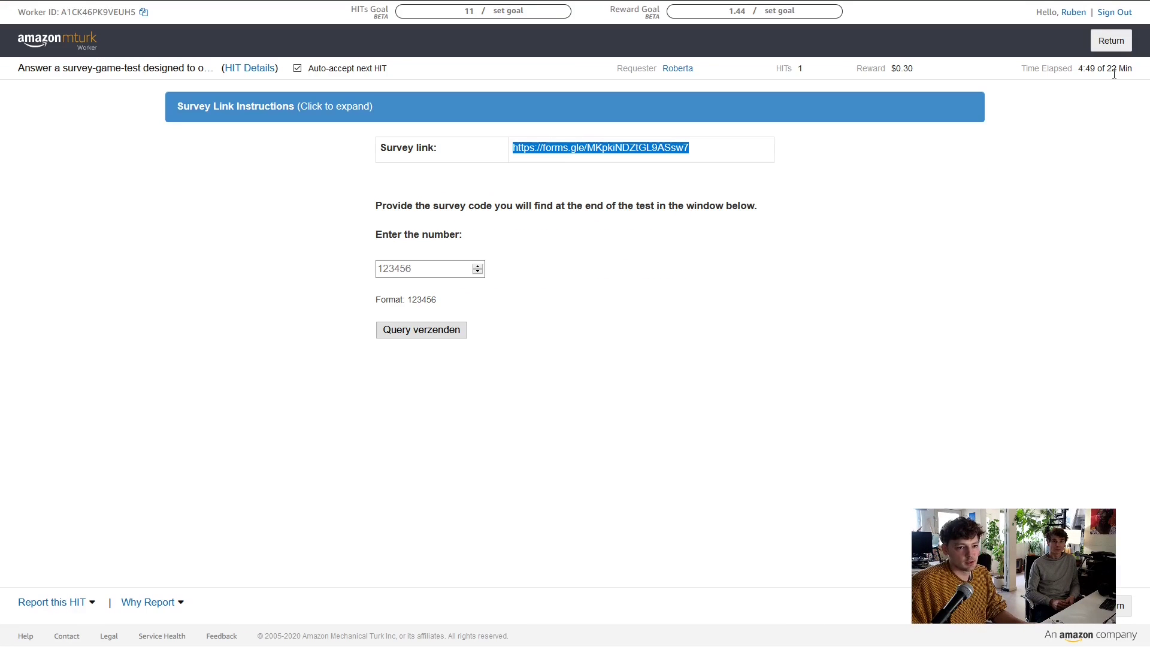
key("F11")
left_click(237, 7)
key("F11")
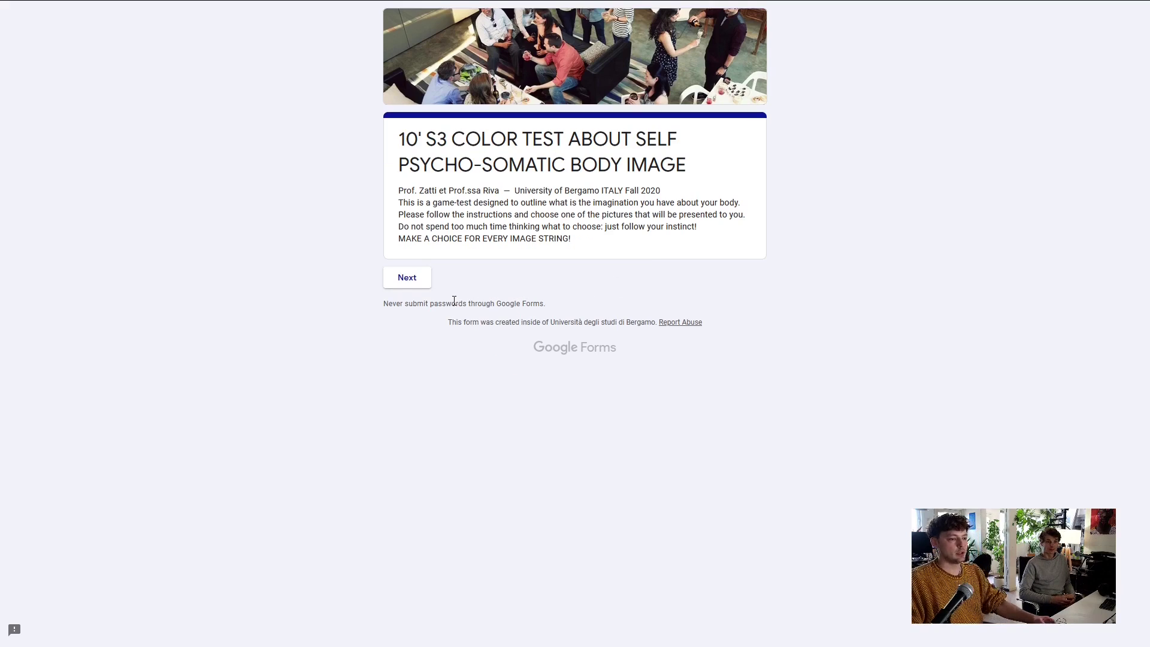
left_click(406, 280)
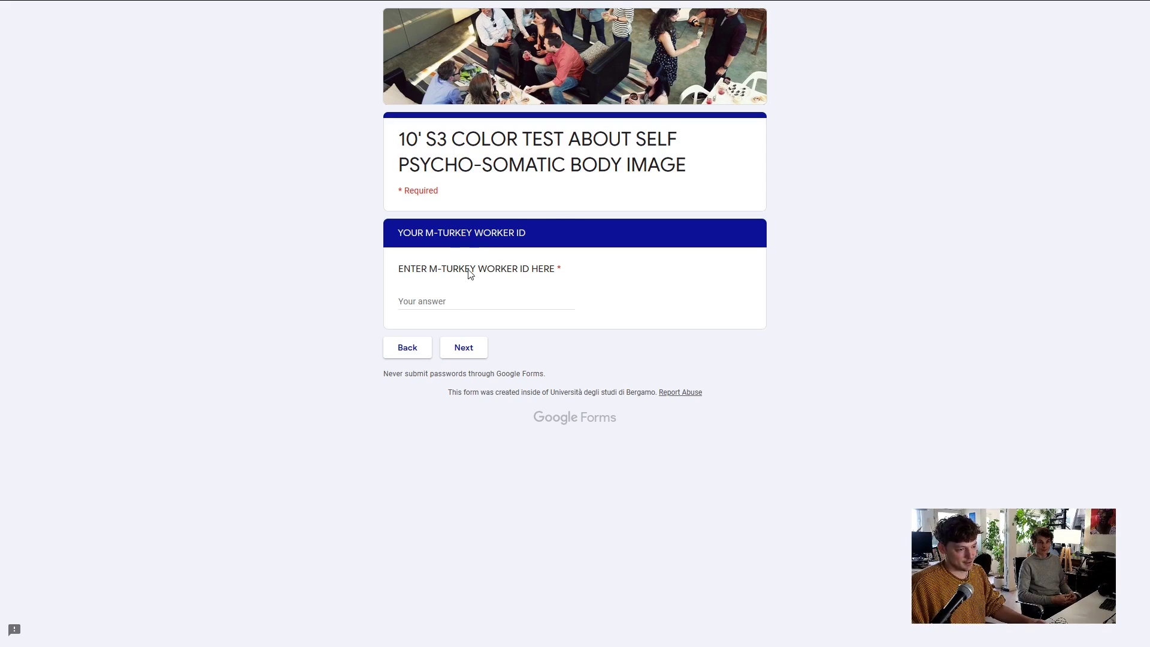
Copy the worker ID from the HIT page into the form's answer field and continue
mouse_move(122, 5)
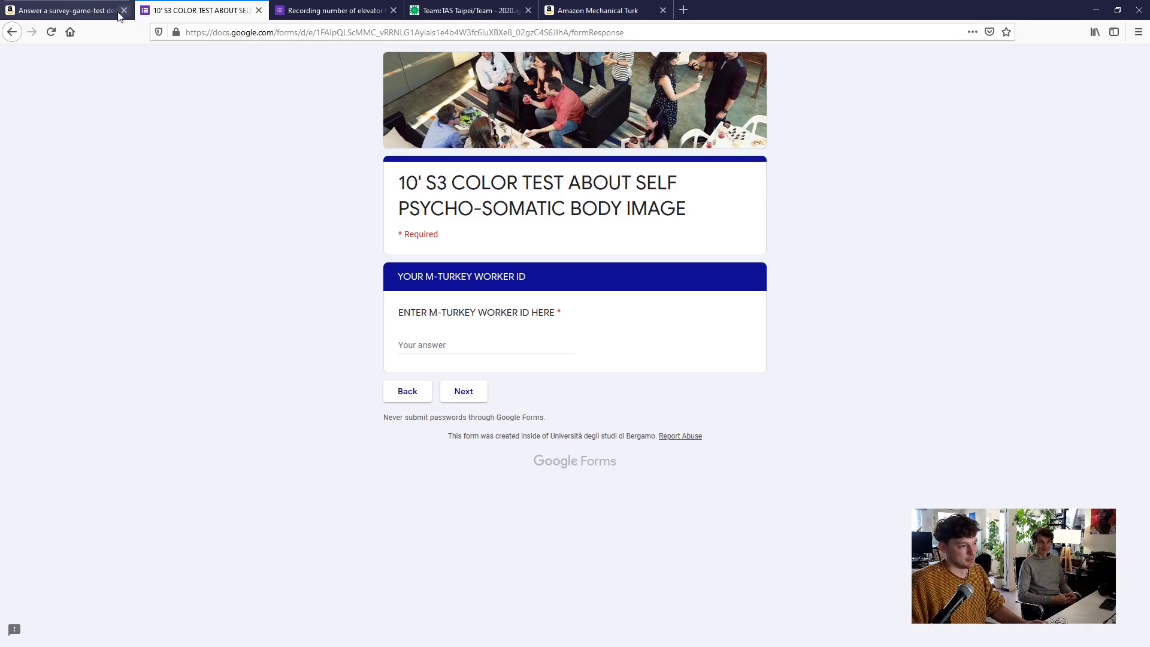
left_click(76, 16)
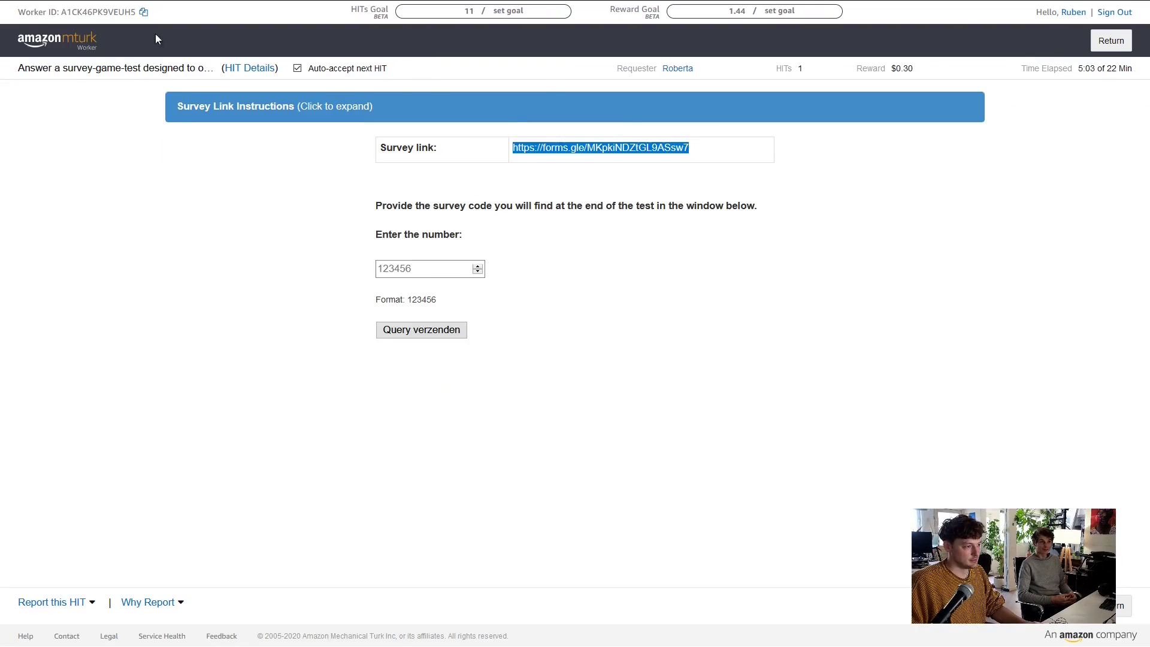
left_click(143, 55)
left_click(186, 10)
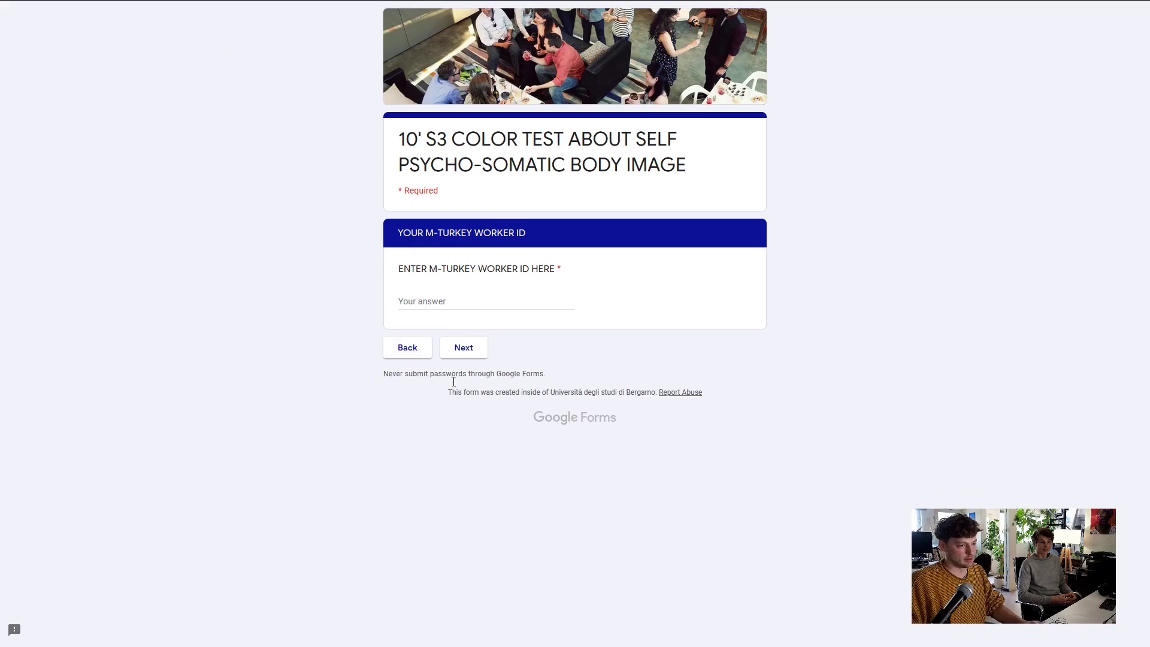
left_click(435, 302)
key("ctrl+v")
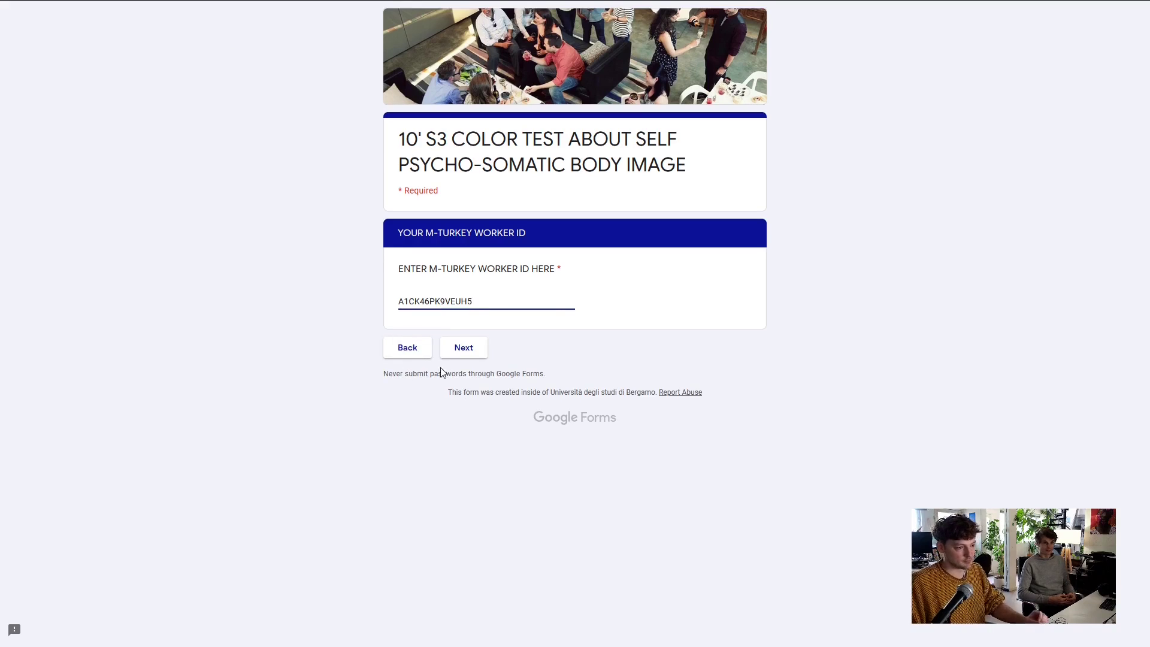
left_click(467, 352)
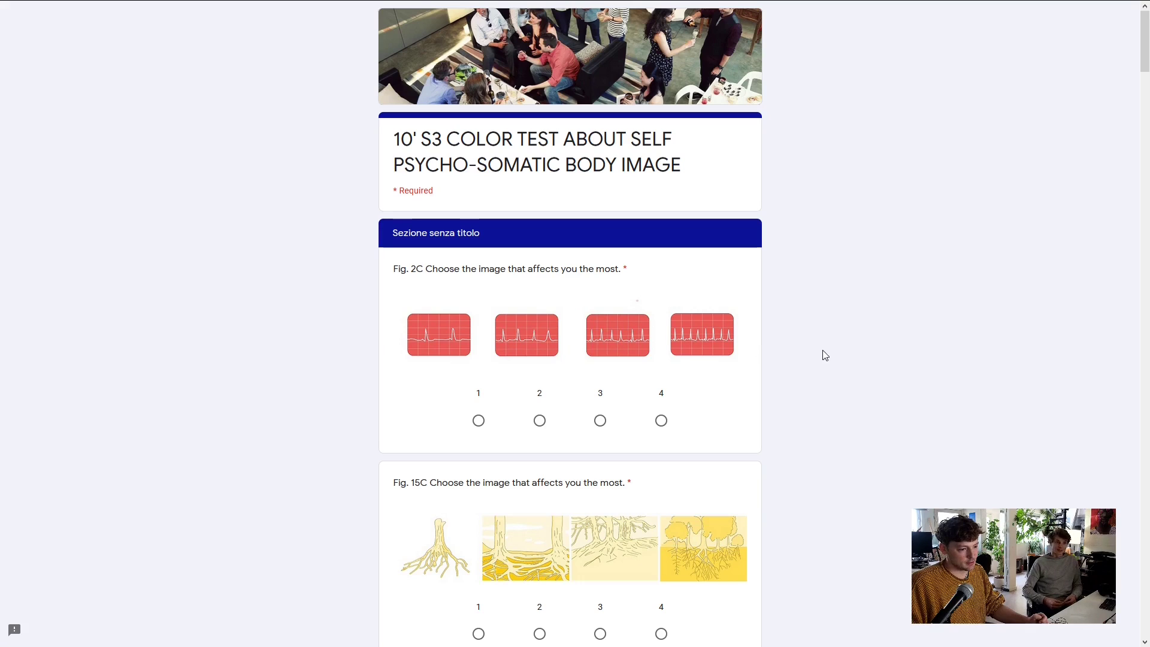
Answer Fig. 2C and Fig. 15C with image option 2
scroll(824, 355, "down", 2)
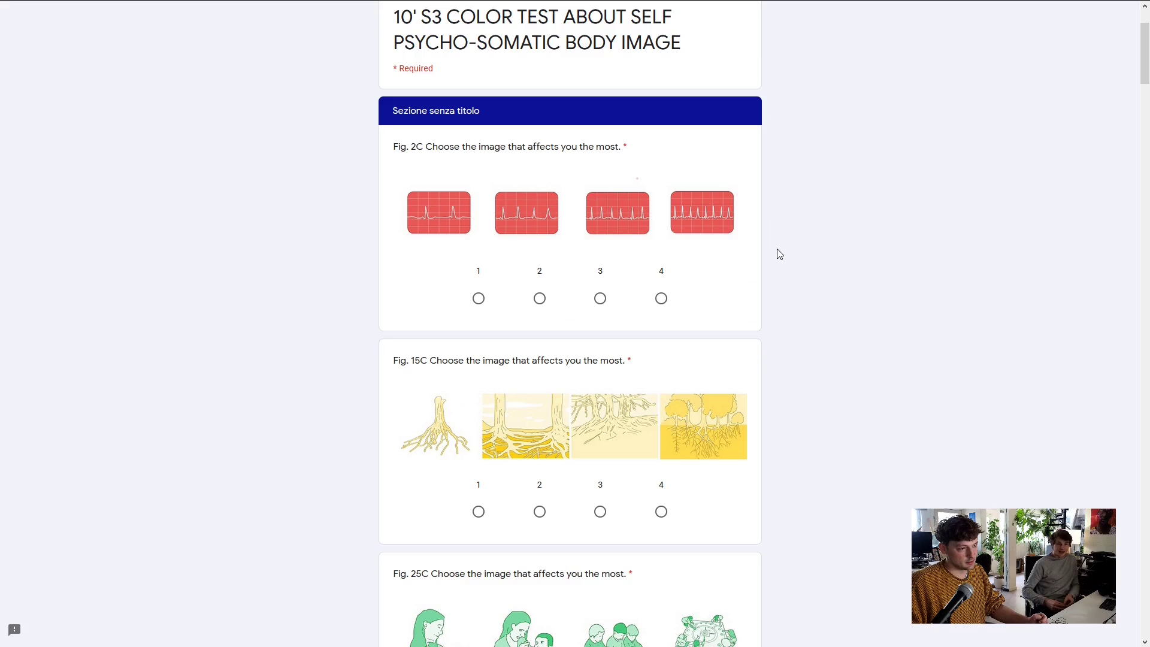
scroll(779, 254, "up", 1)
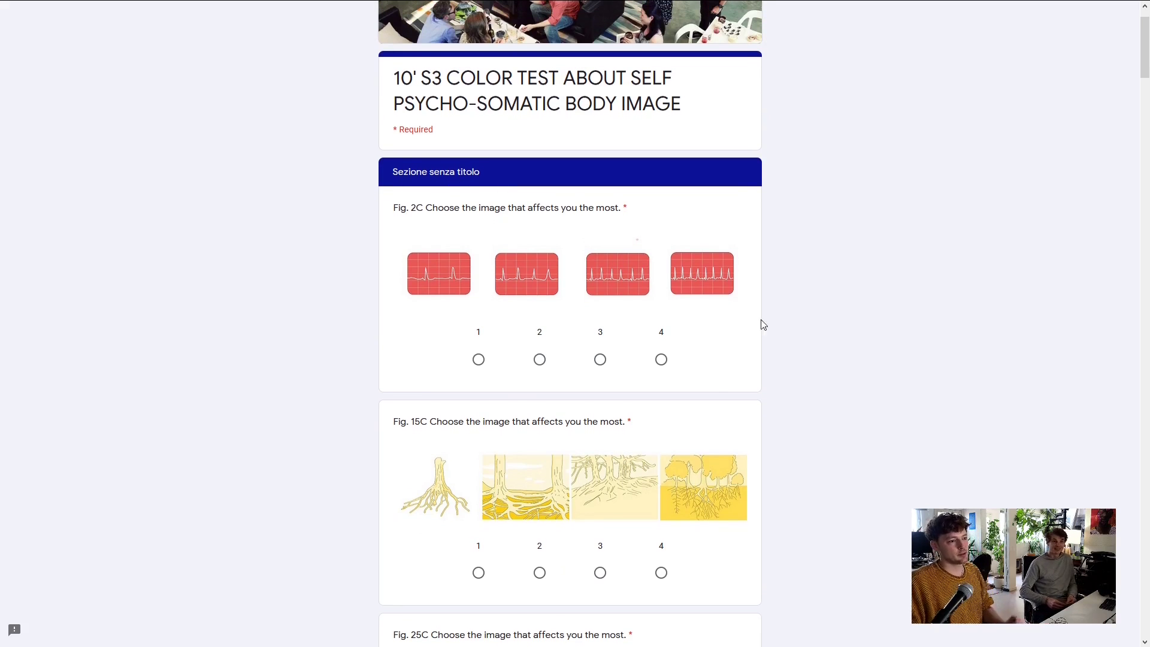
scroll(763, 317, "up", 1)
scroll(780, 251, "down", 2)
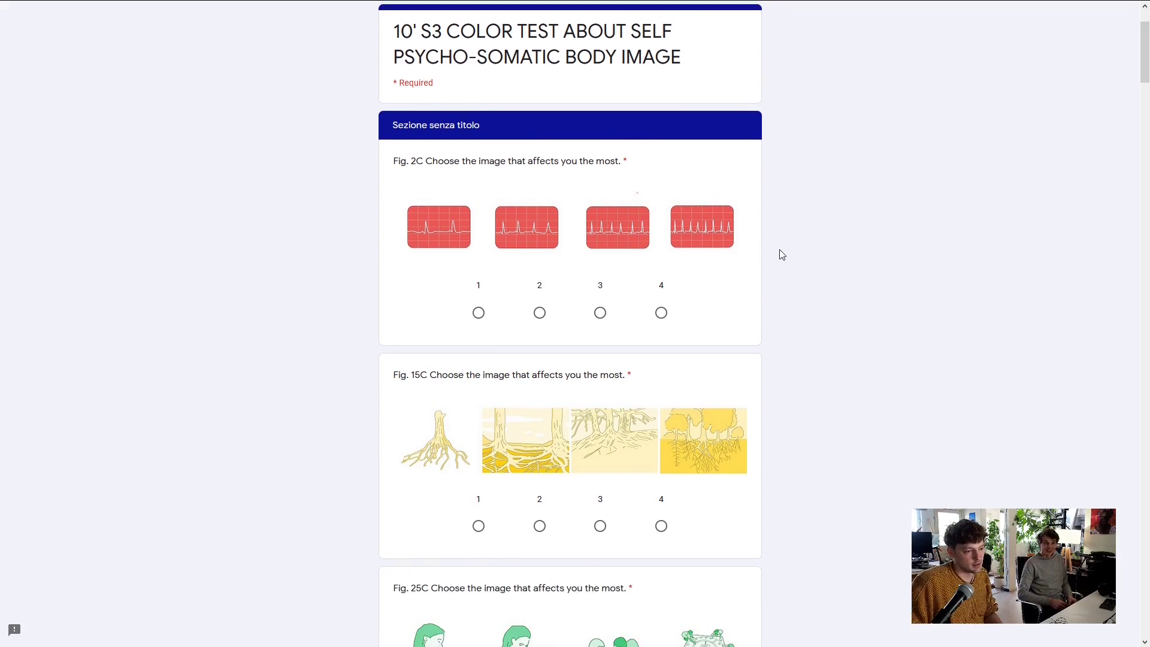
scroll(741, 347, "down", 2)
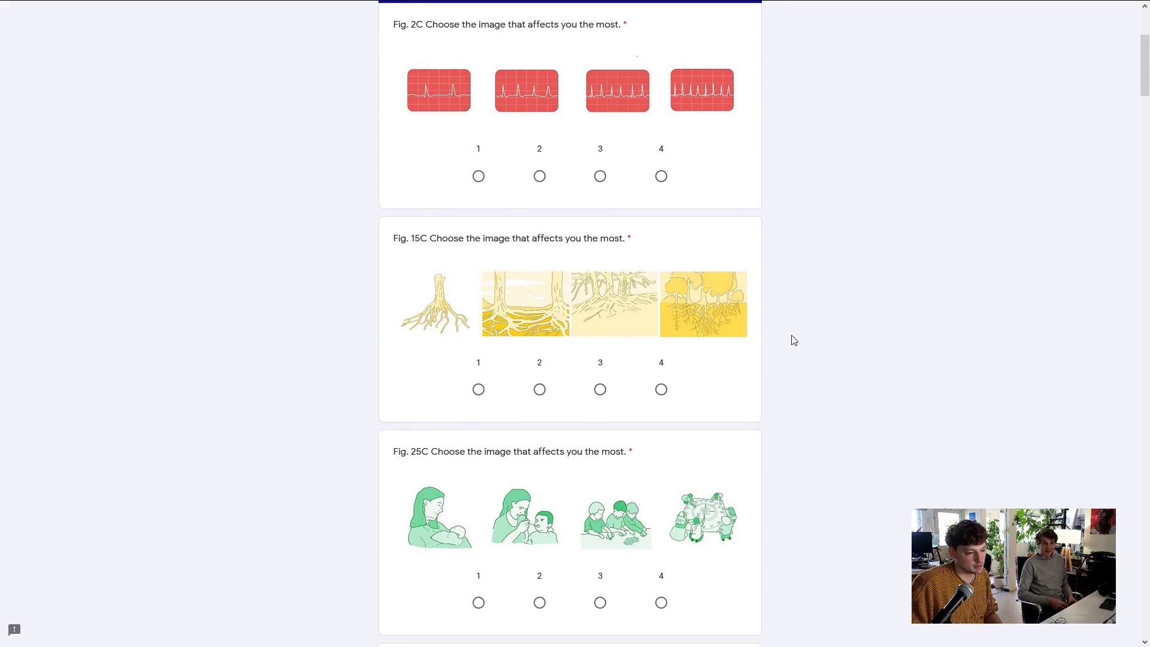
scroll(793, 340, "up", 2)
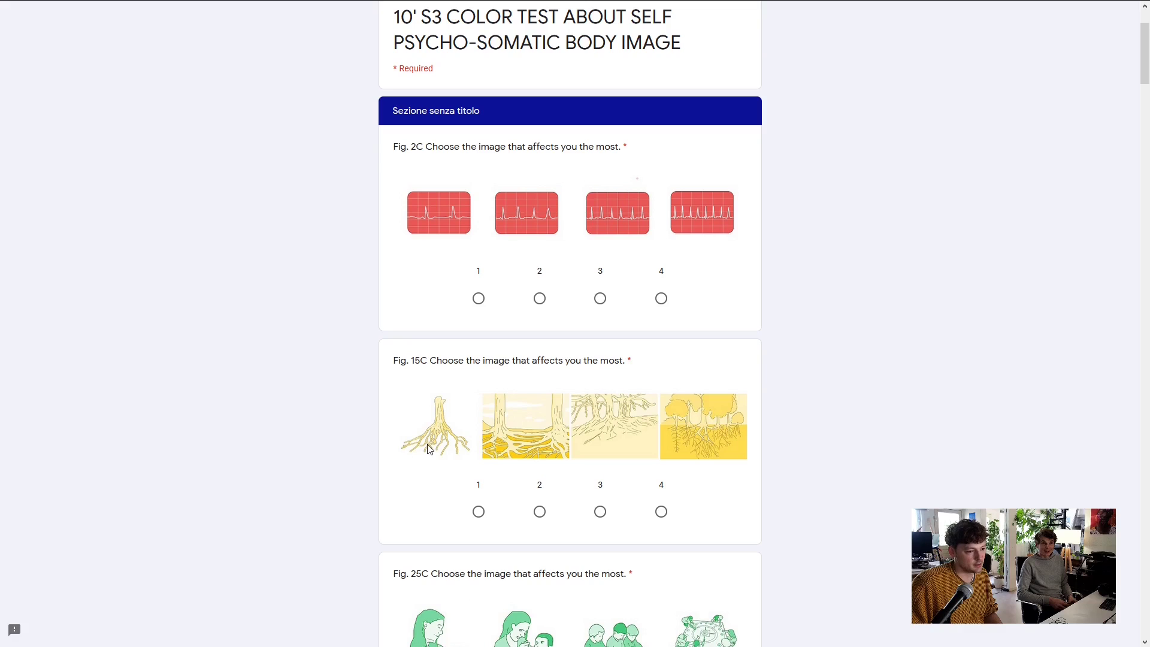
scroll(671, 284, "up", 1)
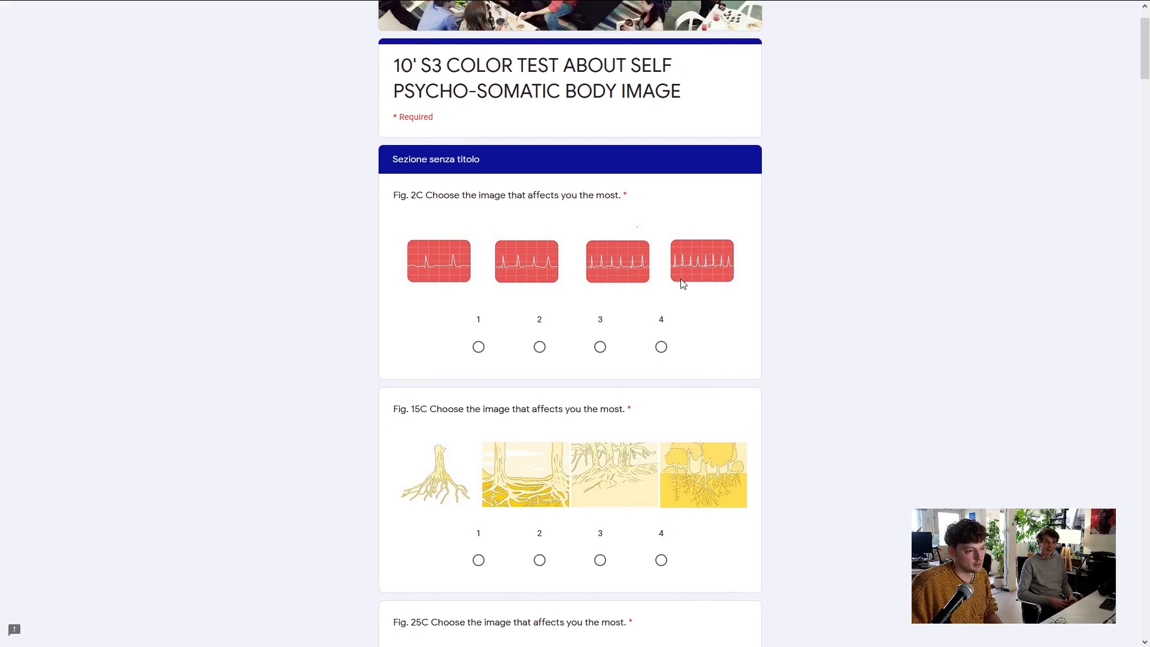
scroll(682, 285, "down", 1)
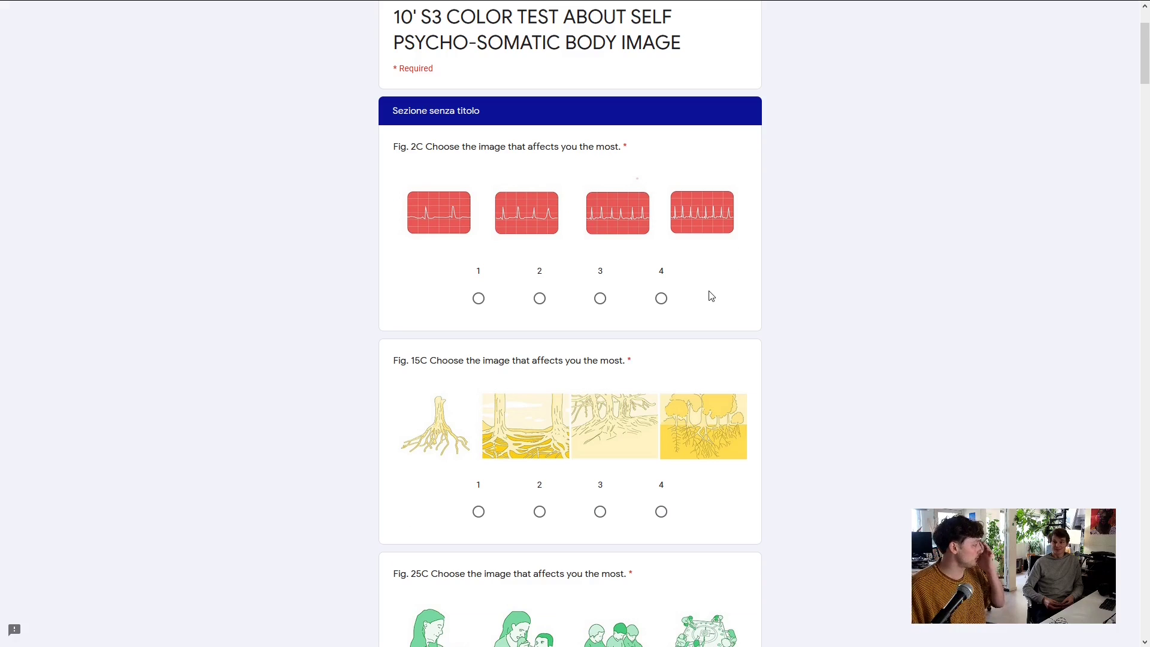
scroll(708, 293, "down", 1)
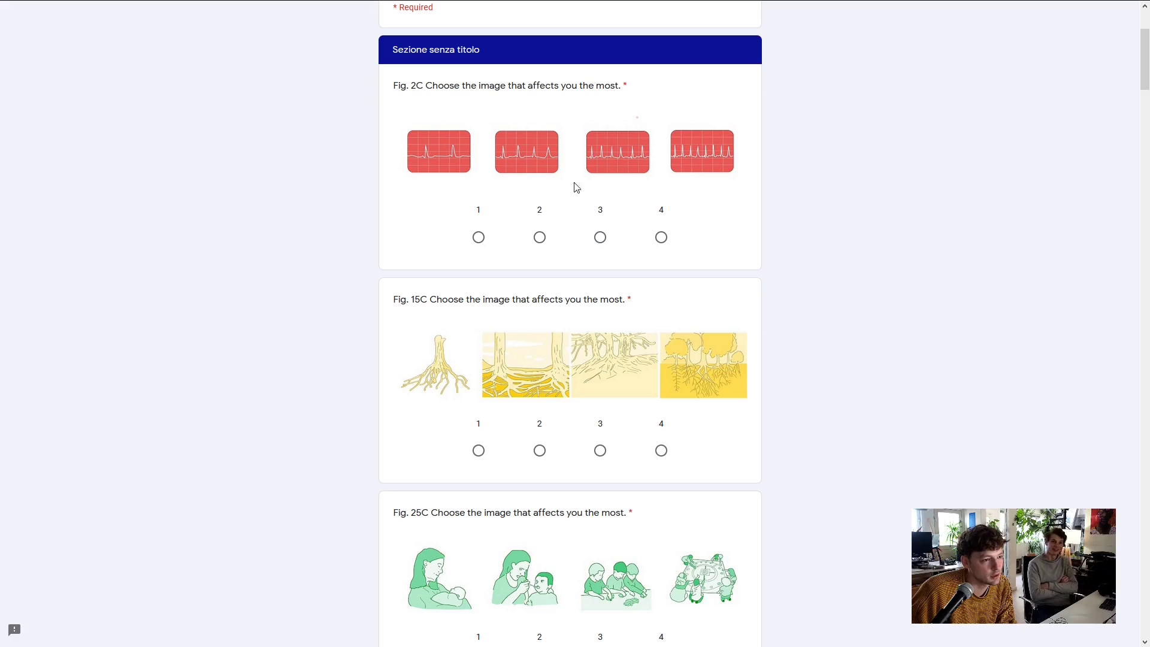
left_click(539, 237)
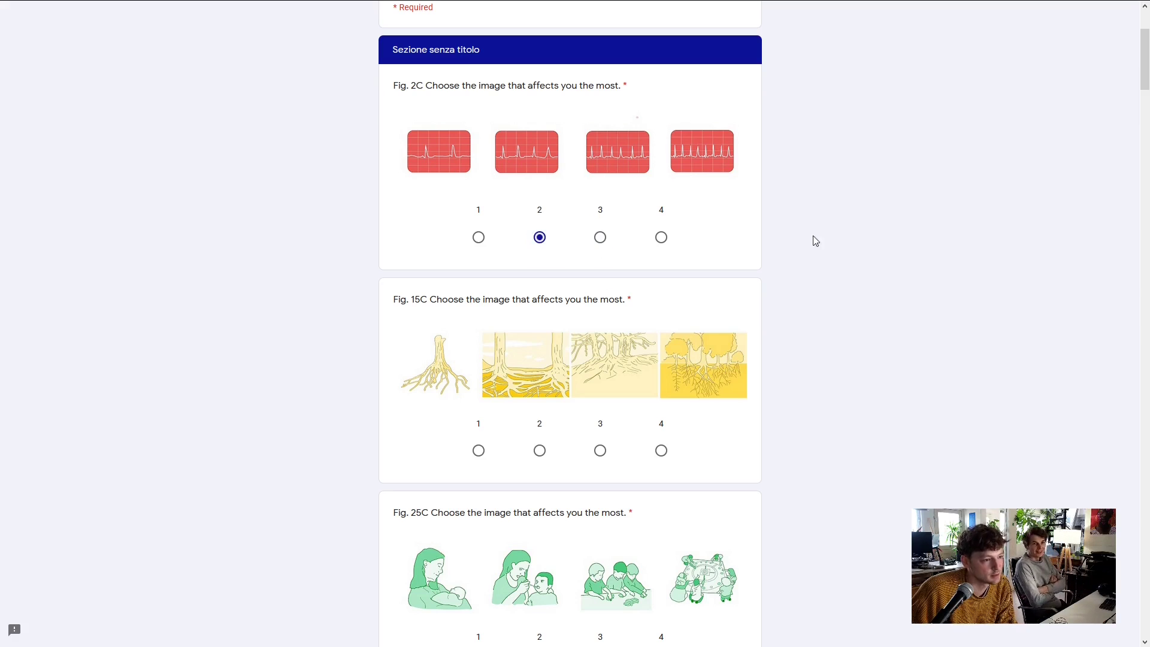
scroll(896, 227, "down", 1)
scroll(589, 284, "down", 1)
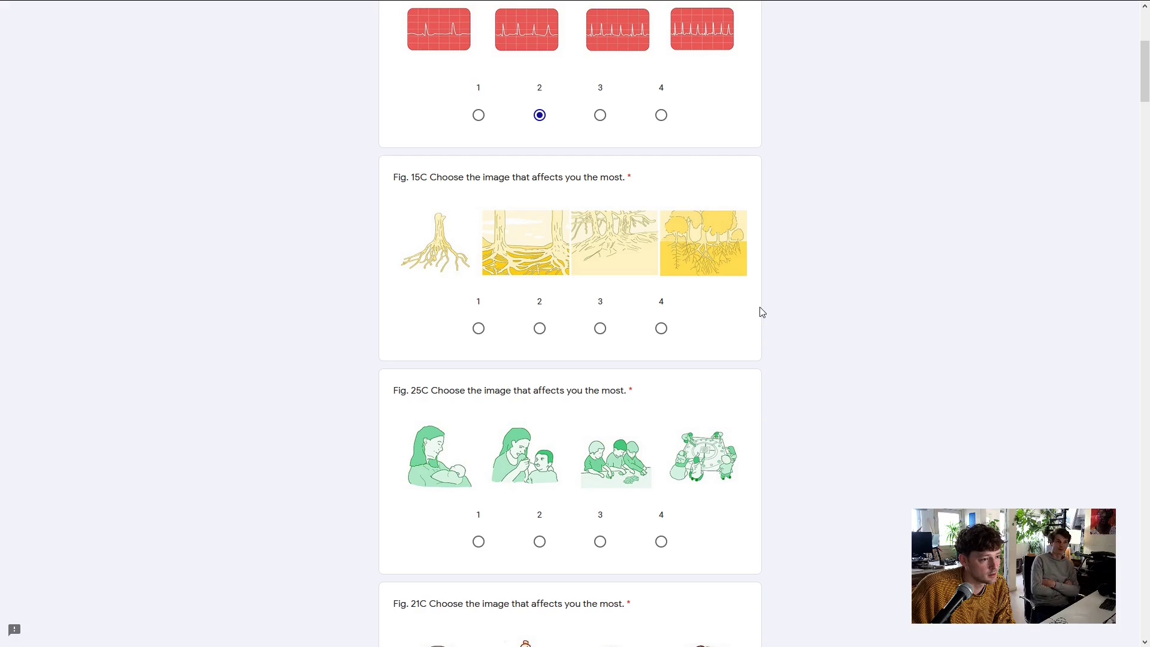
left_click(542, 328)
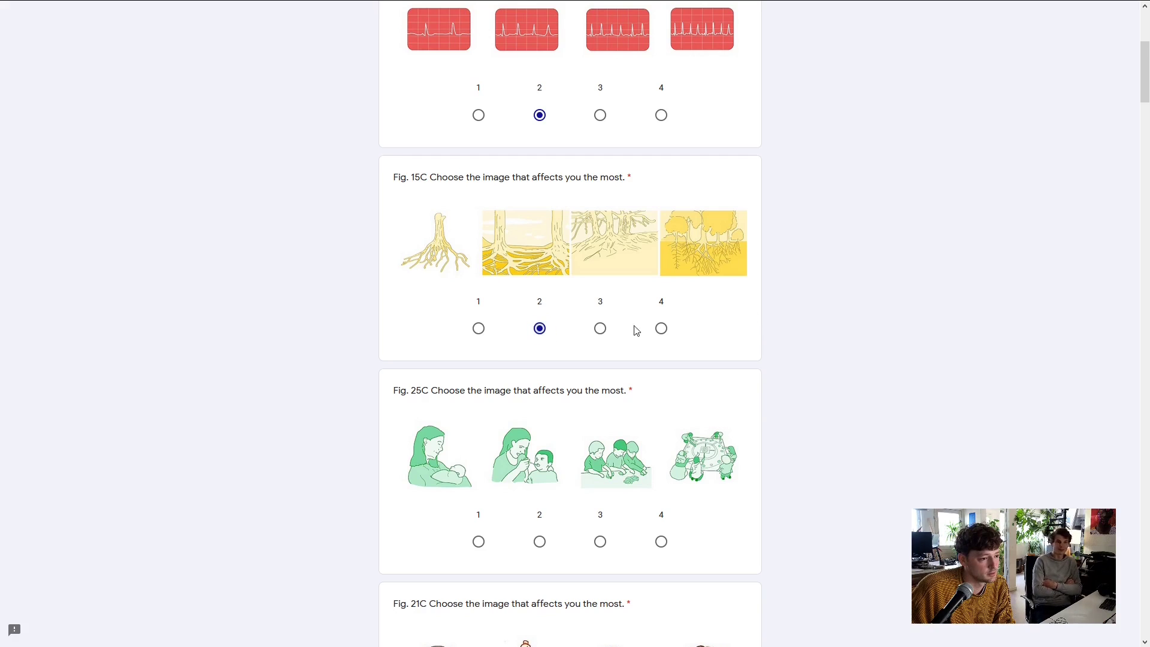
Choose option 2 for Fig. 25C and the upright snake (option 2) for Fig. 21C
scroll(862, 318, "down", 4)
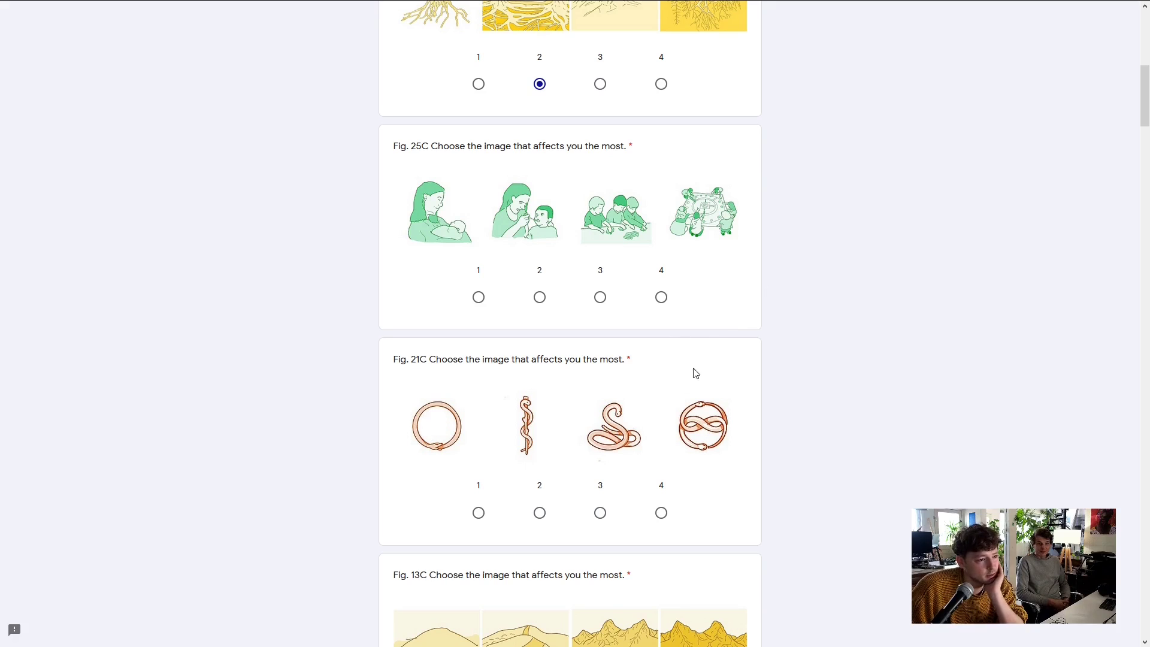
left_click(539, 297)
scroll(899, 370, "down", 3)
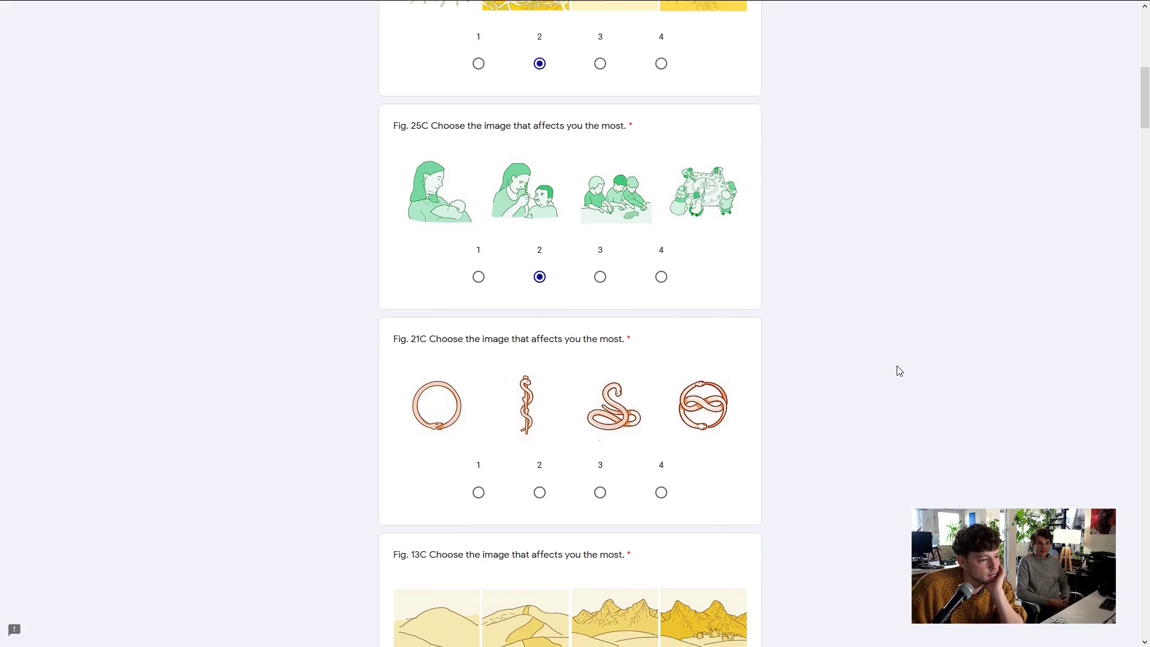
scroll(898, 370, "down", 3)
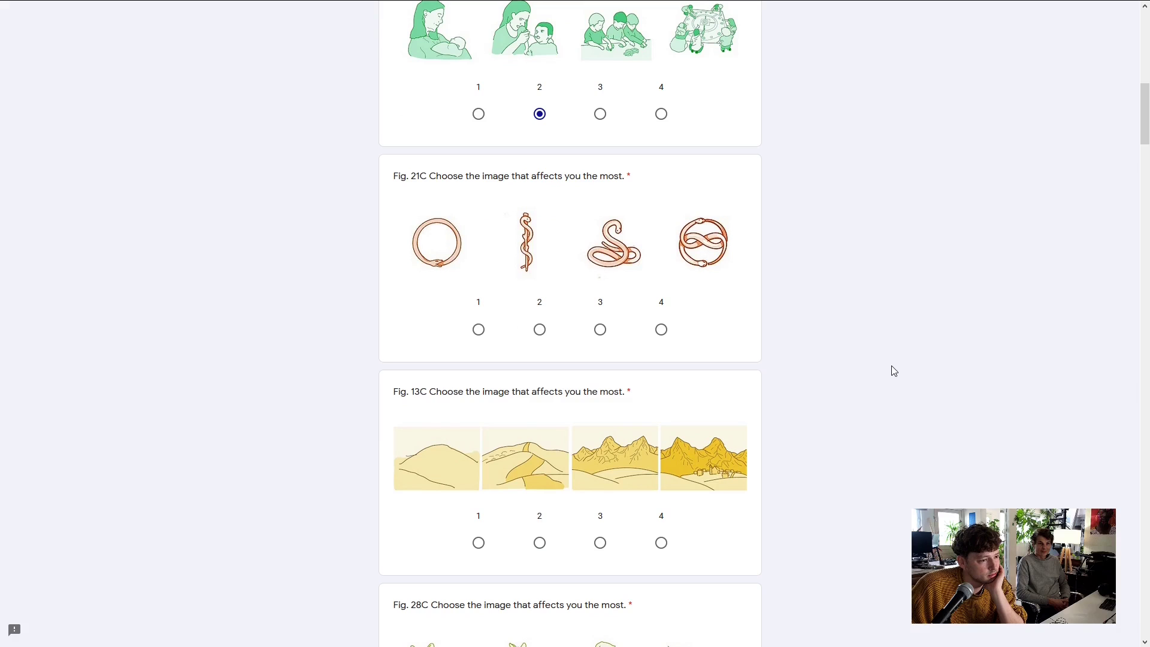
scroll(892, 371, "down", 1)
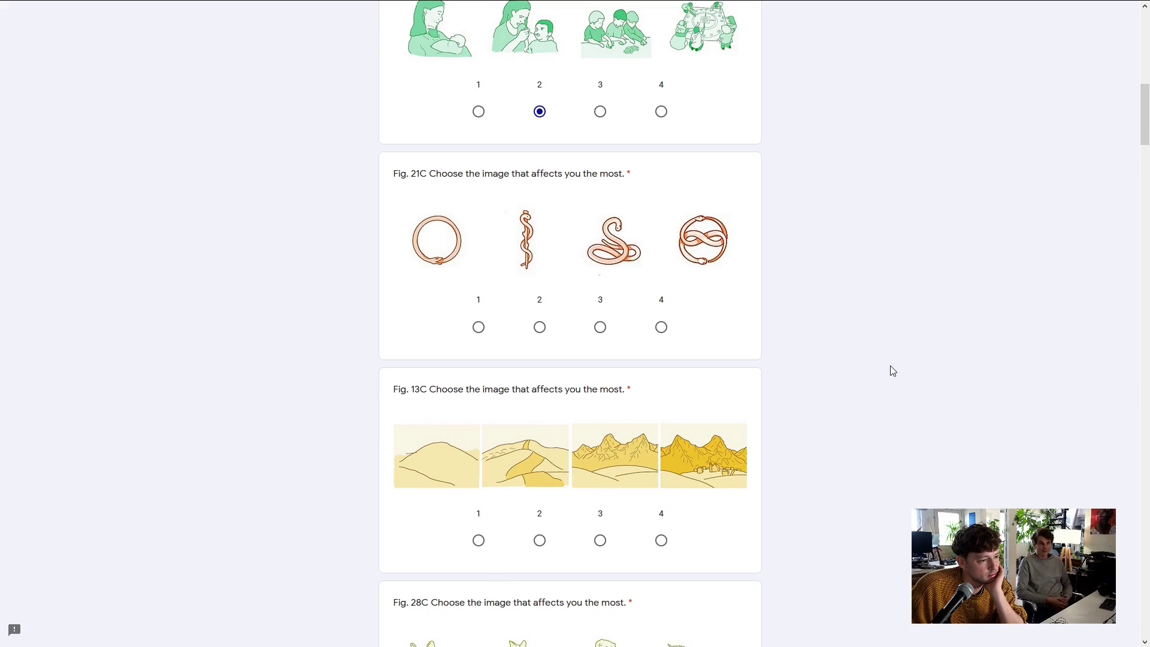
left_click(539, 269)
scroll(867, 348, "down", 3)
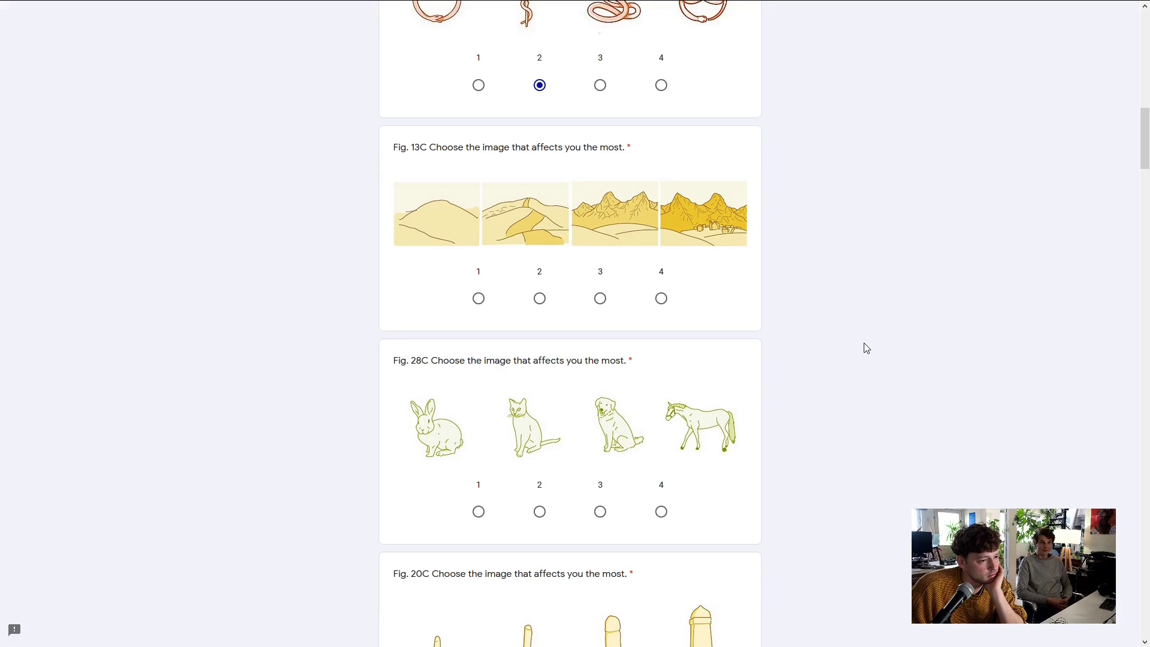
Choose option 2 for Fig. 13C, the rabbit (option 1) for Fig. 28C, and option 2 for Fig. 20C
left_click(540, 298)
scroll(823, 364, "down", 1)
scroll(824, 363, "down", 2)
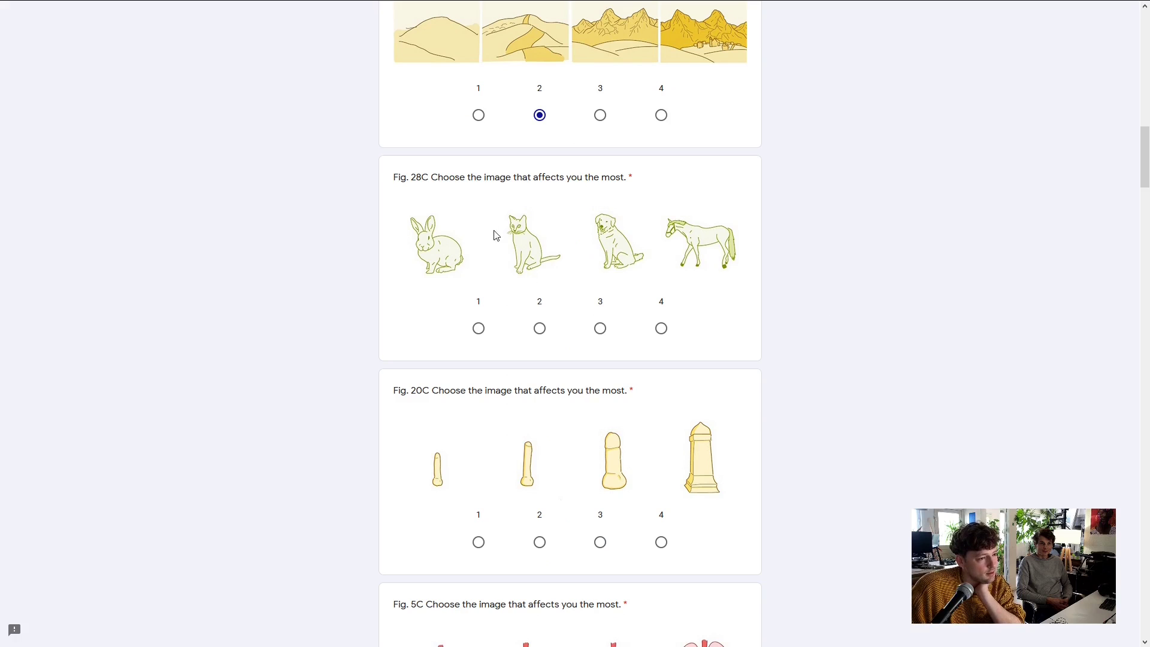
scroll(839, 343, "down", 1)
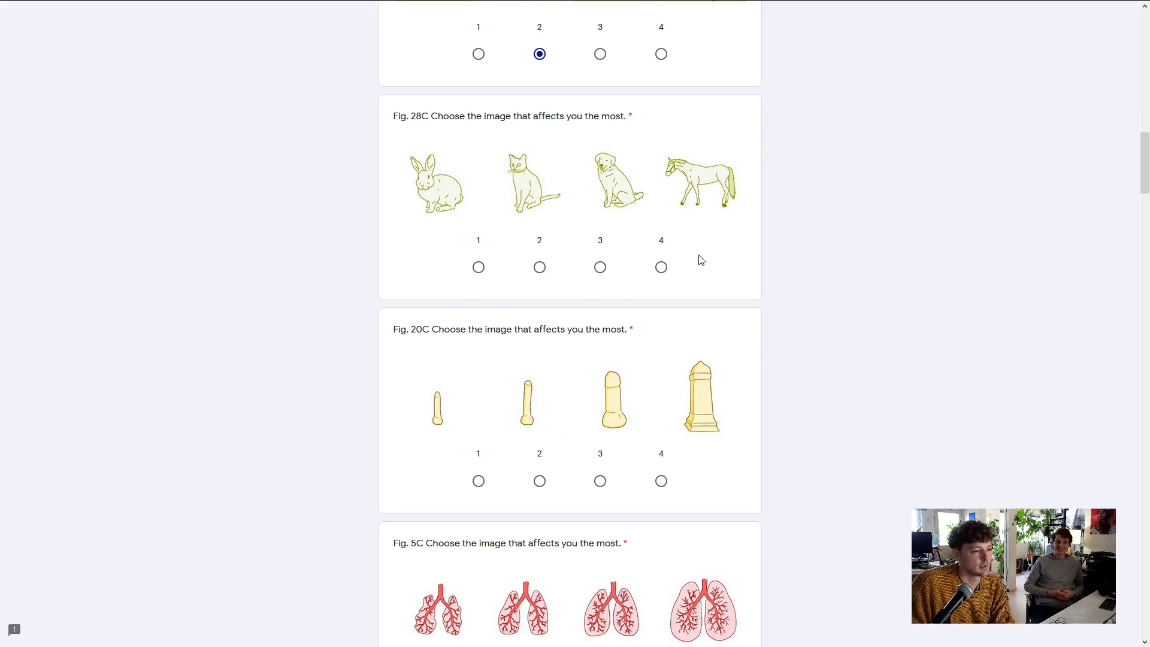
left_click(478, 267)
scroll(811, 303, "down", 2)
scroll(827, 296, "up", 1)
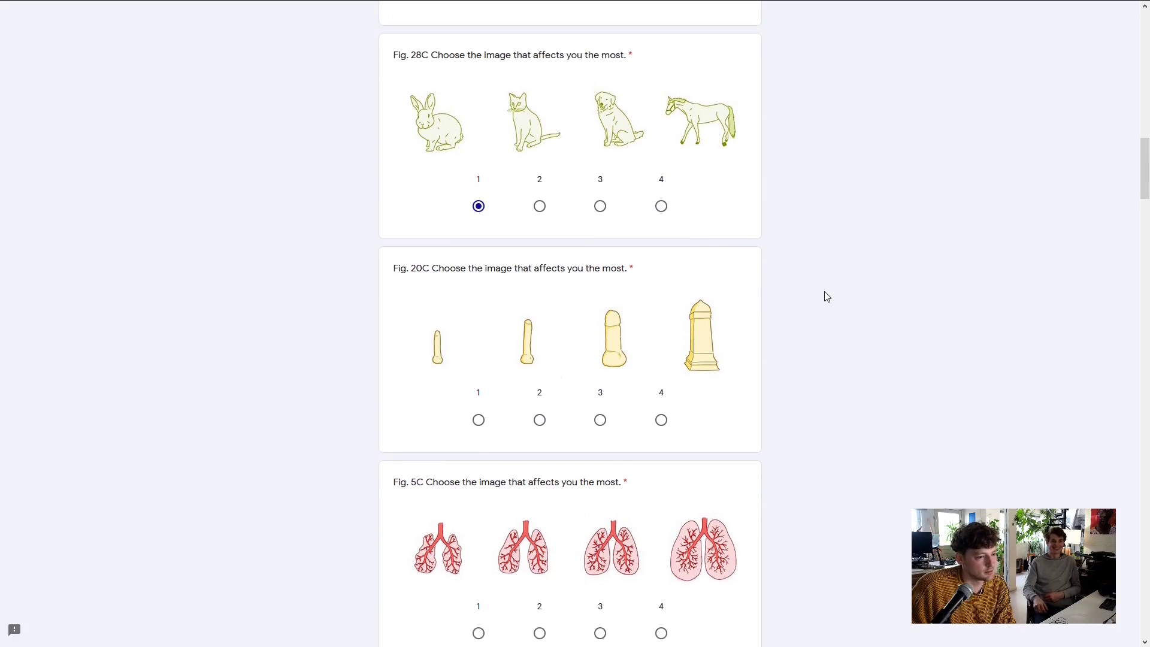
scroll(826, 297, "down", 1)
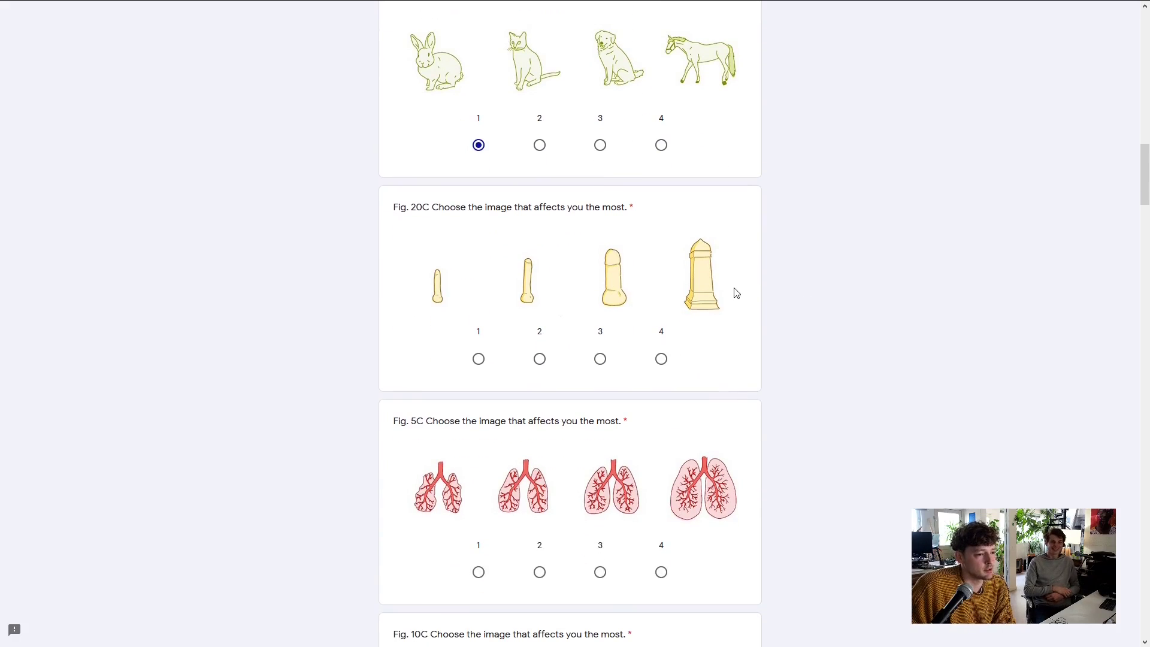
scroll(828, 311, "down", 1)
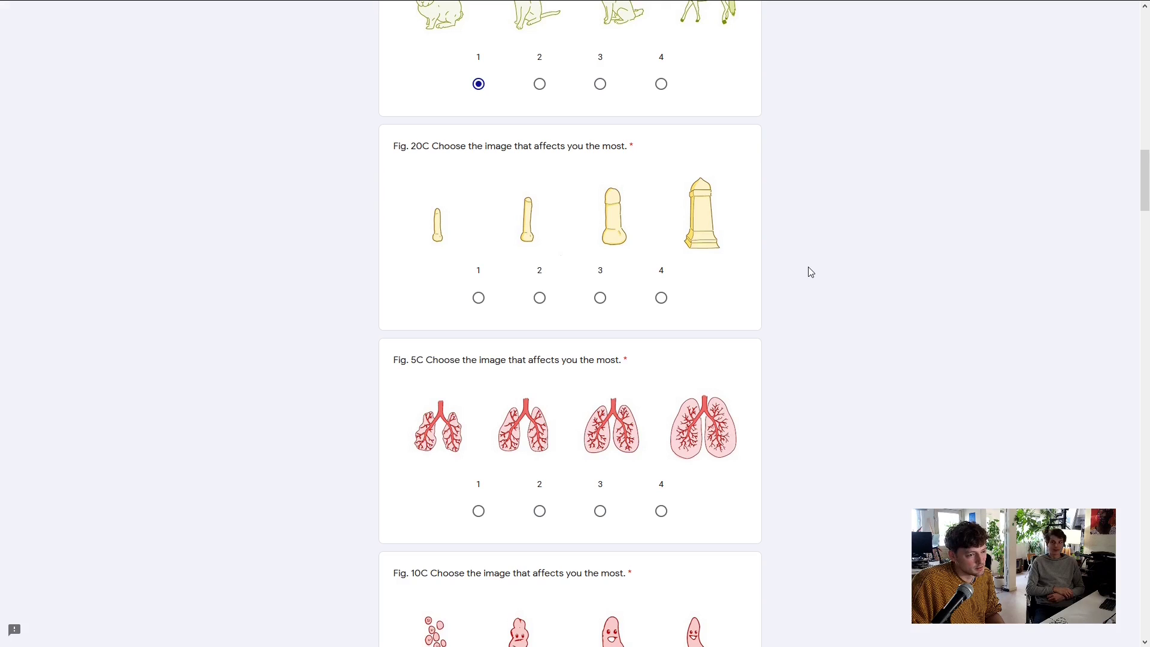
scroll(778, 270, "down", 1)
left_click(539, 237)
scroll(965, 281, "down", 1)
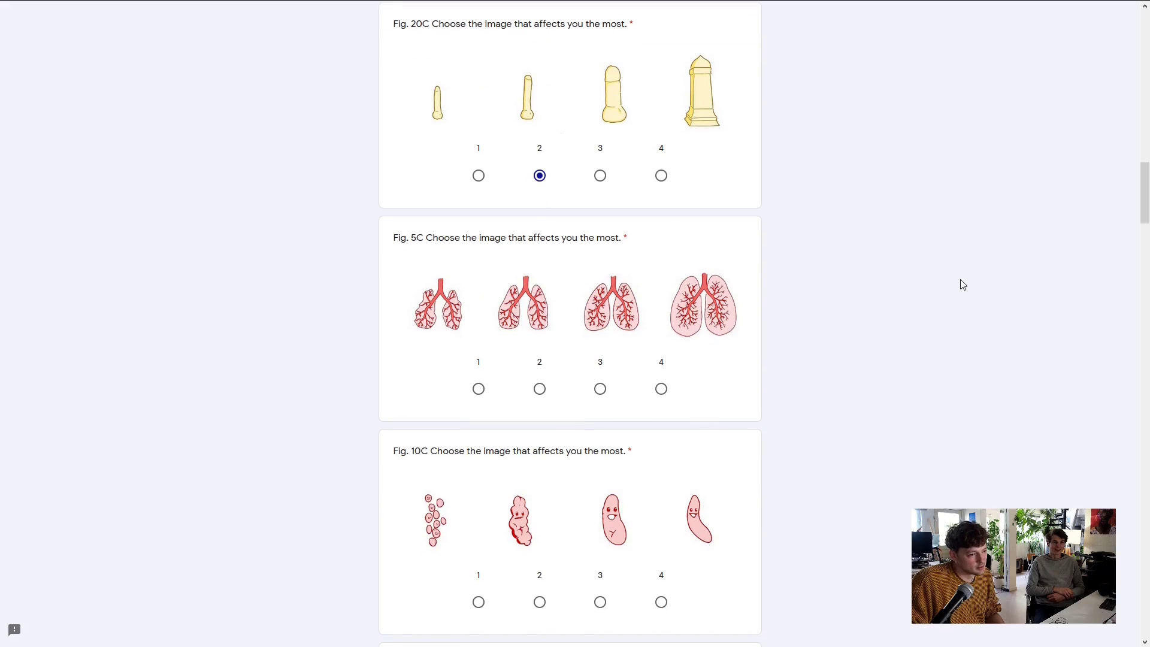
scroll(968, 280, "down", 1)
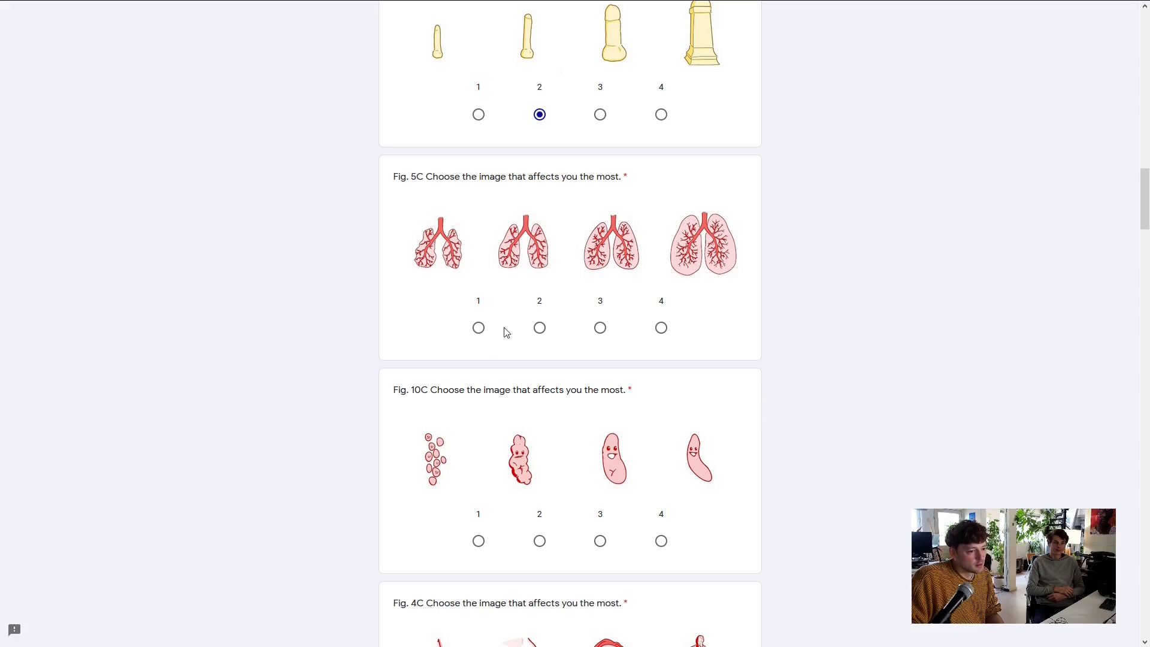
Choose option 2 for Fig. 5C and Fig. 10C, and the upturned face (option 3) for Fig. 4C
left_click(539, 328)
scroll(796, 345, "down", 3)
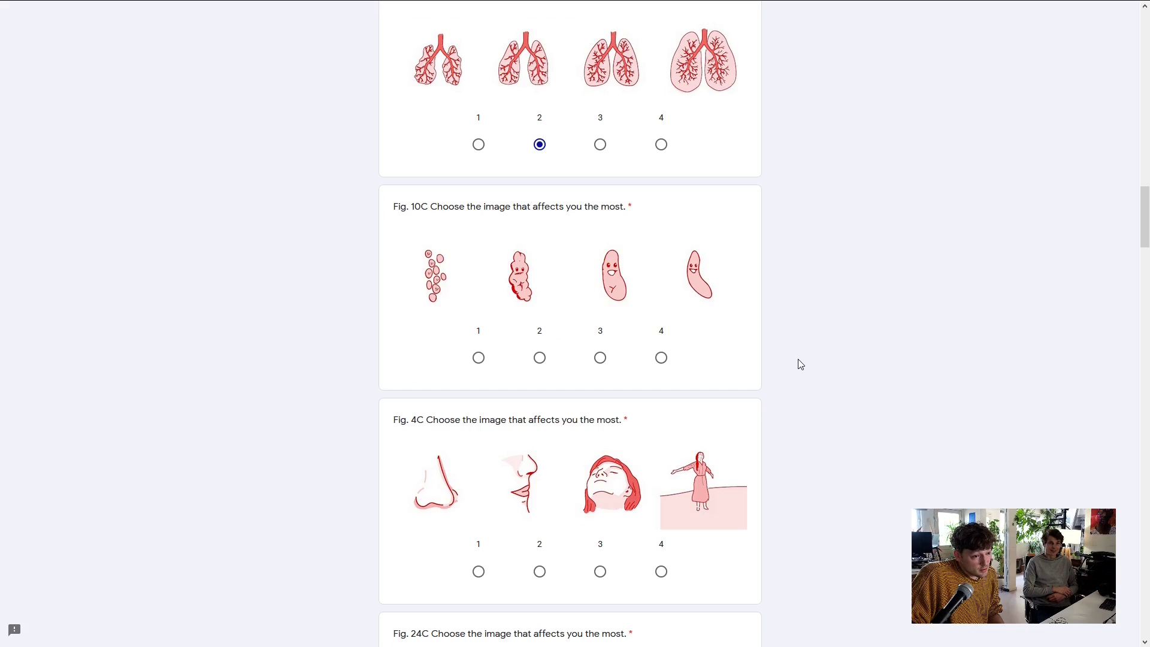
scroll(800, 364, "down", 1)
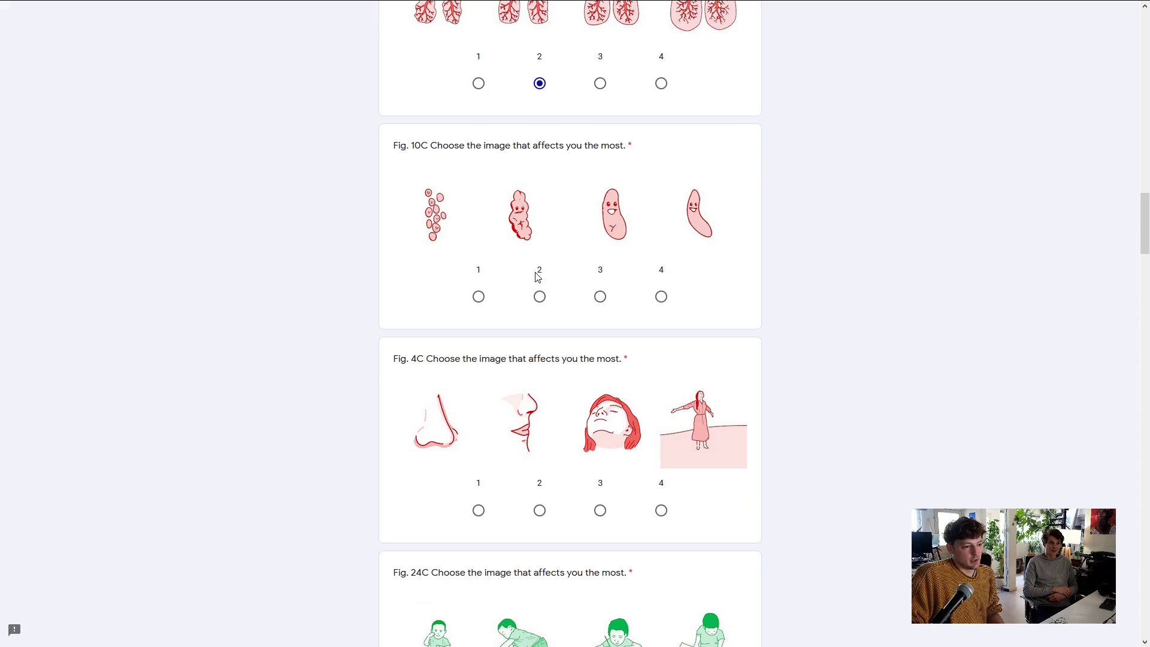
left_click(540, 296)
scroll(848, 290, "down", 2)
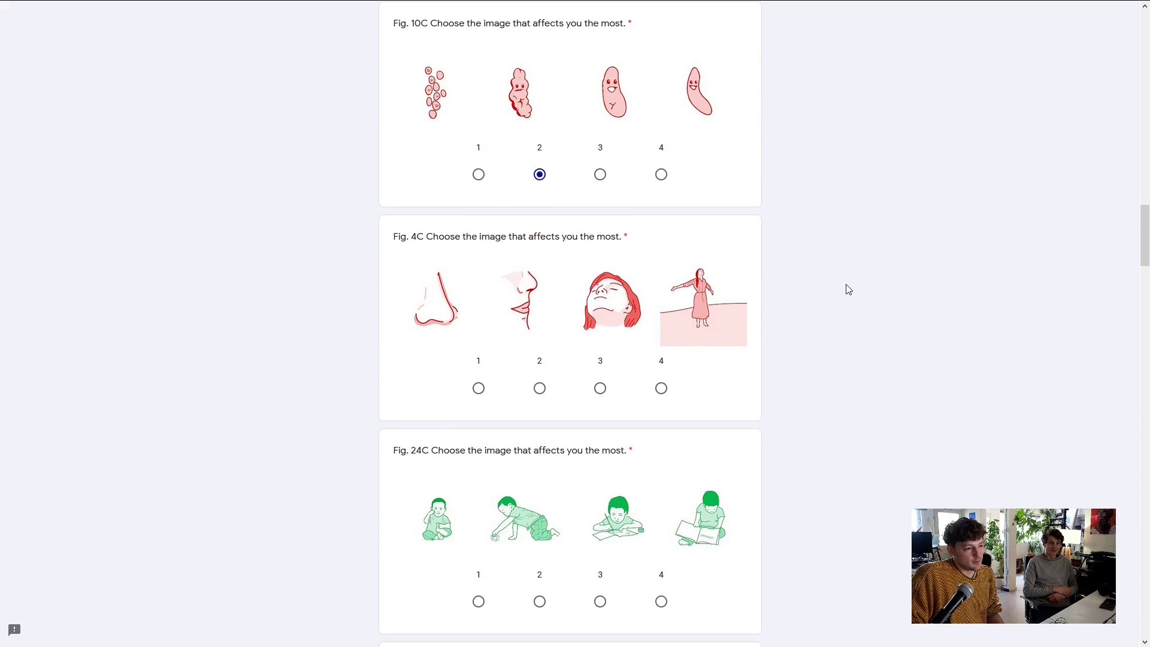
scroll(848, 289, "down", 1)
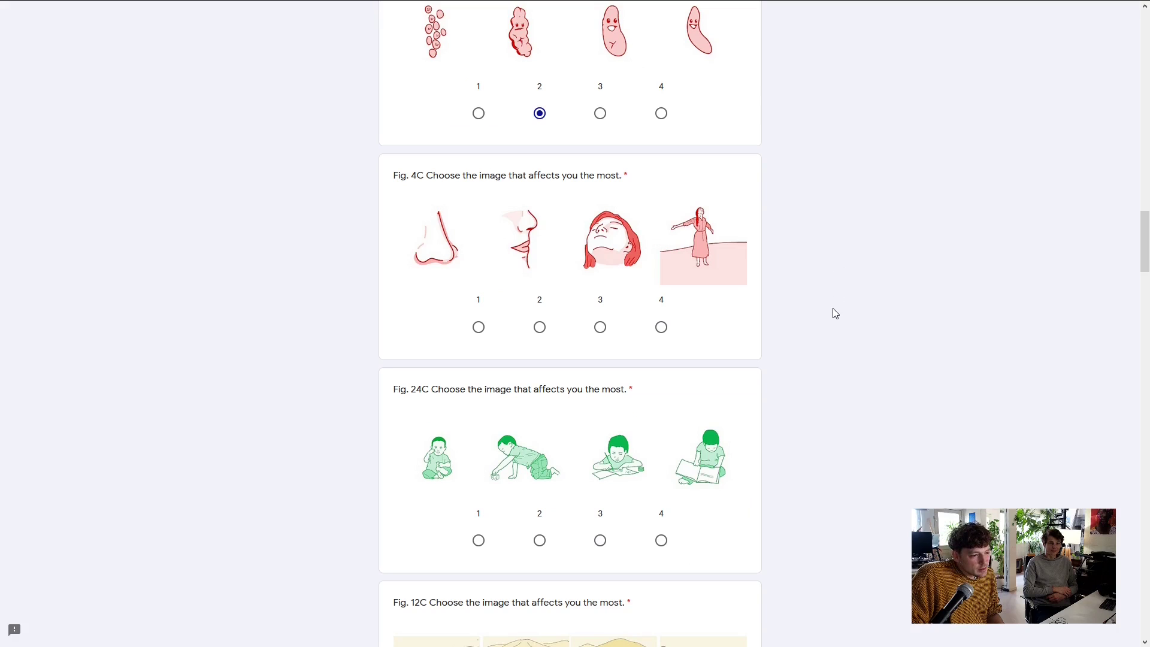
left_click(599, 330)
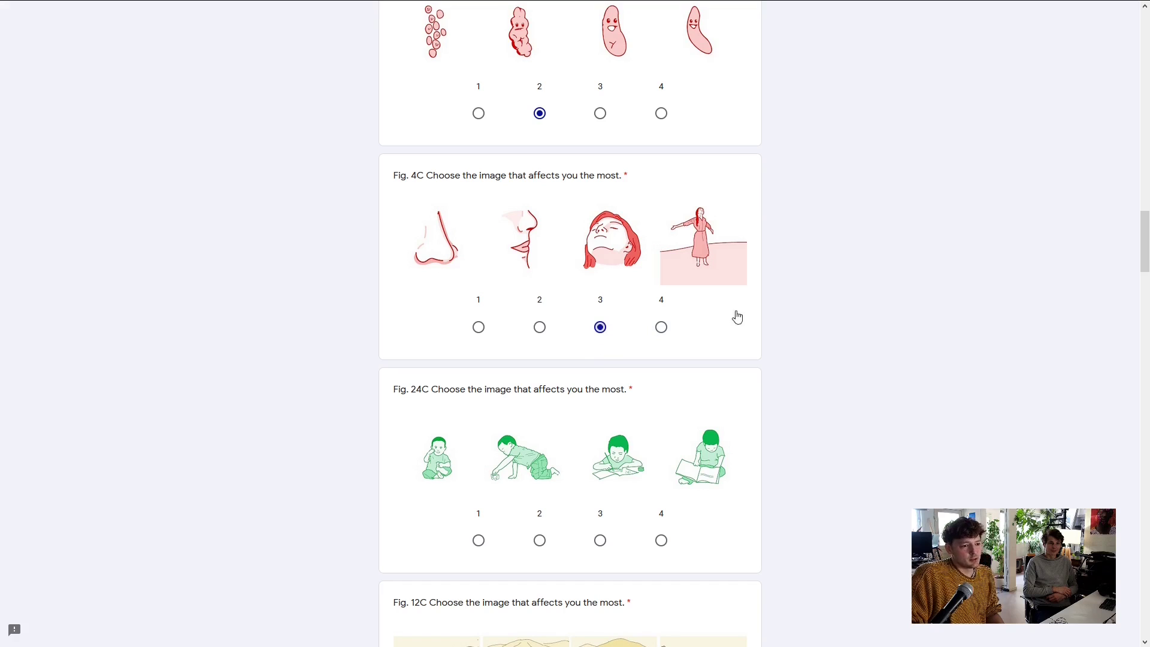
scroll(934, 349, "down", 2)
scroll(934, 349, "down", 1)
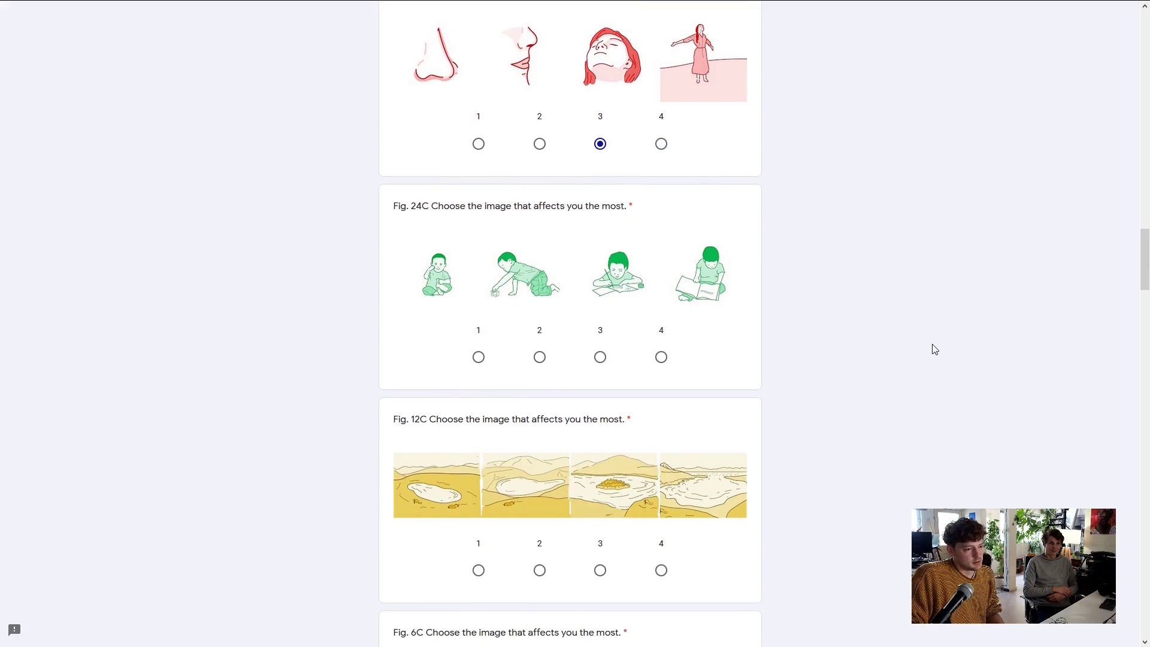
scroll(934, 349, "down", 1)
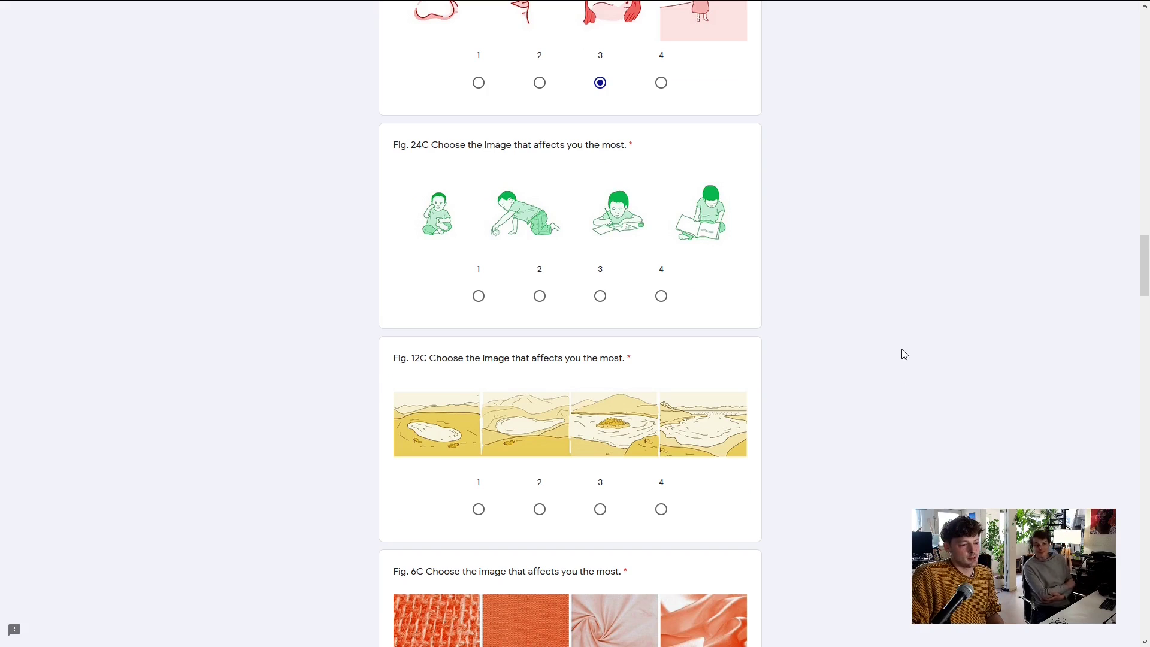
Choose option 2 for Fig. 24C (crawling child) and Fig. 12C (lake scene)
scroll(903, 353, "down", 1)
scroll(902, 351, "up", 1)
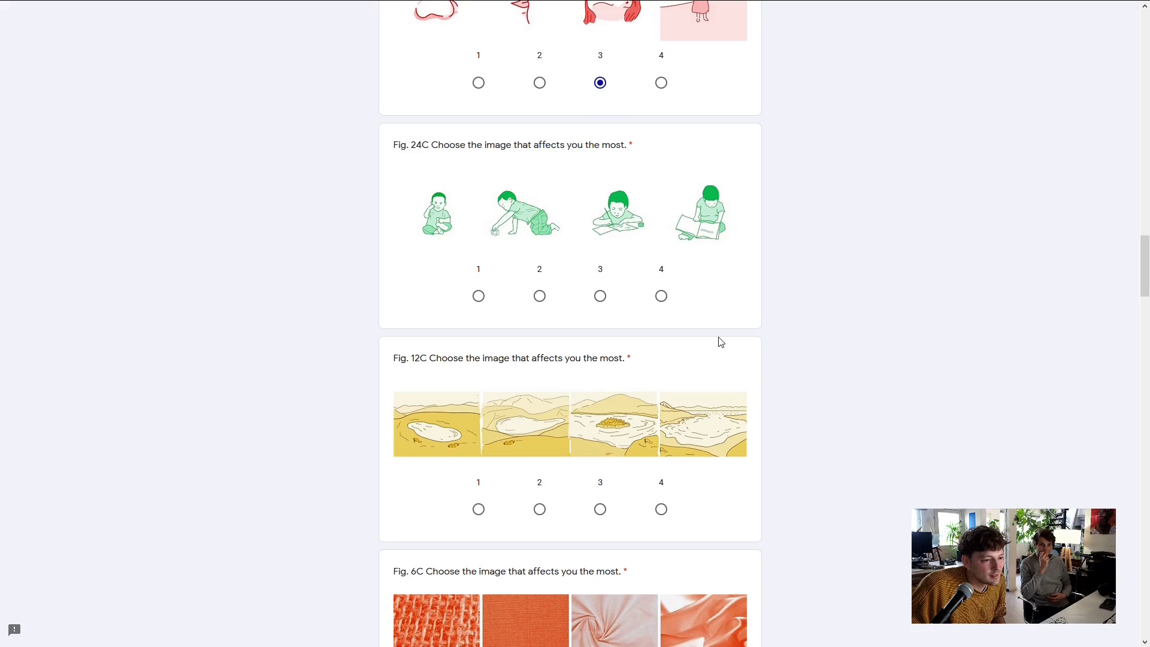
left_click(541, 296)
scroll(804, 376, "down", 1)
scroll(806, 368, "down", 2)
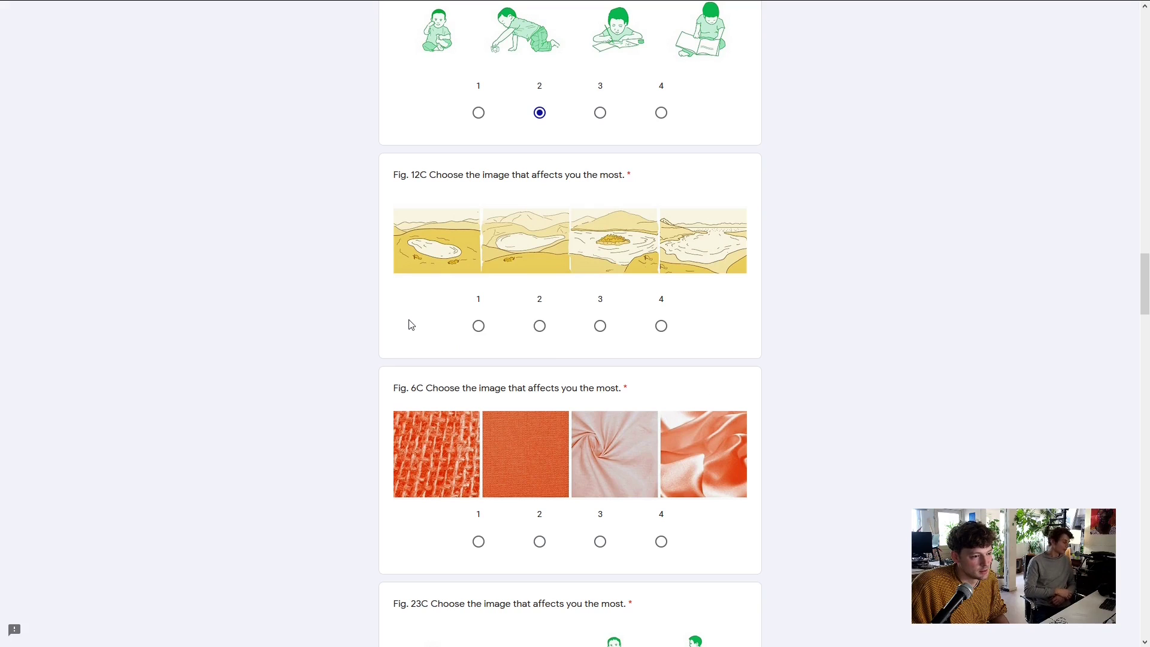
left_click(539, 325)
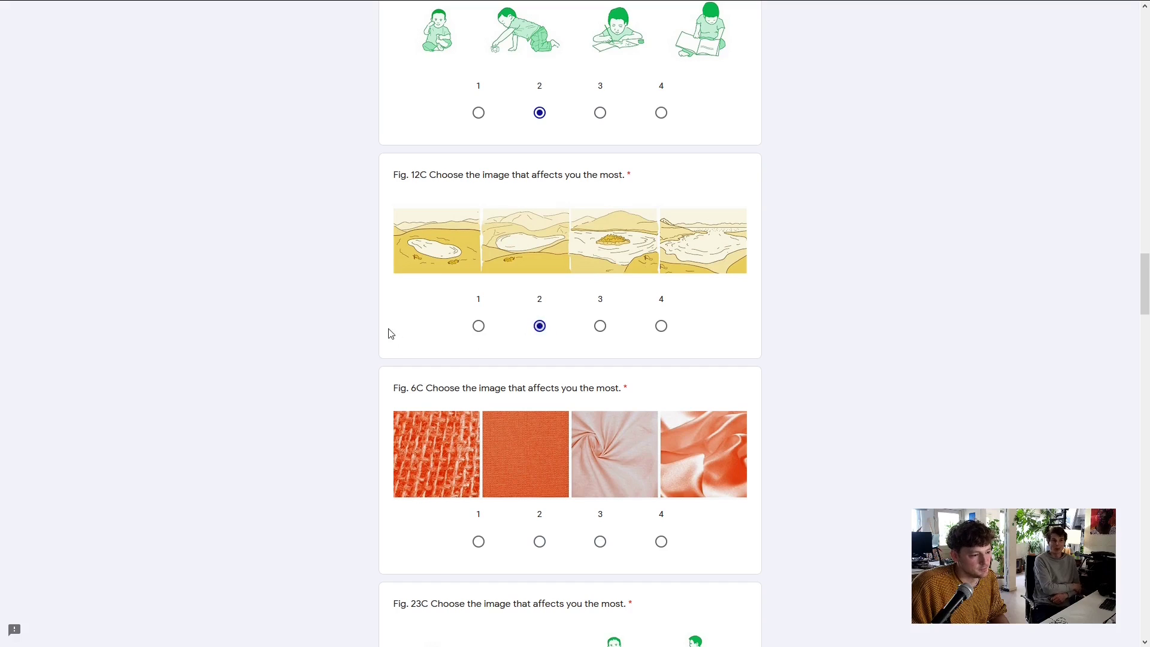
scroll(386, 333, "down", 2)
scroll(382, 334, "down", 1)
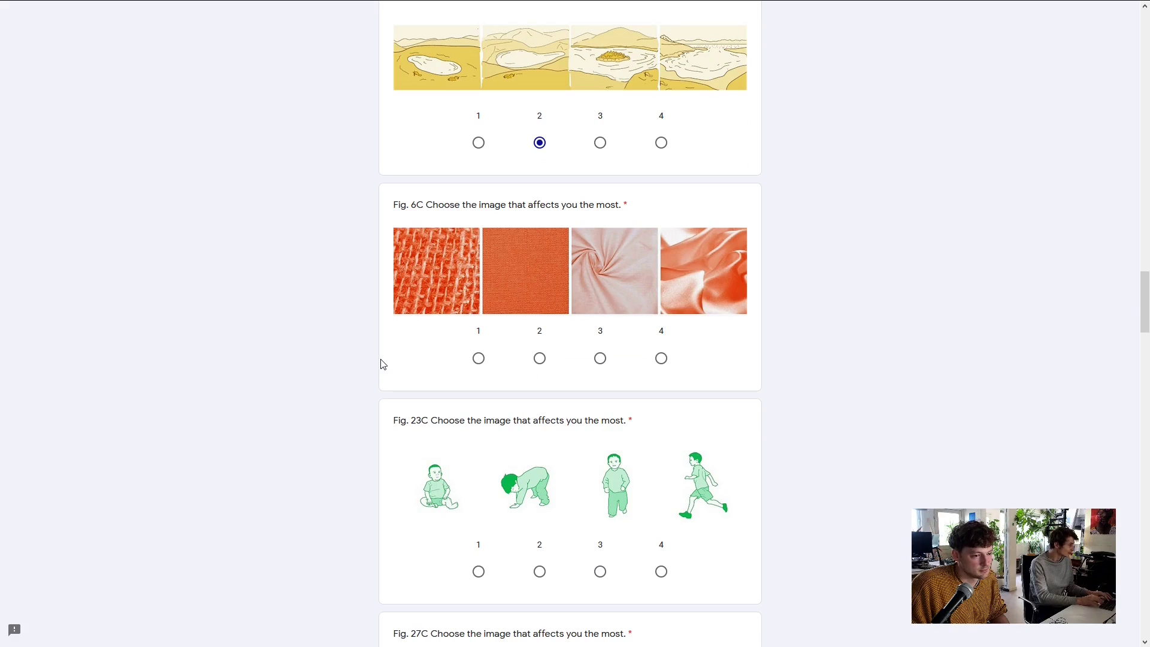
Choose option 3 for Fig. 6C, option 2 for Fig. 23C, and option 3 for Fig. 27C
left_click(601, 359)
scroll(263, 346, "down", 4)
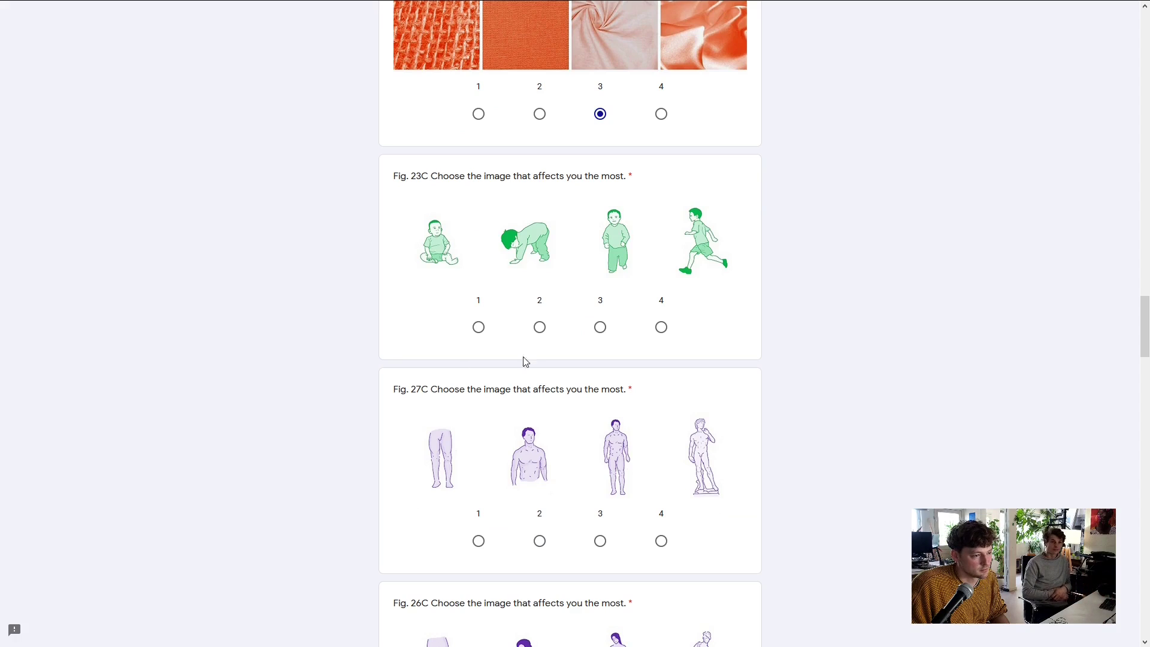
left_click(539, 326)
scroll(319, 350, "down", 4)
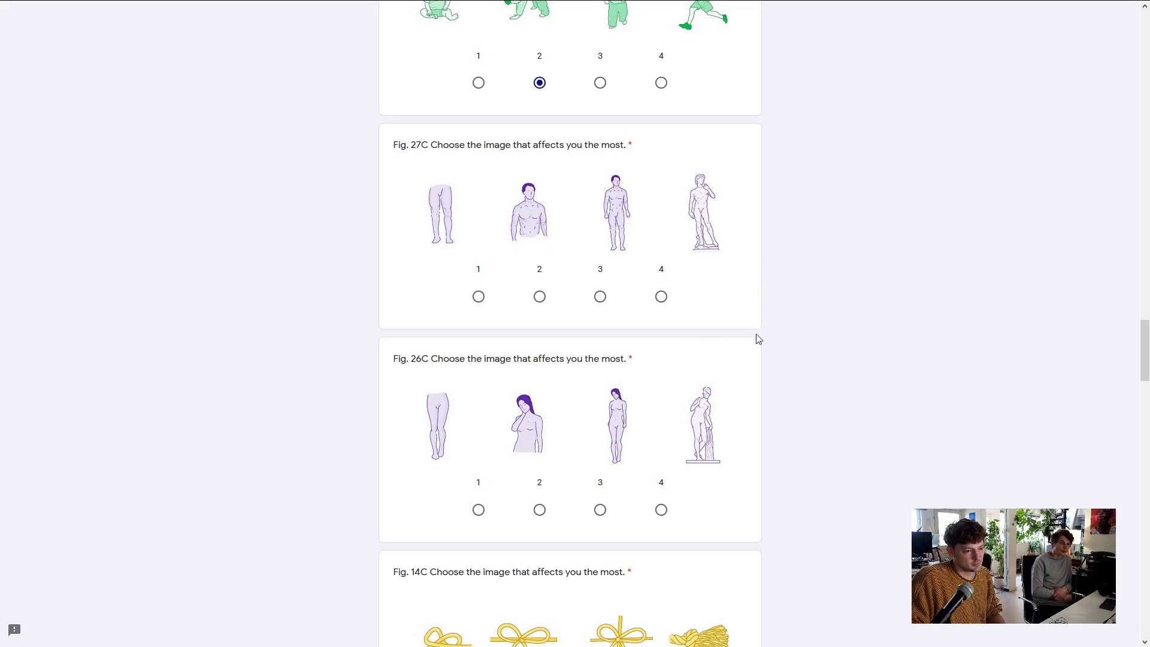
left_click(599, 296)
scroll(748, 308, "down", 3)
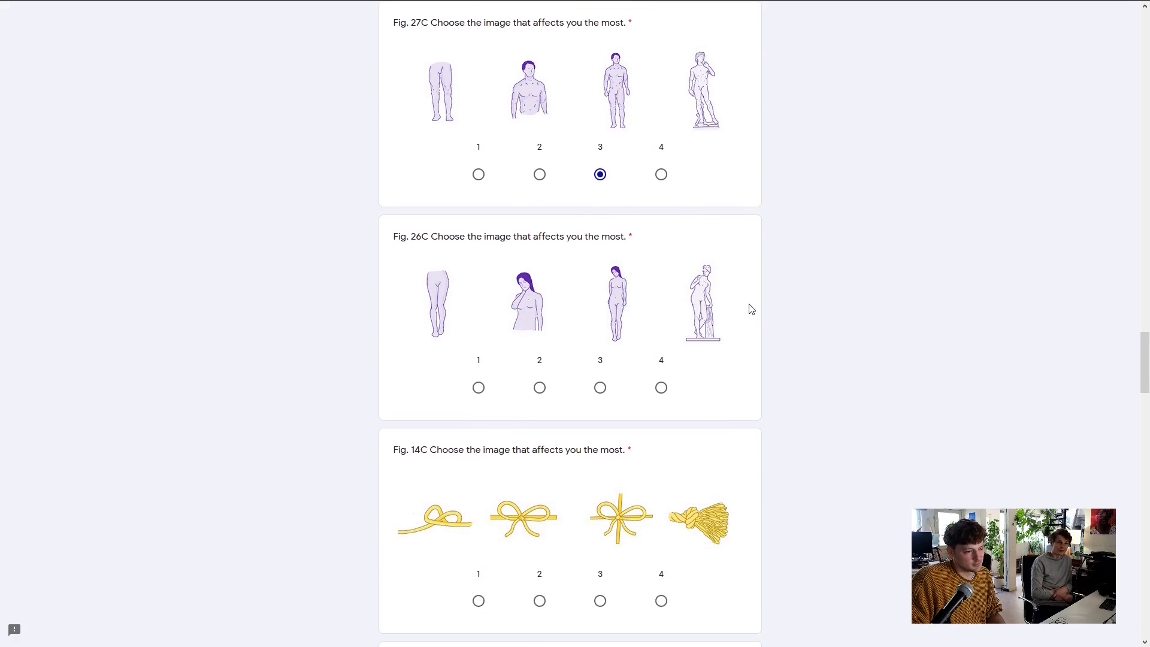
scroll(741, 324, "down", 1)
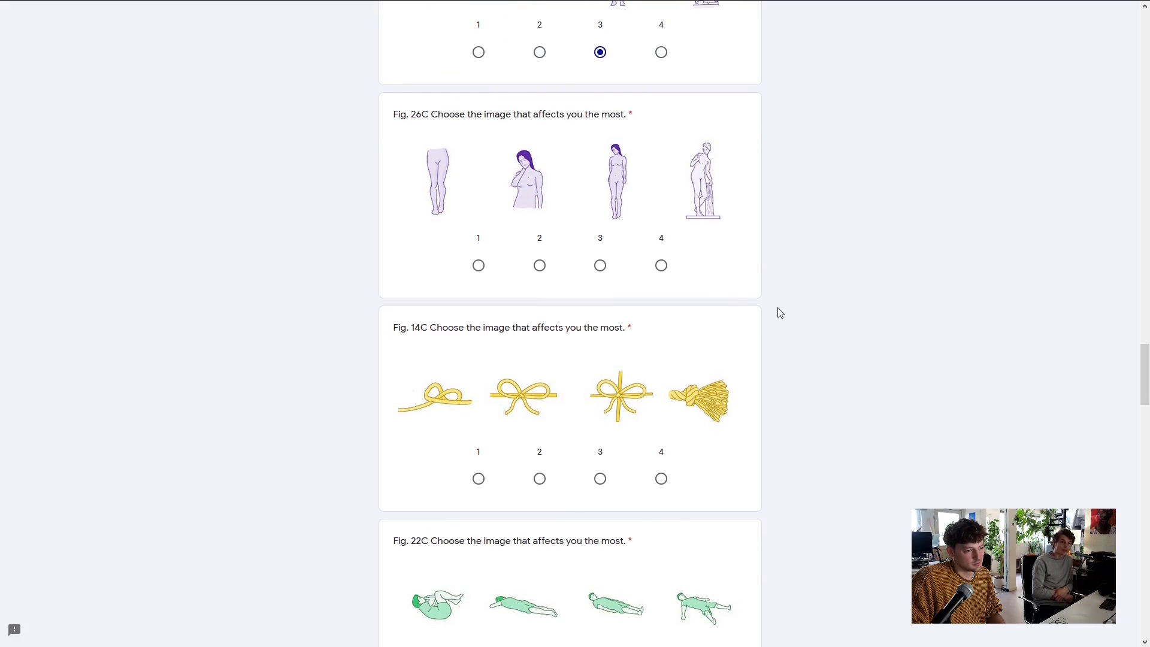
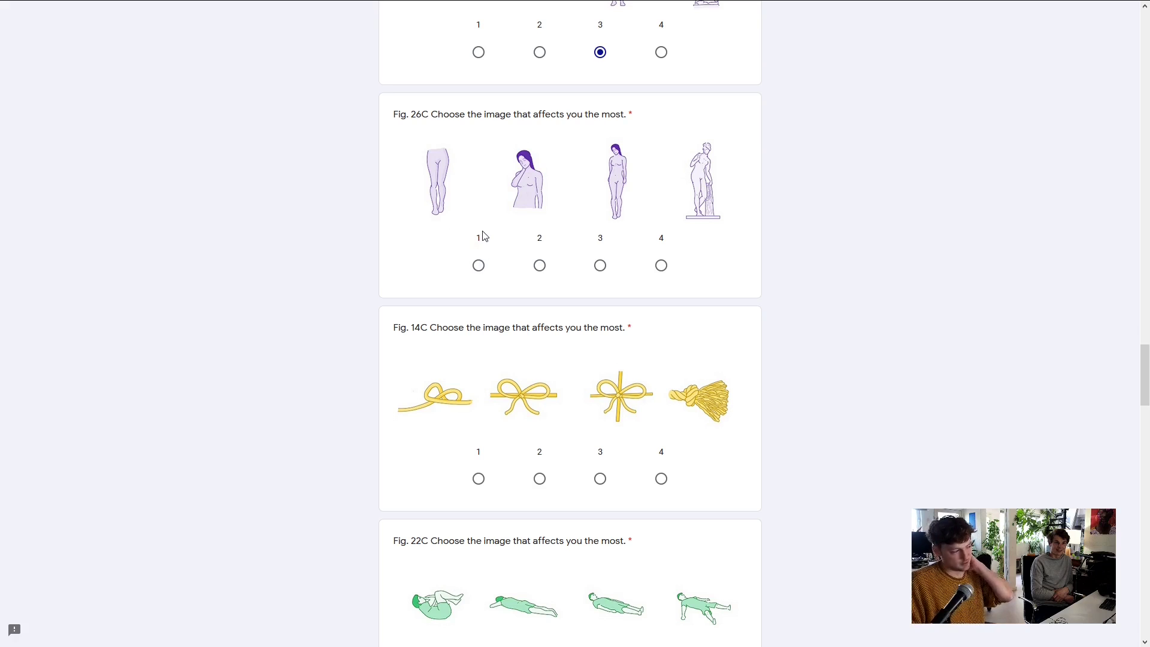
Choose option 1 for Fig. 26C, option 2 for Fig. 14C and option 4 for Fig. 22C
scroll(688, 221, "down", 1)
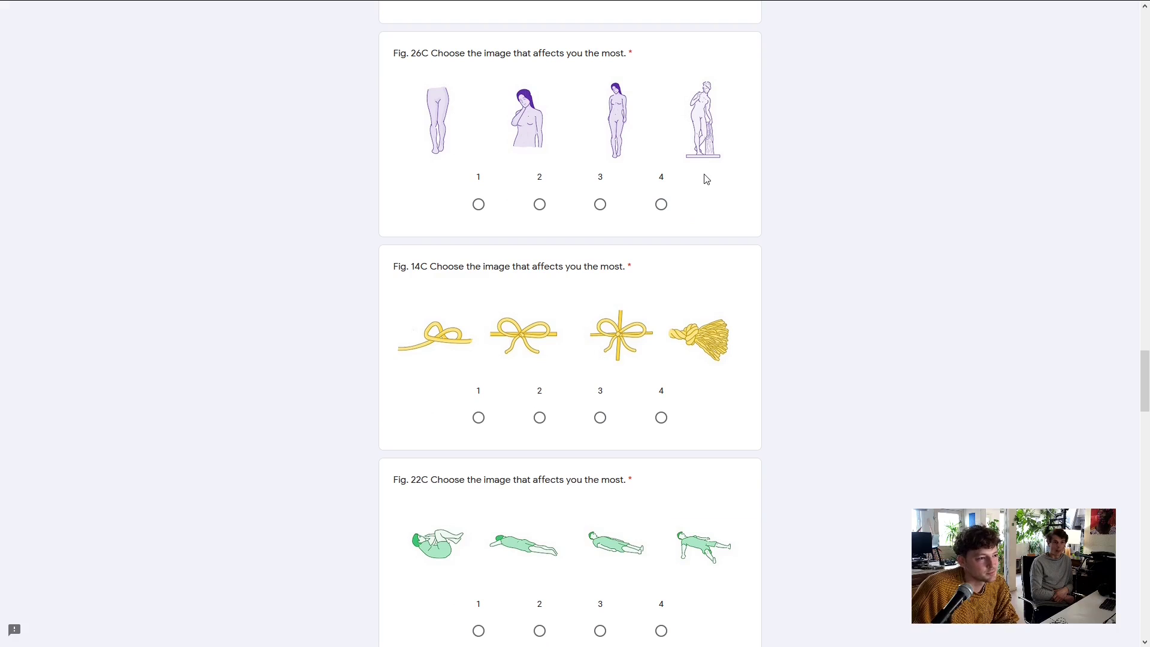
left_click(479, 204)
scroll(823, 257, "down", 2)
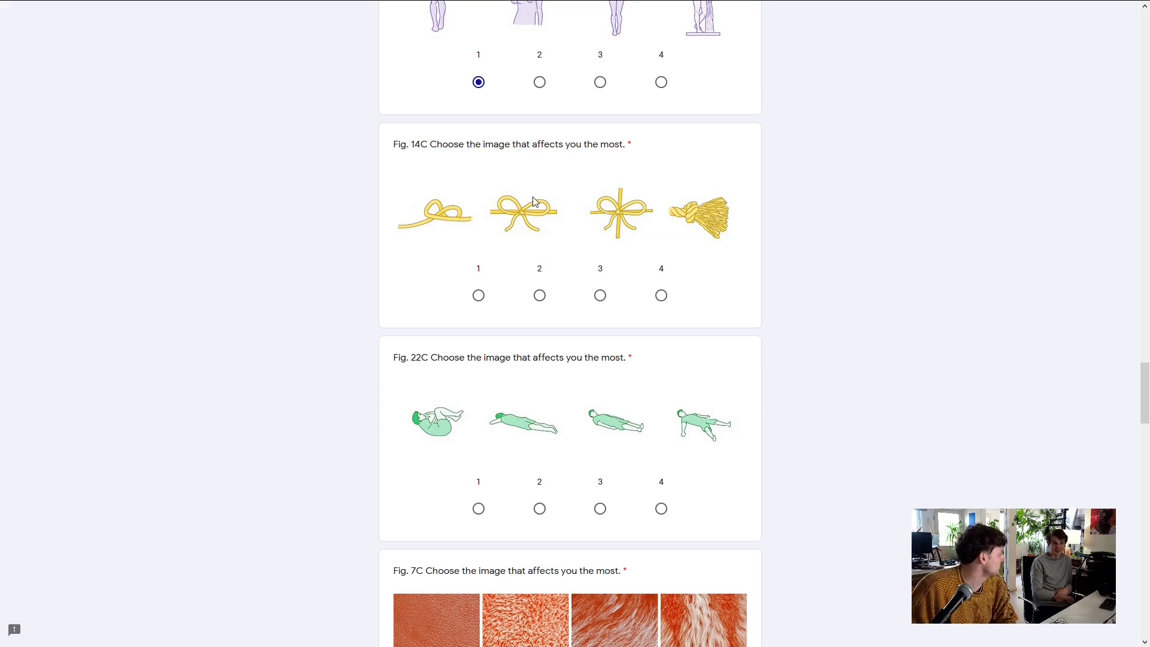
left_click(539, 295)
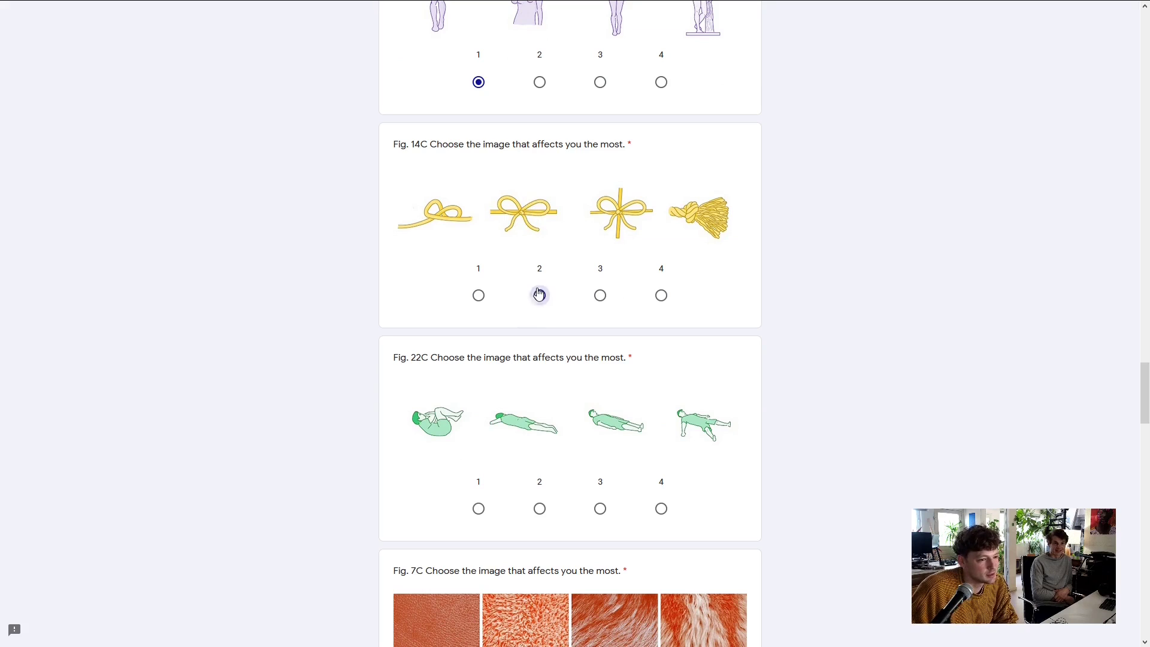
scroll(805, 249, "down", 2)
scroll(821, 254, "down", 1)
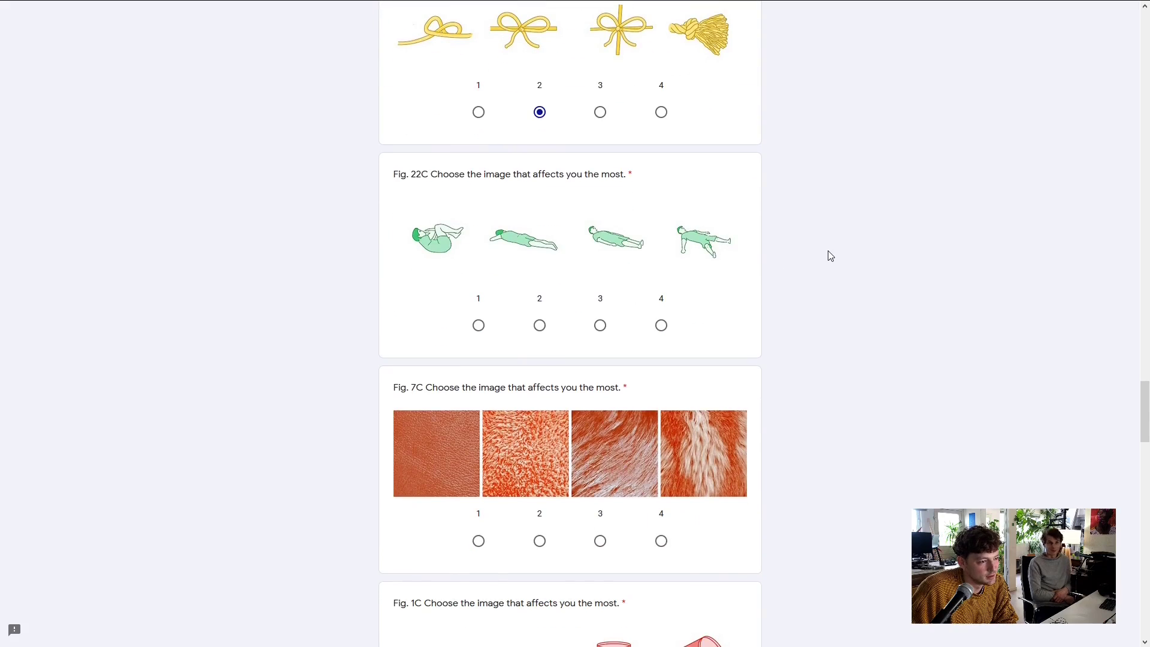
left_click(660, 325)
scroll(808, 289, "down", 1)
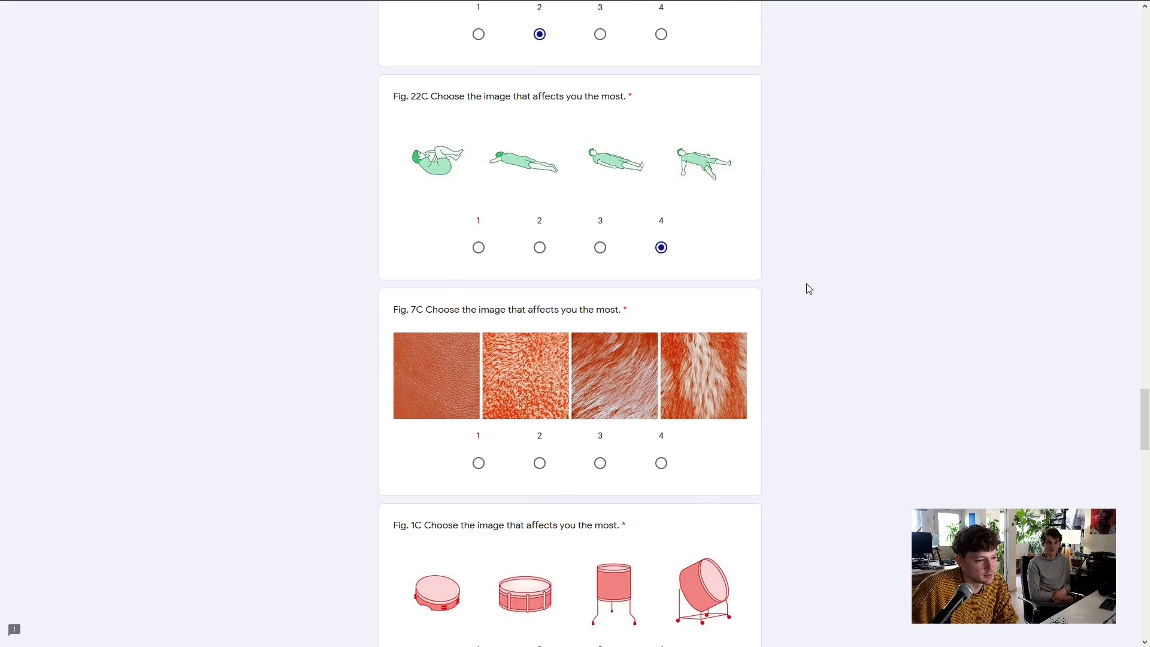
scroll(808, 289, "down", 3)
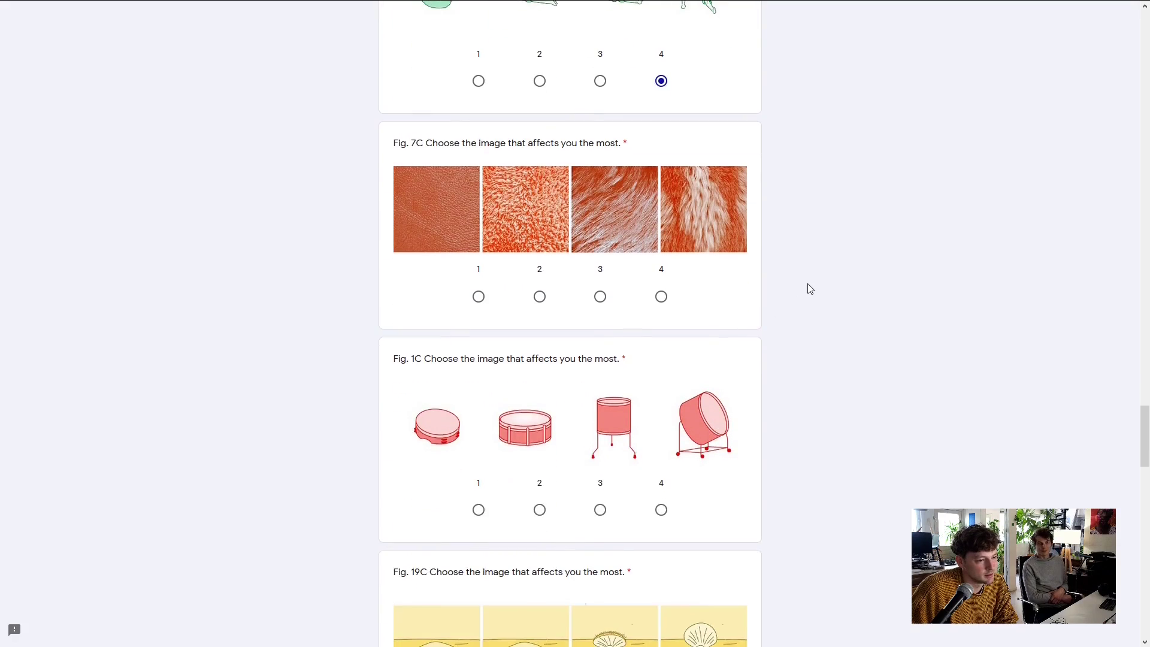
Choose option 2 for both Fig. 7C and Fig. 1C
left_click(539, 296)
scroll(776, 301, "down", 2)
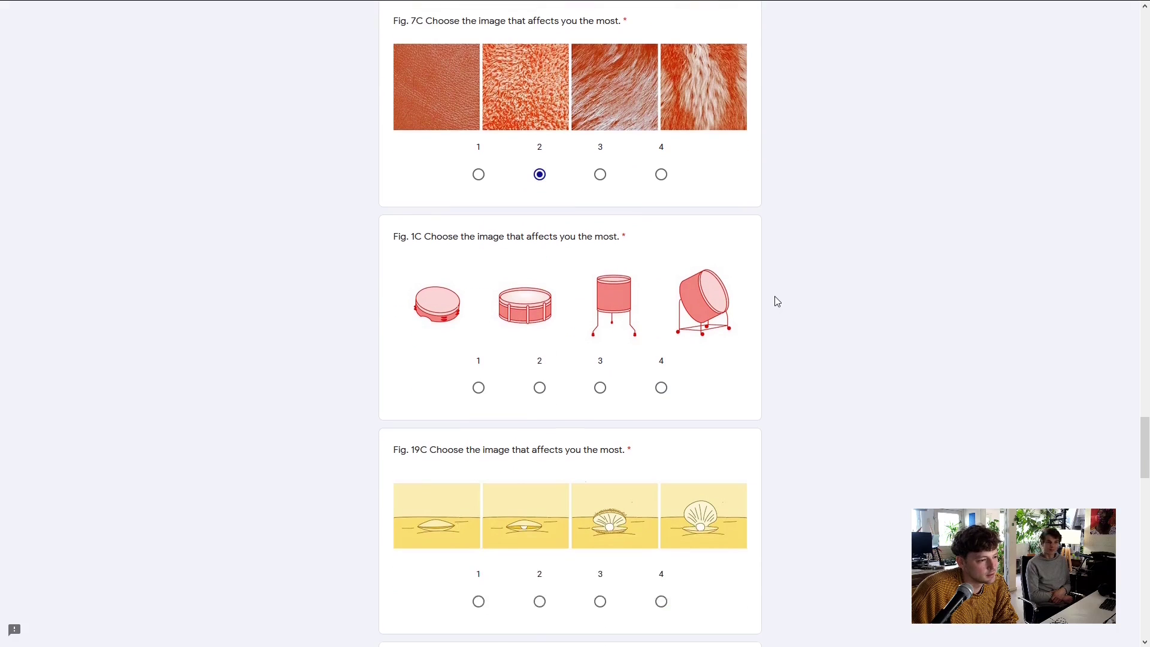
scroll(776, 301, "down", 1)
scroll(781, 304, "down", 1)
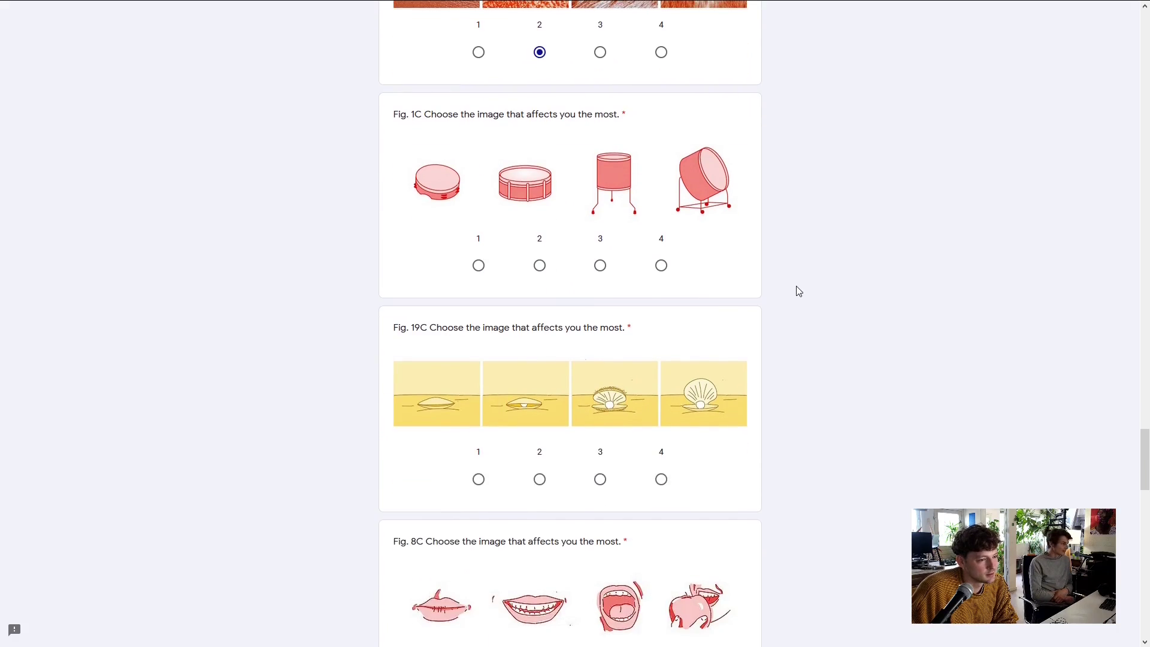
left_click(539, 265)
scroll(829, 276, "down", 2)
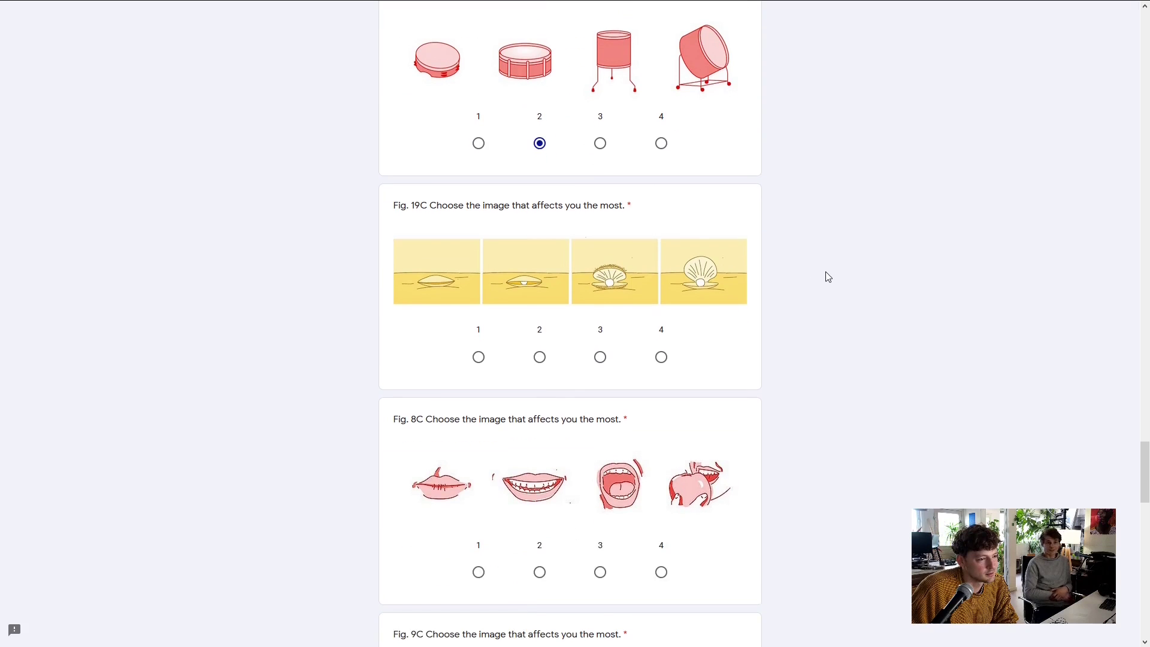
scroll(828, 277, "down", 2)
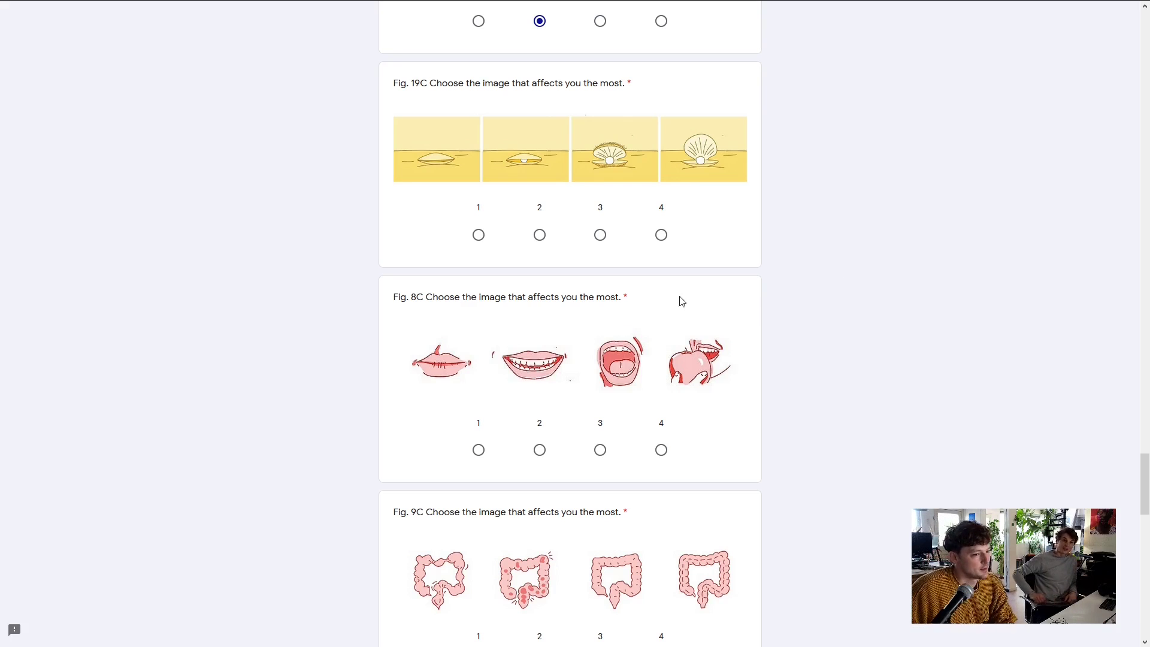
scroll(816, 278, "down", 1)
scroll(798, 294, "up", 1)
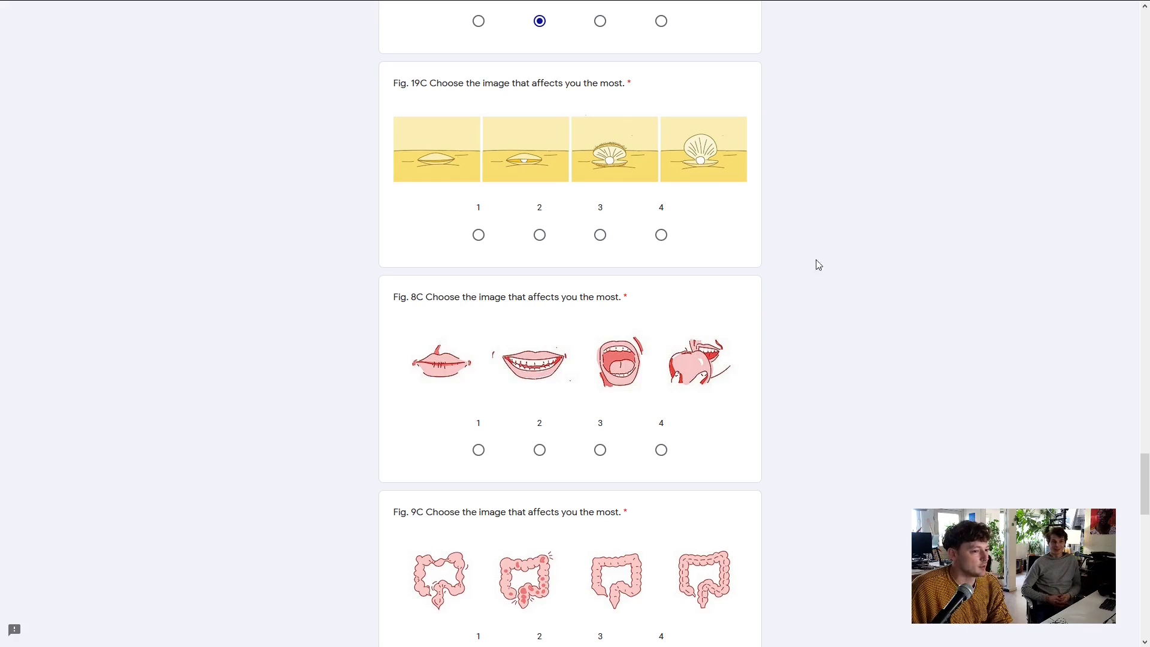
left_click(1141, 297)
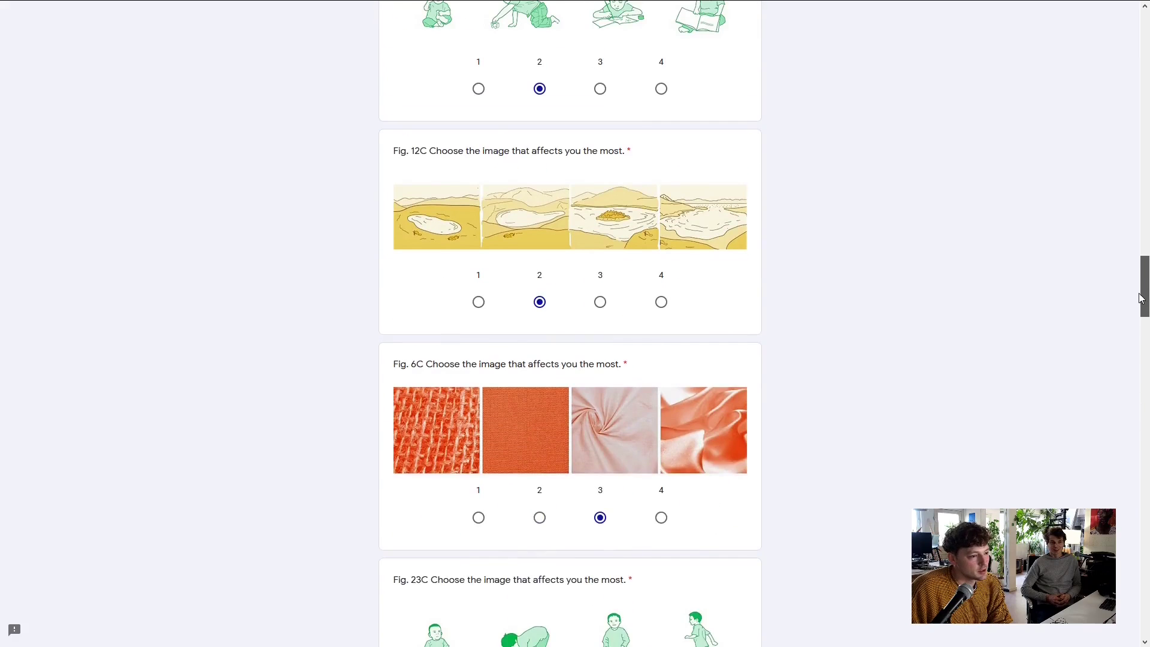
left_click_drag(1141, 297, 1107, 135)
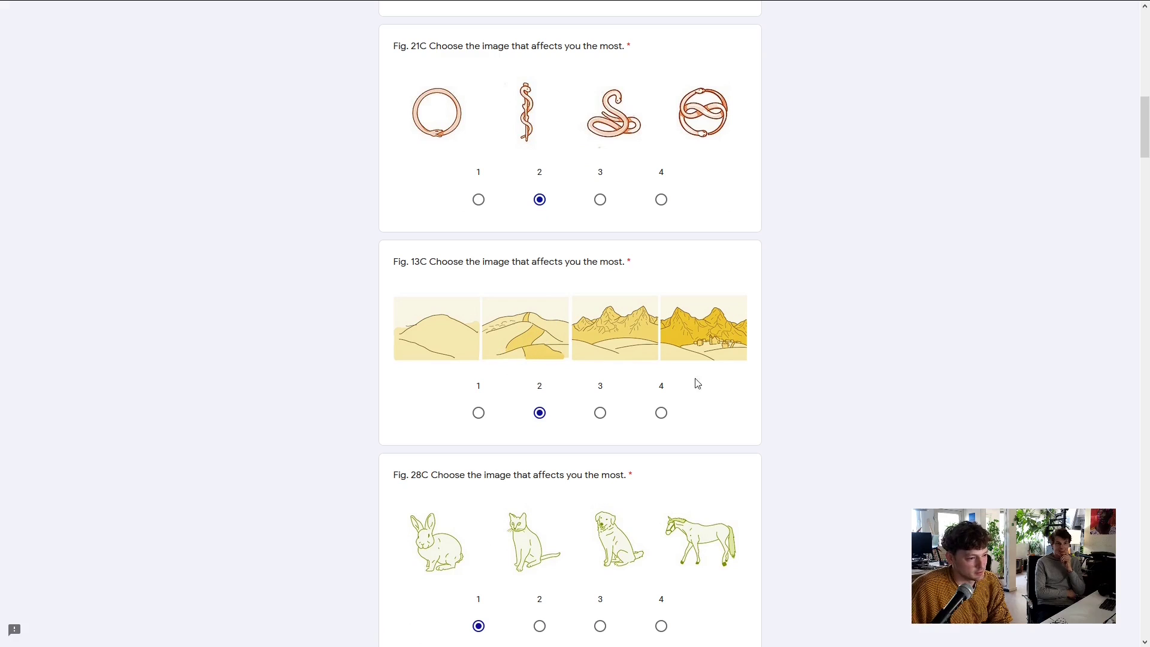
left_click_drag(1146, 121, 1147, 134)
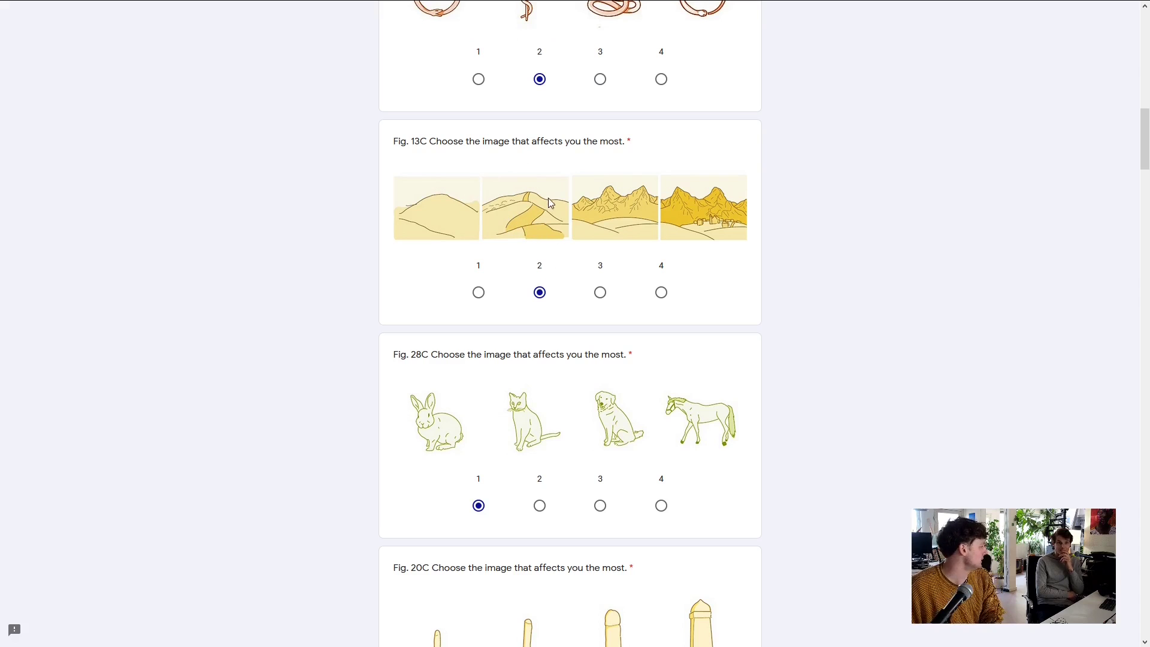
left_click_drag(1144, 139, 1093, 469)
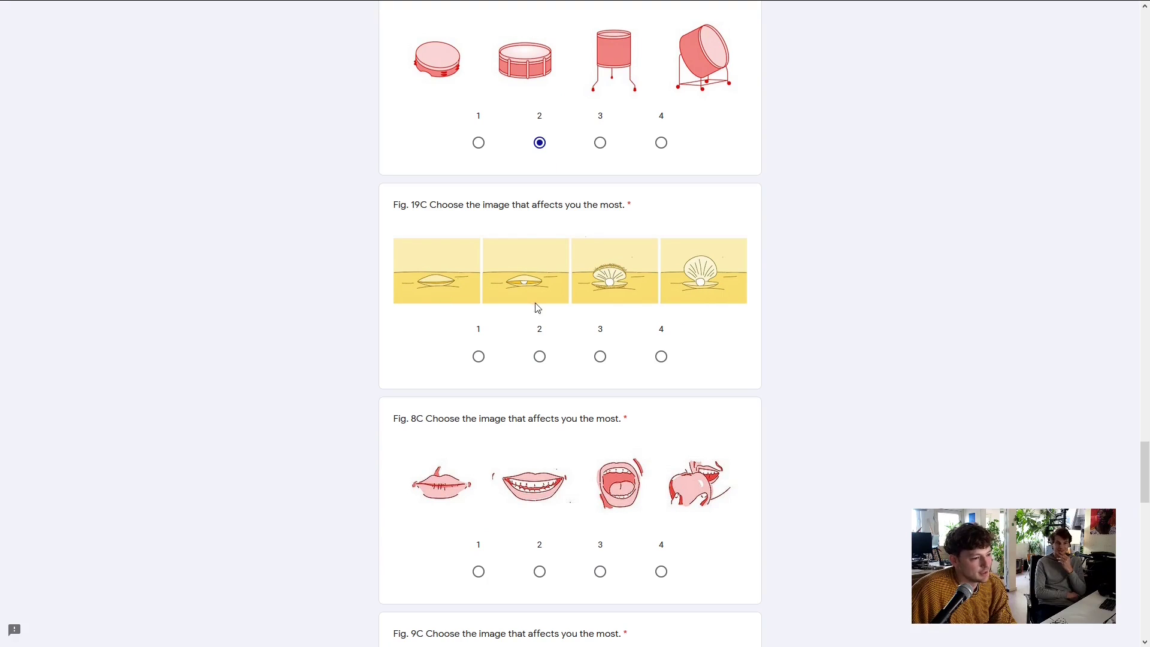
Choose option 2 for Fig. 19C, option 3 for Fig. 8C and option 2 for Fig. 9C
left_click(539, 356)
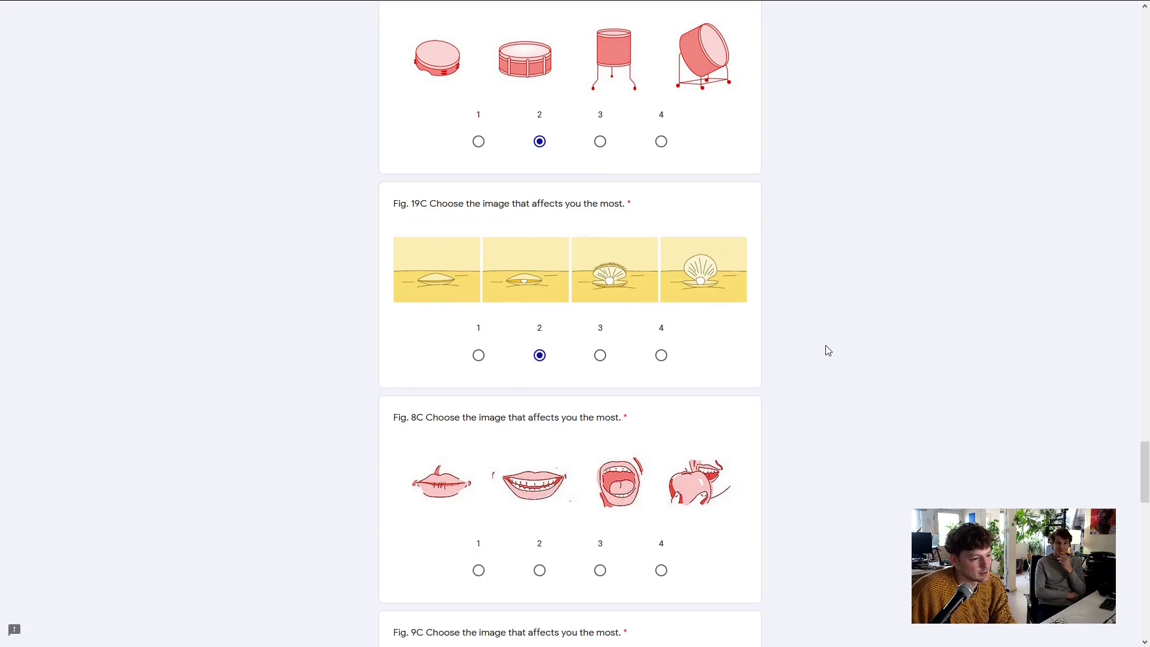
scroll(826, 349, "down", 4)
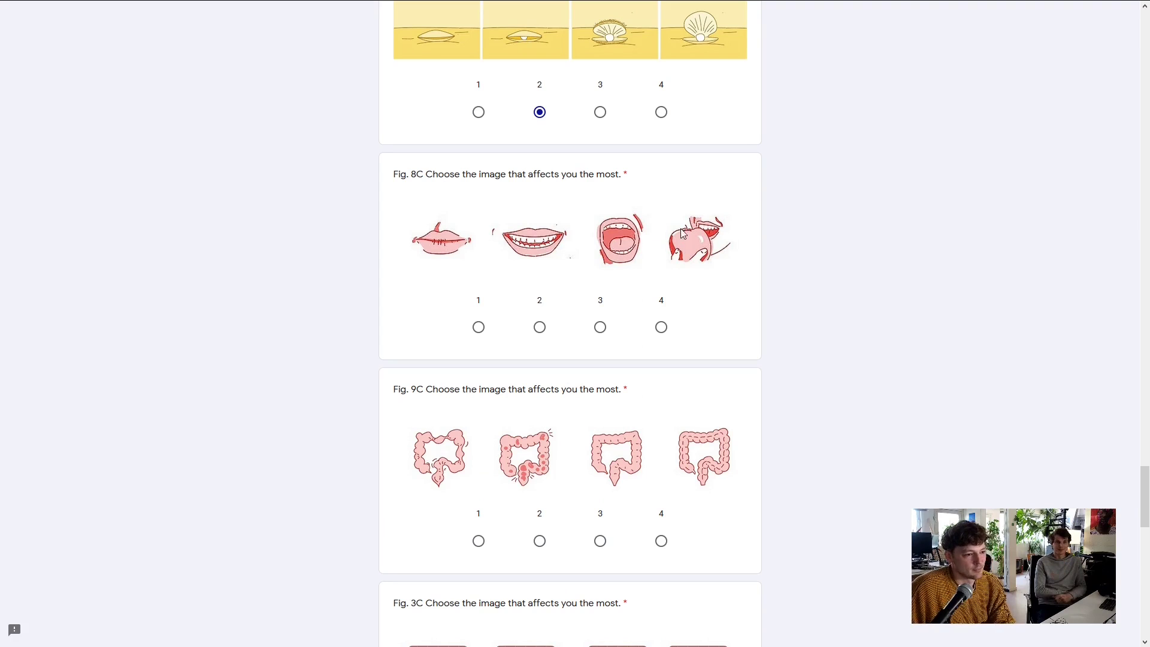
left_click(599, 327)
scroll(901, 267, "down", 4)
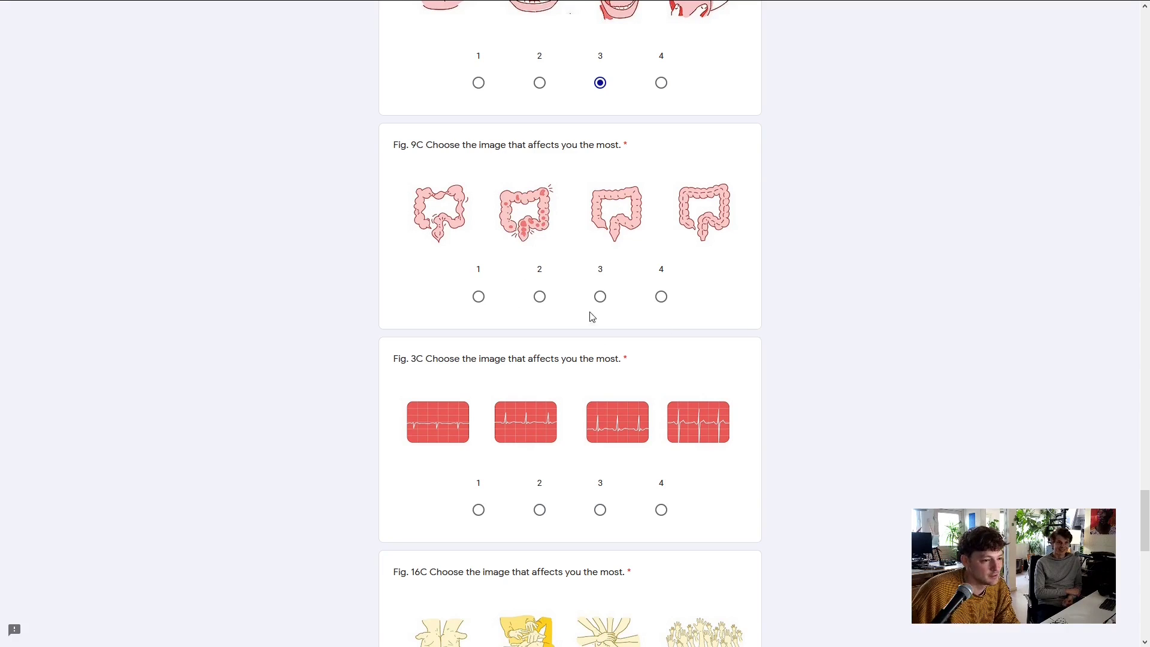
left_click(540, 298)
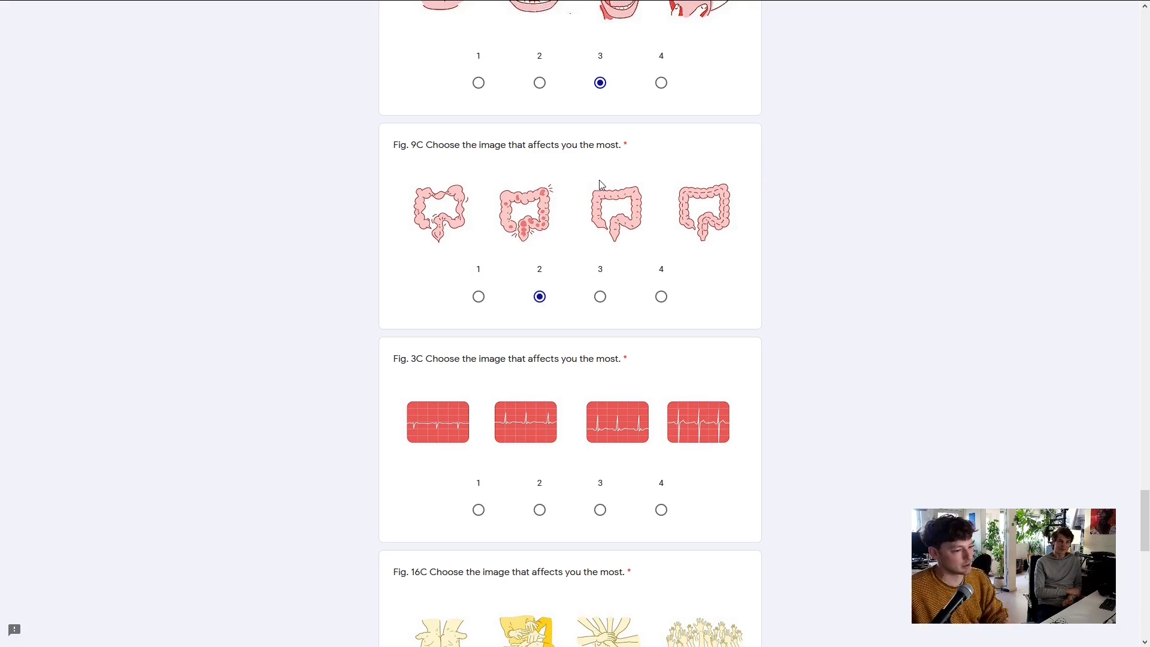
scroll(601, 182, "down", 2)
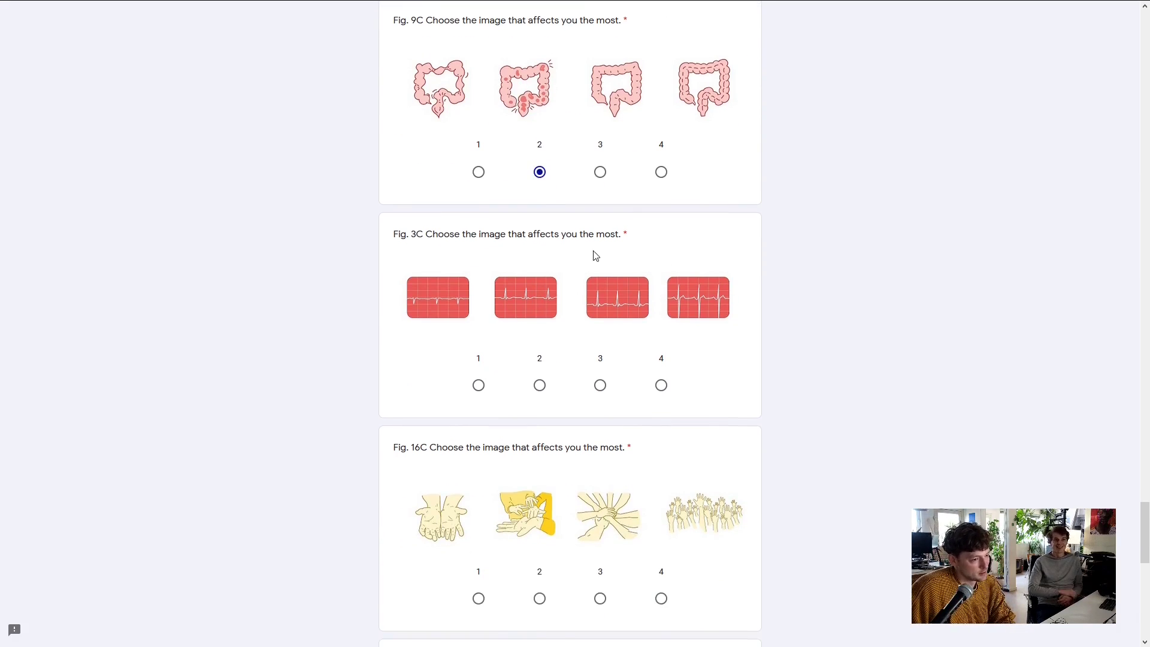
scroll(596, 255, "down", 1)
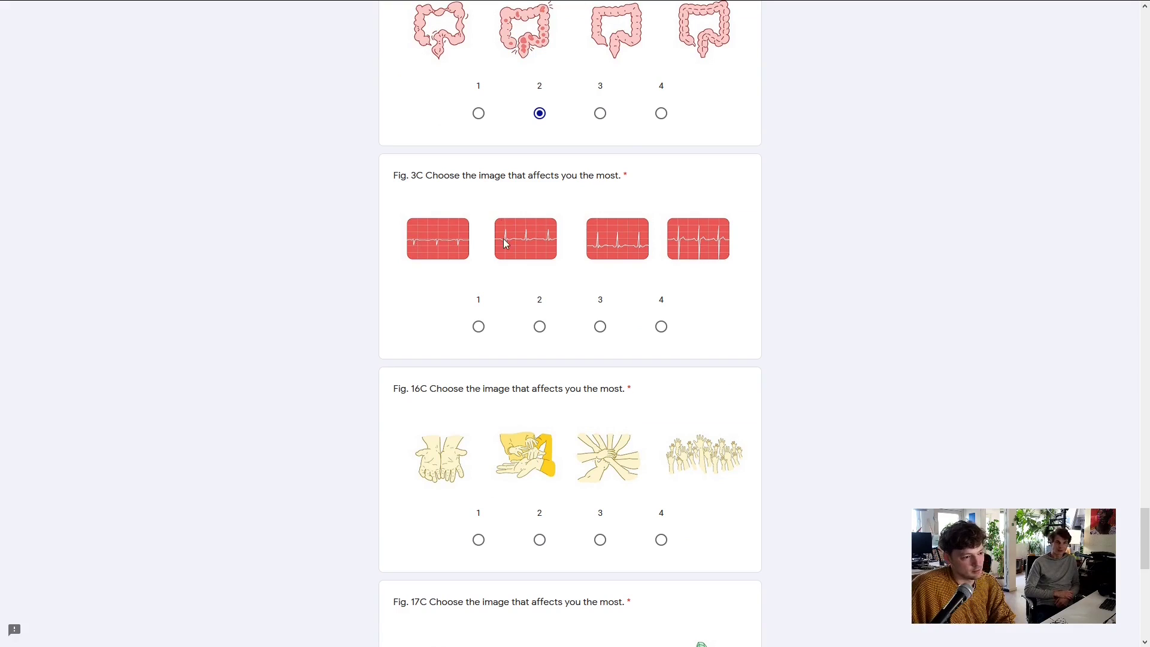
scroll(688, 227, "down", 2)
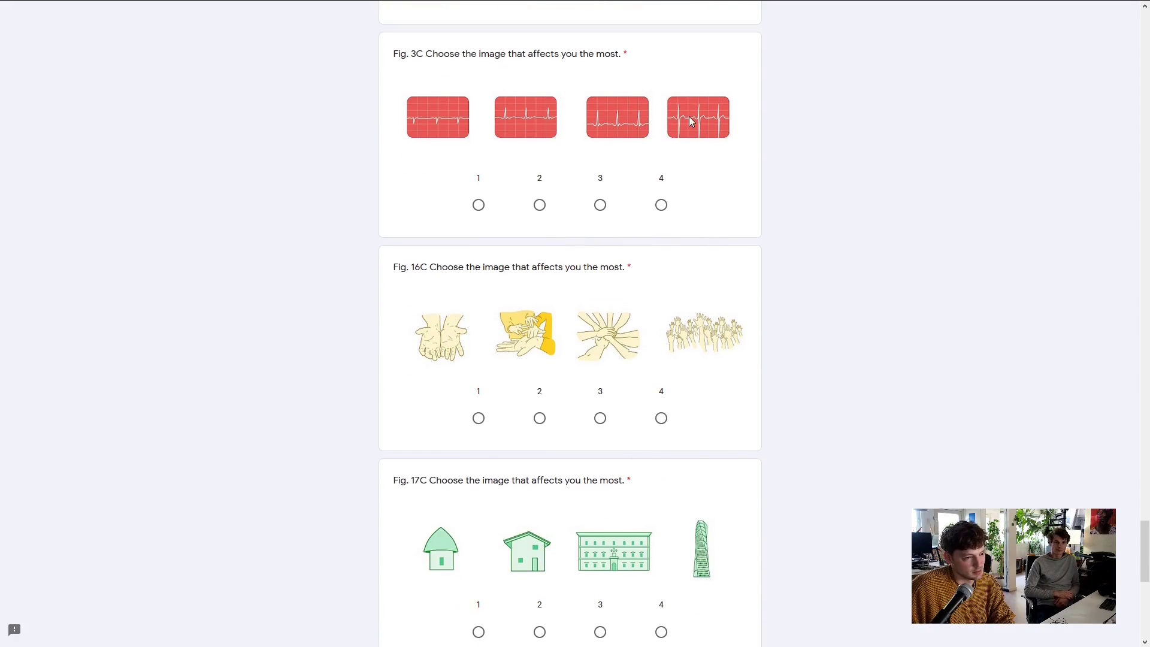
scroll(689, 117, "up", 1)
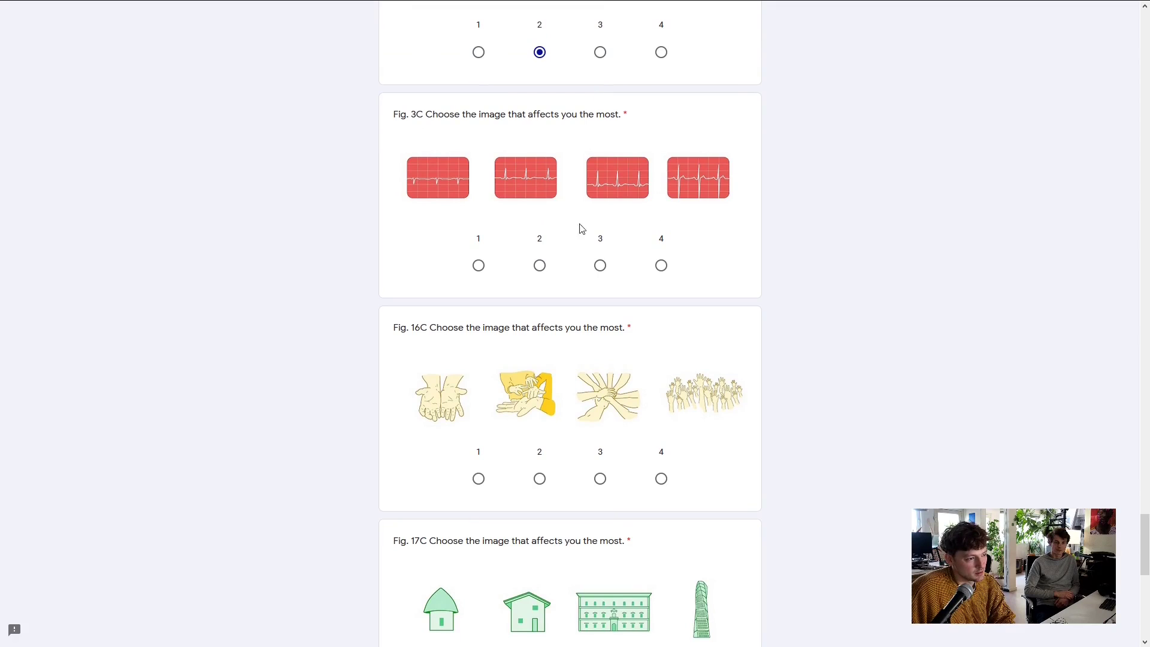
Choose option 4 for Fig. 3C, option 2 for Fig. 16C and option 3 for Fig. 17C
left_click(659, 267)
scroll(736, 259, "down", 2)
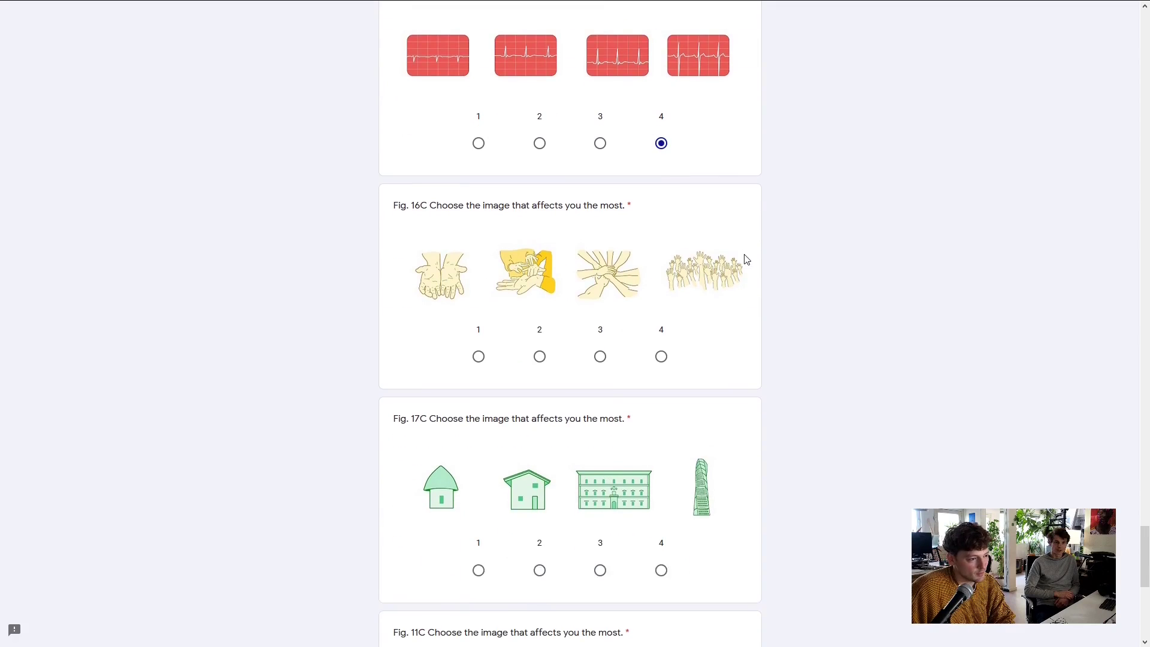
scroll(753, 249, "down", 1)
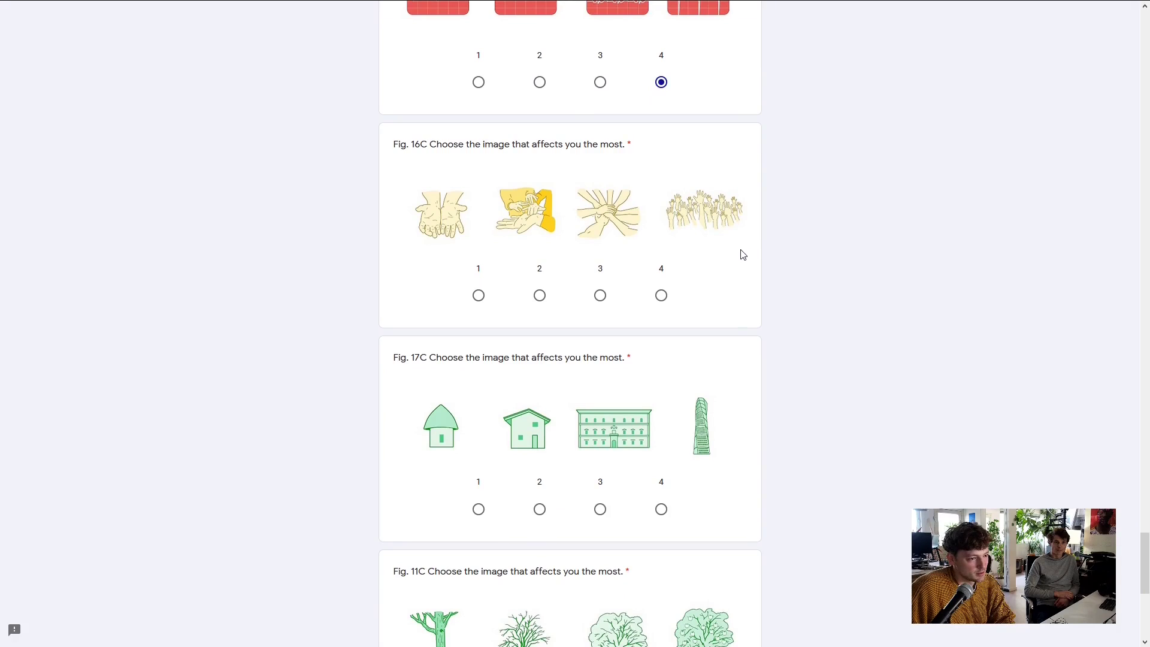
left_click(540, 295)
scroll(859, 287, "down", 3)
scroll(859, 288, "down", 1)
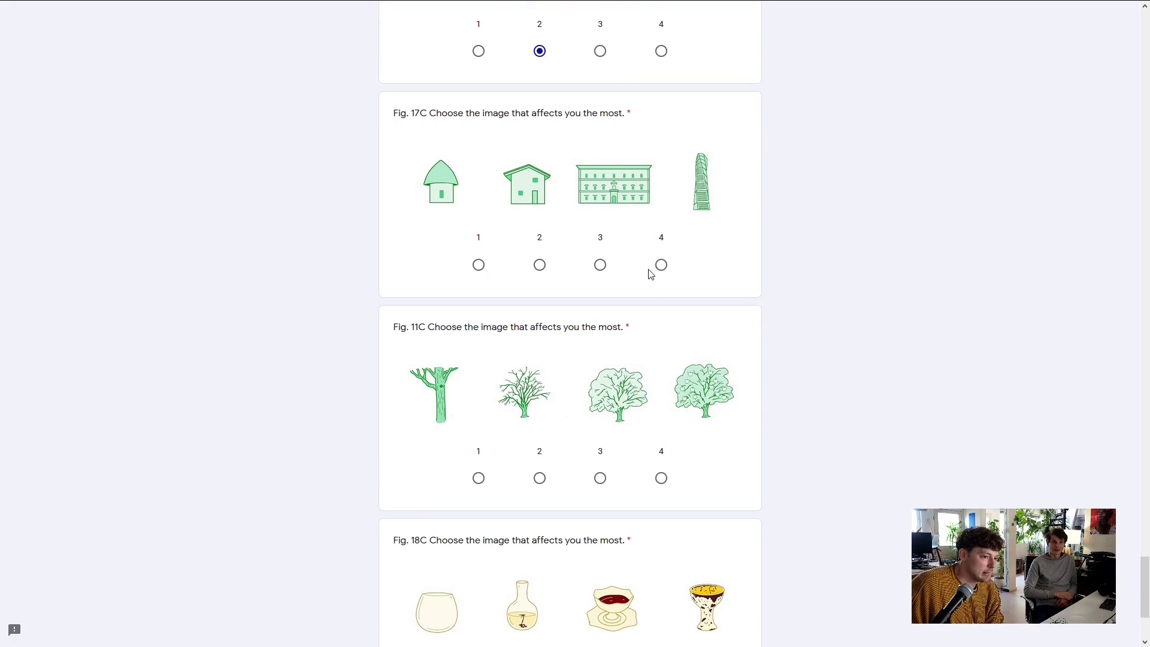
left_click(601, 266)
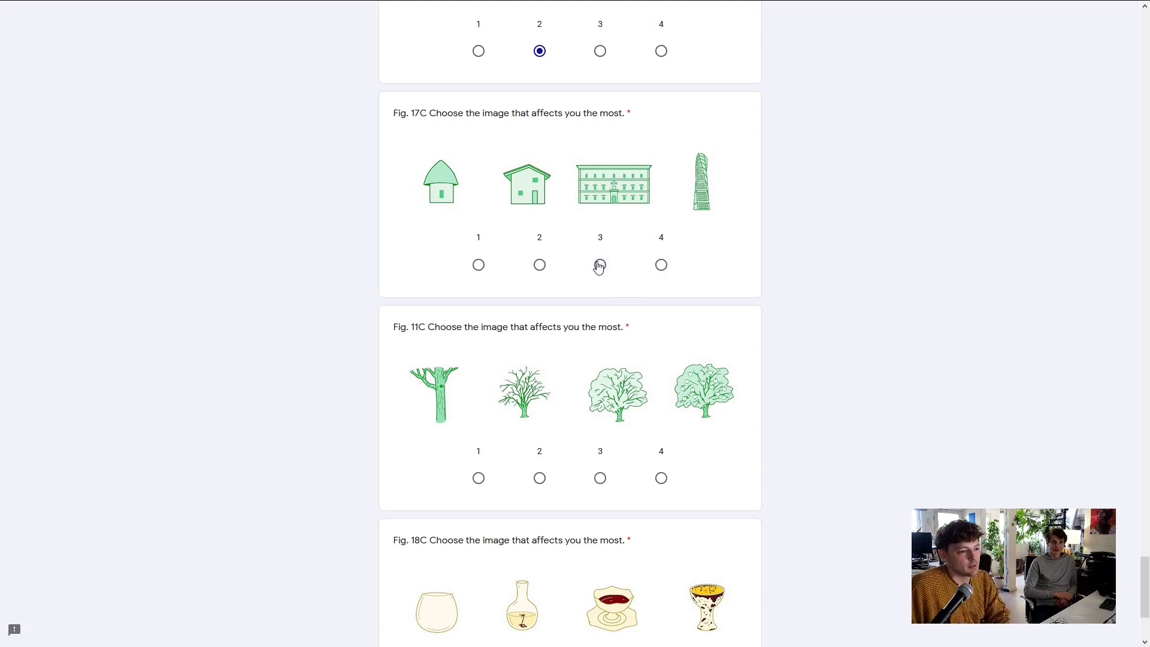
scroll(943, 275, "down", 2)
scroll(861, 270, "down", 1)
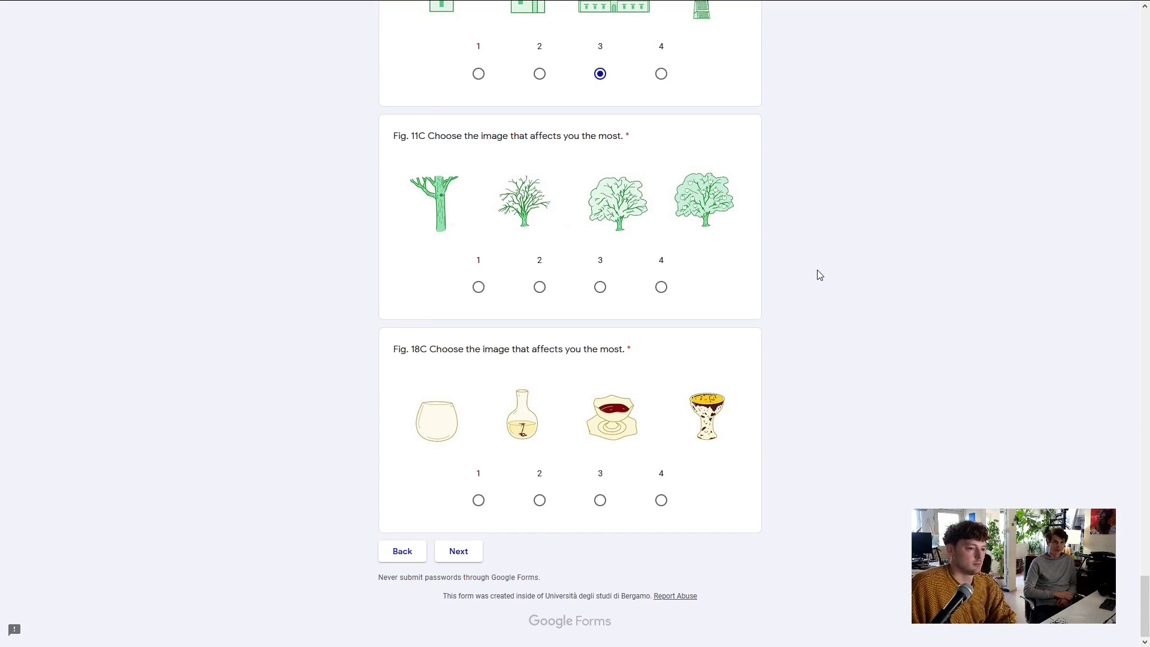
Choose option 1 for Fig. 11C and option 4 for Fig. 18C, then go to the next page
left_click(478, 287)
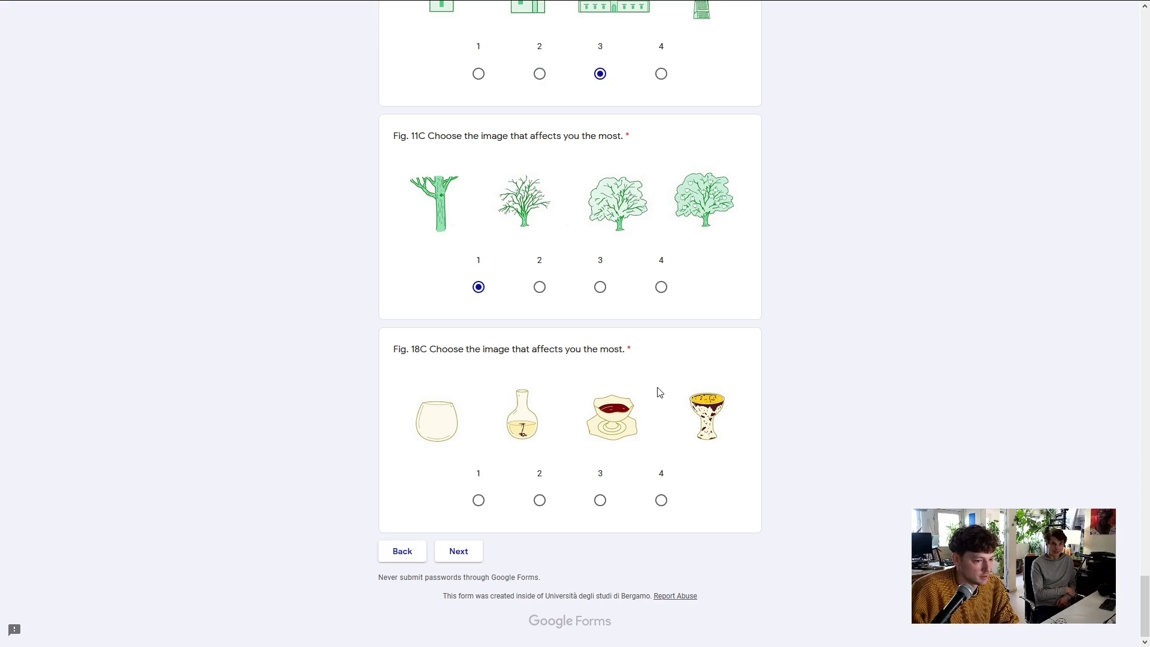
left_click(660, 500)
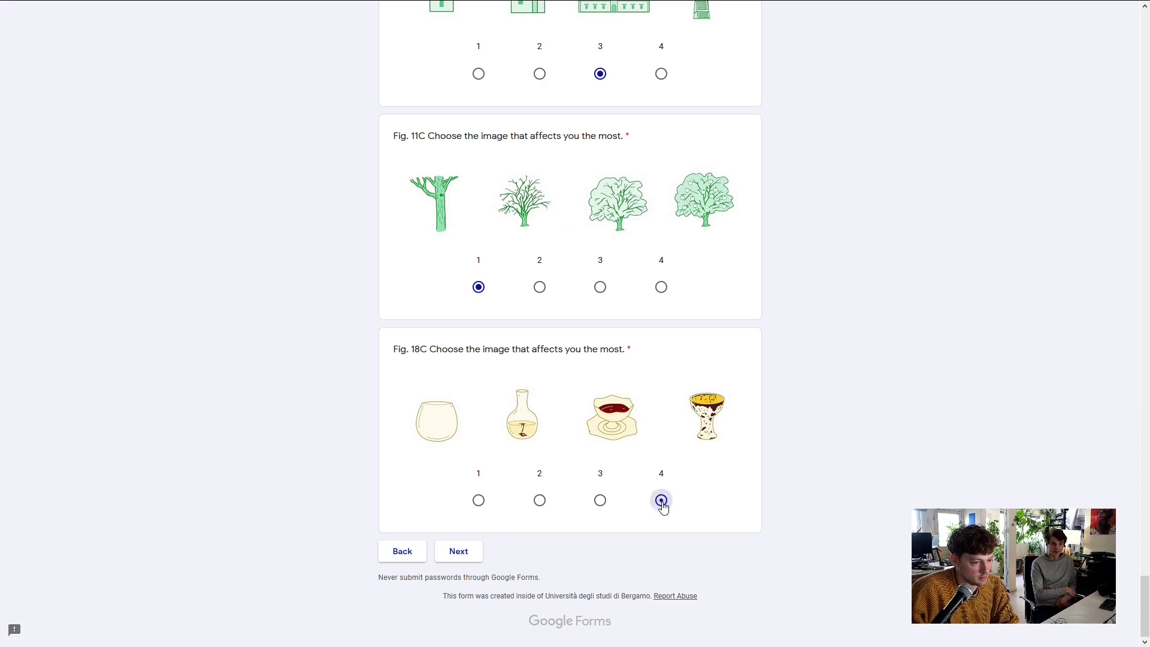
left_click(459, 551)
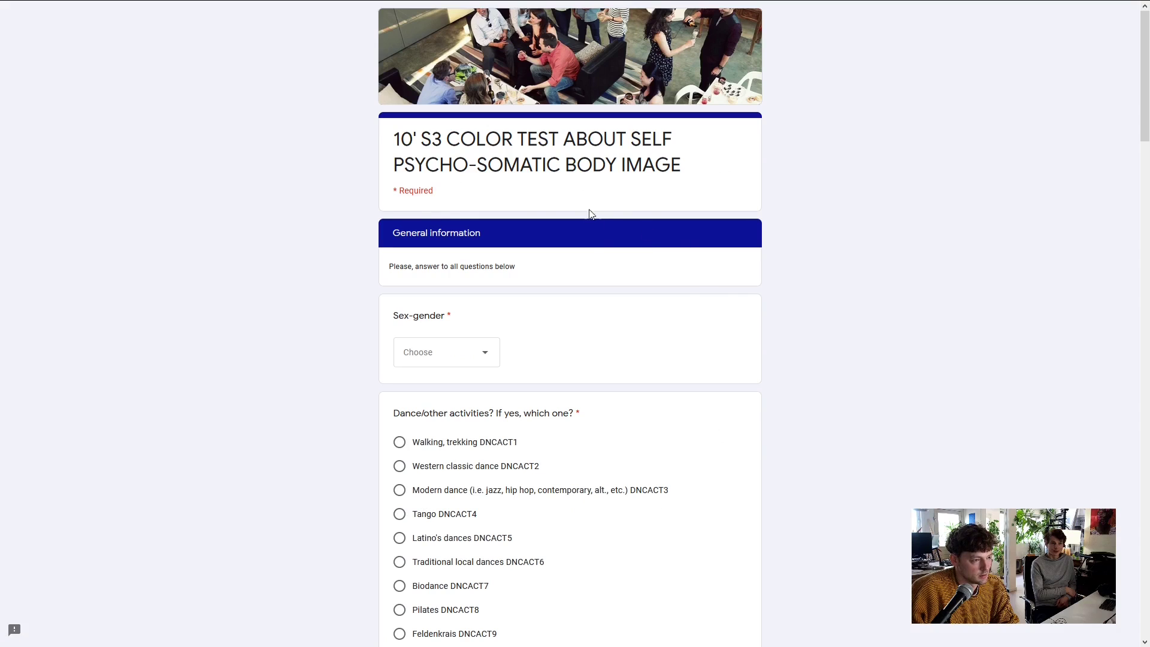
Answer Male for sex-gender and Walking, trekking for the activities question
left_click(485, 352)
left_click(450, 422)
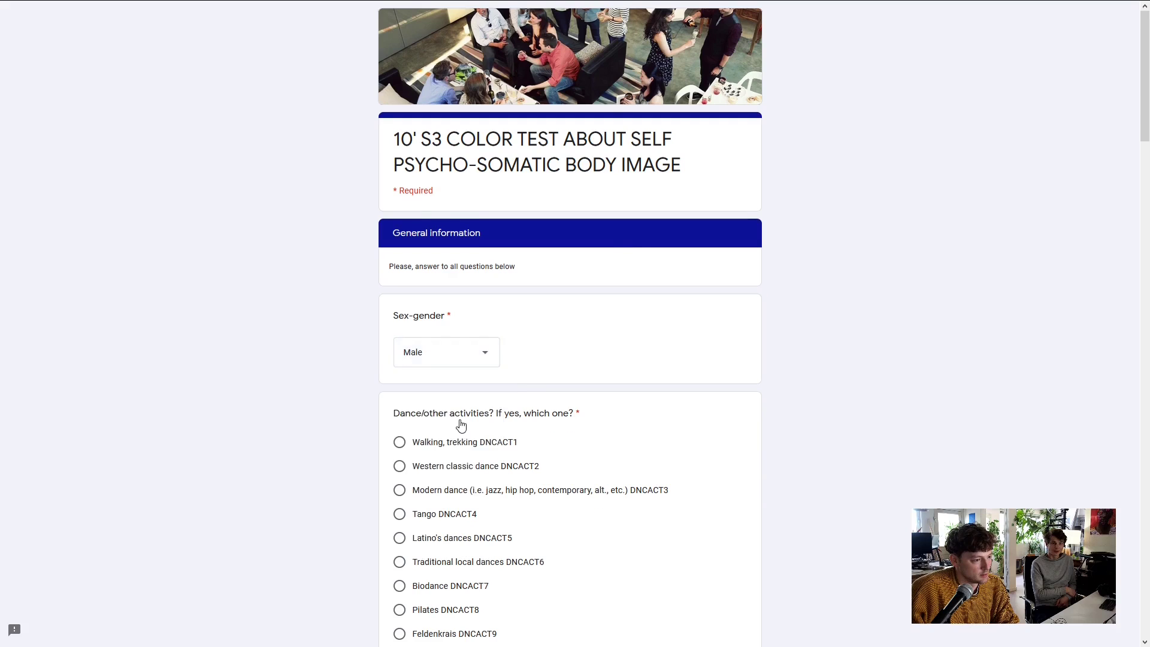
scroll(622, 350, "down", 2)
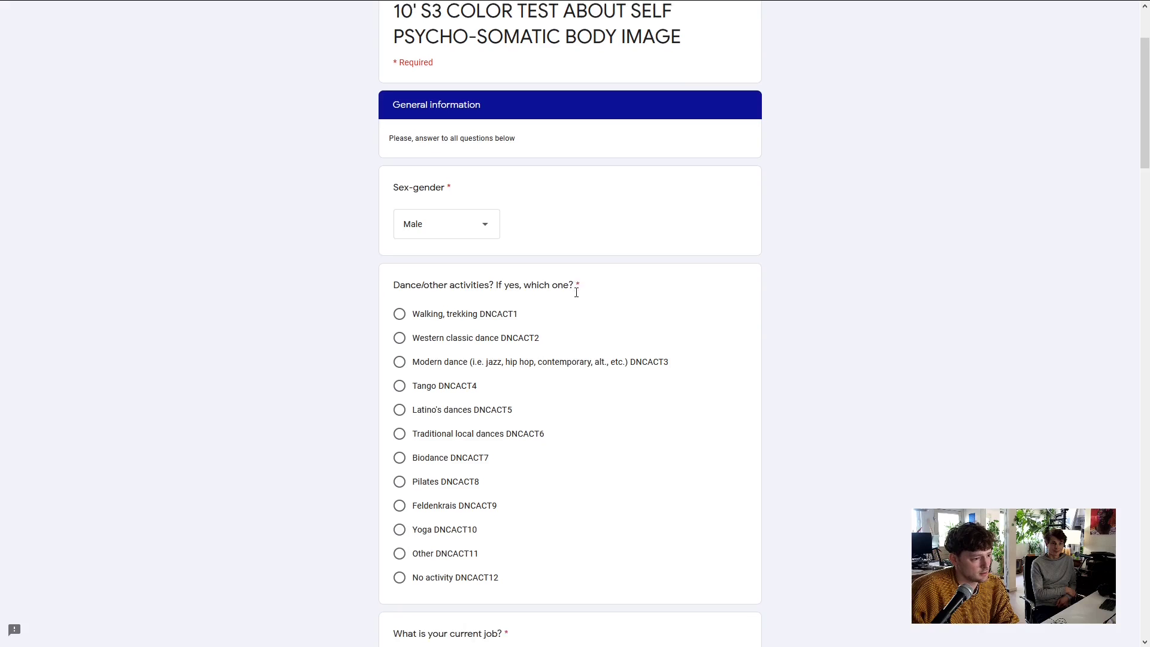
scroll(576, 292, "down", 1)
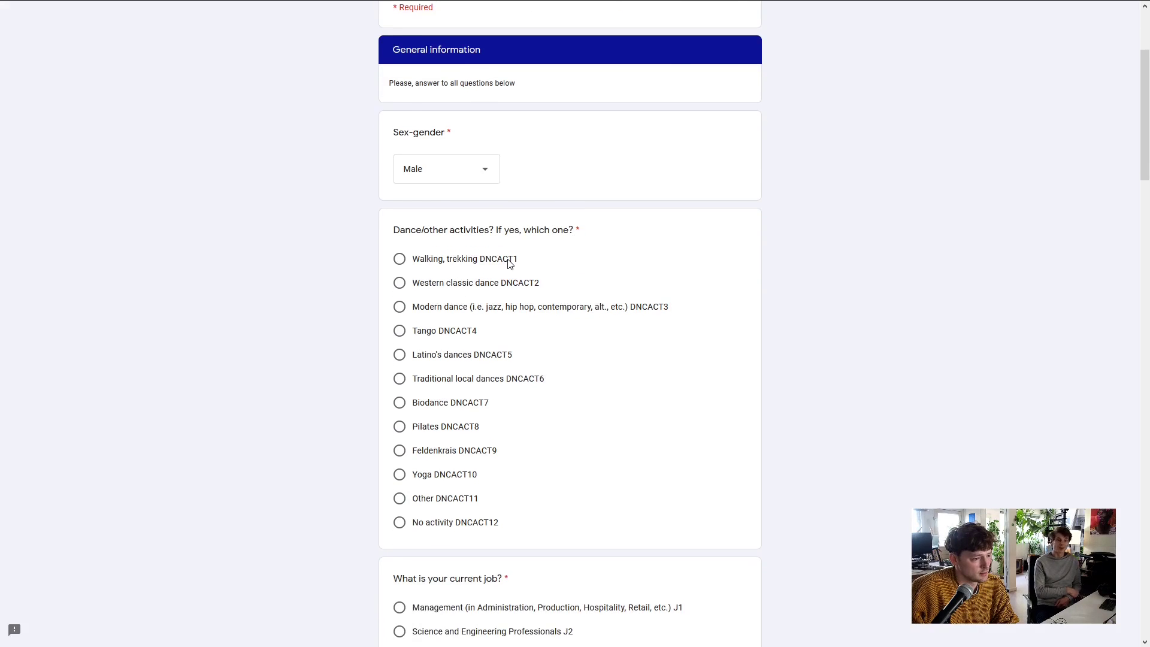
left_click(399, 259)
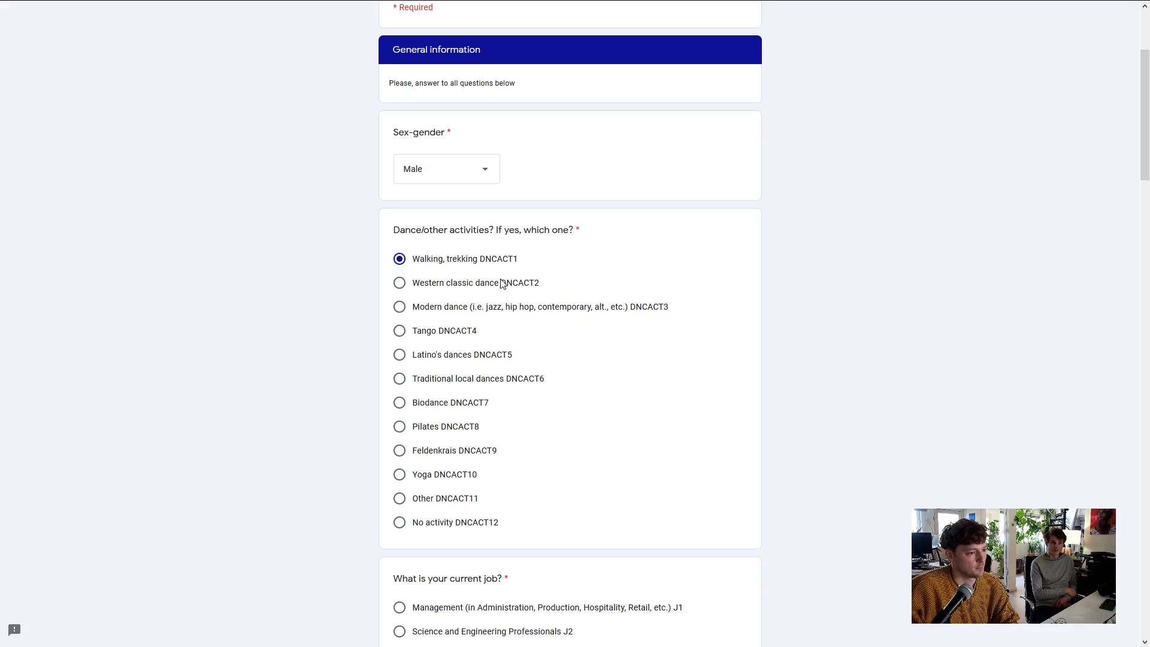
scroll(506, 282, "down", 1)
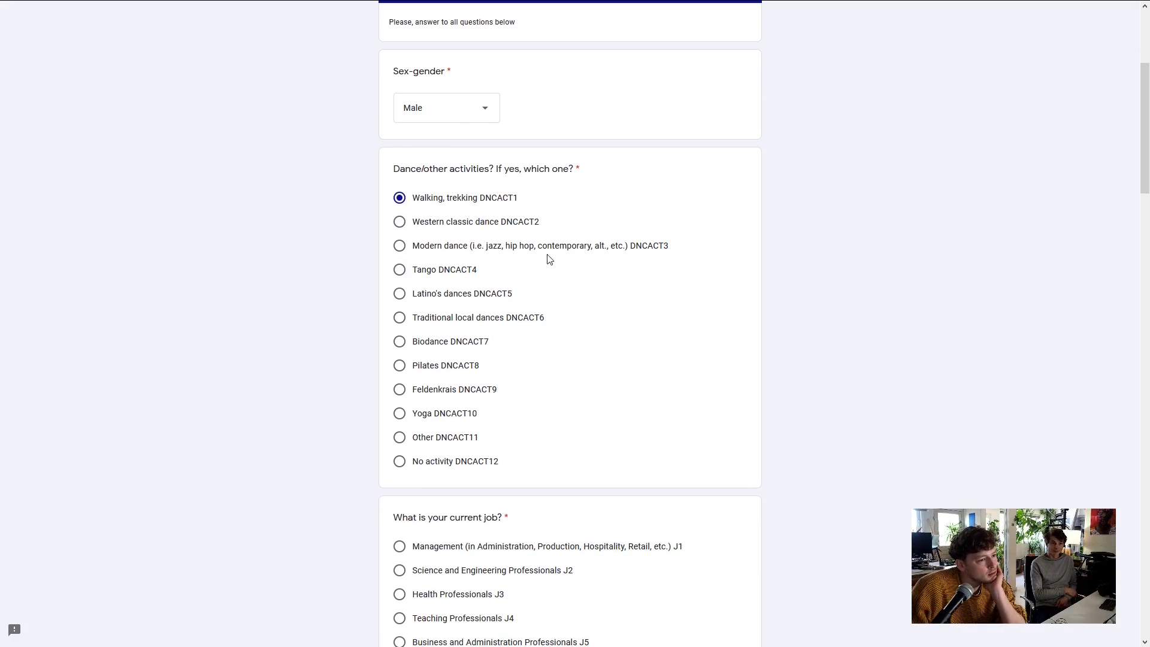
scroll(403, 266, "down", 1)
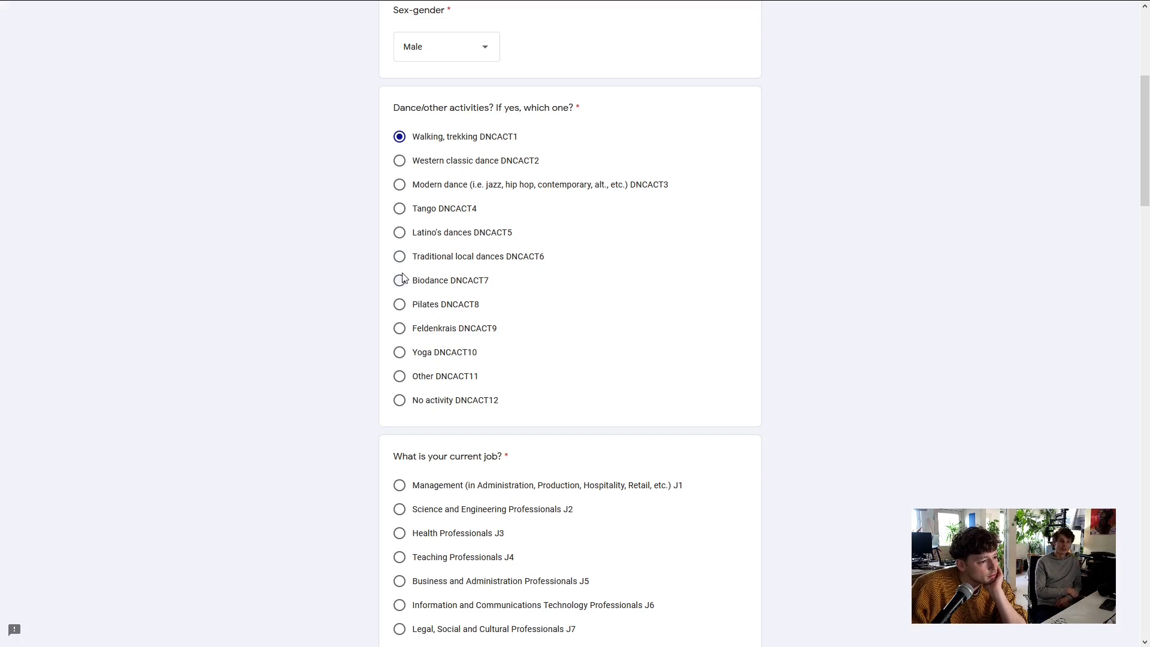
scroll(399, 288, "down", 1)
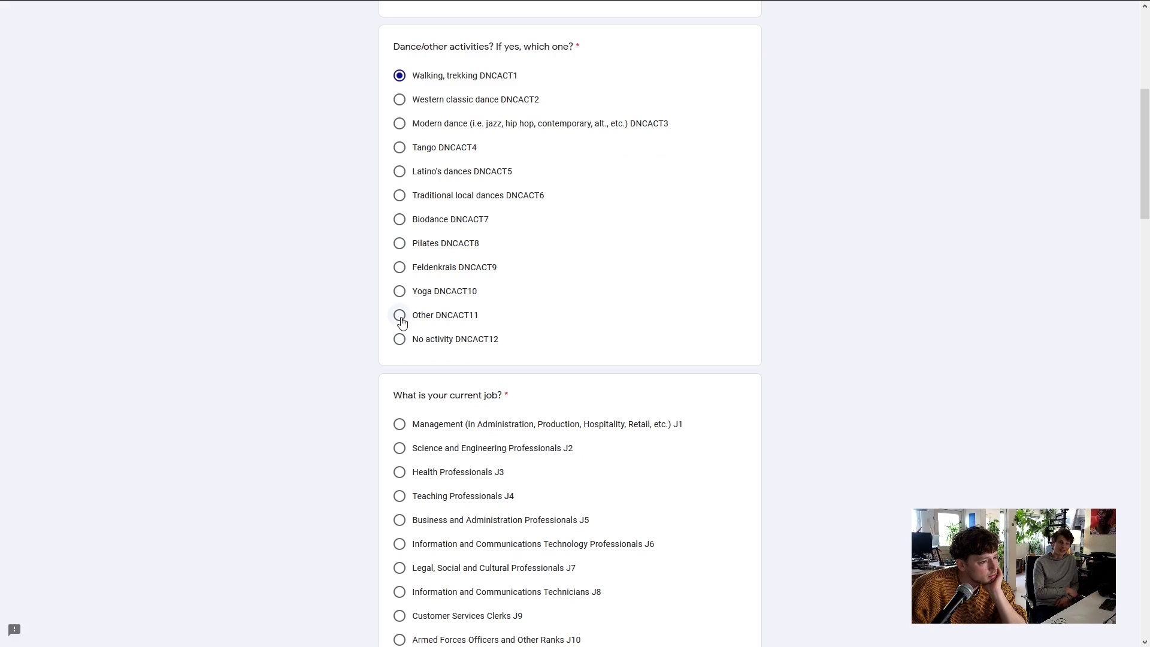
left_click(400, 321)
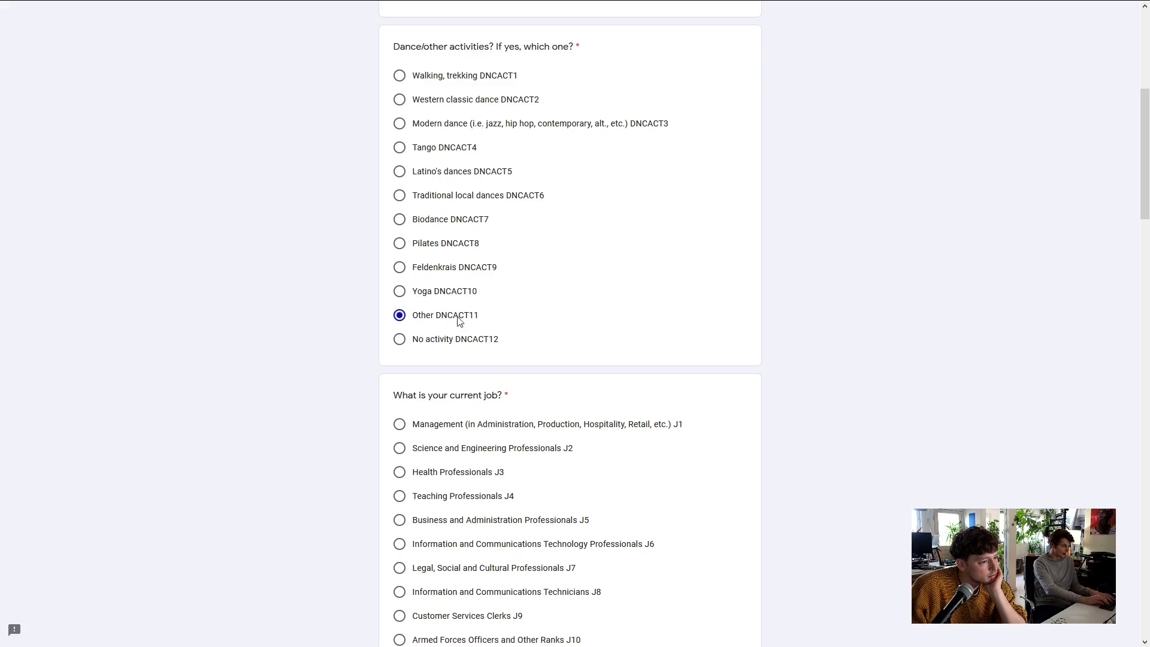
scroll(494, 311, "down", 1)
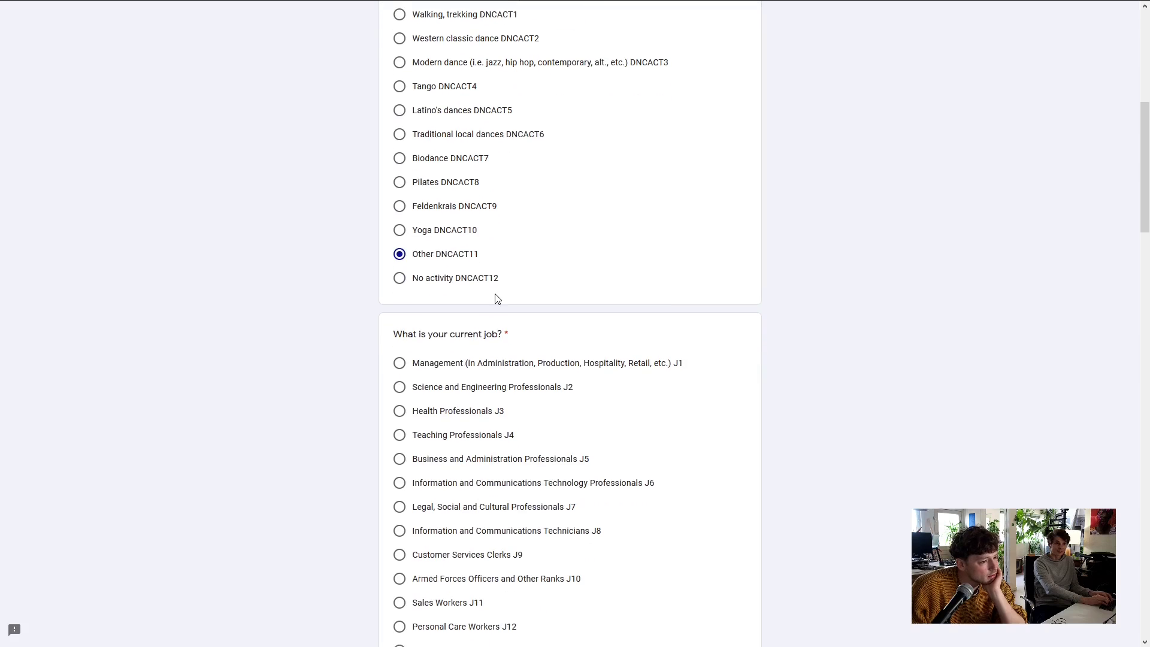
scroll(497, 298, "up", 1)
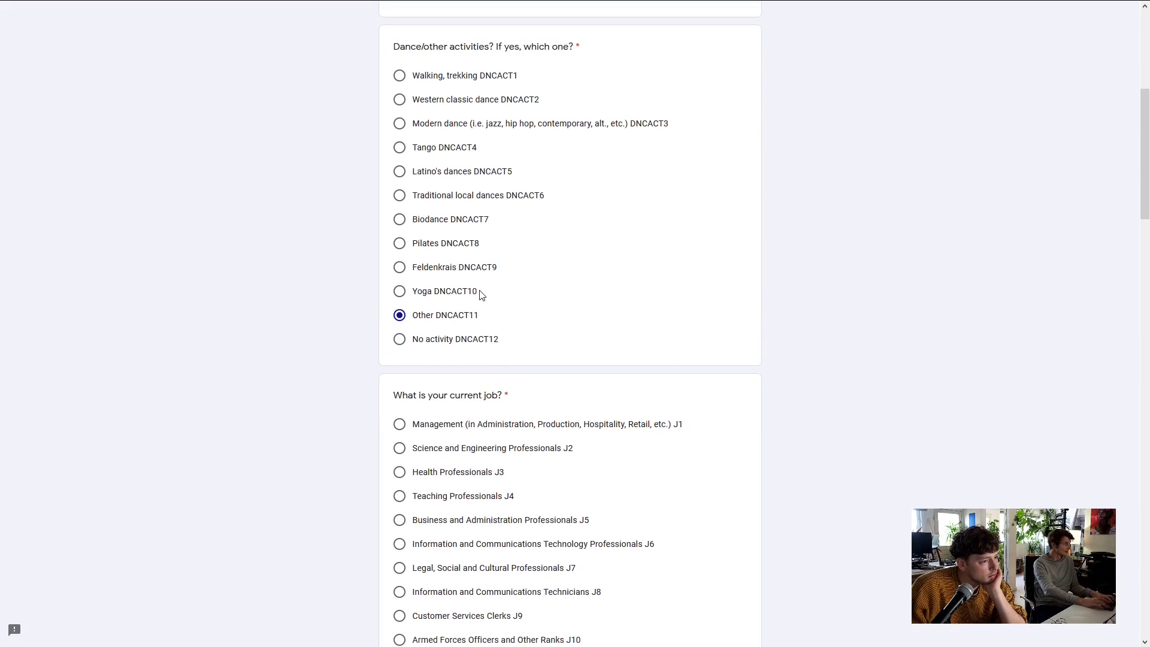
scroll(482, 295, "up", 2)
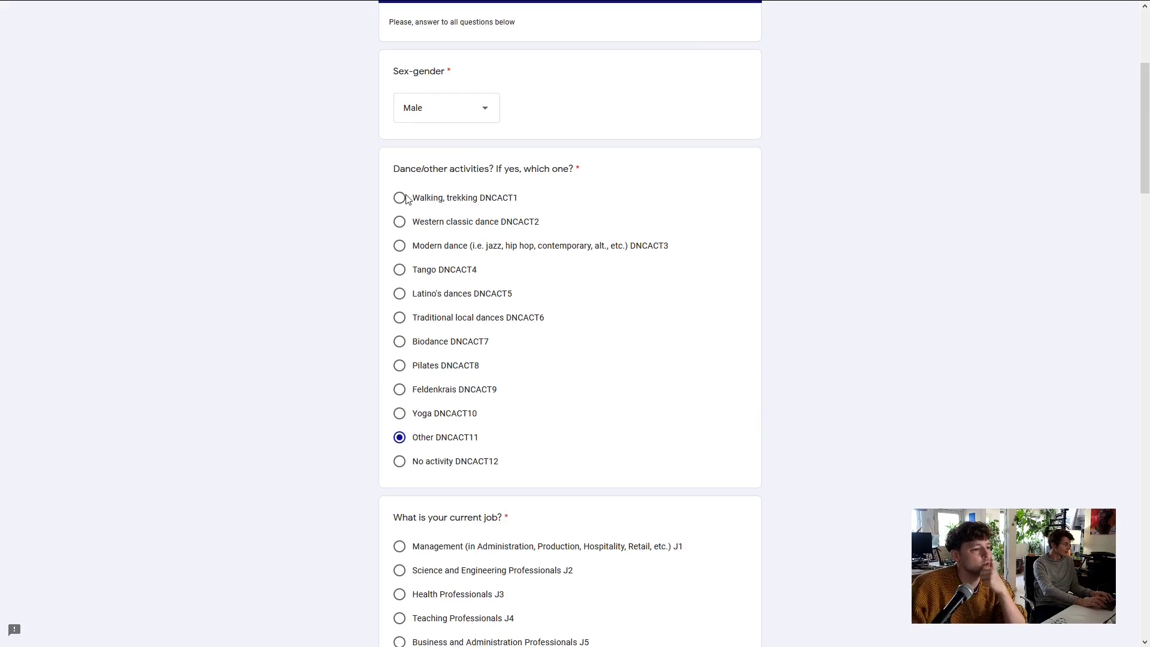
left_click(400, 198)
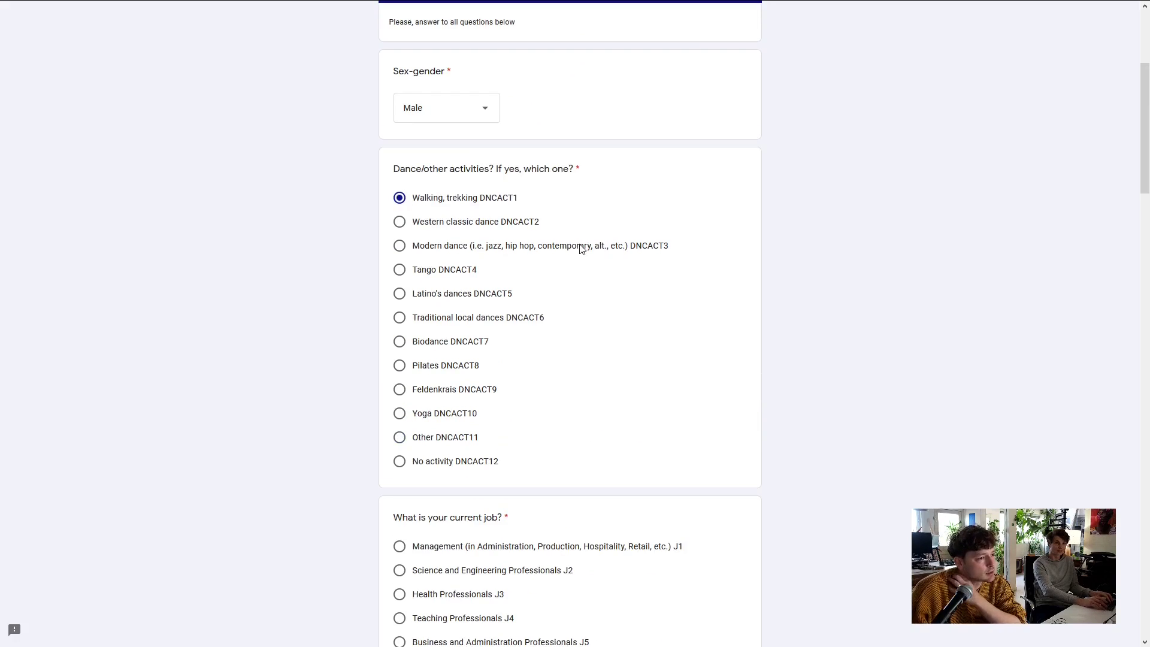
Select Legal, Social and Cultural Professionals (J7) as the job and 26 - 32 years as age
scroll(614, 259, "down", 5)
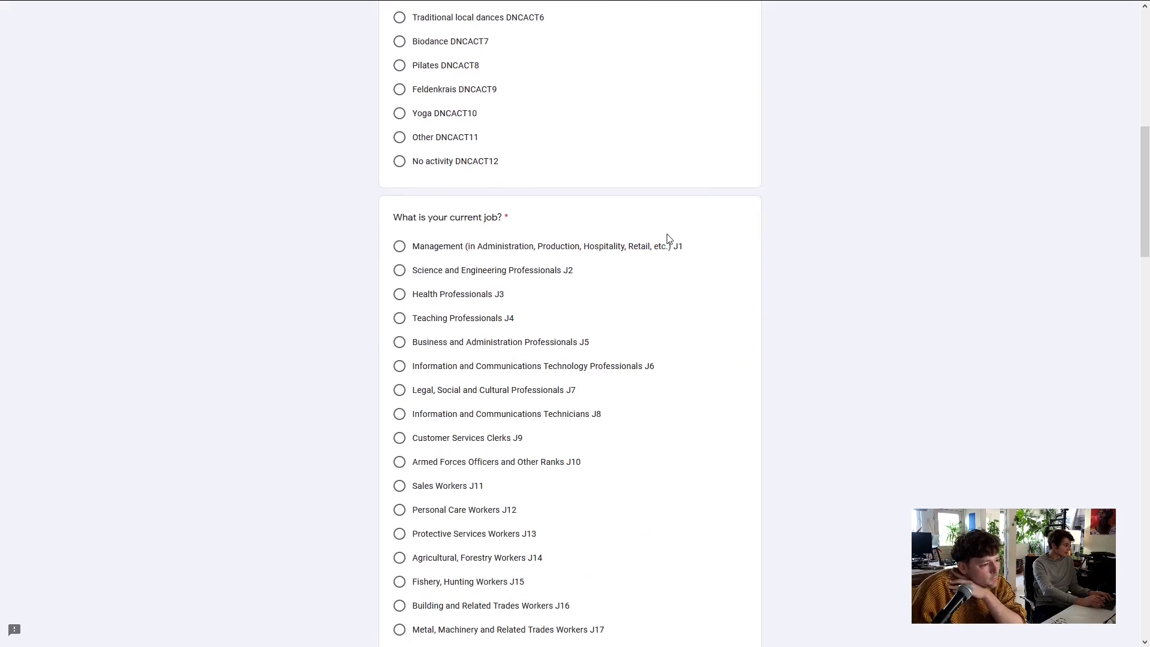
scroll(712, 195, "down", 2)
scroll(659, 173, "up", 1)
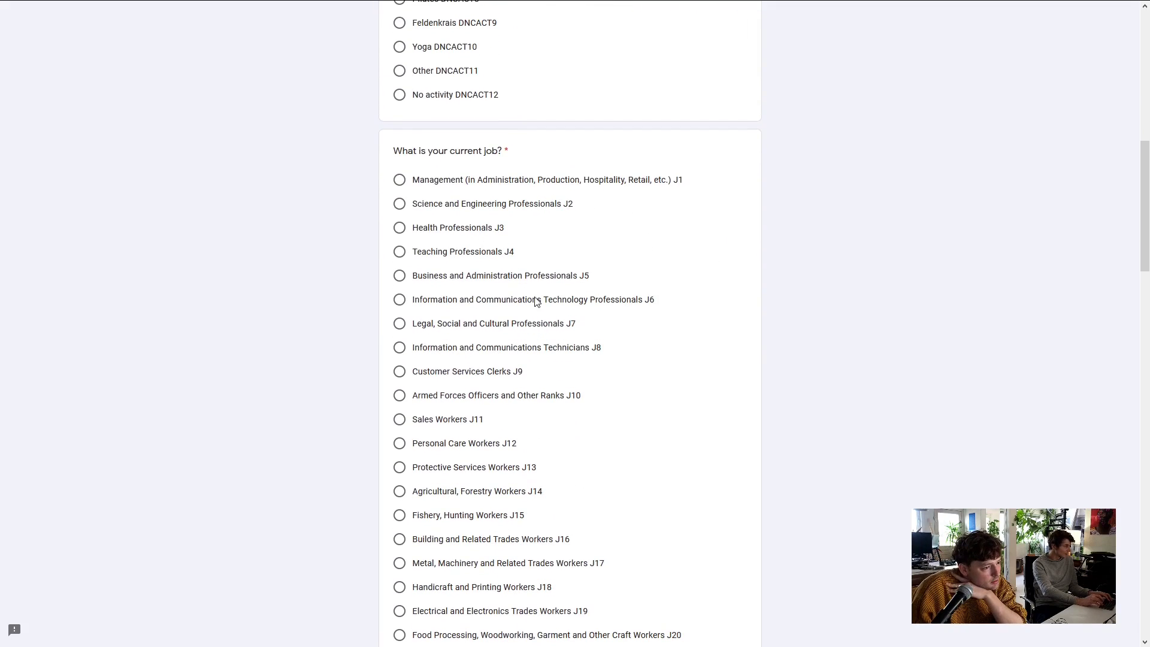
scroll(674, 322, "down", 1)
scroll(674, 322, "down", 1)
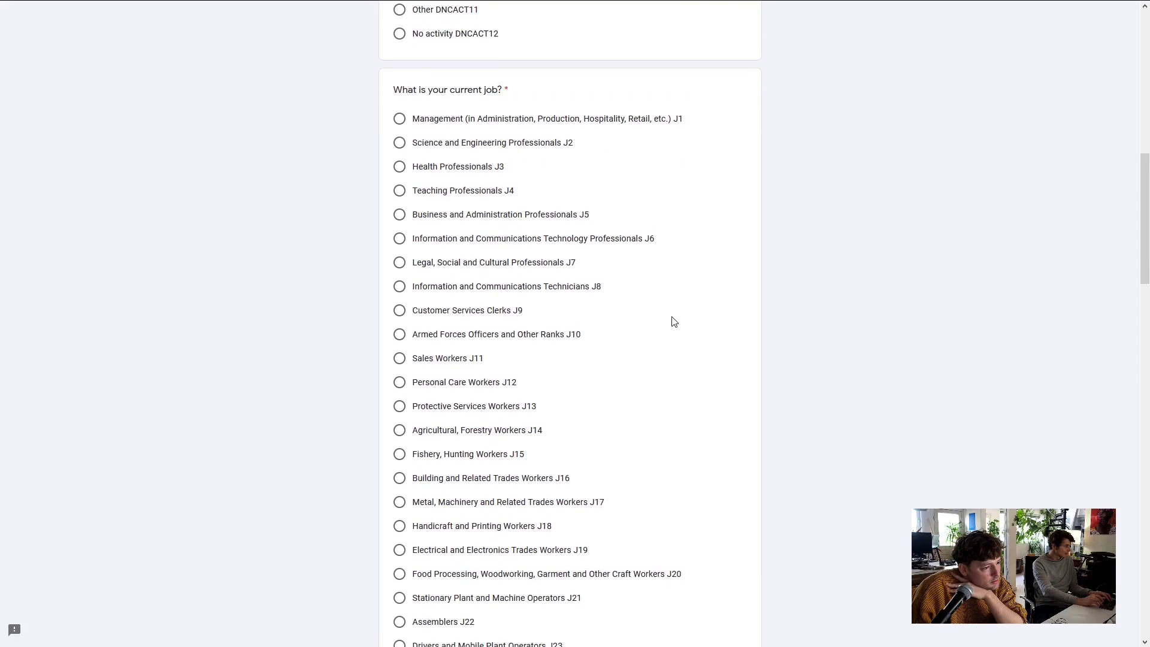
scroll(674, 322, "down", 1)
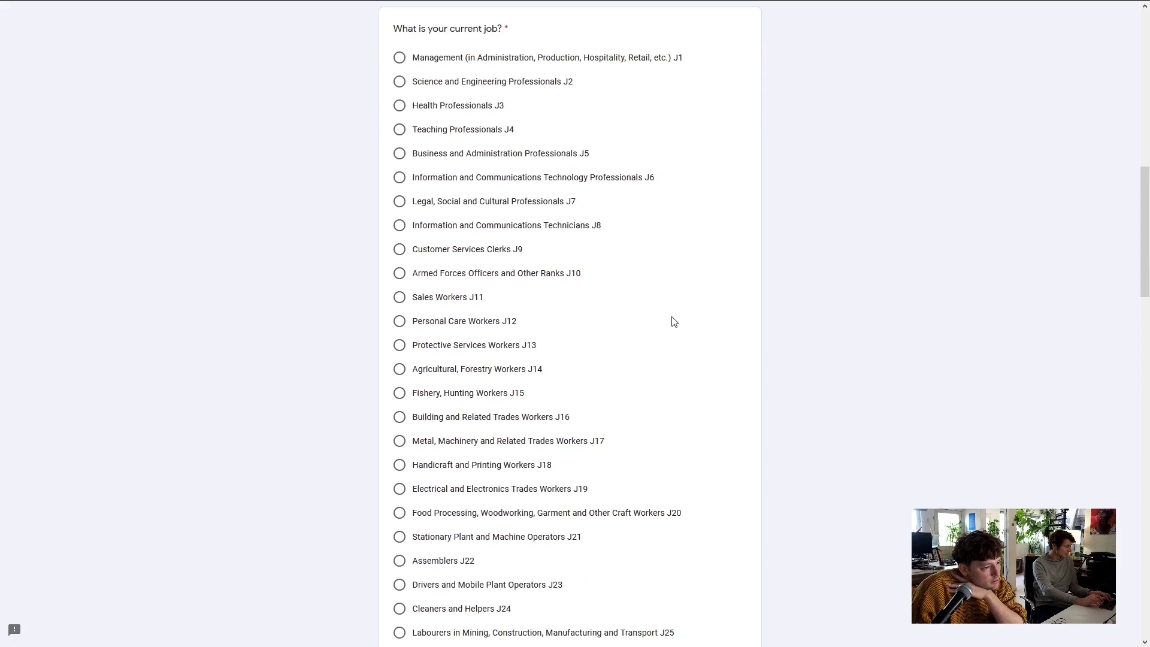
scroll(674, 321, "down", 2)
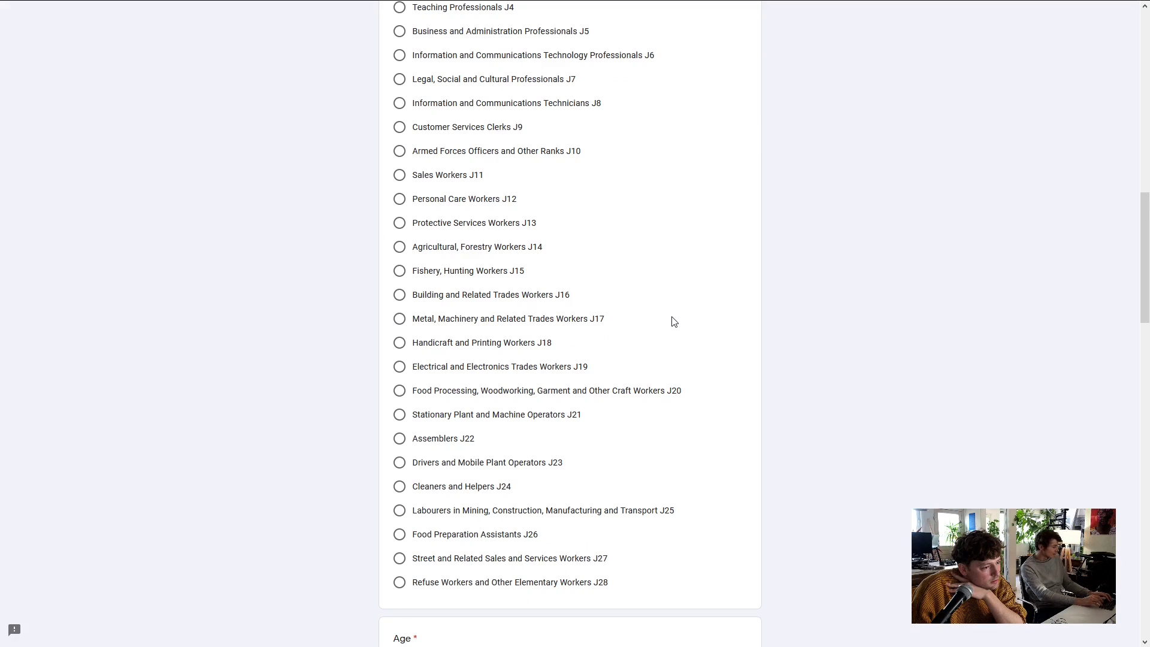
scroll(674, 321, "down", 2)
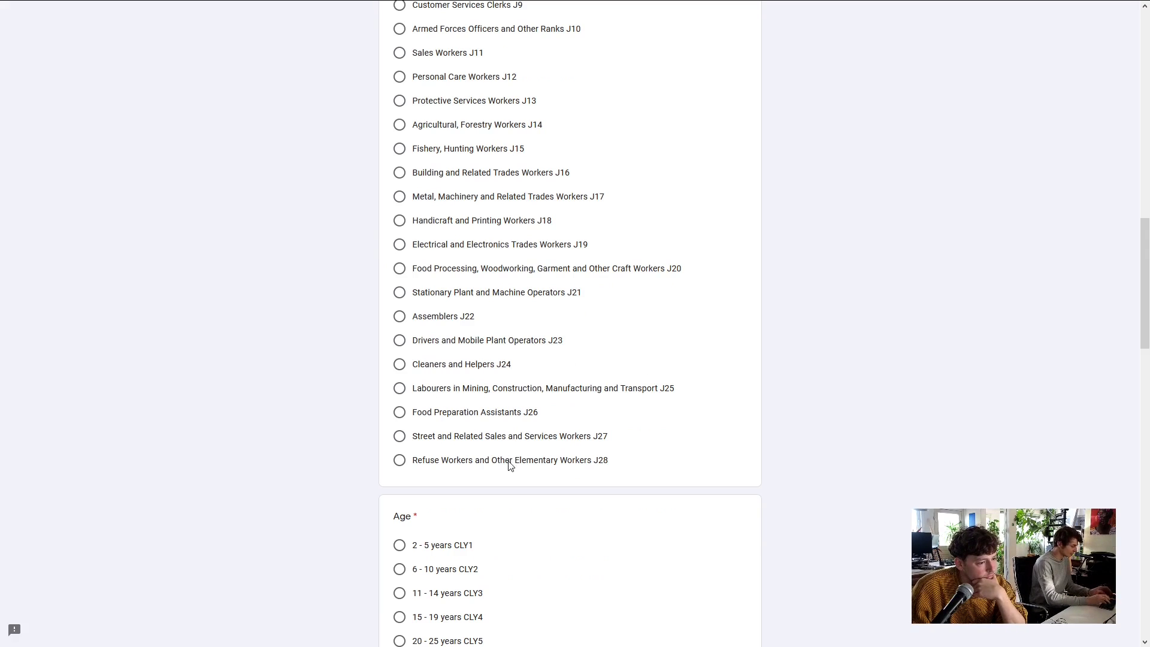
scroll(628, 428, "up", 1)
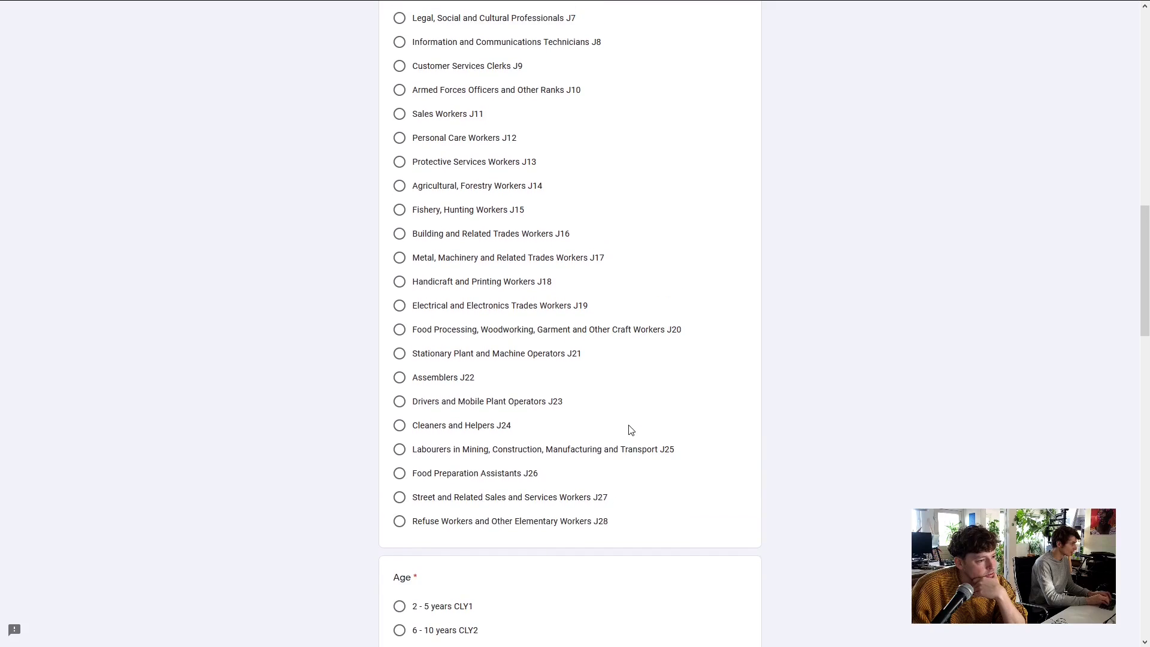
scroll(477, 461, "up", 5)
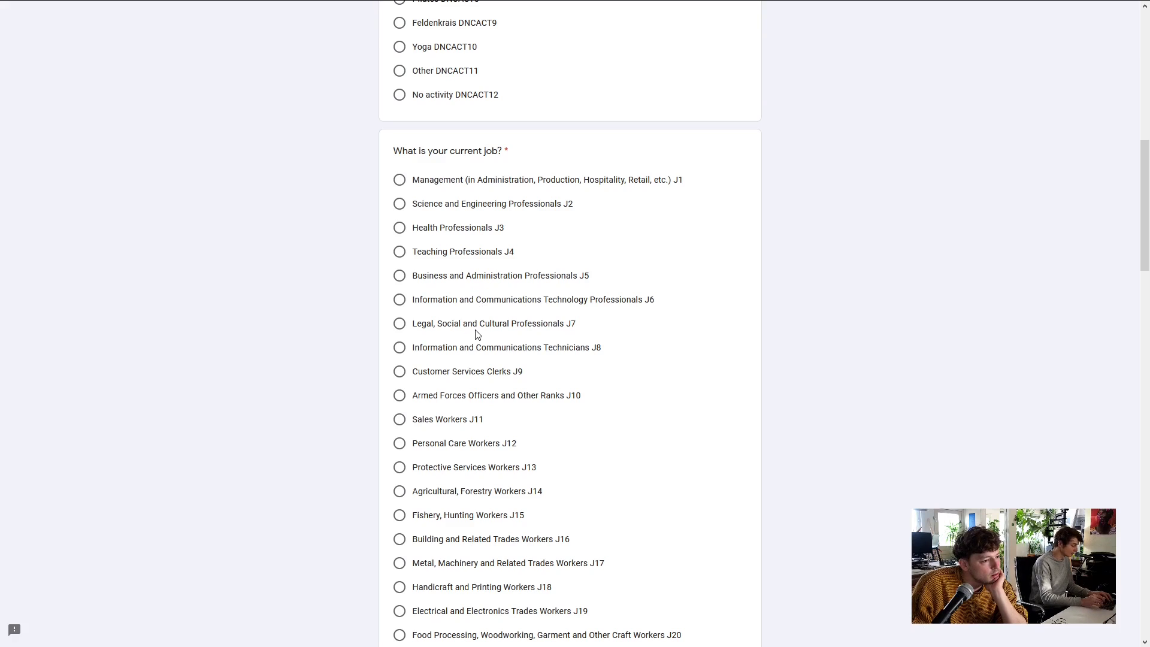
left_click(399, 324)
scroll(821, 334, "down", 6)
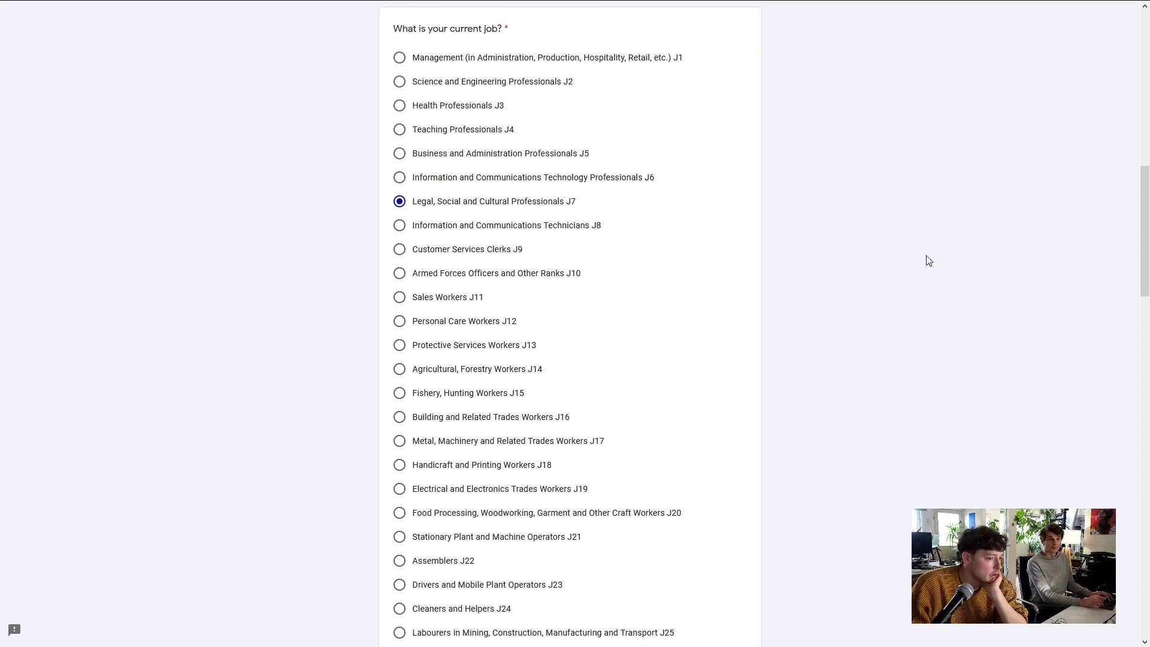
scroll(888, 267, "down", 6)
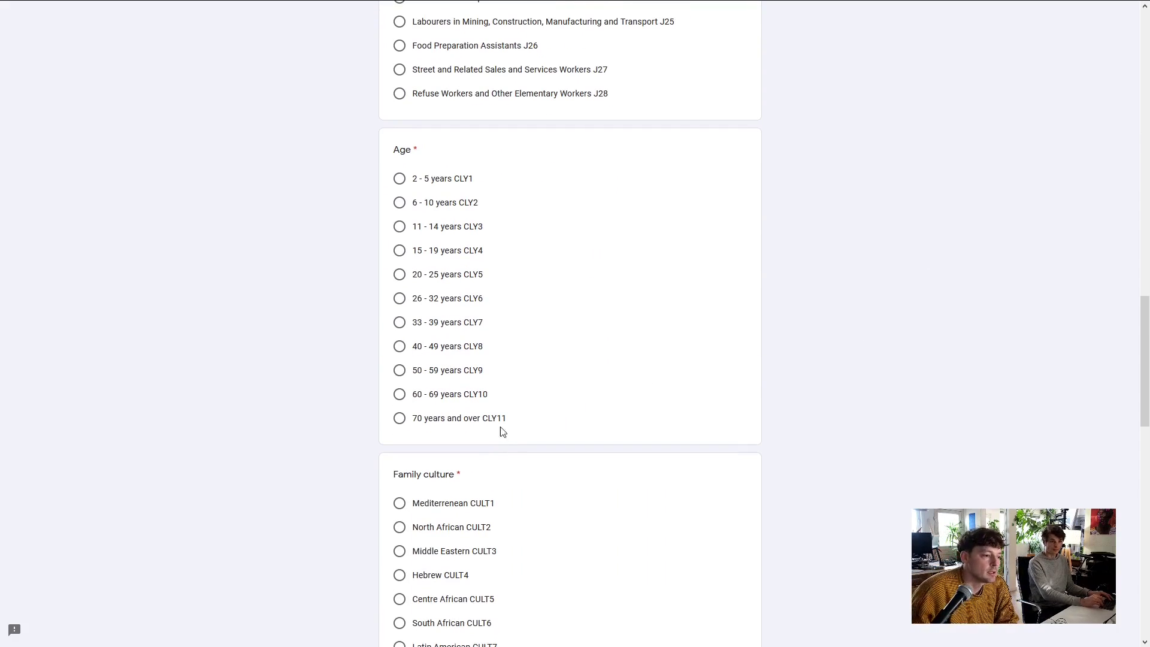
left_click(400, 298)
scroll(939, 364, "down", 3)
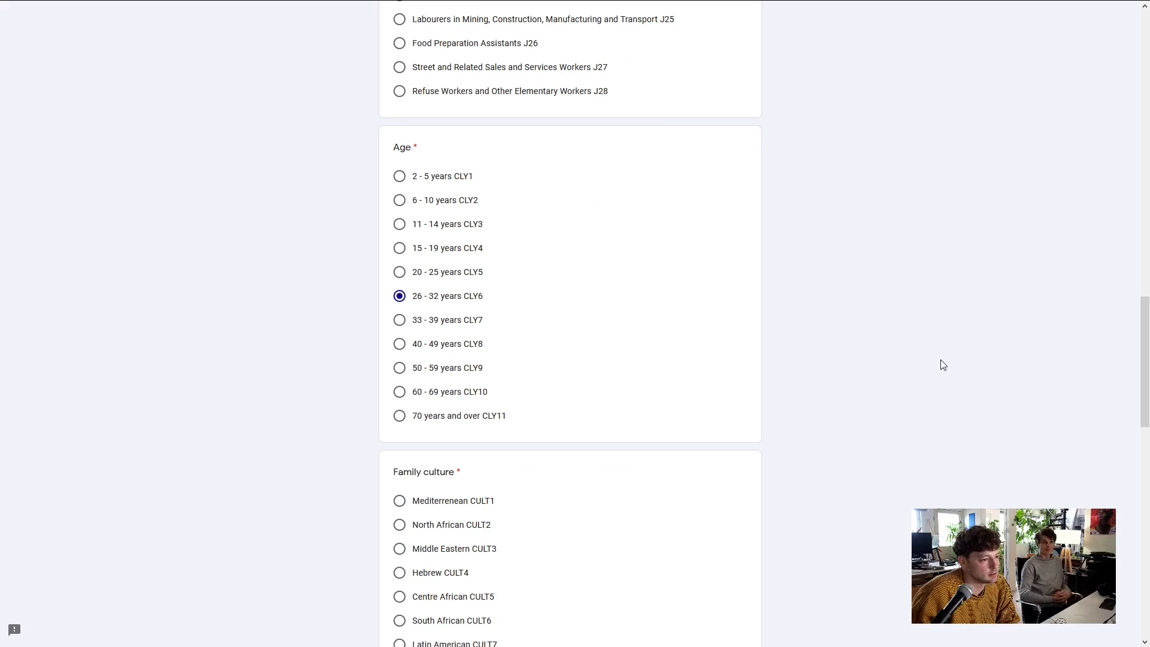
scroll(940, 365, "down", 3)
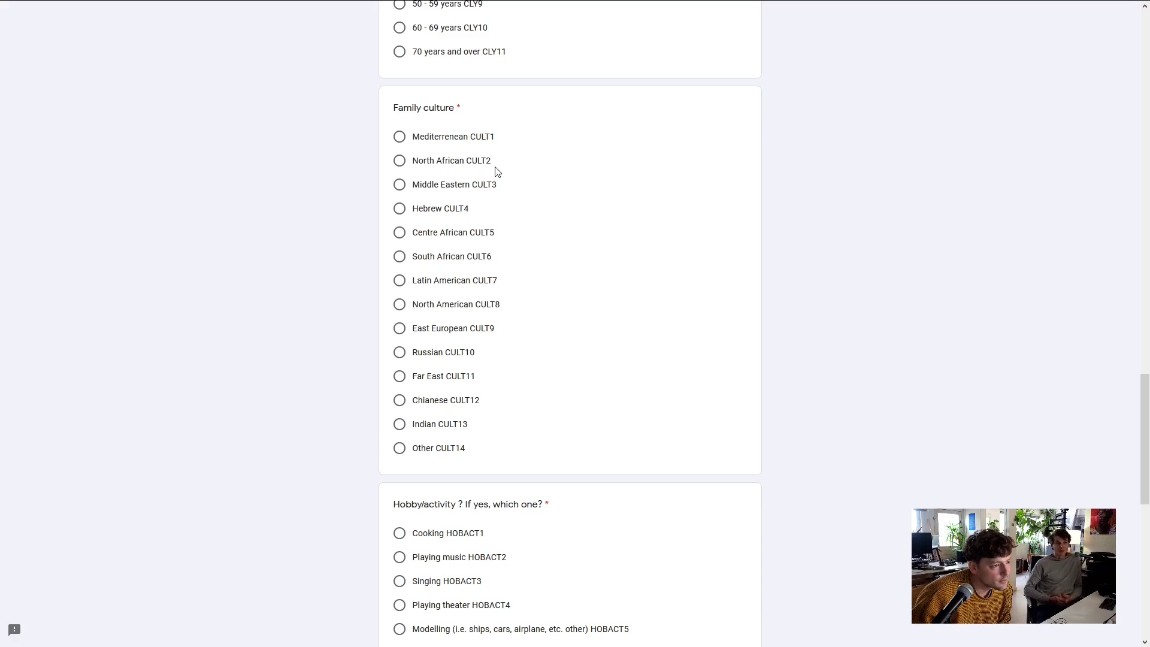
Answer Other (CULT14) for family culture and Cooking (HOBACT1) for hobby
left_click(399, 449)
scroll(785, 308, "down", 4)
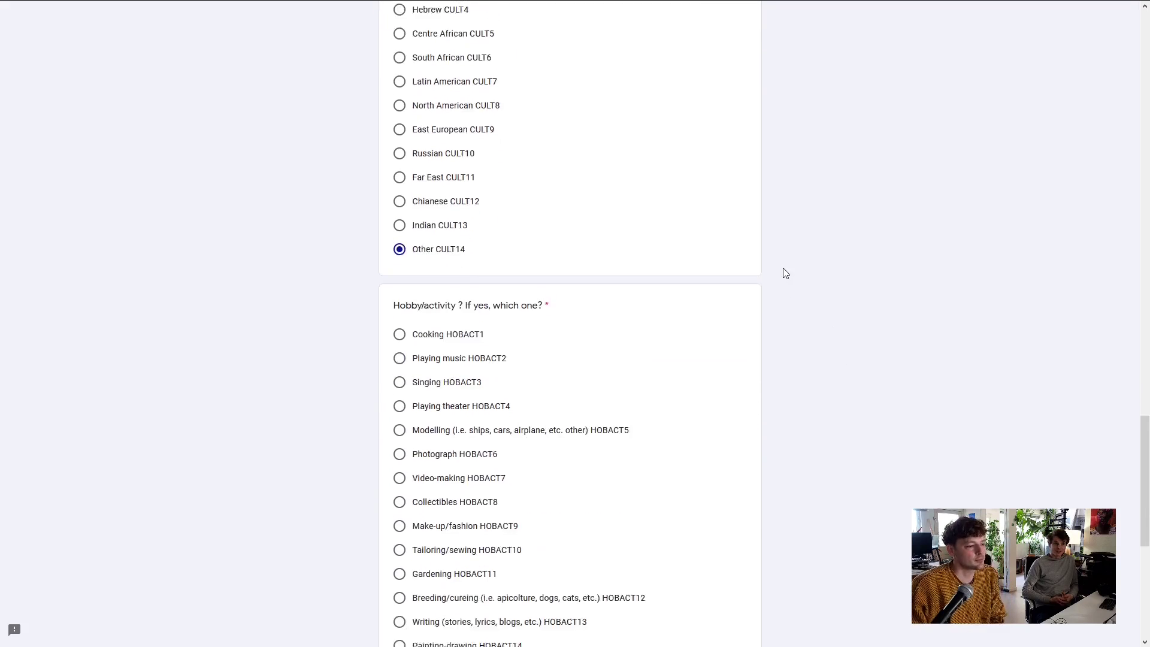
scroll(720, 267, "down", 1)
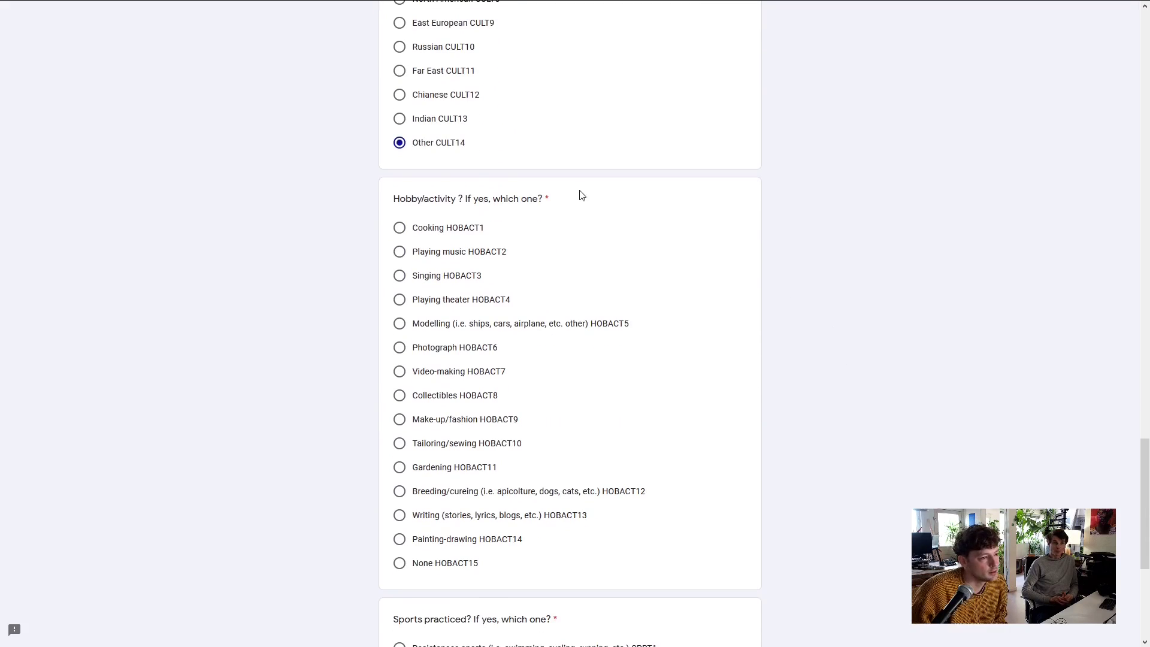
left_click(398, 228)
Choose Resistances sports (SPRT1) as the sport and advance to the final page
scroll(398, 247, "down", 1)
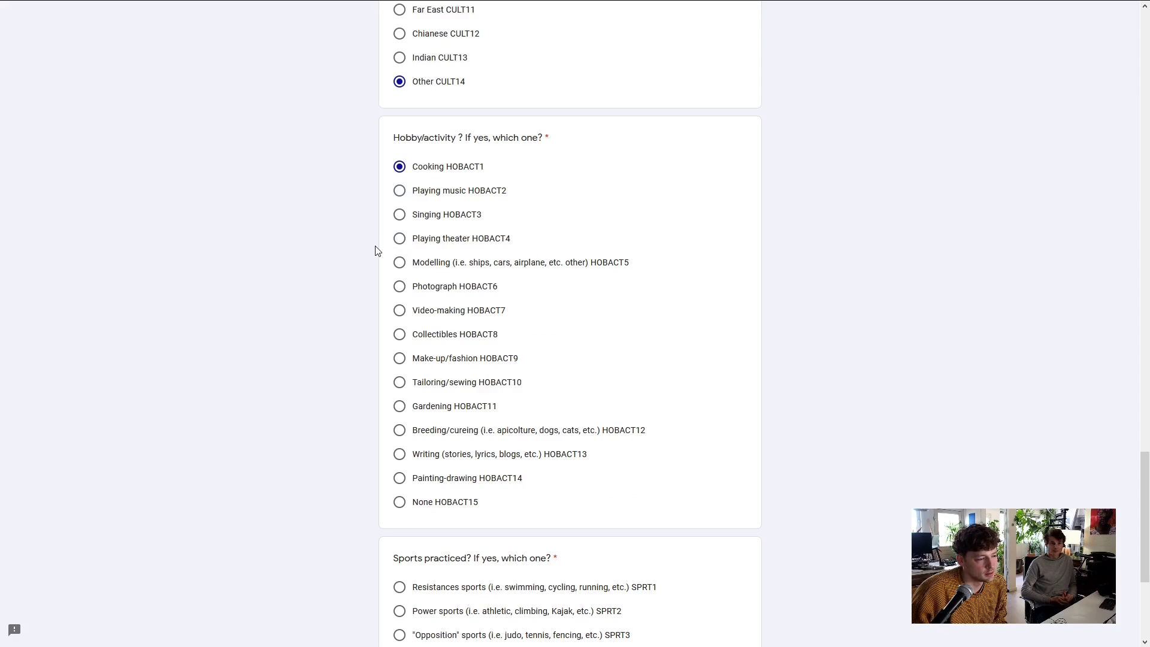
scroll(386, 239, "down", 1)
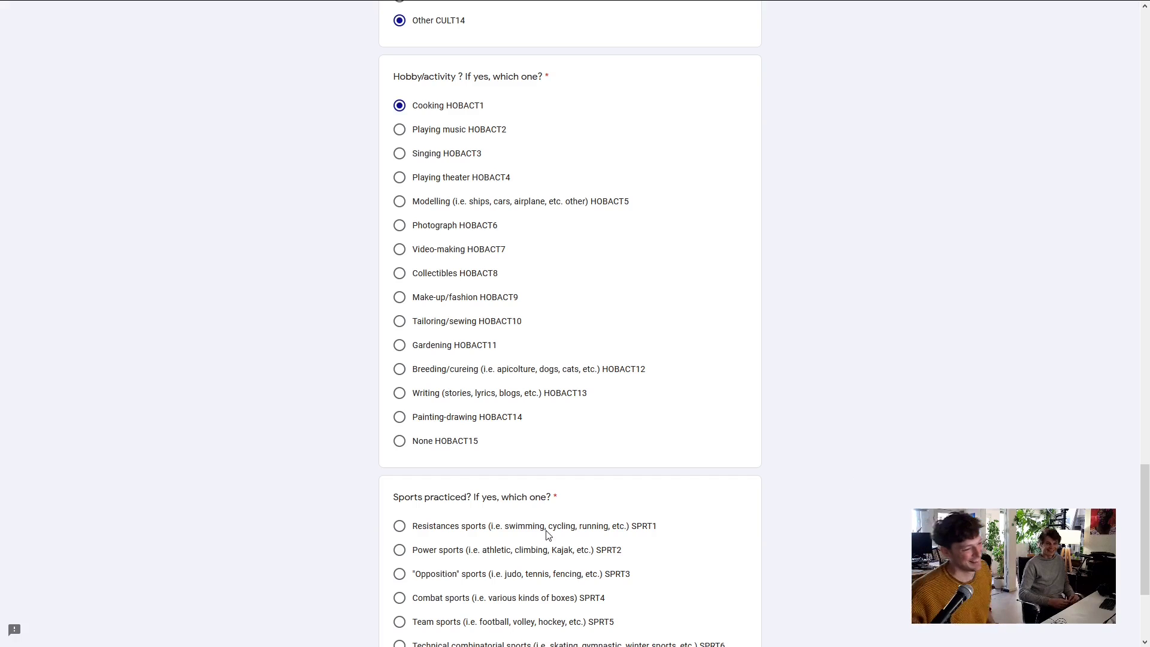
scroll(546, 483, "down", 1)
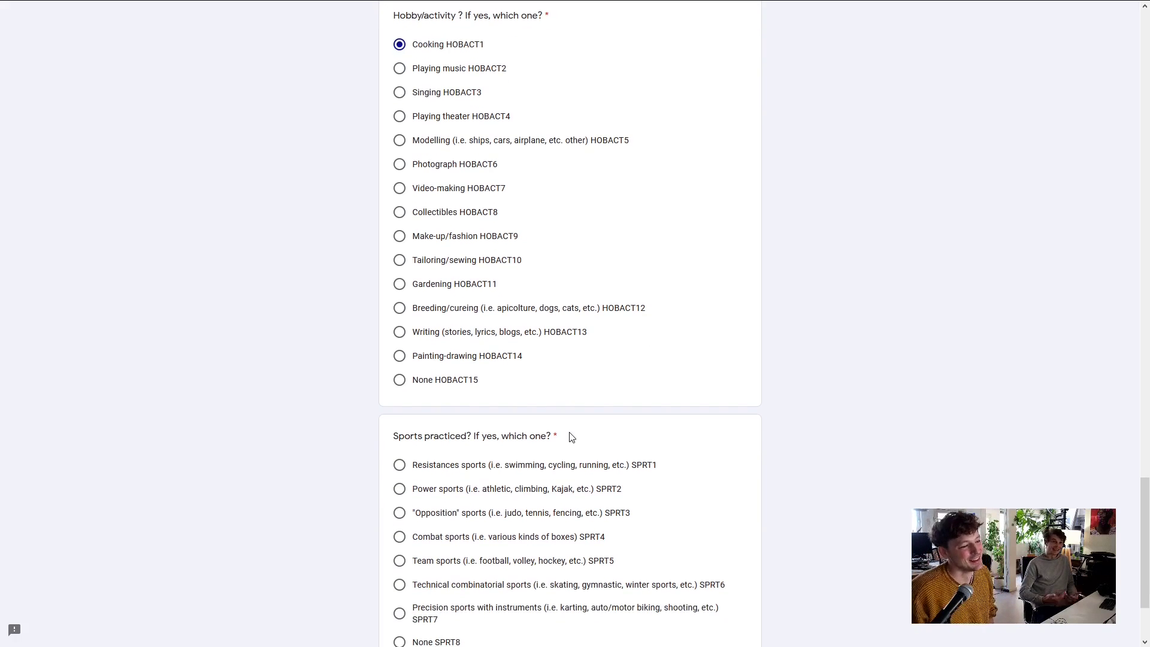
scroll(479, 364, "up", 1)
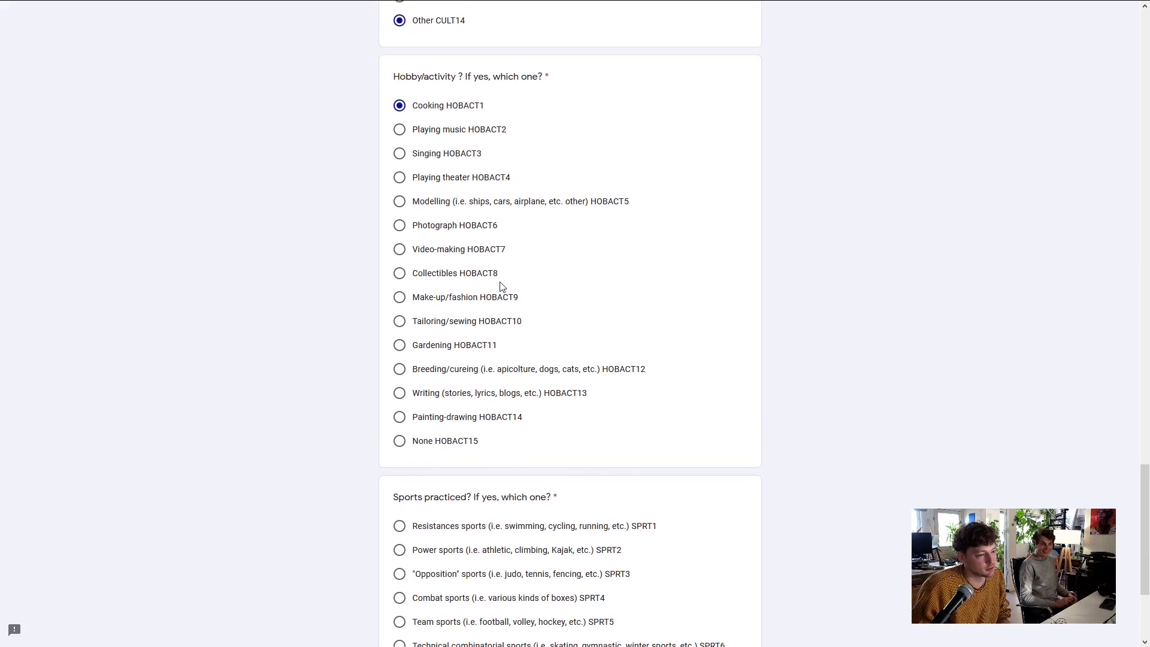
scroll(556, 353, "down", 3)
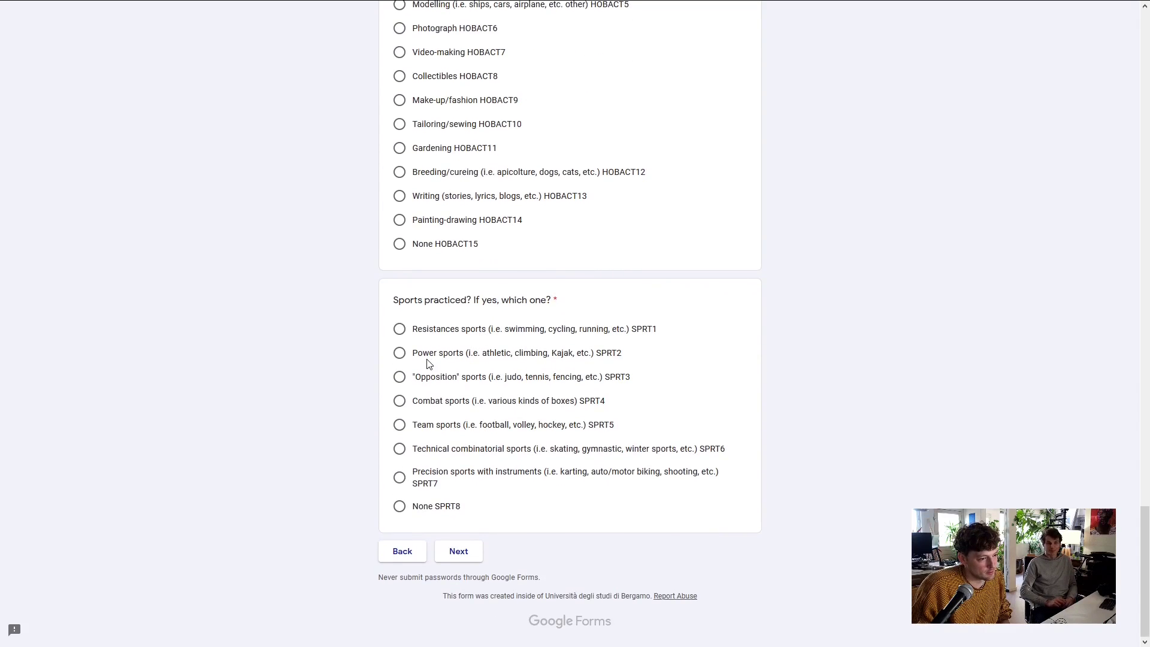
left_click(397, 329)
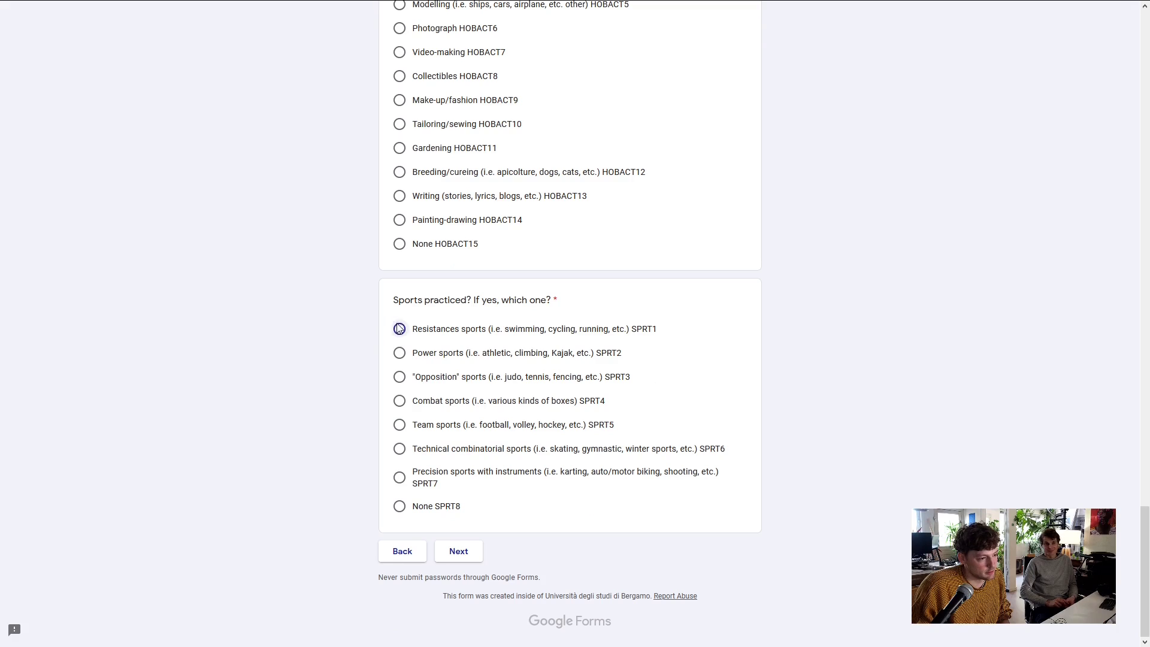
left_click(476, 552)
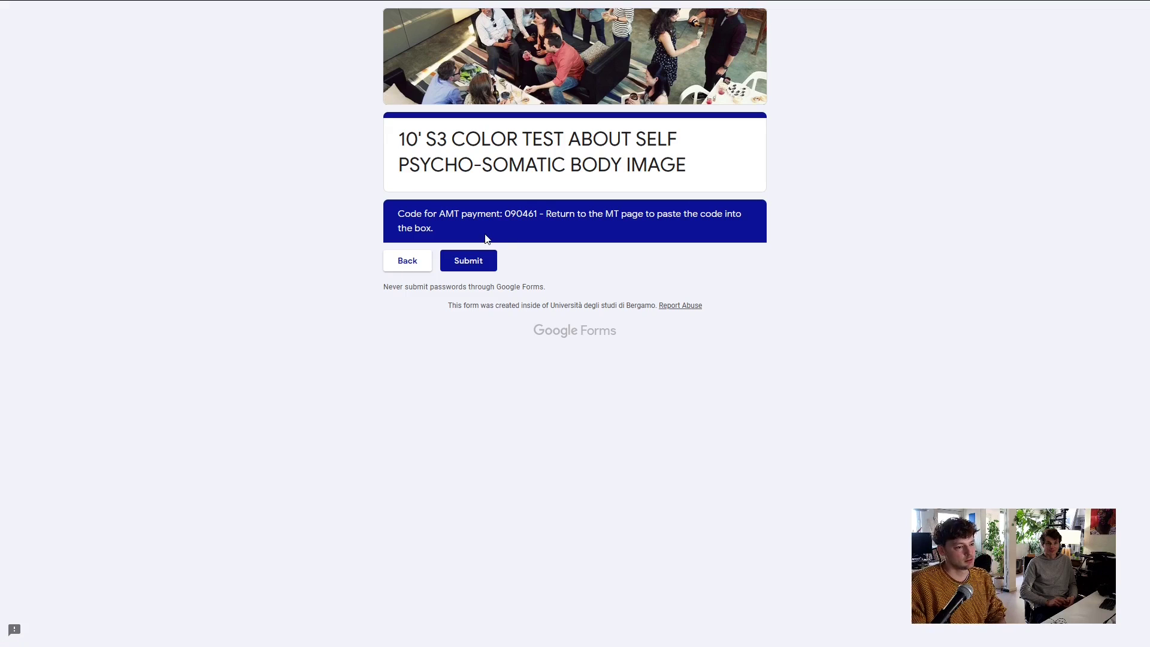
Copy the payment code, submit the form, then paste the code into the HIT and submit it
left_click_drag(510, 214, 538, 220)
key("ctrl+c")
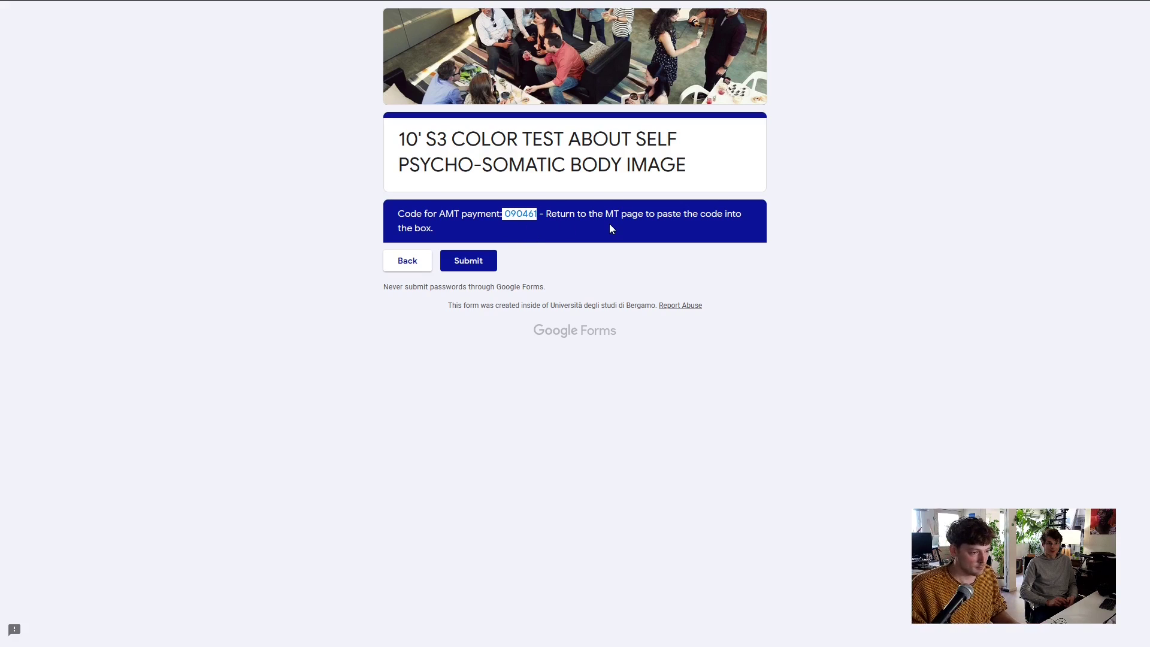
left_click(485, 268)
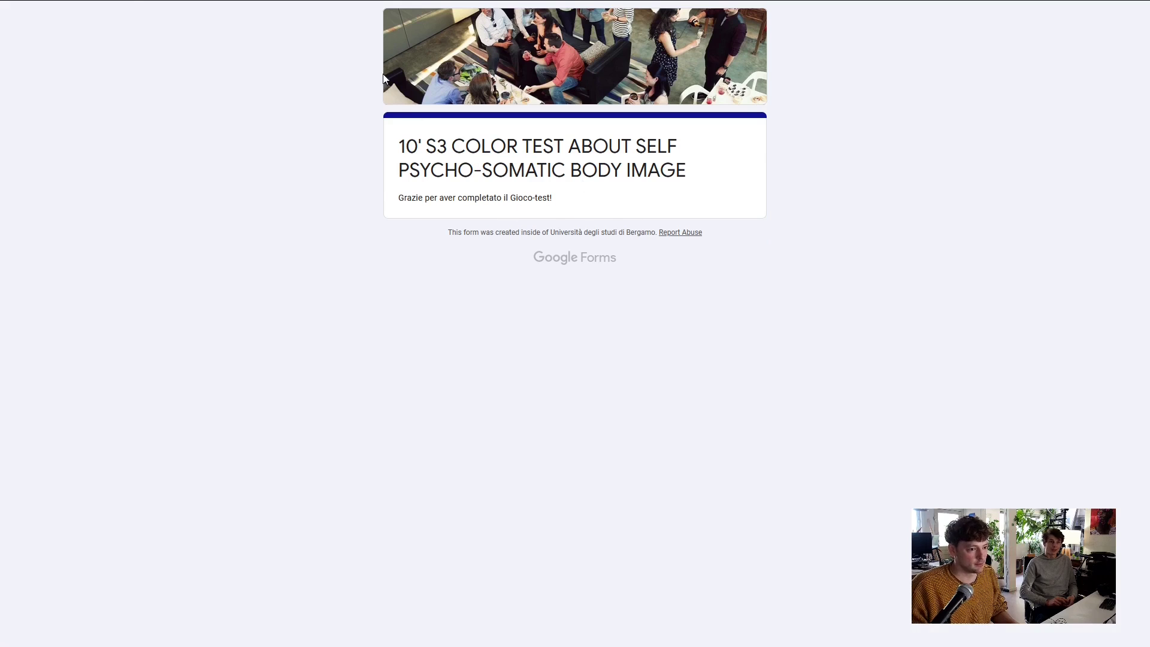
left_click(56, 13)
left_click(419, 269)
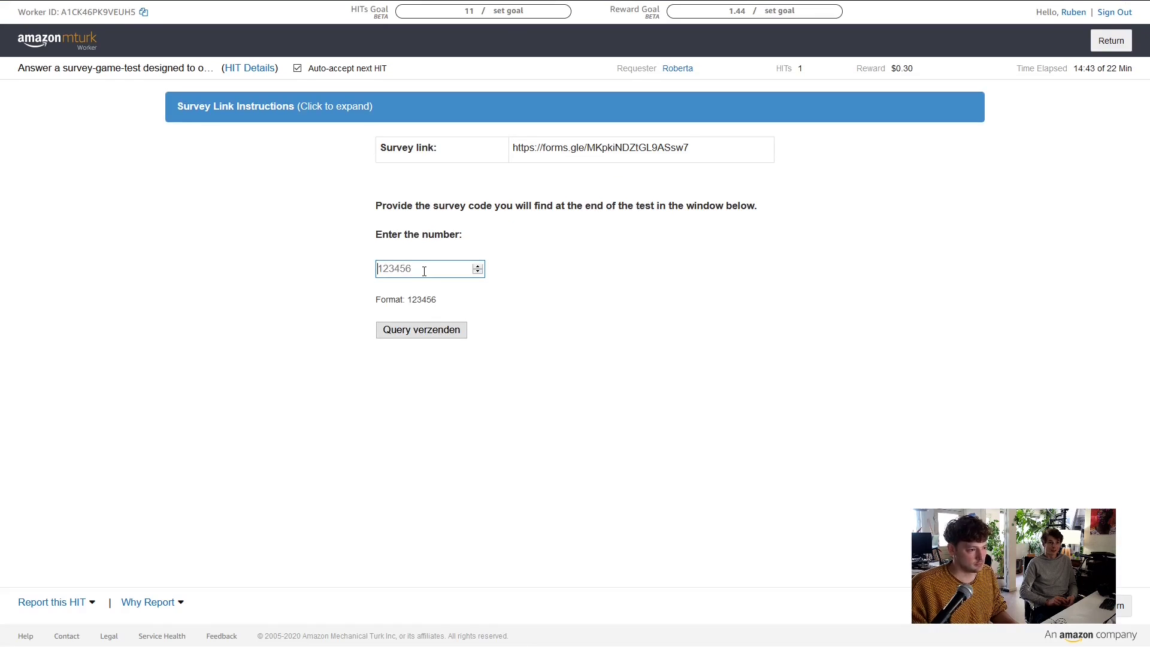
key("ctrl+v")
left_click(423, 331)
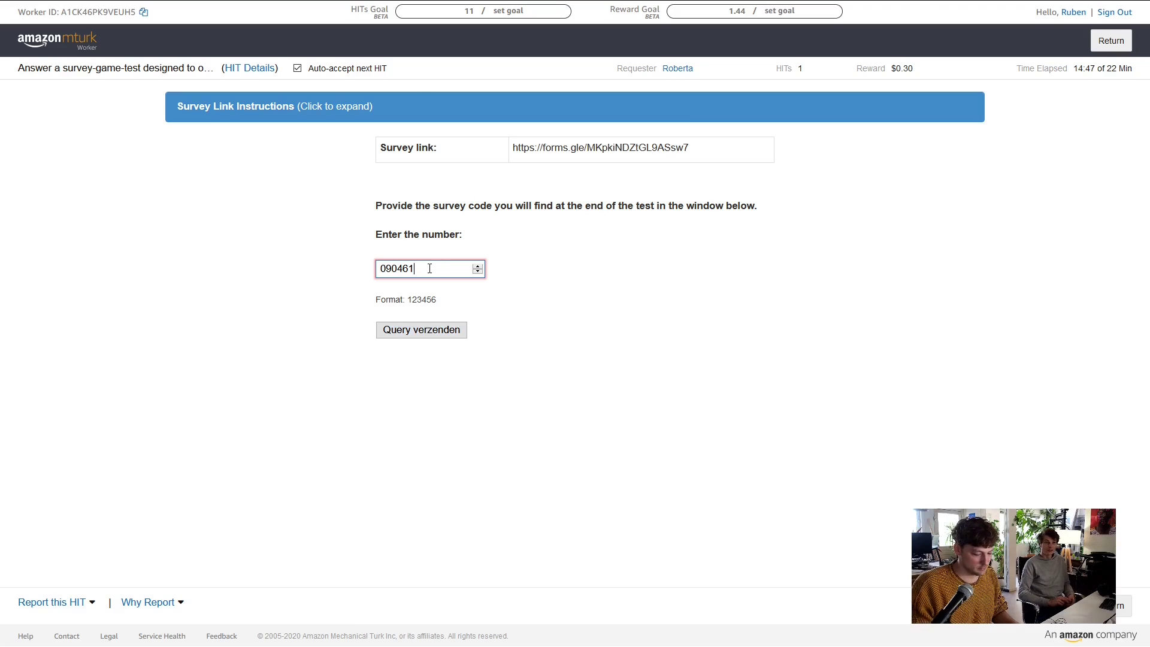
left_click(423, 331)
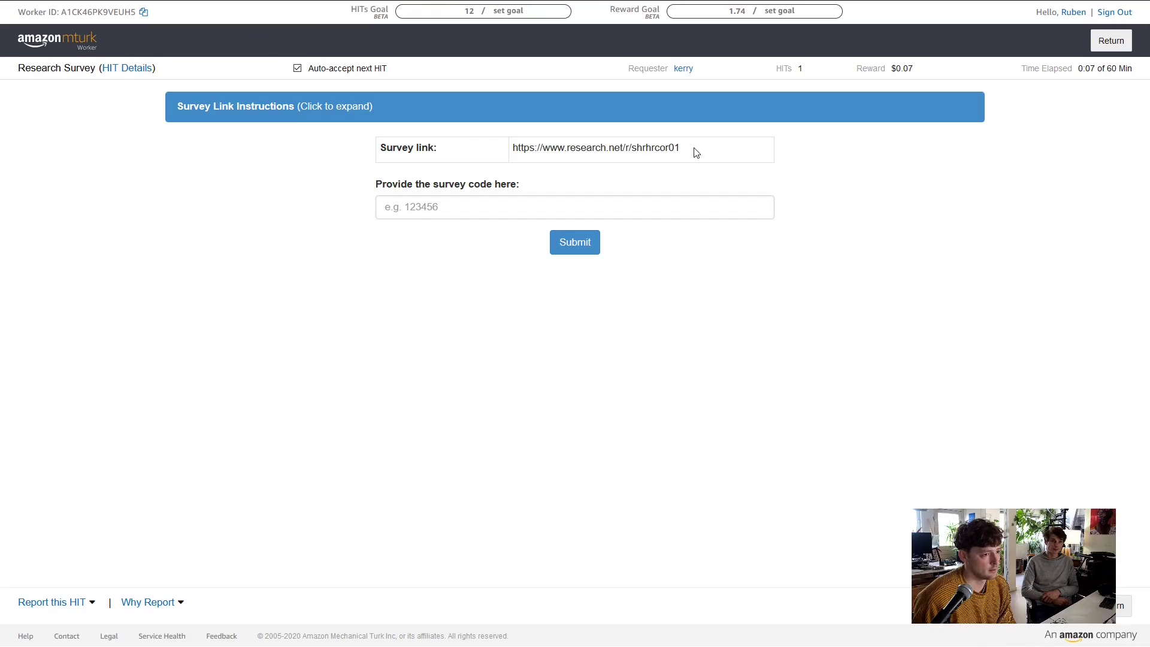
Select the survey URL and switch to the research.net tab showing the Lincoln Corsair question
left_click_drag(695, 153, 505, 133)
double_click(585, 147)
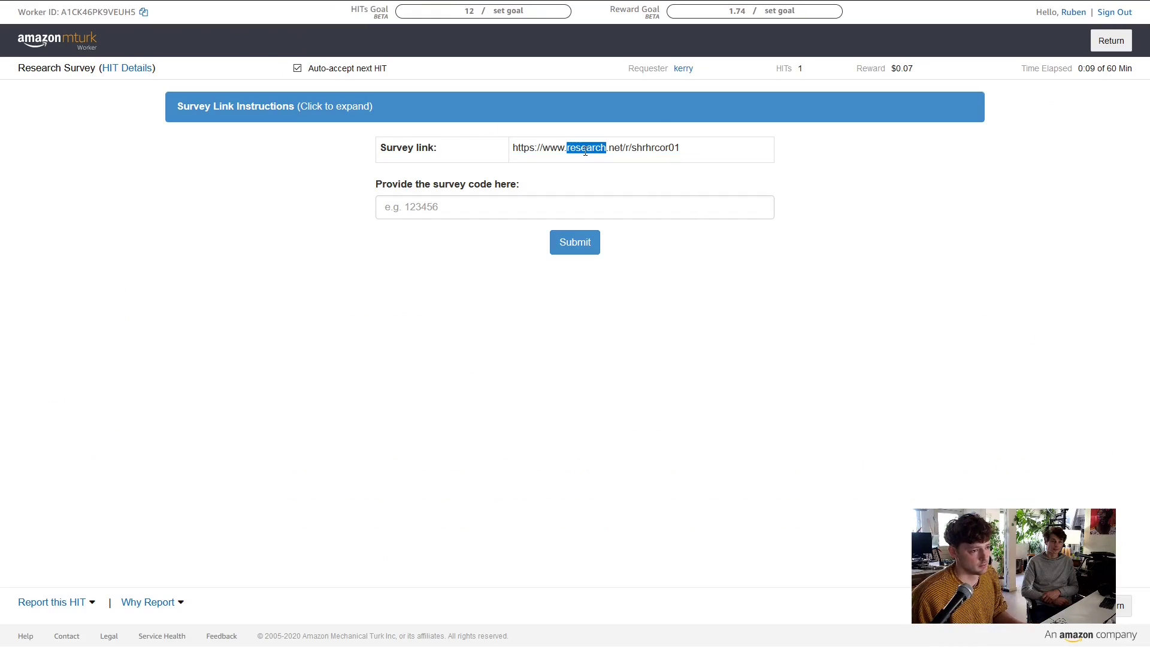
left_click(585, 147)
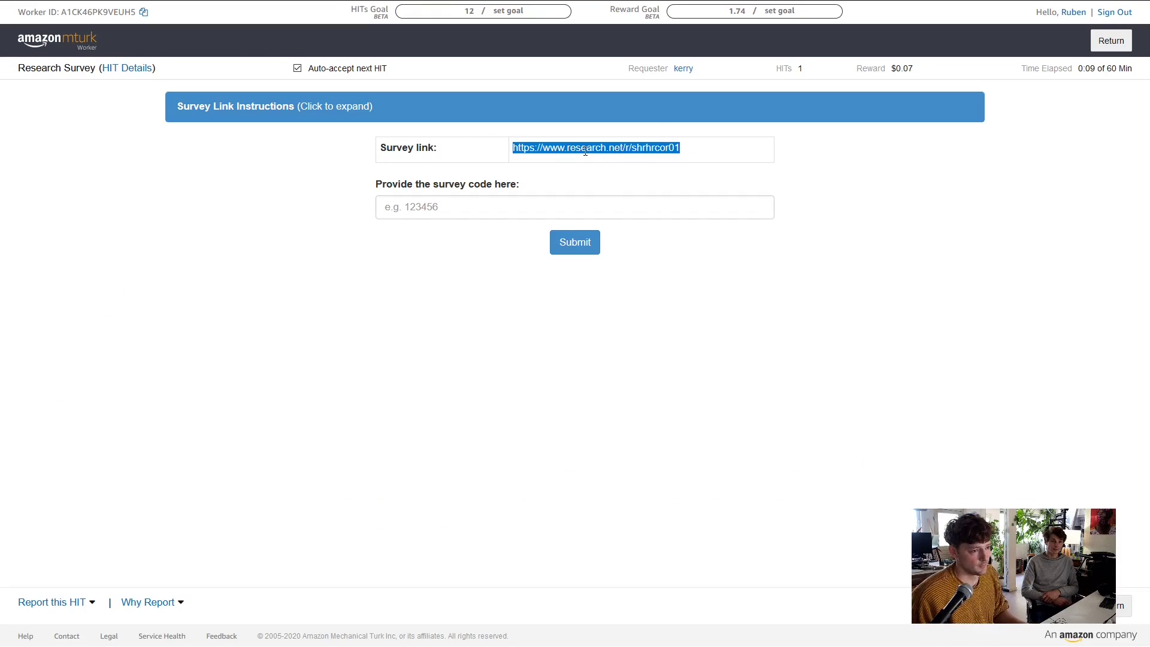
left_click(203, 7)
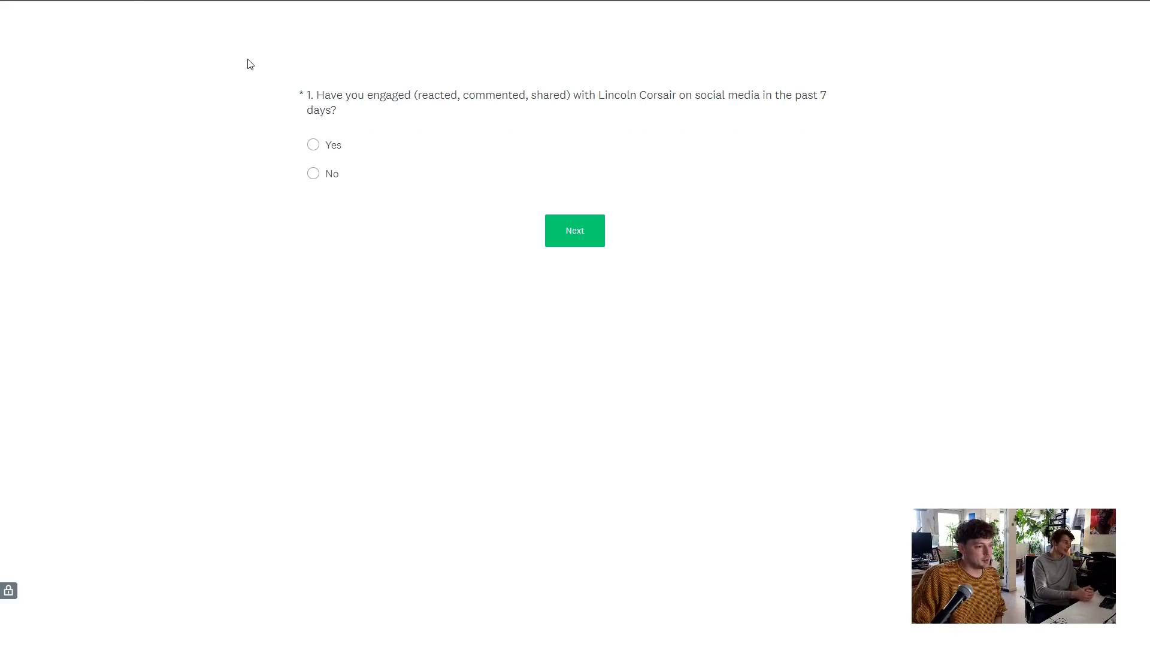
mouse_move(237, 4)
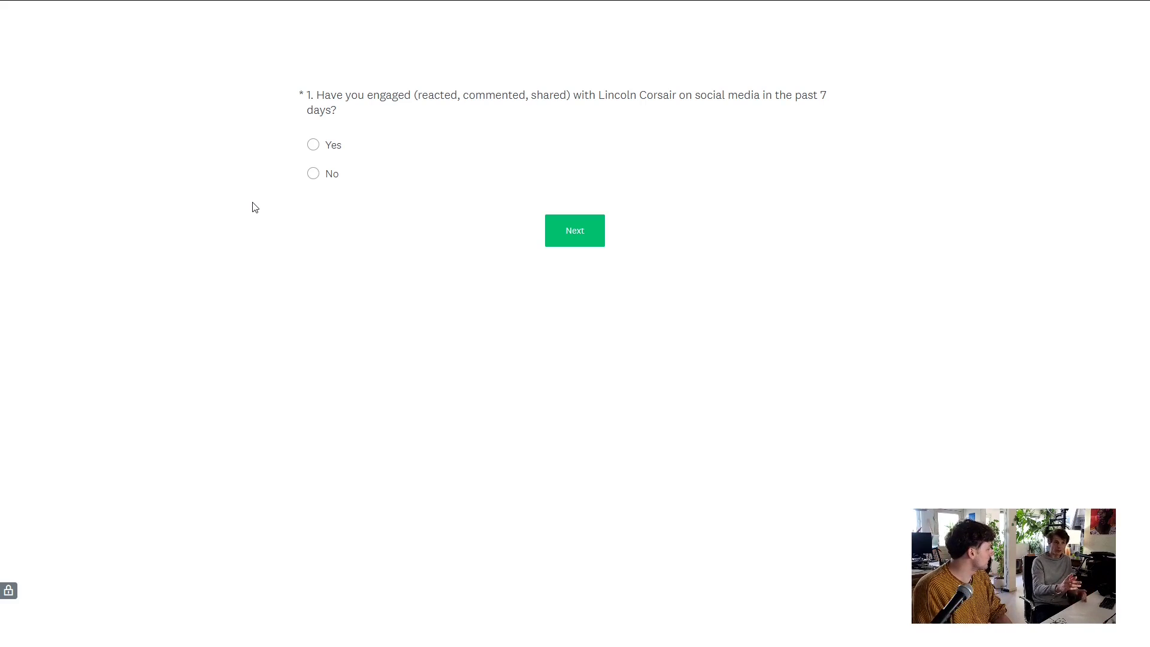
mouse_move(335, 3)
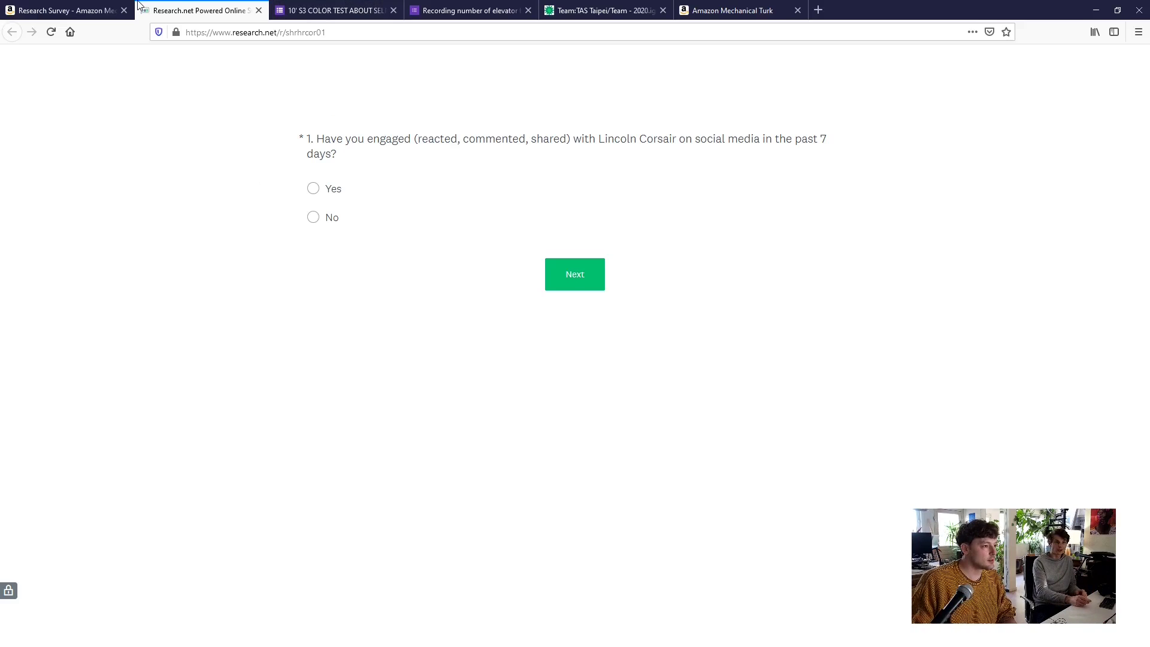
left_click(84, 10)
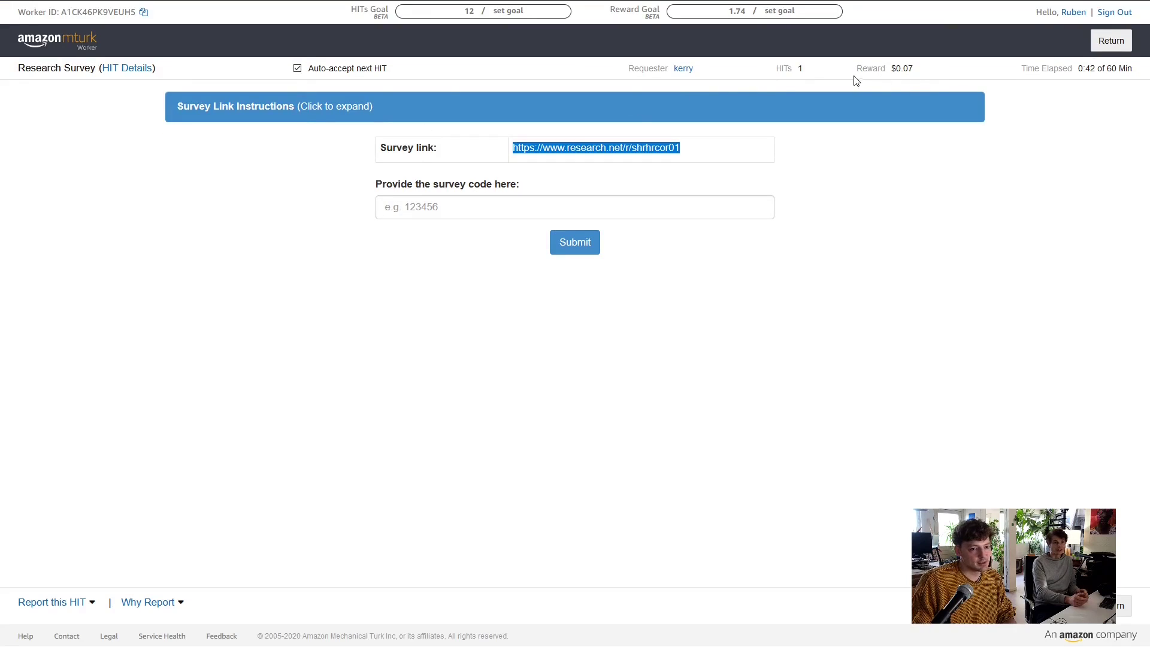
mouse_move(198, 5)
left_click(204, 12)
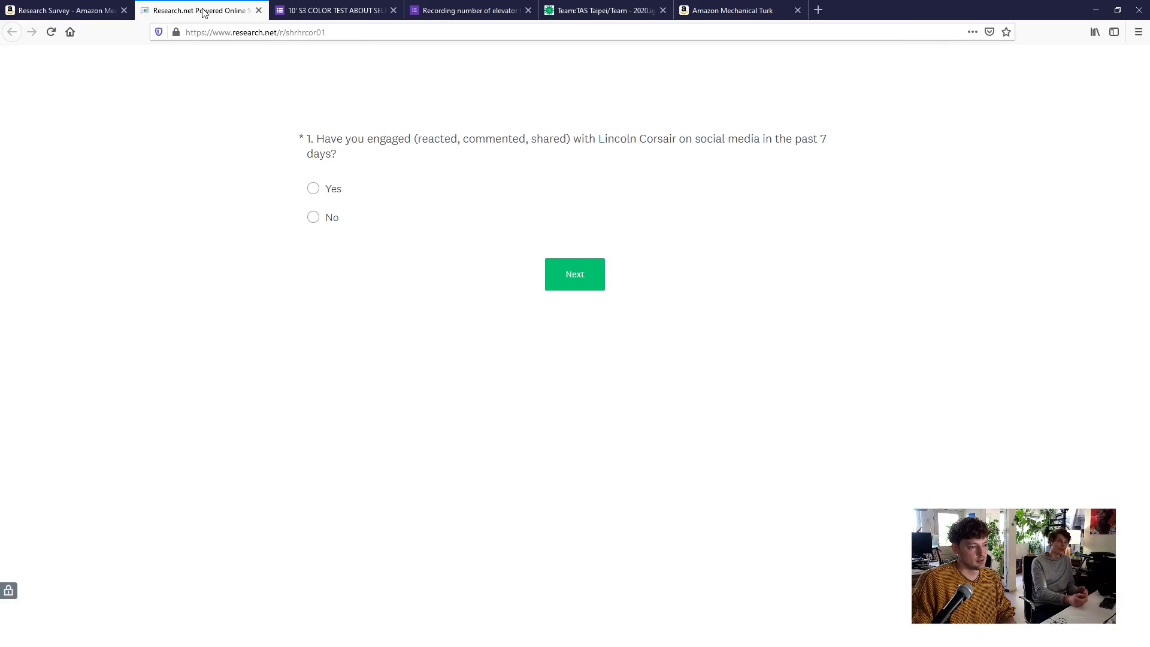
key("F11")
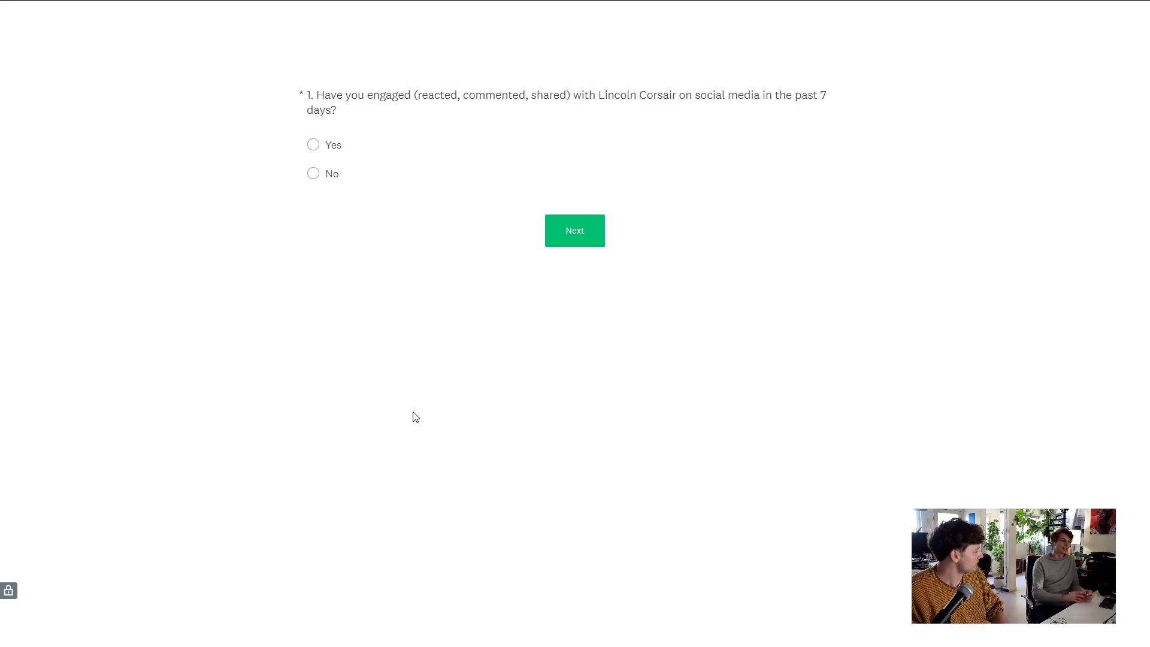
left_click(77, 11)
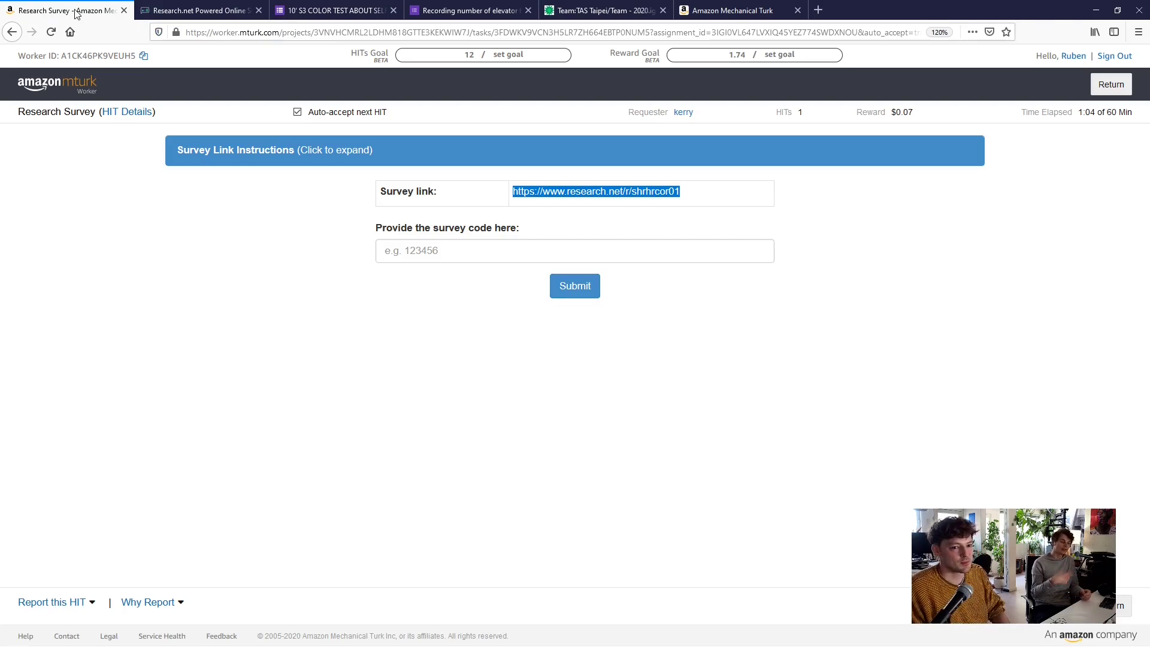
left_click(217, 9)
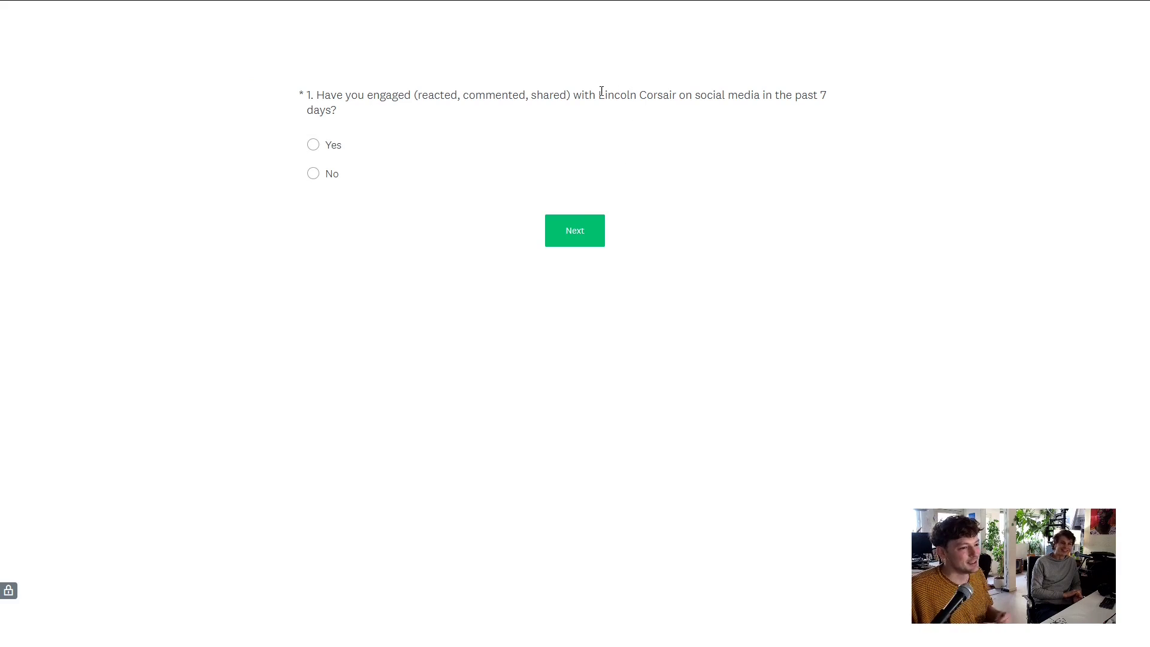
Search 'Lincoln Corsair' on DuckDuckGo in a new tab, then go back to the research.net survey
left_click_drag(596, 96, 674, 99)
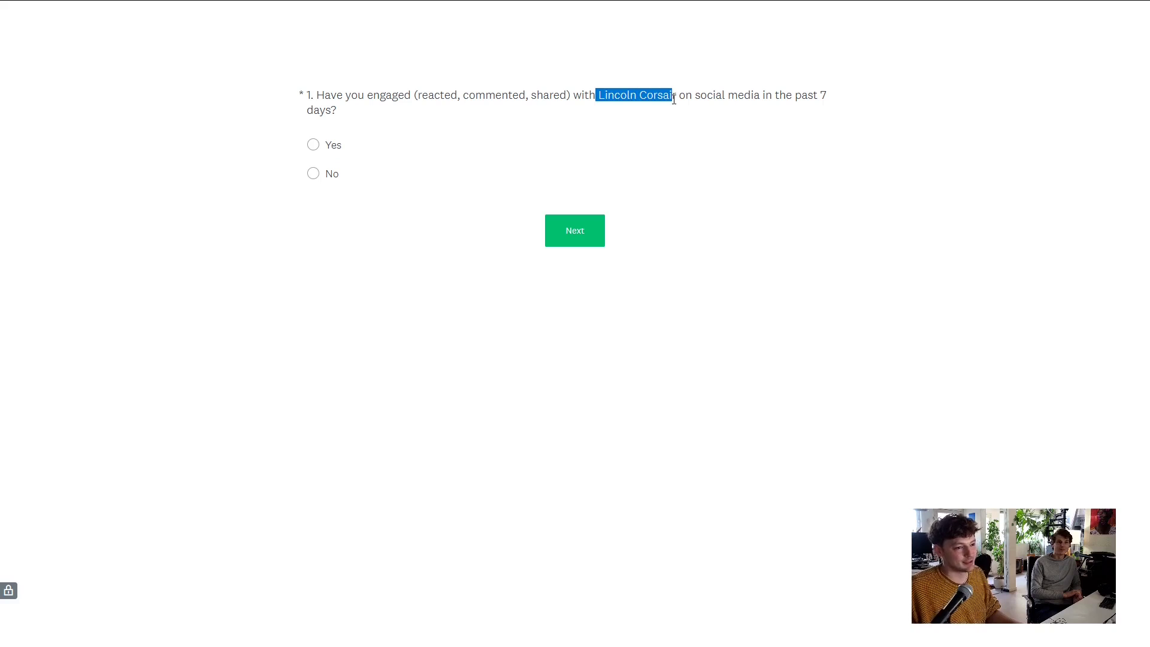
mouse_move(755, 9)
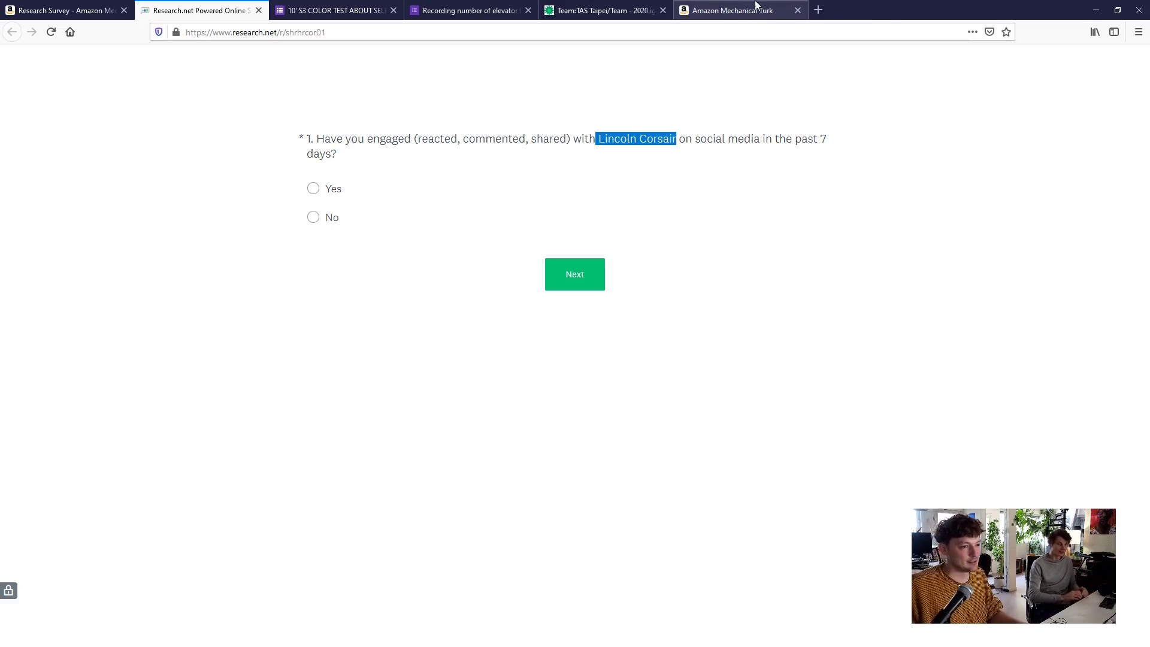
left_click(818, 9)
type("Lincoln Corsair")
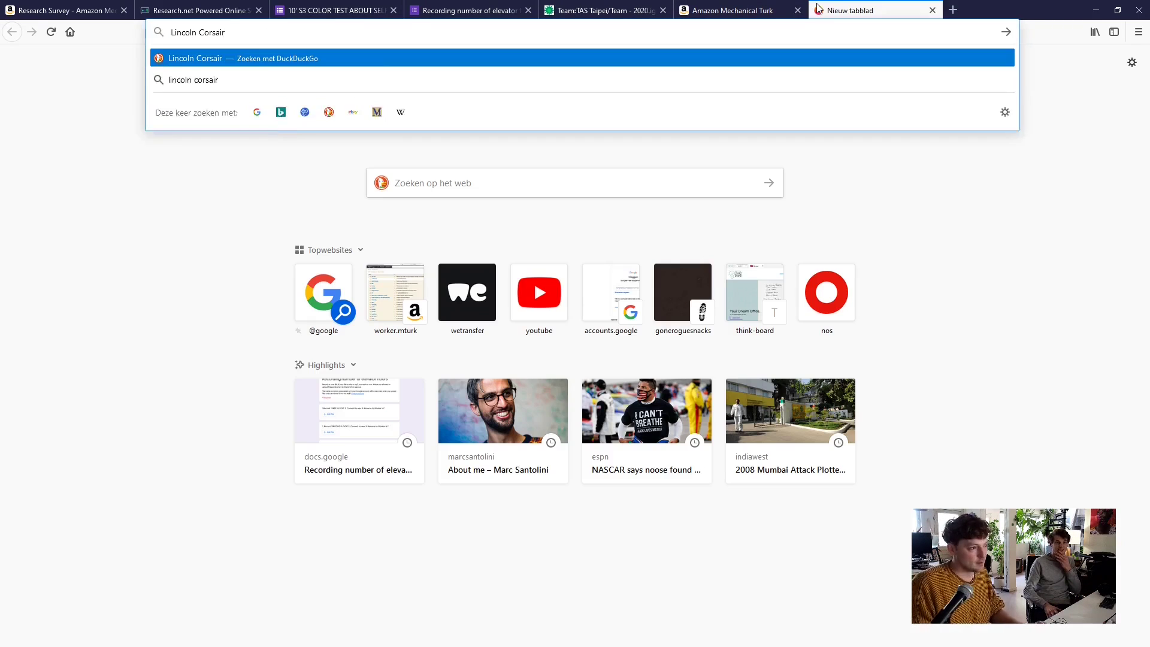
key("Return")
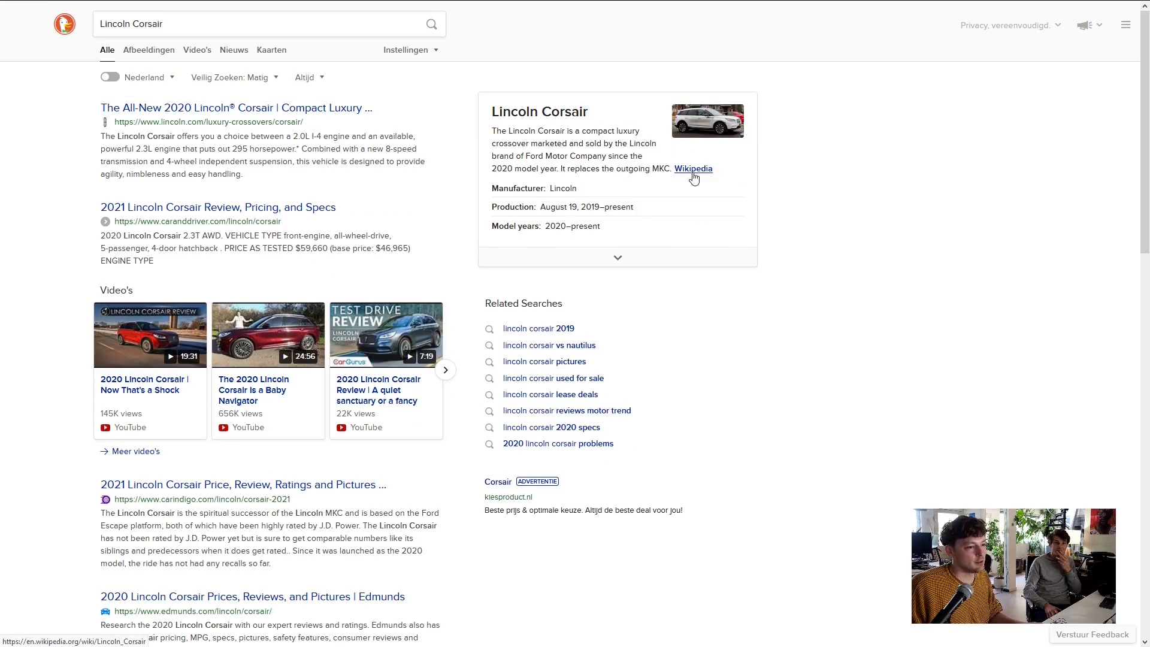
mouse_move(345, 6)
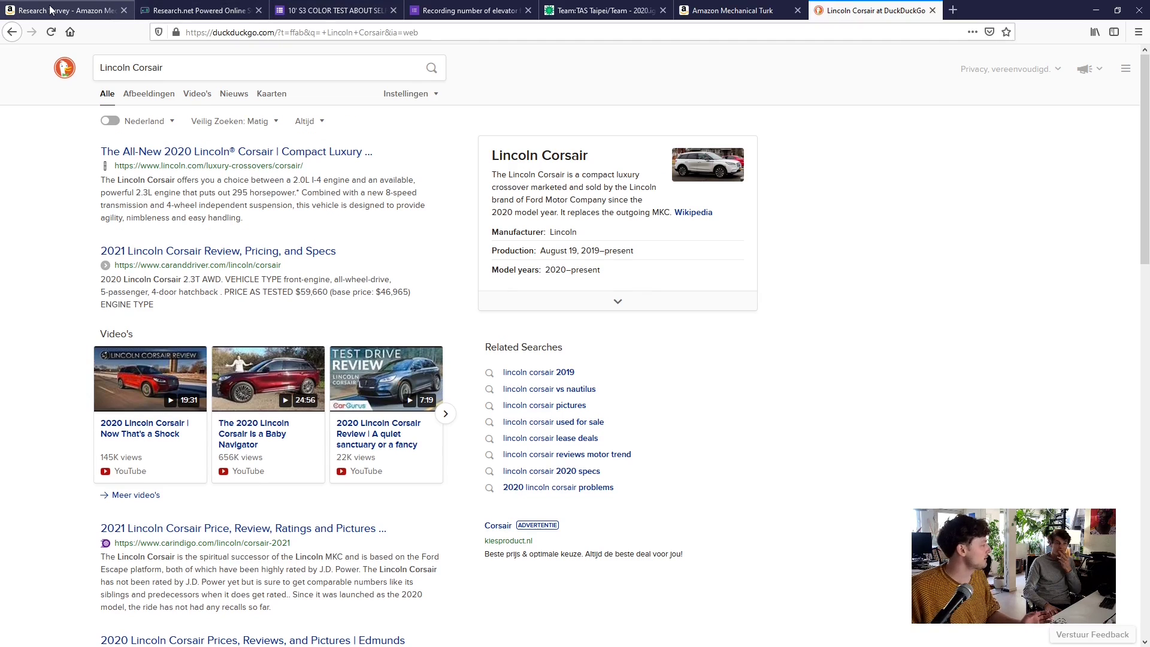
left_click(52, 10)
left_click(179, 10)
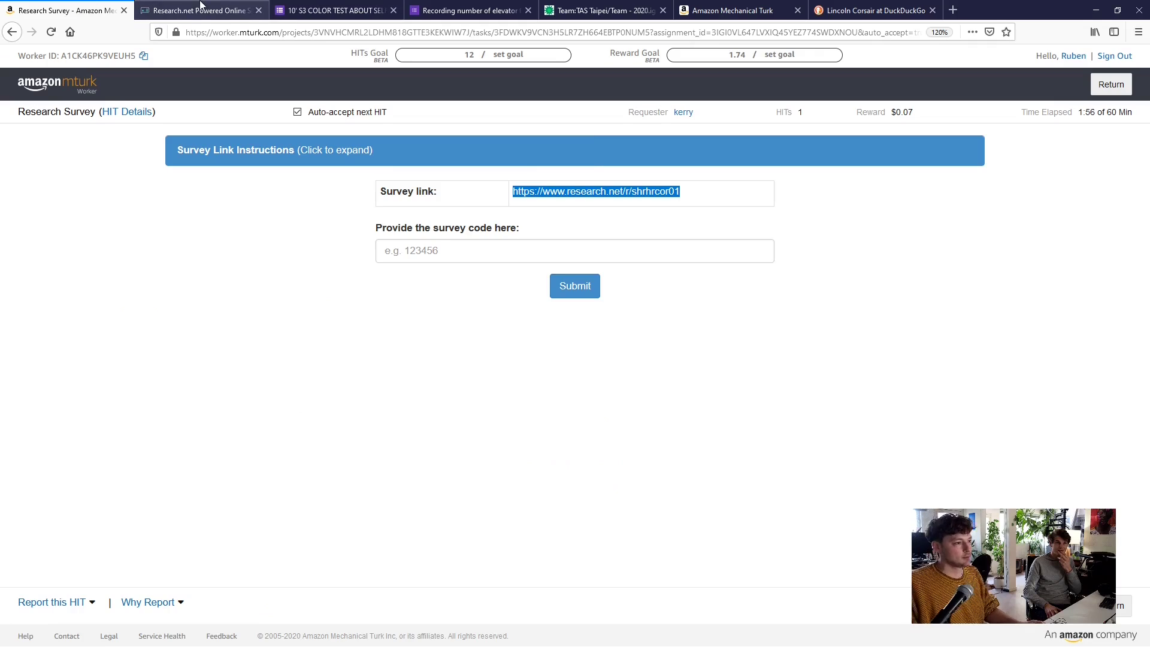
Answer No to the Lincoln Corsair question, Male for gender and 25-34 for age
left_click(372, 181)
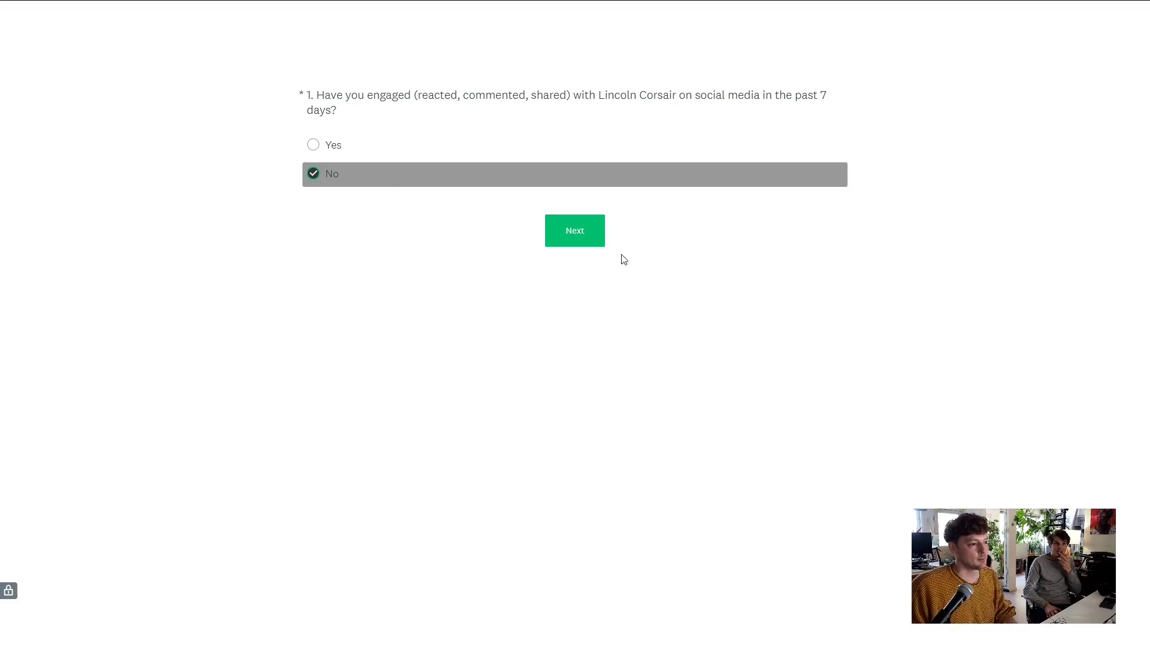
left_click(595, 238)
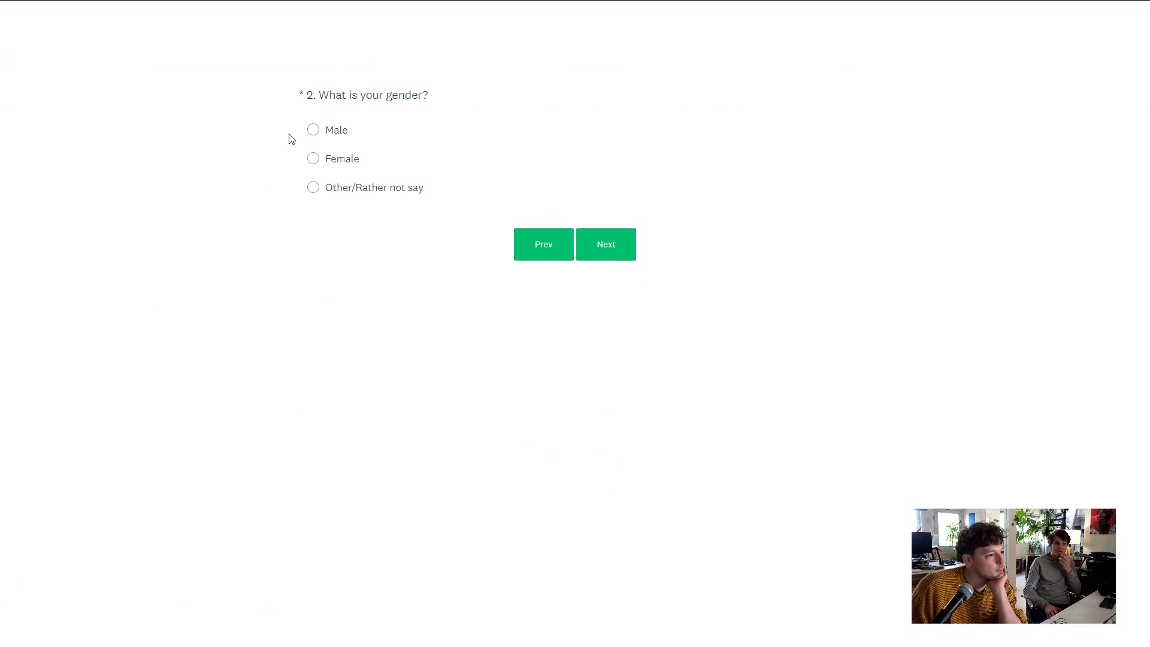
left_click(557, 134)
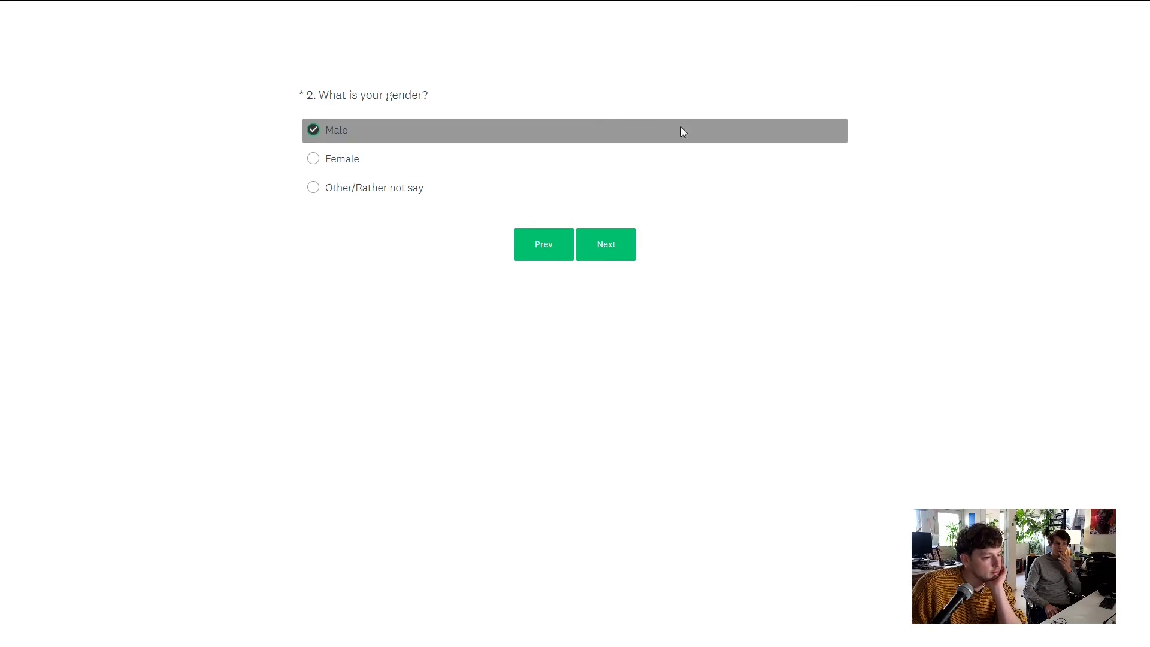
left_click(625, 254)
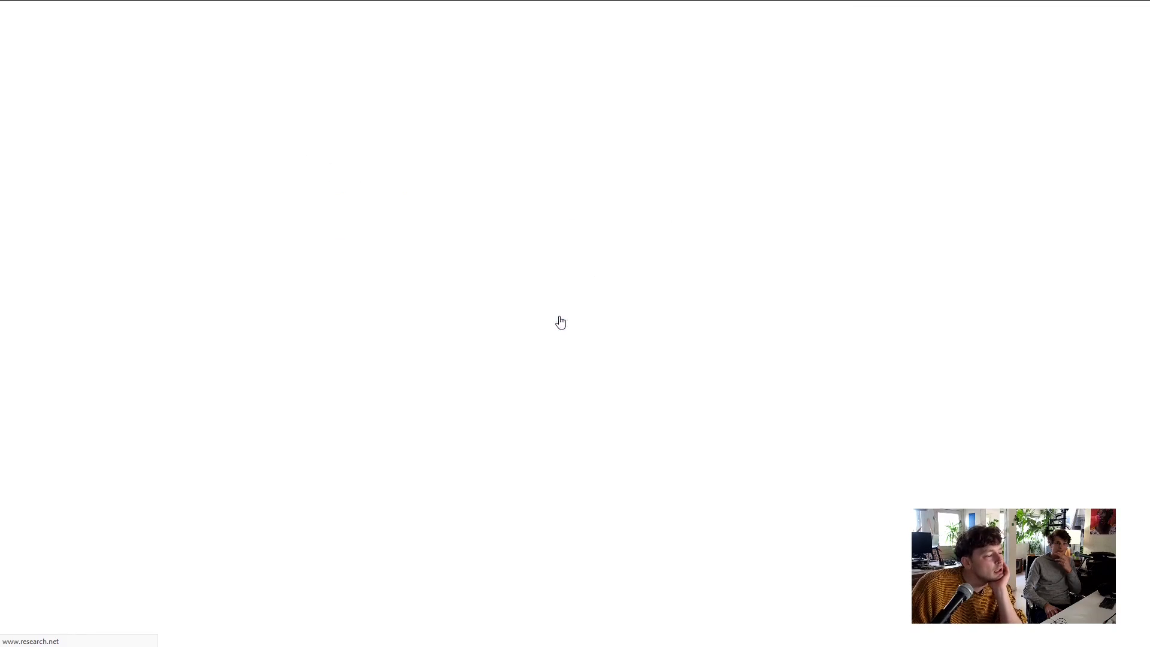
left_click(521, 190)
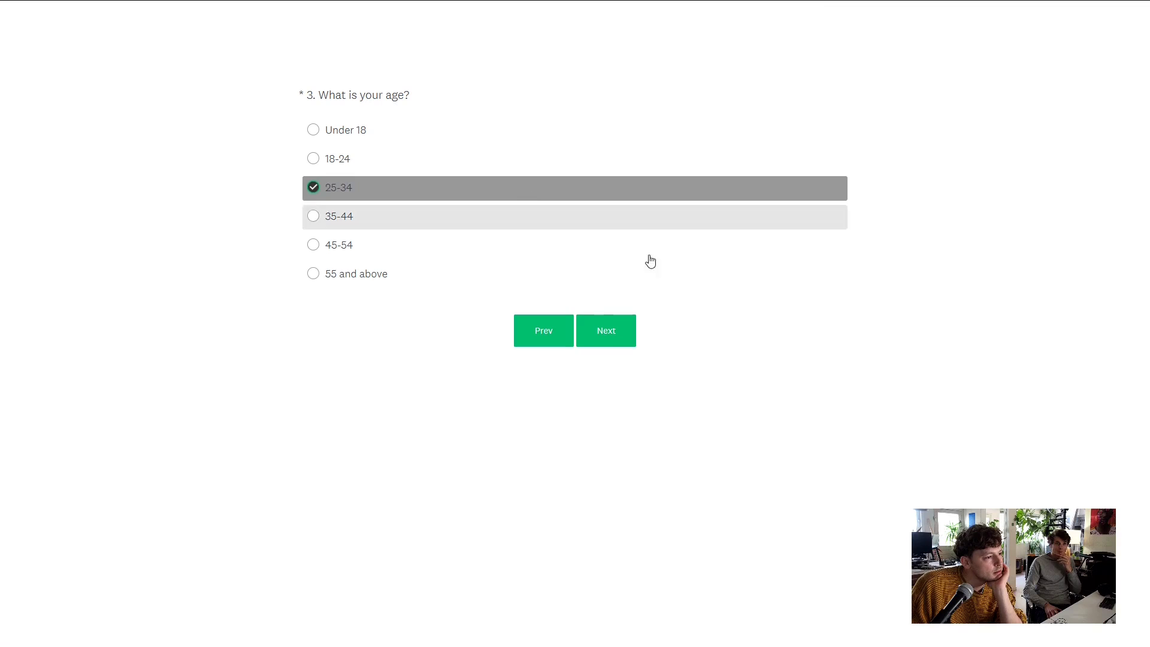
left_click(613, 334)
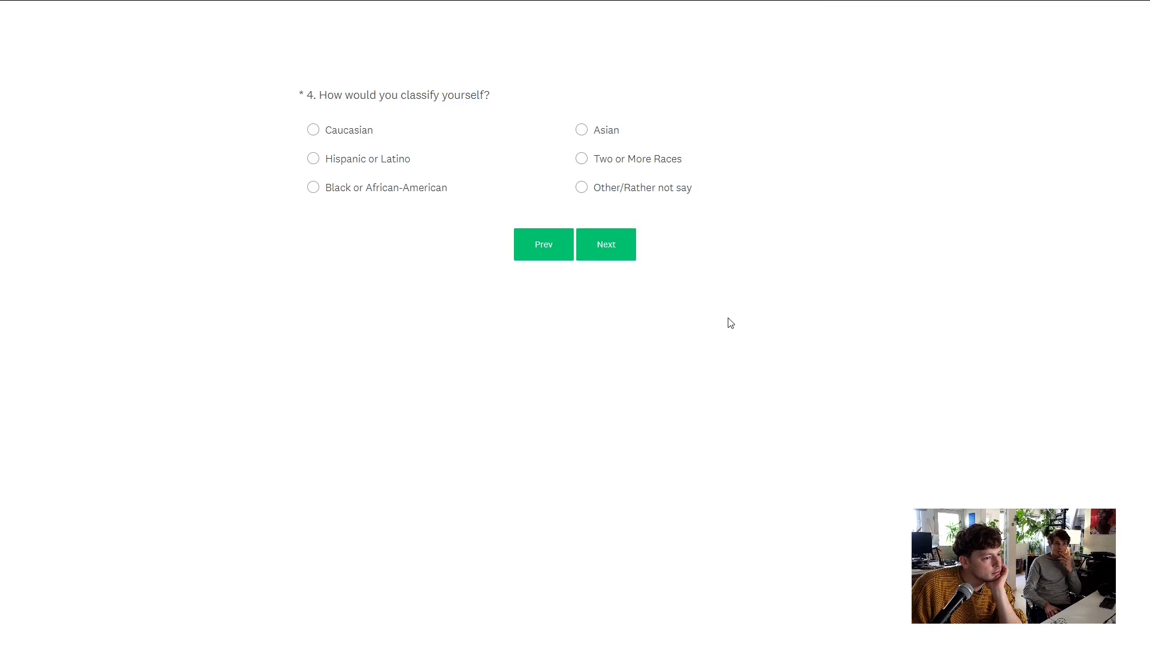
Choose Caucasian and None of the above for cities, then submit and close the survey
left_click(479, 132)
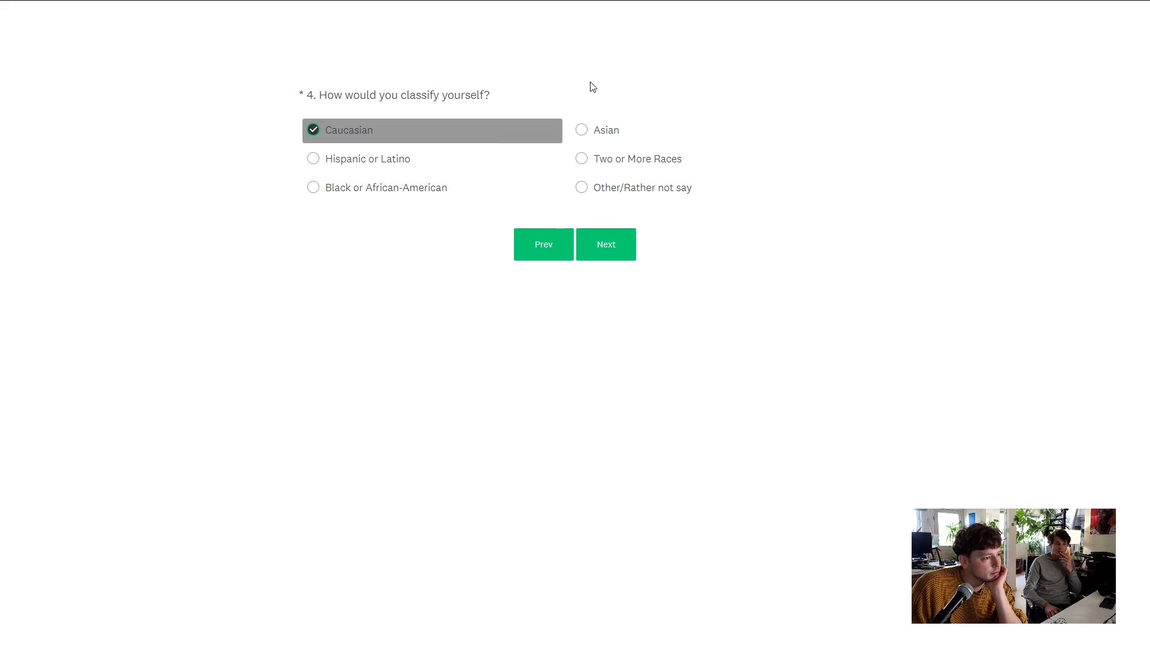
left_click(600, 251)
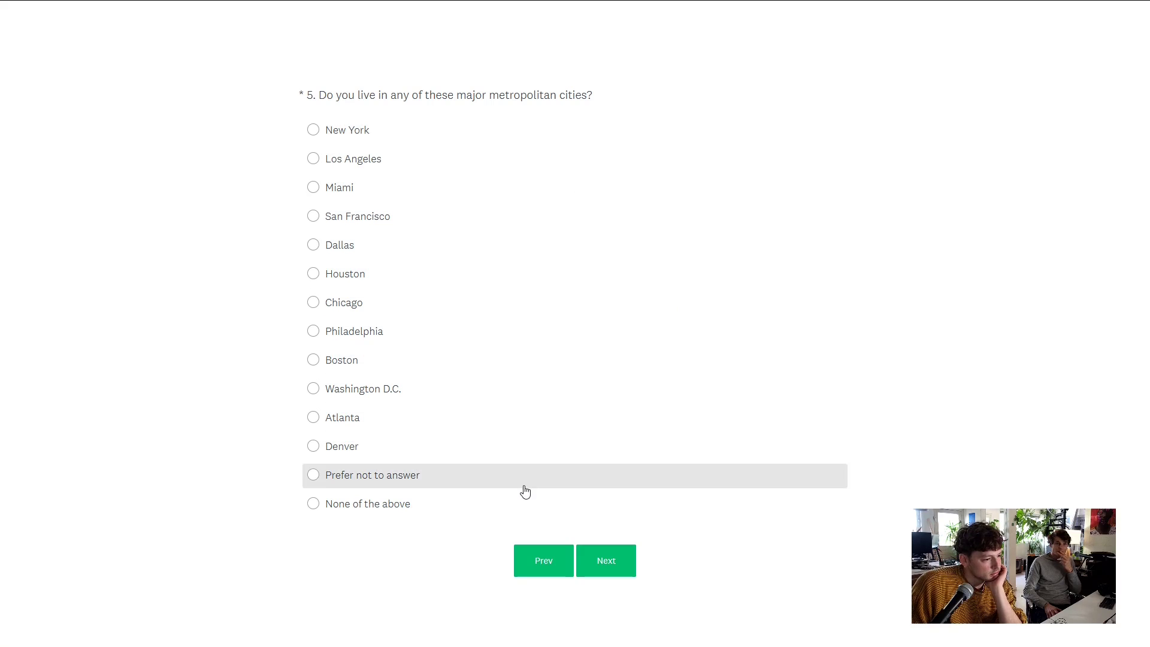
left_click(415, 516)
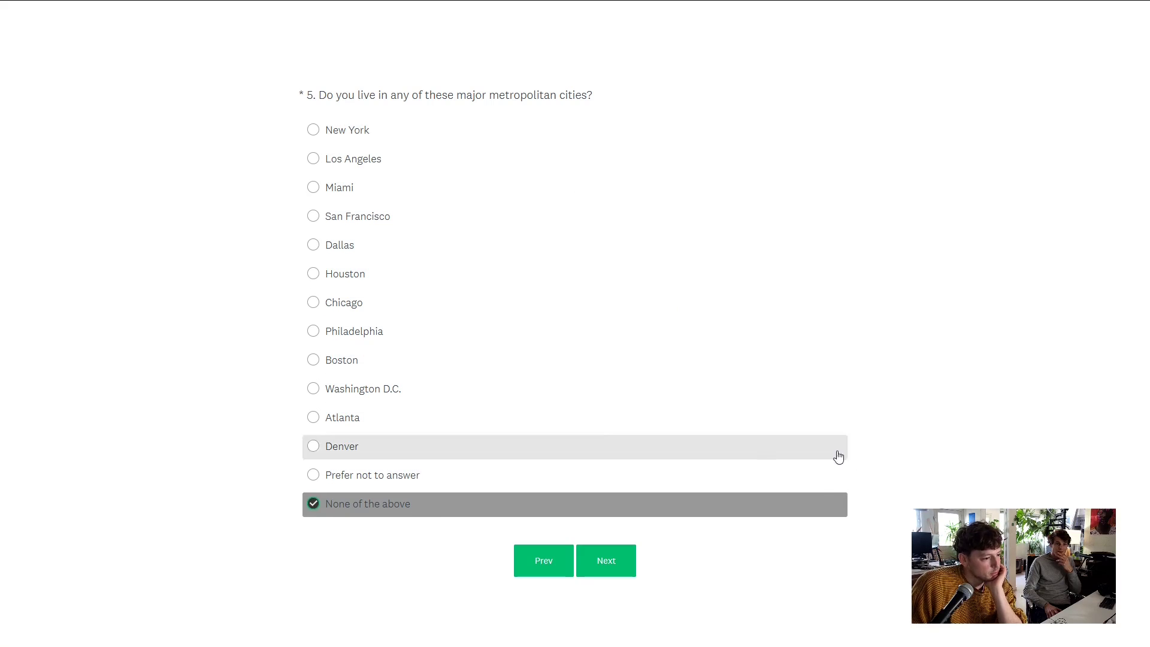
left_click(606, 560)
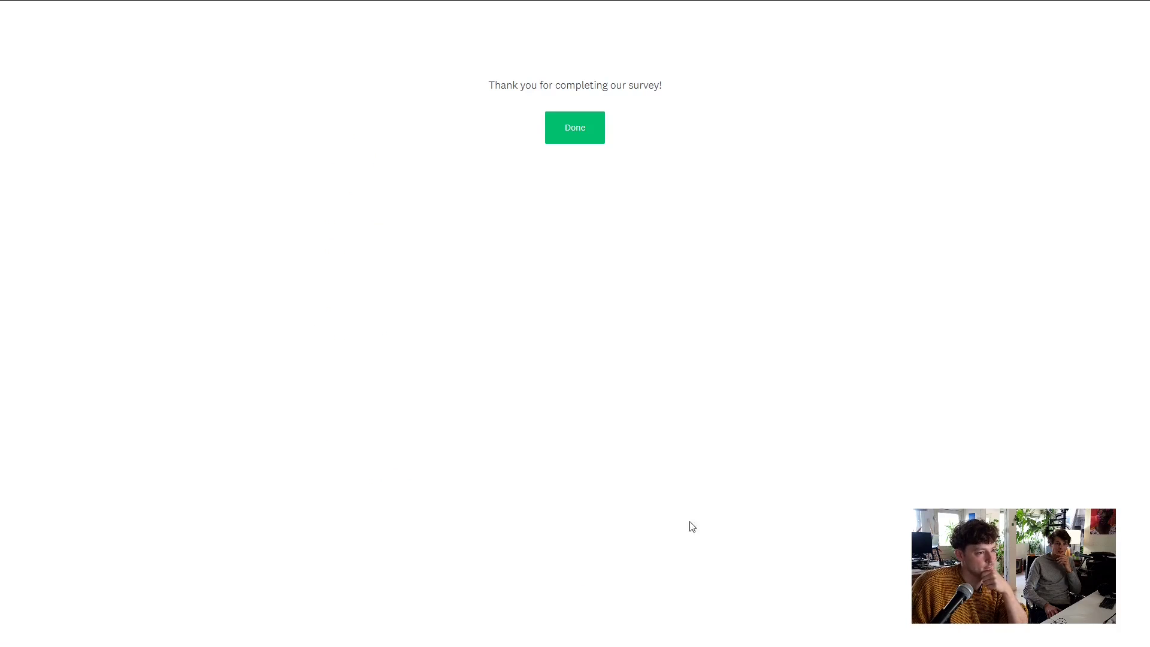
left_click(585, 135)
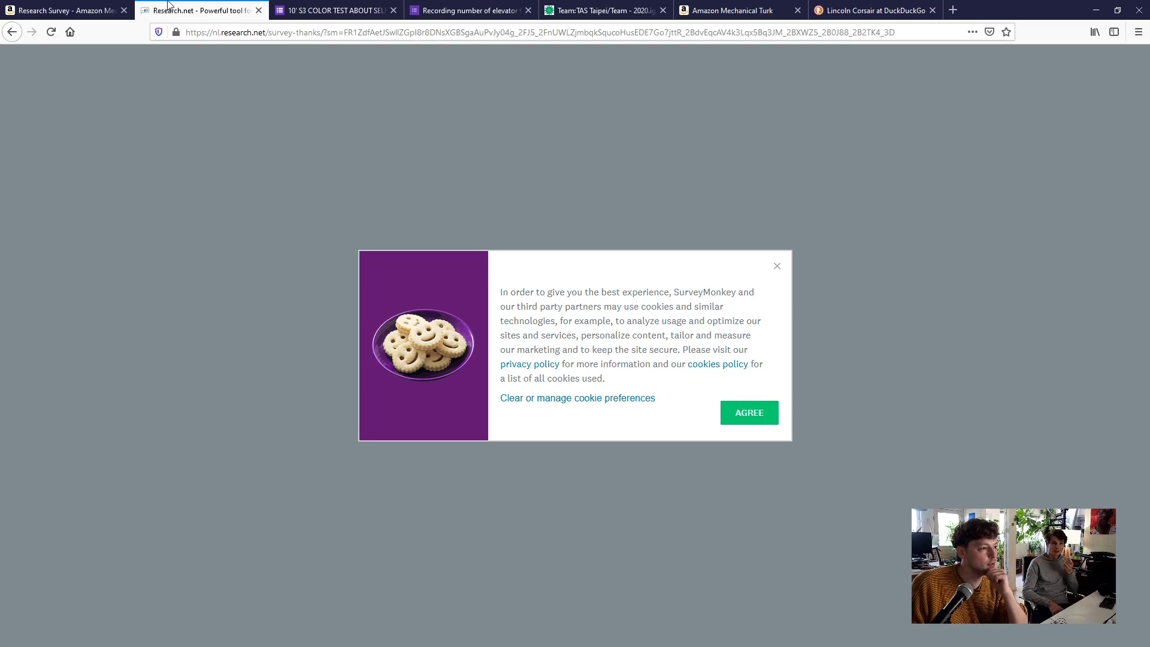
Accept the survey site's cookies, confirm the thank-you page gives no code, and return to the HIT
left_click(60, 9)
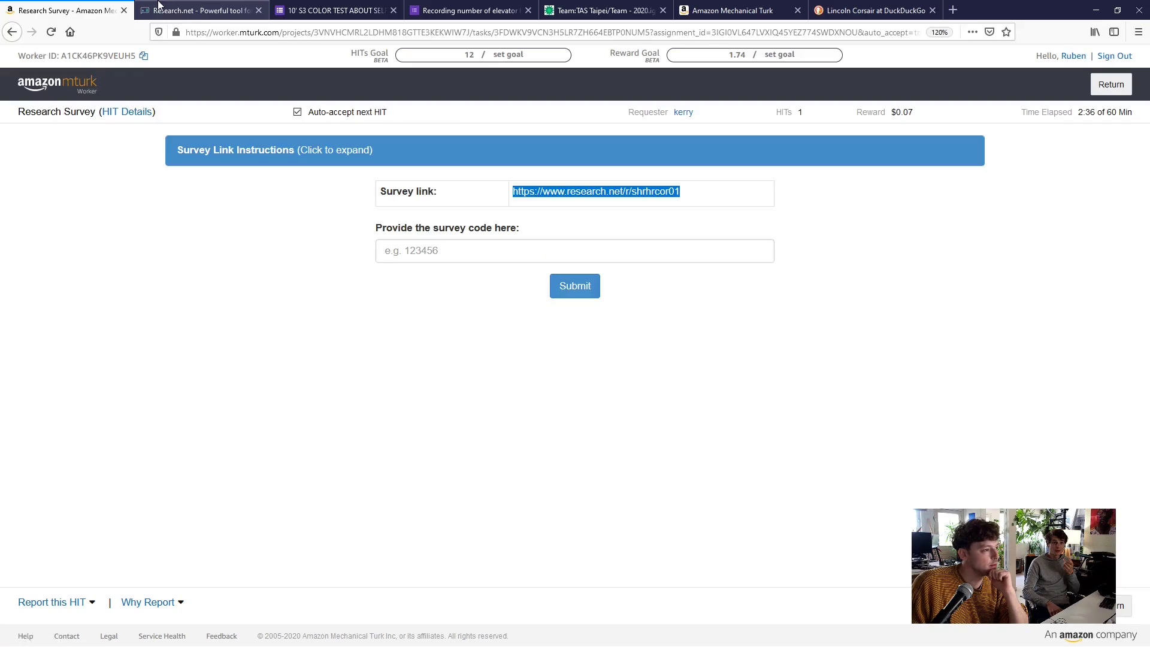
left_click(191, 9)
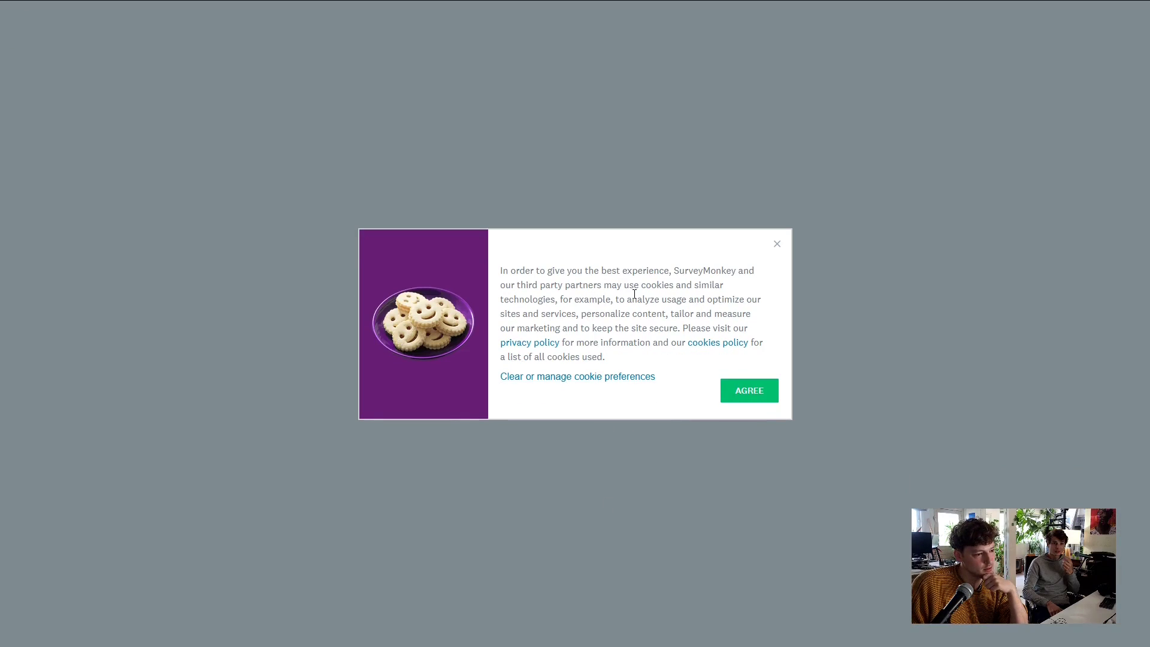
left_click(749, 390)
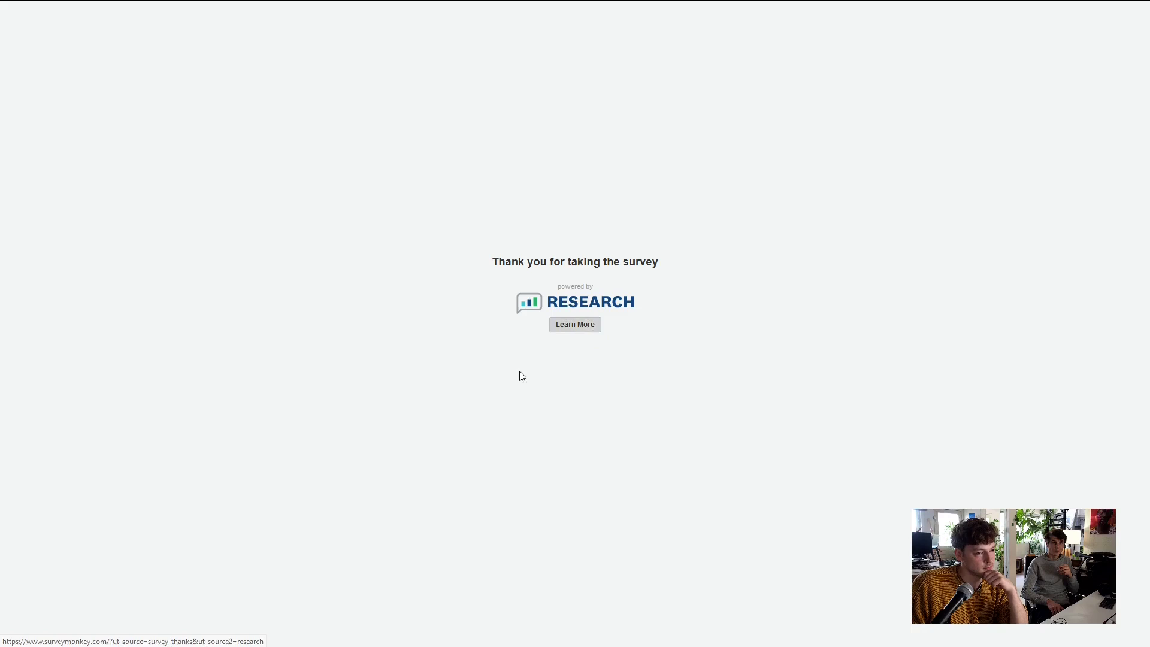
mouse_move(443, 2)
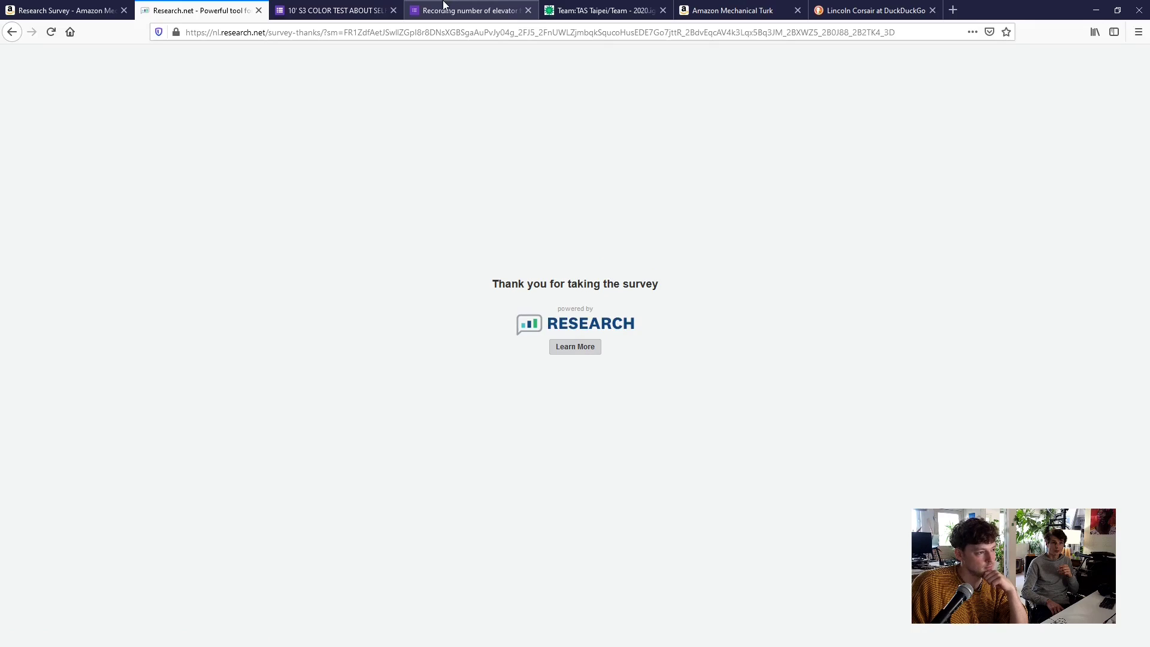
left_click(74, 12)
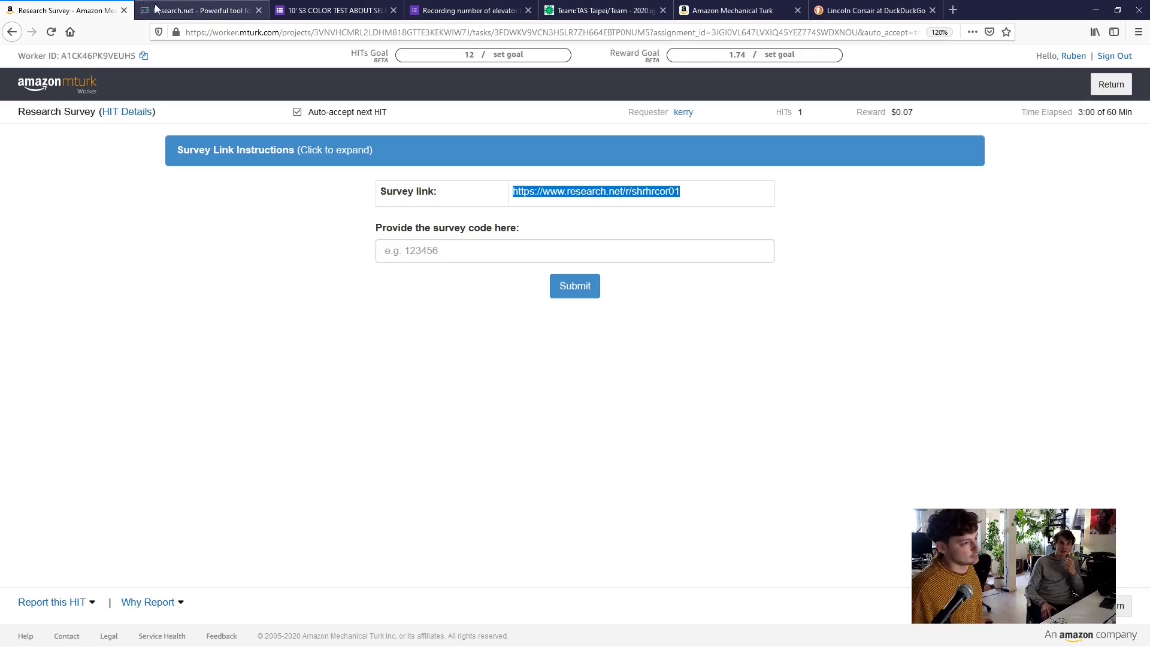
left_click(154, 7)
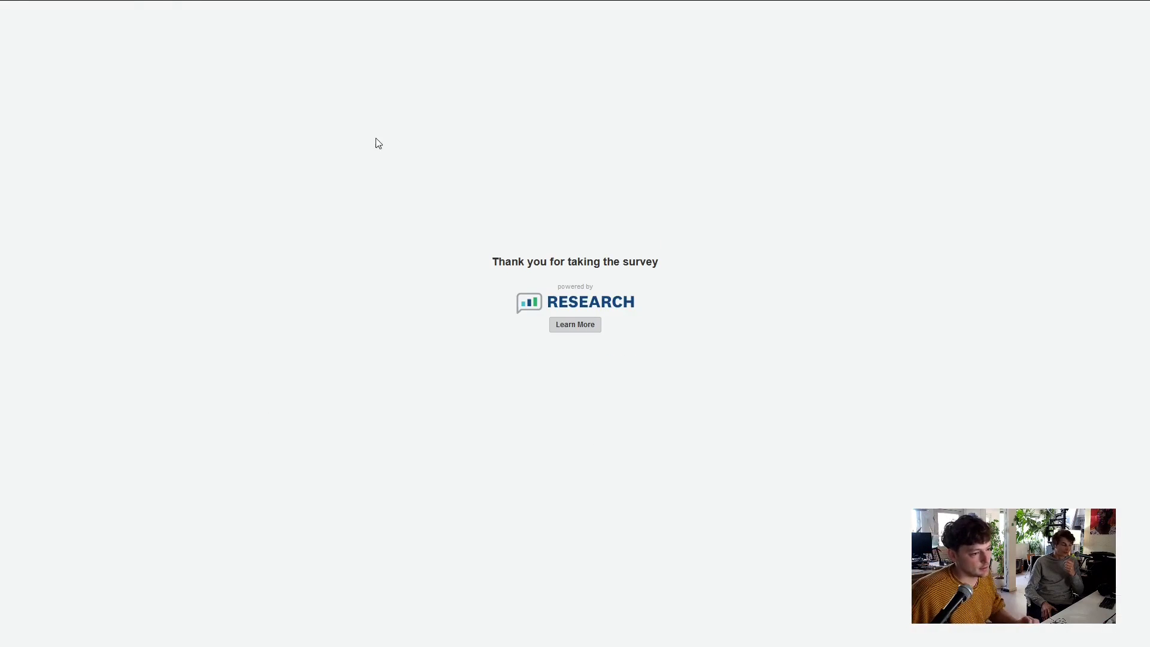
left_click(27, 7)
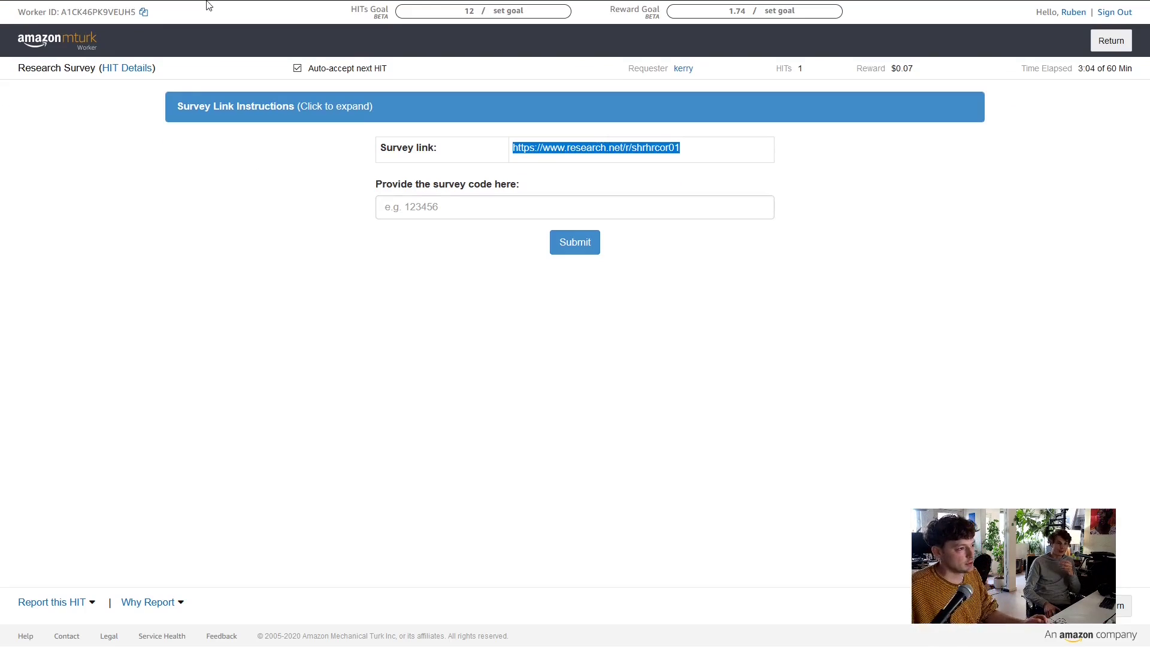
left_click(209, 7)
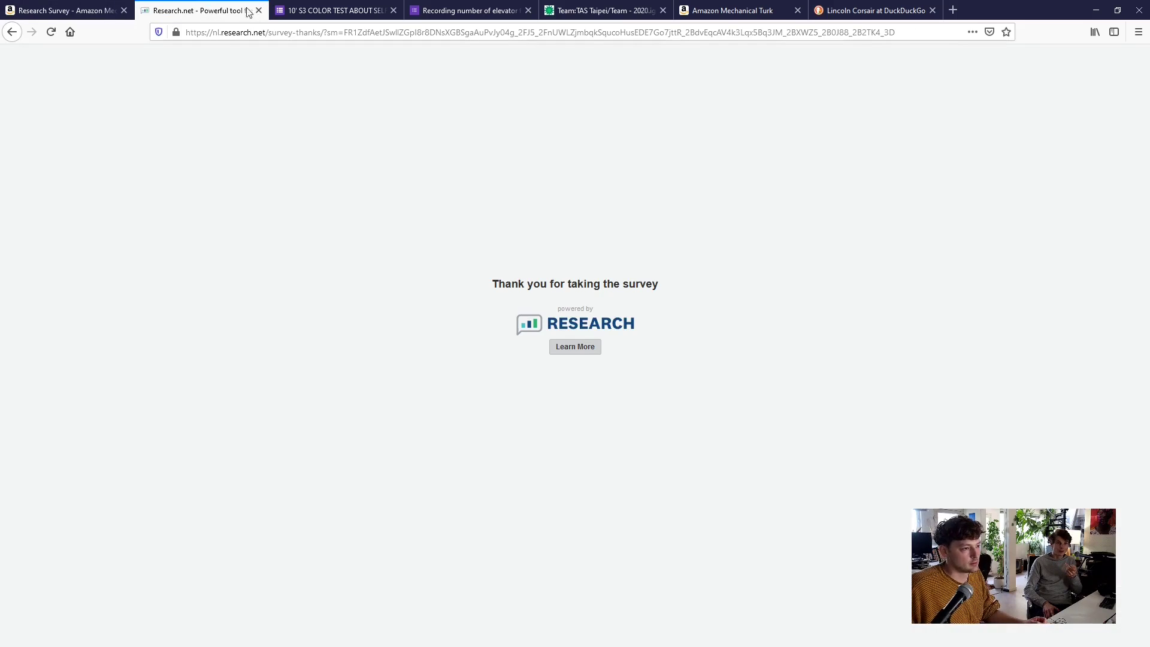
left_click(84, 9)
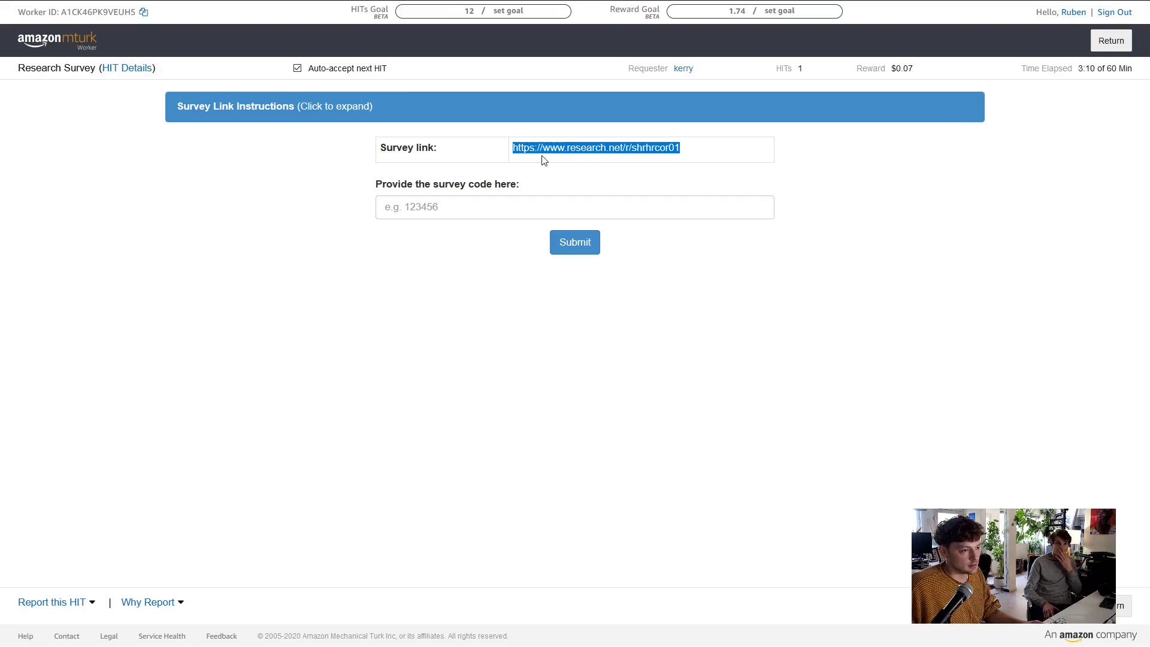
Report the HIT as Broken Content, 'Misses validation code at the end of survey', commenting no code was received
left_click(66, 605)
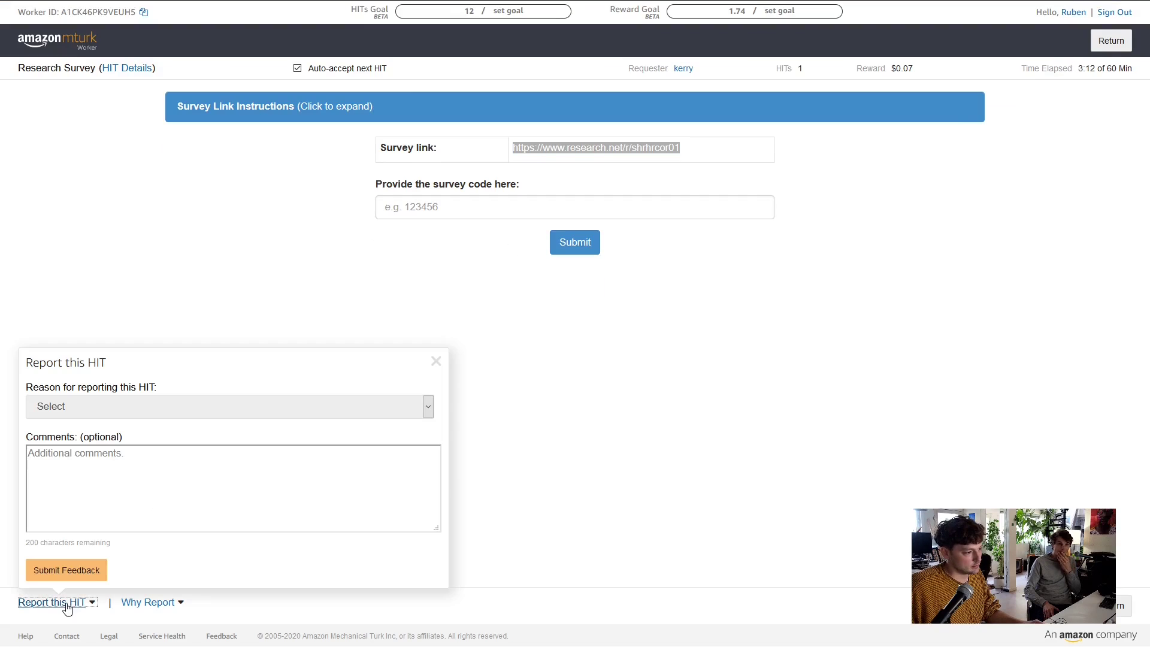
left_click(207, 407)
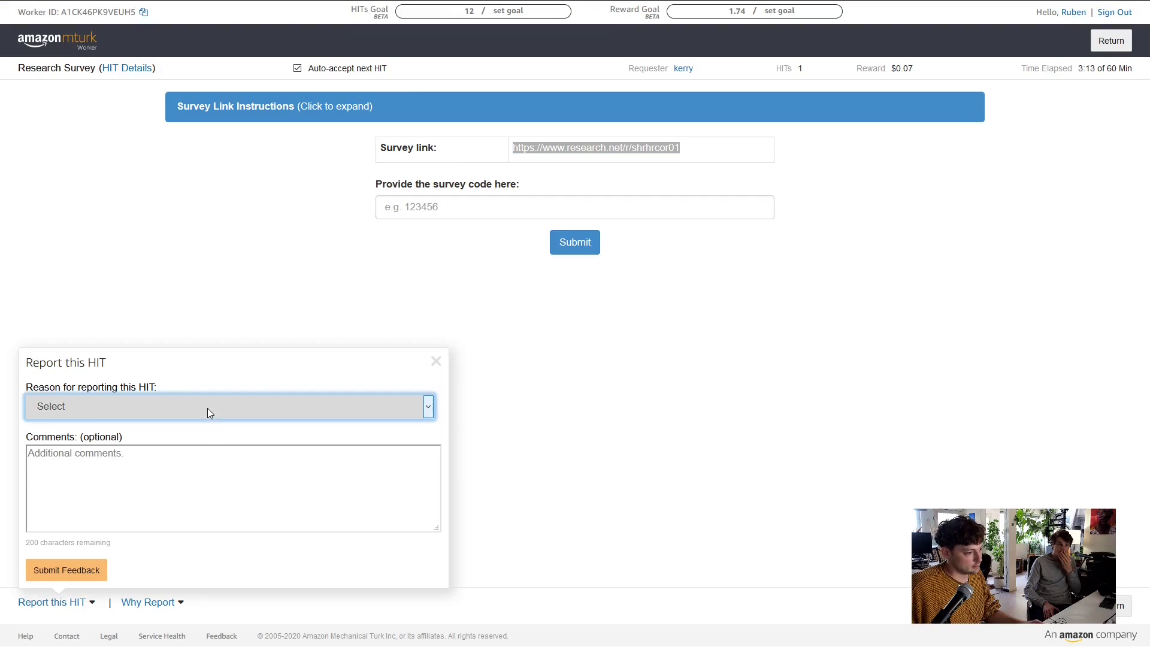
left_click(198, 437)
left_click(269, 407)
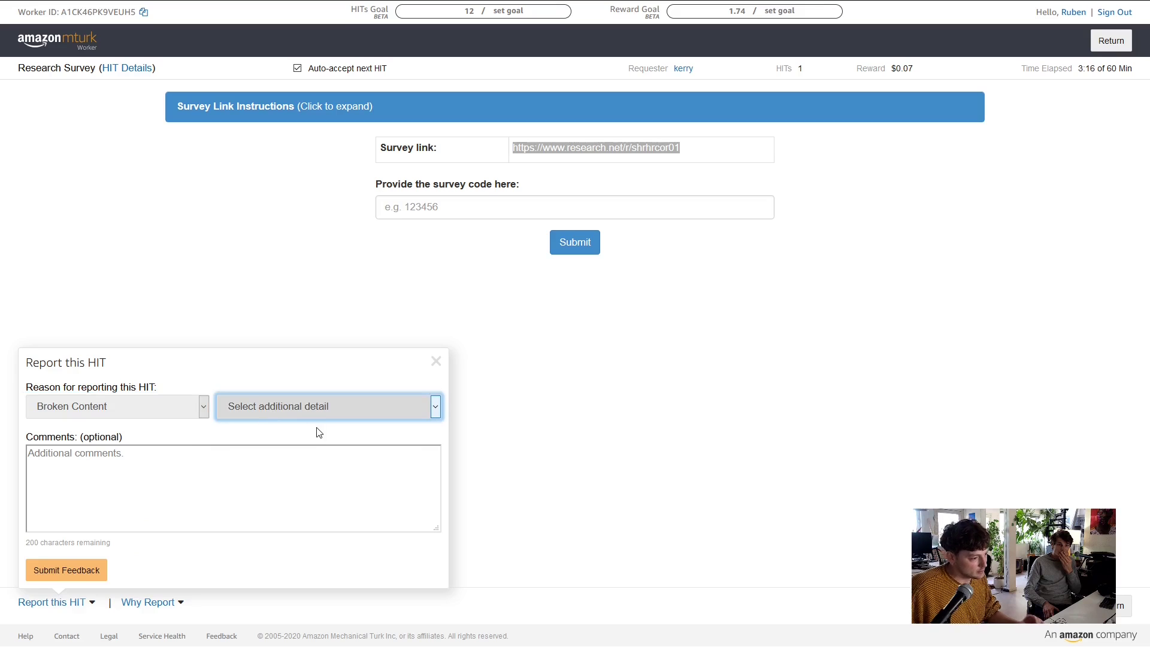
left_click(258, 447)
left_click(310, 458)
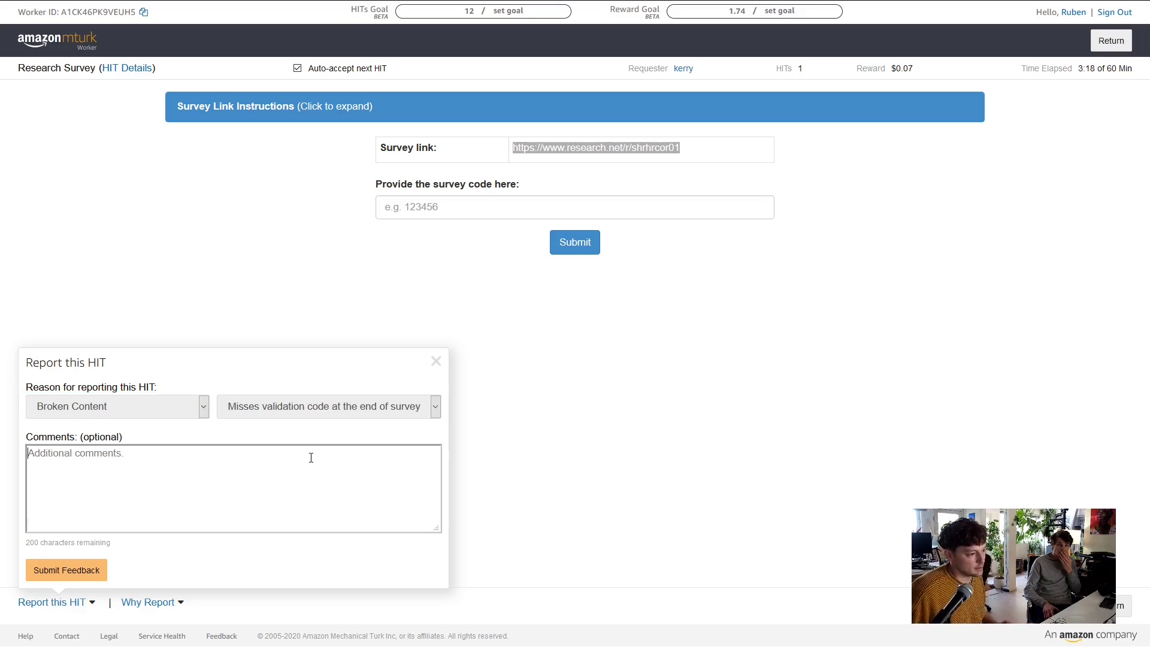
type("E")
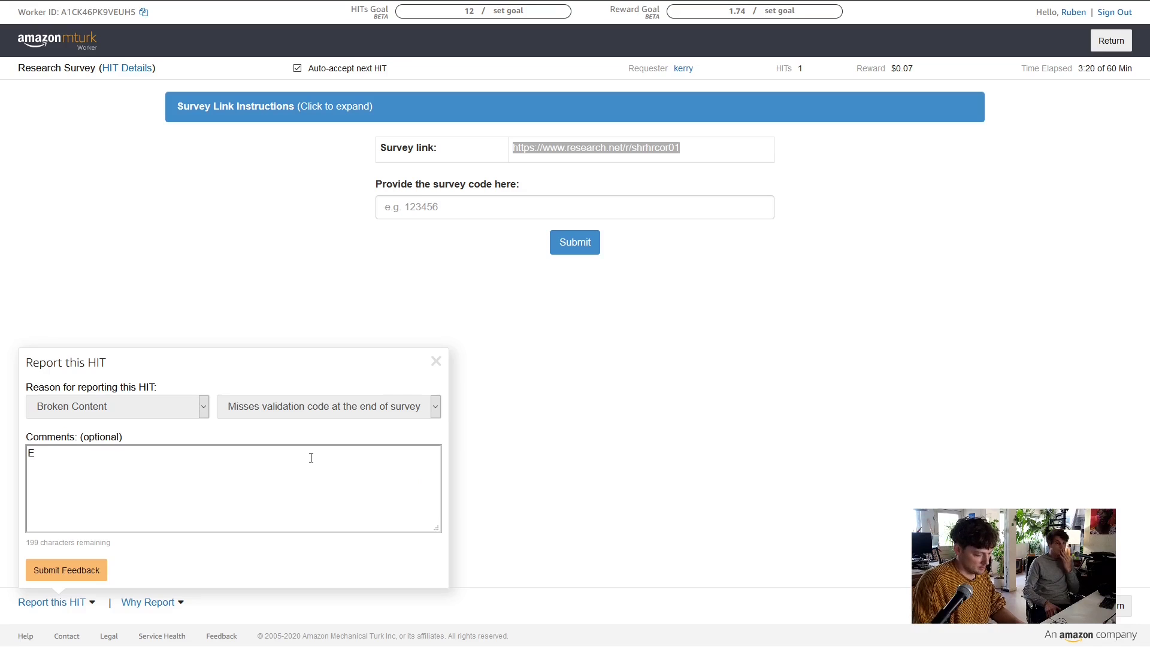
type("ven though")
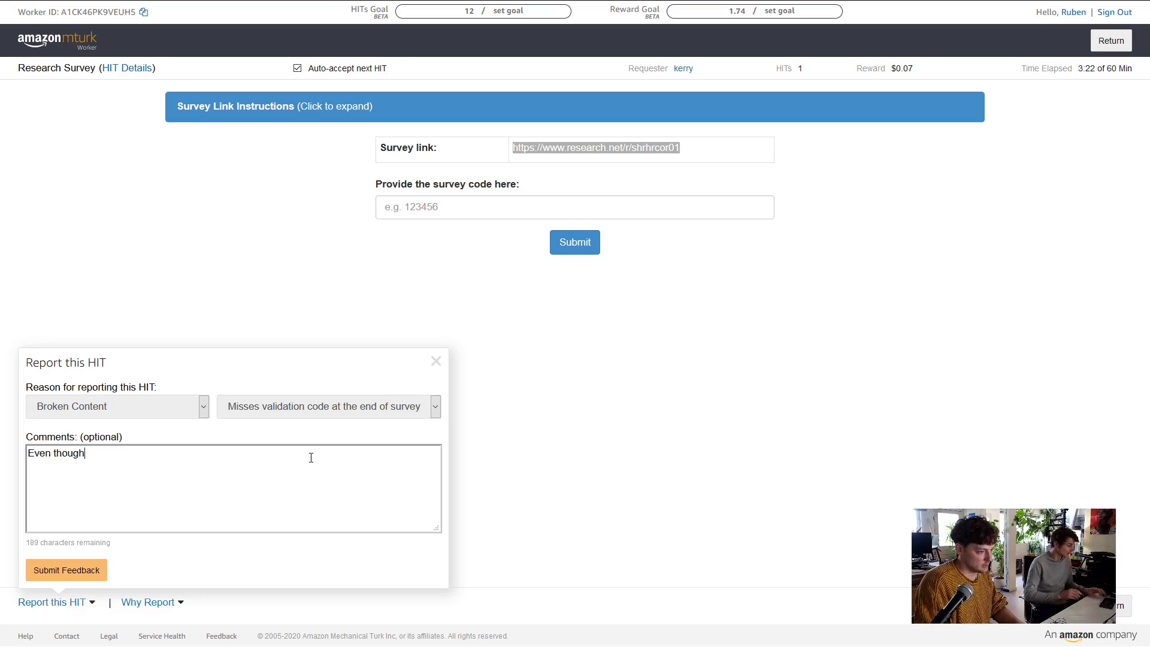
type(" I completed ")
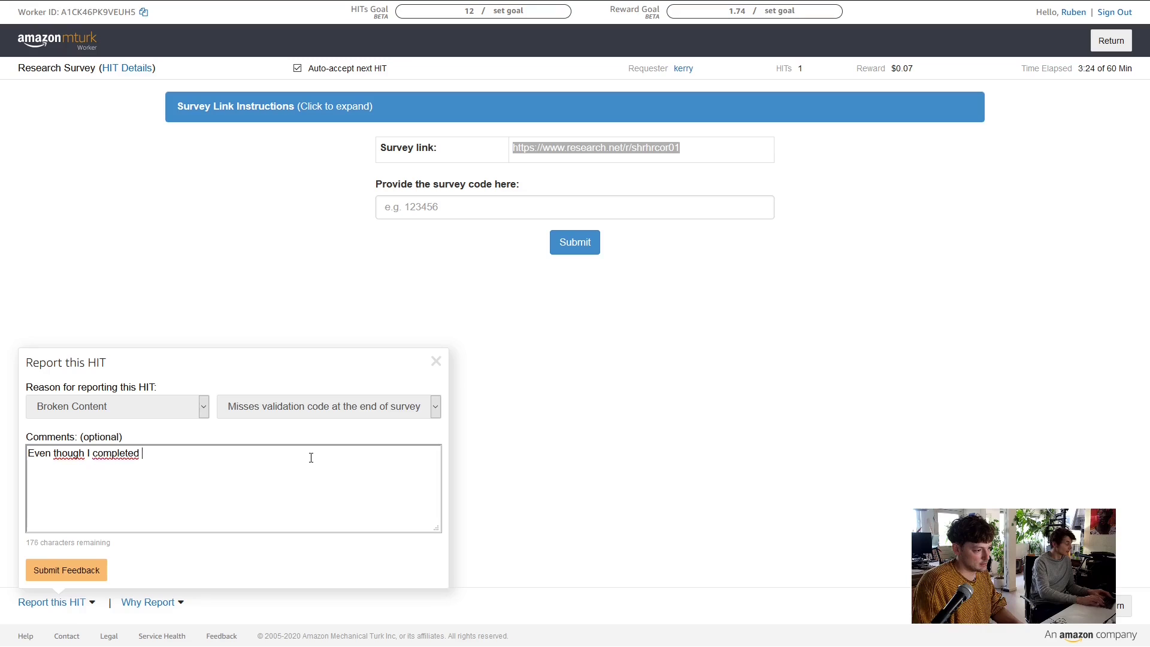
type("this ")
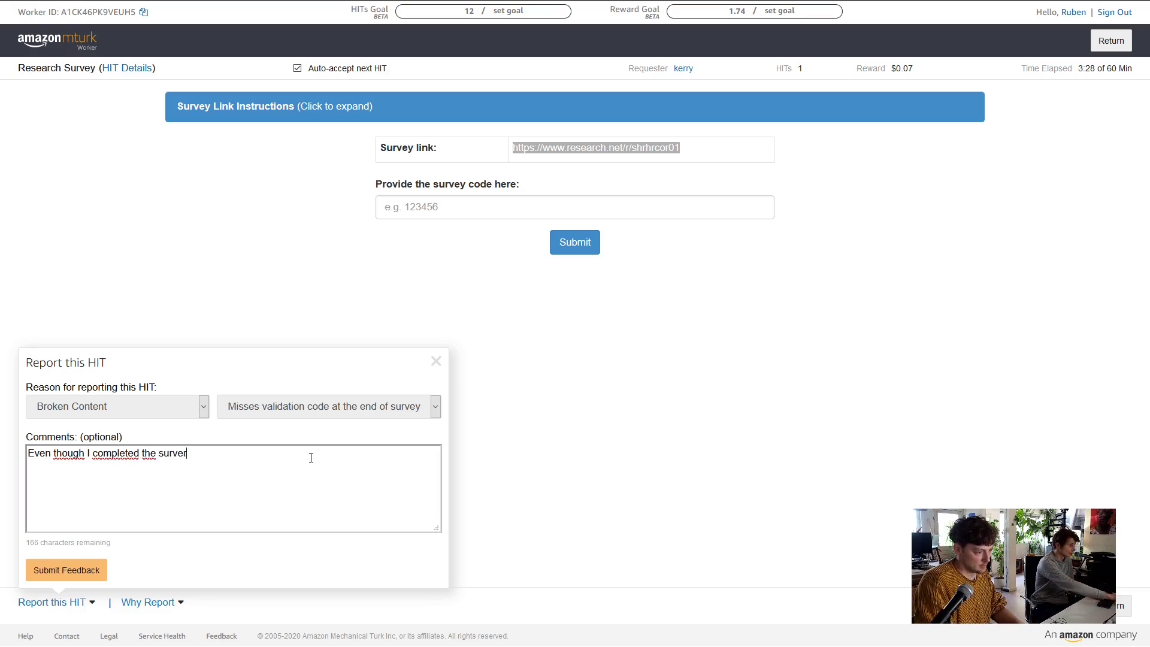
type(", I di")
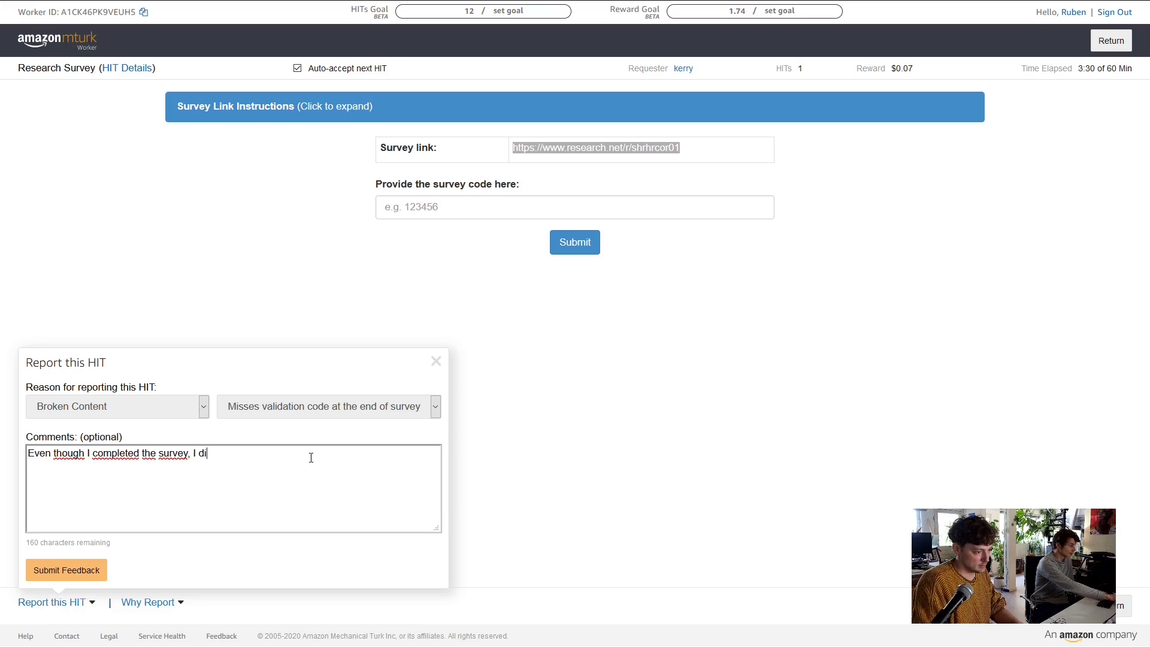
type("d not get ")
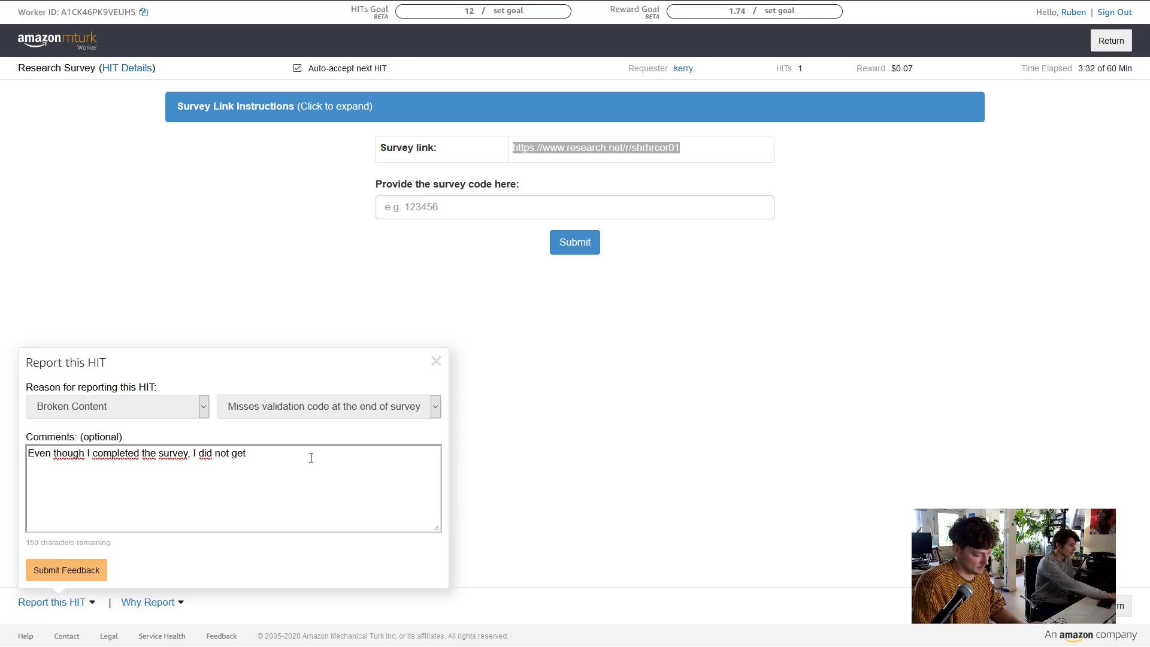
type("any va")
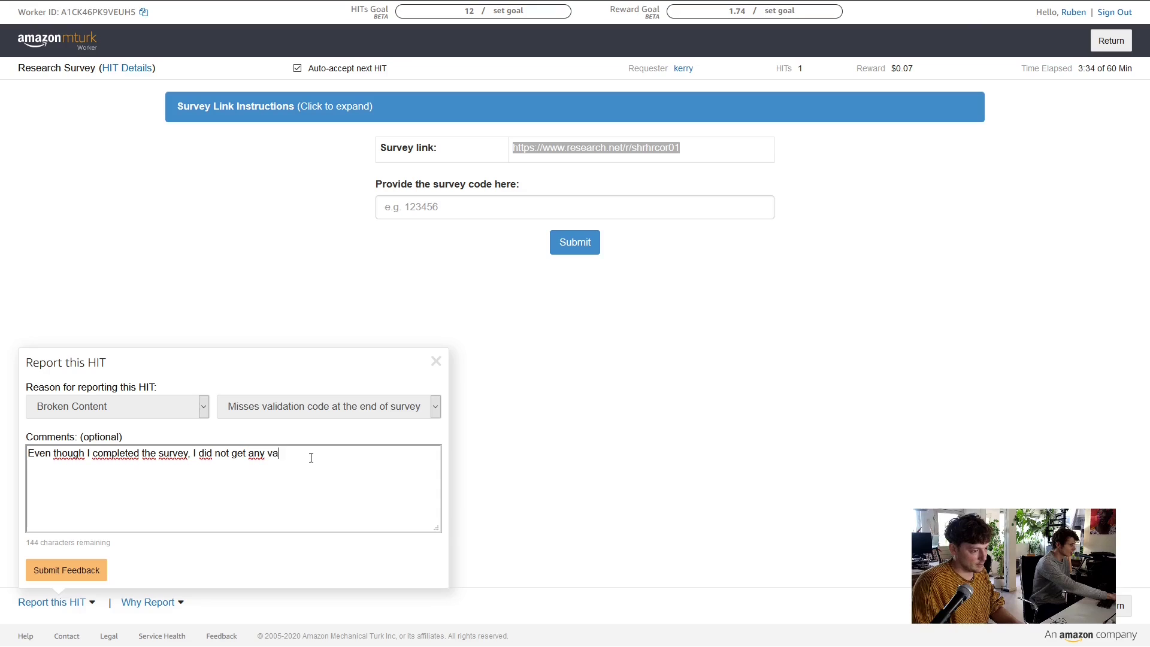
type("lidation code.")
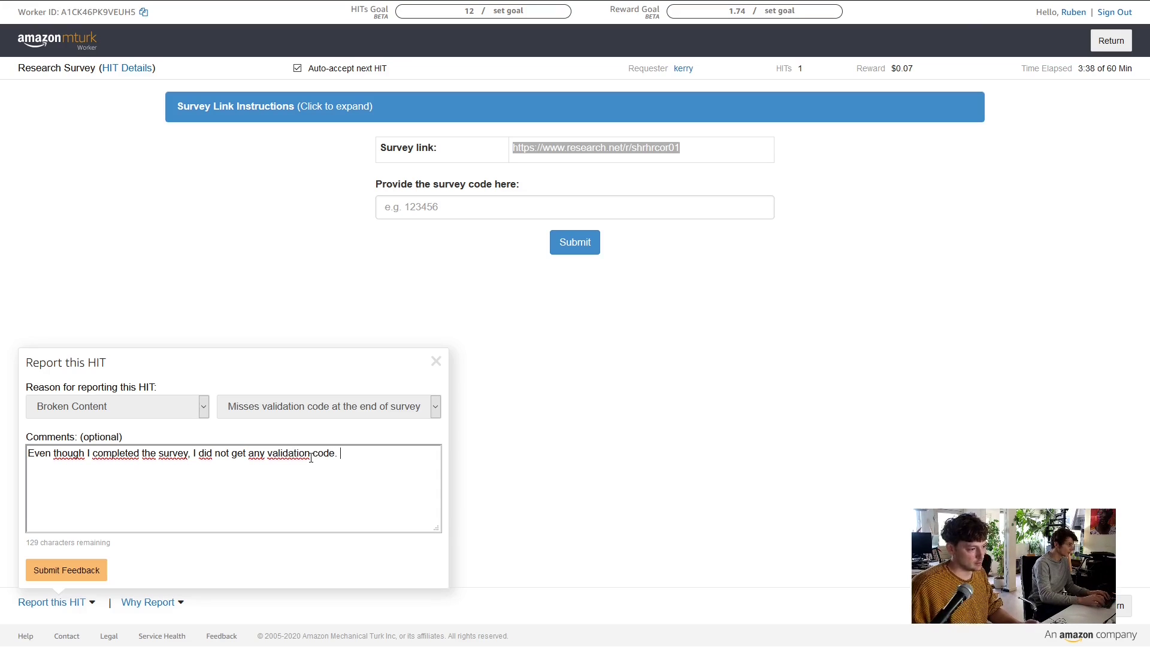
left_click(66, 569)
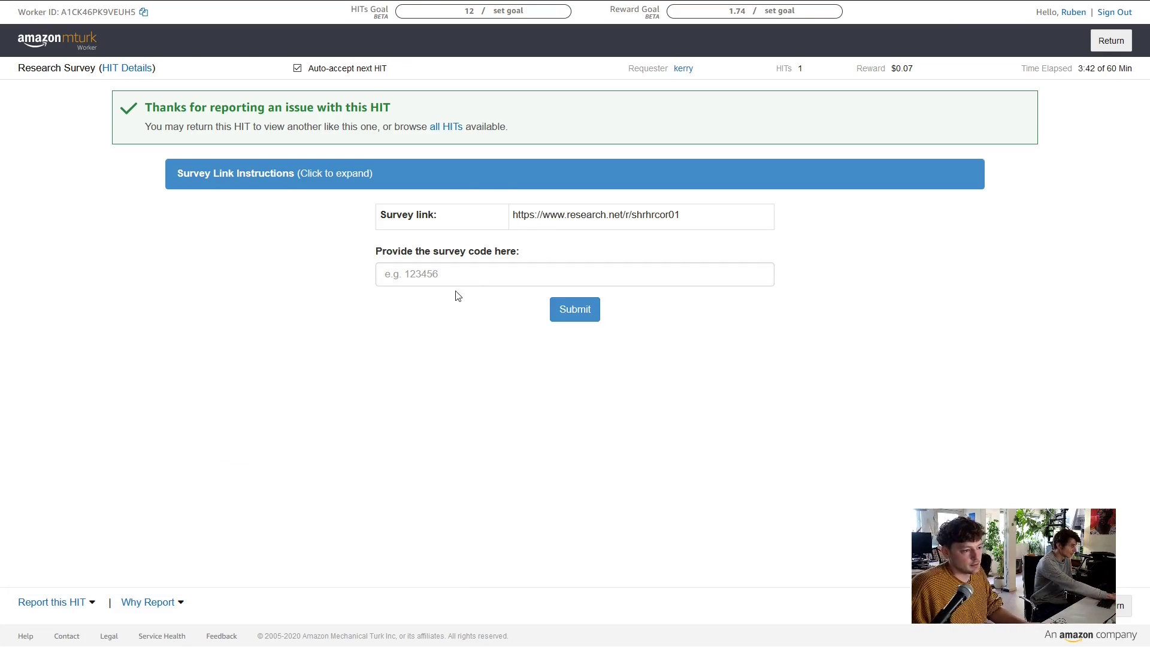
mouse_move(248, 5)
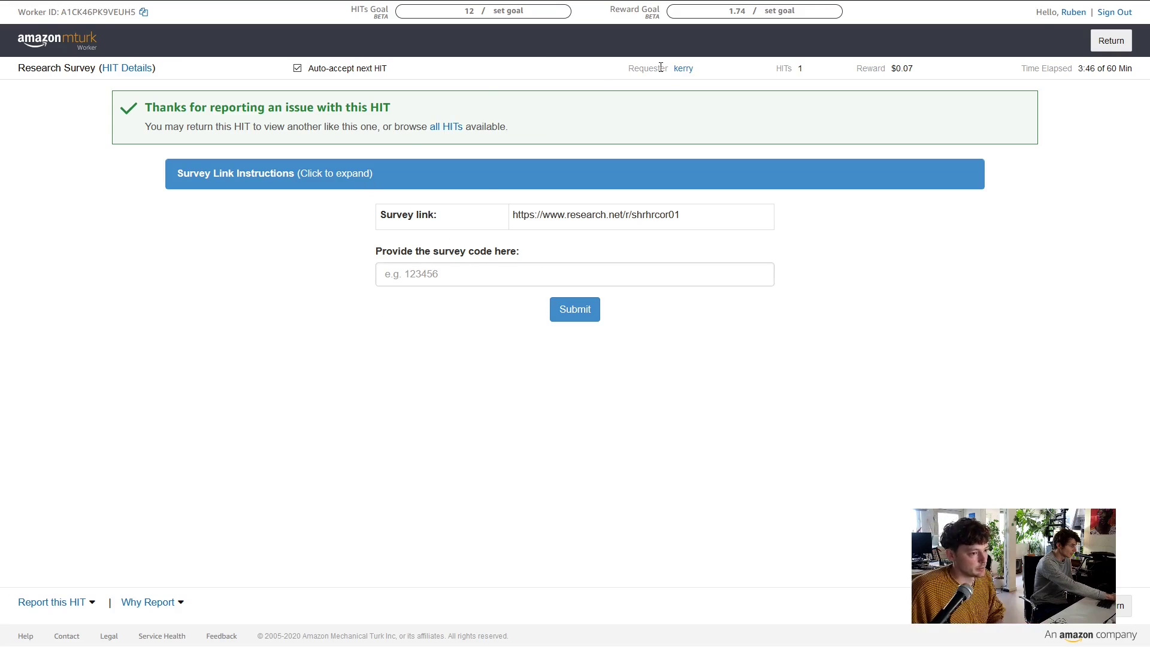
Open the $0.05 'Write a new post' HIT, read its instruction tabs, and select the writeanonymously.com address
left_click(201, 10)
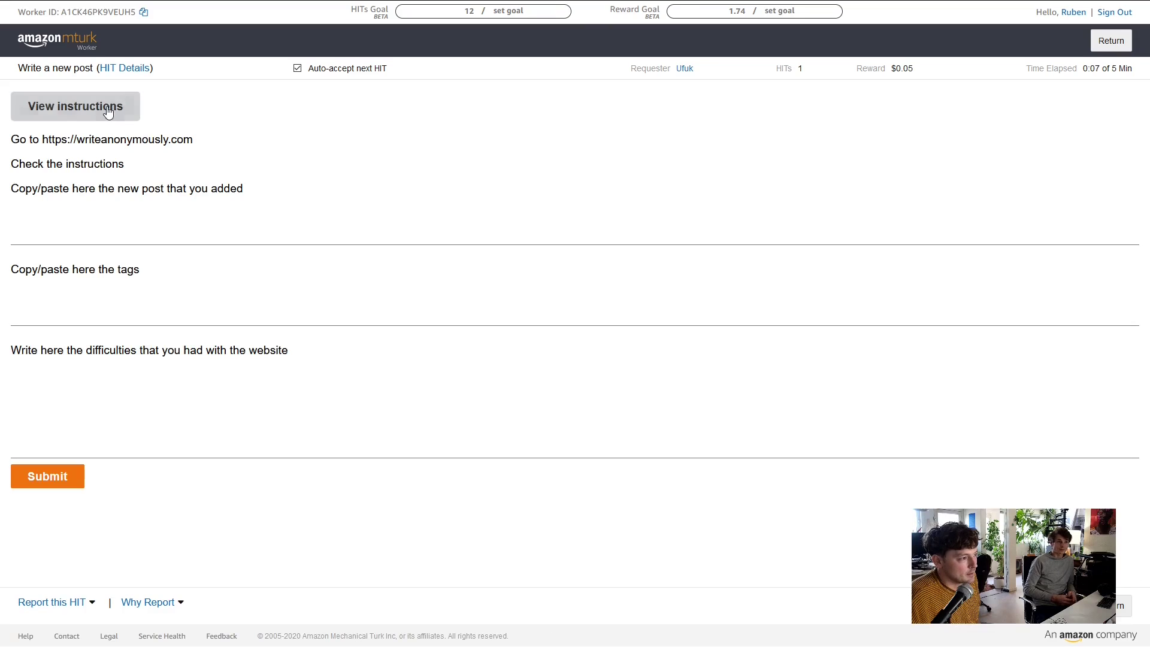
left_click(108, 111)
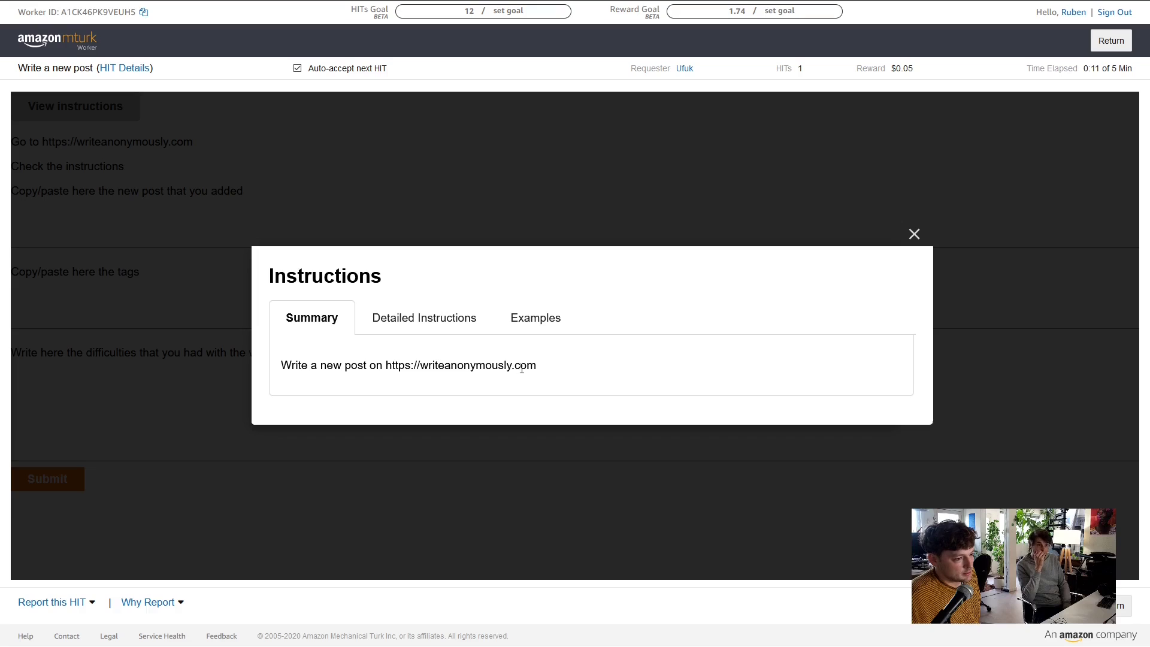
left_click(413, 311)
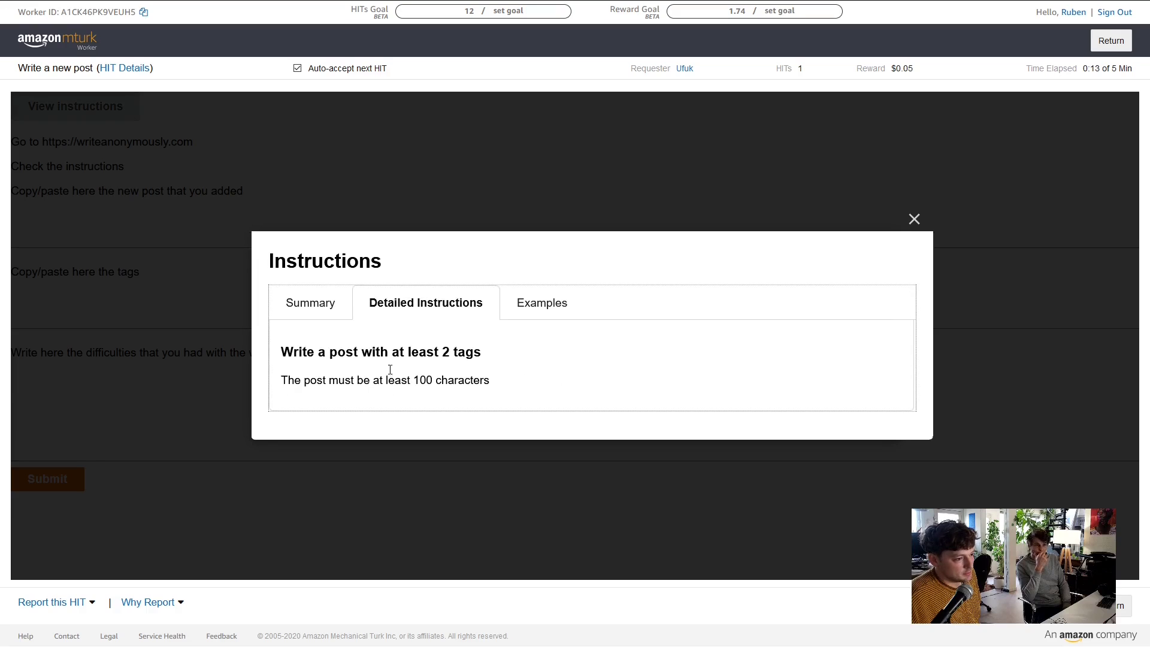
left_click(554, 304)
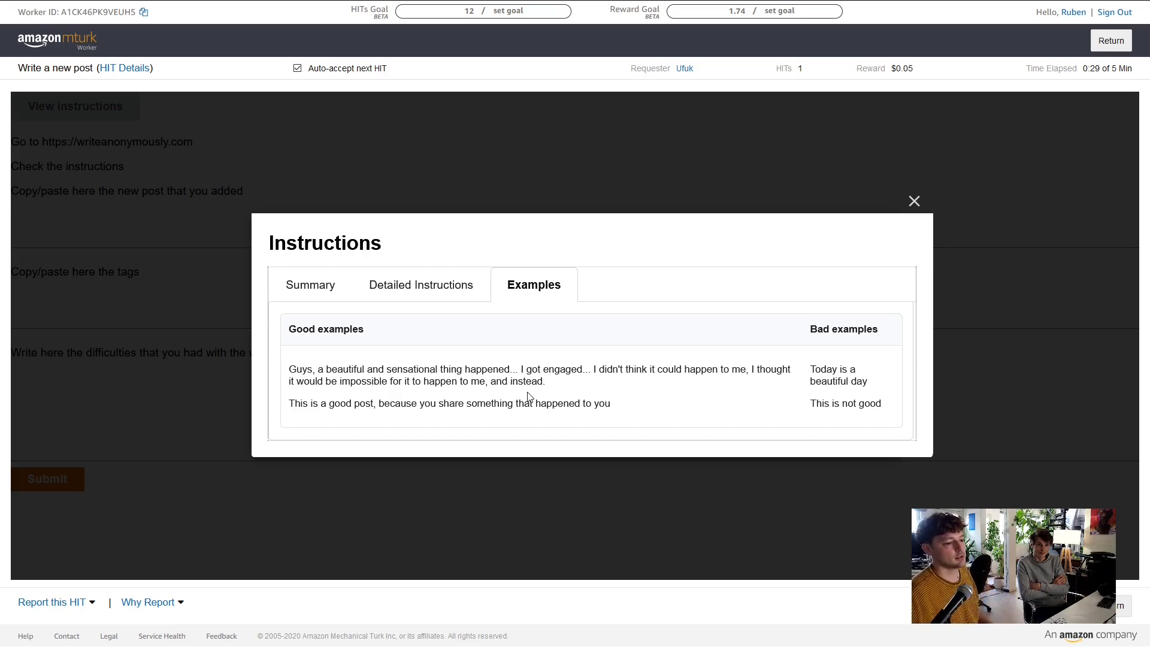
left_click(513, 405)
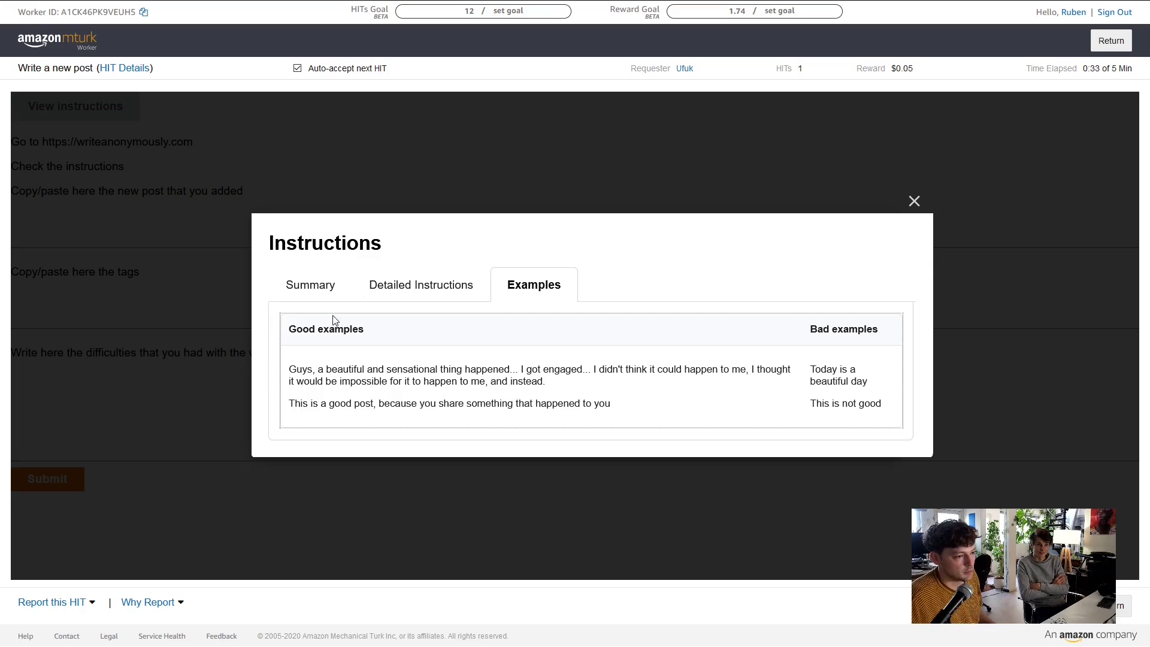
left_click(425, 284)
left_click(312, 309)
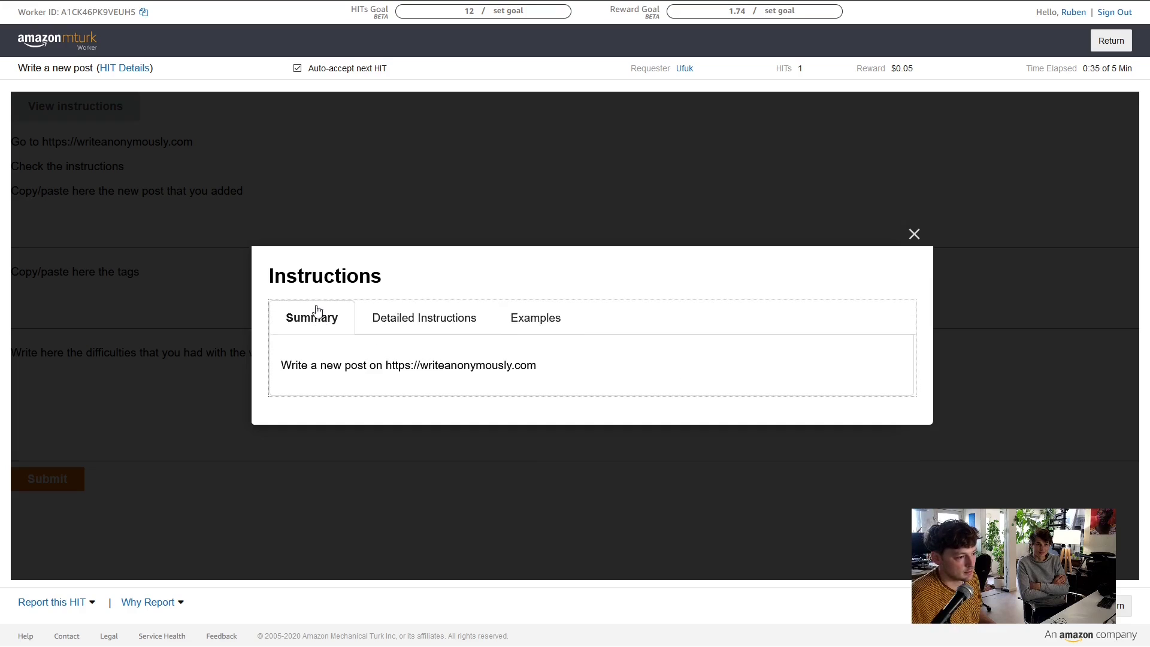
left_click(914, 233)
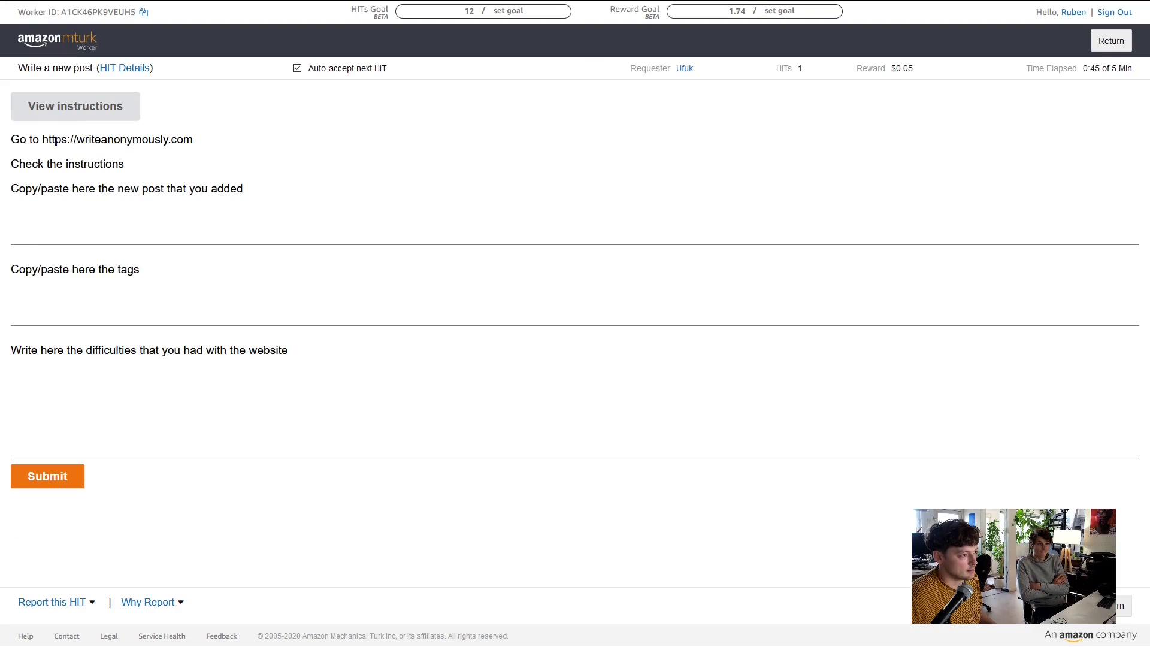
mouse_move(41, 139)
left_mouse_down()
mouse_move(216, 156)
mouse_move(208, 144)
mouse_move(42, 140)
left_mouse_up()
left_click(192, 145)
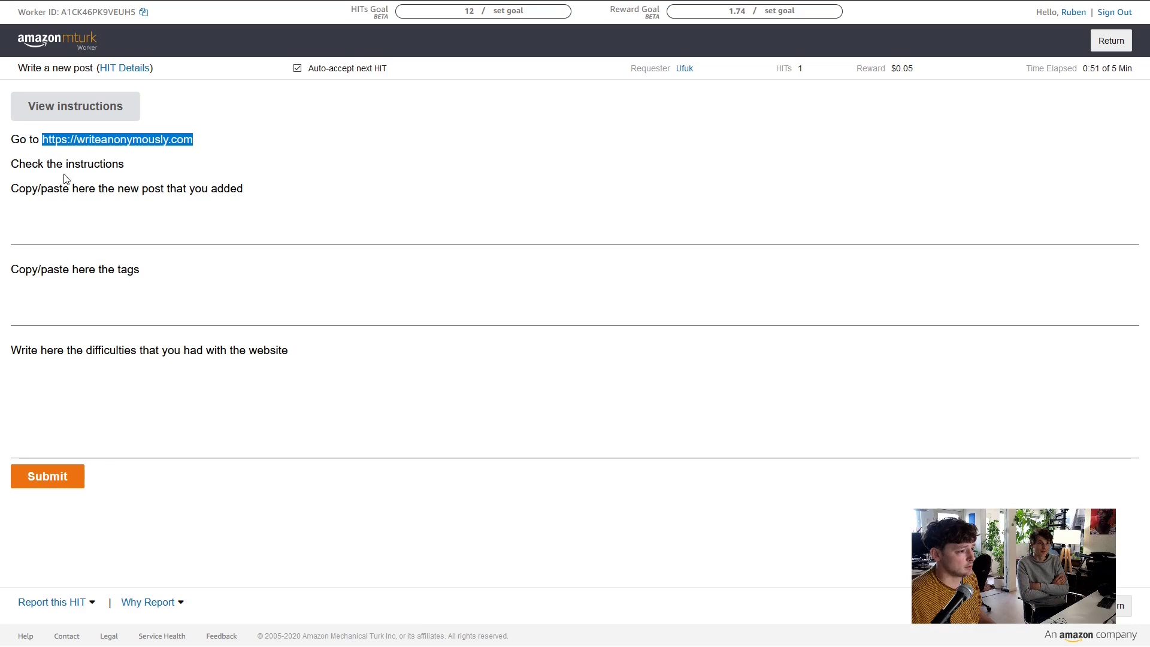
left_click(177, 9)
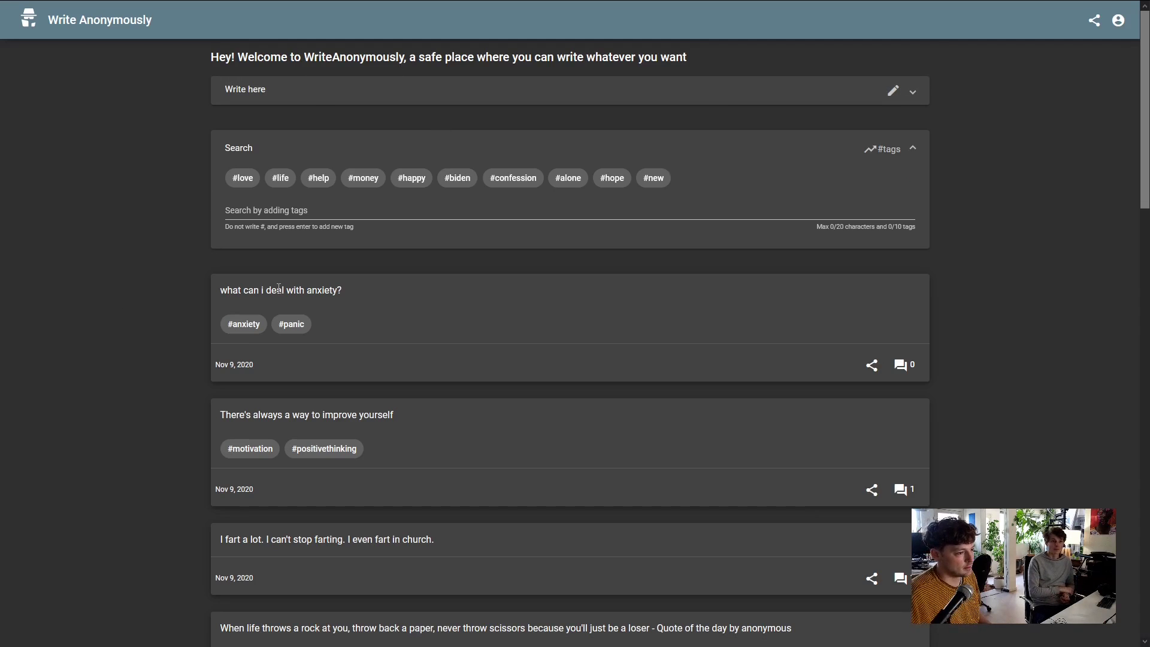
scroll(409, 321, "down", 5)
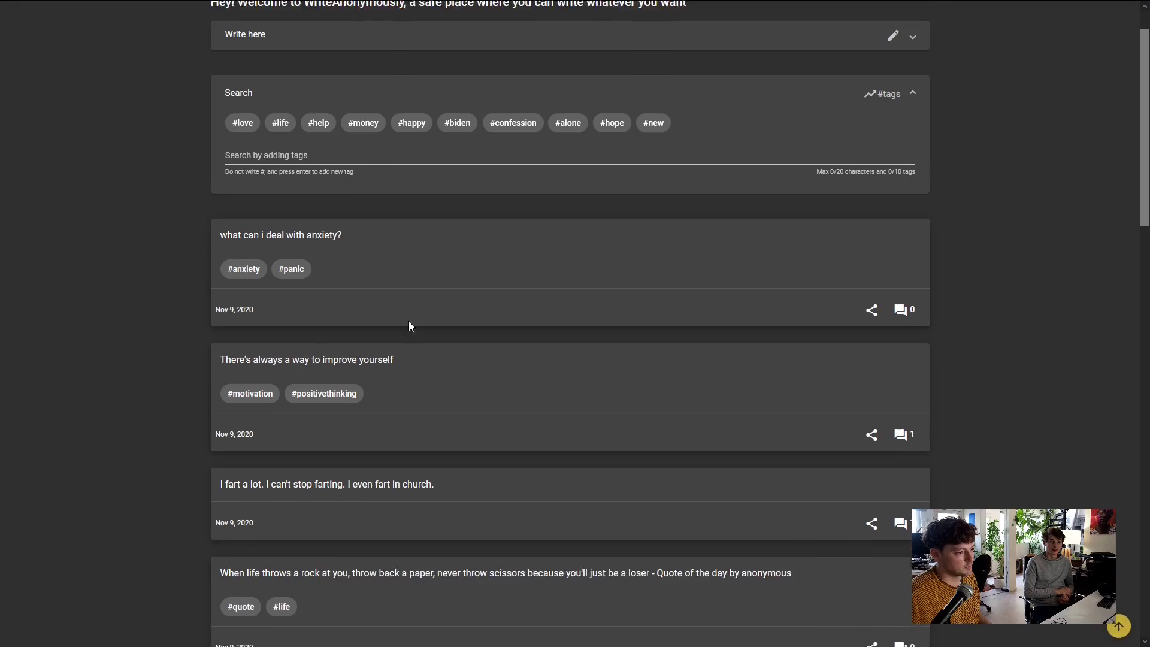
scroll(299, 384, "up", 2)
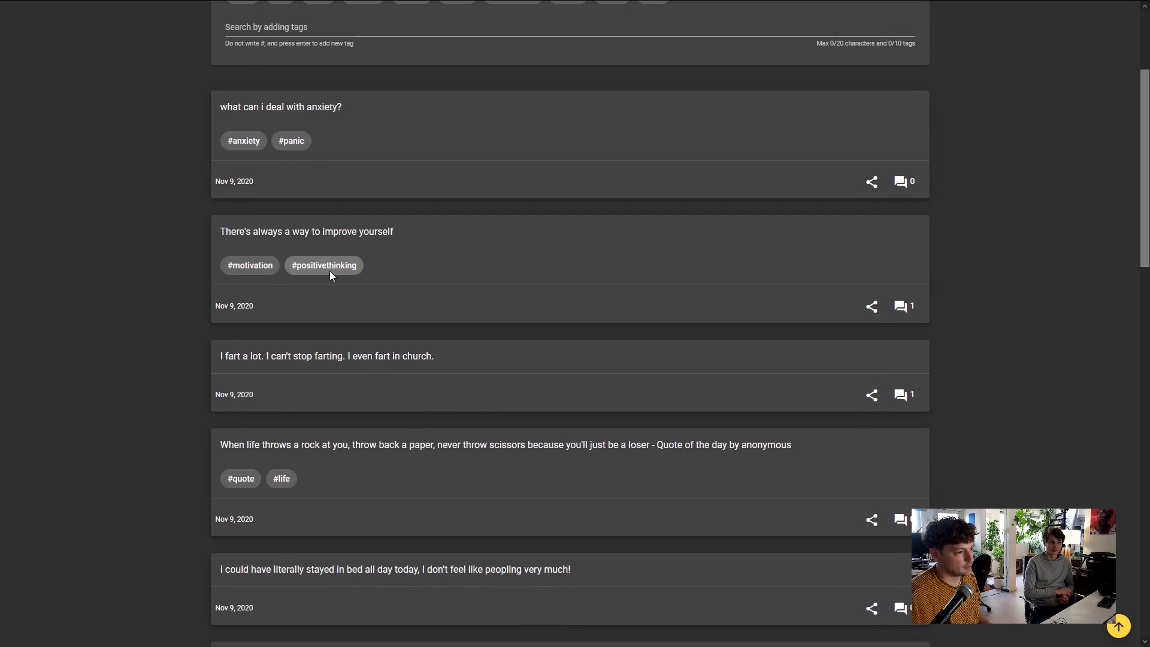
scroll(269, 281, "down", 3)
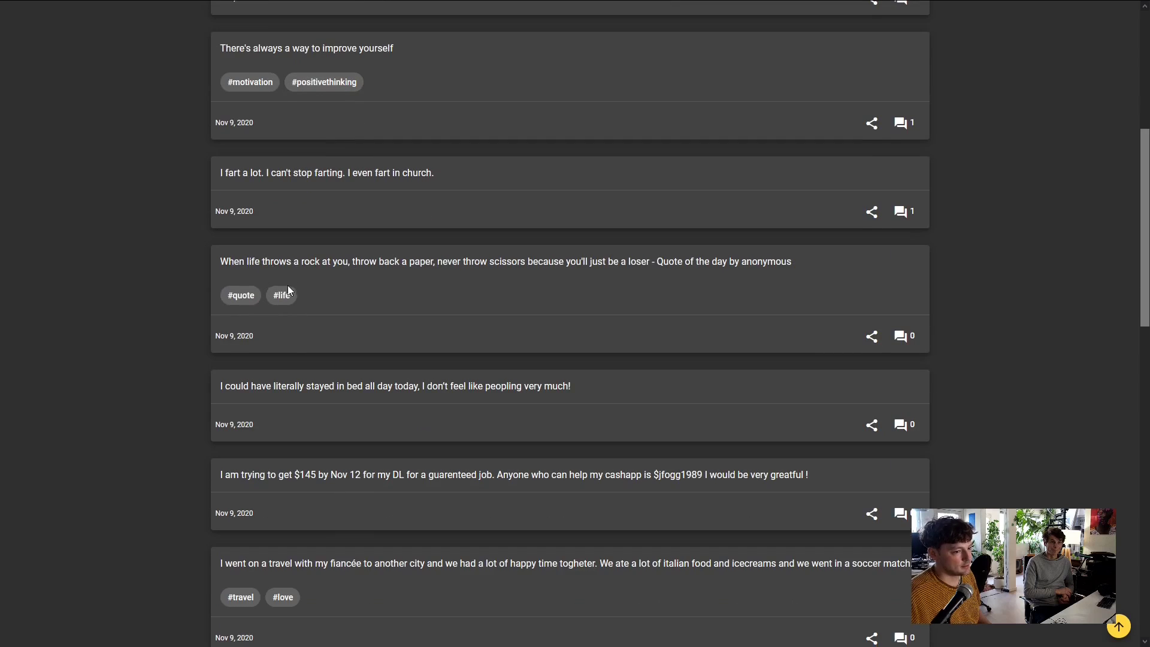
scroll(302, 293, "down", 1)
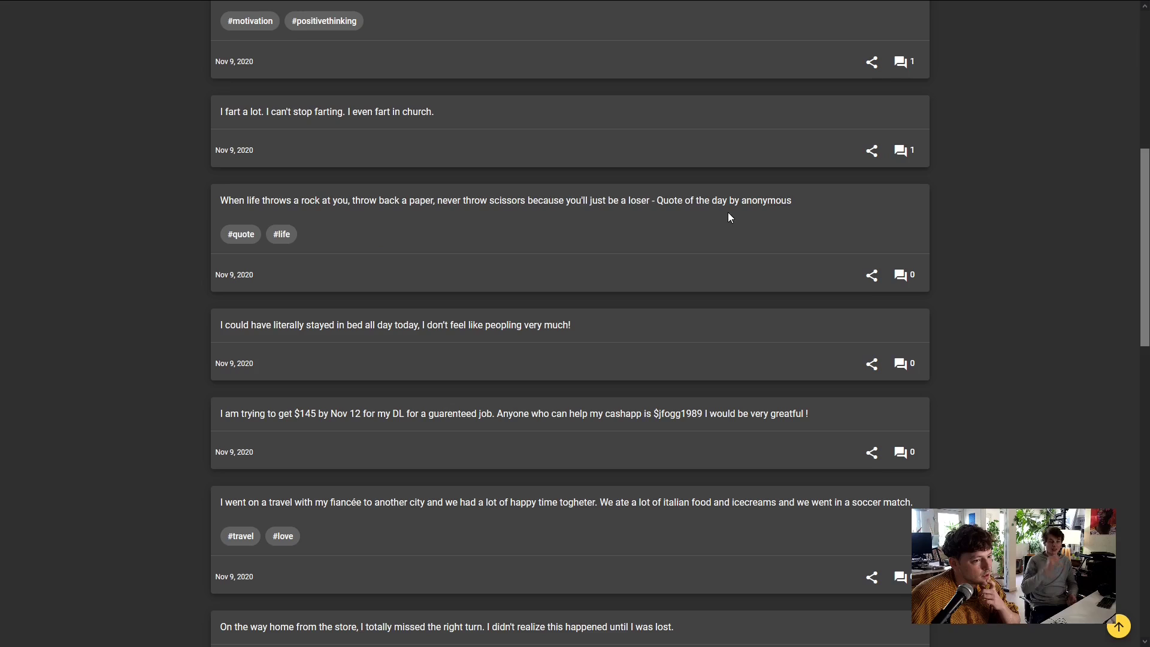
scroll(458, 221, "down", 6)
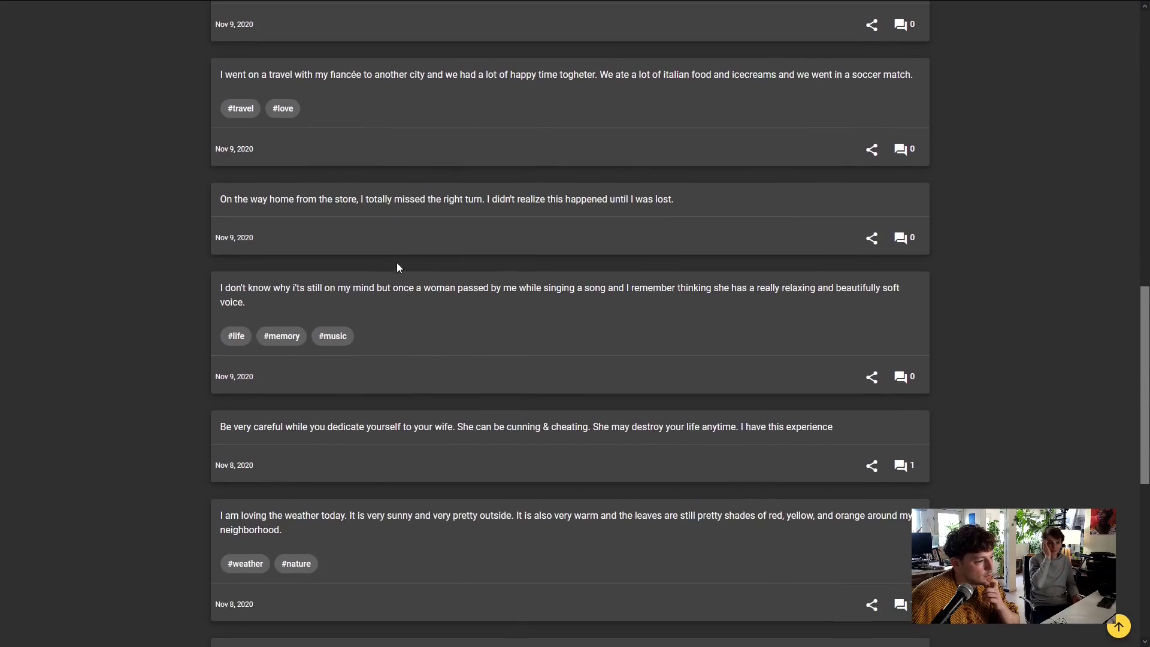
scroll(397, 265, "down", 3)
scroll(380, 319, "up", 17)
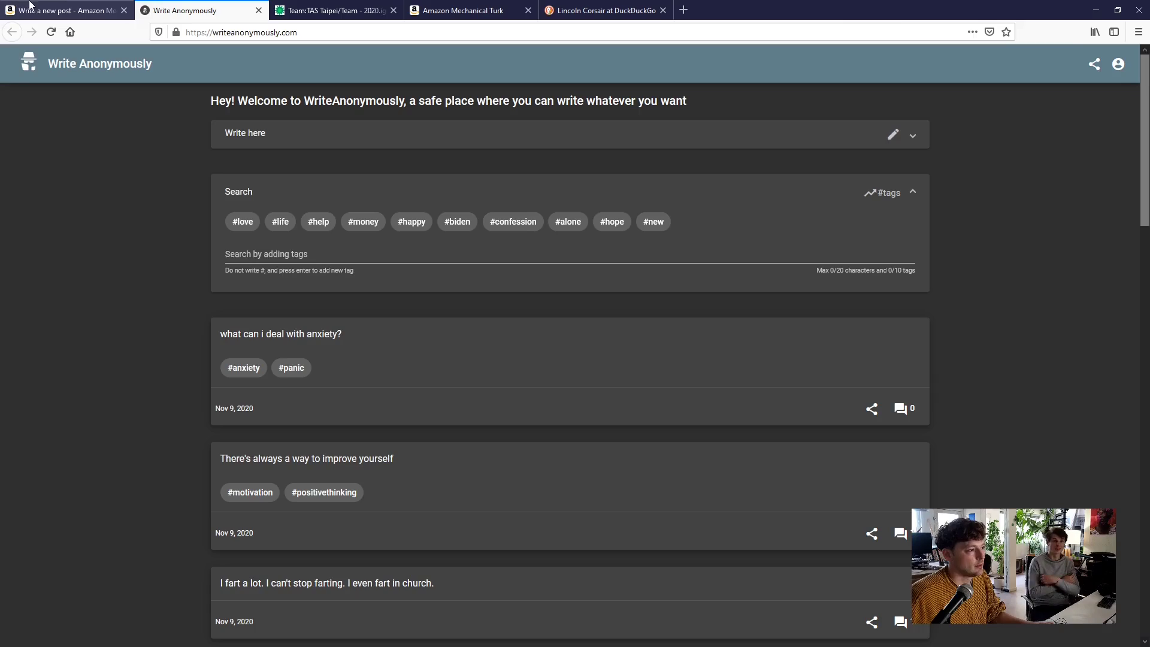
left_click(54, 11)
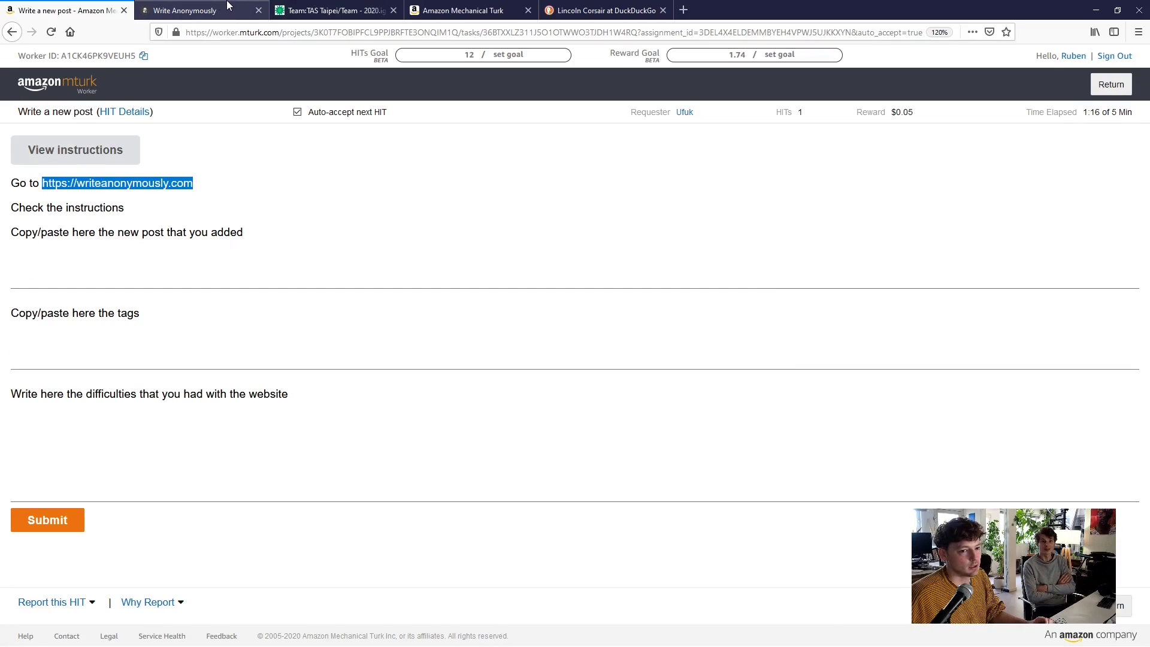
left_click(191, 11)
Write the post about an internet stranger paying seven cents to talk for twenty minutes
left_click(317, 93)
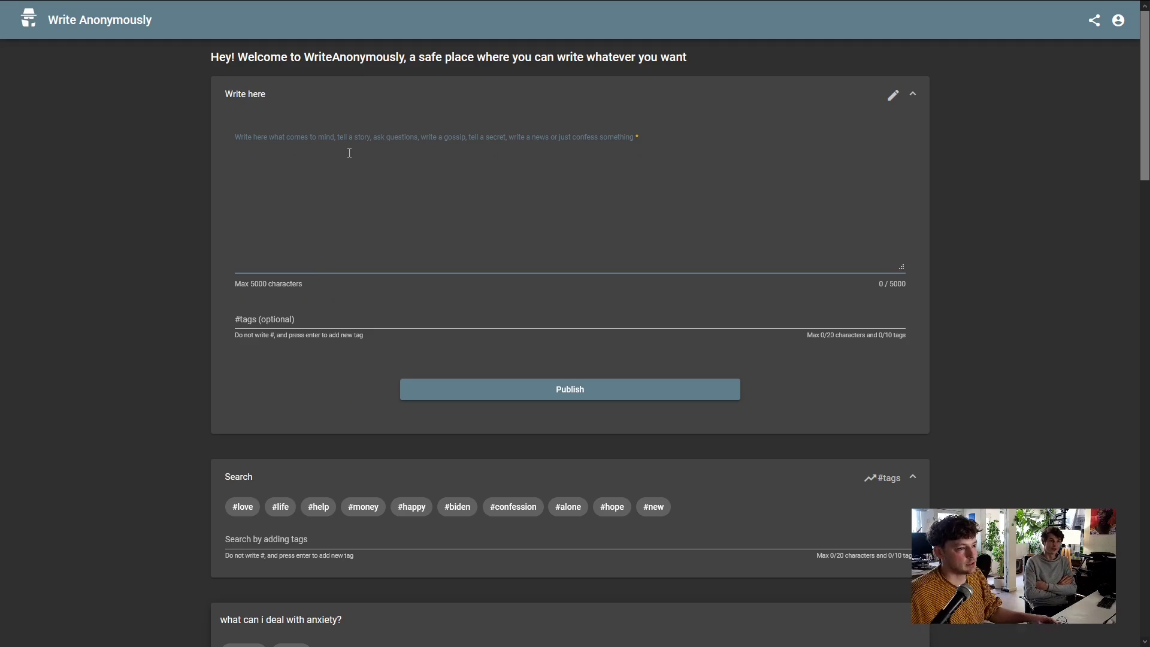
type("T")
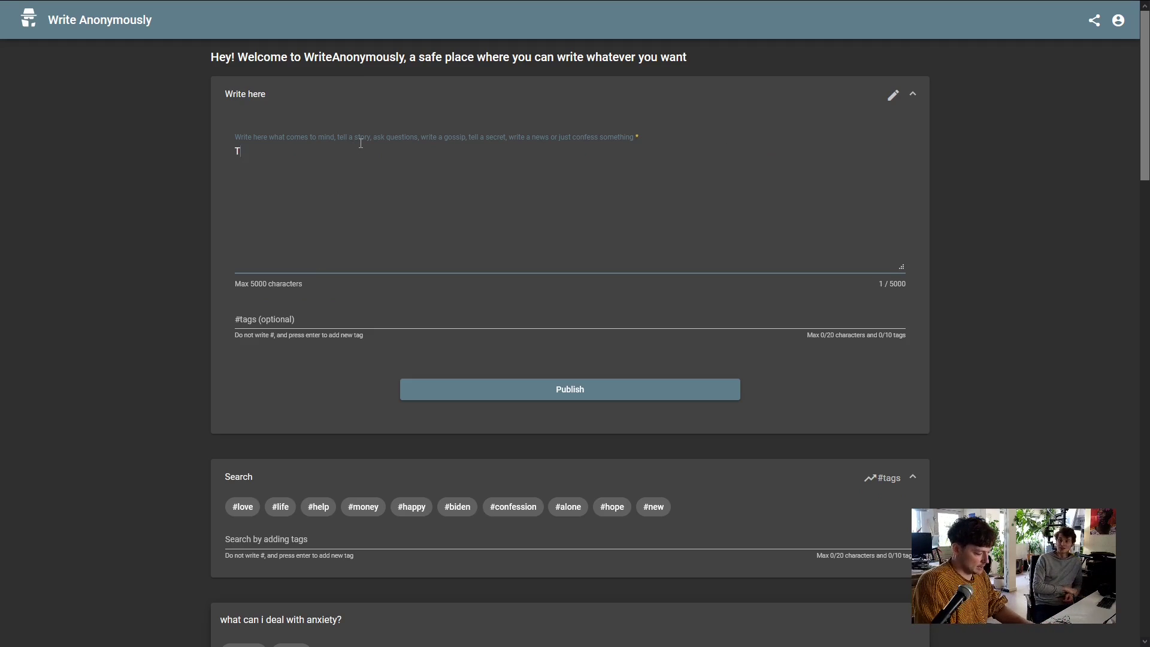
type("oday was w")
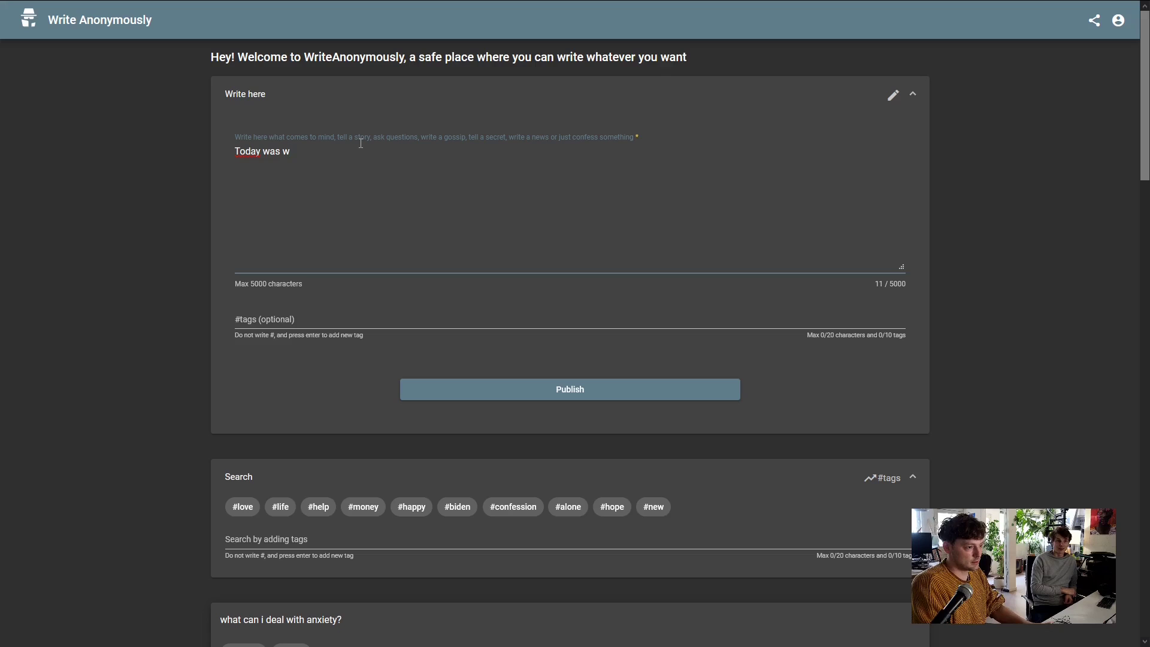
type("eird, an")
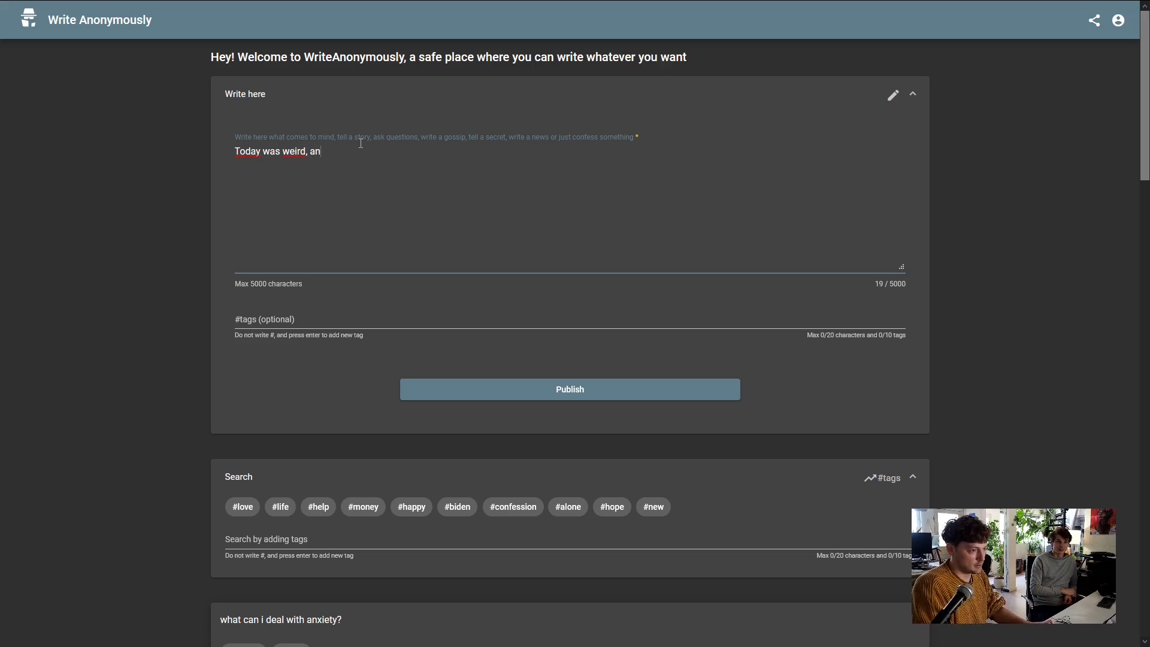
type(" unknown perso")
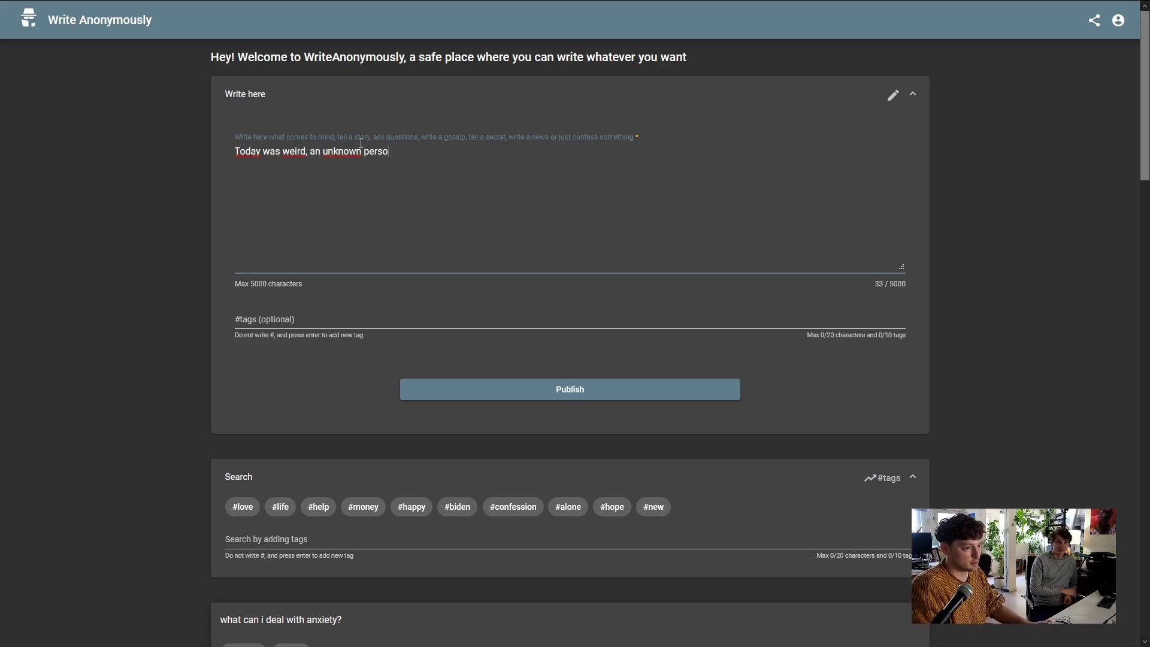
type("n from th")
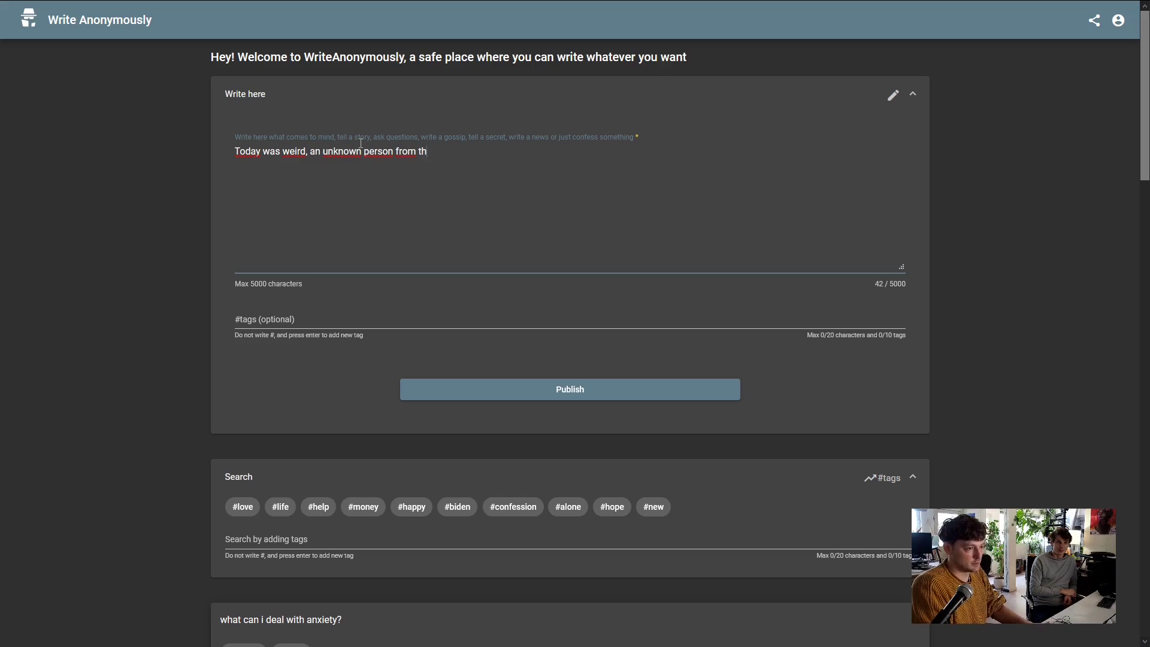
type("e internet w")
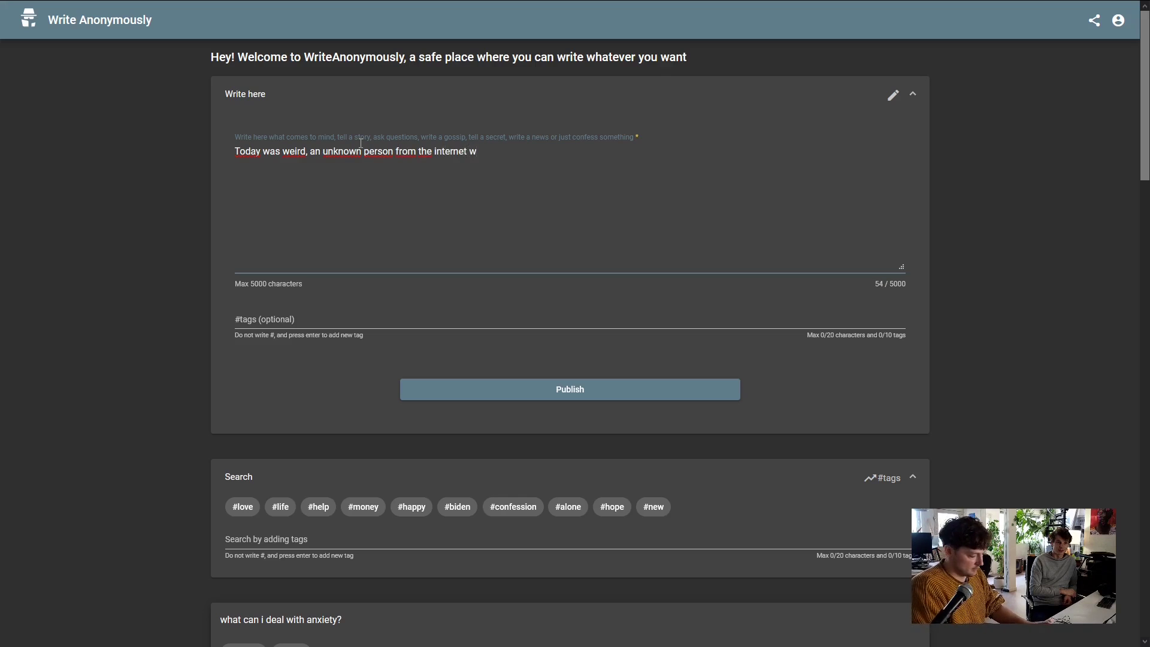
type("antwe")
key("BackSpace")
key("BackSpace")
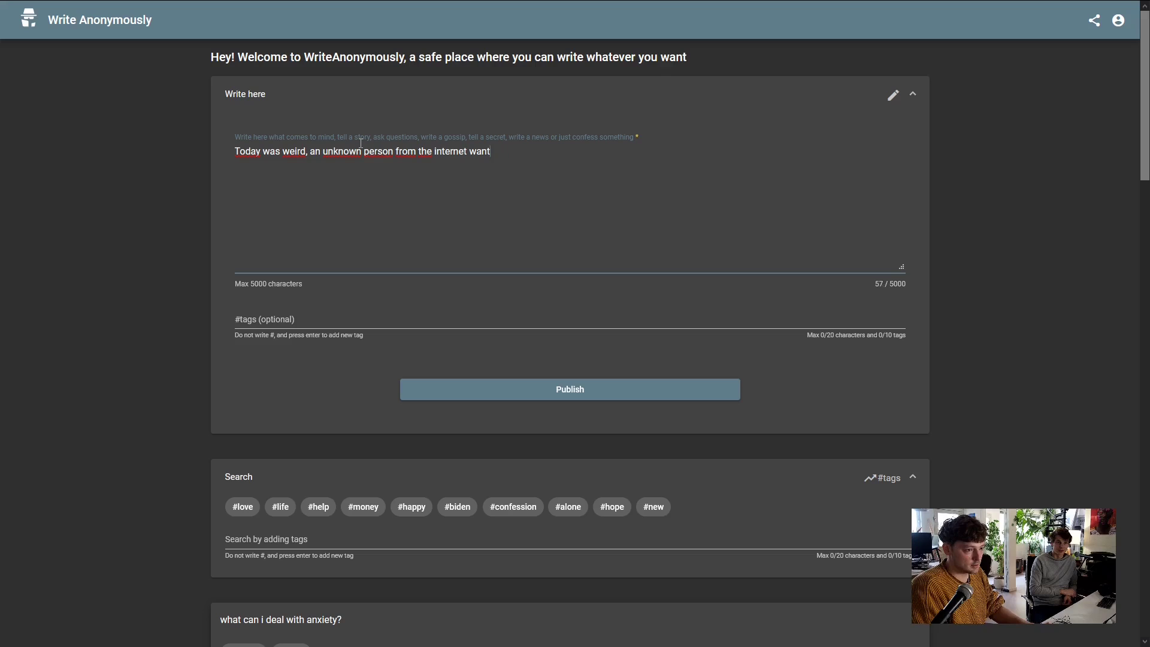
type("ed to pau m")
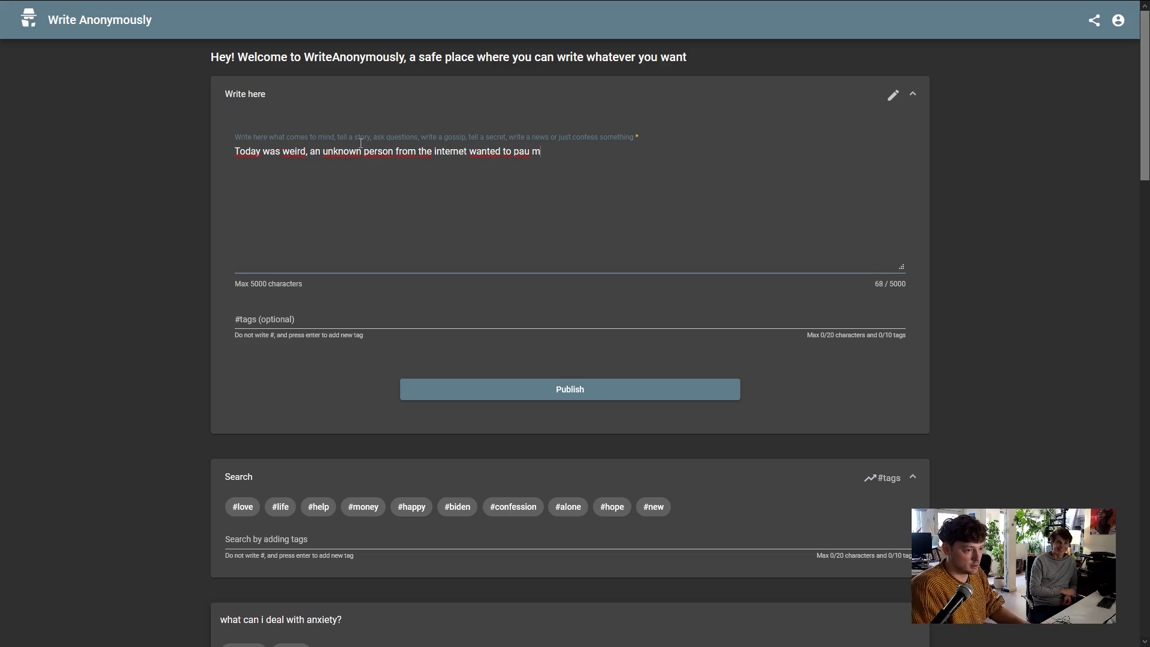
key("BackSpace")
key("BackSpace")
key("BackSpace")
type("y me ")
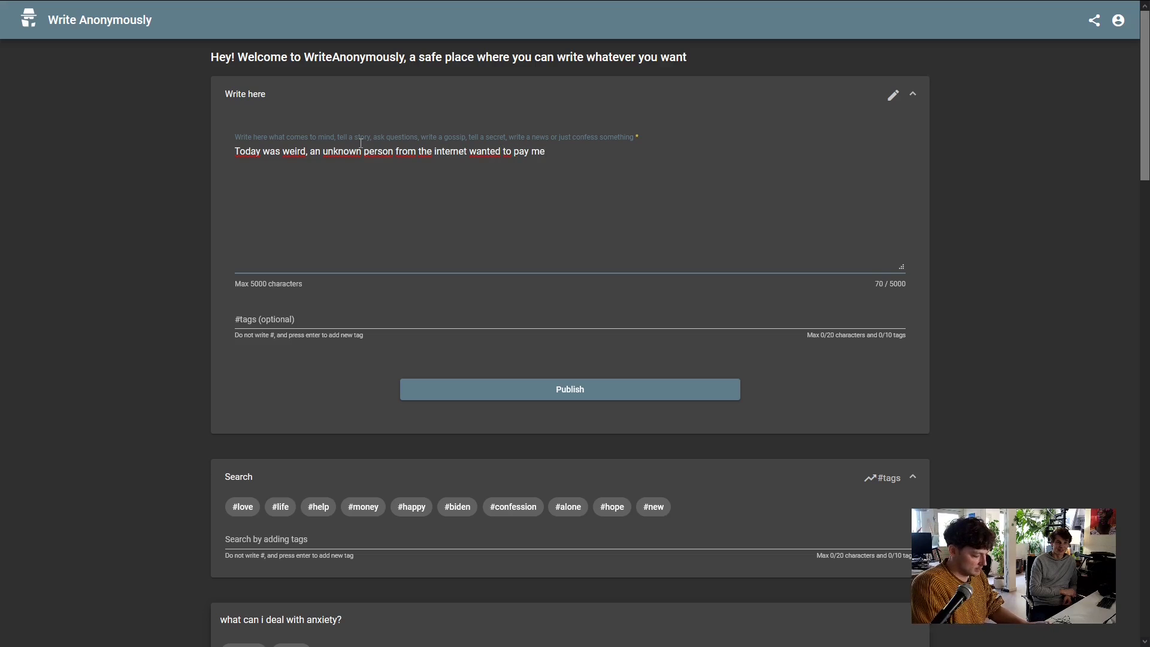
type("seven cents")
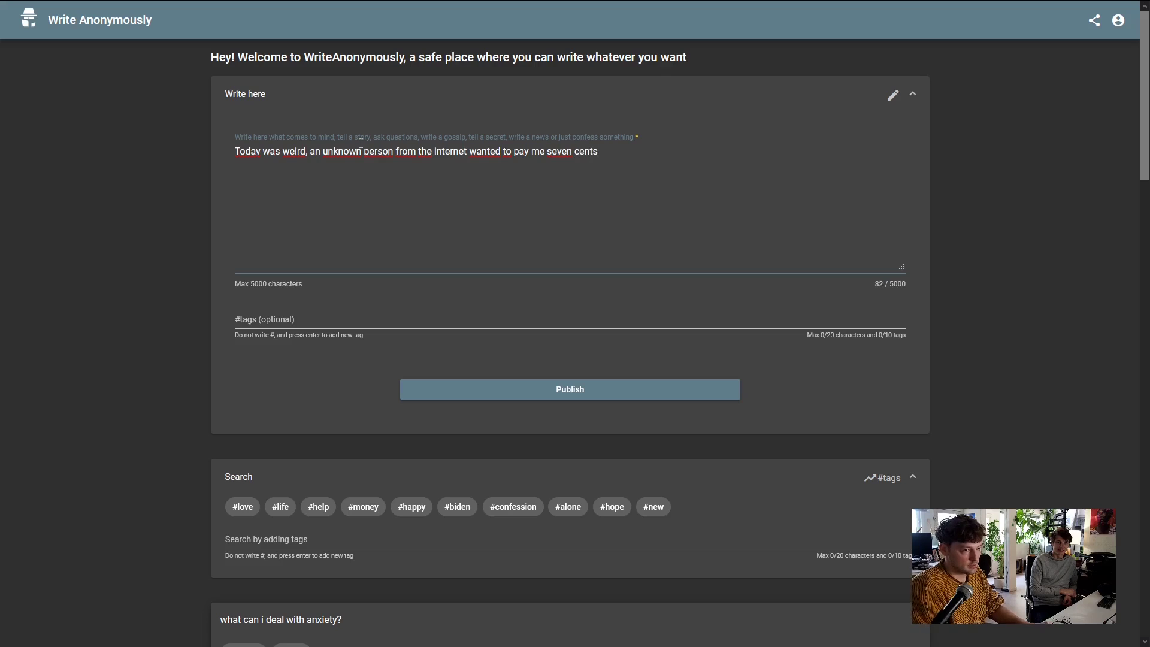
type(" to ")
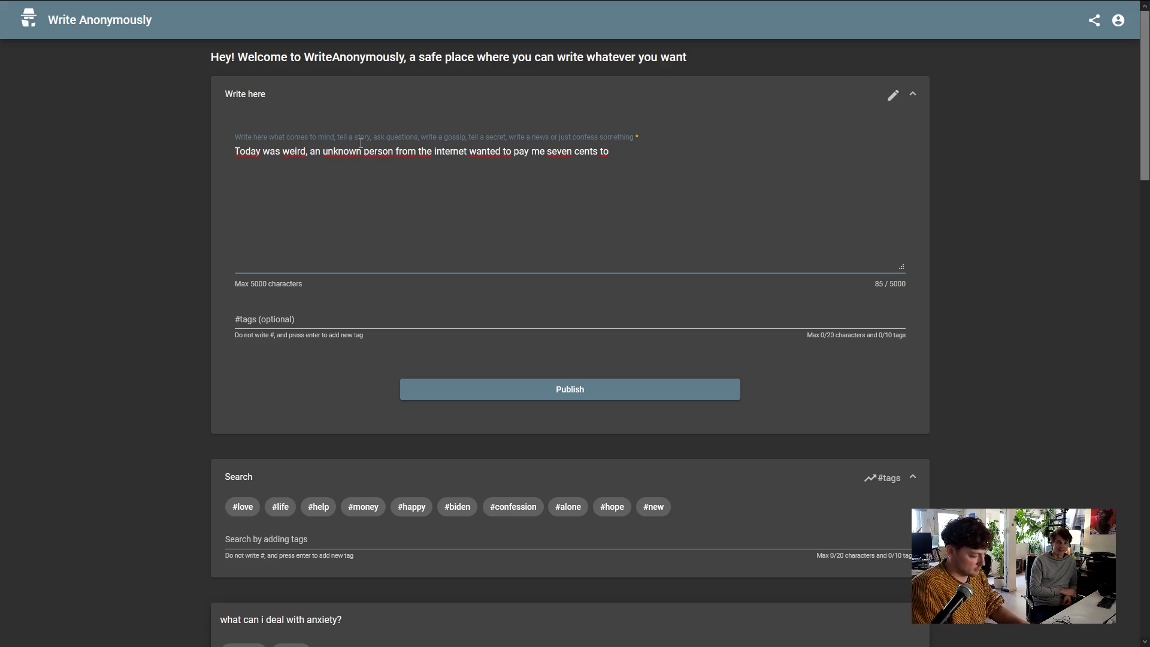
type("talk about my ")
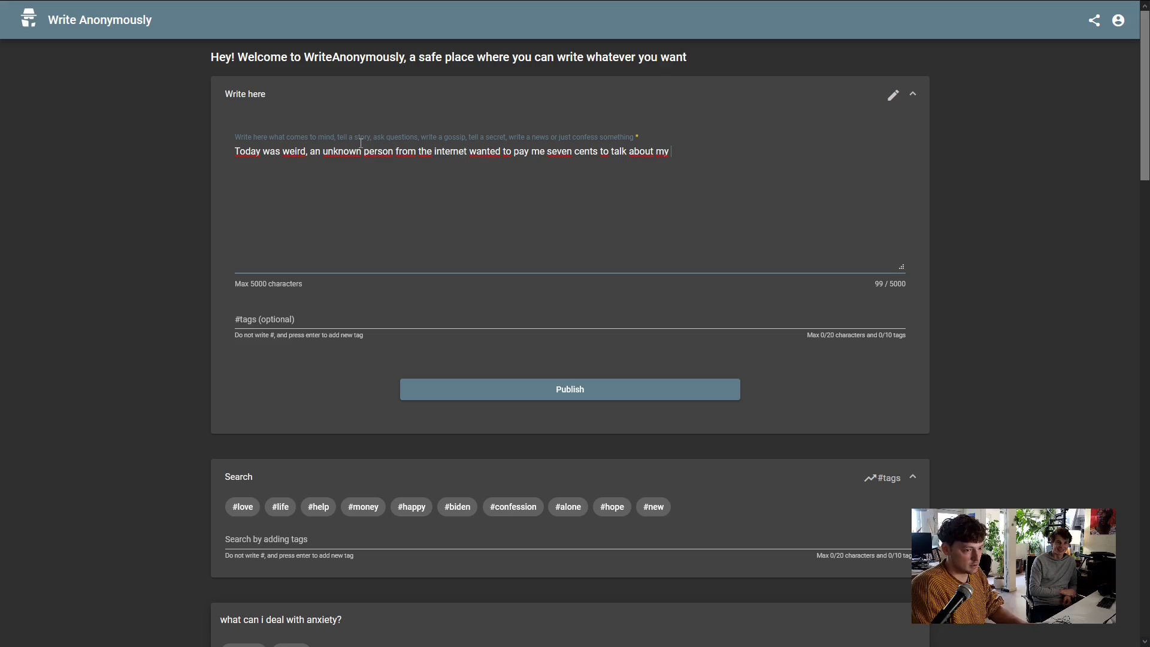
type("s")
key("BackSpace")
type("deep inner")
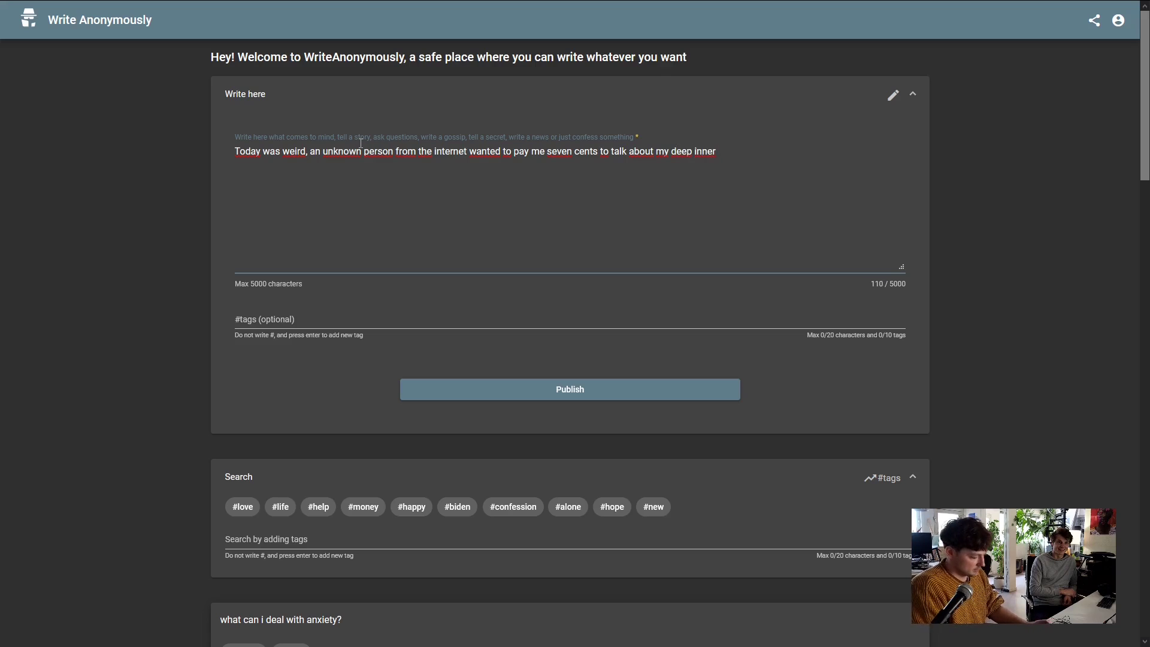
type(" sexual thinki")
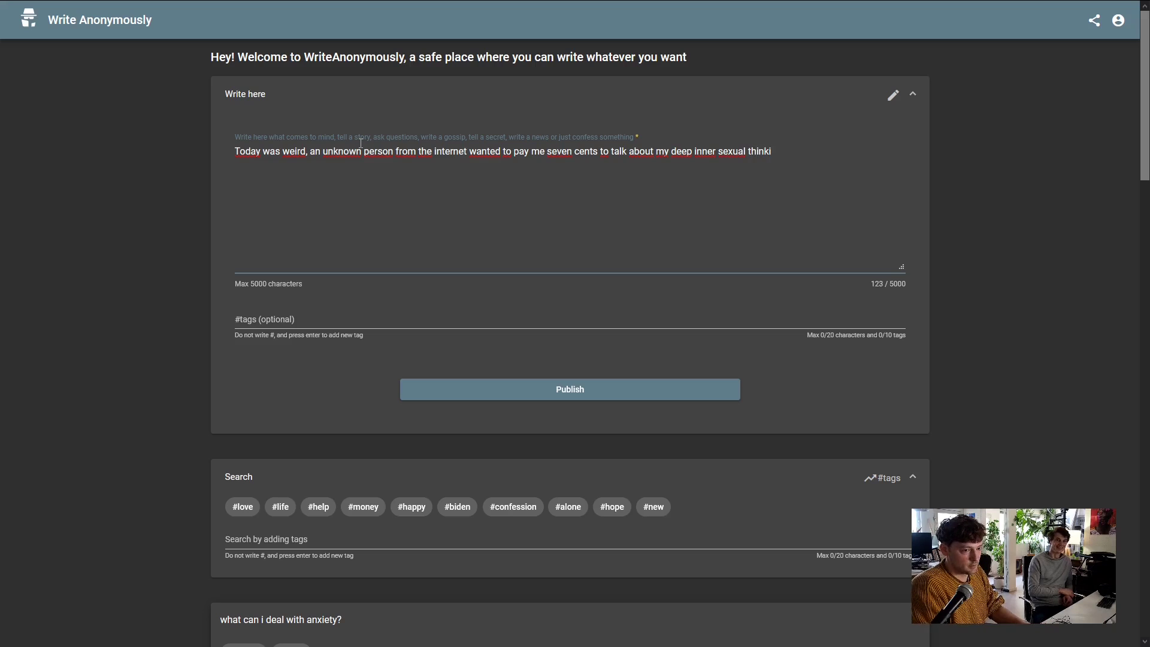
type("ng patterns")
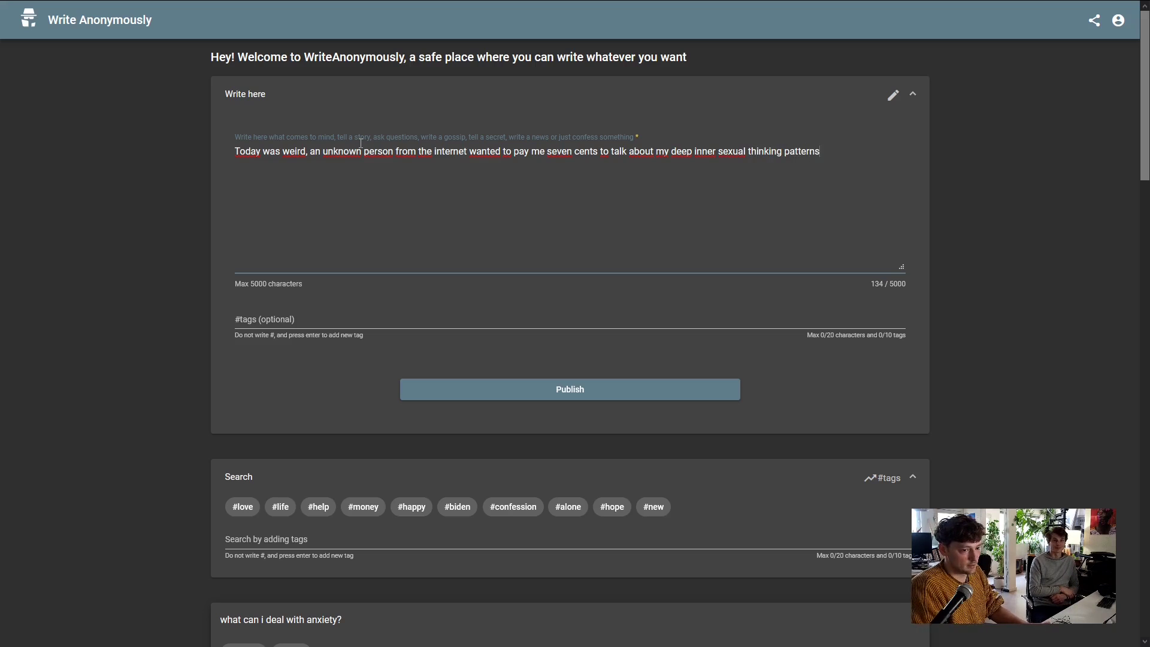
type(" for a")
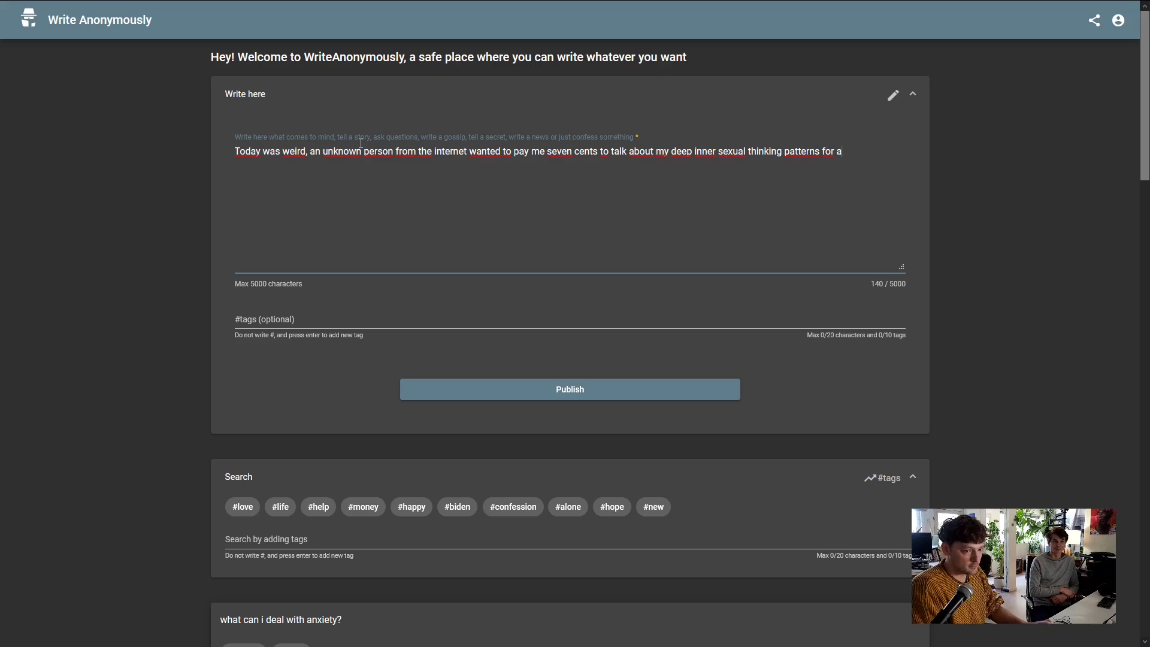
type("t least ")
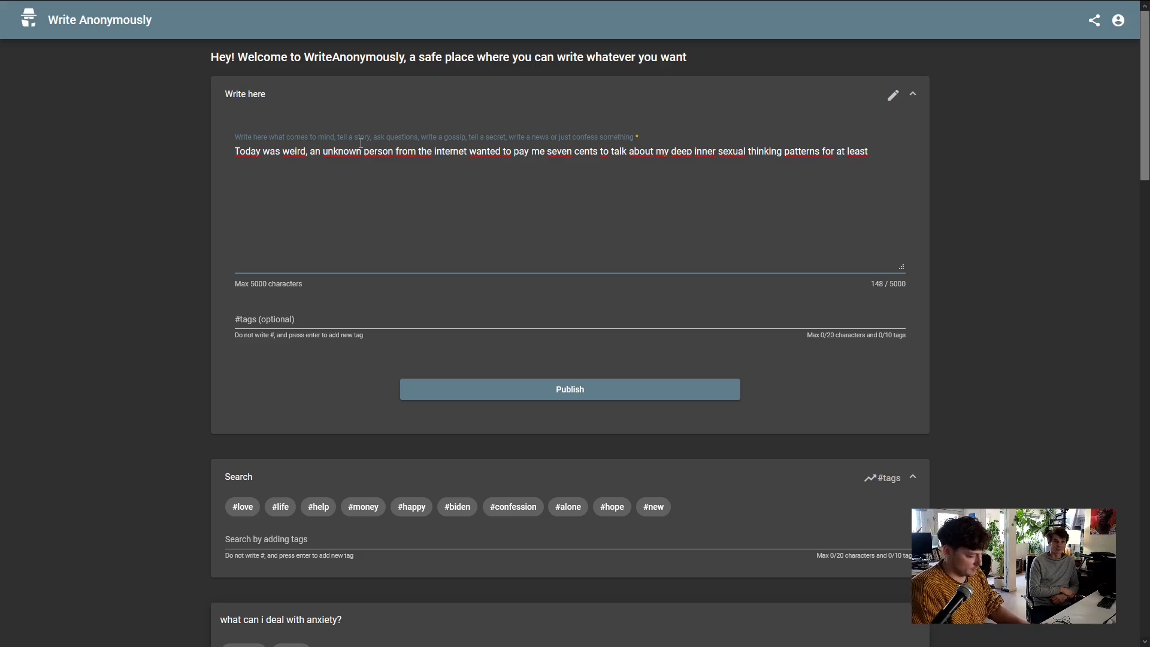
type("twenty minut")
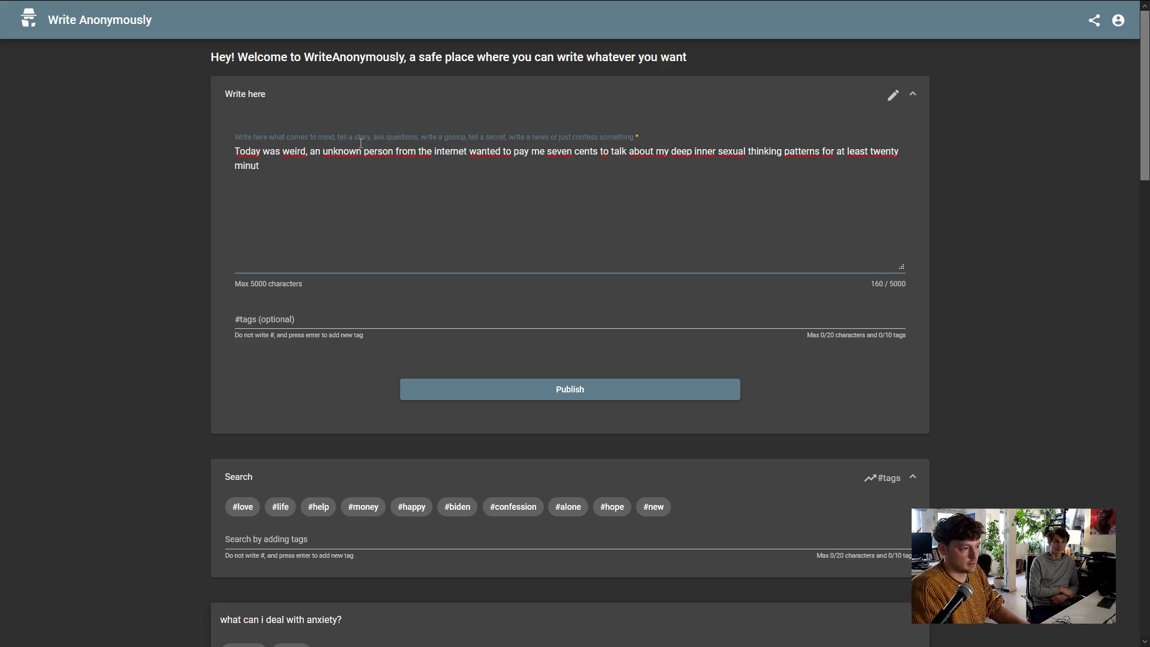
type("es. Also")
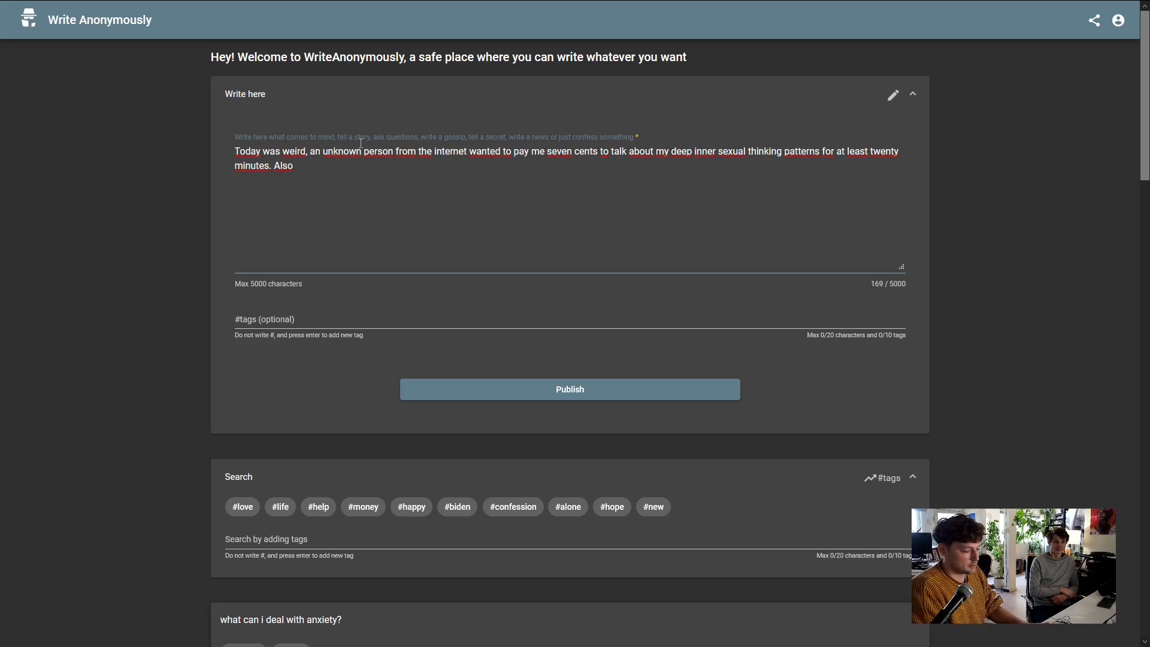
type(" I clicked ")
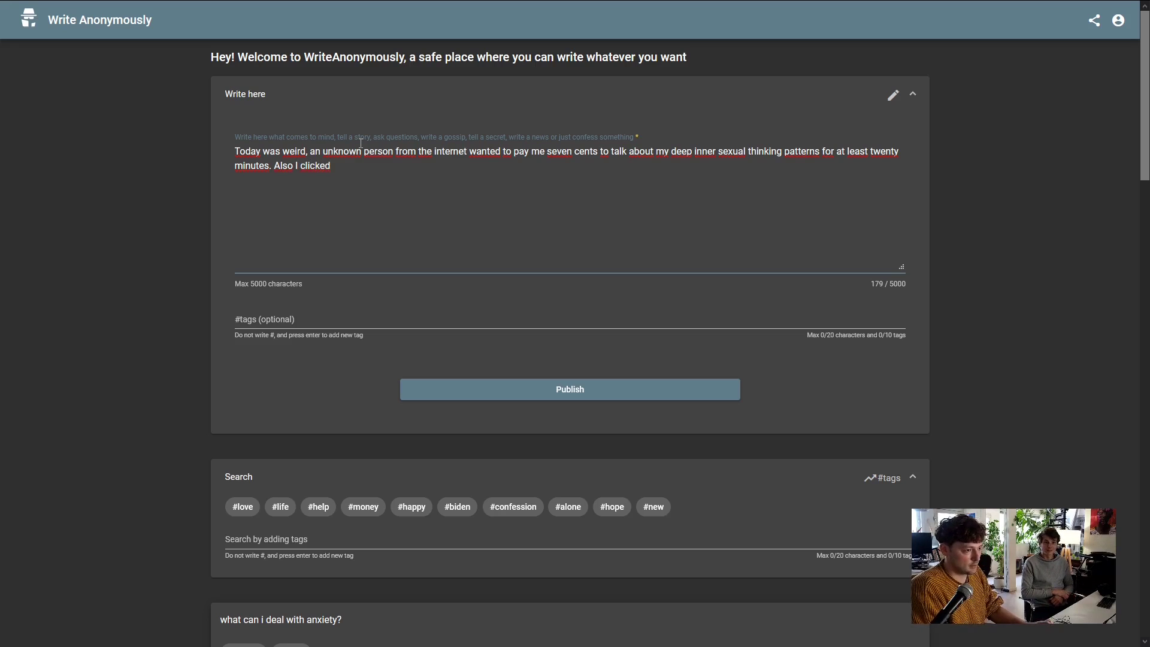
type("a ")
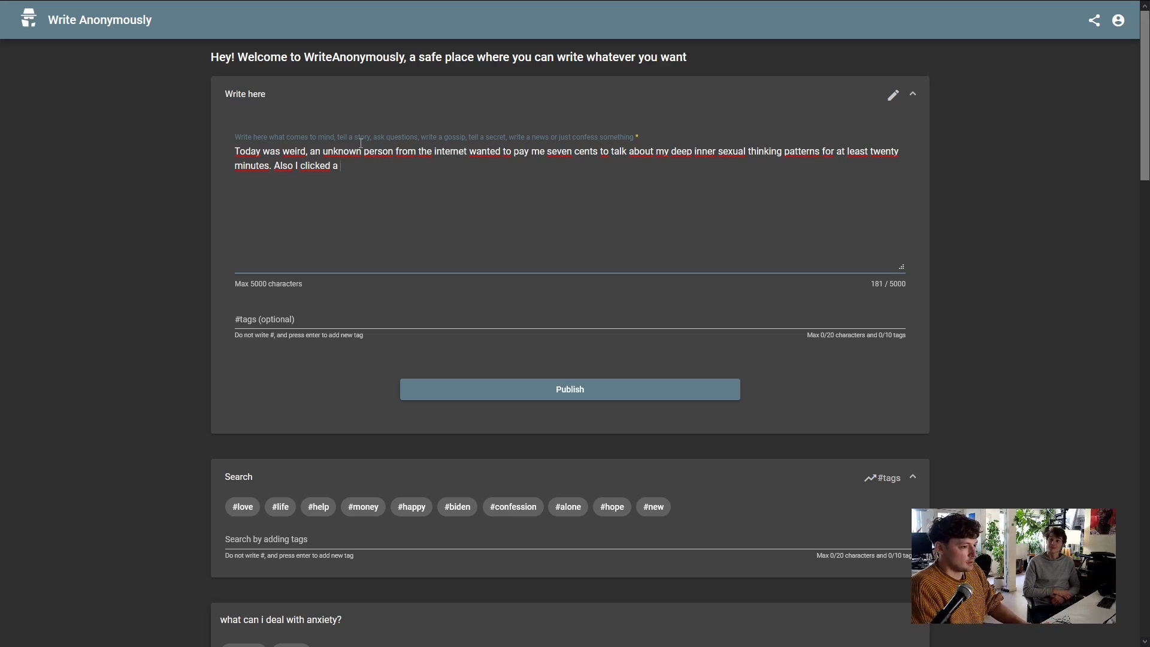
type("drawing w")
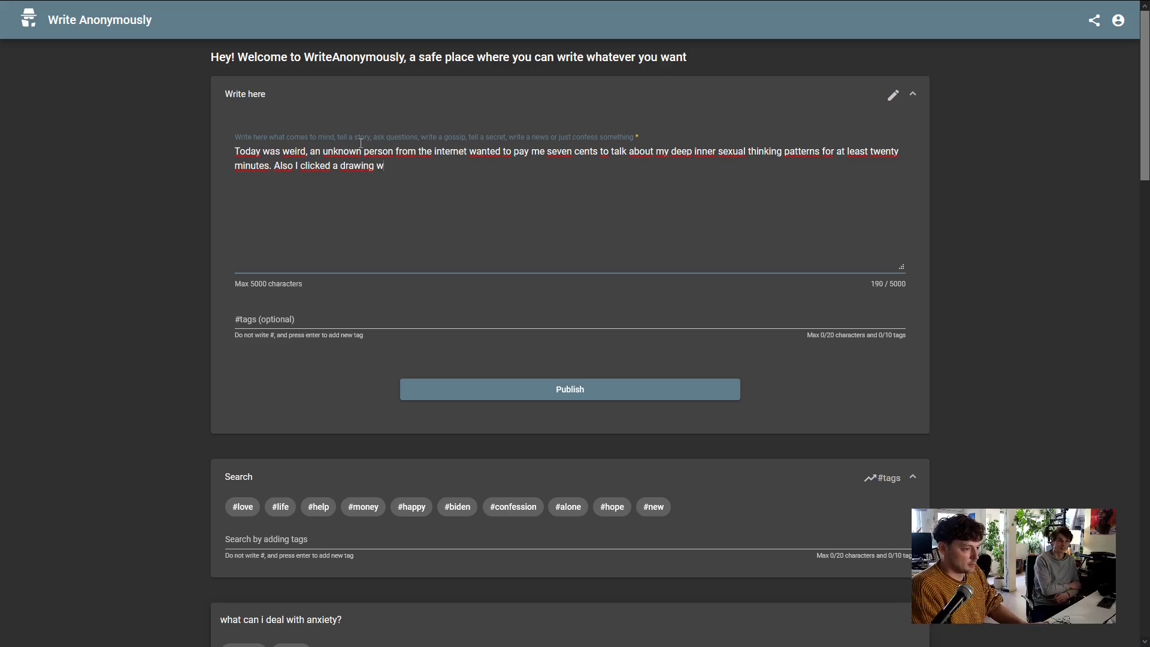
type("ith r")
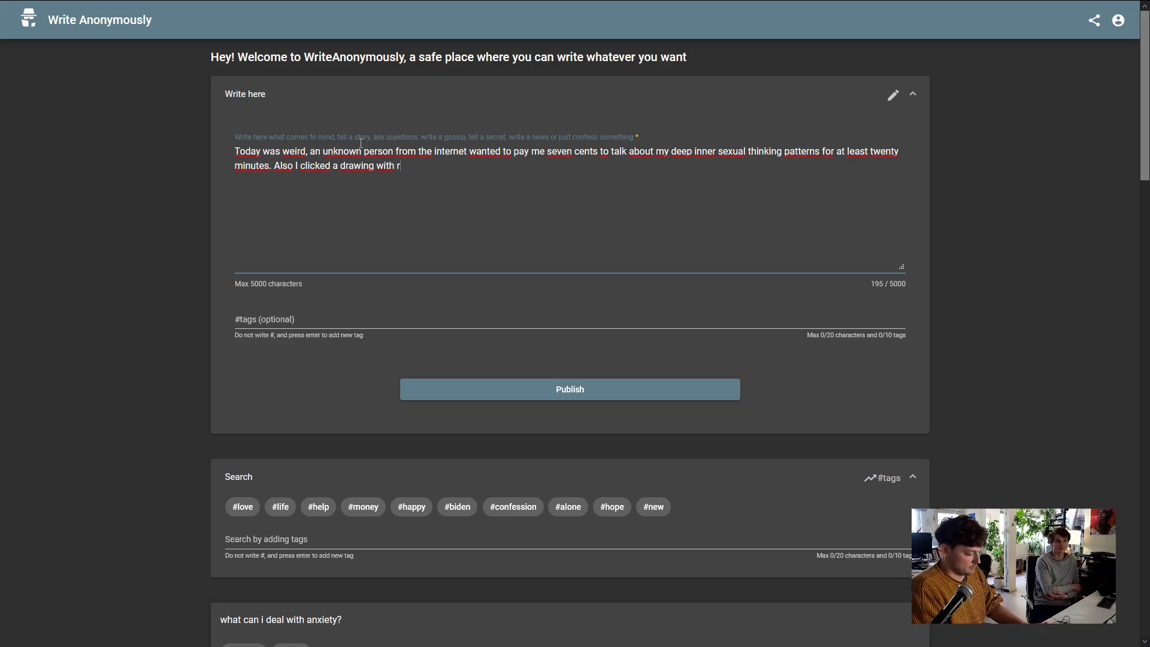
type("andom b")
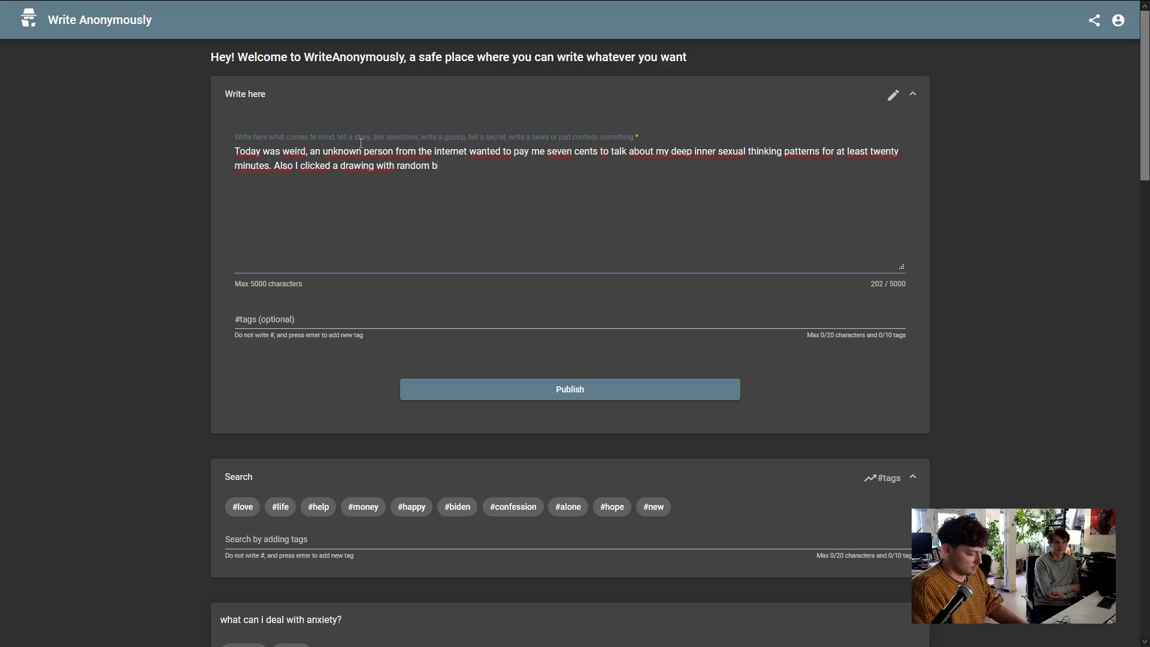
type("uildings ")
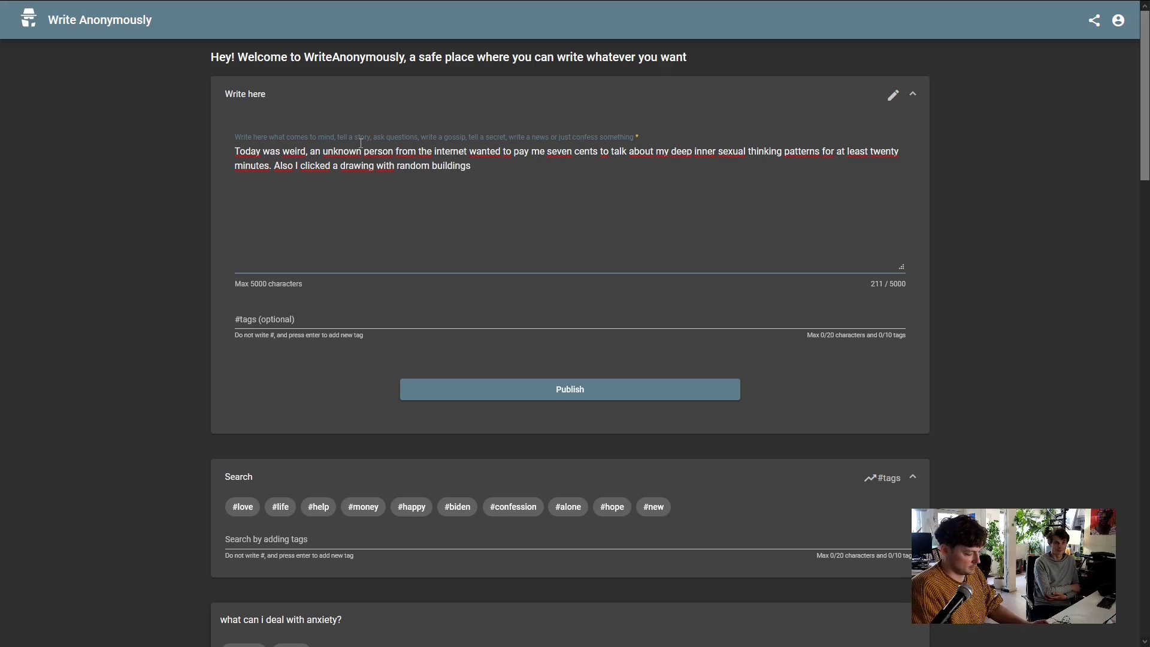
type("in a ")
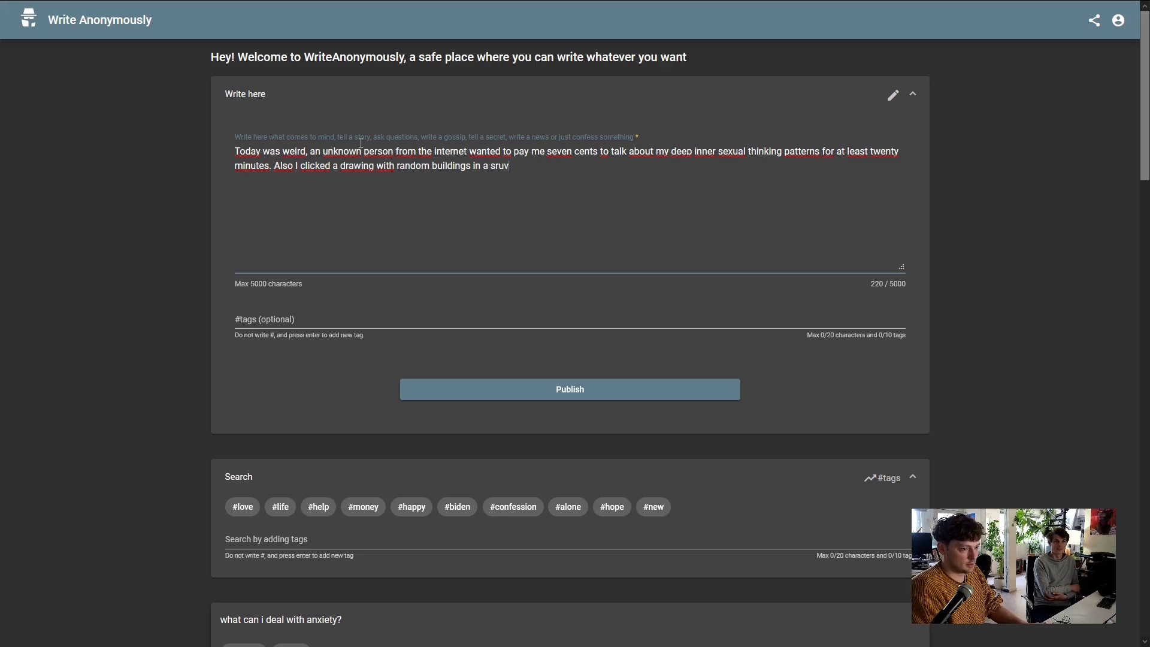
type("survey.")
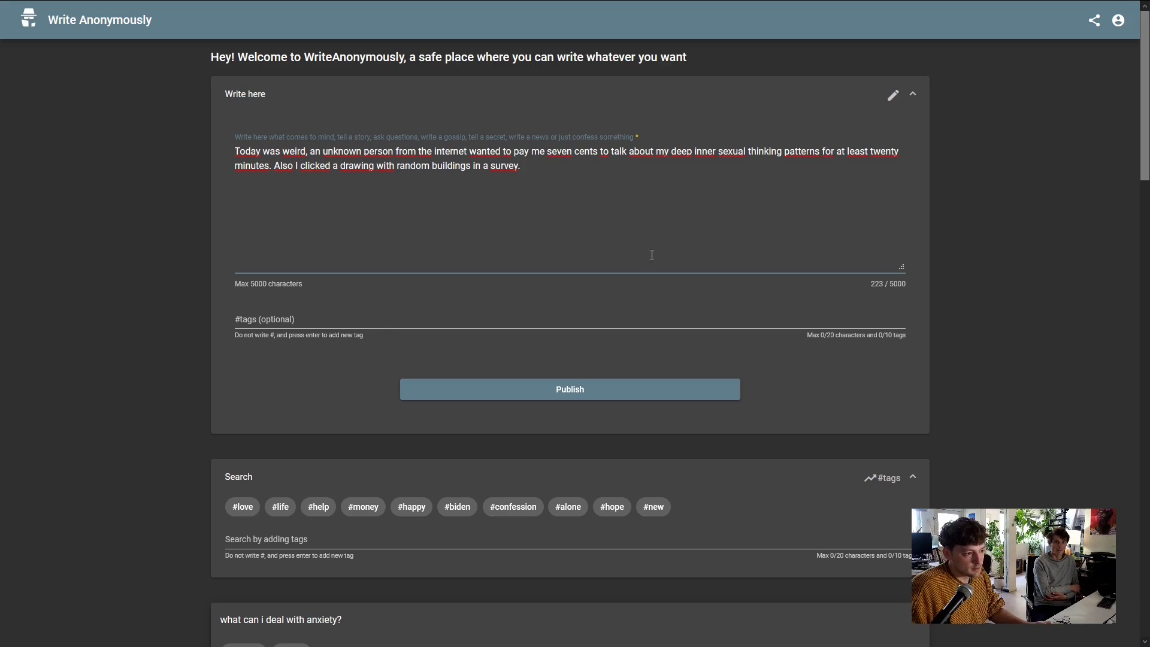
Add the tags #mturk and #bnw to the draft, correcting the mistyped second tag
left_click(304, 314)
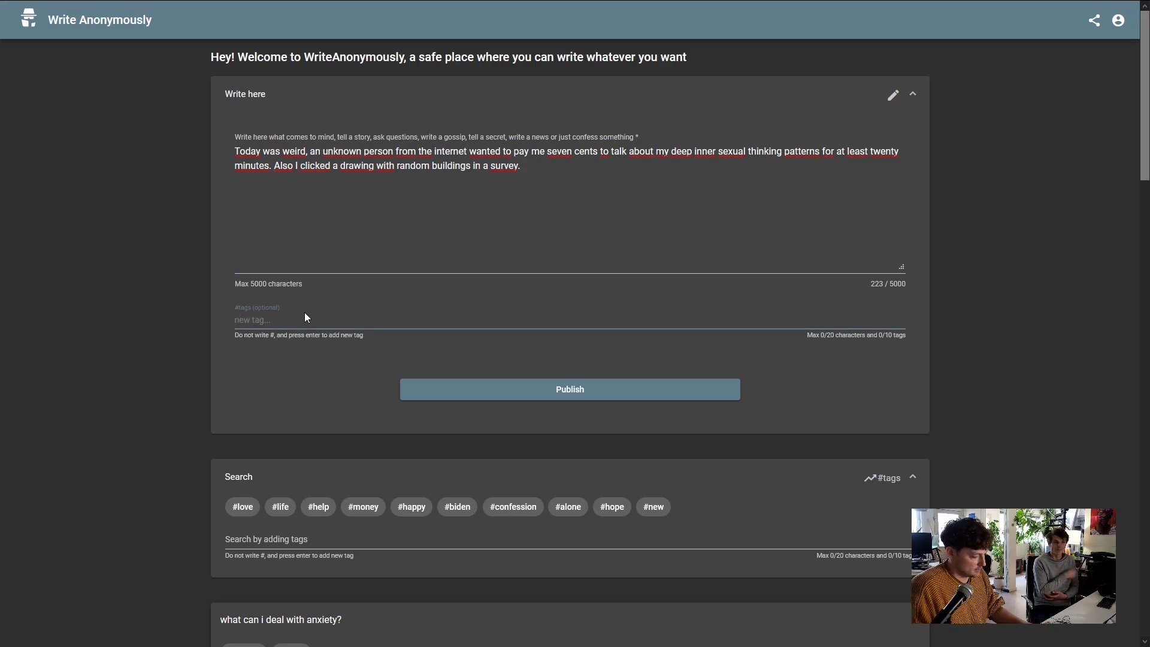
type("#mturk ")
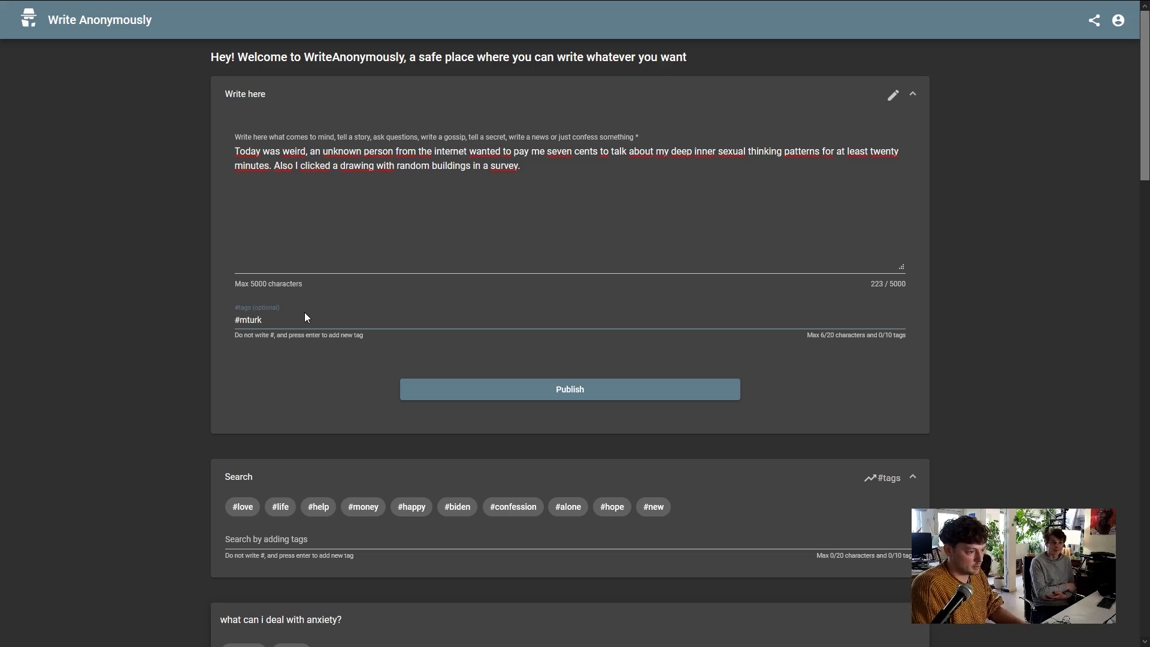
type("#")
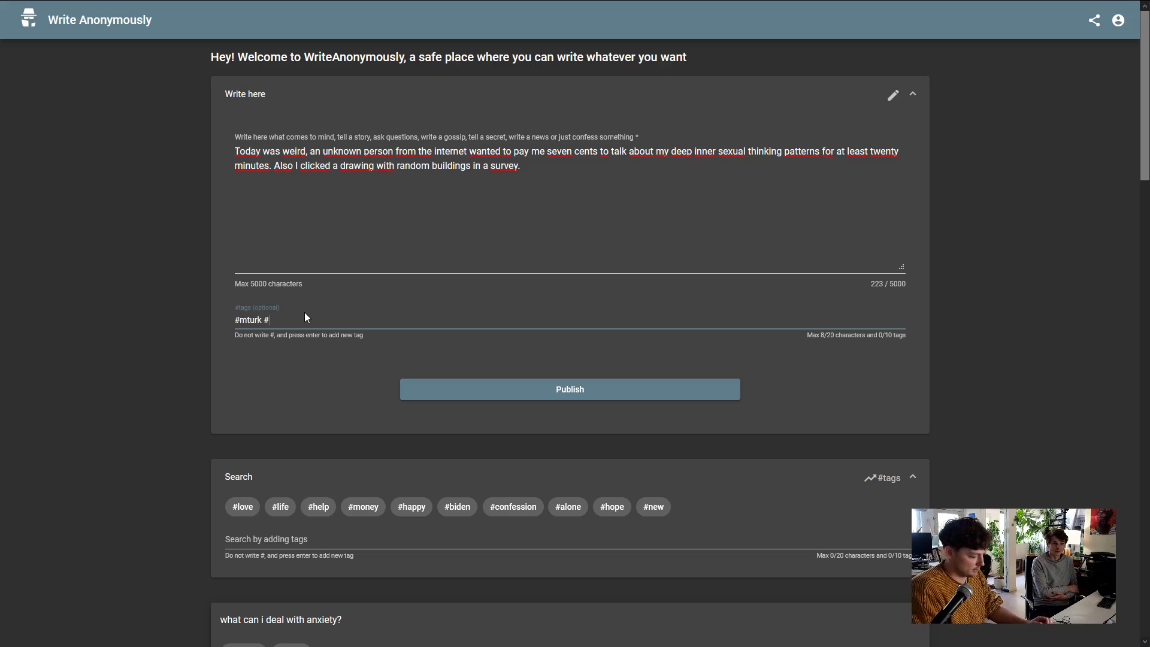
type("bravenewworl")
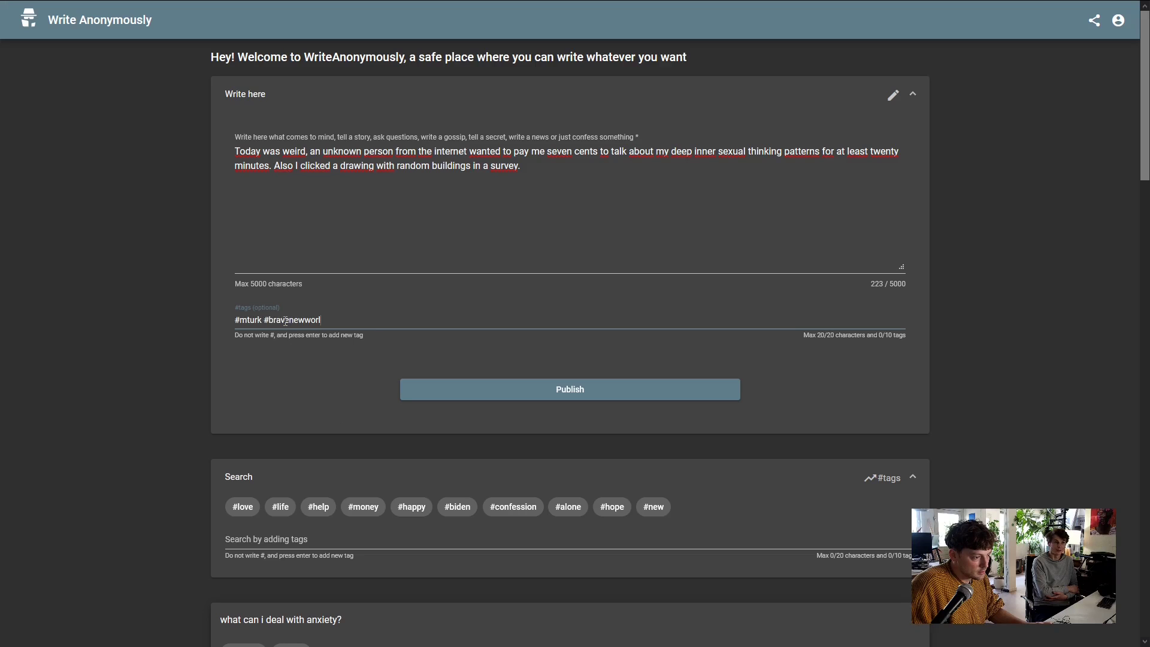
left_click_drag(274, 320, 361, 317)
key("BackSpace")
key("BackSpace")
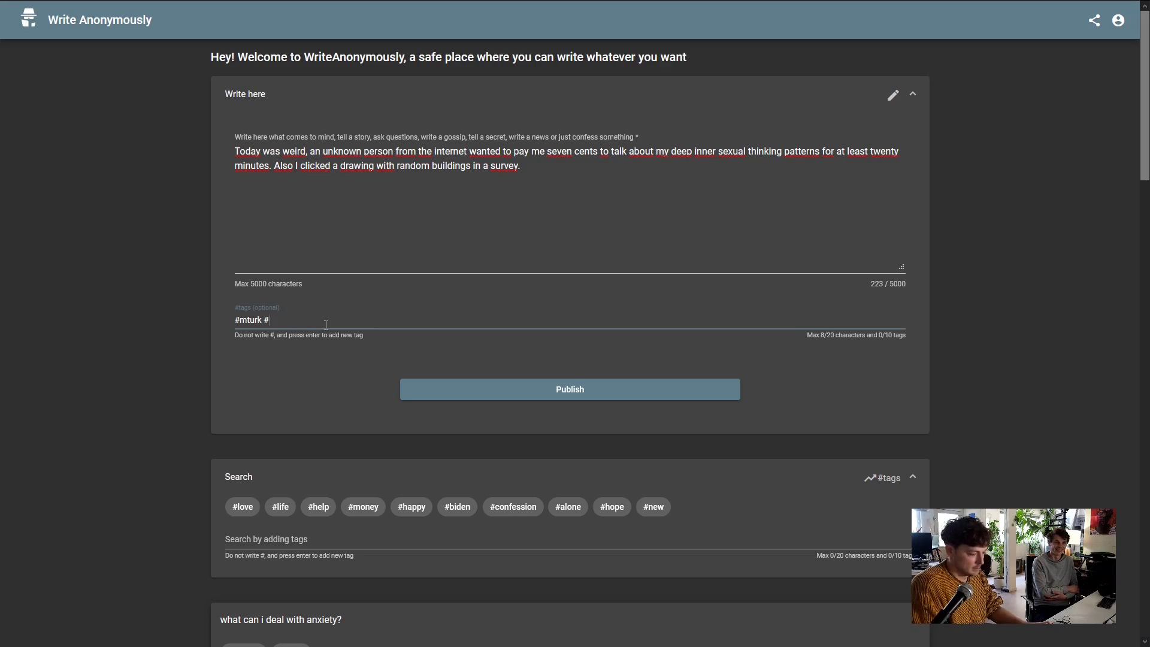
type("bn")
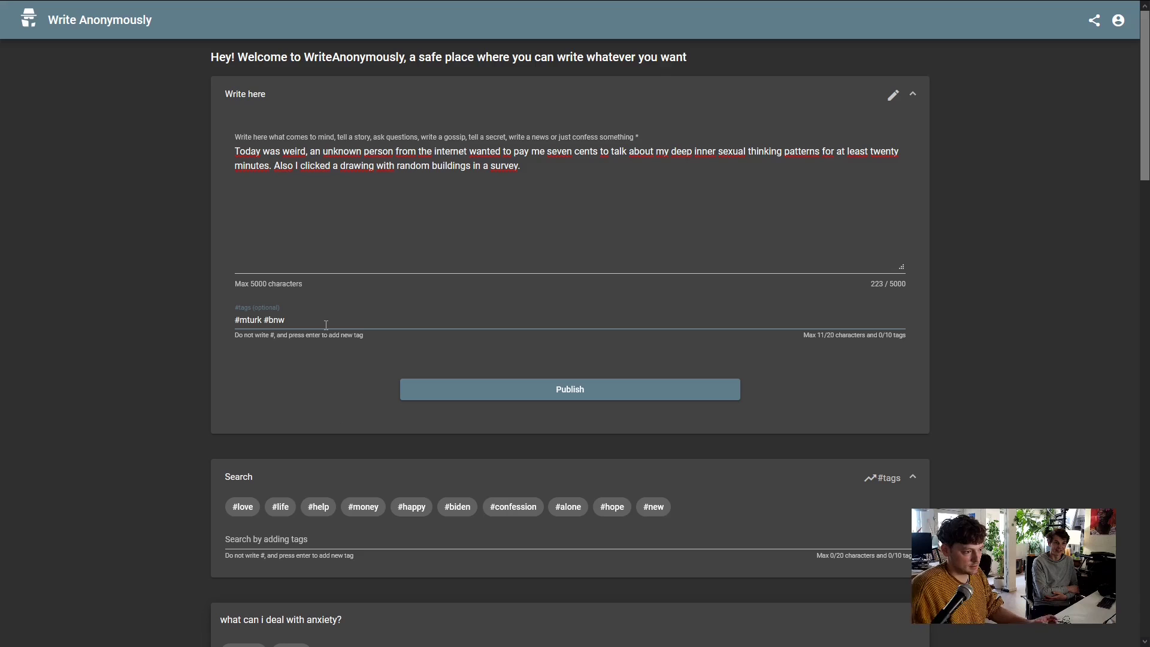
type("w")
key("Return")
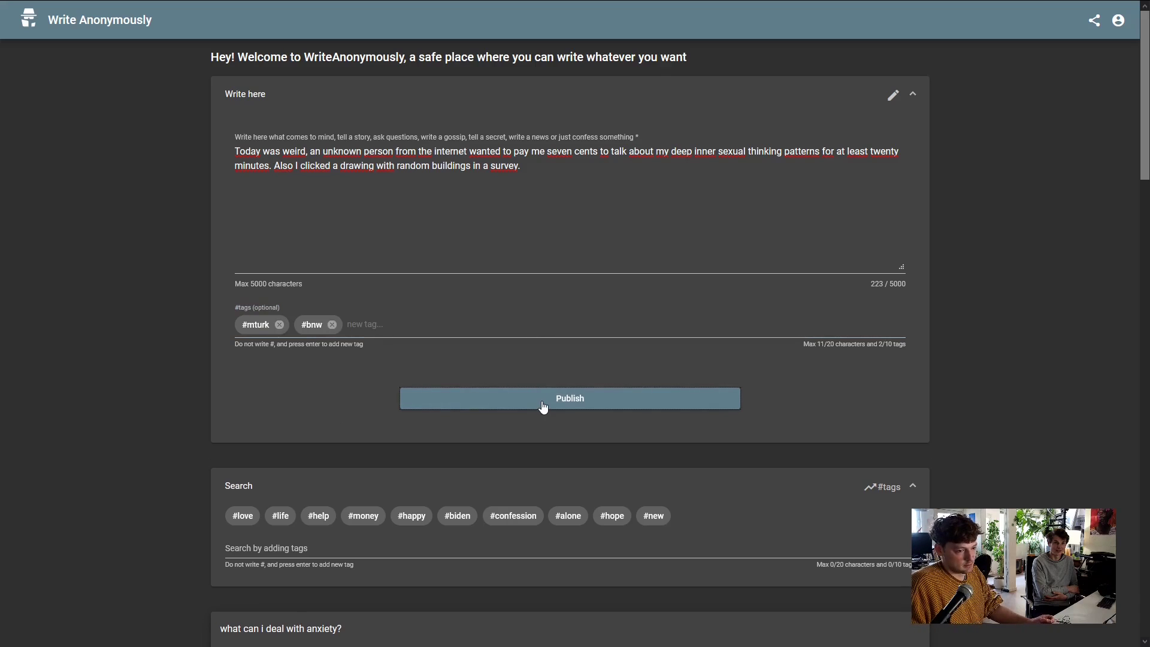
Publish the post and paste its text into the HIT's new-post answer field
left_click(543, 406)
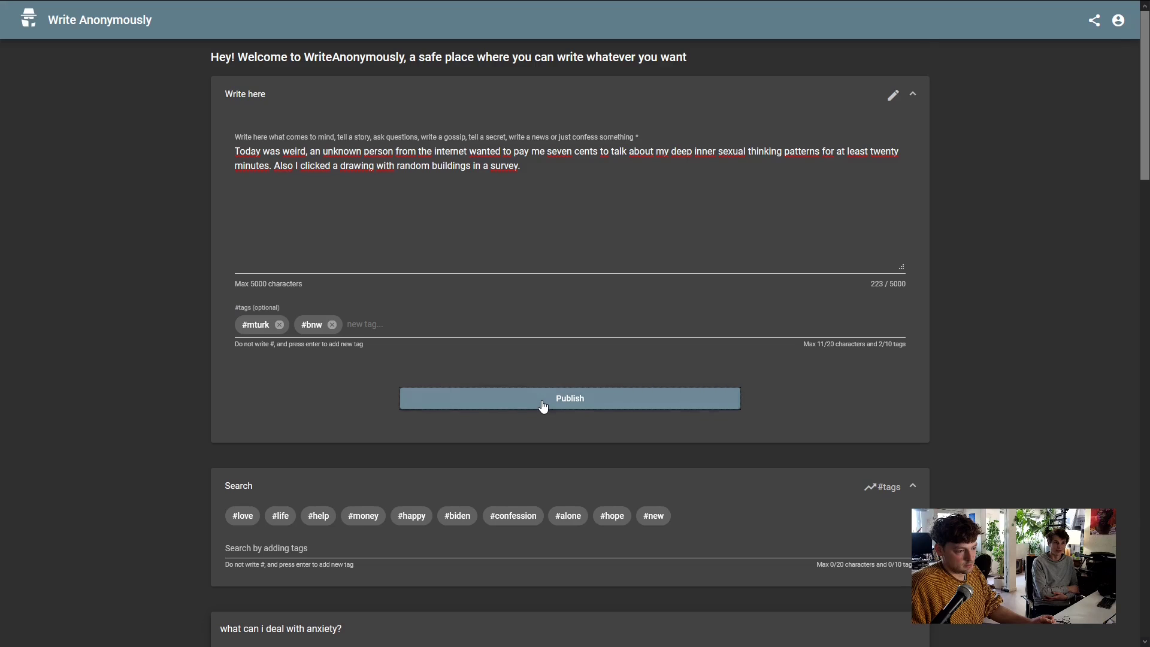
scroll(451, 308, "down", 1)
scroll(451, 309, "down", 4)
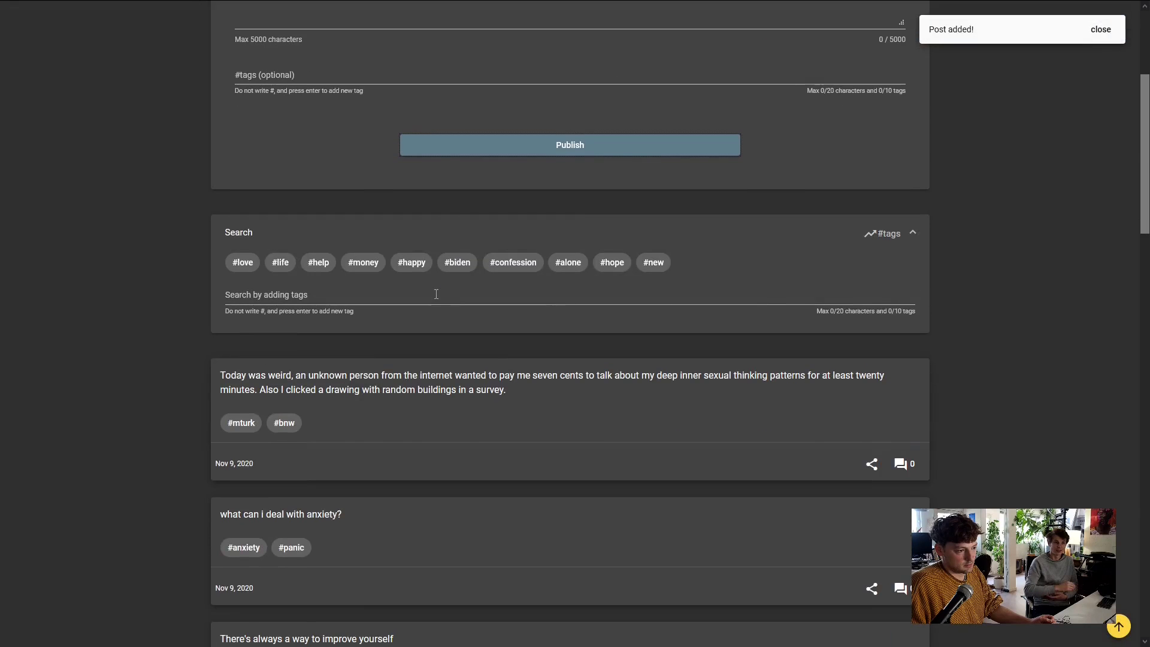
left_click_drag(526, 389, 215, 375)
key("ctrl+c")
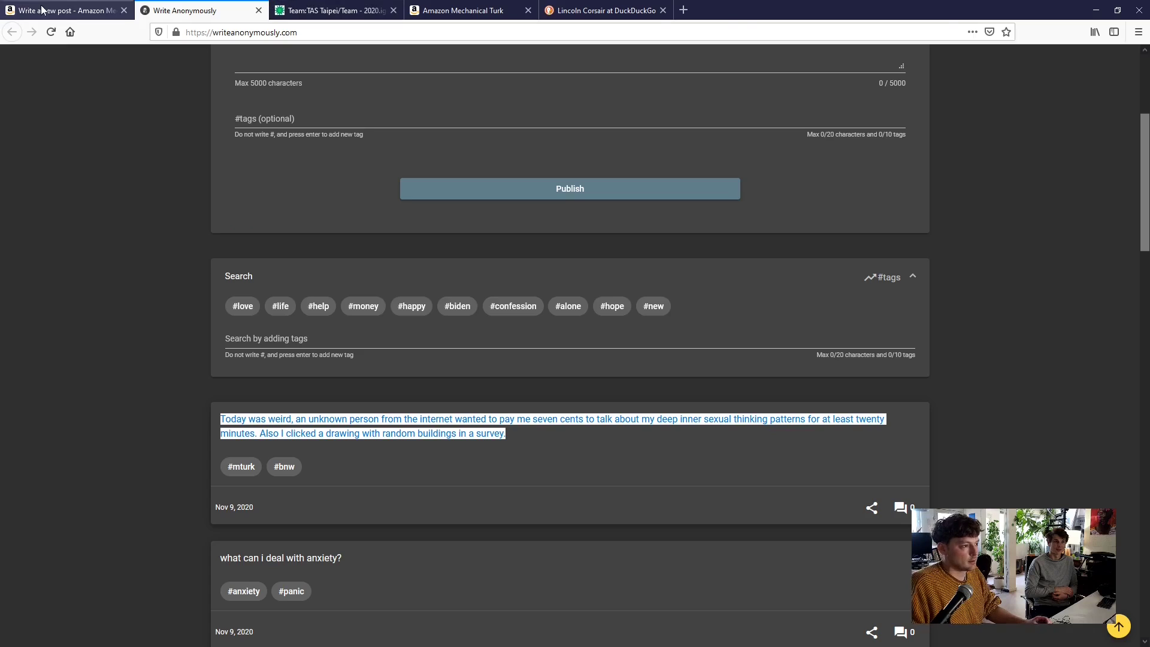
left_click(42, 9)
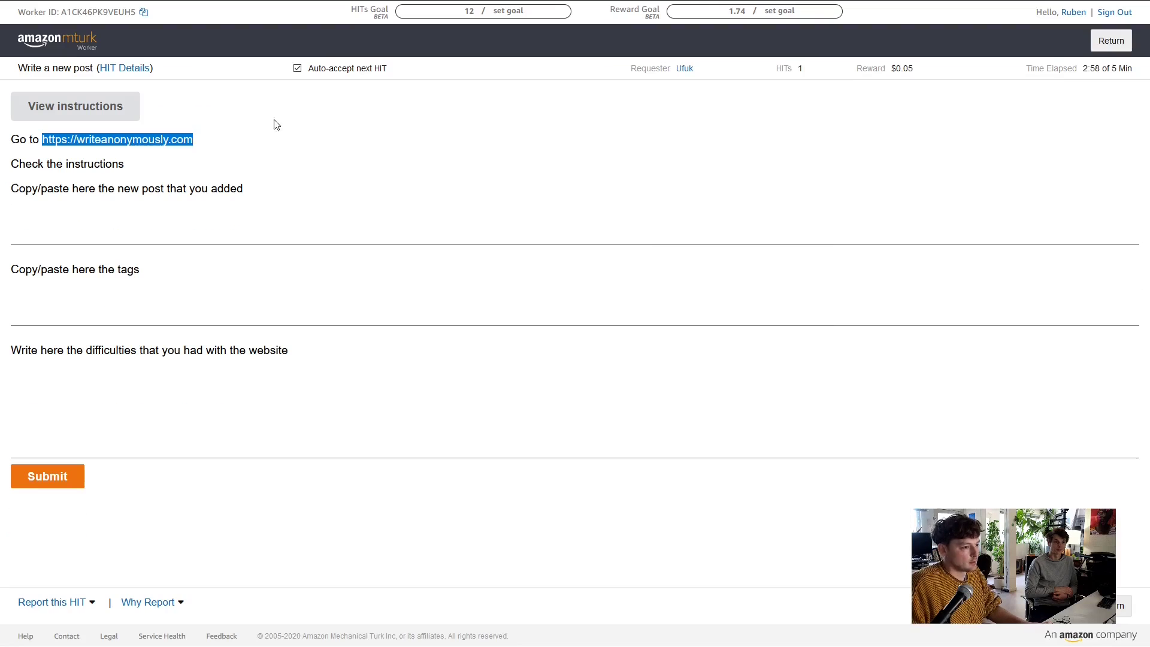
left_click(129, 242)
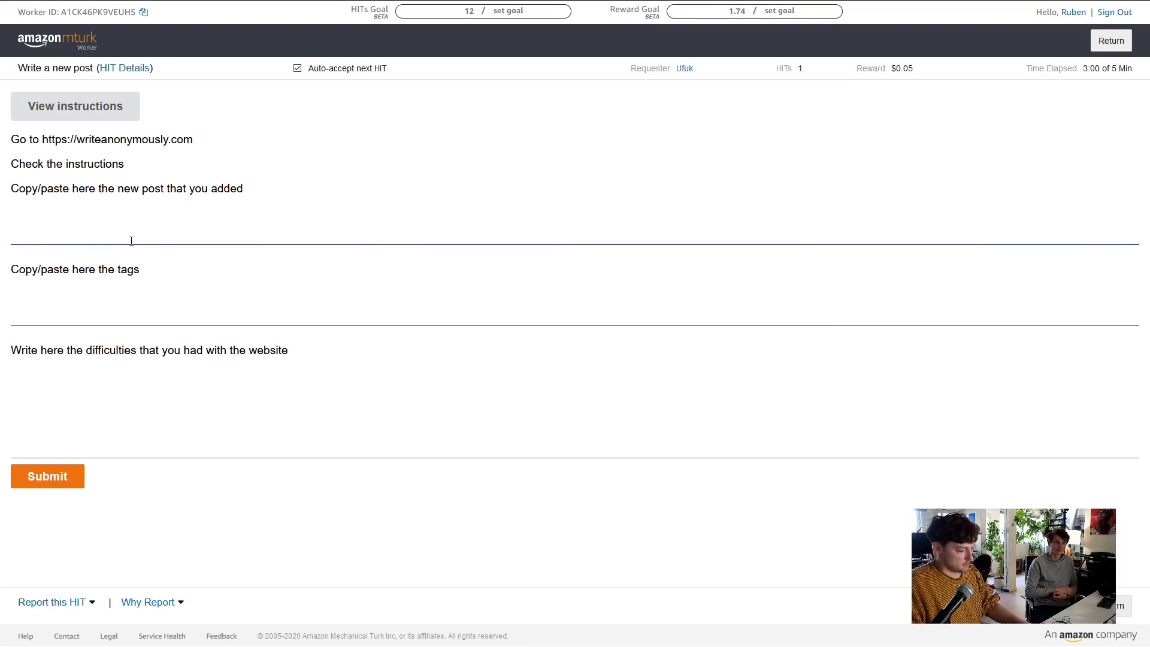
key("ctrl+v")
Copy the post's #mturk and #bnw tags into the HIT's tags answer field
left_click(133, 318)
left_click(203, 5)
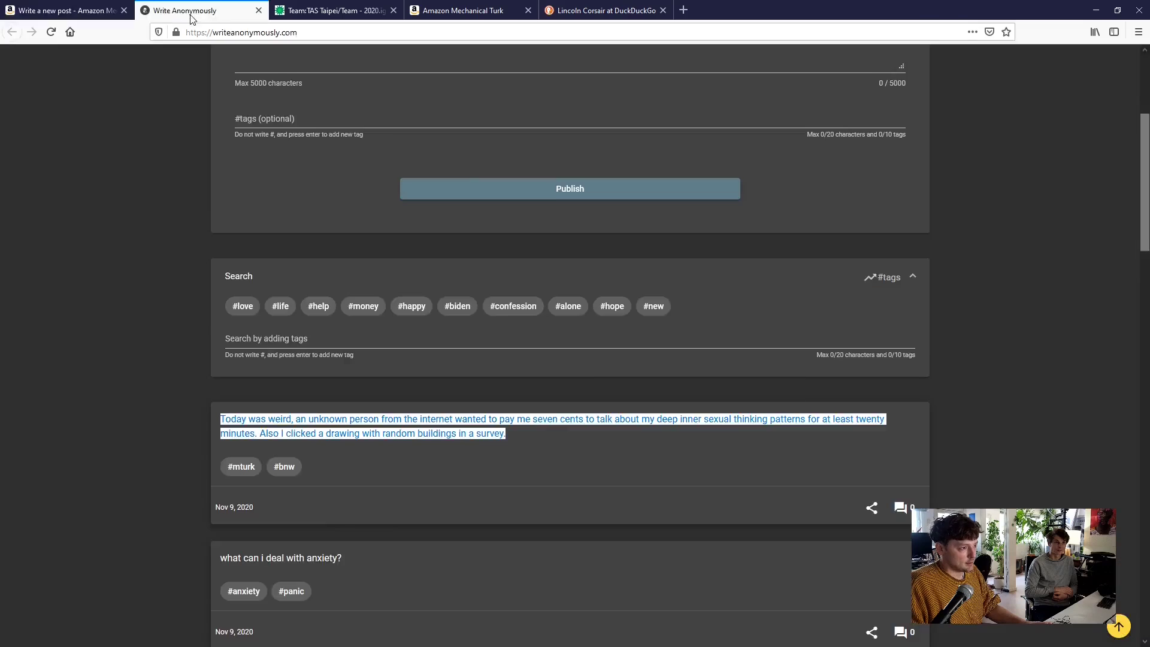
left_click_drag(227, 422, 237, 428)
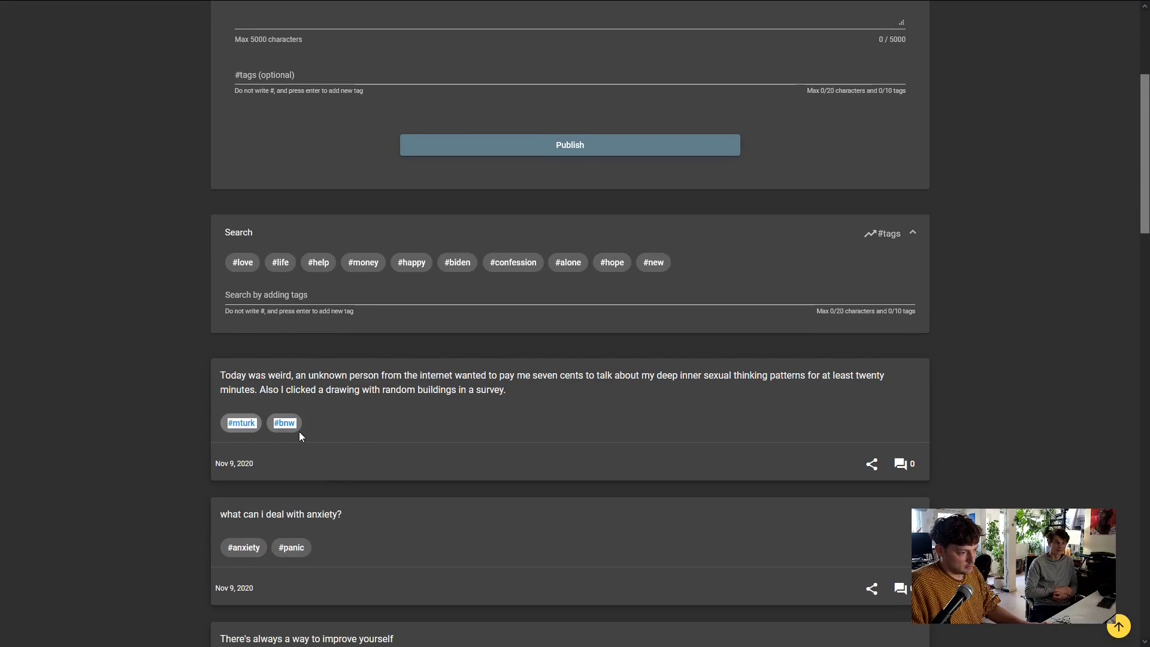
key("ctrl+c")
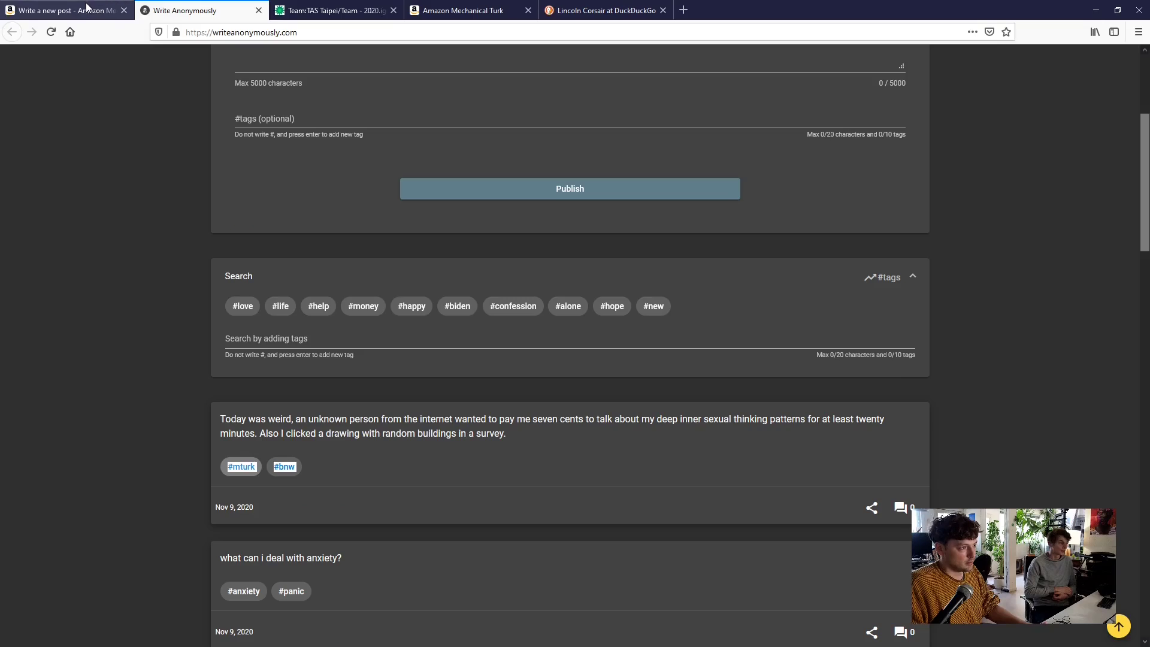
left_click(42, 9)
key("ctrl+v")
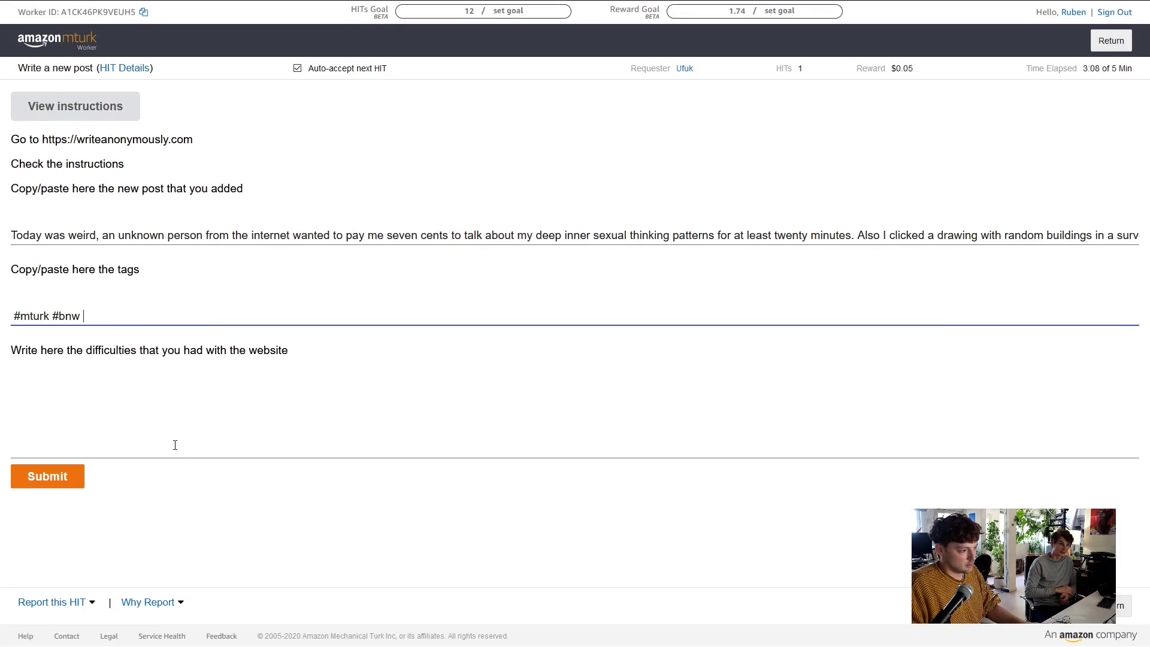
Report the too-short tag character limit and disallowed caps as difficulties, then submit the HIT
left_click(176, 443)
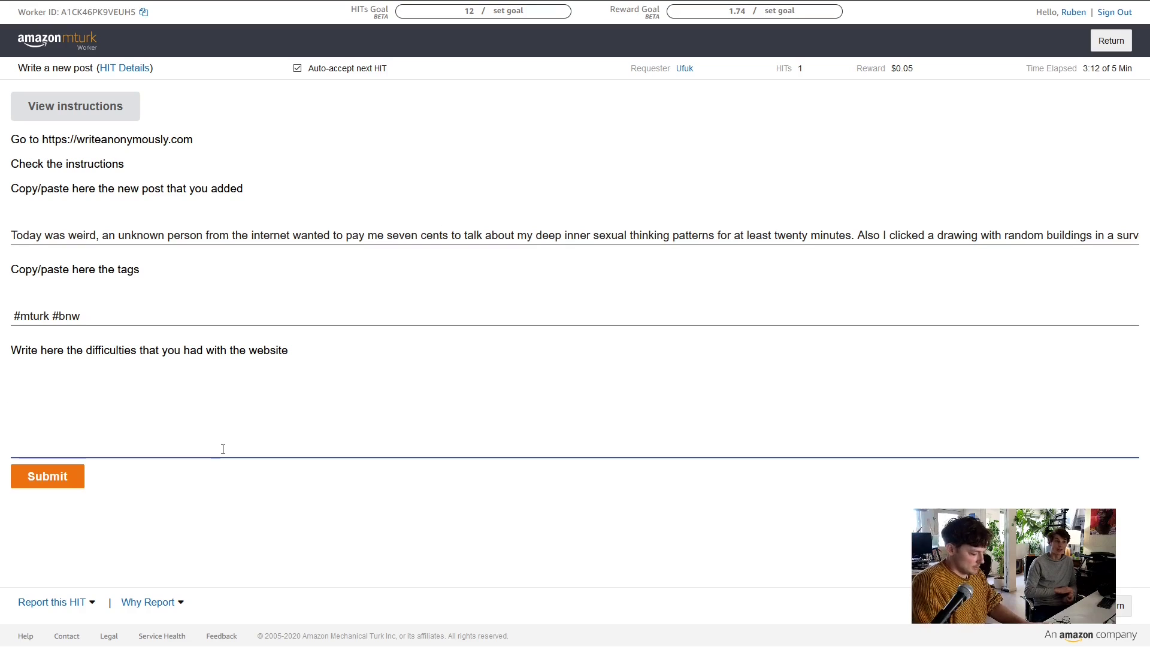
type("There was a chat")
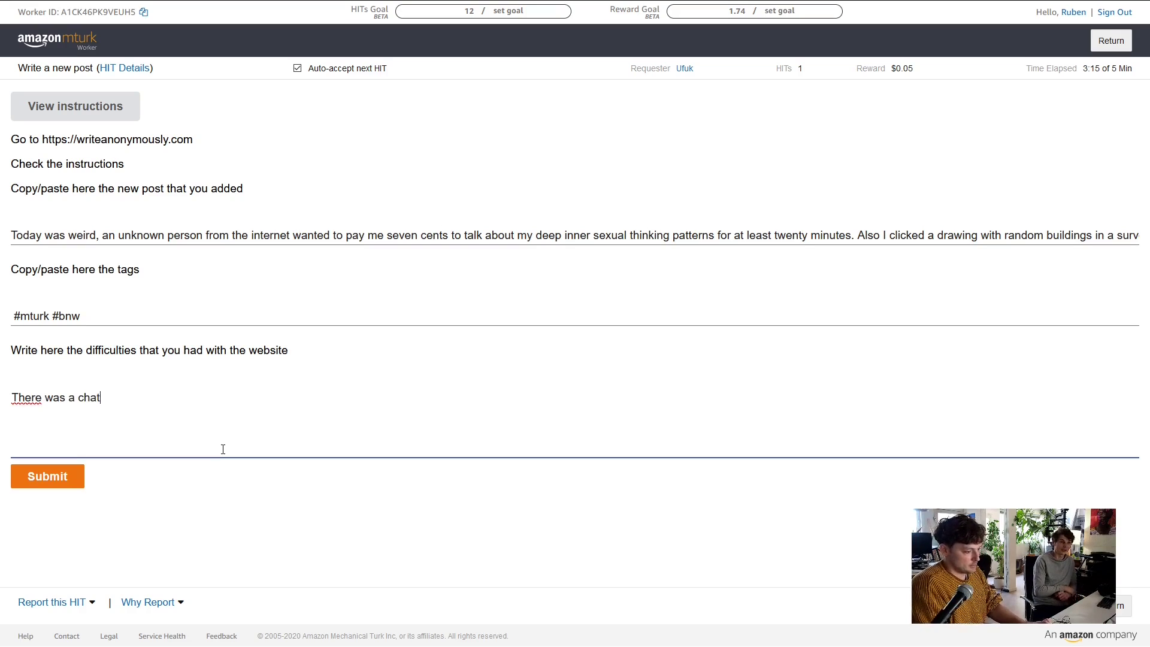
key("BackSpace")
type("racte")
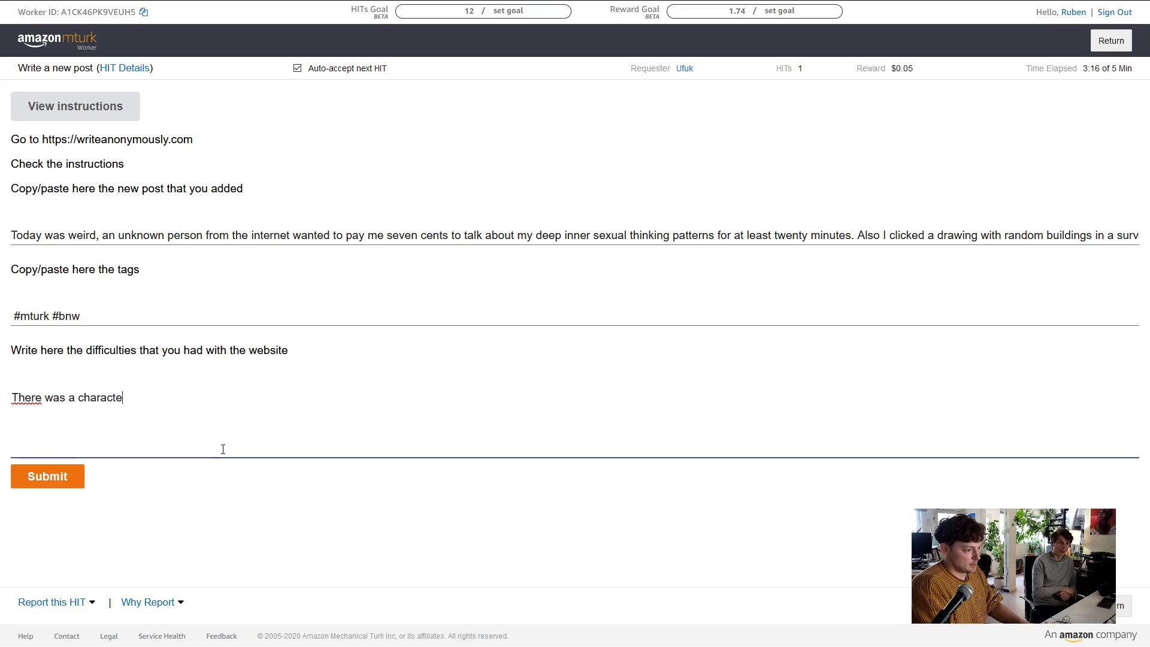
type("r limit on th")
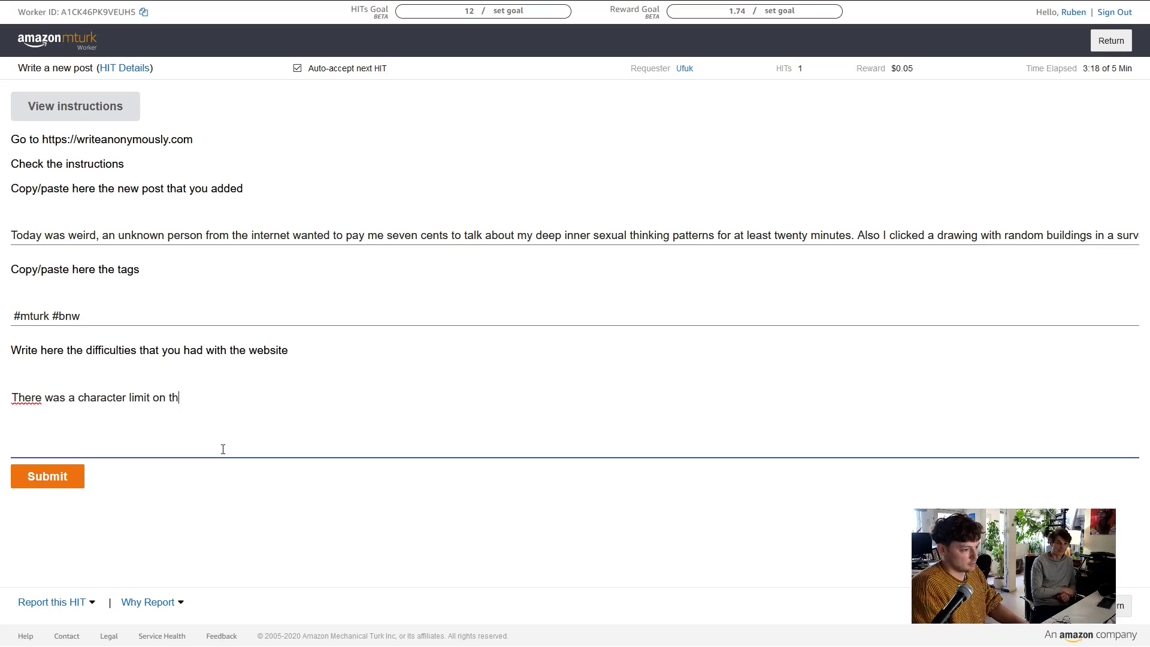
type("e tags")
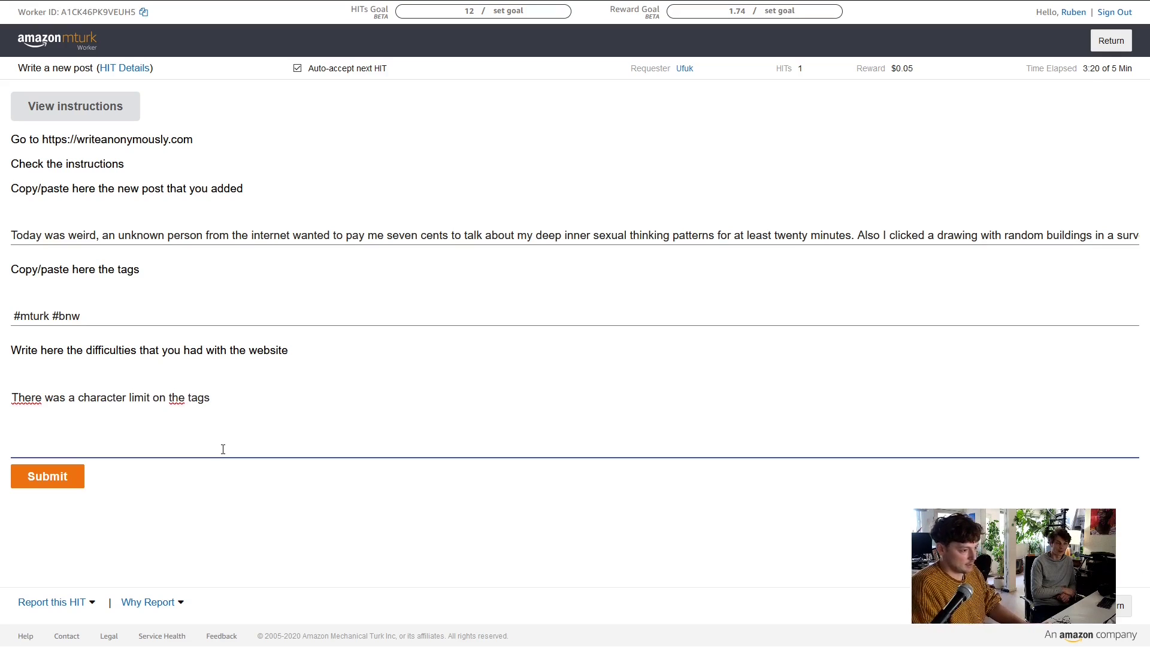
type(" that felt too")
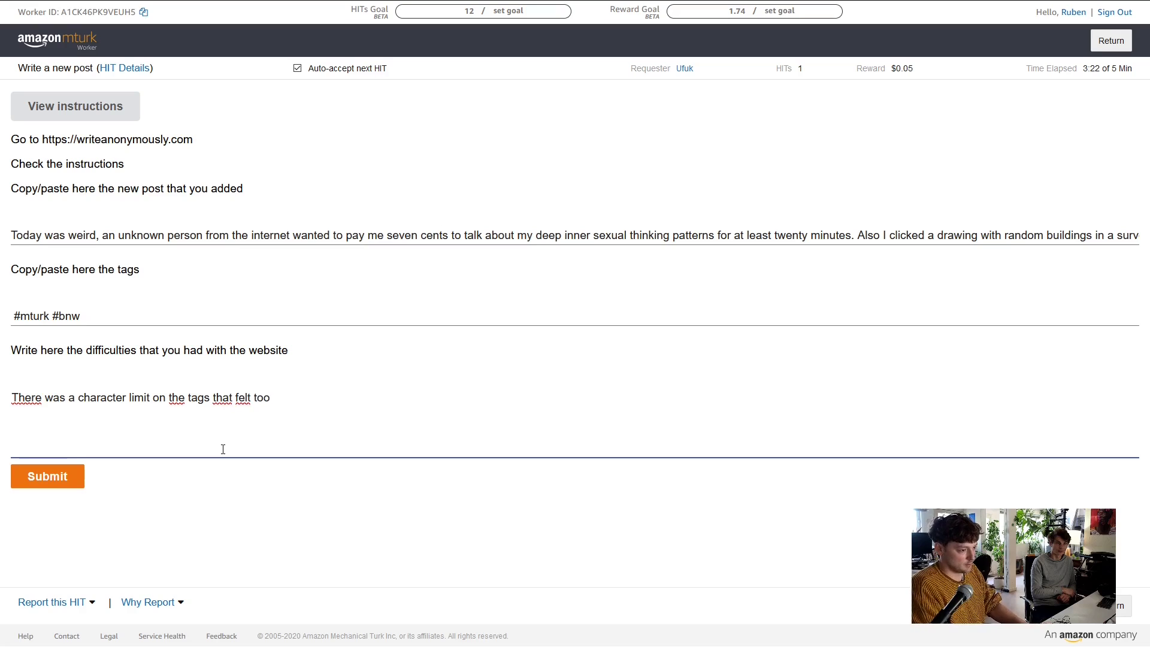
type(" short for me.")
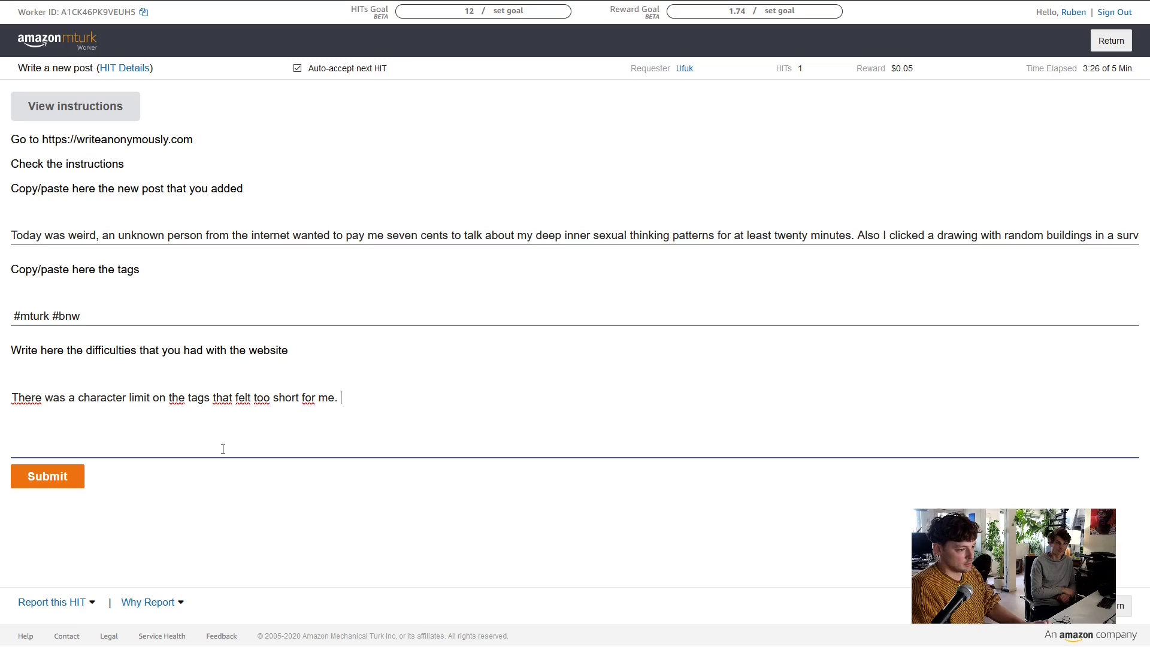
type(" Also caps")
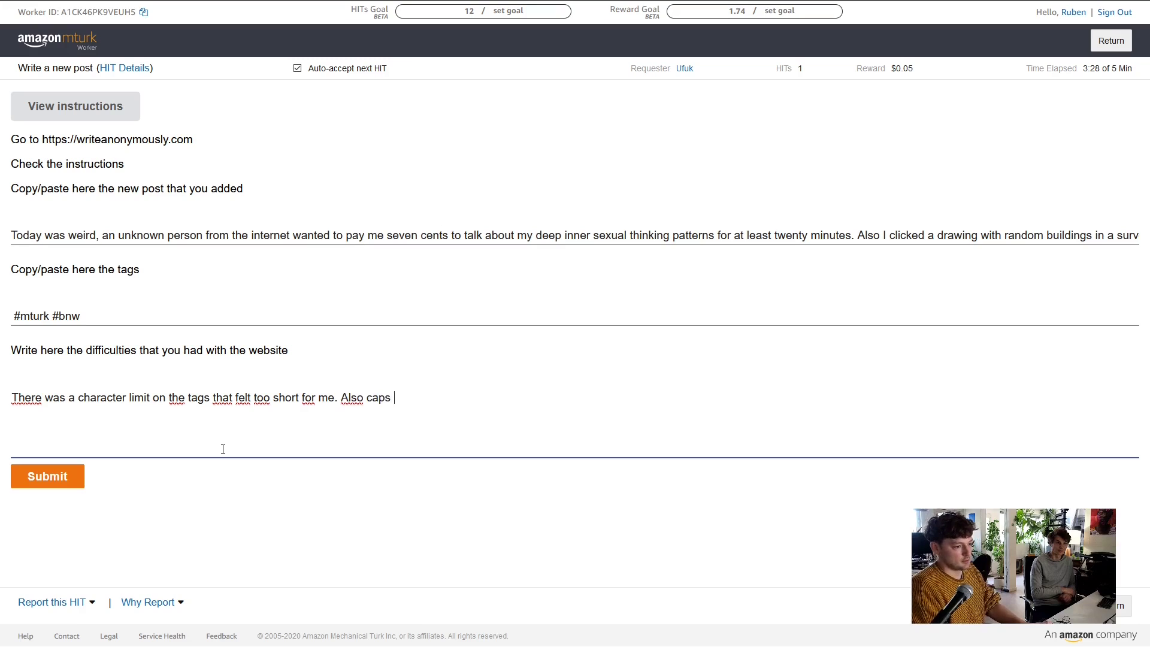
key("BackSpace")
key("BackSpace")
key("BackSpace")
key("BackSpace")
key("BackSpace")
type("I w")
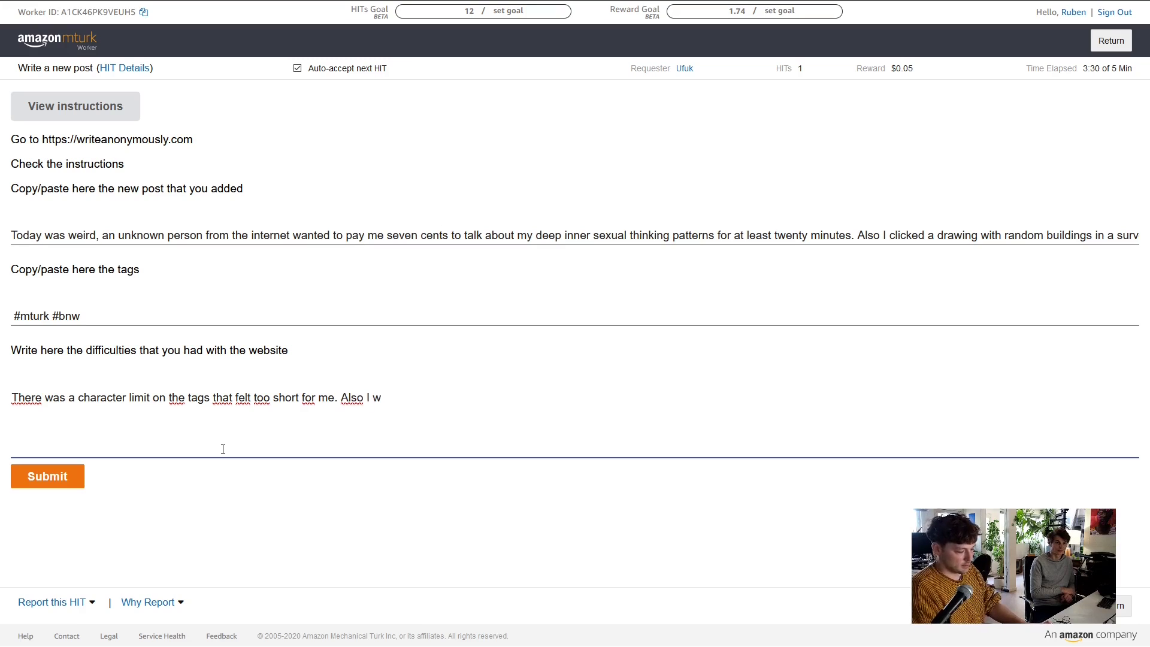
type("anted to use ")
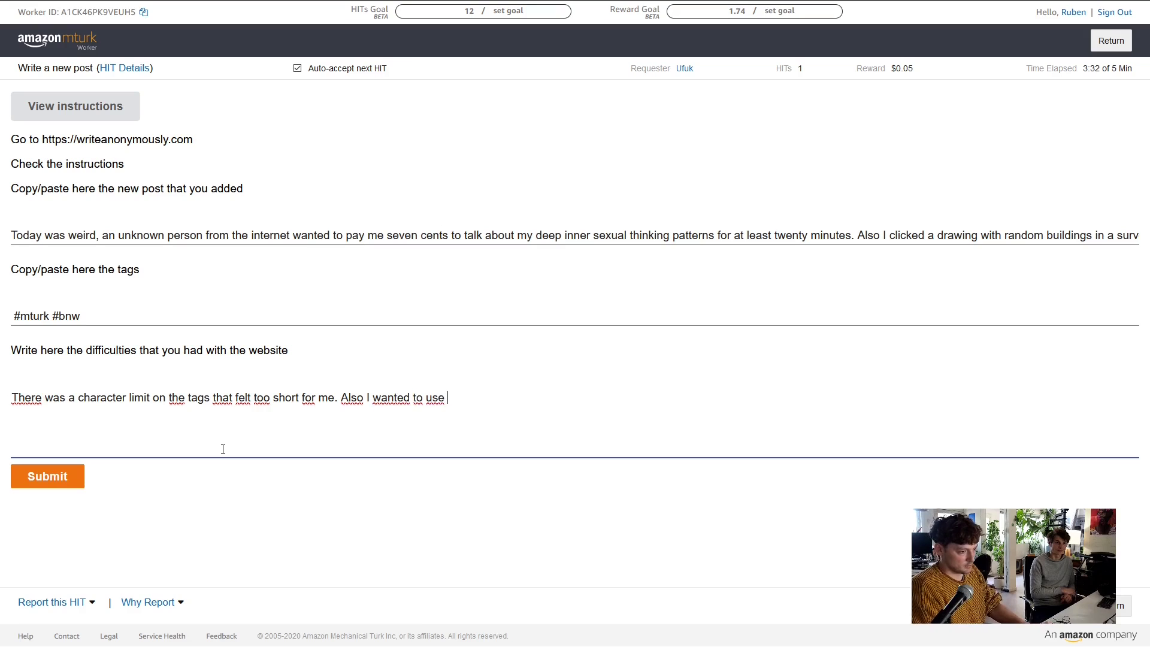
type("caps in the t")
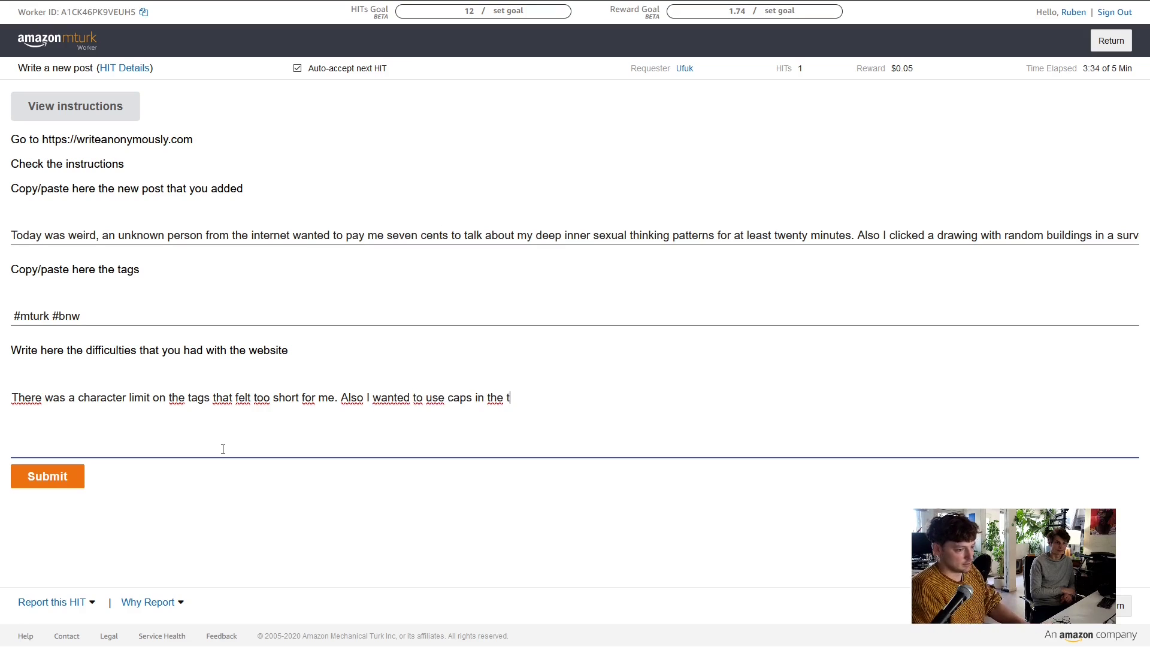
type("ags but w")
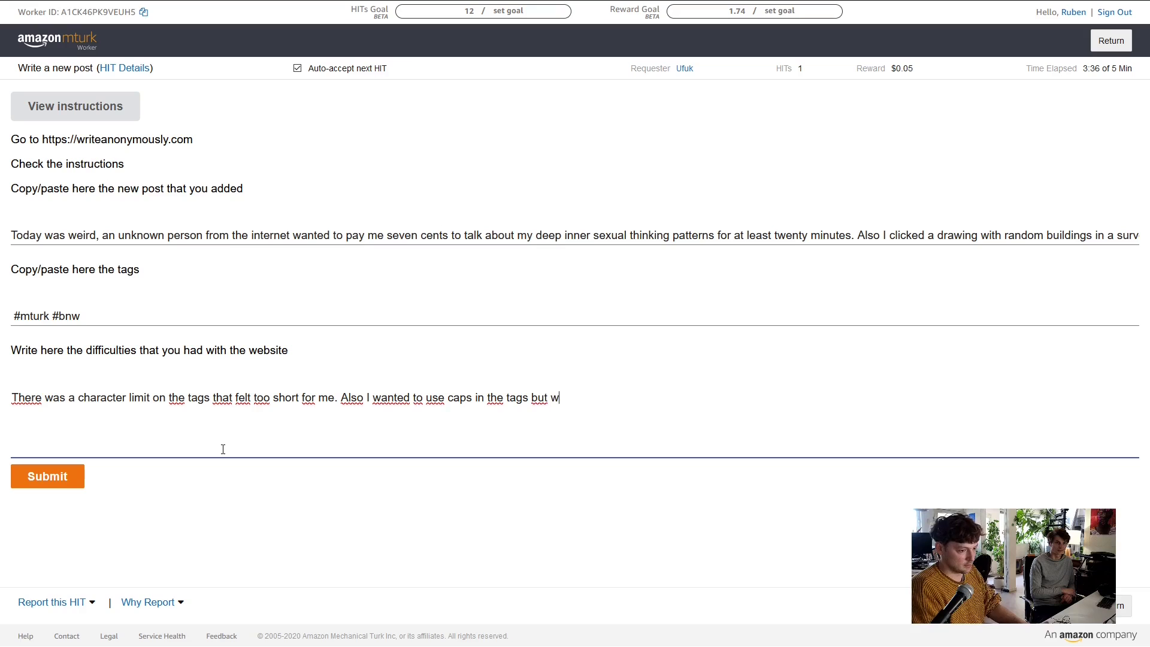
type("asn't allowed to.")
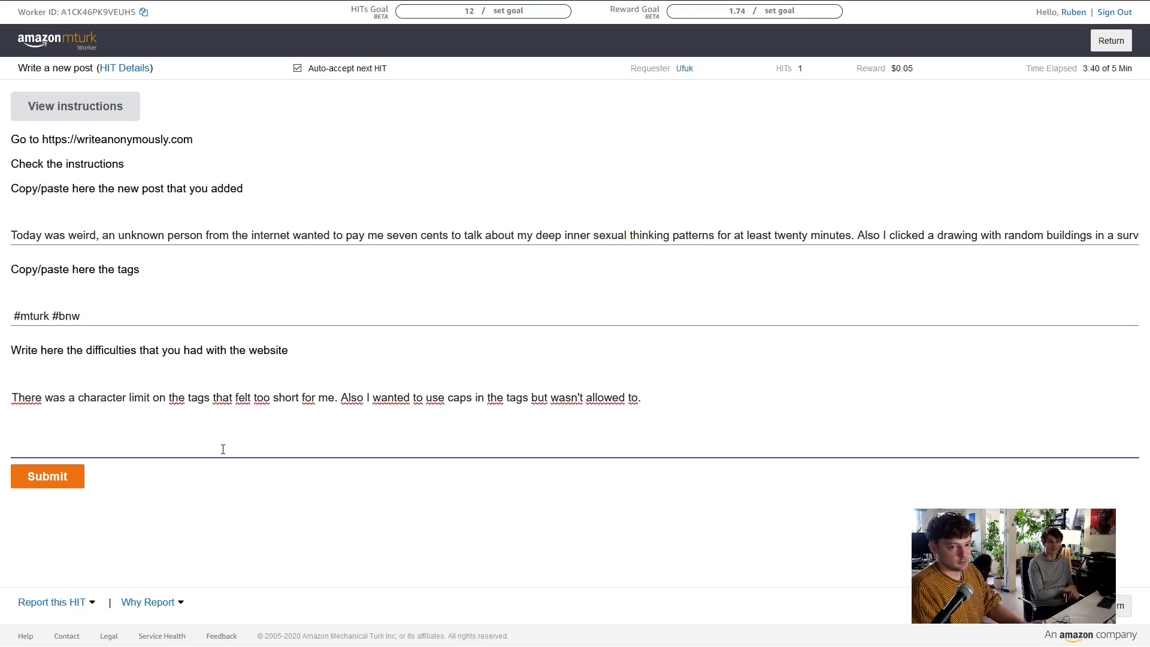
left_click(223, 449)
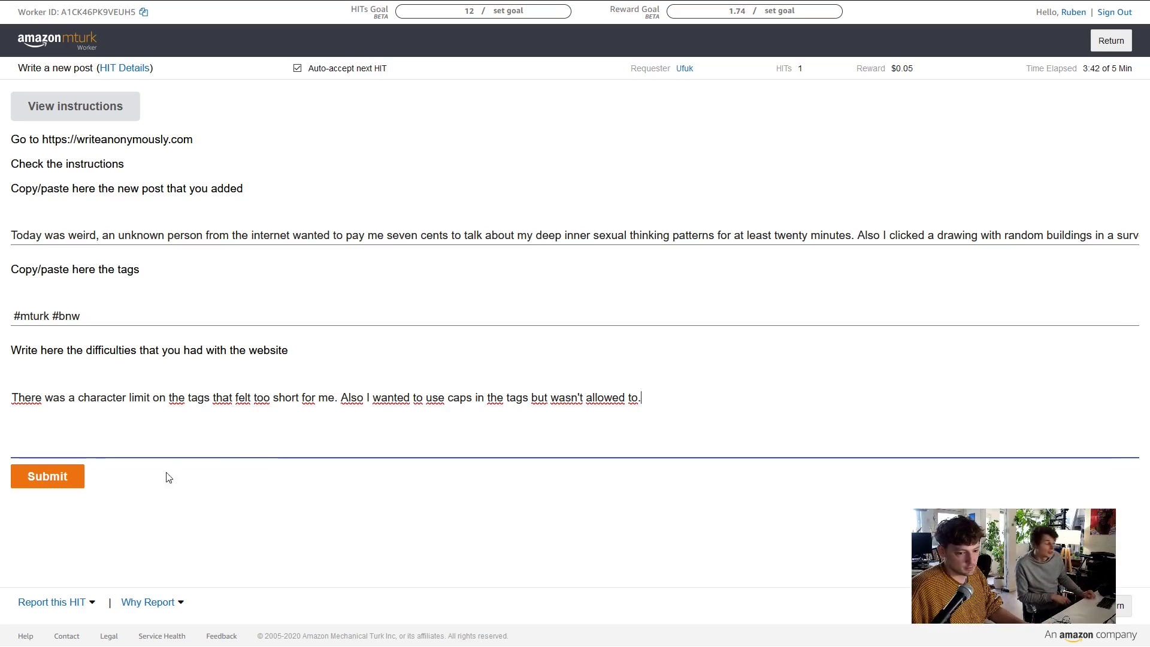
left_click(61, 477)
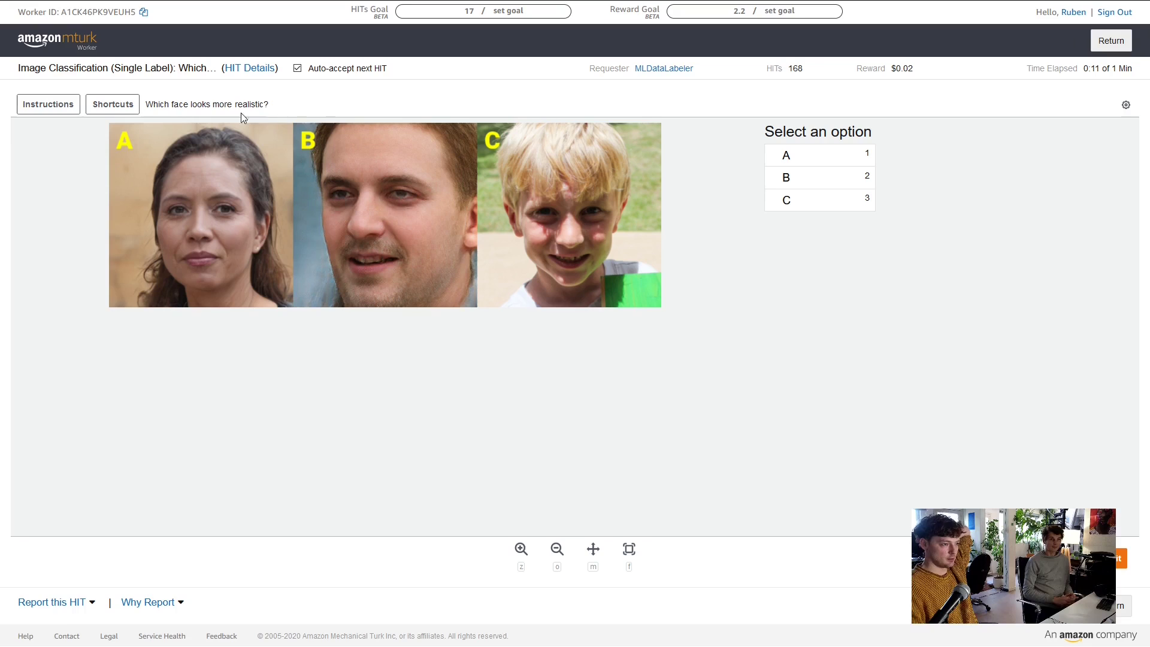
Check the instructions and keyboard shortcuts, pick face C as most realistic, and submit
left_click(49, 108)
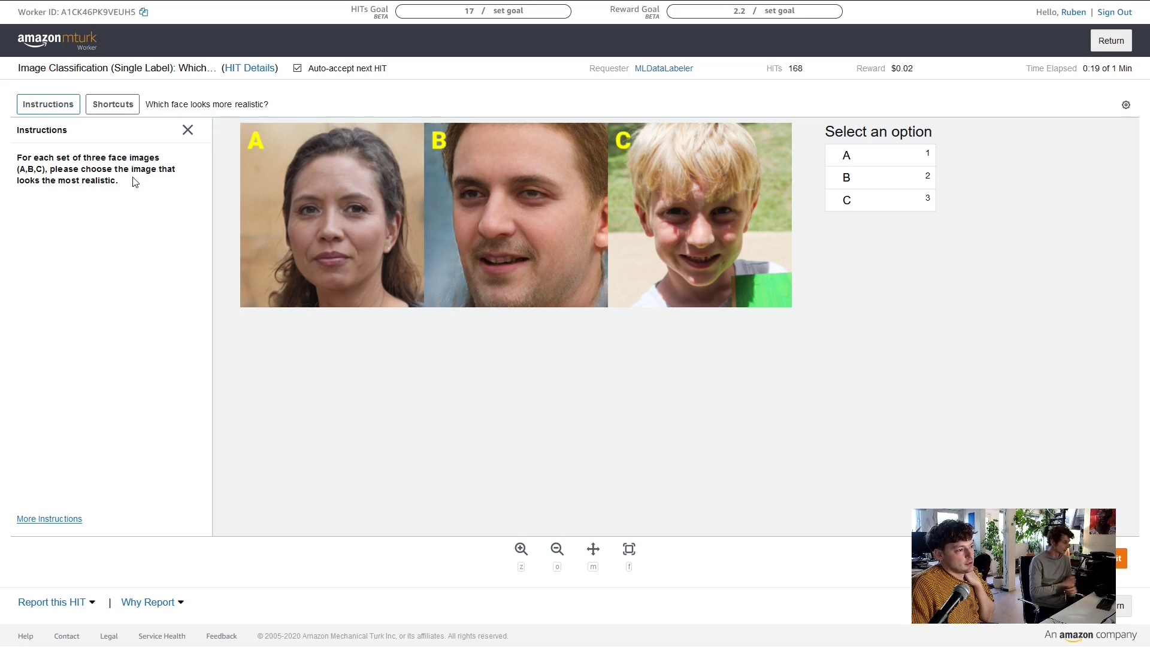
left_click(113, 106)
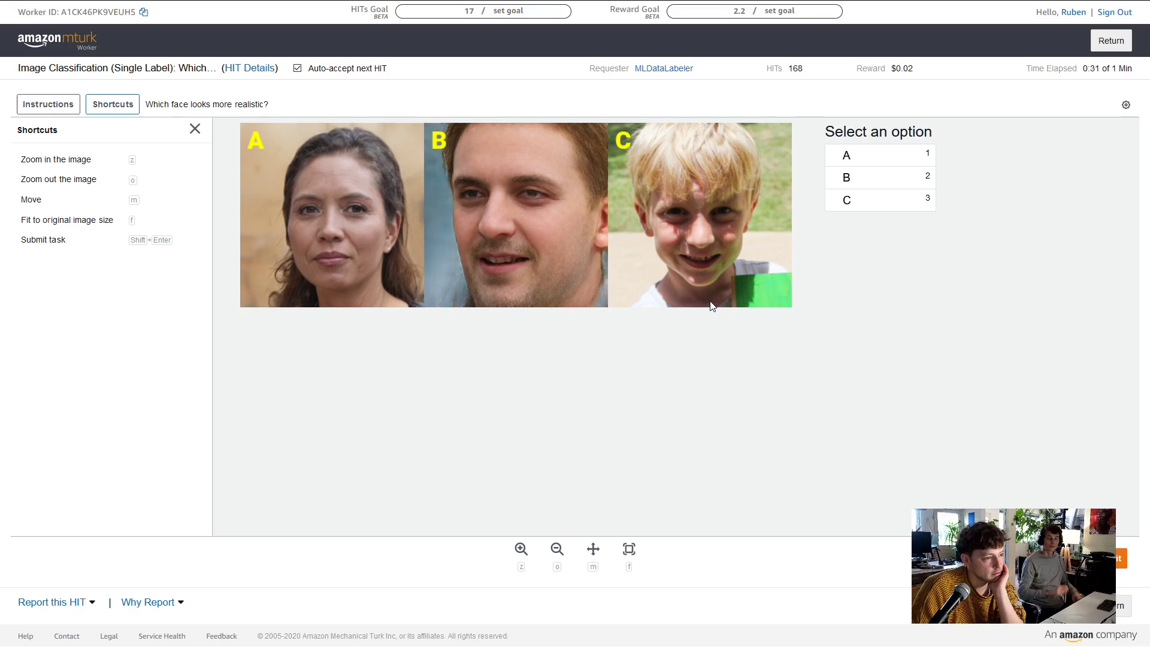
left_click(892, 208)
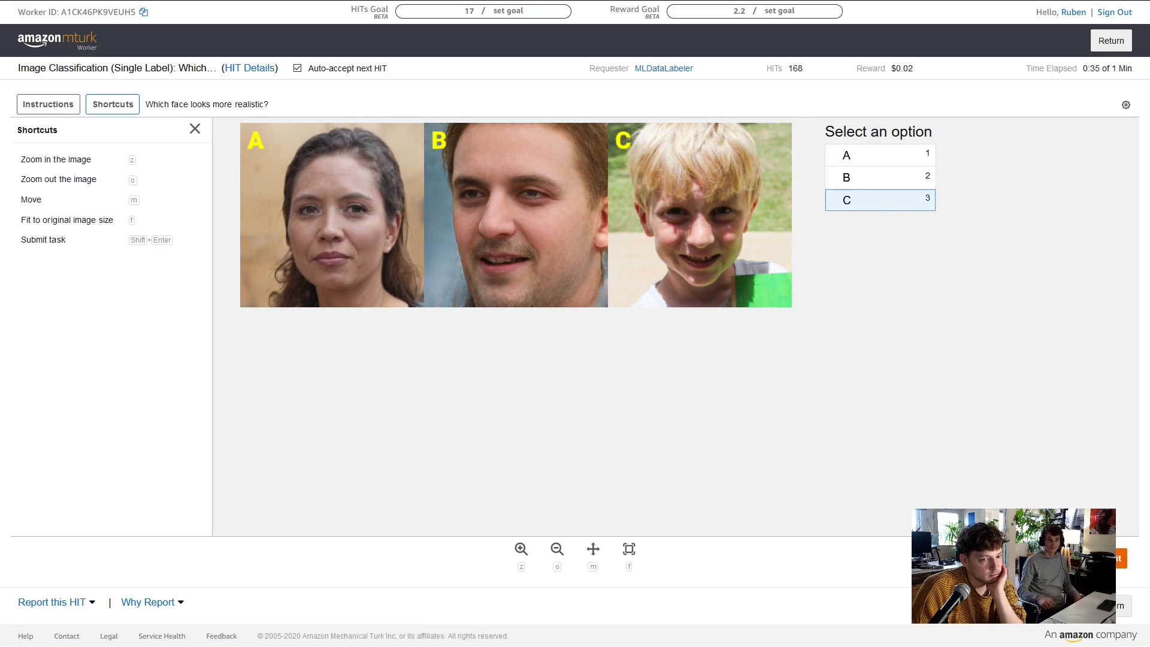
key("shift+Return")
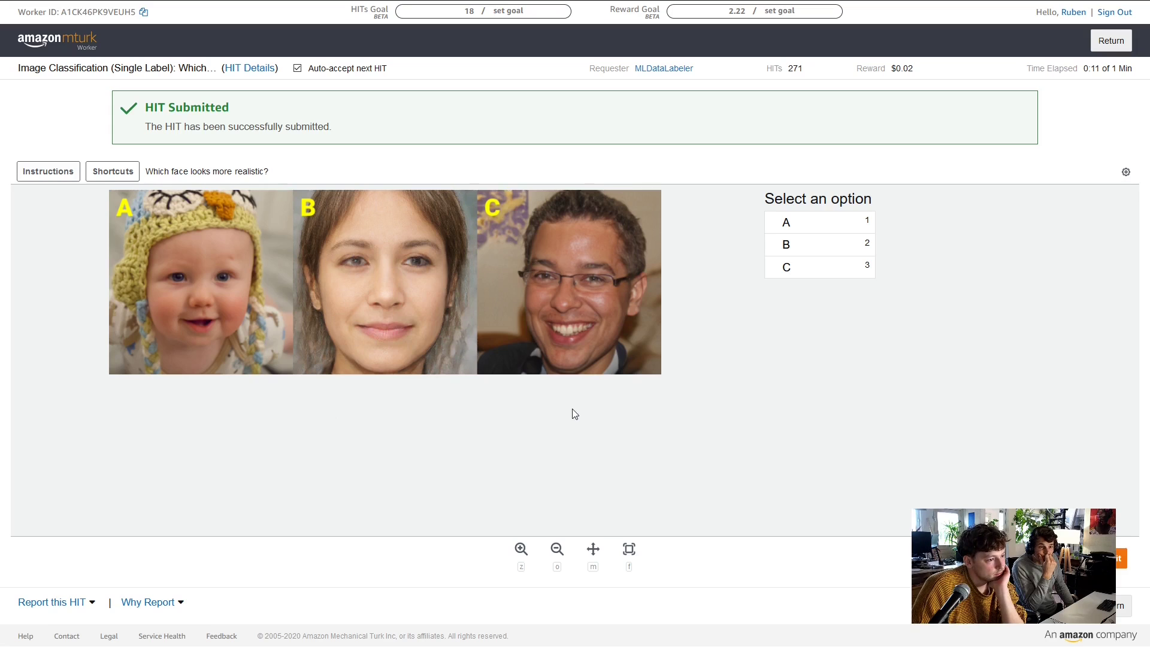
Submit four face HITs answering C, A, A and C, mostly via number-key shortcuts
left_click(788, 270)
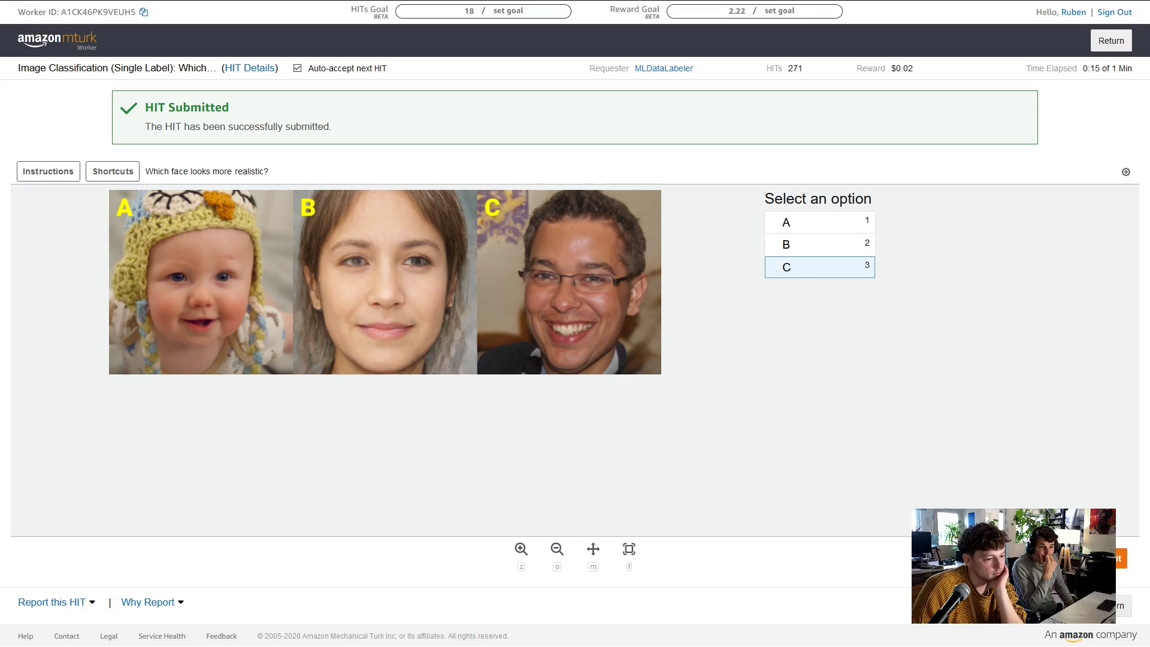
key("Return")
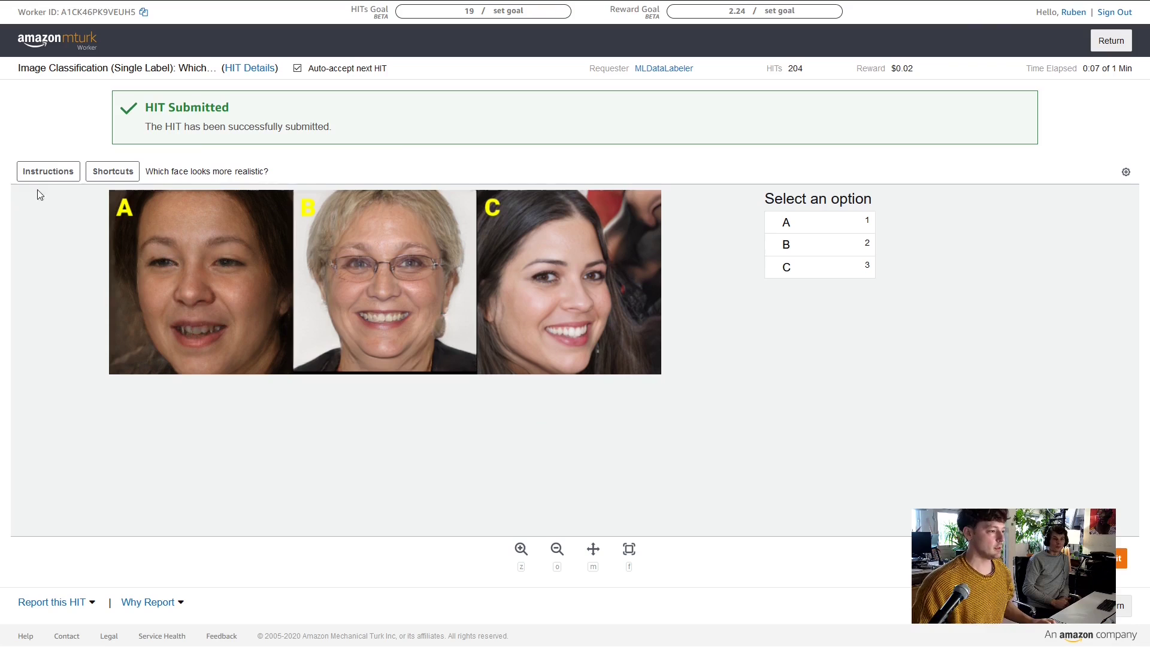
left_click(117, 172)
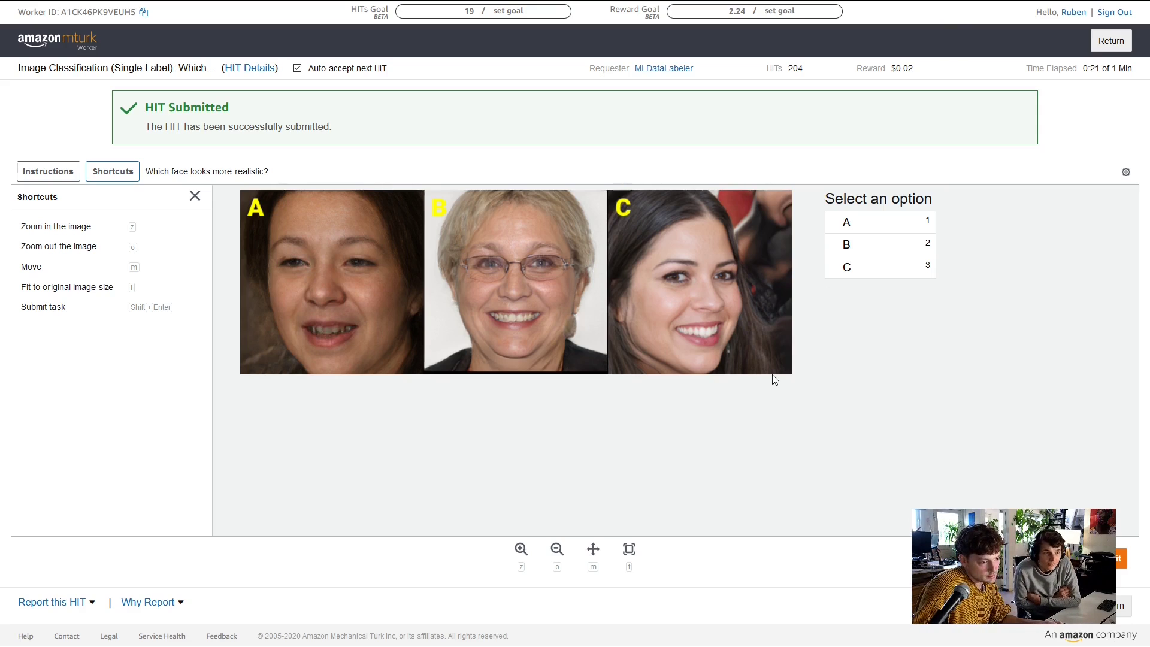
key("2")
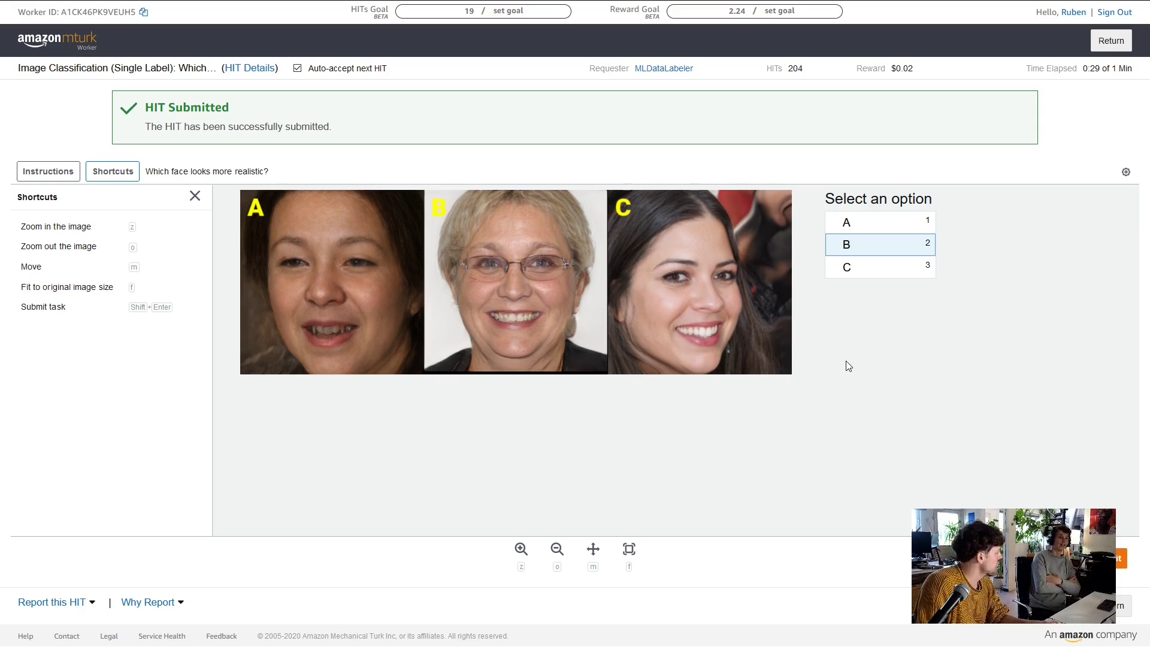
key("1")
key("shift+Return")
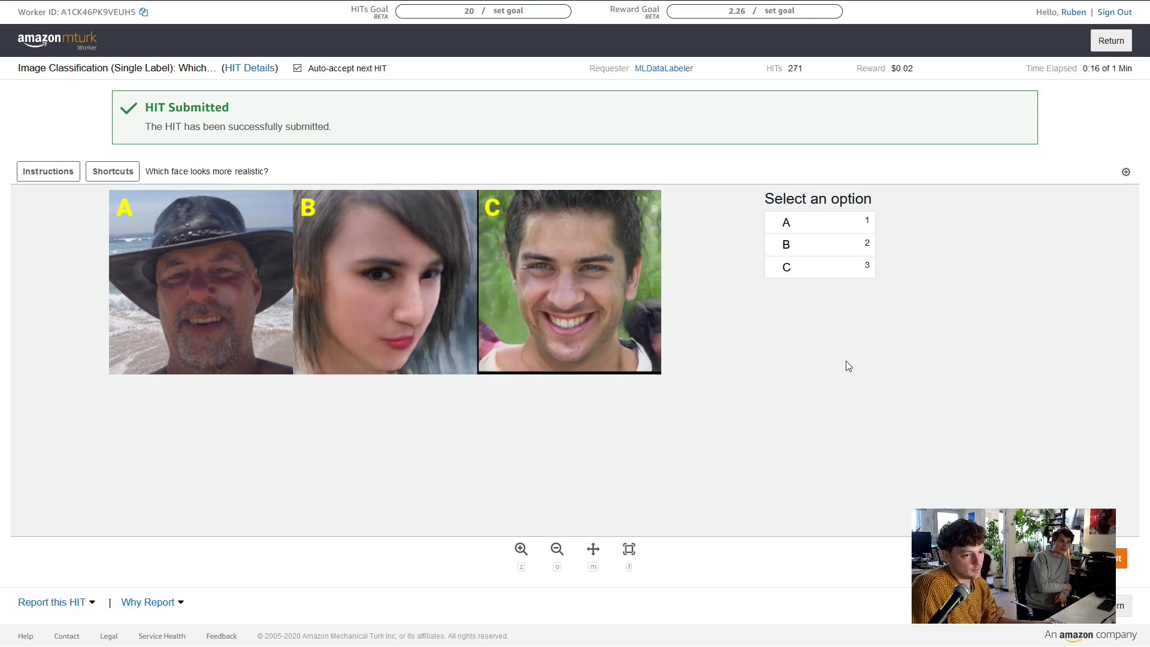
key("1")
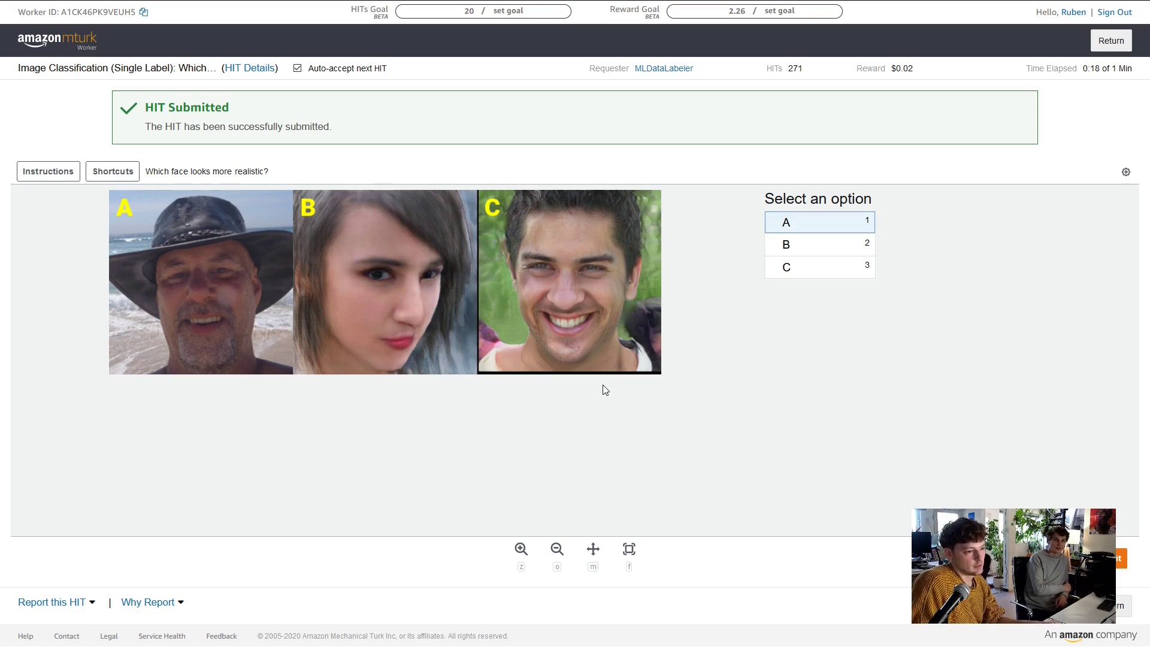
key("Return")
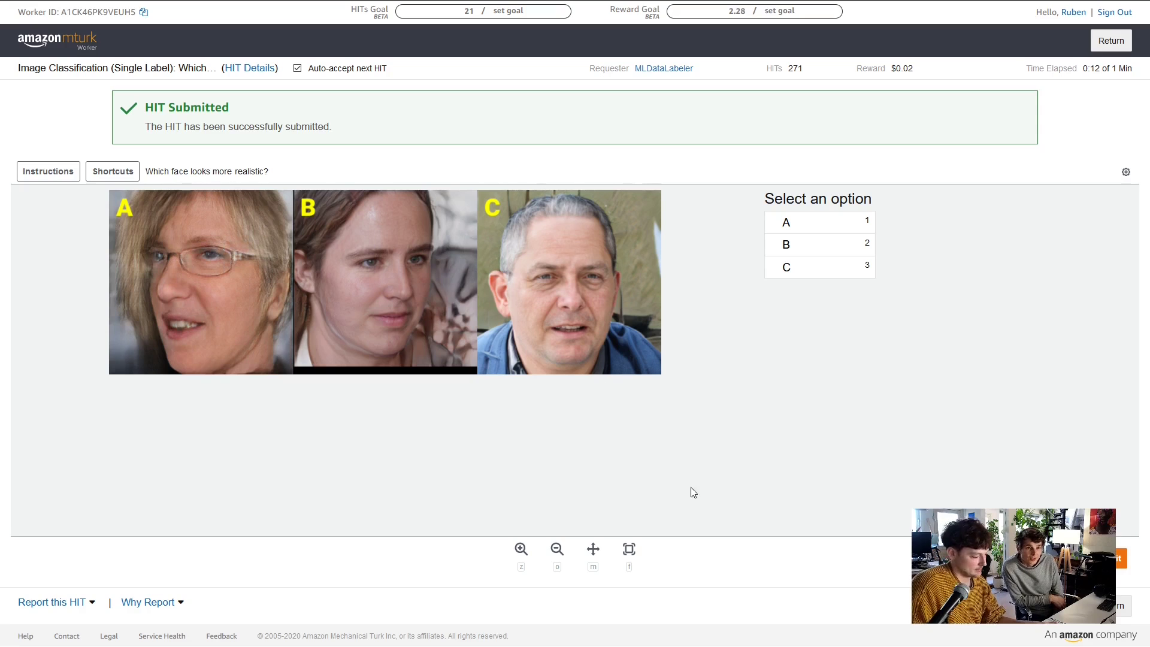
key("3")
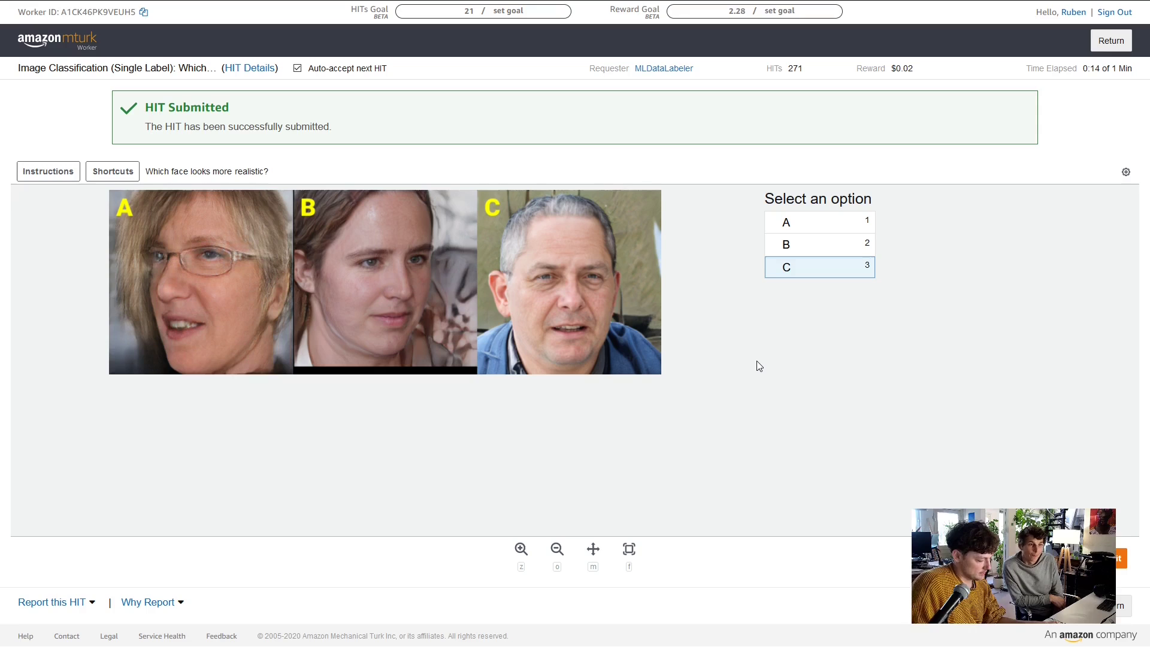
key("Return")
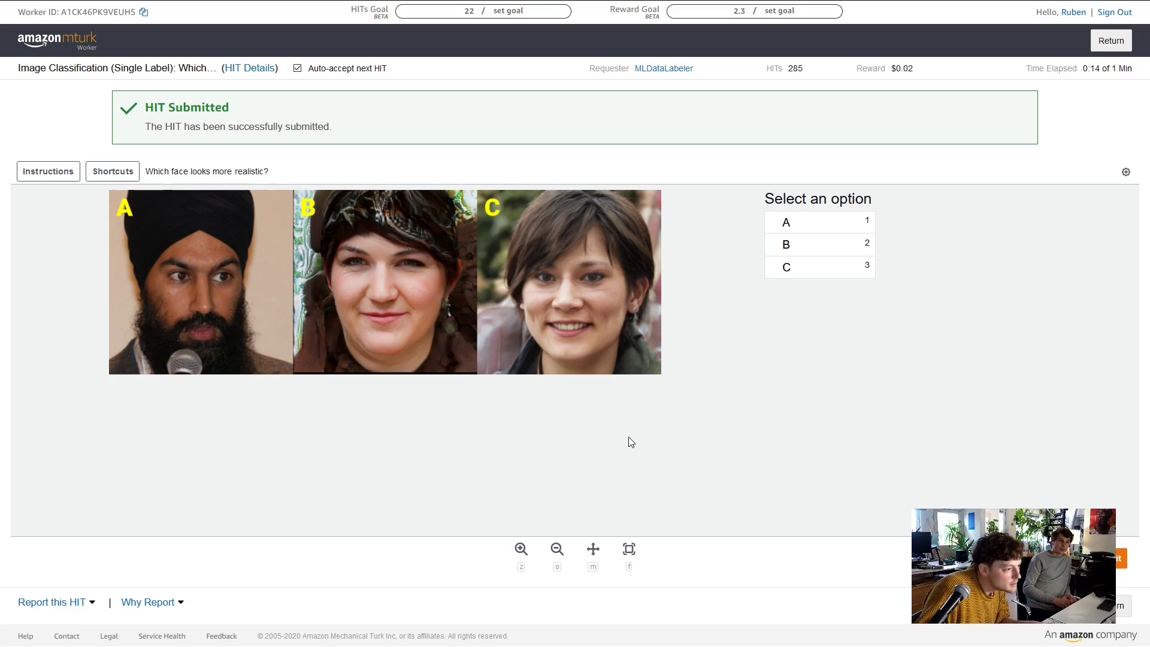
Zoom into face B for a close look
scroll(311, 318, "up", 5)
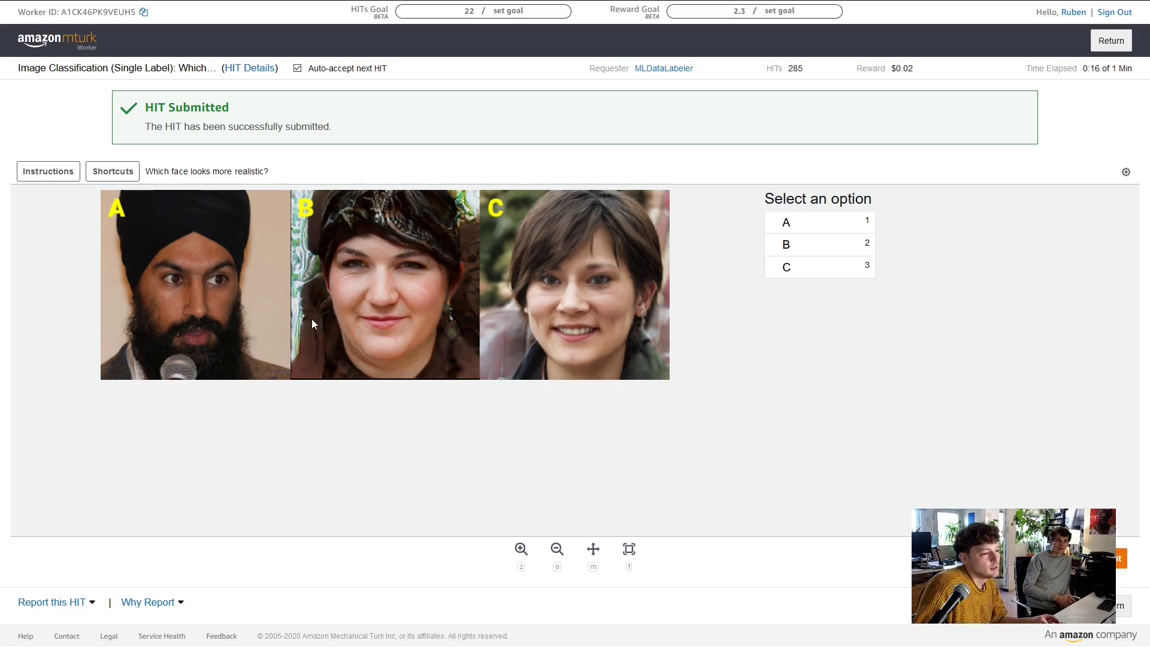
scroll(271, 337, "down", 2)
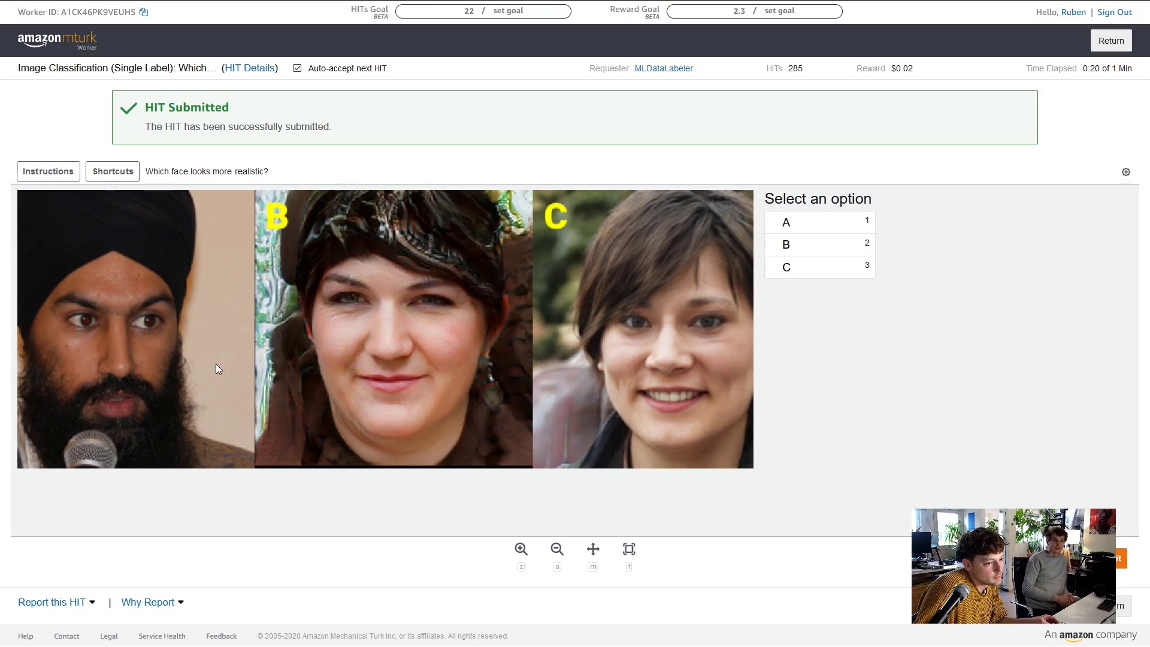
scroll(244, 368, "down", 3)
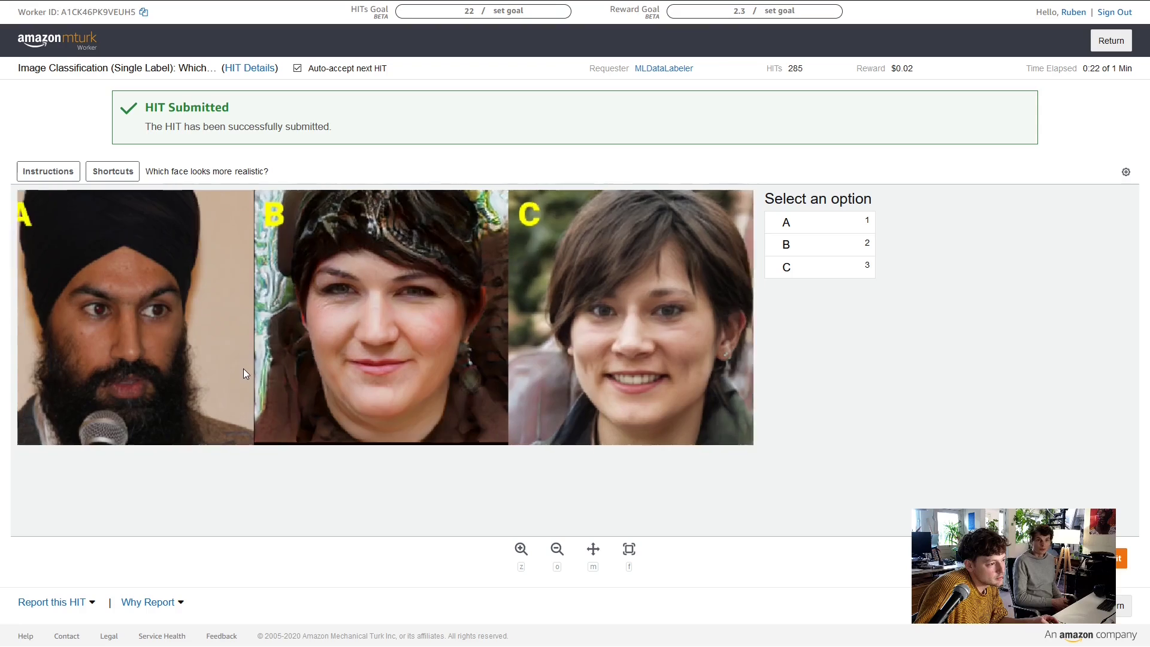
scroll(262, 370, "up", 2)
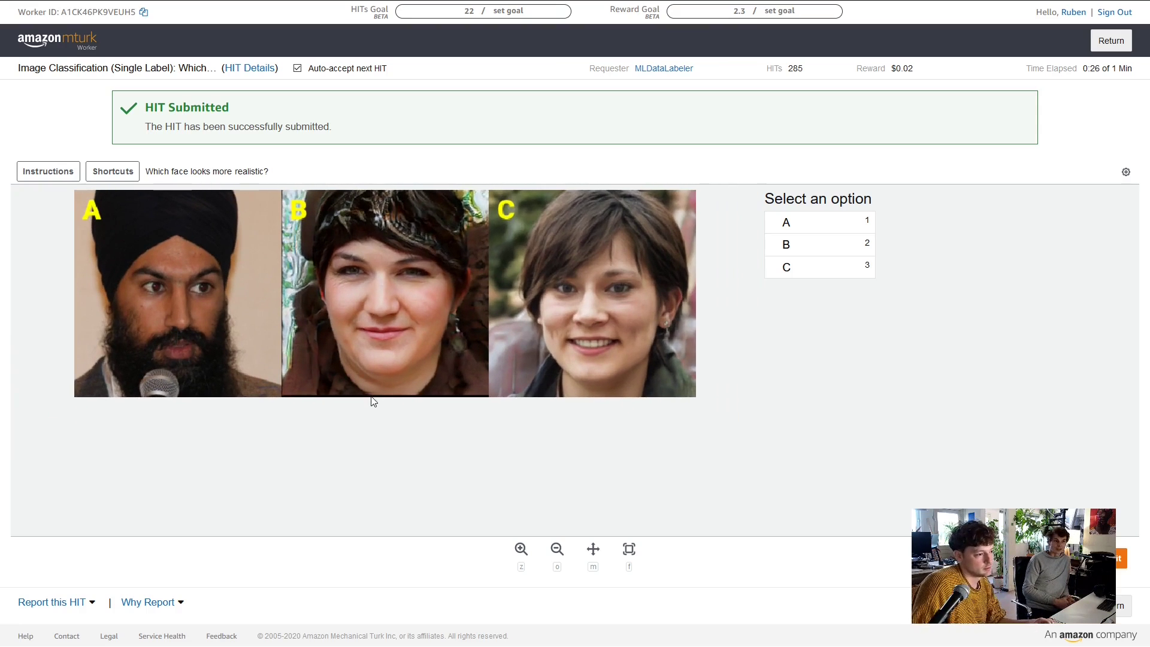
key("o")
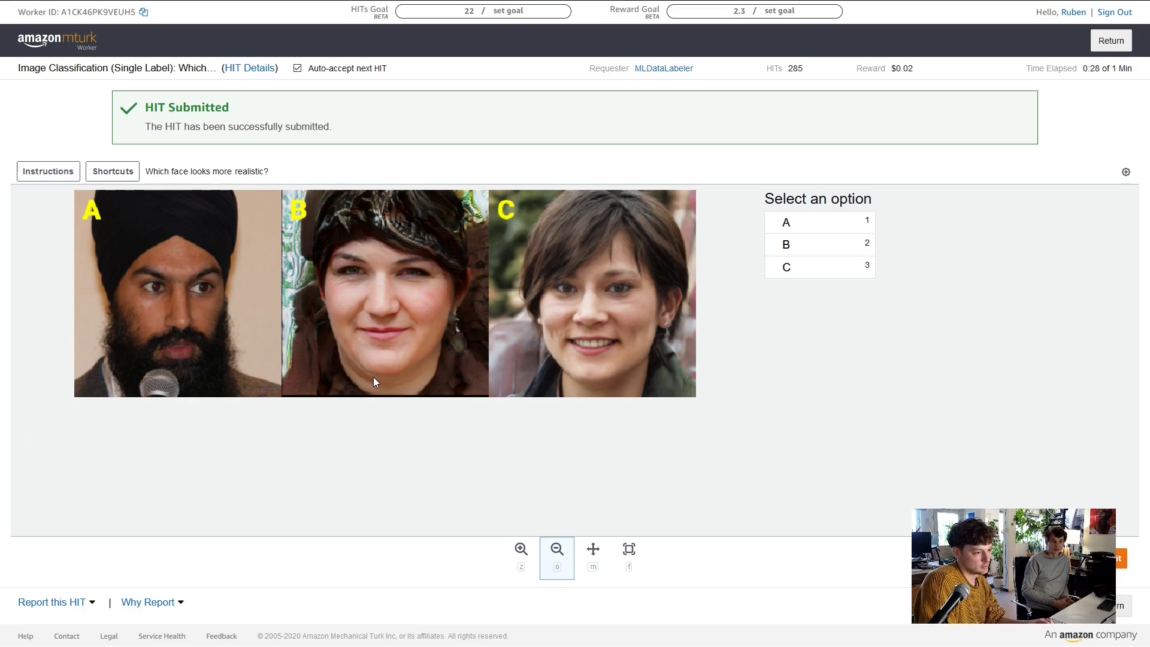
key("z")
left_click(415, 310)
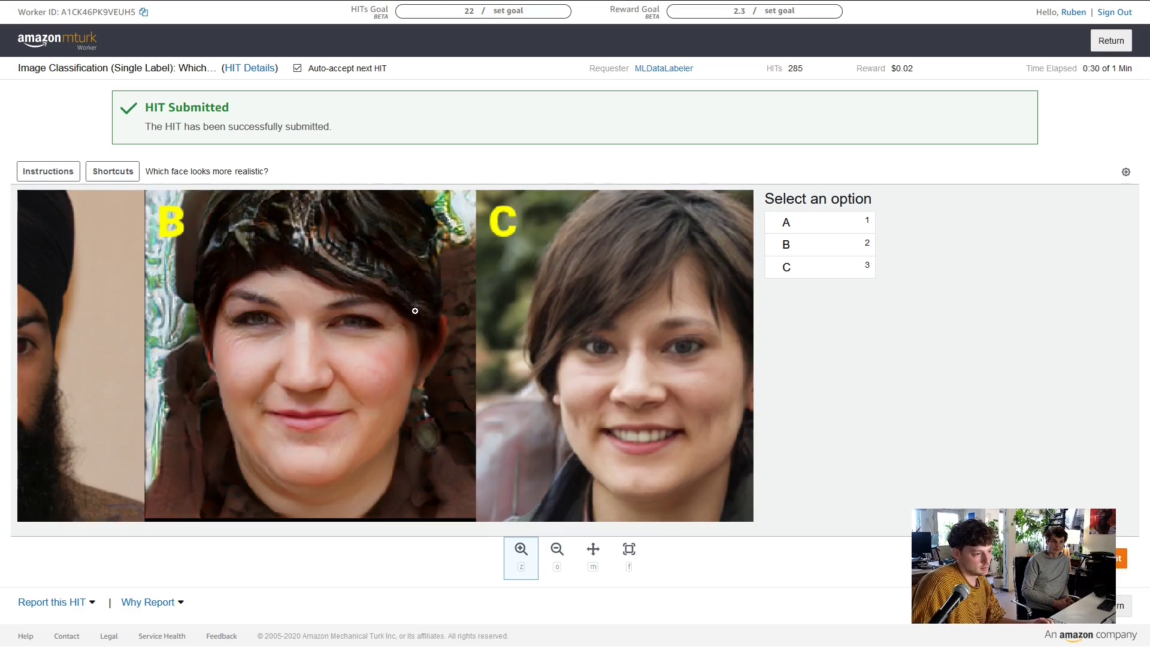
left_click(322, 352)
Pan across faces A, B and C, zoom back out, then submit face A
key("m")
left_click_drag(322, 353, 662, 332)
left_click_drag(382, 380, 314, 383)
left_click_drag(523, 406, 746, 411)
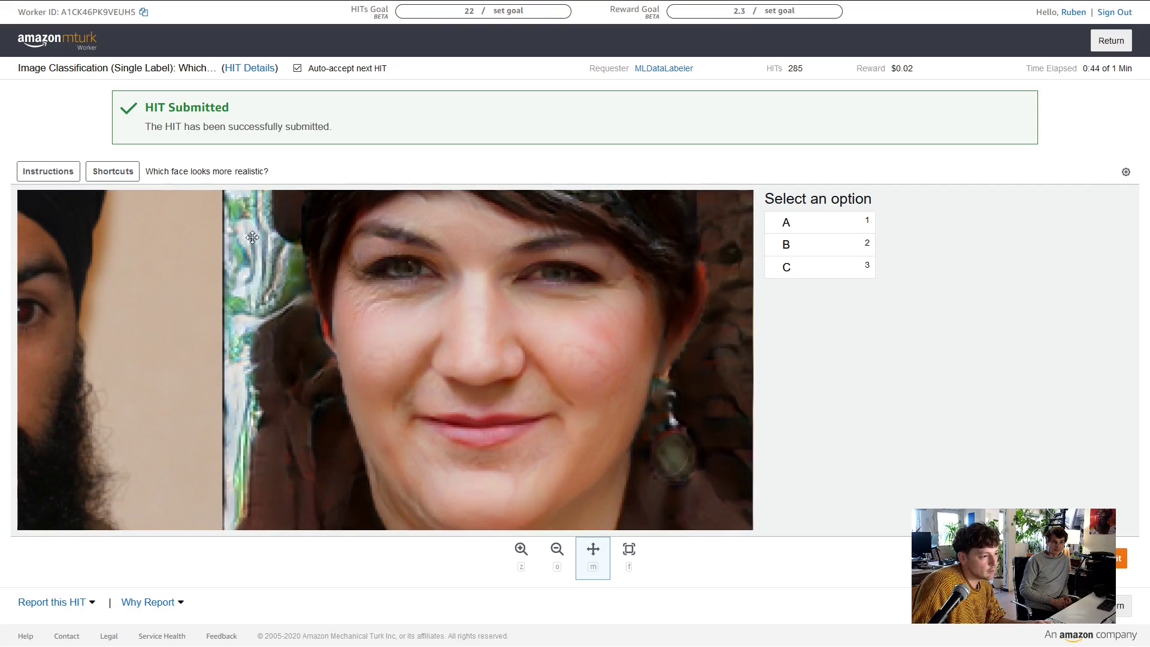
left_click_drag(271, 221, 295, 271)
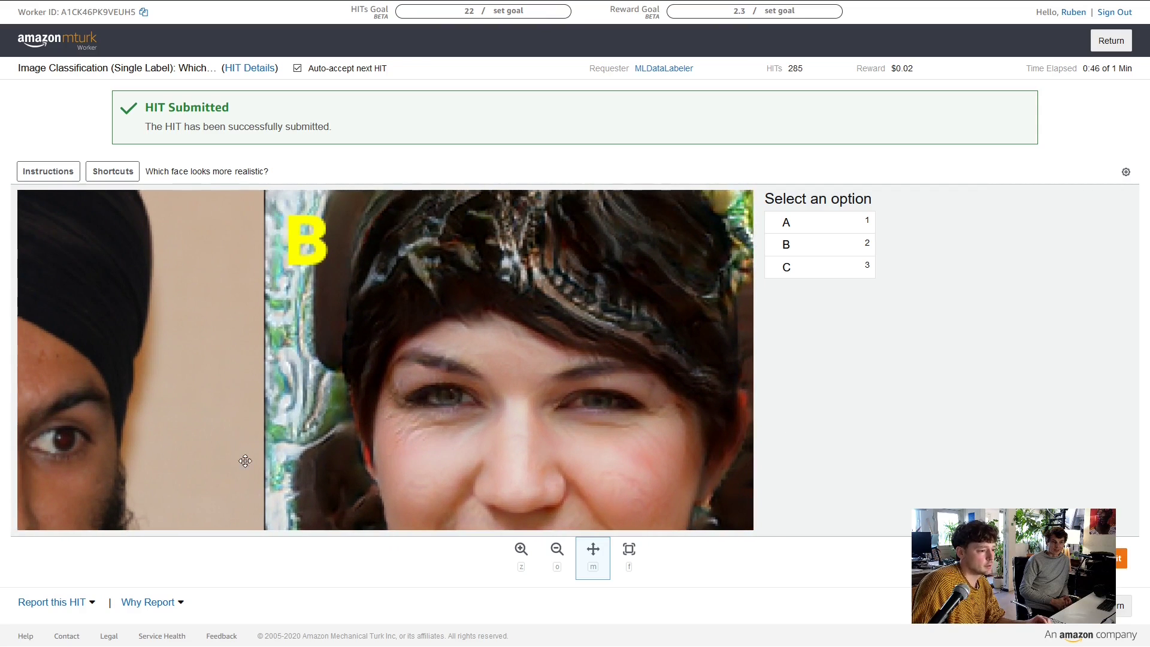
left_click_drag(611, 462, 477, 484)
left_click_drag(342, 410, 452, 391)
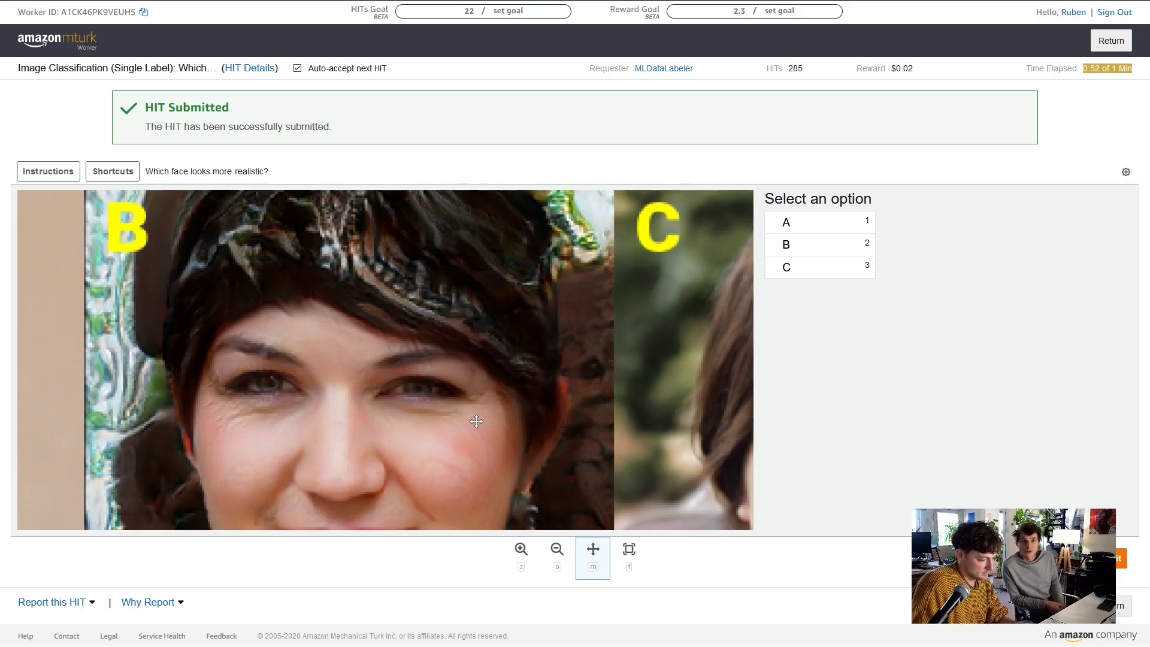
key("o")
left_click(449, 393)
left_click(828, 229)
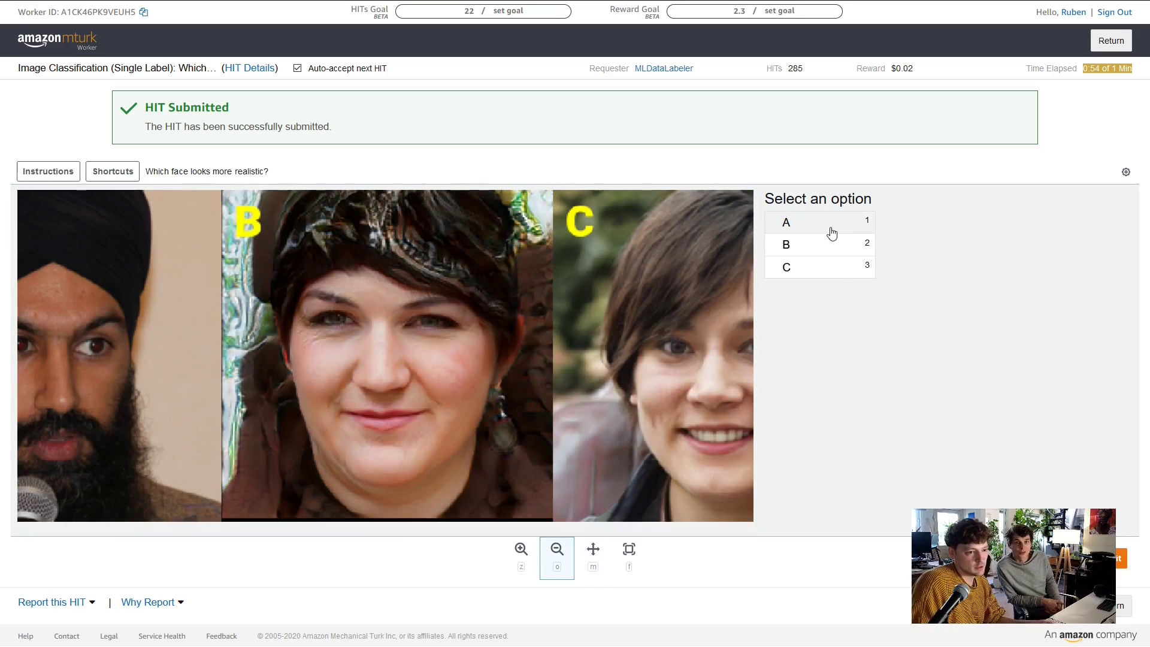
key("Return")
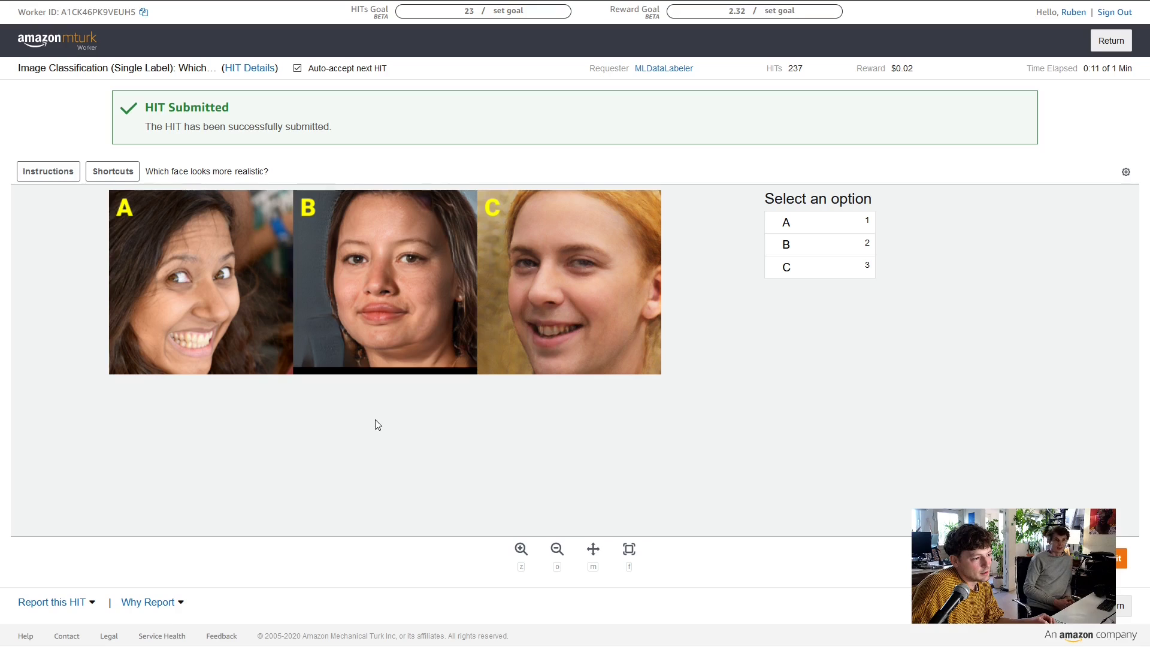
Select face A and zoom in closely on its eyes
left_click(830, 225)
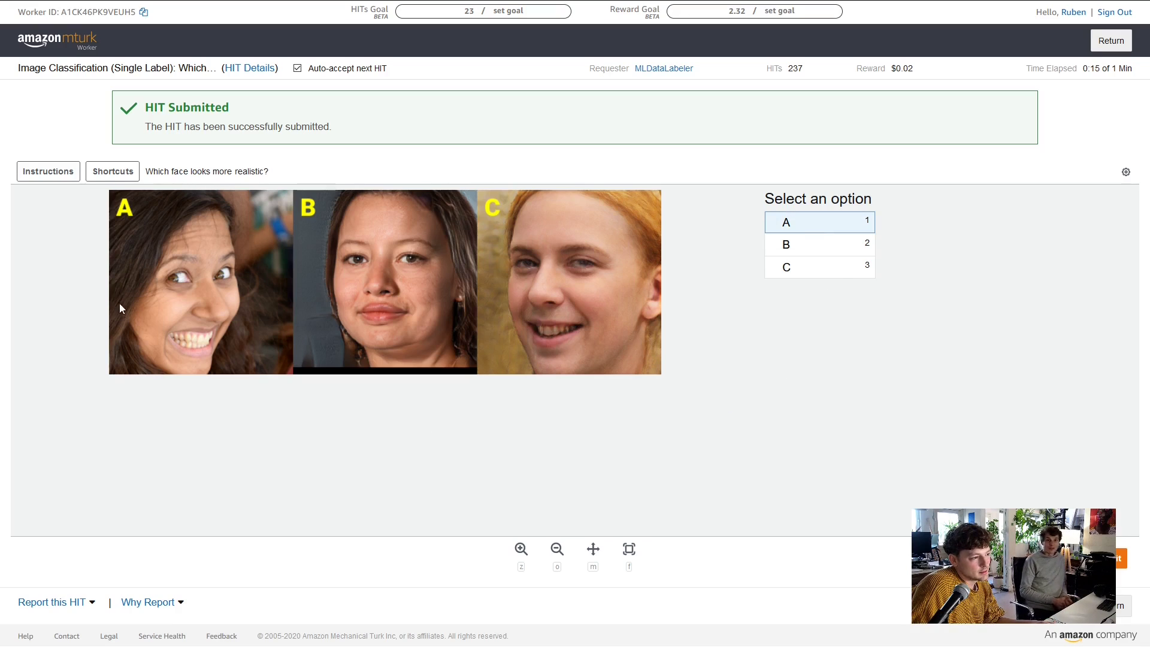
key("z")
left_click(198, 290)
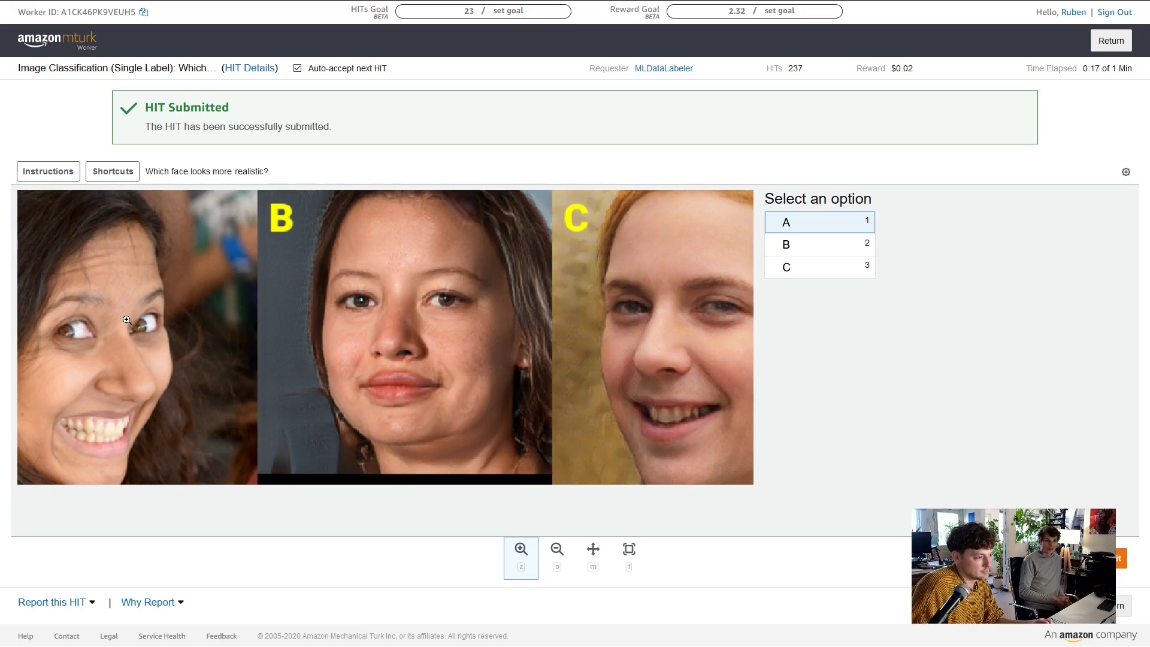
key("m")
left_click_drag(120, 335, 174, 337)
key("z")
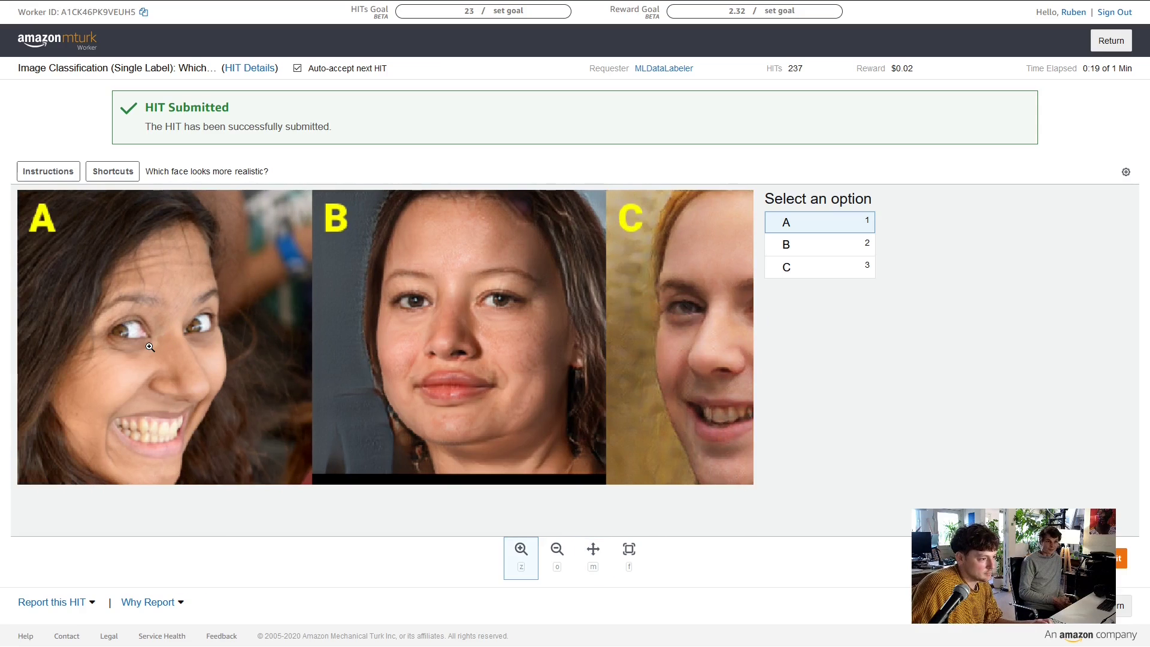
left_click(149, 347)
left_click(148, 344)
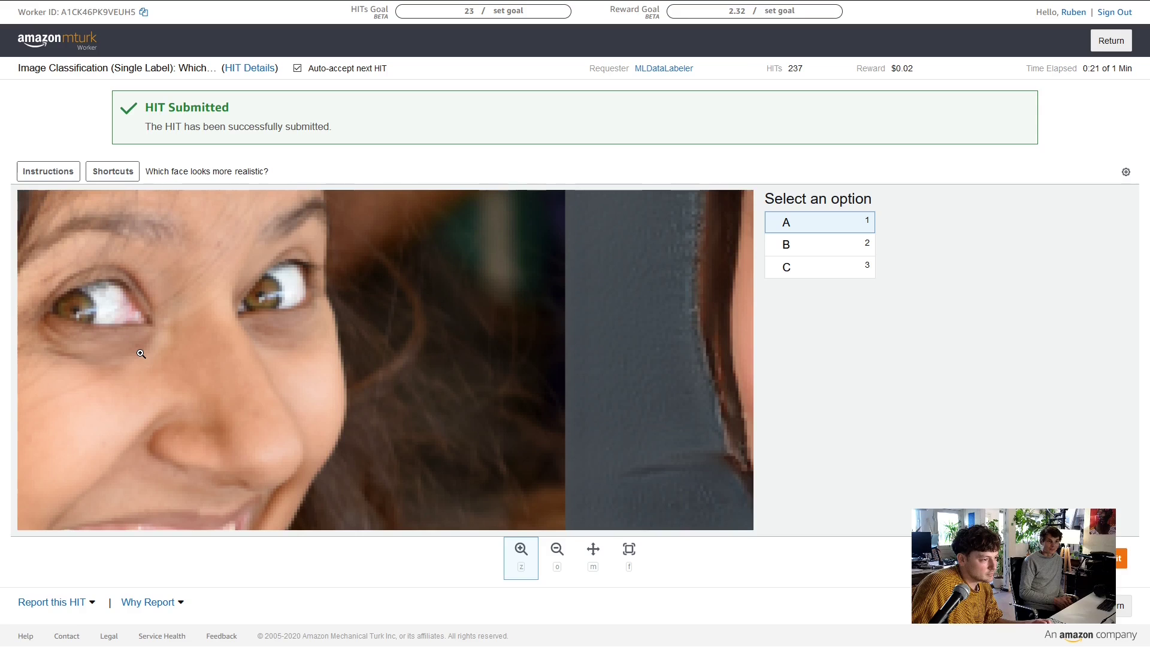
Pan across face A, zoom out to all three faces, and submit the answer
key("m")
left_click_drag(162, 377, 367, 388)
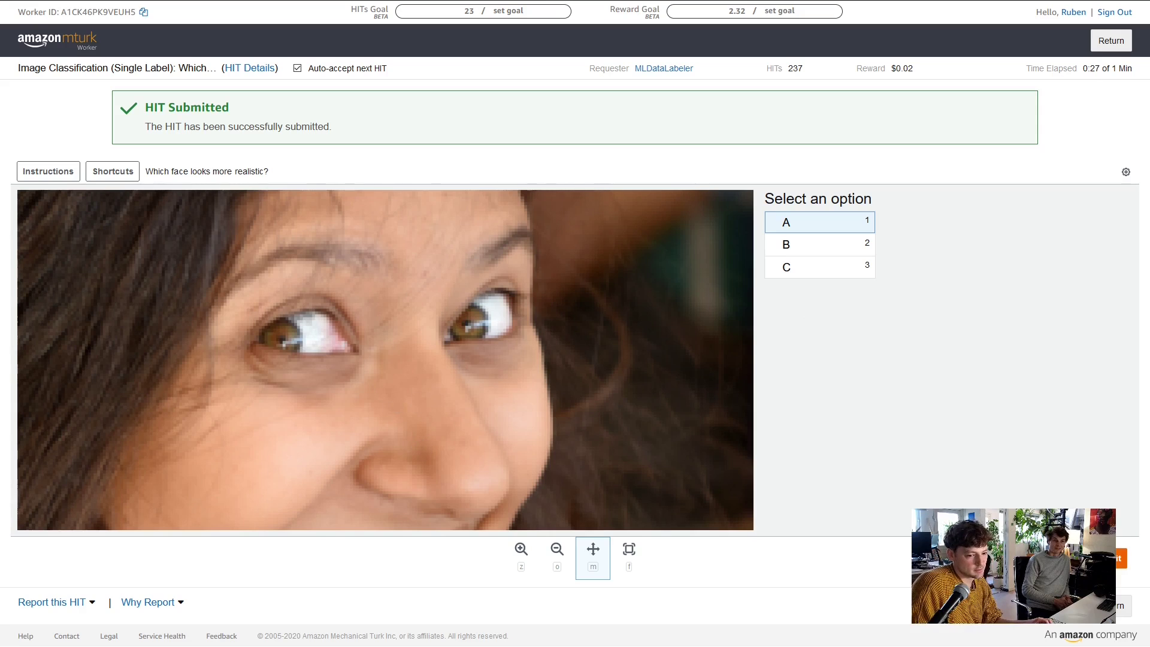
key("o")
left_click(471, 342)
left_click(422, 348)
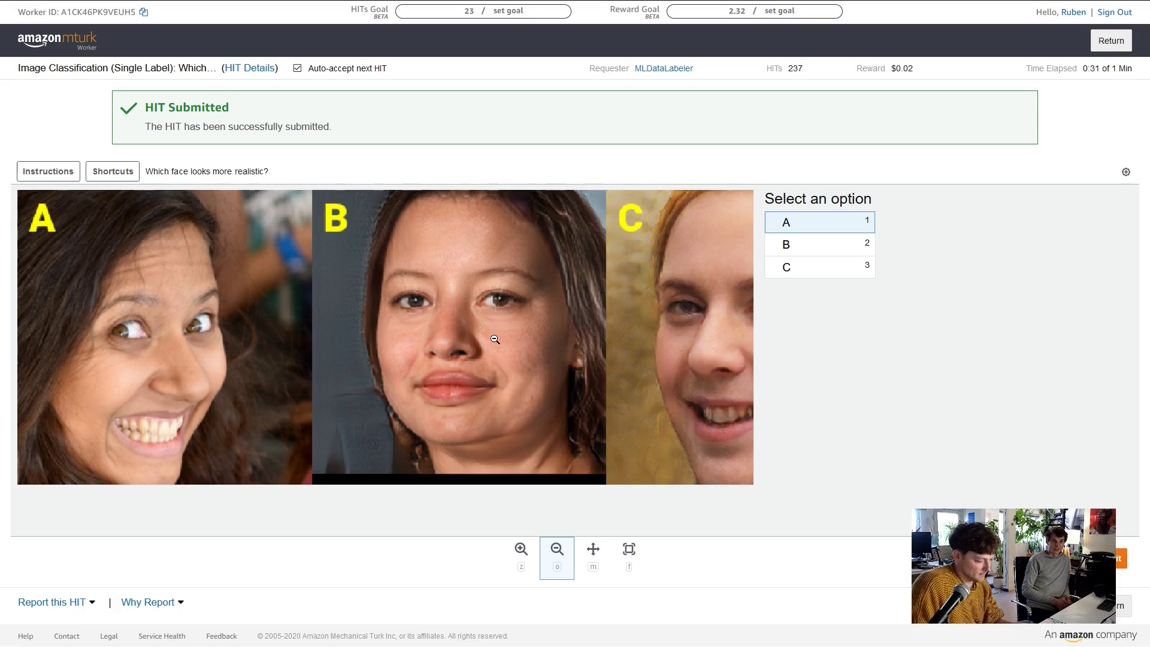
key("m")
left_click_drag(512, 340, 385, 339)
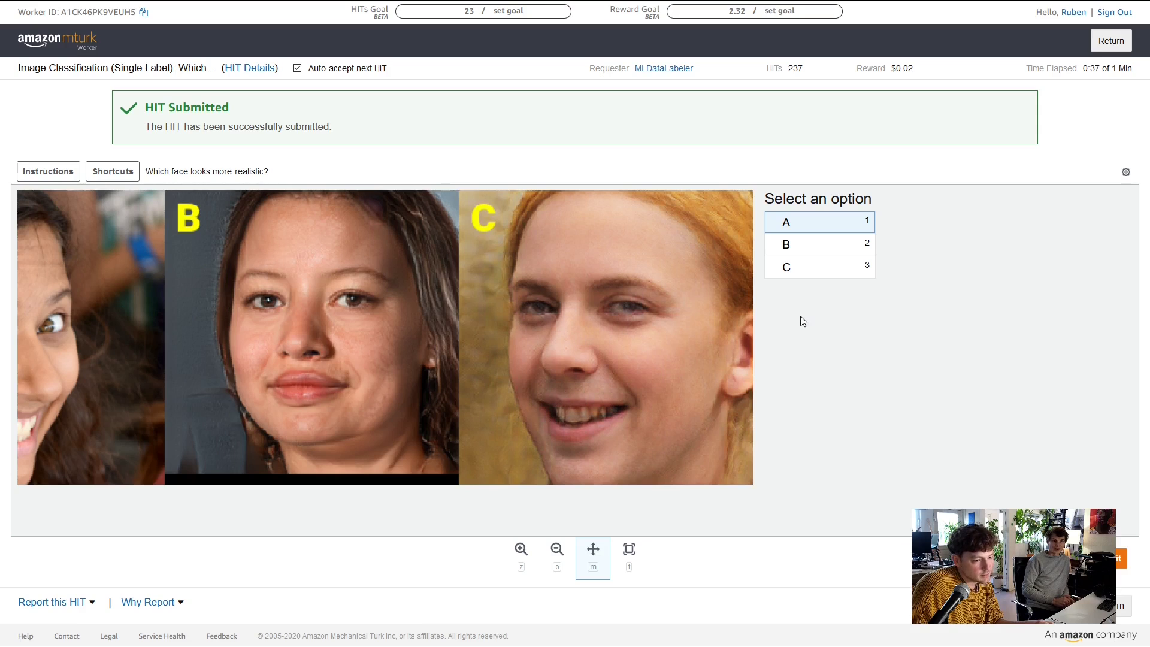
left_click(1123, 554)
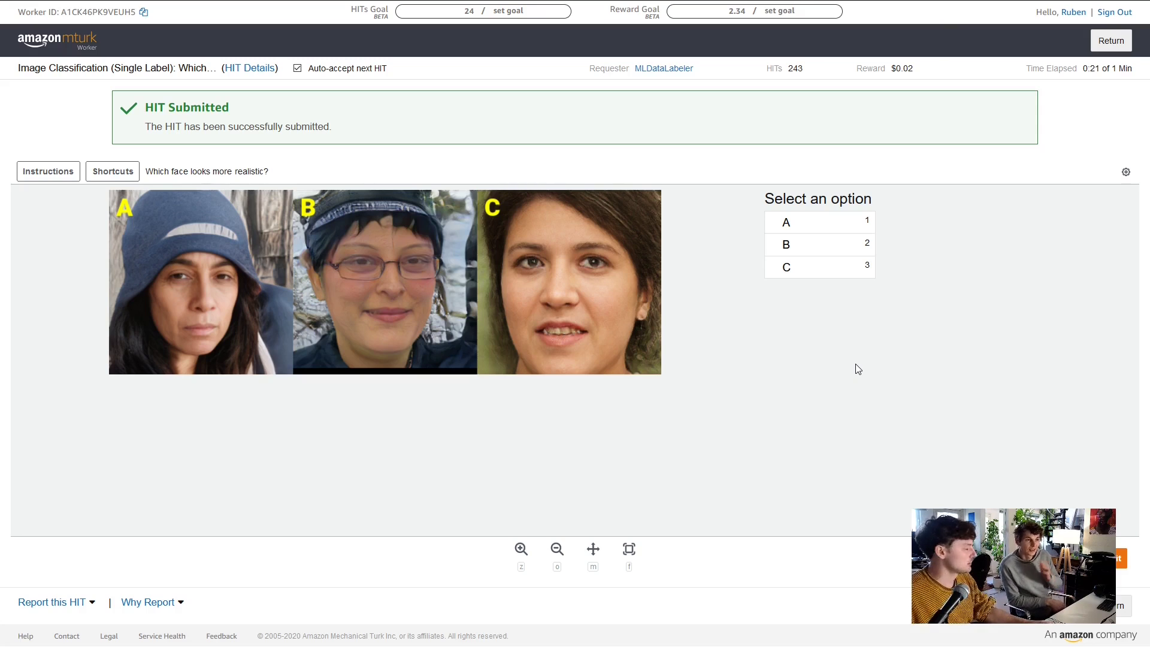
Submit three face HITs answering A, C and B, magnifying the faces before the last
key("1")
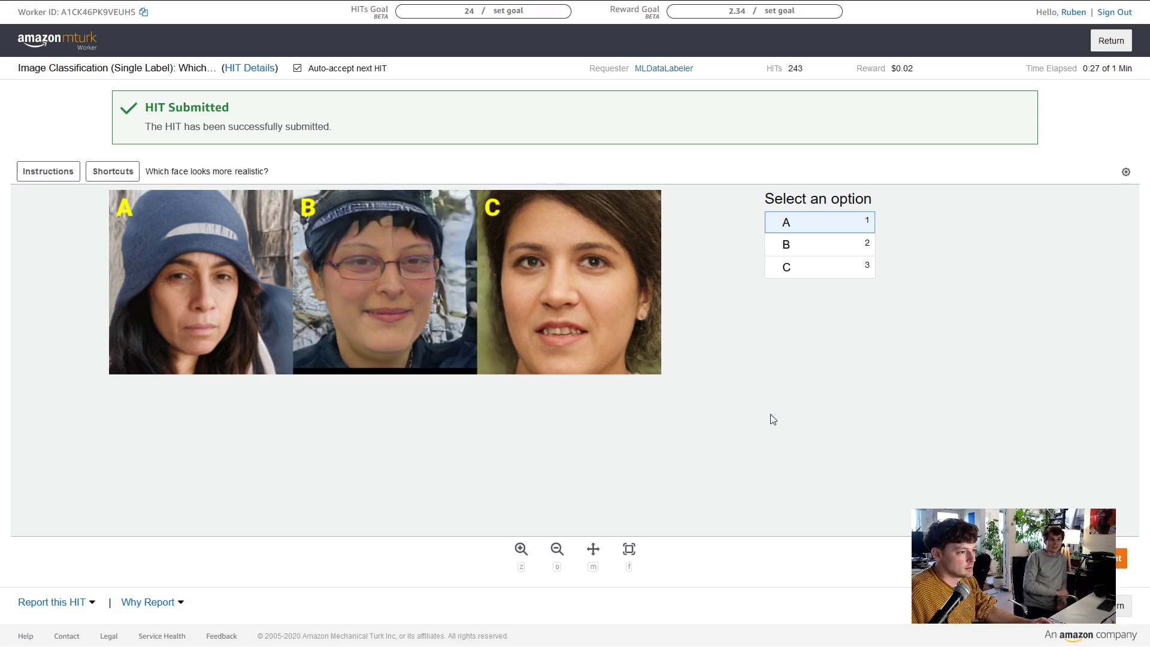
key("Return")
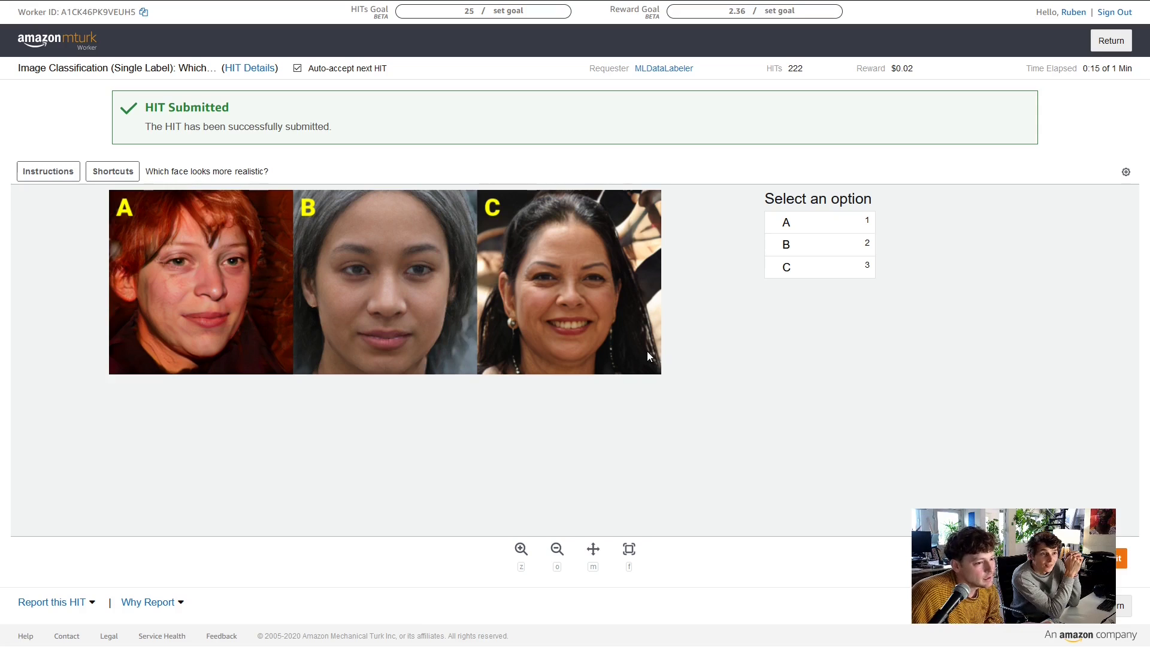
key("3")
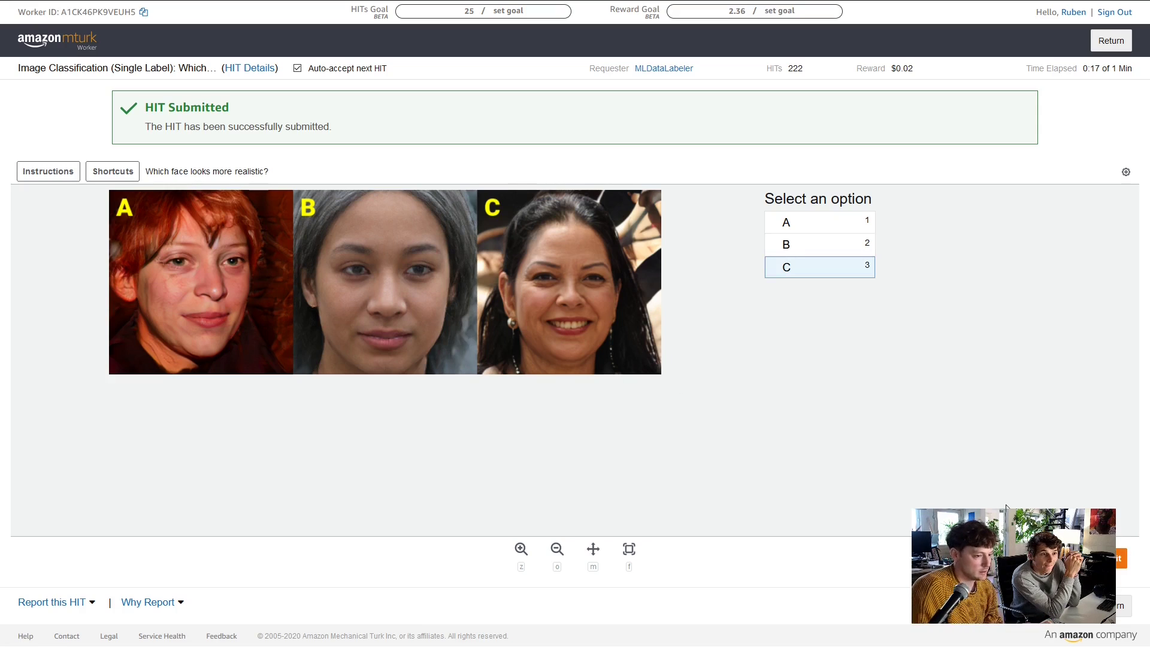
left_click(1104, 558)
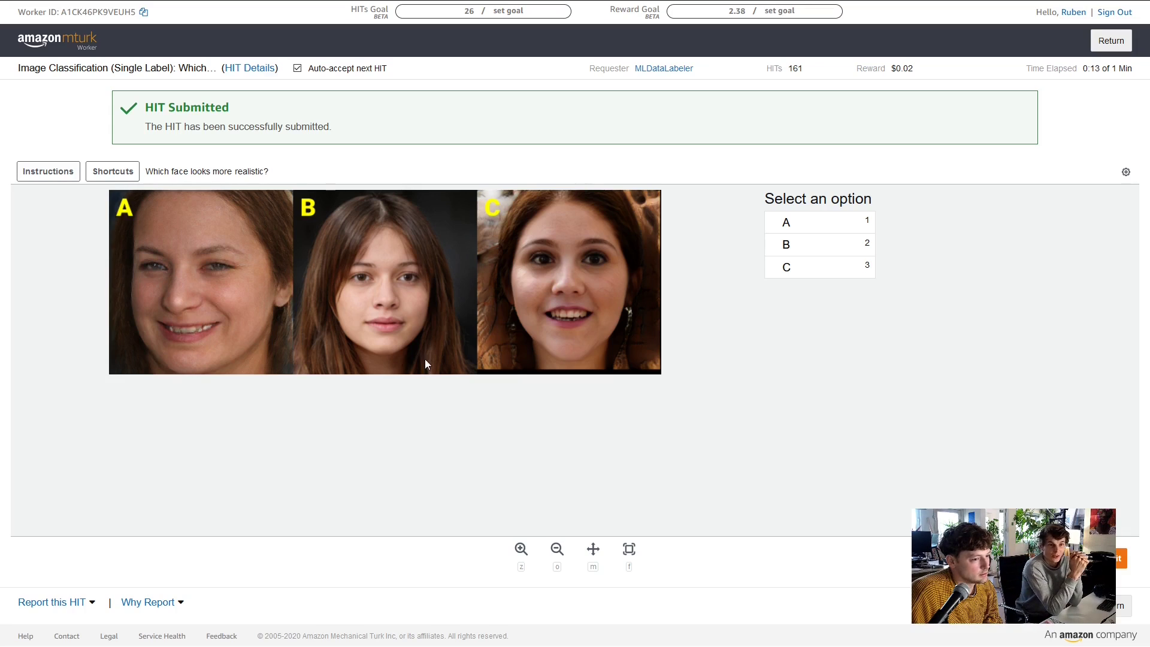
key("z")
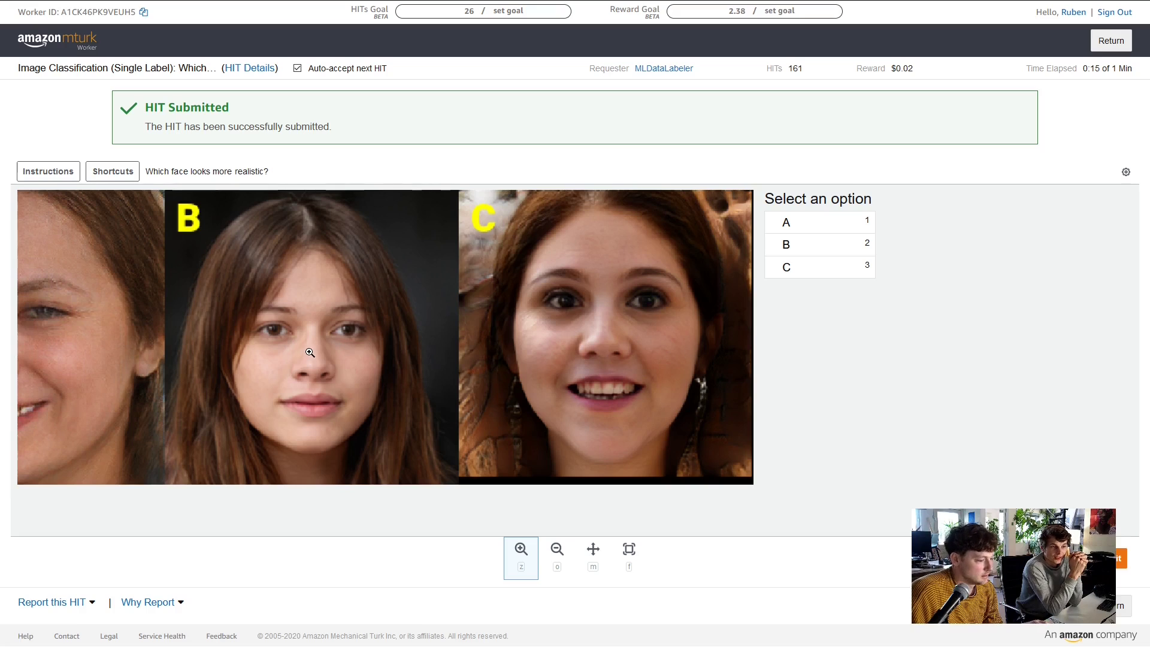
key("m")
mouse_move(458, 337)
left_mouse_down()
mouse_move(480, 336)
mouse_move(379, 328)
mouse_move(462, 327)
left_mouse_up()
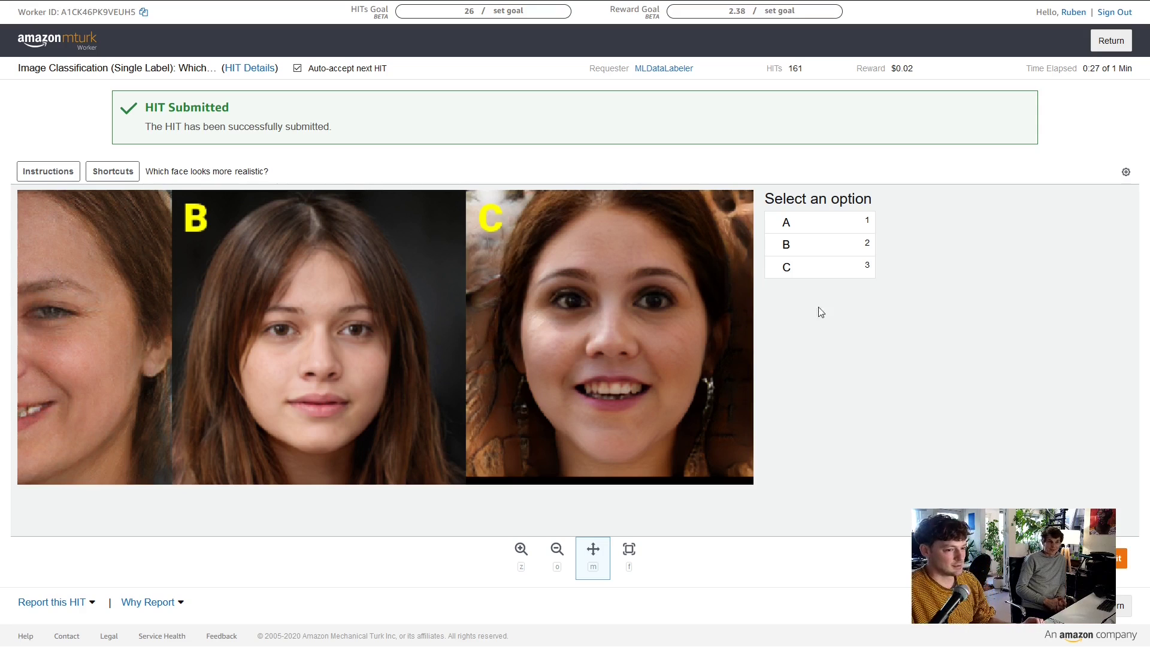
left_click(808, 251)
key("Return")
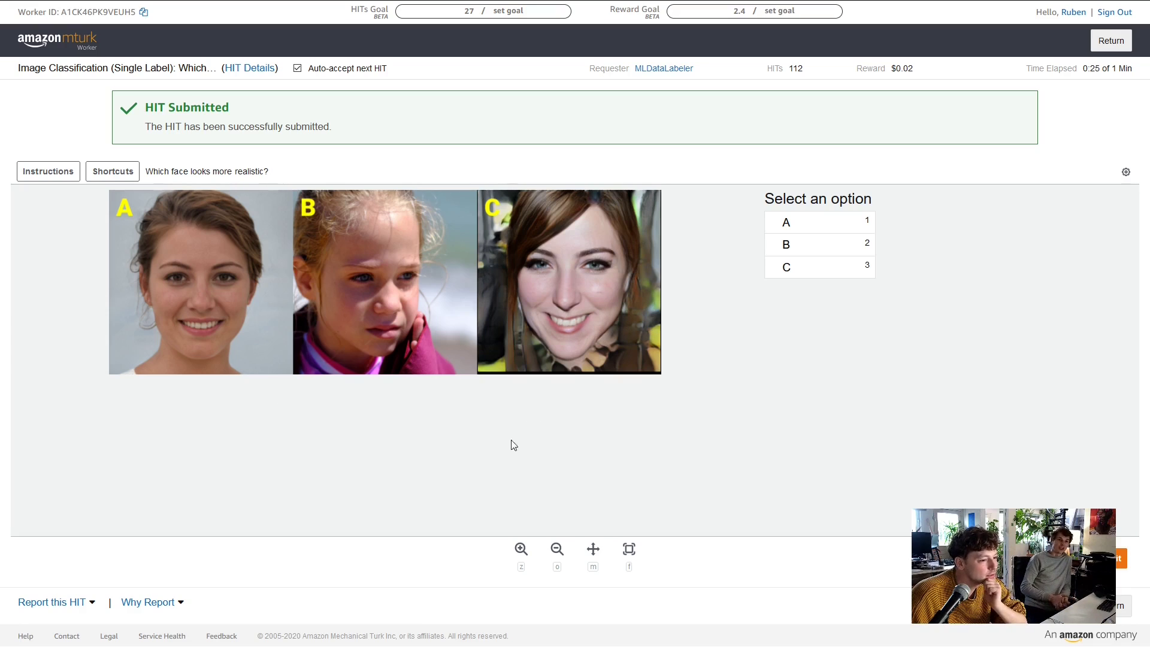
Zoom in and pan across faces A, B and C to compare them up close
left_click(521, 548)
left_click(361, 263)
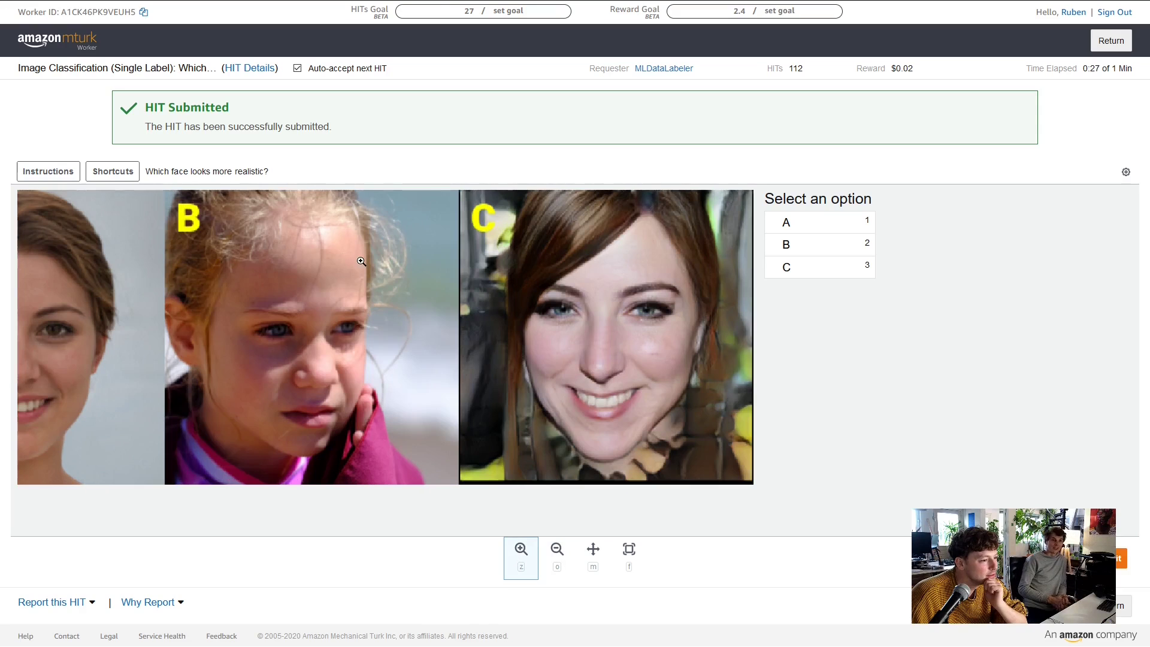
left_click(289, 367)
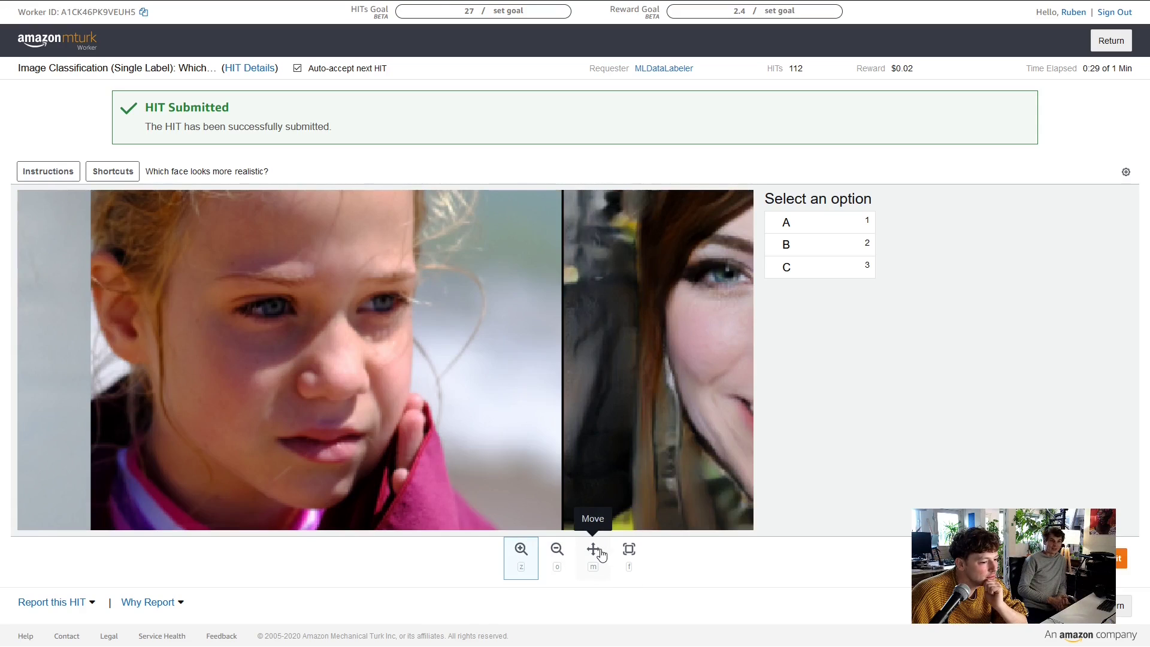
left_click(593, 548)
left_click_drag(269, 306, 554, 389)
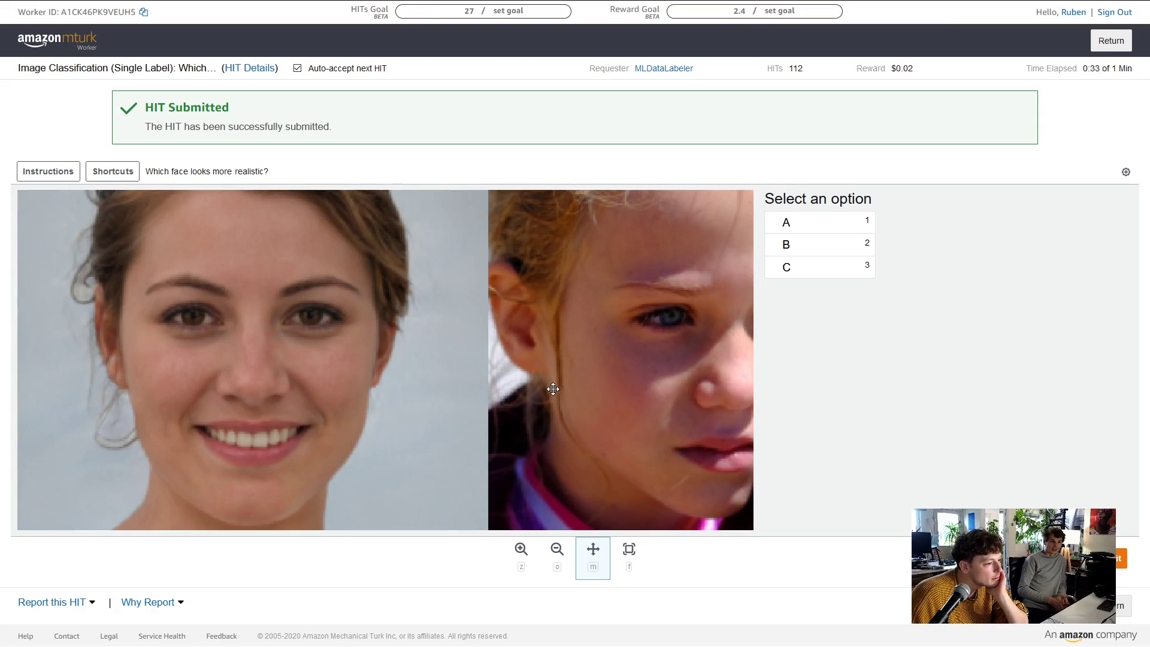
left_click_drag(518, 307, 133, 315)
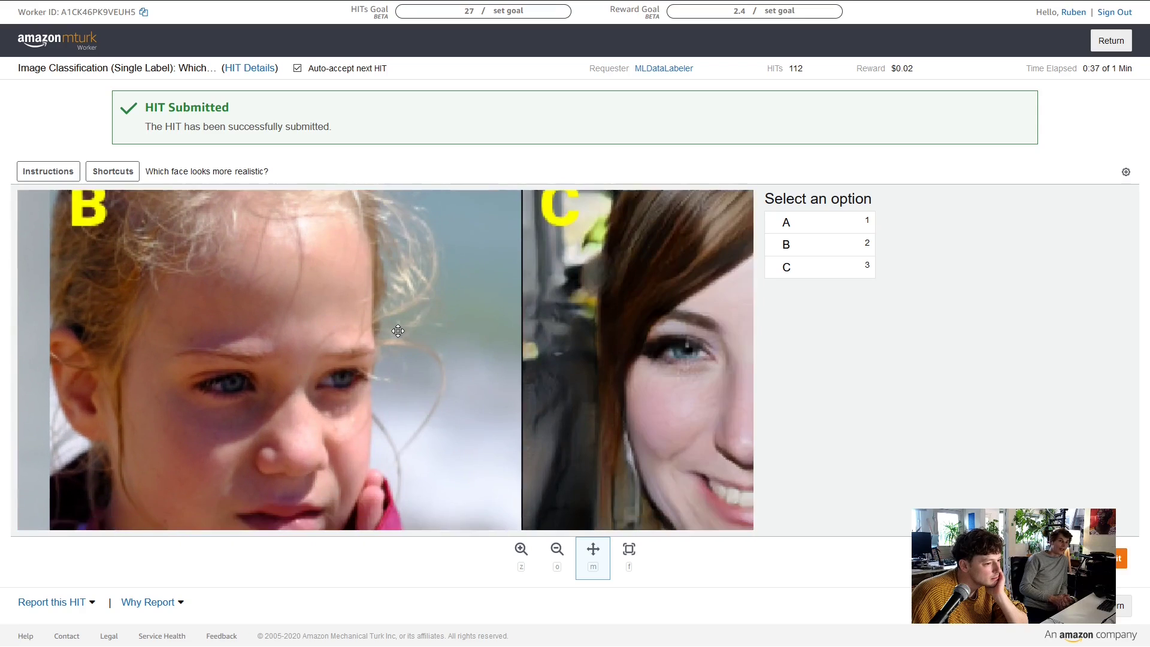
left_click_drag(302, 367, 460, 287)
left_click_drag(312, 417, 481, 245)
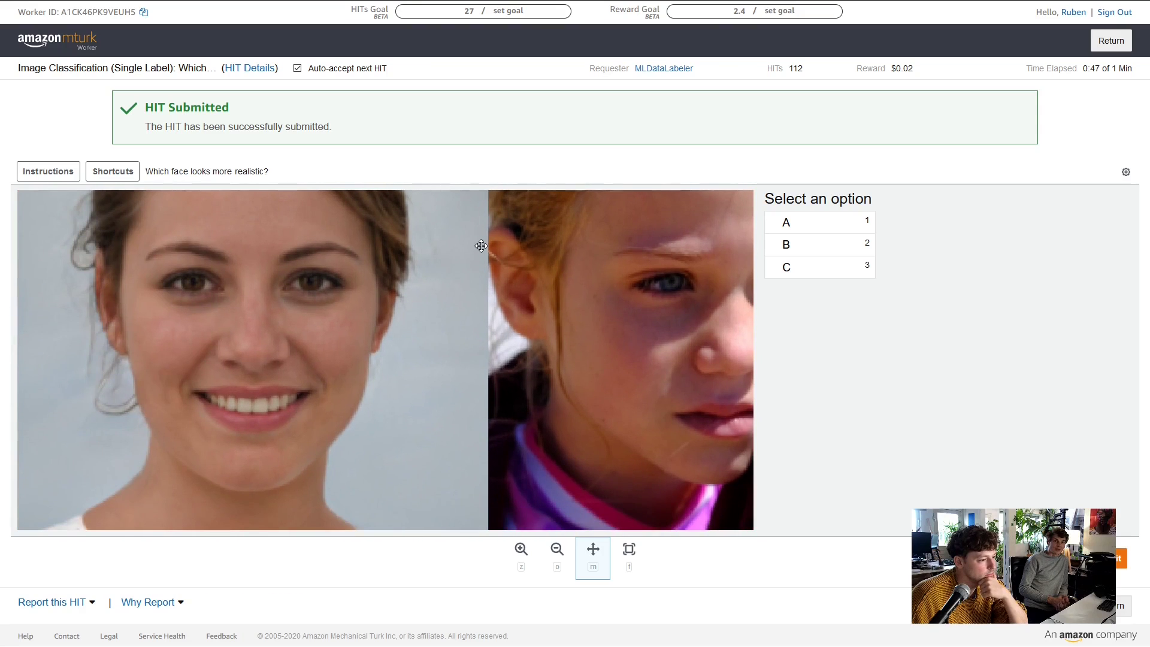
left_click_drag(380, 318, 379, 354)
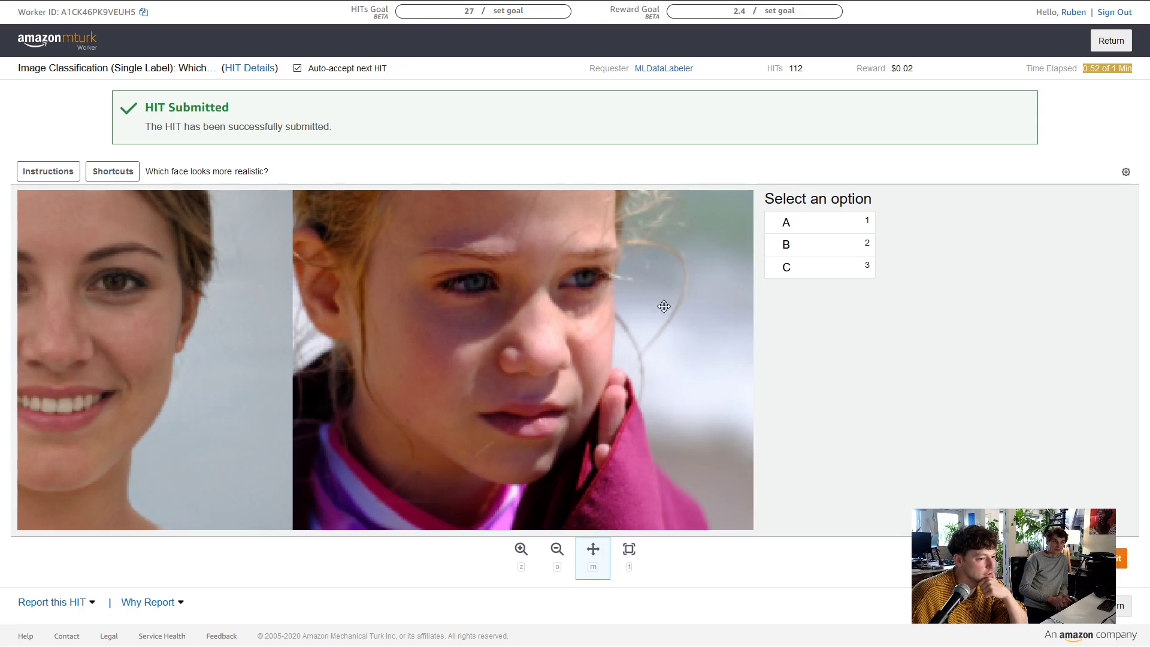
Answer face B and submit the face HIT
left_click(810, 231)
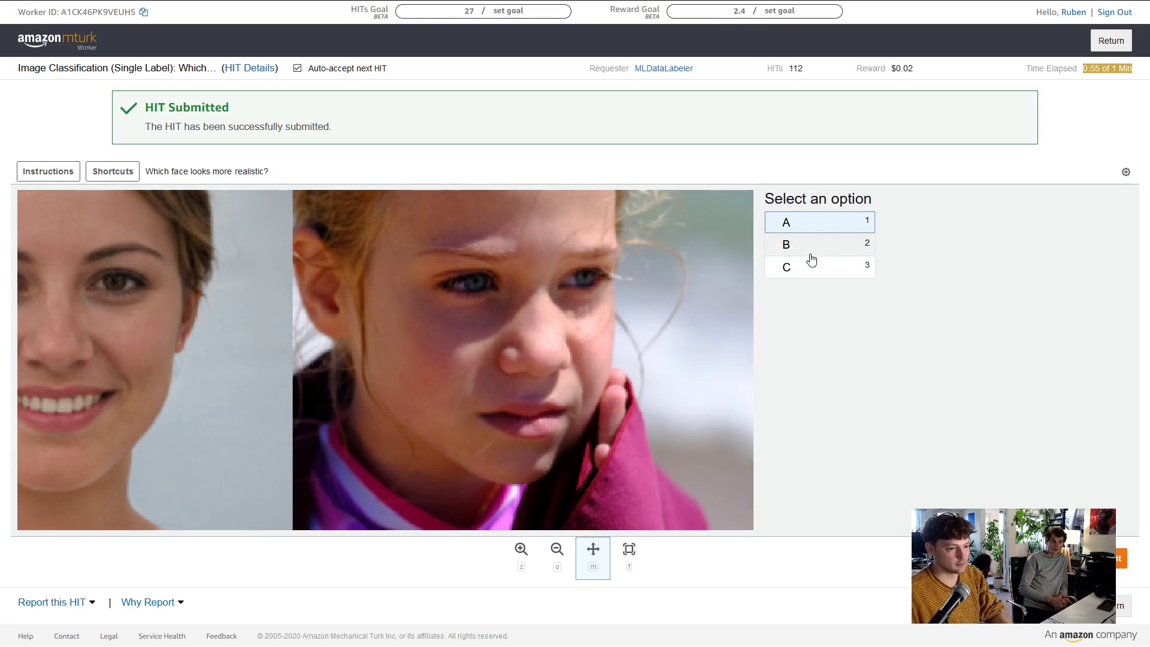
left_click(809, 252)
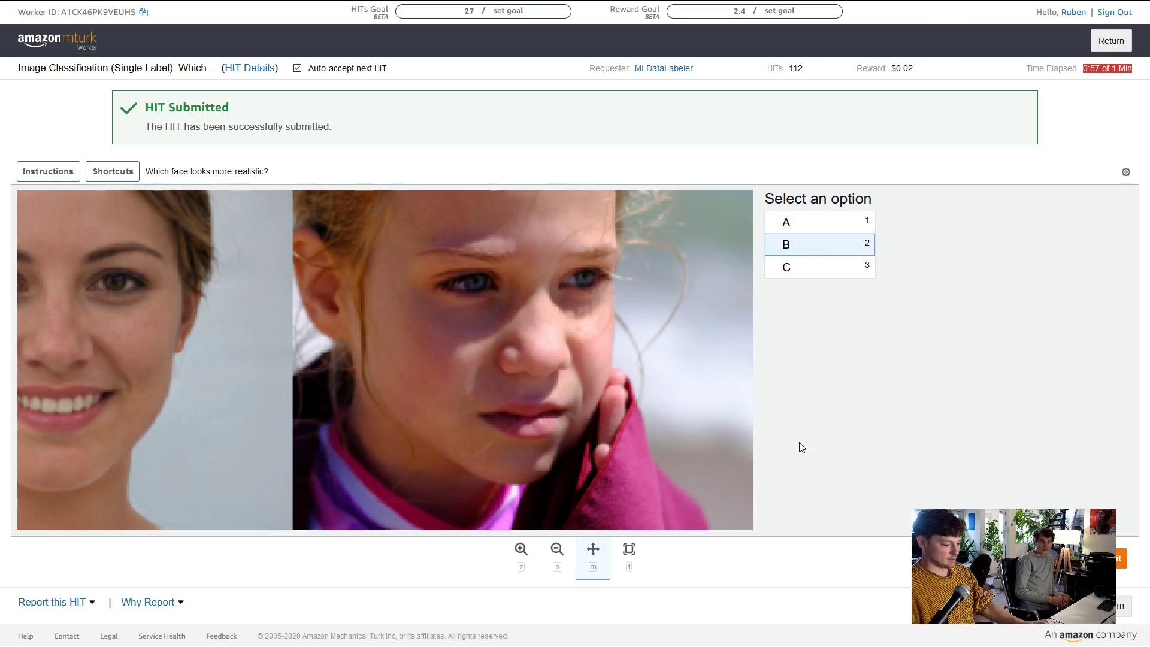
key("Return")
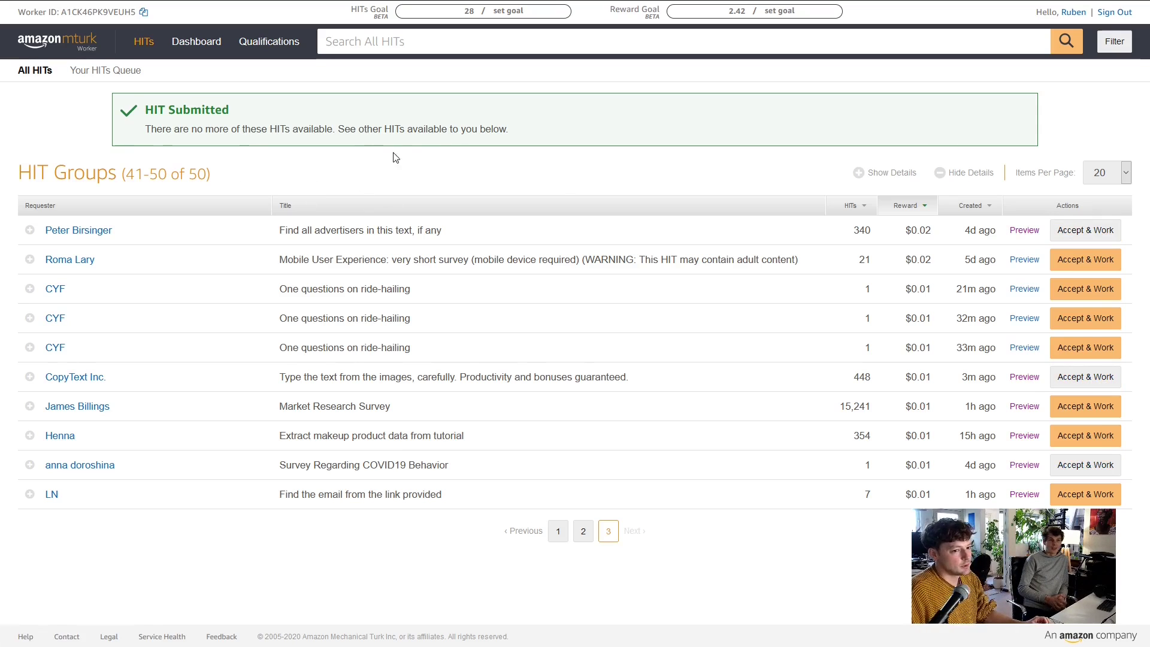
Expand the first CYF 'One questions on ride-hailing' HIT and accept it to start the task
mouse_move(148, 273)
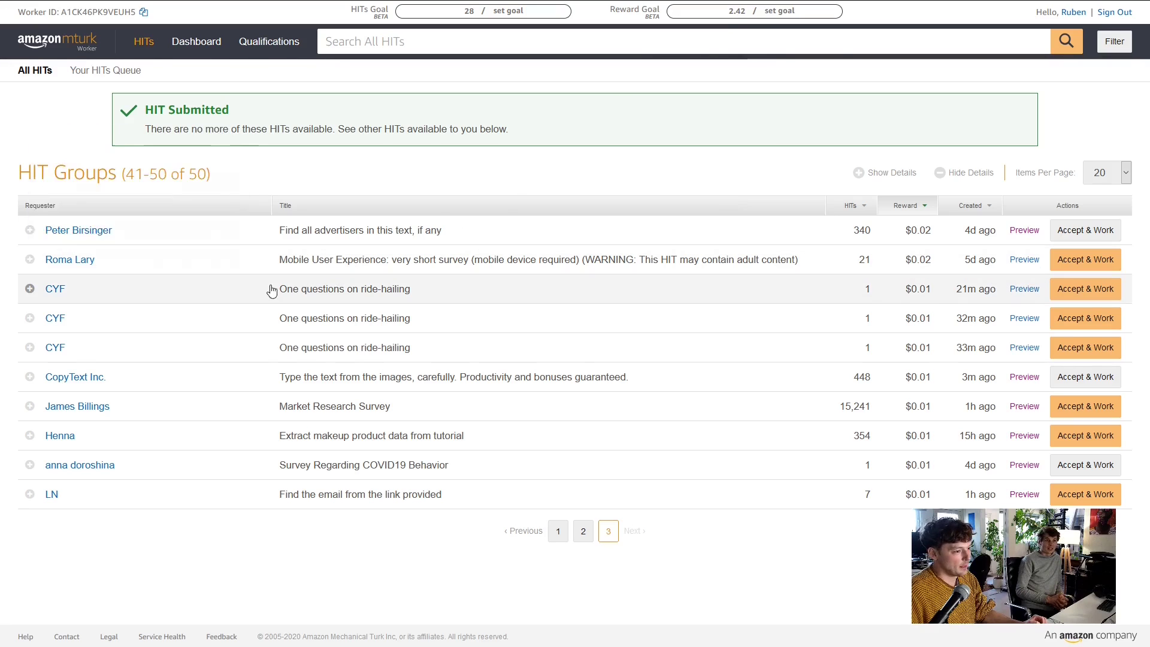
mouse_move(267, 294)
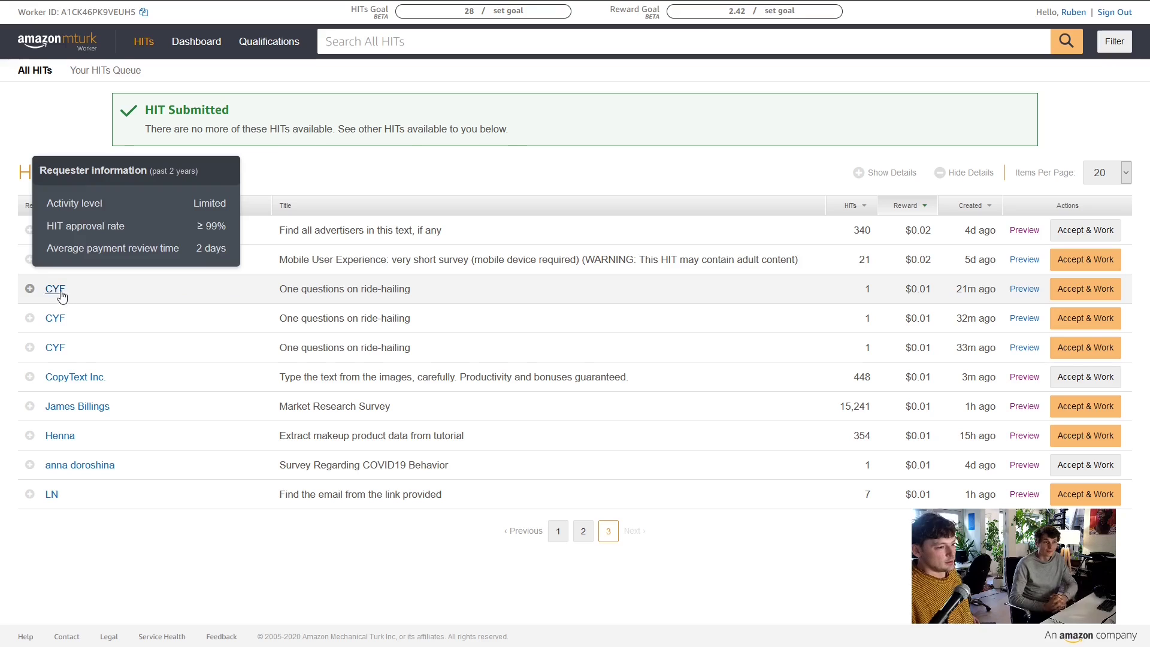
left_click(30, 291)
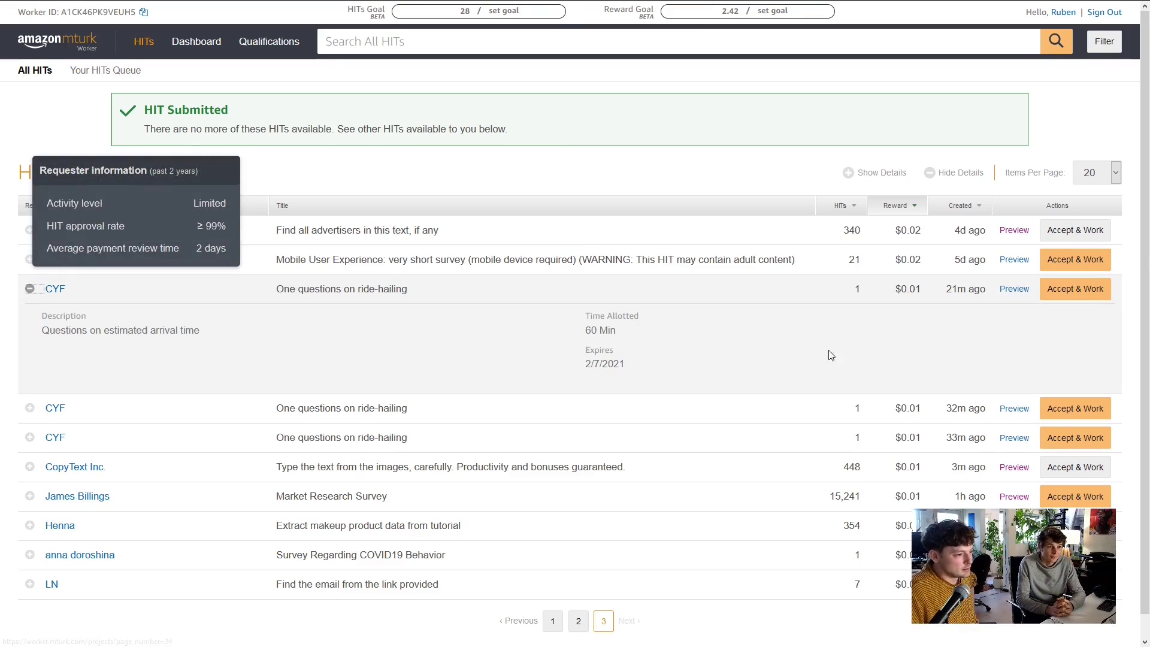
left_click(1086, 290)
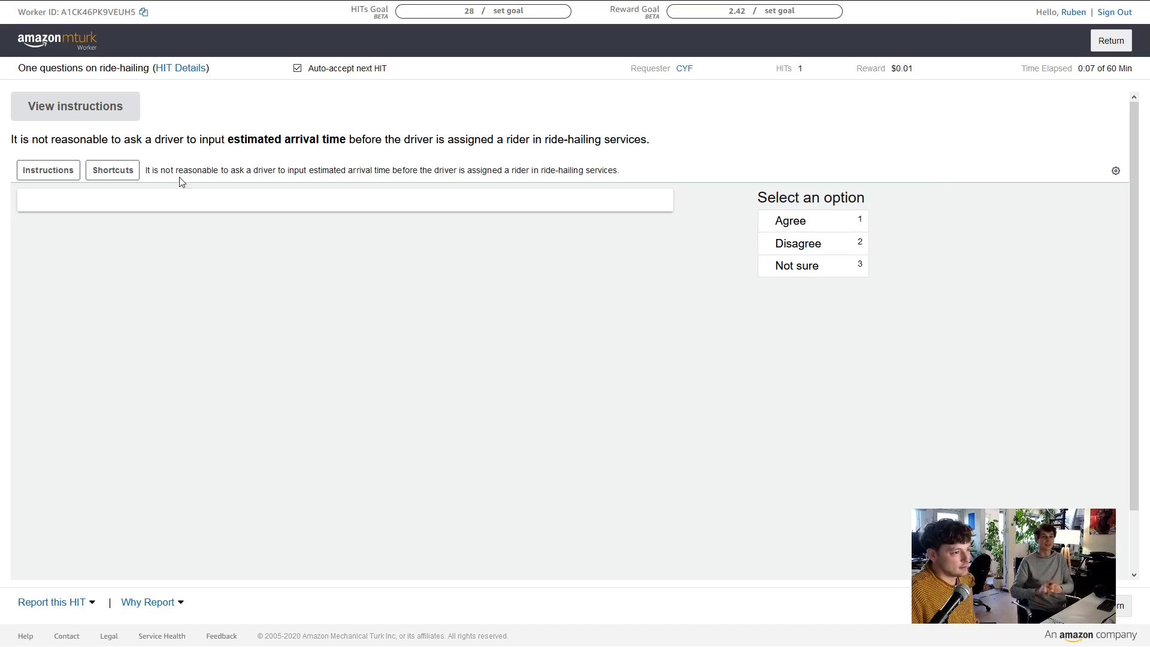
left_click(109, 103)
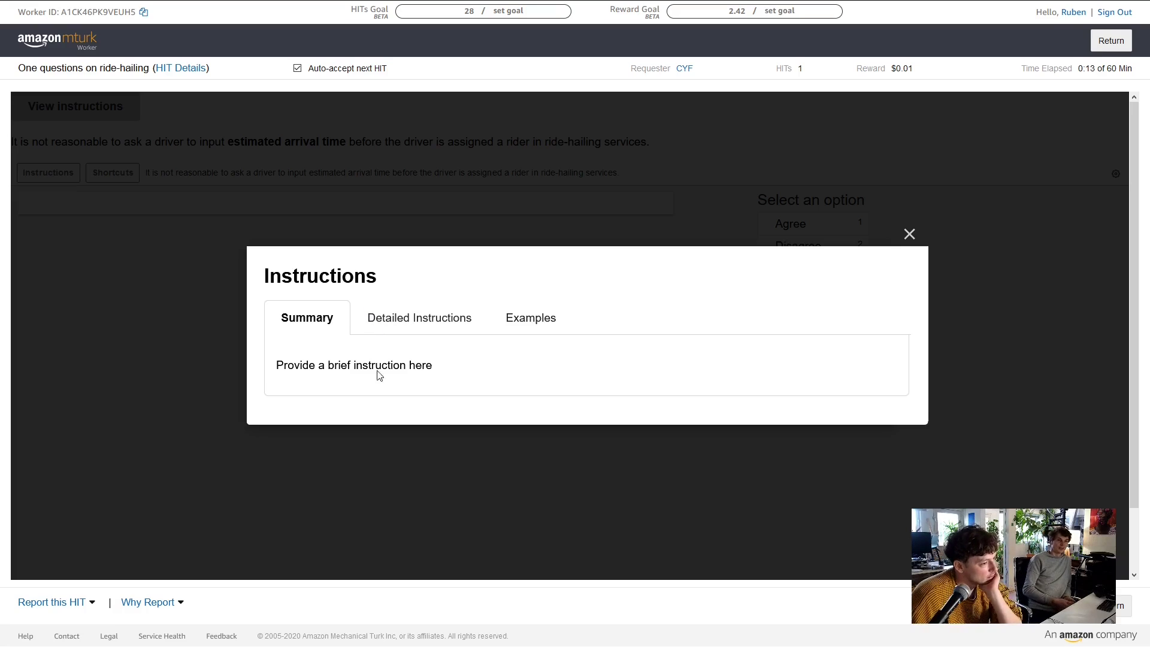
left_click(409, 322)
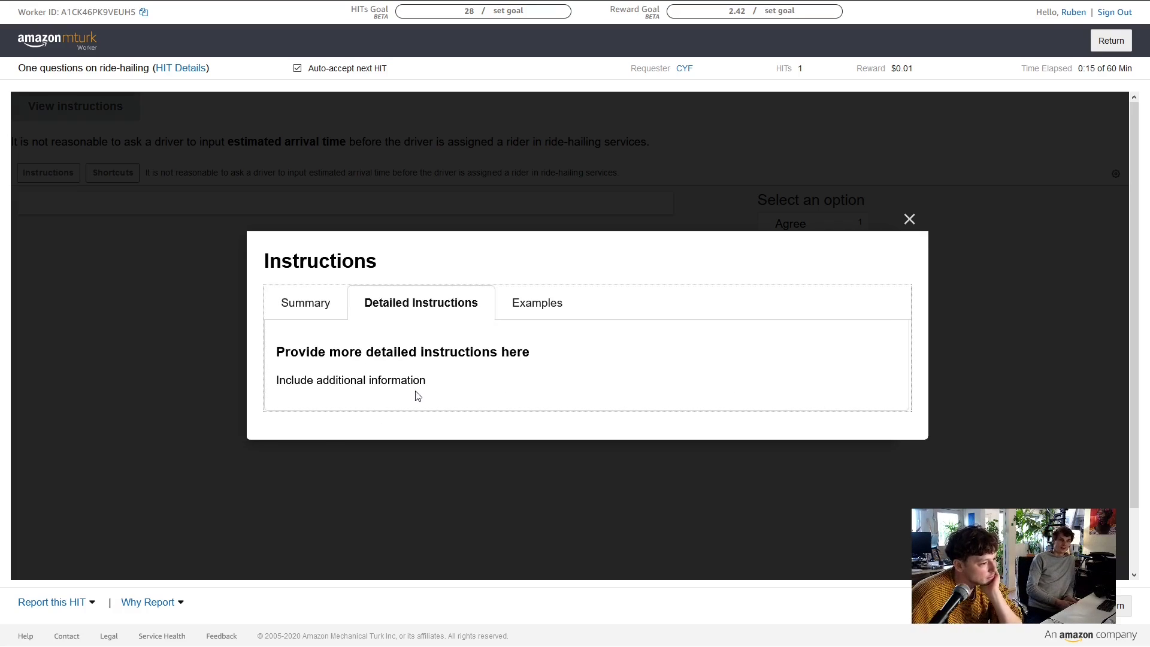
left_click(552, 303)
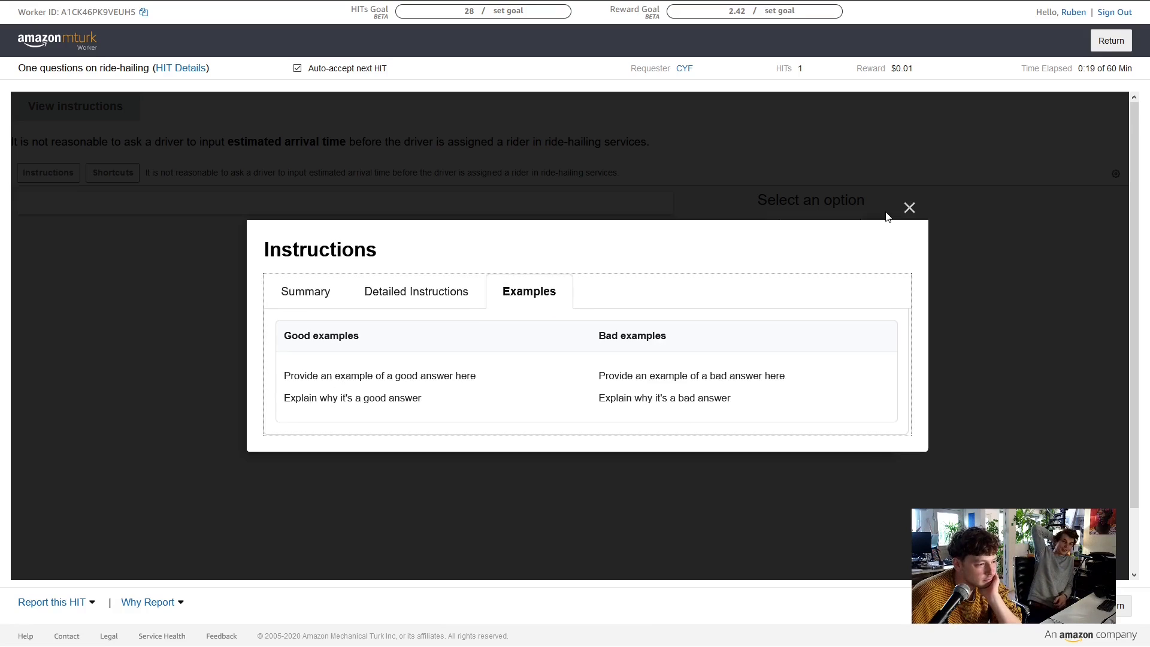
left_click(321, 303)
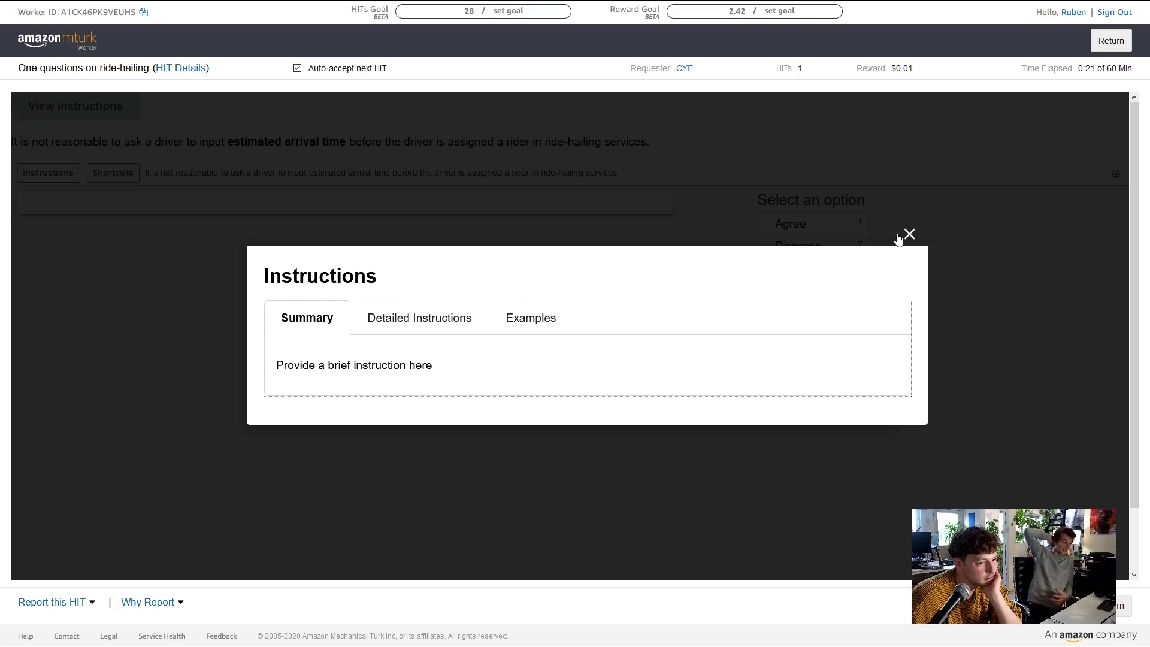
left_click(927, 231)
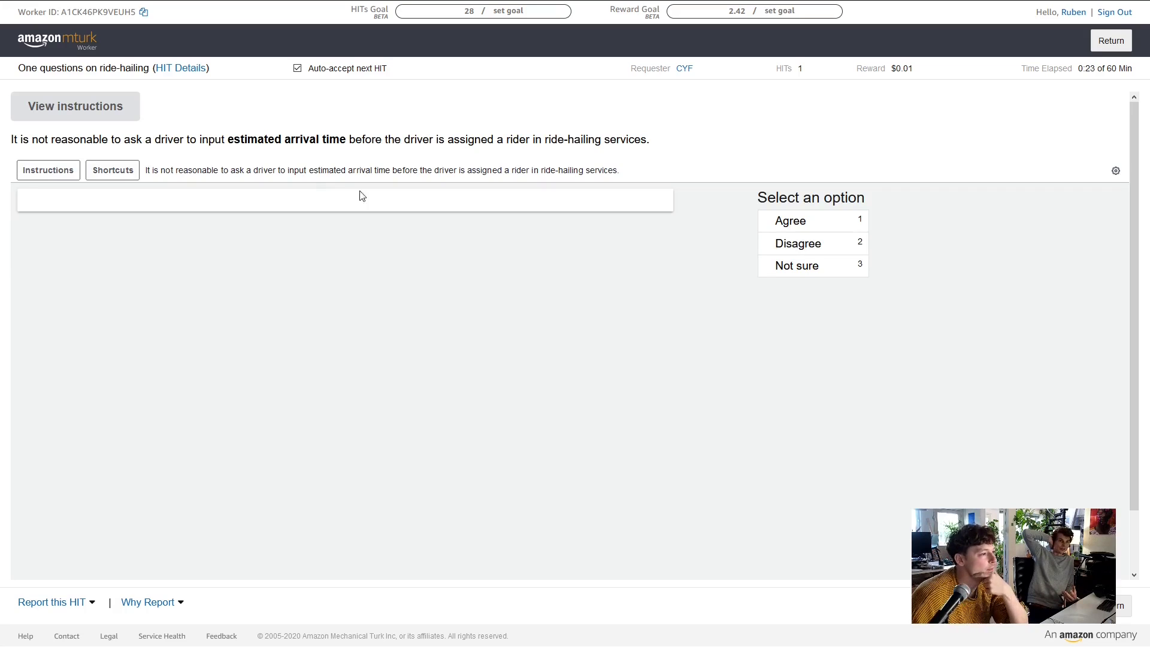
left_click_drag(126, 143, 283, 143)
left_click(301, 144)
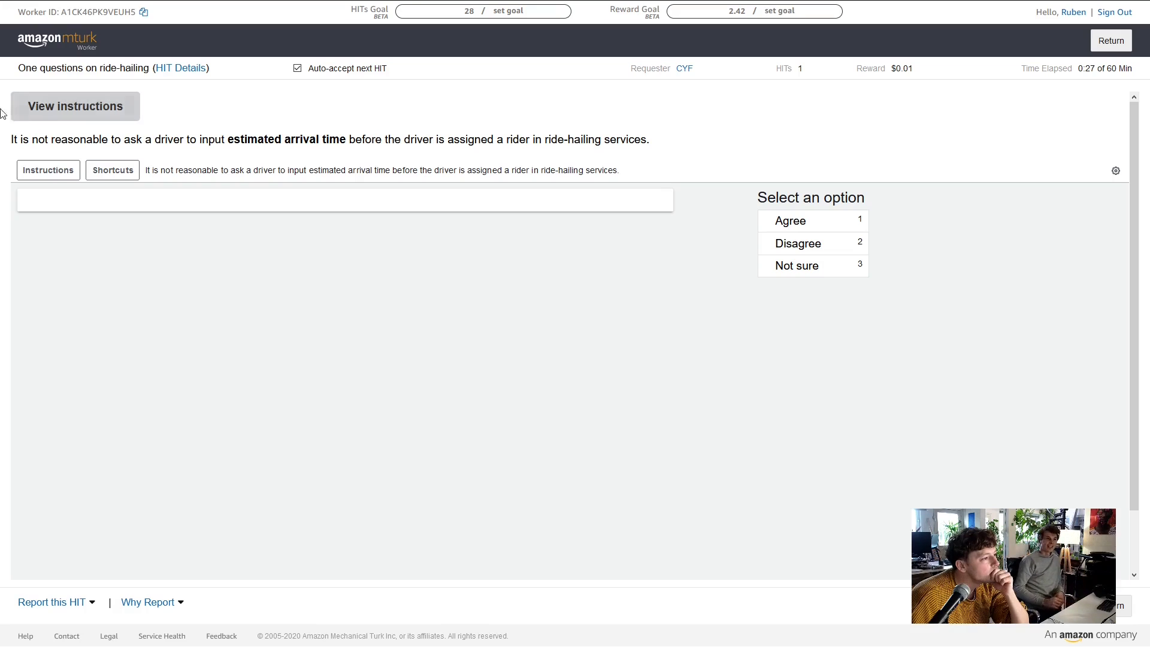
left_click(104, 114)
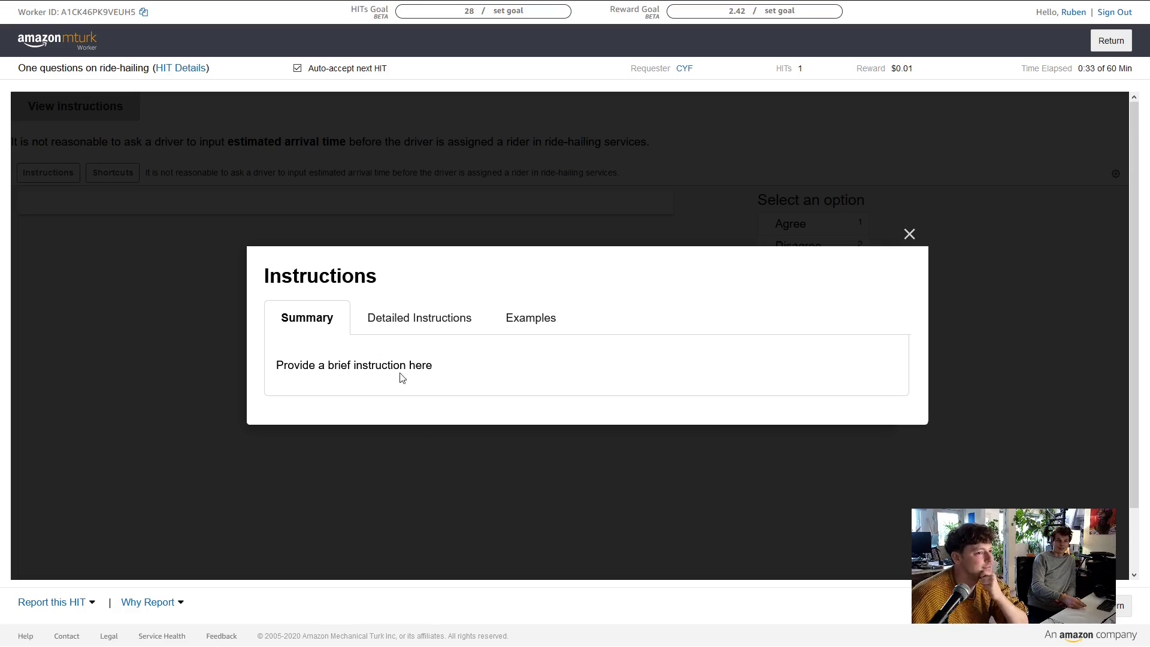
left_click(518, 319)
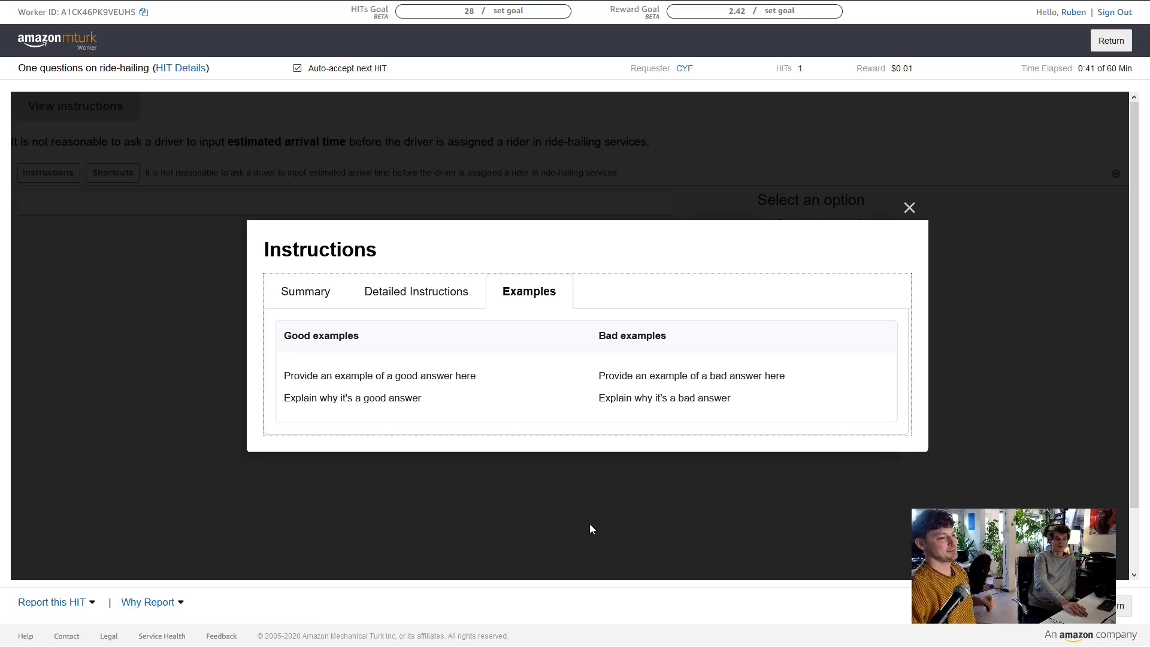
left_click(908, 208)
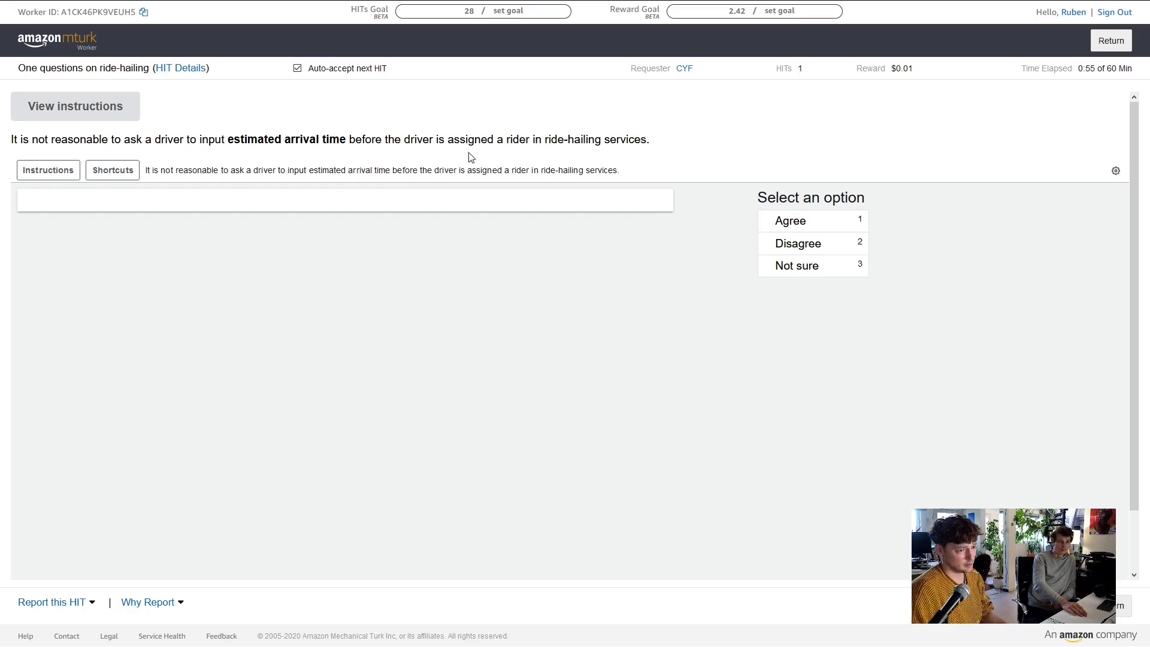
Check the task's Instructions and Shortcuts panels, then close them
left_click(60, 171)
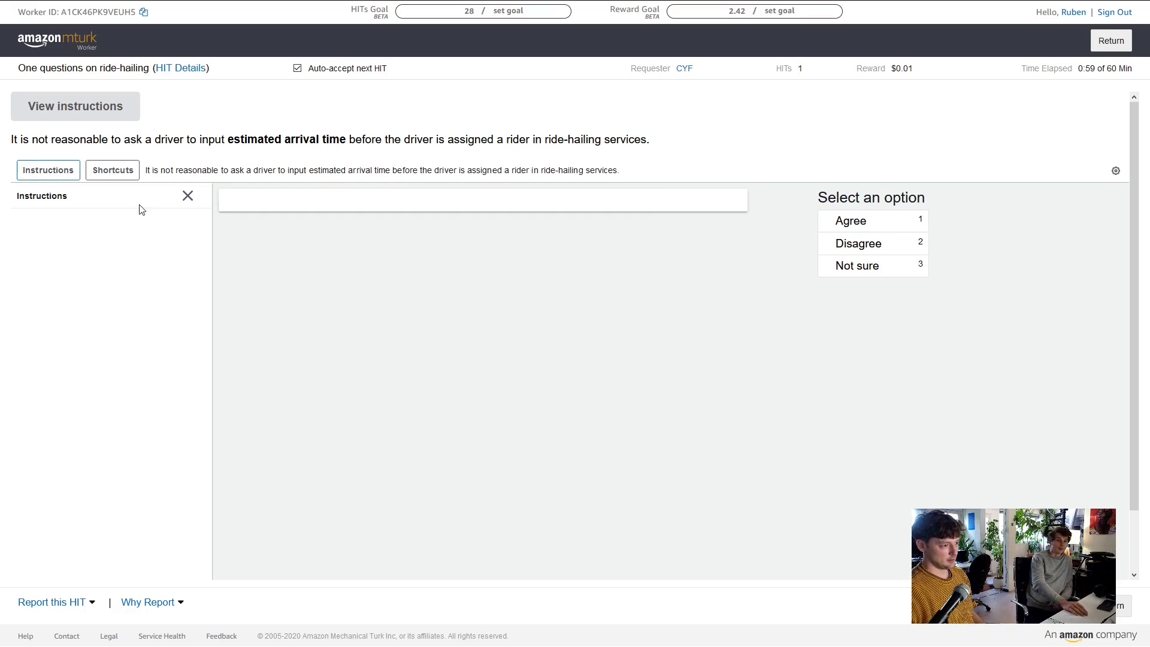
left_click(185, 197)
left_click(122, 171)
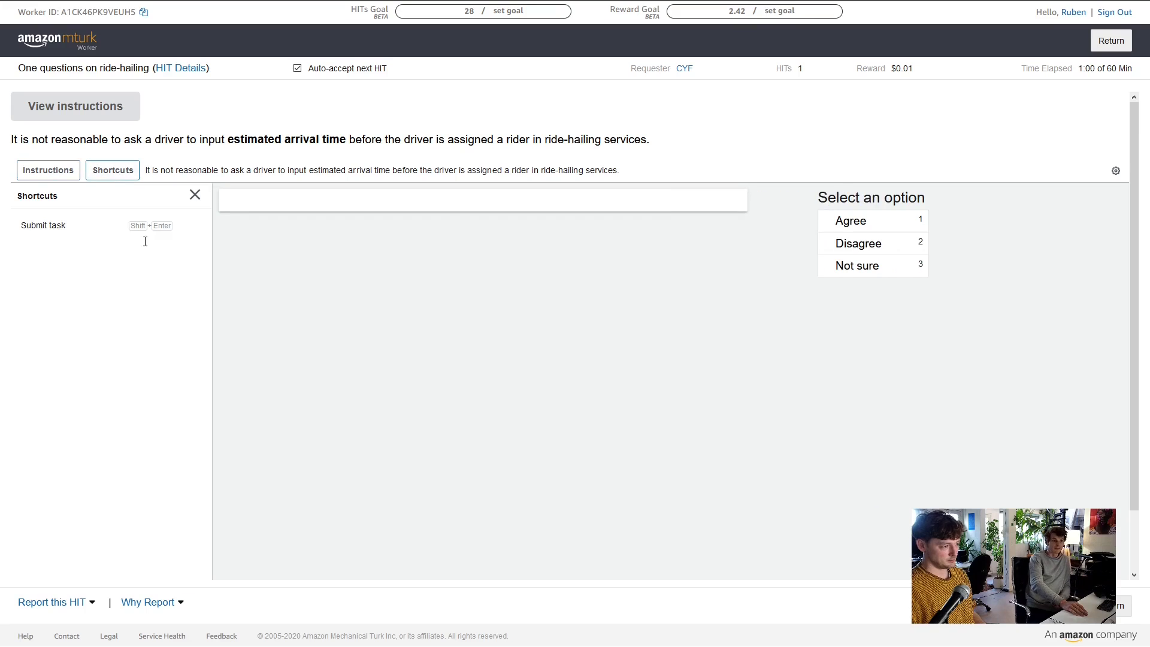
left_click(194, 196)
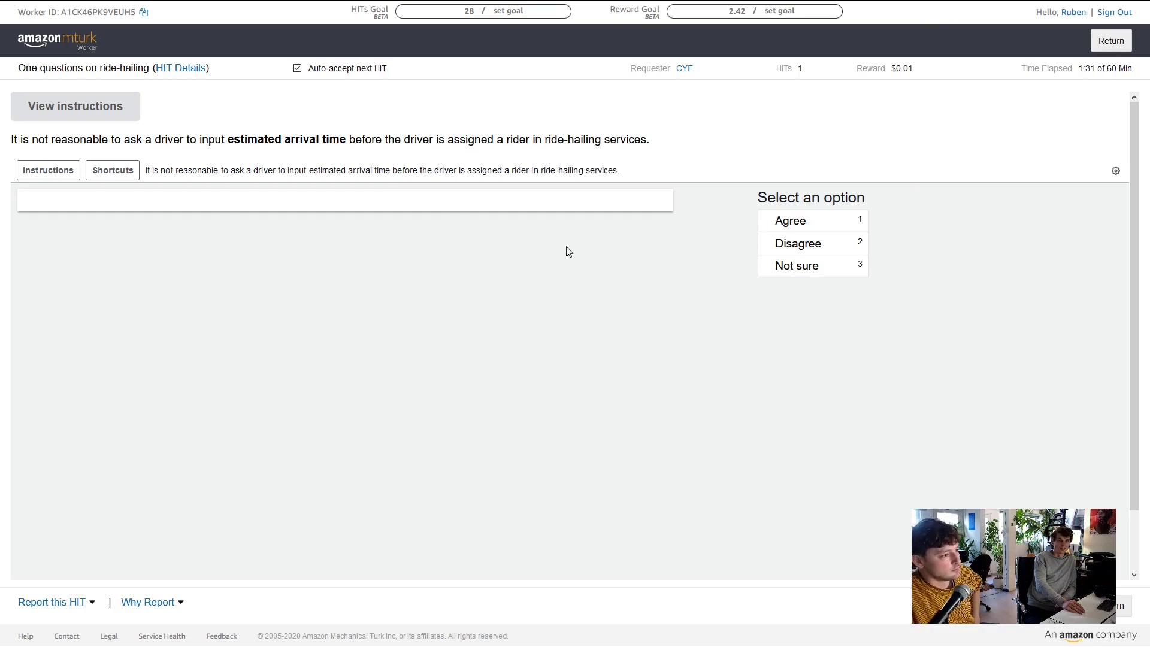
Answer Agree to the estimated-arrival-time statement and submit the HIT
left_click(797, 221)
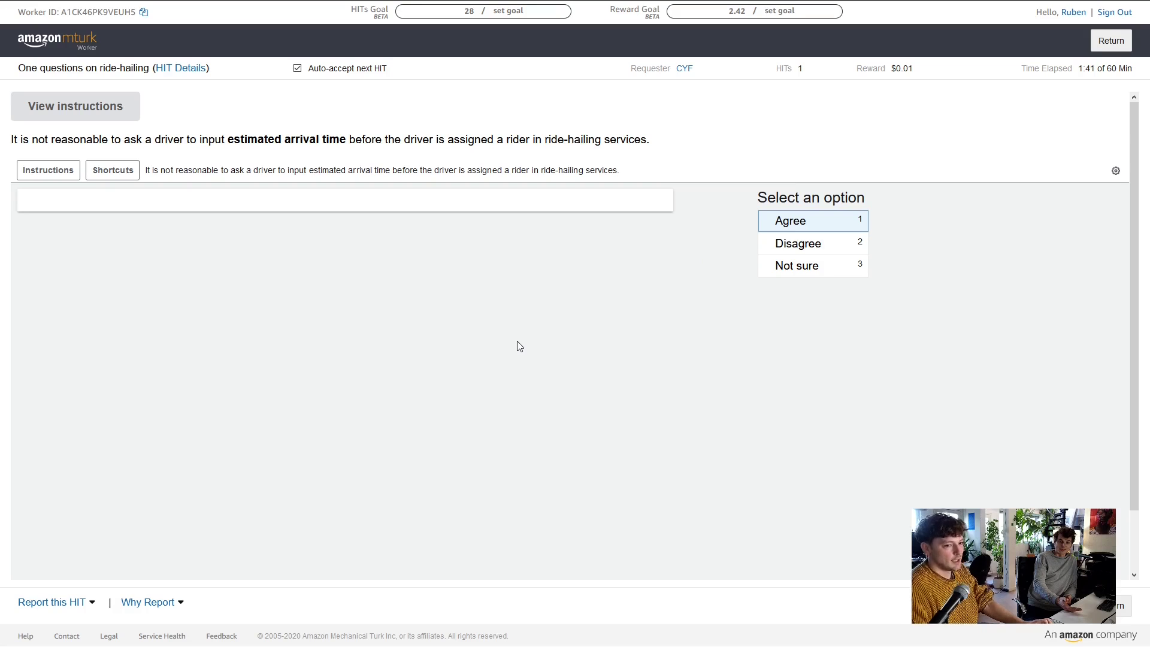
left_click(858, 354)
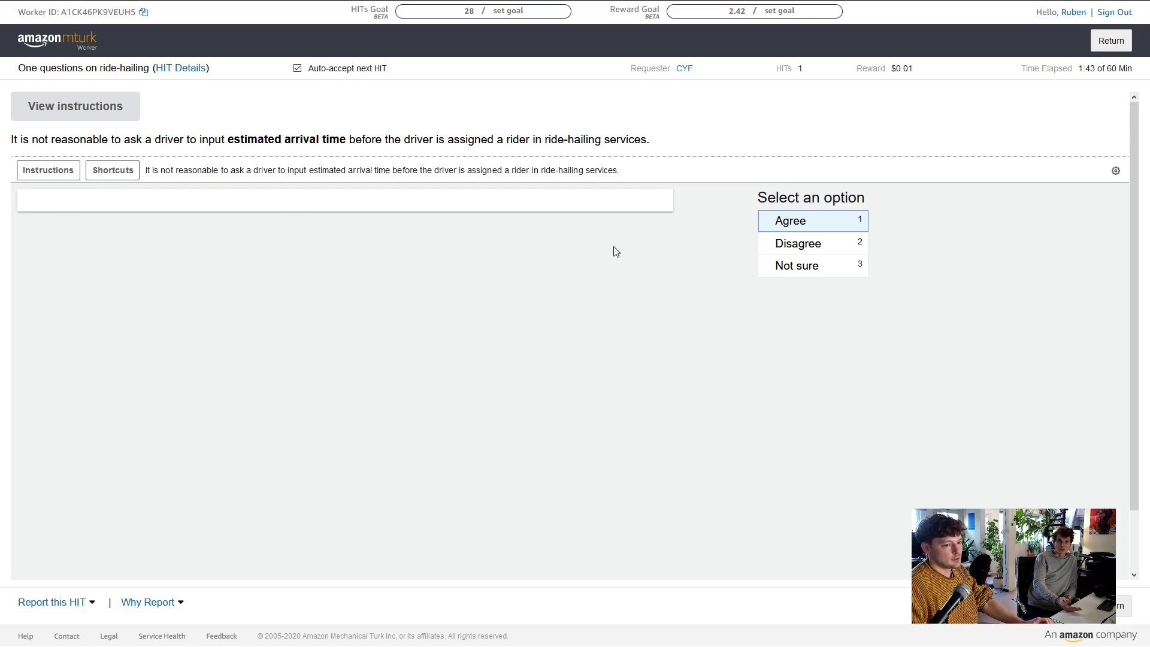
scroll(882, 446, "down", 2)
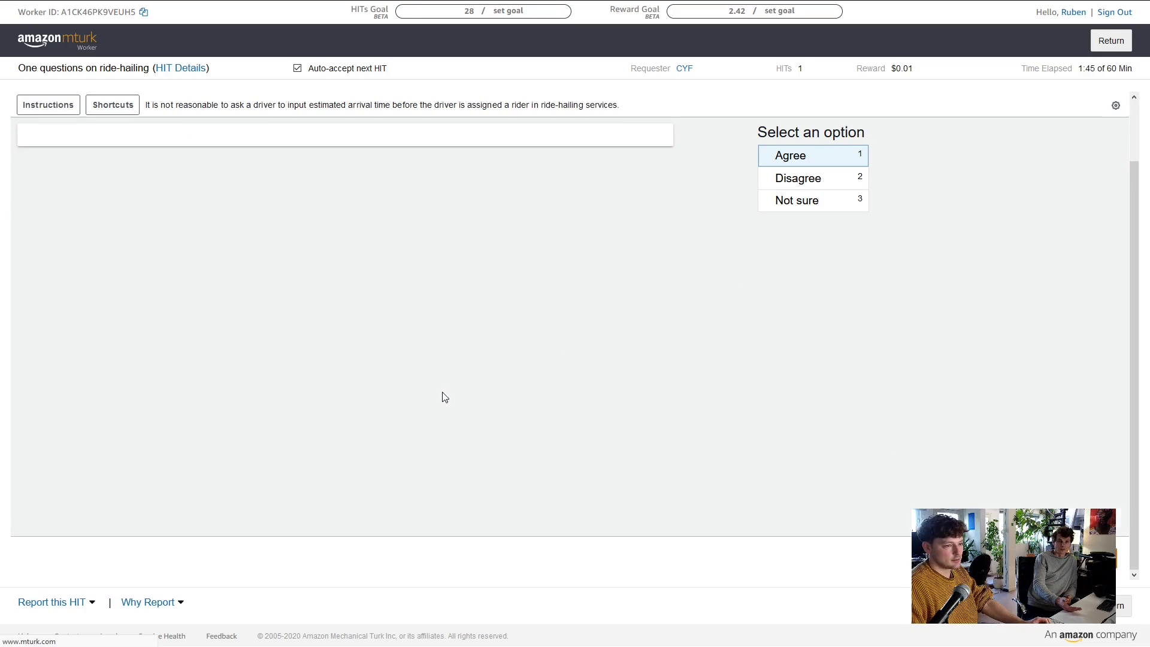
key("Return")
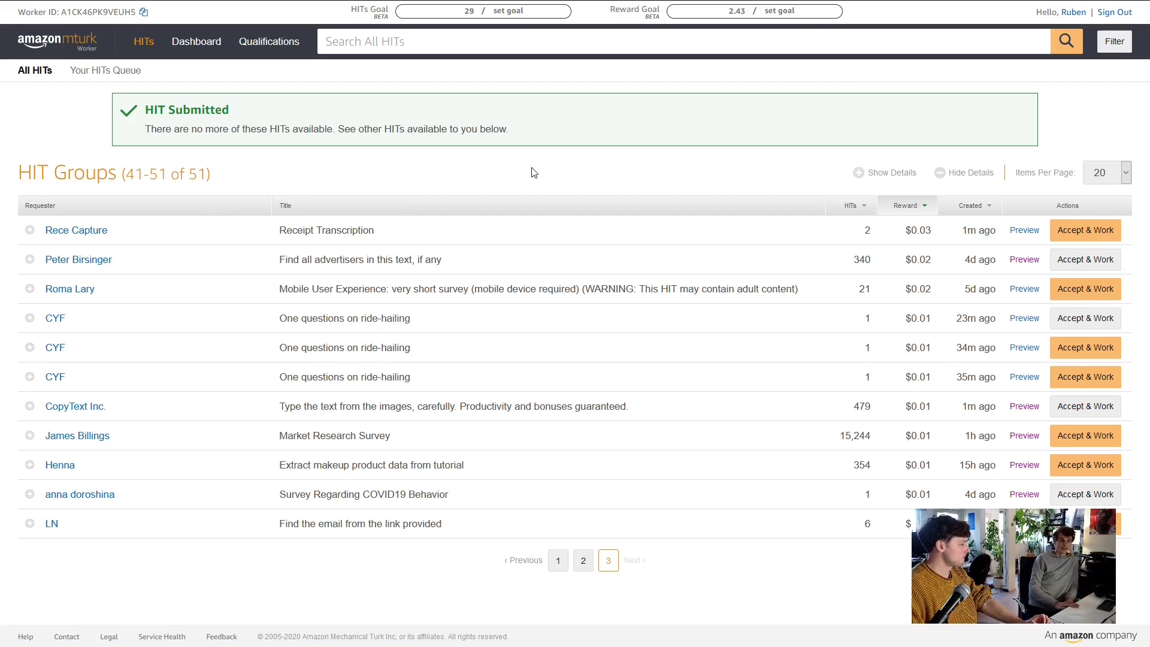
Expand the Receipt Transcription HIT's details and accept it
mouse_move(126, 262)
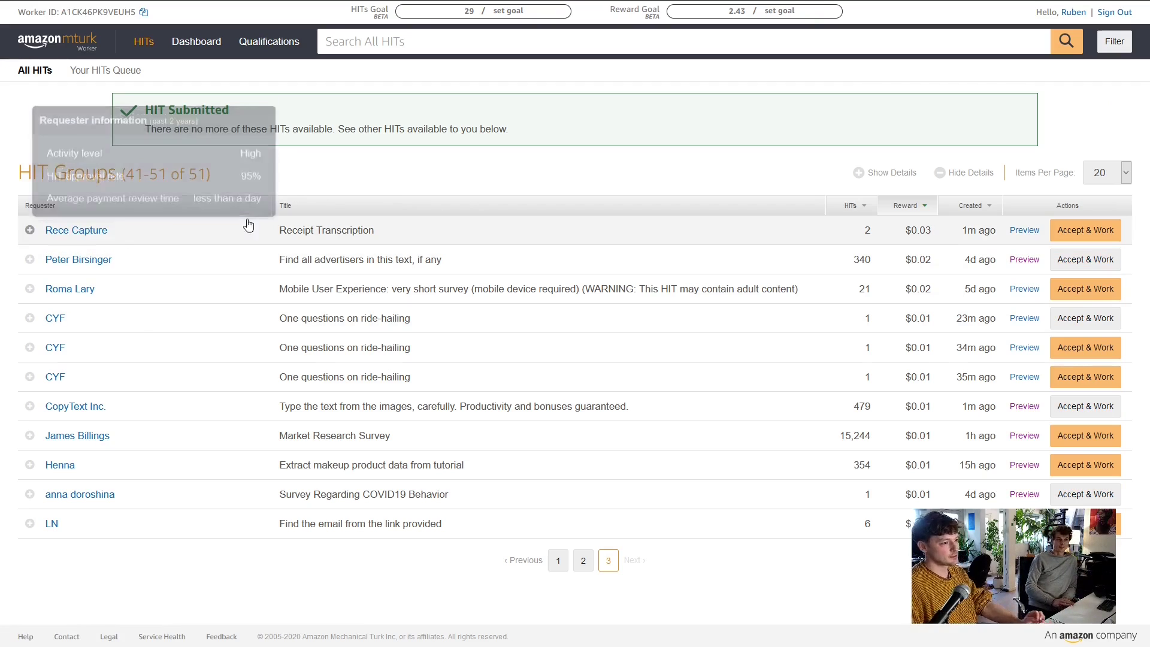
mouse_move(96, 241)
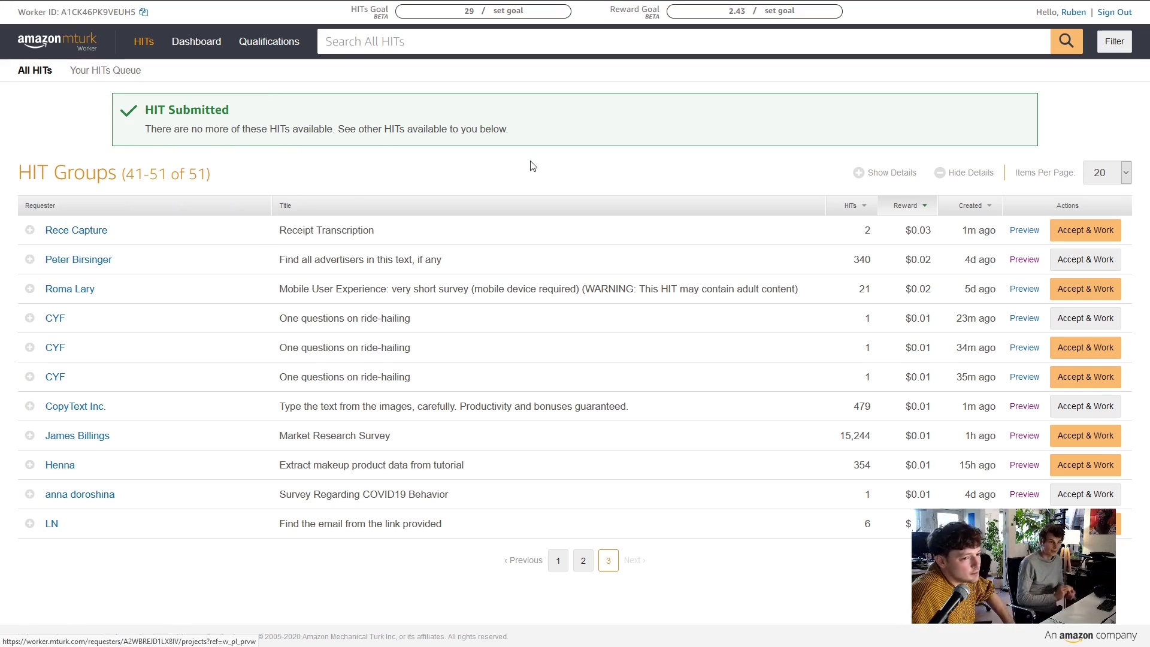
mouse_move(73, 284)
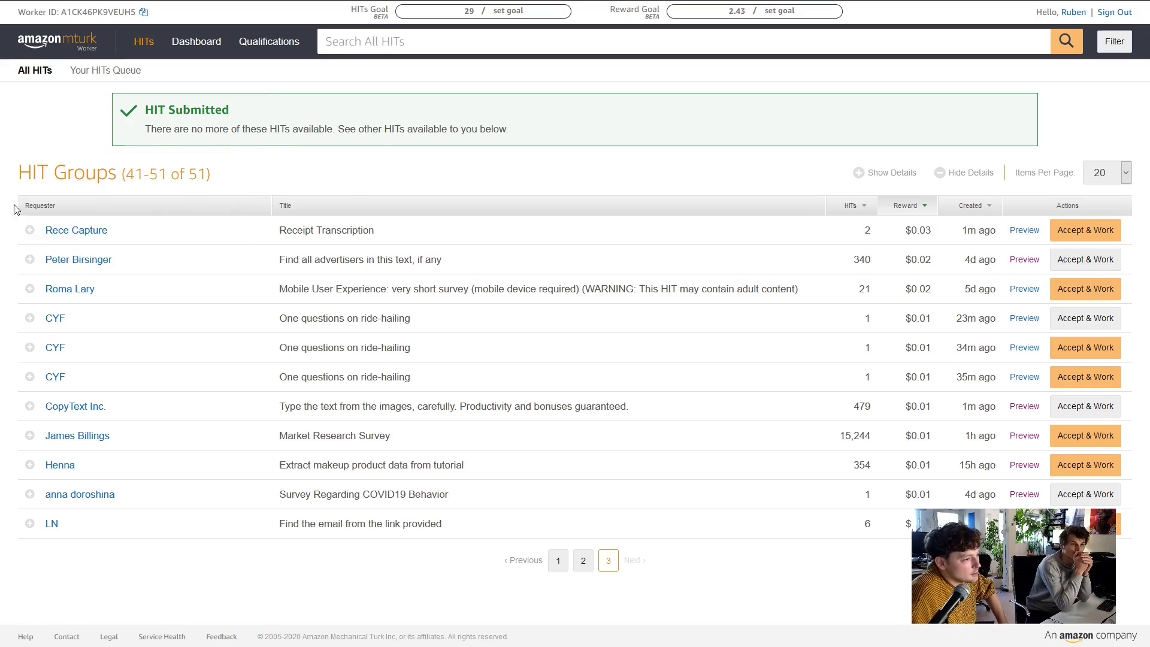
left_click(30, 230)
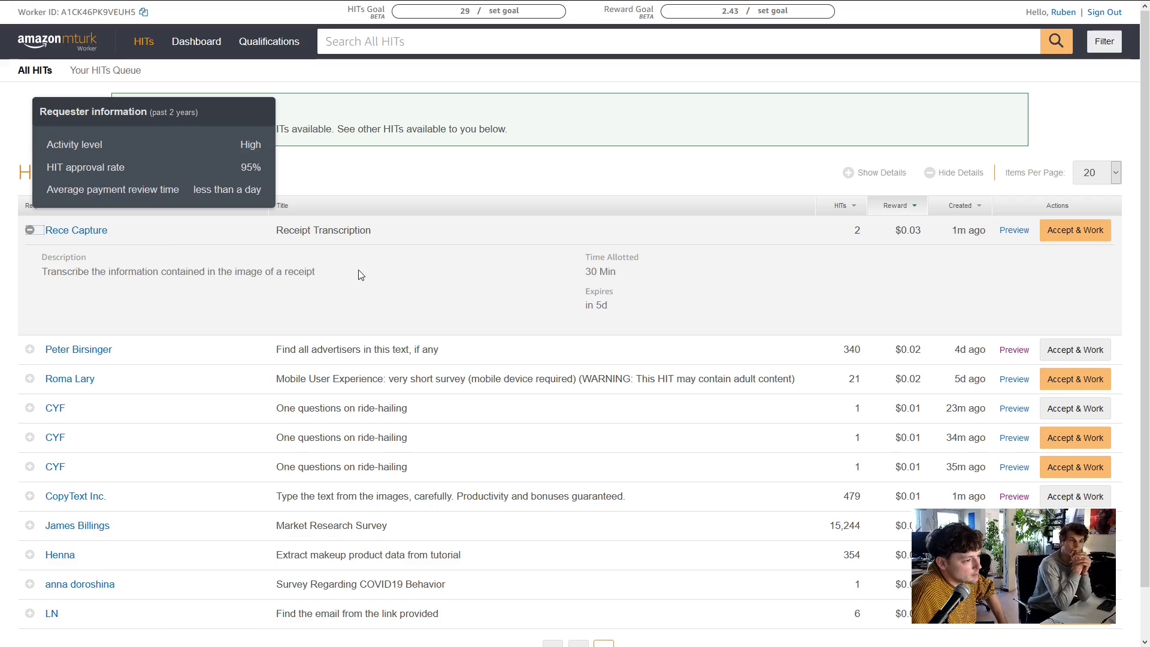
left_click(1075, 230)
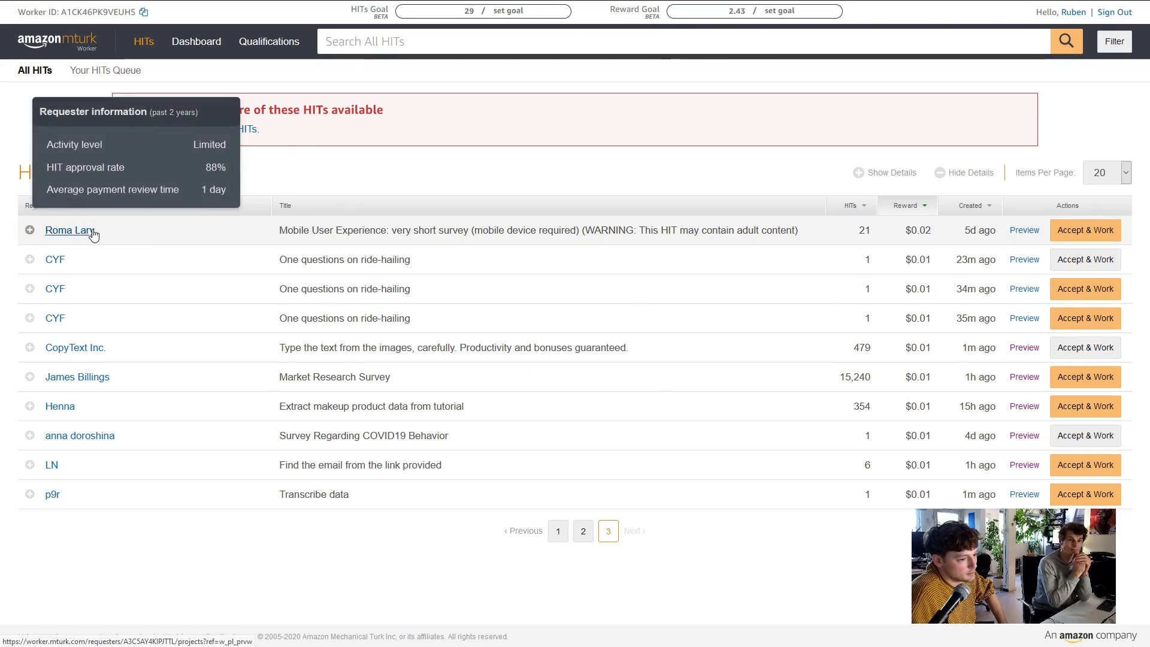
Accept the newest CYF ride-hailing HIT, answer Agree on mobile payment convenience, and submit
mouse_move(90, 259)
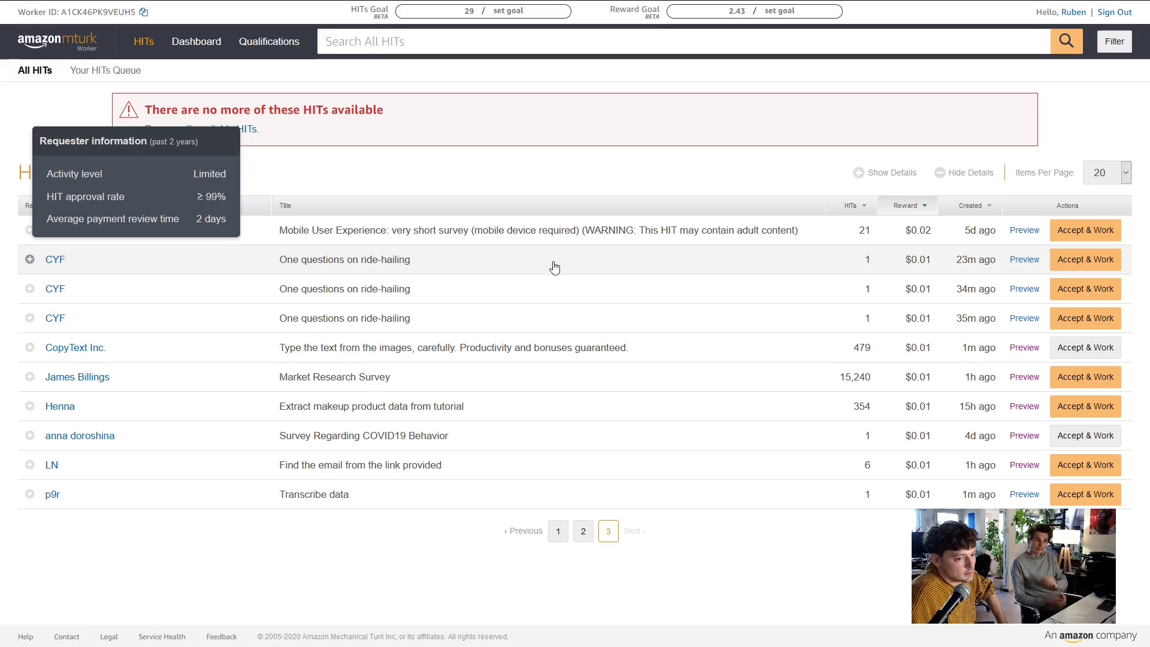
left_click(1102, 299)
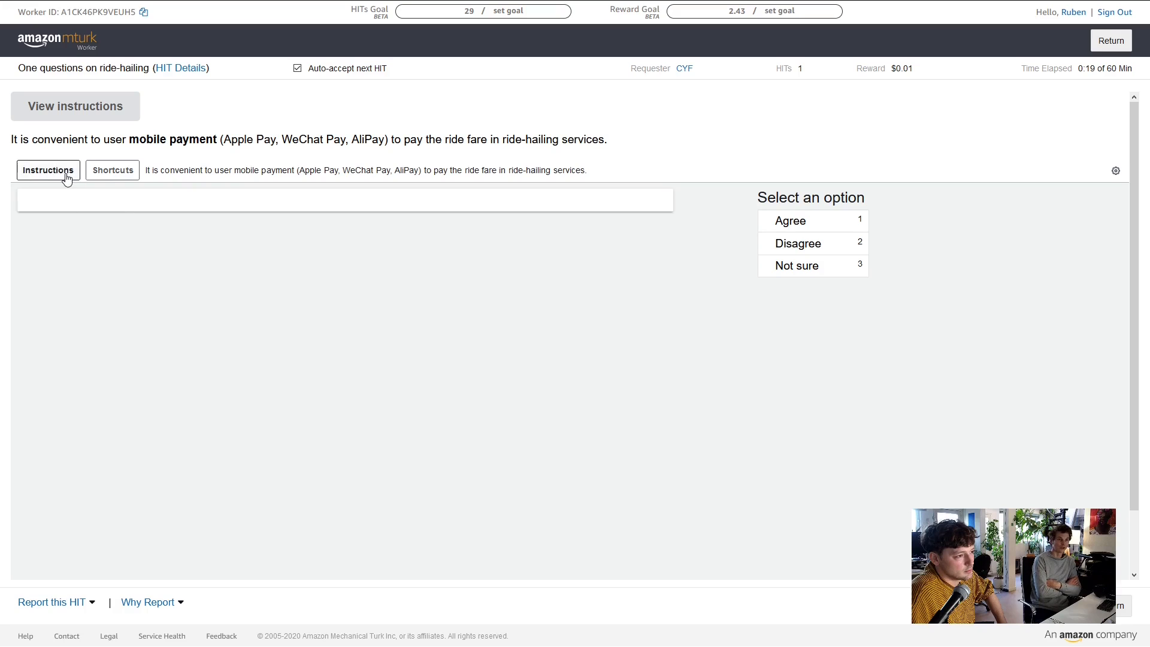
left_click(117, 173)
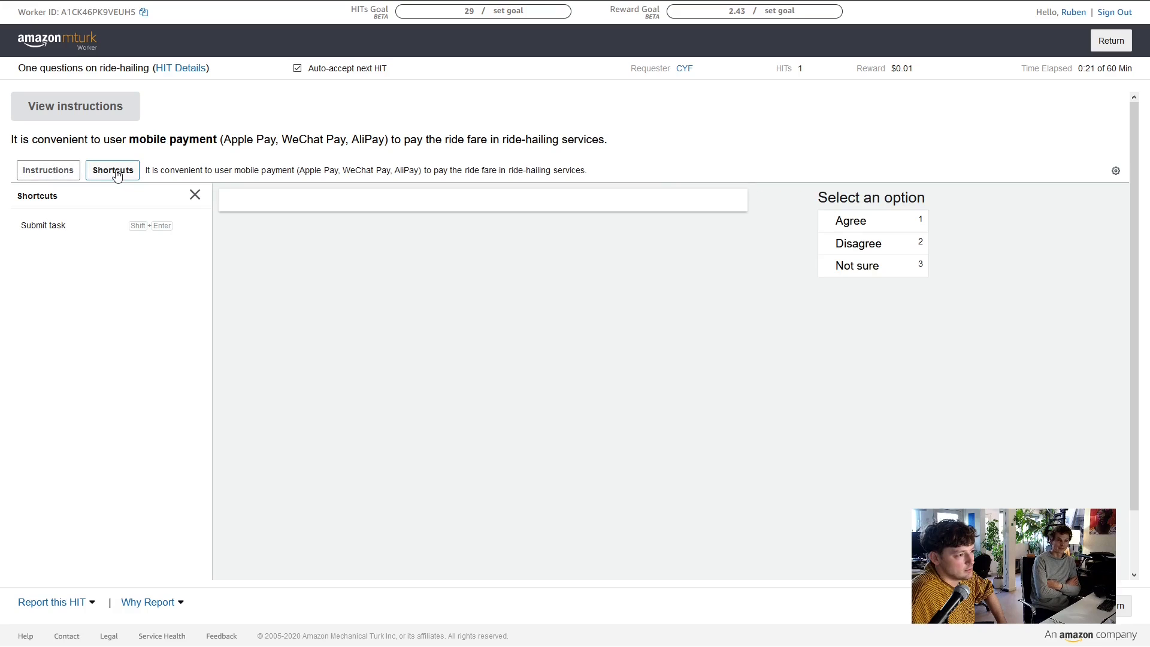
left_click(116, 174)
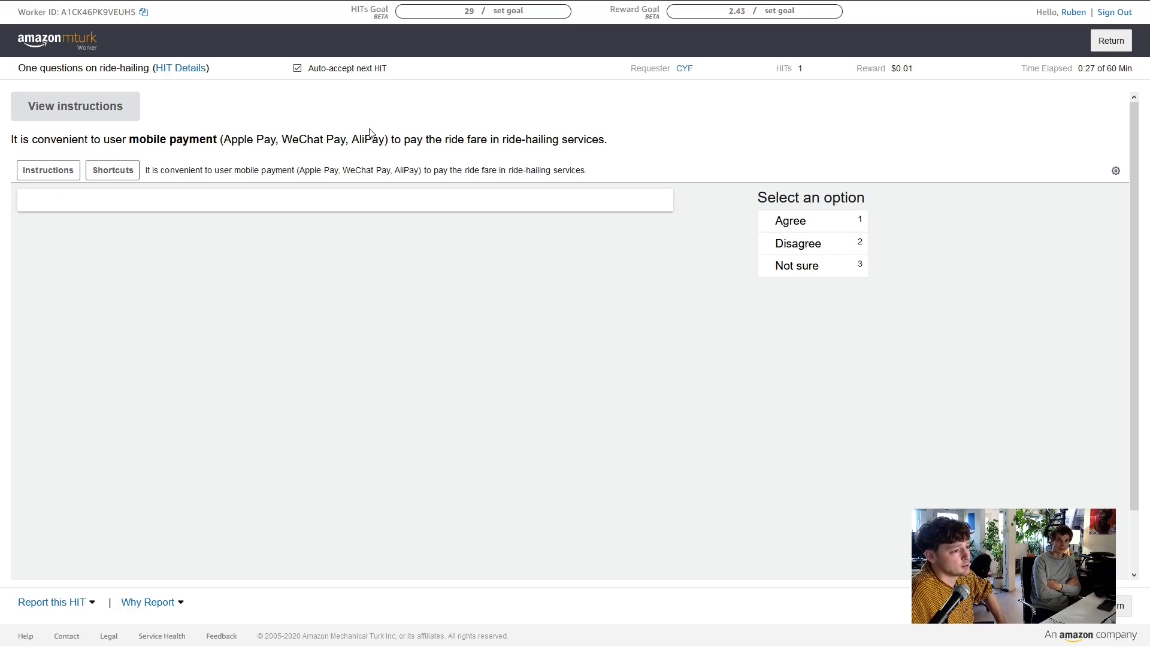
left_click(651, 364)
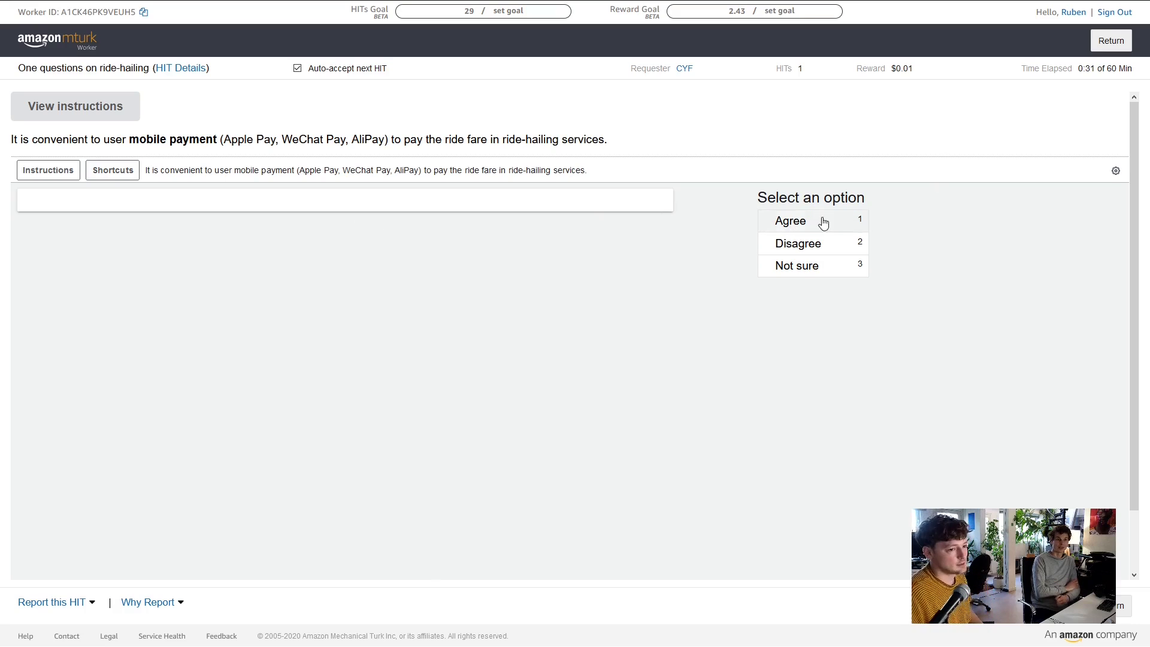
left_click(798, 223)
left_click(1093, 558)
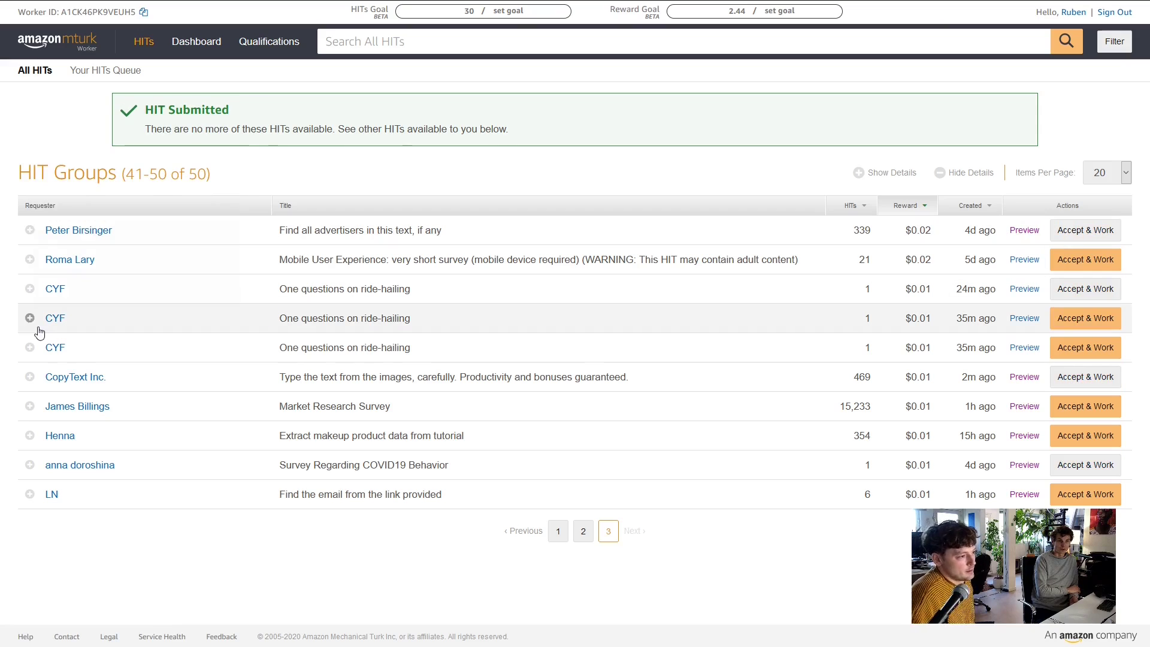
Accept another CYF ride-hailing HIT and answer Agree that expiry time isn't required
left_click(301, 290)
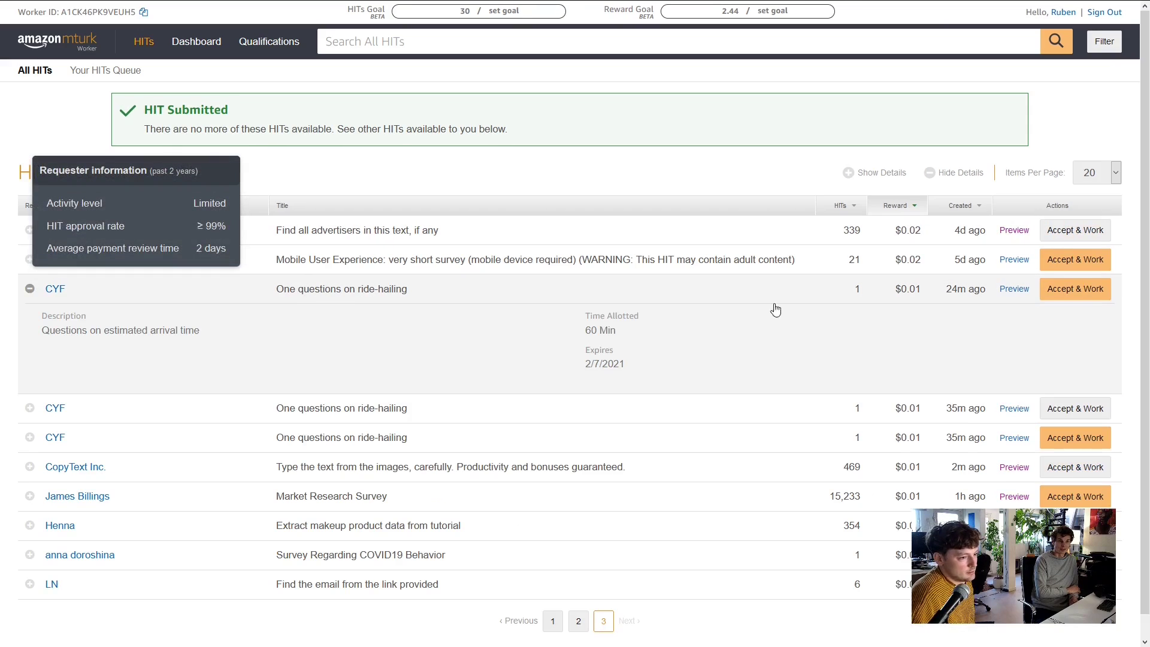
left_click(1069, 292)
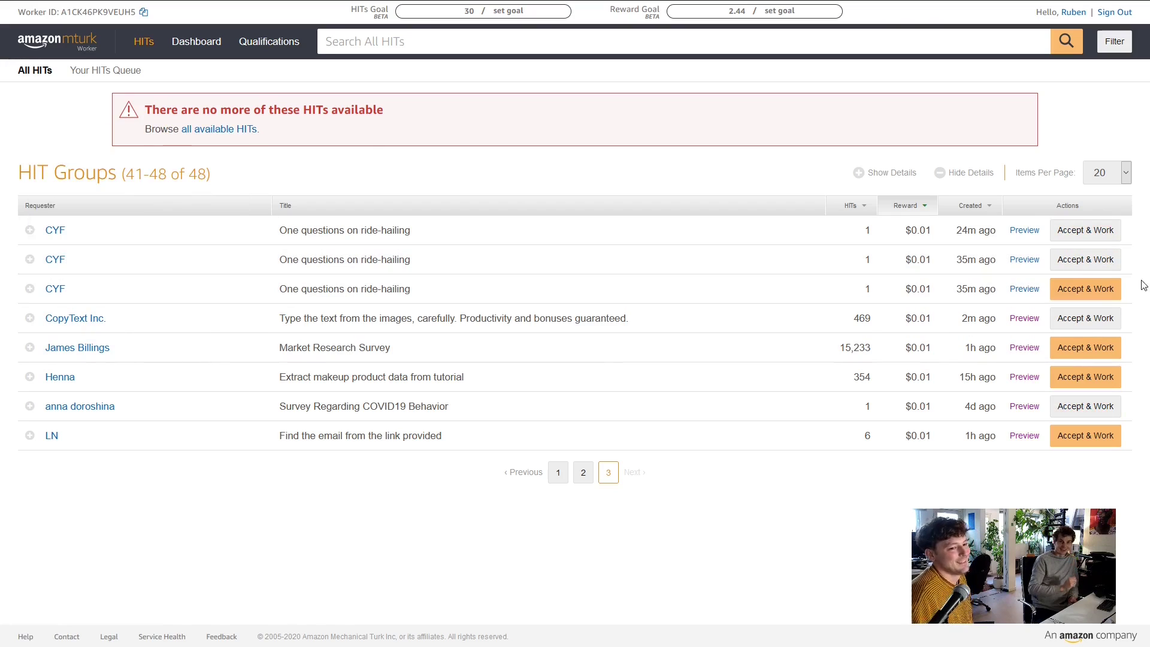
left_click(1106, 290)
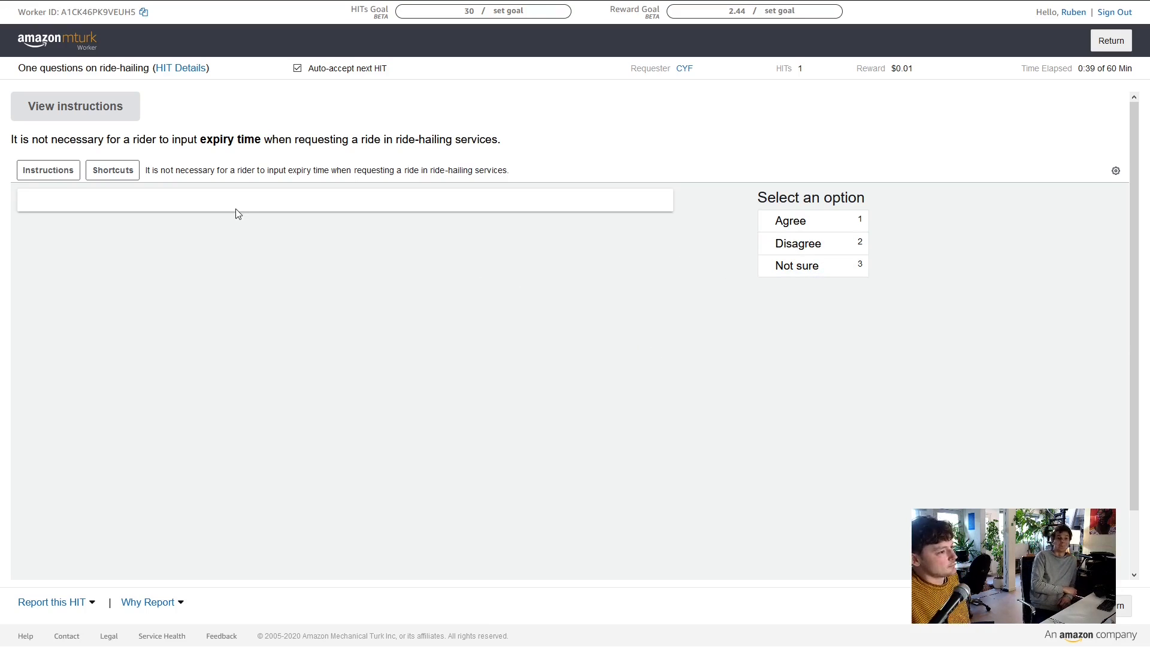
left_click(825, 222)
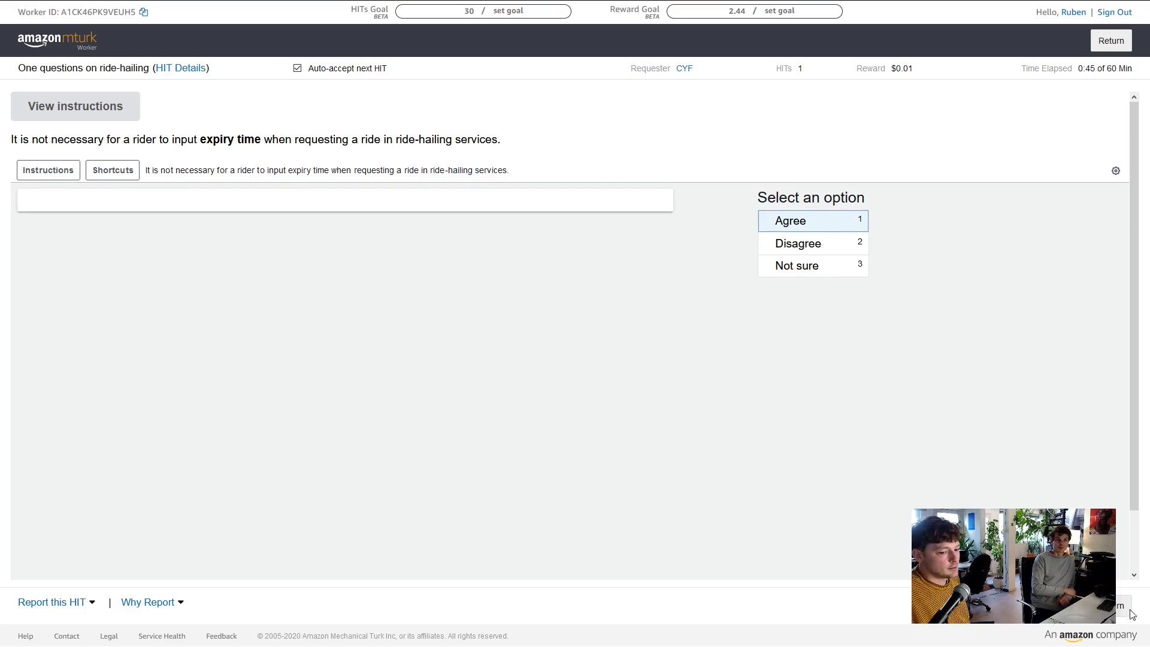
scroll(996, 509, "down", 1)
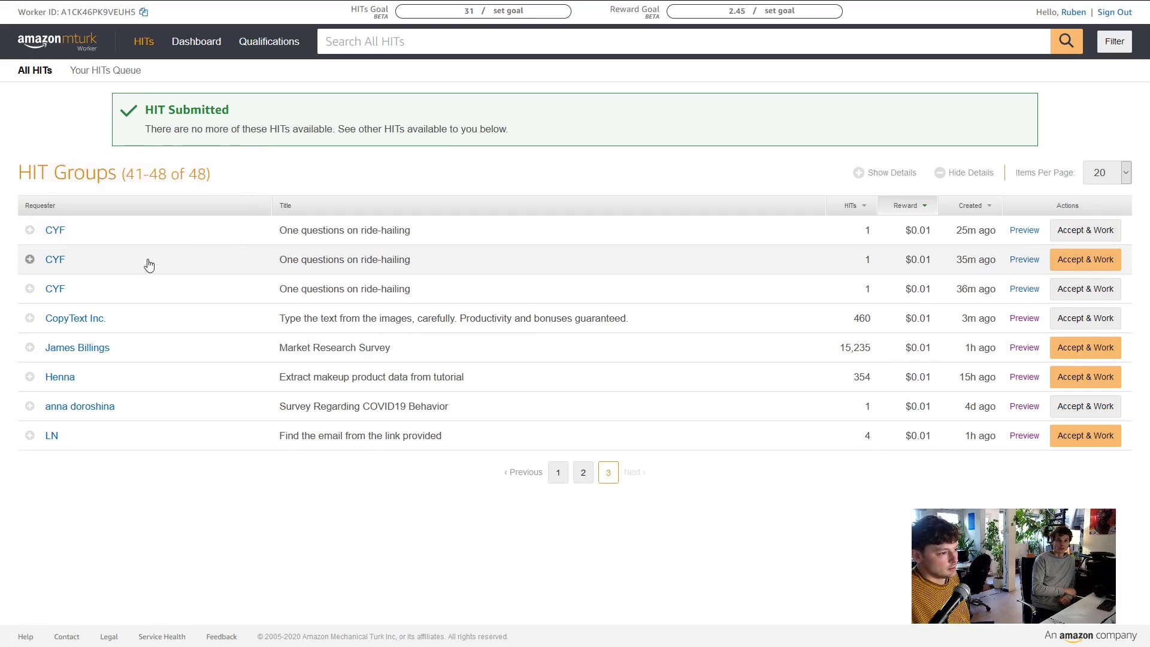
mouse_move(206, 329)
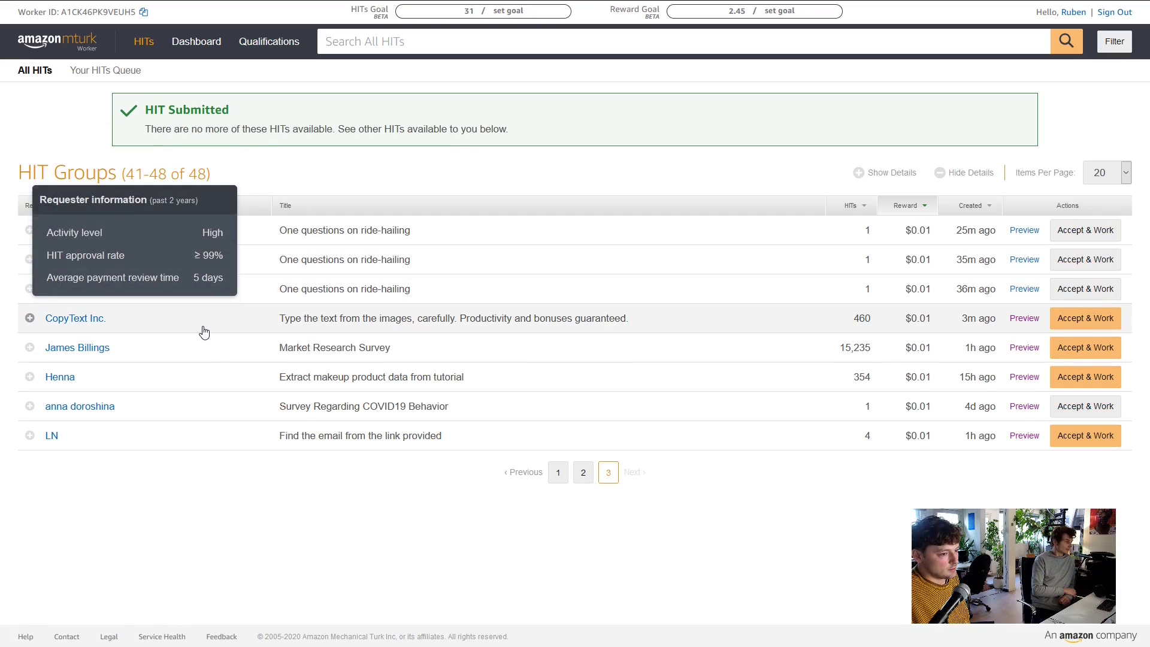
left_click(29, 318)
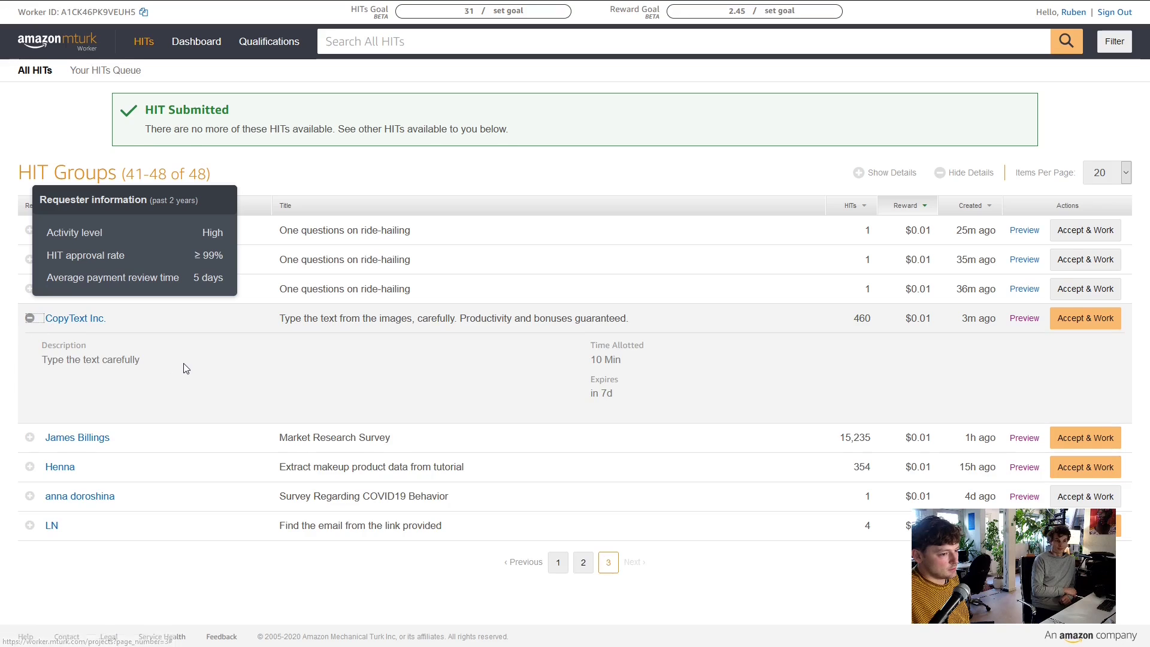
left_click(1078, 319)
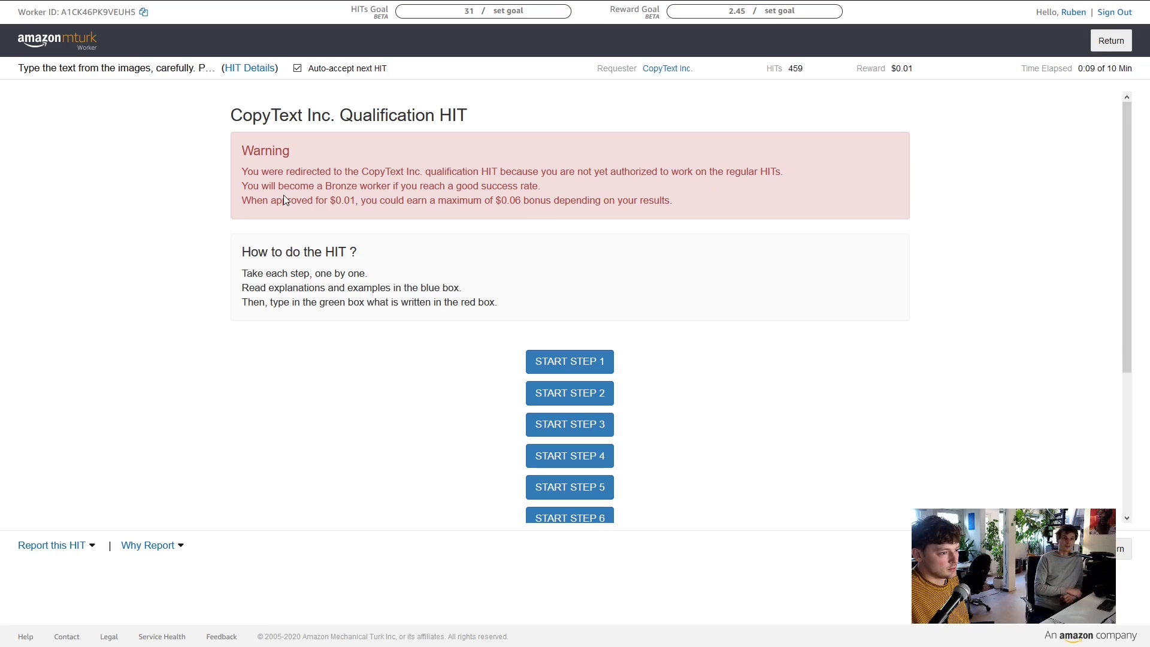
mouse_move(47, 2)
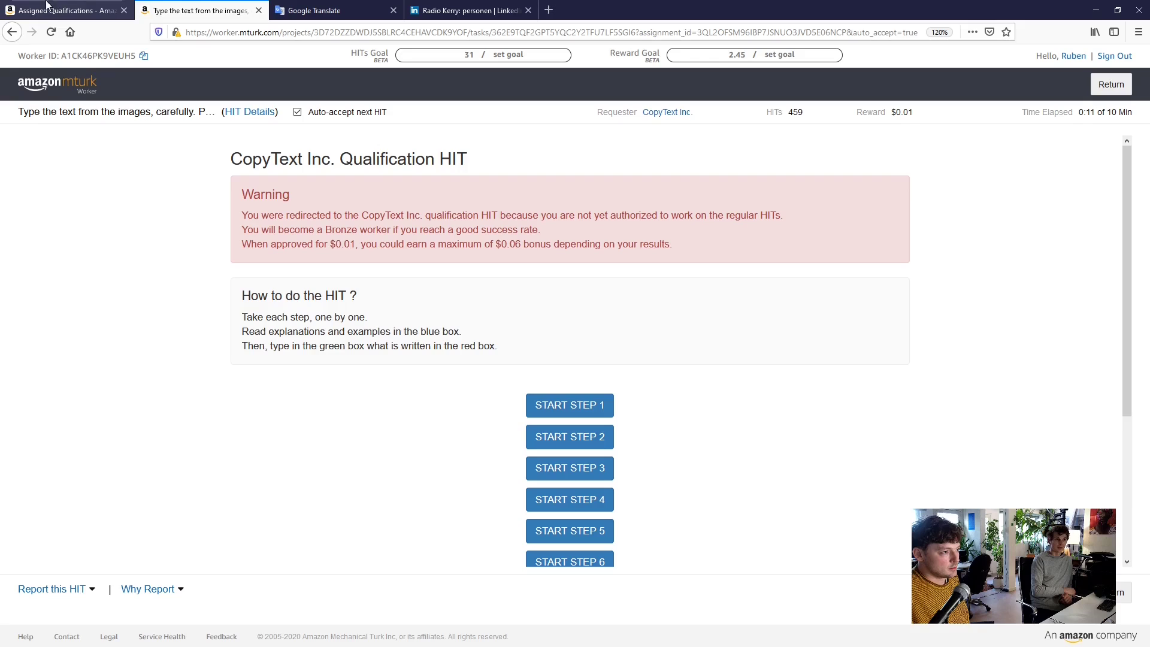
left_click(15, 33)
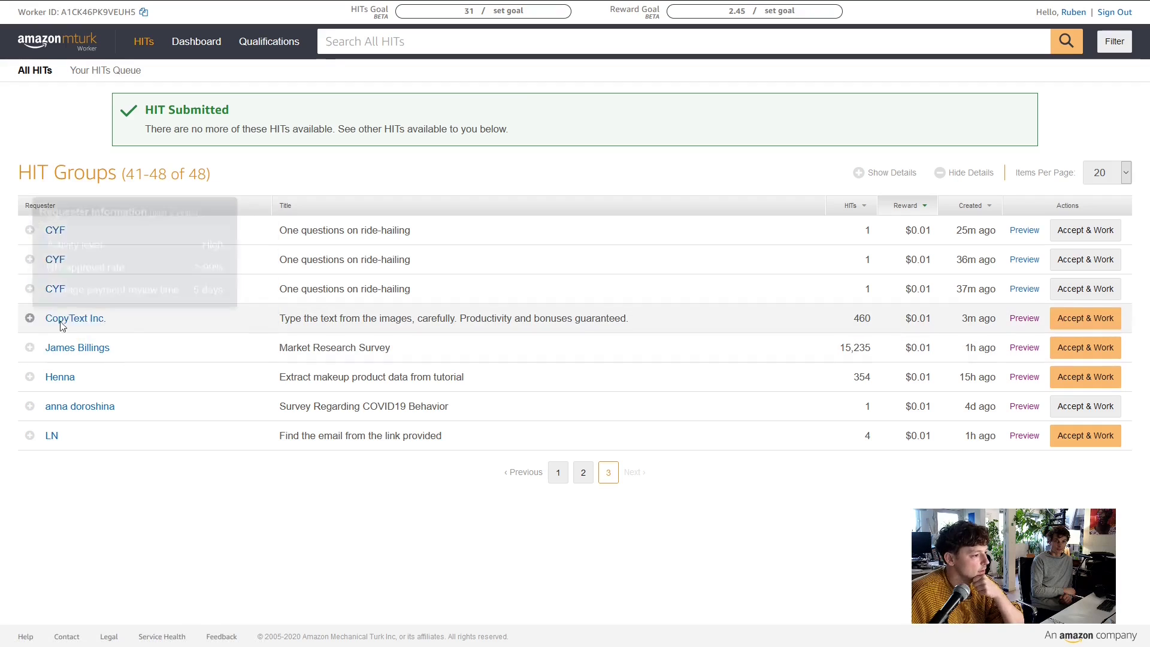
Expand and accept the $0.01 Market Research Survey HIT, then start its survey task
left_click(28, 348)
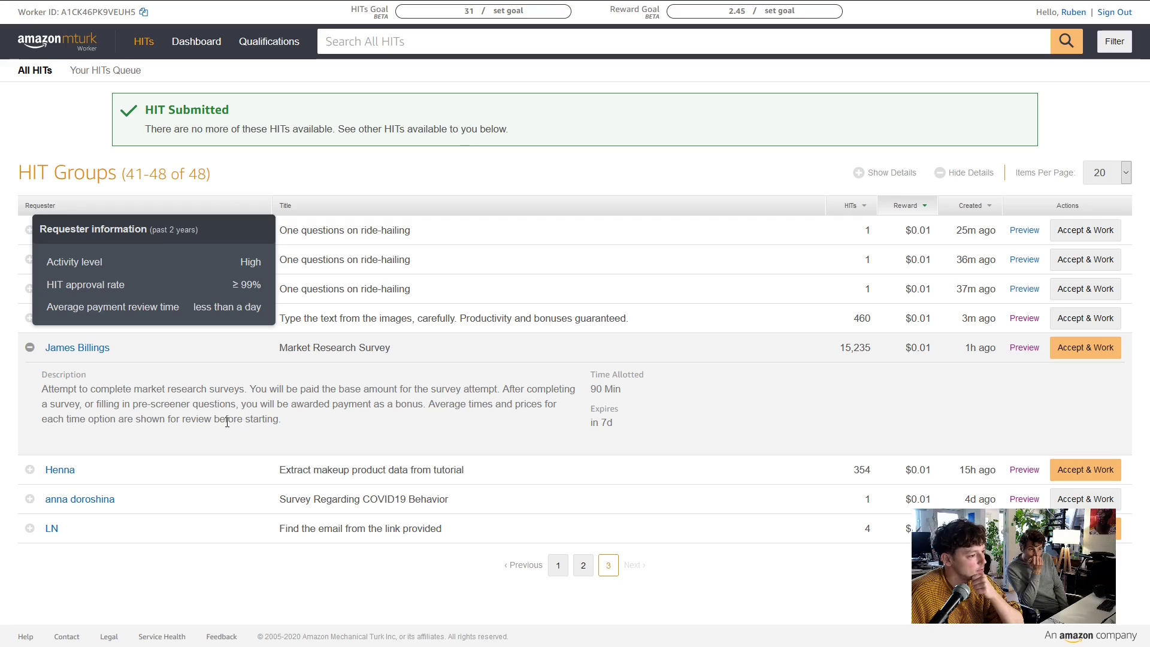
left_click(1084, 349)
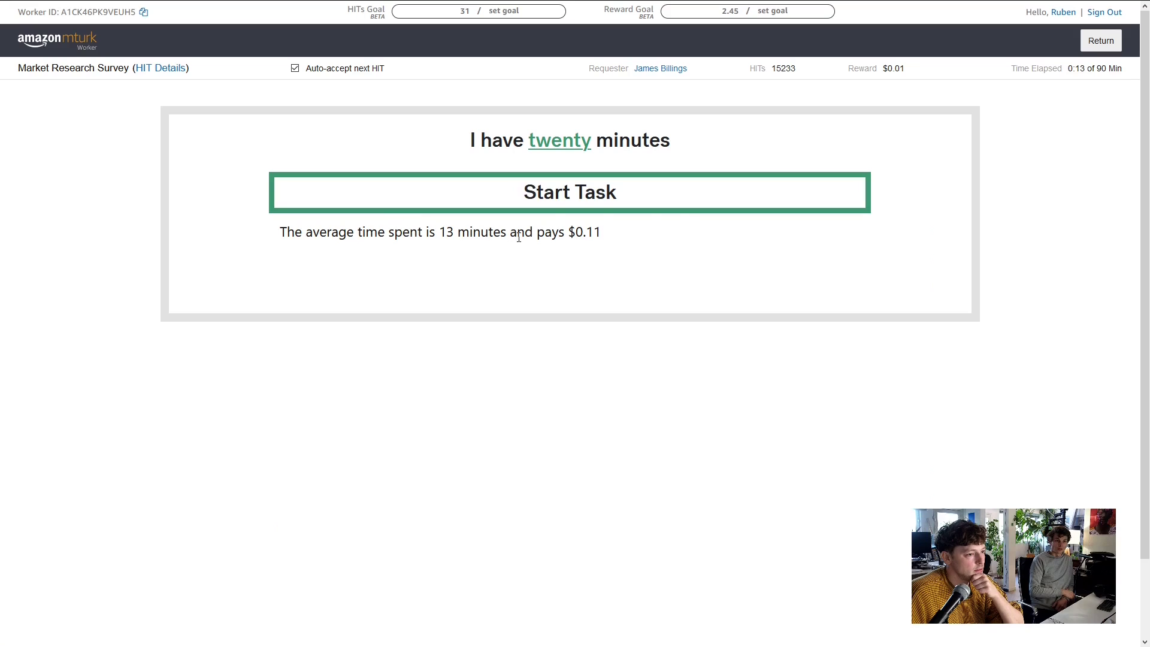
left_click(682, 203)
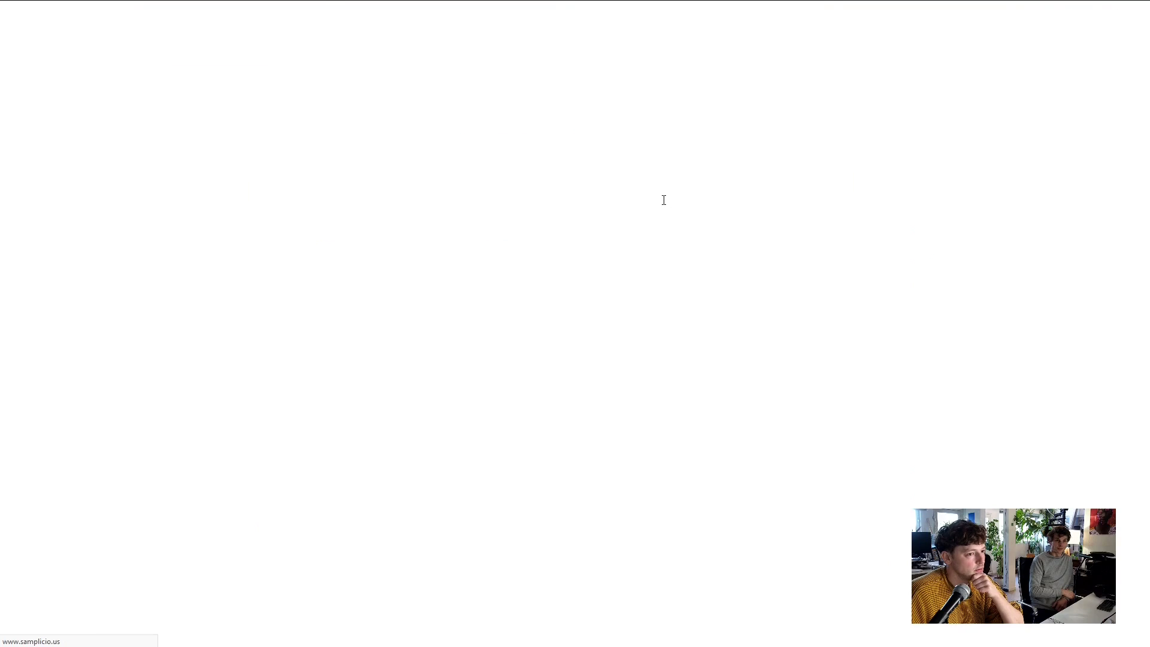
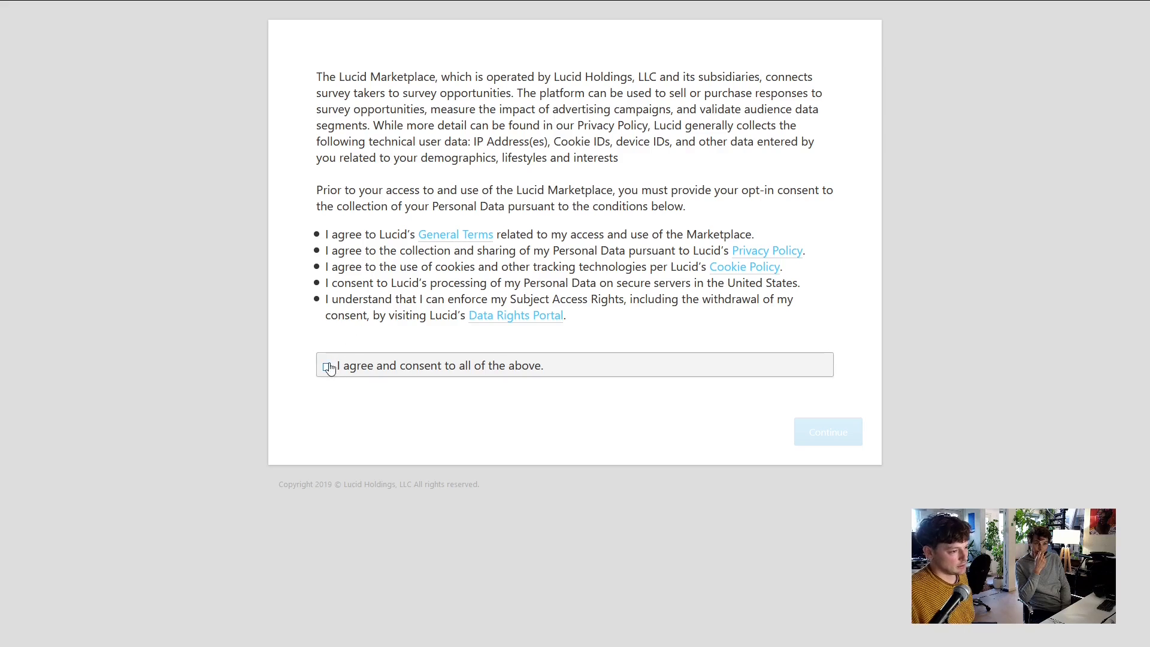
Agree to the Lucid data consent terms and answer the age question with 31
left_click(327, 366)
left_click(836, 431)
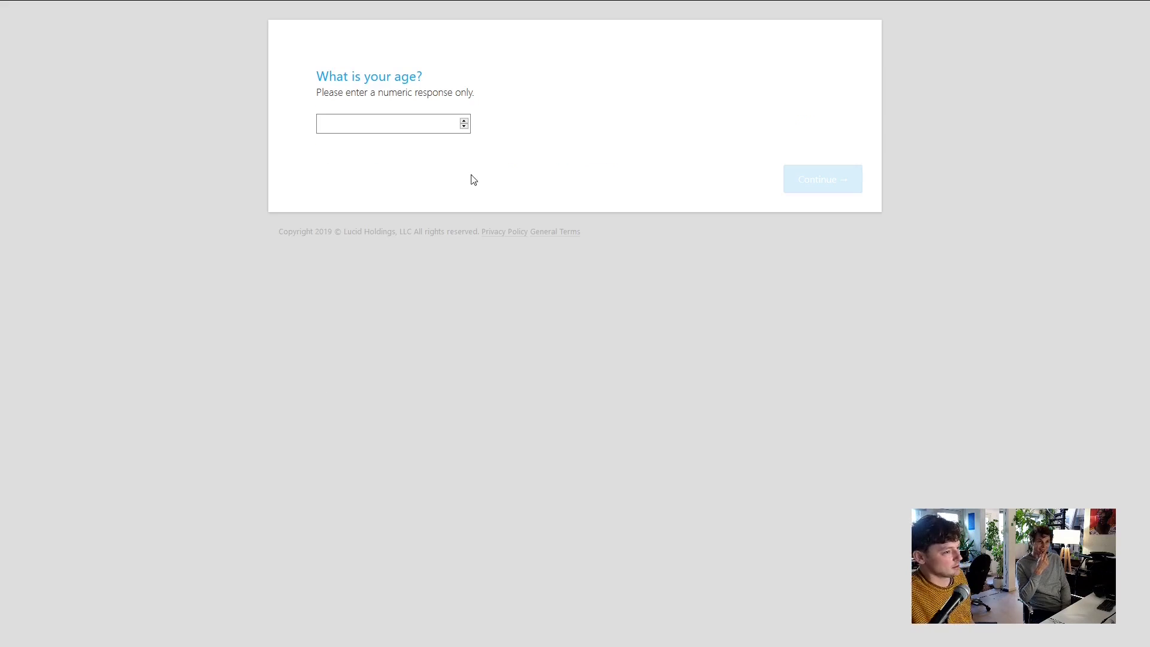
left_click(382, 124)
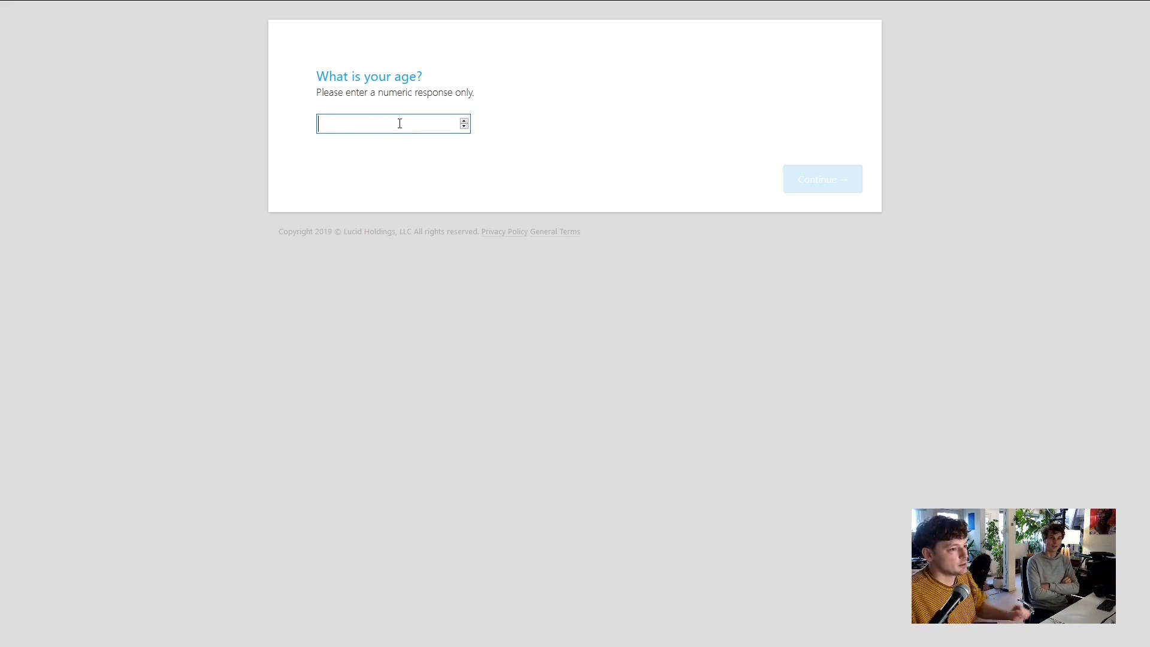
type("31")
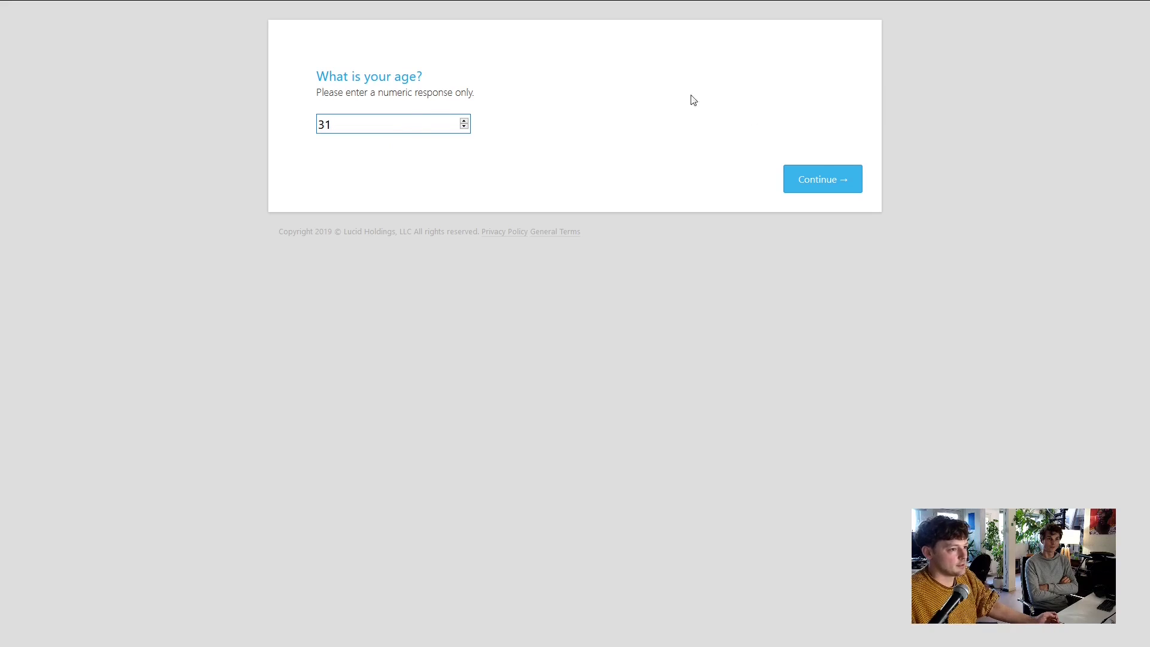
left_click(824, 185)
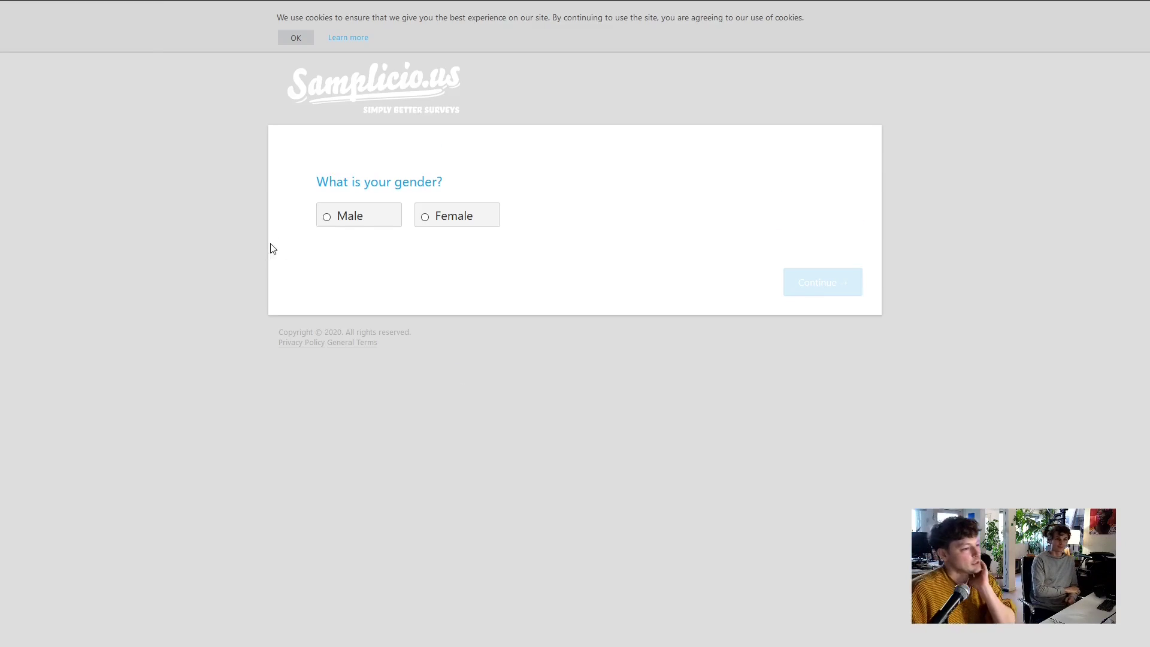
Answer Male for gender, then close the terminated survey tab to return to the HIT
left_click(341, 221)
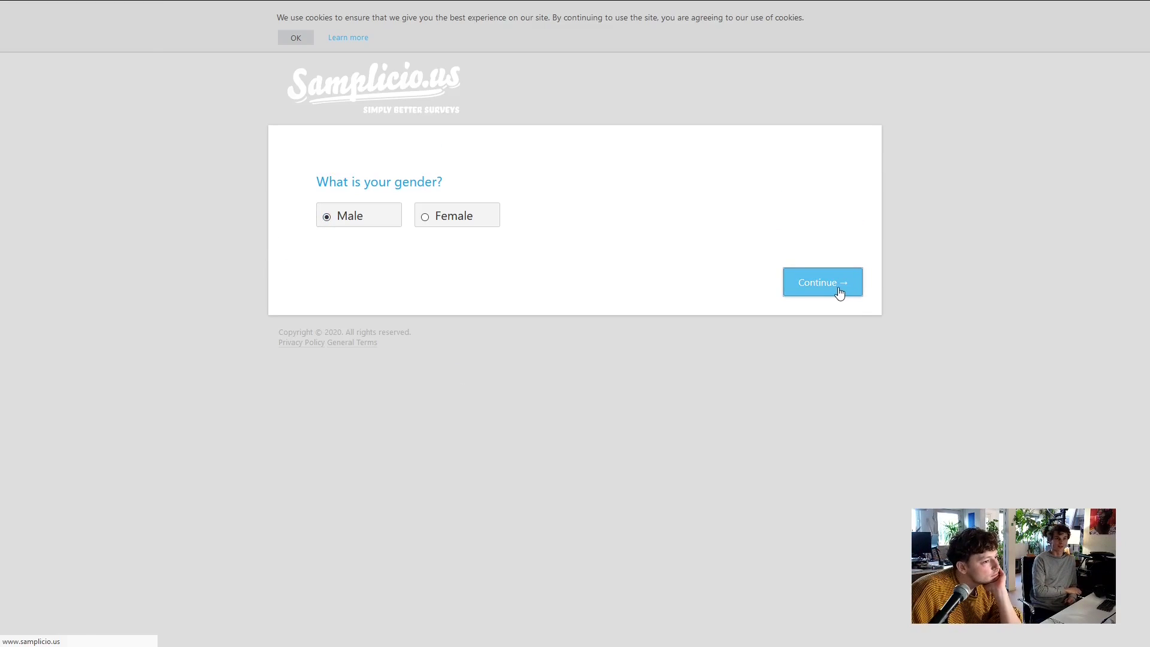
left_click(839, 293)
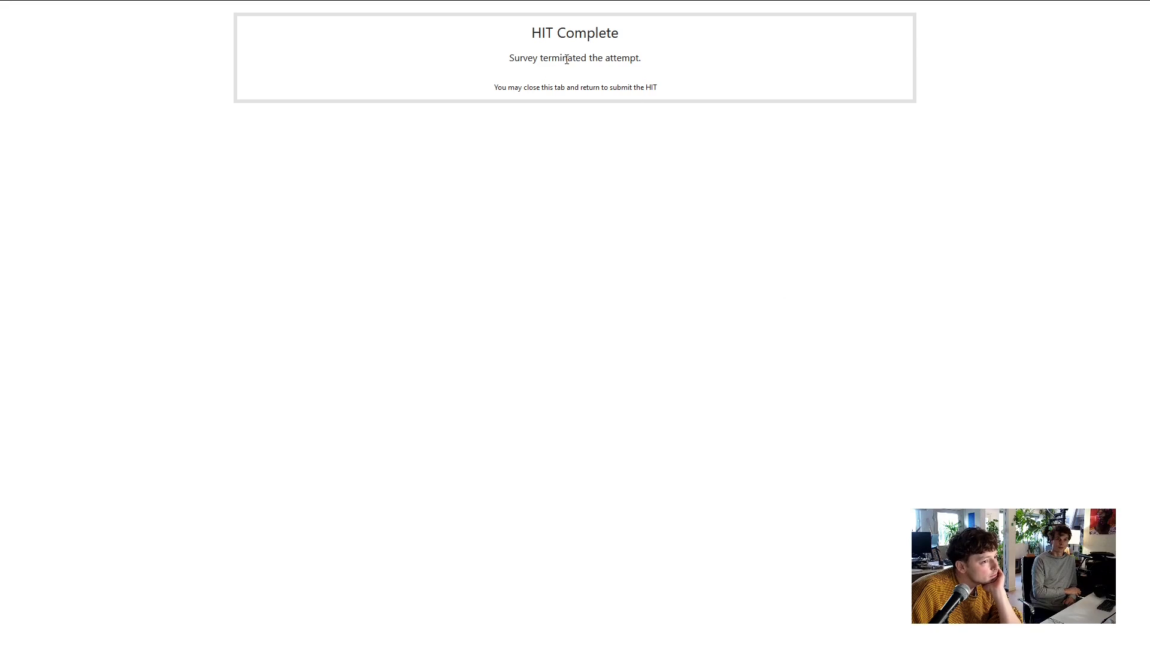
left_click_drag(610, 88, 679, 104)
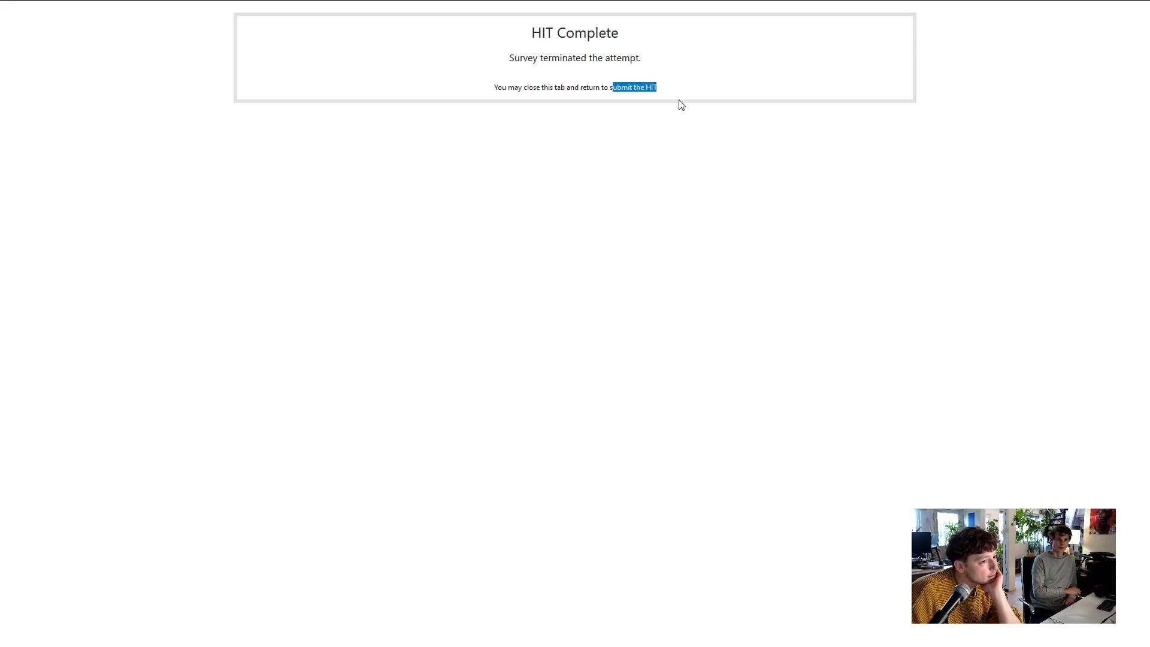
left_click(680, 105)
left_click_drag(578, 127, 587, 123)
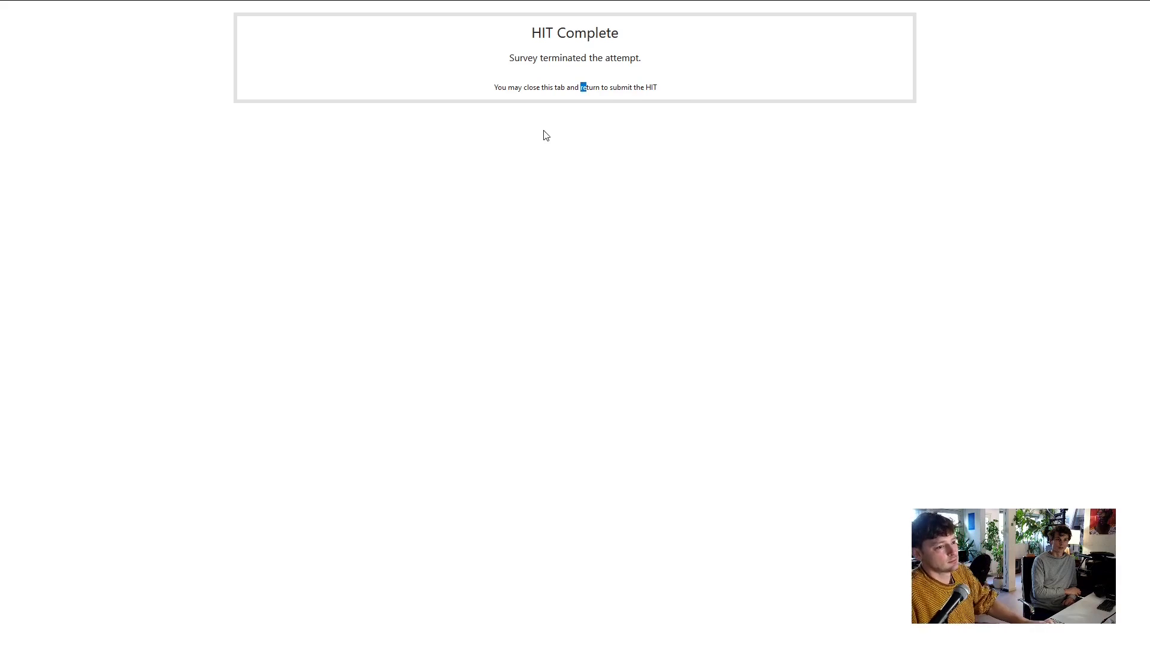
left_click(544, 133)
key("ctrl+w")
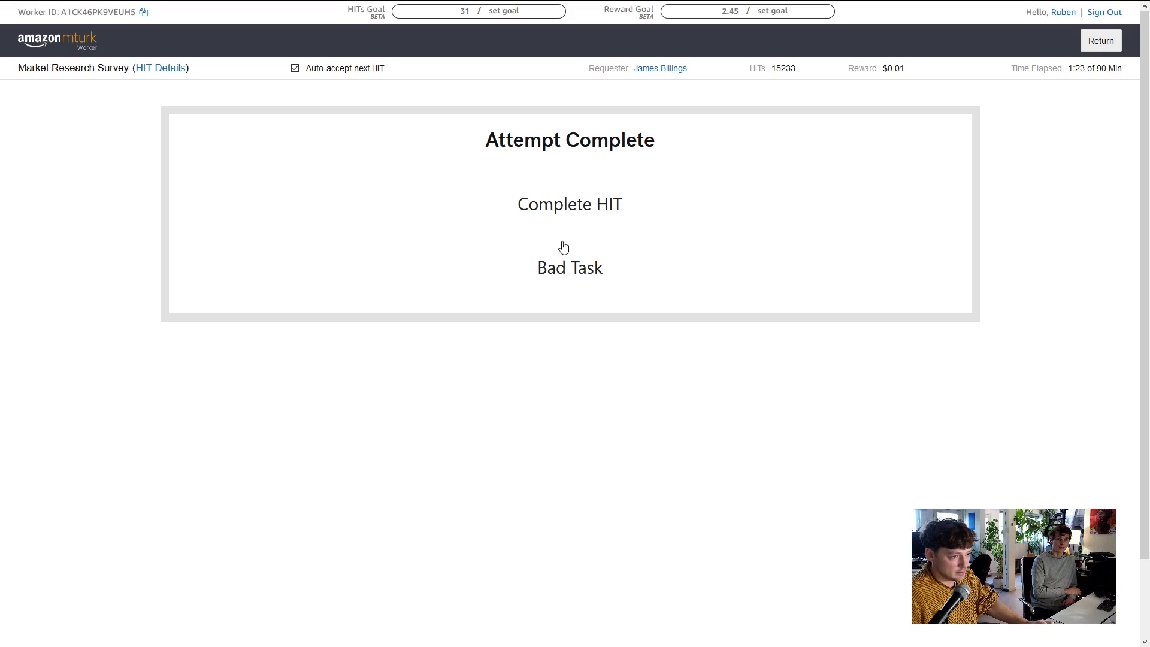
Submit the completed HIT and set the available survey time to thirty minutes
left_click_drag(571, 208, 573, 208)
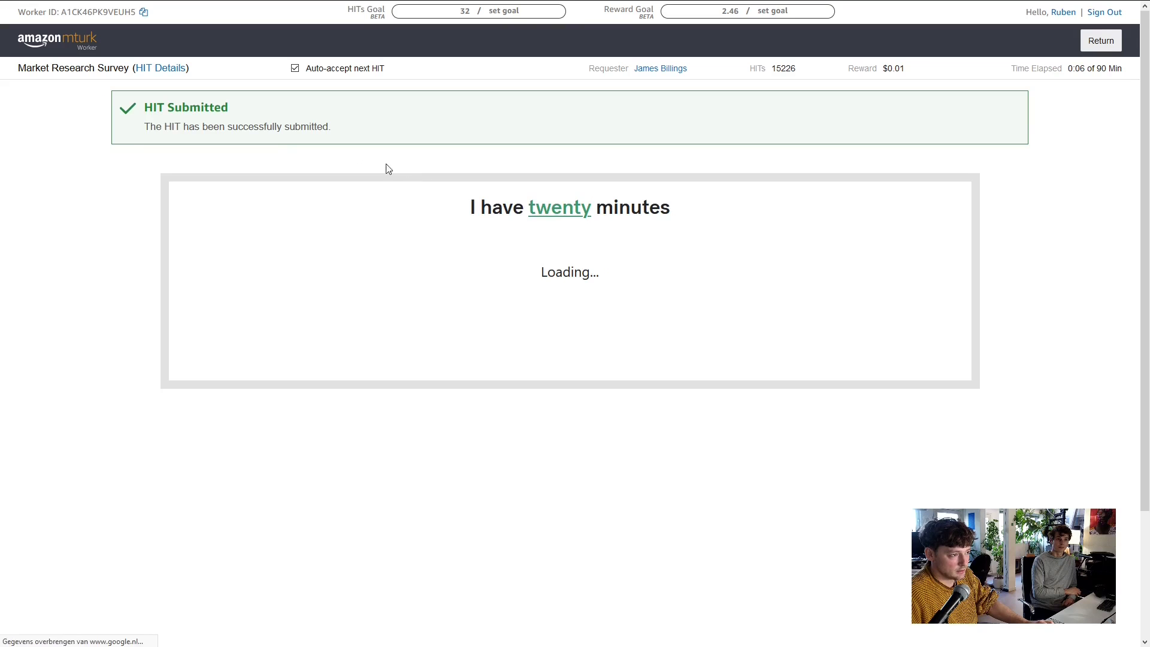
left_click(573, 207)
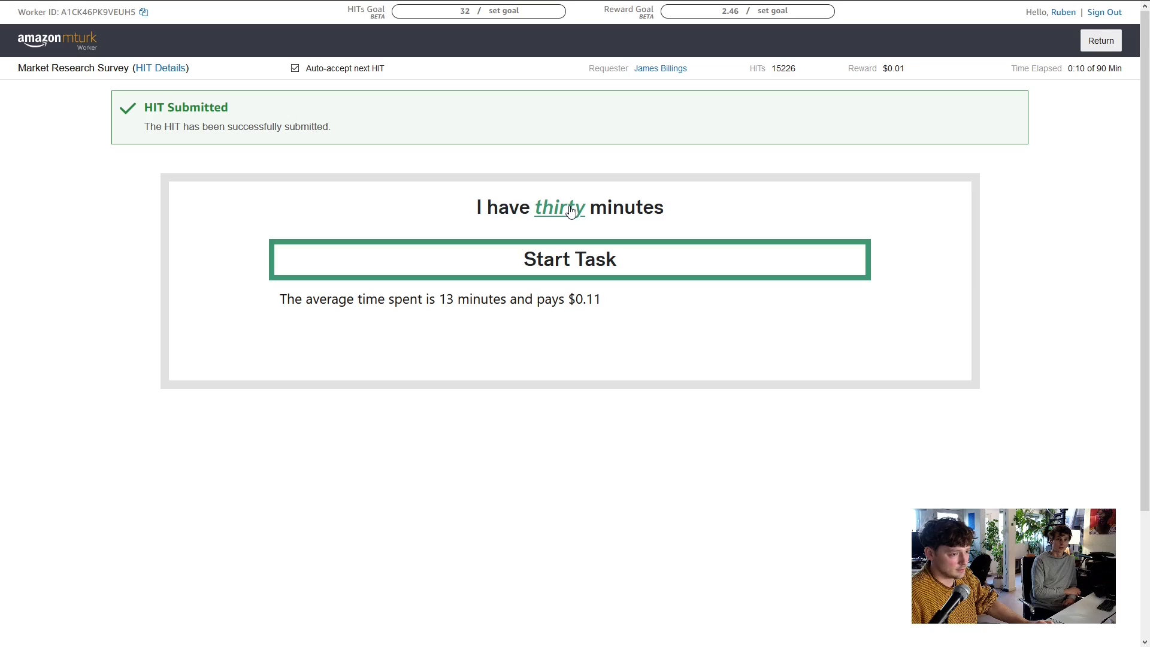
left_click(571, 207)
left_click(569, 206)
left_click(568, 206)
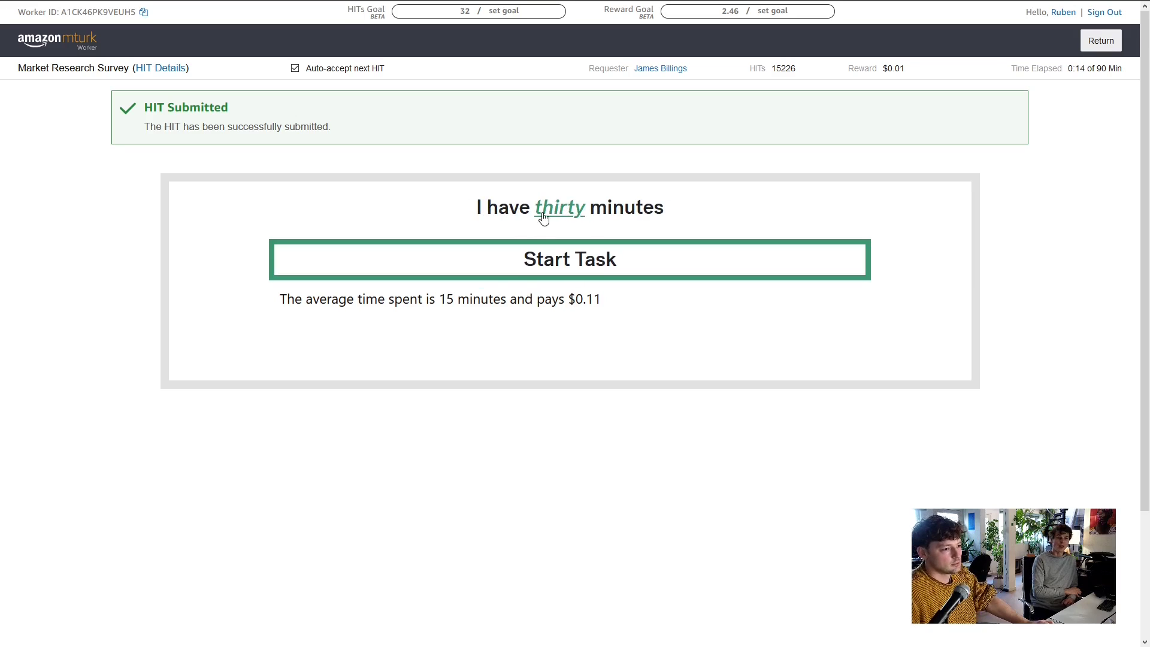
Start the matched thirty-minute survey task and check its HIT Results tab
left_click(548, 264)
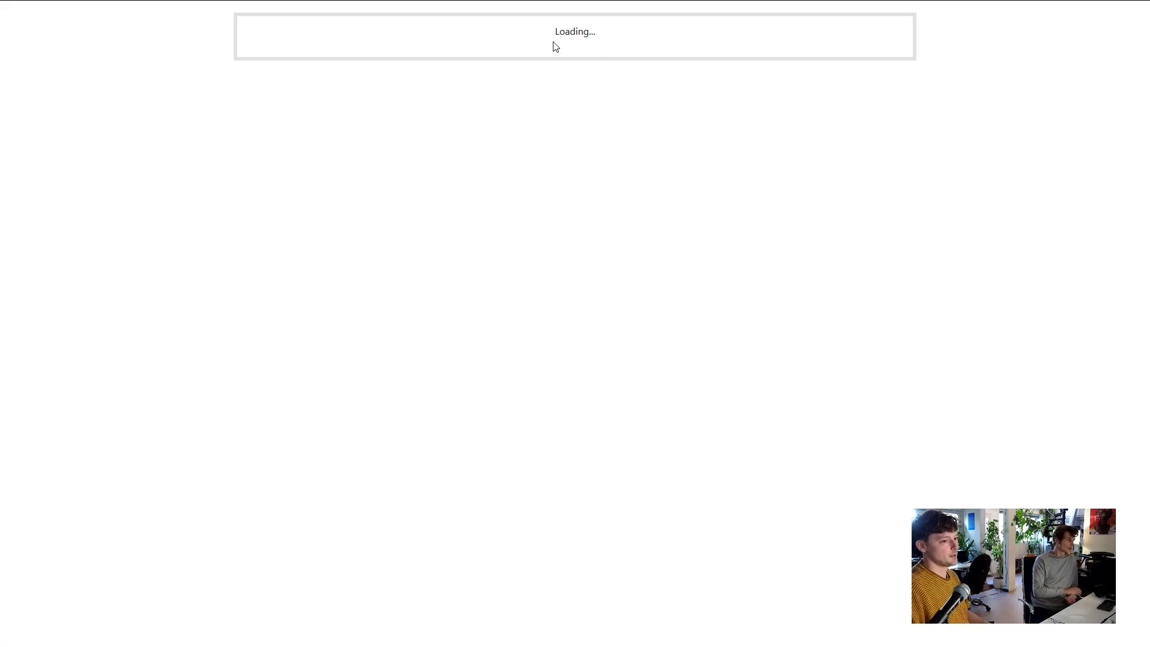
mouse_move(354, 4)
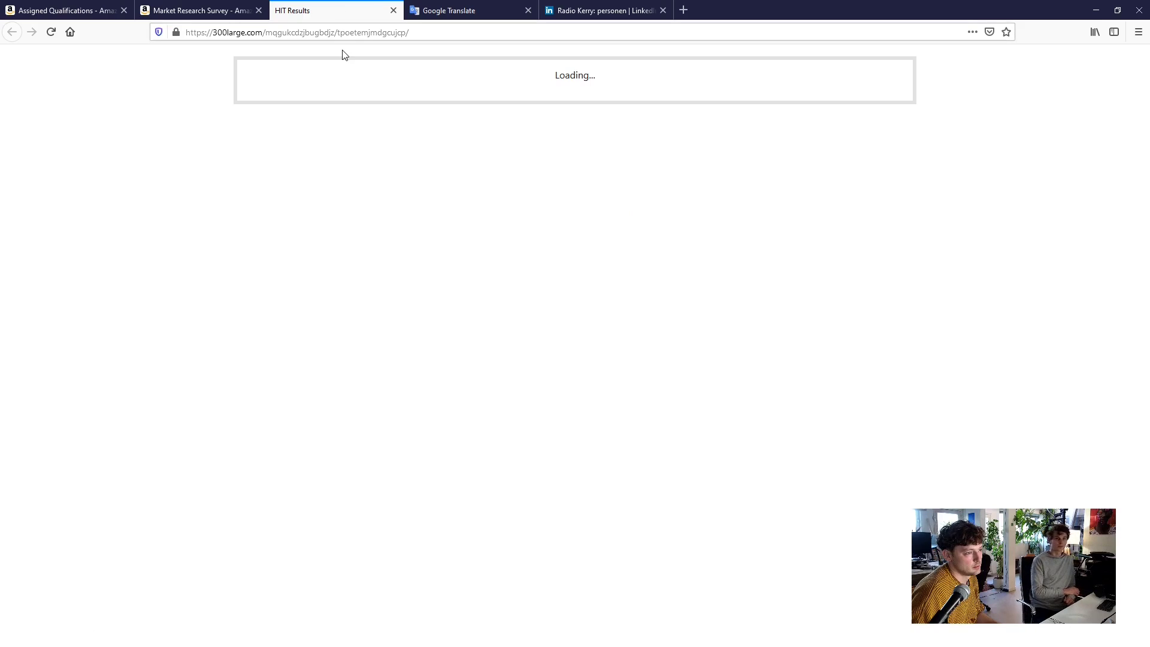
left_click(197, 10)
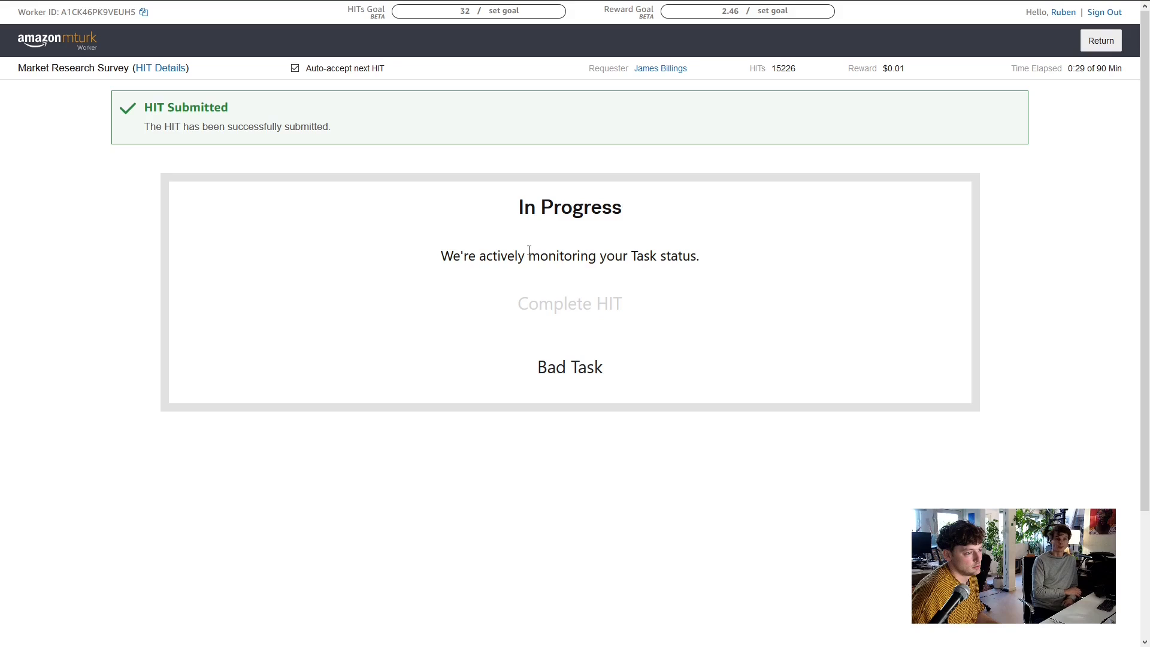
left_click(341, 5)
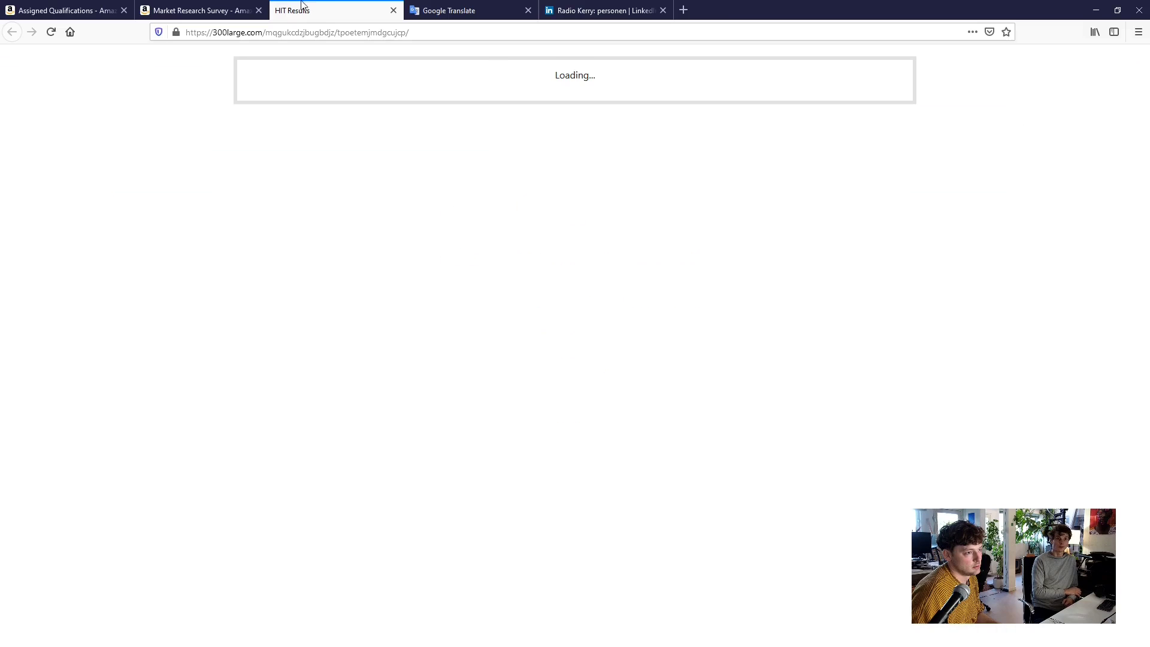
left_click(228, 10)
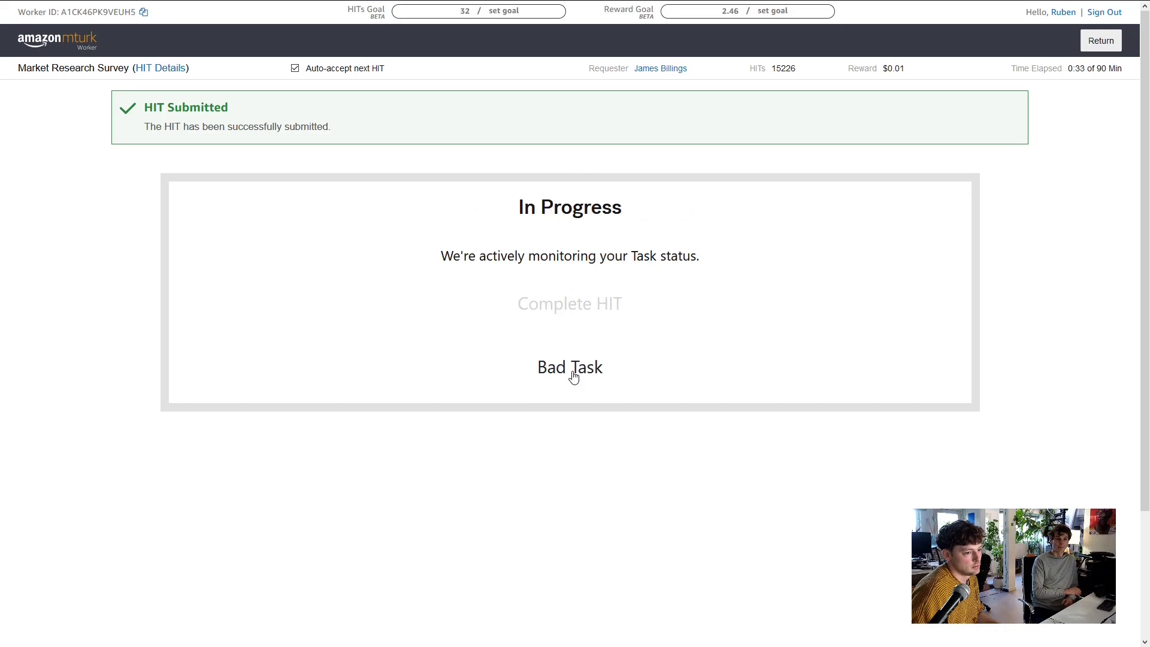
Report the survey as a bad task with the No Redirect reason
left_click(572, 374)
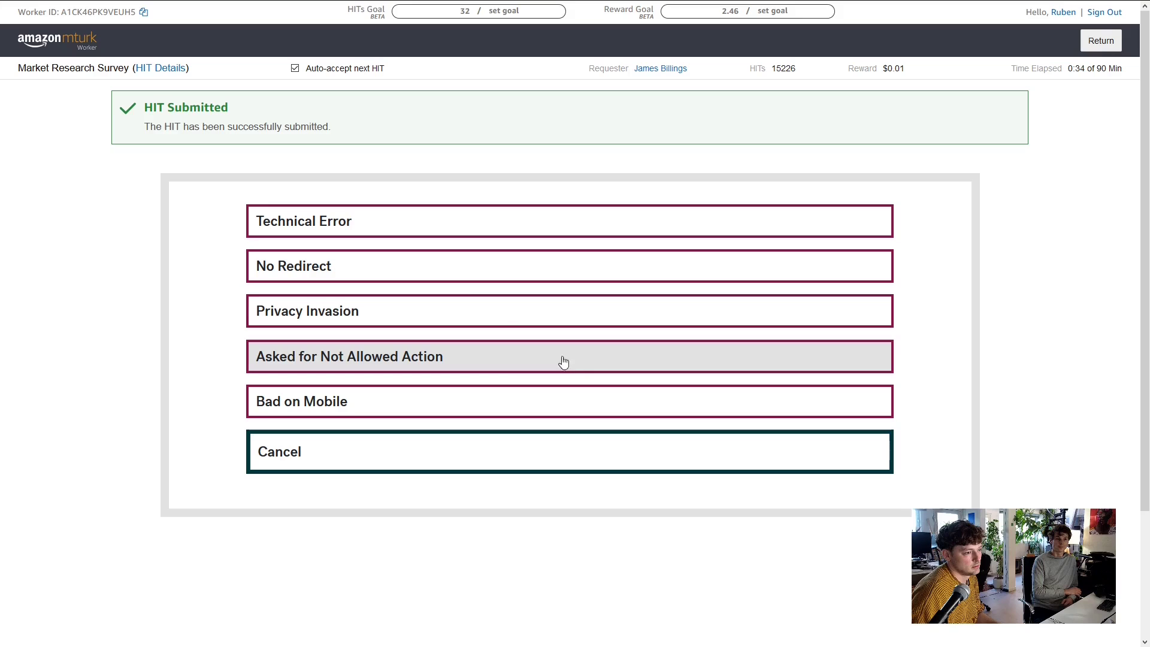
left_click(339, 274)
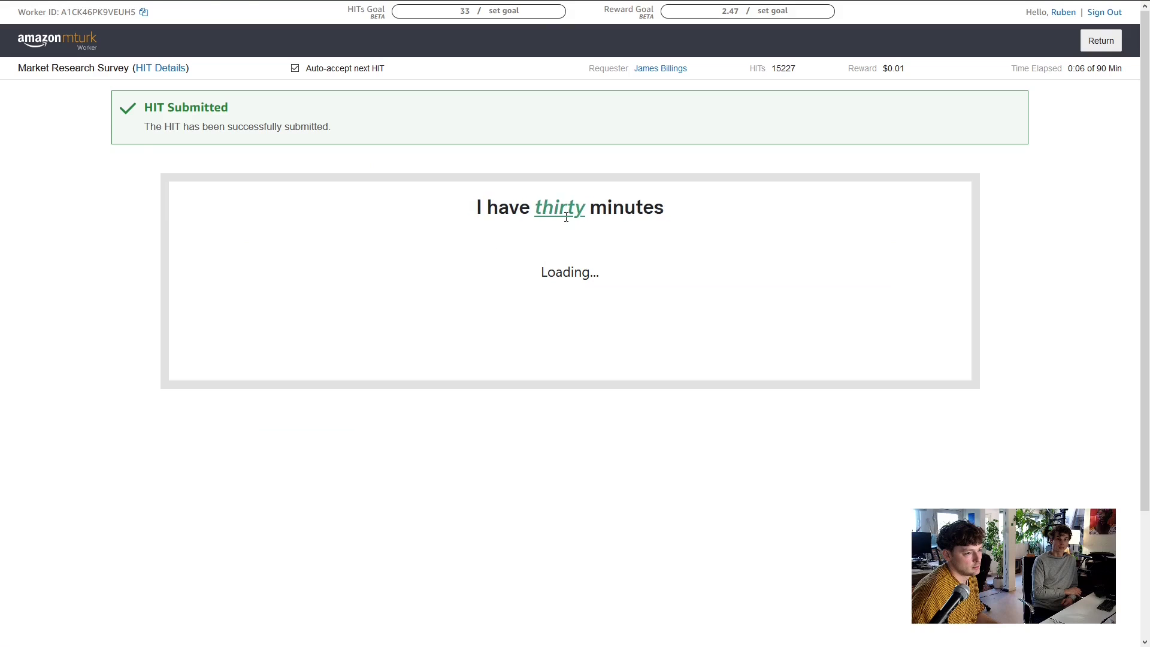
left_click(340, 8)
Start the next ten-minute survey task and open developer tools on its stuck Loading page
middle_click(339, 9)
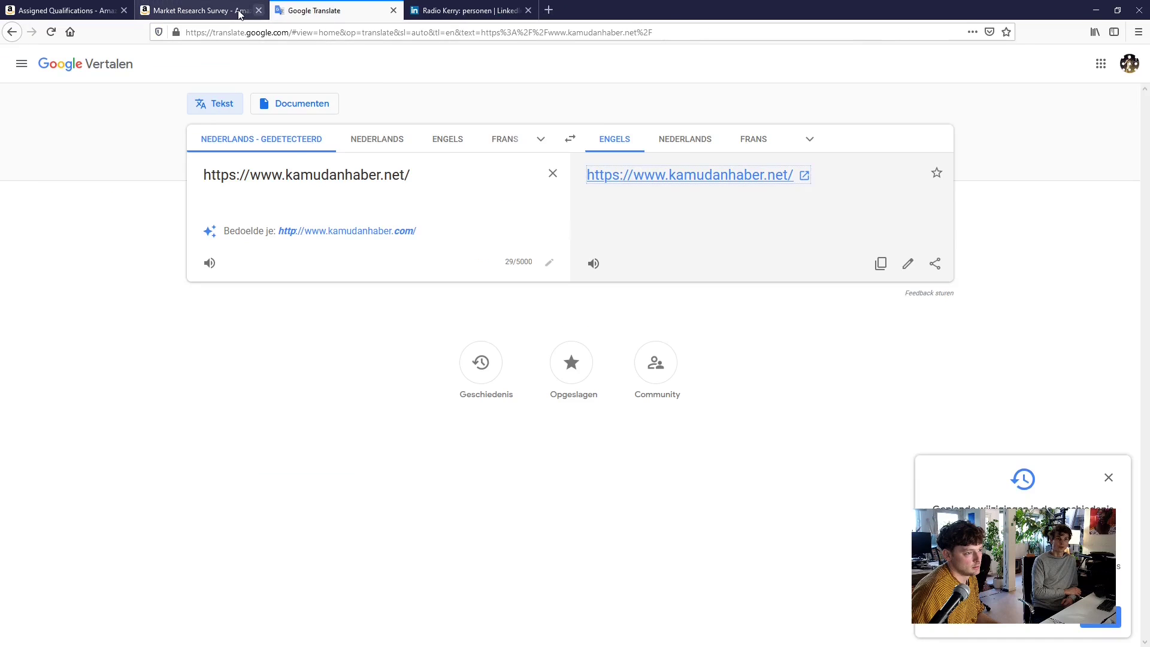
left_click(238, 12)
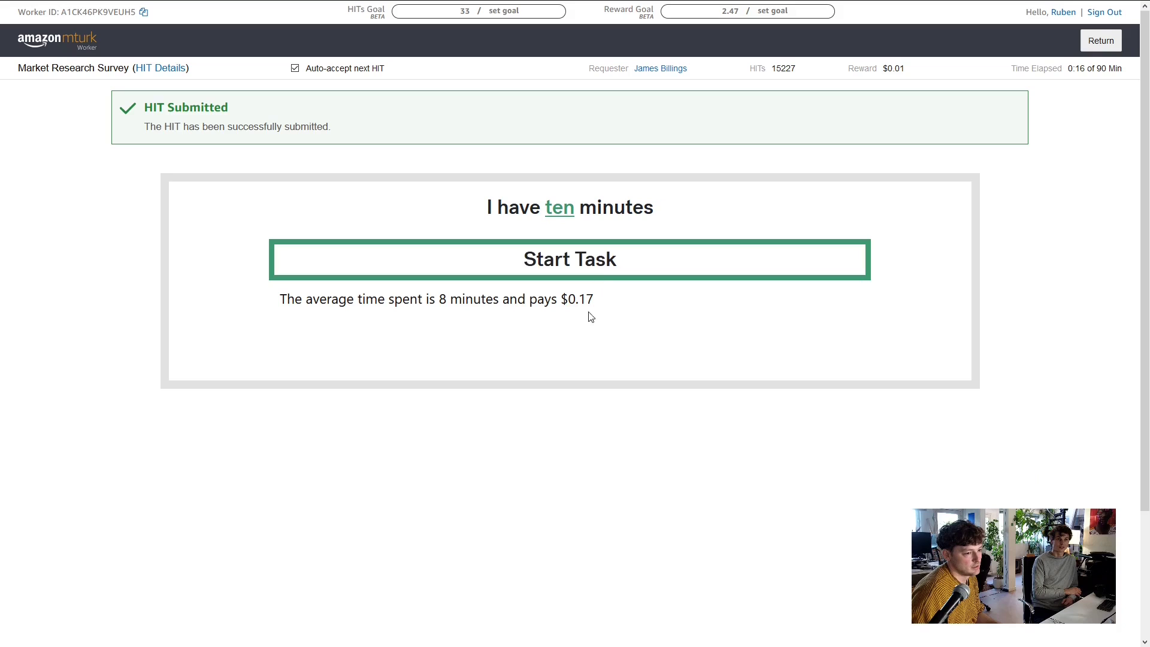
left_click(596, 259)
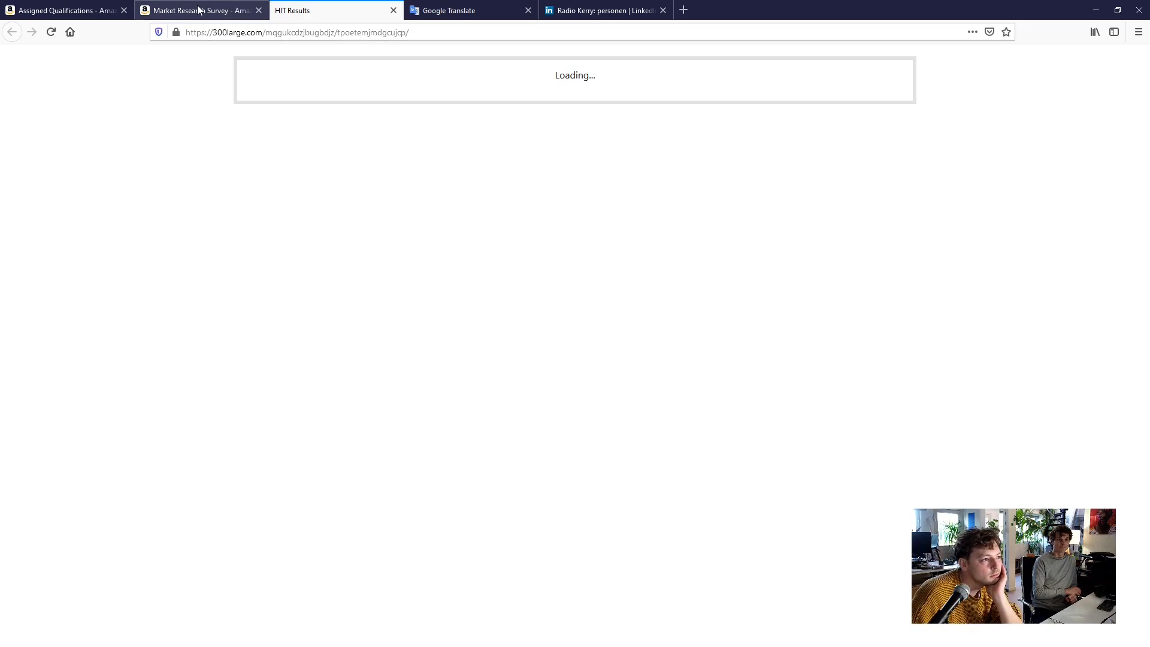
left_click(199, 10)
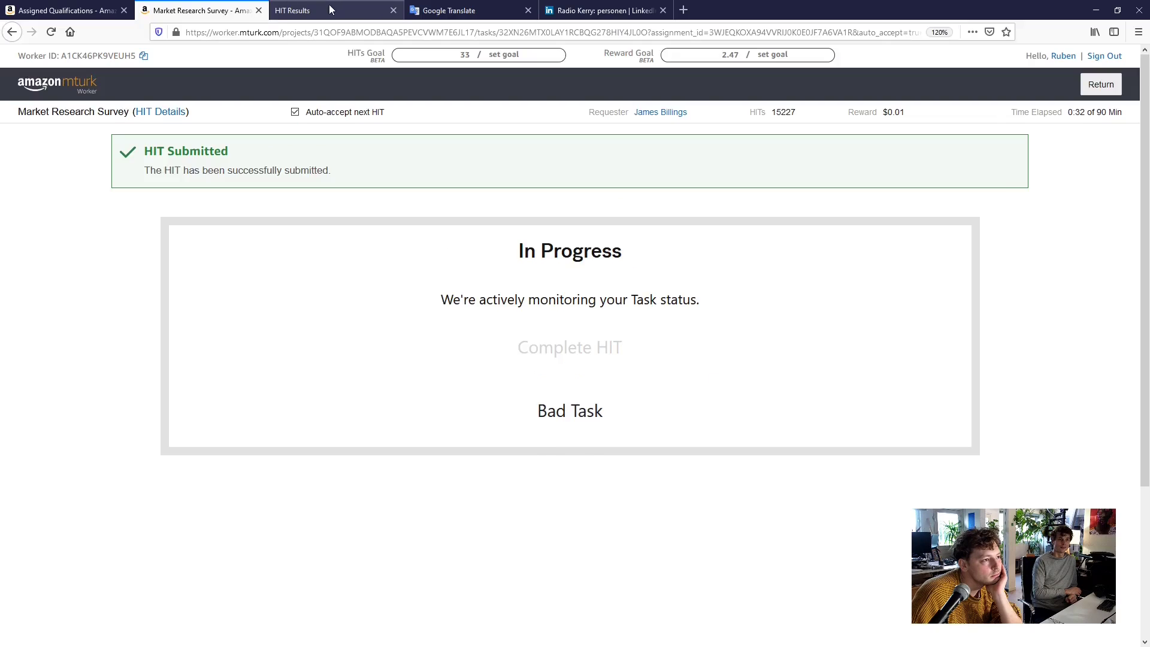
left_click(331, 9)
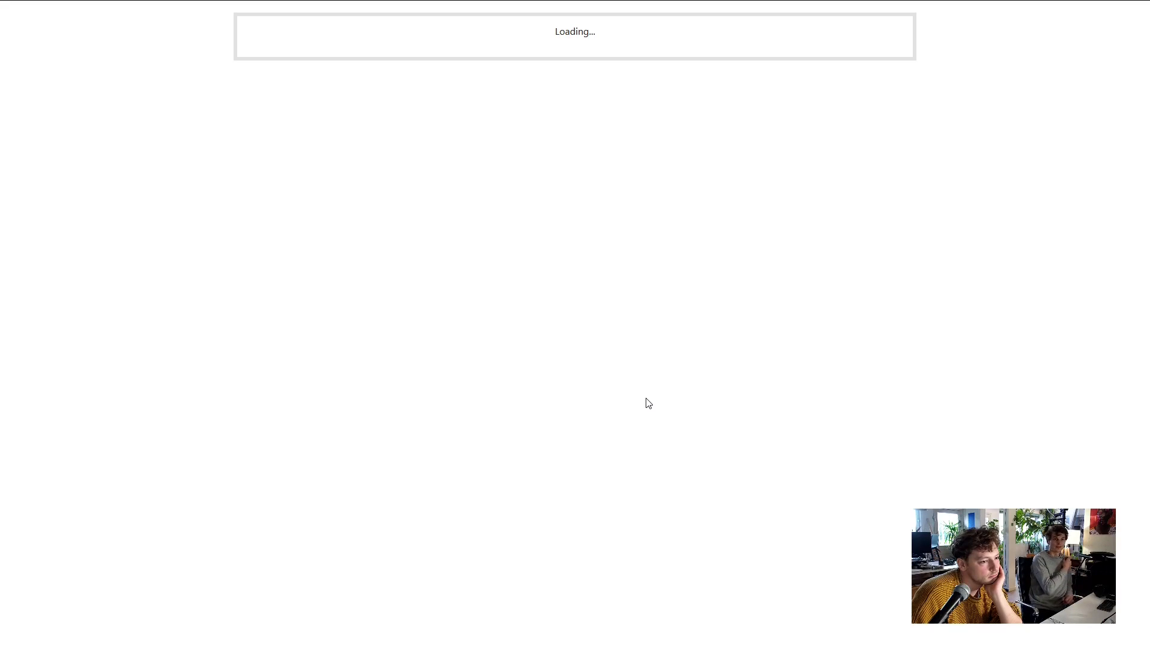
key("F12")
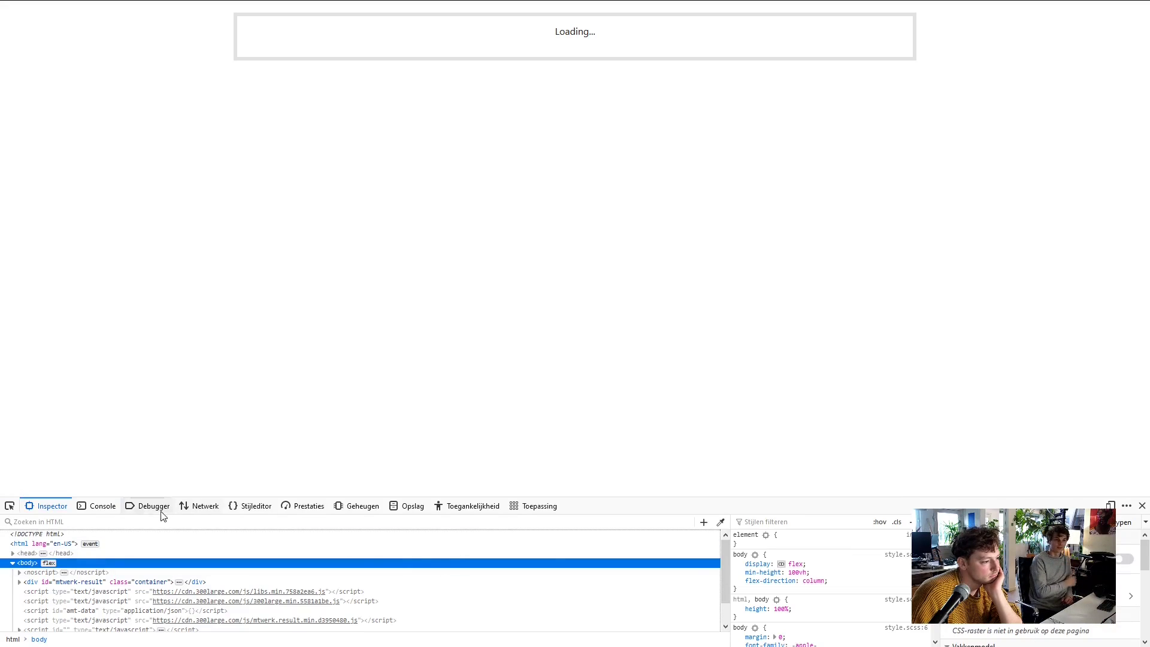
left_click(107, 508)
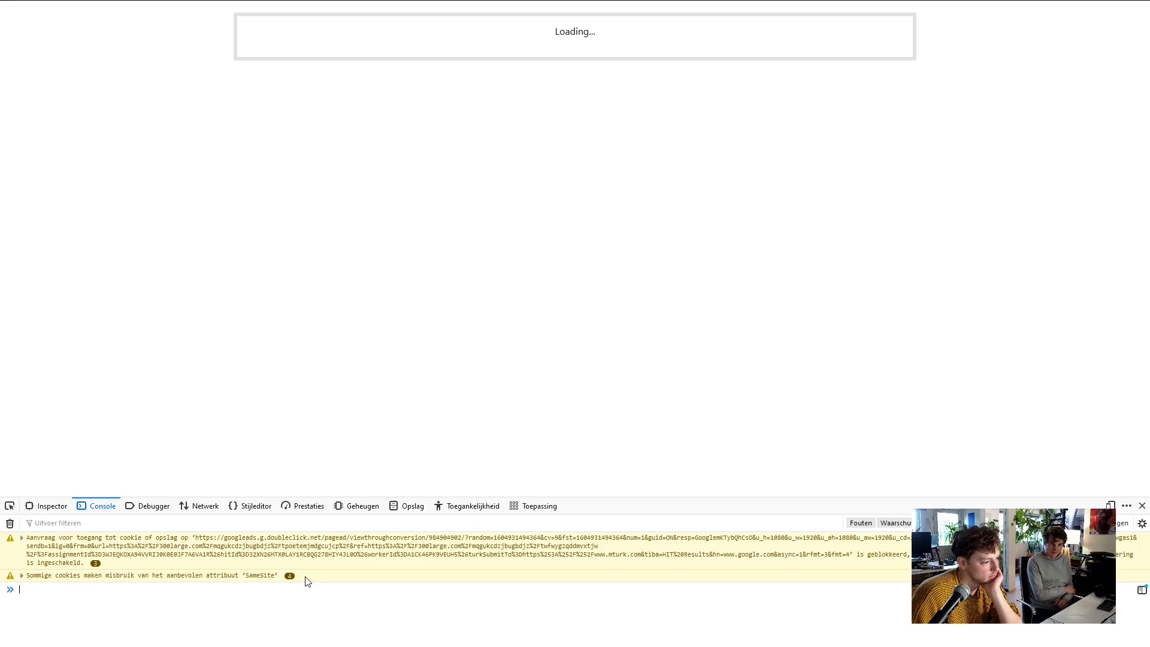
left_click(23, 539)
left_click_drag(230, 495, 295, 322)
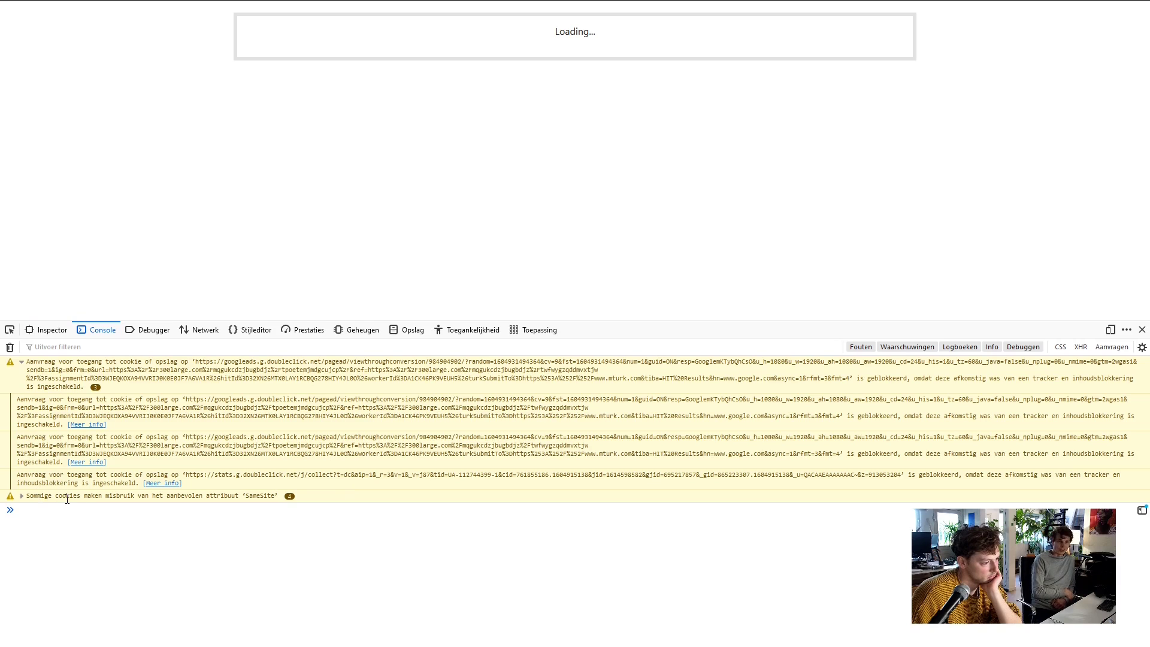
left_click(22, 496)
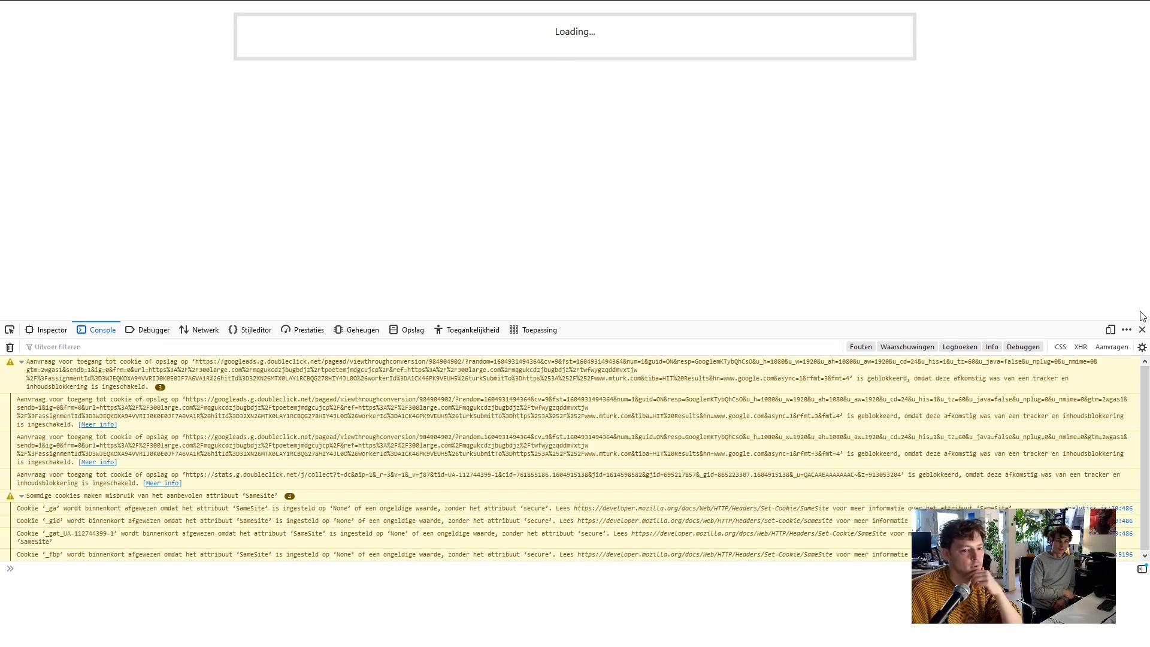
left_click(1141, 330)
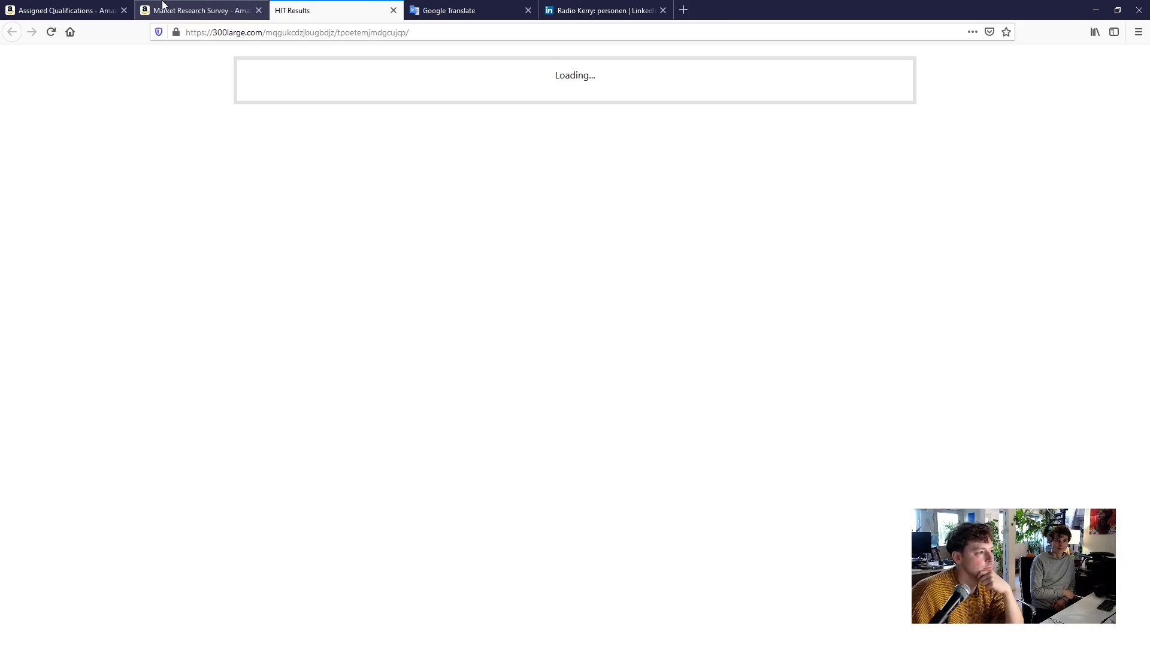
Close the survey results page and report the survey task as a Technical Error
left_click(393, 10)
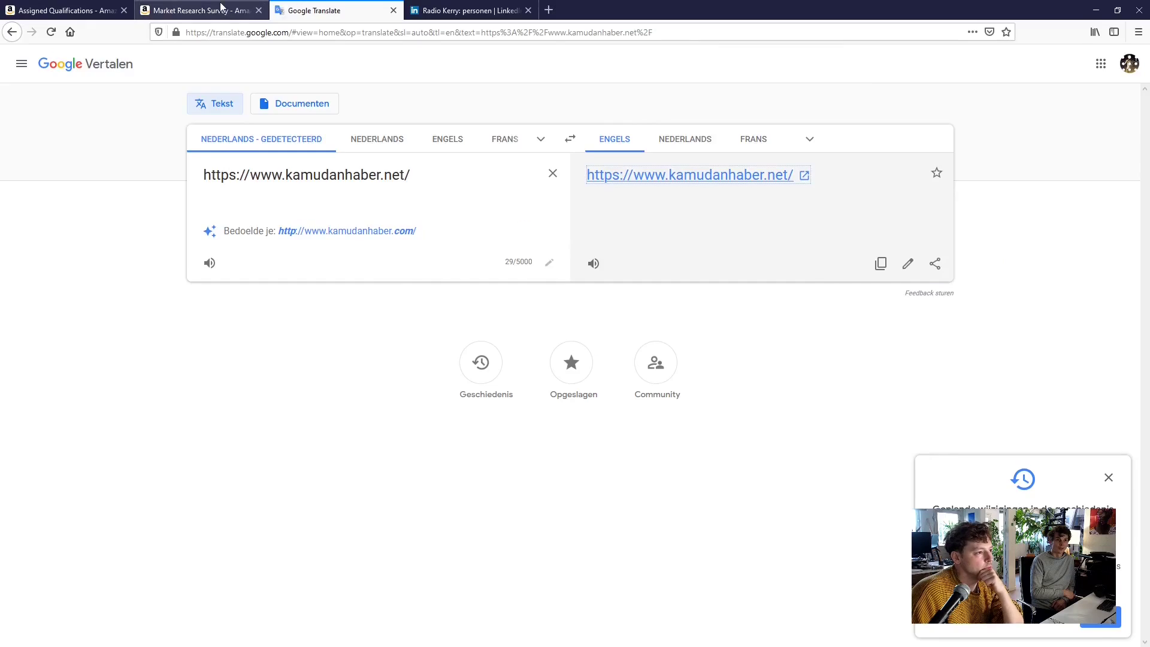
left_click(201, 10)
left_click(583, 366)
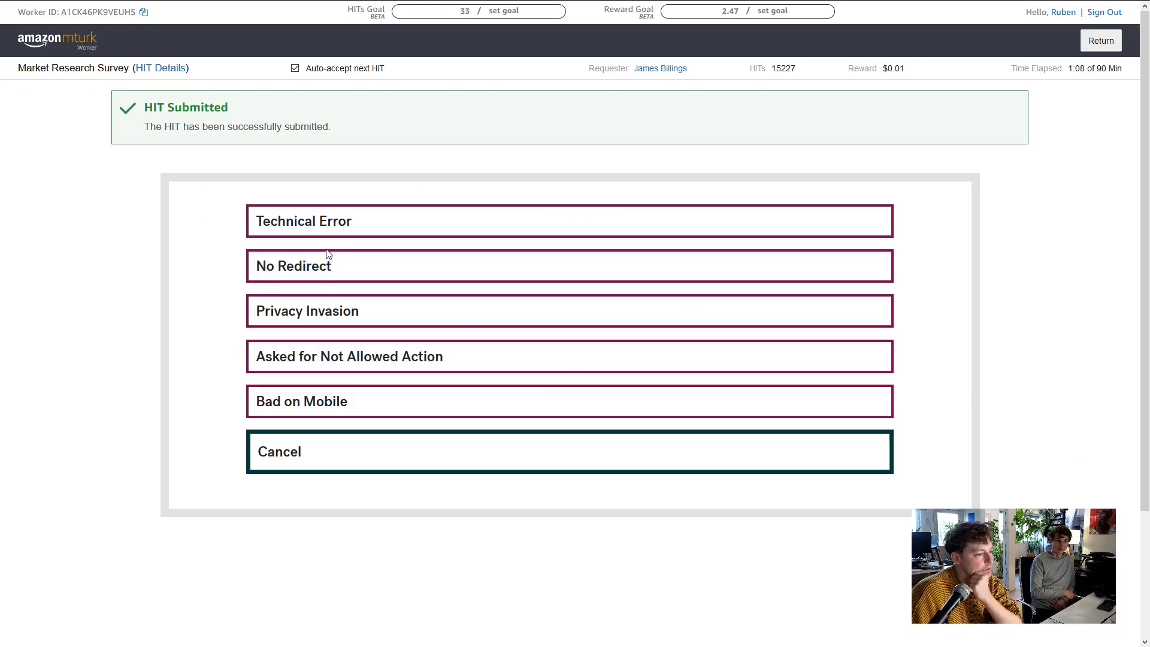
left_click(356, 222)
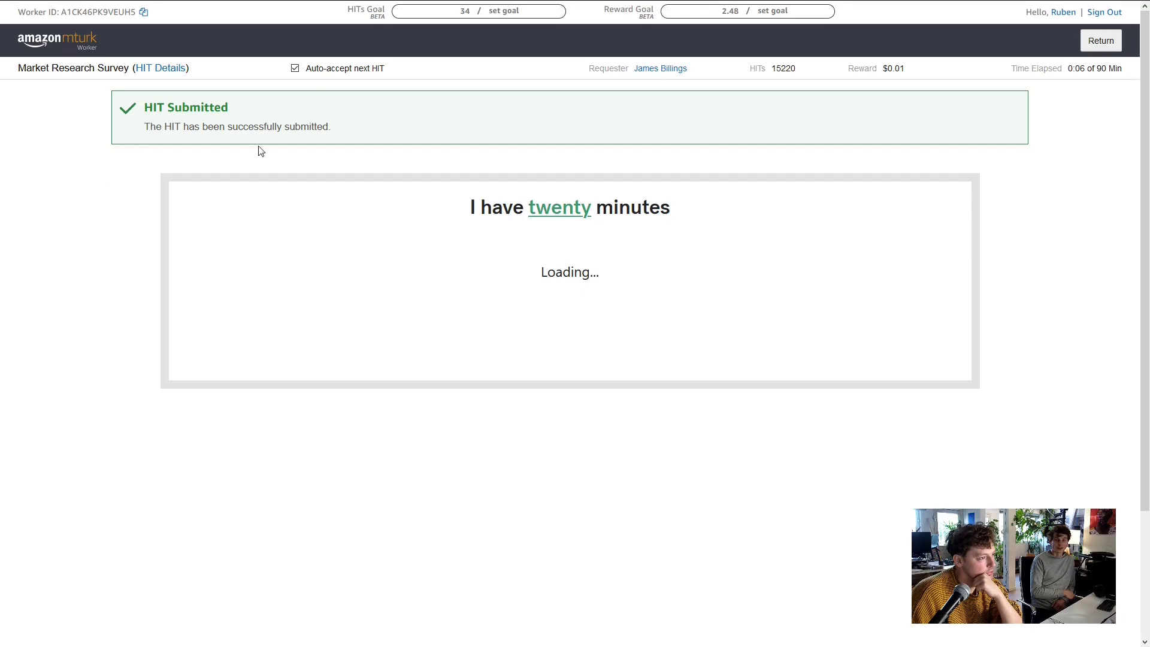
Turn off Auto-accept, return the newly loaded HIT, and open the Dashboard overview
left_click(308, 70)
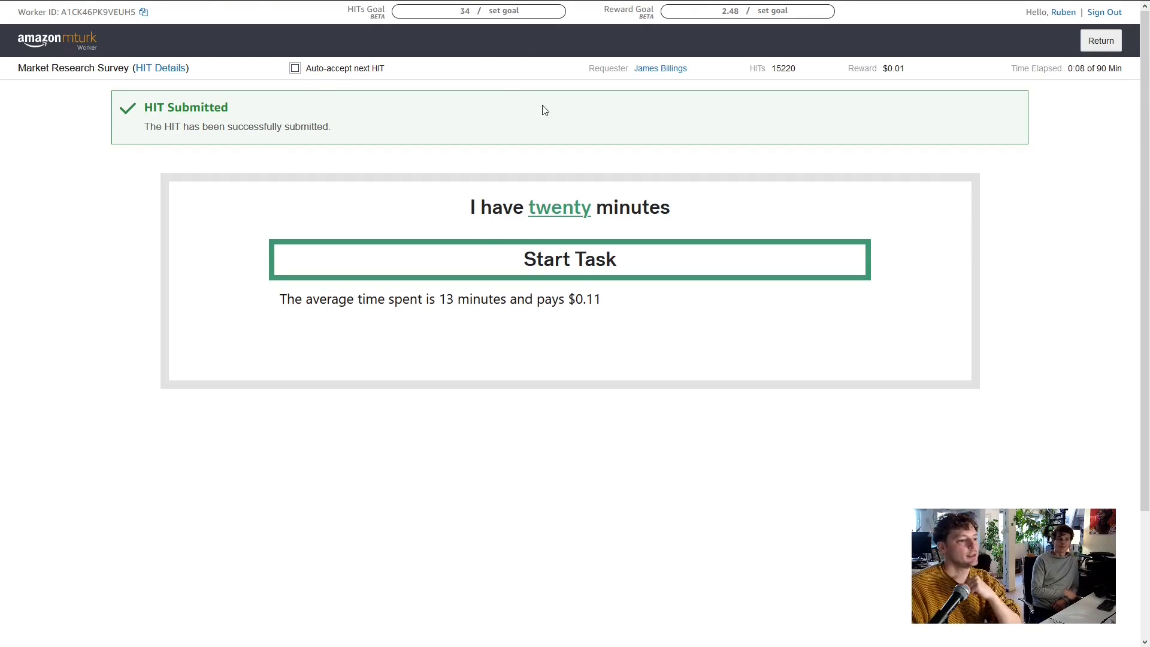
key("F11")
left_click(1102, 40)
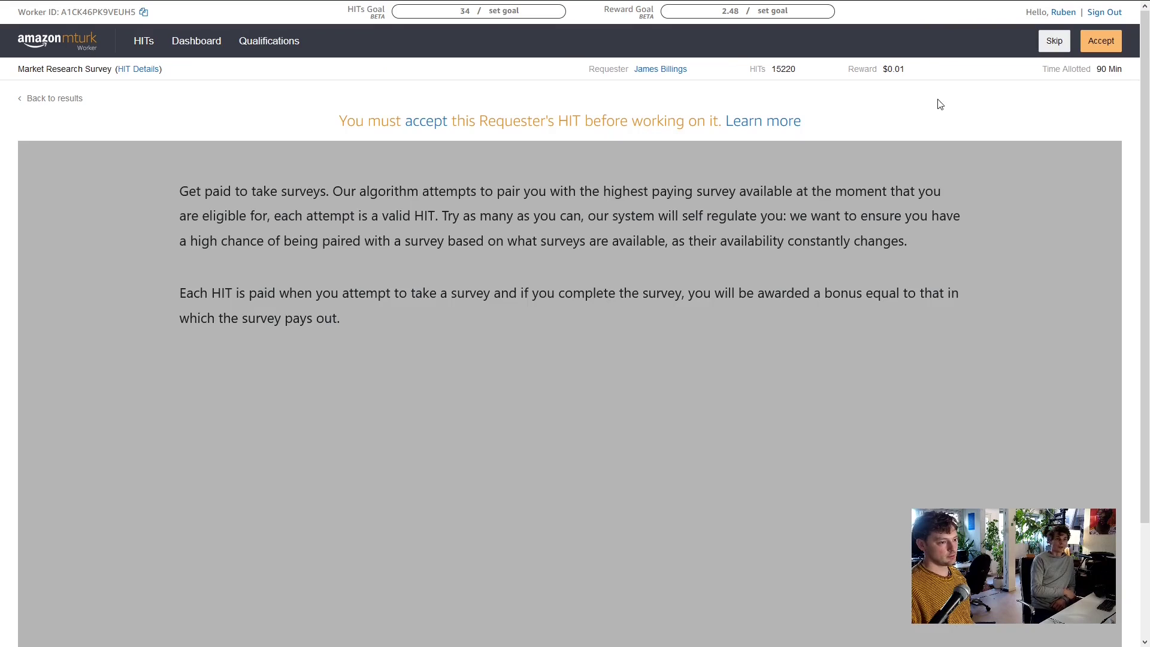
scroll(911, 155, "down", 3)
scroll(485, 382, "up", 3)
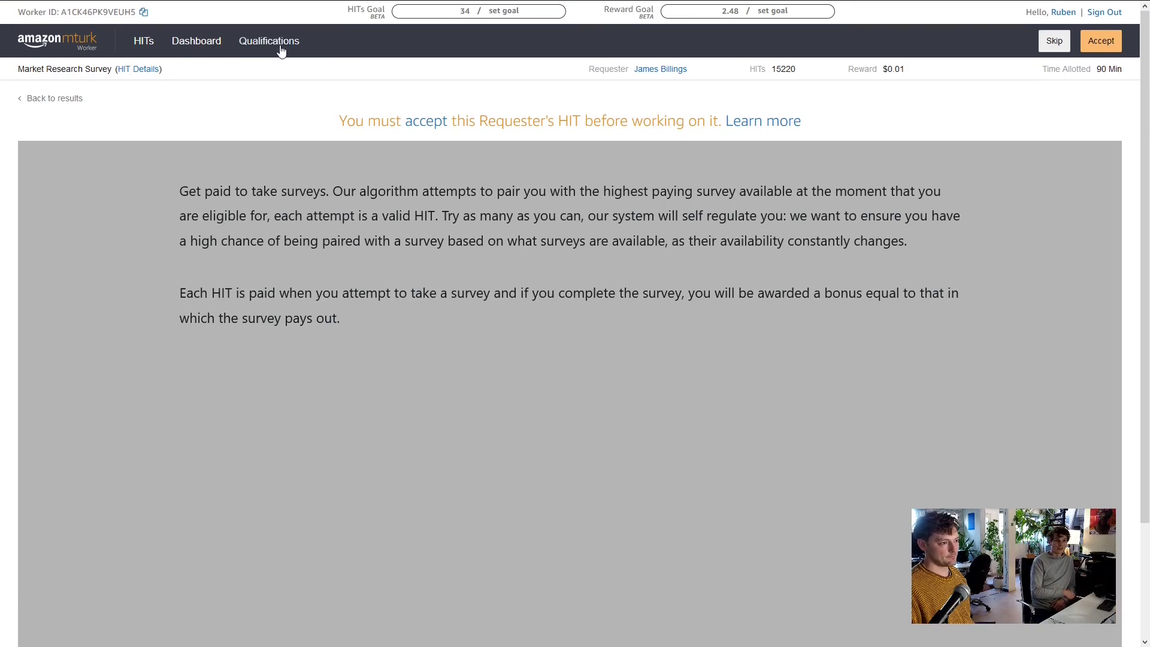
left_click(201, 44)
Open the 11/09 activity list under week 11/08 - 11/14 and go to page 2
left_click(30, 196)
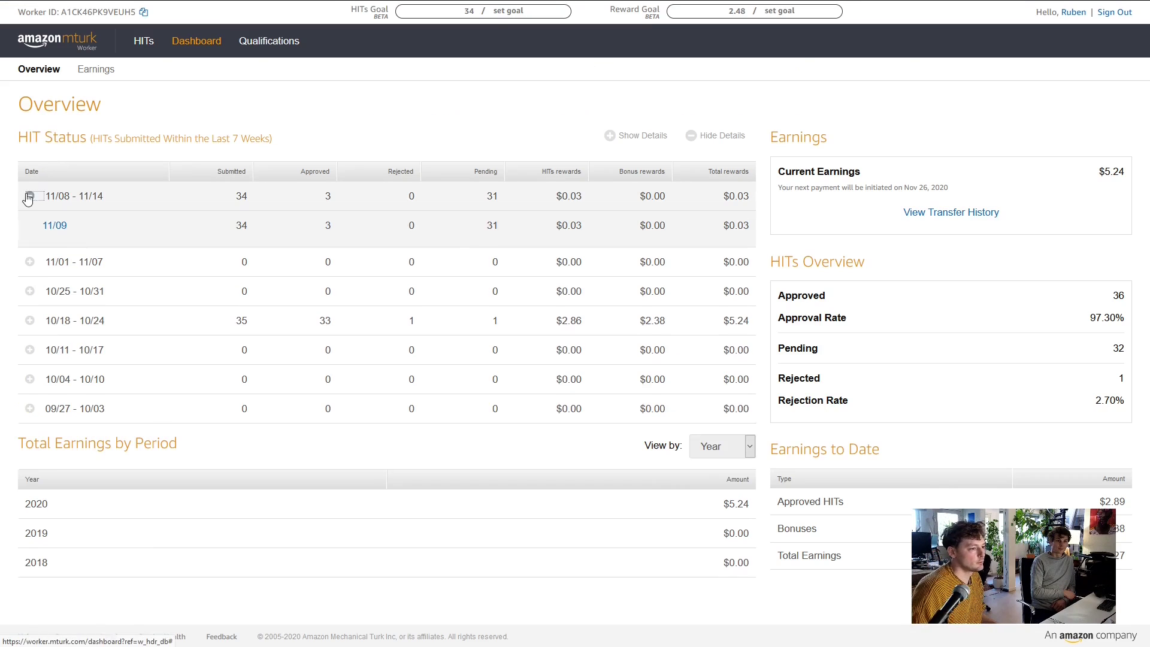
left_click(54, 226)
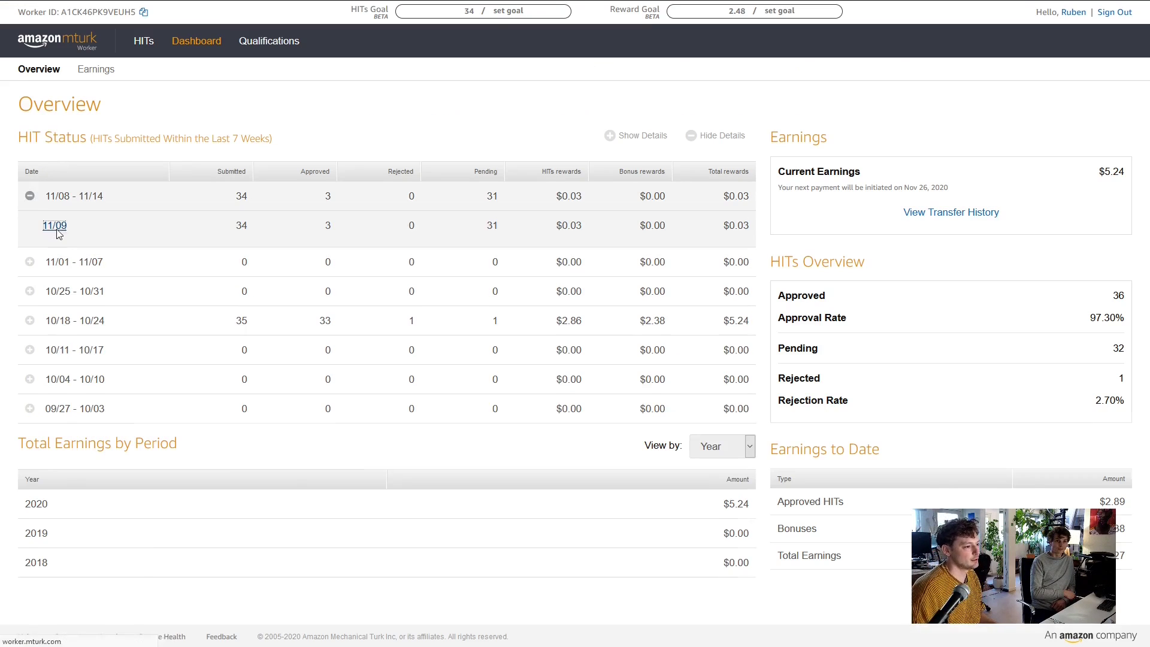
scroll(142, 453, "down", 3)
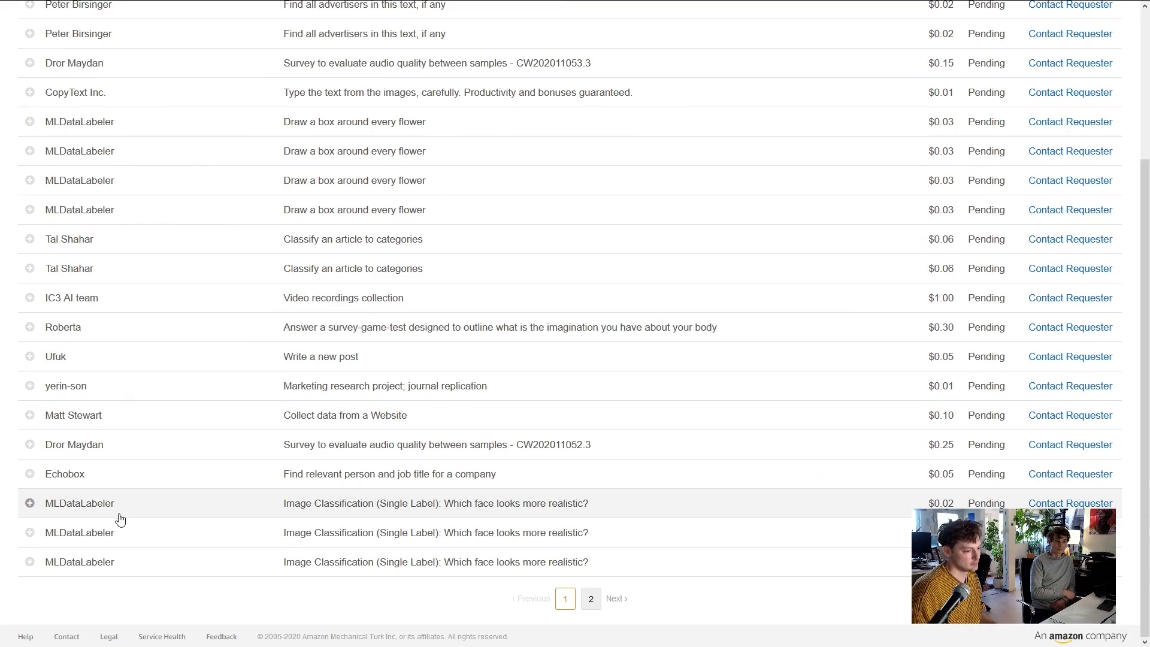
scroll(586, 593, "up", 3)
scroll(565, 540, "down", 3)
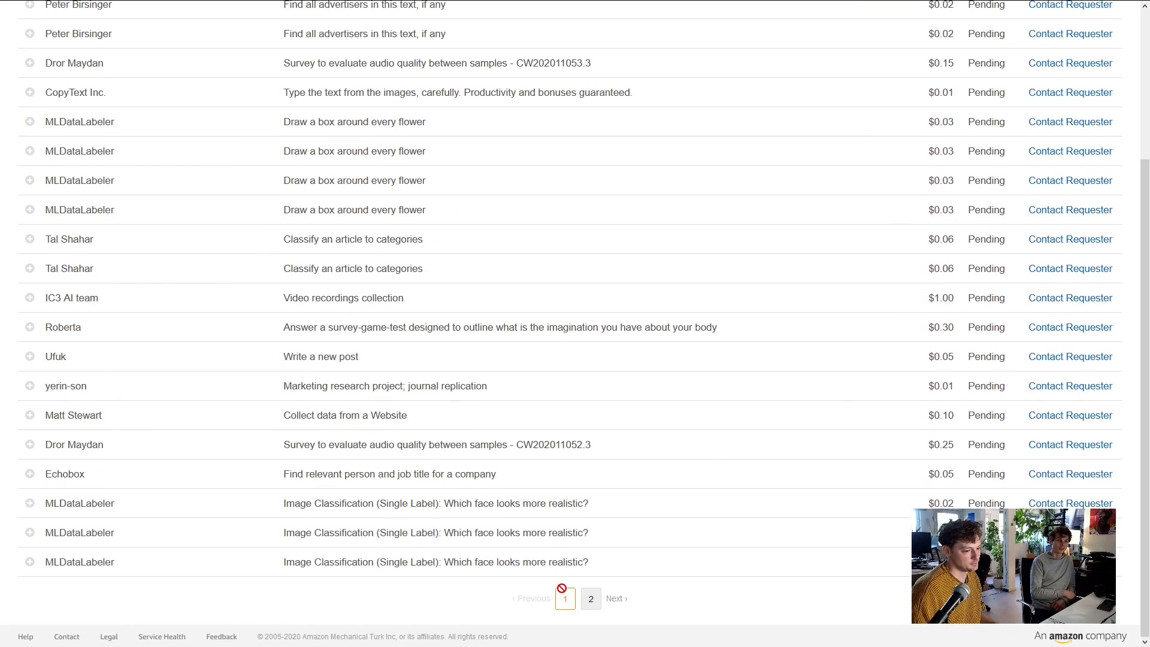
left_click(590, 598)
Expand the three Market Research Survey rows to read their requester feedback
scroll(385, 444, "down", 1)
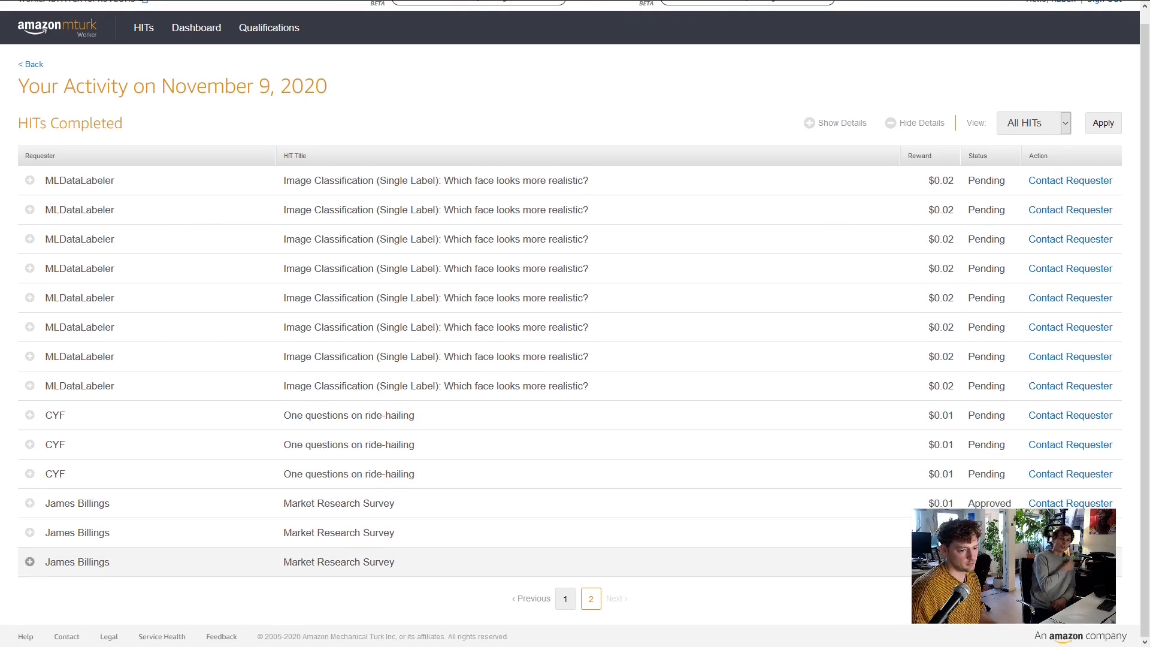
left_click(32, 503)
scroll(82, 523, "down", 1)
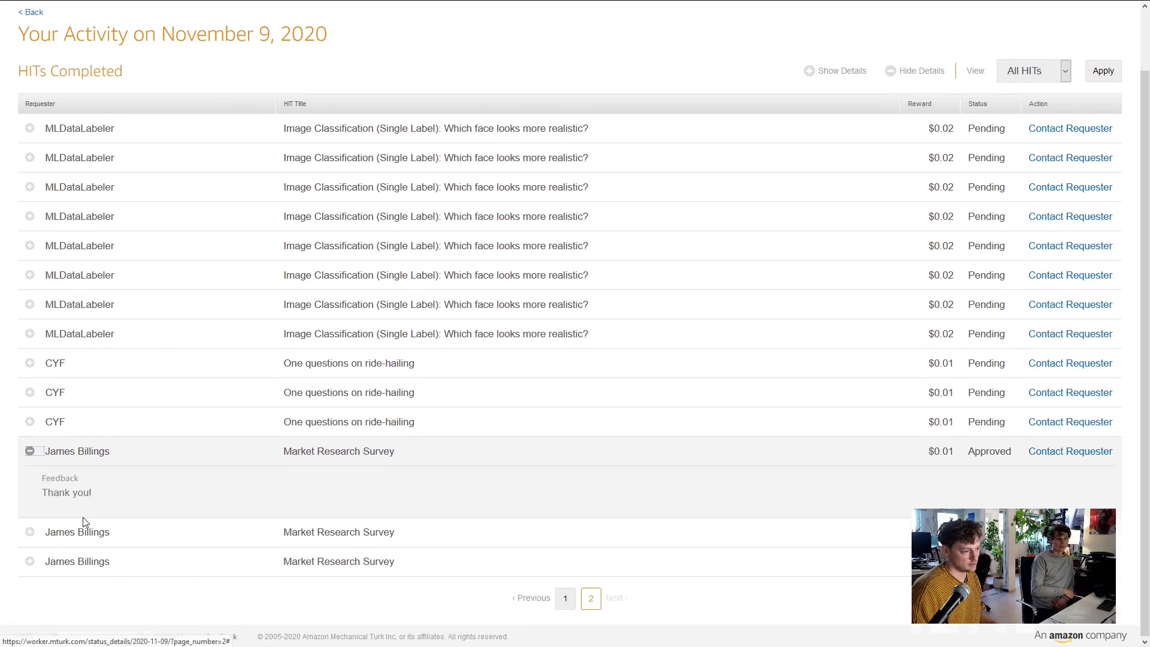
left_click(30, 533)
scroll(39, 535, "down", 1)
left_click(30, 564)
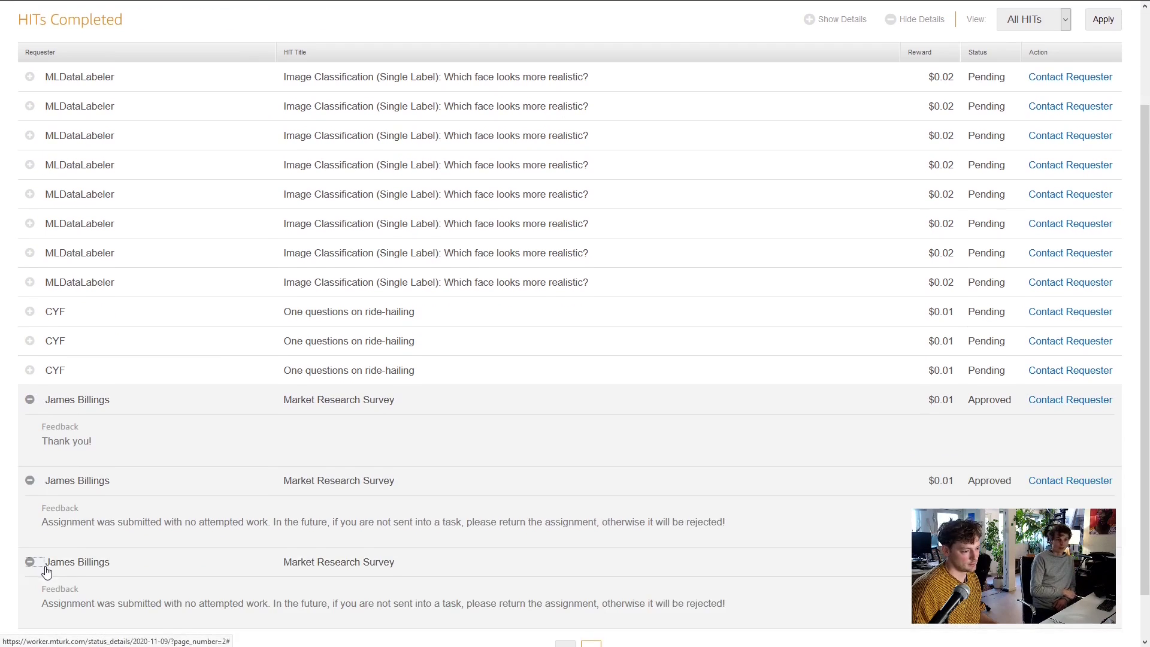
scroll(189, 521, "down", 1)
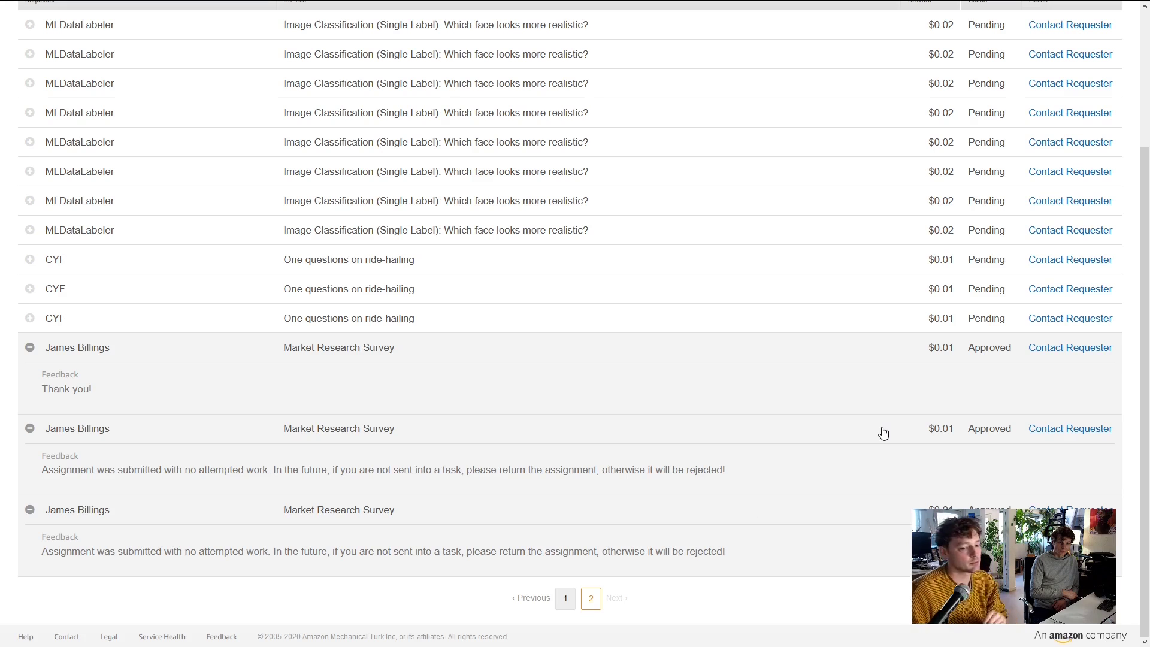
scroll(171, 462, "up", 2)
Open the available HITs list and go to page 3, showing groups 41–51 of 51
mouse_move(193, 5)
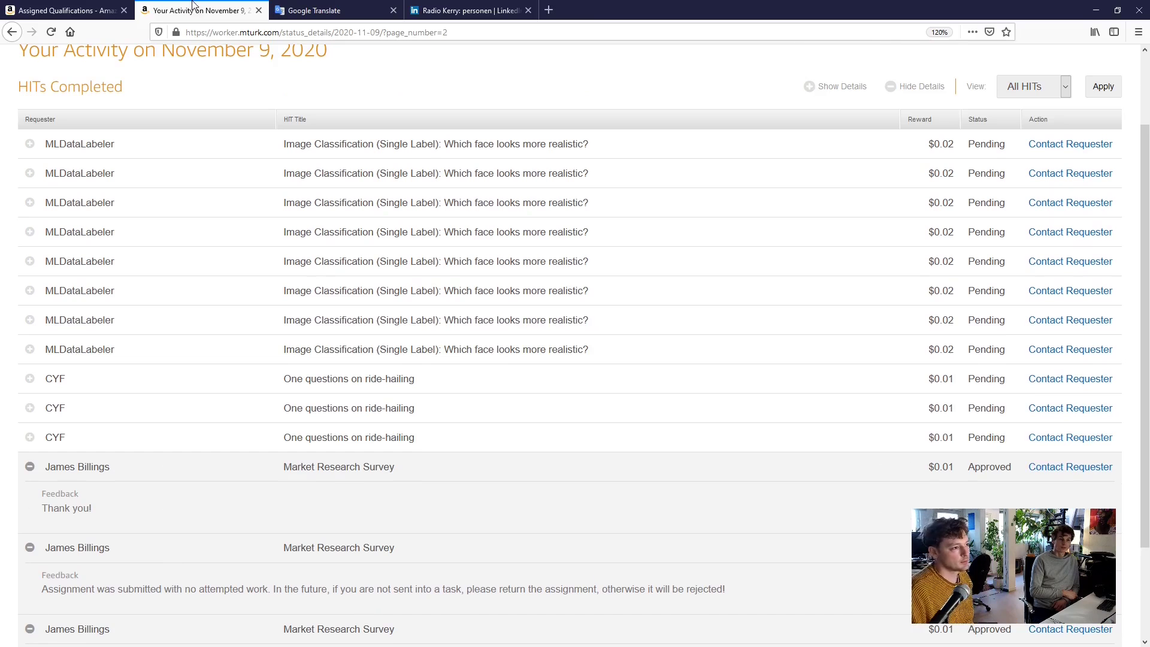
left_click(78, 10)
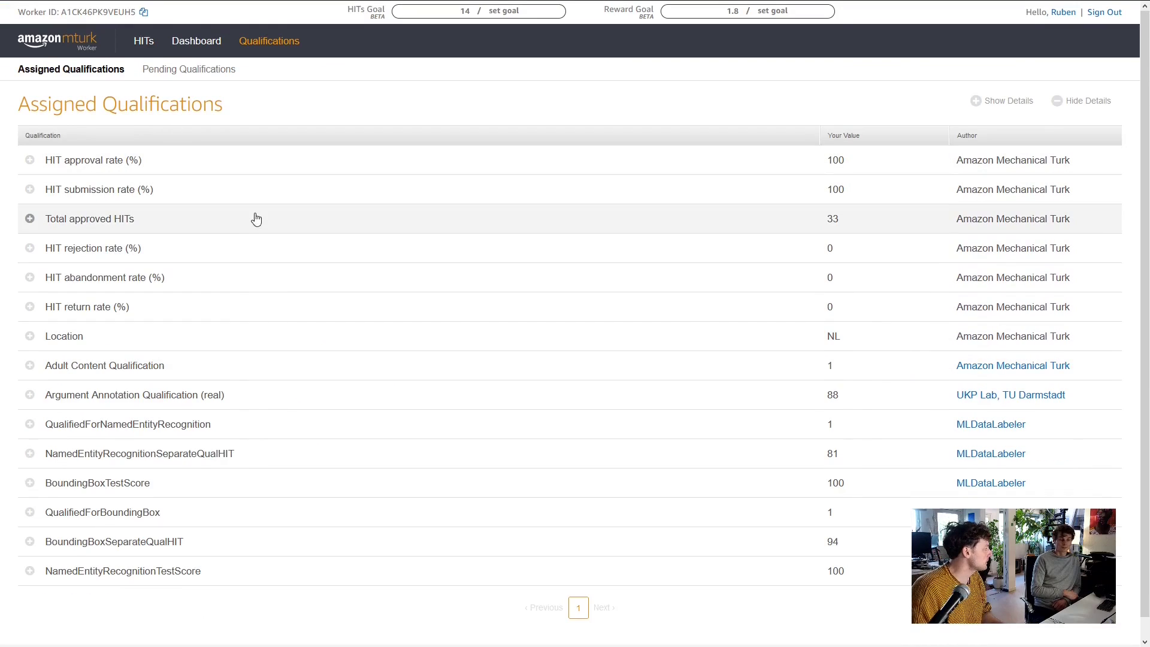
left_click(145, 42)
scroll(243, 257, "down", 3)
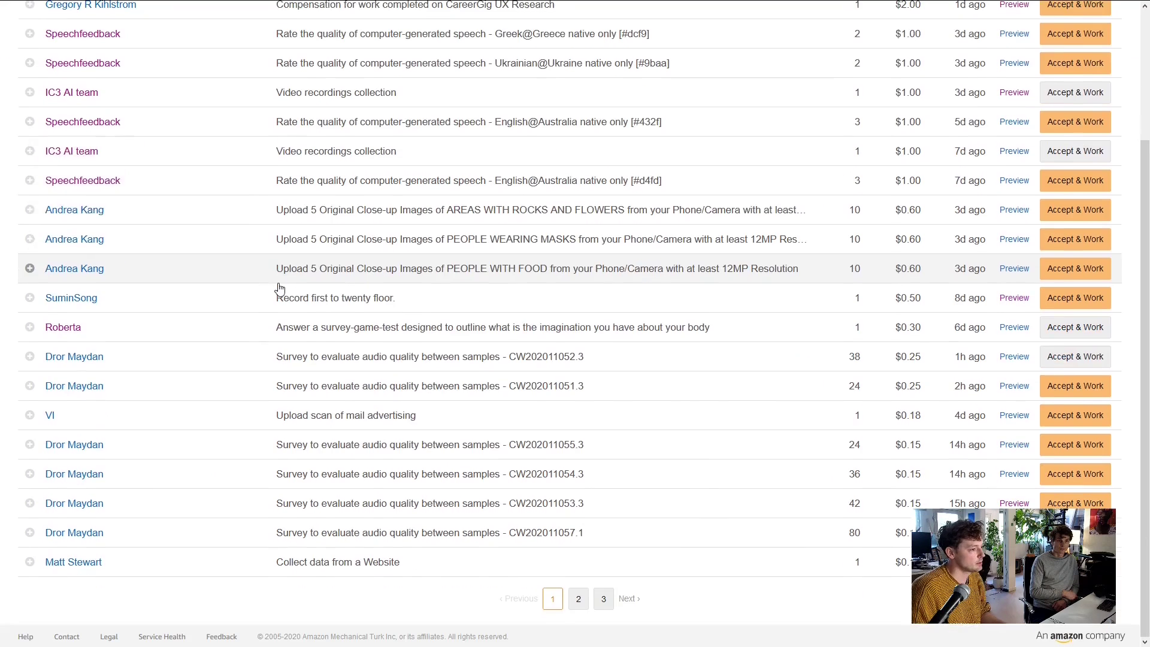
scroll(395, 349, "up", 3)
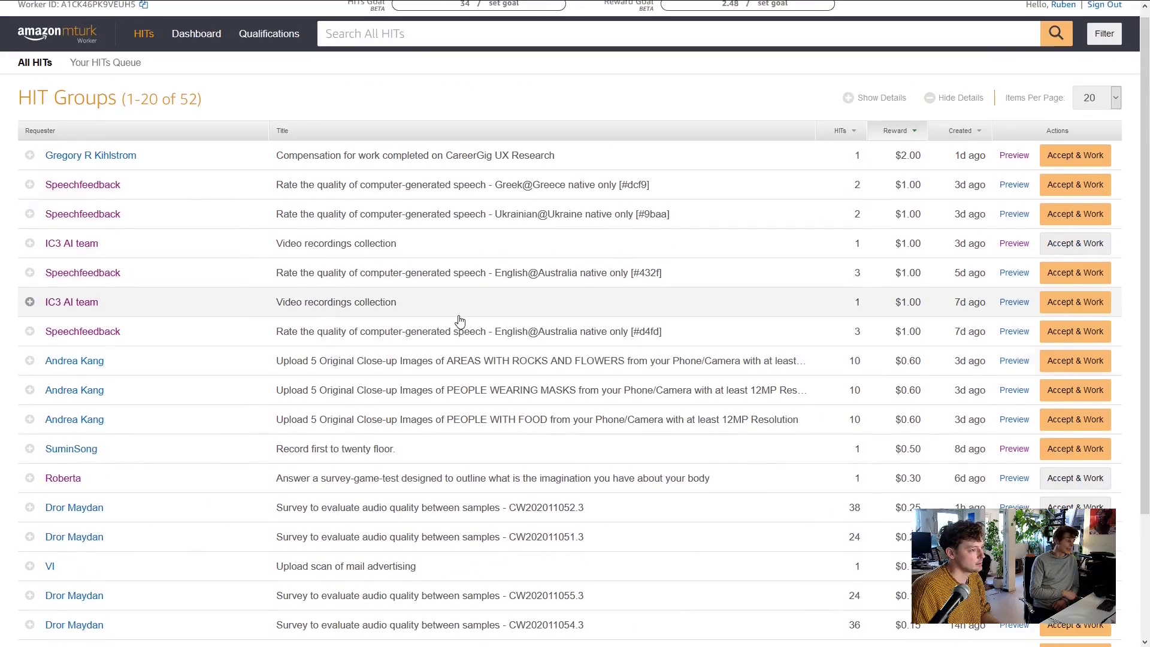
scroll(436, 308, "down", 3)
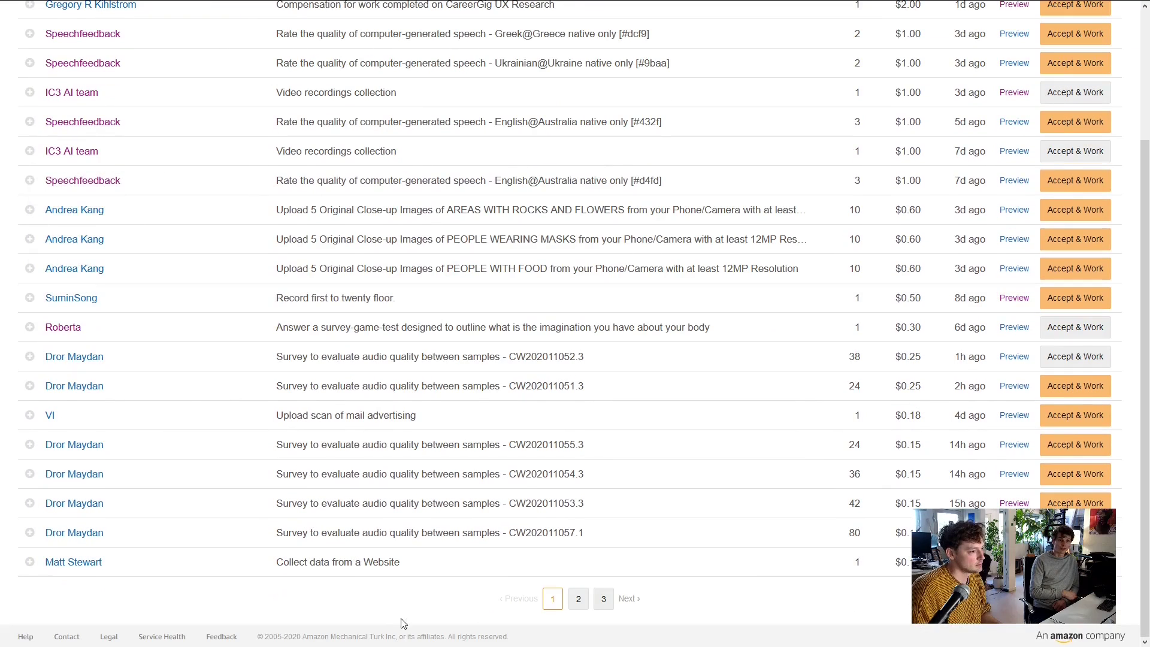
left_click(603, 600)
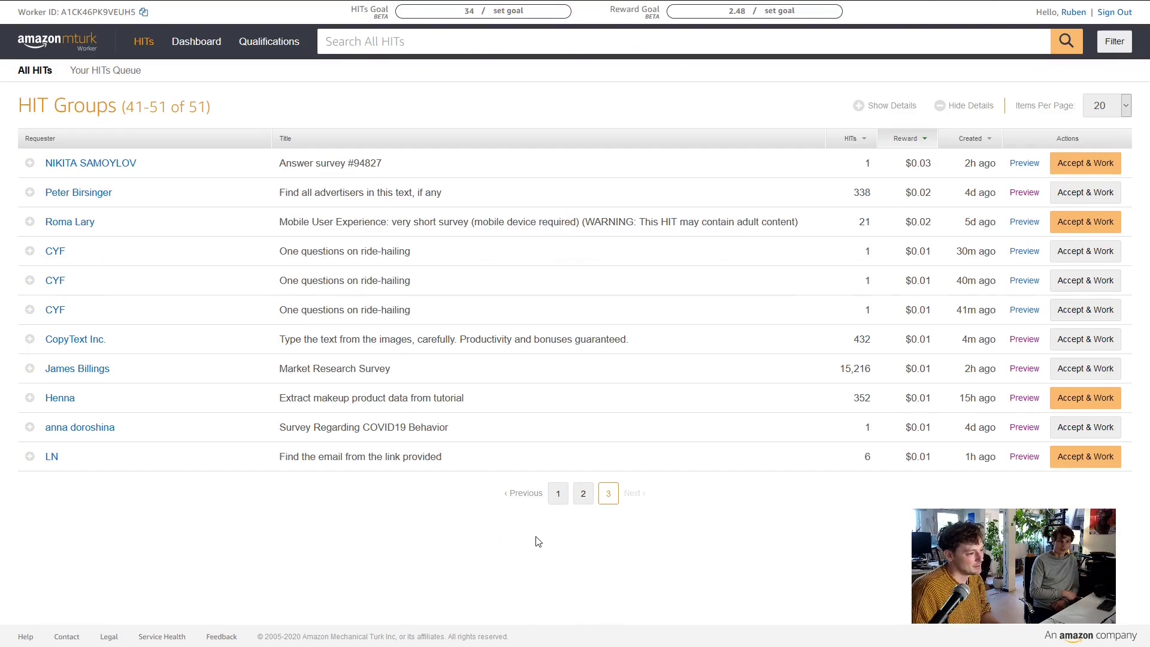
mouse_move(31, 370)
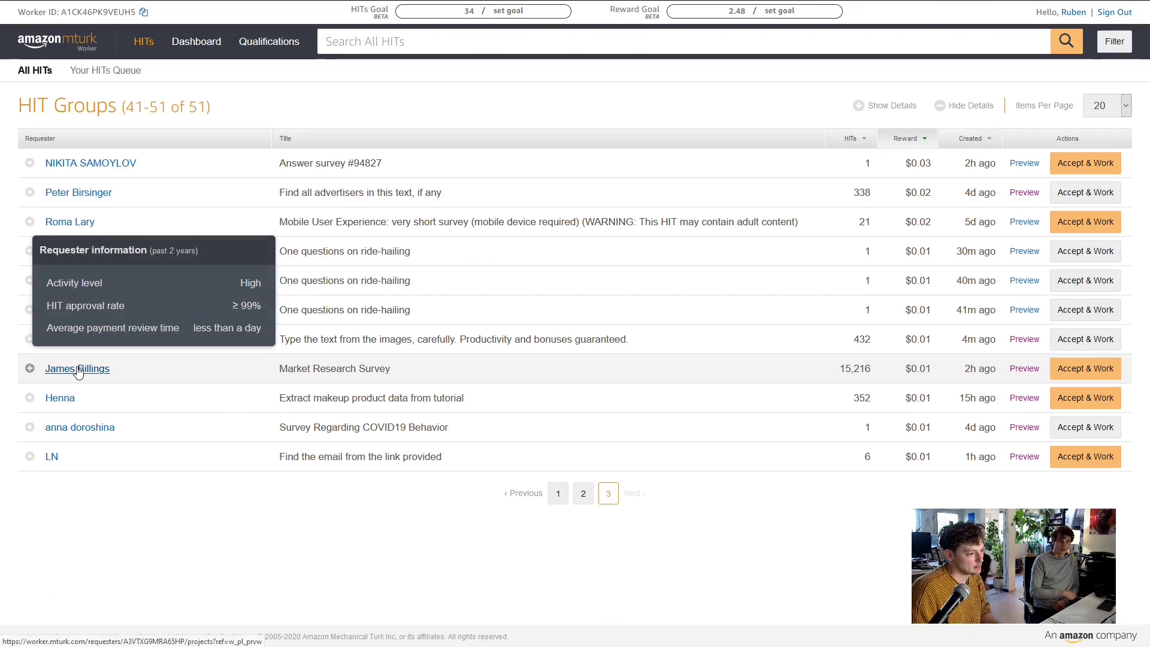
Accept the $0.01 Market Research Survey with Auto-accept off and start the task
left_click(1100, 371)
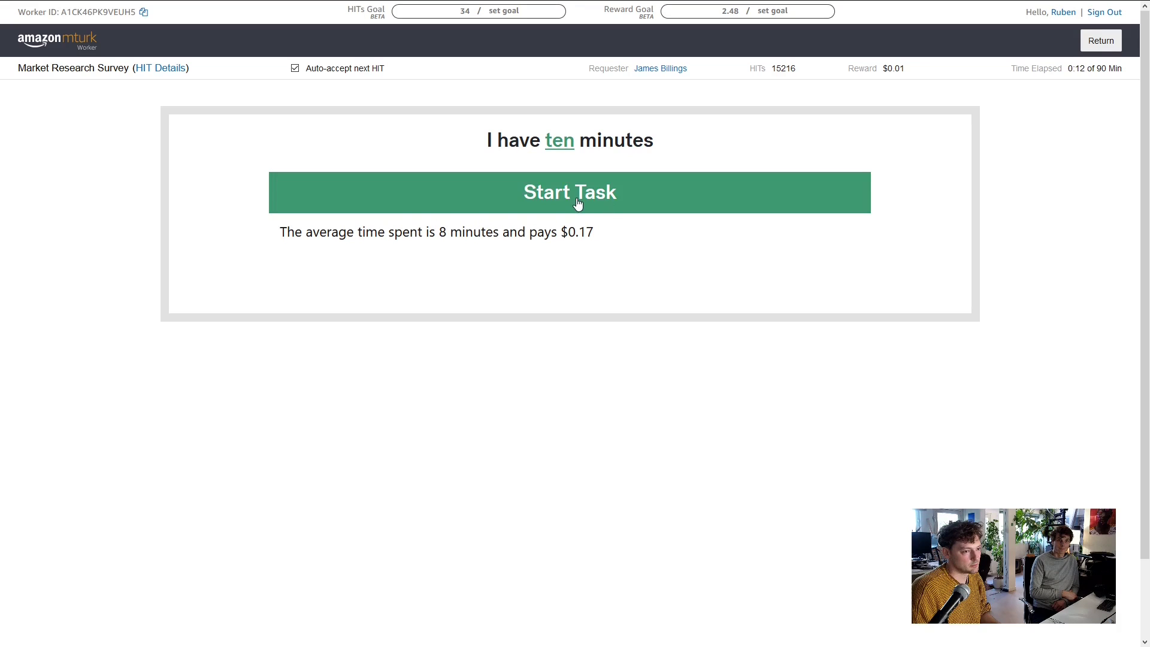
left_click(295, 69)
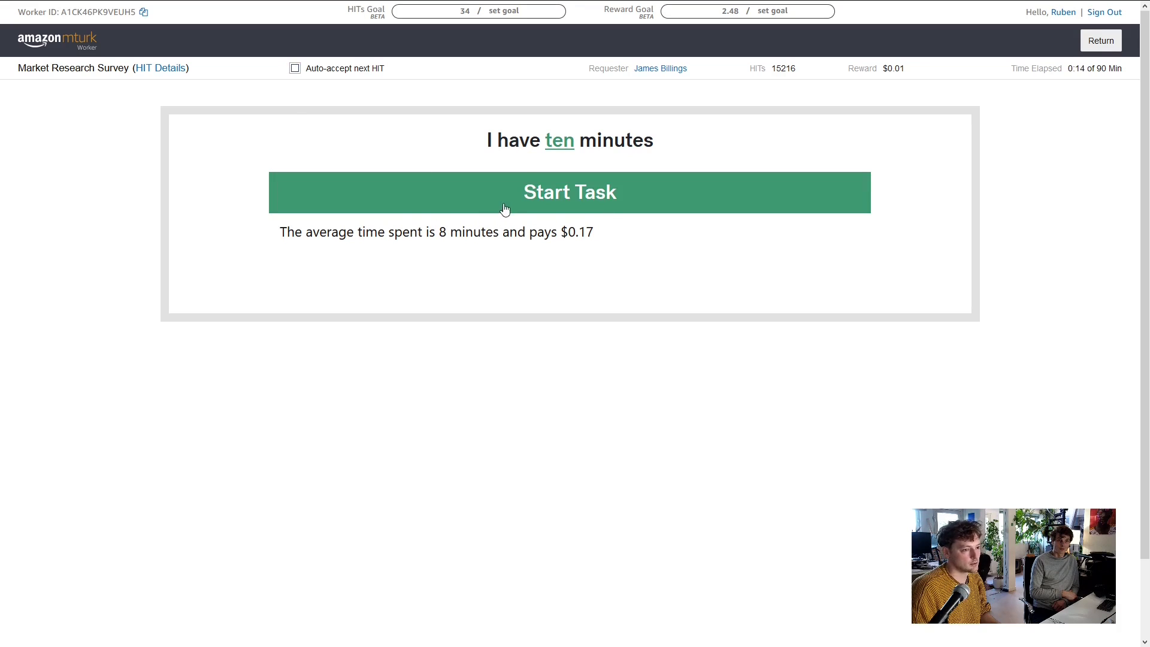
left_click(674, 200)
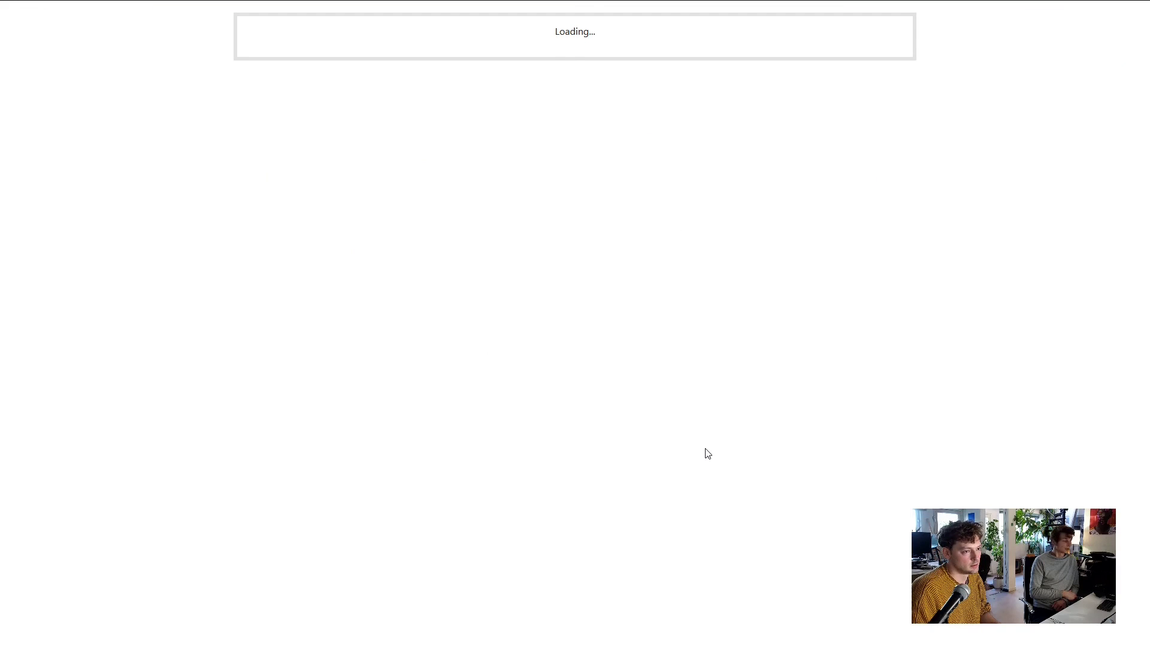
Close the results page, return the HIT, and go back to the November 9 activity list
mouse_move(588, 3)
mouse_move(457, 4)
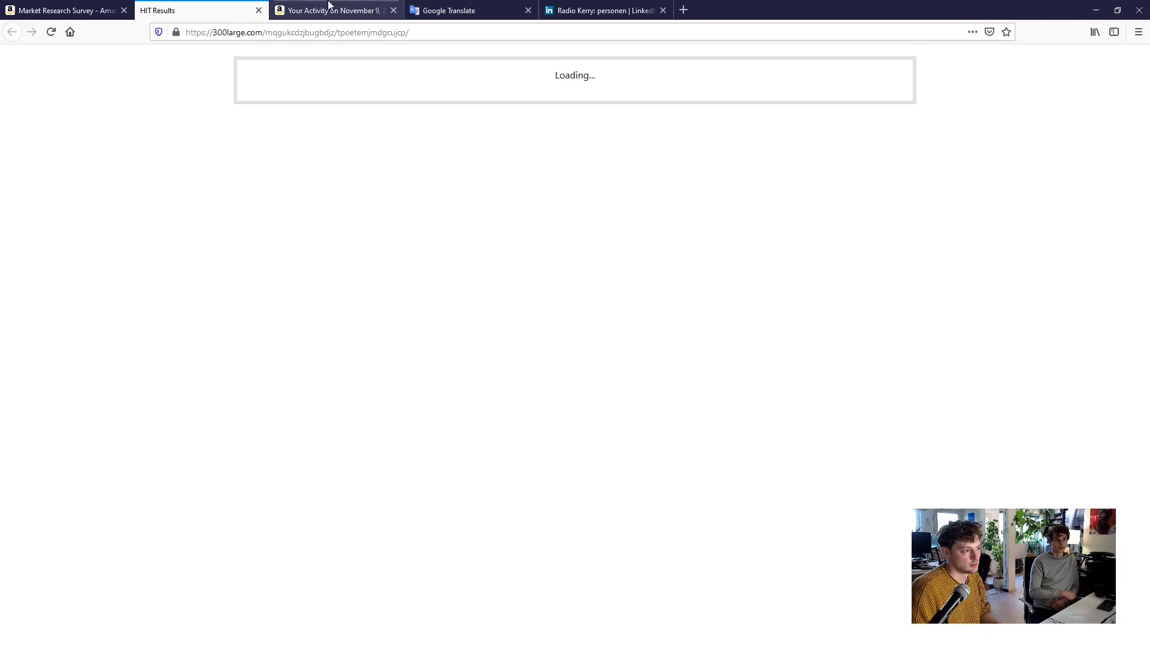
left_click(259, 10)
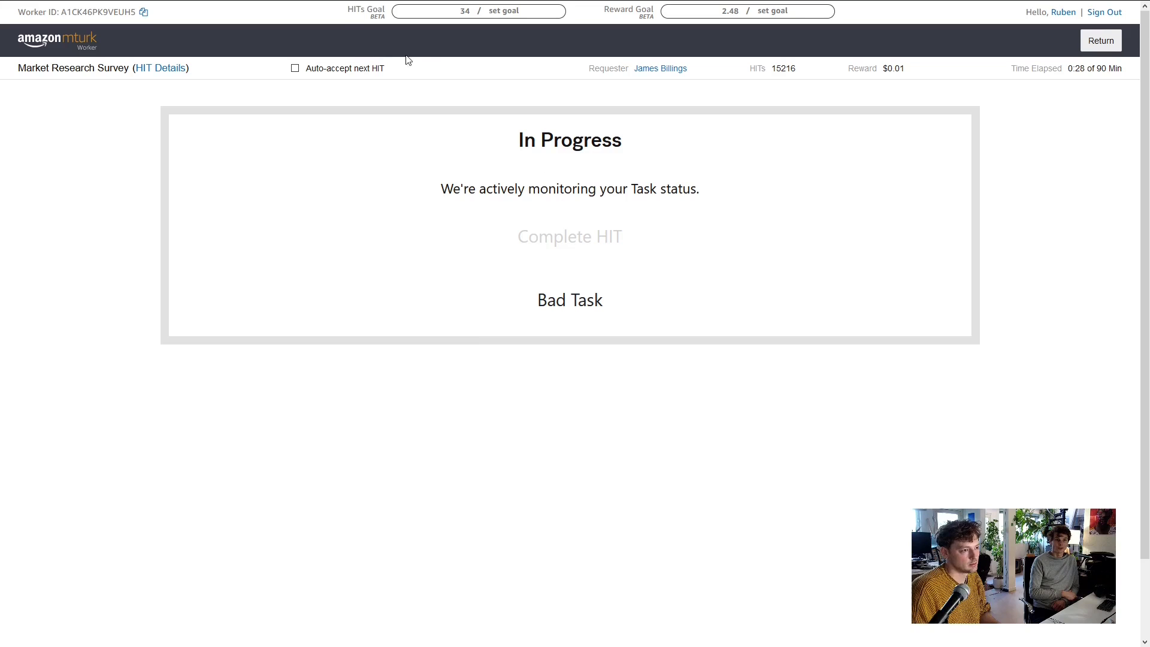
left_click(1100, 40)
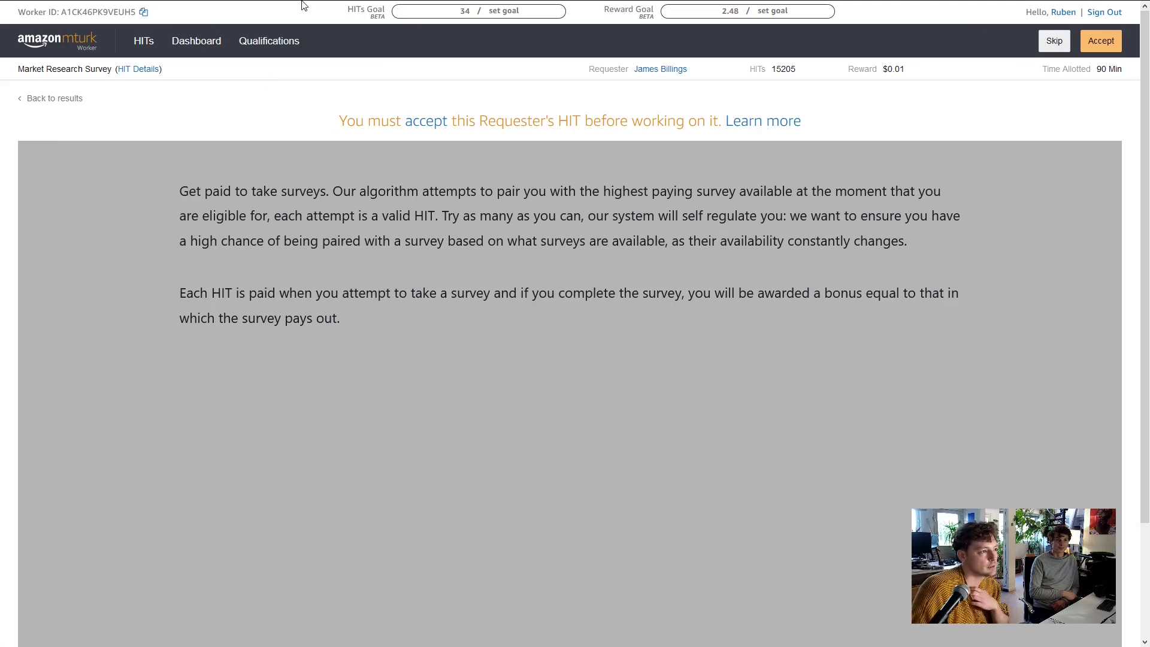
left_click(195, 10)
scroll(393, 428, "down", 3)
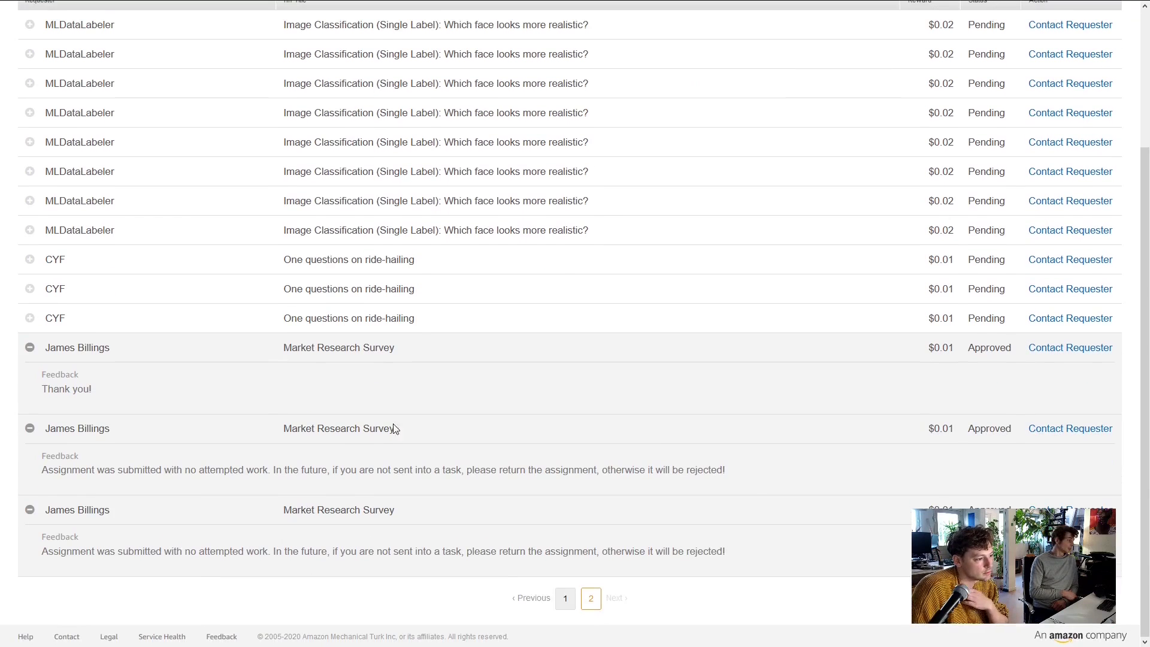
Message the requester that the survey link only shows "Loading..." and never redirects
left_click(1055, 430)
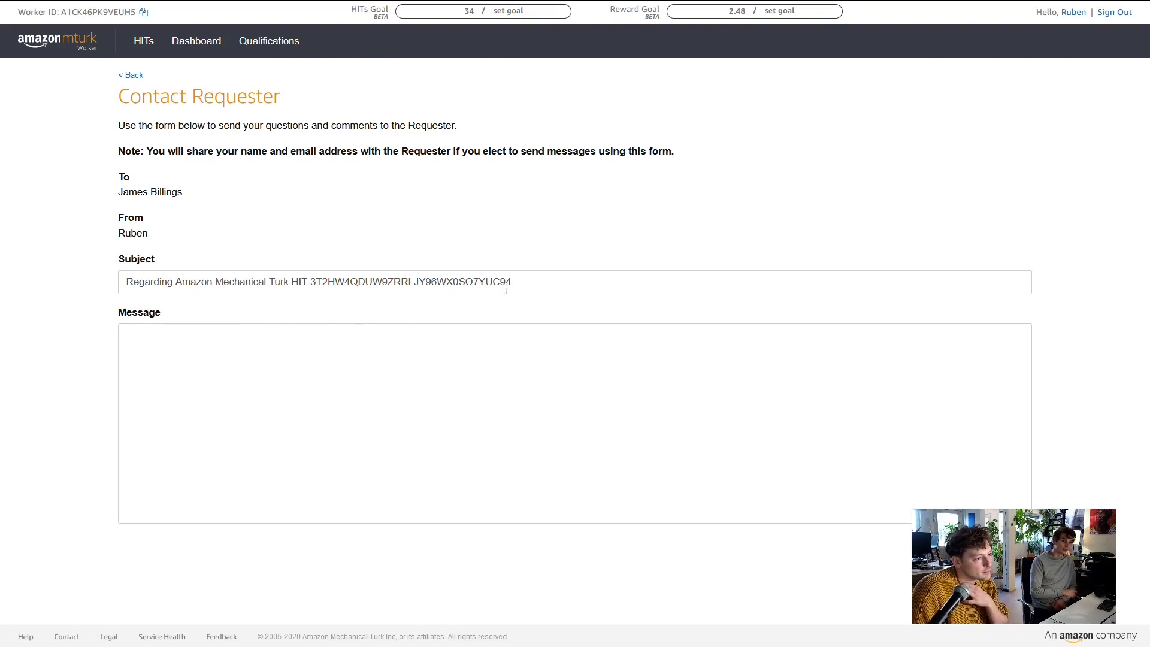
left_click(387, 354)
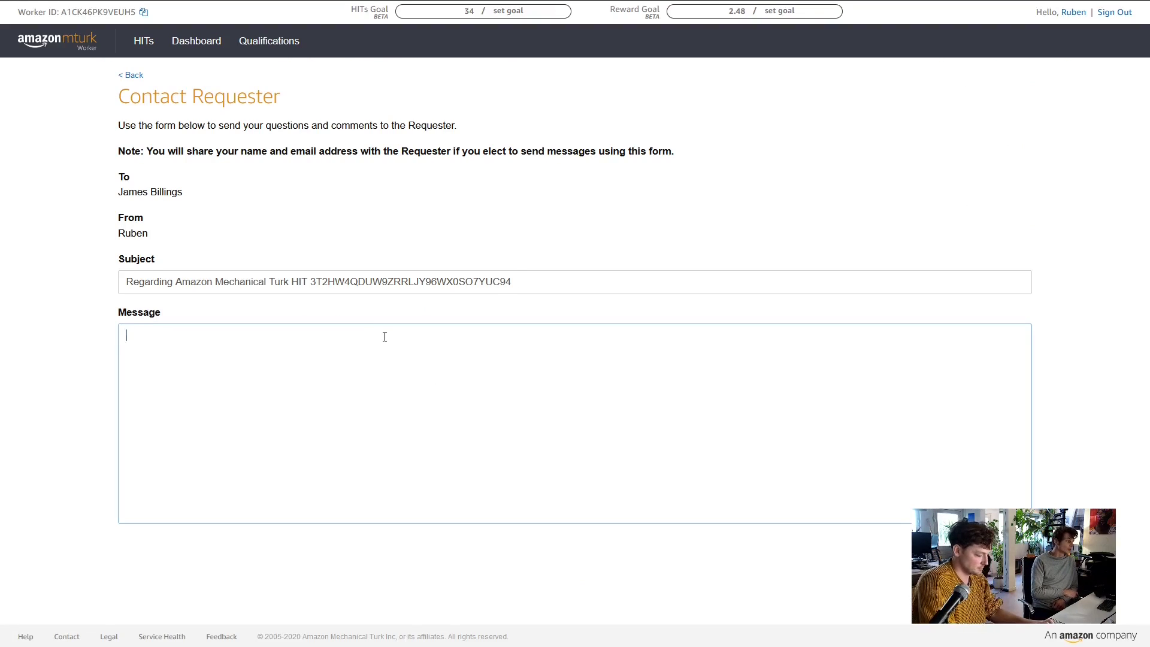
type("Dear Mr.")
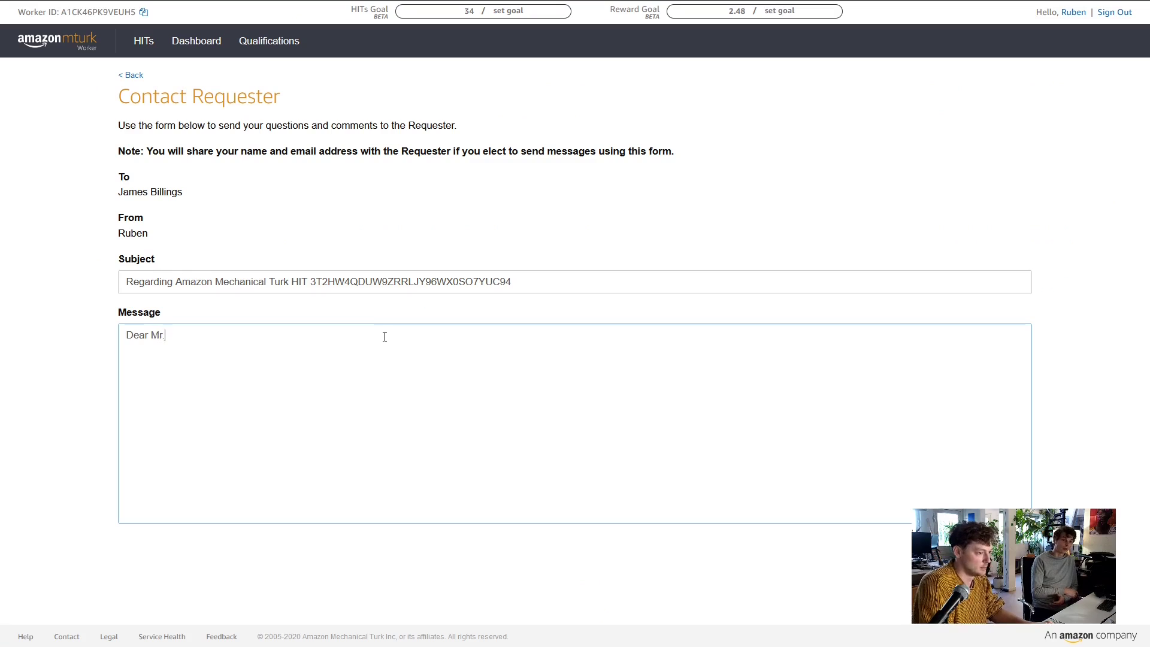
type(" Billing")
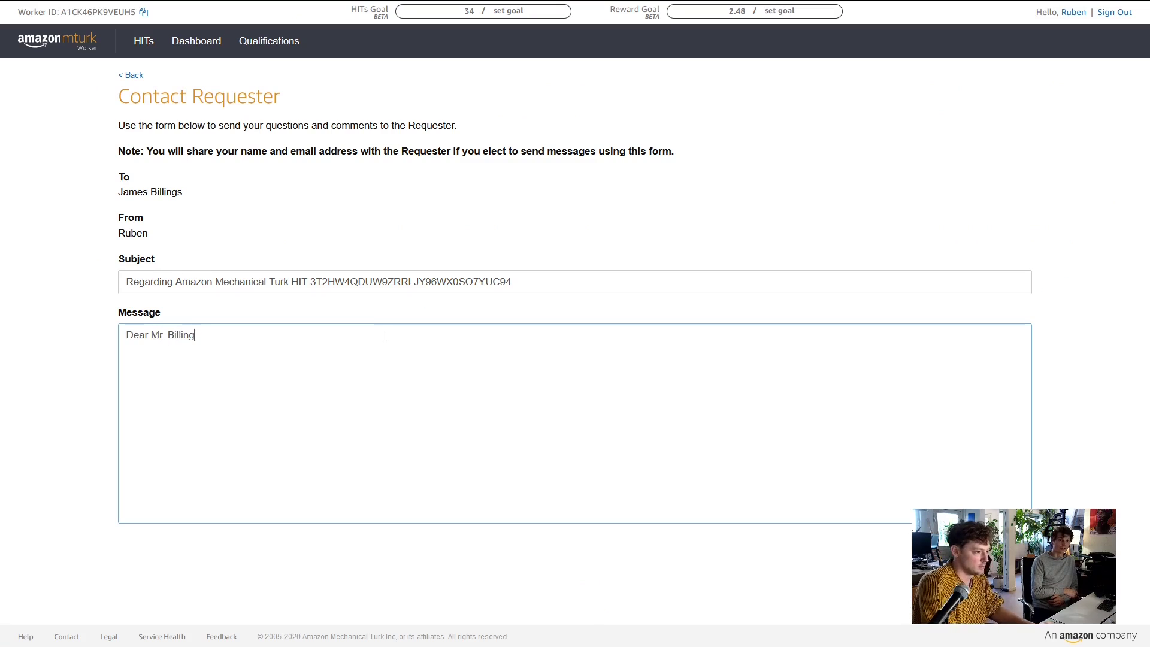
type("s,  ")
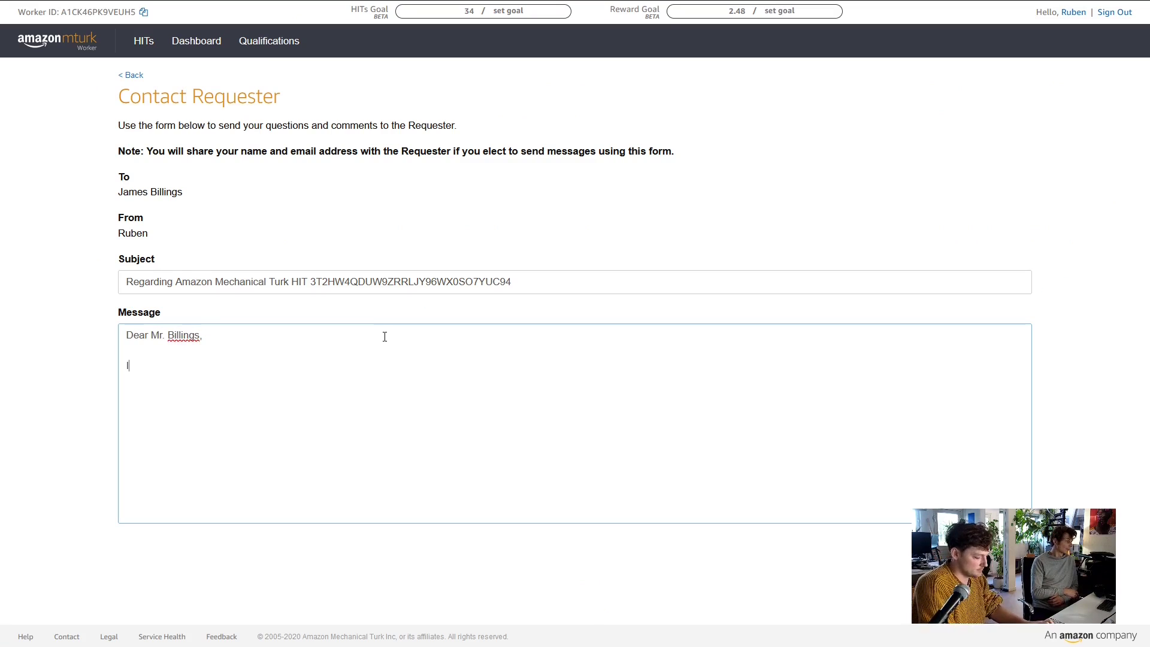
type("I tried to")
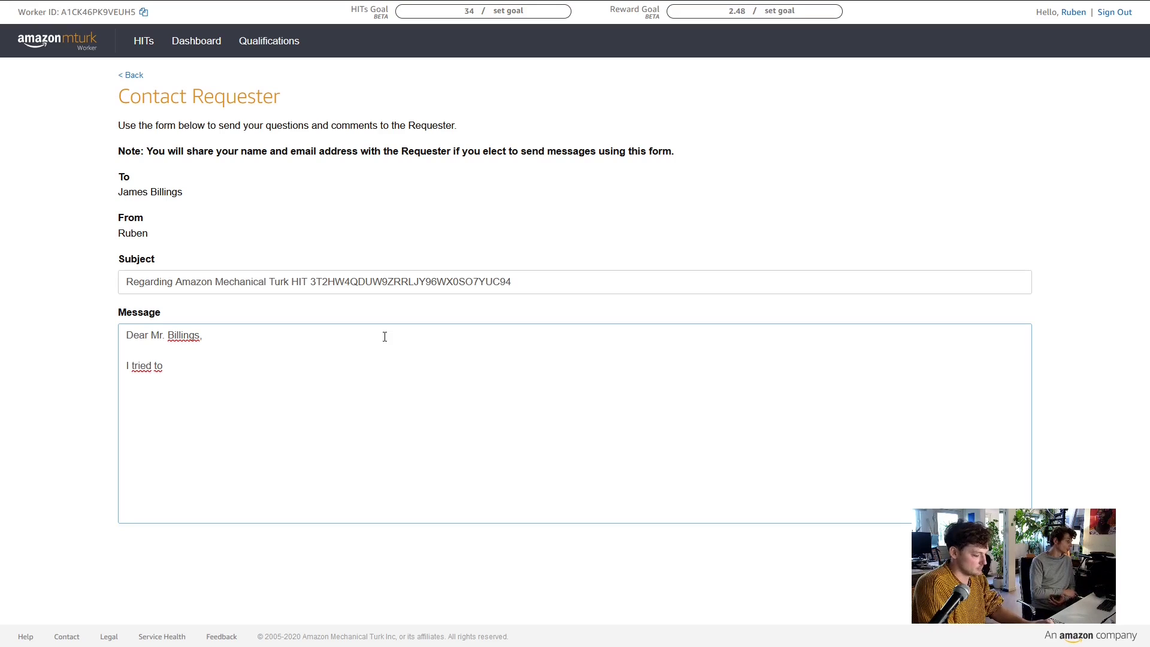
type(" do your ")
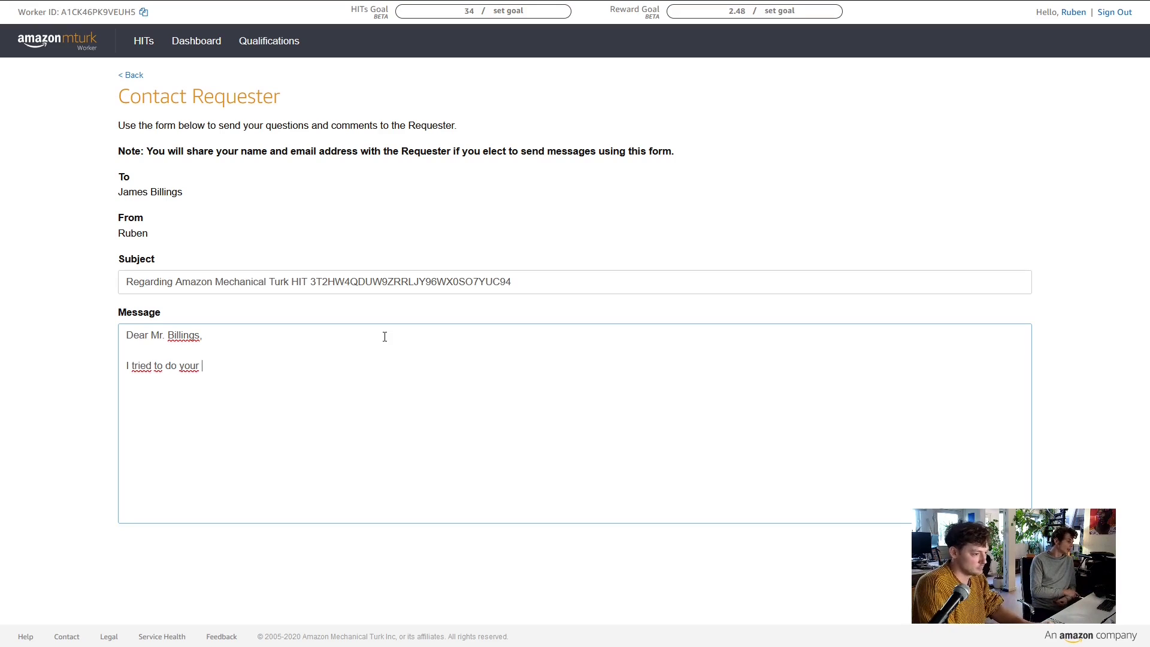
type("surve")
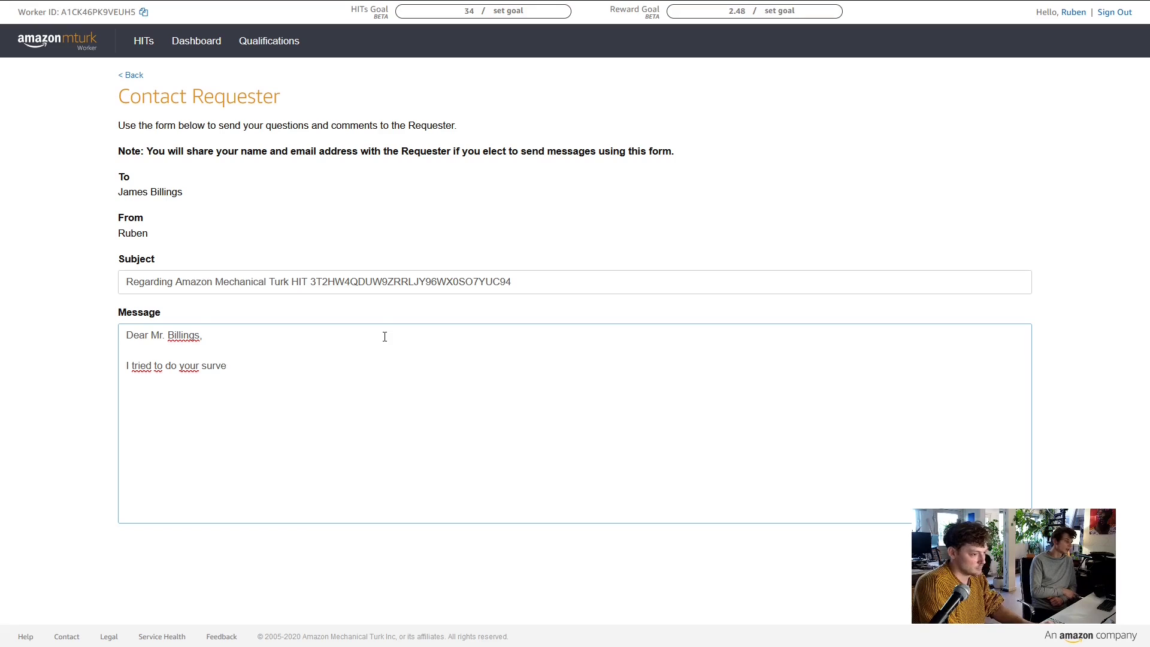
type("y but ")
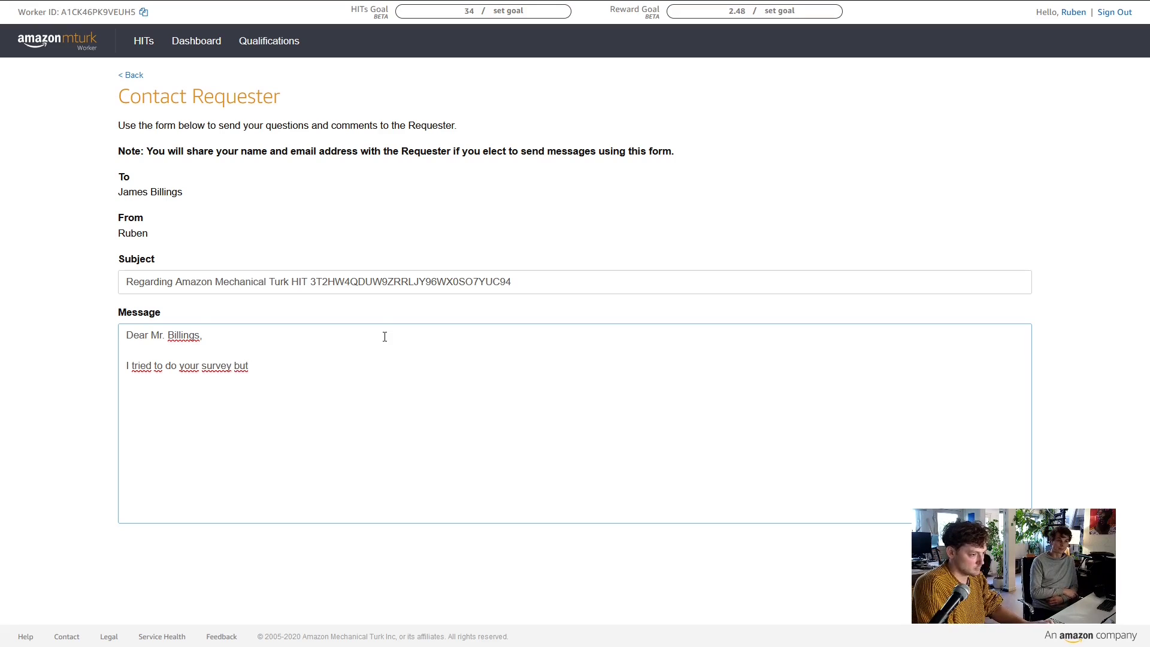
type("when I")
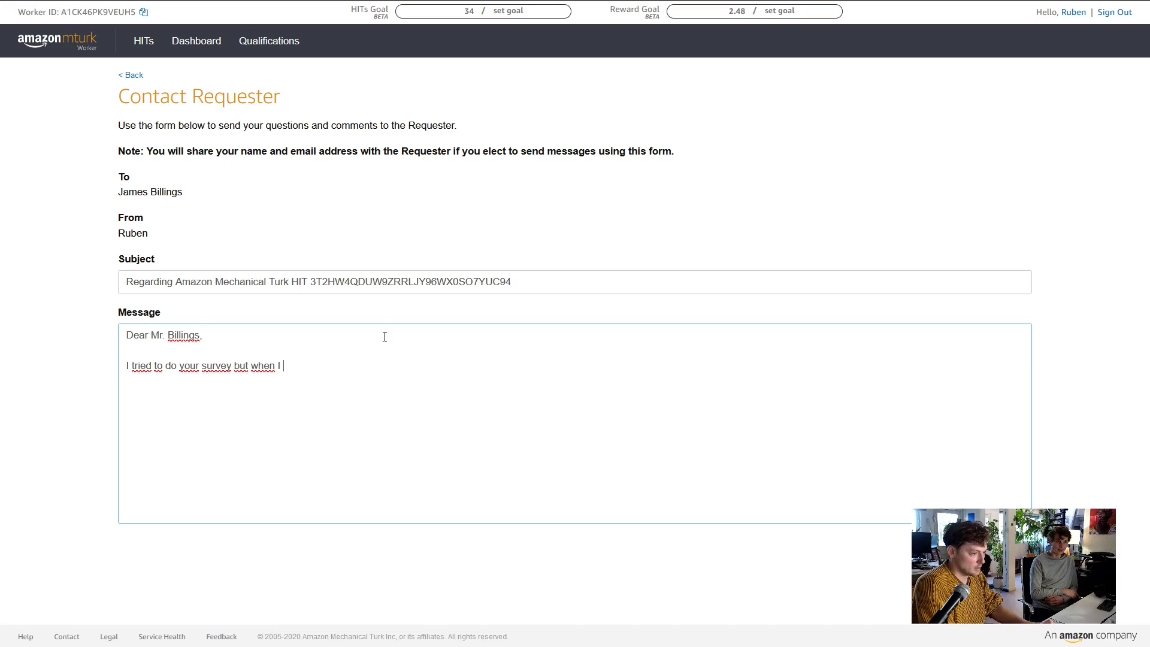
type(" click")
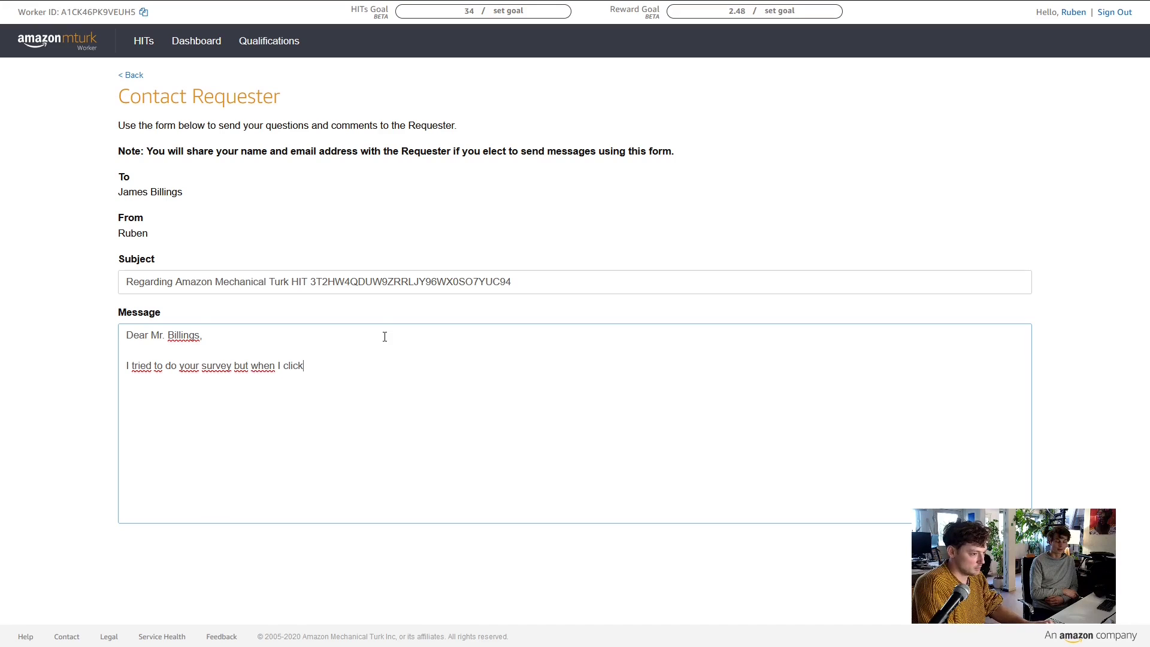
type(" on the link th")
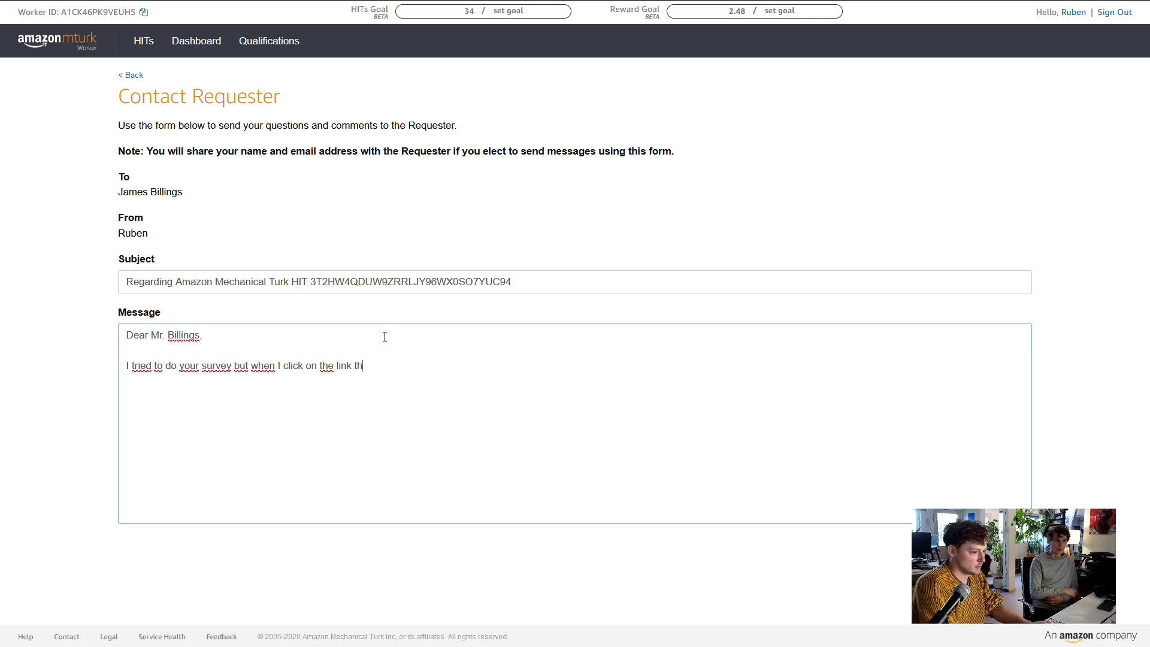
type("at let")
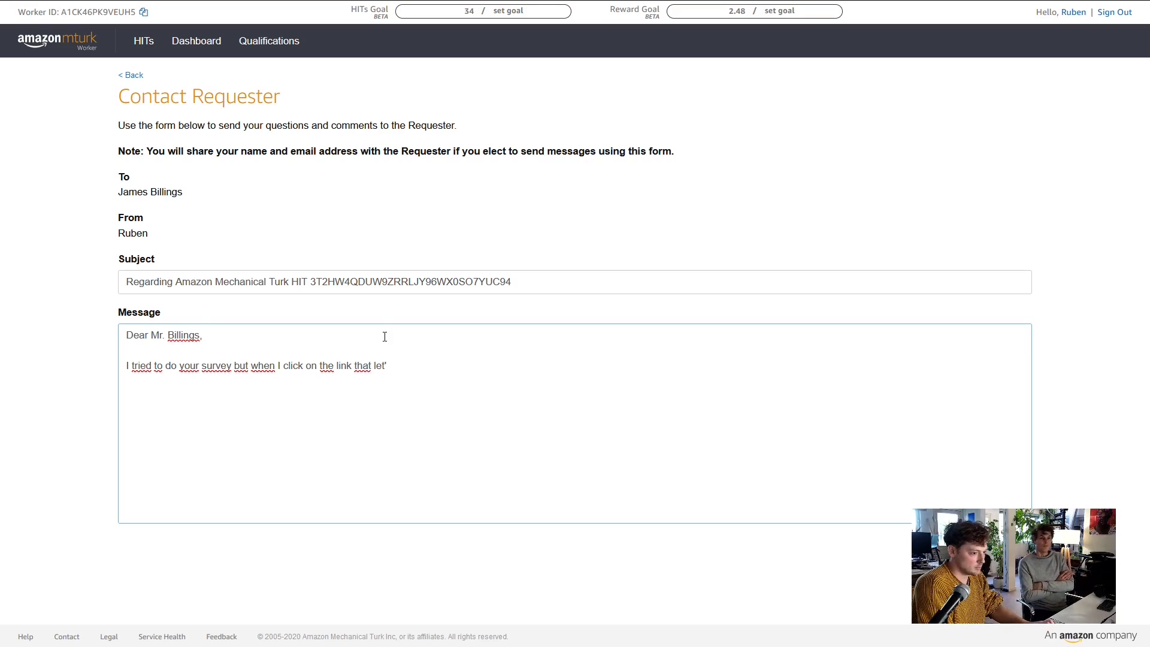
type("s me start the surve")
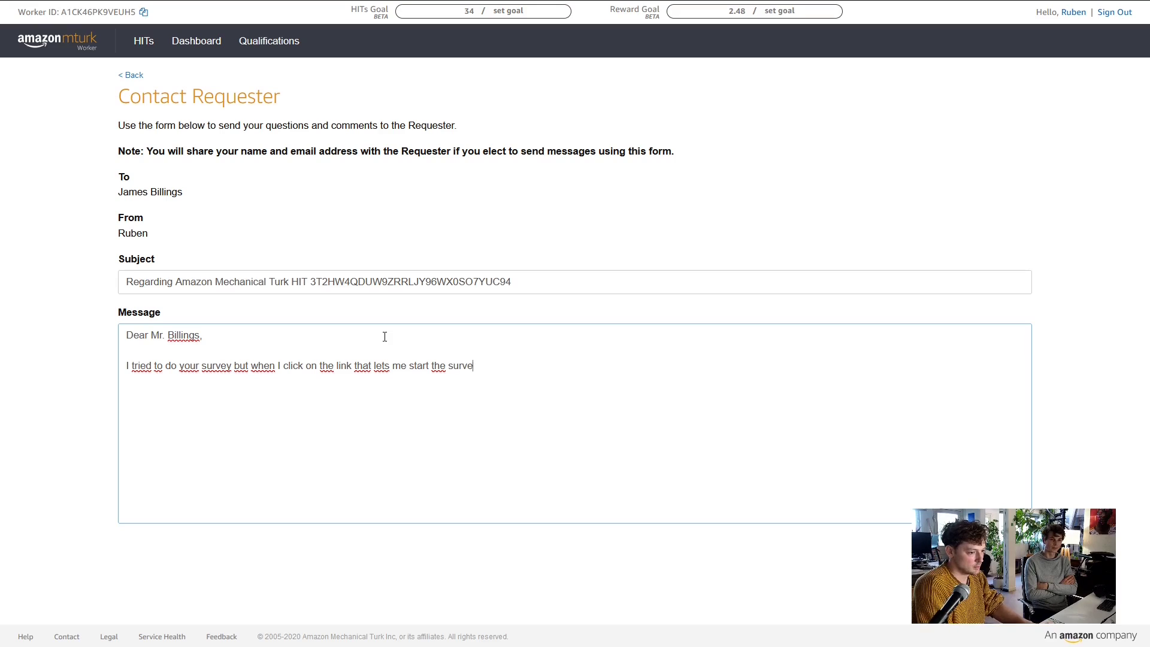
type("y, al")
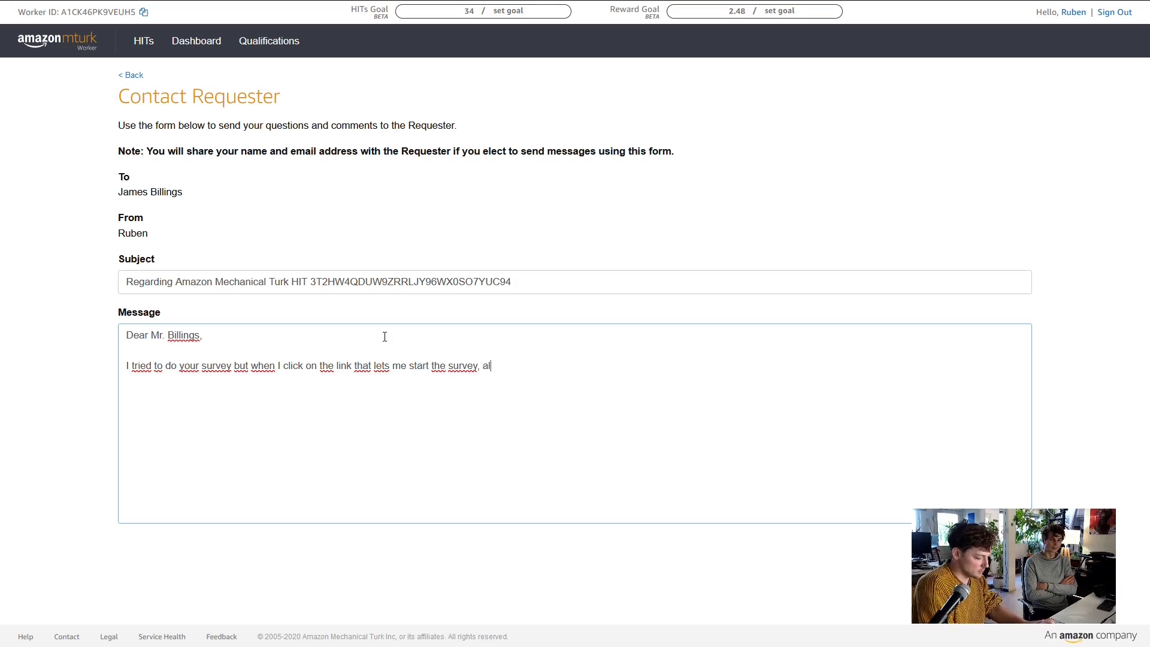
type("l I get is a")
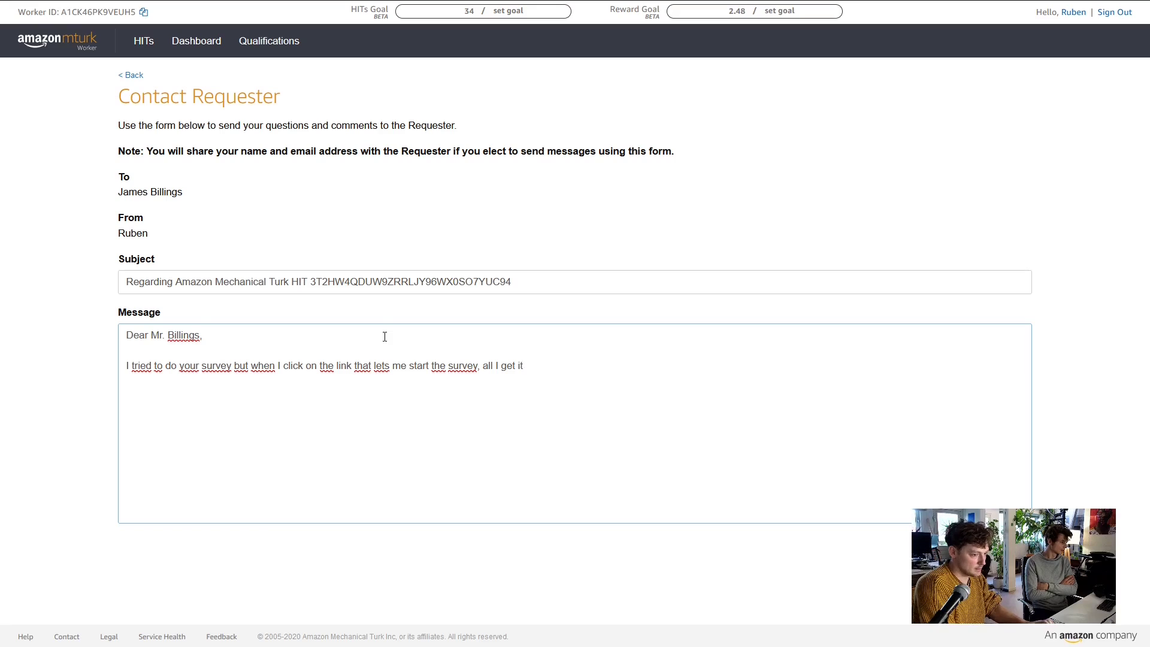
type(" blank screen")
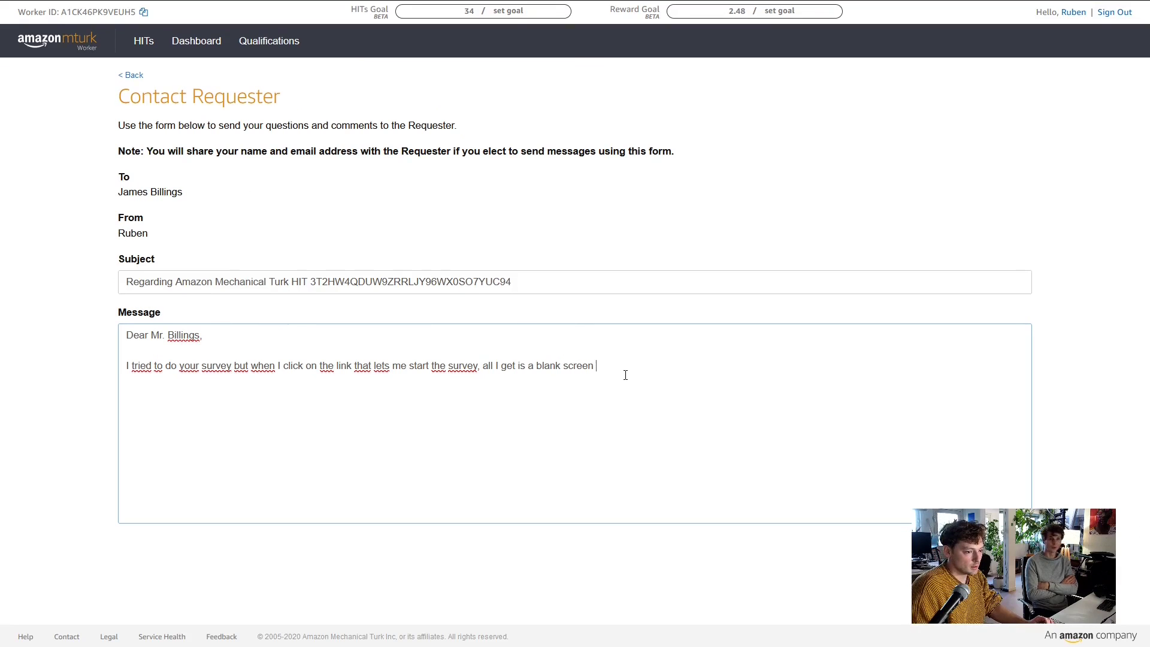
type("th")
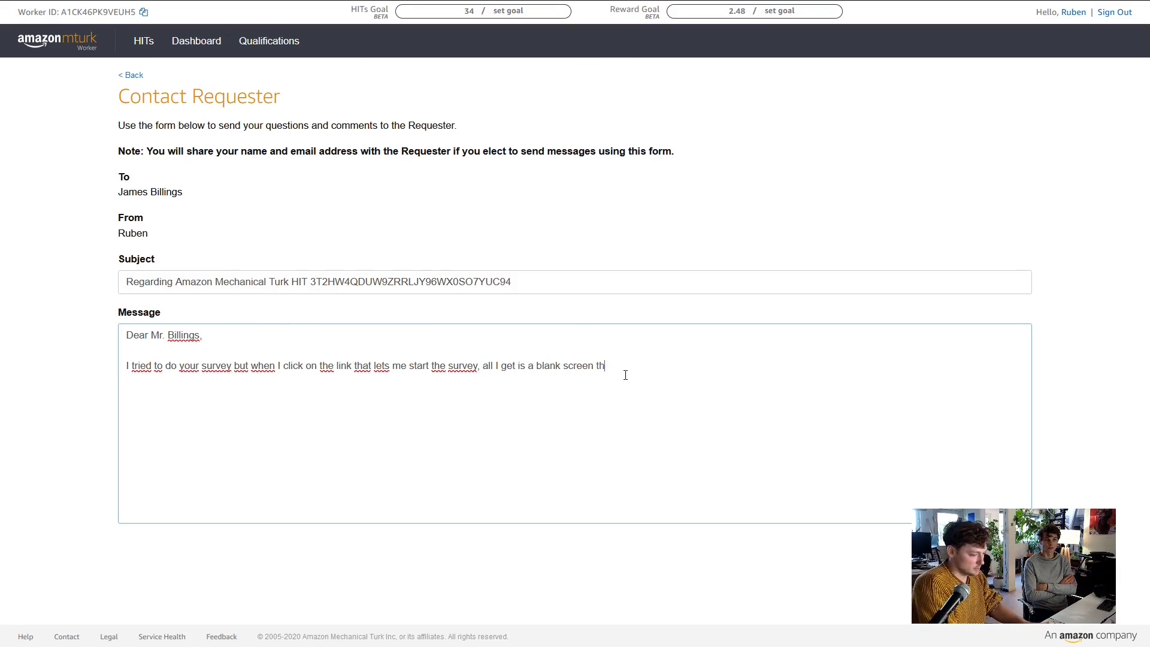
type("at says n")
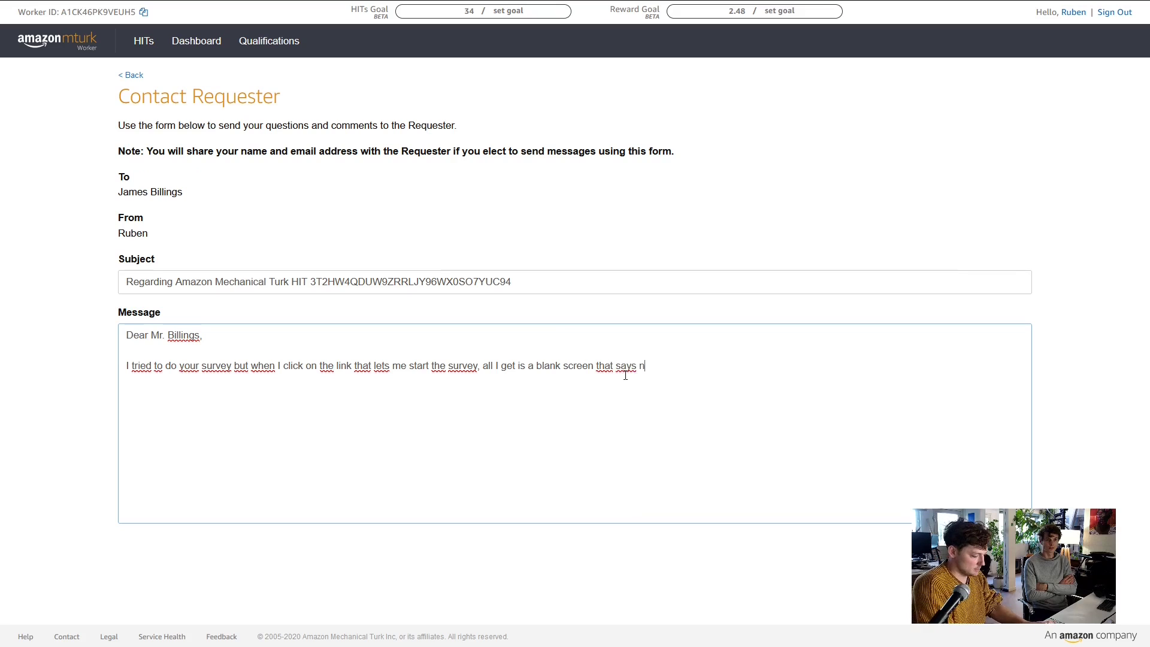
type("othing but")
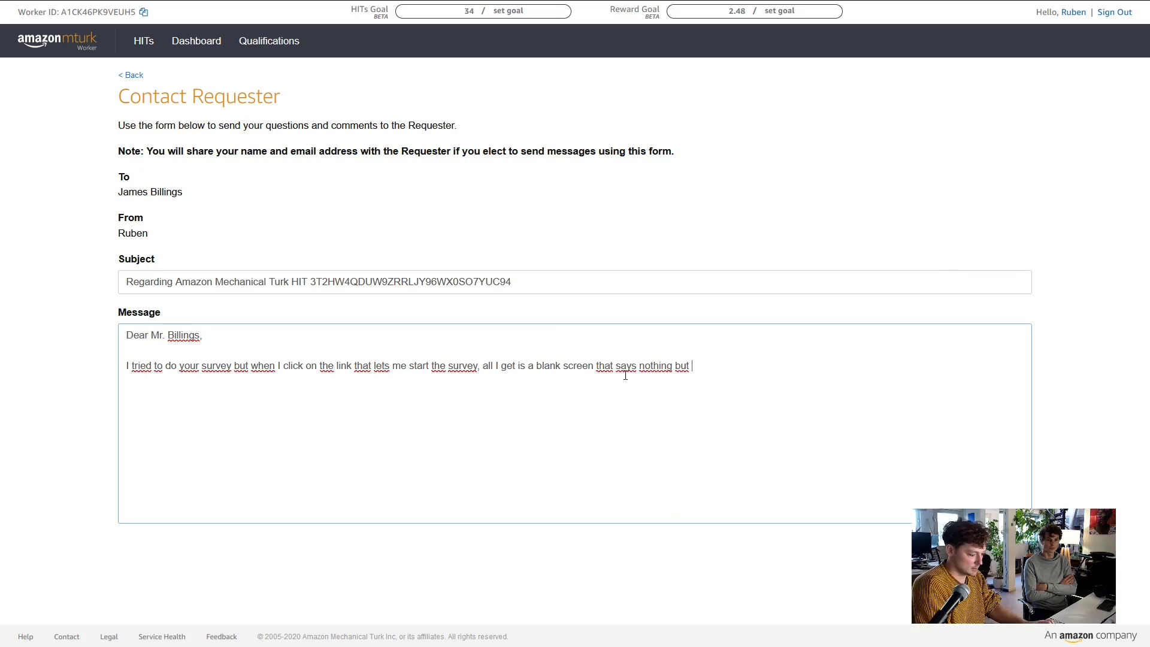
type(" \"Loading.")
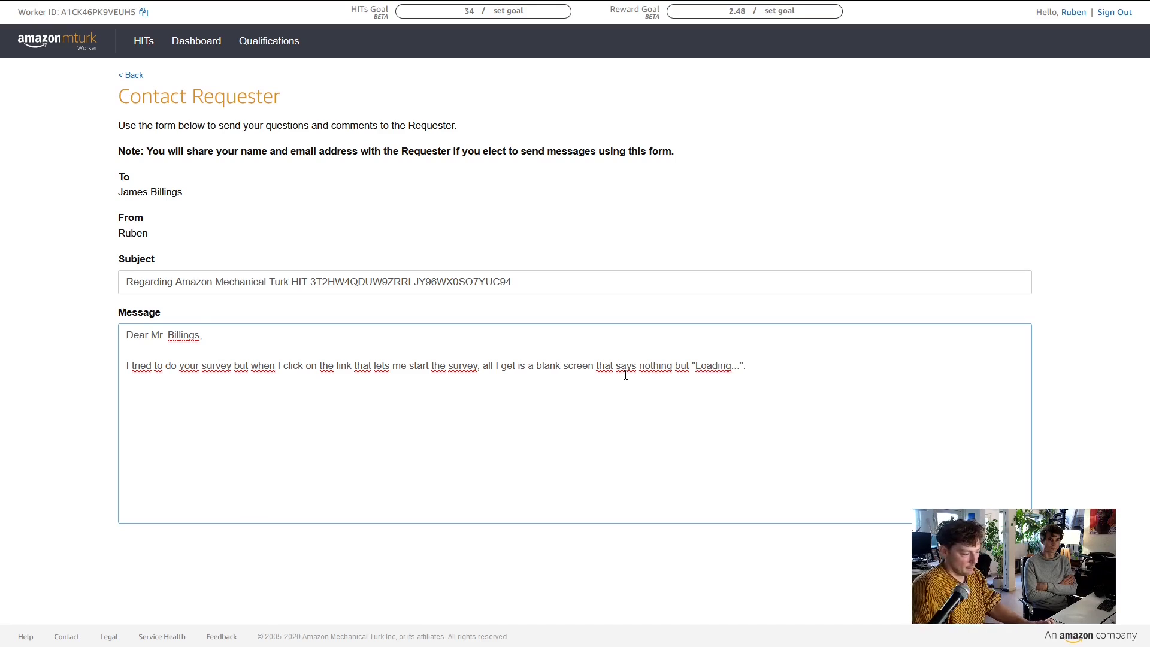
type("..\". I've ")
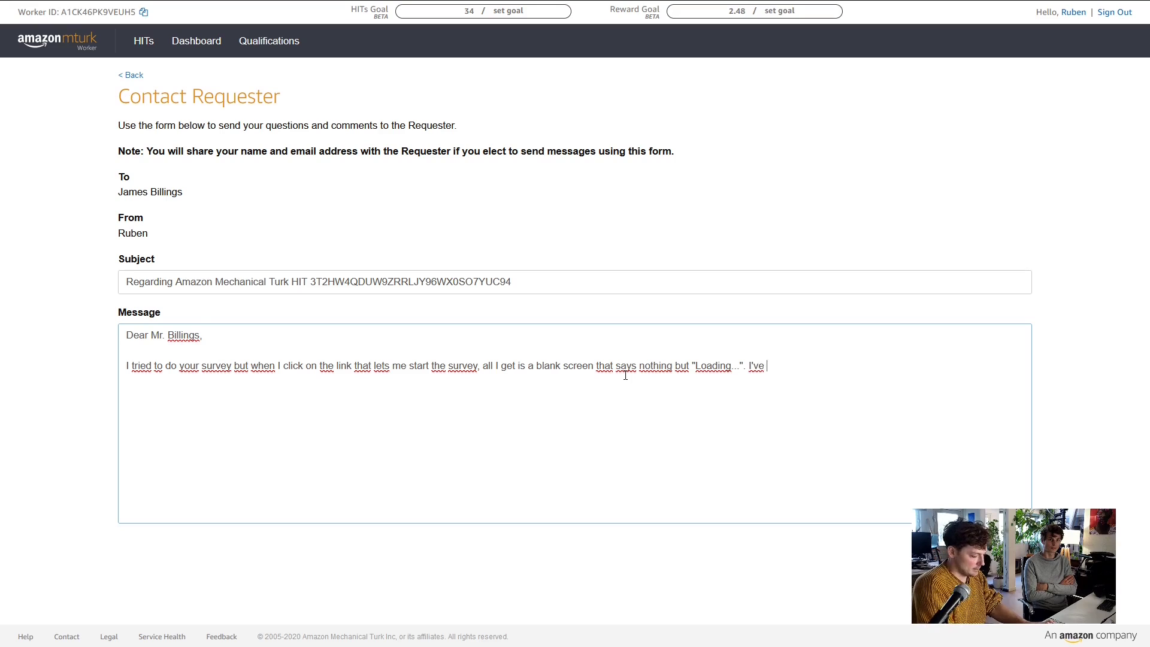
type("tried wa")
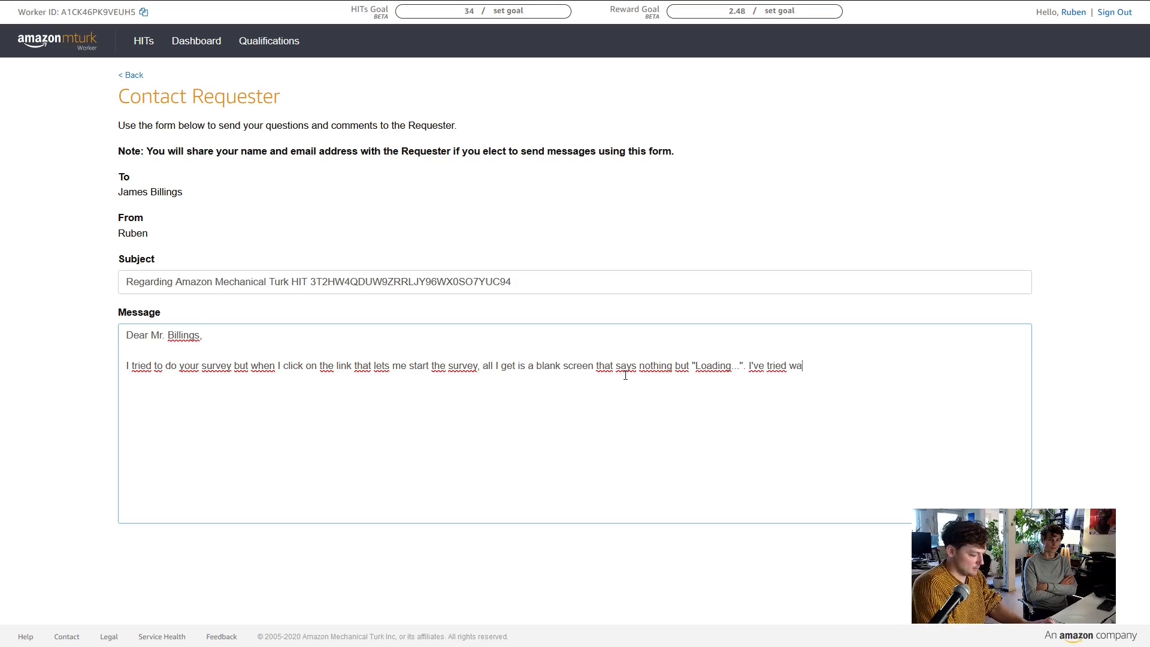
type("iting for a")
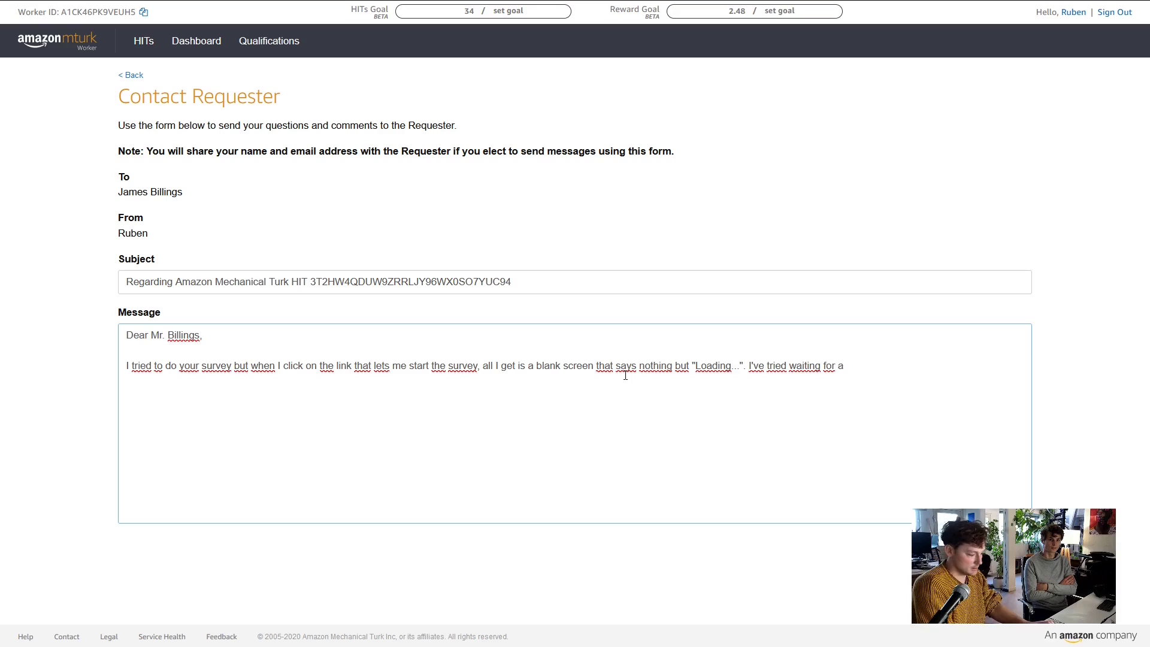
type(" minute ")
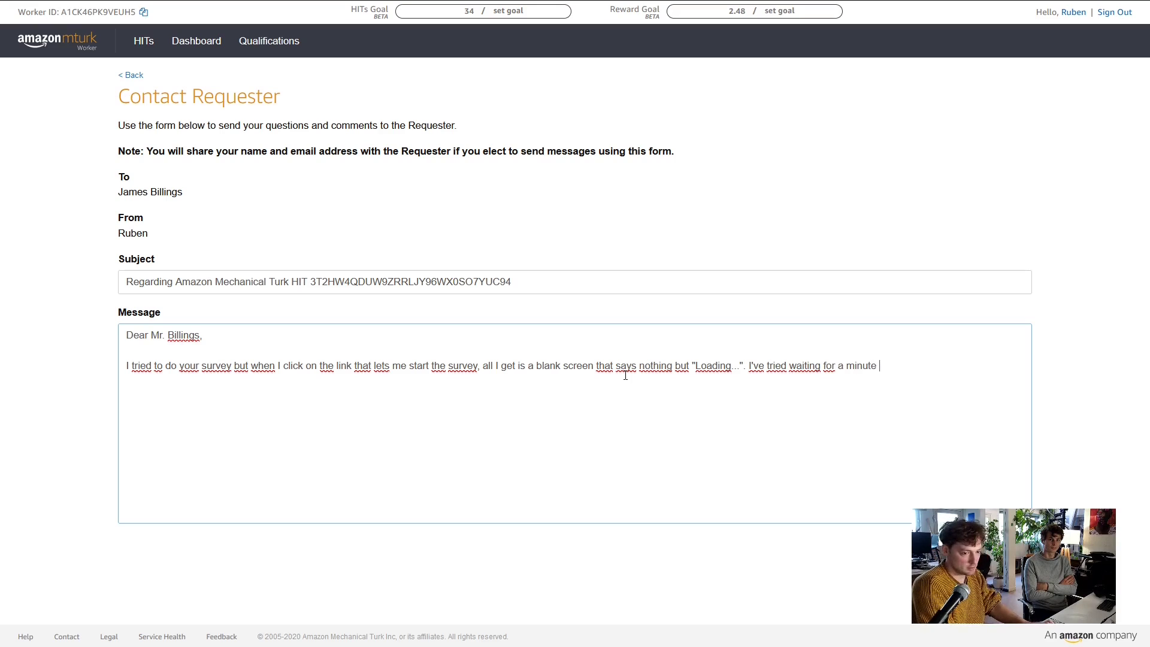
type("but it wou")
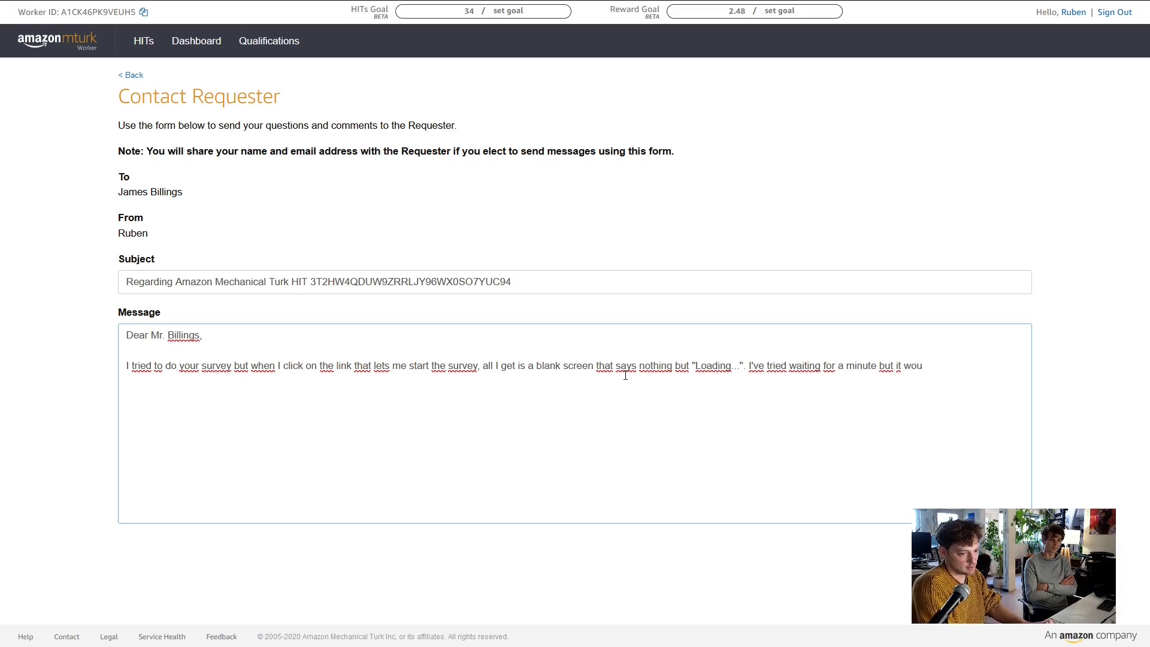
type("ldn't ")
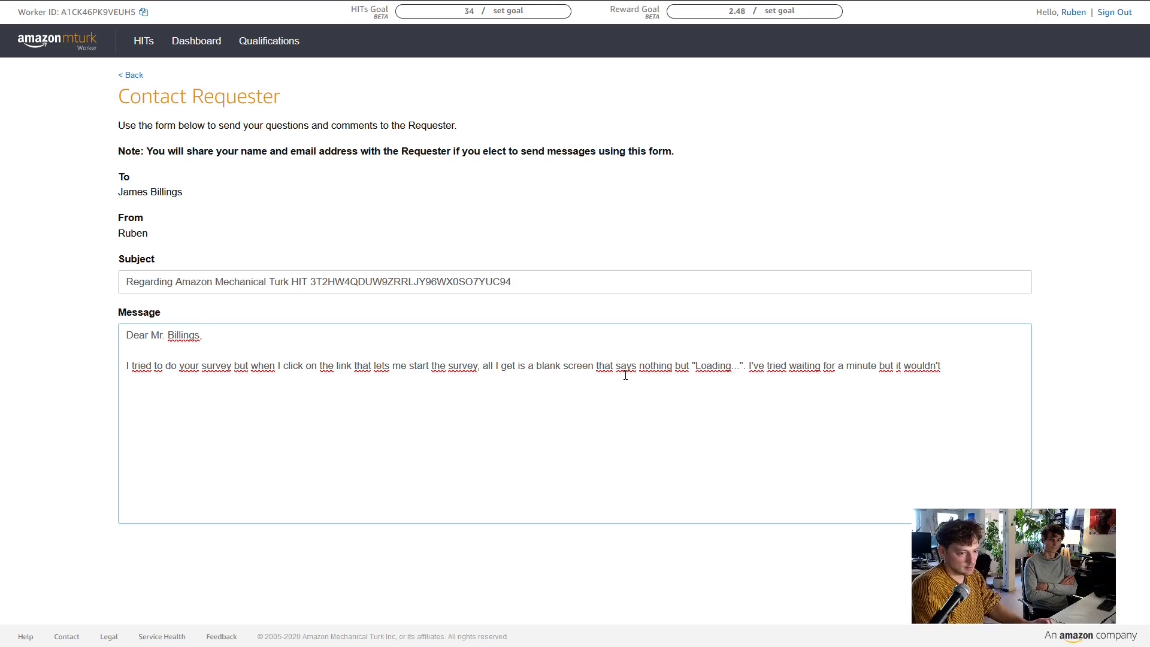
type("eb")
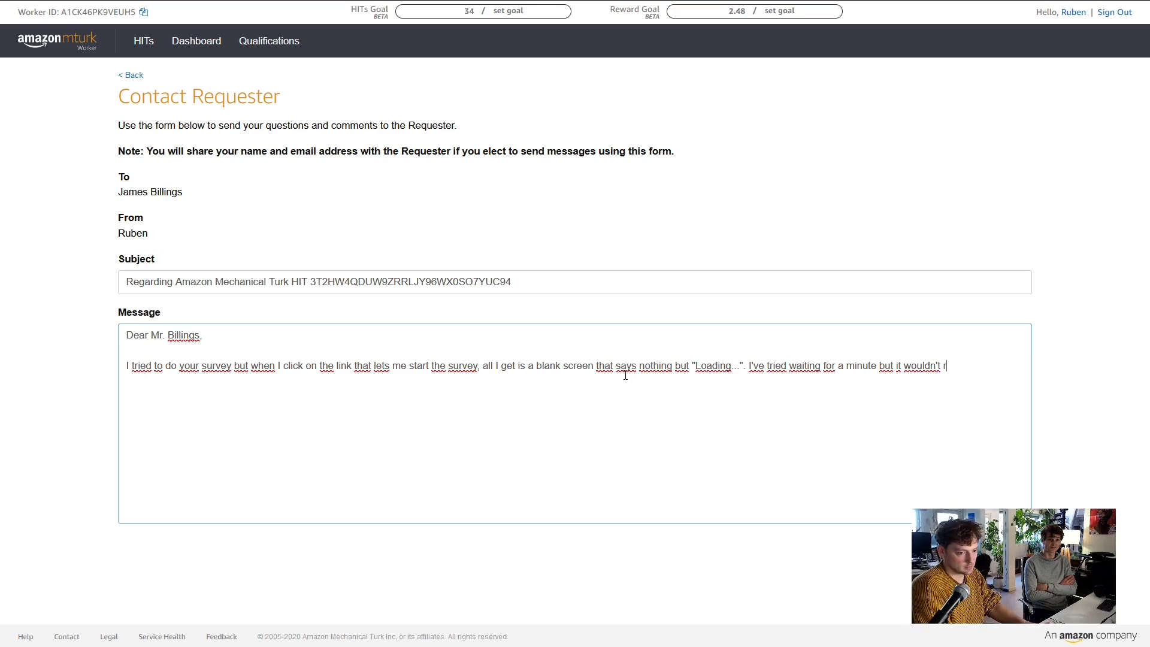
type("edirect.")
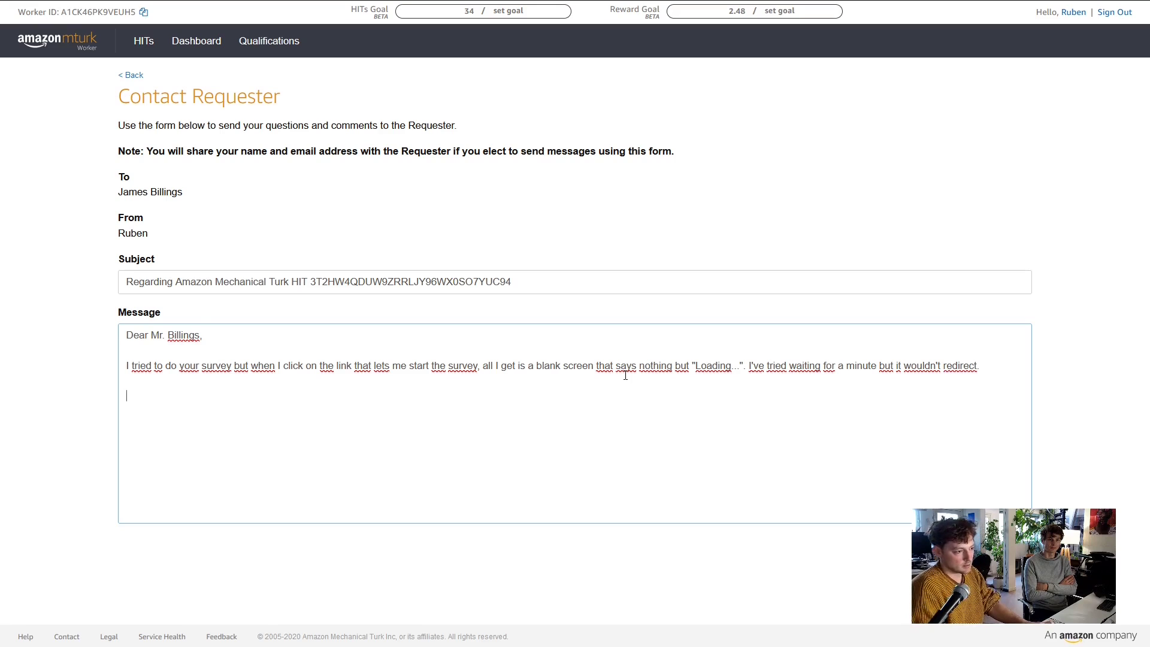
Add a thank-you closing and sign with your name and worker ID in parentheses
key("Return")
key("Return")
type("Thank you for ")
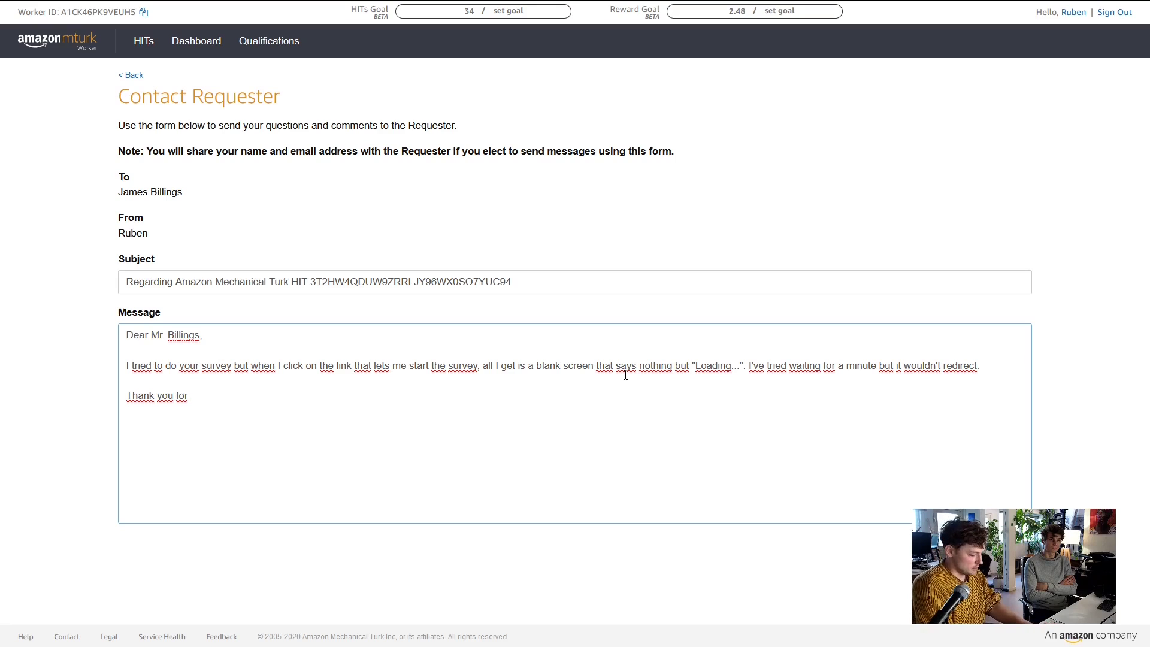
type("your time,")
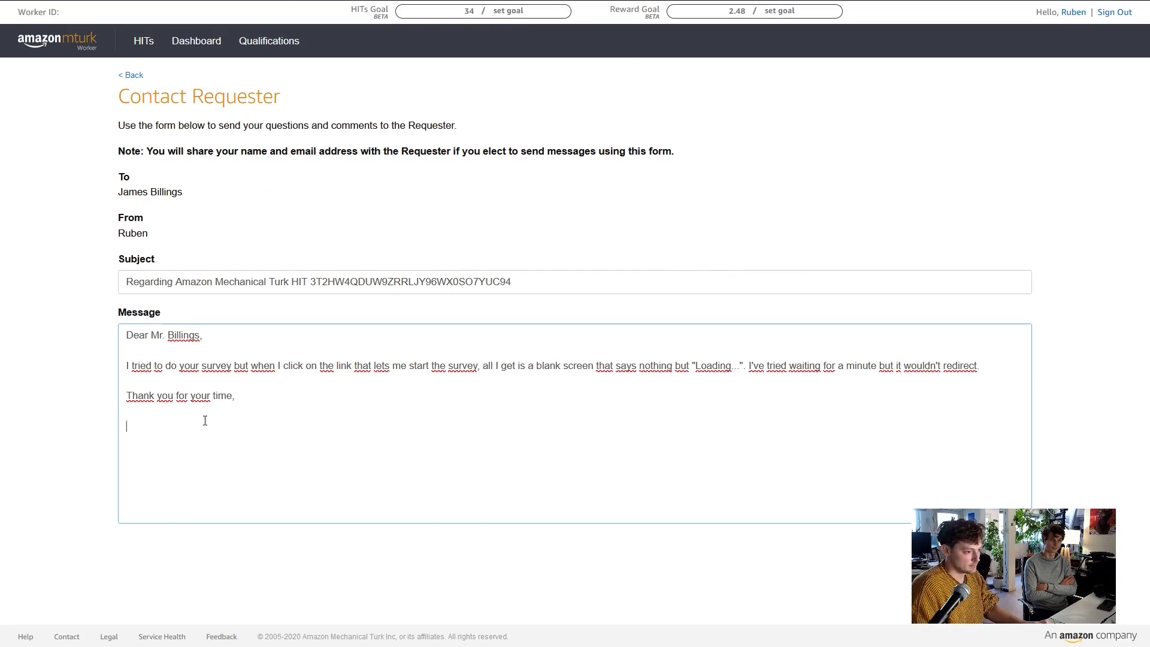
key("Return")
key("Return")
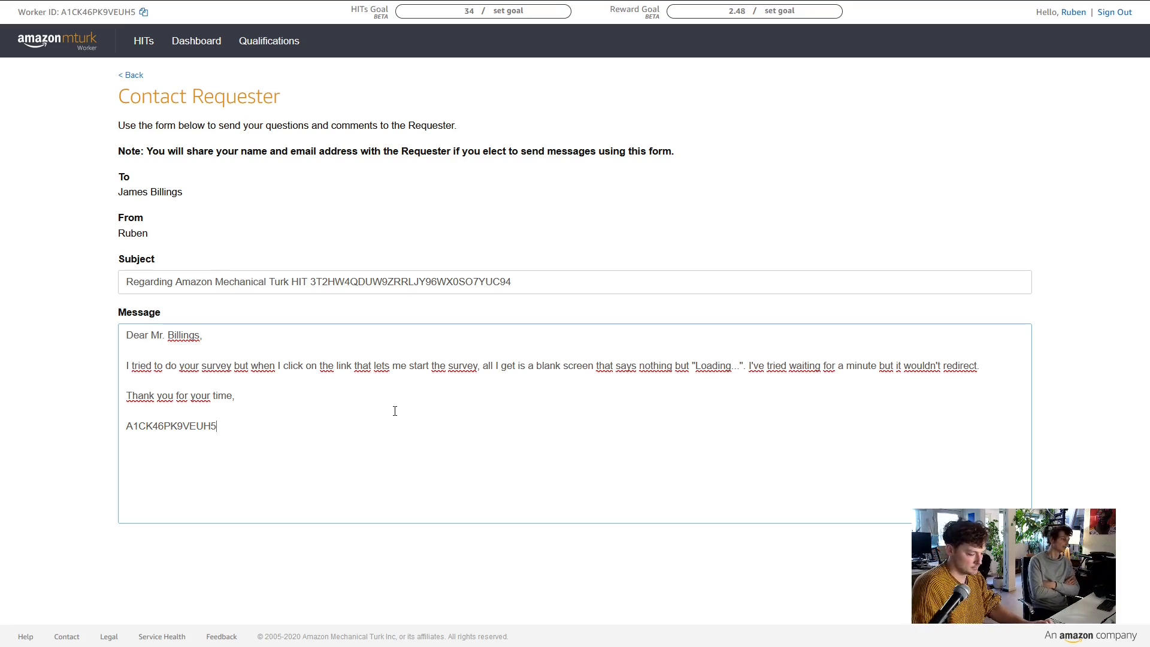
type("Ruben ")
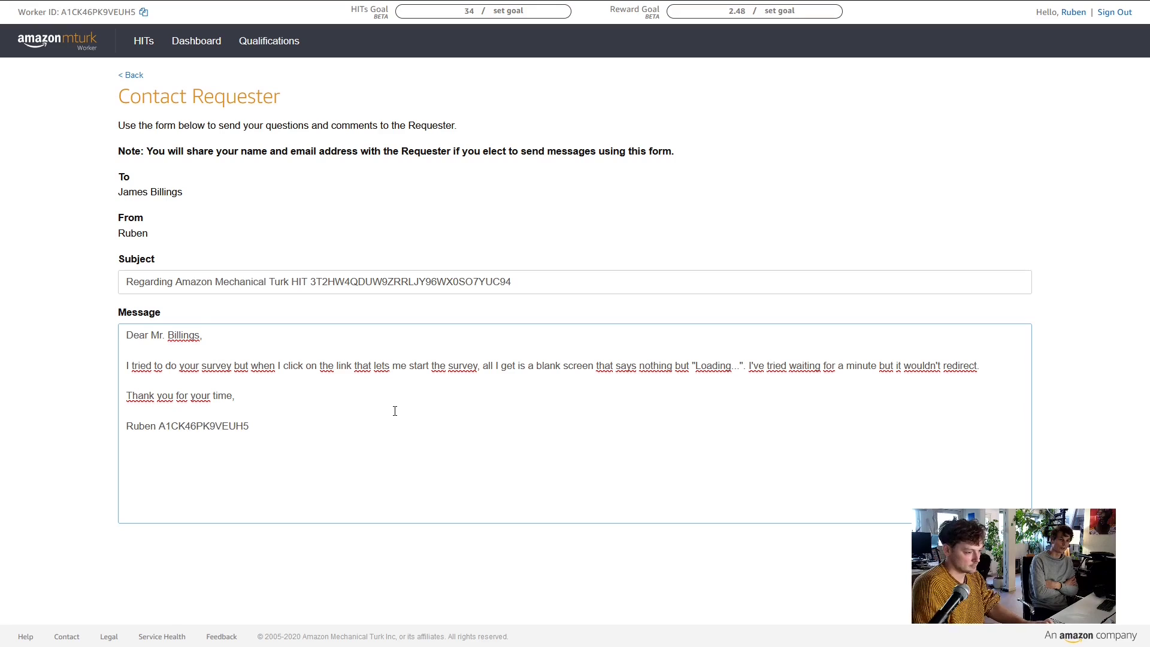
type("(")
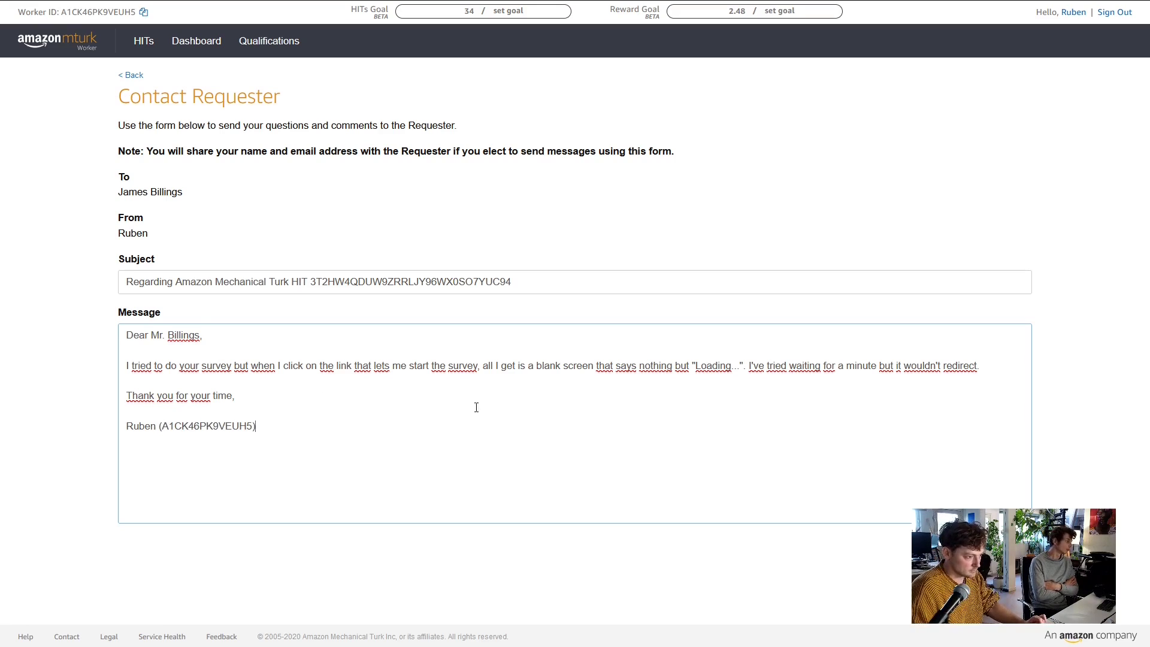
Send the message, then view page 2 of November 9 activity and toggle the survey's feedback
left_click(1007, 548)
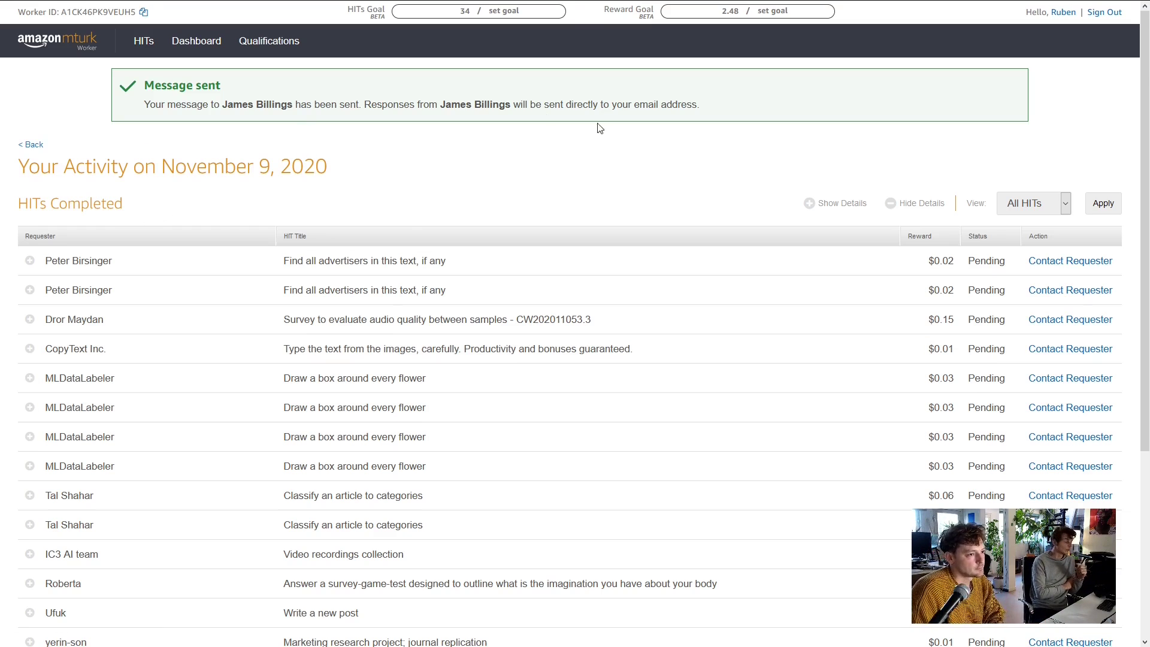
scroll(351, 185, "down", 4)
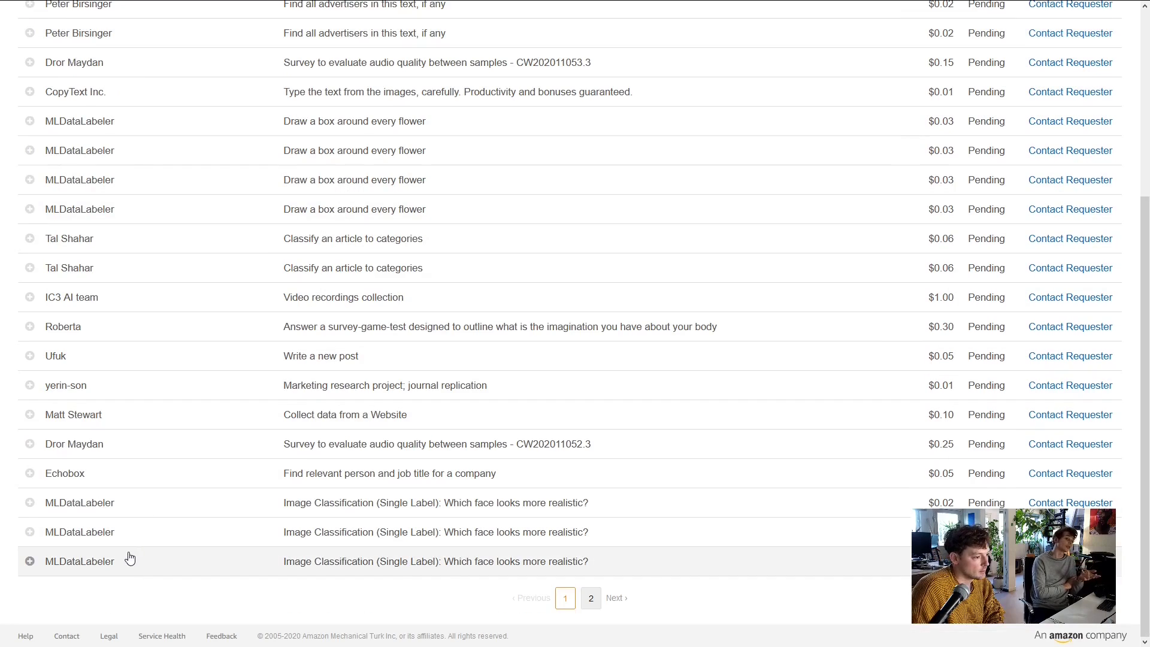
left_click(591, 596)
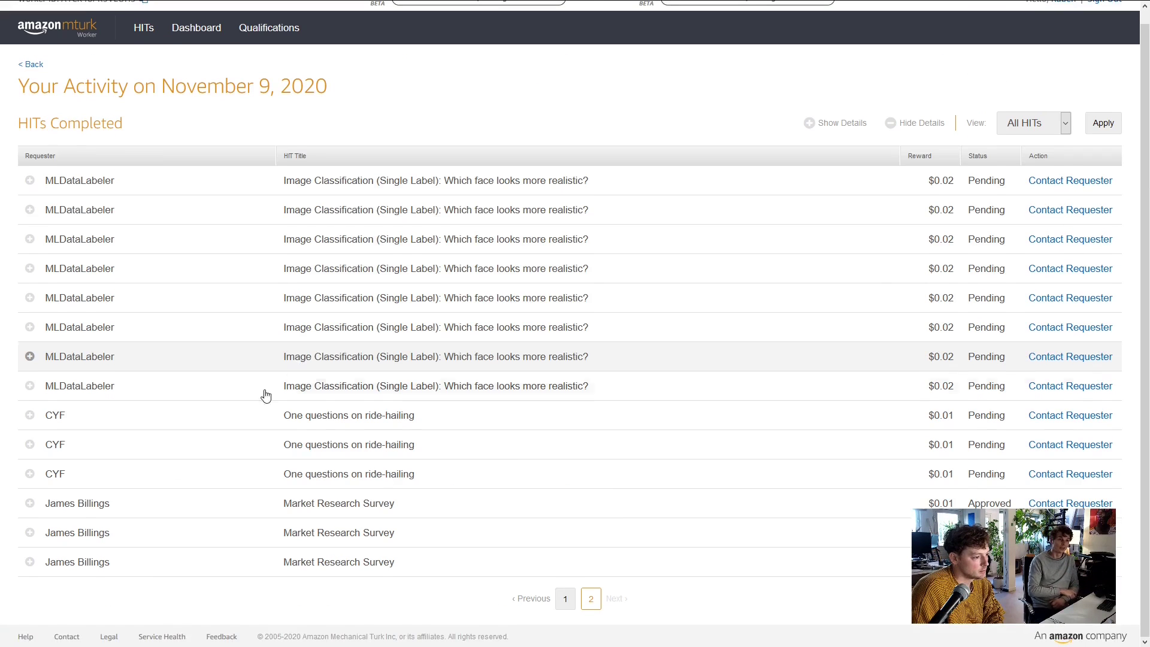
left_click(87, 506)
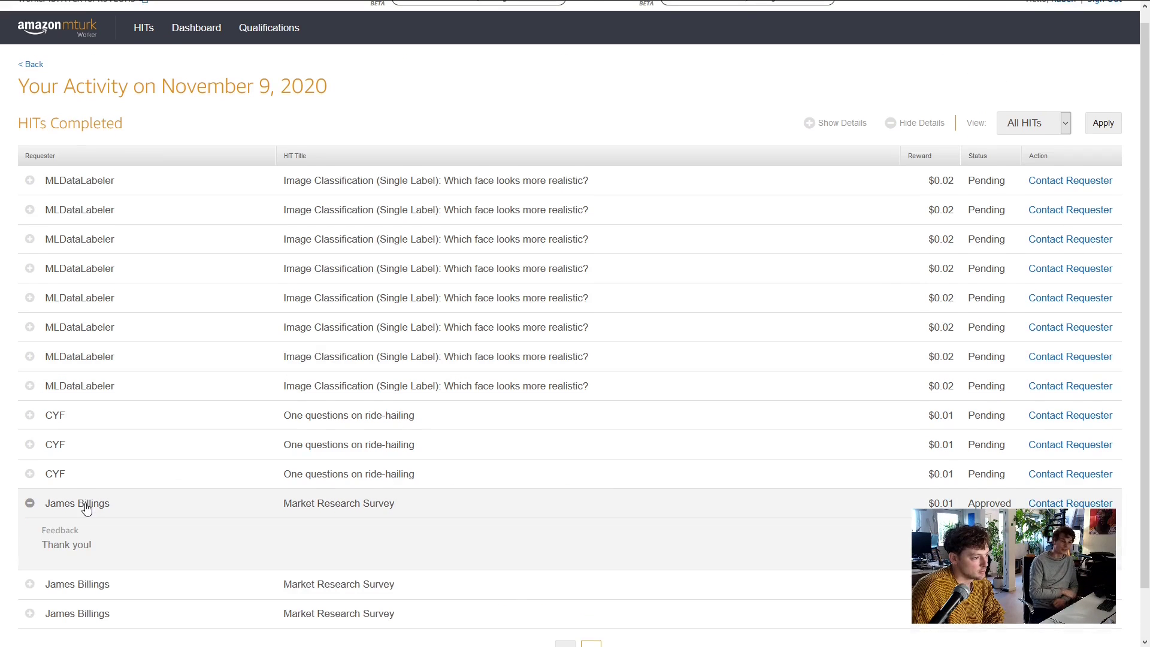
left_click(87, 508)
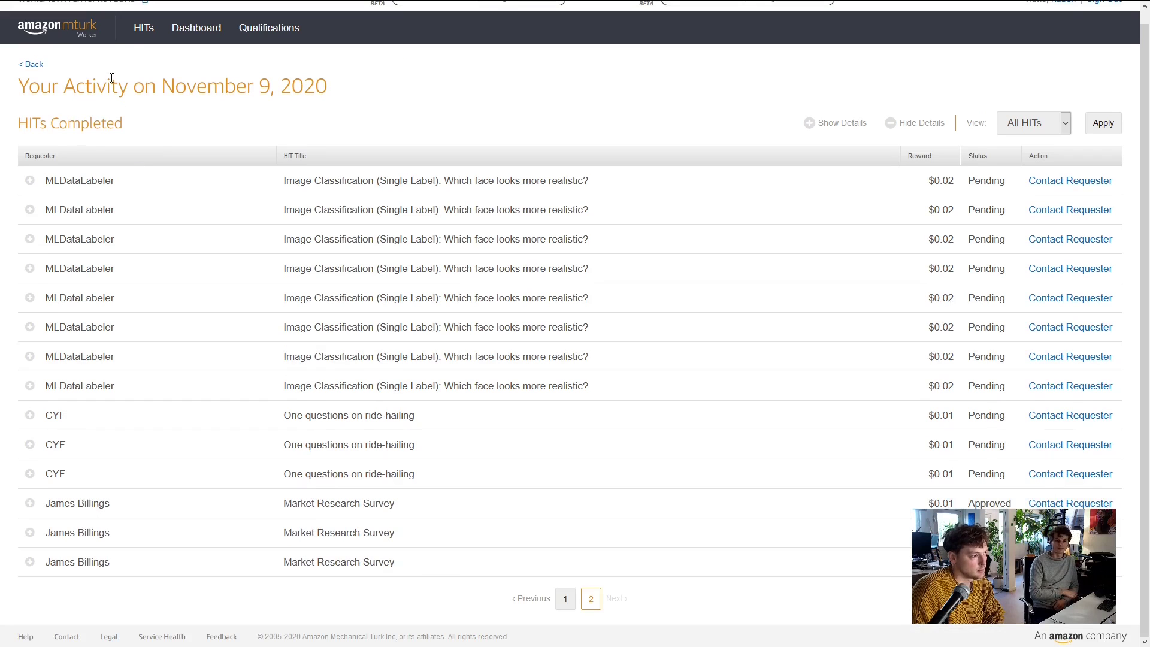
Go to turkerview.com and search Requesters for the survey's requester by name
mouse_move(477, 15)
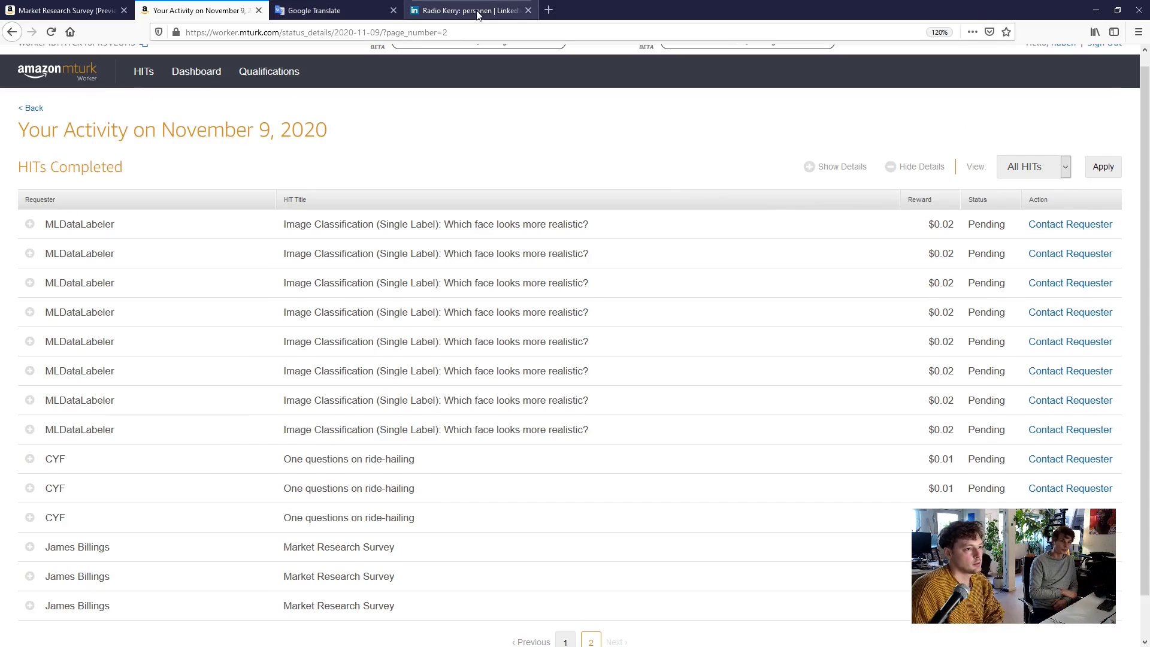
left_click(549, 10)
type("t")
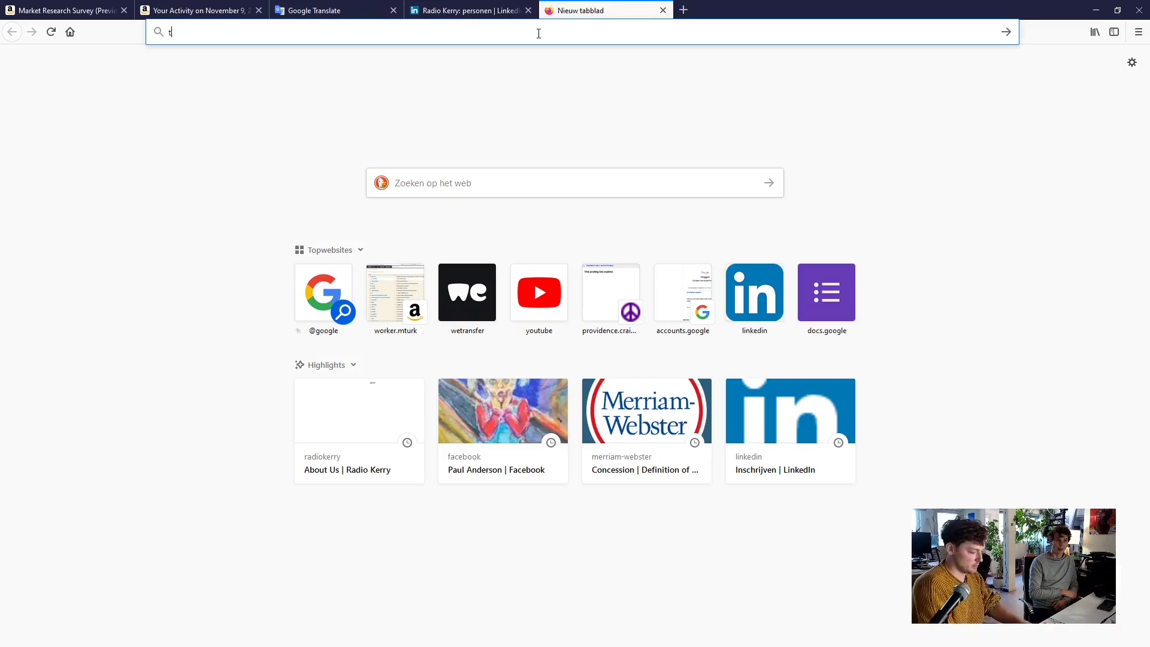
type("urkerview.c")
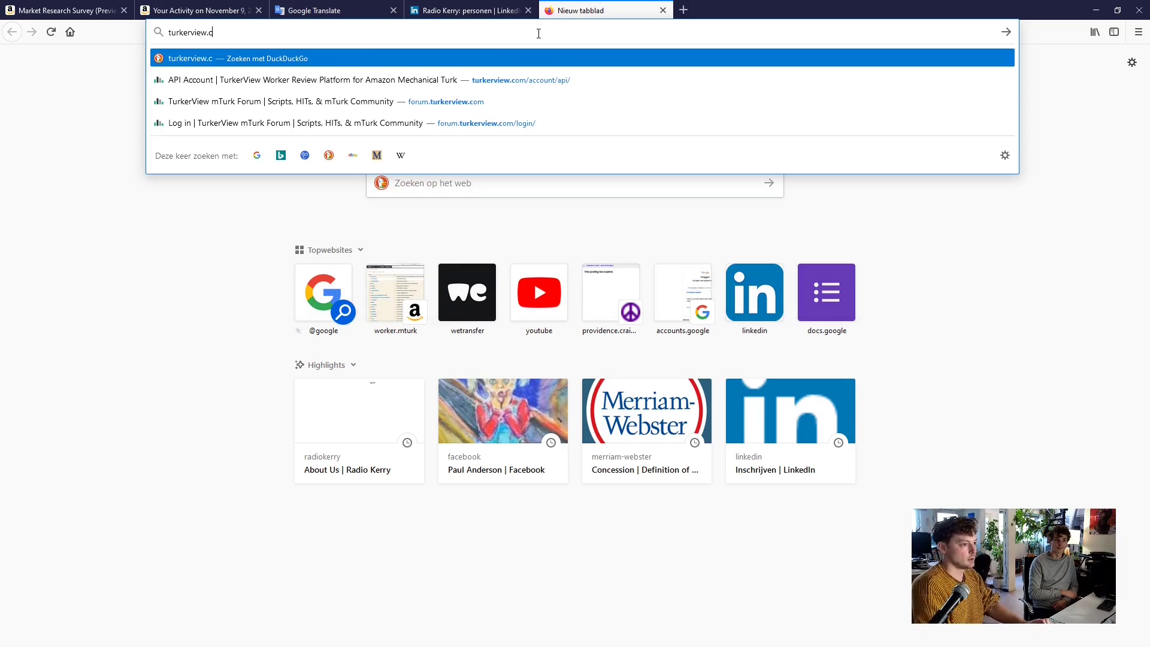
type("om")
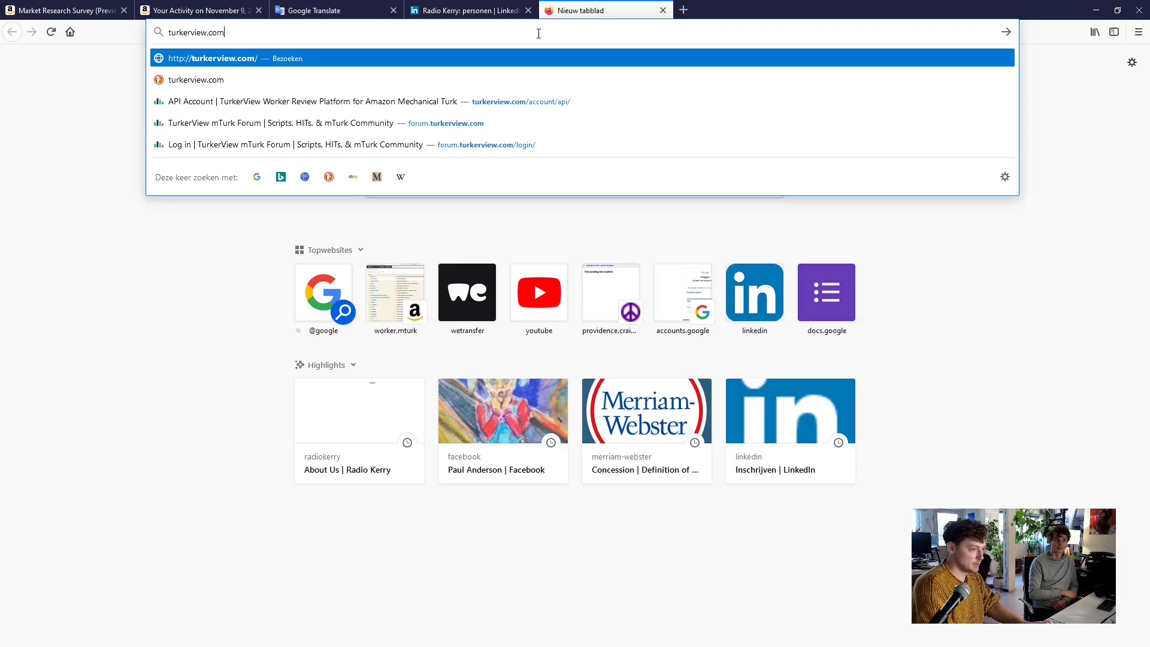
key("Return")
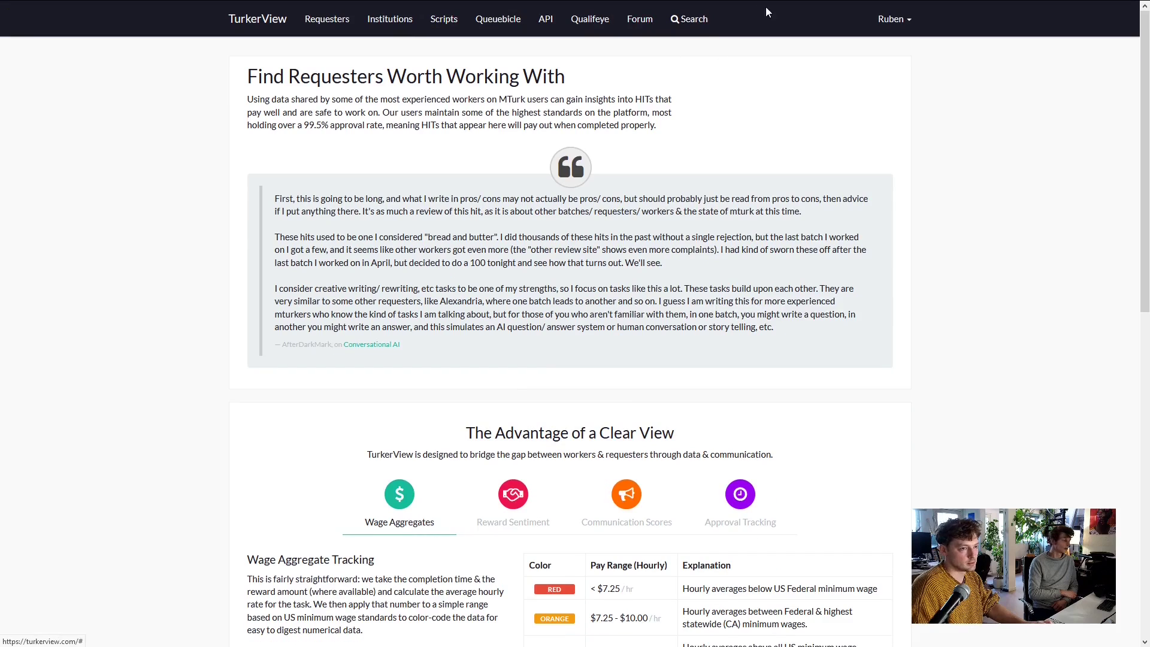
left_click(694, 19)
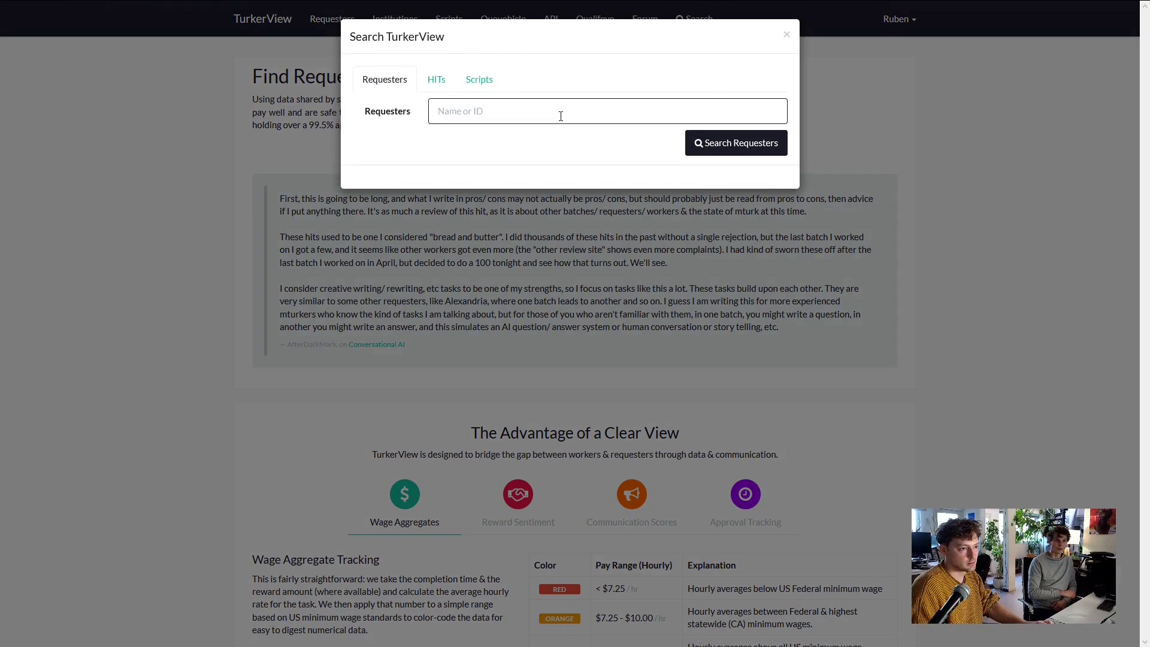
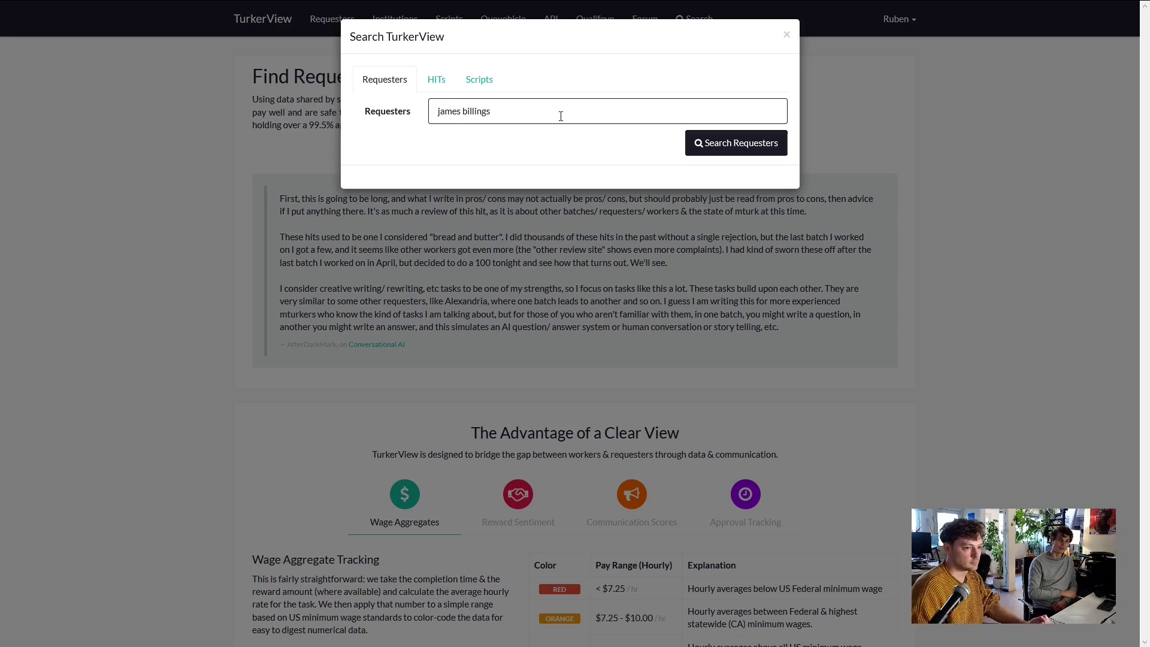
left_click(766, 149)
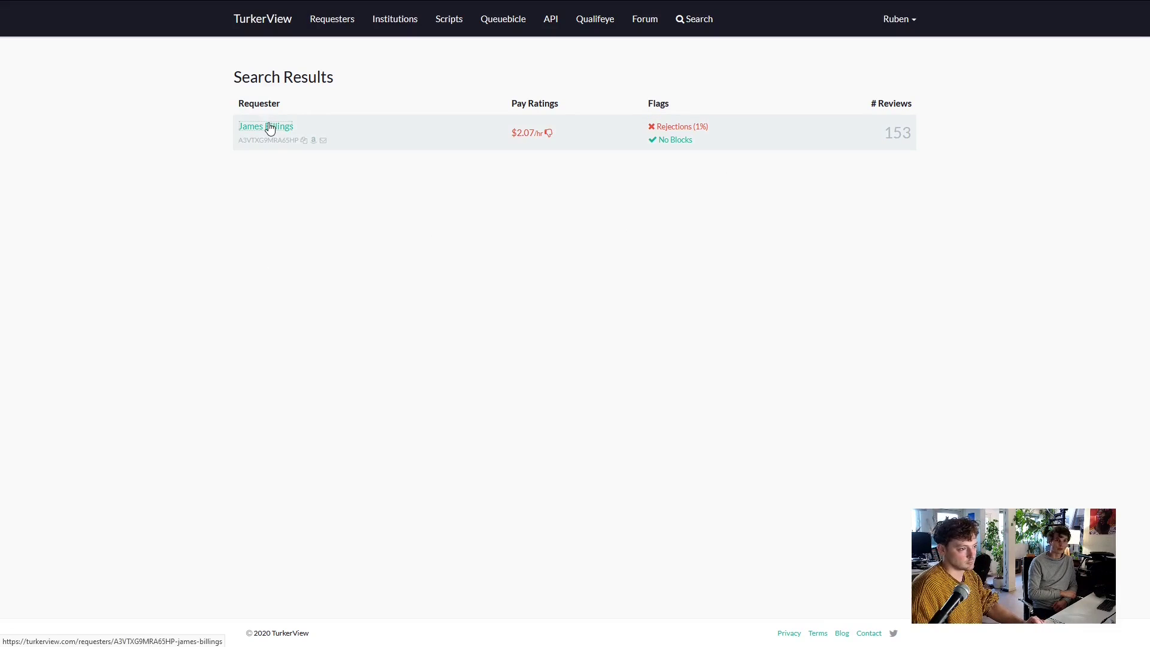
Open the survey requester's TurkerView profile and check its Rejections Reported rating
left_click(267, 126)
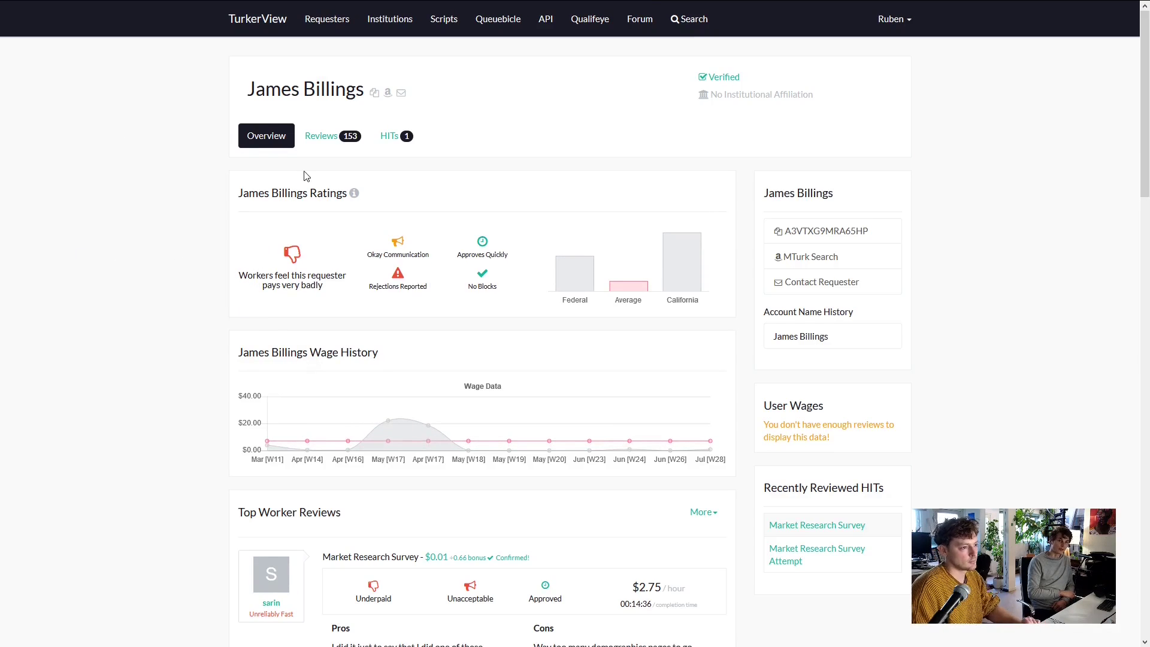
mouse_move(168, 31)
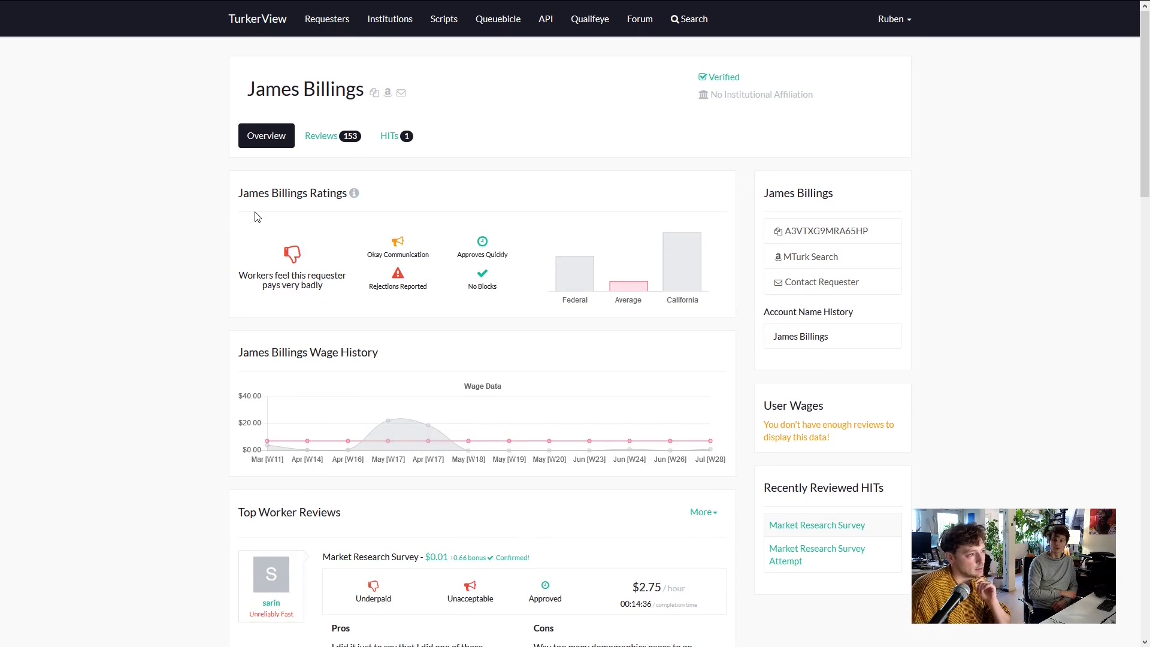
left_click(204, 11)
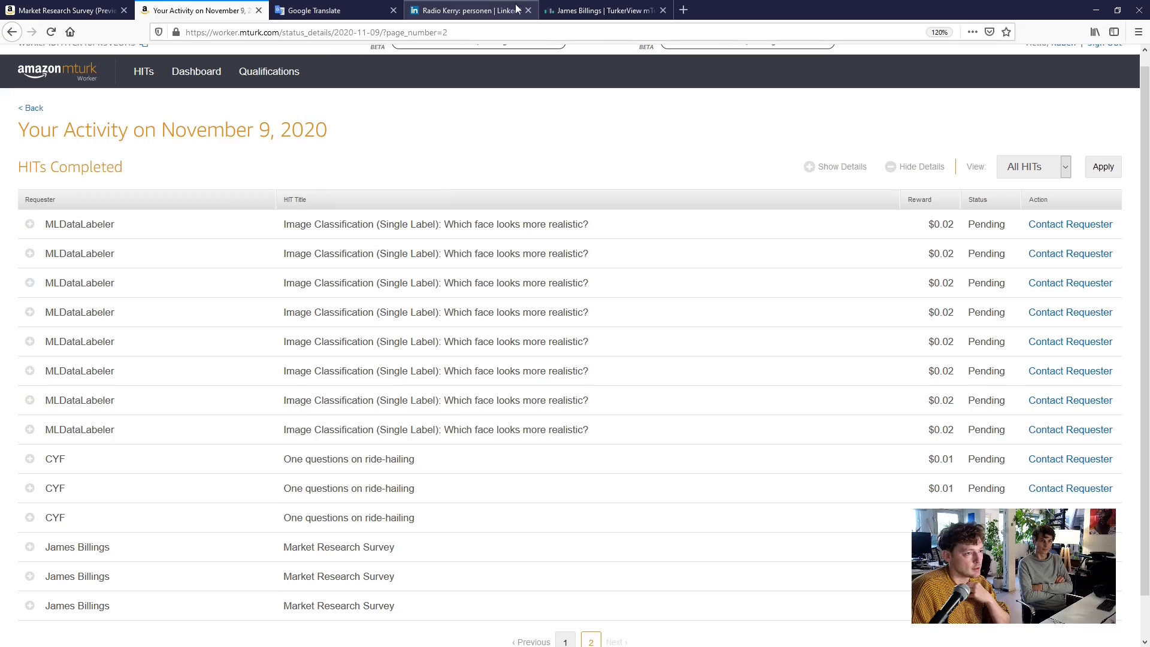
left_click(621, 10)
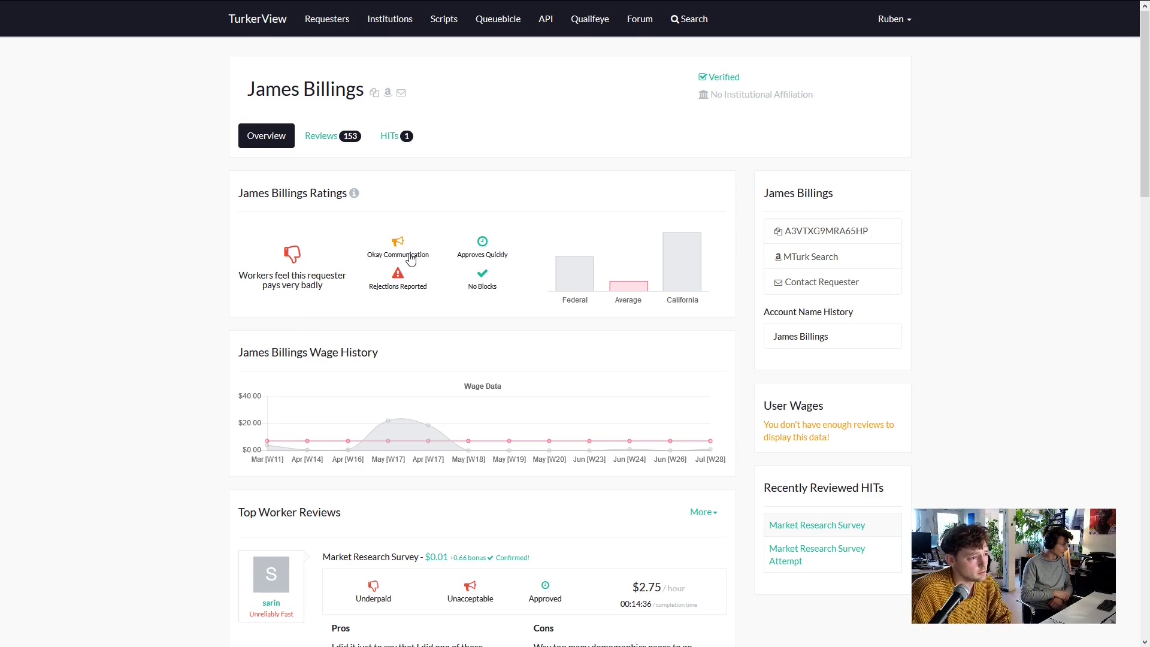
left_click(411, 290)
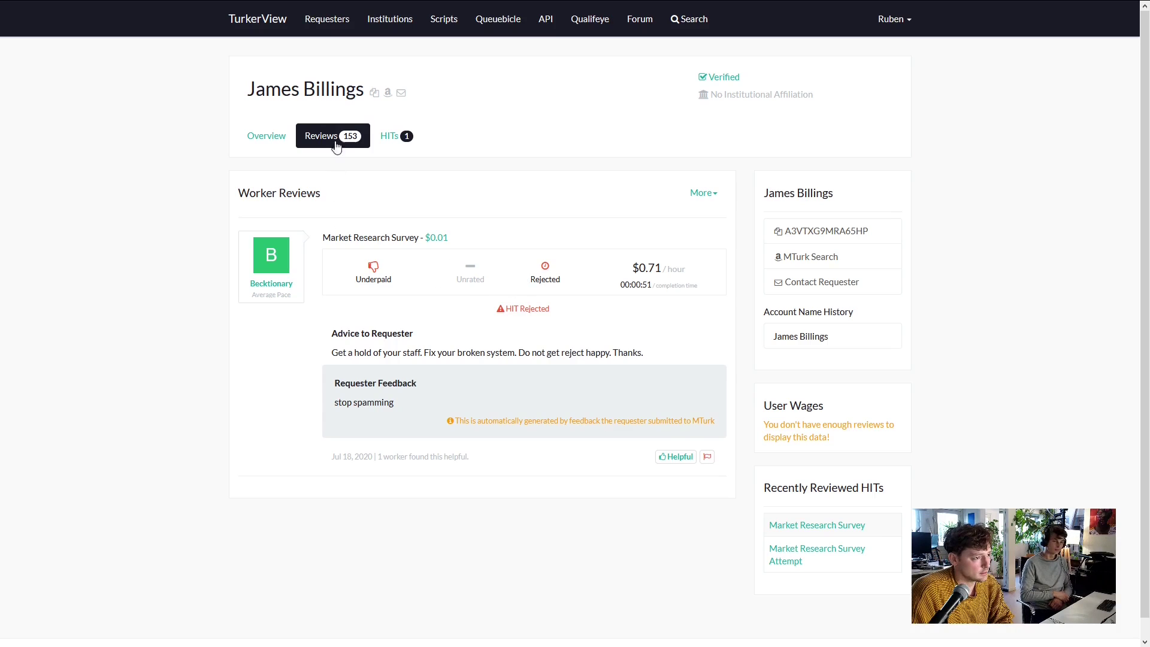
Browse the requester's Reviews and HITs tabs, then return to the Overview with wage history
left_click(363, 145)
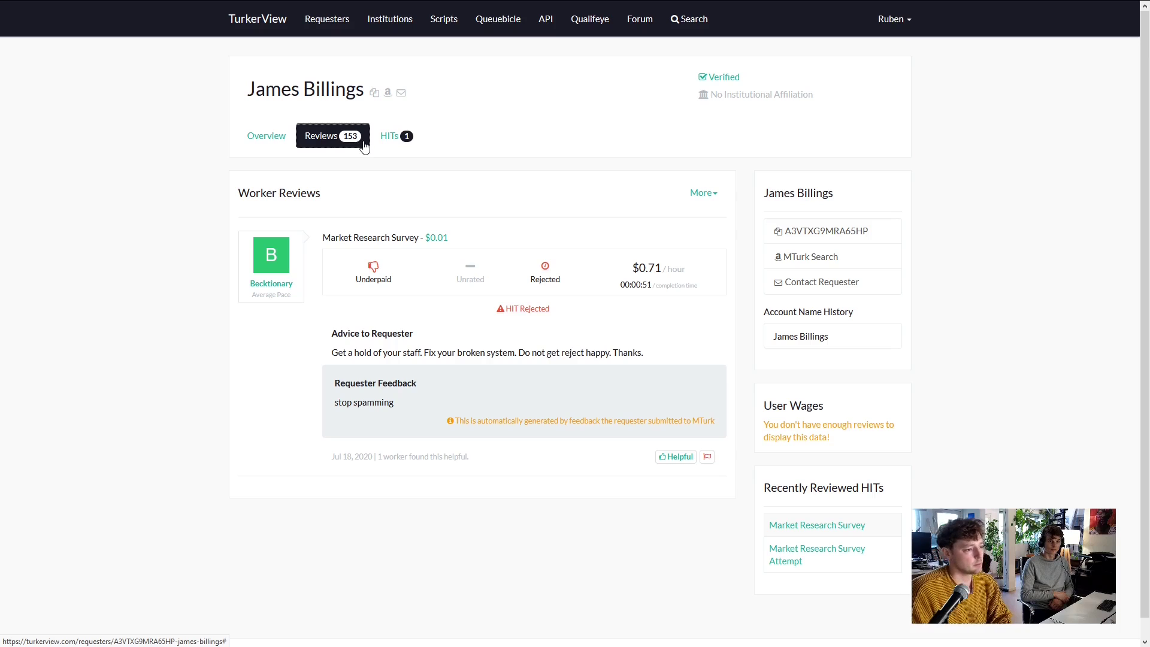
left_click(396, 136)
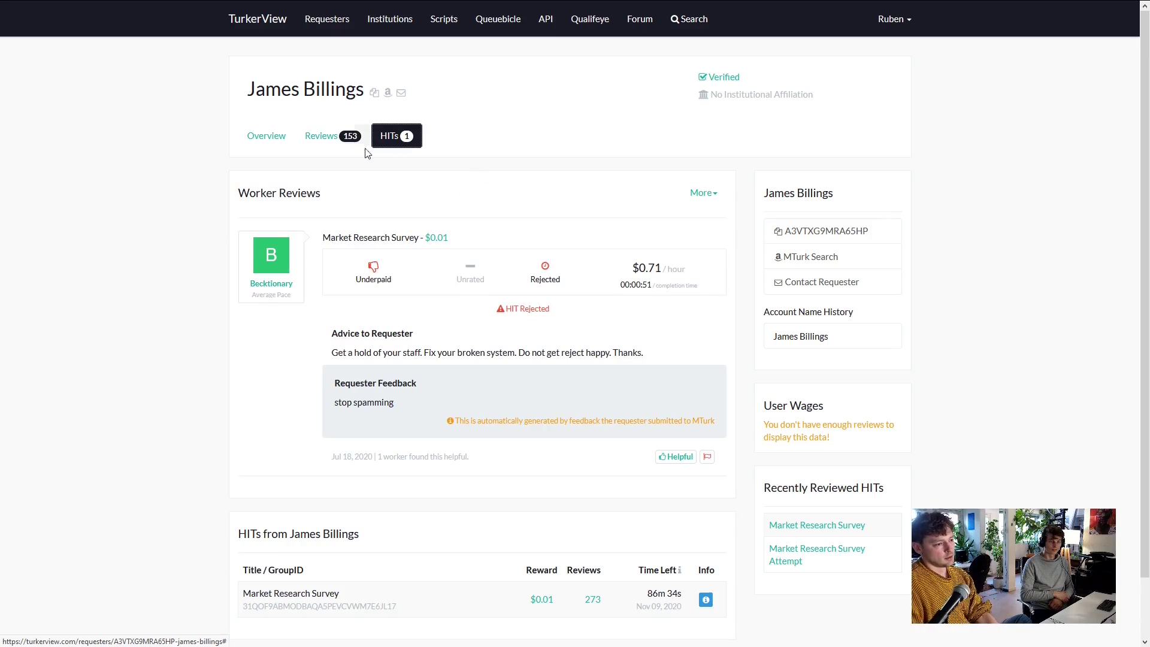
left_click(328, 136)
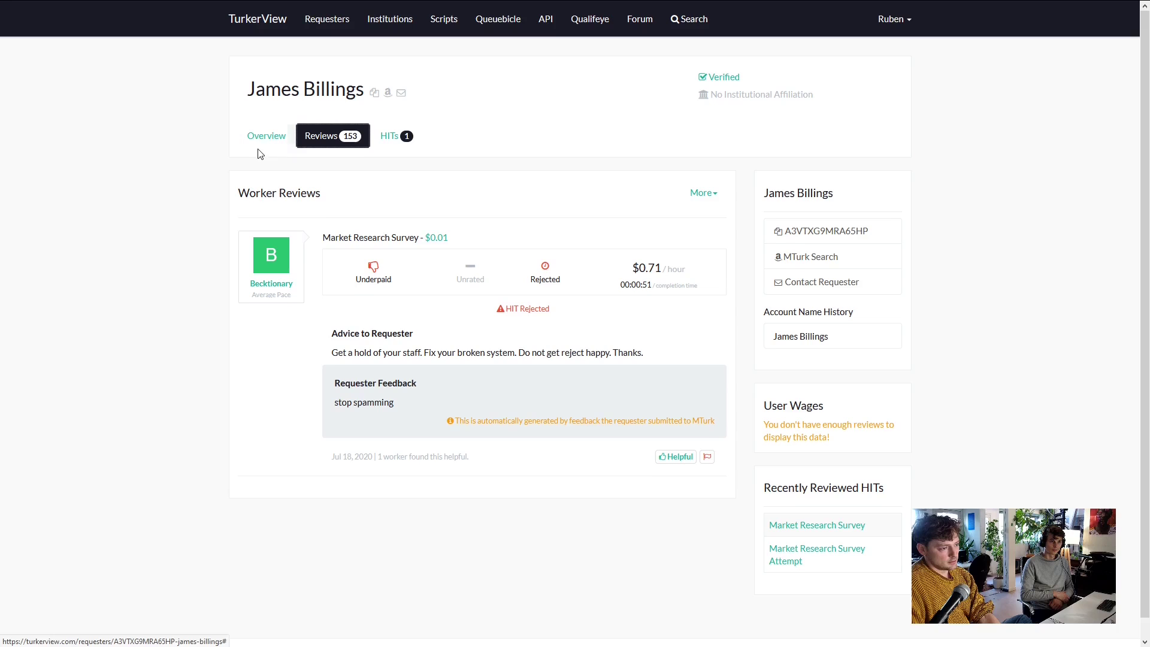
left_click(251, 136)
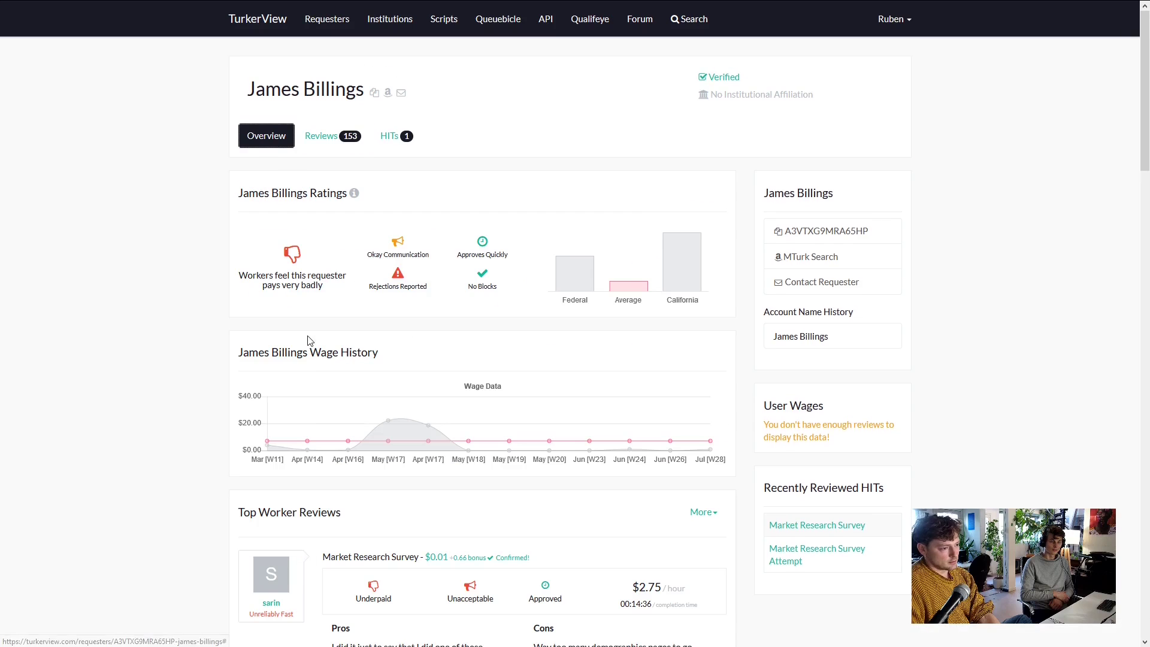
mouse_move(389, 446)
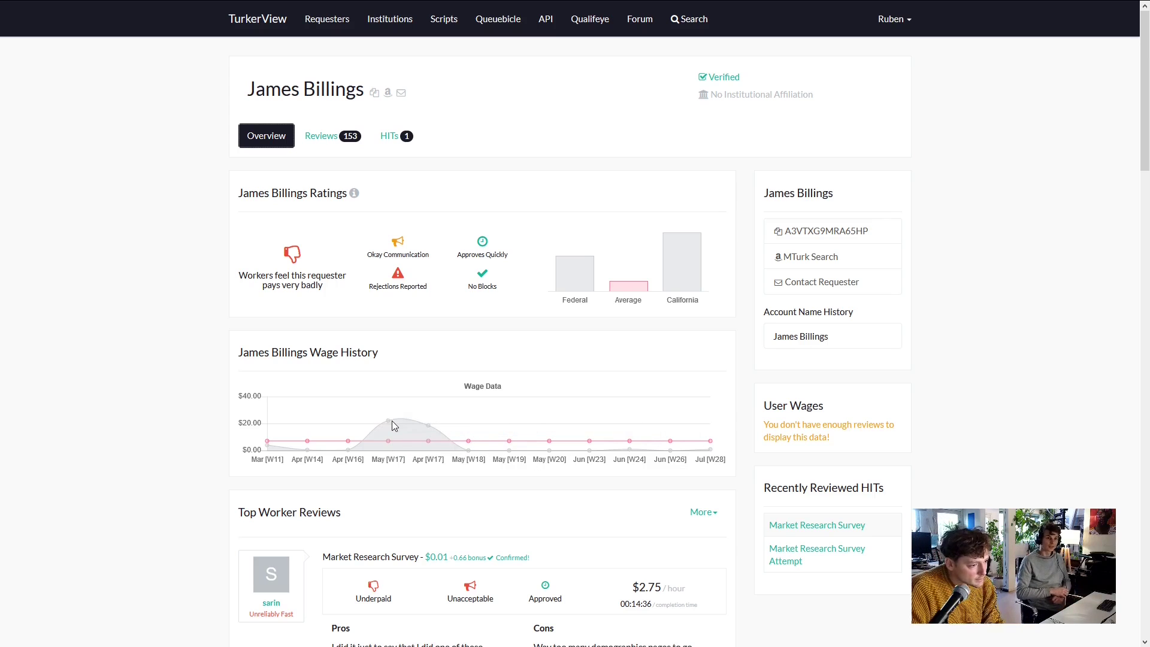
mouse_move(390, 425)
scroll(392, 419, "down", 3)
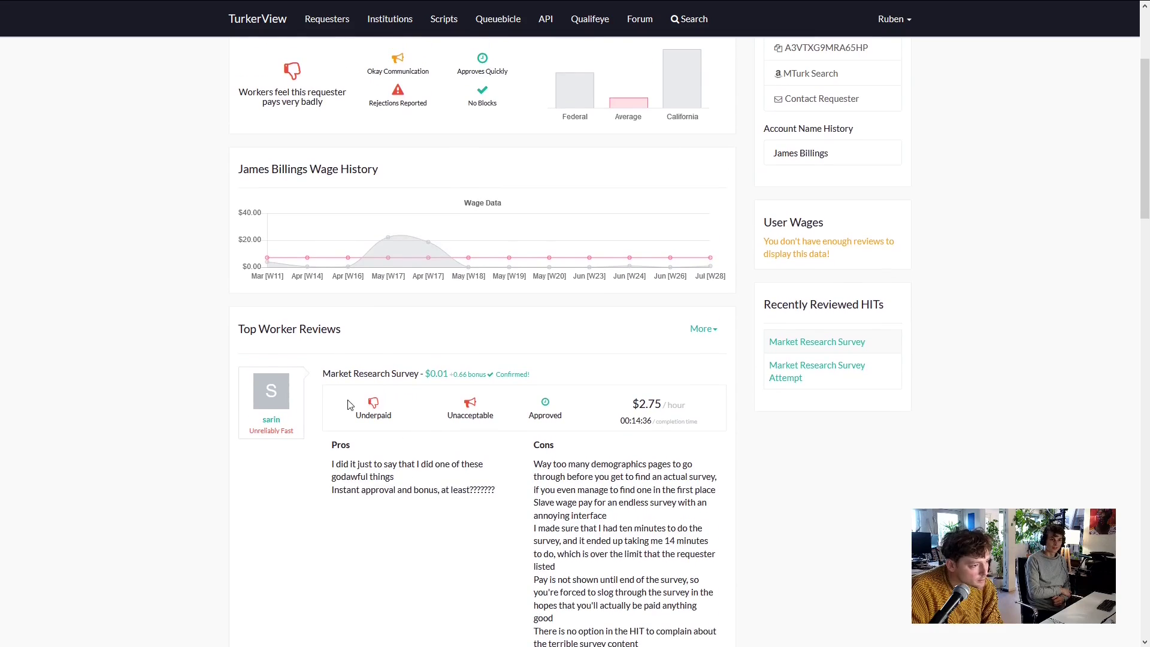
scroll(322, 323, "up", 2)
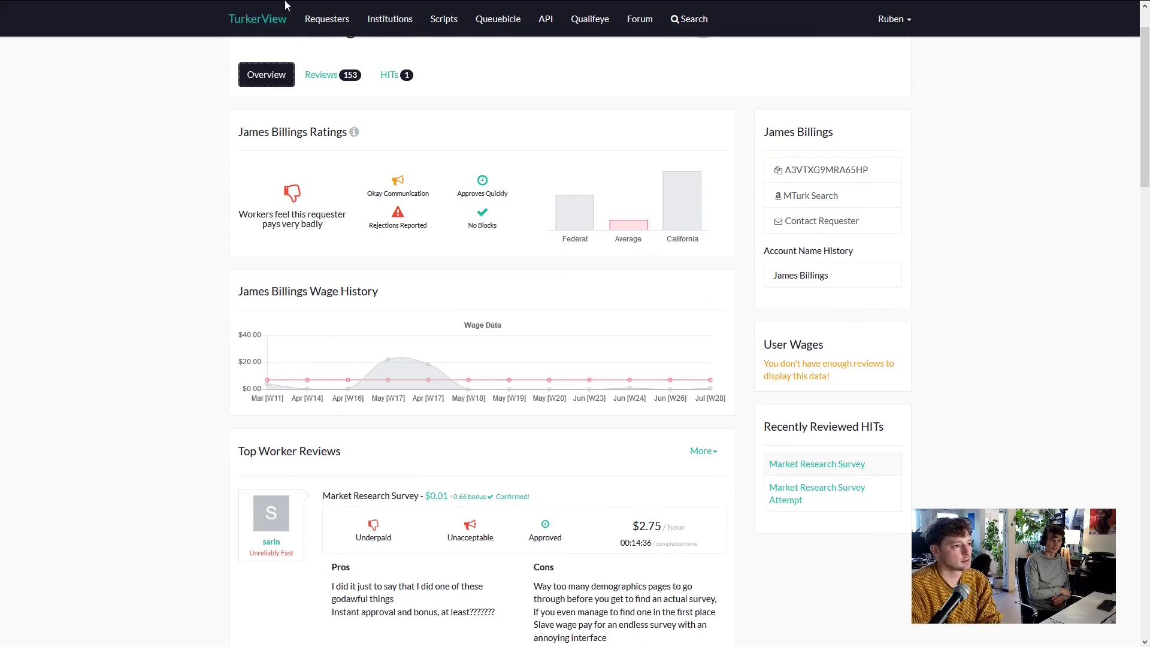
scroll(277, 240, "up", 1)
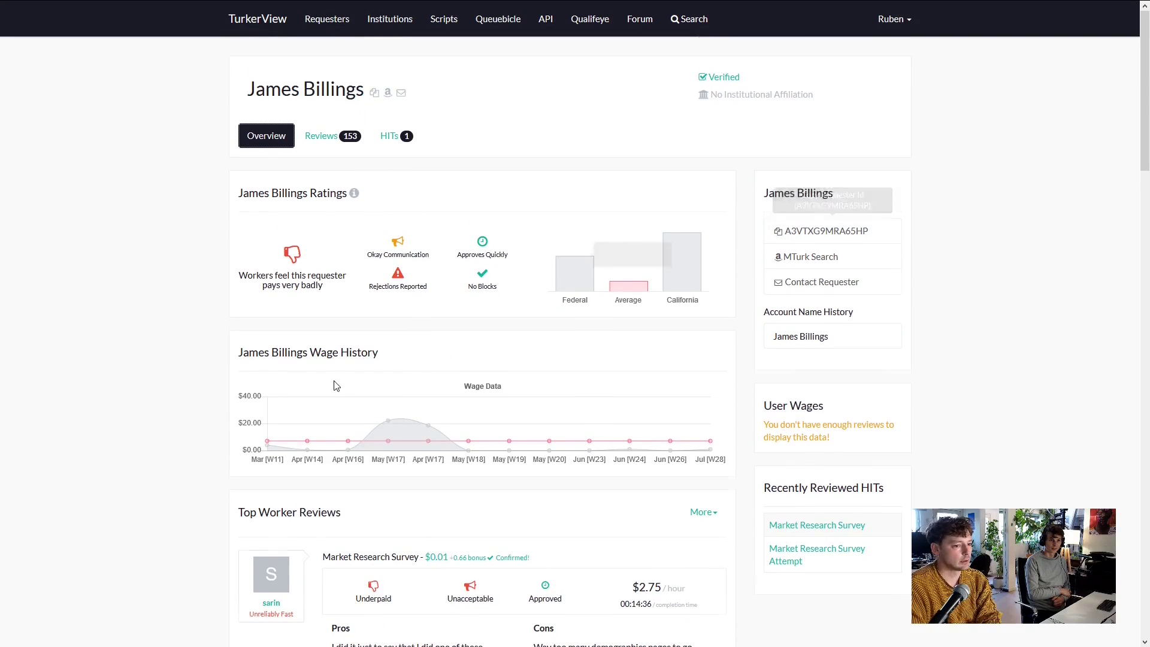
scroll(359, 371, "down", 6)
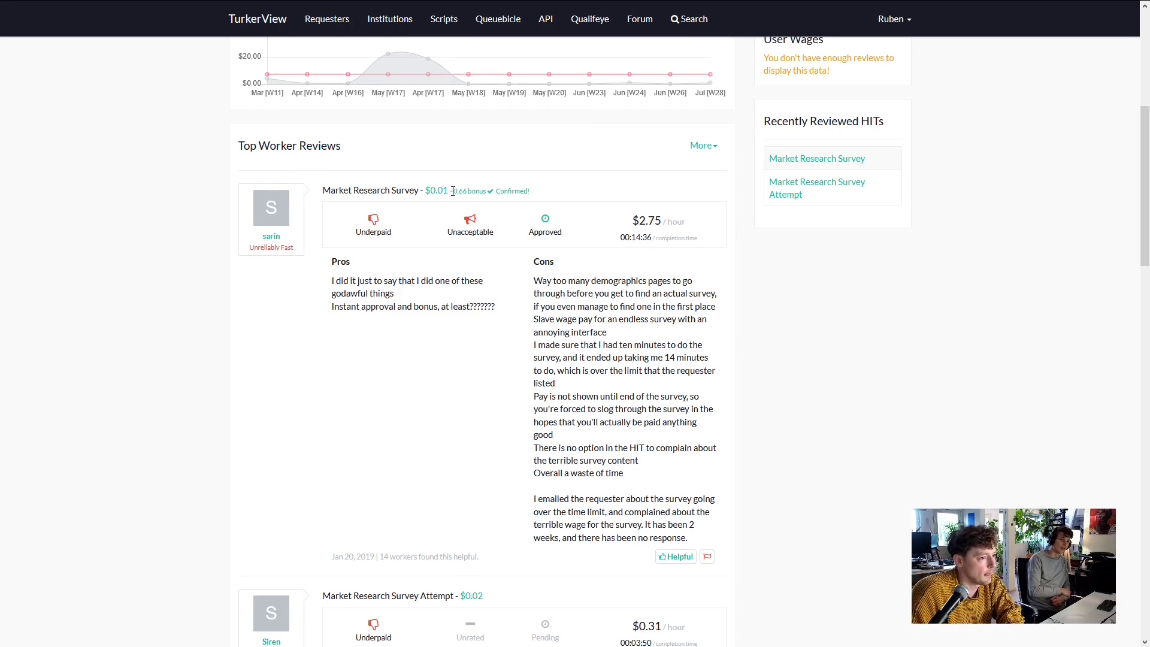
scroll(185, 283, "up", 6)
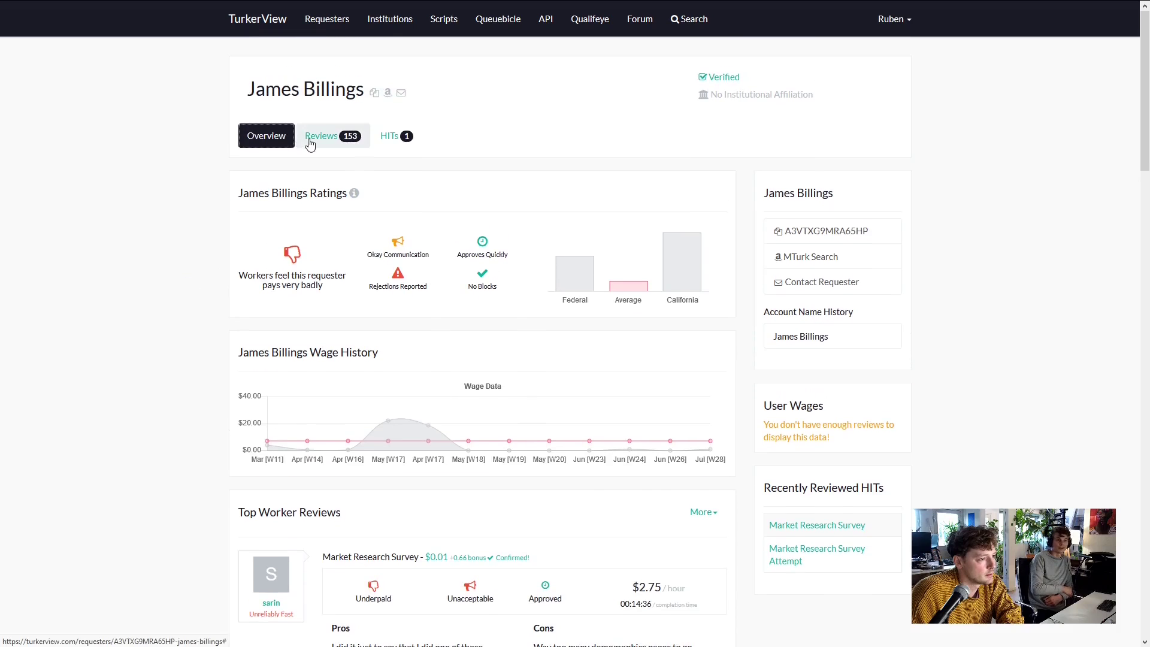
scroll(184, 395, "down", 5)
scroll(187, 395, "down", 4)
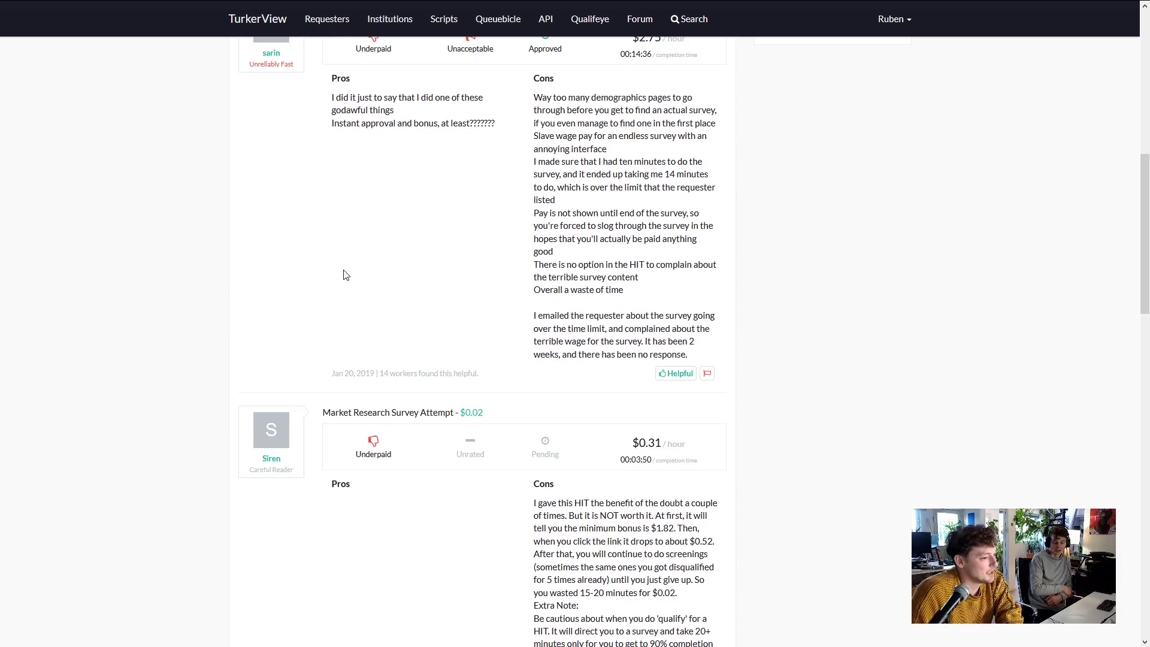
scroll(337, 267, "up", 2)
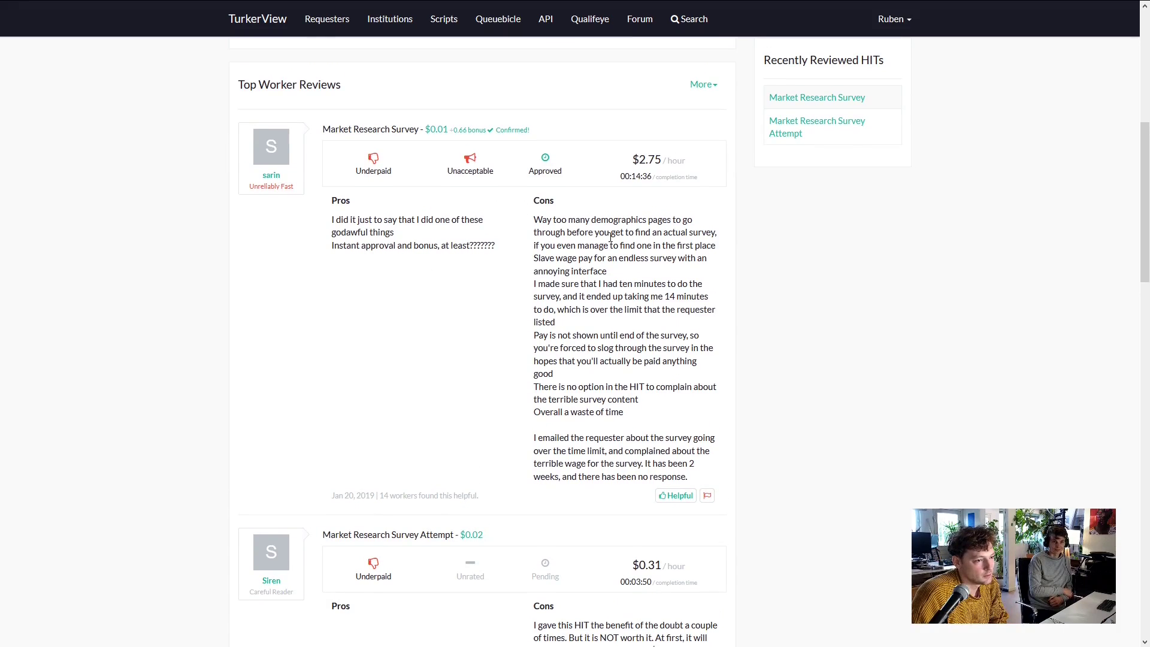
scroll(656, 234, "down", 6)
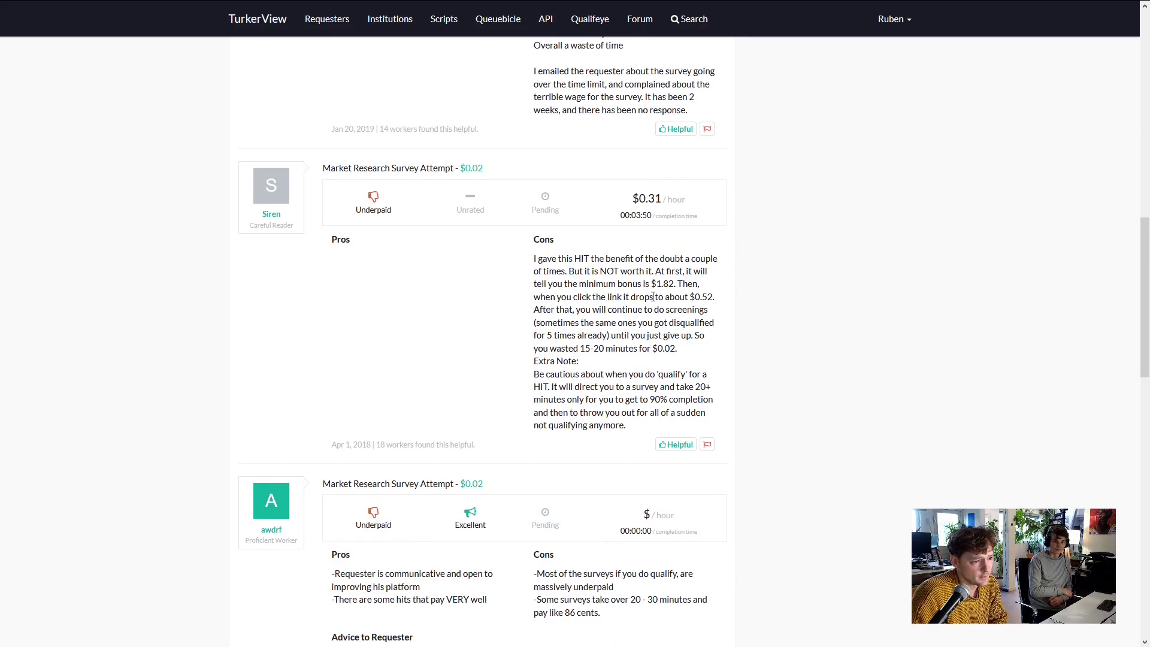
scroll(653, 297, "down", 4)
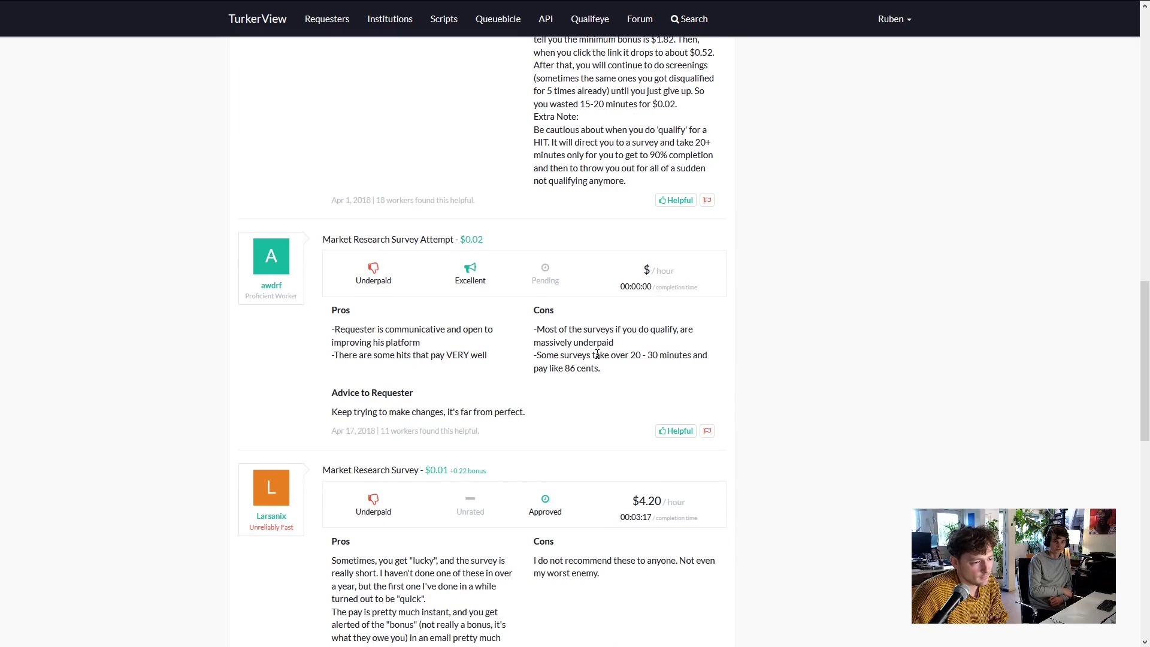
scroll(597, 355, "down", 2)
scroll(611, 306, "down", 4)
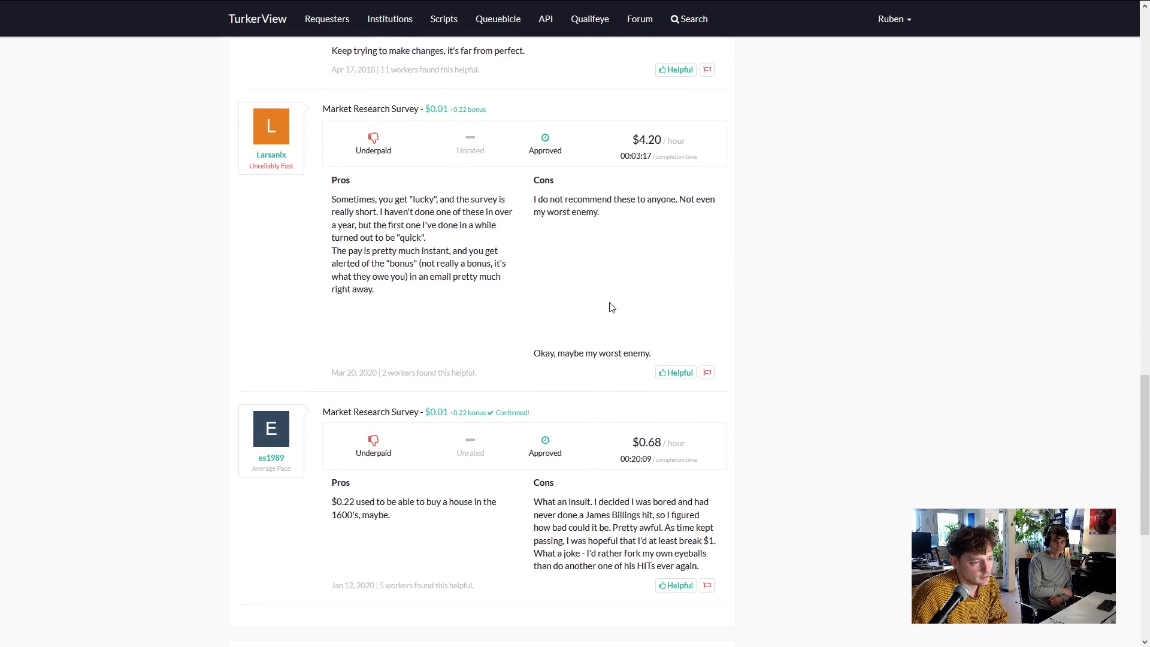
scroll(606, 287, "down", 3)
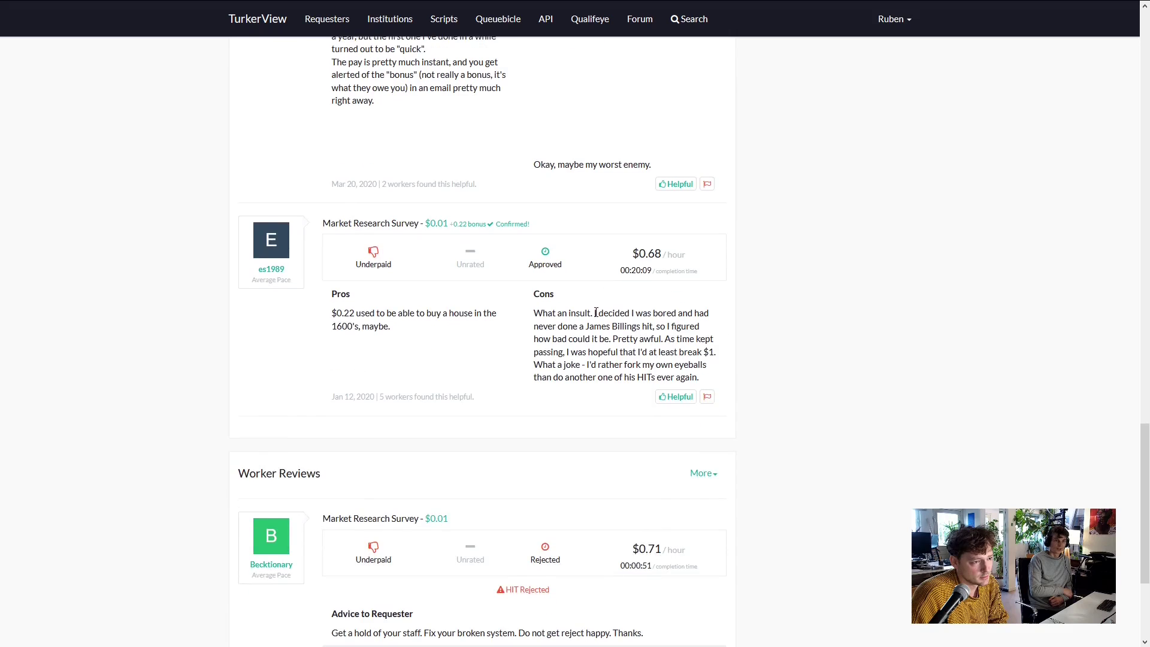
scroll(599, 287, "up", 3)
scroll(600, 267, "down", 1)
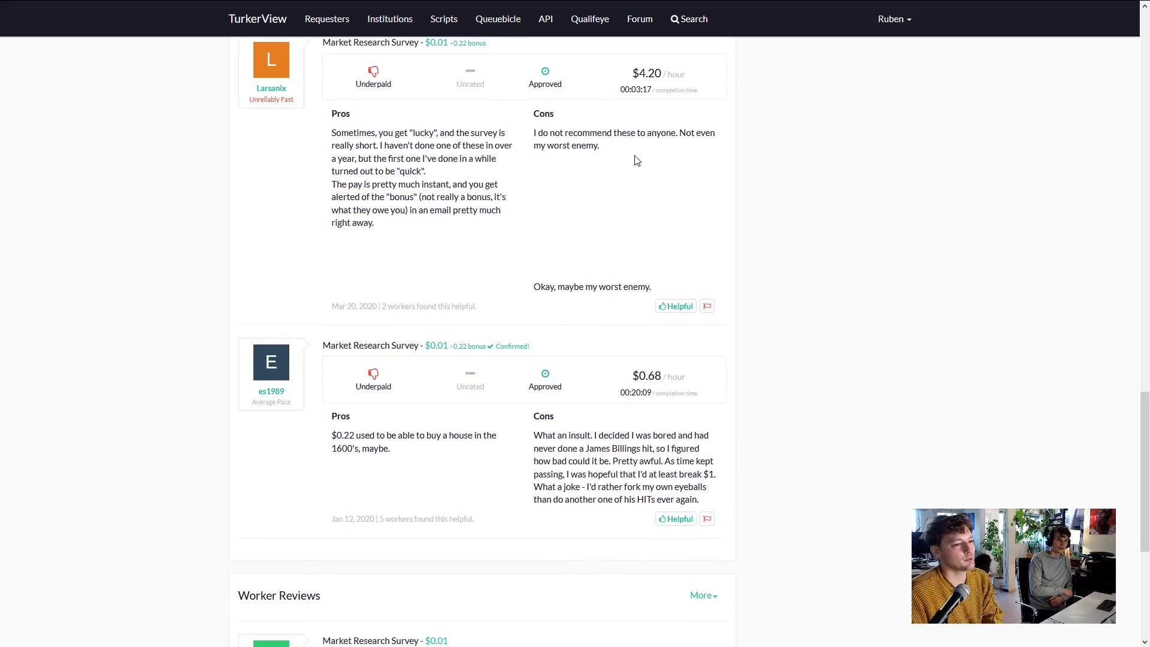
scroll(661, 158, "down", 2)
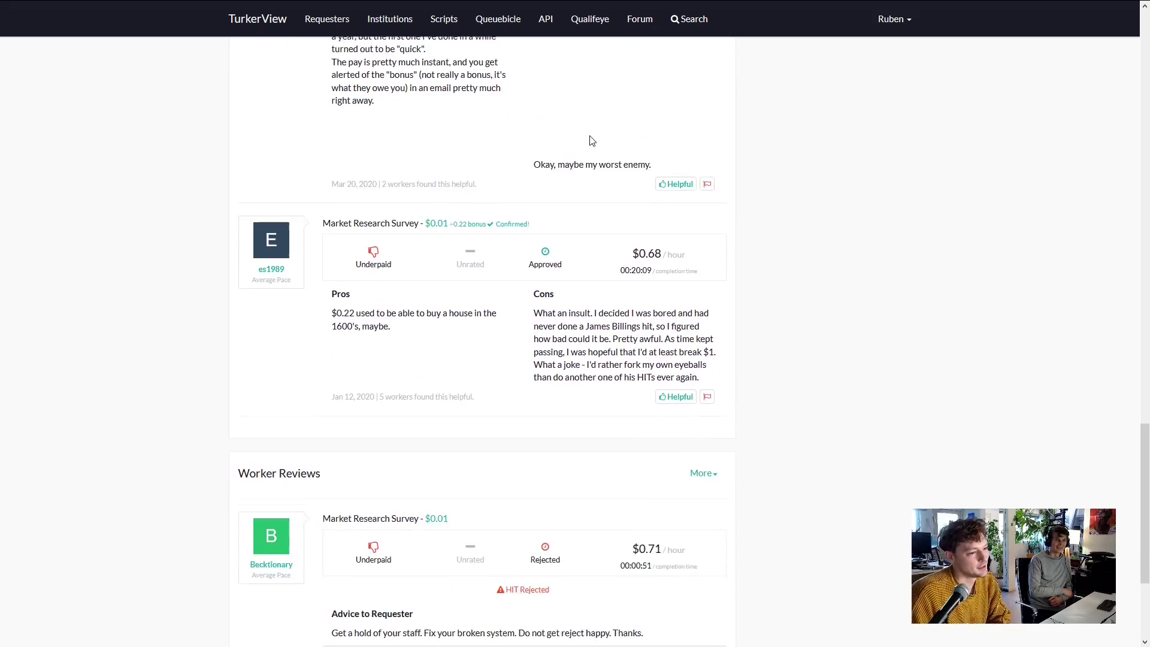
scroll(603, 243, "down", 2)
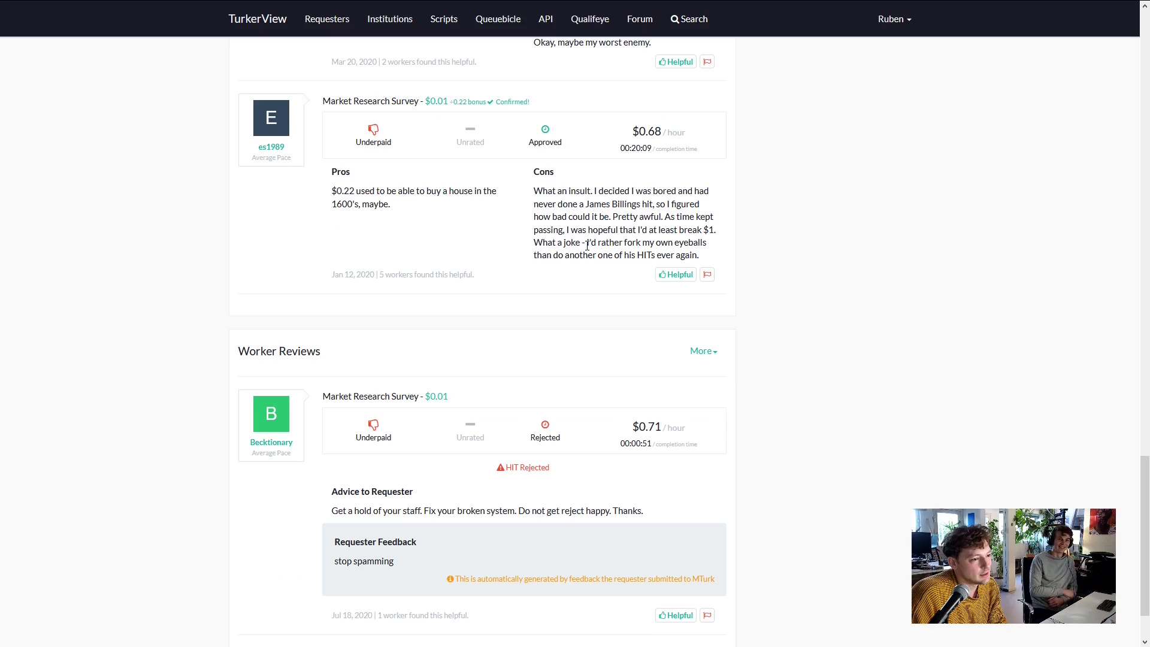
scroll(620, 217, "down", 2)
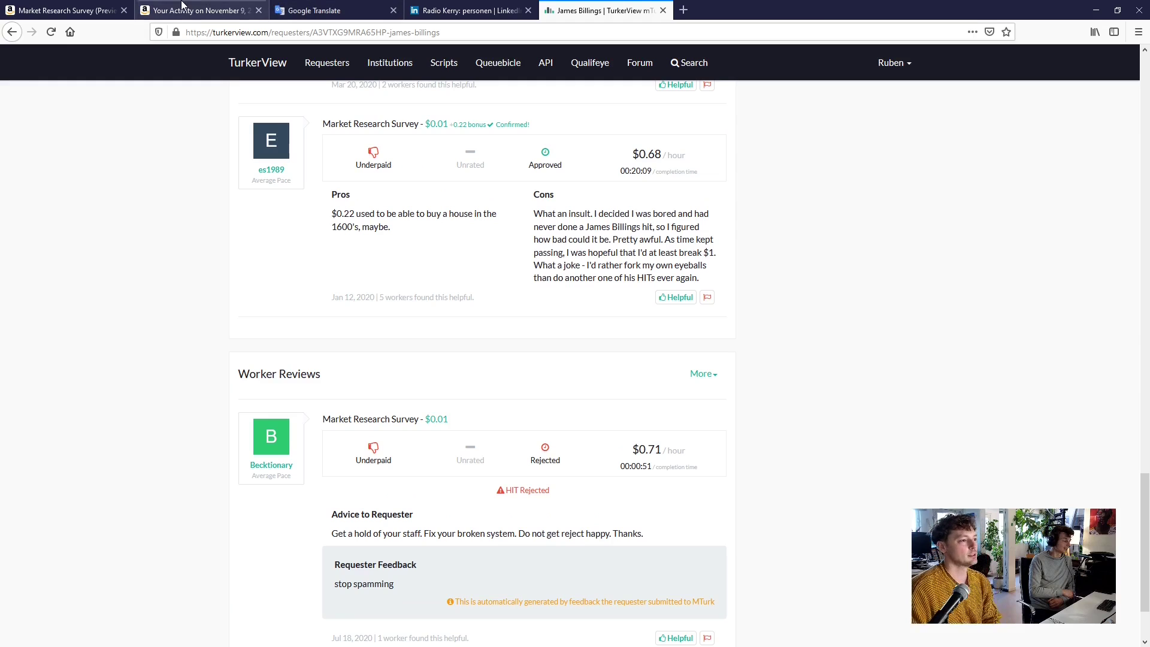
left_click(196, 18)
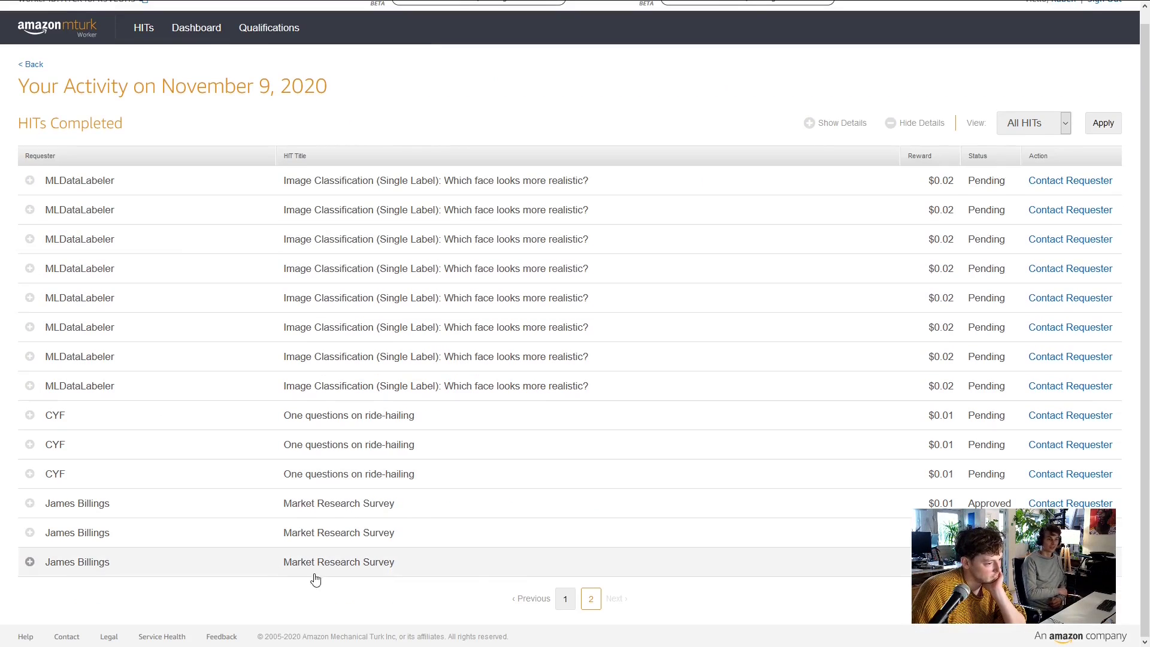
Show page 1 of the November 9, 2020 completed HITs, all still Pending
left_click(565, 601)
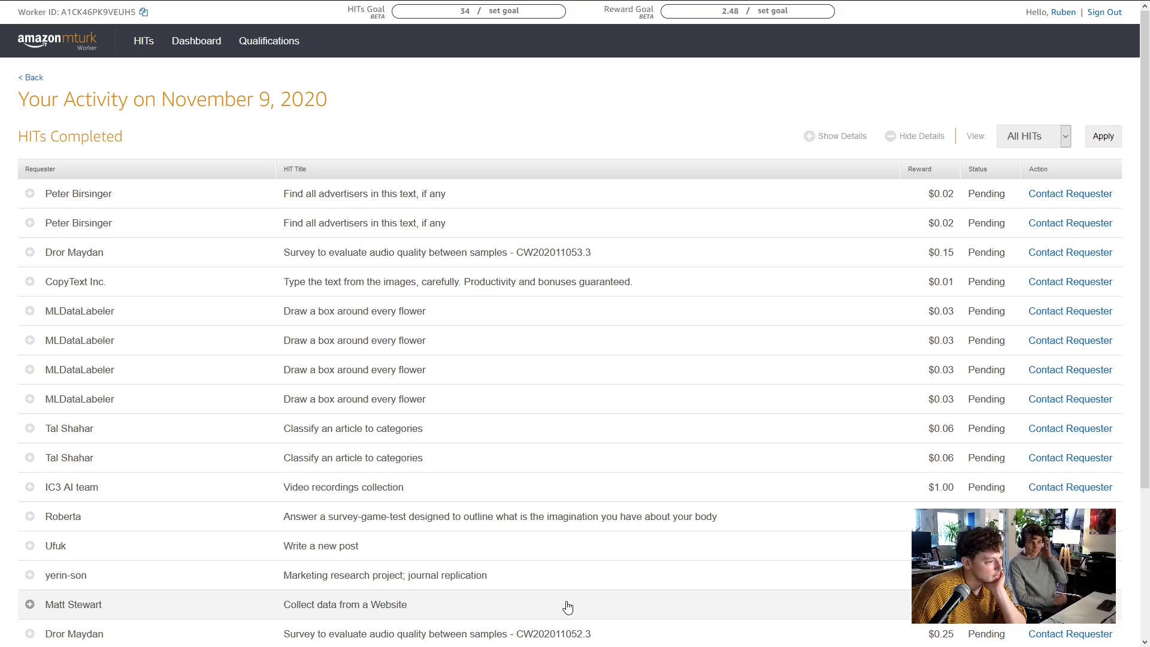
scroll(120, 318, "down", 3)
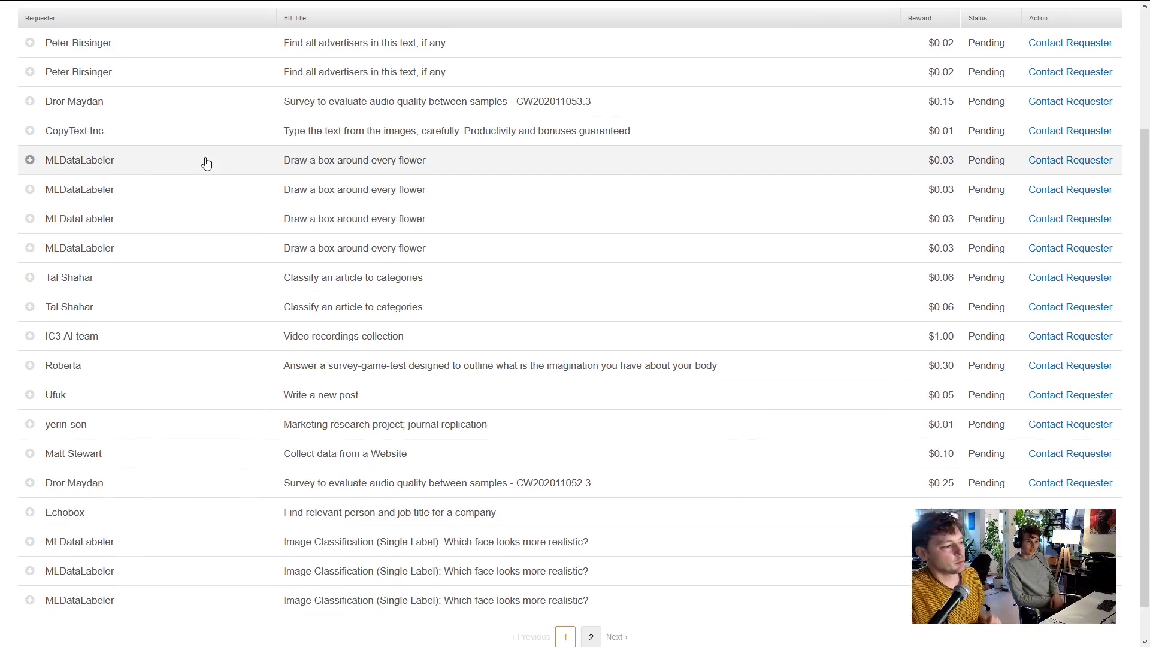
scroll(226, 282, "up", 3)
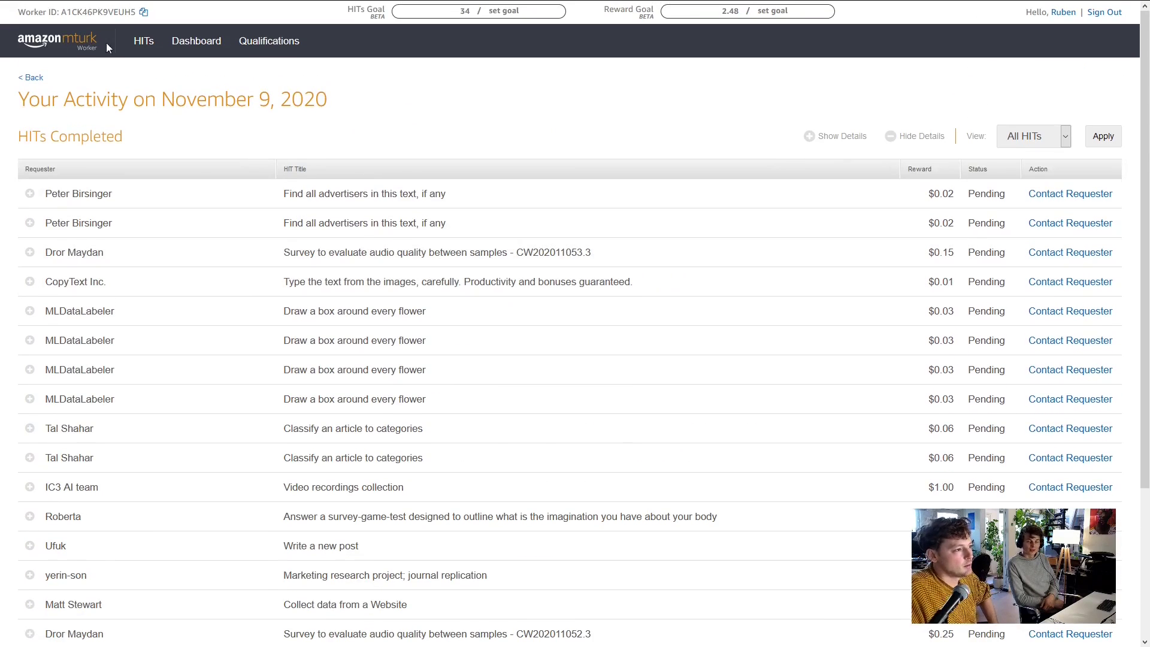
Open the list of all available HIT groups and scroll through the first page
left_click(144, 41)
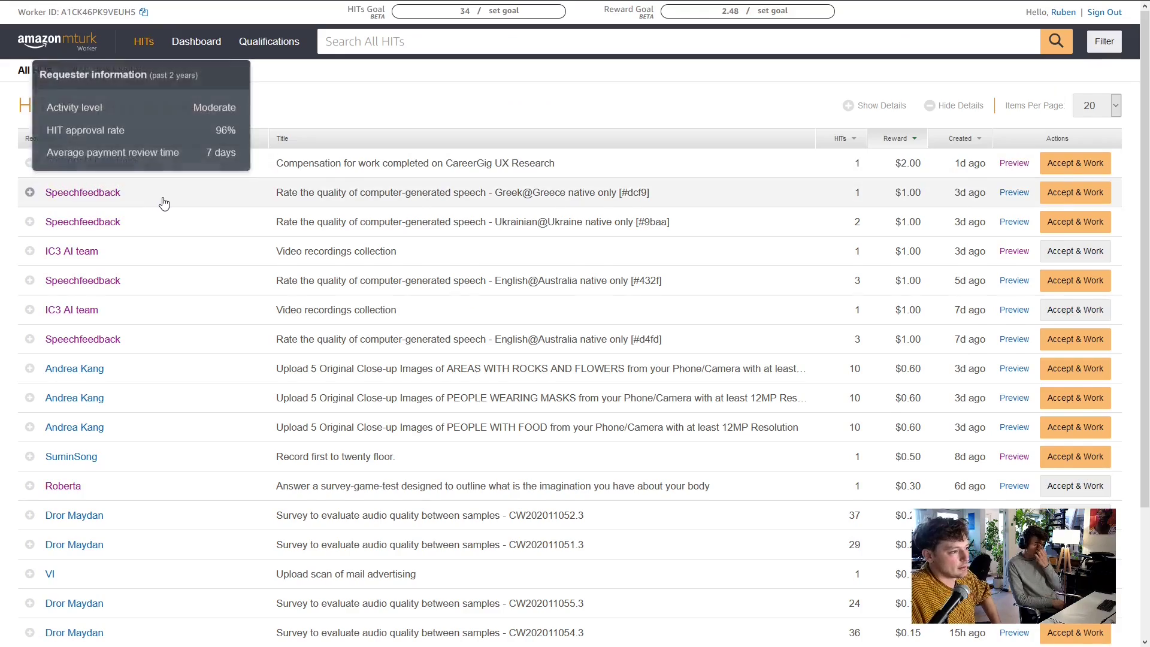
scroll(163, 204, "down", 3)
scroll(257, 223, "up", 1)
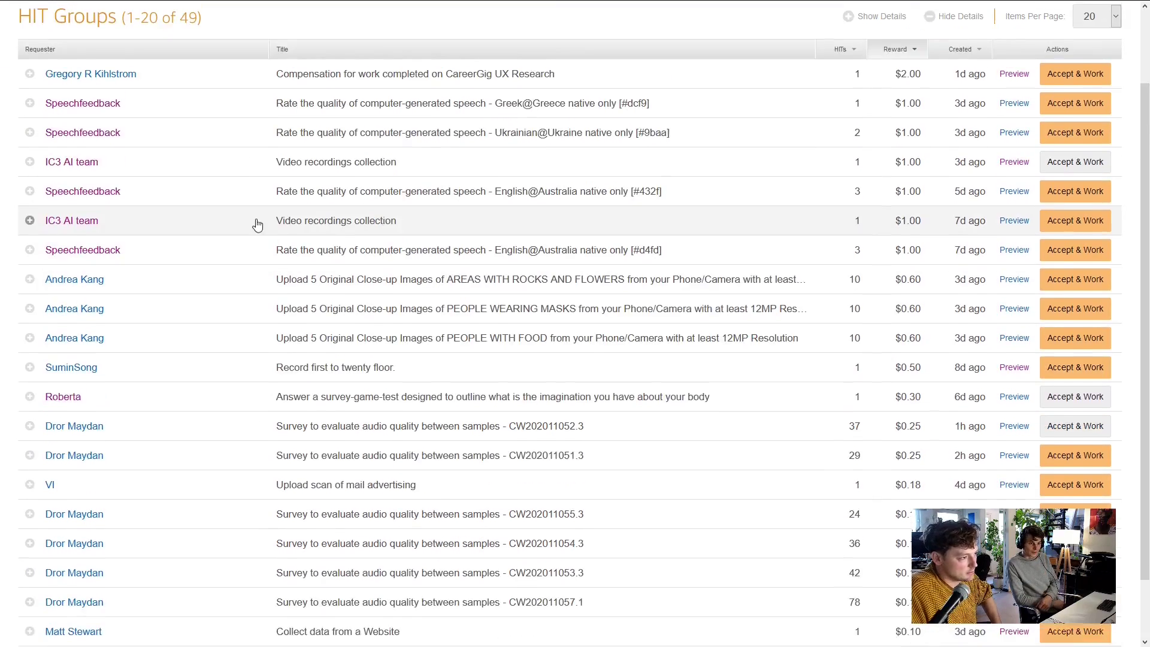
scroll(258, 224, "up", 2)
scroll(383, 310, "down", 3)
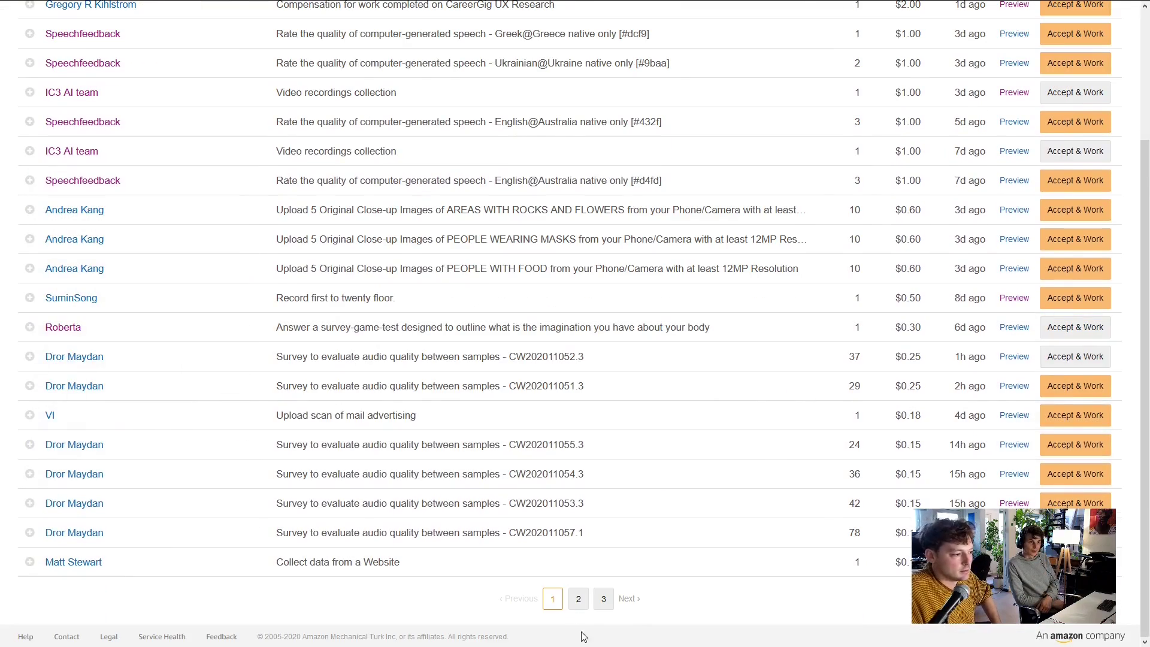
On page 2, expand and accept the BUREA Receipt Transcription HIT
left_click(578, 599)
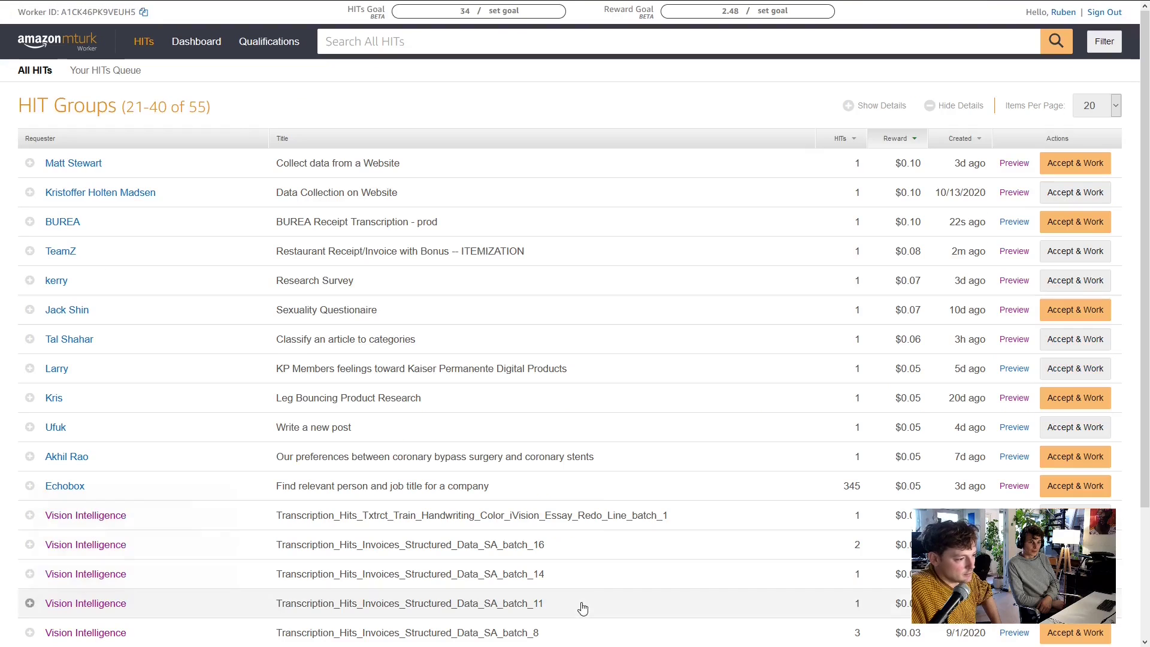
mouse_move(220, 257)
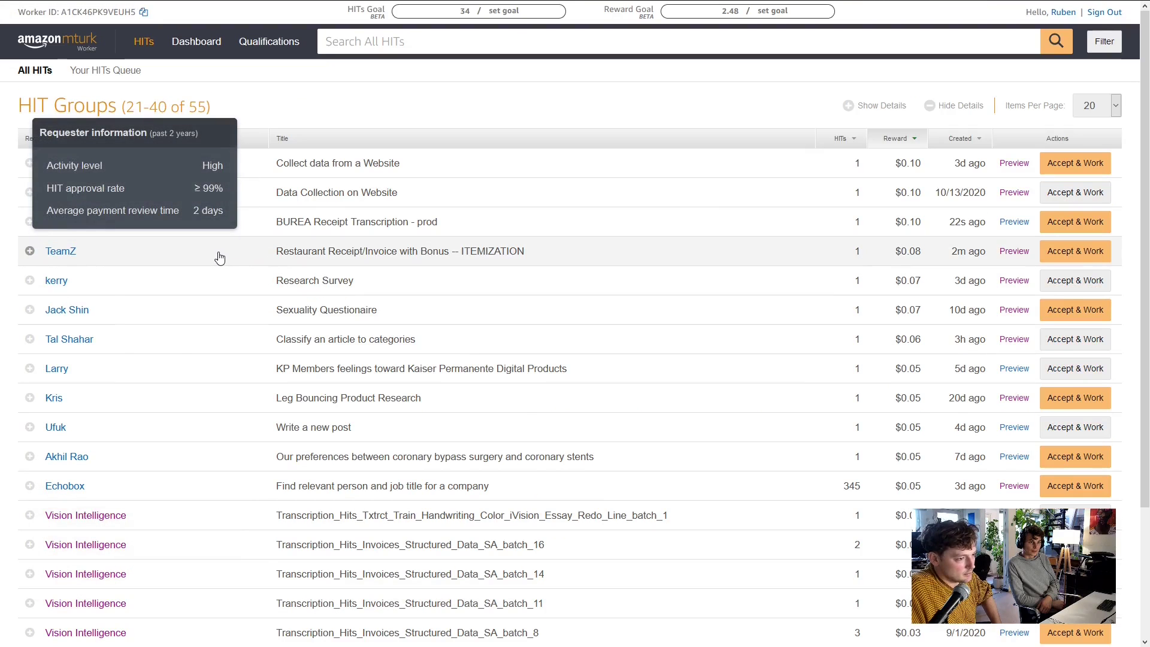
mouse_move(165, 226)
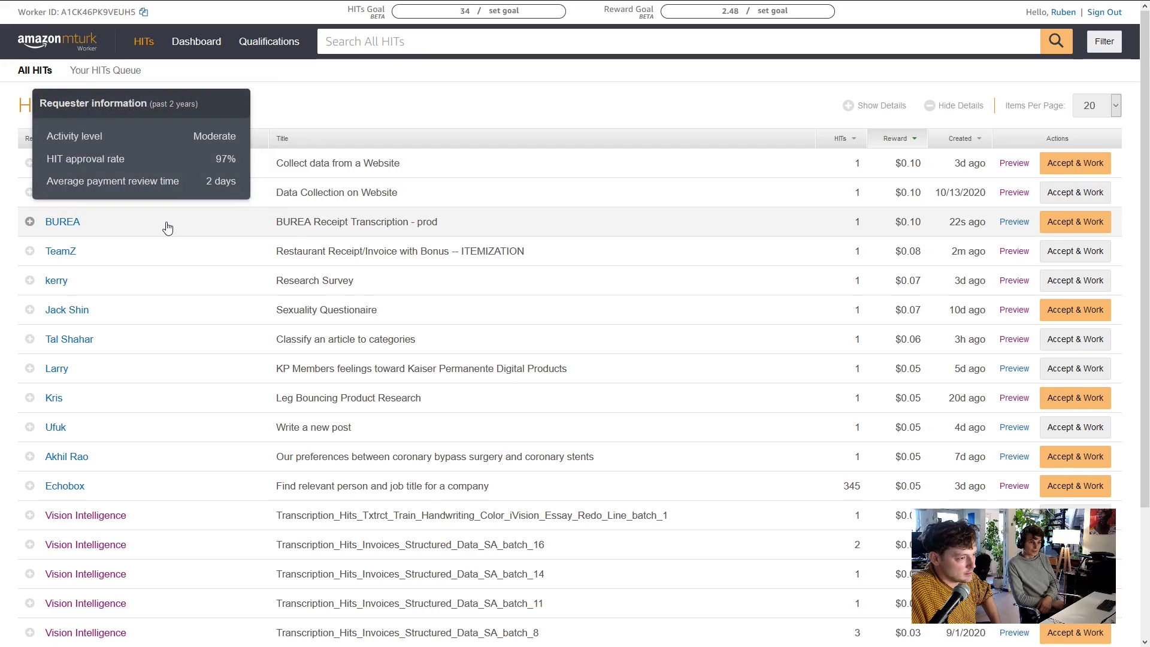
left_click(30, 222)
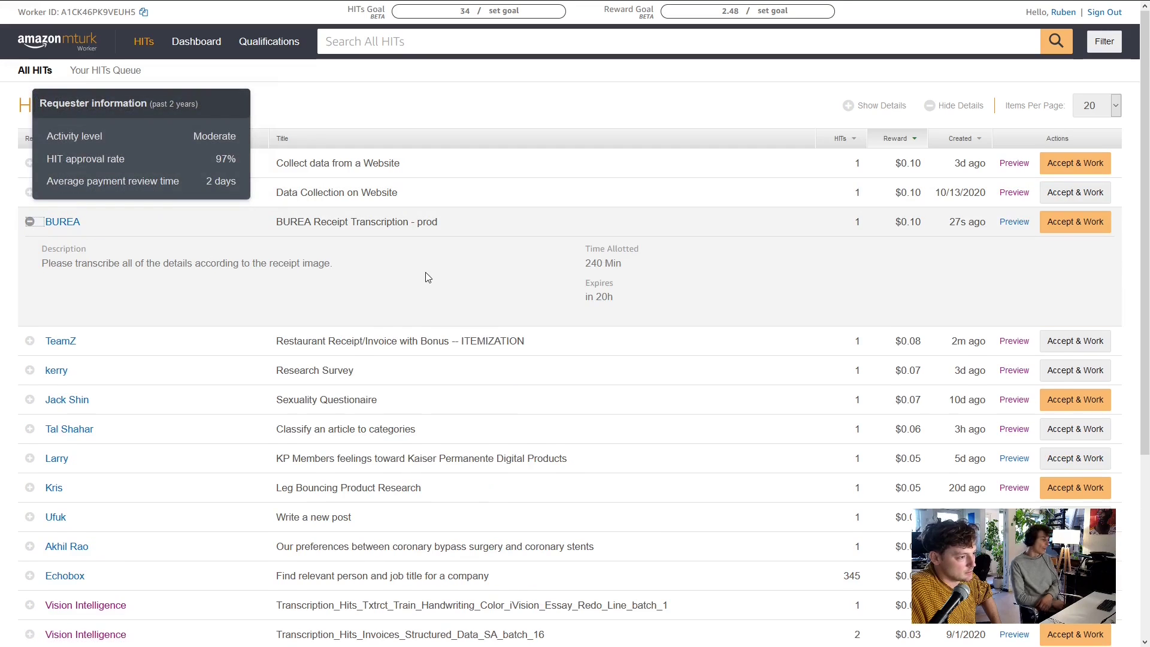
left_click(1069, 221)
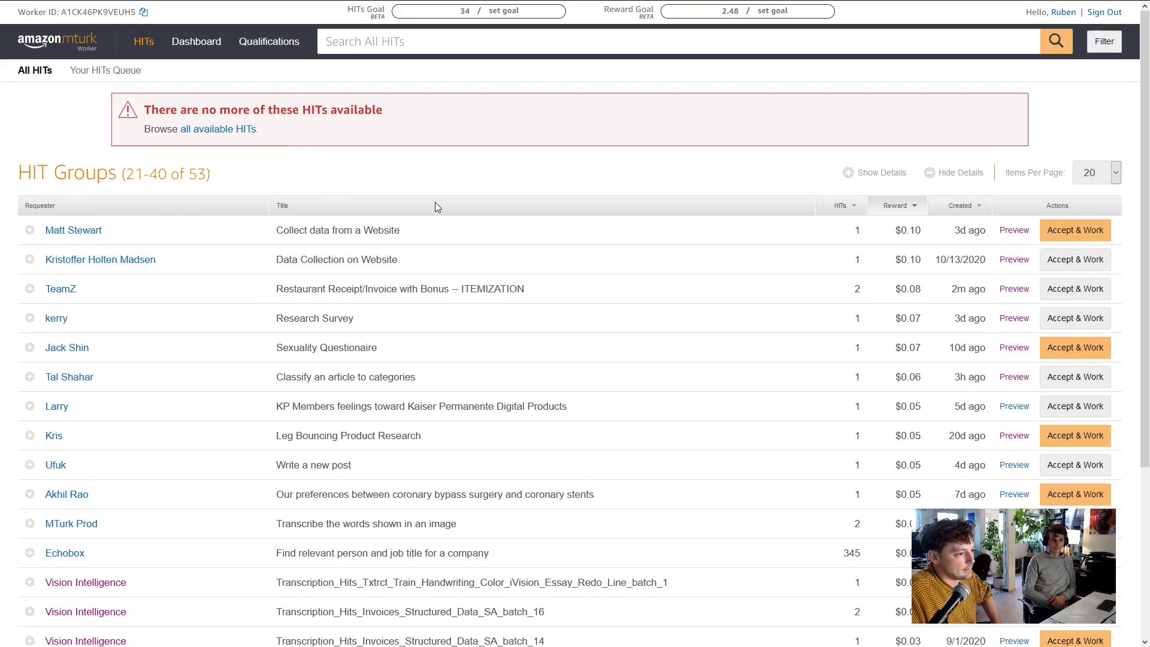
scroll(459, 250, "down", 3)
scroll(410, 292, "down", 3)
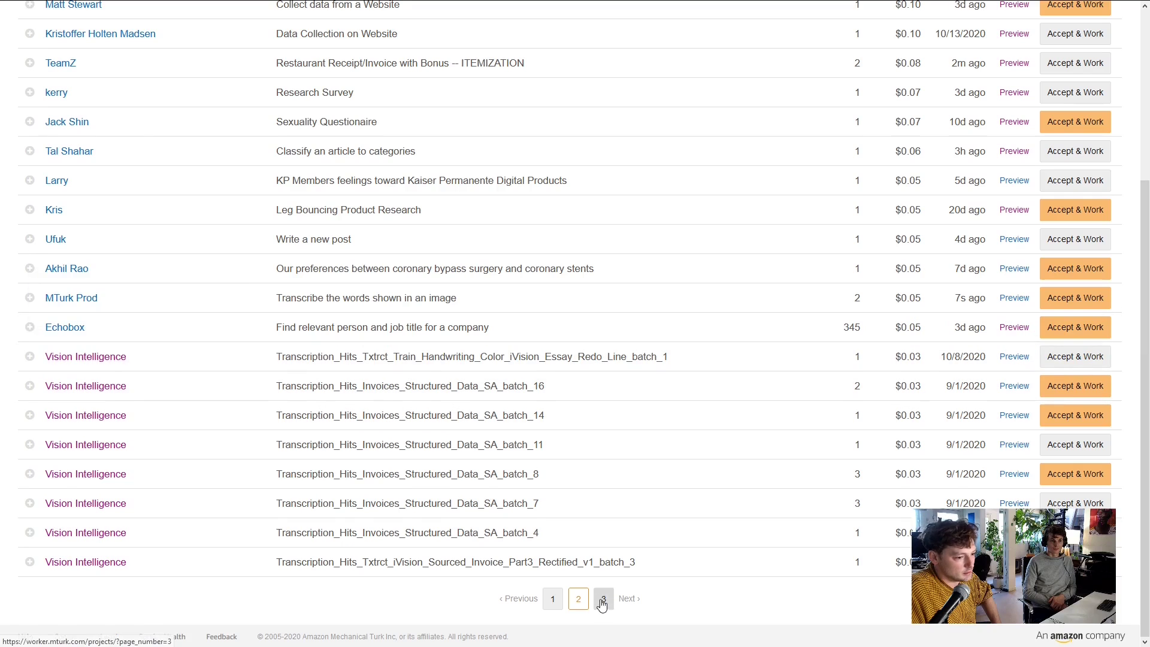
Go to page 3 of the HIT groups, then back to page 1
left_click(603, 598)
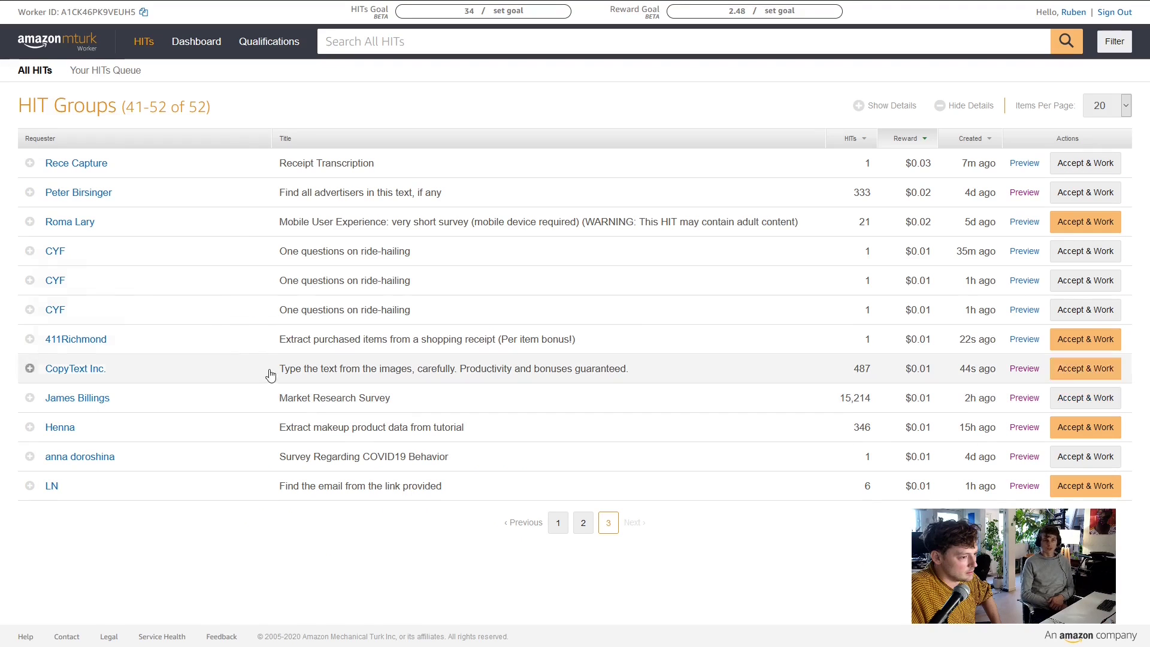
left_click(558, 523)
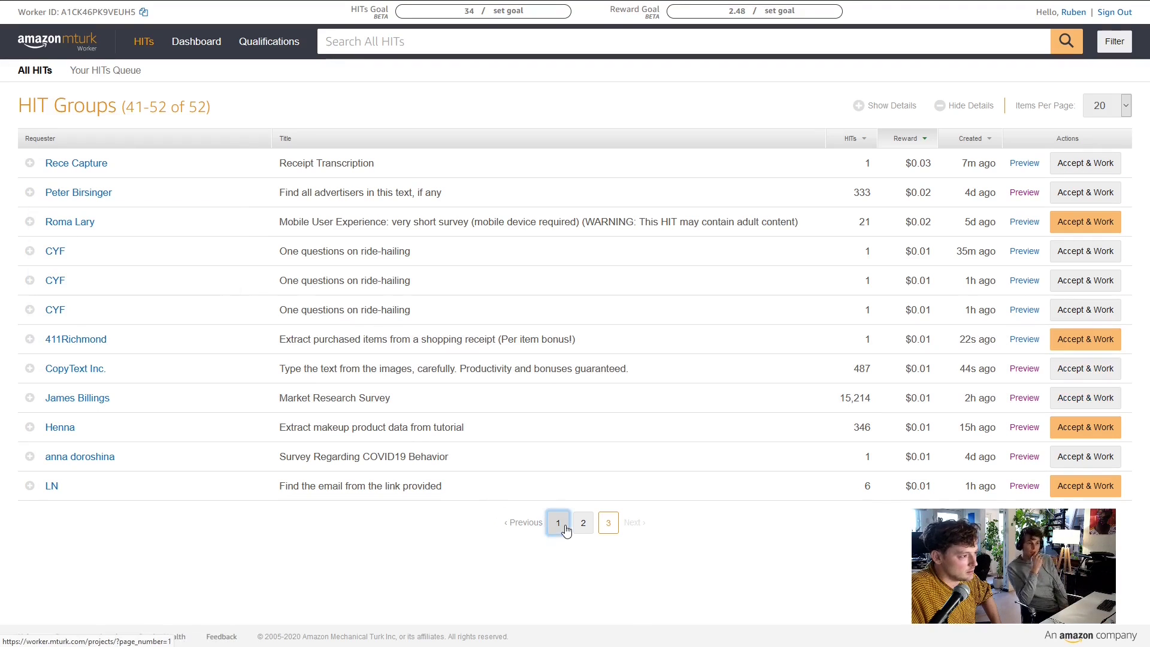
scroll(471, 327, "down", 3)
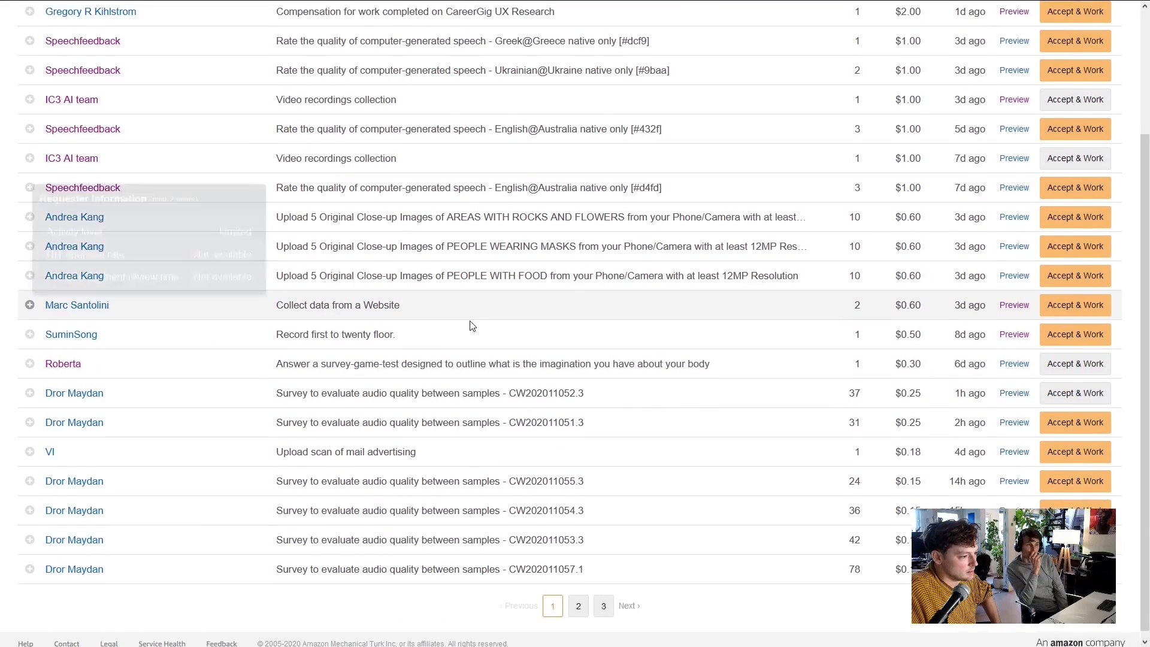
scroll(728, 379, "up", 3)
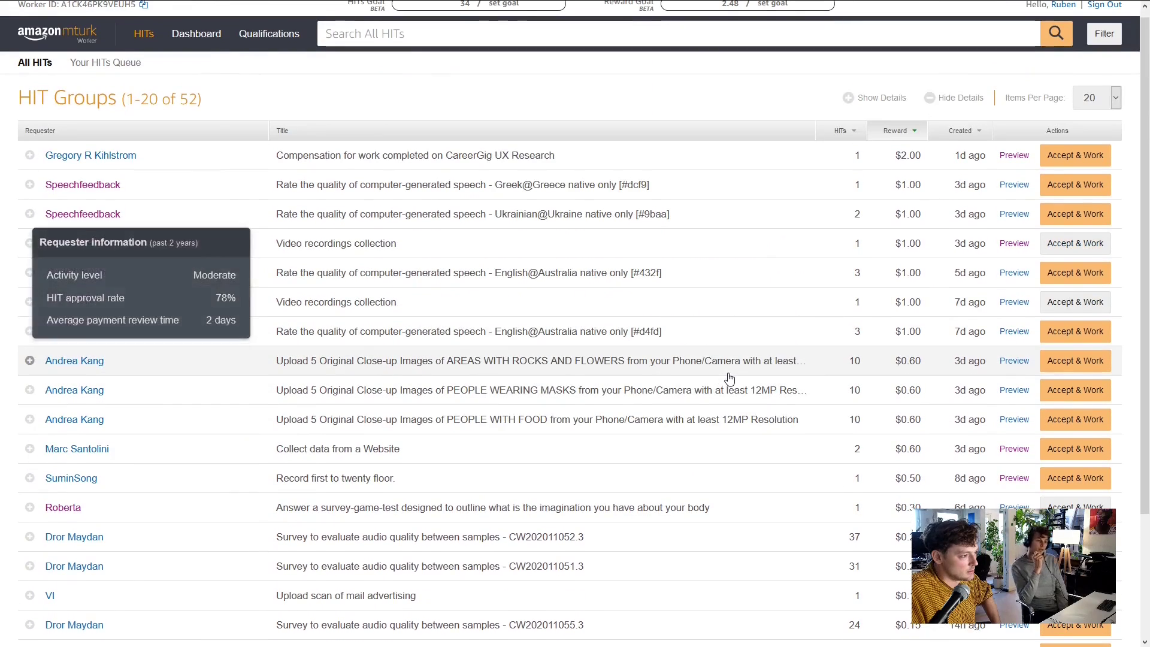
scroll(347, 350, "down", 2)
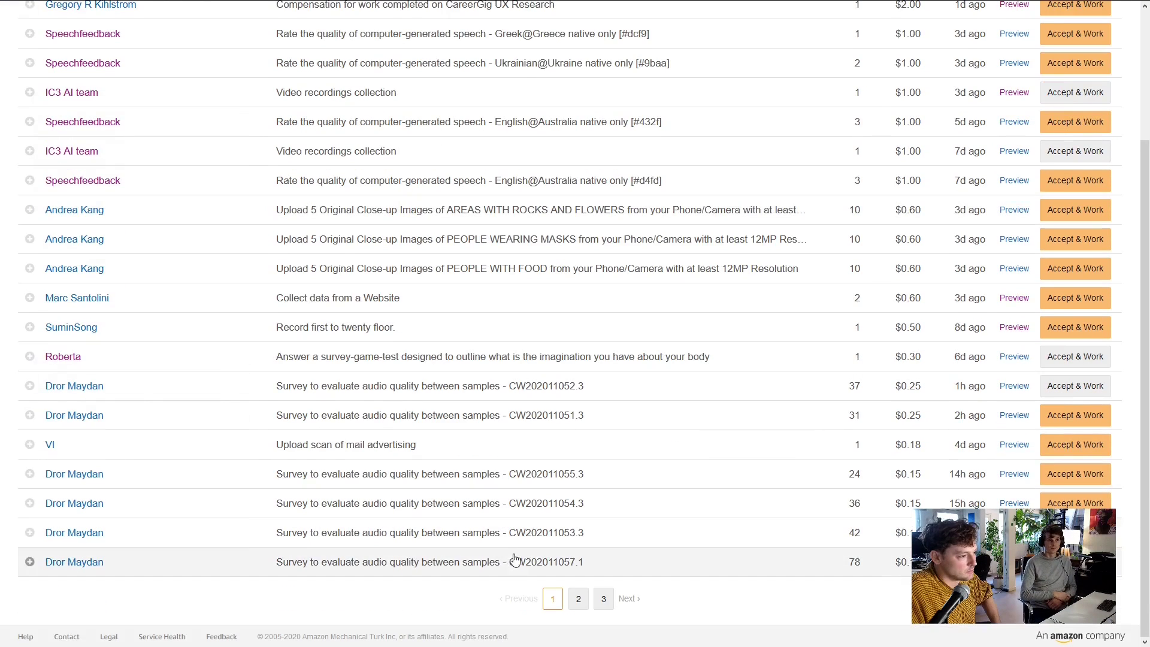
Jump to the last page, then view page 2 of the HIT groups
left_click(603, 602)
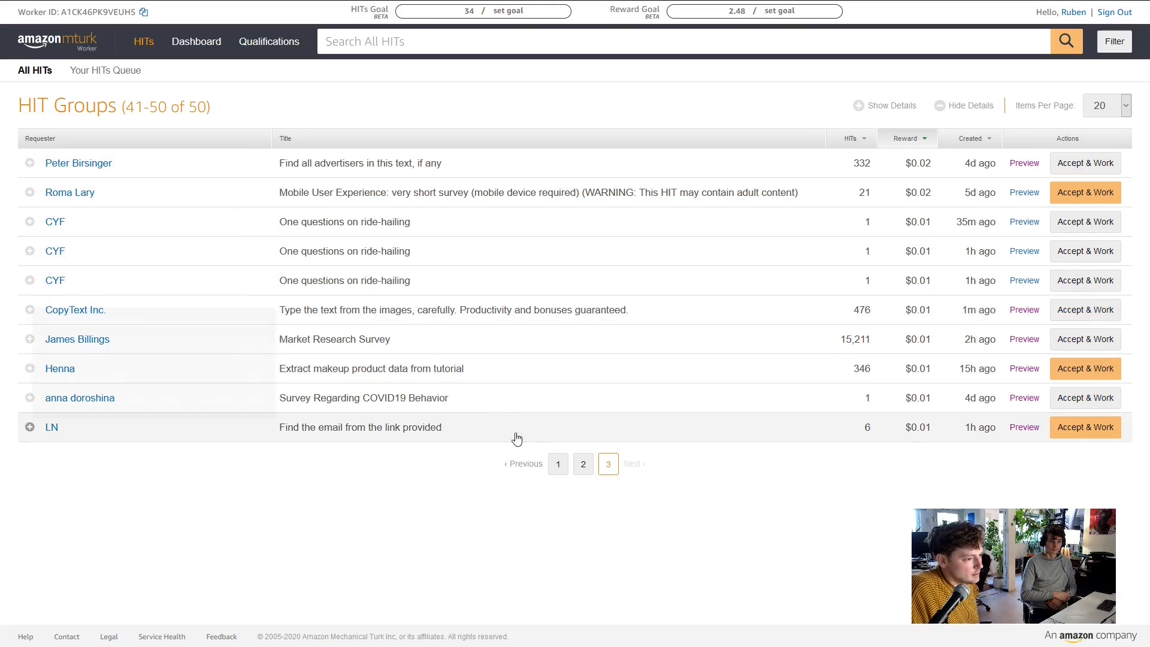
left_click(582, 467)
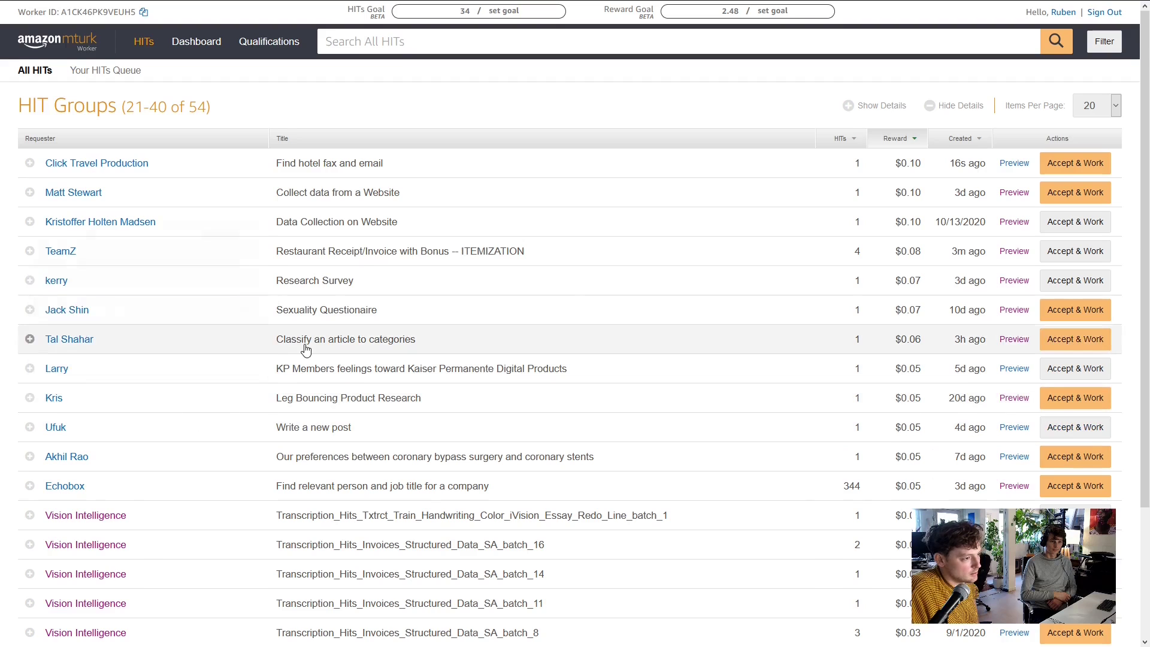
scroll(240, 353, "down", 1)
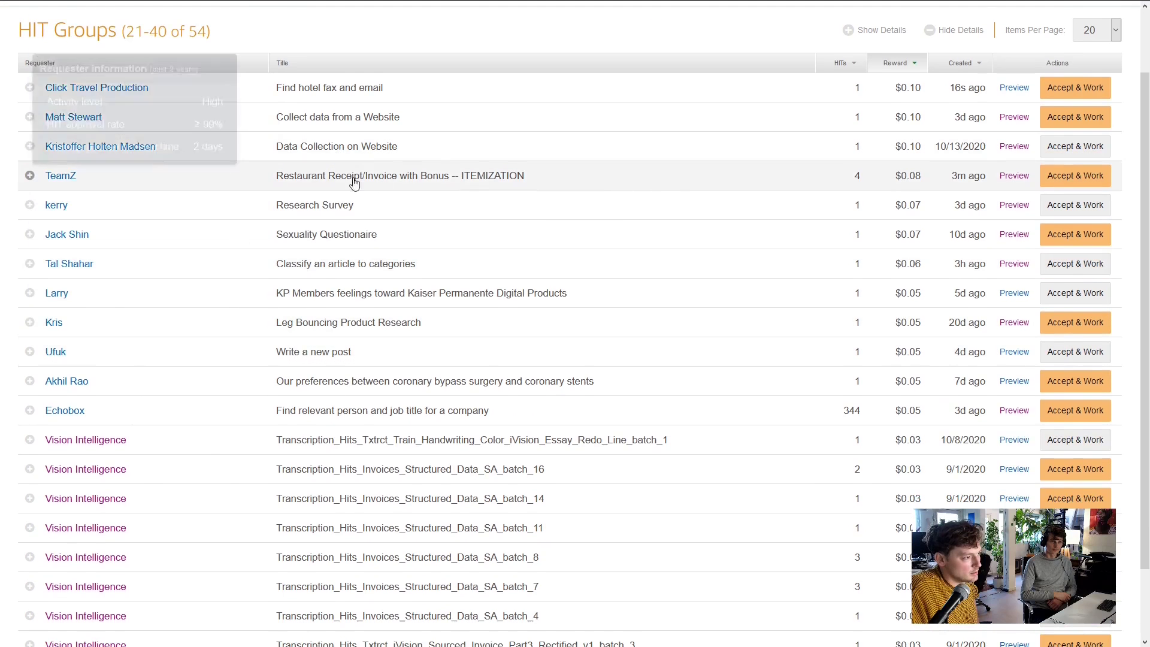
scroll(419, 269, "down", 1)
scroll(455, 389, "up", 1)
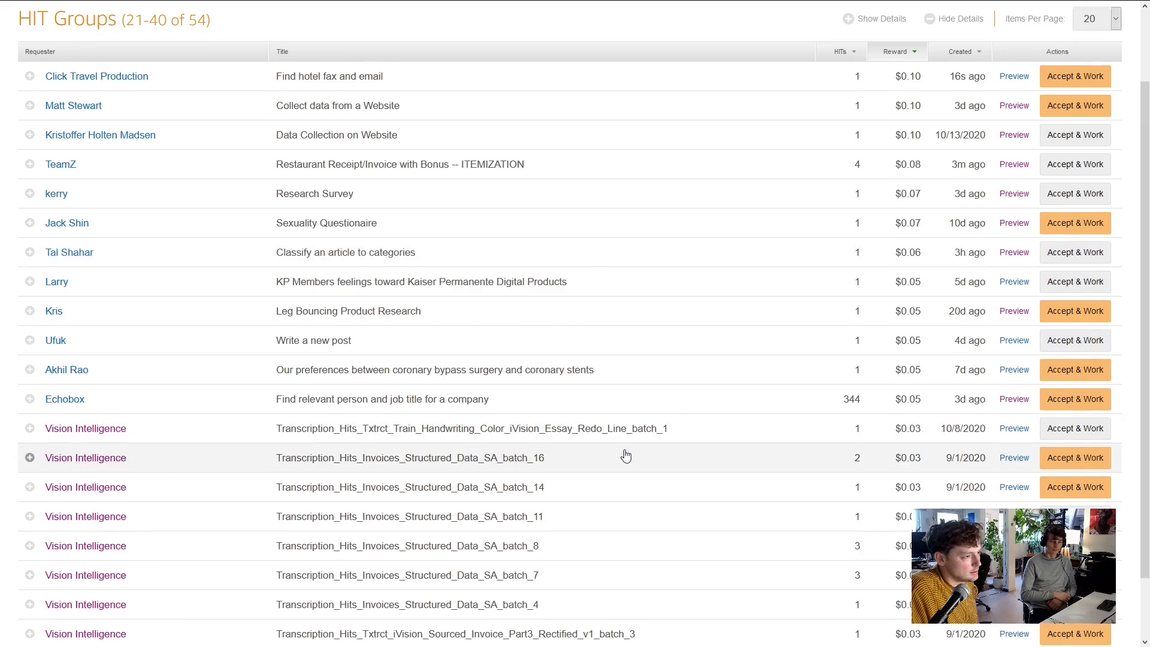
scroll(614, 484, "down", 1)
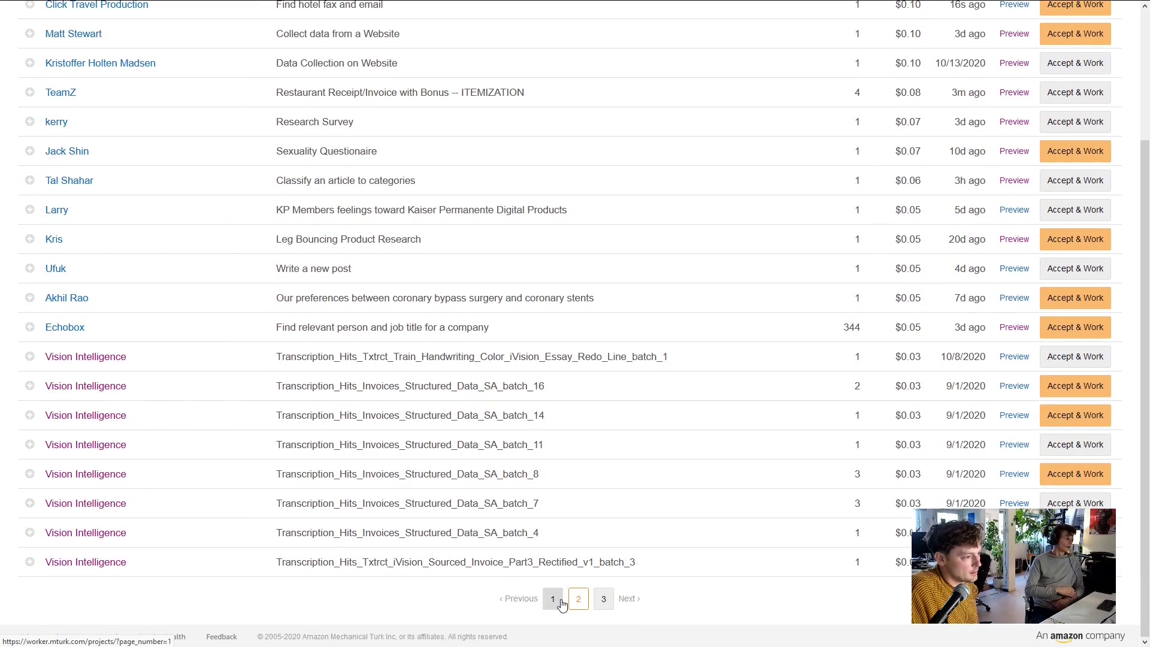
Return to page 1, then jump to the last page showing groups 41–51 of 51
left_click(558, 600)
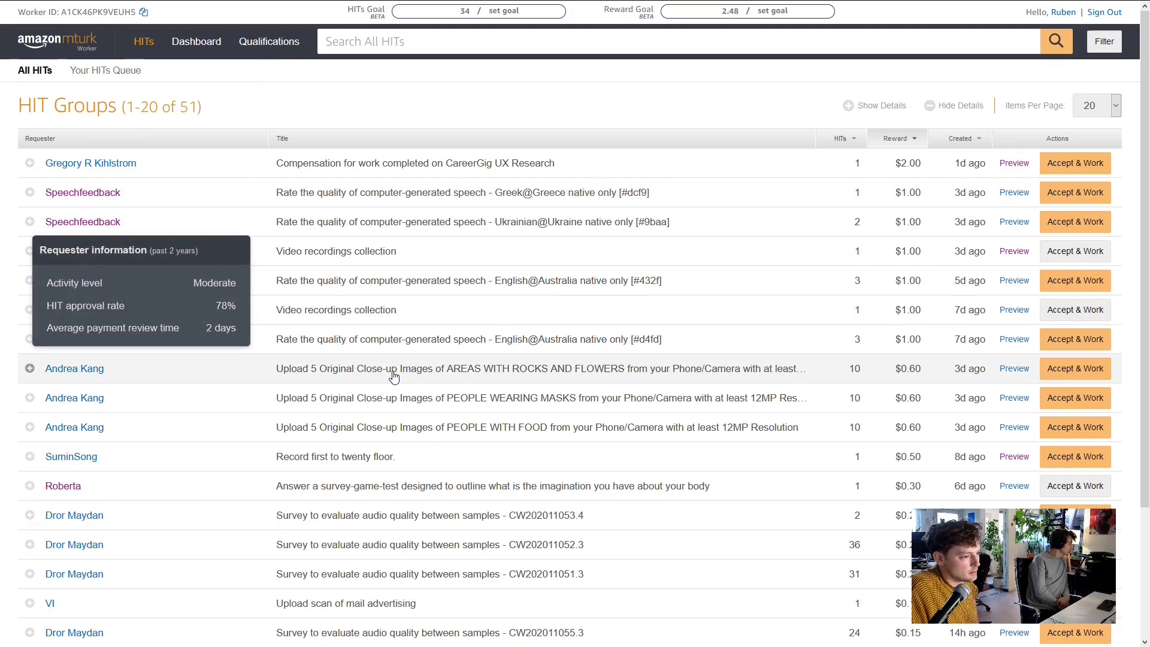
scroll(465, 458, "down", 1)
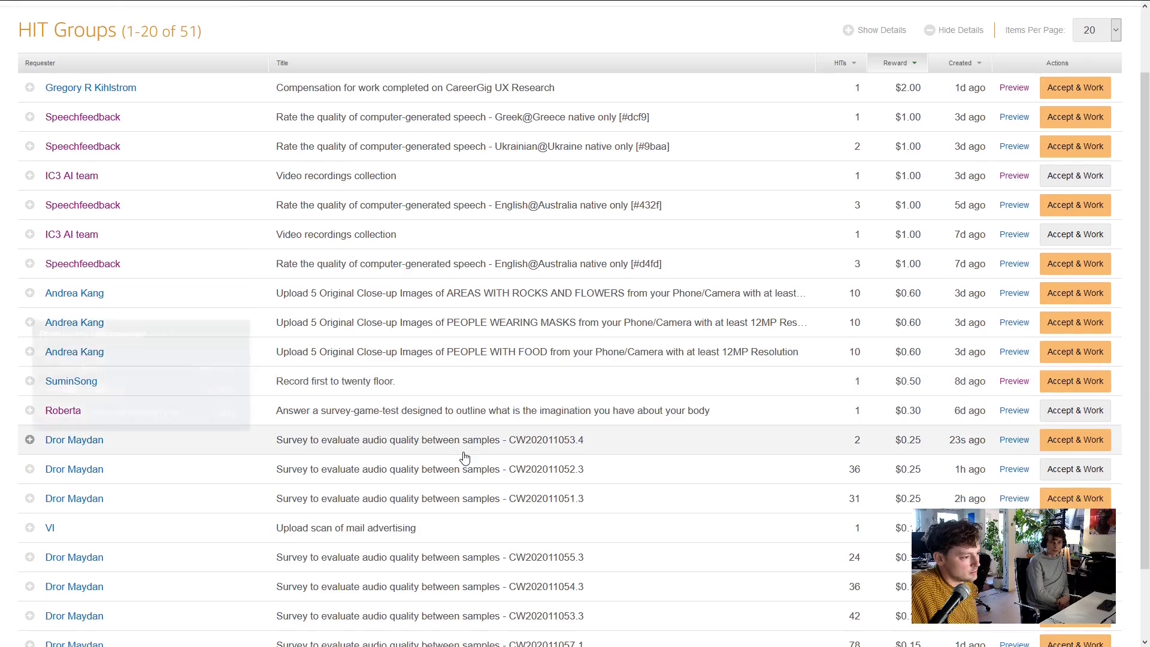
scroll(465, 458, "down", 1)
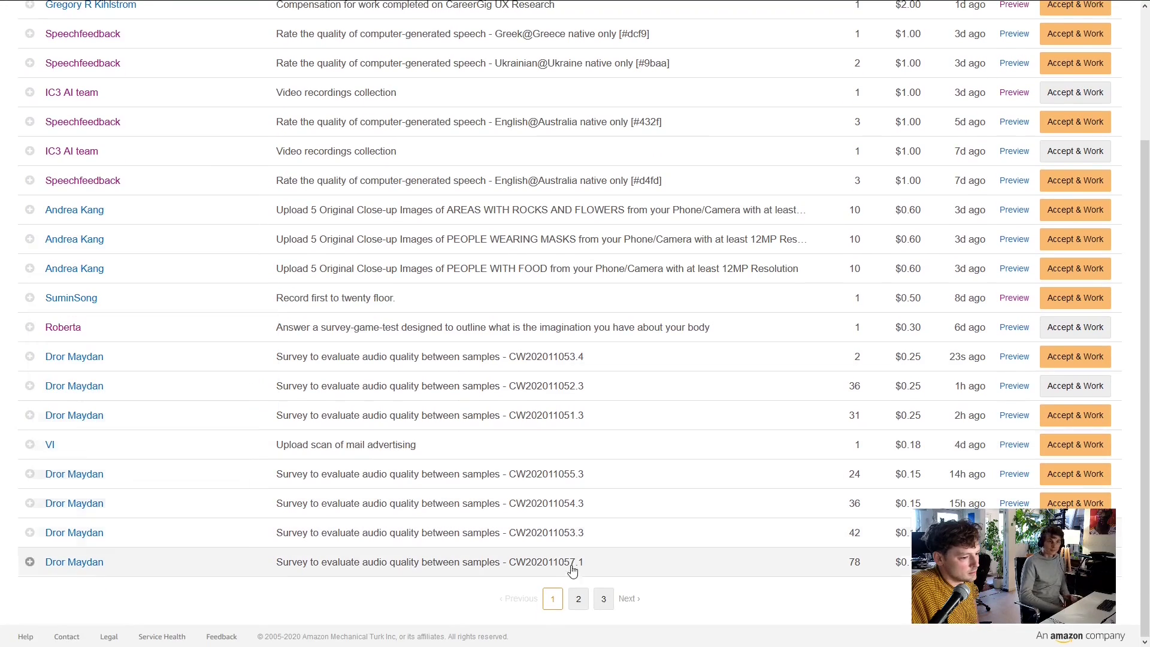
left_click(602, 606)
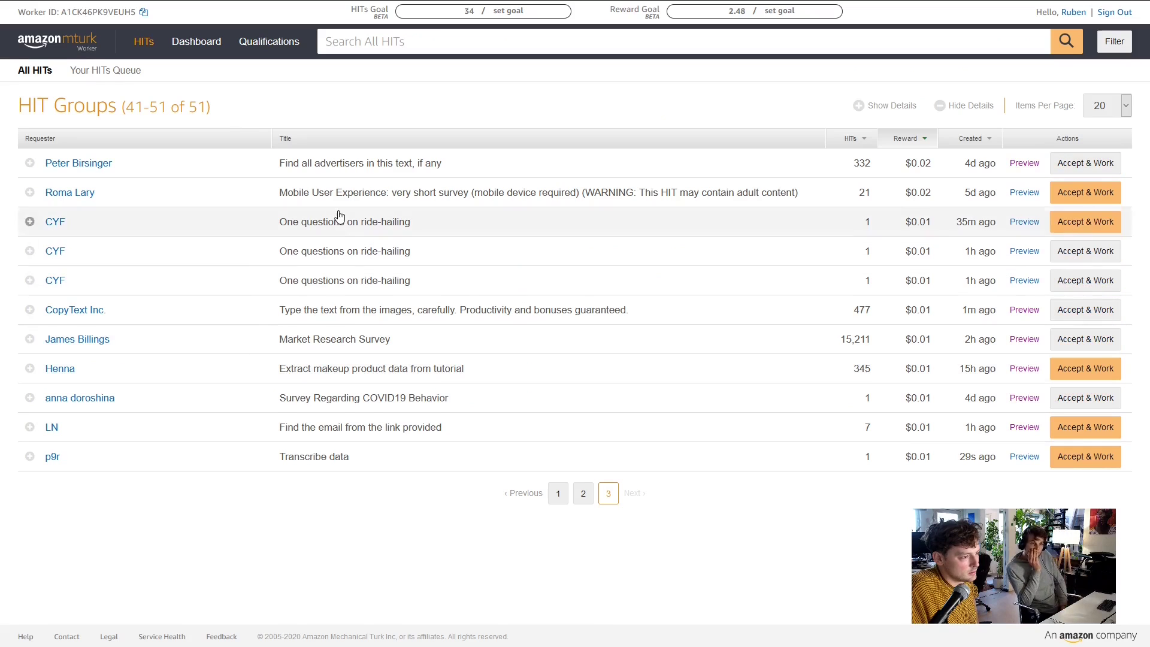
mouse_move(66, 171)
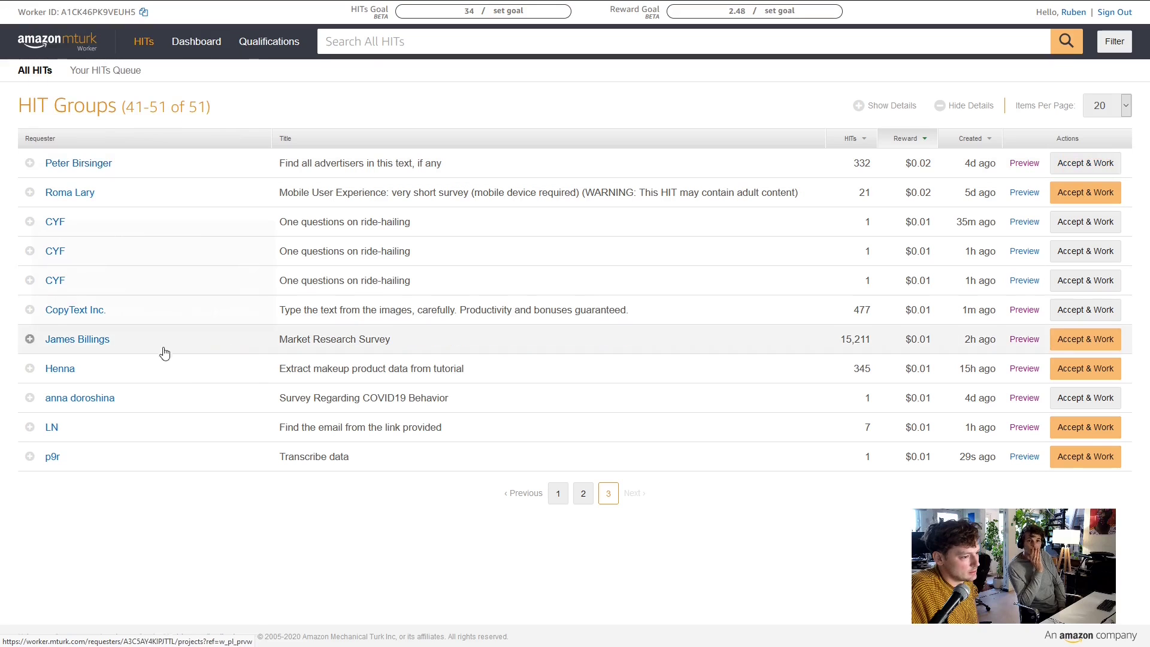
Accept the $0.02 'Find all advertisers in this text' HIT and select Excerpt 1's lvl.co link
mouse_move(139, 420)
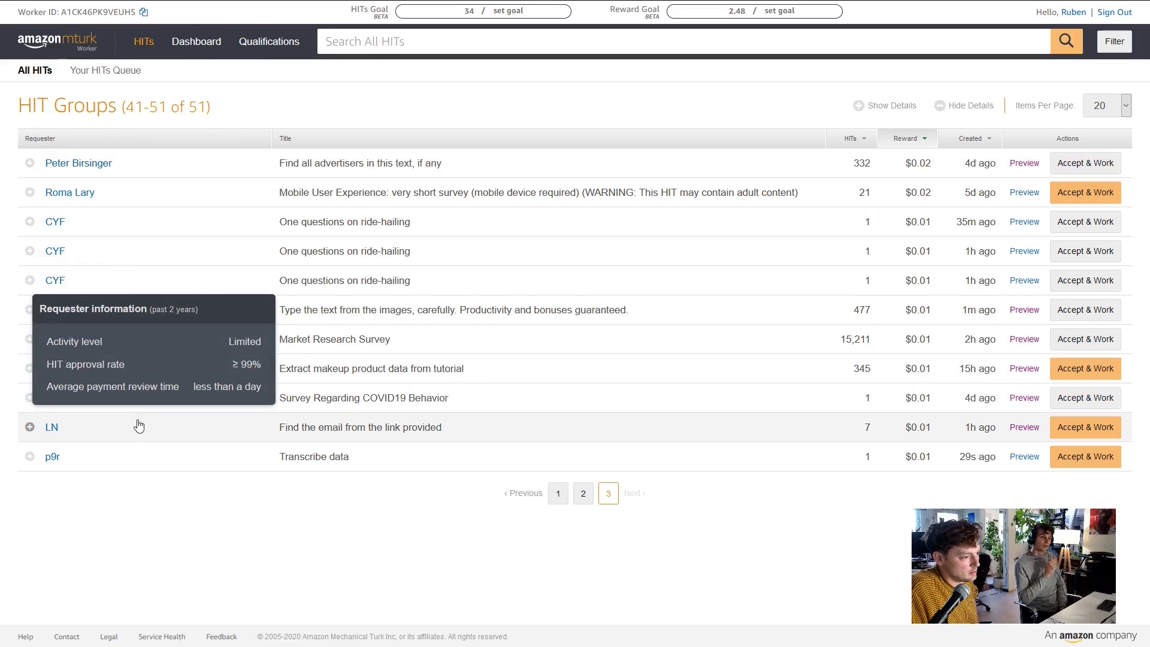
mouse_move(55, 250)
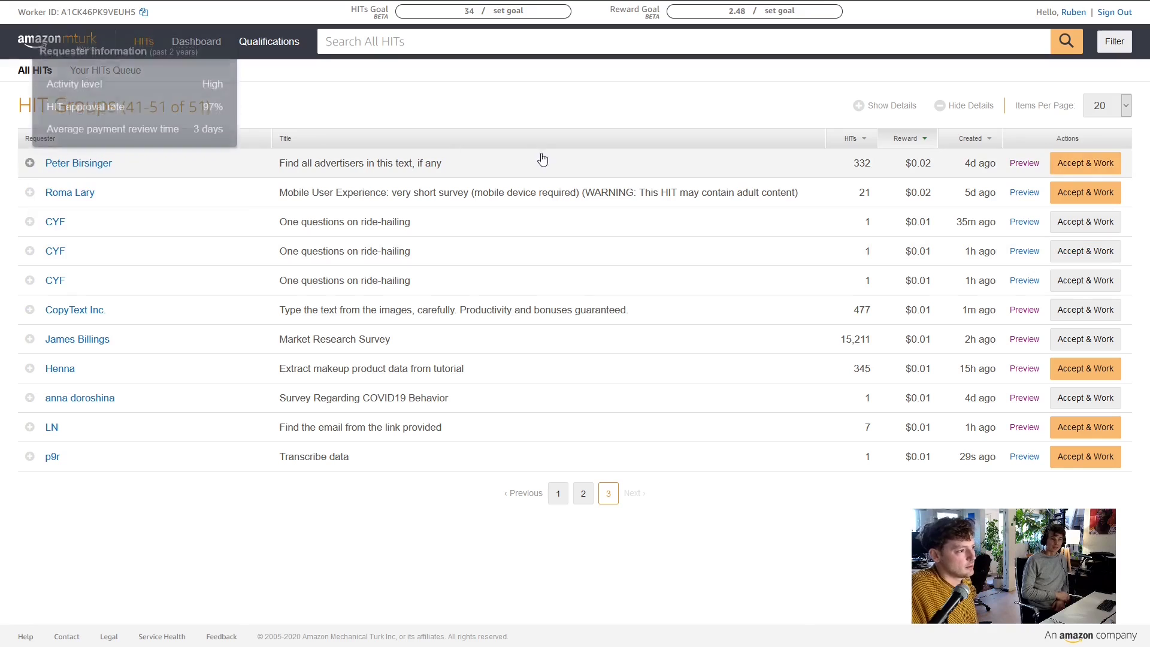
left_click(1085, 163)
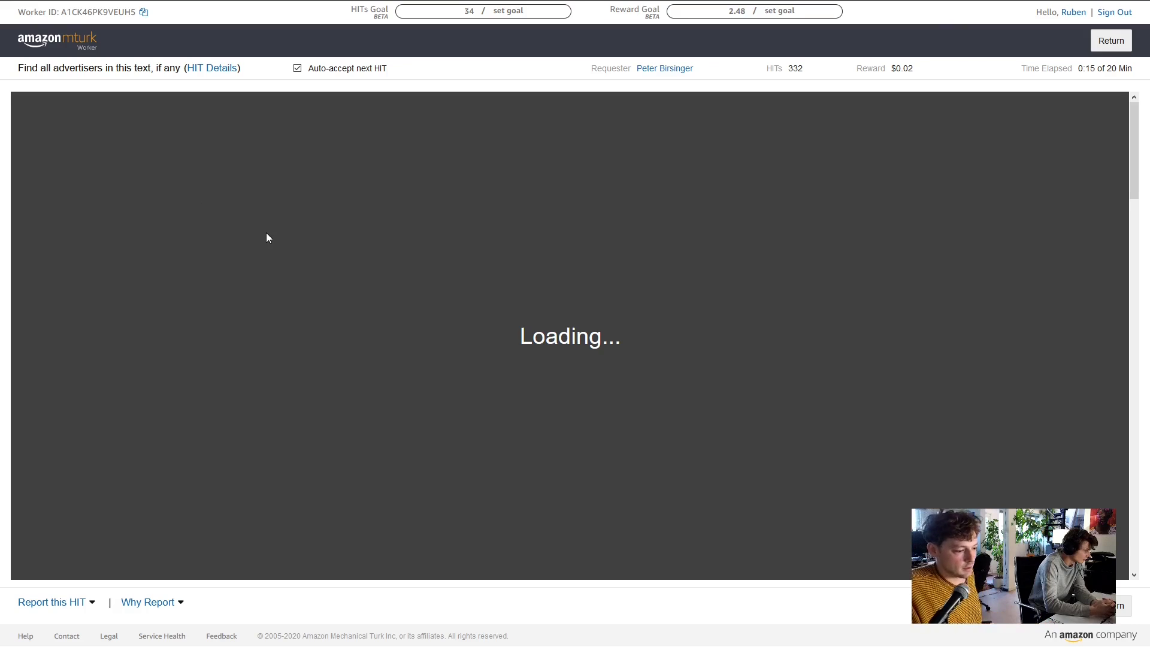
scroll(491, 311, "down", 5)
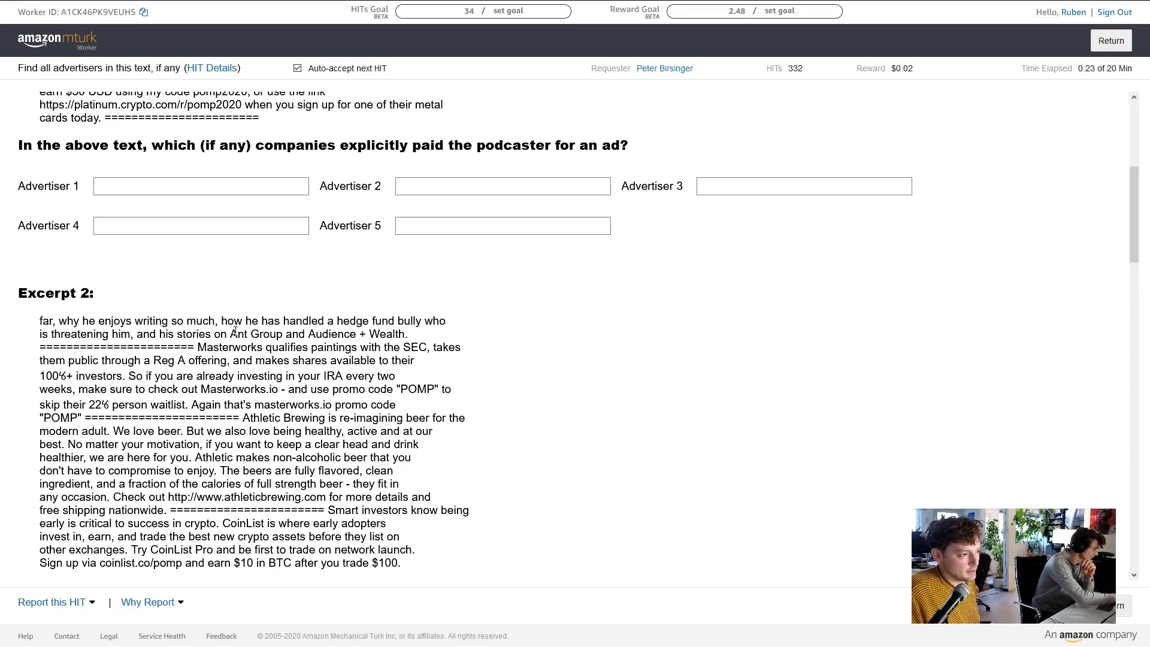
scroll(235, 333, "up", 5)
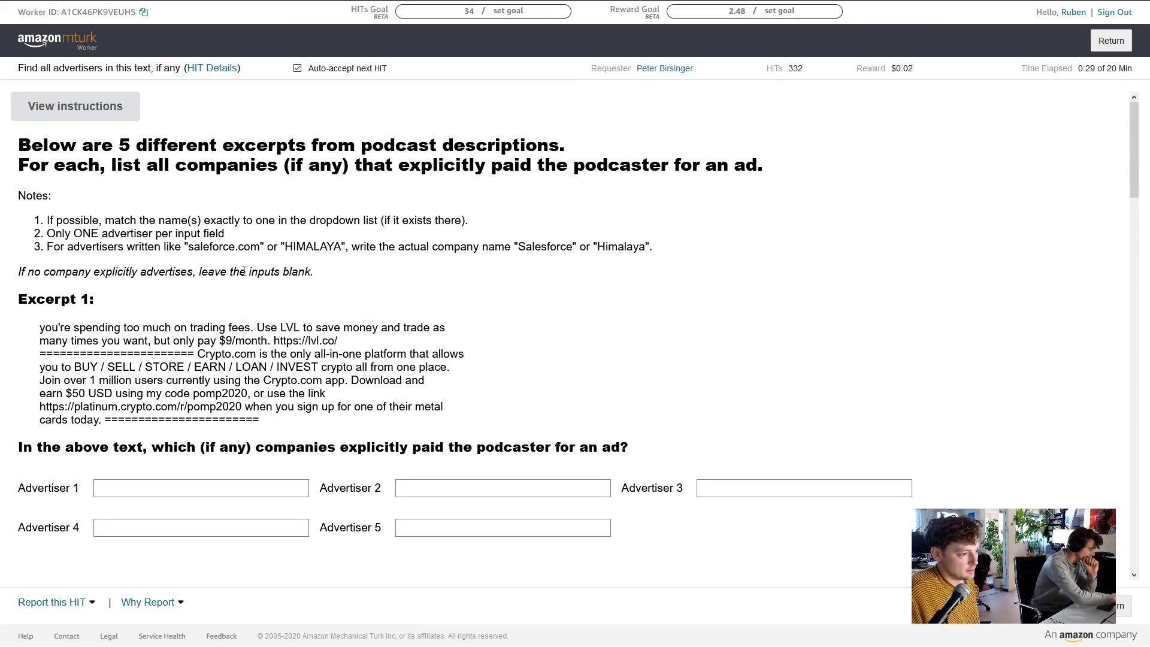
scroll(142, 273, "down", 1)
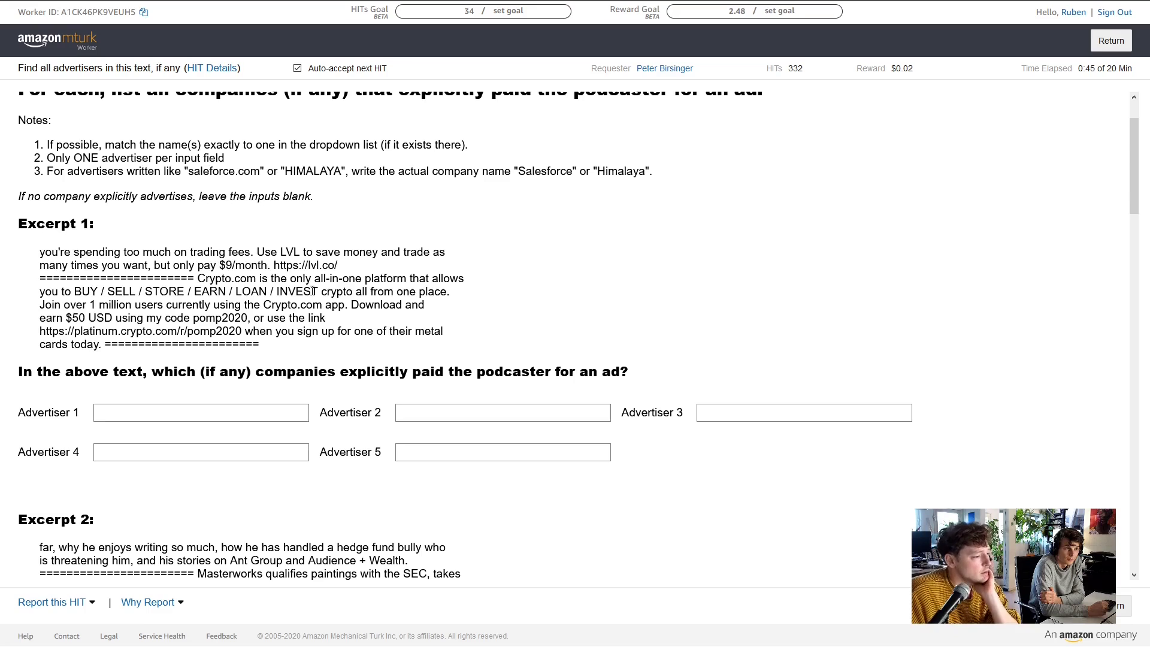
left_click_drag(280, 252, 349, 276)
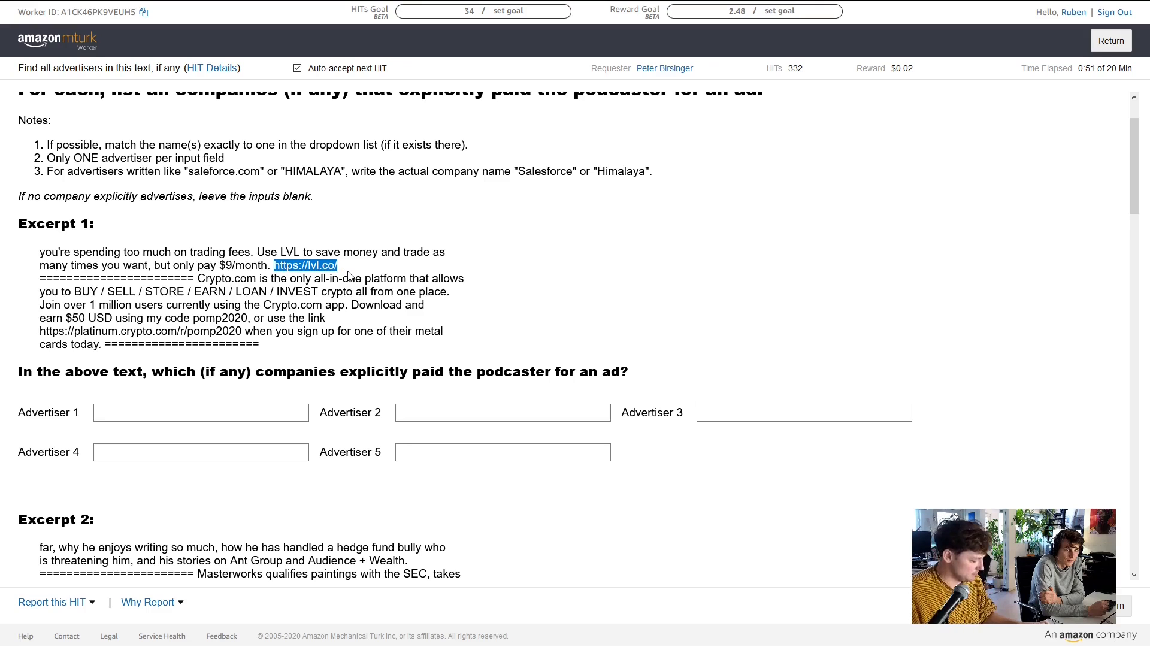
Open lvl.co in a new tab and browse the LVL site fullscreen
left_click_drag(329, 270, 279, 8)
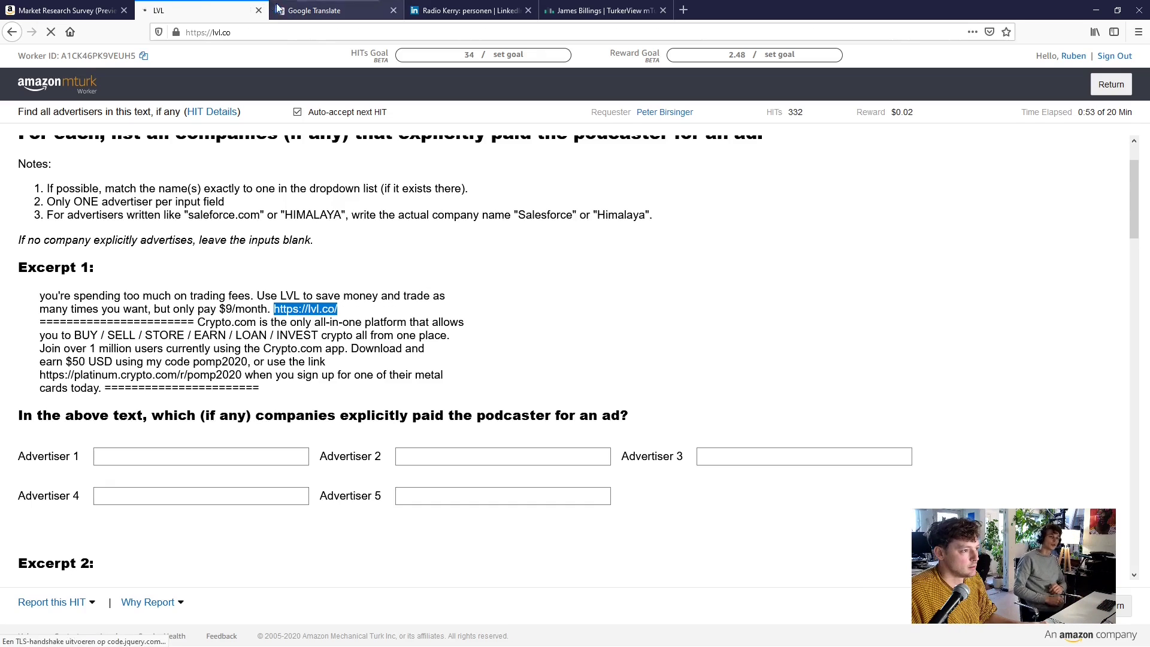
key("F11")
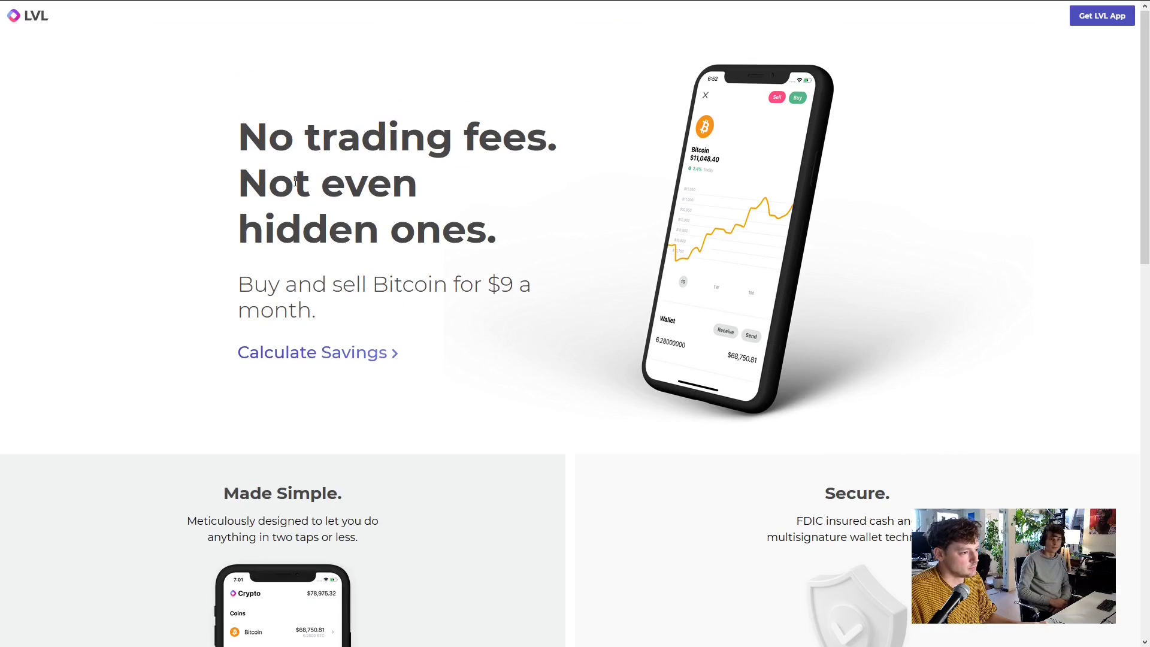
key("F11")
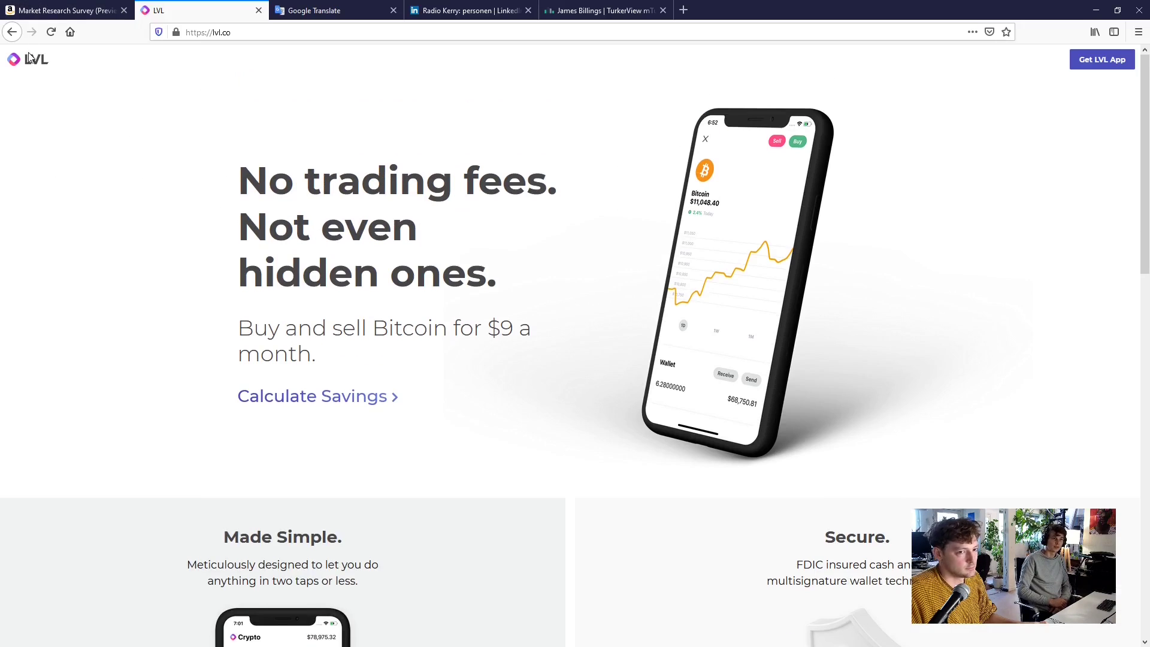
key("F11")
scroll(216, 178, "down", 15)
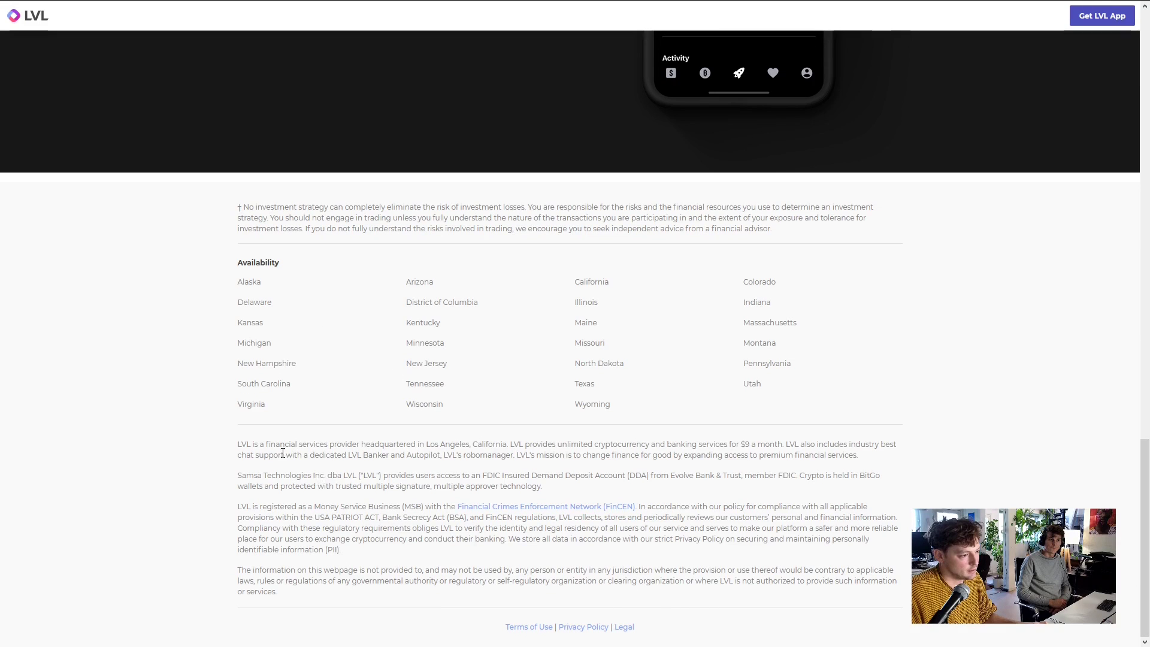
scroll(329, 80, "up", 10)
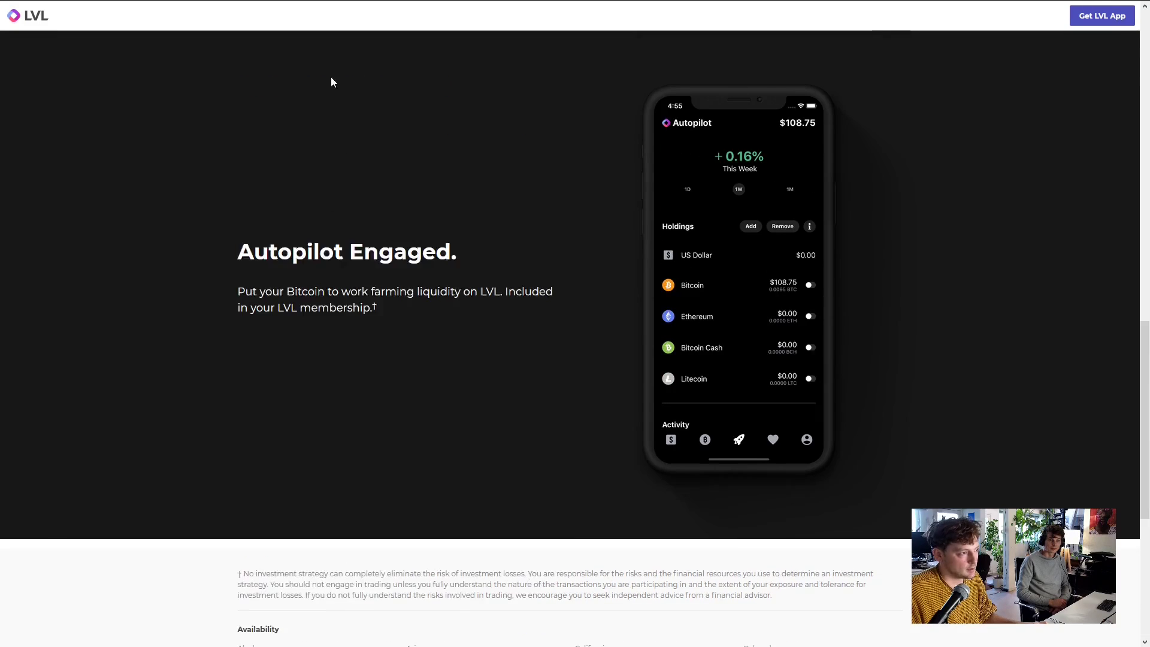
Leave the LVL site and go back to the advertiser HIT page
left_click(60, 10)
mouse_move(197, 10)
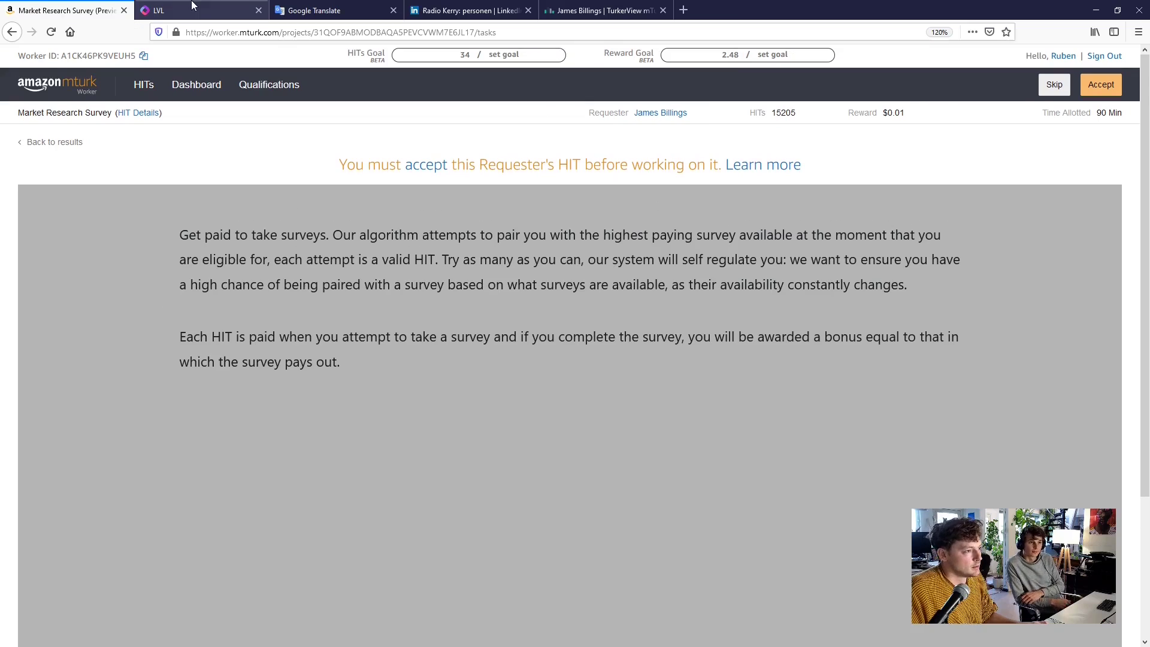
left_click(197, 10)
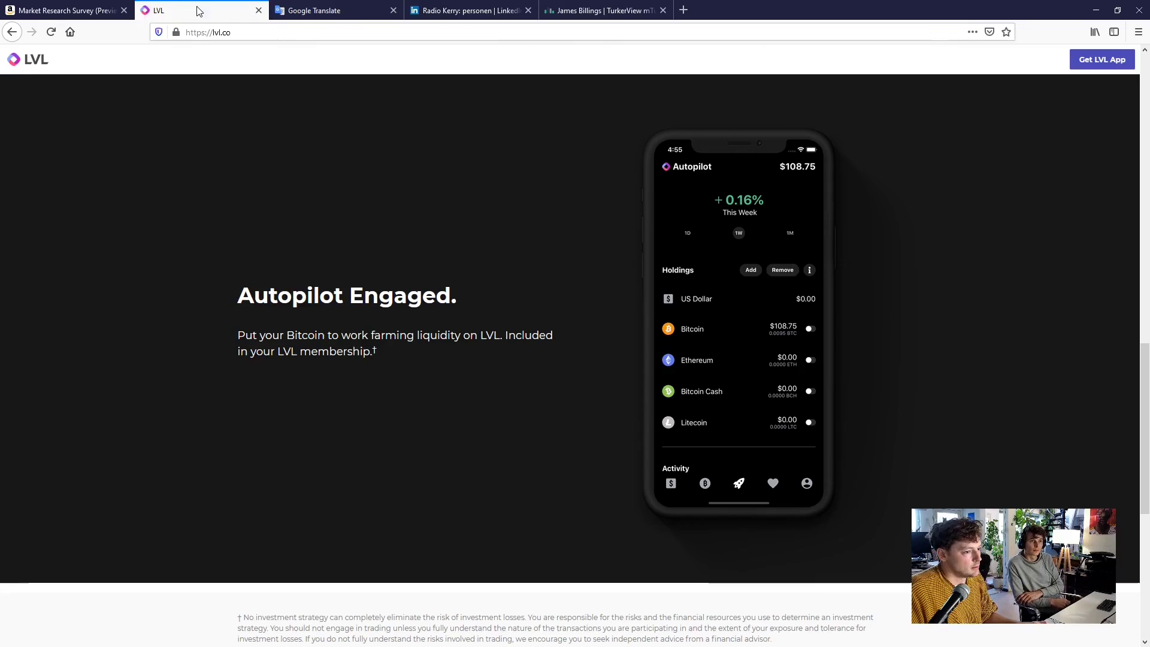
left_click(9, 34)
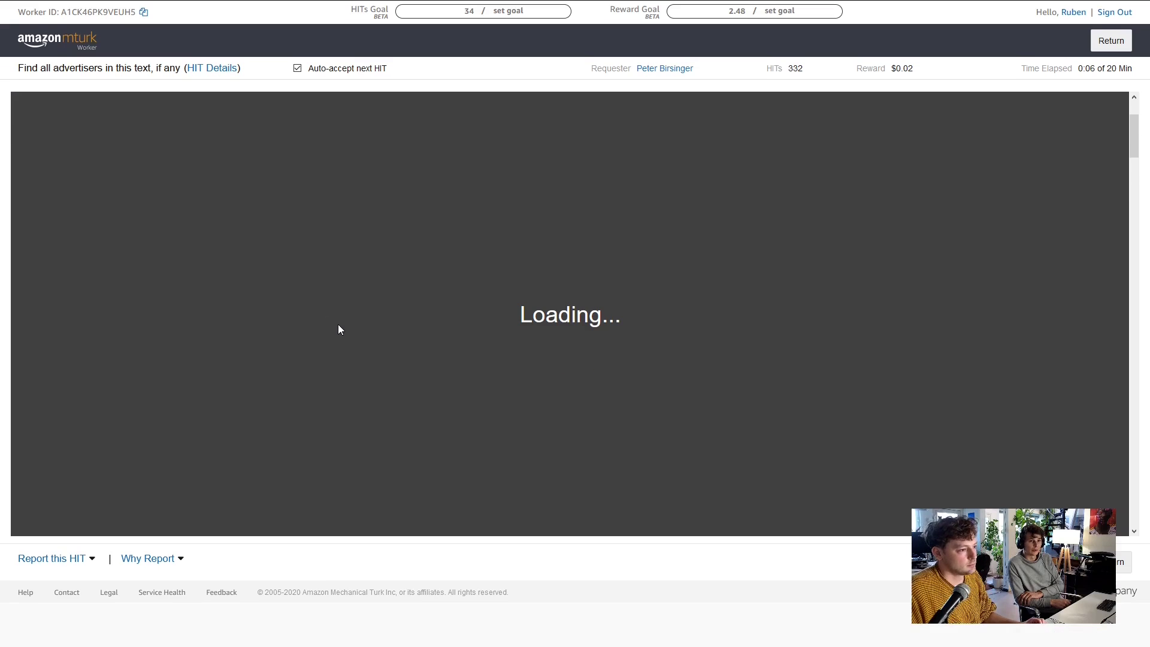
Wait for the HIT to reload its podcast excerpts and five empty Advertiser fields
scroll(423, 286, "down", 9)
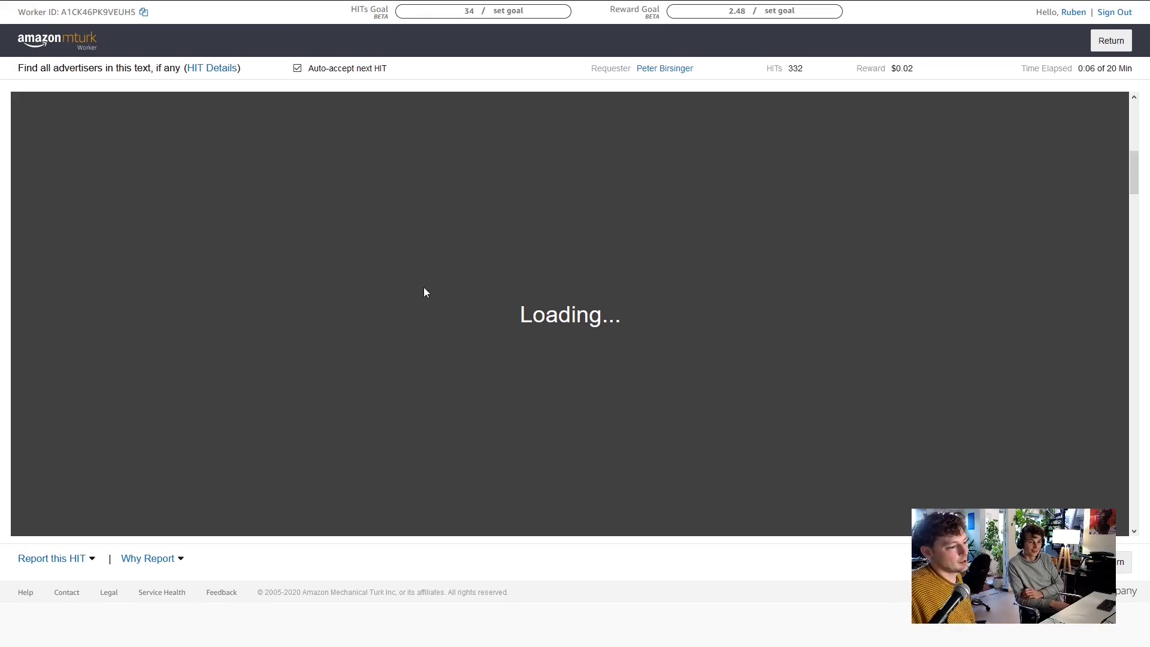
scroll(721, 325, "up", 8)
scroll(587, 370, "down", 8)
scroll(368, 159, "up", 2)
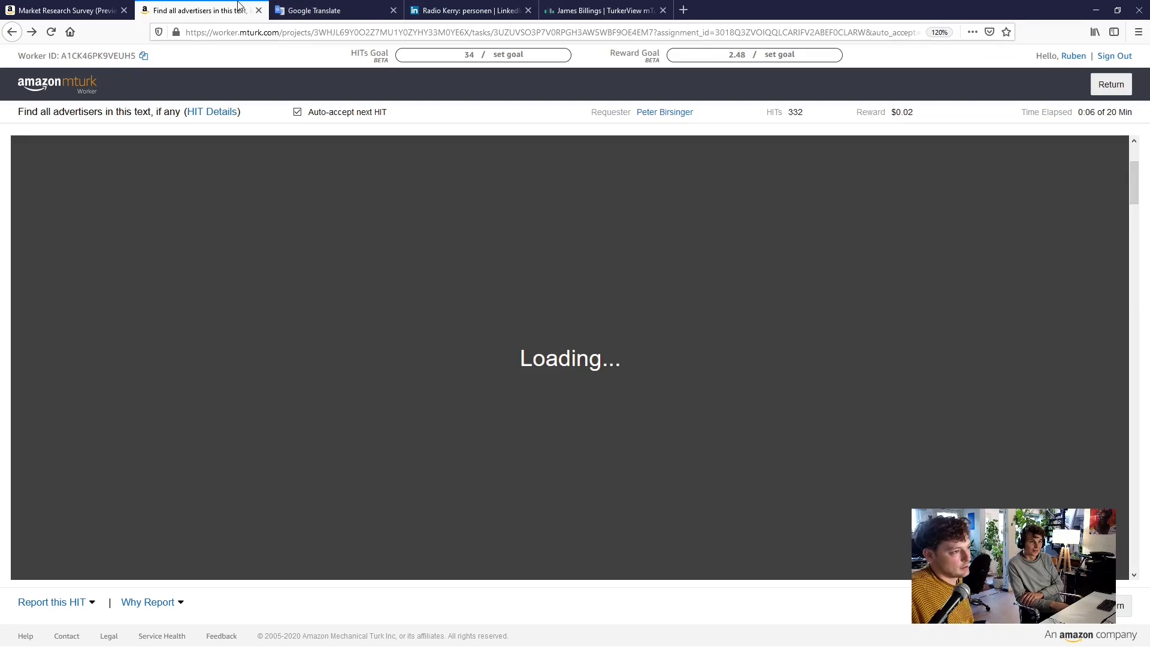
scroll(559, 411, "up", 2)
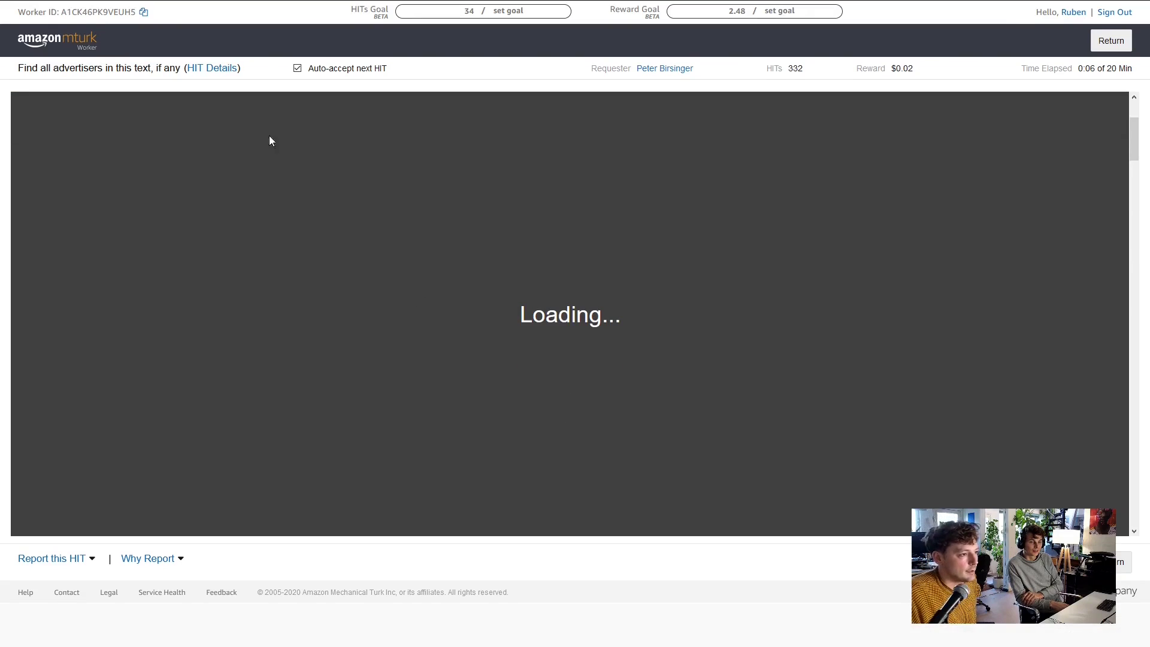
scroll(467, 197, "up", 3)
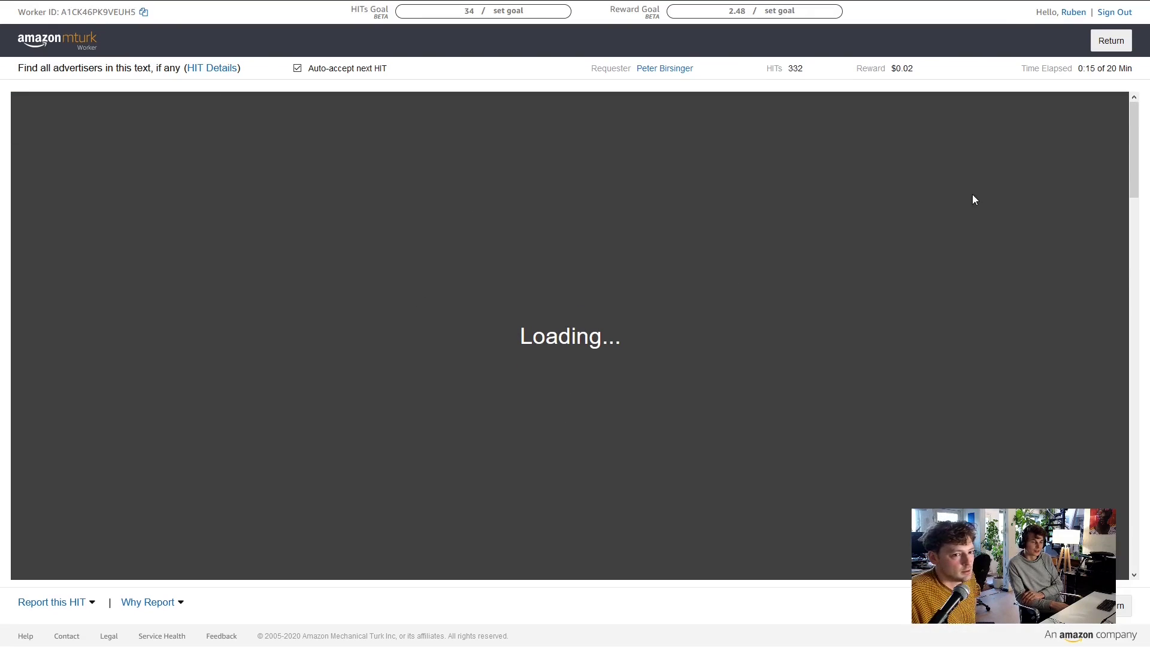
scroll(780, 295, "down", 5)
scroll(477, 403, "up", 4)
scroll(644, 340, "down", 4)
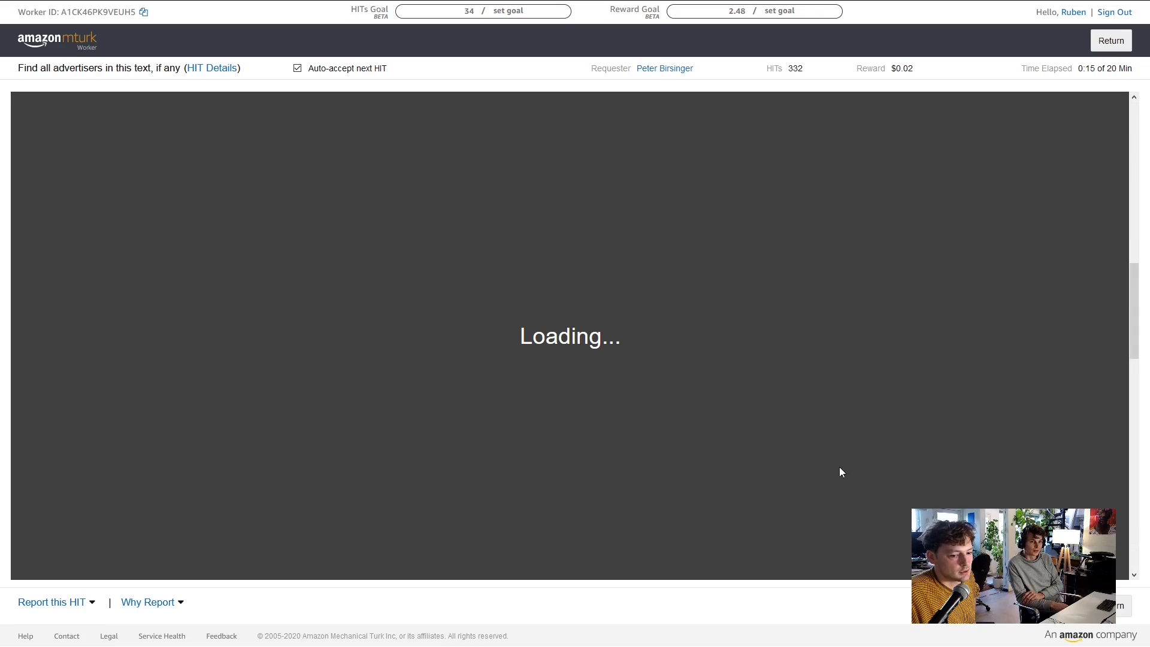
scroll(841, 383, "up", 5)
mouse_move(99, 4)
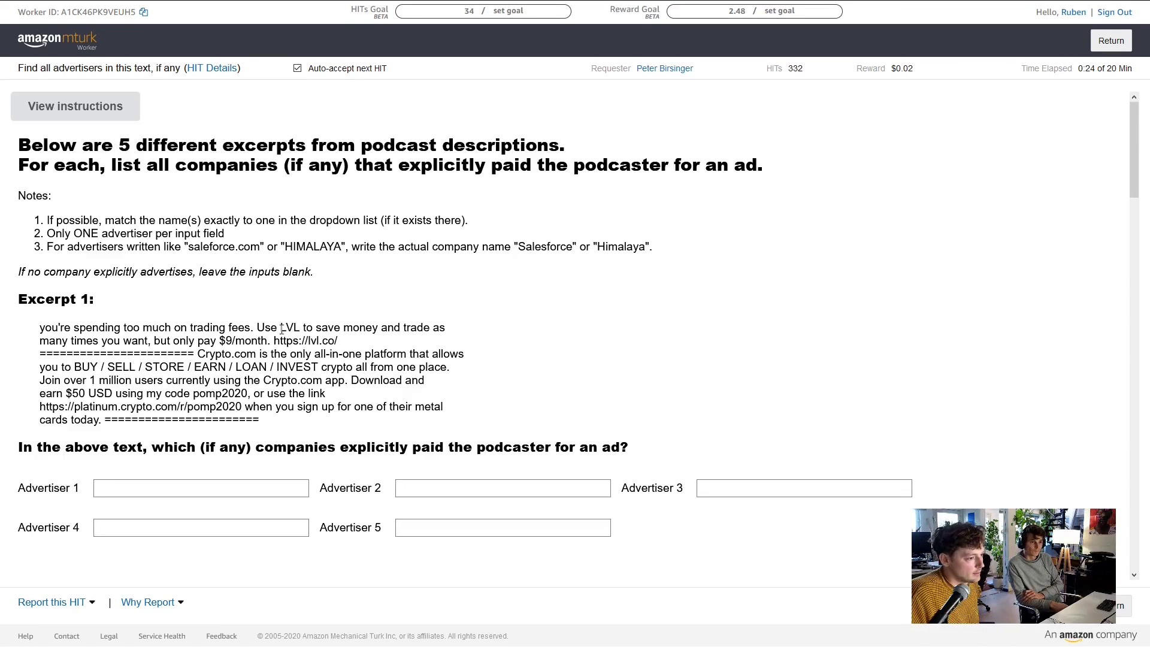
Enter LVL as Excerpt 1's first advertiser
scroll(274, 327, "down", 1)
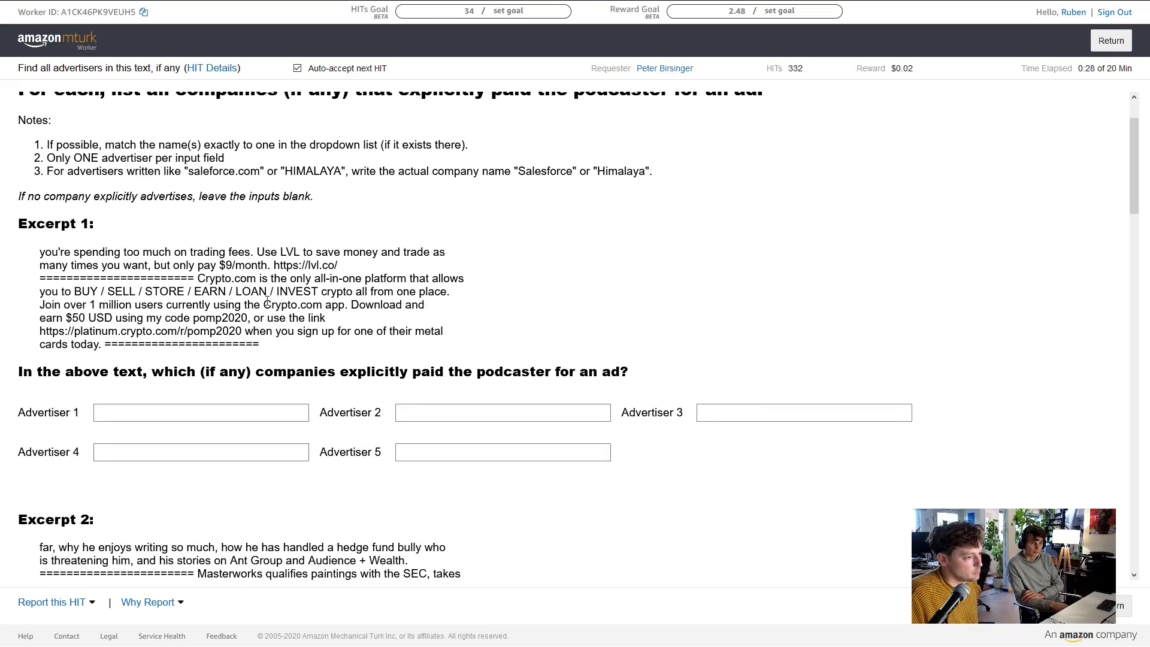
left_click(236, 413)
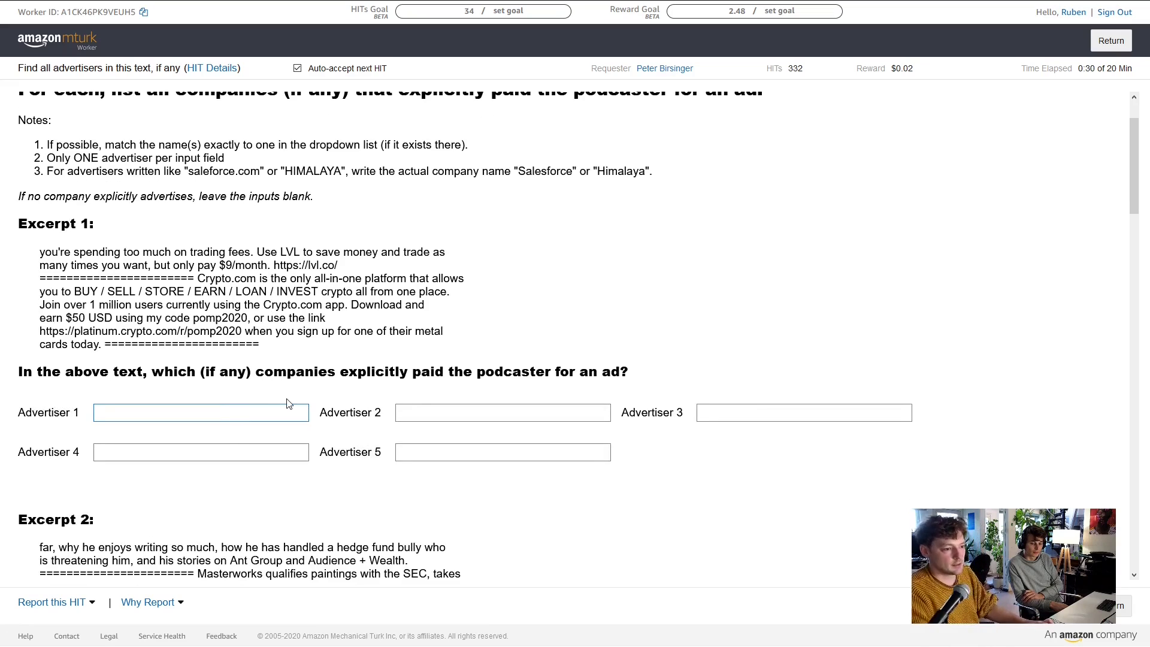
type("LVL")
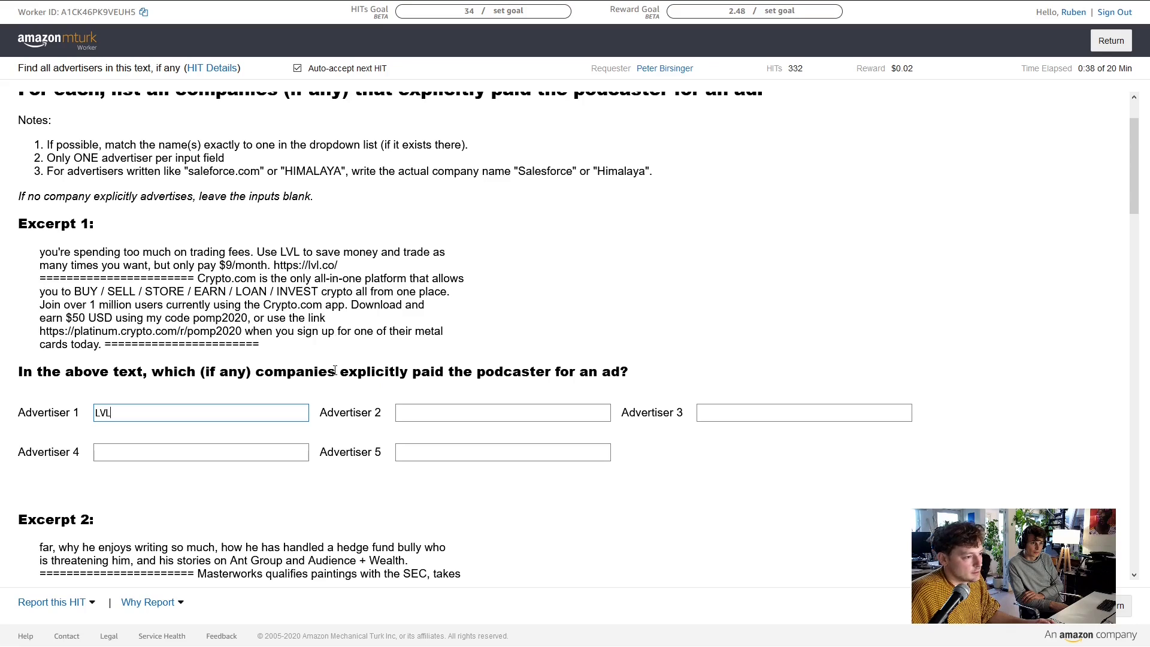
left_click(242, 277)
Select Crypto.com in Excerpt 1 and open it in a new browser tab
double_click(223, 278)
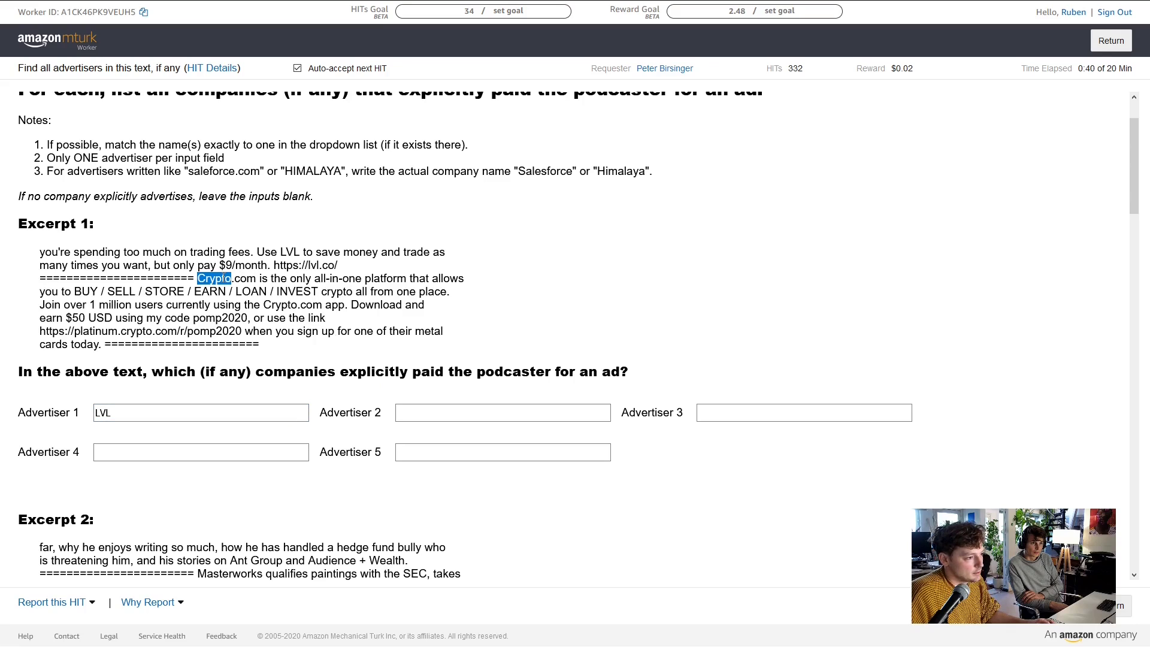
left_click(253, 279, "shift")
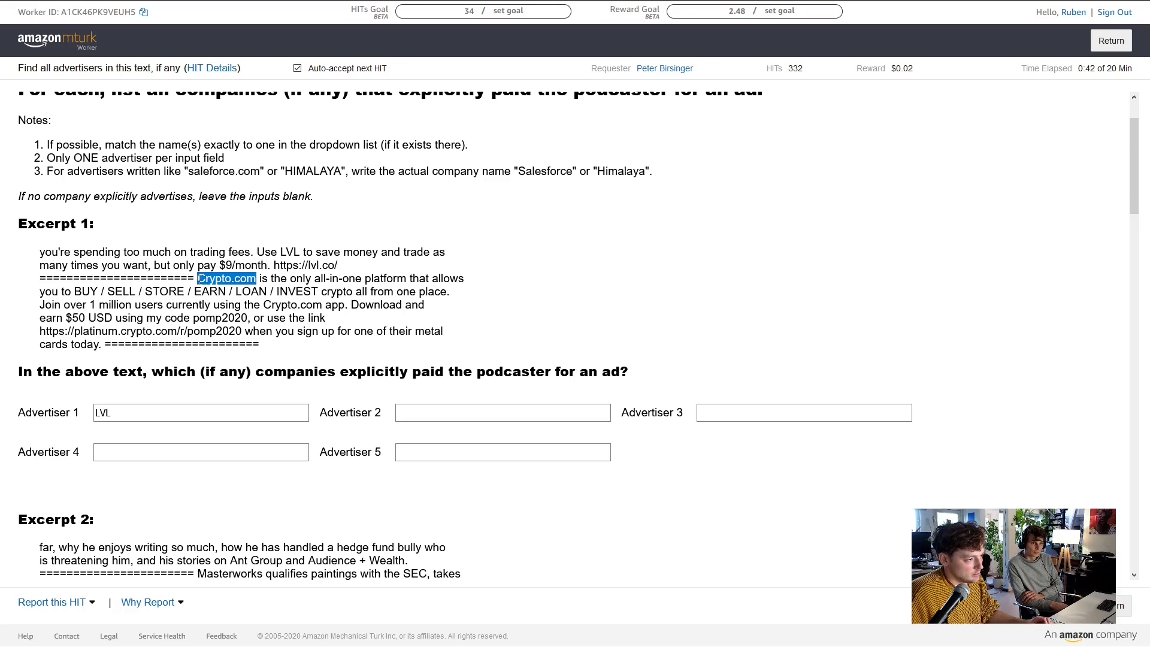
right_click(203, 279)
left_click(231, 298)
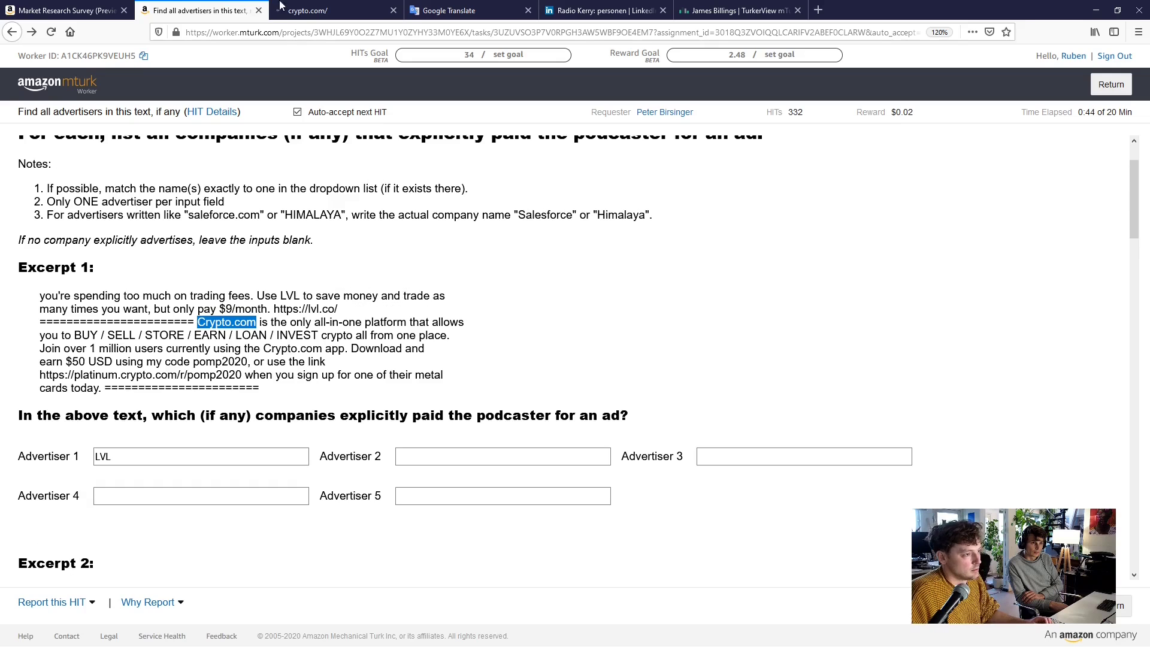
Scroll through the Crypto.com homepage, then return to the advertiser HIT tab
left_click(338, 6)
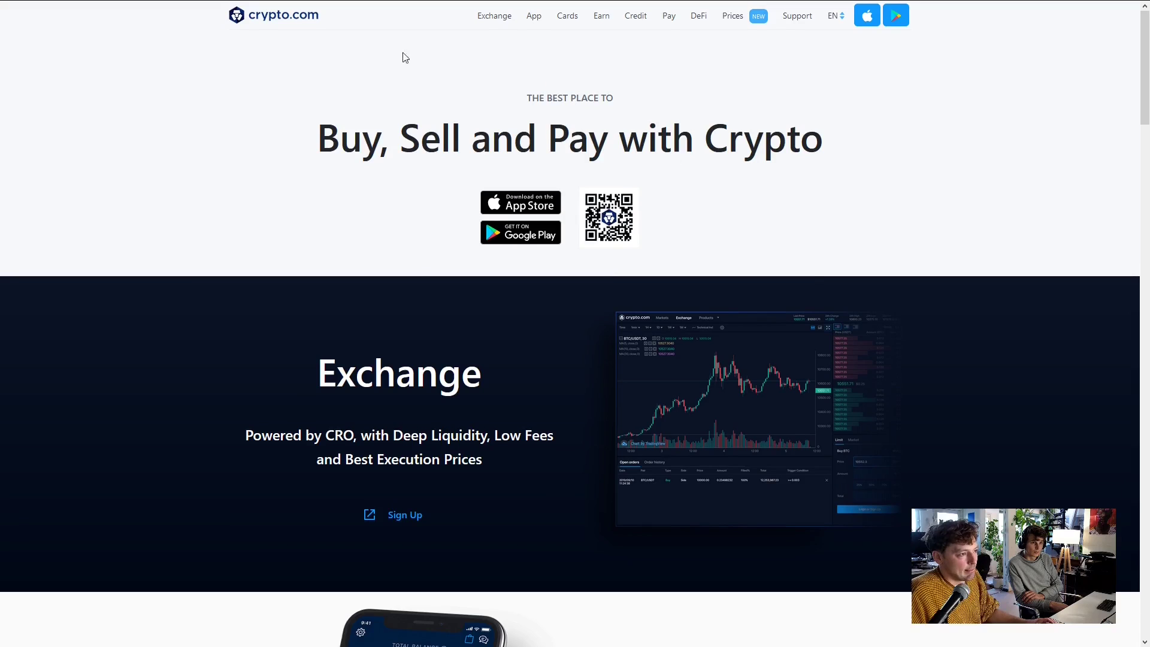
scroll(477, 297, "down", 20)
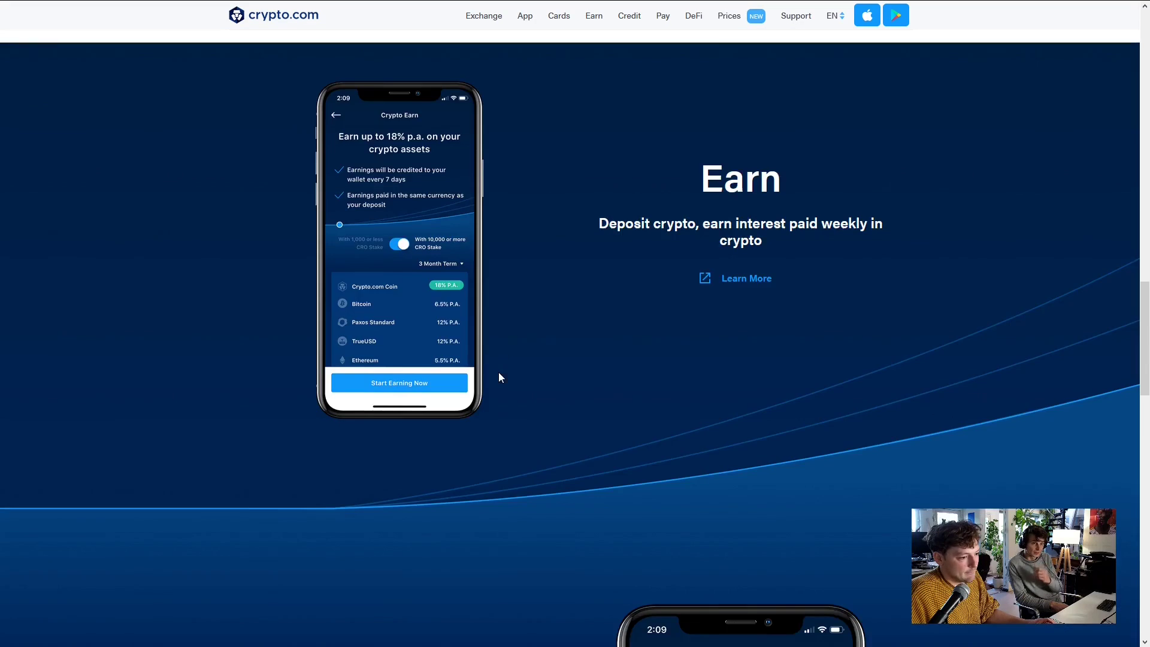
scroll(493, 395, "down", 15)
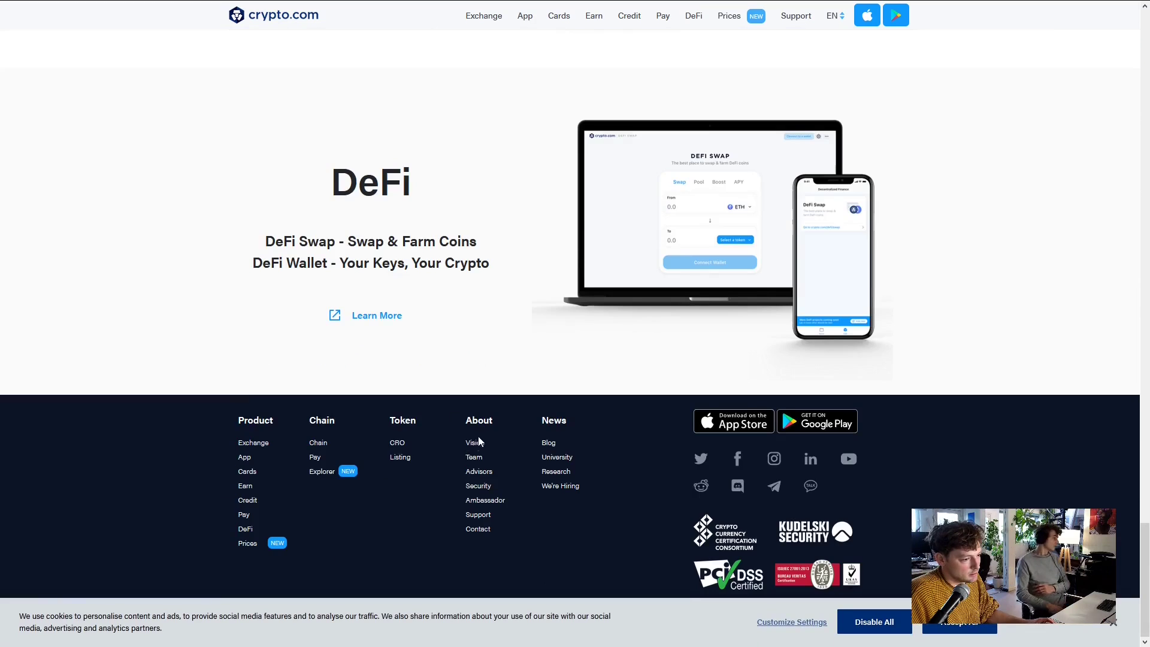
scroll(399, 516, "up", 10)
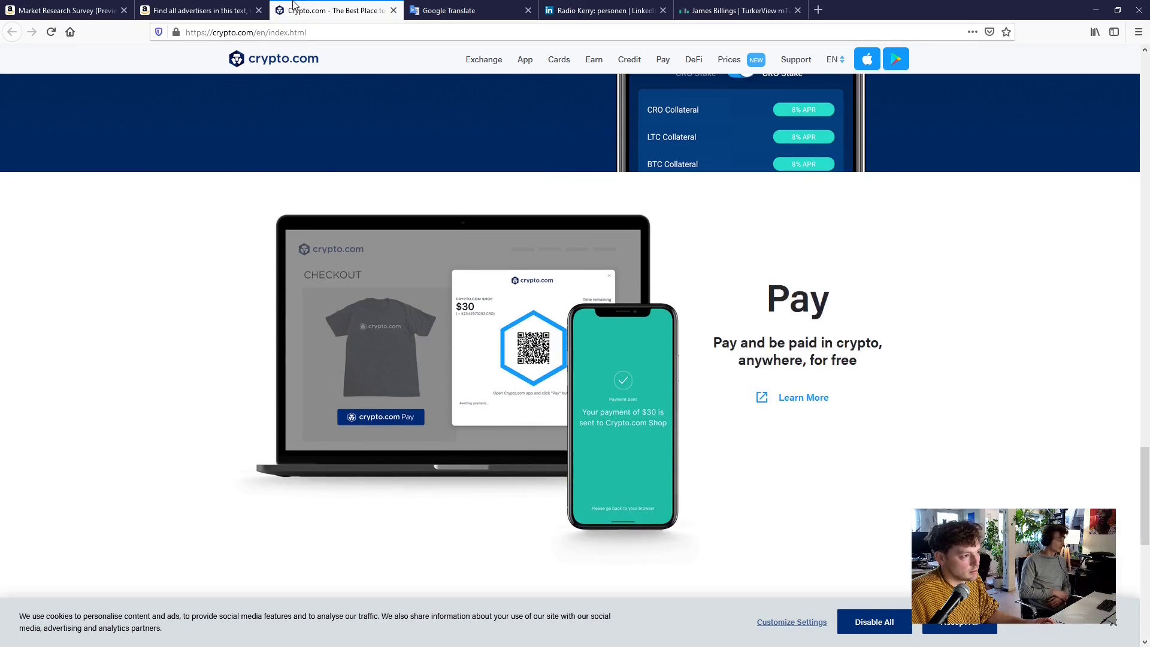
left_click(191, 10)
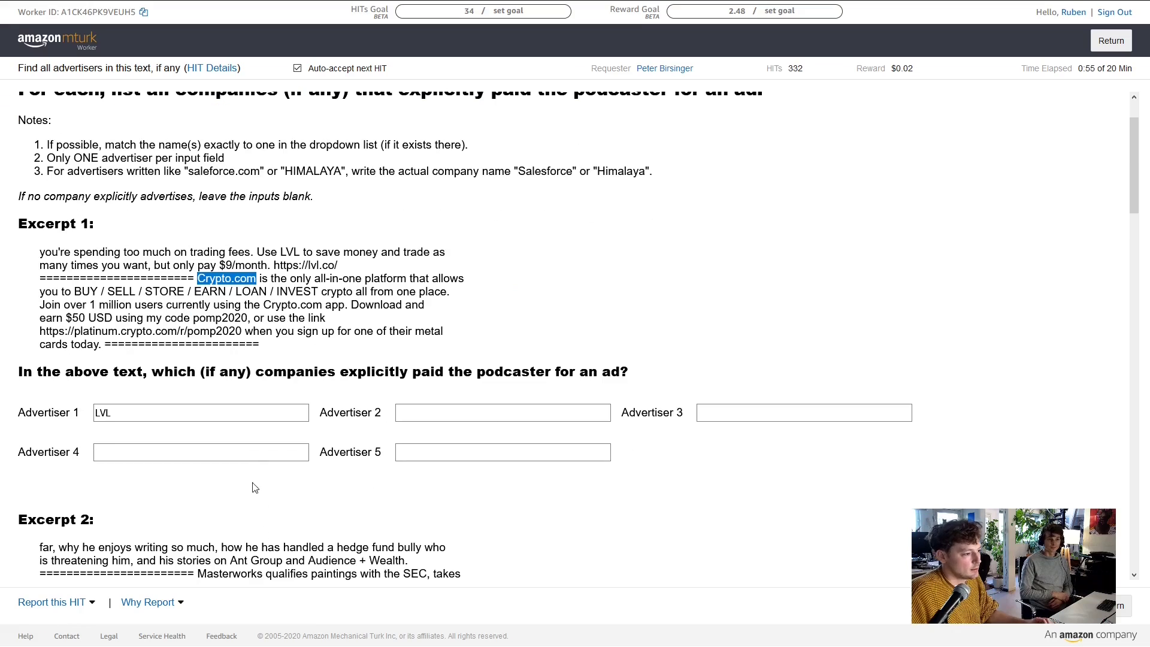
Enter Crypto.com as Excerpt 1's second advertiser
left_click(432, 412)
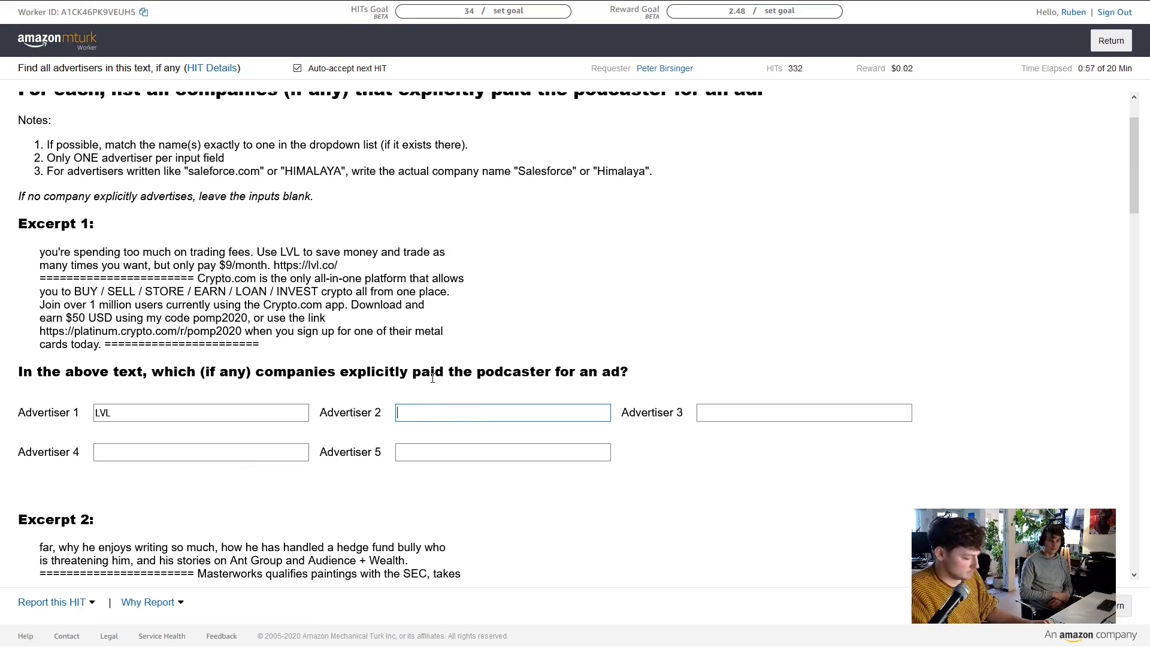
type("Crypto.com")
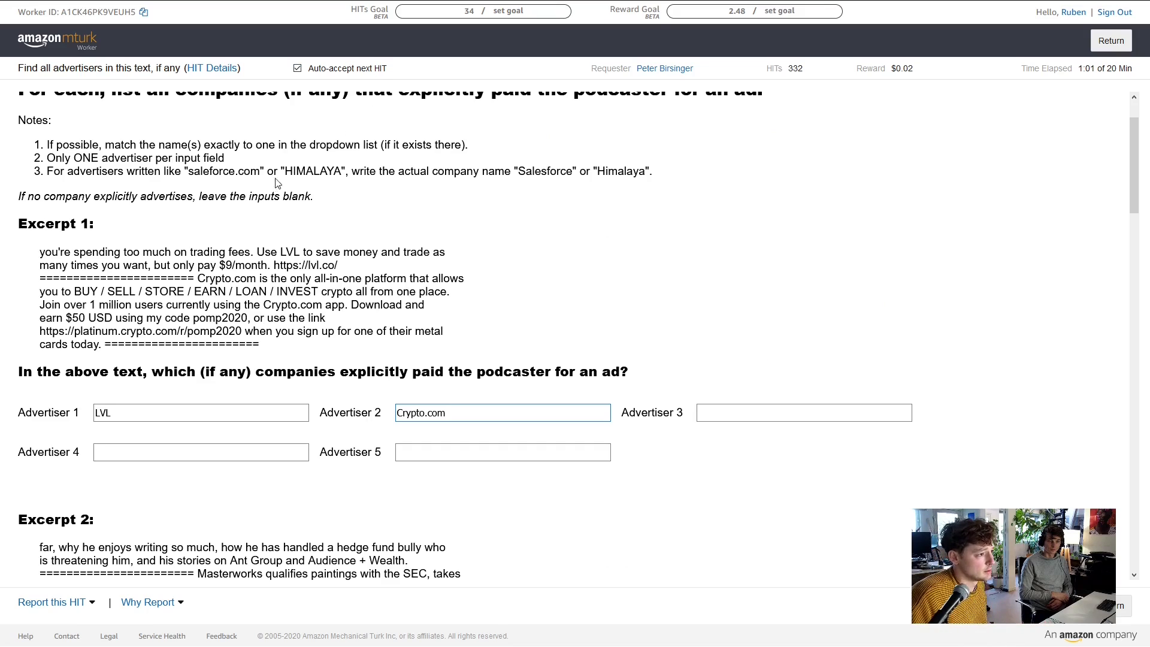
scroll(359, 270, "up", 2)
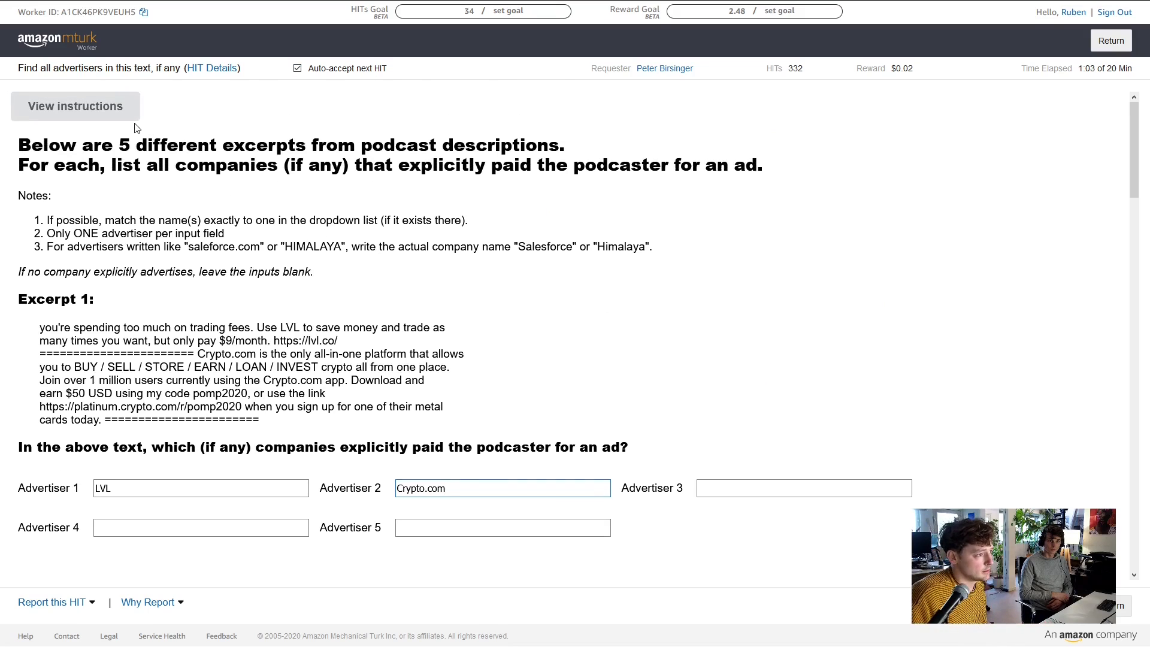
Read the task's Detailed Instructions, close them, and recheck the Crypto.com entry
left_click(100, 106)
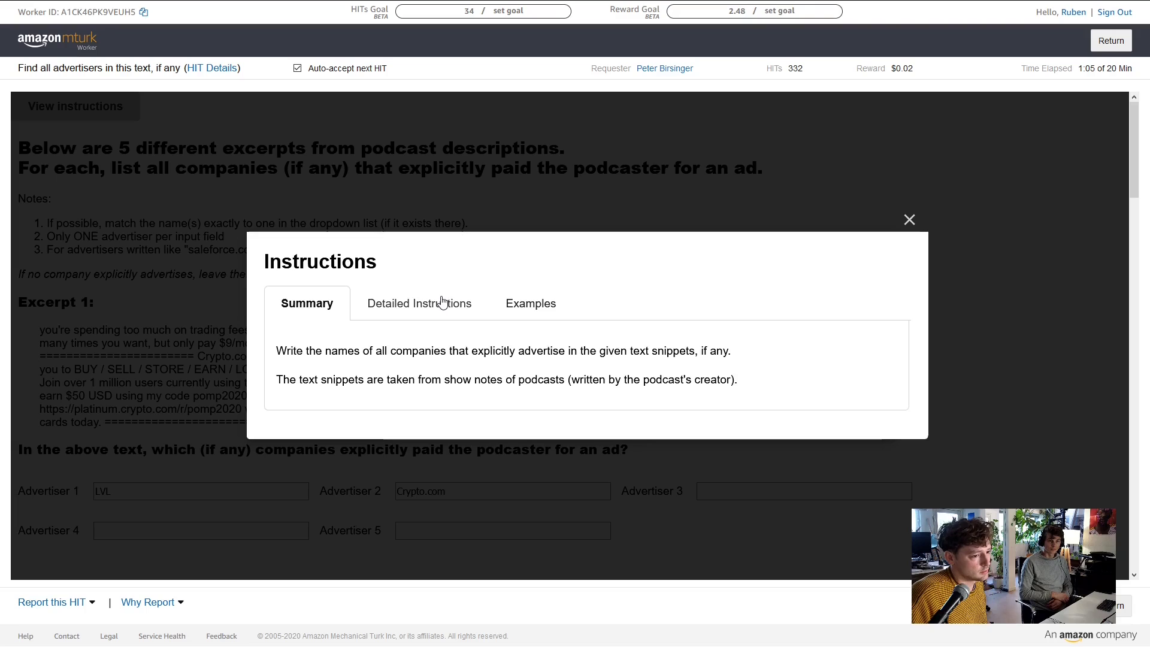
left_click(442, 302)
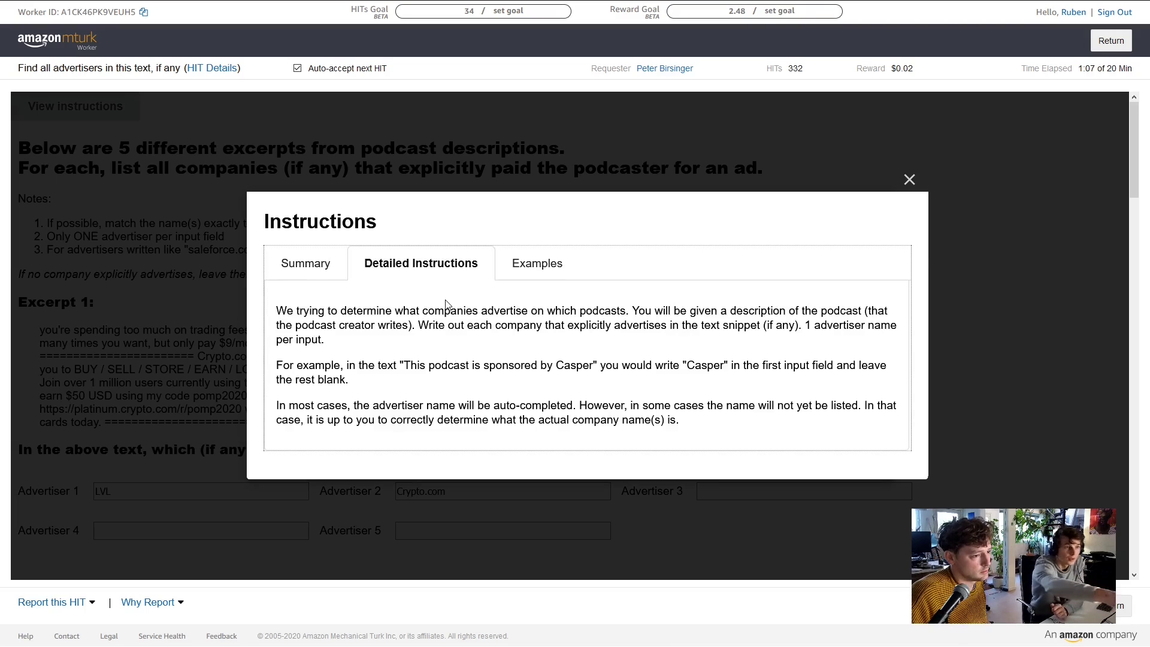
left_click(908, 180)
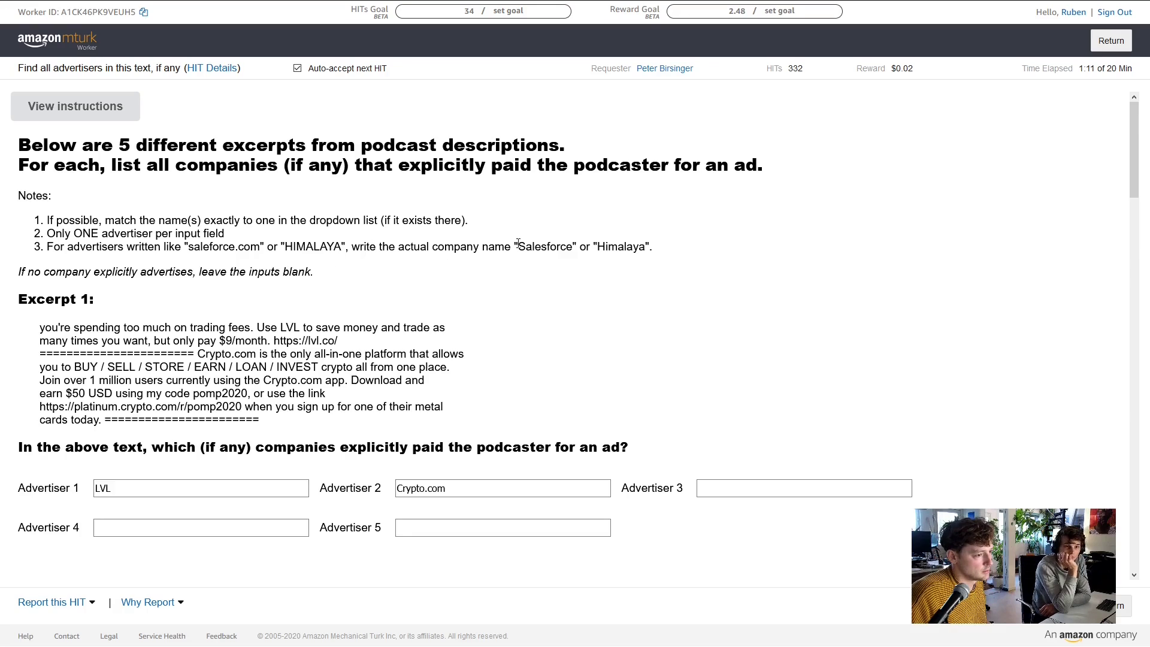
scroll(509, 245, "down", 1)
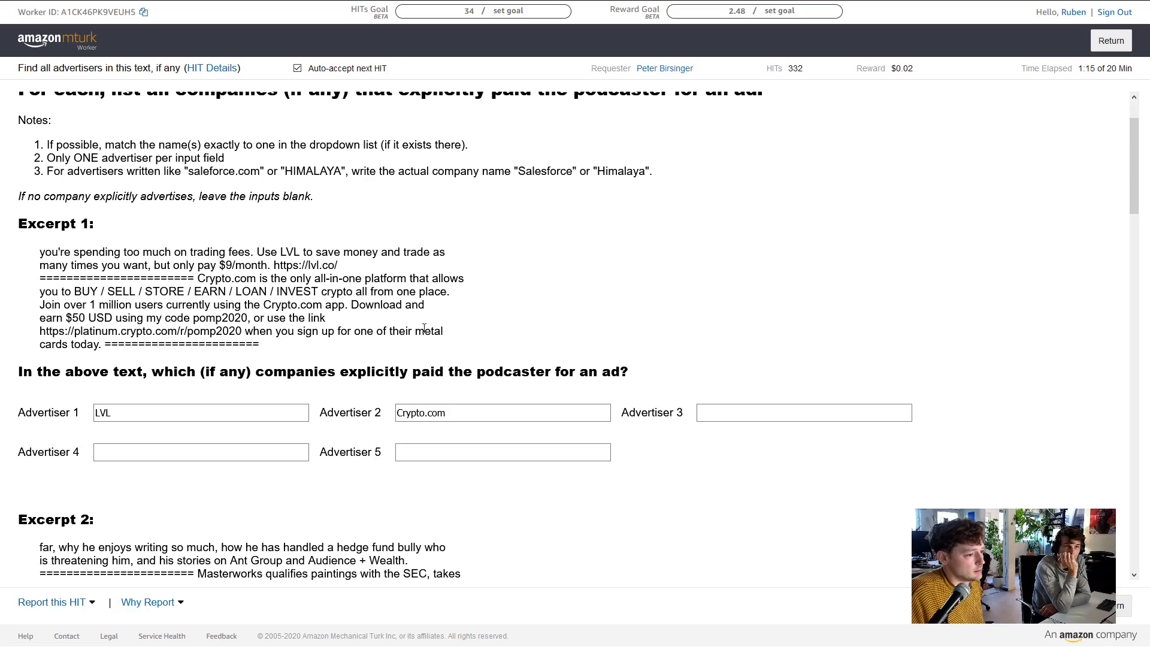
left_click_drag(421, 410, 474, 411)
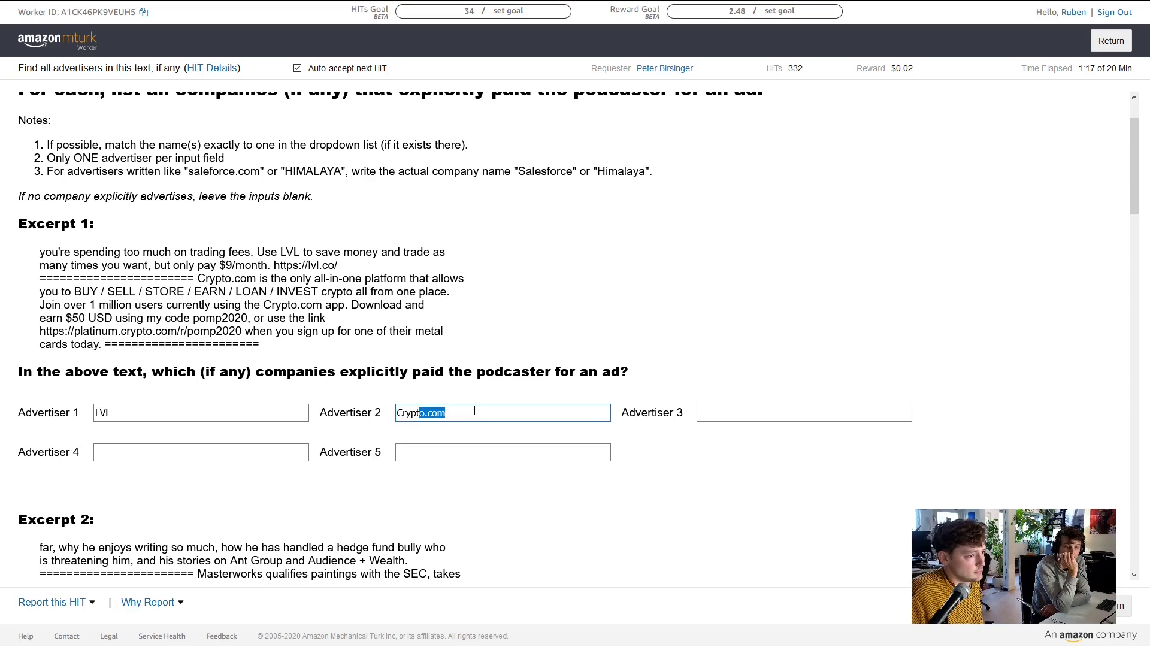
left_click(475, 411)
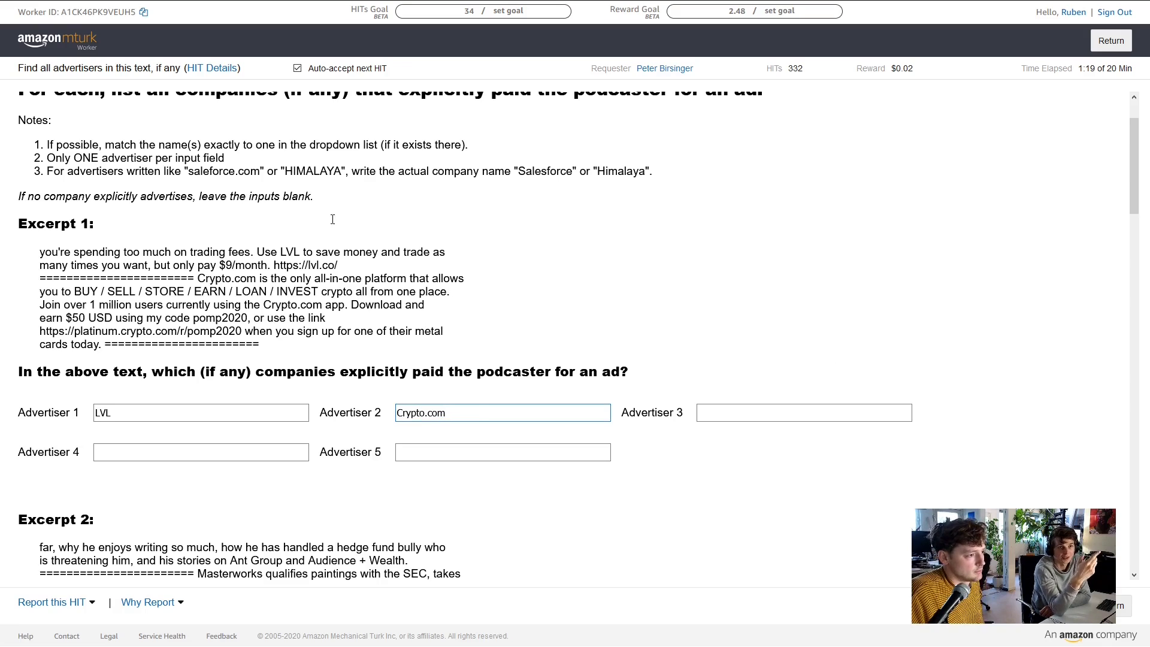
Look over the Crypto.com site and its Vision page, then return to the advertiser HIT
left_click(737, 10)
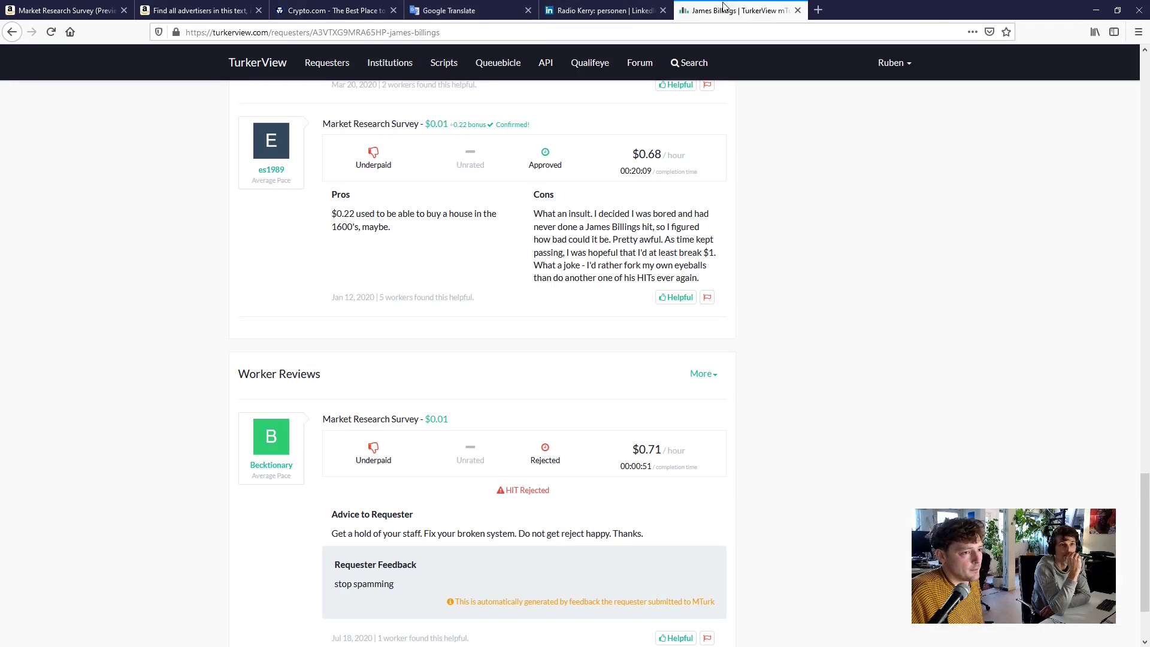
left_click(322, 6)
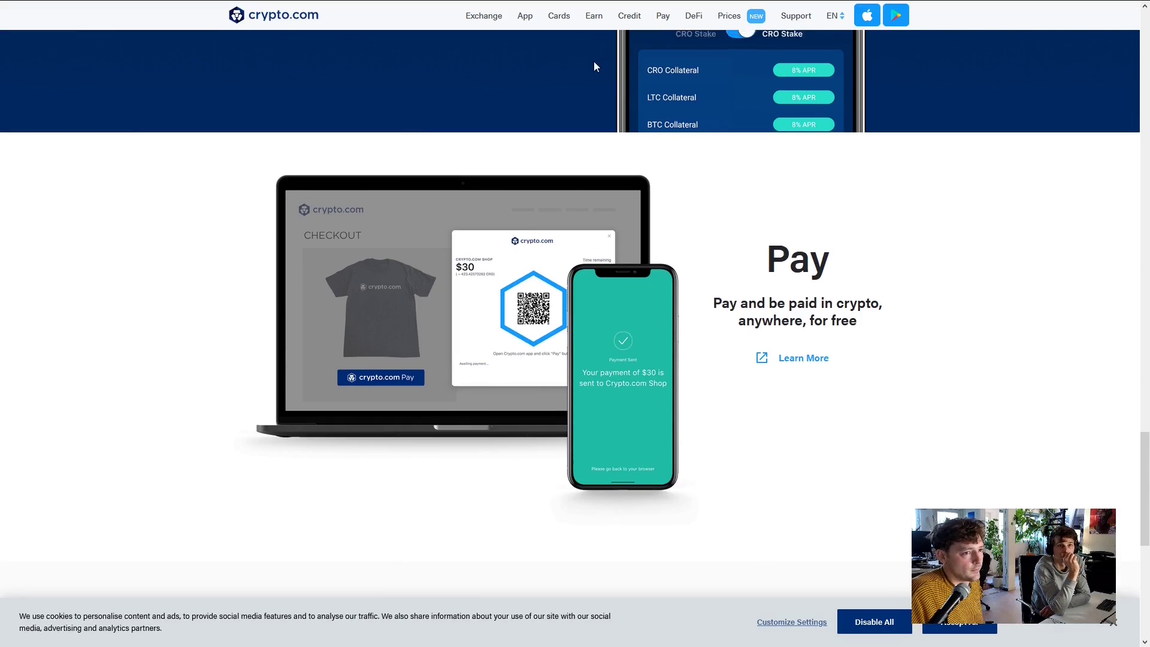
scroll(528, 90, "up", 3)
scroll(528, 90, "up", 10)
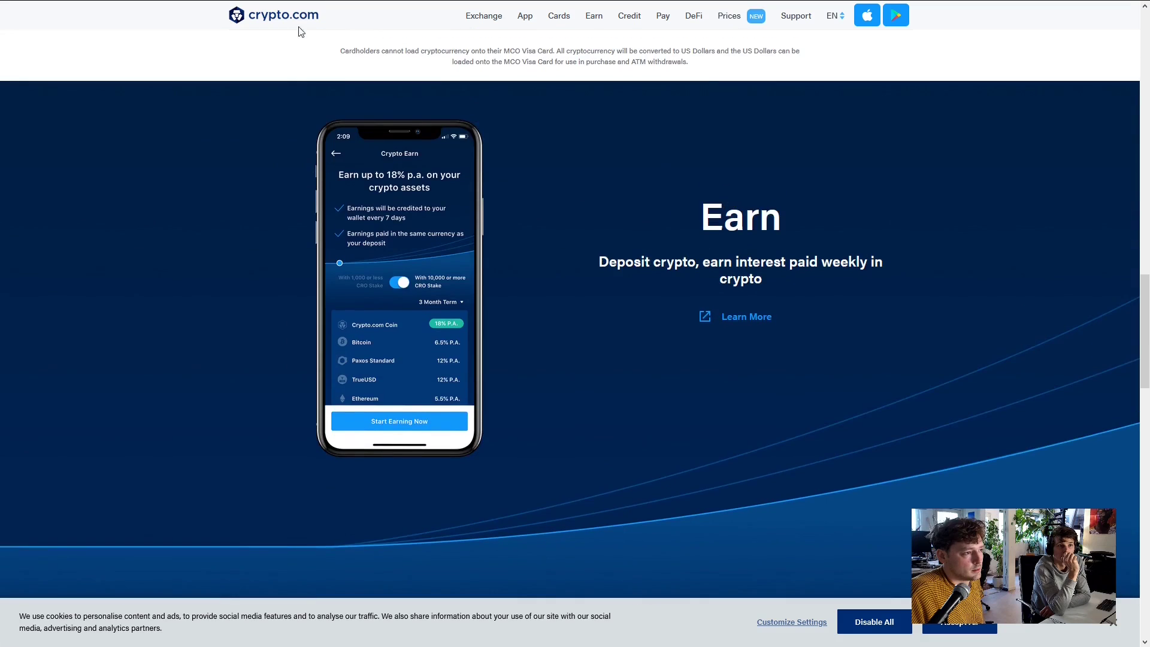
scroll(382, 103, "up", 3)
scroll(497, 455, "down", 13)
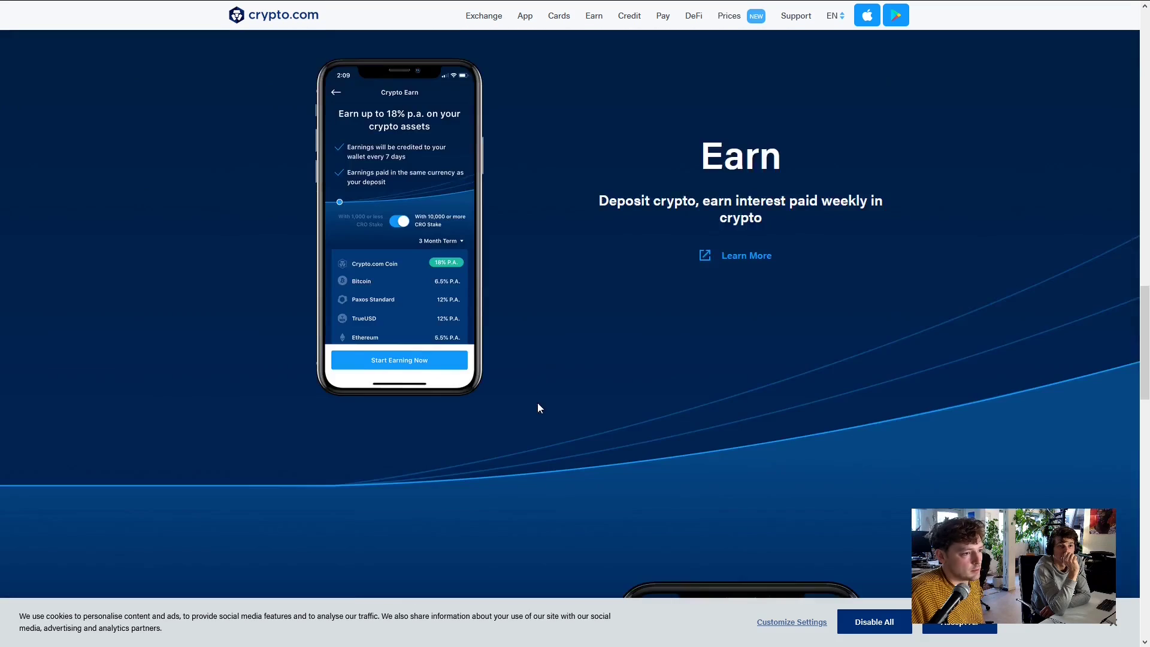
scroll(601, 335, "down", 12)
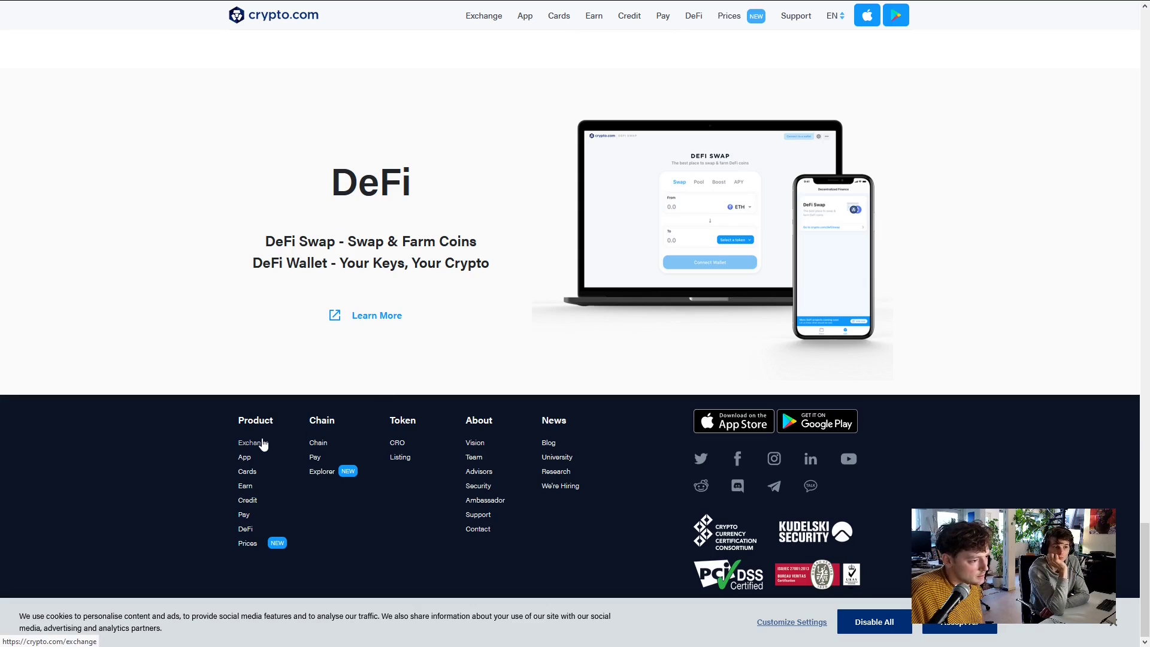
left_click(475, 444)
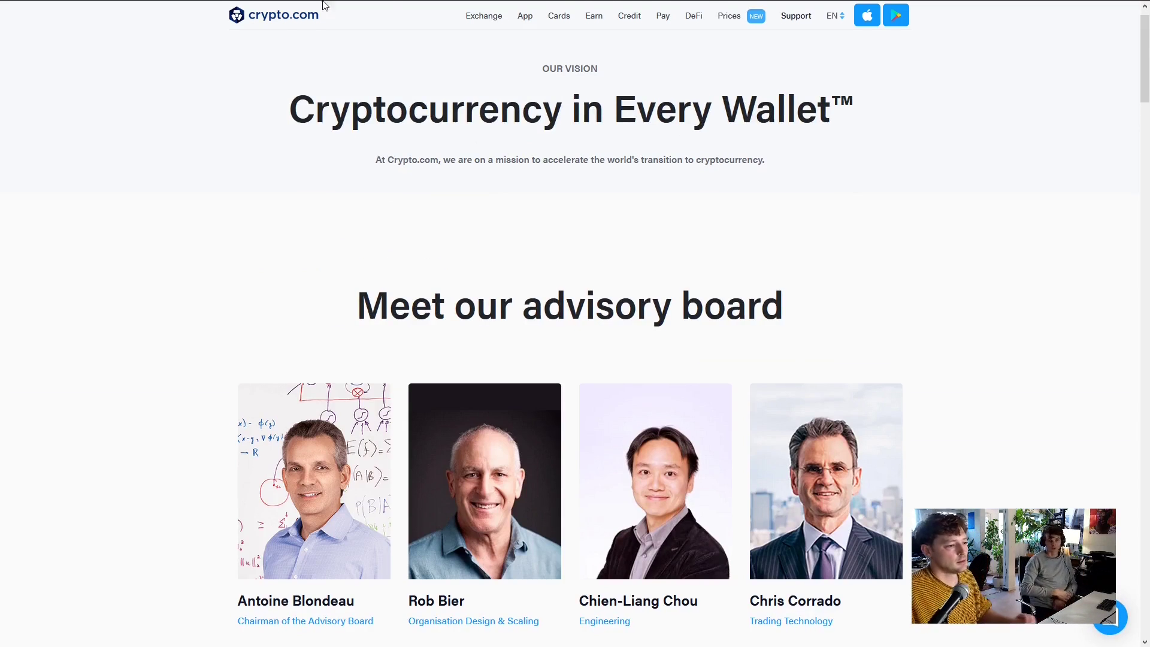
left_click(162, 5)
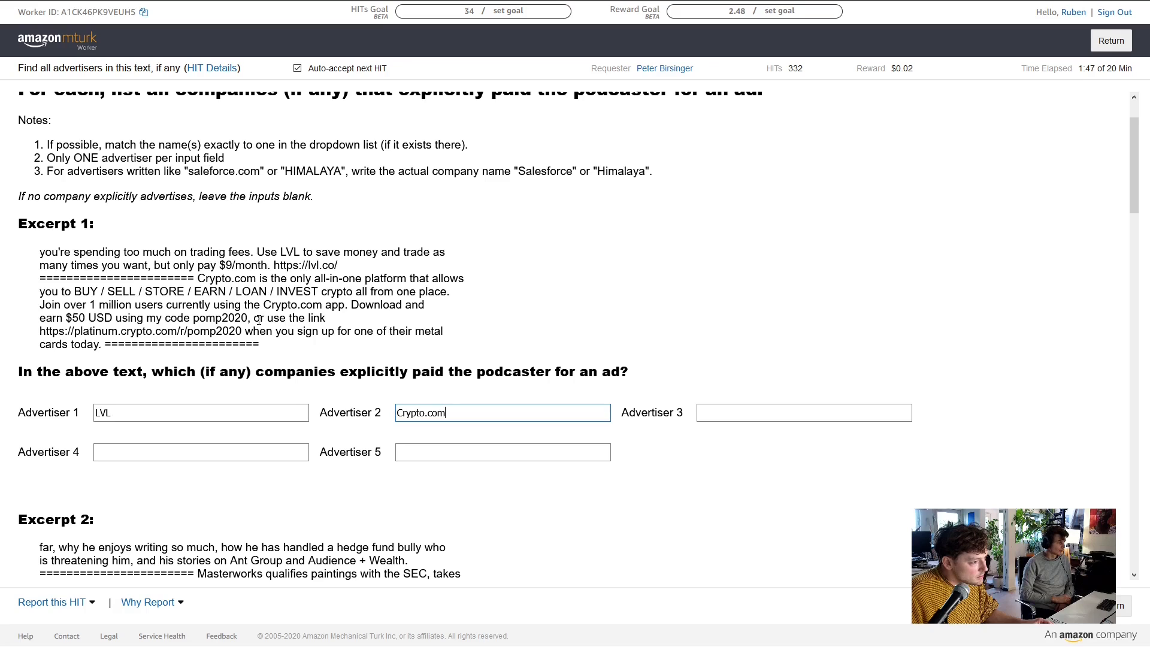
Copy Masterworks from the excerpt text into Excerpt 2's first advertiser field
scroll(389, 299, "down", 3)
scroll(240, 233, "down", 3)
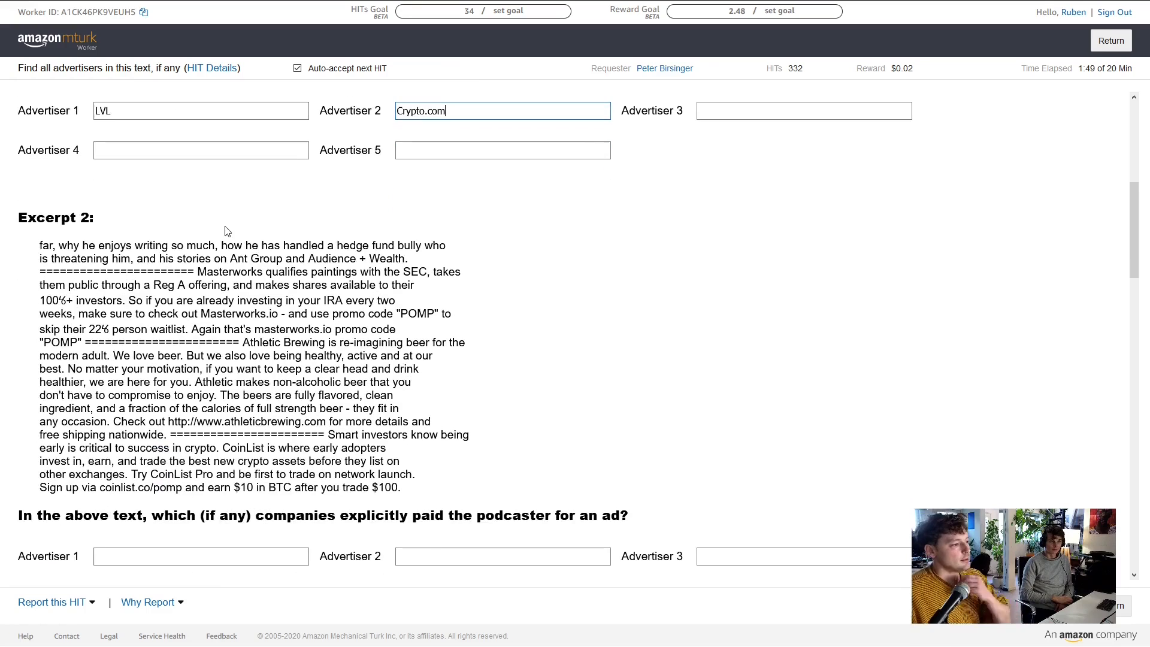
scroll(197, 217, "down", 2)
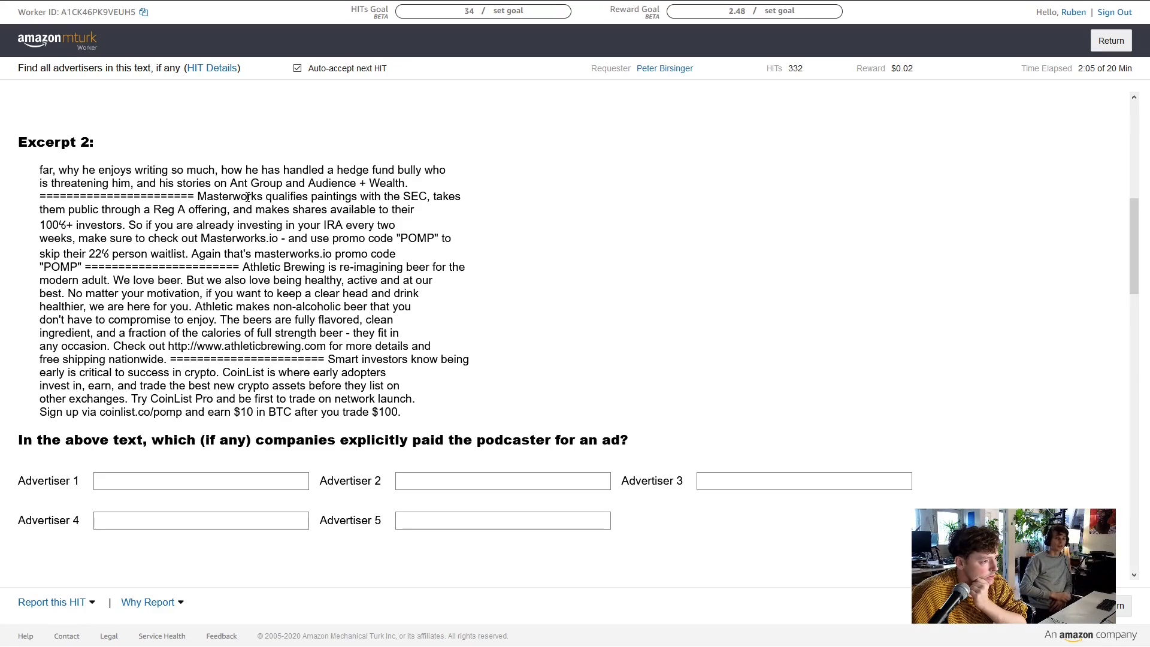
double_click(239, 196)
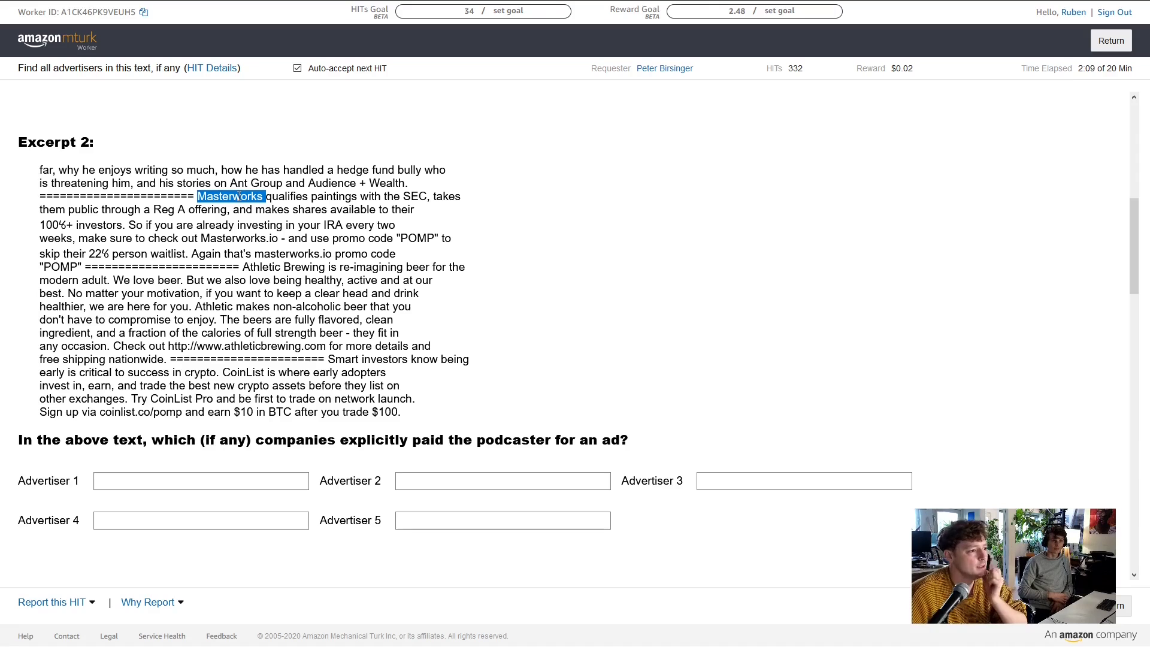
left_click(218, 196)
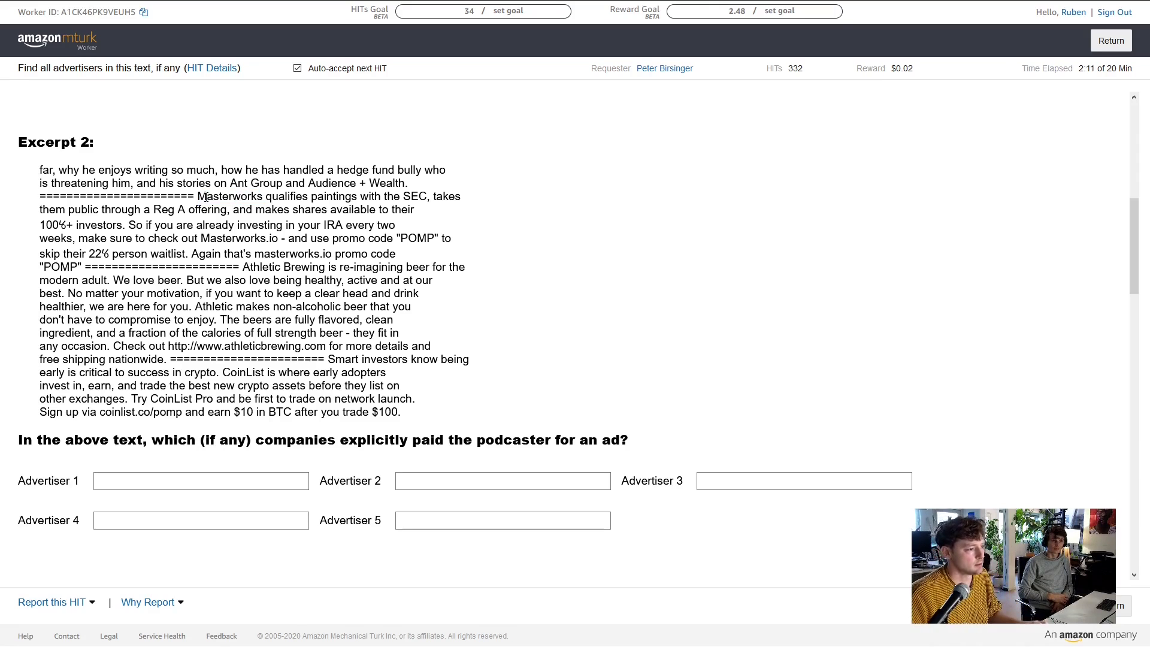
left_click_drag(198, 197, 264, 198)
key("ctrl+c")
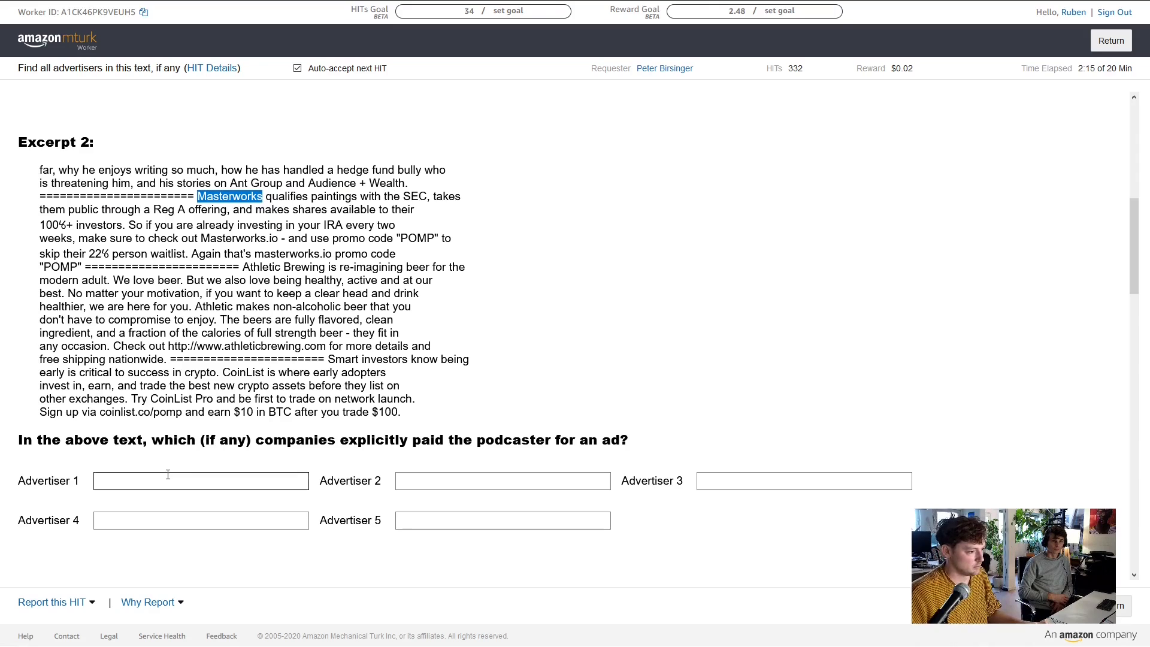
left_click(169, 474)
key("ctrl+v")
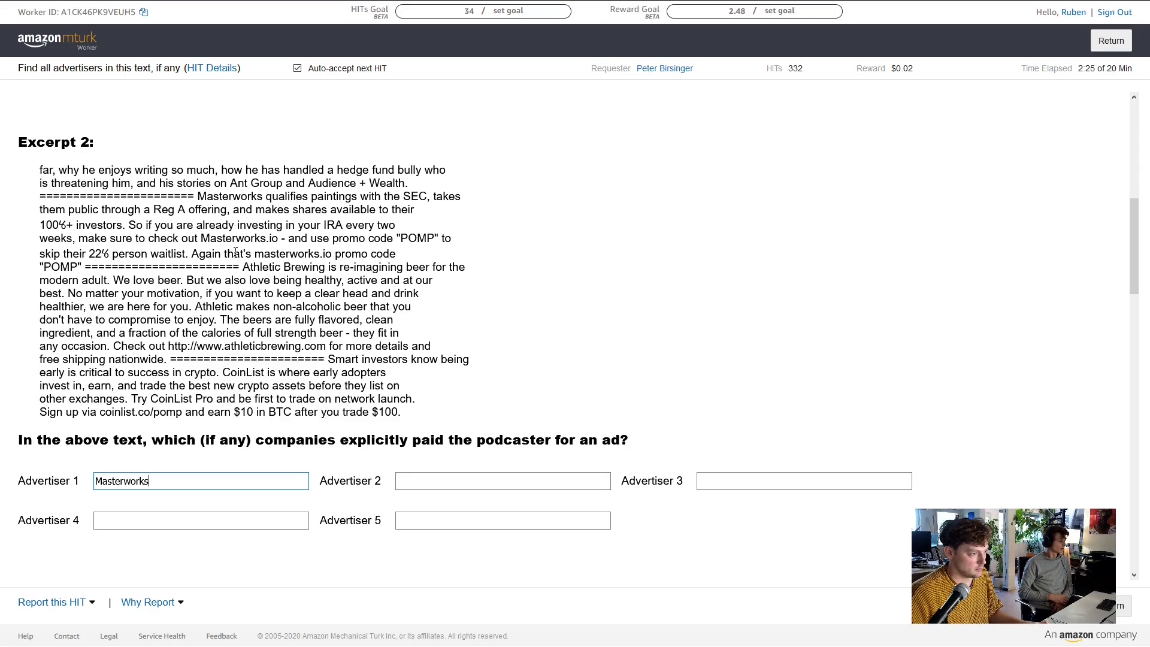
left_click(262, 267)
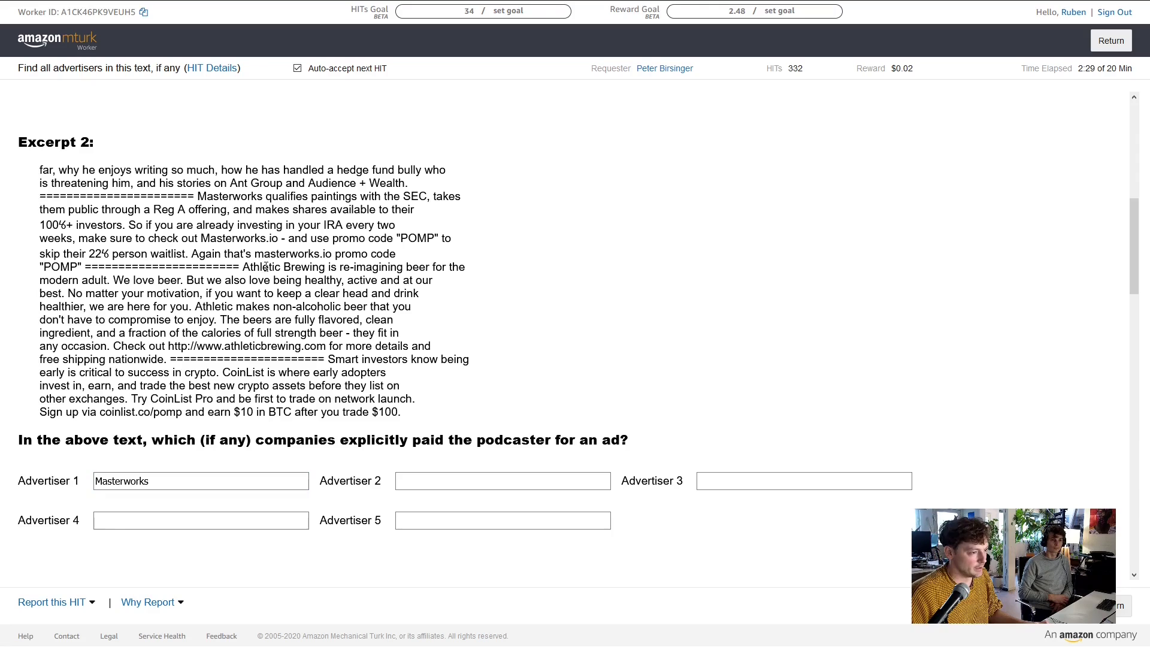
Fill Excerpt 2's second and third advertisers with Athletic Brewing and CoinList
double_click(258, 267)
left_click_drag(243, 267, 462, 480)
double_click(306, 267)
left_click(321, 268)
left_click(702, 480)
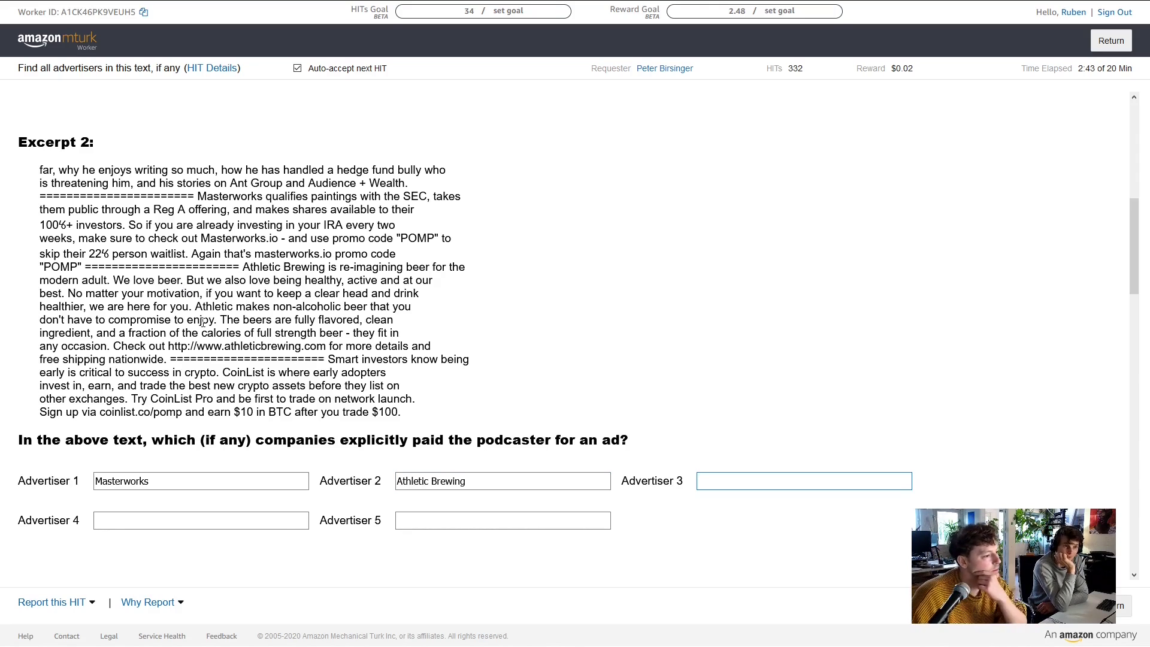
scroll(186, 343, "down", 1)
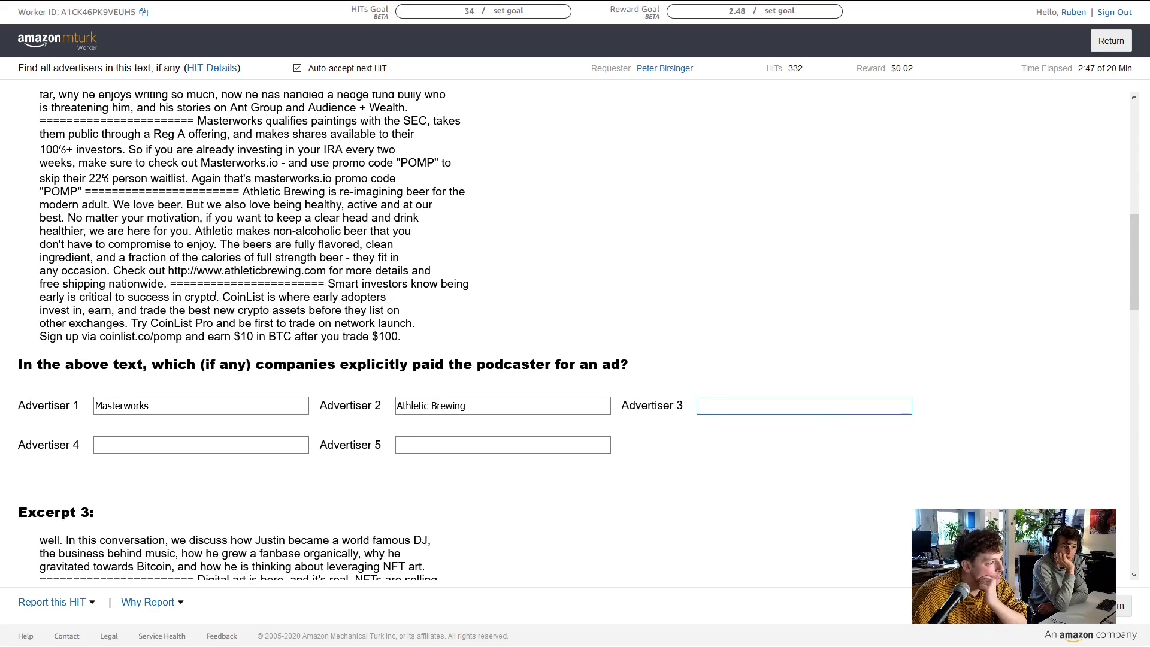
type("Co")
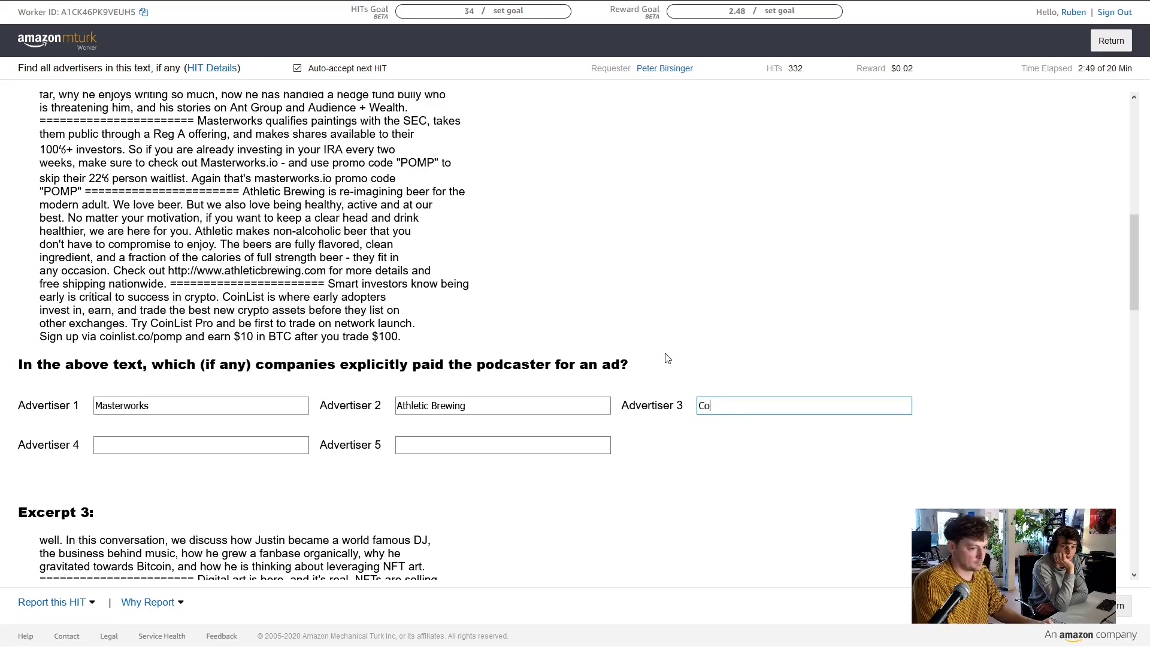
type("inL")
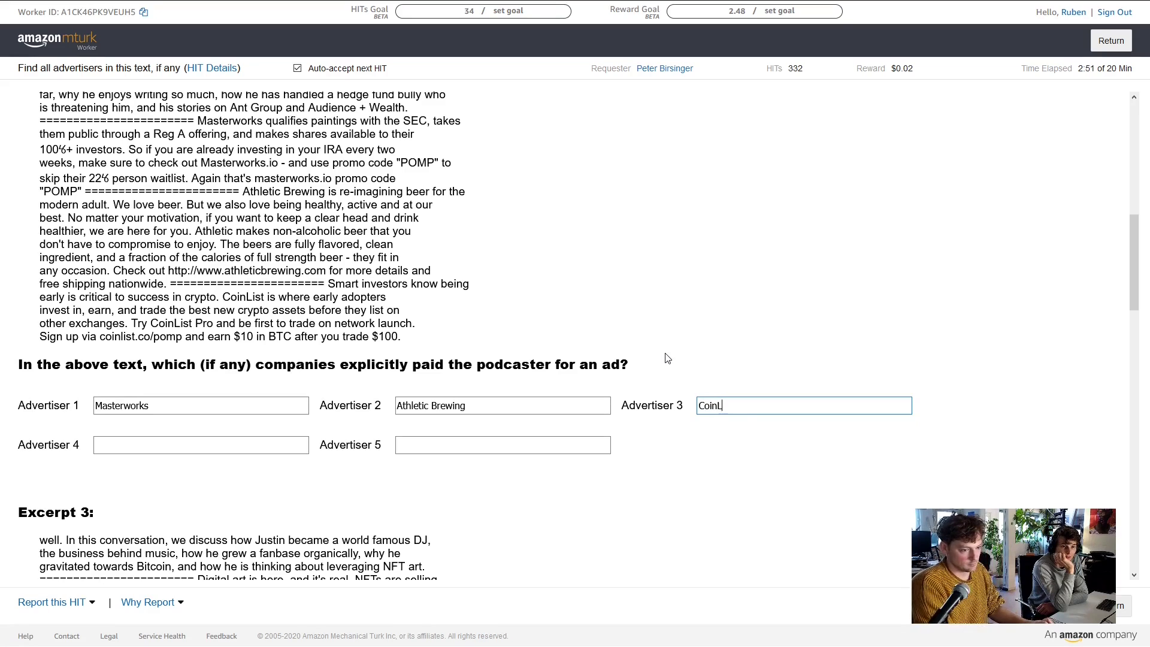
type("ist")
key("Tab")
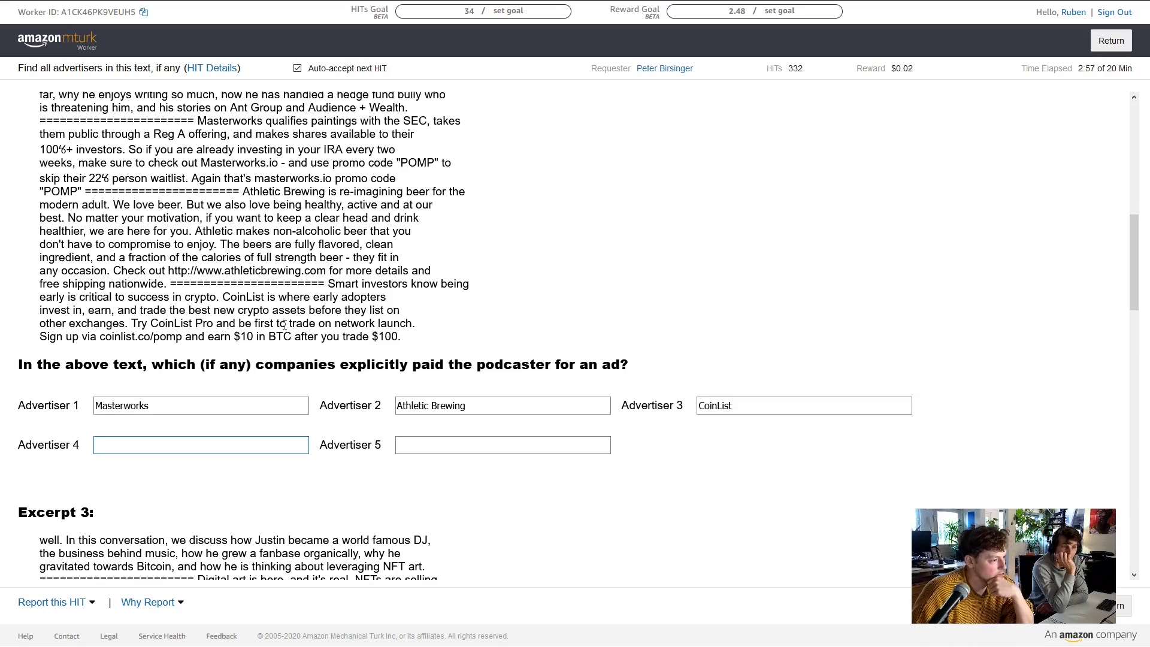
scroll(285, 319, "down", 5)
scroll(287, 285, "down", 1)
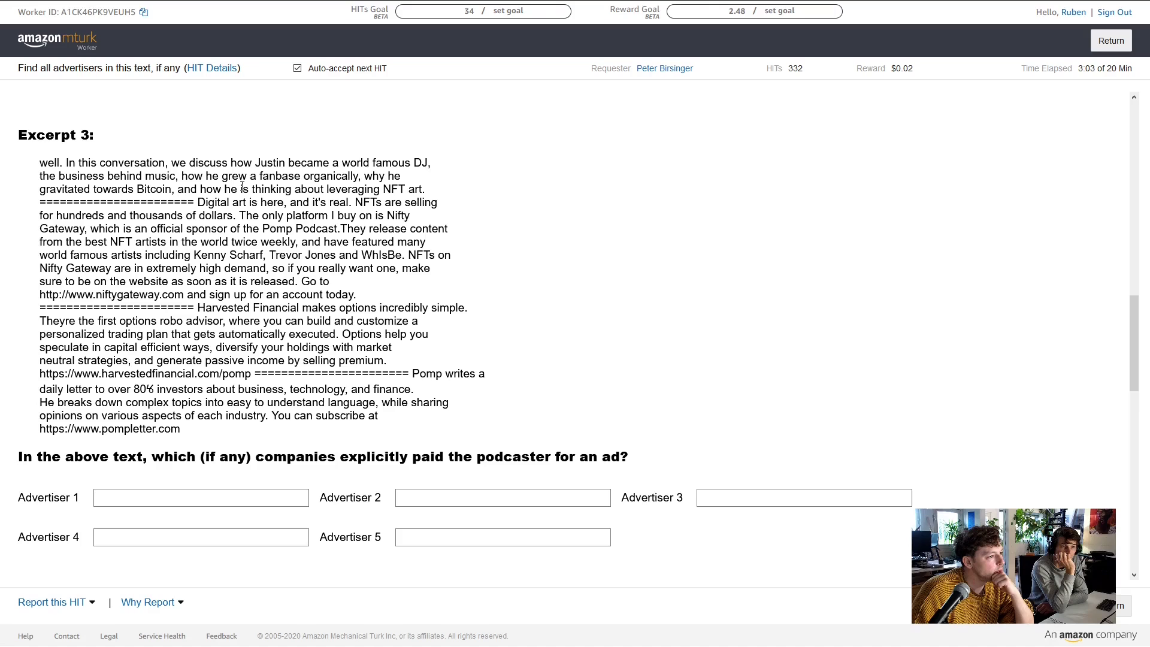
Type Nifty Gateway and Harvested Financial into Excerpt 3's first two advertiser fields
scroll(365, 177, "down", 2)
scroll(365, 186, "up", 1)
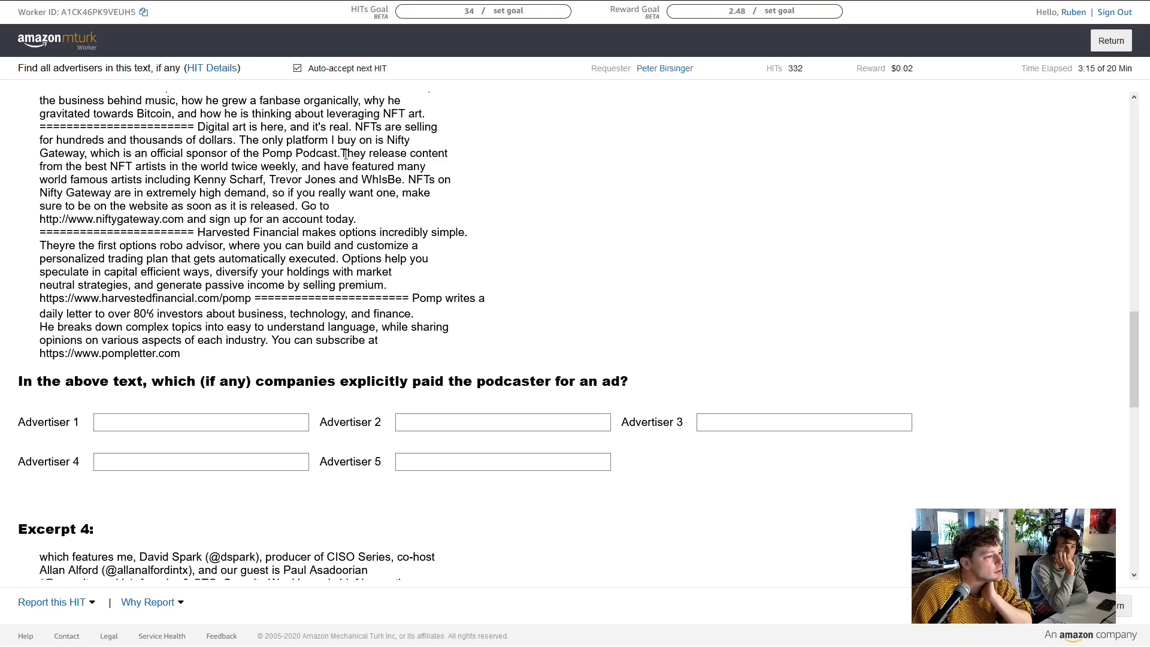
left_click(229, 420)
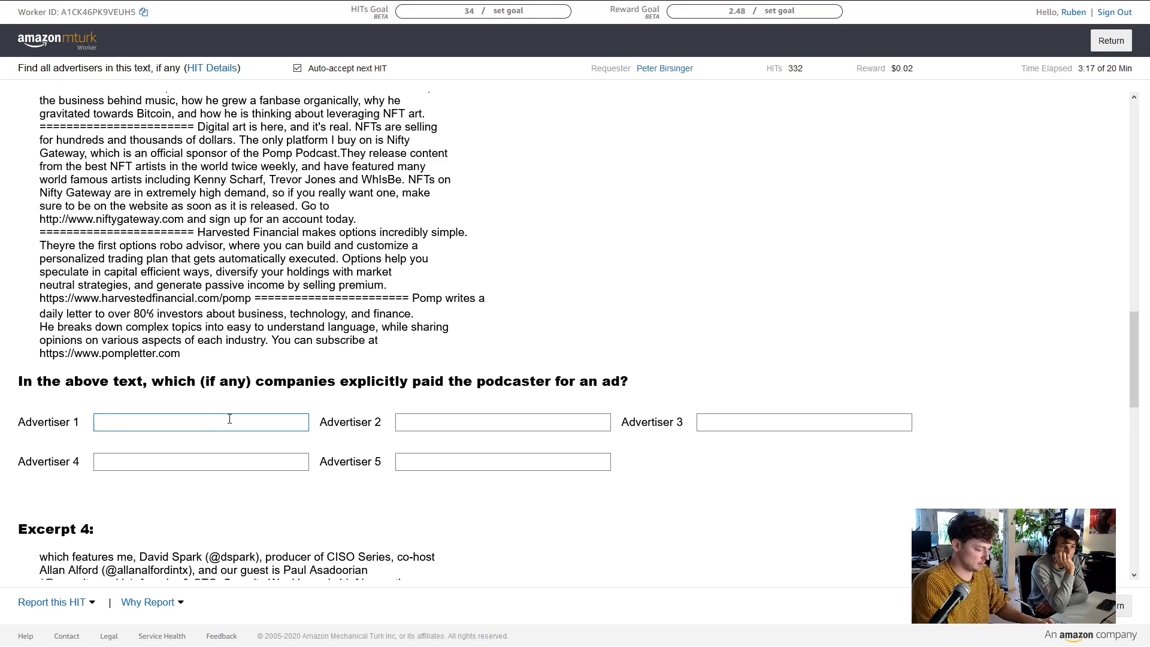
type("Nift")
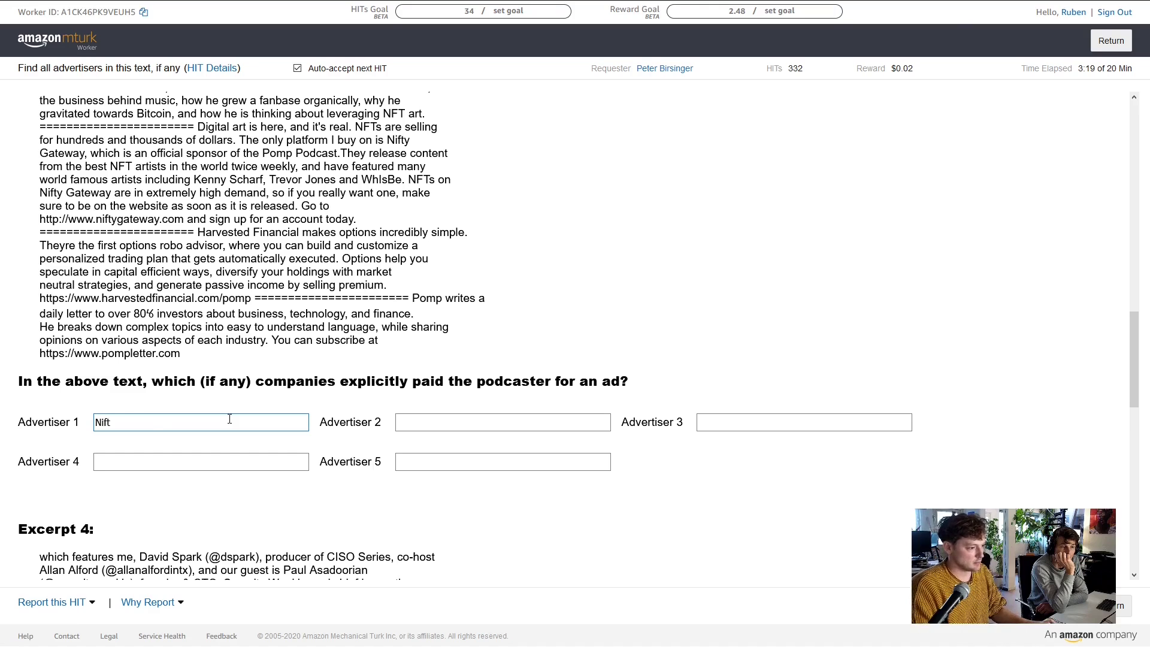
type("y Gateway")
key("Tab")
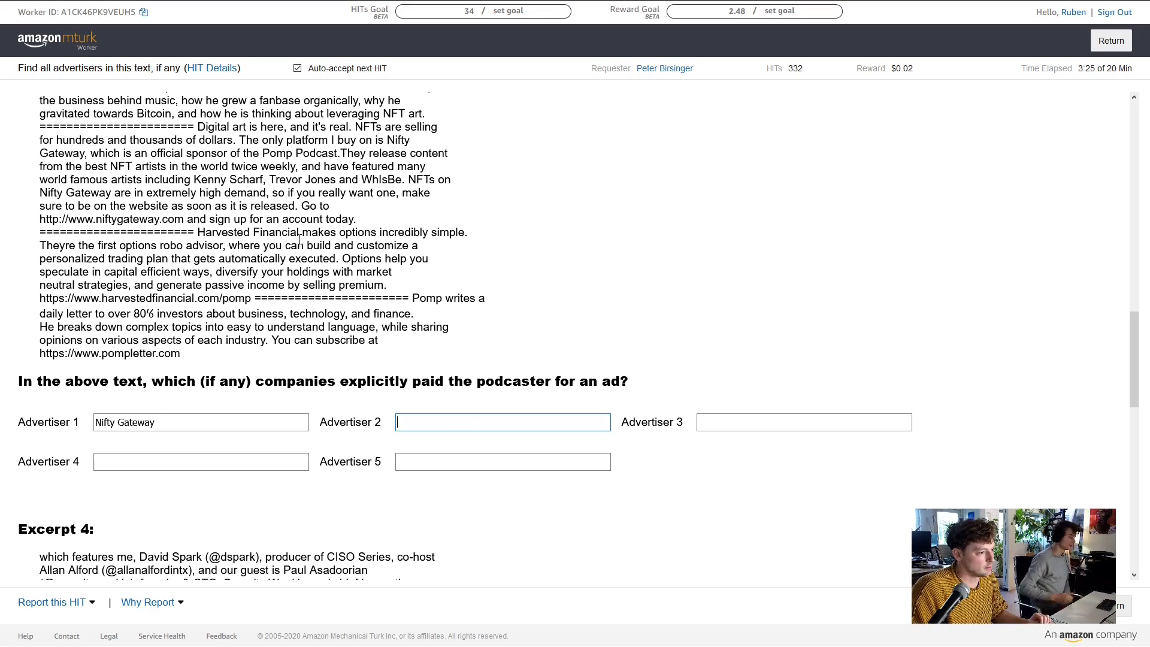
type("Har")
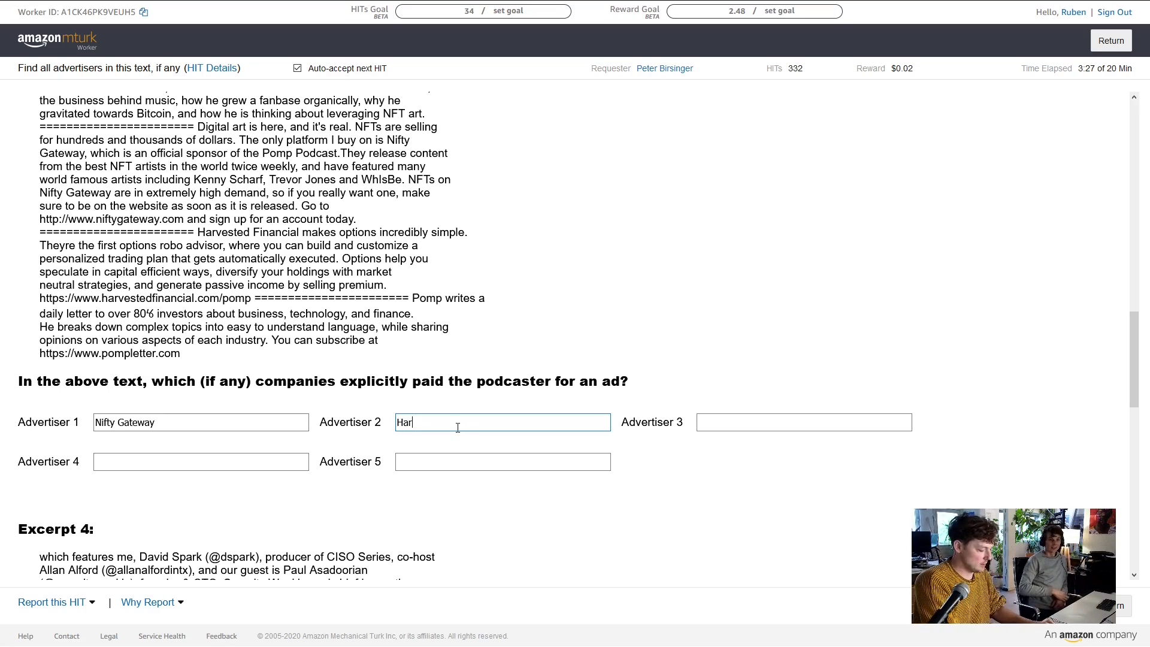
type("ves")
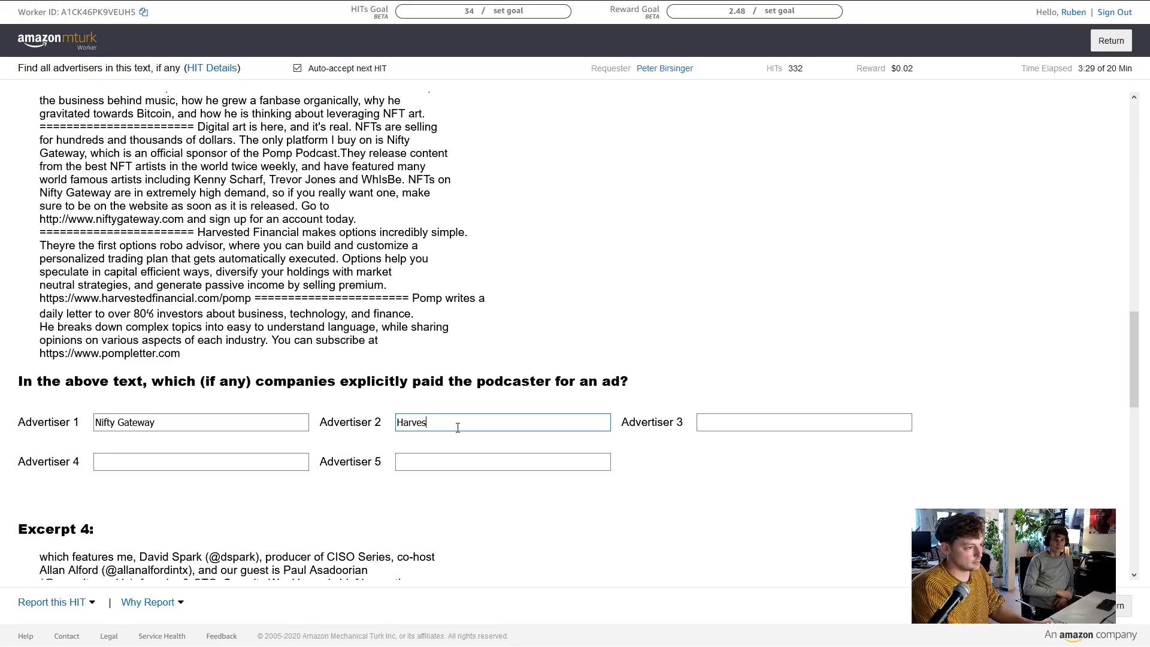
type("ted")
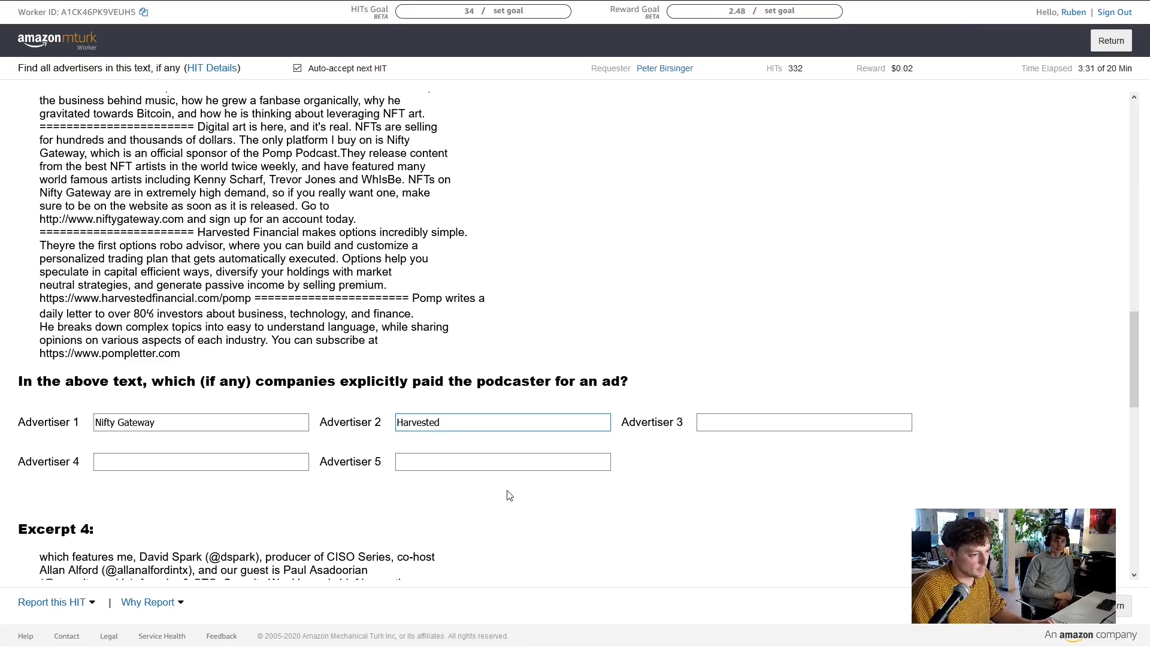
type(" Financial")
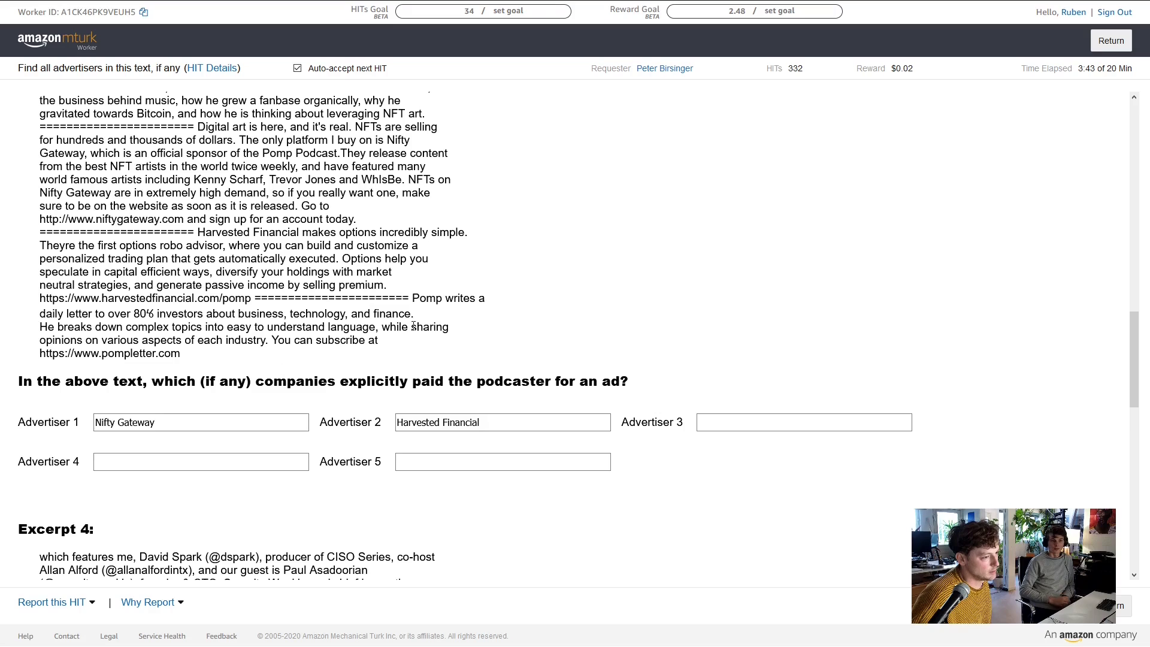
left_click_drag(412, 297, 427, 302)
left_click(426, 301)
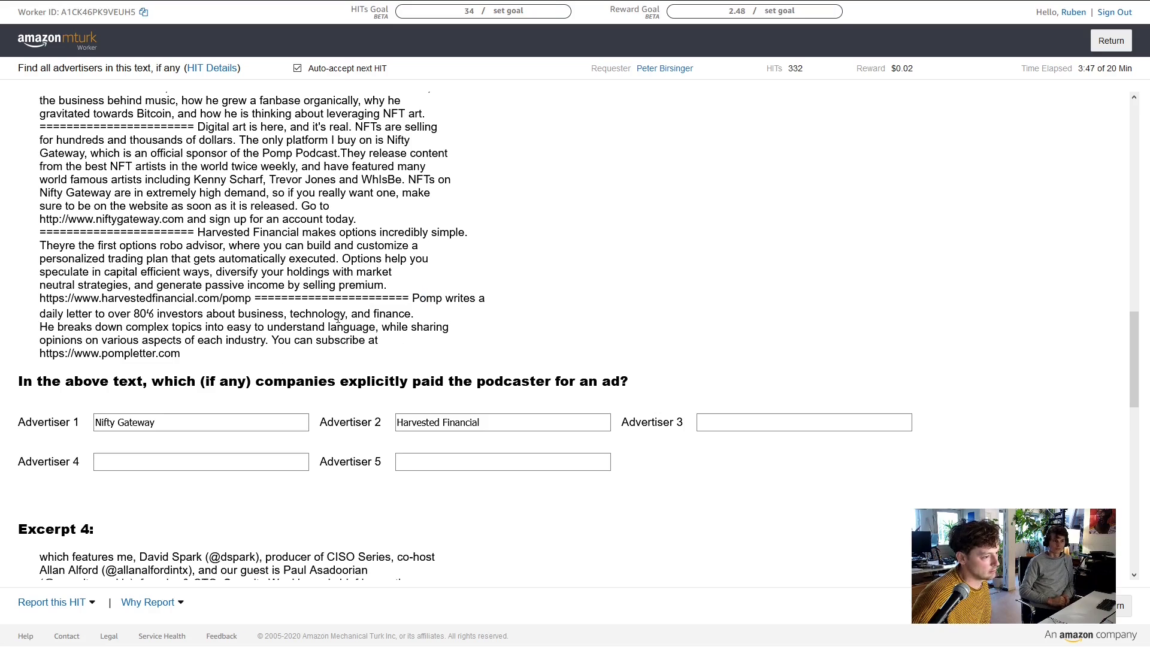
scroll(310, 317, "up", 1)
Enter Keyavi Data as Excerpt 4's first advertiser, then scroll down to Excerpt 5
scroll(242, 310, "down", 3)
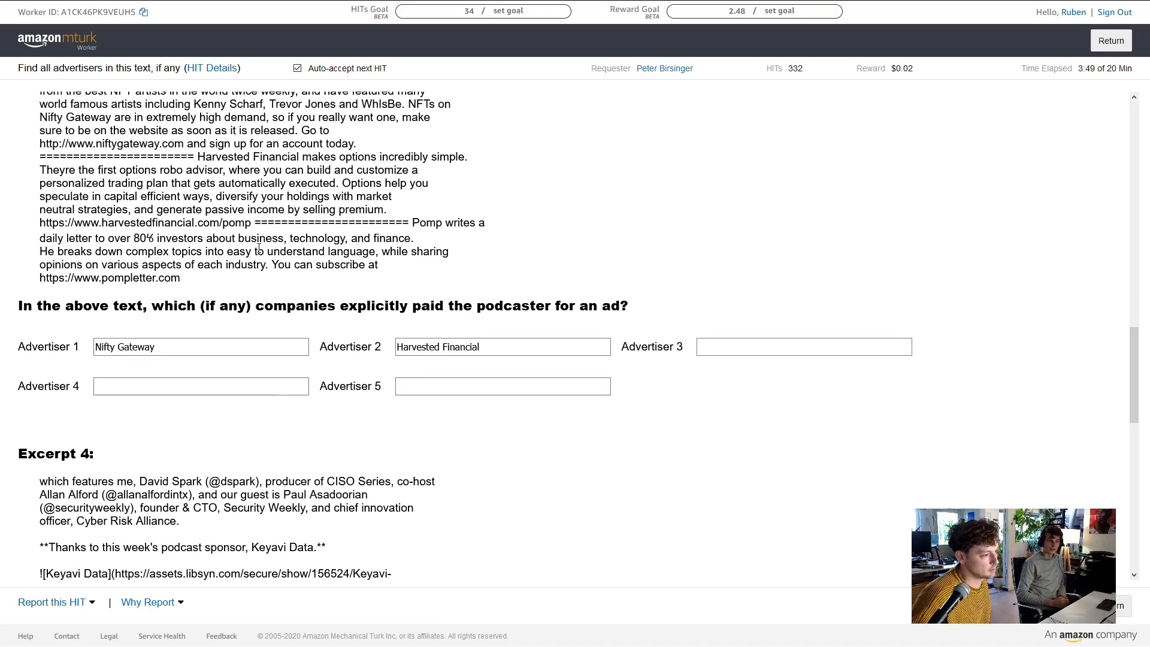
scroll(241, 310, "down", 4)
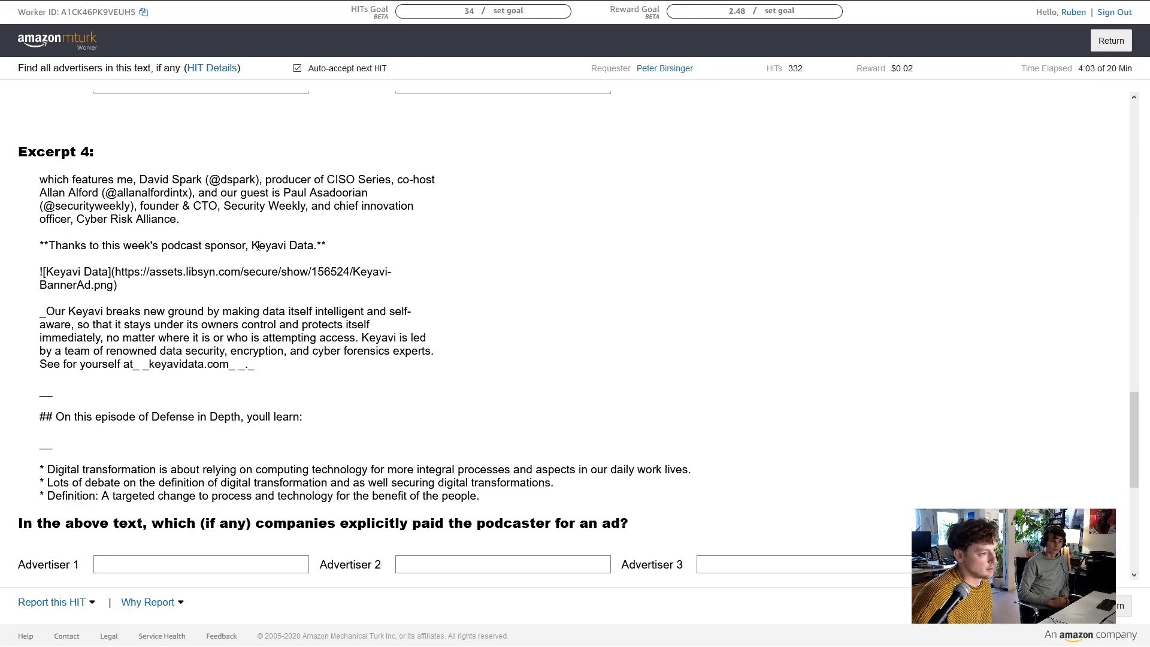
left_click_drag(252, 245, 315, 245)
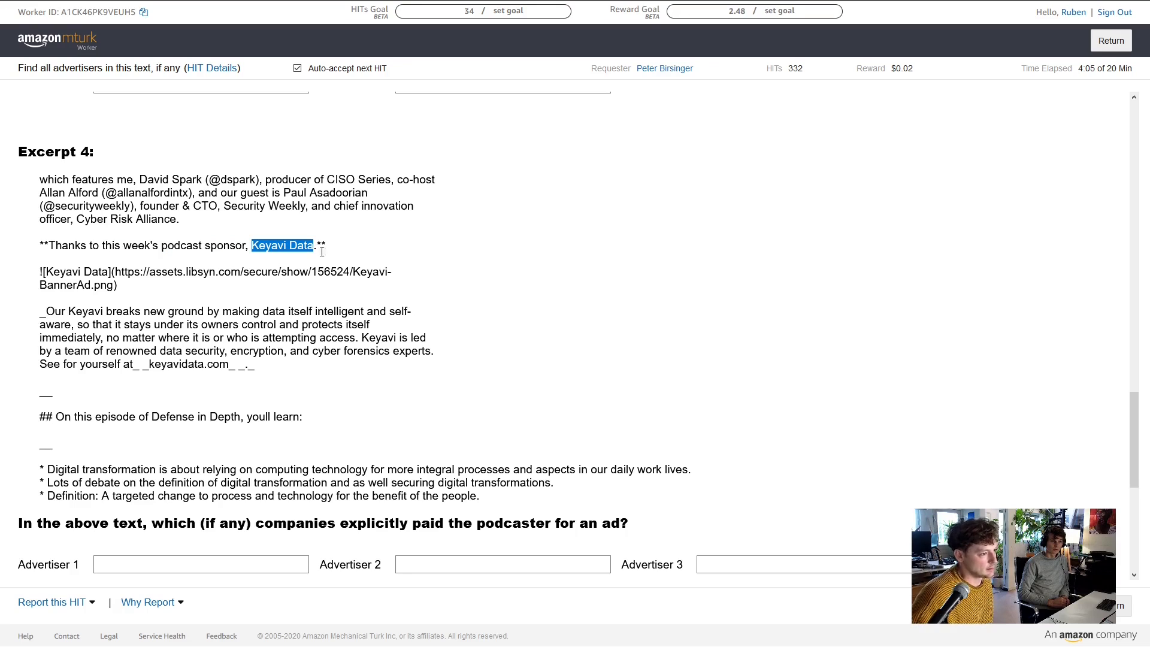
left_click(243, 559)
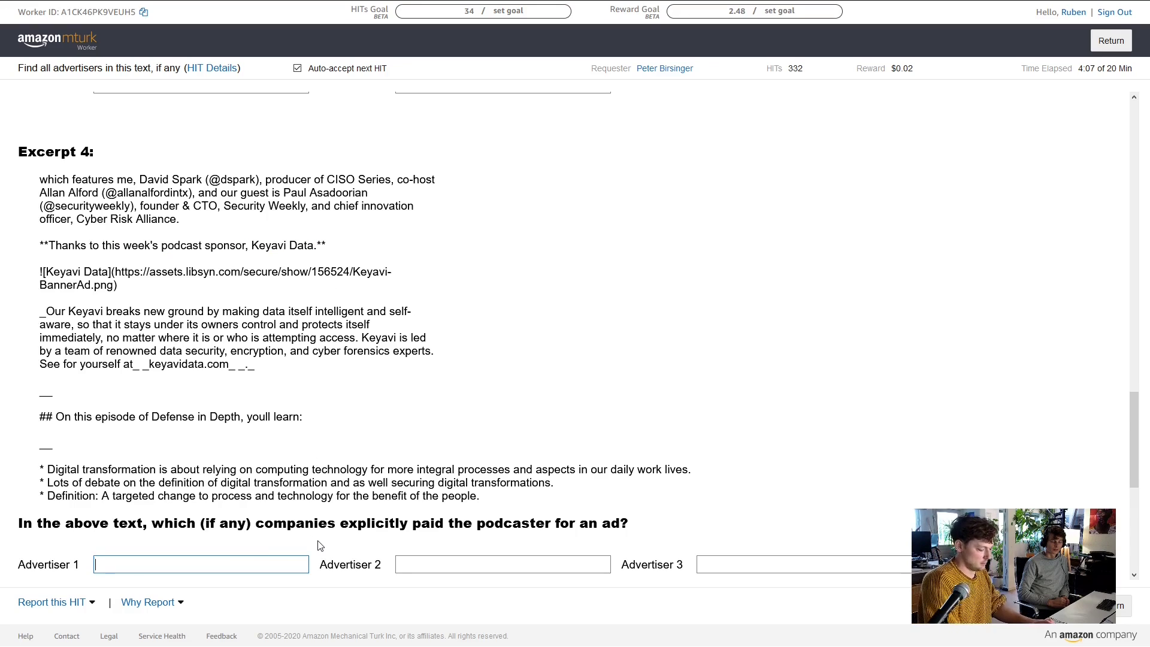
type("Keyavi Data")
key("Tab")
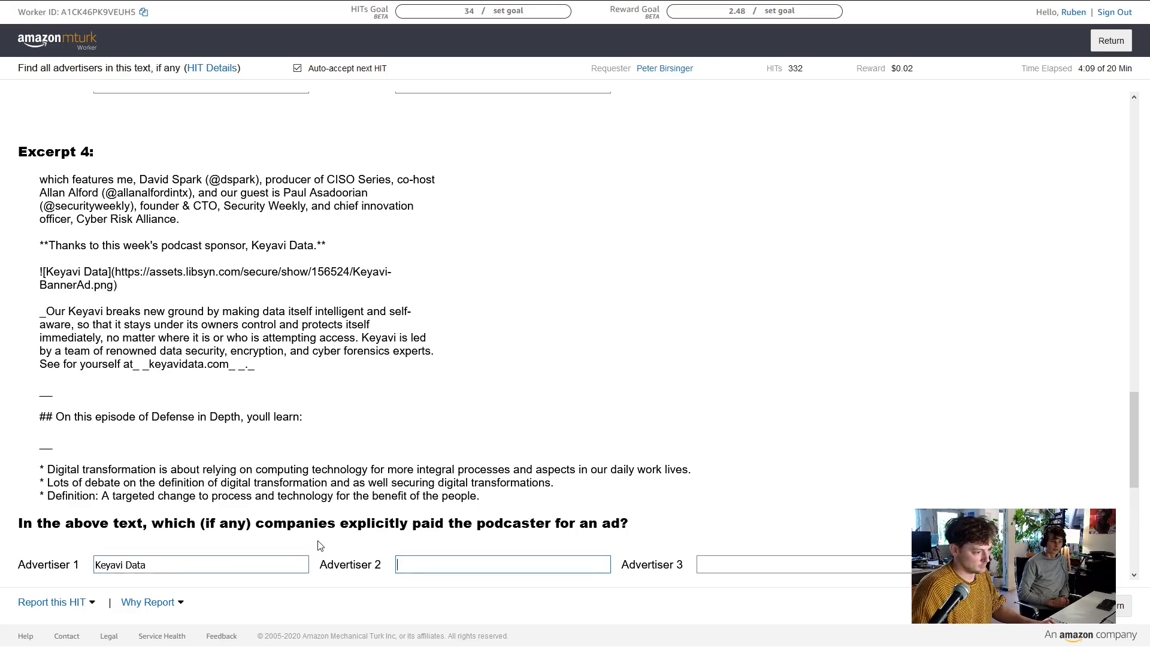
scroll(424, 428, "down", 2)
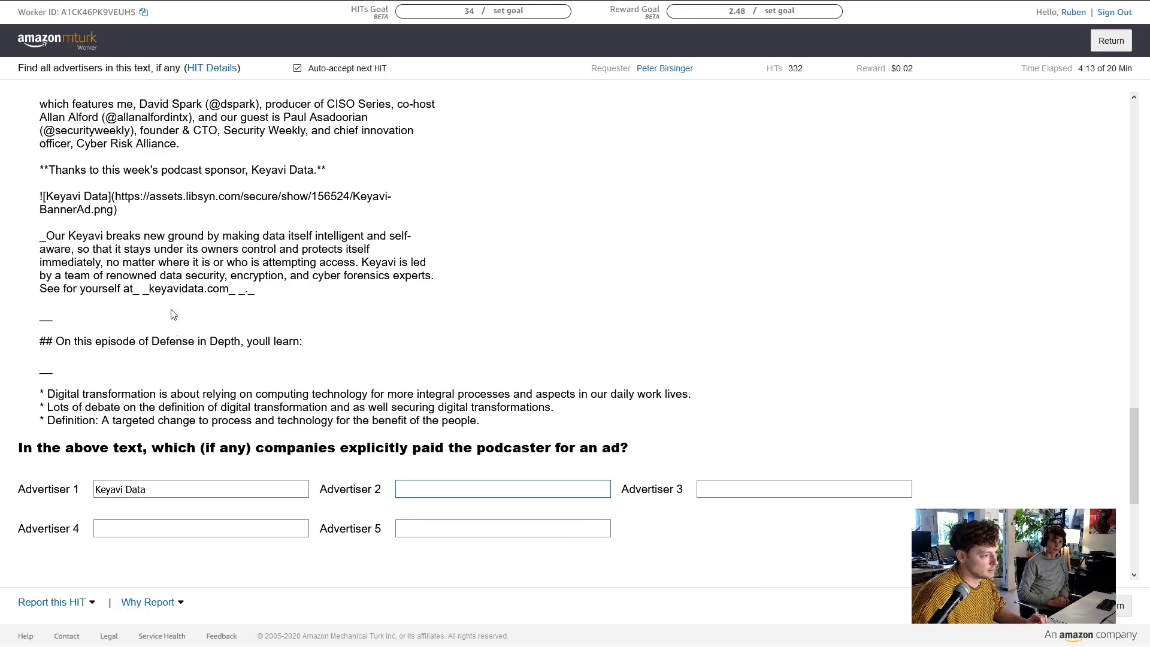
scroll(210, 335, "down", 3)
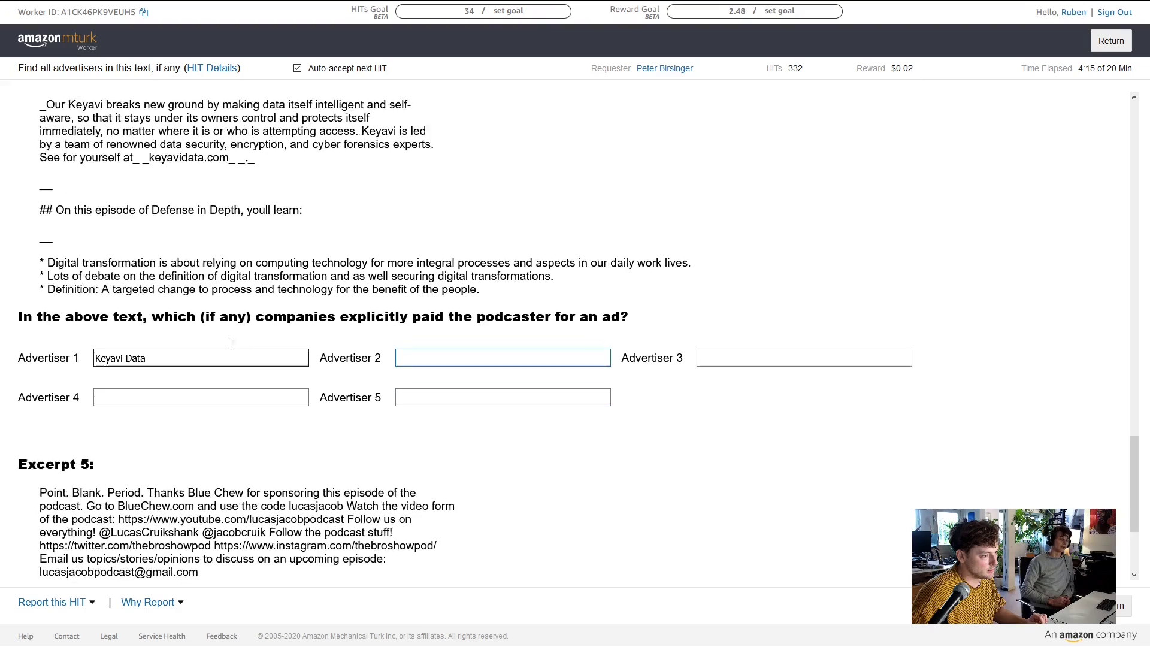
scroll(198, 245, "down", 1)
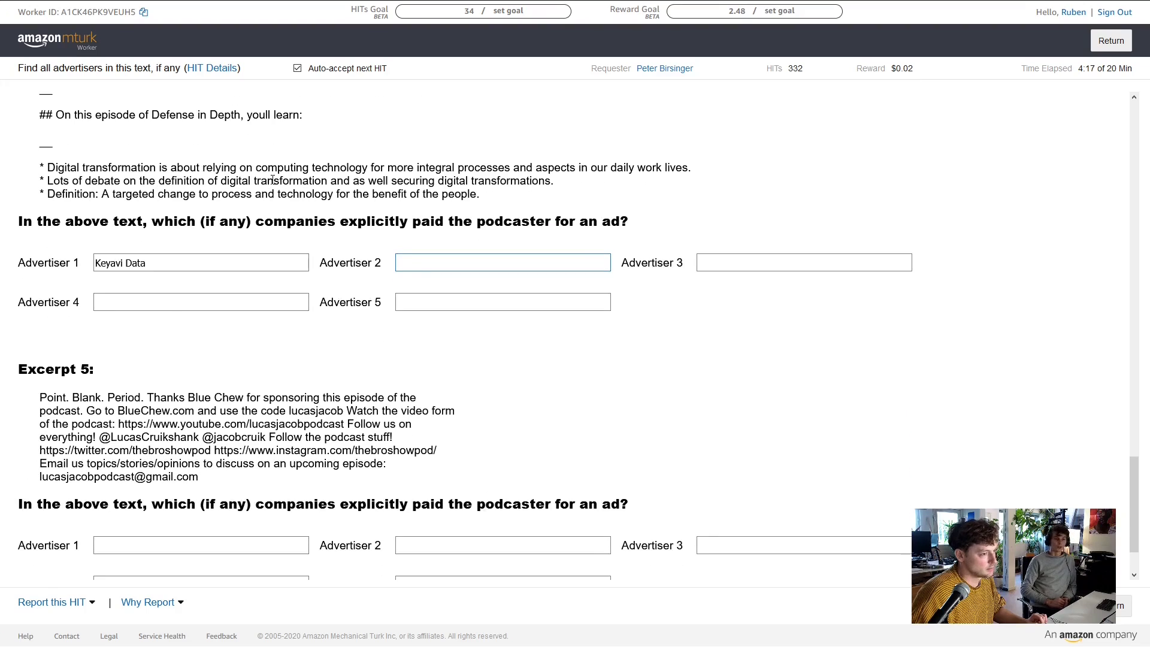
scroll(273, 192, "down", 1)
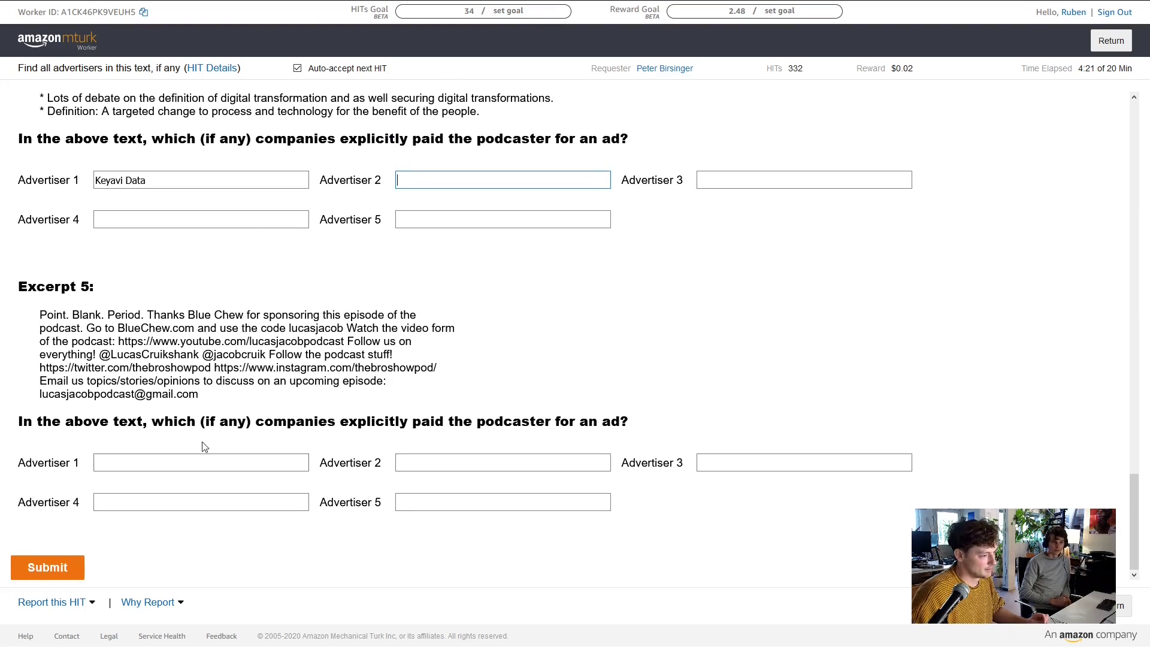
Enter Blue Chew as Excerpt 5's first advertiser and submit the HIT
left_click(202, 462)
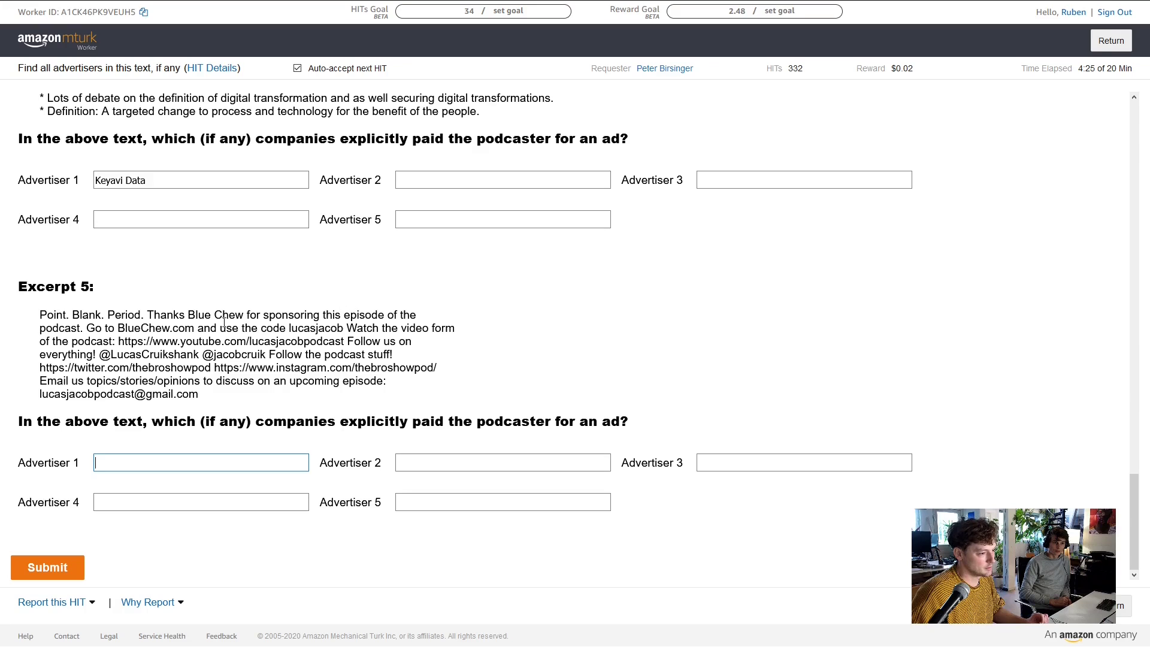
type("Bl")
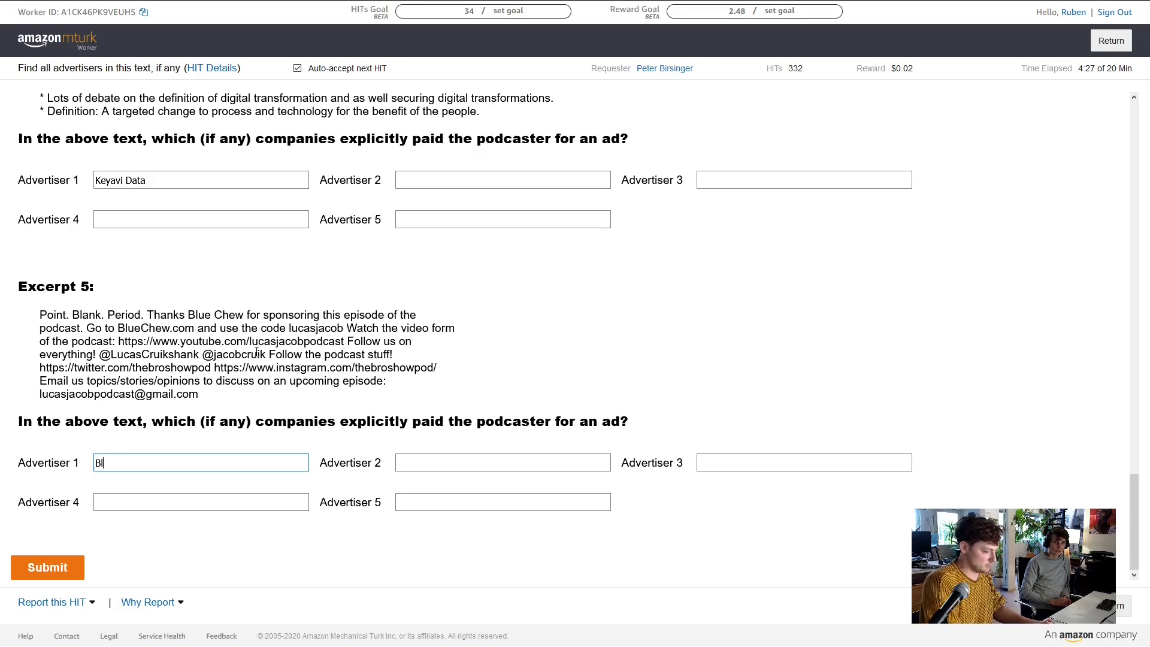
type("ue c")
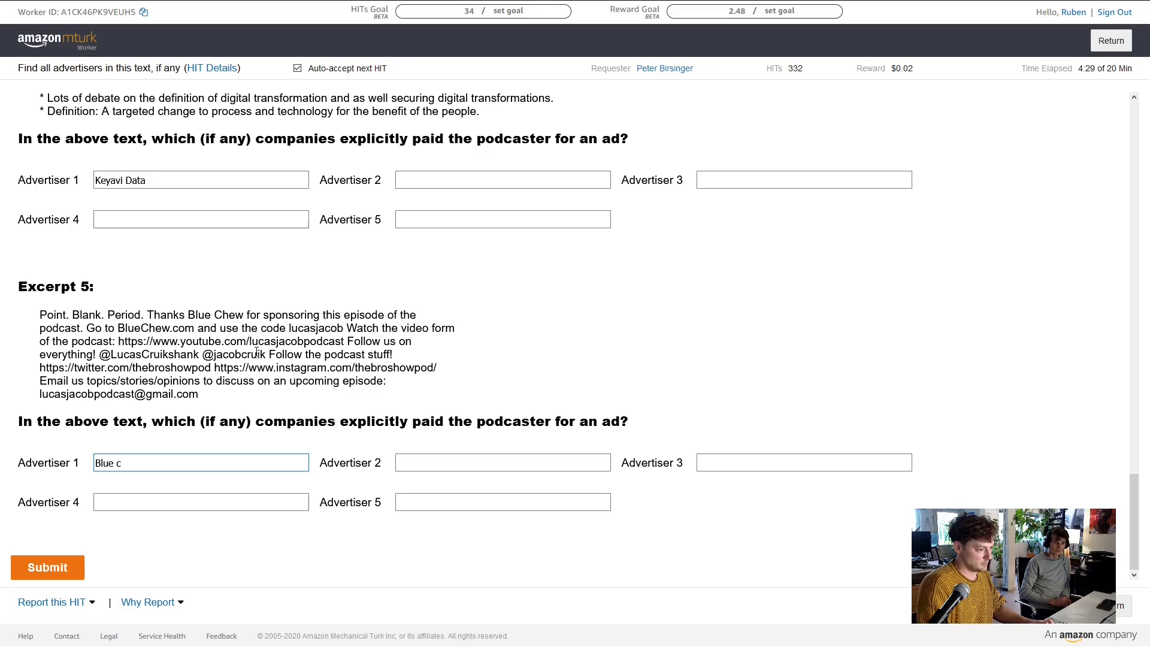
key("BackSpace")
type("Chew")
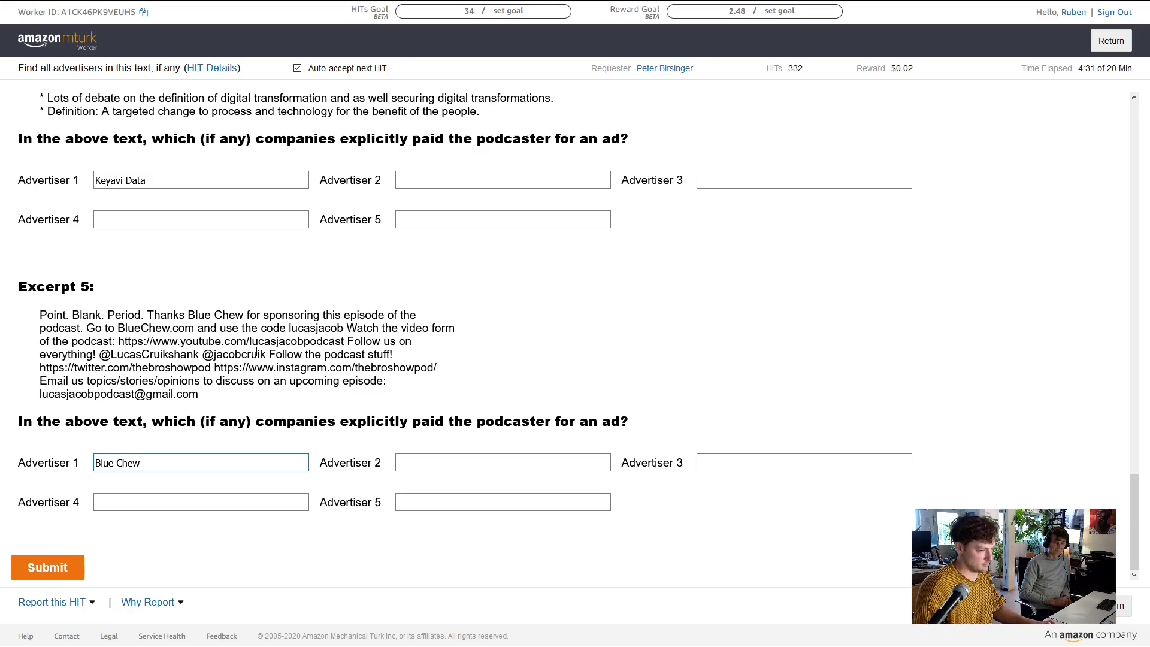
key("Tab")
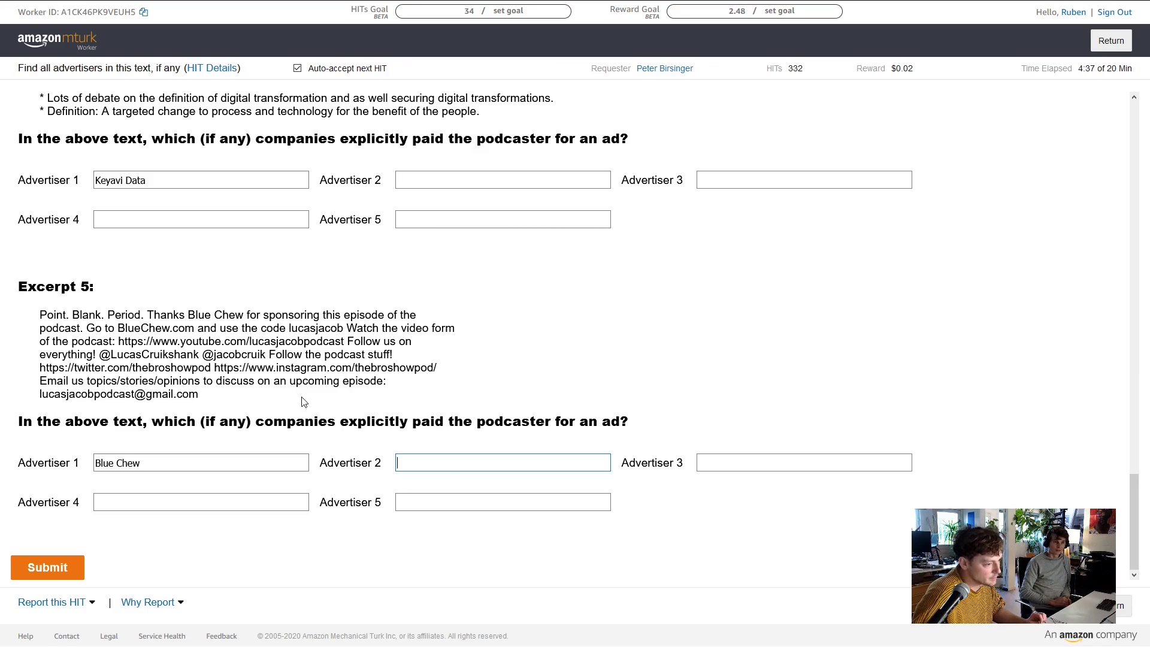
left_click(59, 567)
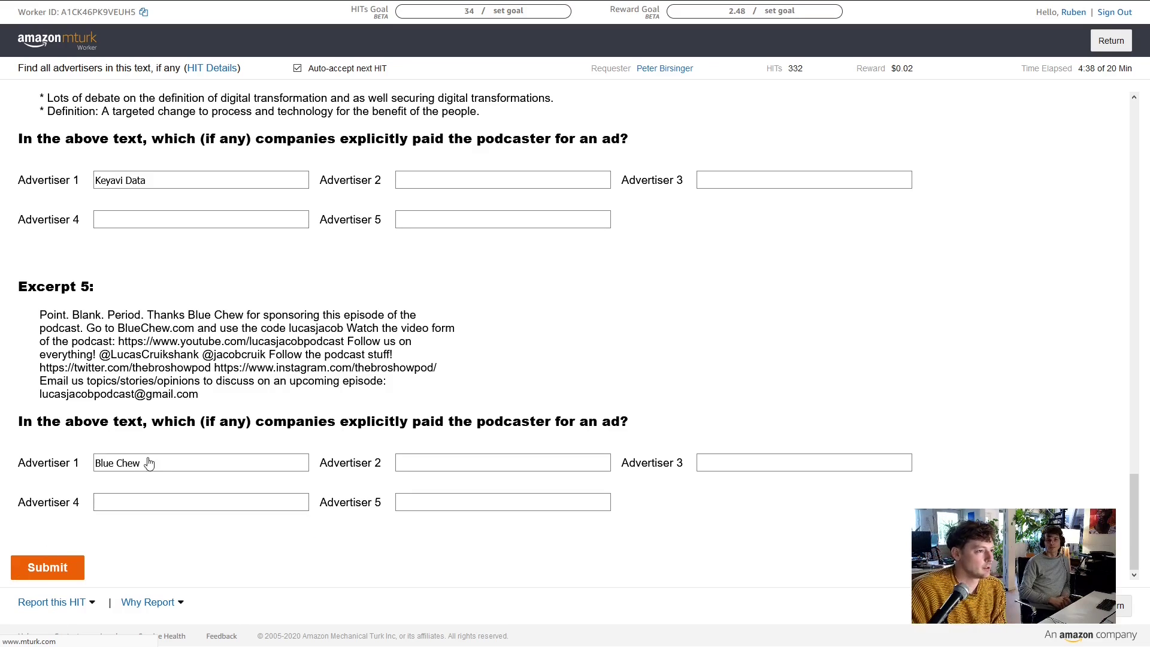
Close the Crypto.com jobs, Google Translate and LinkedIn browser tabs
scroll(770, 282, "up", 6)
scroll(469, 226, "down", 6)
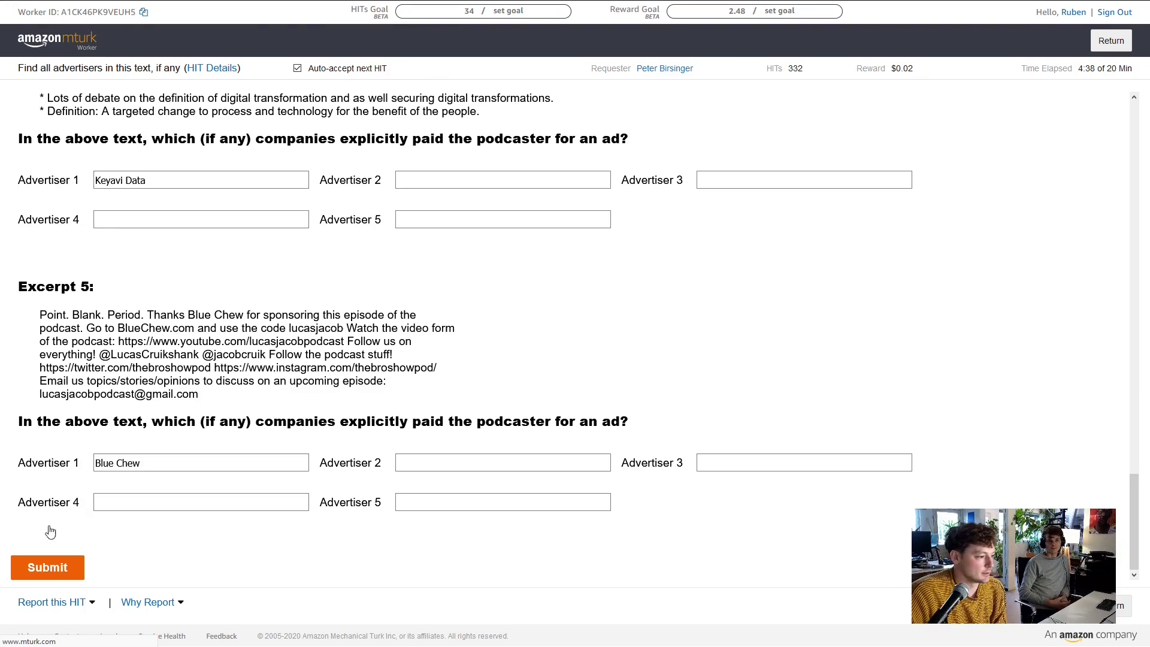
mouse_move(359, 12)
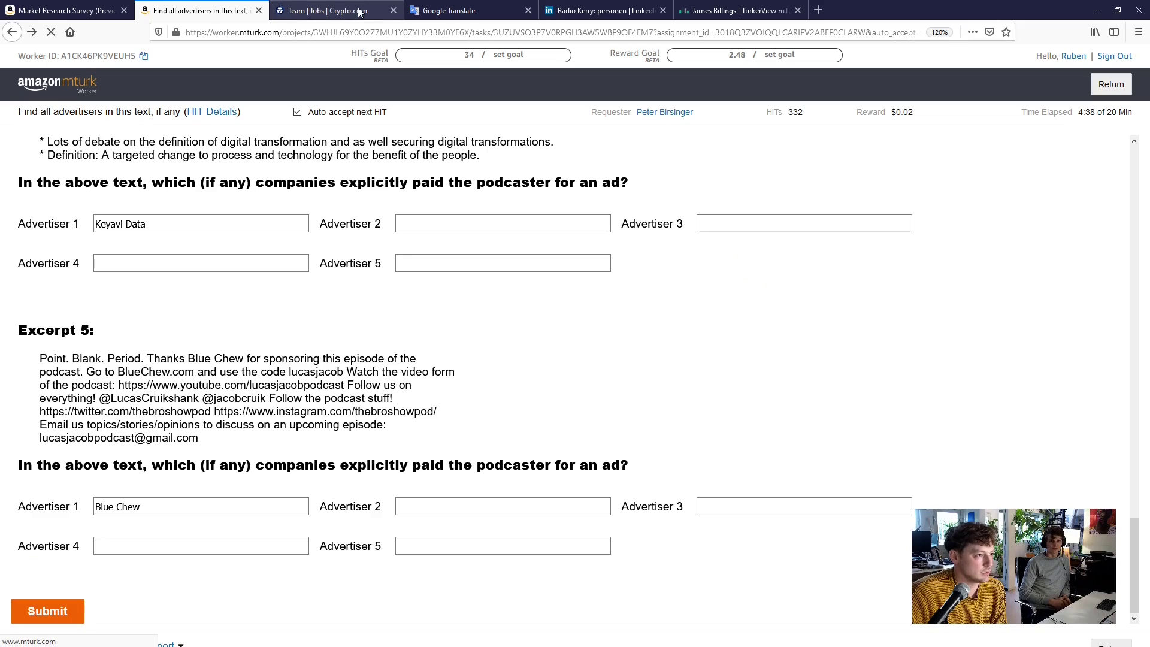
left_click(393, 11)
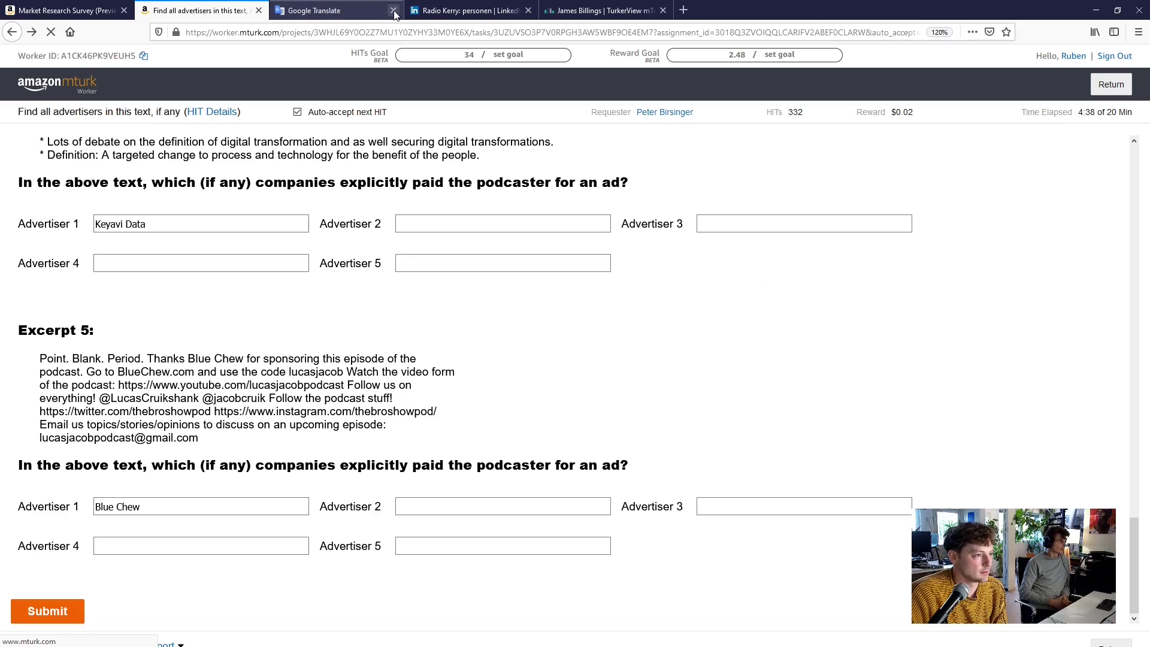
left_click(393, 11)
left_click(394, 12)
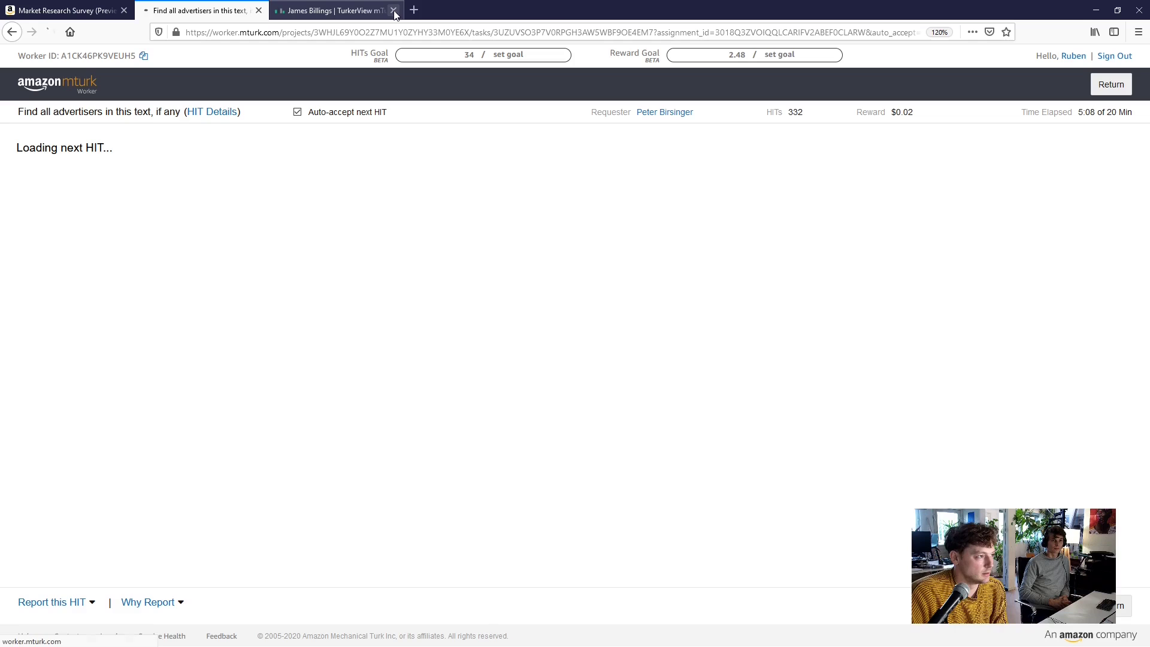
Close the TurkerView tab and read through the new HIT's instructions
left_click(393, 11)
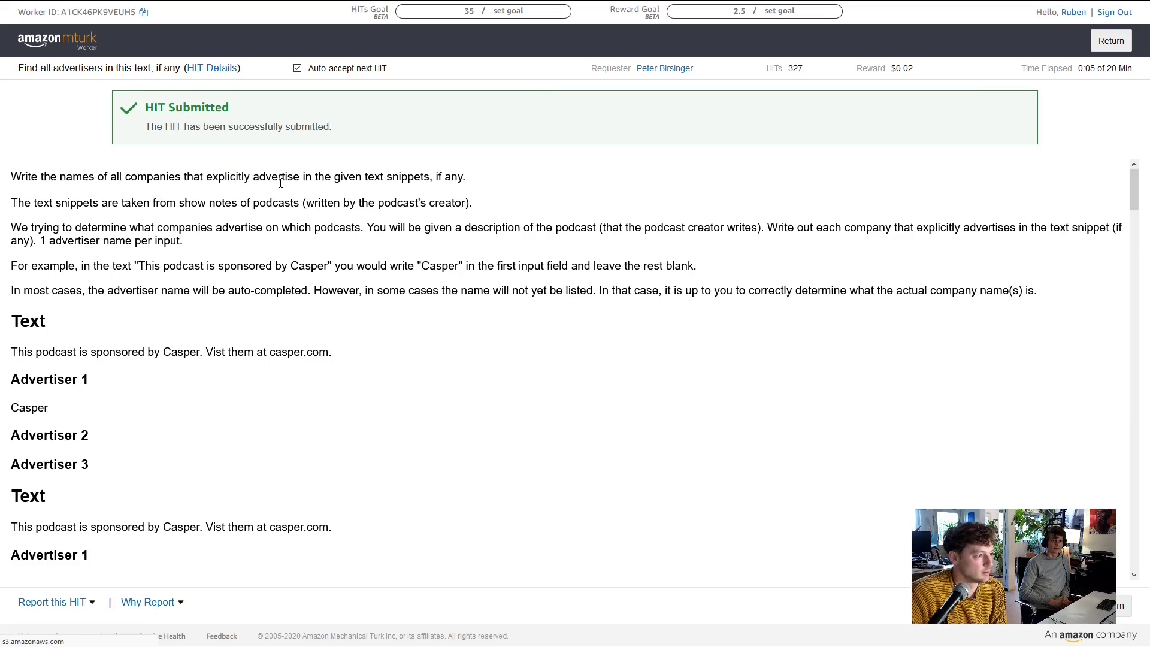
scroll(351, 275, "down", 5)
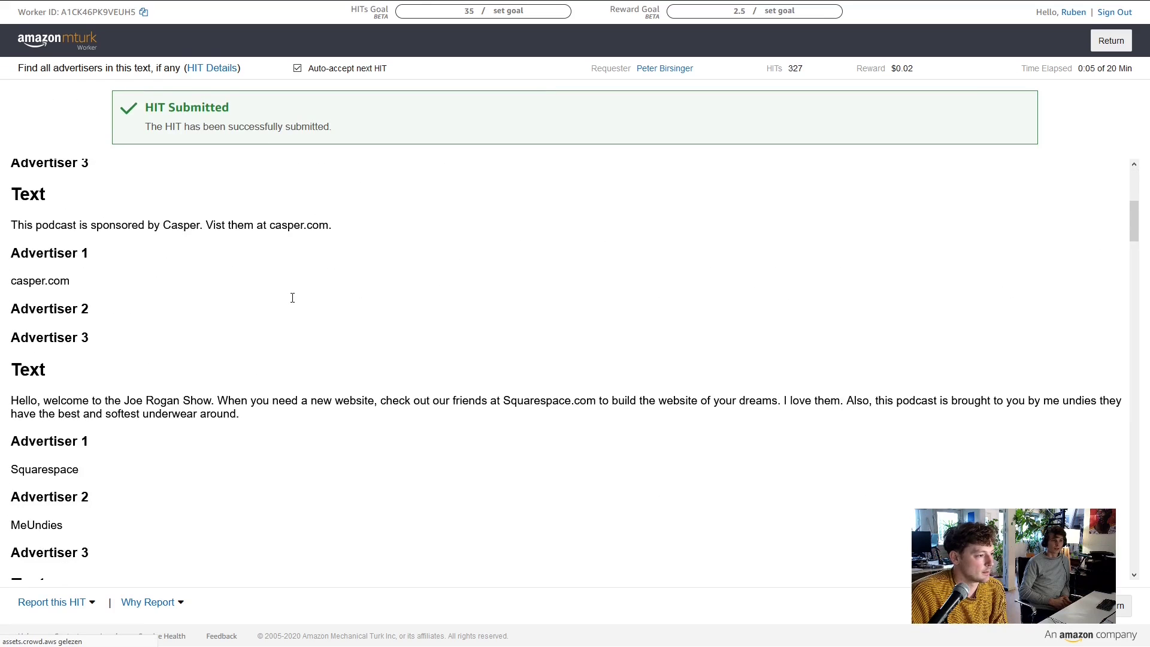
scroll(292, 298, "up", 5)
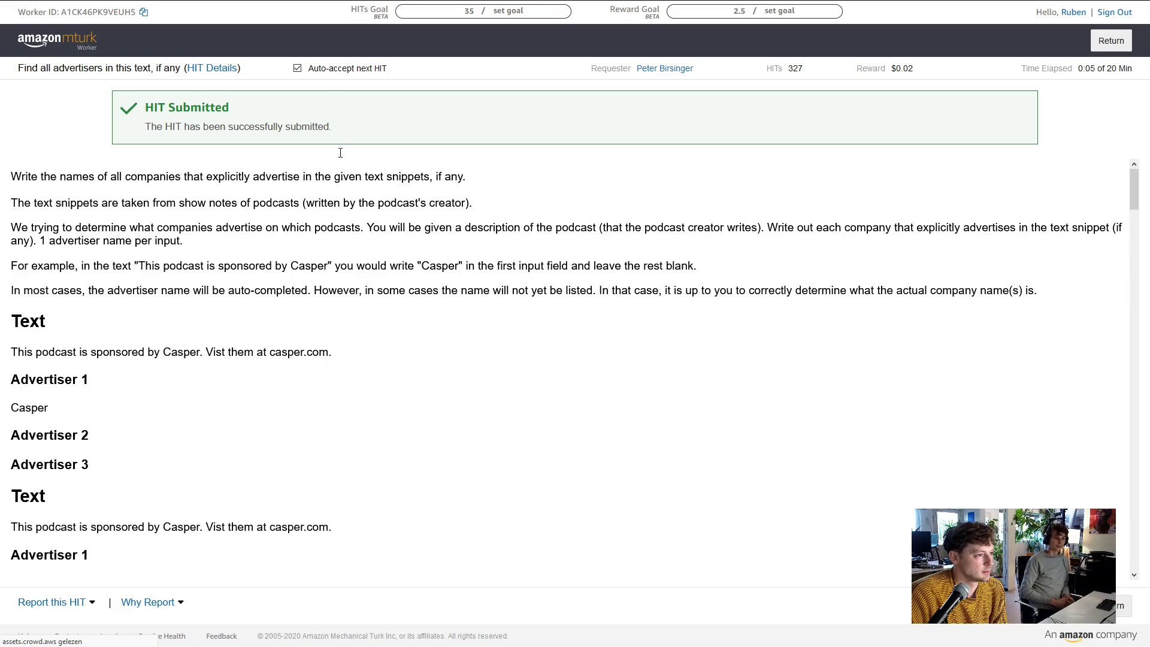
scroll(341, 153, "down", 15)
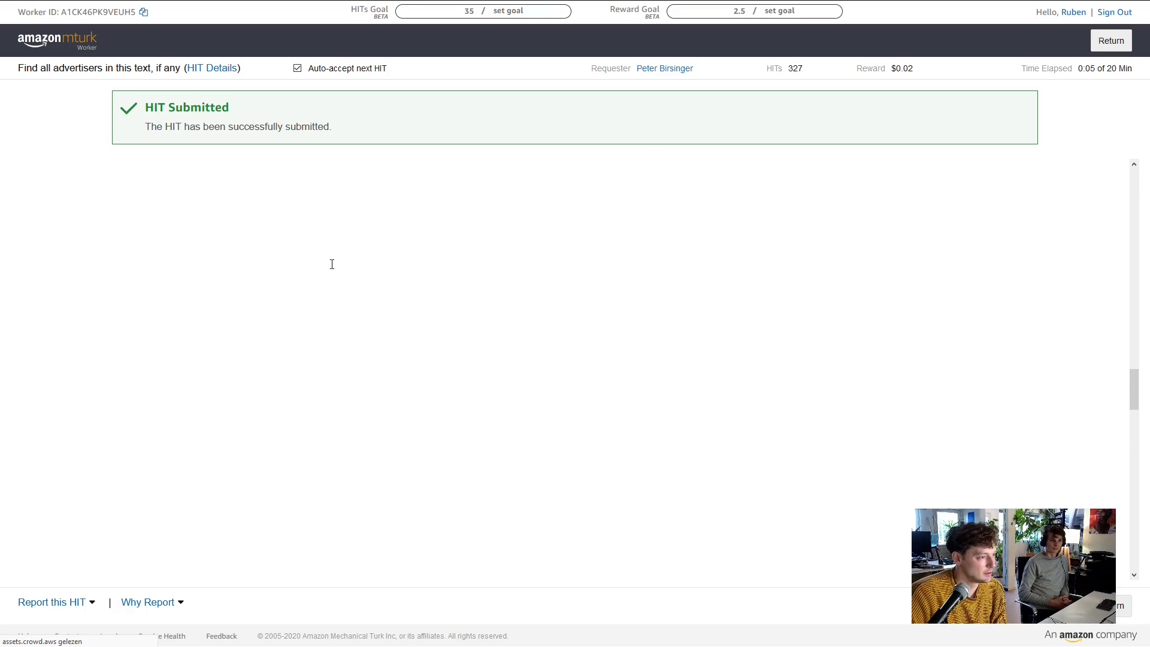
scroll(333, 266, "down", 4)
scroll(333, 267, "up", 12)
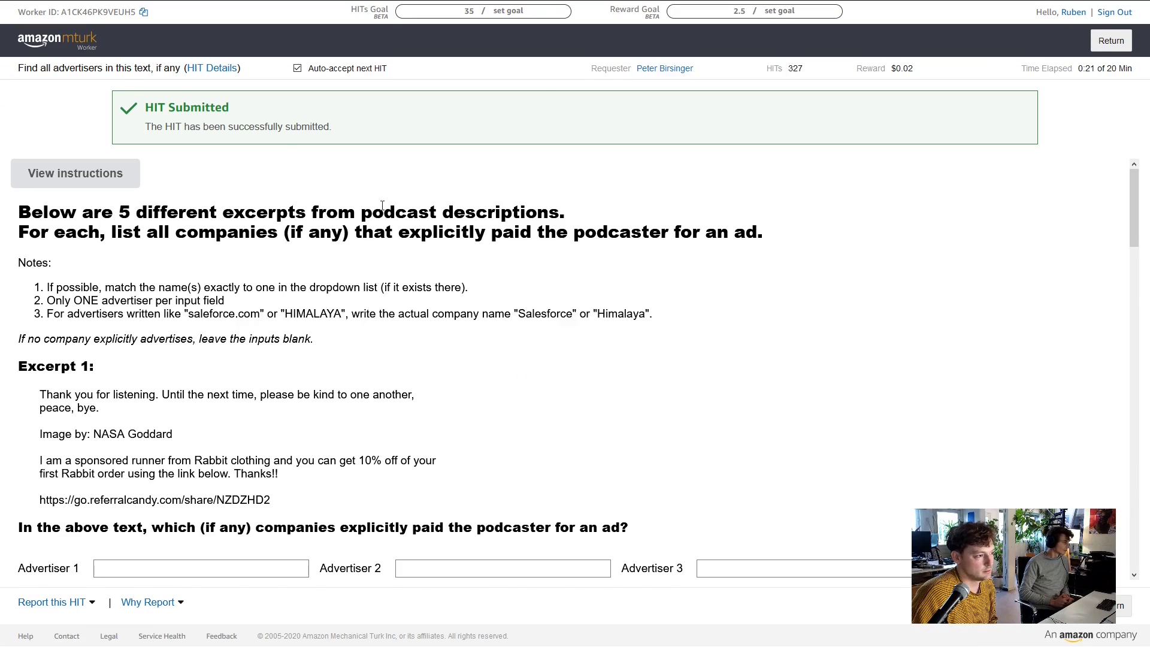
scroll(232, 210, "down", 3)
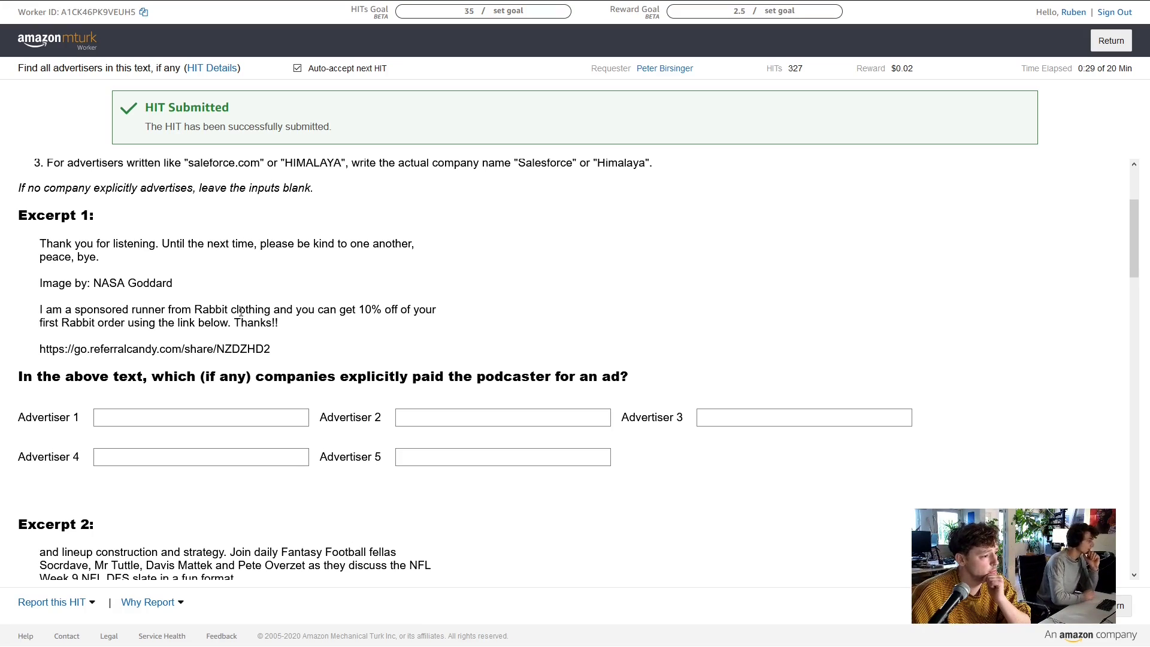
Enter Rabbit Clothing as Excerpt 1's first advertiser in the new HIT
left_click(203, 416)
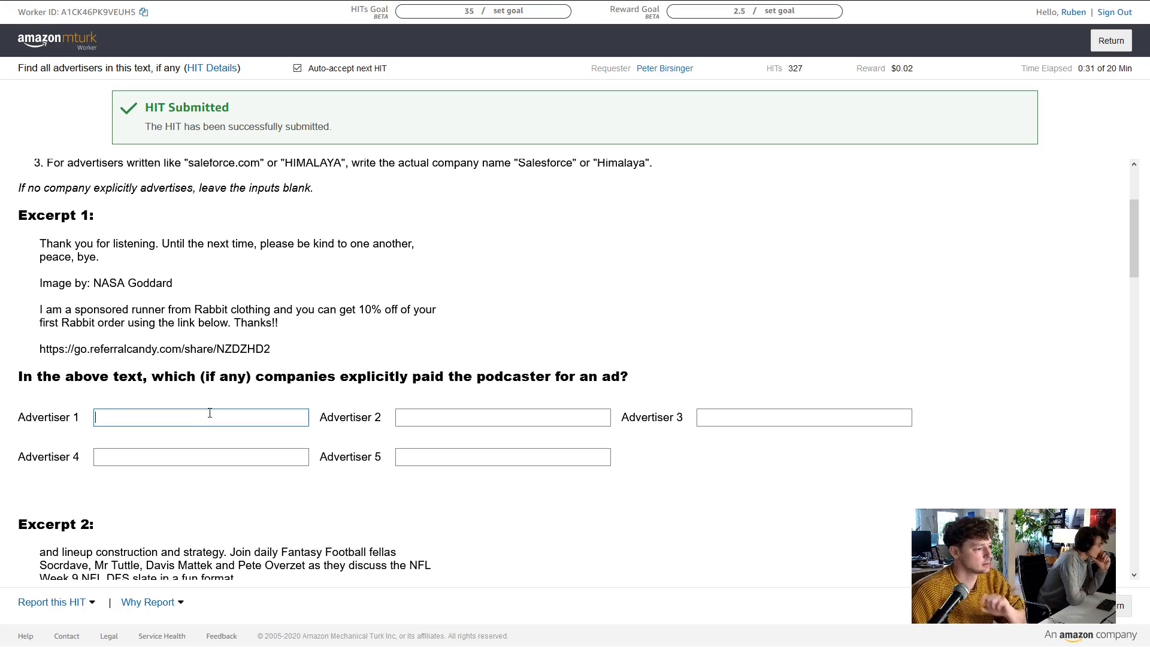
type("Rabb")
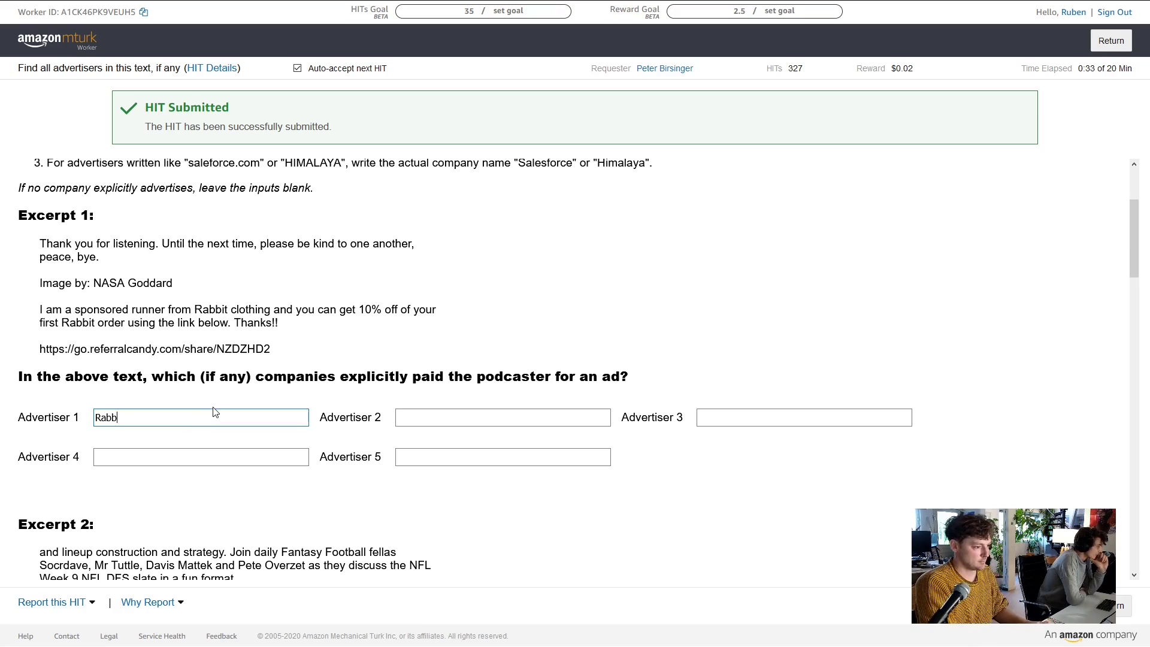
type("i")
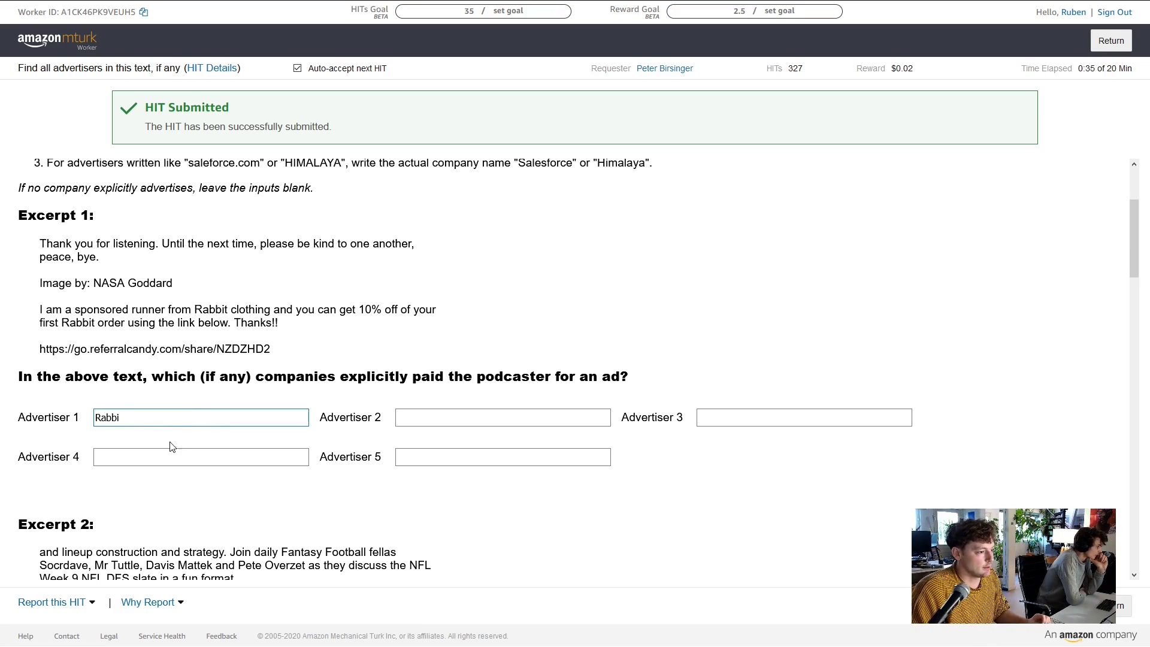
type("t Clothing")
scroll(353, 346, "down", 3)
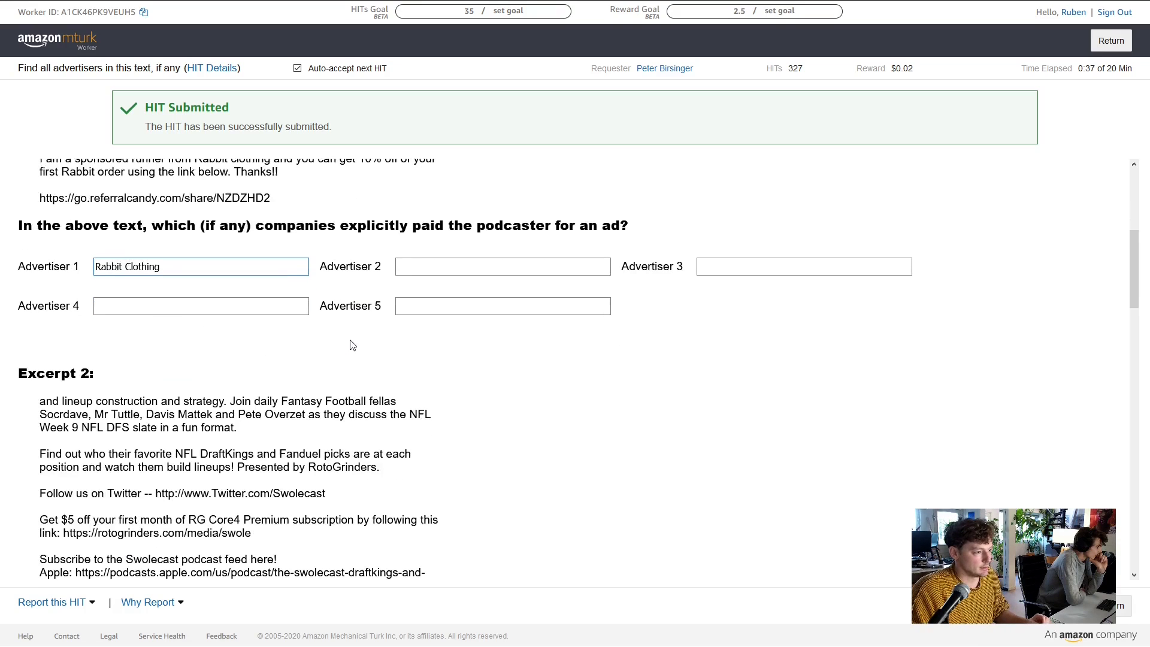
scroll(309, 372, "down", 2)
scroll(300, 377, "up", 1)
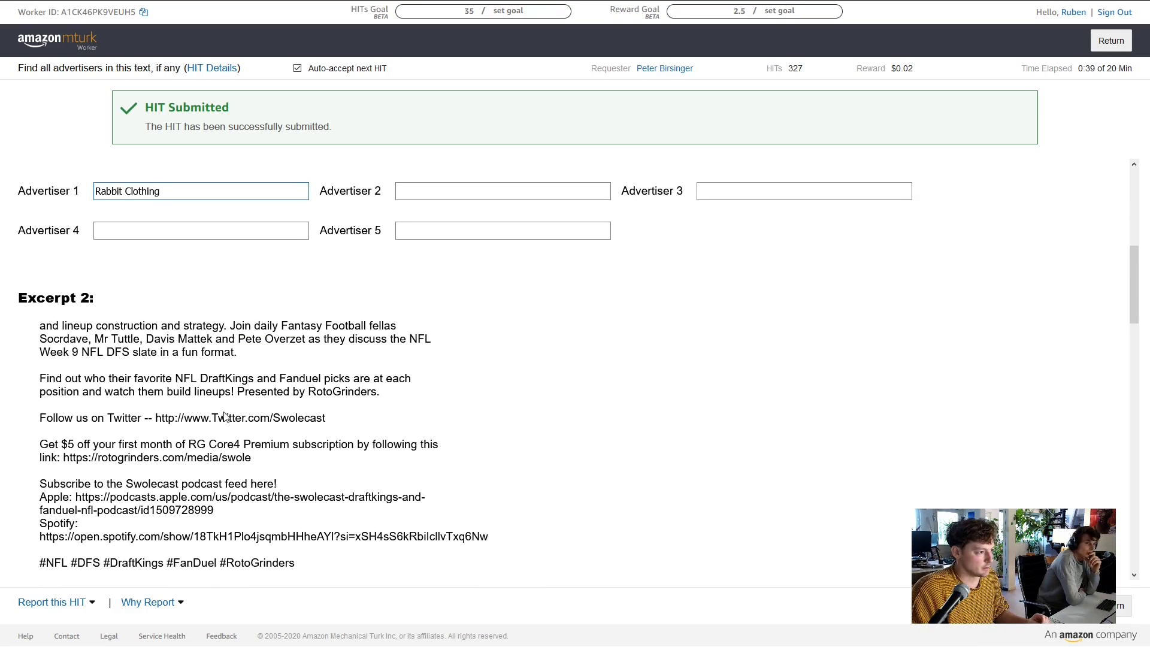
scroll(288, 383, "down", 3)
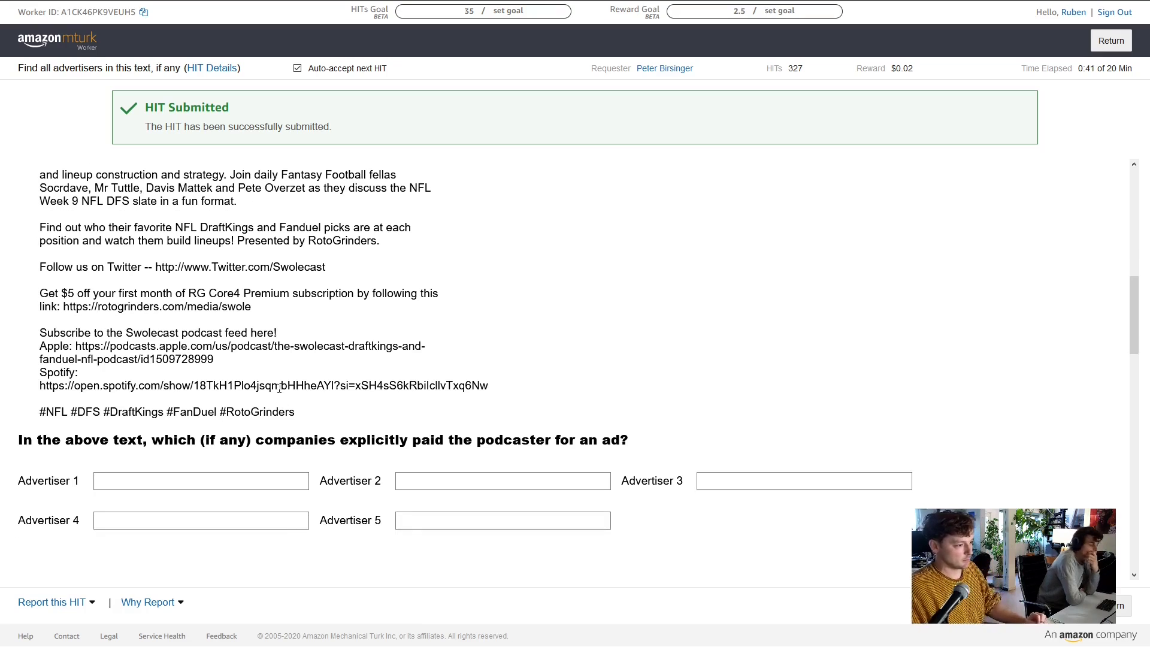
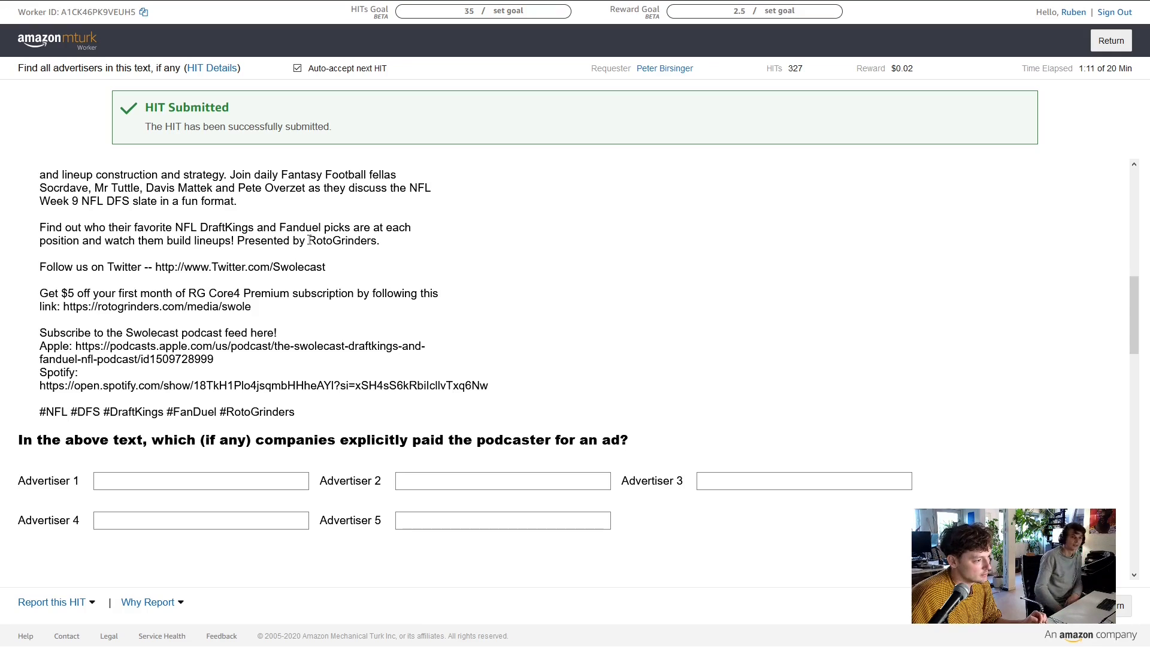
Find RotoGrinders in Excerpt 2's text and enter Rotogrinders as its first advertiser
left_click_drag(310, 240, 377, 239)
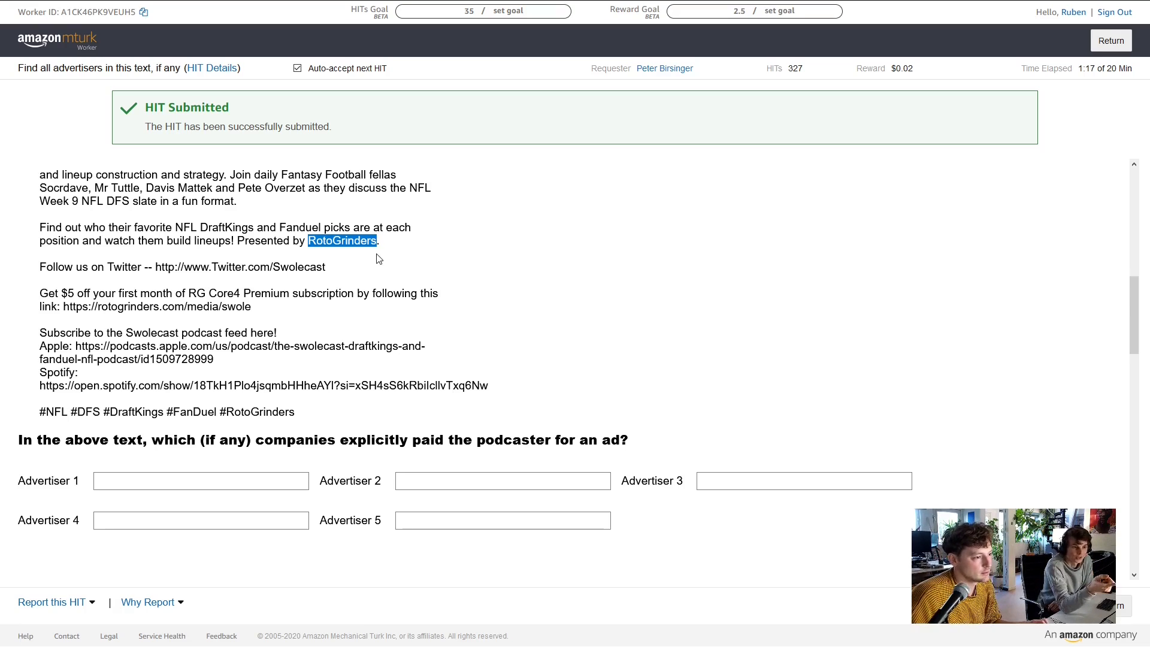
left_click(129, 481)
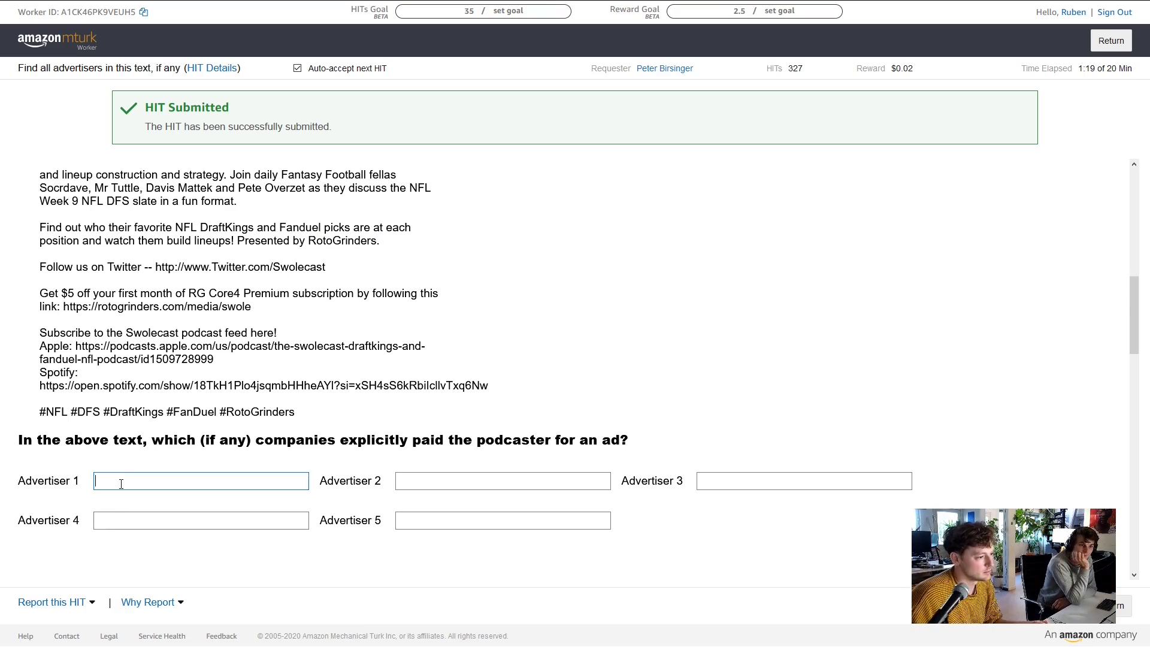
type("Roto")
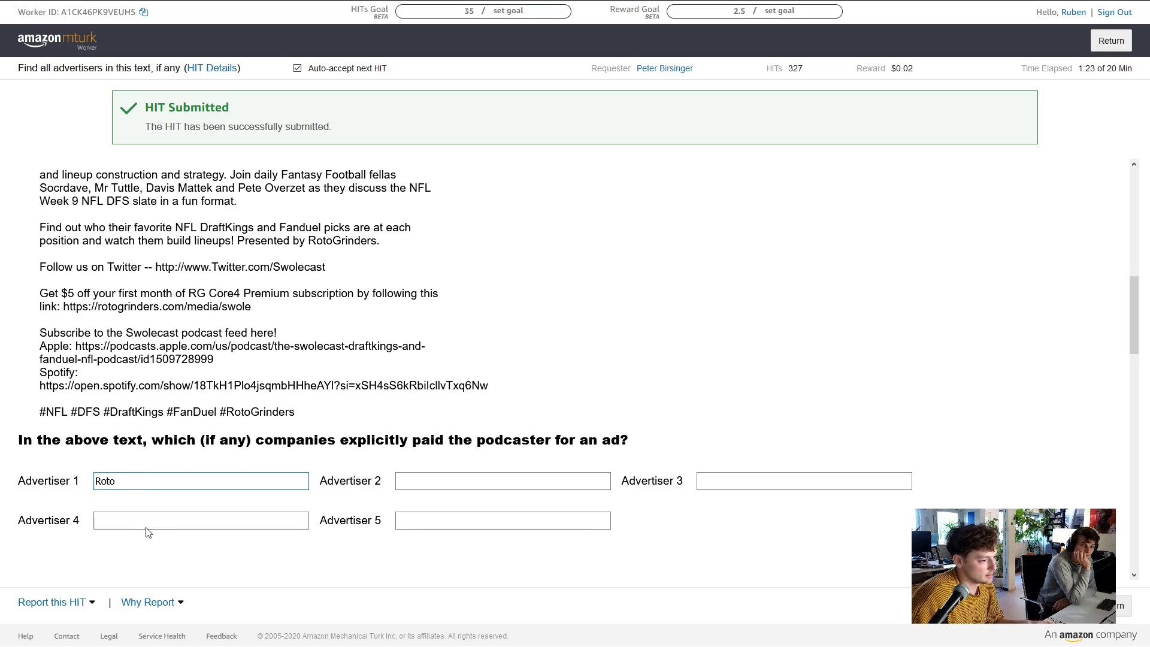
type("grinders")
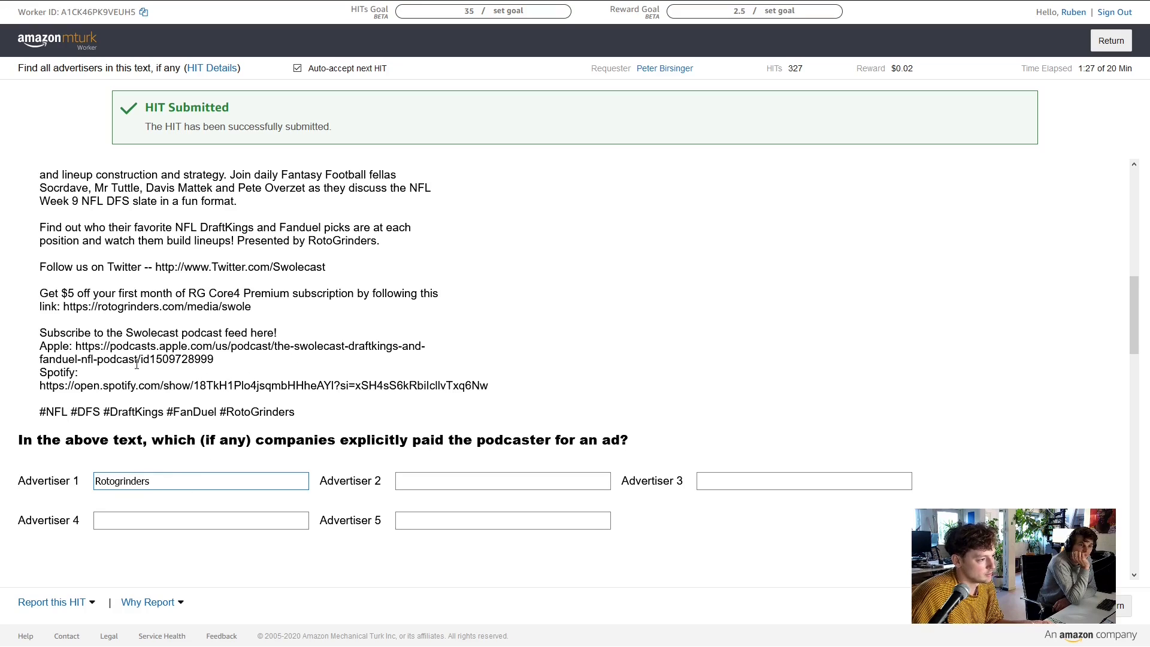
scroll(137, 364, "down", 1)
scroll(97, 270, "down", 5)
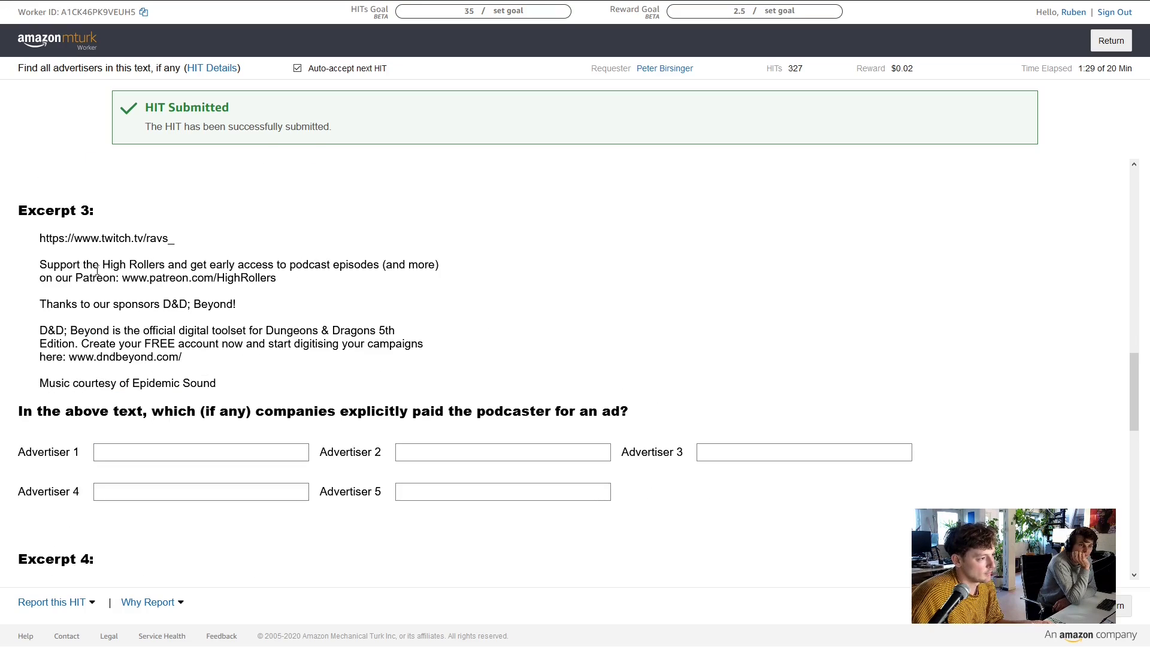
scroll(96, 270, "up", 5)
scroll(161, 297, "down", 2)
scroll(269, 317, "up", 1)
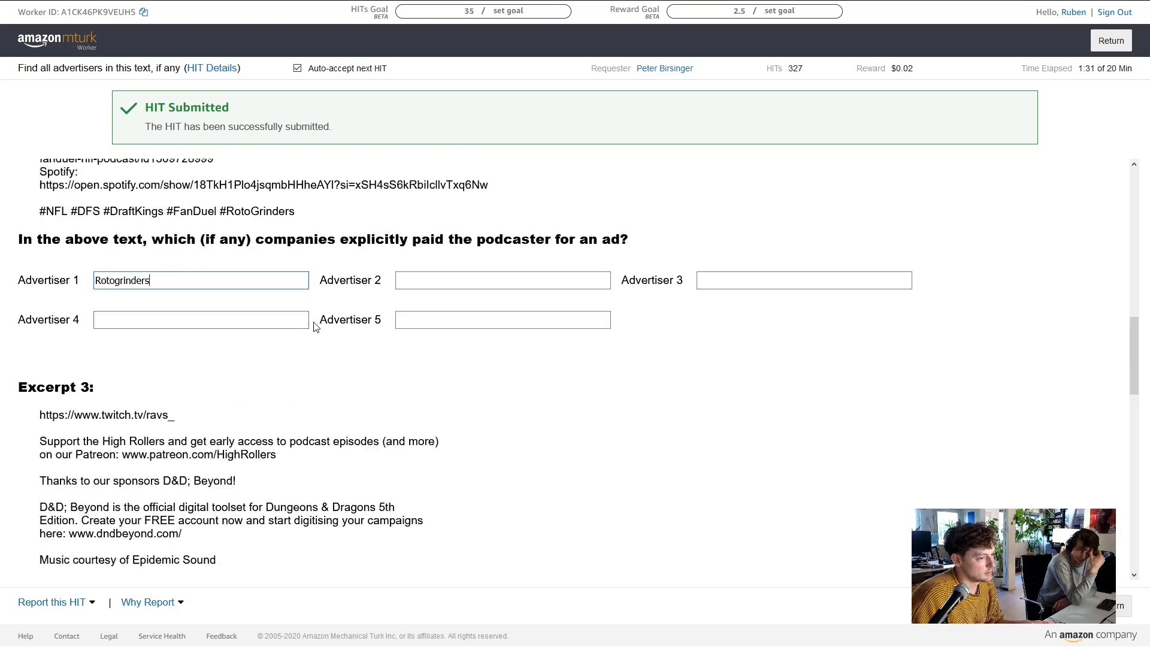
scroll(314, 329, "up", 8)
scroll(313, 331, "down", 8)
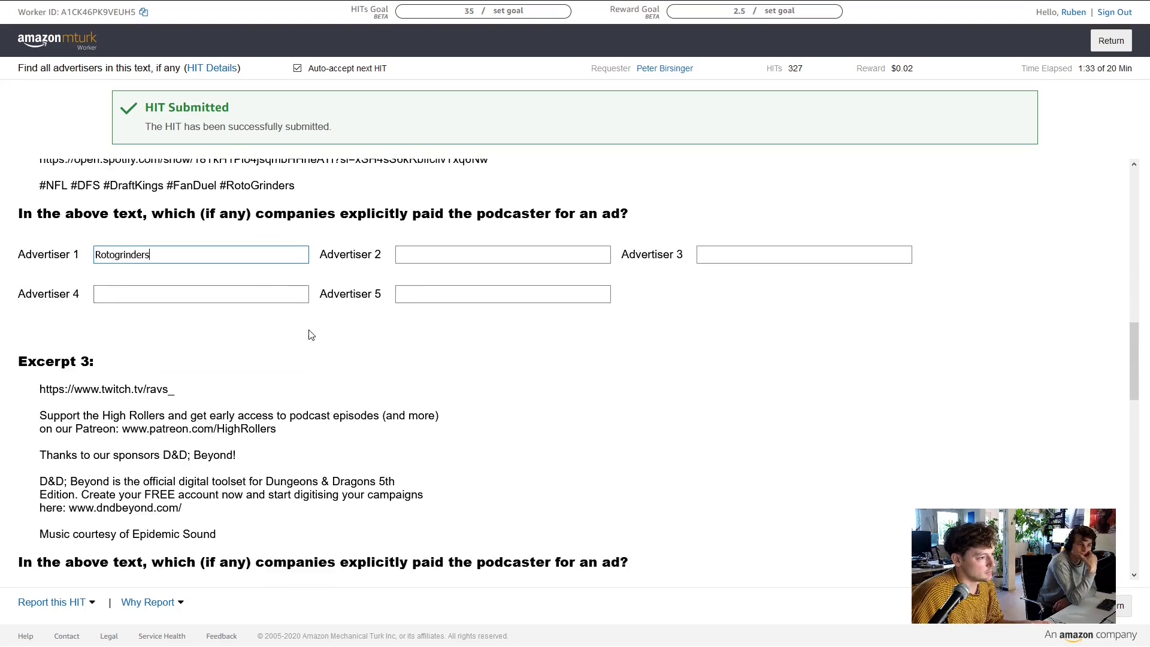
scroll(311, 334, "down", 4)
scroll(198, 331, "up", 1)
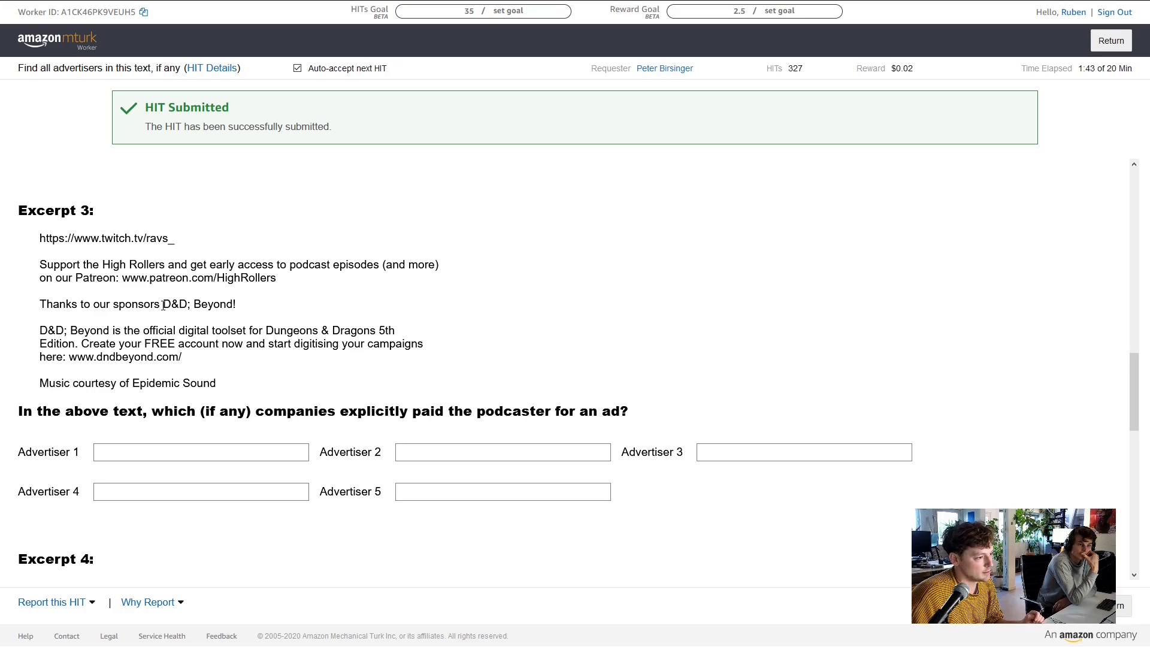
Enter D&D; Beyond as Excerpt 3's first advertiser
left_click(150, 451)
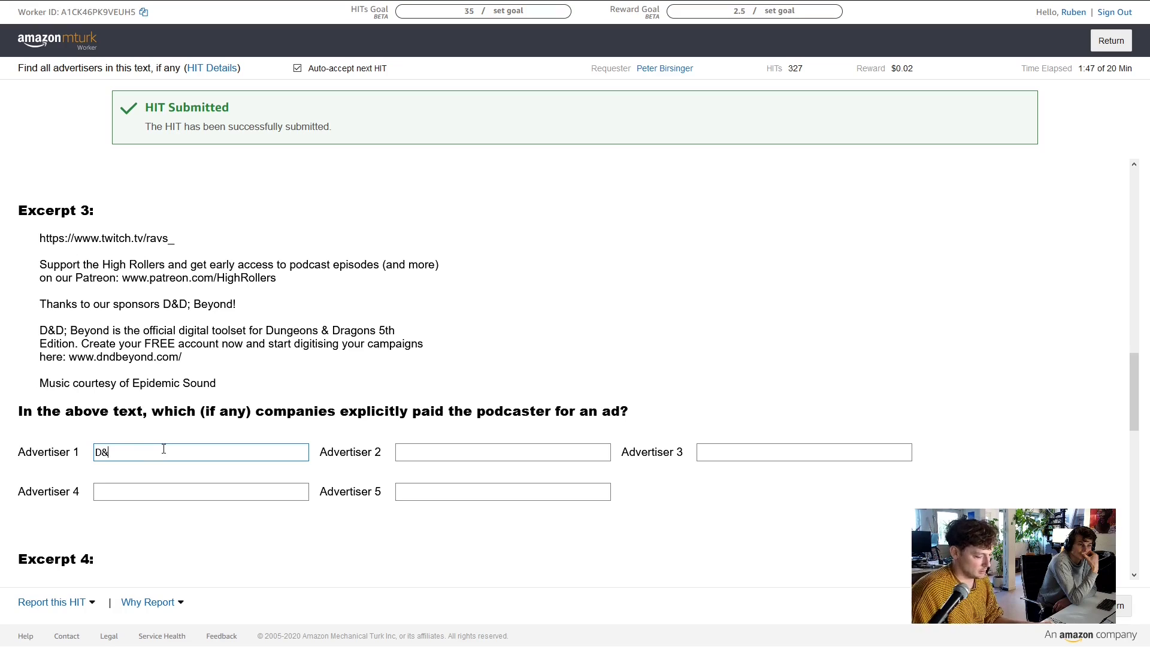
type("D&D; Beyond")
key("Tab")
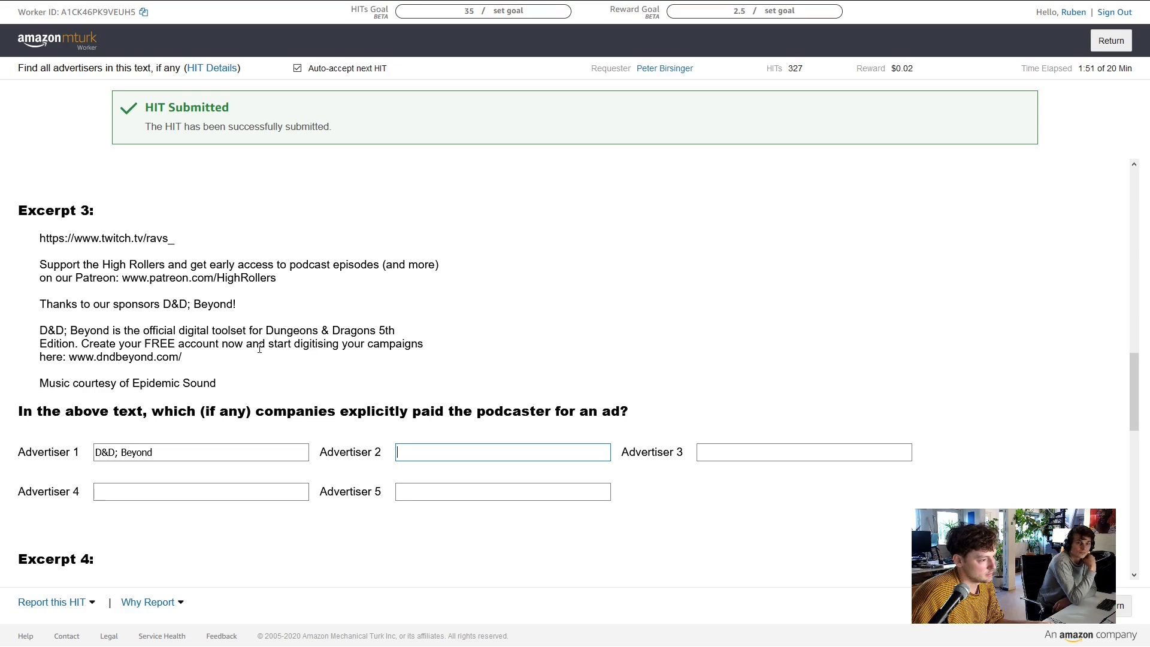
Enter D&D; Beyond as Excerpt 4's first advertiser as well
scroll(264, 345, "down", 3)
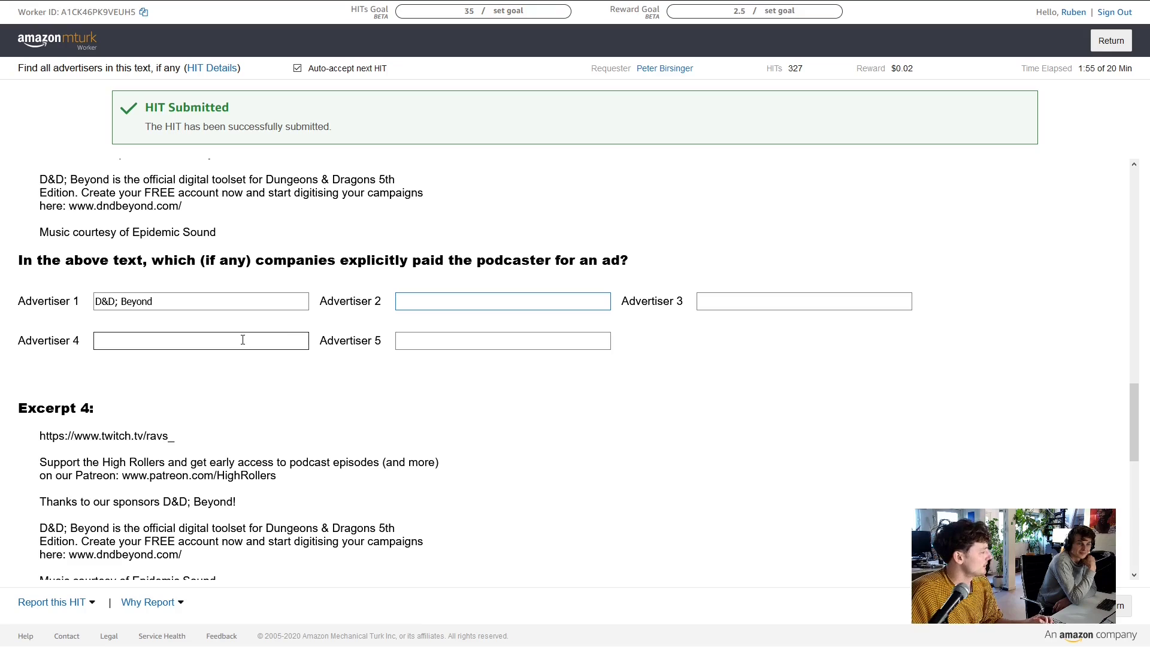
scroll(239, 333, "down", 2)
scroll(285, 331, "down", 2)
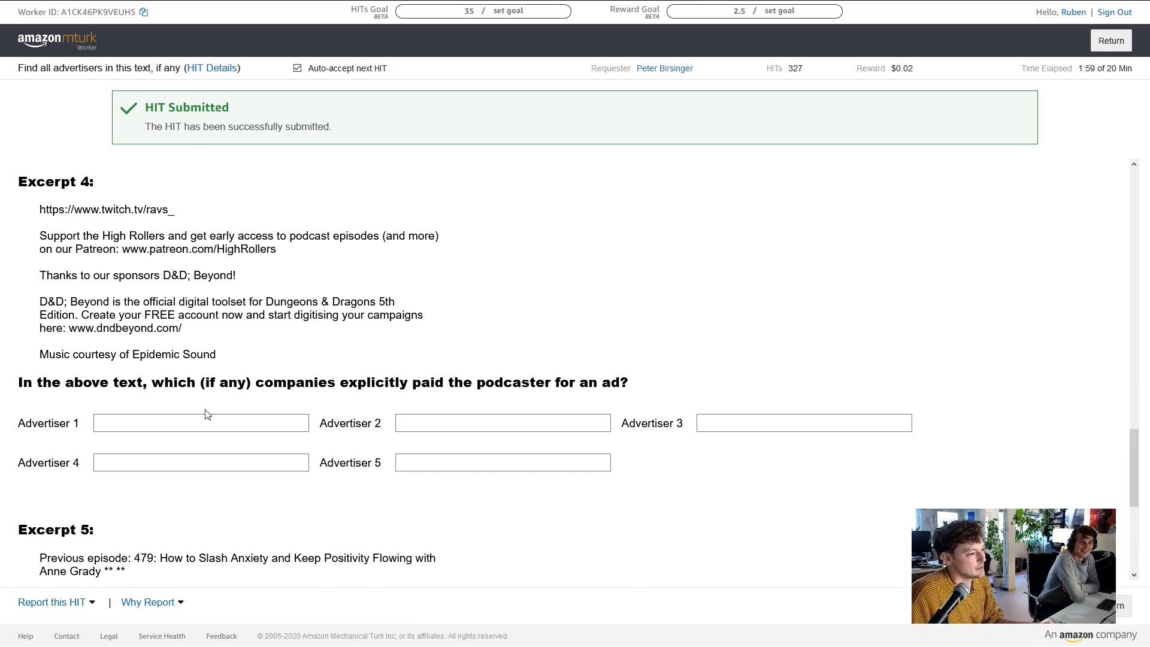
left_click(208, 421)
type("D")
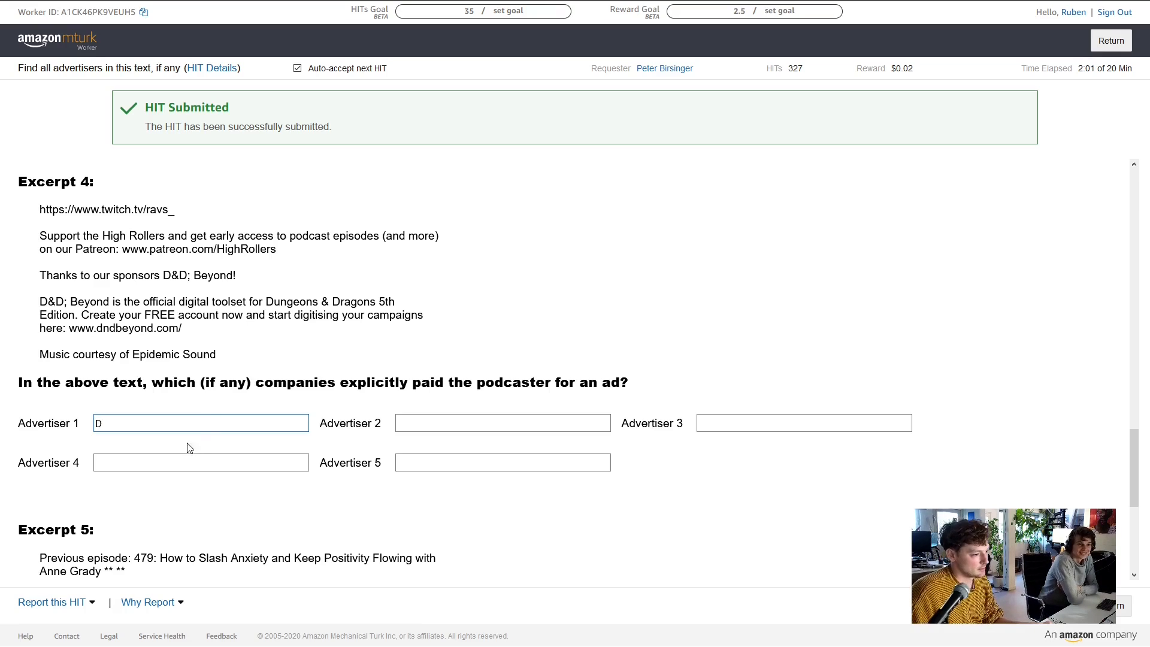
type("&")
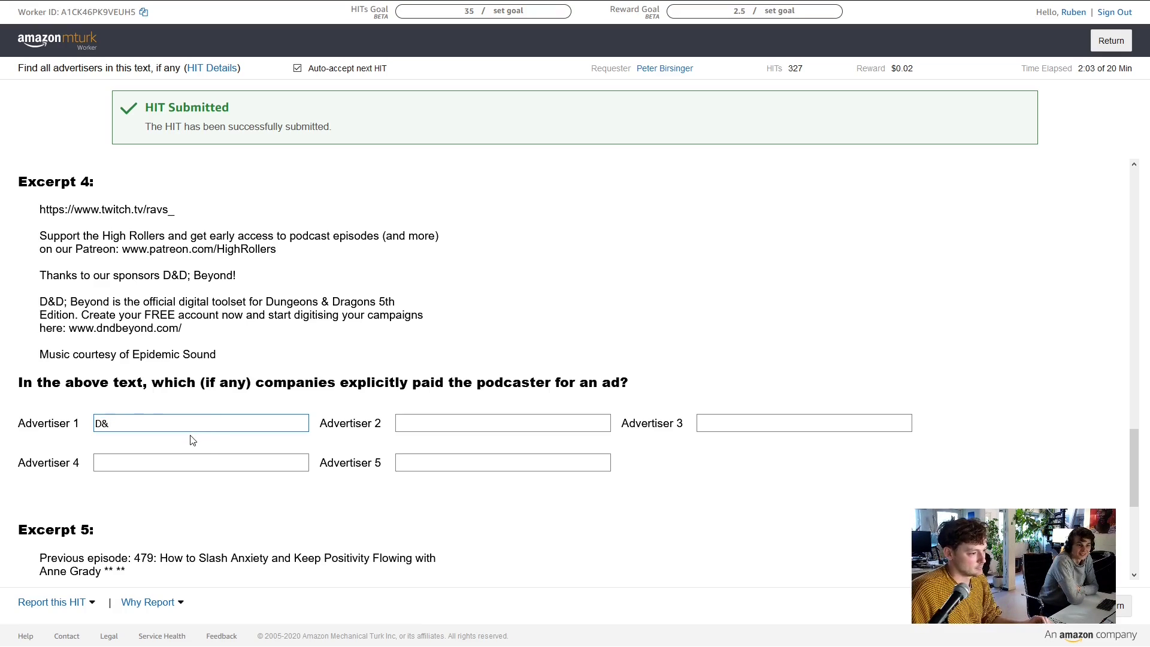
type("D; Beyond")
scroll(244, 371, "down", 4)
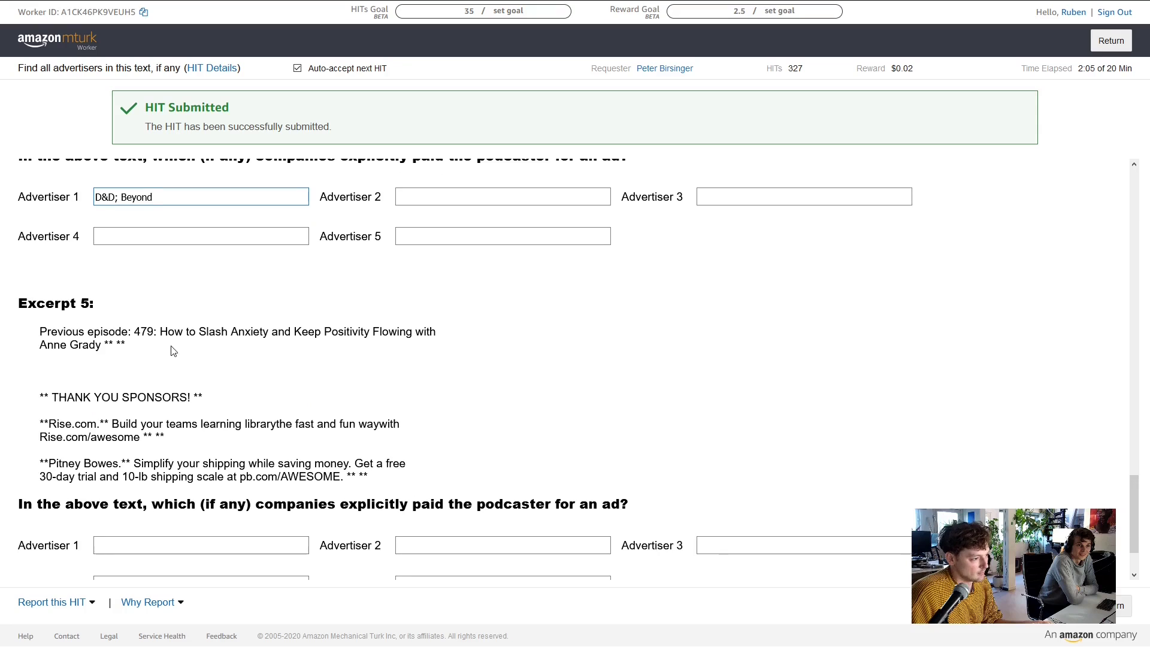
scroll(174, 352, "down", 1)
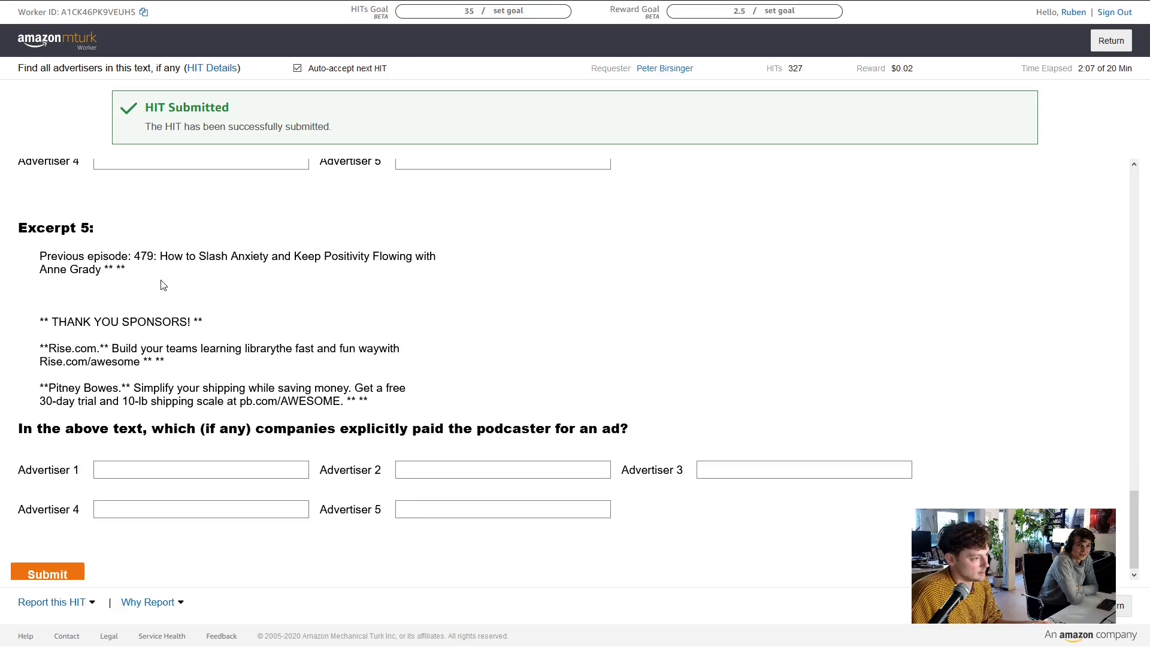
scroll(181, 303, "down", 1)
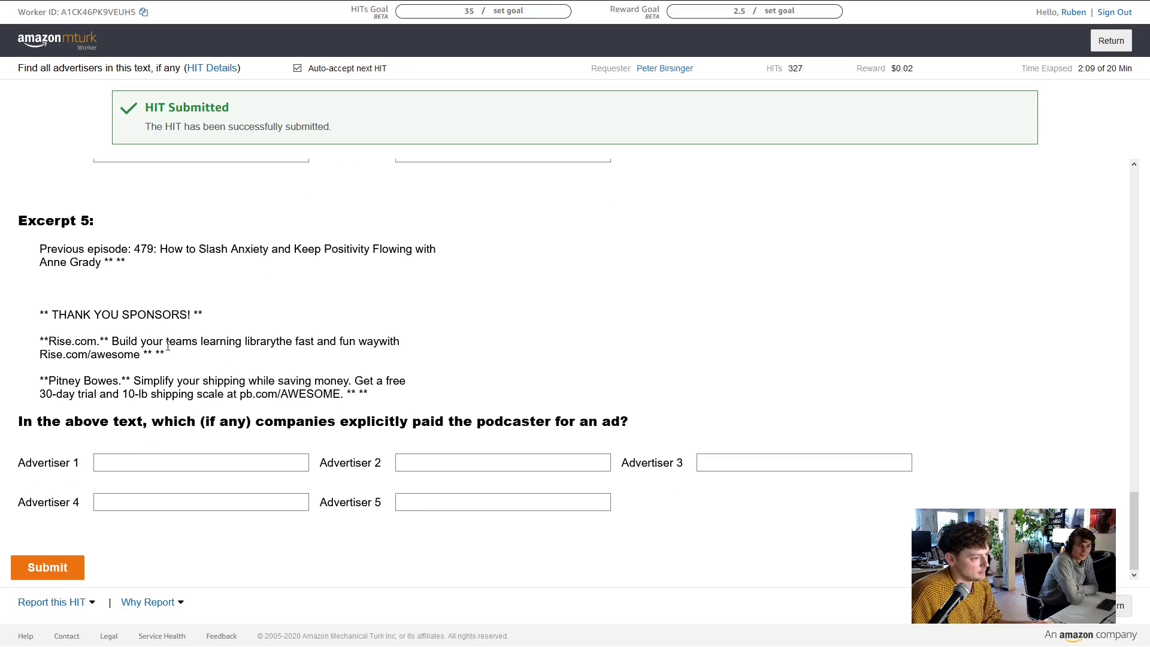
Enter Rise.com as Excerpt 5's first advertiser, checking the spelling against the excerpt link
left_click(153, 460)
type("R")
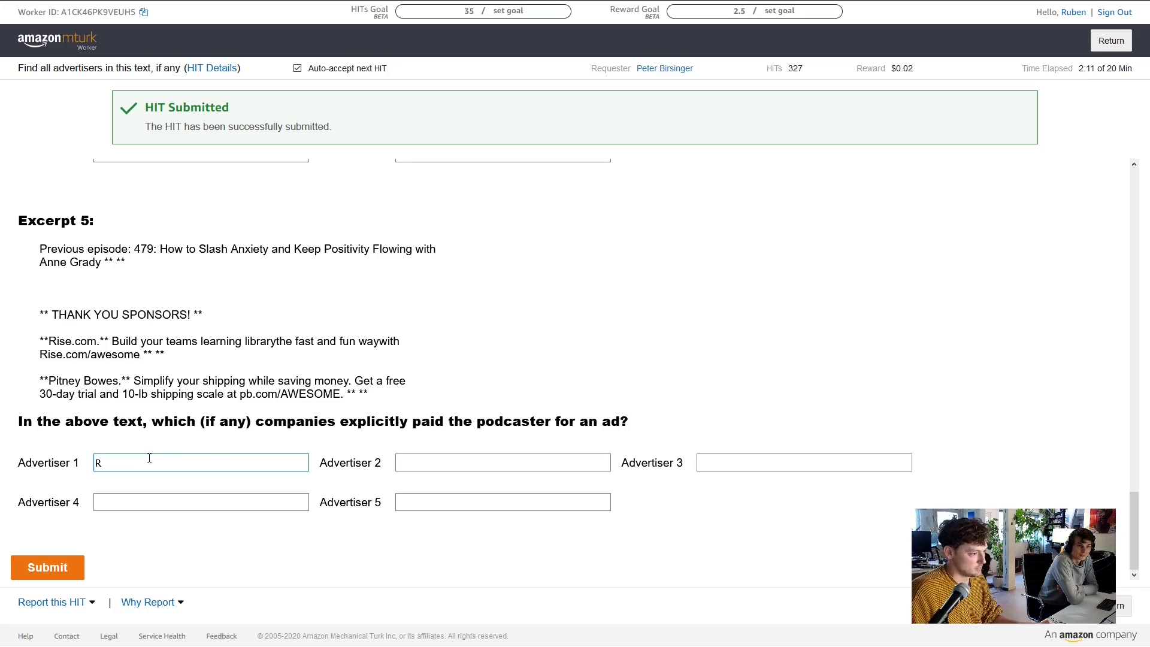
type("ise")
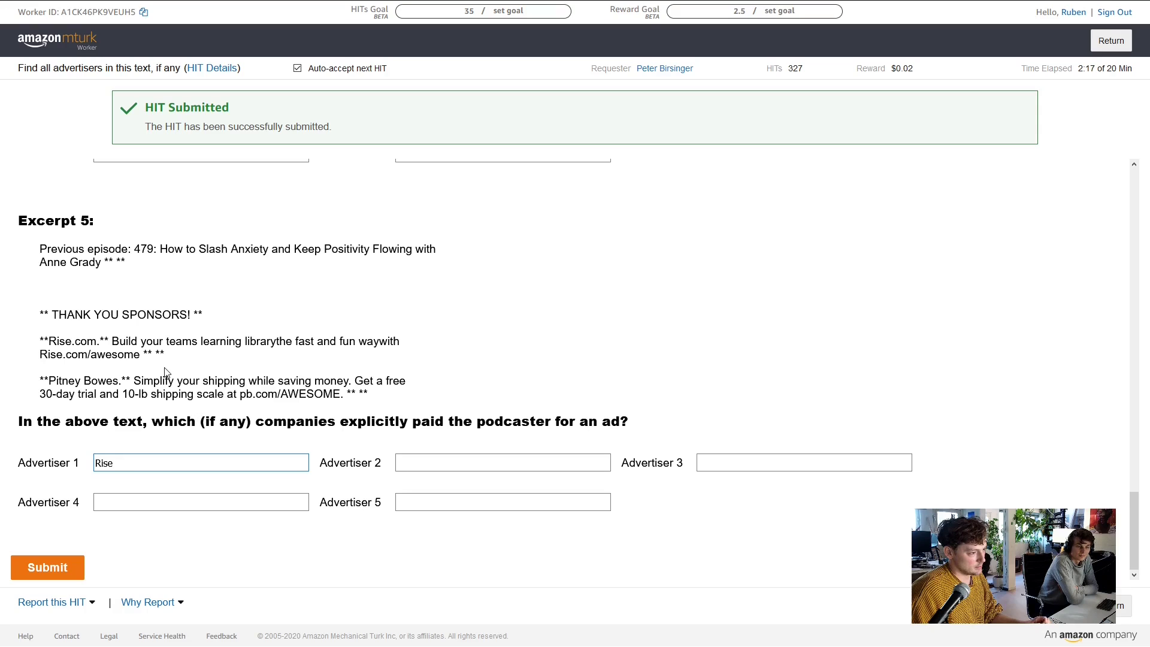
double_click(124, 355)
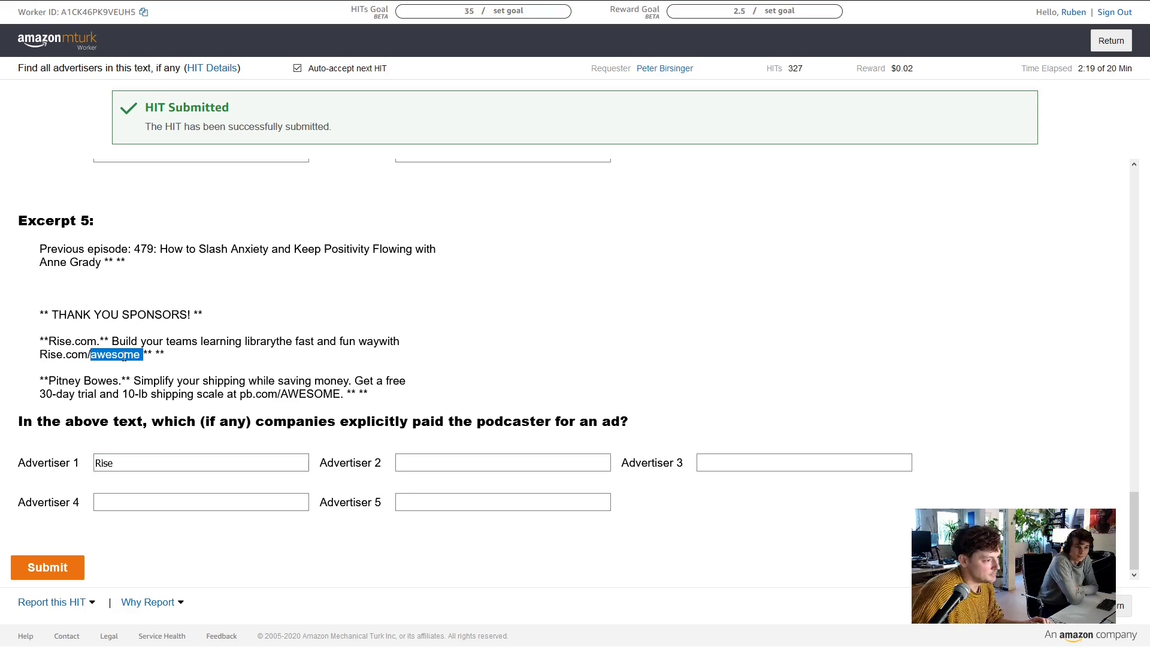
left_click(124, 355)
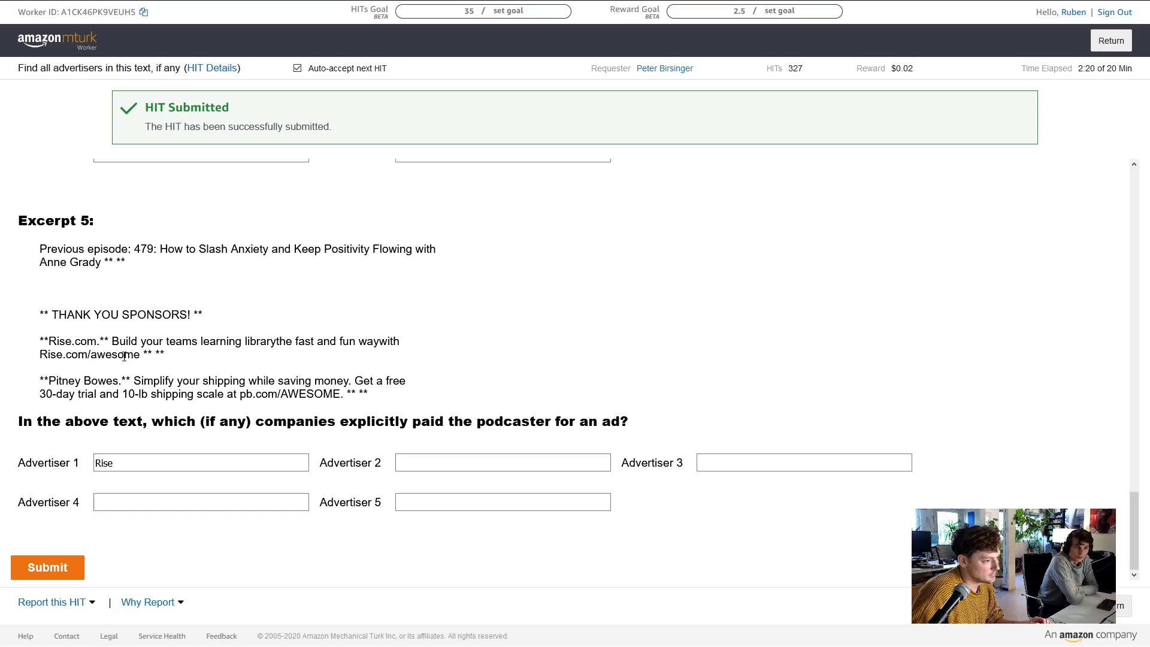
double_click(80, 357)
left_click(147, 470)
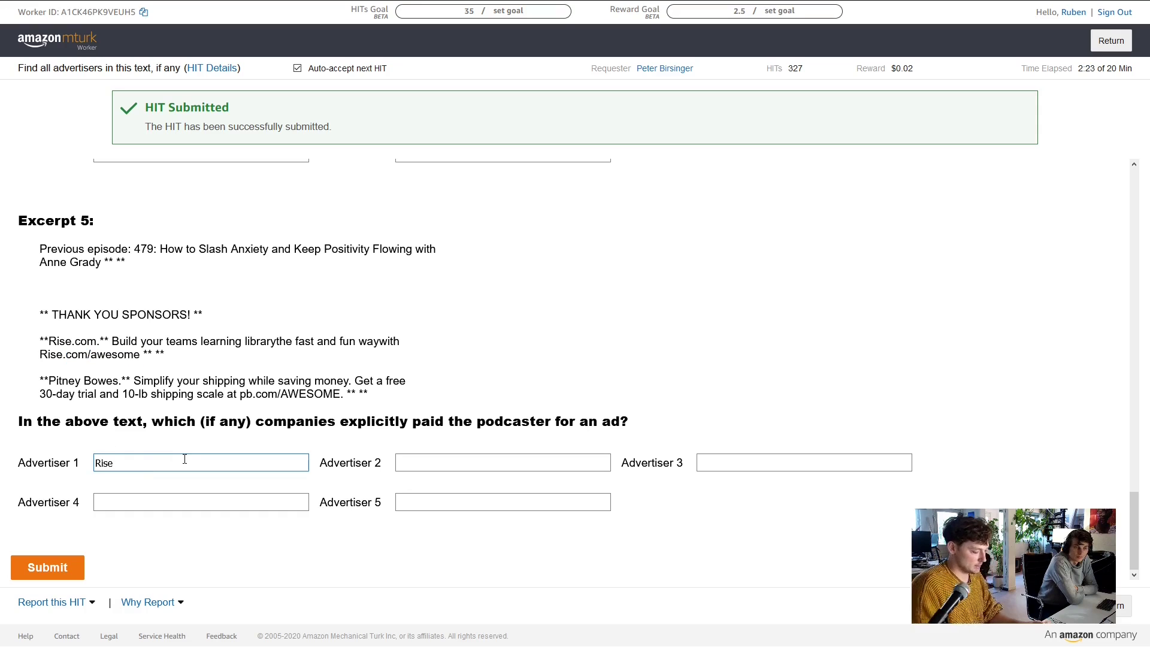
type(".com")
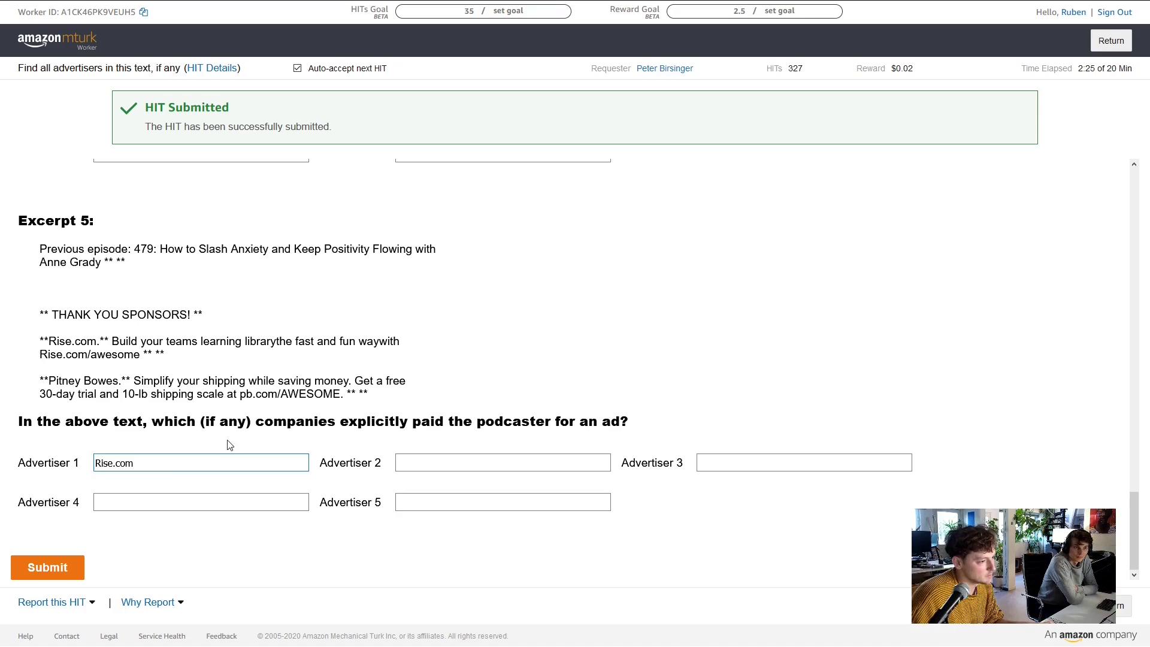
left_click(257, 387)
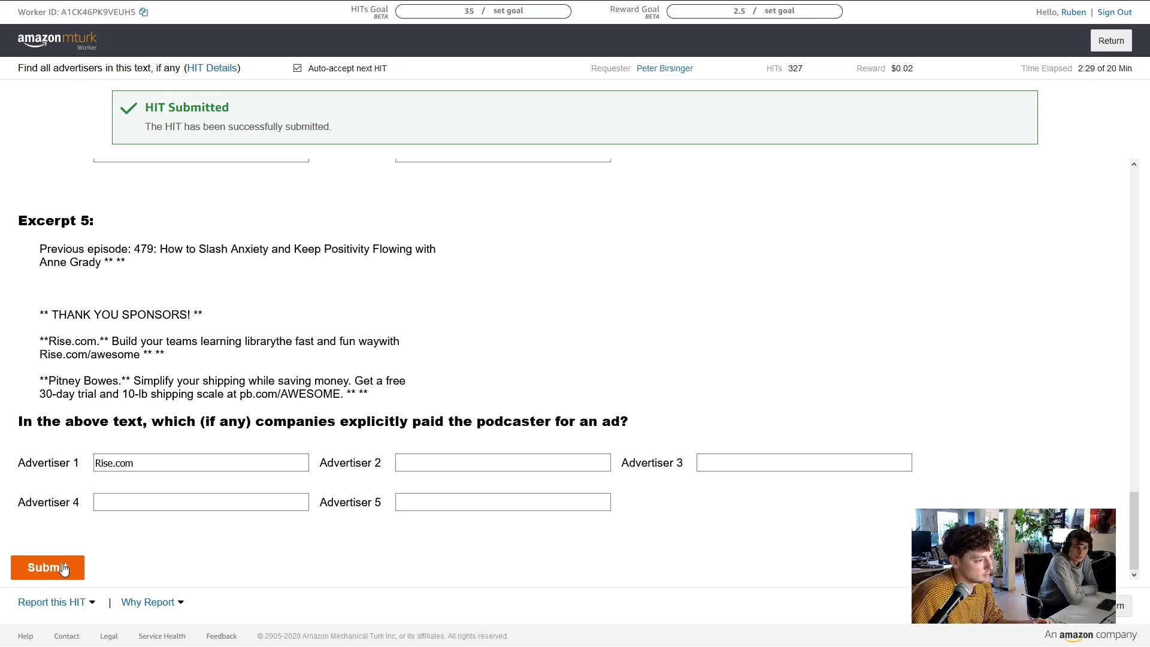
Enter Pitney Bowes as Excerpt 5's second advertiser
left_click(418, 462)
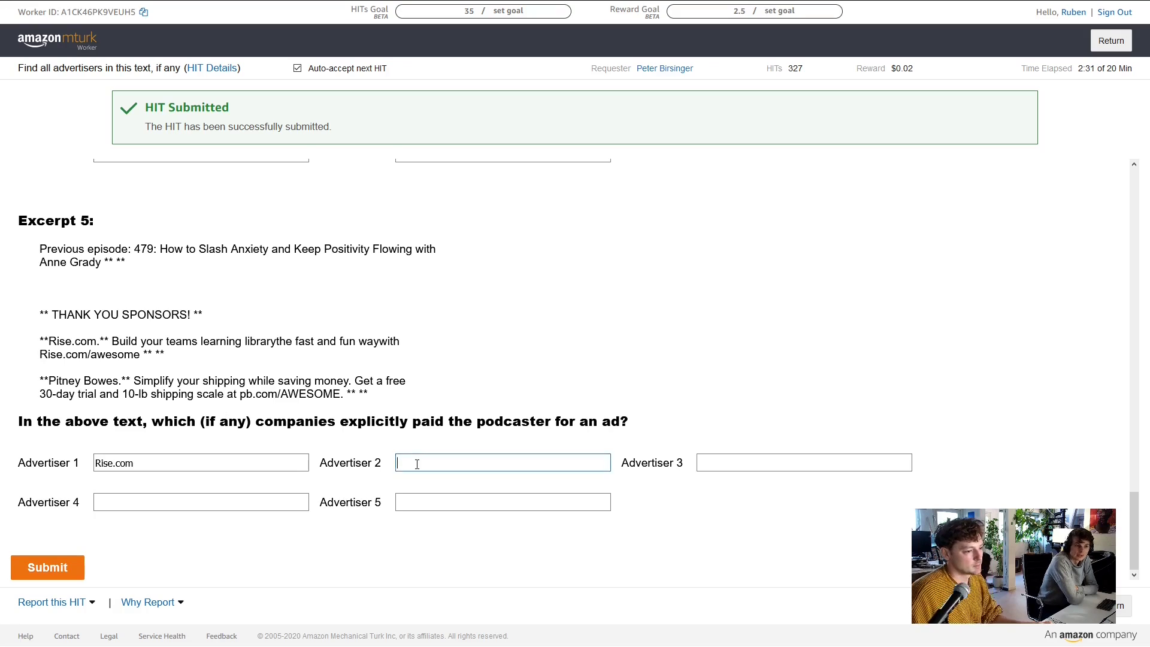
scroll(349, 474, "up", 1)
type("Pitn")
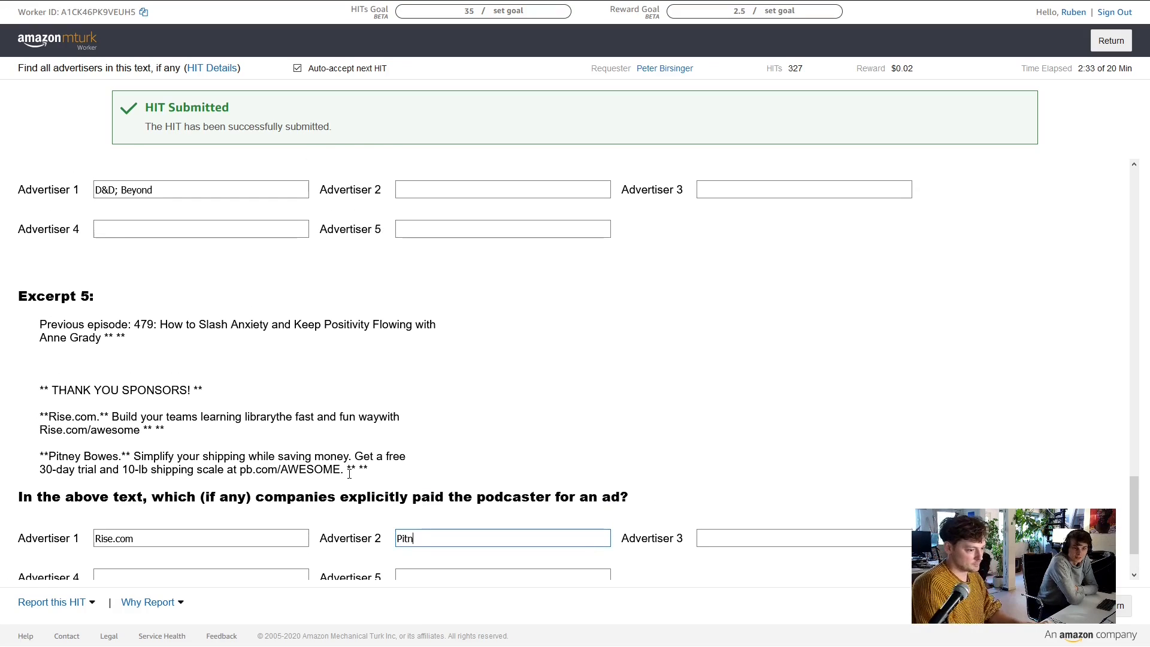
type("ey Bowes")
key("Tab")
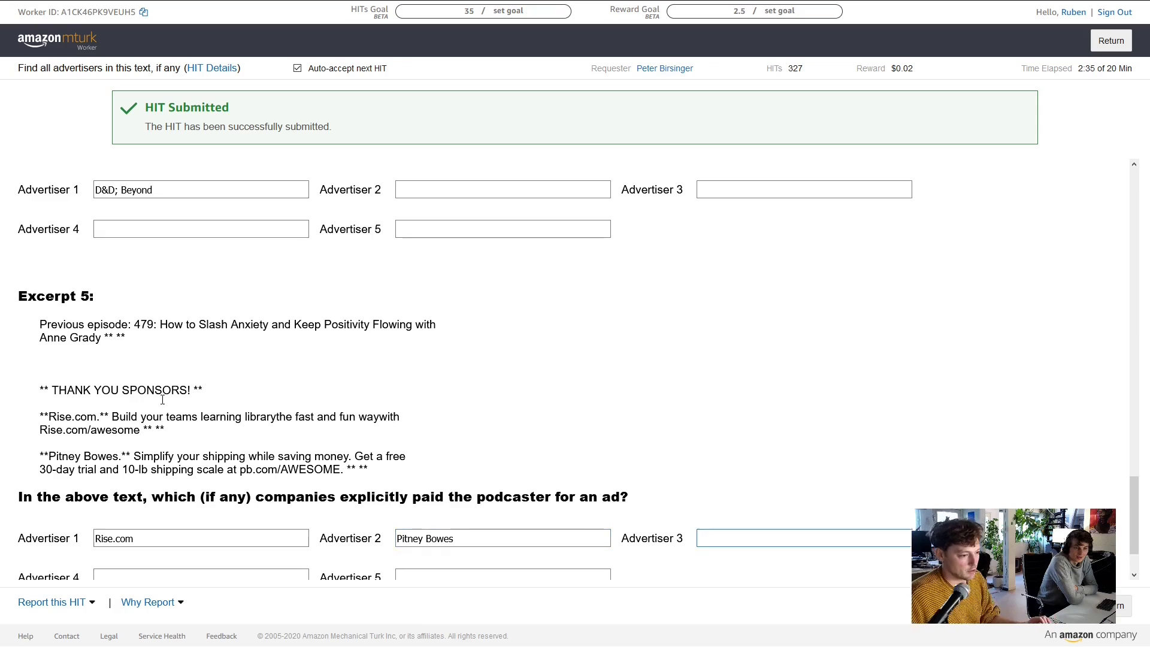
Submit the HIT with all the advertiser answers
scroll(115, 501, "down", 1)
left_click(63, 557)
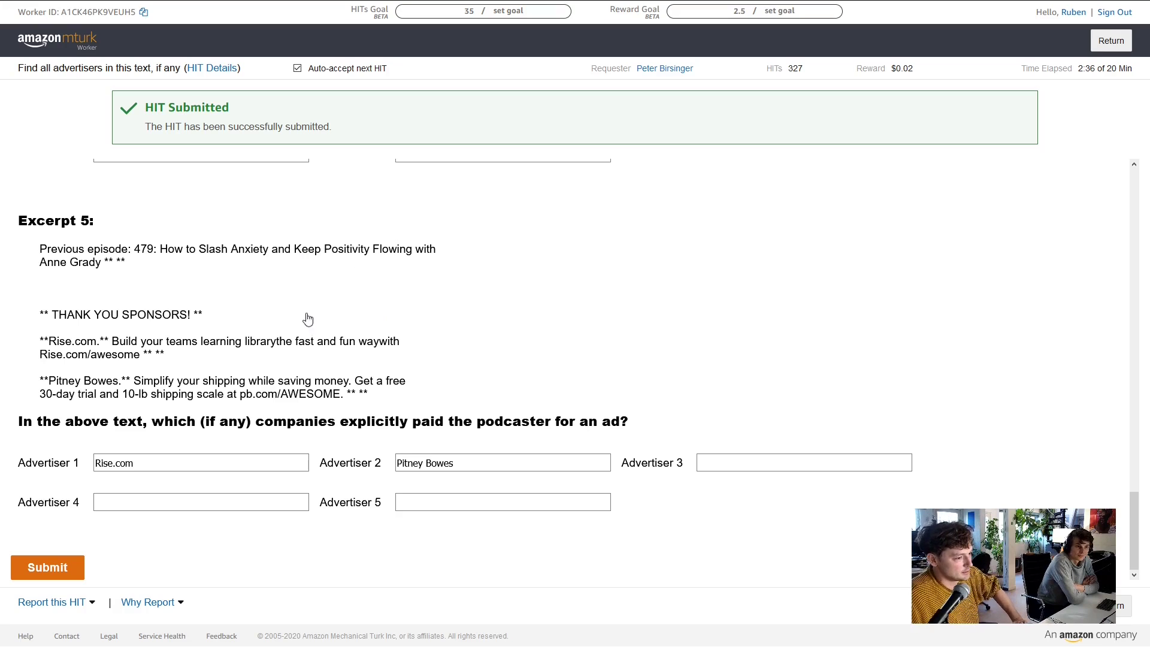
scroll(372, 389, "up", 3)
Scroll through the newly loaded HIT, starting at Excerpt 1 about a SCOTUS nomination
scroll(371, 389, "down", 3)
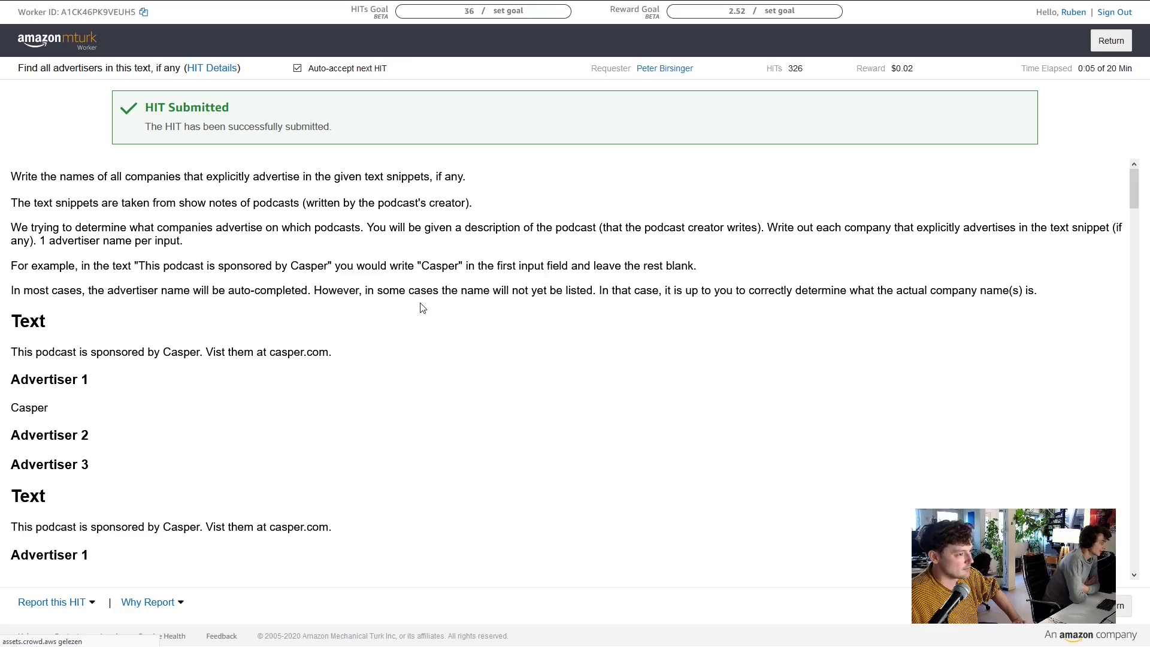
scroll(422, 308, "down", 5)
scroll(422, 307, "up", 3)
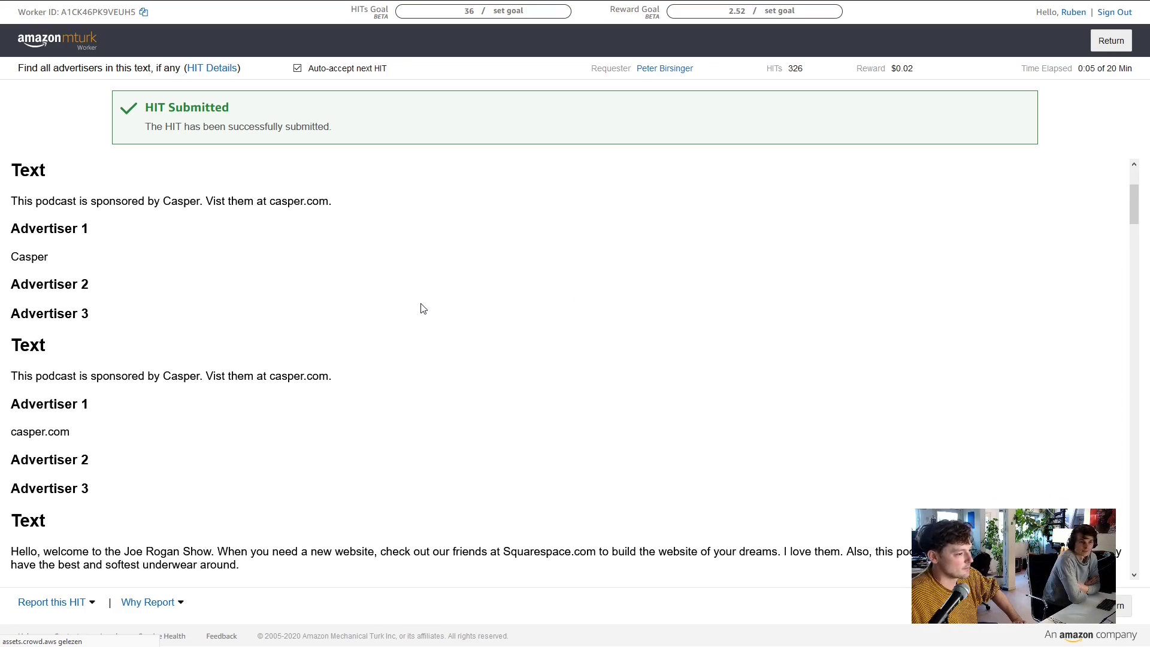
scroll(431, 314, "down", 9)
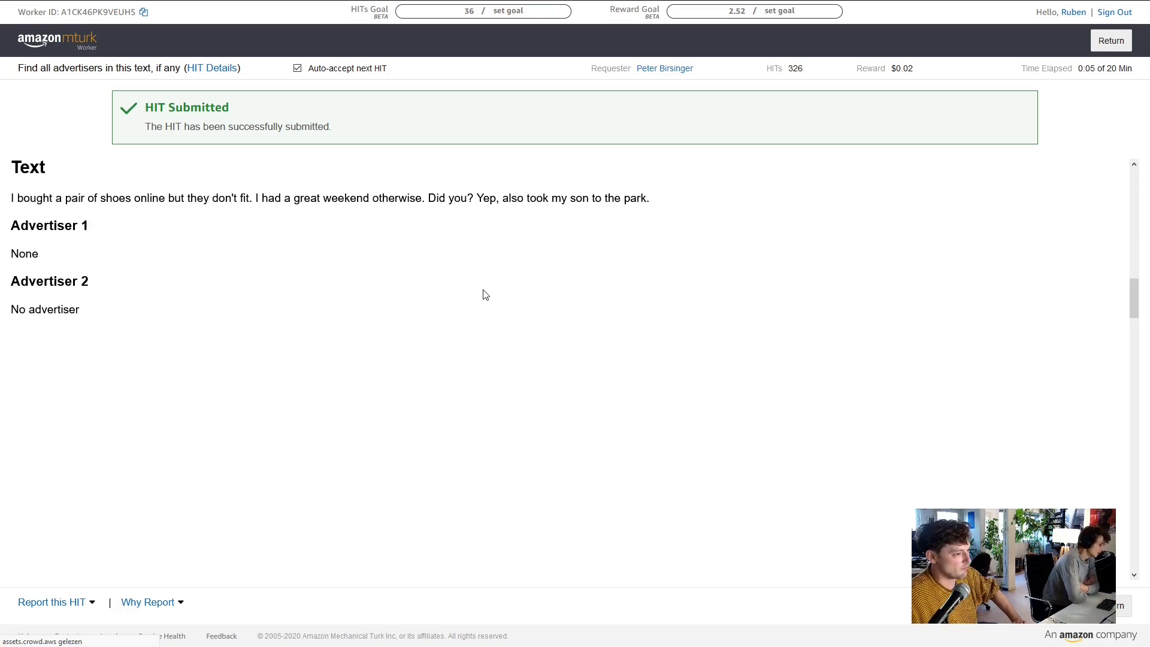
scroll(488, 296, "up", 12)
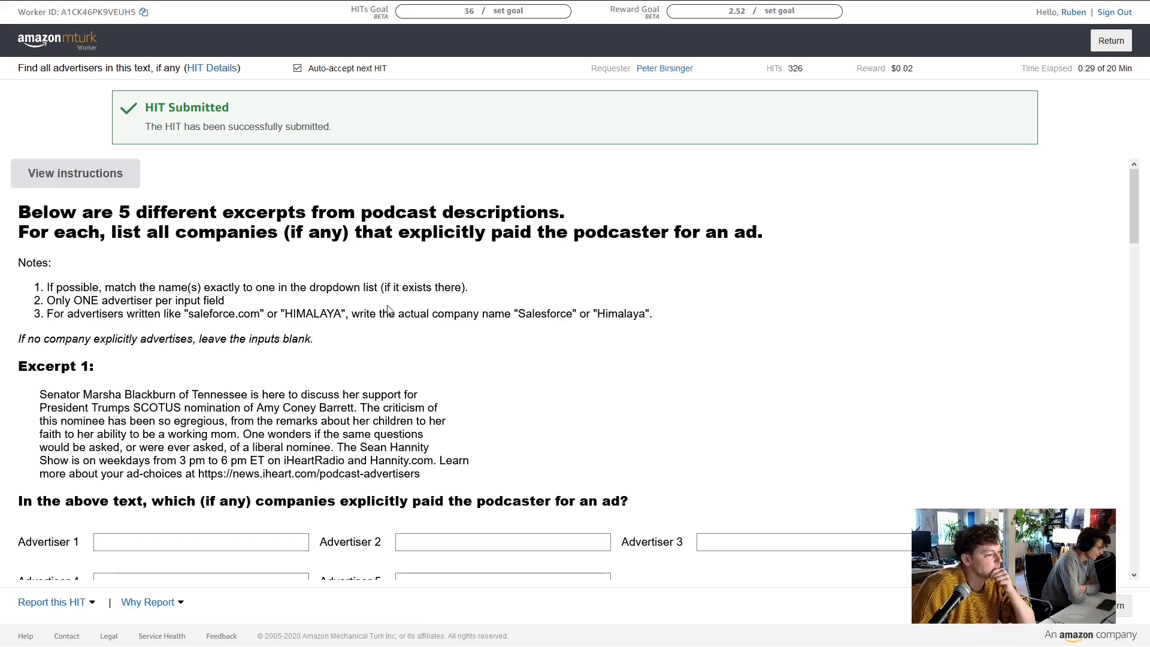
Scroll back and forth to read the first two podcast excerpts
scroll(234, 280, "down", 3)
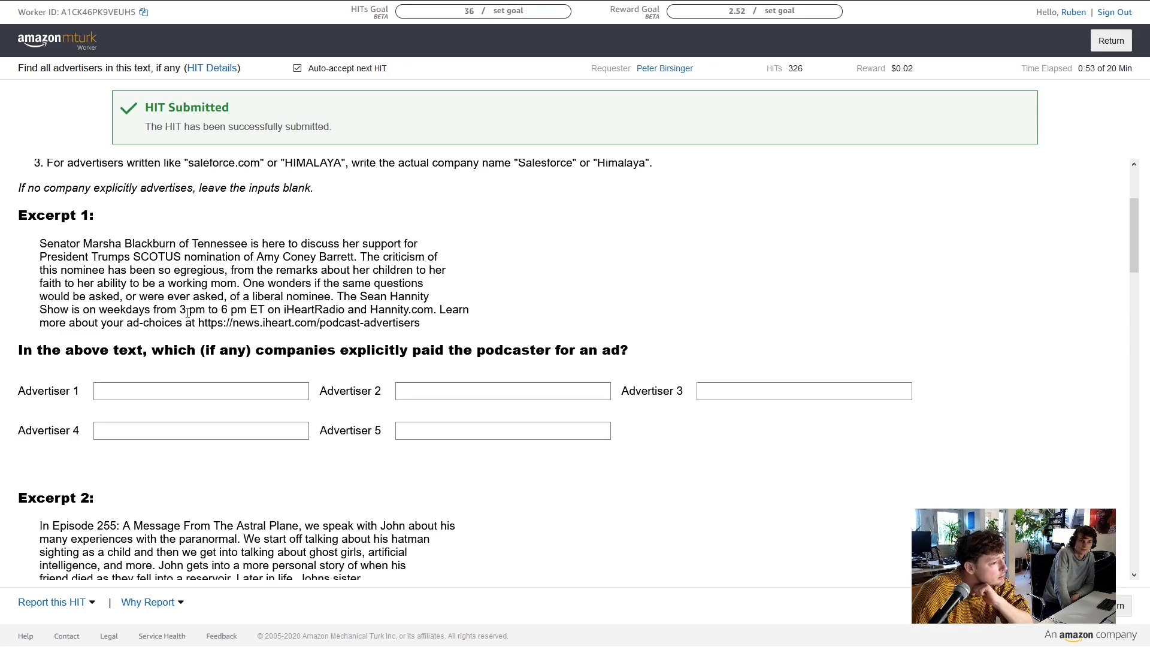
scroll(174, 278, "down", 1)
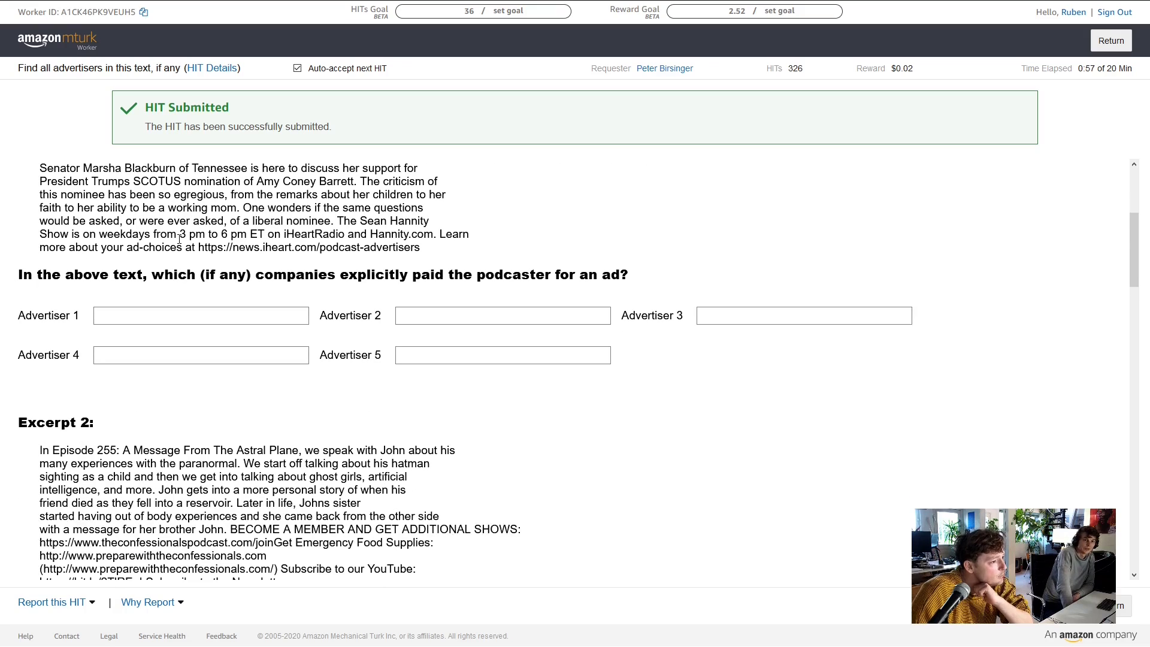
scroll(333, 282, "up", 1)
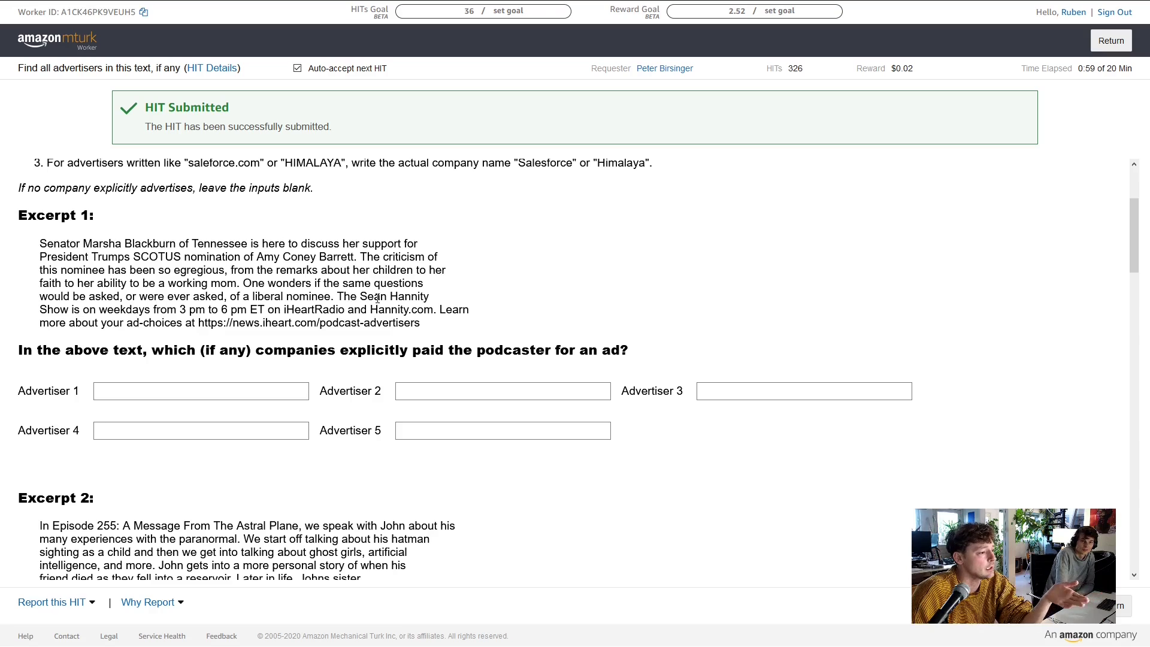
scroll(215, 306, "up", 1)
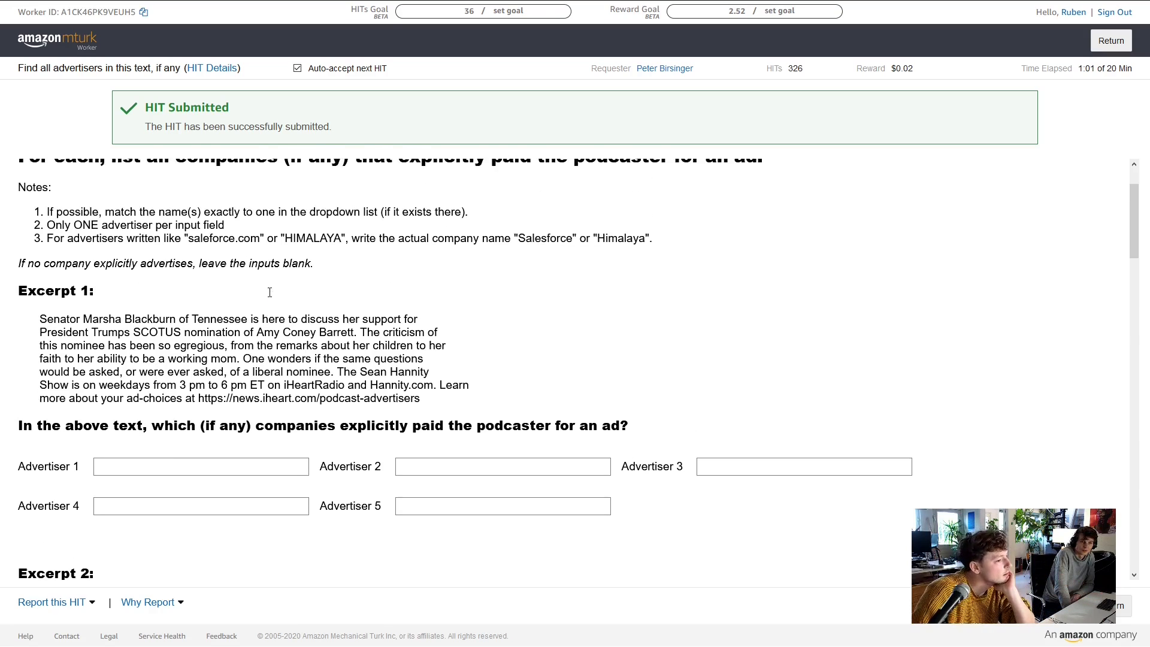
scroll(267, 295, "down", 1)
scroll(267, 295, "down", 4)
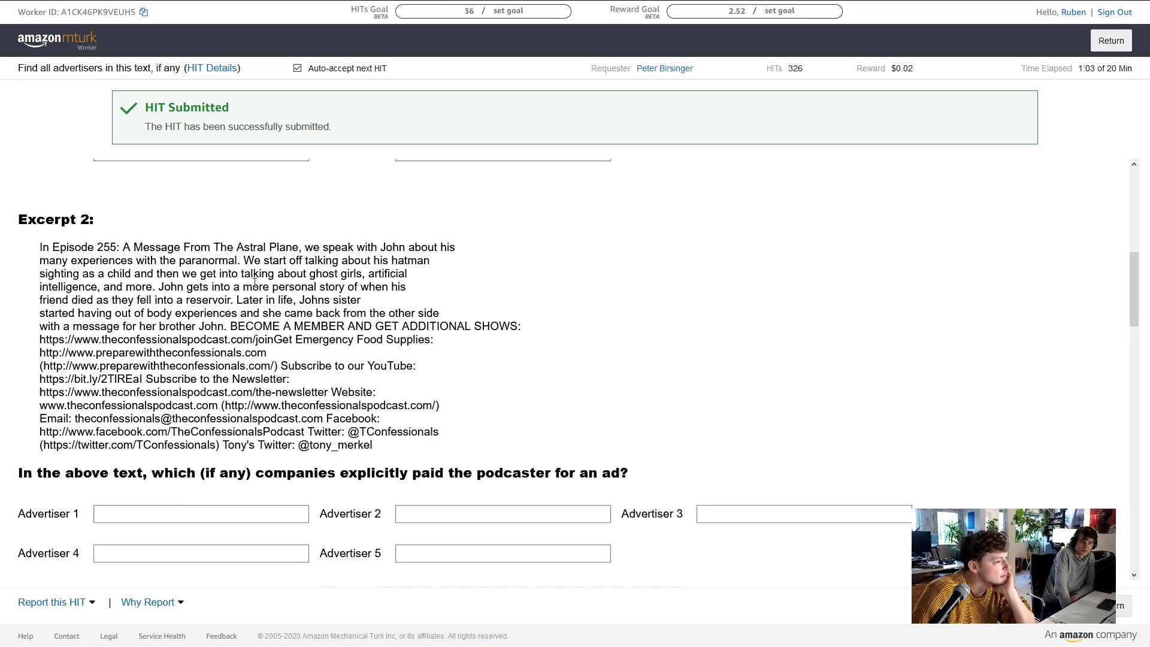
scroll(259, 247, "up", 1)
scroll(300, 282, "down", 1)
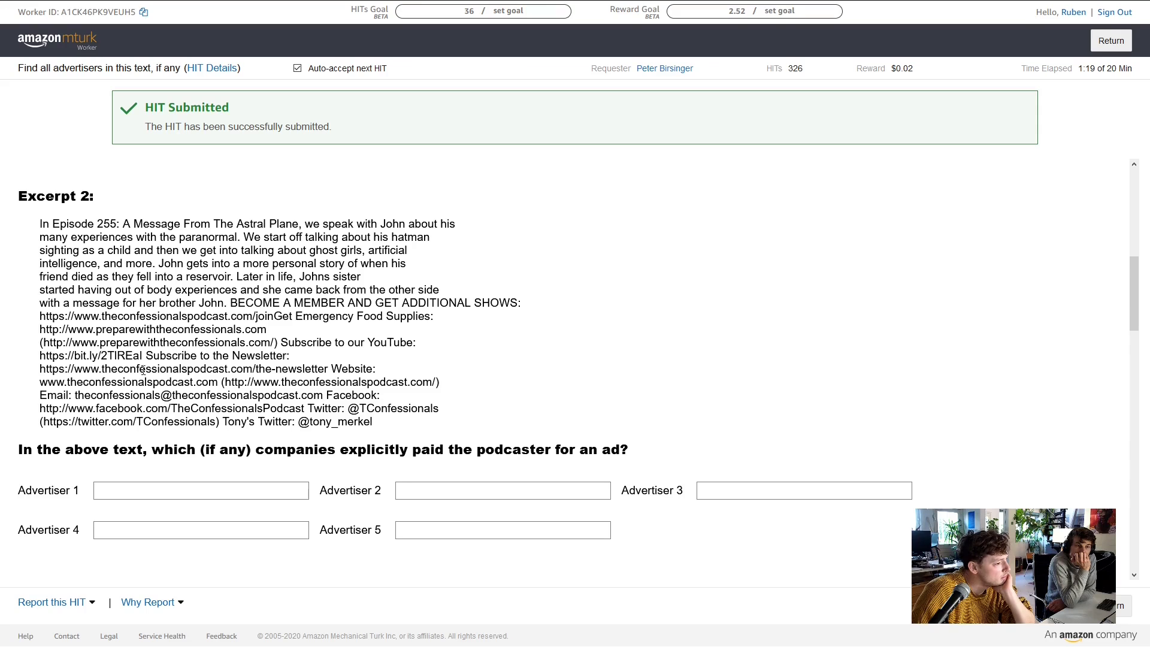
scroll(143, 384, "down", 3)
scroll(154, 291, "up", 3)
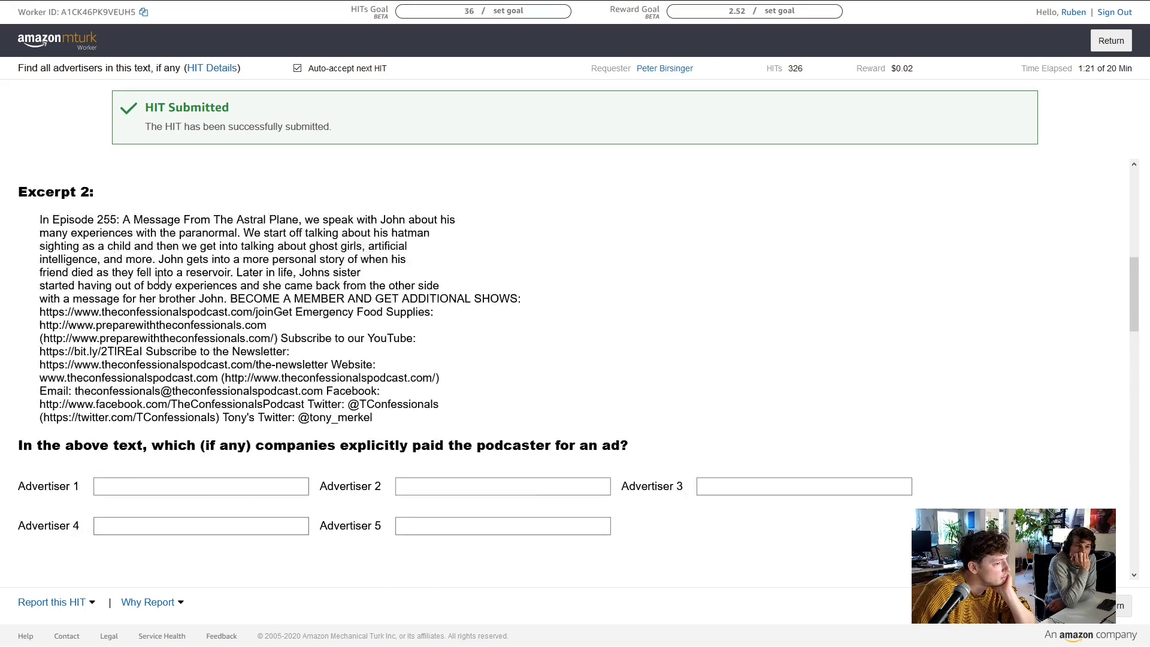
scroll(159, 280, "down", 3)
scroll(155, 300, "up", 3)
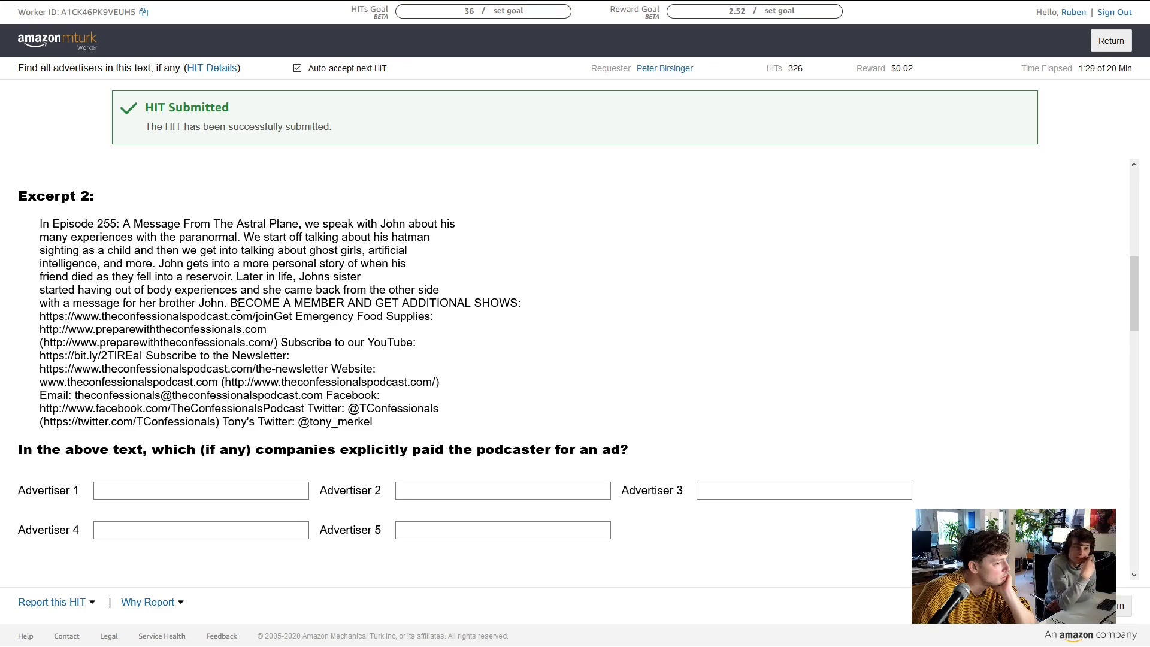
Focus Excerpt 2's first advertiser field and select the preparewiththeconfessionals.com Emergency Food Supplies link
left_click(142, 492)
left_click(142, 492)
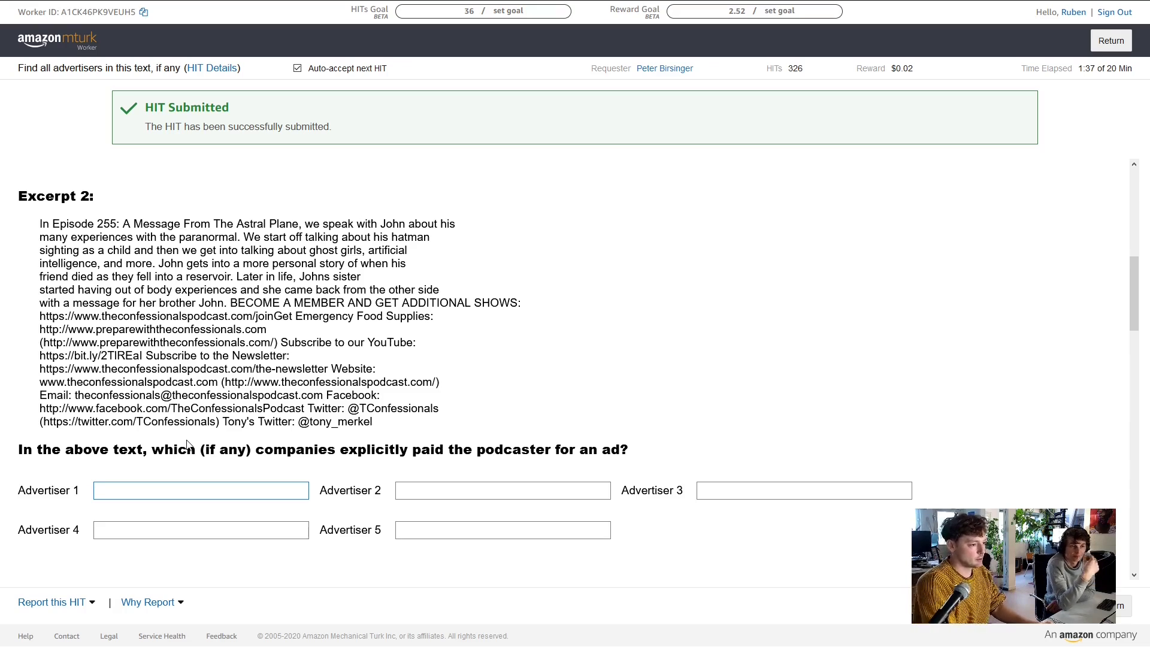
double_click(193, 330)
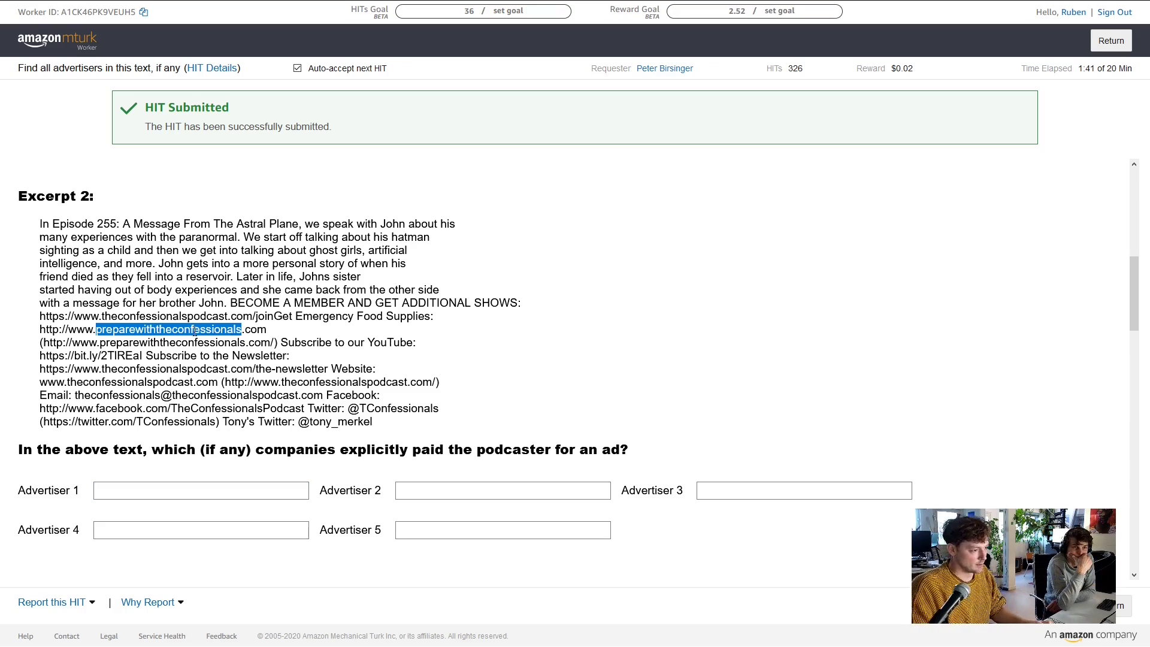
left_click_drag(267, 330, 19, 335)
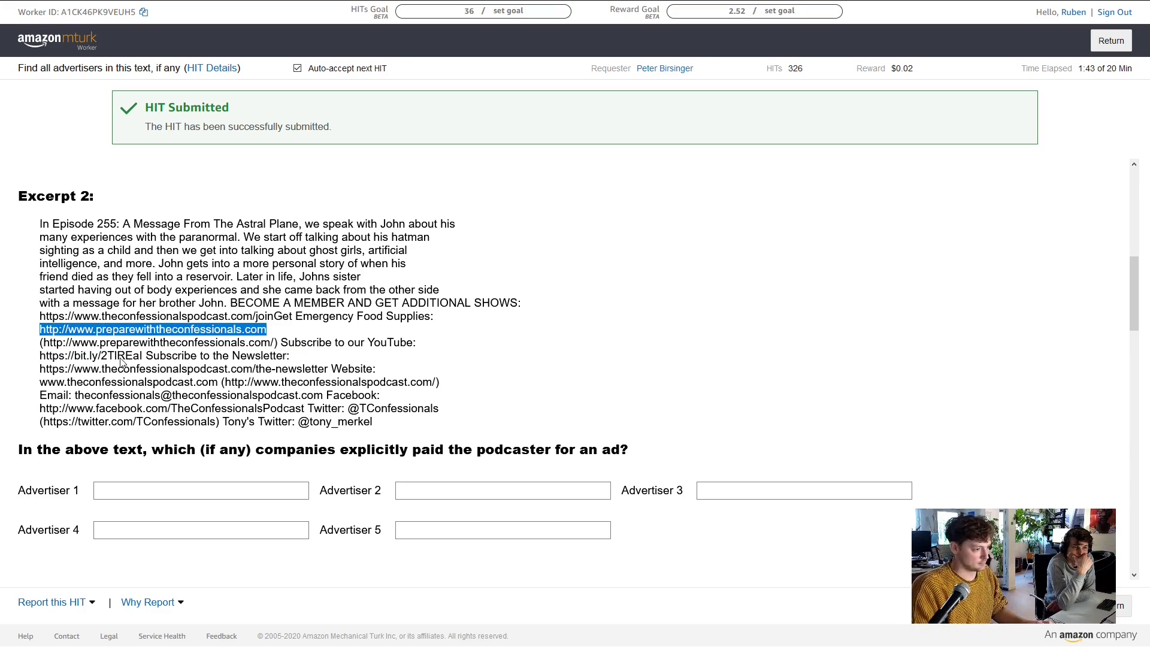
Enter My Patriot Supply as Excerpt 2's first advertiser
key("F11")
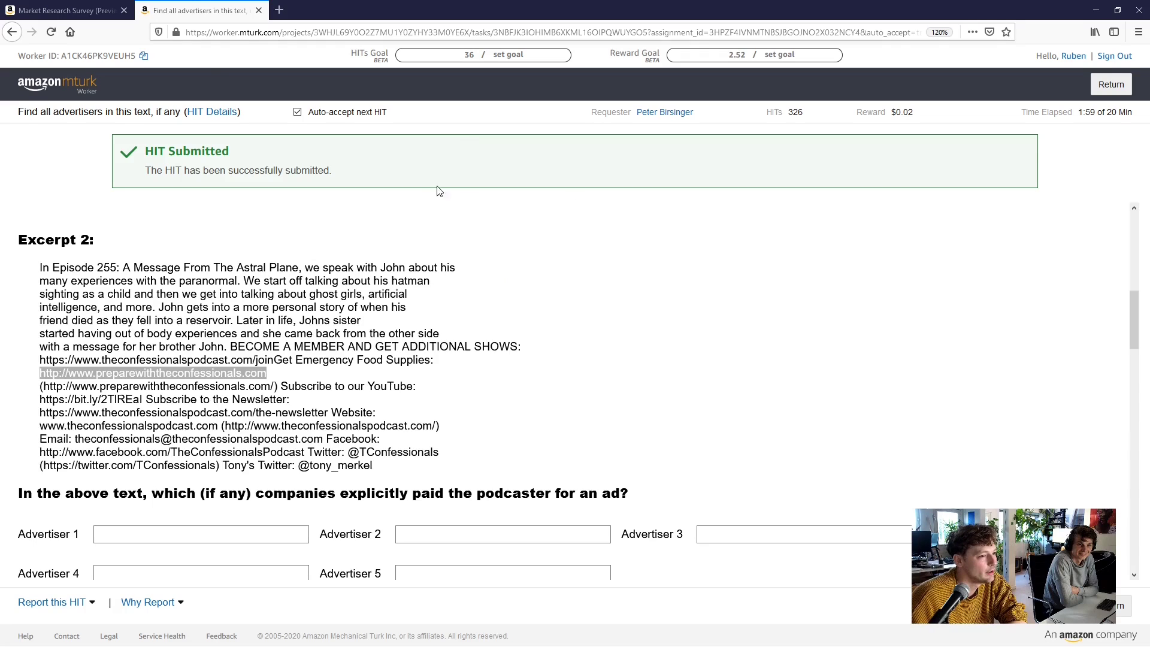
key("F11")
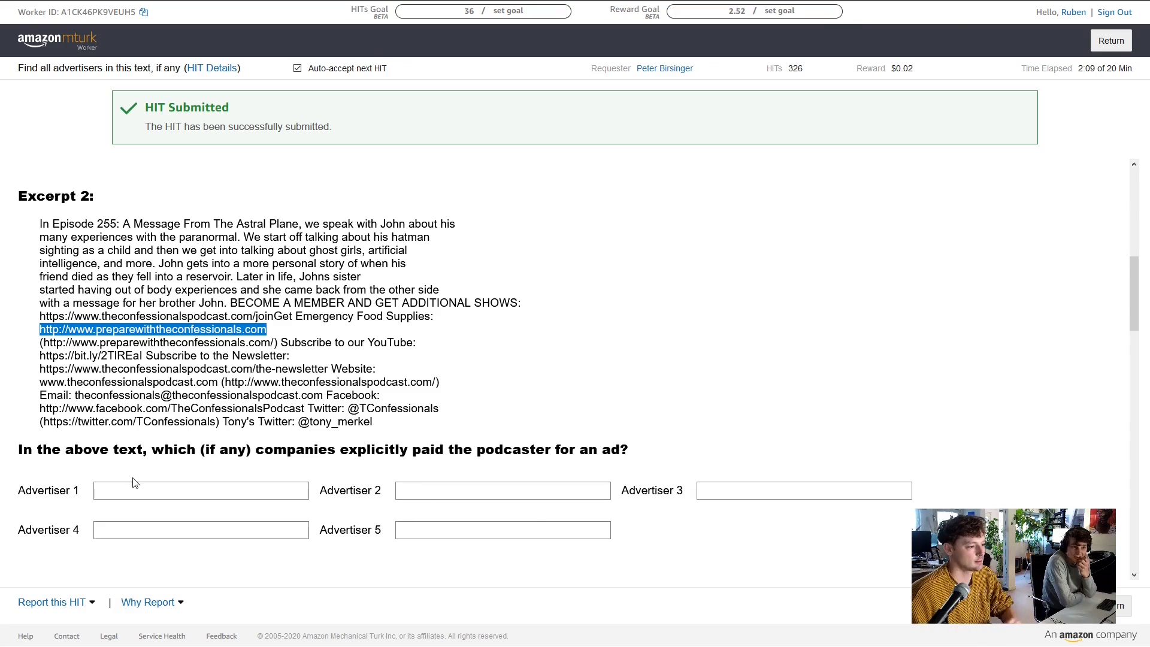
left_click(181, 487)
type("My Pa")
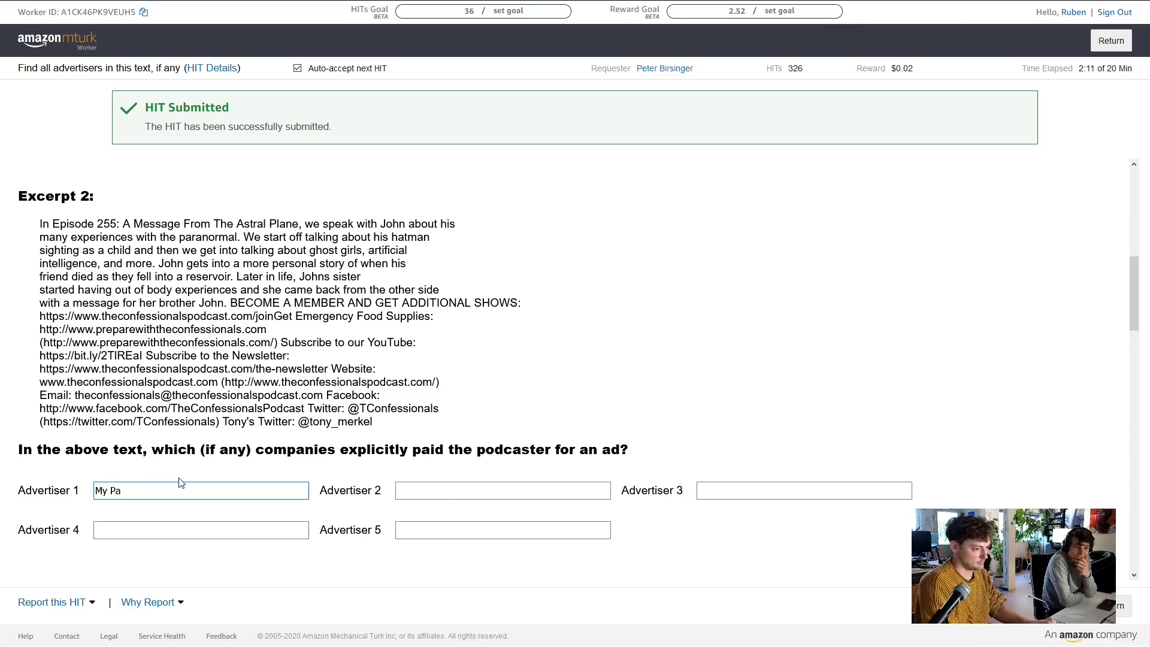
type("t")
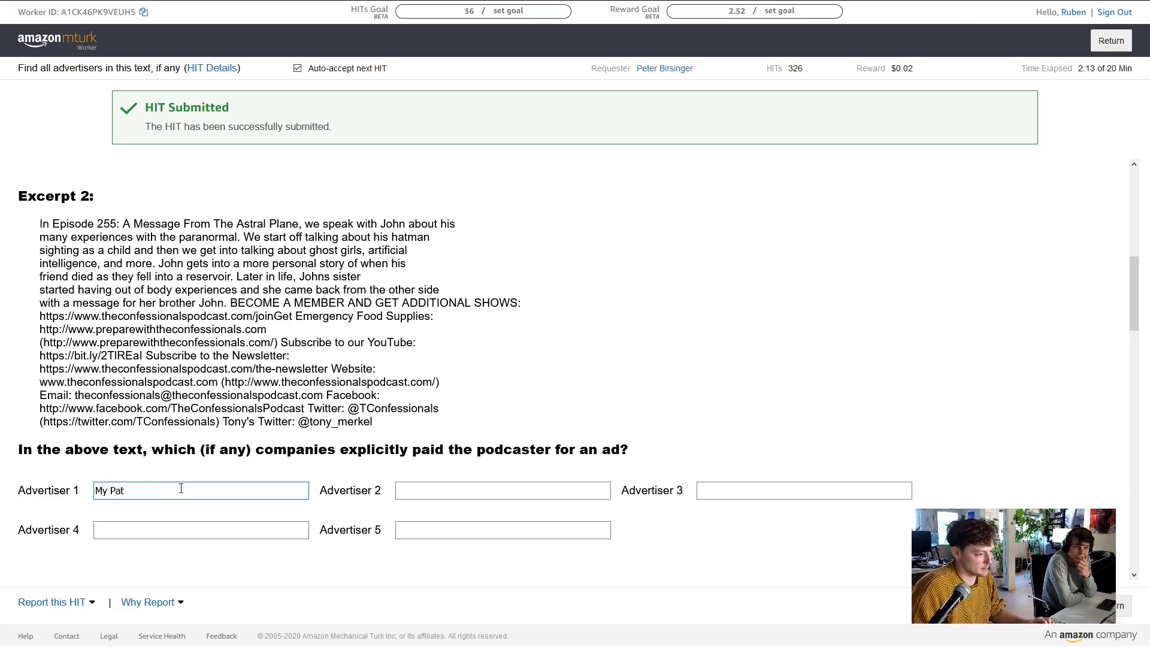
type("riot Supply")
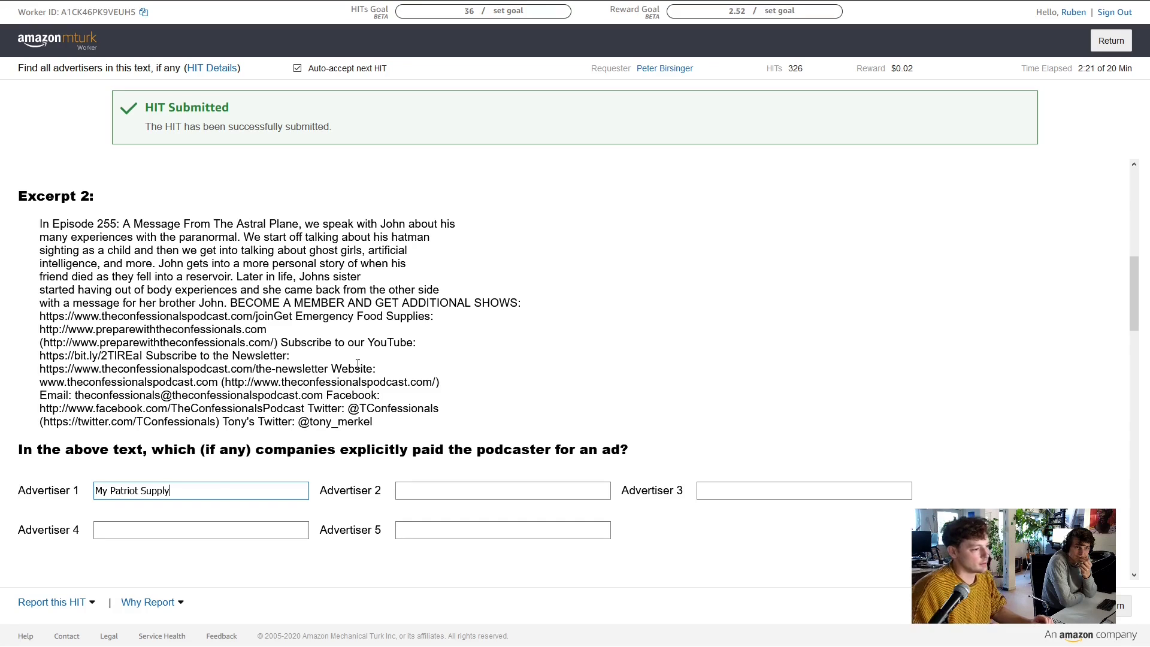
scroll(358, 363, "down", 6)
scroll(234, 323, "up", 3)
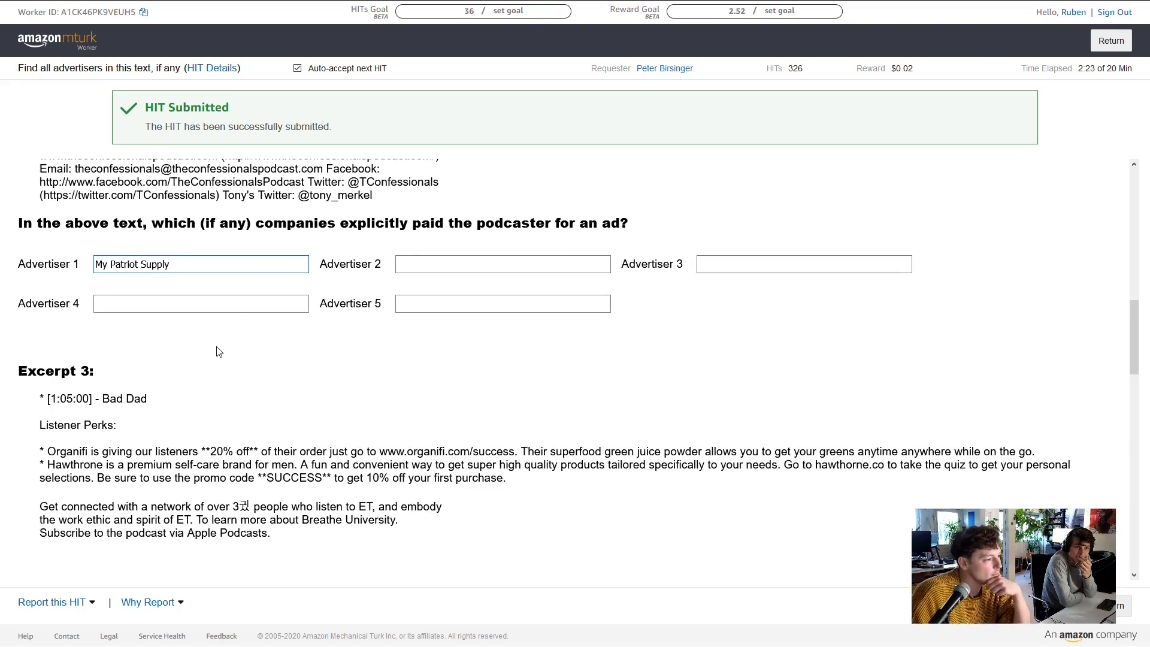
Enter Organifi Gold as Excerpt 3's first advertiser using the autocomplete suggestion
scroll(219, 352, "up", 10)
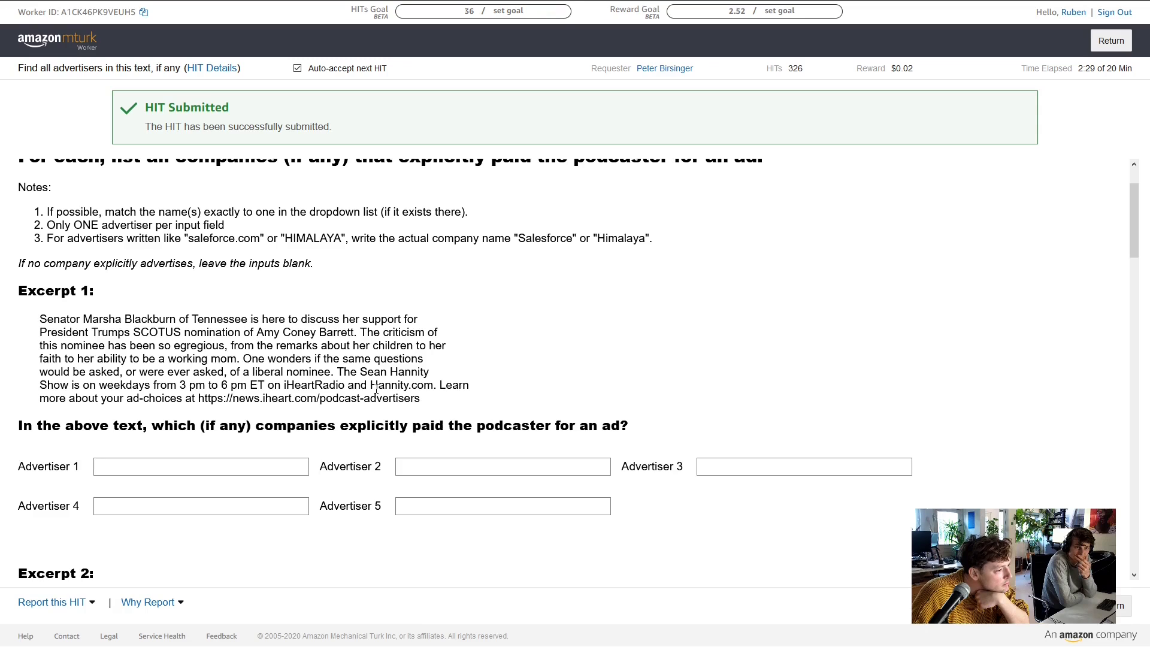
scroll(376, 389, "down", 12)
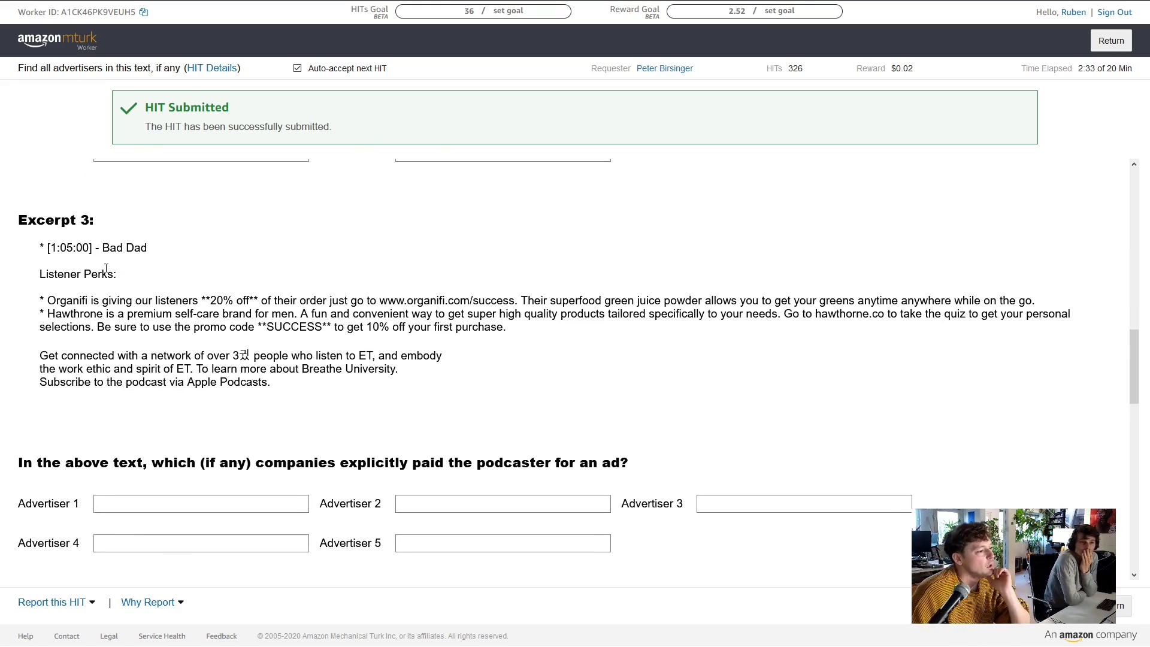
left_click(163, 501)
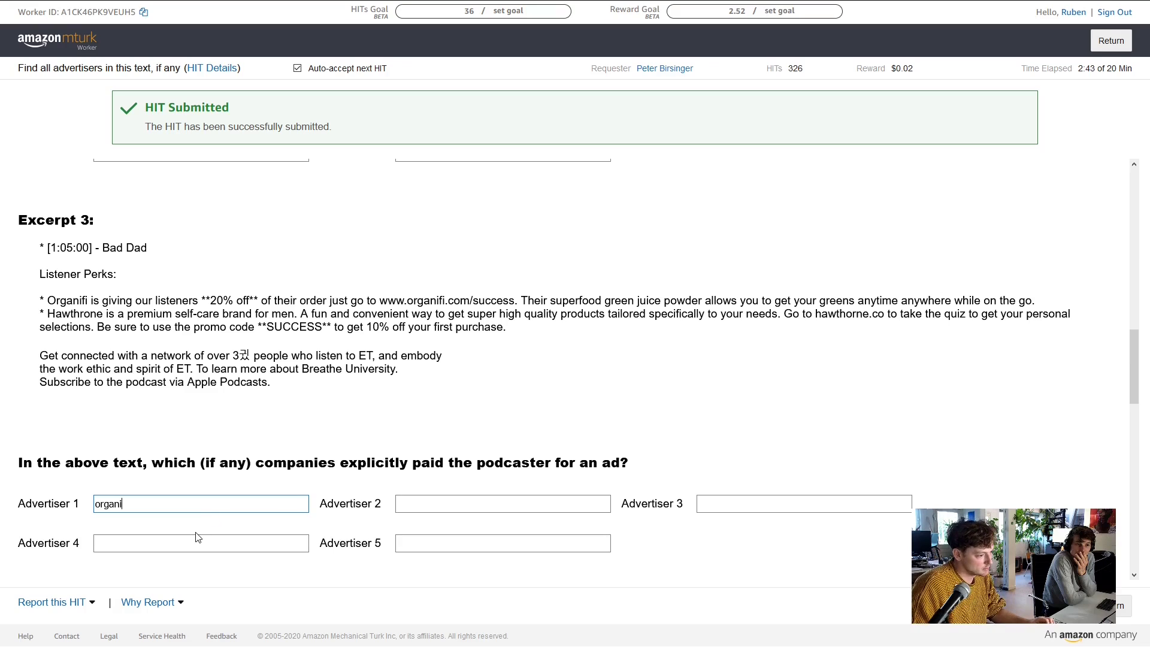
type("organi")
key("Down")
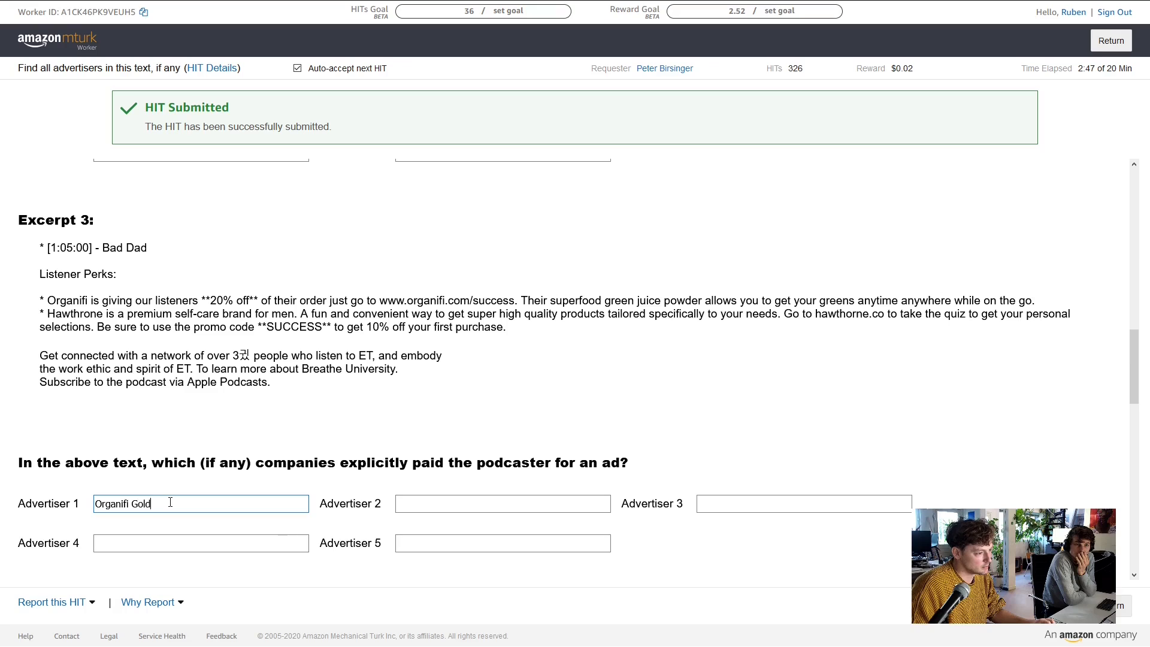
Select the Organifi link text in Excerpt 3 to double-check the advertiser
left_click(313, 309)
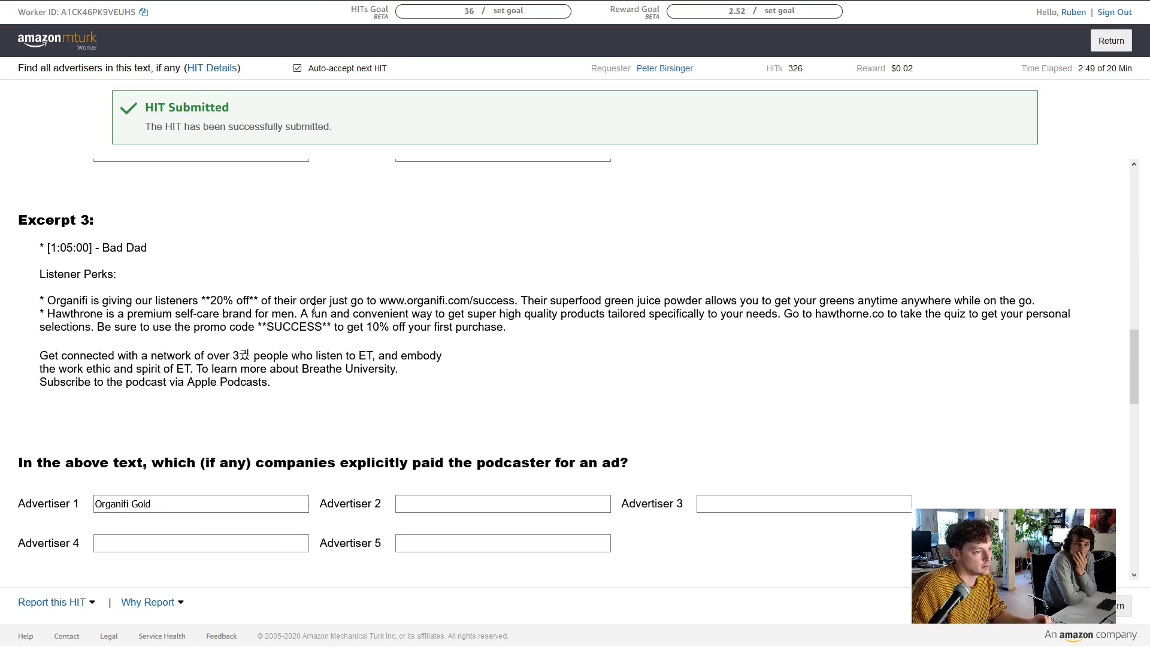
double_click(431, 301)
left_click(431, 301)
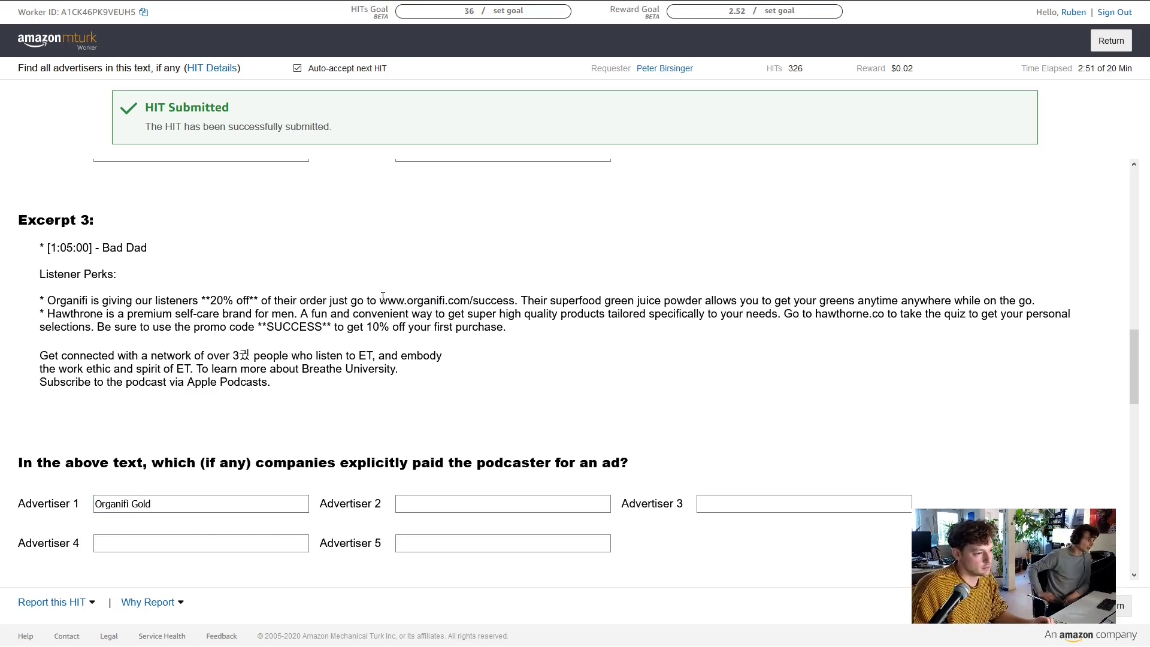
left_click_drag(382, 299, 509, 301)
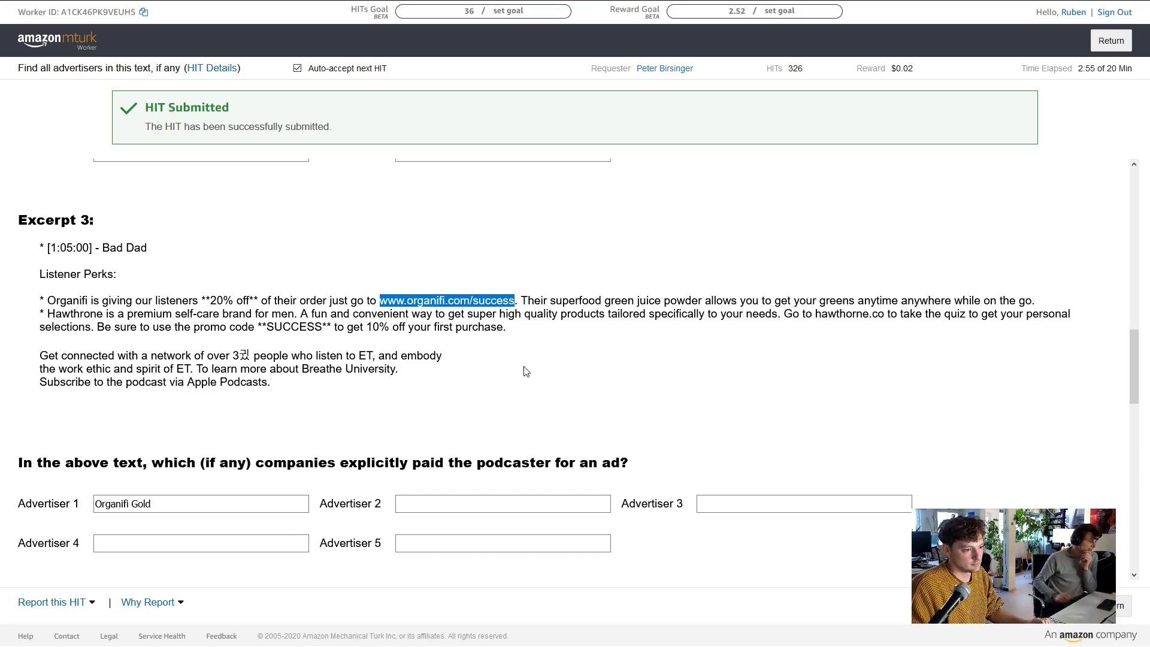
left_click(444, 301)
Run a web search for Athletic Brewing in a new tab, then return to the HIT
mouse_move(235, 2)
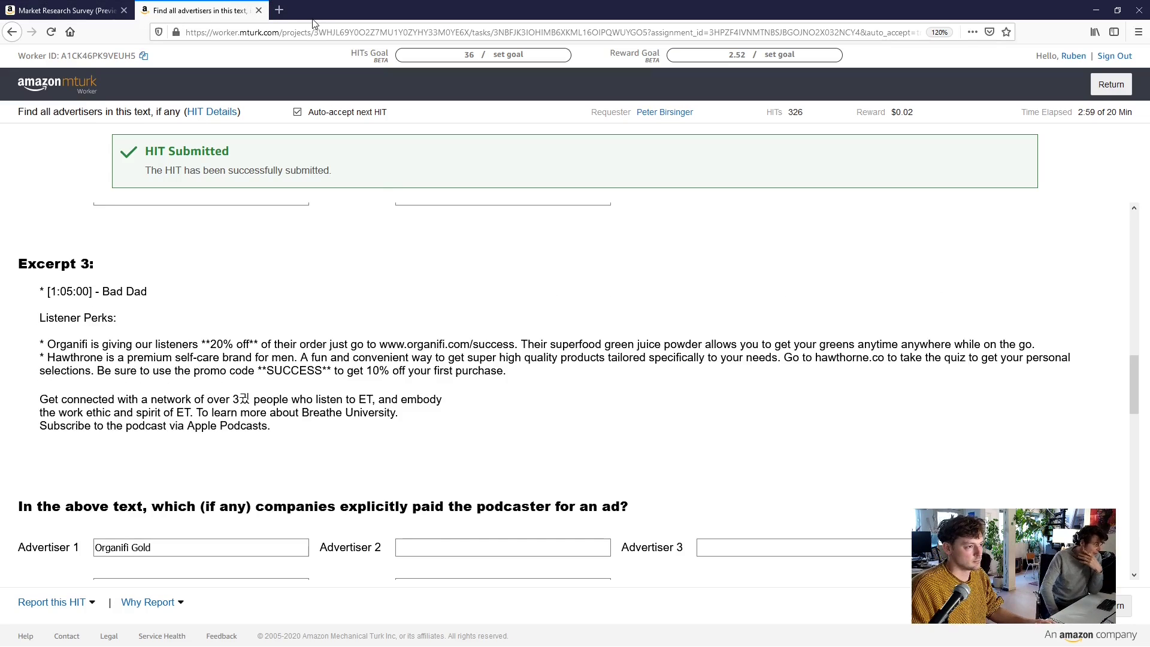
left_click(279, 10)
type("Athletic Brewing")
key("Return")
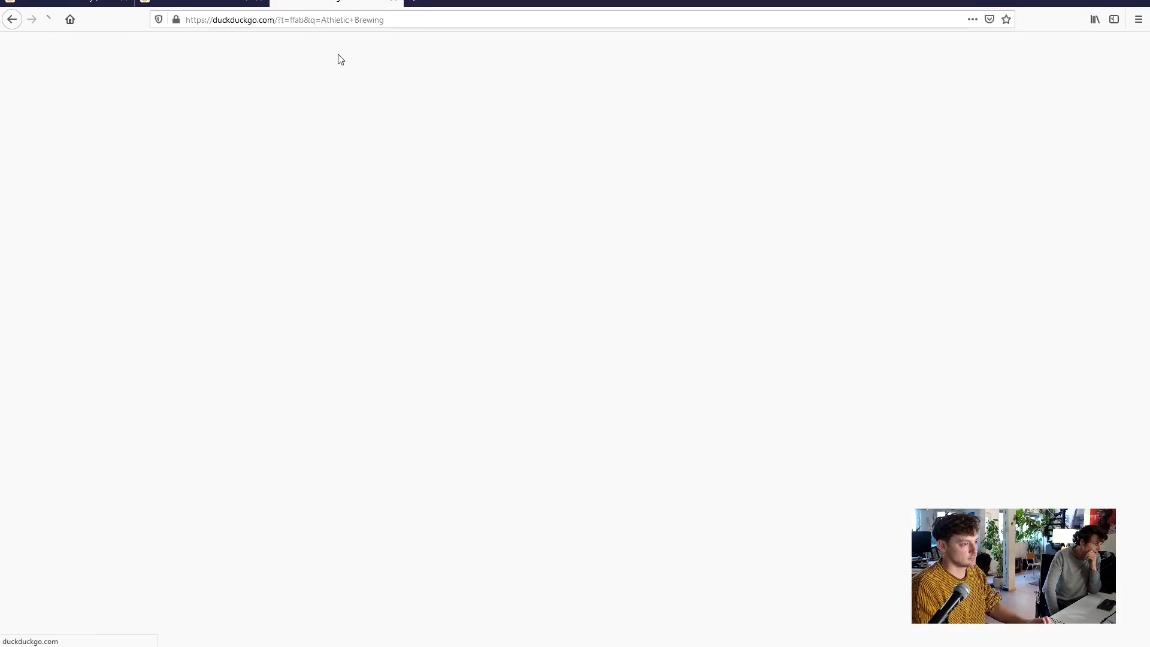
left_click(229, 8)
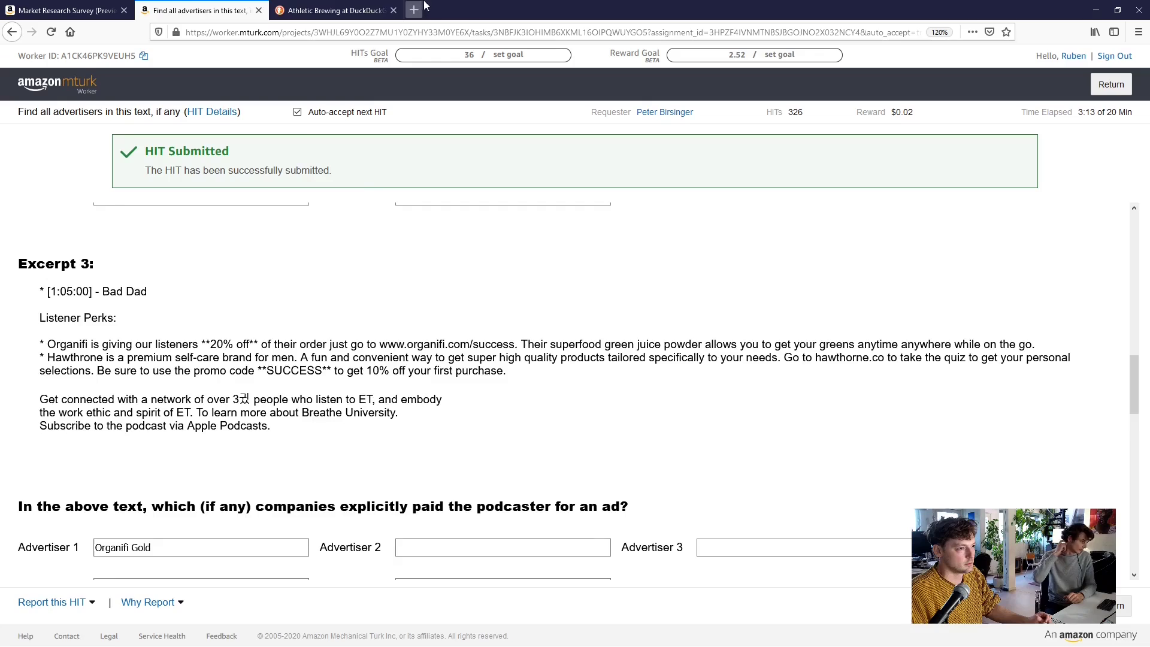
left_click(371, 8)
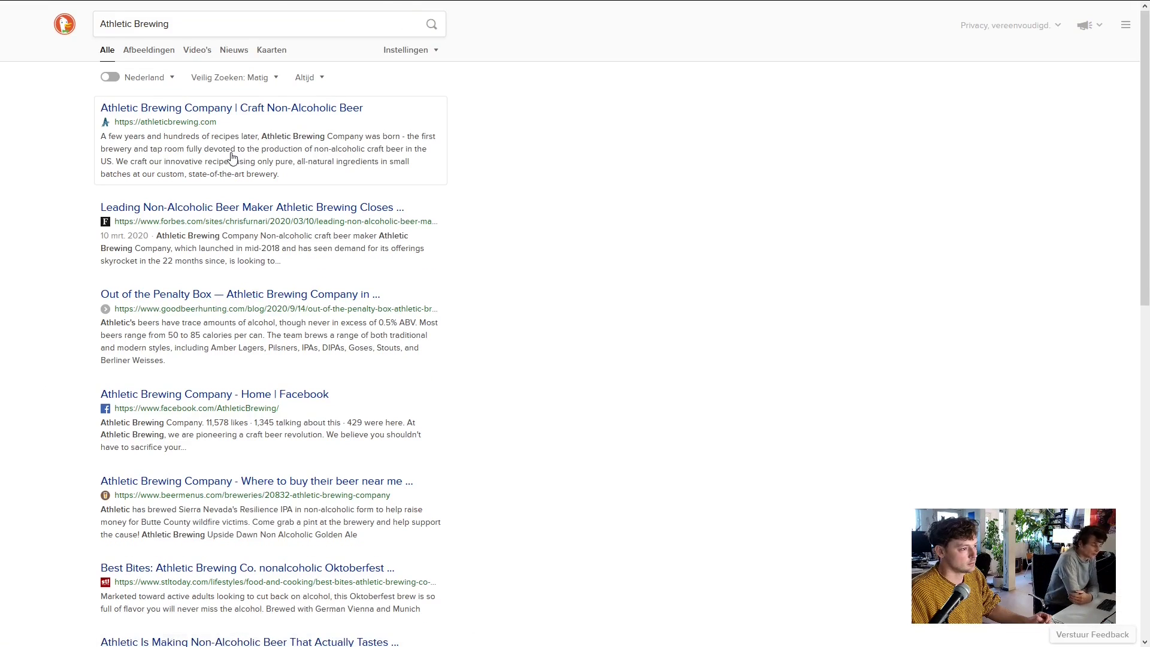
left_click(170, 9)
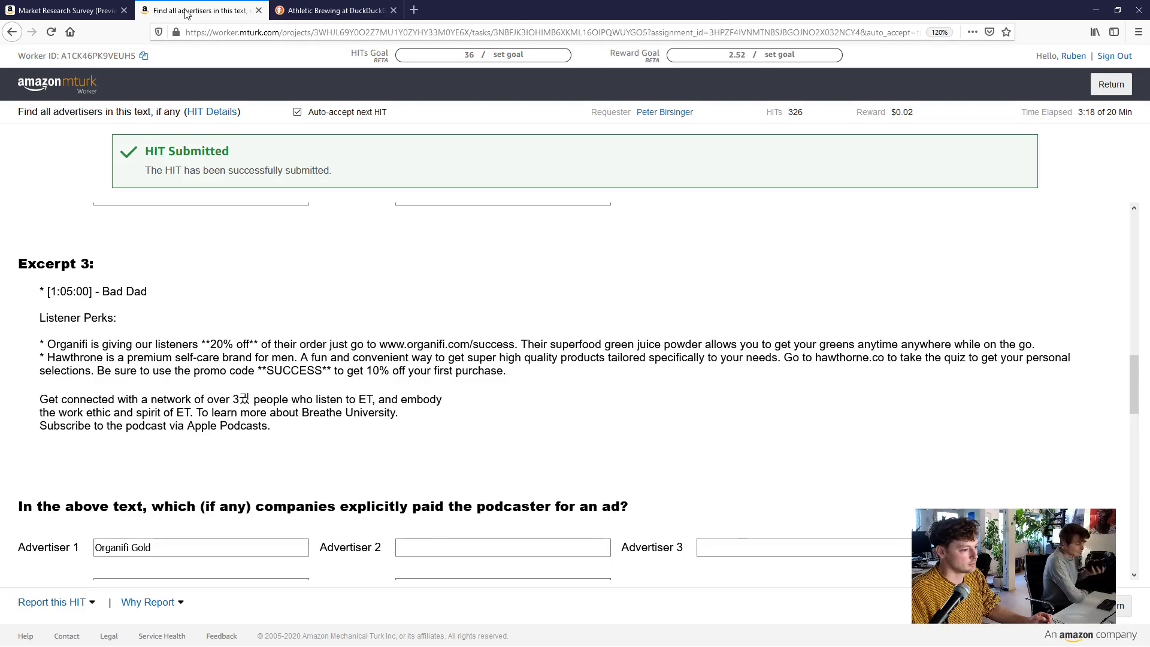
triple_click(427, 295)
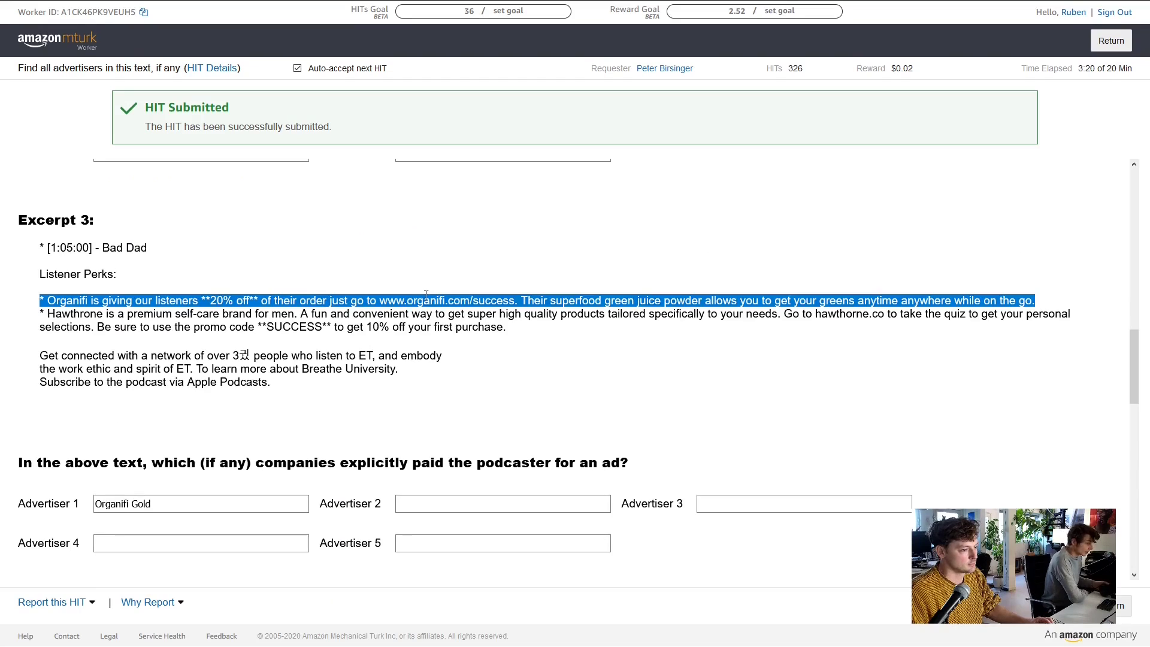
left_click(391, 300)
left_click_drag(379, 300, 518, 302)
key("ctrl+c")
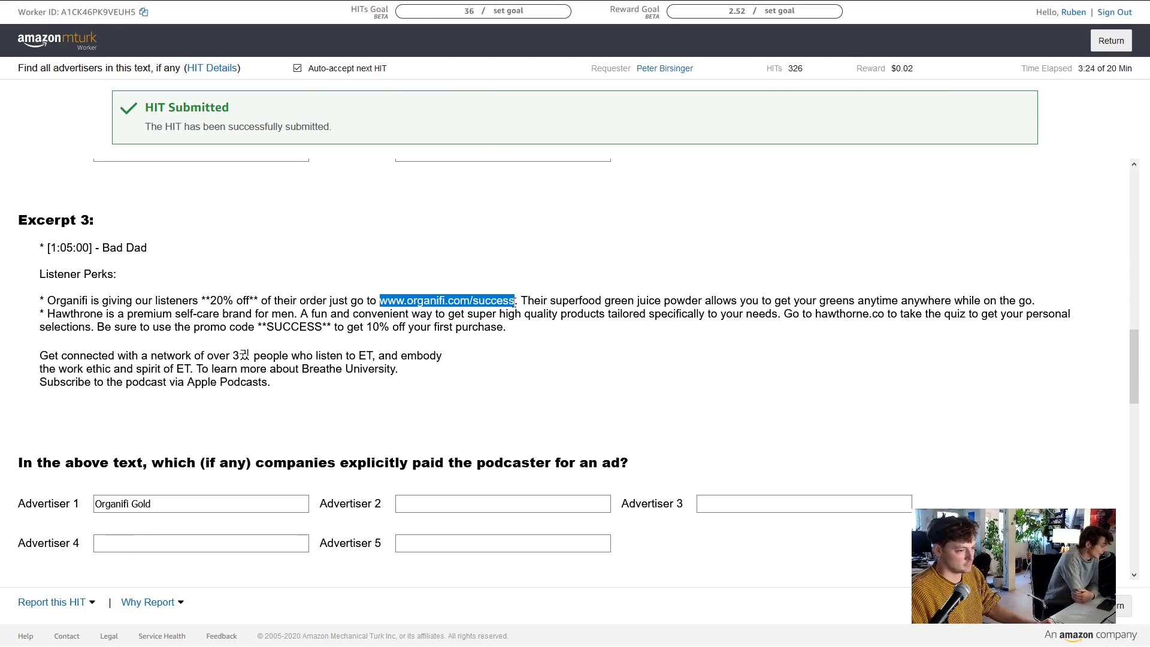
left_click(332, 10)
left_click(304, 31)
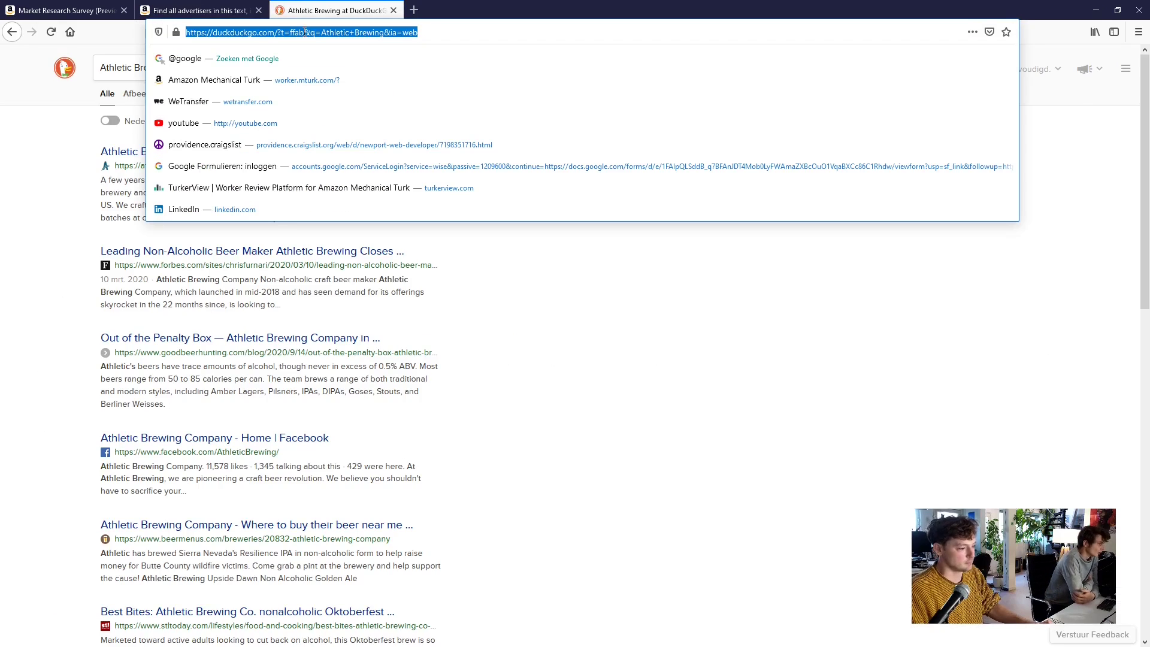
key("ctrl+v")
key("Return")
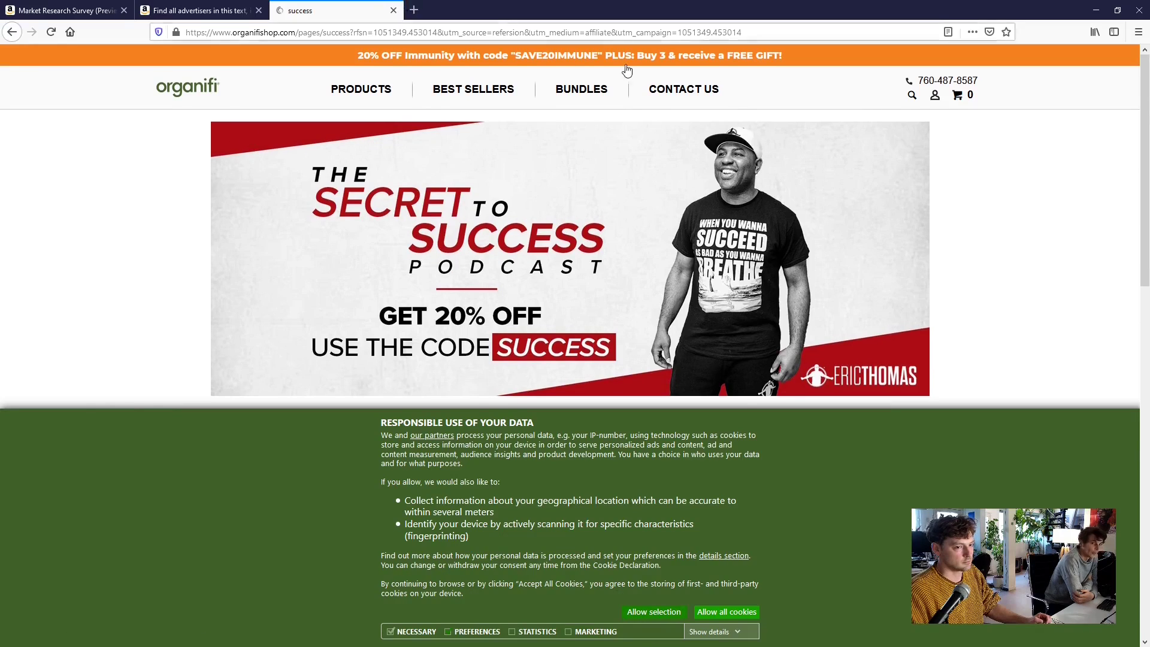
scroll(845, 204, "down", 3)
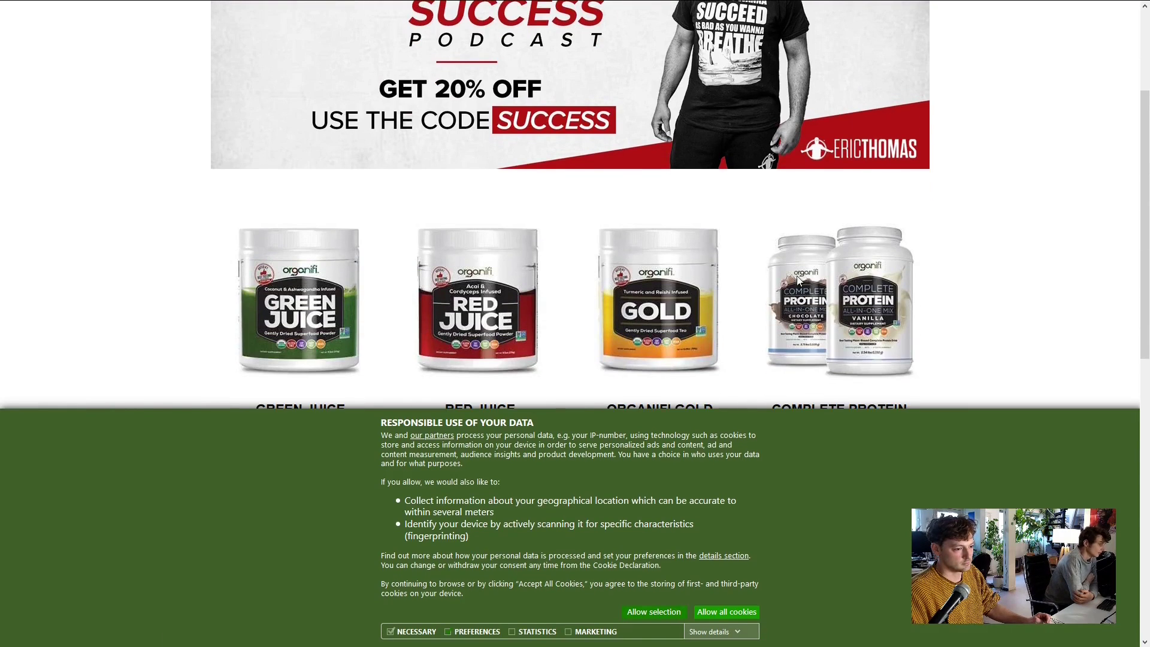
scroll(832, 252, "down", 8)
left_click(164, 12)
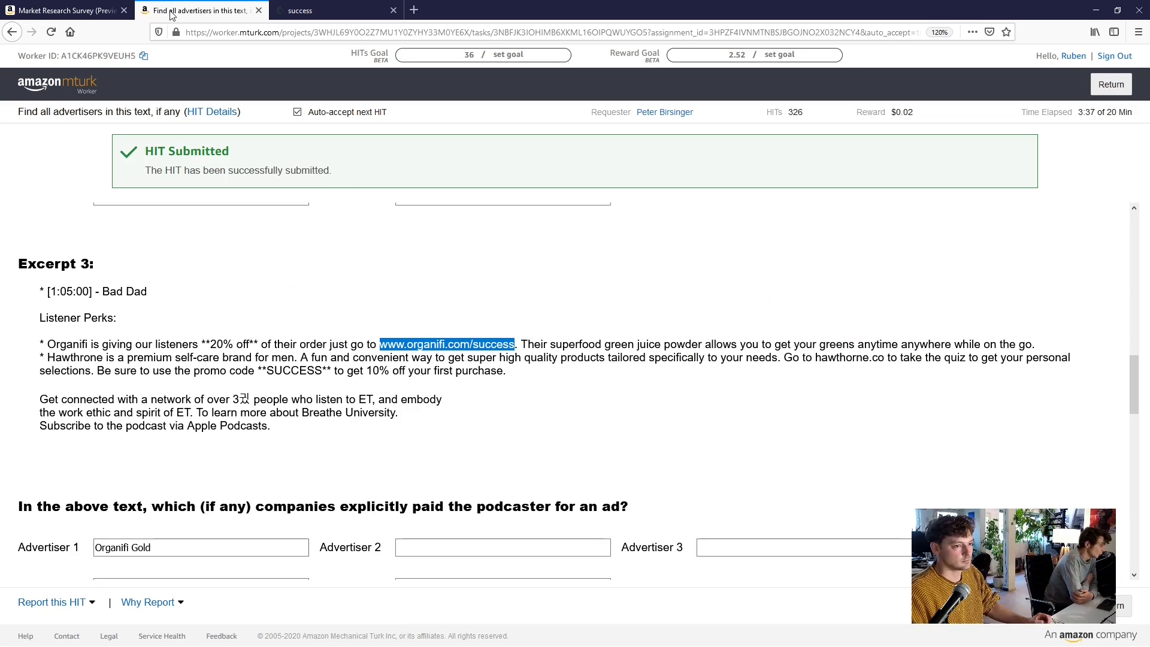
left_click(78, 12)
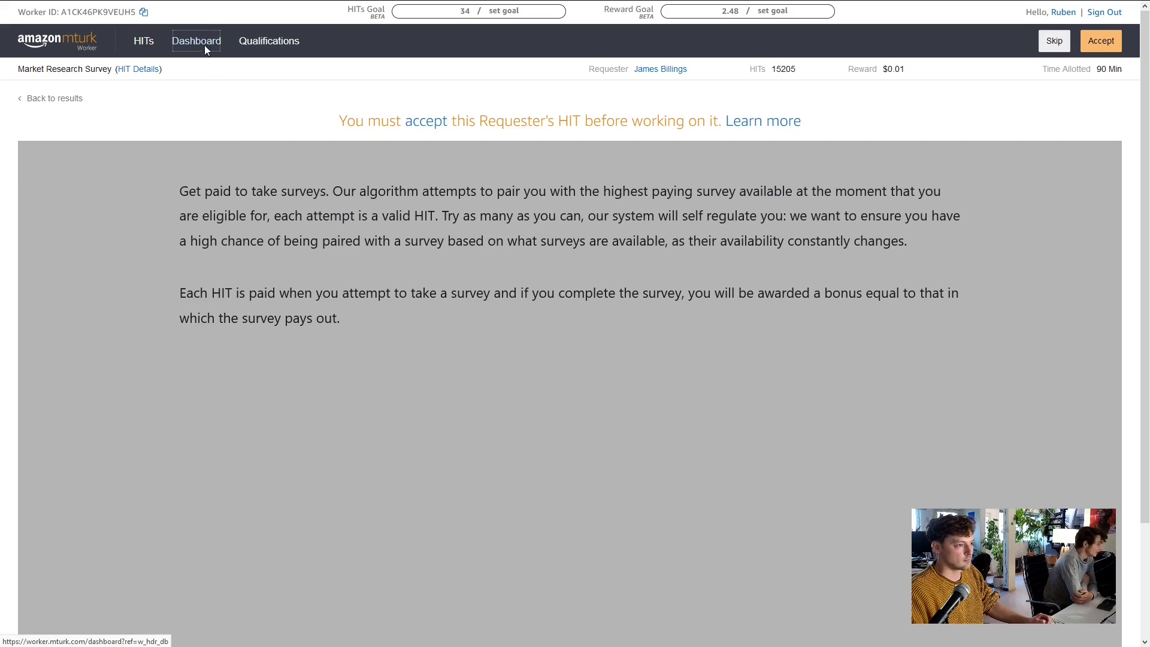
On the dashboard, open the 11/09 HITs under week 11/08 - 11/14 and browse page 2
left_click(308, 7)
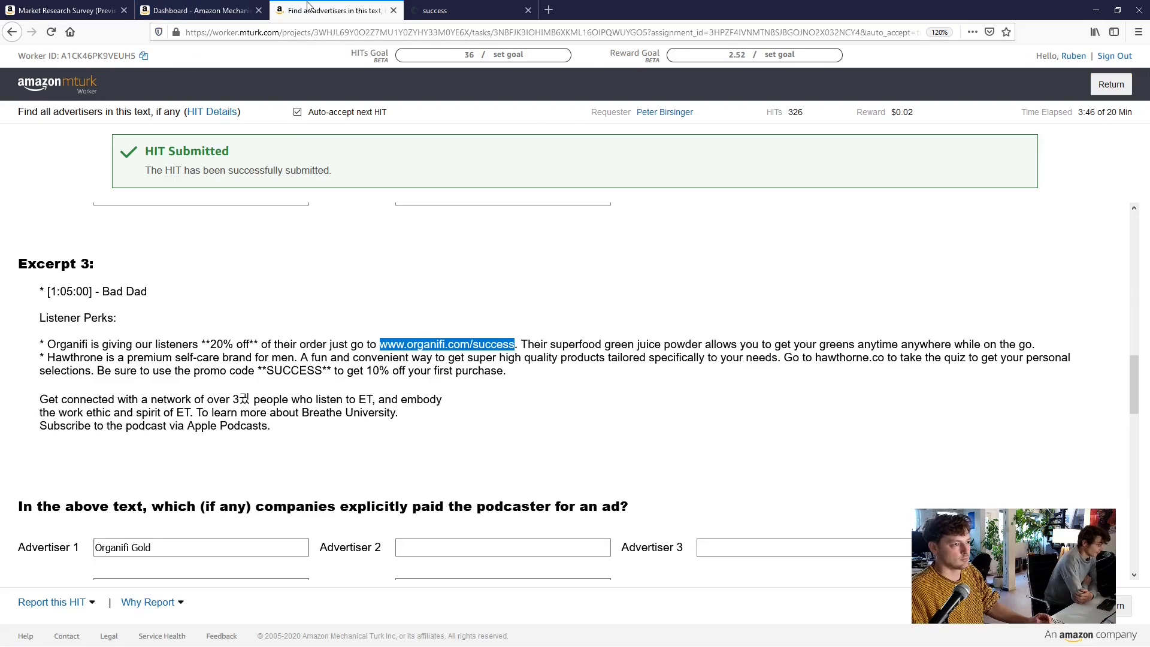
left_click(252, 9)
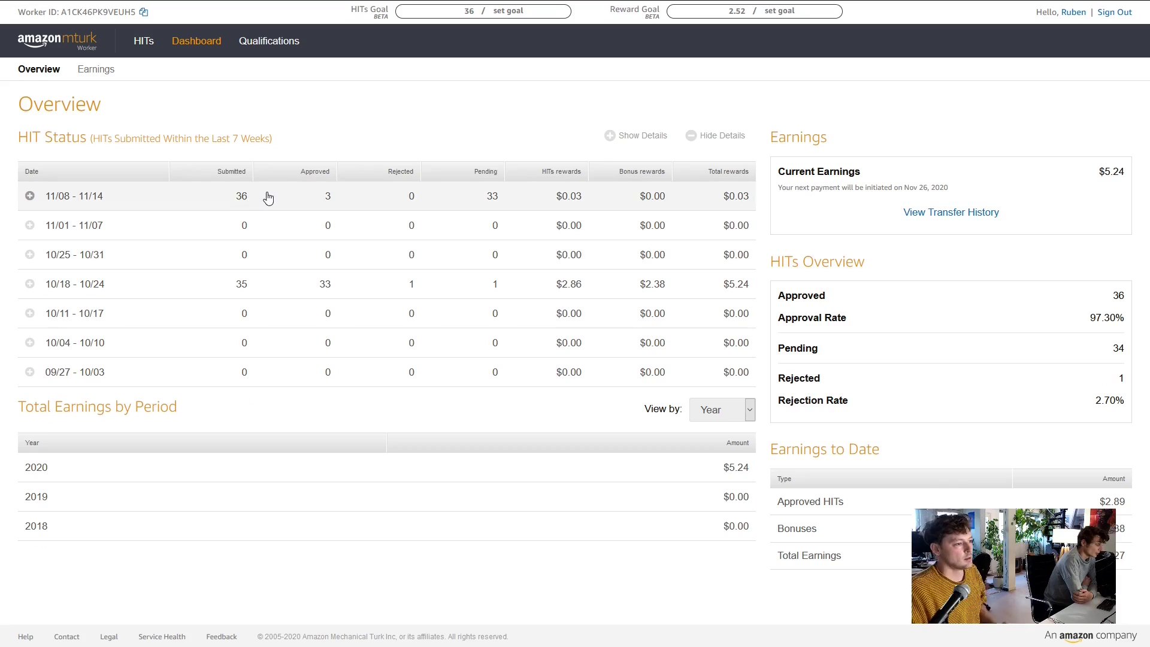
left_click(29, 197)
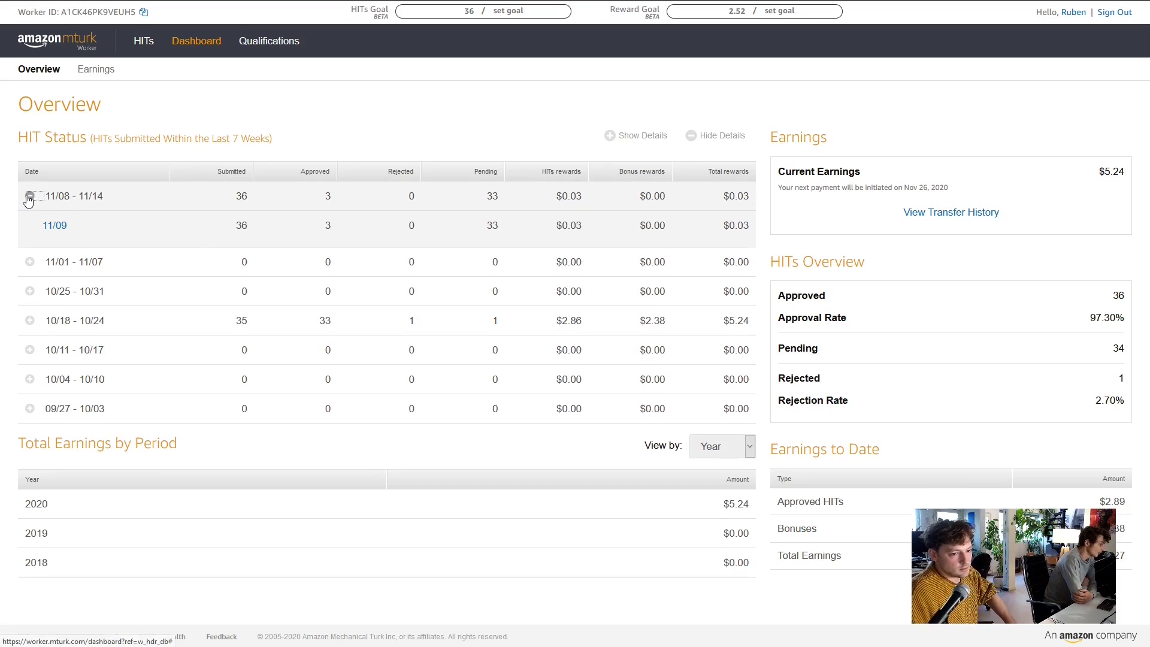
left_click(55, 226)
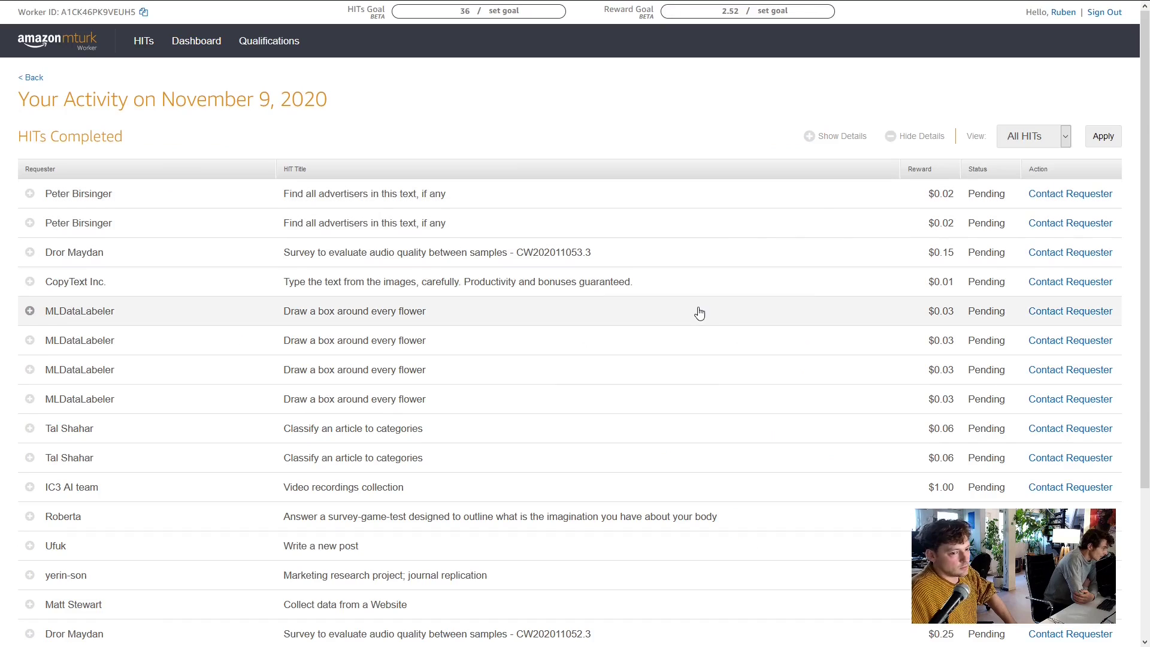
scroll(706, 312, "down", 1)
scroll(721, 312, "down", 3)
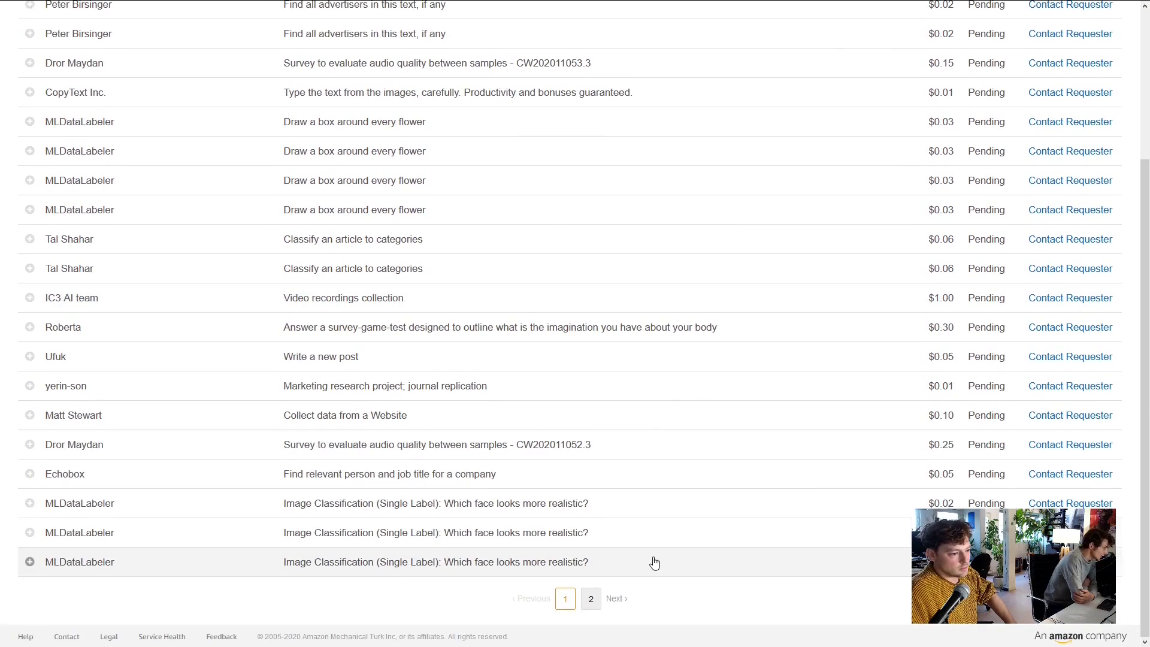
scroll(714, 529, "up", 1)
scroll(714, 529, "up", 2)
scroll(720, 506, "down", 3)
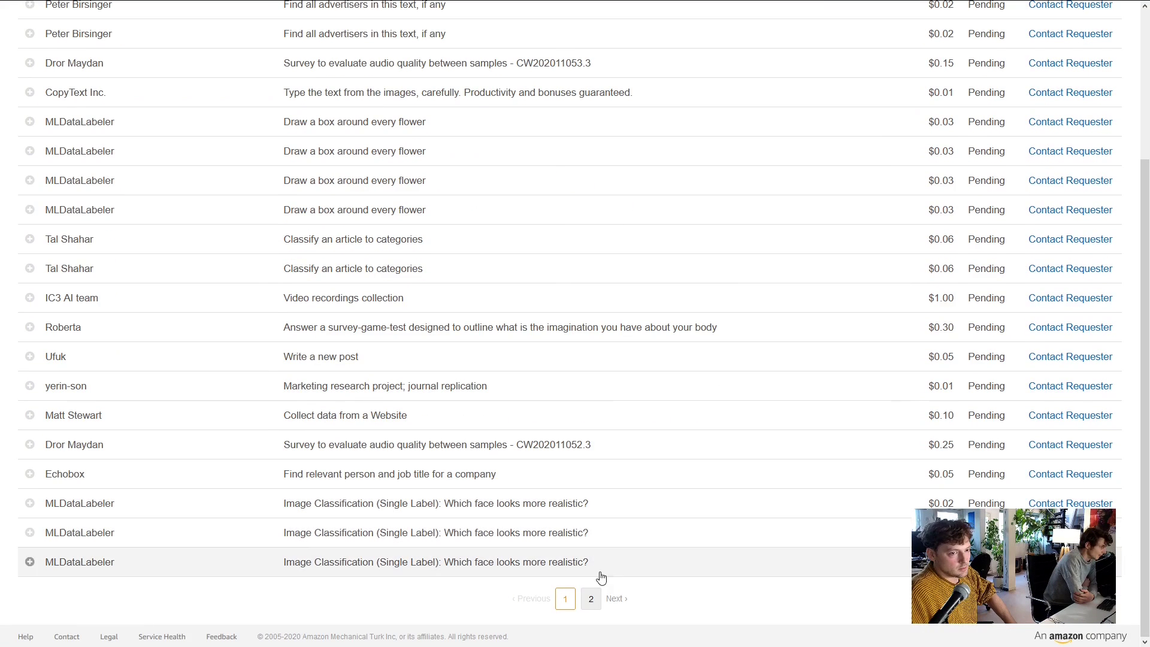
left_click(592, 599)
scroll(623, 388, "down", 1)
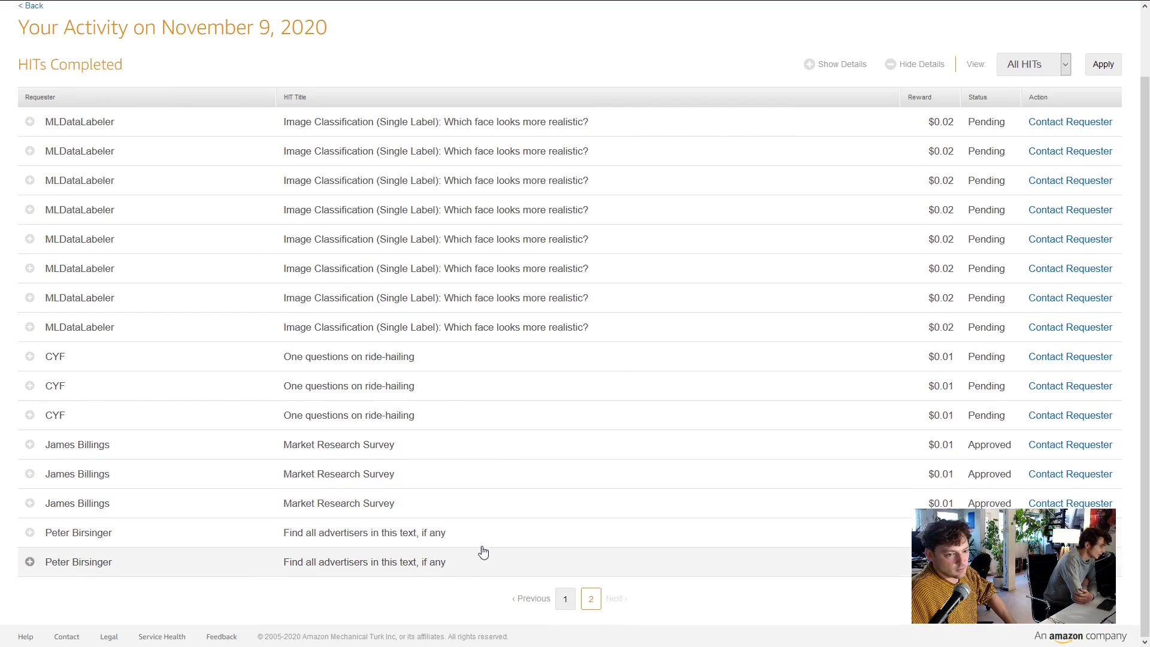
scroll(559, 501, "up", 1)
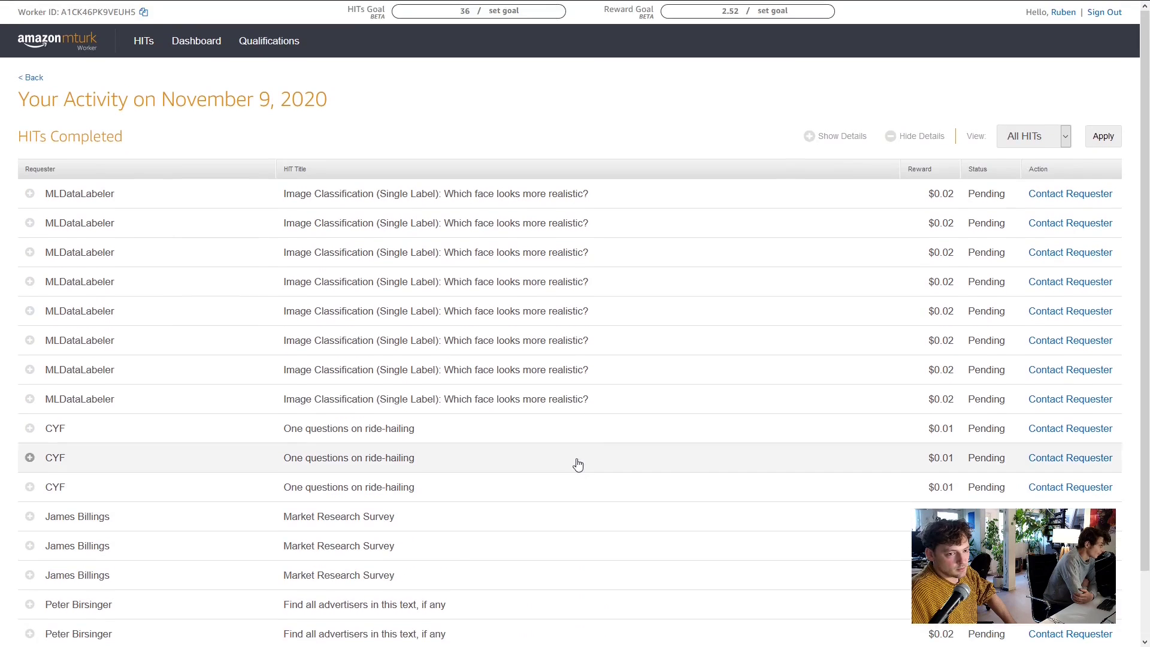
scroll(587, 481, "down", 1)
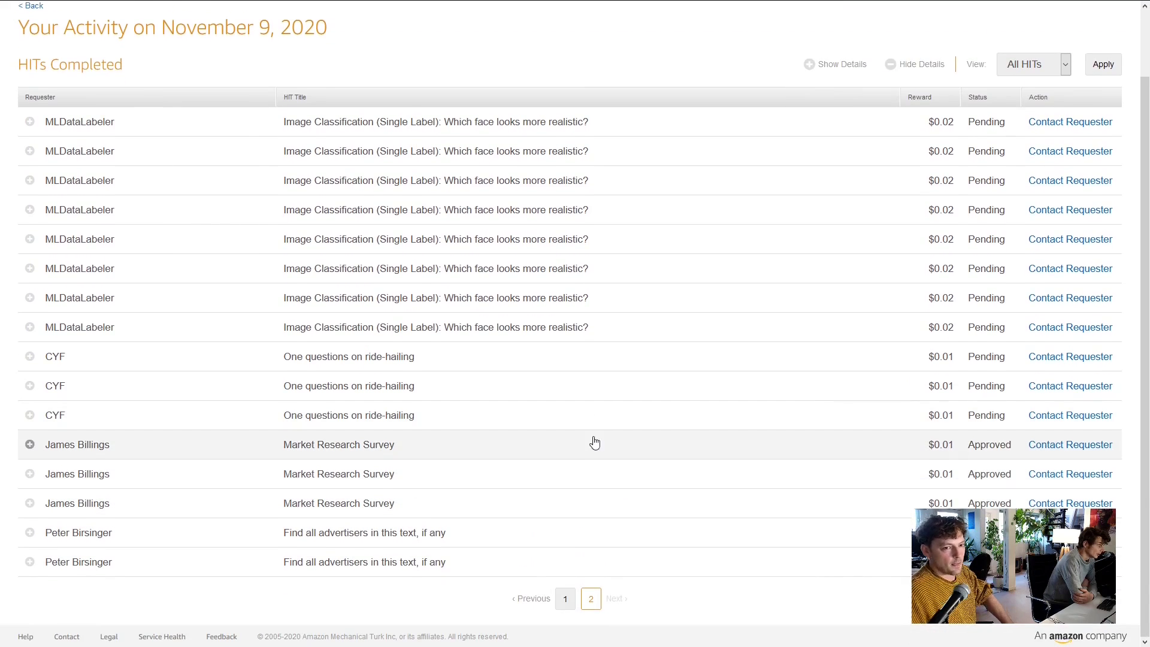
Scroll the Organifi success page and expand the cookie banner's details
mouse_move(358, 5)
left_click(455, 10)
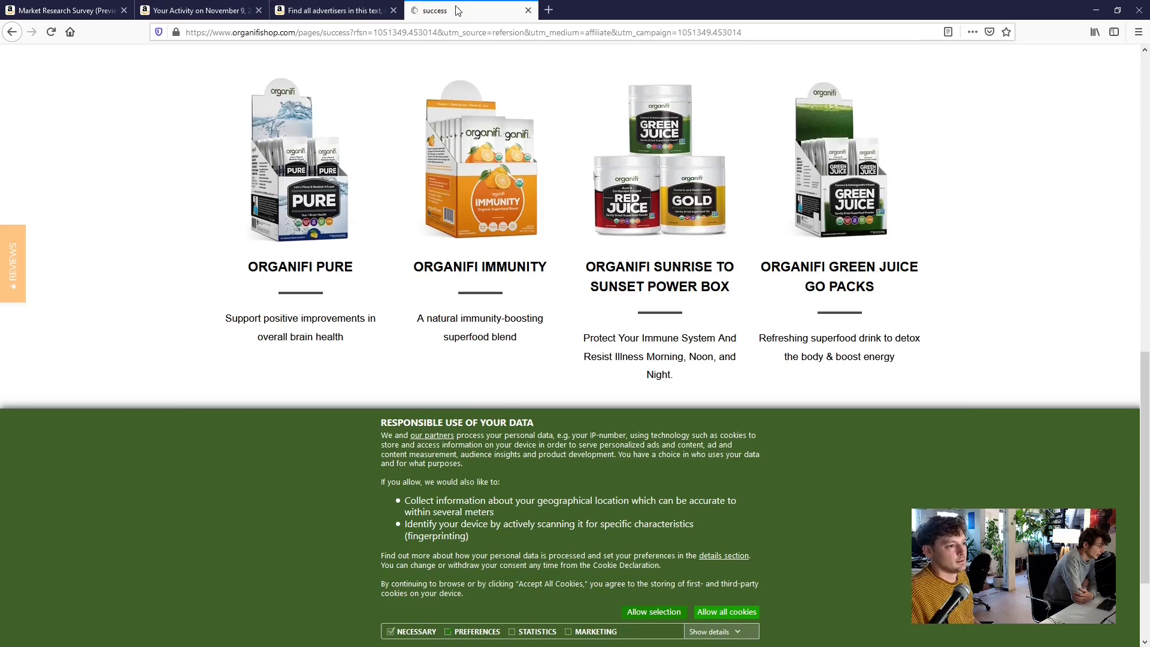
scroll(721, 364, "down", 1)
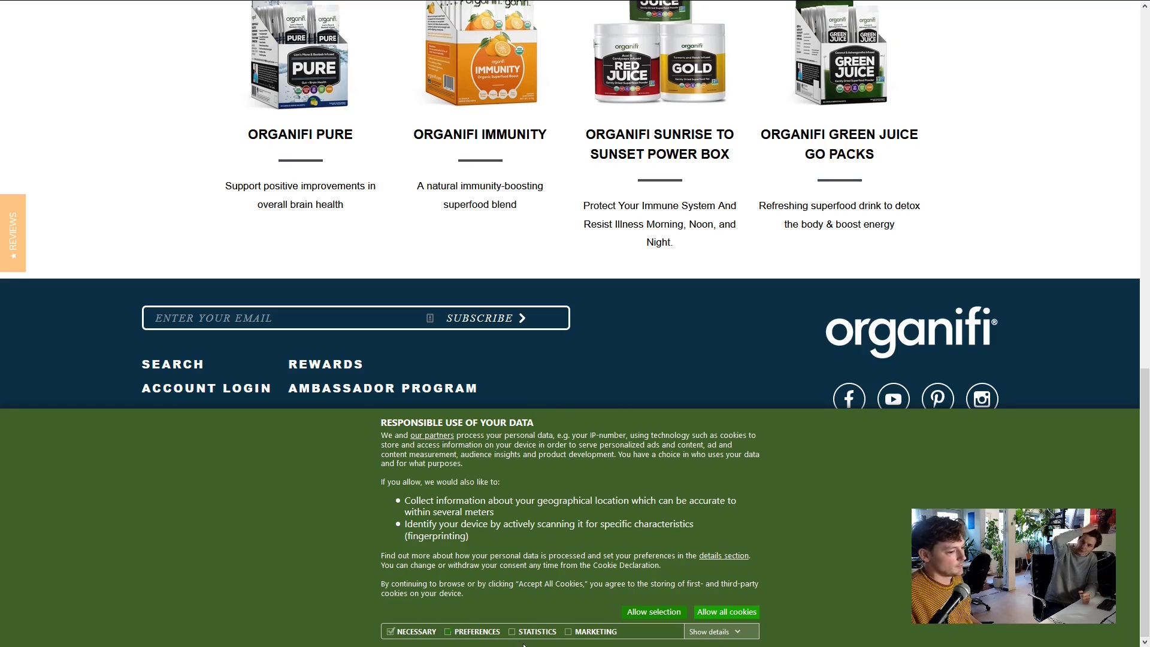
left_click(701, 634)
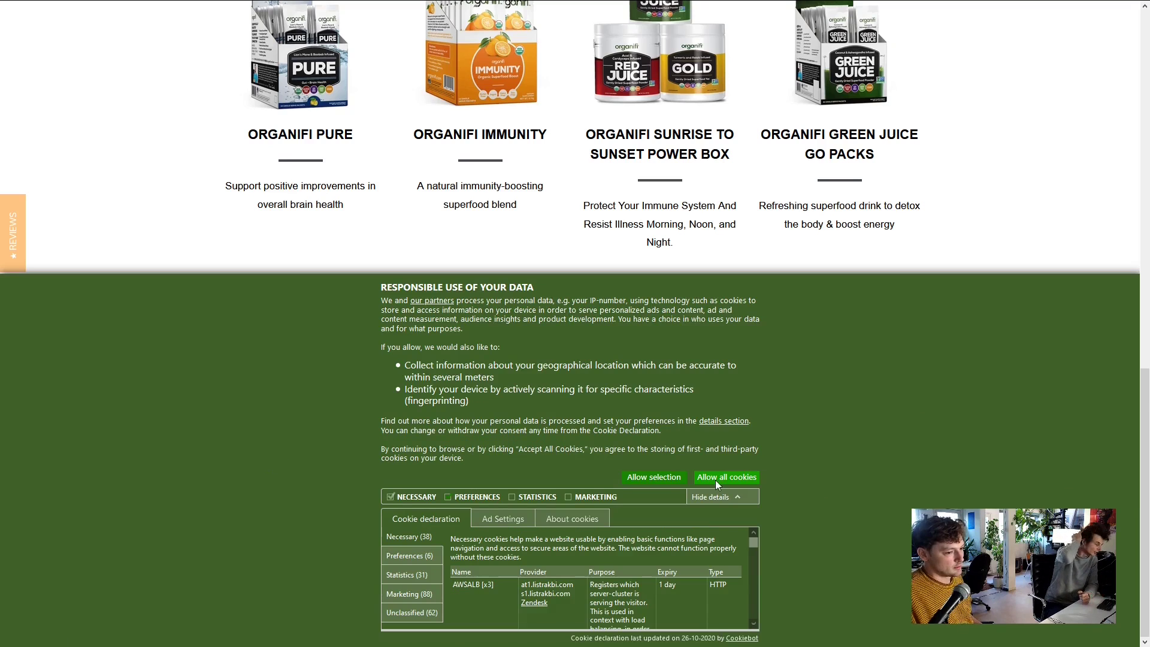
scroll(1017, 252, "up", 10)
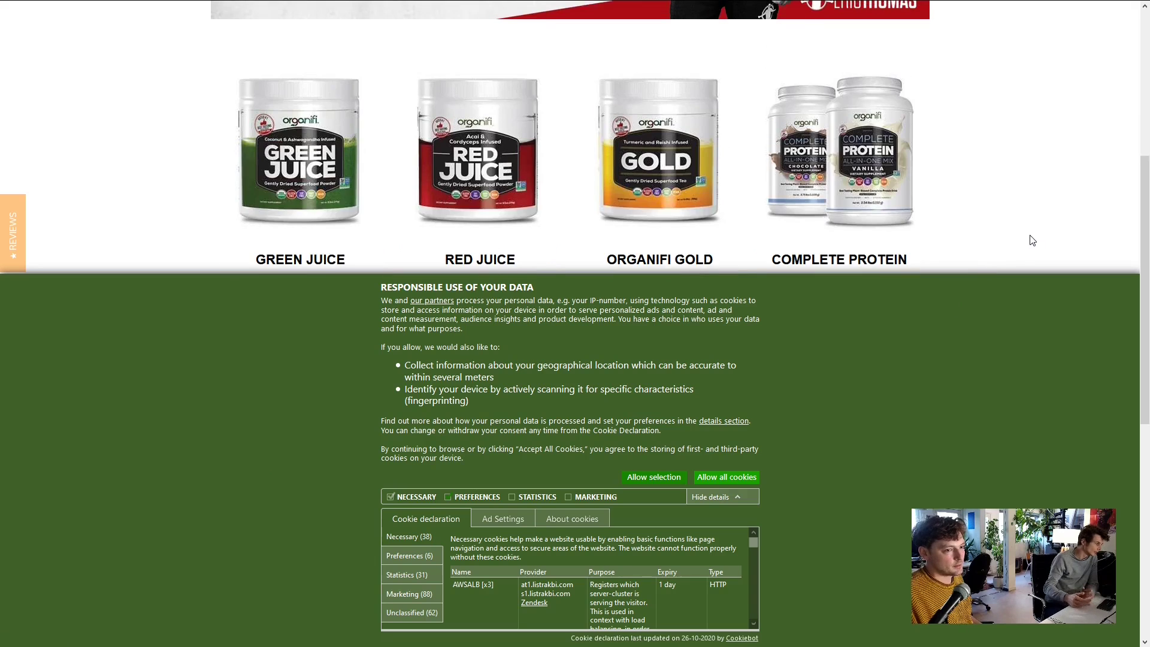
Browse the Organifi homepage's products, then go back to the Find all advertisers HIT
mouse_move(388, 62)
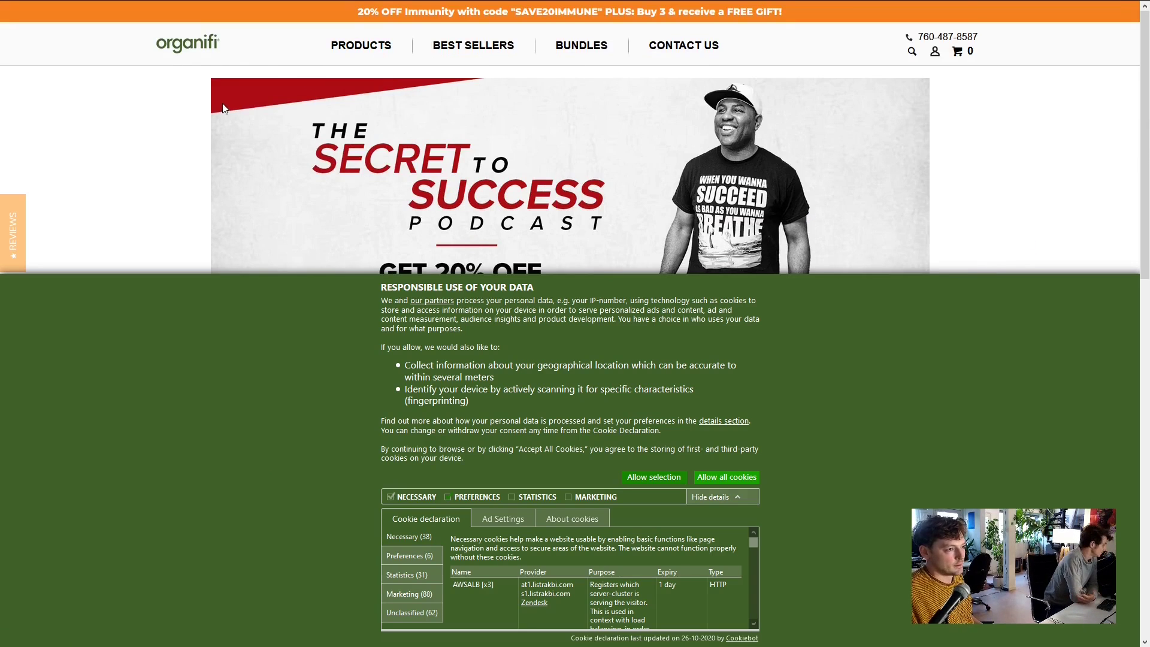
left_click(166, 50)
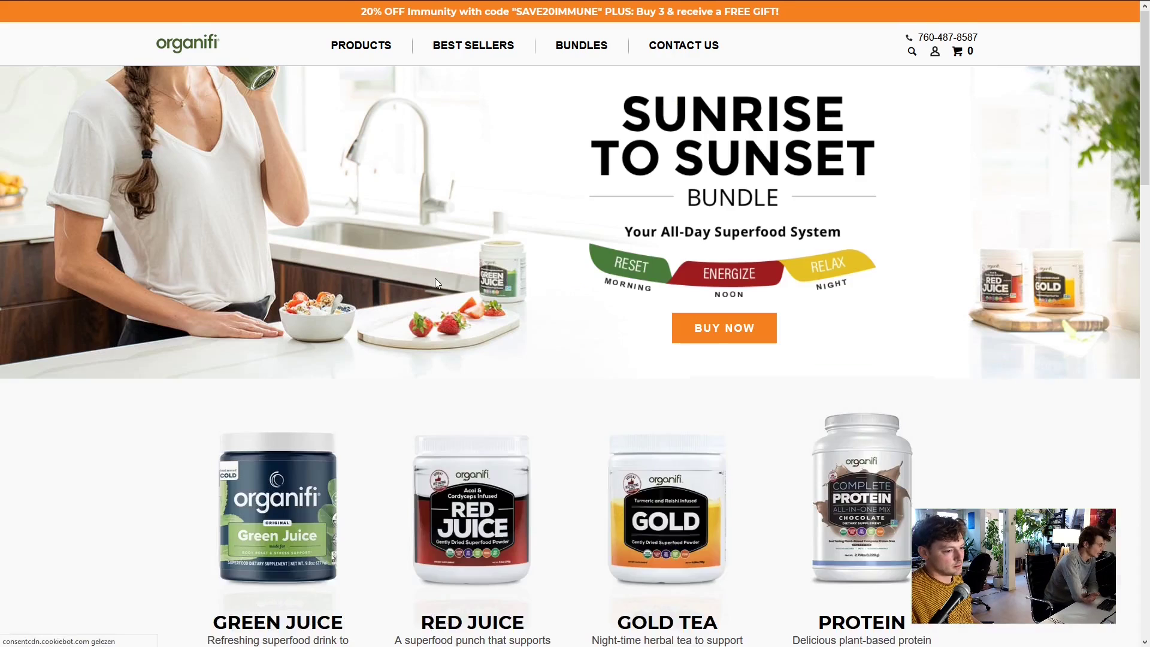
scroll(484, 248, "down", 5)
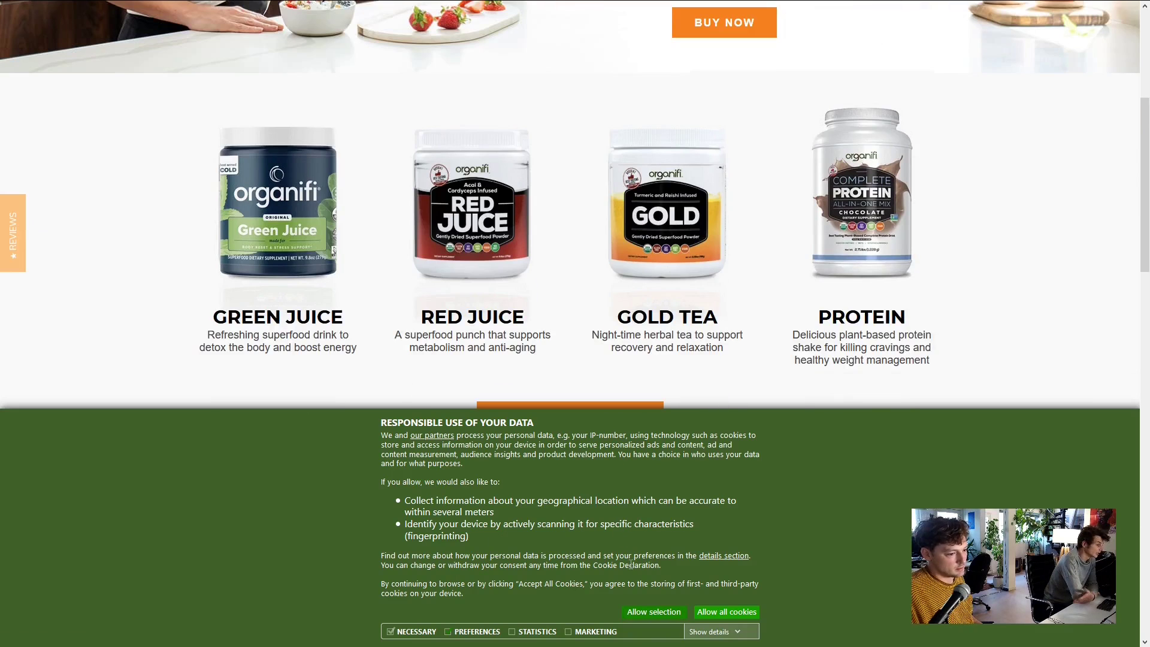
scroll(630, 564, "down", 1)
scroll(544, 579, "down", 2)
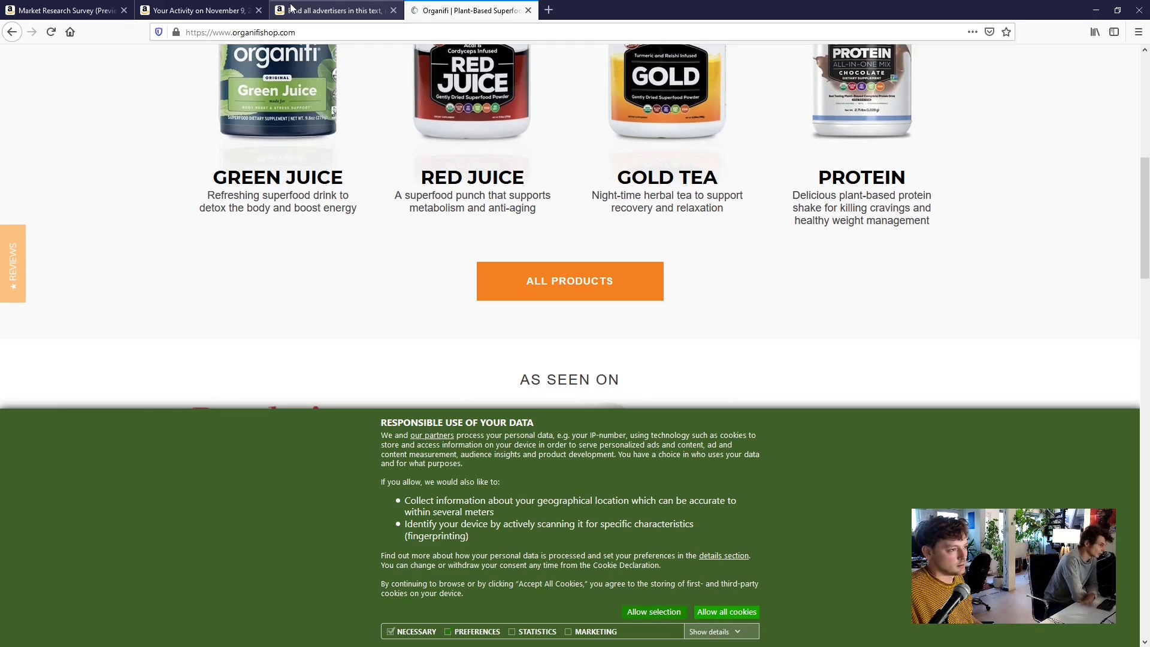
left_click(292, 8)
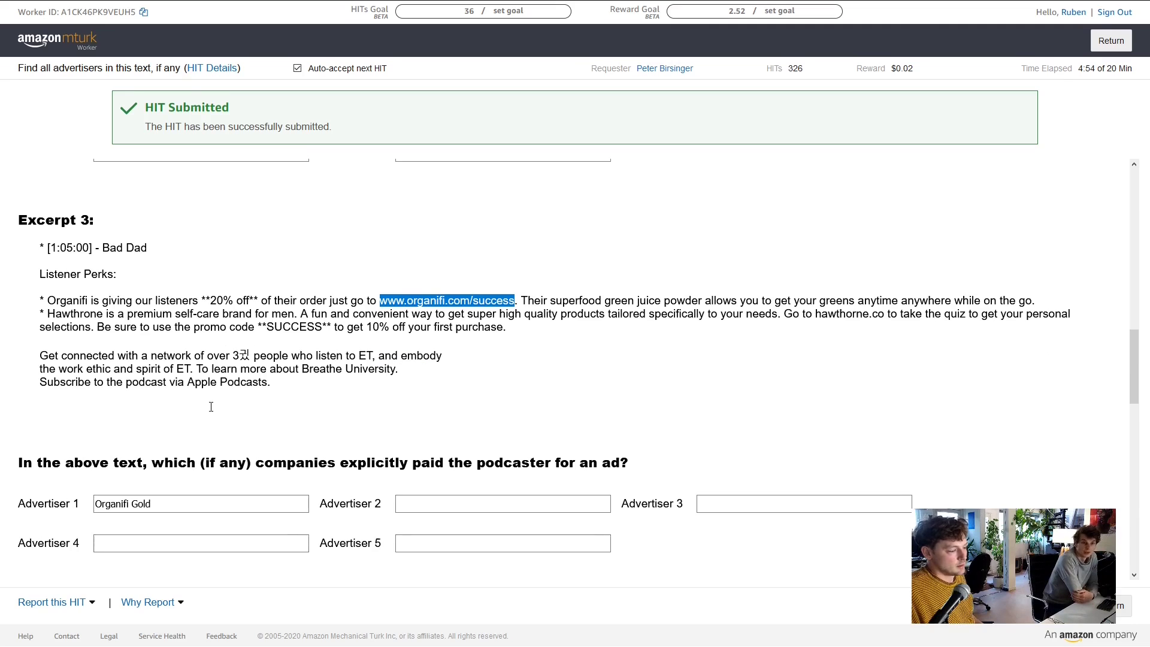
Delete 'Gold' from Excerpt 3's first advertiser so it reads just Organifi
left_click(198, 503)
left_click_drag(131, 498, 222, 505)
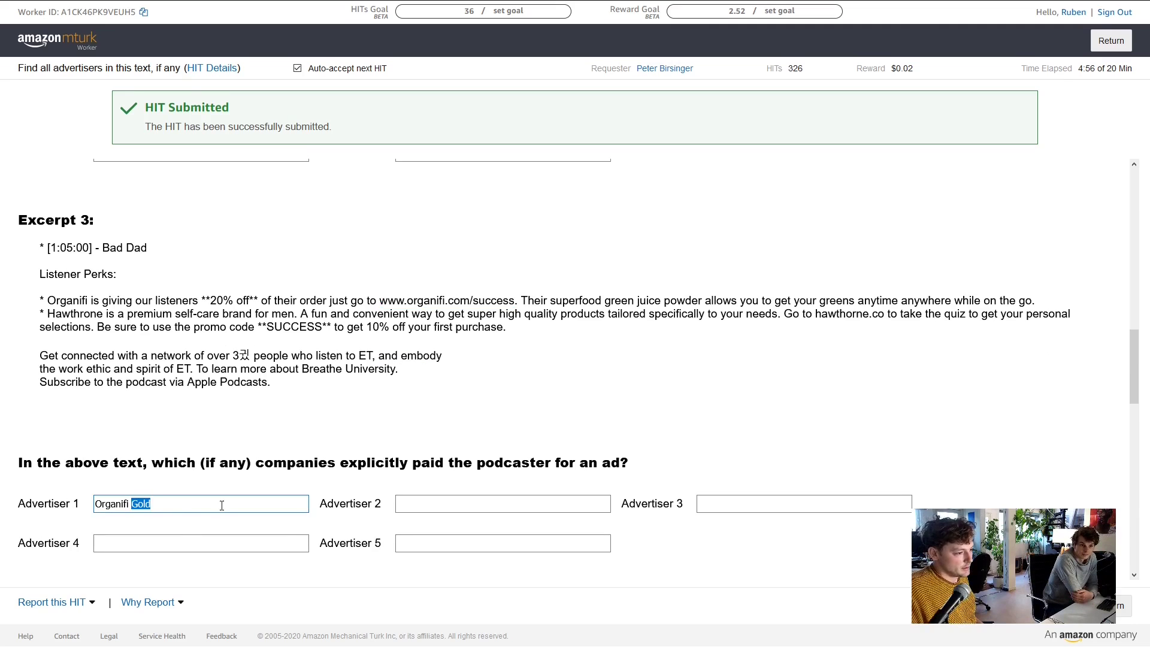
key("BackSpace")
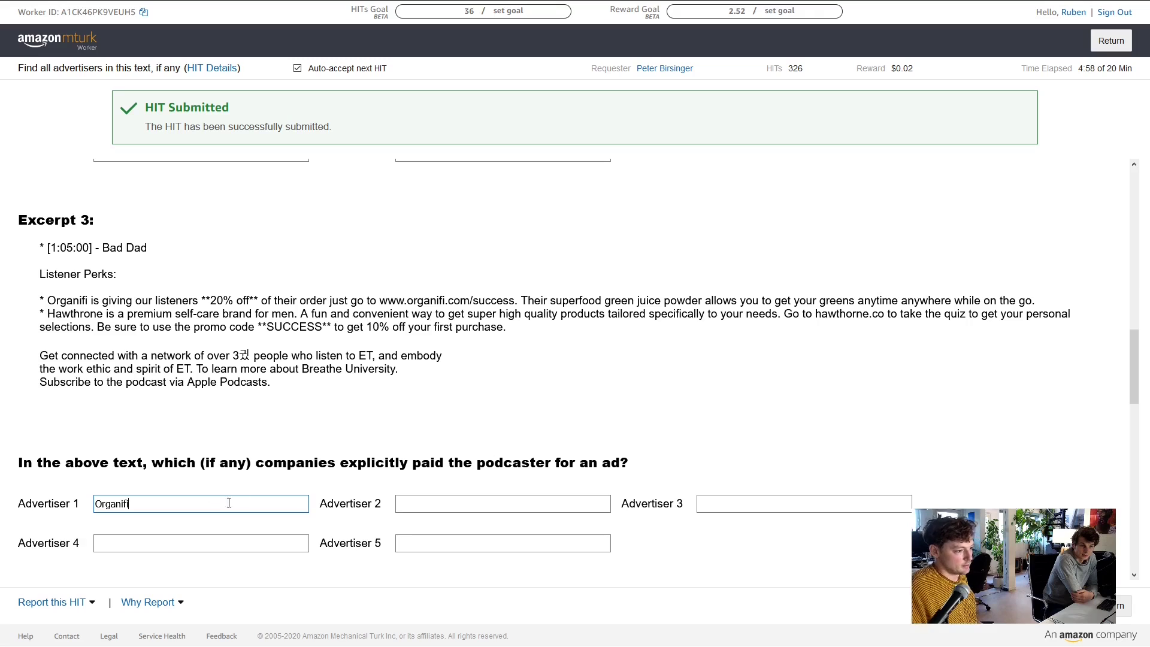
Scroll through Excerpt 4's Blinkist and Thrive Market sponsor offers to its advertiser question
scroll(269, 431, "down", 5)
scroll(284, 390, "up", 4)
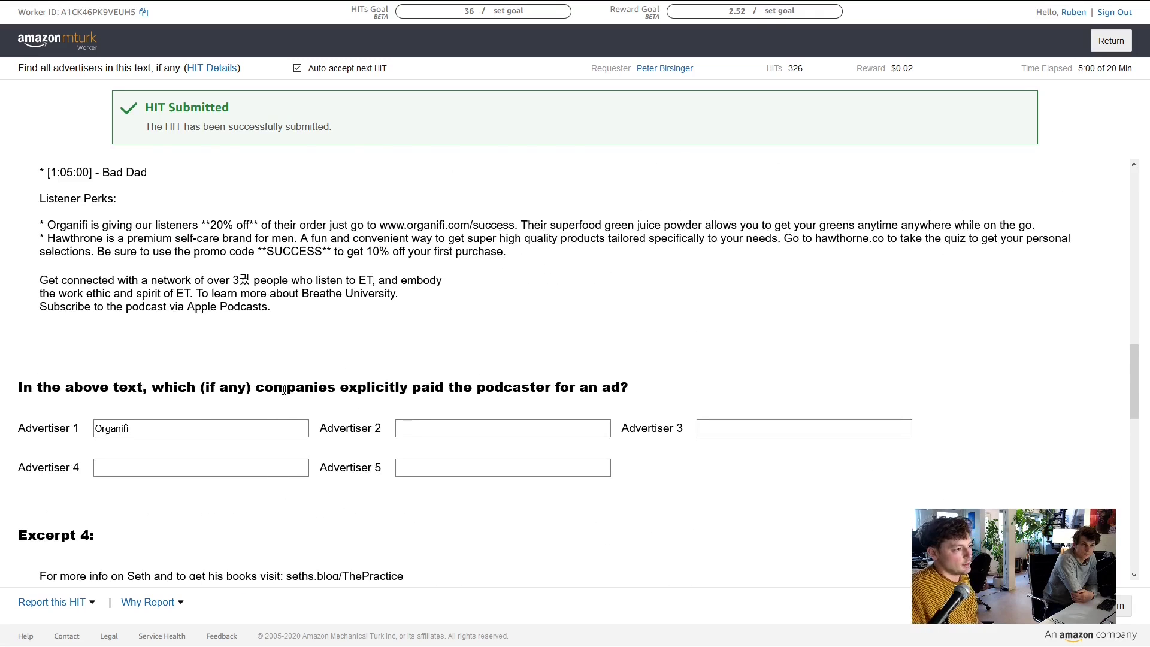
scroll(303, 326, "up", 1)
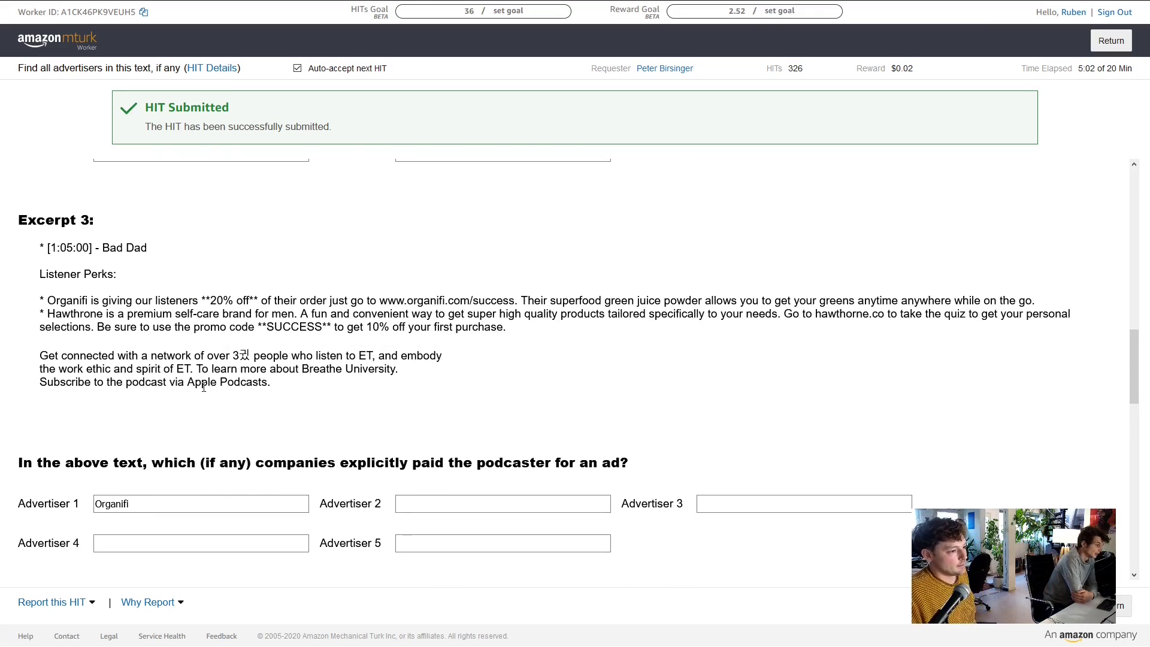
scroll(314, 370, "down", 1)
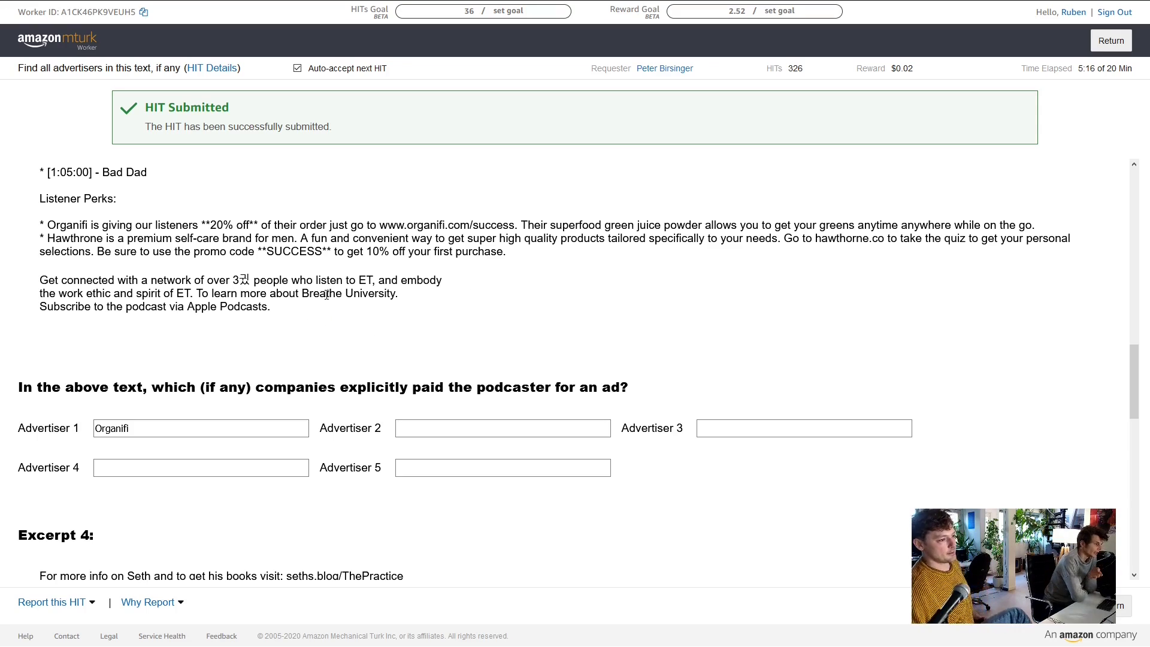
scroll(246, 272, "up", 2)
scroll(240, 372, "down", 6)
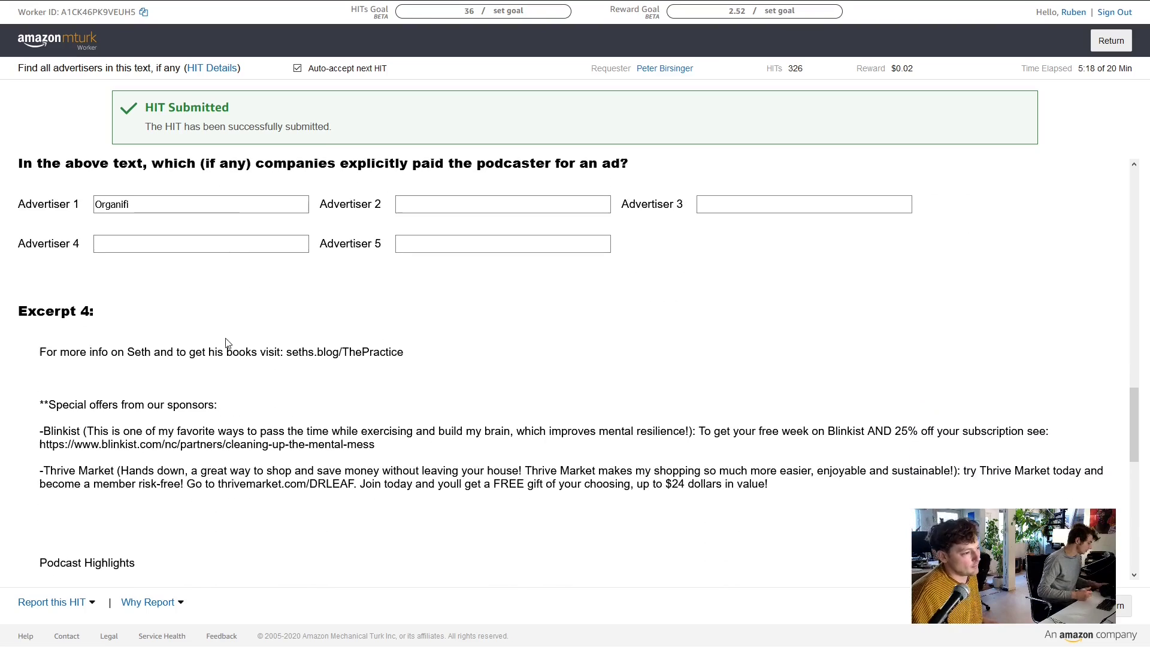
scroll(301, 362, "down", 1)
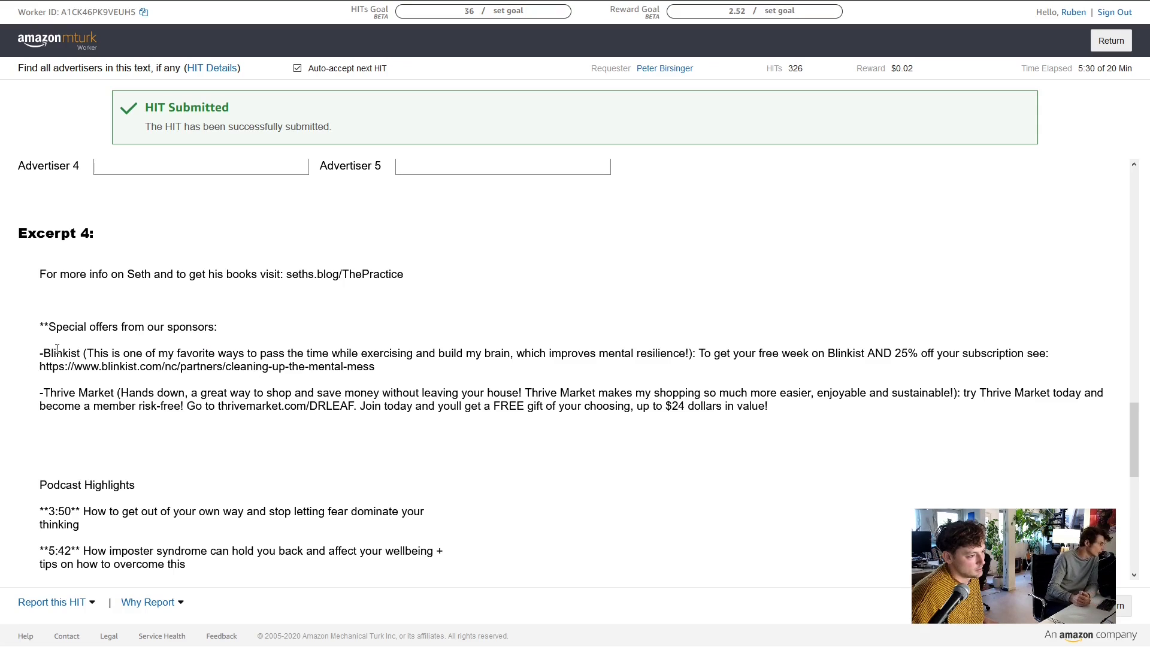
scroll(104, 354, "down", 3)
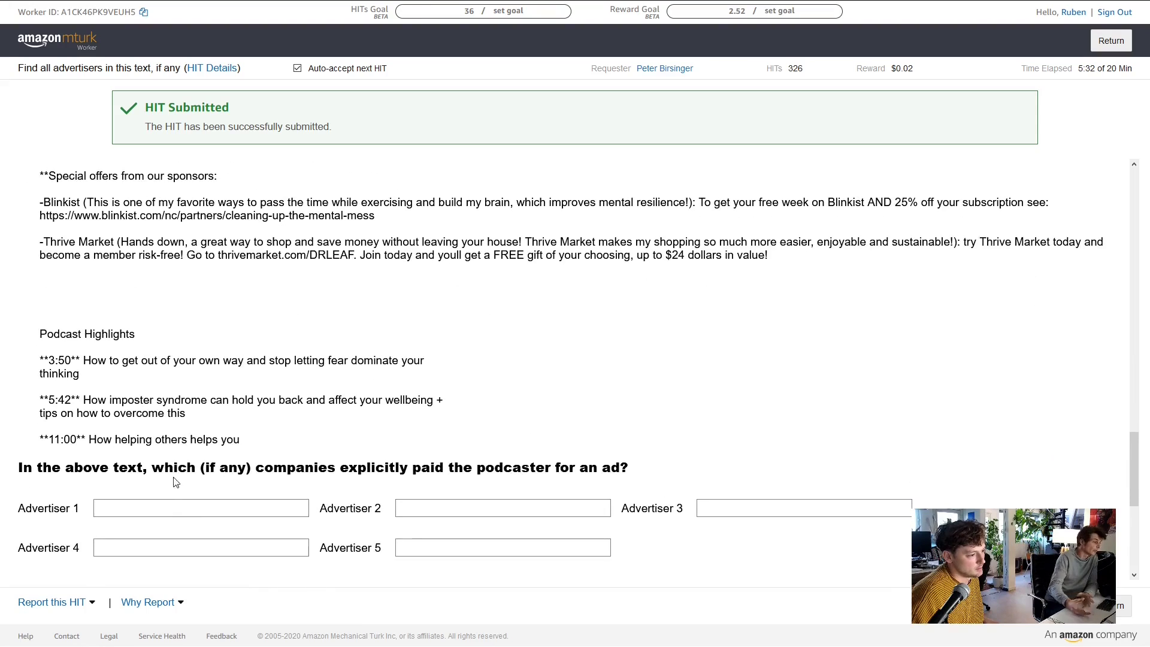
Enter Blinkist as Excerpt 4's first advertiser, rereading the sponsor text above
left_click(173, 507)
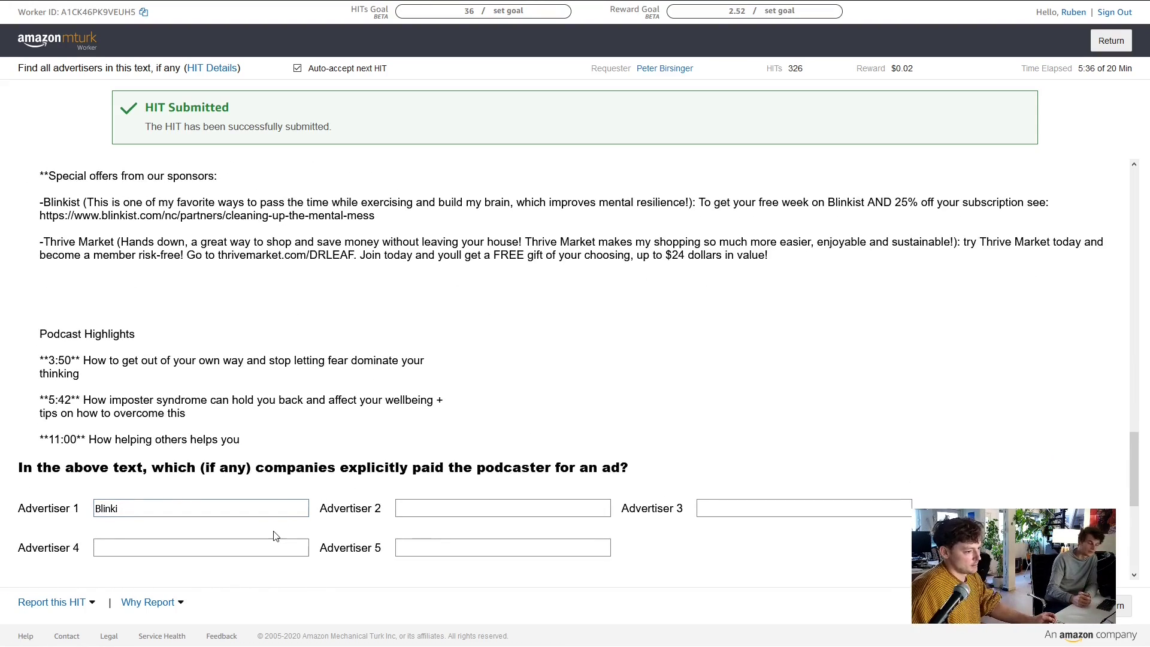
type("s")
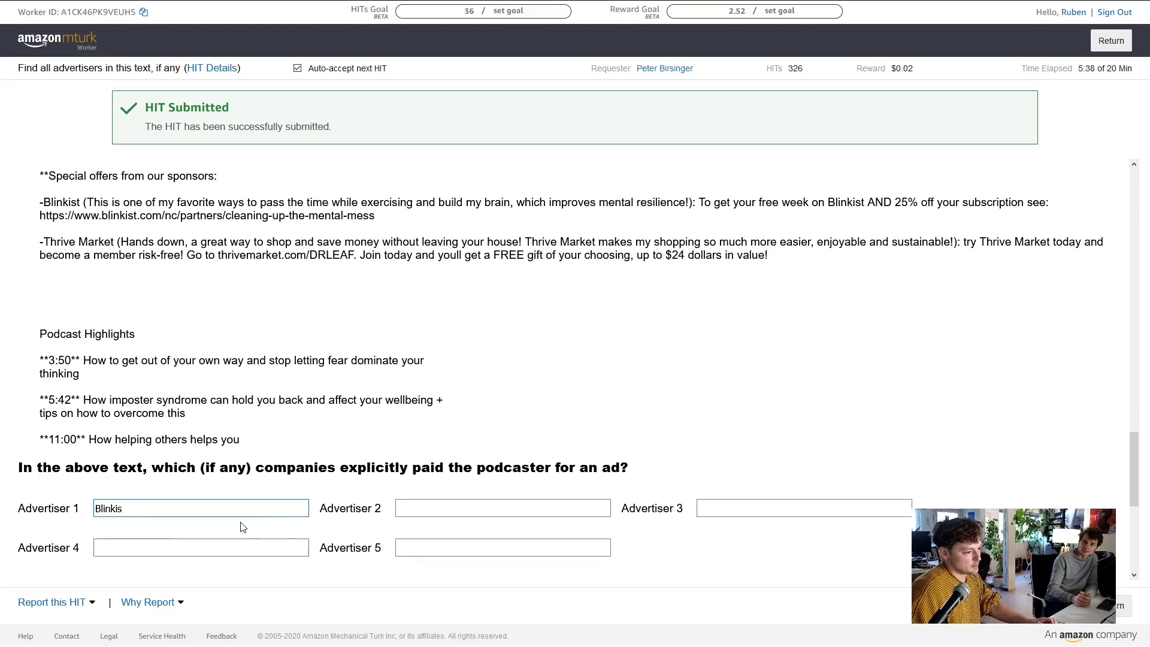
type("t")
left_click(419, 507)
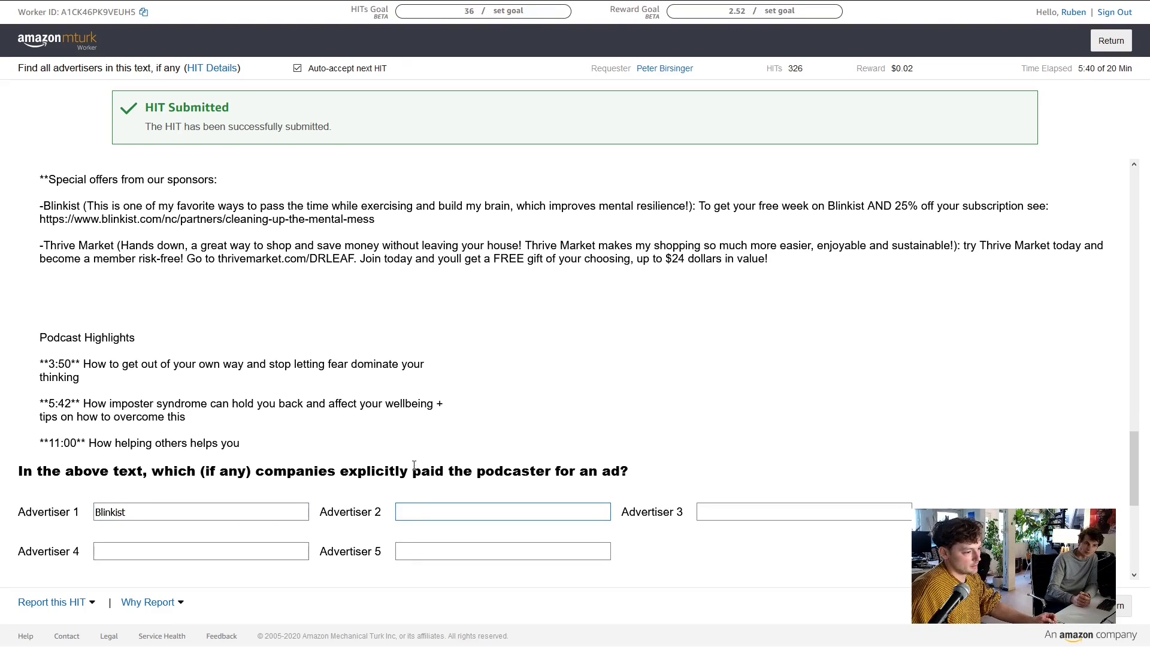
scroll(413, 479, "up", 1)
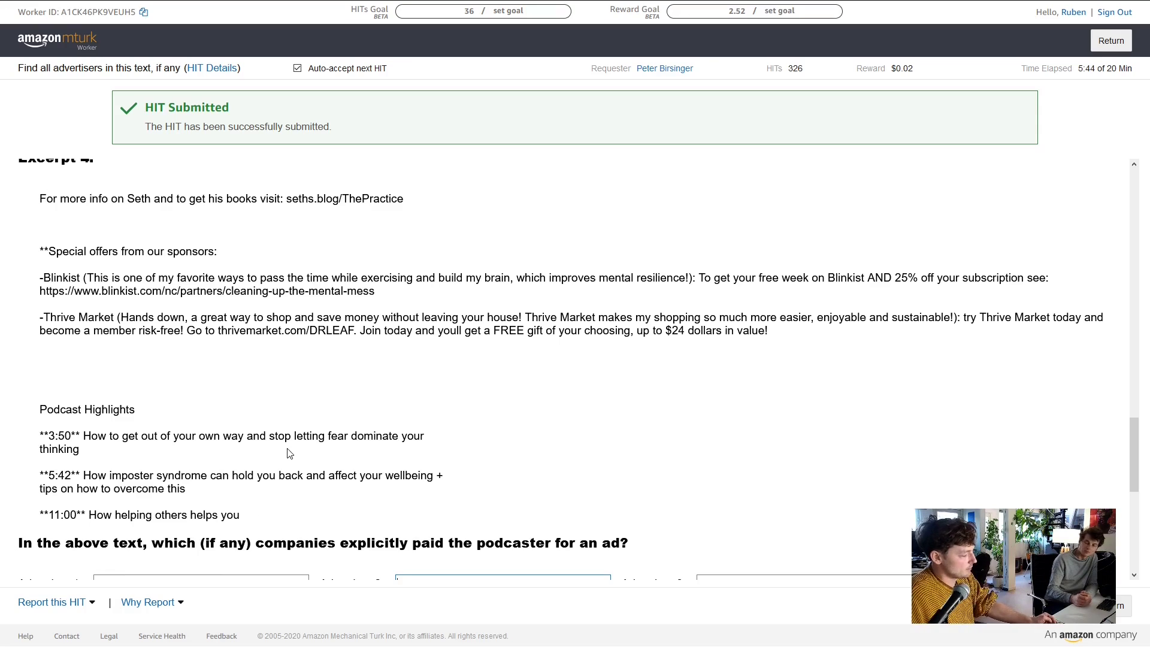
scroll(329, 393, "up", 2)
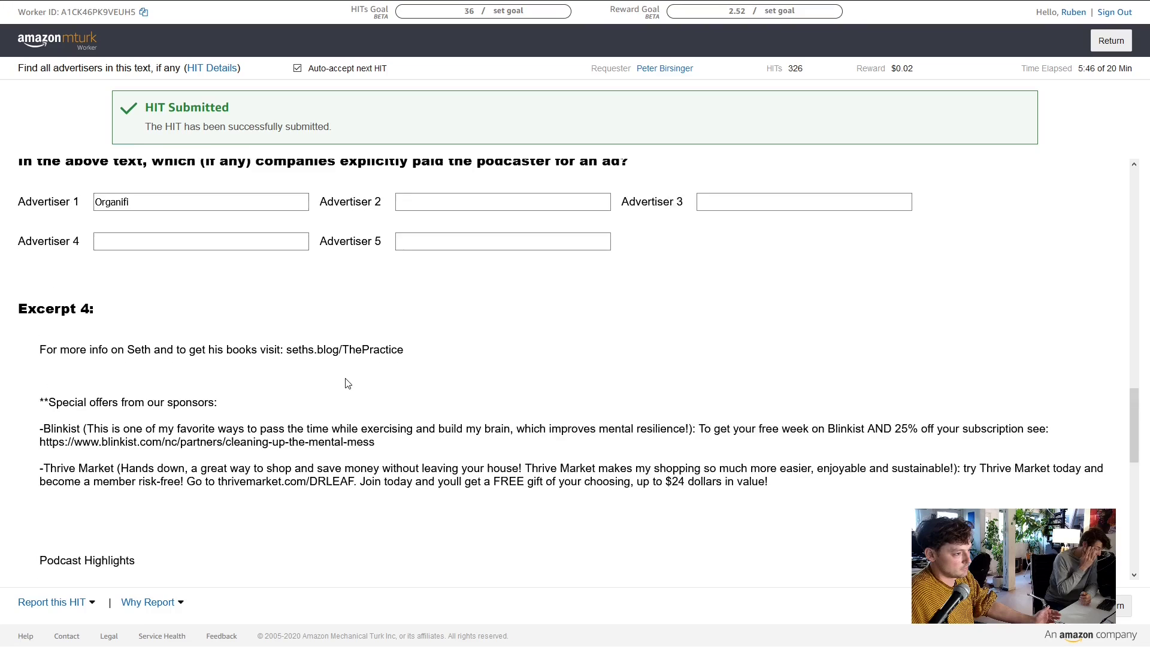
scroll(341, 386, "down", 2)
scroll(350, 382, "up", 1)
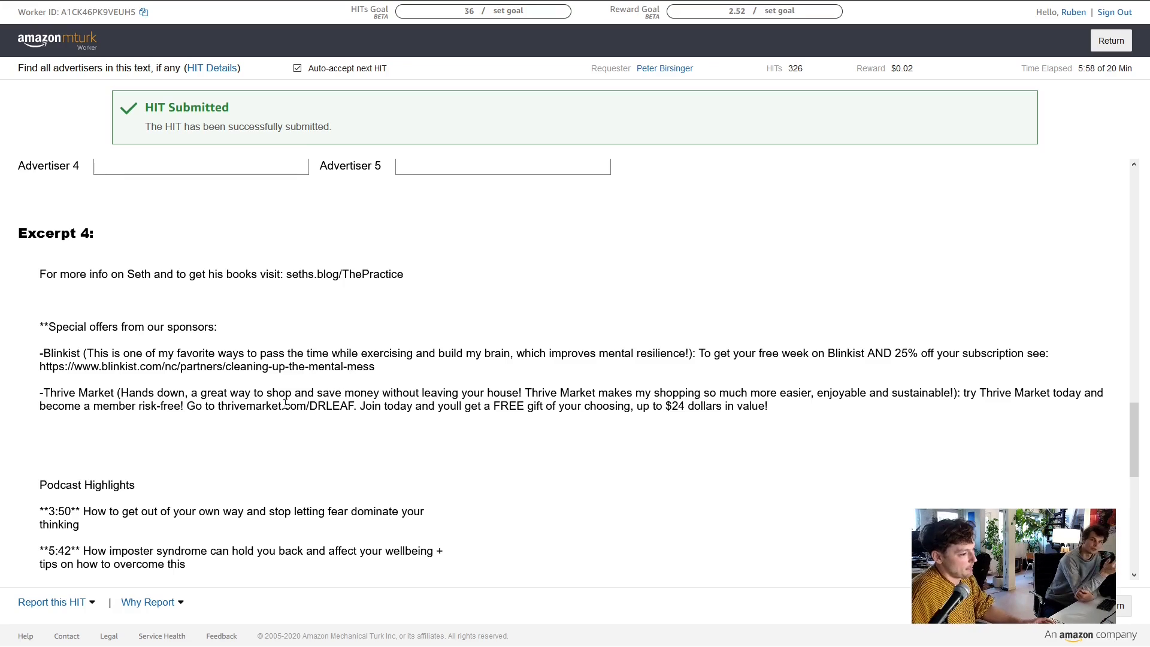
scroll(285, 405, "down", 1)
scroll(269, 389, "up", 4)
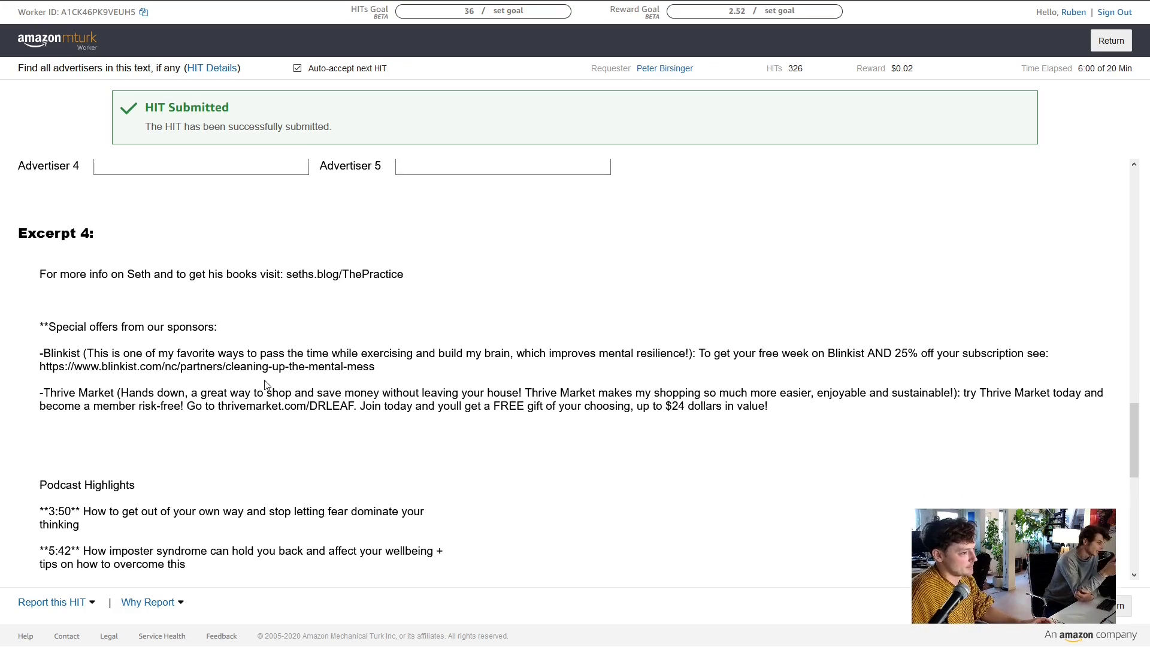
scroll(272, 372, "down", 4)
scroll(272, 372, "down", 2)
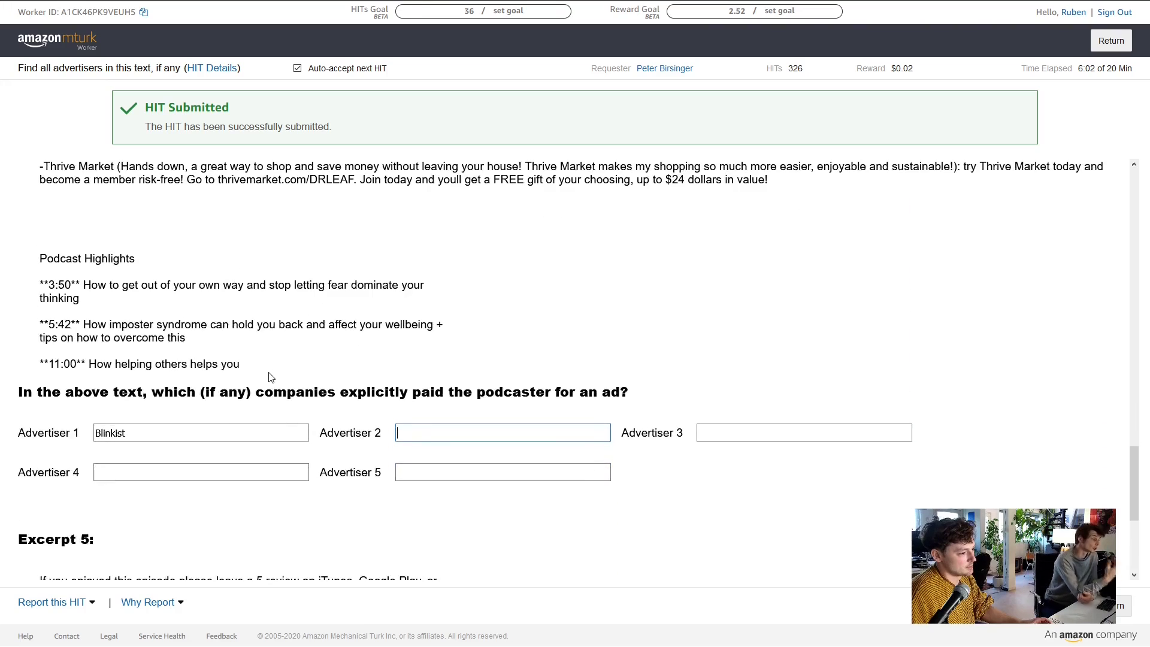
scroll(273, 372, "up", 2)
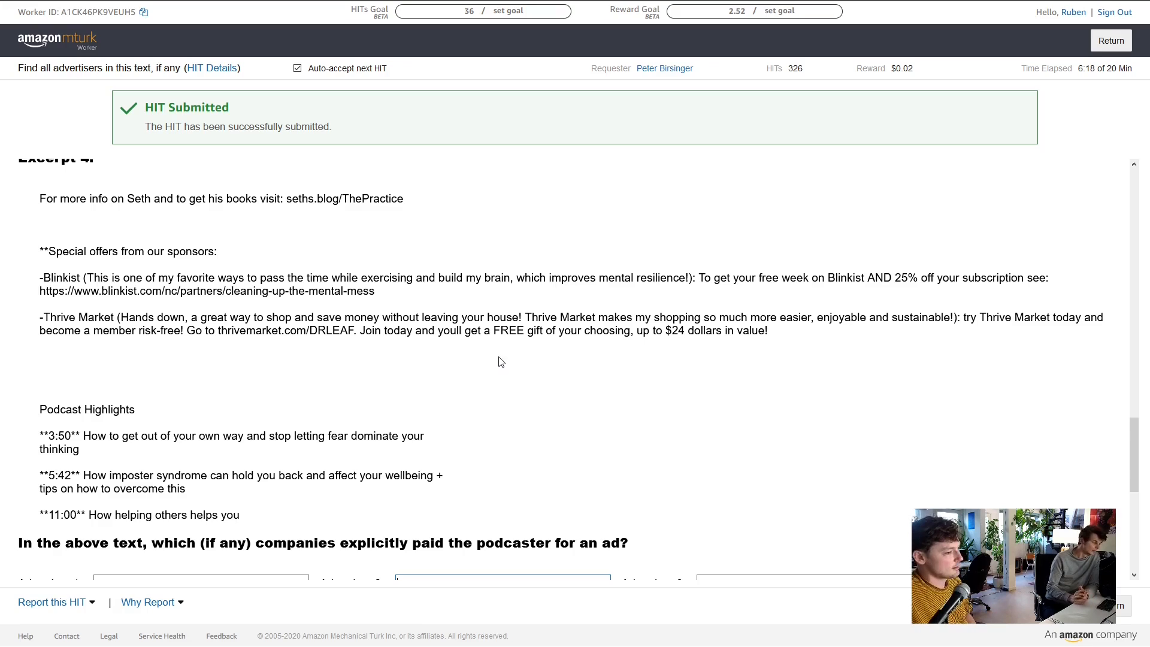
Enter Thrive Market as Excerpt 4's second advertiser and scroll on to Excerpt 5
left_click(118, 318)
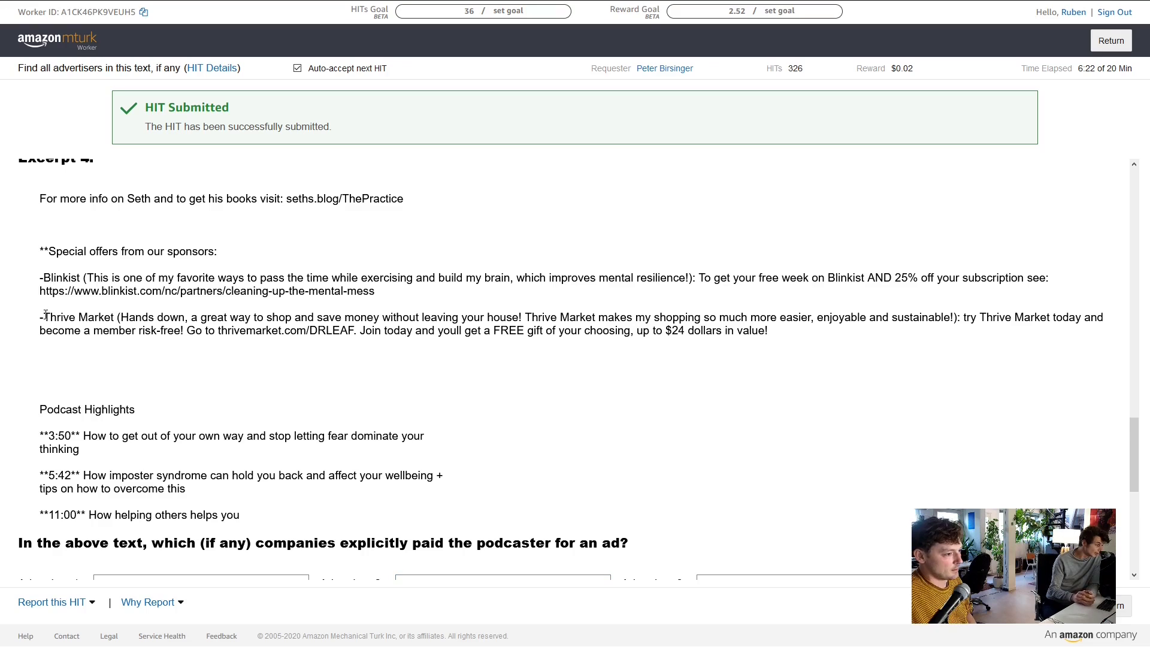
left_click_drag(42, 314, 71, 318)
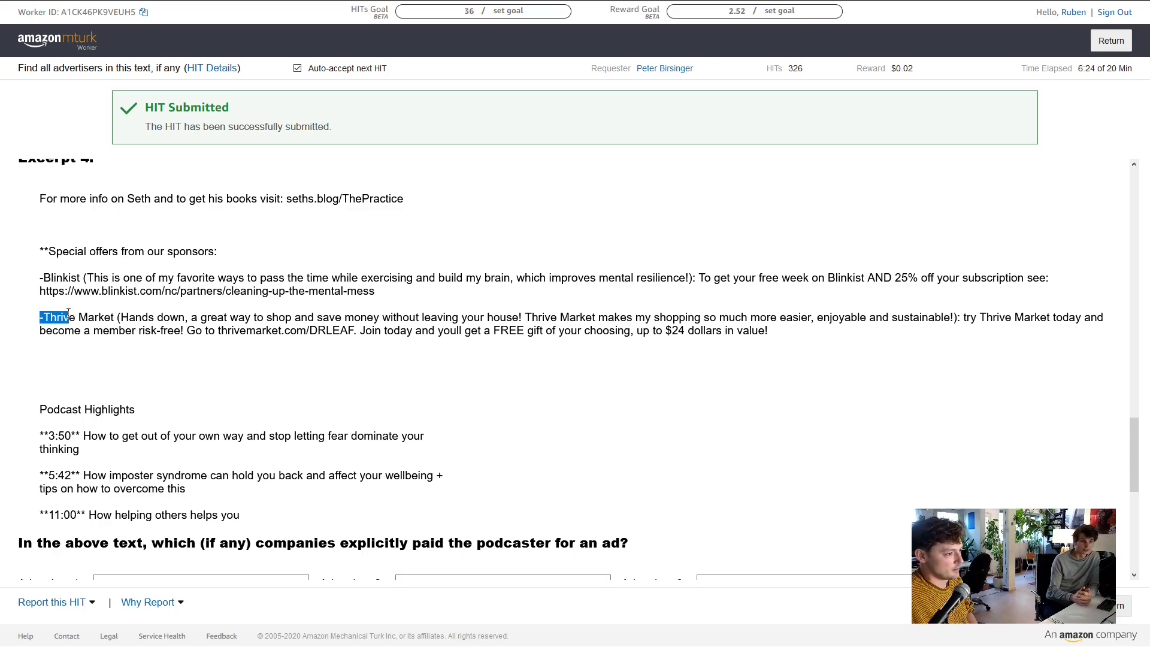
left_click(175, 353)
scroll(300, 389, "down", 1)
left_click(424, 509)
left_click(424, 509)
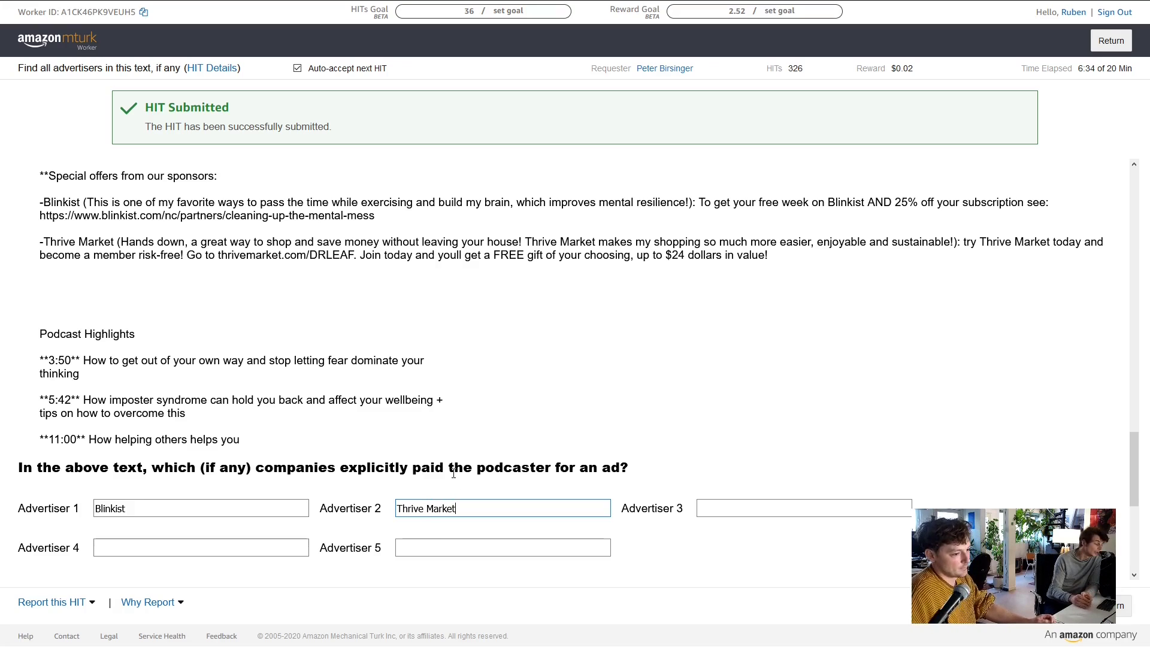
scroll(153, 289, "down", 1)
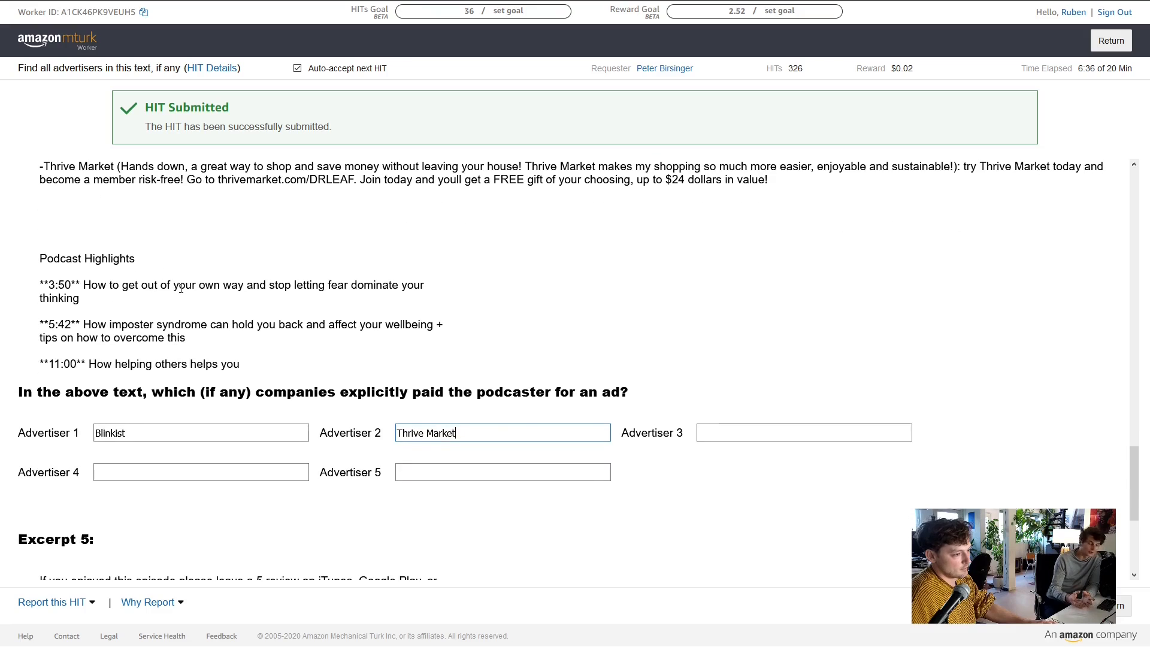
scroll(210, 320, "down", 2)
scroll(275, 302, "up", 1)
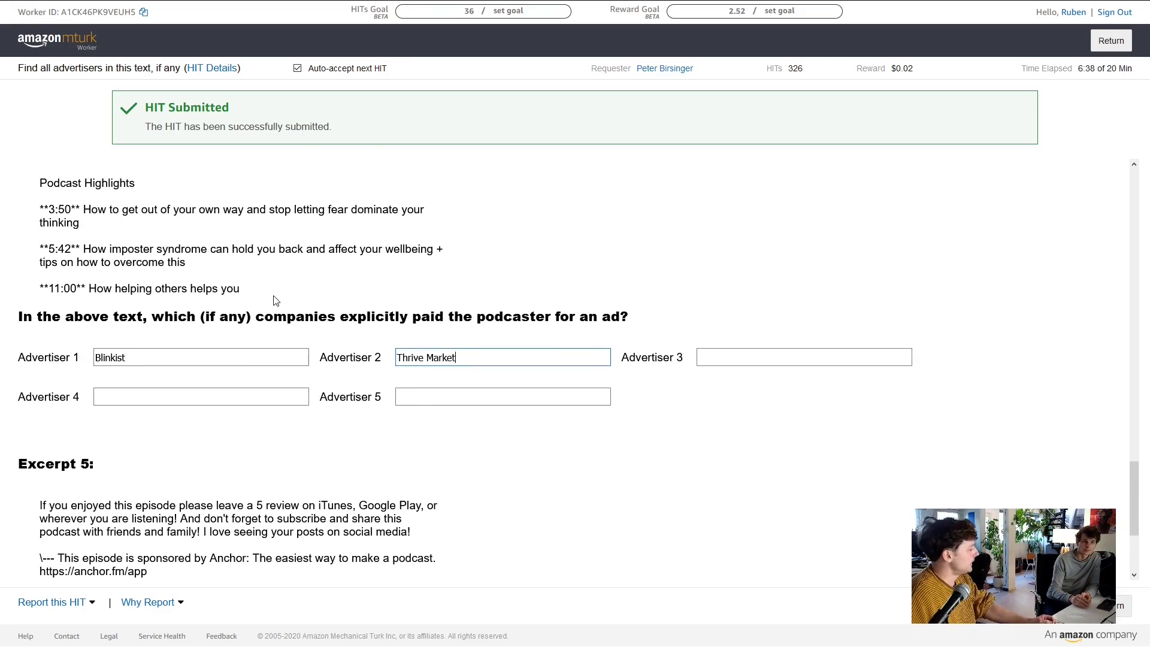
scroll(270, 302, "down", 3)
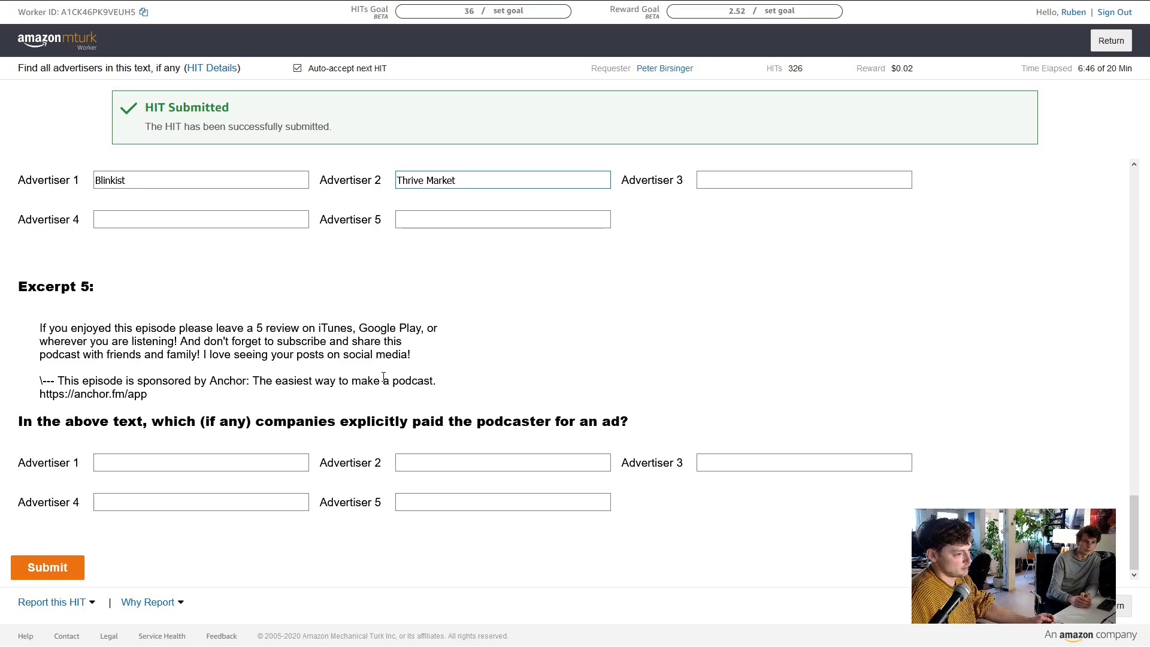
Enter Excerpt 5's first advertiser and check the anchor.fm website in a new tab
left_click(206, 466)
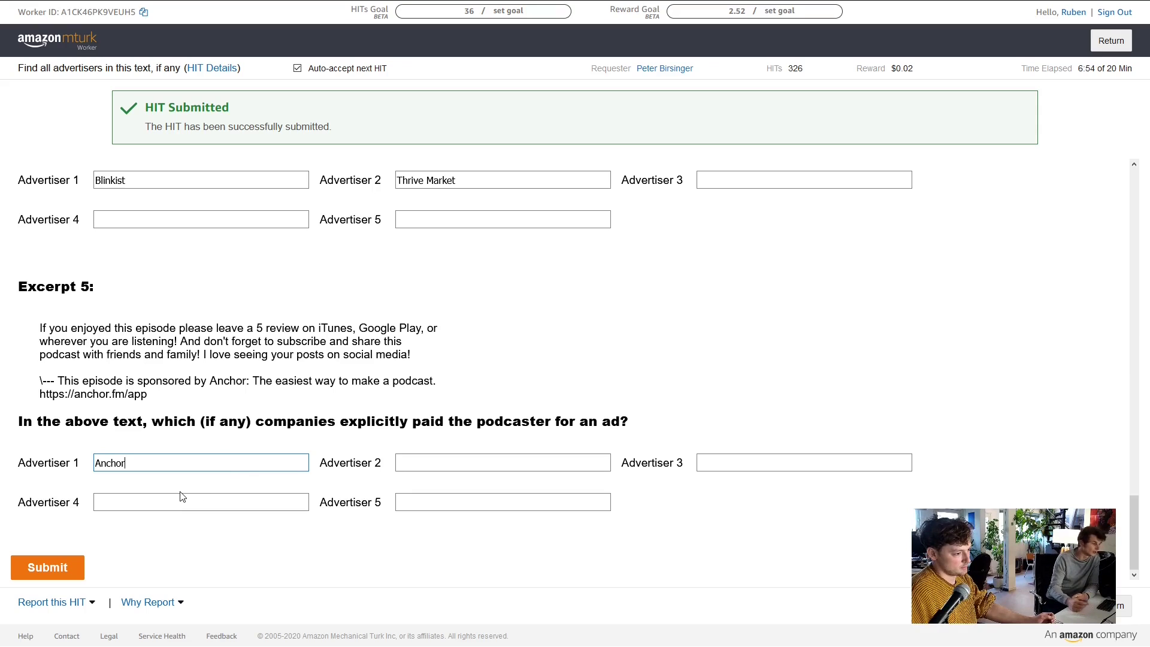
type(".Fm")
left_click_drag(163, 399, 42, 400)
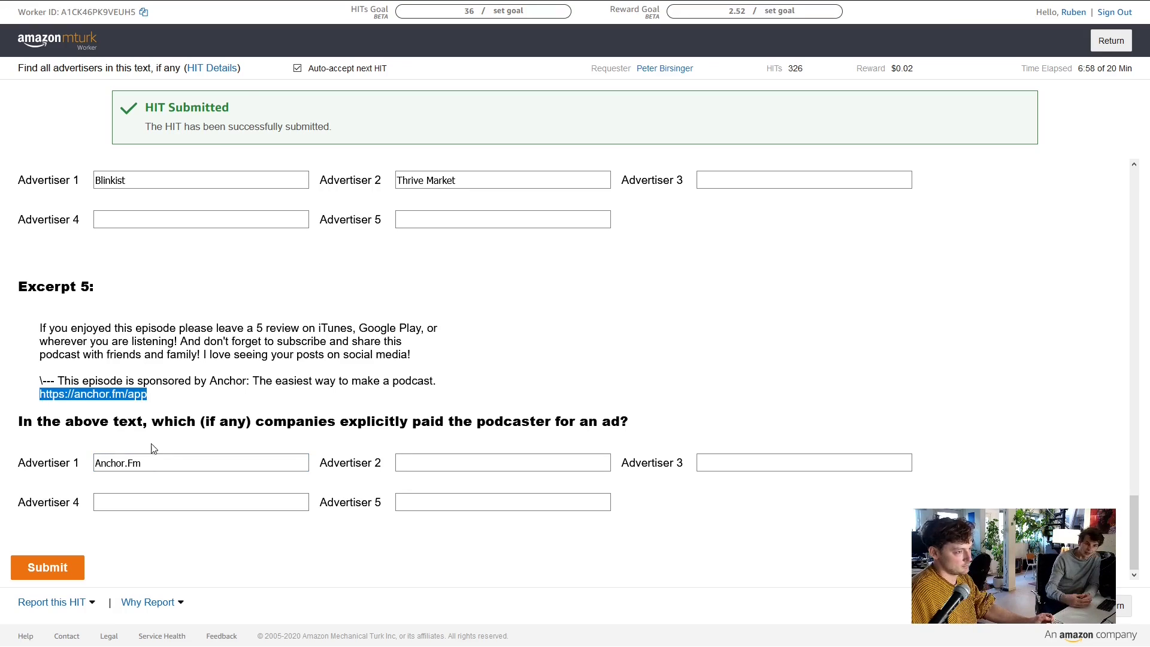
key("ctrl+t")
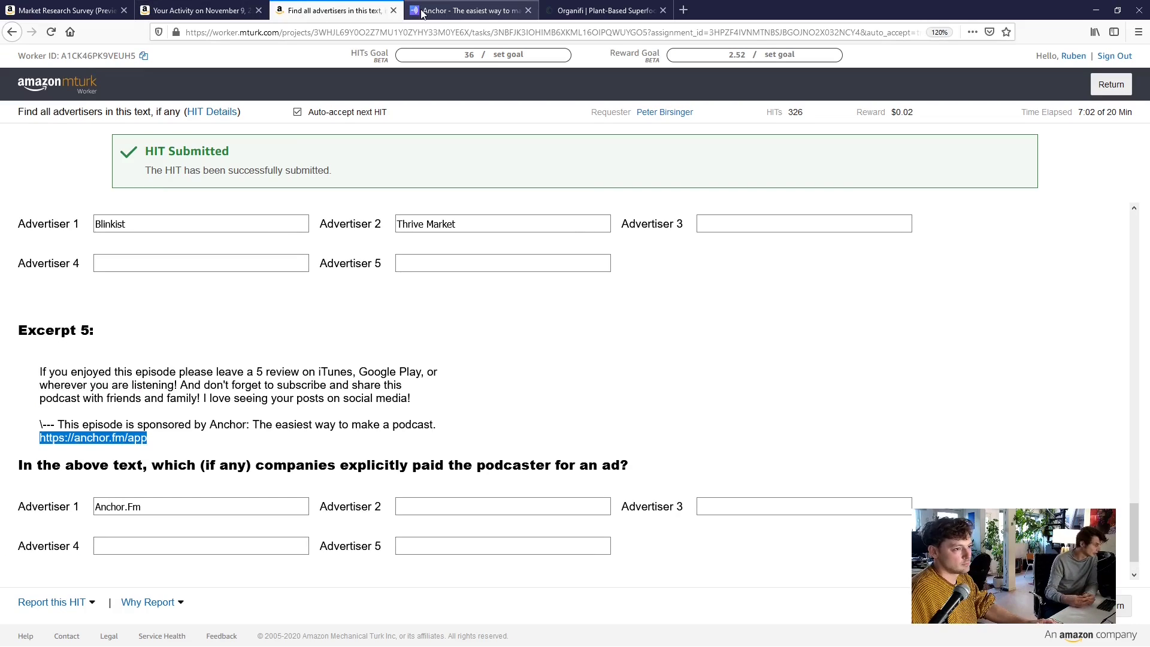
left_click(422, 12)
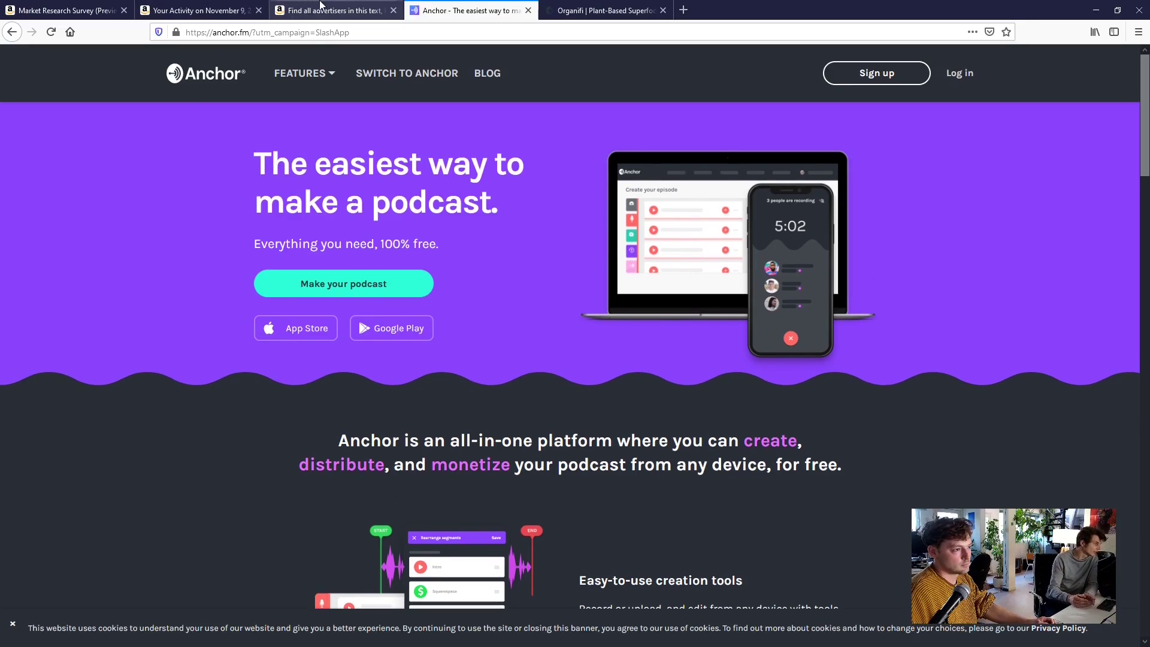
left_click(334, 12)
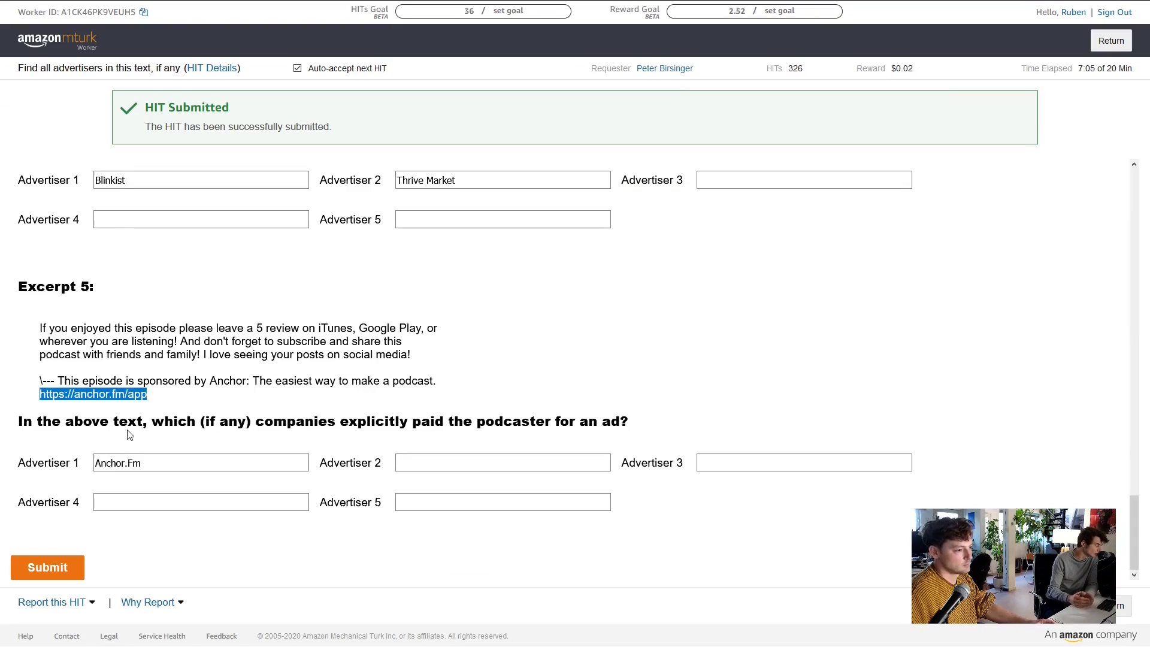
Correct the answer to Anchor and submit the completed advertiser HIT
left_click_drag(122, 462, 183, 469)
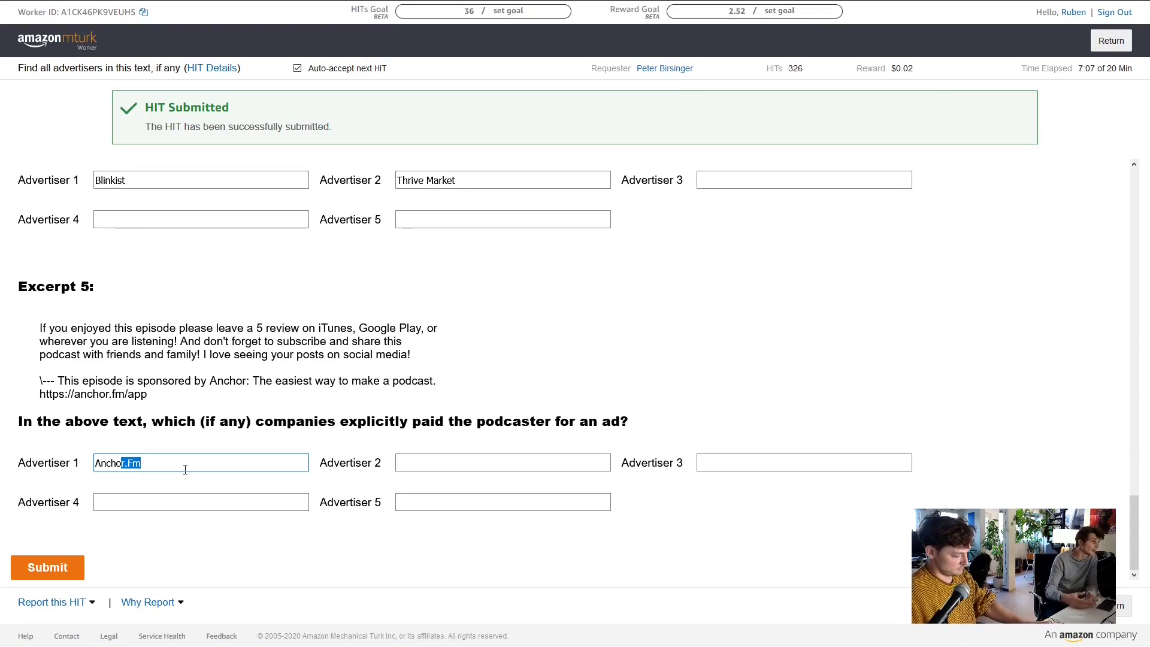
type("r")
left_click(235, 412)
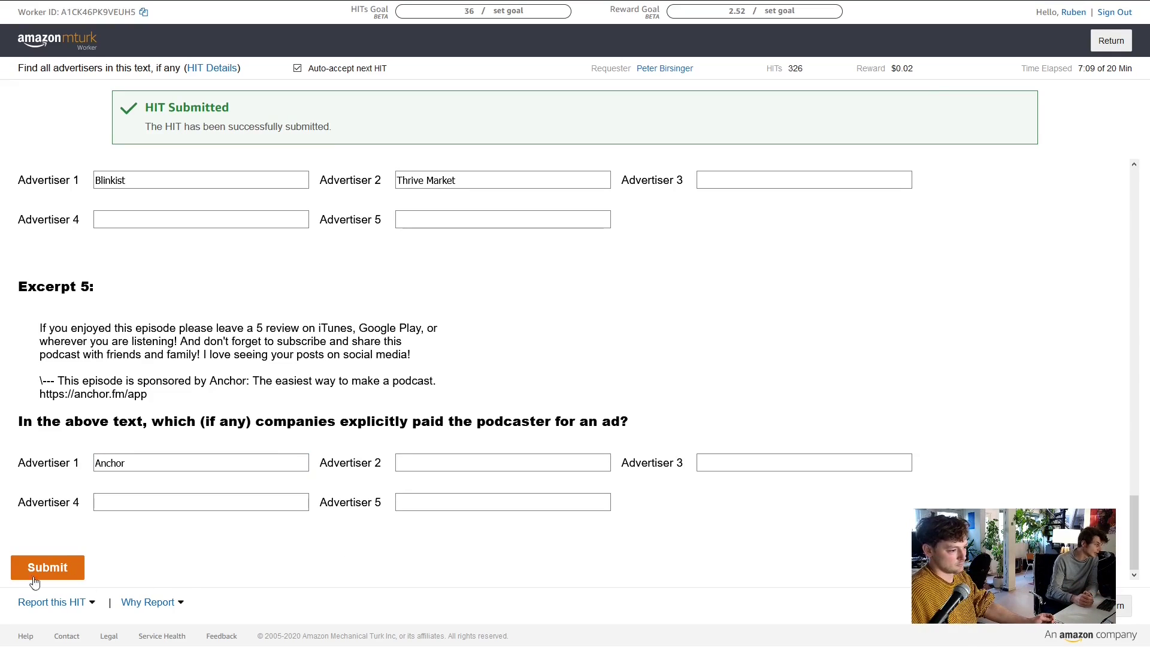
scroll(503, 575, "up", 1)
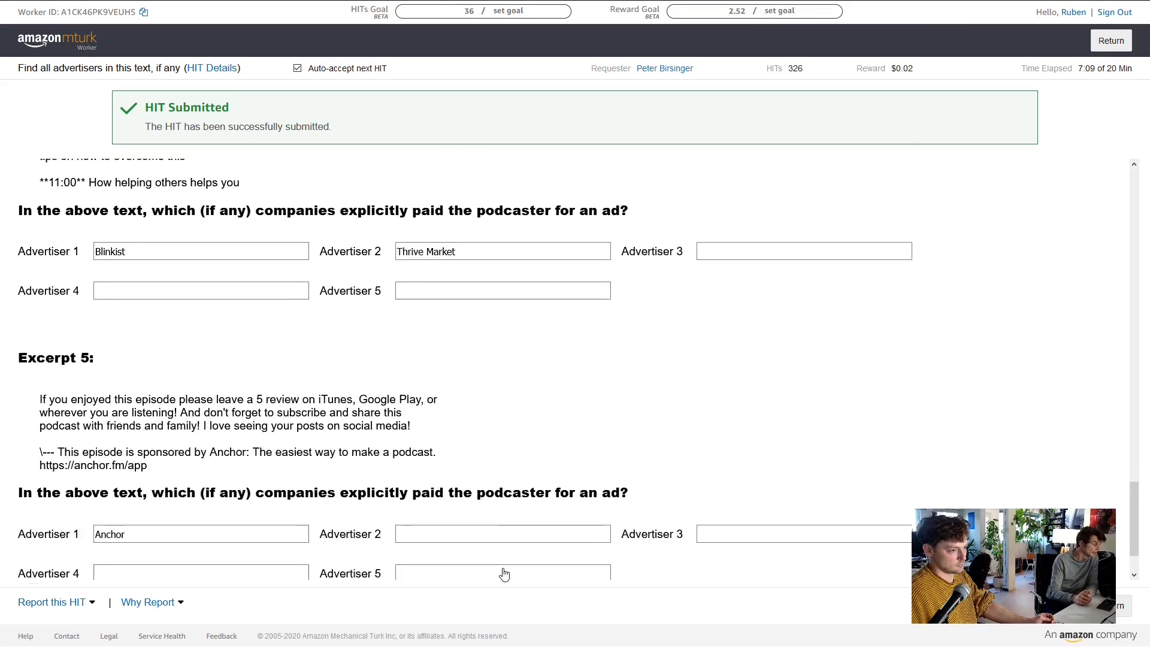
scroll(503, 575, "down", 1)
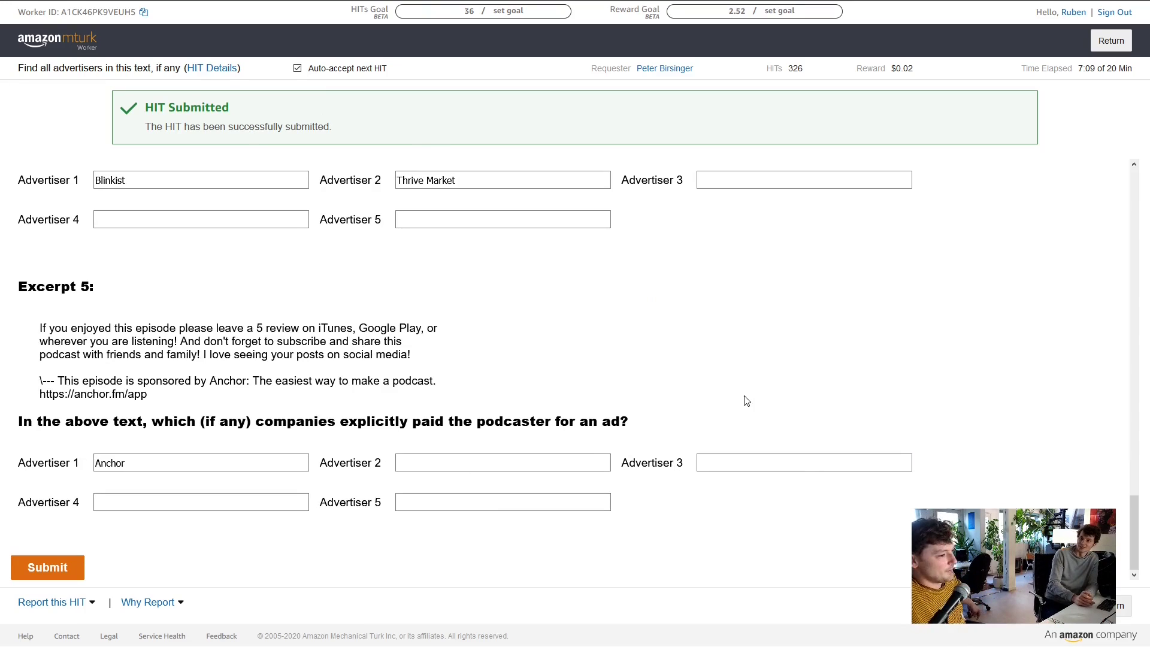
left_click(48, 567)
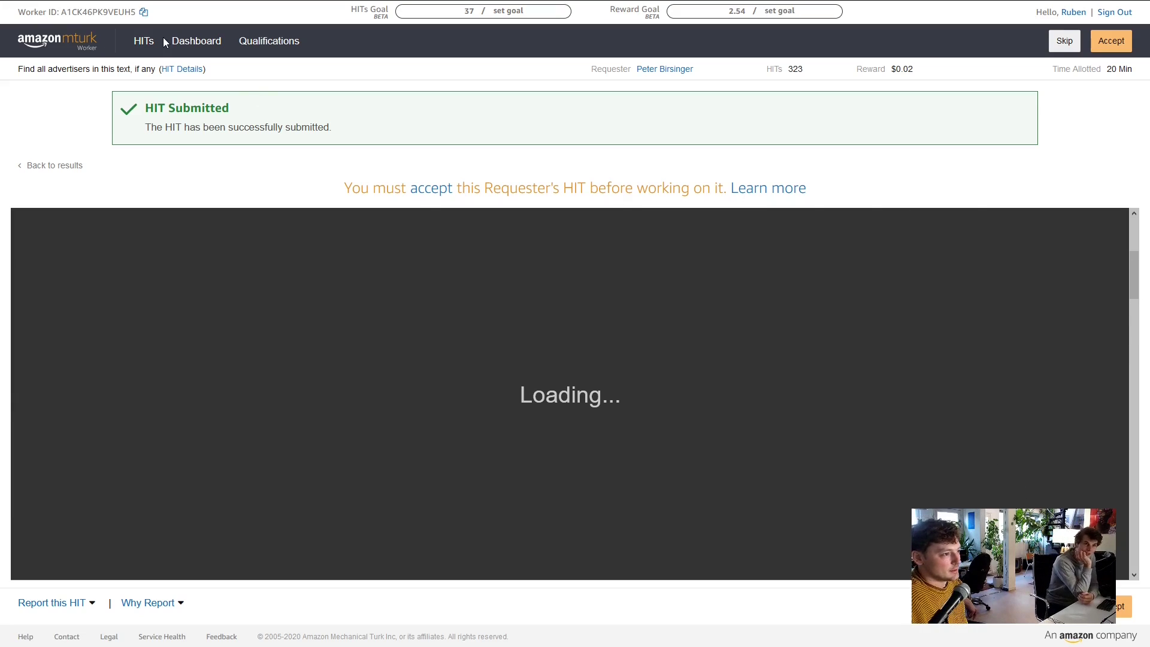
Leave the next advertiser HIT via the HITs link, returning to the 46 HIT groups list
scroll(380, 352, "down", 8)
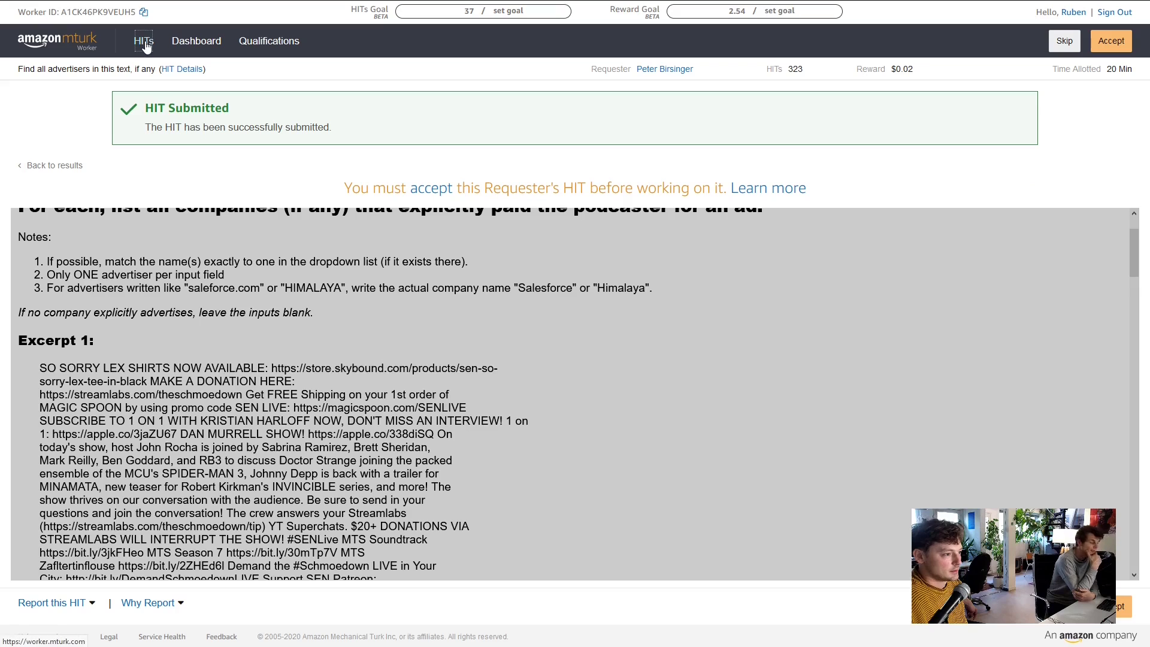
left_click_drag(145, 44, 760, 444)
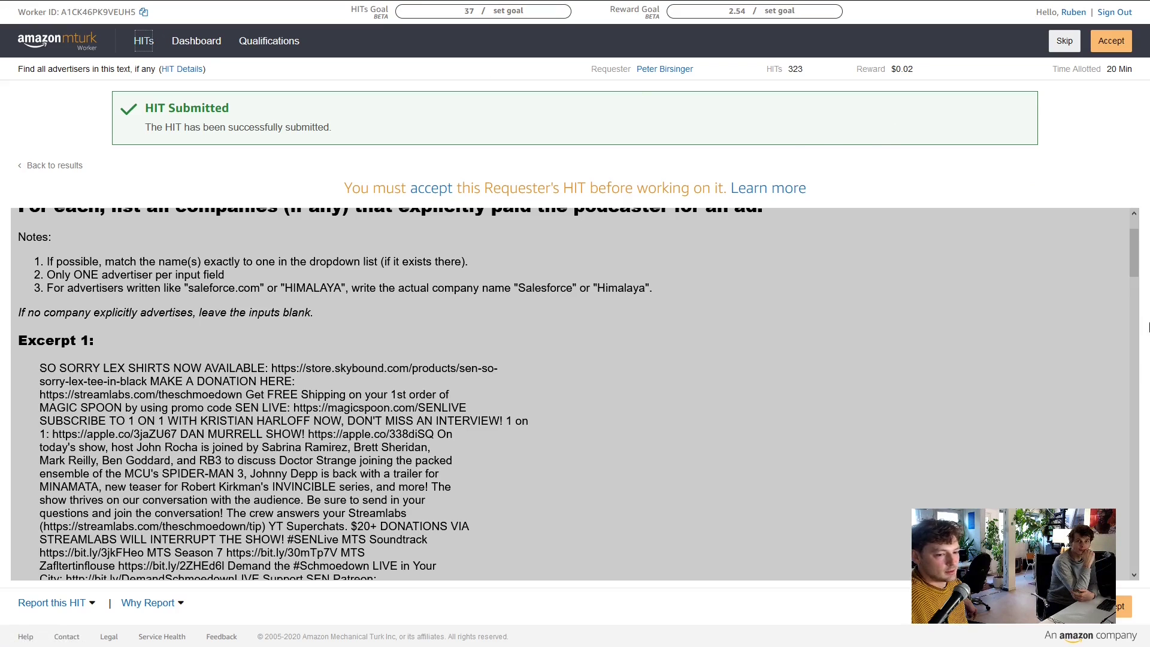
scroll(759, 445, "down", 6)
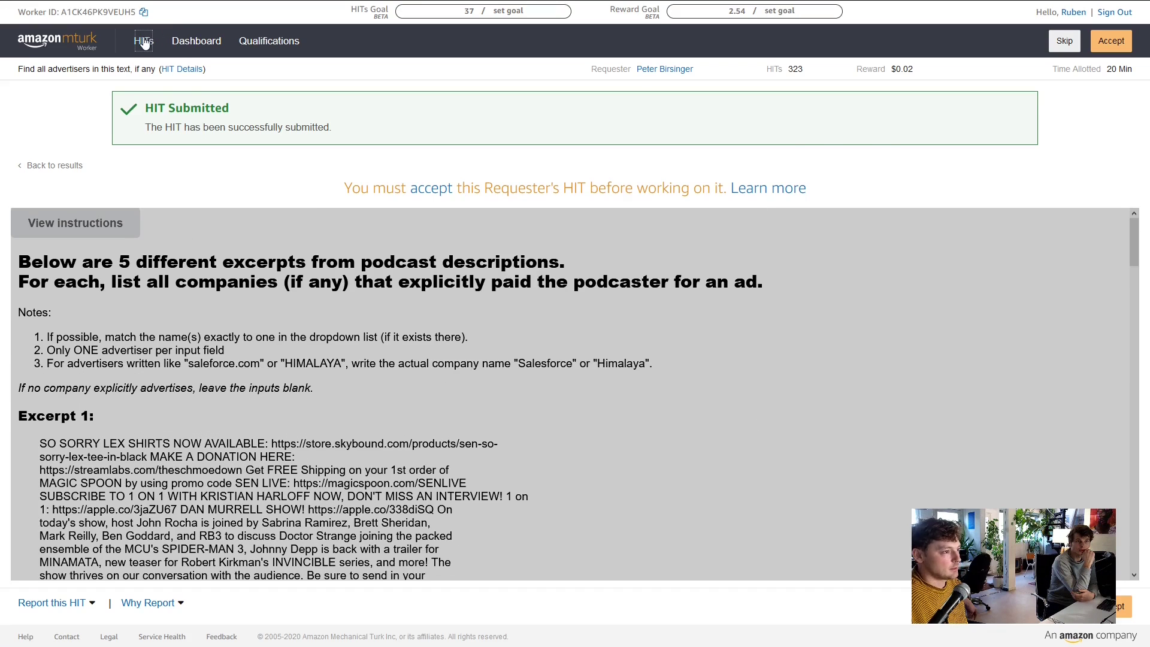
left_click(145, 44)
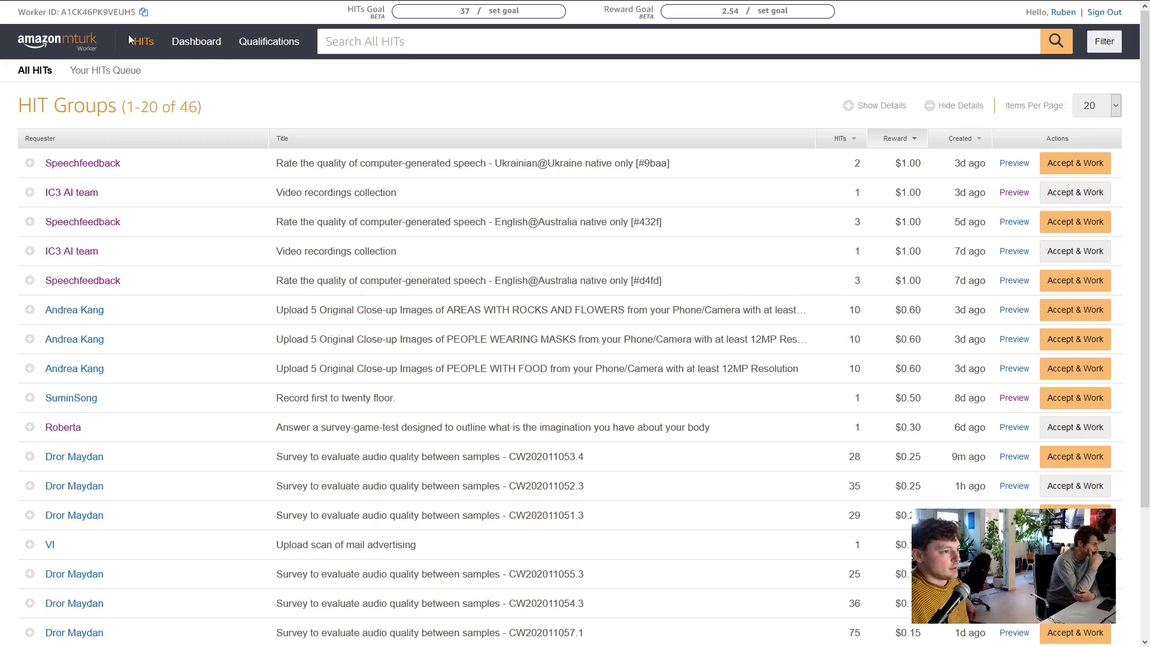
Remove the 'I'm qualified to work on' filter so all 1026 HIT groups are listed
left_click(1105, 41)
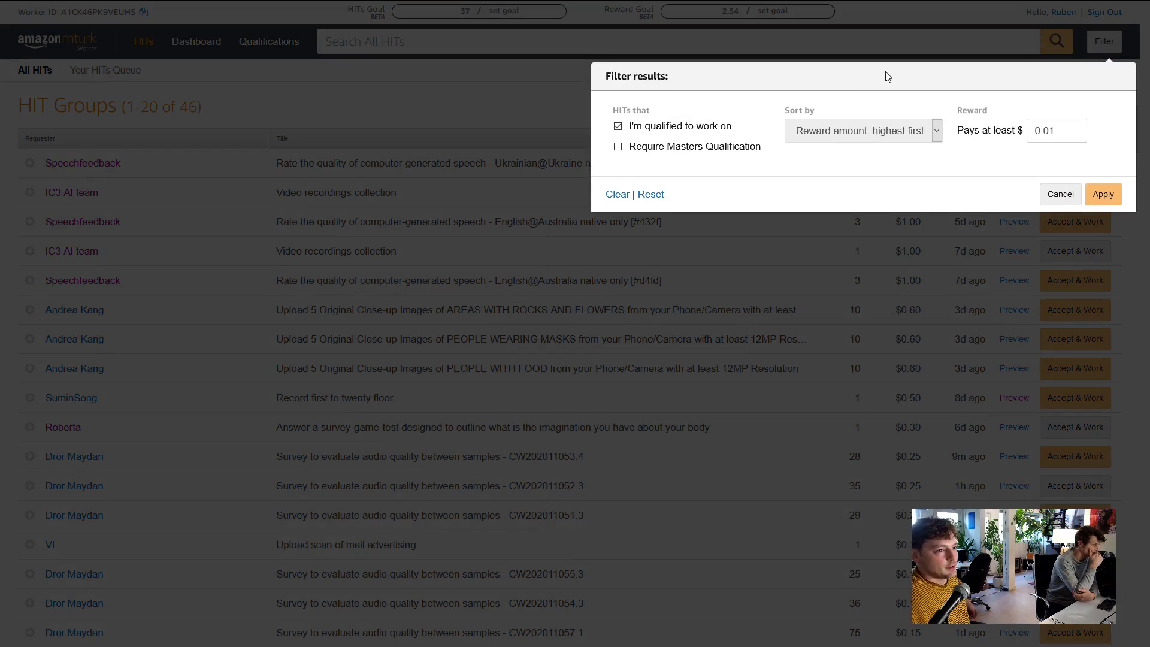
left_click(617, 126)
left_click(937, 130)
left_click(1102, 194)
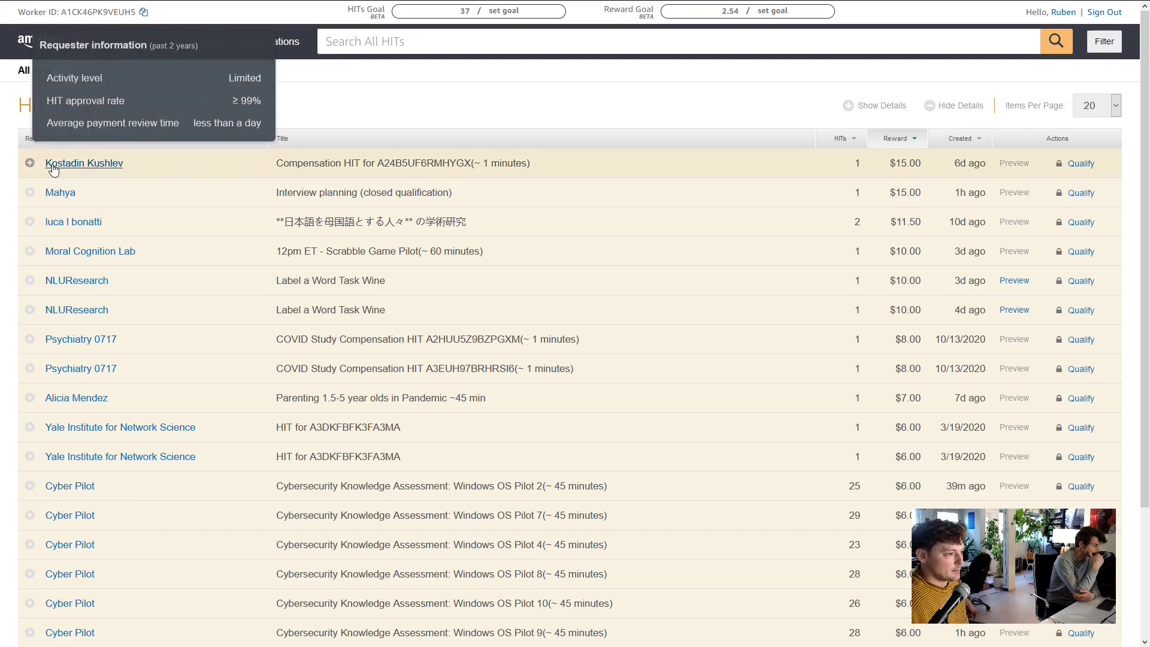
Expand the $15.00 Compensation HIT and request its Inc: [19-255595] qualification
left_click(28, 164)
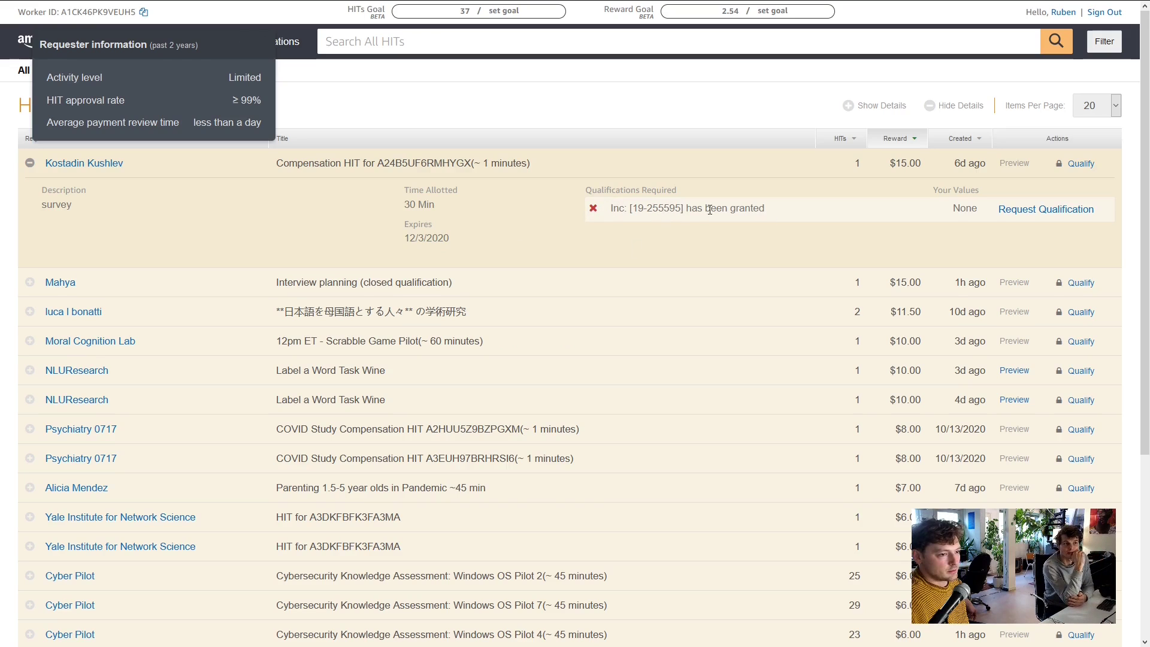
left_click(1060, 210)
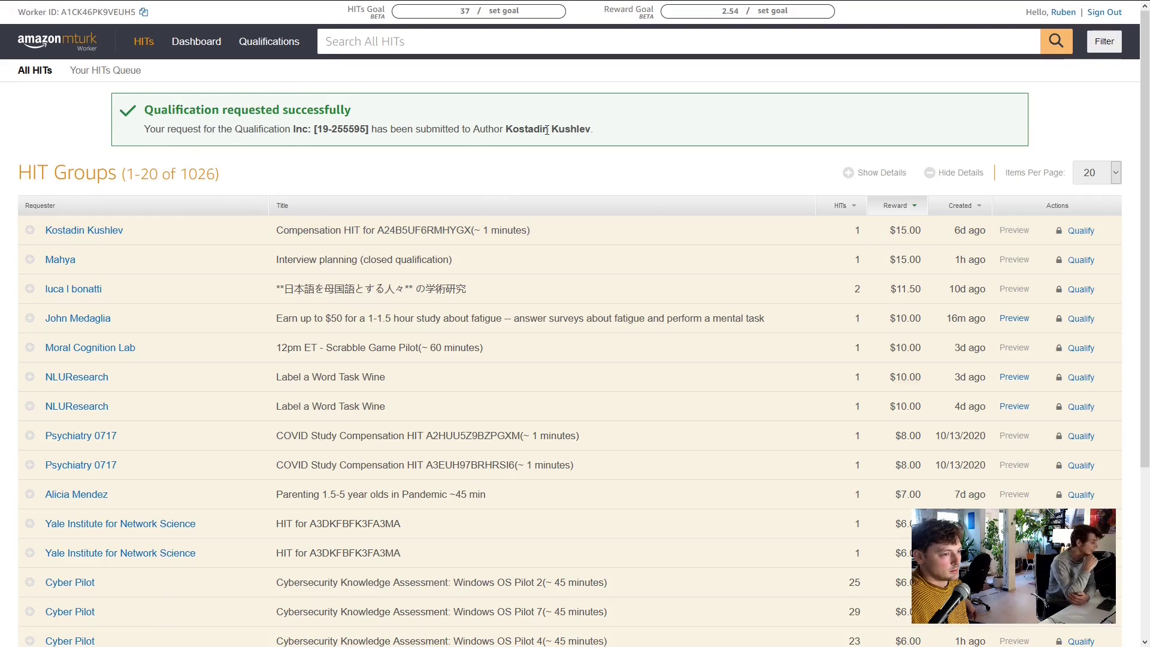
mouse_move(29, 261)
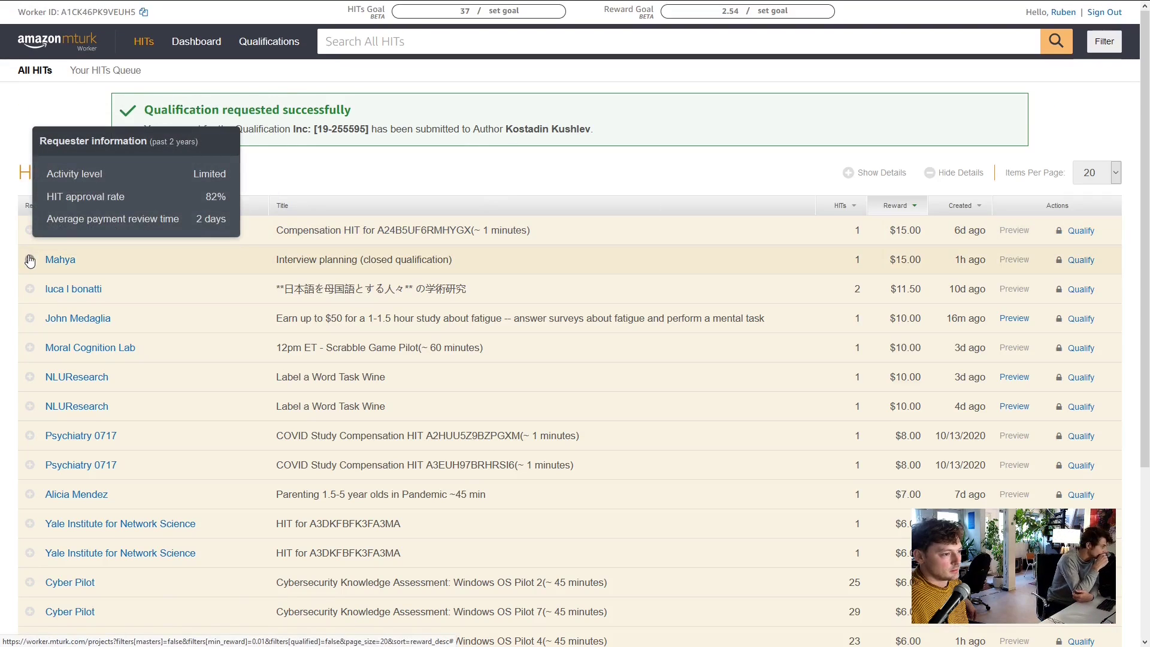
scroll(33, 257, "down", 1)
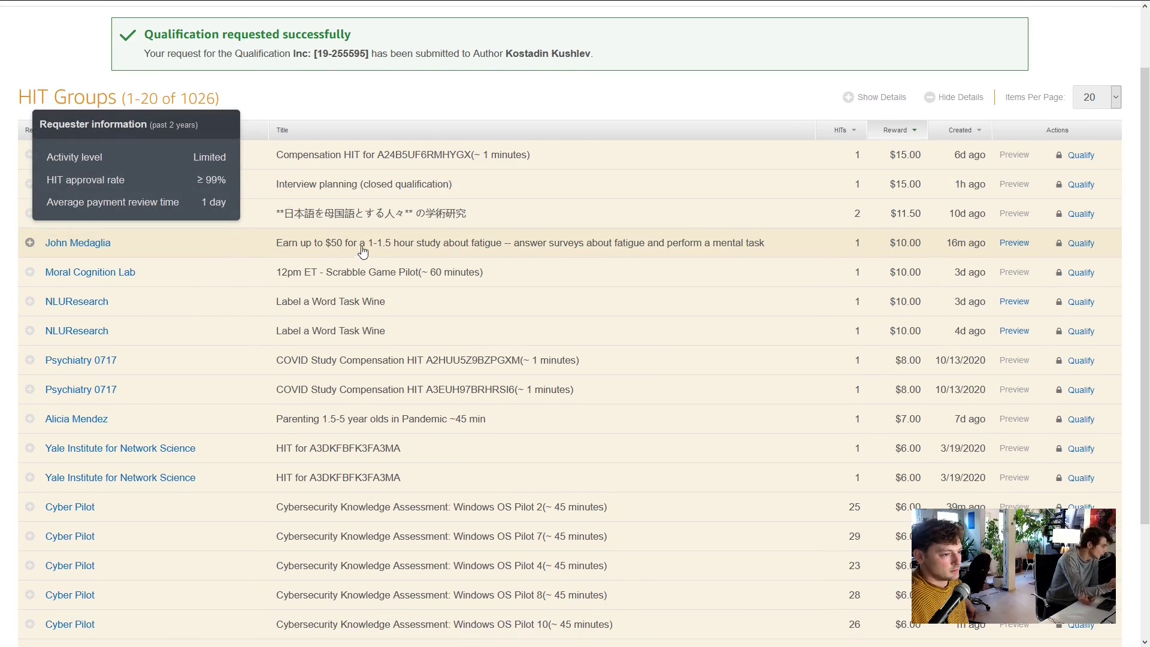
Expand the fatigue study HIT and review its unmet location requirement
left_click(29, 242)
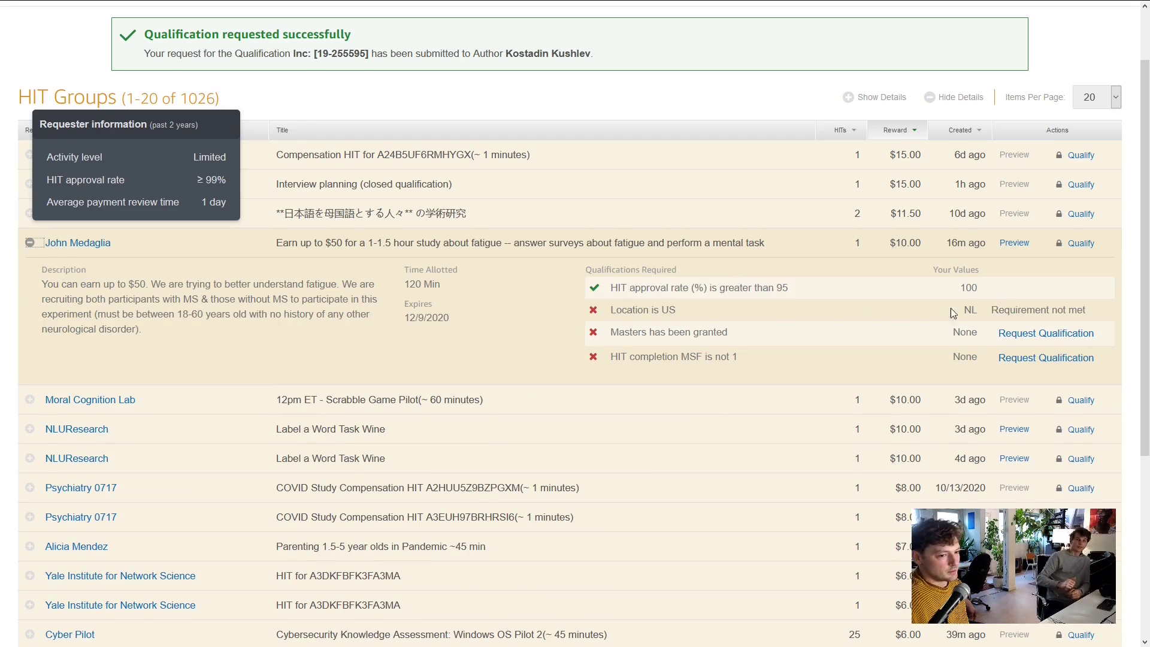
left_click_drag(1097, 316, 577, 307)
left_click(756, 312)
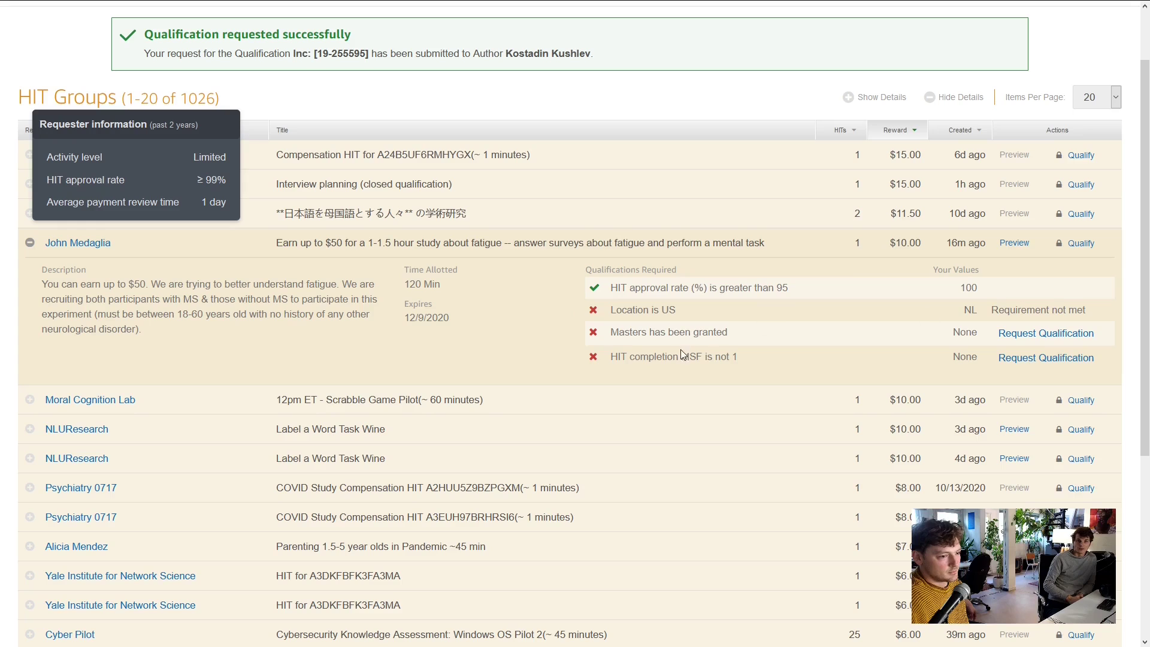
scroll(727, 347, "down", 1)
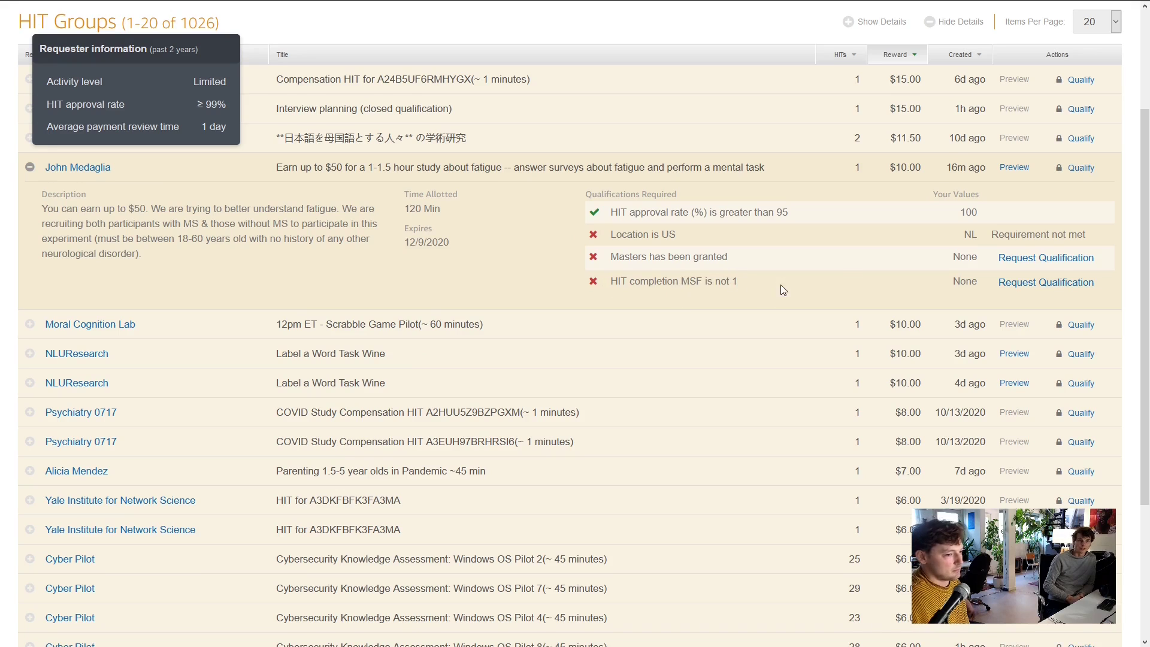
scroll(835, 262, "down", 1)
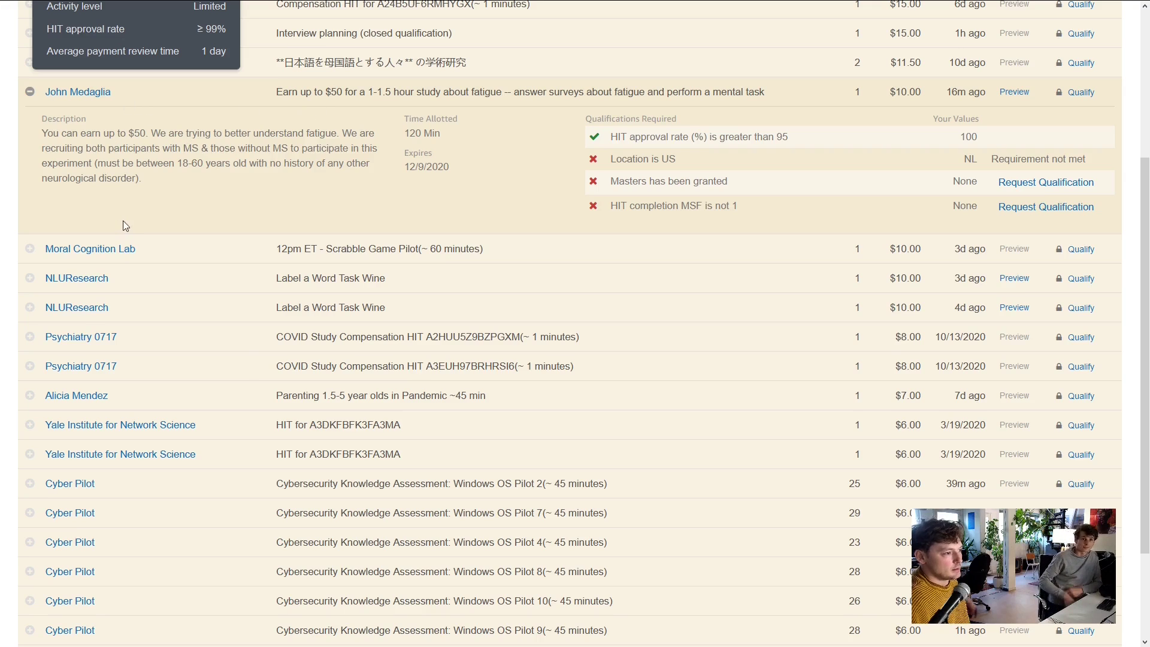
mouse_move(59, 253)
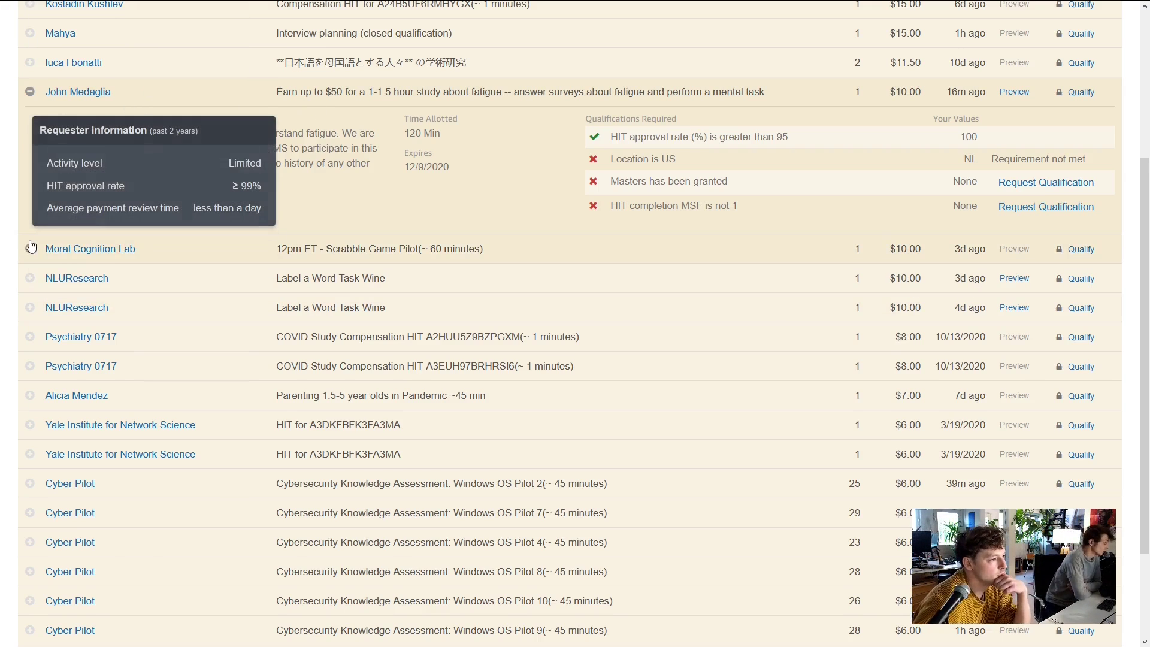
left_click(30, 248)
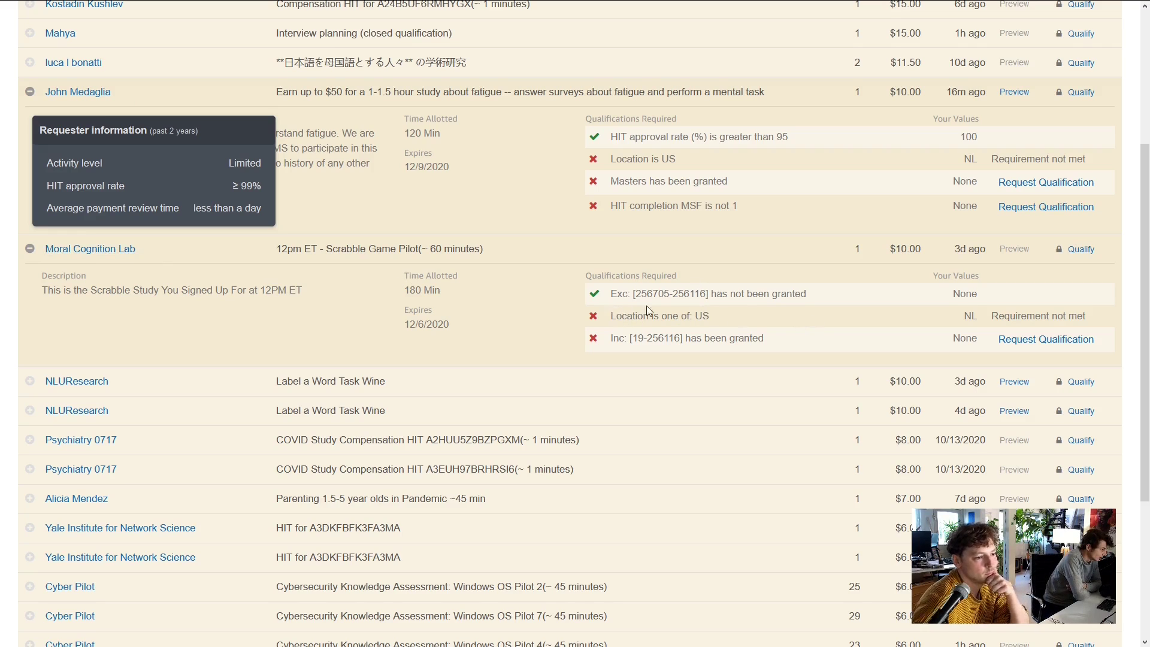
scroll(303, 340, "down", 2)
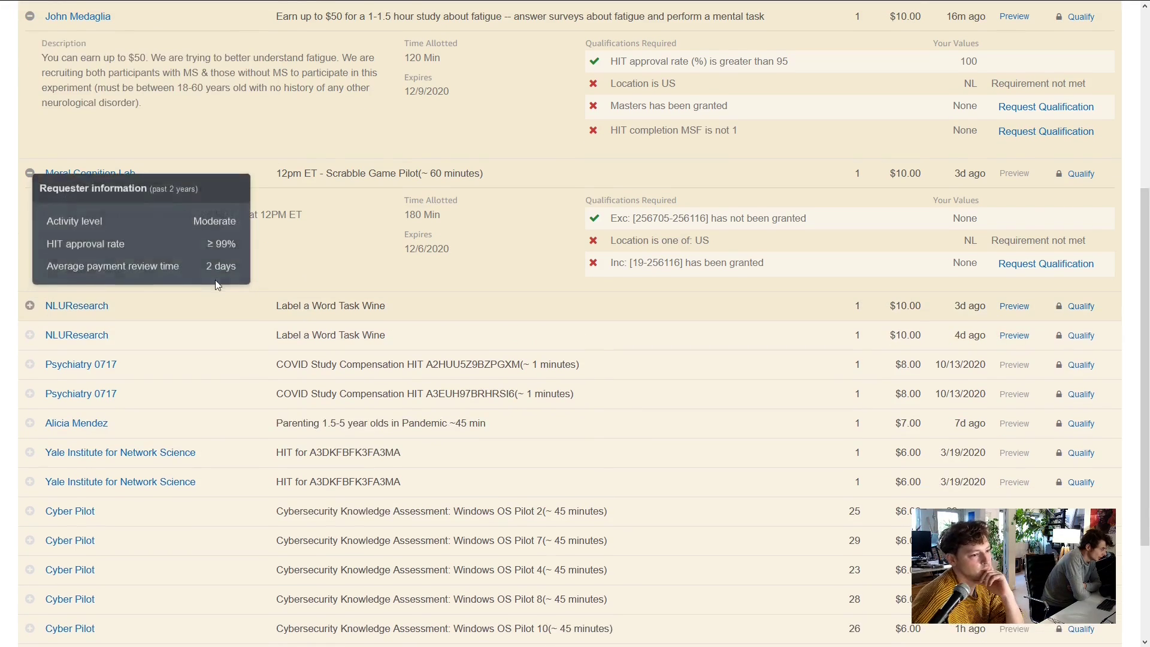
scroll(210, 273, "down", 1)
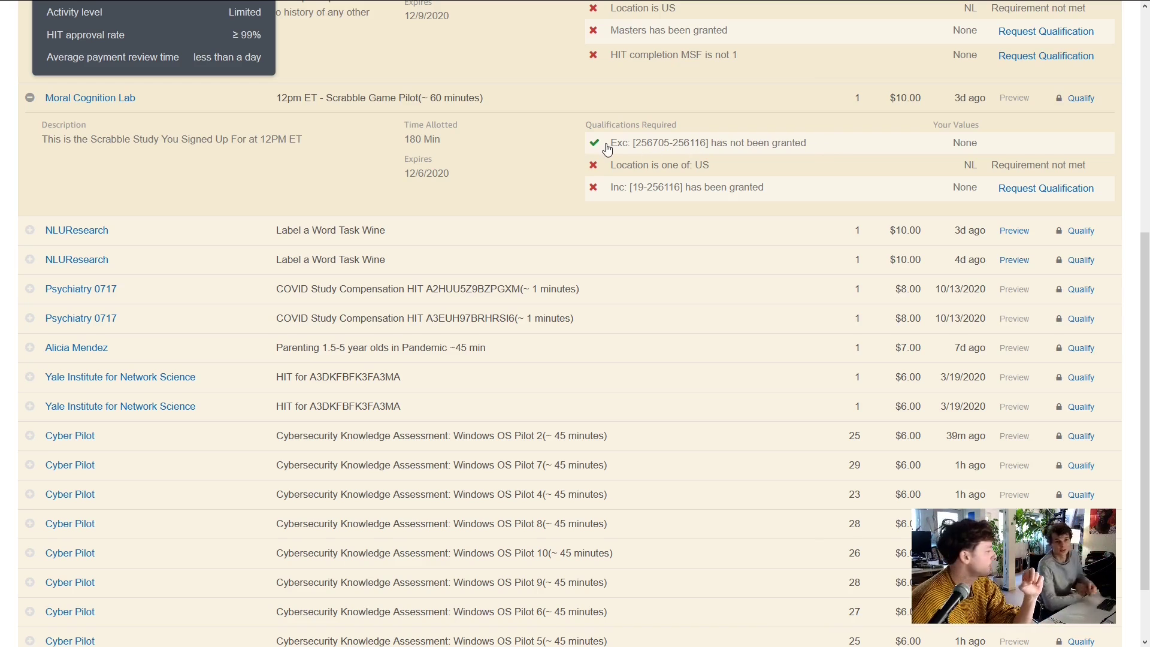
left_click_drag(807, 146, 634, 144)
left_click(824, 145)
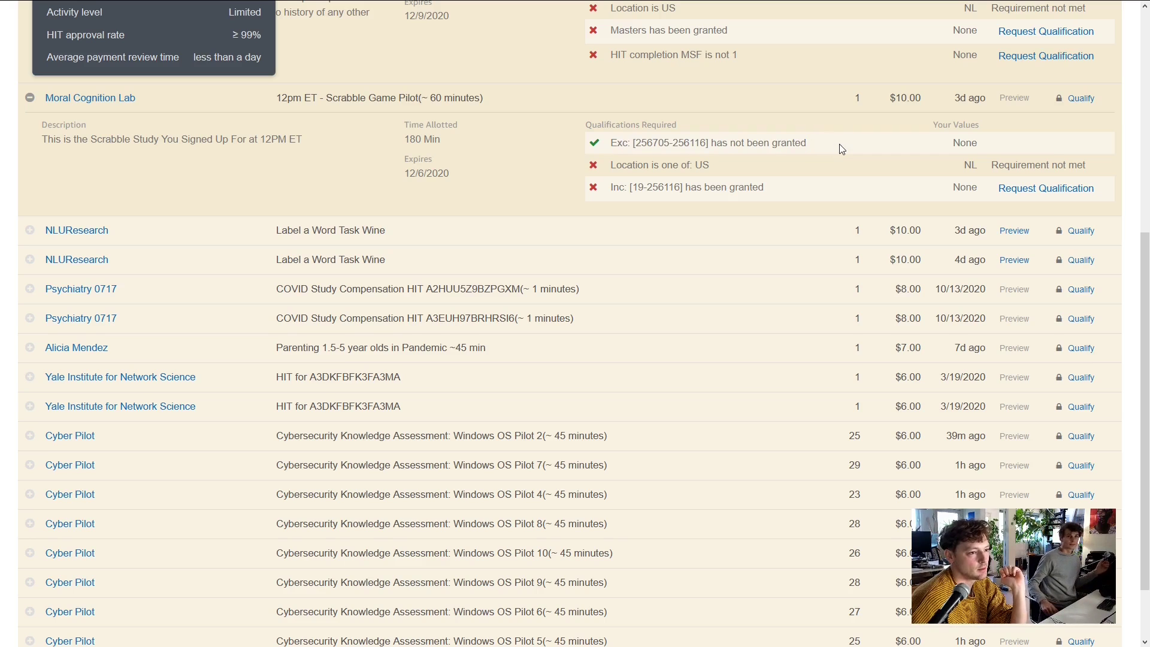
left_click_drag(842, 148, 596, 142)
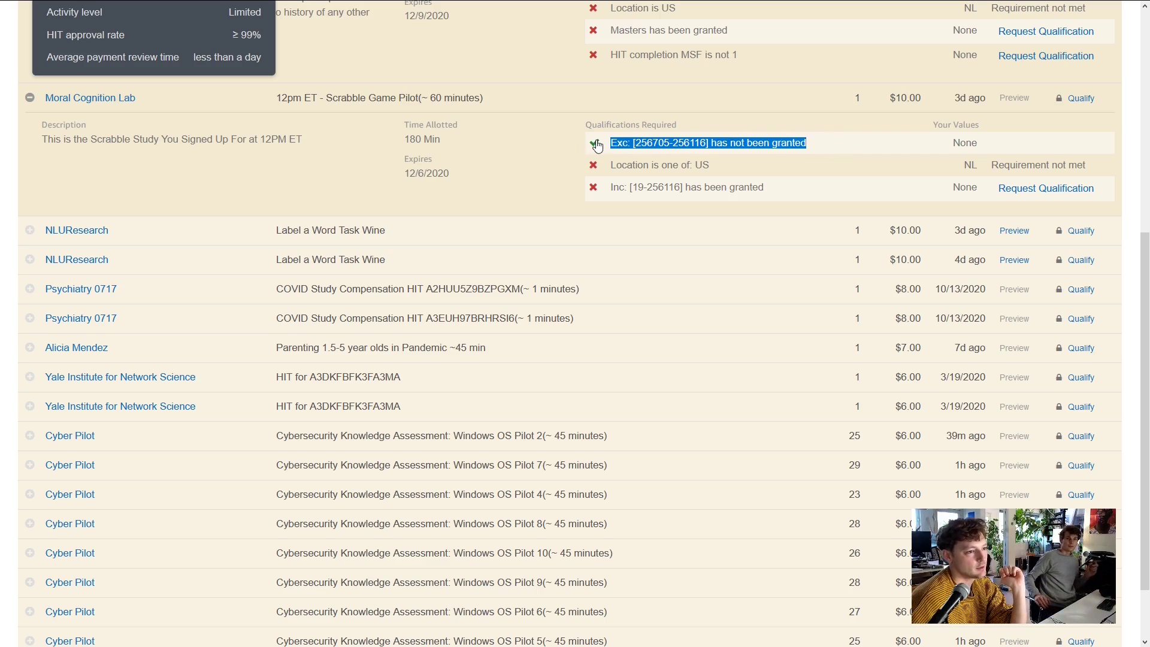
left_click(622, 143)
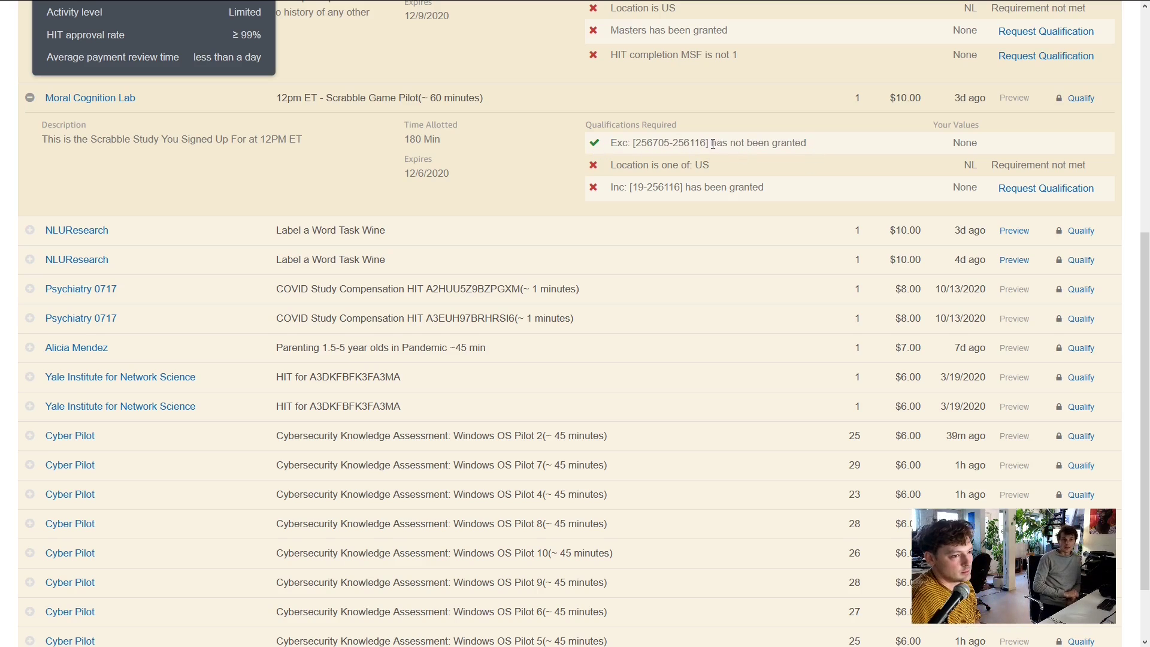
left_click_drag(708, 142, 612, 148)
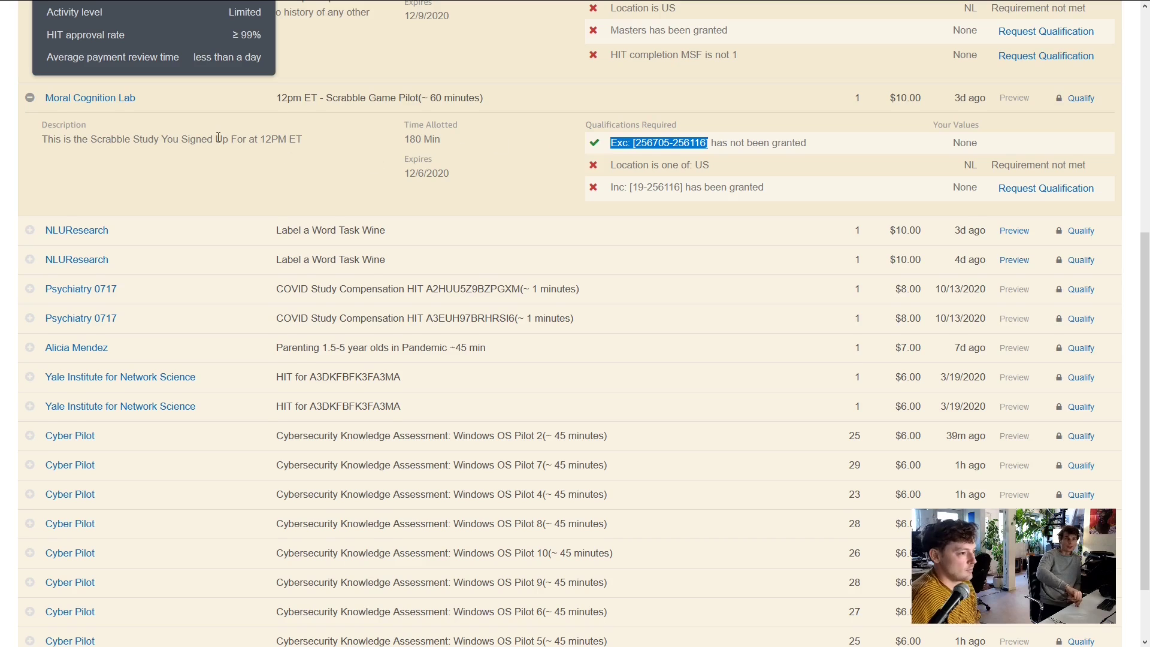
scroll(219, 141, "down", 3)
Expand both Label a Word Task Wine HITs, a COVID Study Compensation HIT and the parenting survey
mouse_move(118, 157)
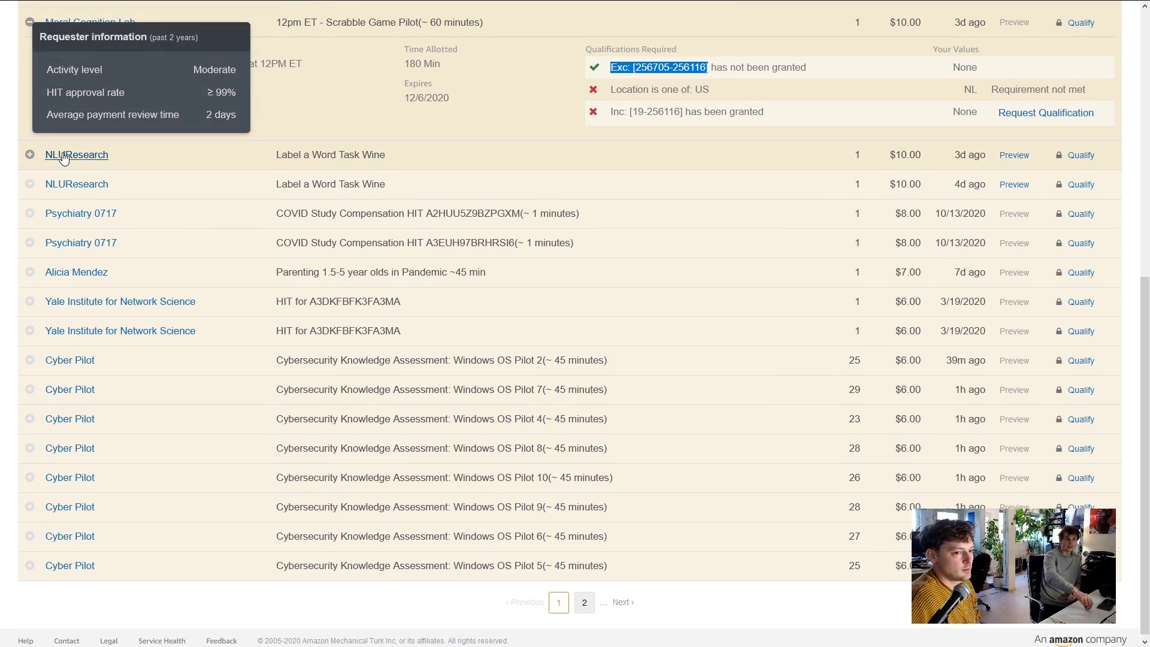
left_click(30, 155)
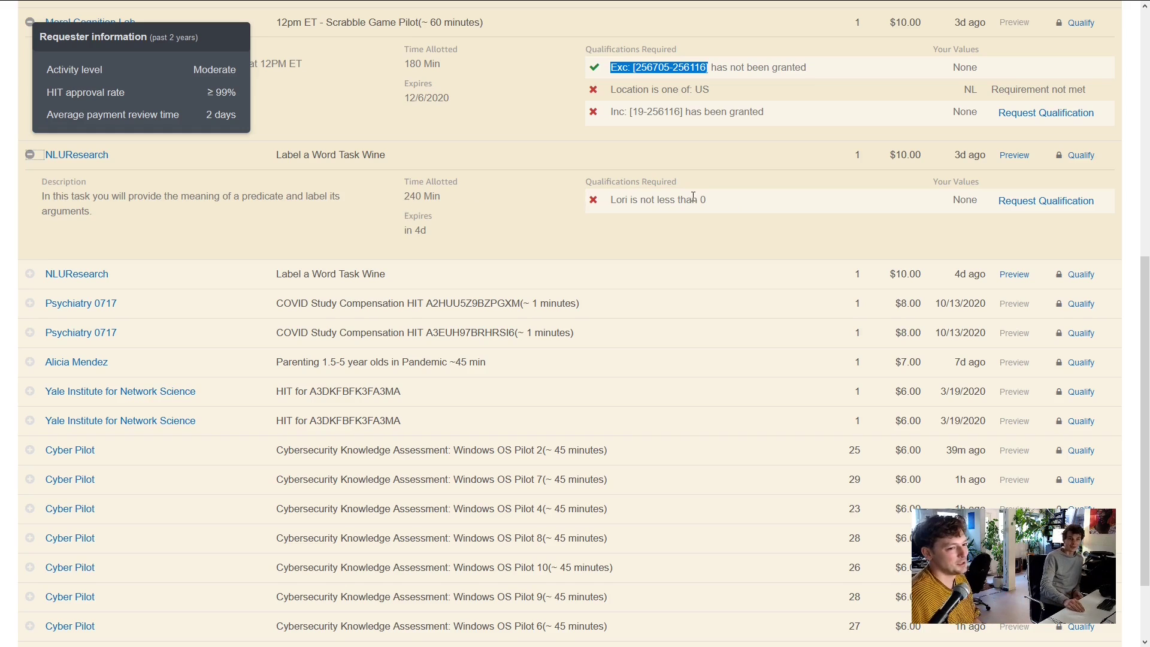
scroll(236, 238, "down", 2)
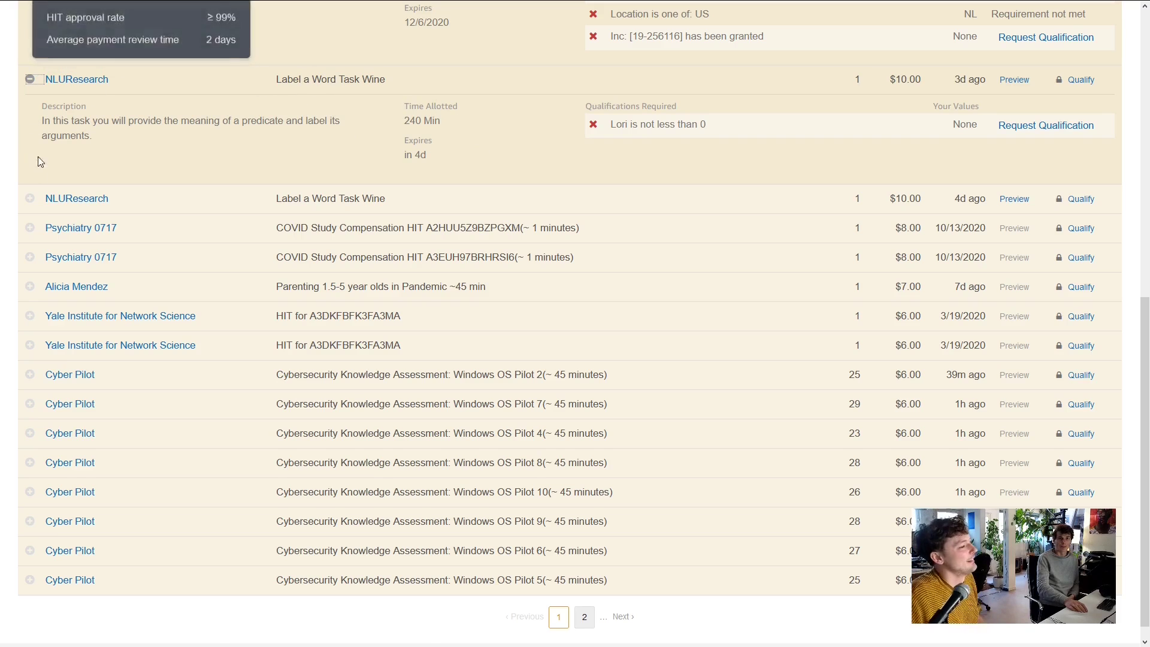
left_click(28, 201)
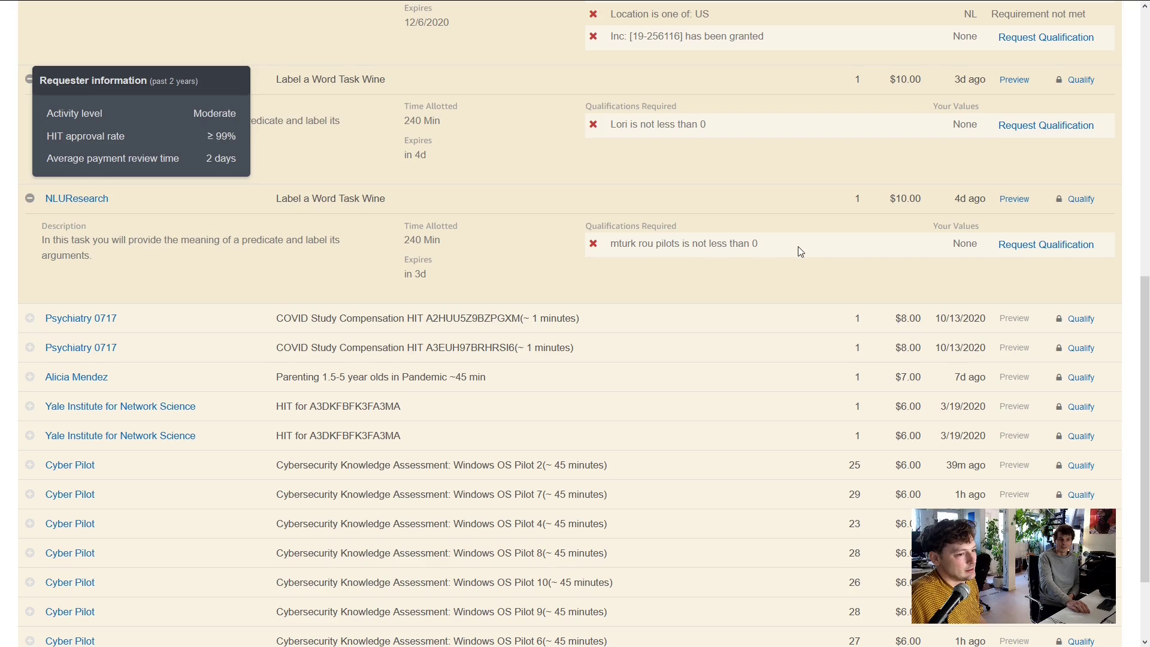
scroll(798, 243, "down", 1)
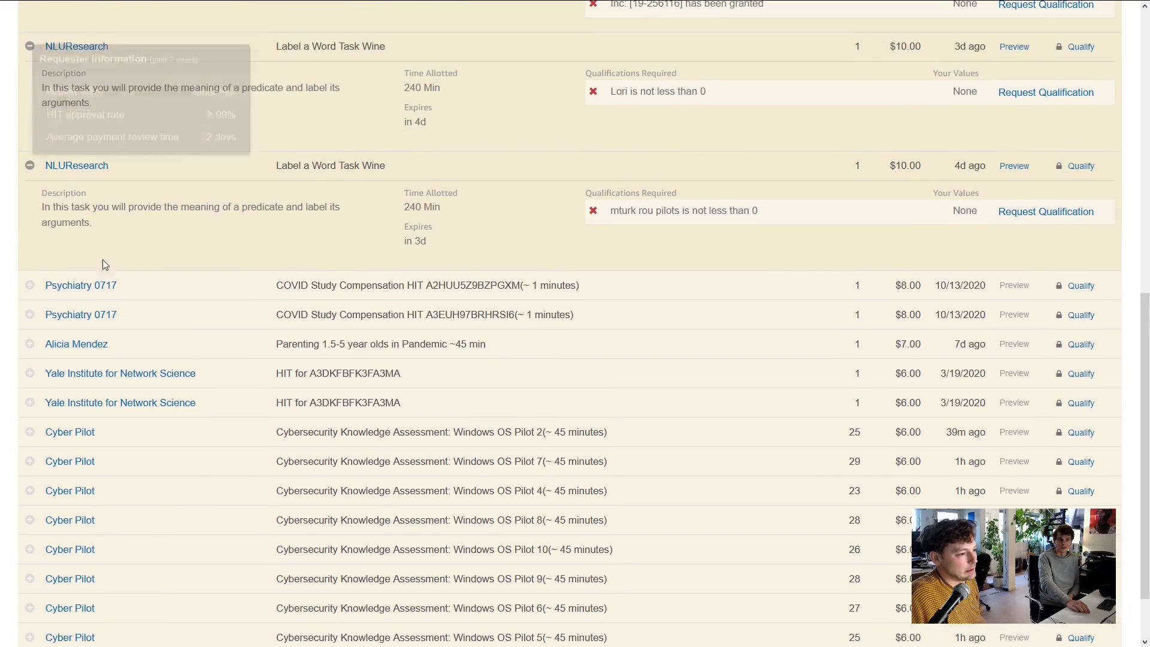
left_click(30, 286)
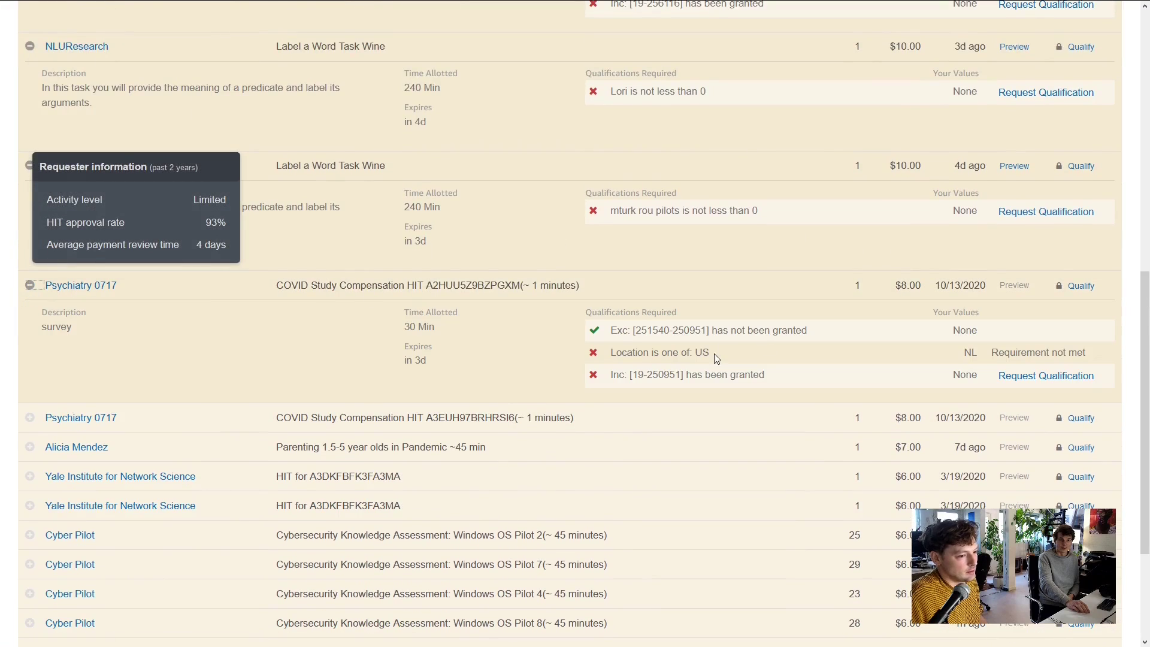
scroll(714, 353, "down", 3)
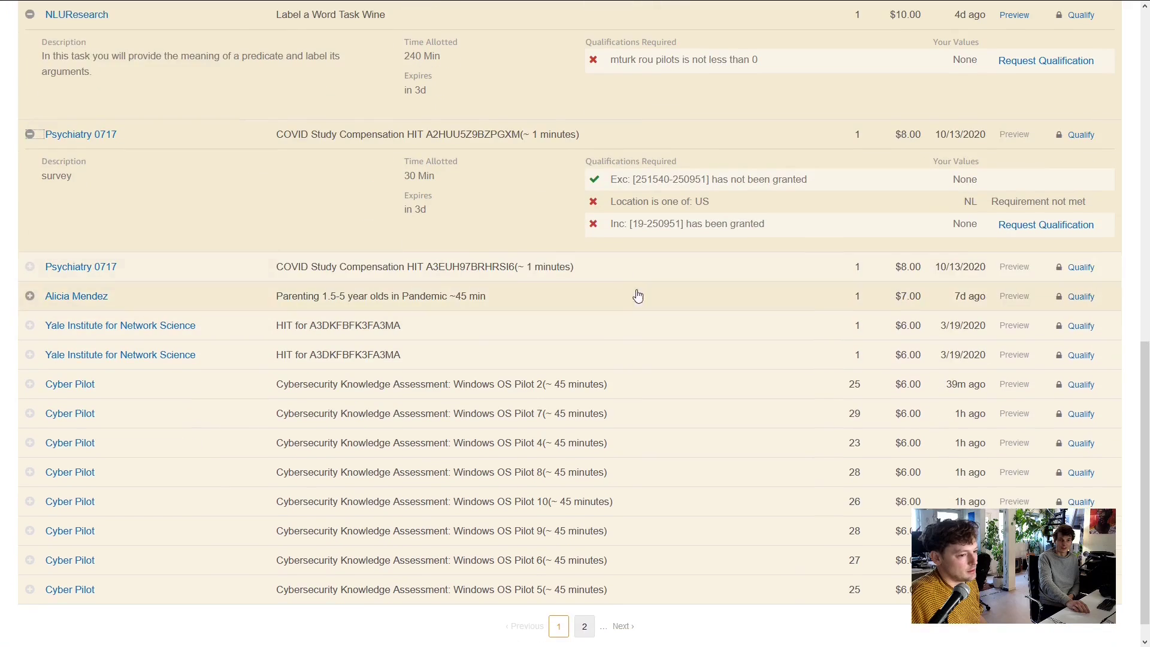
left_click(30, 295)
scroll(790, 335, "down", 2)
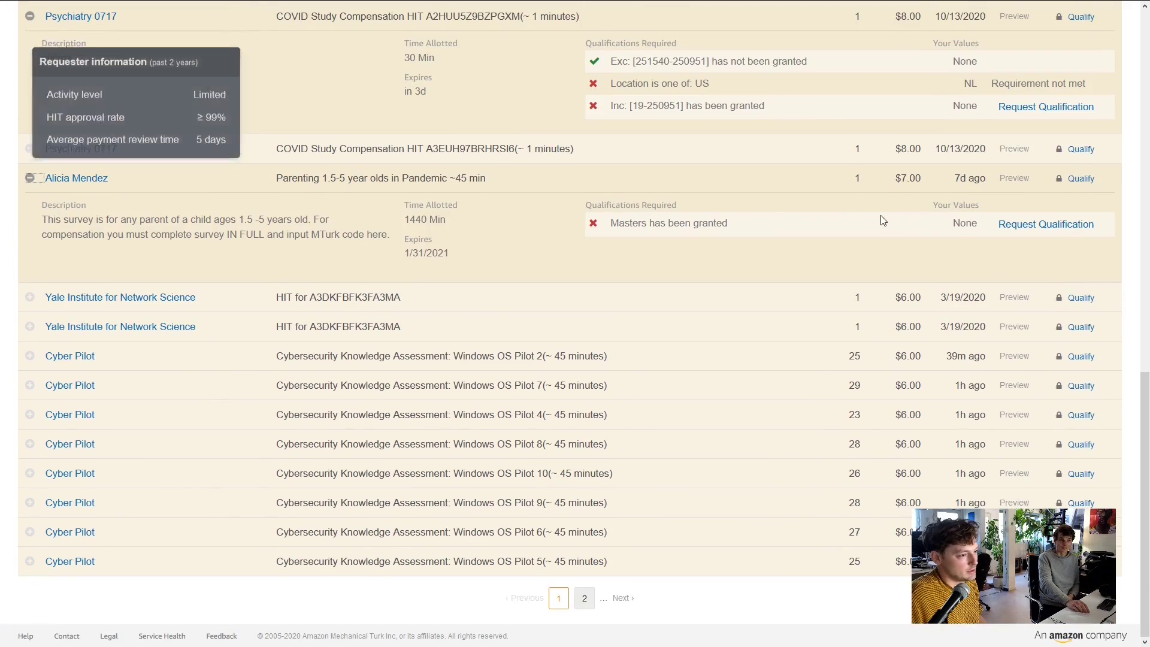
Expand the Yale Institute HIT and the $6.00 Cyber Pilot Windows OS Pilot 2 HIT
left_click(30, 297)
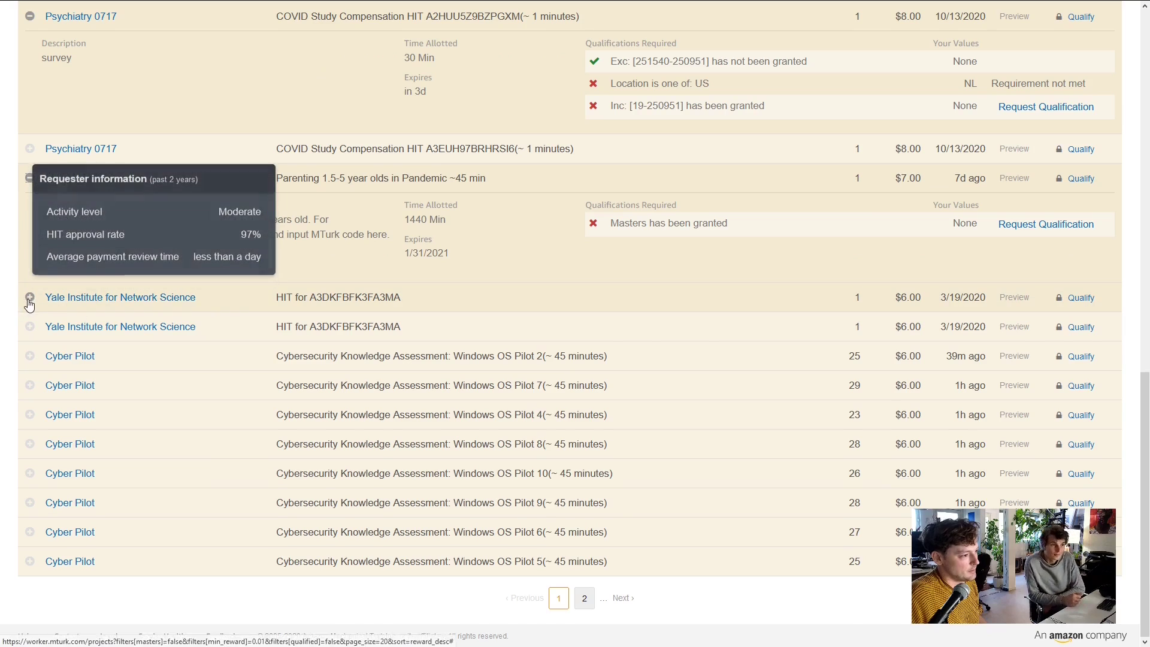
scroll(800, 255, "down", 2)
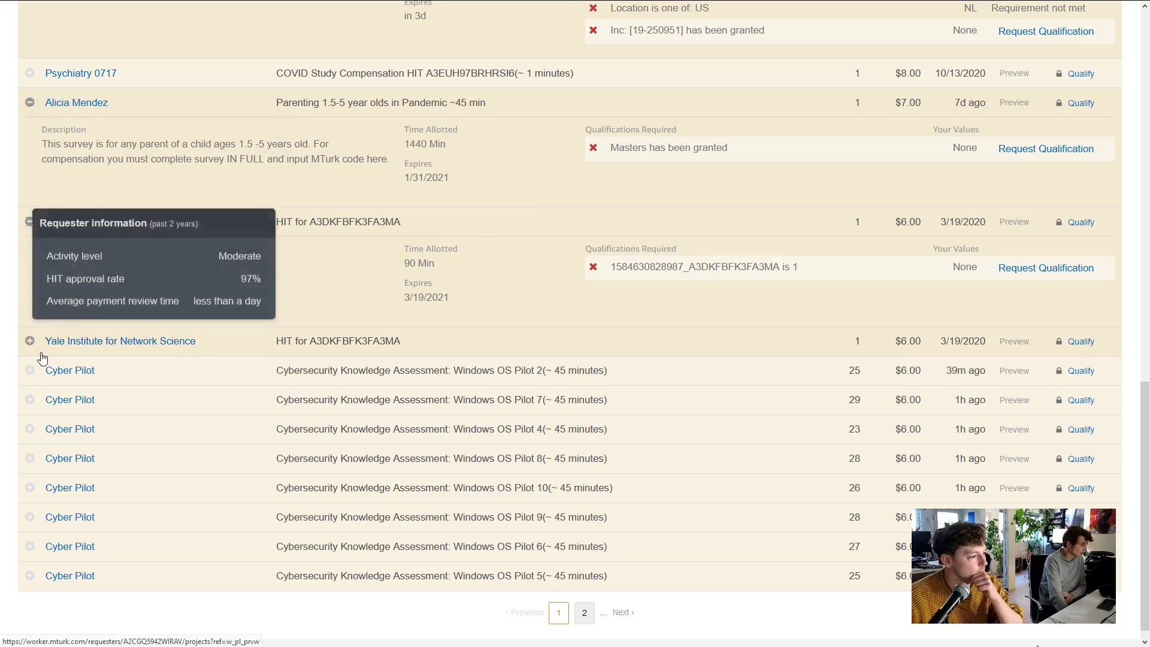
left_click(30, 370)
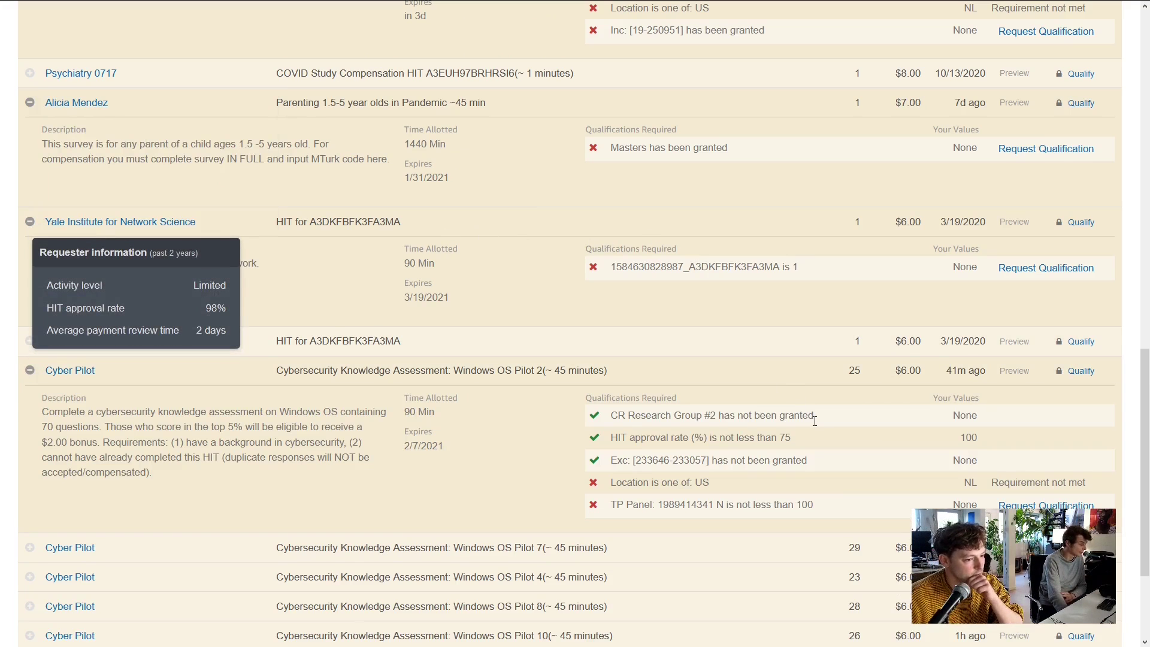
scroll(814, 422, "down", 3)
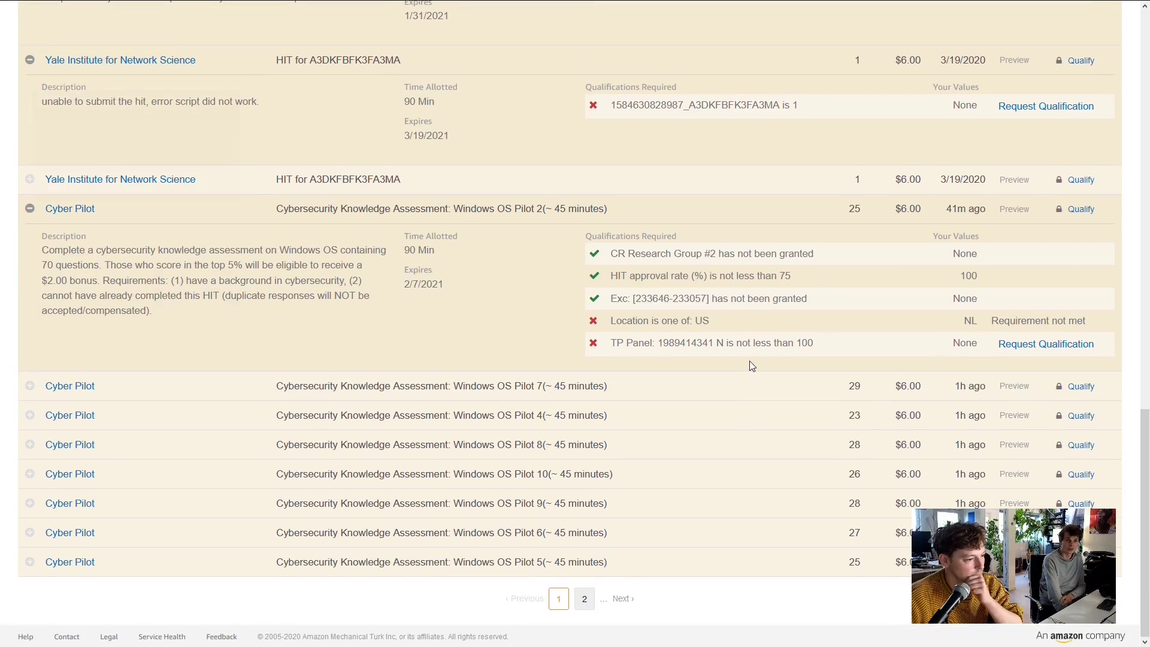
scroll(749, 360, "up", 15)
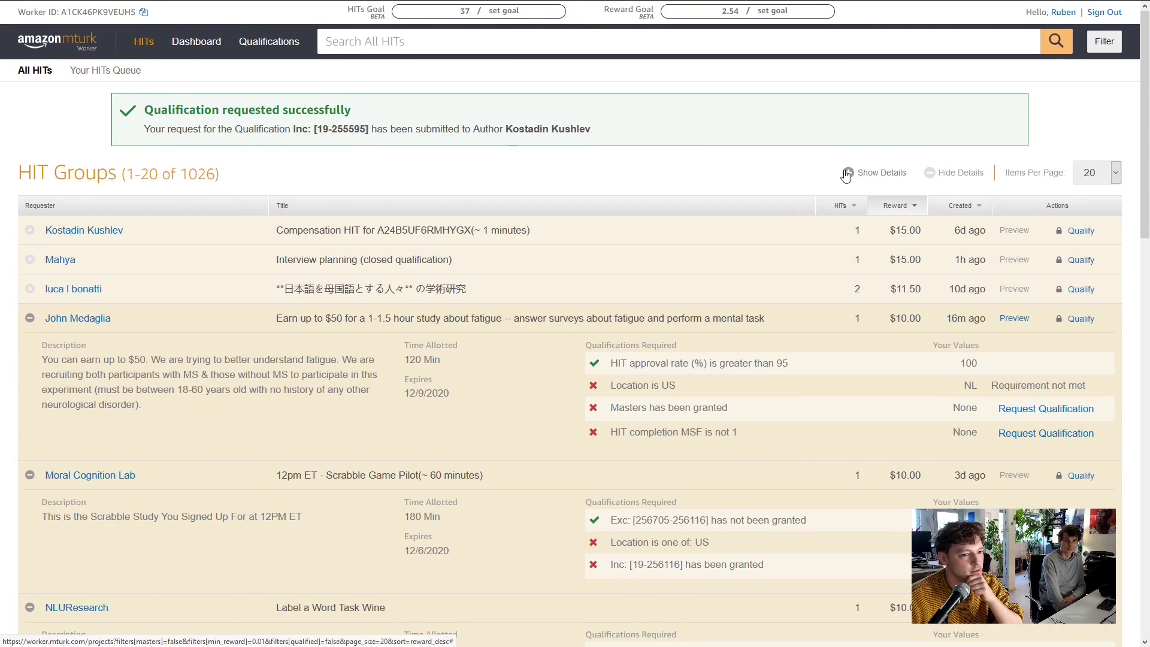
scroll(847, 174, "down", 20)
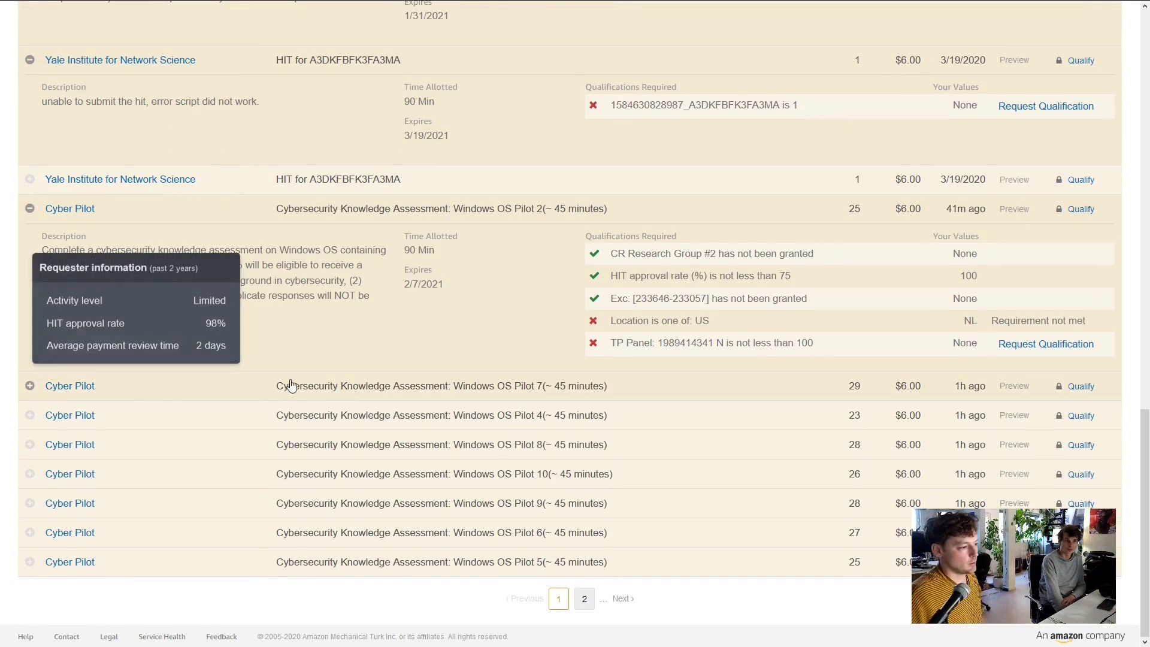
Go to page 2 of the HIT groups, opening and closing Filter unchanged
left_click(584, 600)
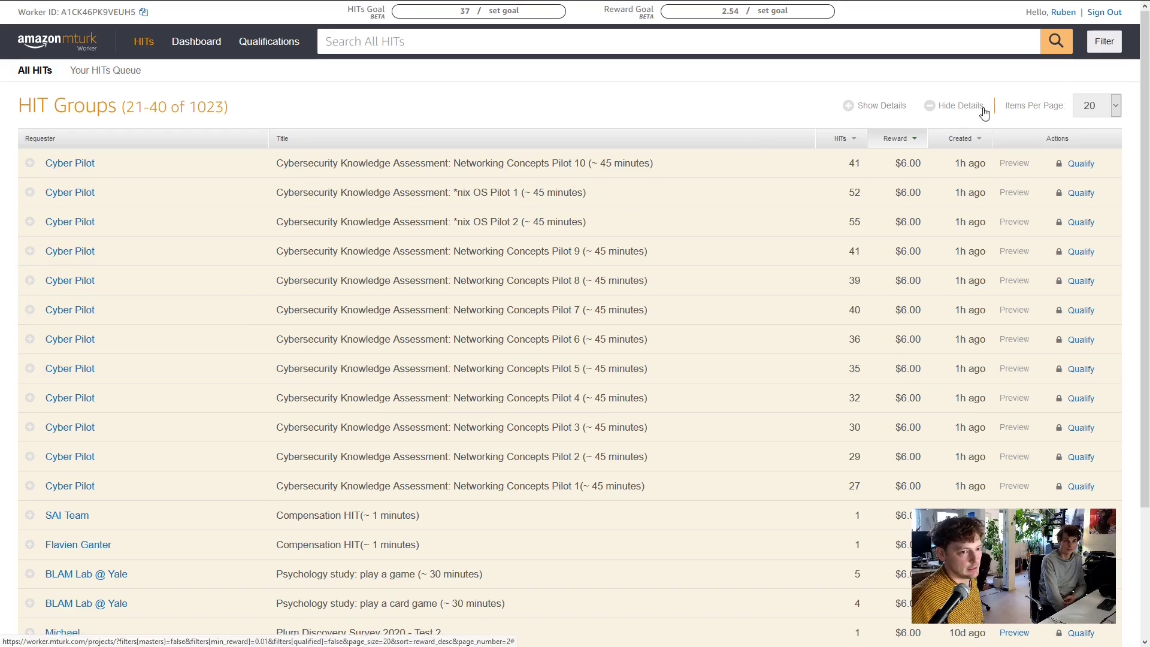
left_click(1097, 46)
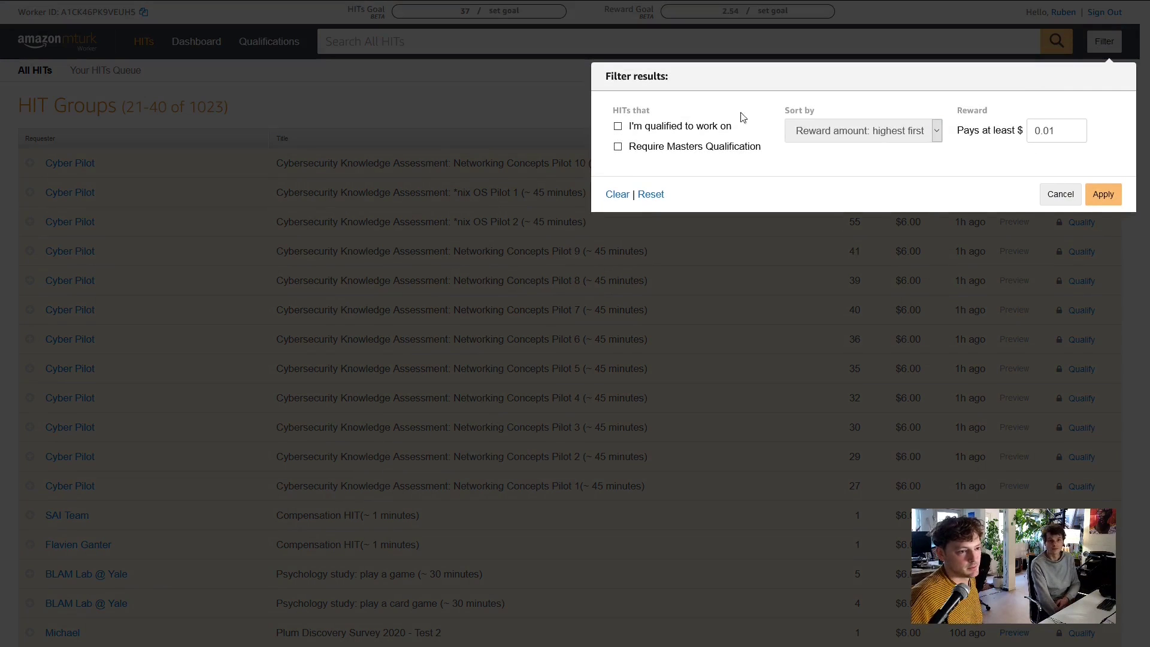
left_click(1059, 194)
scroll(59, 324, "down", 3)
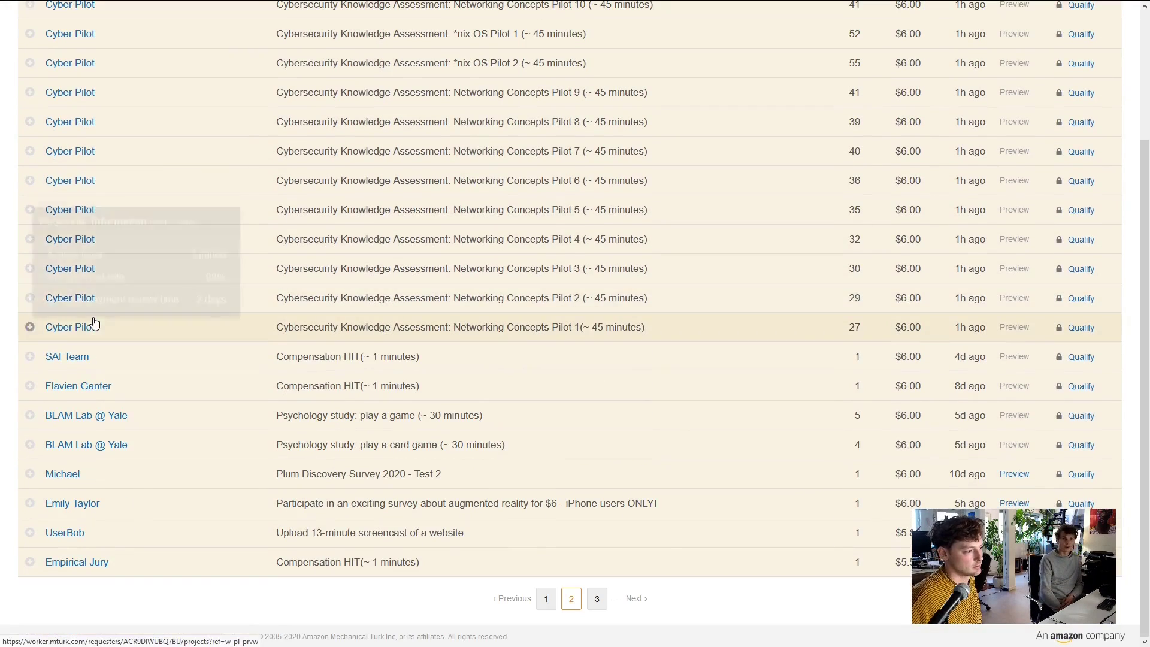
Expand the SAI Team, compensation, BLAM Lab and Plum Discovery rows, then open Plum's requester page
left_click(31, 357)
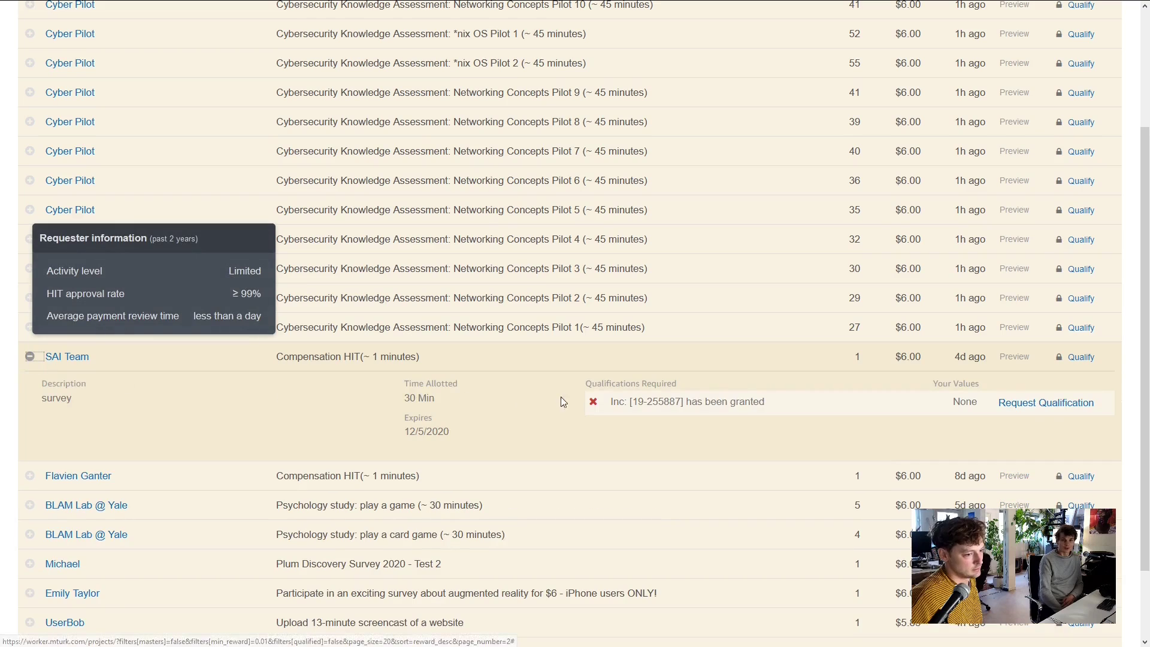
scroll(738, 399, "down", 2)
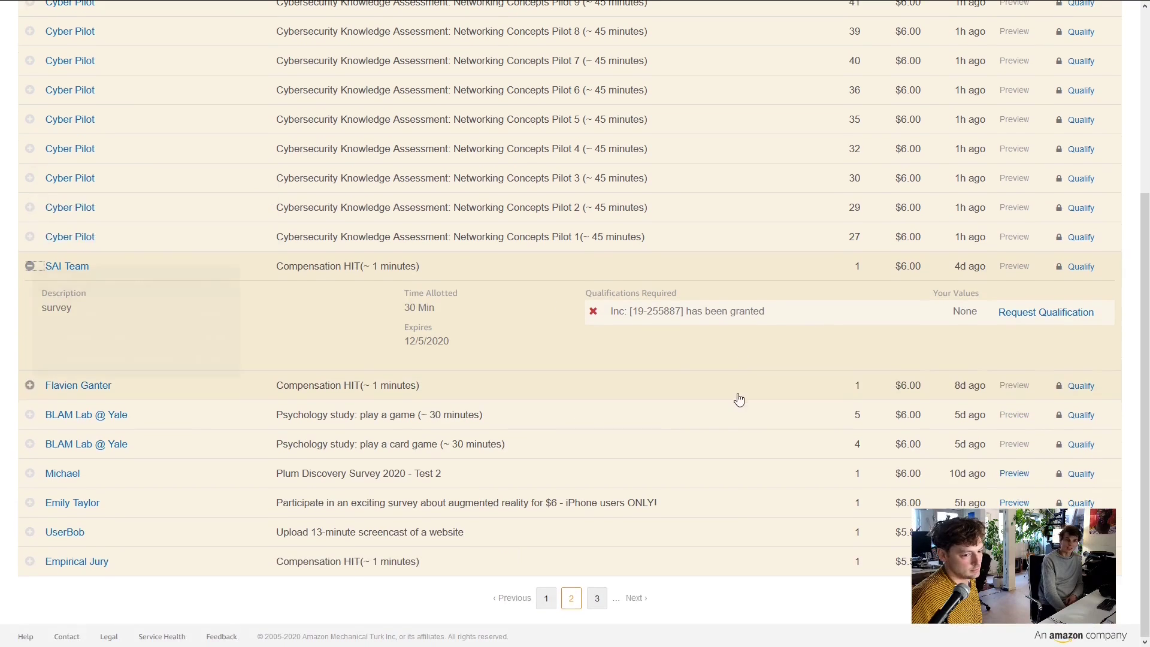
left_click(29, 385)
scroll(572, 395, "down", 2)
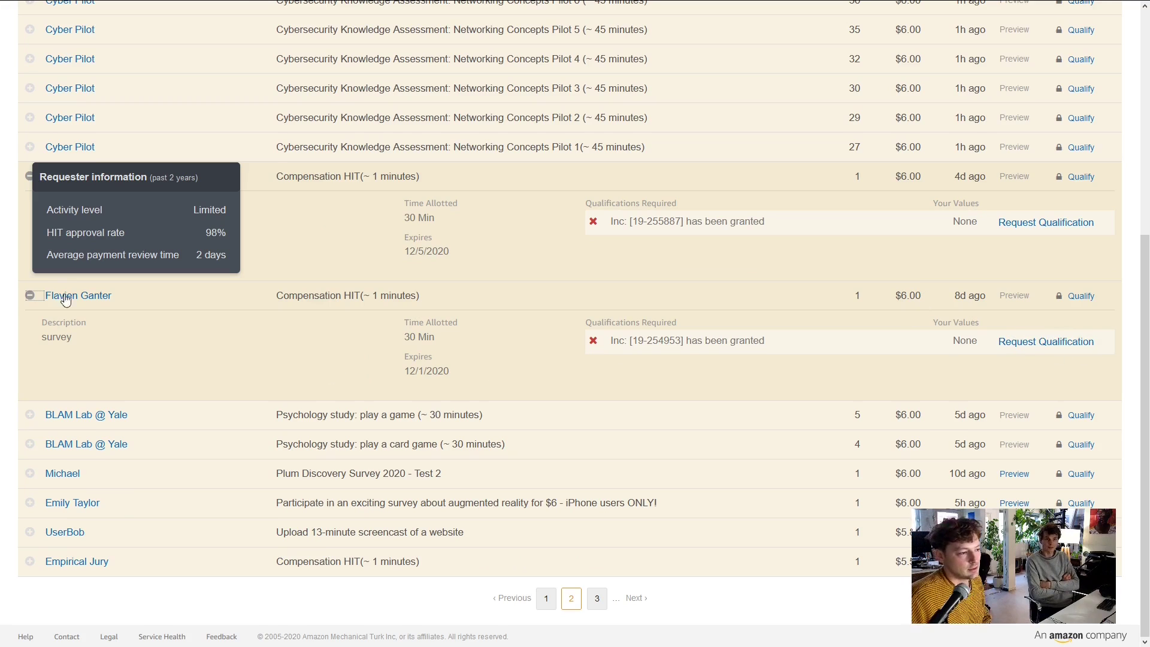
left_click(29, 414)
scroll(309, 363, "down", 2)
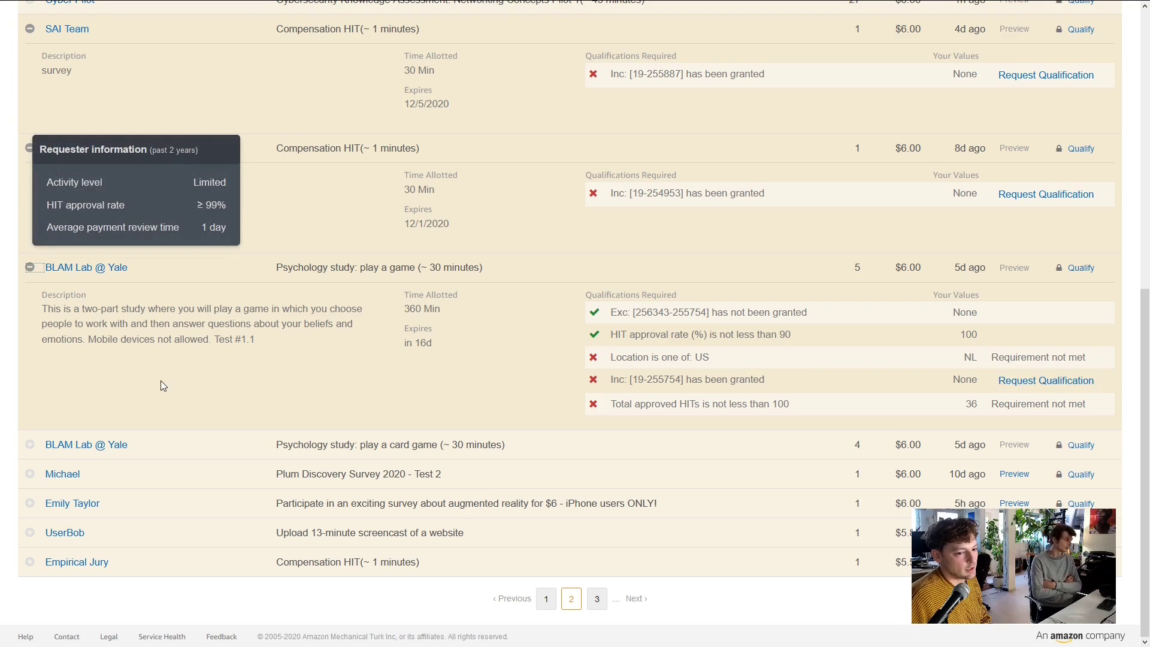
left_click(29, 473)
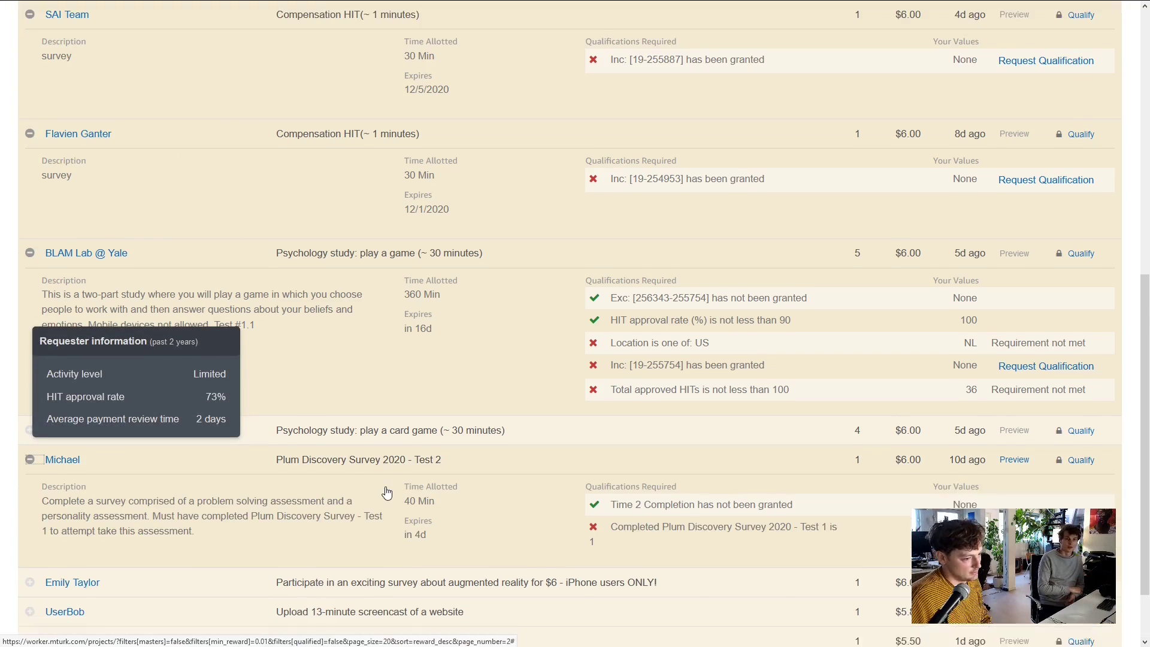
scroll(386, 492, "down", 2)
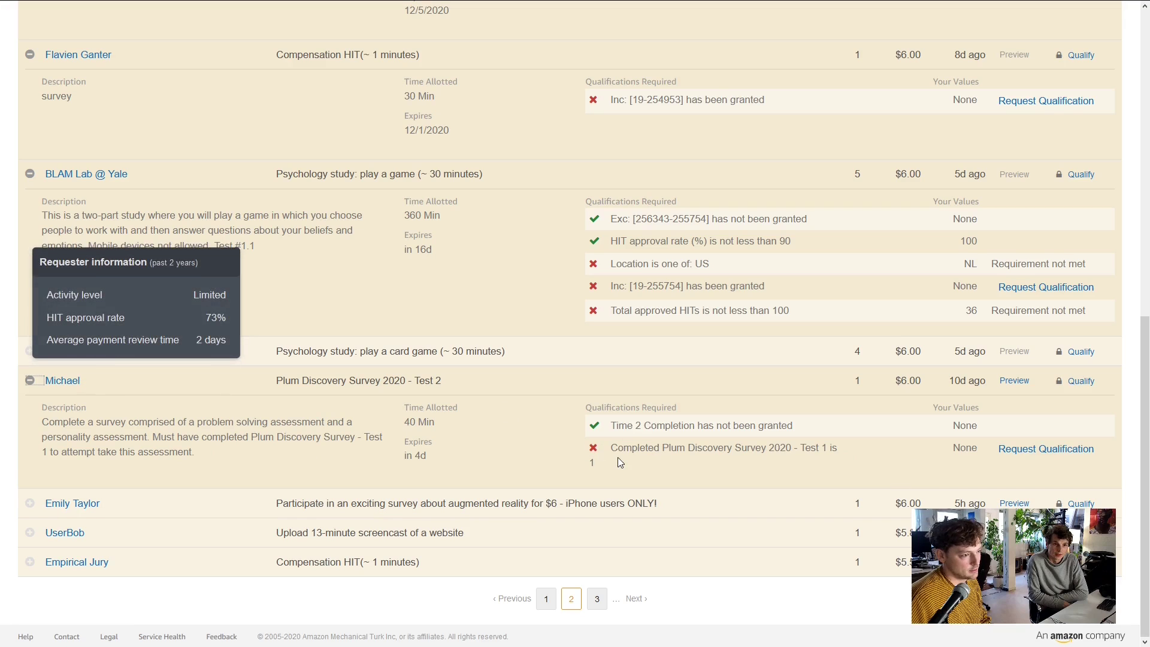
left_click(76, 380)
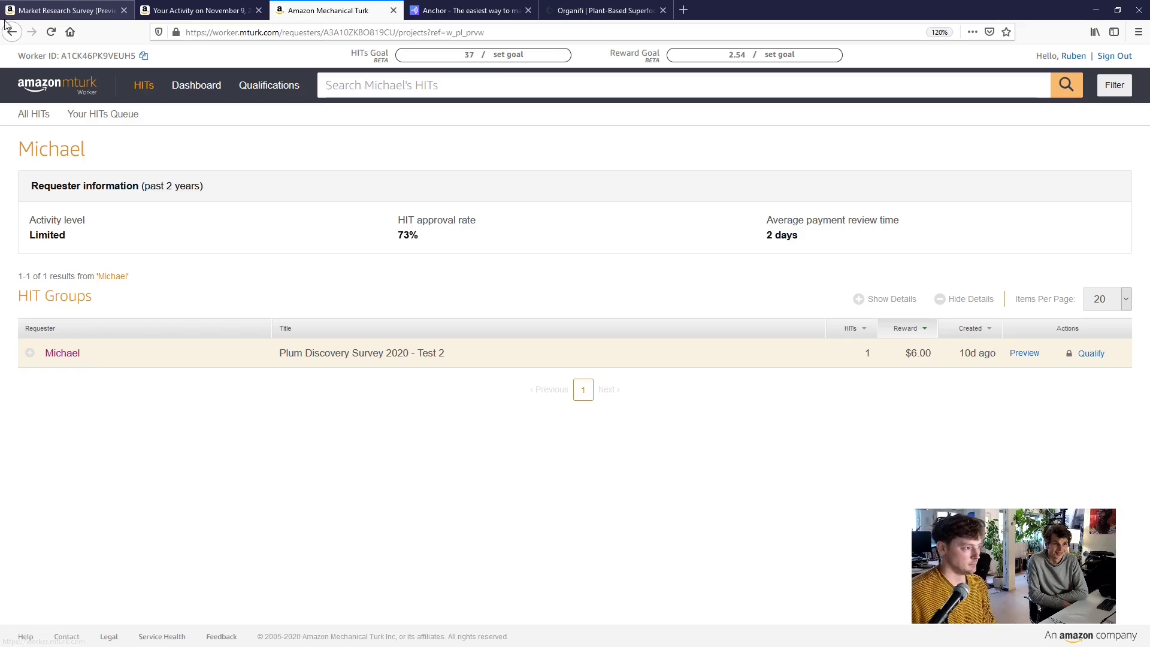
Back on page 2, expand the 13-minute screencast HIT and open its requester's HIT list
left_click(24, 70)
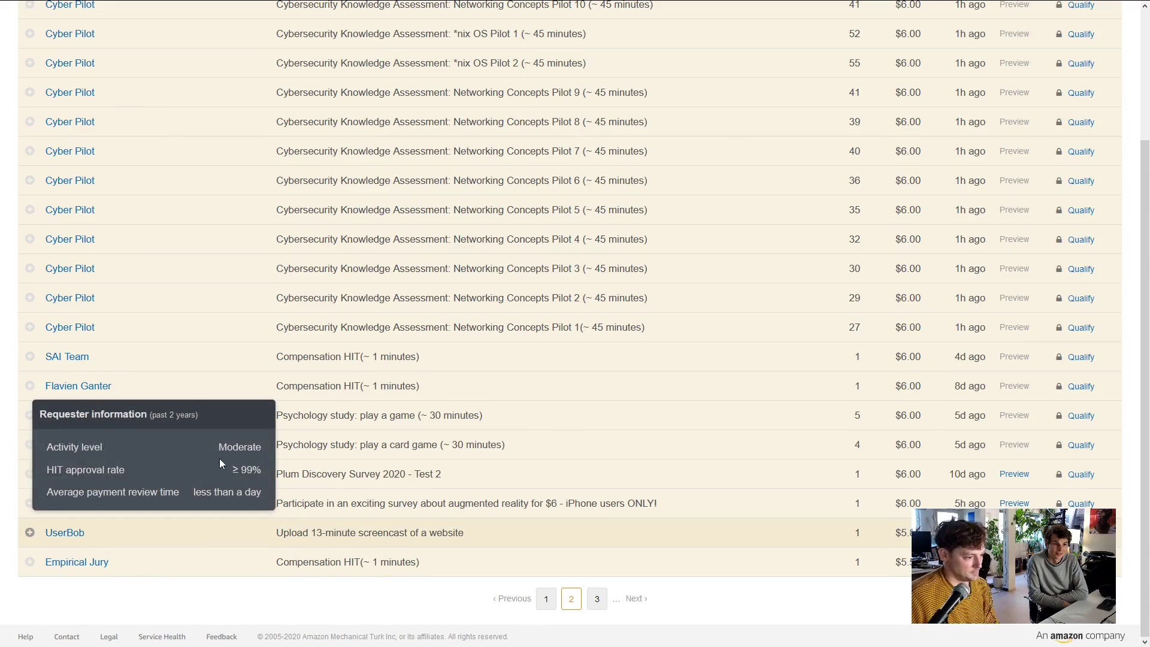
mouse_move(421, 516)
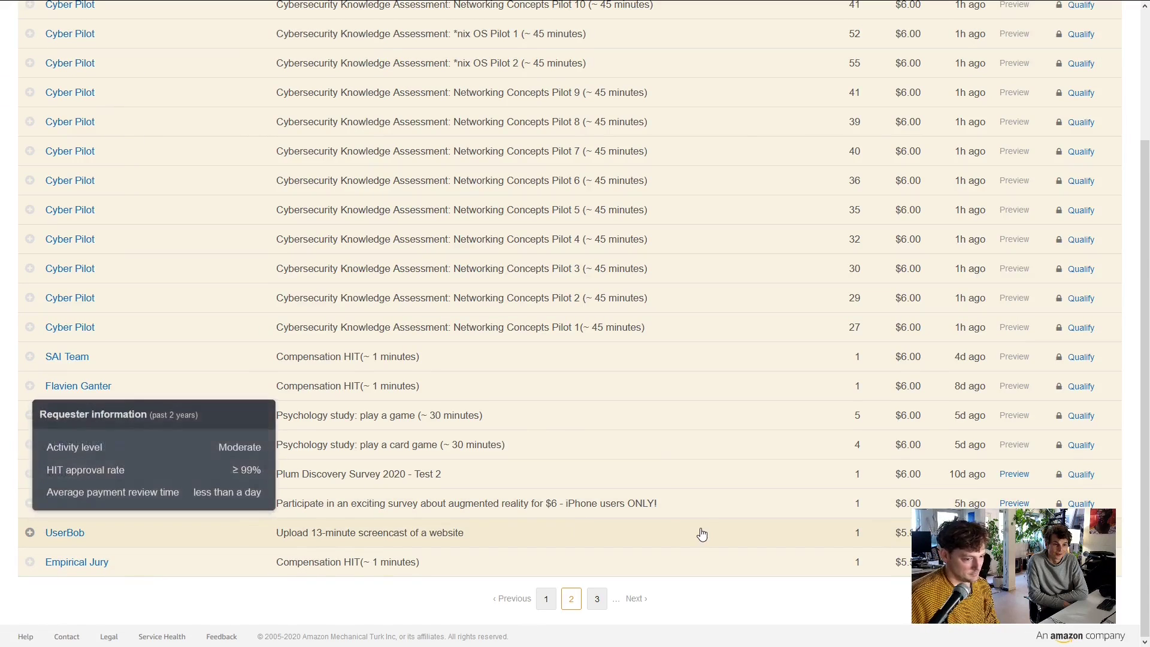
mouse_move(93, 531)
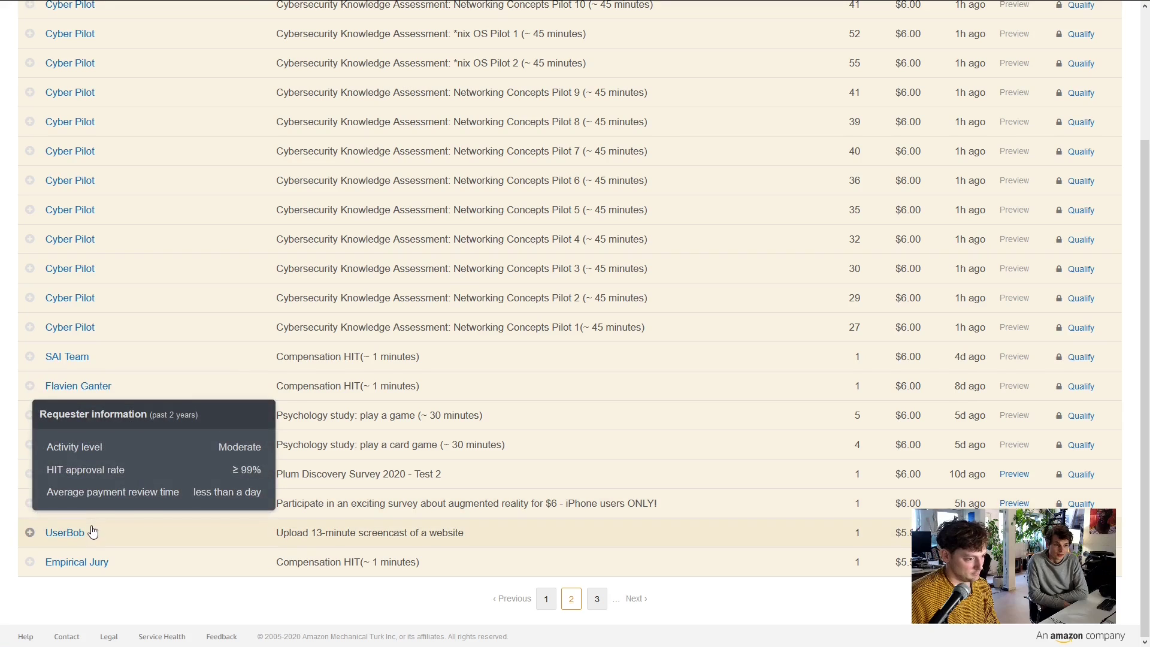
left_click(29, 532)
scroll(624, 548, "down", 2)
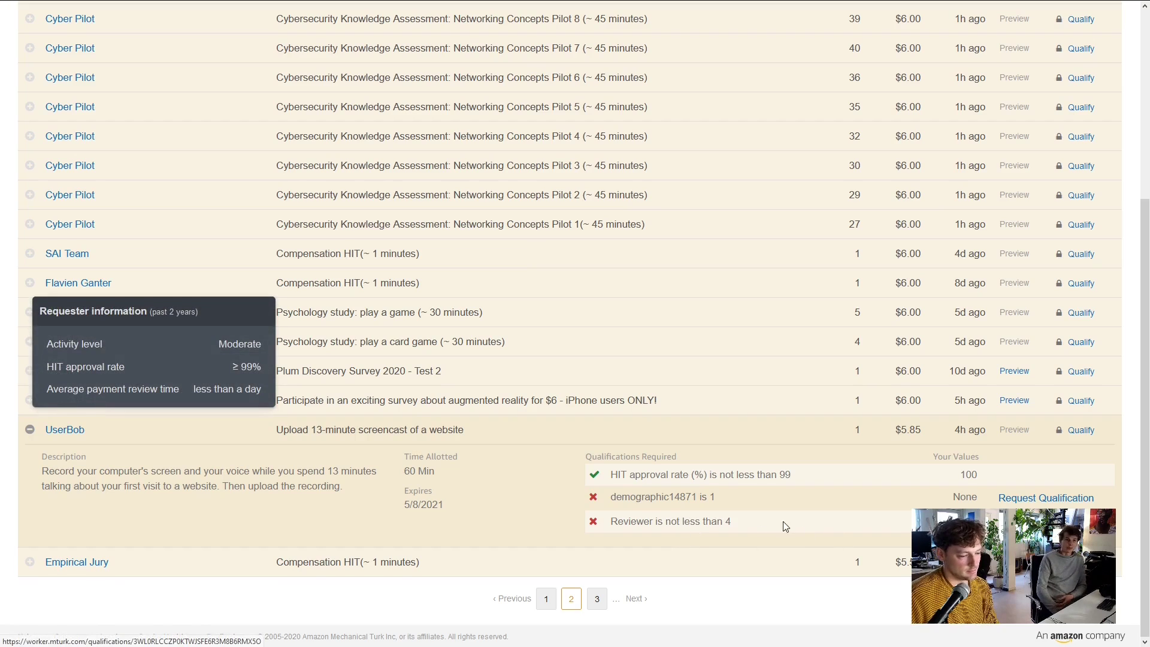
triple_click(724, 500)
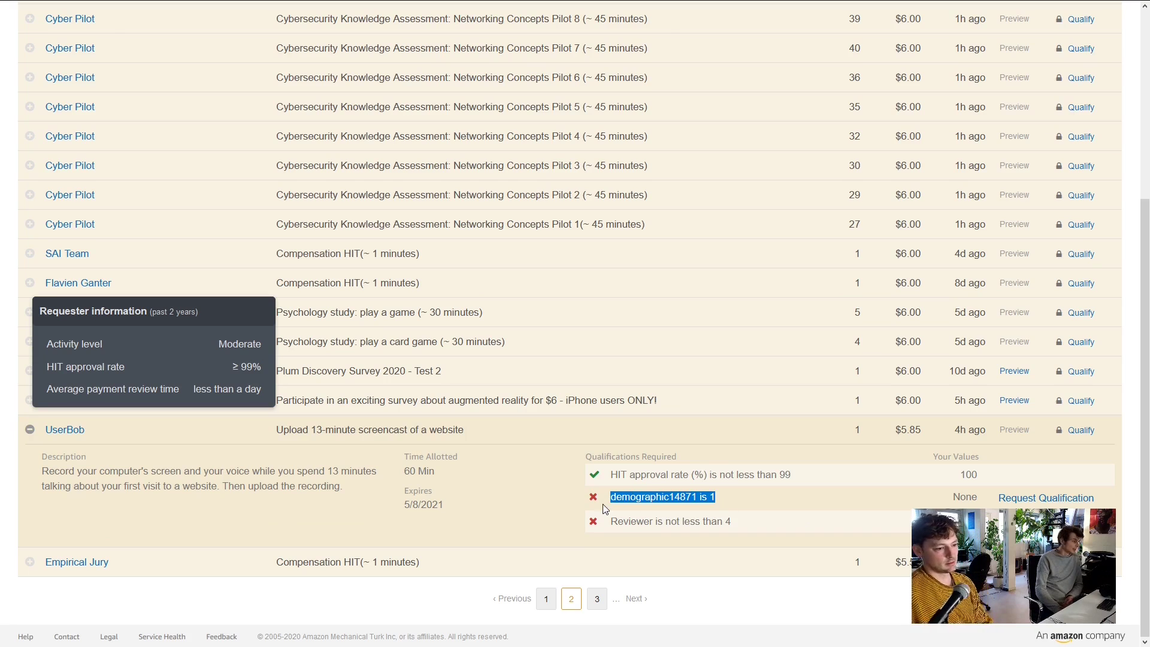
left_click(726, 507)
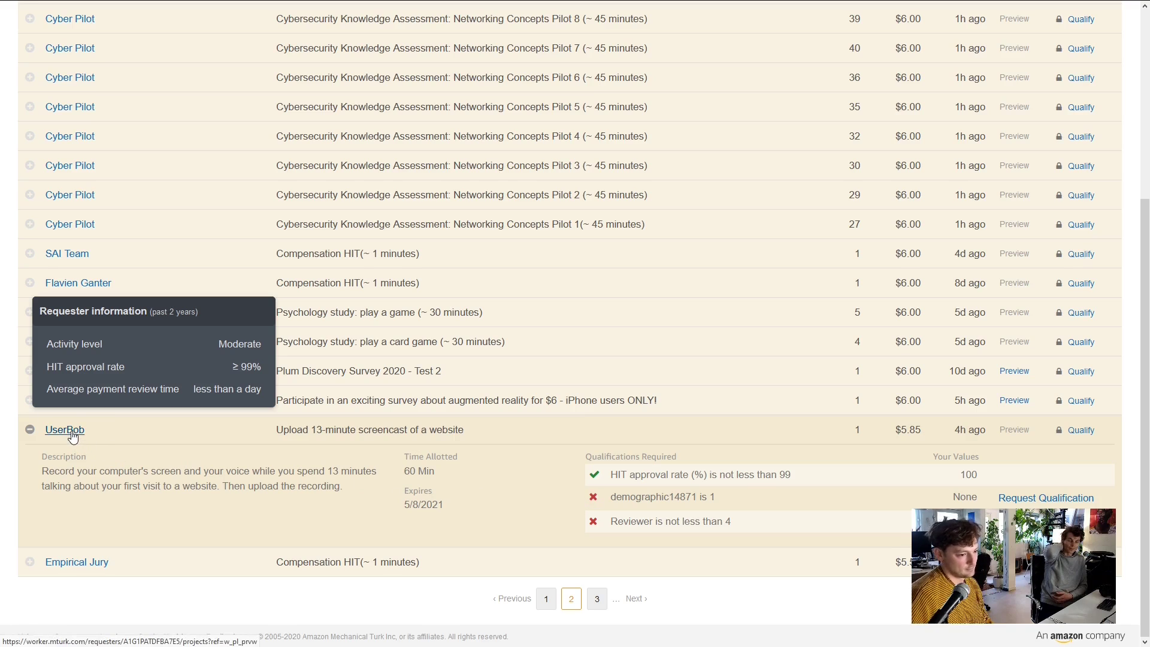
left_click(71, 431)
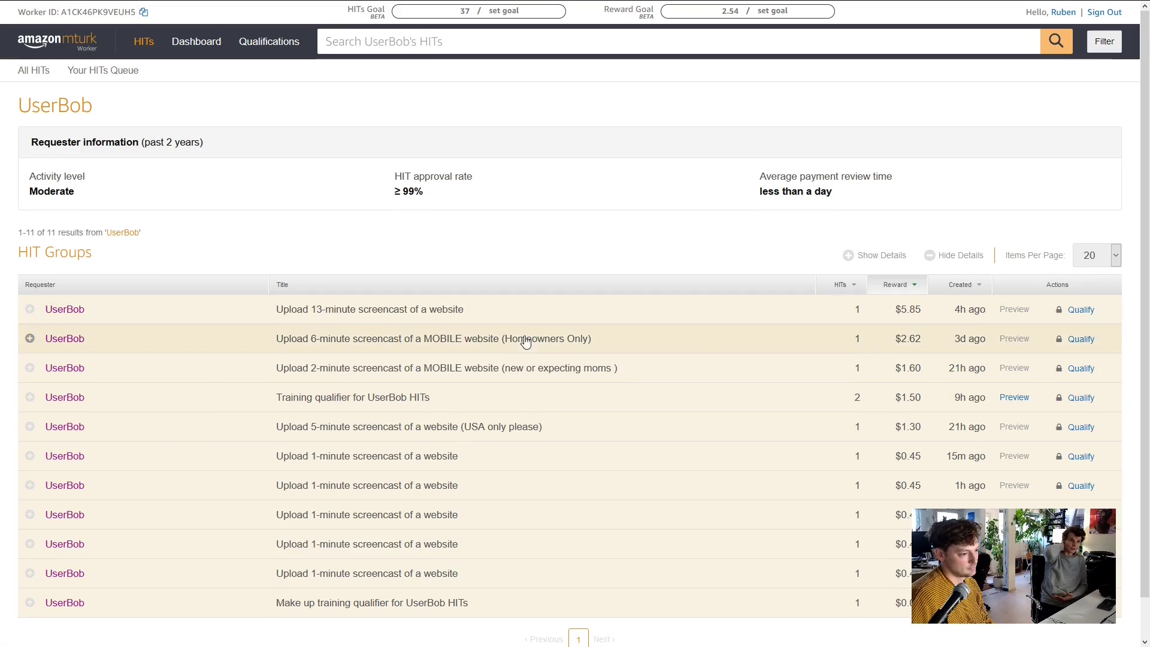
Expand the Make up training qualifier and 1-minute screencast HITs, then open the Reviewer qualification test
scroll(497, 353, "down", 1)
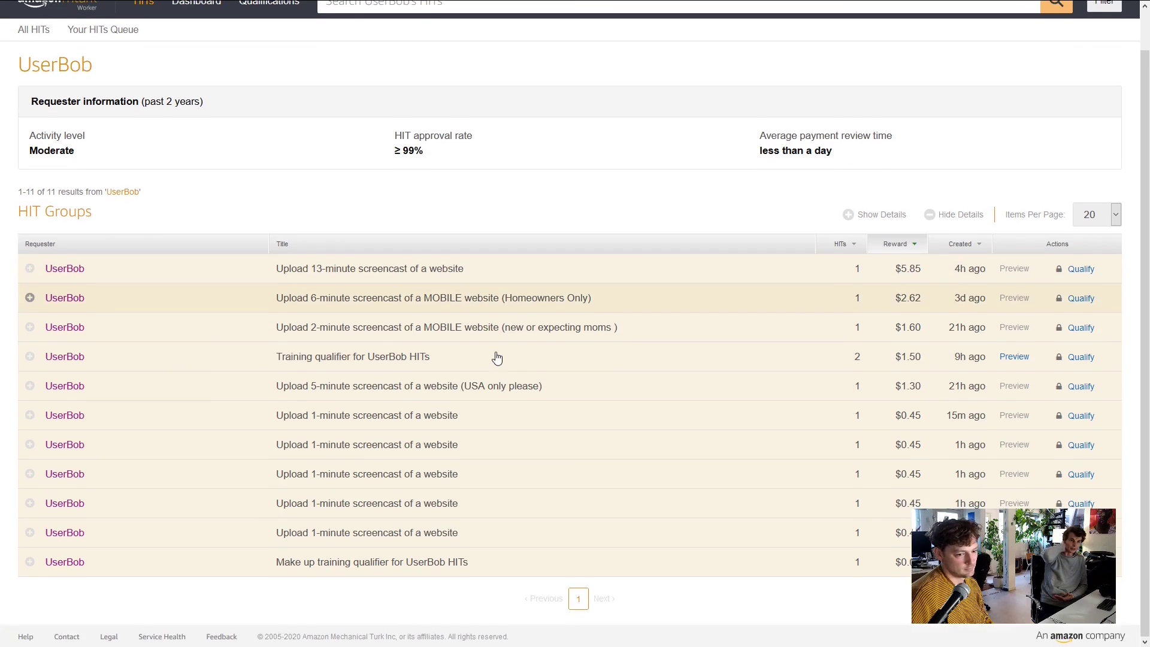
left_click(30, 561)
scroll(269, 515, "down", 2)
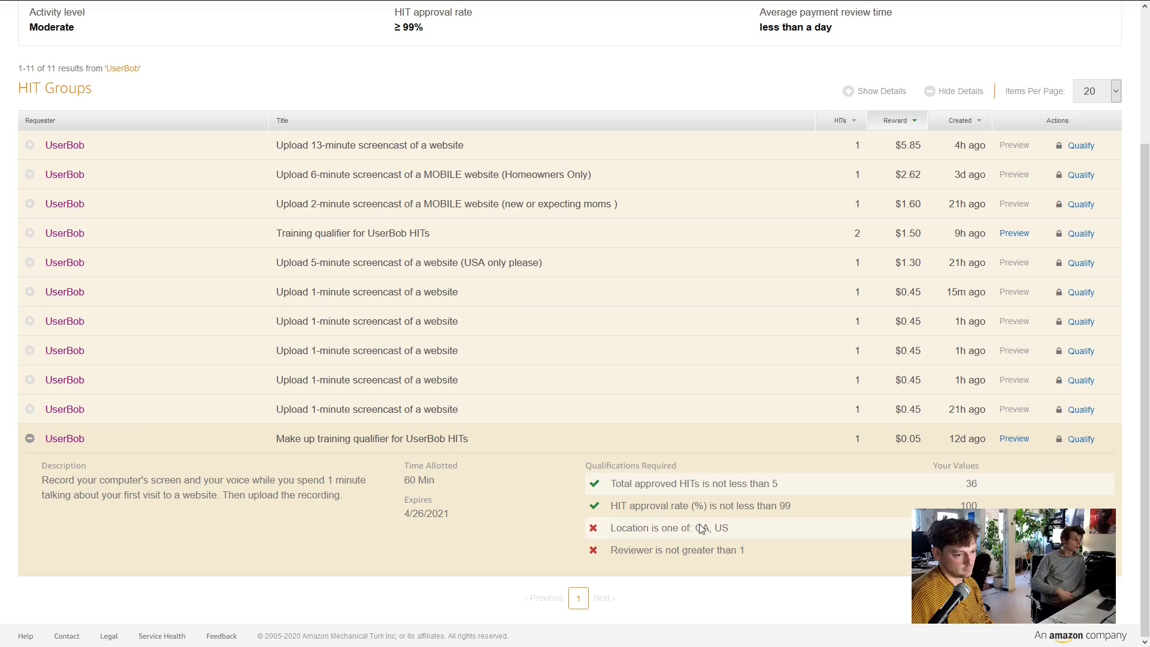
left_click(32, 408)
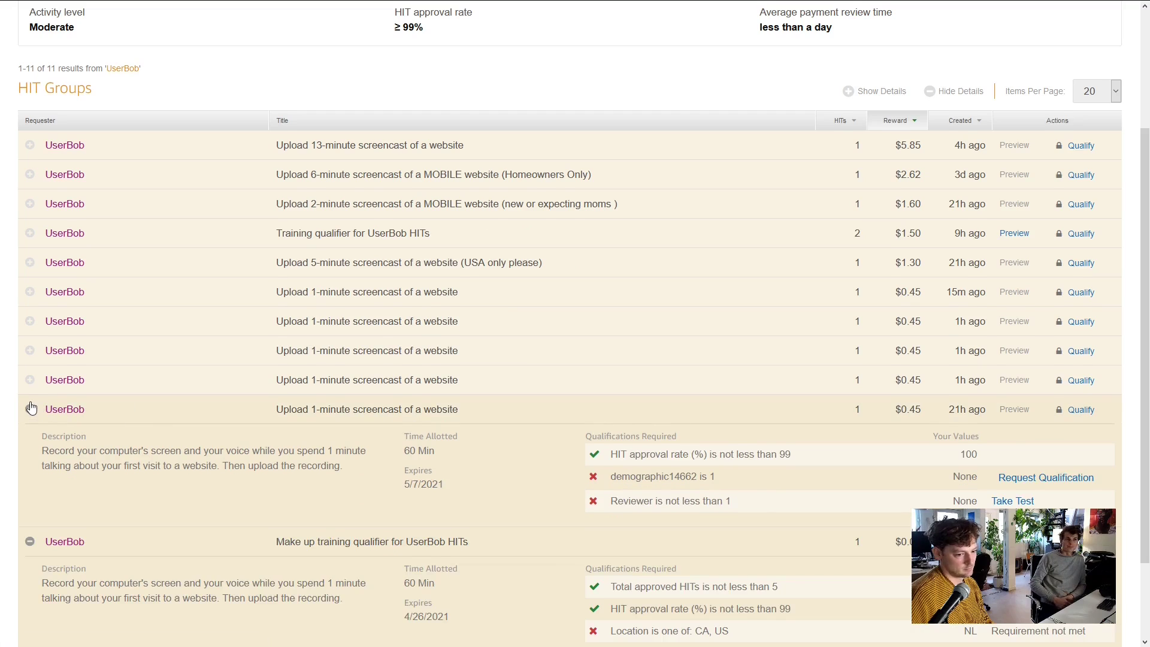
scroll(106, 411, "down", 2)
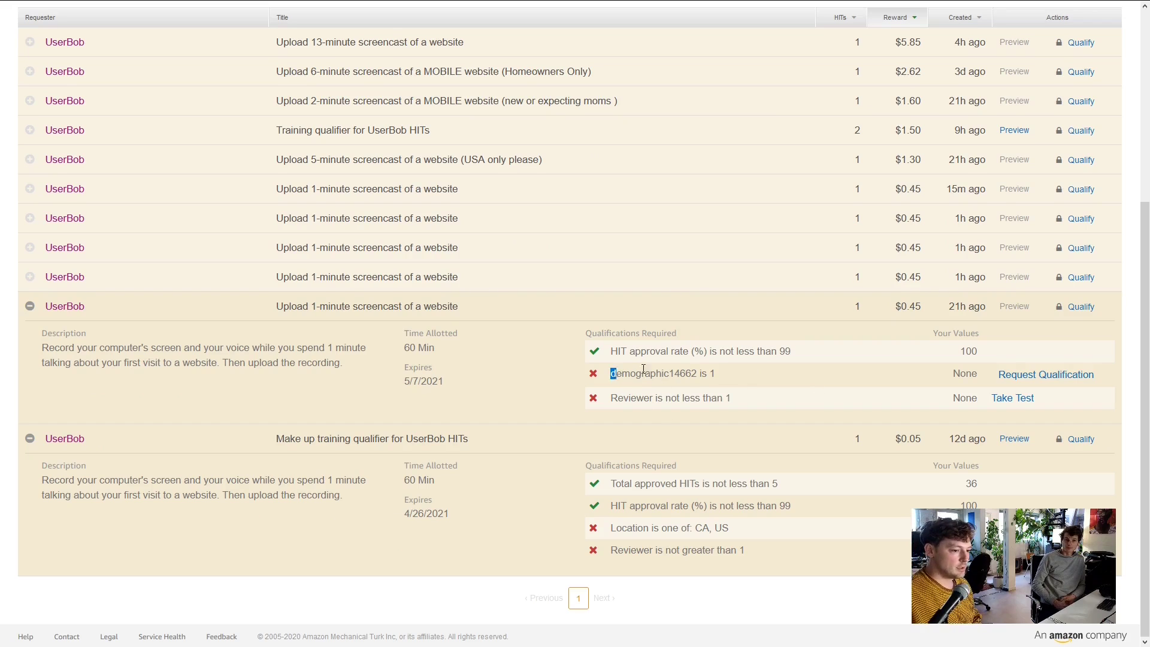
left_click_drag(644, 369, 700, 372)
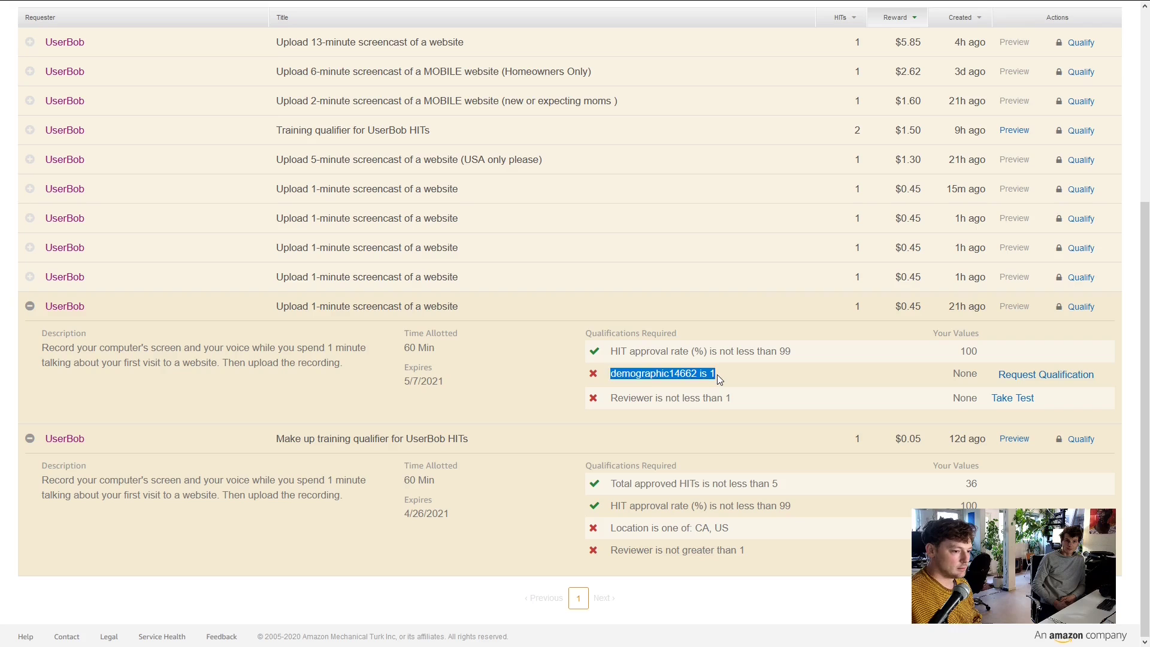
left_click(717, 375)
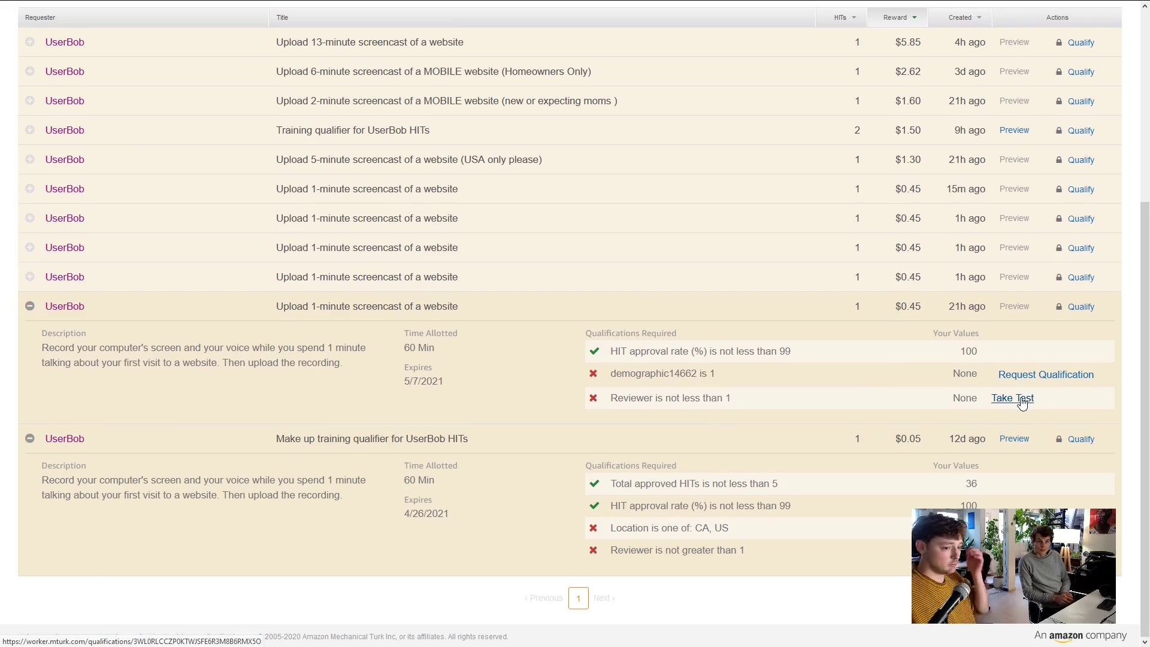
scroll(1021, 401, "up", 1)
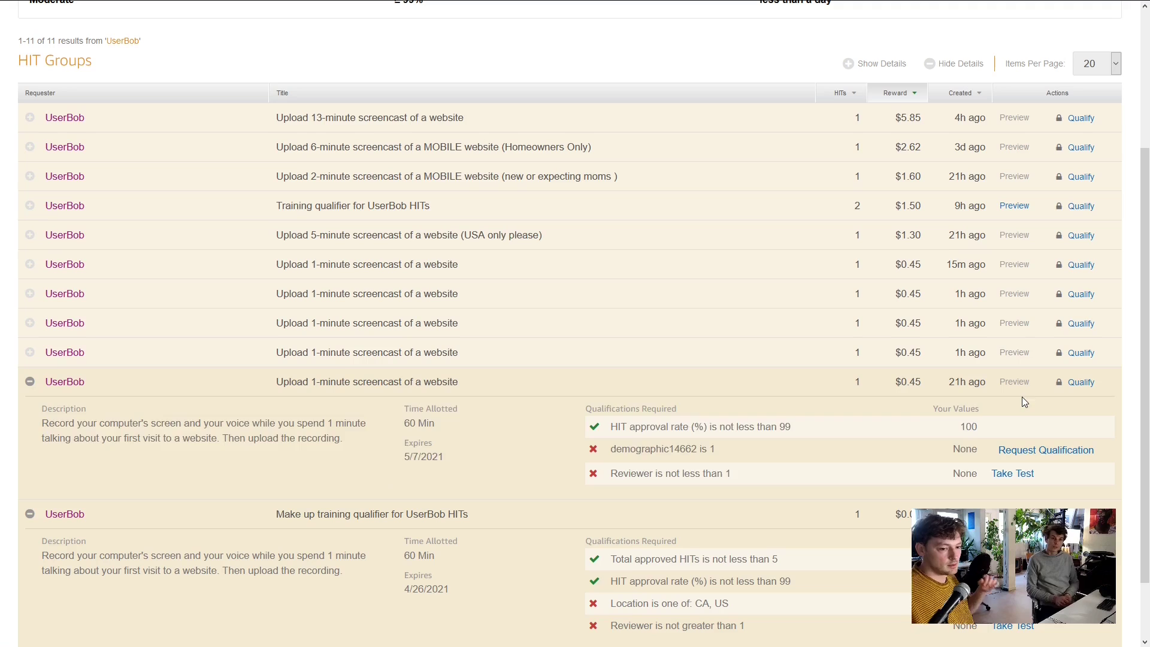
left_click_drag(1021, 397, 983, 472)
left_click(1009, 475)
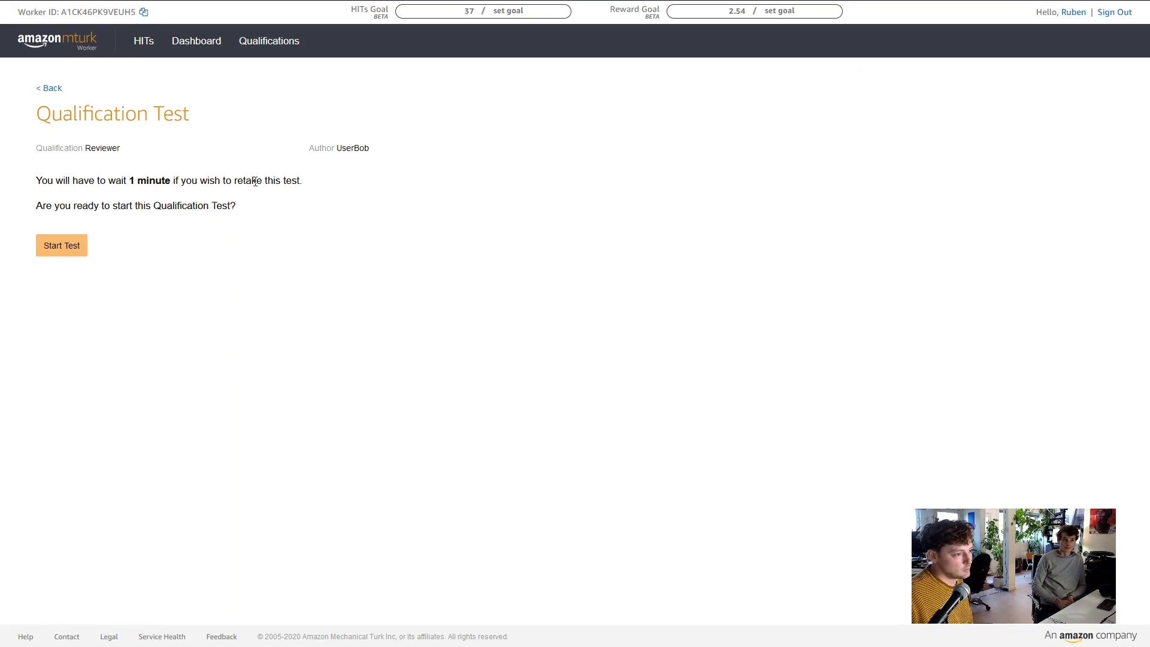
Start the Reviewer qualification test, read its instructions, then submit it and confirm
left_click(78, 247)
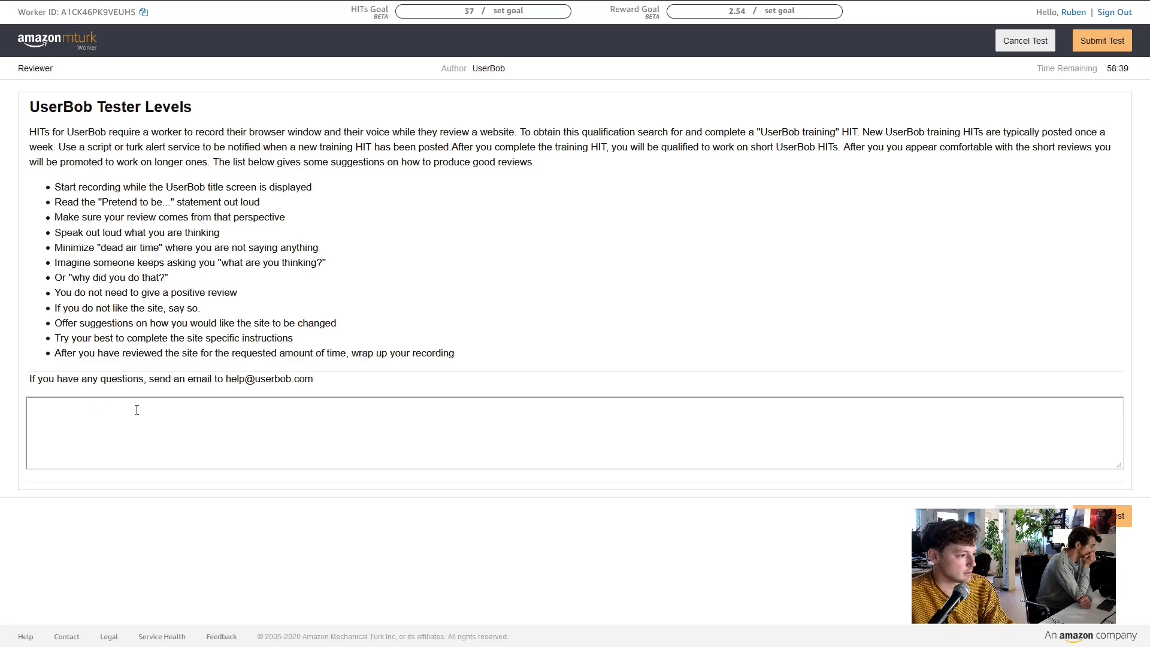
left_click(1100, 510)
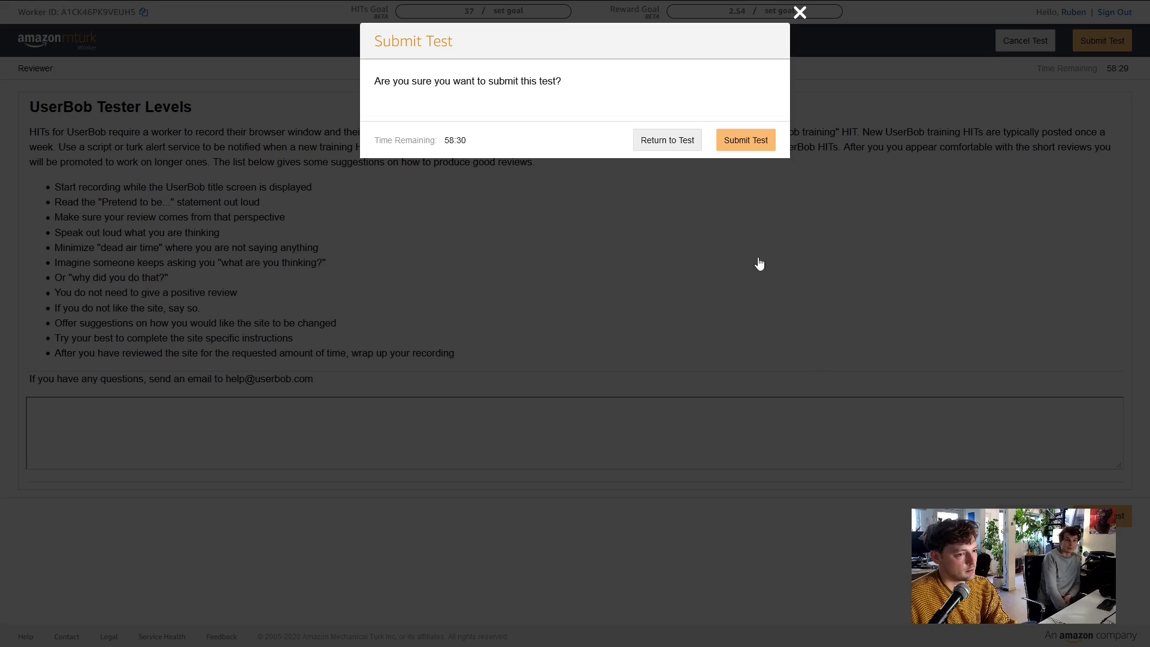
left_click(683, 140)
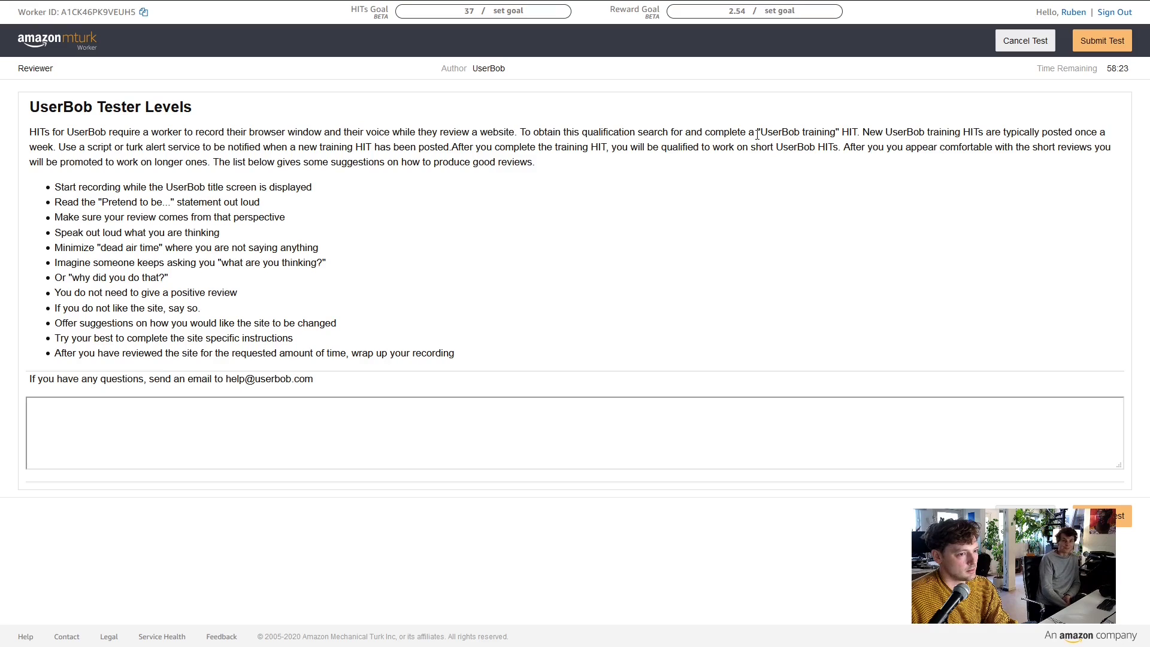
left_click_drag(763, 131, 832, 130)
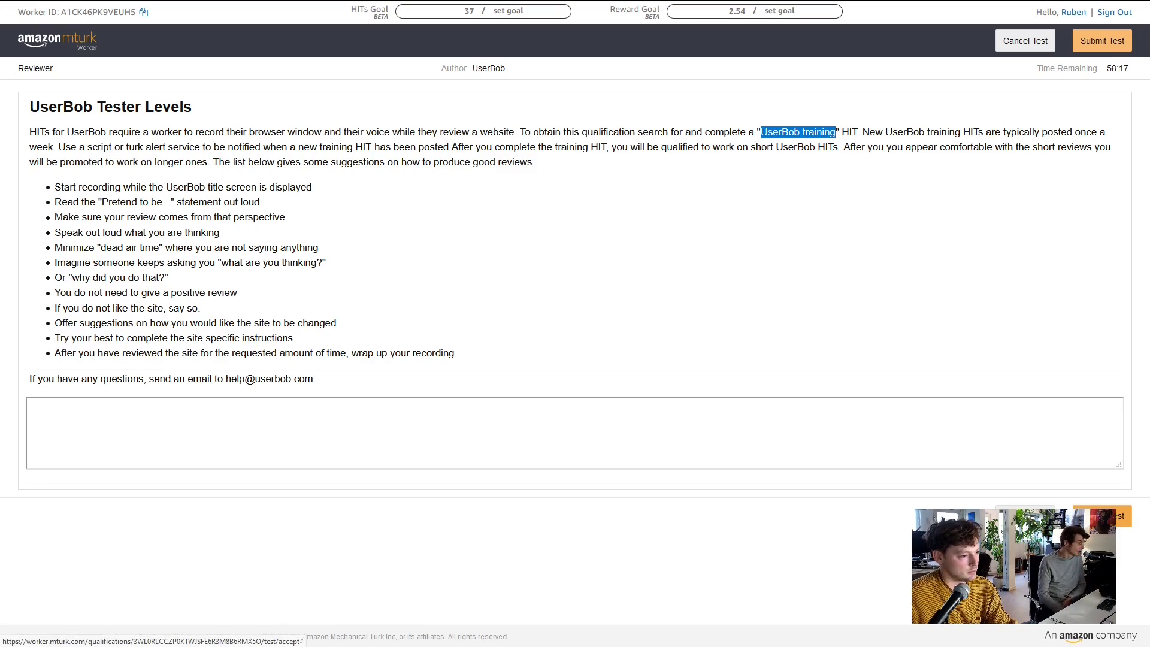
left_click(1101, 516)
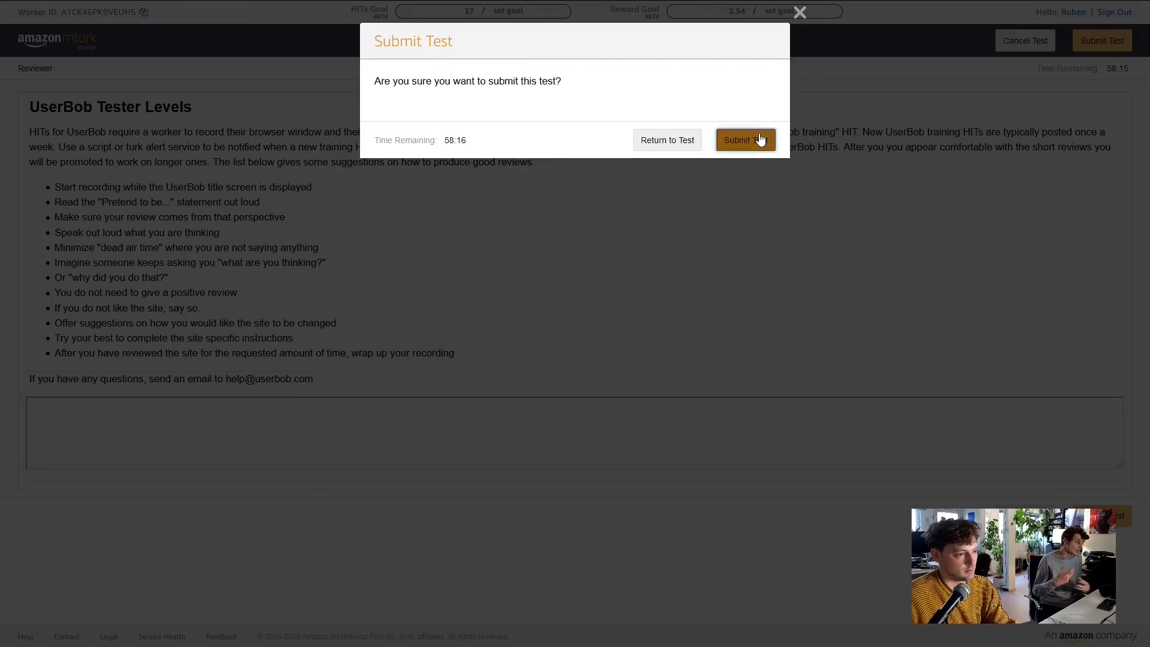
left_click(743, 141)
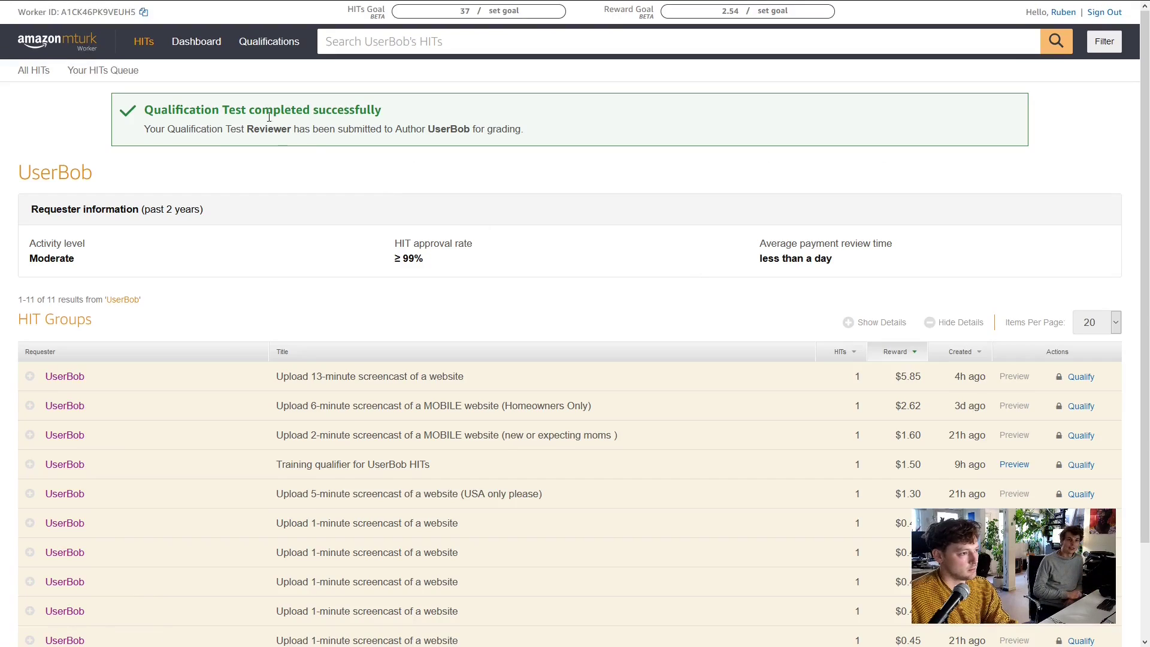
Search UserBob's HITs for 'UserBob training'
left_click(390, 54)
type("UserBob training")
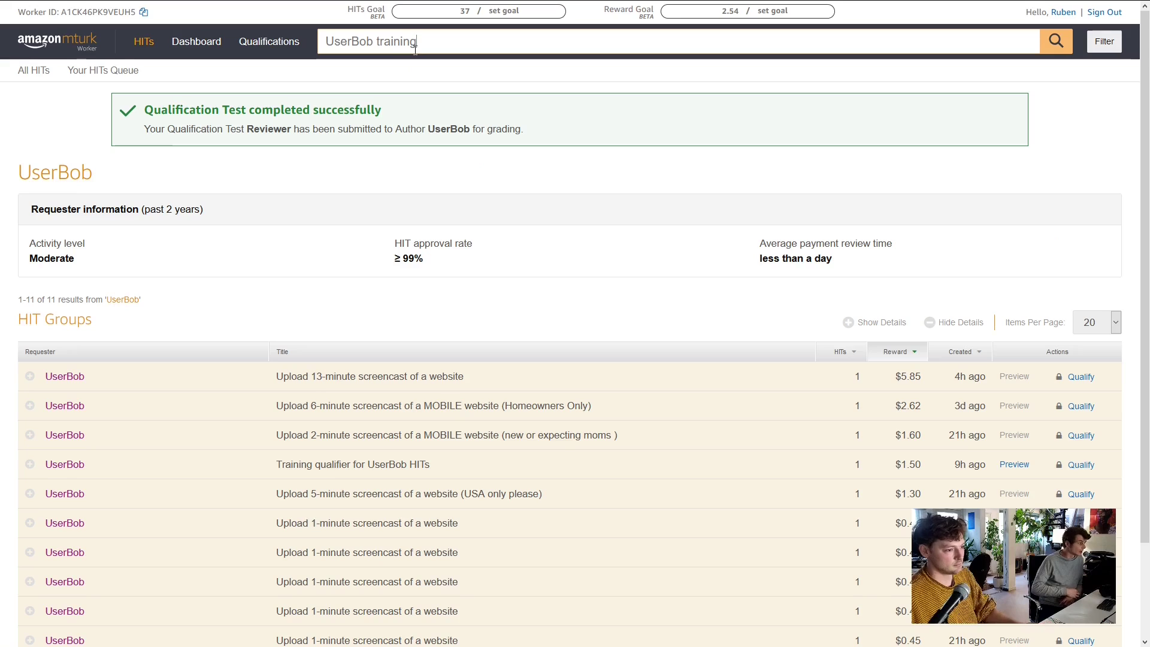
key("Return")
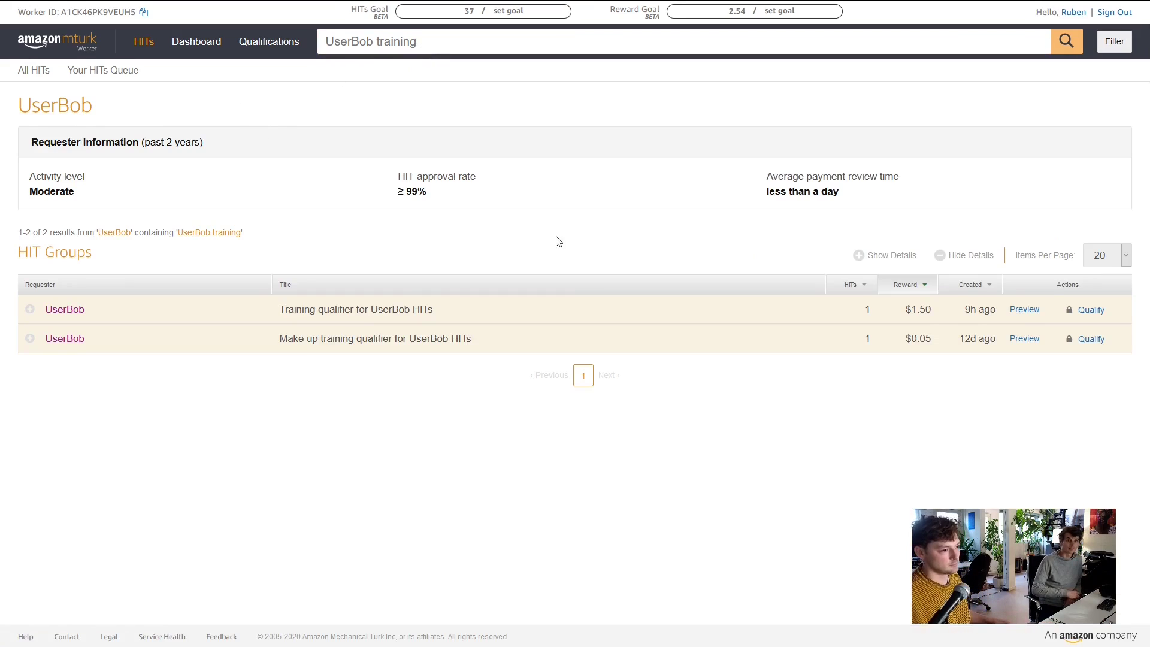
Expand both training qualifier rows and open the make-up qualifier's Reviewer qualification test
left_click(29, 311)
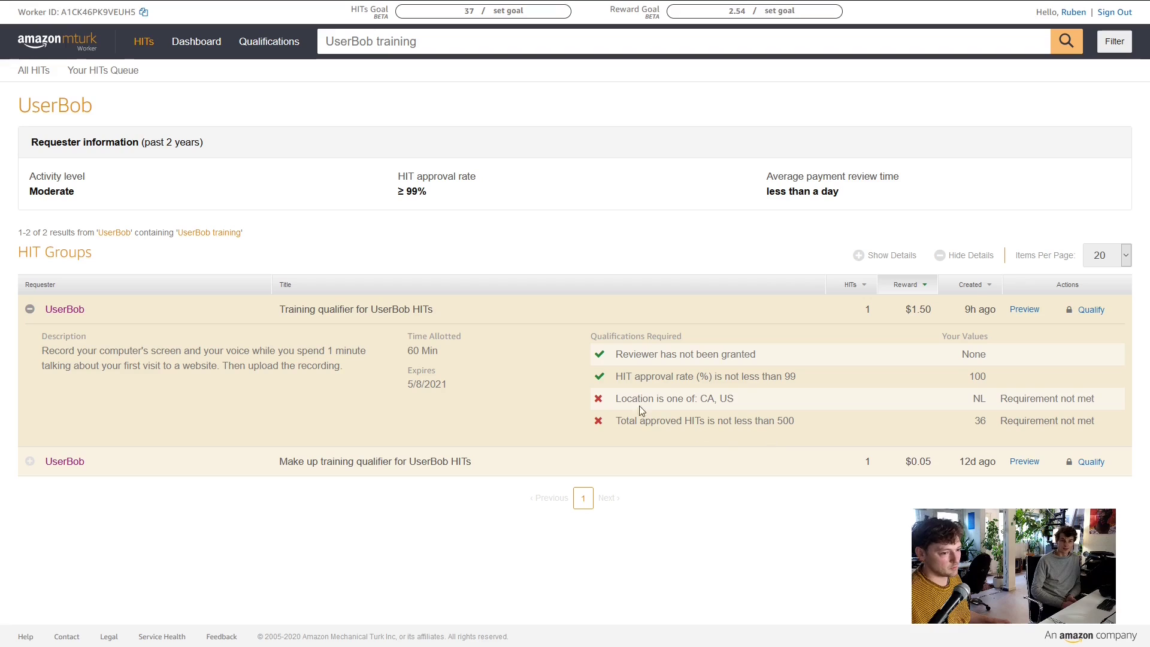
left_click(30, 461)
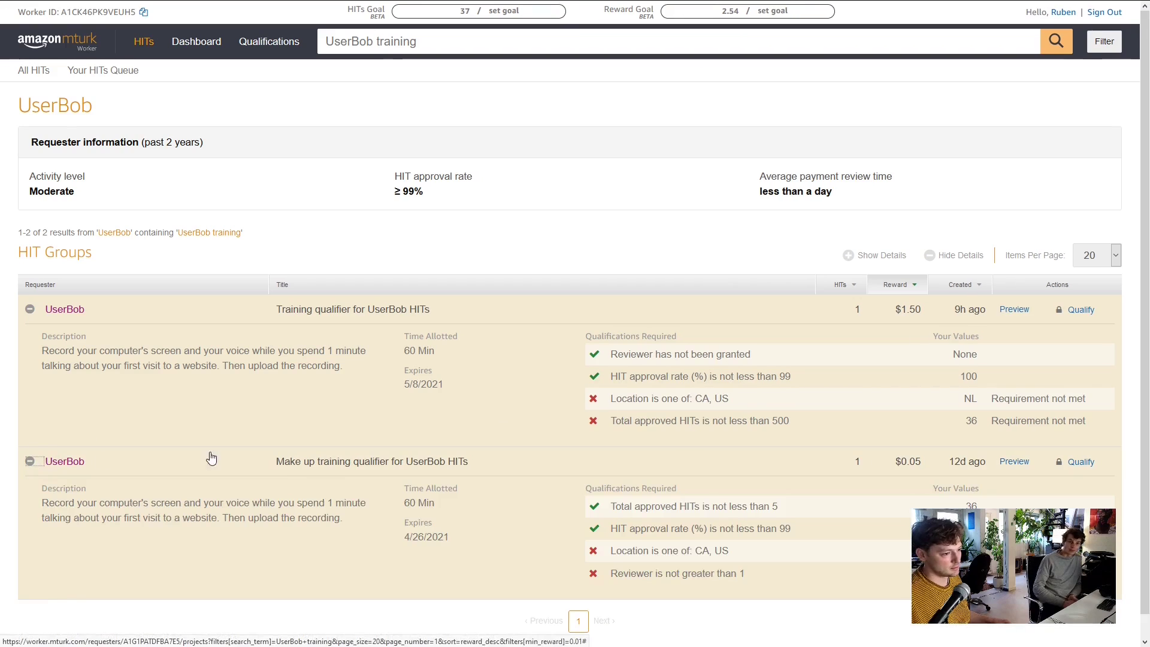
scroll(564, 477, "down", 1)
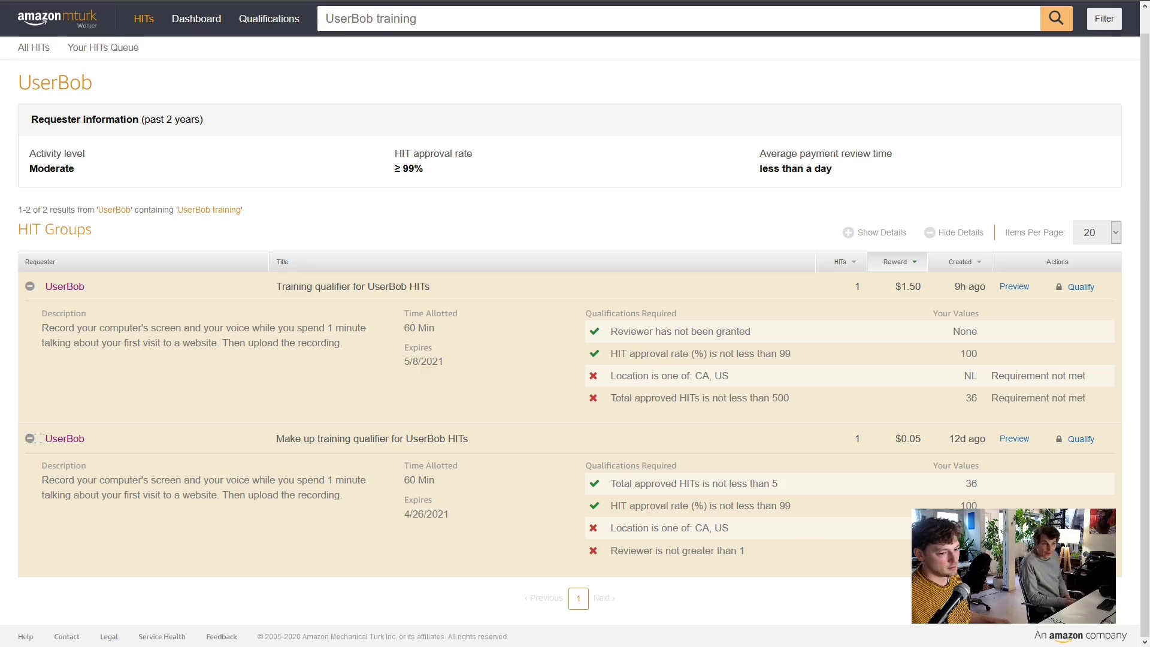
left_click(1080, 438)
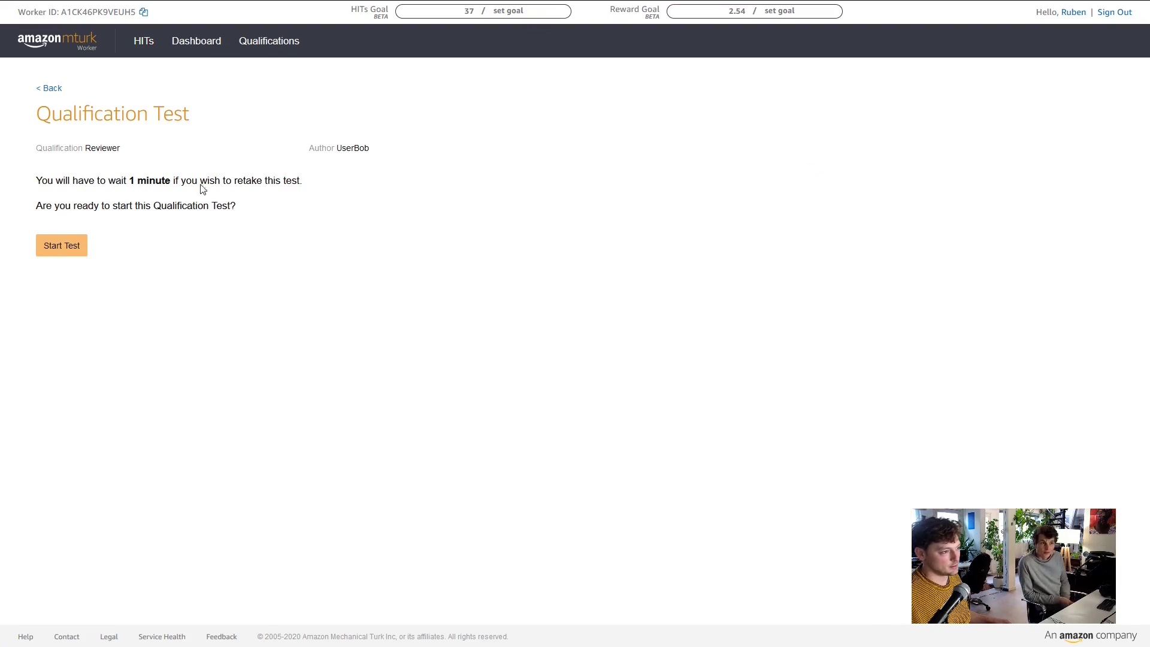
Start the test to request UserBob's Reviewer qualification, then go to All HITs
left_click(59, 248)
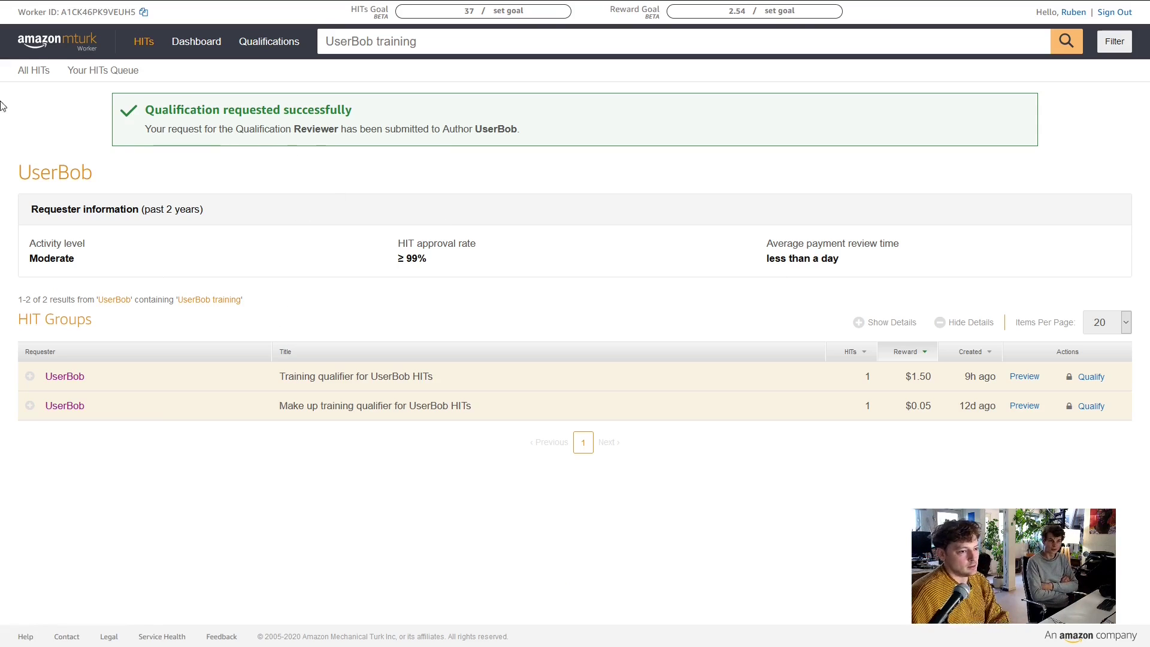
left_click(30, 73)
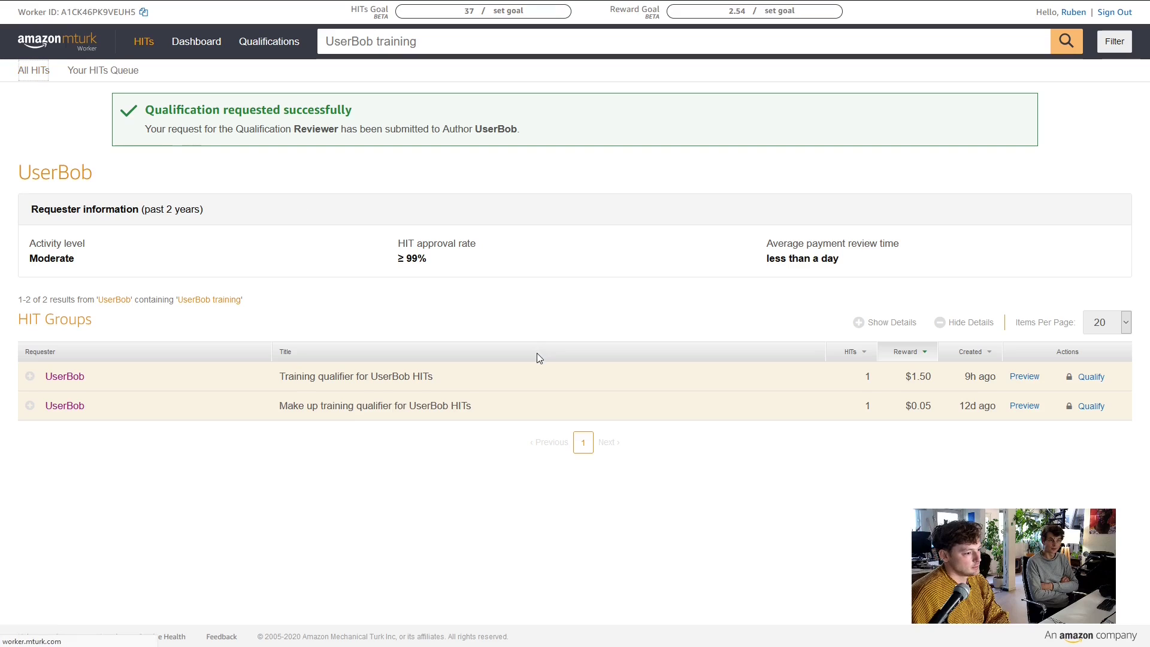
Move to page 3 of the HIT list and check the Civil Jury Decisions HIT's requirements
scroll(403, 264, "down", 3)
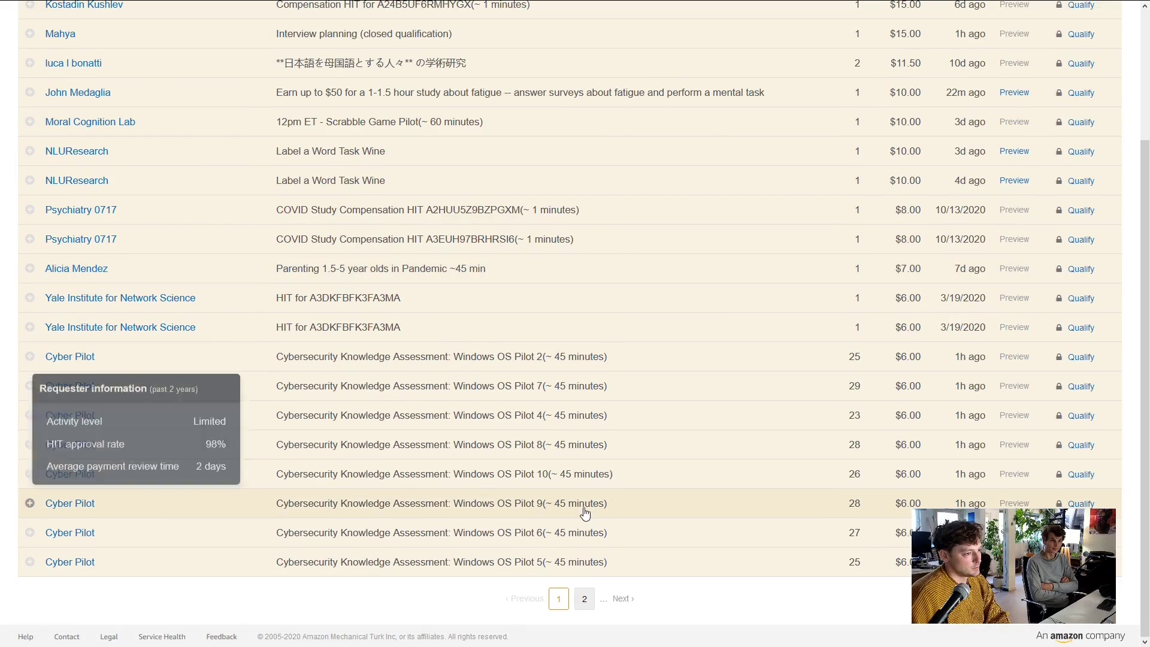
left_click(585, 598)
scroll(594, 601, "down", 5)
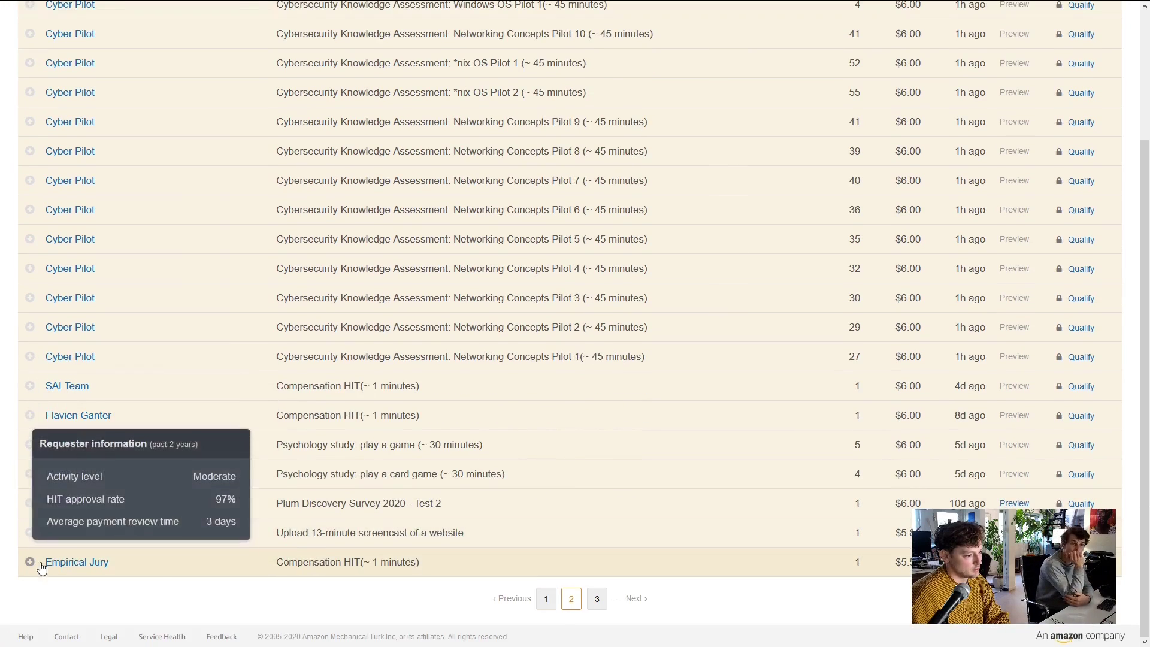
left_click(596, 600)
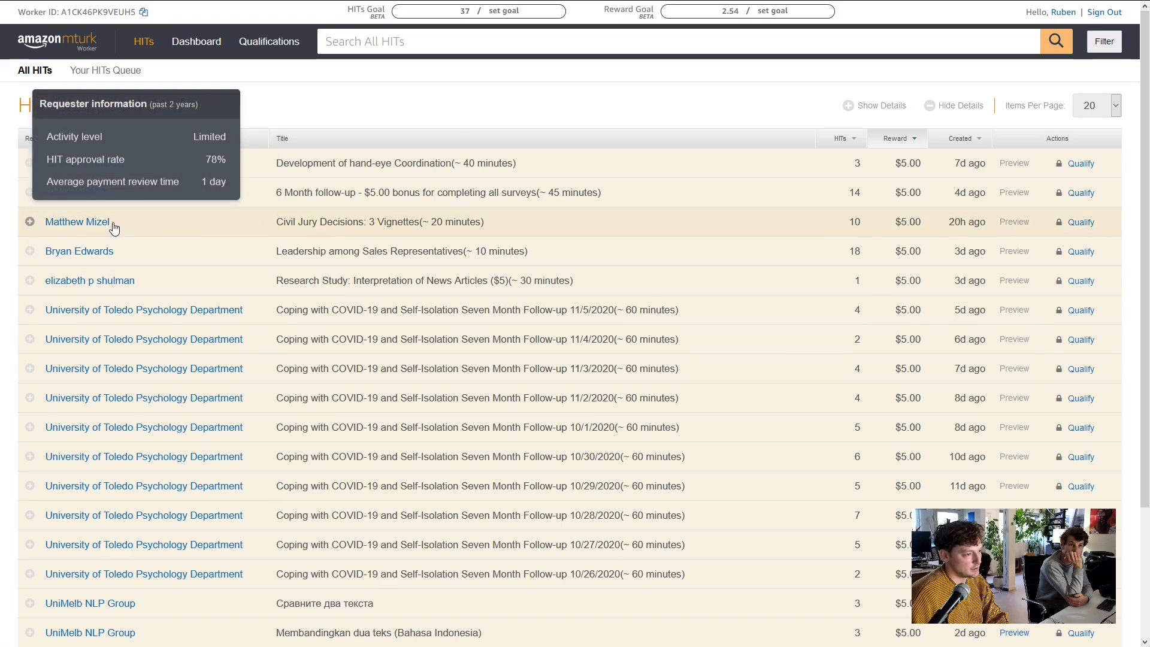
left_click(29, 221)
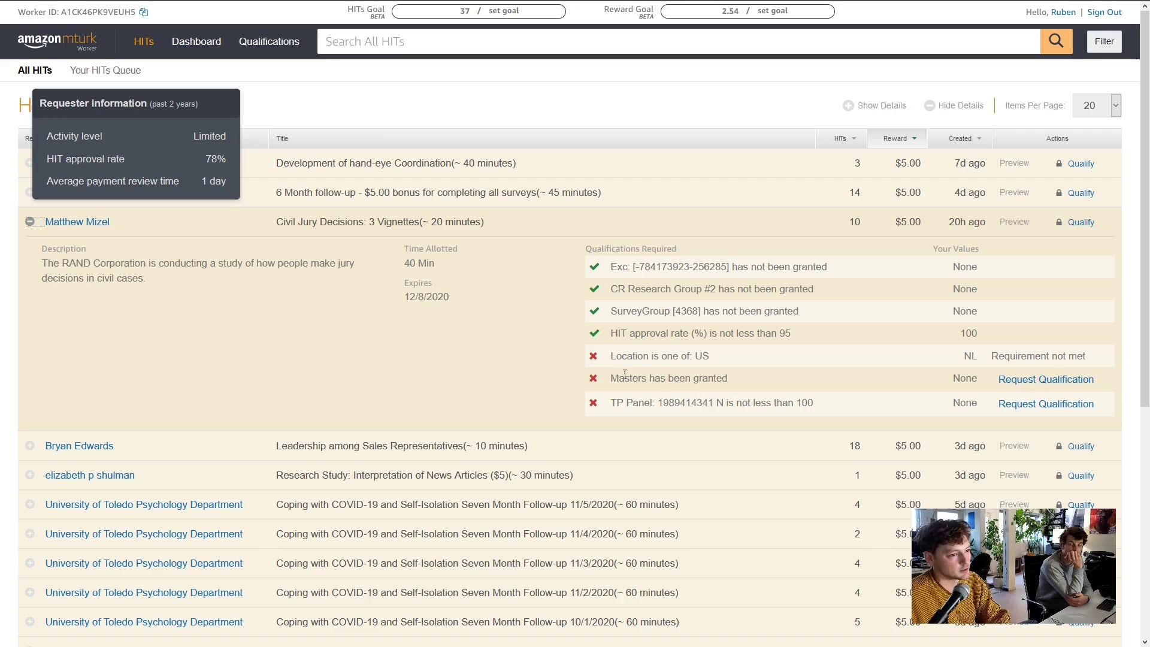
Check the News Articles, Sales Leadership, UniMelb and Acculturation HITs' requirements, then go to page 4
scroll(111, 304, "down", 1)
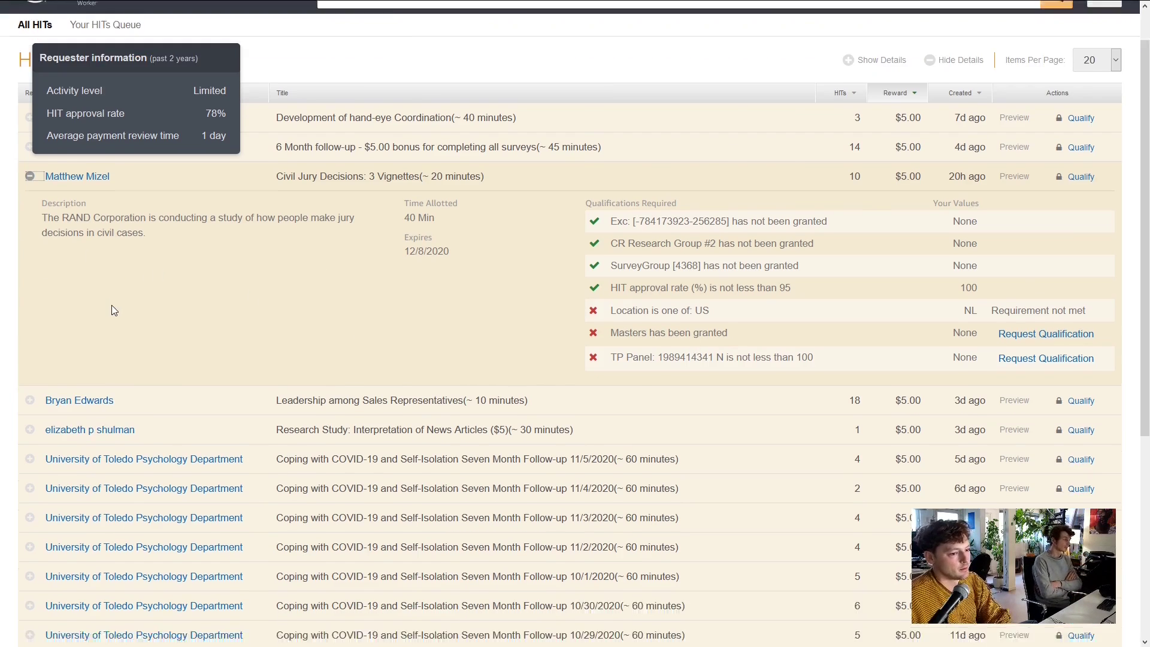
scroll(111, 304, "down", 5)
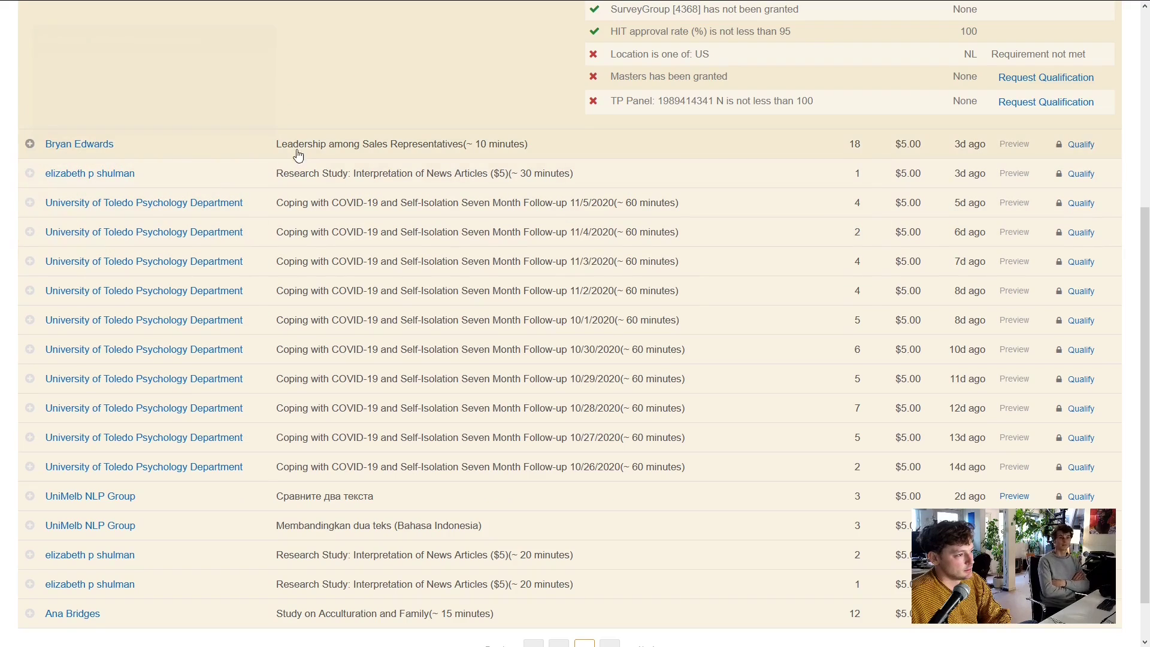
left_click(85, 177)
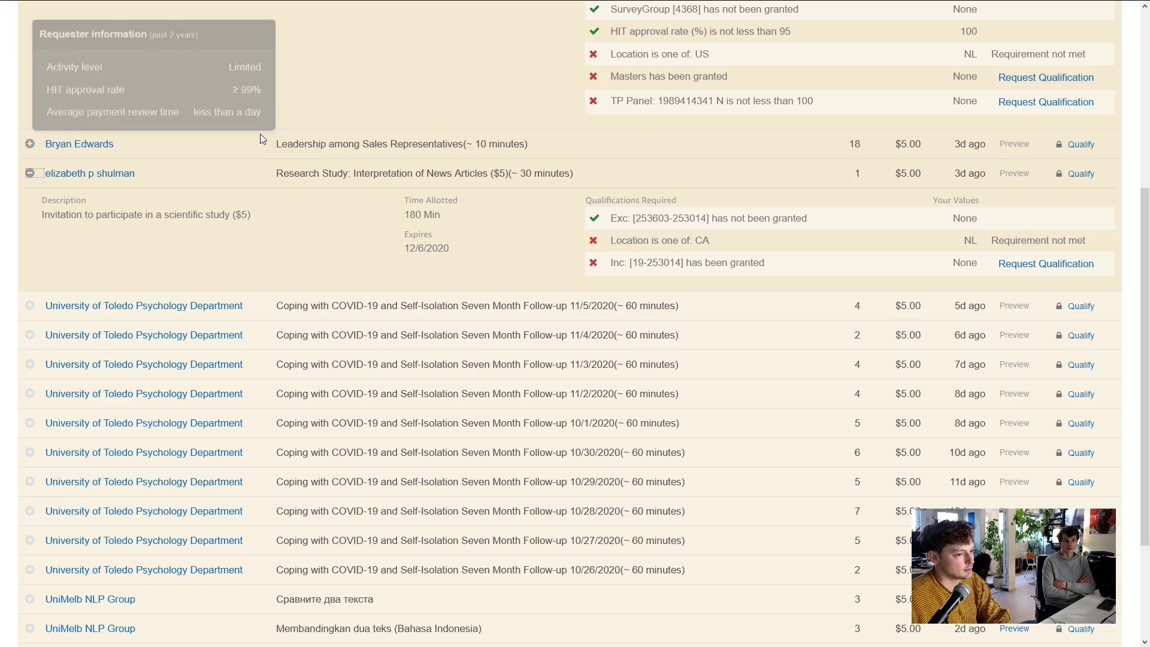
left_click(29, 144)
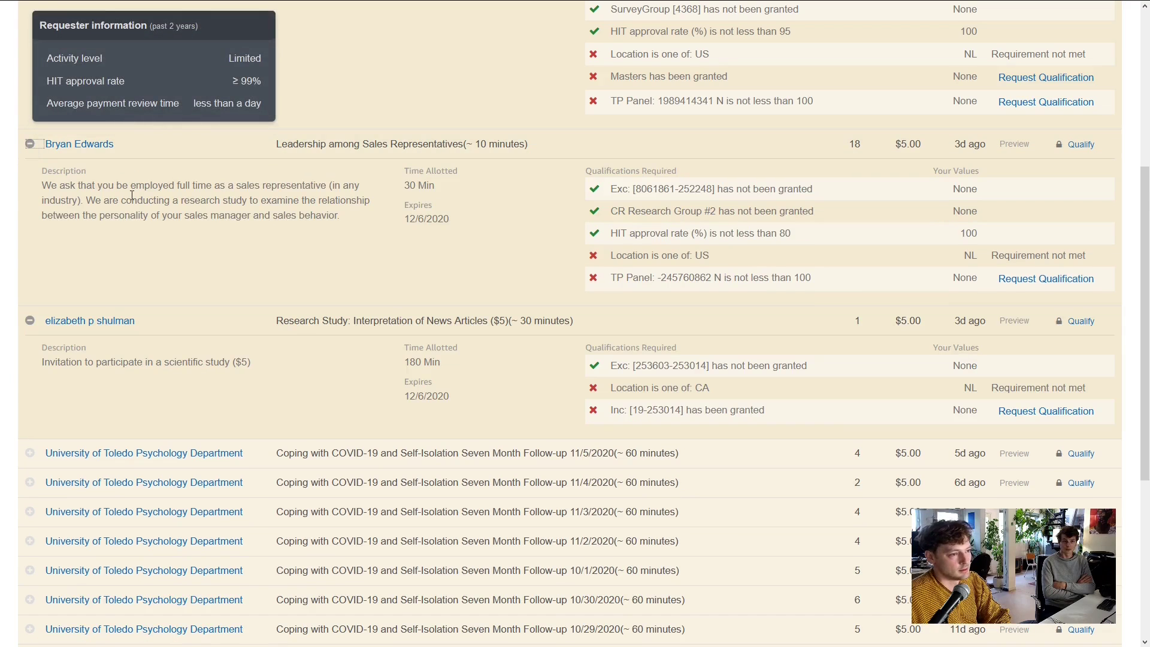
scroll(131, 195, "down", 5)
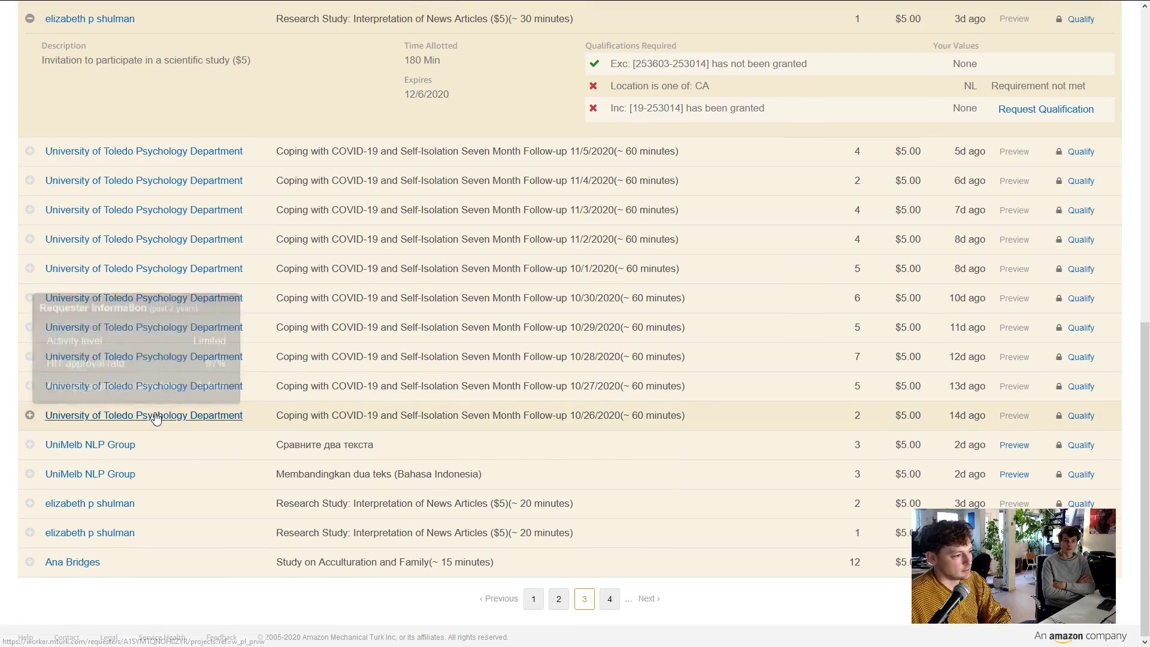
left_click(29, 444)
scroll(35, 456, "down", 2)
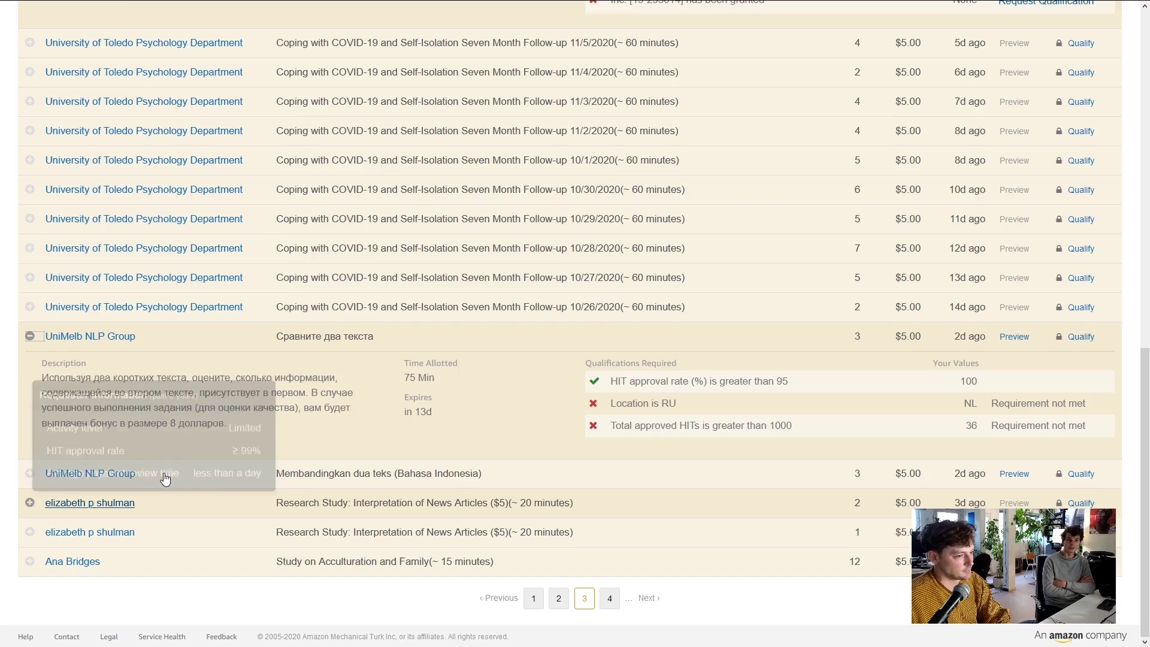
scroll(367, 341, "up", 3)
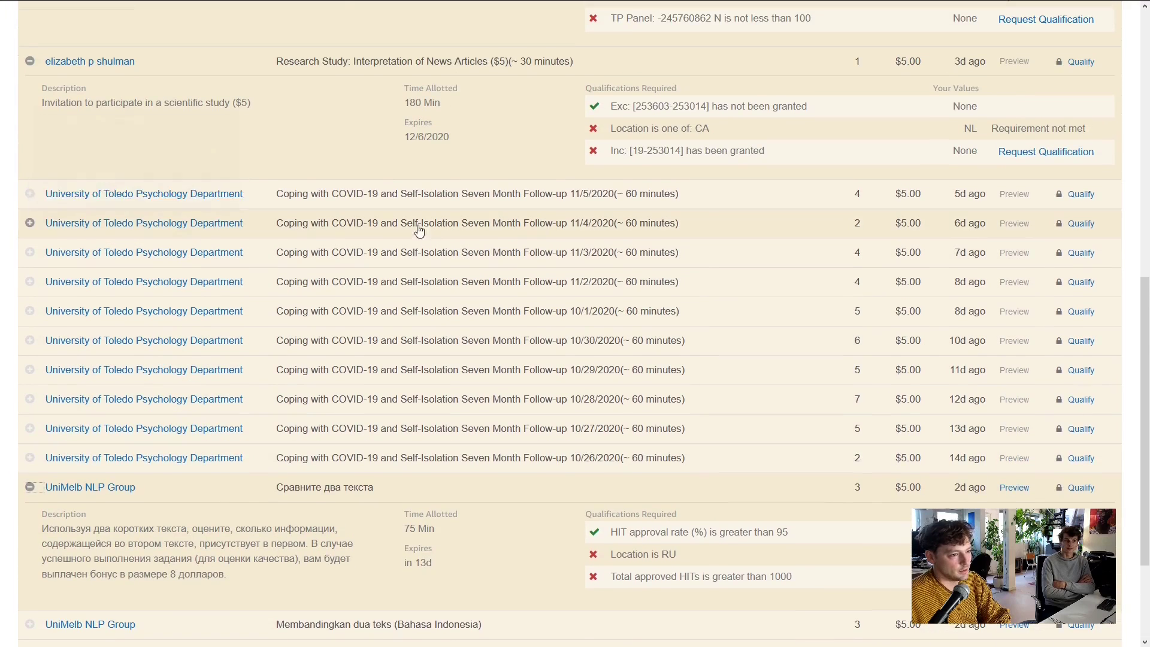
scroll(411, 226, "up", 1)
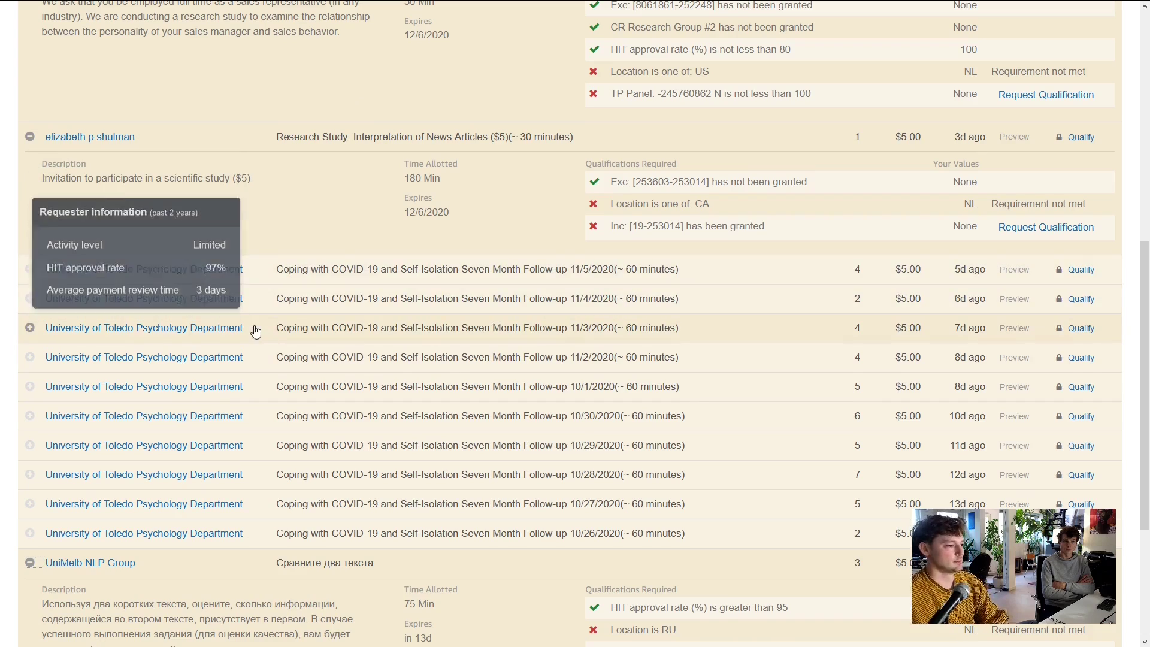
scroll(534, 236, "down", 3)
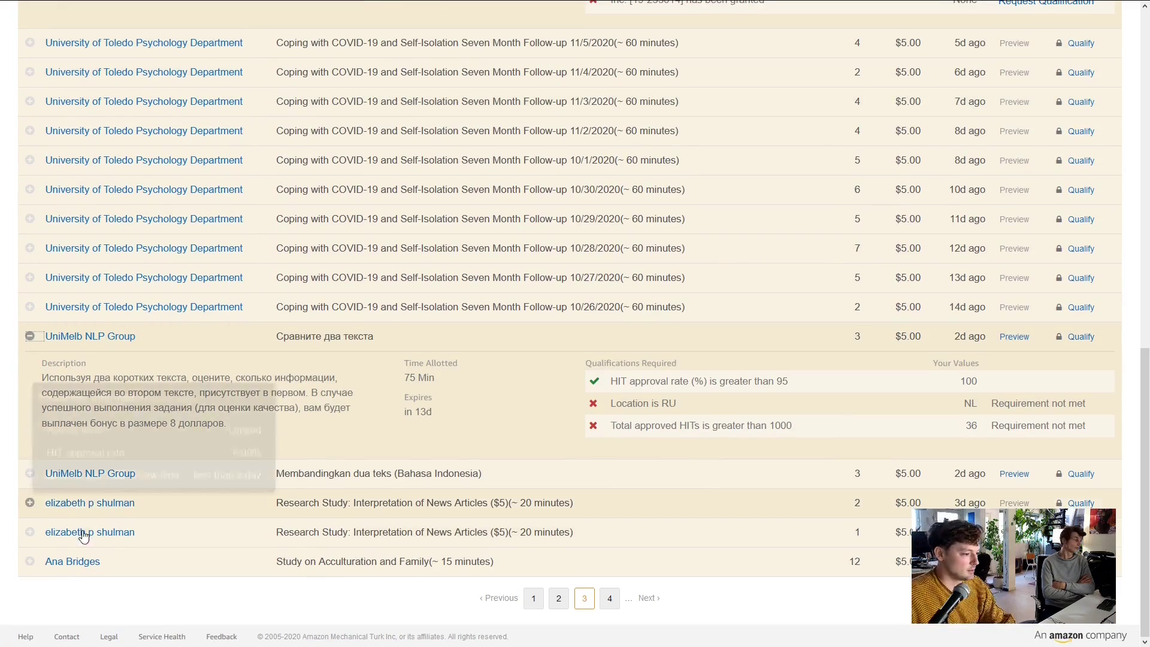
left_click(28, 560)
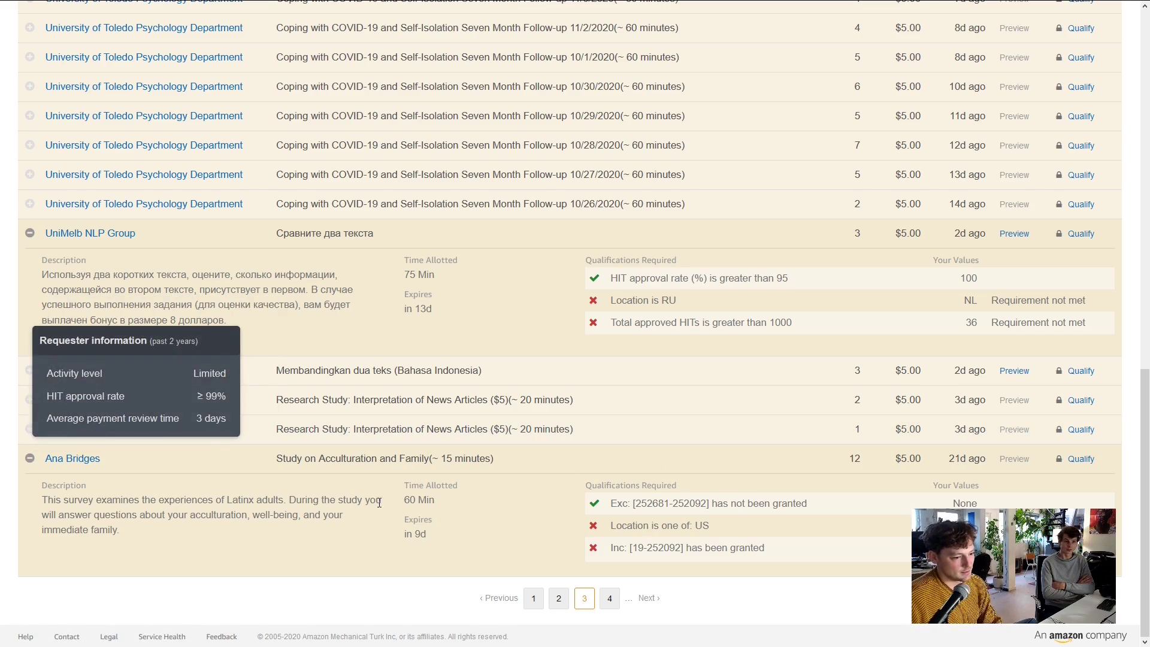
left_click(609, 598)
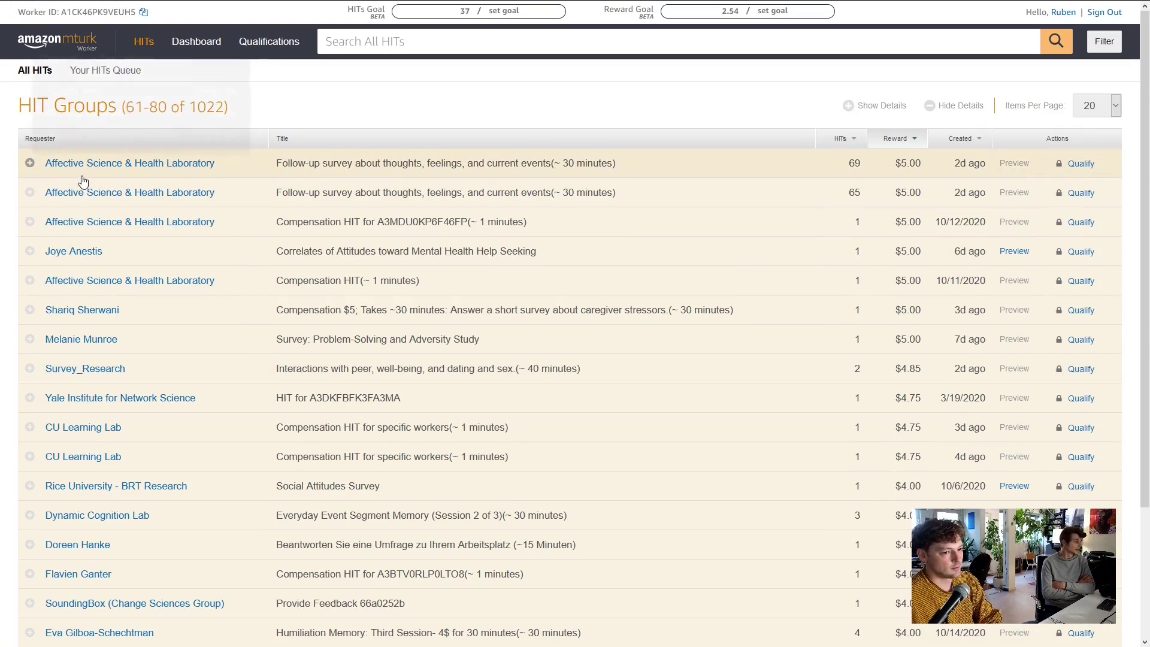
Expand the mental health help-seeking, Problem-Solving, caregiver stressors and Affective Science HITs
left_click(29, 252)
left_click(25, 228)
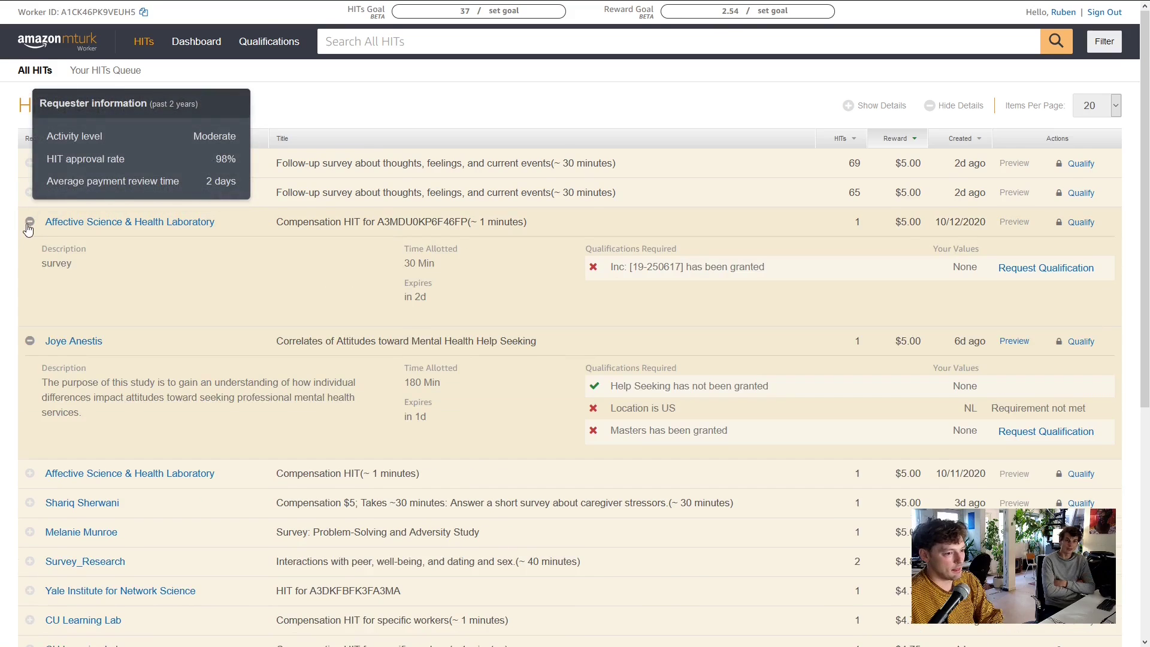
scroll(3, 296, "down", 3)
left_click(30, 381)
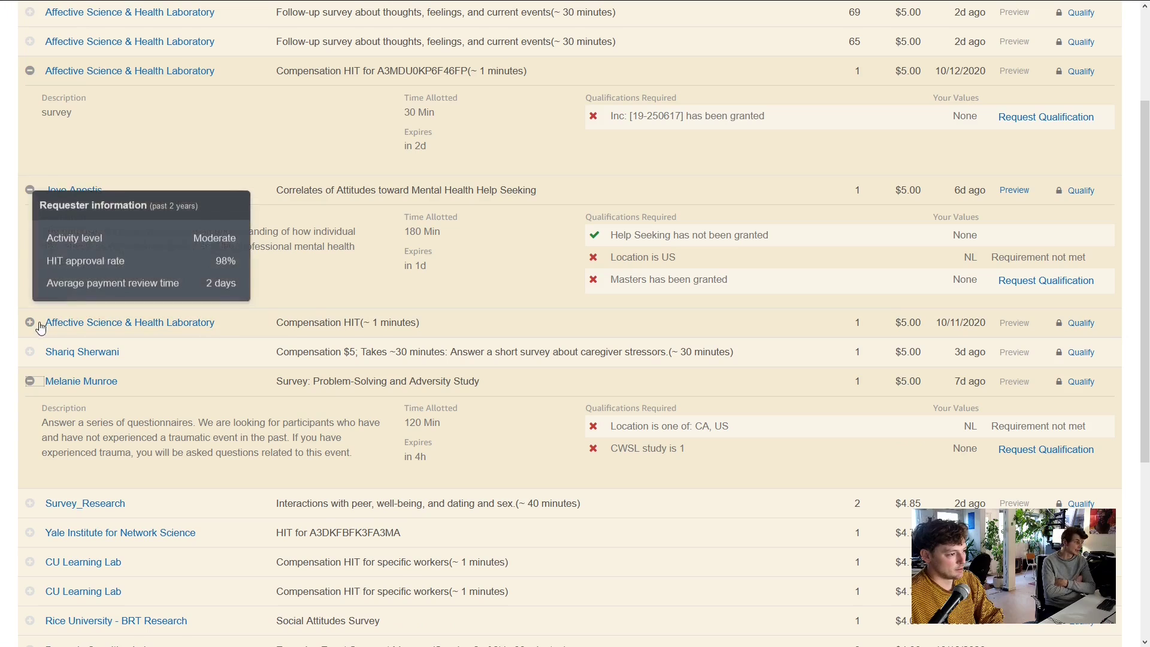
left_click(30, 351)
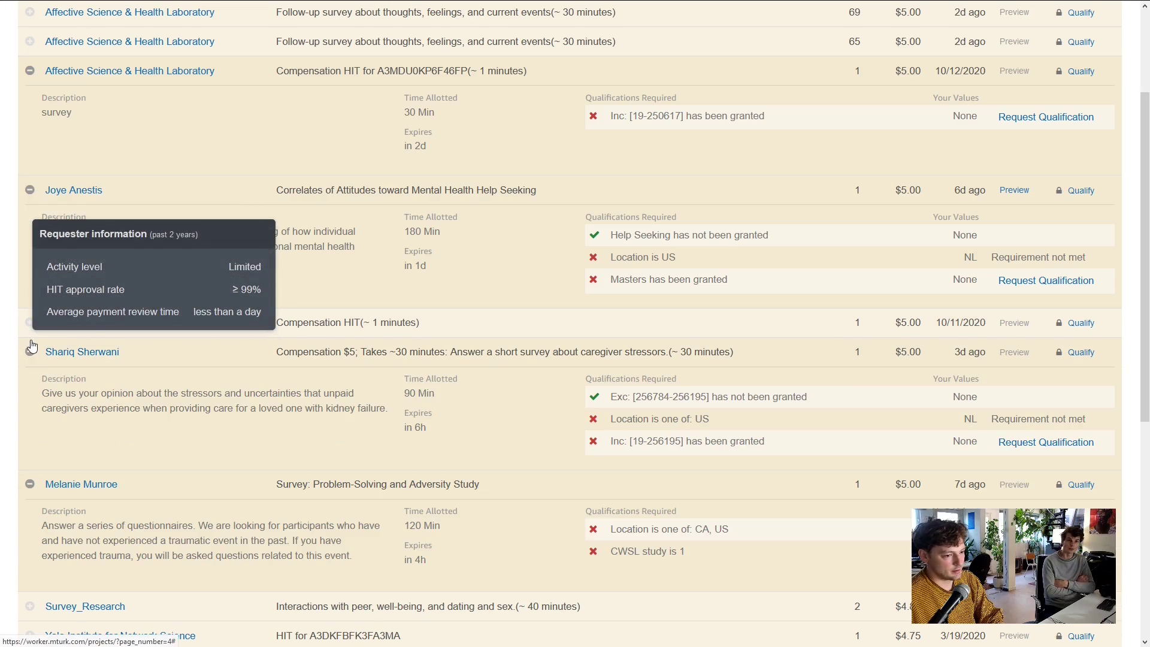
left_click(29, 322)
scroll(158, 325, "down", 3)
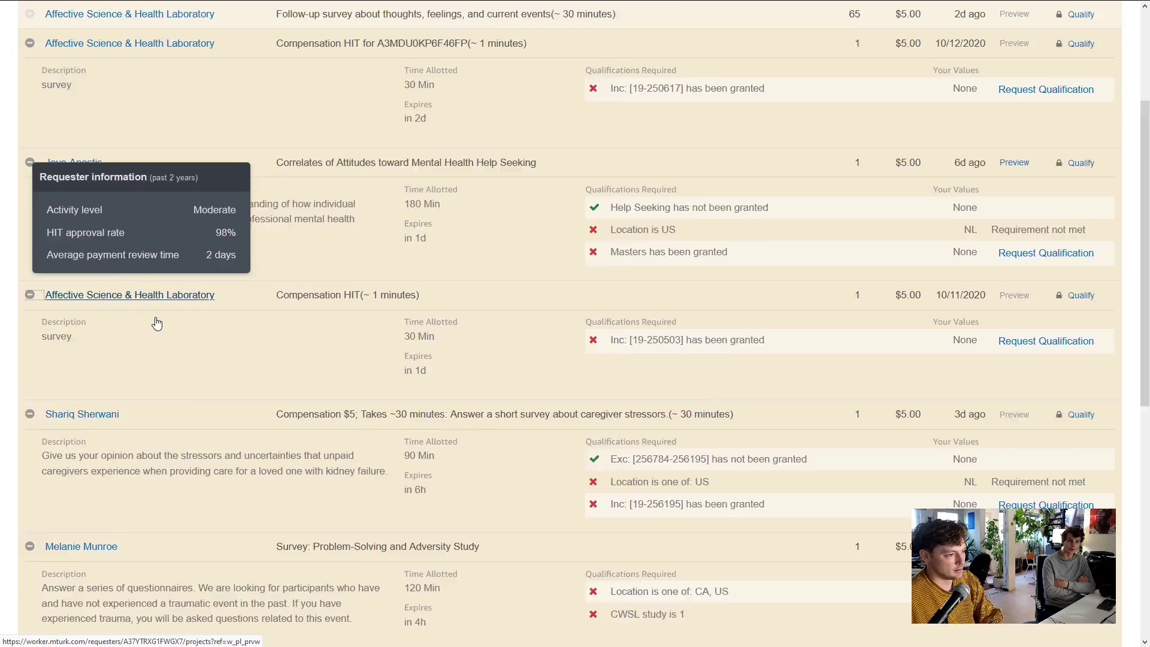
scroll(133, 200, "up", 5)
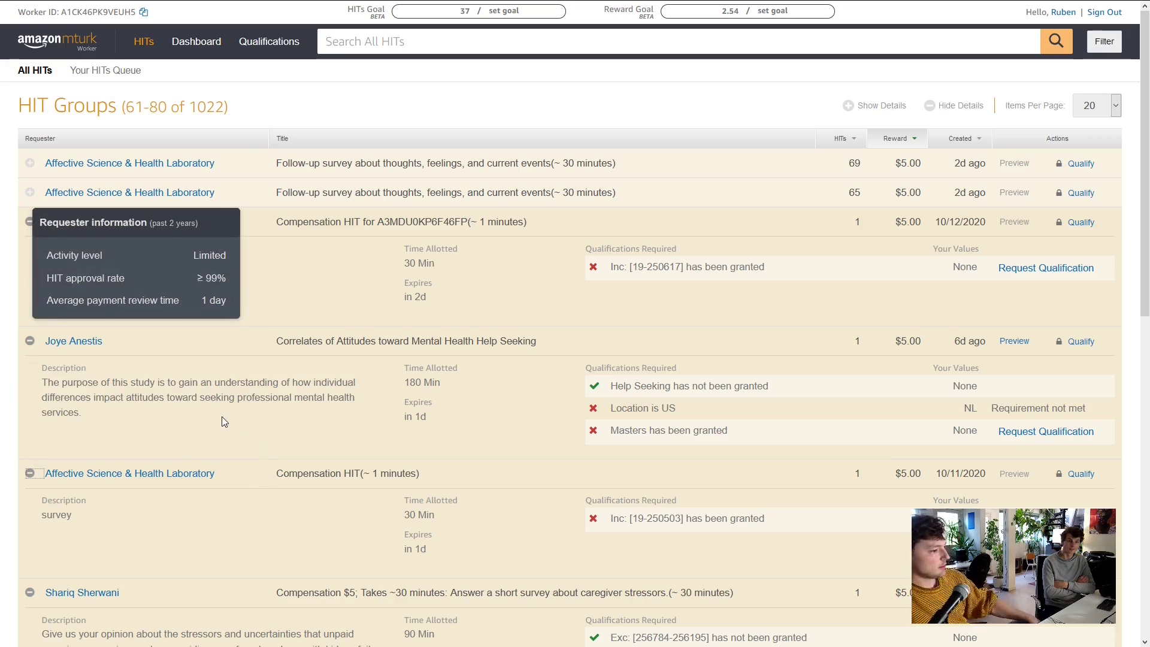
Expand Dynamic Cognition Lab's Everyday Event Segment Memory HIT further down page 4
scroll(160, 324, "down", 7)
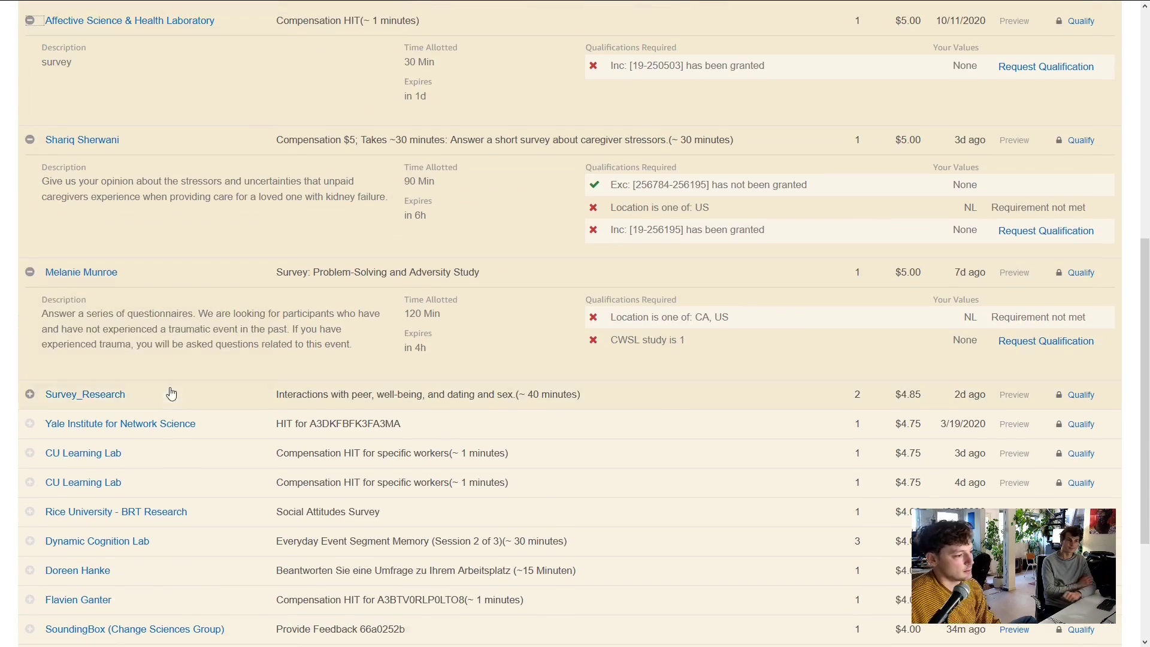
scroll(90, 375, "down", 3)
scroll(175, 318, "up", 1)
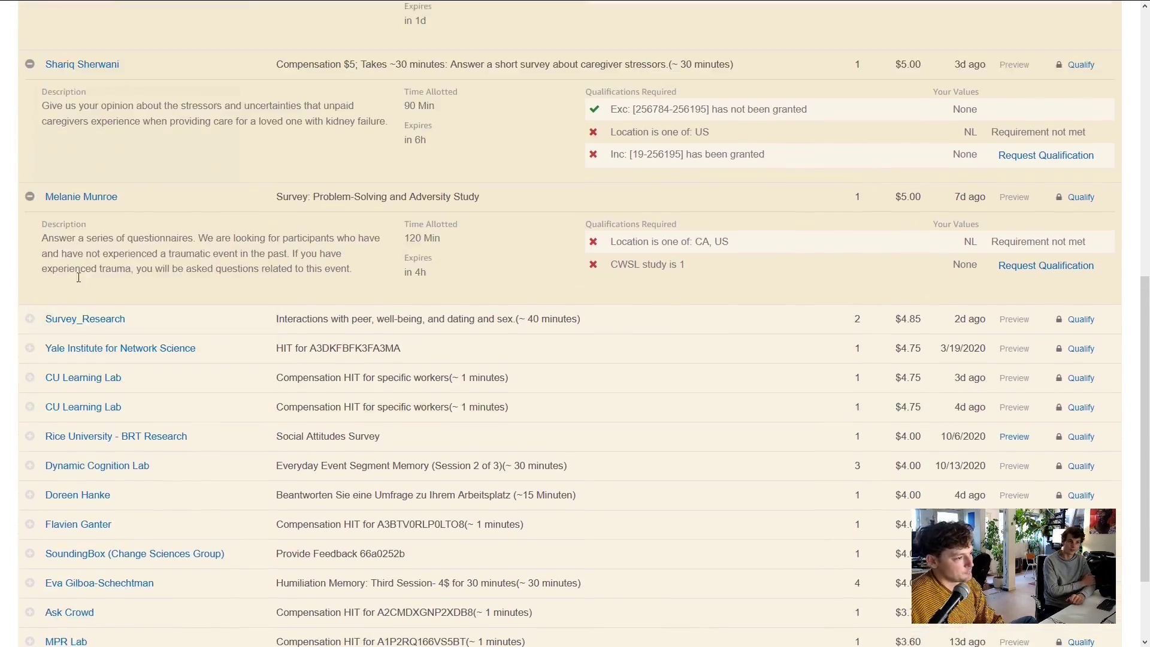
scroll(130, 343, "down", 1)
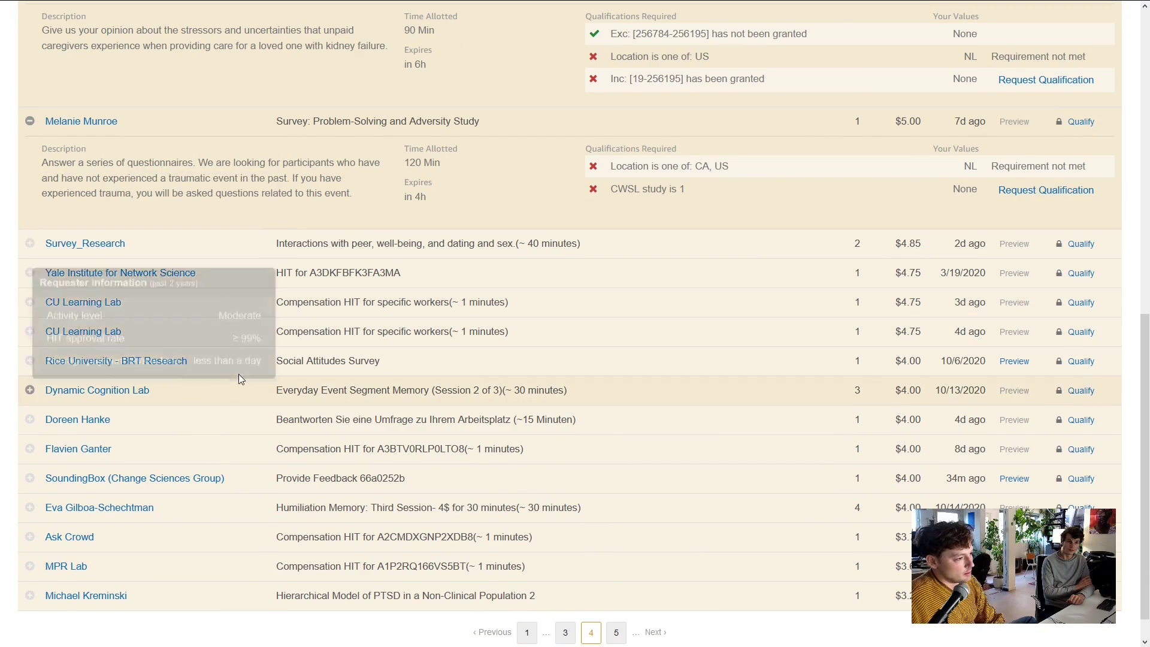
scroll(206, 381, "down", 1)
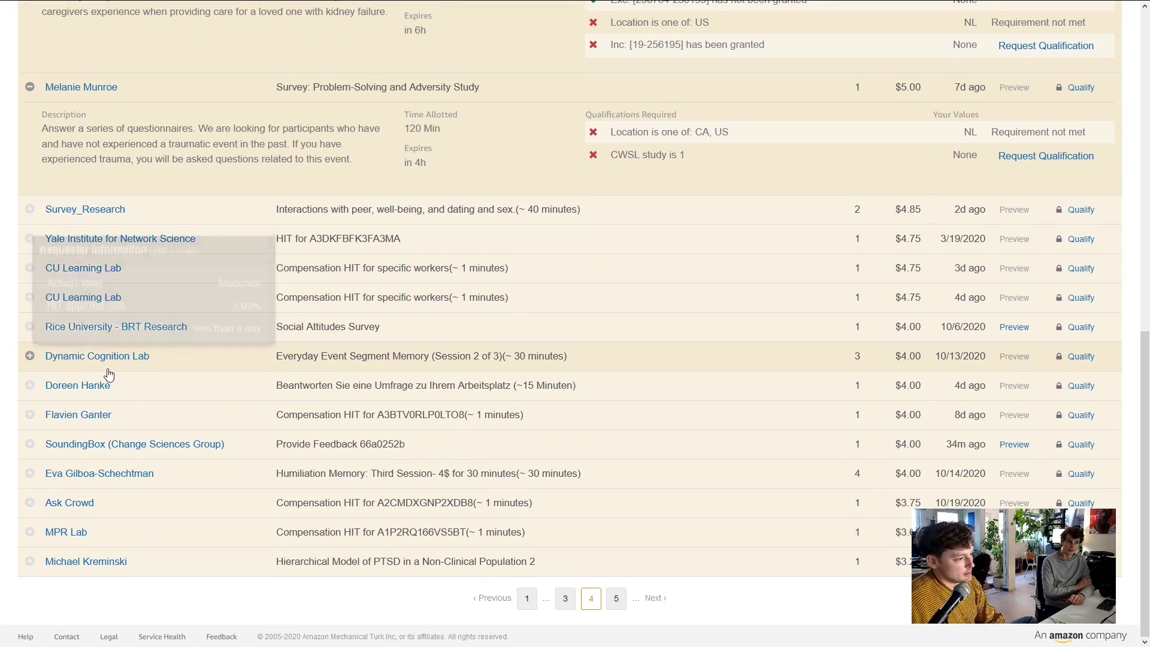
left_click(28, 359)
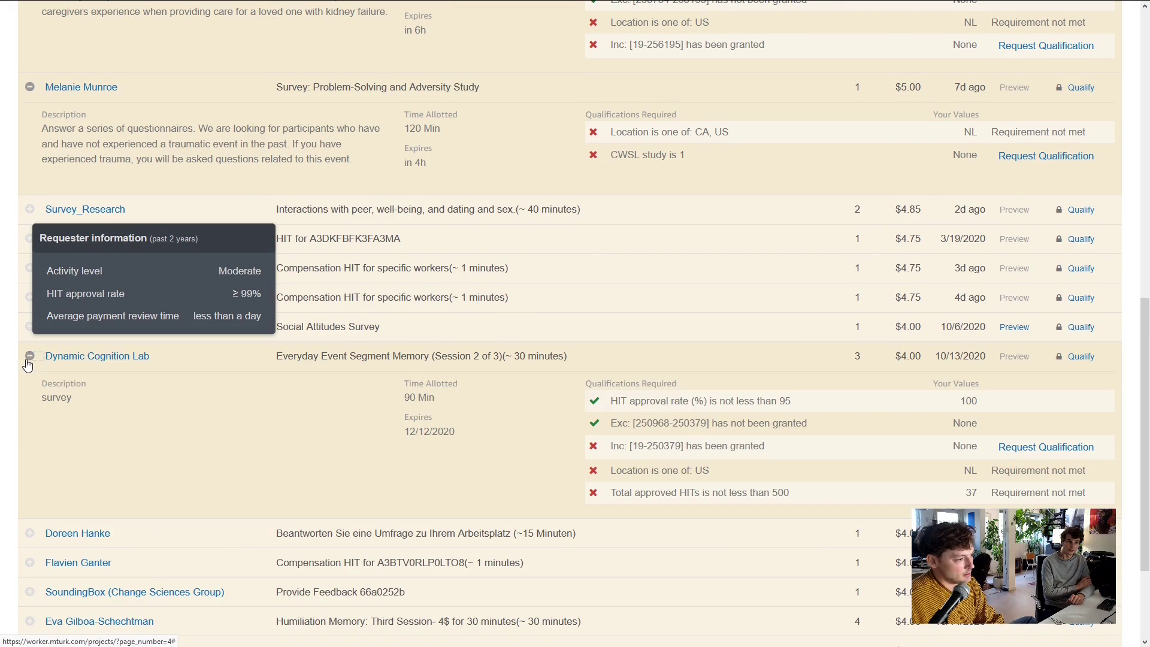
scroll(392, 443, "down", 2)
scroll(392, 450, "down", 2)
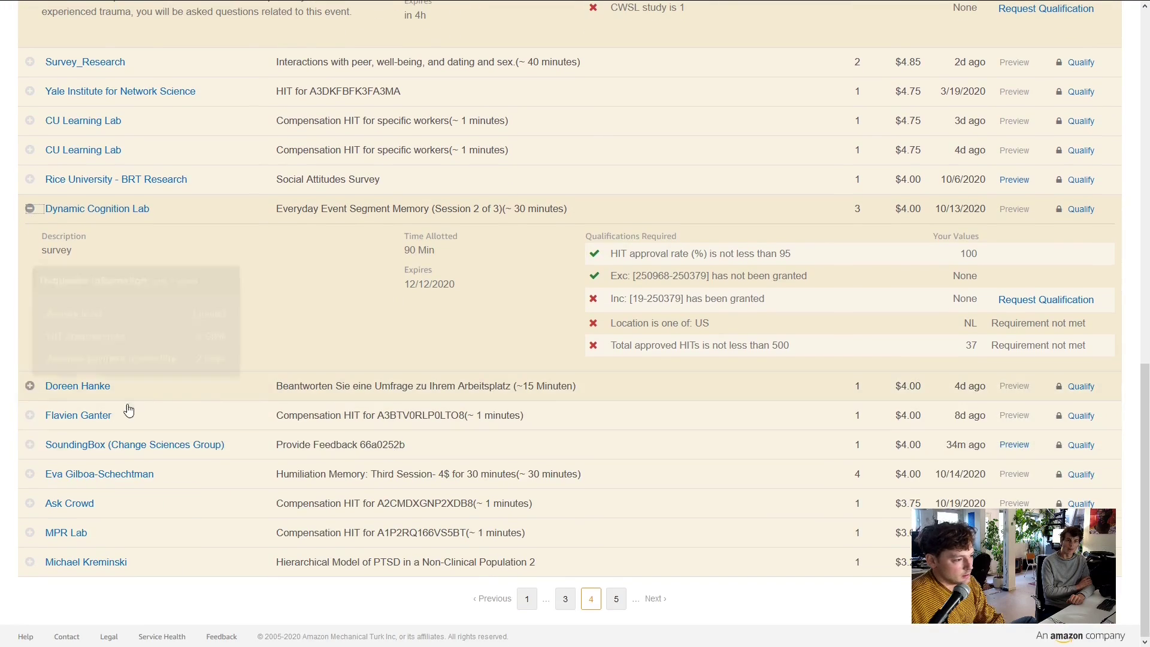
Go to page 5 and expand the Indigenous peoples survey, both Memory Consortium HITs and the debt-risk study
left_click(616, 599)
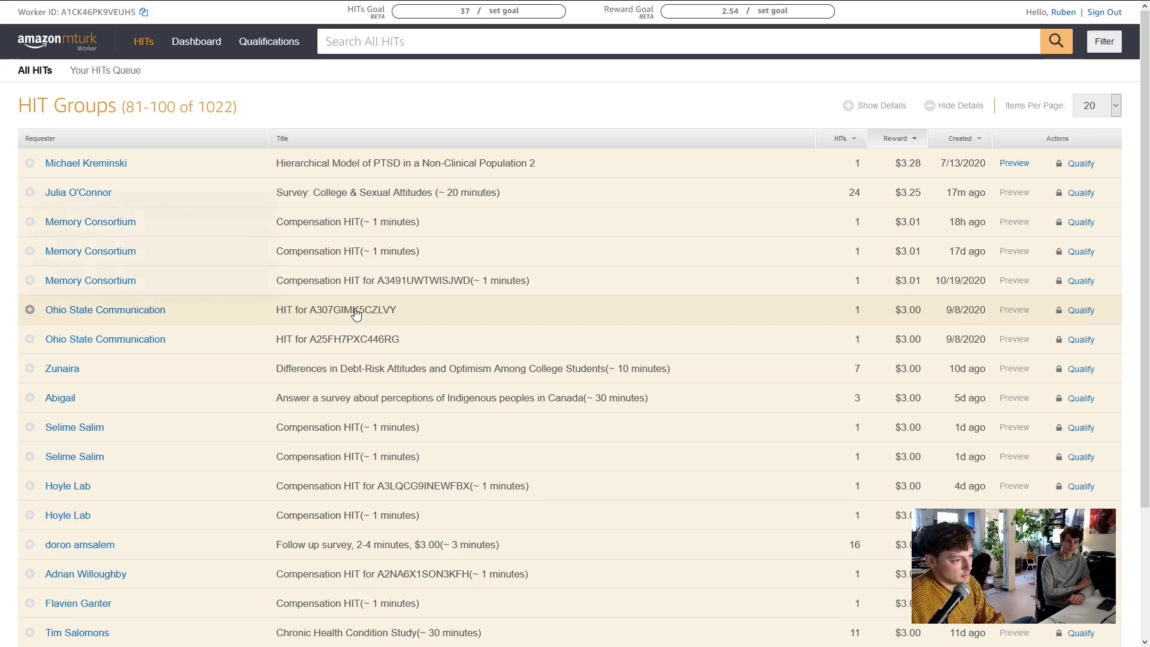
left_click(29, 398)
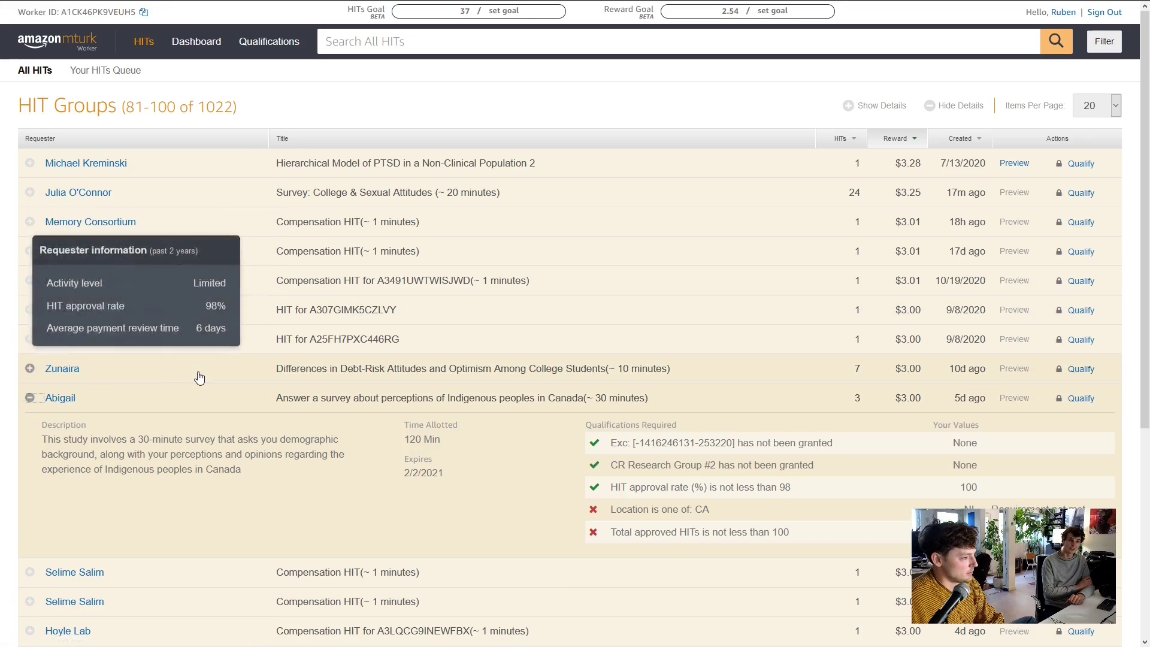
mouse_move(125, 196)
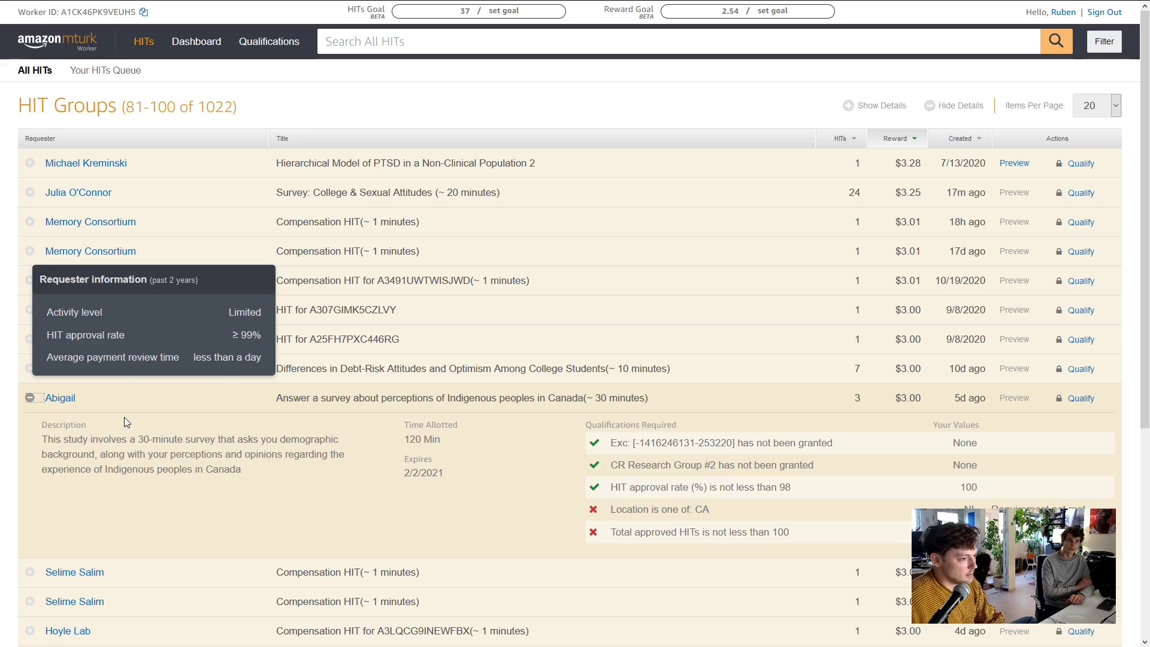
left_click(21, 251)
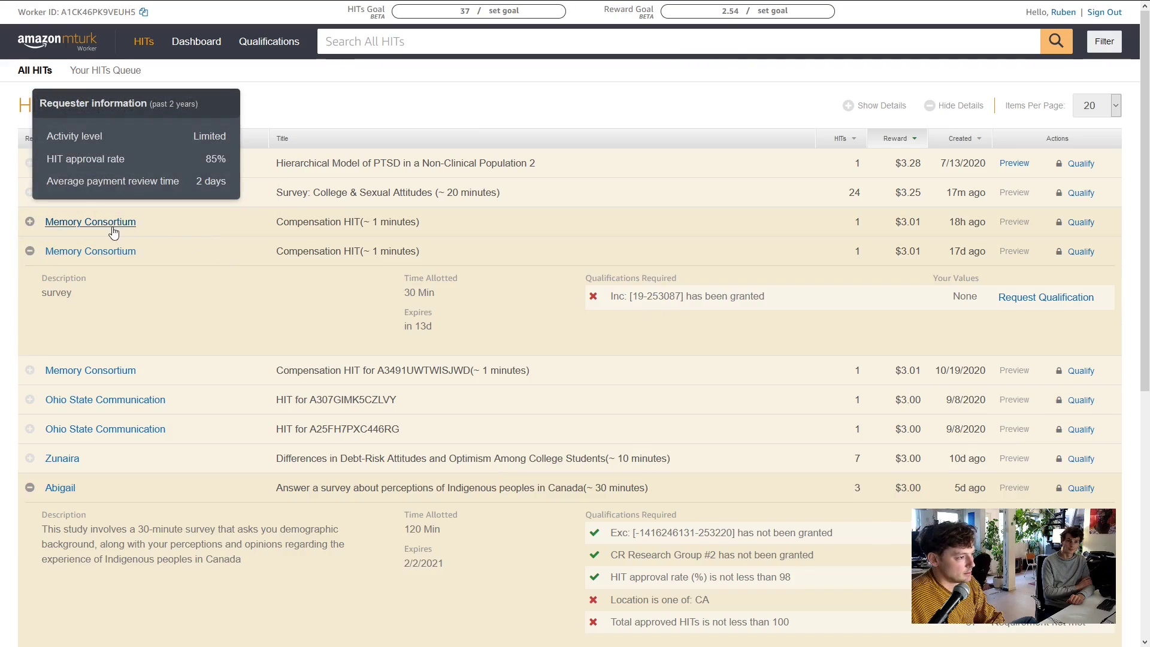
left_click(31, 223)
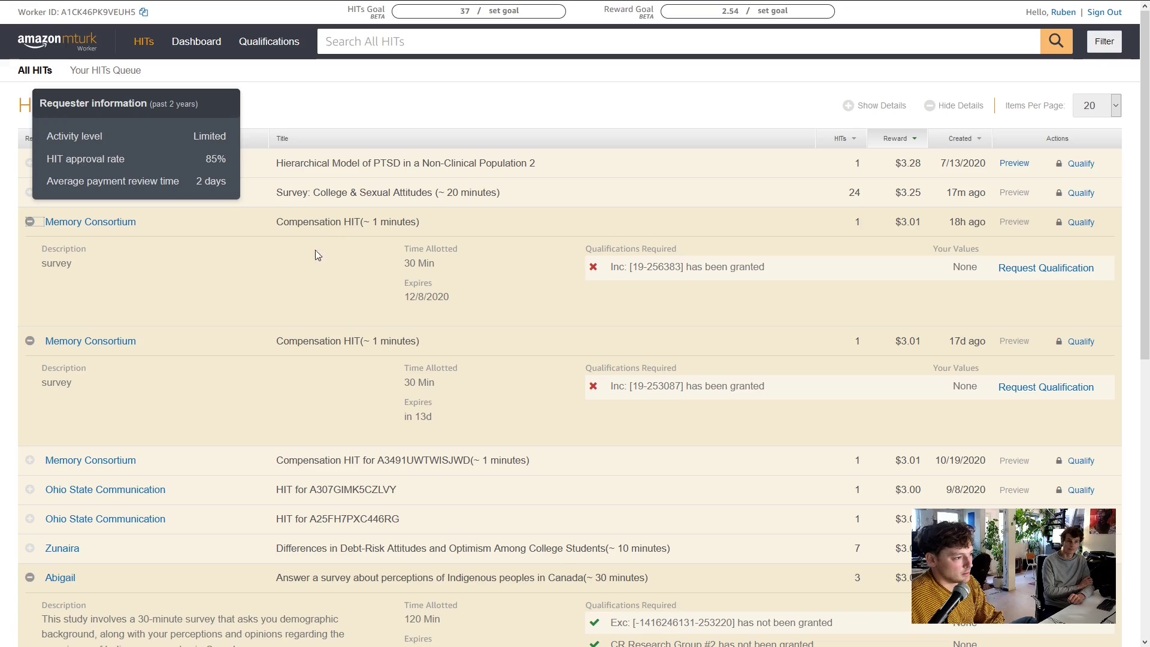
scroll(318, 256, "down", 3)
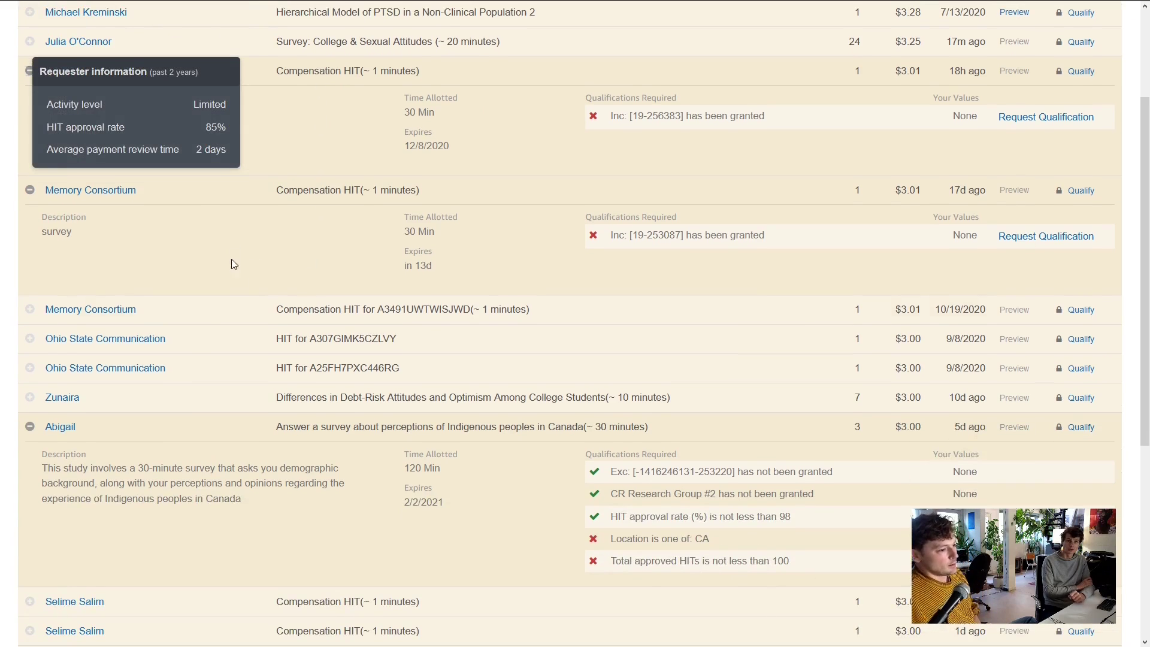
mouse_move(271, 303)
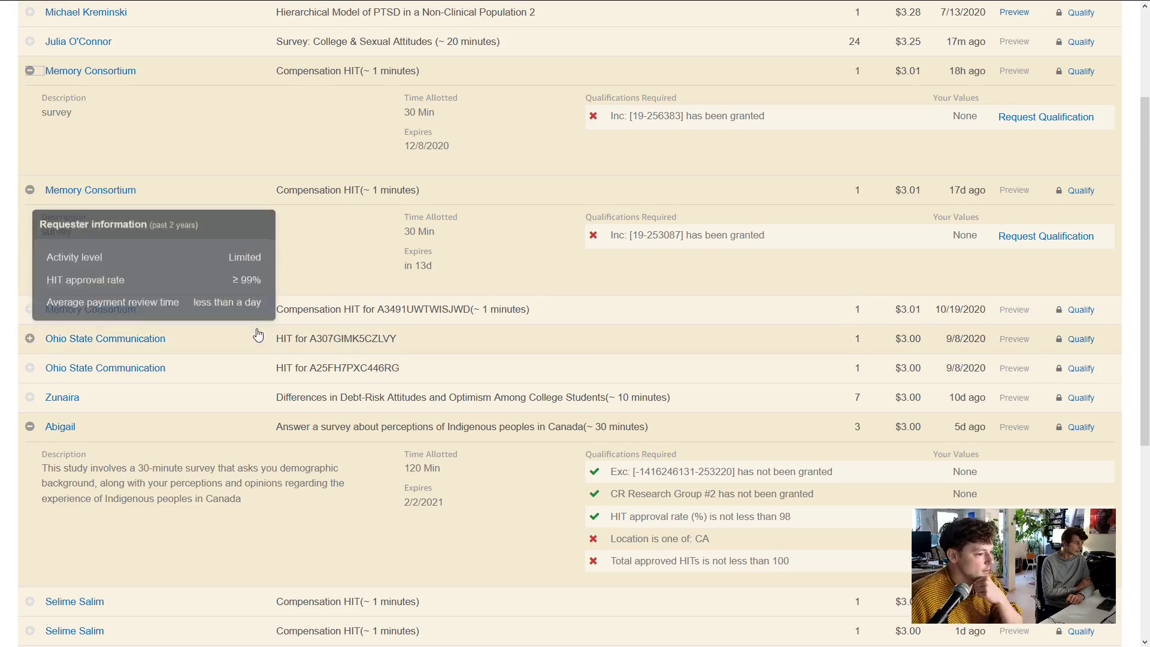
scroll(186, 356, "down", 1)
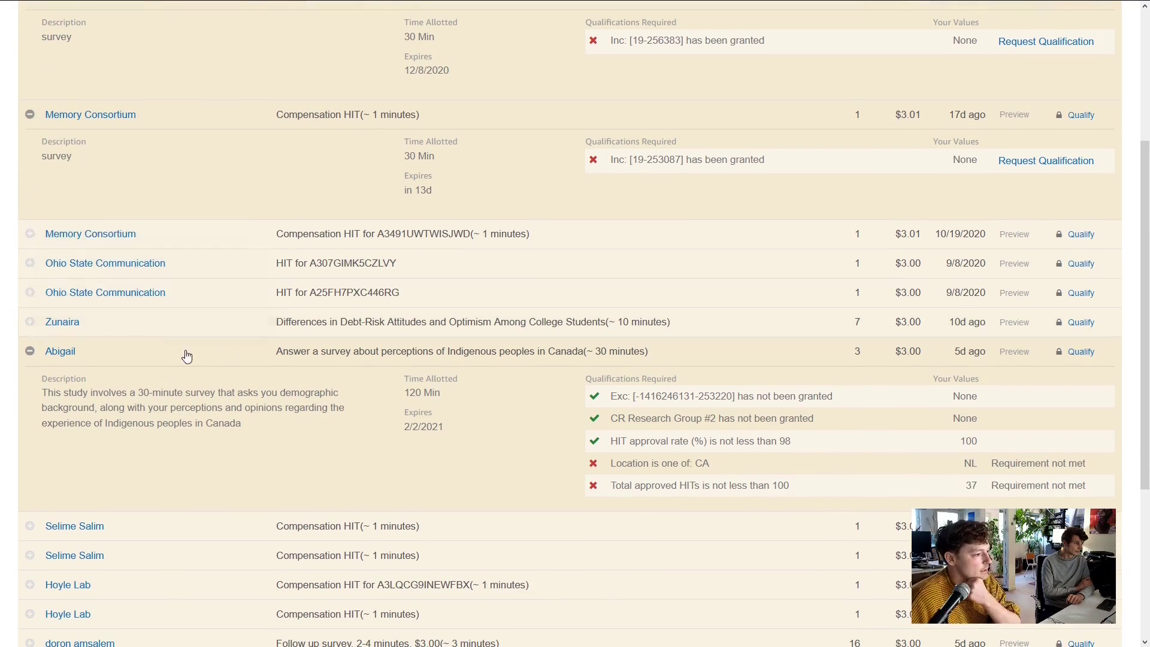
left_click(30, 322)
scroll(284, 395, "down", 5)
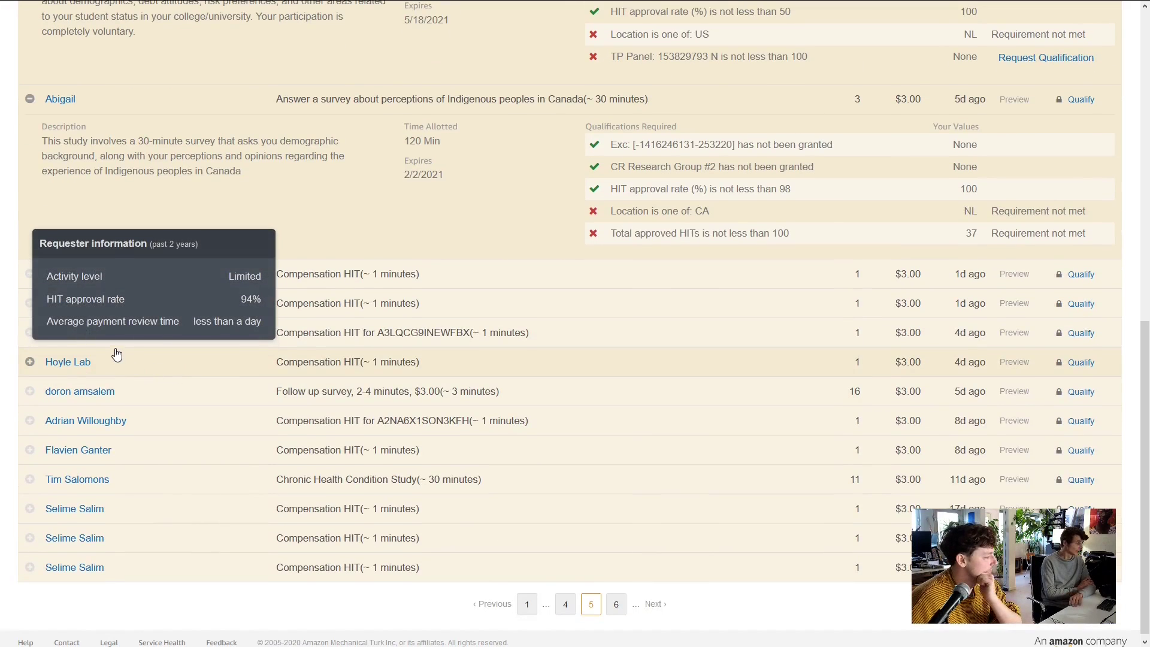
scroll(390, 405, "down", 1)
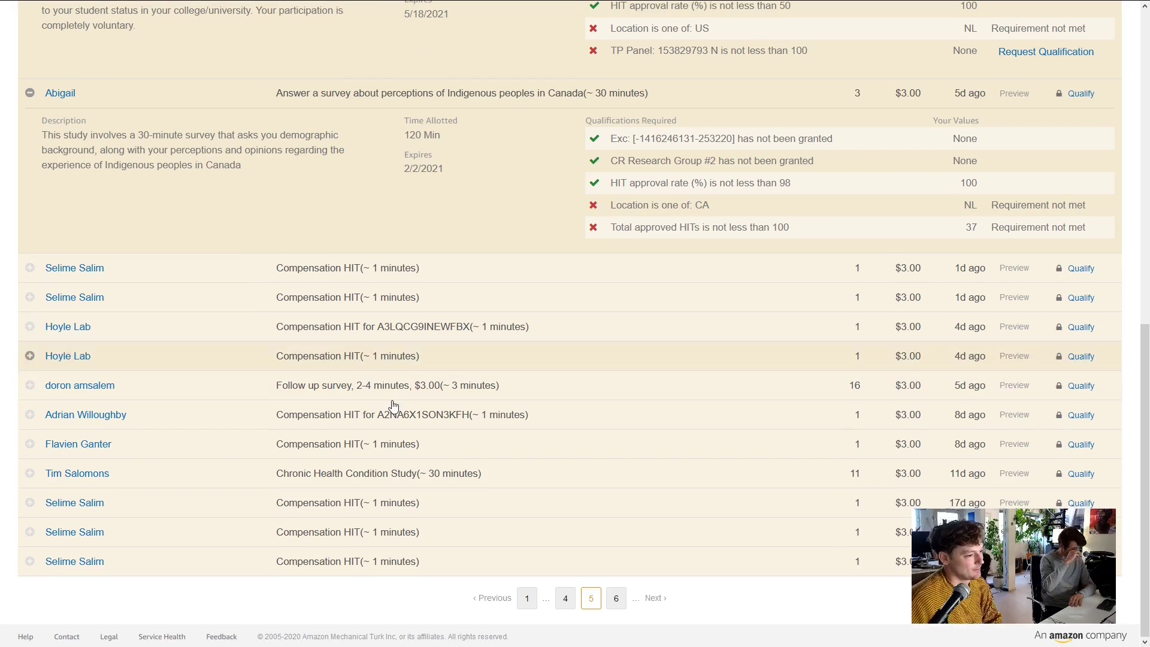
Go to page 6 and expand the Philippines weddings survey and the $2.70 sound-rating HIT
left_click(617, 601)
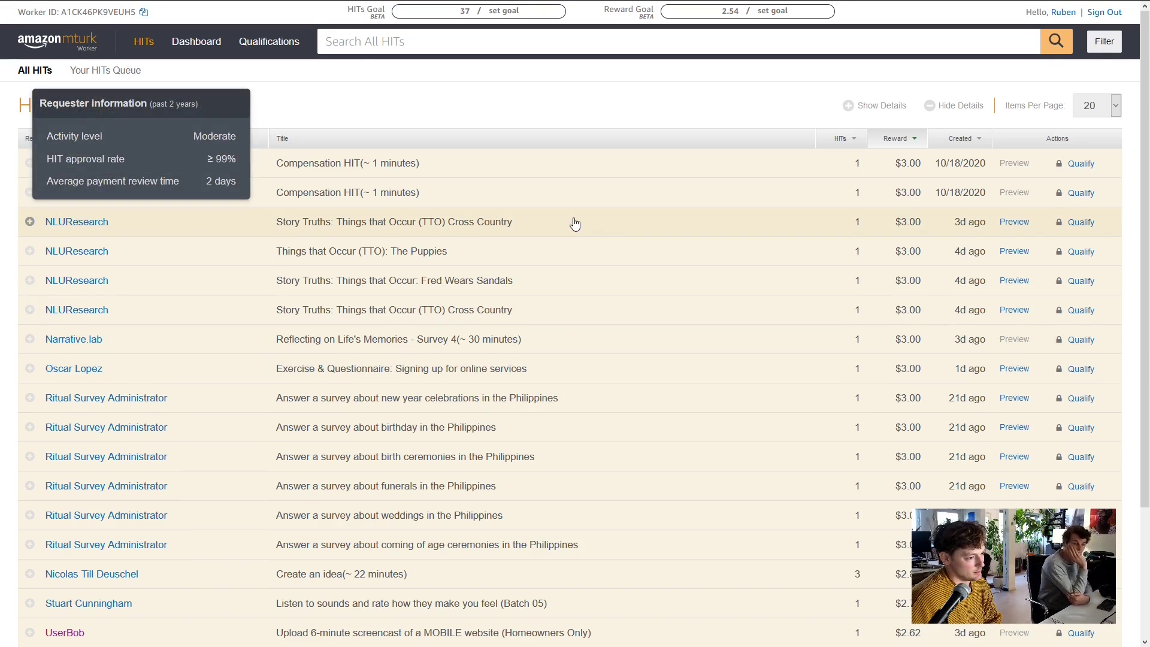
scroll(574, 224, "down", 3)
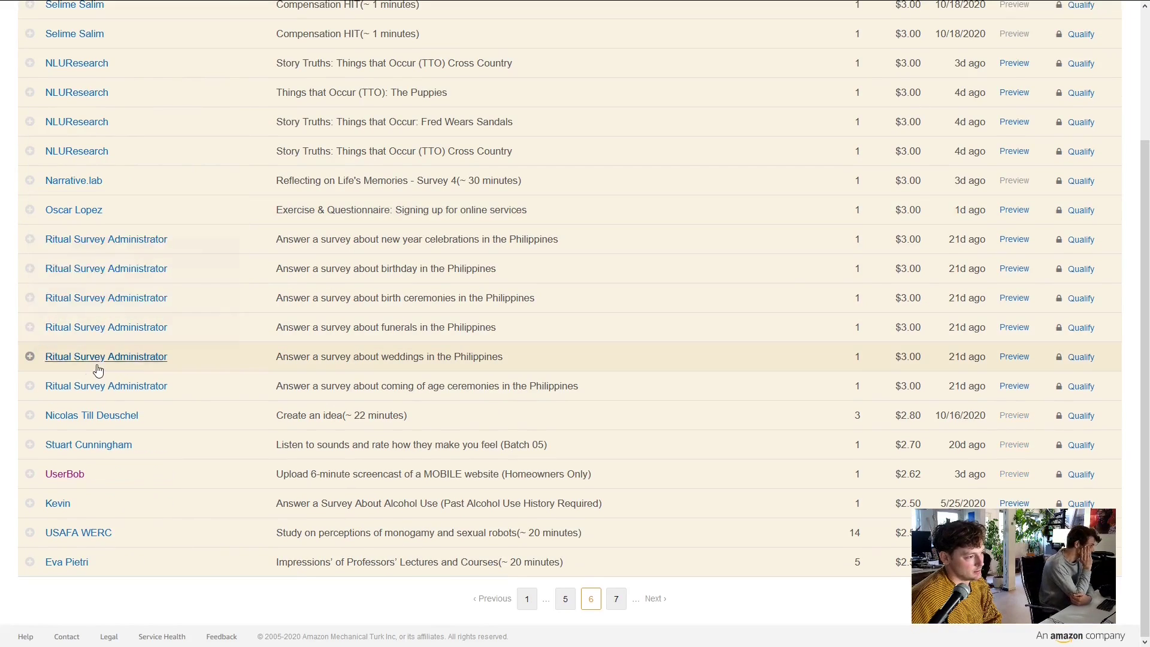
left_click(31, 358)
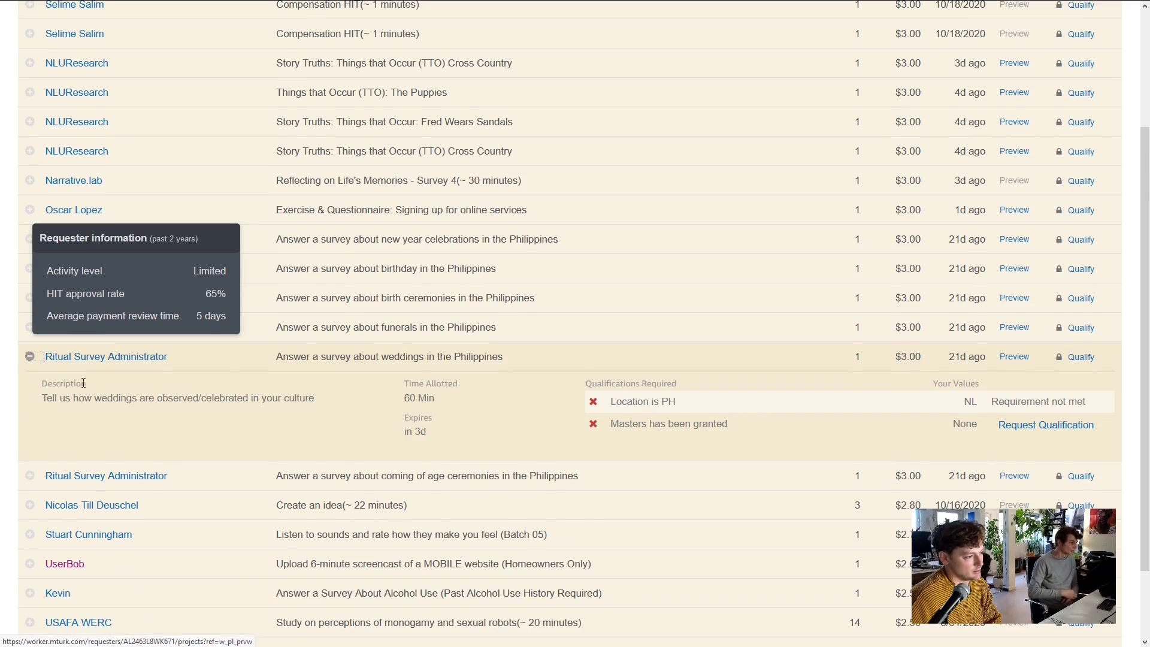
scroll(31, 419, "down", 2)
left_click(29, 444)
scroll(380, 447, "down", 3)
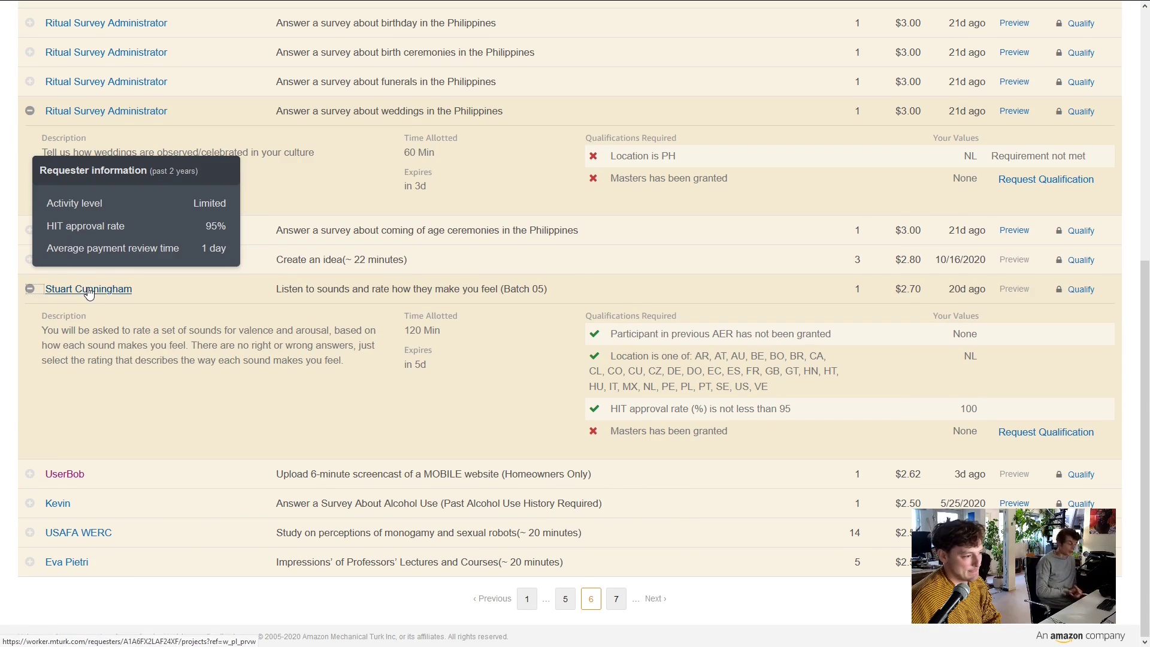
View the sound-rating requester's HITs and required qualifications, then return to page 6
left_click(89, 290)
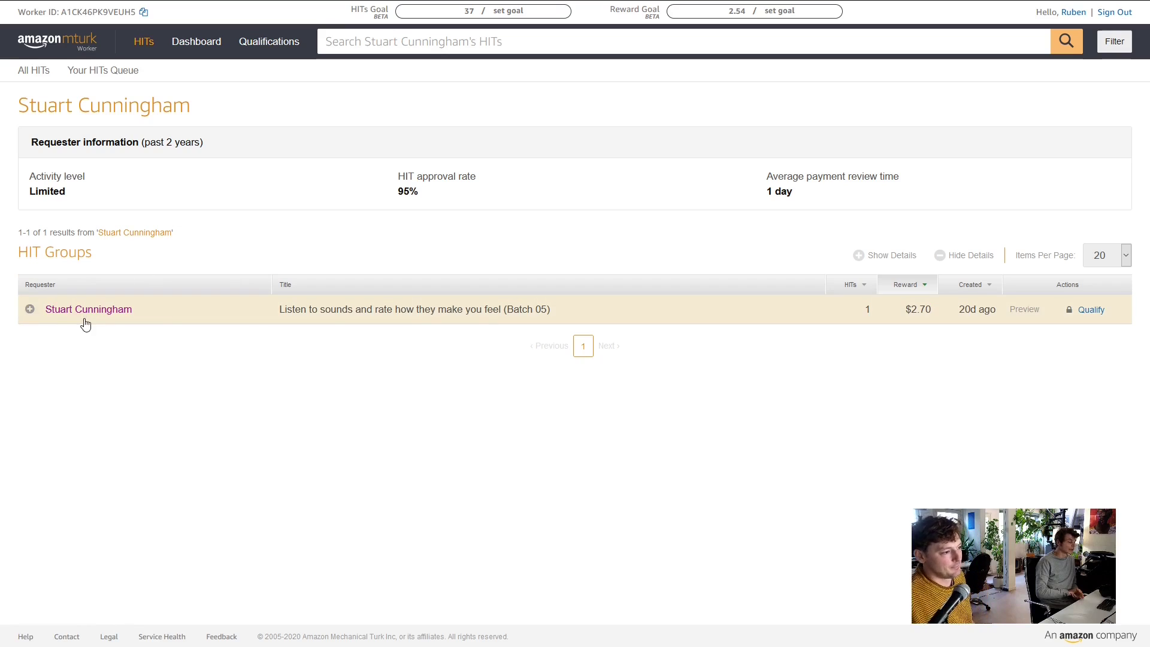
left_click(29, 310)
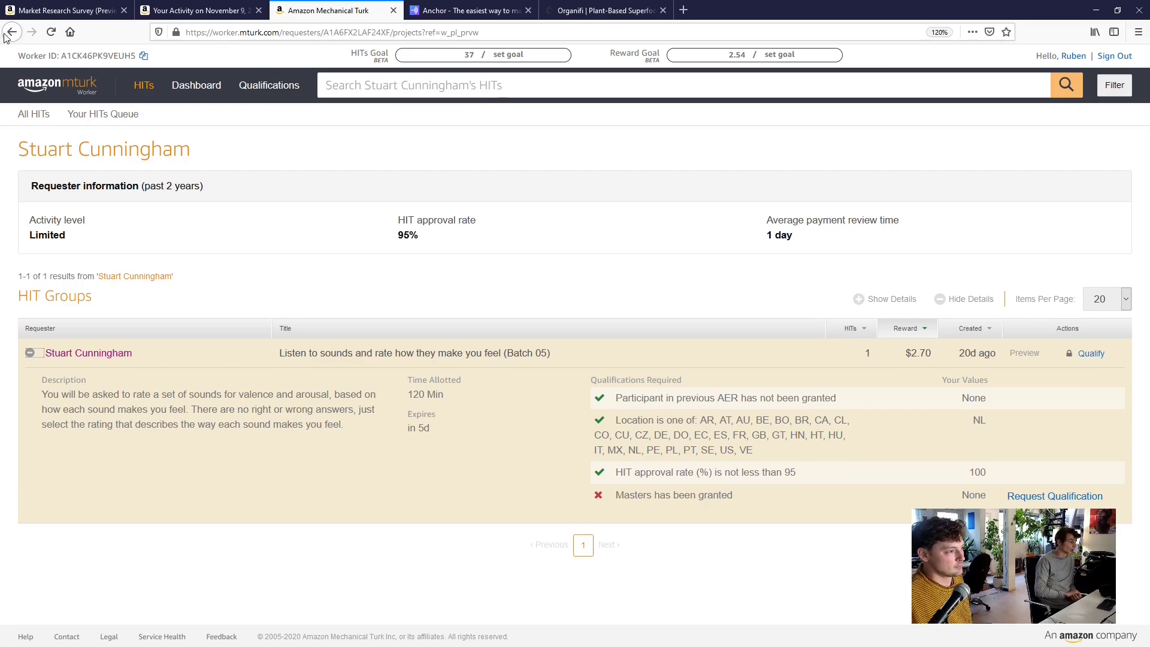
left_click(13, 22)
Expand the alcohol use survey and monogamy perceptions study, then reload page 6 collapsed
mouse_move(115, 446)
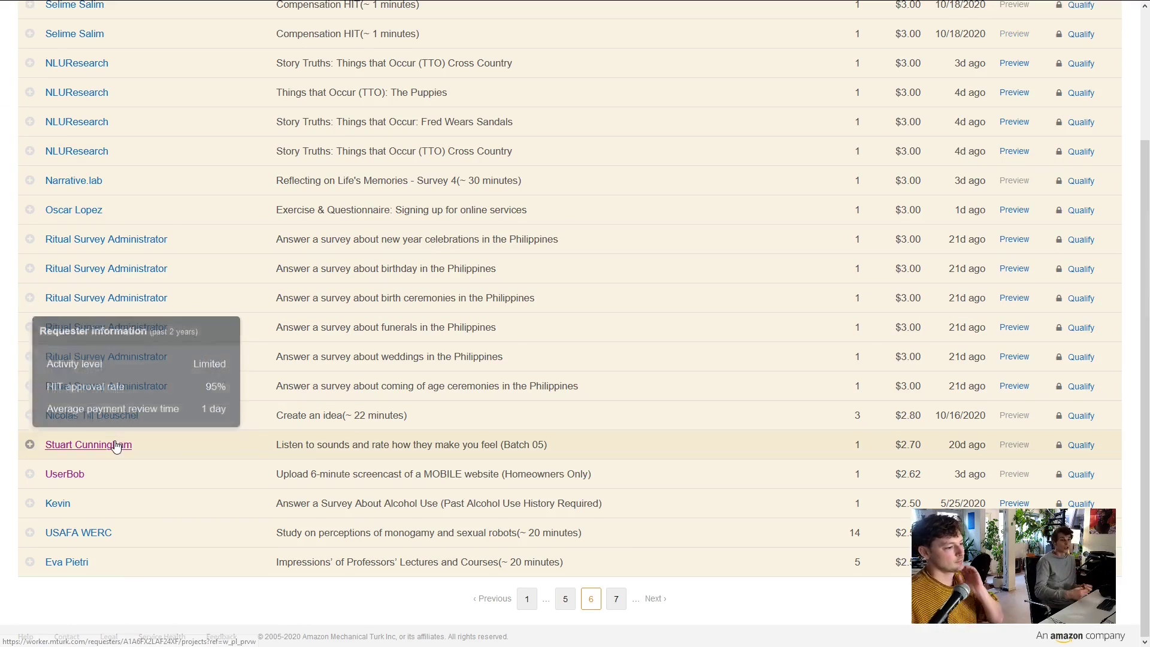
left_click(30, 503)
scroll(109, 486, "down", 2)
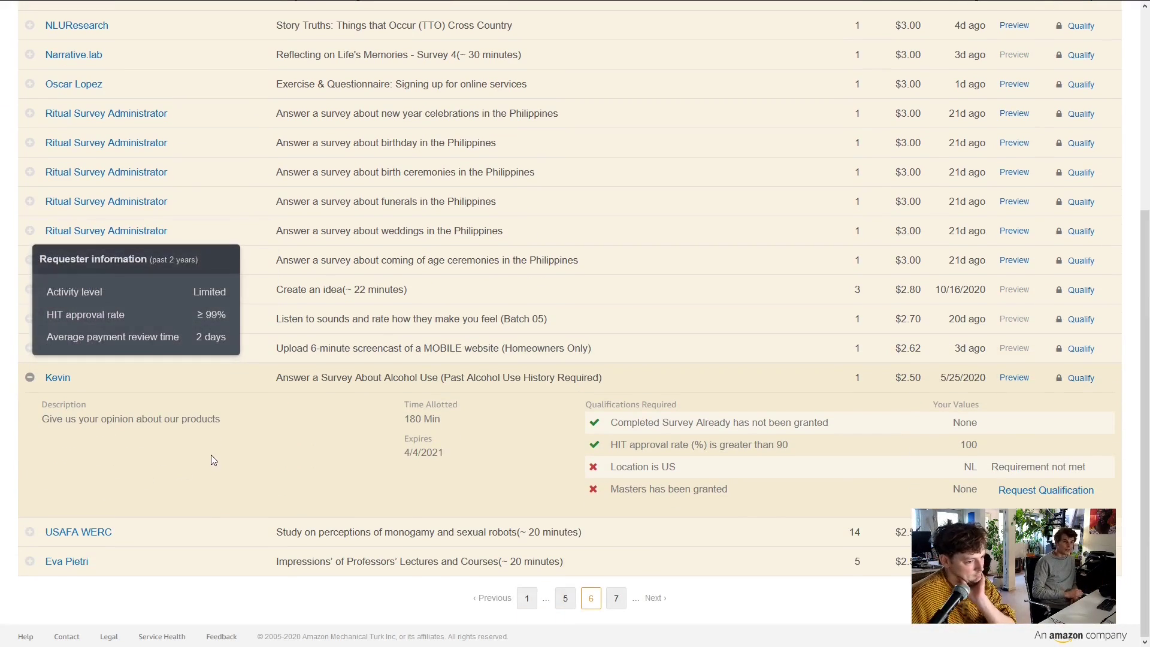
left_click(30, 532)
scroll(34, 530, "down", 3)
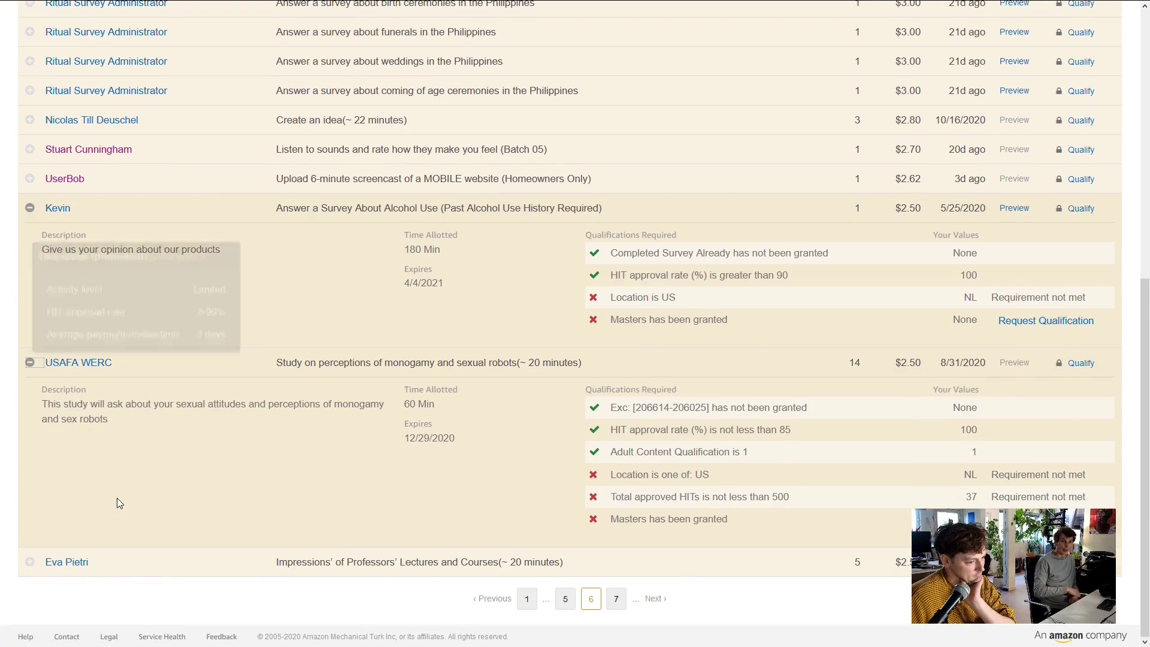
scroll(46, 567, "up", 1)
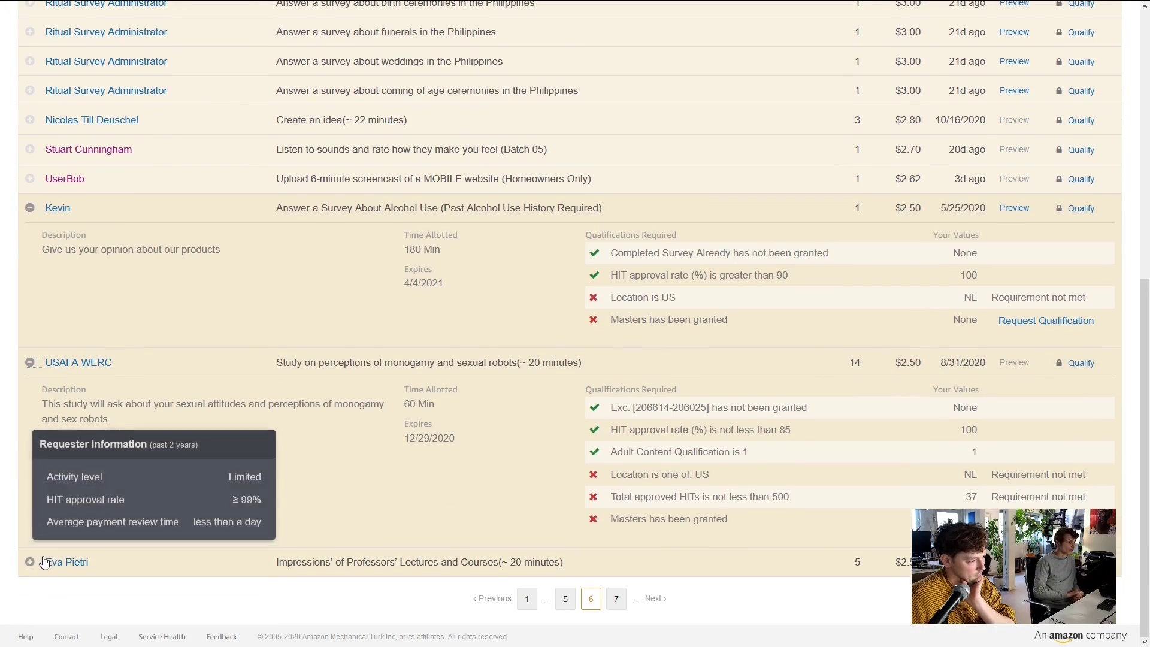
left_click(592, 608)
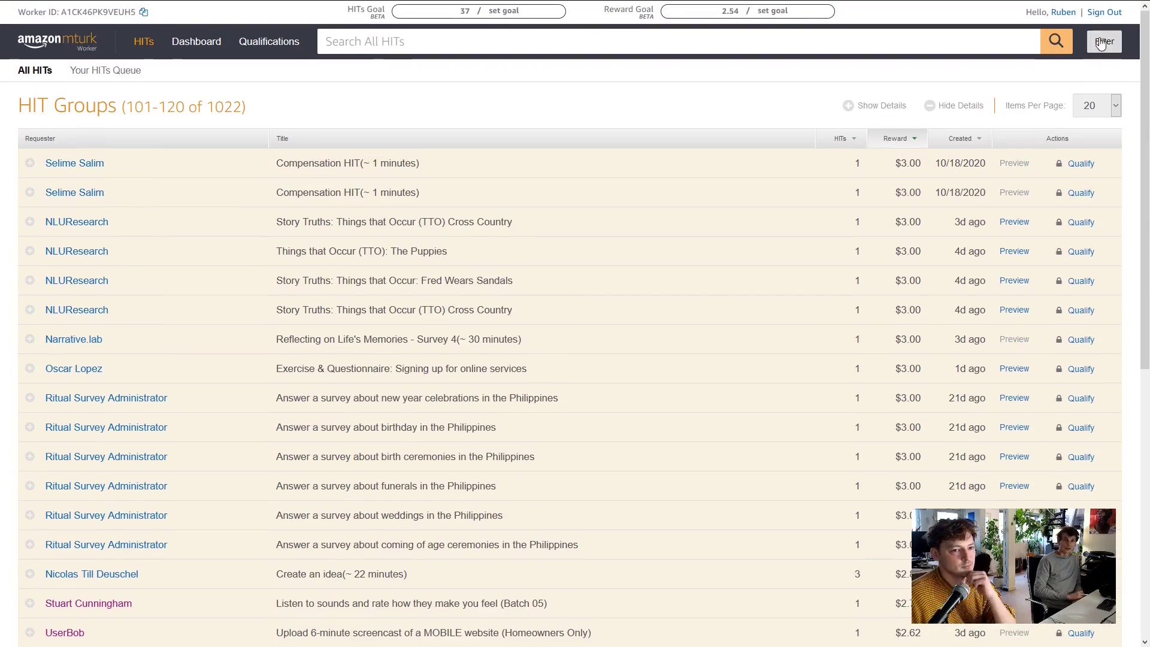
Filter to qualified HITs by reward and expand the Ukrainian speech-rating and video-recordings groups
left_click(1103, 40)
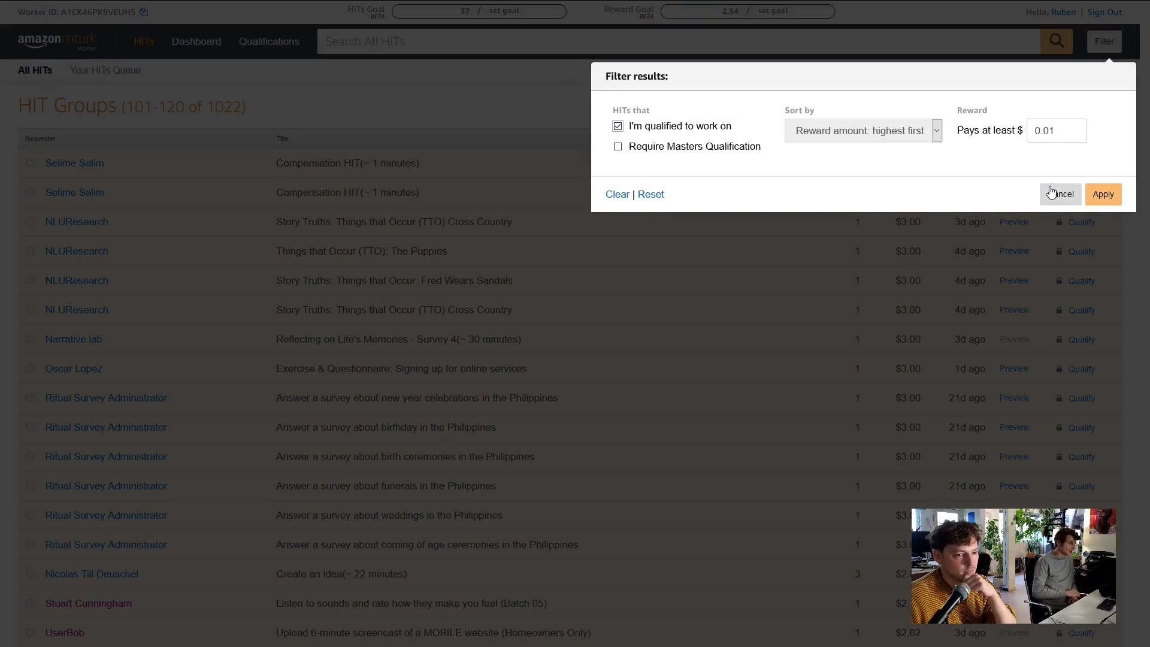
left_click(1102, 194)
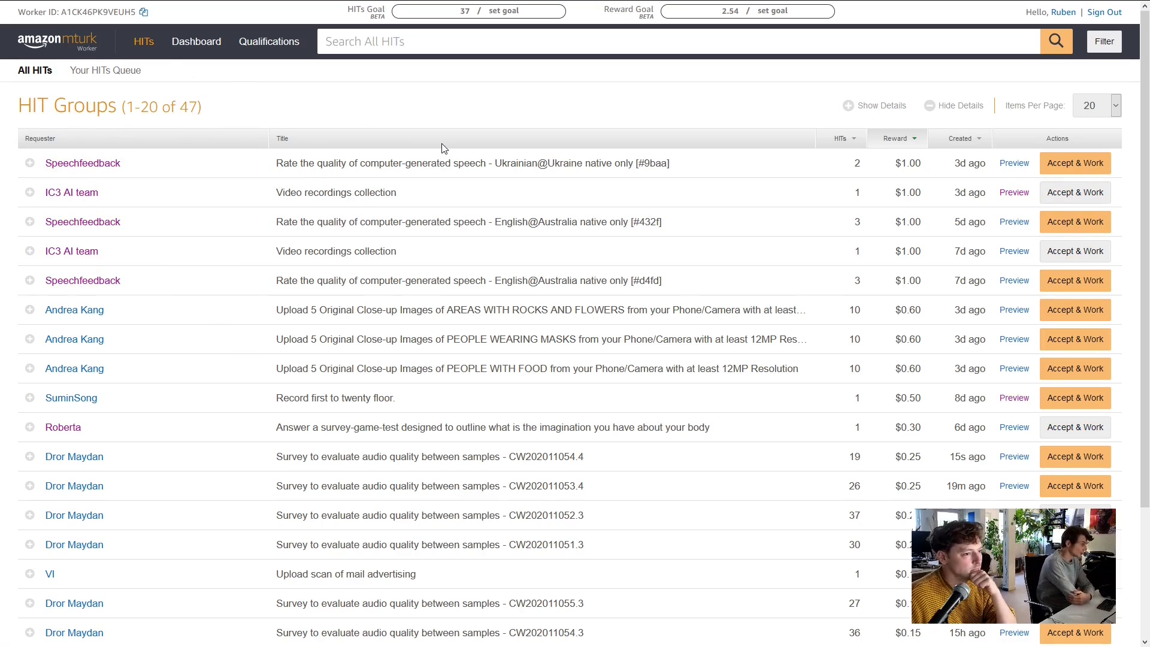
mouse_move(376, 160)
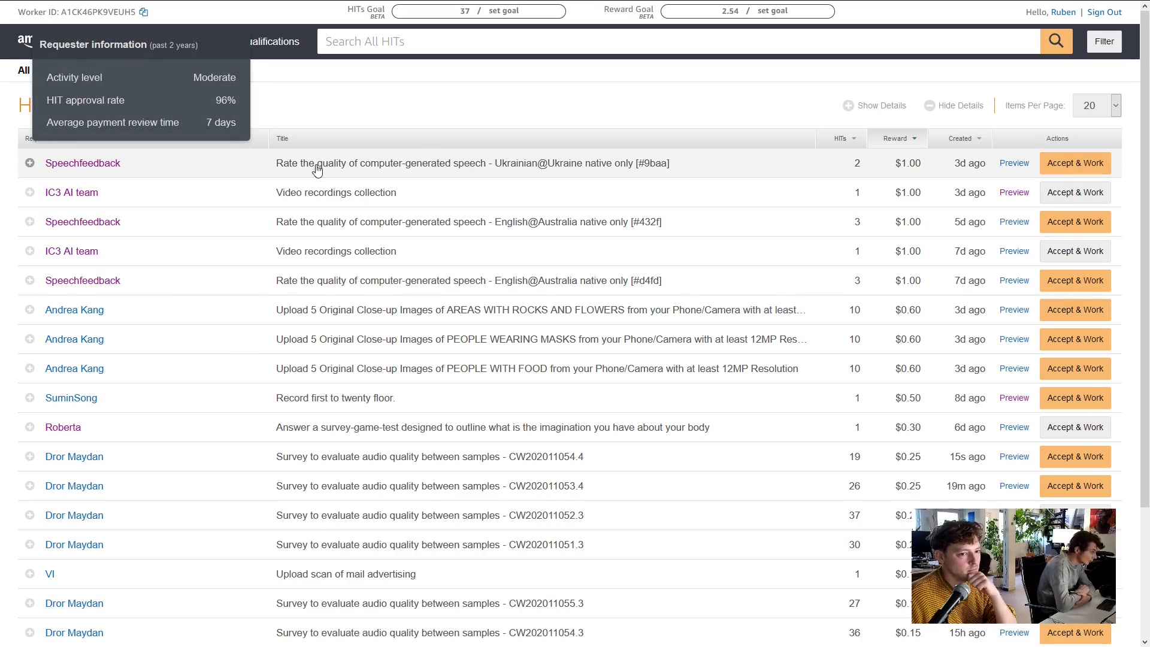
left_click(30, 163)
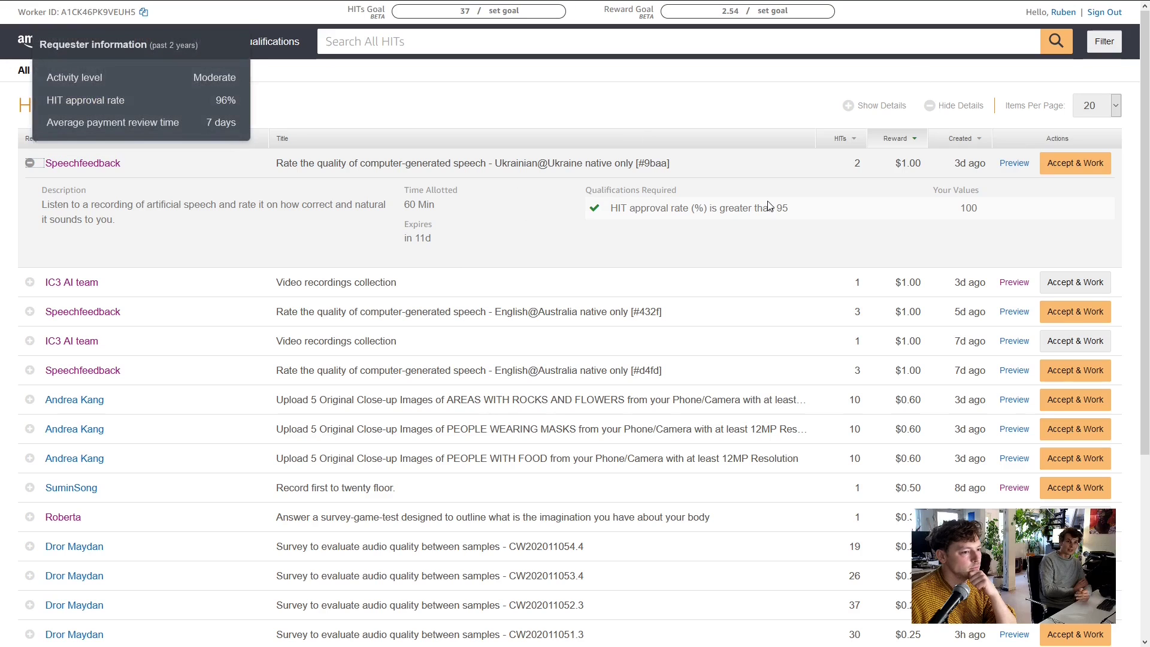
scroll(590, 208, "down", 1)
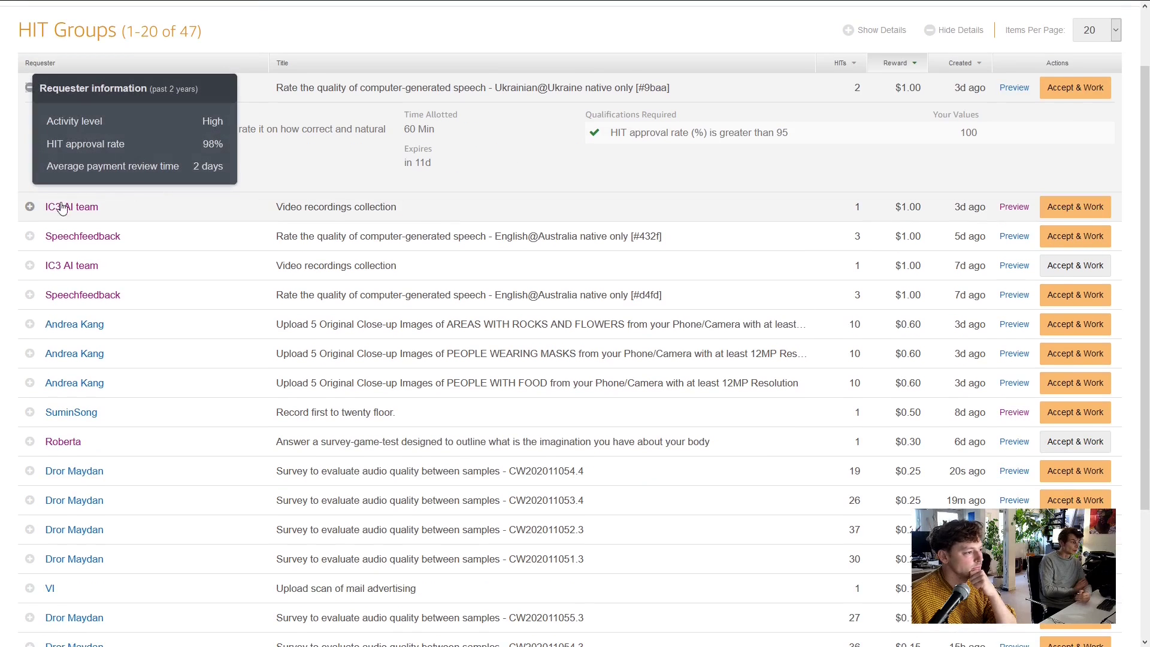
left_click(30, 208)
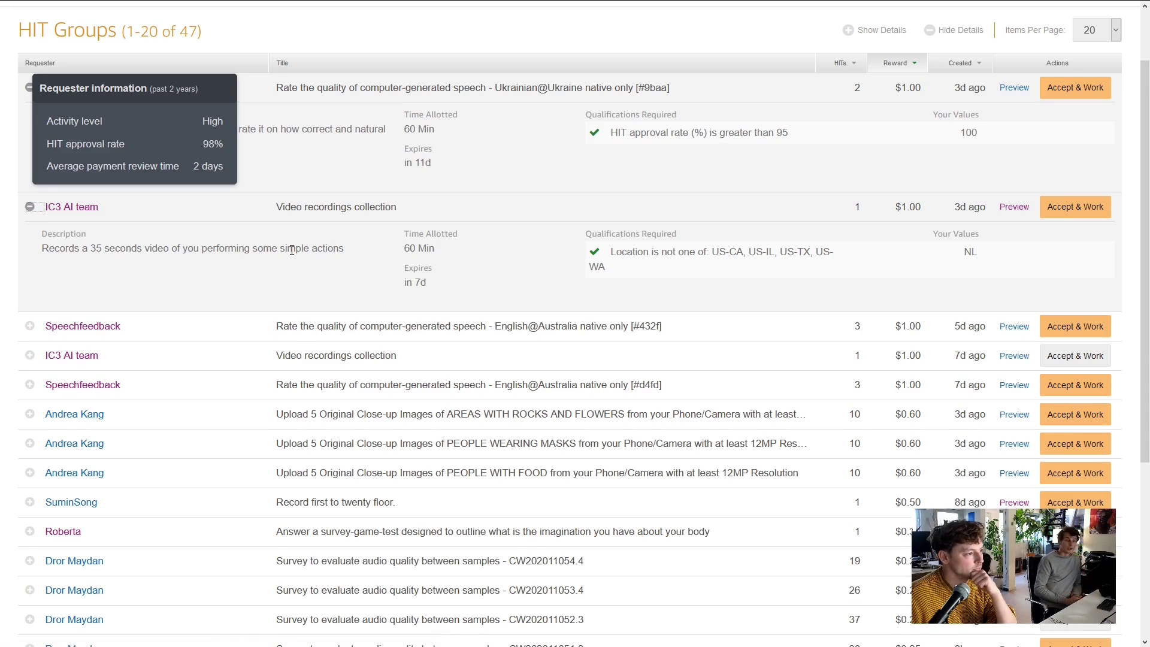
scroll(47, 324, "down", 1)
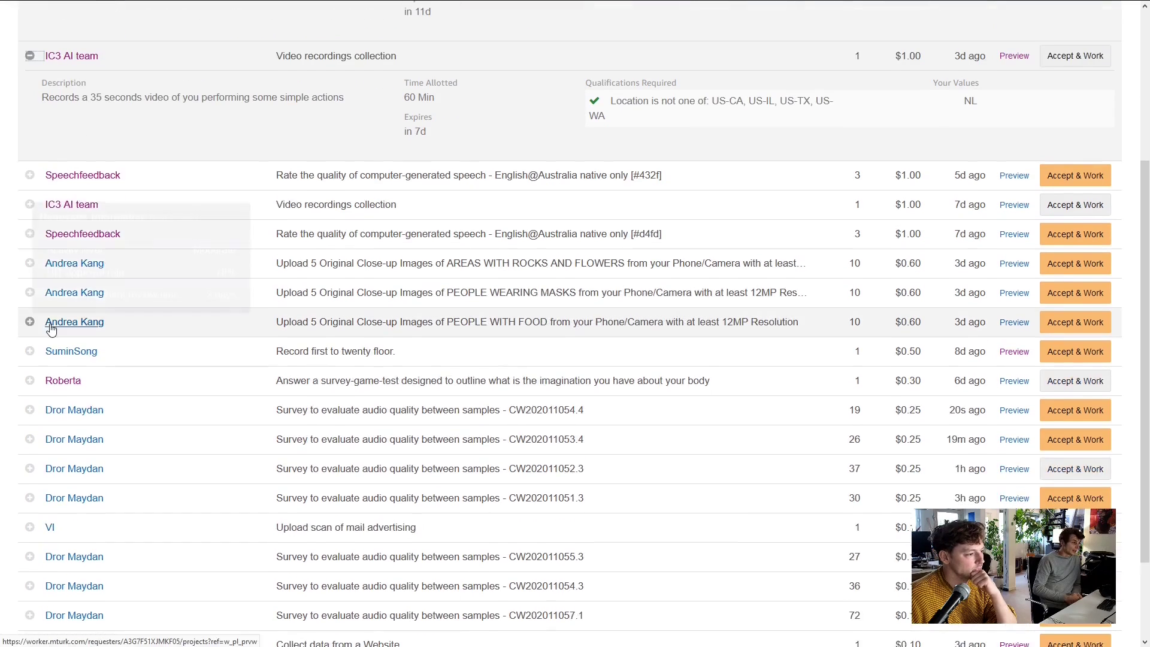
mouse_move(50, 373)
scroll(330, 311, "up", 2)
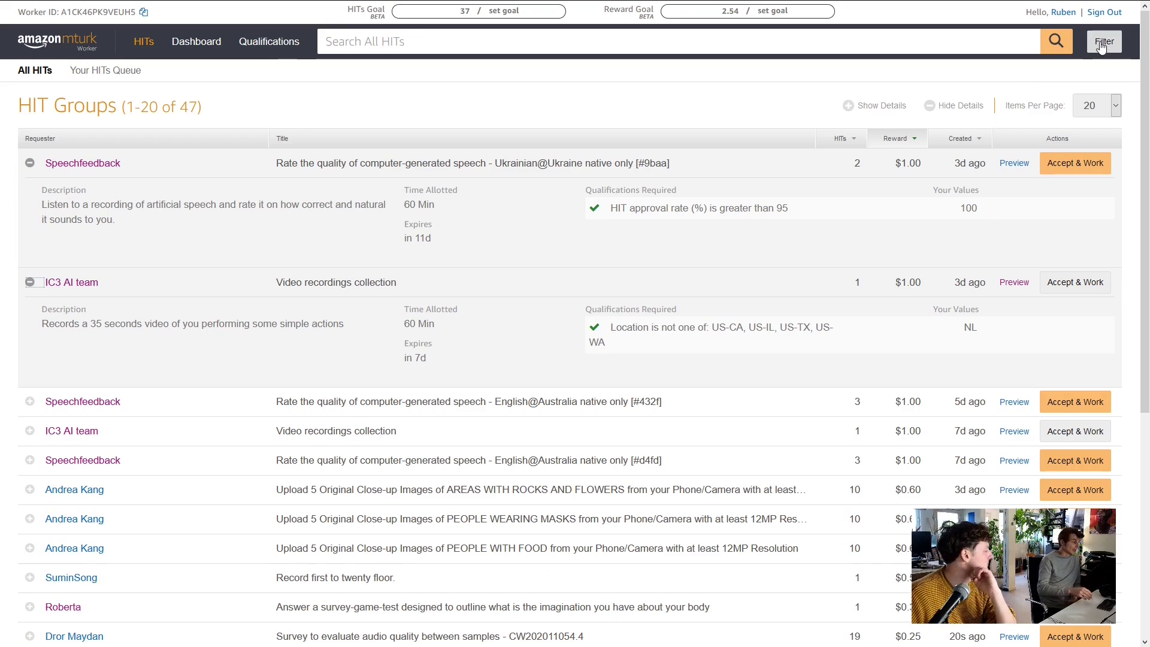
Remove the qualified-only filter and expand the Japanese-language study and Label a Word Wine group
left_click(1100, 43)
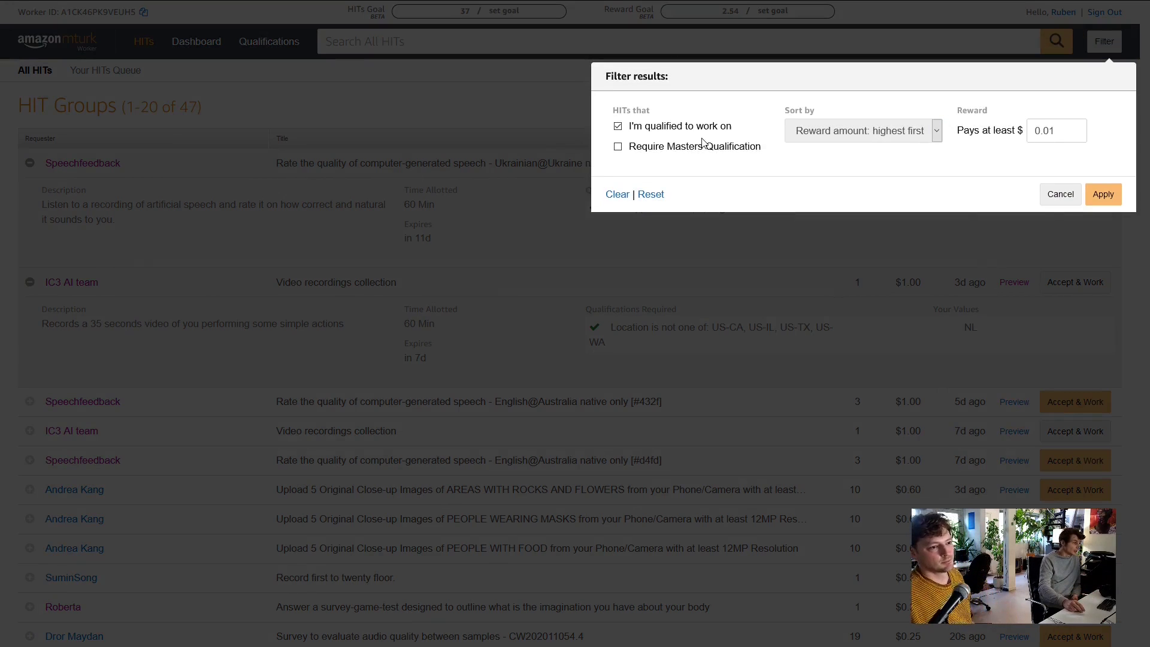
left_click(1058, 196)
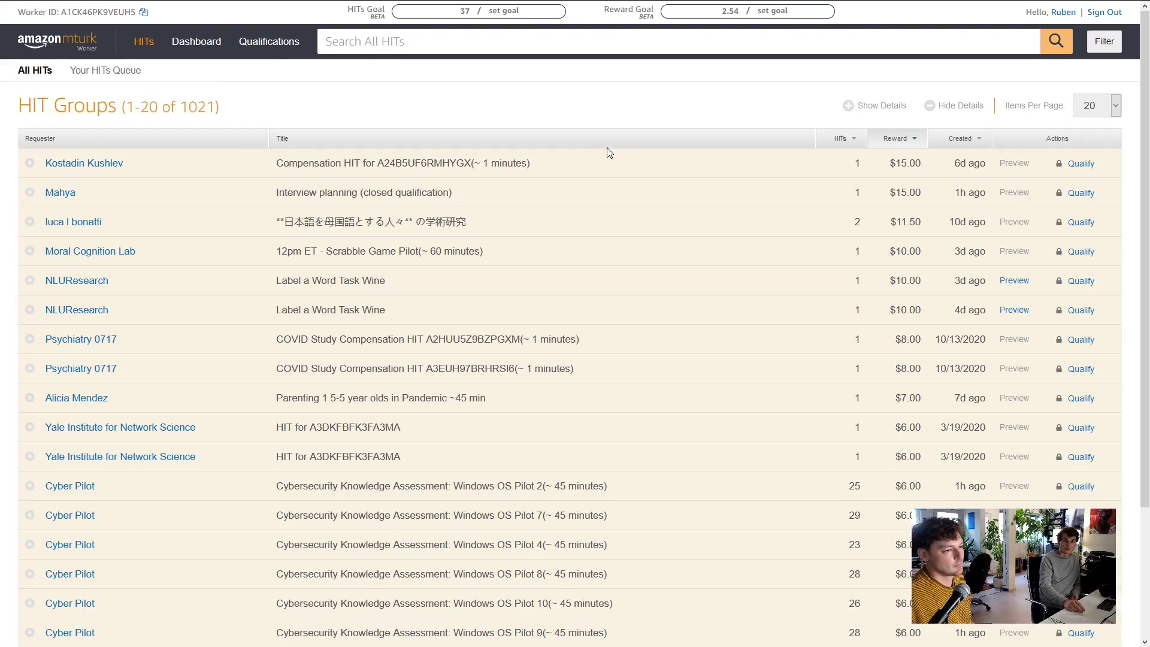
left_click(29, 222)
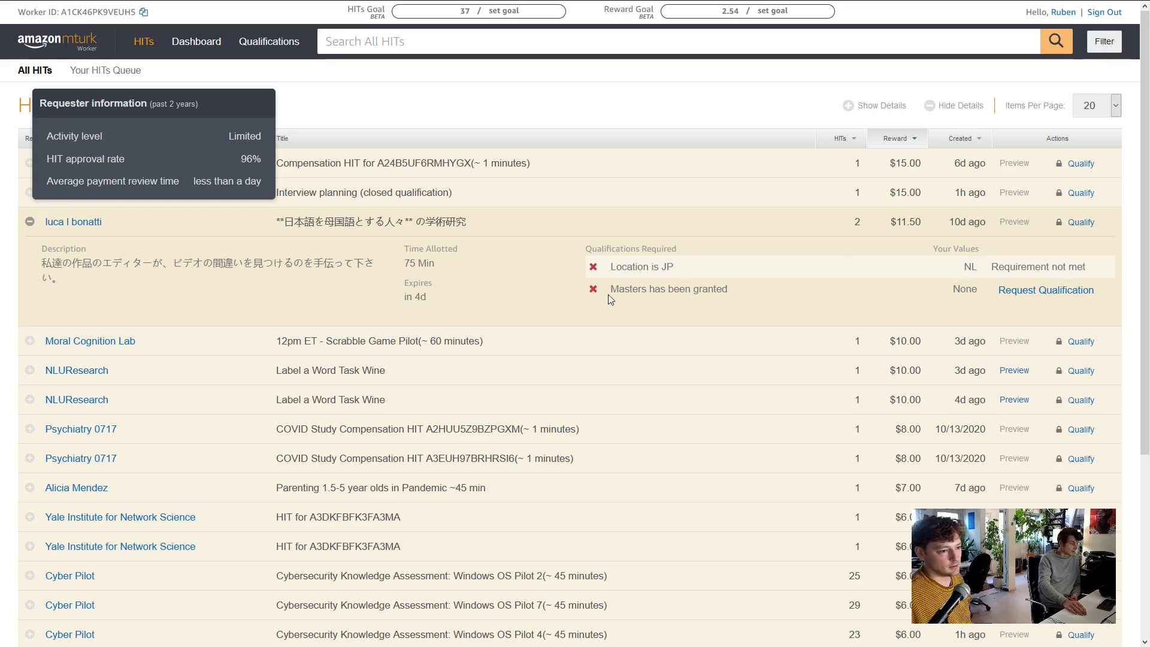
left_click(29, 370)
scroll(852, 285, "down", 2)
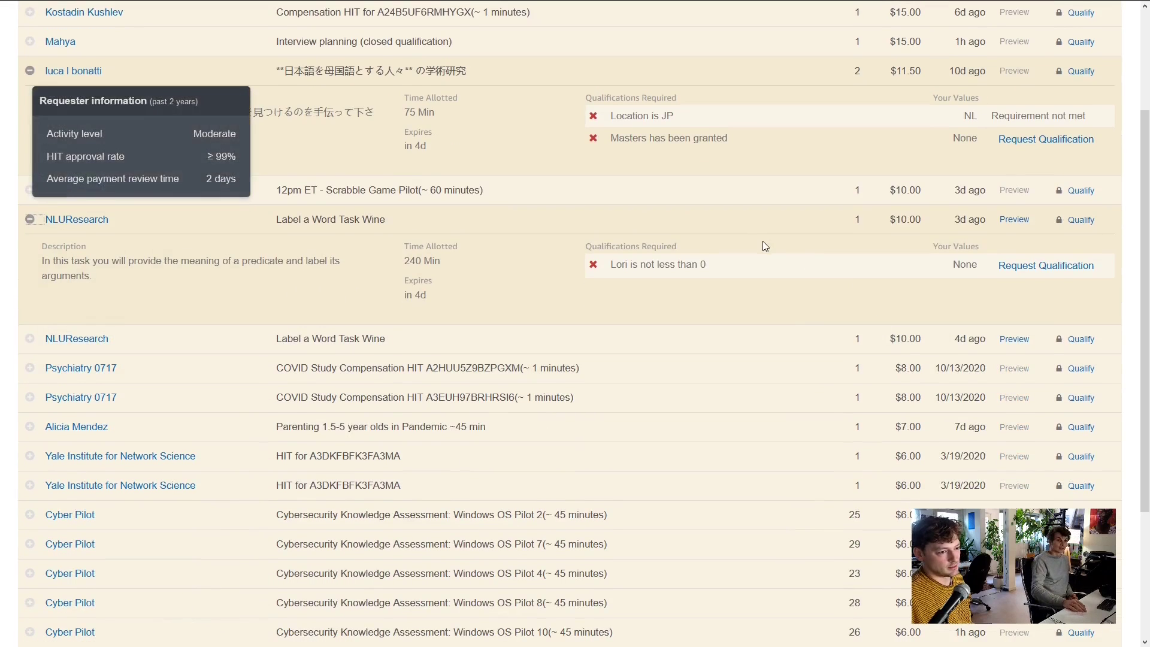
scroll(762, 241, "down", 1)
scroll(409, 314, "up", 1)
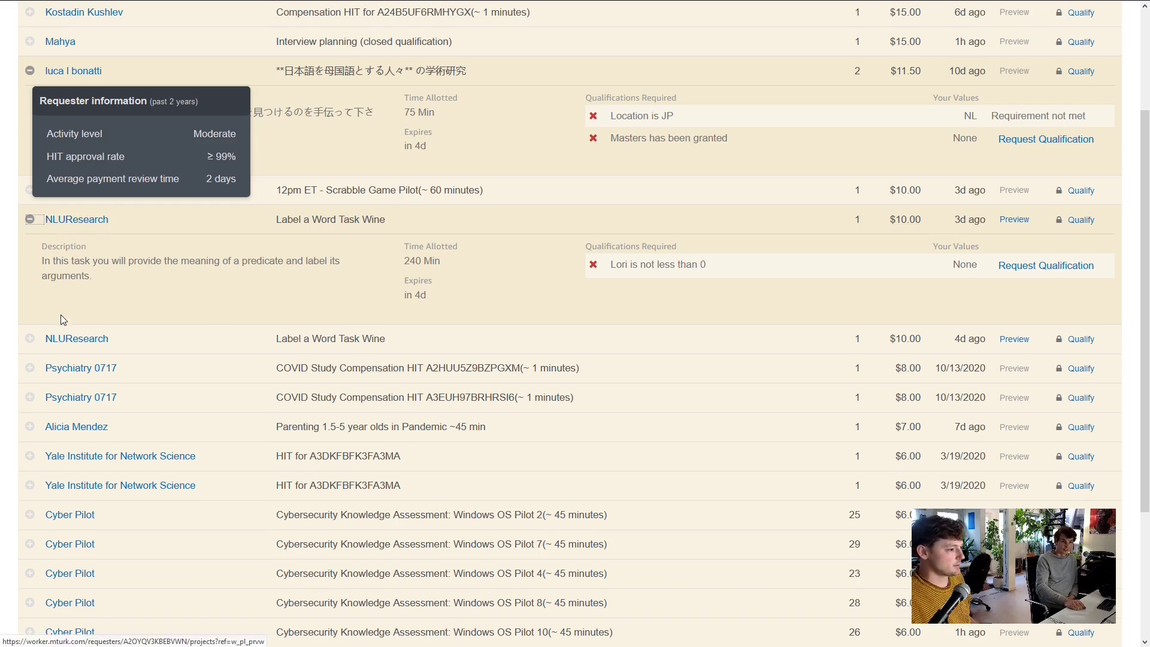
scroll(60, 315, "down", 2)
Expand the Yale Institute and Cybersecurity Knowledge Assessment groups, selecting their qualification requirement text
left_click(30, 304)
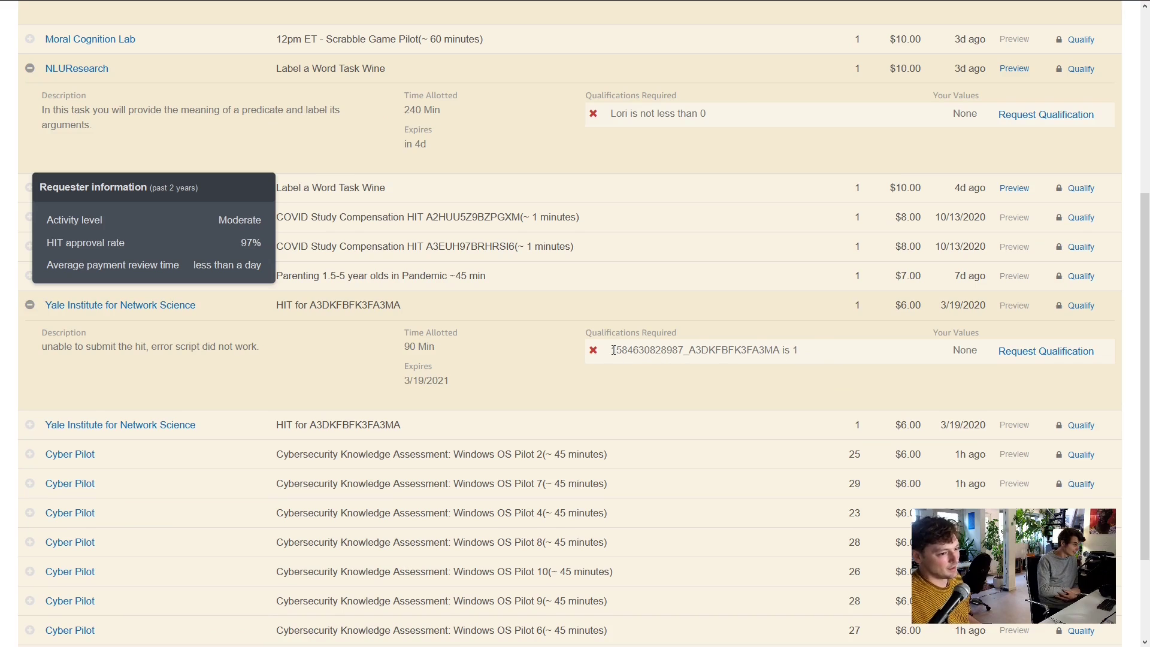
left_click_drag(614, 350, 824, 357)
left_click(821, 356)
scroll(799, 354, "down", 2)
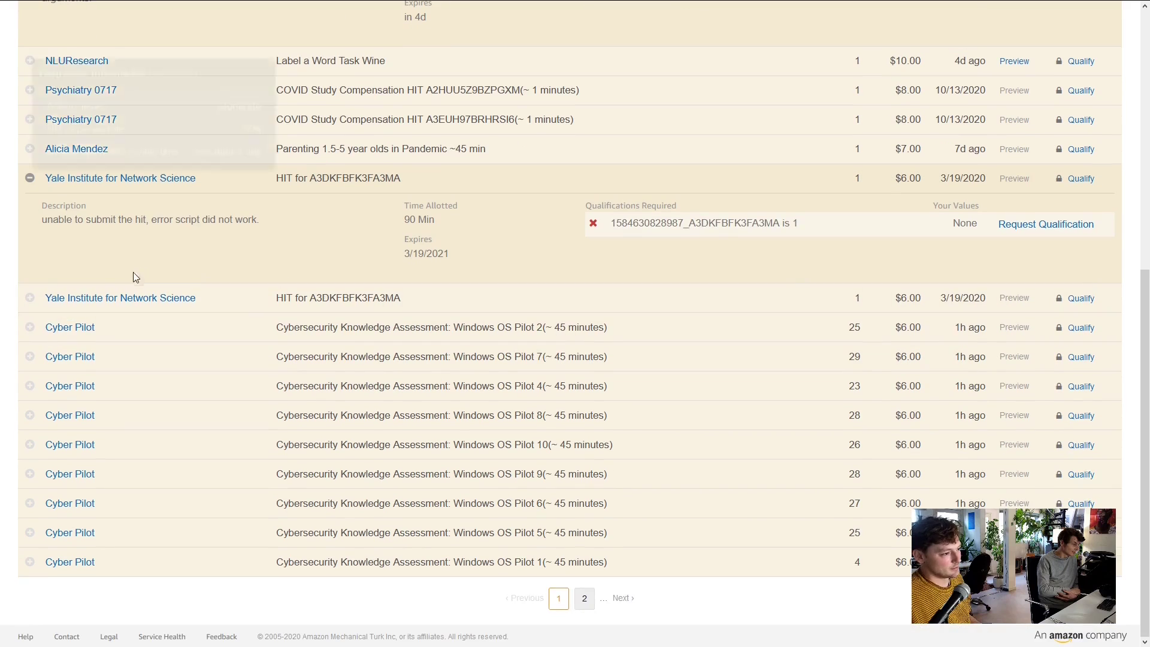
left_click(30, 327)
scroll(547, 339, "down", 2)
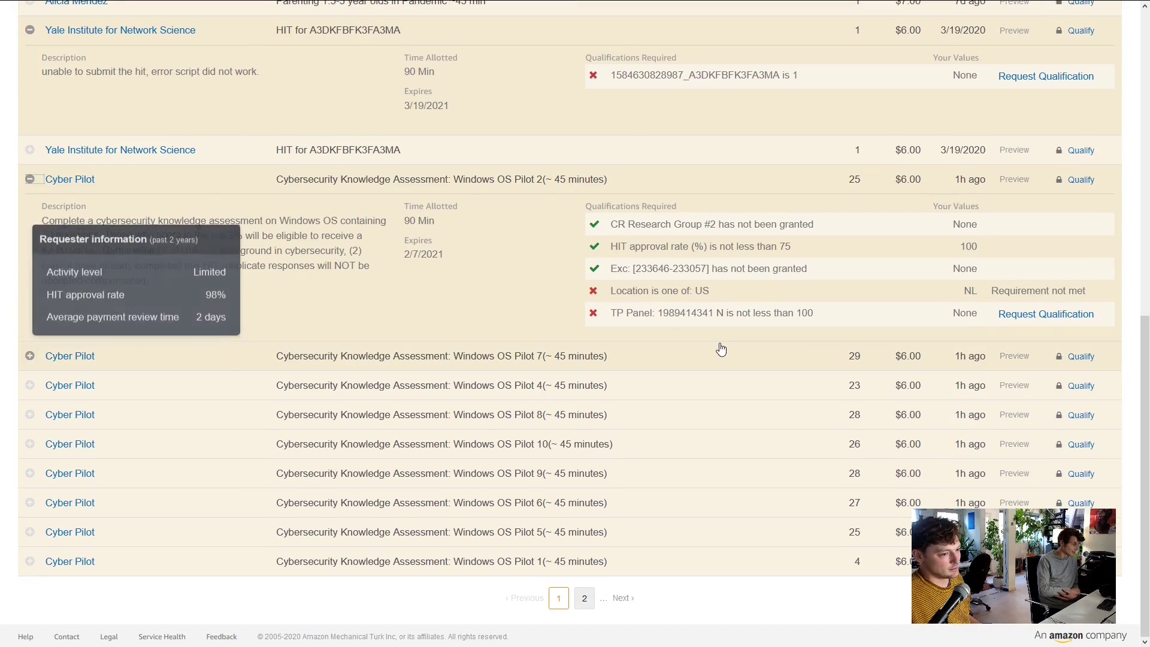
left_click_drag(849, 314, 588, 314)
left_click(791, 312)
scroll(732, 278, "up", 1)
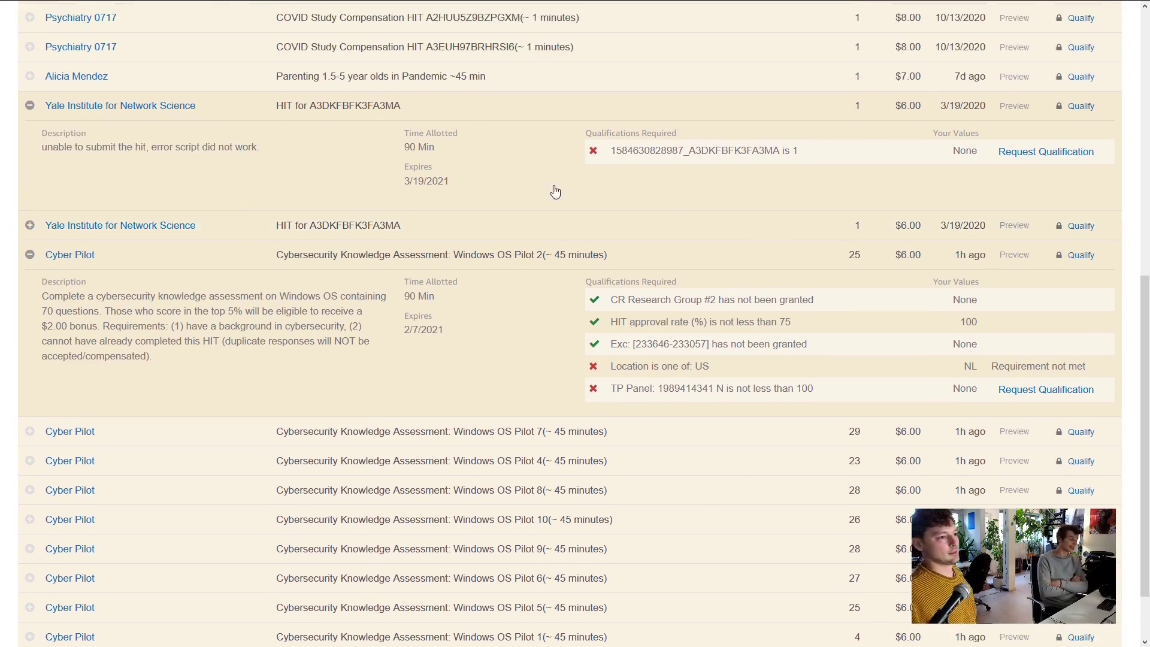
Check the November 9 activity page, return to the HIT list and reopen the filter options
mouse_move(207, 4)
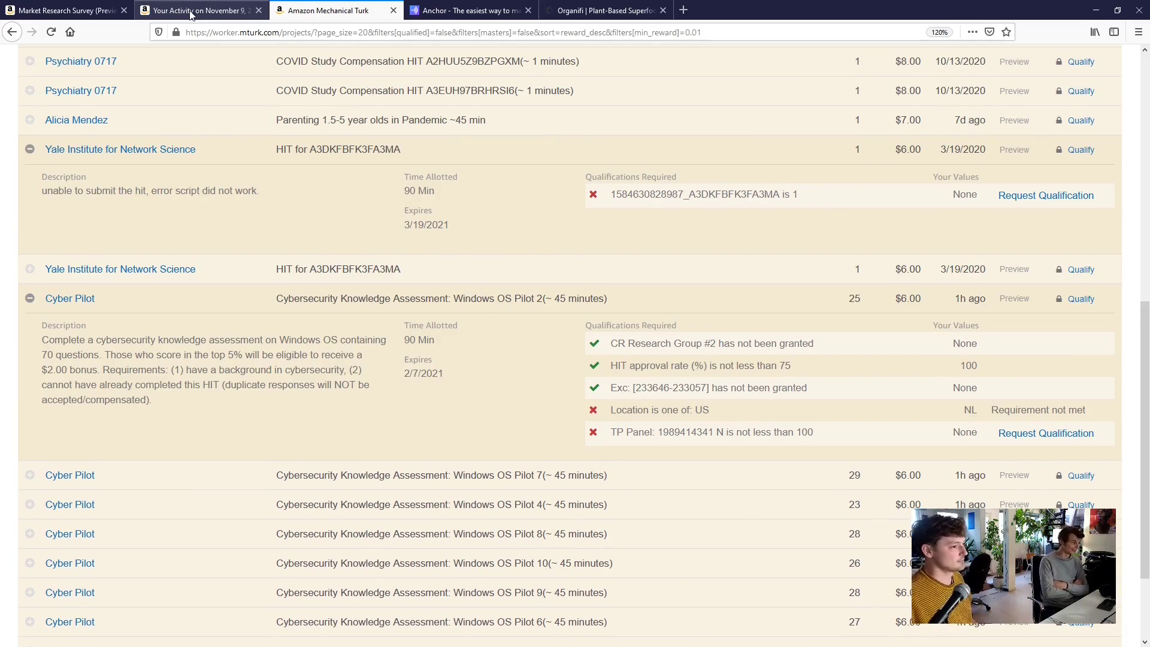
left_click(190, 13)
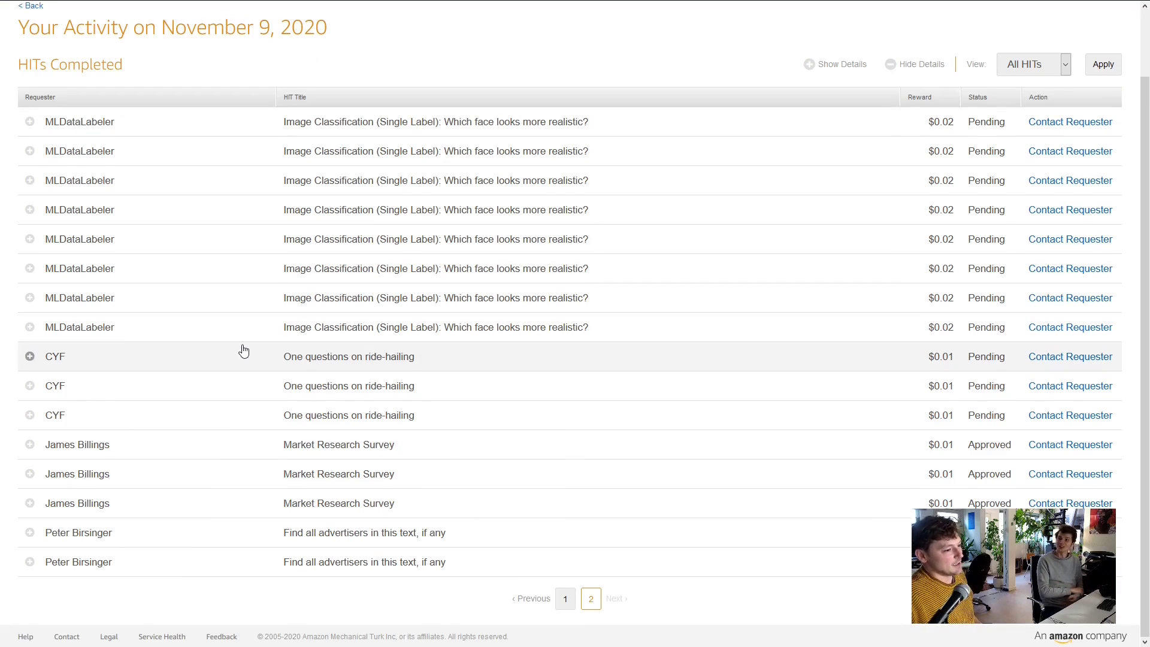
scroll(388, 338, "up", 1)
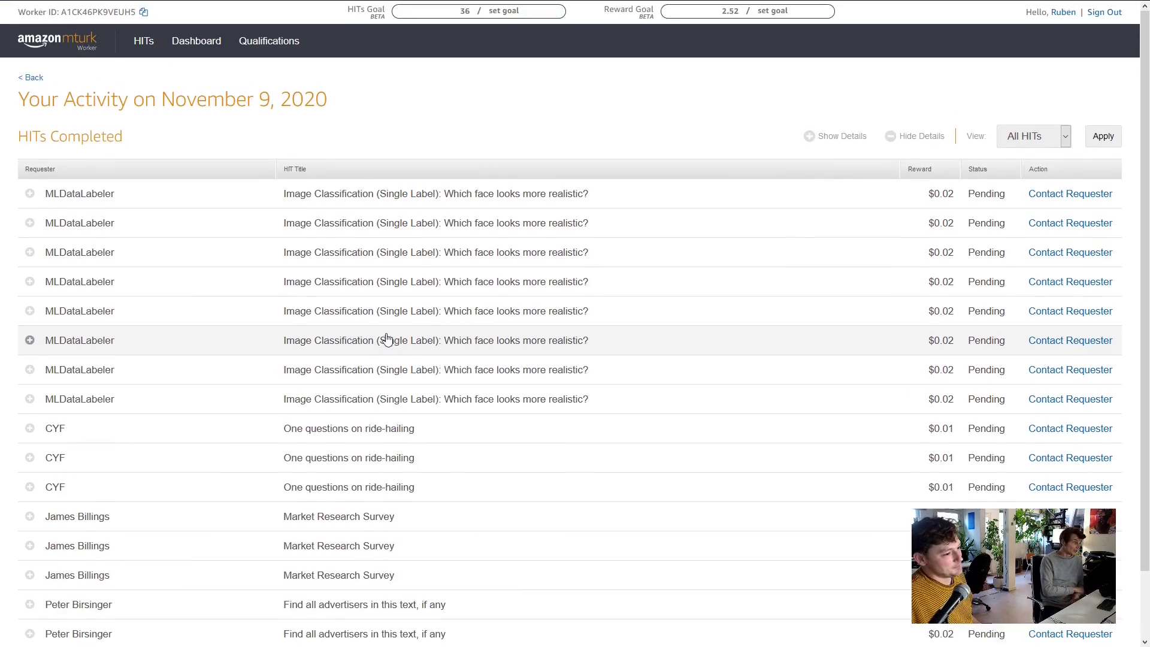
scroll(386, 340, "down", 1)
mouse_move(291, 4)
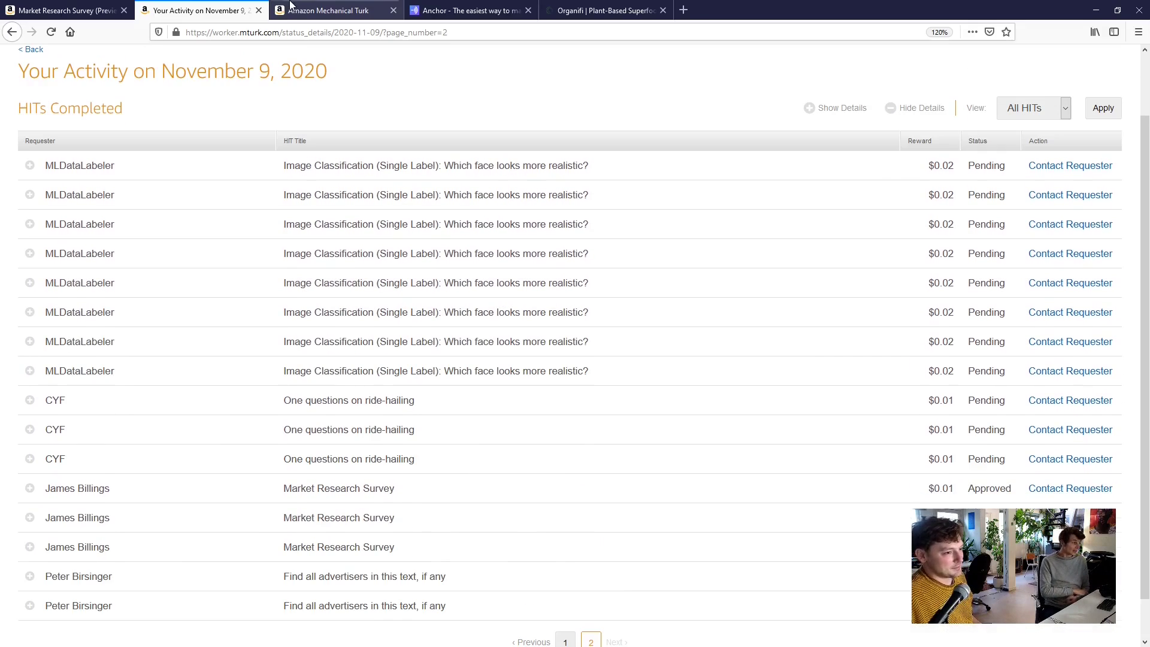
left_click(327, 8)
scroll(1087, 36, "up", 7)
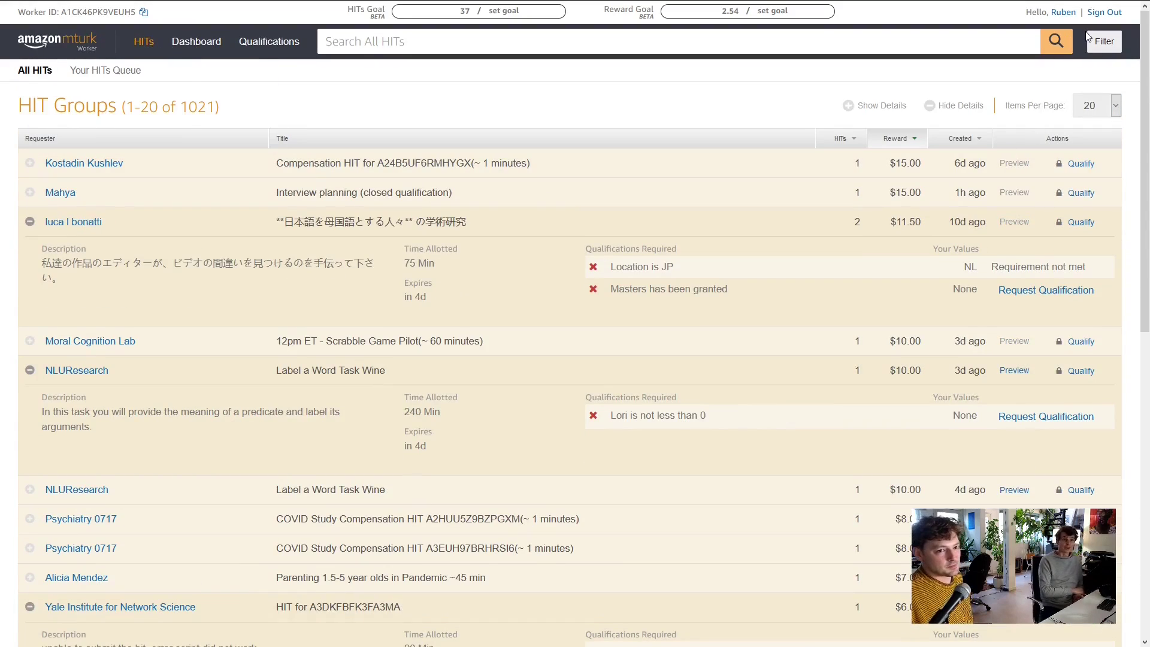
left_click(1098, 42)
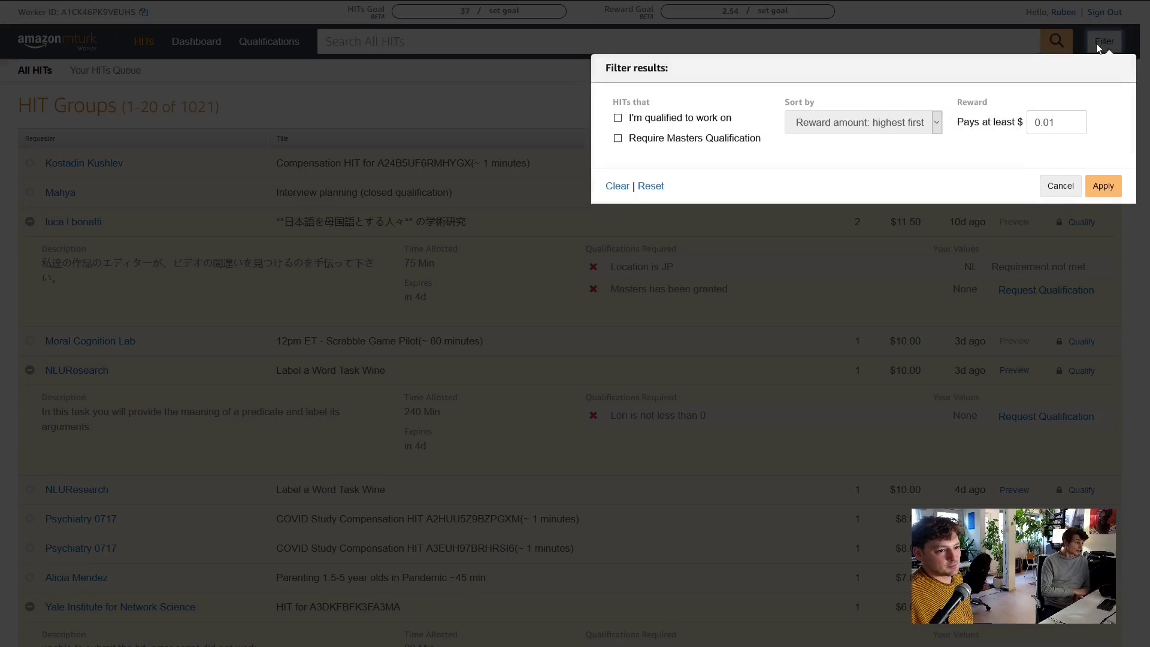
Reapply the 'I'm qualified to work on' filter, then switch to the November 9, 2020 activity page
left_click(645, 128)
left_click(1102, 194)
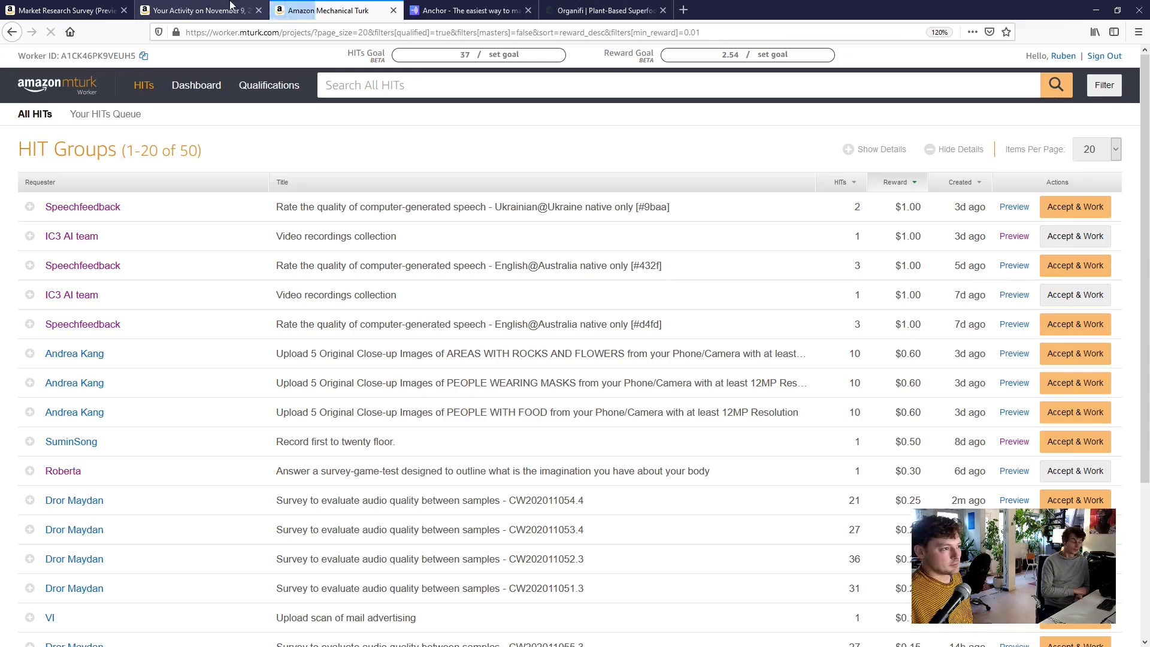
left_click(199, 12)
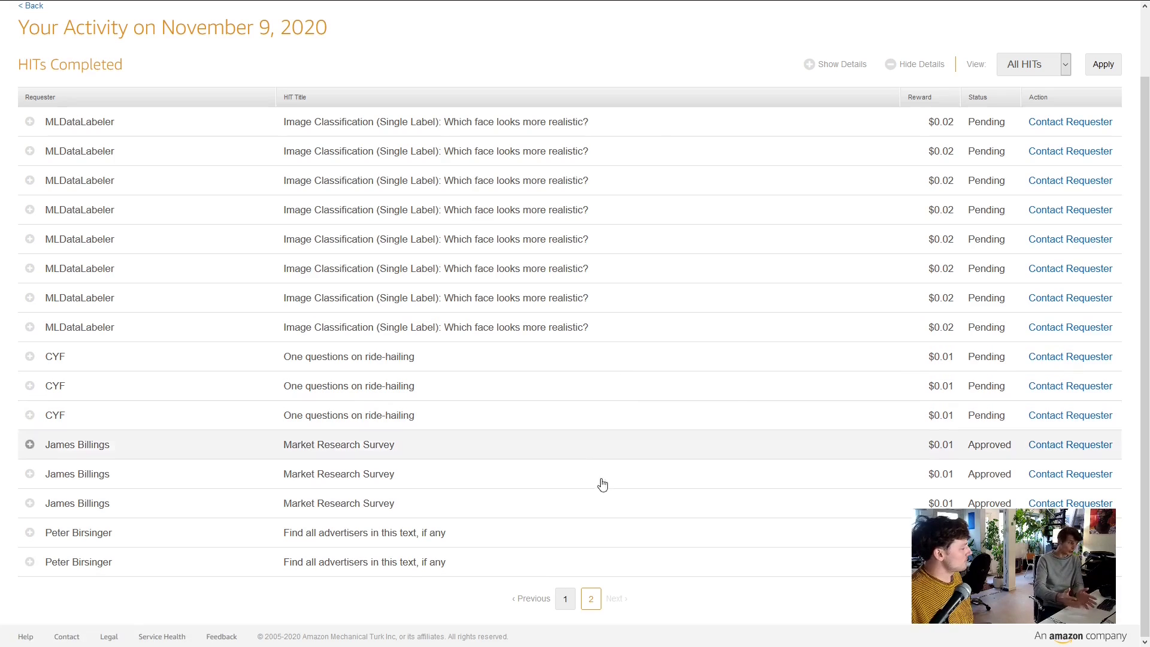
Leave the completed-HITs activity page and return to the 50 qualified HIT groups
left_click(565, 603)
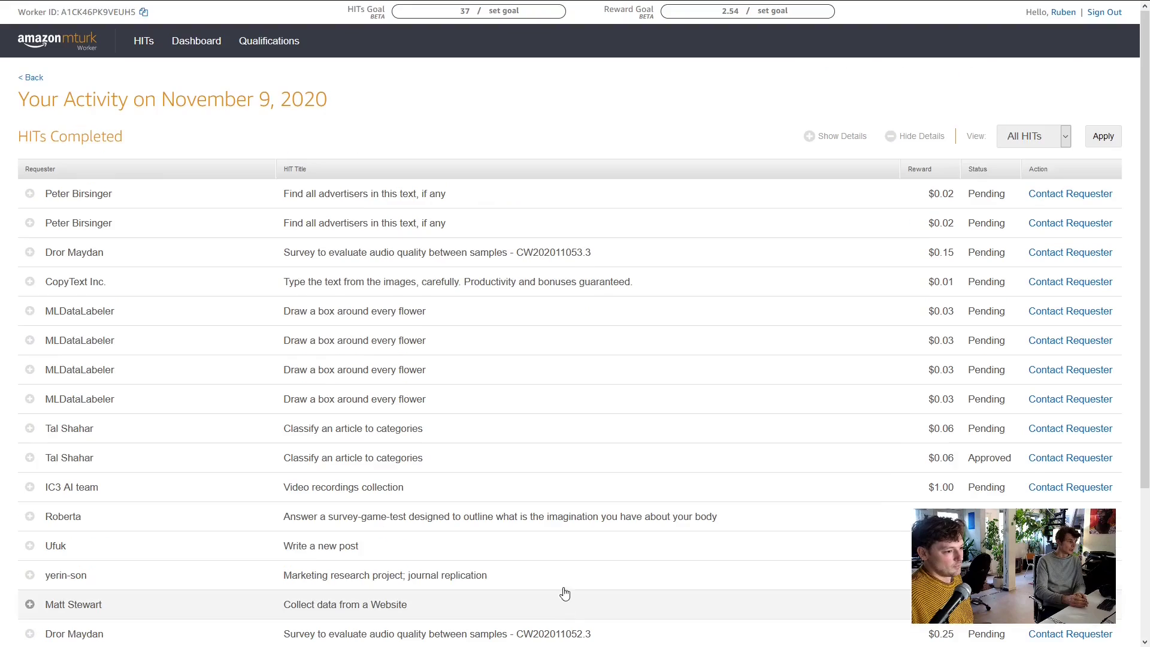
scroll(654, 457, "down", 3)
scroll(771, 403, "down", 1)
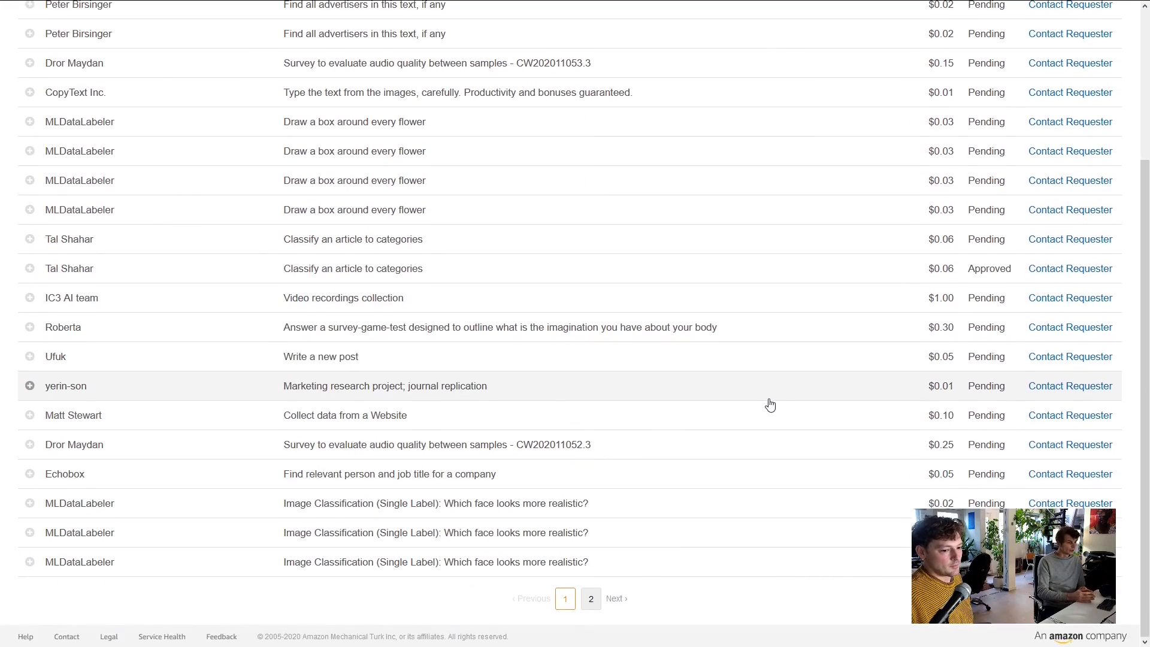
scroll(802, 389, "up", 2)
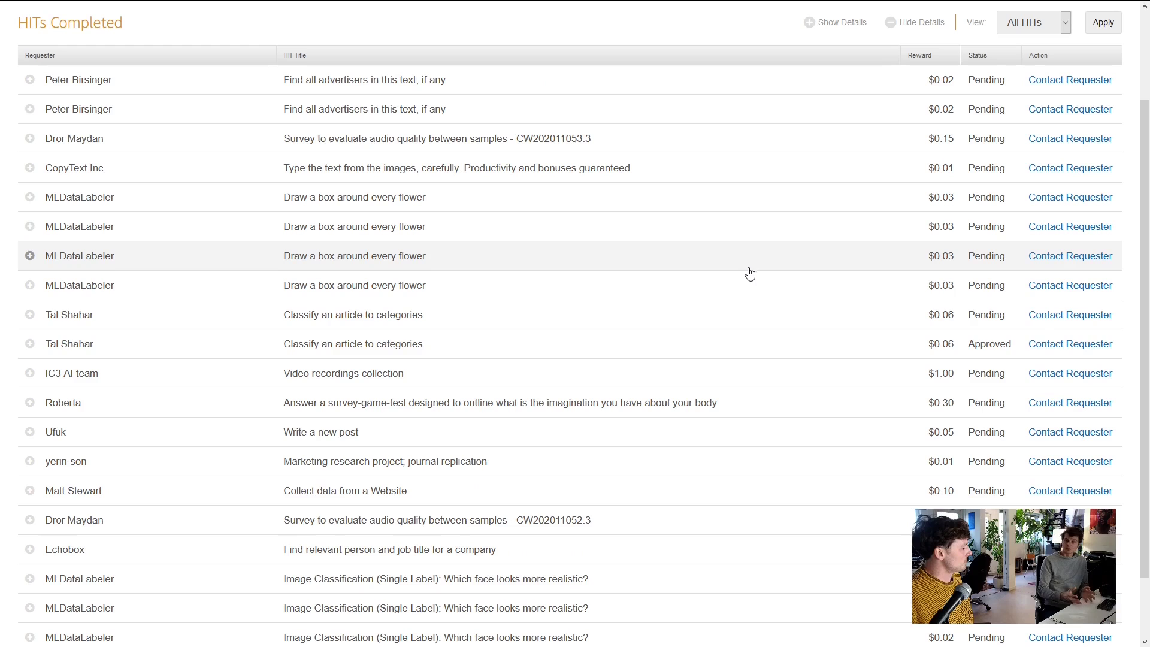
scroll(744, 264, "down", 2)
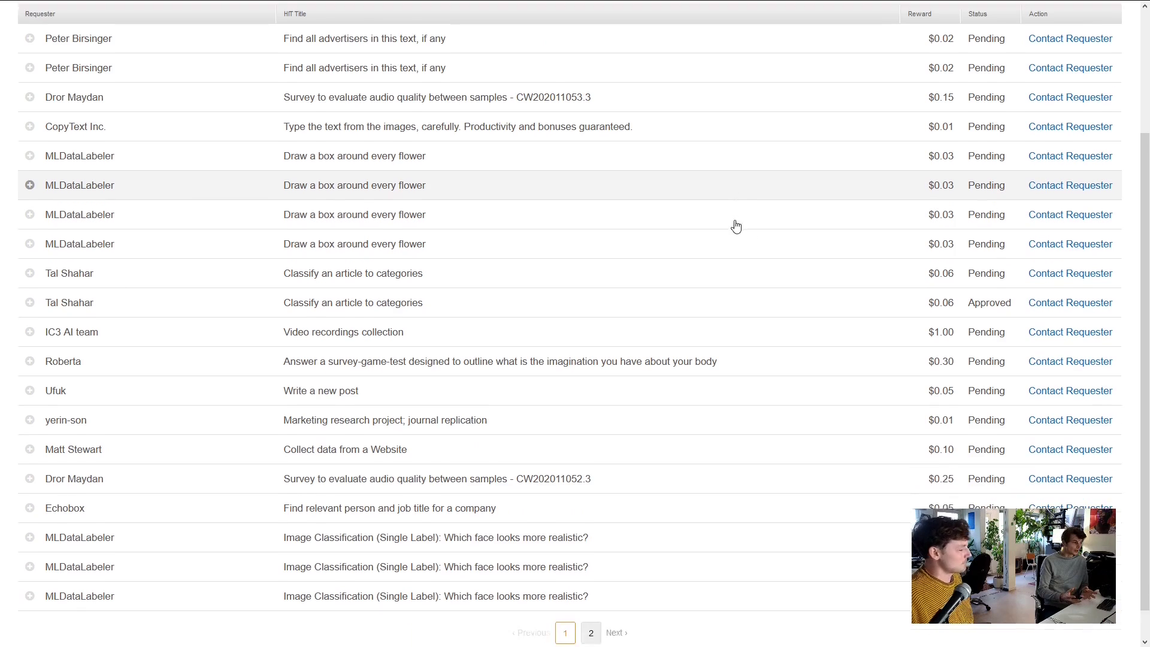
mouse_move(572, 12)
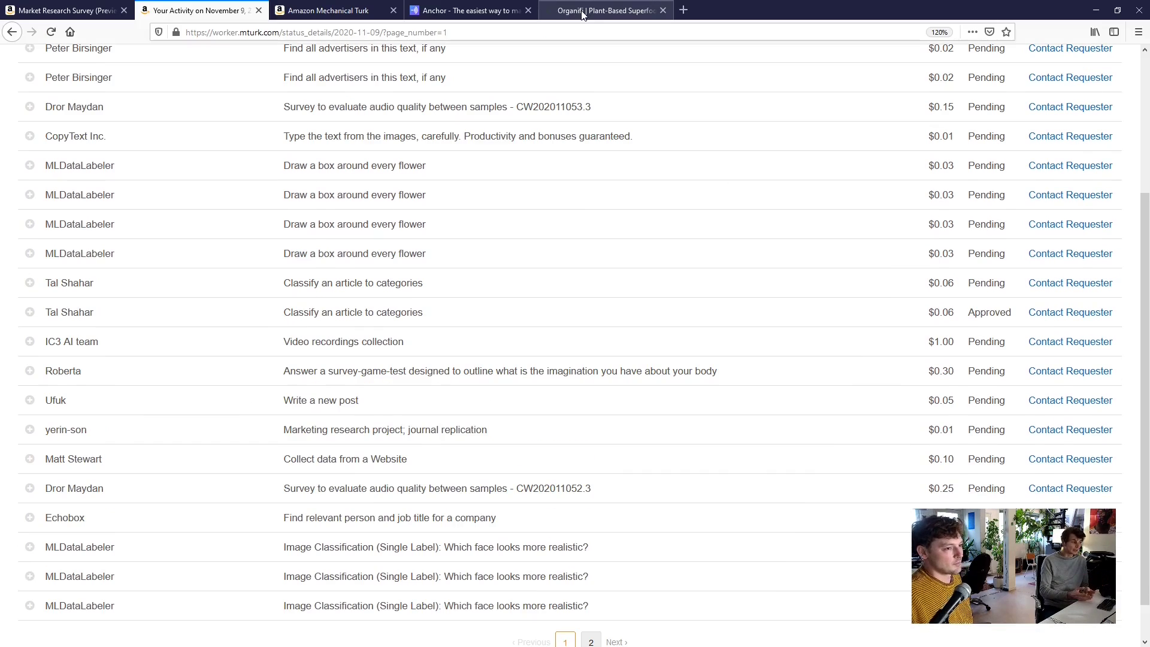
left_click(329, 9)
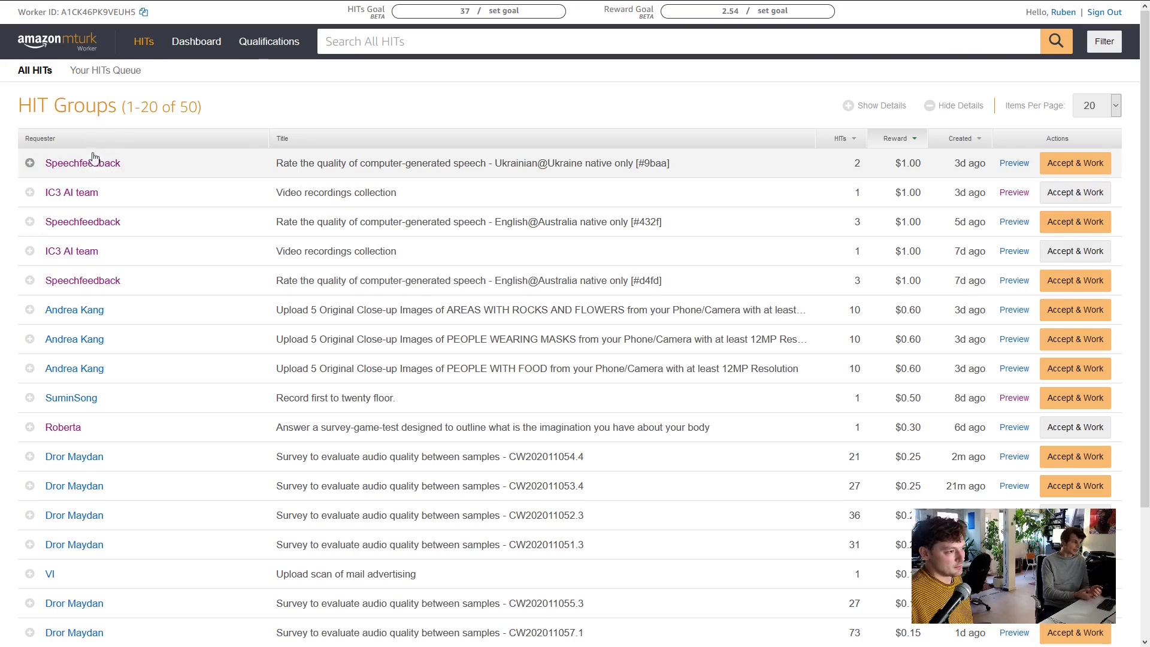
Expand Speechfeedback's Ukrainian, #432f and #d4fd English HITs, then accept the $1.00 Ukrainian one
left_click(92, 163)
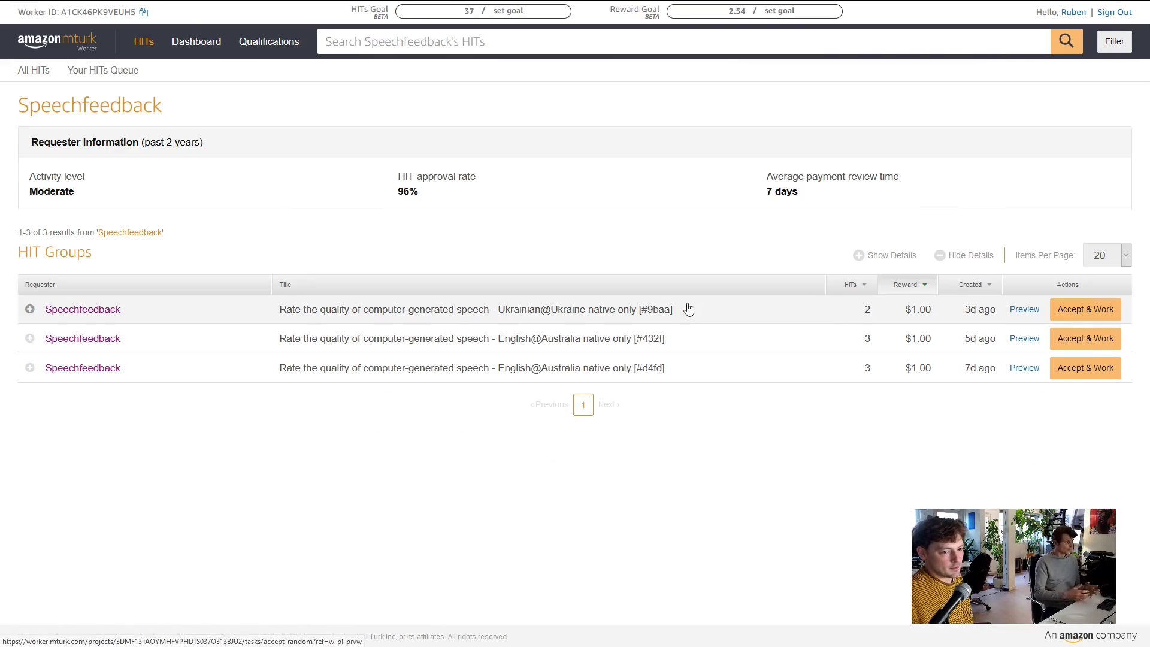
left_click(30, 309)
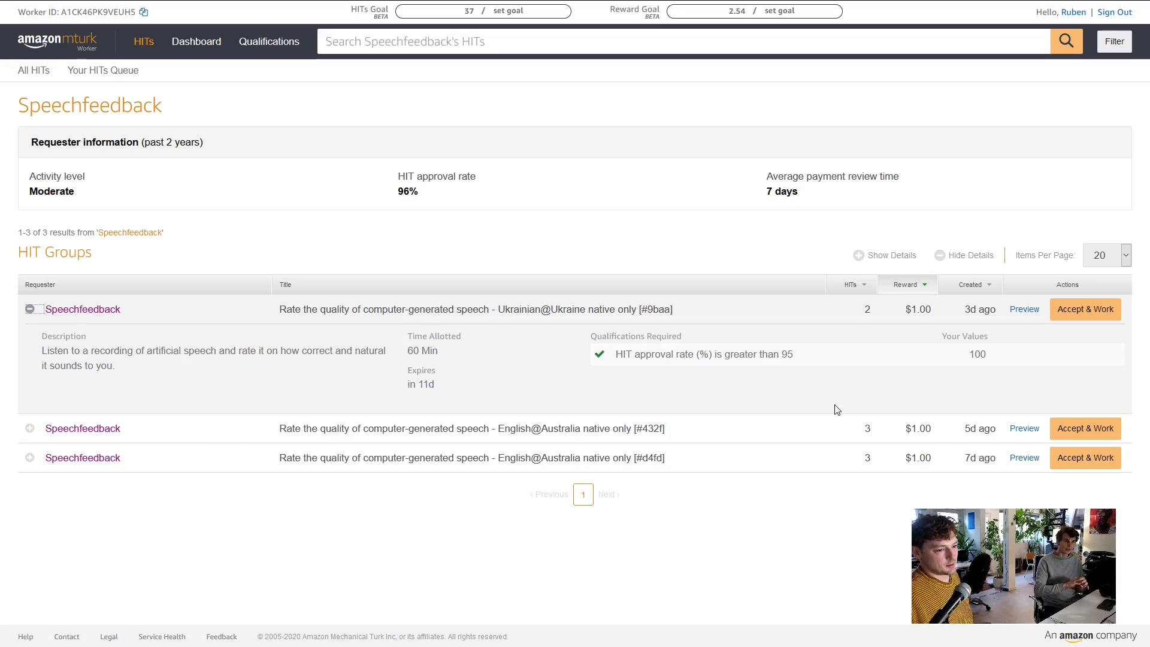
left_click(31, 429)
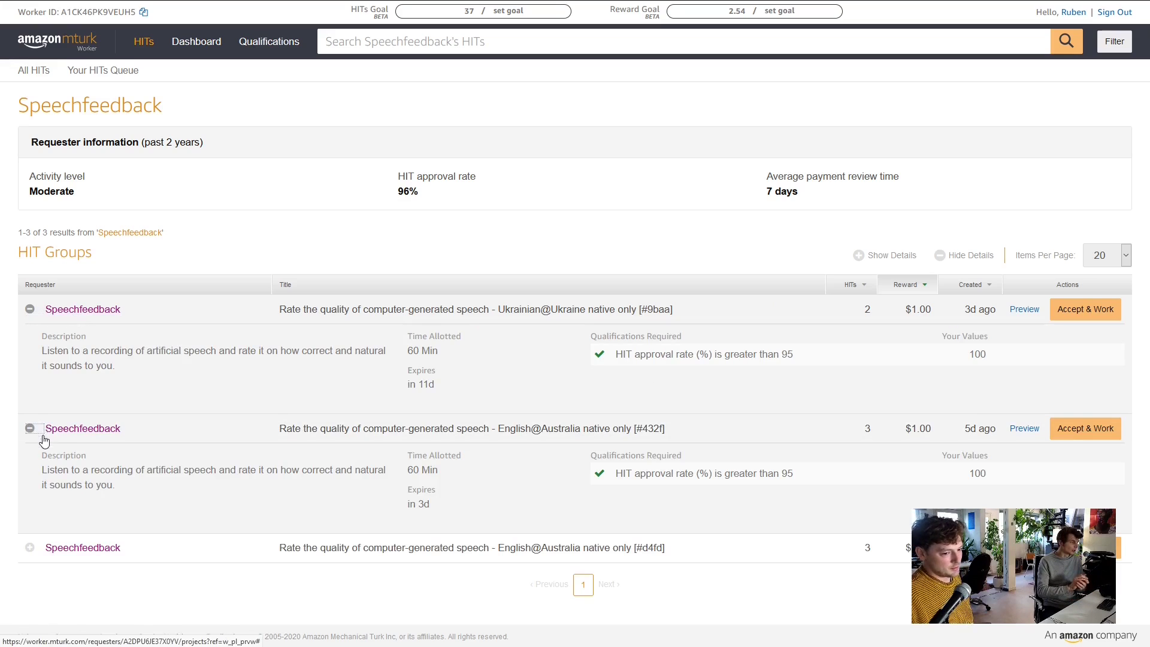
left_click(30, 547)
scroll(324, 497, "down", 2)
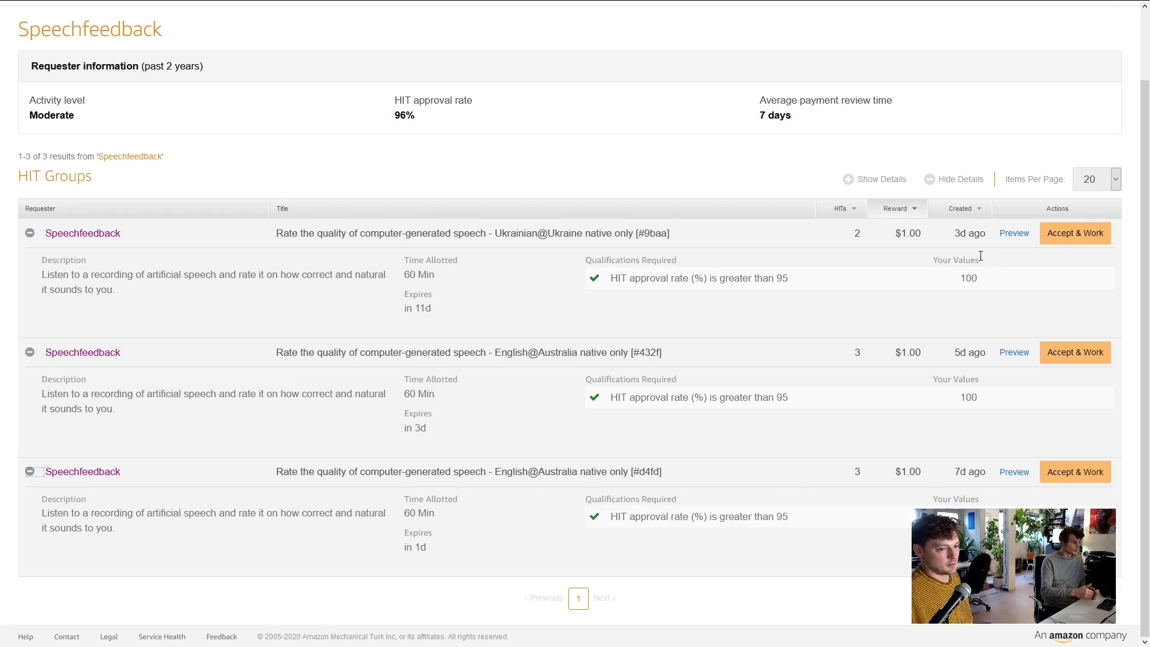
left_click(1071, 245)
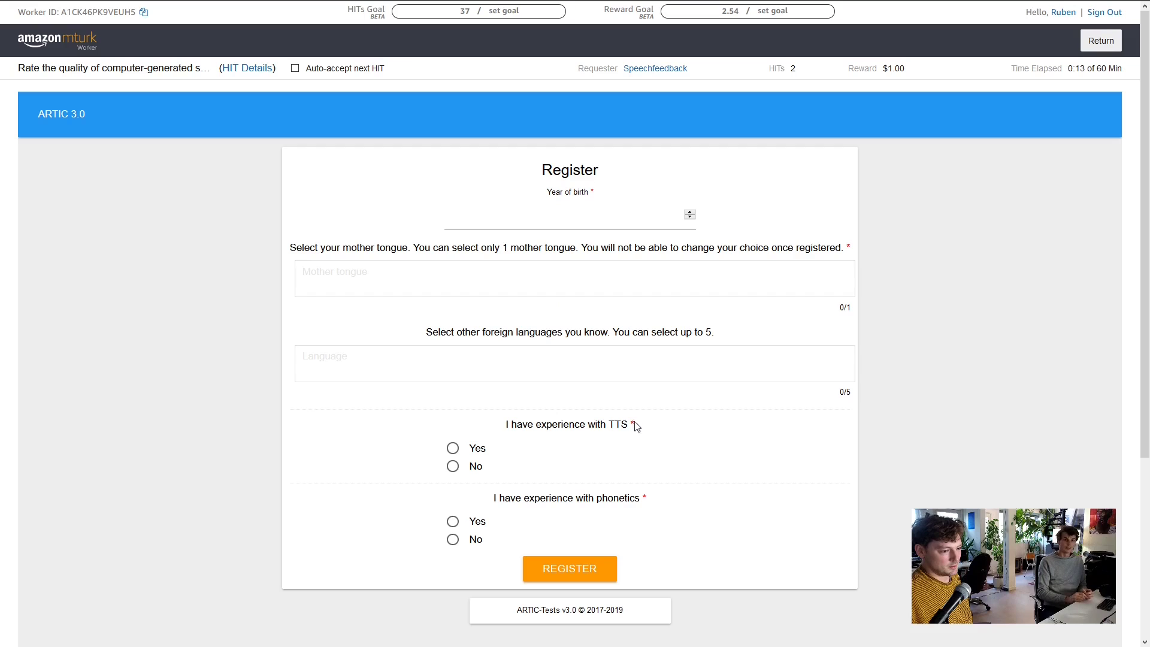
Start the year of birth field (1989), briefly checking the submitted-HITs activity page
scroll(630, 428, "down", 3)
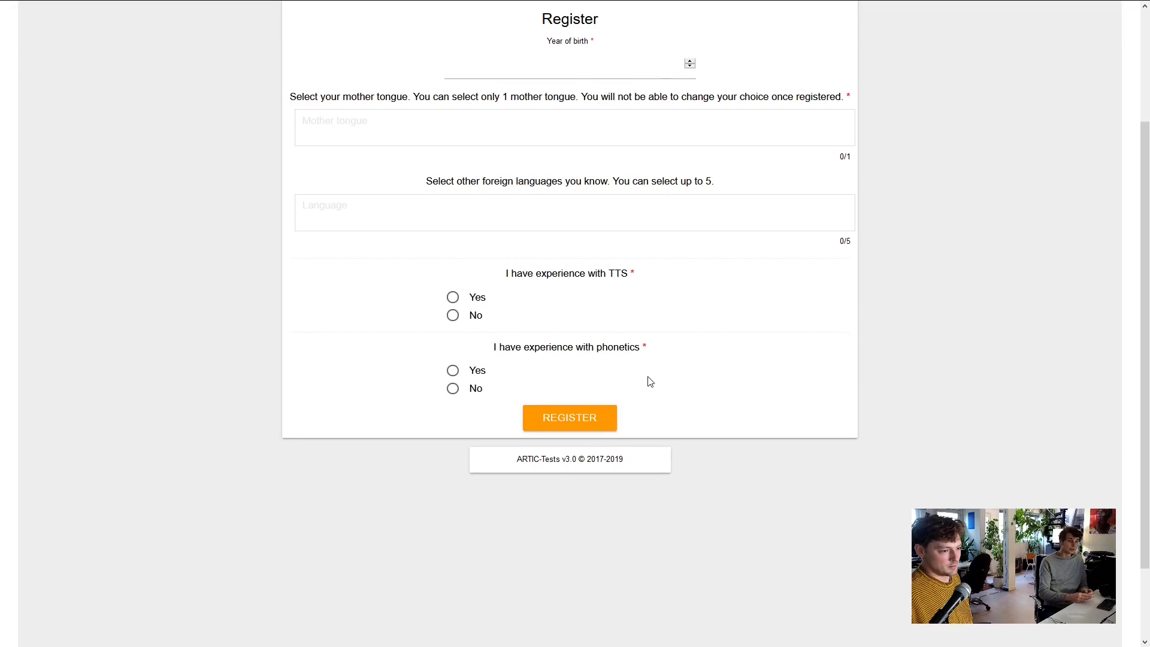
scroll(650, 381, "up", 3)
left_click(584, 209)
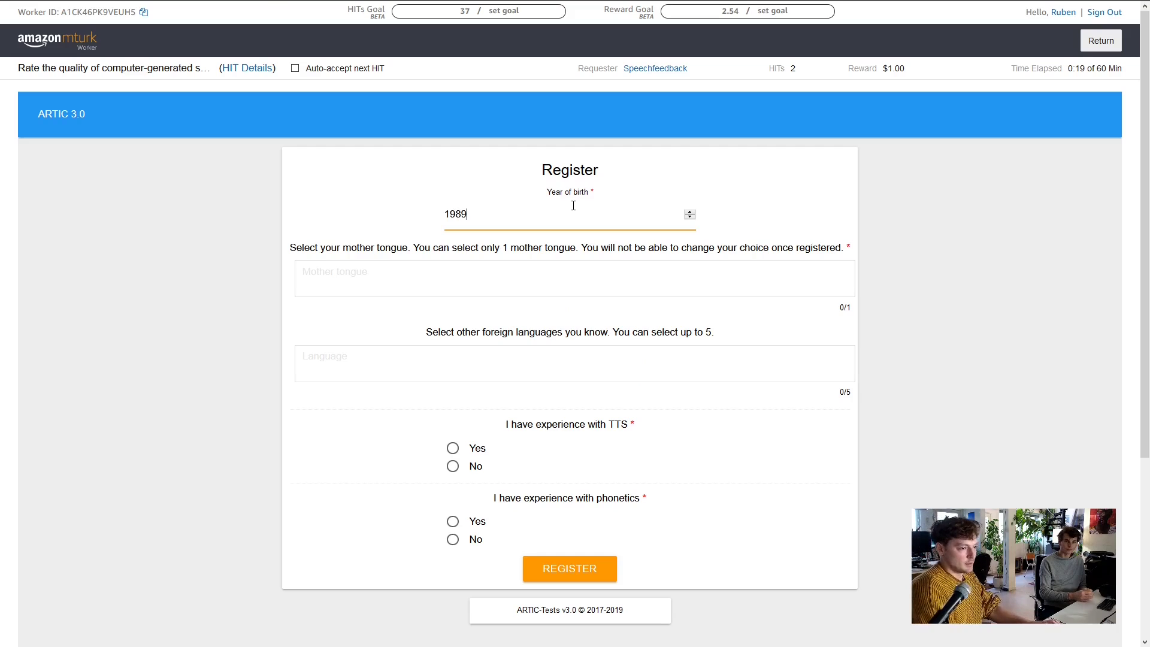
mouse_move(92, 5)
left_click(235, 7)
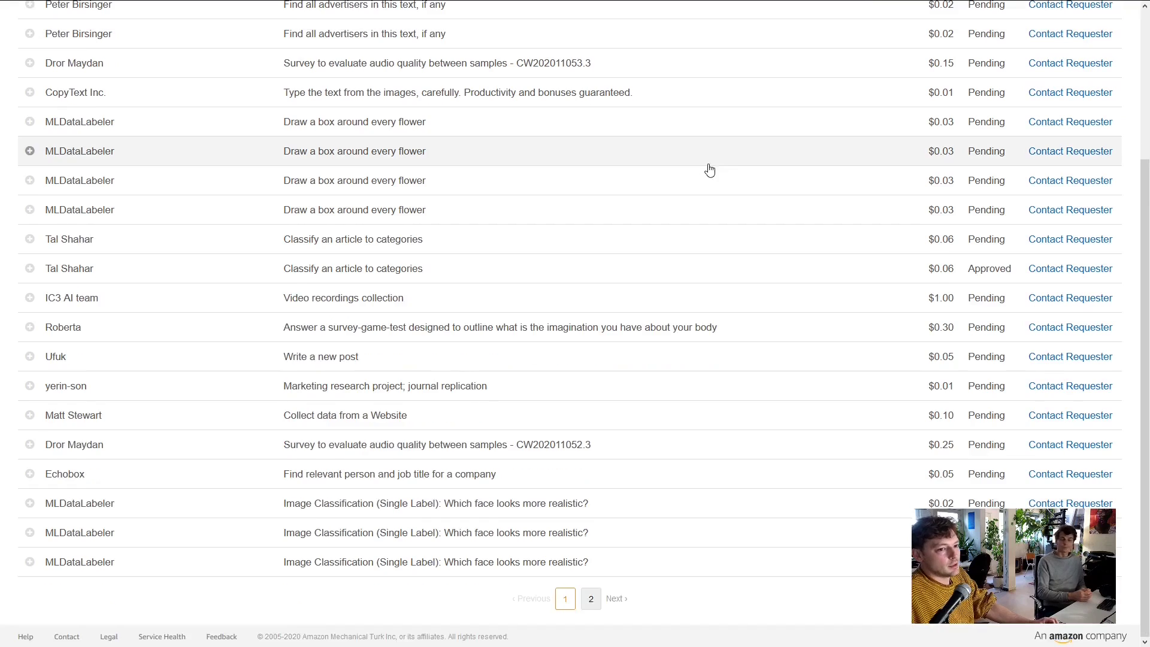
scroll(695, 171, "up", 4)
left_click(335, 10)
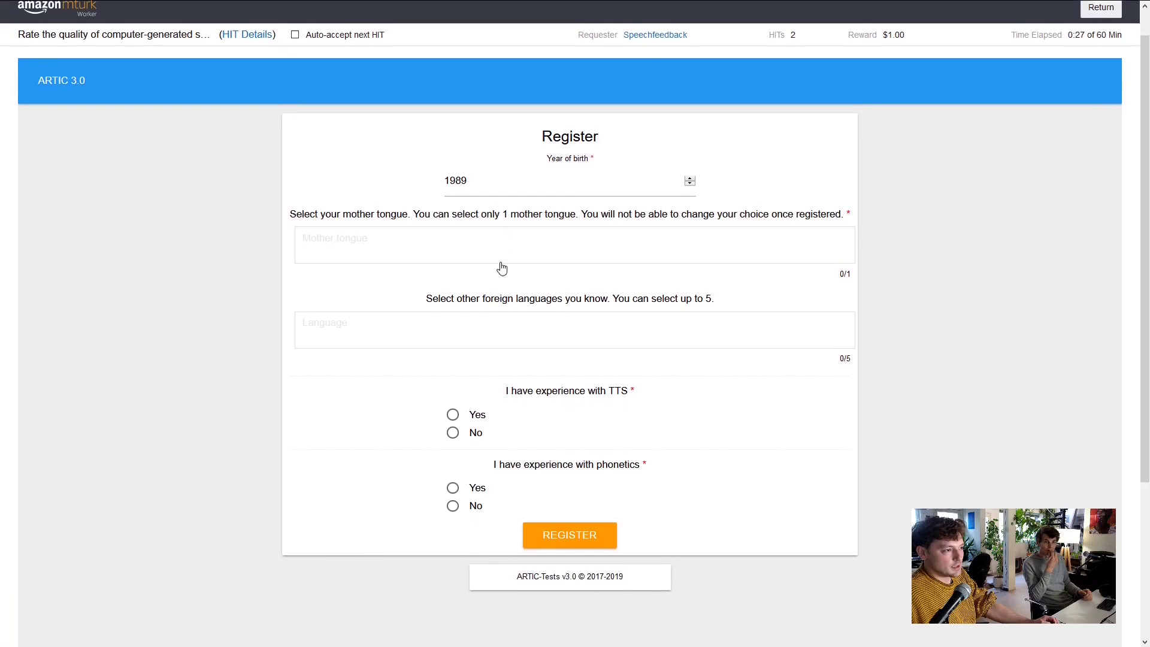
scroll(174, 96, "up", 1)
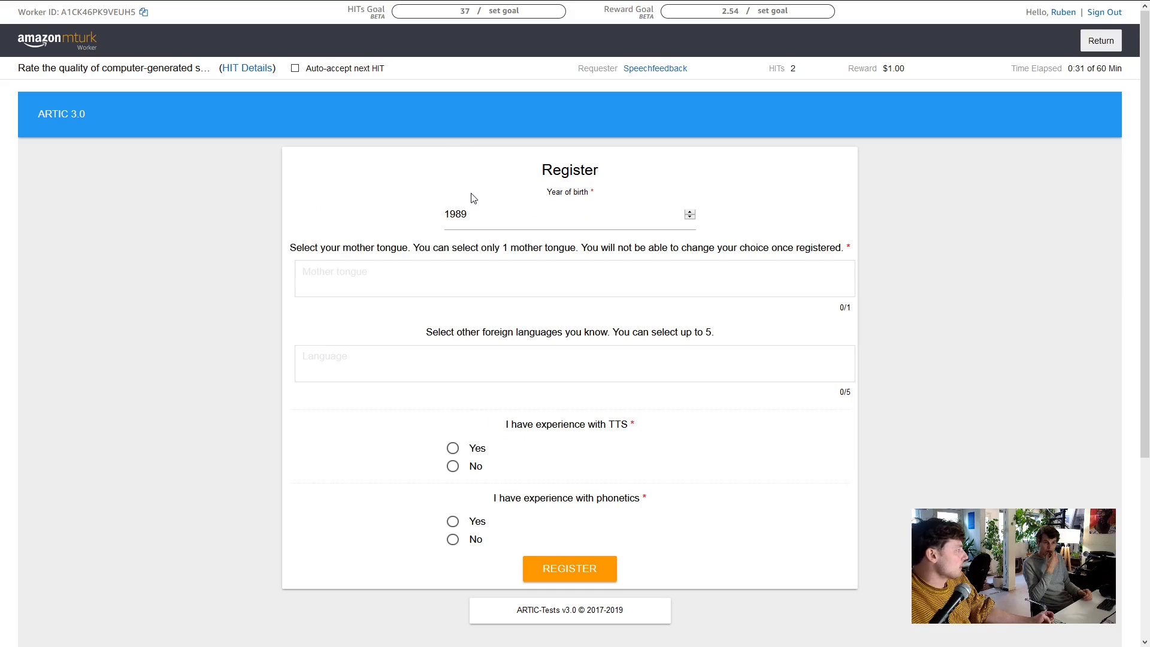
Choose Ukrainian (Ukraine) as the mother tongue
left_click(491, 289)
scroll(565, 333, "down", 1)
scroll(566, 333, "down", 4)
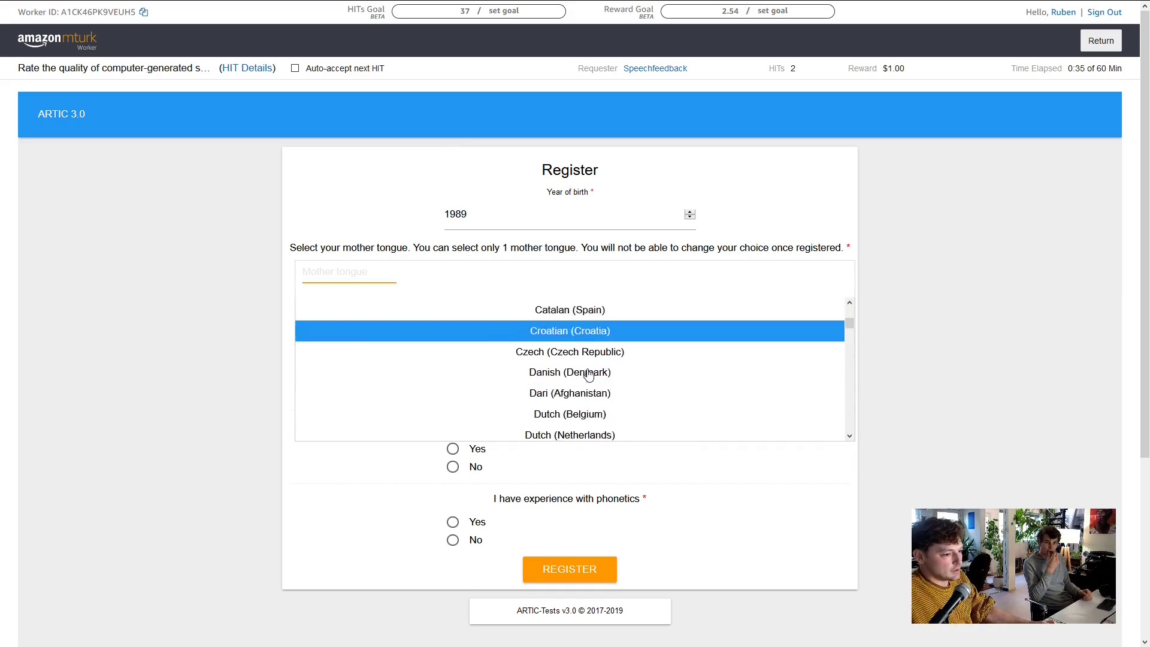
type("n")
scroll(617, 373, "down", 5)
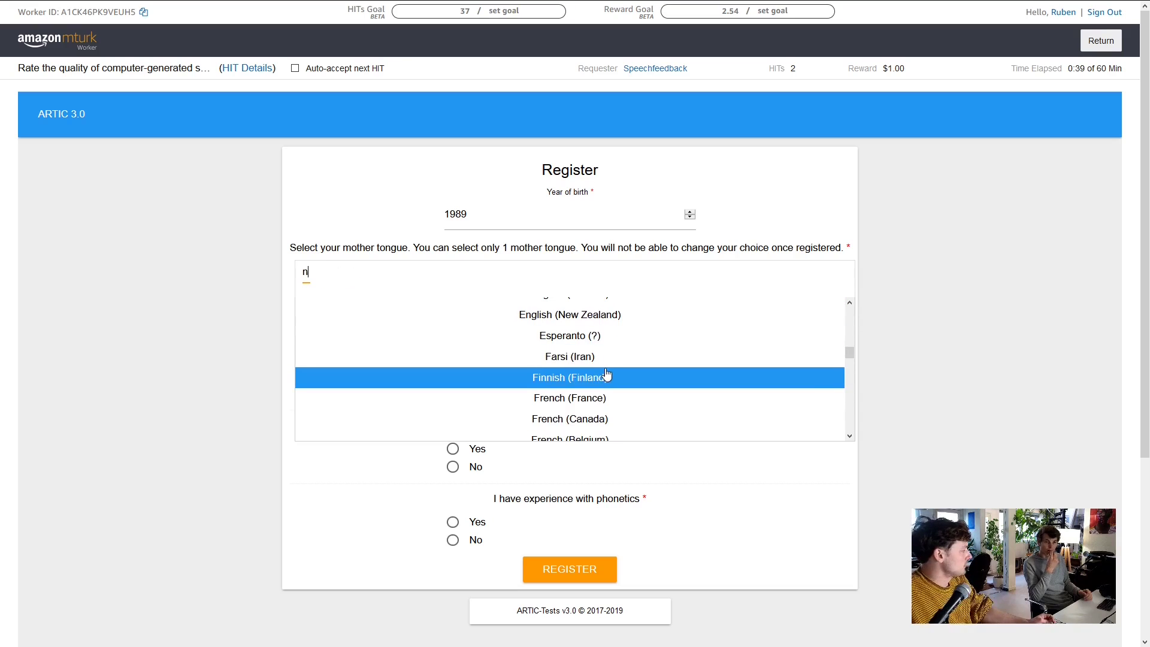
scroll(664, 374, "up", 5)
scroll(664, 348, "down", 20)
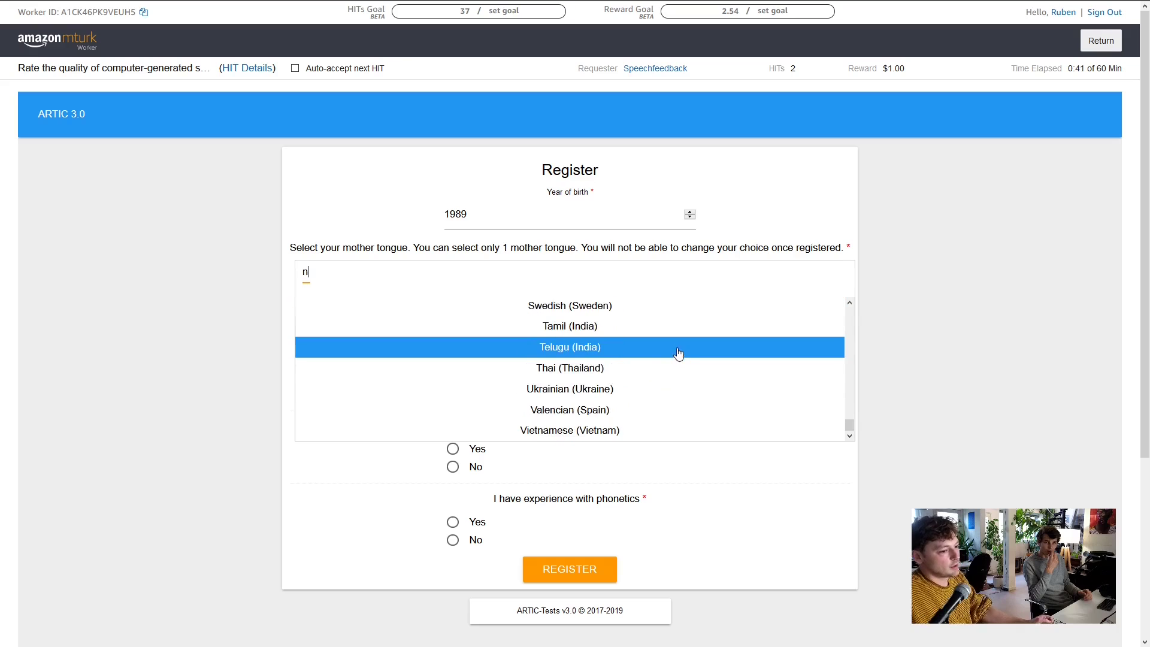
scroll(679, 353, "up", 3)
scroll(642, 372, "down", 4)
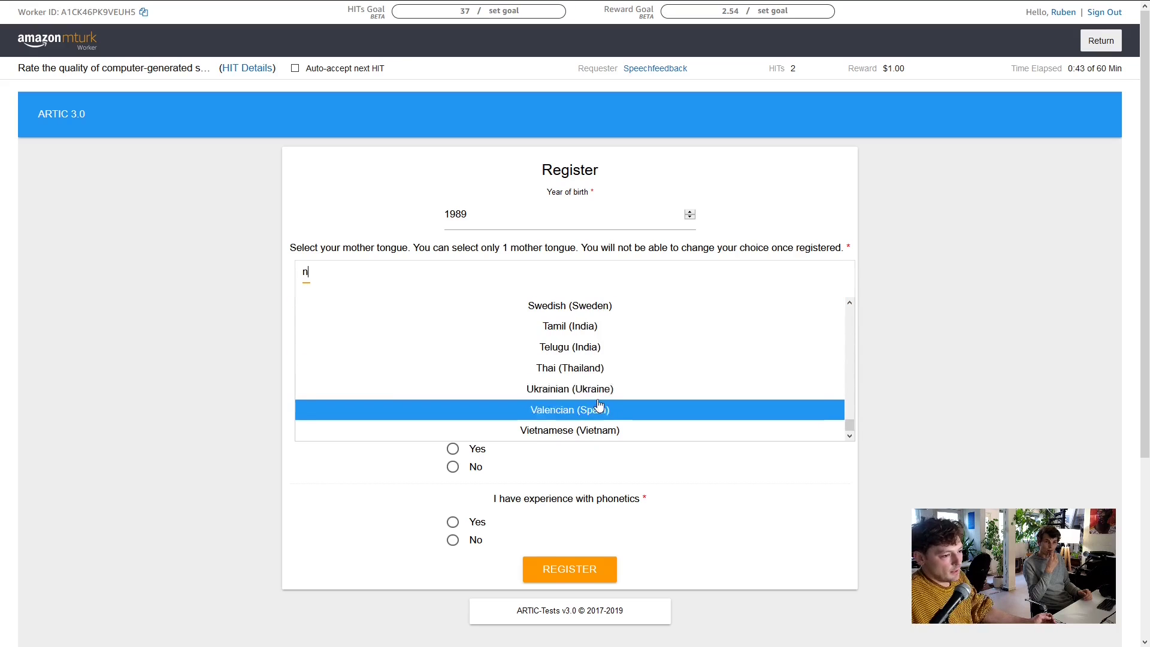
left_click(599, 390)
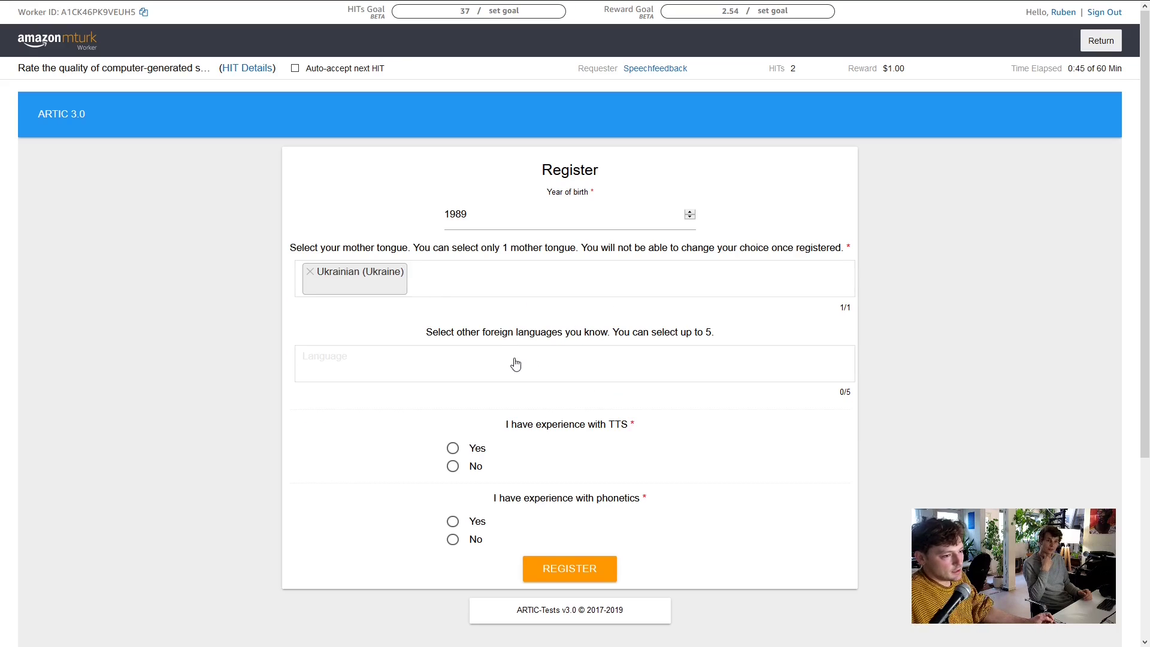
Add English (General) as another known language
left_click(533, 375)
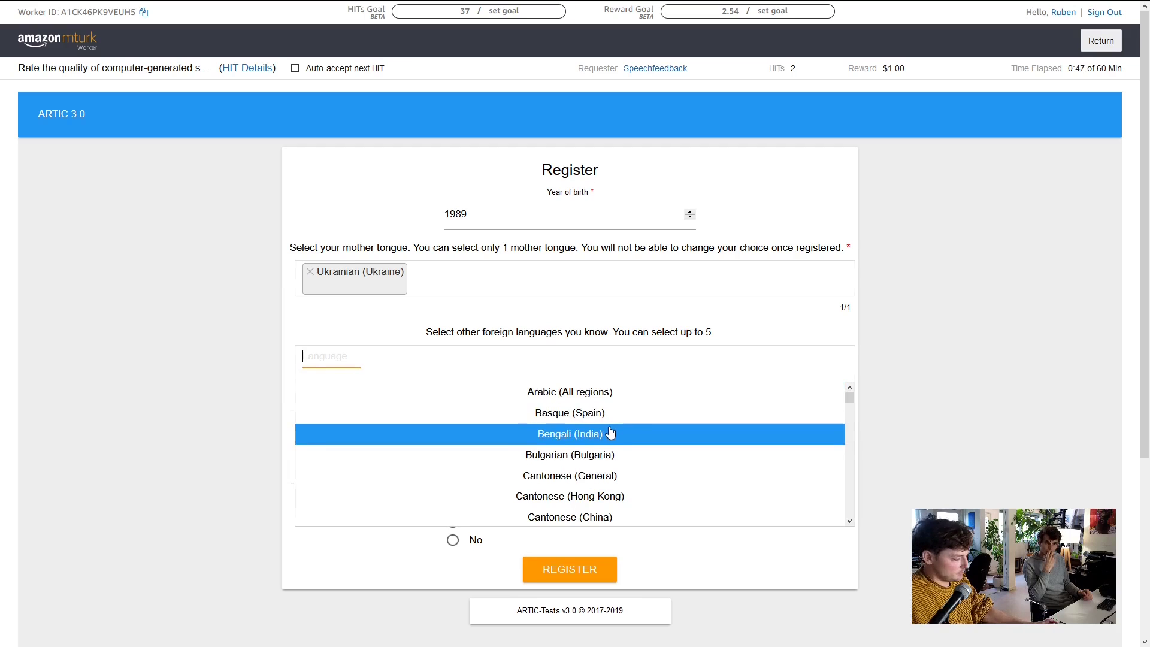
type("eng")
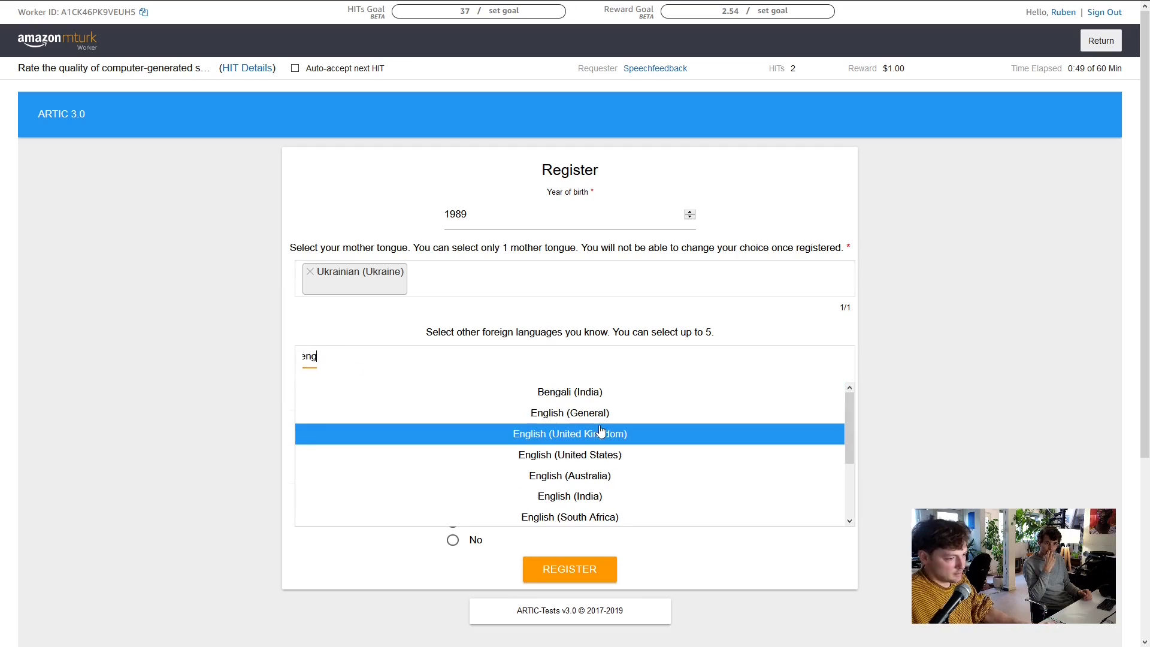
left_click(608, 419)
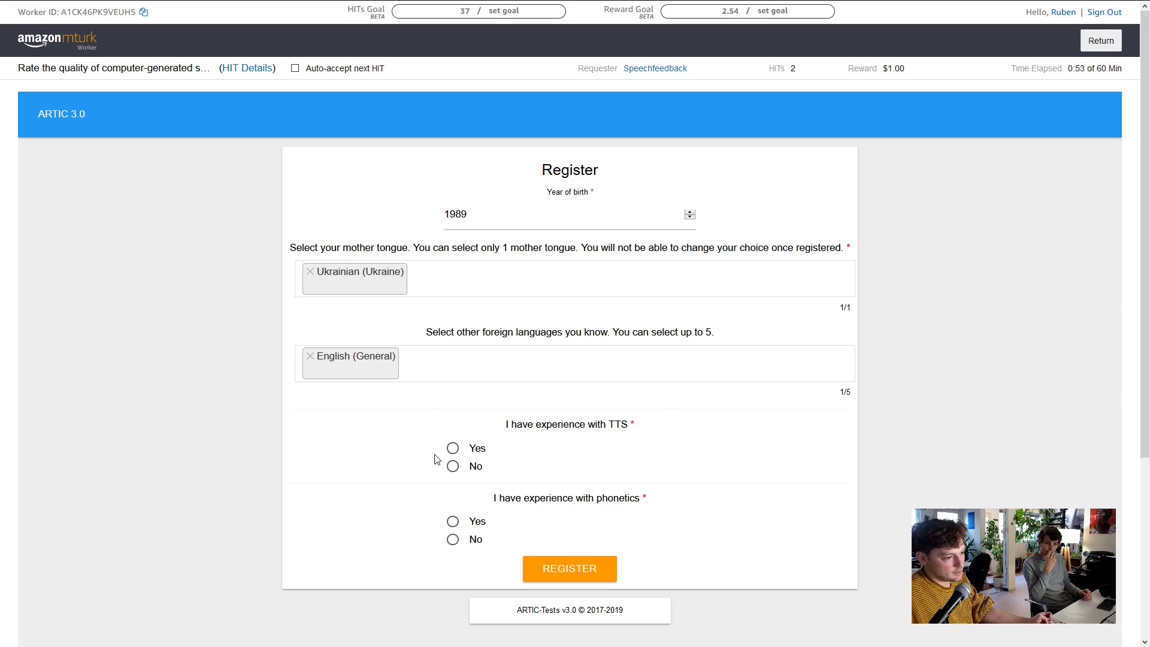
Answer Yes for TTS and phonetics experience and submit the registration
left_click(453, 448)
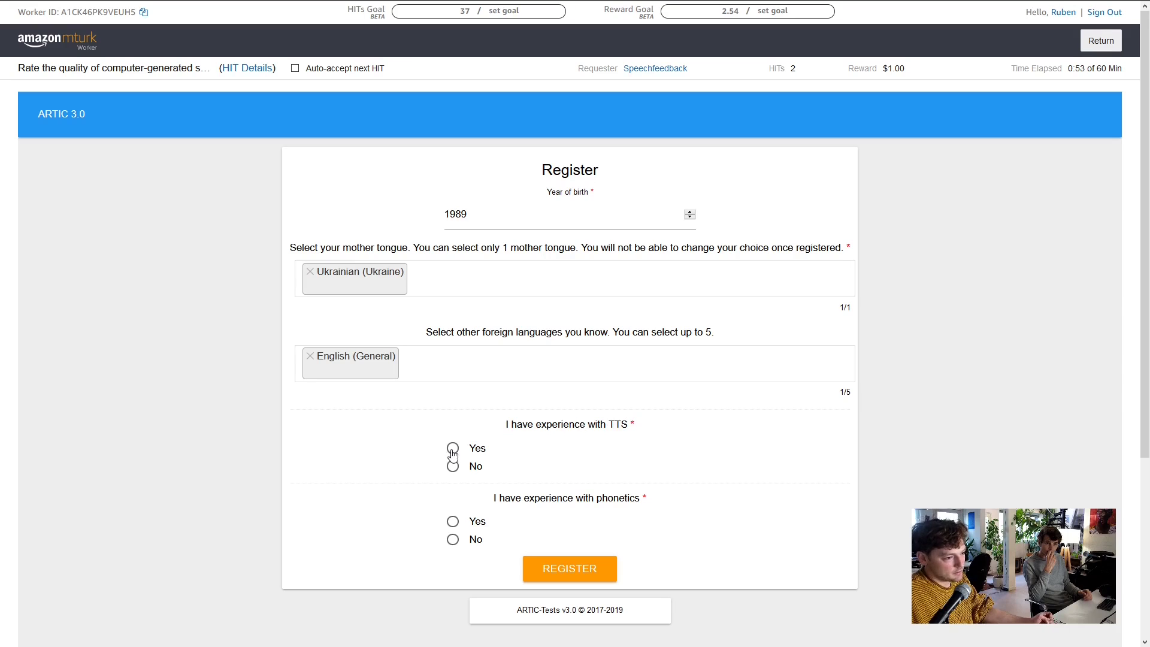
left_click(456, 522)
scroll(641, 479, "down", 4)
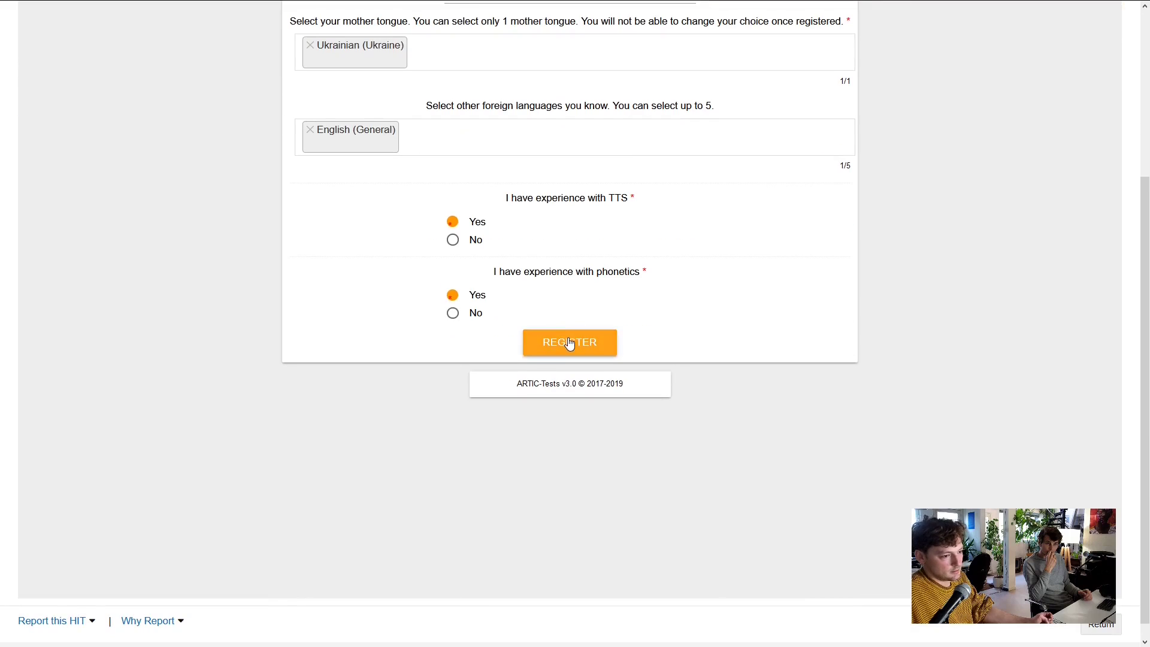
left_click(569, 343)
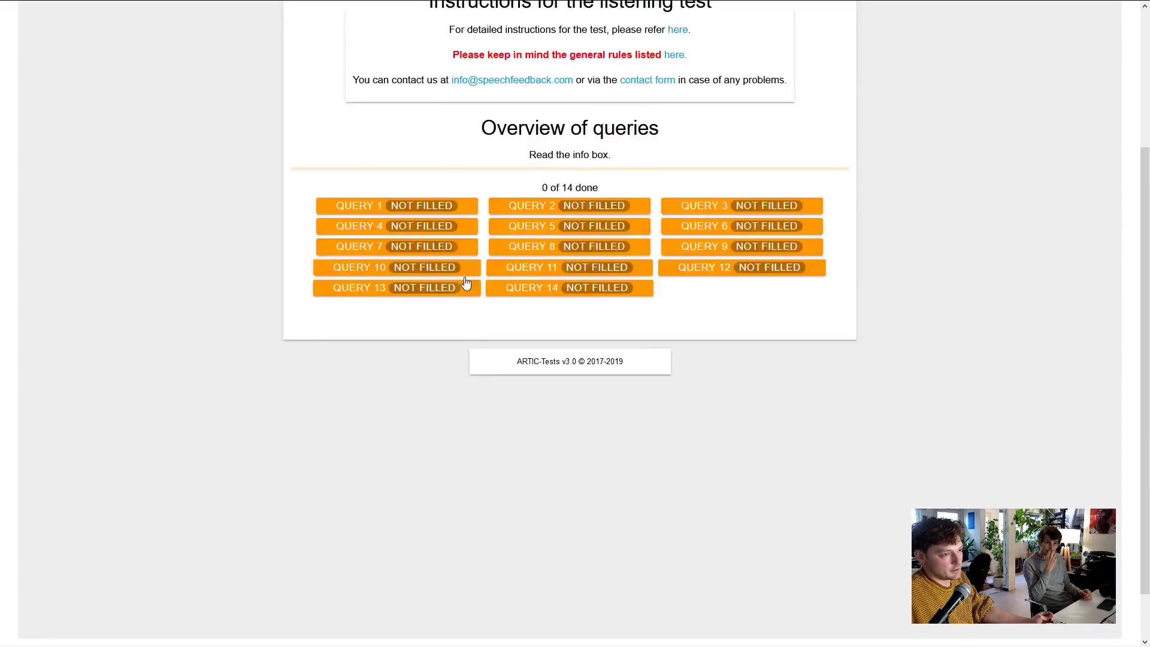
View the Help page with the listening test's five-point rating instructions
scroll(561, 226, "up", 3)
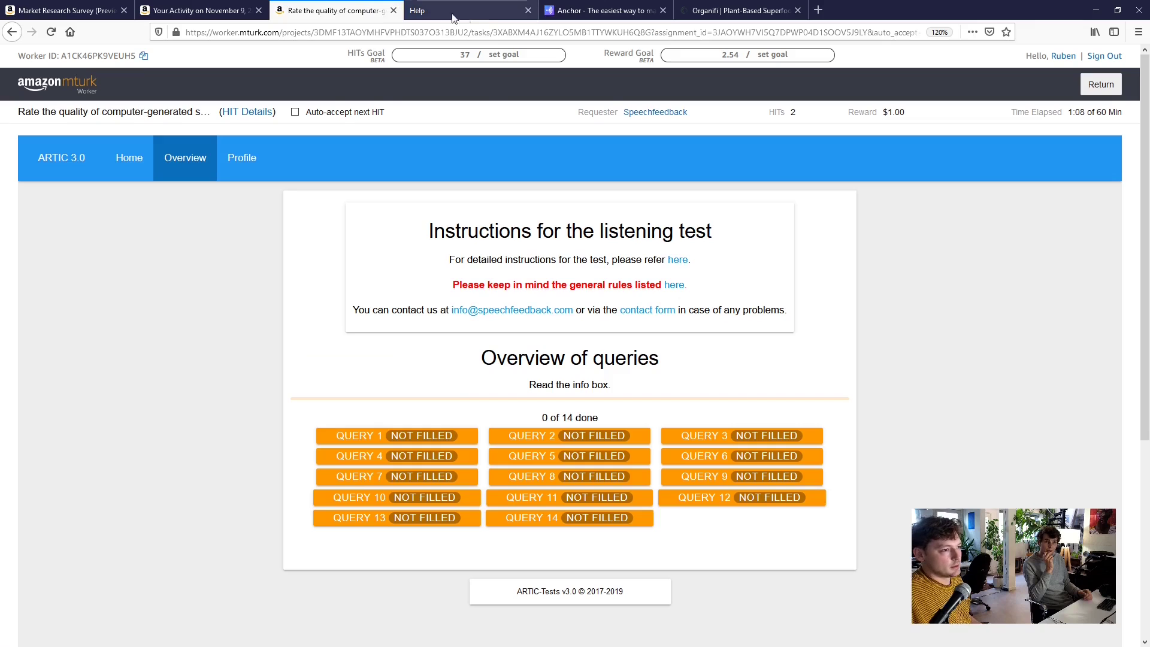
left_click(473, 16)
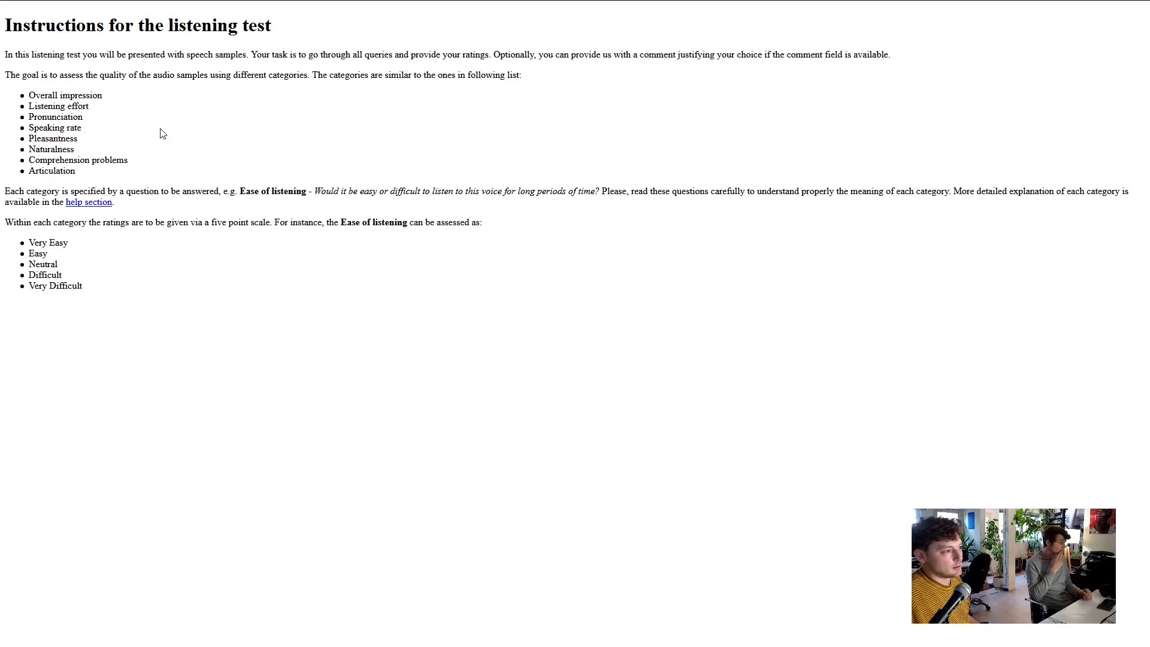
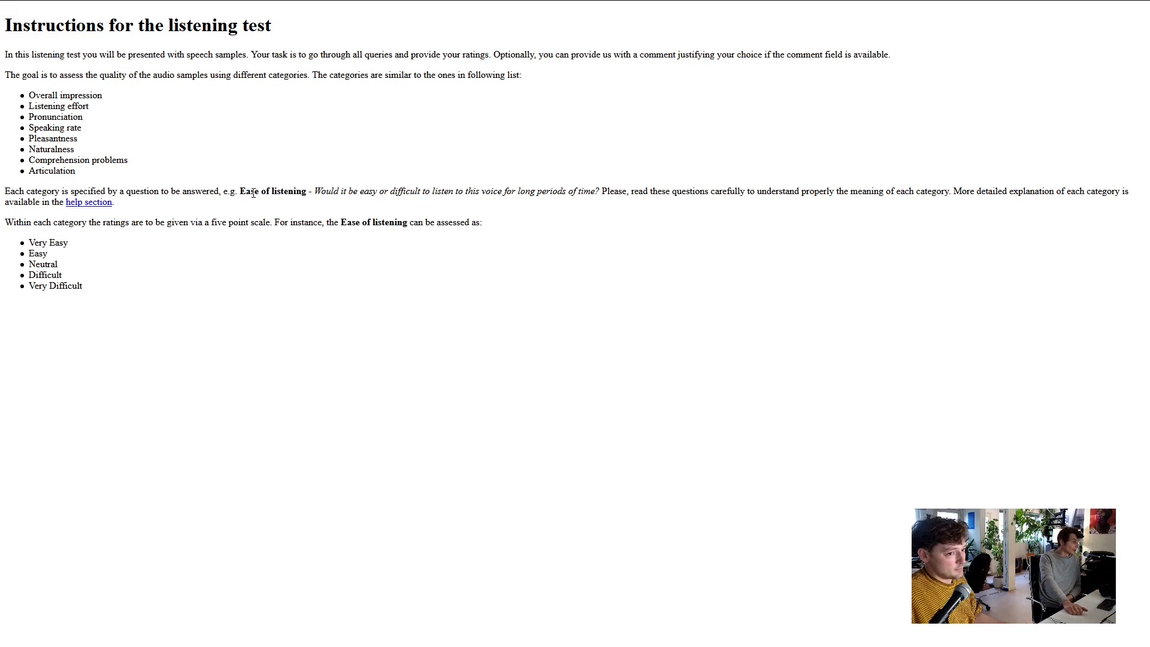
Switch from the Help tab back to the speech-rating HIT's overview showing 0 of 14 queries done
mouse_move(191, 1)
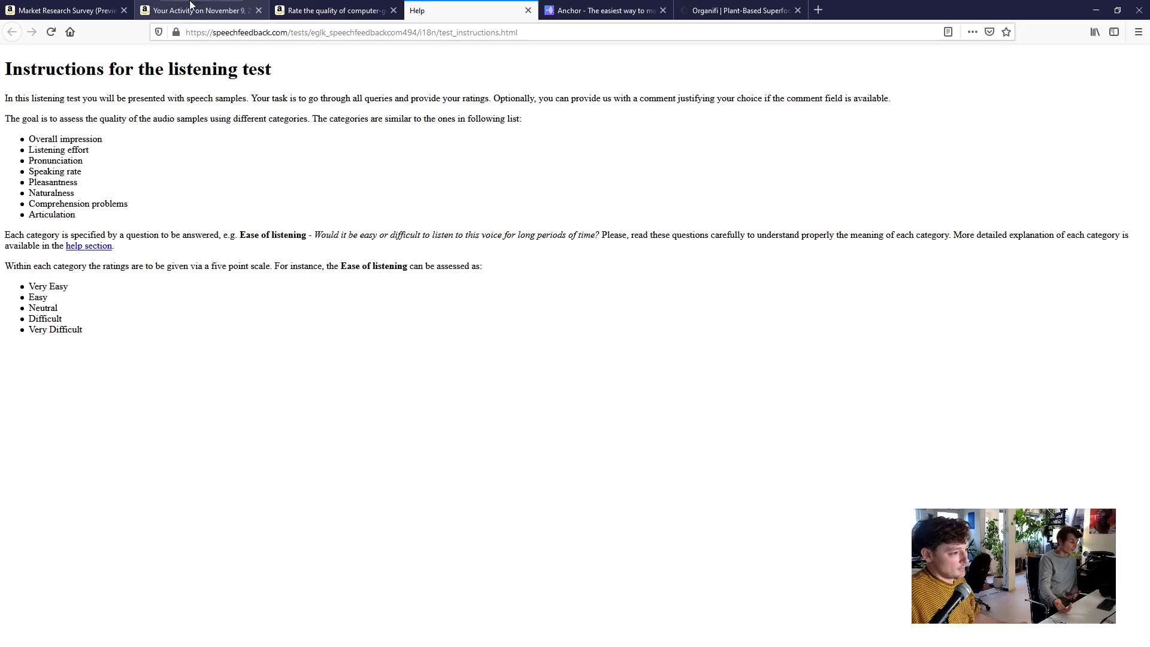
left_click(310, 13)
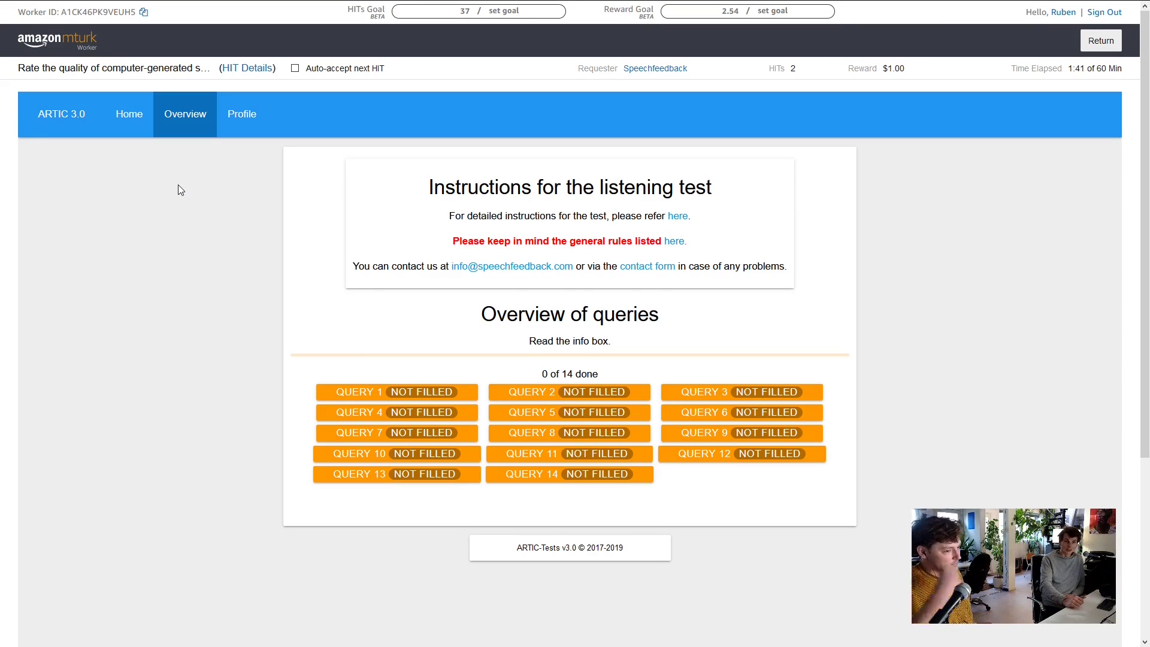
Open Query 1, play Samples A and B, and rate each as Natural
left_click(374, 393)
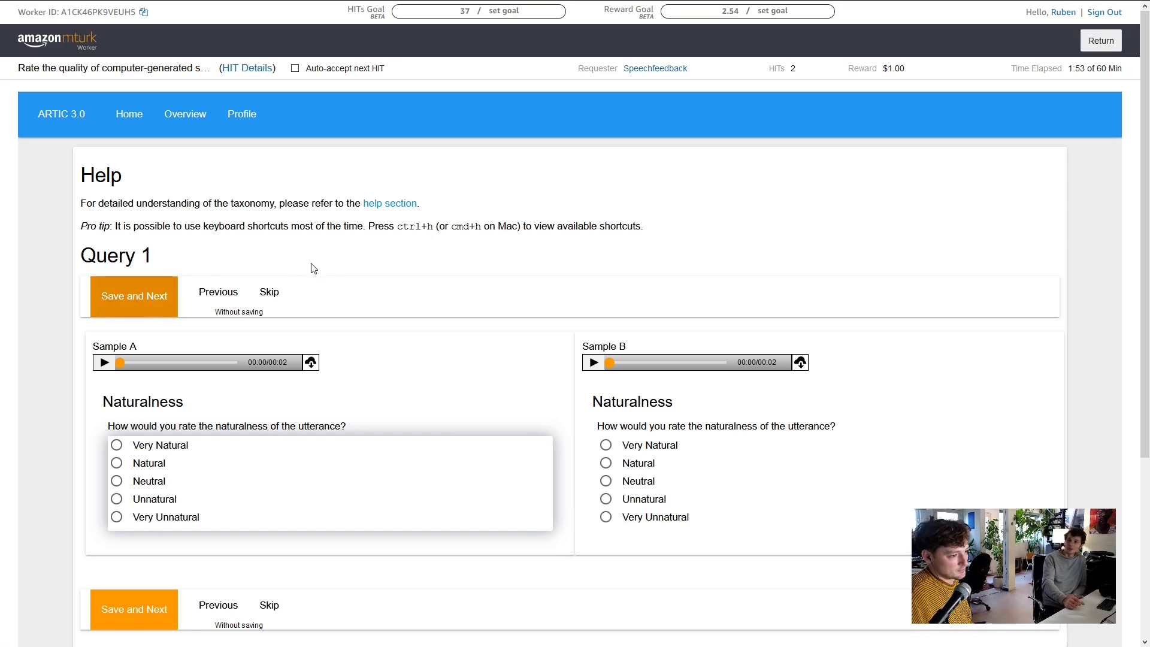
scroll(324, 267, "down", 2)
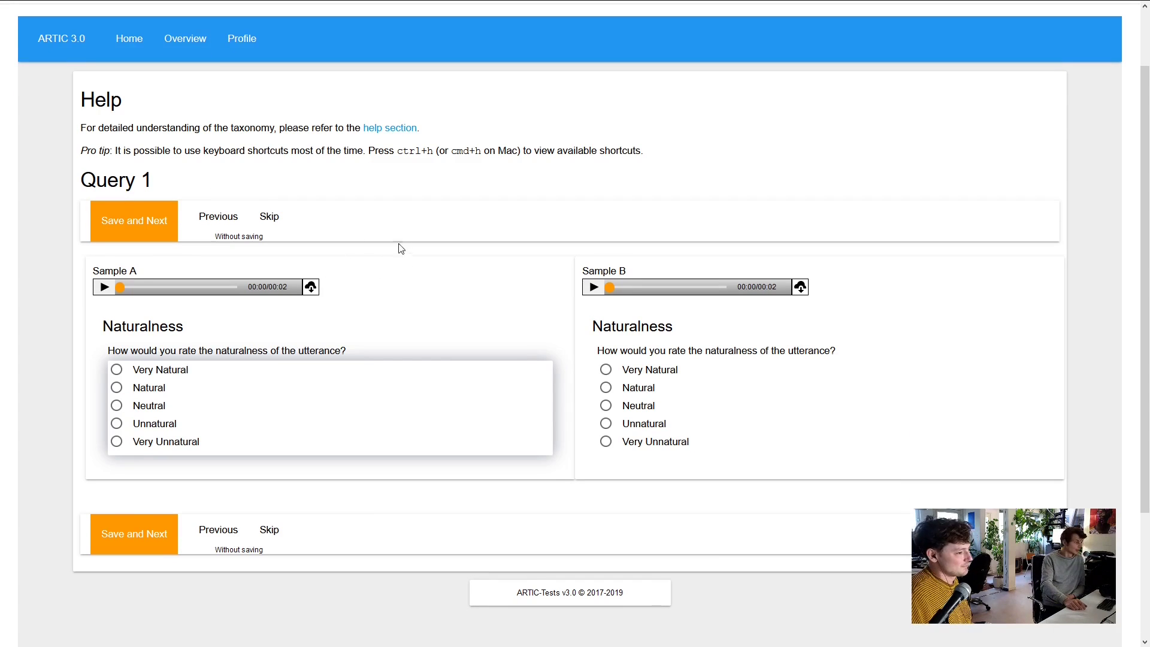
left_click(102, 288)
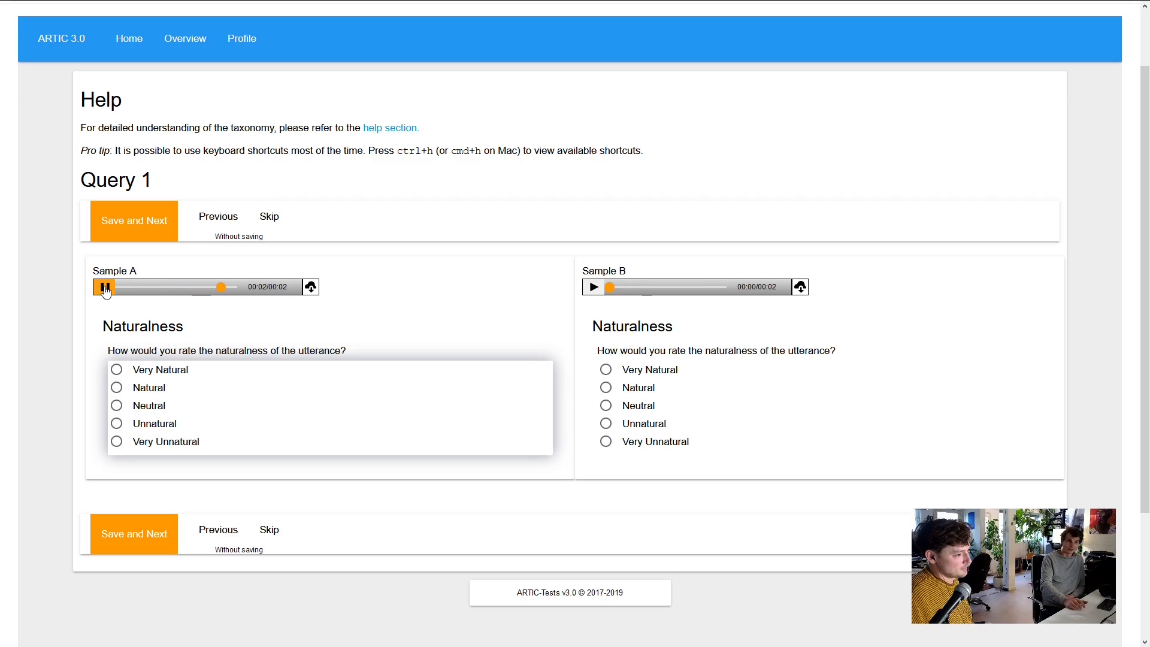
left_click(117, 387)
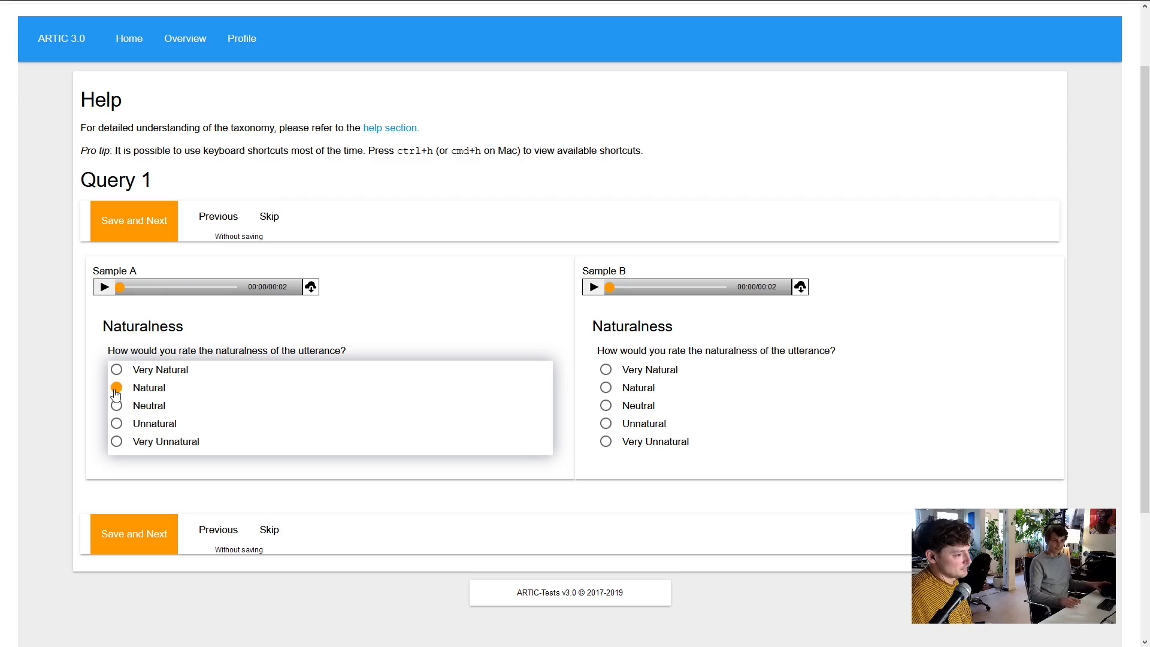
scroll(506, 288, "down", 1)
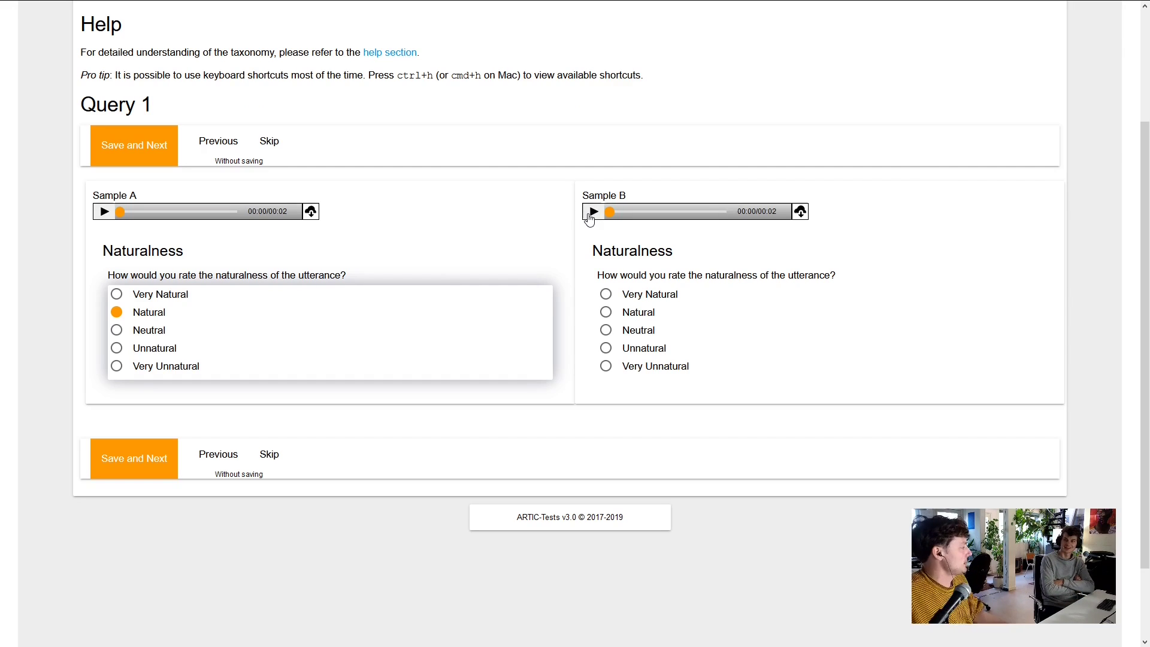
left_click(591, 214)
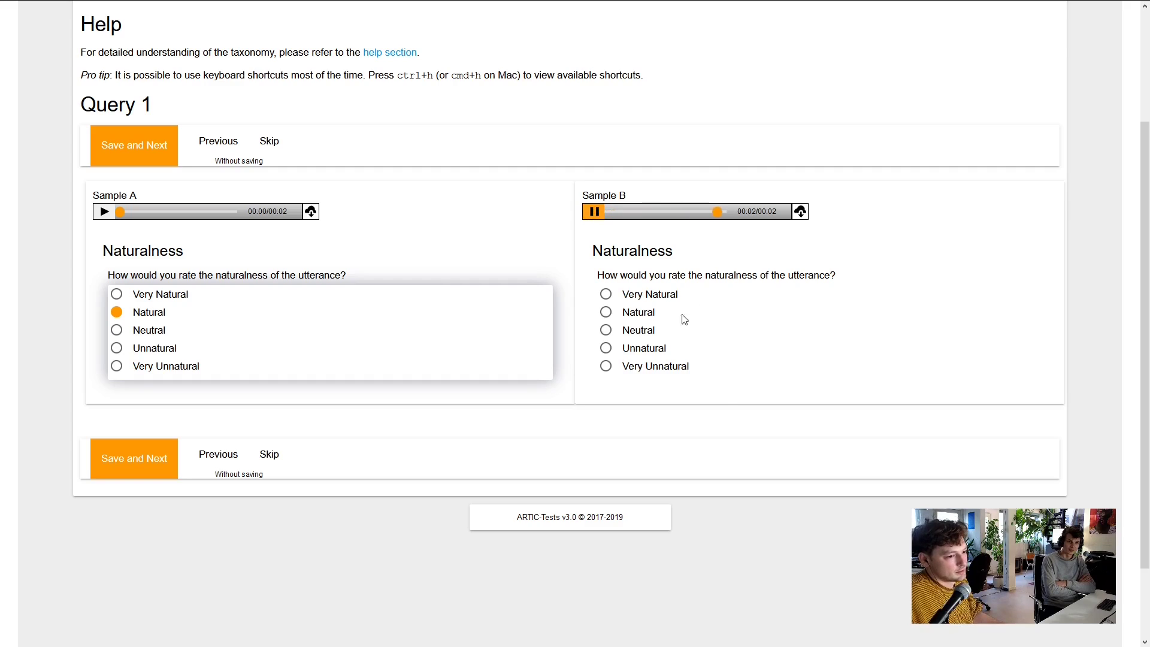
left_click(607, 314)
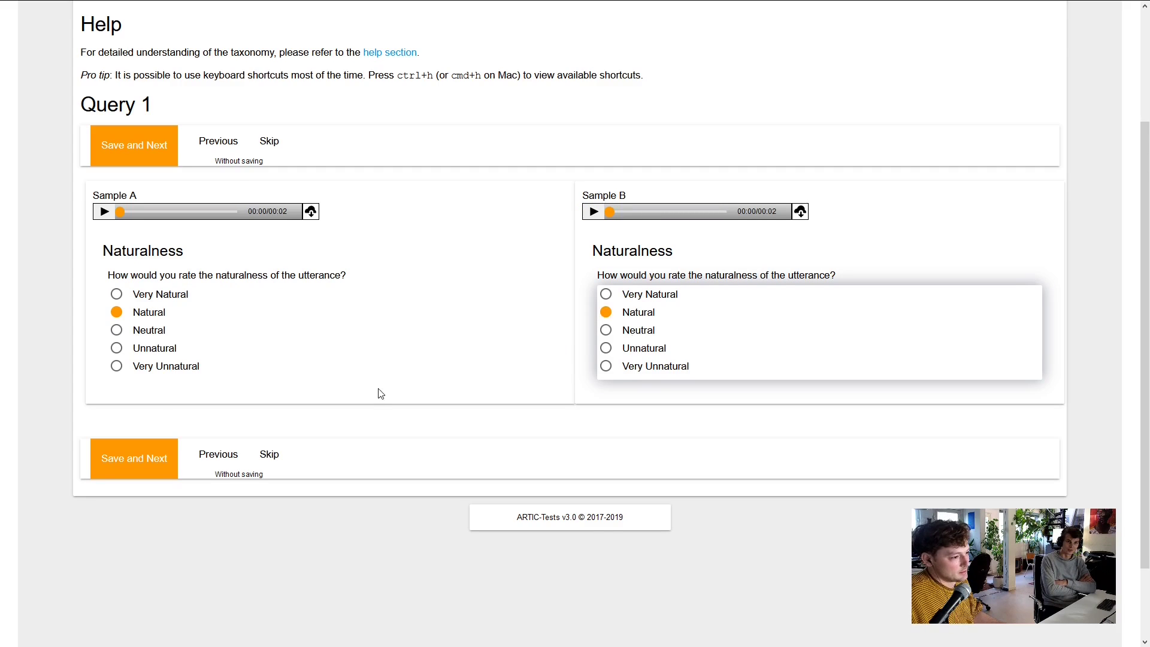
Change both Sample B's and Sample A's naturalness ratings to Neutral
scroll(311, 480, "down", 2)
scroll(379, 460, "up", 3)
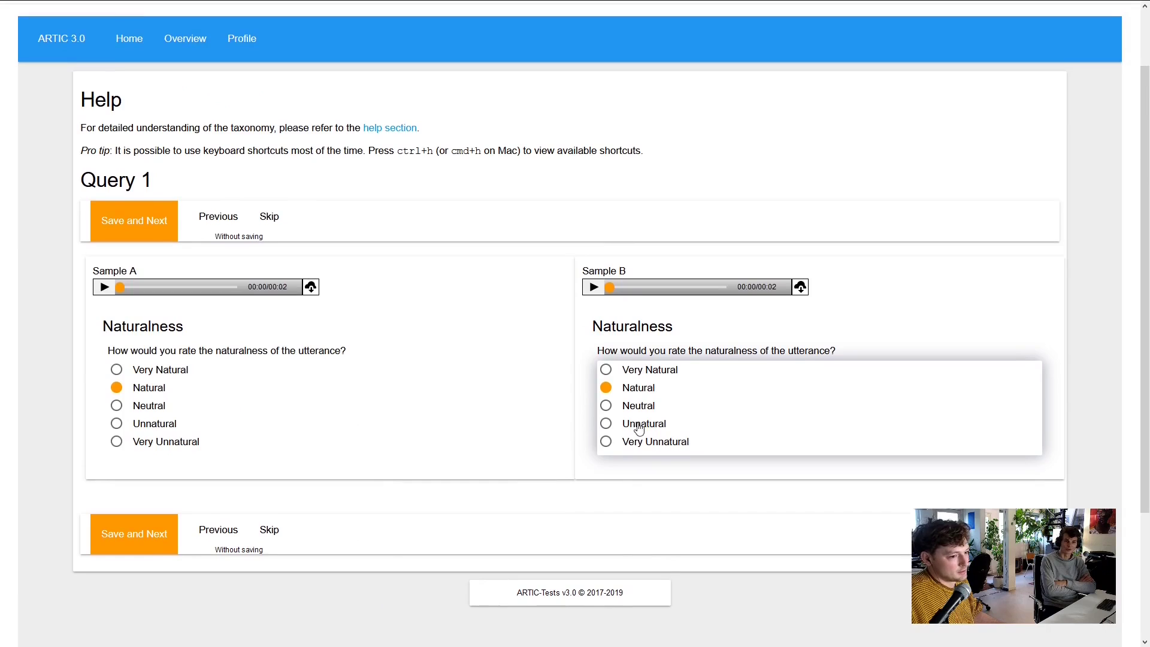
left_click(606, 407)
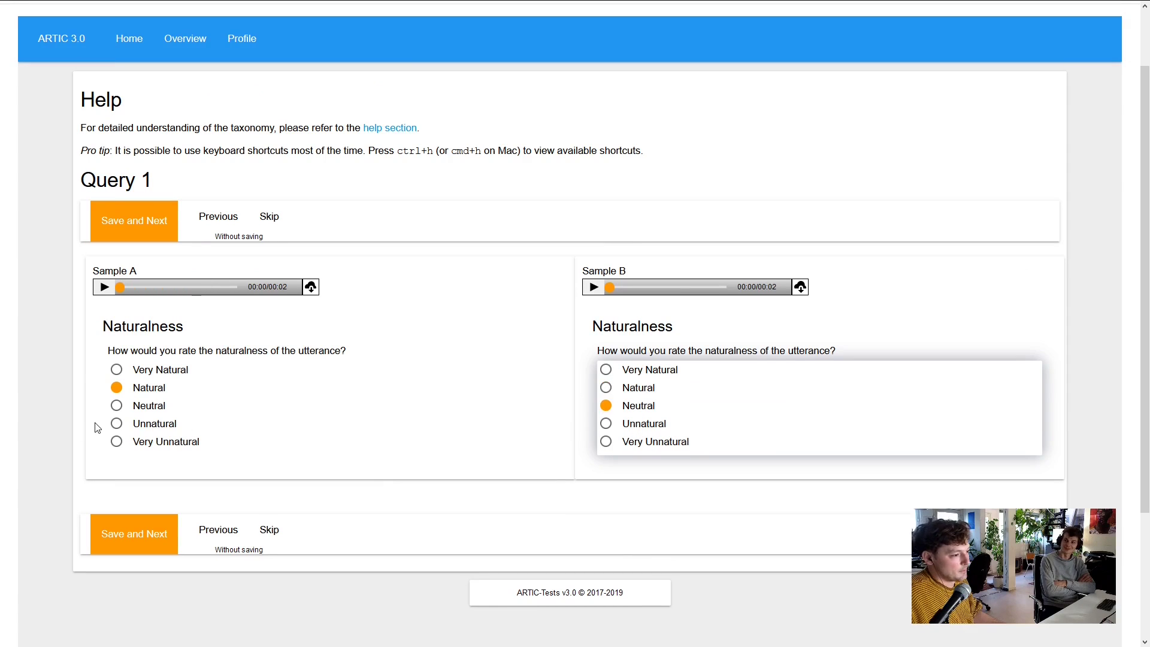
left_click(112, 407)
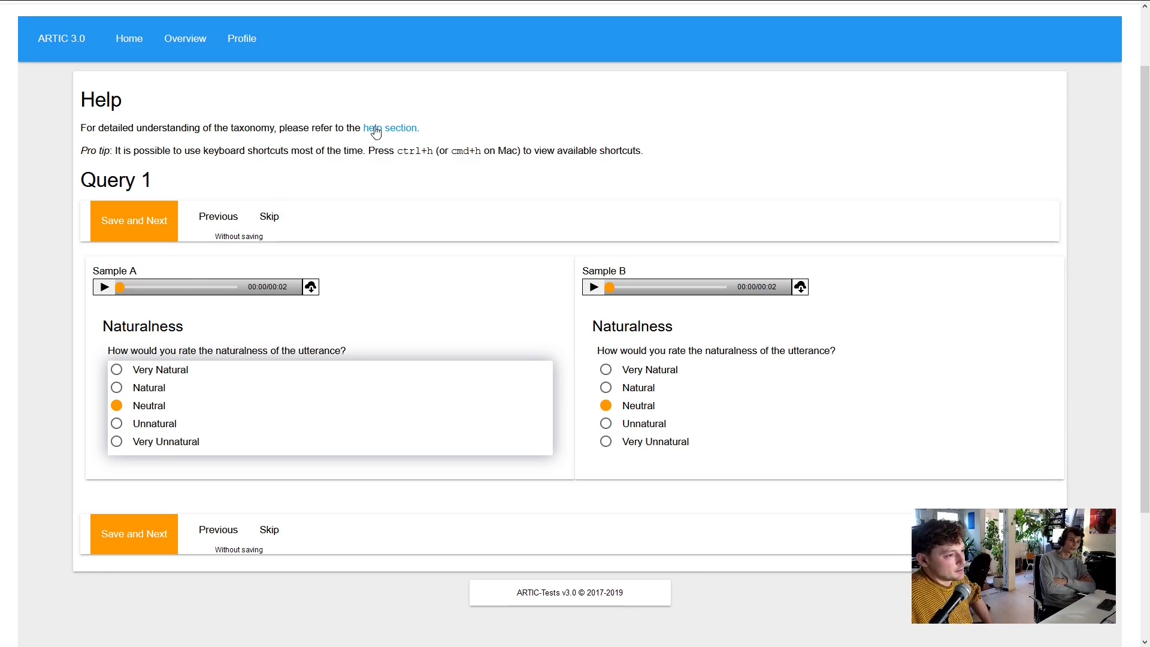
scroll(425, 367, "down", 3)
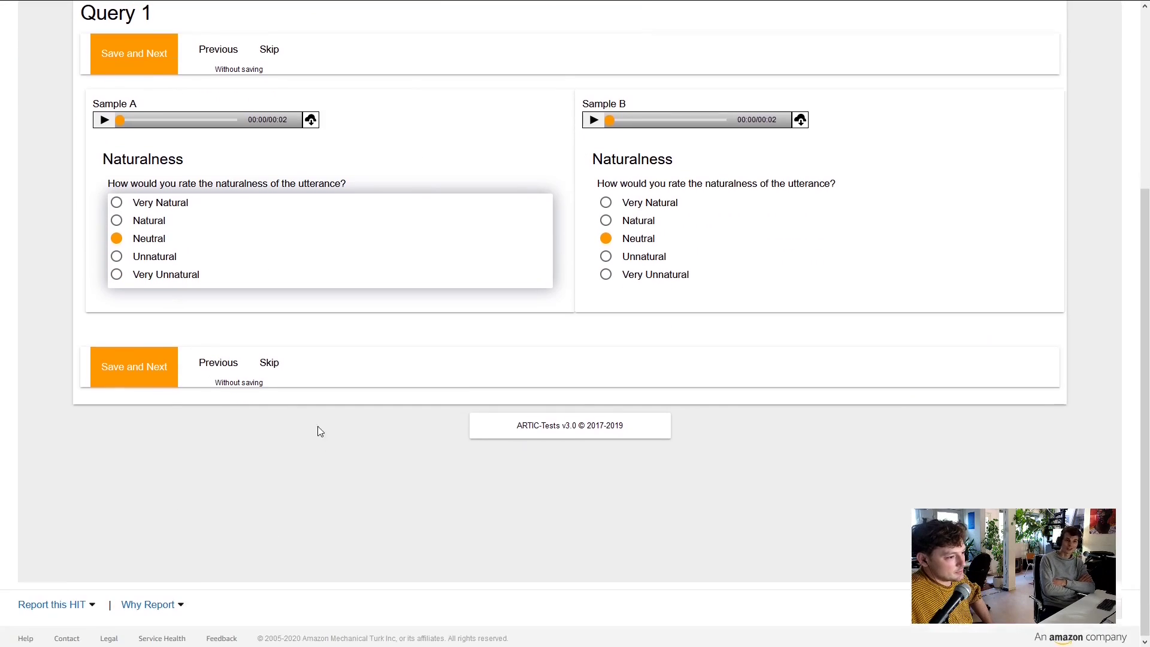
scroll(367, 444, "up", 3)
scroll(413, 411, "down", 3)
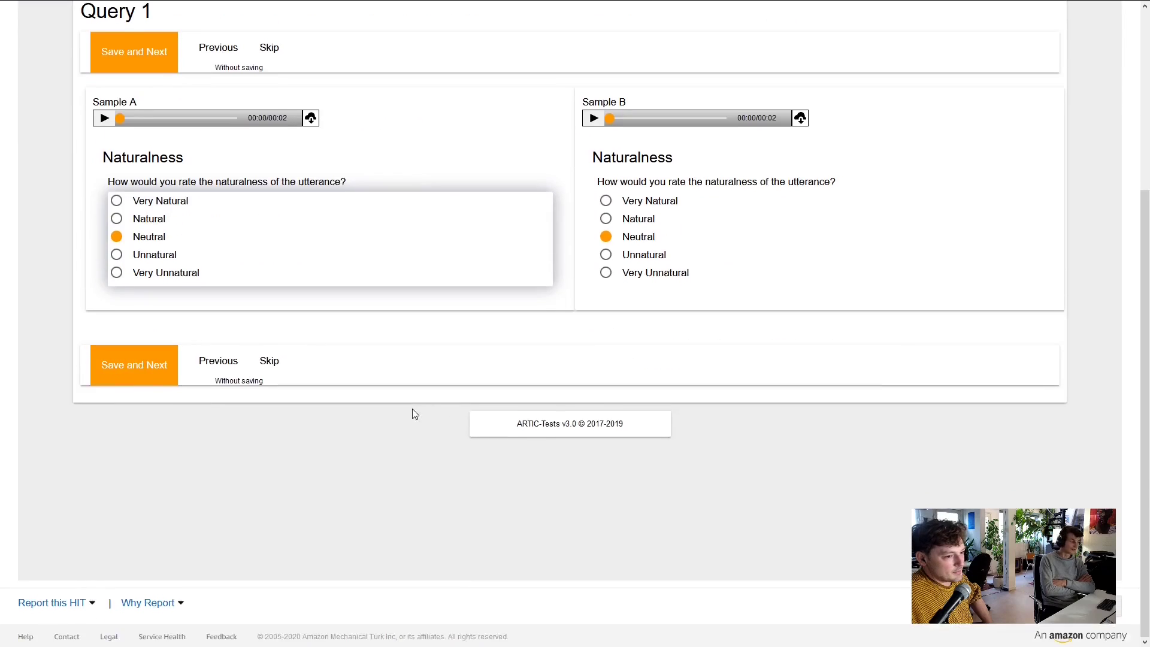
scroll(414, 411, "up", 3)
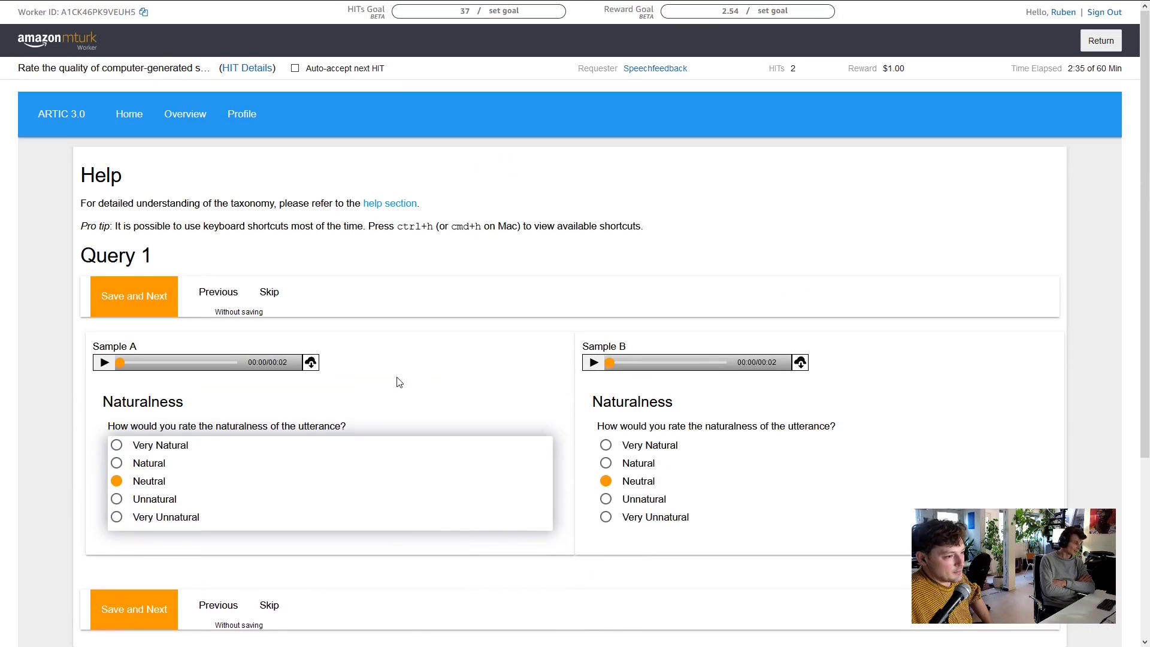
Save Query 1's ratings and advance to Query 2
left_click(117, 303)
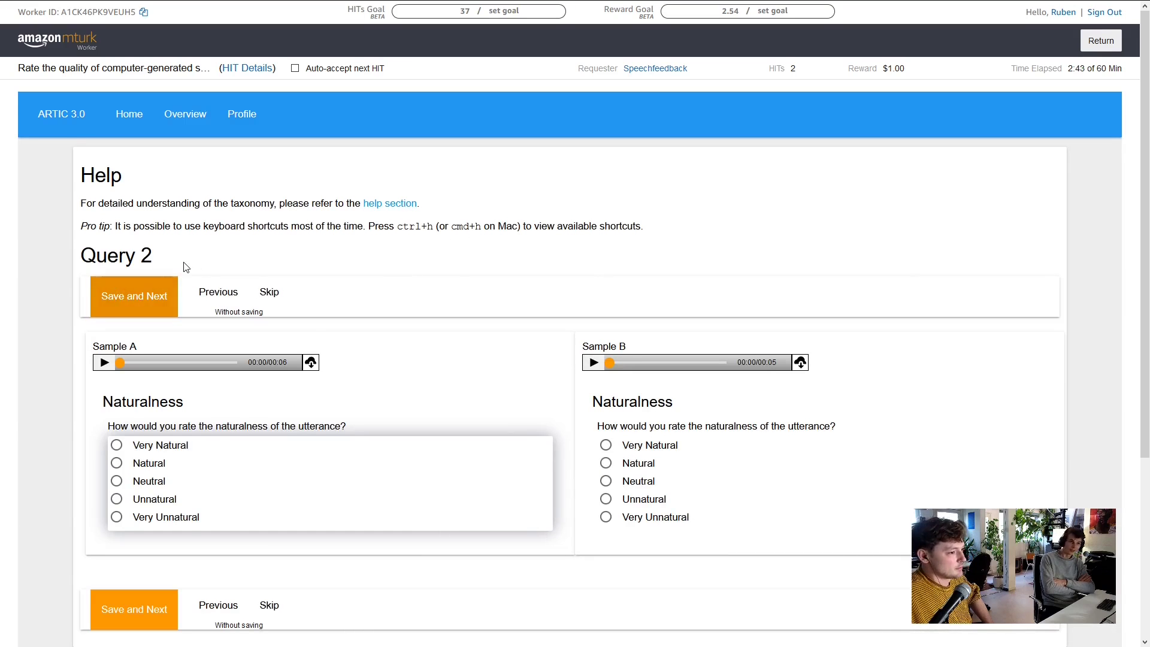
scroll(185, 267, "down", 3)
left_click(138, 466)
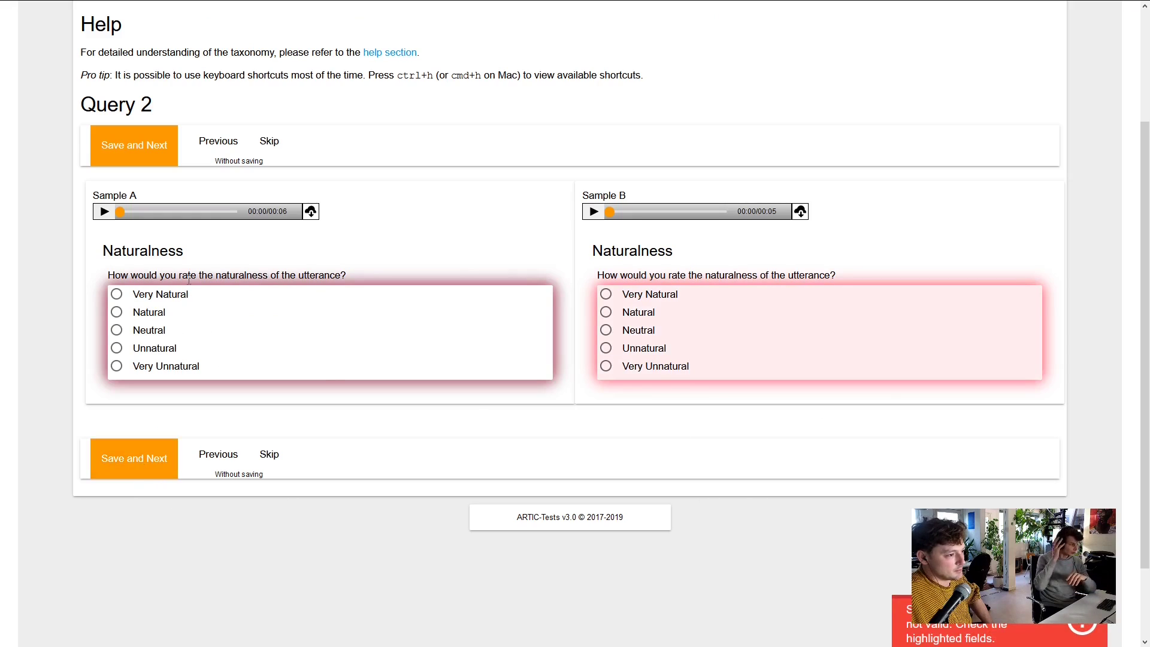
Play Query 2's Sample A for about two seconds, then stop it
left_click(105, 212)
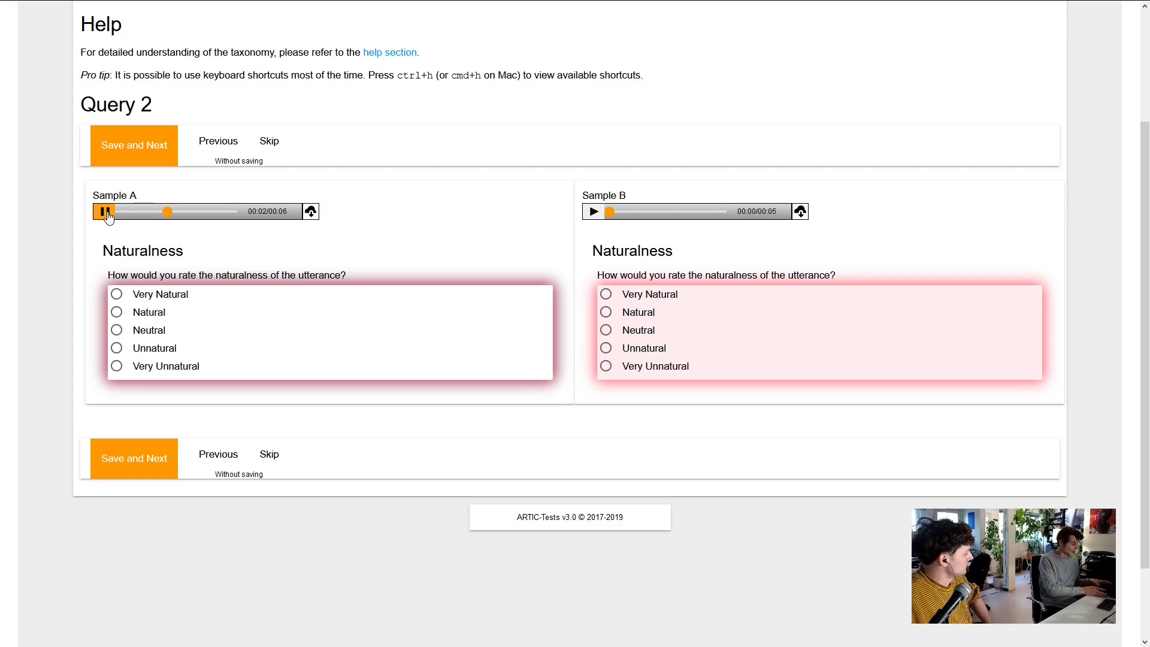
left_click(105, 213)
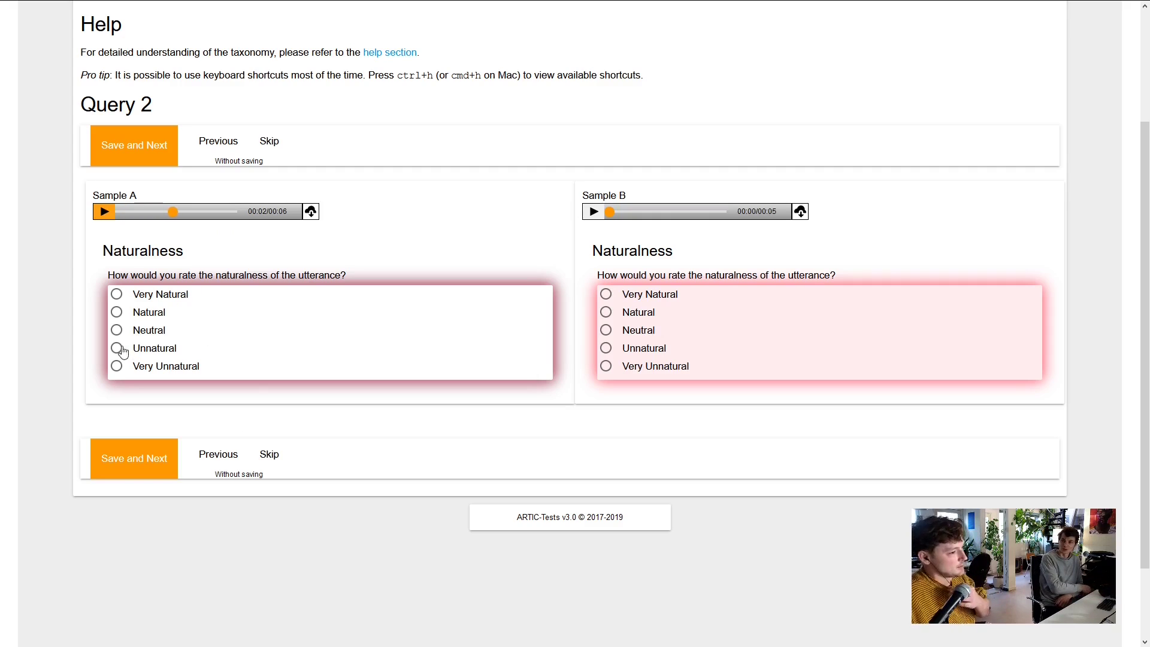
scroll(418, 328, "up", 3)
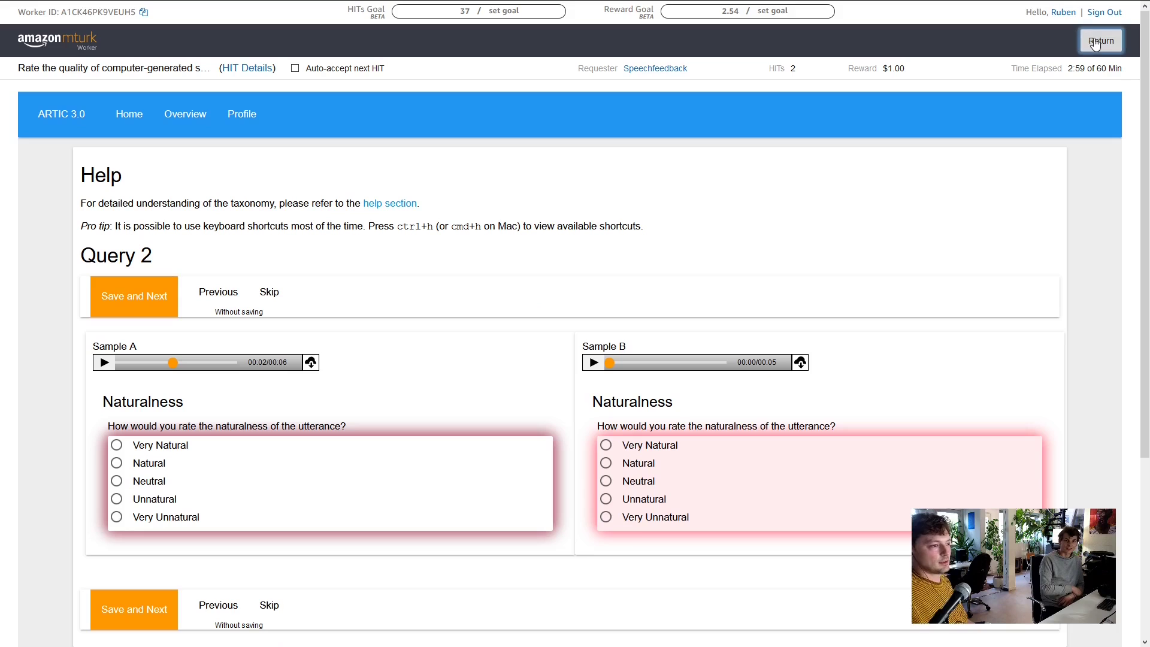
Return the speech-rating HIT without finishing it
left_click(1079, 44)
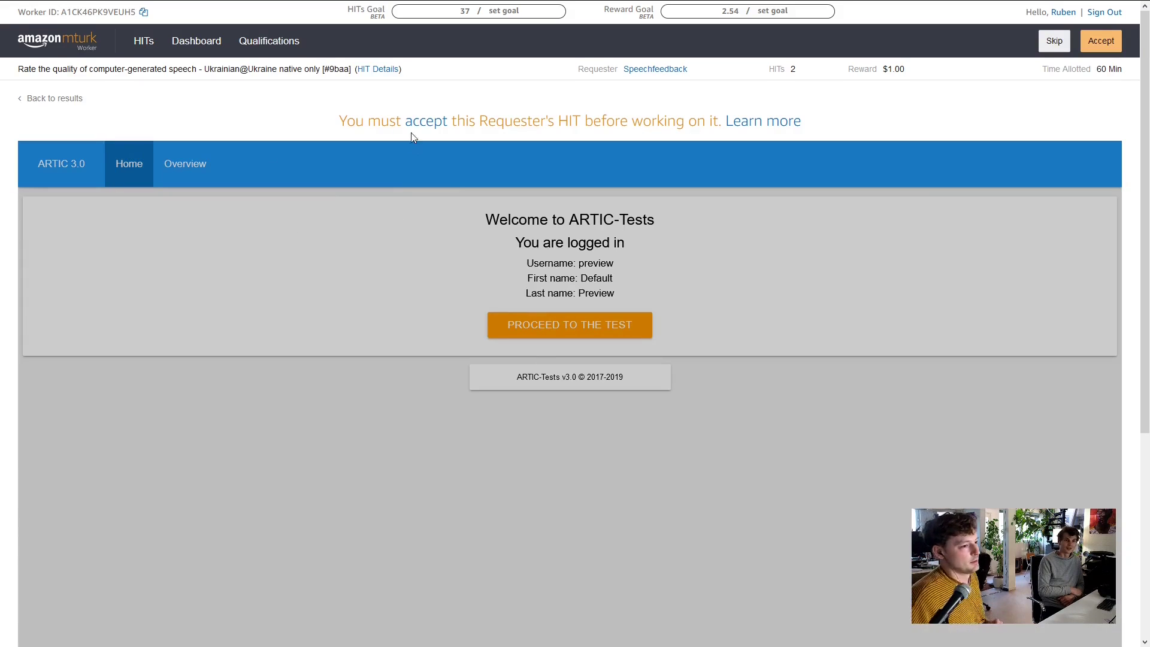
scroll(362, 195, "down", 5)
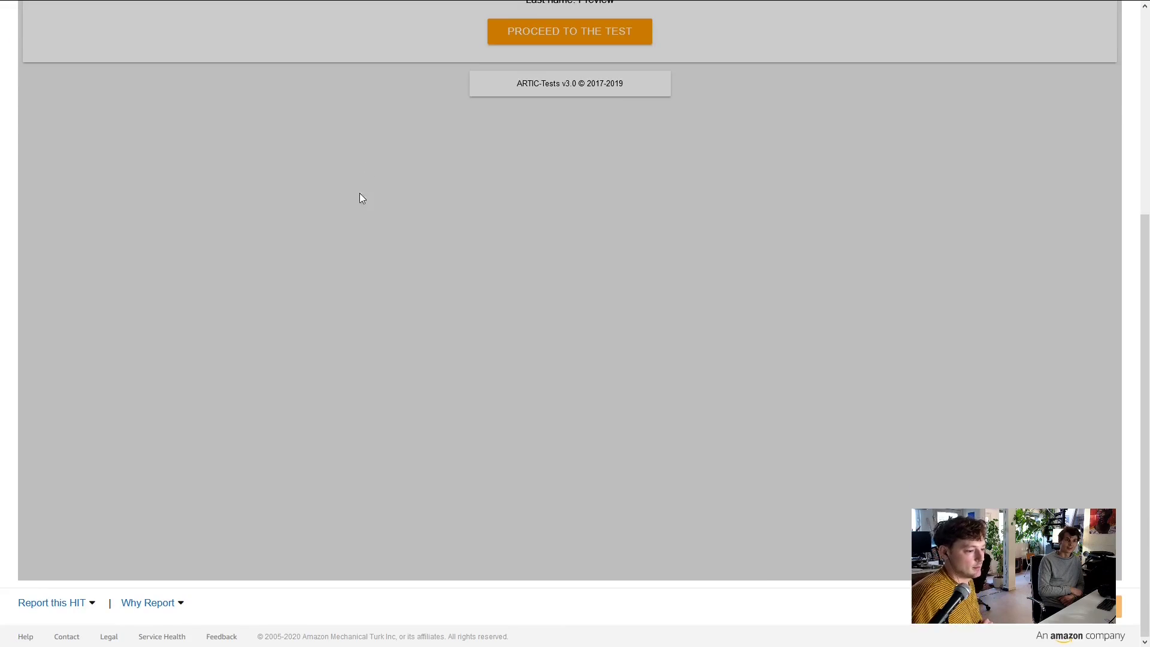
scroll(577, 444, "up", 5)
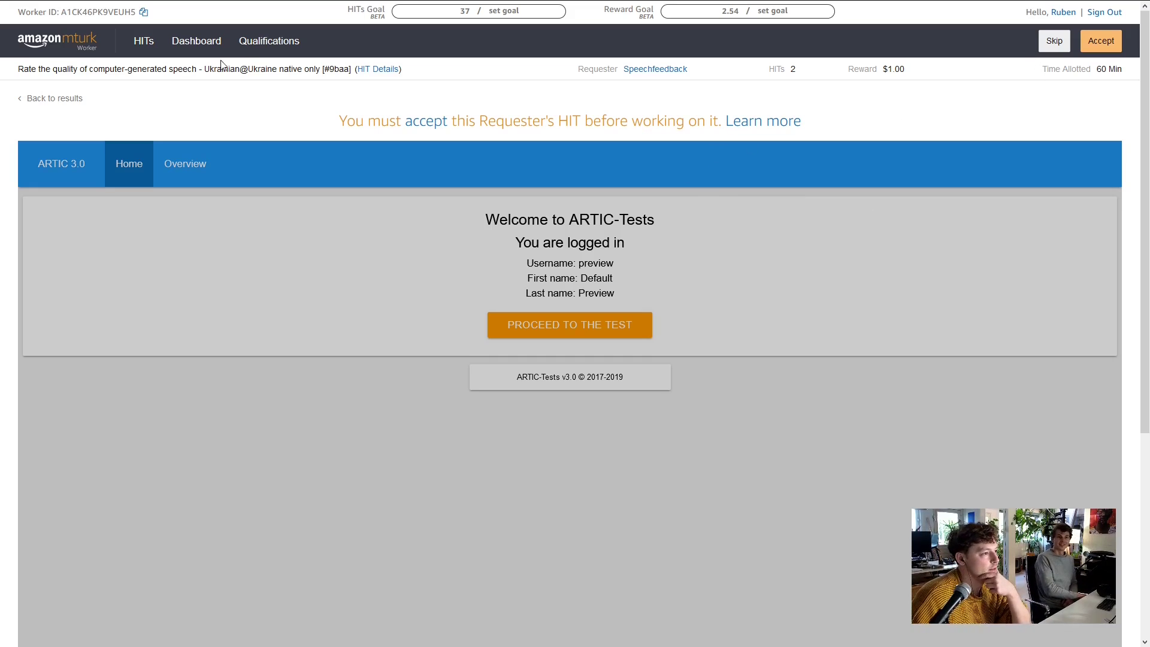
In the HIT Groups list, view the Collect data from a Website HIT details, then show groups 21–40
left_click(146, 45)
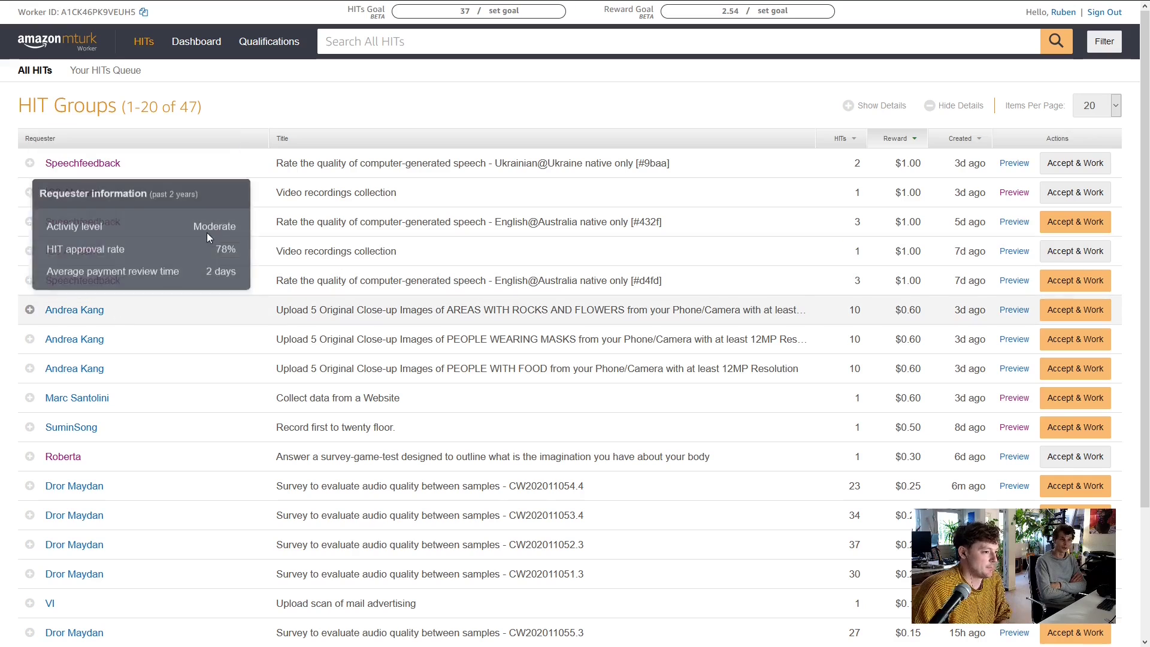
scroll(457, 311, "down", 1)
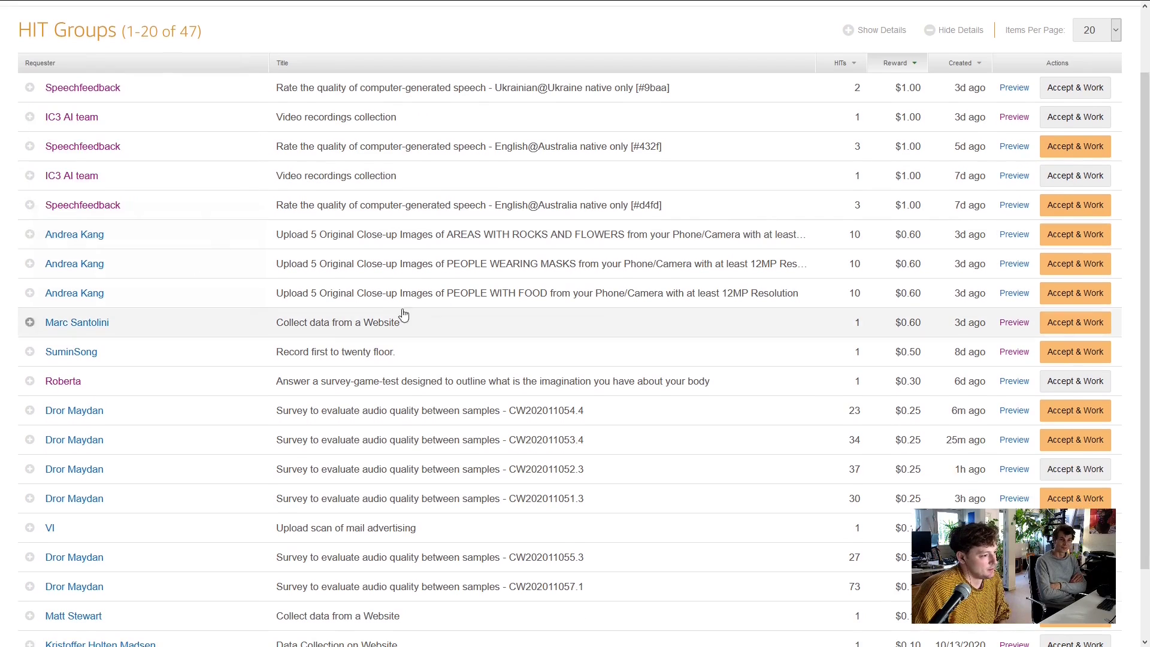
left_click(38, 324)
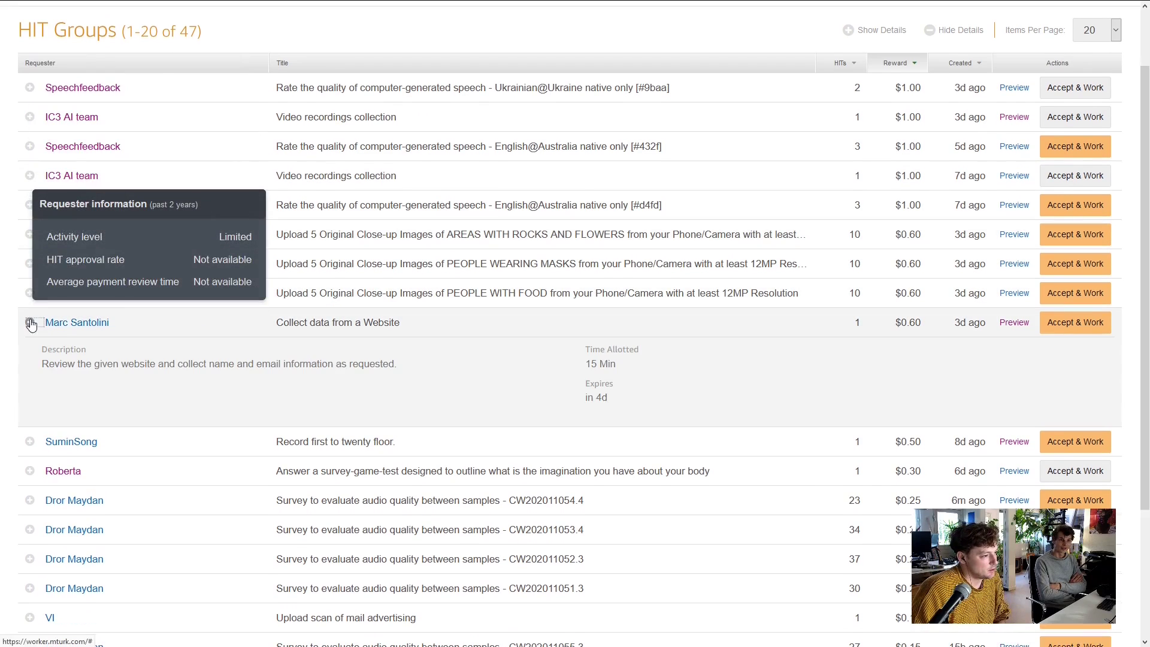
scroll(180, 347, "down", 2)
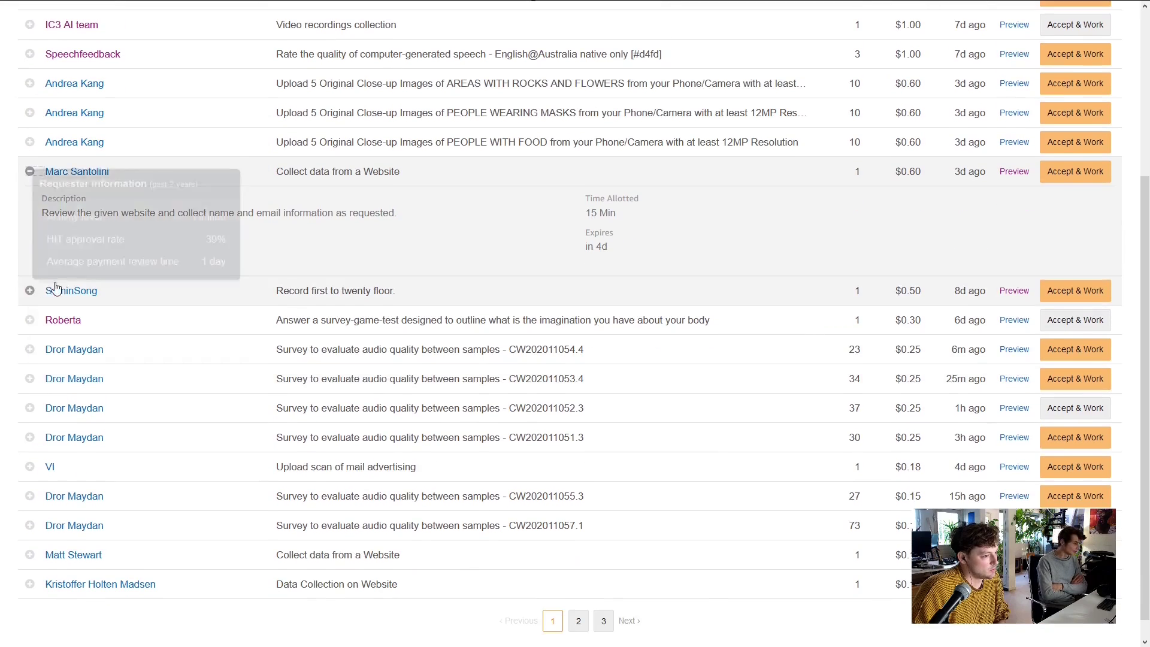
scroll(181, 302, "up", 1)
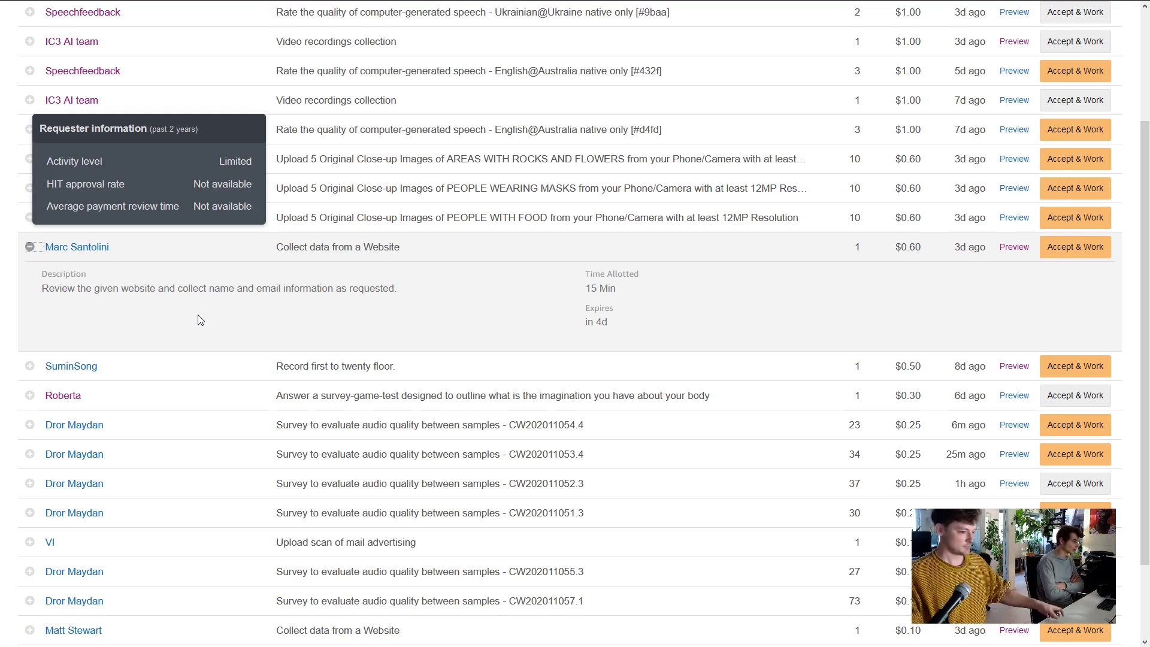
scroll(251, 324, "down", 1)
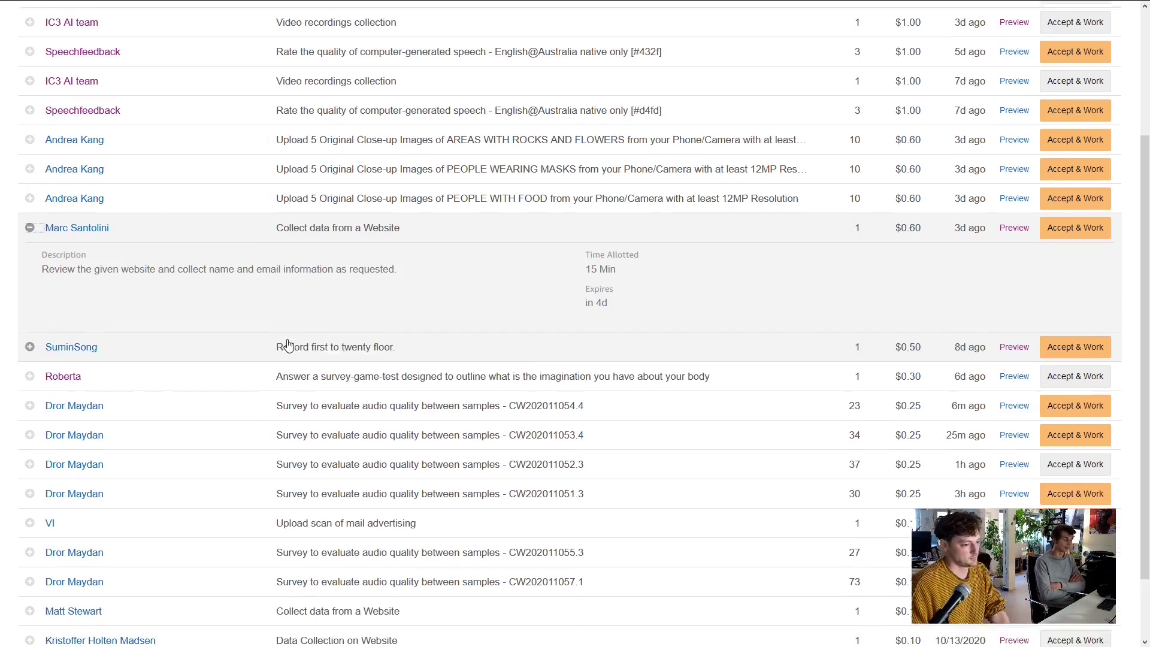
scroll(286, 394, "down", 1)
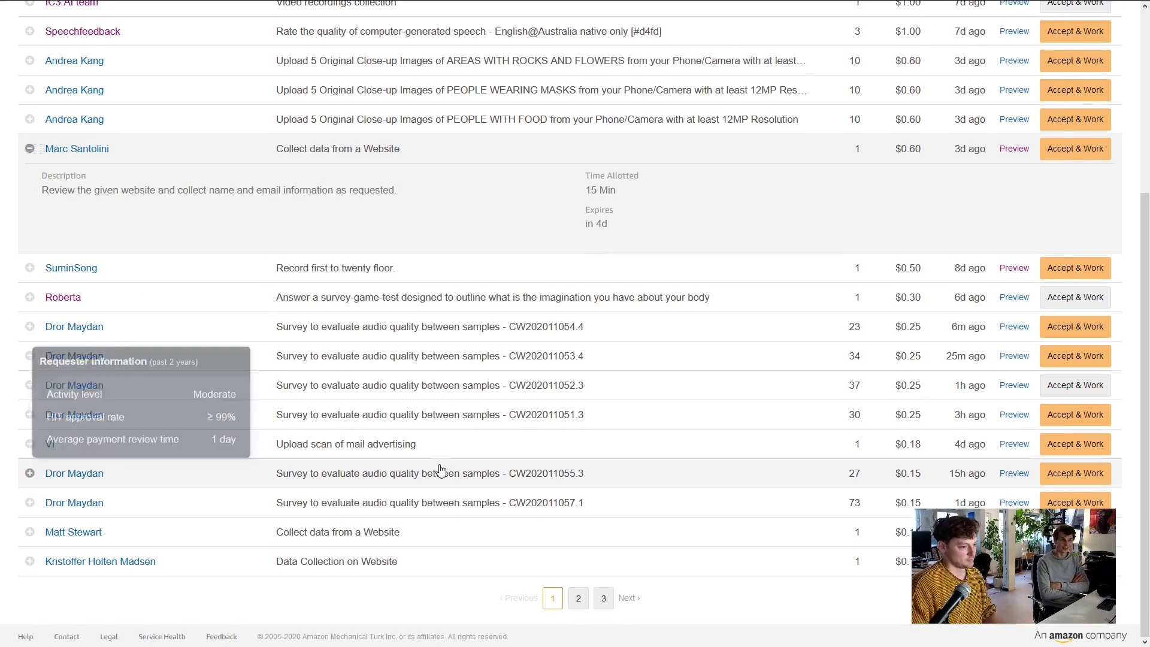
left_click(575, 604)
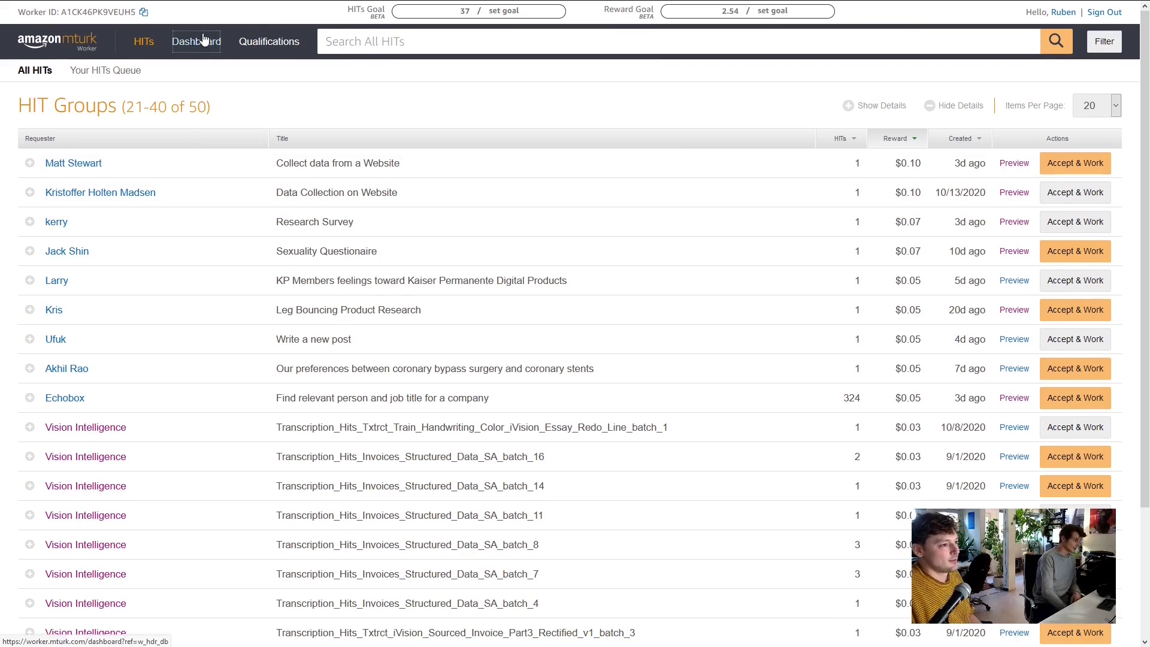
Open the Dashboard and expand week 11/08 - 11/14 to show 11/09: 37 submitted, 4 approved, 33 pending
left_click(204, 40)
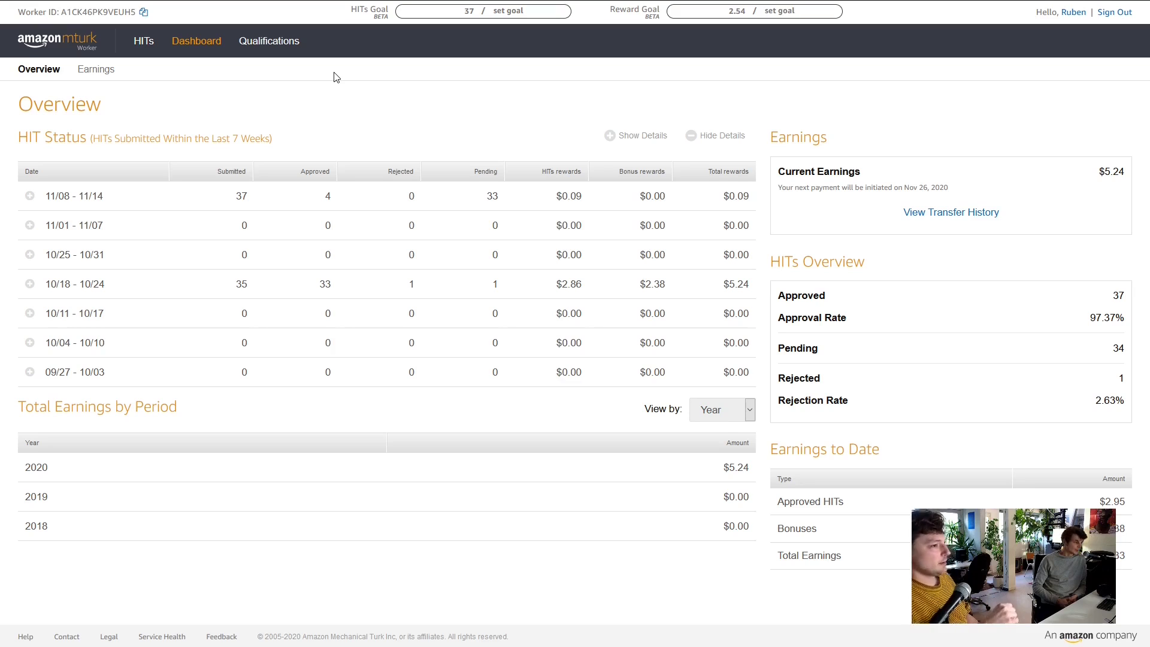
left_click(30, 195)
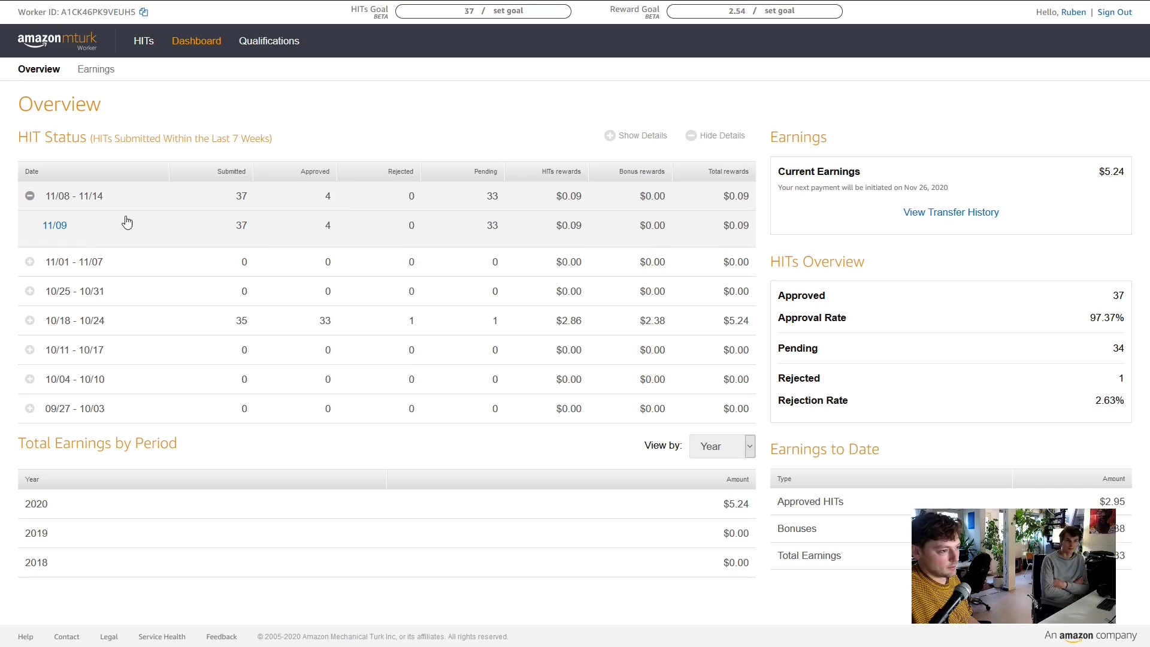
Open the 11/09 completed-HITs page and expand the approved article-classification HIT's feedback
left_click(54, 225)
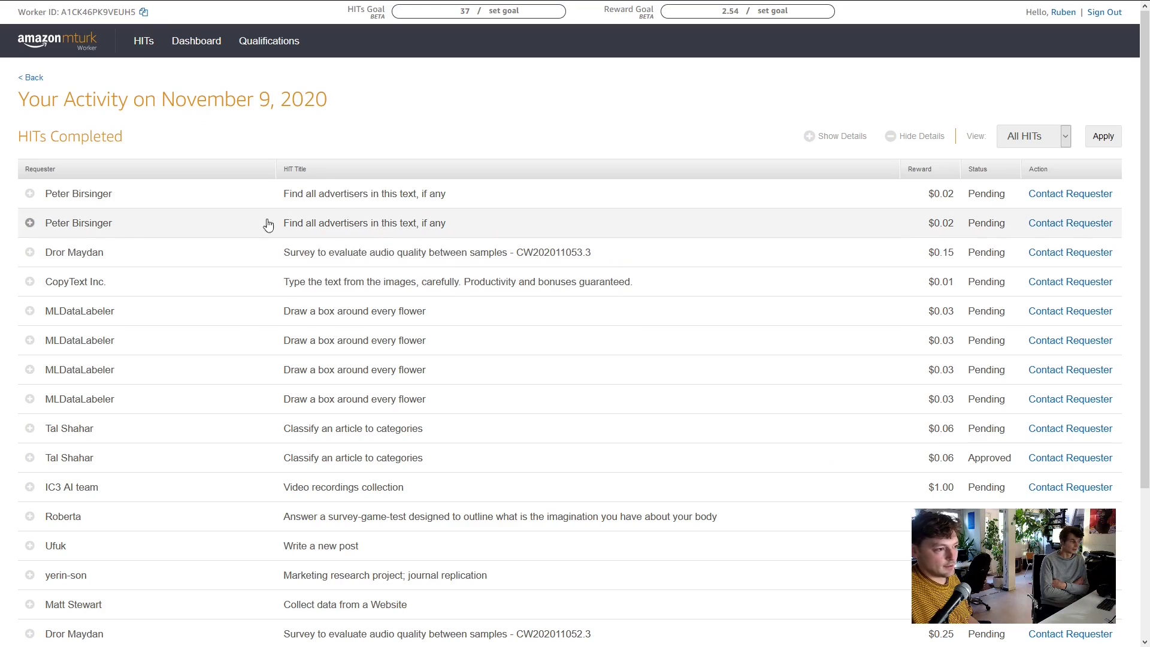
scroll(943, 180, "down", 3)
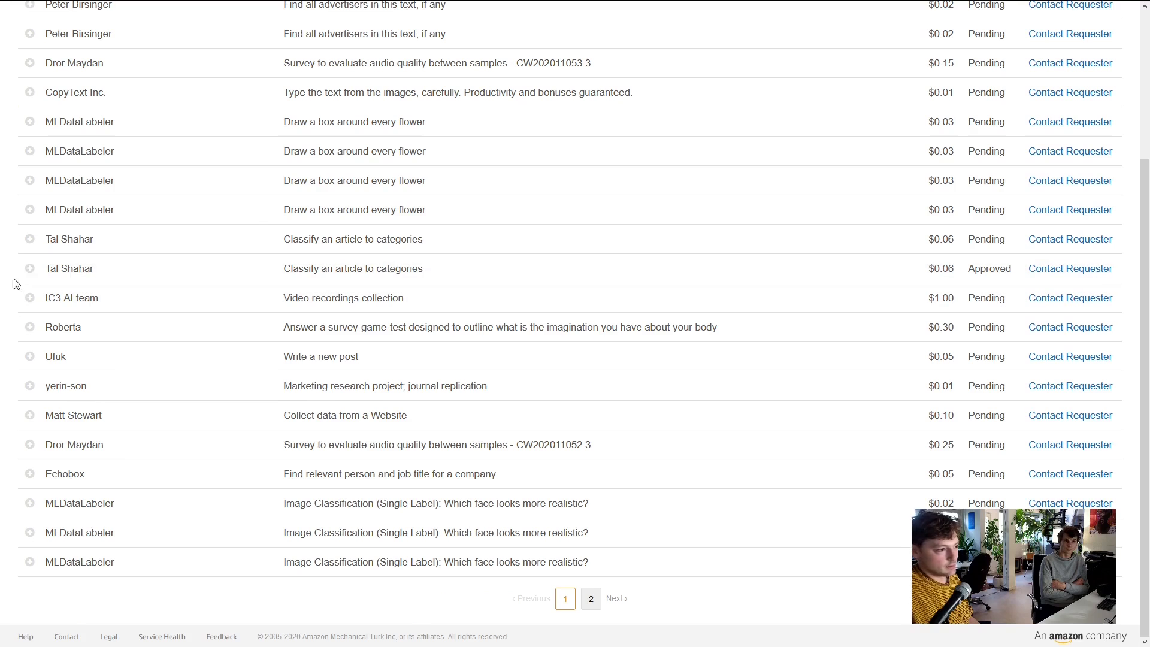
left_click(30, 268)
scroll(798, 300, "down", 1)
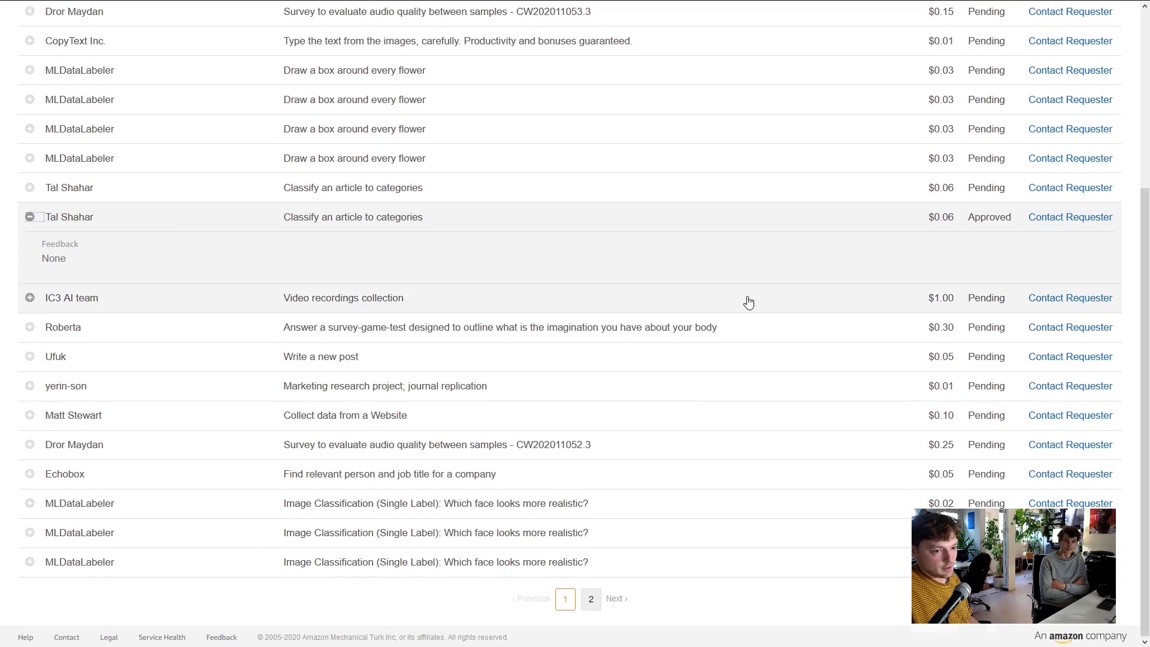
Browse page 2 of the November 9 HITs, then return to page 1 and its top
left_click(592, 599)
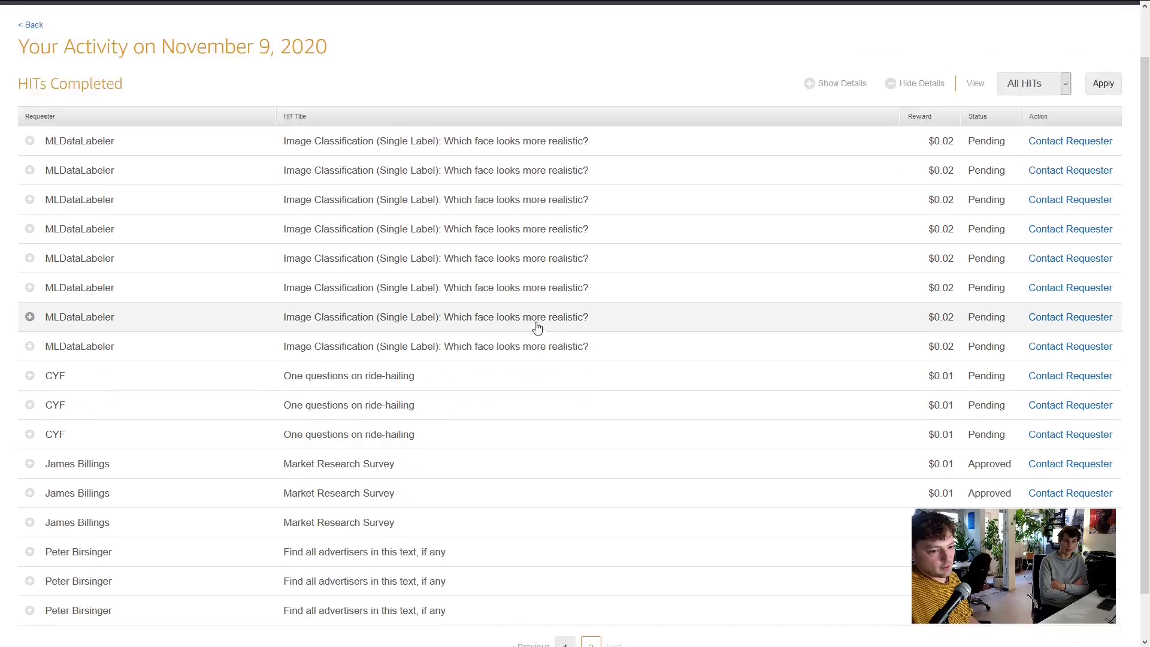
scroll(592, 431, "down", 1)
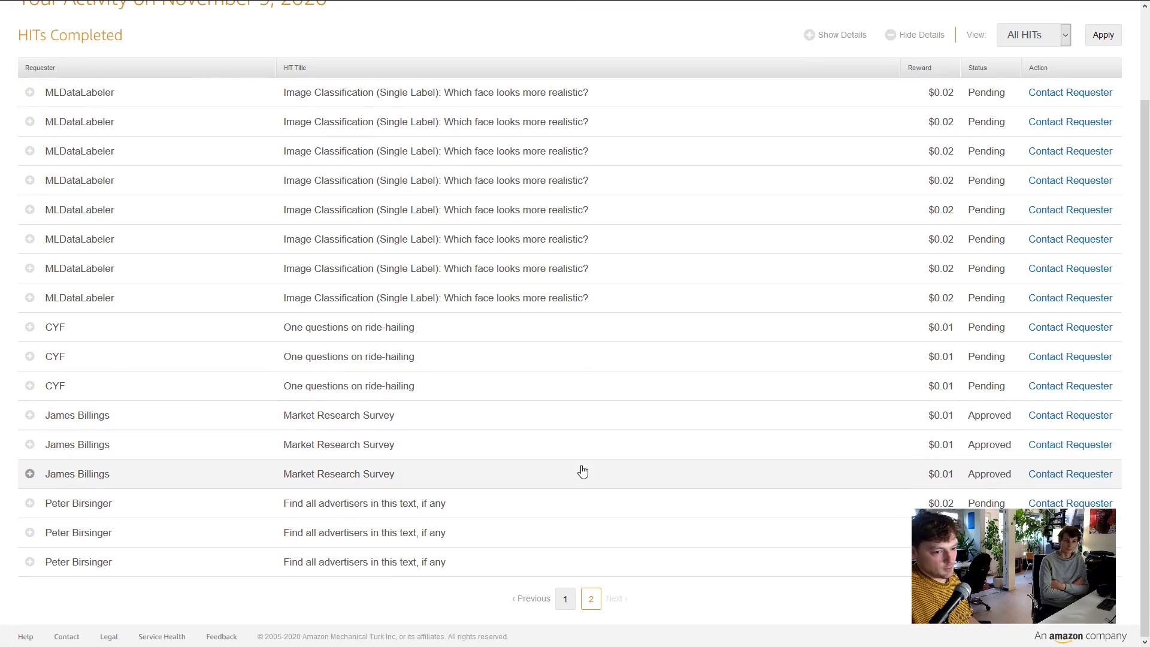
scroll(626, 416, "up", 2)
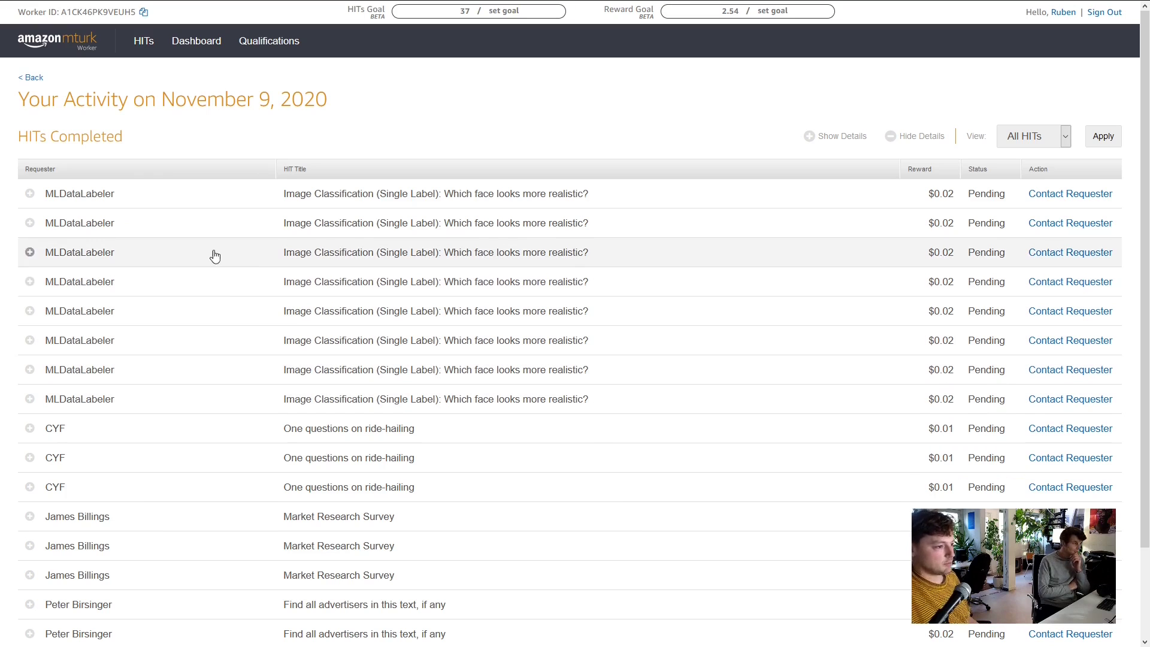
scroll(268, 318, "down", 3)
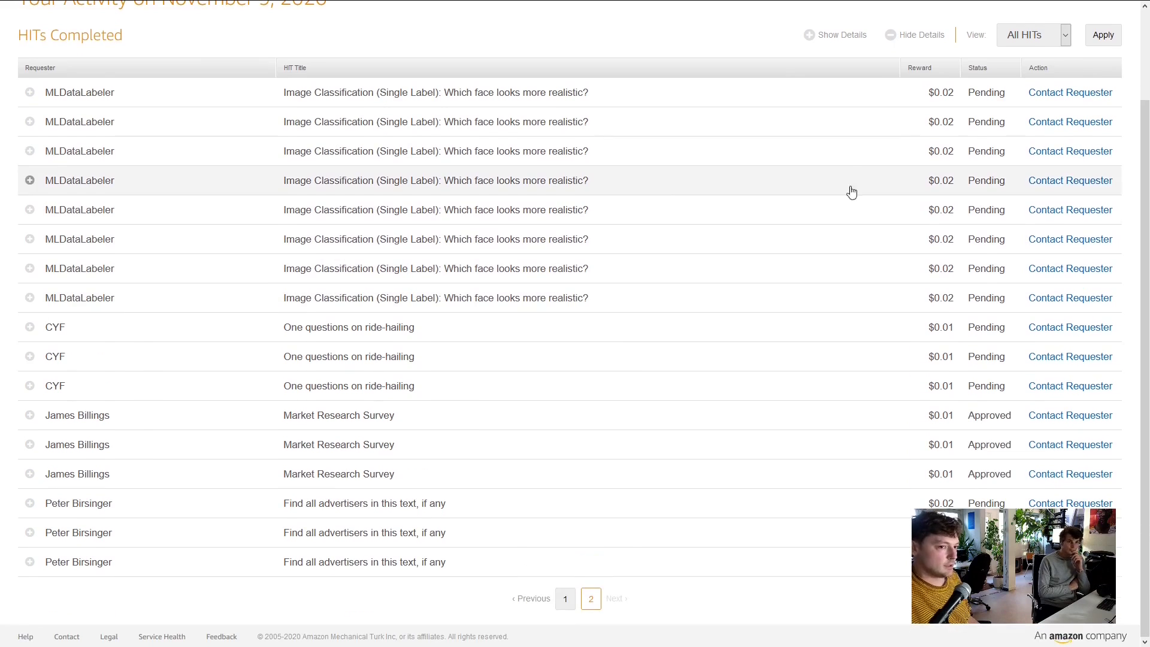
scroll(849, 189, "up", 3)
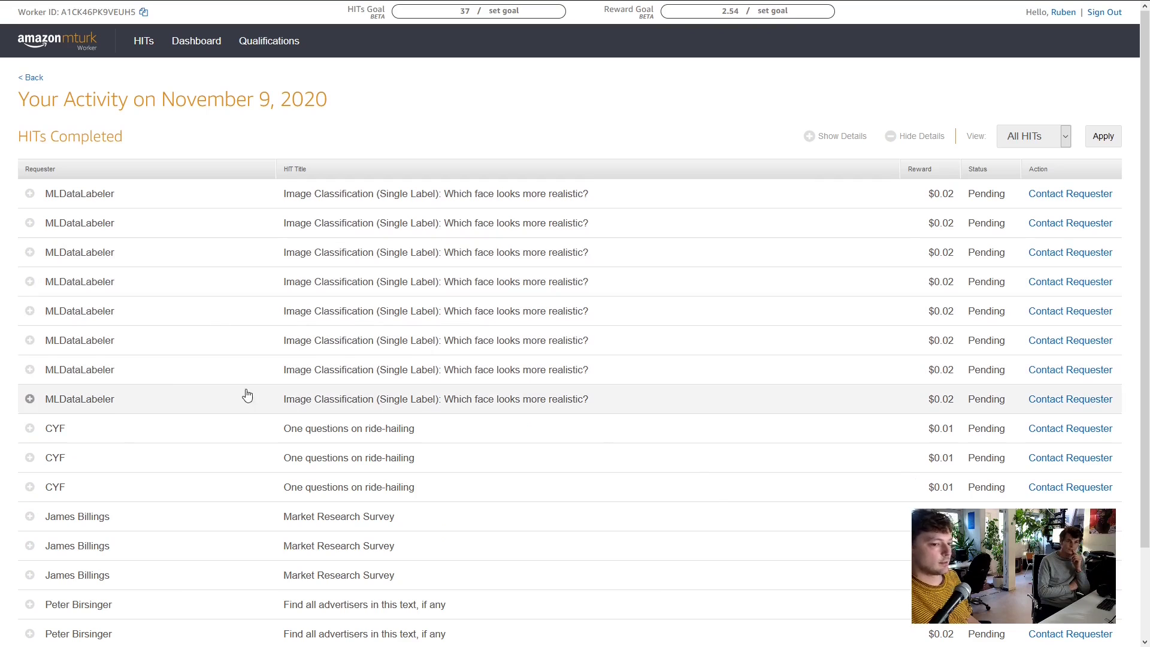
scroll(457, 453, "down", 1)
scroll(457, 453, "down", 10)
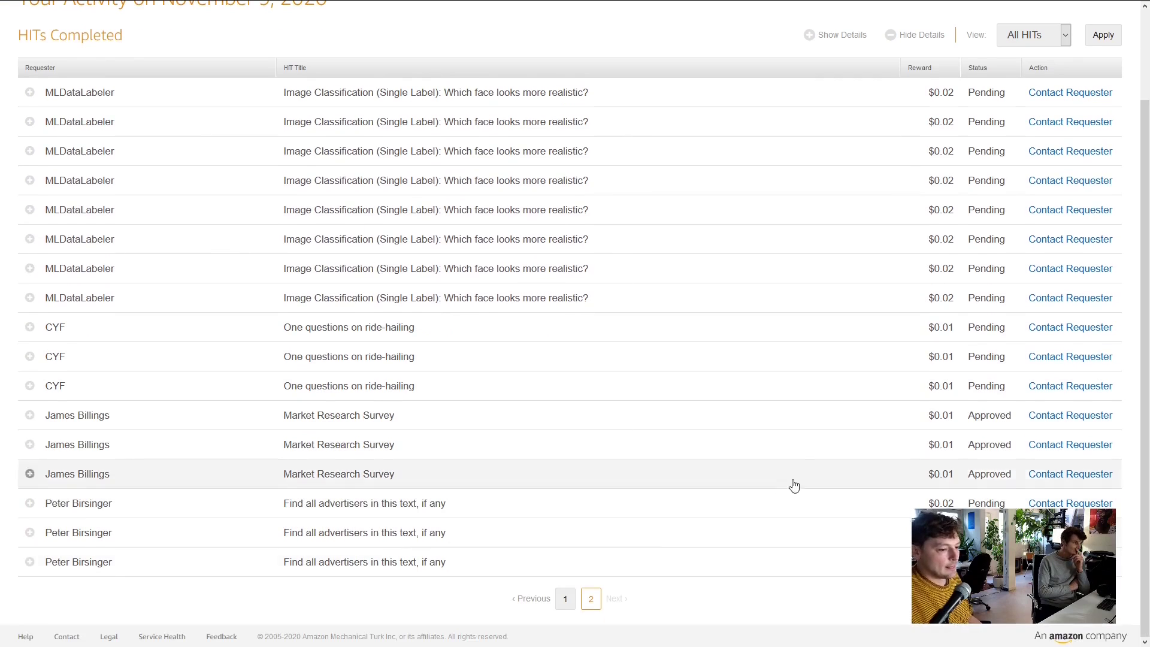
left_click(567, 599)
scroll(359, 325, "down", 3)
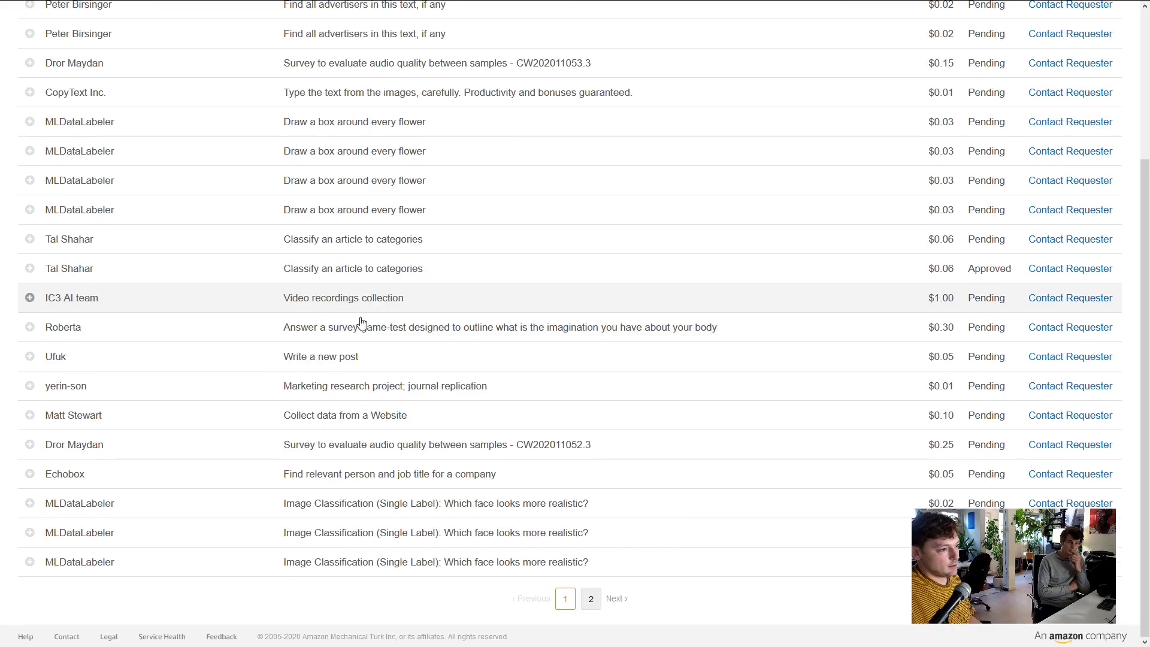
scroll(354, 332, "up", 3)
scroll(359, 328, "down", 3)
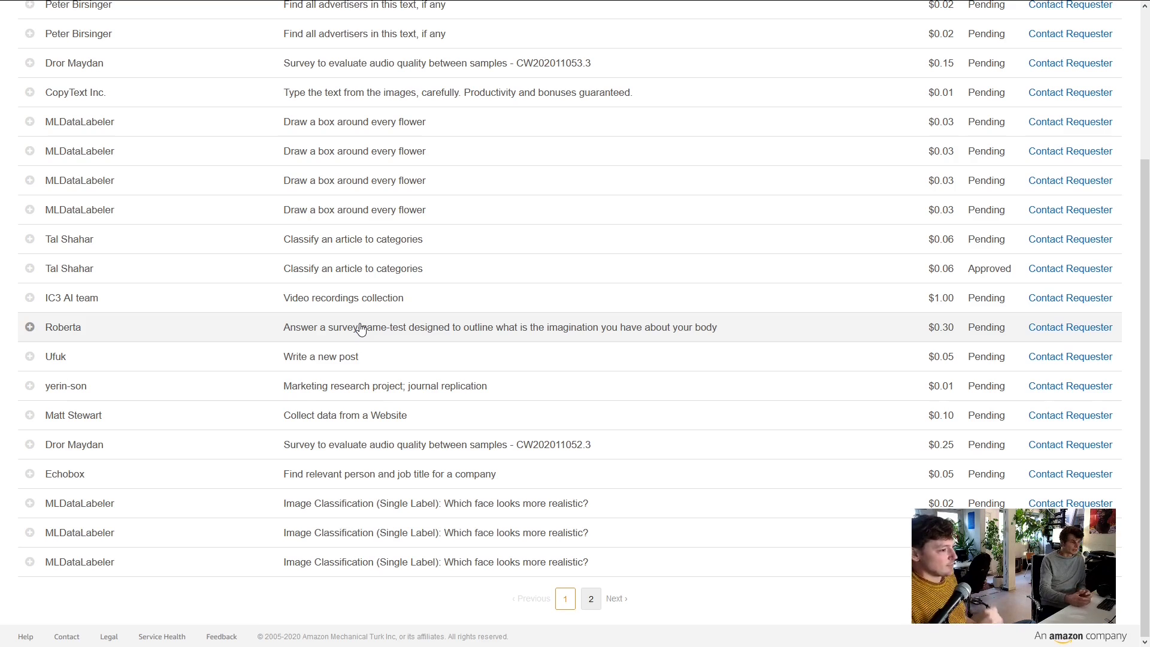
scroll(359, 218, "up", 3)
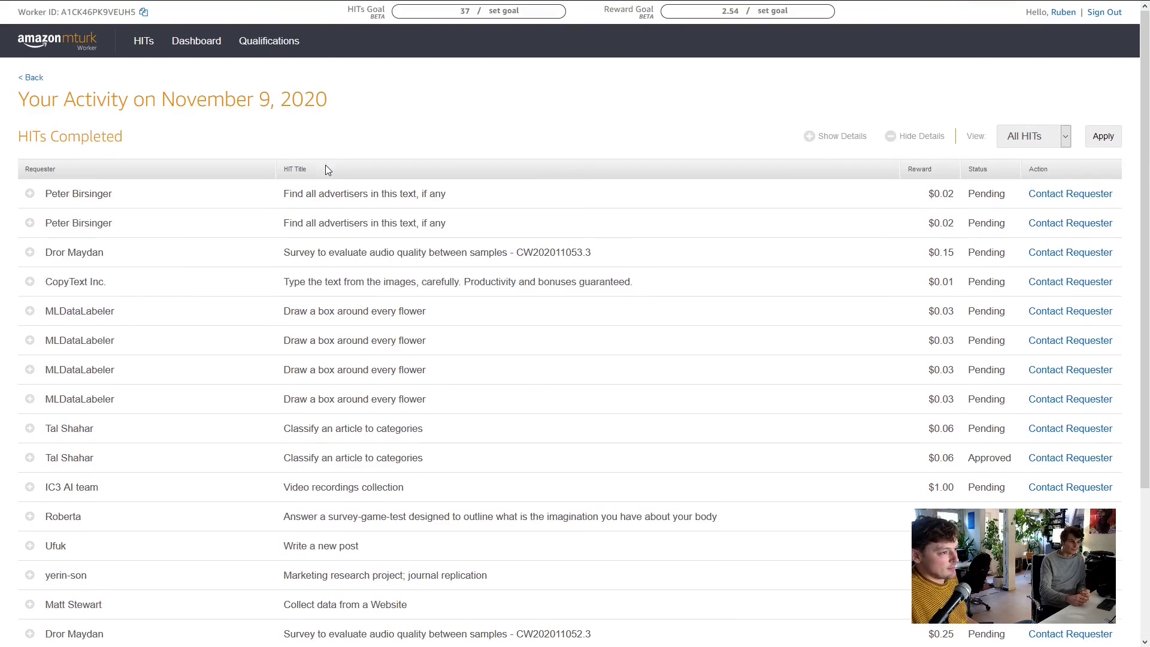
Open assigned qualifications and view details of Business Identification Test and Argument Annotation Qualification (real)
left_click(300, 45)
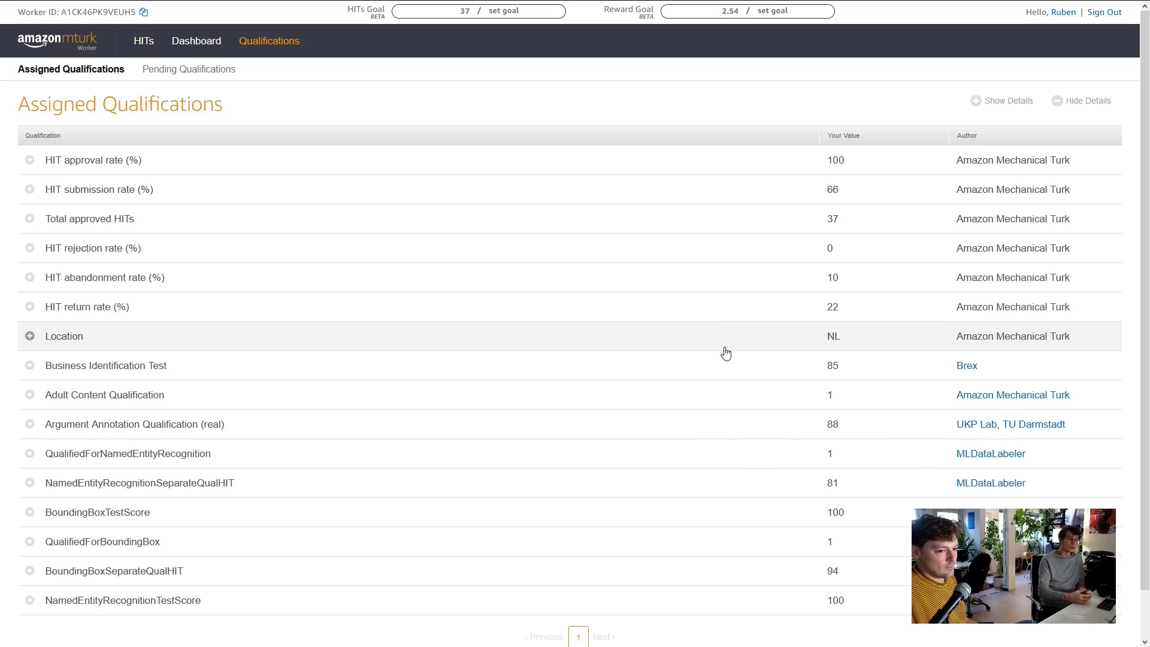
scroll(714, 341, "down", 1)
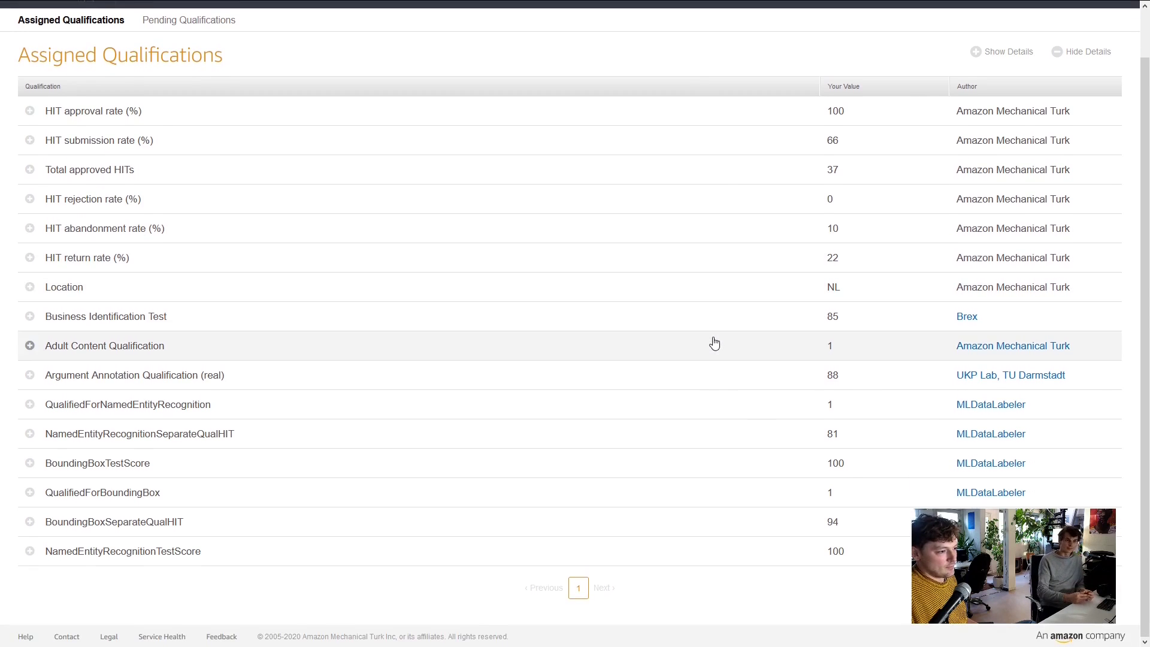
left_click(29, 316)
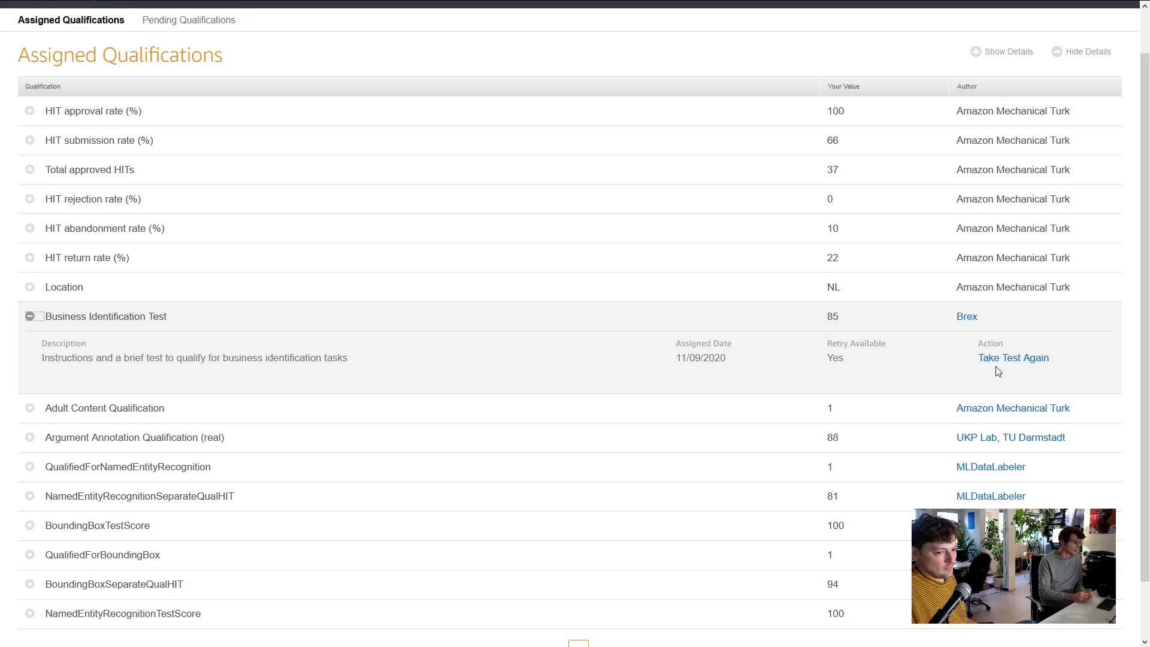
scroll(639, 316, "down", 2)
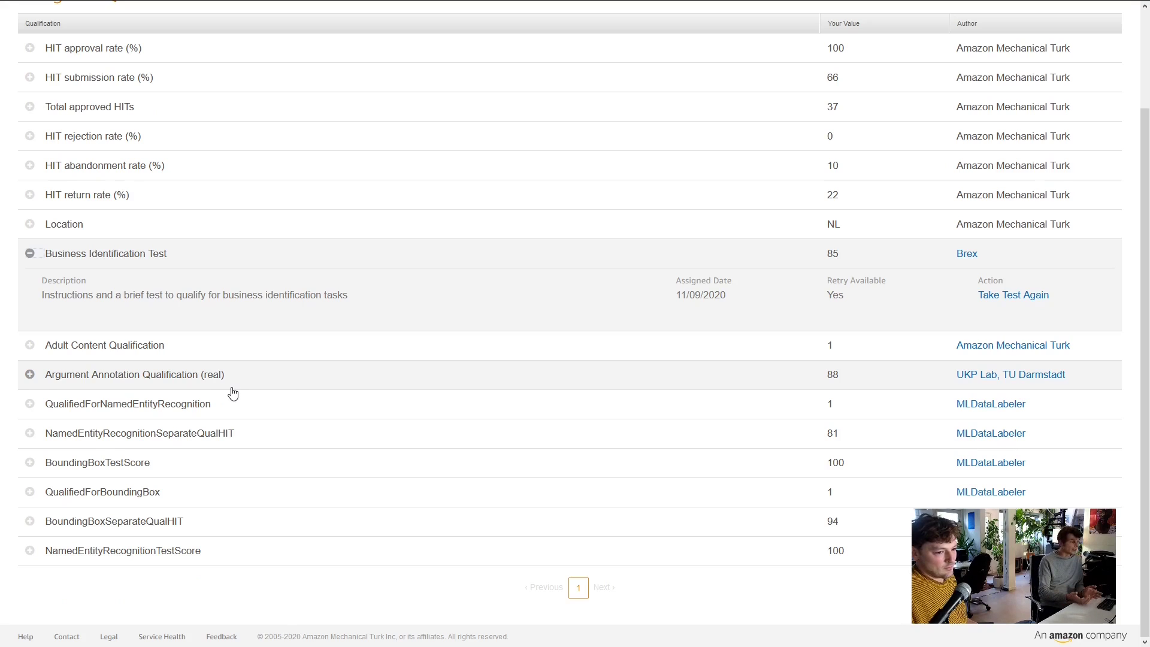
left_click(30, 374)
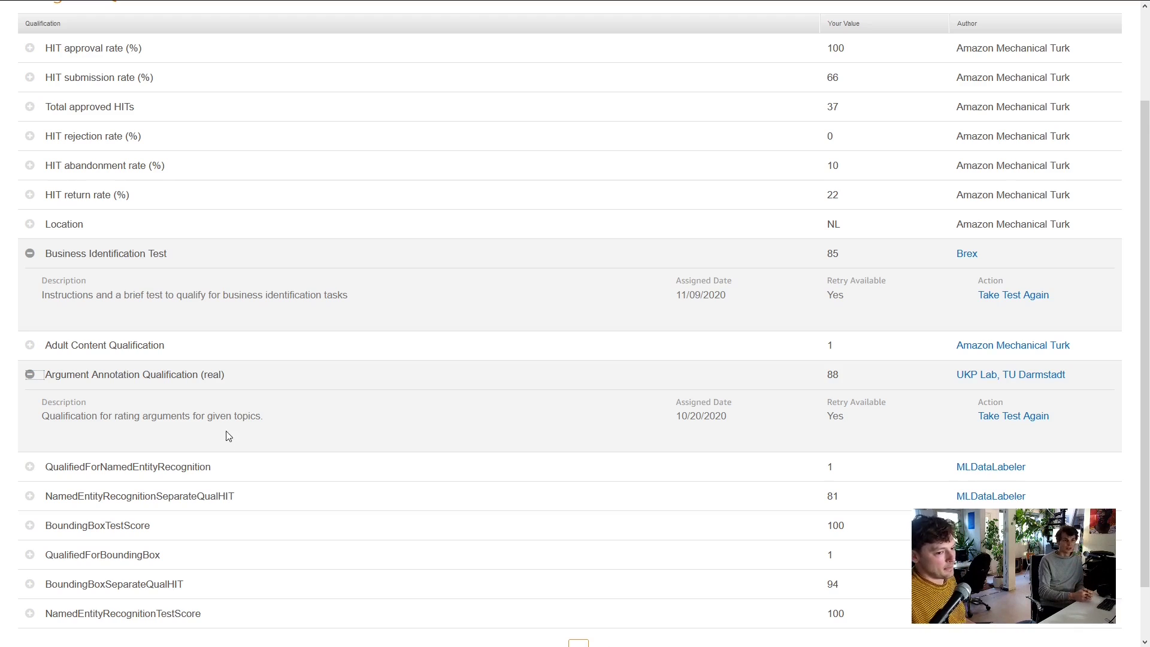
scroll(230, 431, "down", 2)
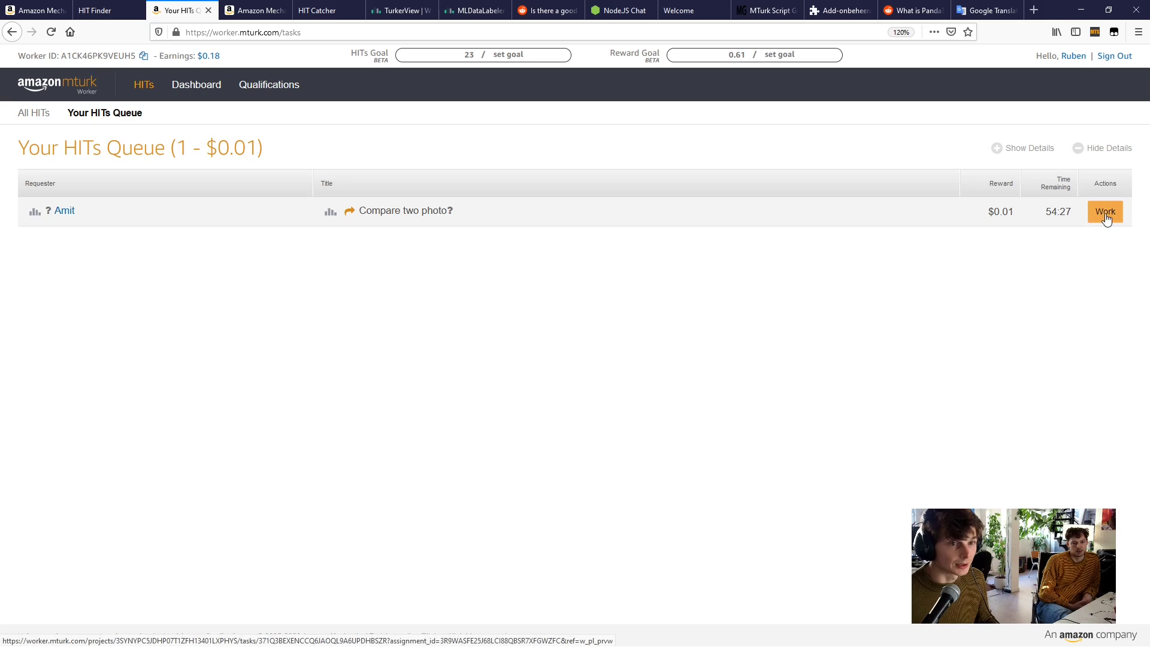
Start the queued Compare two photo HIT and read its instructions in the side panel
left_click(1105, 217)
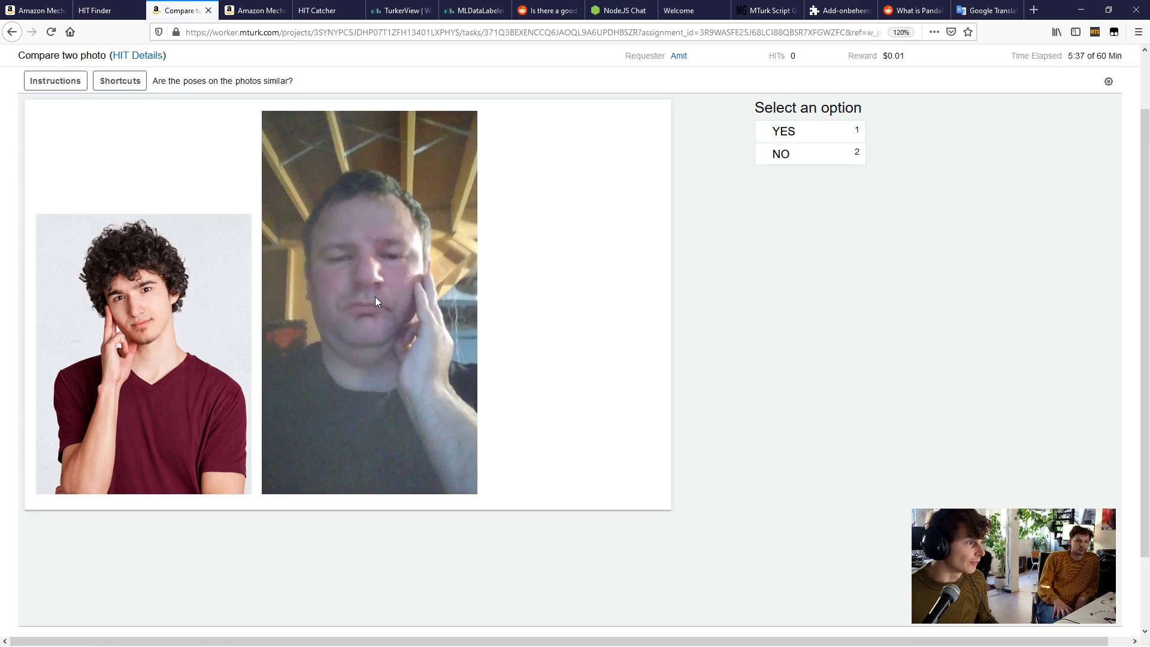
scroll(491, 297, "up", 2)
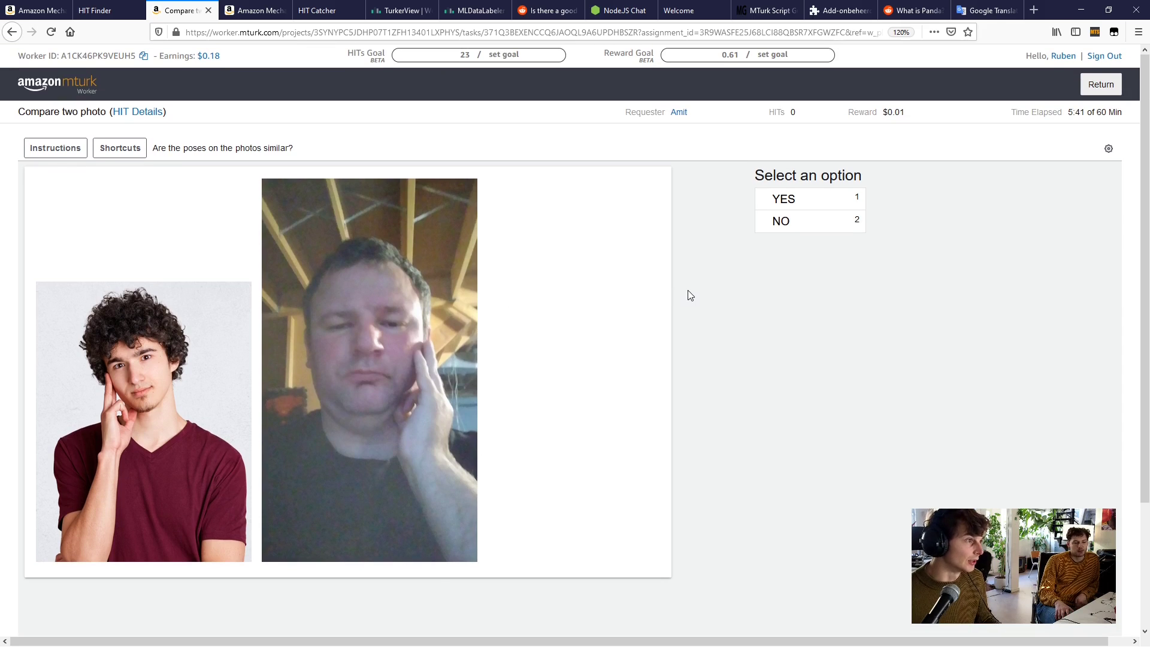
left_click(62, 153)
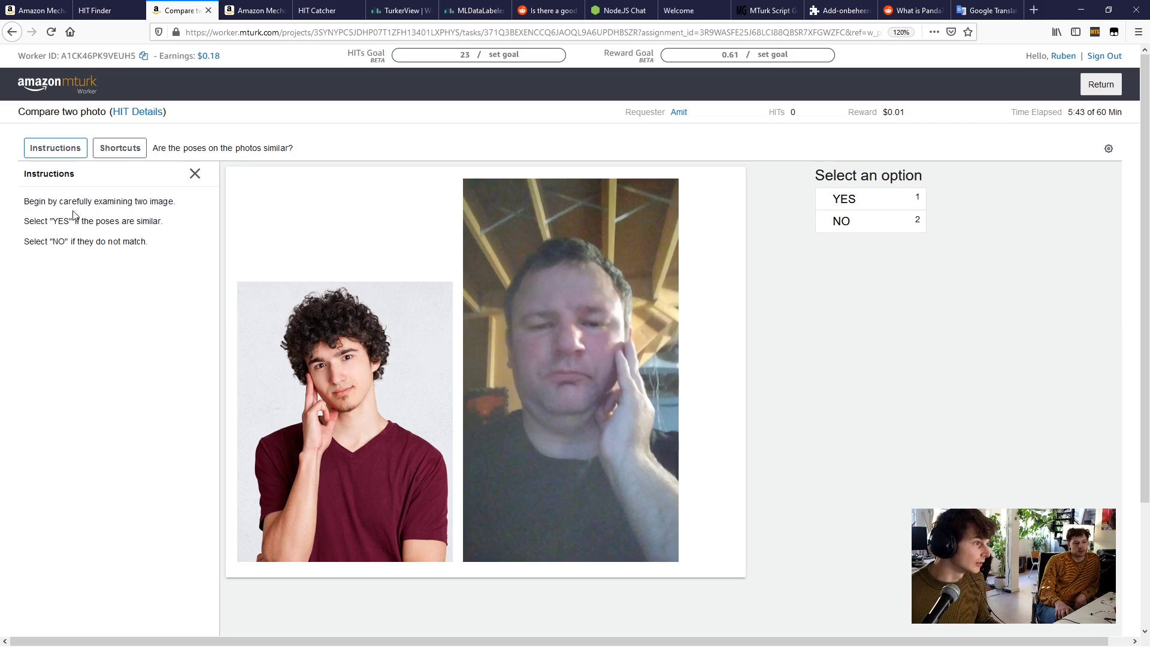
left_click_drag(59, 203, 154, 258)
left_click(154, 258)
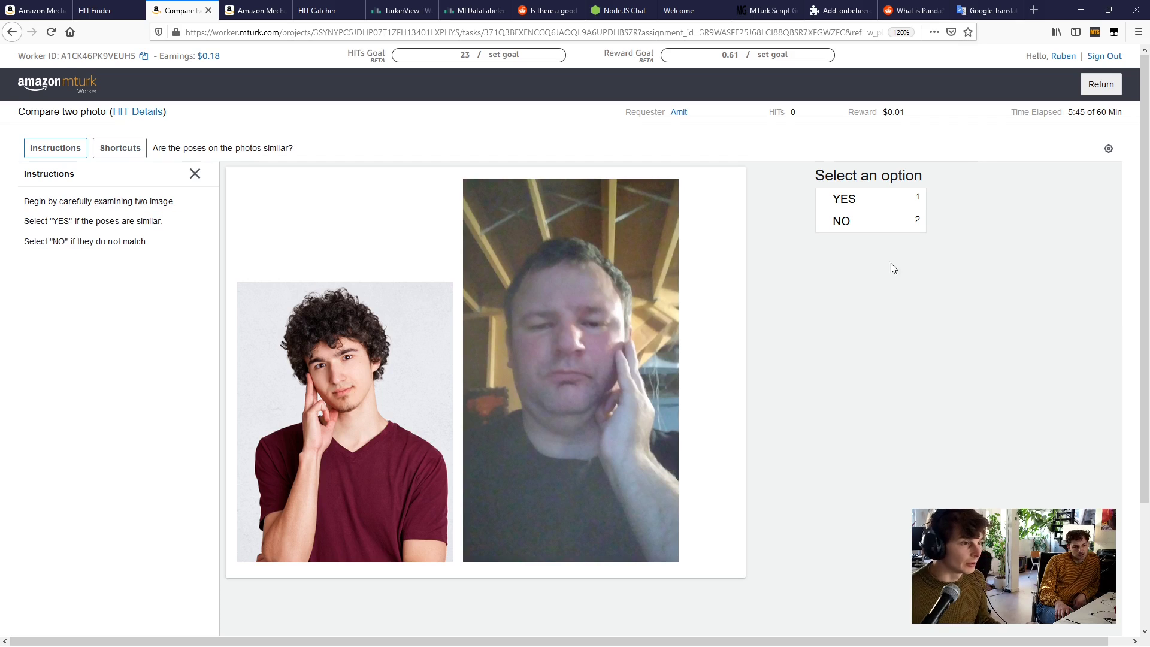
Answer NO, the two photos' poses are not similar
left_click(838, 227)
scroll(796, 352, "down", 3)
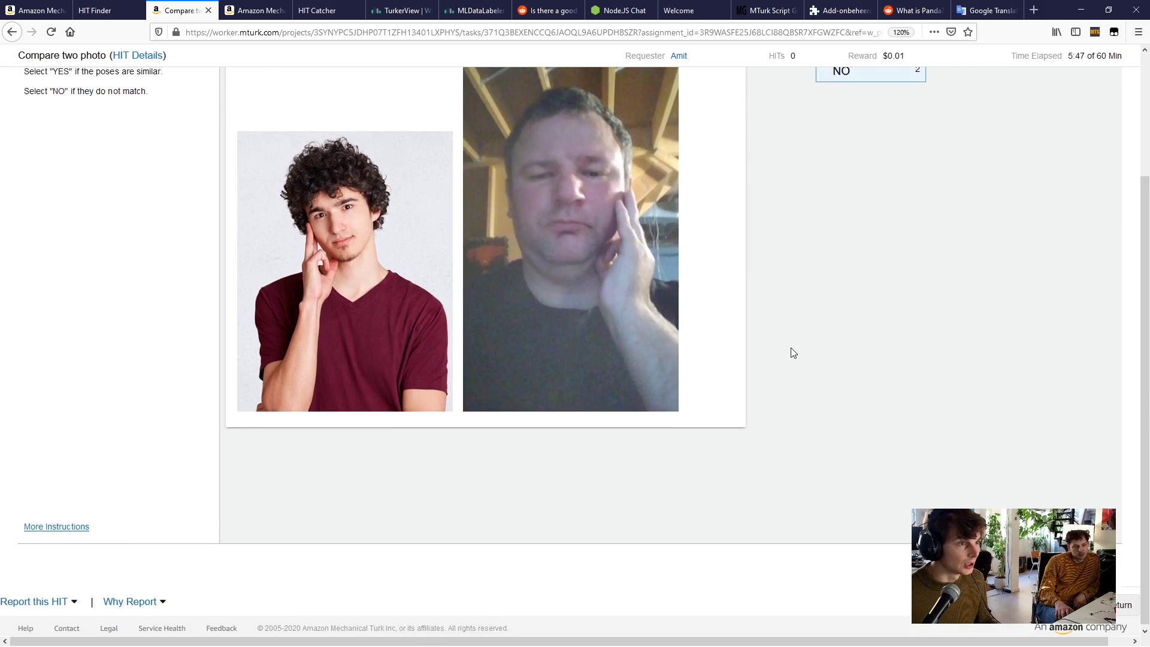
scroll(790, 351, "up", 3)
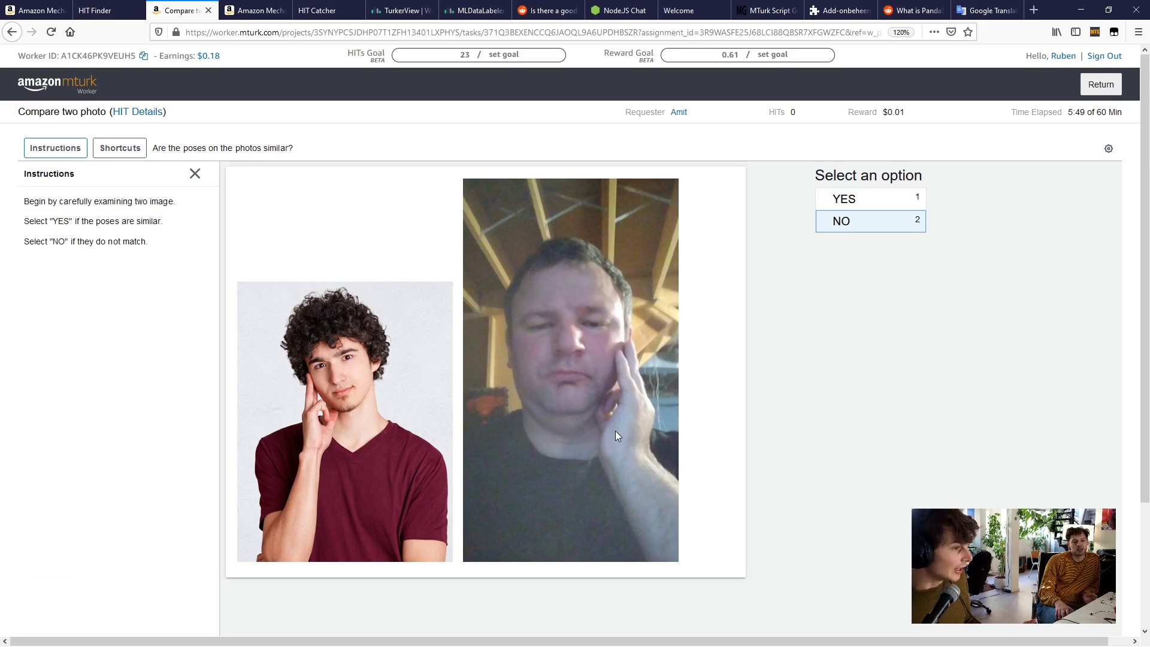